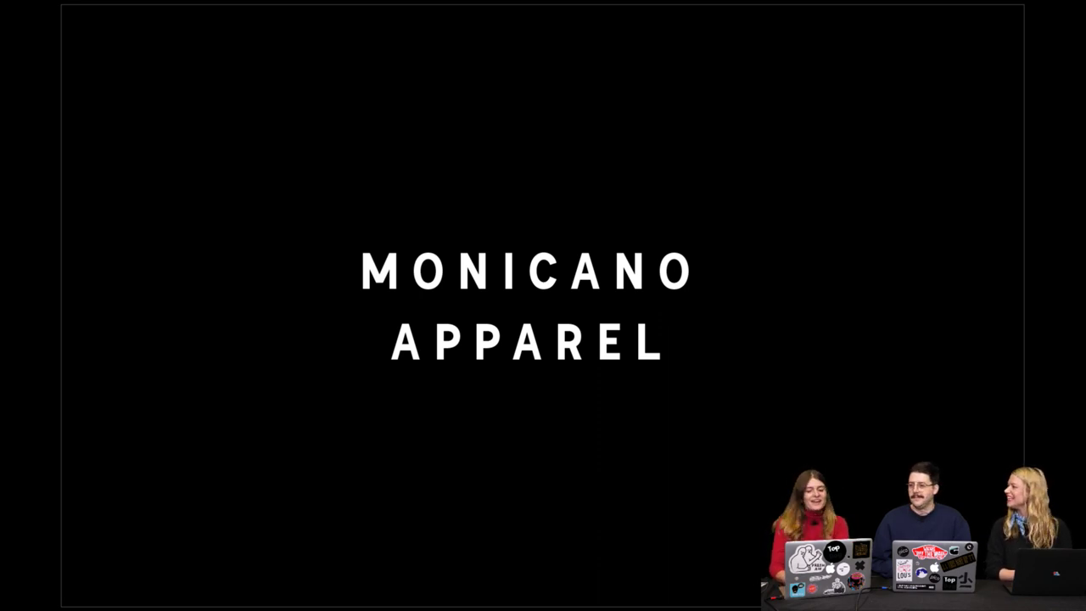
{"action": "key", "text": "Right"}
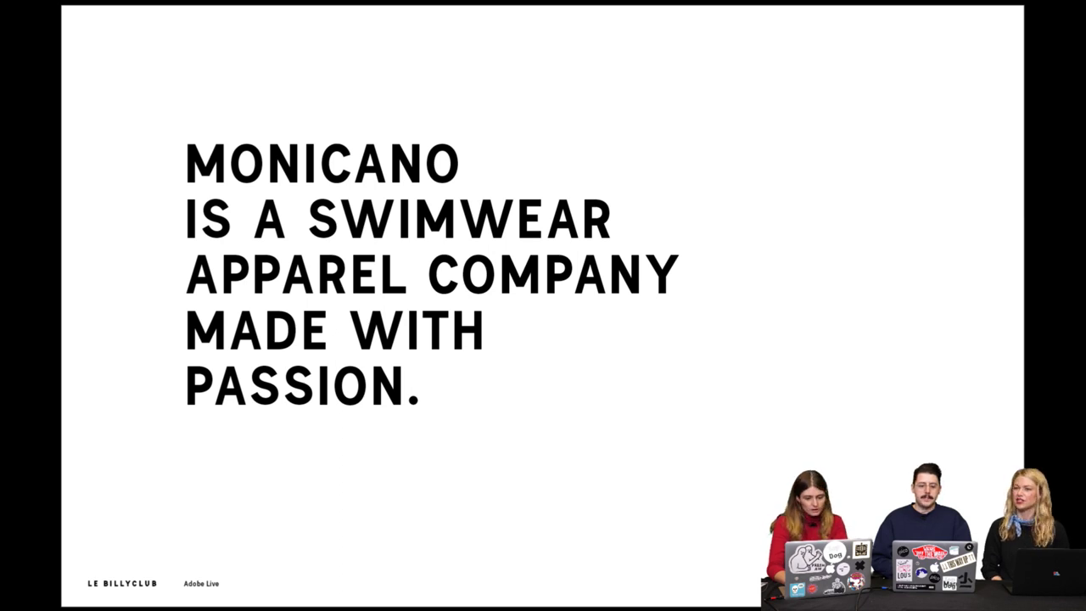
{"action": "key", "text": "Right"}
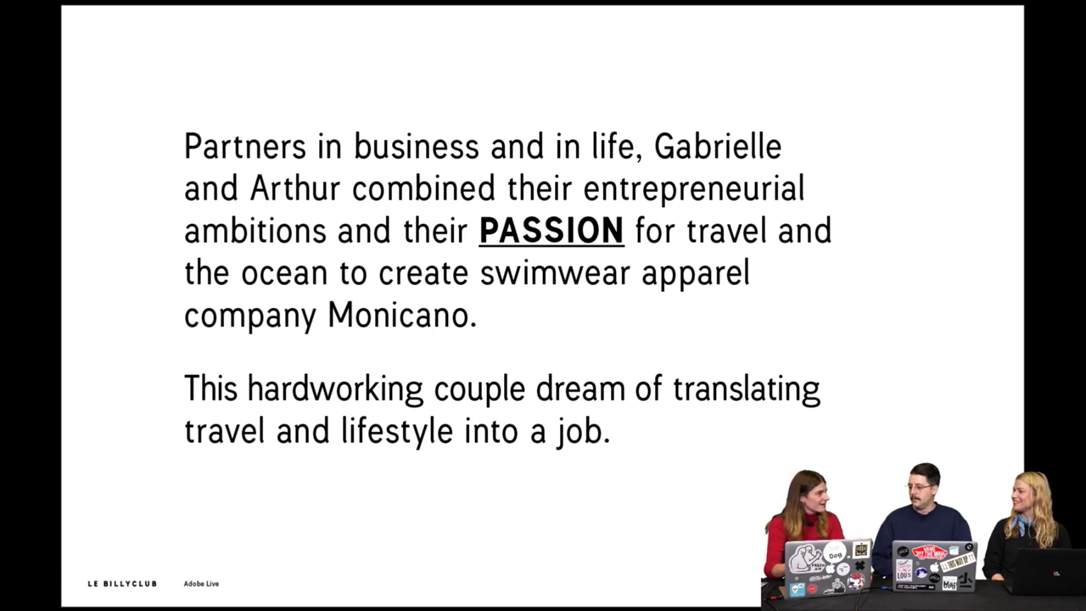
{"action": "key", "text": "Right"}
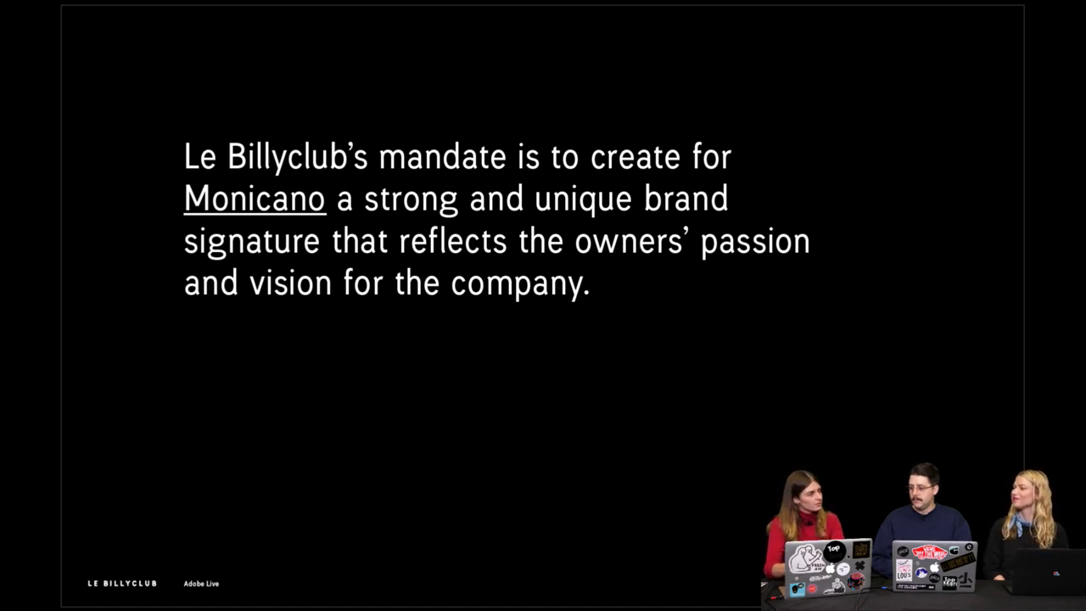
{"action": "key", "text": "Right"}
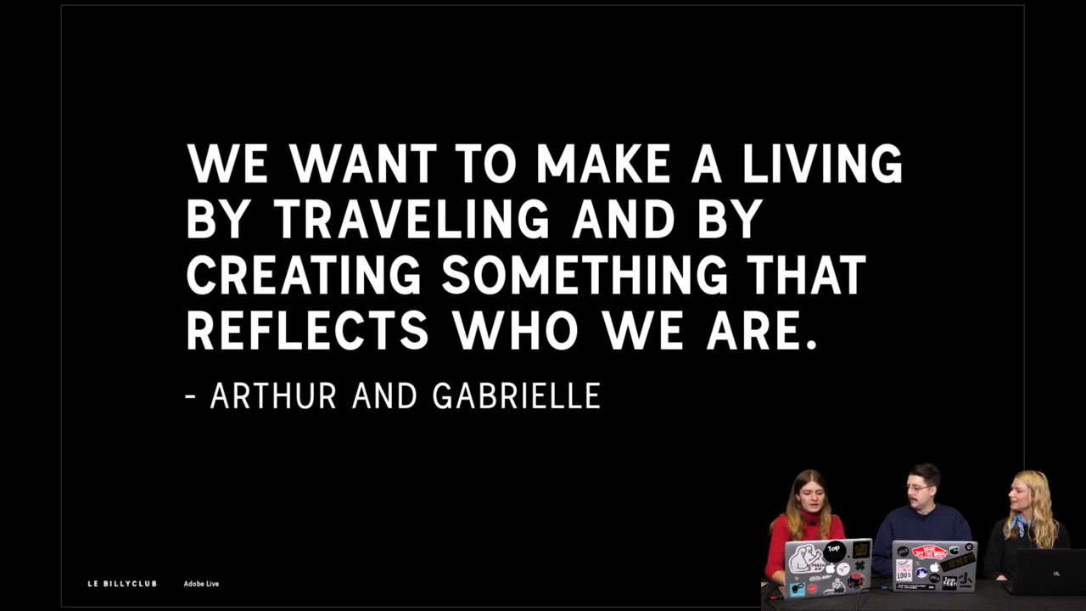
{"action": "key", "text": "Right"}
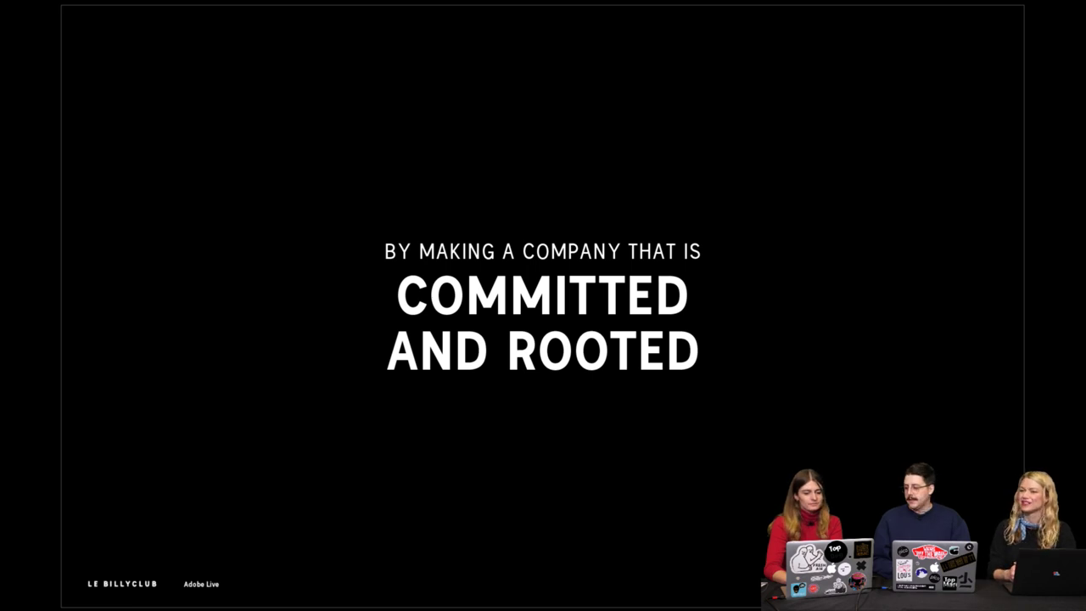
{"action": "key", "text": "Right"}
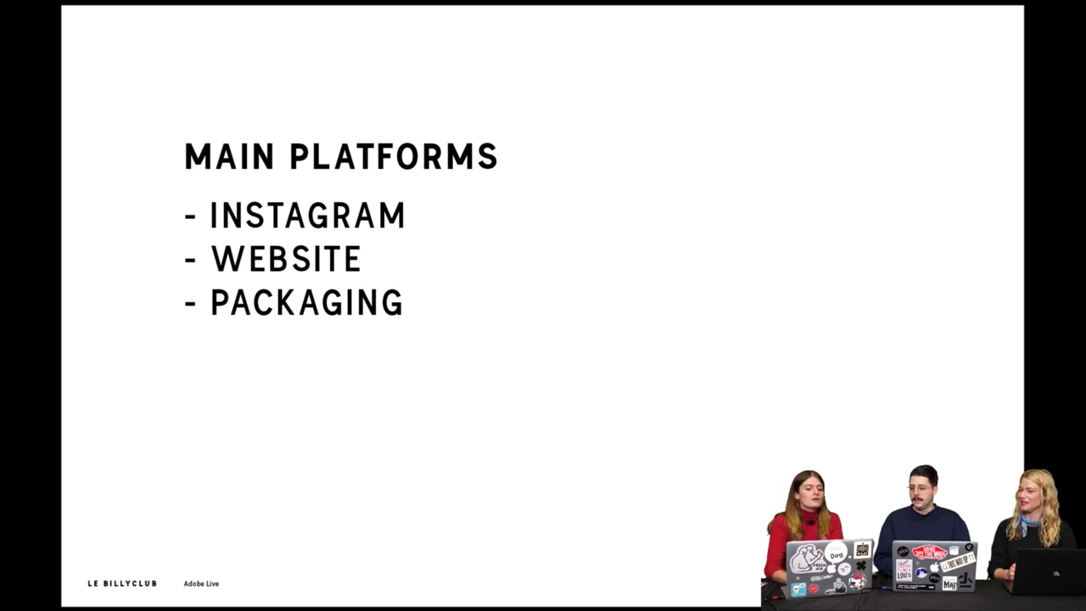
{"action": "key", "text": "Right"}
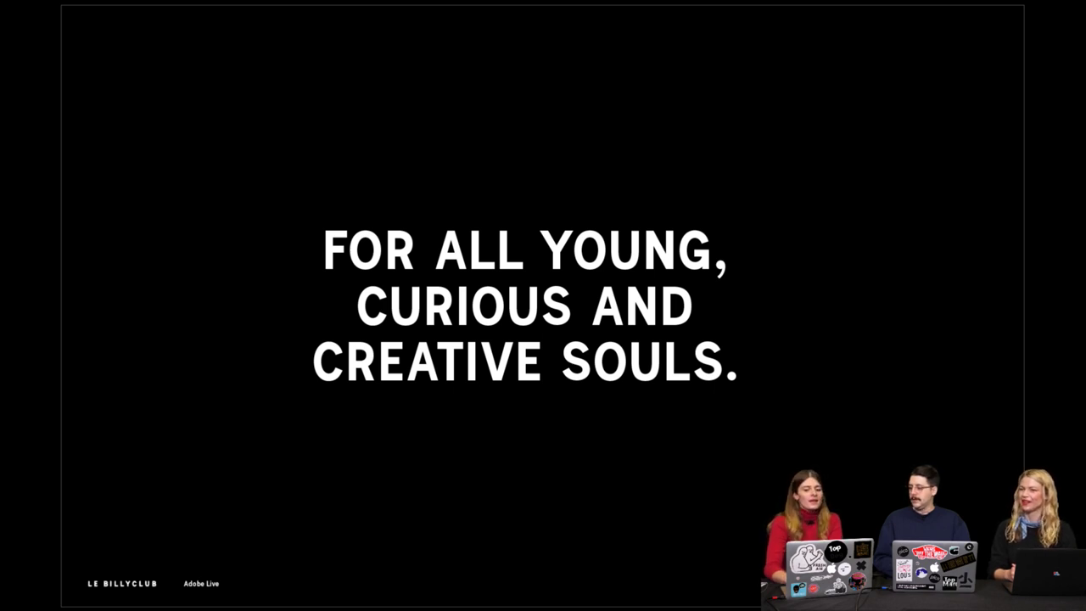
{"action": "key", "text": "Right"}
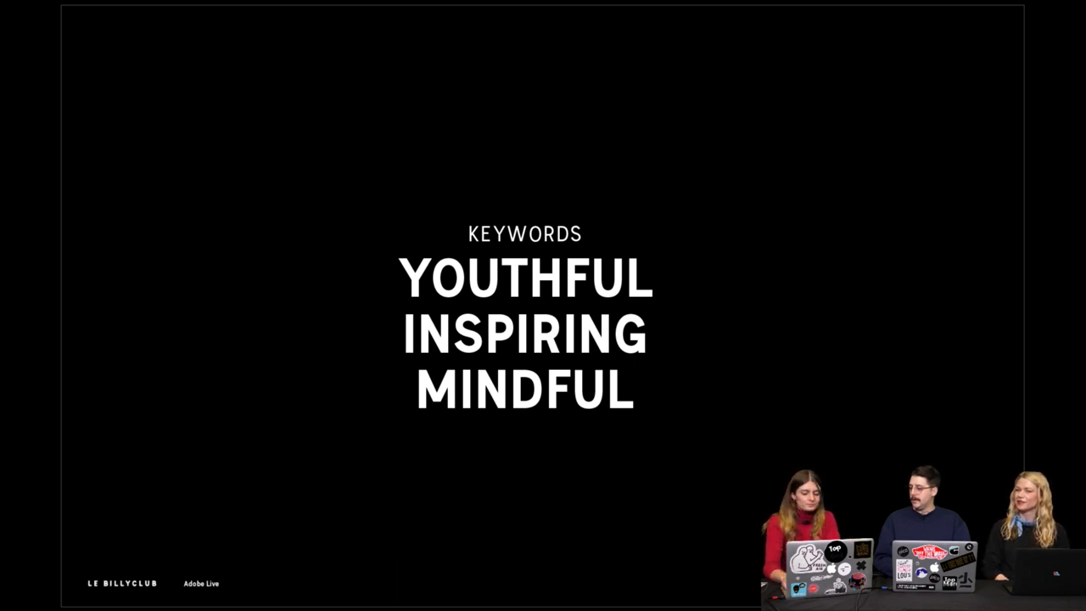
{"action": "key", "text": "Right"}
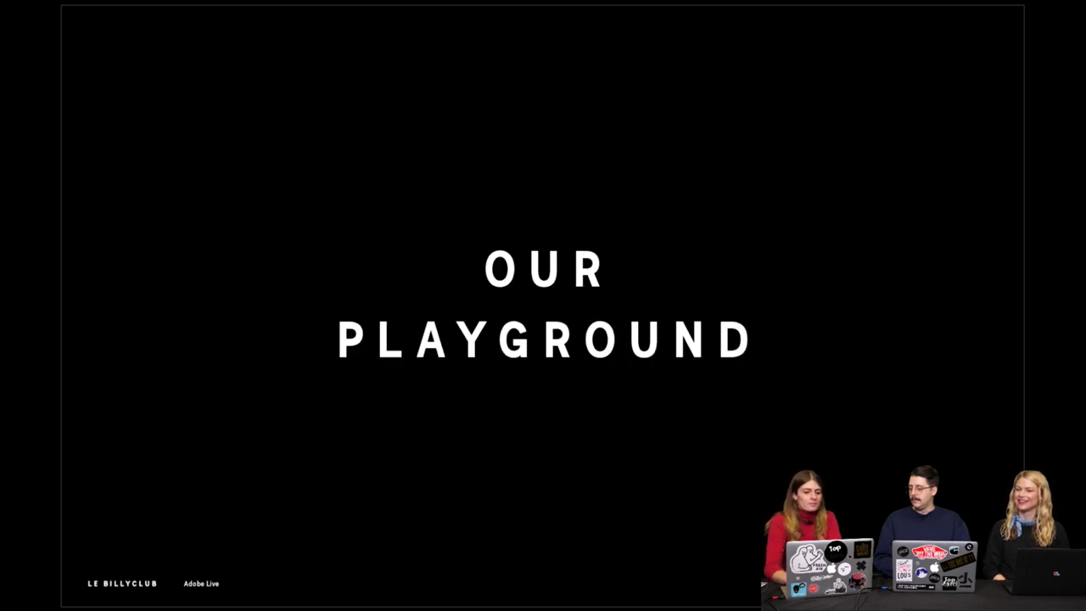
{"action": "key", "text": "Right"}
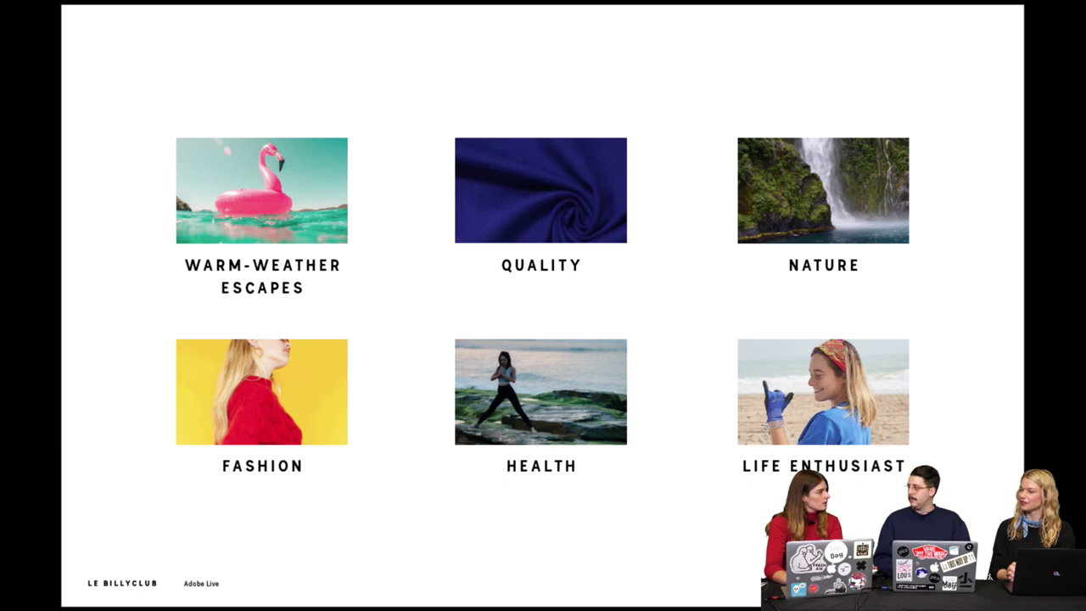
{"action": "key", "text": "Right"}
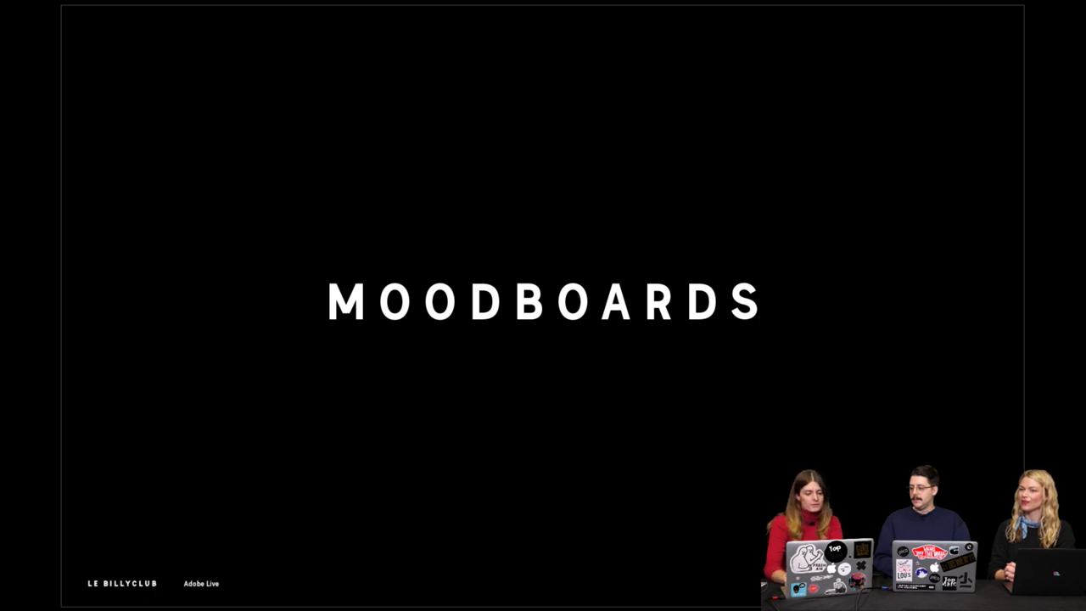
{"action": "key", "text": "Right"}
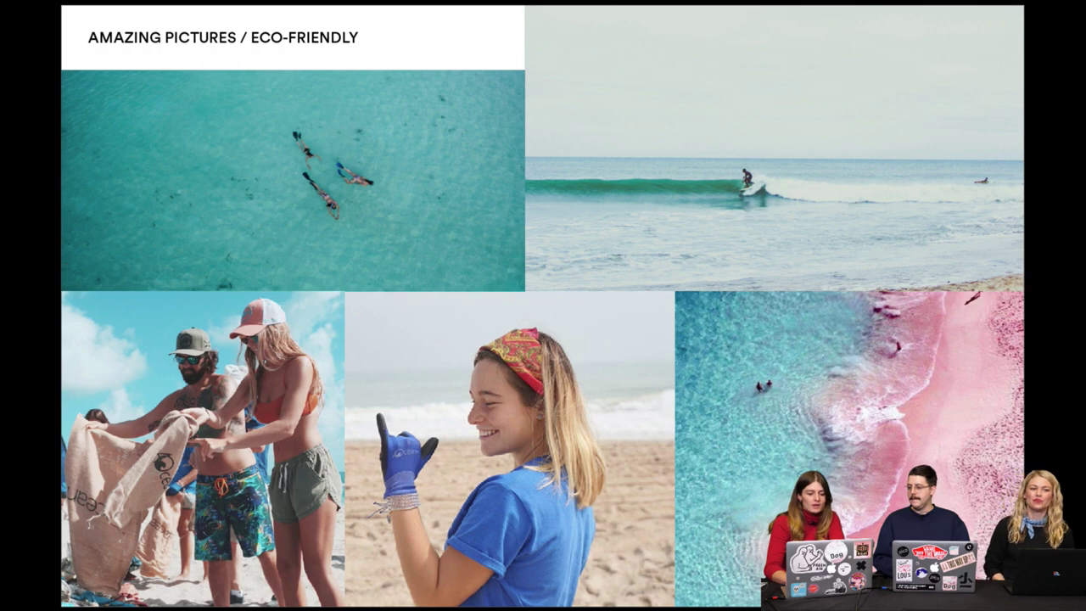
{"action": "key", "text": "Right"}
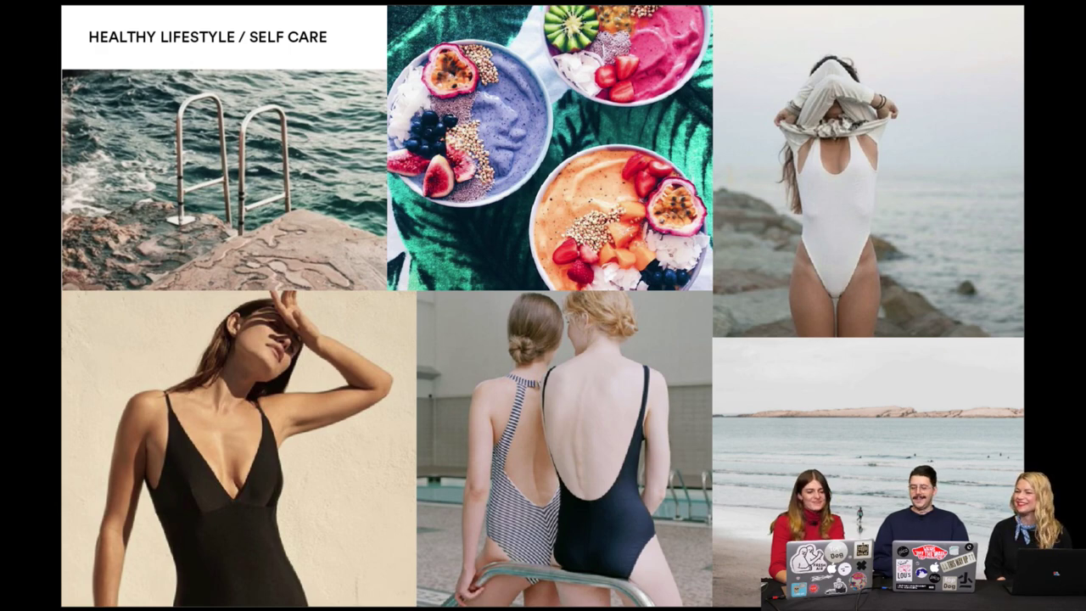
{"action": "key", "text": "Right"}
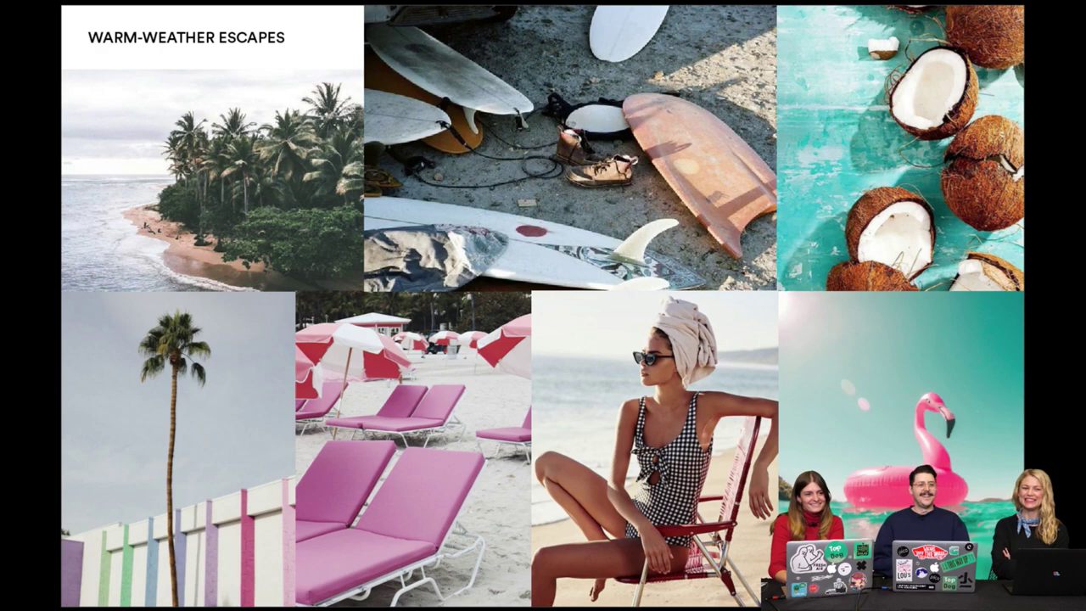
{"action": "key", "text": "Right"}
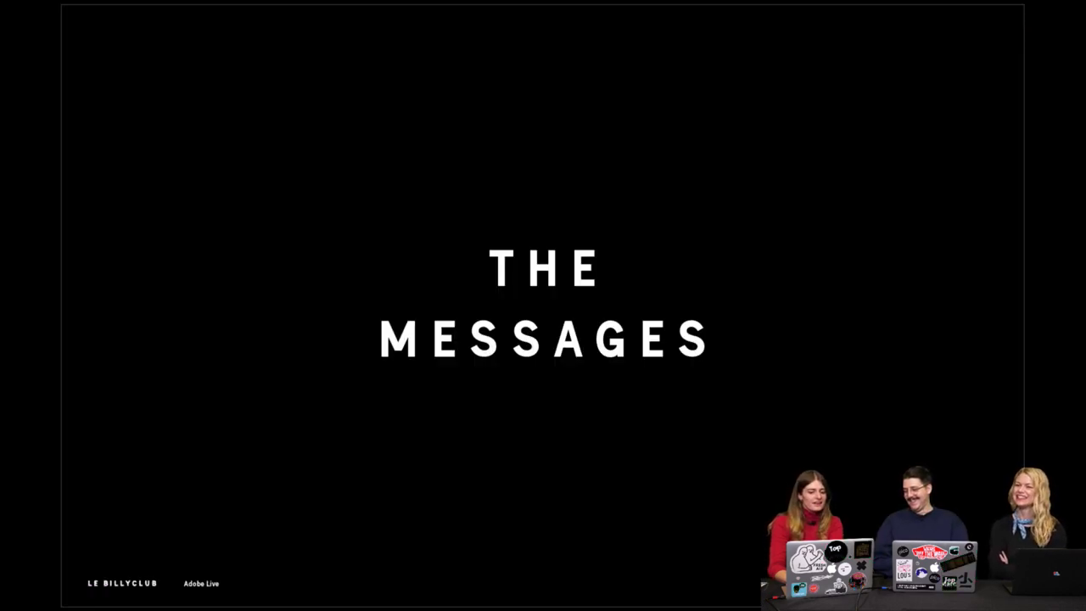
{"action": "key", "text": "Right"}
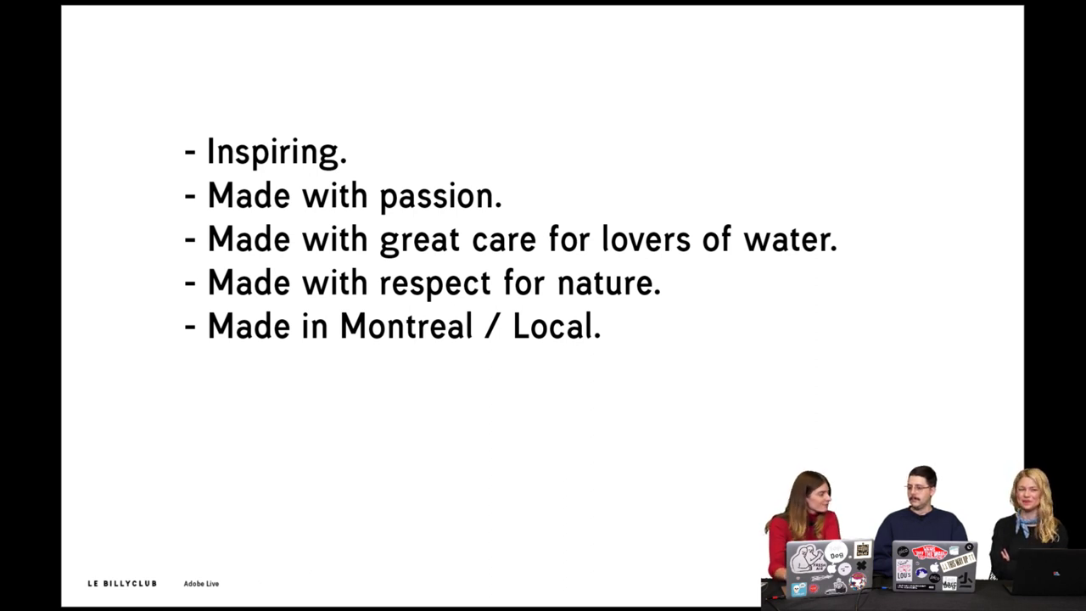
{"action": "key", "text": "Right"}
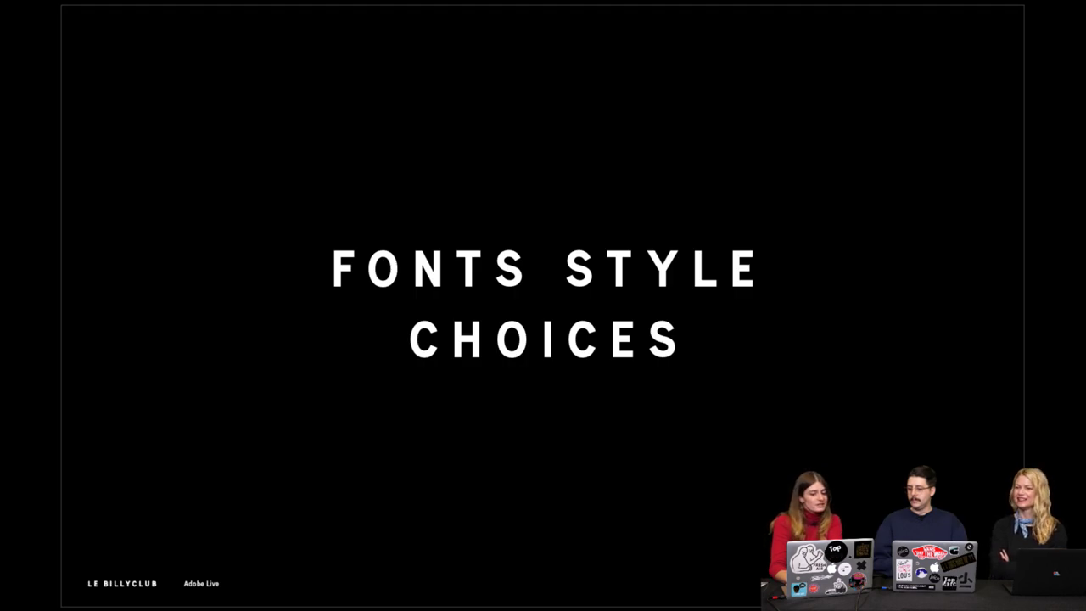
{"action": "key", "text": "Right"}
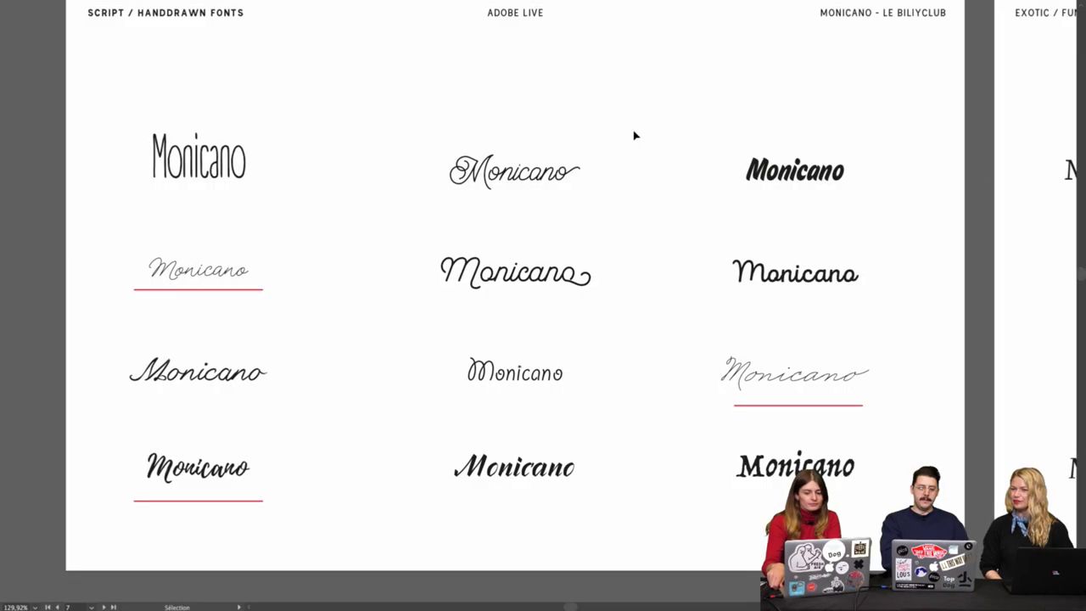
Review the Monicano wordmark options on the script/handdrawn and exotic/fun looking fonts artboards.
{"action": "scroll", "coordinate": [633, 136], "scroll_direction": "up", "scroll_amount": 1}
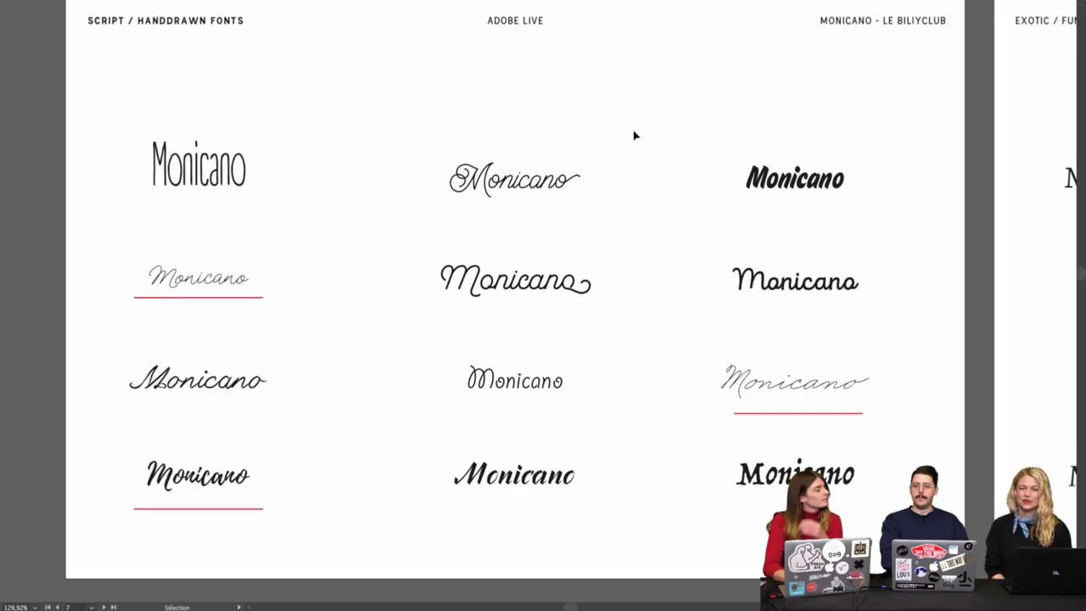
{"action": "scroll", "coordinate": [634, 136], "scroll_direction": "down", "scroll_amount": 1}
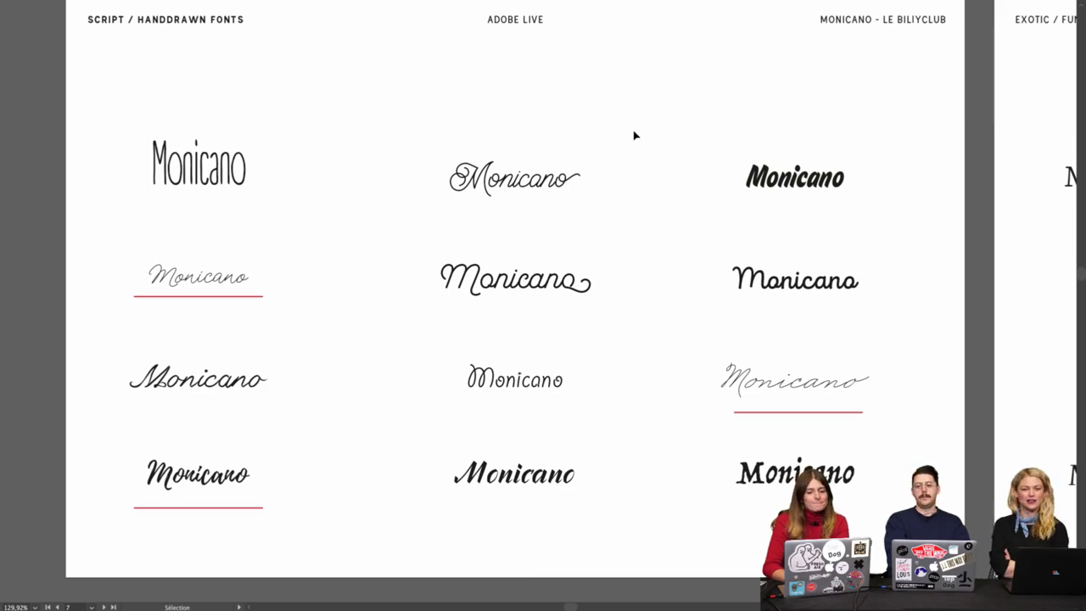
{"action": "scroll", "coordinate": [633, 136], "scroll_direction": "right", "scroll_amount": 15}
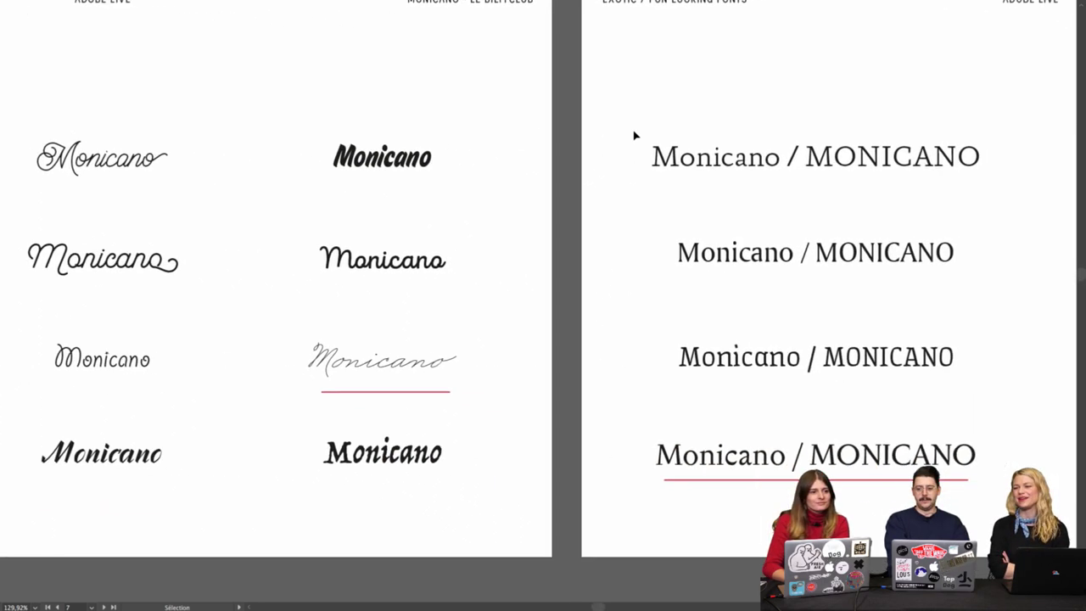
{"action": "scroll", "coordinate": [634, 136], "scroll_direction": "right", "scroll_amount": 15}
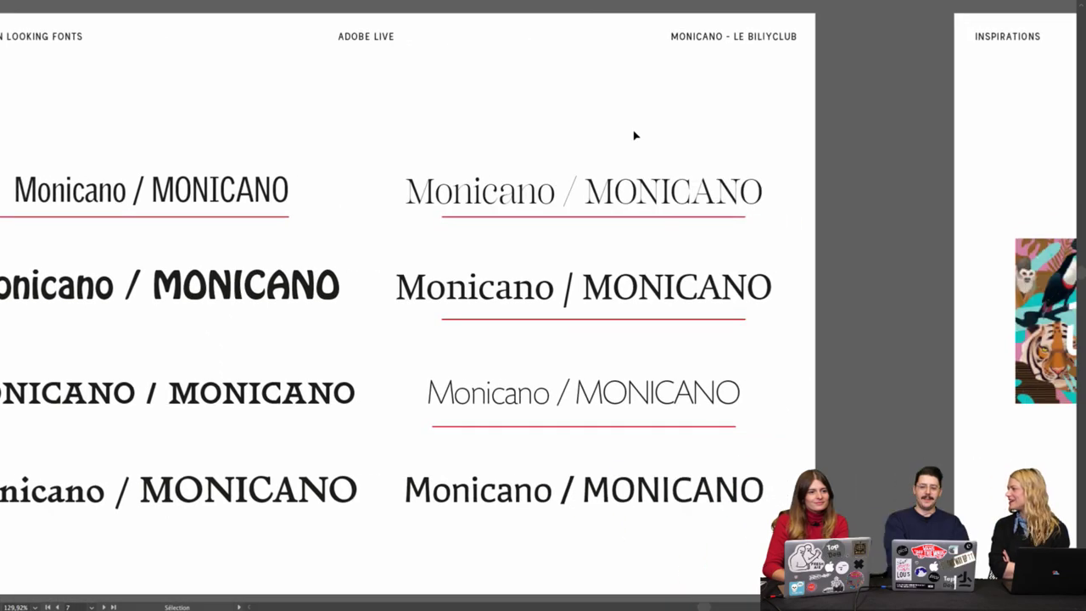
{"action": "scroll", "coordinate": [634, 136], "scroll_direction": "down", "scroll_amount": 3}
{"action": "scroll", "coordinate": [633, 136], "scroll_direction": "left", "scroll_amount": 10}
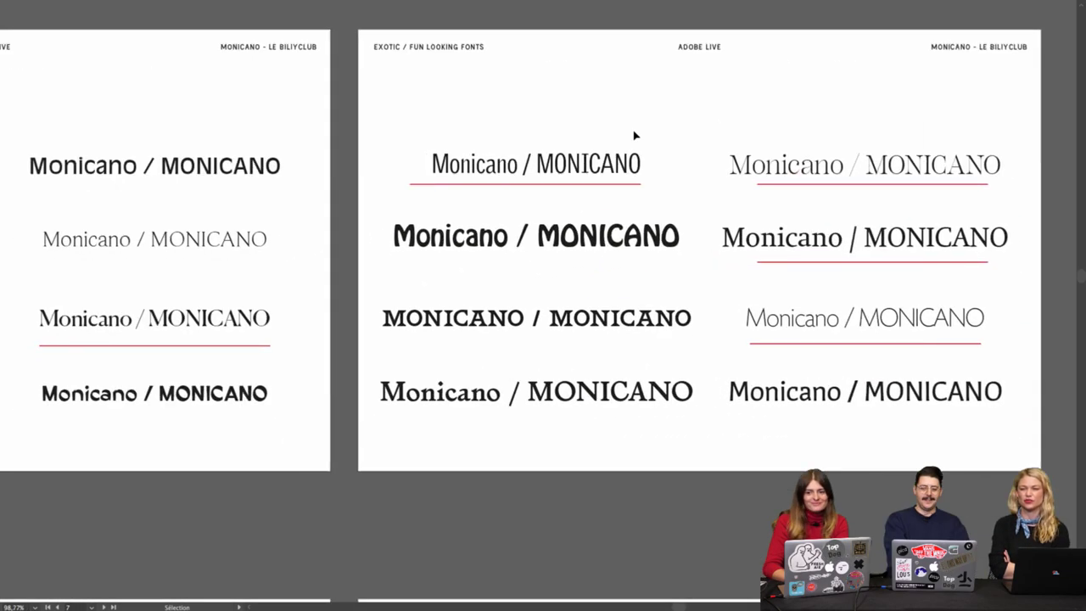
Examine the logo and branding references on the Inspirations artboard, both close up and as a whole.
{"action": "scroll", "coordinate": [633, 135], "scroll_direction": "right", "scroll_amount": 15}
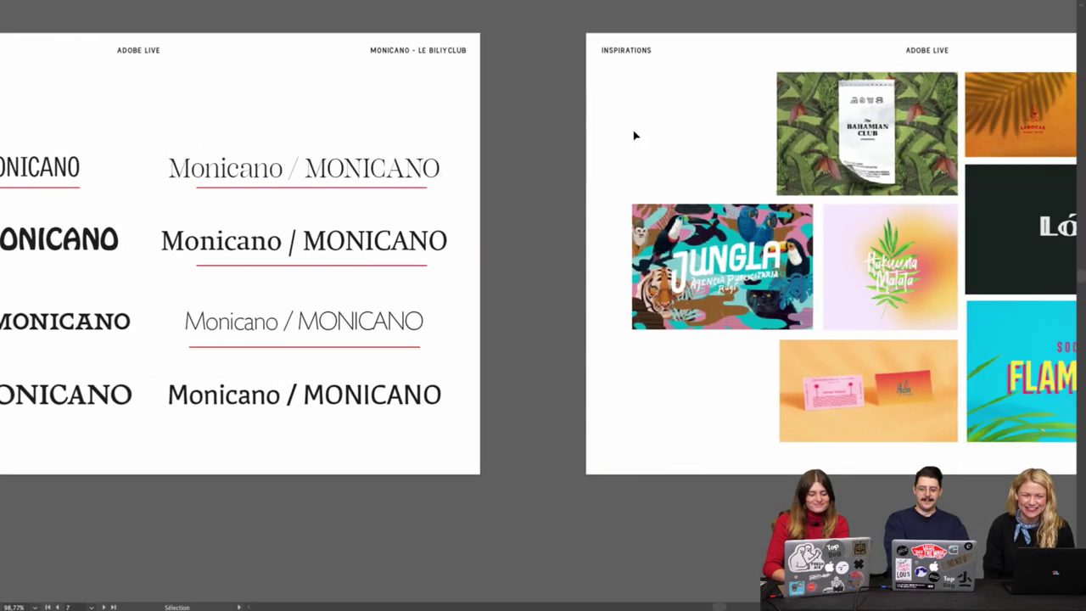
{"action": "scroll", "coordinate": [633, 130], "scroll_direction": "up", "scroll_amount": 3}
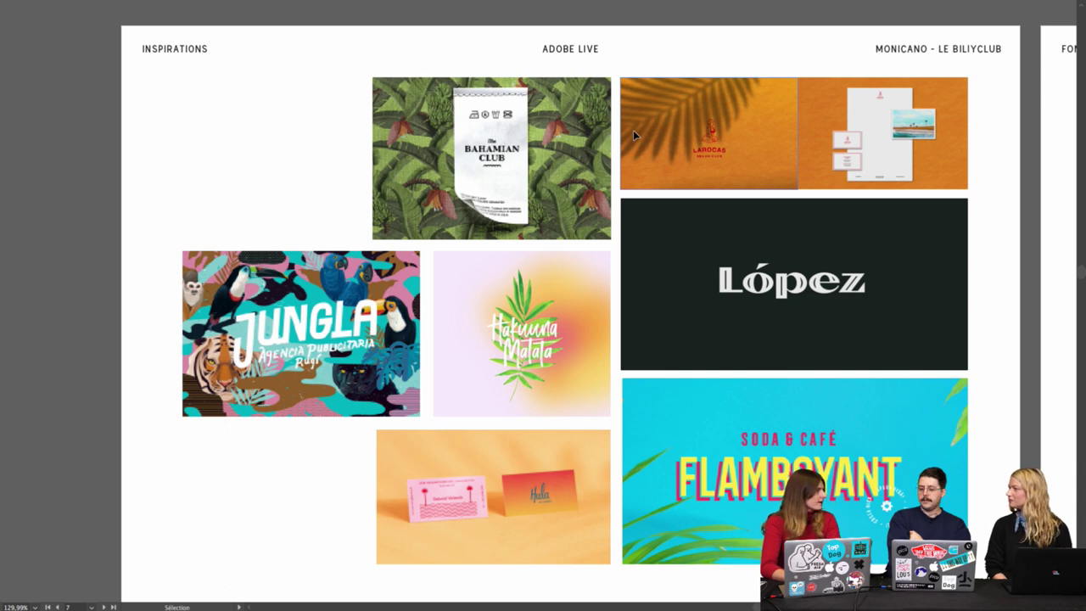
{"action": "scroll", "coordinate": [633, 130], "scroll_direction": "down", "scroll_amount": 1}
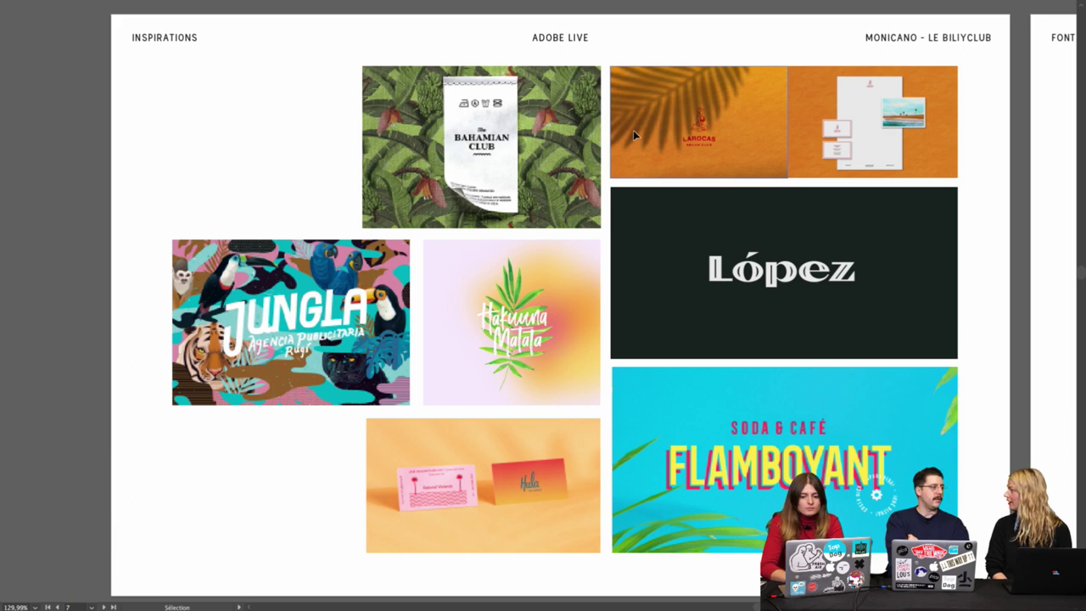
{"action": "scroll", "coordinate": [633, 129], "scroll_direction": "right", "scroll_amount": 3}
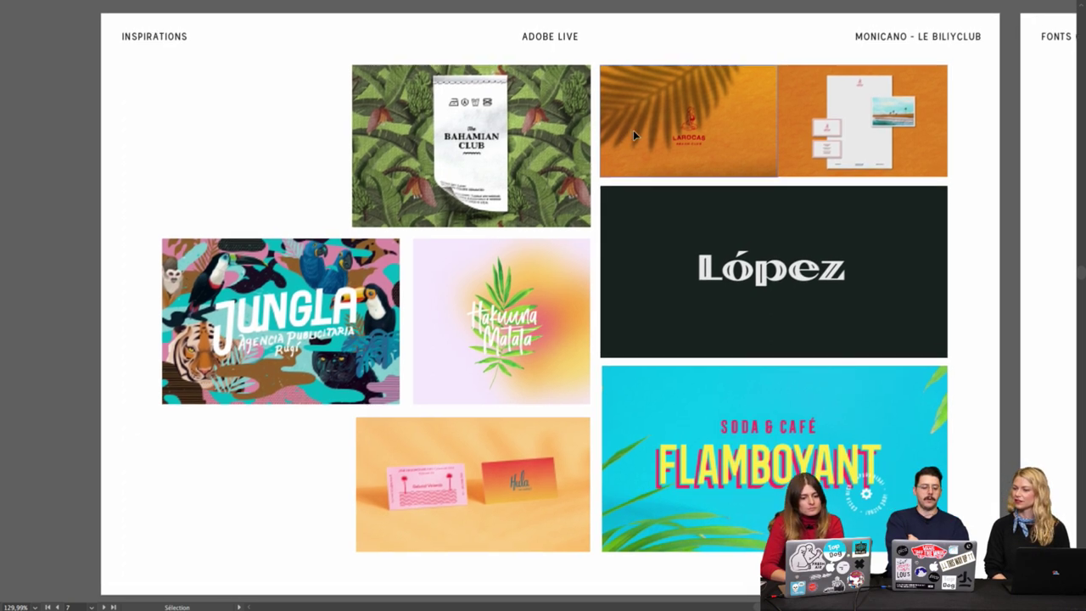
{"action": "scroll", "coordinate": [632, 130], "scroll_direction": "up", "scroll_amount": 1}
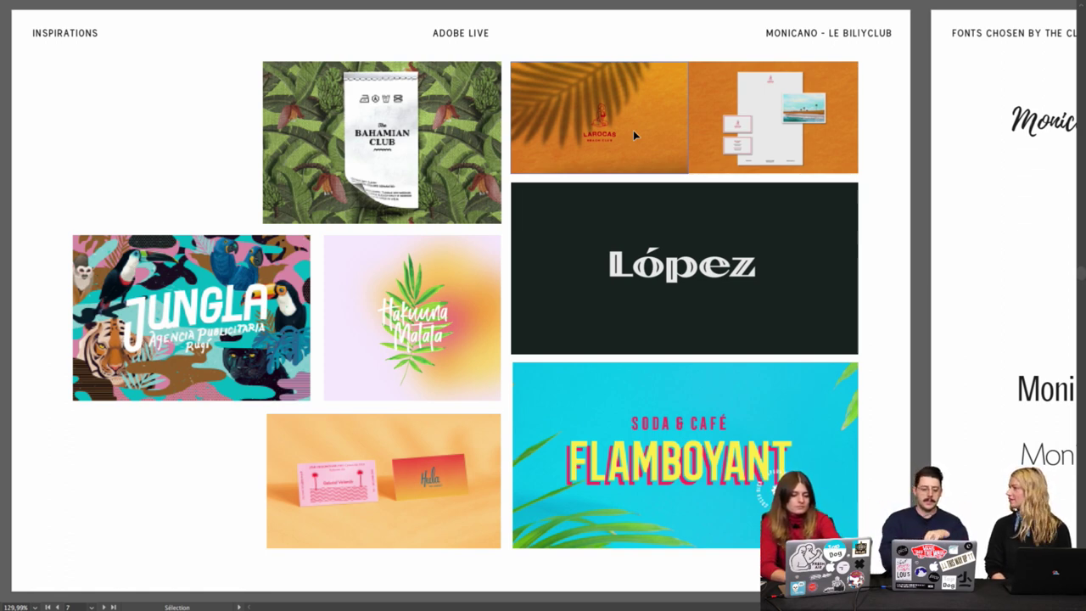
{"action": "scroll", "coordinate": [632, 130], "scroll_direction": "left", "scroll_amount": 3}
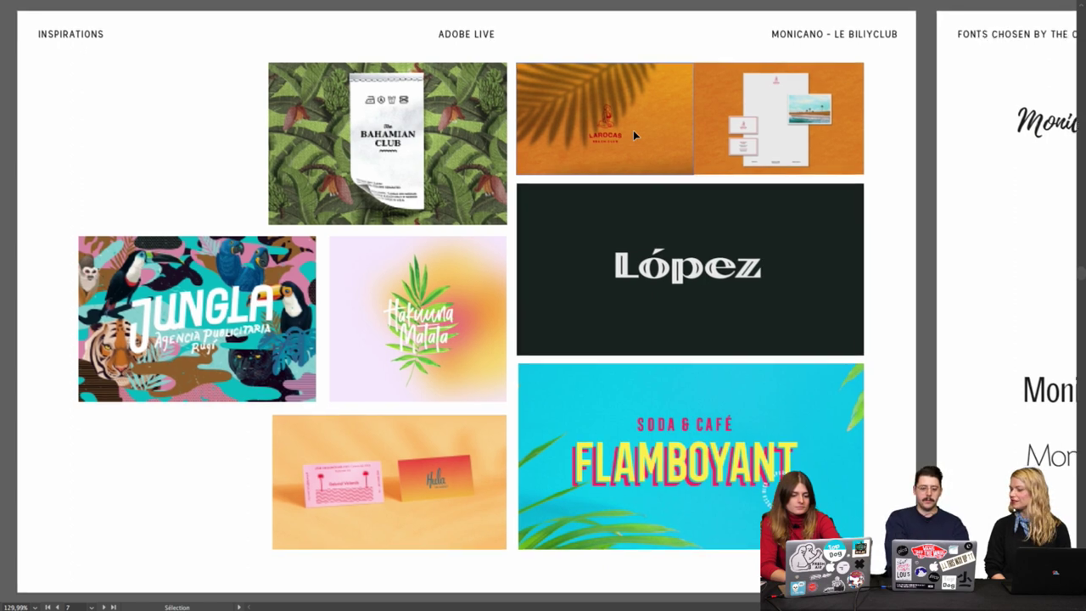
{"action": "scroll", "coordinate": [633, 136], "scroll_direction": "down", "scroll_amount": 1}
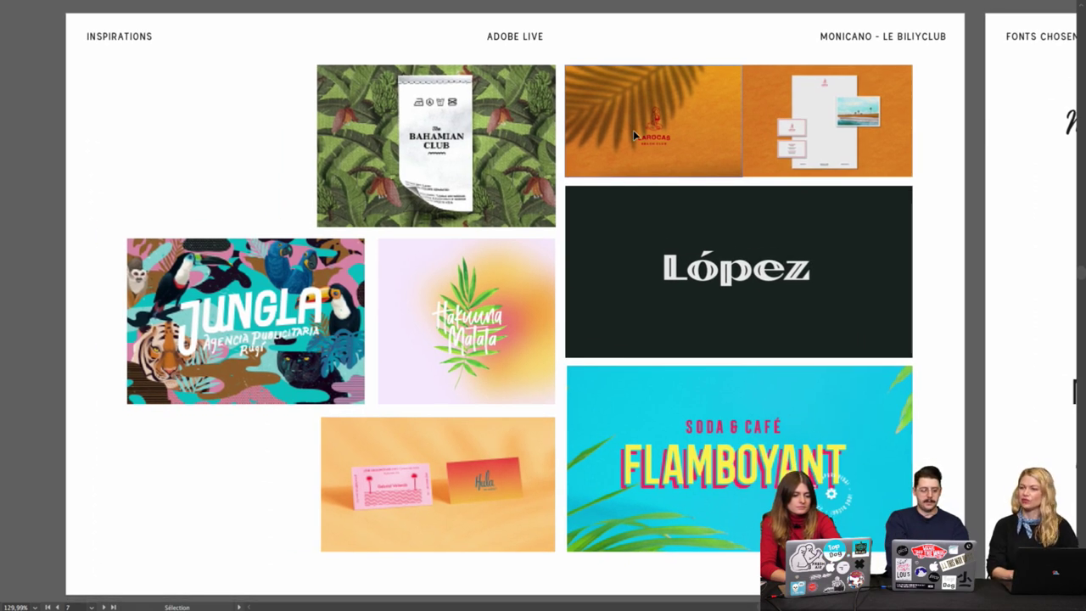
{"action": "scroll", "coordinate": [633, 136], "scroll_direction": "down", "scroll_amount": 1}
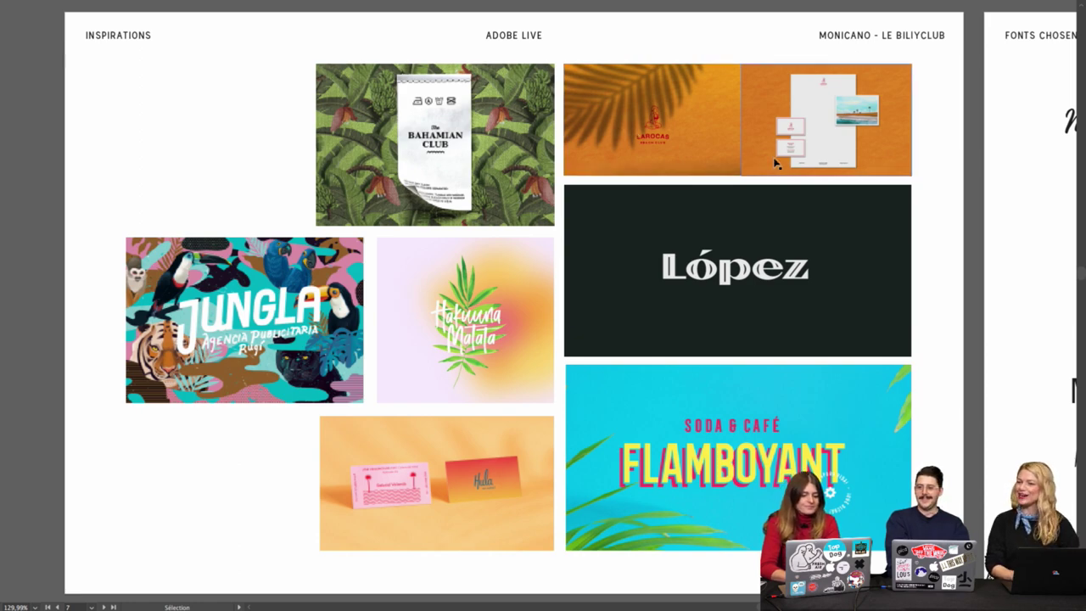
{"action": "scroll", "coordinate": [960, 217], "scroll_direction": "up", "scroll_amount": 3}
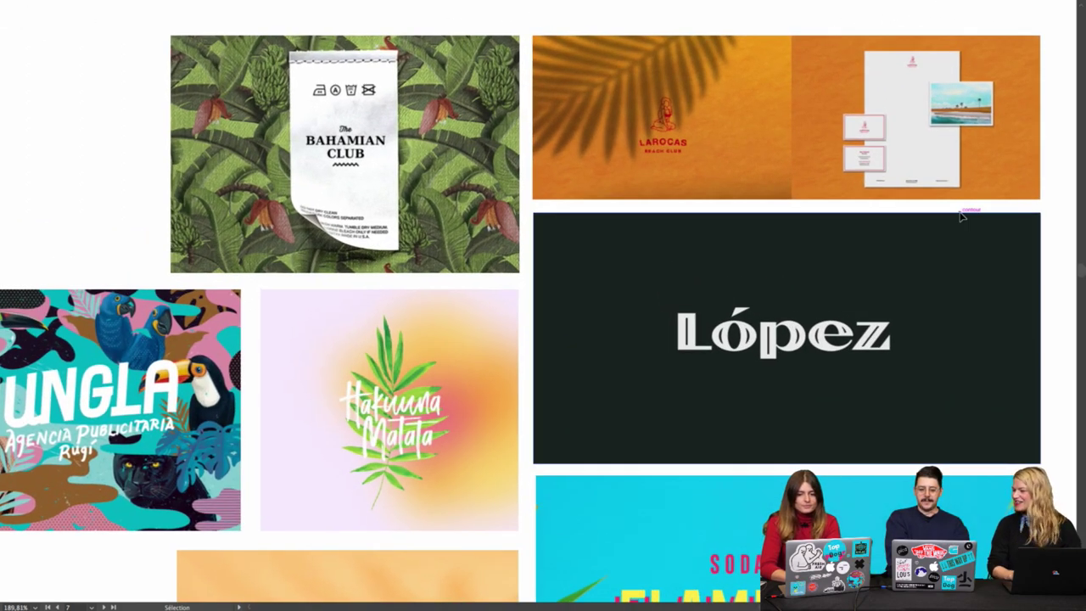
{"action": "scroll", "coordinate": [960, 217], "scroll_direction": "down", "scroll_amount": 2}
{"action": "scroll", "coordinate": [960, 217], "scroll_direction": "left", "scroll_amount": 4}
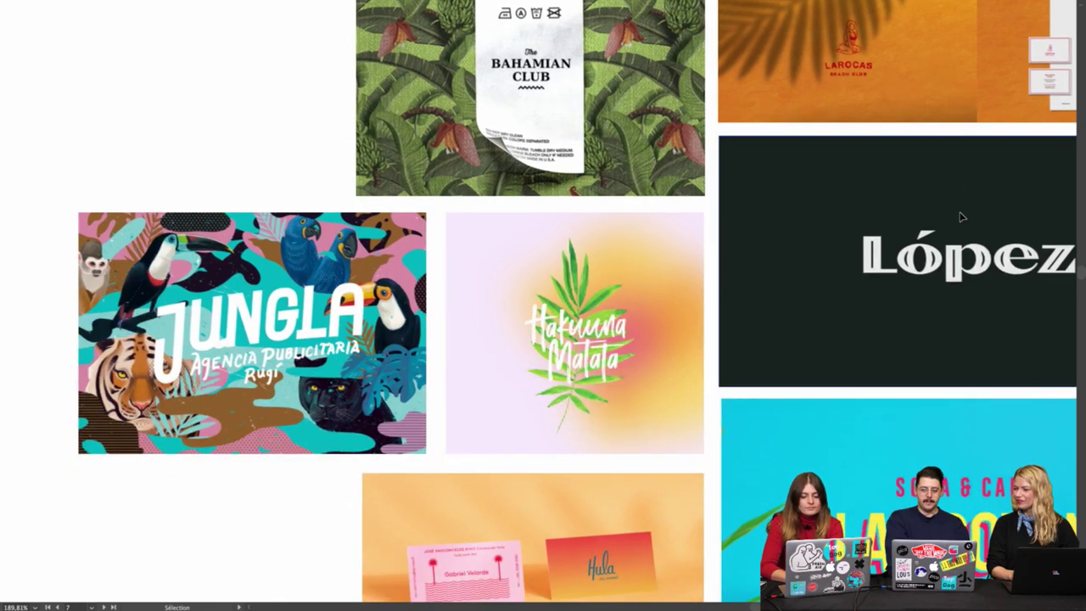
{"action": "scroll", "coordinate": [960, 217], "scroll_direction": "up", "scroll_amount": 3}
{"action": "scroll", "coordinate": [960, 217], "scroll_direction": "right", "scroll_amount": 5}
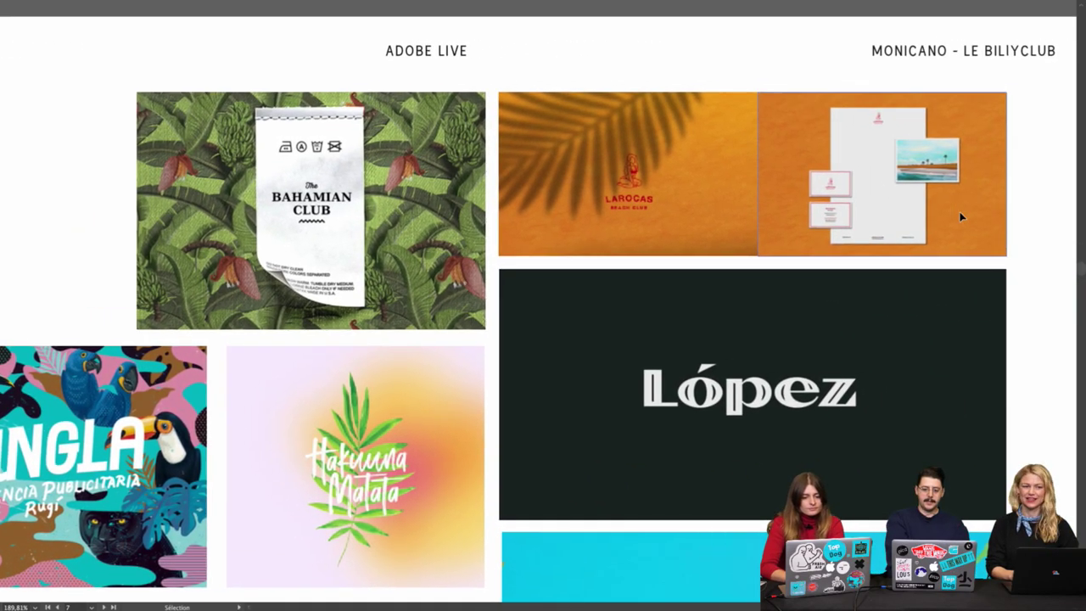
{"action": "scroll", "coordinate": [960, 217], "scroll_direction": "left", "scroll_amount": 5}
{"action": "scroll", "coordinate": [960, 218], "scroll_direction": "down", "scroll_amount": 1}
{"action": "scroll", "coordinate": [960, 217], "scroll_direction": "down", "scroll_amount": 3}
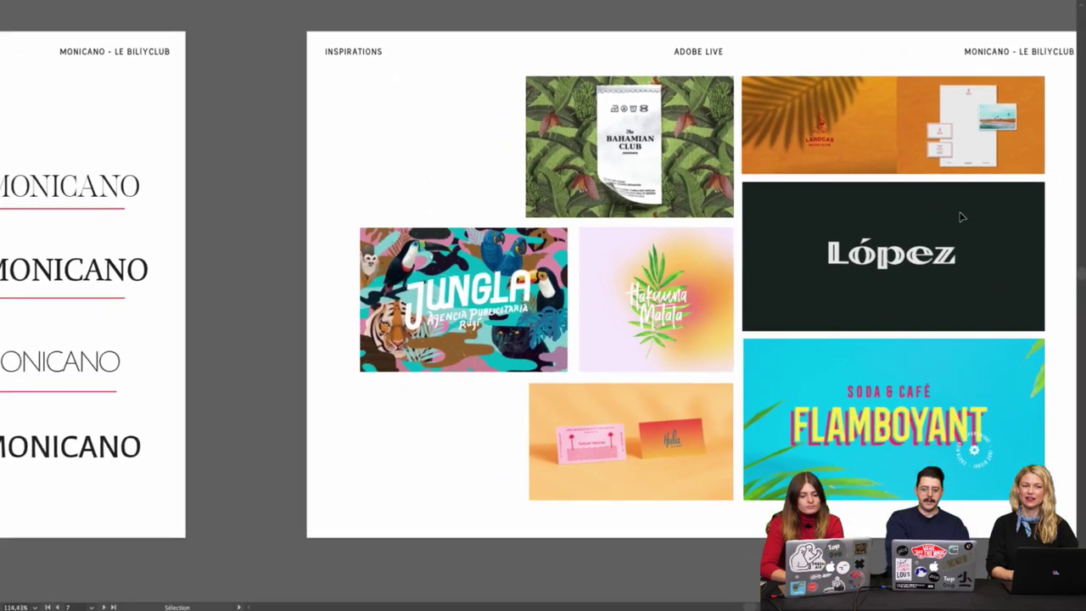
Review the Monicano wordmark options on the exotic/fun looking and script/handdrawn fonts artboards again.
{"action": "scroll", "coordinate": [960, 217], "scroll_direction": "left", "scroll_amount": 17}
{"action": "scroll", "coordinate": [960, 217], "scroll_direction": "right", "scroll_amount": 9}
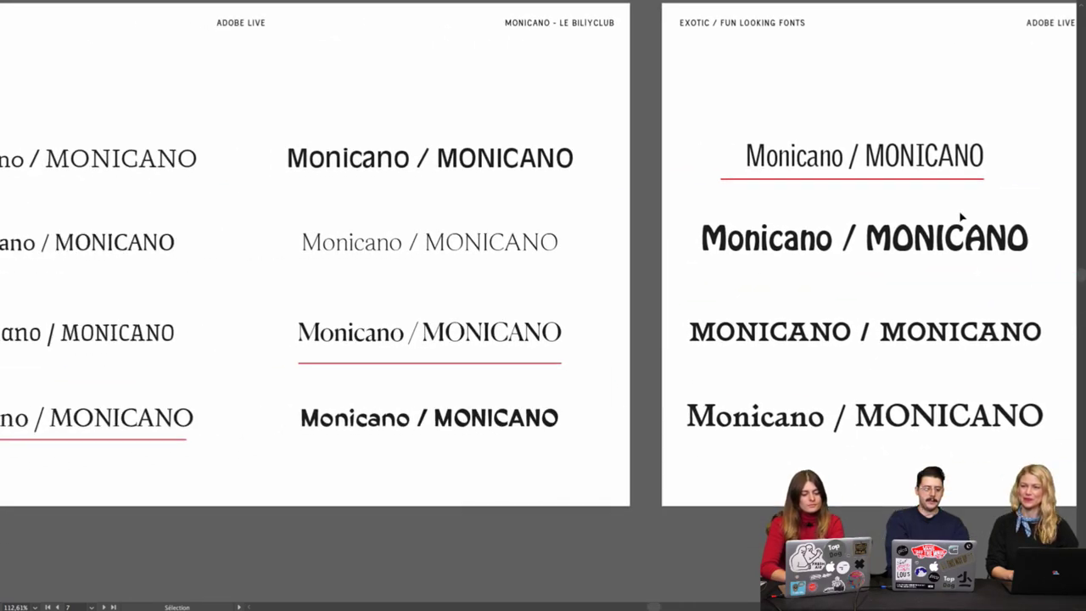
{"action": "scroll", "coordinate": [960, 217], "scroll_direction": "left", "scroll_amount": 6}
{"action": "scroll", "coordinate": [960, 217], "scroll_direction": "up", "scroll_amount": 2}
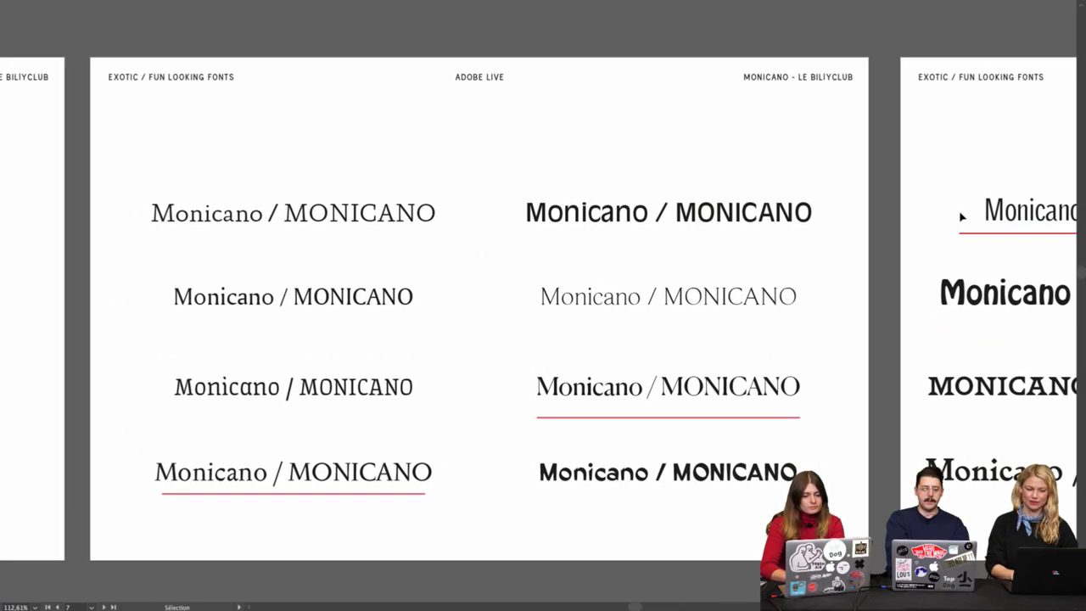
{"action": "scroll", "coordinate": [960, 217], "scroll_direction": "left", "scroll_amount": 1}
{"action": "scroll", "coordinate": [960, 217], "scroll_direction": "down", "scroll_amount": 1}
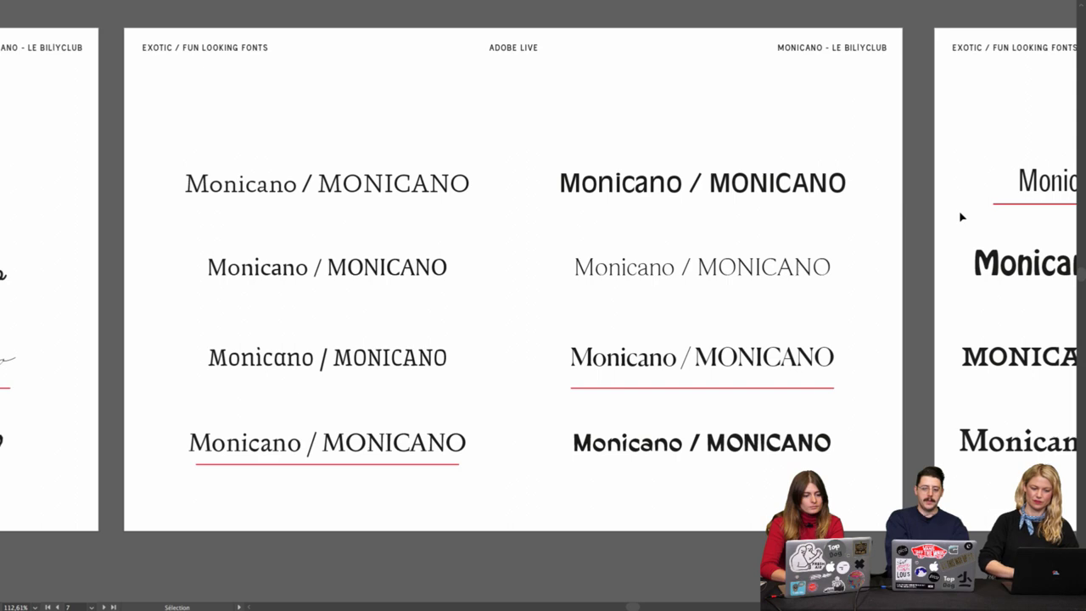
{"action": "scroll", "coordinate": [938, 198], "scroll_direction": "up", "scroll_amount": 3}
{"action": "scroll", "coordinate": [938, 198], "scroll_direction": "left", "scroll_amount": 6}
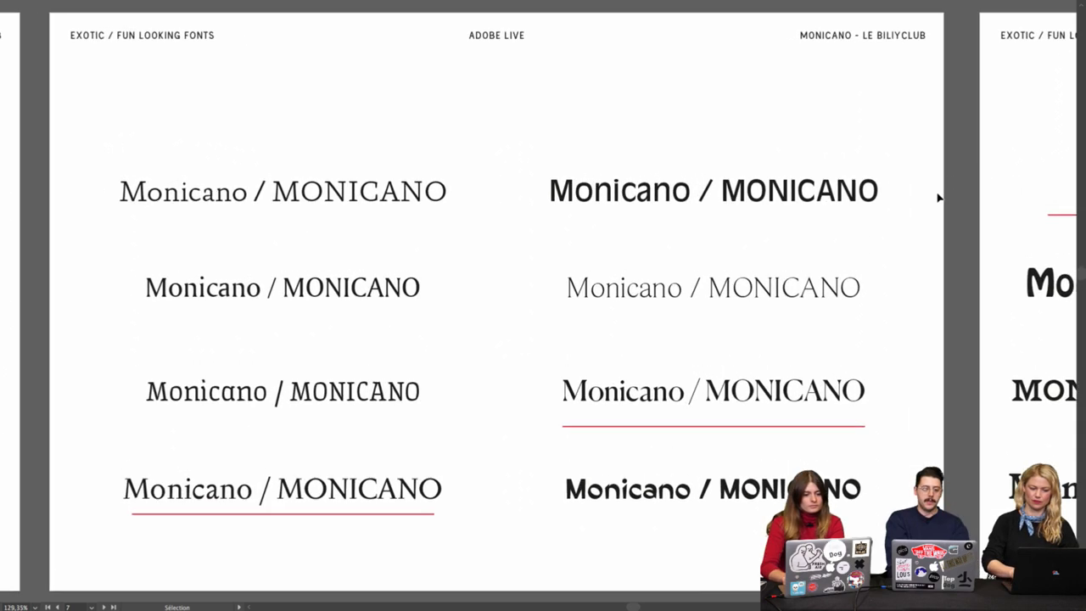
{"action": "scroll", "coordinate": [938, 198], "scroll_direction": "left", "scroll_amount": 15}
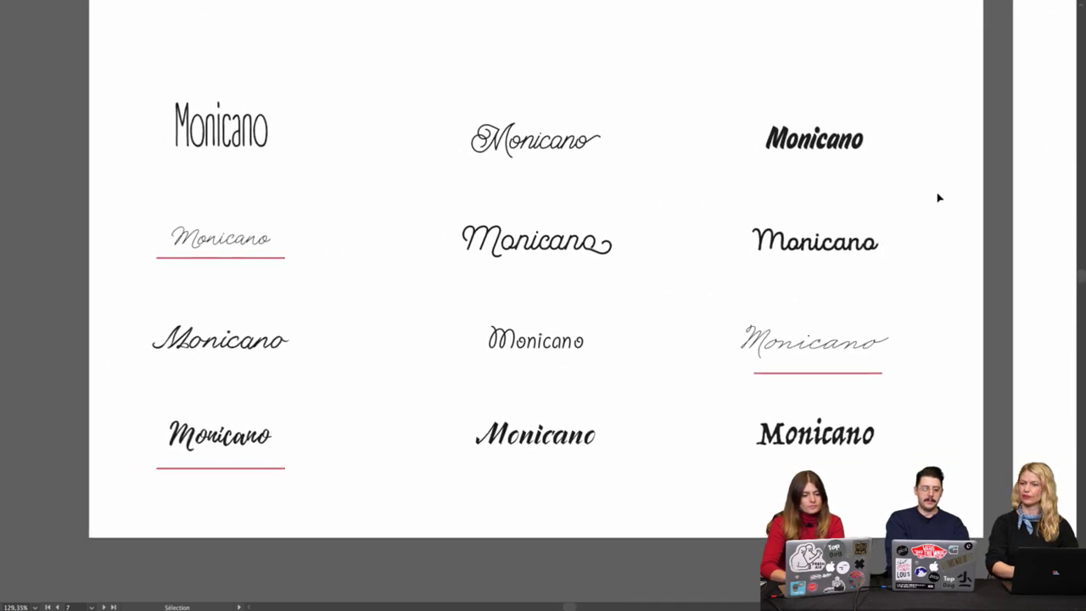
{"action": "scroll", "coordinate": [938, 198], "scroll_direction": "right", "scroll_amount": 20}
{"action": "scroll", "coordinate": [938, 198], "scroll_direction": "up", "scroll_amount": 1}
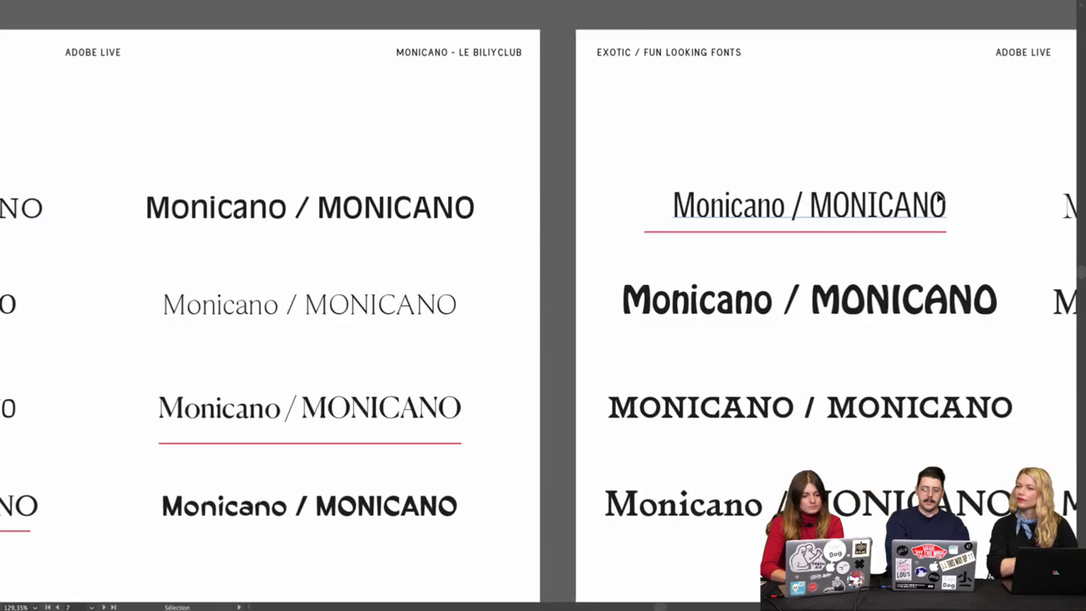
Examine the Bahamian Club, Larocas and Hakuuna Matata references close up on the Inspirations artboard.
{"action": "scroll", "coordinate": [938, 197], "scroll_direction": "right", "scroll_amount": 8}
{"action": "scroll", "coordinate": [938, 198], "scroll_direction": "up", "scroll_amount": 2}
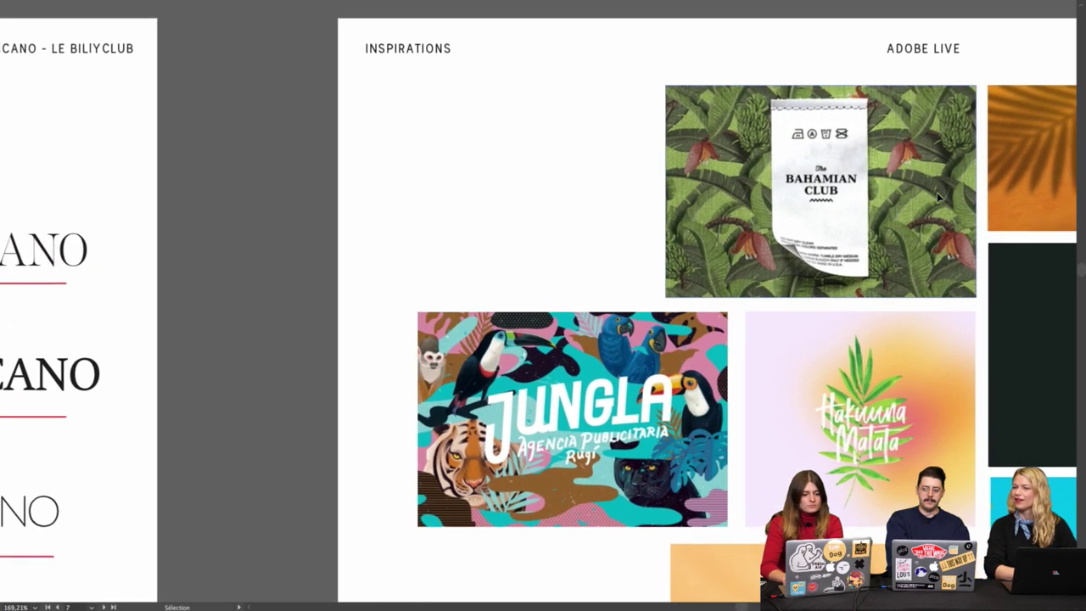
{"action": "scroll", "coordinate": [937, 191], "scroll_direction": "right", "scroll_amount": 1}
{"action": "scroll", "coordinate": [733, 144], "scroll_direction": "up", "scroll_amount": 2}
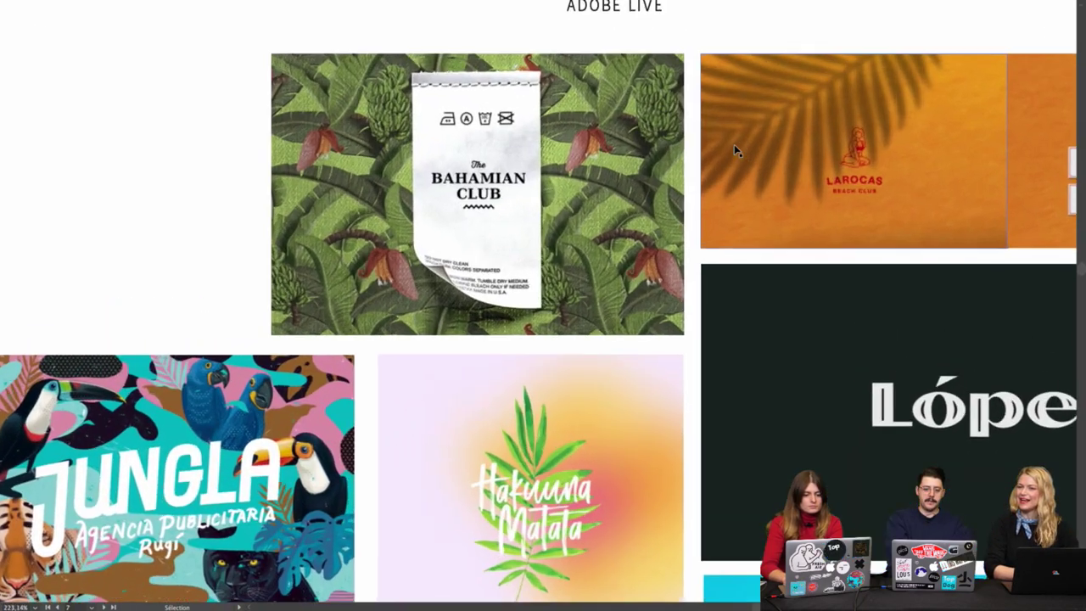
{"action": "scroll", "coordinate": [733, 151], "scroll_direction": "left", "scroll_amount": 2}
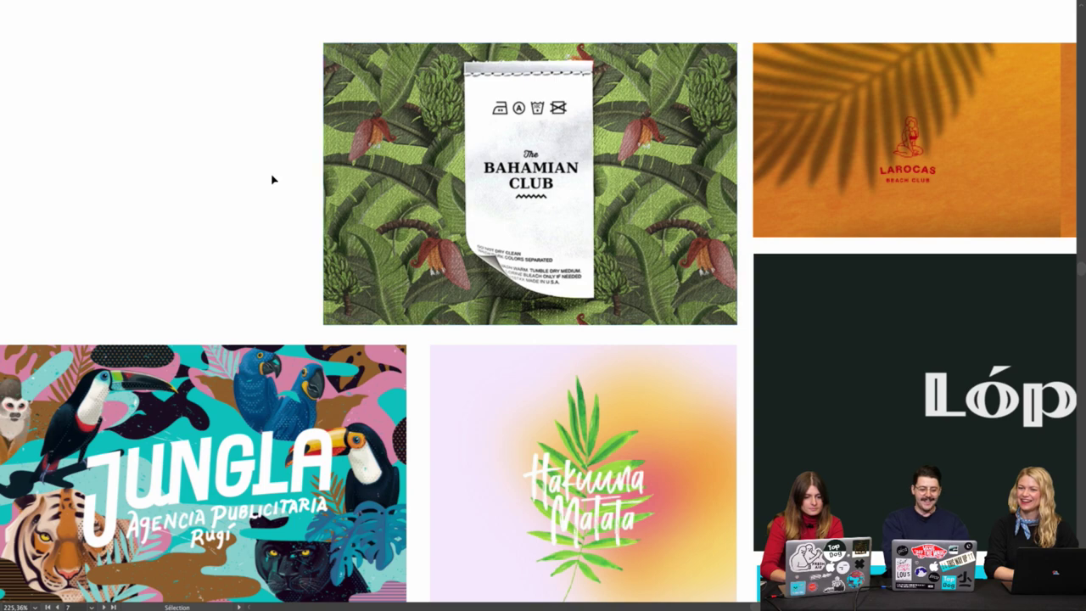
{"action": "scroll", "coordinate": [491, 212], "scroll_direction": "up", "scroll_amount": 3}
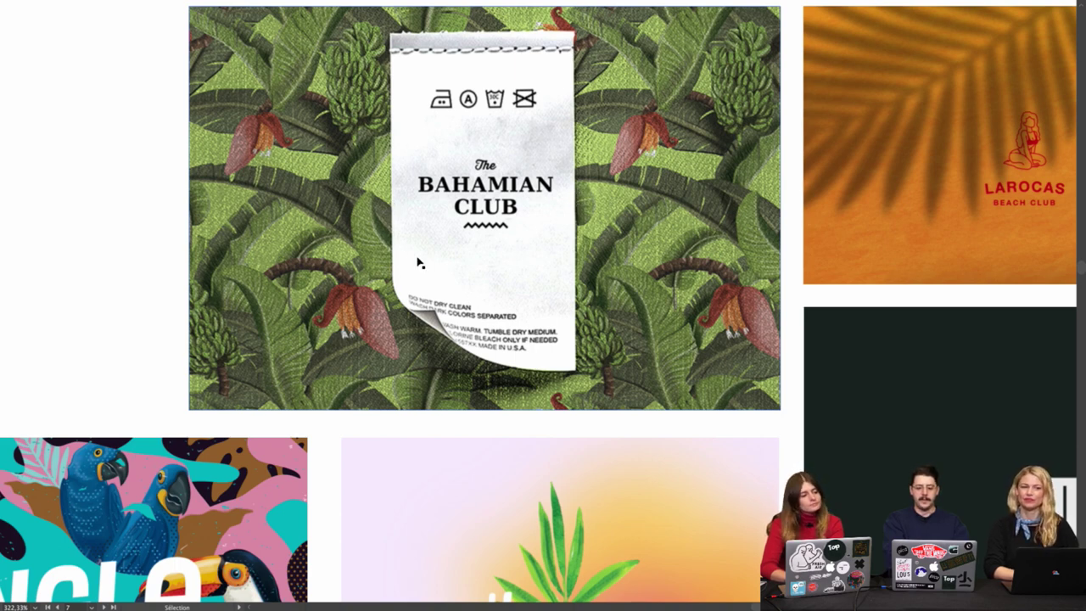
{"action": "scroll", "coordinate": [417, 267], "scroll_direction": "down", "scroll_amount": 5}
{"action": "scroll", "coordinate": [417, 267], "scroll_direction": "up", "scroll_amount": 3}
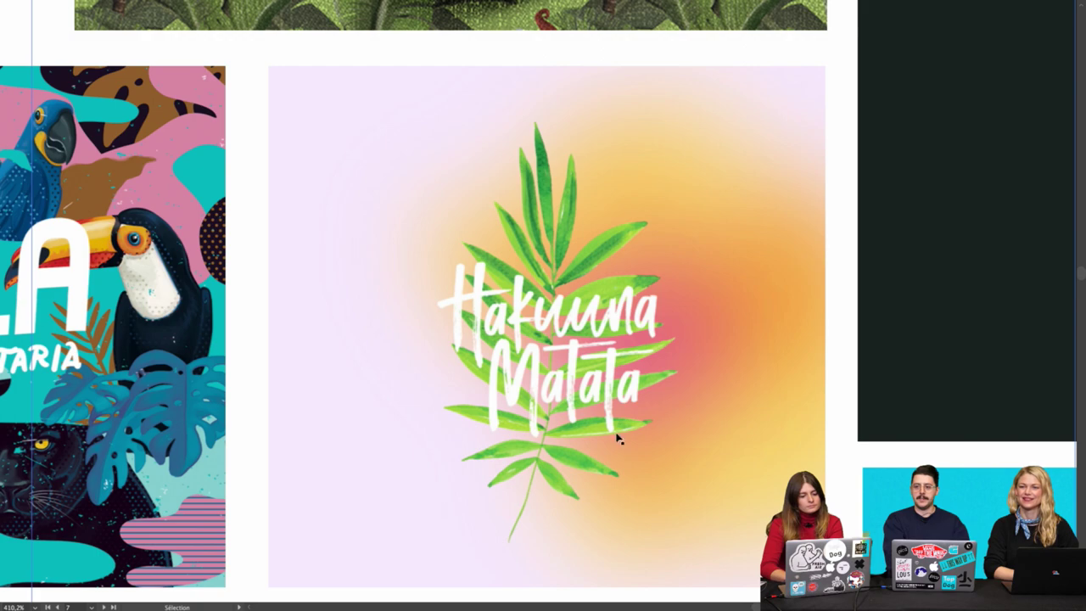
{"action": "scroll", "coordinate": [418, 384], "scroll_direction": "down", "scroll_amount": 3}
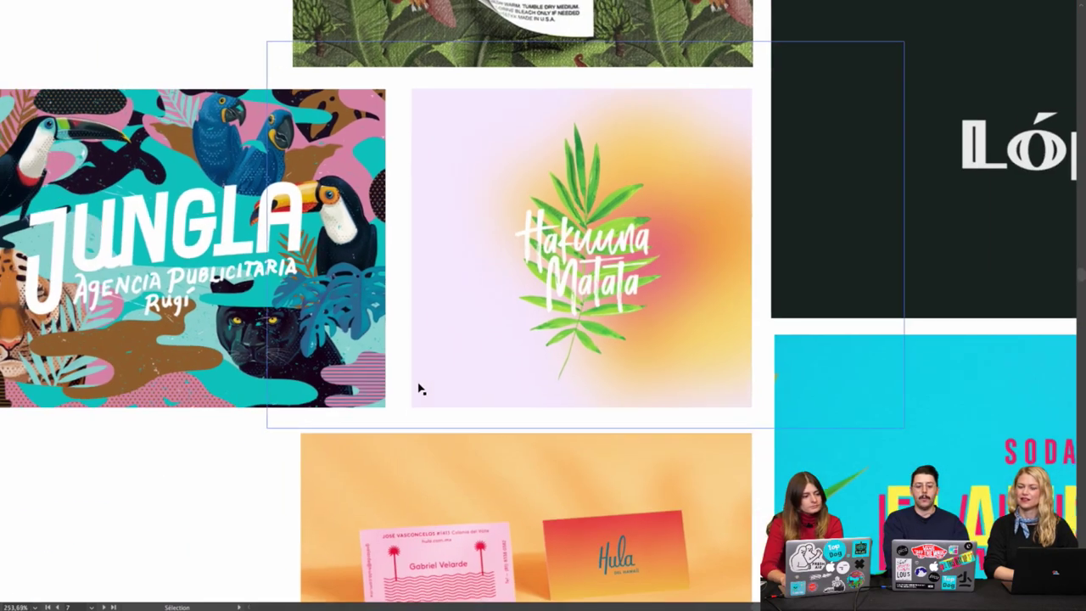
Copy the bold brush-script Monicano wordmark from the script/handdrawn fonts artboard and paste it above the Hakuuna Matata lettering on the Inspirations artboard.
{"action": "scroll", "coordinate": [419, 383], "scroll_direction": "left", "scroll_amount": 5}
{"action": "scroll", "coordinate": [419, 387], "scroll_direction": "left", "scroll_amount": 8}
{"action": "scroll", "coordinate": [420, 386], "scroll_direction": "down", "scroll_amount": 3}
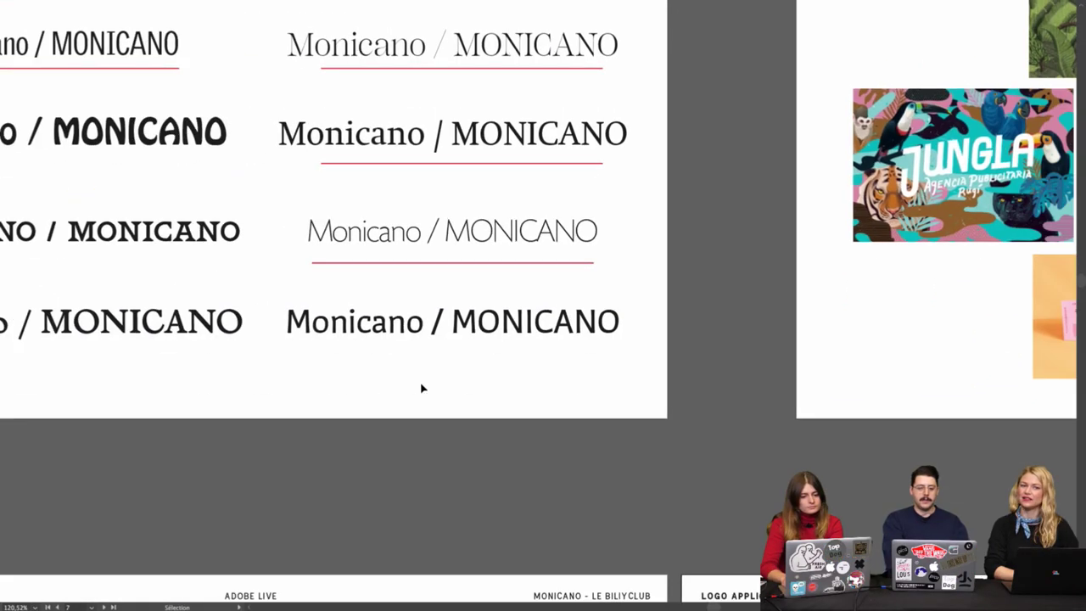
{"action": "scroll", "coordinate": [283, 212], "scroll_direction": "down", "scroll_amount": 5}
{"action": "scroll", "coordinate": [160, 289], "scroll_direction": "right", "scroll_amount": 10}
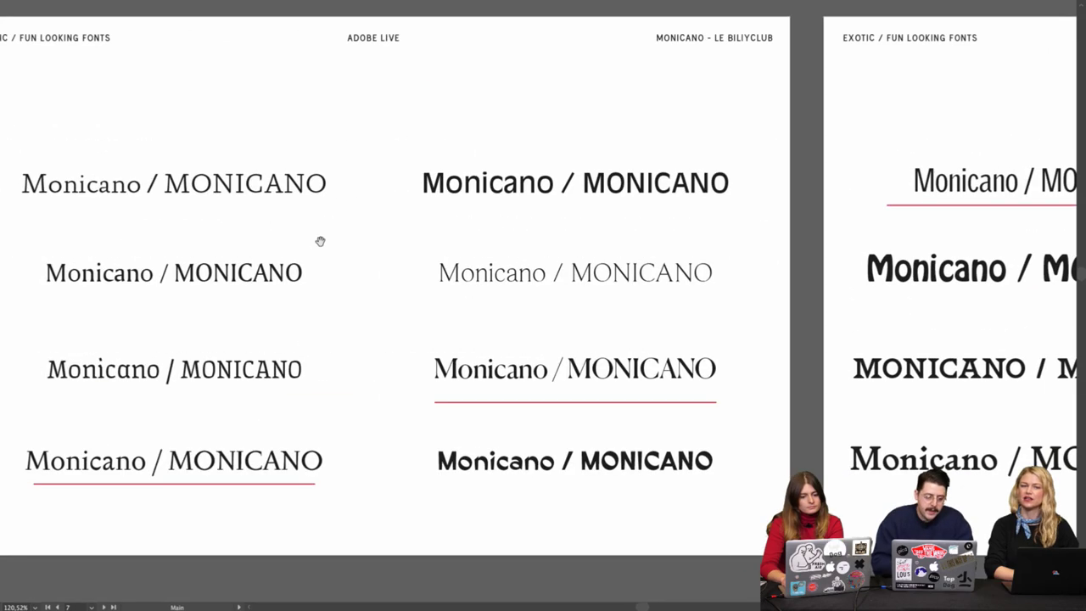
{"action": "scroll", "coordinate": [343, 231], "scroll_direction": "left", "scroll_amount": 10}
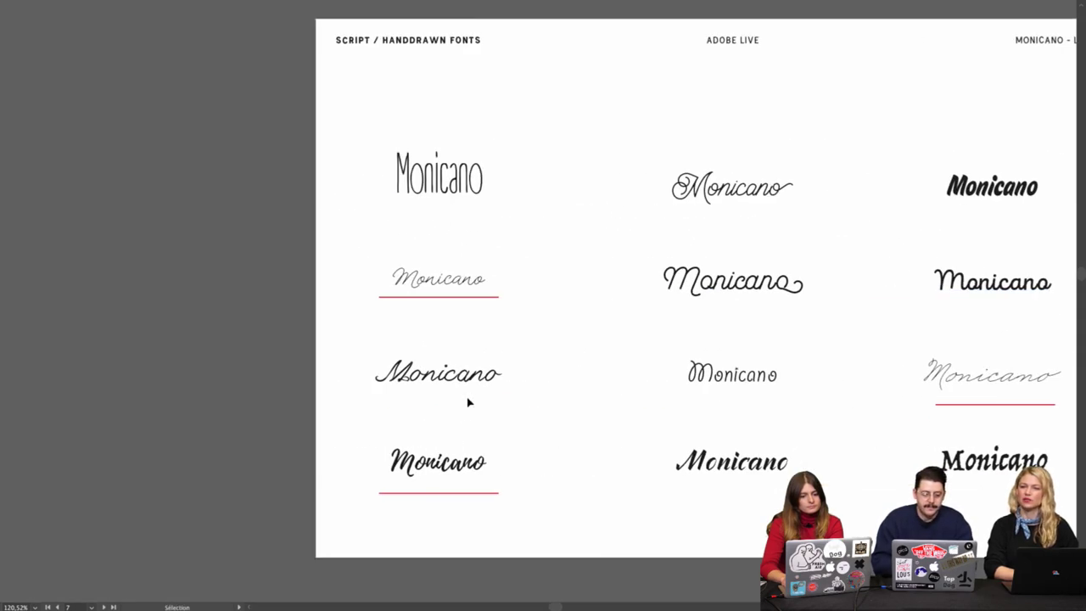
{"action": "left_click", "coordinate": [461, 465]}
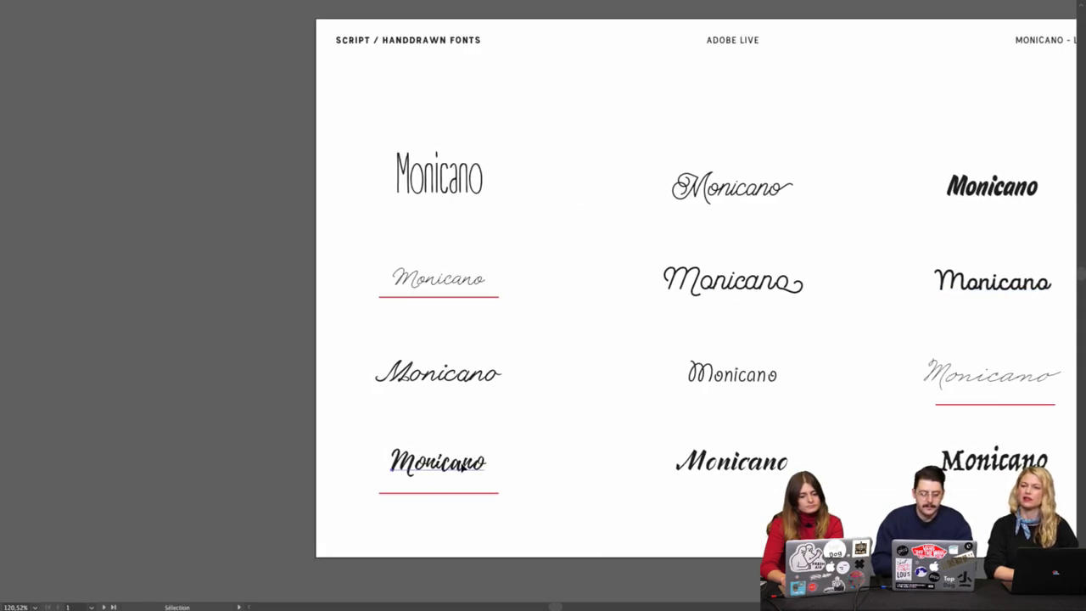
{"action": "scroll", "coordinate": [464, 462], "scroll_direction": "right", "scroll_amount": 15}
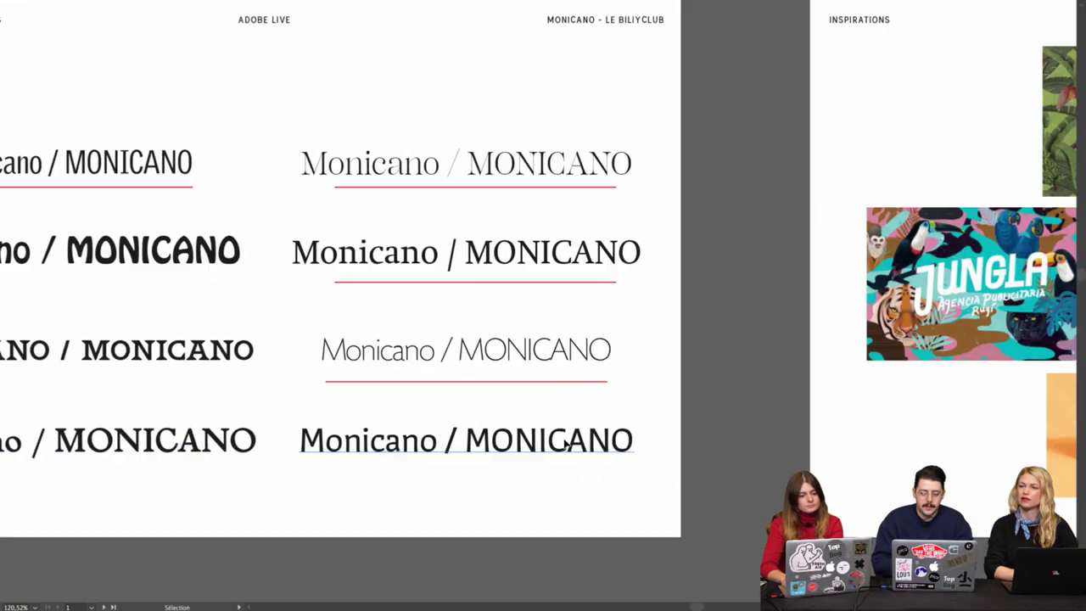
{"action": "scroll", "coordinate": [562, 443], "scroll_direction": "right", "scroll_amount": 5}
{"action": "scroll", "coordinate": [758, 230], "scroll_direction": "up", "scroll_amount": 8}
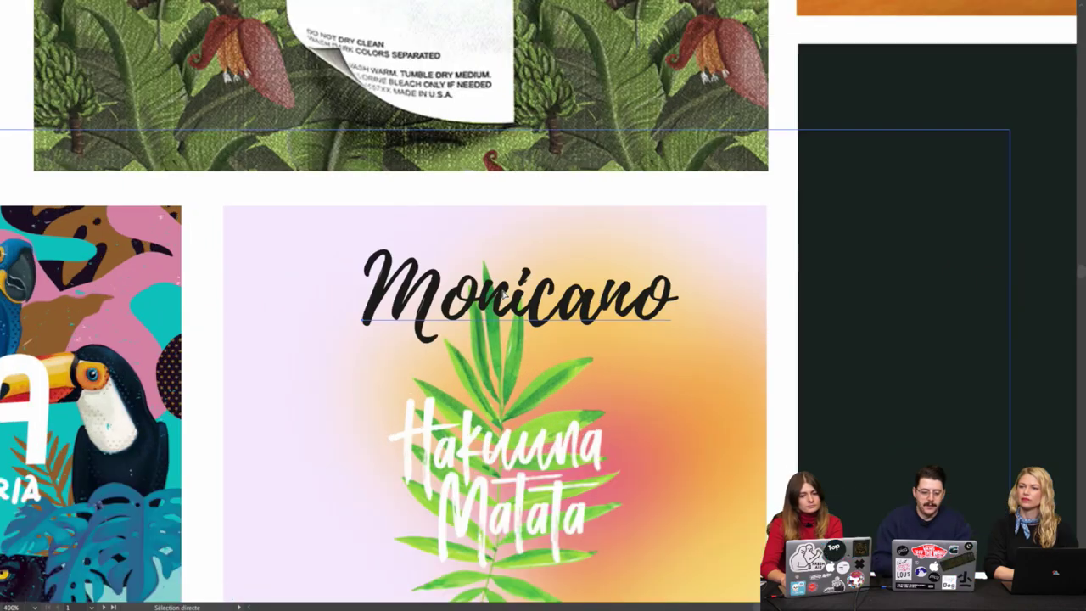
Compare the pasted Monicano wordmark with the Hakuuna Matata lettering and delete the pasted copy.
{"action": "scroll", "coordinate": [502, 292], "scroll_direction": "down", "scroll_amount": 4}
{"action": "left_click_drag", "start_coordinate": [534, 303], "coordinate": [711, 317]}
{"action": "left_click", "coordinate": [614, 380], "text": "super"}
{"action": "left_click_drag", "start_coordinate": [597, 206], "coordinate": [333, 184]}
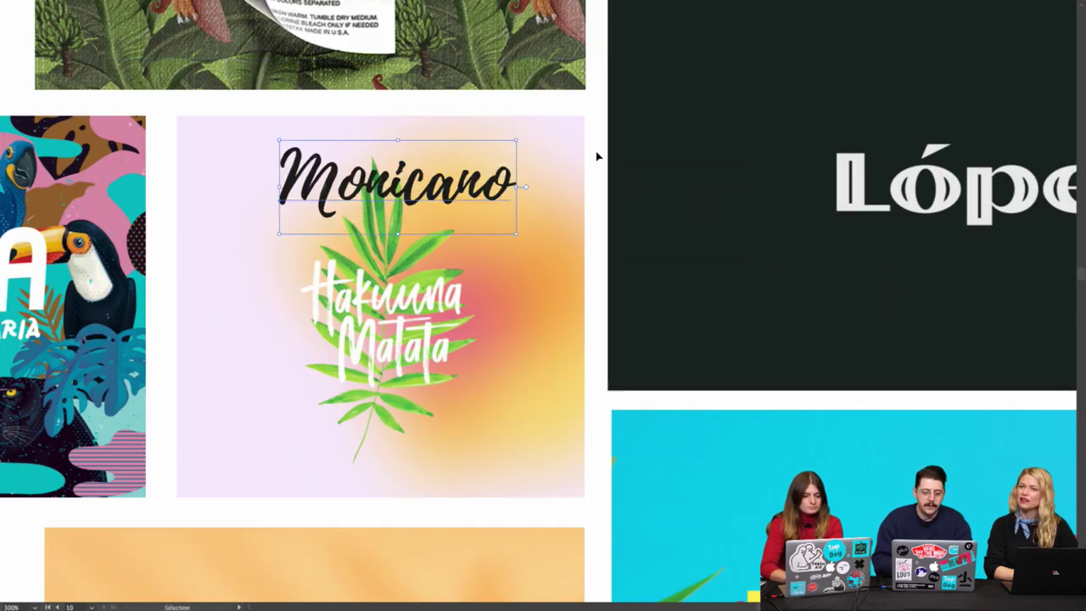
{"action": "left_click", "coordinate": [597, 156]}
{"action": "left_click", "coordinate": [501, 188]}
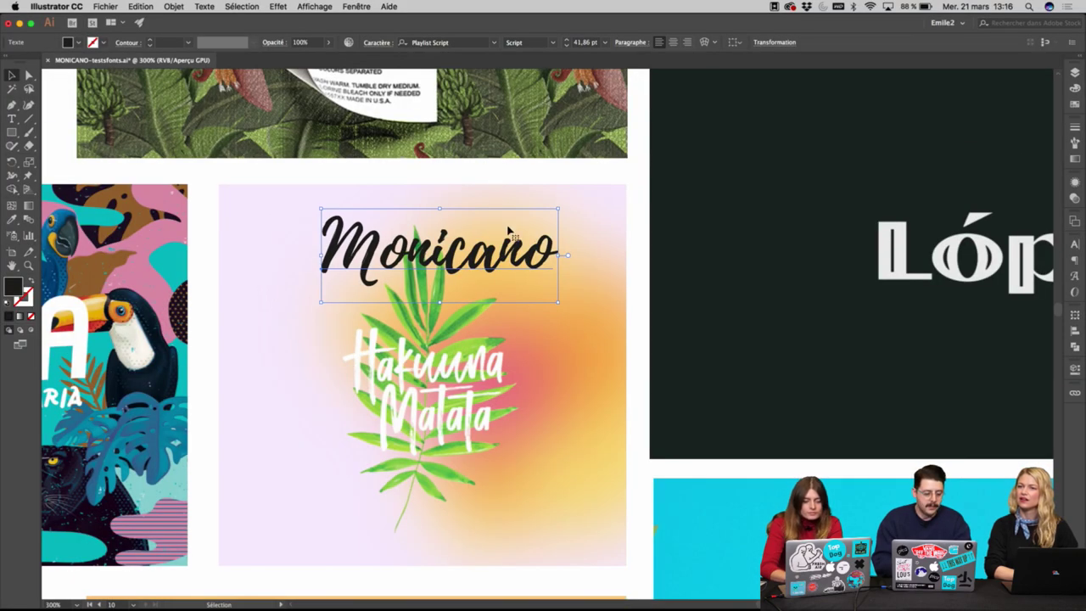
{"action": "key", "text": "Delete"}
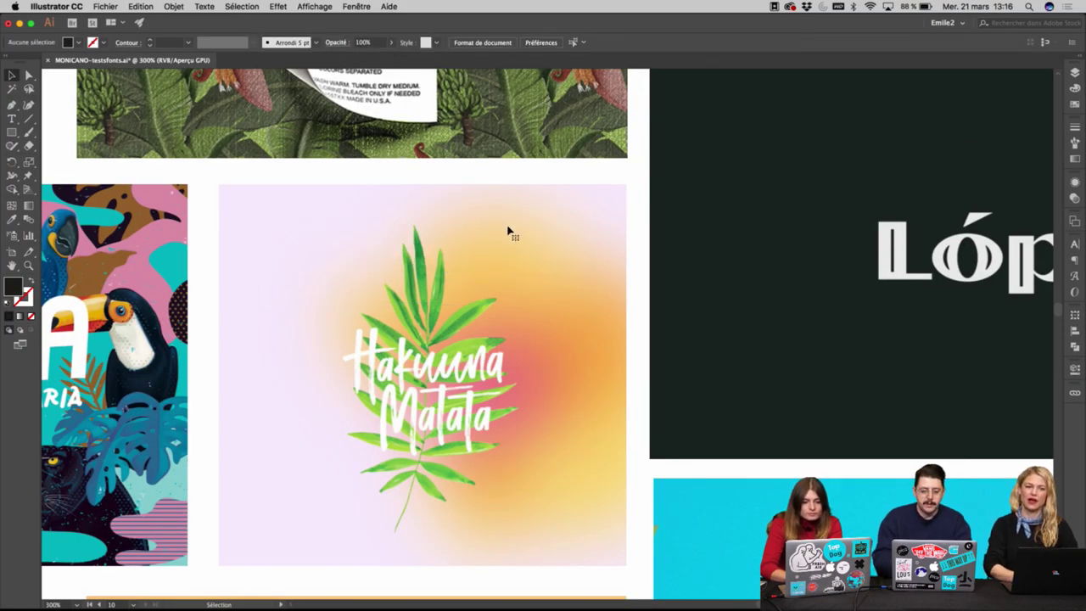
Look over the font and Inspirations artboards and bring the Fonts Chosen by the Clients artboard into view.
{"action": "scroll", "coordinate": [507, 231], "scroll_direction": "down", "scroll_amount": 3}
{"action": "left_click_drag", "start_coordinate": [393, 237], "coordinate": [766, 291]}
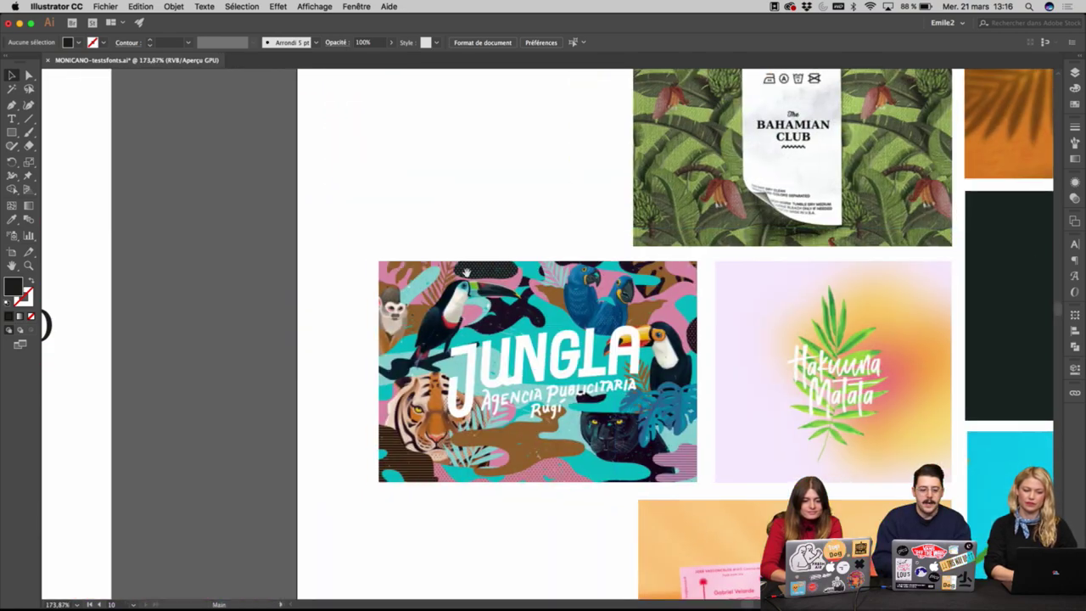
{"action": "left_click_drag", "start_coordinate": [301, 275], "coordinate": [621, 274]}
{"action": "scroll", "coordinate": [621, 274], "scroll_direction": "down", "scroll_amount": 5}
{"action": "scroll", "coordinate": [847, 263], "scroll_direction": "left", "scroll_amount": 8}
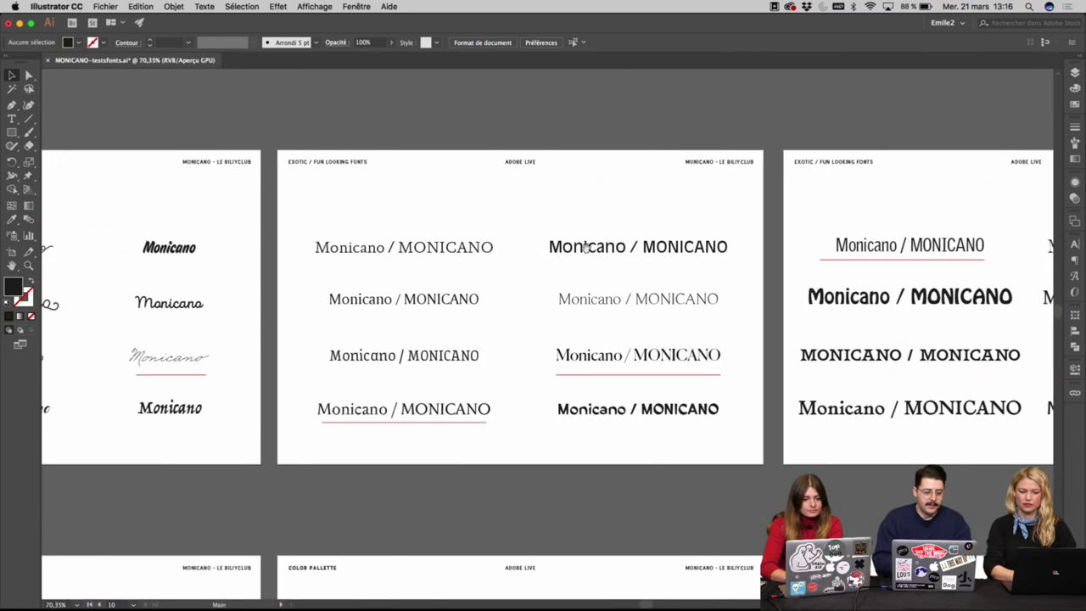
{"action": "scroll", "coordinate": [847, 264], "scroll_direction": "right", "scroll_amount": 10}
{"action": "scroll", "coordinate": [662, 357], "scroll_direction": "down", "scroll_amount": 5}
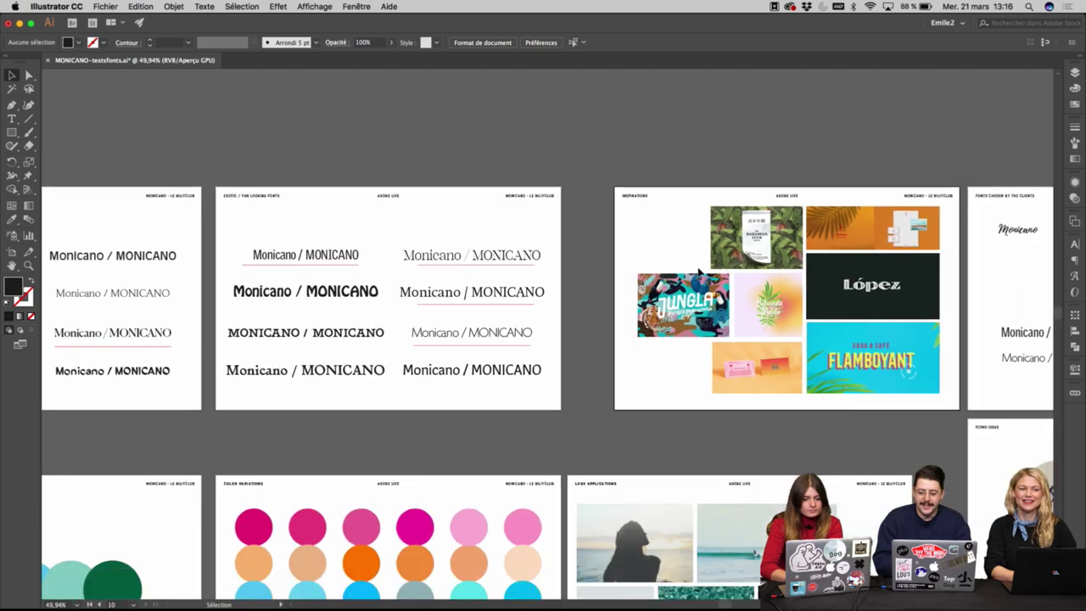
{"action": "scroll", "coordinate": [526, 315], "scroll_direction": "up", "scroll_amount": 8}
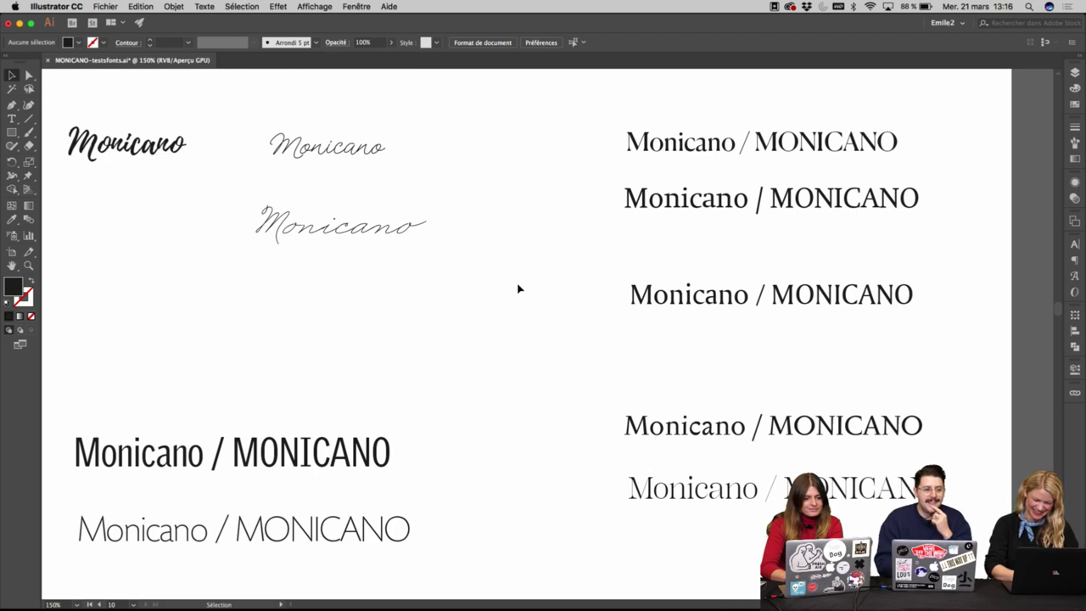
Examine the script and serif Monicano wordmarks on the Fonts Chosen by the Clients artboard, close up and as a whole.
{"action": "scroll", "coordinate": [517, 289], "scroll_direction": "down", "scroll_amount": 2}
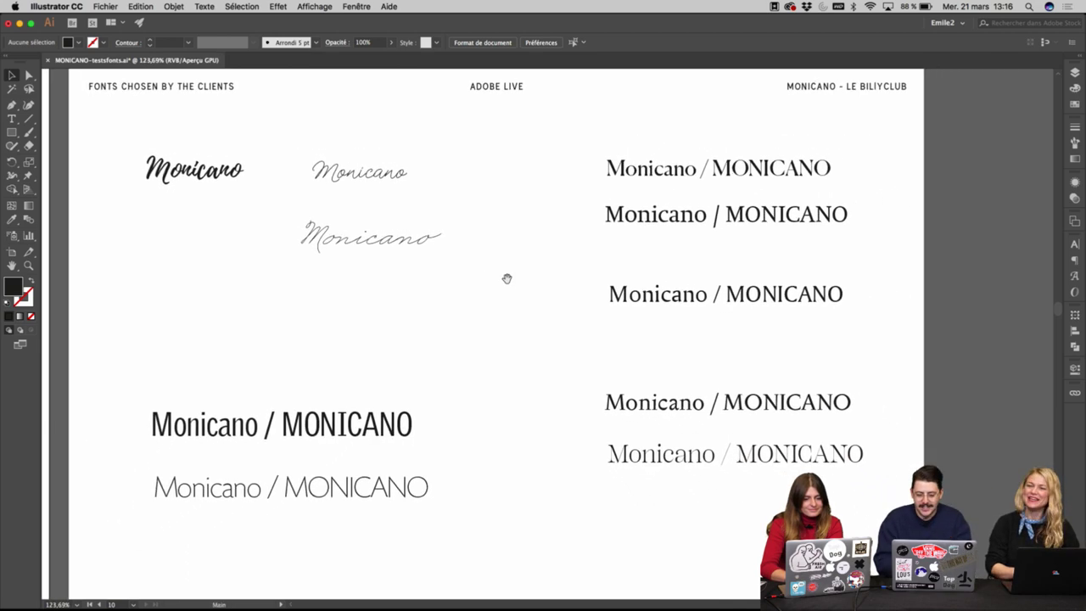
{"action": "left_click_drag", "start_coordinate": [507, 279], "coordinate": [654, 335]}
{"action": "left_click", "coordinate": [566, 254], "text": "super"}
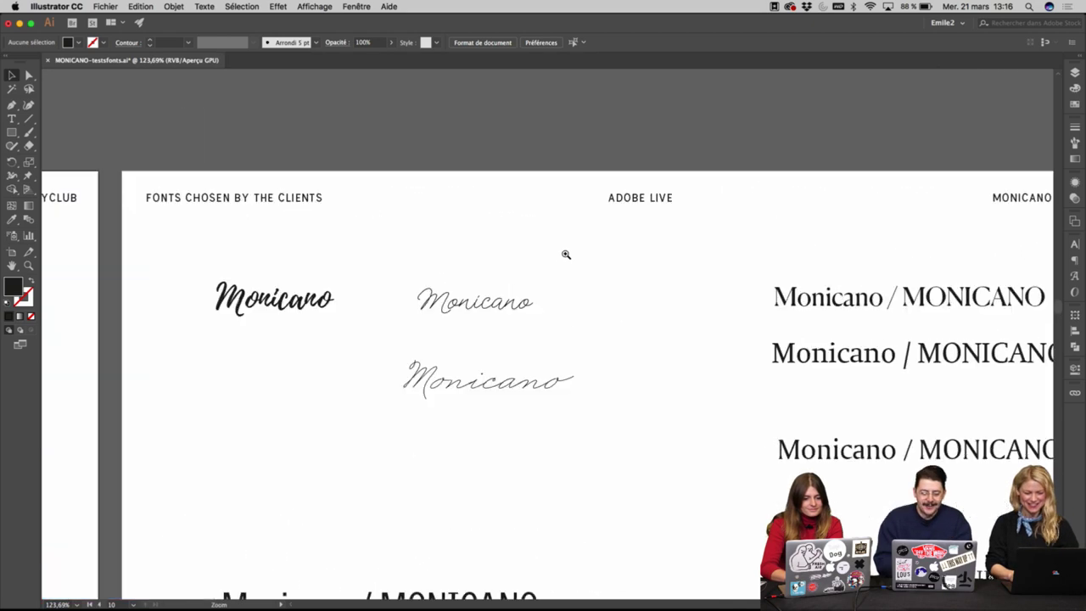
{"action": "left_click", "coordinate": [637, 350], "text": "super"}
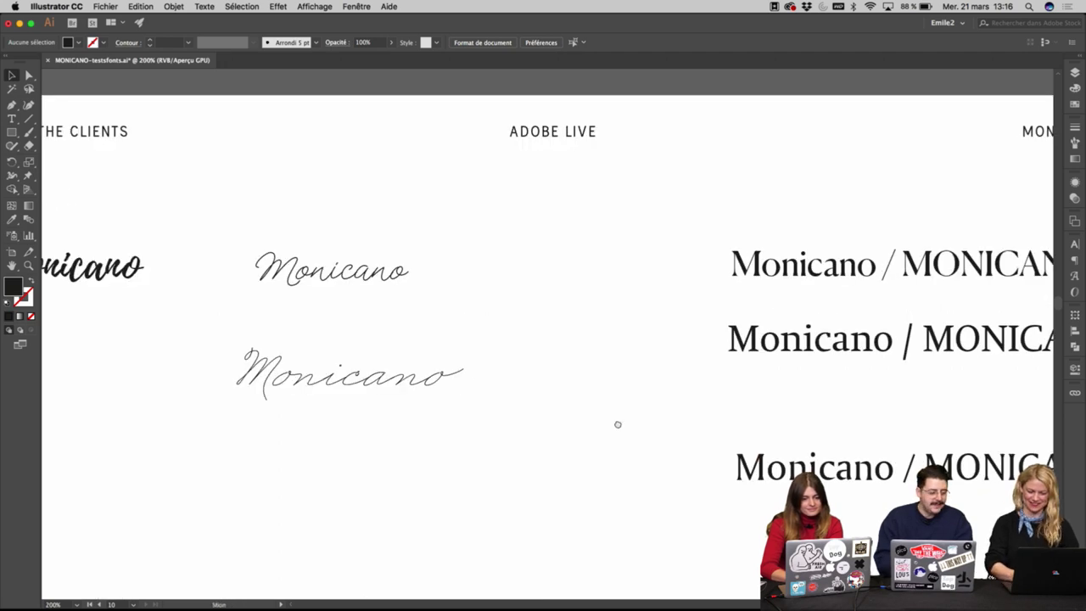
{"action": "scroll", "coordinate": [616, 424], "scroll_direction": "down", "scroll_amount": 4}
{"action": "left_click_drag", "start_coordinate": [553, 320], "coordinate": [506, 322]}
{"action": "scroll", "coordinate": [506, 323], "scroll_direction": "down", "scroll_amount": 2}
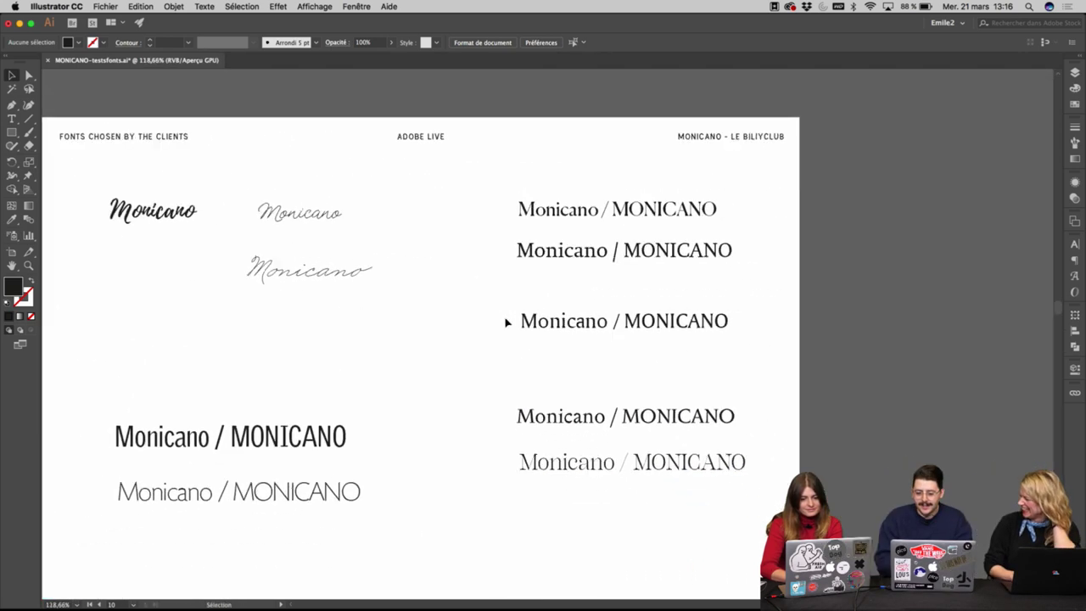
{"action": "left_click_drag", "start_coordinate": [653, 310], "coordinate": [756, 291]}
{"action": "left_click_drag", "start_coordinate": [175, 364], "coordinate": [600, 327]}
{"action": "left_click_drag", "start_coordinate": [334, 374], "coordinate": [287, 404]}
{"action": "scroll", "coordinate": [287, 404], "scroll_direction": "right", "scroll_amount": 5}
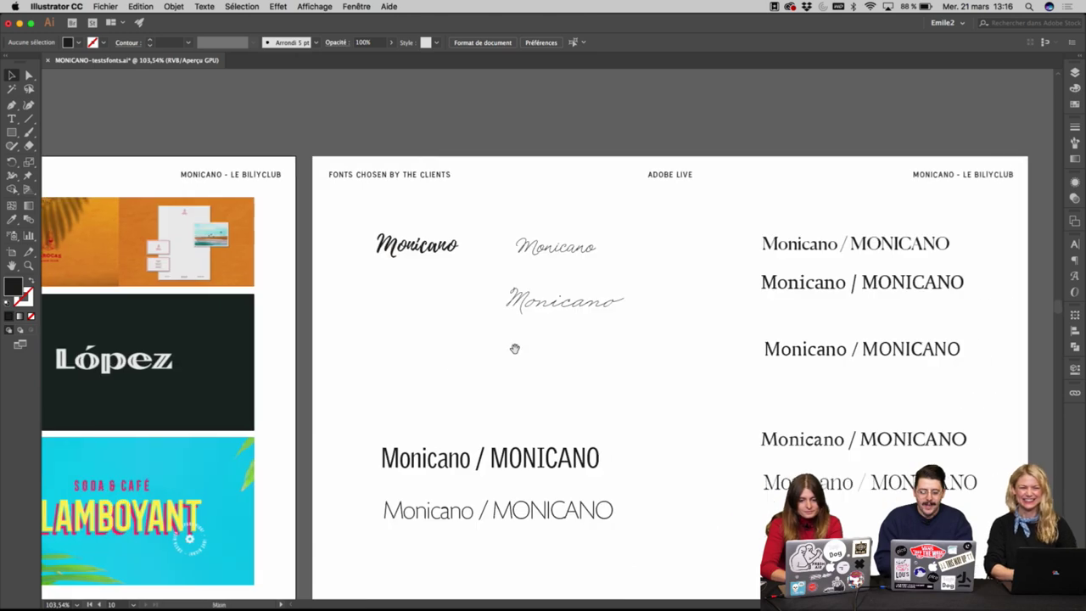
Inspect the thin handwritten Monicano wordmark on the clients' fonts artboard at up to 600% zoom and select its text.
{"action": "left_click", "coordinate": [513, 348]}
{"action": "left_click", "coordinate": [515, 349]}
{"action": "left_click", "coordinate": [514, 348]}
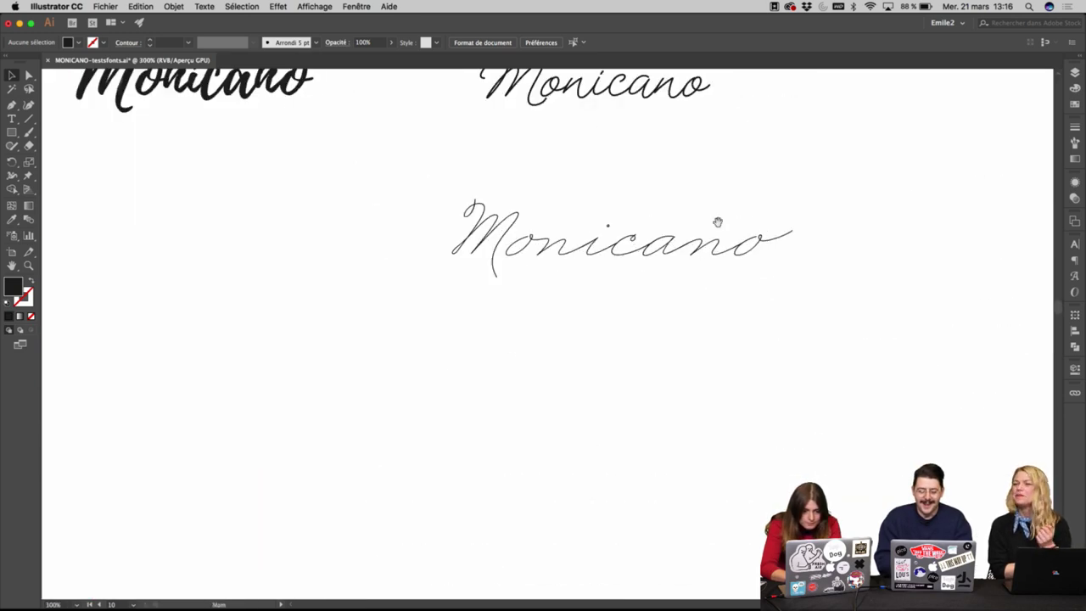
{"action": "scroll", "coordinate": [611, 324], "scroll_direction": "down", "scroll_amount": 4}
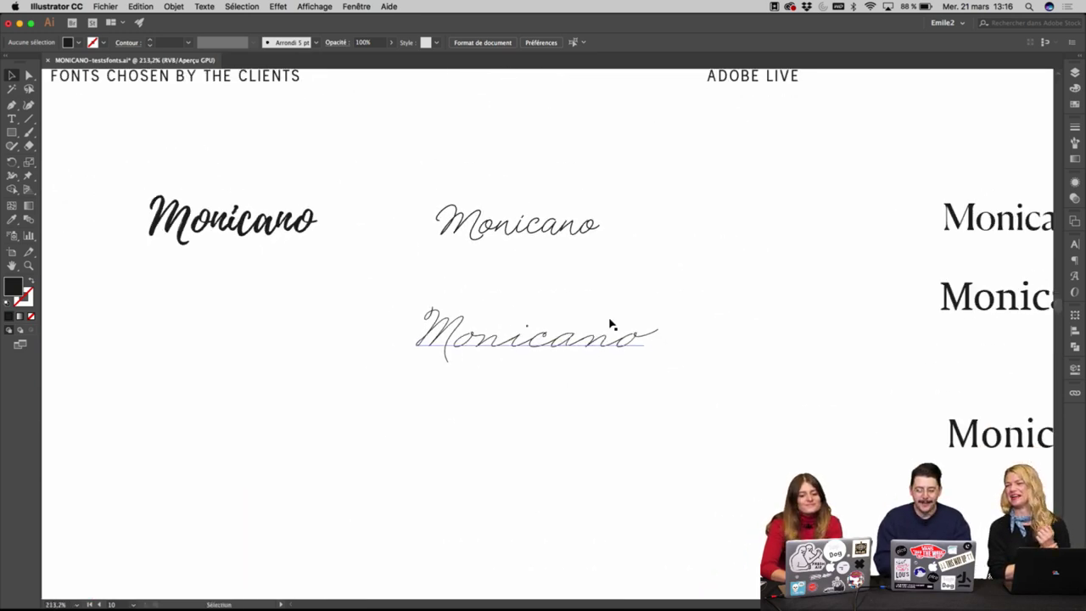
{"action": "left_click", "coordinate": [515, 330]}
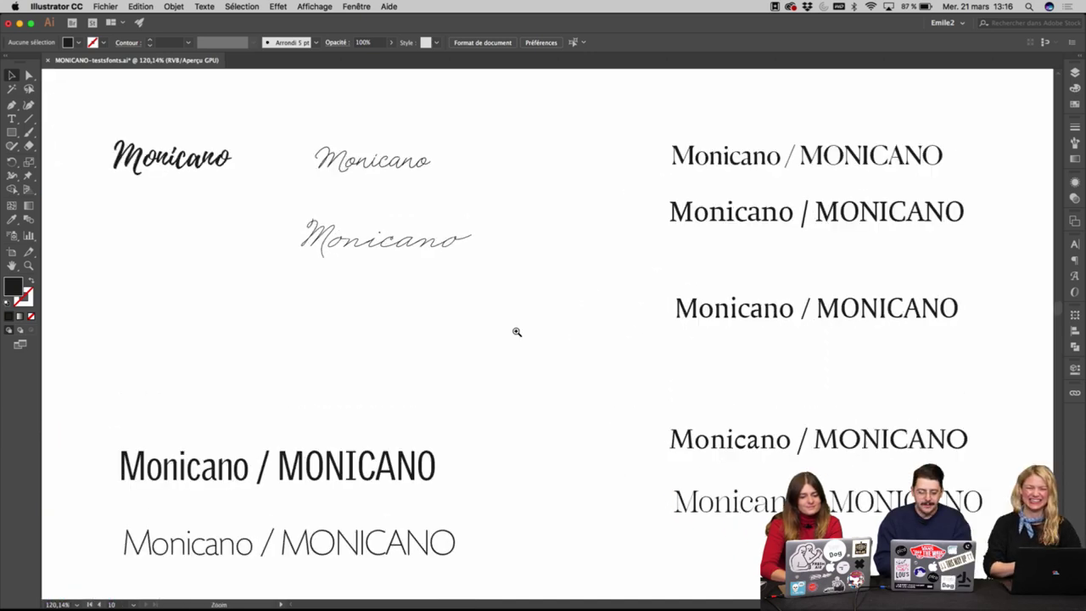
{"action": "left_click", "coordinate": [551, 271]}
{"action": "left_click_drag", "start_coordinate": [510, 290], "coordinate": [555, 149]}
{"action": "left_click", "coordinate": [530, 281], "text": "super"}
{"action": "left_click", "coordinate": [537, 240], "text": "super"}
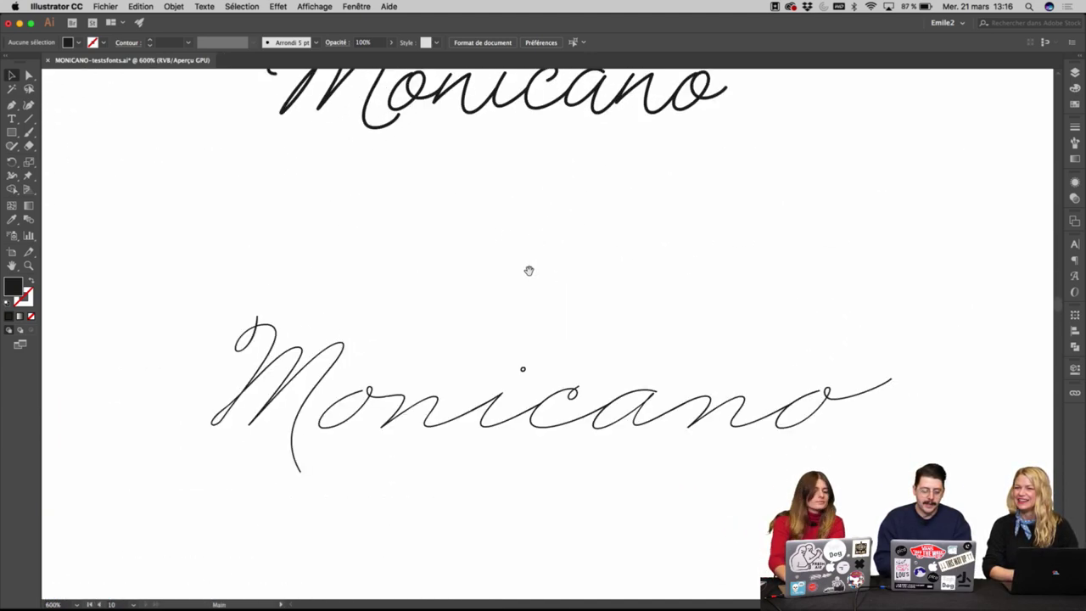
{"action": "left_click_drag", "start_coordinate": [528, 269], "coordinate": [530, 216]}
{"action": "left_click", "coordinate": [537, 331]}
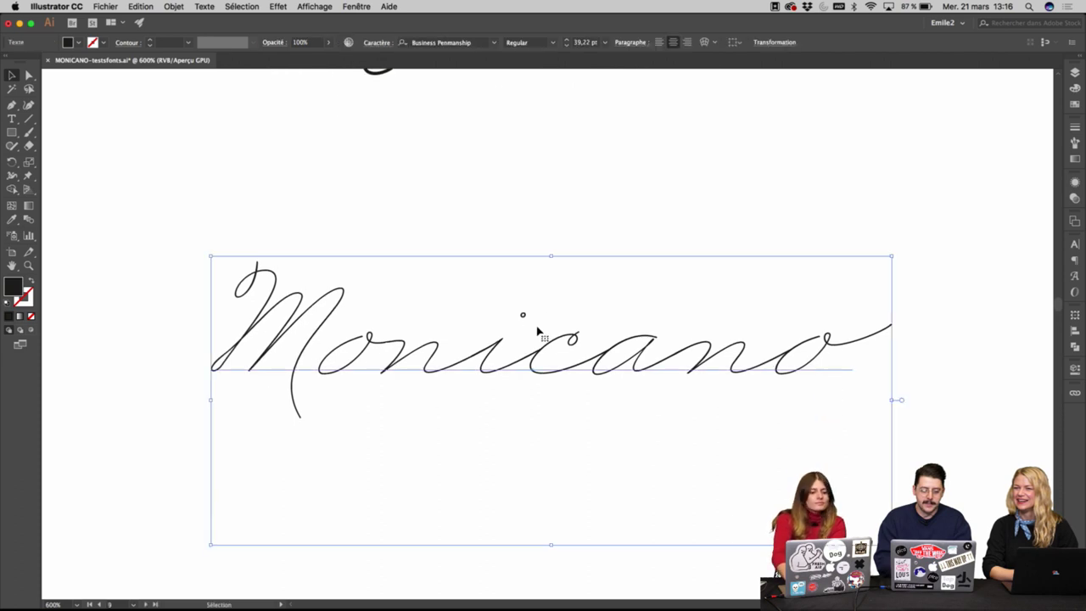
Open the thin handwritten Monicano wordmark for text editing and check its first o for alternate glyphs.
{"action": "left_click", "coordinate": [784, 155]}
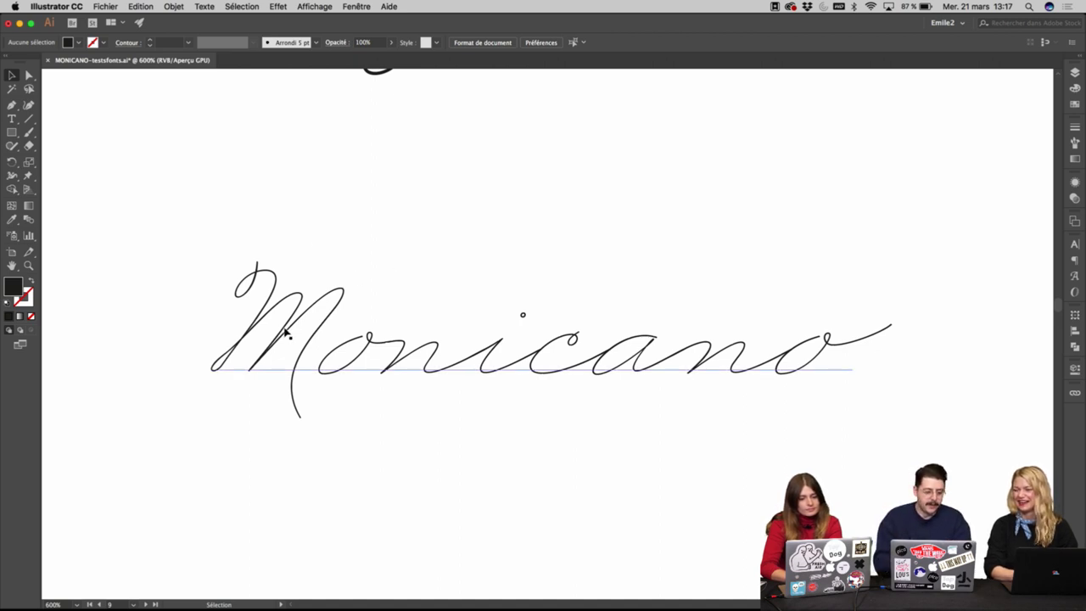
{"action": "scroll", "coordinate": [560, 220], "scroll_direction": "down", "scroll_amount": 1}
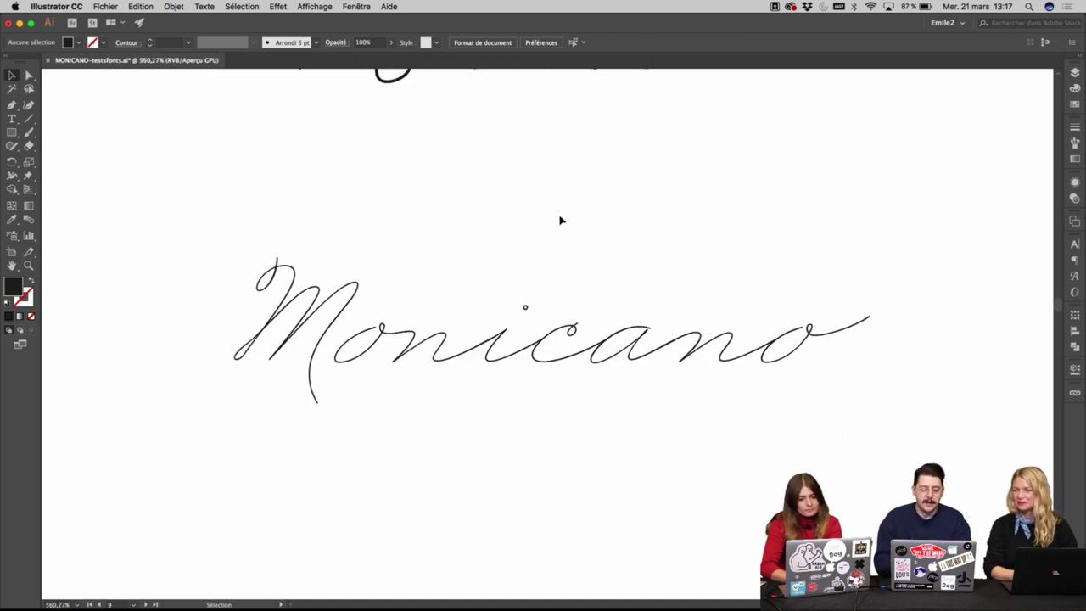
{"action": "scroll", "coordinate": [550, 201], "scroll_direction": "down", "scroll_amount": 2}
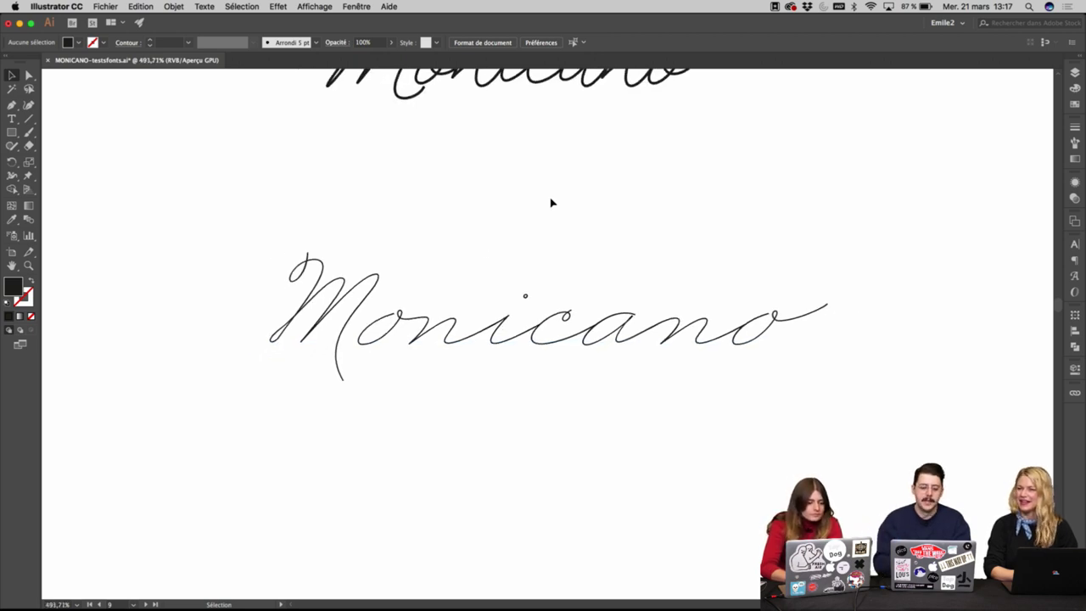
{"action": "scroll", "coordinate": [550, 201], "scroll_direction": "down", "scroll_amount": 3}
{"action": "double_click", "coordinate": [450, 298]}
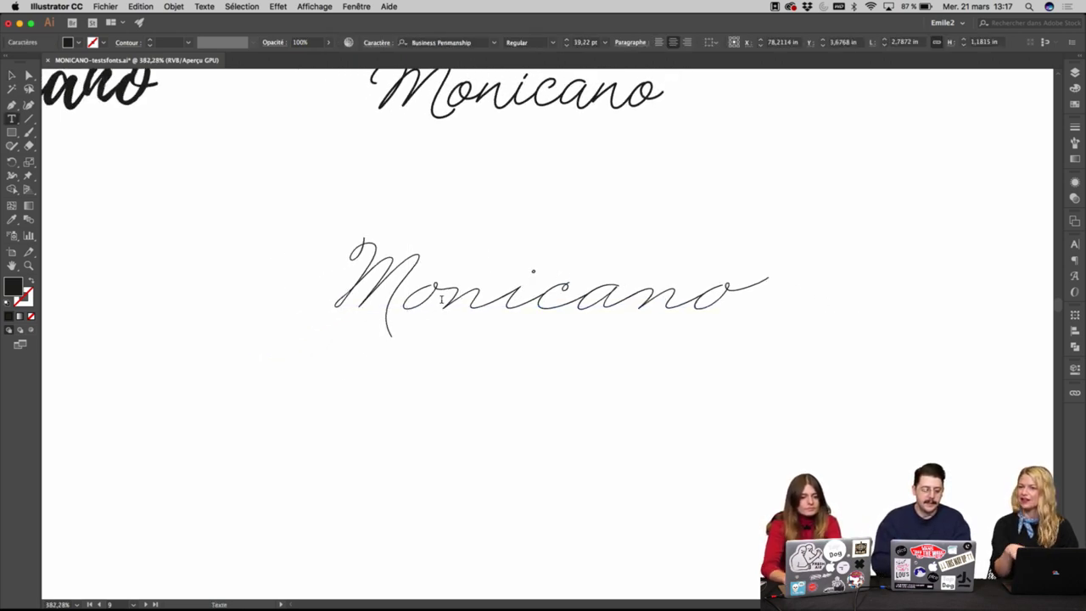
{"action": "key", "text": "shift+Left"}
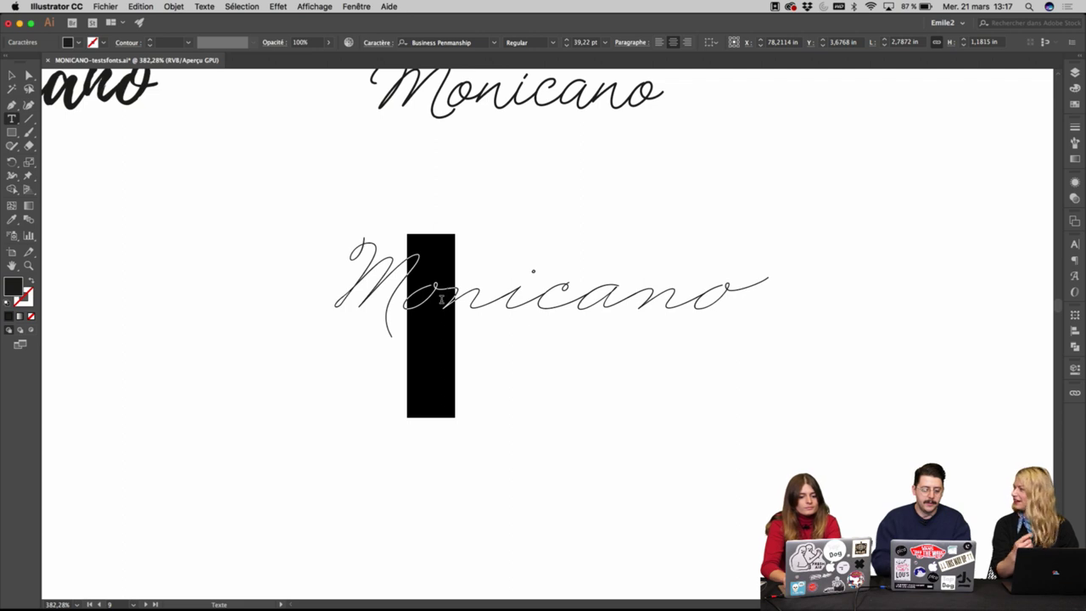
{"action": "left_click", "coordinate": [563, 313]}
Try the alternate glyphs for the wordmark's final o, including the underline swash, the plain ending and the large looped flourish.
{"action": "left_click_drag", "start_coordinate": [709, 299], "coordinate": [775, 289]}
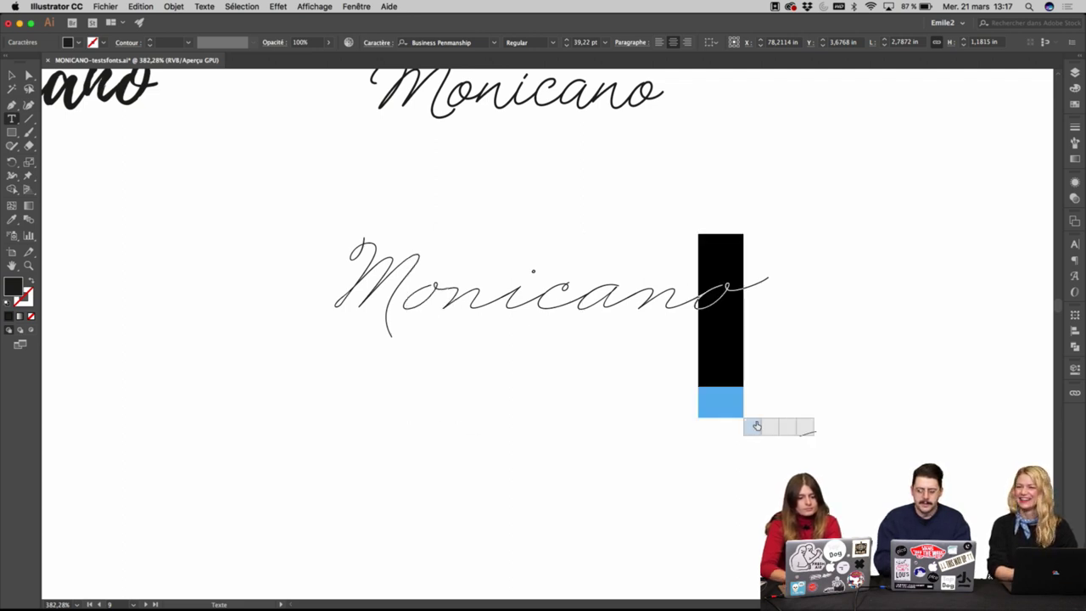
{"action": "left_click", "coordinate": [771, 426]}
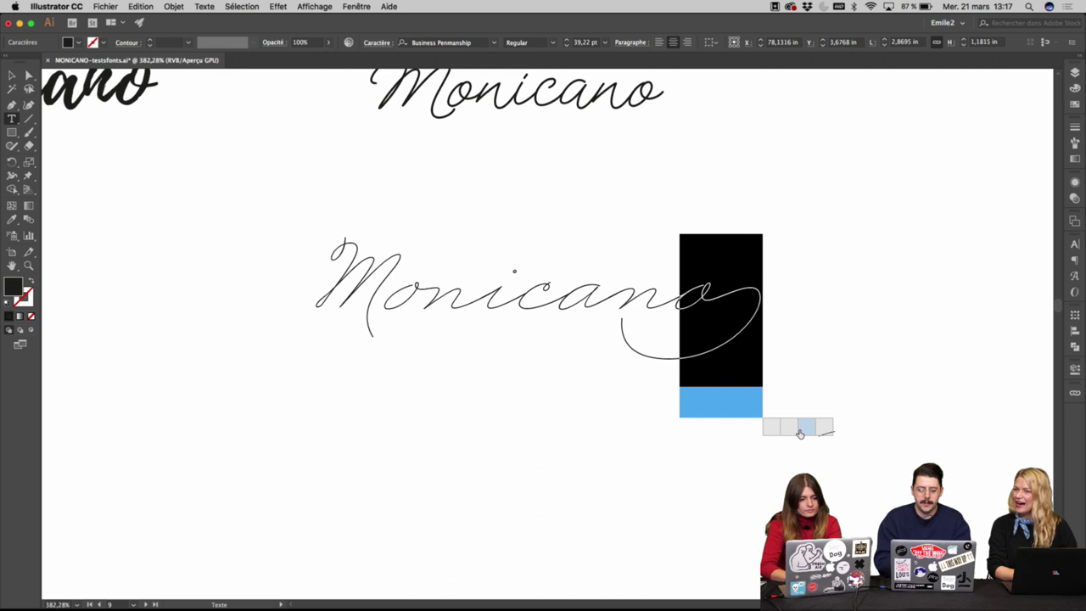
{"action": "left_click", "coordinate": [801, 431]}
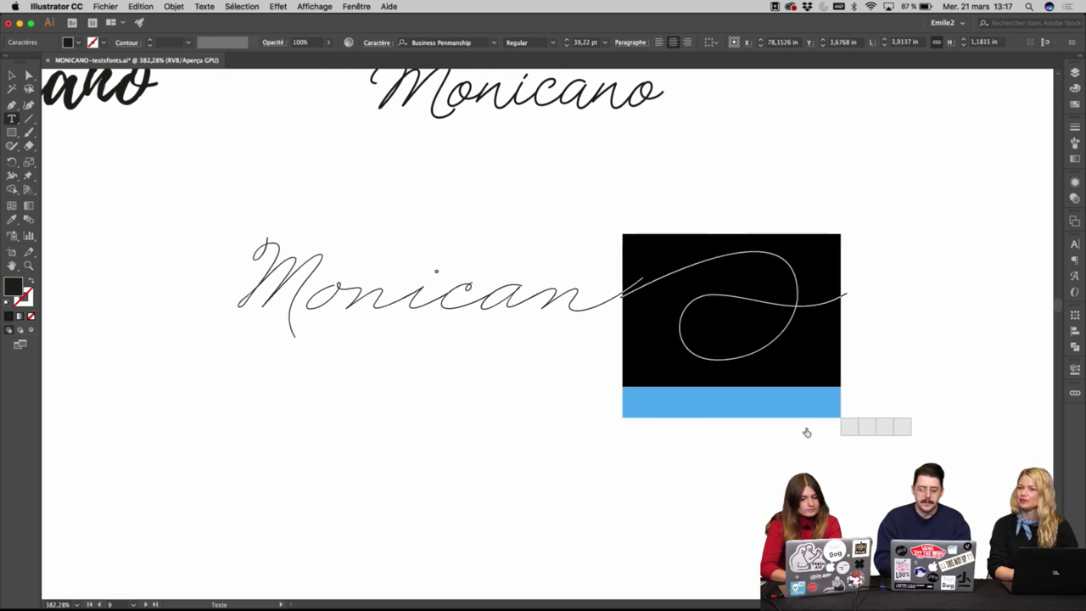
{"action": "left_click", "coordinate": [850, 427]}
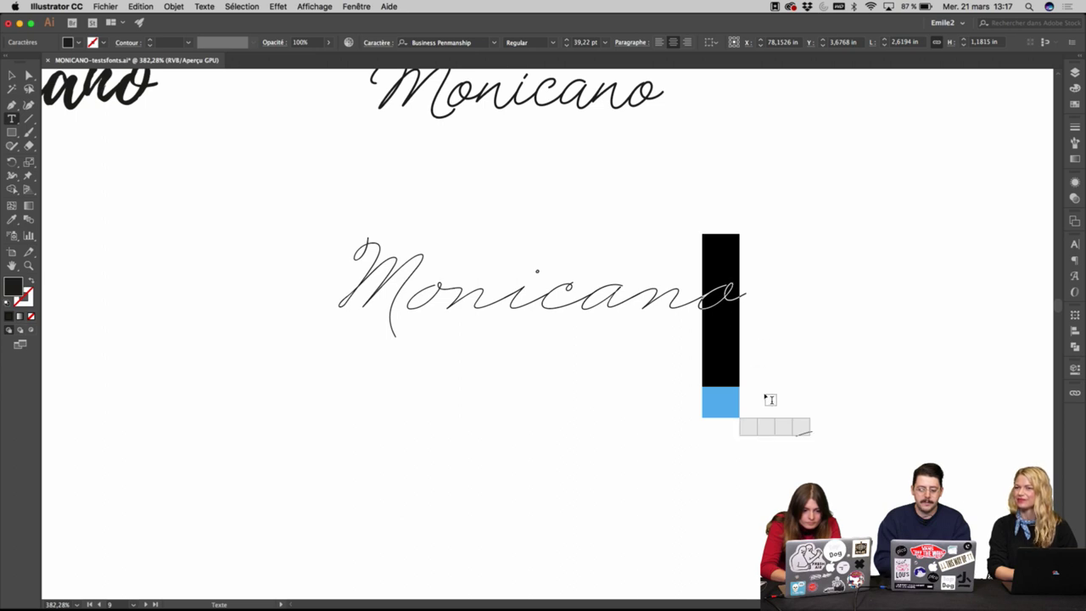
{"action": "left_click", "coordinate": [766, 427]}
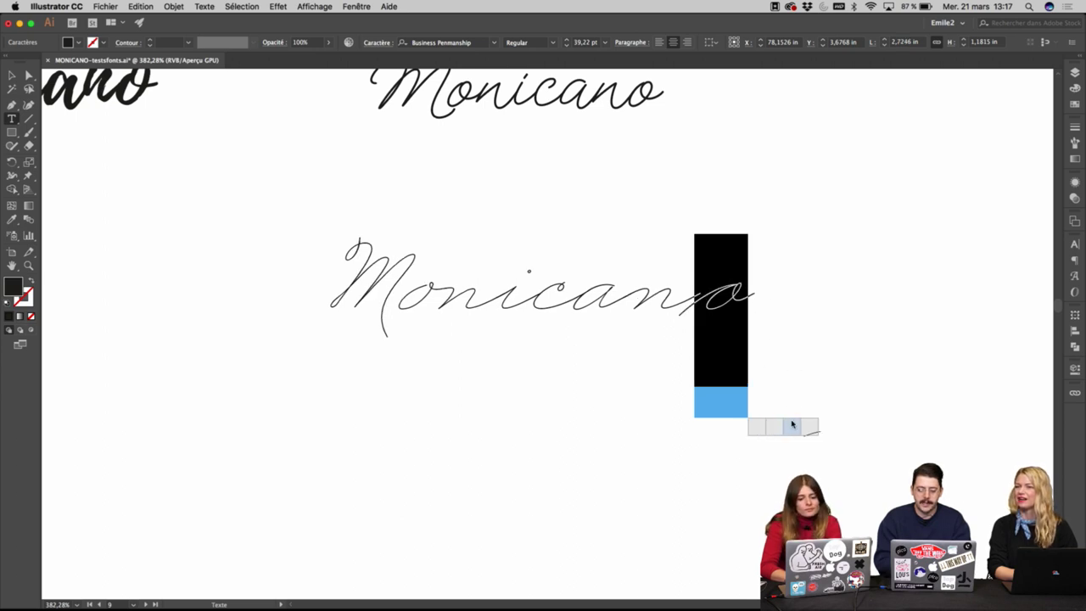
{"action": "left_click", "coordinate": [791, 426]}
{"action": "left_click", "coordinate": [791, 426]}
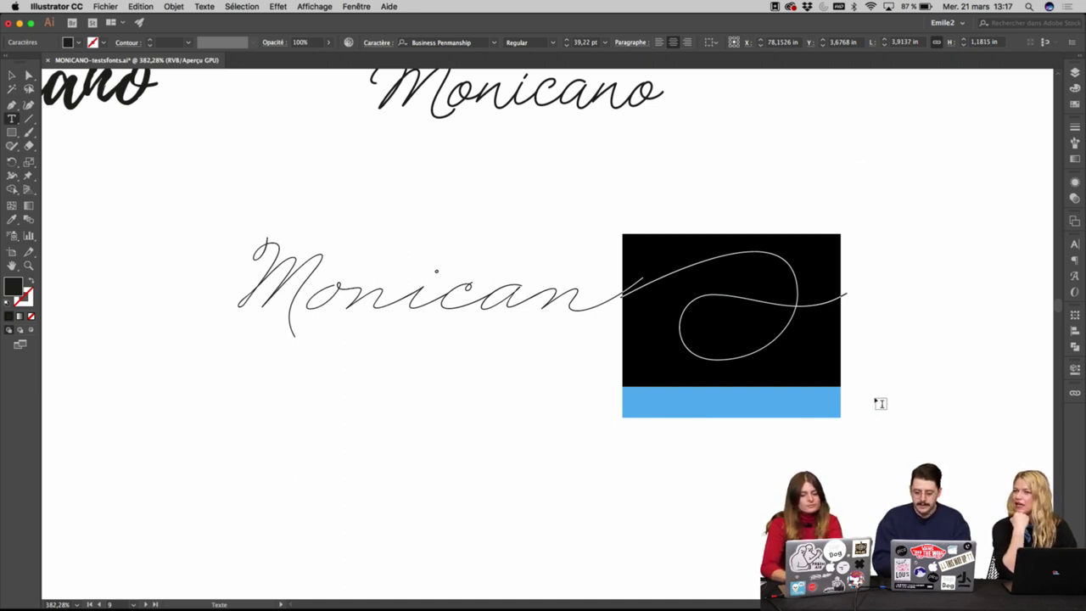
Compare the final o's alternates once more and apply the one whose swash curls back under the wordmark.
{"action": "mouse_move", "coordinate": [850, 382]}
{"action": "left_click", "coordinate": [868, 425]}
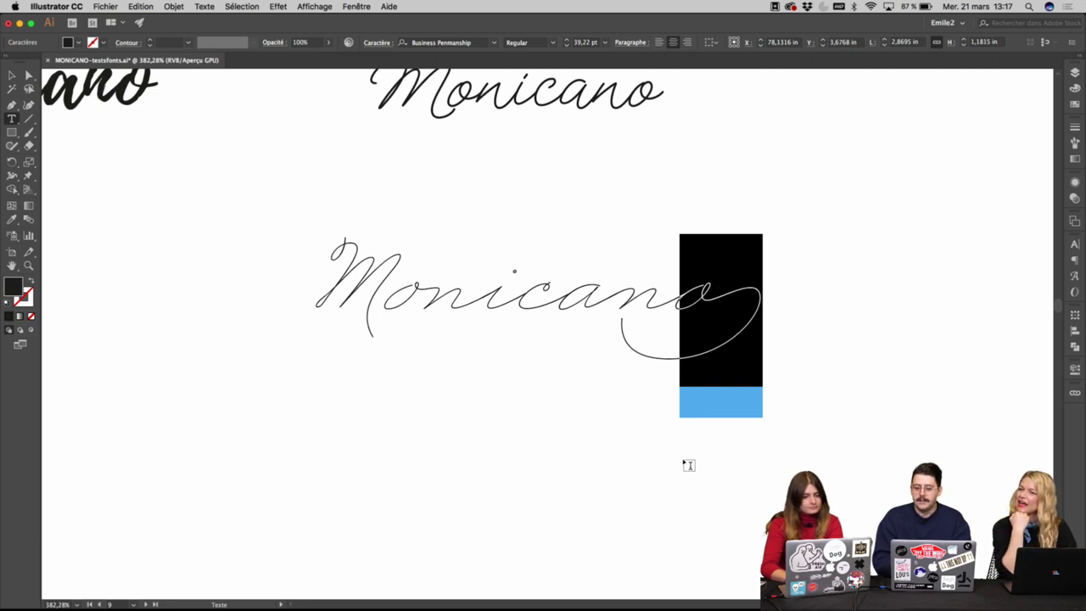
{"action": "left_click", "coordinate": [791, 427]}
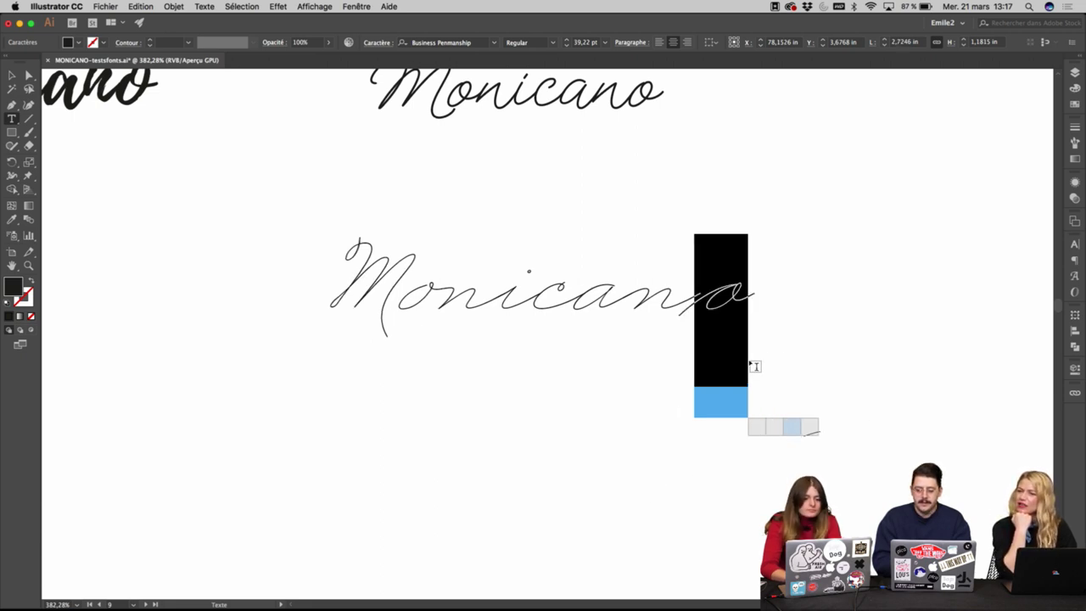
{"action": "left_click", "coordinate": [759, 426]}
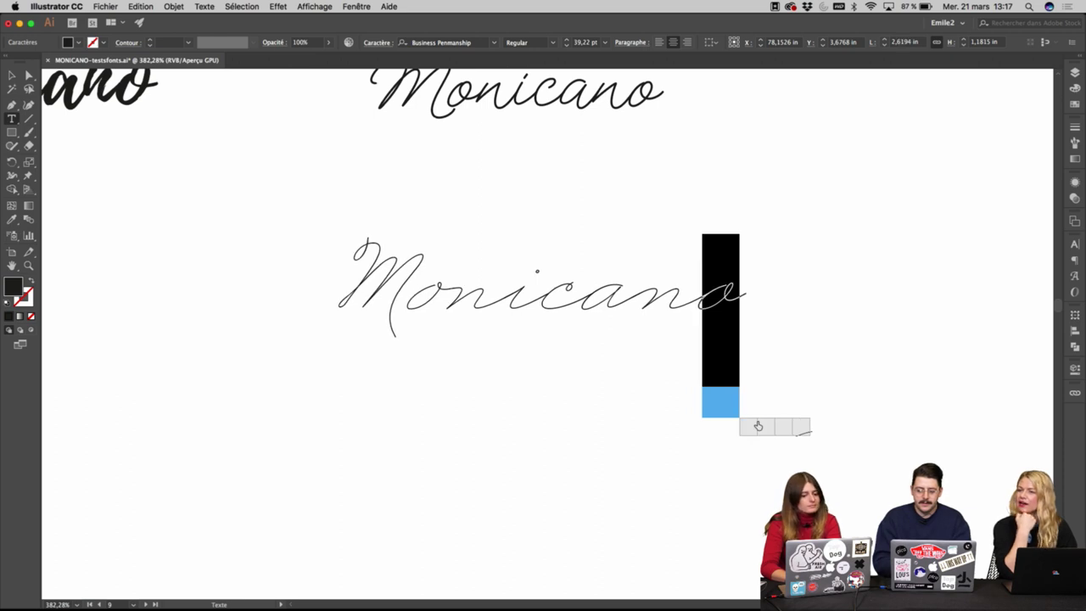
{"action": "mouse_move", "coordinate": [699, 292]}
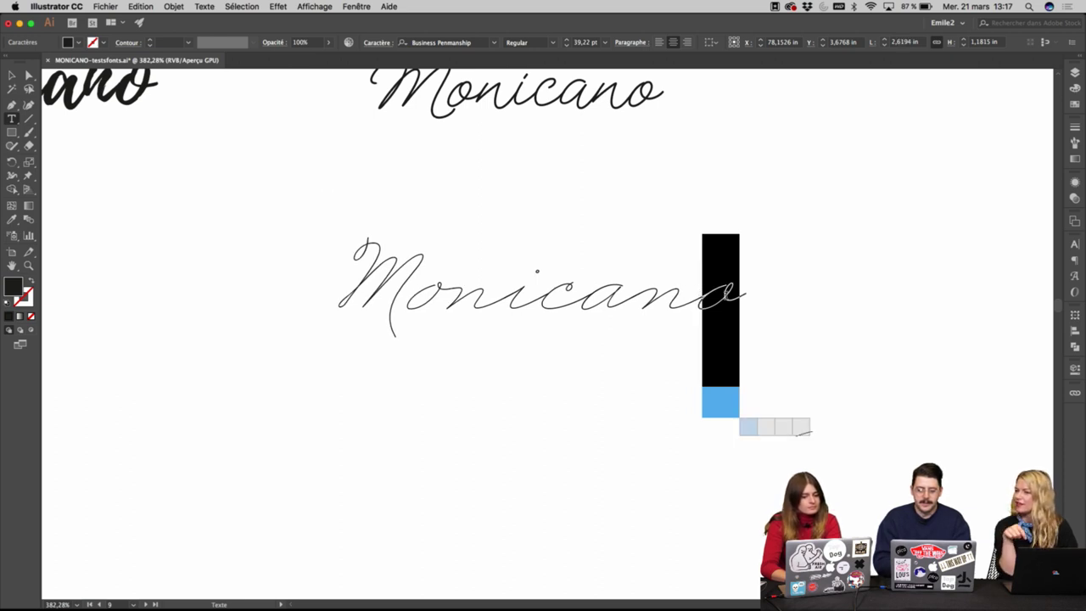
{"action": "left_click", "coordinate": [782, 427]}
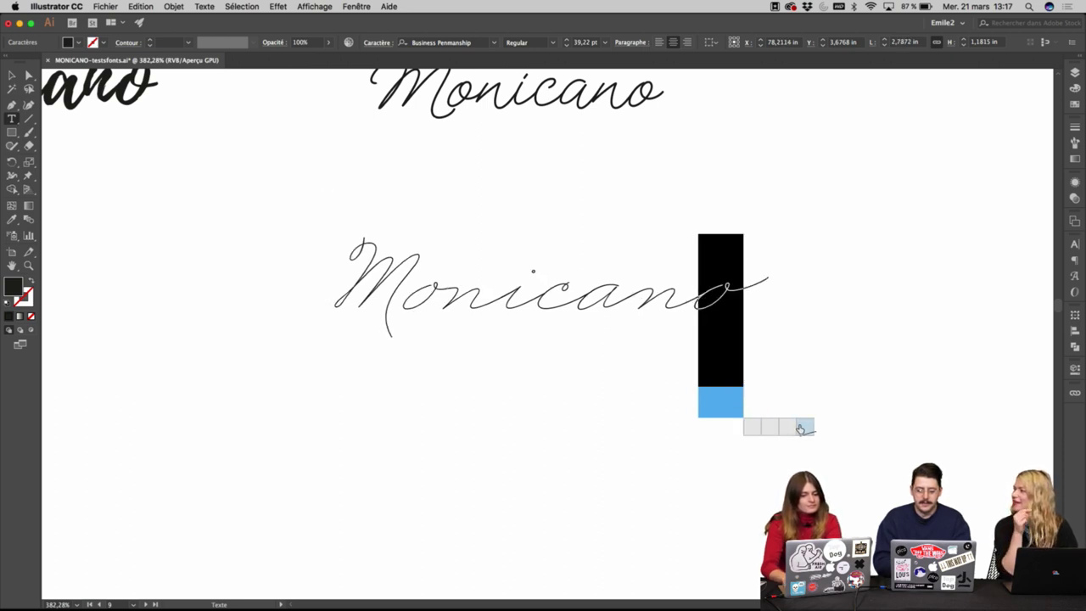
{"action": "left_click", "coordinate": [800, 429]}
{"action": "left_click", "coordinate": [860, 431]}
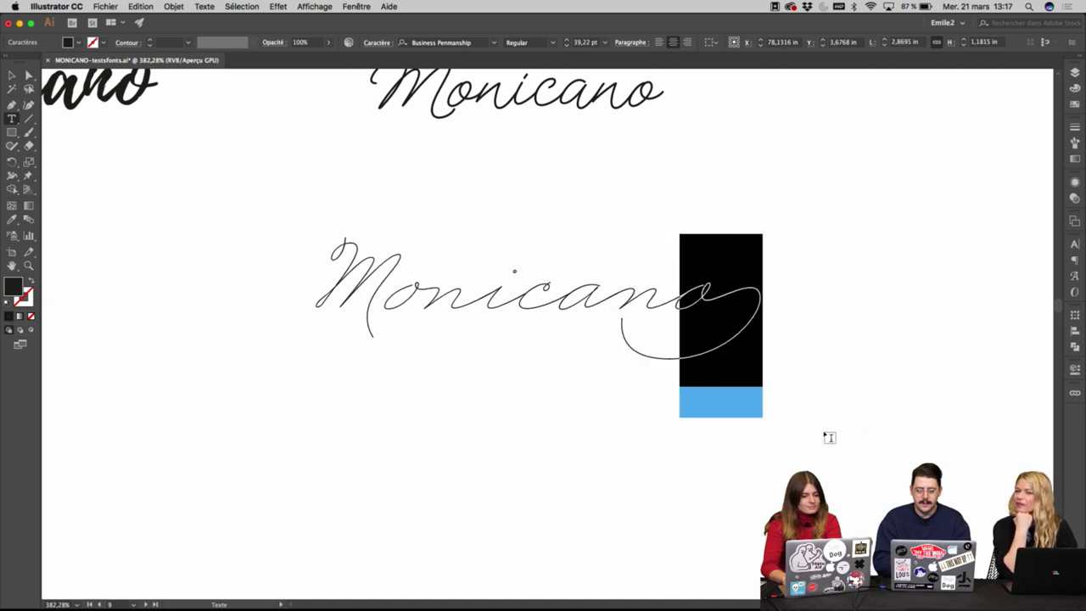
Apply OpenType stylistic alternates to the entire thin handwritten Monicano wordmark.
{"action": "key", "text": "ctrl+a"}
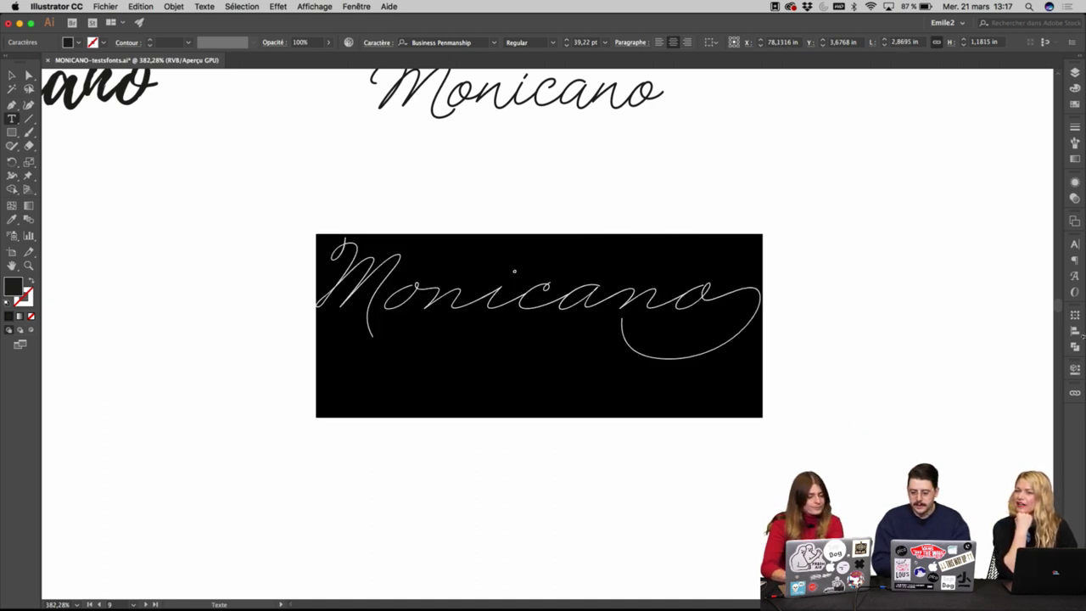
{"action": "left_click", "coordinate": [1076, 291]}
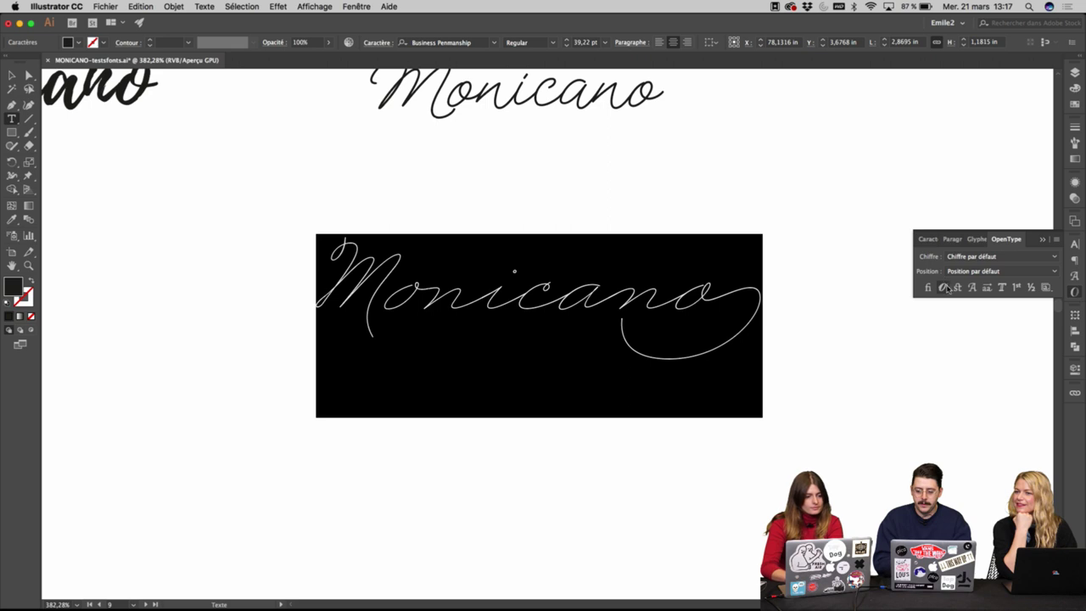
{"action": "left_click", "coordinate": [988, 287]}
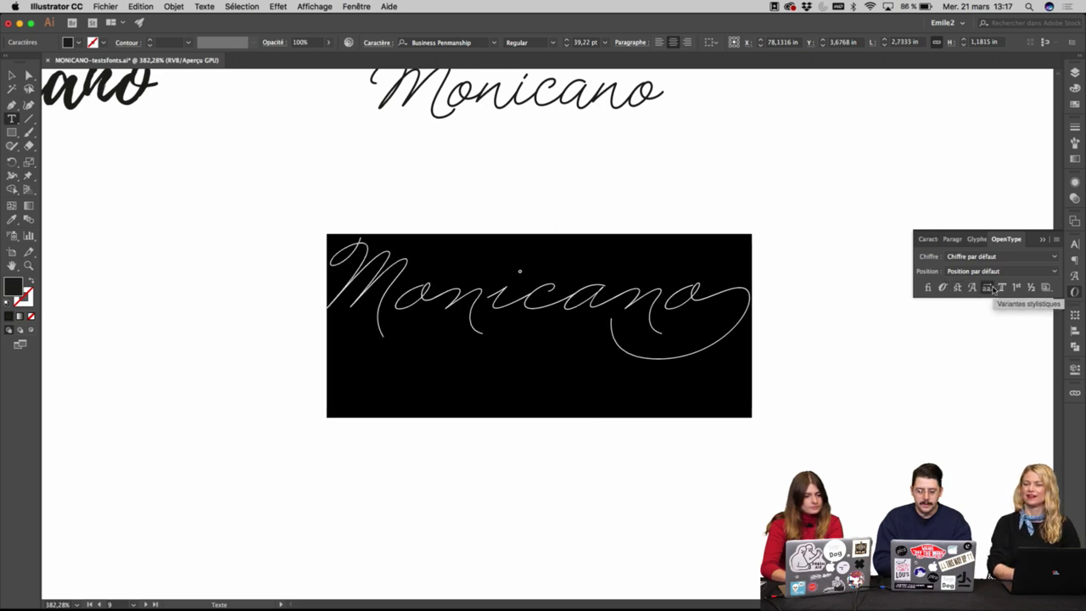
Replace the final o with the alternate ending in a short rising stroke, and the second n with the alternate without a tail.
{"action": "left_click", "coordinate": [489, 299]}
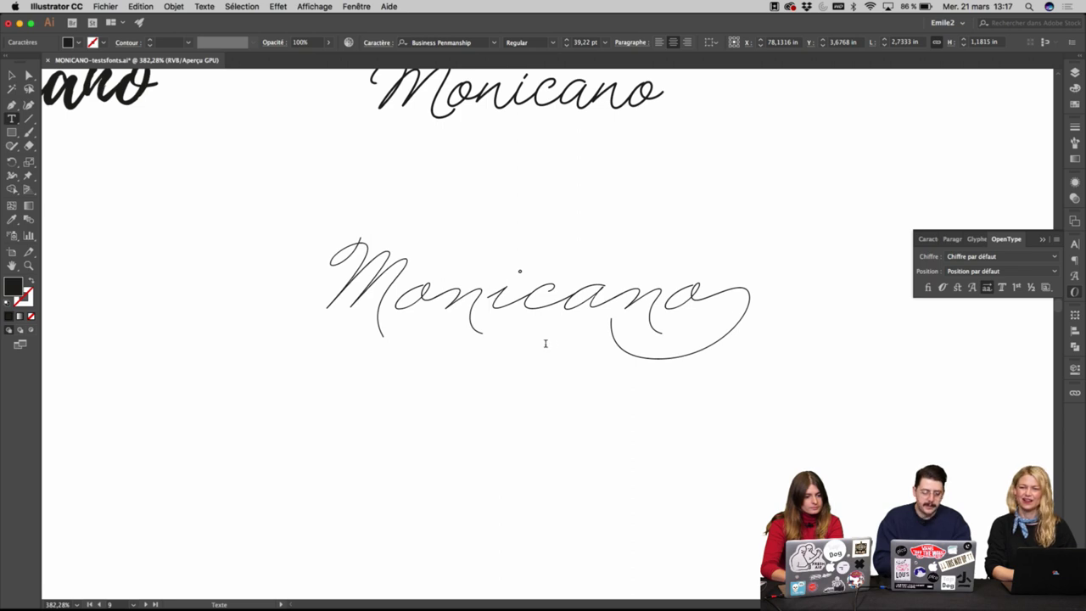
{"action": "left_click_drag", "start_coordinate": [669, 317], "coordinate": [747, 308]}
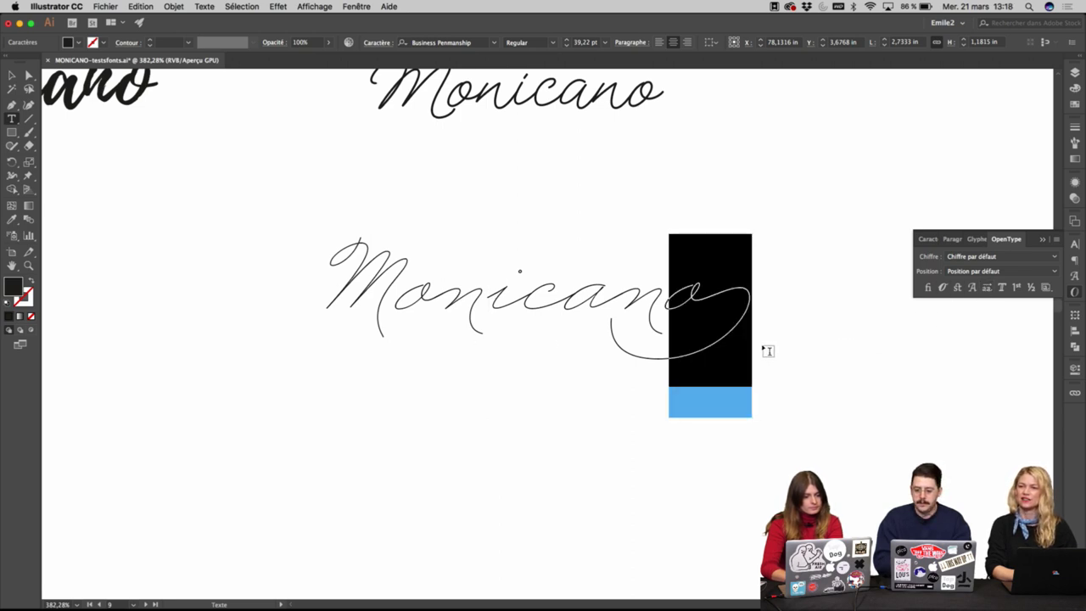
{"action": "left_click", "coordinate": [764, 429]}
{"action": "left_click", "coordinate": [760, 428]}
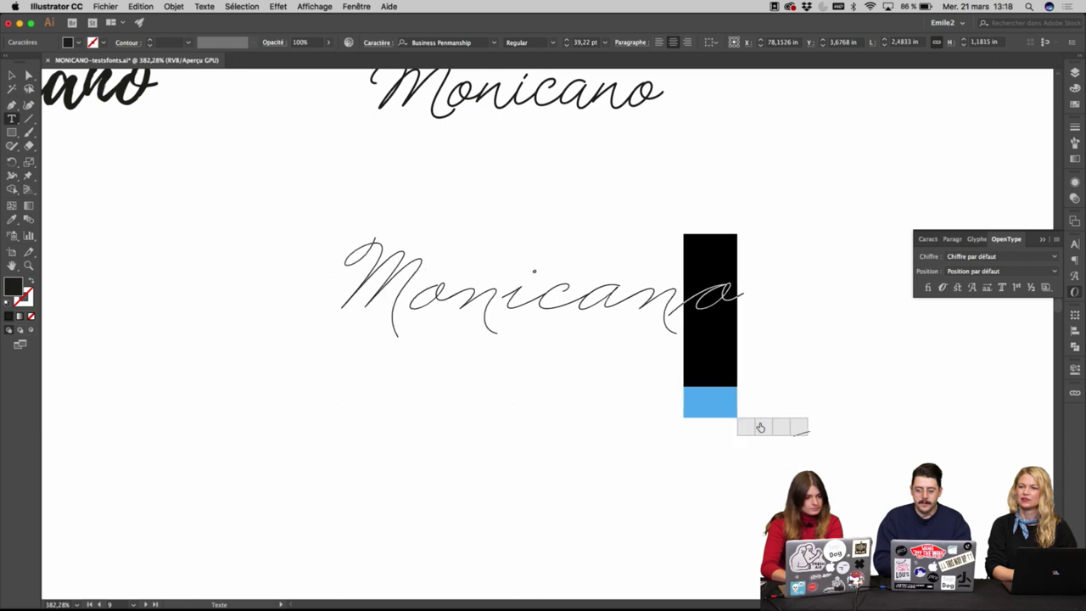
{"action": "left_click", "coordinate": [779, 429]}
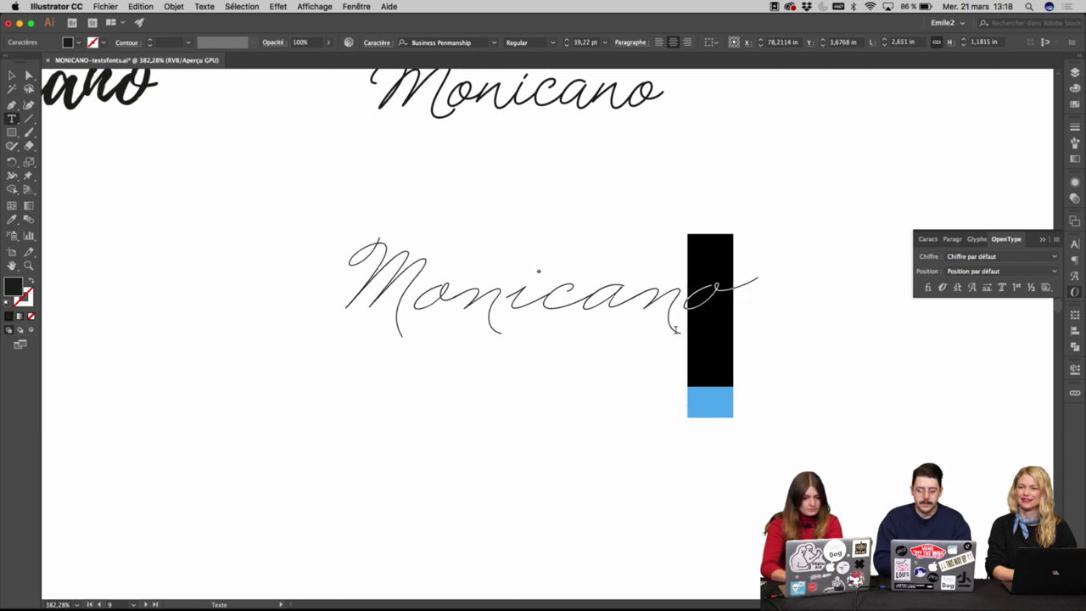
{"action": "left_click_drag", "start_coordinate": [677, 330], "coordinate": [649, 307]}
{"action": "left_click", "coordinate": [695, 427]}
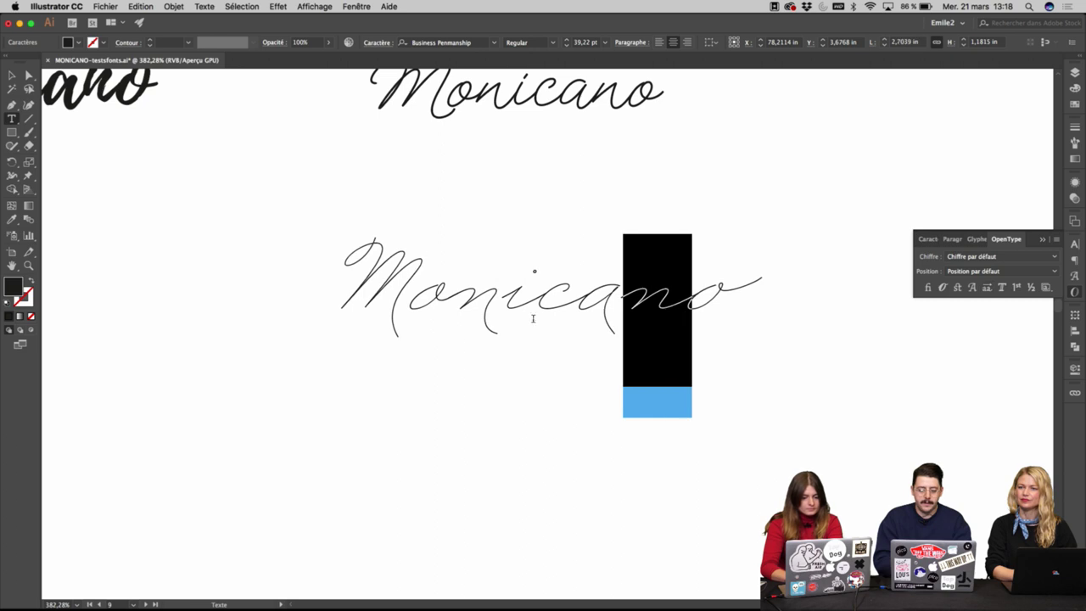
Draw an unfilled, stroked Pen path about 1.42 in long from the first n's tail, running as an underline beneath the wordmark.
{"action": "left_click", "coordinate": [213, 153], "text": "super"}
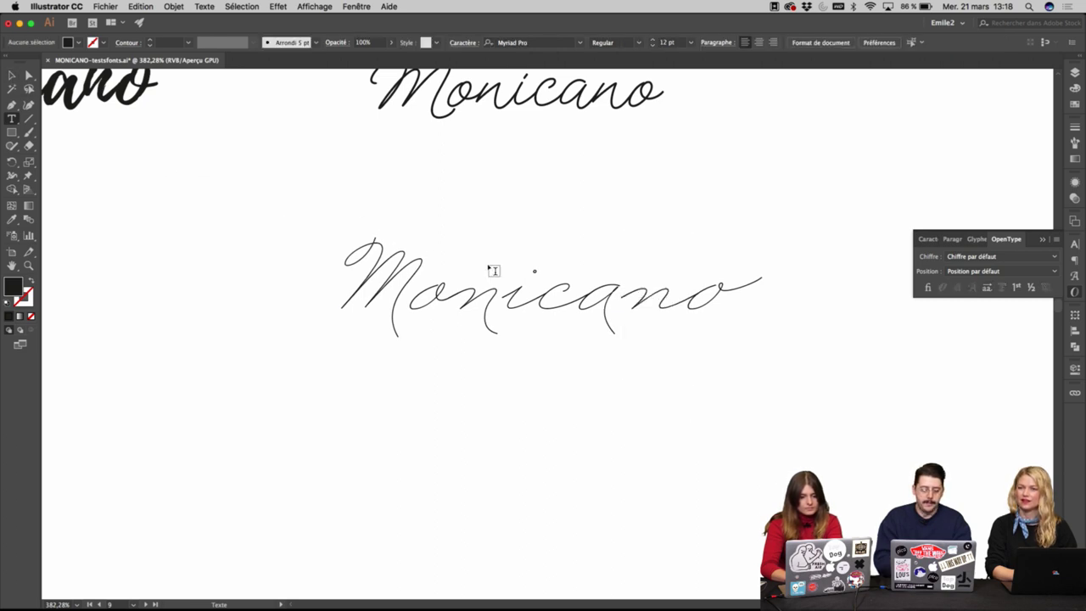
{"action": "key", "text": "p"}
{"action": "left_click_drag", "start_coordinate": [485, 320], "coordinate": [519, 333]}
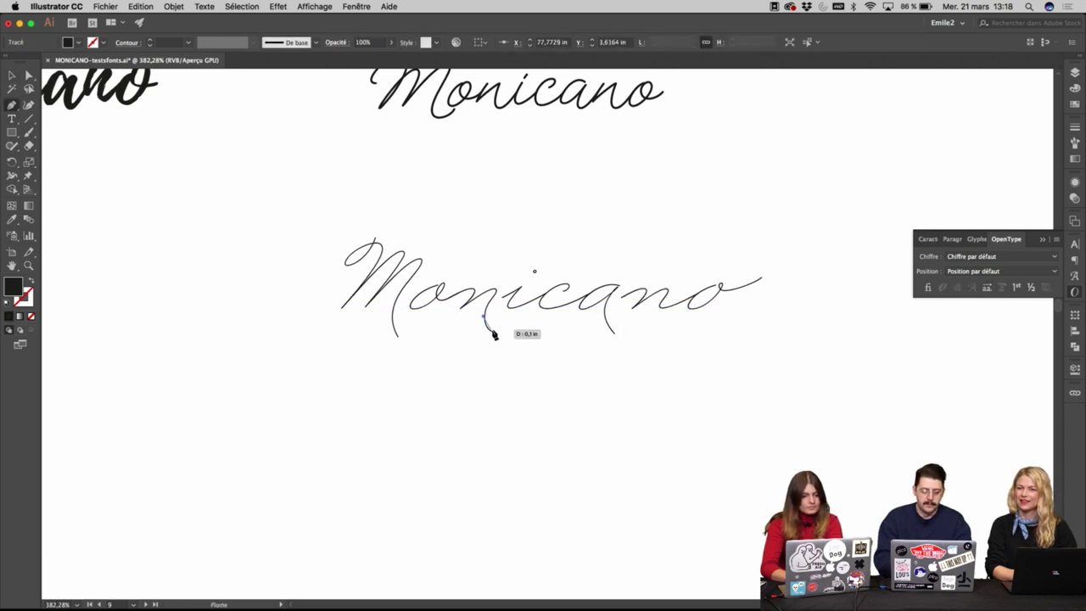
{"action": "key", "text": "p"}
{"action": "left_click", "coordinate": [513, 333]}
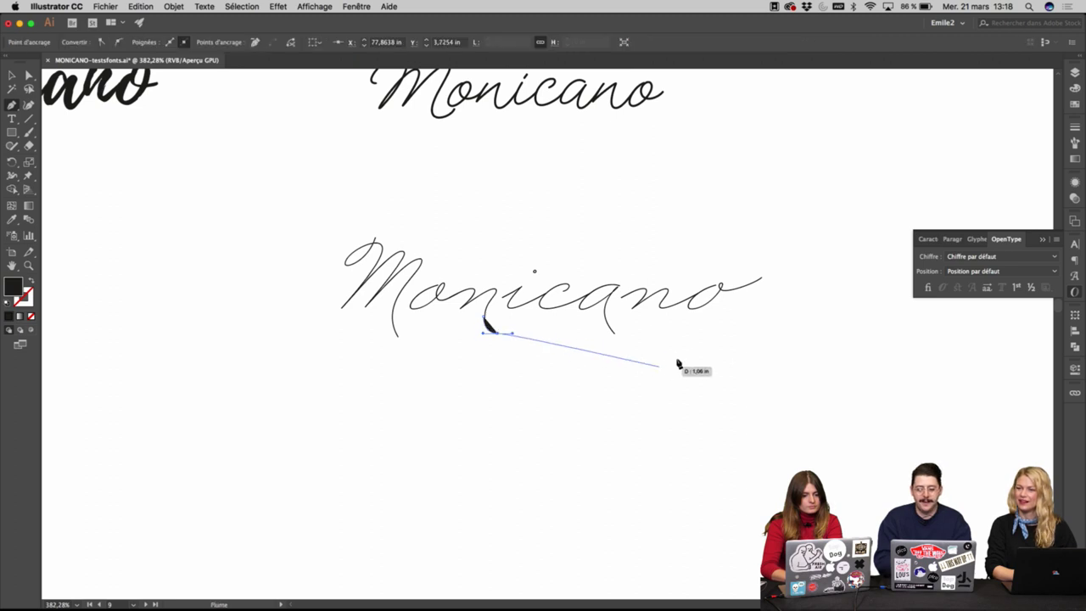
{"action": "left_click_drag", "start_coordinate": [727, 341], "coordinate": [728, 344]}
{"action": "key", "text": "shift+x"}
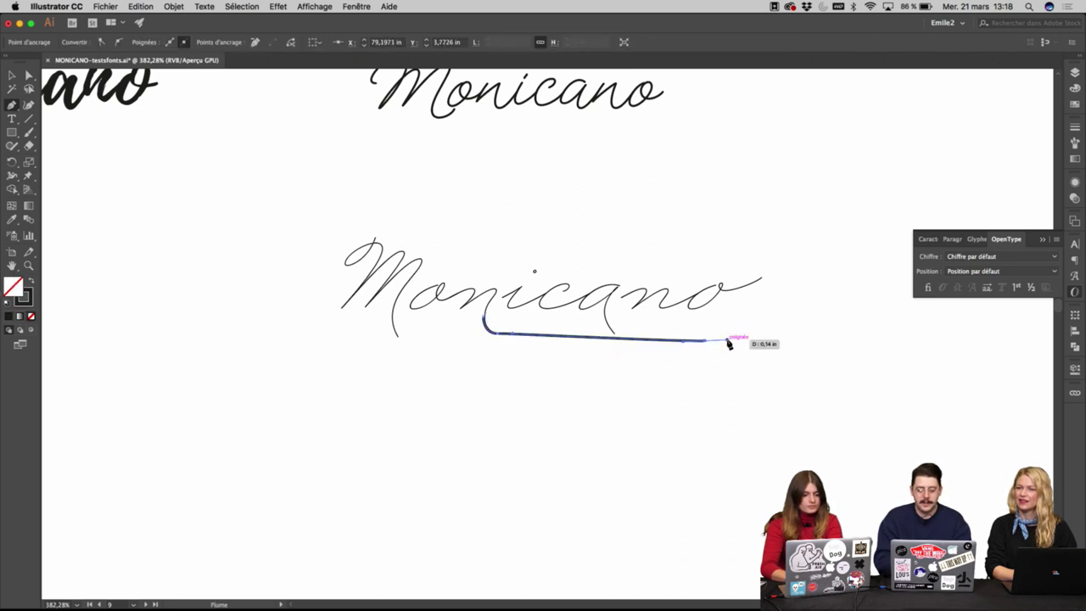
{"action": "key", "text": "v"}
{"action": "left_click", "coordinate": [780, 323]}
Examine the underline path up close and delete it completely from beneath the wordmark.
{"action": "key", "text": "super+plus"}
{"action": "key", "text": "super+plus"}
{"action": "key", "text": "super+plus"}
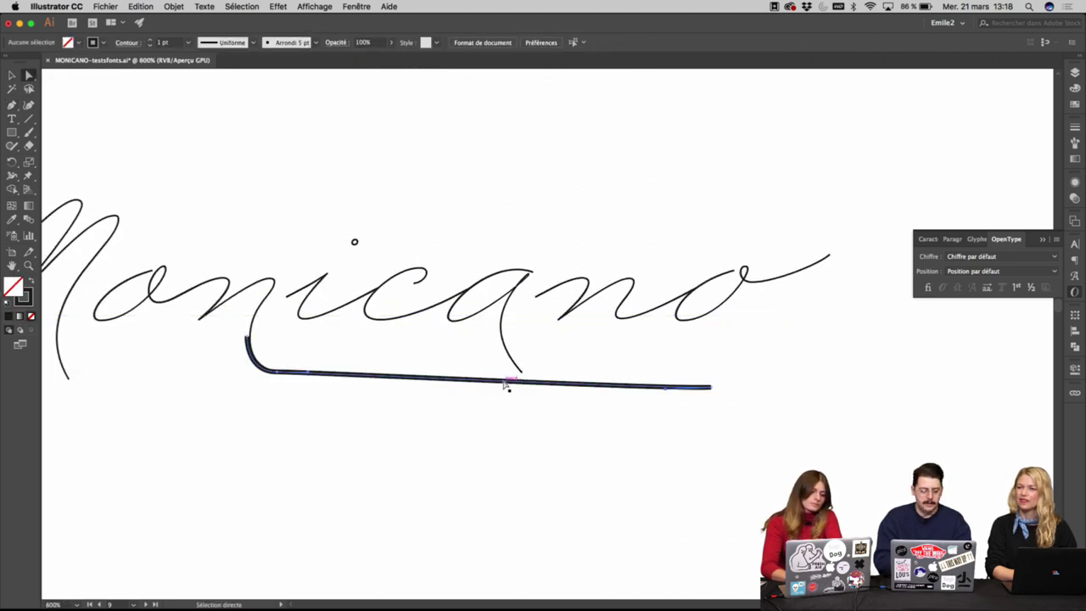
{"action": "left_click", "coordinate": [506, 382]}
{"action": "scroll", "coordinate": [481, 427], "scroll_direction": "down", "scroll_amount": 3}
{"action": "key", "text": "BackSpace"}
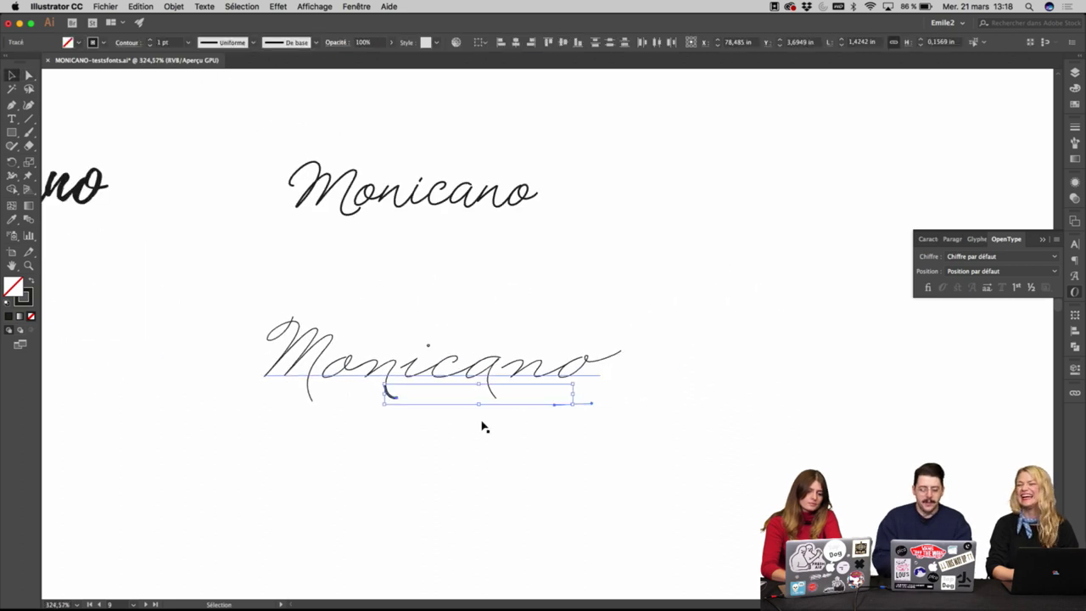
{"action": "left_click", "coordinate": [403, 397], "text": "super"}
{"action": "key", "text": "BackSpace"}
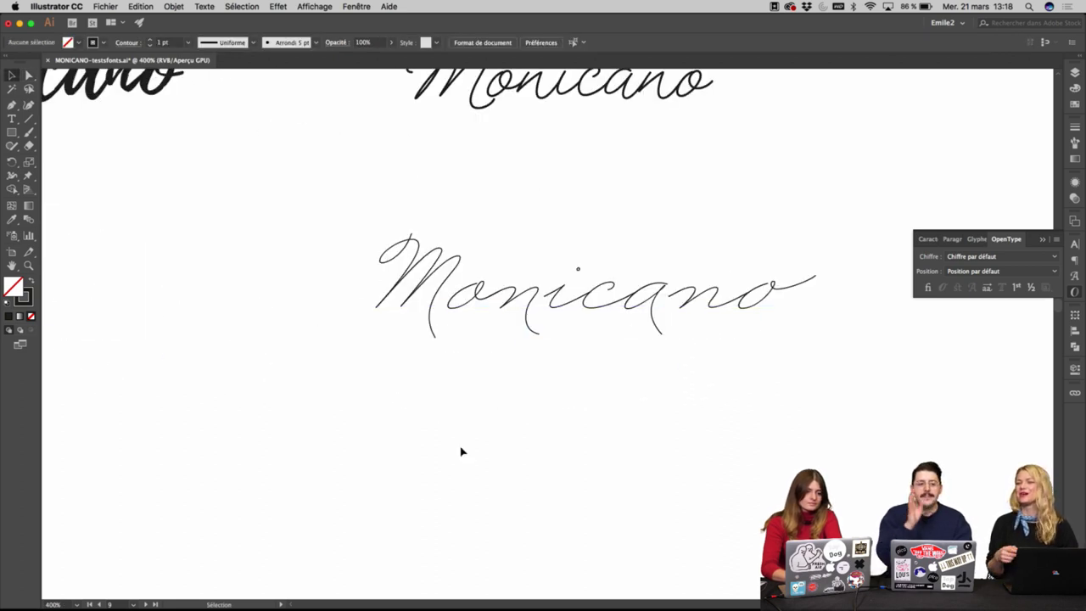
Turn off OpenType stylistic alternates for the entire thin handwritten Monicano wordmark.
{"action": "left_click_drag", "start_coordinate": [516, 383], "coordinate": [499, 407]}
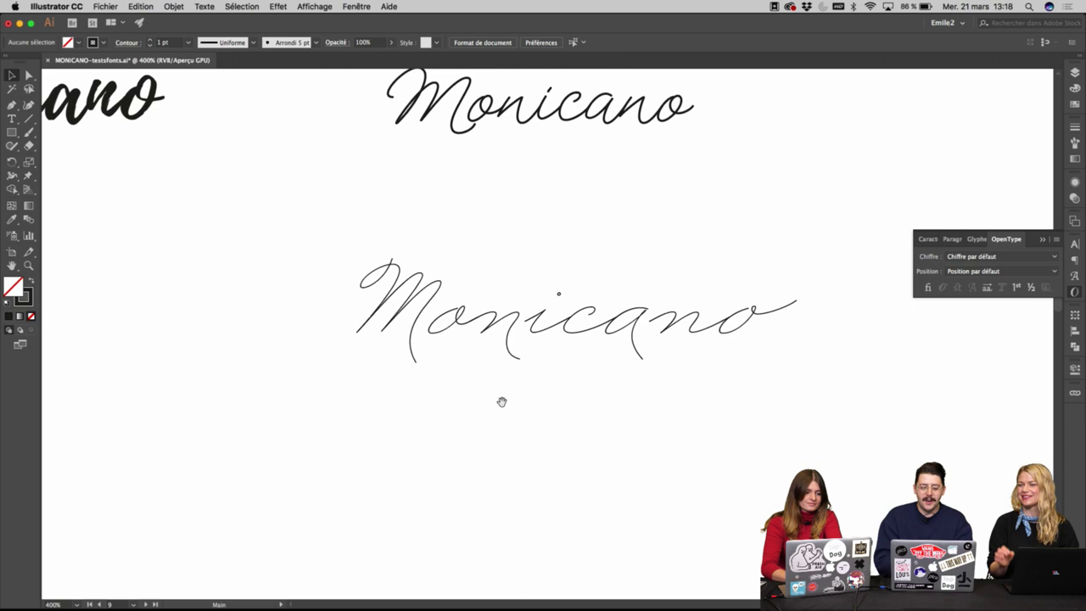
{"action": "left_click", "coordinate": [561, 274]}
{"action": "scroll", "coordinate": [560, 276], "scroll_direction": "down", "scroll_amount": 3}
{"action": "double_click", "coordinate": [678, 278]}
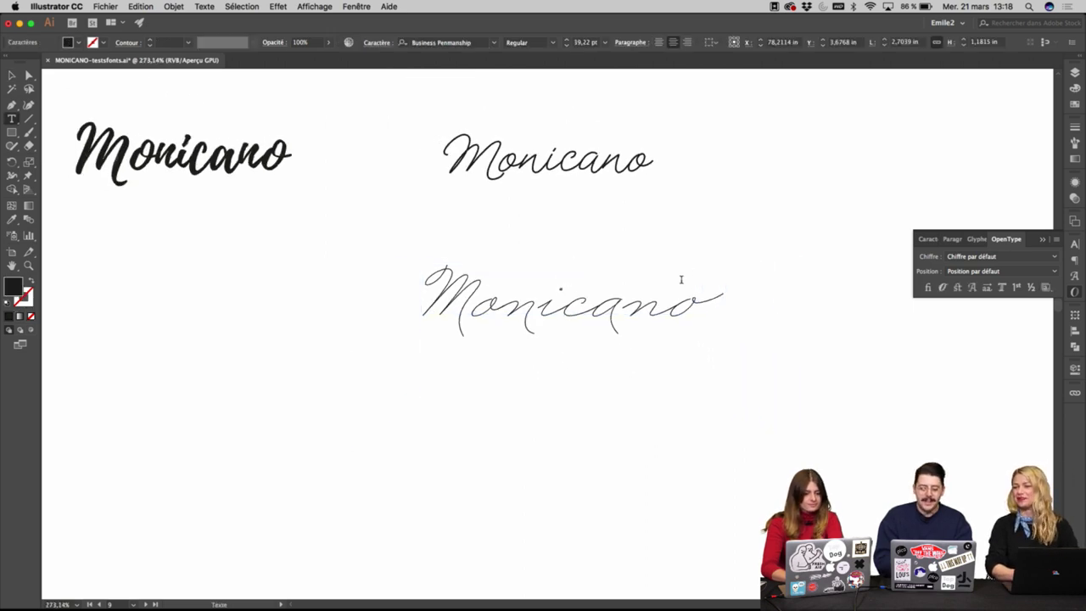
{"action": "key", "text": "super+a"}
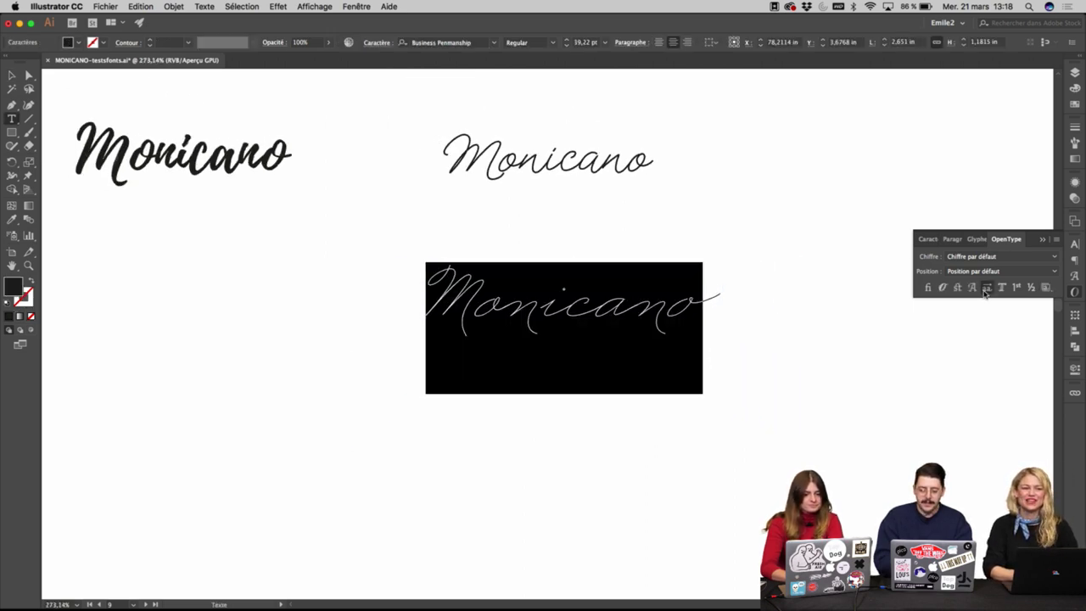
{"action": "left_click", "coordinate": [985, 288]}
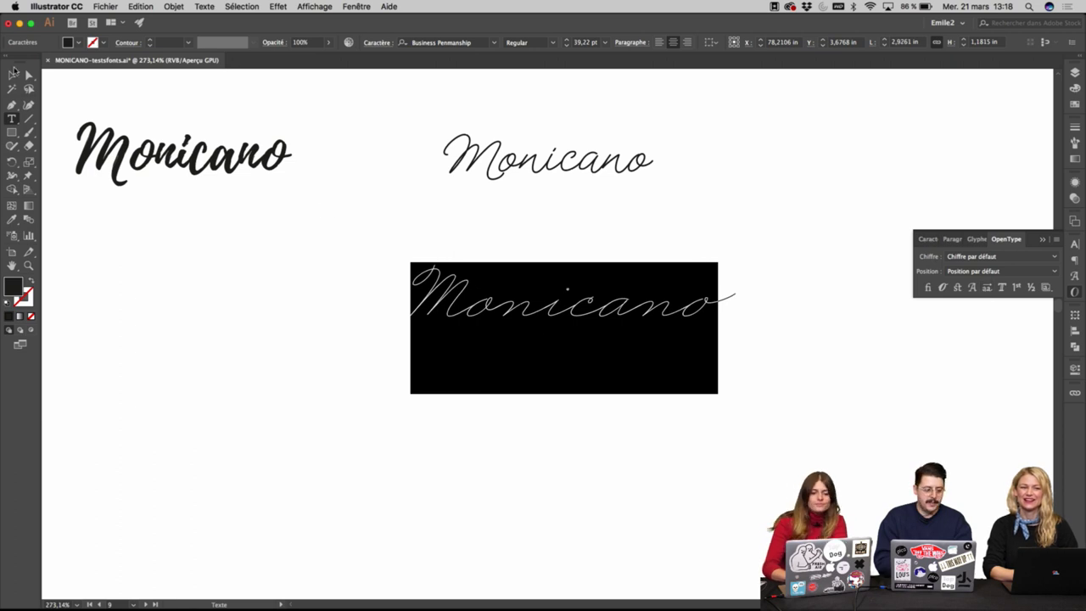
{"action": "left_click", "coordinate": [12, 74]}
{"action": "left_click", "coordinate": [521, 244]}
Try the large looped alternate glyph in place of the handwritten wordmark's initial M, and undo the replacement.
{"action": "left_click", "coordinate": [562, 346], "text": "super"}
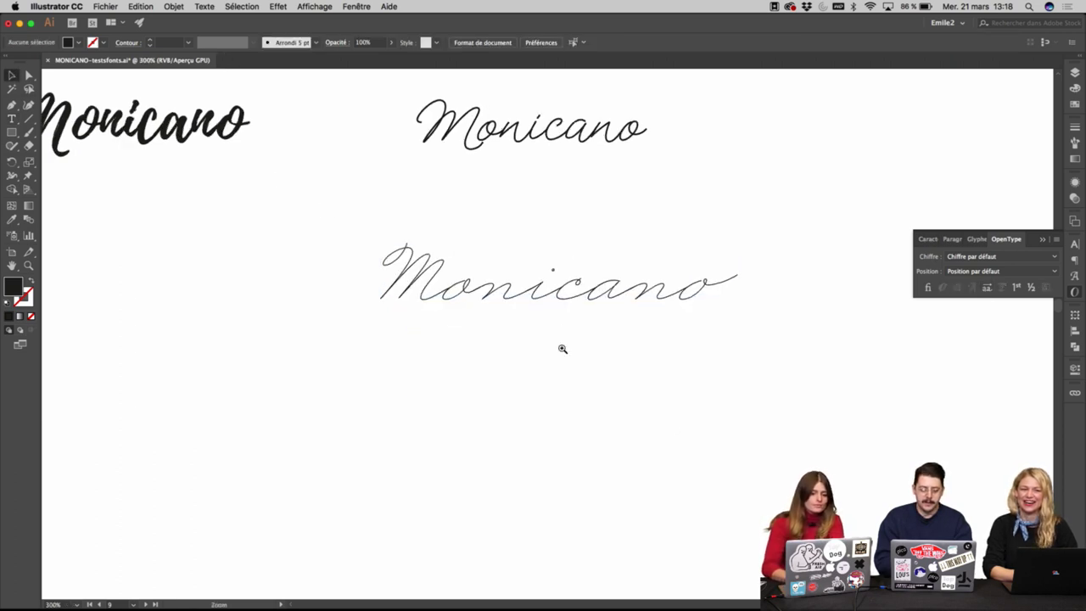
{"action": "left_click", "coordinate": [527, 322], "text": "super"}
{"action": "left_click", "coordinate": [526, 323], "text": "super"}
{"action": "double_click", "coordinate": [392, 273]}
{"action": "double_click", "coordinate": [305, 279]}
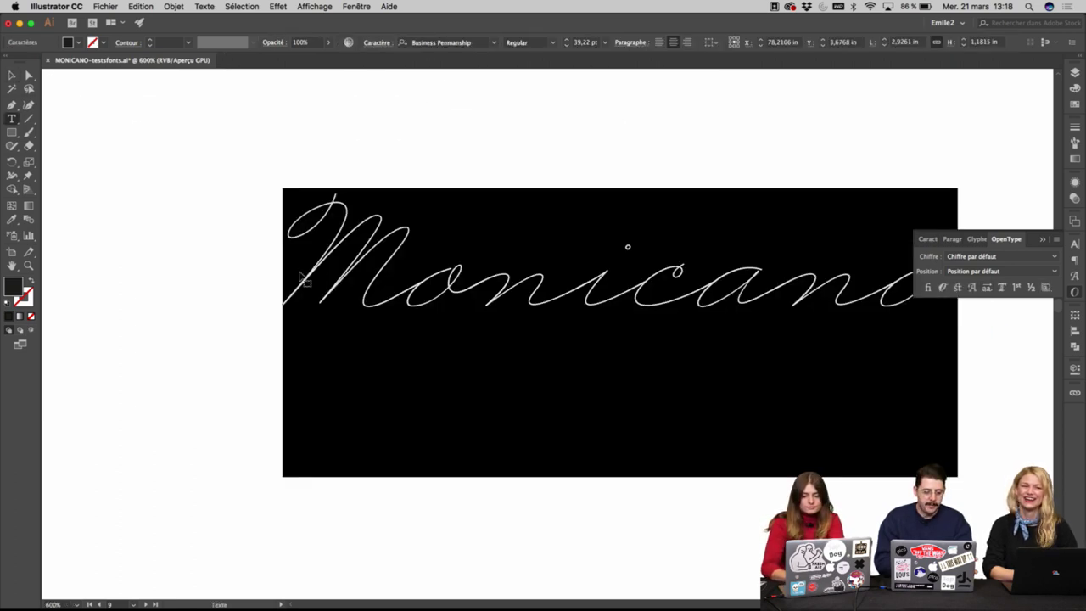
{"action": "left_click", "coordinate": [505, 271]}
{"action": "left_click_drag", "start_coordinate": [391, 273], "coordinate": [158, 274]}
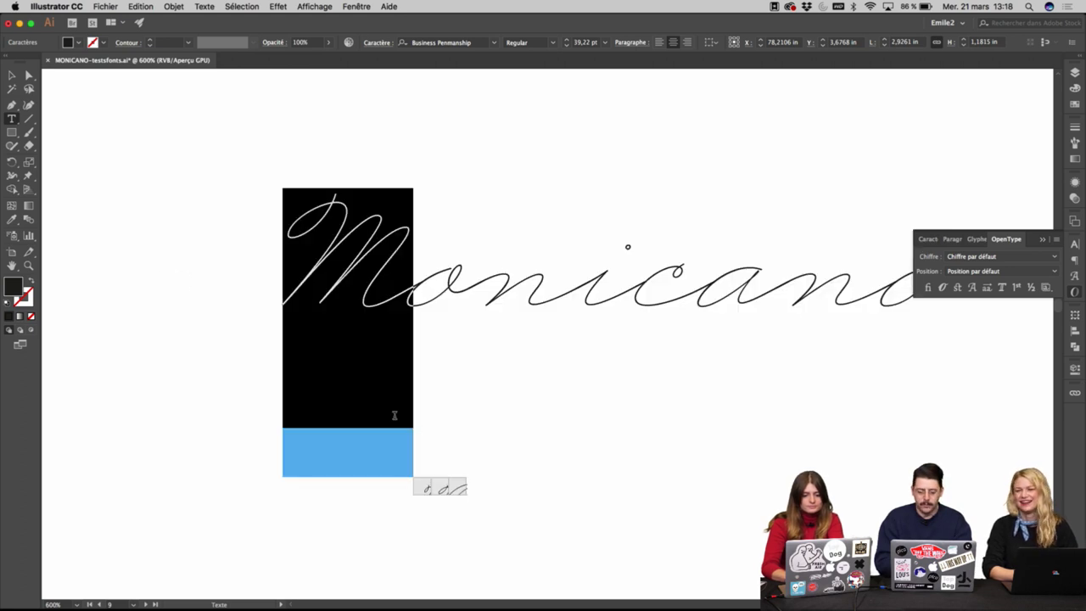
{"action": "left_click", "coordinate": [456, 488]}
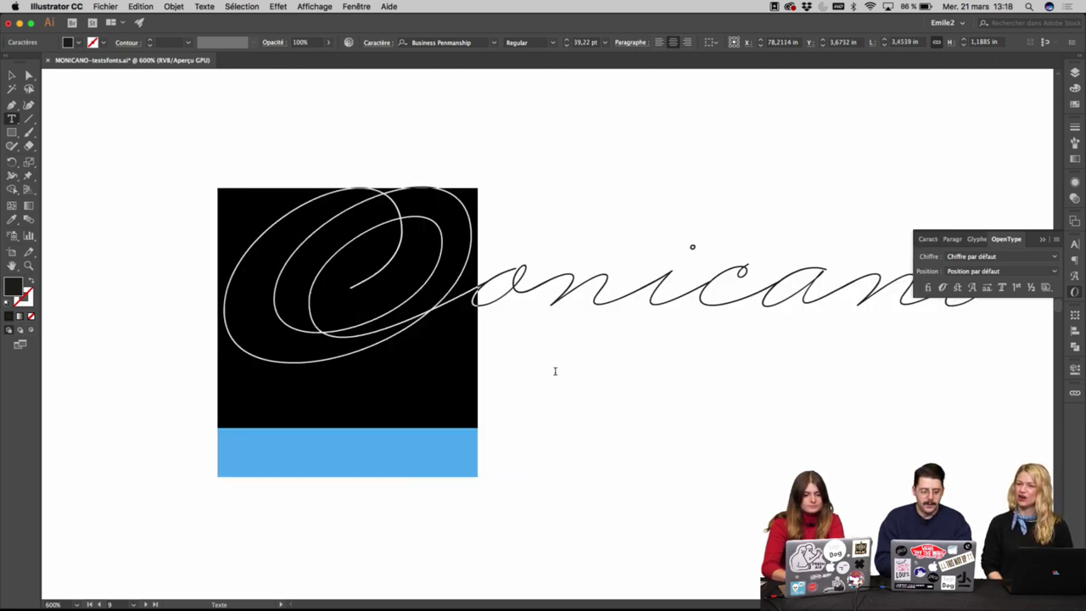
{"action": "key", "text": "super+z"}
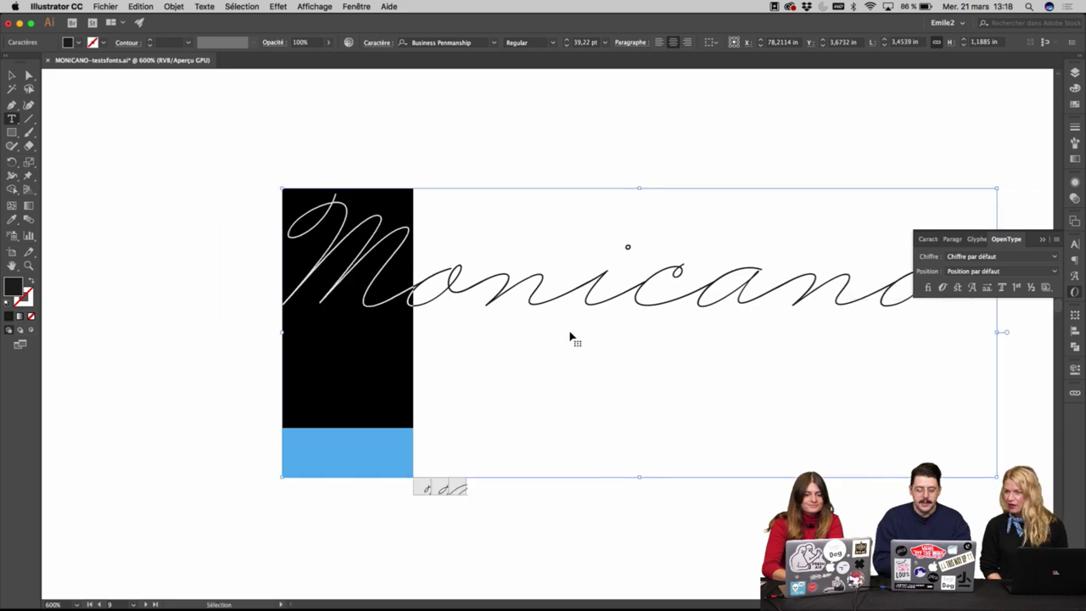
{"action": "key", "text": "Escape"}
{"action": "left_click", "coordinate": [632, 171]}
Examine the Canela serif sample "Monicano / MONICANO" on the clients' fonts artboard up close and collapse the OpenType options.
{"action": "scroll", "coordinate": [631, 171], "scroll_direction": "down", "scroll_amount": 3}
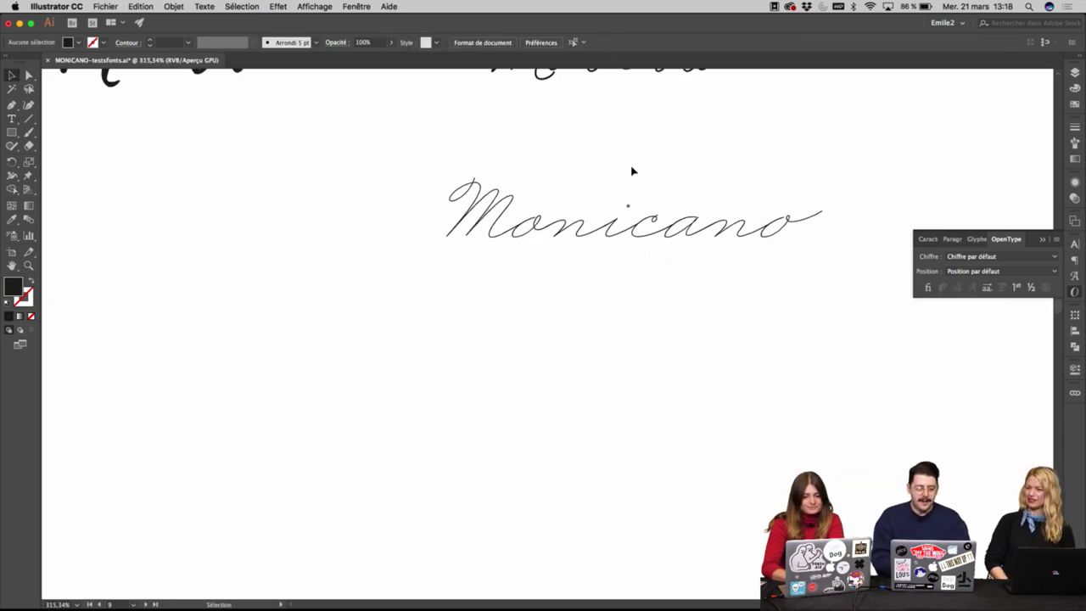
{"action": "left_click", "coordinate": [636, 203]}
{"action": "left_click_drag", "start_coordinate": [698, 144], "coordinate": [598, 317]}
{"action": "scroll", "coordinate": [598, 317], "scroll_direction": "down", "scroll_amount": 3}
{"action": "left_click_drag", "start_coordinate": [696, 324], "coordinate": [659, 266]}
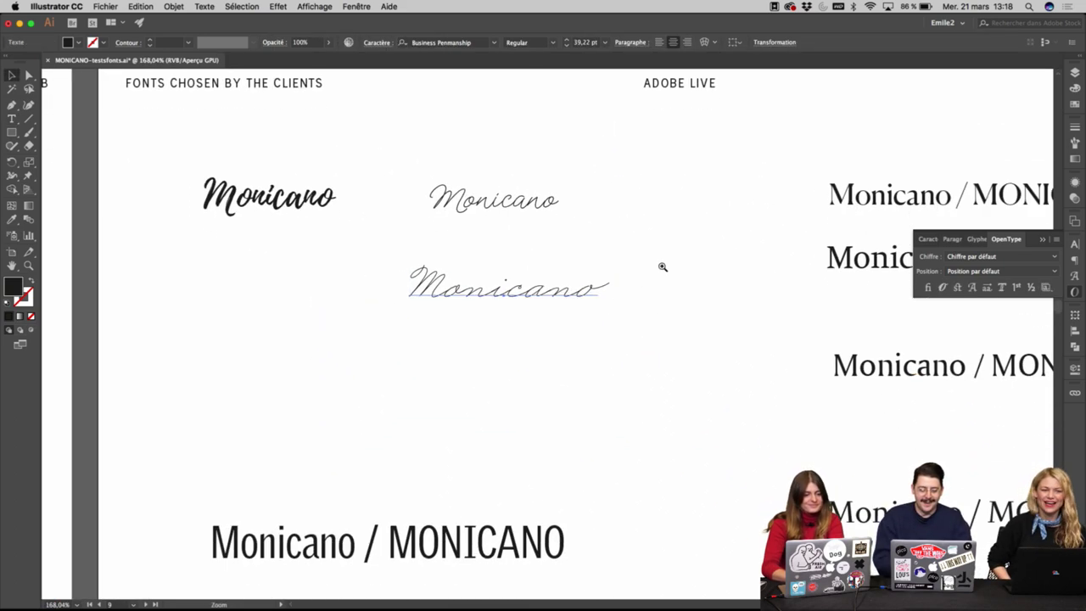
{"action": "scroll", "coordinate": [769, 303], "scroll_direction": "up", "scroll_amount": 2}
{"action": "left_click_drag", "start_coordinate": [768, 303], "coordinate": [422, 287]}
{"action": "left_click", "coordinate": [653, 142]}
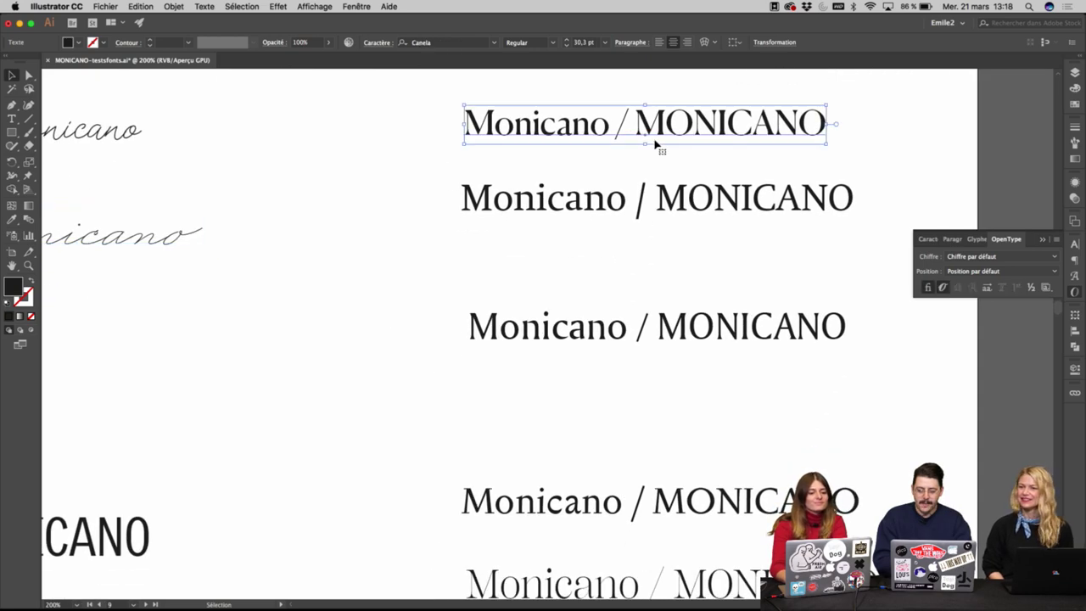
{"action": "scroll", "coordinate": [654, 143], "scroll_direction": "down", "scroll_amount": 2}
{"action": "left_click", "coordinate": [669, 149], "text": "super"}
{"action": "left_click", "coordinate": [569, 265], "text": "super"}
{"action": "left_click", "coordinate": [569, 265], "text": "super"}
{"action": "left_click", "coordinate": [578, 396], "text": "super"}
{"action": "left_click", "coordinate": [578, 393], "text": "super"}
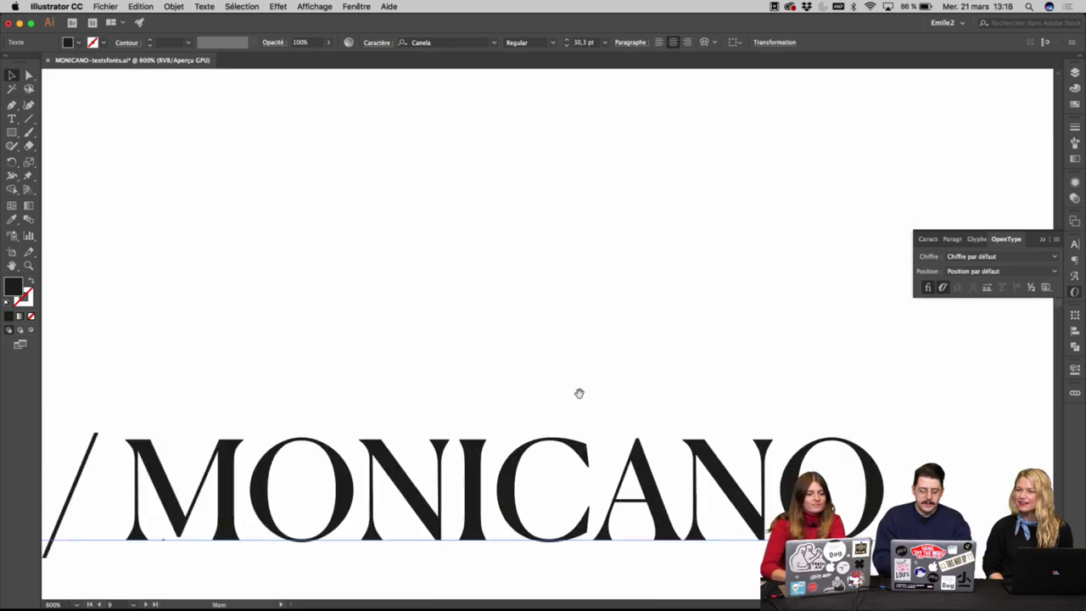
{"action": "left_click_drag", "start_coordinate": [579, 392], "coordinate": [772, 280]}
{"action": "left_click", "coordinate": [601, 261], "text": "alt+super"}
{"action": "left_click", "coordinate": [1042, 239]}
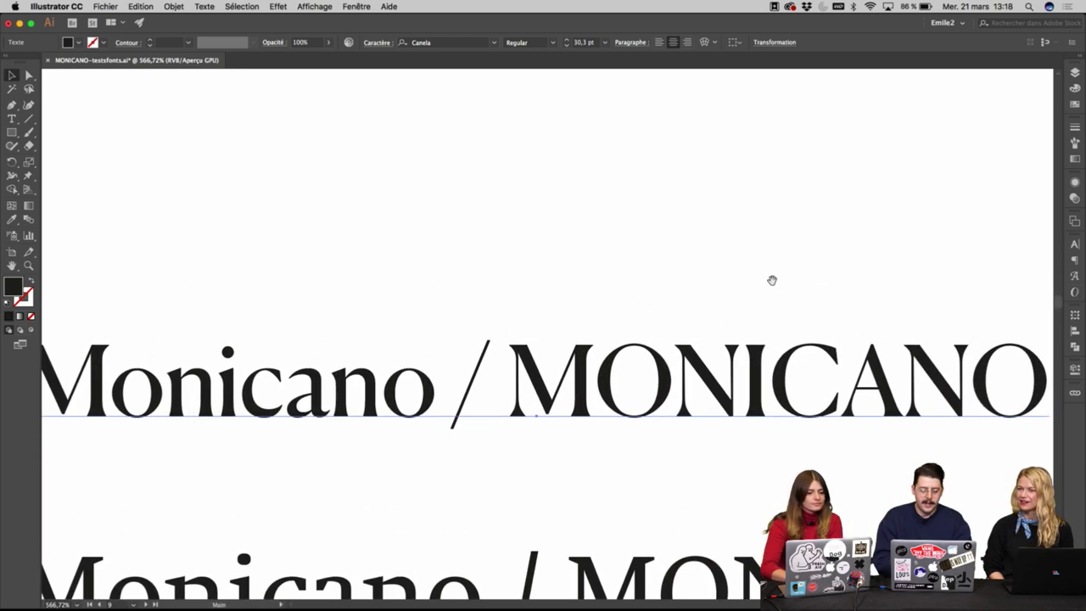
Move the Canela "Monicano / MONICANO" sample slightly up, away from the serif sample below it, and leave it deselected.
{"action": "scroll", "coordinate": [772, 280], "scroll_direction": "down", "scroll_amount": 2}
{"action": "scroll", "coordinate": [770, 279], "scroll_direction": "up", "scroll_amount": 1}
{"action": "scroll", "coordinate": [770, 279], "scroll_direction": "right", "scroll_amount": 1}
{"action": "scroll", "coordinate": [763, 250], "scroll_direction": "down", "scroll_amount": 2}
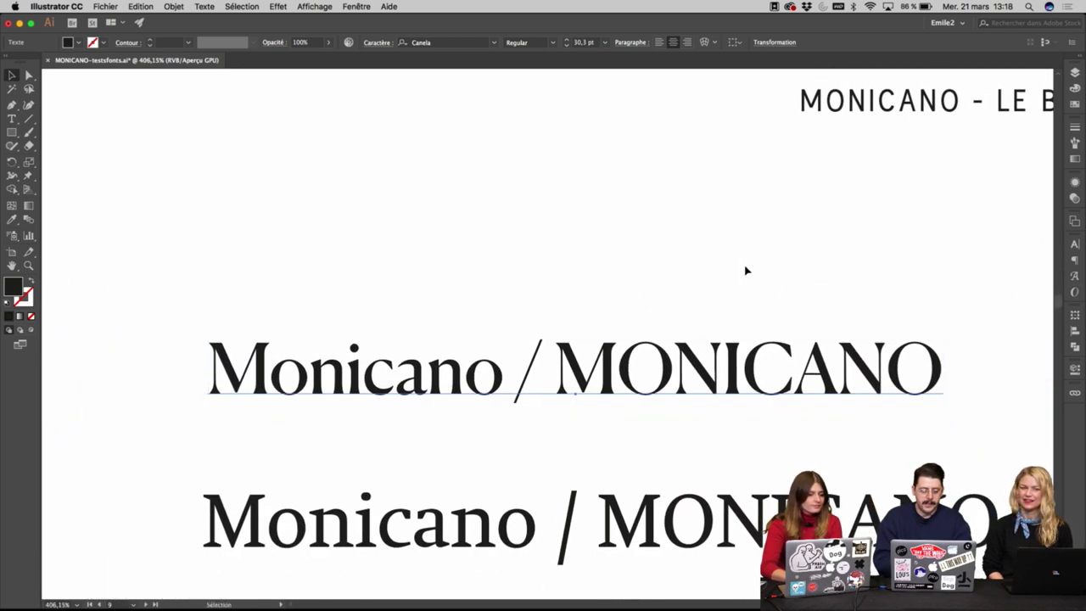
{"action": "left_click_drag", "start_coordinate": [743, 368], "coordinate": [744, 313]}
{"action": "left_click", "coordinate": [739, 286]}
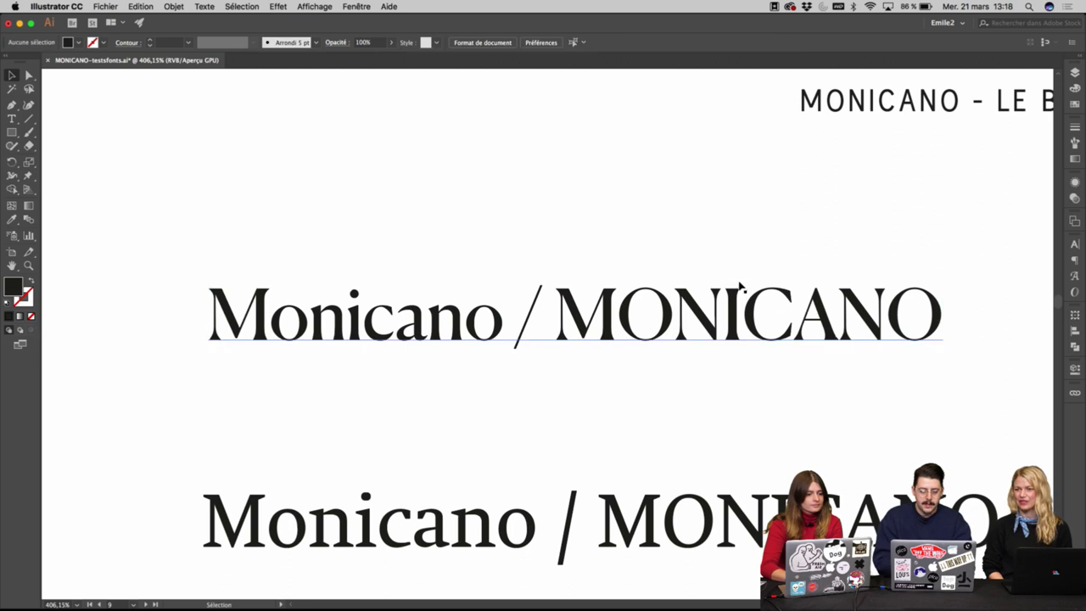
{"action": "double_click", "coordinate": [739, 286]}
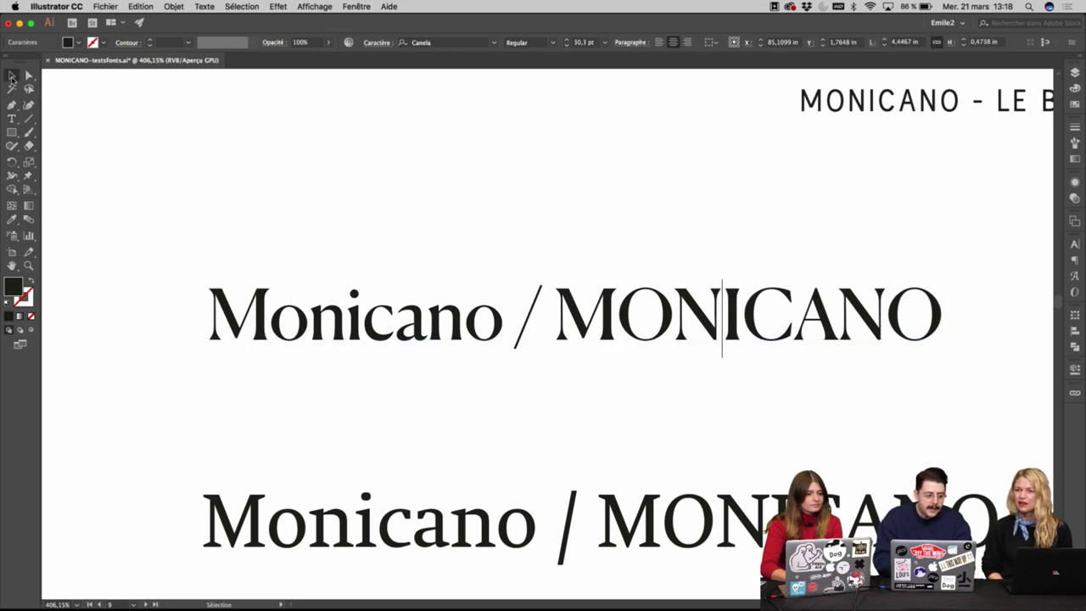
{"action": "left_click", "coordinate": [12, 75]}
{"action": "left_click", "coordinate": [401, 203]}
{"action": "left_click", "coordinate": [657, 293]}
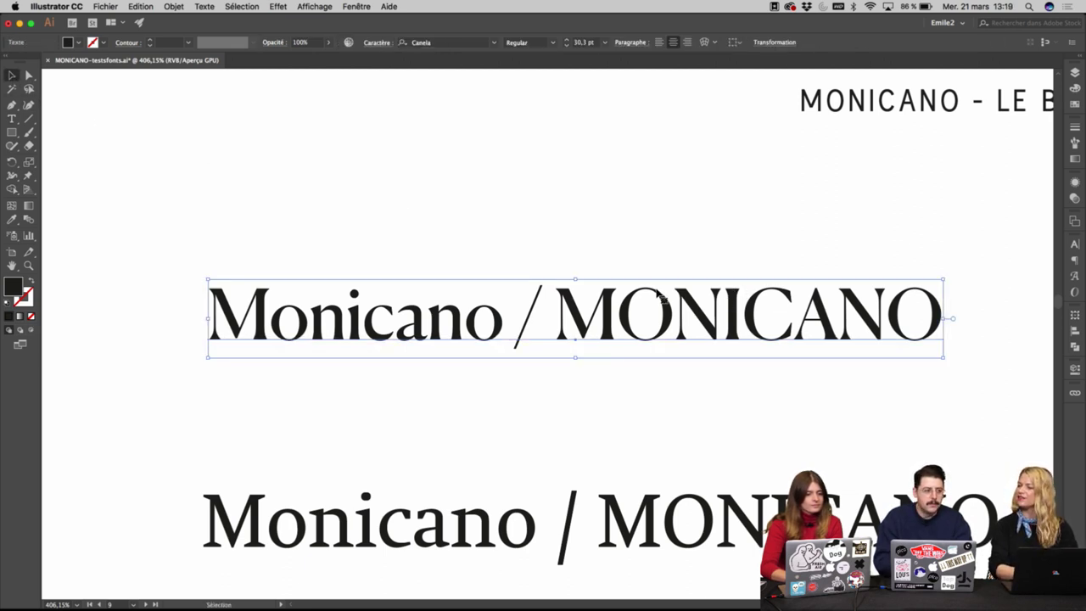
{"action": "left_click", "coordinate": [661, 213]}
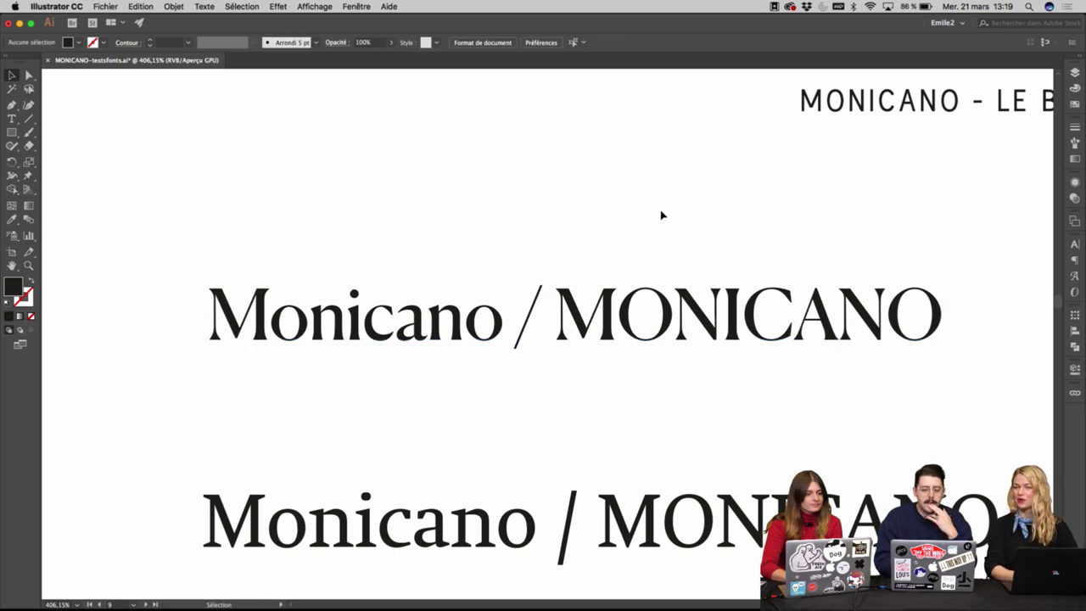
Inspect the uppercase MONICANO letterforms of the Canela sample up close and in overview.
{"action": "scroll", "coordinate": [737, 320], "scroll_direction": "up", "scroll_amount": 3}
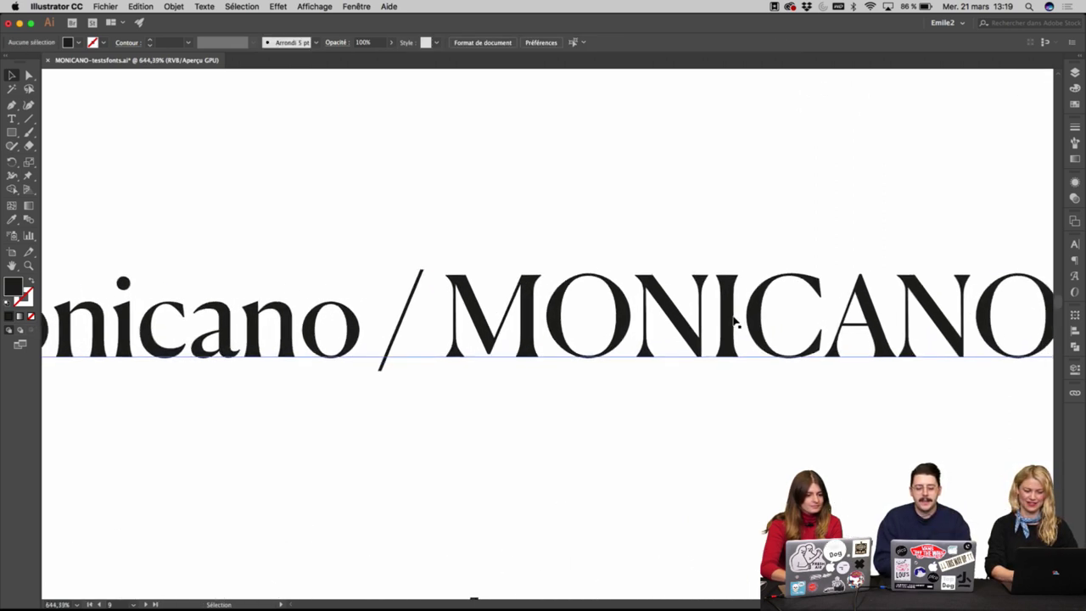
{"action": "left_click_drag", "start_coordinate": [834, 309], "coordinate": [678, 344]}
{"action": "scroll", "coordinate": [669, 281], "scroll_direction": "down", "scroll_amount": 3}
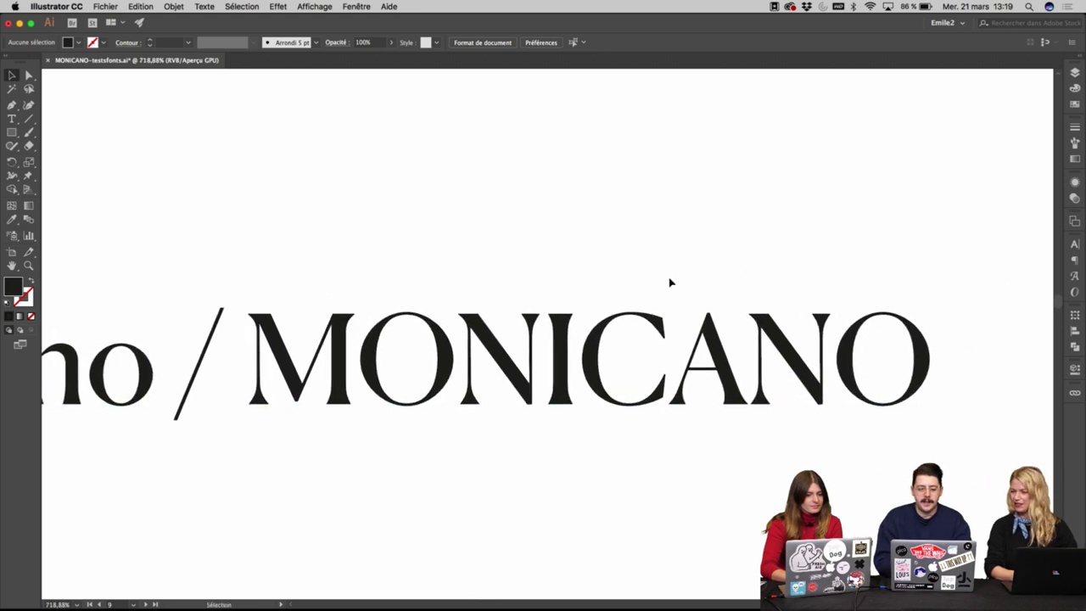
{"action": "scroll", "coordinate": [604, 382], "scroll_direction": "down", "scroll_amount": 4}
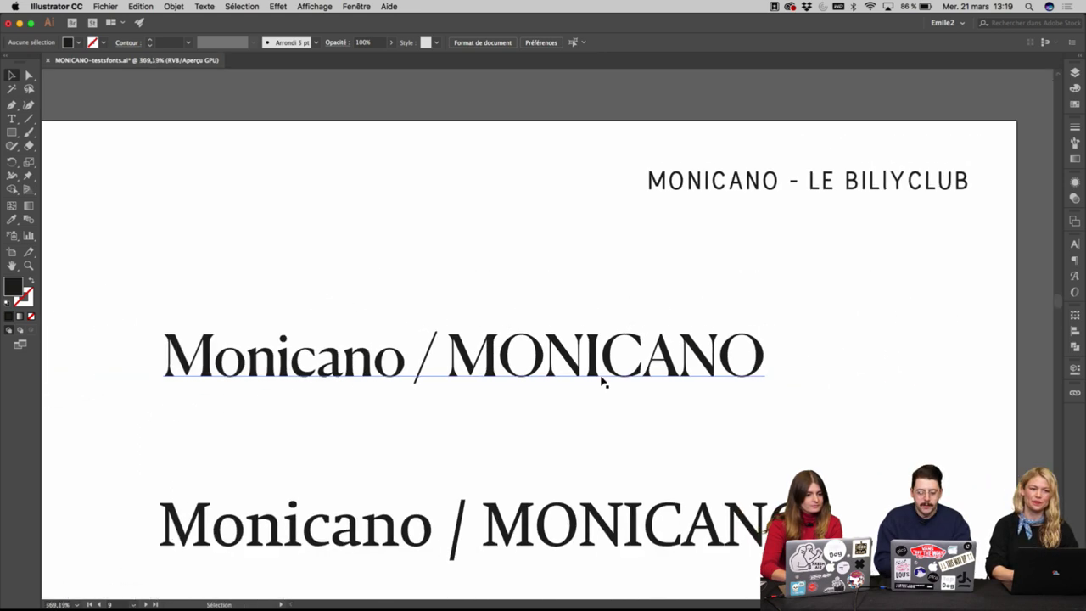
{"action": "scroll", "coordinate": [610, 385], "scroll_direction": "up", "scroll_amount": 2}
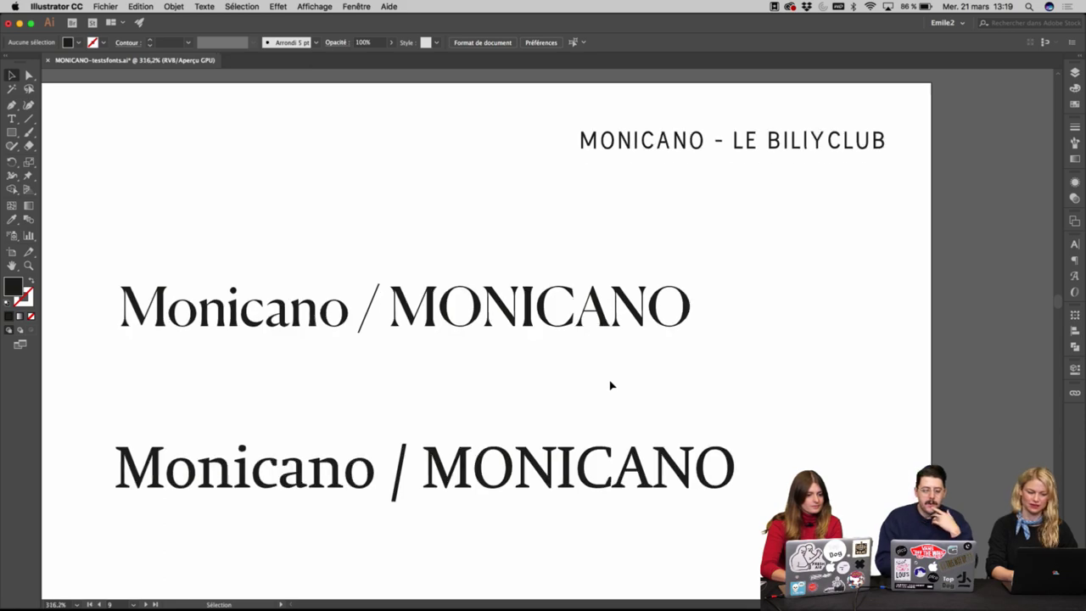
Review the script and Exotic / Fun Looking Fonts artboards for comparison, ending back at the fonts chosen by the clients.
{"action": "scroll", "coordinate": [610, 385], "scroll_direction": "down", "scroll_amount": 5}
{"action": "scroll", "coordinate": [610, 385], "scroll_direction": "left", "scroll_amount": 5}
{"action": "scroll", "coordinate": [608, 385], "scroll_direction": "left", "scroll_amount": 5}
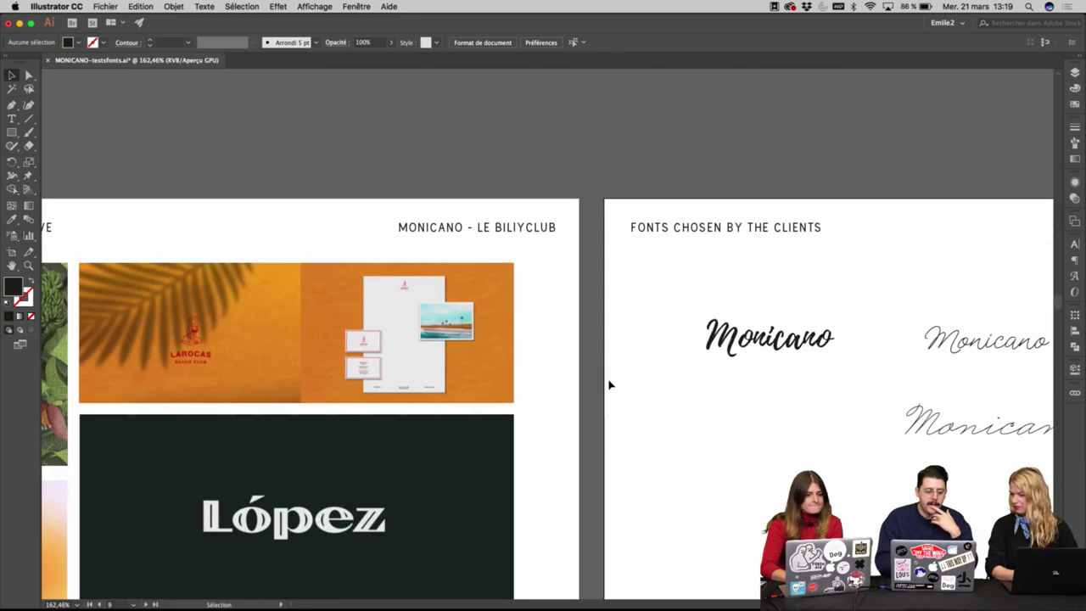
{"action": "scroll", "coordinate": [608, 385], "scroll_direction": "down", "scroll_amount": 4}
{"action": "scroll", "coordinate": [608, 386], "scroll_direction": "left", "scroll_amount": 6}
{"action": "scroll", "coordinate": [608, 384], "scroll_direction": "down", "scroll_amount": 3}
{"action": "scroll", "coordinate": [608, 384], "scroll_direction": "left", "scroll_amount": 10}
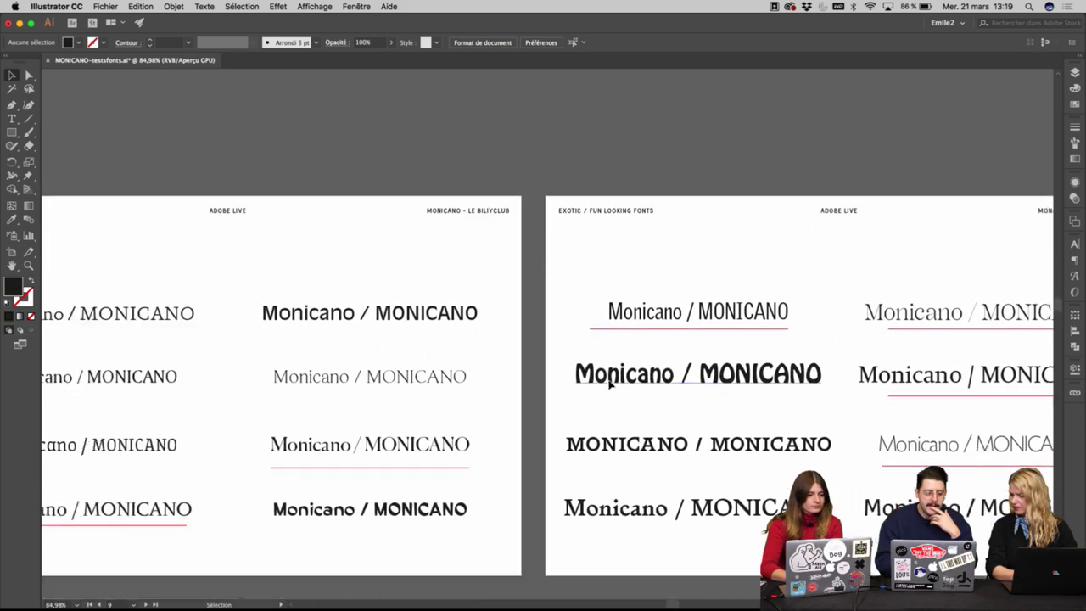
{"action": "scroll", "coordinate": [609, 385], "scroll_direction": "right", "scroll_amount": 8}
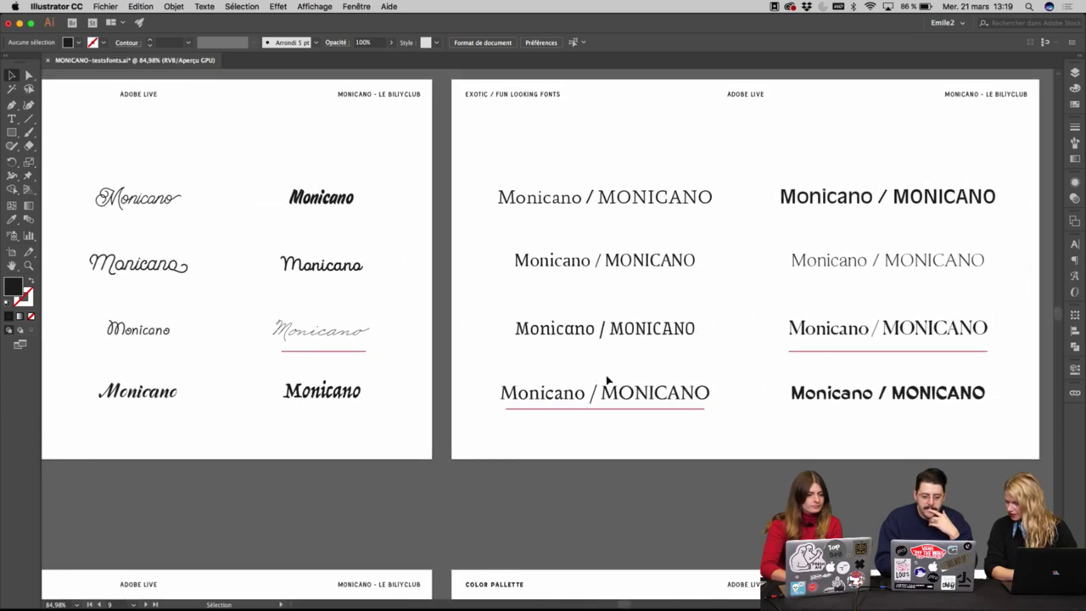
{"action": "left_click", "coordinate": [694, 257]}
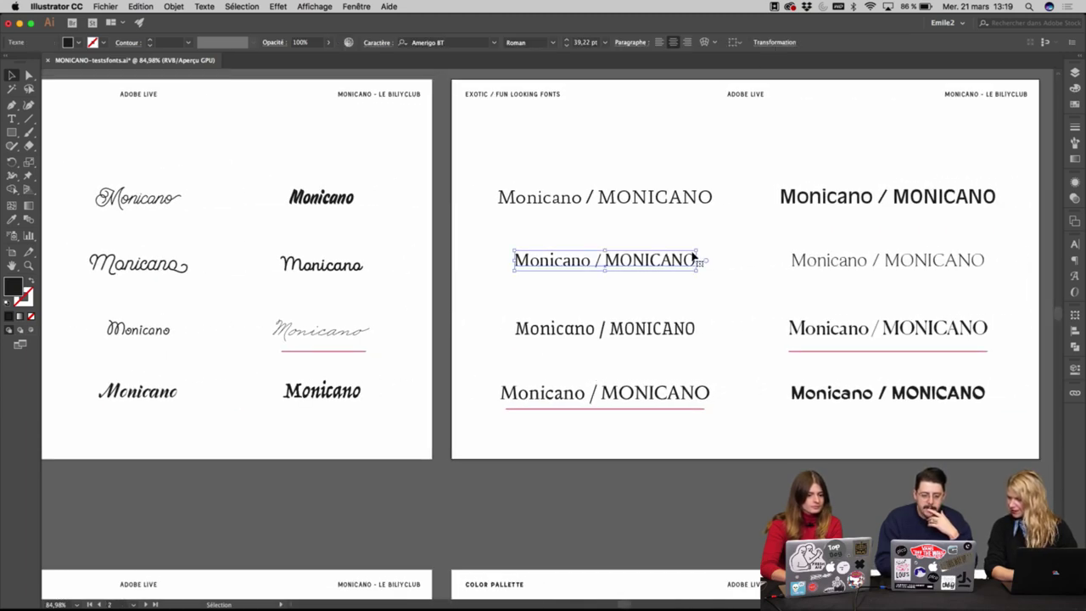
{"action": "scroll", "coordinate": [693, 257], "scroll_direction": "right", "scroll_amount": 10}
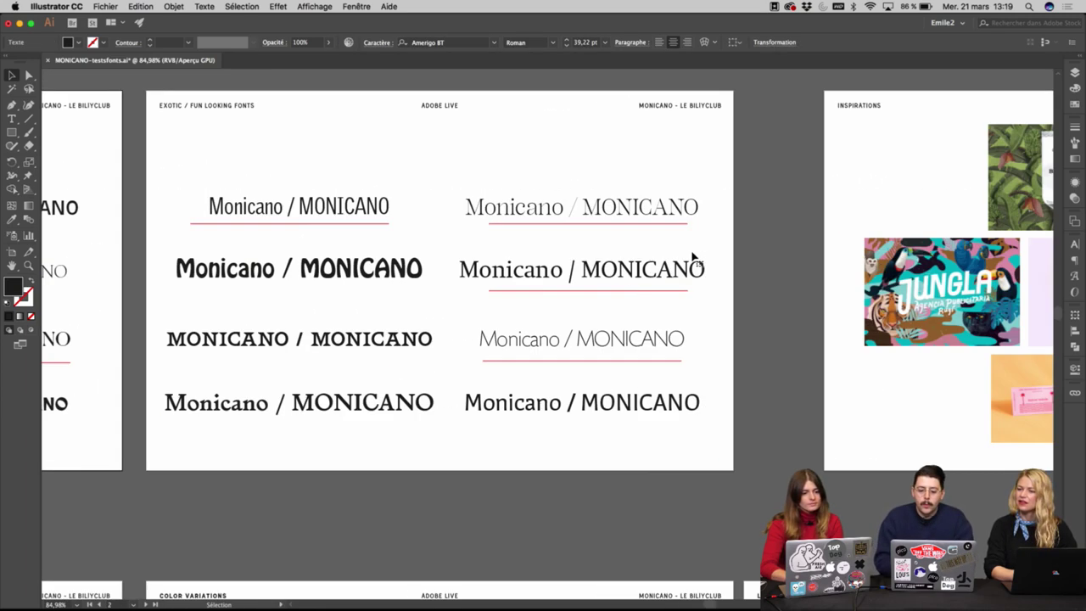
{"action": "scroll", "coordinate": [692, 255], "scroll_direction": "up", "scroll_amount": 3}
{"action": "scroll", "coordinate": [692, 254], "scroll_direction": "right", "scroll_amount": 12}
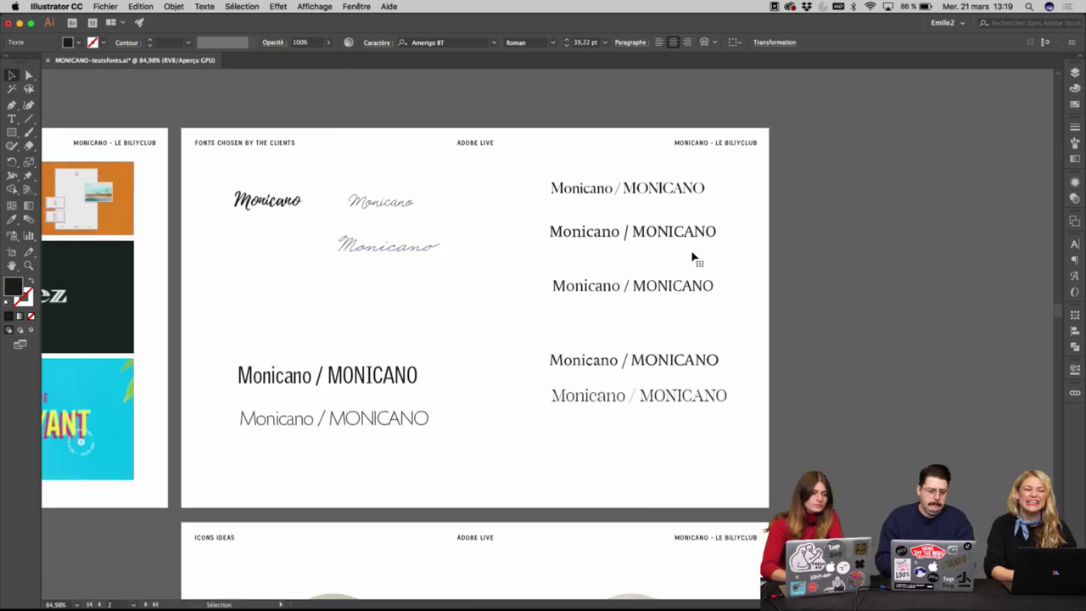
Reorder the serif samples so the Amerigo BT line sits directly beneath the Canela line, with the wider serif sample below both.
{"action": "key", "text": "super+space"}
{"action": "left_click", "coordinate": [588, 256], "text": "super"}
{"action": "left_click", "coordinate": [541, 291], "text": "super"}
{"action": "left_click", "coordinate": [541, 291], "text": "super"}
{"action": "left_click", "coordinate": [541, 295], "text": "super"}
{"action": "left_click_drag", "start_coordinate": [382, 598], "coordinate": [564, 330]}
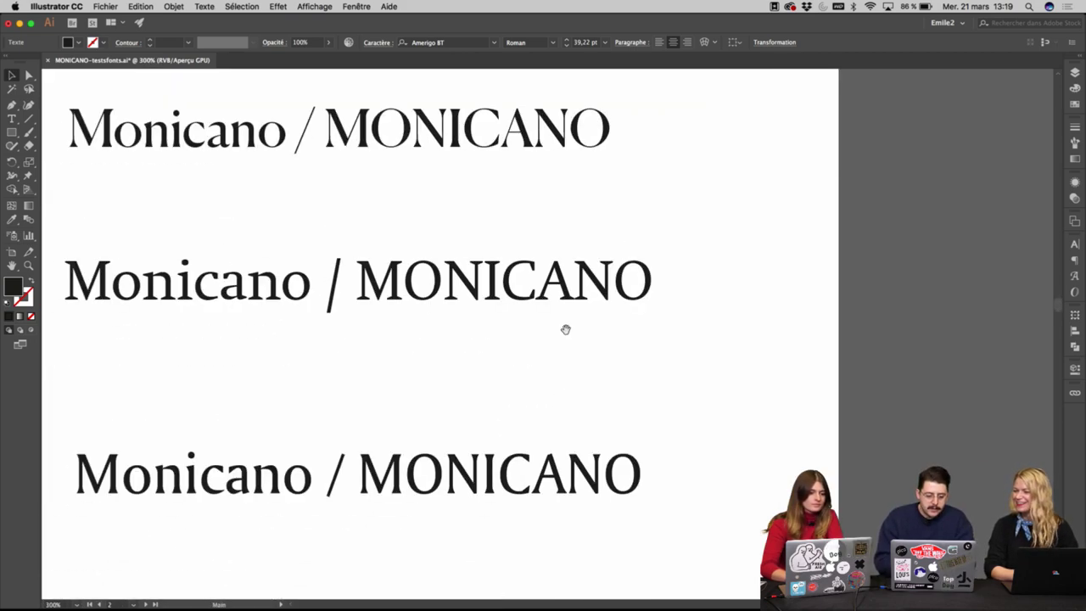
{"action": "left_click_drag", "start_coordinate": [476, 489], "coordinate": [441, 216]}
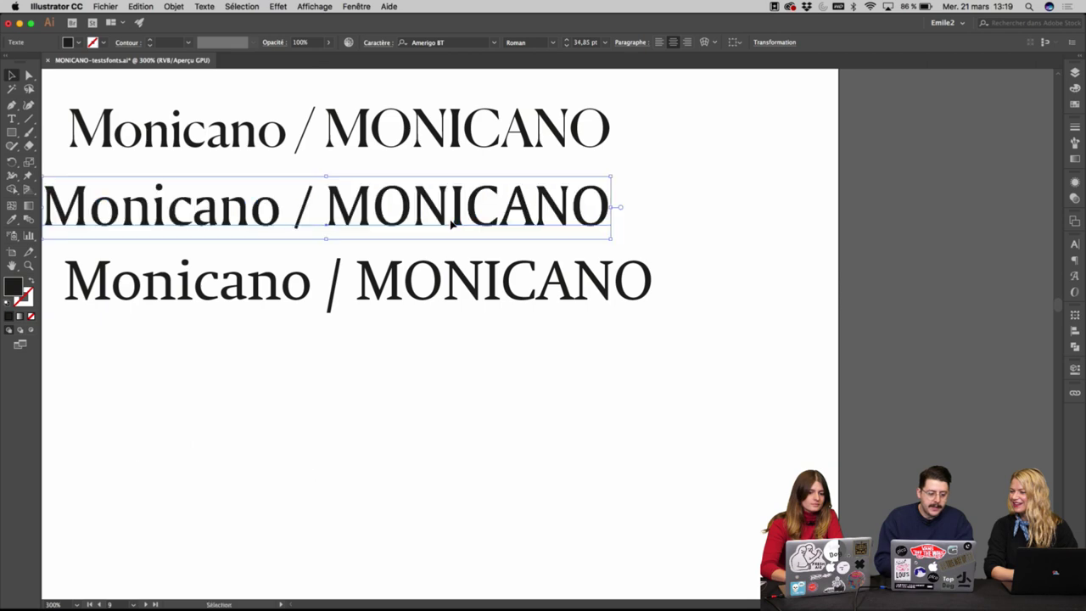
{"action": "left_click_drag", "start_coordinate": [444, 284], "coordinate": [444, 445]}
{"action": "left_click_drag", "start_coordinate": [476, 231], "coordinate": [478, 263]}
Compare the uppercase MONICANO letterforms of the Canela and Amerigo BT samples up close.
{"action": "key", "text": "super+space"}
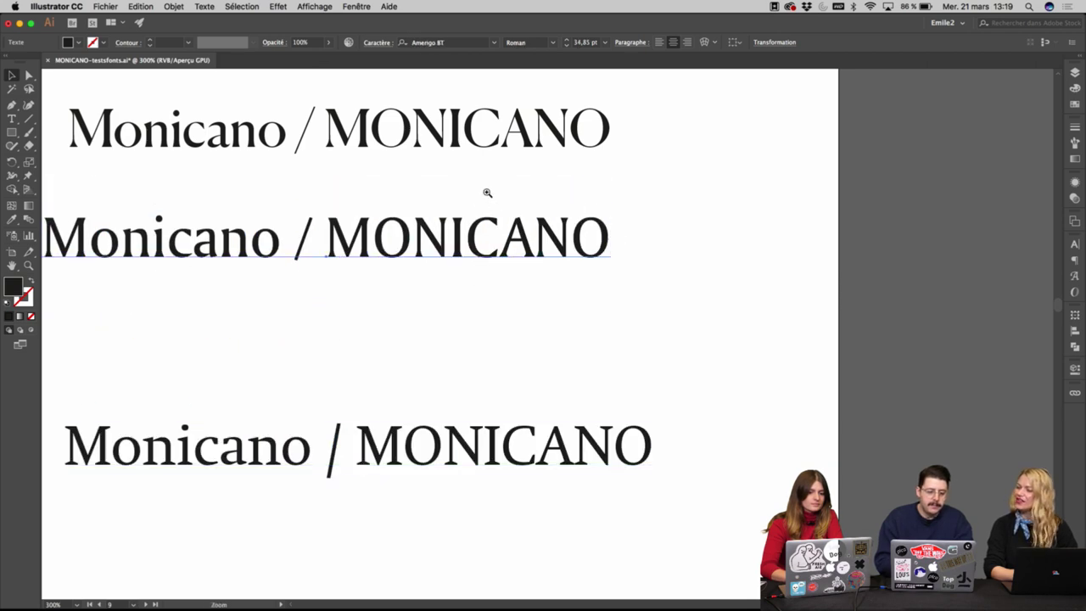
{"action": "left_click", "coordinate": [485, 192], "text": "super"}
{"action": "left_click", "coordinate": [520, 280], "text": "super"}
{"action": "left_click_drag", "start_coordinate": [592, 402], "coordinate": [607, 311]}
{"action": "left_click", "coordinate": [630, 271]}
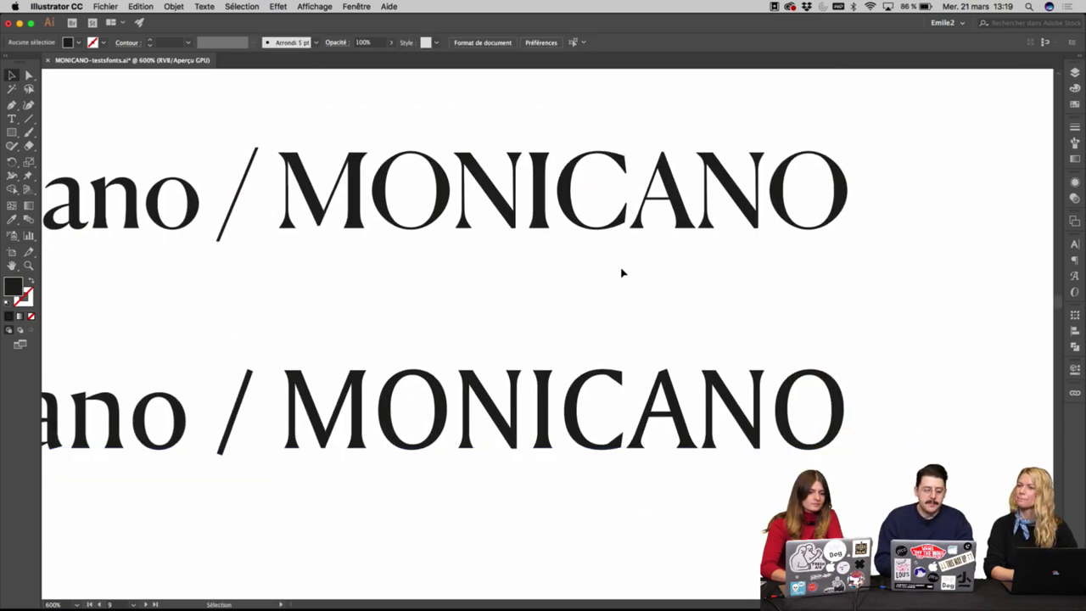
{"action": "left_click", "coordinate": [578, 421]}
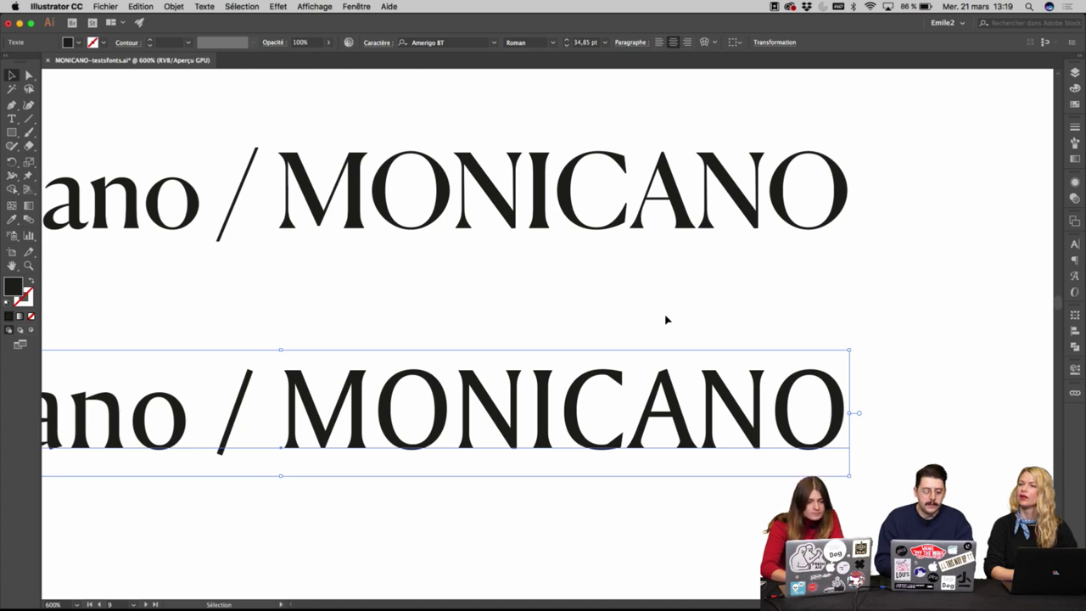
{"action": "left_click", "coordinate": [666, 319]}
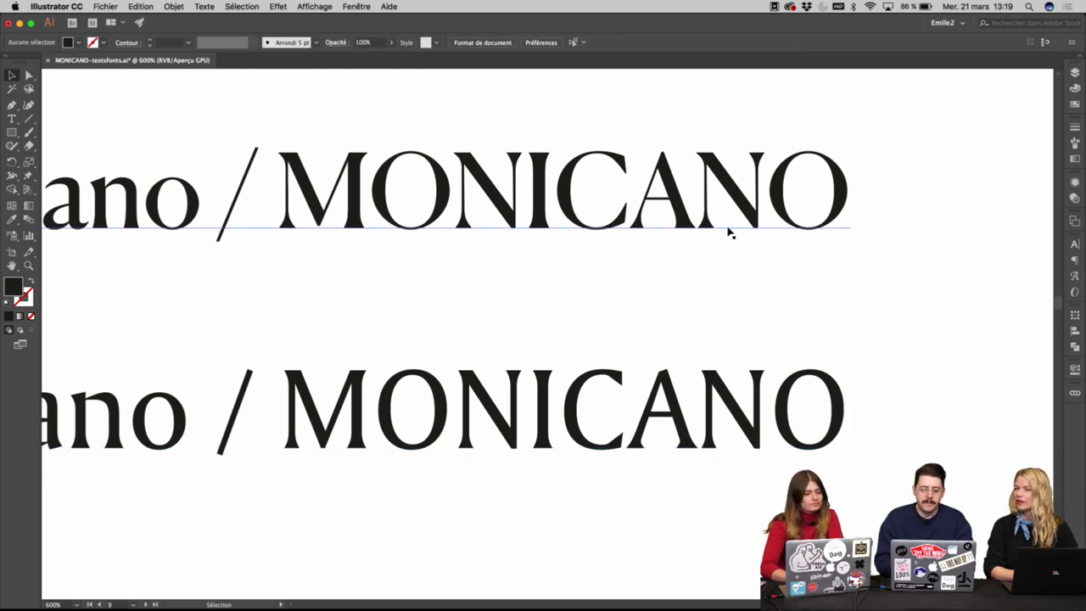
Examine the uppercase MONICANO of the Canela sample against the Amerigo BT one at higher magnification.
{"action": "key", "text": "space"}
{"action": "left_click_drag", "start_coordinate": [736, 172], "coordinate": [728, 184]}
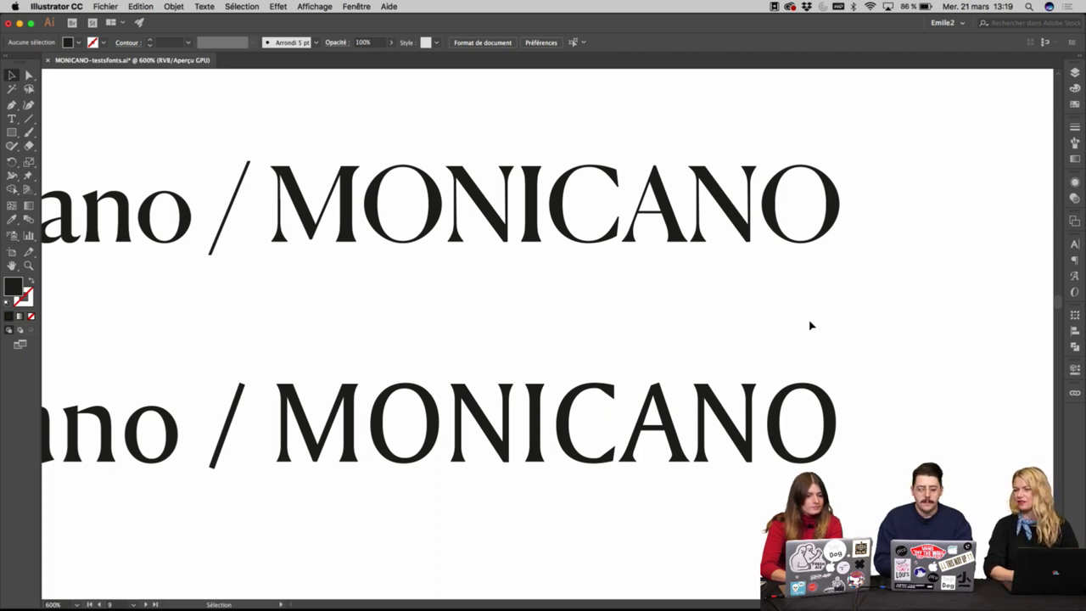
{"action": "scroll", "coordinate": [810, 325], "scroll_direction": "right", "scroll_amount": 3}
{"action": "scroll", "coordinate": [810, 325], "scroll_direction": "up", "scroll_amount": 1}
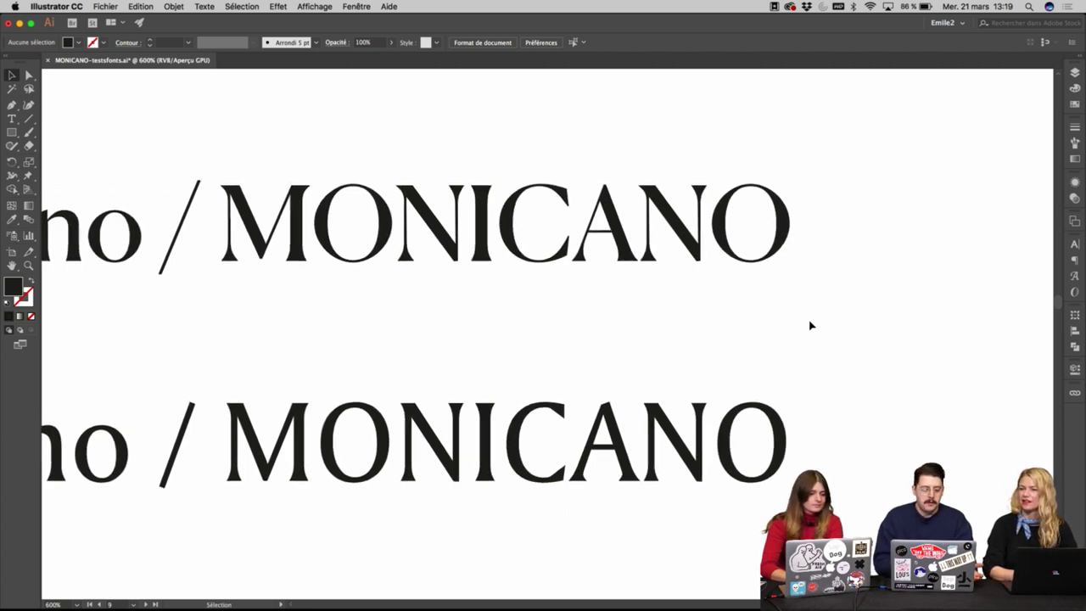
{"action": "scroll", "coordinate": [810, 325], "scroll_direction": "up", "scroll_amount": 3}
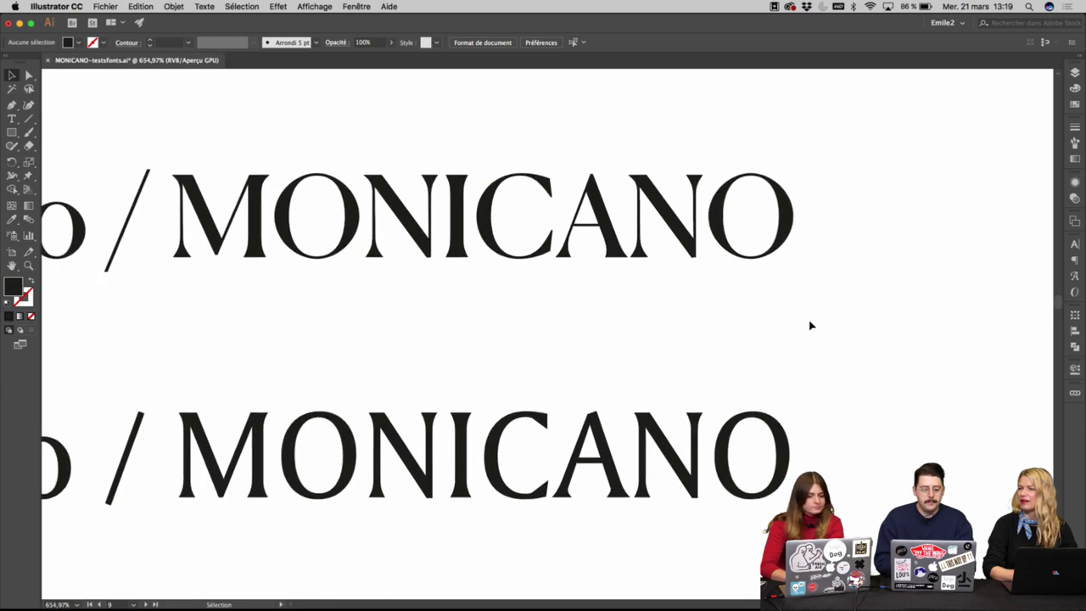
{"action": "scroll", "coordinate": [810, 325], "scroll_direction": "down", "scroll_amount": 1}
{"action": "scroll", "coordinate": [810, 325], "scroll_direction": "up", "scroll_amount": 1}
{"action": "scroll", "coordinate": [810, 325], "scroll_direction": "up", "scroll_amount": 1}
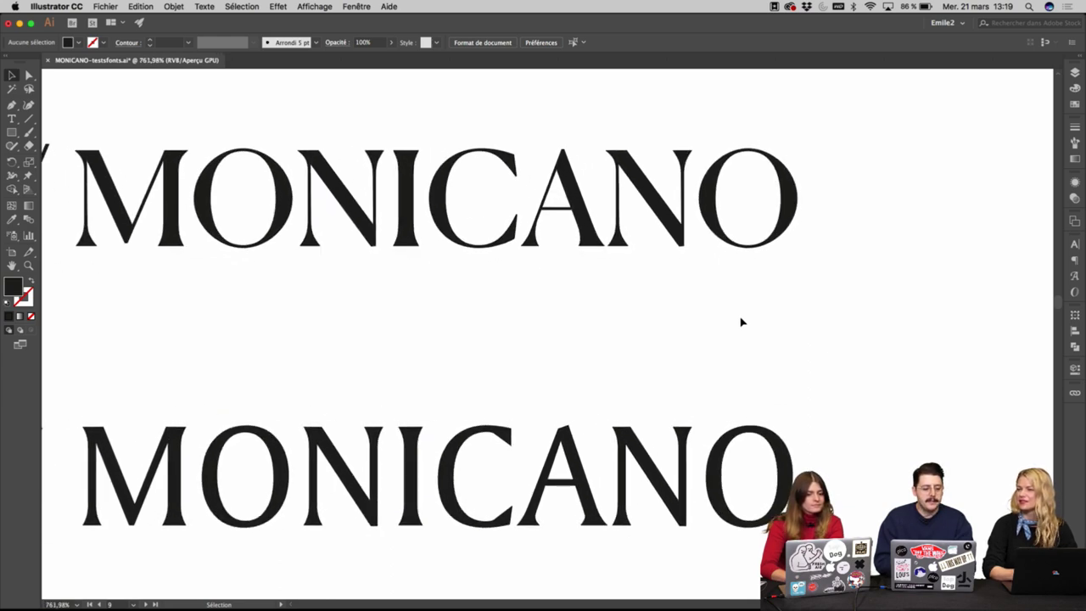
{"action": "left_click", "coordinate": [107, 193]}
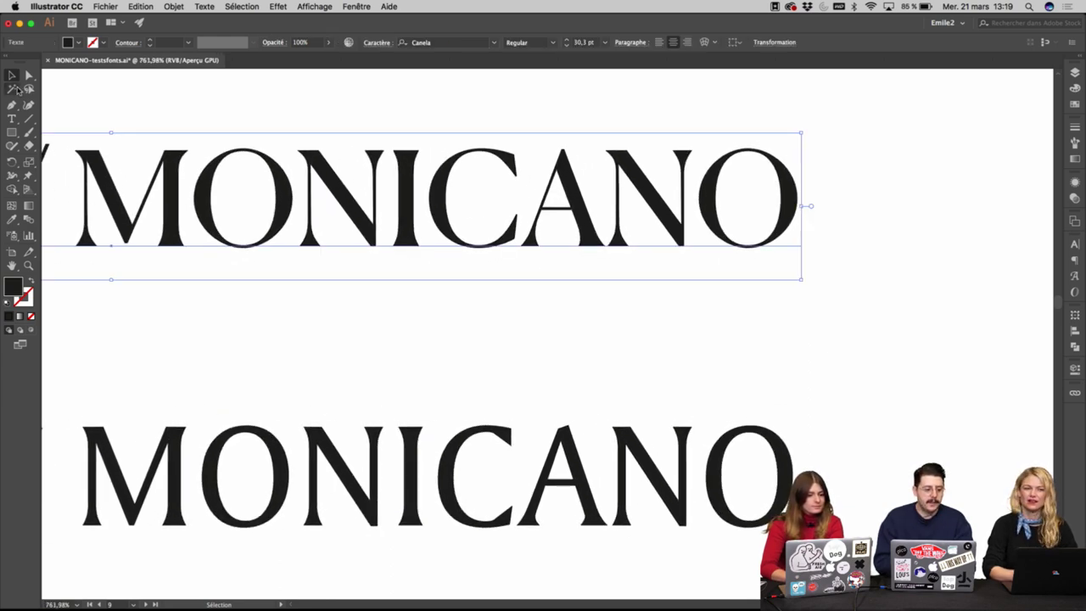
{"action": "left_click", "coordinate": [110, 107]}
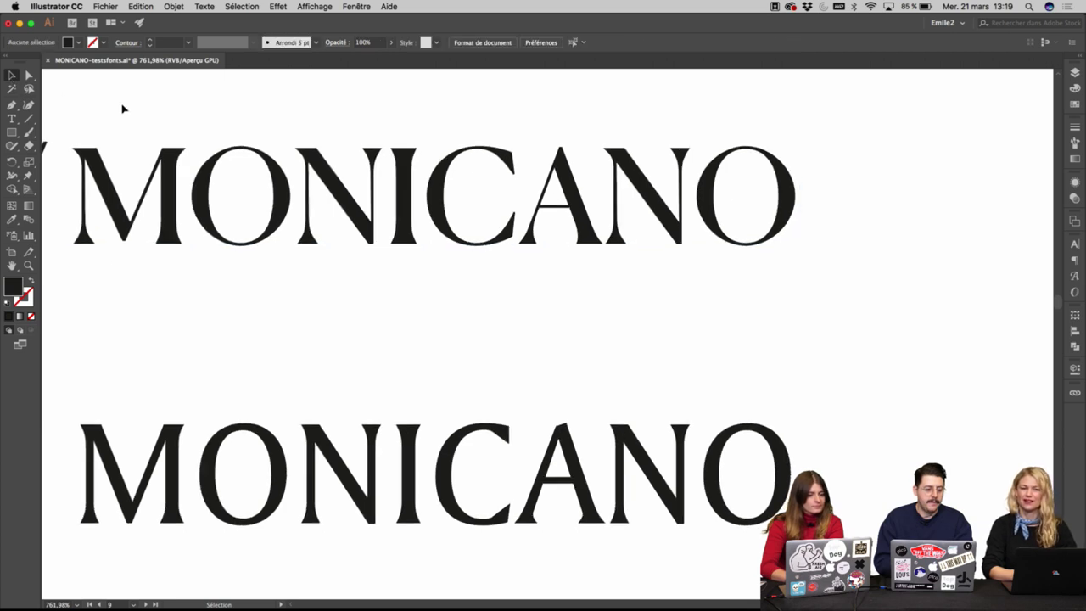
{"action": "scroll", "coordinate": [122, 108], "scroll_direction": "down", "scroll_amount": 1}
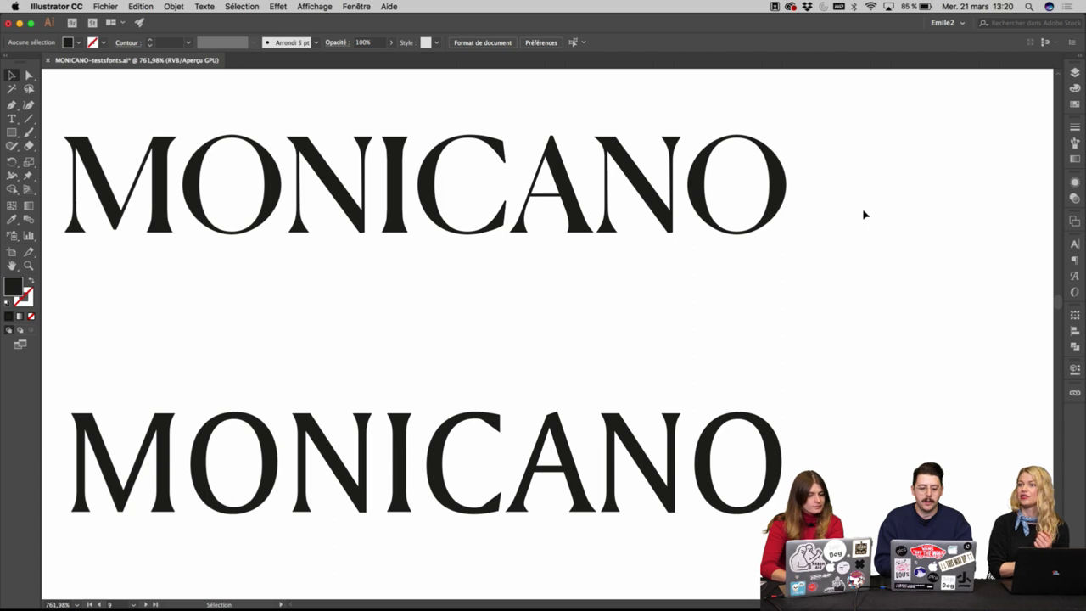
Inspect the uppercase letters of the Amerigo BT sample by themselves, then alongside the Canela line above.
{"action": "scroll", "coordinate": [763, 225], "scroll_direction": "down", "scroll_amount": 5}
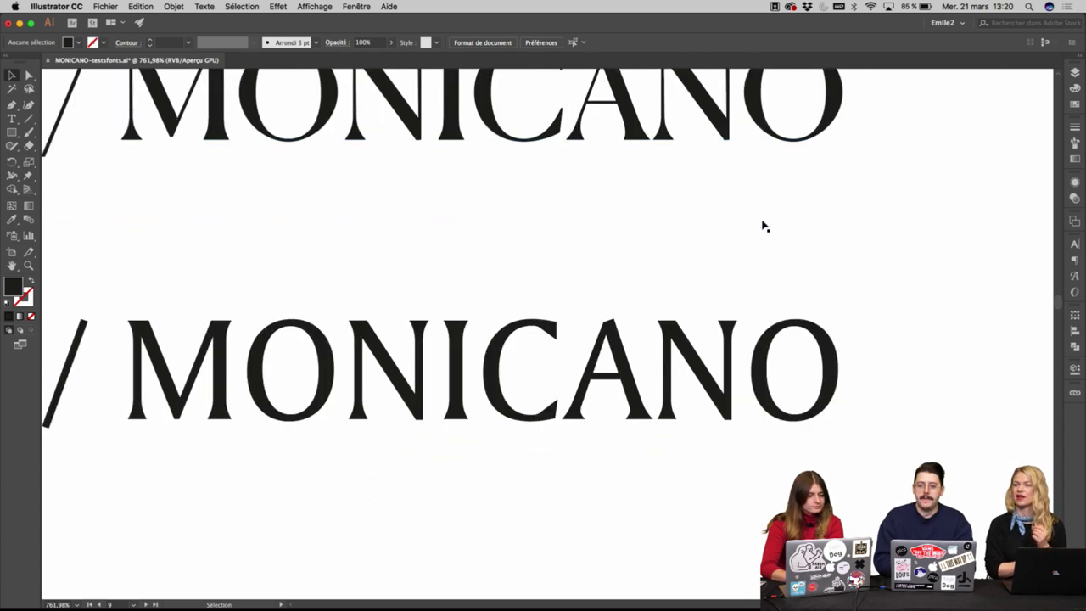
{"action": "scroll", "coordinate": [593, 245], "scroll_direction": "down", "scroll_amount": 2}
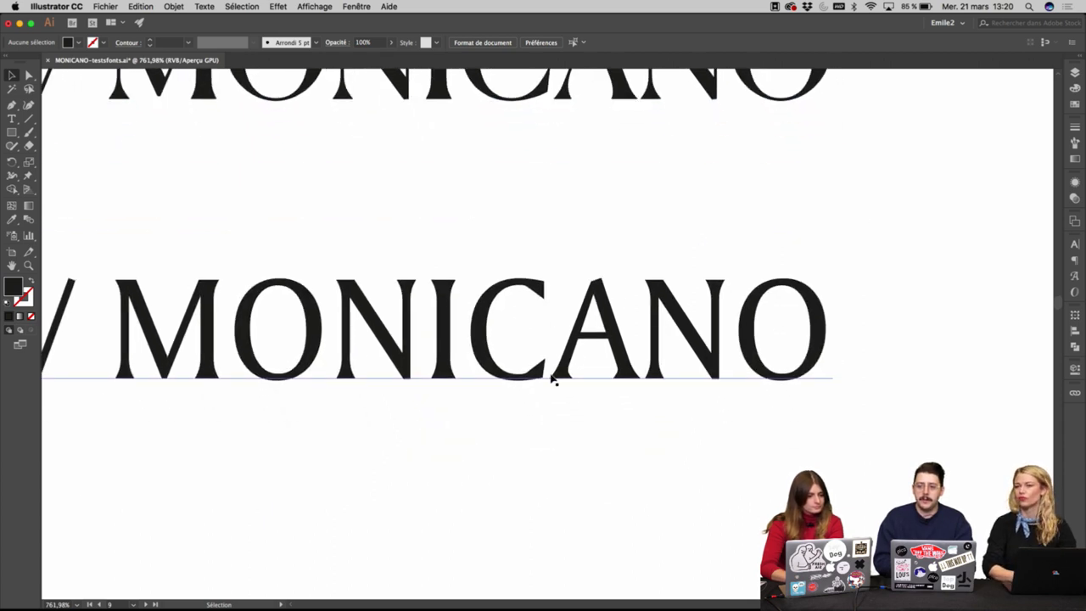
{"action": "scroll", "coordinate": [552, 317], "scroll_direction": "up", "scroll_amount": 5}
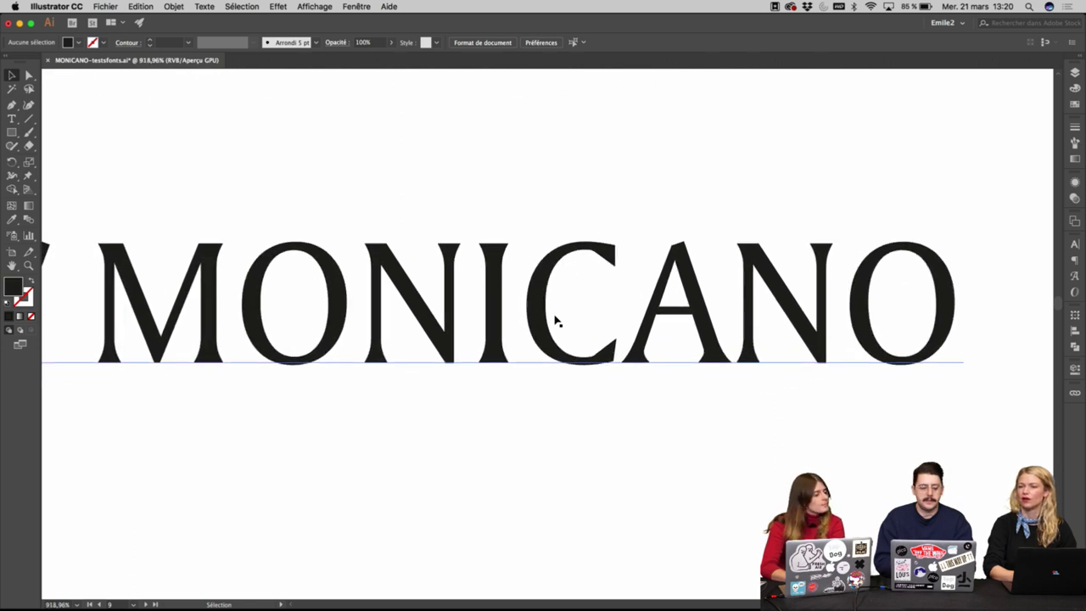
{"action": "scroll", "coordinate": [604, 215], "scroll_direction": "up", "scroll_amount": 2}
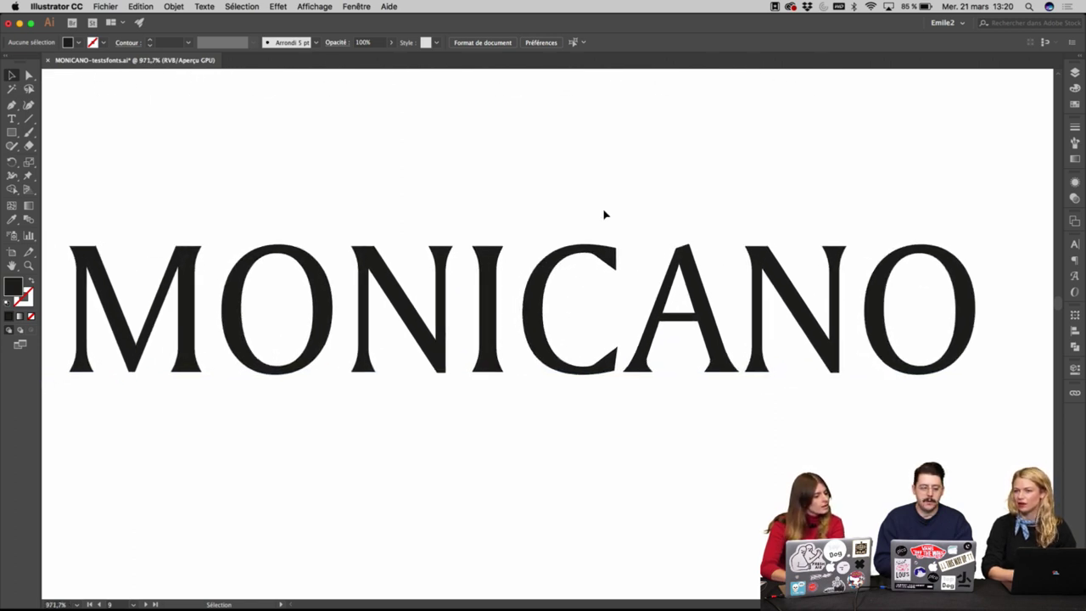
{"action": "scroll", "coordinate": [603, 215], "scroll_direction": "down", "scroll_amount": 6}
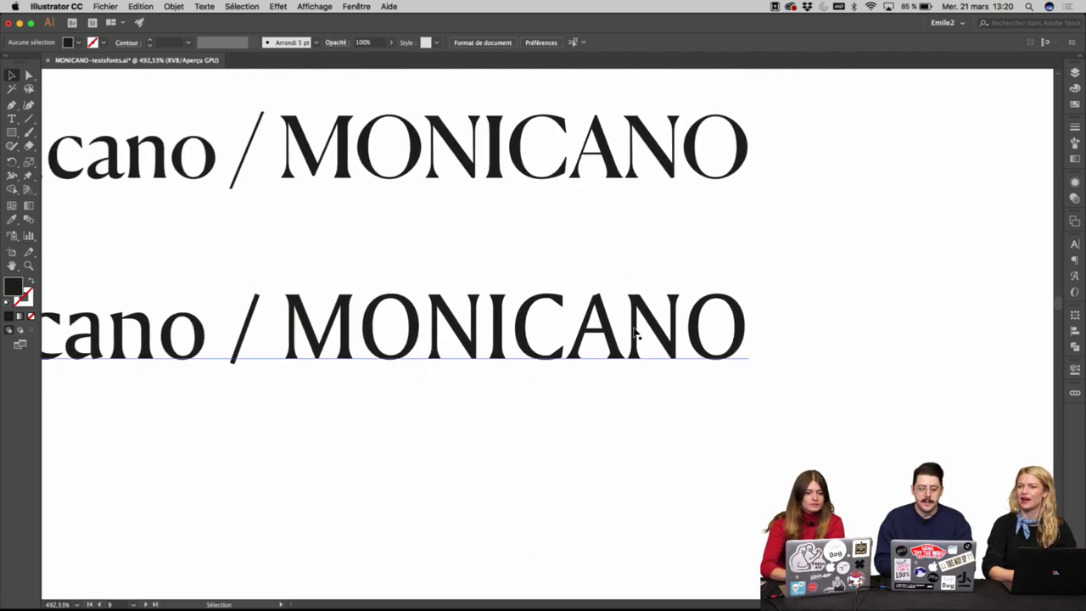
{"action": "scroll", "coordinate": [577, 316], "scroll_direction": "down", "scroll_amount": 5}
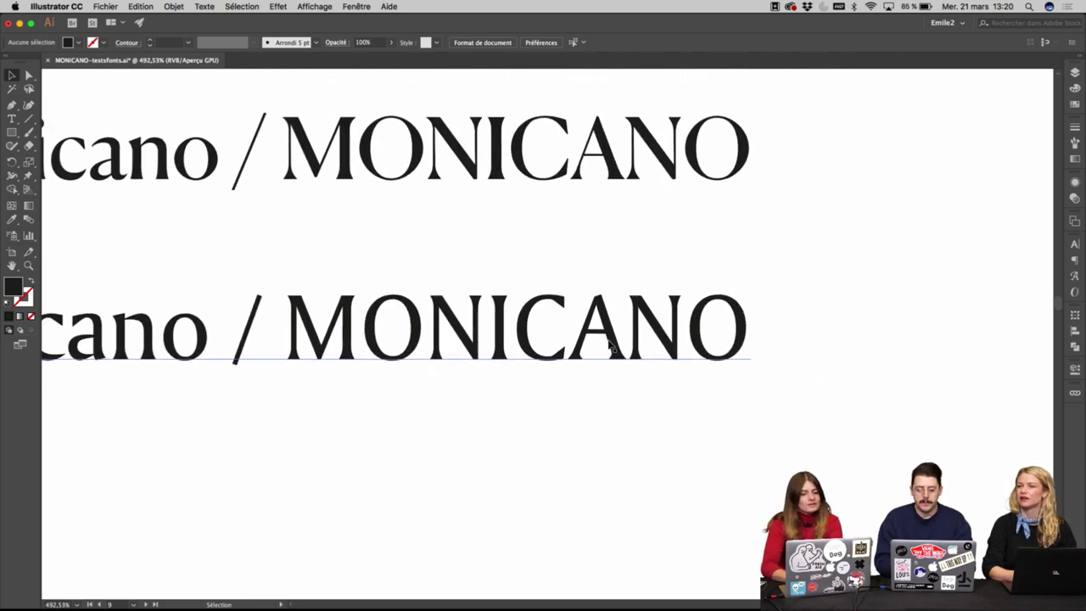
{"action": "scroll", "coordinate": [541, 329], "scroll_direction": "down", "scroll_amount": 1}
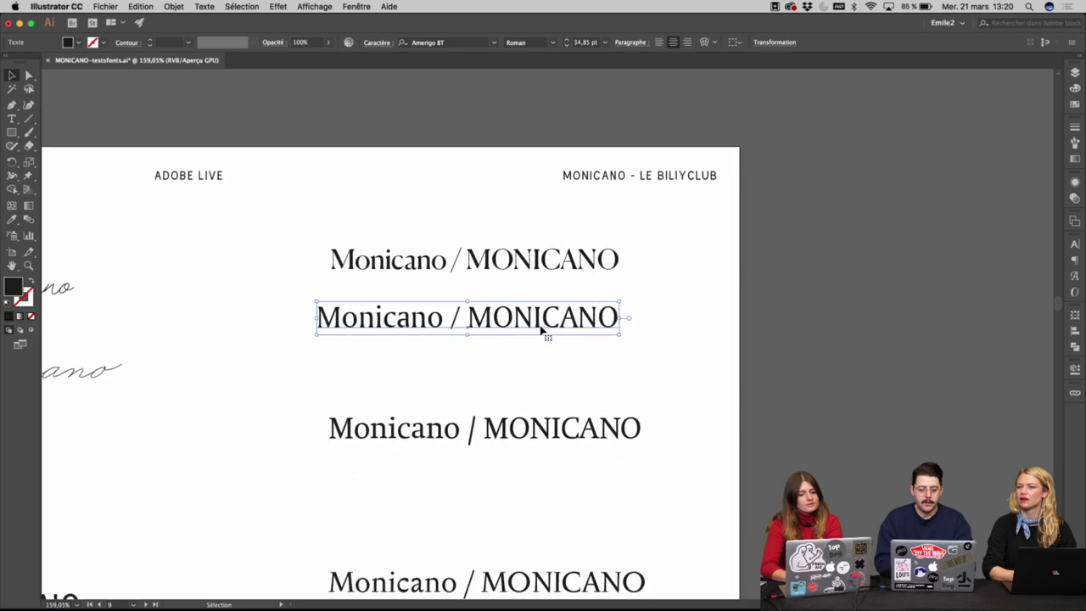
Examine the full Swift sample below the Amerigo BT line and check which font it uses.
{"action": "left_click_drag", "start_coordinate": [560, 461], "coordinate": [560, 351]}
{"action": "left_click", "coordinate": [559, 351], "text": "super"}
{"action": "left_click", "coordinate": [519, 331], "text": "super"}
{"action": "scroll", "coordinate": [518, 332], "scroll_direction": "down", "scroll_amount": 5}
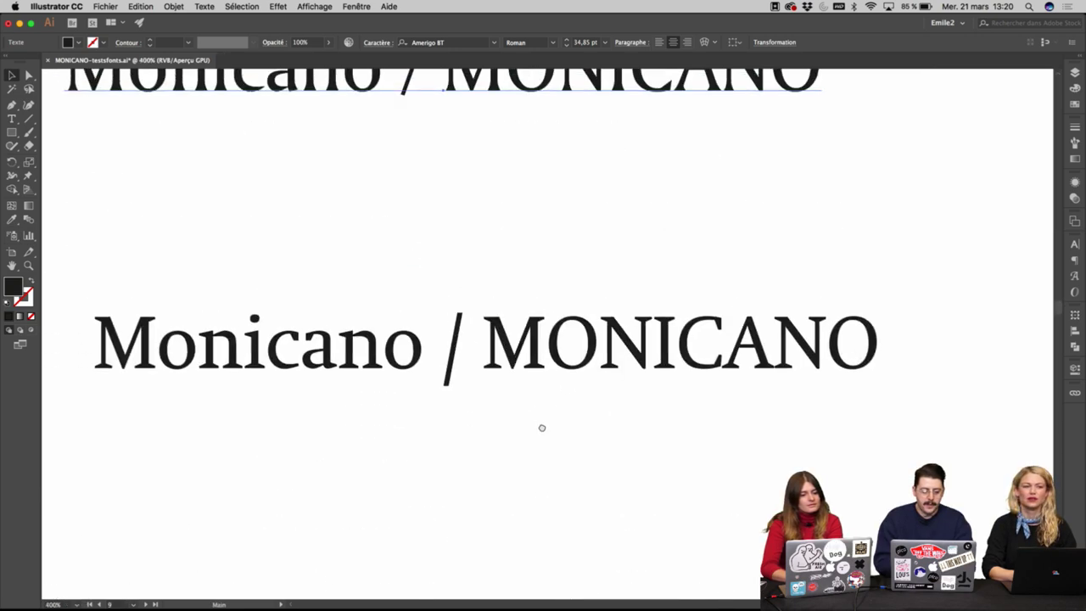
{"action": "left_click", "coordinate": [578, 362]}
{"action": "left_click_drag", "start_coordinate": [630, 456], "coordinate": [659, 400]}
{"action": "left_click", "coordinate": [581, 175]}
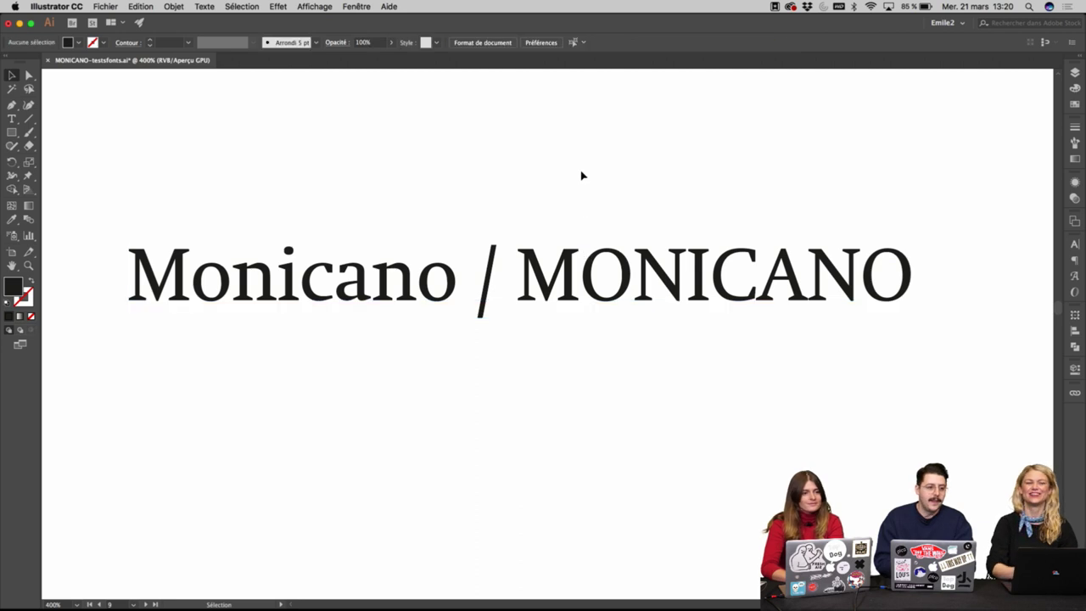
{"action": "left_click", "coordinate": [595, 264]}
{"action": "left_click", "coordinate": [610, 202]}
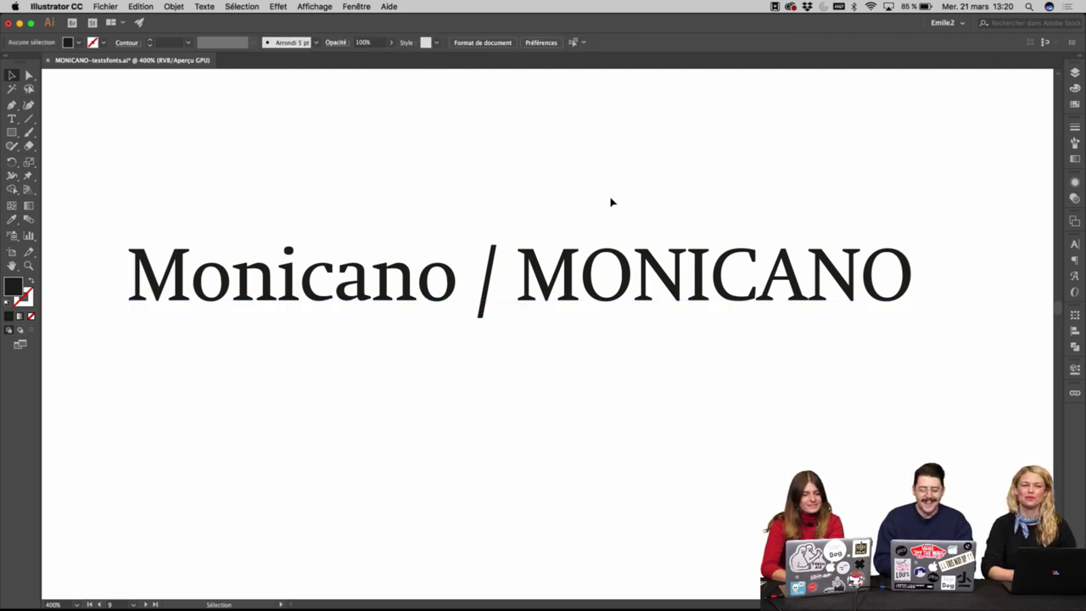
{"action": "left_click", "coordinate": [625, 251]}
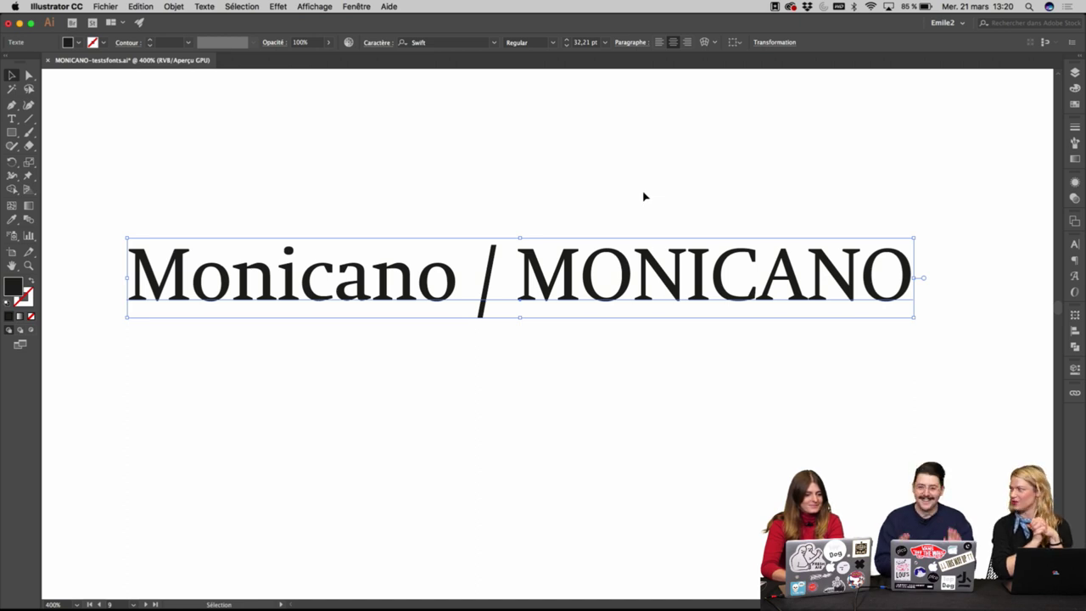
{"action": "scroll", "coordinate": [643, 196], "scroll_direction": "down", "scroll_amount": 2}
{"action": "left_click", "coordinate": [658, 175]}
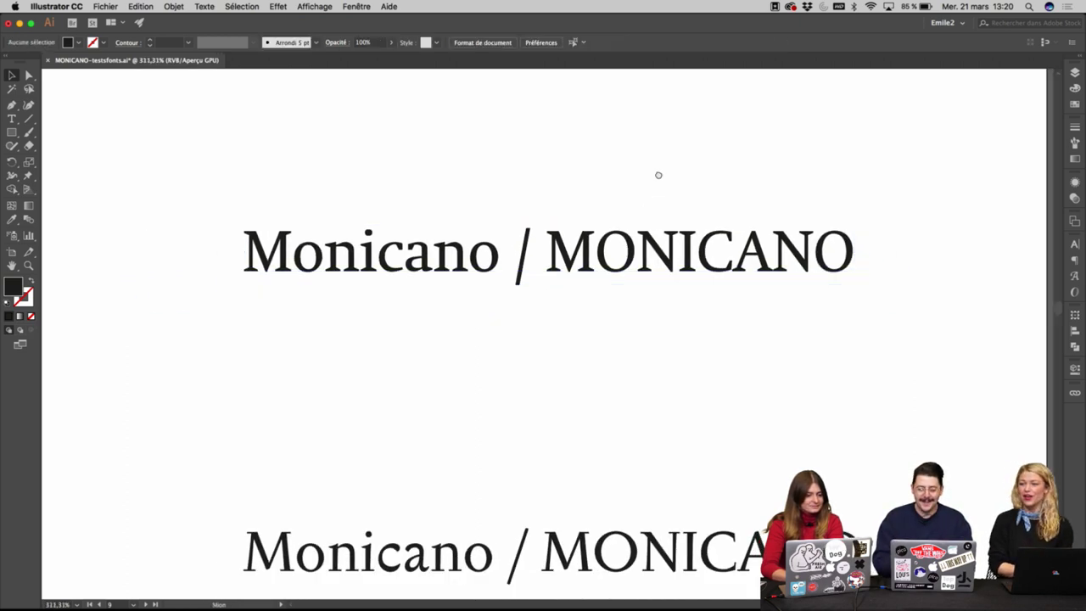
Compare the Swift sample with the Amerigo BT line above it and inspect its uppercase MONICANO up close.
{"action": "left_click_drag", "start_coordinate": [658, 174], "coordinate": [654, 226]}
{"action": "left_click", "coordinate": [656, 229], "text": "super"}
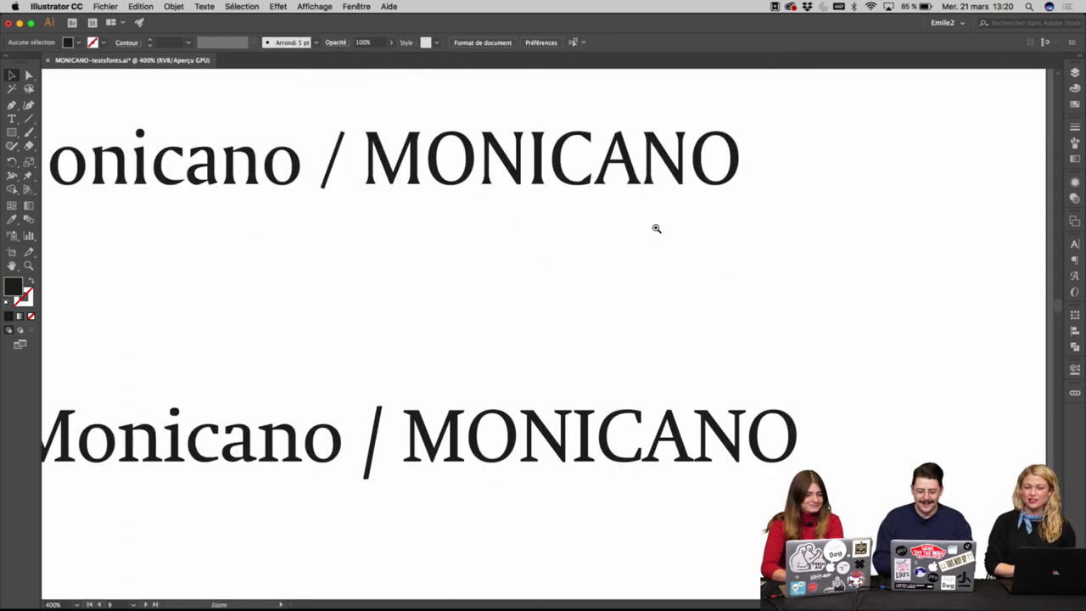
{"action": "scroll", "coordinate": [598, 329], "scroll_direction": "down", "scroll_amount": 4}
{"action": "scroll", "coordinate": [598, 327], "scroll_direction": "up", "scroll_amount": 1}
{"action": "left_click", "coordinate": [598, 327]}
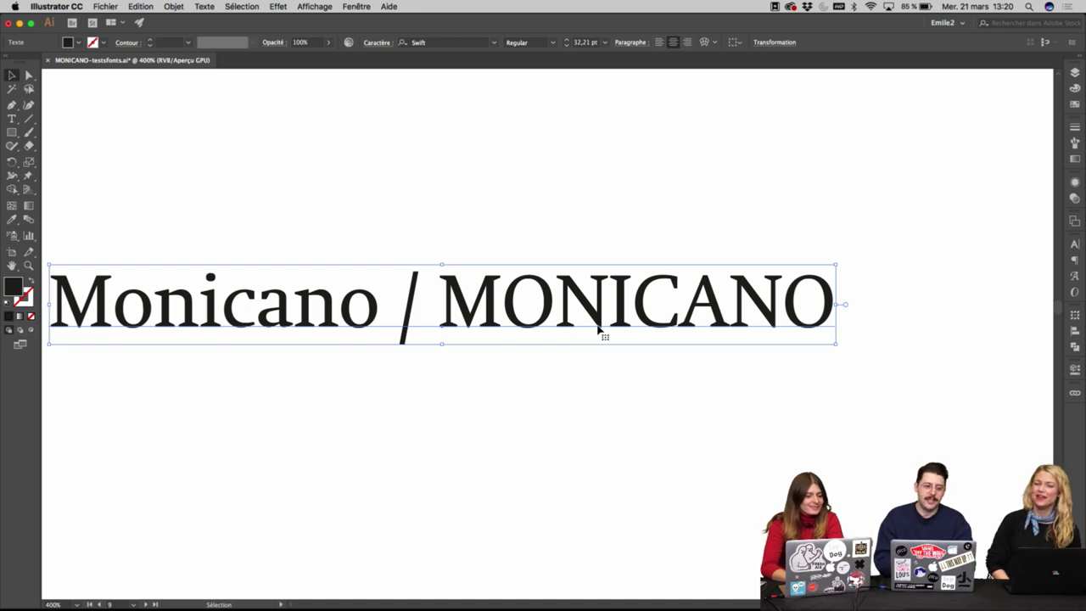
{"action": "scroll", "coordinate": [598, 329], "scroll_direction": "down", "scroll_amount": 1}
{"action": "scroll", "coordinate": [598, 329], "scroll_direction": "up", "scroll_amount": 3}
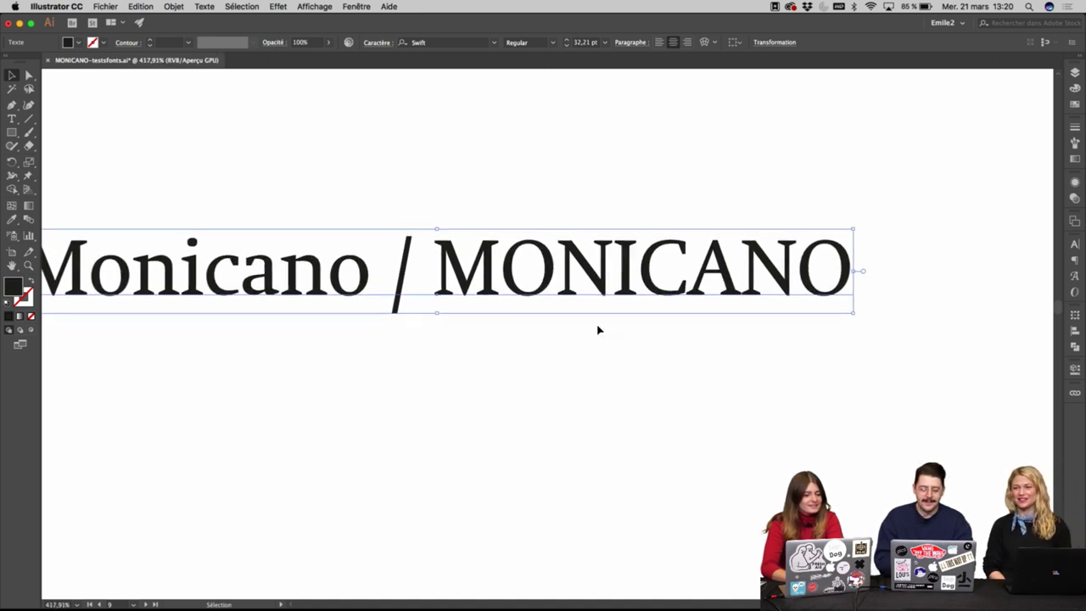
{"action": "scroll", "coordinate": [598, 329], "scroll_direction": "up", "scroll_amount": 1}
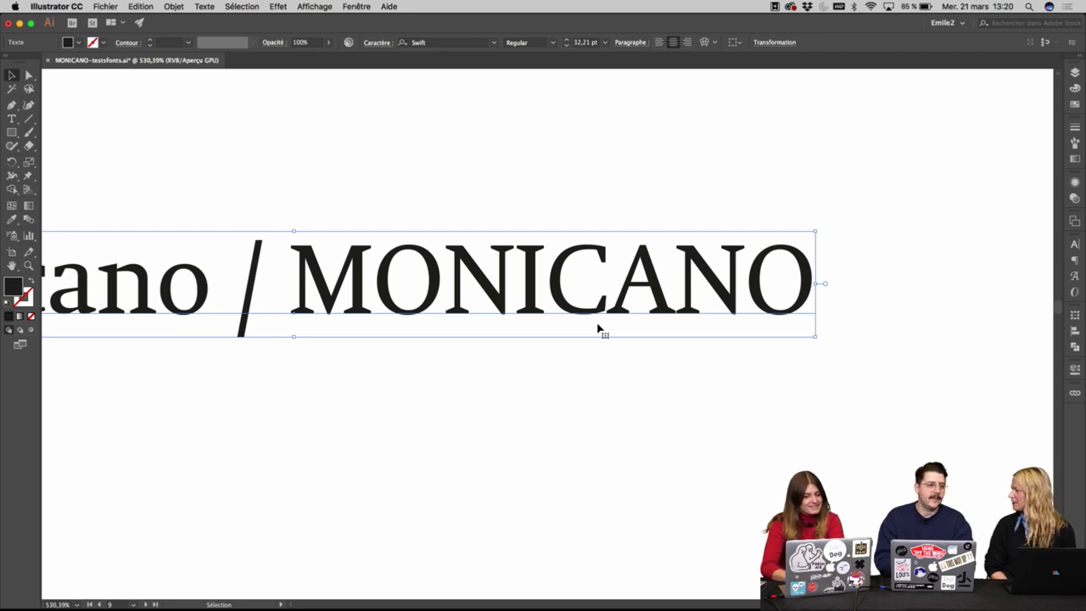
Review the two serif samples below the Swift line, comparing the sturdy letterforms with the thin high-contrast ones.
{"action": "scroll", "coordinate": [598, 308], "scroll_direction": "down", "scroll_amount": 6}
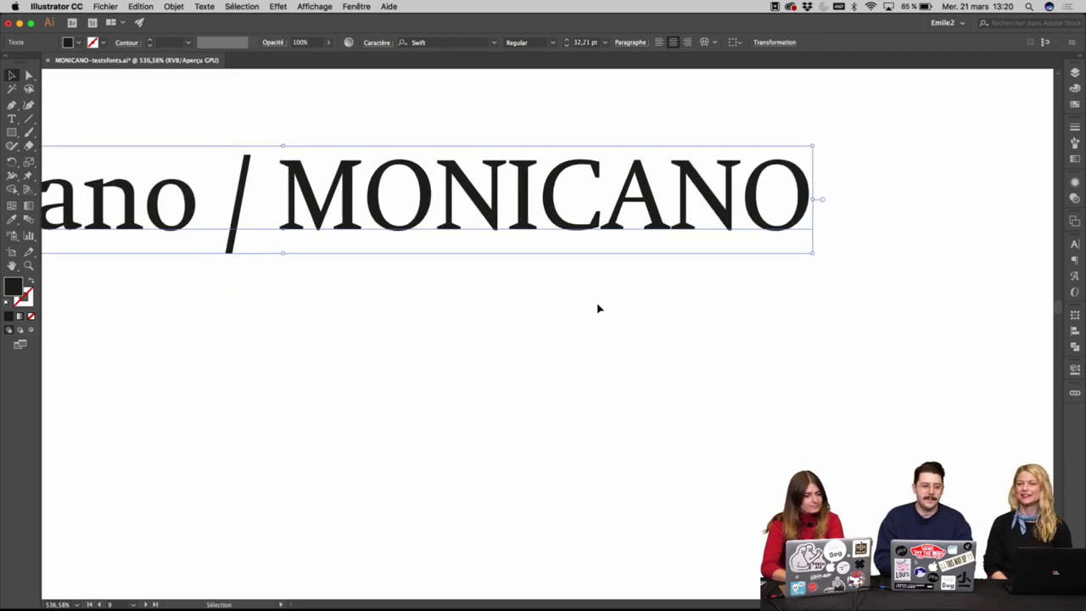
{"action": "scroll", "coordinate": [603, 288], "scroll_direction": "down", "scroll_amount": 7}
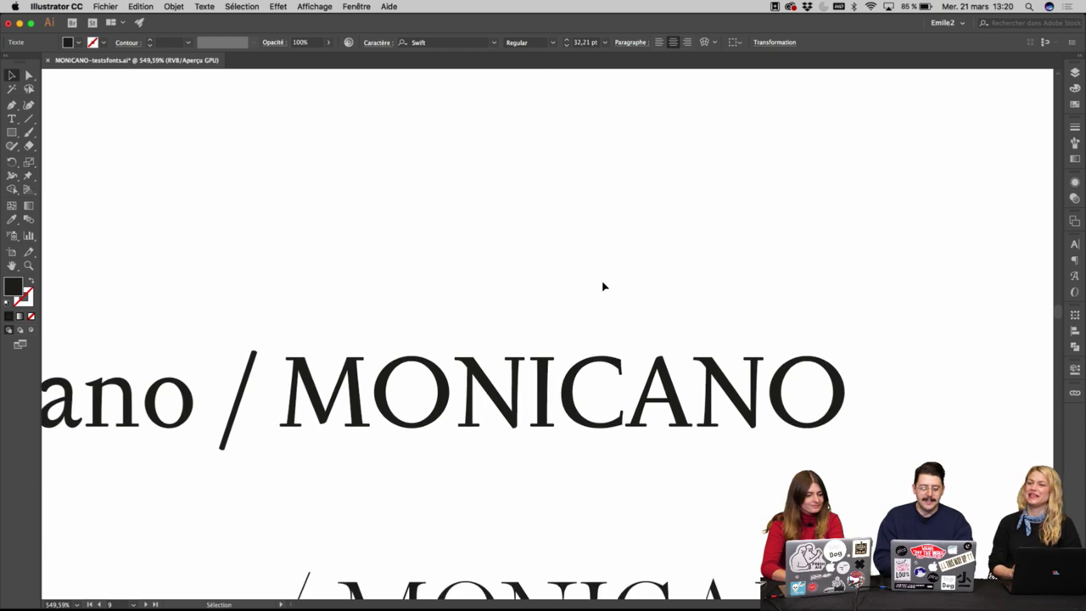
{"action": "left_click", "coordinate": [607, 130]}
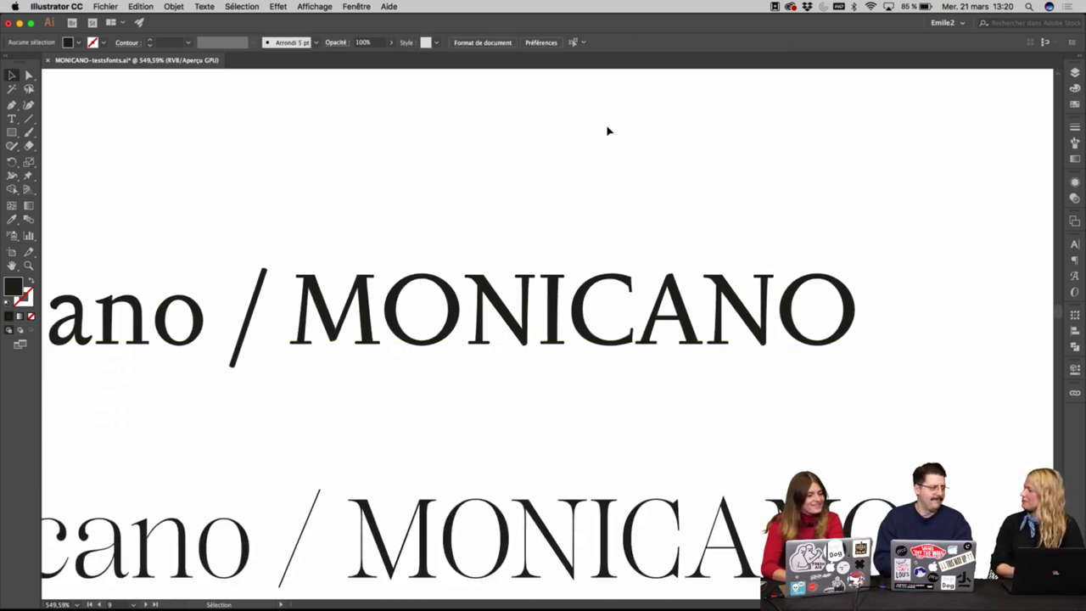
{"action": "scroll", "coordinate": [607, 130], "scroll_direction": "down", "scroll_amount": 3}
{"action": "scroll", "coordinate": [609, 123], "scroll_direction": "up", "scroll_amount": 1}
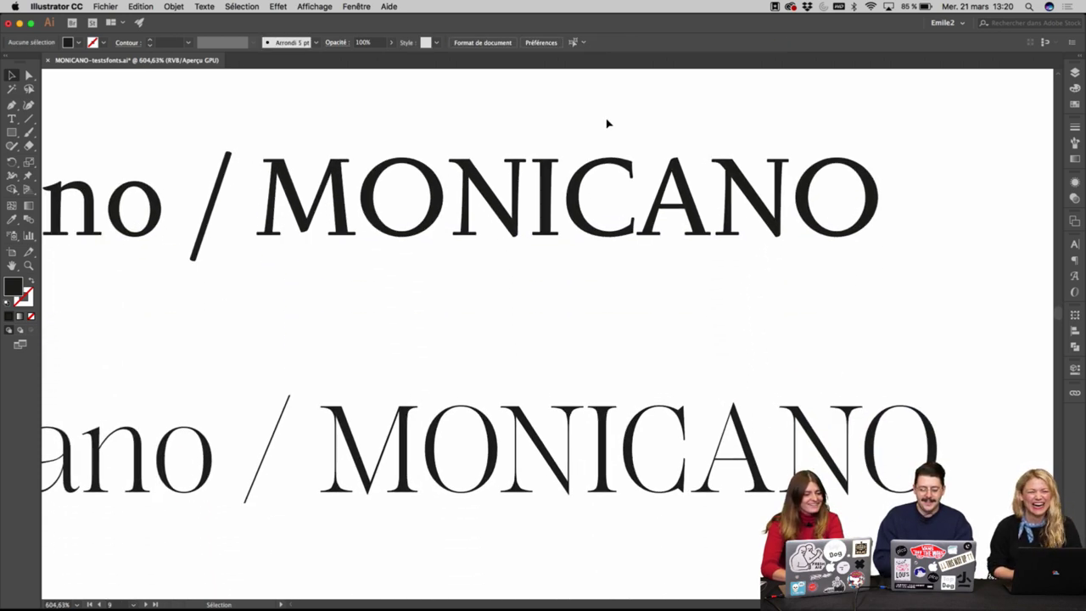
{"action": "scroll", "coordinate": [609, 124], "scroll_direction": "down", "scroll_amount": 2}
{"action": "scroll", "coordinate": [609, 124], "scroll_direction": "down", "scroll_amount": 4}
{"action": "left_click_drag", "start_coordinate": [445, 261], "coordinate": [611, 285]}
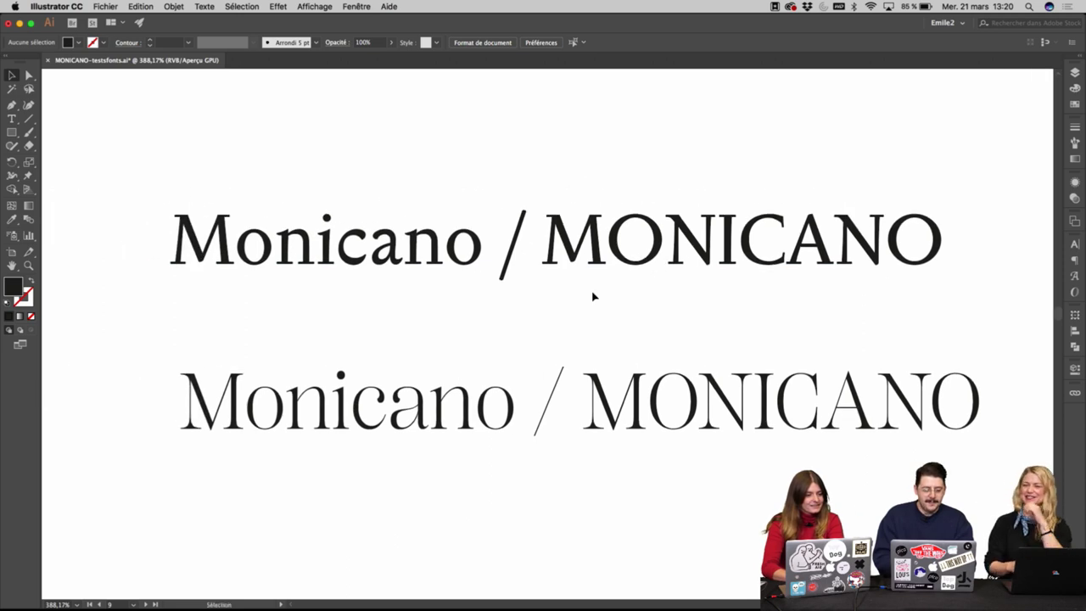
{"action": "scroll", "coordinate": [593, 296], "scroll_direction": "up", "scroll_amount": 2}
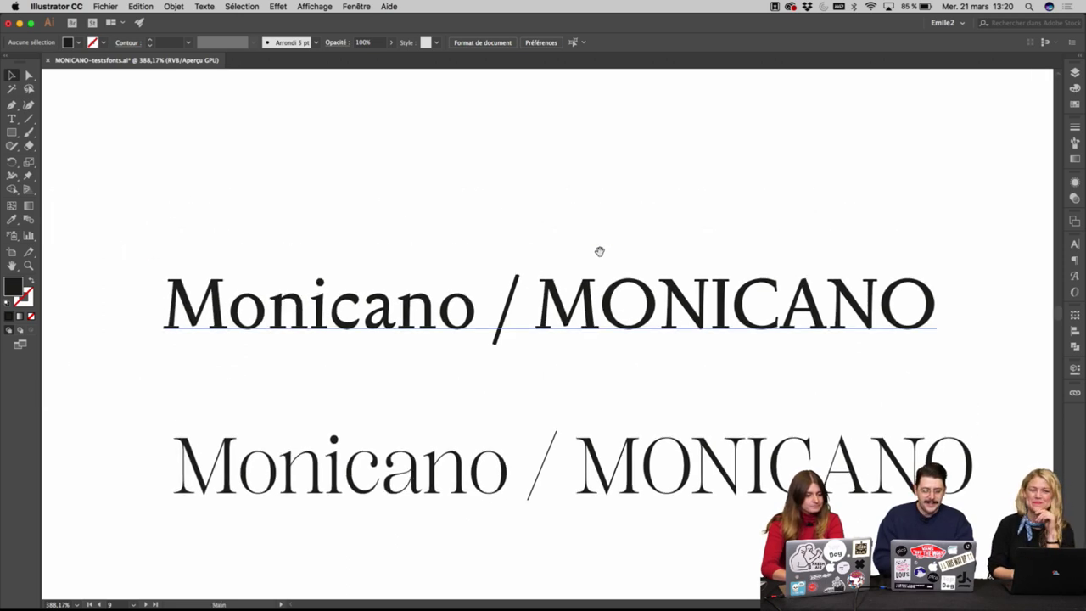
Check the font of the sturdier serif sample and view it enlarged together with the thin sample beneath it.
{"action": "key", "text": "t"}
{"action": "left_click", "coordinate": [509, 312]}
{"action": "scroll", "coordinate": [475, 319], "scroll_direction": "down", "scroll_amount": 2}
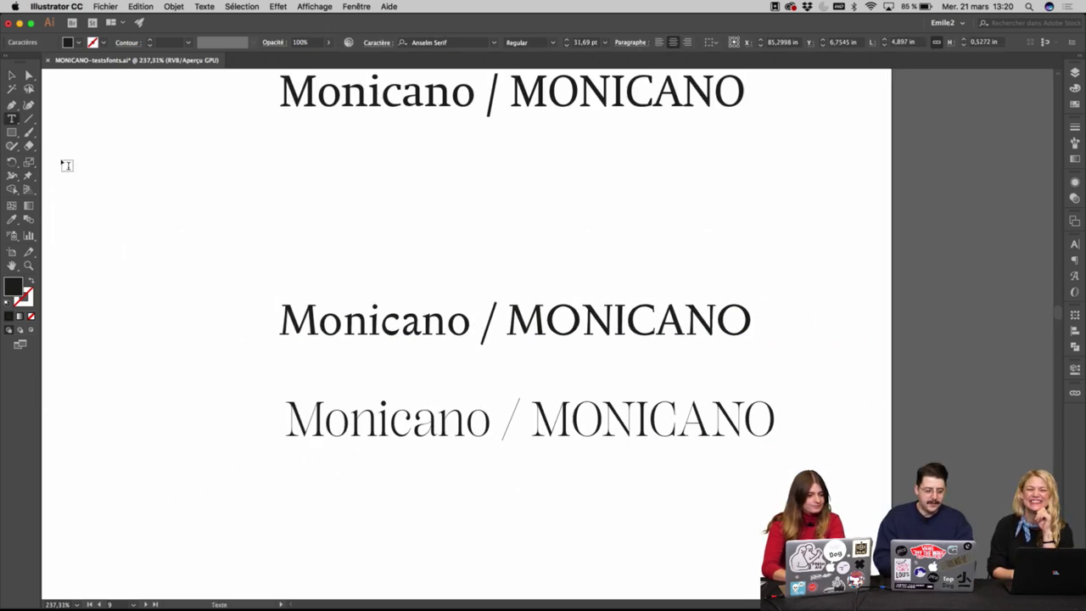
{"action": "left_click", "coordinate": [12, 88]}
{"action": "left_click_drag", "start_coordinate": [230, 109], "coordinate": [219, 289]}
{"action": "left_click_drag", "start_coordinate": [251, 399], "coordinate": [245, 283]}
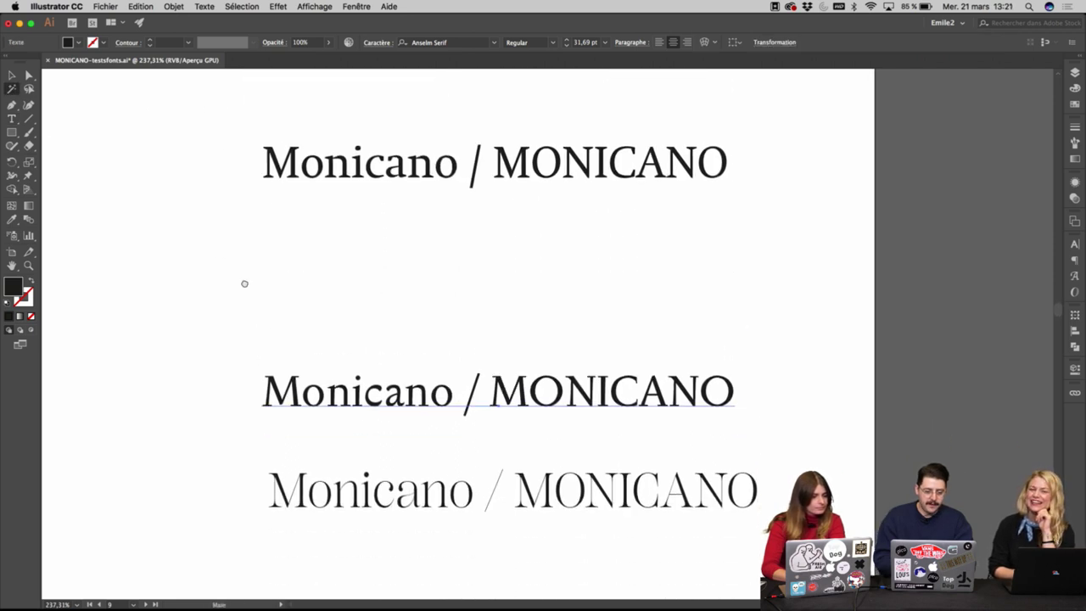
{"action": "left_click", "coordinate": [348, 415], "text": "super"}
{"action": "left_click", "coordinate": [569, 357], "text": "super"}
{"action": "left_click_drag", "start_coordinate": [658, 311], "coordinate": [446, 310]}
{"action": "scroll", "coordinate": [446, 310], "scroll_direction": "right", "scroll_amount": 2}
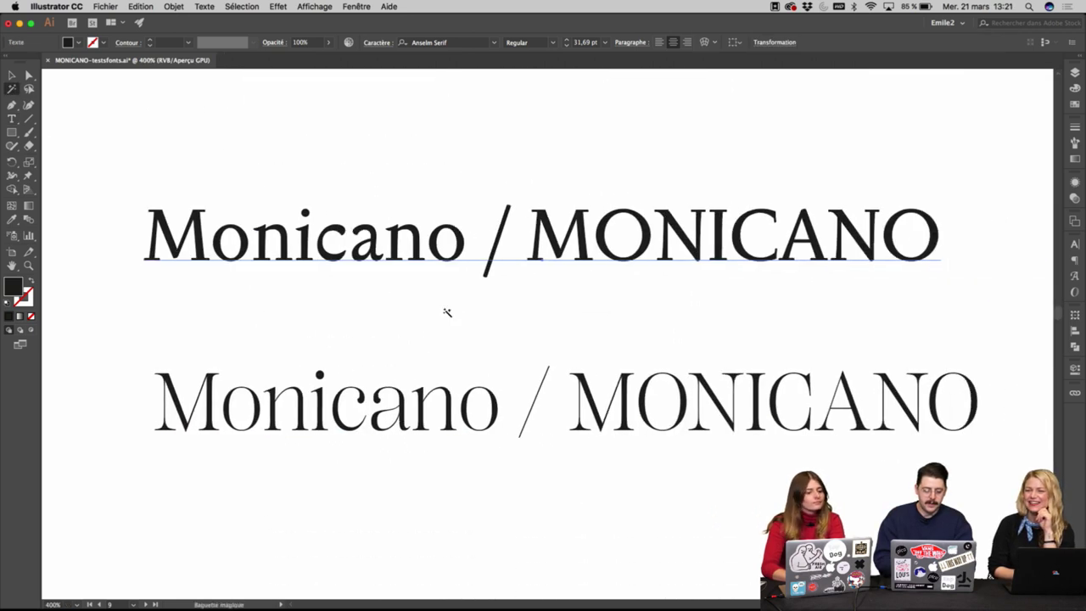
{"action": "key", "text": "v"}
{"action": "left_click", "coordinate": [633, 176]}
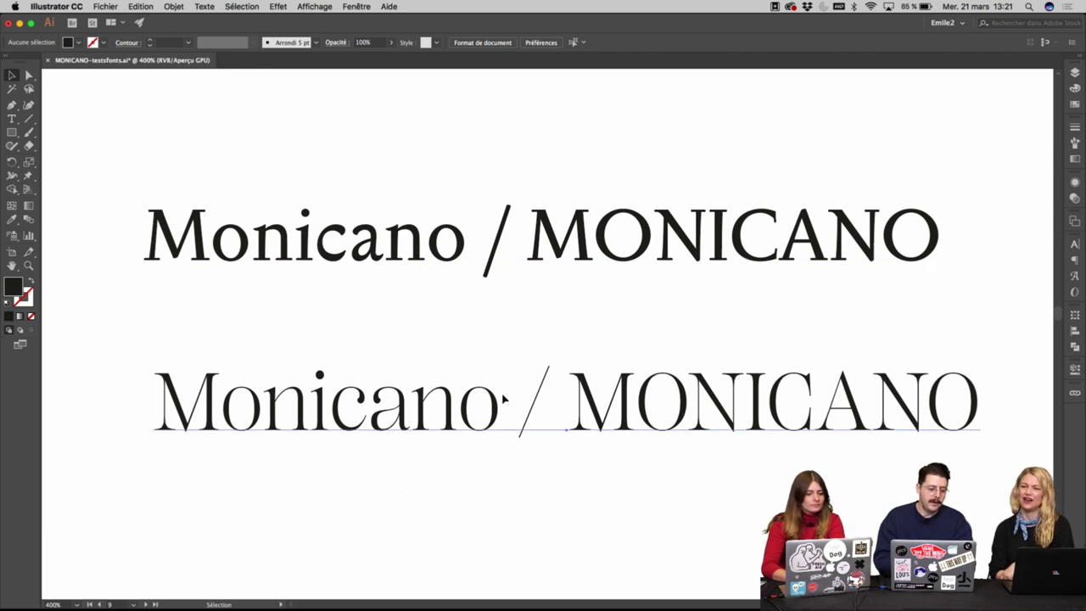
Shift the thin LustProSlim-No2 sample slightly left beneath the Anselm Serif line and open its text for editing.
{"action": "left_click_drag", "start_coordinate": [503, 398], "coordinate": [486, 398]}
{"action": "left_click", "coordinate": [499, 346]}
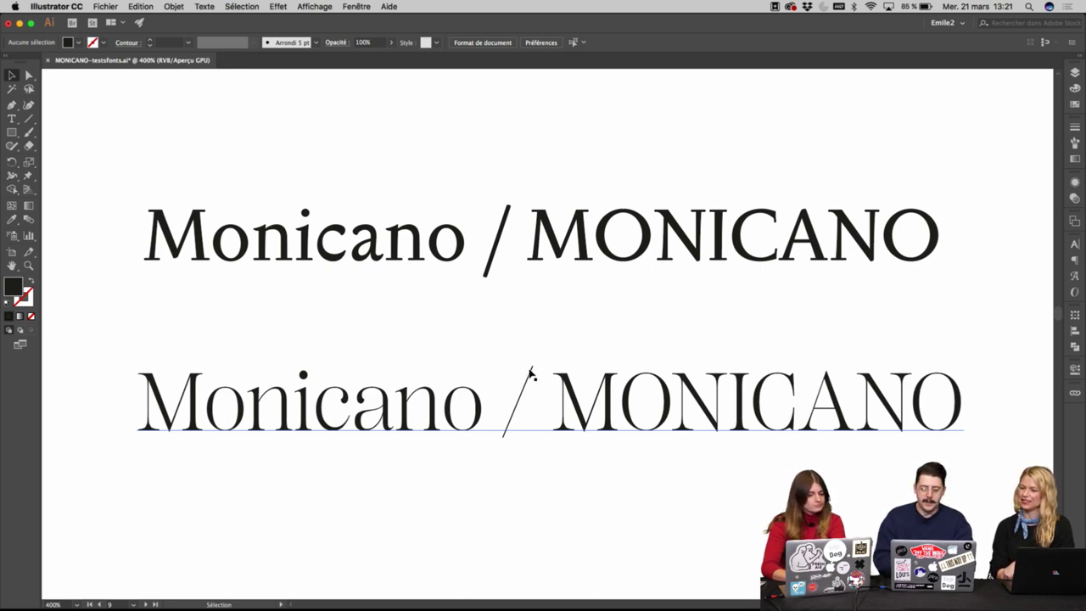
{"action": "double_click", "coordinate": [671, 391]}
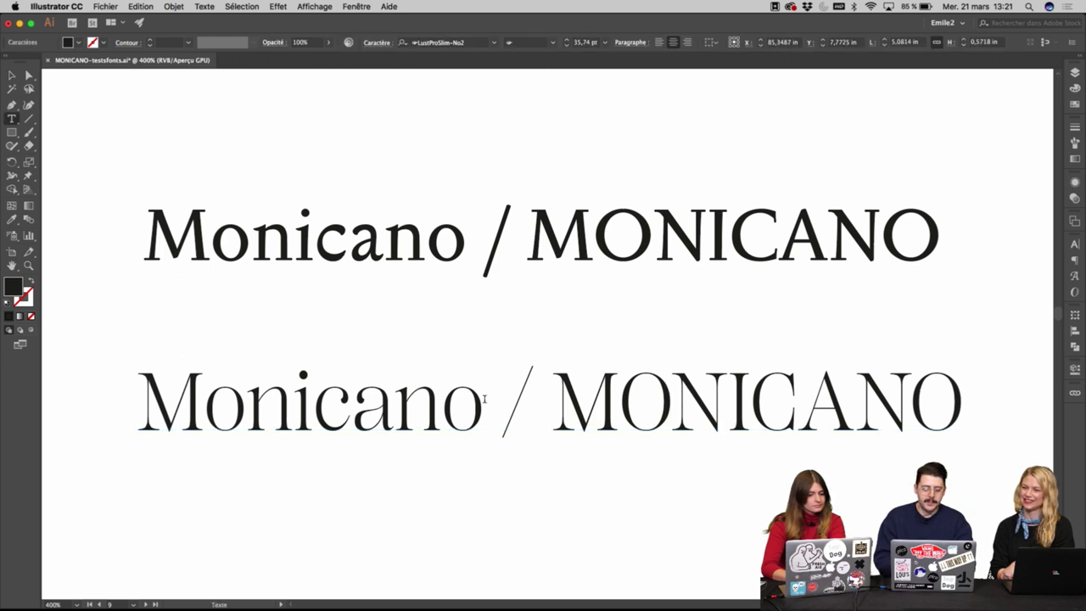
Shorten the LustProSlim-No2 and Anselm Serif samples to just "Monicano", removing the slash and the uppercase version from both.
{"action": "left_click_drag", "start_coordinate": [499, 398], "coordinate": [957, 399]}
{"action": "key", "text": "BackSpace"}
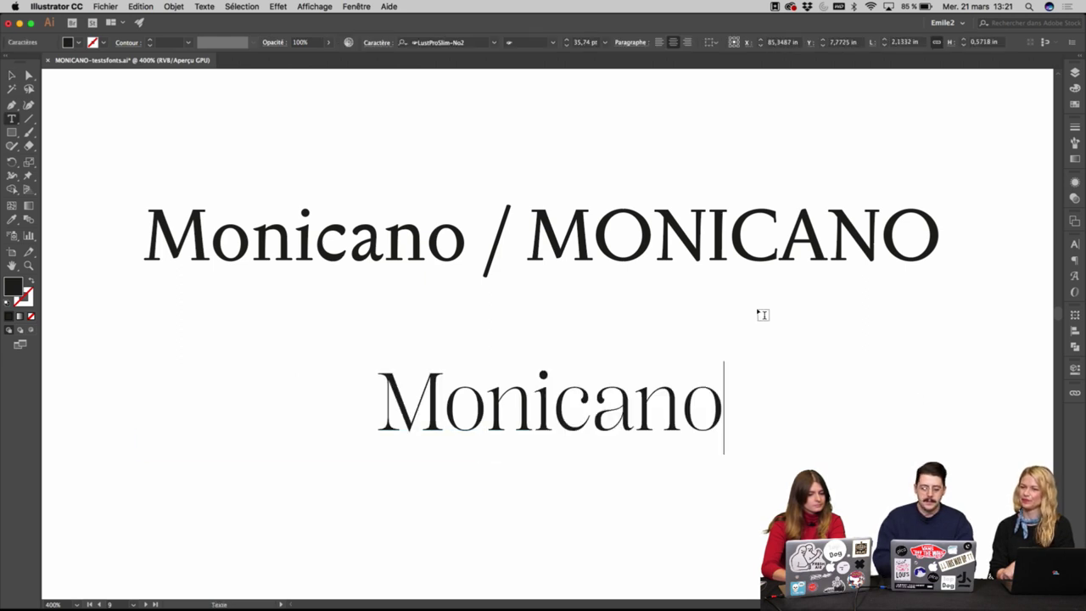
{"action": "left_click_drag", "start_coordinate": [465, 237], "coordinate": [983, 248]}
{"action": "key", "text": "BackSpace"}
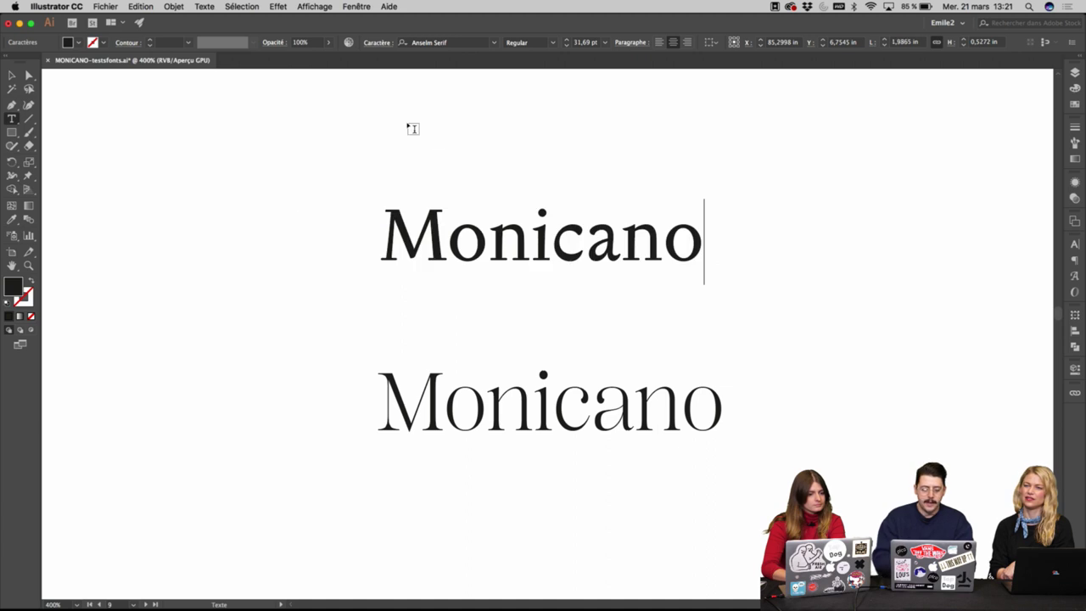
{"action": "left_click", "coordinate": [10, 77]}
{"action": "key", "text": "super+equal"}
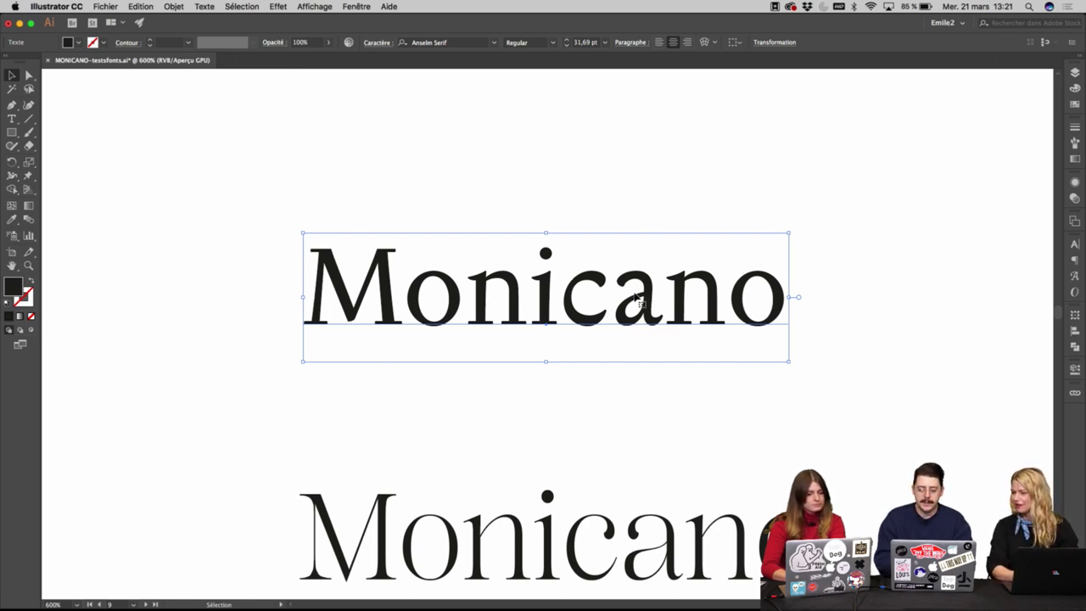
{"action": "left_click", "coordinate": [746, 412]}
{"action": "scroll", "coordinate": [746, 411], "scroll_direction": "down", "scroll_amount": 3}
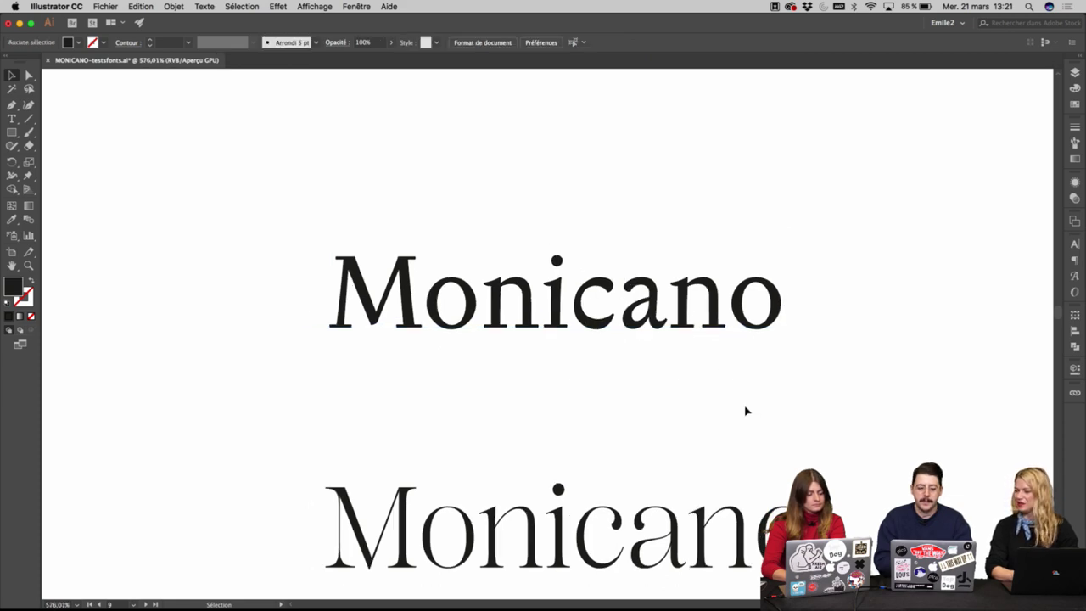
Check the font of the bolder condensed sans-serif sample and compare it with the thin sample beneath it.
{"action": "scroll", "coordinate": [746, 411], "scroll_direction": "down", "scroll_amount": 5}
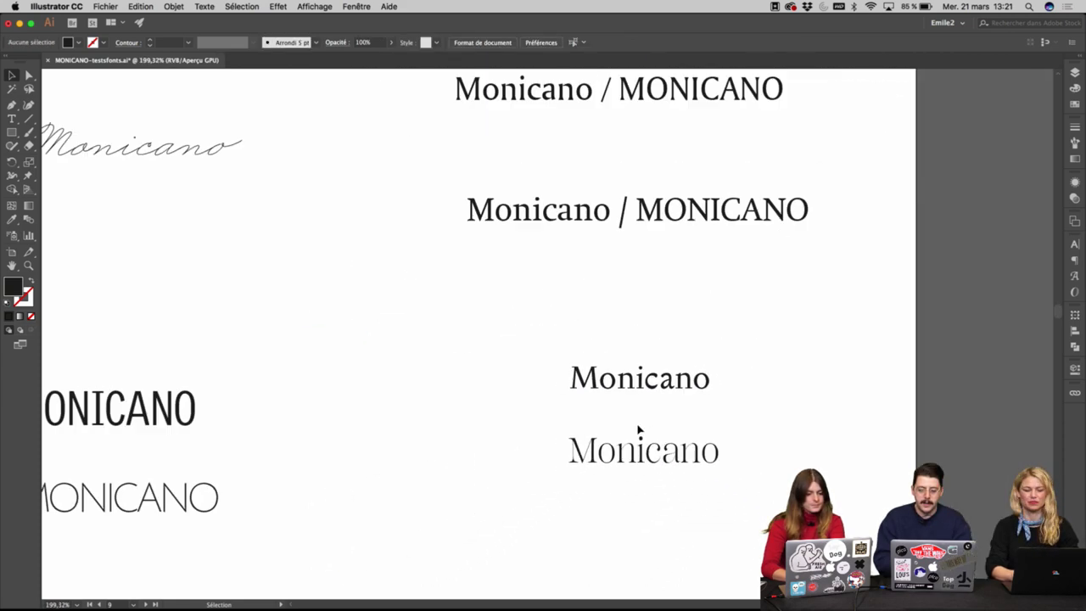
{"action": "scroll", "coordinate": [472, 444], "scroll_direction": "left", "scroll_amount": 3}
{"action": "scroll", "coordinate": [524, 400], "scroll_direction": "up", "scroll_amount": 5}
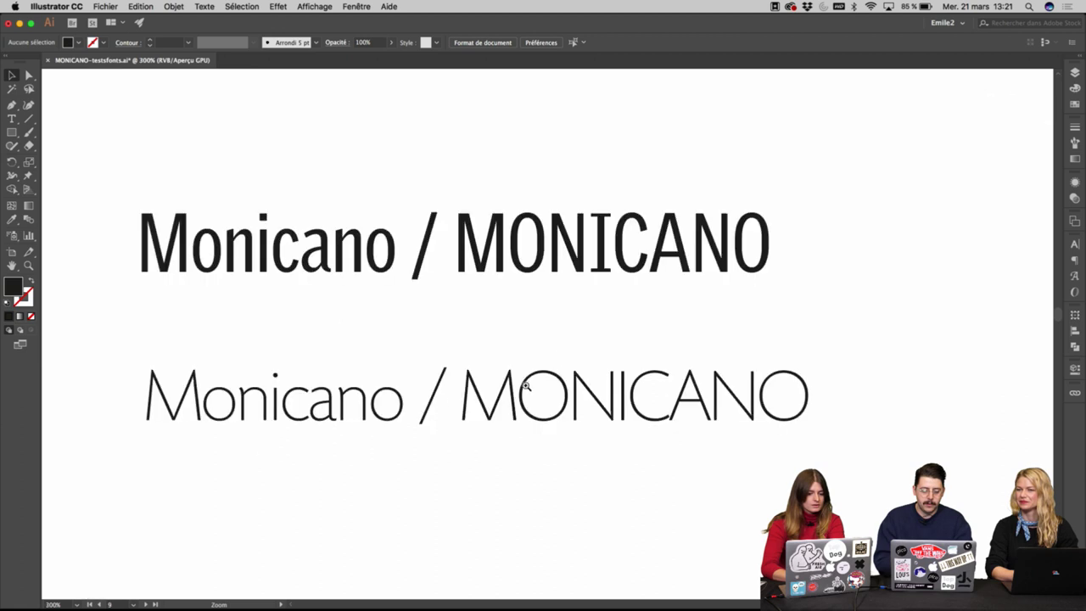
{"action": "scroll", "coordinate": [426, 310], "scroll_direction": "left", "scroll_amount": 4}
{"action": "scroll", "coordinate": [532, 310], "scroll_direction": "down", "scroll_amount": 1}
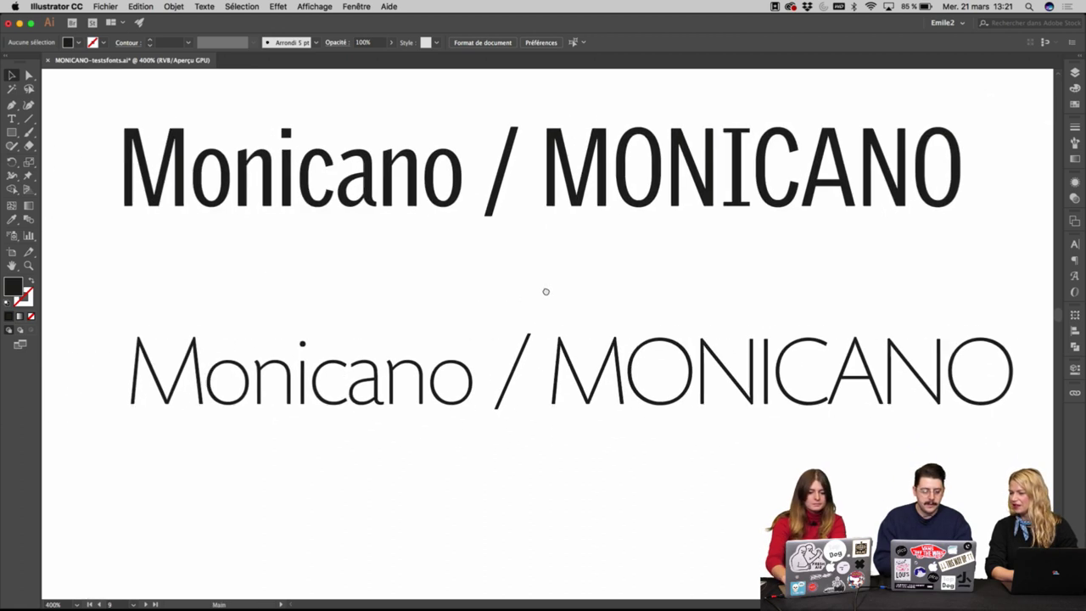
{"action": "scroll", "coordinate": [544, 297], "scroll_direction": "up", "scroll_amount": 1}
{"action": "left_click", "coordinate": [632, 216]}
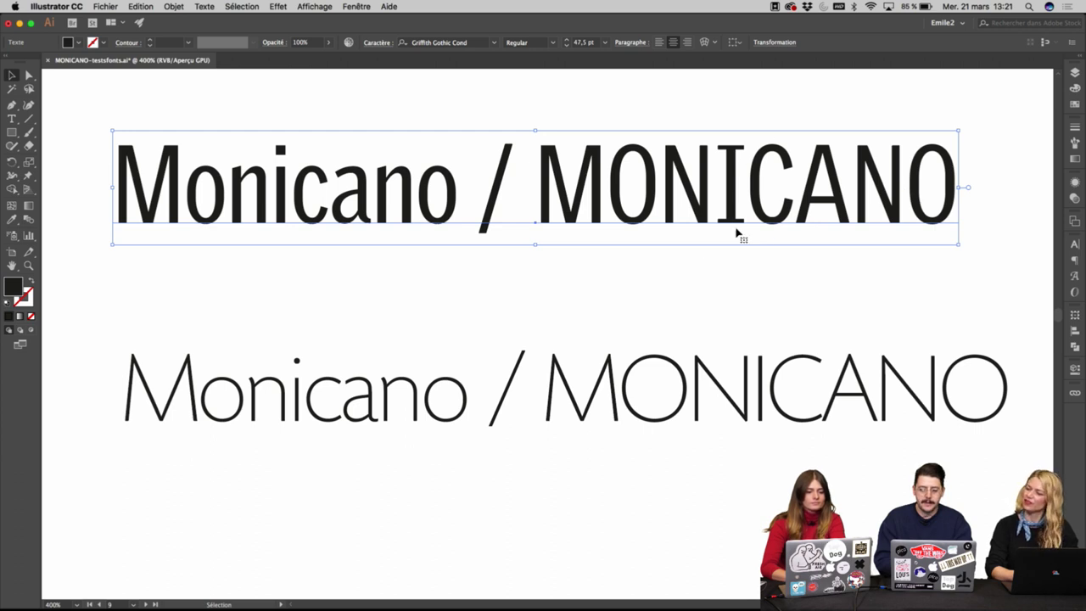
{"action": "left_click", "coordinate": [742, 103]}
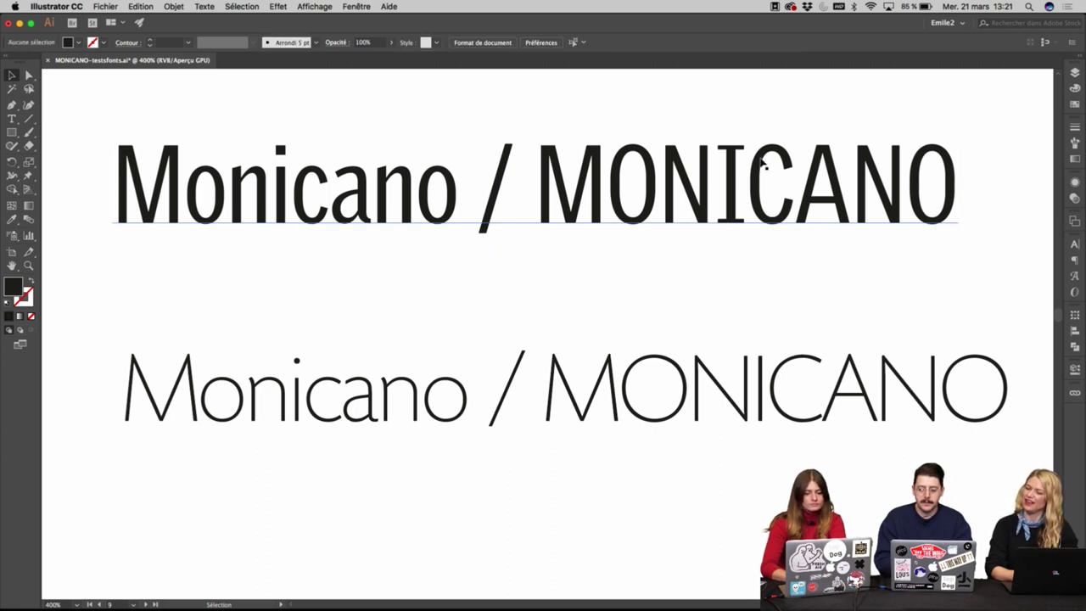
{"action": "scroll", "coordinate": [711, 127], "scroll_direction": "up", "scroll_amount": 1}
{"action": "right_click", "coordinate": [710, 127]}
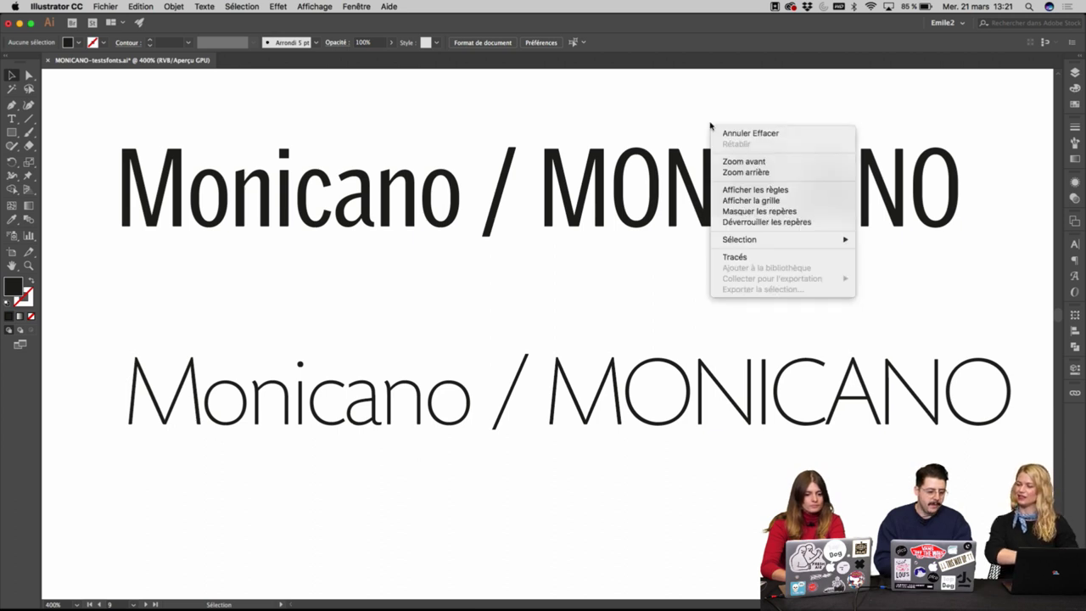
{"action": "left_click", "coordinate": [622, 204]}
Check the font of the thin sans-serif sample and inspect its uppercase MONICANO up close.
{"action": "scroll", "coordinate": [642, 305], "scroll_direction": "down", "scroll_amount": 2}
{"action": "left_click", "coordinate": [641, 343]}
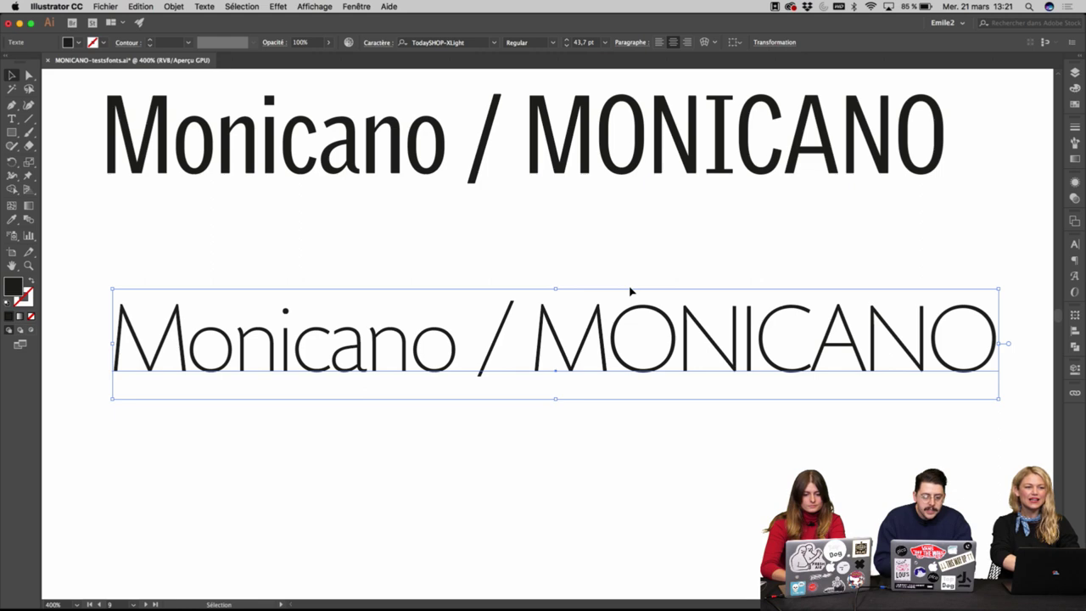
{"action": "left_click", "coordinate": [679, 284]}
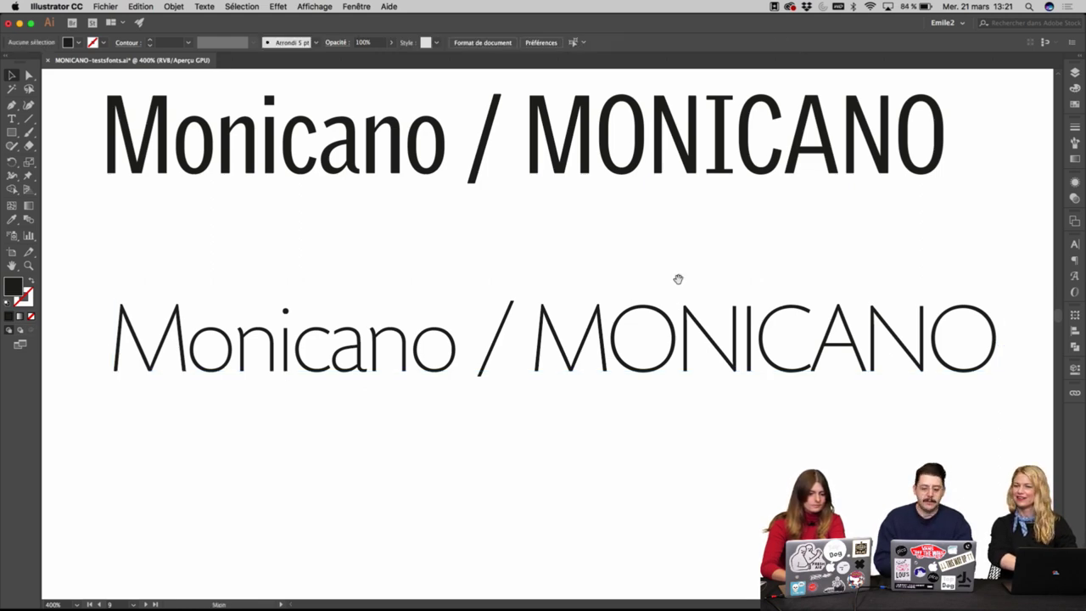
{"action": "scroll", "coordinate": [737, 233], "scroll_direction": "down", "scroll_amount": 3}
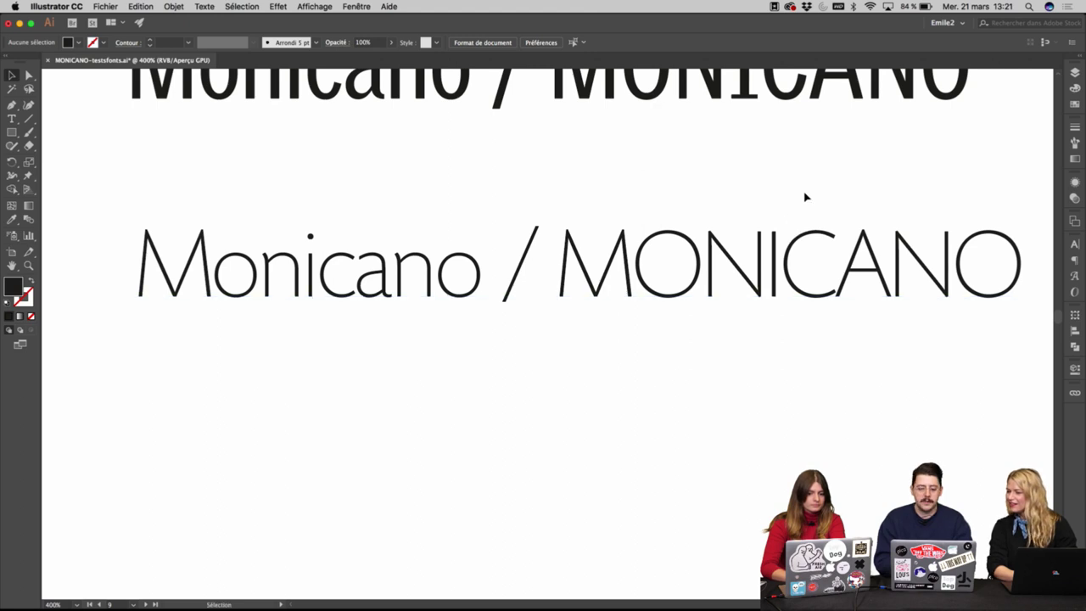
{"action": "scroll", "coordinate": [805, 196], "scroll_direction": "down", "scroll_amount": 1}
{"action": "left_click_drag", "start_coordinate": [821, 203], "coordinate": [754, 207]}
{"action": "scroll", "coordinate": [754, 207], "scroll_direction": "up", "scroll_amount": 3}
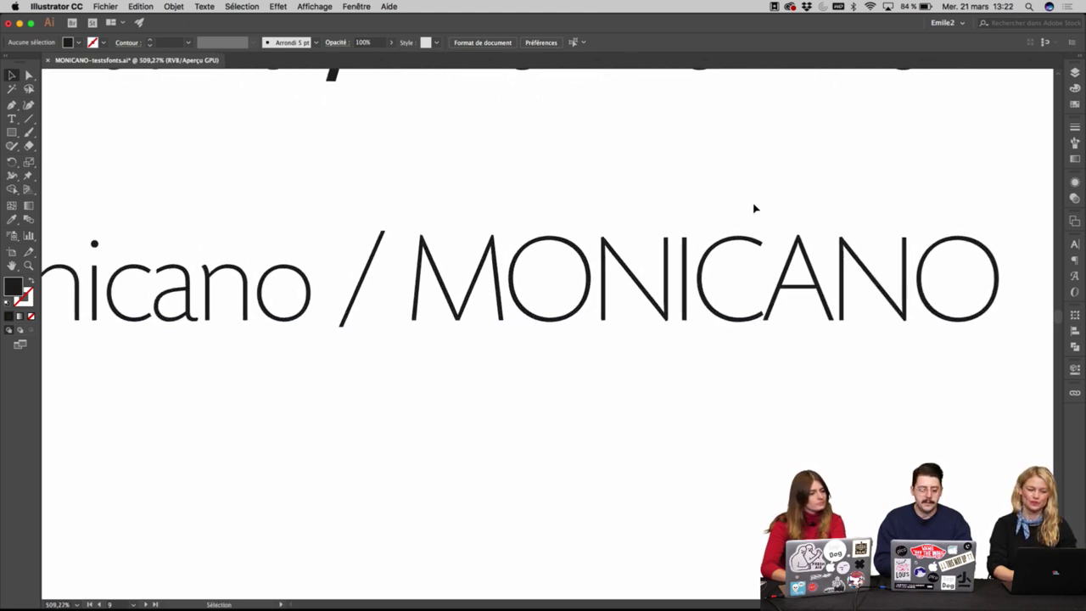
{"action": "scroll", "coordinate": [754, 208], "scroll_direction": "down", "scroll_amount": 1}
{"action": "left_click_drag", "start_coordinate": [641, 222], "coordinate": [715, 214]}
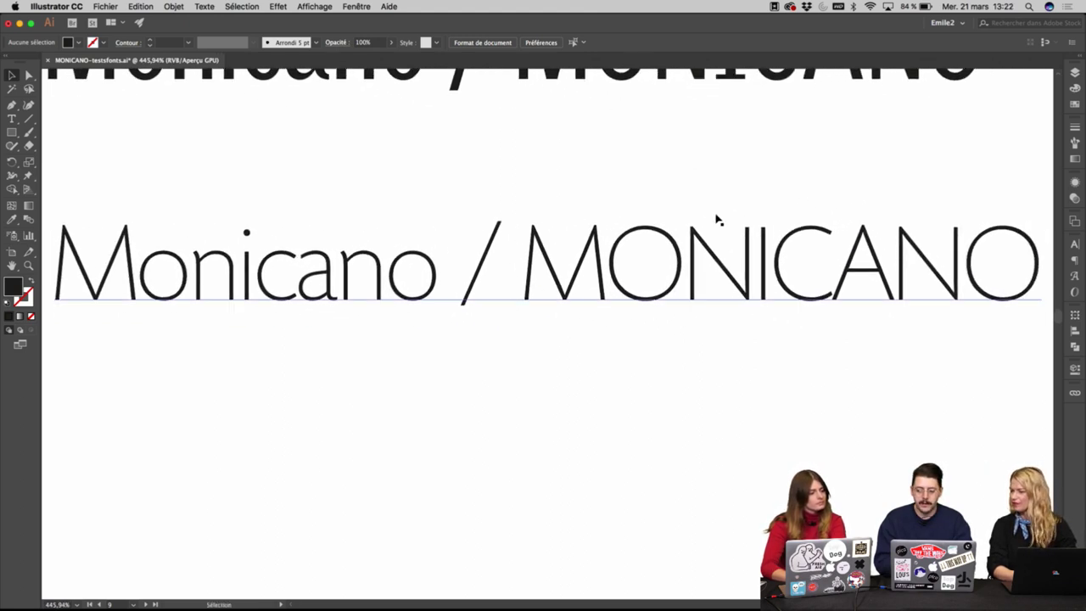
{"action": "scroll", "coordinate": [717, 166], "scroll_direction": "down", "scroll_amount": 1}
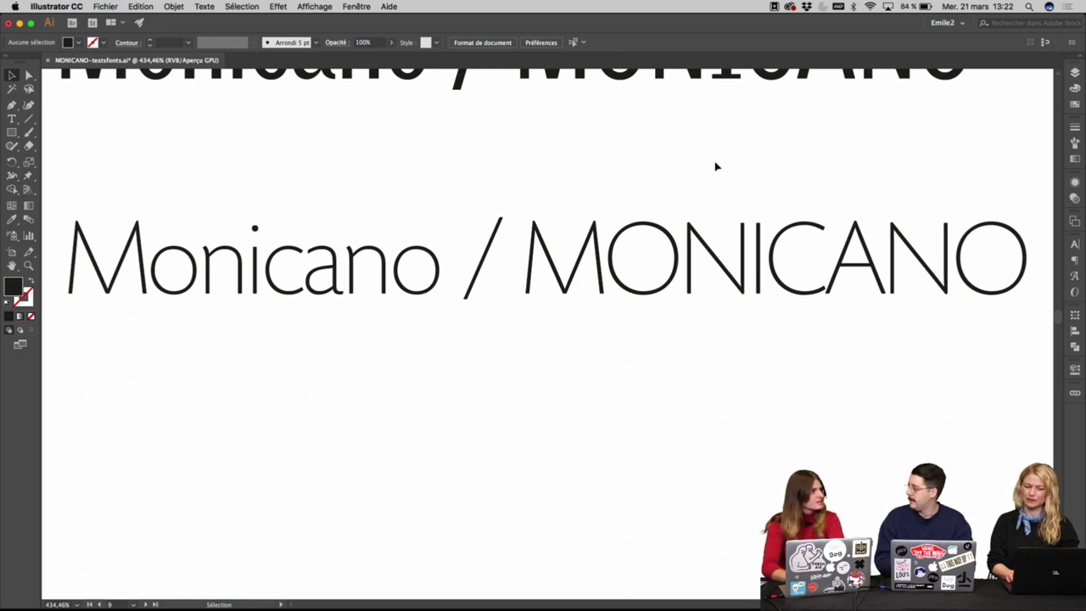
{"action": "scroll", "coordinate": [715, 167], "scroll_direction": "down", "scroll_amount": 3}
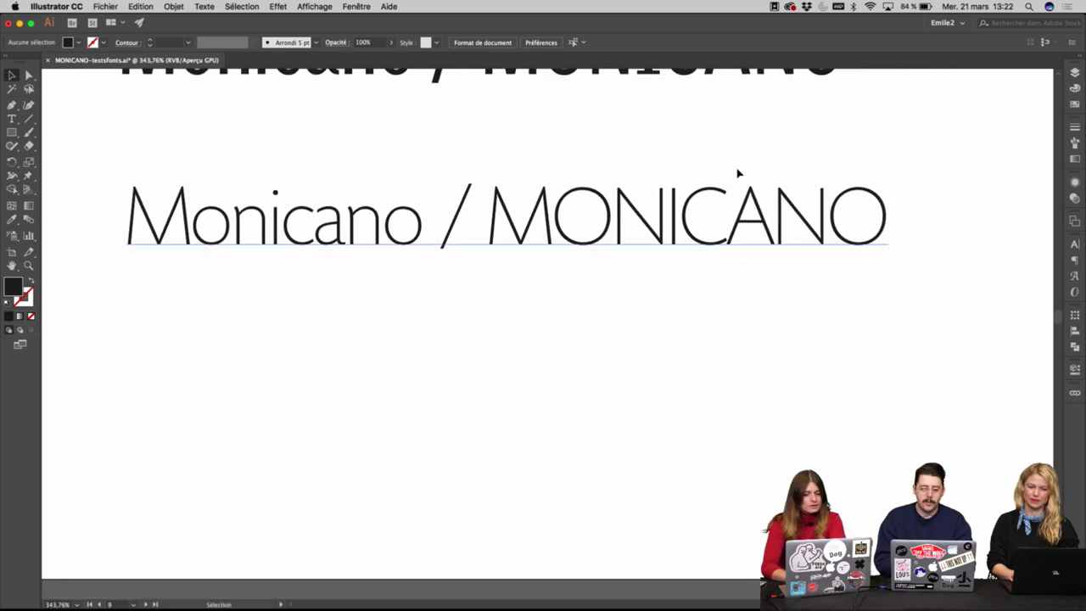
{"action": "left_click", "coordinate": [454, 221]}
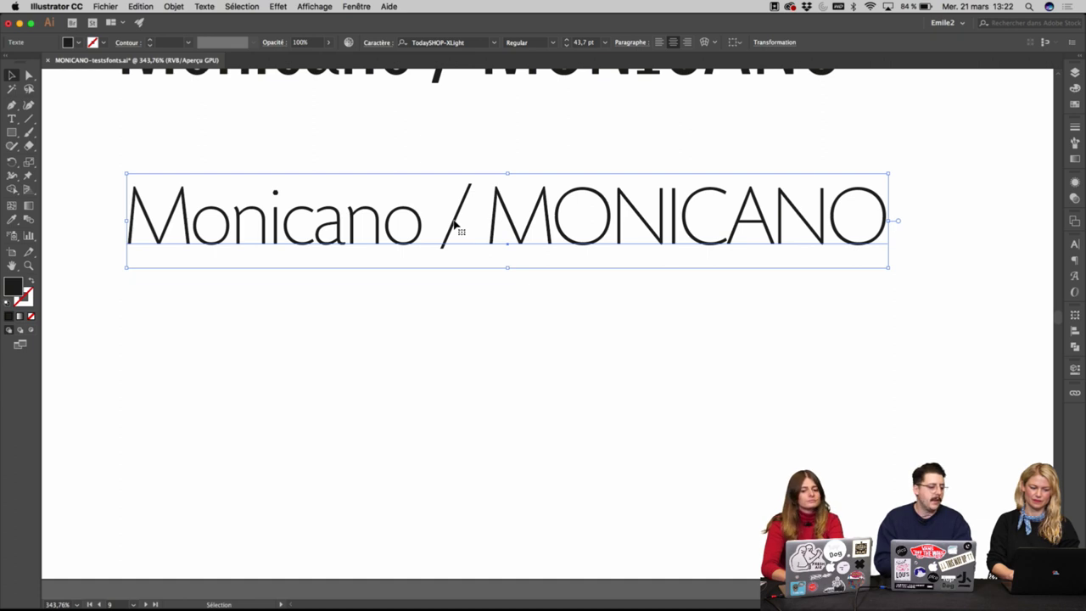
{"action": "left_click", "coordinate": [154, 130]}
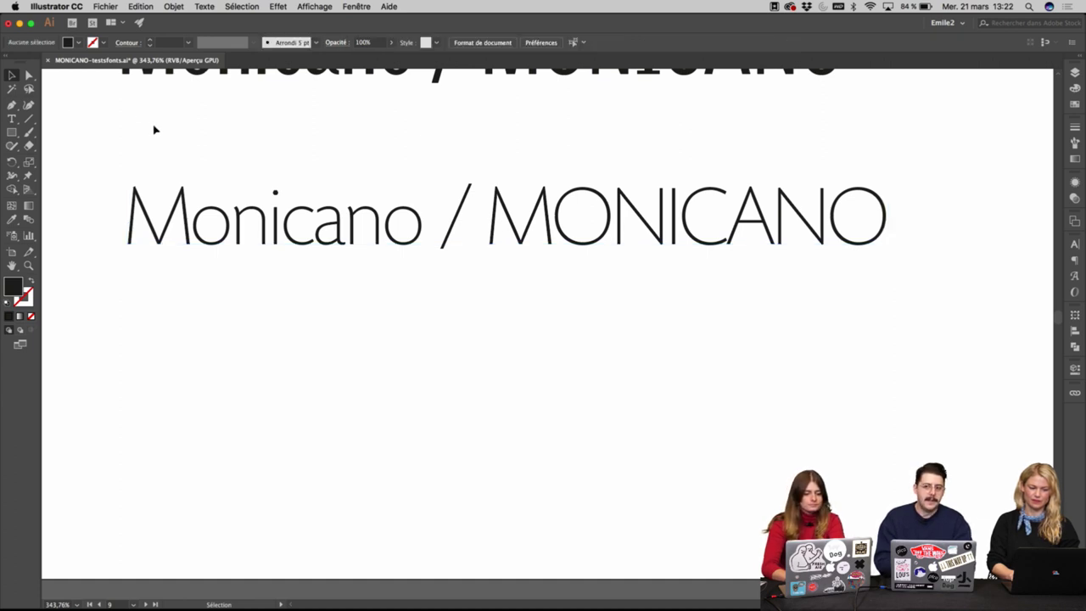
{"action": "double_click", "coordinate": [483, 235]}
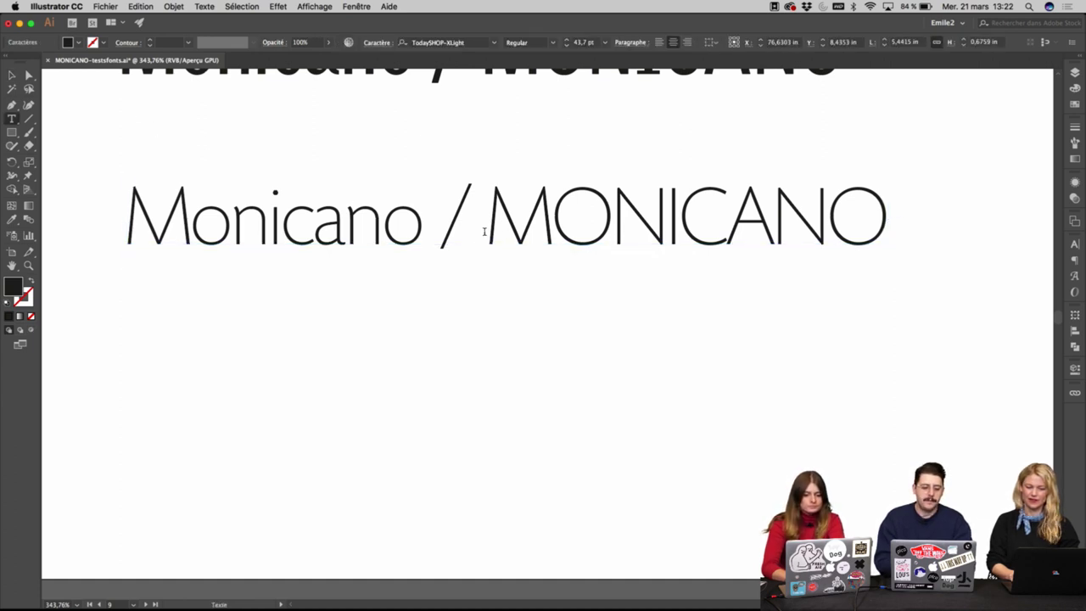
{"action": "key", "text": "Escape"}
{"action": "left_click", "coordinate": [153, 134]}
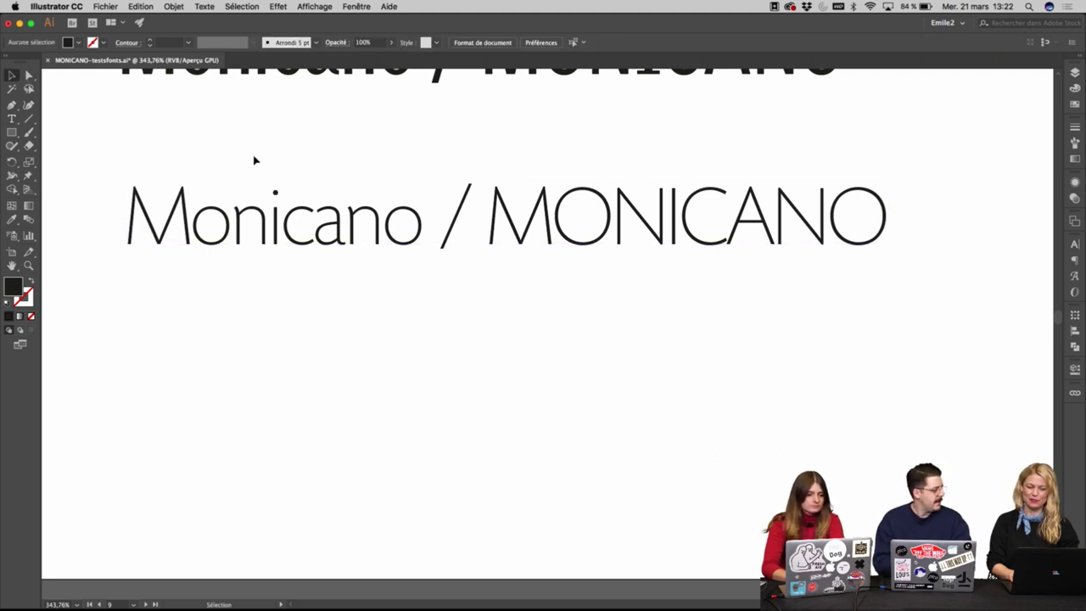
{"action": "double_click", "coordinate": [492, 205]}
{"action": "left_click_drag", "start_coordinate": [474, 198], "coordinate": [415, 196]}
{"action": "left_click", "coordinate": [12, 75]}
{"action": "left_click", "coordinate": [189, 129]}
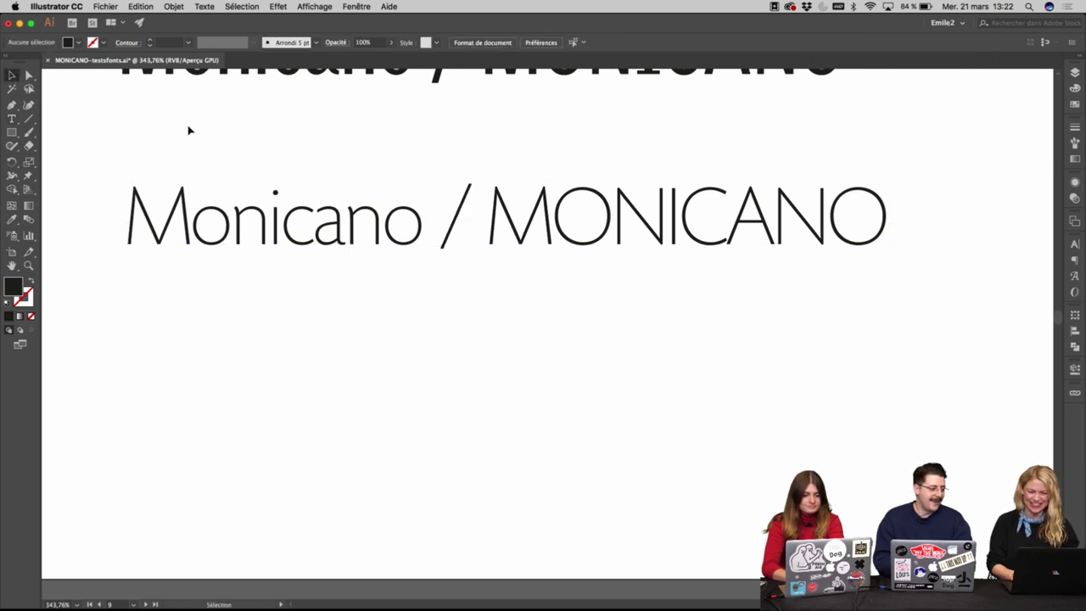
{"action": "left_click", "coordinate": [393, 183]}
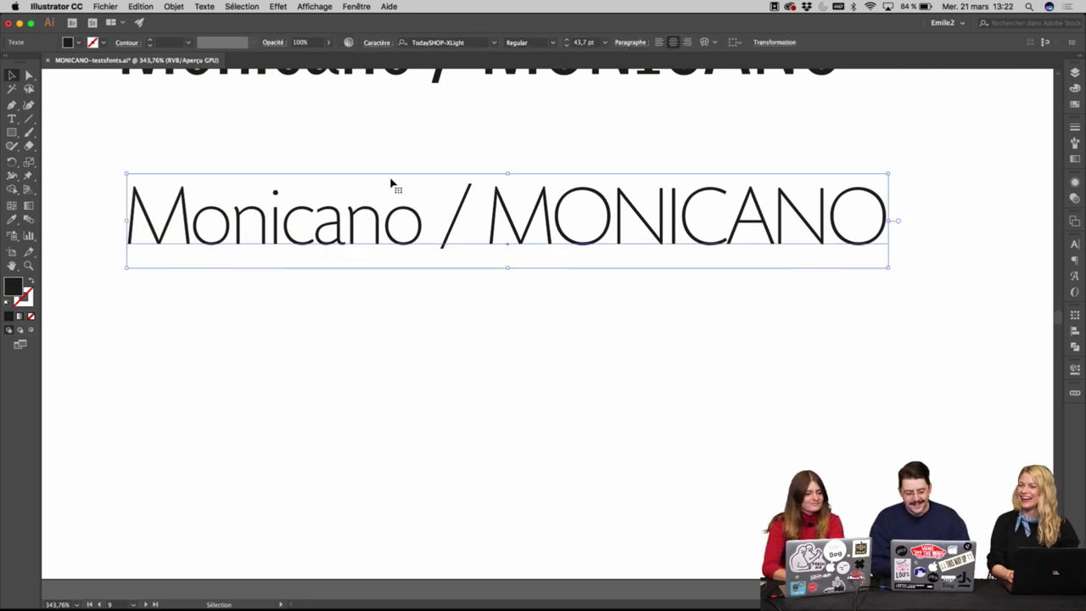
{"action": "double_click", "coordinate": [393, 183]}
{"action": "key", "text": "ctrl+a"}
{"action": "left_click_drag", "start_coordinate": [426, 201], "coordinate": [496, 197]}
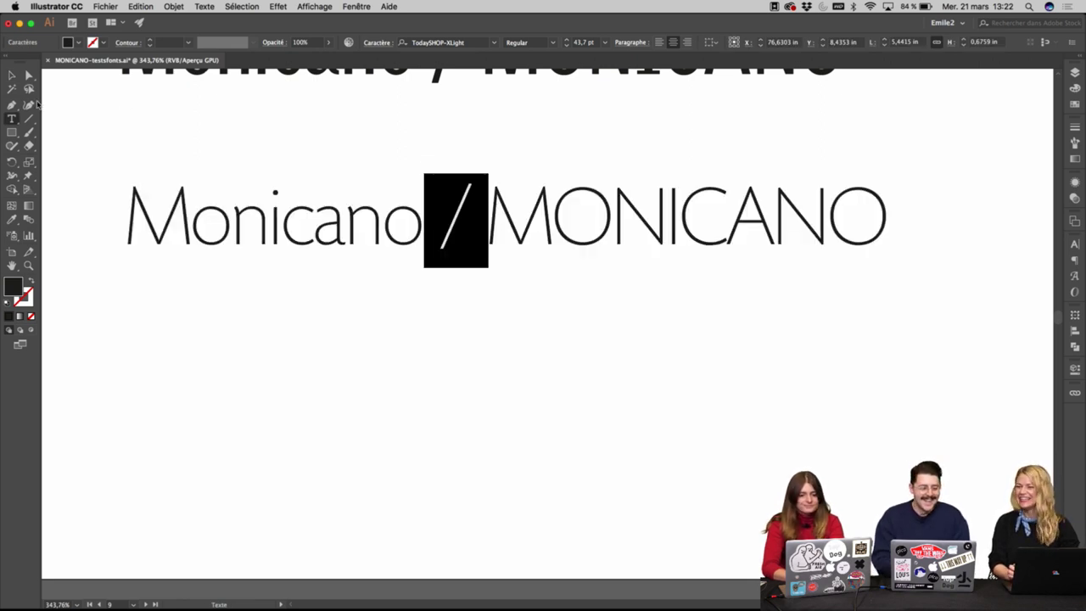
{"action": "key", "text": "Escape"}
{"action": "left_click", "coordinate": [196, 137]}
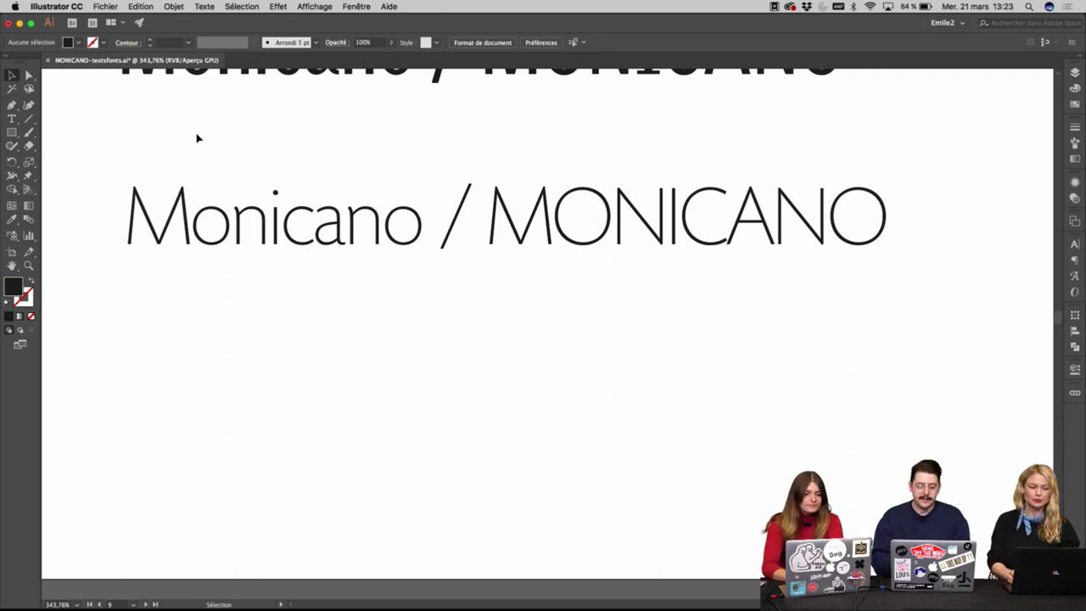
Compare the sans-serif samples with the serif ones, reviewing the whole artboard of fonts chosen by the clients.
{"action": "scroll", "coordinate": [197, 138], "scroll_direction": "down", "scroll_amount": 3}
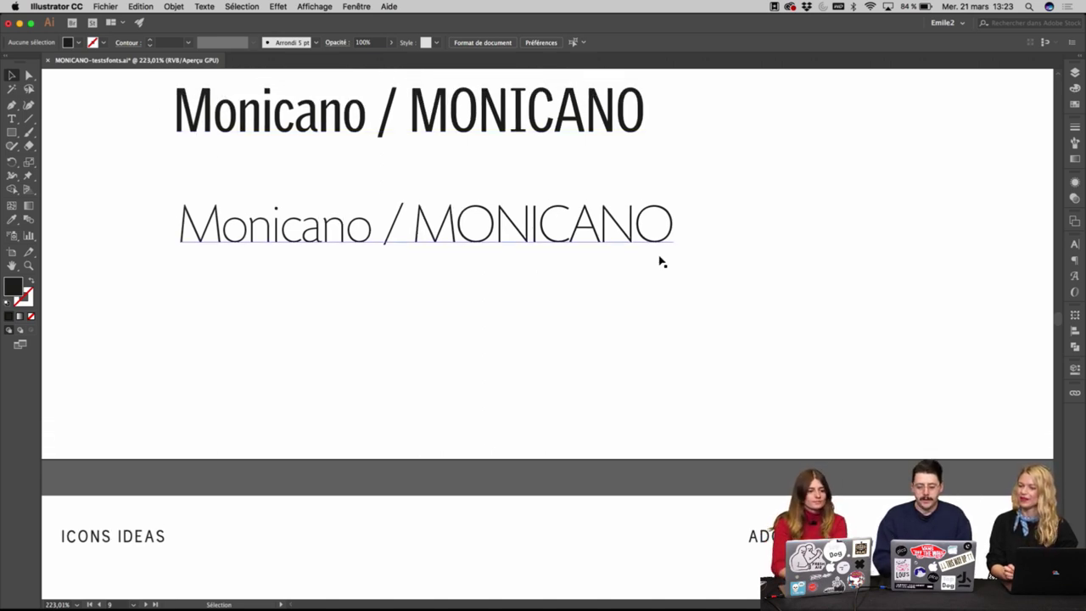
{"action": "scroll", "coordinate": [732, 199], "scroll_direction": "right", "scroll_amount": 2}
{"action": "scroll", "coordinate": [732, 198], "scroll_direction": "up", "scroll_amount": 1}
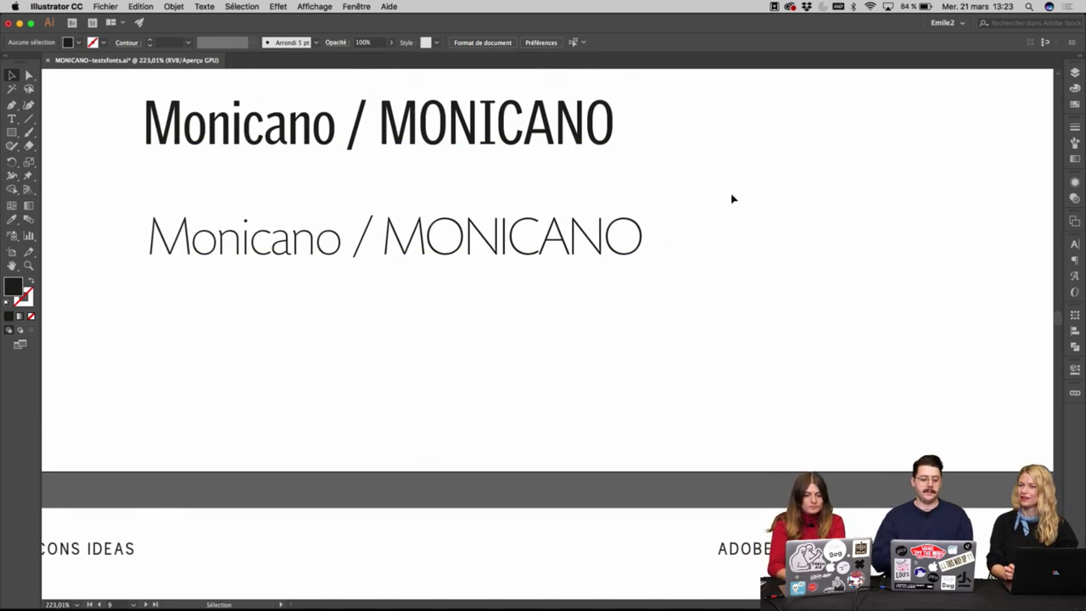
{"action": "scroll", "coordinate": [731, 199], "scroll_direction": "right", "scroll_amount": 4}
{"action": "scroll", "coordinate": [731, 198], "scroll_direction": "up", "scroll_amount": 2}
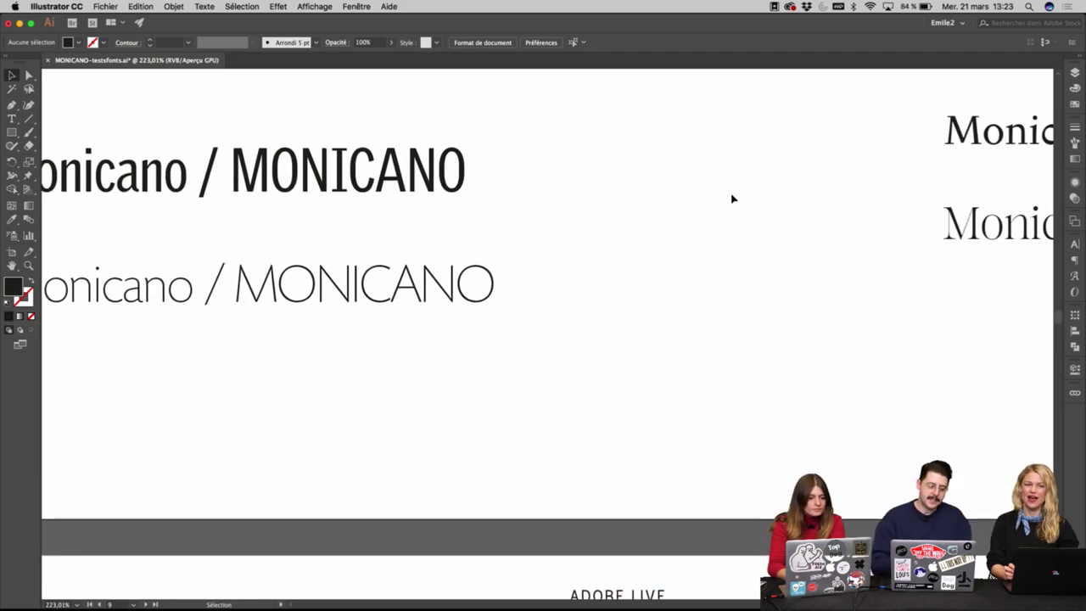
{"action": "scroll", "coordinate": [731, 199], "scroll_direction": "down", "scroll_amount": 1}
{"action": "scroll", "coordinate": [731, 198], "scroll_direction": "up", "scroll_amount": 1}
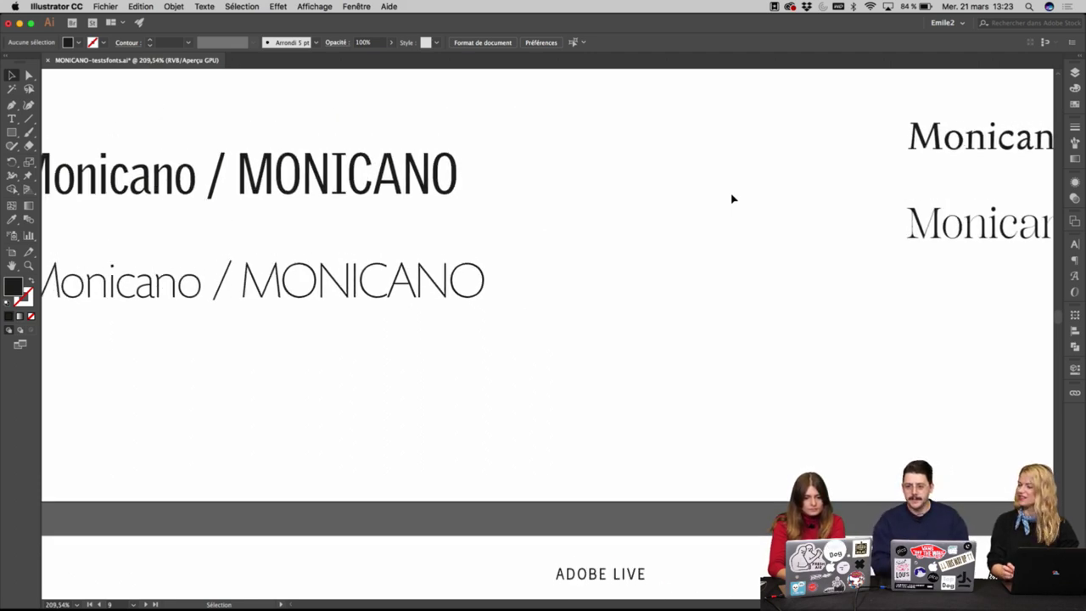
{"action": "scroll", "coordinate": [729, 201], "scroll_direction": "down", "scroll_amount": 5}
{"action": "scroll", "coordinate": [773, 279], "scroll_direction": "up", "scroll_amount": 2}
{"action": "scroll", "coordinate": [772, 279], "scroll_direction": "left", "scroll_amount": 2}
{"action": "scroll", "coordinate": [671, 212], "scroll_direction": "up", "scroll_amount": 2}
{"action": "scroll", "coordinate": [671, 211], "scroll_direction": "left", "scroll_amount": 2}
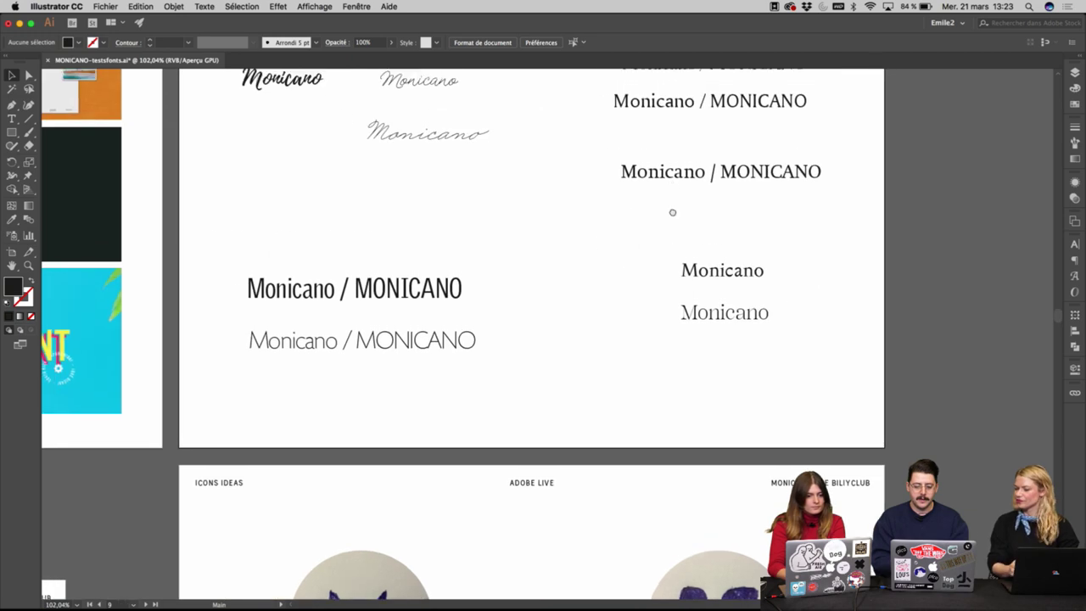
{"action": "scroll", "coordinate": [625, 310], "scroll_direction": "up", "scroll_amount": 3}
{"action": "scroll", "coordinate": [624, 314], "scroll_direction": "up", "scroll_amount": 2}
{"action": "scroll", "coordinate": [624, 314], "scroll_direction": "down", "scroll_amount": 3}
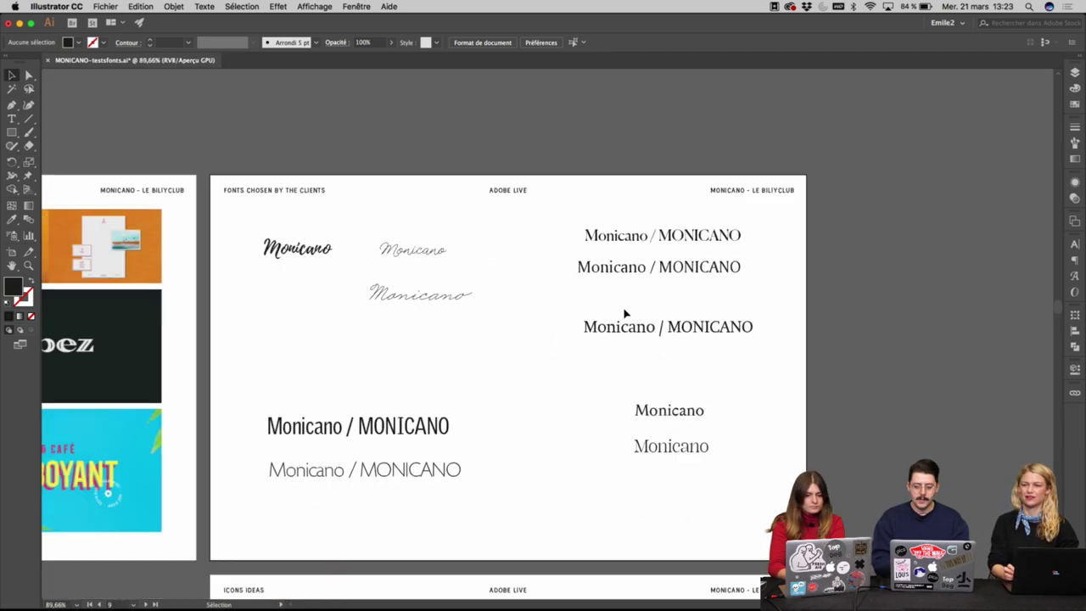
Examine the typography of the Bahamian Club label on the neighbouring artboard of reference images.
{"action": "left_click_drag", "start_coordinate": [408, 362], "coordinate": [758, 361]}
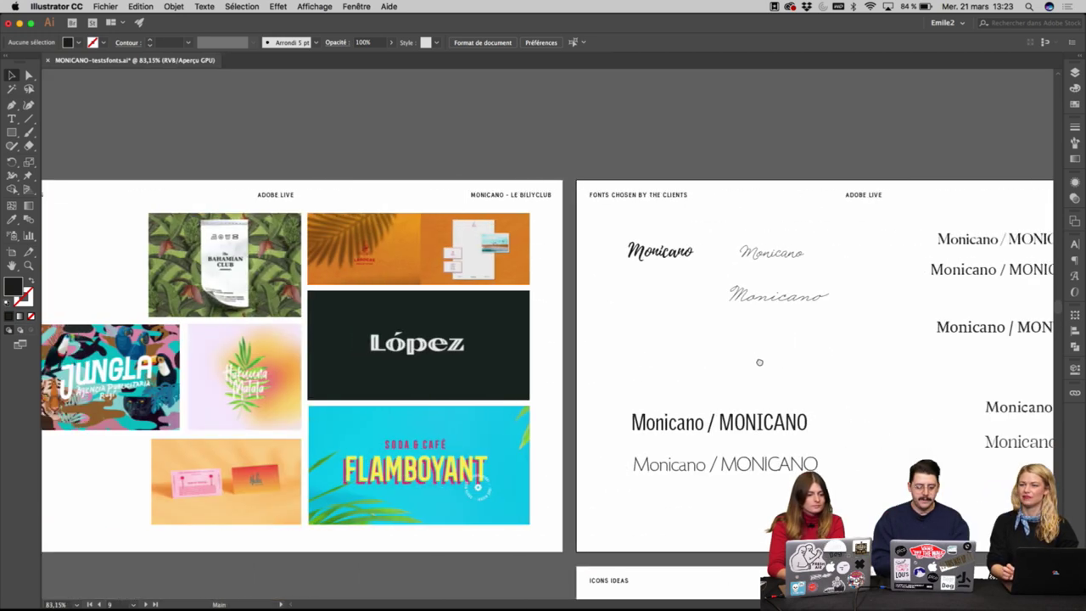
{"action": "left_click", "coordinate": [540, 340], "text": "super"}
{"action": "left_click", "coordinate": [380, 361], "text": "super"}
{"action": "left_click", "coordinate": [430, 366]}
{"action": "left_click", "coordinate": [355, 206]}
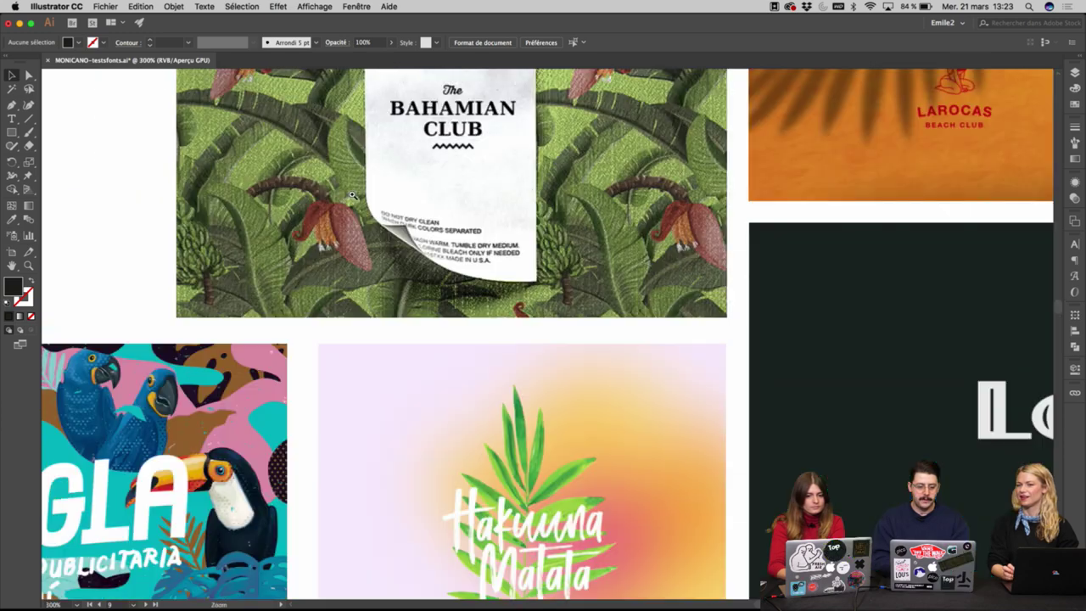
{"action": "left_click", "coordinate": [454, 199]}
{"action": "scroll", "coordinate": [463, 197], "scroll_direction": "down", "scroll_amount": 3}
{"action": "left_click_drag", "start_coordinate": [569, 181], "coordinate": [495, 250]}
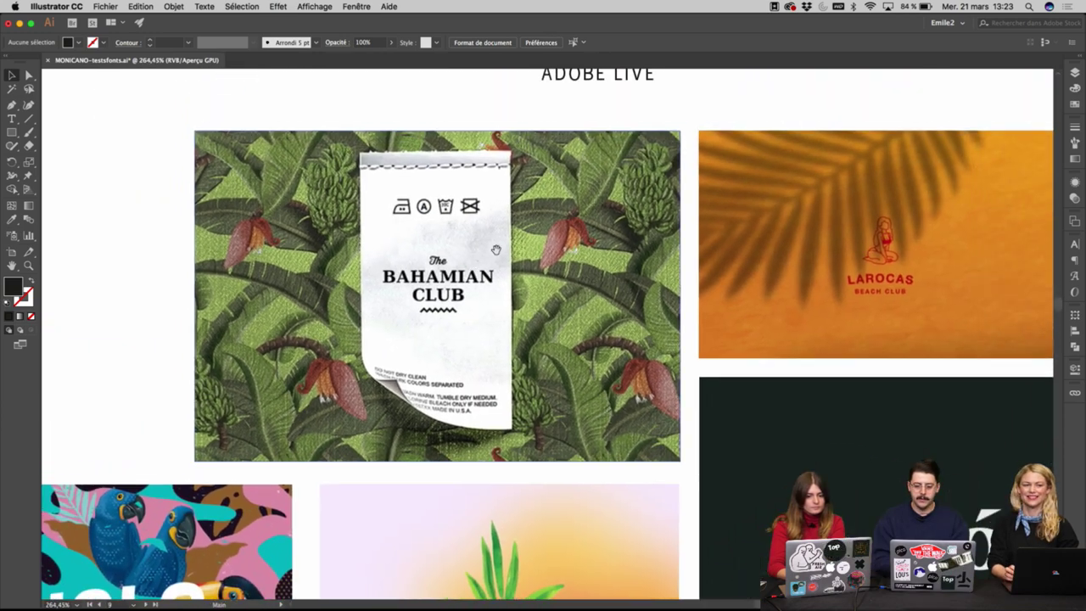
{"action": "scroll", "coordinate": [494, 249], "scroll_direction": "down", "scroll_amount": 2}
{"action": "scroll", "coordinate": [535, 265], "scroll_direction": "up", "scroll_amount": 4}
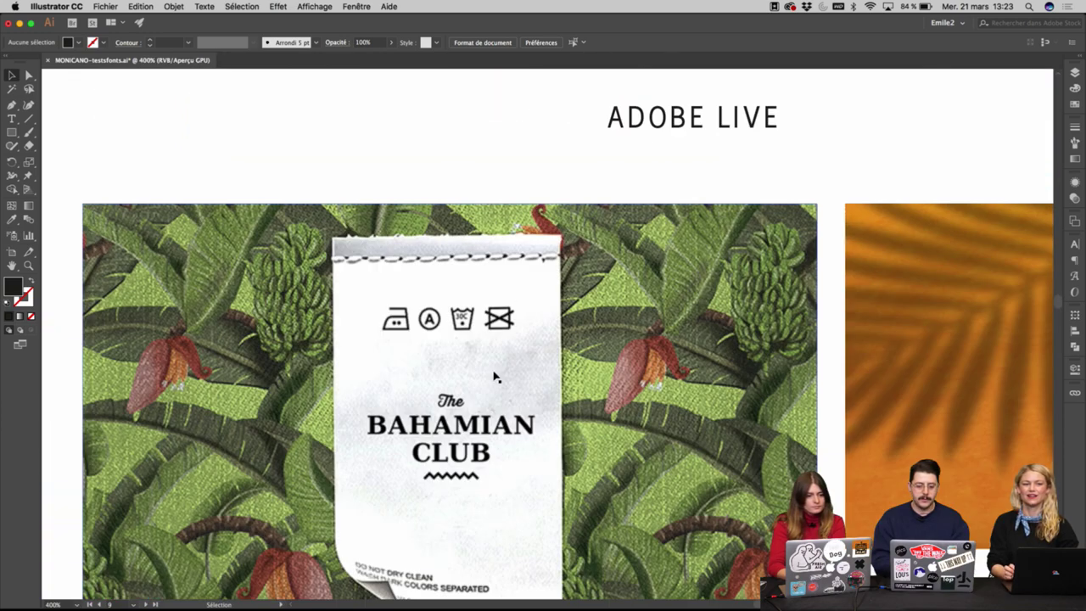
Find the López wordmark among the moodboard images and examine its decorative inline lettering up close.
{"action": "scroll", "coordinate": [546, 297], "scroll_direction": "down", "scroll_amount": 15}
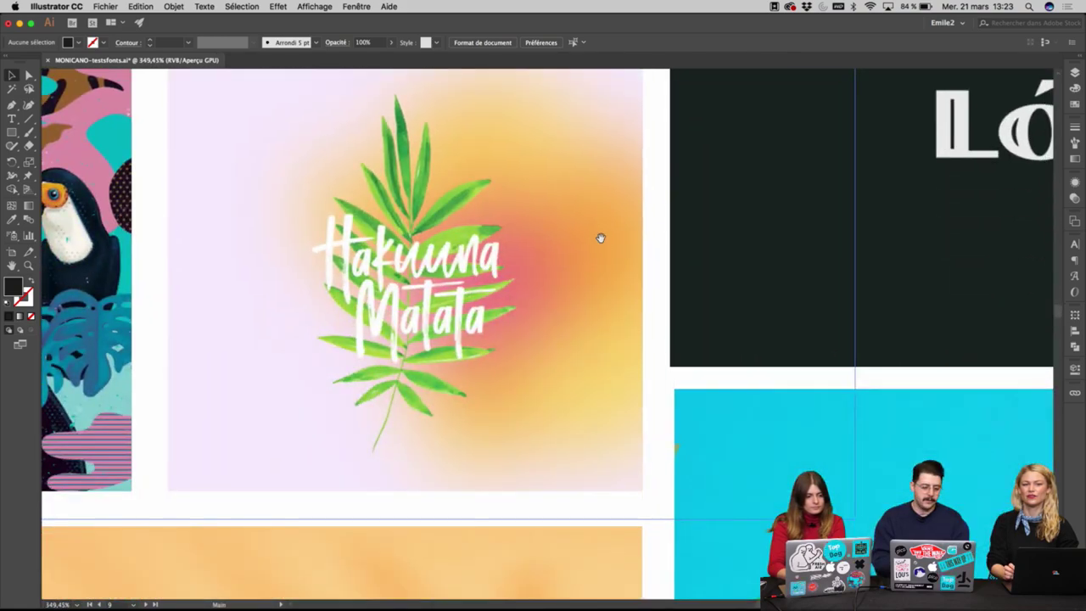
{"action": "scroll", "coordinate": [601, 238], "scroll_direction": "down", "scroll_amount": 2}
{"action": "left_click_drag", "start_coordinate": [899, 222], "coordinate": [579, 298]}
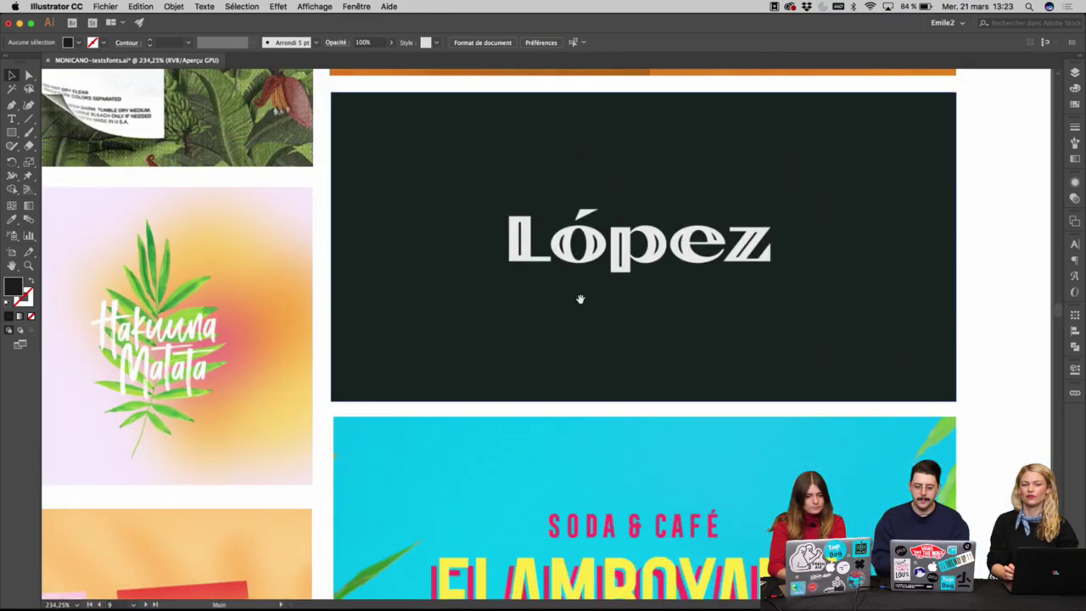
{"action": "left_click", "coordinate": [635, 274], "text": "super"}
{"action": "left_click", "coordinate": [636, 273], "text": "super"}
{"action": "scroll", "coordinate": [576, 320], "scroll_direction": "down", "scroll_amount": 3}
{"action": "scroll", "coordinate": [605, 243], "scroll_direction": "down", "scroll_amount": 2}
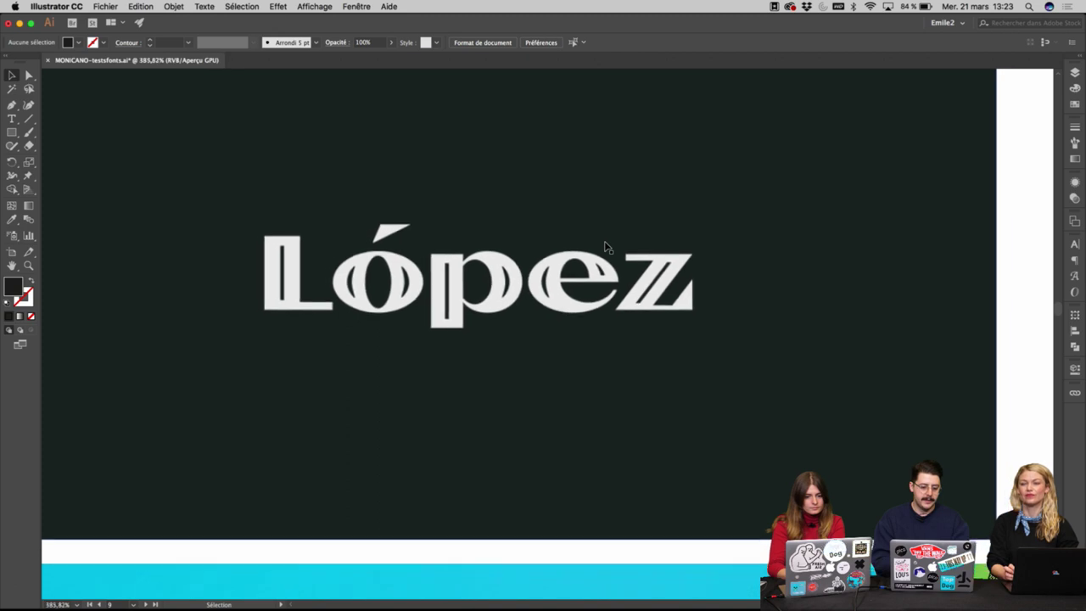
{"action": "scroll", "coordinate": [630, 194], "scroll_direction": "left", "scroll_amount": 1}
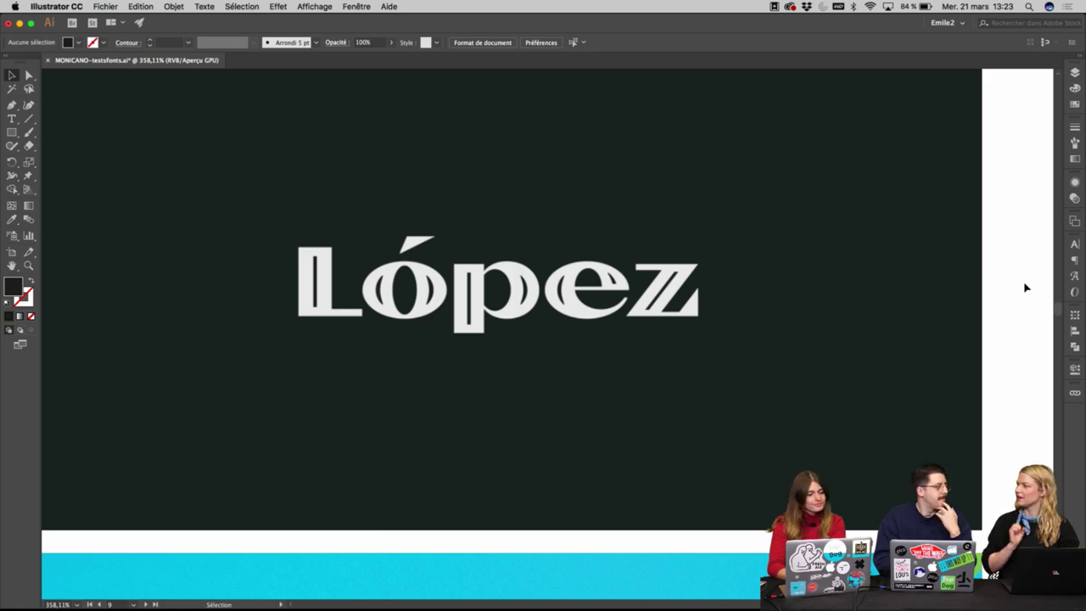
Compare the López wordmark with the neighbouring moodboard images, including the Hakuuna Matata script lettering.
{"action": "scroll", "coordinate": [1025, 287], "scroll_direction": "down", "scroll_amount": 3}
{"action": "scroll", "coordinate": [1024, 288], "scroll_direction": "up", "scroll_amount": 4}
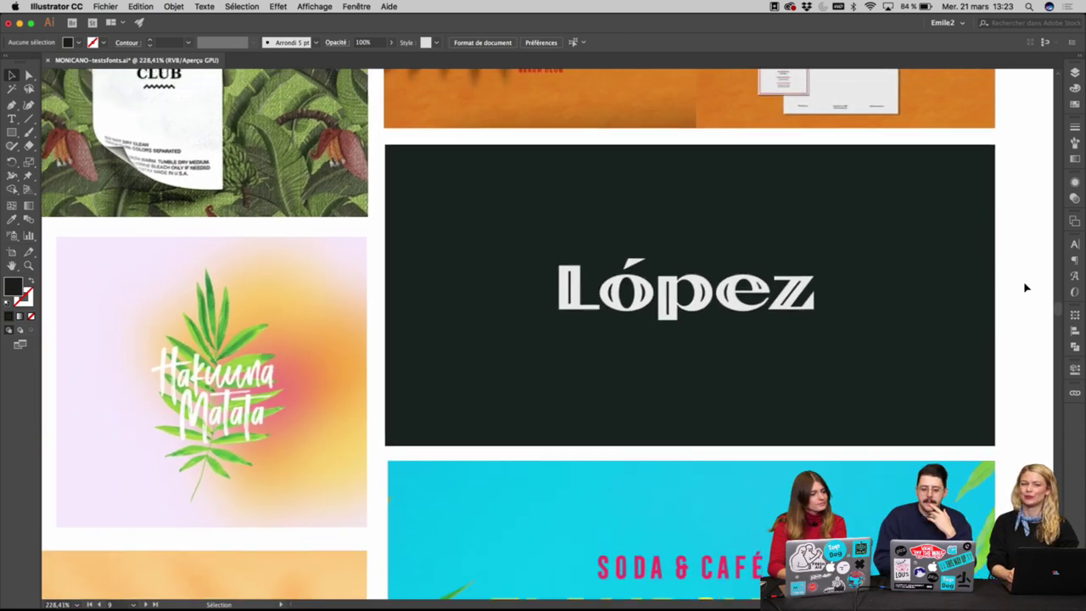
{"action": "scroll", "coordinate": [1025, 287], "scroll_direction": "down", "scroll_amount": 5}
{"action": "scroll", "coordinate": [841, 329], "scroll_direction": "up", "scroll_amount": 3}
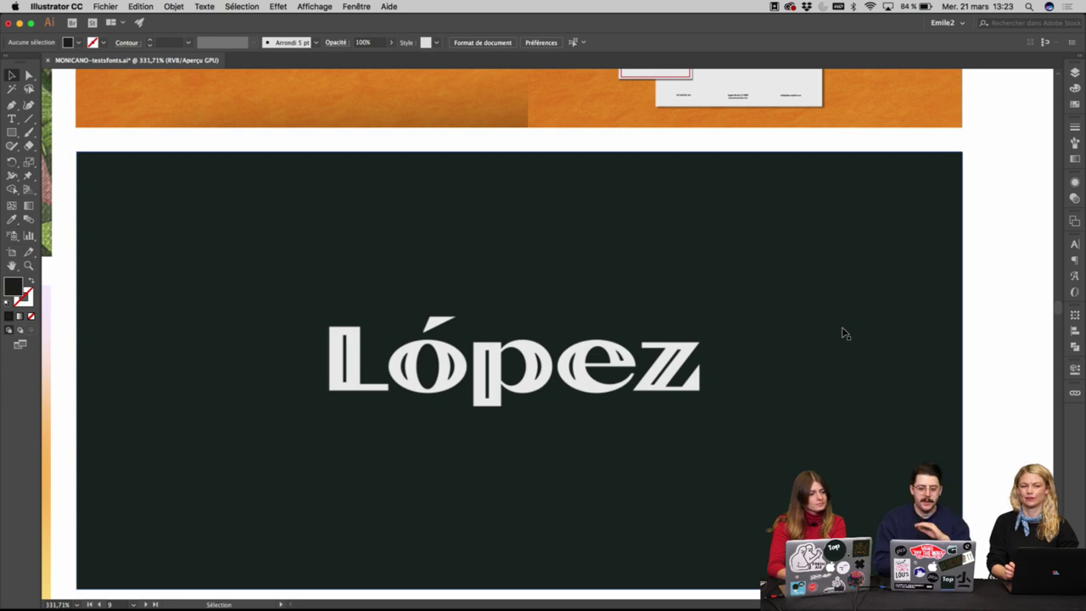
{"action": "scroll", "coordinate": [841, 326], "scroll_direction": "down", "scroll_amount": 2}
{"action": "scroll", "coordinate": [841, 327], "scroll_direction": "left", "scroll_amount": 2}
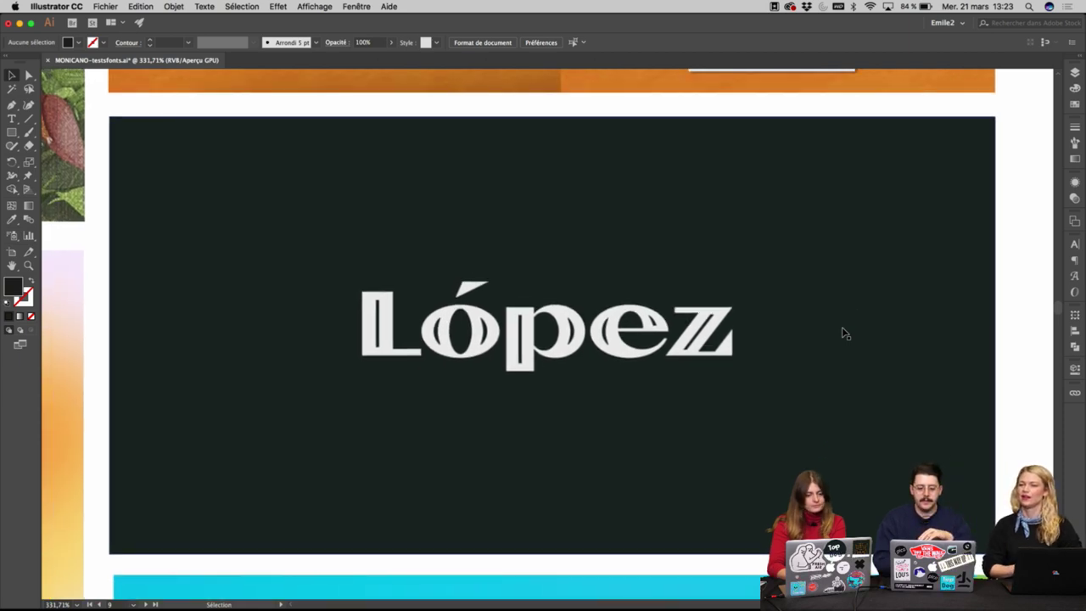
{"action": "scroll", "coordinate": [845, 333], "scroll_direction": "down", "scroll_amount": 1}
{"action": "scroll", "coordinate": [845, 334], "scroll_direction": "left", "scroll_amount": 1}
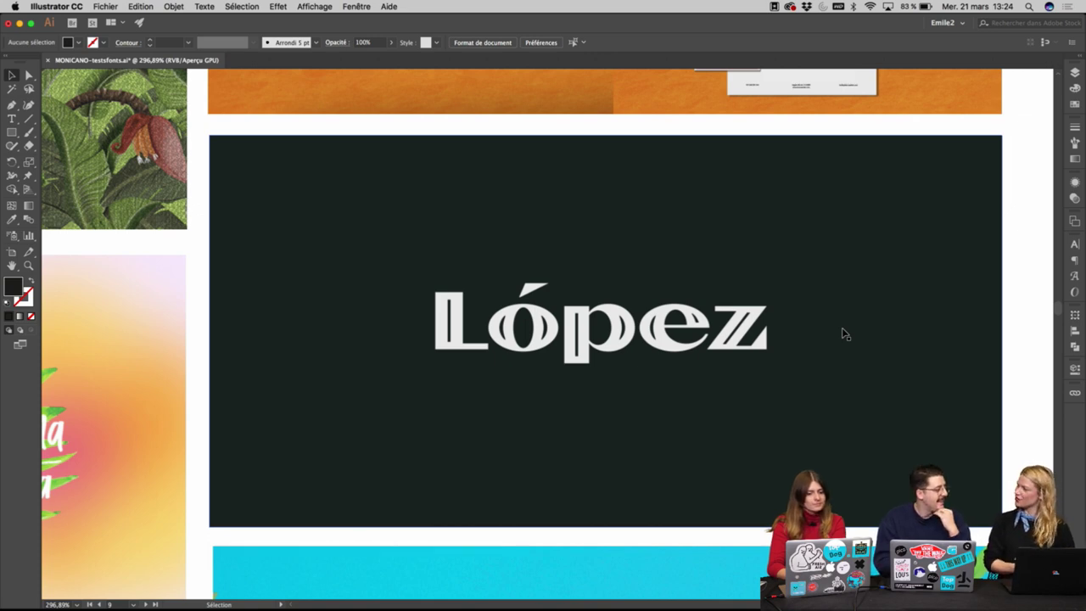
{"action": "scroll", "coordinate": [843, 333], "scroll_direction": "down", "scroll_amount": 2}
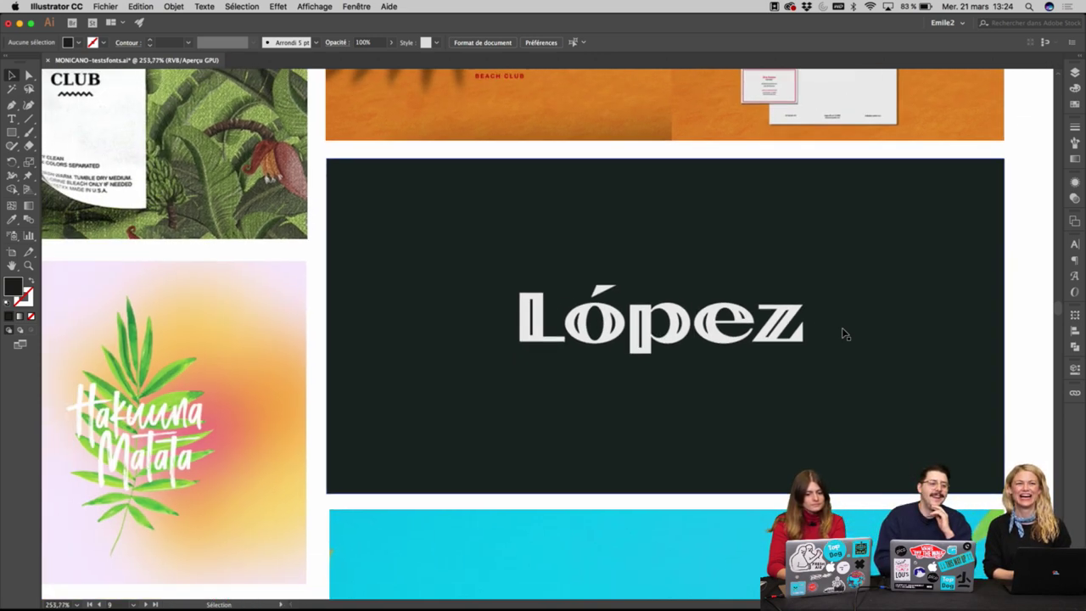
{"action": "scroll", "coordinate": [844, 334], "scroll_direction": "down", "scroll_amount": 3}
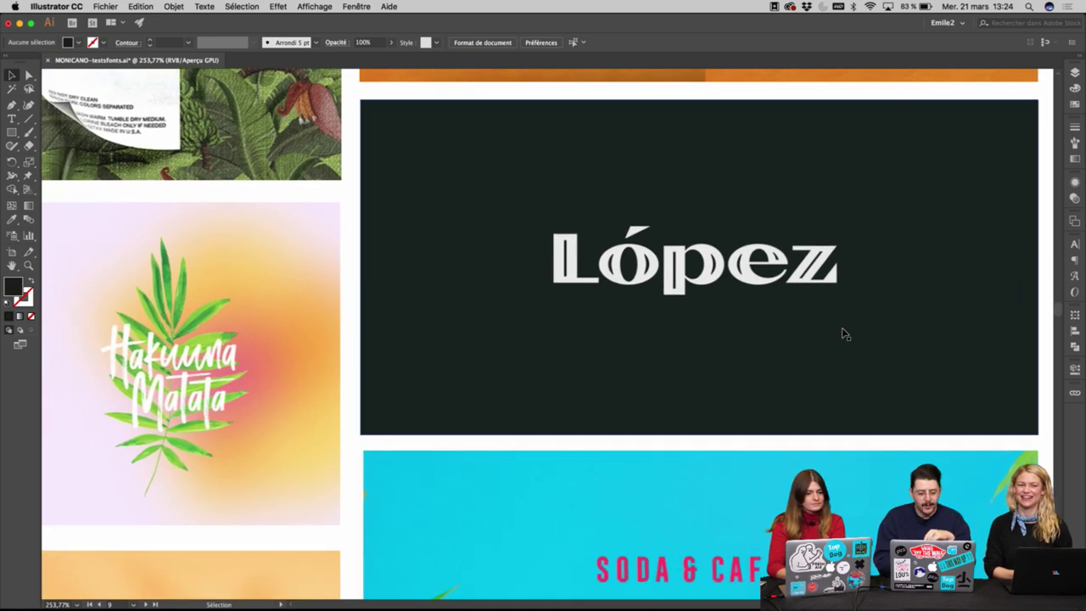
Examine the condensed sans-serif lettering and circular badge of the Soda & Café Flamboyant reference image.
{"action": "scroll", "coordinate": [844, 336], "scroll_direction": "down", "scroll_amount": 3}
{"action": "scroll", "coordinate": [844, 336], "scroll_direction": "up", "scroll_amount": 3}
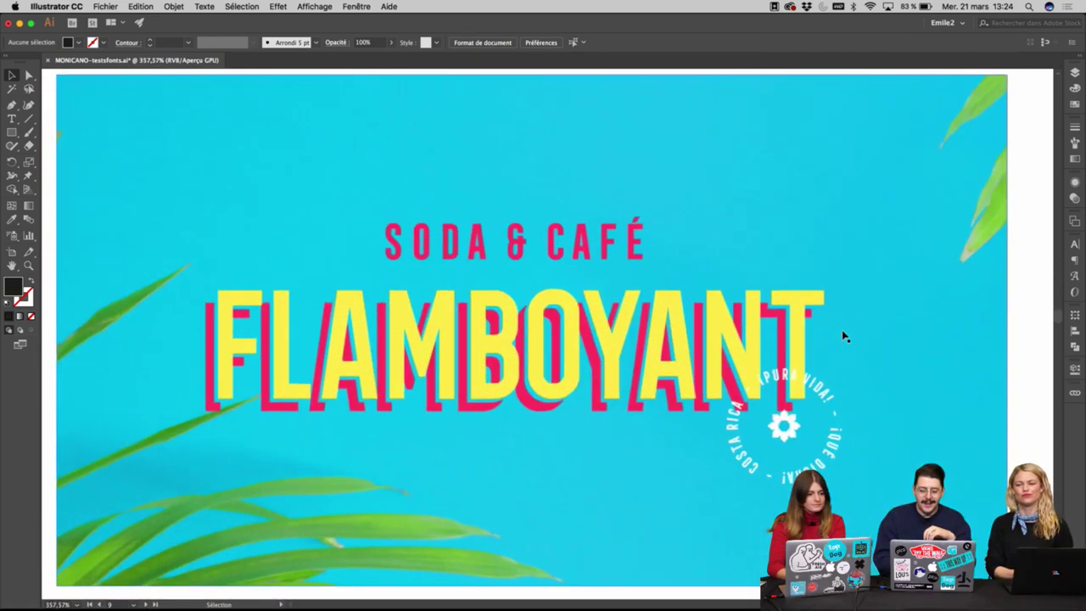
{"action": "scroll", "coordinate": [844, 335], "scroll_direction": "down", "scroll_amount": 3}
{"action": "scroll", "coordinate": [843, 335], "scroll_direction": "left", "scroll_amount": 2}
{"action": "scroll", "coordinate": [288, 318], "scroll_direction": "up", "scroll_amount": 1}
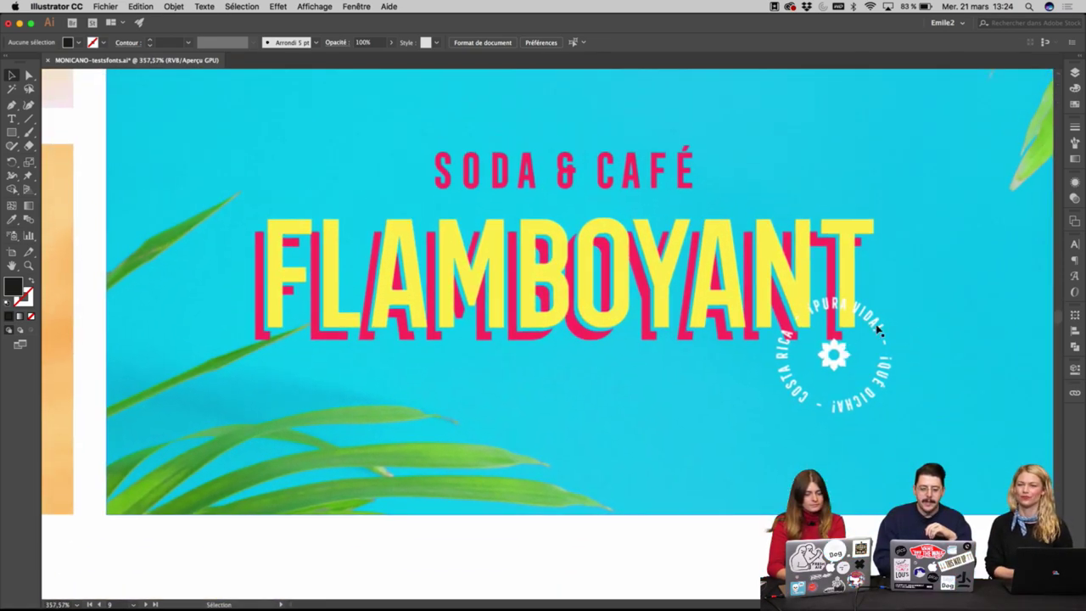
{"action": "scroll", "coordinate": [472, 359], "scroll_direction": "up", "scroll_amount": 3}
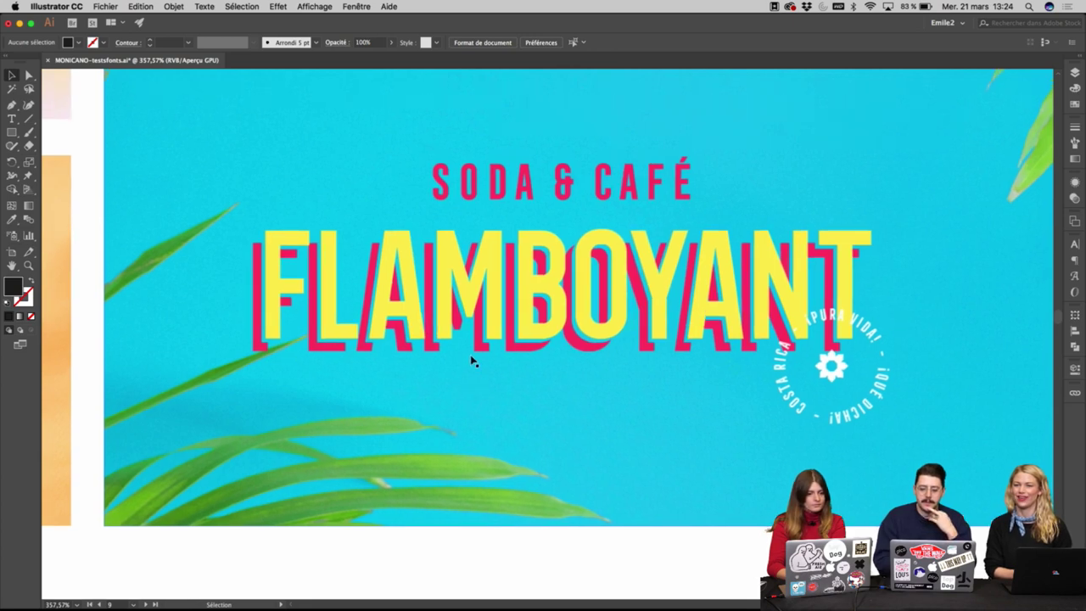
{"action": "scroll", "coordinate": [472, 359], "scroll_direction": "right", "scroll_amount": 1}
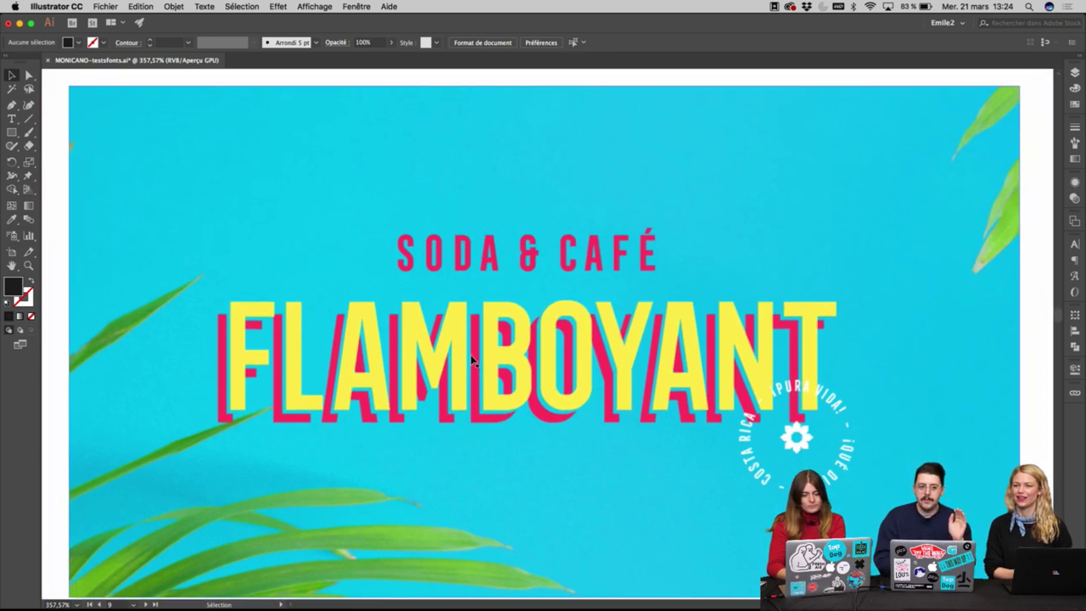
{"action": "scroll", "coordinate": [472, 360], "scroll_direction": "down", "scroll_amount": 2}
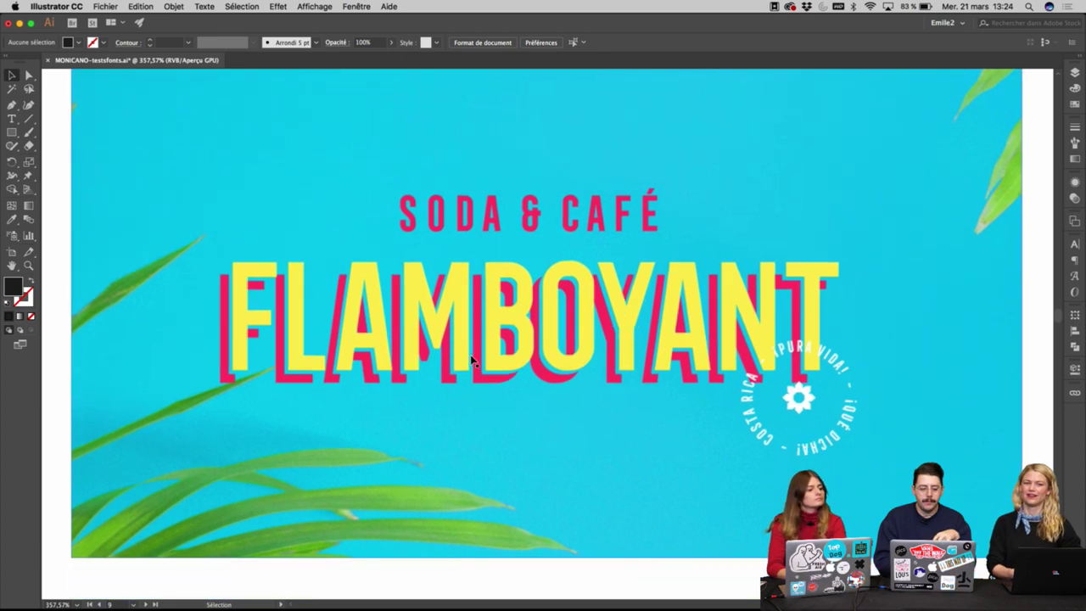
{"action": "scroll", "coordinate": [473, 360], "scroll_direction": "up", "scroll_amount": 1}
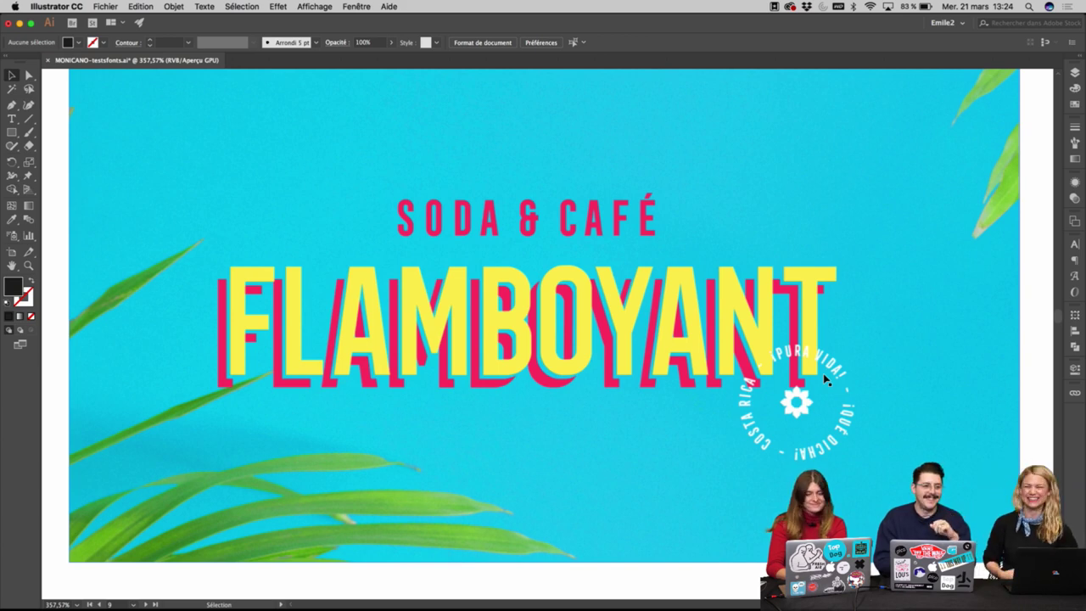
{"action": "scroll", "coordinate": [824, 379], "scroll_direction": "down", "scroll_amount": 2}
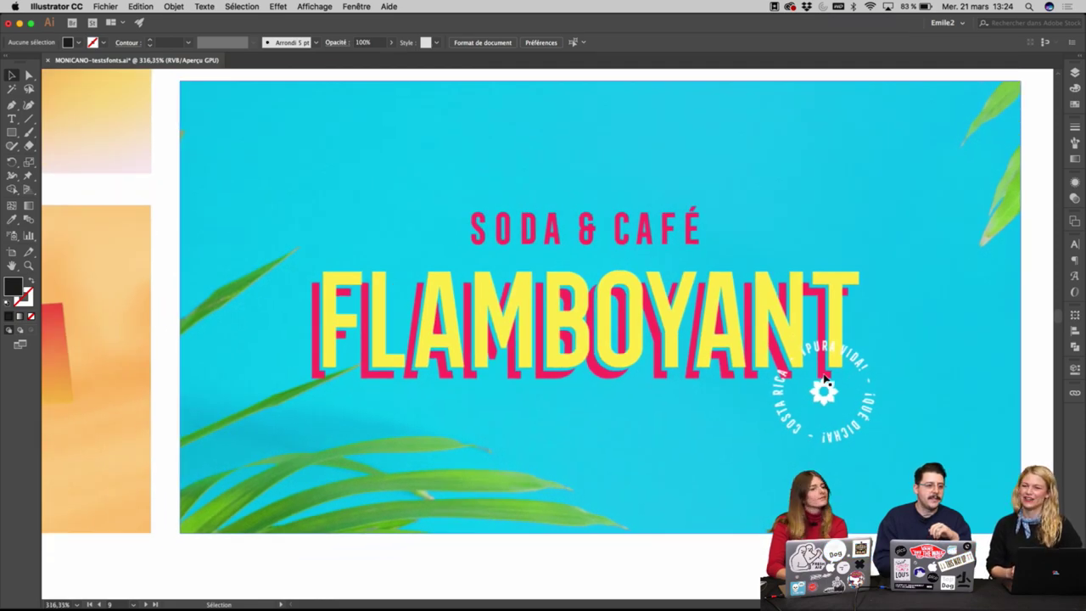
{"action": "scroll", "coordinate": [824, 379], "scroll_direction": "down", "scroll_amount": 1}
Return to the López wordmark and inspect its letterforms again.
{"action": "scroll", "coordinate": [824, 379], "scroll_direction": "up", "scroll_amount": 4}
{"action": "scroll", "coordinate": [824, 379], "scroll_direction": "up", "scroll_amount": 6}
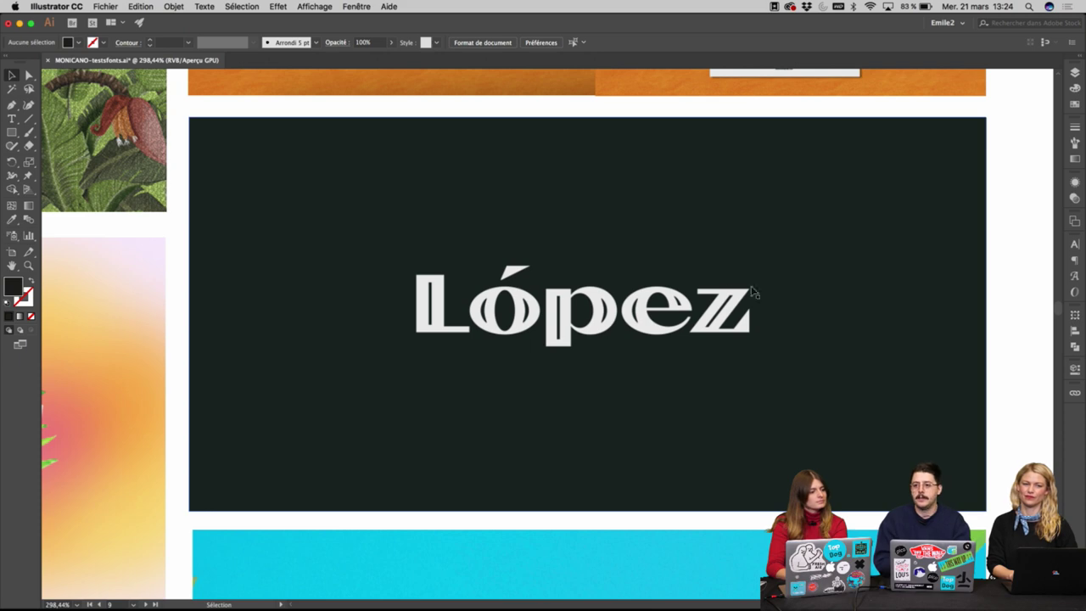
{"action": "scroll", "coordinate": [750, 307], "scroll_direction": "up", "scroll_amount": 3}
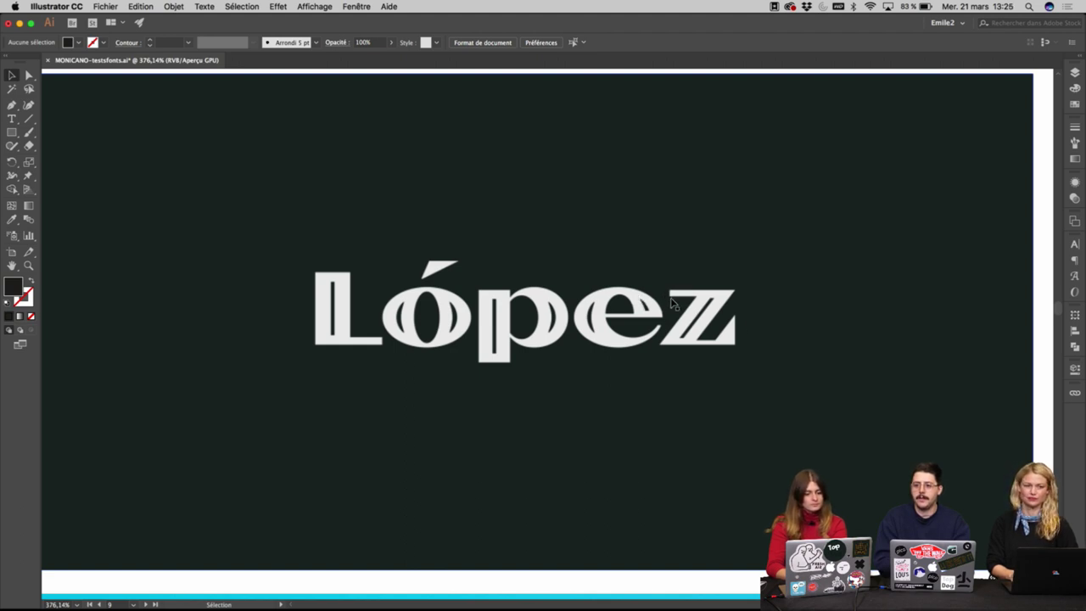
{"action": "scroll", "coordinate": [710, 338], "scroll_direction": "down", "scroll_amount": 5}
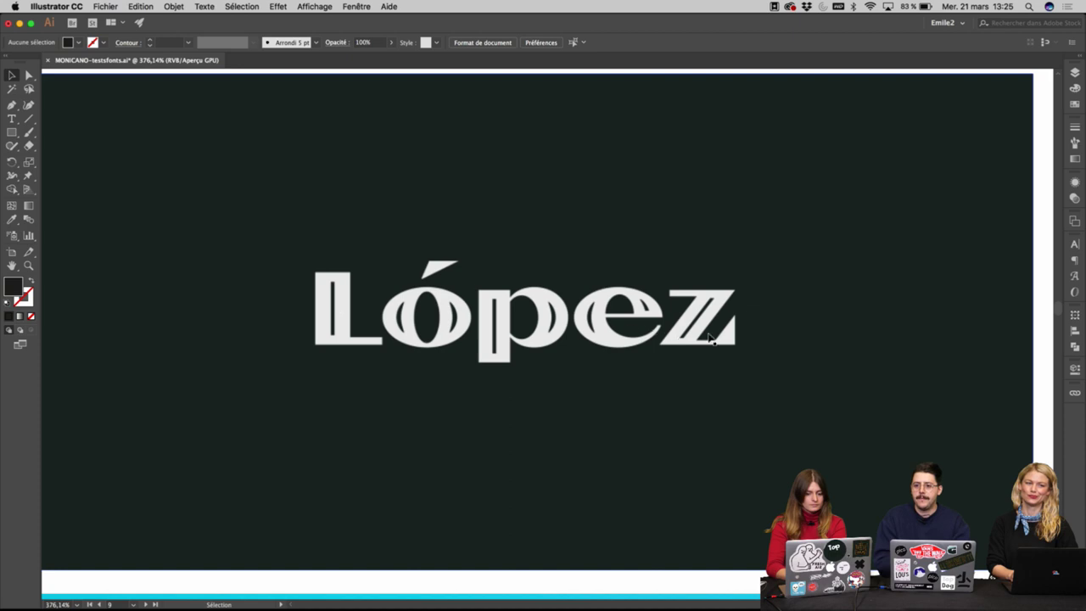
Find the Hula business cards on the moodboard and examine the Hula script logo with its Del Hawaii line.
{"action": "scroll", "coordinate": [709, 338], "scroll_direction": "up", "scroll_amount": 3}
{"action": "scroll", "coordinate": [710, 338], "scroll_direction": "down", "scroll_amount": 2}
{"action": "scroll", "coordinate": [710, 339], "scroll_direction": "left", "scroll_amount": 1}
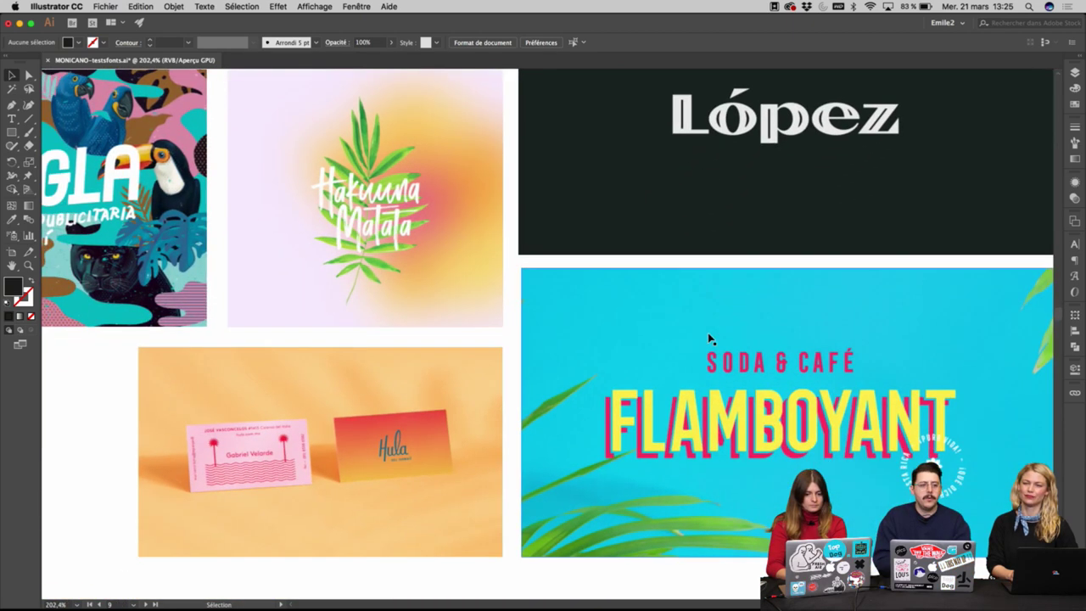
{"action": "scroll", "coordinate": [709, 332], "scroll_direction": "down", "scroll_amount": 1}
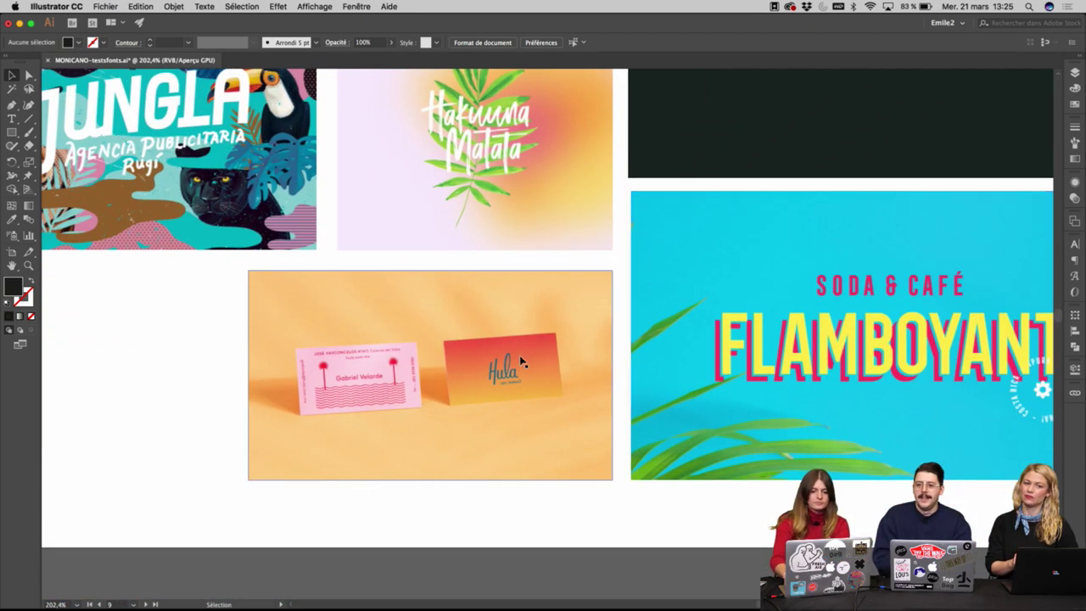
{"action": "scroll", "coordinate": [518, 358], "scroll_direction": "up", "scroll_amount": 5}
{"action": "scroll", "coordinate": [521, 362], "scroll_direction": "left", "scroll_amount": 5}
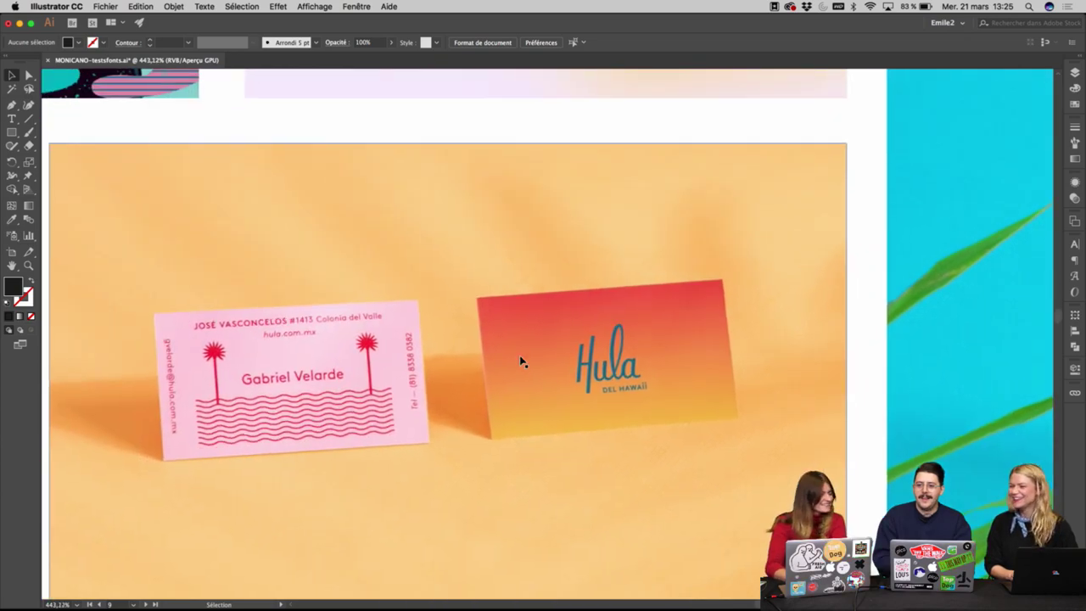
{"action": "scroll", "coordinate": [521, 362], "scroll_direction": "up", "scroll_amount": 4}
{"action": "scroll", "coordinate": [520, 363], "scroll_direction": "left", "scroll_amount": 5}
{"action": "scroll", "coordinate": [520, 362], "scroll_direction": "down", "scroll_amount": 1}
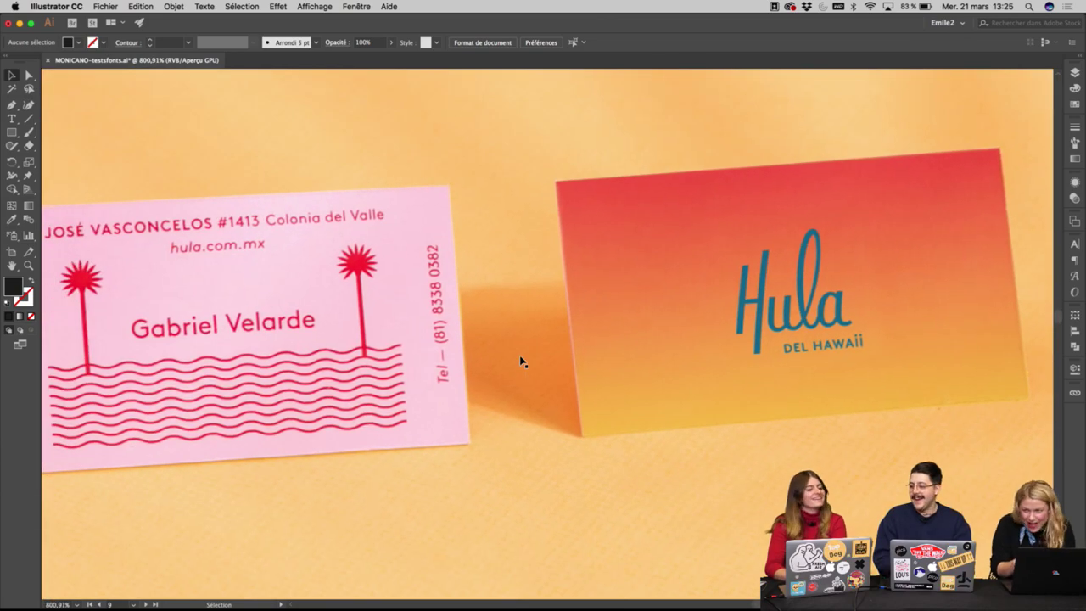
Examine the sans-serif text and palm illustration on the pink business card alongside the Hula logo card.
{"action": "scroll", "coordinate": [521, 362], "scroll_direction": "left", "scroll_amount": 2}
{"action": "scroll", "coordinate": [521, 362], "scroll_direction": "left", "scroll_amount": 3}
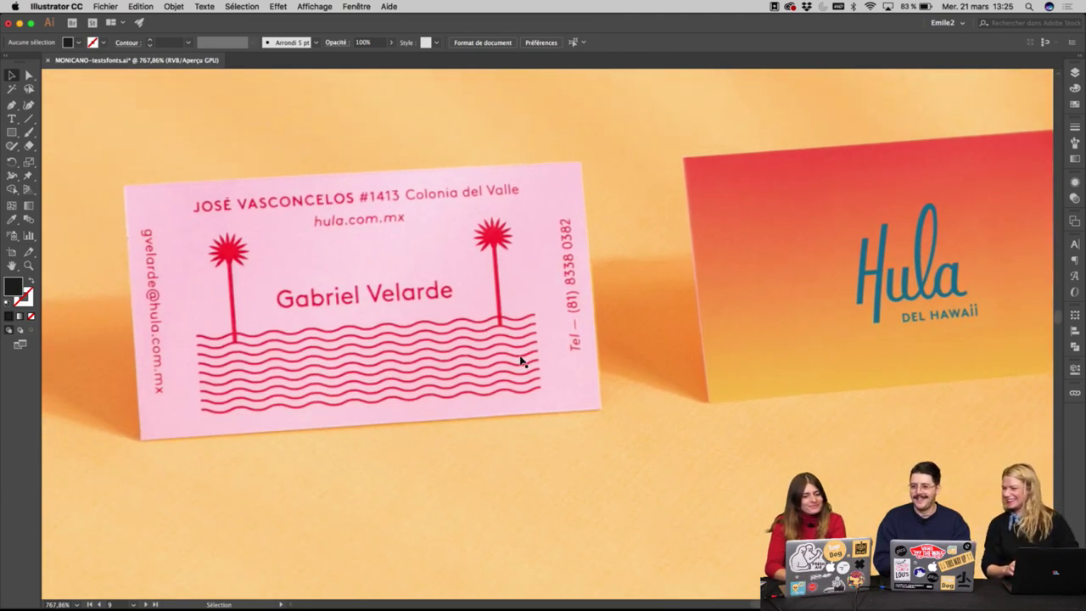
{"action": "scroll", "coordinate": [521, 363], "scroll_direction": "down", "scroll_amount": 3}
{"action": "scroll", "coordinate": [521, 362], "scroll_direction": "up", "scroll_amount": 2}
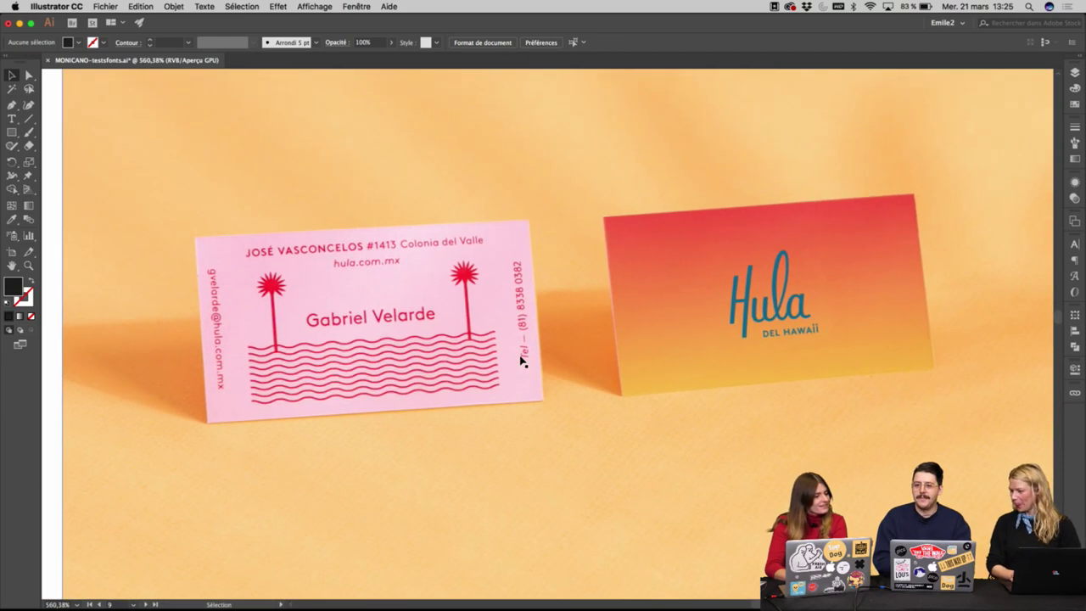
{"action": "scroll", "coordinate": [577, 390], "scroll_direction": "right", "scroll_amount": 2}
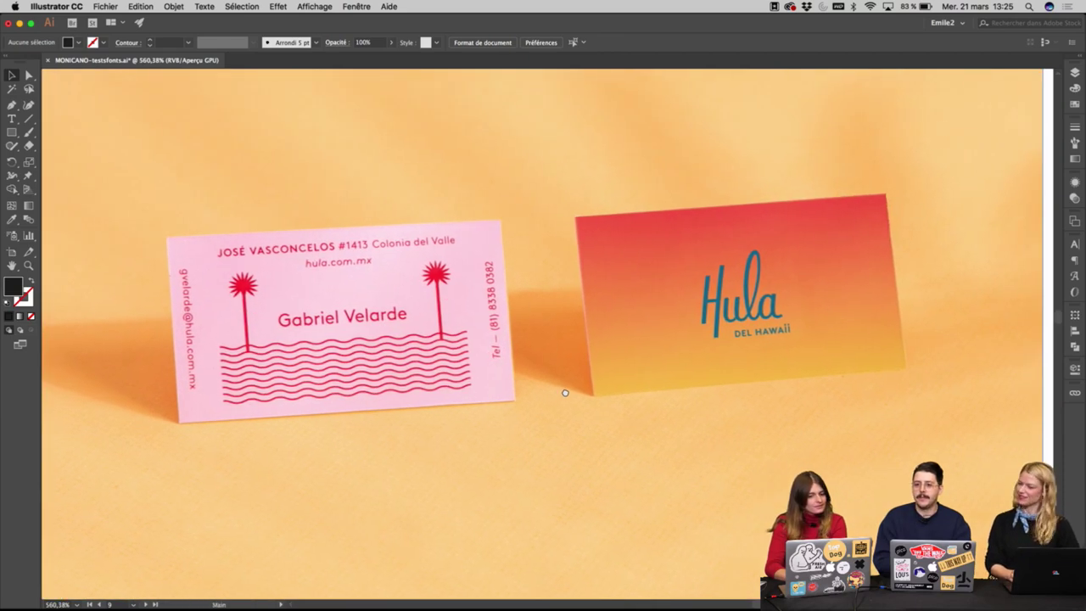
{"action": "scroll", "coordinate": [545, 392], "scroll_direction": "left", "scroll_amount": 1}
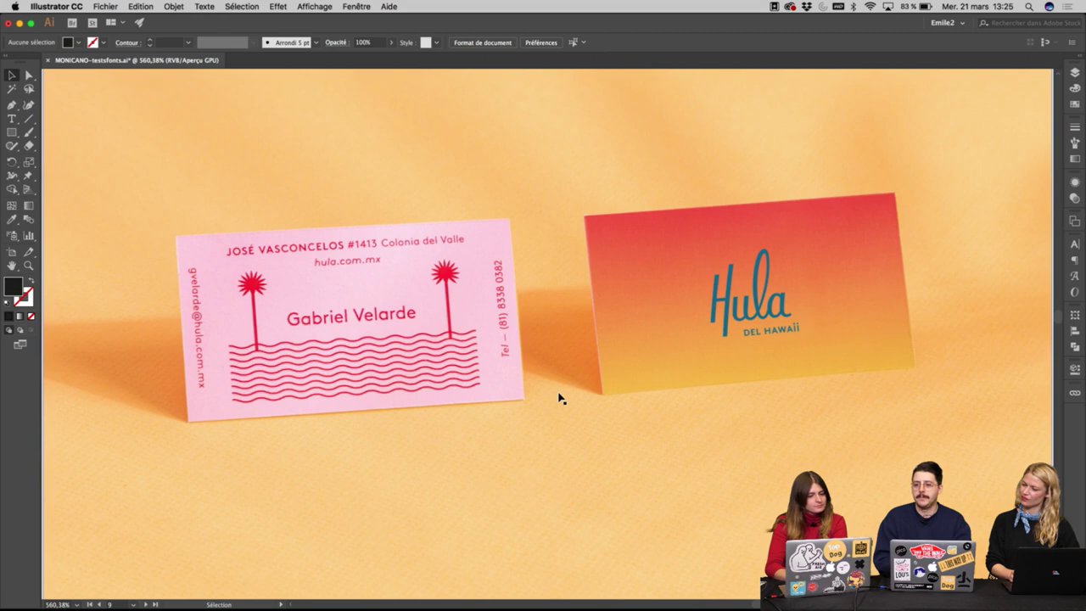
{"action": "scroll", "coordinate": [560, 397], "scroll_direction": "down", "scroll_amount": 1}
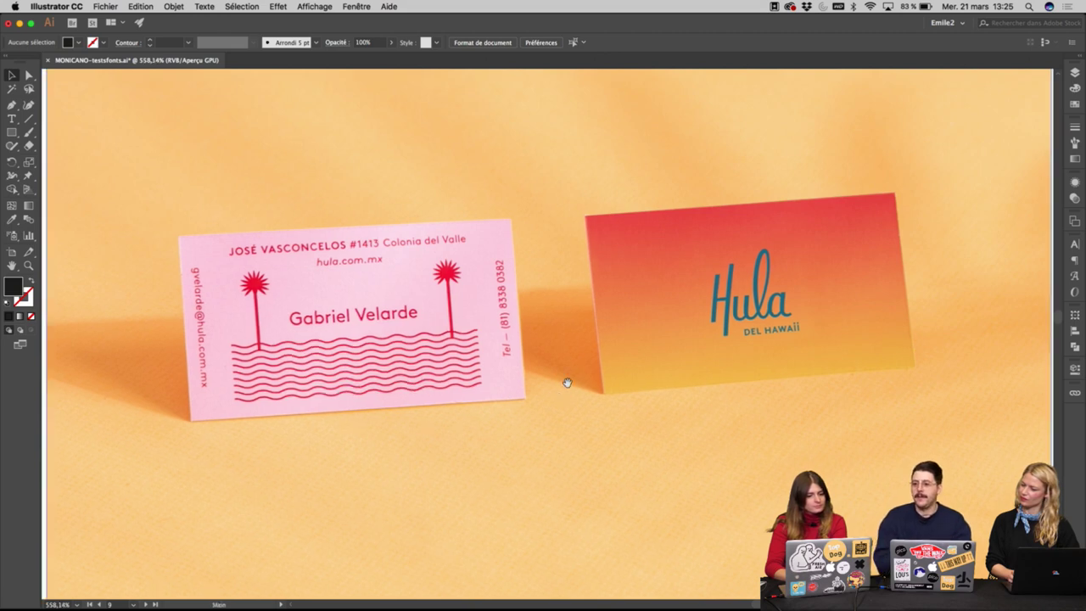
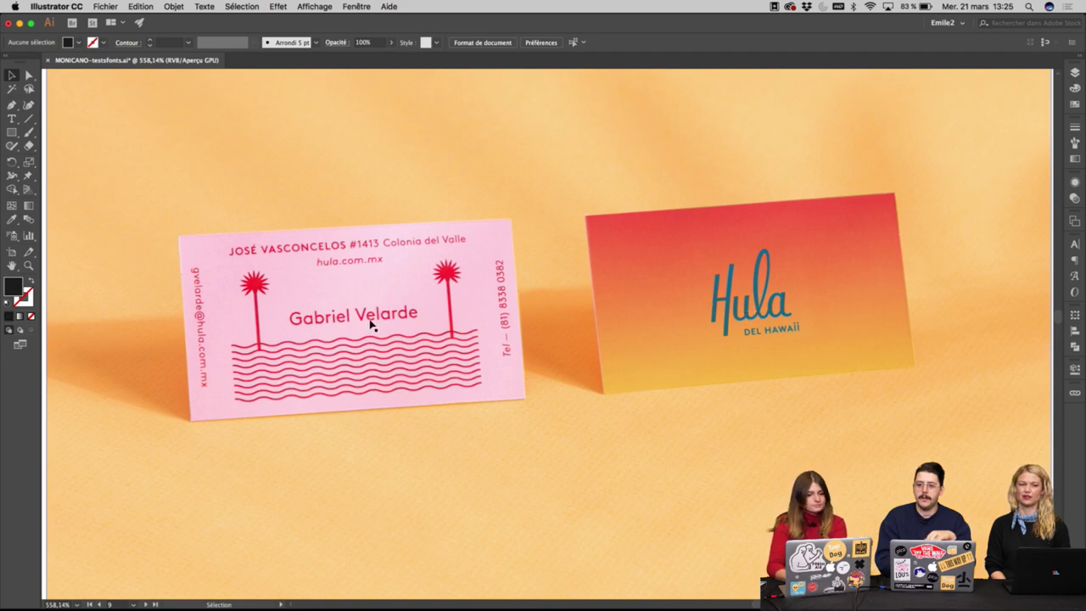
Inspect the sans-serif name lettering on the pink business card up close and compare it with the script logo.
{"action": "scroll", "coordinate": [357, 322], "scroll_direction": "up", "scroll_amount": 5}
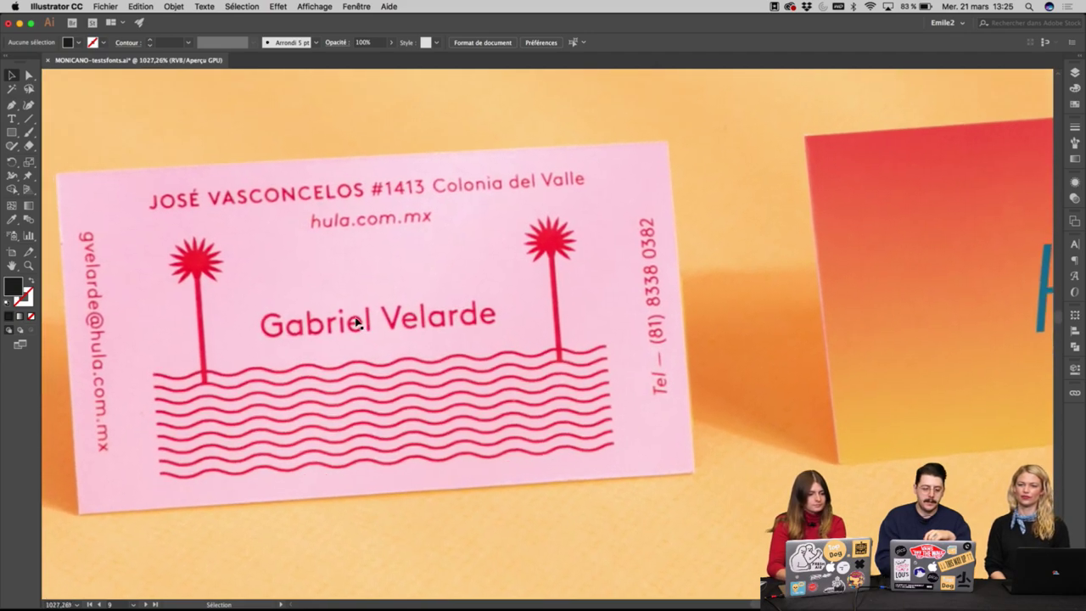
{"action": "scroll", "coordinate": [357, 323], "scroll_direction": "down", "scroll_amount": 1}
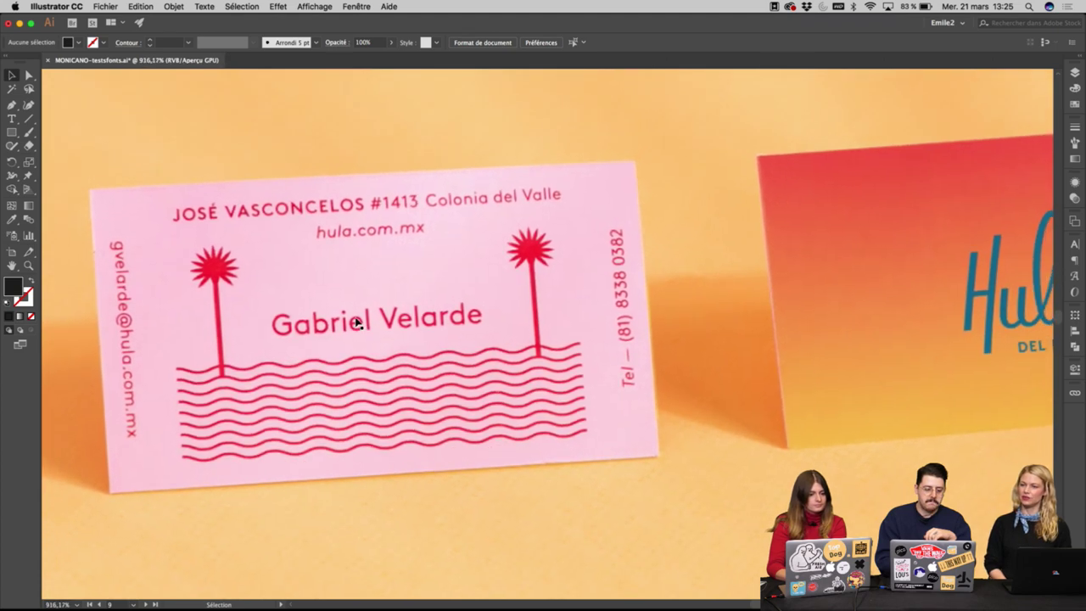
{"action": "scroll", "coordinate": [357, 323], "scroll_direction": "down", "scroll_amount": 4}
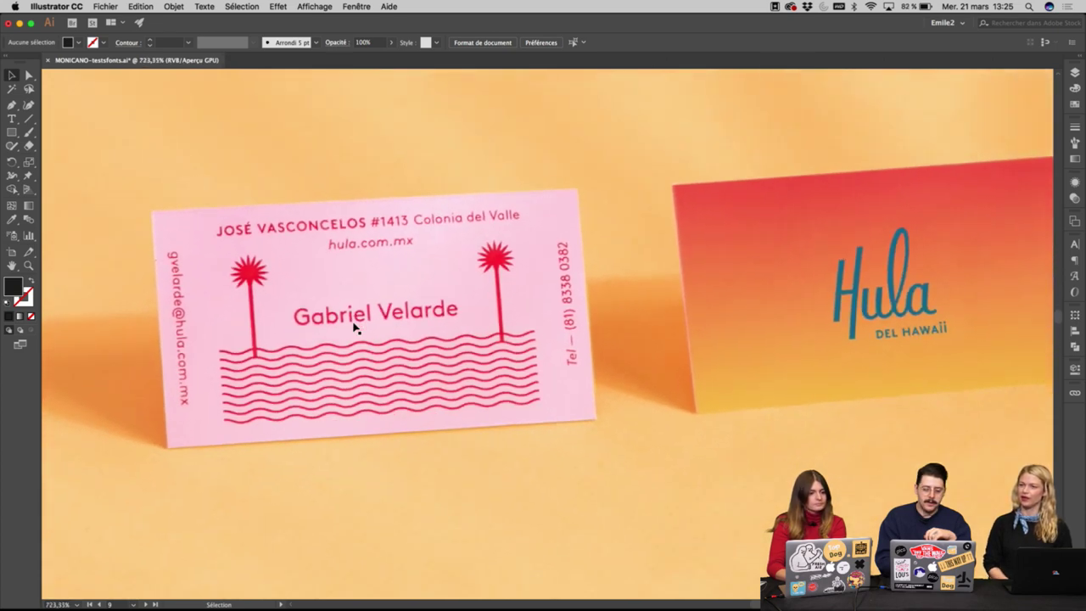
{"action": "scroll", "coordinate": [355, 328], "scroll_direction": "down", "scroll_amount": 1}
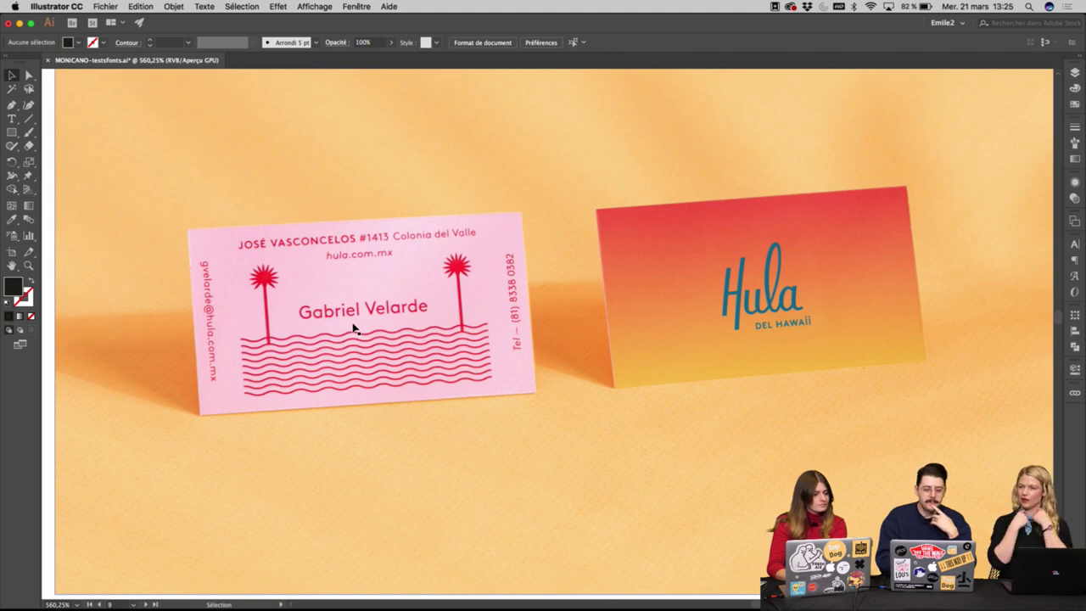
{"action": "scroll", "coordinate": [354, 328], "scroll_direction": "down", "scroll_amount": 4}
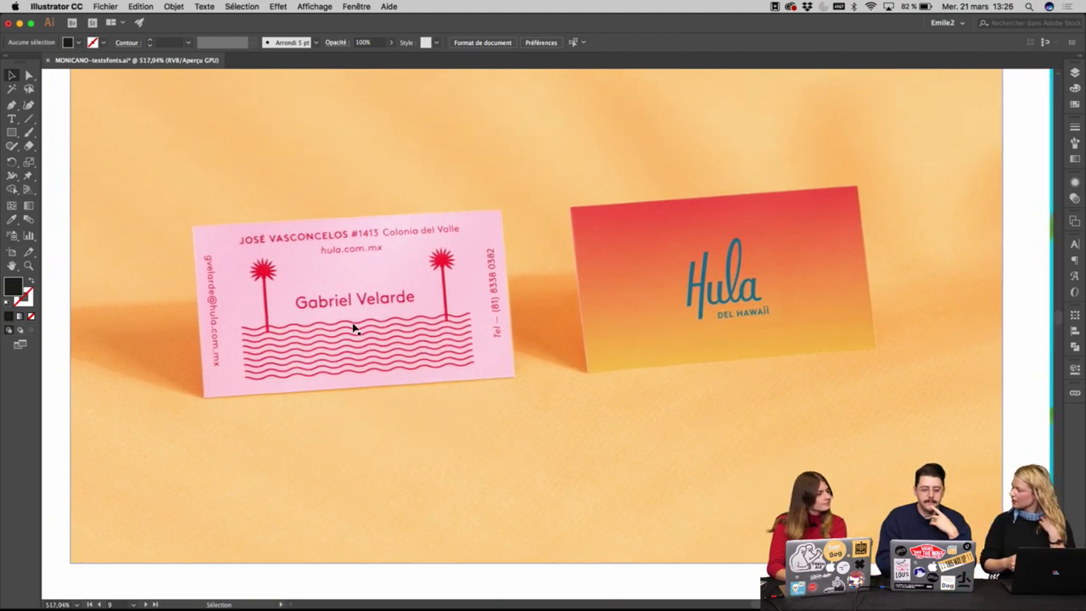
View both Hula business cards together and compare the palm-tree card's layout with the gradient logo card.
{"action": "scroll", "coordinate": [355, 328], "scroll_direction": "down", "scroll_amount": 3}
{"action": "scroll", "coordinate": [355, 327], "scroll_direction": "up", "scroll_amount": 2}
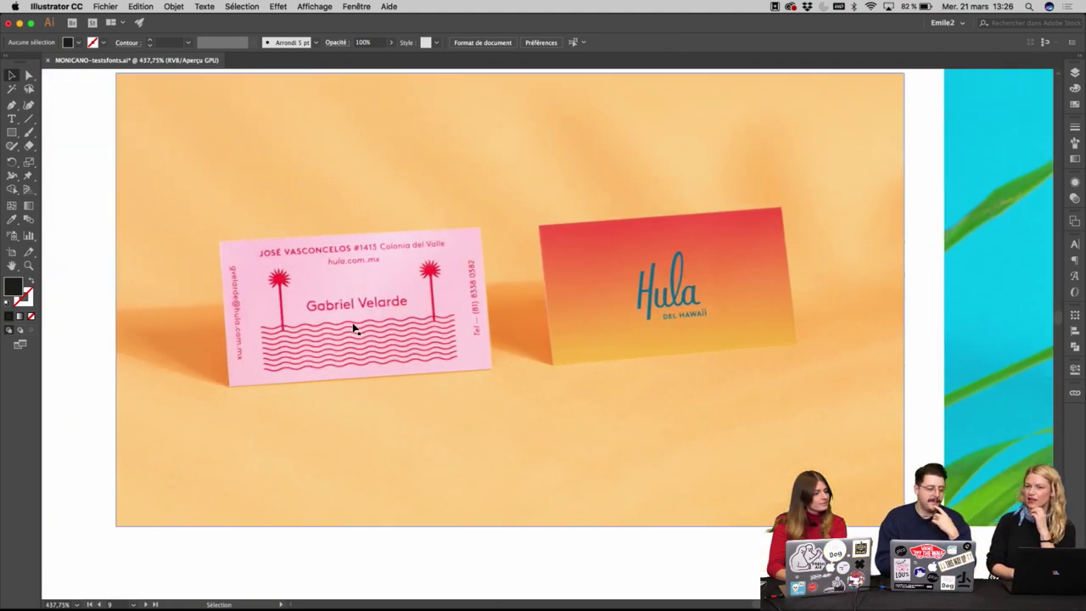
{"action": "scroll", "coordinate": [354, 328], "scroll_direction": "up", "scroll_amount": 3}
{"action": "scroll", "coordinate": [354, 327], "scroll_direction": "right", "scroll_amount": 1}
{"action": "scroll", "coordinate": [355, 327], "scroll_direction": "down", "scroll_amount": 1}
{"action": "scroll", "coordinate": [354, 327], "scroll_direction": "left", "scroll_amount": 2}
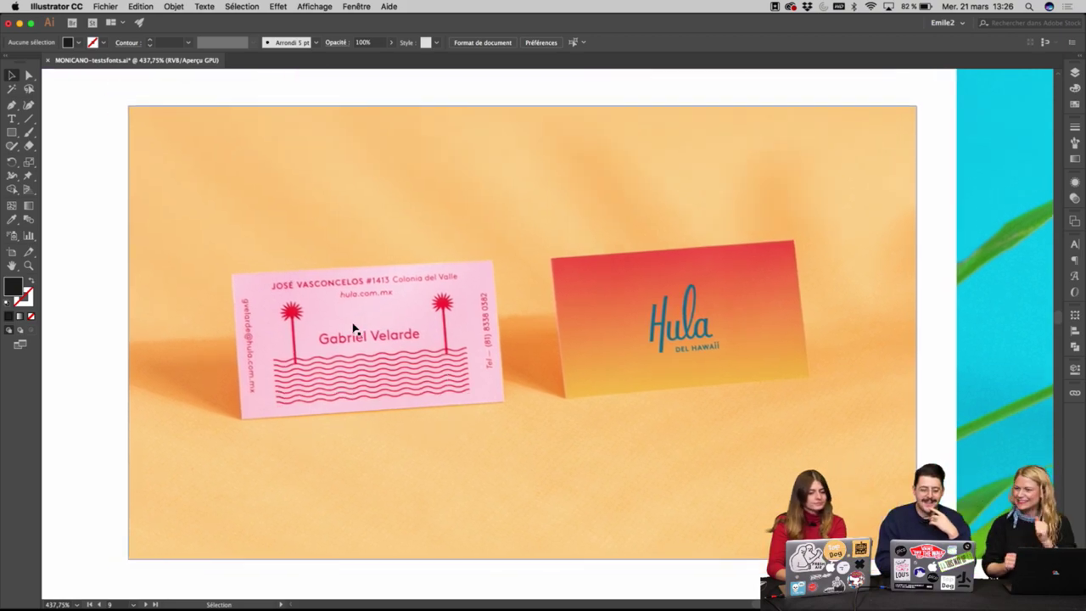
{"action": "scroll", "coordinate": [355, 327], "scroll_direction": "down", "scroll_amount": 3}
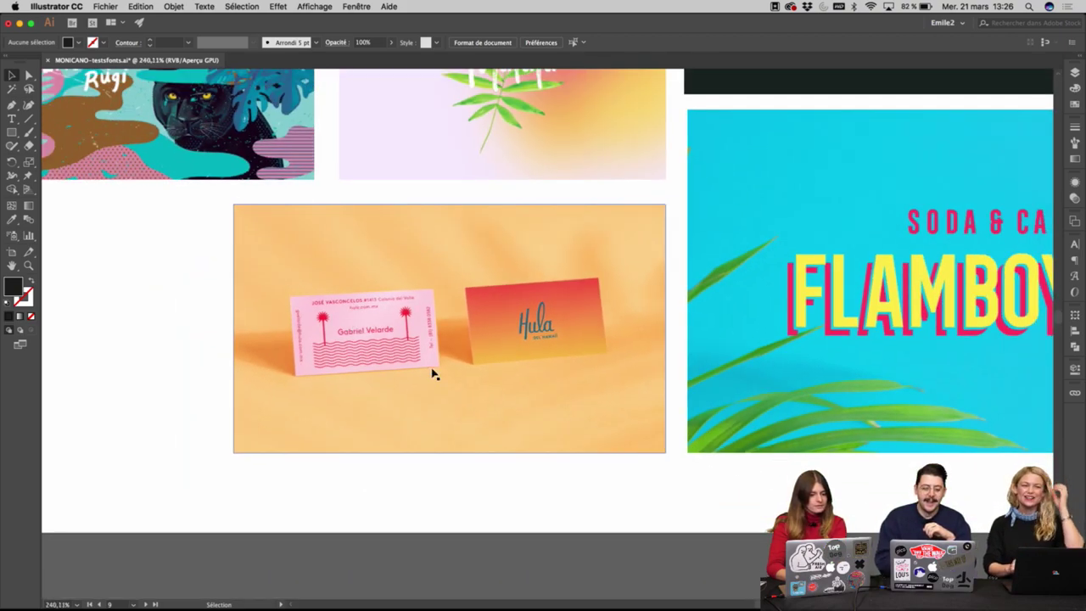
Examine the Hula script logo on the gradient card again beside the pink card's sans-serif text.
{"action": "scroll", "coordinate": [432, 371], "scroll_direction": "up", "scroll_amount": 4}
{"action": "scroll", "coordinate": [699, 331], "scroll_direction": "down", "scroll_amount": 1}
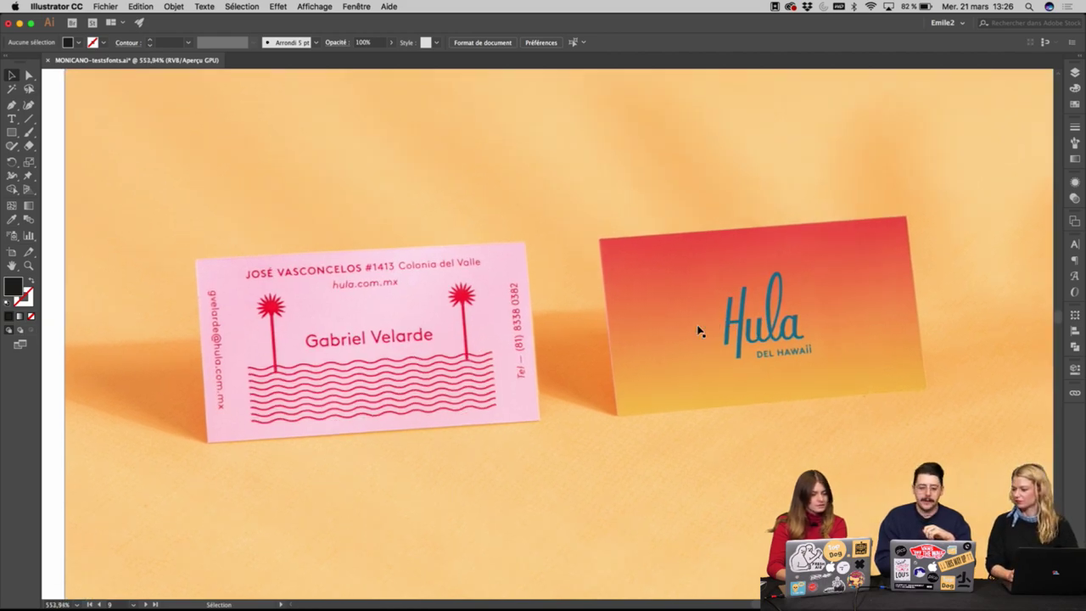
{"action": "scroll", "coordinate": [699, 331], "scroll_direction": "down", "scroll_amount": 3}
{"action": "scroll", "coordinate": [699, 331], "scroll_direction": "up", "scroll_amount": 1}
{"action": "scroll", "coordinate": [697, 334], "scroll_direction": "up", "scroll_amount": 2}
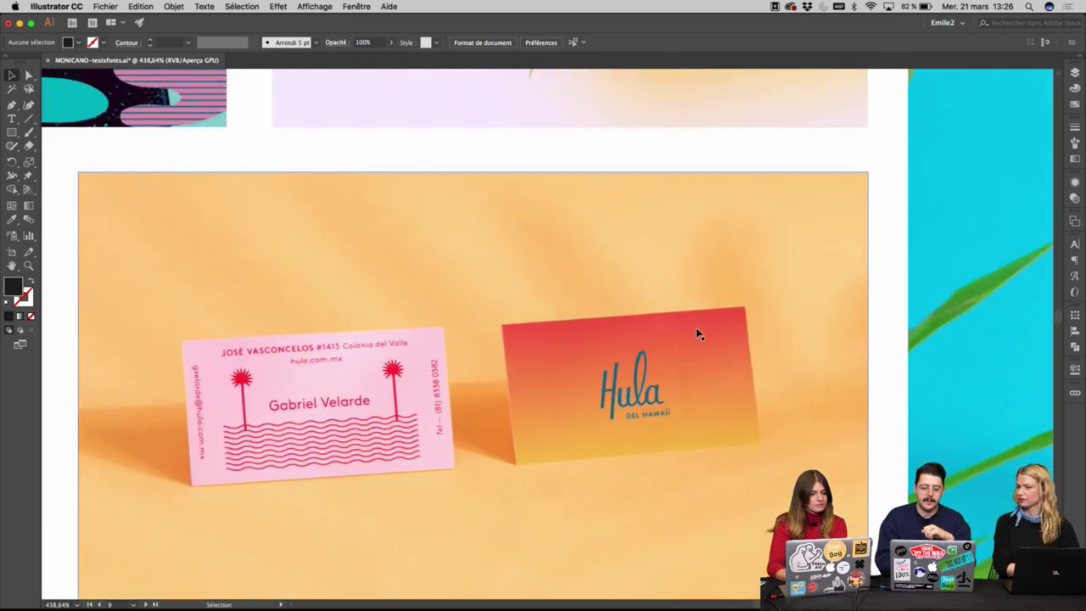
{"action": "scroll", "coordinate": [697, 332], "scroll_direction": "up", "scroll_amount": 1}
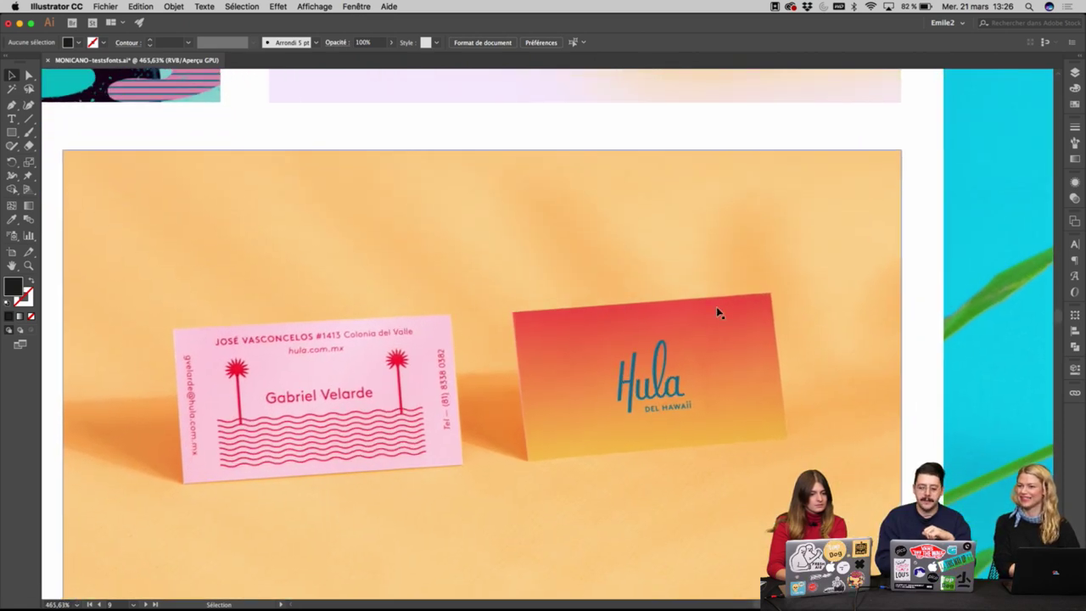
{"action": "scroll", "coordinate": [855, 242], "scroll_direction": "down", "scroll_amount": 3}
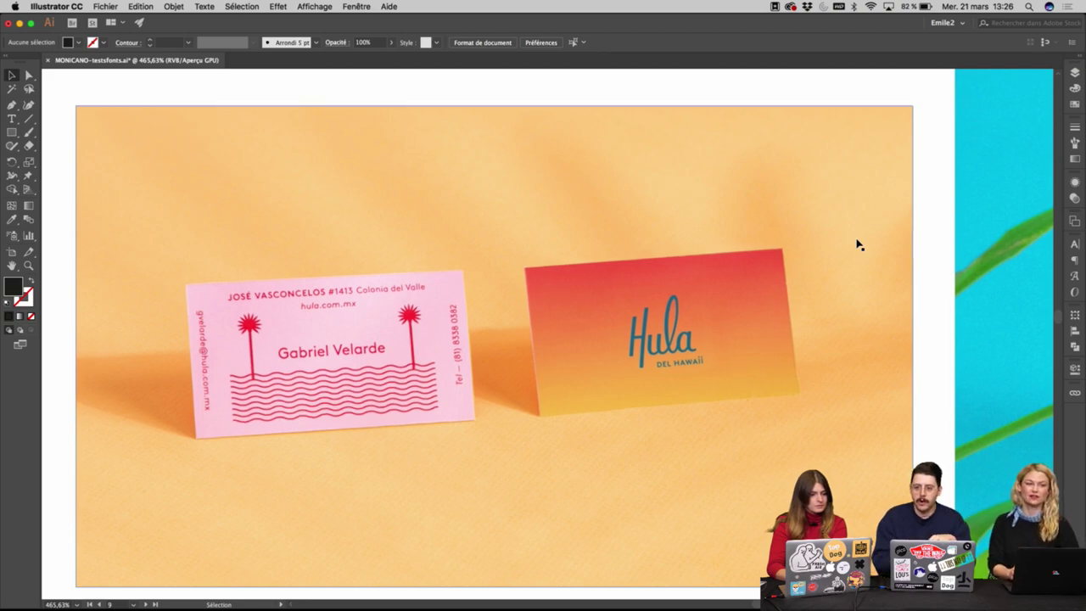
Find the Jungla visual on the moodboard and examine its large white title lettering up close.
{"action": "scroll", "coordinate": [856, 244], "scroll_direction": "down", "scroll_amount": 1}
{"action": "scroll", "coordinate": [856, 244], "scroll_direction": "down", "scroll_amount": 1}
{"action": "scroll", "coordinate": [856, 245], "scroll_direction": "down", "scroll_amount": 1}
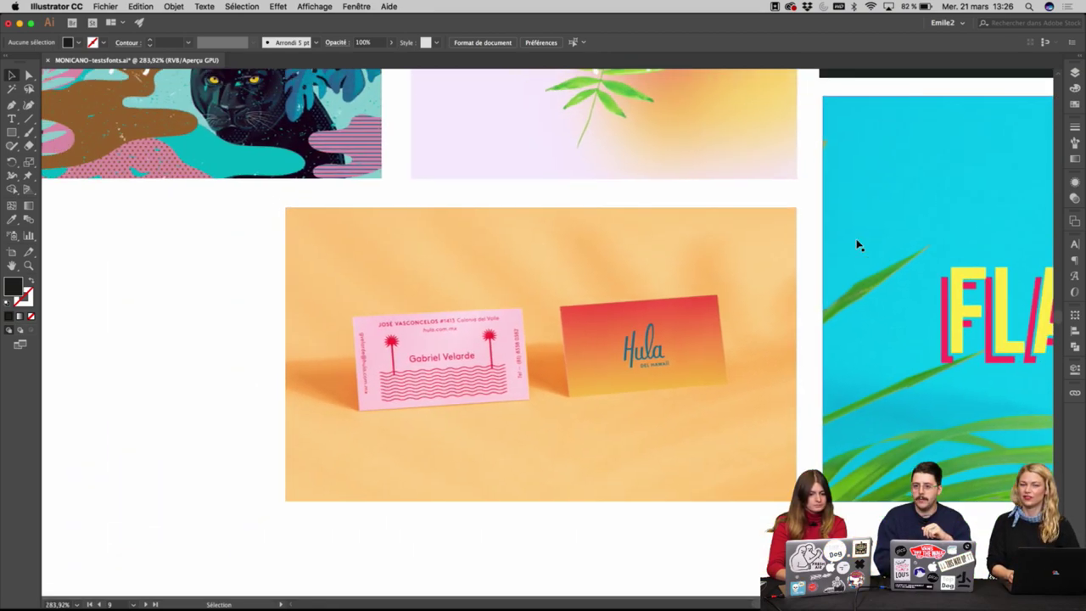
{"action": "scroll", "coordinate": [856, 245], "scroll_direction": "up", "scroll_amount": 10}
{"action": "scroll", "coordinate": [857, 244], "scroll_direction": "left", "scroll_amount": 10}
{"action": "scroll", "coordinate": [857, 244], "scroll_direction": "up", "scroll_amount": 3}
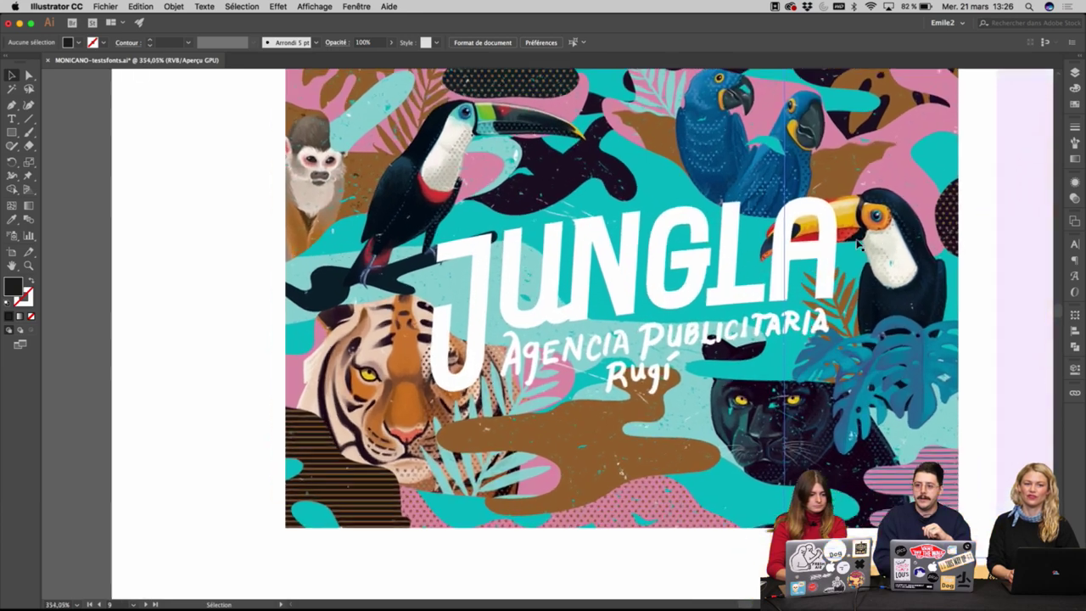
{"action": "scroll", "coordinate": [468, 212], "scroll_direction": "right", "scroll_amount": 5}
{"action": "scroll", "coordinate": [468, 212], "scroll_direction": "up", "scroll_amount": 1}
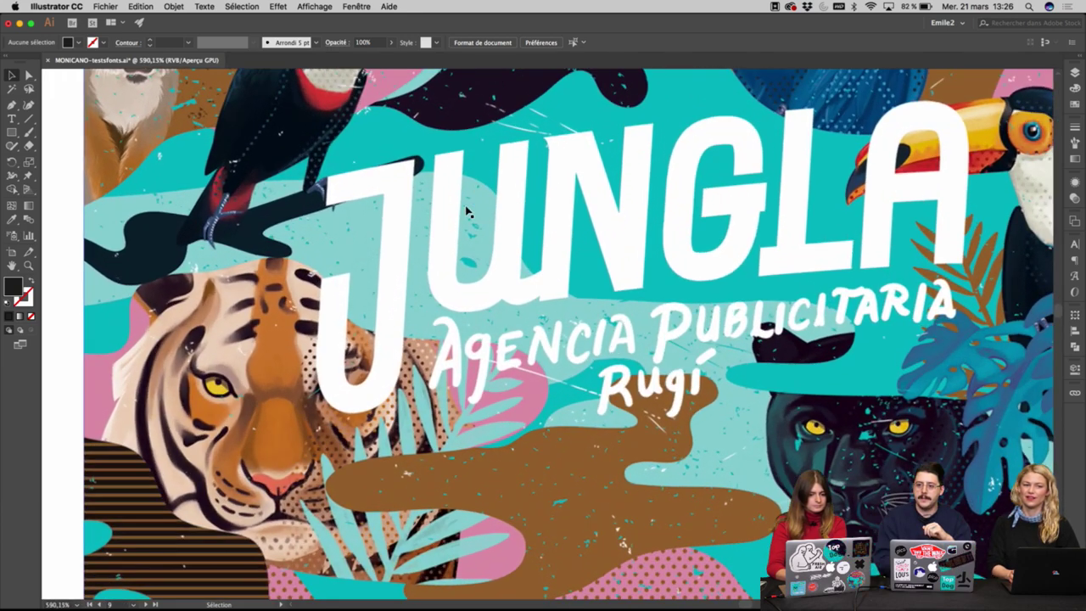
Examine the Jungla title with its handwritten "Agencia Publicitaria Rugí" lines within the full animal illustration.
{"action": "scroll", "coordinate": [468, 212], "scroll_direction": "right", "scroll_amount": 5}
{"action": "scroll", "coordinate": [468, 212], "scroll_direction": "up", "scroll_amount": 3}
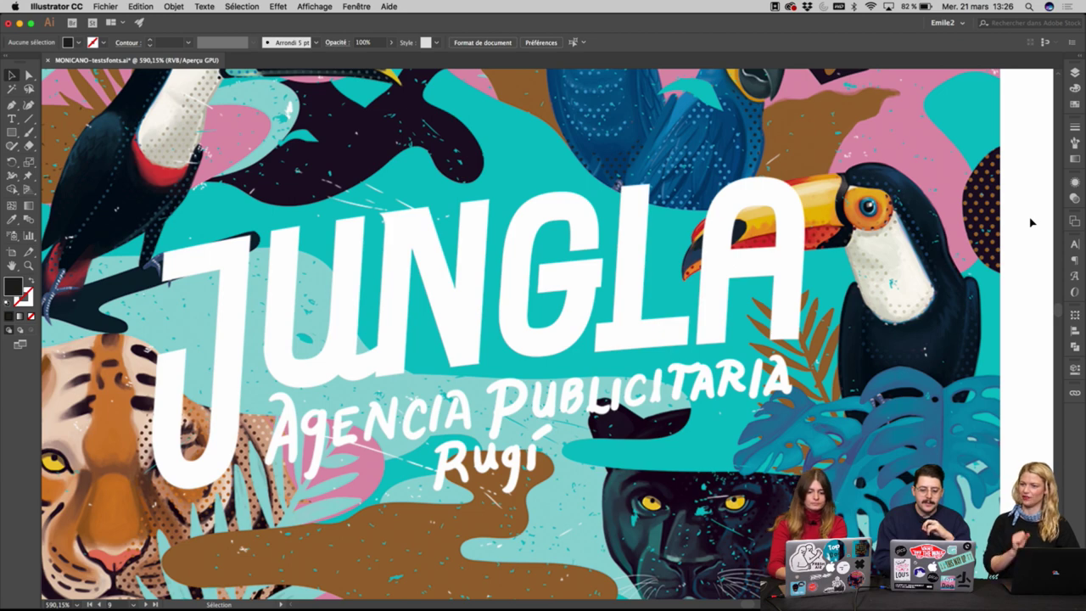
{"action": "scroll", "coordinate": [1031, 222], "scroll_direction": "down", "scroll_amount": 1}
{"action": "scroll", "coordinate": [1031, 222], "scroll_direction": "down", "scroll_amount": 5}
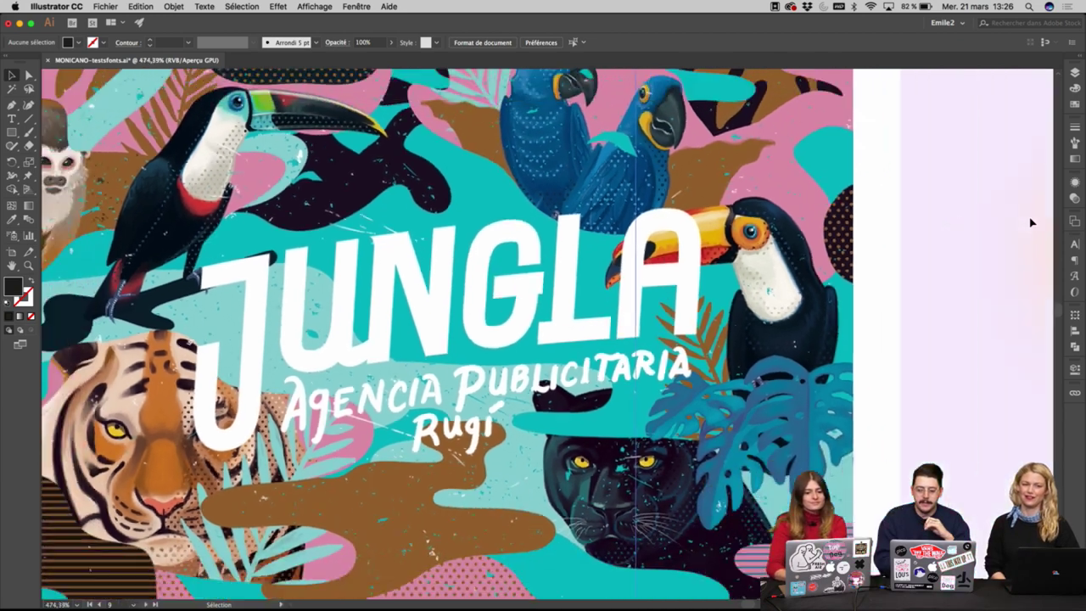
{"action": "scroll", "coordinate": [864, 260], "scroll_direction": "up", "scroll_amount": 5}
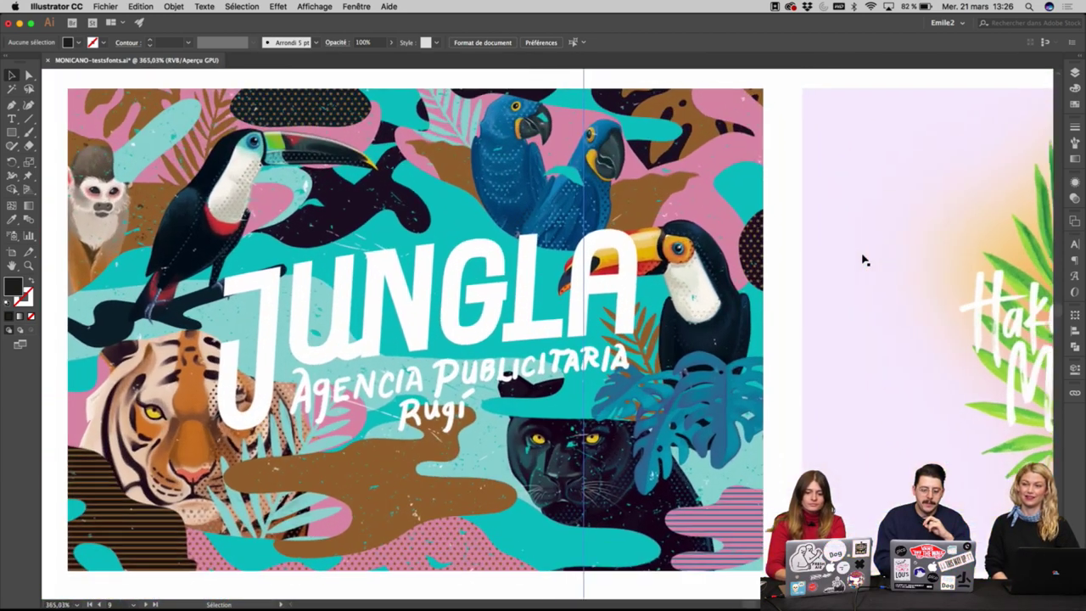
Examine the brush-style "Hakuuna Matata" lettering over the palm leaf on the gradient visual.
{"action": "scroll", "coordinate": [864, 260], "scroll_direction": "right", "scroll_amount": 5}
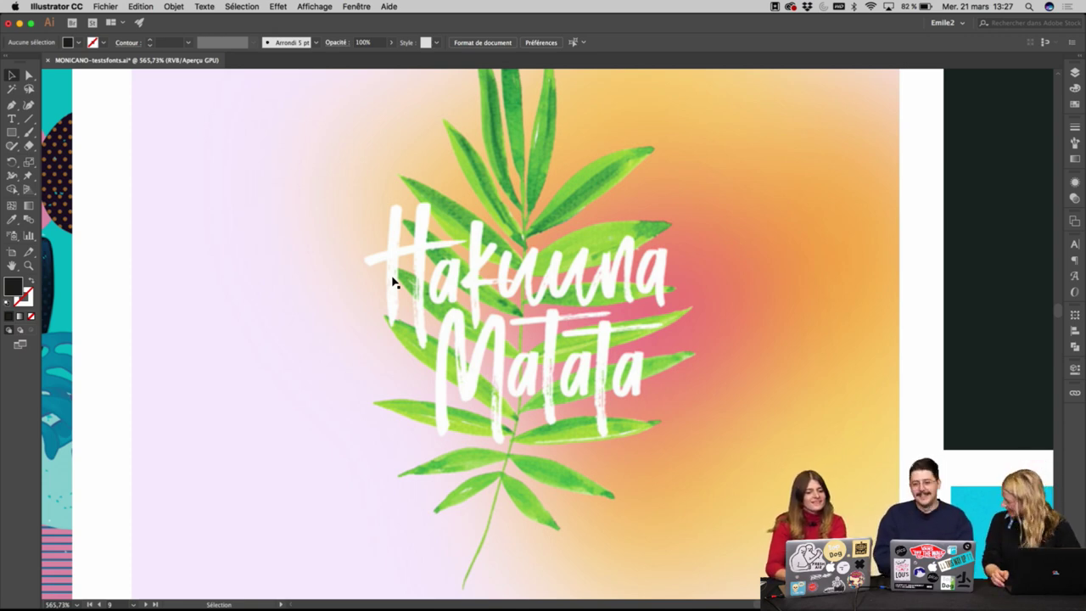
{"action": "scroll", "coordinate": [393, 282], "scroll_direction": "down", "scroll_amount": 2}
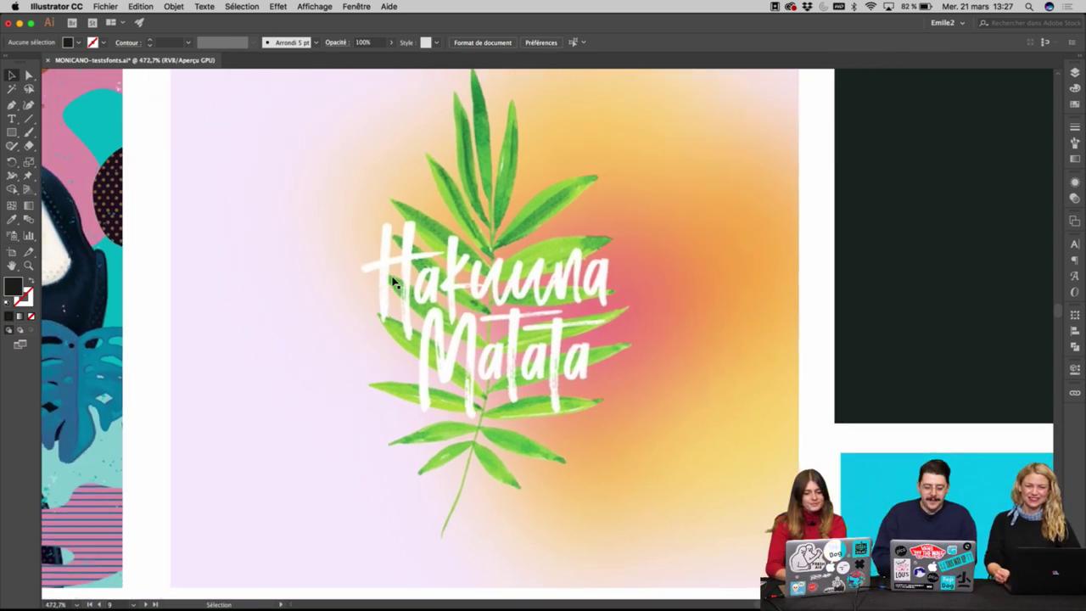
{"action": "scroll", "coordinate": [393, 282], "scroll_direction": "down", "scroll_amount": 10}
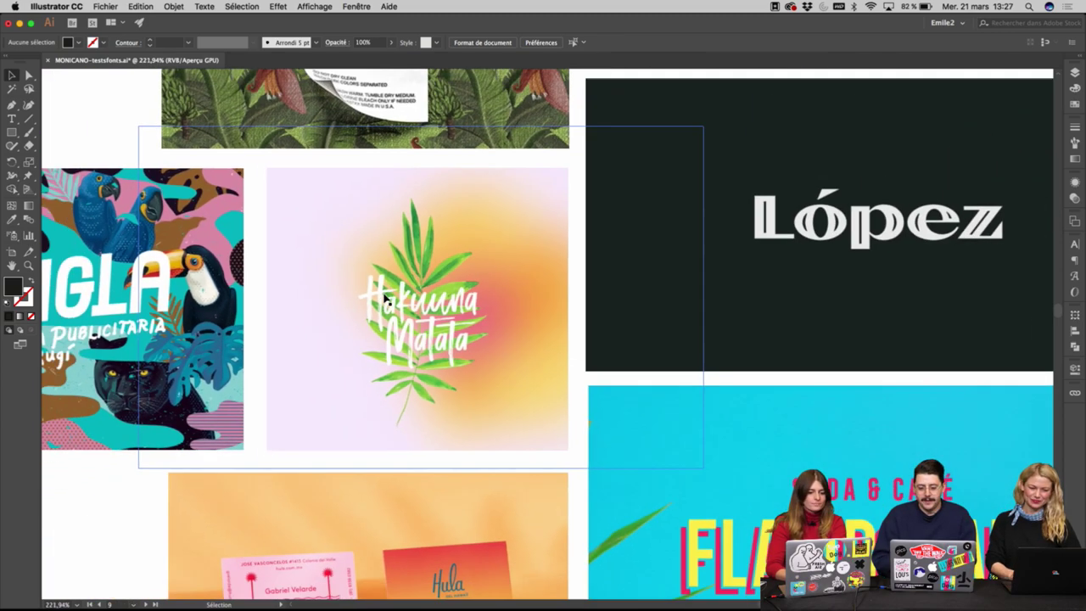
Find the Larocas Beach Club visual on the moodboard and examine its logo up close.
{"action": "scroll", "coordinate": [356, 334], "scroll_direction": "down", "scroll_amount": 4}
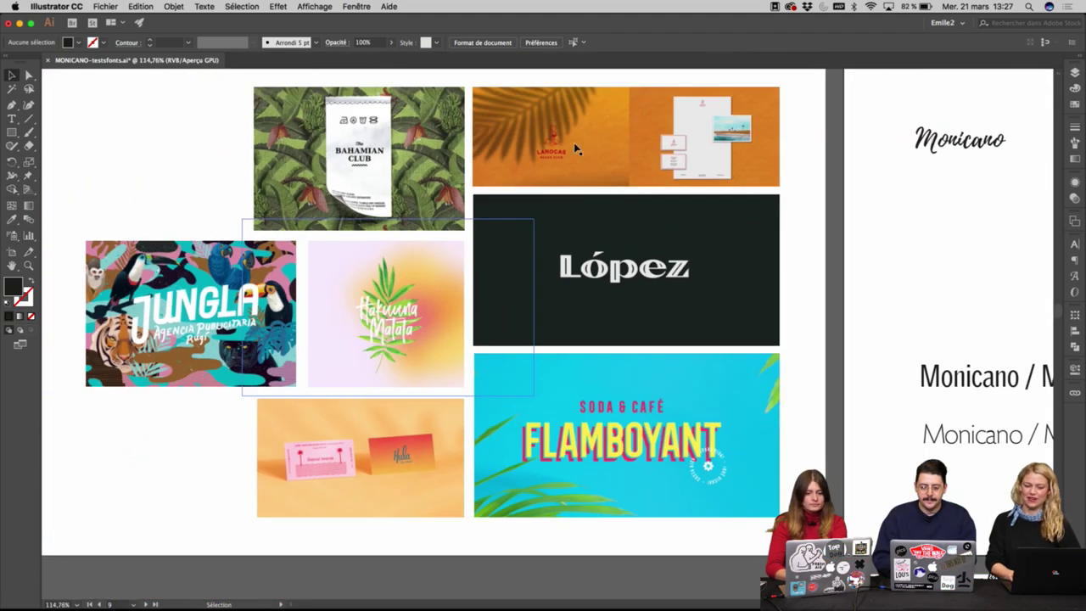
{"action": "scroll", "coordinate": [607, 126], "scroll_direction": "up", "scroll_amount": 5}
{"action": "scroll", "coordinate": [608, 125], "scroll_direction": "up", "scroll_amount": 4}
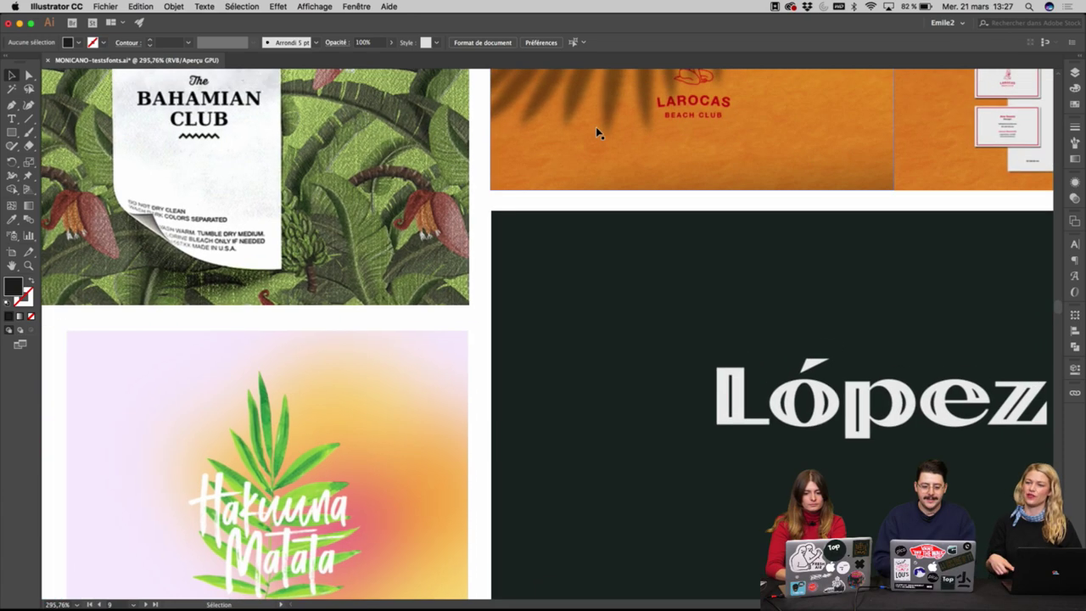
{"action": "scroll", "coordinate": [595, 125], "scroll_direction": "right", "scroll_amount": 5}
{"action": "scroll", "coordinate": [595, 126], "scroll_direction": "up", "scroll_amount": 2}
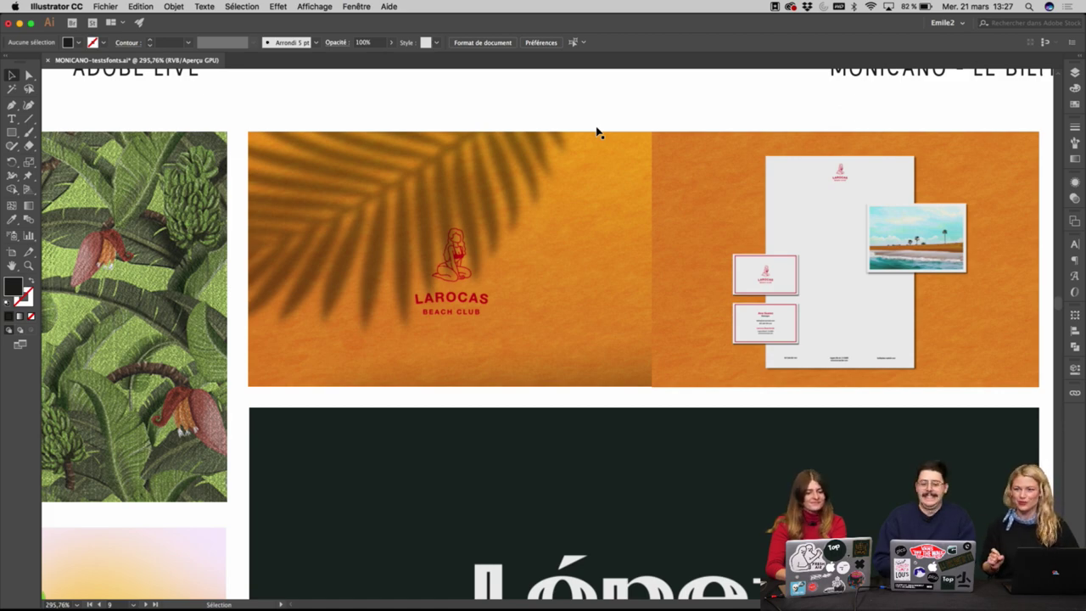
{"action": "scroll", "coordinate": [596, 132], "scroll_direction": "up", "scroll_amount": 5}
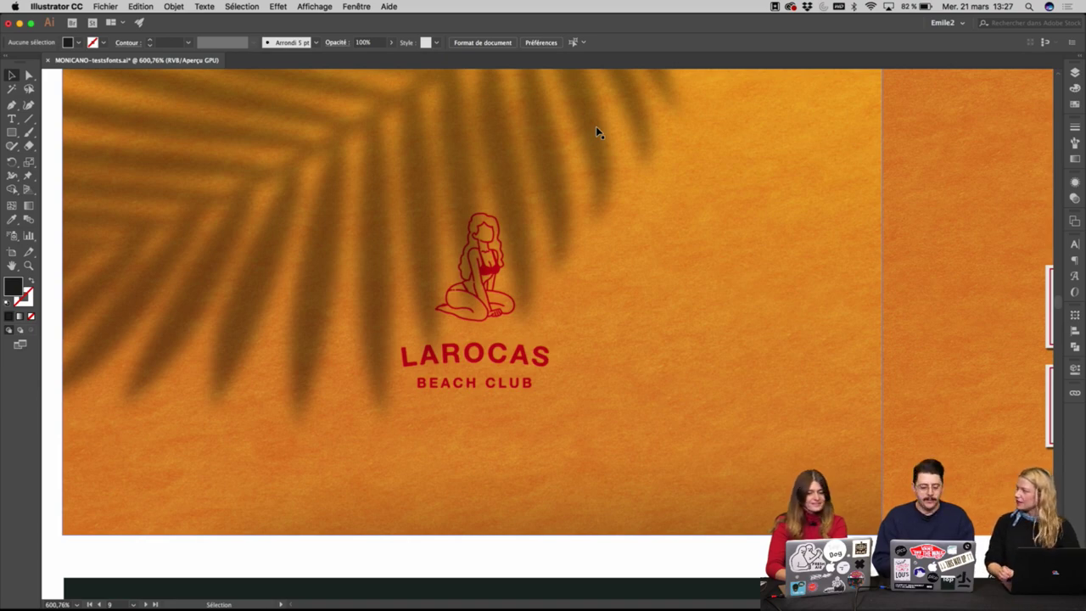
Inspect the curved sans-serif Larocas wordmark and its Beach Club line beneath the woman illustration.
{"action": "scroll", "coordinate": [597, 131], "scroll_direction": "up", "scroll_amount": 3}
{"action": "scroll", "coordinate": [596, 132], "scroll_direction": "down", "scroll_amount": 3}
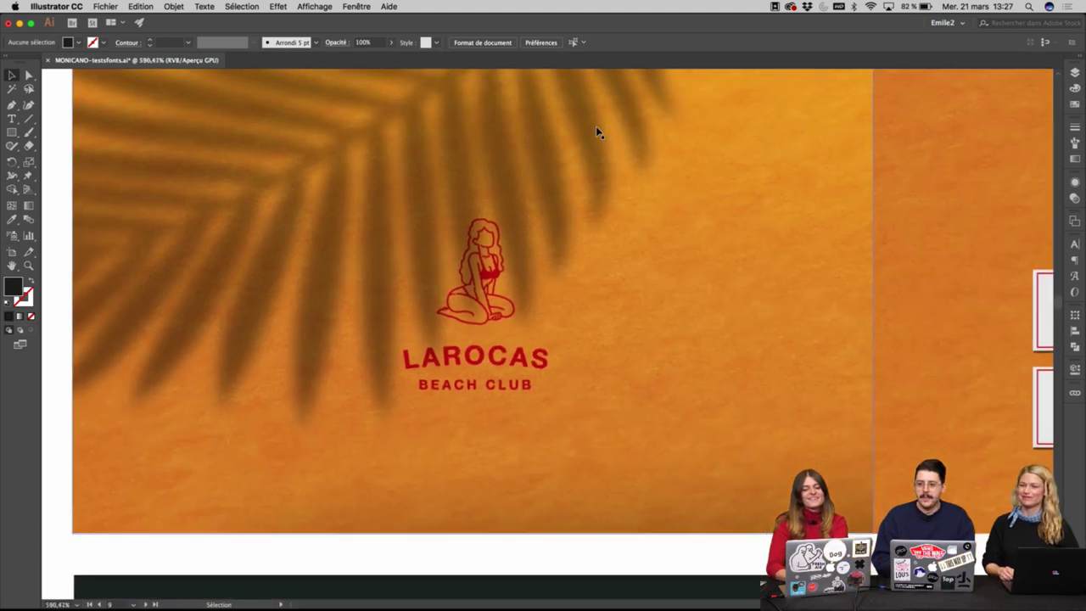
{"action": "scroll", "coordinate": [596, 131], "scroll_direction": "down", "scroll_amount": 3}
{"action": "scroll", "coordinate": [596, 131], "scroll_direction": "up", "scroll_amount": 3}
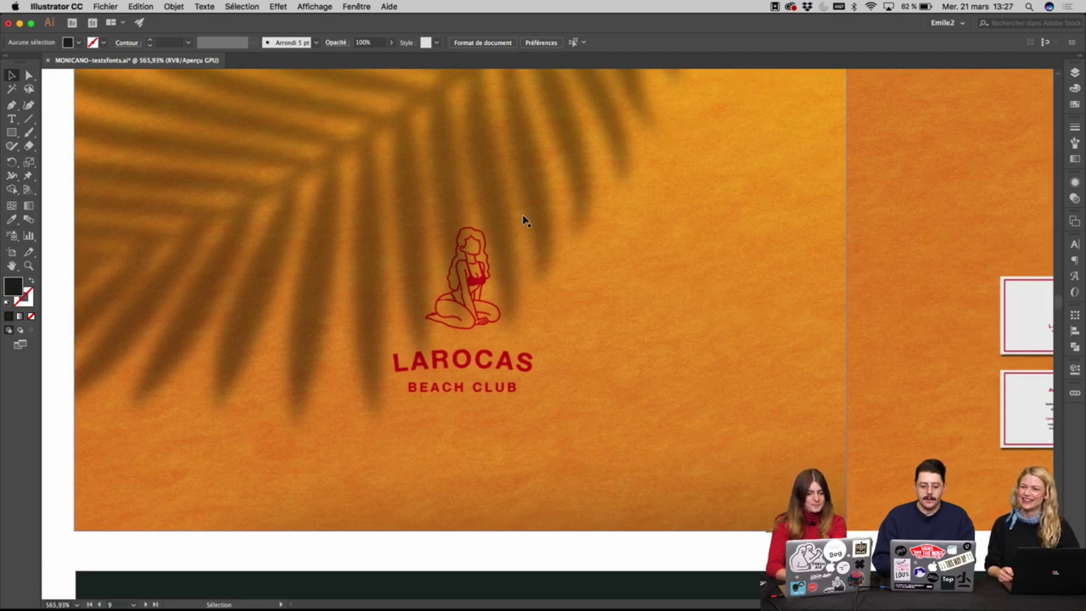
{"action": "scroll", "coordinate": [523, 221], "scroll_direction": "down", "scroll_amount": 2}
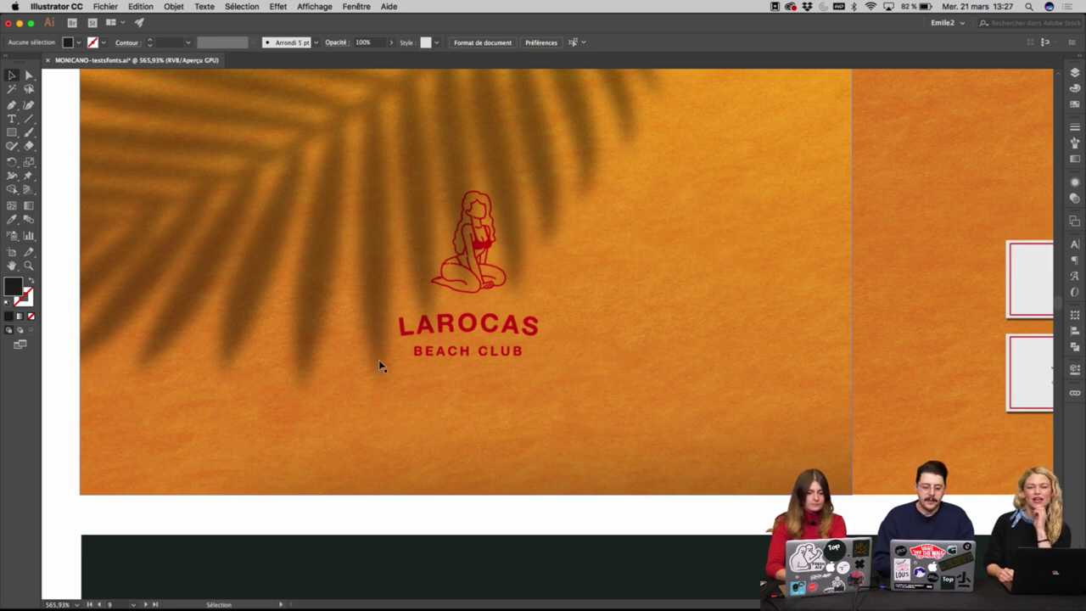
Examine the Larocas letterhead, business cards and beach photo, looking at how the logo and text are applied.
{"action": "scroll", "coordinate": [431, 296], "scroll_direction": "right", "scroll_amount": 10}
{"action": "scroll", "coordinate": [431, 296], "scroll_direction": "right", "scroll_amount": 3}
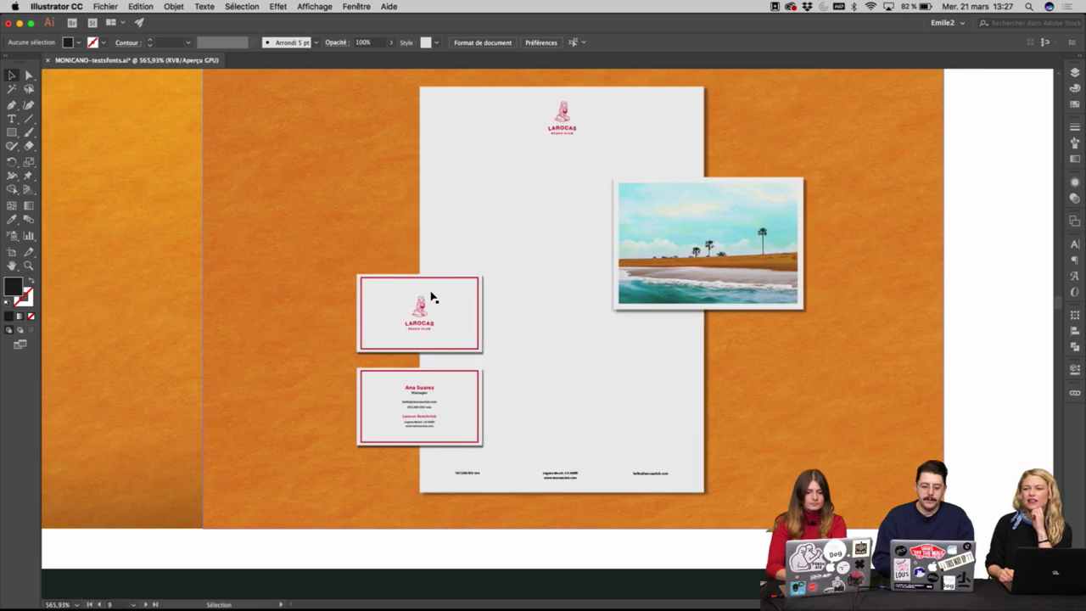
{"action": "scroll", "coordinate": [427, 294], "scroll_direction": "up", "scroll_amount": 3}
{"action": "scroll", "coordinate": [427, 294], "scroll_direction": "right", "scroll_amount": 4}
{"action": "scroll", "coordinate": [427, 295], "scroll_direction": "down", "scroll_amount": 2}
{"action": "scroll", "coordinate": [427, 294], "scroll_direction": "right", "scroll_amount": 2}
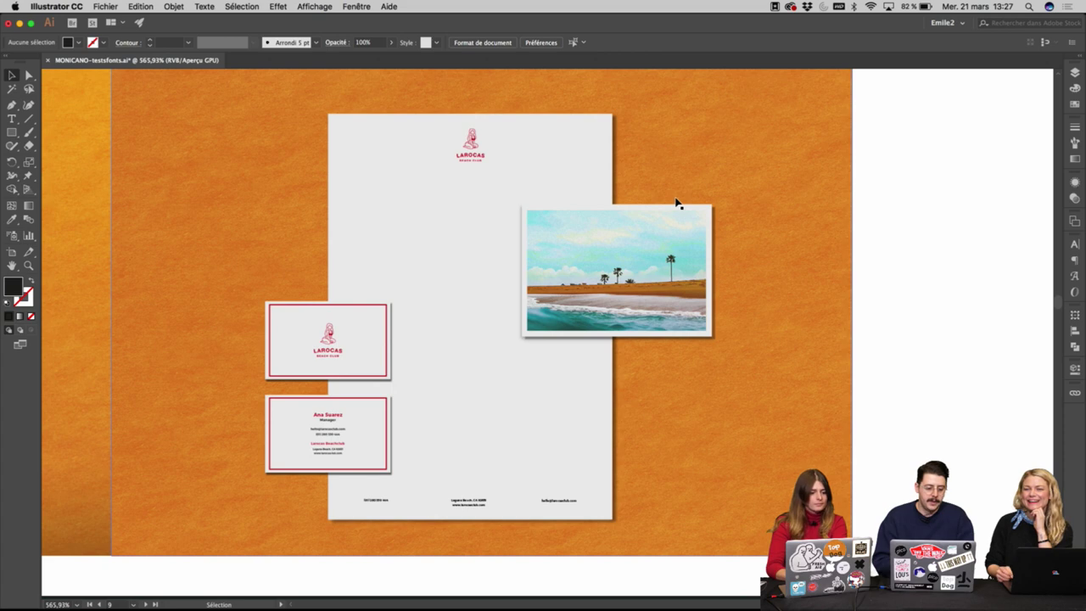
{"action": "scroll", "coordinate": [812, 228], "scroll_direction": "left", "scroll_amount": 4}
{"action": "scroll", "coordinate": [812, 228], "scroll_direction": "down", "scroll_amount": 1}
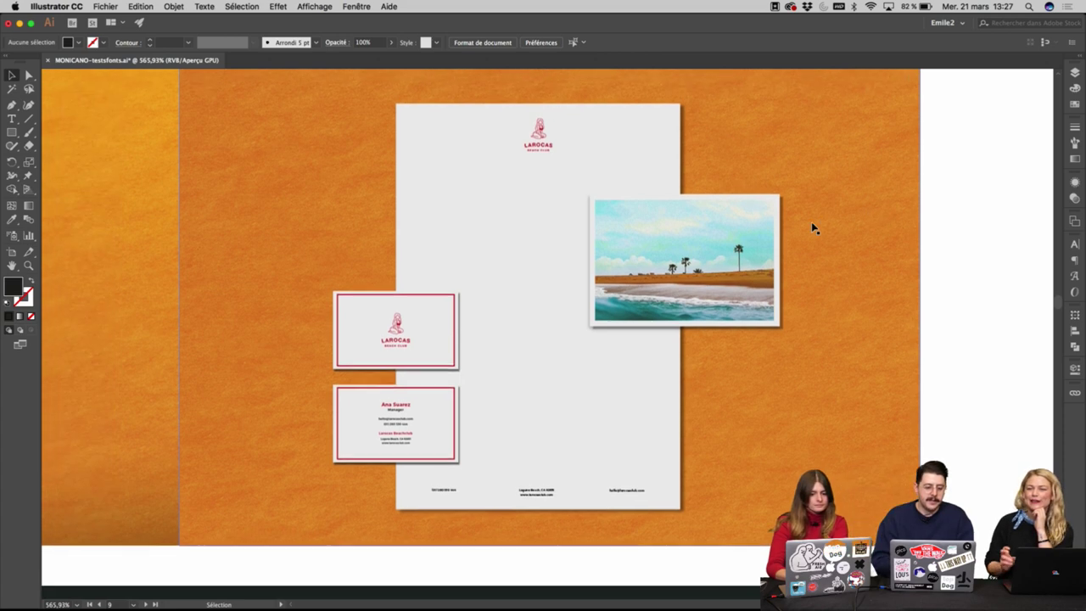
{"action": "scroll", "coordinate": [811, 228], "scroll_direction": "left", "scroll_amount": 1}
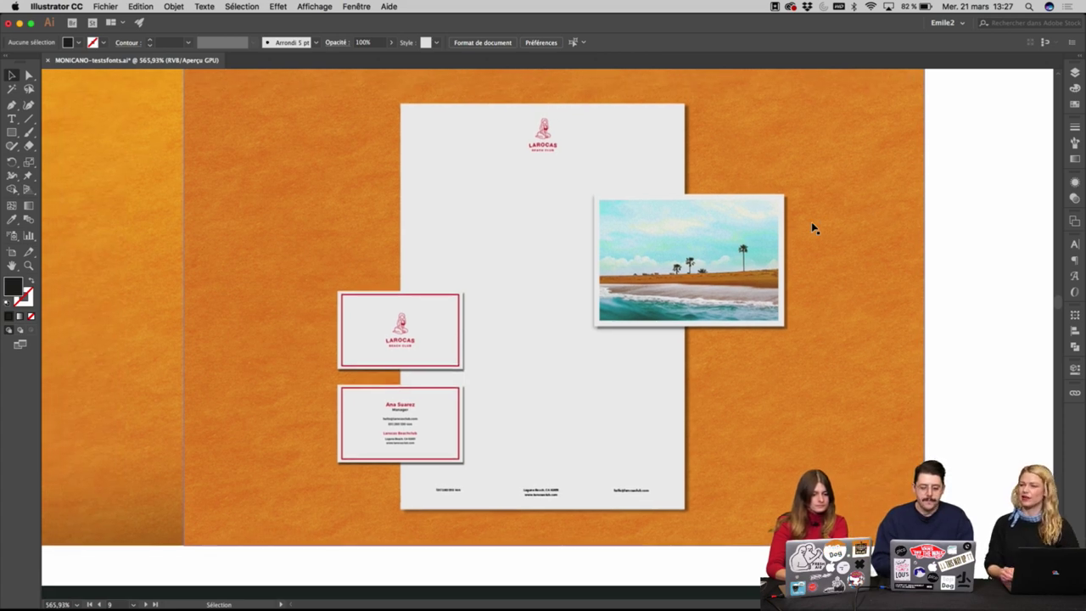
{"action": "scroll", "coordinate": [811, 223], "scroll_direction": "down", "scroll_amount": 4}
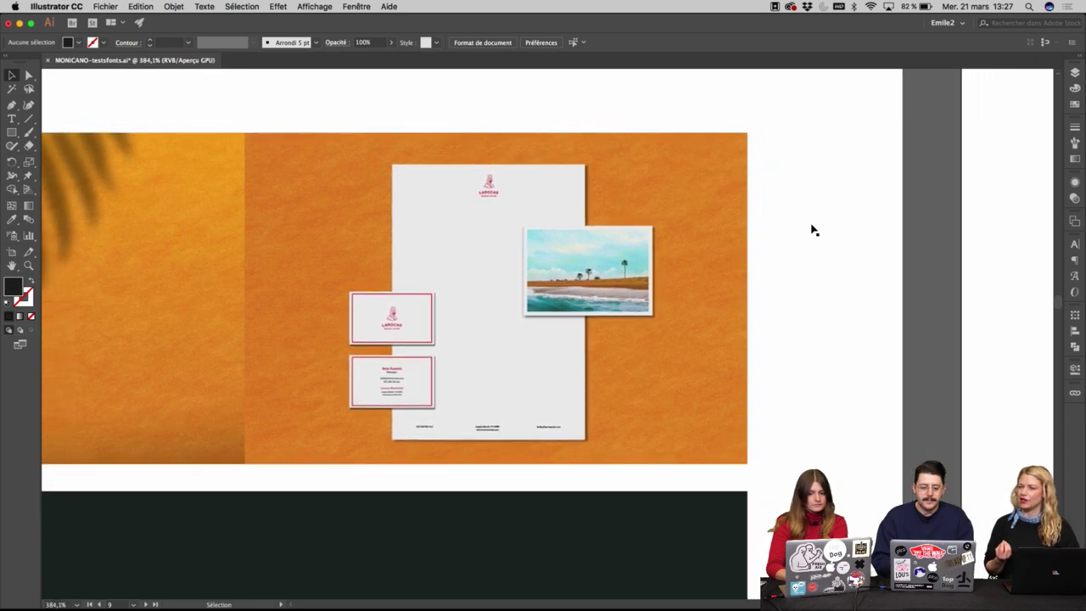
Compare the large Larocas Beach Club logo with its stationery mockup side by side.
{"action": "scroll", "coordinate": [812, 229], "scroll_direction": "left", "scroll_amount": 4}
{"action": "scroll", "coordinate": [812, 229], "scroll_direction": "down", "scroll_amount": 1}
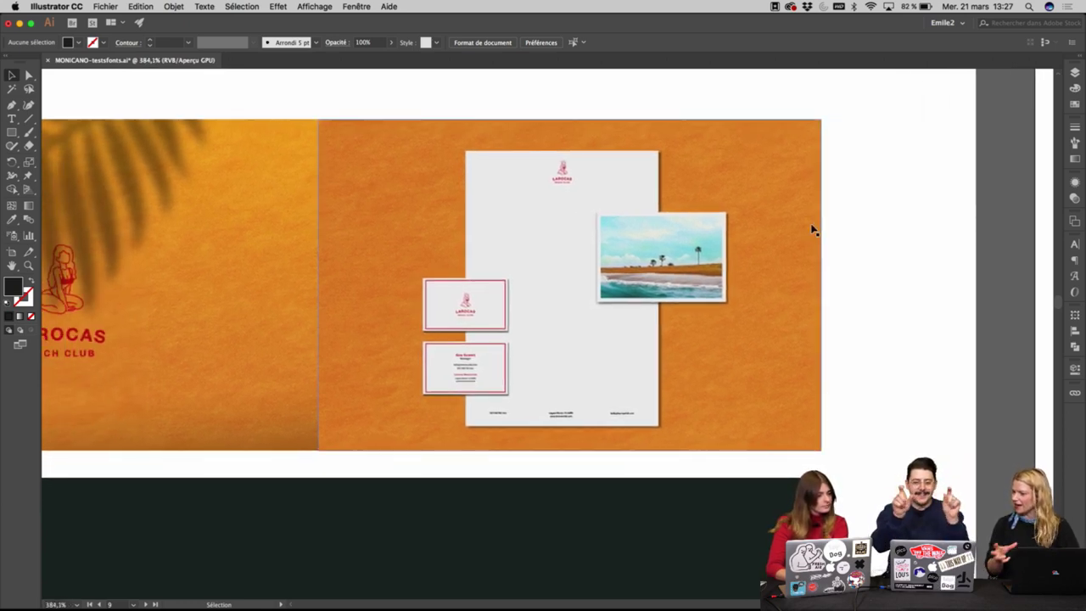
{"action": "scroll", "coordinate": [812, 229], "scroll_direction": "left", "scroll_amount": 15}
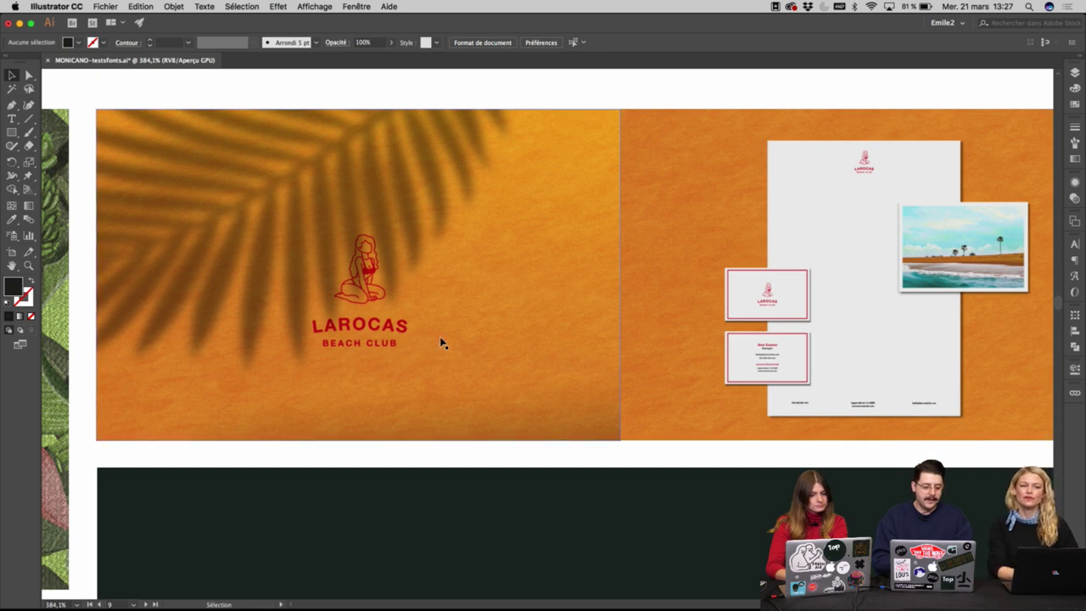
{"action": "scroll", "coordinate": [319, 365], "scroll_direction": "right", "scroll_amount": 5}
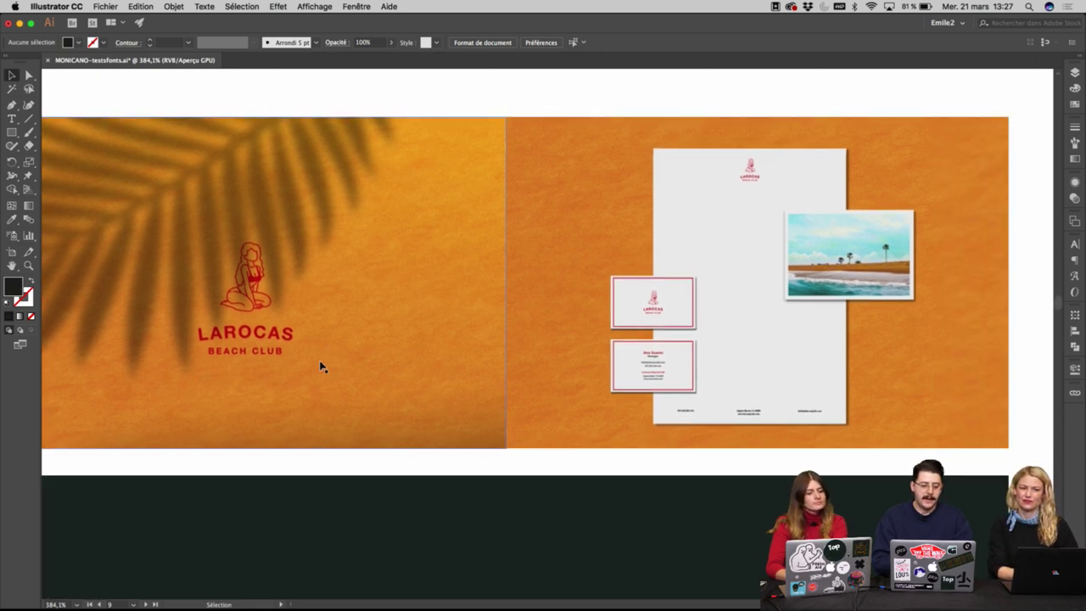
{"action": "scroll", "coordinate": [321, 367], "scroll_direction": "down", "scroll_amount": 8}
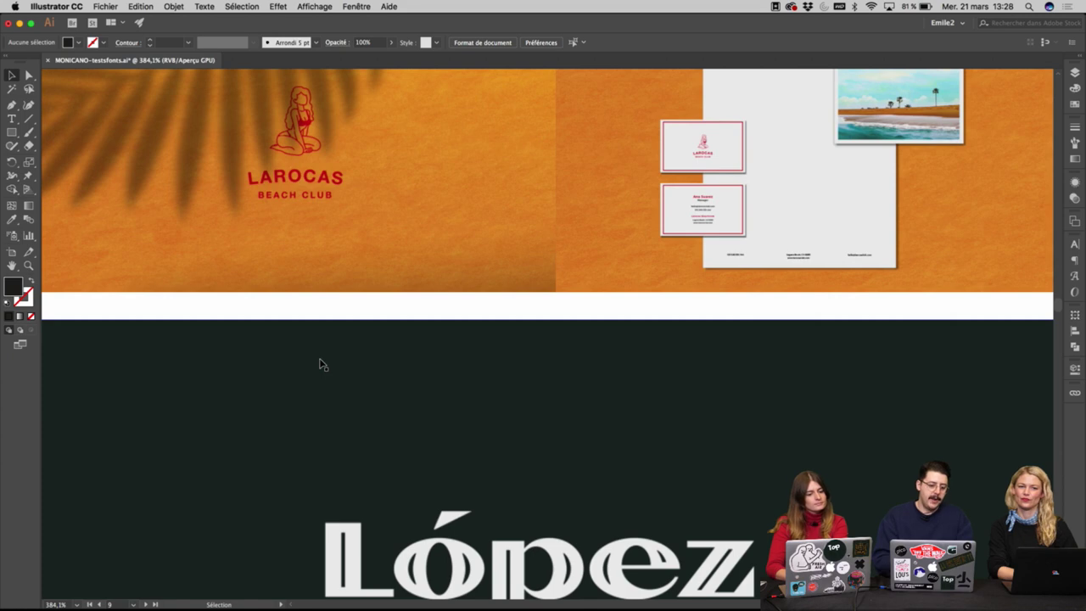
{"action": "scroll", "coordinate": [320, 365], "scroll_direction": "up", "scroll_amount": 3}
{"action": "scroll", "coordinate": [320, 365], "scroll_direction": "up", "scroll_amount": 4}
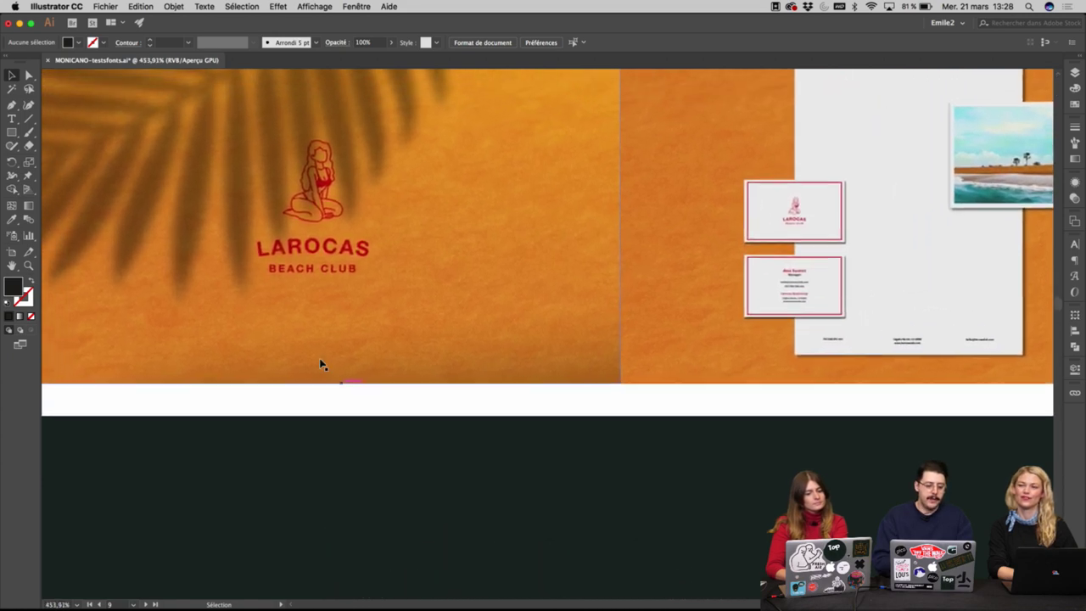
{"action": "scroll", "coordinate": [321, 365], "scroll_direction": "down", "scroll_amount": 3}
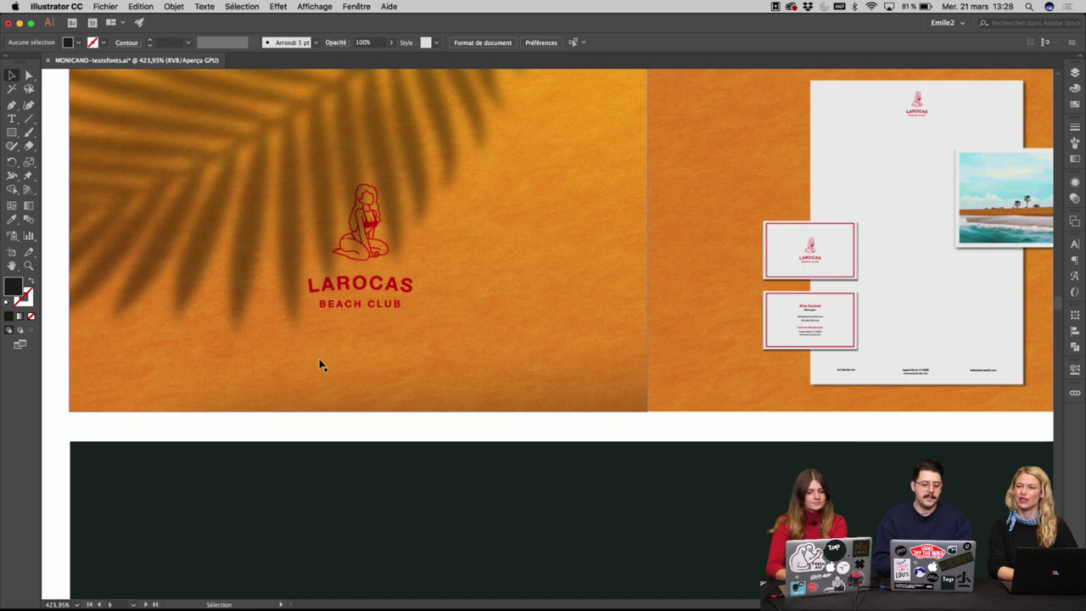
{"action": "scroll", "coordinate": [320, 365], "scroll_direction": "right", "scroll_amount": 4}
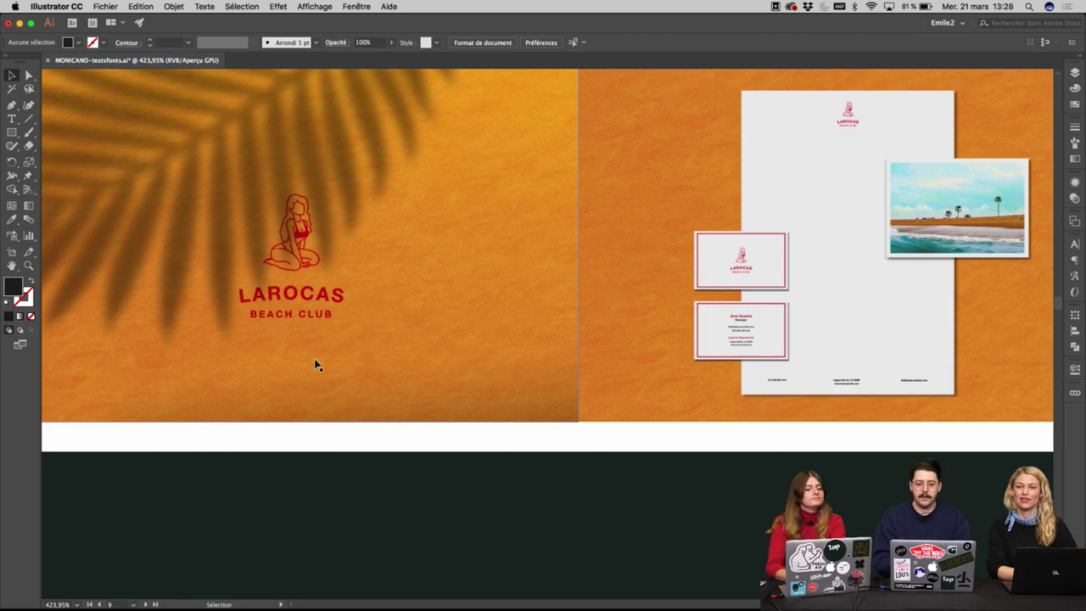
Compare the Larocas Beach Club logo up close and at a reduced scale beside its stationery mockup.
{"action": "scroll", "coordinate": [314, 365], "scroll_direction": "down", "scroll_amount": 2}
{"action": "scroll", "coordinate": [315, 364], "scroll_direction": "down", "scroll_amount": 3}
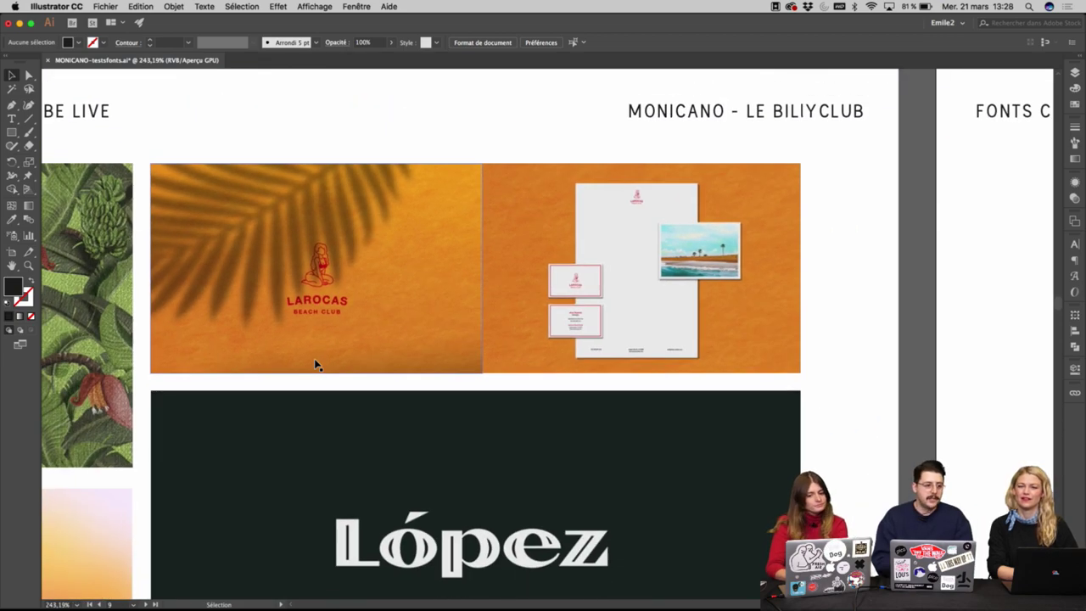
{"action": "scroll", "coordinate": [314, 365], "scroll_direction": "up", "scroll_amount": 5}
{"action": "scroll", "coordinate": [315, 365], "scroll_direction": "up", "scroll_amount": 2}
{"action": "scroll", "coordinate": [314, 364], "scroll_direction": "left", "scroll_amount": 1}
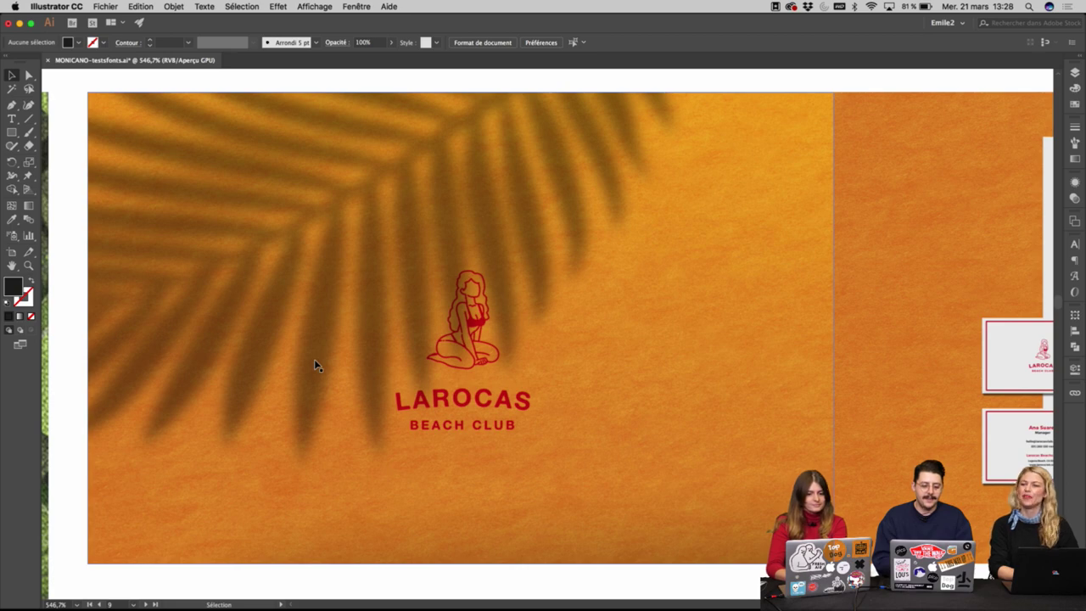
{"action": "scroll", "coordinate": [314, 359], "scroll_direction": "down", "scroll_amount": 3}
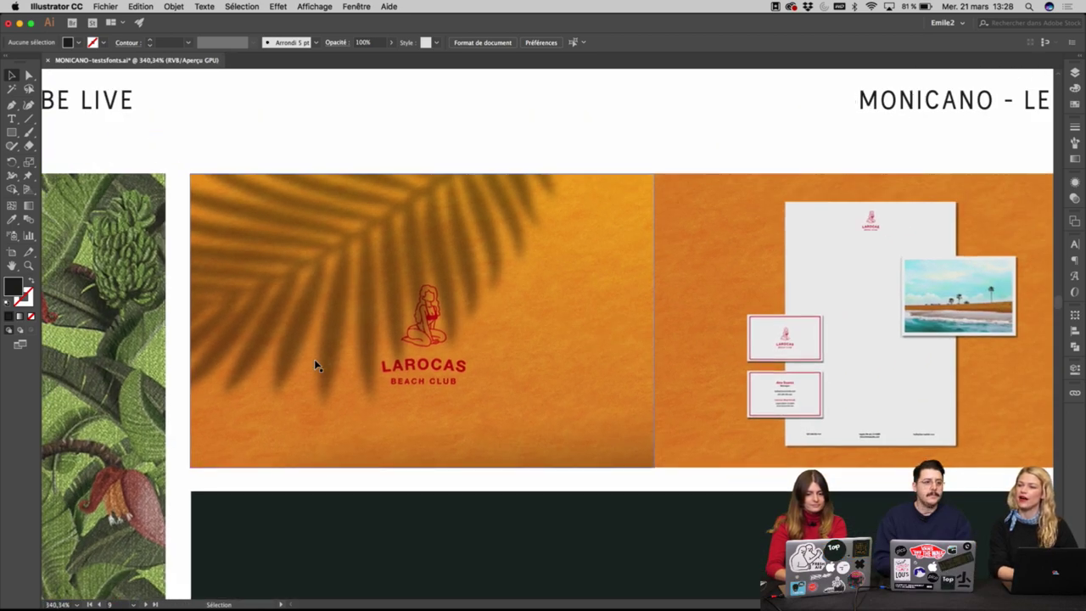
Go from the moodboard to the clients' chosen fonts artboard and review all its Monicano script, serif and sans-serif samples.
{"action": "scroll", "coordinate": [314, 365], "scroll_direction": "down", "scroll_amount": 4}
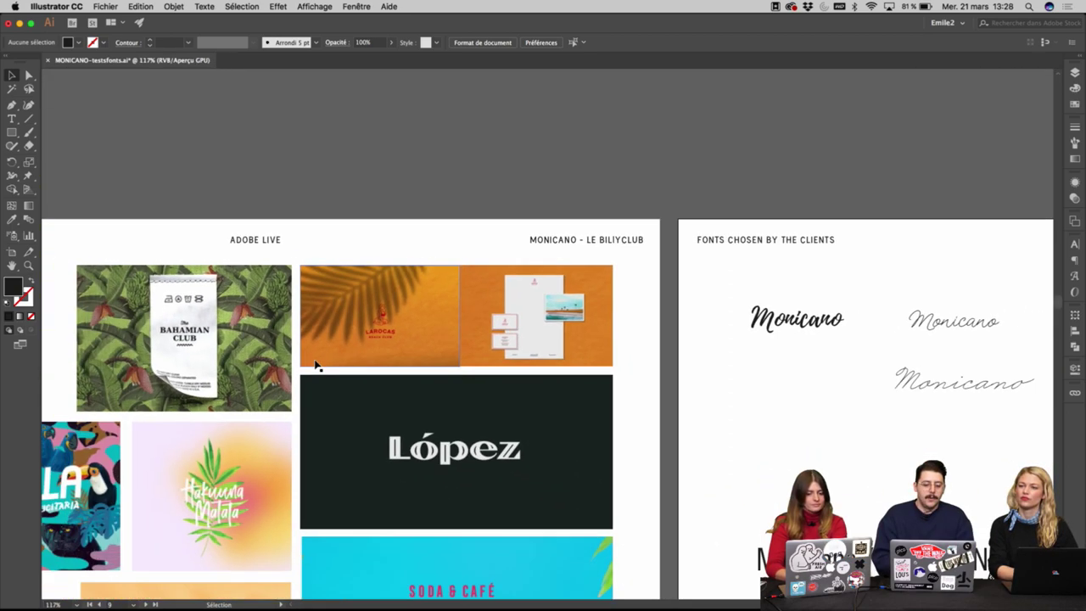
{"action": "scroll", "coordinate": [315, 365], "scroll_direction": "down", "scroll_amount": 1}
{"action": "scroll", "coordinate": [675, 226], "scroll_direction": "left", "scroll_amount": 2}
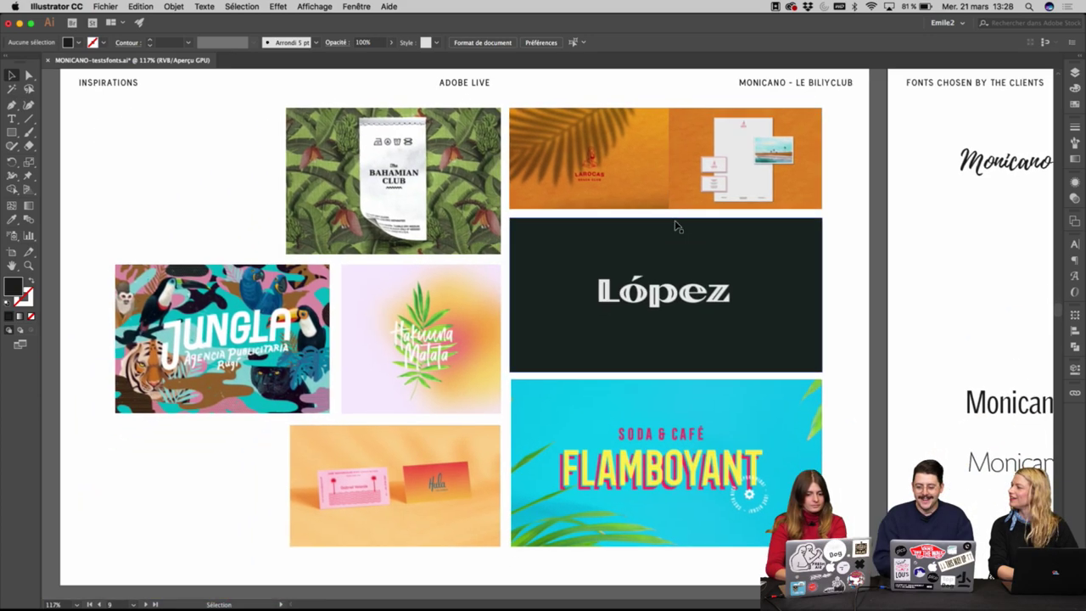
{"action": "scroll", "coordinate": [676, 226], "scroll_direction": "right", "scroll_amount": 5}
{"action": "left_click", "coordinate": [673, 223]}
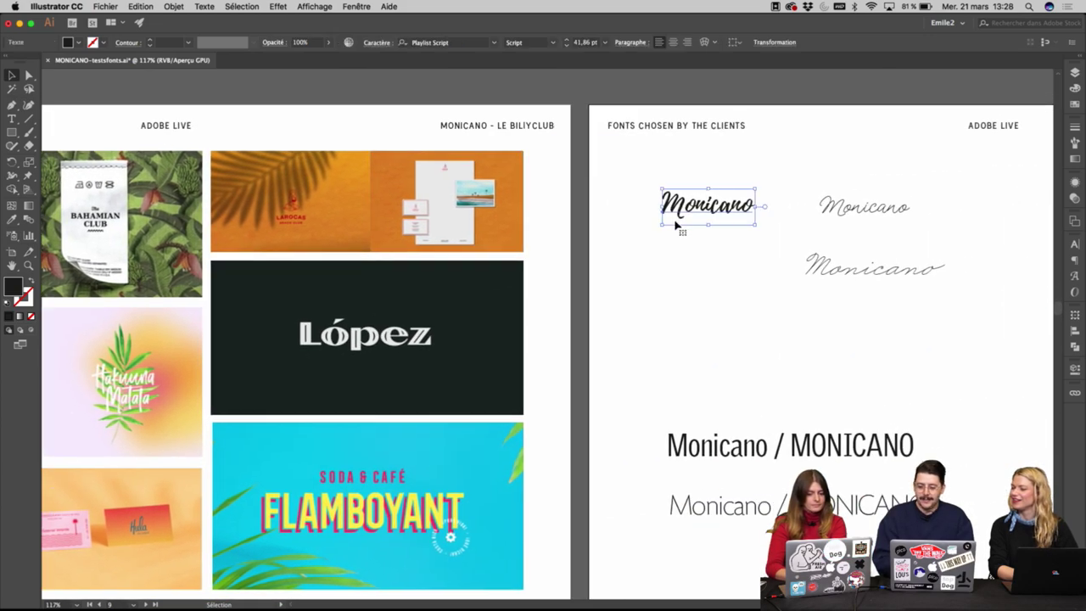
{"action": "left_click", "coordinate": [785, 172]}
{"action": "scroll", "coordinate": [785, 172], "scroll_direction": "right", "scroll_amount": 8}
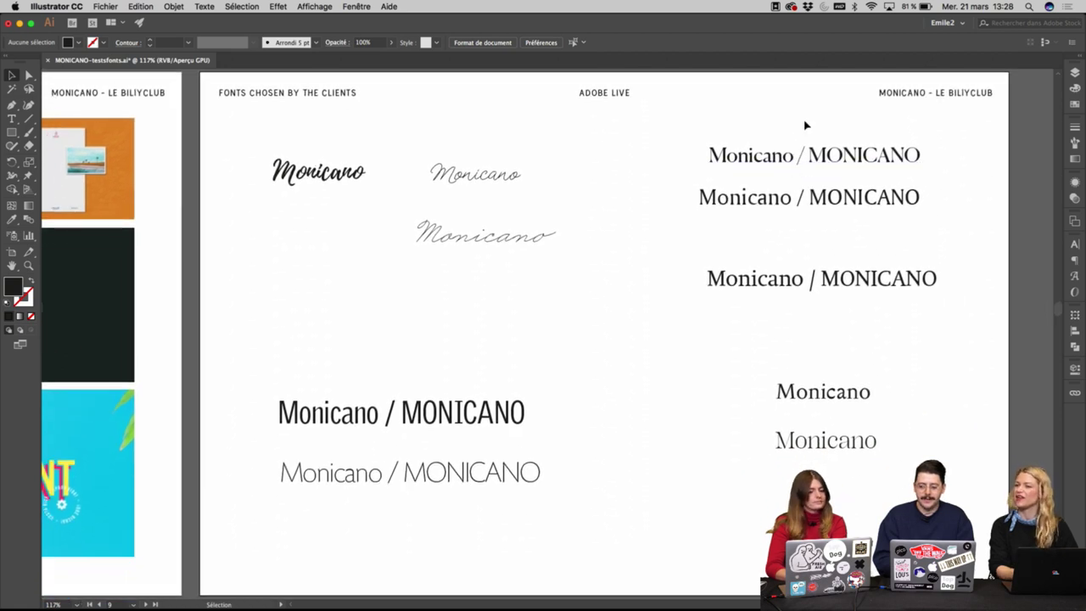
{"action": "scroll", "coordinate": [806, 124], "scroll_direction": "down", "scroll_amount": 1}
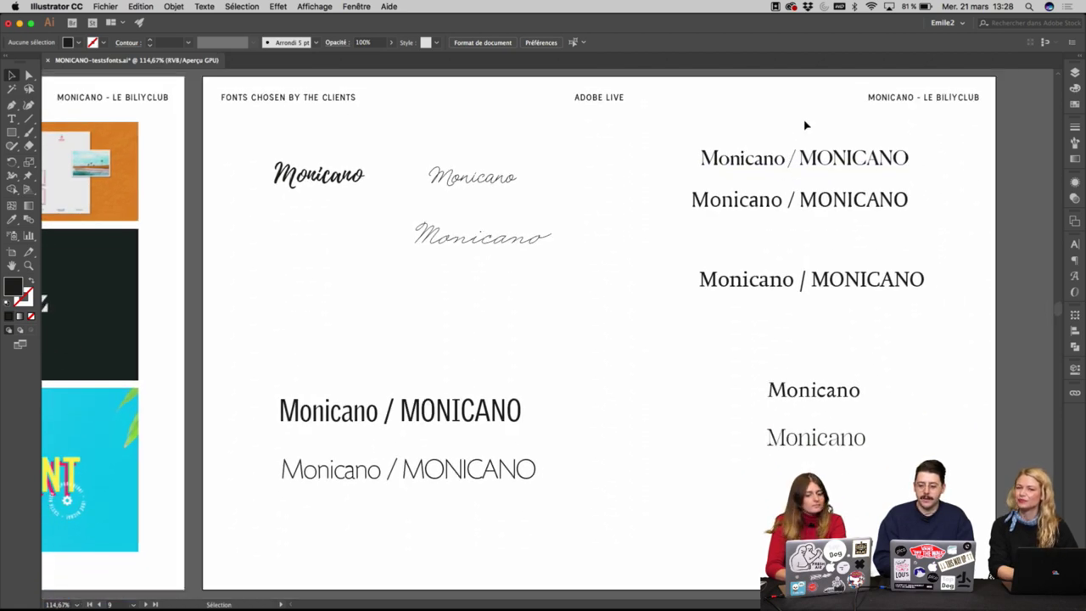
{"action": "scroll", "coordinate": [804, 126], "scroll_direction": "down", "scroll_amount": 1}
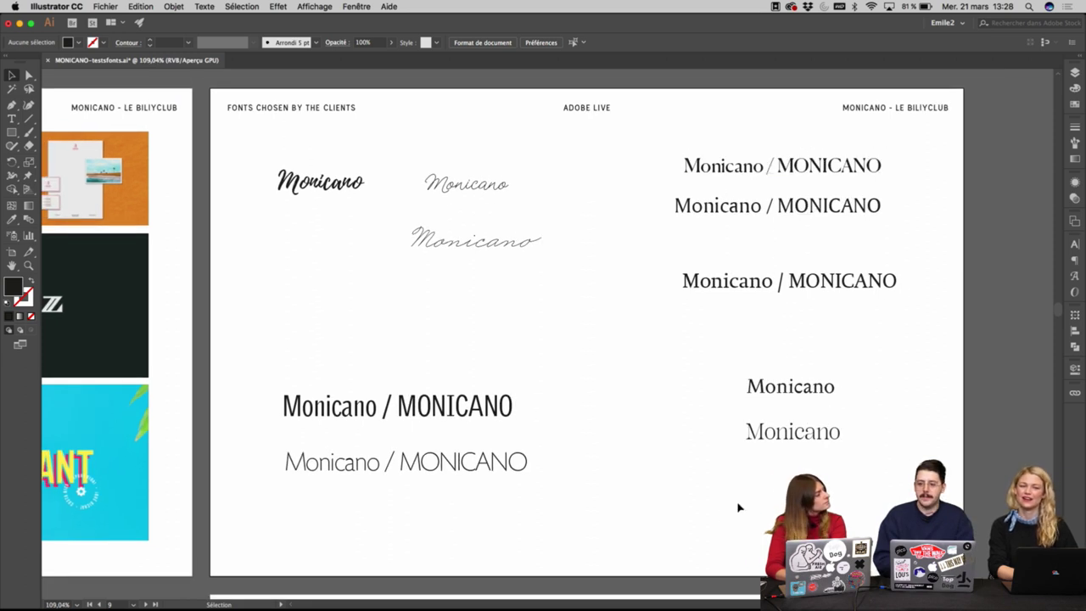
Switch to Fontstand and enlarge its window to fill the screen.
{"action": "mouse_move", "coordinate": [609, 593]}
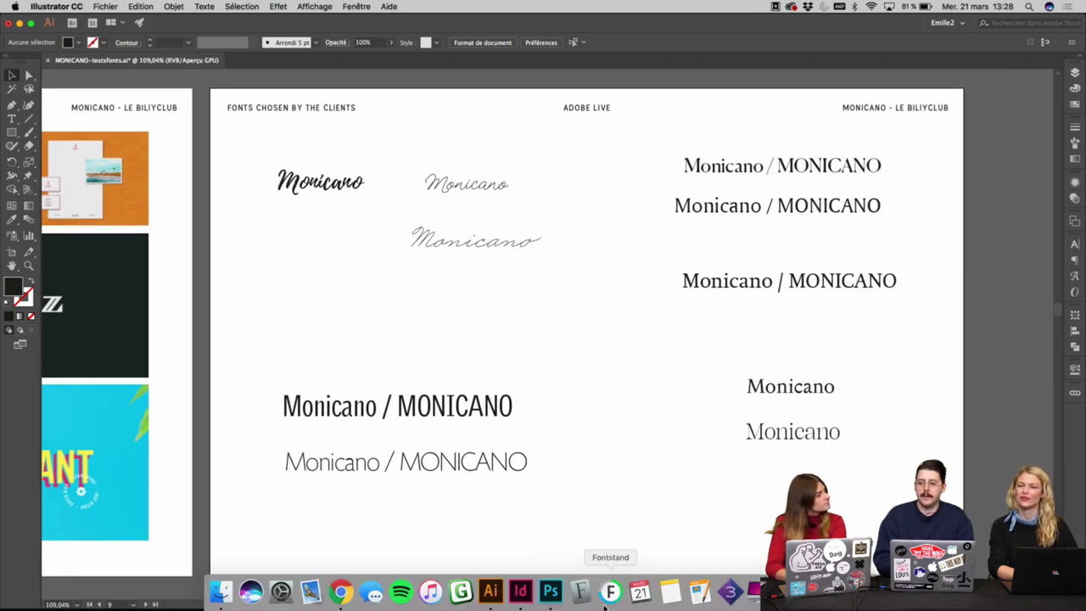
{"action": "left_click", "coordinate": [610, 592]}
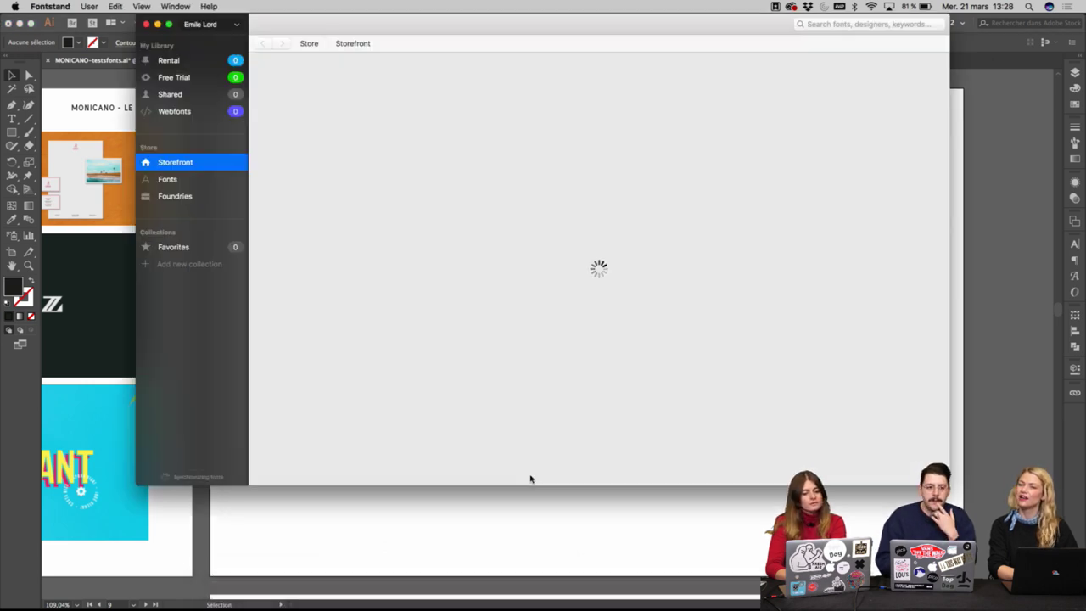
{"action": "mouse_move", "coordinate": [745, 592]}
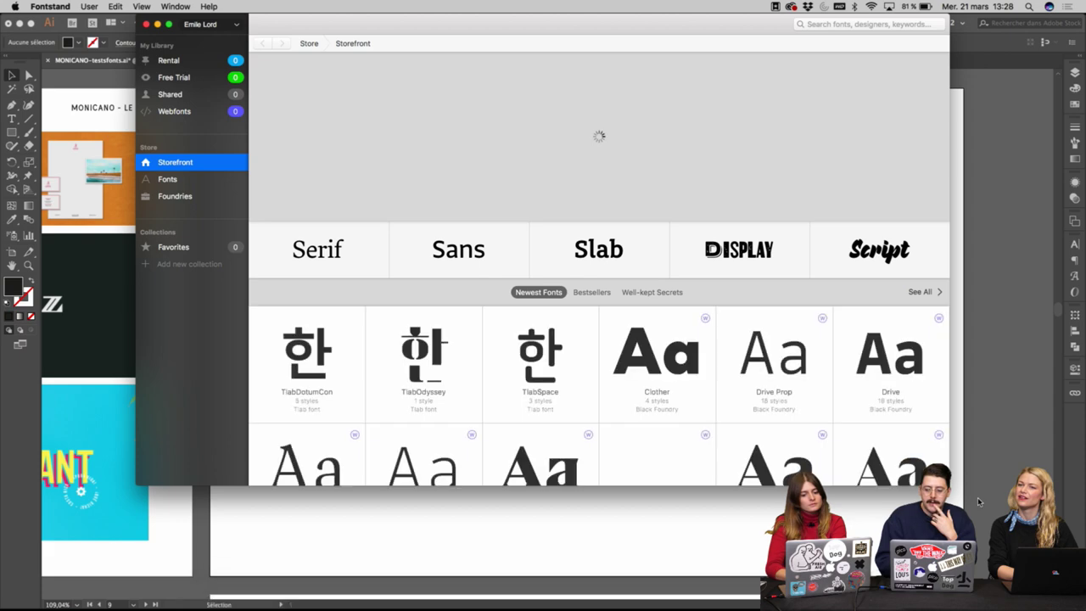
{"action": "left_click_drag", "start_coordinate": [948, 484], "coordinate": [1084, 604]}
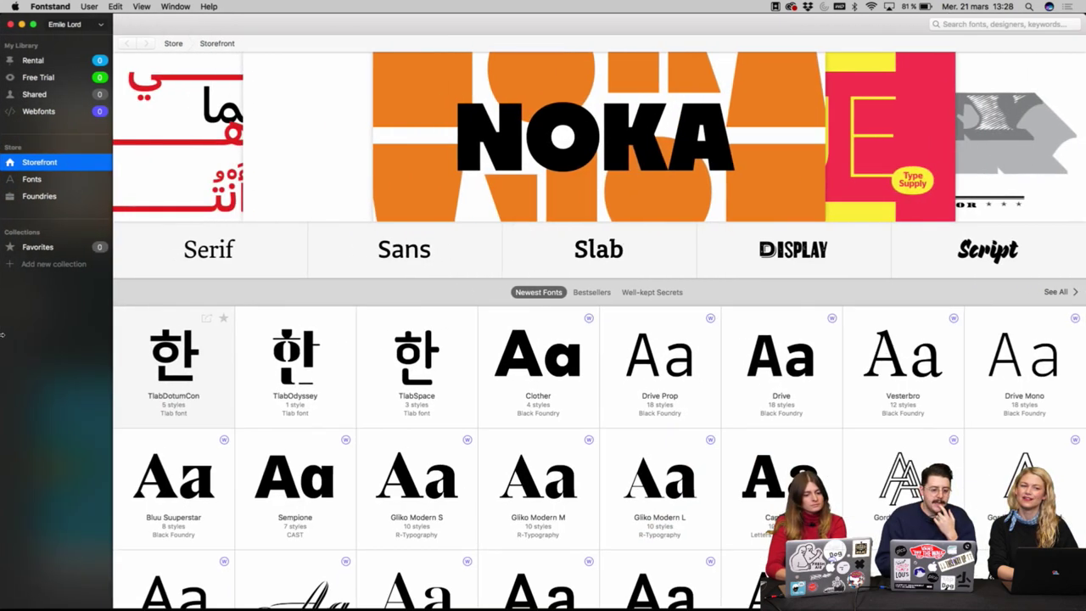
Browse the newest fonts in the Fontstand storefront and open the full catalogue of font families.
{"action": "scroll", "coordinate": [386, 364], "scroll_direction": "down", "scroll_amount": 2}
{"action": "scroll", "coordinate": [384, 365], "scroll_direction": "down", "scroll_amount": 2}
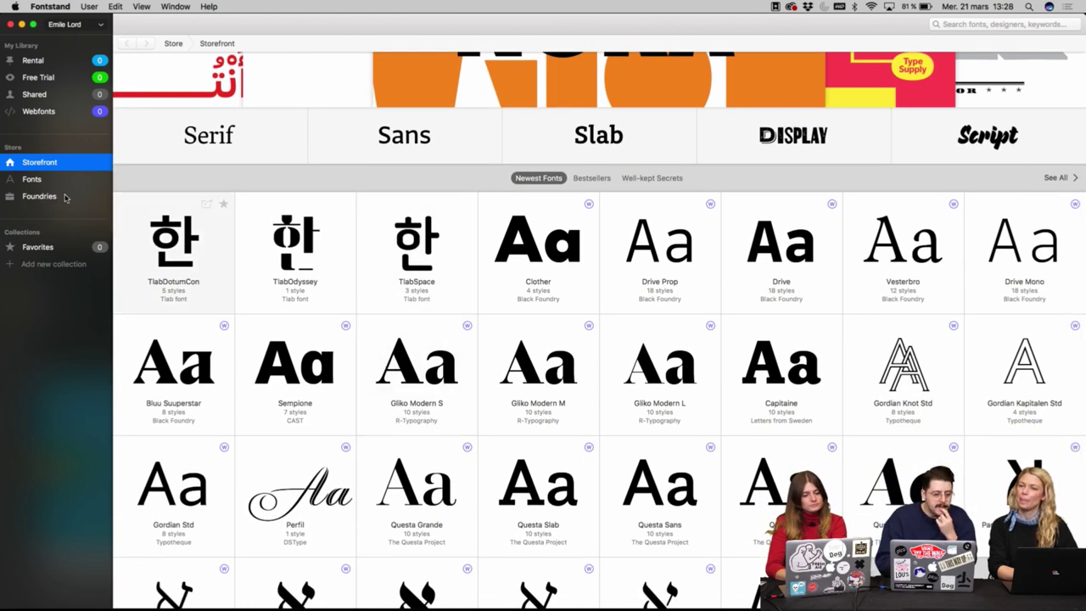
{"action": "scroll", "coordinate": [274, 170], "scroll_direction": "up", "scroll_amount": 1}
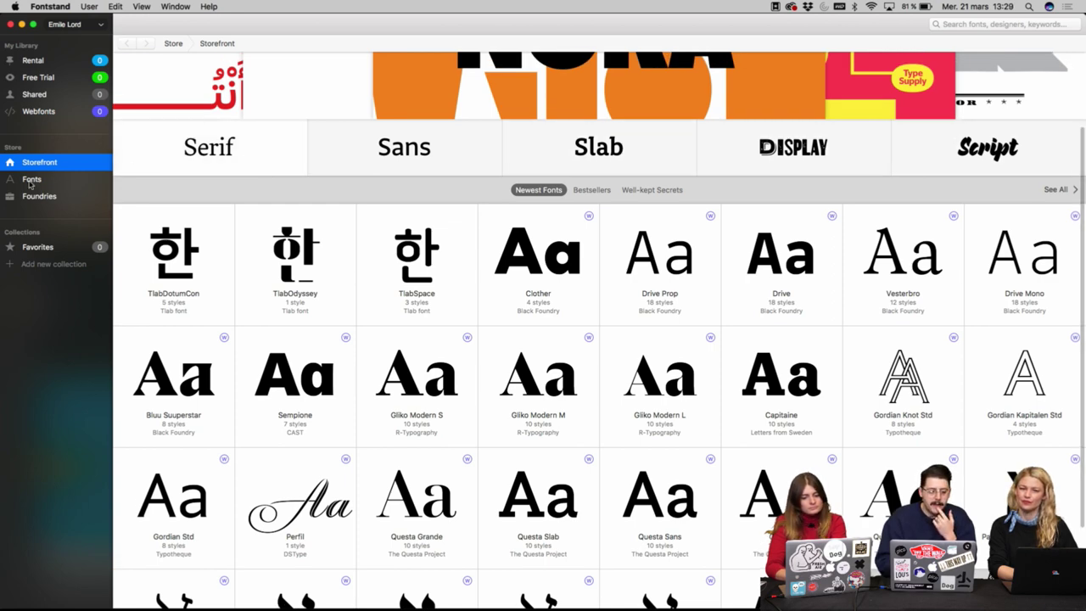
{"action": "left_click", "coordinate": [31, 180]}
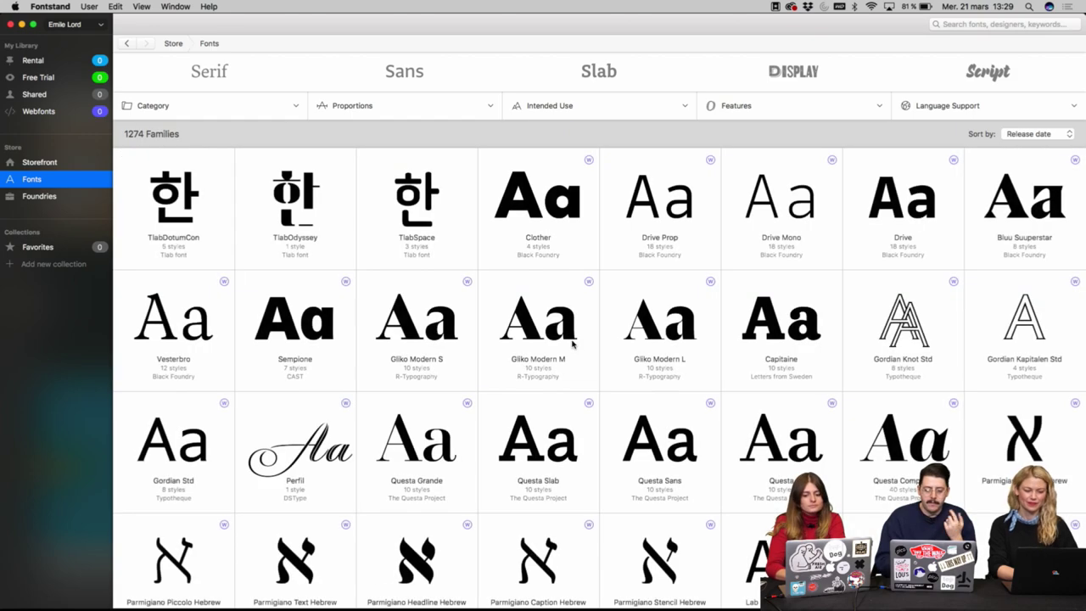
{"action": "scroll", "coordinate": [572, 344], "scroll_direction": "down", "scroll_amount": 2}
{"action": "scroll", "coordinate": [573, 344], "scroll_direction": "up", "scroll_amount": 2}
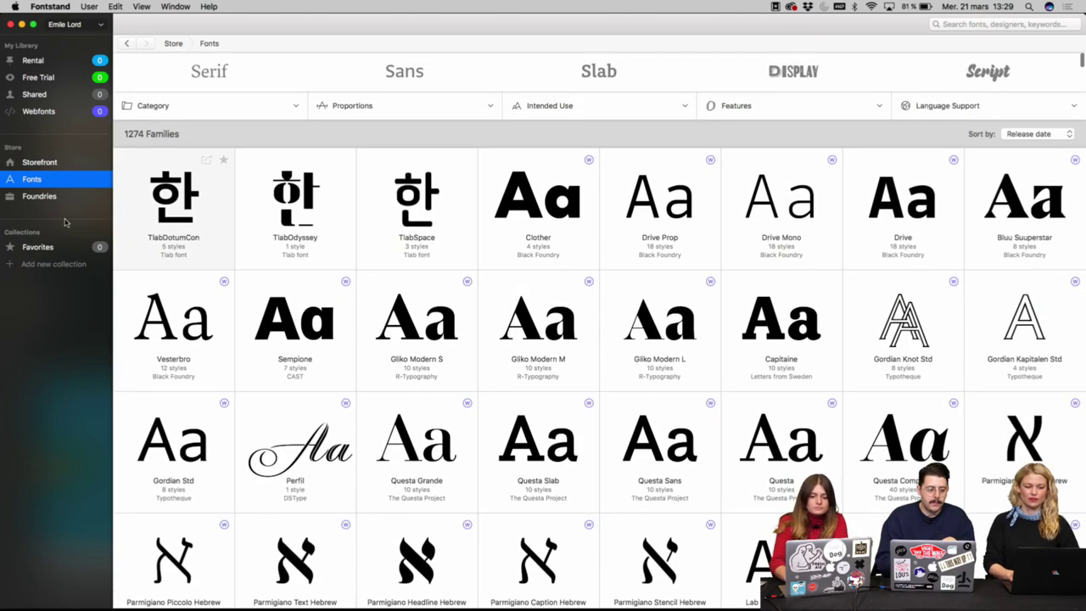
Open the list of foundries and look through the whole catalogue of type foundries.
{"action": "left_click", "coordinate": [35, 196]}
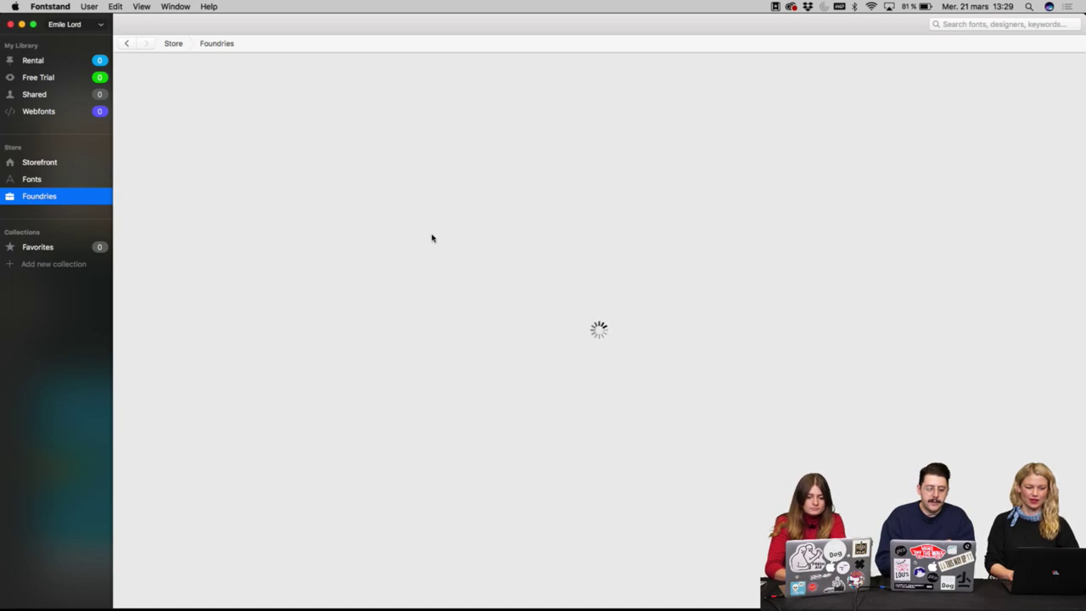
{"action": "scroll", "coordinate": [431, 238], "scroll_direction": "down", "scroll_amount": 10}
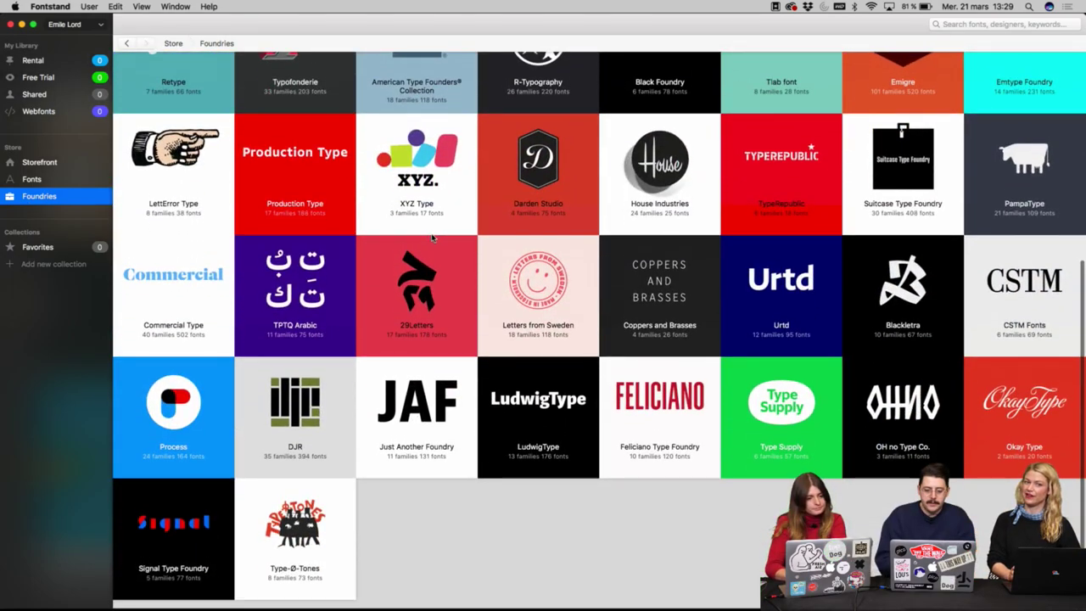
{"action": "scroll", "coordinate": [431, 237], "scroll_direction": "up", "scroll_amount": 4}
{"action": "scroll", "coordinate": [431, 237], "scroll_direction": "up", "scroll_amount": 4}
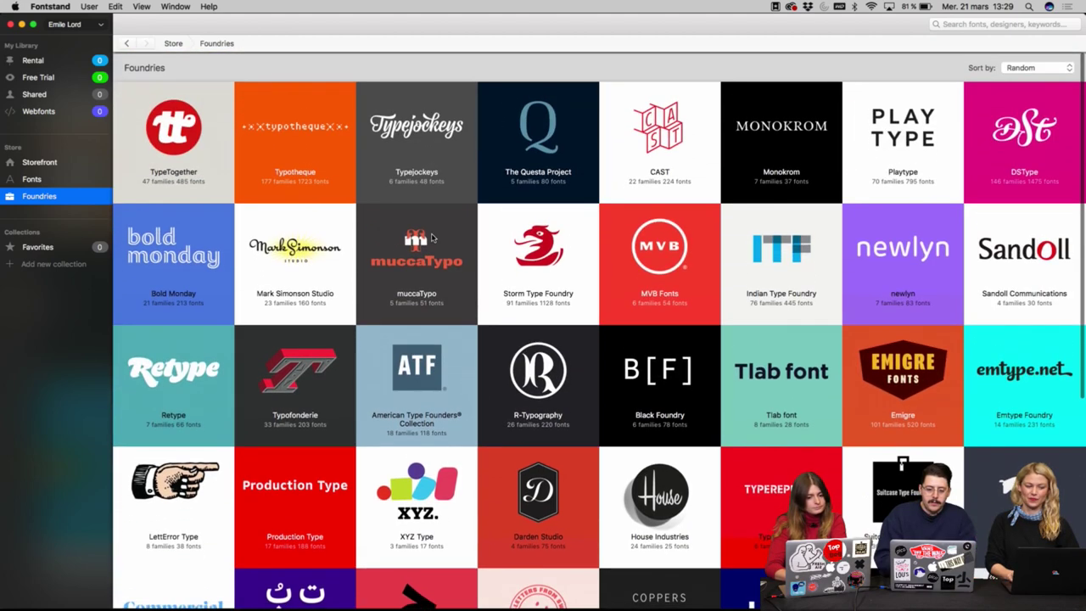
{"action": "scroll", "coordinate": [431, 237], "scroll_direction": "down", "scroll_amount": 5}
{"action": "scroll", "coordinate": [431, 238], "scroll_direction": "down", "scroll_amount": 2}
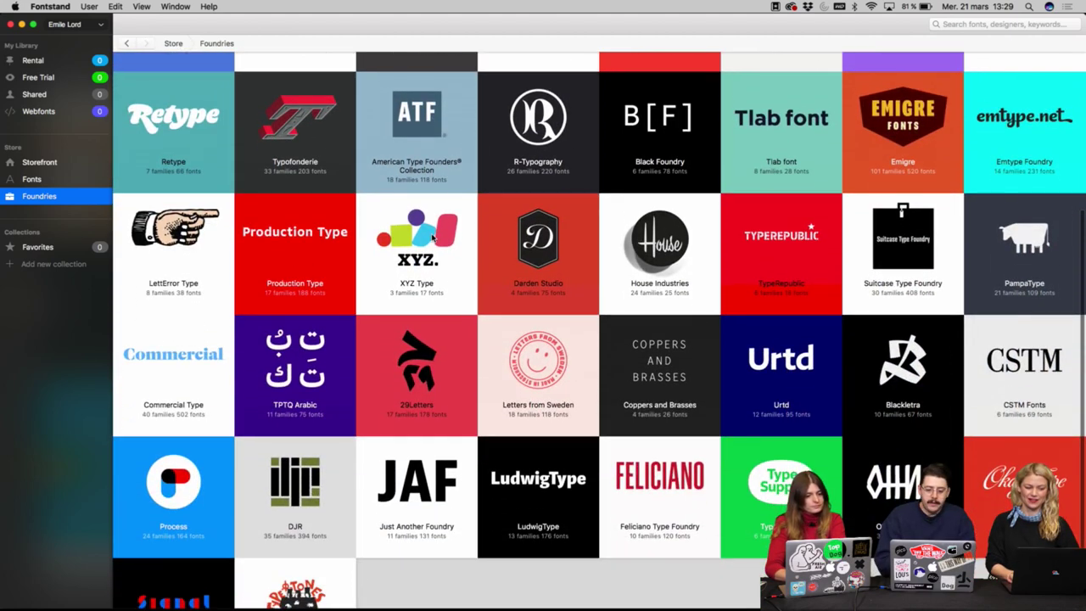
{"action": "scroll", "coordinate": [431, 237], "scroll_direction": "up", "scroll_amount": 3}
{"action": "scroll", "coordinate": [431, 238], "scroll_direction": "down", "scroll_amount": 4}
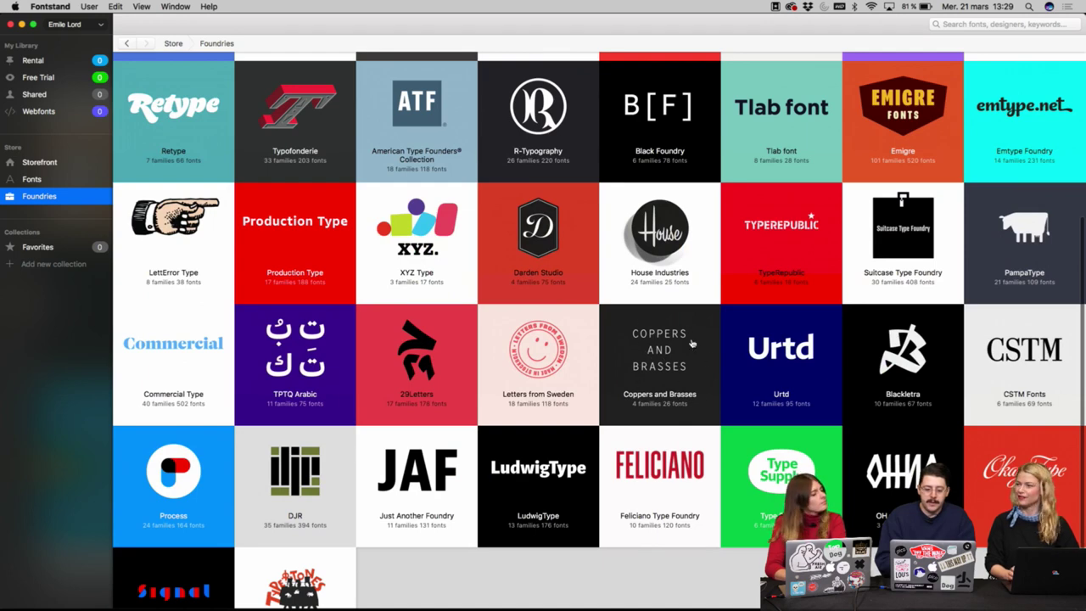
{"action": "scroll", "coordinate": [673, 352], "scroll_direction": "up", "scroll_amount": 6}
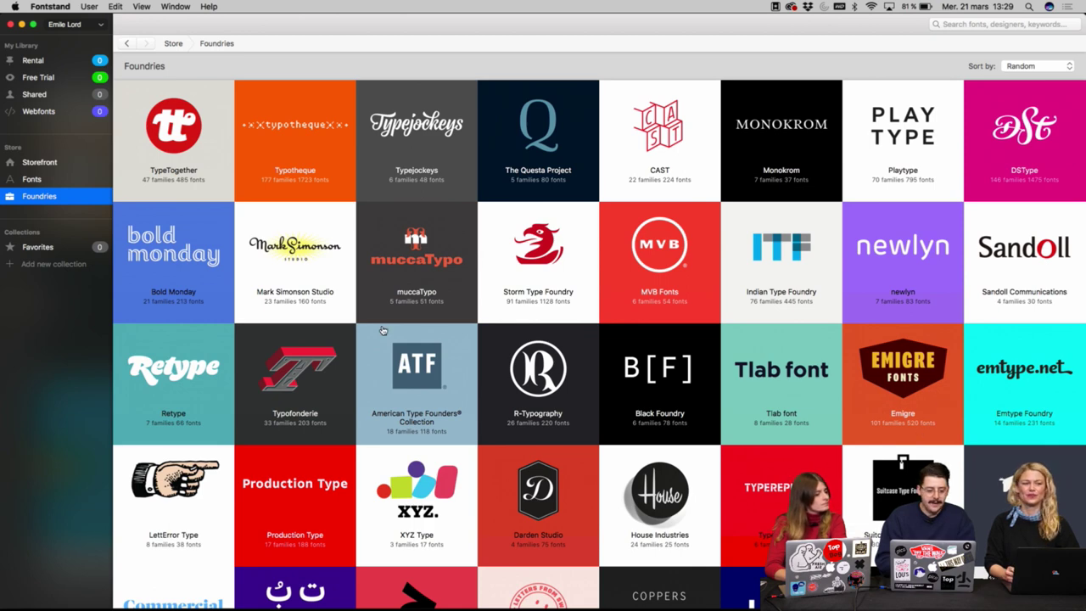
{"action": "scroll", "coordinate": [170, 254], "scroll_direction": "up", "scroll_amount": 1}
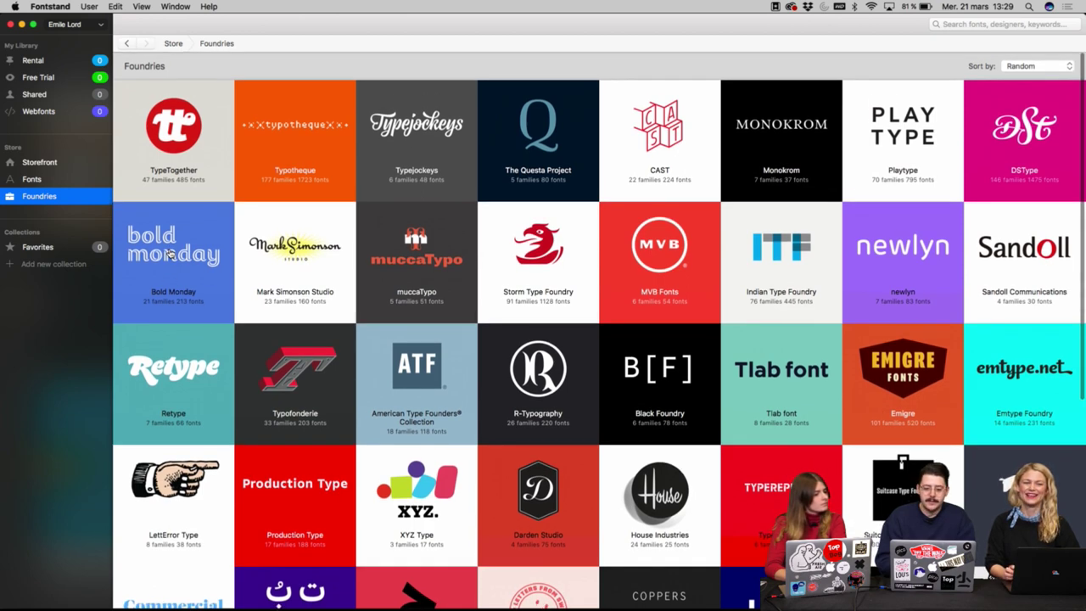
Open the Bold Monday foundry and look over its font families.
{"action": "scroll", "coordinate": [170, 255], "scroll_direction": "down", "scroll_amount": 1}
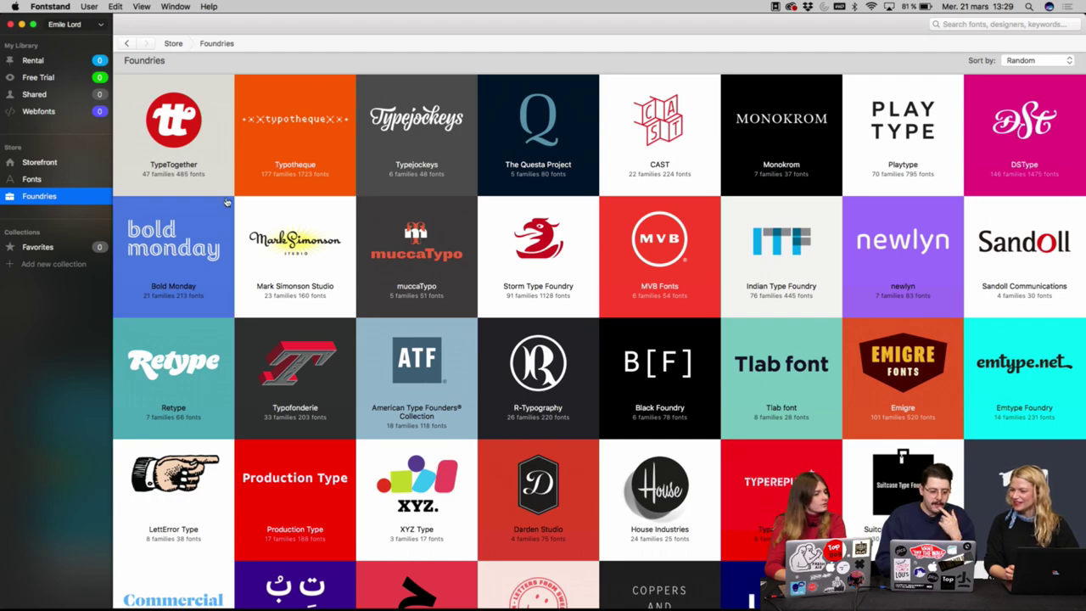
{"action": "left_click", "coordinate": [166, 243]}
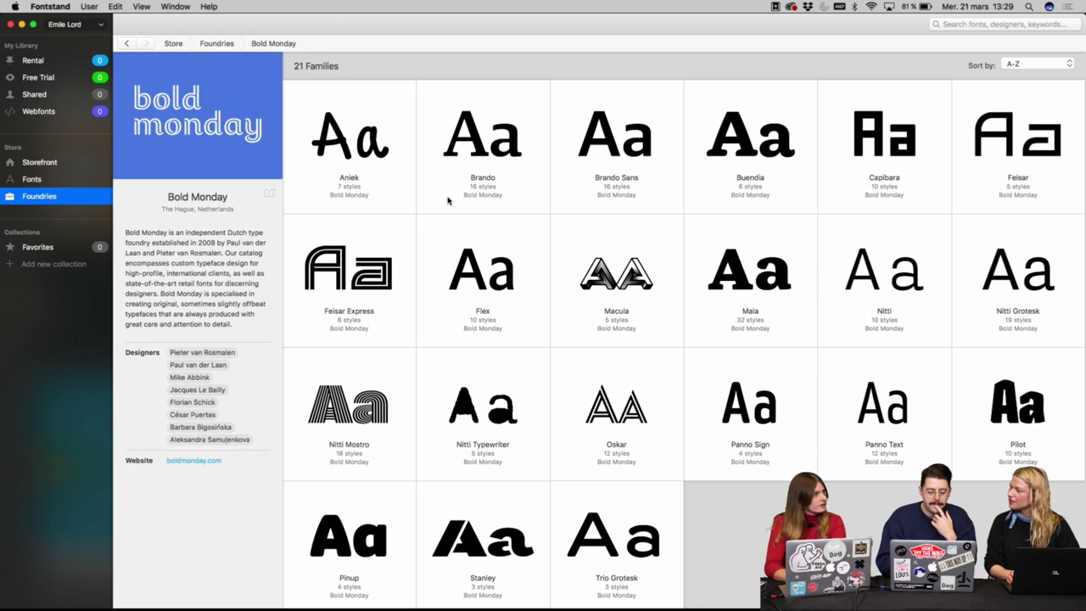
{"action": "scroll", "coordinate": [448, 200], "scroll_direction": "down", "scroll_amount": 1}
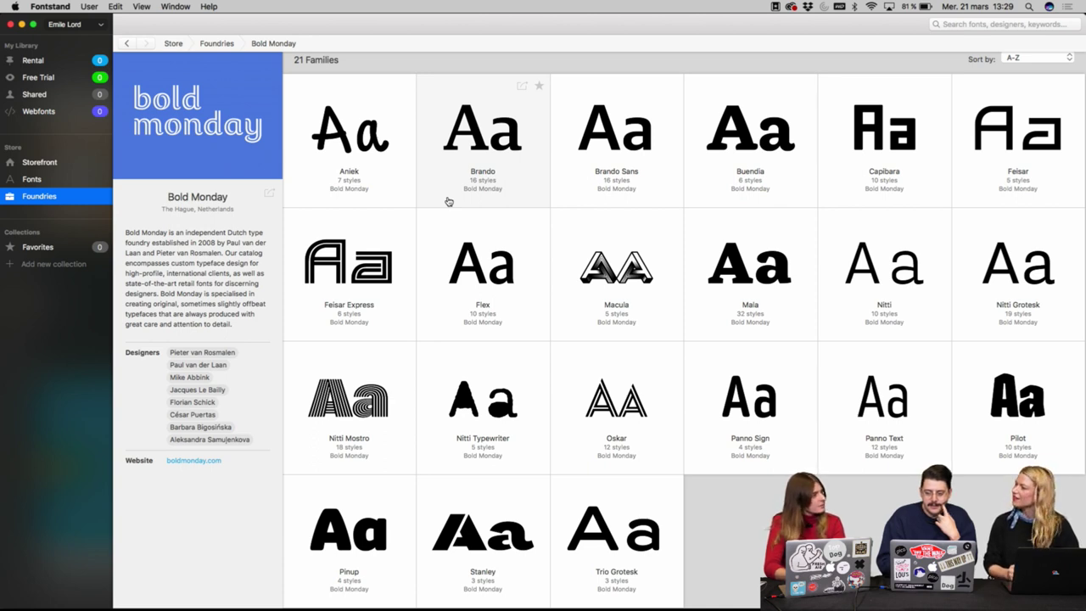
Search the font store for canela and return to the Bold Monday foundry page.
{"action": "left_click", "coordinate": [984, 23]}
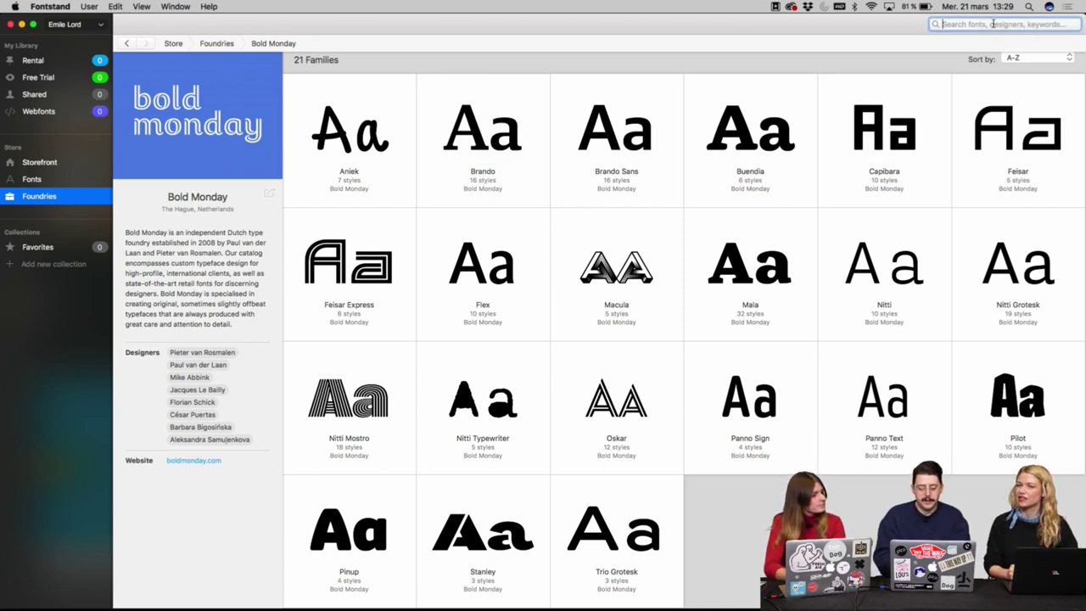
{"action": "type", "text": "canela"}
{"action": "key", "text": "Return"}
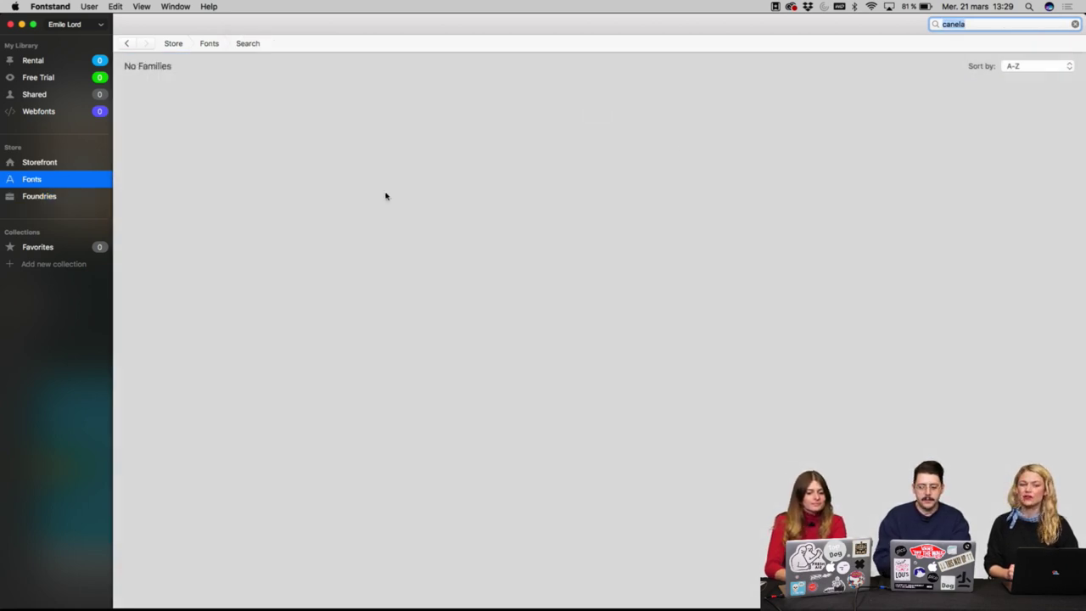
{"action": "left_click", "coordinate": [124, 44]}
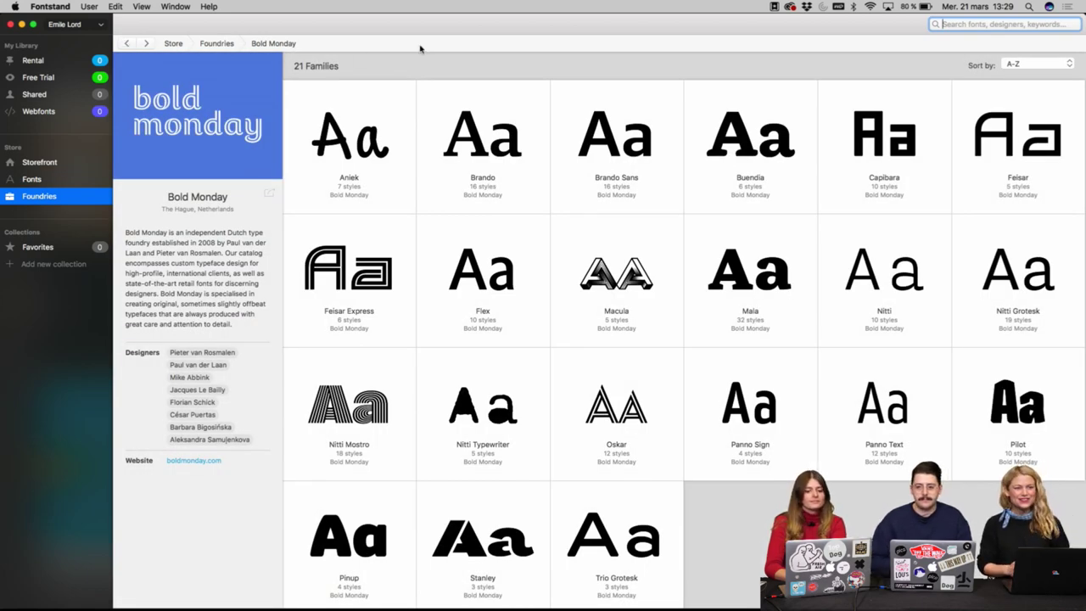
{"action": "key", "text": "ctrl+Up"}
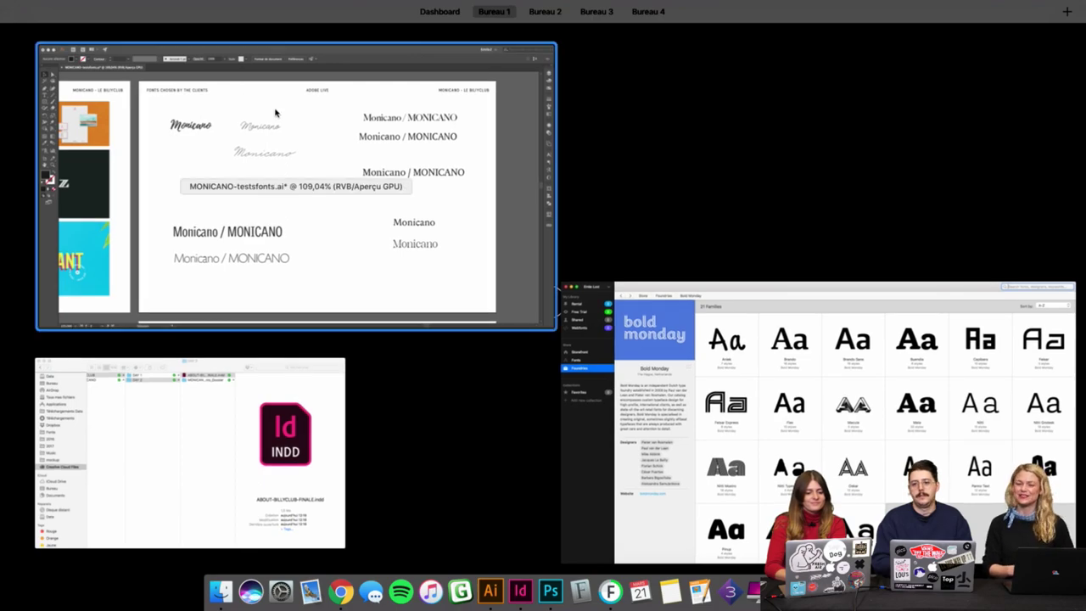
{"action": "left_click", "coordinate": [718, 377]}
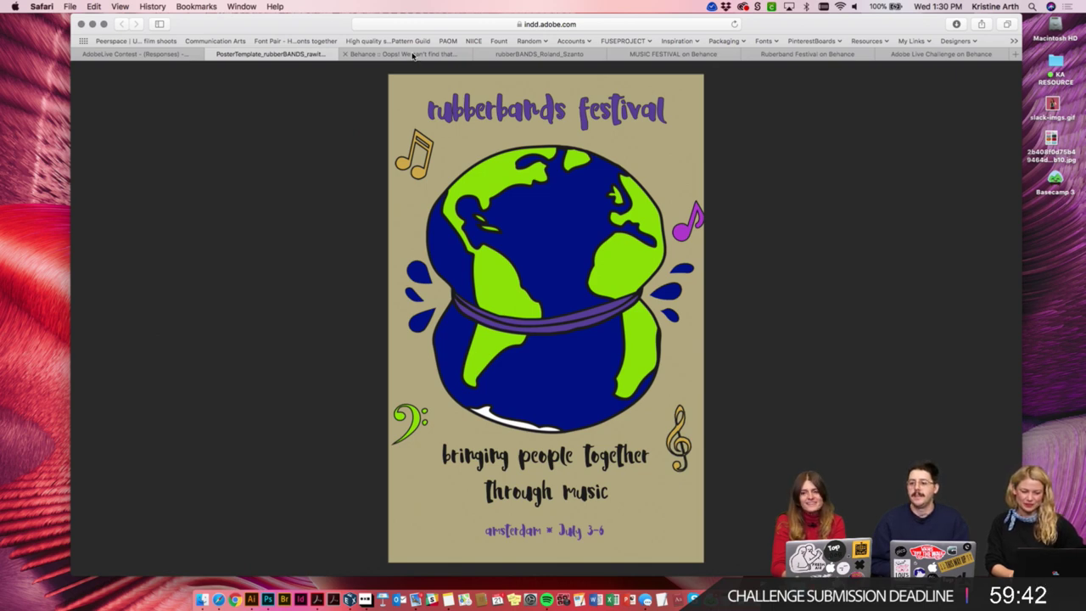
View the rubberBANDS poster submissions in Safari, from the diagonal concert-crowd poster to the MUSIC FESTIVAL project on Behance.
{"action": "left_click", "coordinate": [413, 55]}
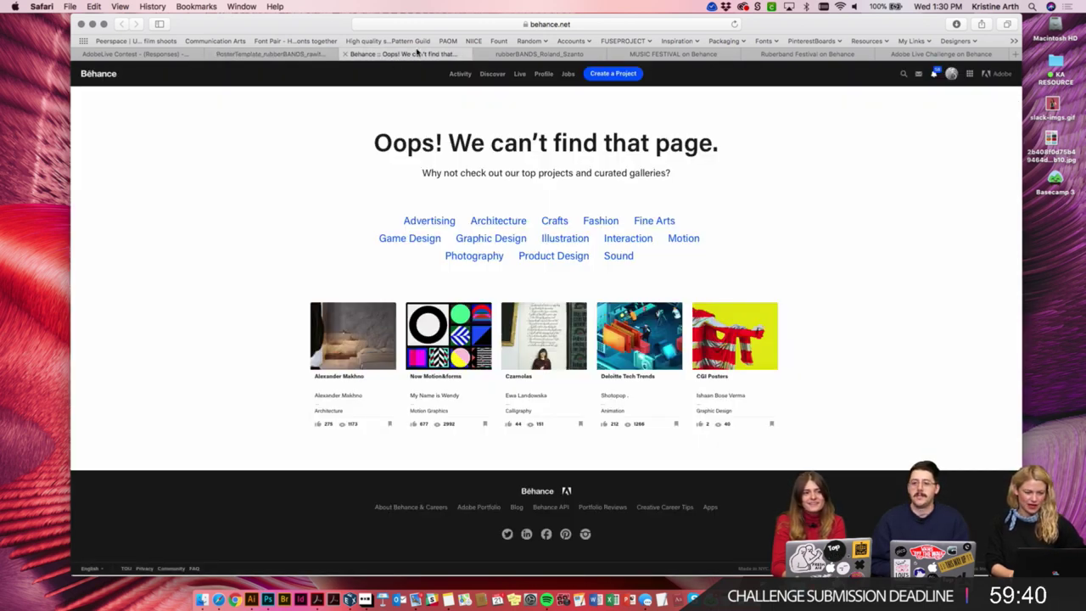
{"action": "left_click", "coordinate": [517, 56]}
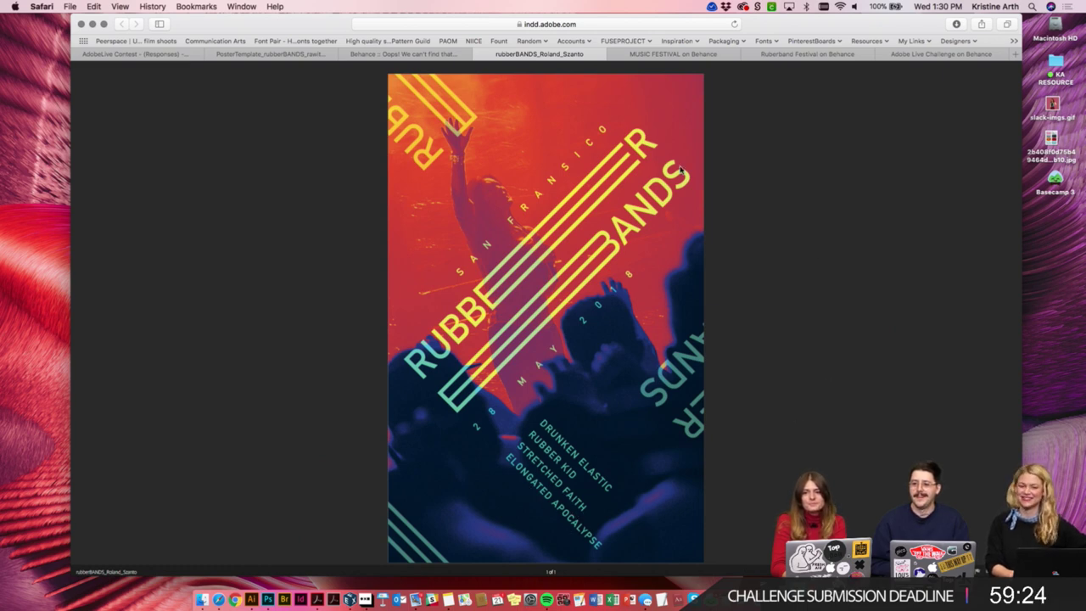
{"action": "left_click", "coordinate": [671, 56]}
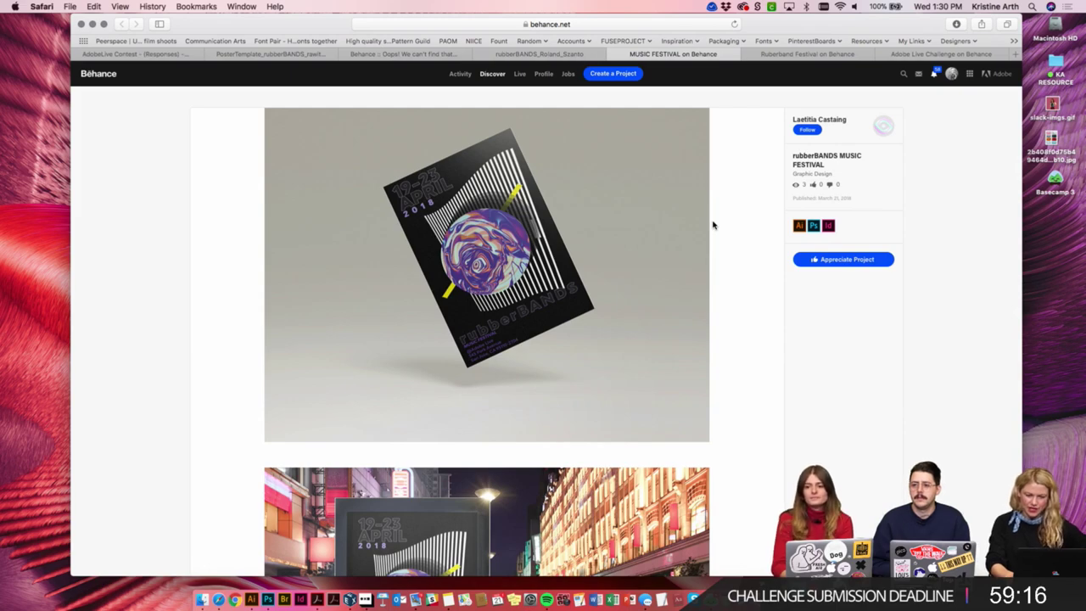
Enlarge the MUSIC FESTIVAL project page on Behance and examine the tilted black rubberBANDS poster mockup.
{"action": "key", "text": "super+equal"}
{"action": "key", "text": "super+equal"}
{"action": "key", "text": "super+equal"}
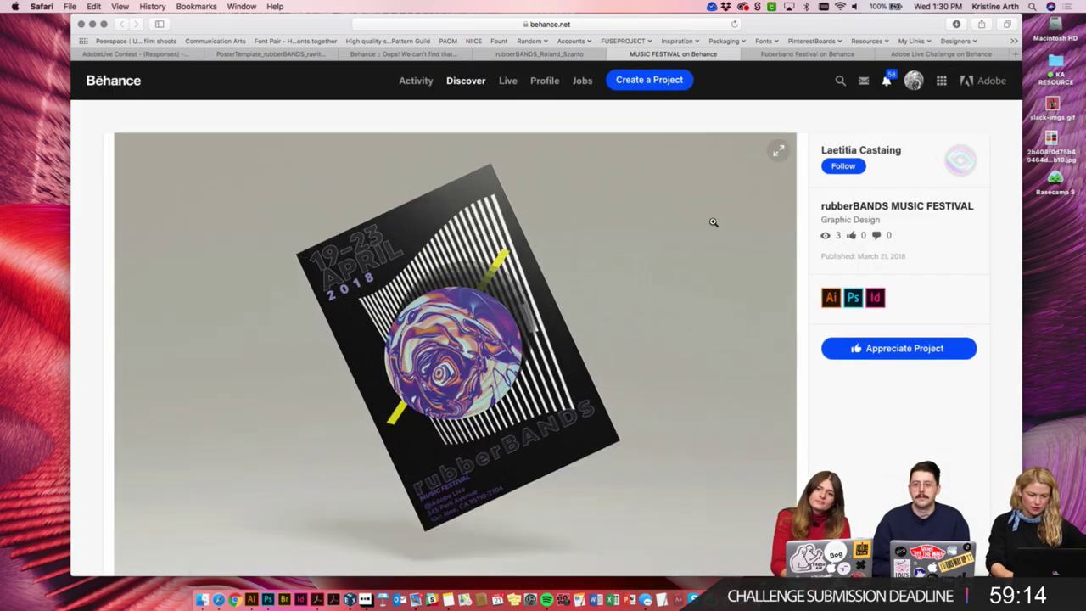
{"action": "scroll", "coordinate": [712, 222], "scroll_direction": "down", "scroll_amount": 1}
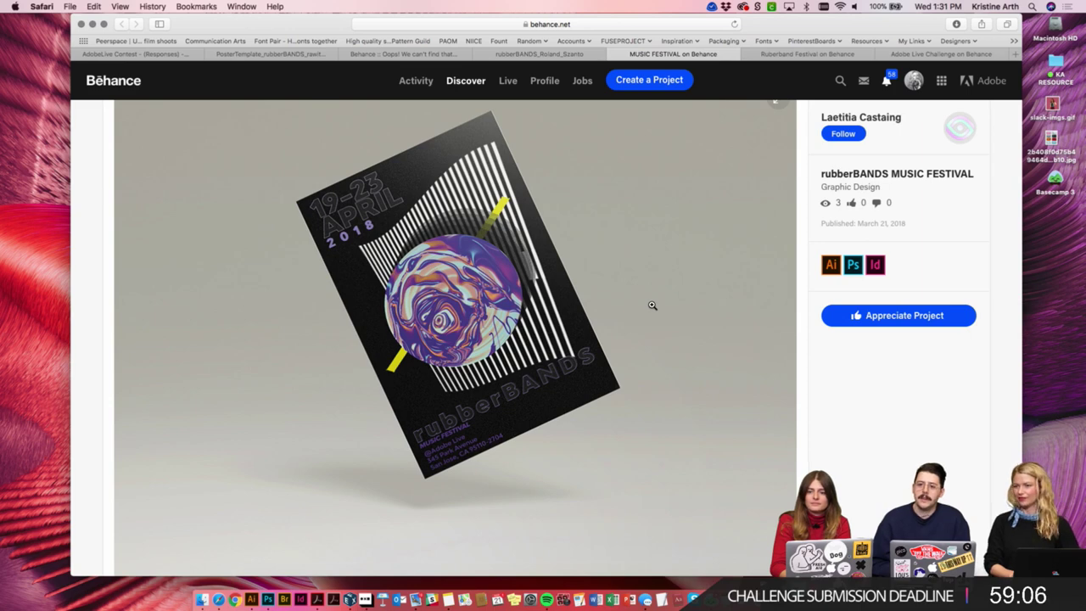
{"action": "scroll", "coordinate": [652, 306], "scroll_direction": "up", "scroll_amount": 2}
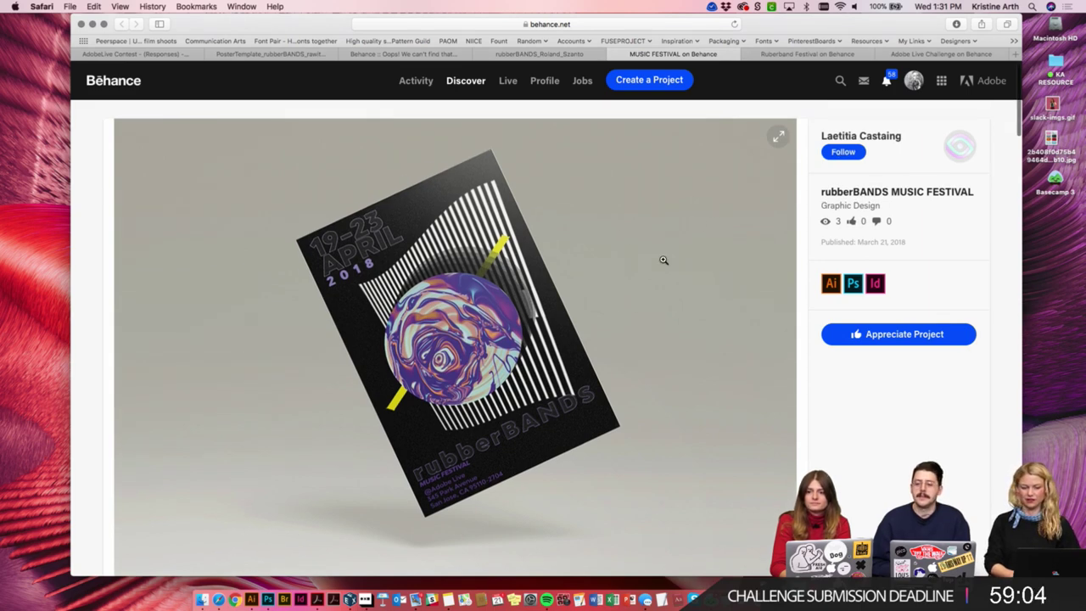
{"action": "key", "text": "super+plus"}
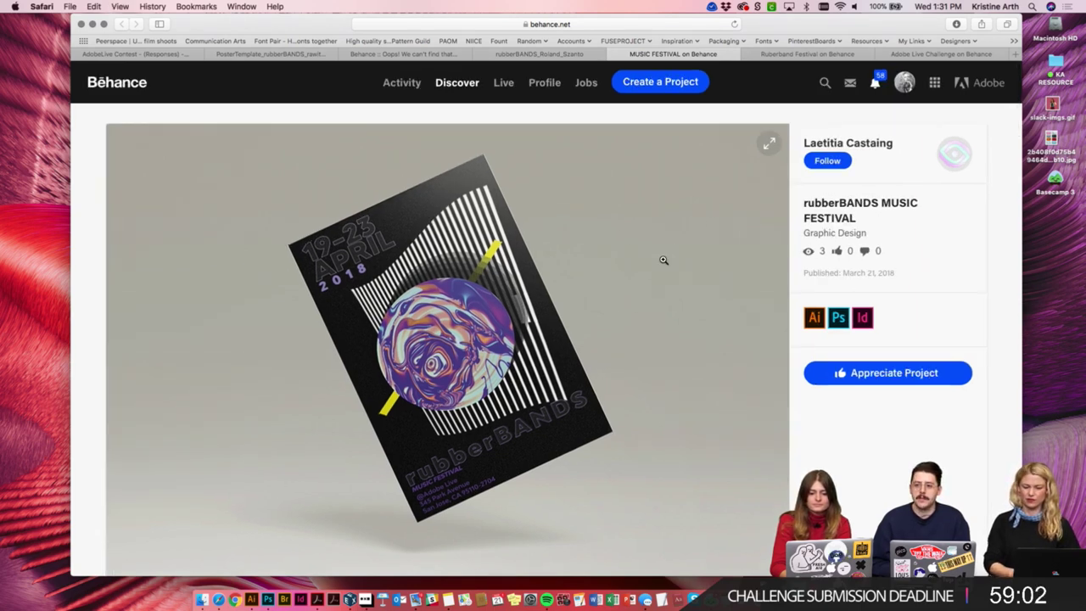
Open the Ruberband Festival project, enlarge it and examine the guitar poster from its title to the performer list.
{"action": "left_click", "coordinate": [806, 55]}
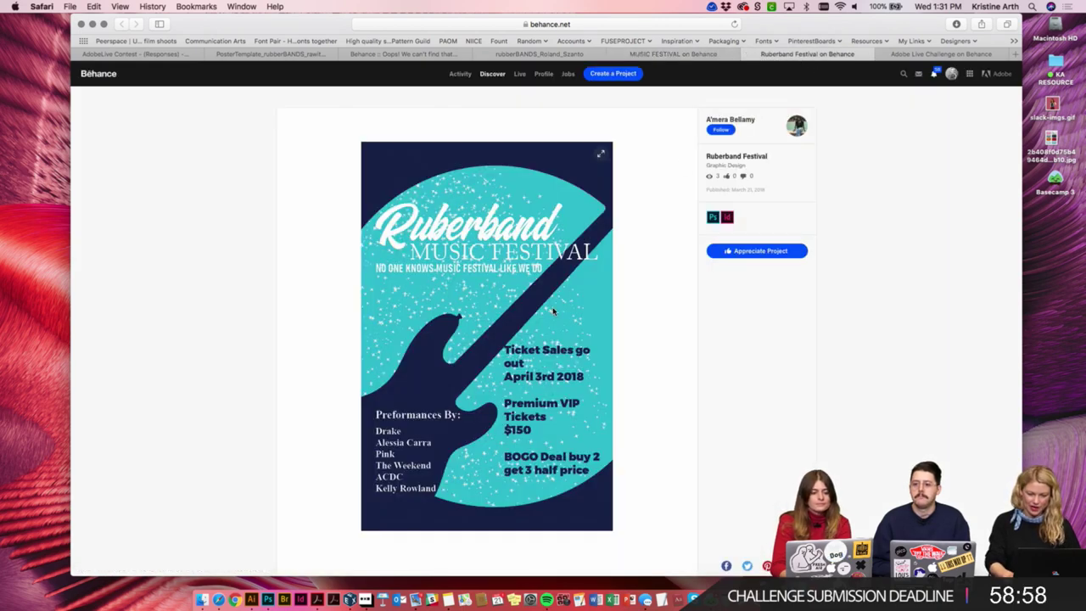
{"action": "key", "text": "super+equal"}
{"action": "key", "text": "super+equal"}
{"action": "key", "text": "super+equal"}
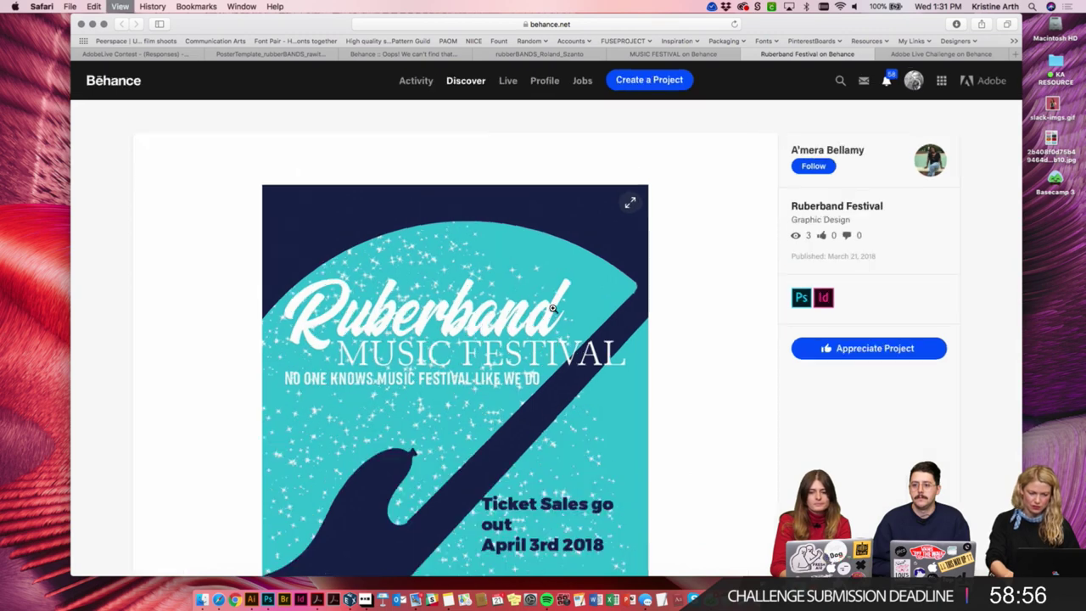
{"action": "scroll", "coordinate": [560, 322], "scroll_direction": "down", "scroll_amount": 2}
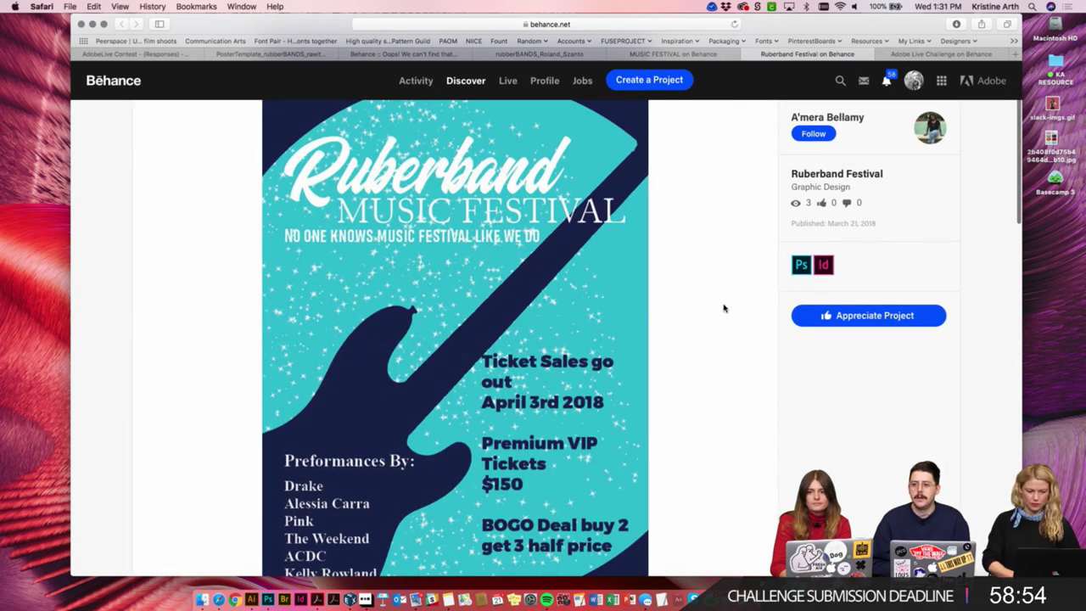
{"action": "scroll", "coordinate": [723, 307], "scroll_direction": "down", "scroll_amount": 2}
{"action": "scroll", "coordinate": [724, 308], "scroll_direction": "down", "scroll_amount": 2}
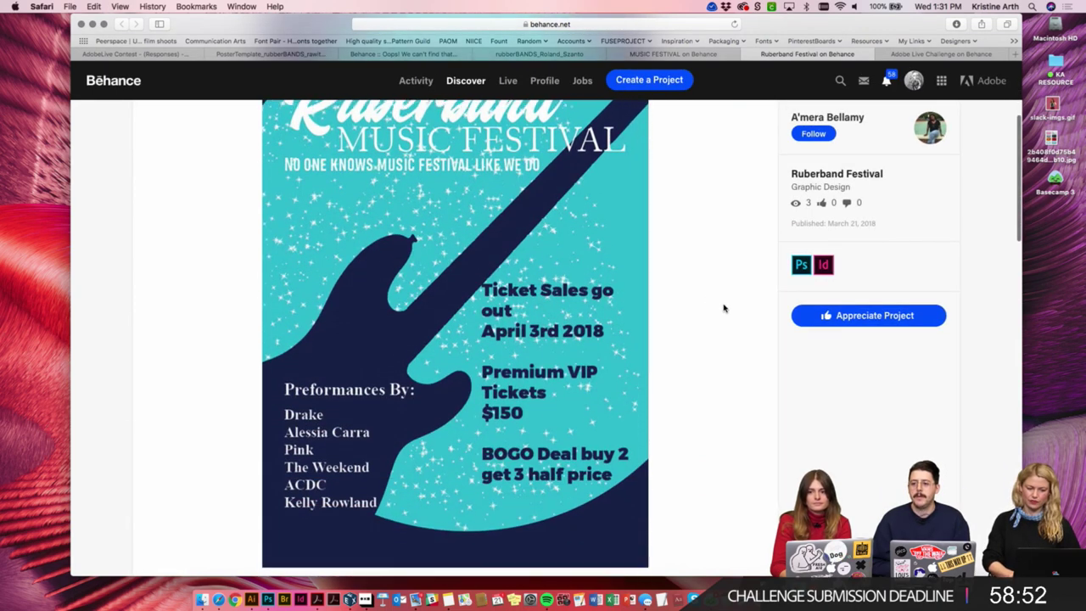
{"action": "scroll", "coordinate": [724, 308], "scroll_direction": "up", "scroll_amount": 2}
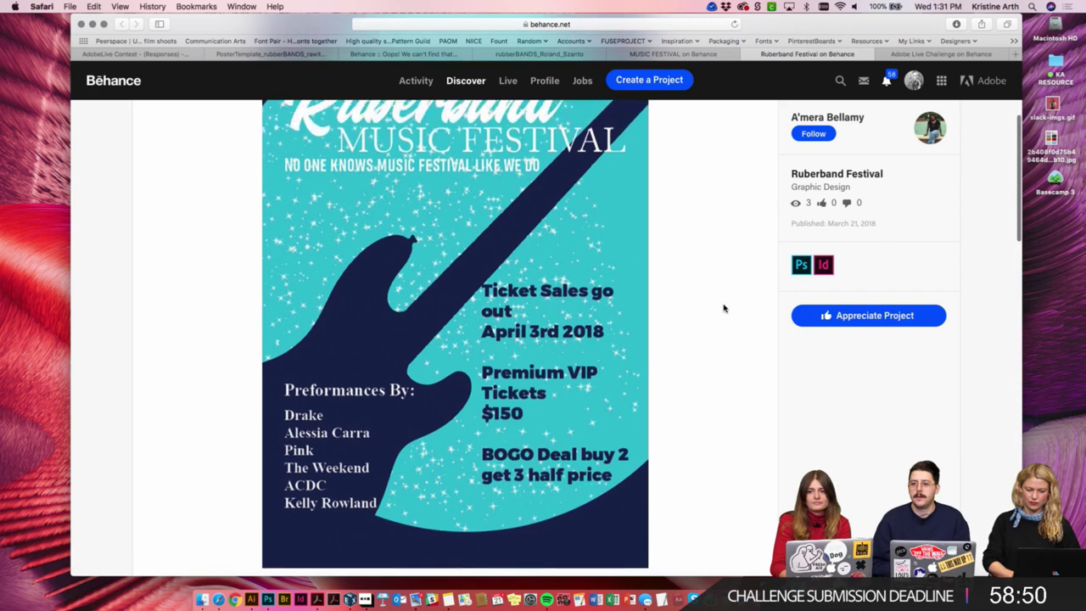
{"action": "scroll", "coordinate": [723, 308], "scroll_direction": "up", "scroll_amount": 3}
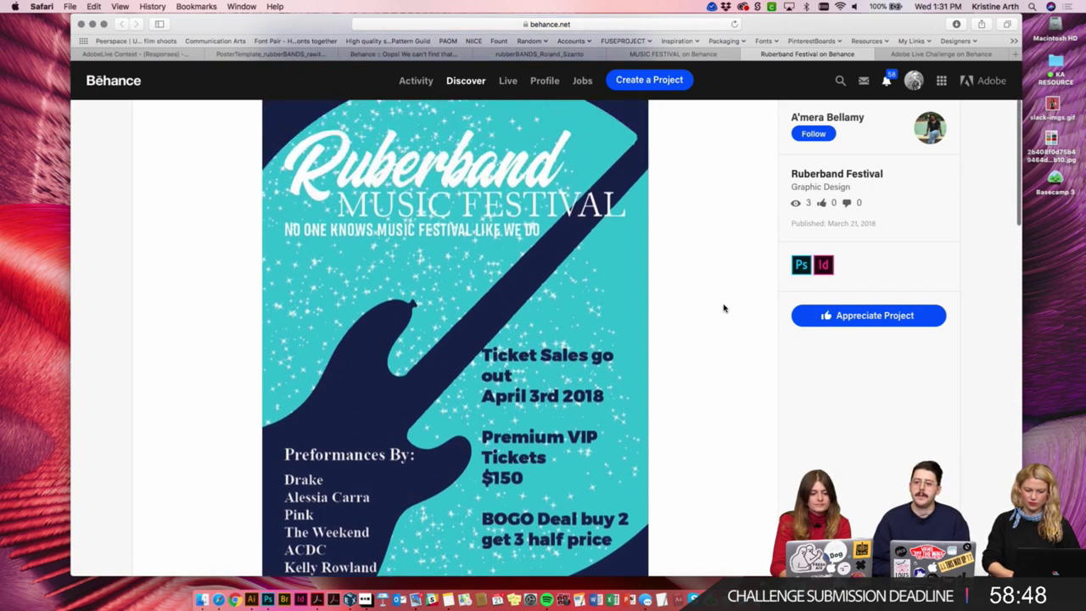
{"action": "scroll", "coordinate": [723, 308], "scroll_direction": "up", "scroll_amount": 1}
{"action": "scroll", "coordinate": [723, 308], "scroll_direction": "up", "scroll_amount": 2}
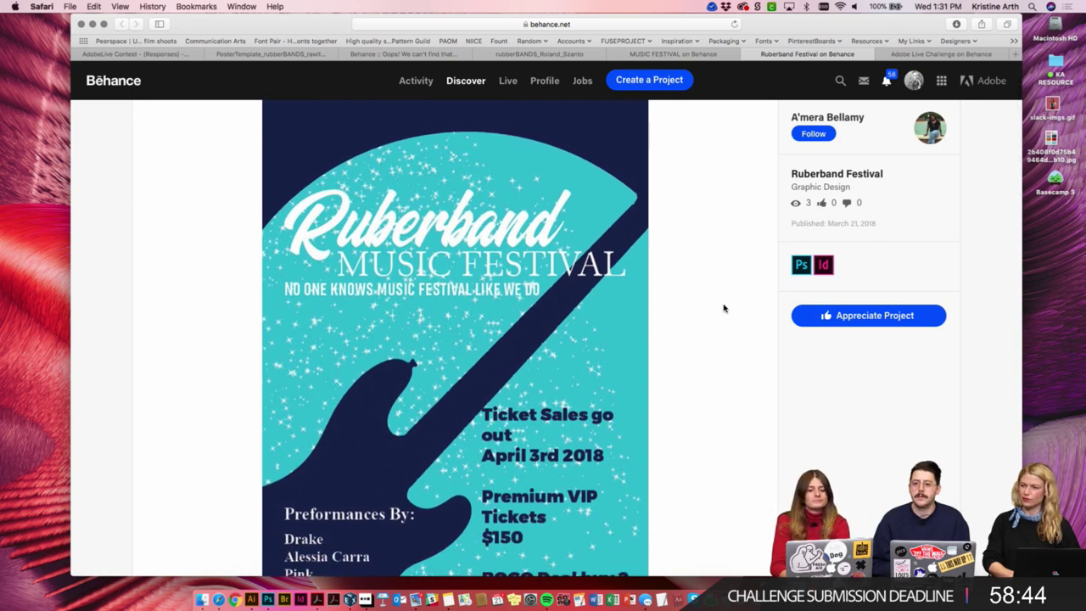
{"action": "scroll", "coordinate": [723, 308], "scroll_direction": "down", "scroll_amount": 3}
{"action": "scroll", "coordinate": [724, 308], "scroll_direction": "down", "scroll_amount": 1}
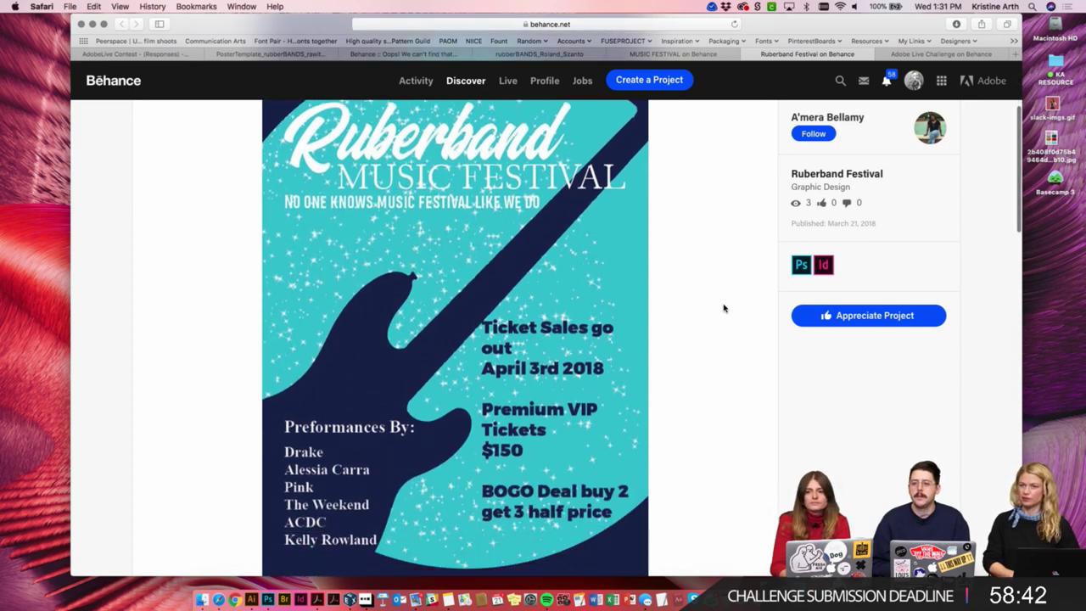
Open the Adobe Live Challenge project, enlarge it and examine the poster of a hand beneath a rubber-band ball.
{"action": "left_click", "coordinate": [952, 55]}
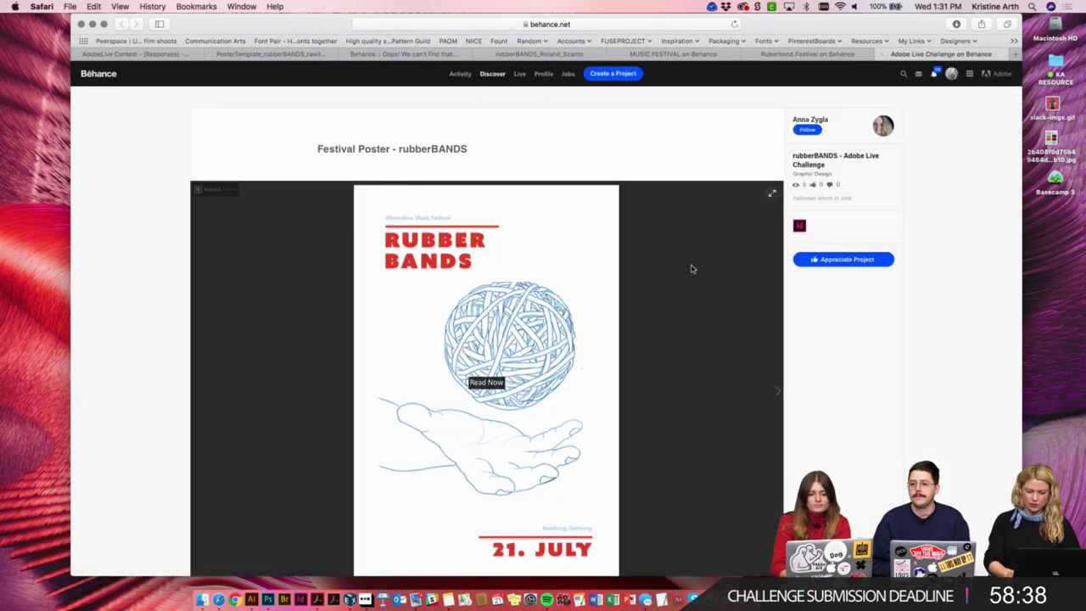
{"action": "key", "text": "super+plus"}
{"action": "key", "text": "super+plus"}
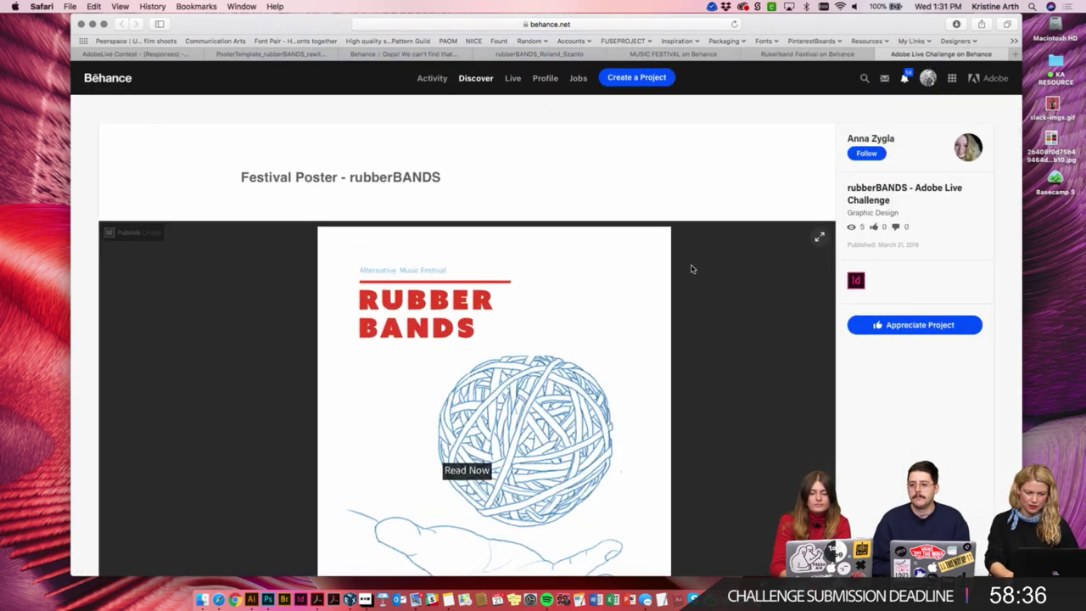
{"action": "scroll", "coordinate": [691, 268], "scroll_direction": "down", "scroll_amount": 4}
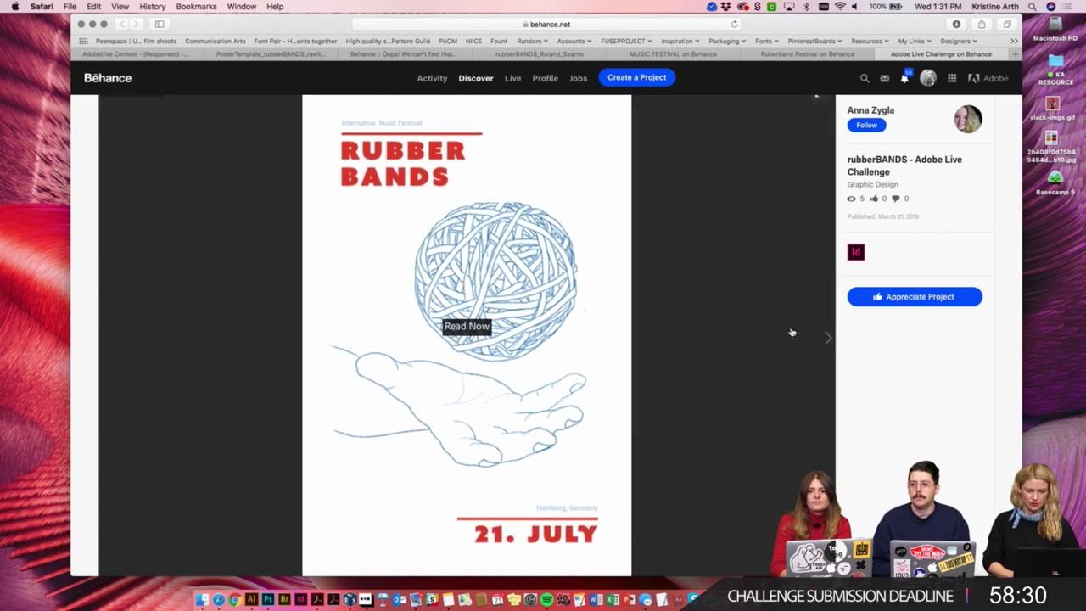
{"action": "scroll", "coordinate": [793, 322], "scroll_direction": "up", "scroll_amount": 2}
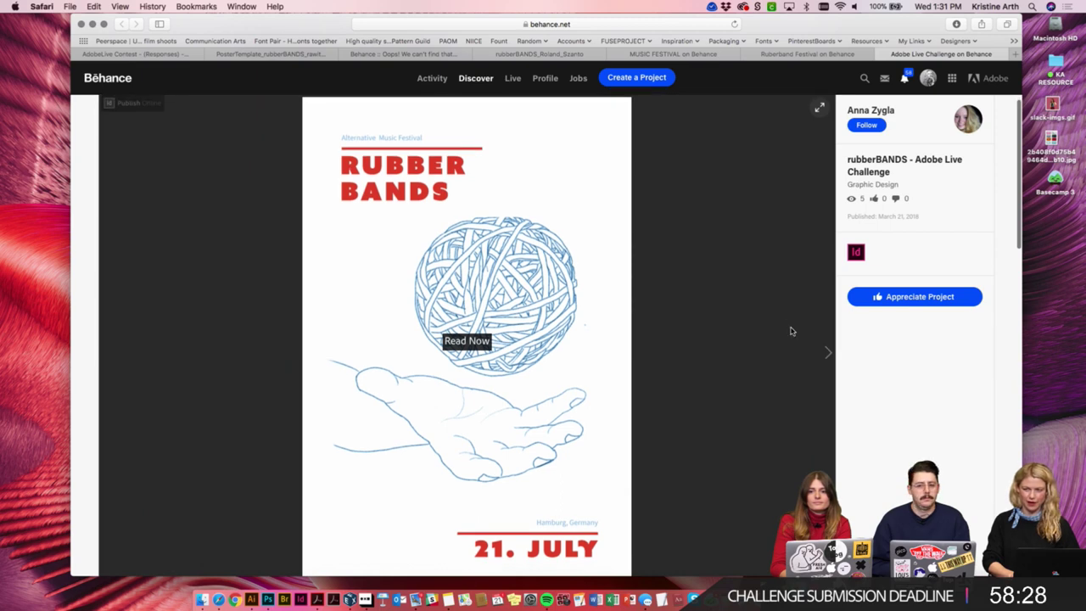
{"action": "scroll", "coordinate": [790, 331], "scroll_direction": "up", "scroll_amount": 1}
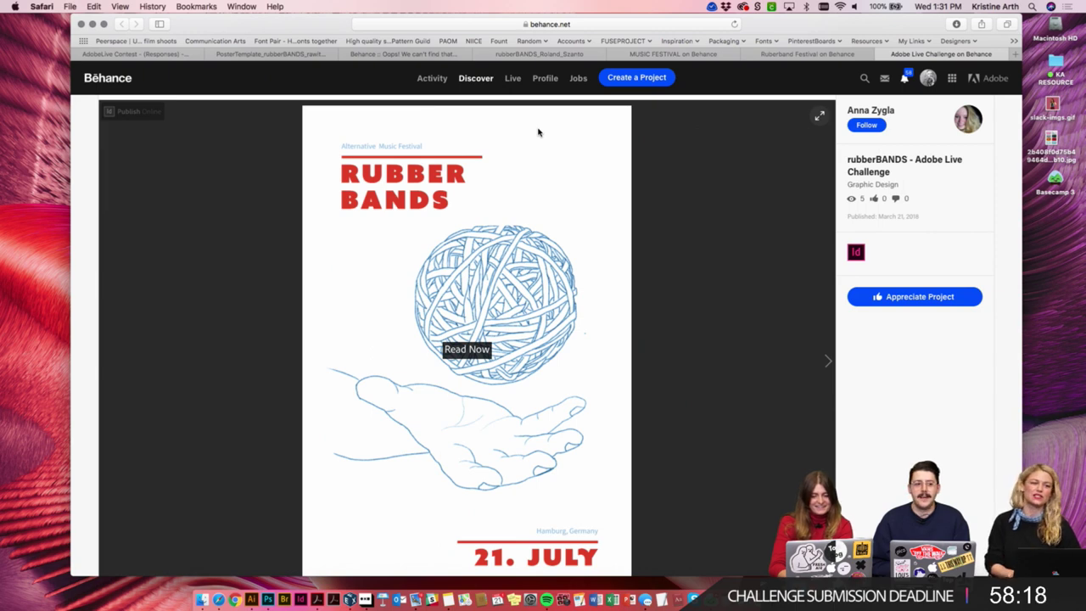
{"action": "scroll", "coordinate": [538, 132], "scroll_direction": "up", "scroll_amount": 1}
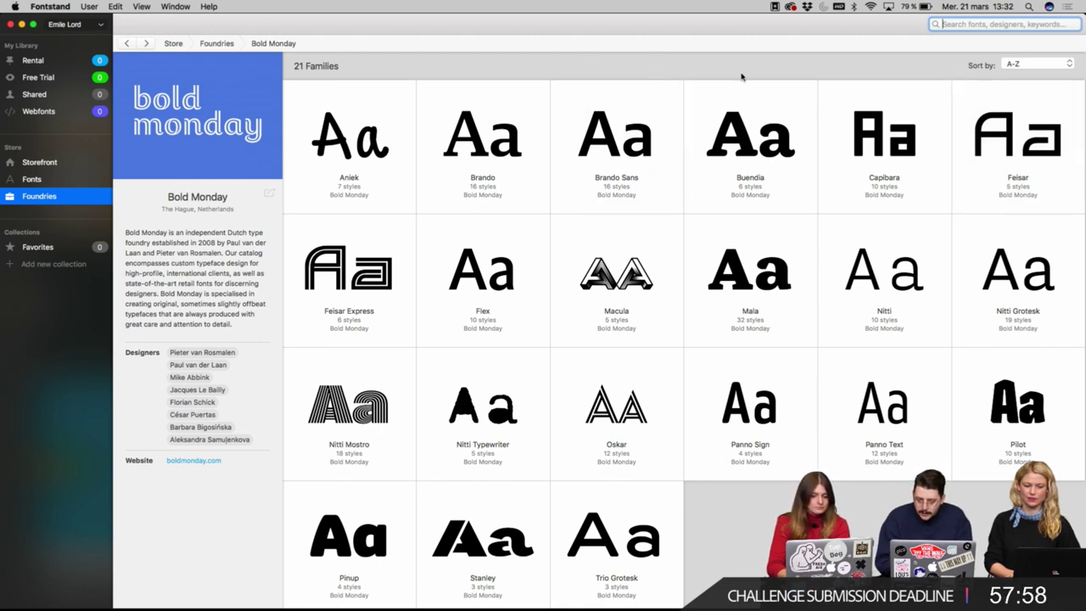
Open Bold Monday's Pilot family in Fontstand and set the preview text of its styles to Monicano.
{"action": "left_click", "coordinate": [1048, 396]}
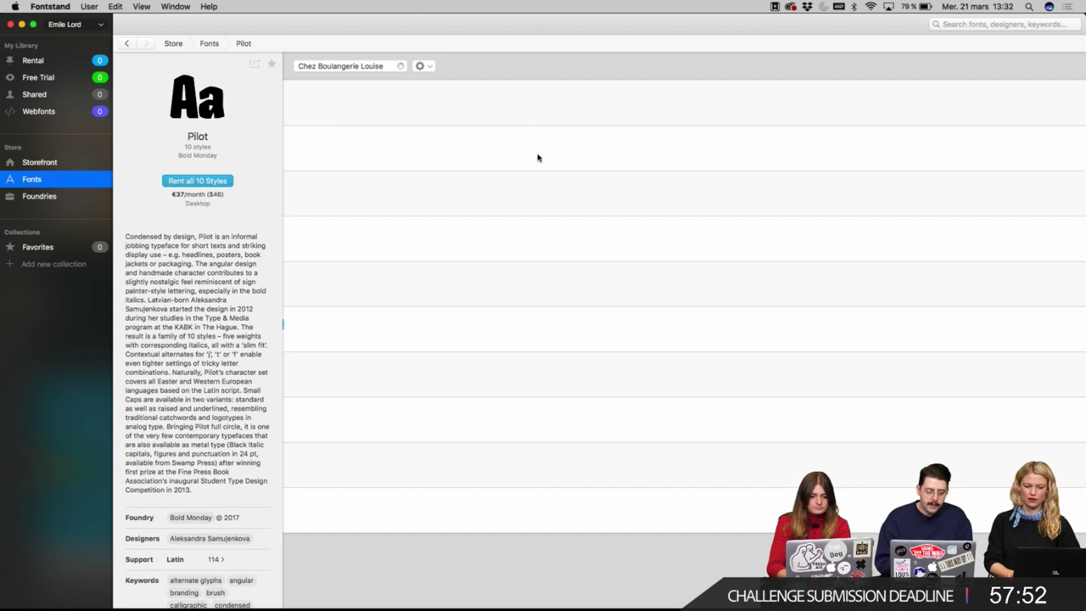
{"action": "triple_click", "coordinate": [371, 66]}
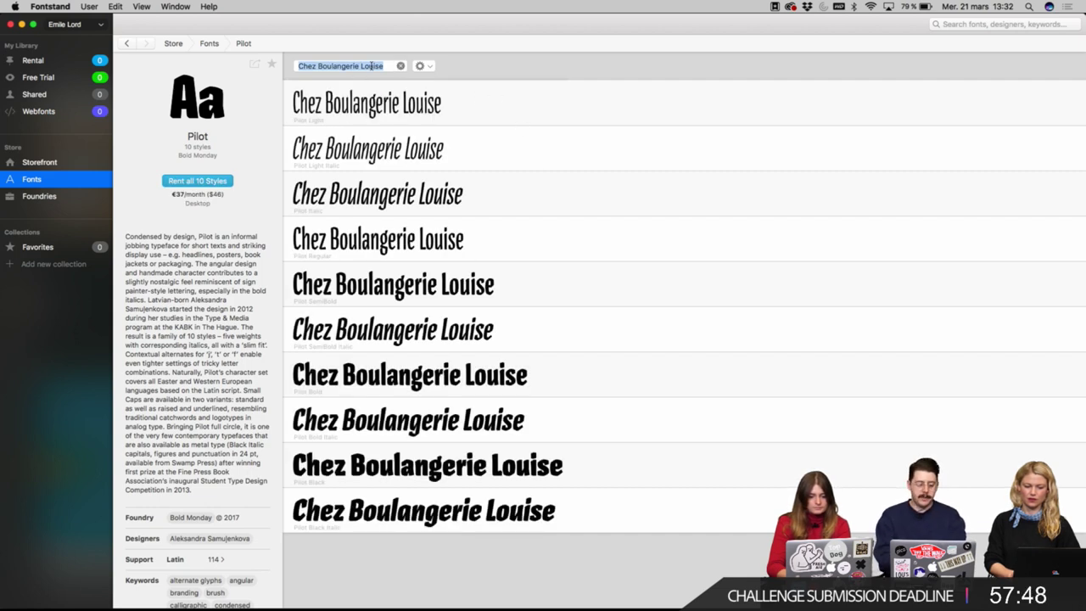
{"action": "type", "text": "Wrot"}
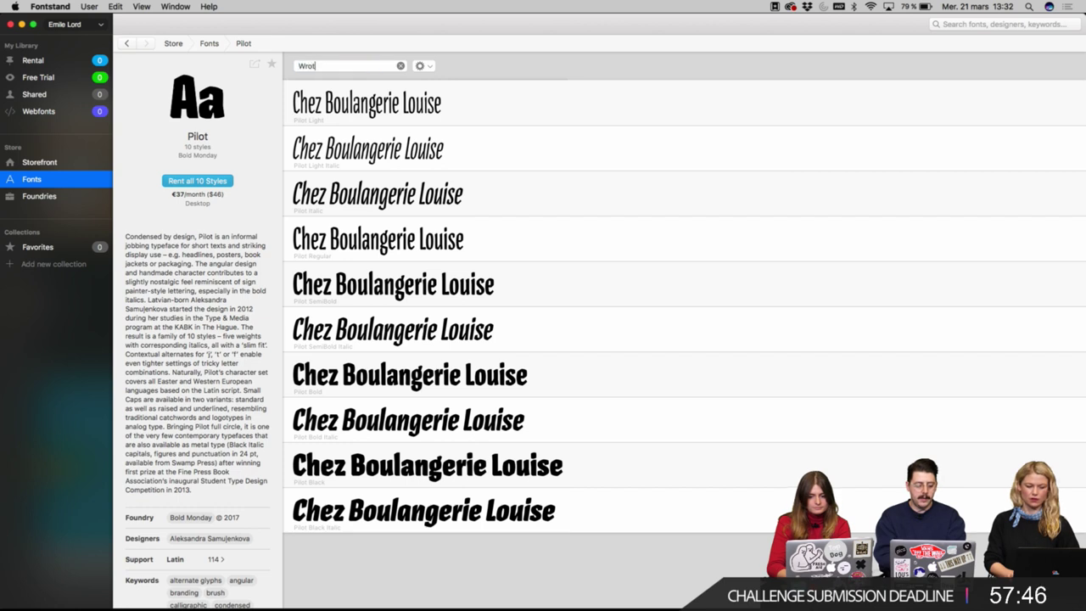
{"action": "type", "text": "e"}
{"action": "key", "text": "BackSpace"}
{"action": "key", "text": "BackSpace"}
{"action": "key", "text": "BackSpace"}
{"action": "key", "text": "BackSpace"}
{"action": "key", "text": "BackSpace"}
{"action": "type", "text": "M"}
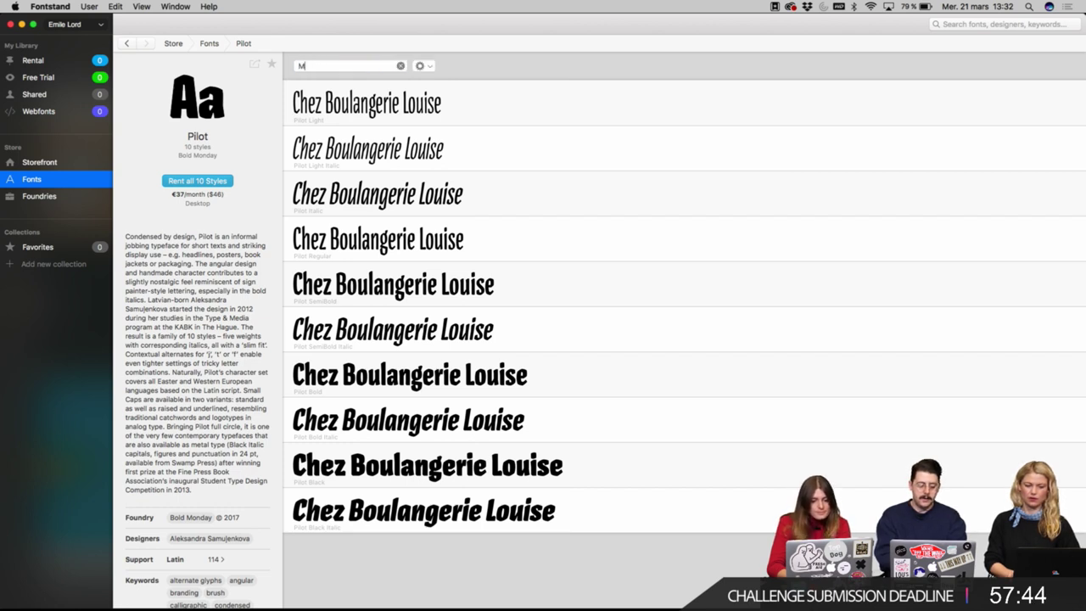
{"action": "type", "text": "onicano"}
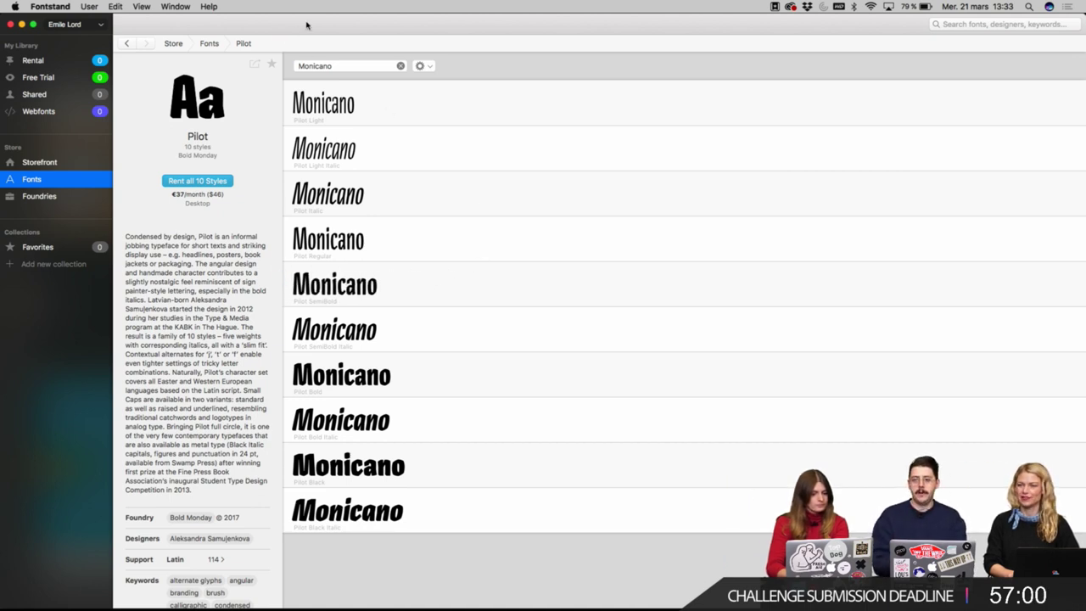
Switch to Illustrator and compare the script, serif and sans-serif Monicano samples on the FONTS CHOSEN BY THE CLIENTS artboard.
{"action": "key", "text": "super+Tab"}
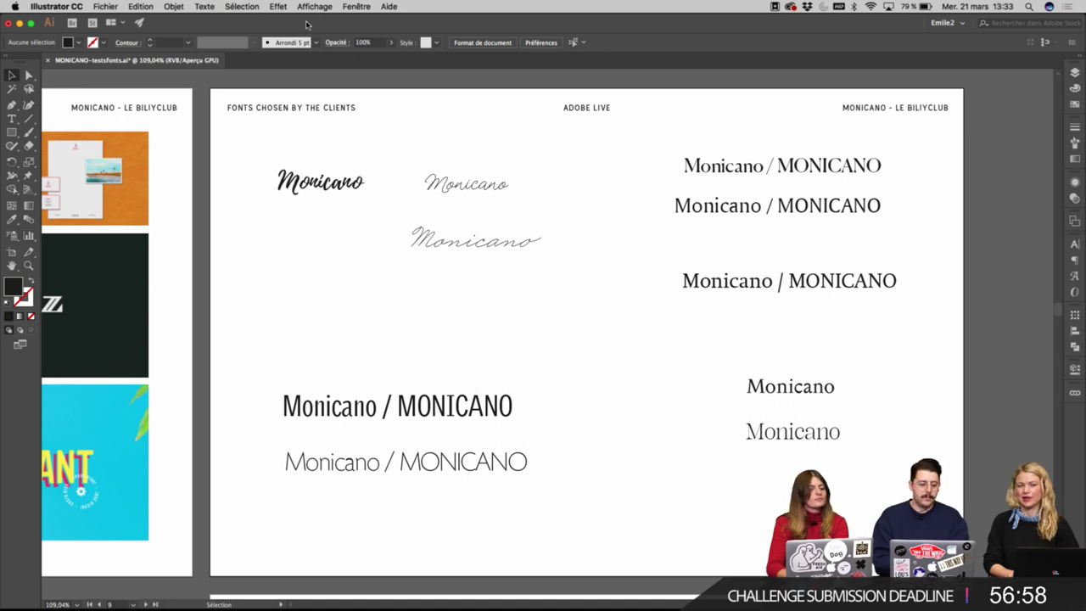
{"action": "scroll", "coordinate": [380, 214], "scroll_direction": "down", "scroll_amount": 1}
{"action": "scroll", "coordinate": [379, 212], "scroll_direction": "down", "scroll_amount": 4}
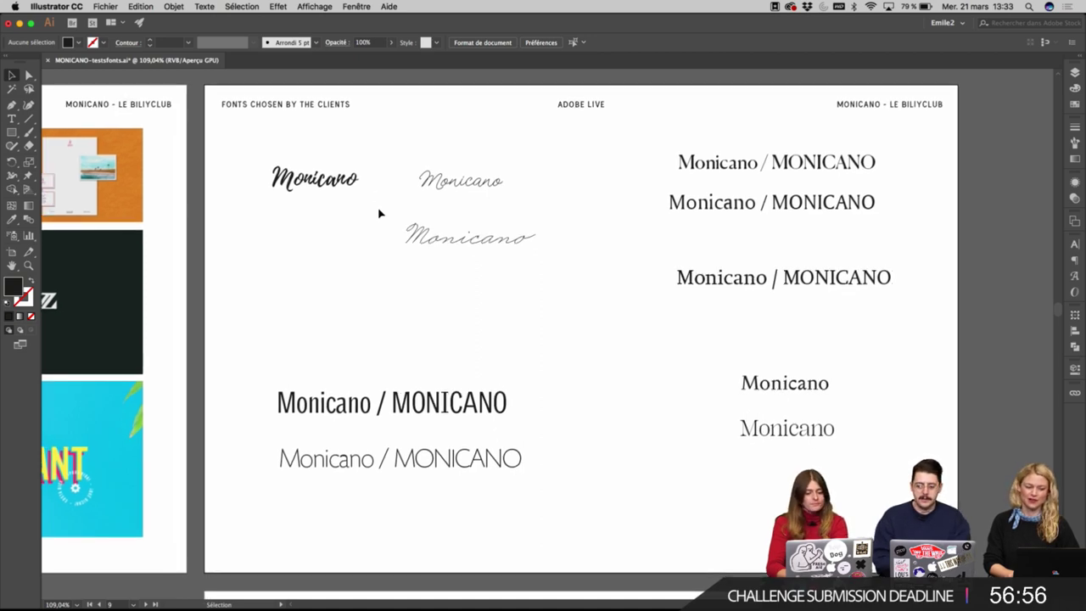
{"action": "scroll", "coordinate": [379, 213], "scroll_direction": "up", "scroll_amount": 4}
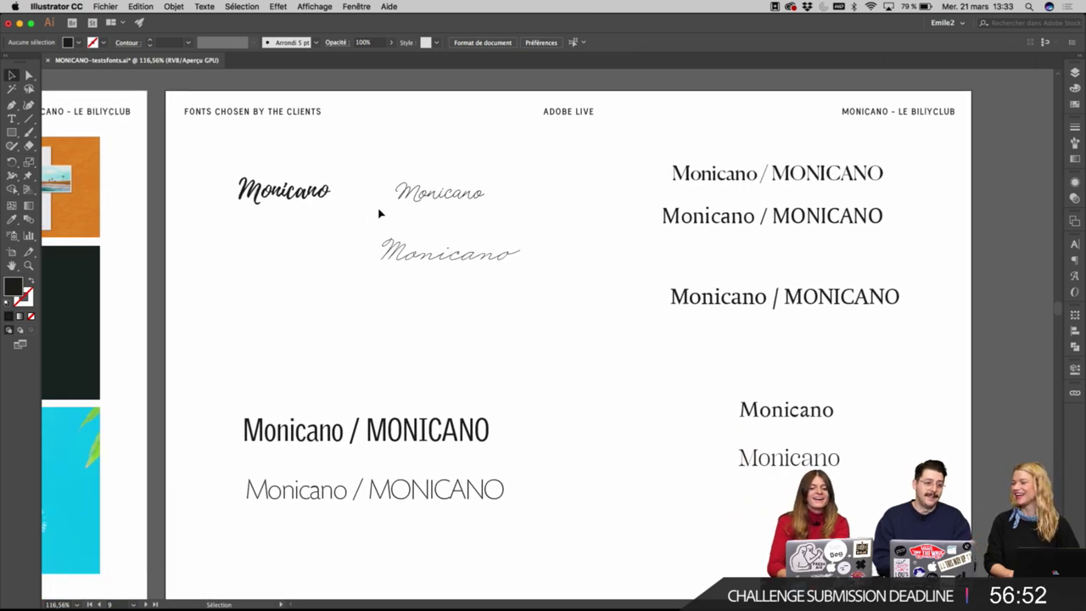
{"action": "scroll", "coordinate": [379, 213], "scroll_direction": "up", "scroll_amount": 3}
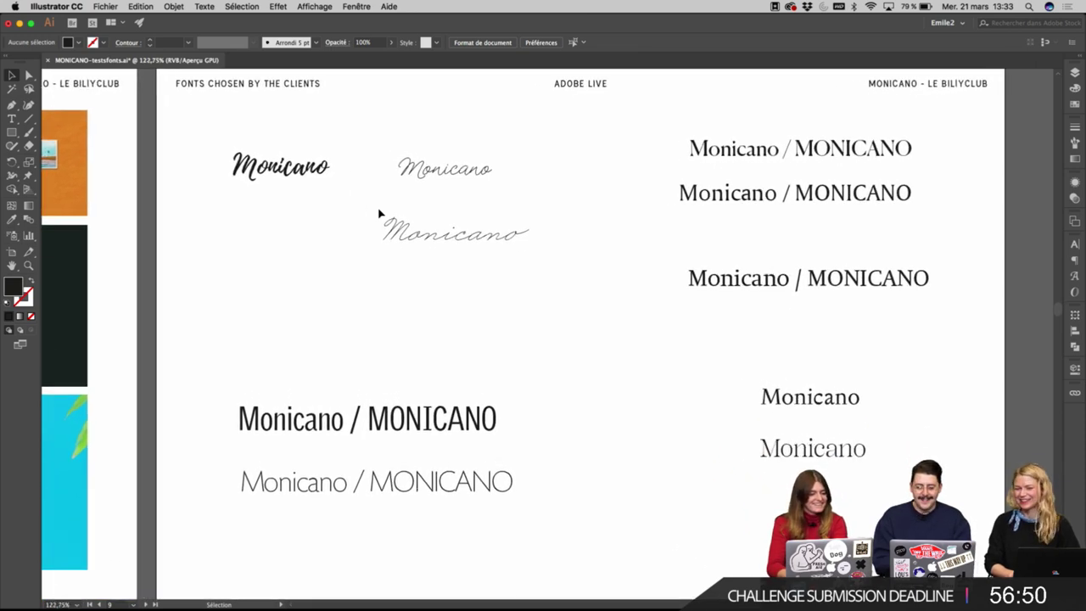
{"action": "scroll", "coordinate": [379, 213], "scroll_direction": "down", "scroll_amount": 3}
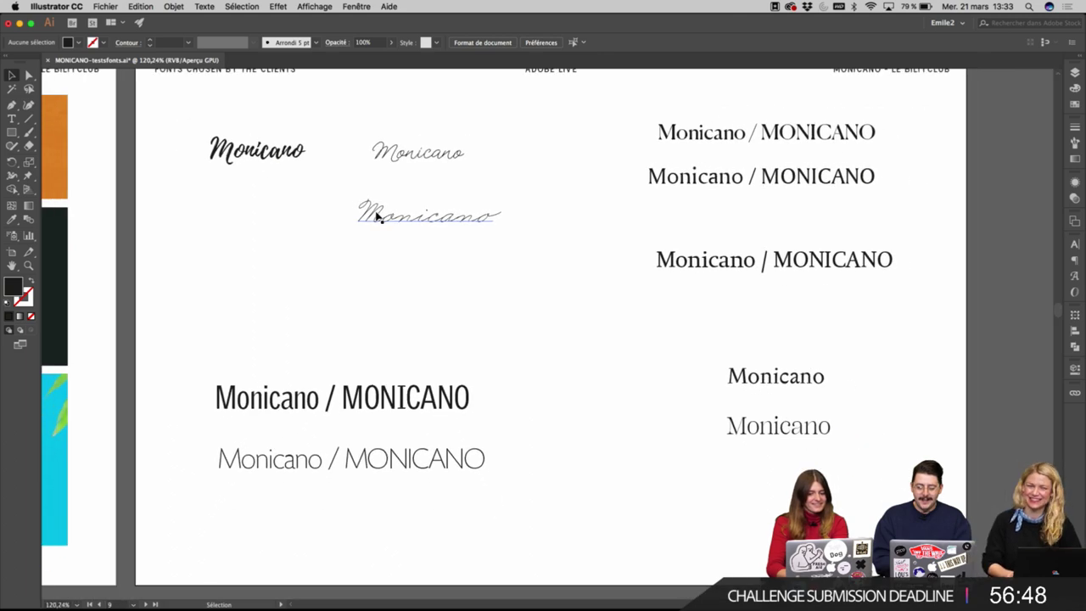
{"action": "scroll", "coordinate": [379, 217], "scroll_direction": "up", "scroll_amount": 1}
{"action": "scroll", "coordinate": [379, 217], "scroll_direction": "right", "scroll_amount": 1}
{"action": "scroll", "coordinate": [379, 217], "scroll_direction": "up", "scroll_amount": 1}
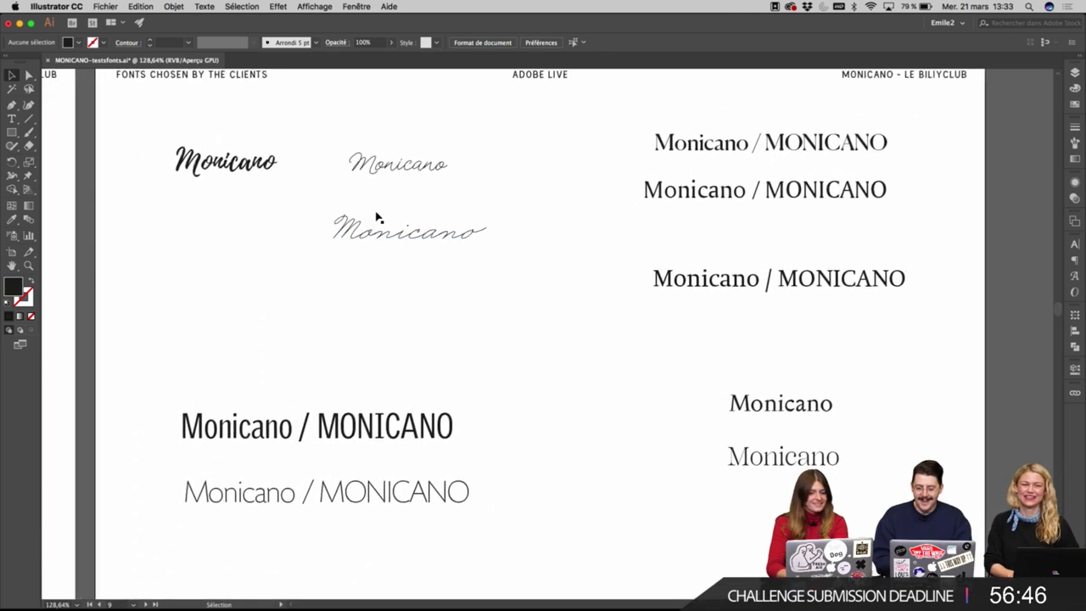
{"action": "scroll", "coordinate": [378, 217], "scroll_direction": "up", "scroll_amount": 2}
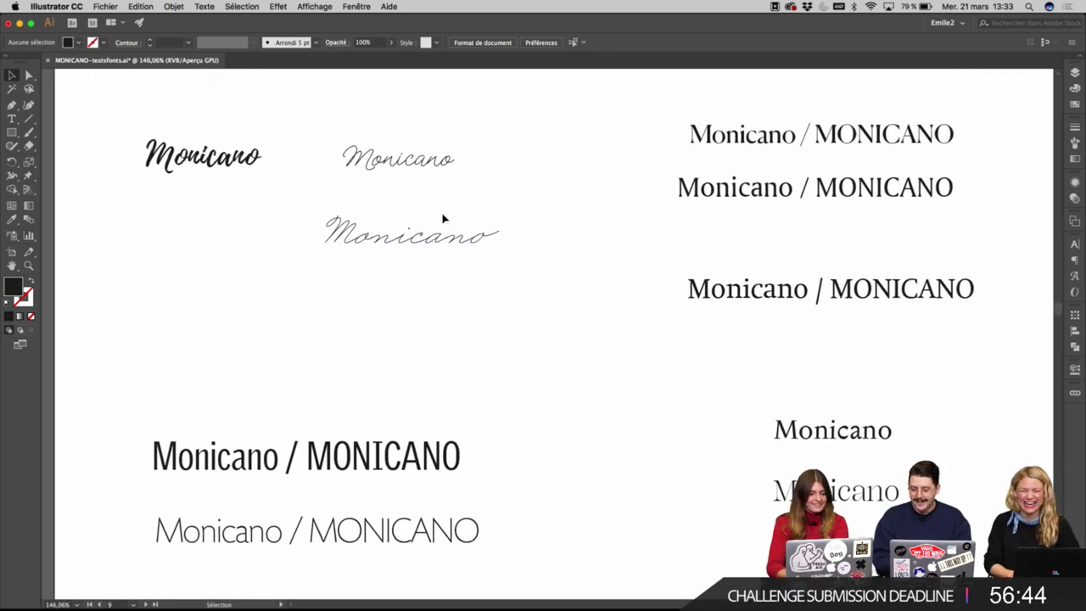
{"action": "scroll", "coordinate": [549, 215], "scroll_direction": "down", "scroll_amount": 2}
{"action": "scroll", "coordinate": [549, 215], "scroll_direction": "right", "scroll_amount": 1}
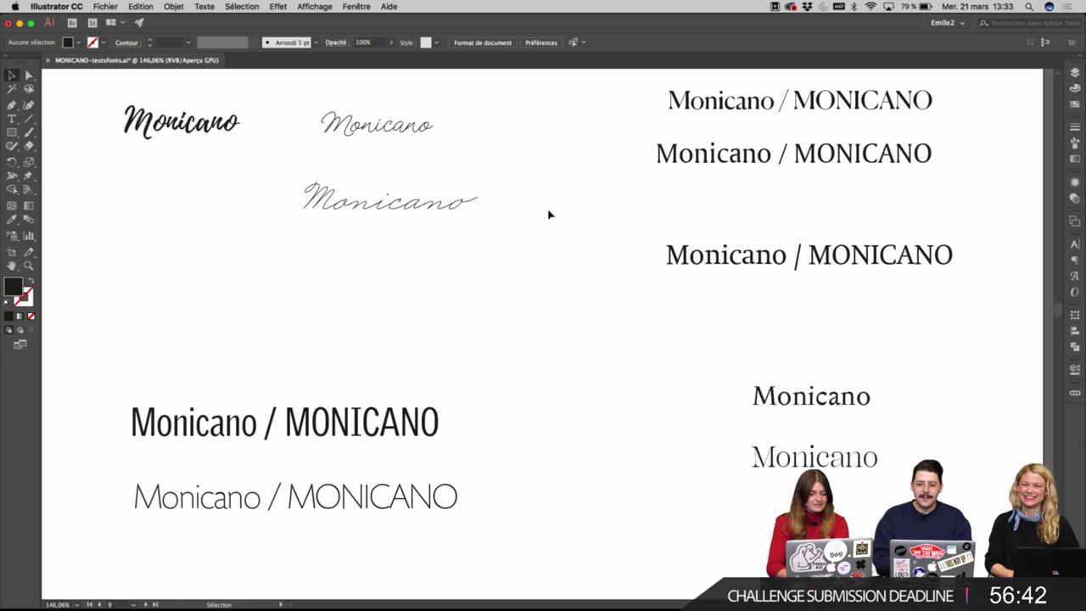
{"action": "right_click", "coordinate": [548, 214]}
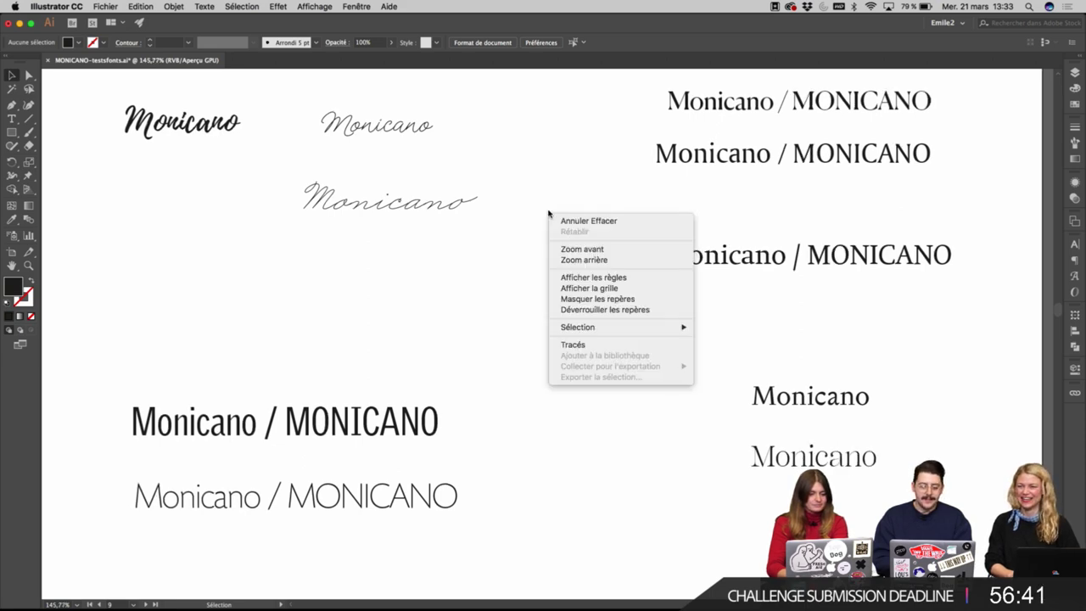
Examine the Monicano lettering samples on the "Fonts chosen by the clients" artboard.
{"action": "left_click", "coordinate": [565, 162]}
{"action": "scroll", "coordinate": [567, 165], "scroll_direction": "up", "scroll_amount": 1}
{"action": "scroll", "coordinate": [567, 165], "scroll_direction": "up", "scroll_amount": 3}
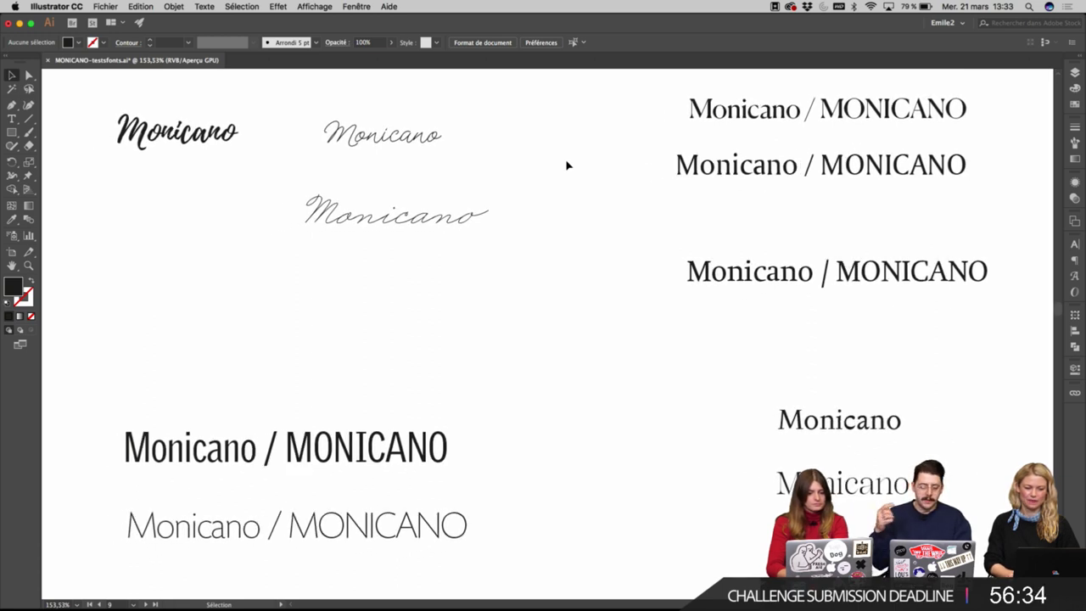
{"action": "scroll", "coordinate": [567, 166], "scroll_direction": "right", "scroll_amount": 2}
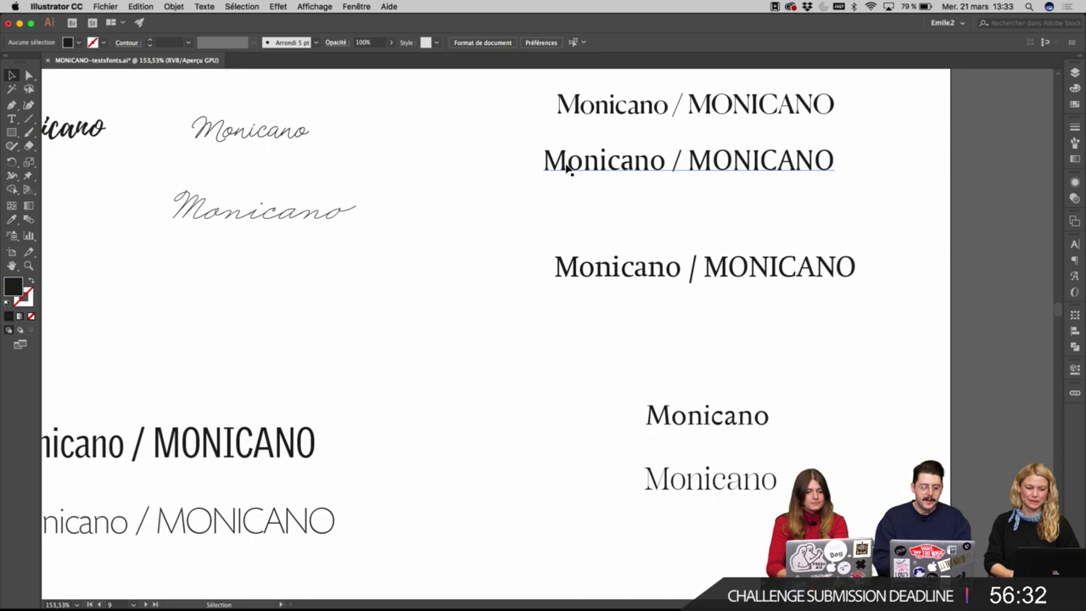
{"action": "scroll", "coordinate": [543, 170], "scroll_direction": "down", "scroll_amount": 1}
{"action": "left_click", "coordinate": [501, 181]}
{"action": "scroll", "coordinate": [481, 188], "scroll_direction": "left", "scroll_amount": 3}
{"action": "scroll", "coordinate": [481, 189], "scroll_direction": "left", "scroll_amount": 2}
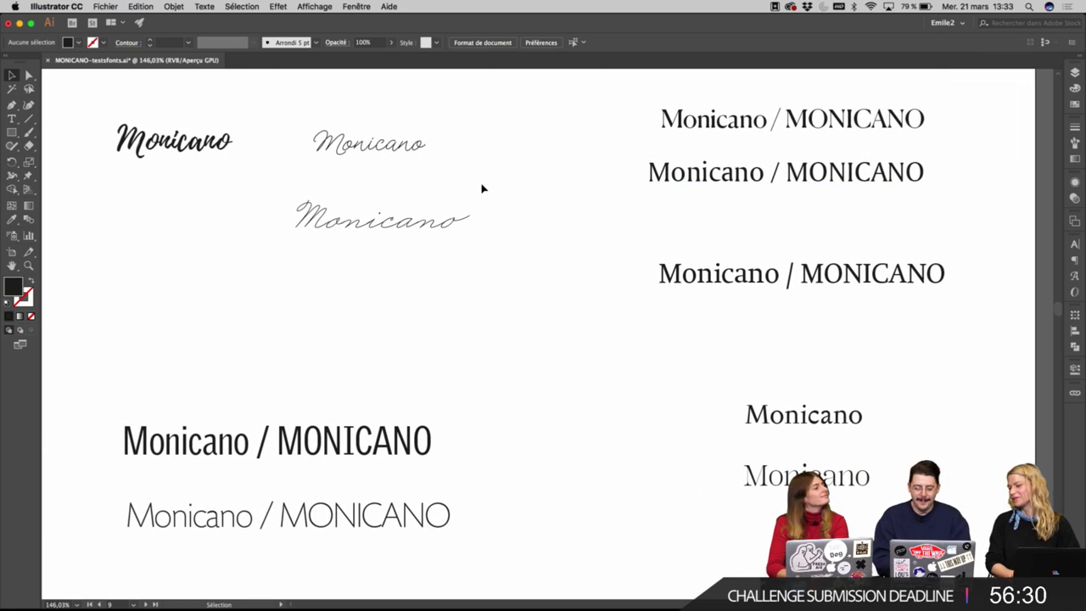
{"action": "scroll", "coordinate": [480, 189], "scroll_direction": "up", "scroll_amount": 1}
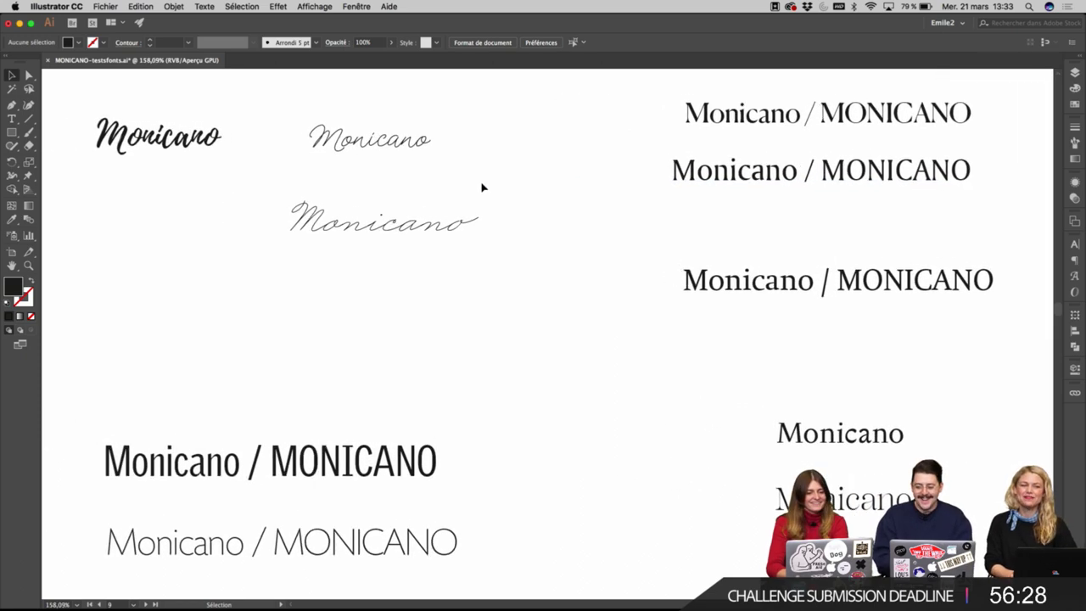
{"action": "scroll", "coordinate": [478, 188], "scroll_direction": "right", "scroll_amount": 3}
{"action": "scroll", "coordinate": [478, 188], "scroll_direction": "up", "scroll_amount": 2}
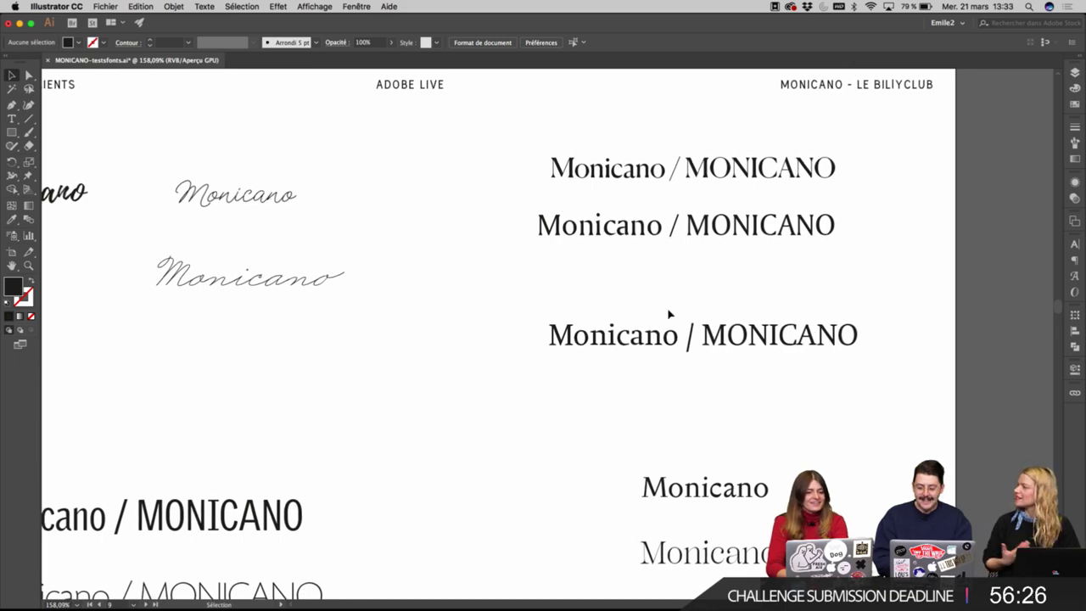
{"action": "scroll", "coordinate": [668, 312], "scroll_direction": "down", "scroll_amount": 5}
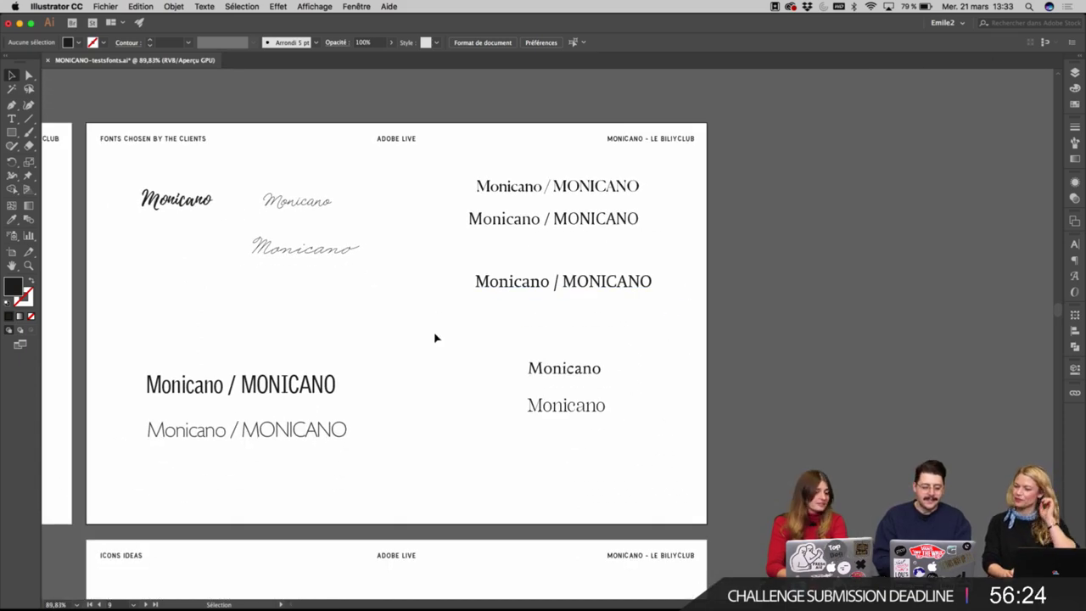
{"action": "scroll", "coordinate": [433, 373], "scroll_direction": "up", "scroll_amount": 2}
{"action": "key", "text": "space"}
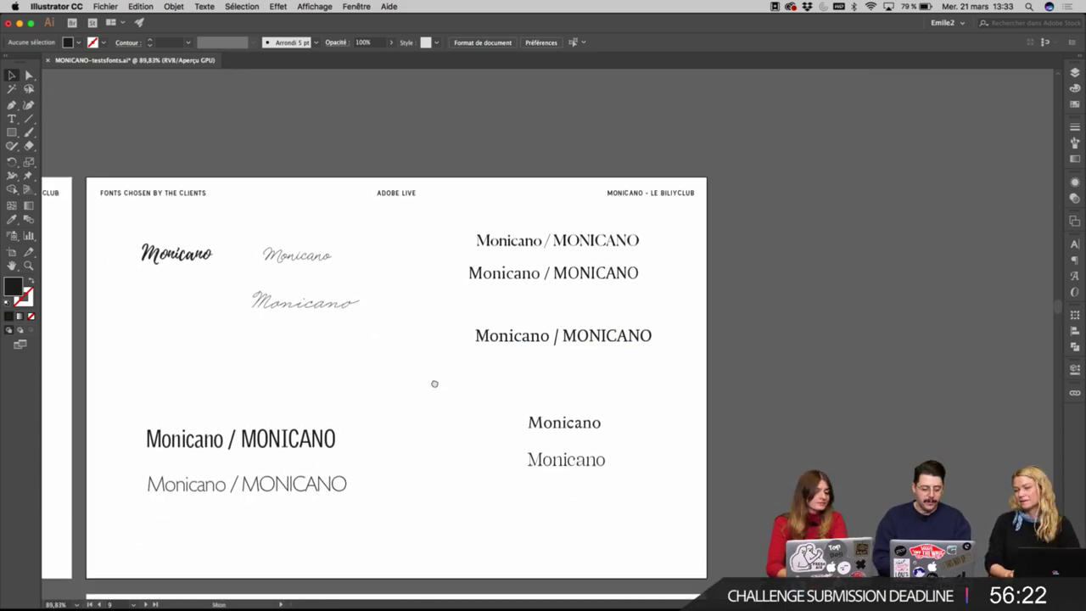
{"action": "left_click_drag", "start_coordinate": [436, 382], "coordinate": [429, 331]}
{"action": "key", "text": "space"}
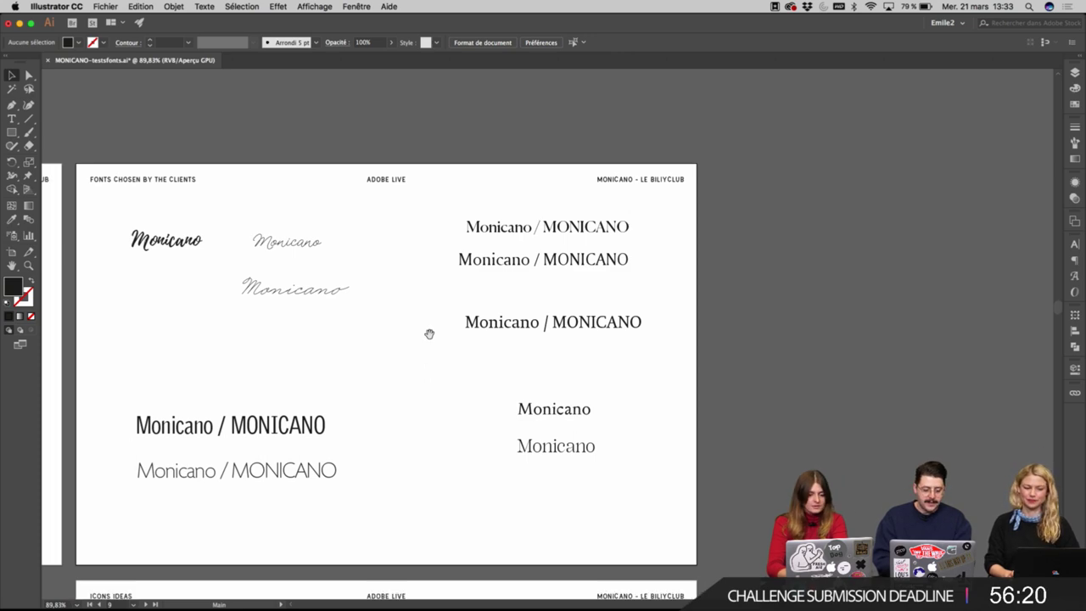
Examine the five hand-drawn logo sketches on the "Icons Ideas" artboard.
{"action": "scroll", "coordinate": [429, 337], "scroll_direction": "down", "scroll_amount": 5}
{"action": "scroll", "coordinate": [430, 337], "scroll_direction": "left", "scroll_amount": 6}
{"action": "scroll", "coordinate": [429, 339], "scroll_direction": "down", "scroll_amount": 4}
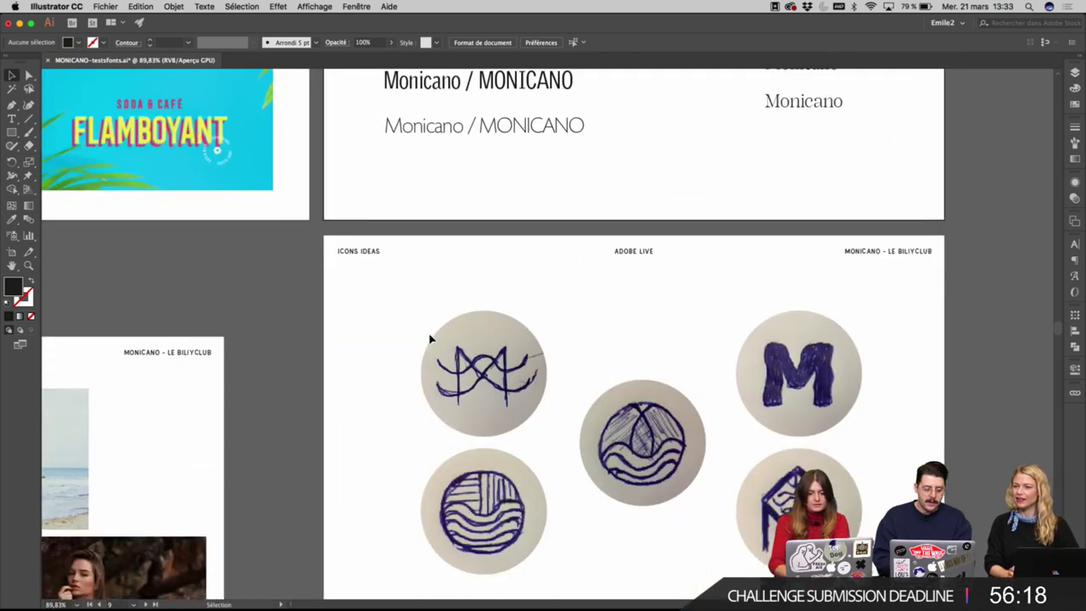
{"action": "scroll", "coordinate": [430, 339], "scroll_direction": "up", "scroll_amount": 3}
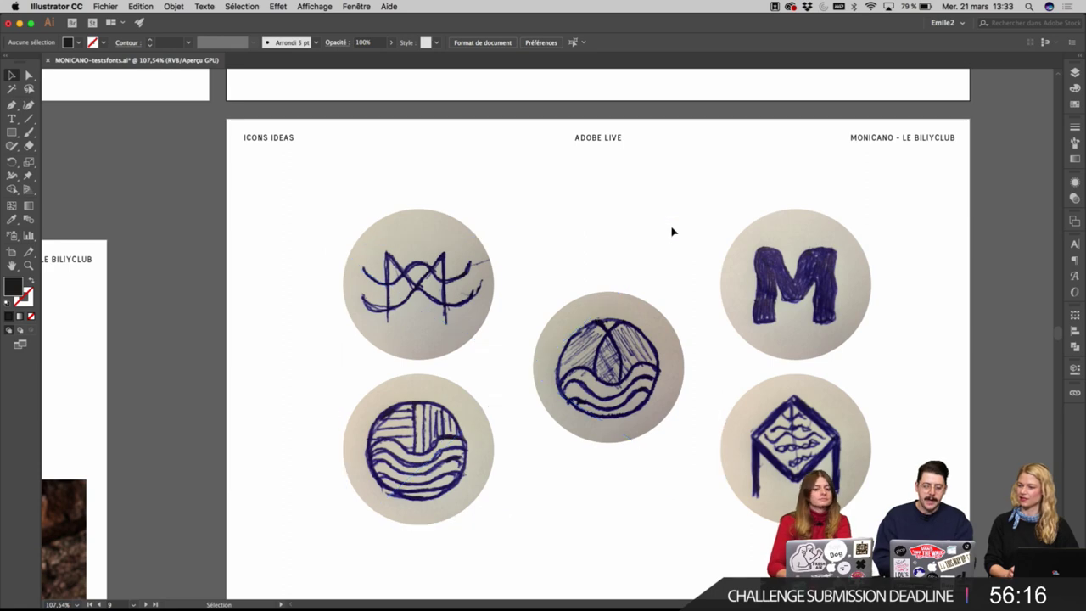
{"action": "scroll", "coordinate": [670, 230], "scroll_direction": "down", "scroll_amount": 2}
{"action": "scroll", "coordinate": [671, 230], "scroll_direction": "right", "scroll_amount": 2}
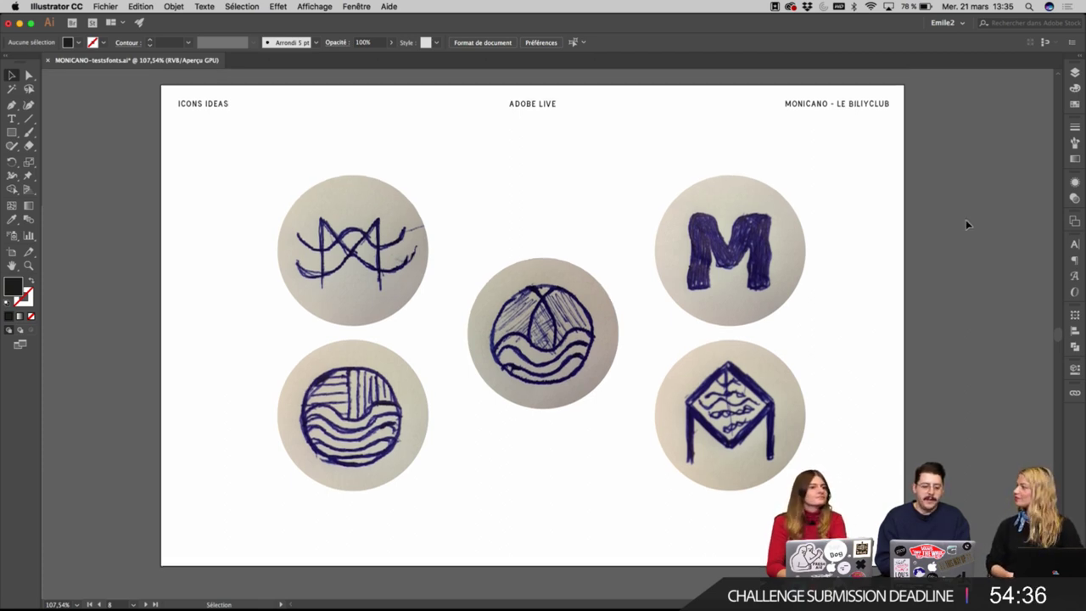
{"action": "scroll", "coordinate": [965, 220], "scroll_direction": "up", "scroll_amount": 1}
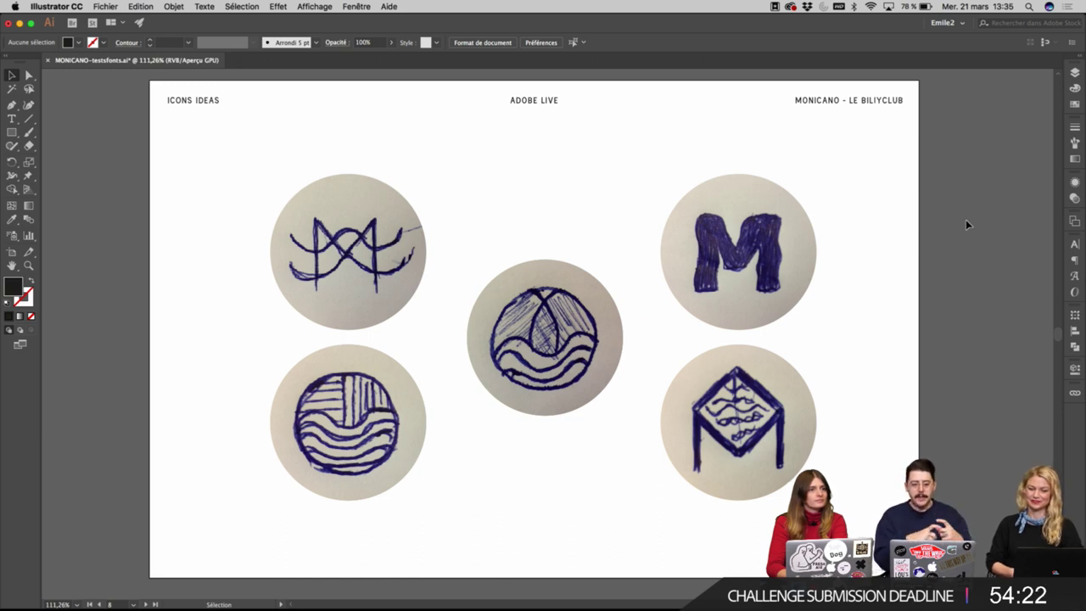
{"action": "scroll", "coordinate": [965, 222], "scroll_direction": "right", "scroll_amount": 5}
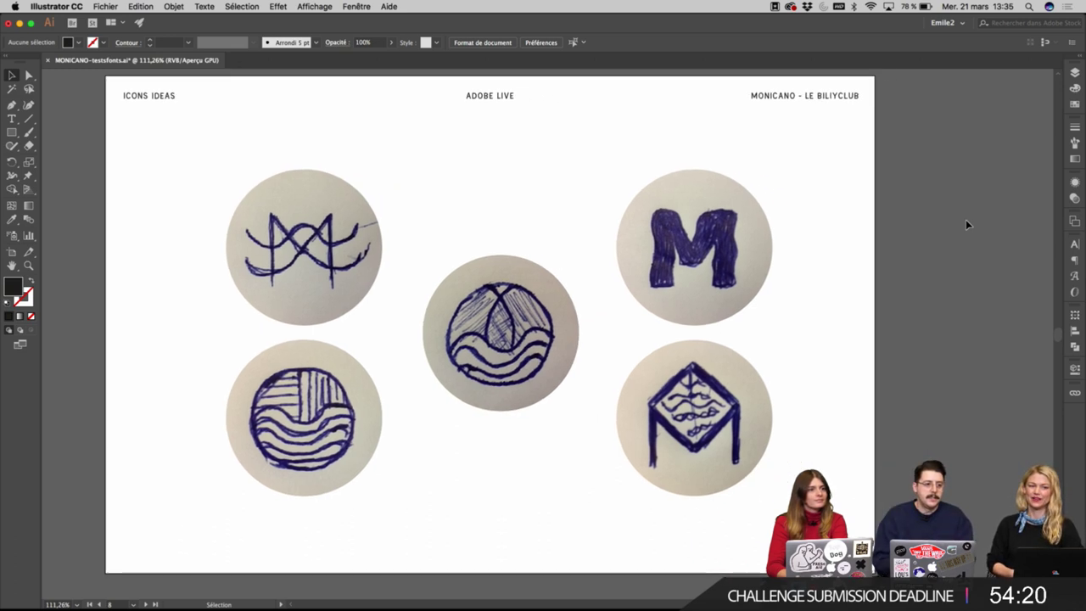
{"action": "scroll", "coordinate": [965, 222], "scroll_direction": "down", "scroll_amount": 1}
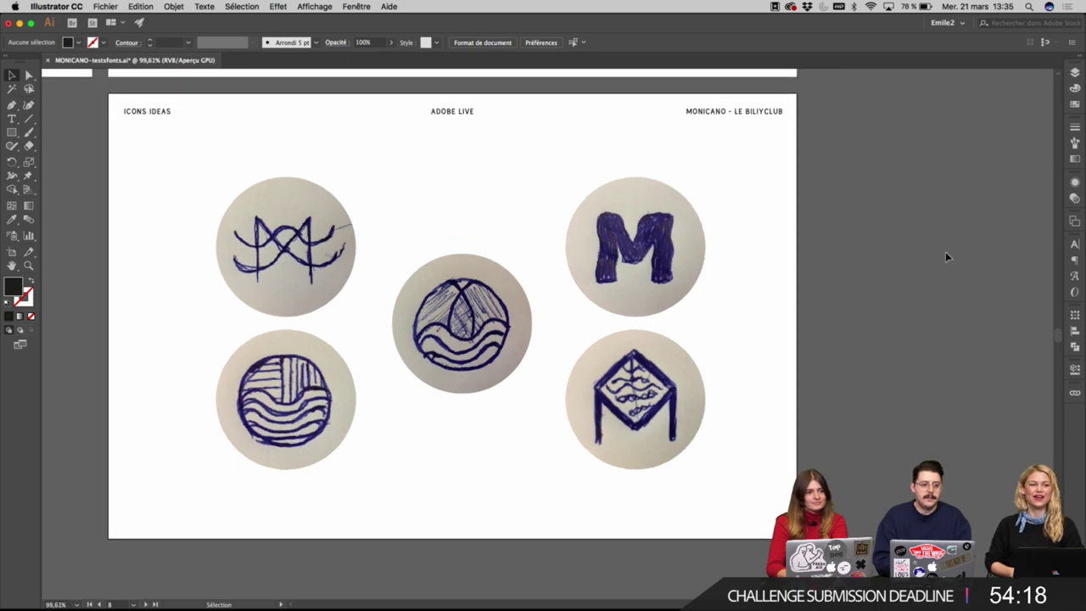
{"action": "key", "text": "space"}
{"action": "left_click_drag", "start_coordinate": [926, 286], "coordinate": [849, 286]}
{"action": "scroll", "coordinate": [849, 285], "scroll_direction": "up", "scroll_amount": 3}
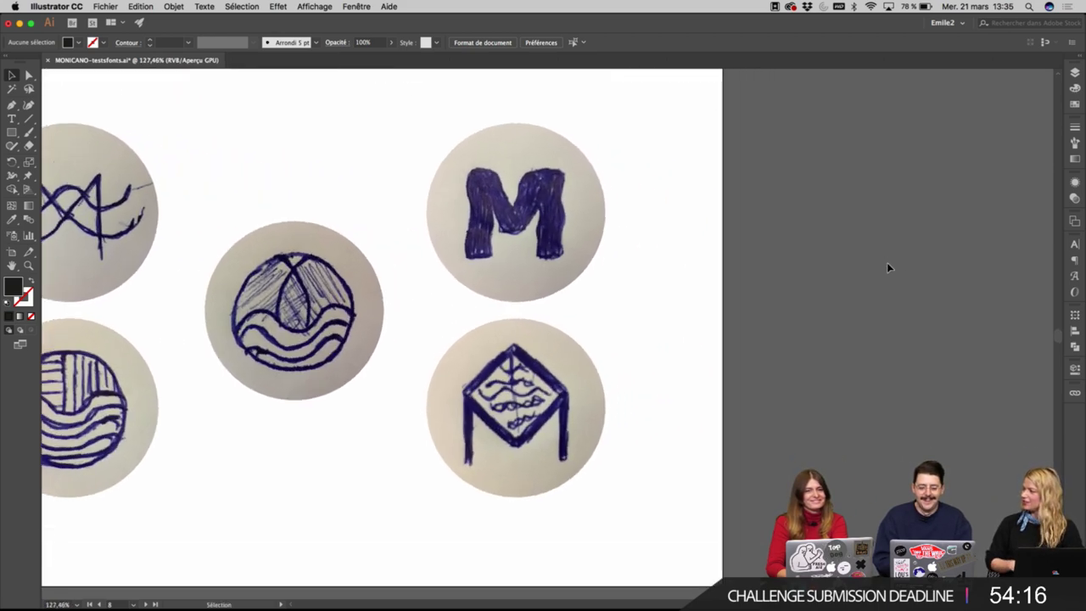
{"action": "scroll", "coordinate": [843, 251], "scroll_direction": "down", "scroll_amount": 2}
{"action": "scroll", "coordinate": [843, 250], "scroll_direction": "right", "scroll_amount": 3}
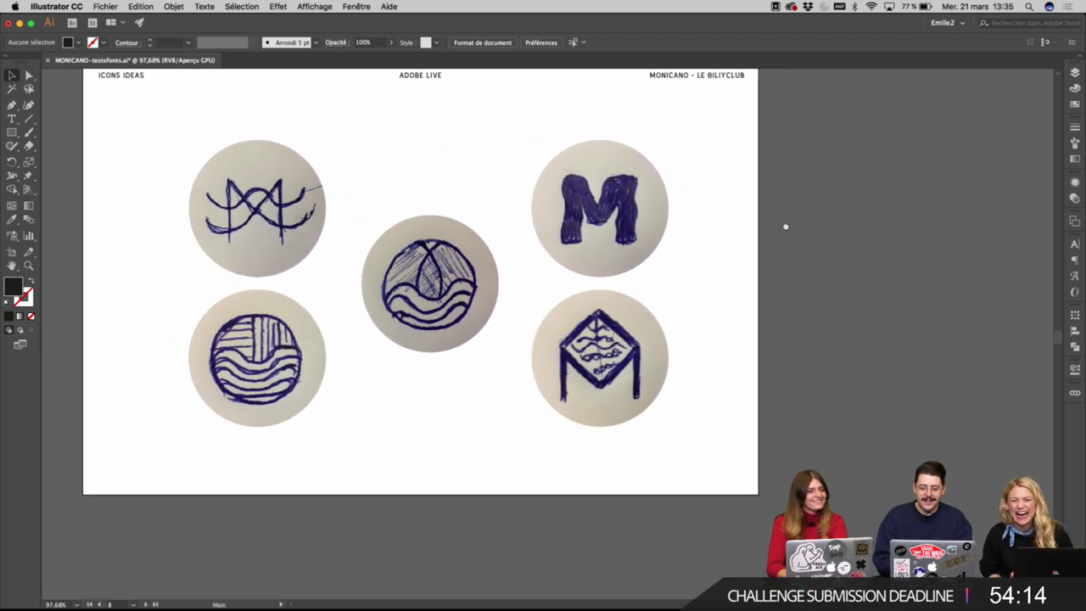
{"action": "scroll", "coordinate": [784, 225], "scroll_direction": "down", "scroll_amount": 1}
{"action": "scroll", "coordinate": [785, 225], "scroll_direction": "up", "scroll_amount": 1}
Review the clients' font samples again and compare them with the hand-drawn icon sketches.
{"action": "scroll", "coordinate": [730, 173], "scroll_direction": "up", "scroll_amount": 5}
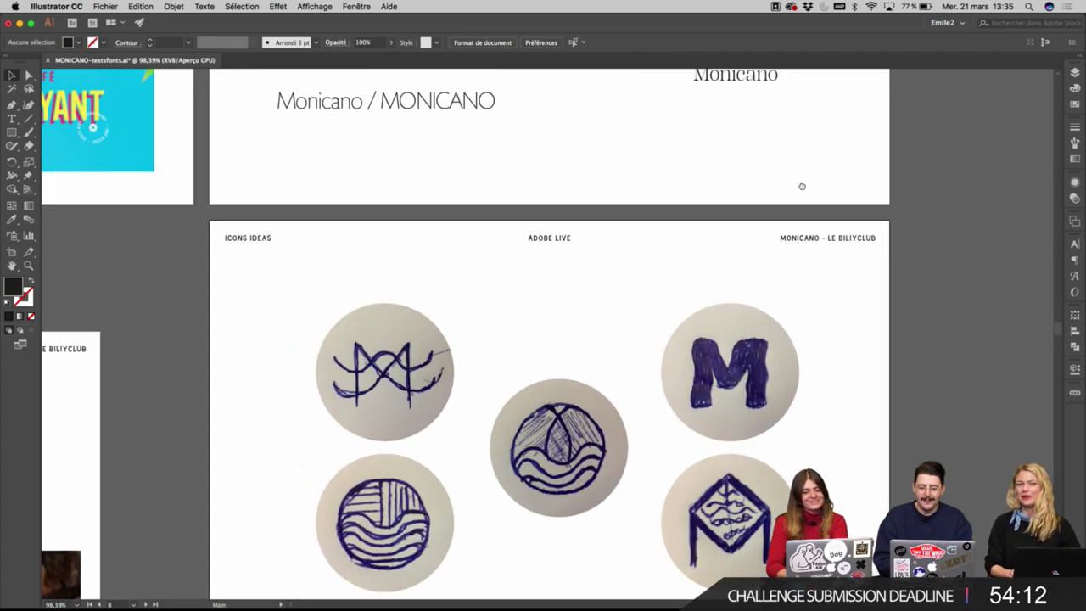
{"action": "scroll", "coordinate": [870, 206], "scroll_direction": "up", "scroll_amount": 1}
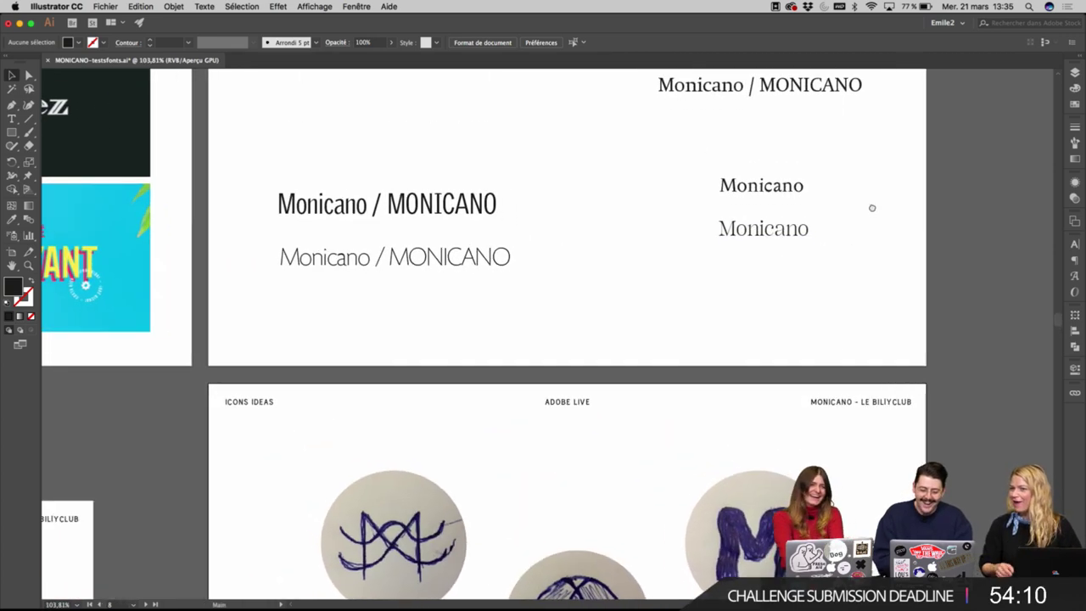
{"action": "scroll", "coordinate": [870, 356], "scroll_direction": "up", "scroll_amount": 3}
{"action": "scroll", "coordinate": [749, 290], "scroll_direction": "right", "scroll_amount": 3}
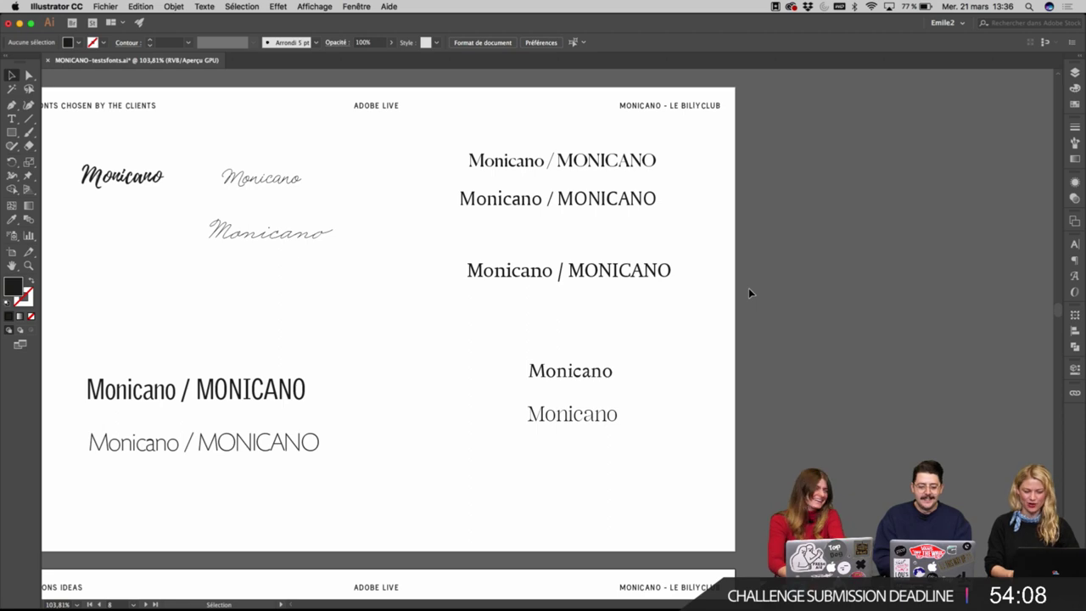
{"action": "scroll", "coordinate": [748, 289], "scroll_direction": "down", "scroll_amount": 6}
{"action": "scroll", "coordinate": [748, 289], "scroll_direction": "left", "scroll_amount": 2}
{"action": "scroll", "coordinate": [752, 289], "scroll_direction": "down", "scroll_amount": 5}
{"action": "scroll", "coordinate": [752, 289], "scroll_direction": "left", "scroll_amount": 2}
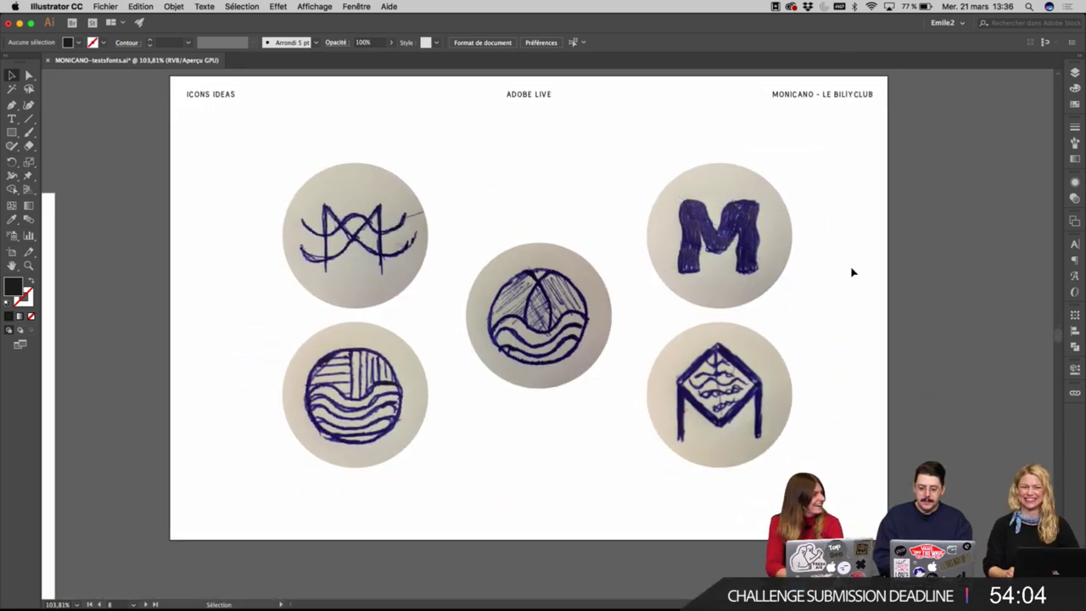
Add a new blank 17 × 11 in Tabloid artboard directly beside the "Icons Ideas" artboard.
{"action": "scroll", "coordinate": [739, 340], "scroll_direction": "up", "scroll_amount": 2}
{"action": "scroll", "coordinate": [739, 339], "scroll_direction": "right", "scroll_amount": 3}
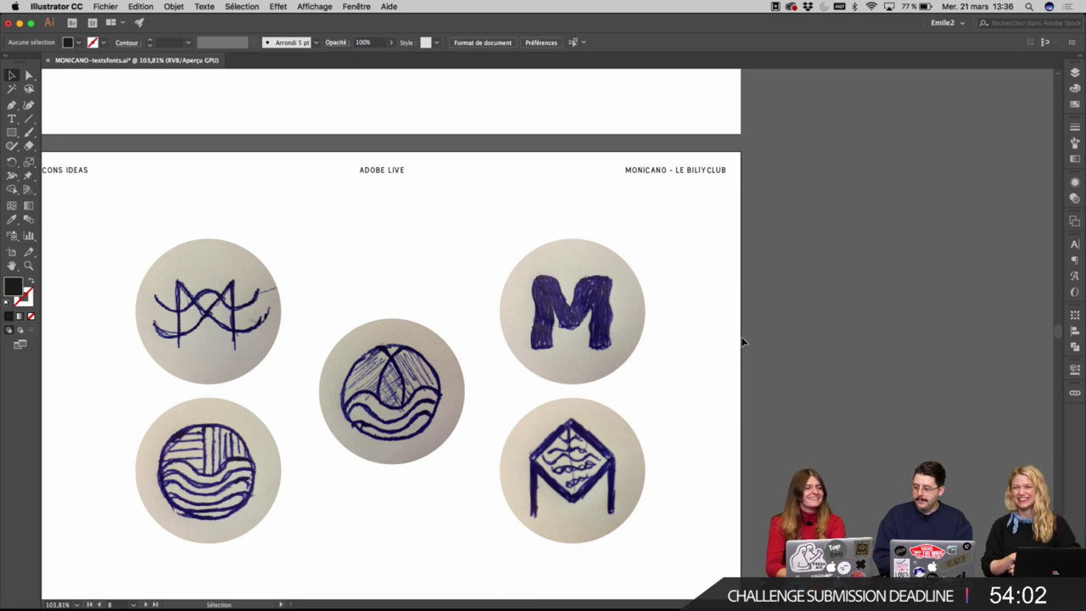
{"action": "scroll", "coordinate": [742, 342], "scroll_direction": "down", "scroll_amount": 1}
{"action": "scroll", "coordinate": [742, 341], "scroll_direction": "left", "scroll_amount": 1}
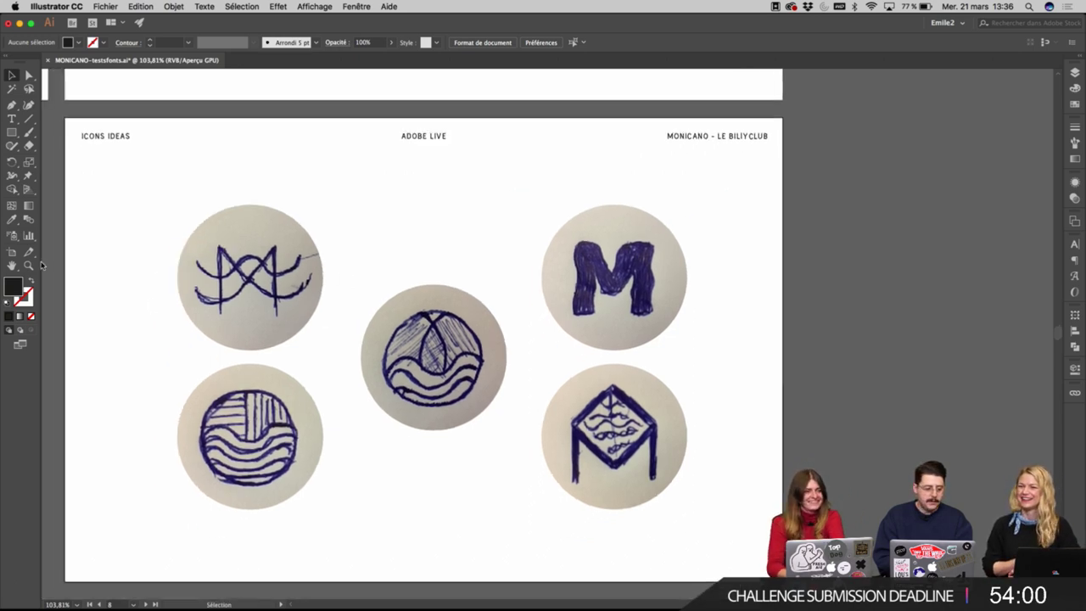
{"action": "left_click", "coordinate": [12, 253]}
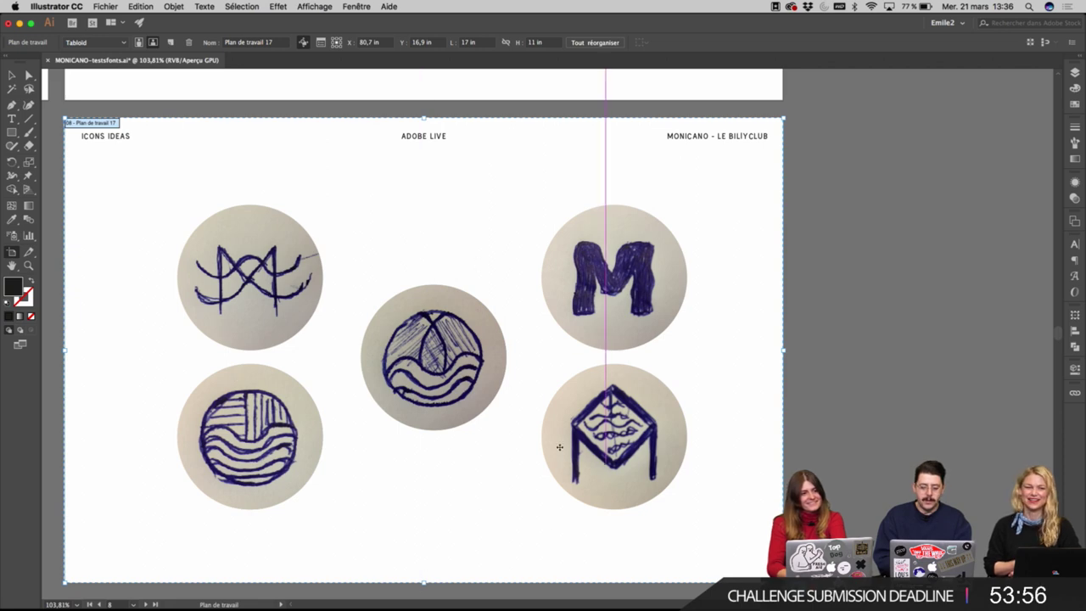
{"action": "scroll", "coordinate": [793, 406], "scroll_direction": "down", "scroll_amount": 1}
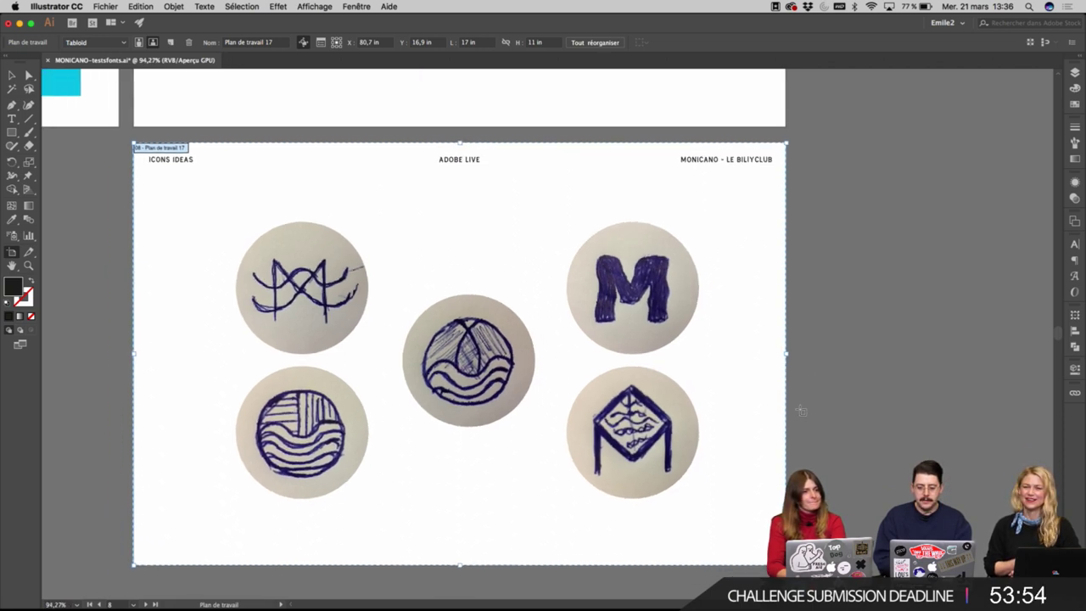
{"action": "left_click_drag", "start_coordinate": [800, 409], "coordinate": [717, 359]}
{"action": "left_click", "coordinate": [171, 42]}
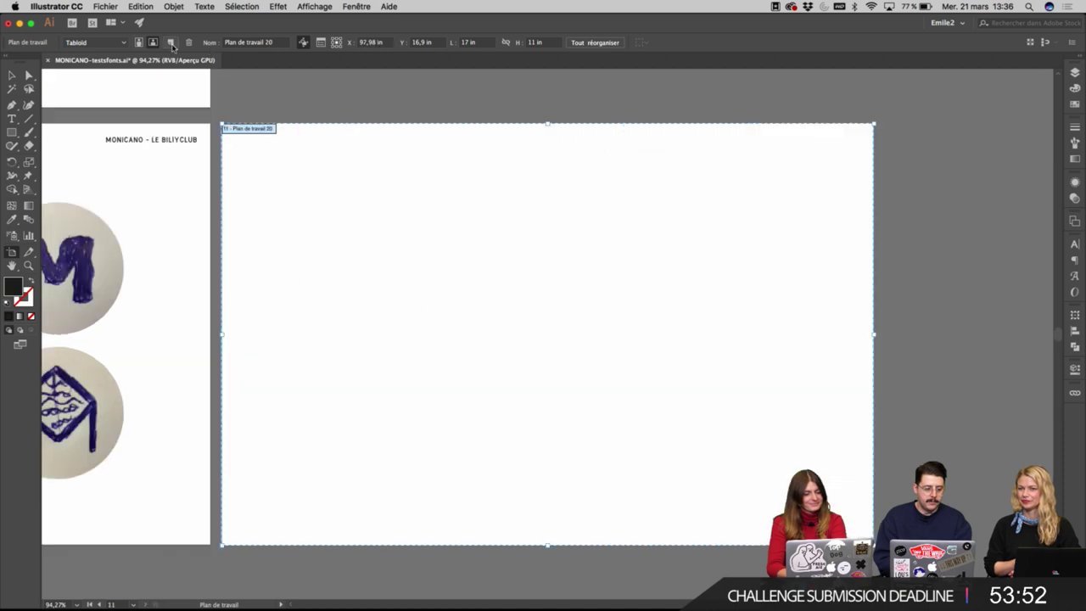
{"action": "key", "text": "v"}
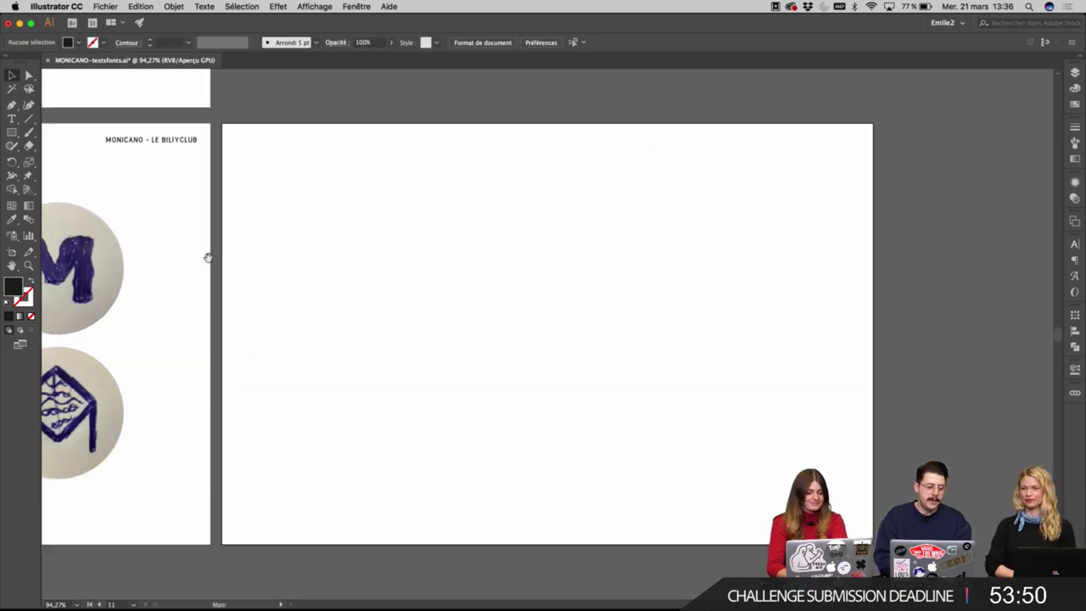
{"action": "left_click_drag", "start_coordinate": [202, 256], "coordinate": [628, 256]}
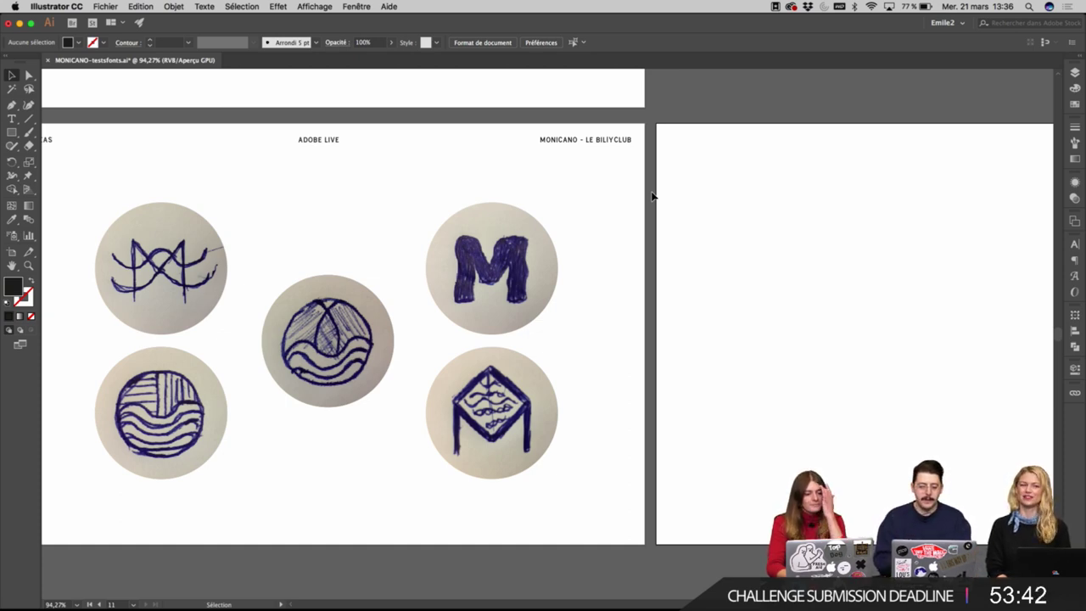
{"action": "key", "text": "z"}
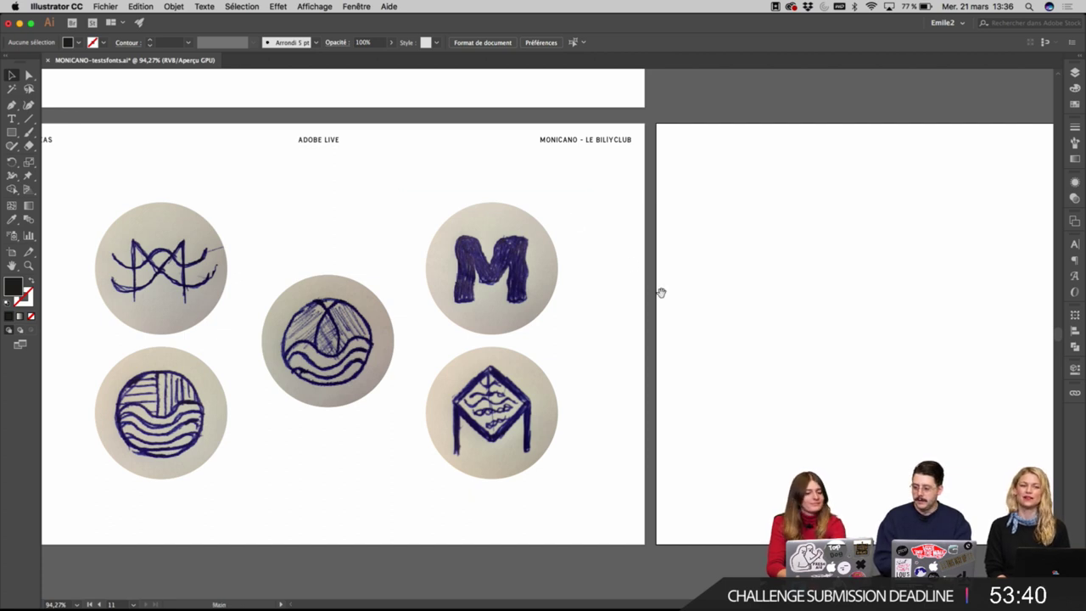
{"action": "key", "text": "super+space"}
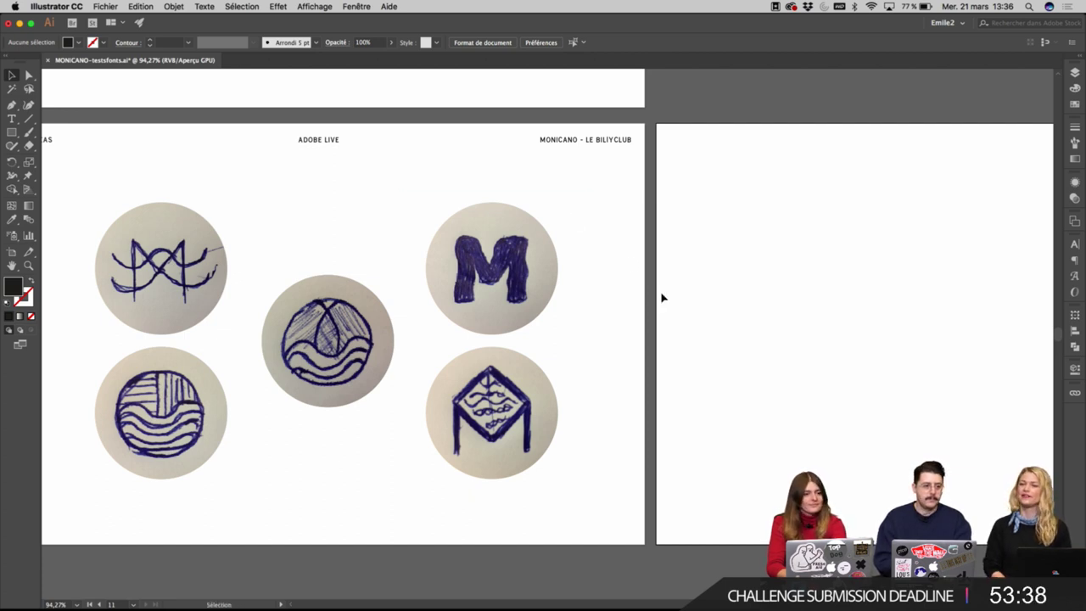
{"action": "left_click_drag", "start_coordinate": [200, 262], "coordinate": [199, 229]}
{"action": "left_click_drag", "start_coordinate": [458, 259], "coordinate": [459, 234]}
{"action": "key", "text": "super+z"}
{"action": "key", "text": "super+z"}
{"action": "left_click", "coordinate": [577, 231]}
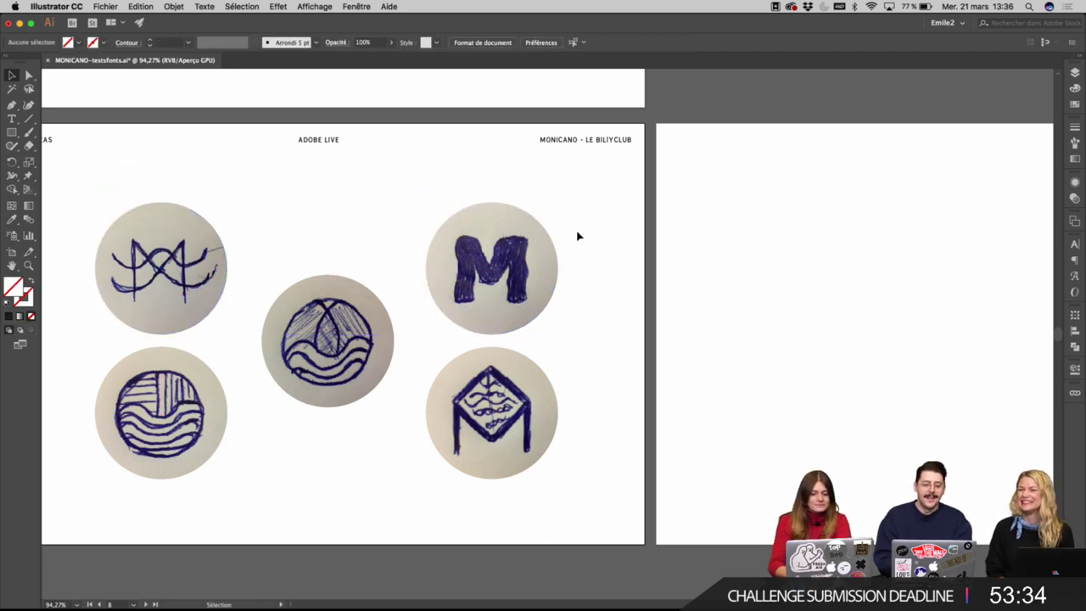
Place a copy of the circular solid M sketch near the upper-left corner of the blank artboard, keeping the original.
{"action": "left_click", "coordinate": [536, 266]}
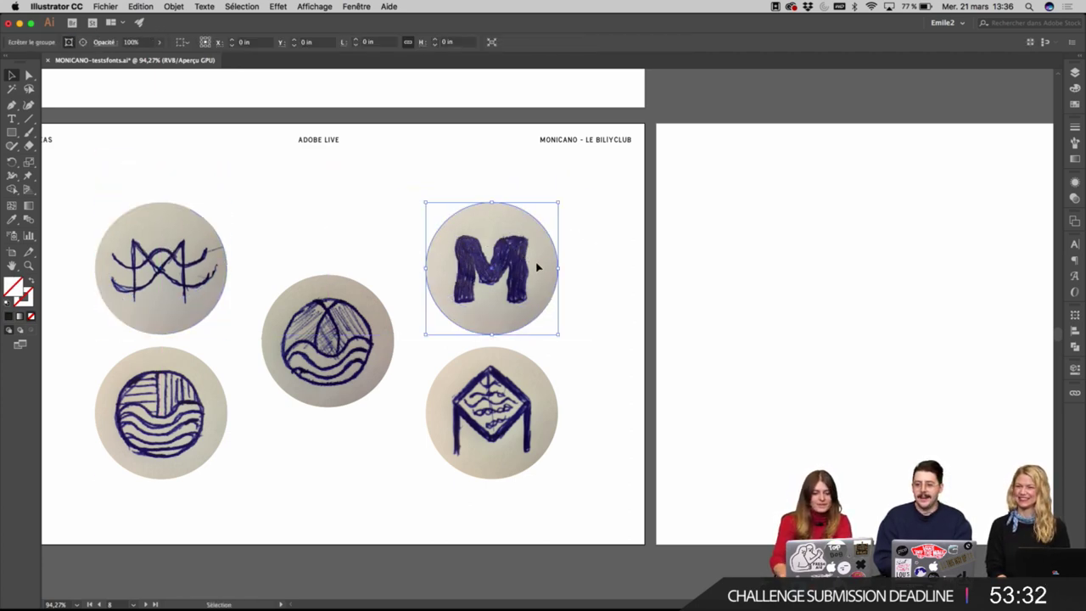
{"action": "left_click", "coordinate": [591, 258]}
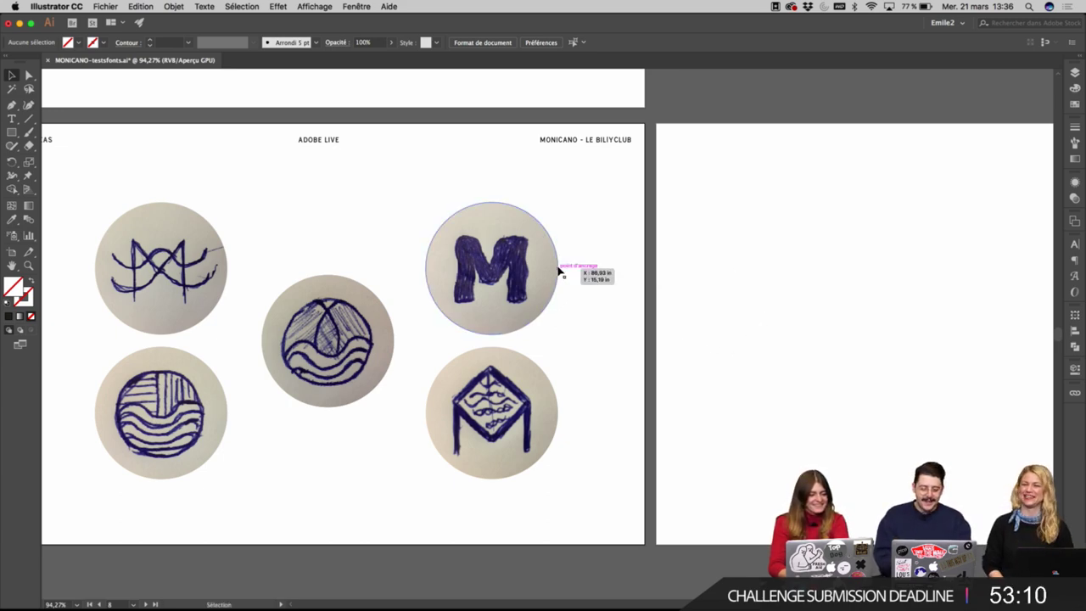
{"action": "scroll", "coordinate": [558, 270], "scroll_direction": "right", "scroll_amount": 5}
{"action": "left_click_drag", "start_coordinate": [264, 299], "coordinate": [528, 239]}
{"action": "scroll", "coordinate": [528, 239], "scroll_direction": "up", "scroll_amount": 5}
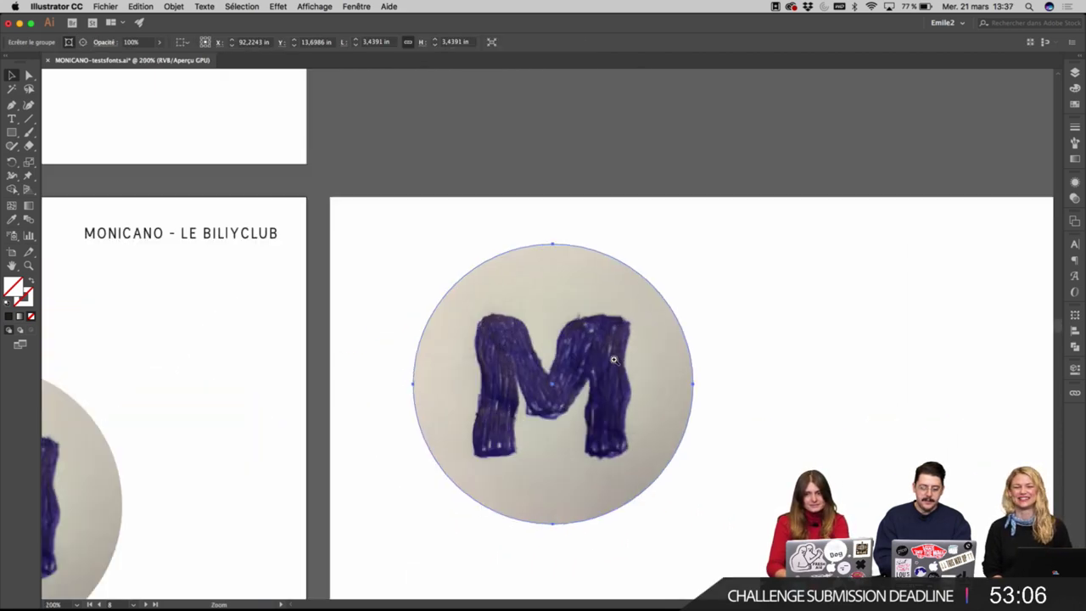
{"action": "scroll", "coordinate": [513, 246], "scroll_direction": "up", "scroll_amount": 2}
{"action": "scroll", "coordinate": [617, 286], "scroll_direction": "down", "scroll_amount": 4}
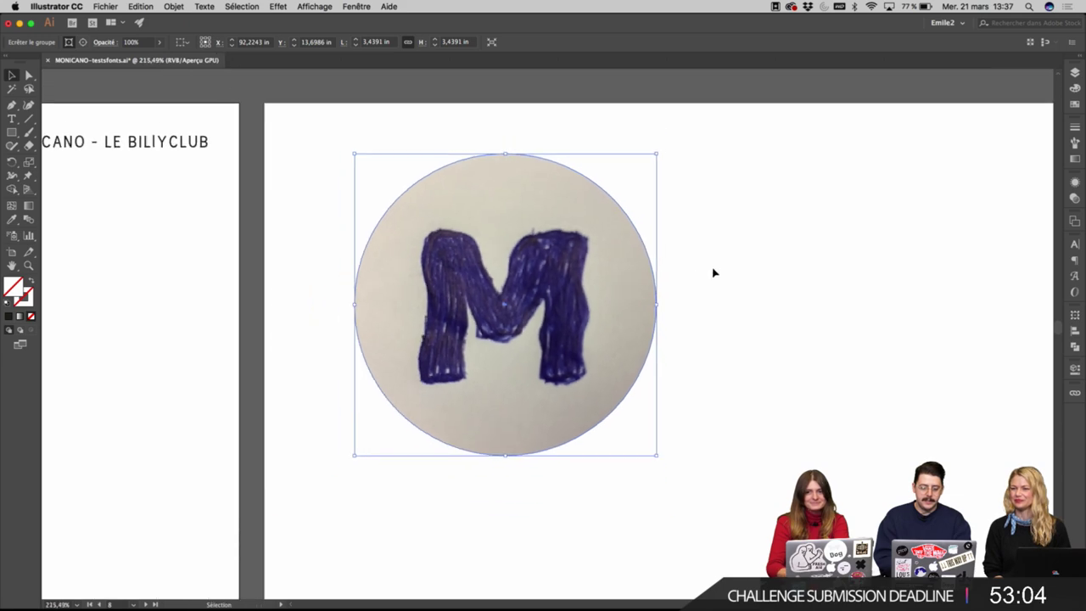
{"action": "left_click", "coordinate": [716, 272]}
{"action": "scroll", "coordinate": [717, 272], "scroll_direction": "down", "scroll_amount": 1}
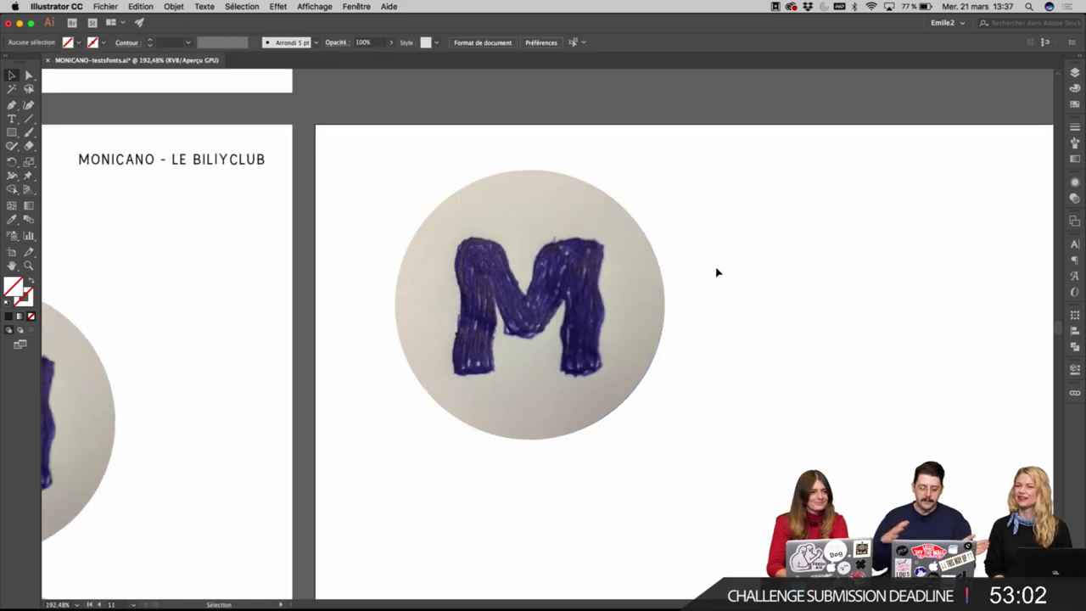
Enlarge the copied M sketch to 400% with nothing selected and activate the Pen tool for tracing it.
{"action": "left_click", "coordinate": [649, 317]}
{"action": "left_click", "coordinate": [743, 246]}
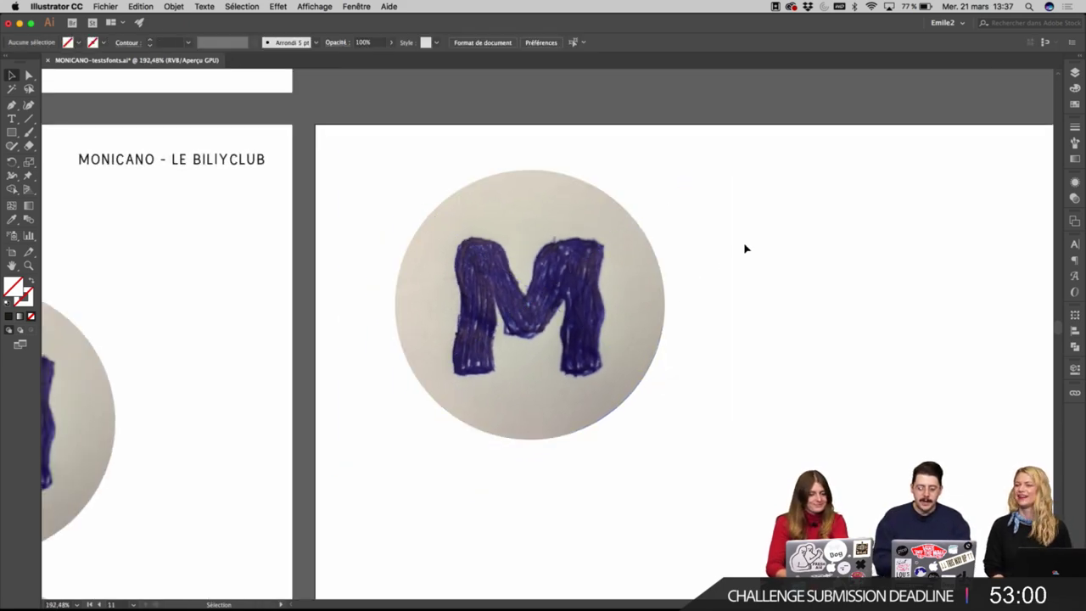
{"action": "scroll", "coordinate": [599, 235], "scroll_direction": "right", "scroll_amount": 5}
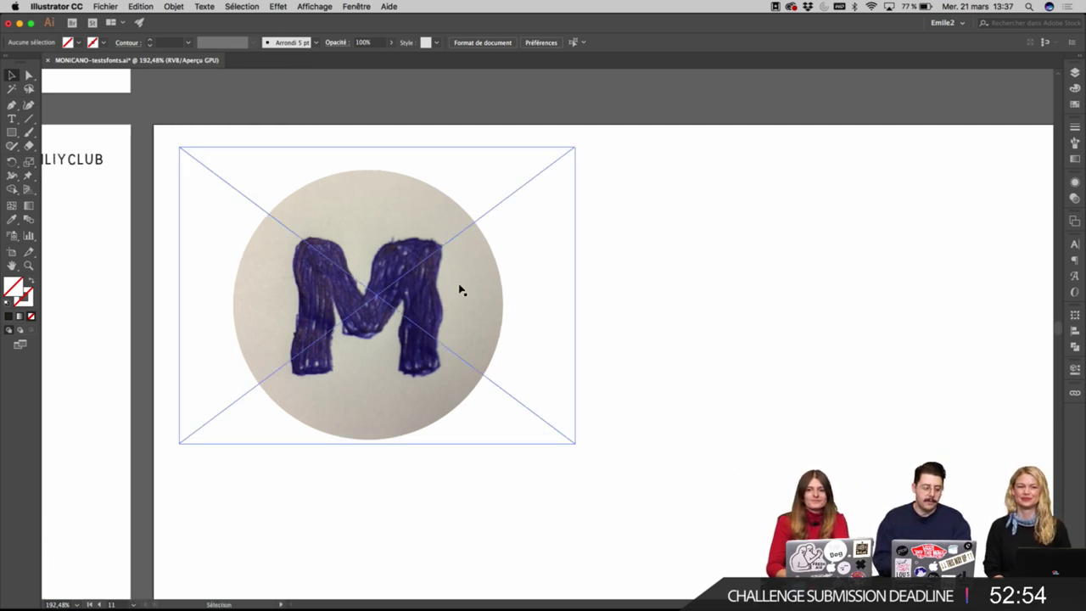
{"action": "left_click", "coordinate": [369, 338], "text": "super"}
{"action": "left_click", "coordinate": [583, 307], "text": "super"}
{"action": "left_click", "coordinate": [583, 342], "text": "super"}
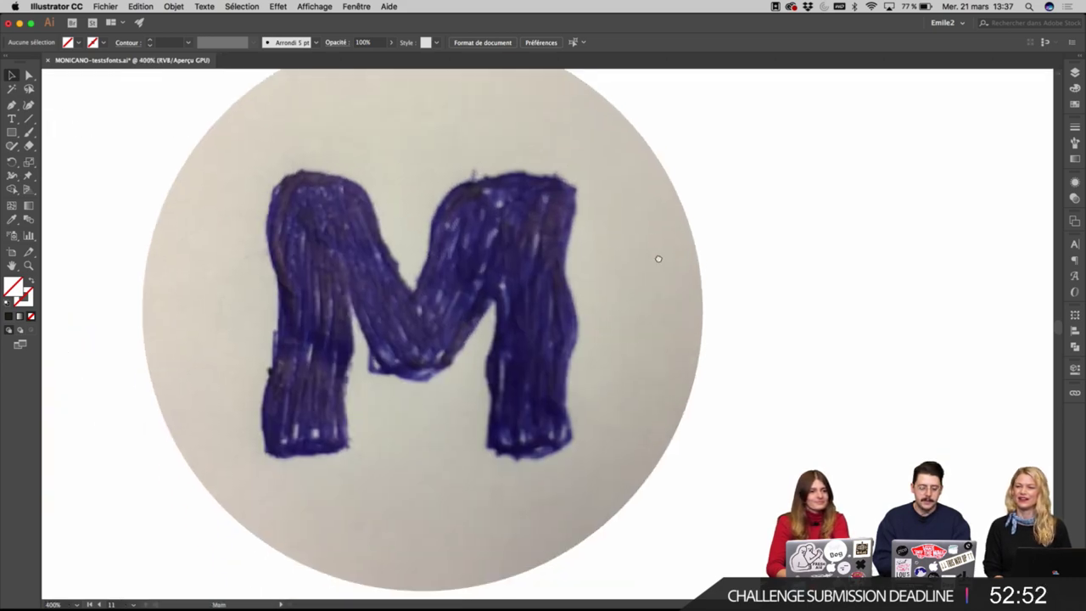
{"action": "left_click", "coordinate": [605, 280]}
{"action": "key", "text": "super+shift+a"}
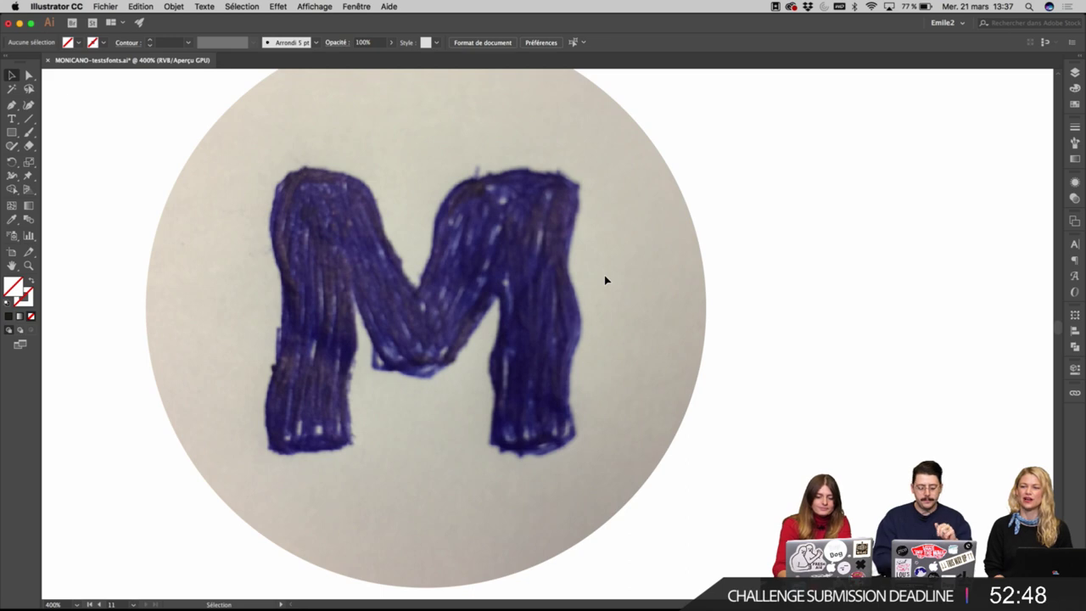
{"action": "key", "text": "p"}
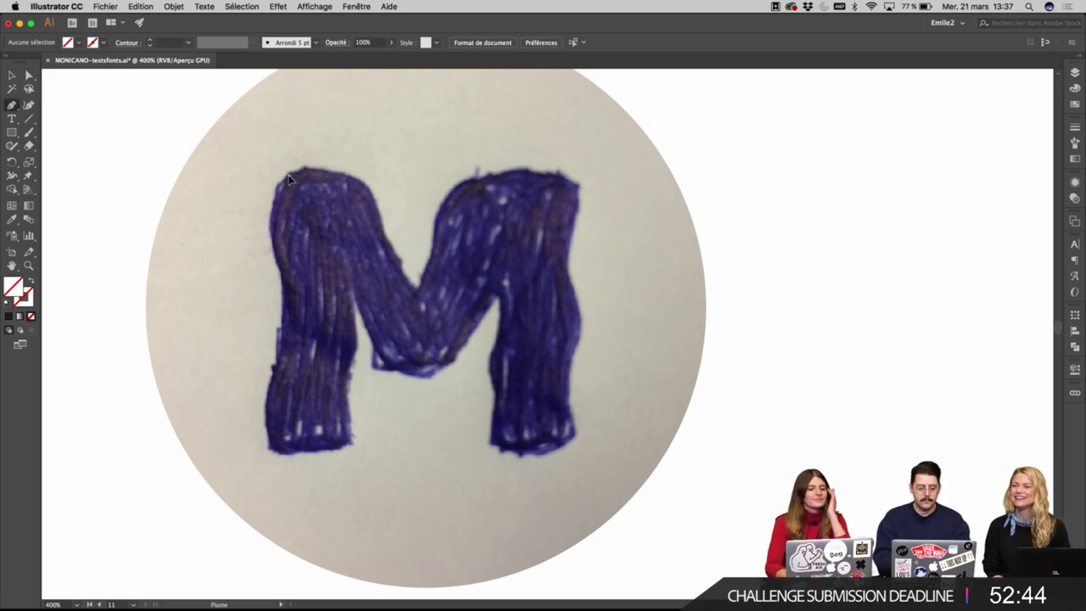
{"action": "left_click_drag", "start_coordinate": [289, 176], "coordinate": [314, 160]}
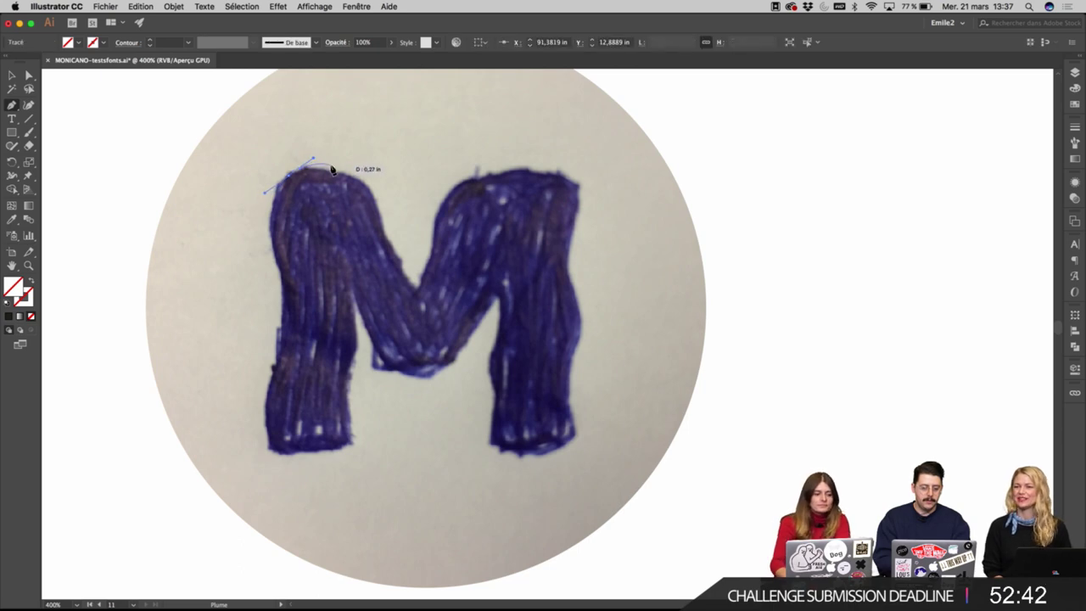
{"action": "left_click_drag", "start_coordinate": [371, 193], "coordinate": [381, 203]}
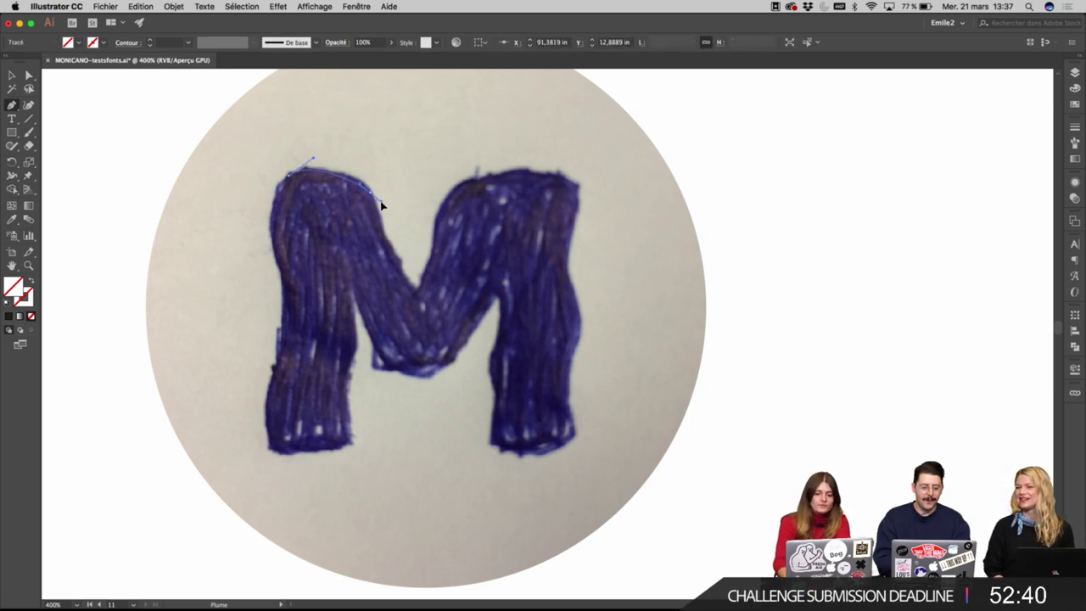
{"action": "key", "text": "super+z"}
{"action": "key", "text": "super+z"}
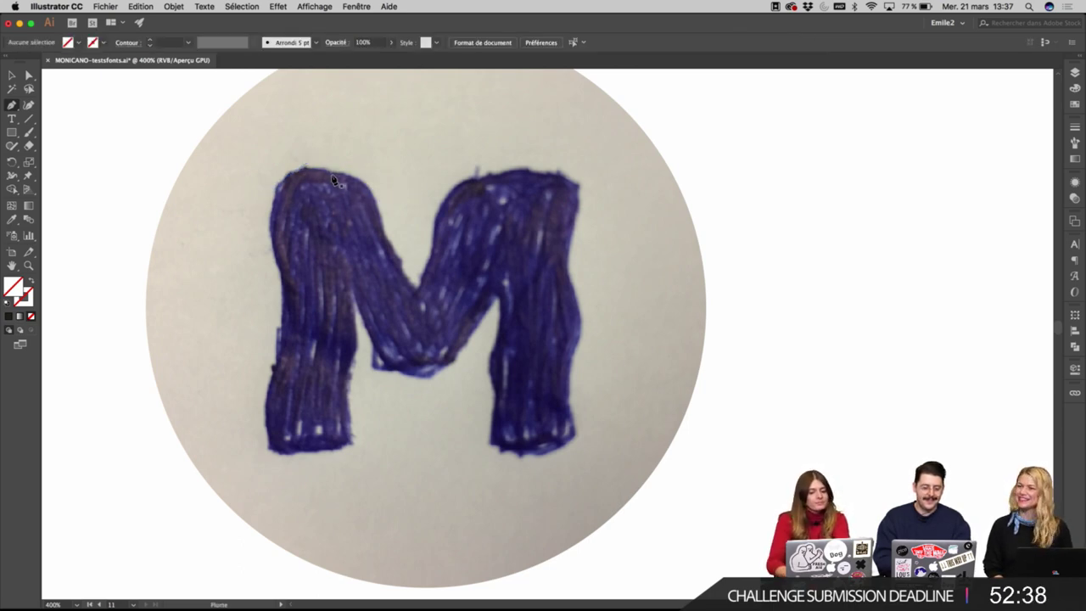
Start the M's outline with curved anchor points at the top of its left stem and on the stem's outer edge.
{"action": "left_click_drag", "start_coordinate": [329, 168], "coordinate": [304, 170]}
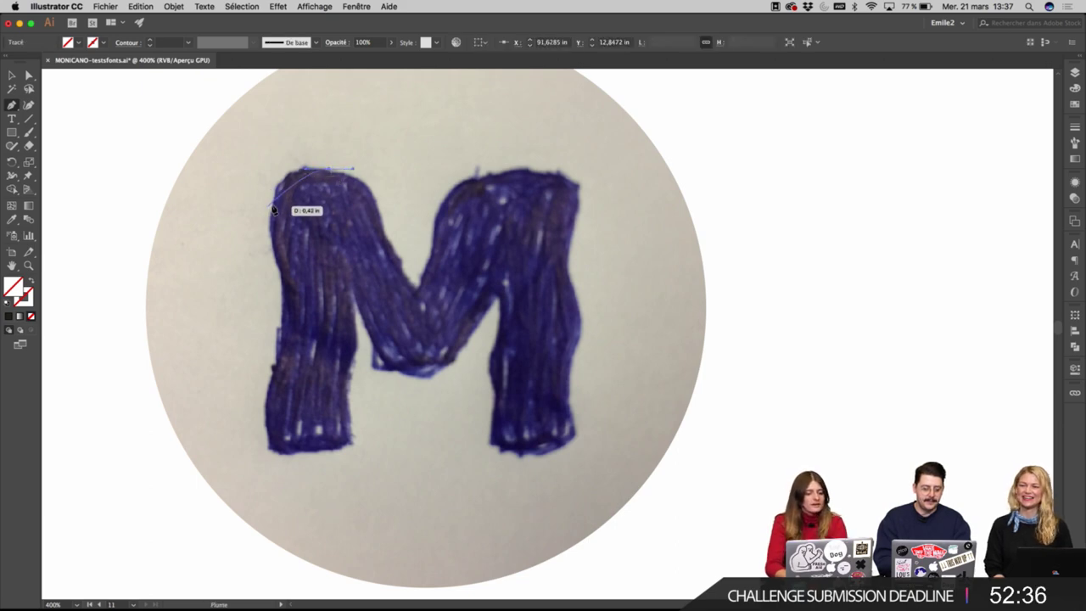
{"action": "mouse_move", "coordinate": [270, 206]}
{"action": "left_mouse_down"}
{"action": "mouse_move", "coordinate": [272, 241]}
{"action": "mouse_move", "coordinate": [273, 222]}
{"action": "left_mouse_up"}
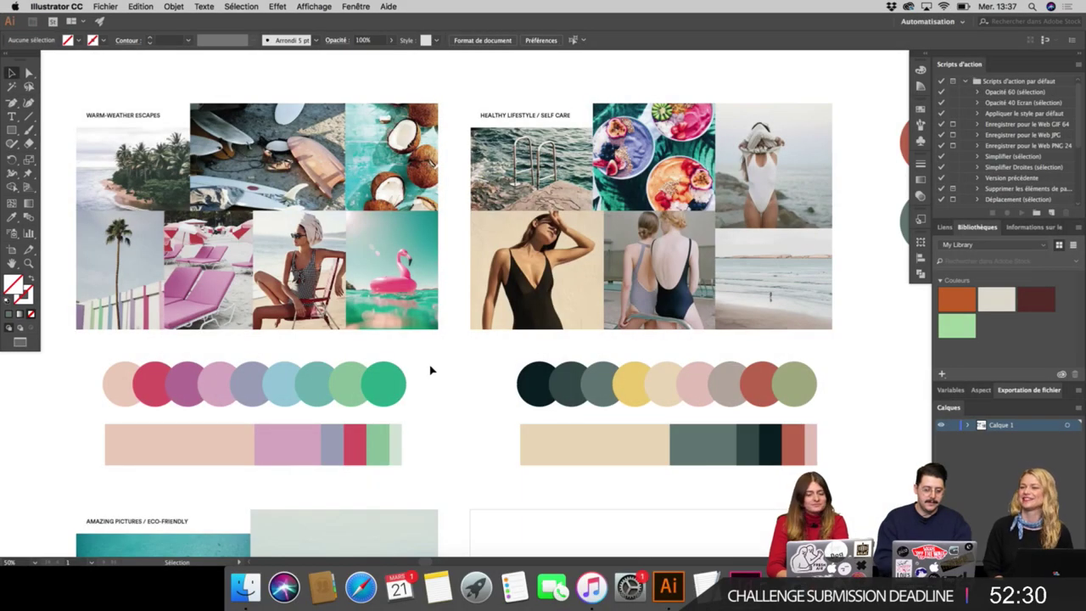
Switch to the mood board document and look through the themed photo boards and their color palettes, down to the Amazing Pictures / Eco-Friendly board.
{"action": "scroll", "coordinate": [429, 368], "scroll_direction": "up", "scroll_amount": 2}
{"action": "scroll", "coordinate": [429, 368], "scroll_direction": "left", "scroll_amount": 2}
{"action": "key", "text": "minus"}
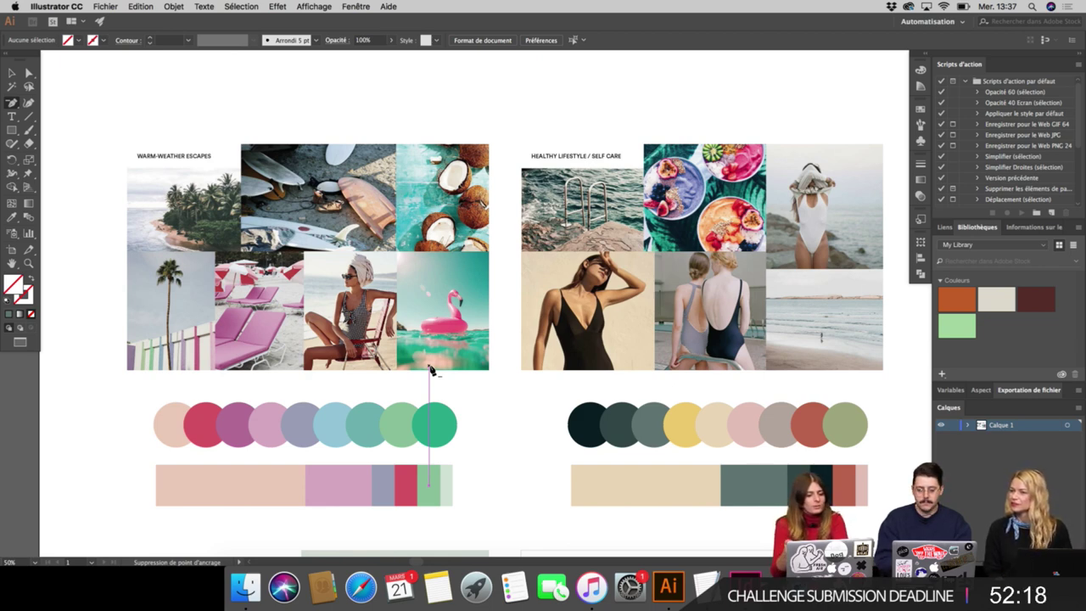
{"action": "scroll", "coordinate": [430, 370], "scroll_direction": "down", "scroll_amount": 3}
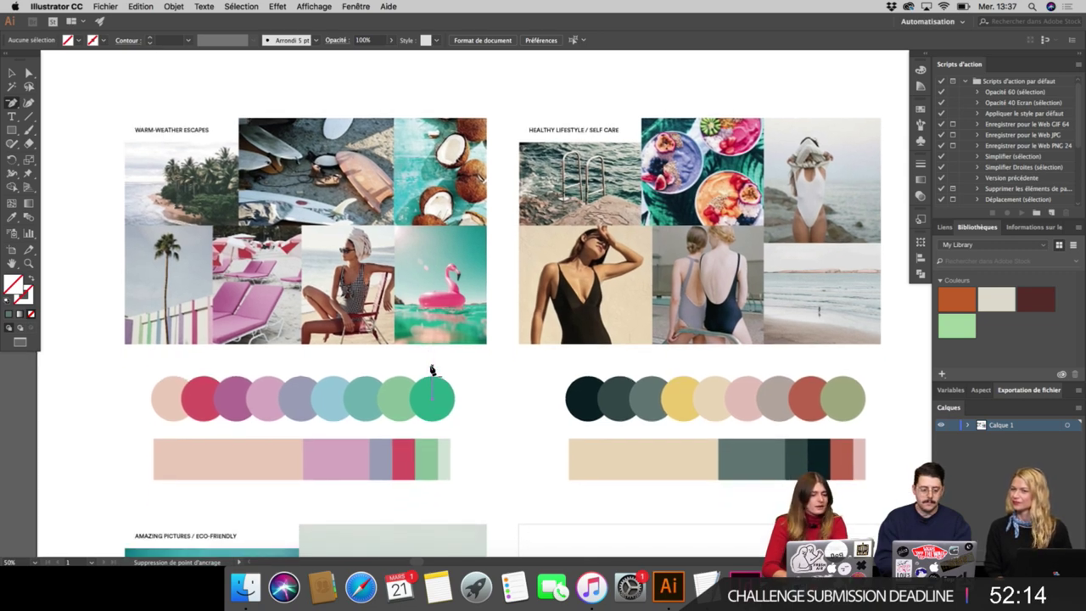
{"action": "scroll", "coordinate": [430, 370], "scroll_direction": "down", "scroll_amount": 4}
{"action": "scroll", "coordinate": [430, 370], "scroll_direction": "up", "scroll_amount": 2}
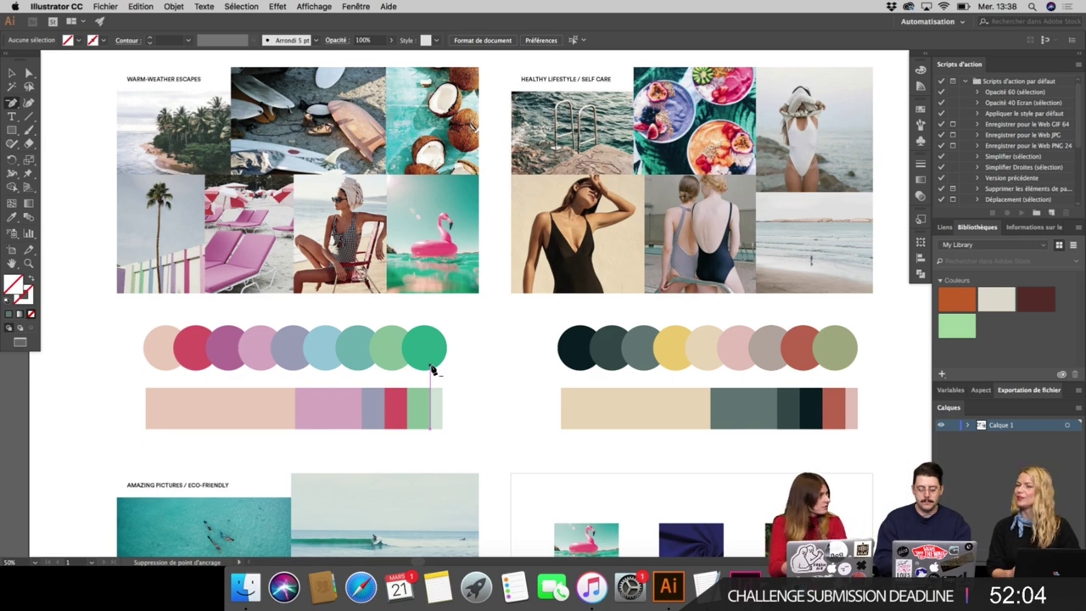
{"action": "scroll", "coordinate": [431, 369], "scroll_direction": "down", "scroll_amount": 5}
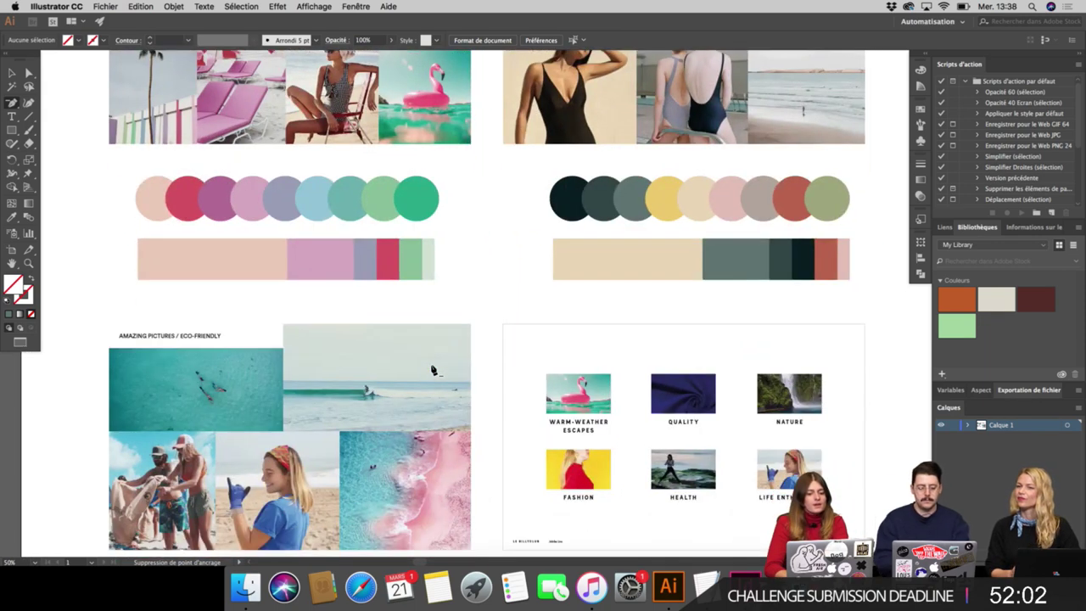
{"action": "scroll", "coordinate": [432, 369], "scroll_direction": "down", "scroll_amount": 2}
{"action": "scroll", "coordinate": [432, 369], "scroll_direction": "up", "scroll_amount": 3}
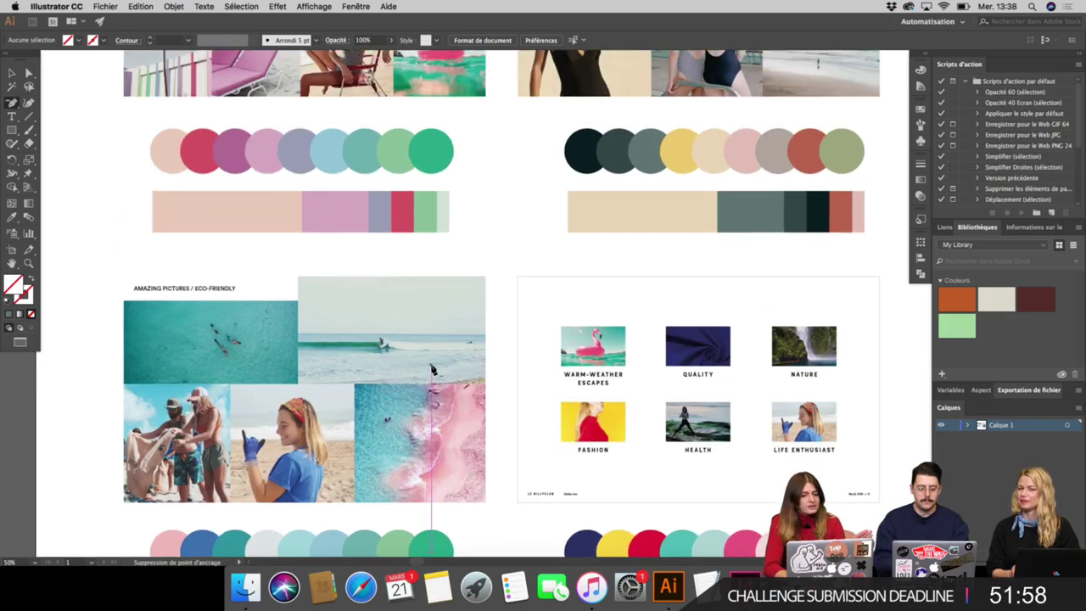
Examine the Warm-Weather Escapes and Healthy Lifestyle / Self Care boards more closely, comparing their photos with the color circles beneath.
{"action": "scroll", "coordinate": [431, 369], "scroll_direction": "up", "scroll_amount": 2}
{"action": "scroll", "coordinate": [431, 369], "scroll_direction": "up", "scroll_amount": 2}
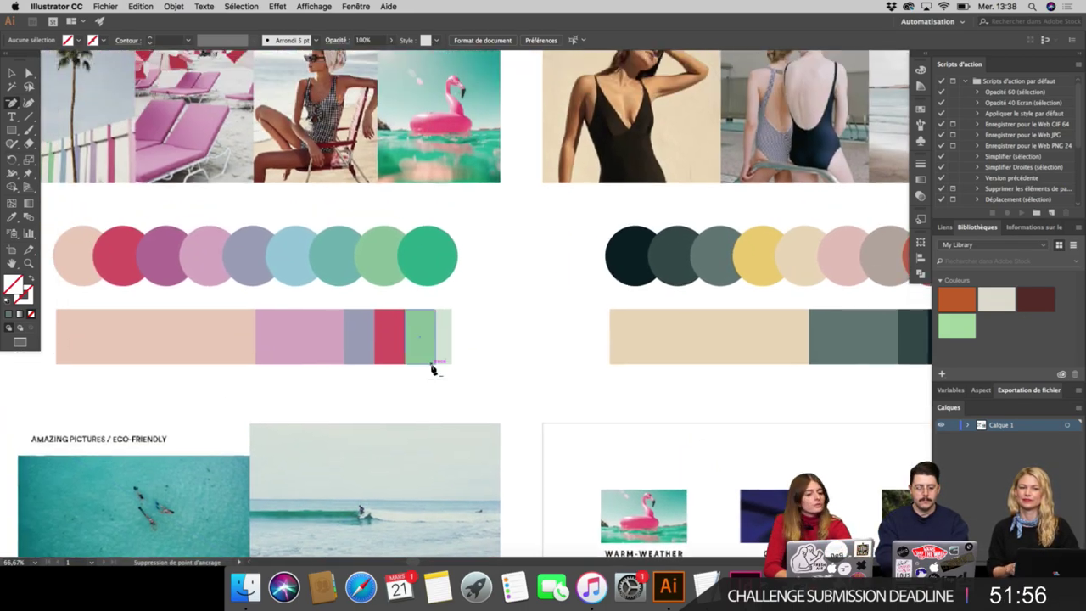
{"action": "scroll", "coordinate": [432, 369], "scroll_direction": "up", "scroll_amount": 8}
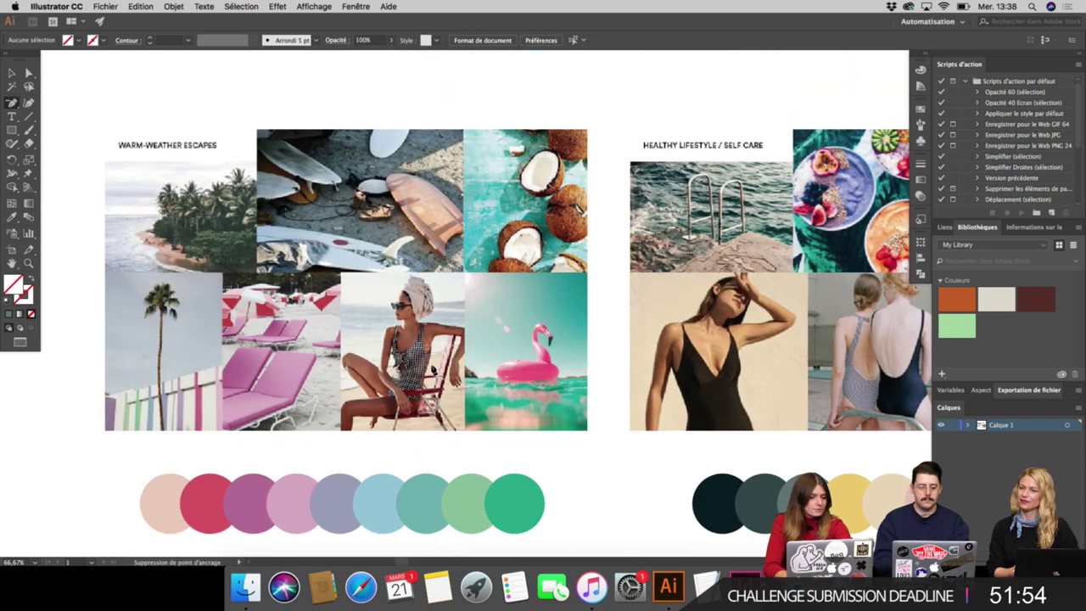
{"action": "scroll", "coordinate": [433, 370], "scroll_direction": "down", "scroll_amount": 2}
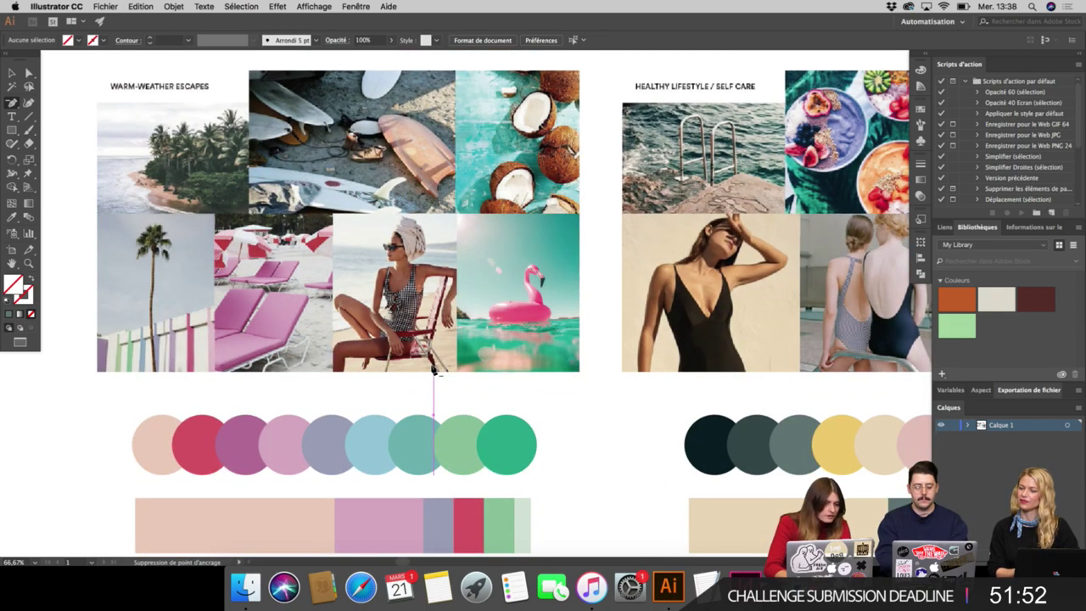
{"action": "scroll", "coordinate": [433, 369], "scroll_direction": "down", "scroll_amount": 1}
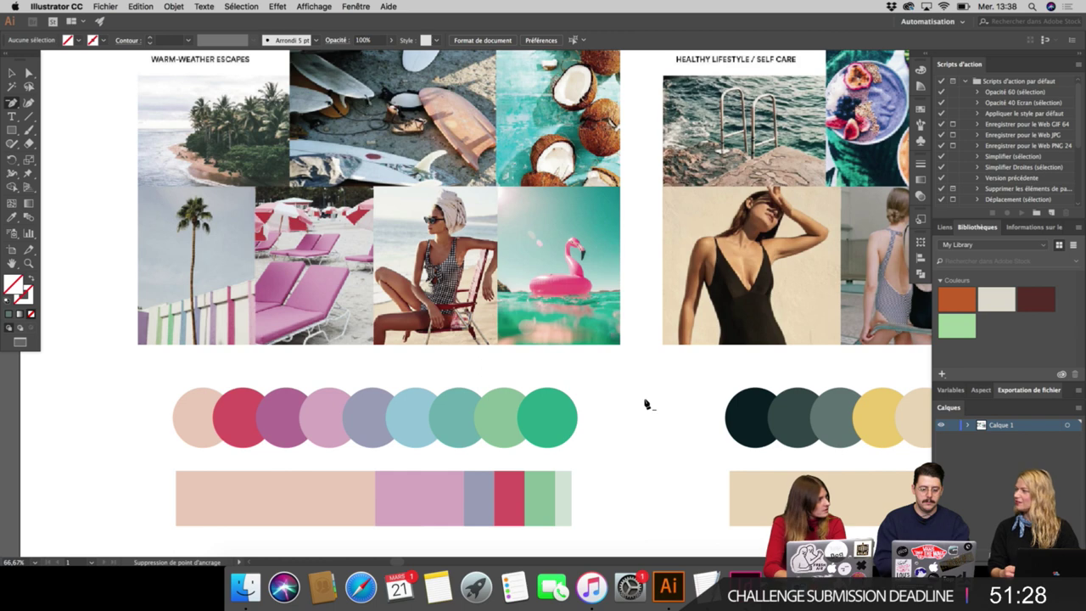
{"action": "scroll", "coordinate": [577, 386], "scroll_direction": "down", "scroll_amount": 2}
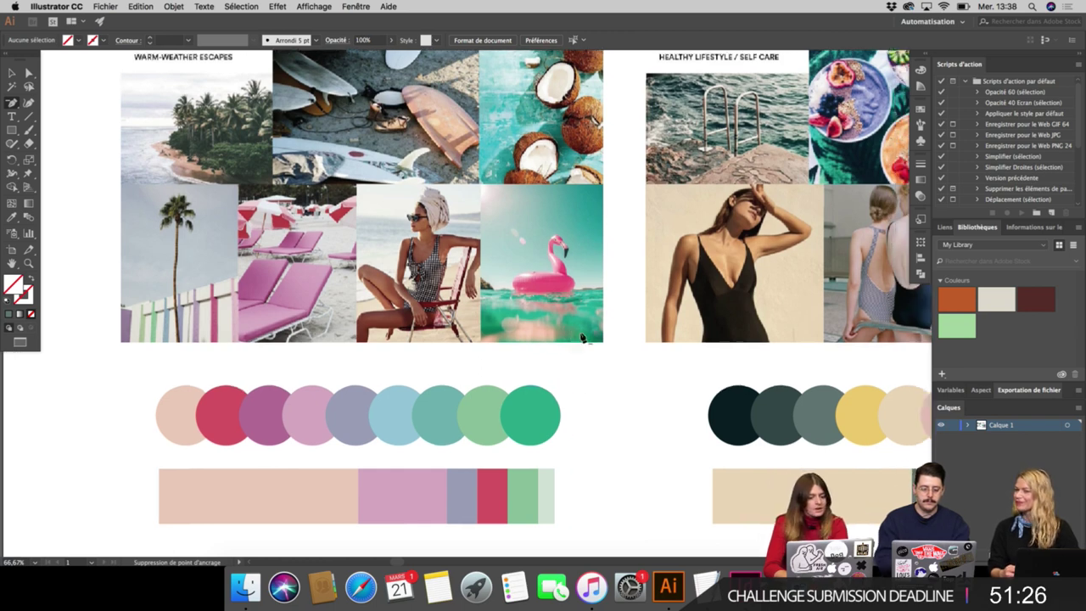
{"action": "left_click", "coordinate": [28, 73]}
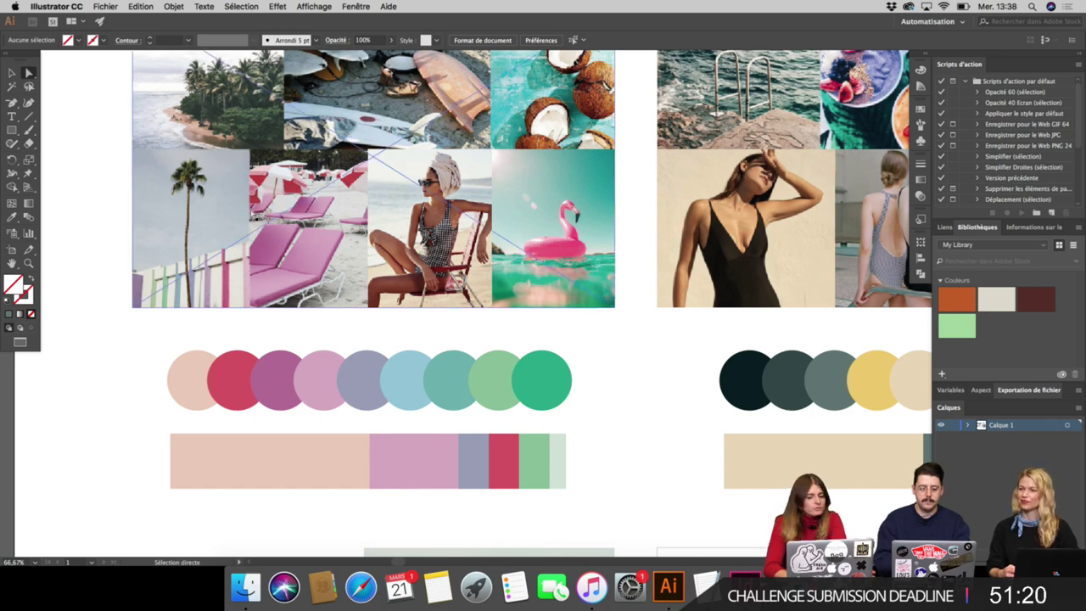
{"action": "scroll", "coordinate": [619, 392], "scroll_direction": "right", "scroll_amount": 10}
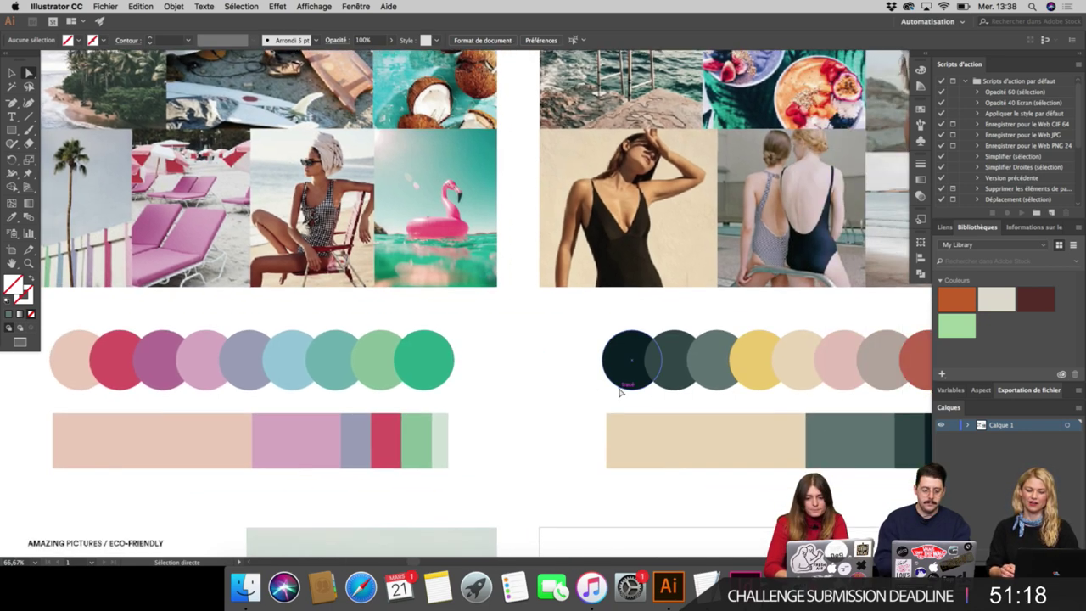
{"action": "scroll", "coordinate": [619, 392], "scroll_direction": "up", "scroll_amount": 4}
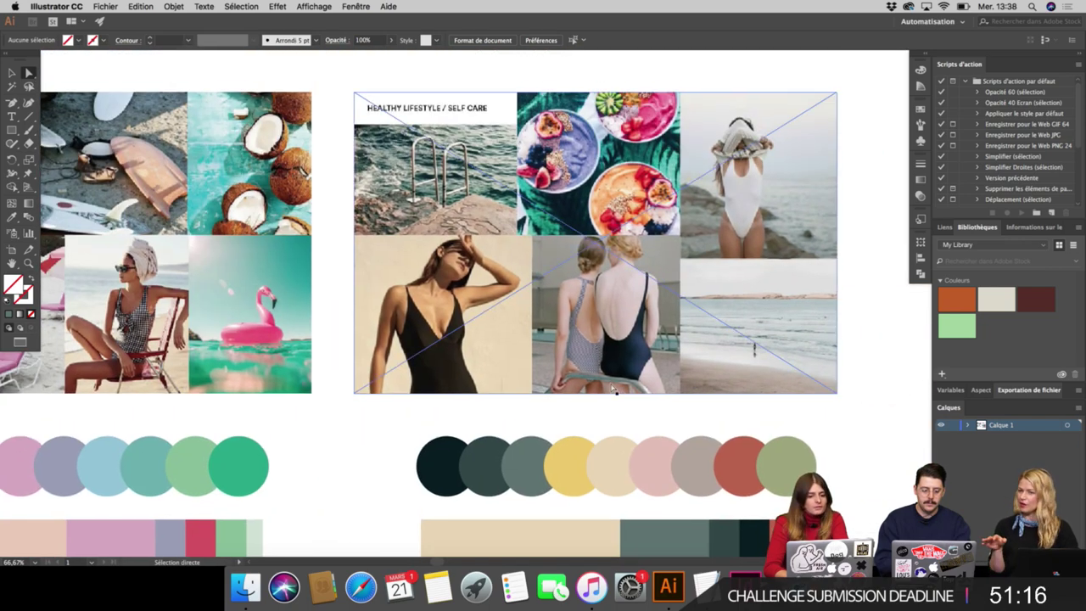
{"action": "left_click", "coordinate": [344, 473]}
{"action": "scroll", "coordinate": [345, 472], "scroll_direction": "down", "scroll_amount": 4}
{"action": "scroll", "coordinate": [344, 472], "scroll_direction": "left", "scroll_amount": 1}
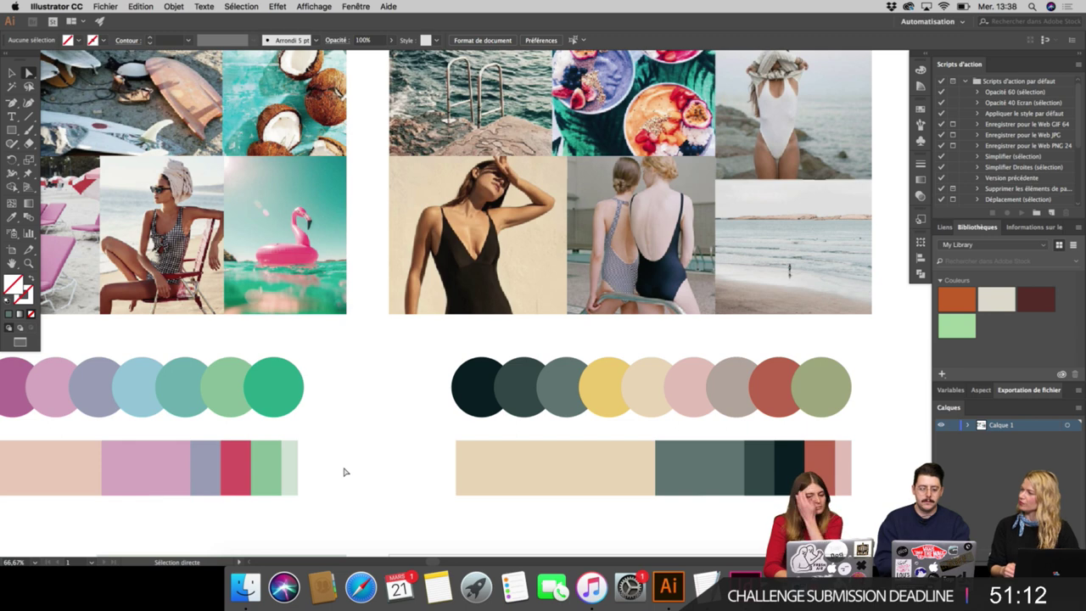
Inspect the Warm-Weather Escapes color proportion bar, selecting its large peach block and clearing the selection.
{"action": "scroll", "coordinate": [344, 473], "scroll_direction": "down", "scroll_amount": 2}
{"action": "scroll", "coordinate": [344, 473], "scroll_direction": "left", "scroll_amount": 3}
{"action": "scroll", "coordinate": [411, 468], "scroll_direction": "left", "scroll_amount": 4}
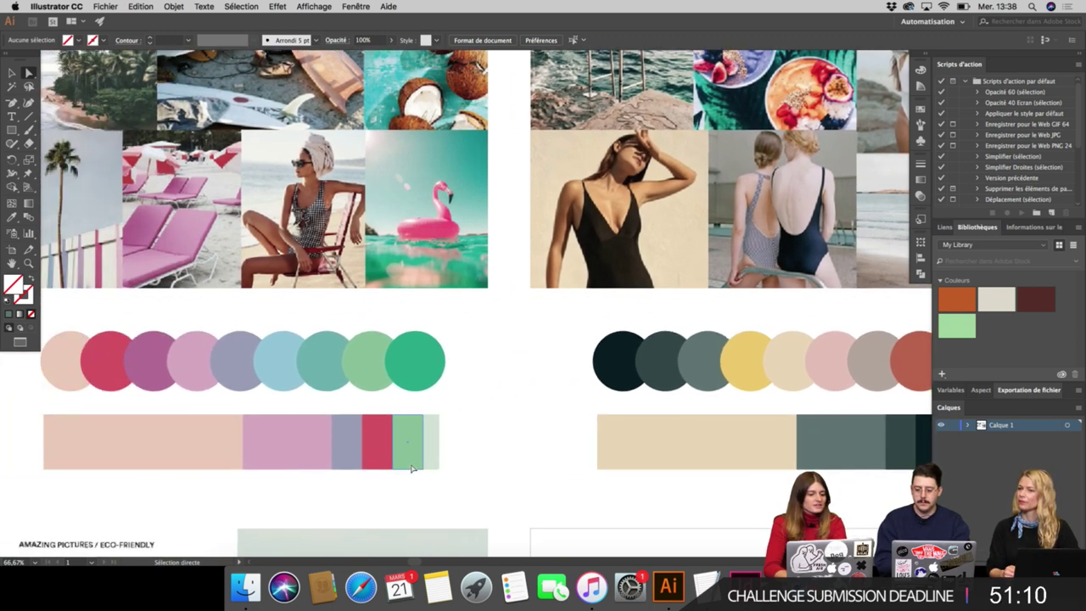
{"action": "scroll", "coordinate": [411, 468], "scroll_direction": "down", "scroll_amount": 1}
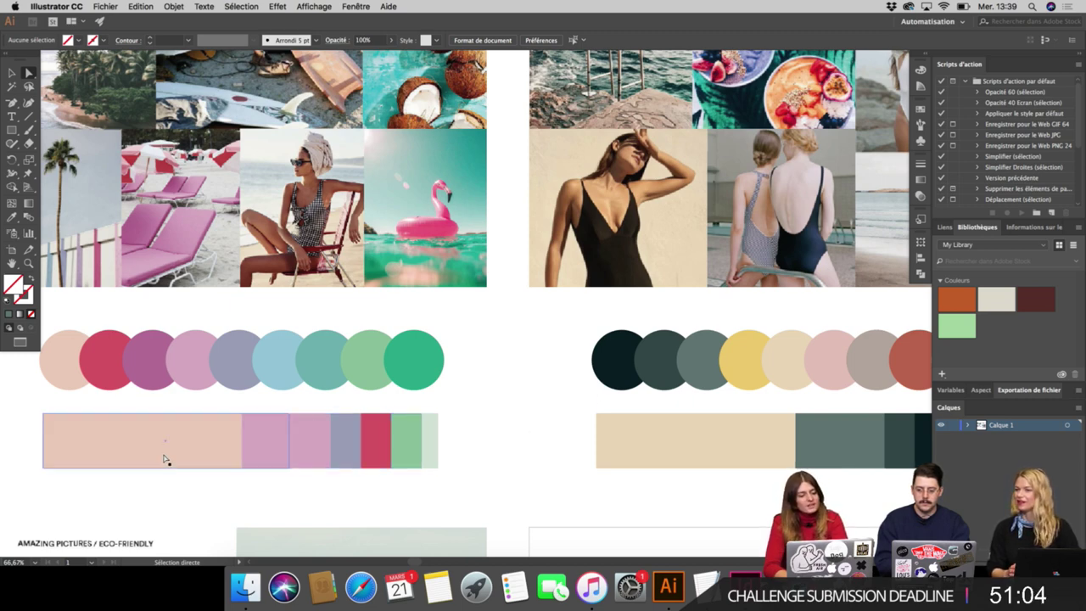
{"action": "left_click", "coordinate": [164, 458]}
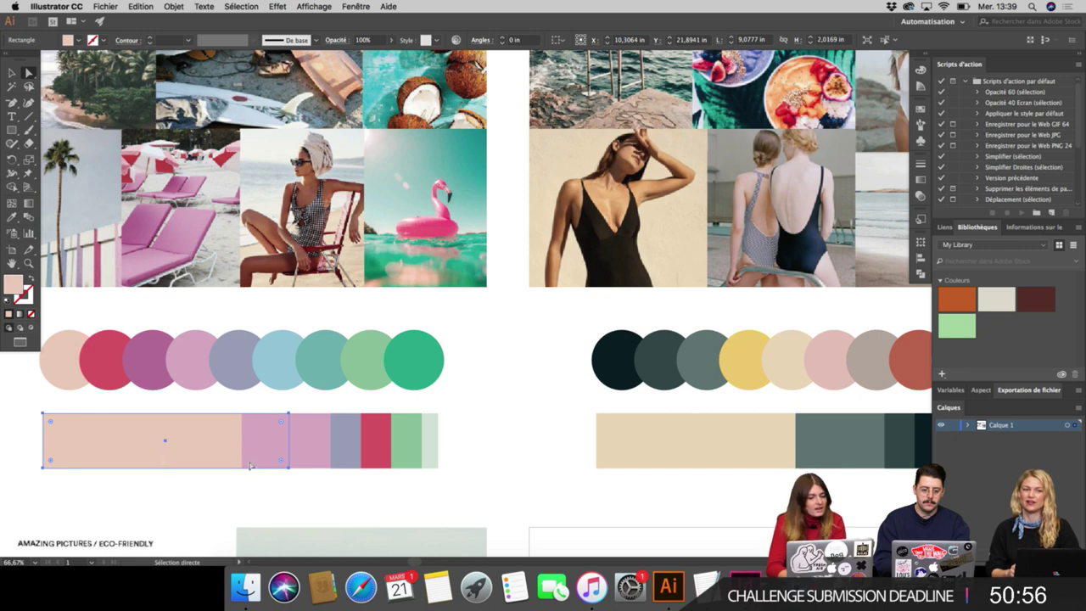
{"action": "left_click", "coordinate": [480, 436]}
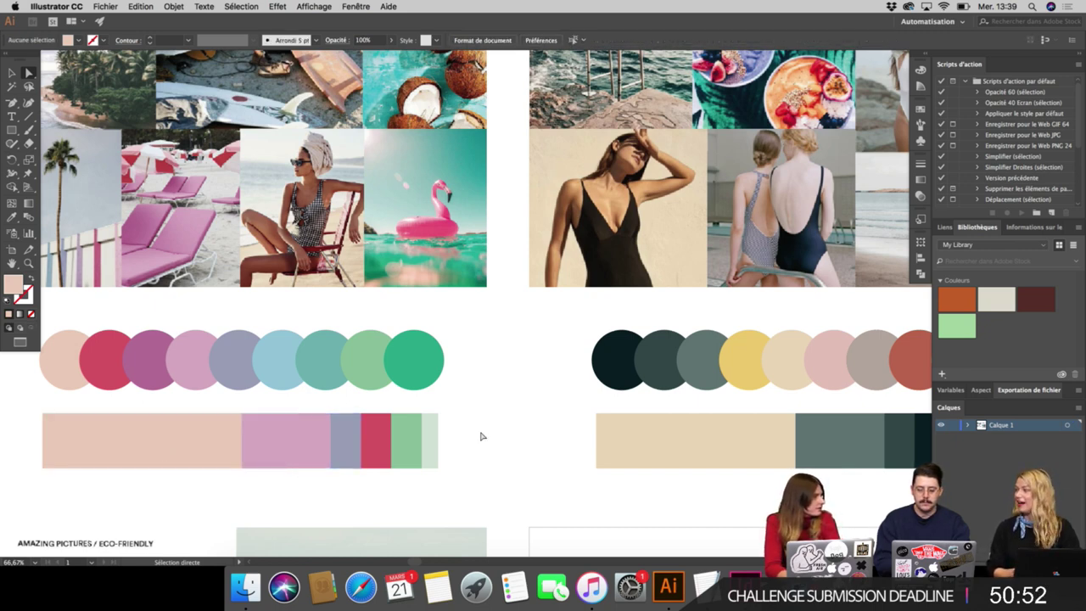
Compare the color circles and proportion bars of the Warm-Weather Escapes and Healthy Lifestyle / Self Care palettes.
{"action": "scroll", "coordinate": [480, 436], "scroll_direction": "right", "scroll_amount": 5}
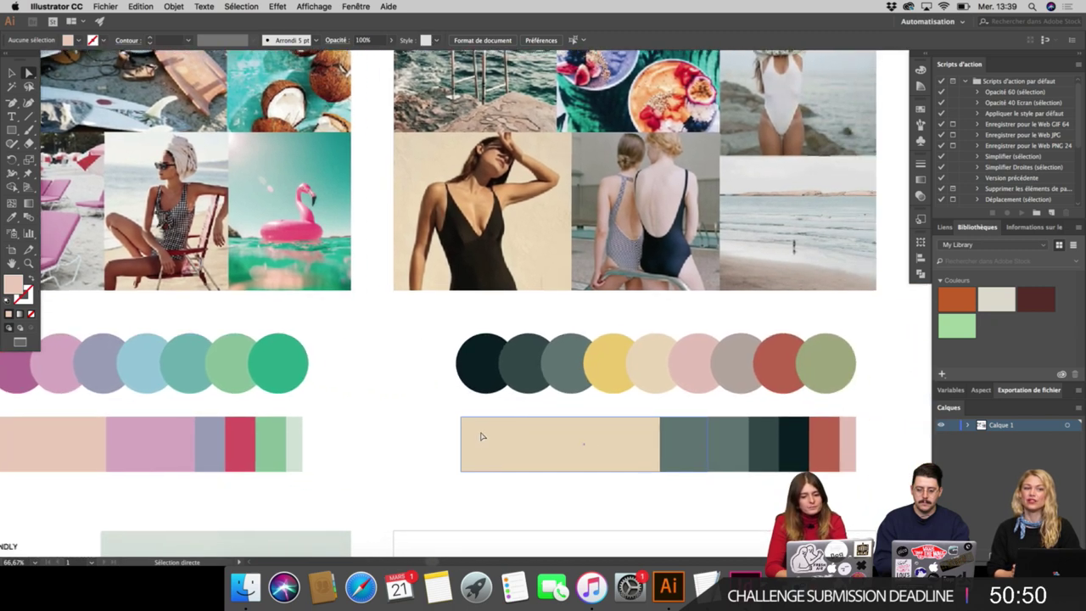
{"action": "scroll", "coordinate": [451, 424], "scroll_direction": "left", "scroll_amount": 4}
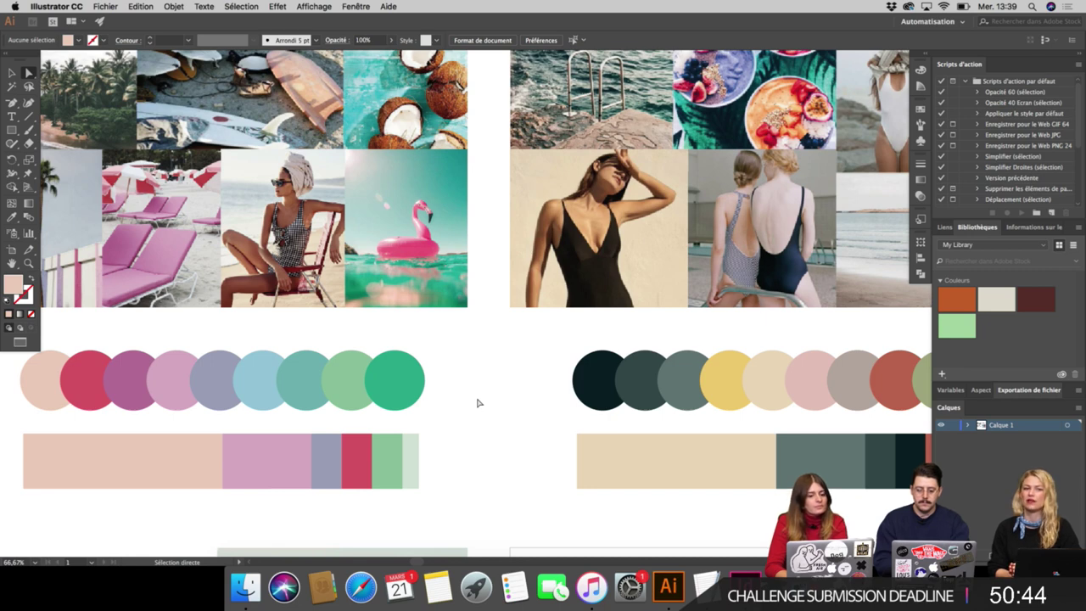
{"action": "scroll", "coordinate": [476, 399], "scroll_direction": "up", "scroll_amount": 1}
{"action": "scroll", "coordinate": [477, 399], "scroll_direction": "left", "scroll_amount": 1}
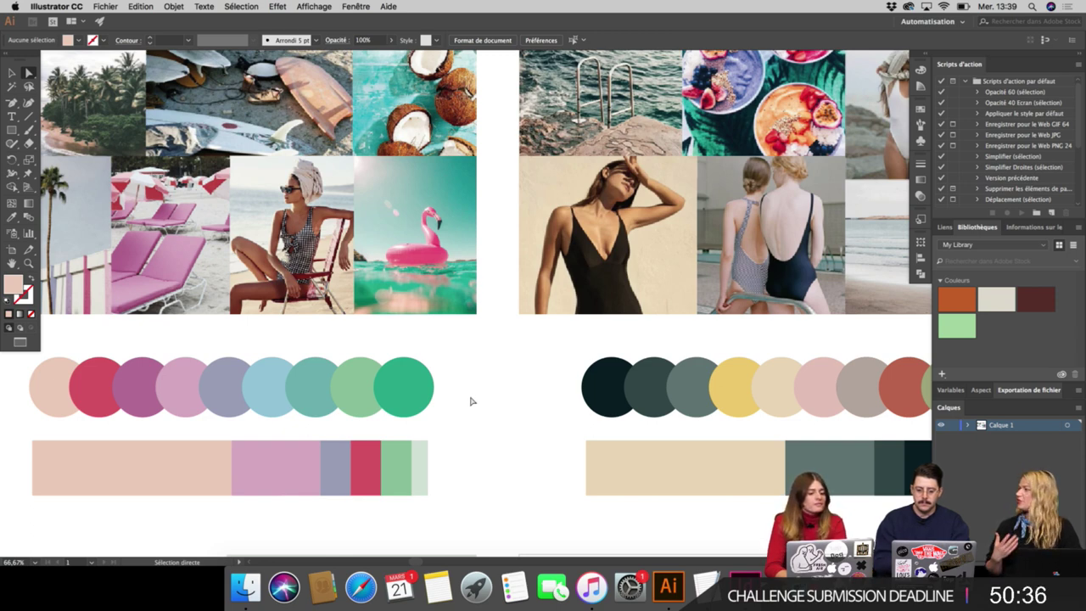
{"action": "scroll", "coordinate": [498, 390], "scroll_direction": "up", "scroll_amount": 5}
{"action": "scroll", "coordinate": [499, 390], "scroll_direction": "left", "scroll_amount": 3}
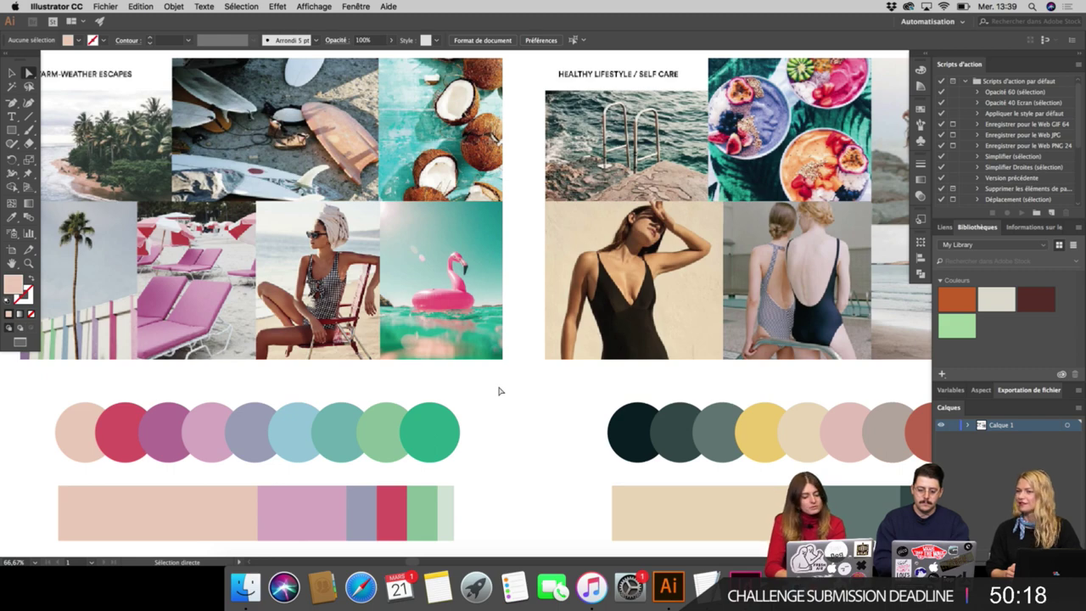
{"action": "scroll", "coordinate": [488, 437], "scroll_direction": "down", "scroll_amount": 5}
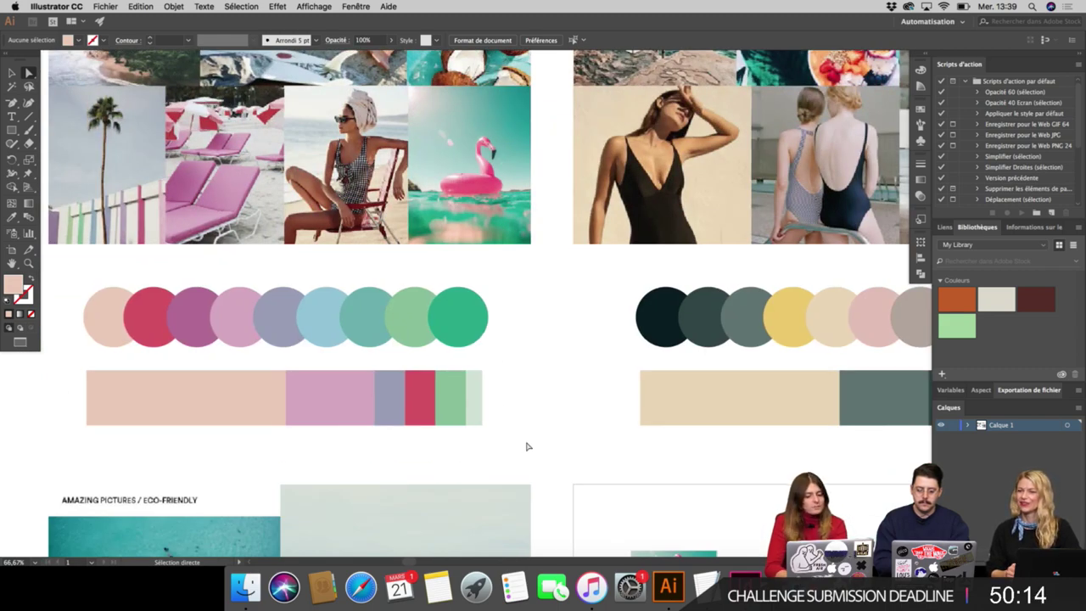
{"action": "scroll", "coordinate": [543, 399], "scroll_direction": "right", "scroll_amount": 3}
{"action": "scroll", "coordinate": [543, 399], "scroll_direction": "right", "scroll_amount": 5}
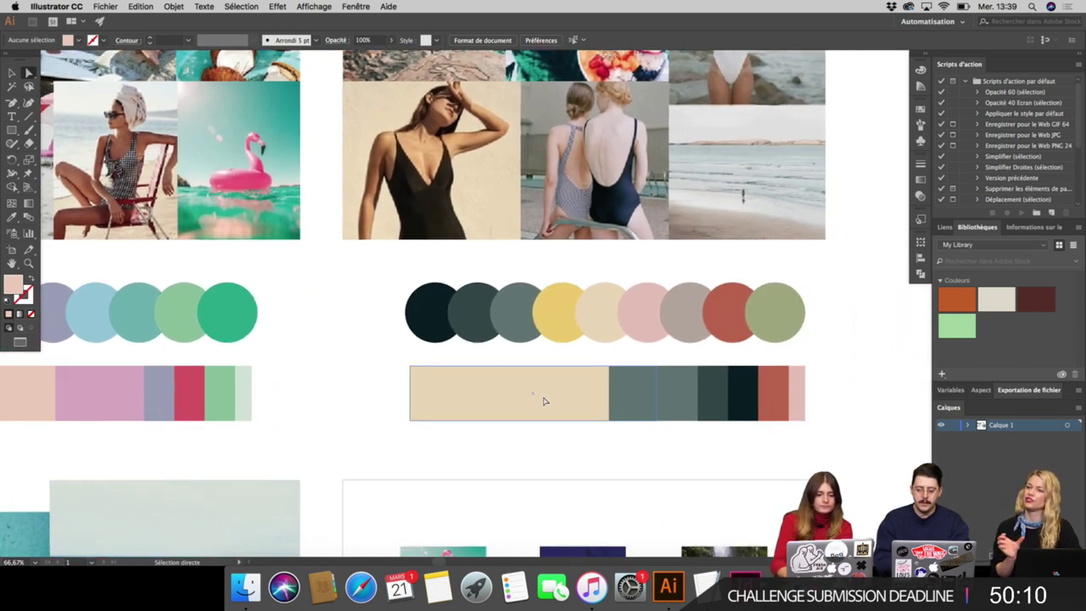
{"action": "scroll", "coordinate": [543, 400], "scroll_direction": "right", "scroll_amount": 2}
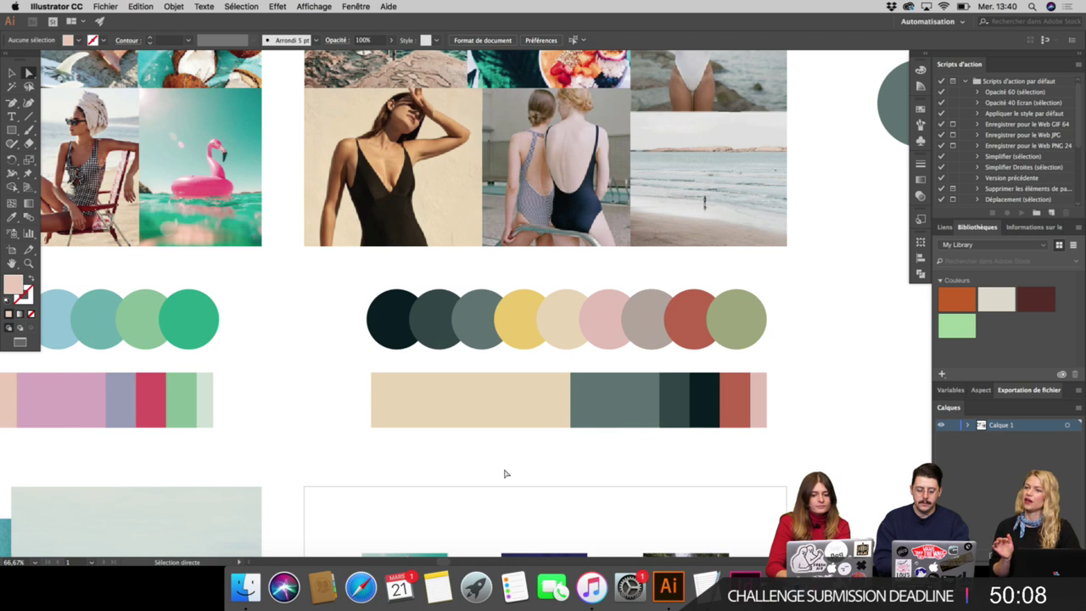
Examine the color circles and proportion bar of the Healthy Lifestyle / Self Care palette up close.
{"action": "key", "text": "super+plus"}
{"action": "scroll", "coordinate": [507, 475], "scroll_direction": "down", "scroll_amount": 2}
{"action": "scroll", "coordinate": [507, 475], "scroll_direction": "right", "scroll_amount": 2}
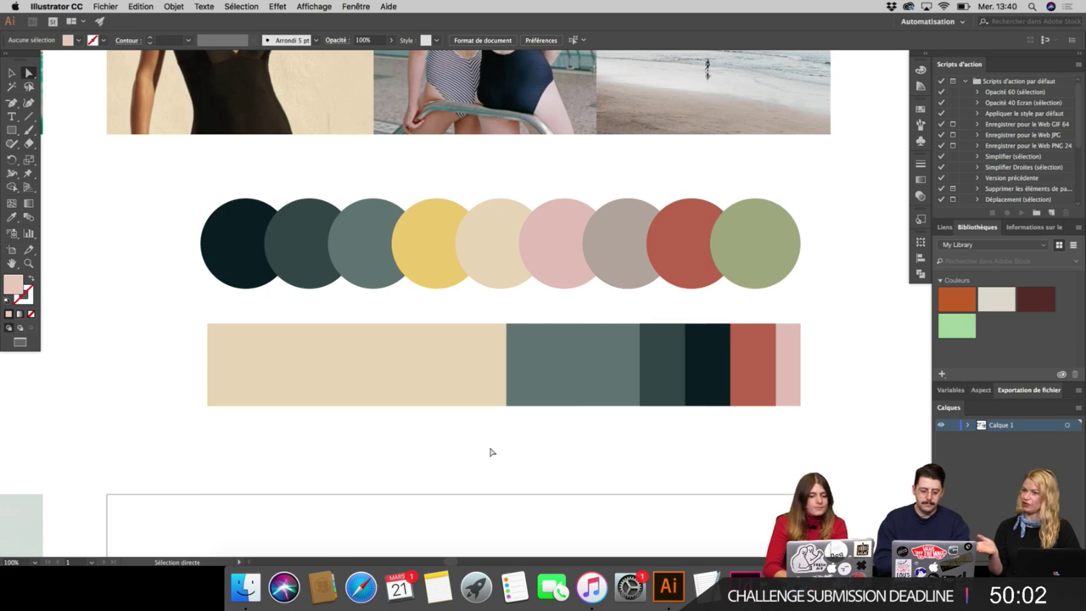
{"action": "scroll", "coordinate": [490, 452], "scroll_direction": "up", "scroll_amount": 1}
{"action": "scroll", "coordinate": [489, 452], "scroll_direction": "up", "scroll_amount": 3}
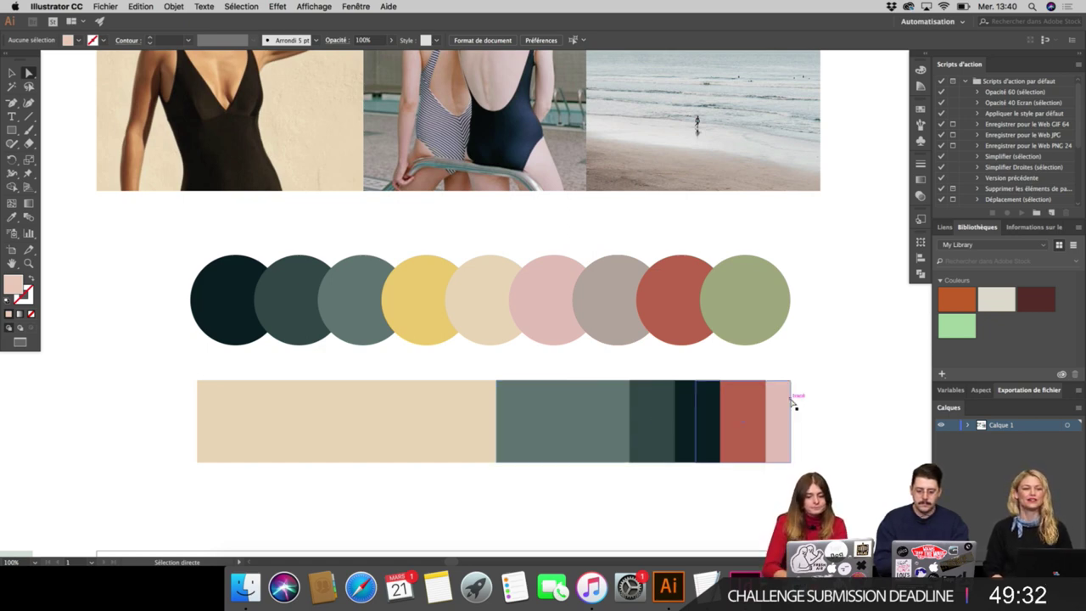
{"action": "key", "text": "super+minus"}
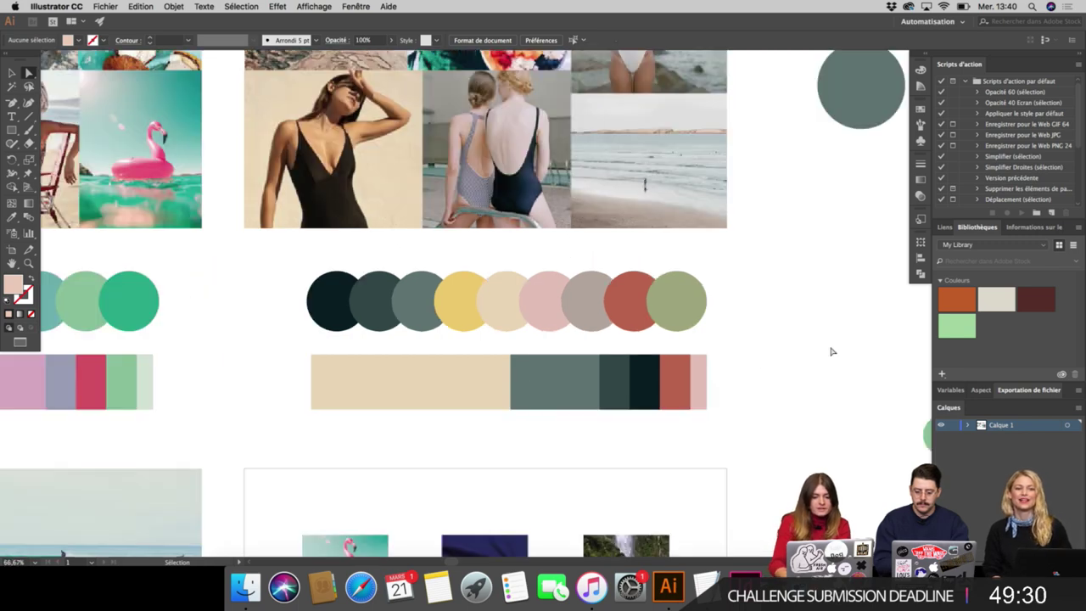
Compare the Healthy Lifestyle / Self Care photos with the color circles and proportion bar beneath them.
{"action": "scroll", "coordinate": [832, 351], "scroll_direction": "up", "scroll_amount": 3}
{"action": "scroll", "coordinate": [831, 351], "scroll_direction": "left", "scroll_amount": 2}
{"action": "key", "text": "super+minus"}
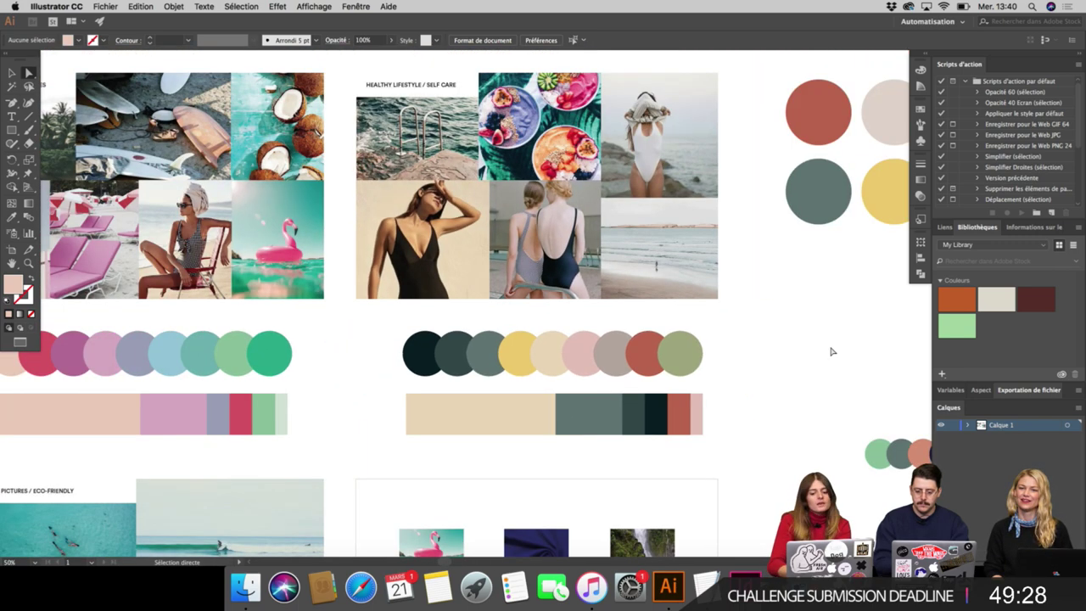
{"action": "key", "text": "a"}
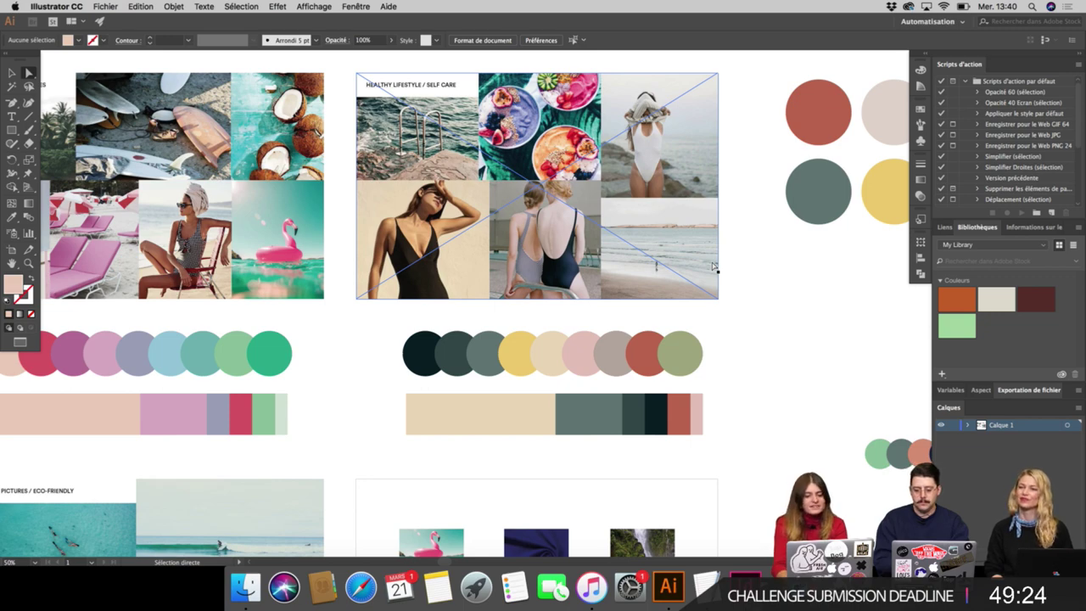
{"action": "key", "text": "super+plus"}
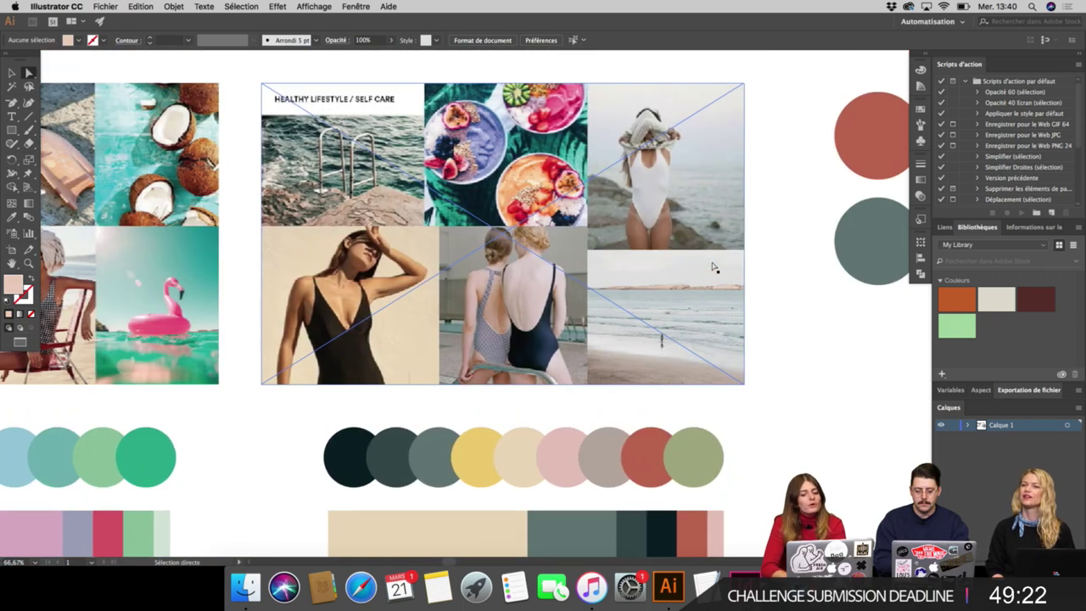
{"action": "left_click", "coordinate": [718, 399]}
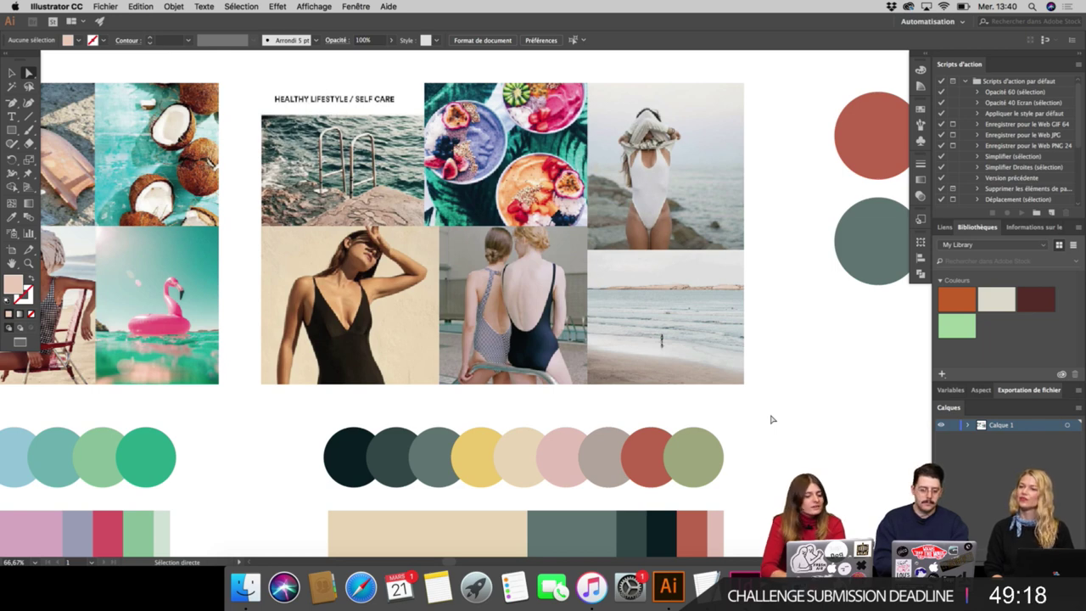
{"action": "scroll", "coordinate": [771, 419], "scroll_direction": "down", "scroll_amount": 4}
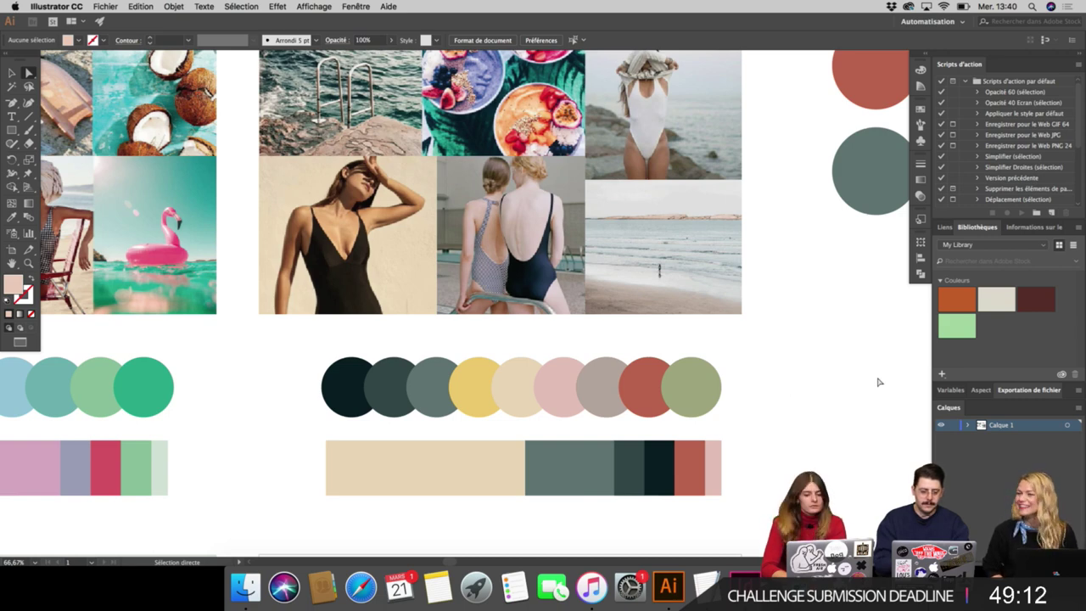
Inspect the large gray-green circle beside the Healthy Lifestyle / Self Care board and the palette's olive circle, selecting each and clearing the selection.
{"action": "scroll", "coordinate": [863, 363], "scroll_direction": "down", "scroll_amount": 1}
{"action": "scroll", "coordinate": [863, 363], "scroll_direction": "right", "scroll_amount": 5}
{"action": "scroll", "coordinate": [863, 363], "scroll_direction": "up", "scroll_amount": 4}
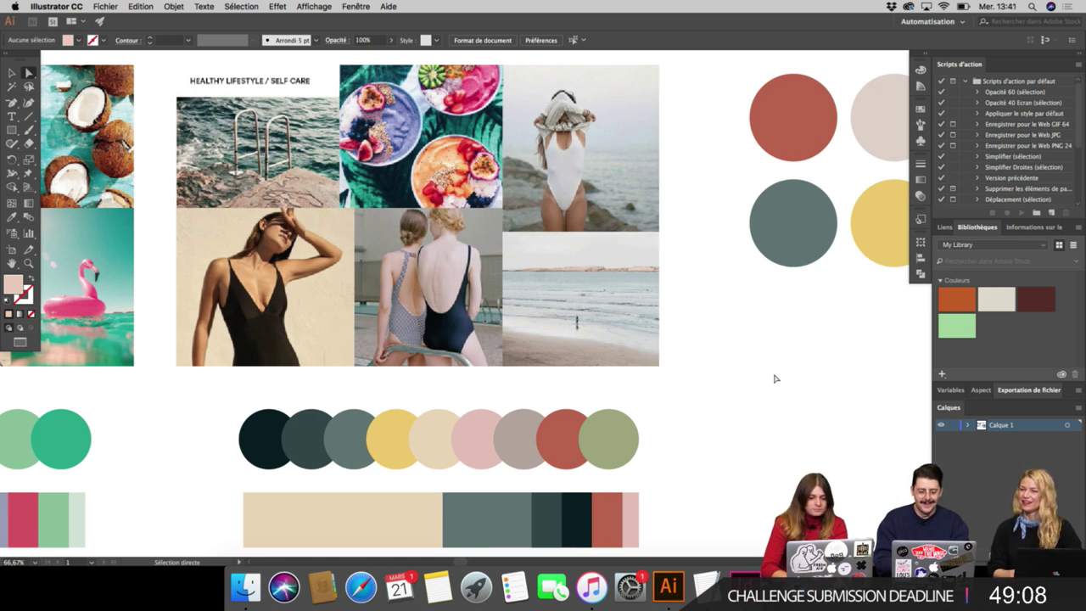
{"action": "left_click", "coordinate": [812, 224]}
{"action": "scroll", "coordinate": [800, 157], "scroll_direction": "right", "scroll_amount": 3}
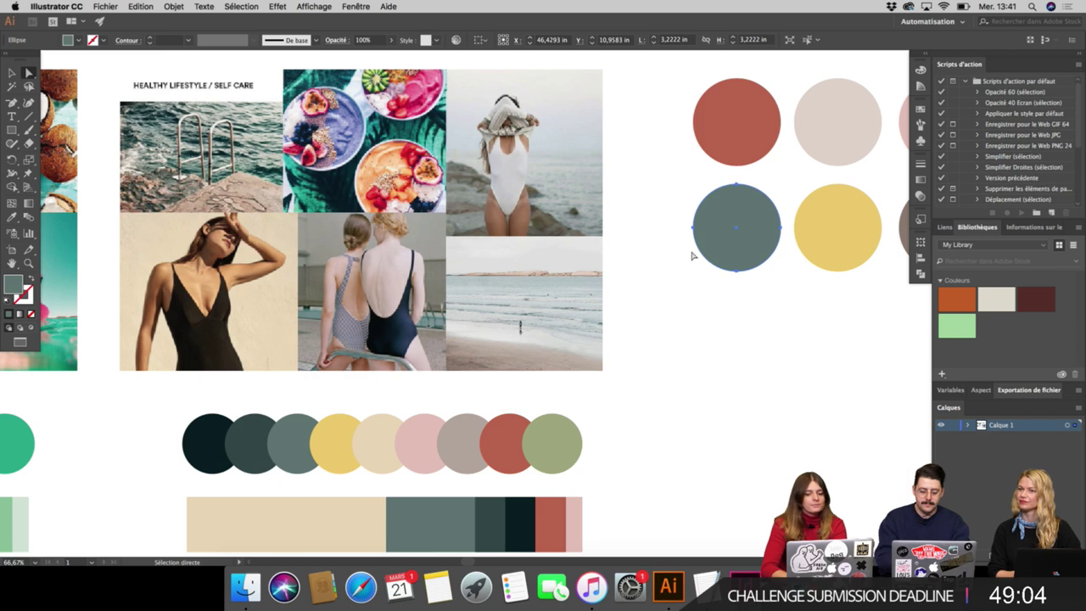
{"action": "left_click", "coordinate": [583, 441]}
{"action": "left_click", "coordinate": [694, 460]}
Check the Healthy Lifestyle / Self Care proportion bar and return to the board's photos to compare their tones.
{"action": "scroll", "coordinate": [694, 460], "scroll_direction": "down", "scroll_amount": 3}
{"action": "scroll", "coordinate": [694, 460], "scroll_direction": "left", "scroll_amount": 2}
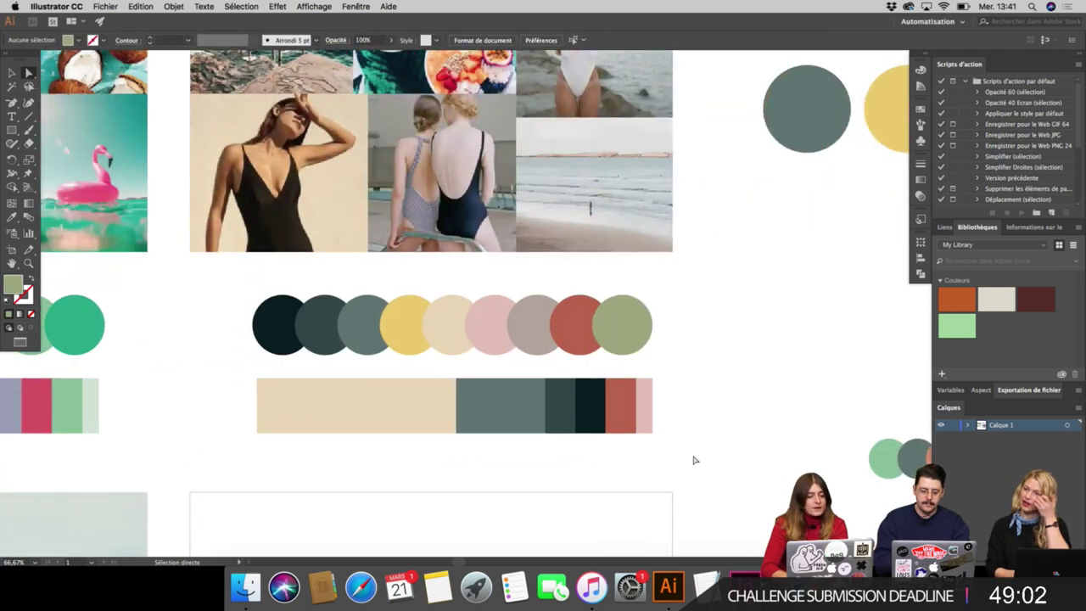
{"action": "scroll", "coordinate": [694, 459], "scroll_direction": "up", "scroll_amount": 3}
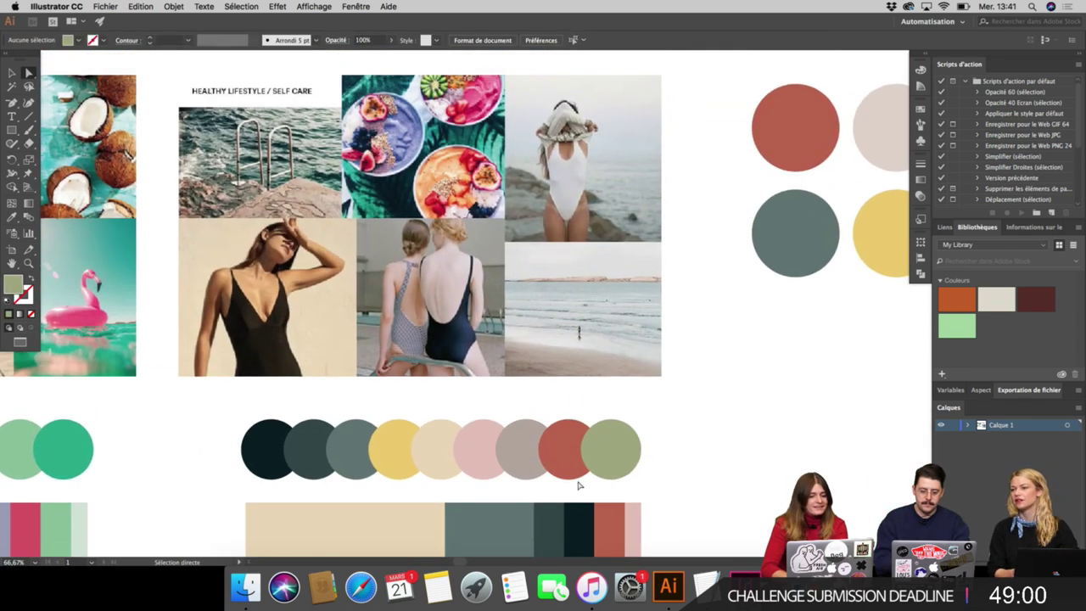
{"action": "left_click", "coordinate": [484, 137]}
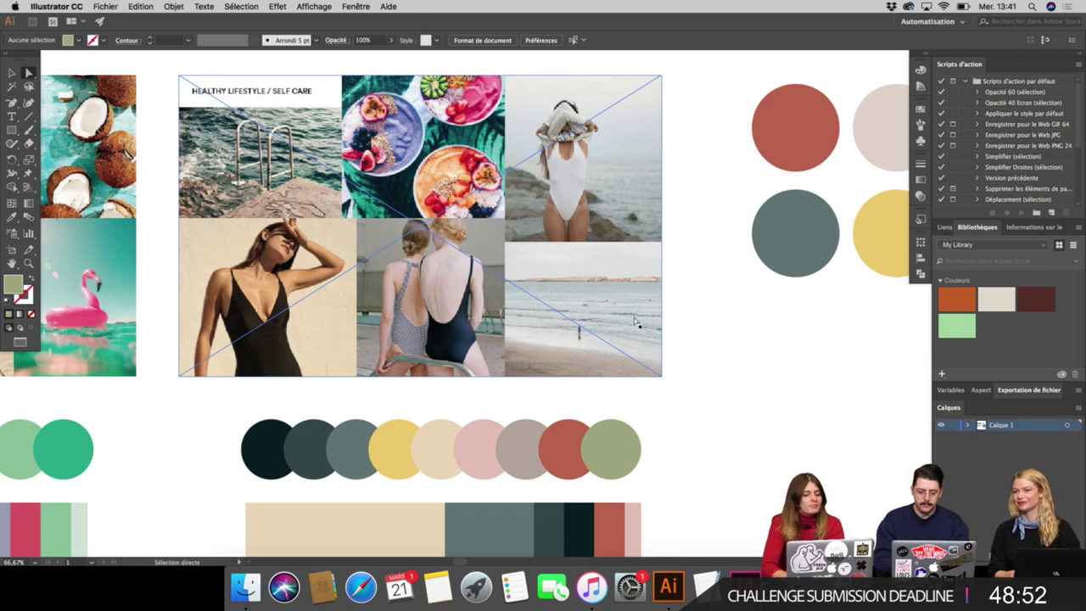
{"action": "left_click", "coordinate": [677, 433]}
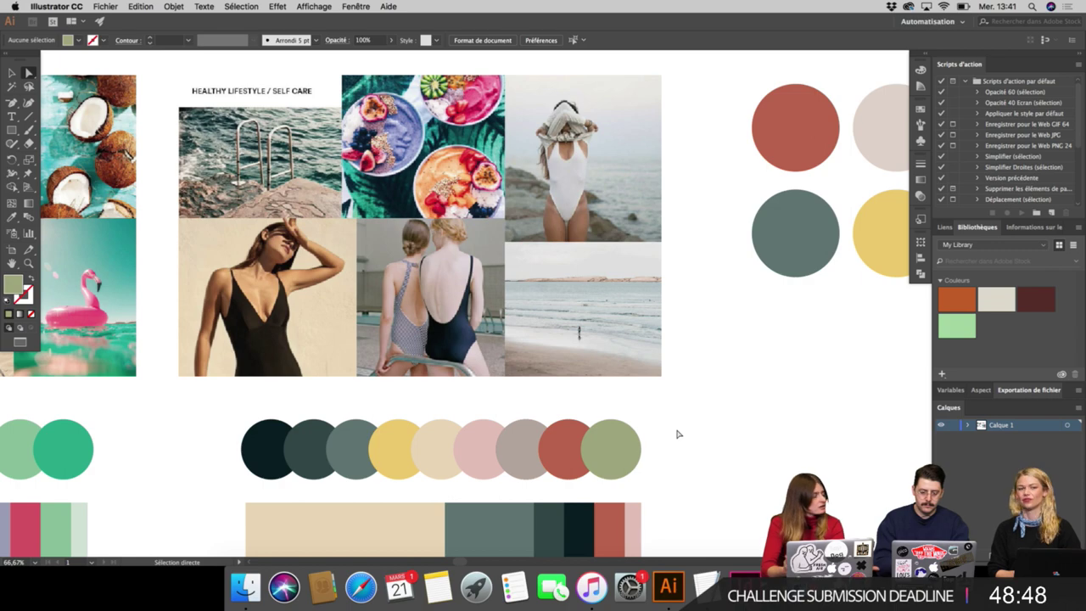
Go to the Amazing Pictures / Eco-Friendly board and examine its photos together with the palette beneath.
{"action": "scroll", "coordinate": [676, 415], "scroll_direction": "down", "scroll_amount": 5}
{"action": "scroll", "coordinate": [676, 414], "scroll_direction": "left", "scroll_amount": 4}
{"action": "scroll", "coordinate": [678, 415], "scroll_direction": "down", "scroll_amount": 10}
{"action": "scroll", "coordinate": [678, 414], "scroll_direction": "left", "scroll_amount": 8}
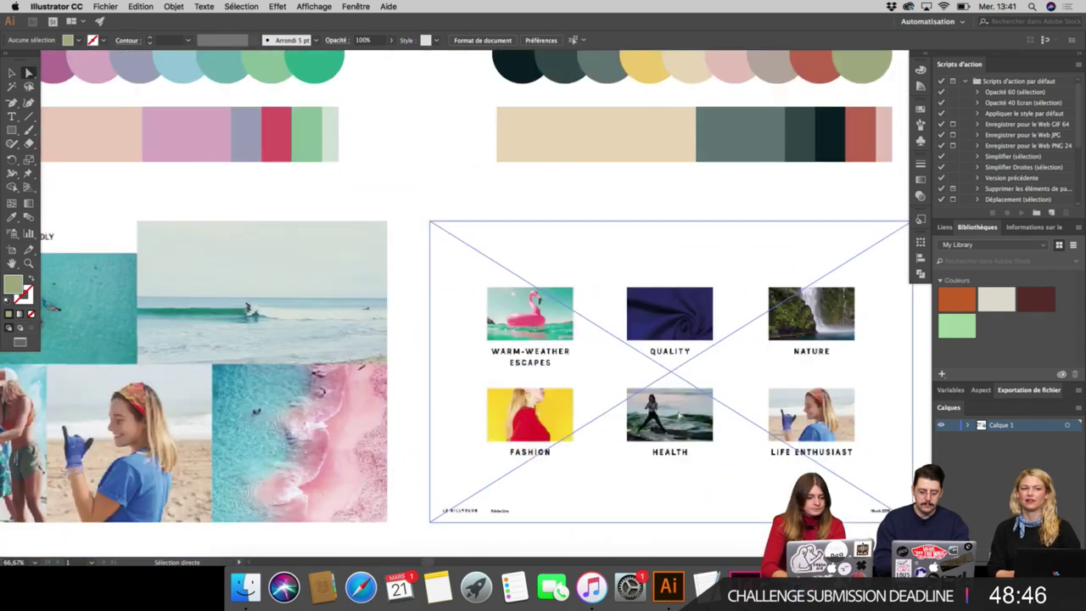
{"action": "scroll", "coordinate": [678, 415], "scroll_direction": "up", "scroll_amount": 1}
{"action": "scroll", "coordinate": [677, 415], "scroll_direction": "up", "scroll_amount": 1}
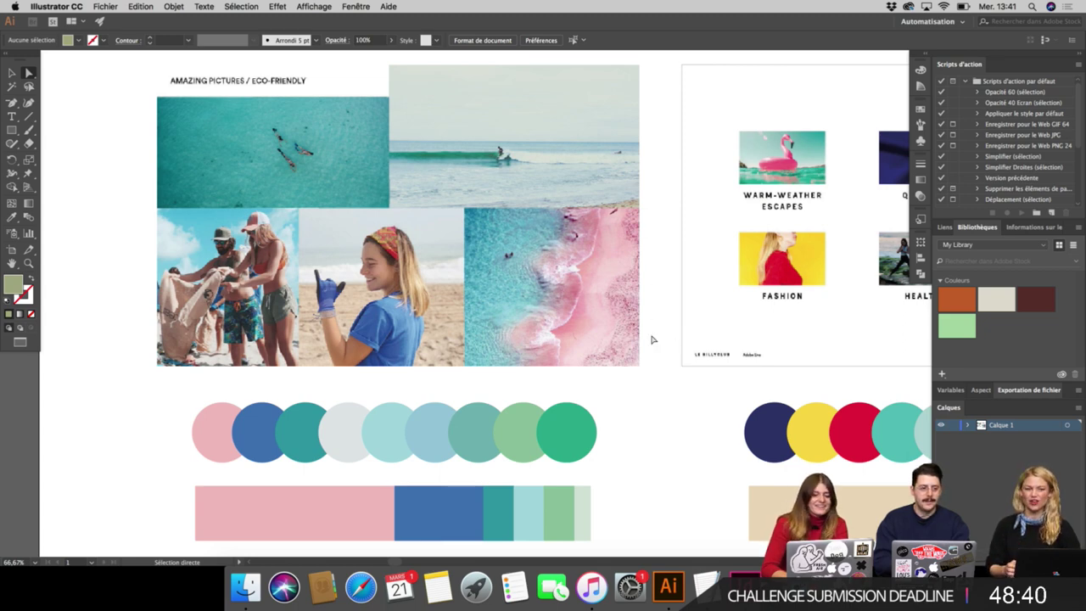
{"action": "scroll", "coordinate": [652, 339], "scroll_direction": "down", "scroll_amount": 3}
{"action": "scroll", "coordinate": [652, 339], "scroll_direction": "up", "scroll_amount": 2}
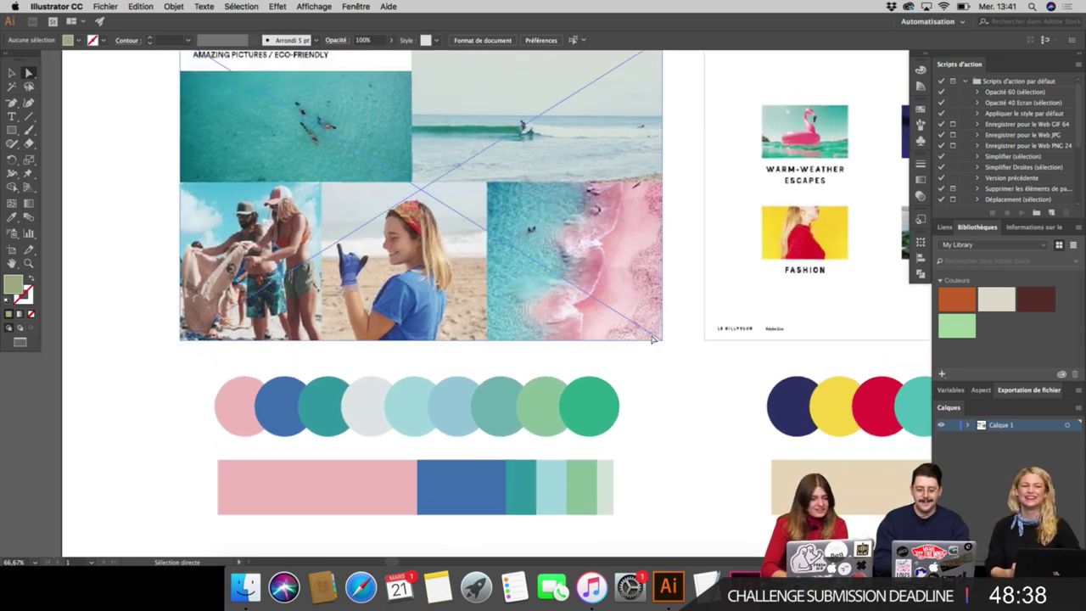
{"action": "scroll", "coordinate": [653, 339], "scroll_direction": "up", "scroll_amount": 2}
{"action": "scroll", "coordinate": [652, 339], "scroll_direction": "up", "scroll_amount": 1}
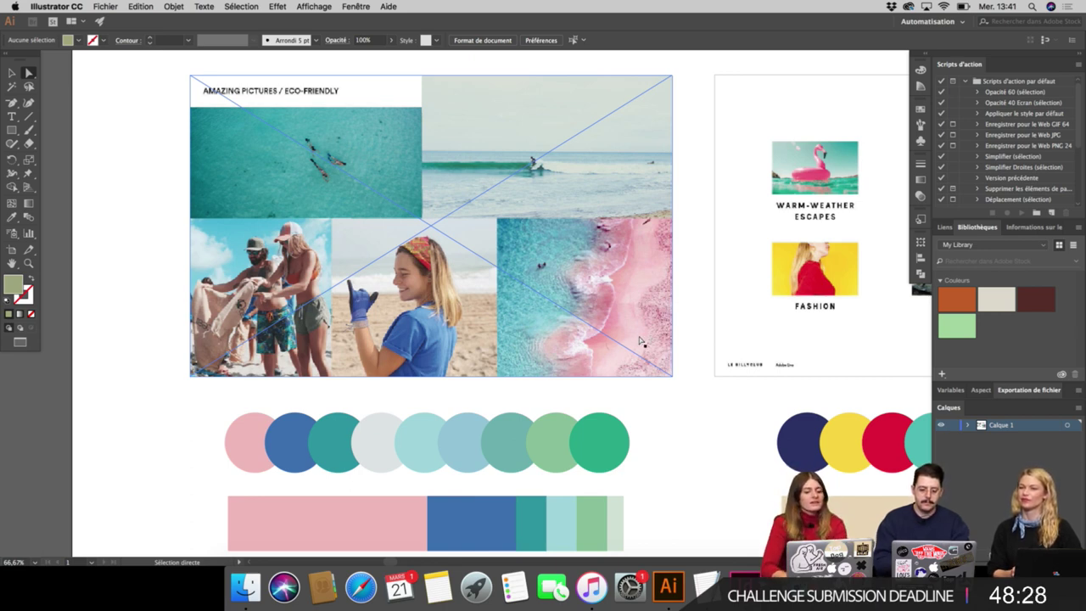
{"action": "left_click", "coordinate": [612, 392]}
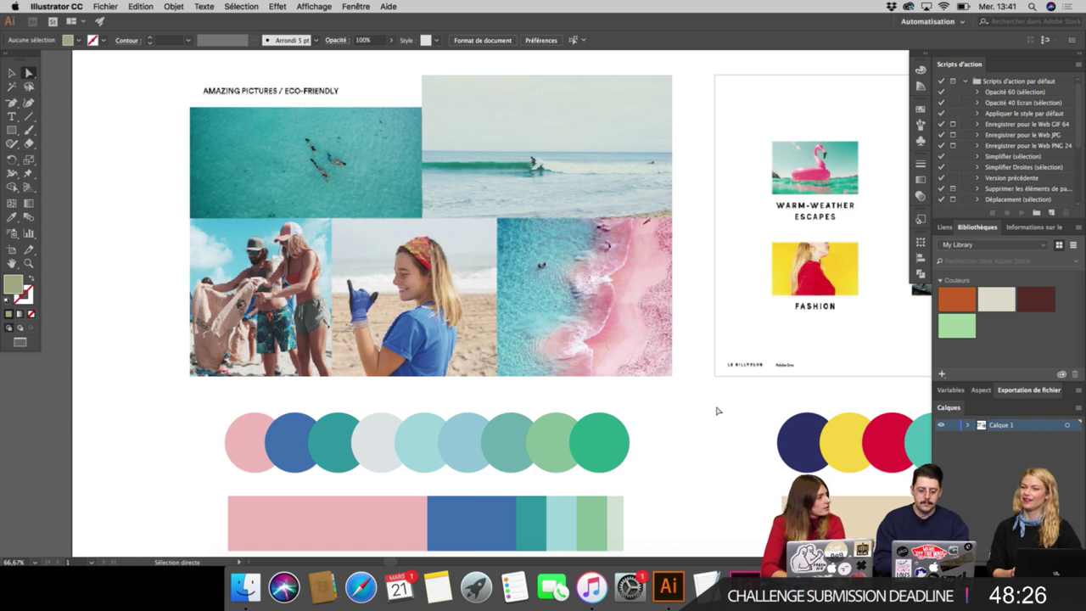
Inspect the pink circle of the Amazing Pictures / Eco-Friendly palette against the pink beach photo, selecting the circle and clearing the selection.
{"action": "scroll", "coordinate": [716, 412], "scroll_direction": "down", "scroll_amount": 2}
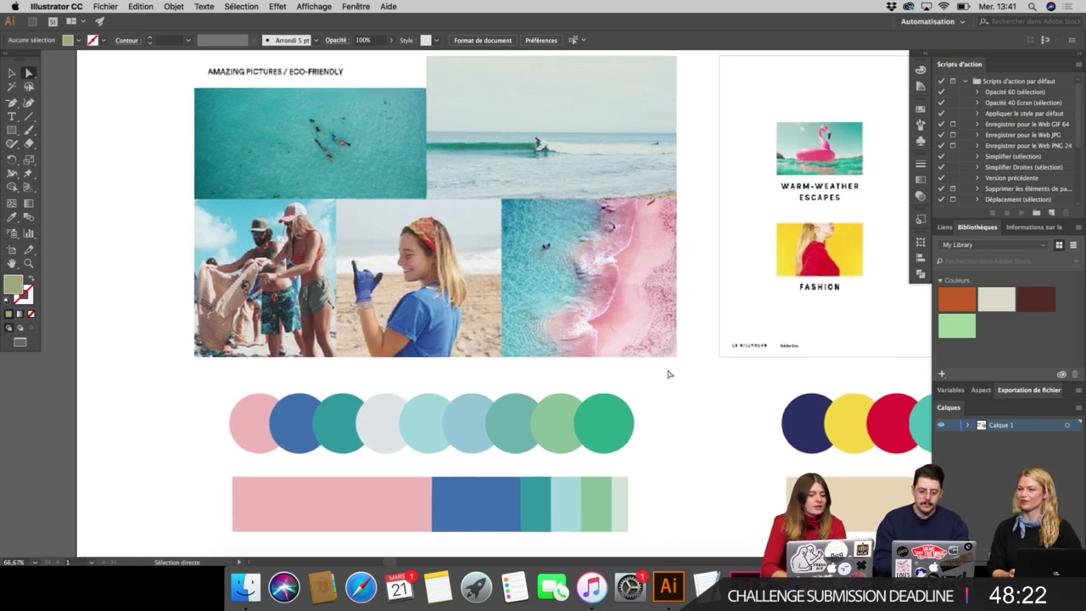
{"action": "scroll", "coordinate": [667, 370], "scroll_direction": "down", "scroll_amount": 5}
{"action": "scroll", "coordinate": [666, 370], "scroll_direction": "left", "scroll_amount": 1}
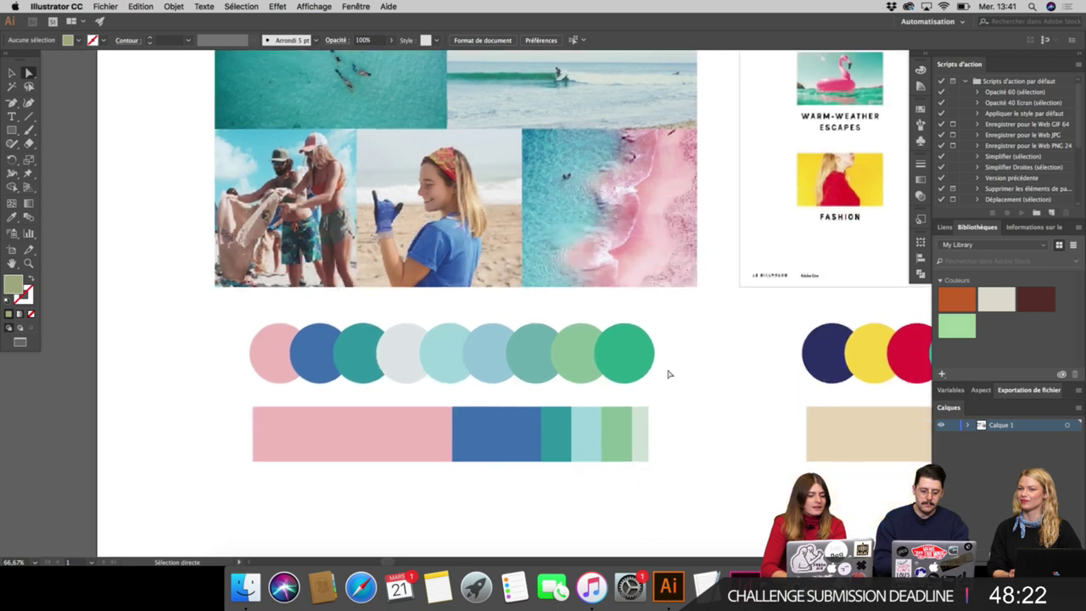
{"action": "left_click", "coordinate": [259, 352]}
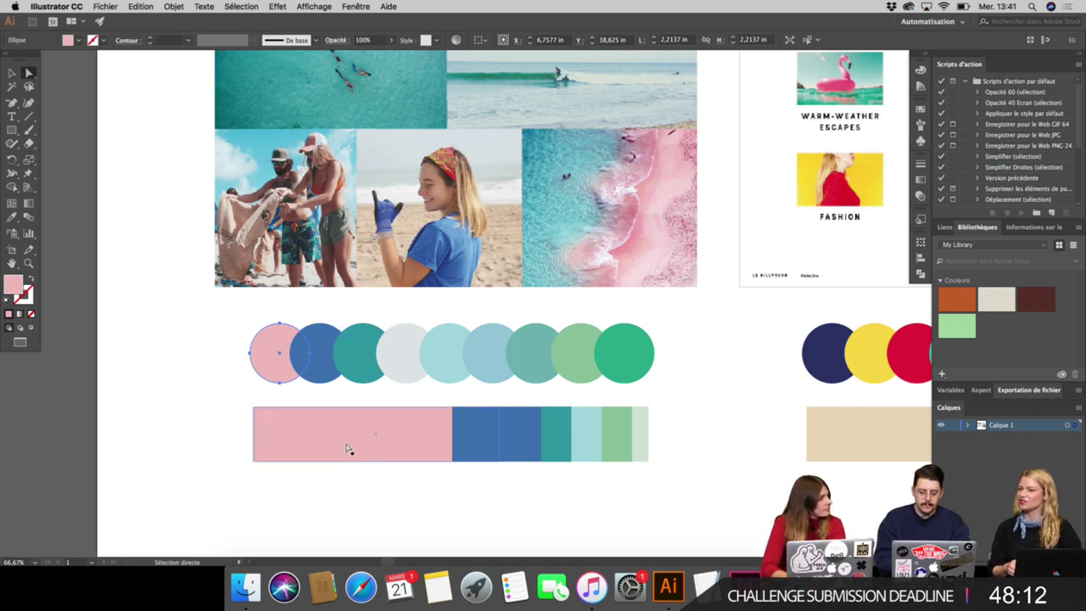
{"action": "scroll", "coordinate": [346, 445], "scroll_direction": "down", "scroll_amount": 1}
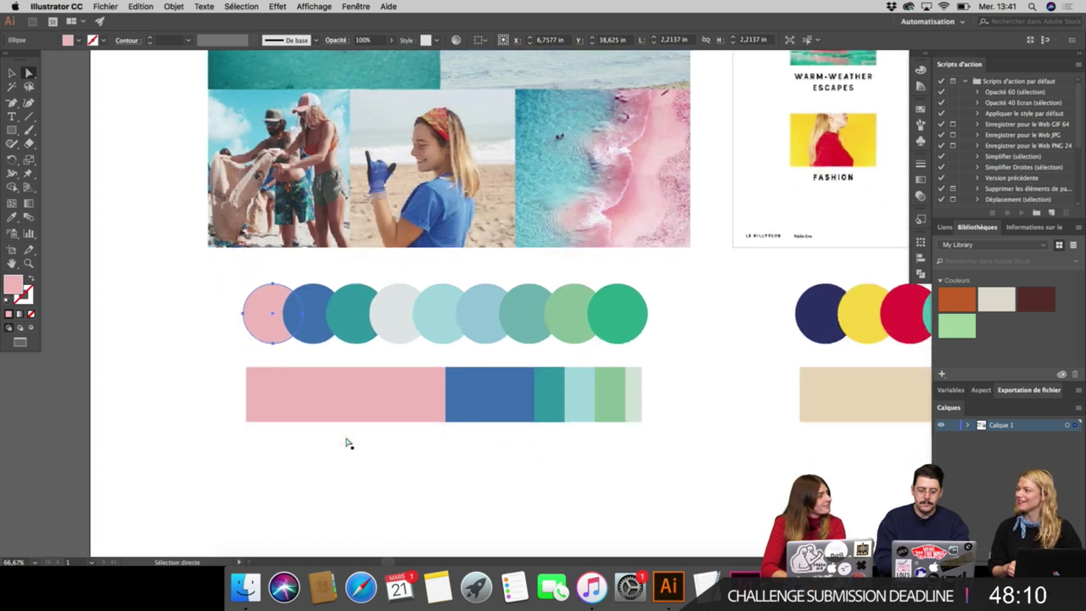
{"action": "scroll", "coordinate": [350, 430], "scroll_direction": "up", "scroll_amount": 3}
{"action": "scroll", "coordinate": [351, 430], "scroll_direction": "right", "scroll_amount": 1}
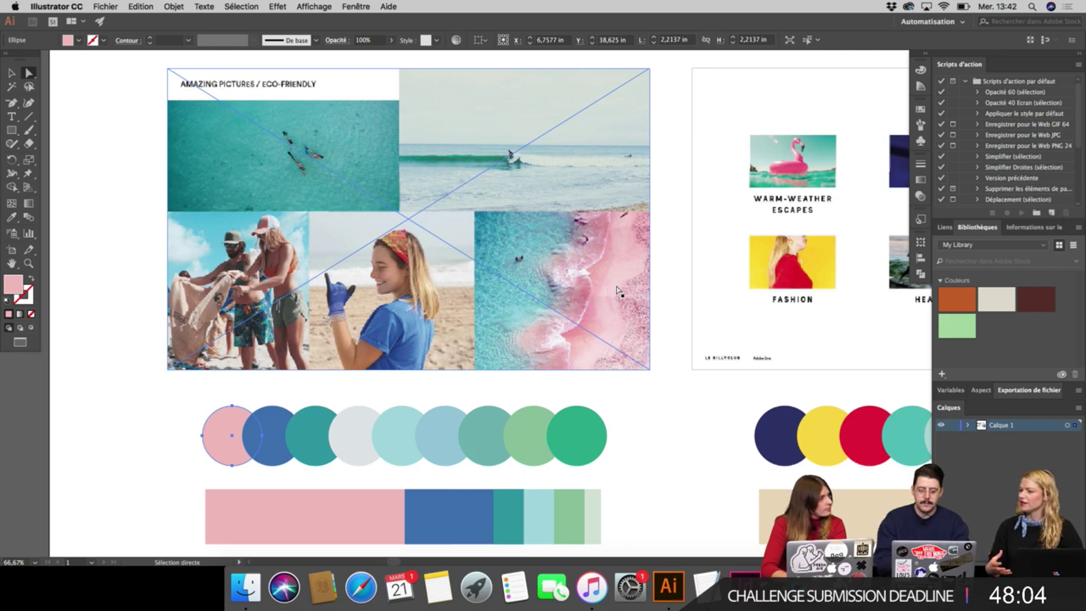
{"action": "left_click", "coordinate": [675, 288]}
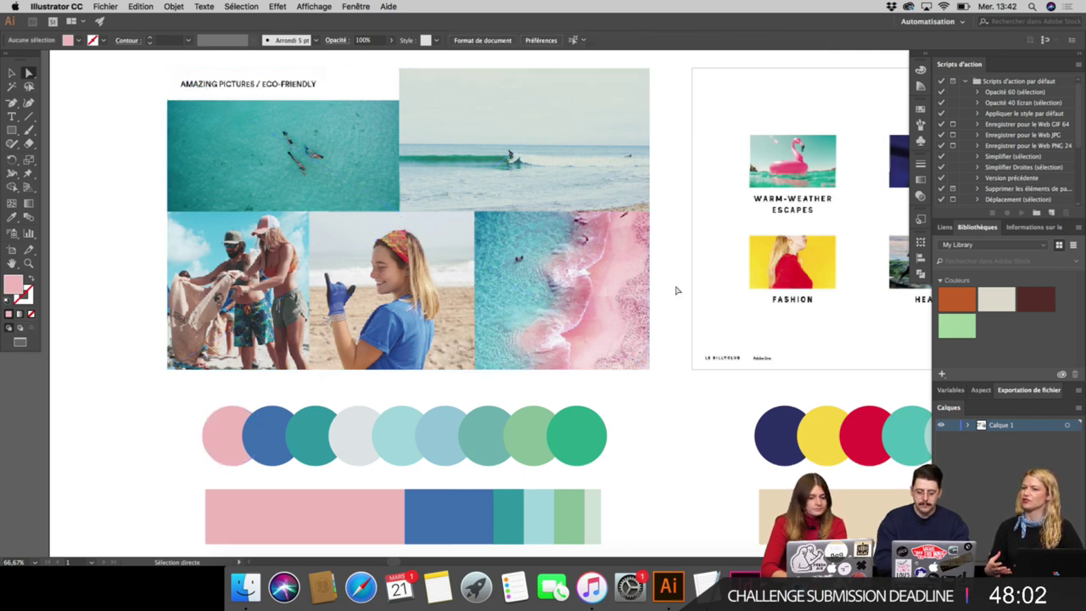
Compare the ocean and beach photos of the Amazing Pictures / Eco-Friendly board with its circles and proportion bar.
{"action": "scroll", "coordinate": [676, 290], "scroll_direction": "down", "scroll_amount": 2}
{"action": "scroll", "coordinate": [676, 290], "scroll_direction": "left", "scroll_amount": 1}
{"action": "scroll", "coordinate": [666, 288], "scroll_direction": "up", "scroll_amount": 2}
{"action": "scroll", "coordinate": [666, 288], "scroll_direction": "right", "scroll_amount": 1}
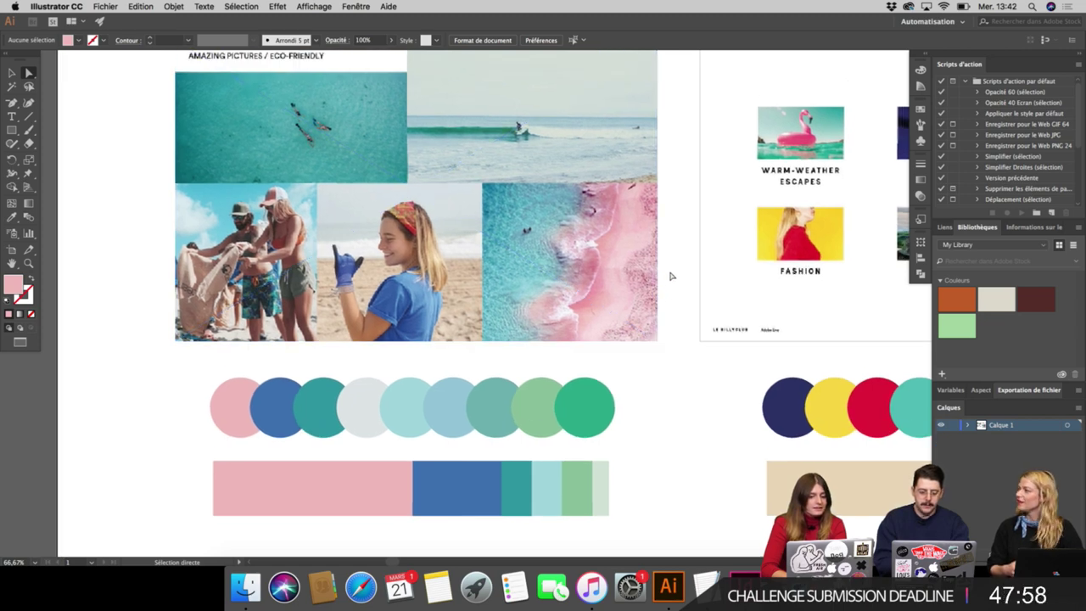
{"action": "left_click", "coordinate": [621, 248]}
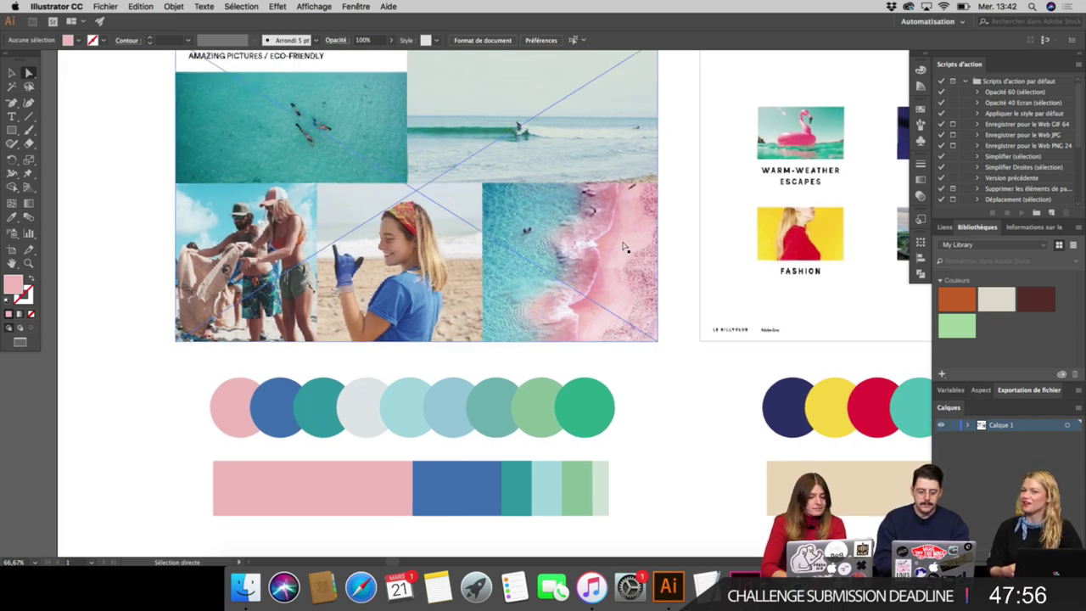
{"action": "left_click", "coordinate": [378, 388]}
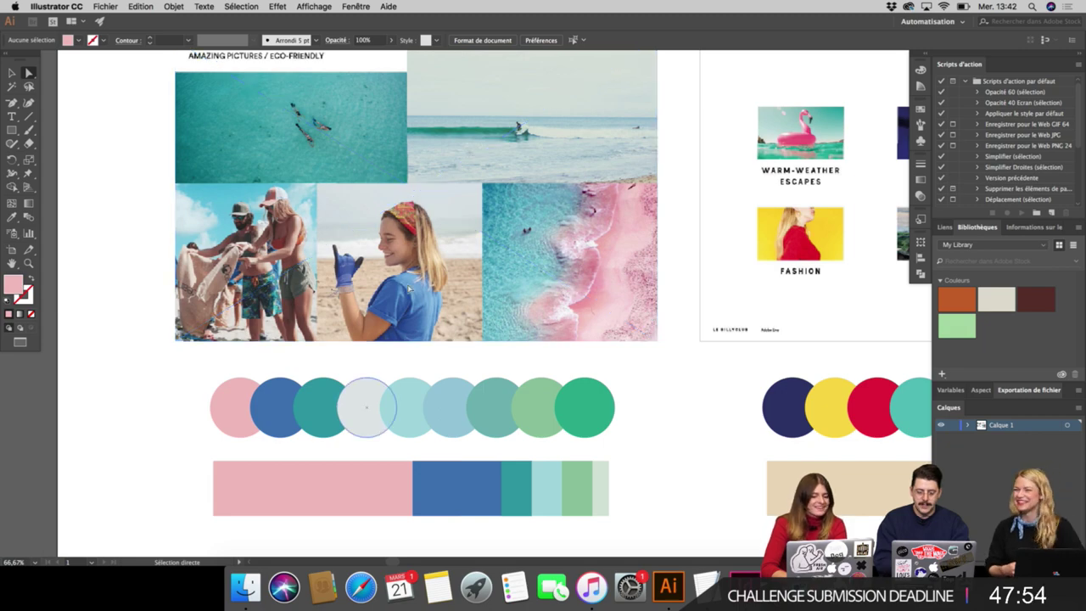
{"action": "left_click", "coordinate": [488, 195]}
{"action": "left_click", "coordinate": [684, 251]}
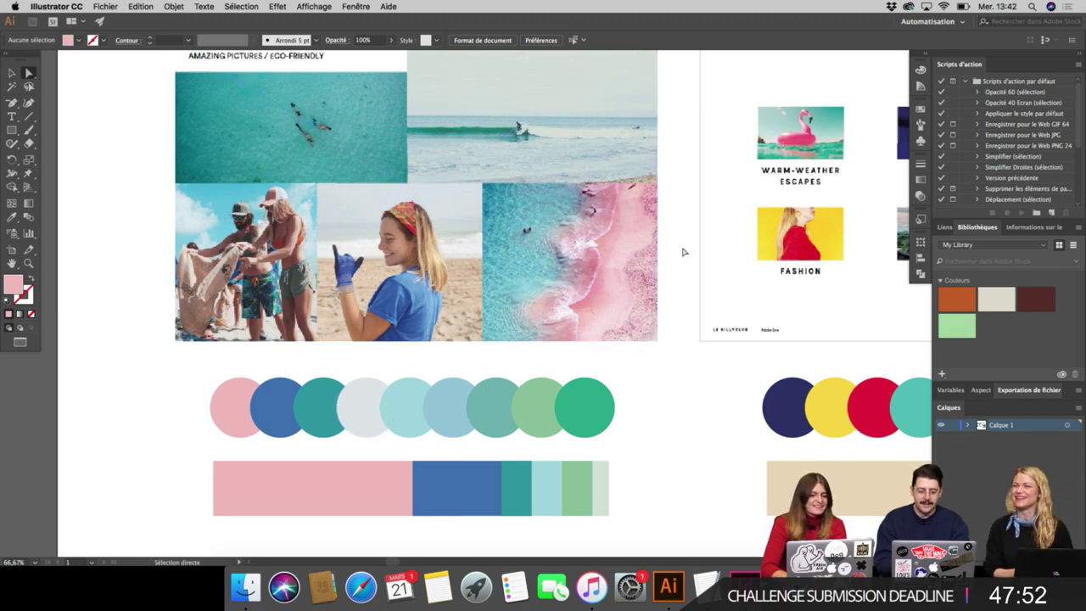
{"action": "scroll", "coordinate": [682, 251], "scroll_direction": "up", "scroll_amount": 5}
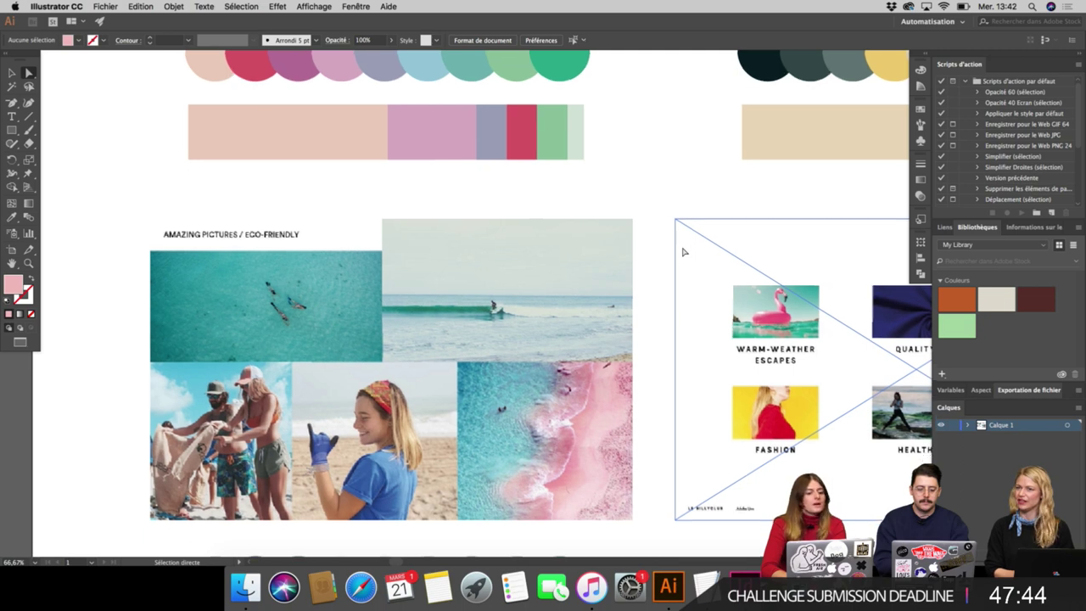
{"action": "scroll", "coordinate": [683, 251], "scroll_direction": "down", "scroll_amount": 5}
{"action": "scroll", "coordinate": [682, 251], "scroll_direction": "down", "scroll_amount": 2}
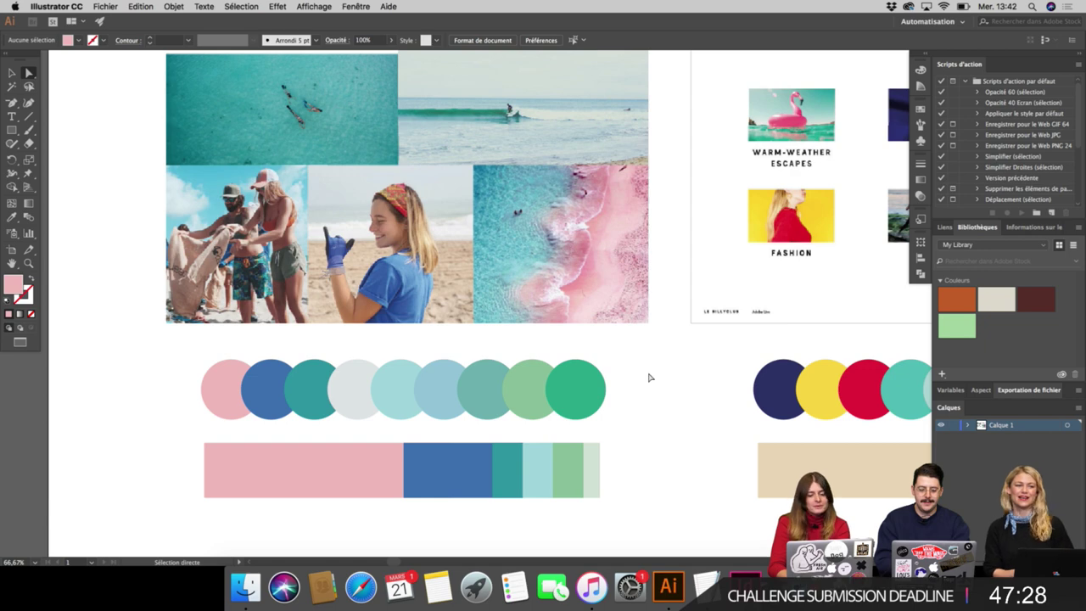
Examine the six-theme board, from Warm-Weather Escapes to Life Enthusiast, along with its color circles and proportion bar.
{"action": "scroll", "coordinate": [642, 390], "scroll_direction": "right", "scroll_amount": 6}
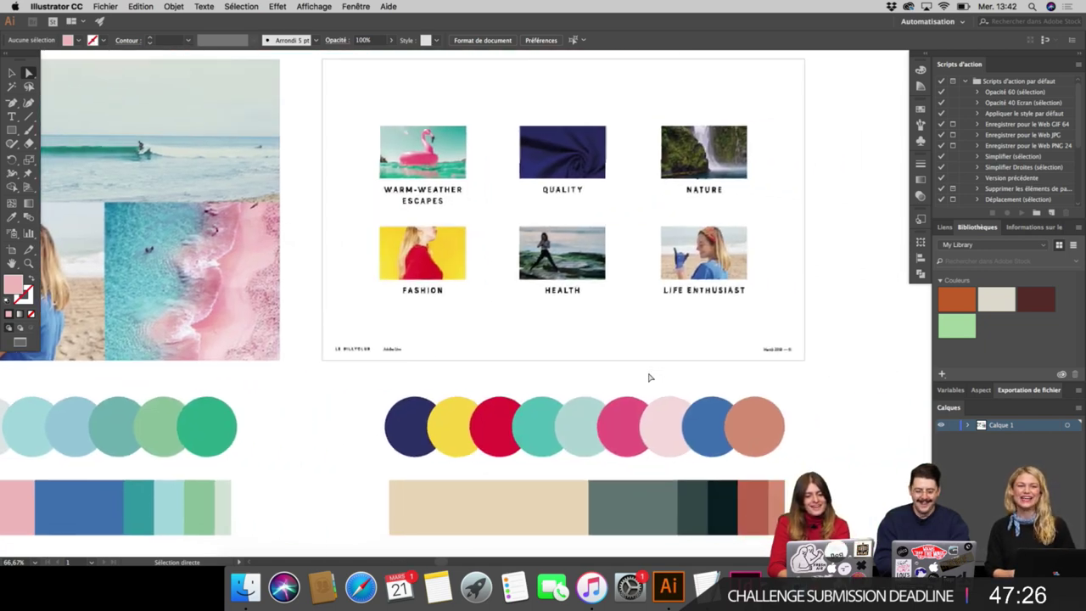
{"action": "scroll", "coordinate": [356, 433], "scroll_direction": "right", "scroll_amount": 2}
{"action": "scroll", "coordinate": [355, 433], "scroll_direction": "up", "scroll_amount": 1}
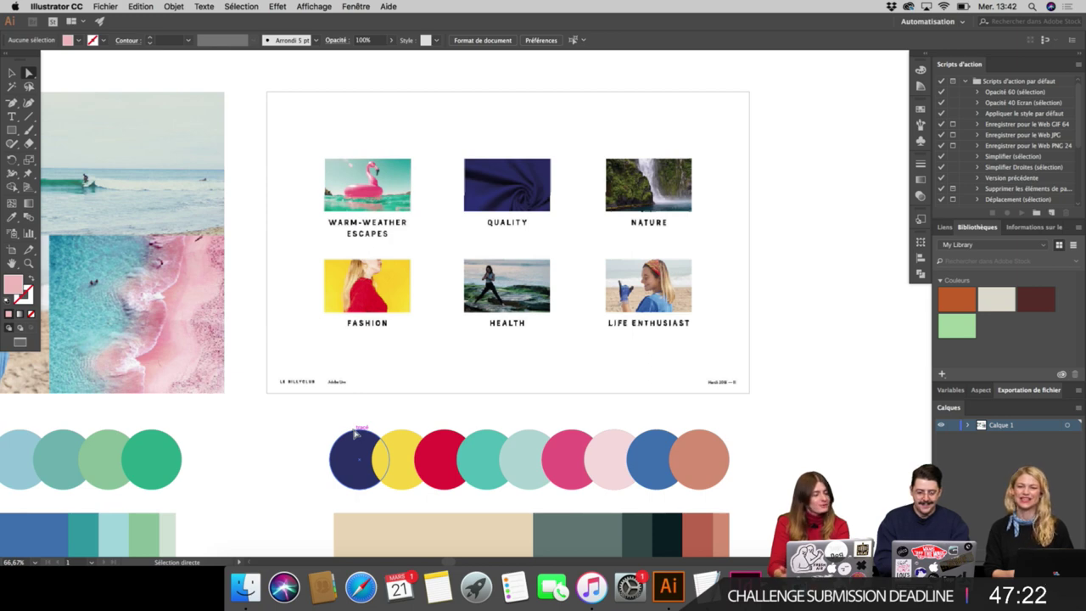
{"action": "scroll", "coordinate": [356, 433], "scroll_direction": "down", "scroll_amount": 2}
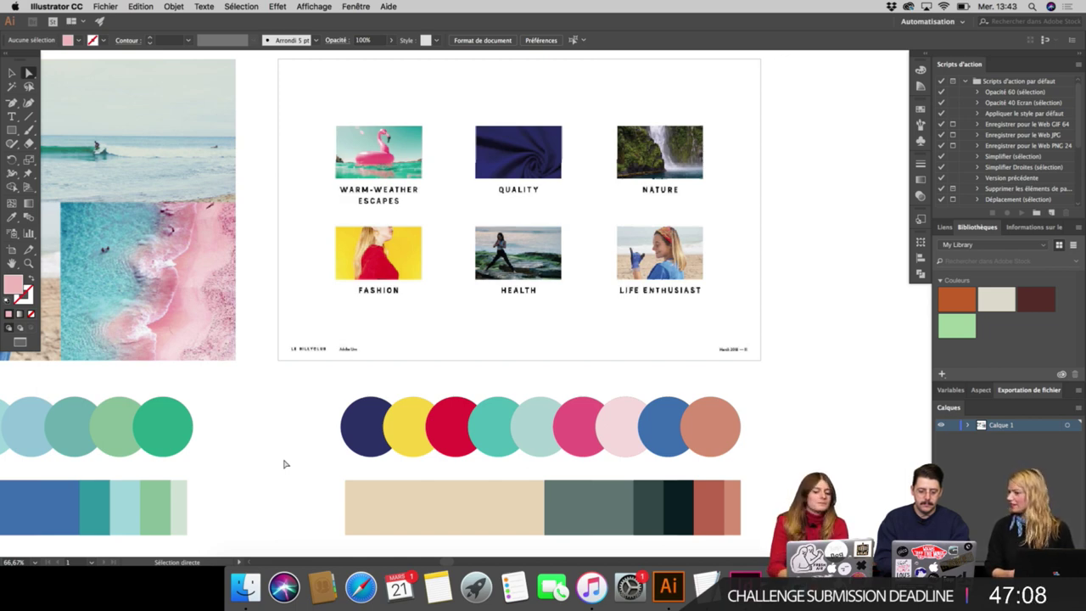
{"action": "scroll", "coordinate": [254, 395], "scroll_direction": "down", "scroll_amount": 3}
{"action": "scroll", "coordinate": [254, 395], "scroll_direction": "right", "scroll_amount": 3}
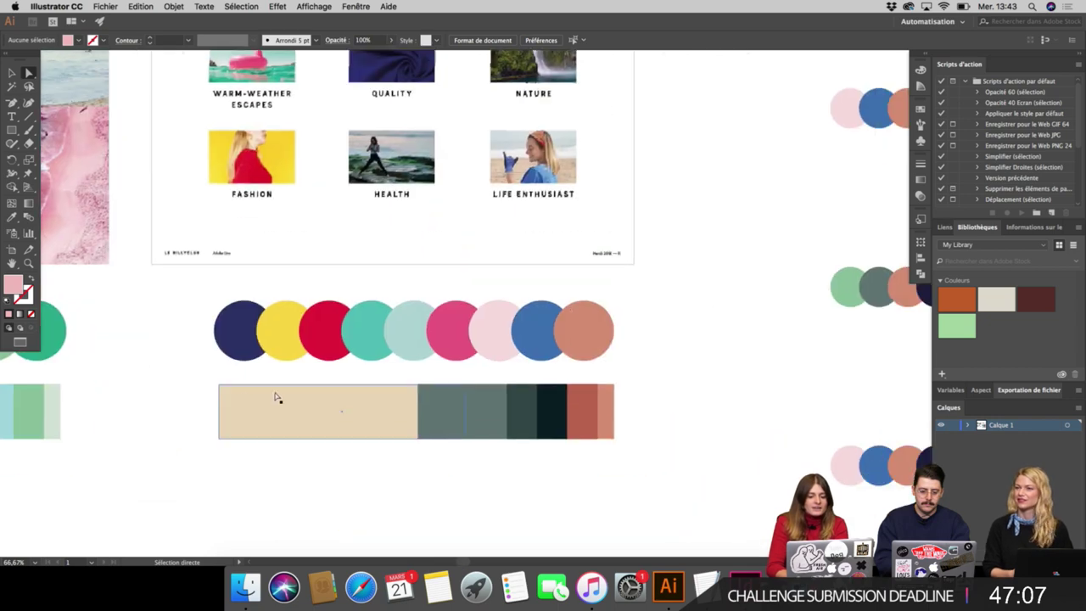
Try to move the pale pink, blue and terracotta circles out of the six-theme board's palette, and undo the move.
{"action": "left_click", "coordinate": [540, 320]}
{"action": "left_click", "coordinate": [501, 322], "text": "shift"}
{"action": "left_click", "coordinate": [565, 329], "text": "shift"}
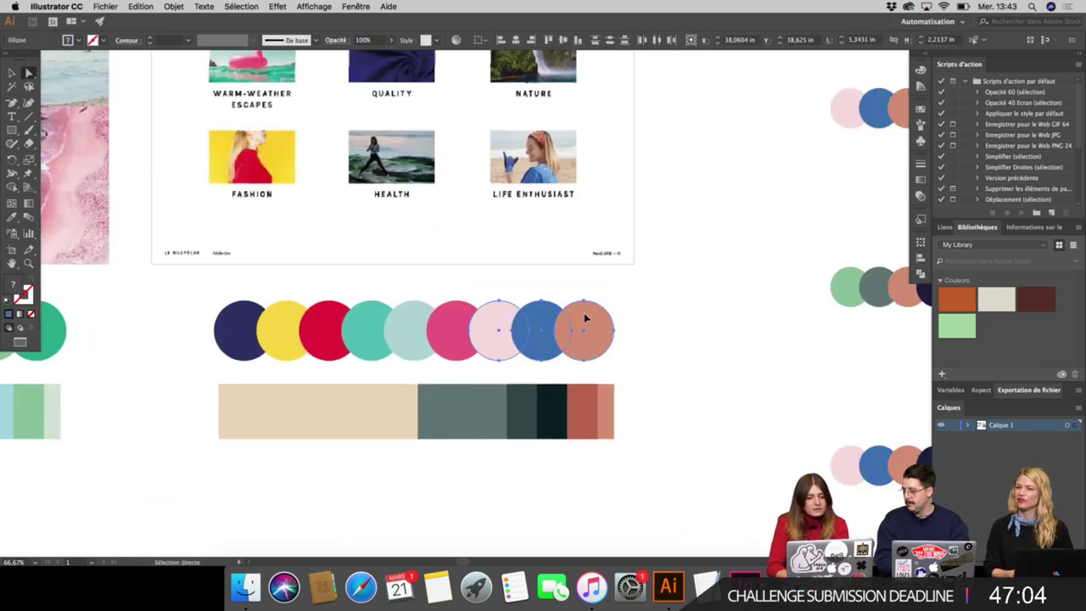
{"action": "left_click_drag", "start_coordinate": [585, 318], "coordinate": [769, 319]}
{"action": "left_click", "coordinate": [764, 435]}
{"action": "scroll", "coordinate": [762, 433], "scroll_direction": "down", "scroll_amount": 1}
{"action": "scroll", "coordinate": [762, 433], "scroll_direction": "right", "scroll_amount": 2}
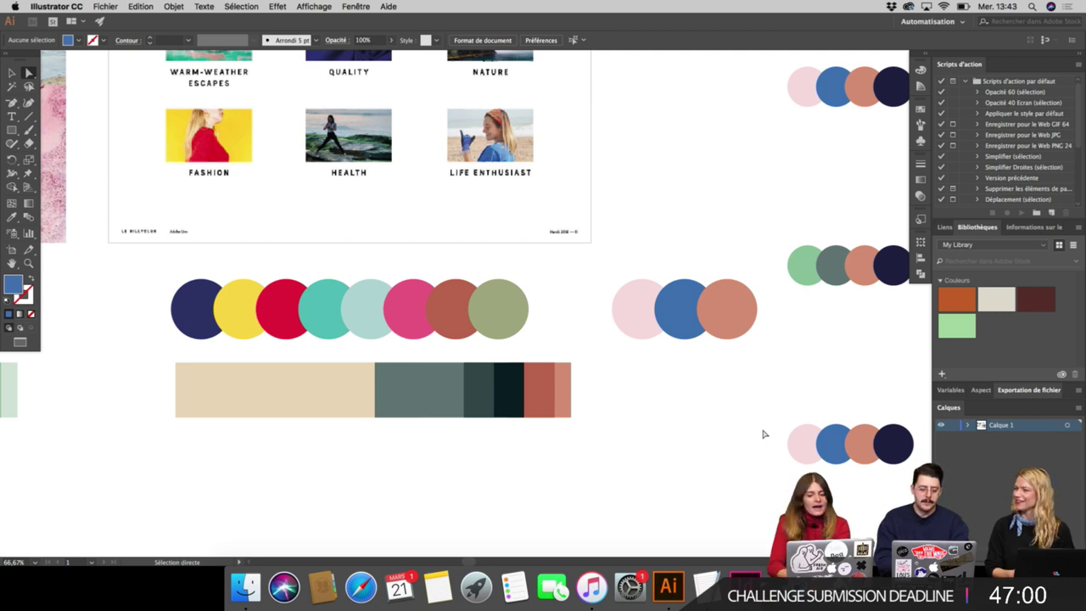
{"action": "scroll", "coordinate": [763, 433], "scroll_direction": "down", "scroll_amount": 1}
{"action": "scroll", "coordinate": [763, 434], "scroll_direction": "right", "scroll_amount": 2}
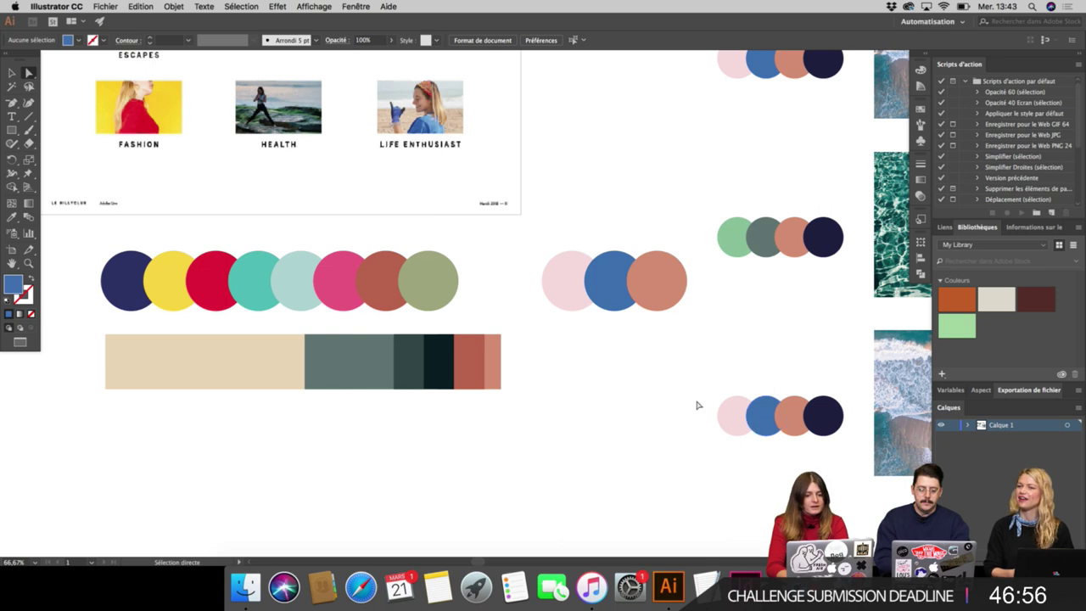
{"action": "key", "text": "super+z"}
{"action": "left_click", "coordinate": [654, 387]}
Add a text label "1." beside the circles of the Warm-Weather Escapes palette.
{"action": "scroll", "coordinate": [649, 385], "scroll_direction": "up", "scroll_amount": 2}
{"action": "scroll", "coordinate": [649, 385], "scroll_direction": "left", "scroll_amount": 1}
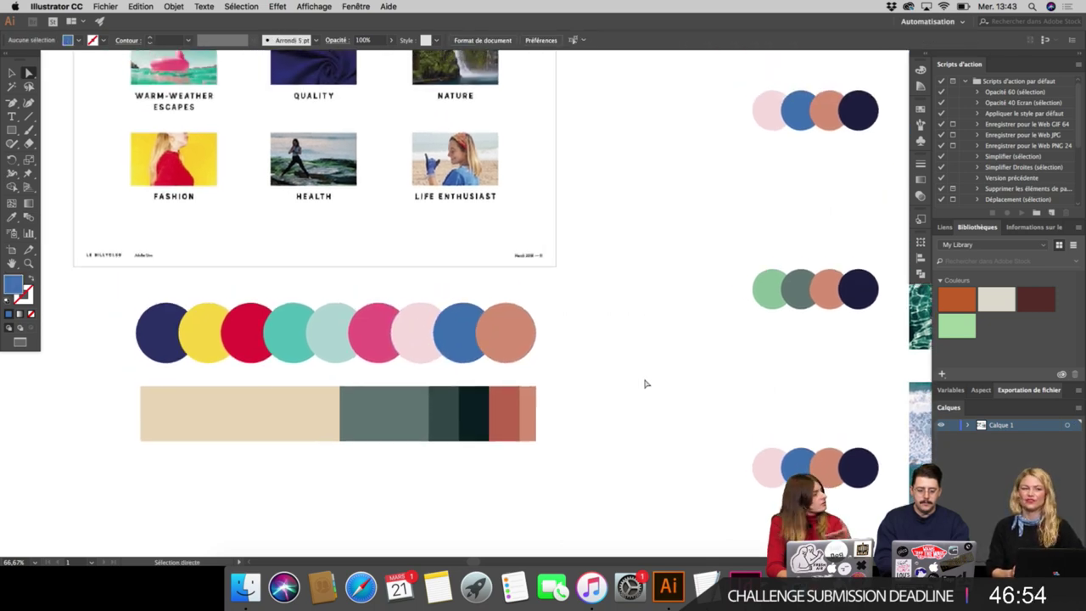
{"action": "scroll", "coordinate": [645, 384], "scroll_direction": "left", "scroll_amount": 10}
{"action": "scroll", "coordinate": [645, 384], "scroll_direction": "up", "scroll_amount": 2}
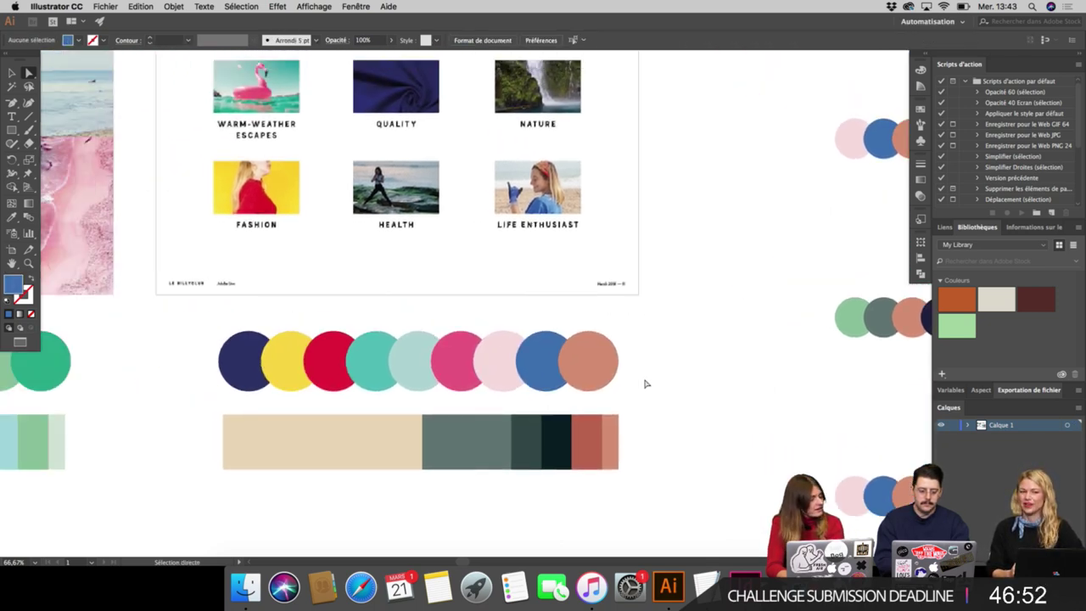
{"action": "scroll", "coordinate": [644, 384], "scroll_direction": "left", "scroll_amount": 1}
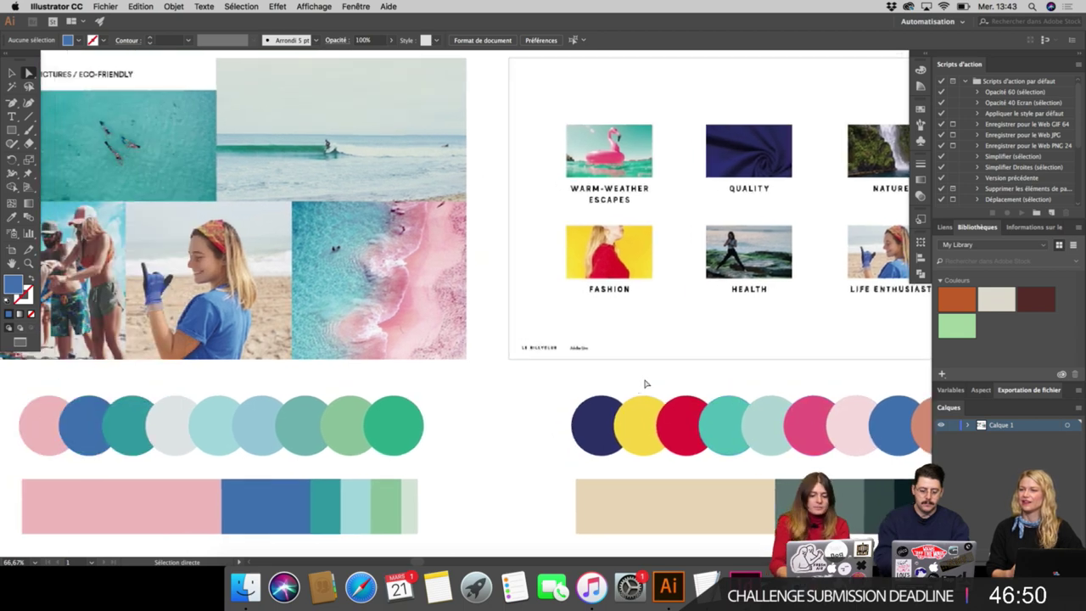
{"action": "scroll", "coordinate": [645, 383], "scroll_direction": "down", "scroll_amount": 2}
{"action": "scroll", "coordinate": [463, 167], "scroll_direction": "up", "scroll_amount": 2}
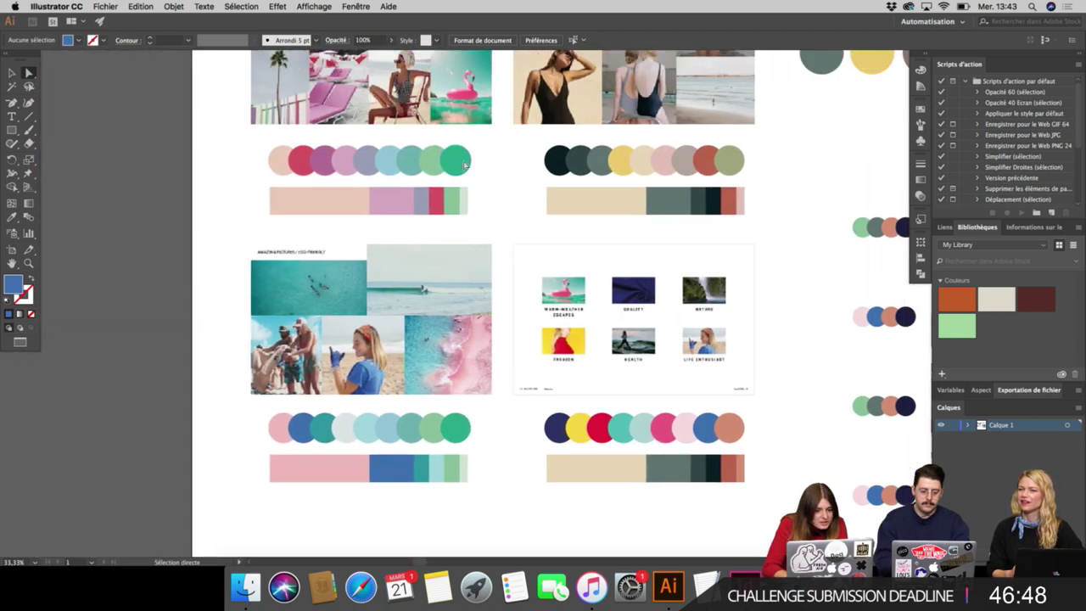
{"action": "key", "text": "t"}
{"action": "left_click", "coordinate": [242, 161]}
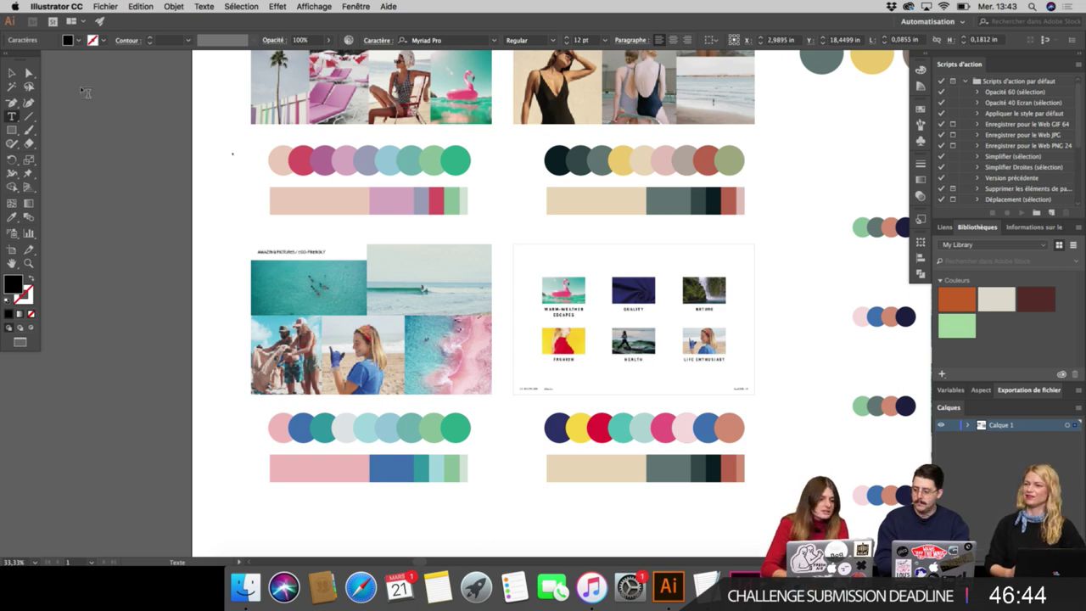
{"action": "left_click", "coordinate": [12, 73]}
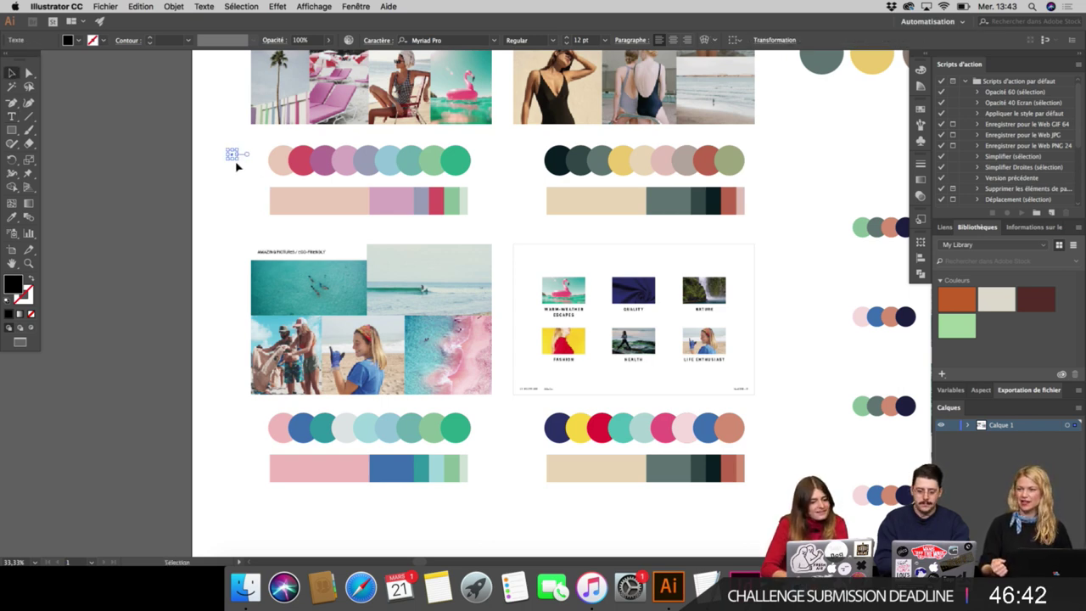
Enlarge the "1." label to about 63.63 pt and place it just before the first palette's row of circles.
{"action": "left_click_drag", "start_coordinate": [235, 161], "coordinate": [251, 205]}
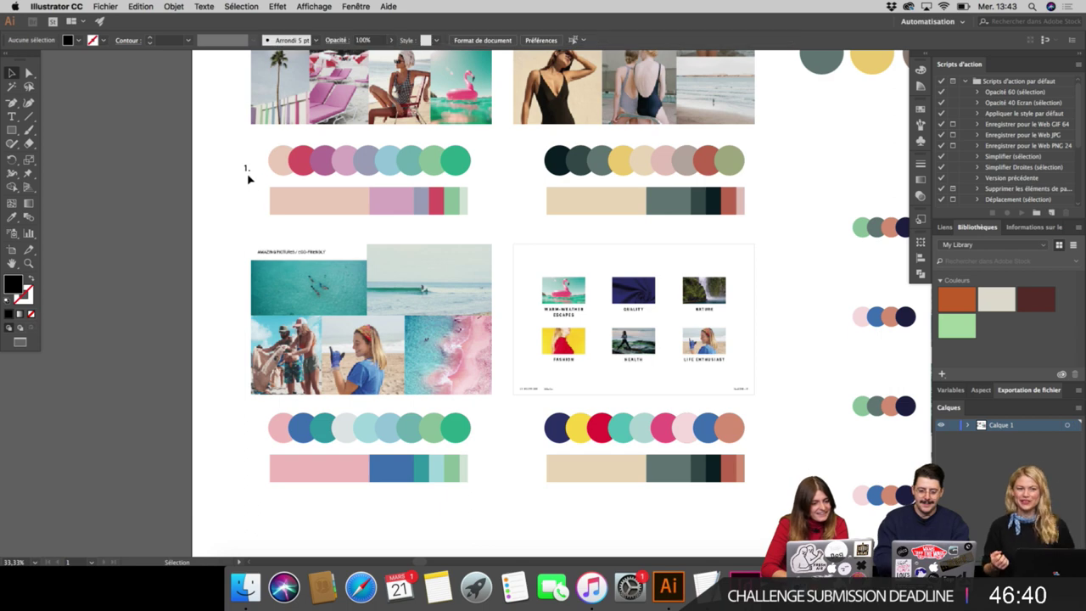
{"action": "mouse_move", "coordinate": [240, 165]}
{"action": "left_mouse_down"}
{"action": "mouse_move", "coordinate": [228, 149]}
{"action": "mouse_move", "coordinate": [258, 166]}
{"action": "mouse_move", "coordinate": [245, 164]}
{"action": "left_mouse_up"}
{"action": "left_click", "coordinate": [233, 183]}
{"action": "left_click", "coordinate": [238, 160]}
{"action": "left_click", "coordinate": [228, 180]}
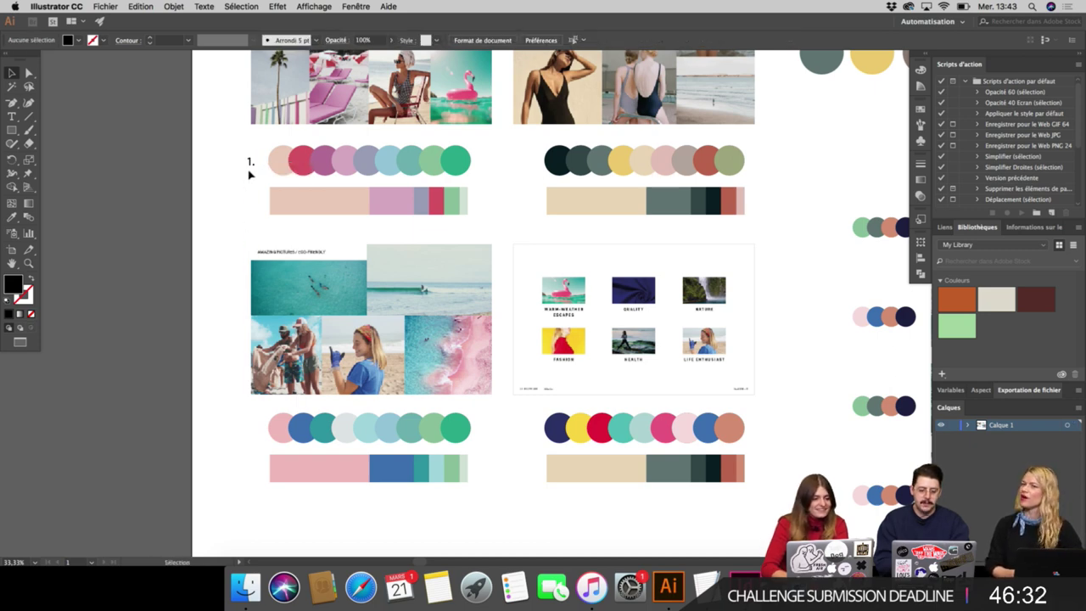
Copy the "1." label beside the Healthy Lifestyle palette's circles and change the copy to "2.".
{"action": "left_click_drag", "start_coordinate": [252, 168], "coordinate": [520, 195]}
{"action": "left_click", "coordinate": [520, 196]}
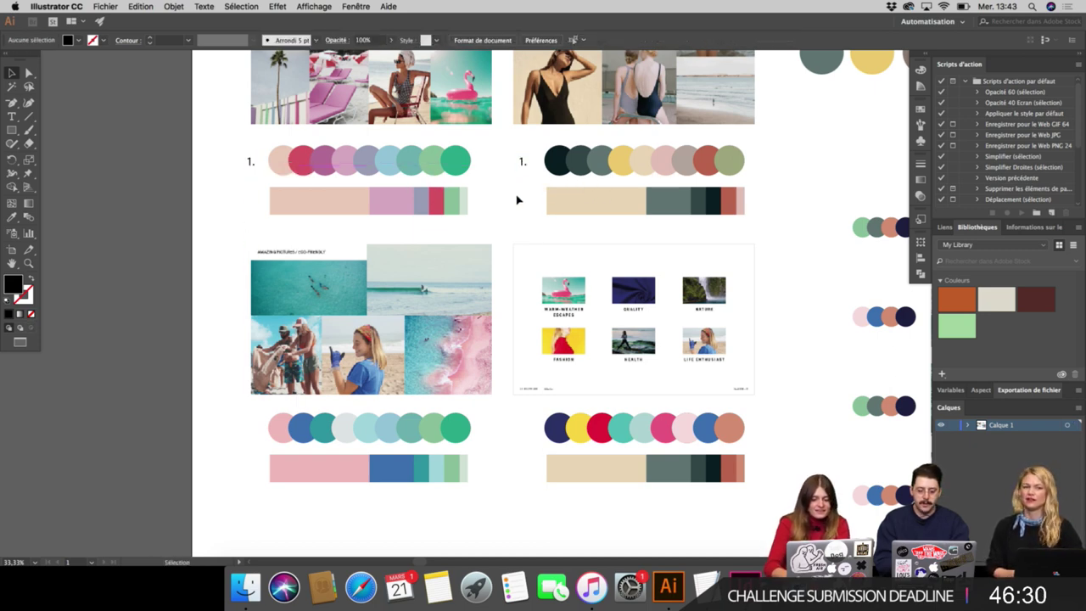
{"action": "key", "text": "super+plus"}
{"action": "left_click", "coordinate": [512, 89]}
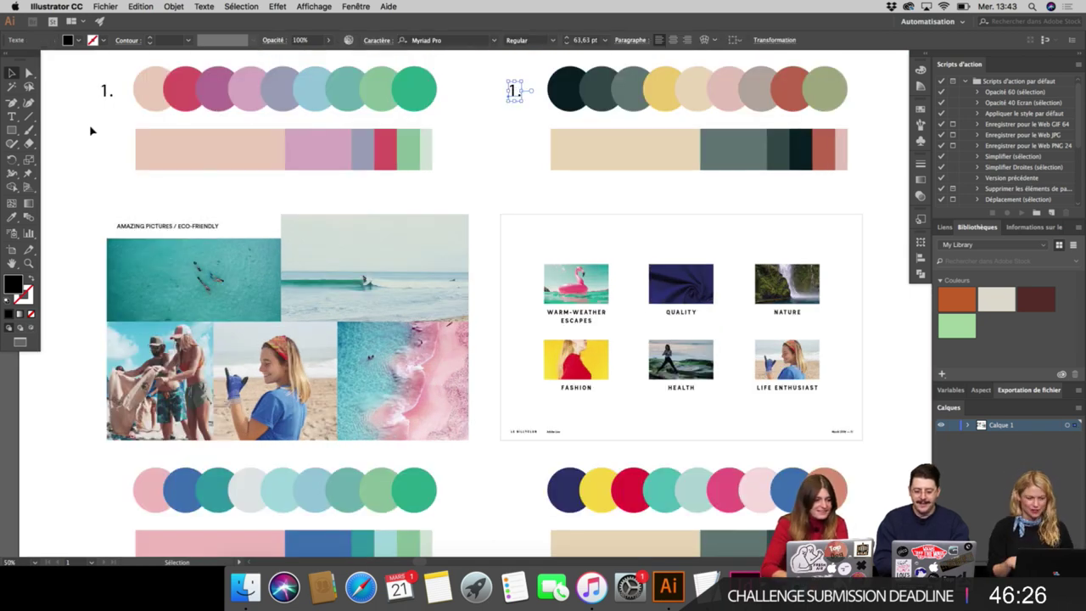
{"action": "left_click", "coordinate": [11, 116]}
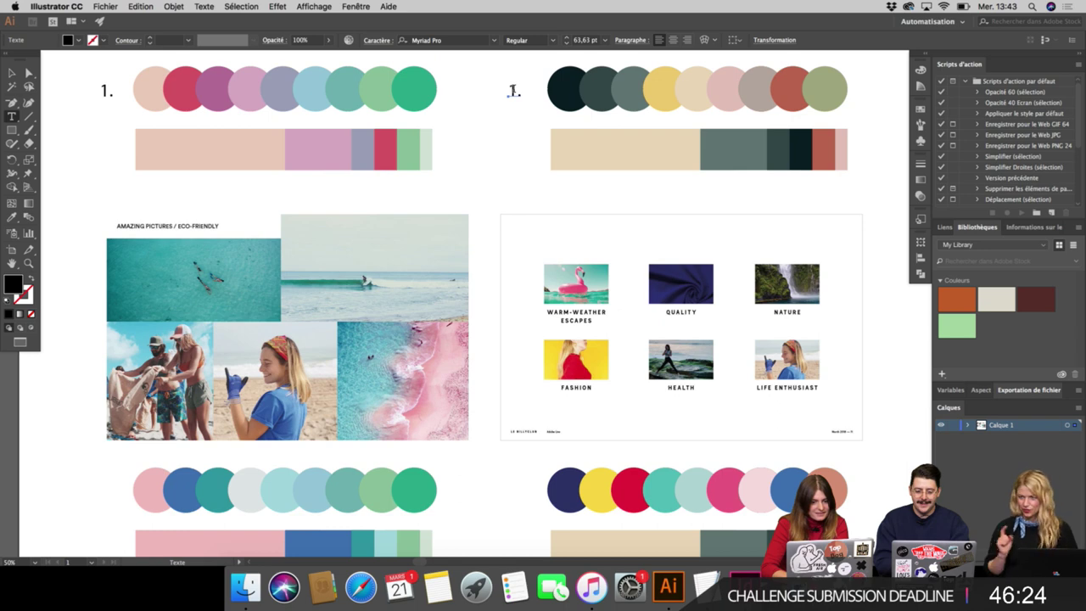
{"action": "double_click", "coordinate": [512, 90]}
{"action": "type", "text": "2"}
{"action": "left_click", "coordinate": [12, 73]}
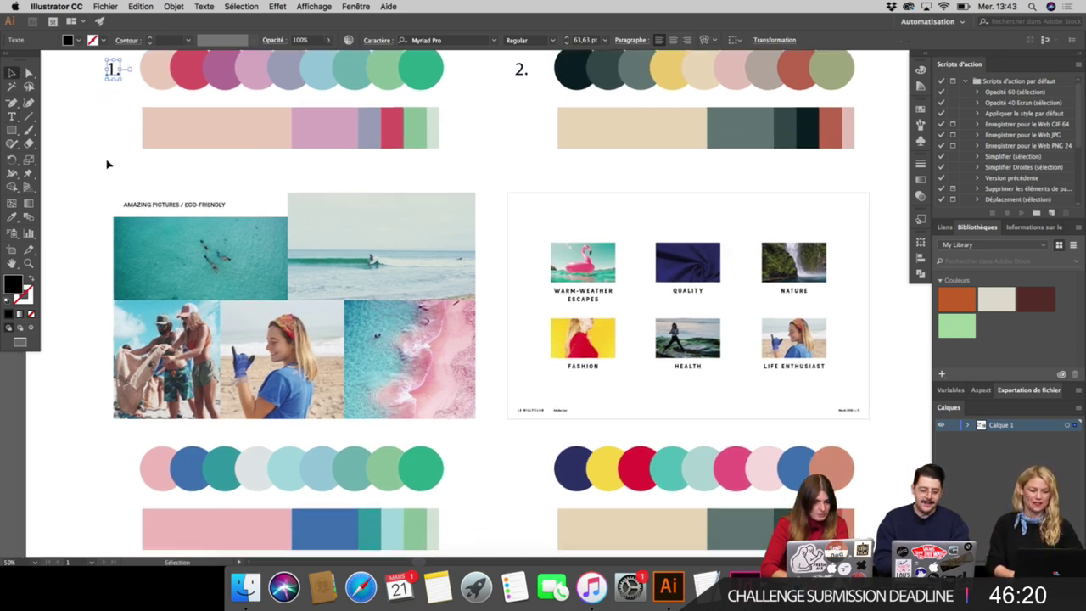
Copy the "1." label beside the Amazing Pictures / Eco-Friendly palette's circles and change the copy to "3.".
{"action": "scroll", "coordinate": [105, 160], "scroll_direction": "down", "scroll_amount": 1}
{"action": "left_click", "coordinate": [113, 71]}
{"action": "left_click_drag", "start_coordinate": [113, 71], "coordinate": [95, 461]}
{"action": "left_click", "coordinate": [12, 116]}
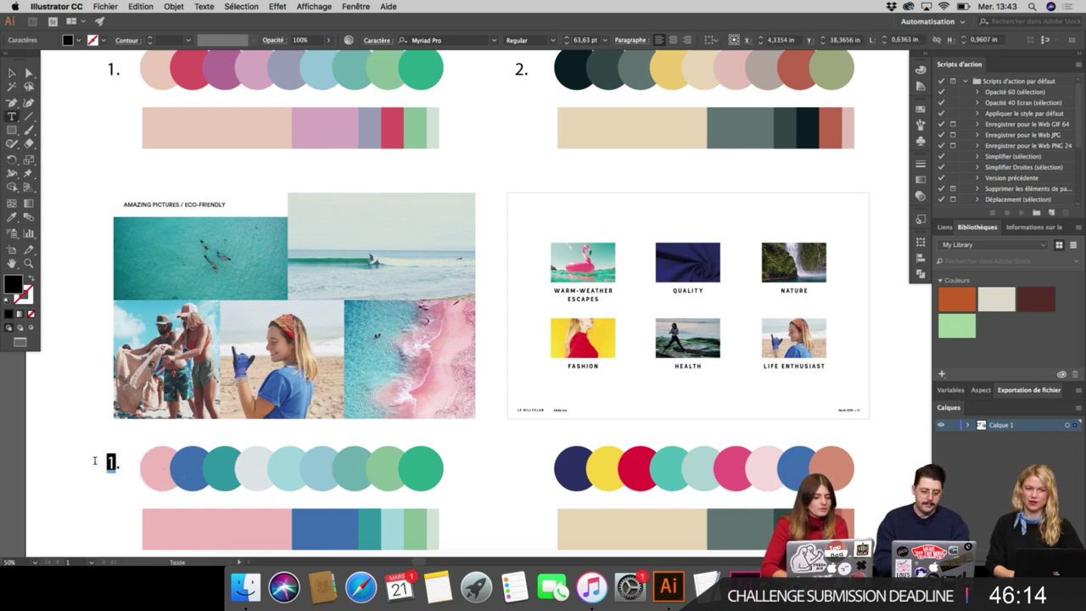
{"action": "type", "text": "3"}
{"action": "left_click", "coordinate": [12, 74]}
{"action": "left_click", "coordinate": [93, 177]}
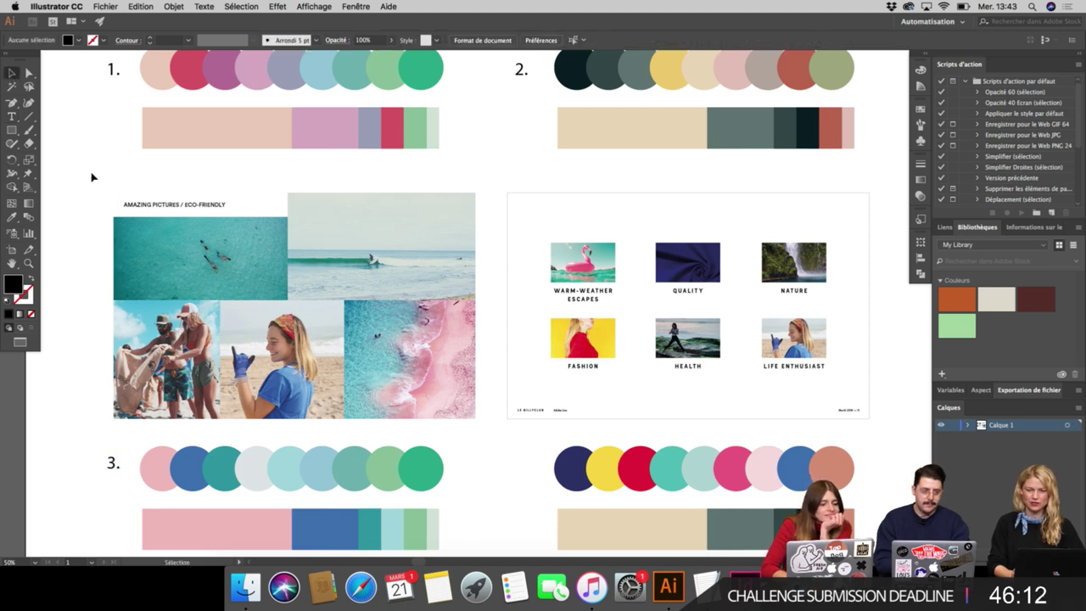
Isolate the six-theme board's group of circles and delete its yellow, red and turquoise circles.
{"action": "key", "text": "super+minus"}
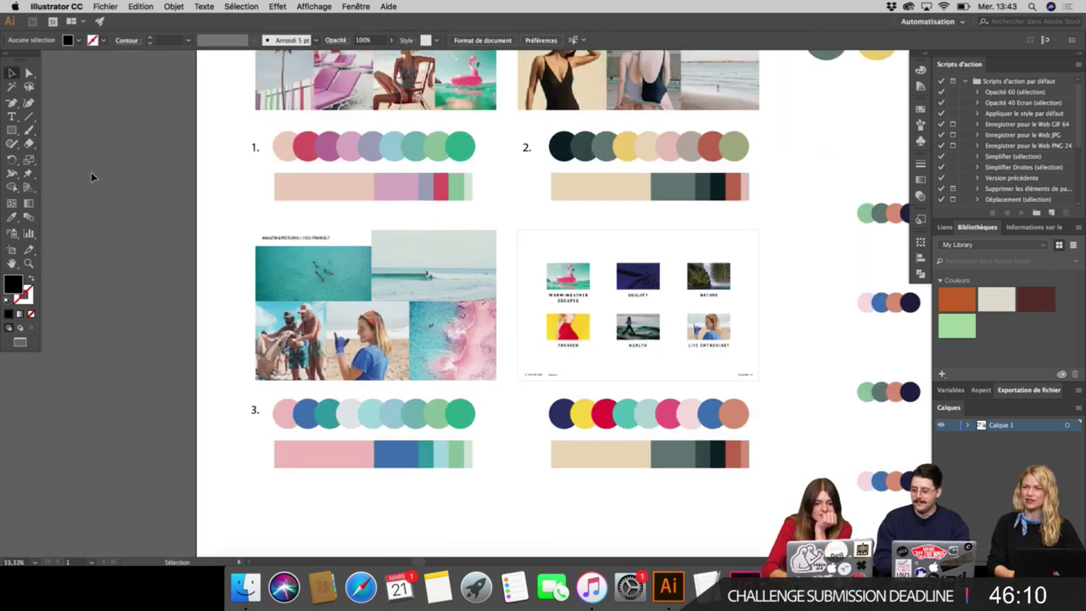
{"action": "scroll", "coordinate": [91, 171], "scroll_direction": "up", "scroll_amount": 5}
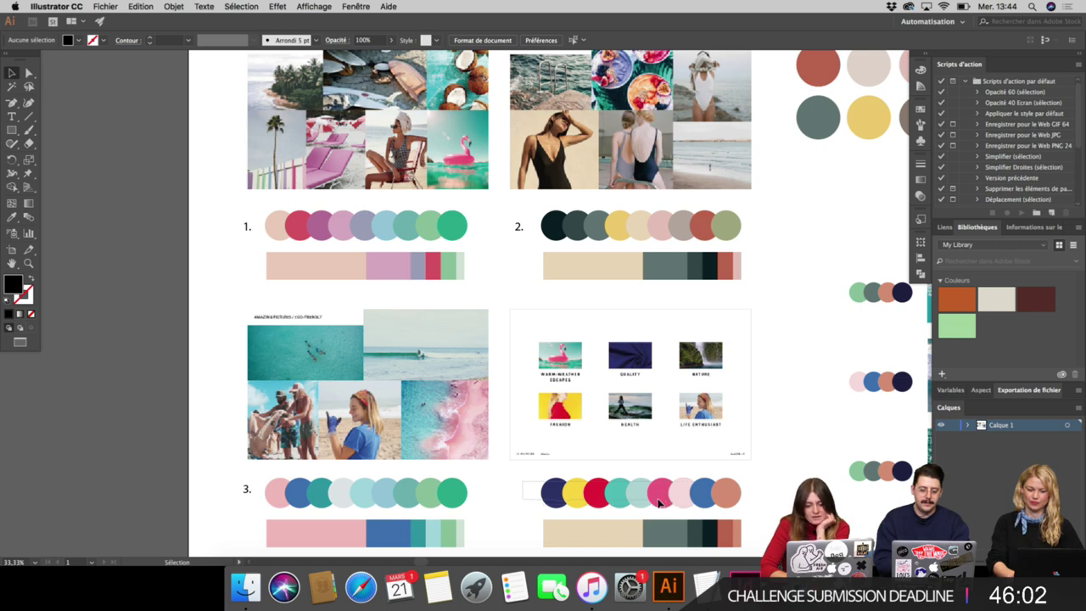
{"action": "left_click_drag", "start_coordinate": [657, 498], "coordinate": [628, 497]}
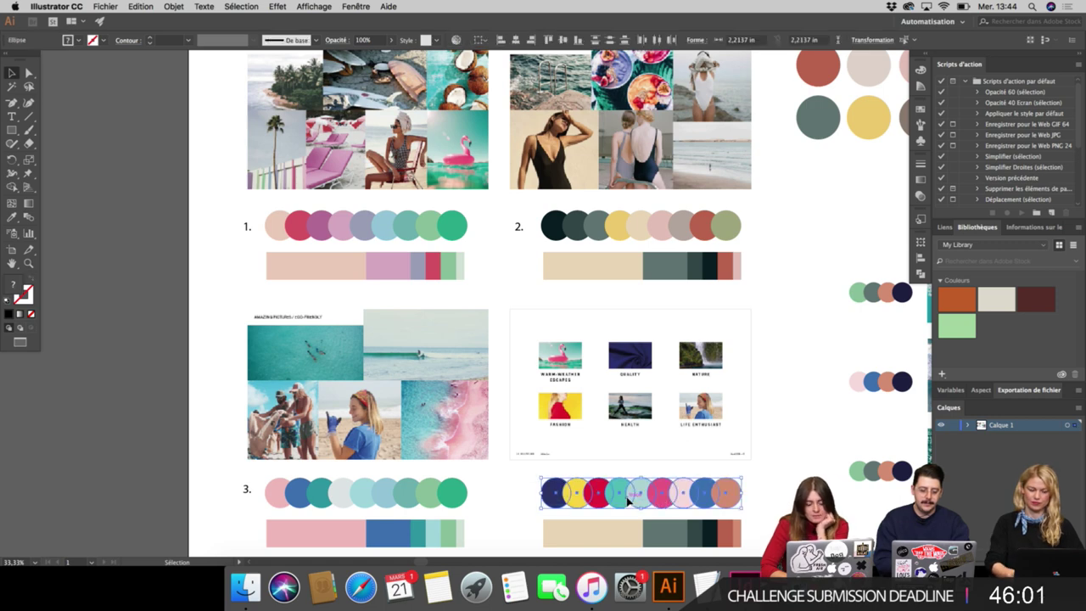
{"action": "left_click", "coordinate": [508, 482]}
{"action": "left_click", "coordinate": [593, 494]}
{"action": "double_click", "coordinate": [594, 494]}
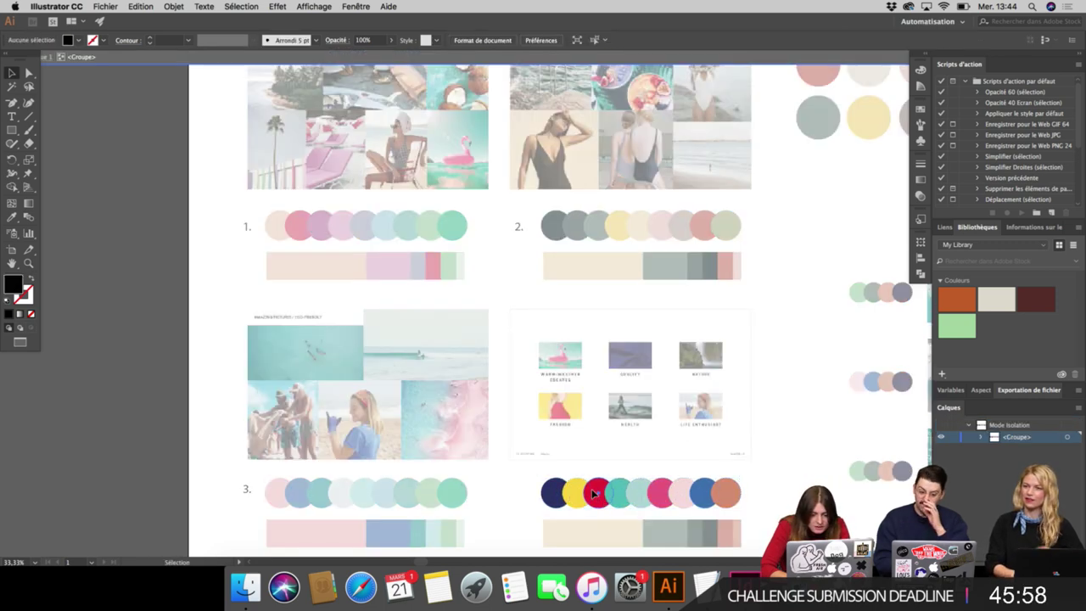
{"action": "left_click", "coordinate": [577, 494], "text": "shift"}
{"action": "key", "text": "Delete"}
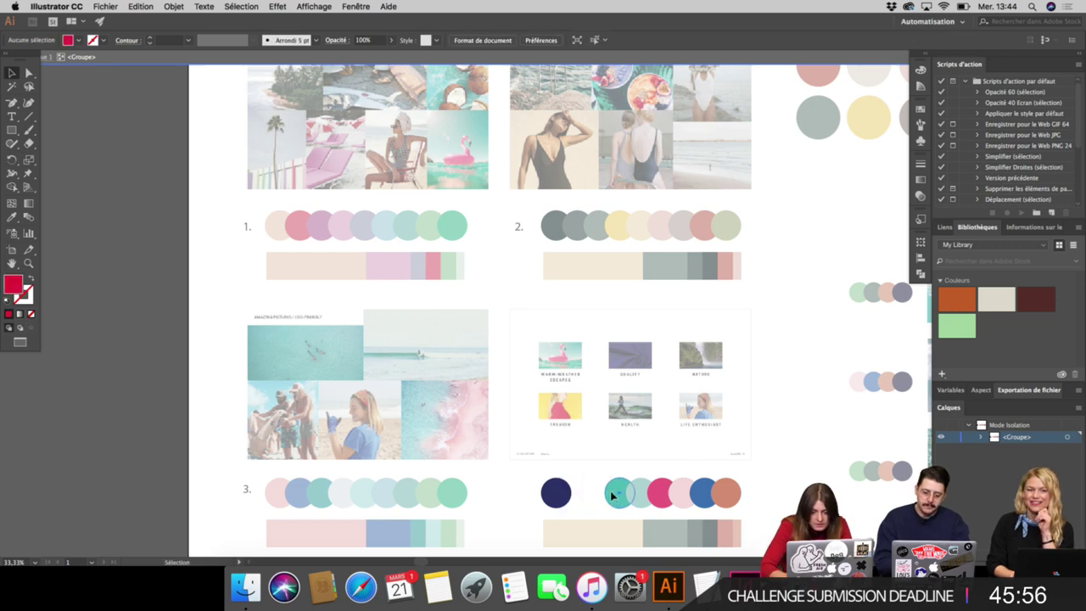
{"action": "left_click", "coordinate": [612, 496]}
{"action": "key", "text": "Delete"}
Move the navy circle against the pale teal one, and delete the proportion bar beneath the six-theme palette.
{"action": "left_click_drag", "start_coordinate": [553, 494], "coordinate": [622, 498]}
{"action": "double_click", "coordinate": [543, 513]}
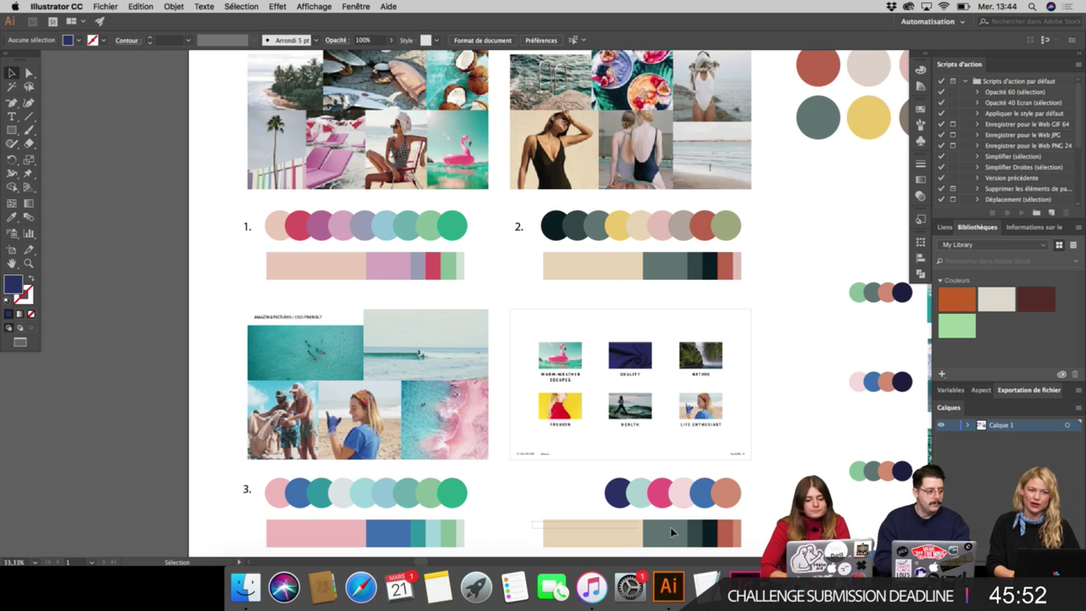
{"action": "left_click", "coordinate": [727, 541]}
{"action": "key", "text": "Delete"}
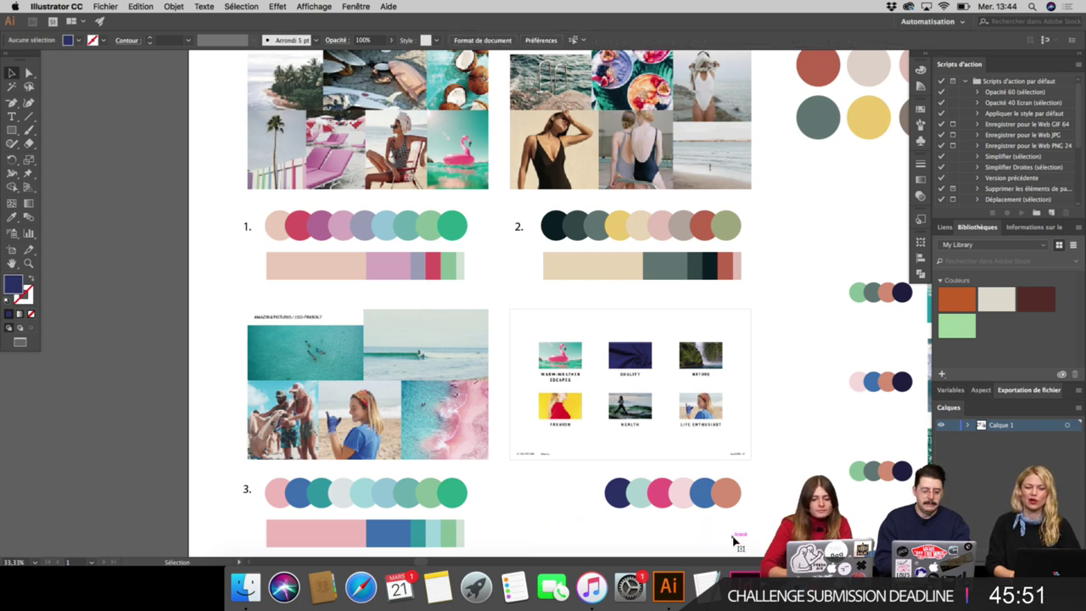
Copy the "3." label beside the six-theme board's remaining circles and change the copy to "4.".
{"action": "left_click", "coordinate": [247, 492]}
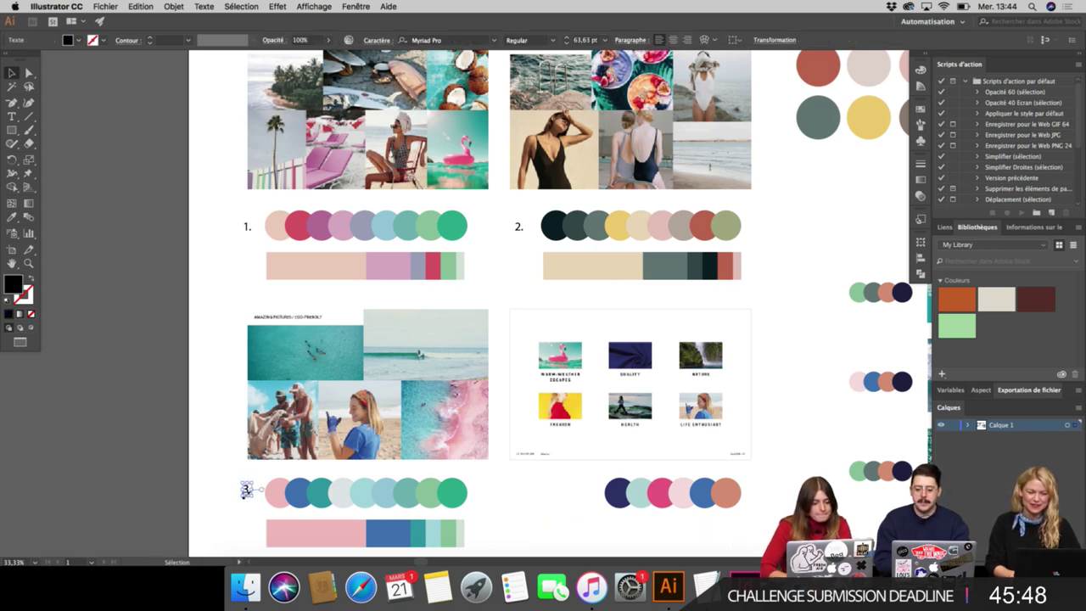
{"action": "left_click_drag", "start_coordinate": [247, 492], "coordinate": [576, 503]}
{"action": "key", "text": "super+equal"}
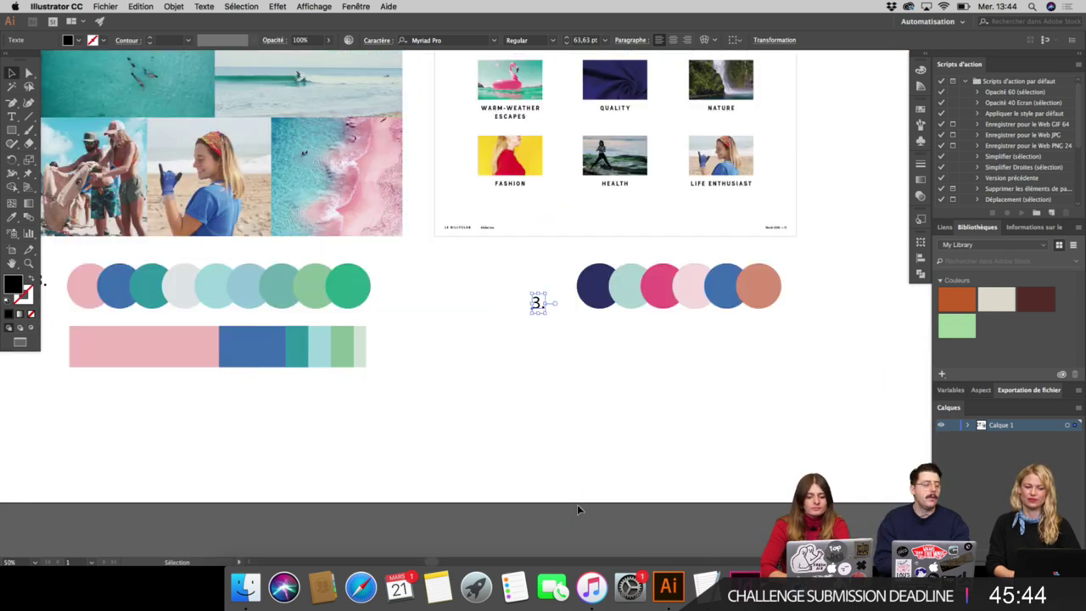
{"action": "double_click", "coordinate": [538, 306]}
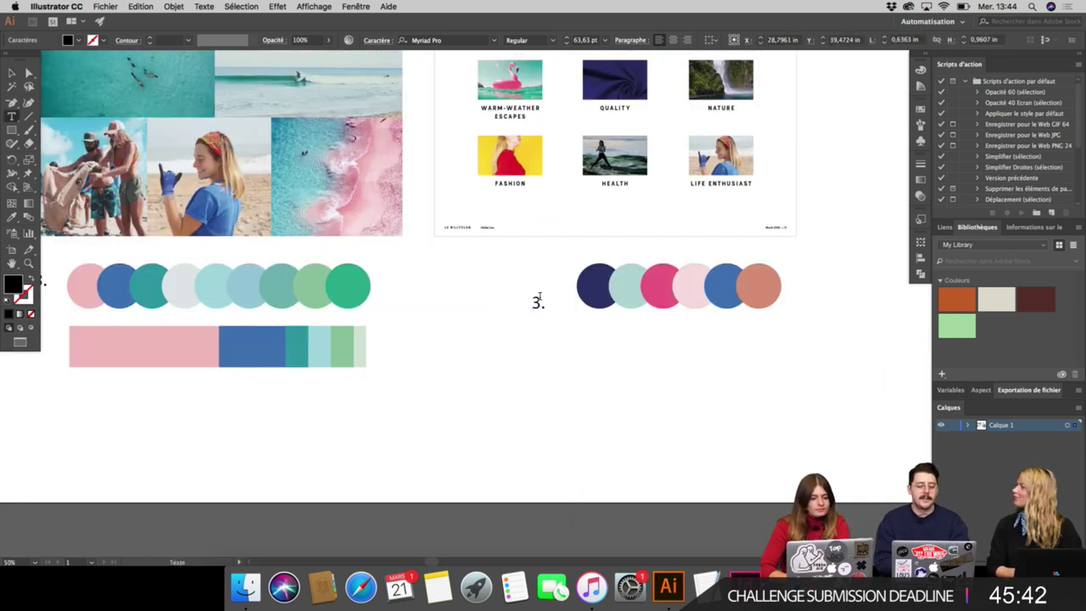
{"action": "type", "text": "4"}
{"action": "left_click", "coordinate": [12, 74]}
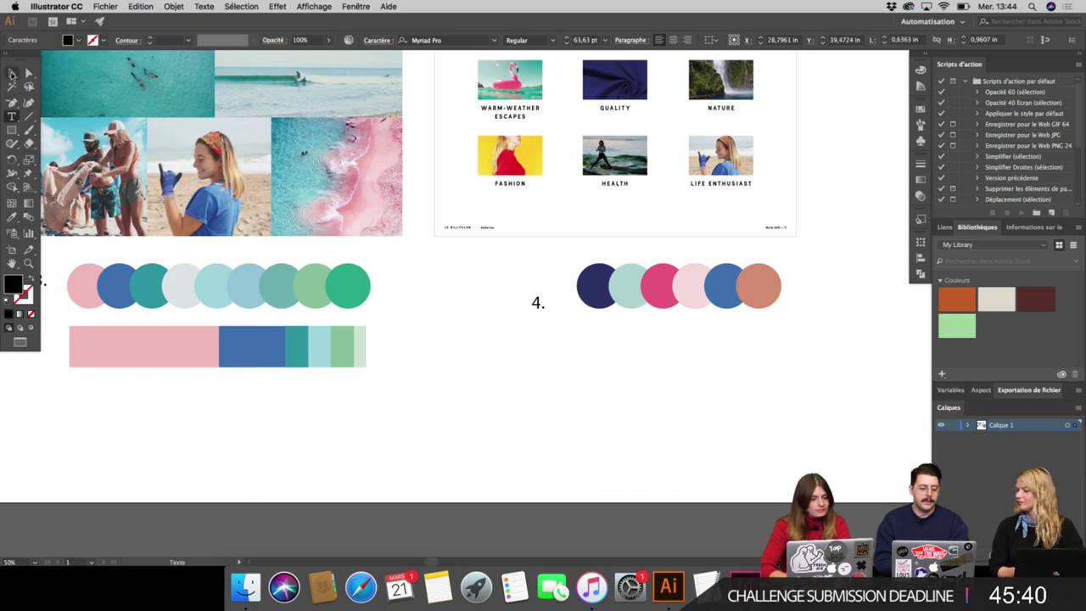
{"action": "key", "text": "super+minus"}
{"action": "key", "text": "super+minus"}
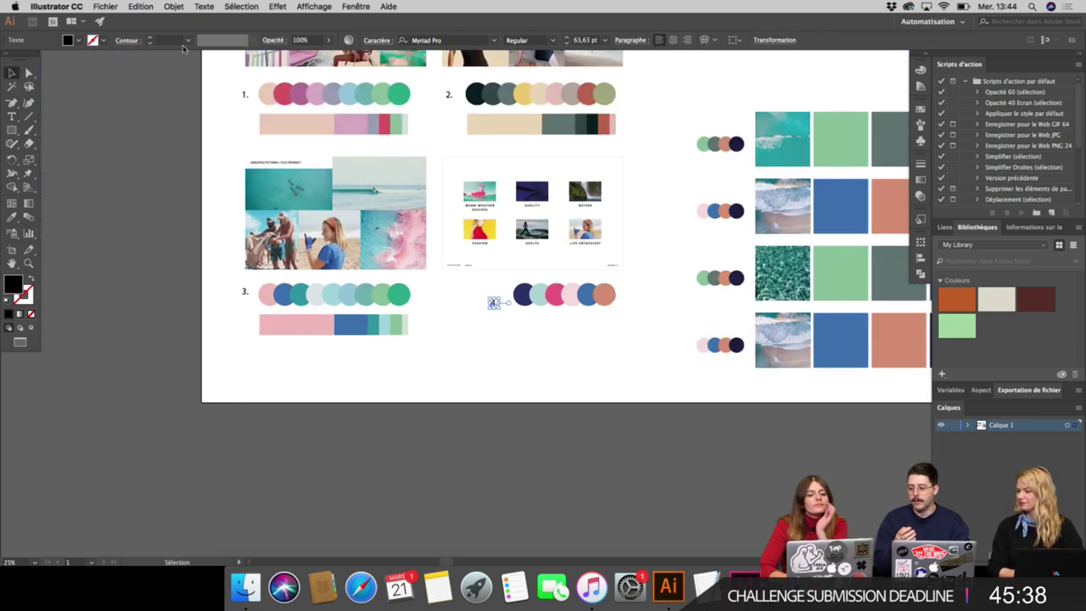
{"action": "left_click", "coordinate": [176, 138]}
Compare the four numbered palettes with one another and with the mood boards above them.
{"action": "scroll", "coordinate": [176, 139], "scroll_direction": "up", "scroll_amount": 5}
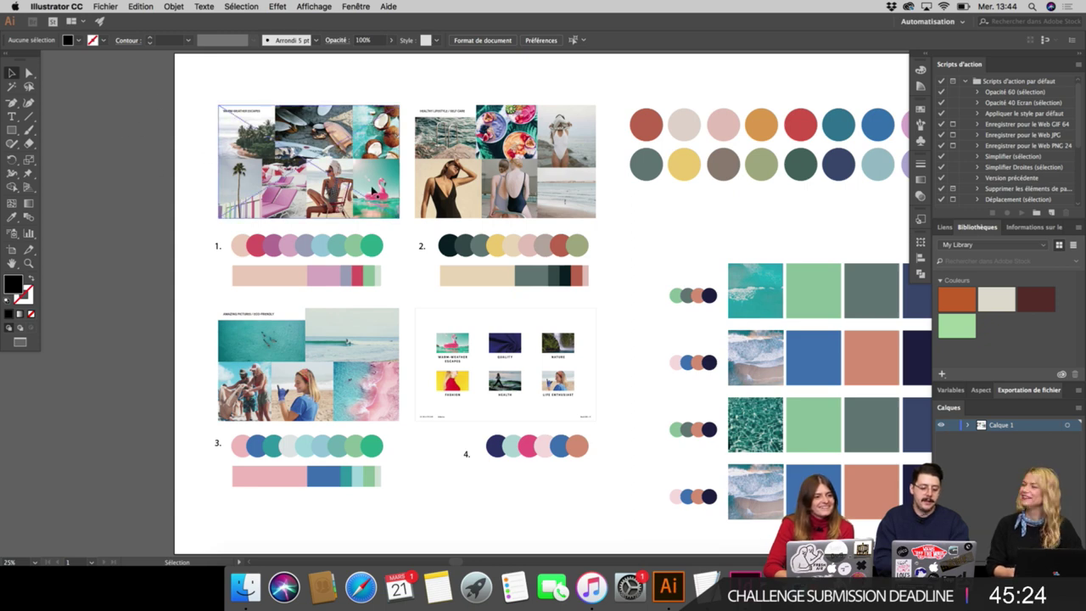
{"action": "scroll", "coordinate": [485, 214], "scroll_direction": "down", "scroll_amount": 3}
{"action": "scroll", "coordinate": [485, 214], "scroll_direction": "up", "scroll_amount": 1}
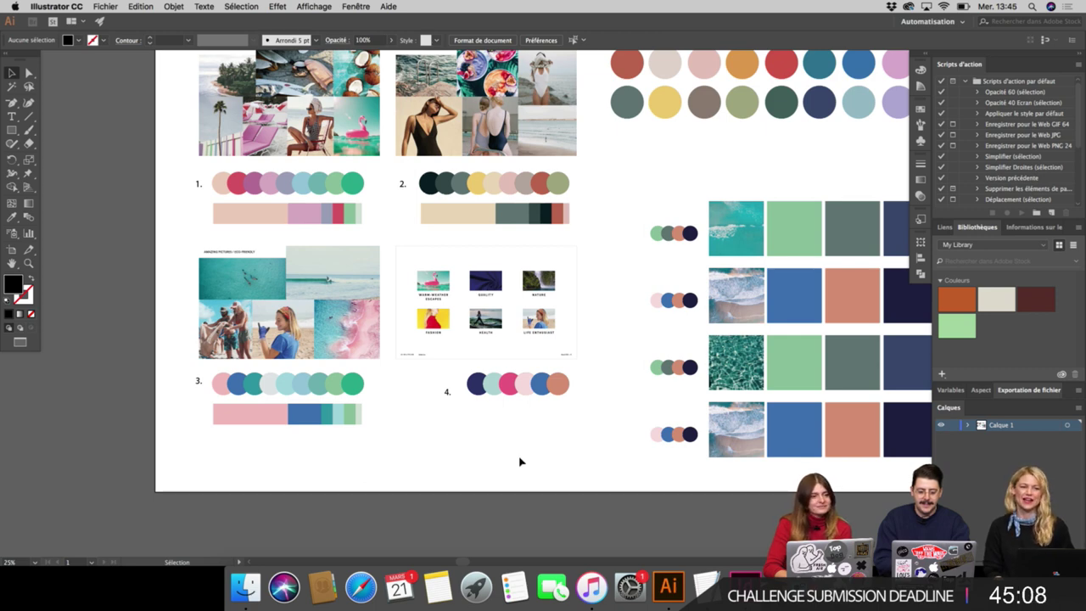
{"action": "scroll", "coordinate": [520, 461], "scroll_direction": "up", "scroll_amount": 1}
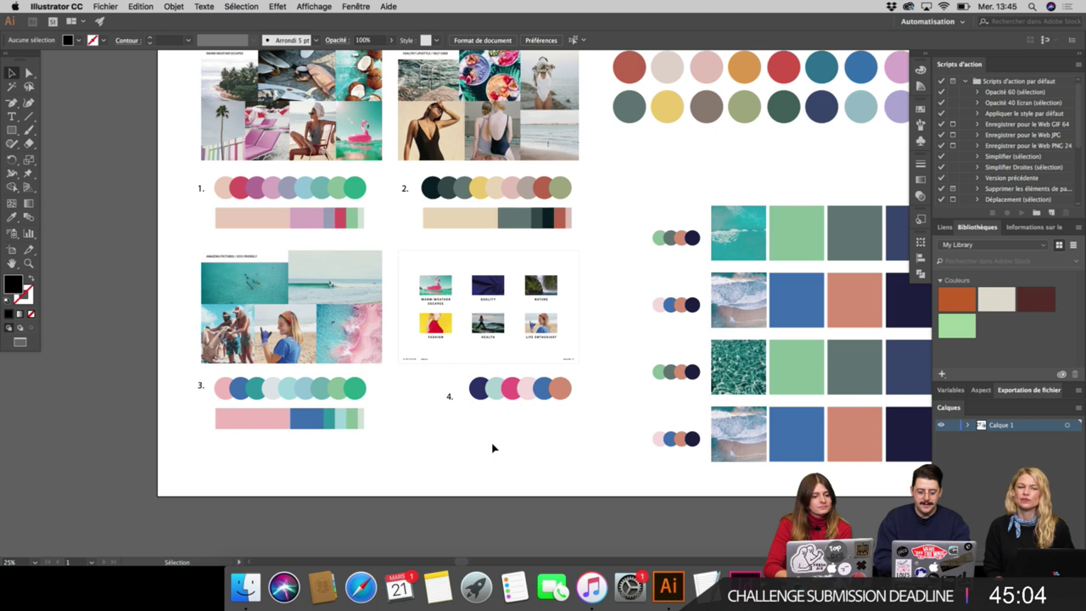
{"action": "scroll", "coordinate": [492, 447], "scroll_direction": "down", "scroll_amount": 2}
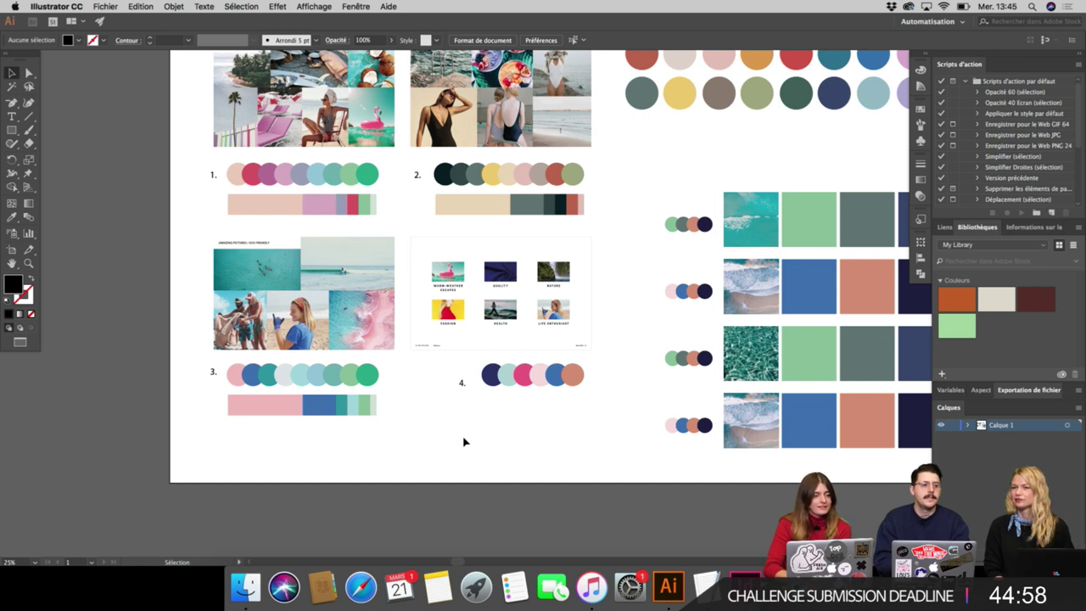
{"action": "key", "text": "super+plus"}
{"action": "key", "text": "super+plus"}
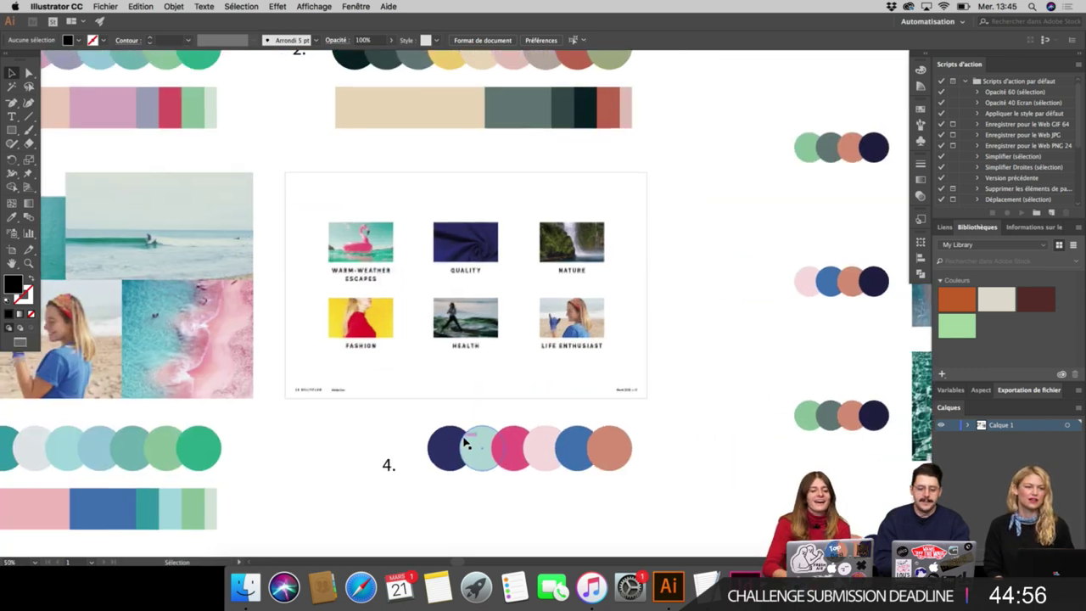
{"action": "scroll", "coordinate": [463, 441], "scroll_direction": "up", "scroll_amount": 3}
{"action": "scroll", "coordinate": [464, 441], "scroll_direction": "left", "scroll_amount": 5}
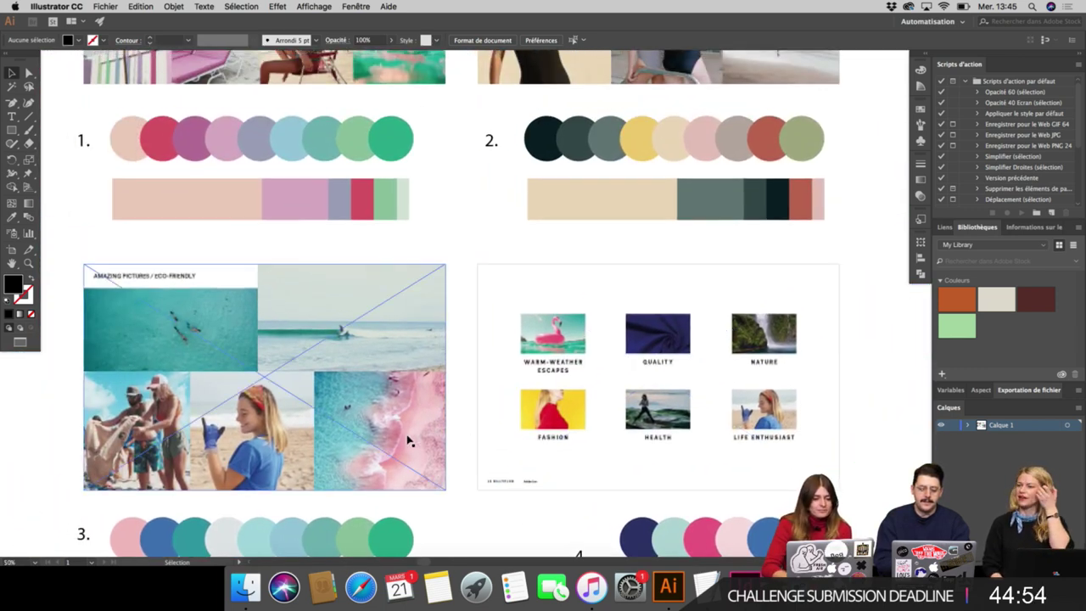
Examine palettes 1 and 2 and their proportion bars against the warm-weather and healthy-lifestyle mood boards above them.
{"action": "scroll", "coordinate": [468, 239], "scroll_direction": "up", "scroll_amount": 2}
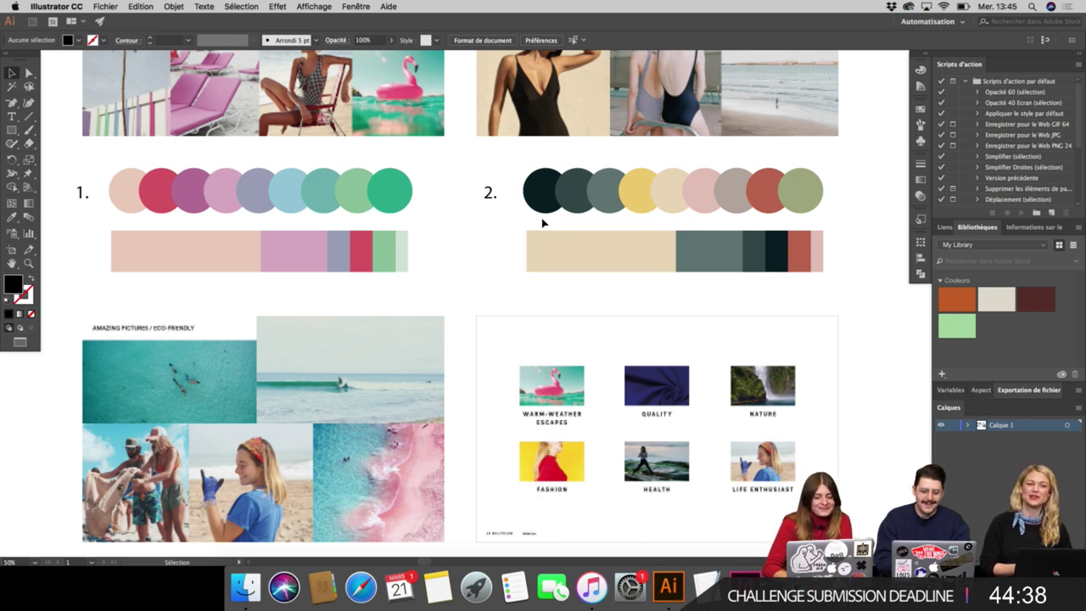
{"action": "scroll", "coordinate": [478, 256], "scroll_direction": "down", "scroll_amount": 1}
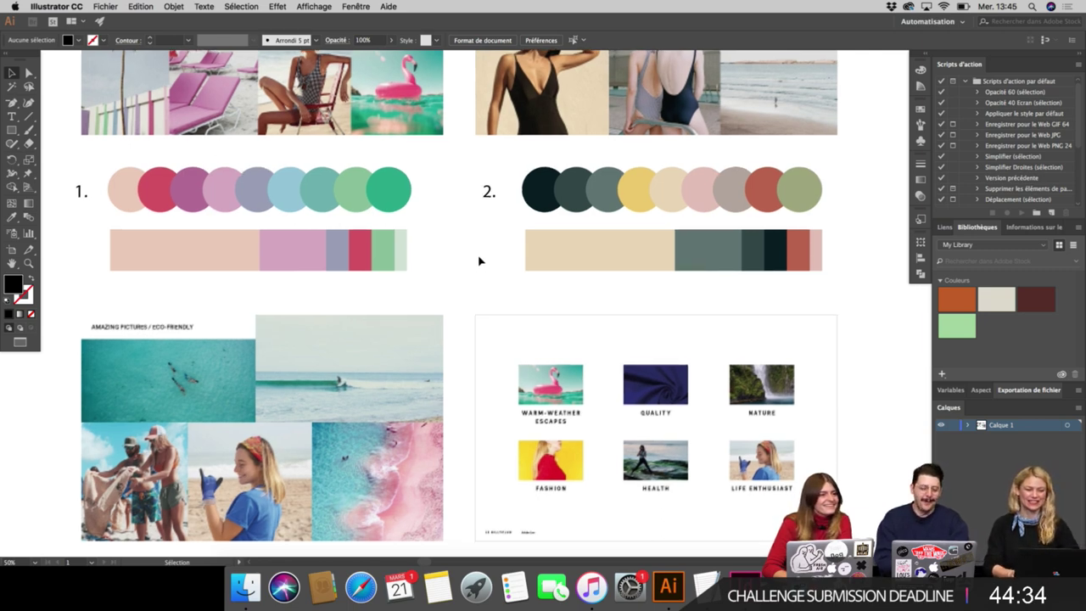
{"action": "scroll", "coordinate": [479, 260], "scroll_direction": "down", "scroll_amount": 1}
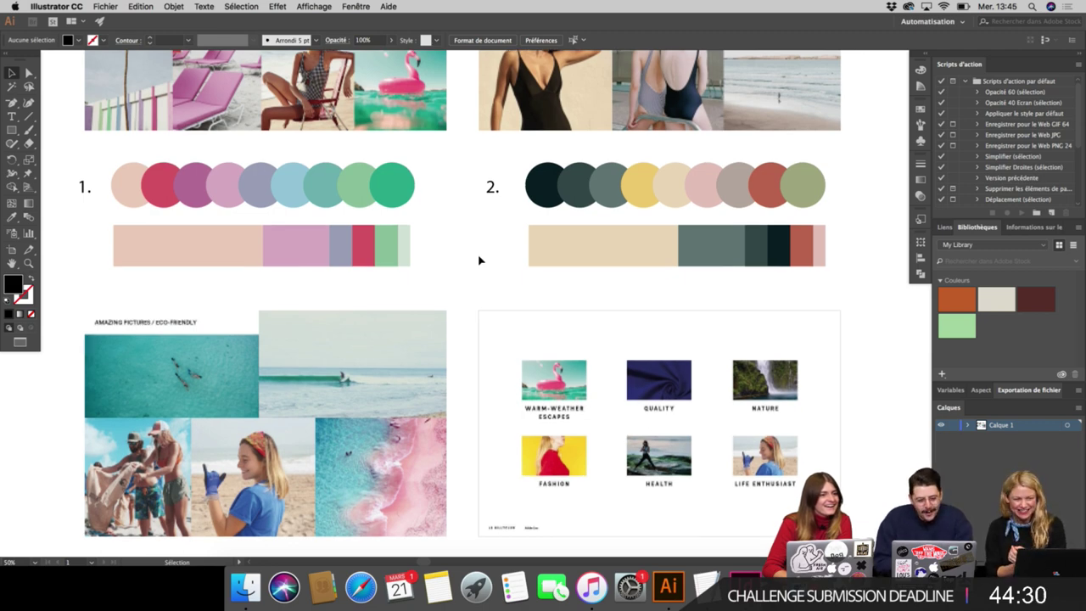
{"action": "scroll", "coordinate": [479, 259], "scroll_direction": "up", "scroll_amount": 1}
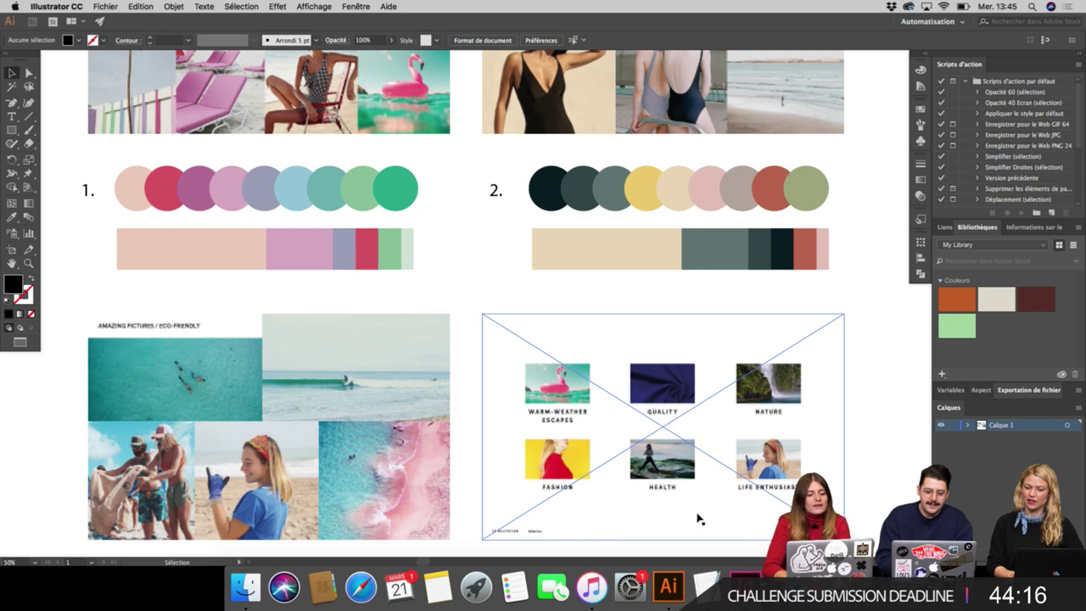
{"action": "scroll", "coordinate": [705, 416], "scroll_direction": "up", "scroll_amount": 4}
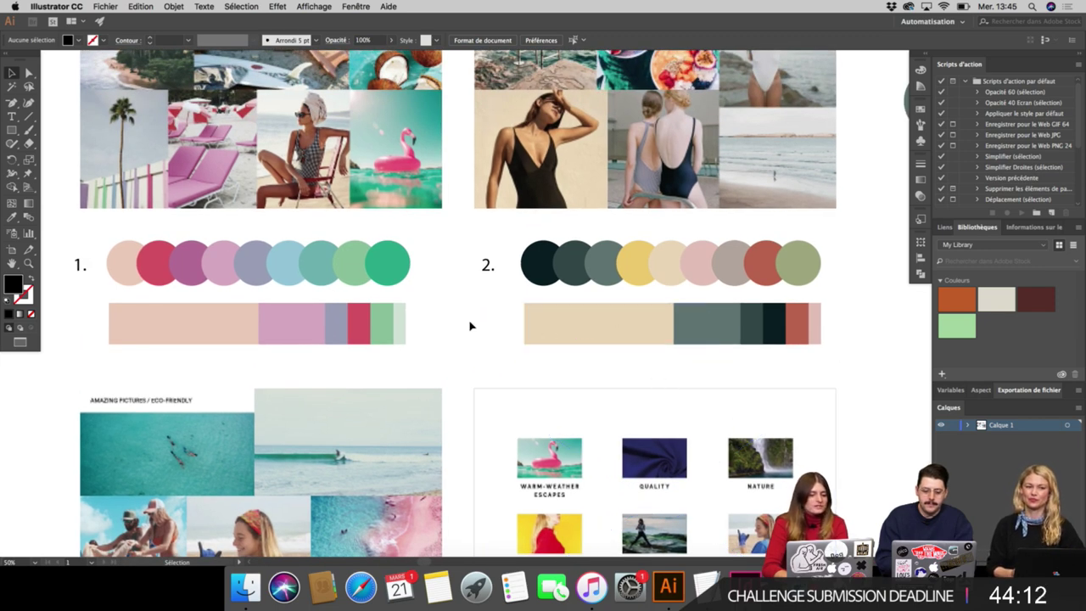
{"action": "scroll", "coordinate": [471, 326], "scroll_direction": "left", "scroll_amount": 1}
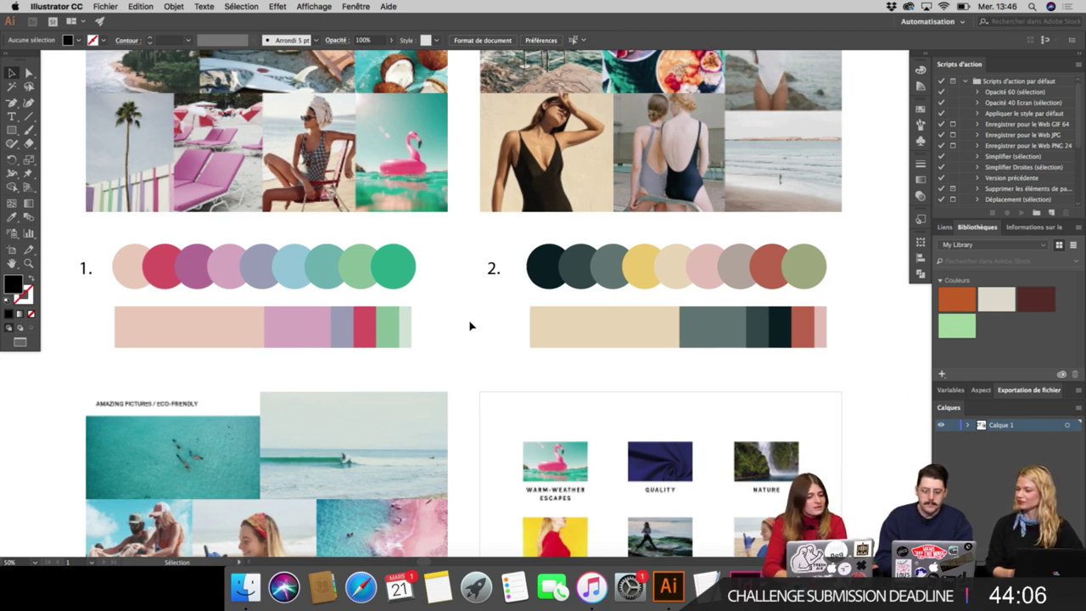
{"action": "scroll", "coordinate": [471, 325], "scroll_direction": "up", "scroll_amount": 1}
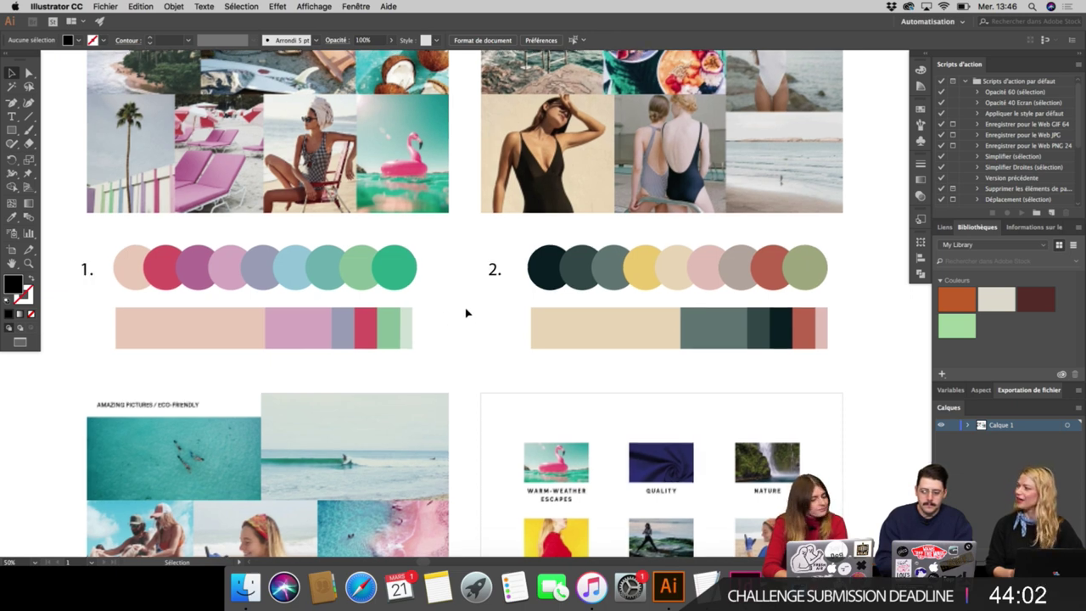
{"action": "scroll", "coordinate": [465, 313], "scroll_direction": "up", "scroll_amount": 3}
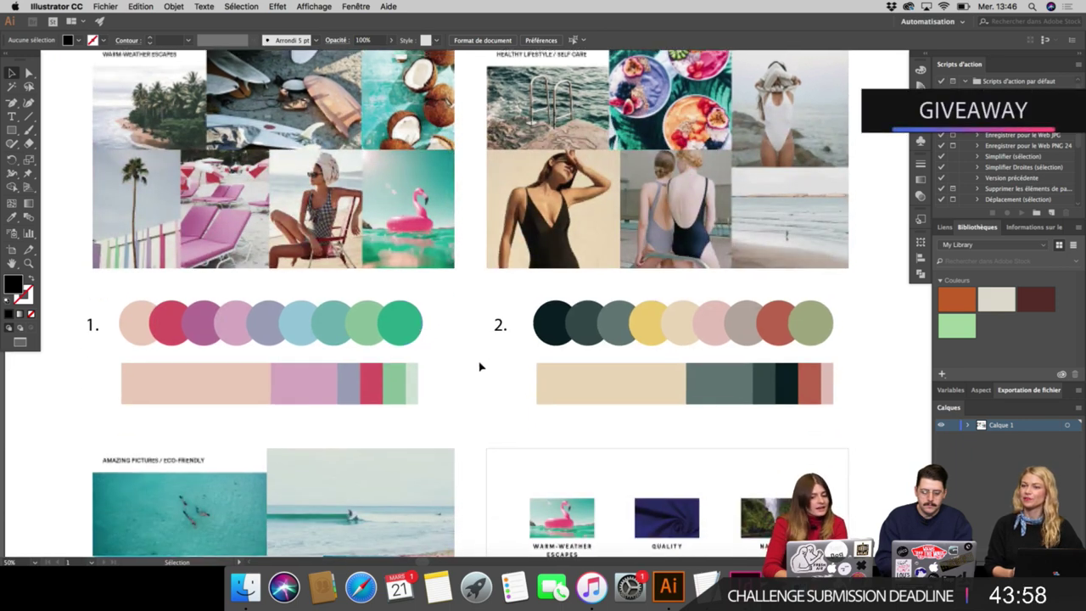
{"action": "scroll", "coordinate": [479, 364], "scroll_direction": "up", "scroll_amount": 2}
{"action": "scroll", "coordinate": [479, 364], "scroll_direction": "right", "scroll_amount": 2}
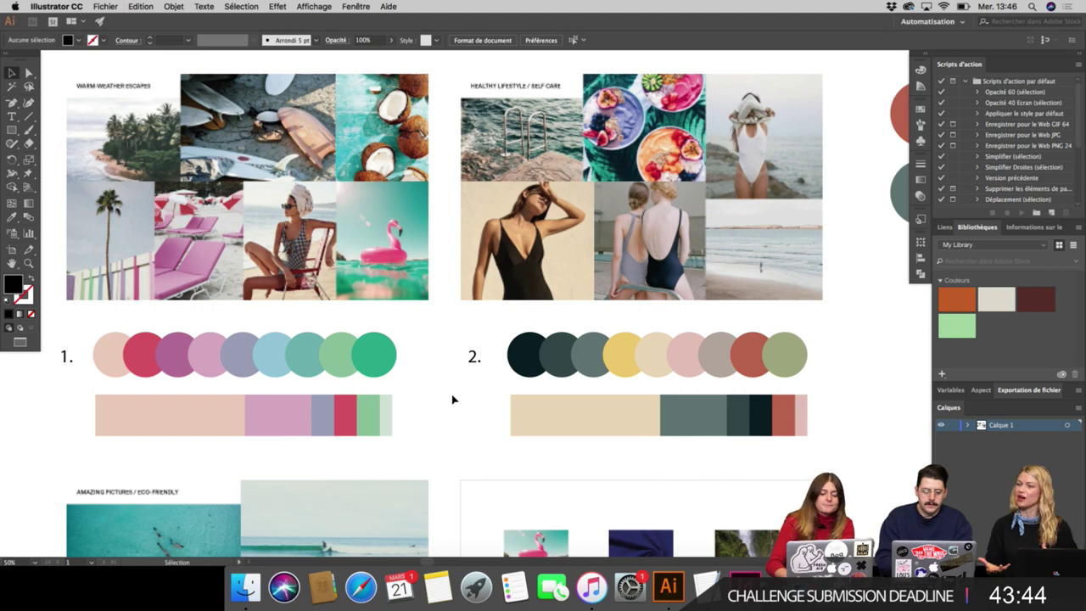
Compare the numbered palettes with the two rows of loose color circles and the grid pairing ocean photos with color squares.
{"action": "key", "text": "super+minus"}
{"action": "scroll", "coordinate": [473, 410], "scroll_direction": "right", "scroll_amount": 6}
{"action": "scroll", "coordinate": [472, 411], "scroll_direction": "down", "scroll_amount": 1}
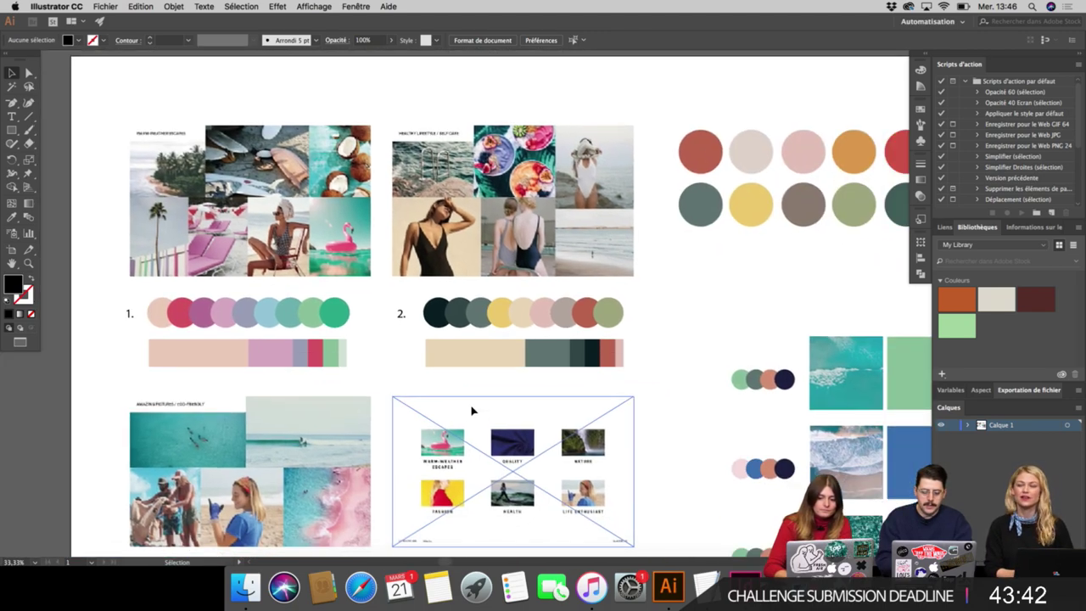
{"action": "scroll", "coordinate": [473, 410], "scroll_direction": "right", "scroll_amount": 6}
{"action": "scroll", "coordinate": [473, 411], "scroll_direction": "down", "scroll_amount": 1}
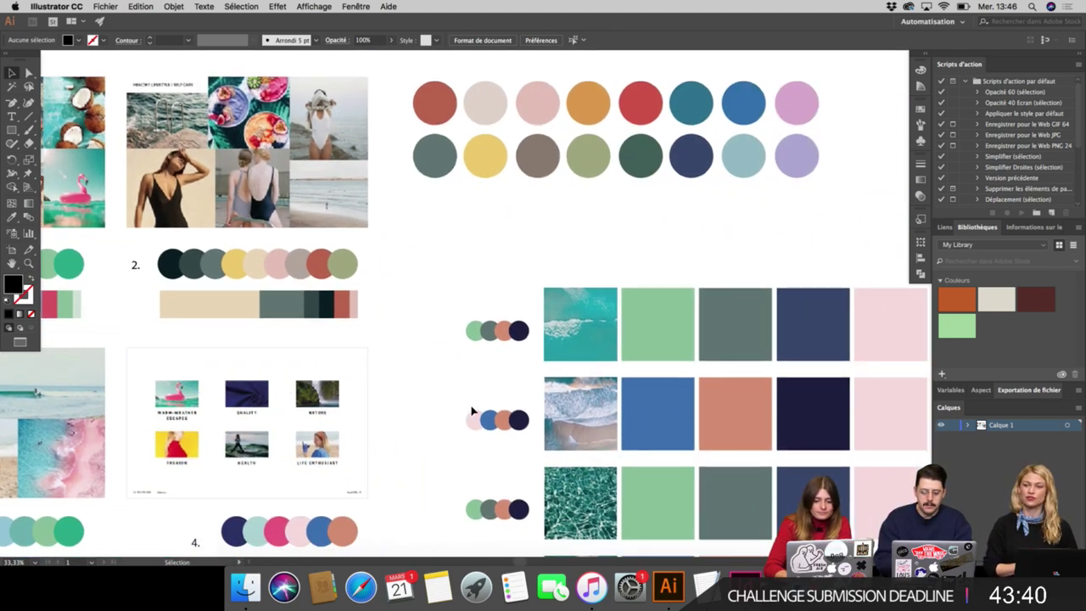
{"action": "scroll", "coordinate": [473, 410], "scroll_direction": "left", "scroll_amount": 1}
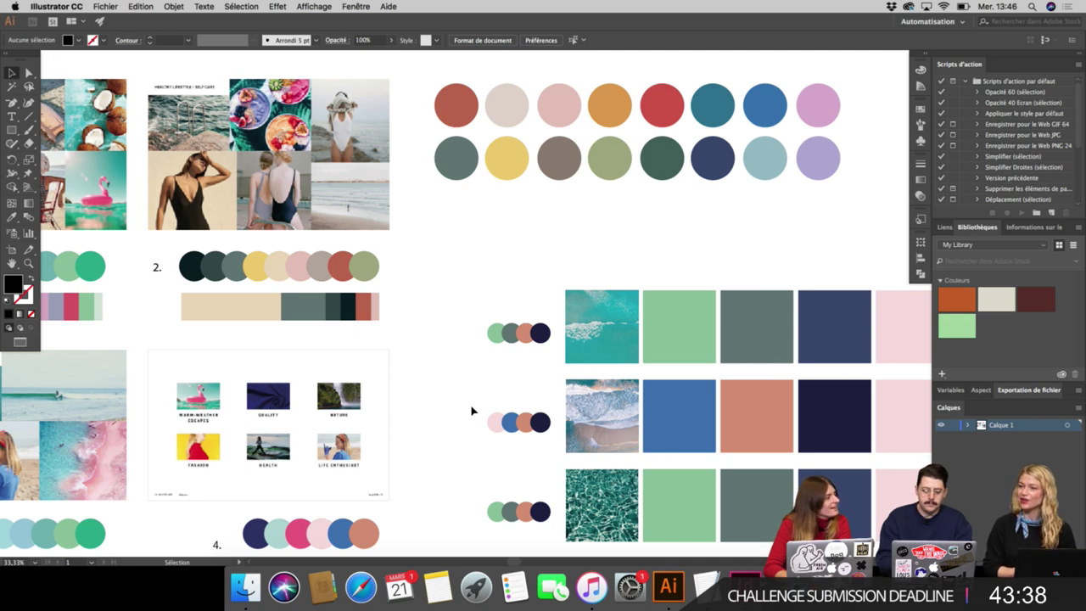
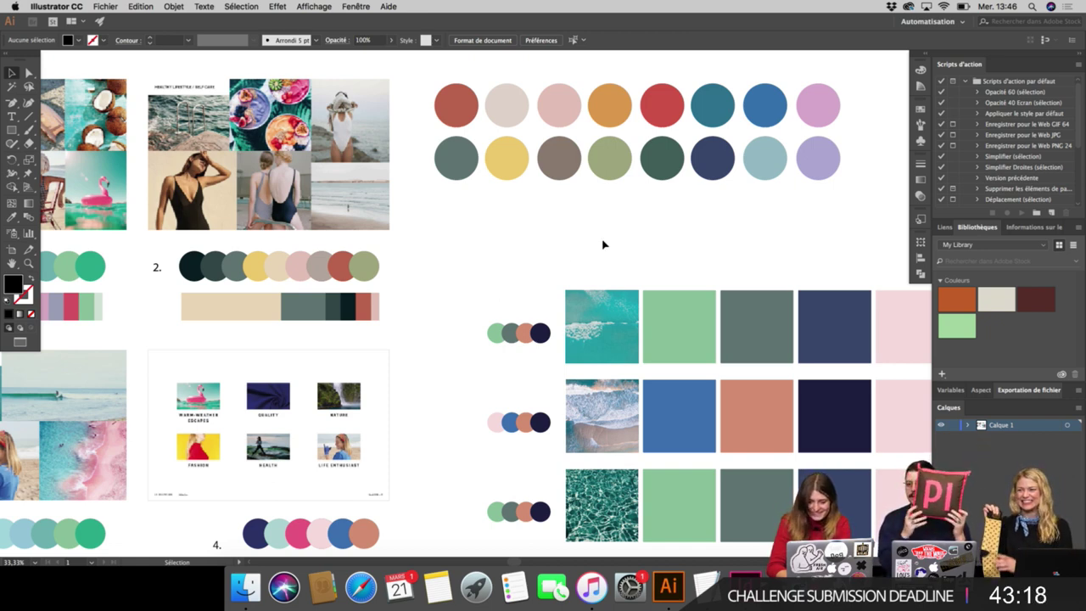
{"action": "scroll", "coordinate": [603, 244], "scroll_direction": "down", "scroll_amount": 3}
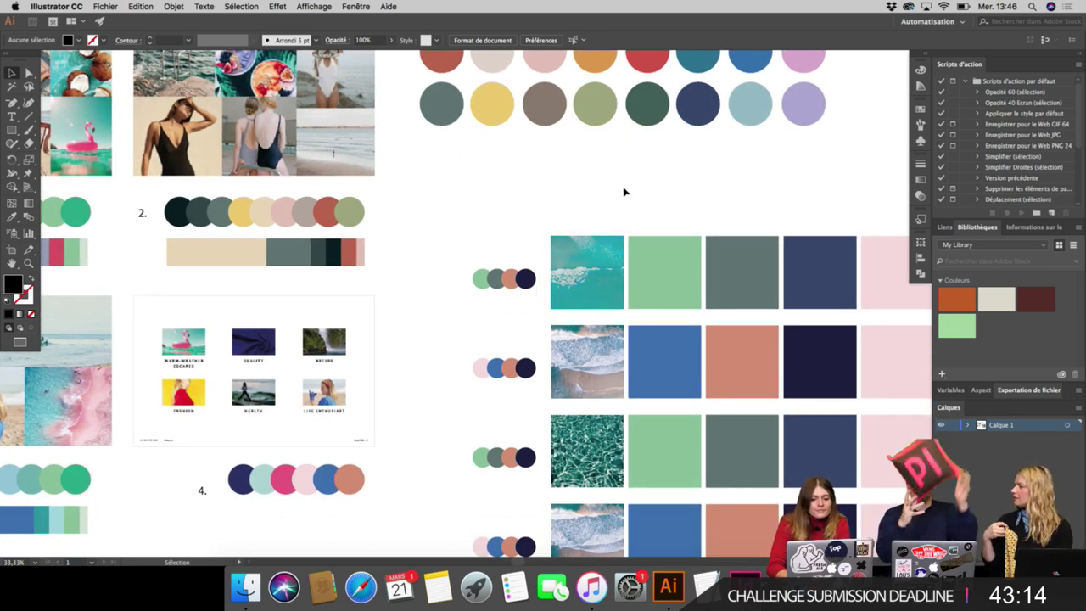
{"action": "scroll", "coordinate": [624, 191], "scroll_direction": "right", "scroll_amount": 5}
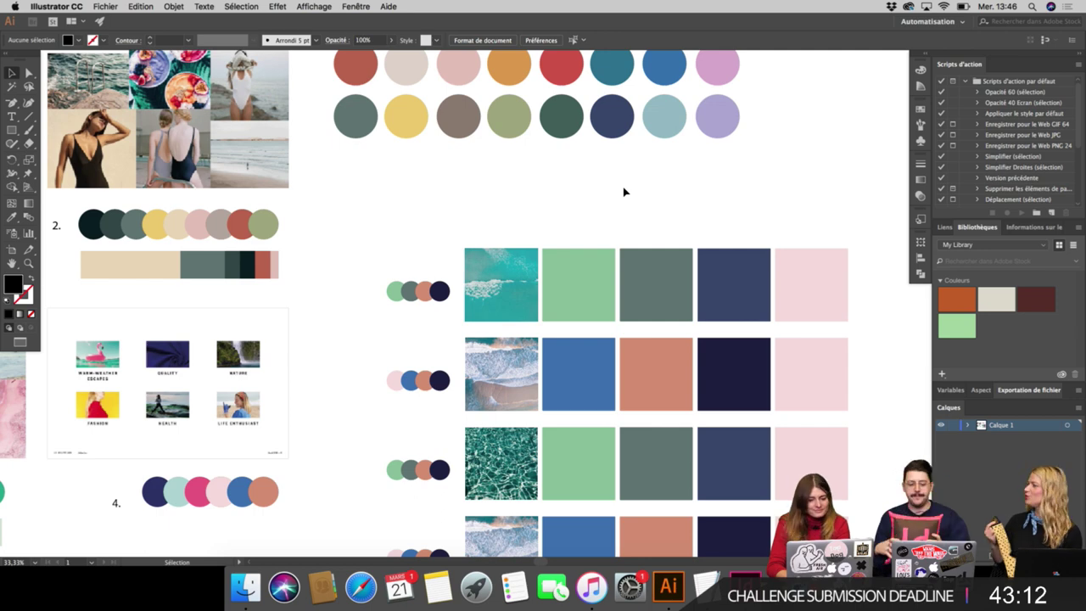
{"action": "scroll", "coordinate": [585, 192], "scroll_direction": "left", "scroll_amount": 8}
{"action": "scroll", "coordinate": [585, 191], "scroll_direction": "up", "scroll_amount": 1}
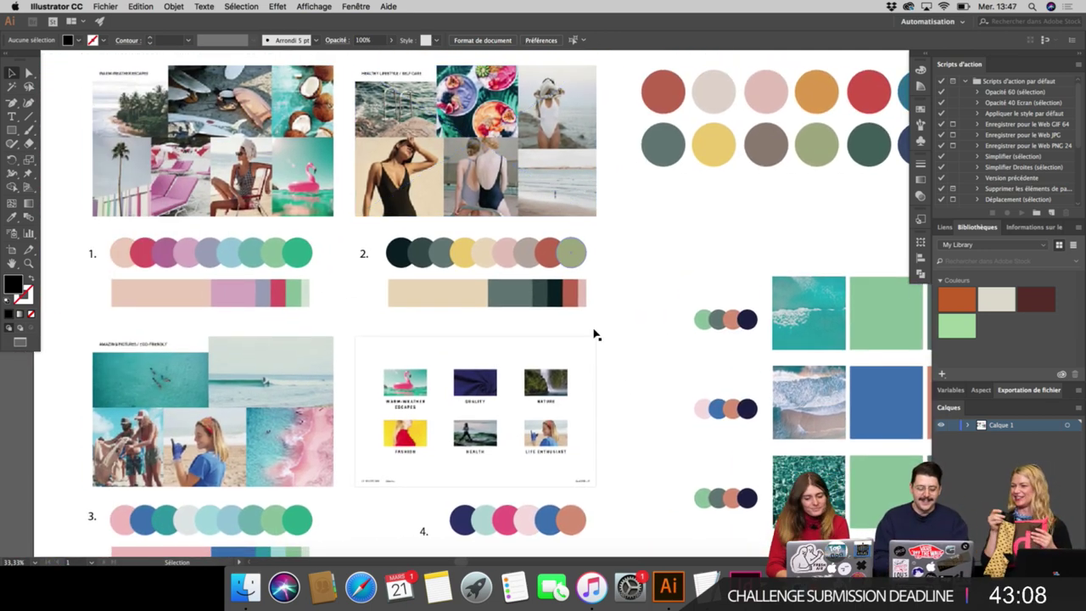
Switch to the InDesign presentation and look back through its pages to the Healthy Lifestyle / Self Care mood board.
{"action": "left_click", "coordinate": [736, 585]}
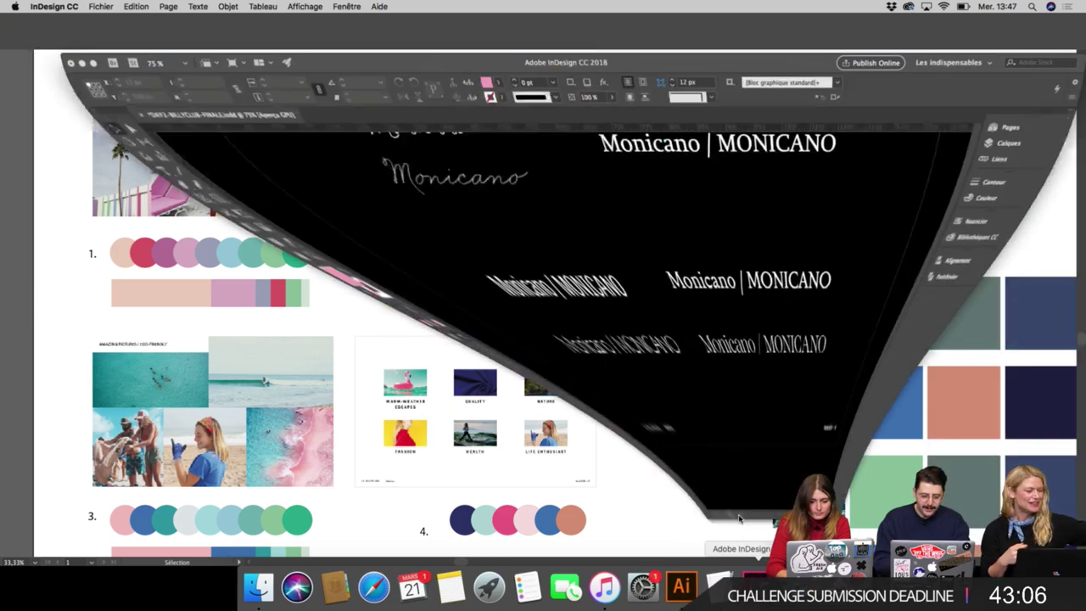
{"action": "scroll", "coordinate": [646, 370], "scroll_direction": "up", "scroll_amount": 5}
{"action": "scroll", "coordinate": [646, 369], "scroll_direction": "up", "scroll_amount": 10}
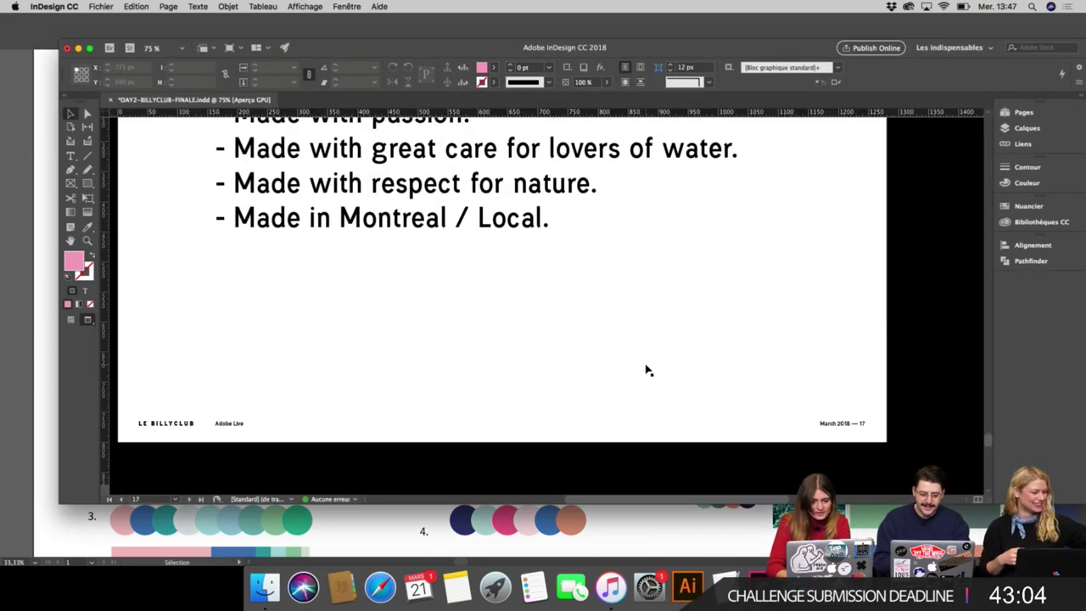
{"action": "scroll", "coordinate": [647, 370], "scroll_direction": "up", "scroll_amount": 10}
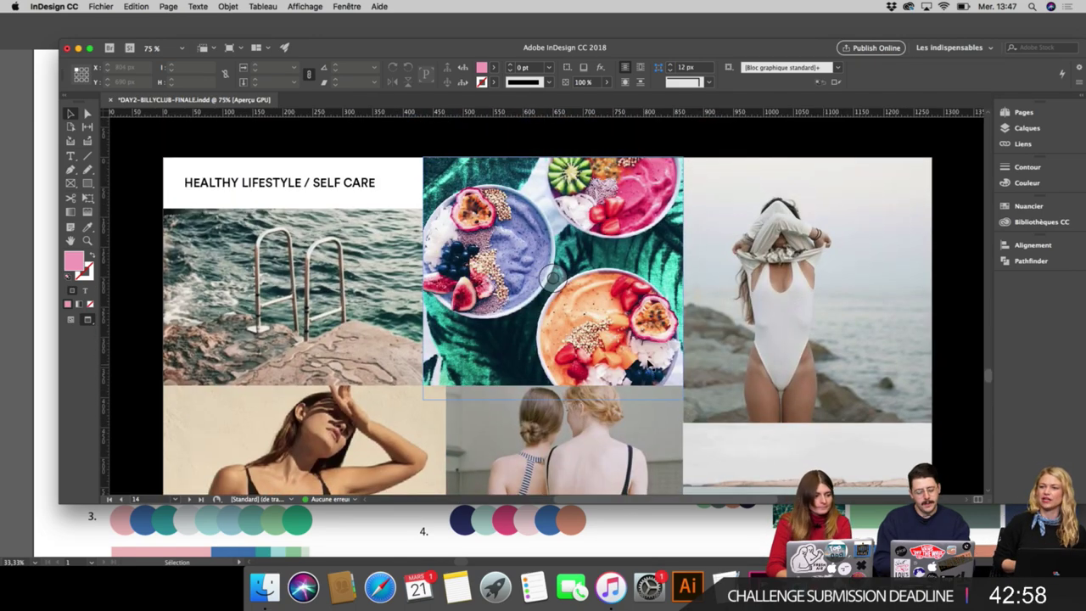
{"action": "scroll", "coordinate": [650, 370], "scroll_direction": "up", "scroll_amount": 3}
Switch to MONICANO-testsfonts.ai in Illustrator and compare the angular and curved M outlines with the traced sketch.
{"action": "key", "text": "super+Tab"}
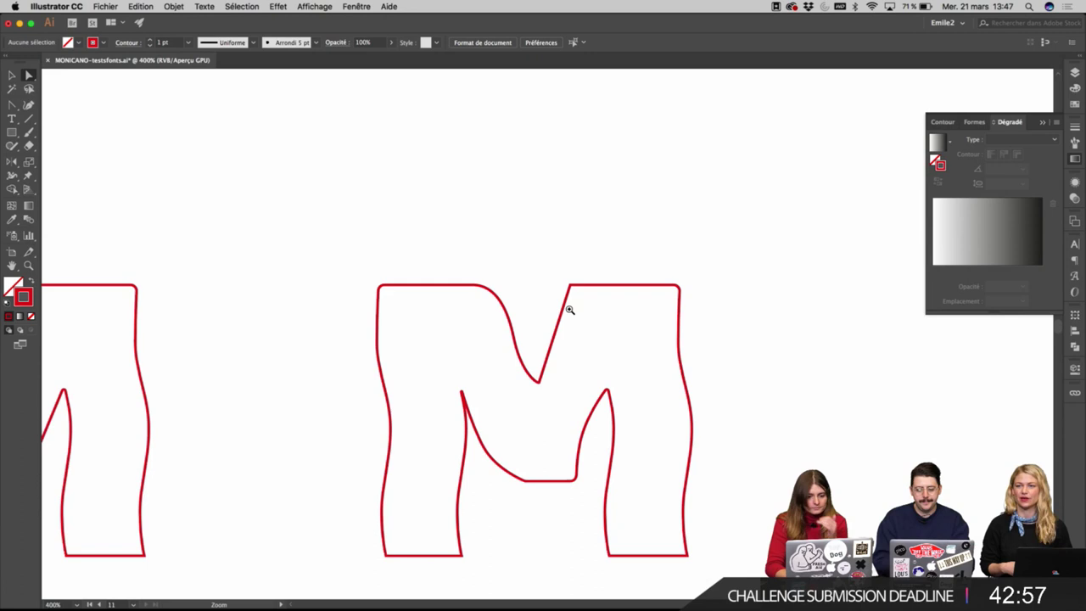
{"action": "left_click", "coordinate": [552, 366], "text": "alt"}
{"action": "left_click_drag", "start_coordinate": [441, 387], "coordinate": [558, 386]}
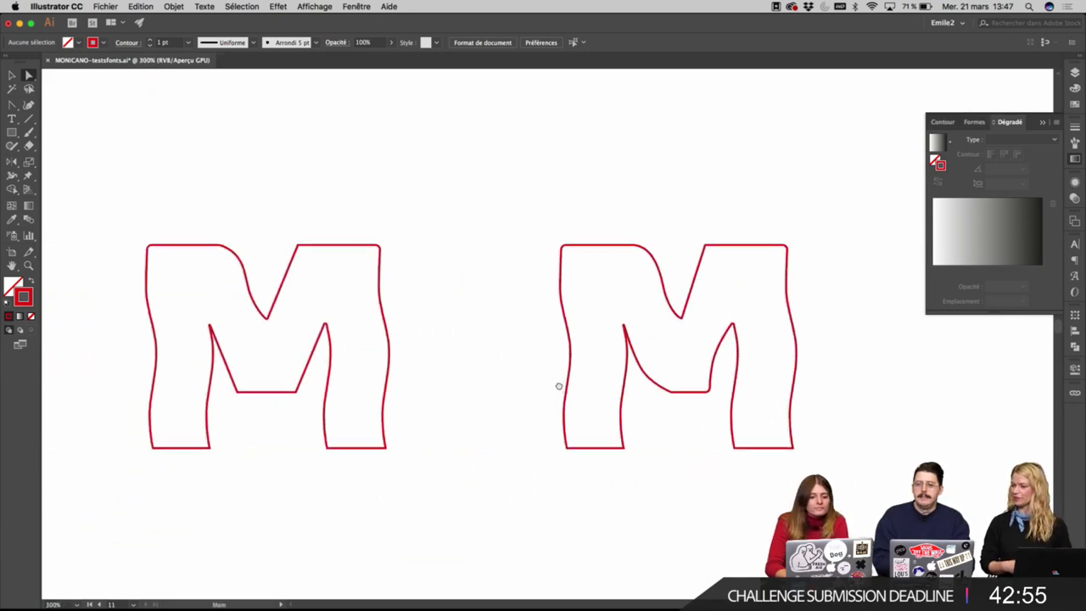
{"action": "left_click", "coordinate": [468, 368]}
{"action": "left_click", "coordinate": [487, 365], "text": "alt"}
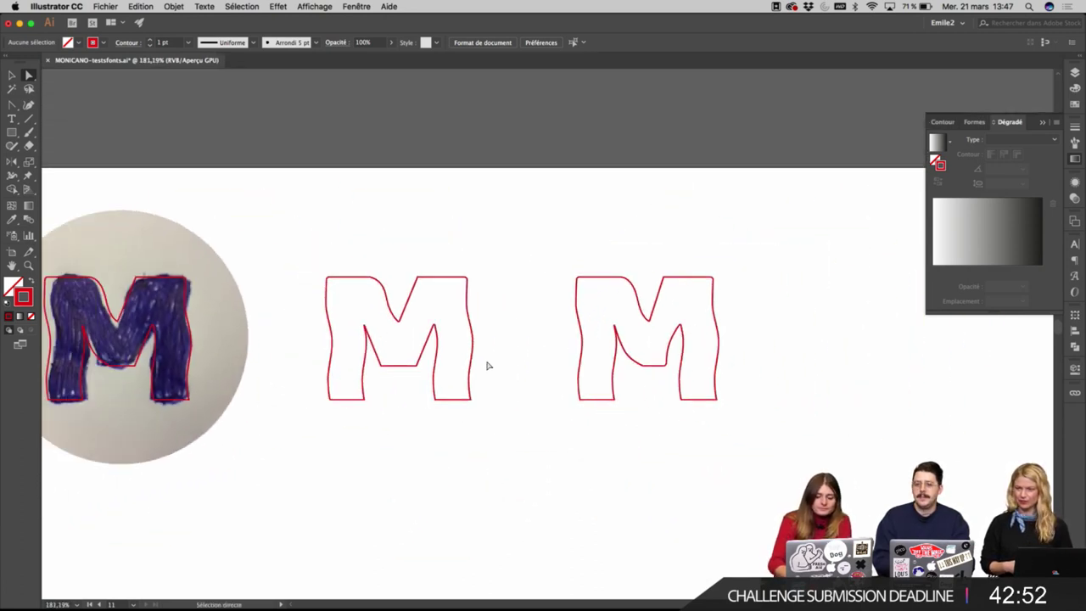
{"action": "left_click_drag", "start_coordinate": [382, 364], "coordinate": [524, 364]}
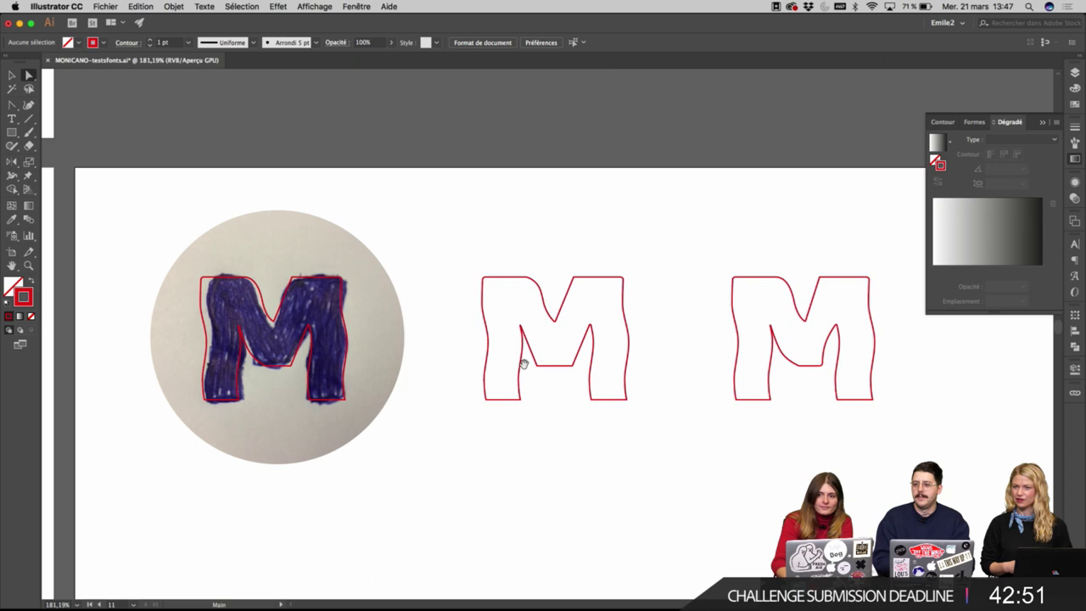
{"action": "left_click", "coordinate": [595, 417]}
{"action": "left_click", "coordinate": [657, 364]}
{"action": "left_click", "coordinate": [647, 303]}
{"action": "left_click_drag", "start_coordinate": [655, 255], "coordinate": [557, 439]}
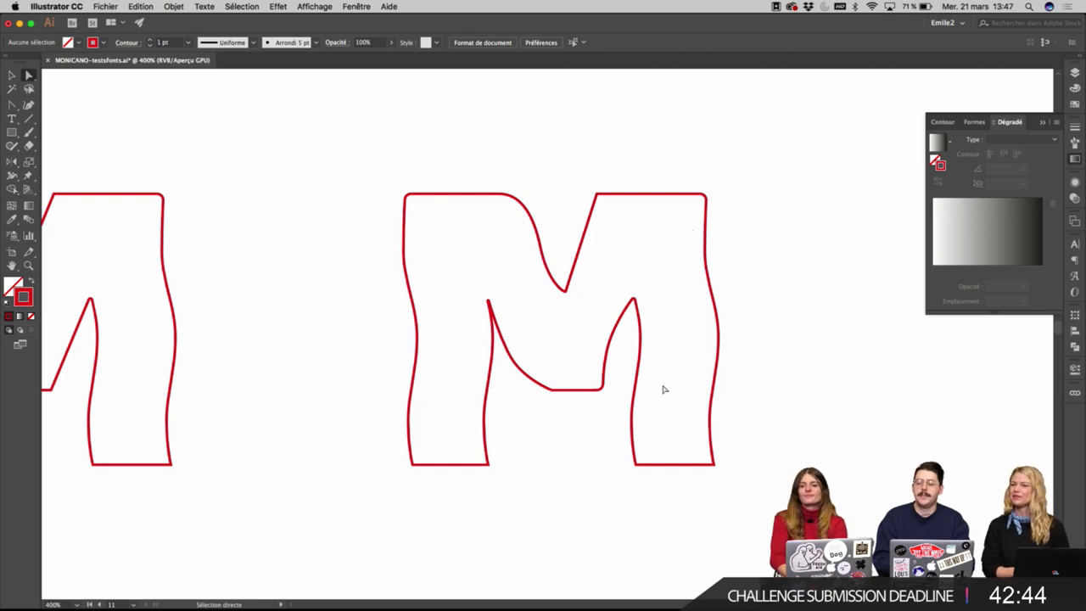
{"action": "scroll", "coordinate": [746, 310], "scroll_direction": "down", "scroll_amount": 3}
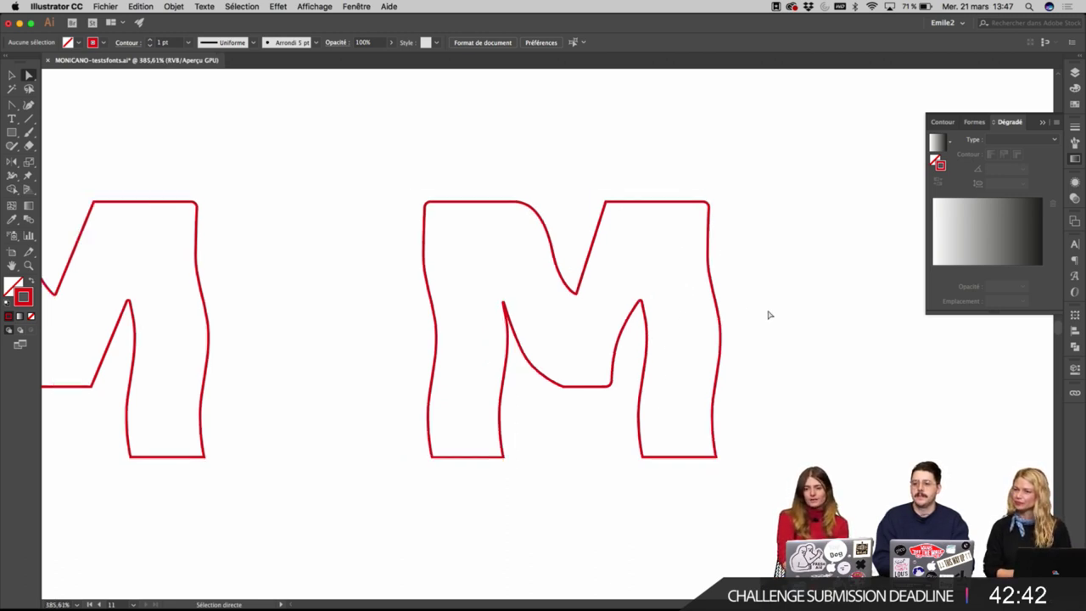
{"action": "scroll", "coordinate": [620, 334], "scroll_direction": "up", "scroll_amount": 2}
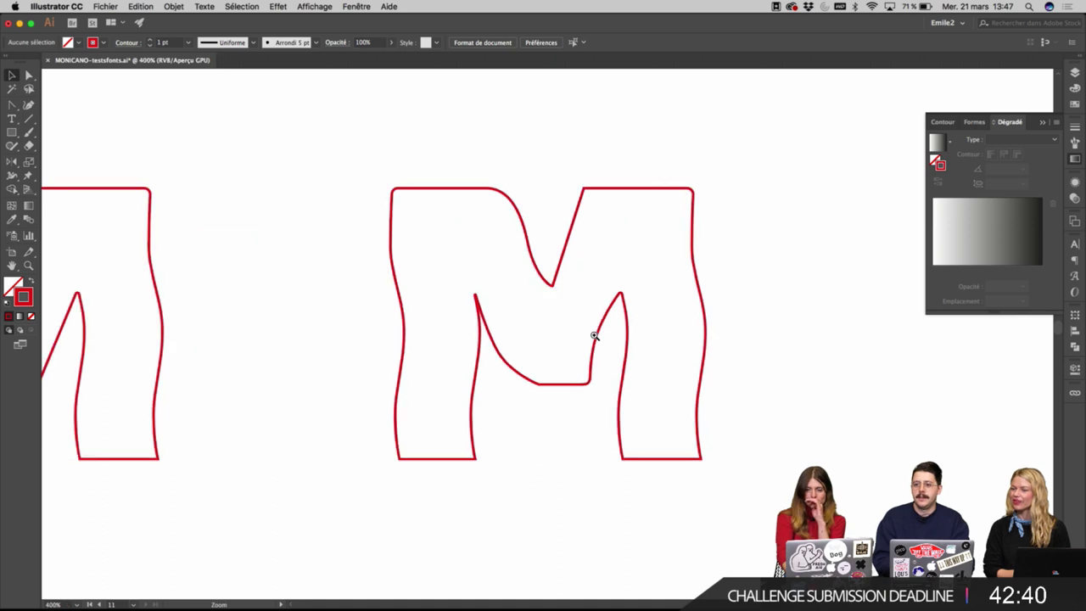
Inspect the contours of the M outline variations up close, back to the outline traced over the hand-drawn M.
{"action": "left_click_drag", "start_coordinate": [165, 336], "coordinate": [477, 334]}
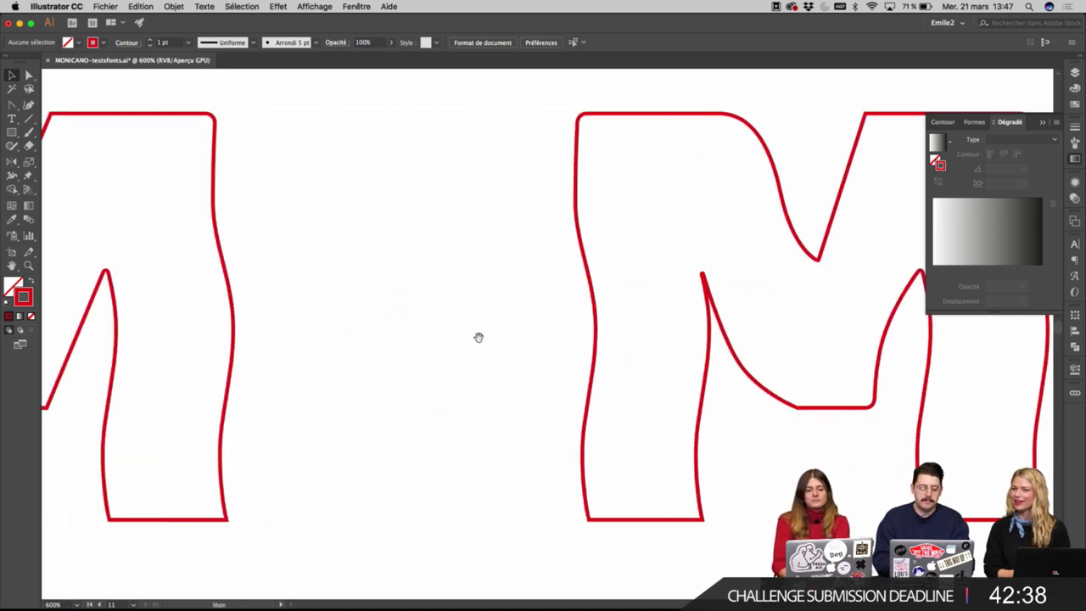
{"action": "left_click_drag", "start_coordinate": [352, 331], "coordinate": [685, 330]}
{"action": "left_click_drag", "start_coordinate": [546, 320], "coordinate": [753, 321]}
{"action": "left_click_drag", "start_coordinate": [474, 290], "coordinate": [829, 291]}
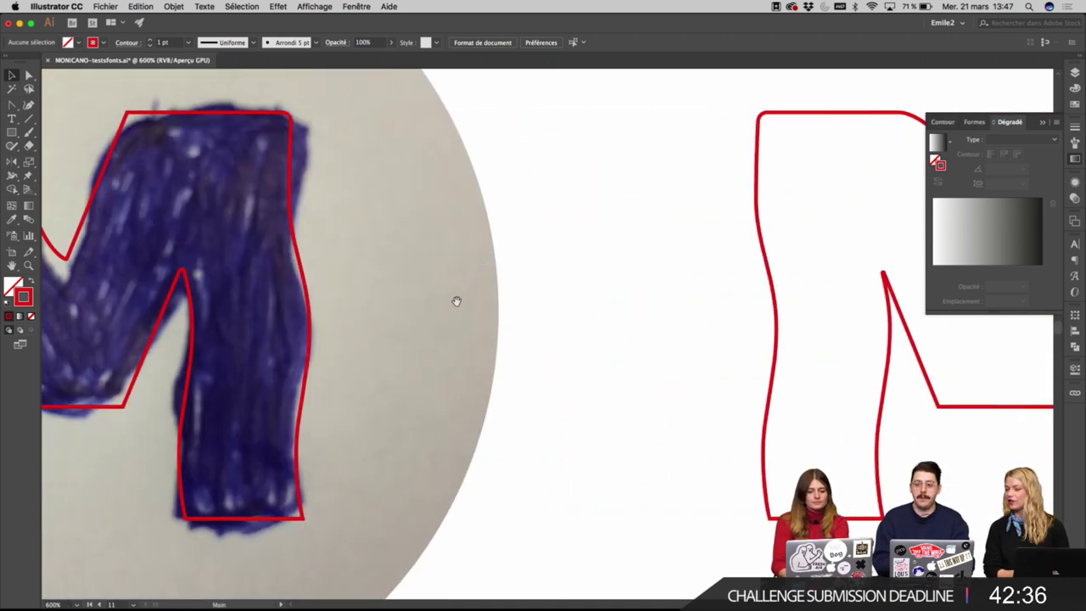
{"action": "left_click_drag", "start_coordinate": [456, 302], "coordinate": [315, 302]}
{"action": "left_click_drag", "start_coordinate": [689, 307], "coordinate": [322, 317]}
{"action": "scroll", "coordinate": [415, 325], "scroll_direction": "down", "scroll_amount": 2}
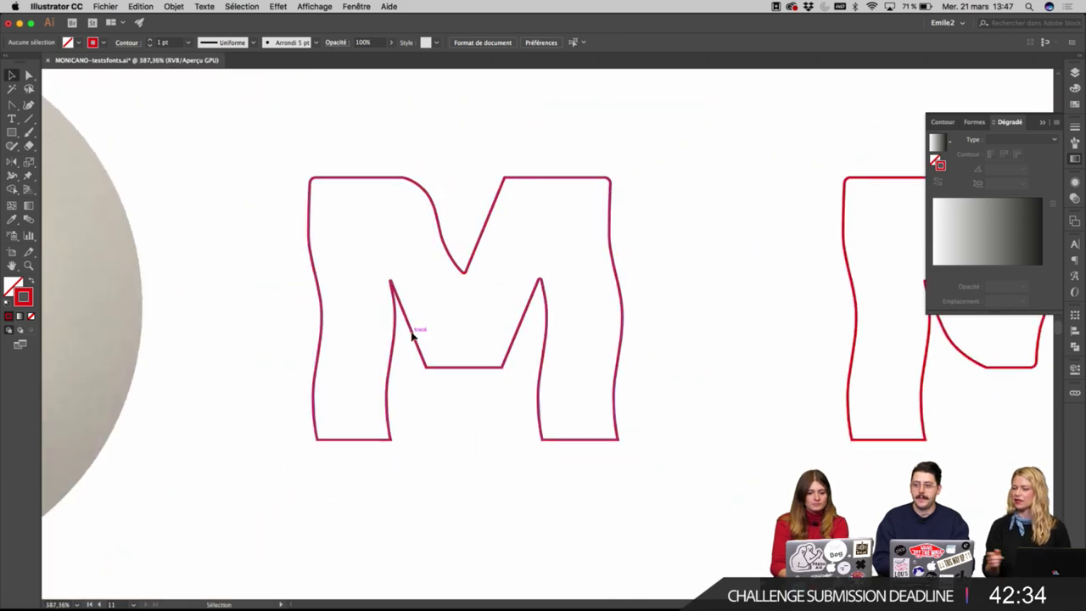
{"action": "left_click_drag", "start_coordinate": [456, 343], "coordinate": [554, 344]}
{"action": "left_click_drag", "start_coordinate": [371, 357], "coordinate": [787, 358]}
{"action": "left_click_drag", "start_coordinate": [588, 340], "coordinate": [688, 341]}
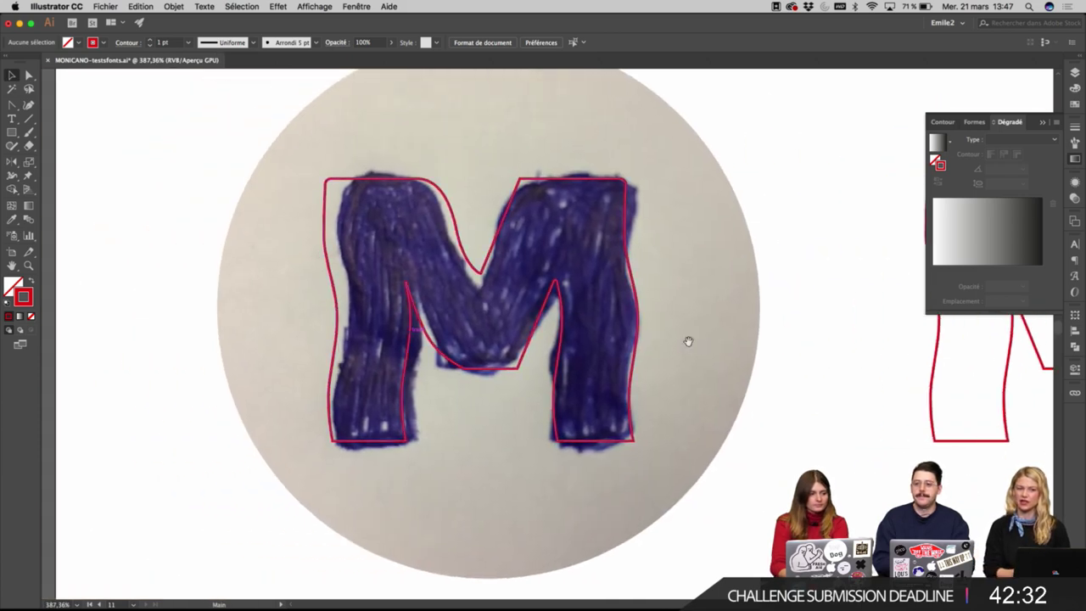
Shift the red M outline slightly to the right over the hand-drawn M sketch and deselect it.
{"action": "left_click", "coordinate": [510, 300]}
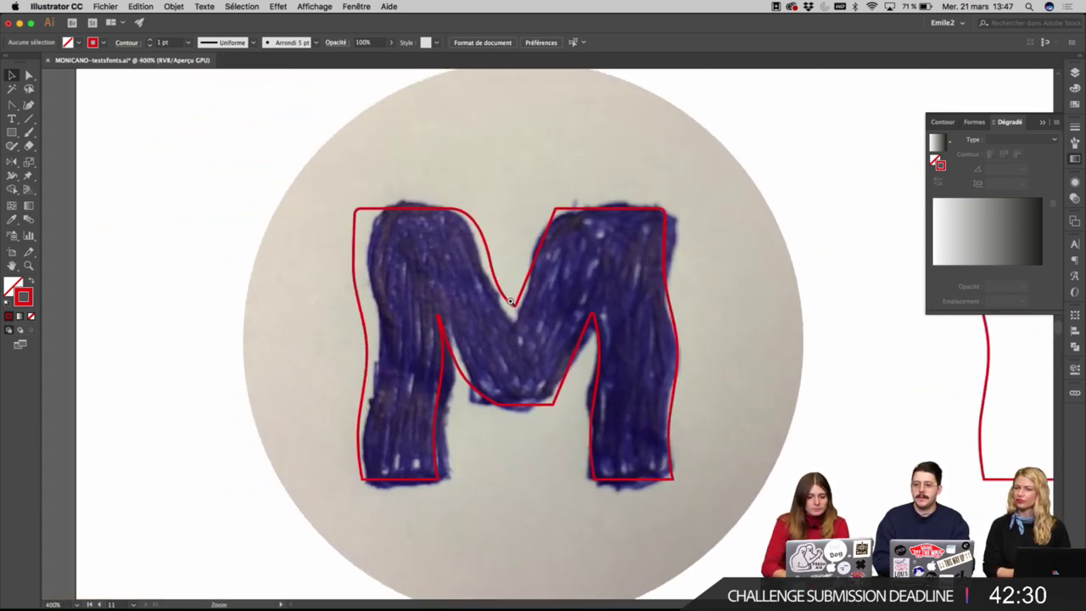
{"action": "left_click", "coordinate": [548, 347]}
{"action": "scroll", "coordinate": [594, 343], "scroll_direction": "down", "scroll_amount": 1}
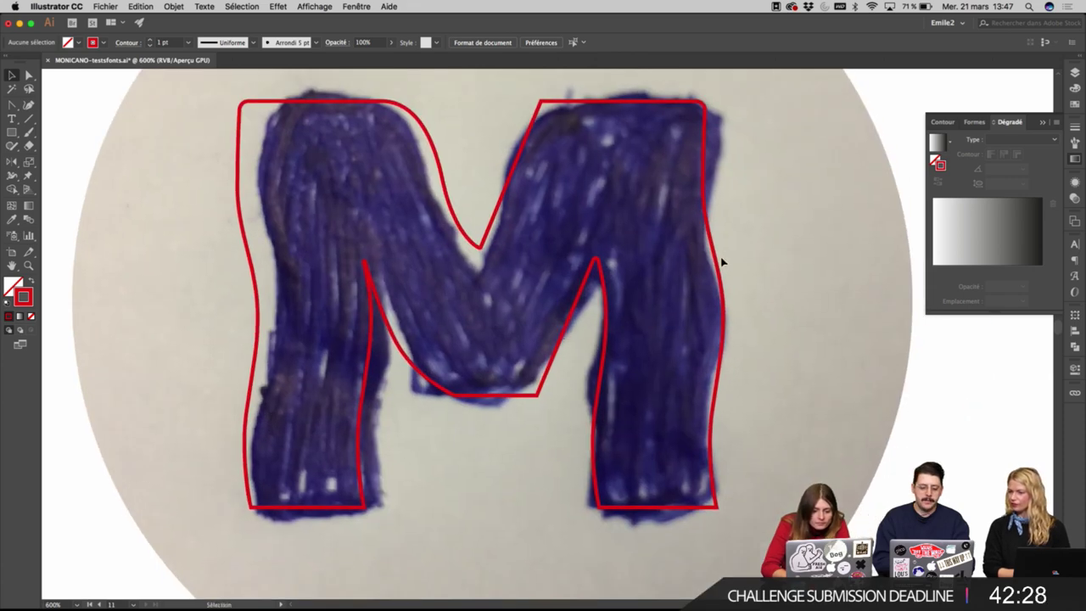
{"action": "left_click_drag", "start_coordinate": [721, 262], "coordinate": [726, 263]}
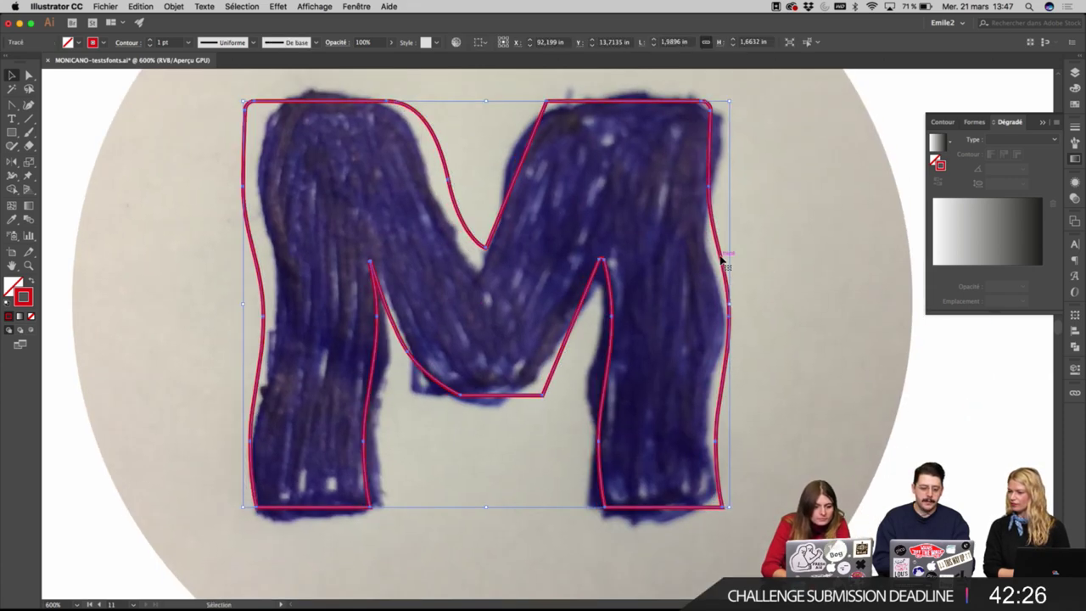
{"action": "left_click", "coordinate": [772, 230]}
{"action": "scroll", "coordinate": [773, 230], "scroll_direction": "down", "scroll_amount": 1}
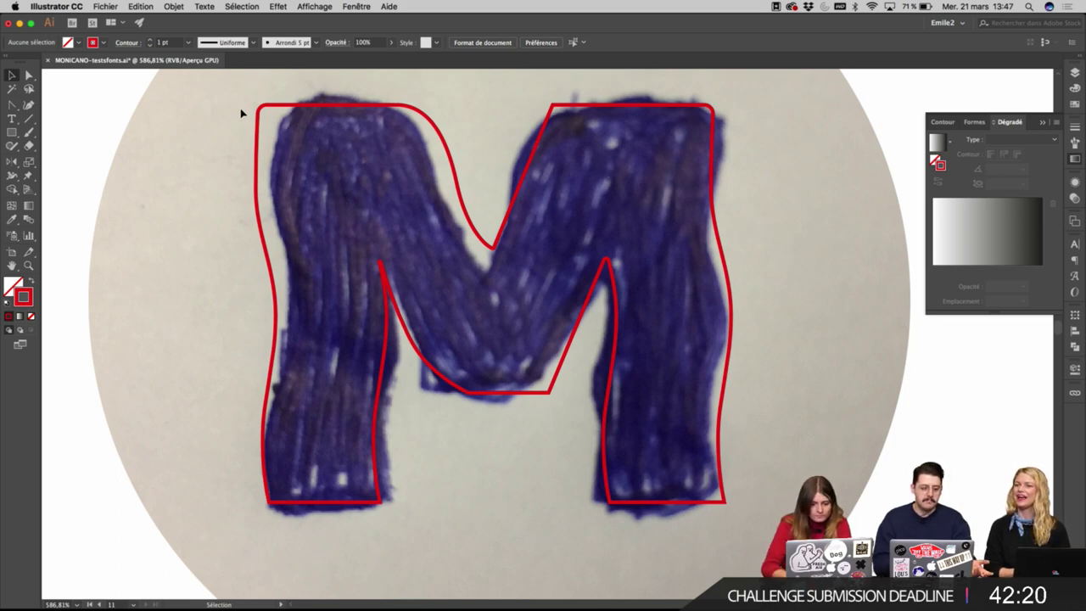
{"action": "scroll", "coordinate": [238, 106], "scroll_direction": "down", "scroll_amount": 6}
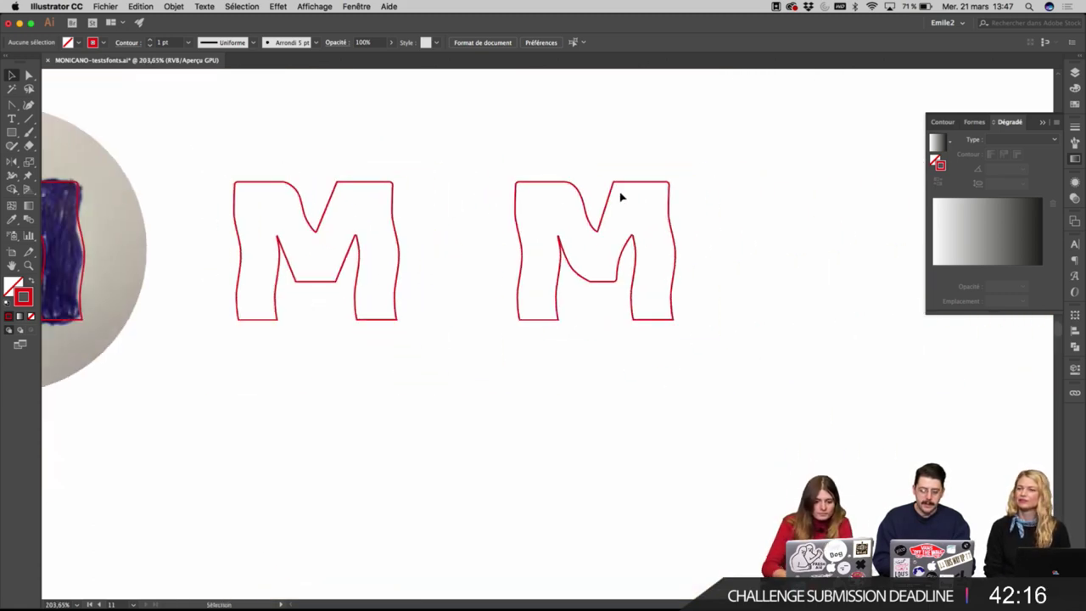
{"action": "left_click_drag", "start_coordinate": [624, 184], "coordinate": [625, 371]}
{"action": "key", "text": "a"}
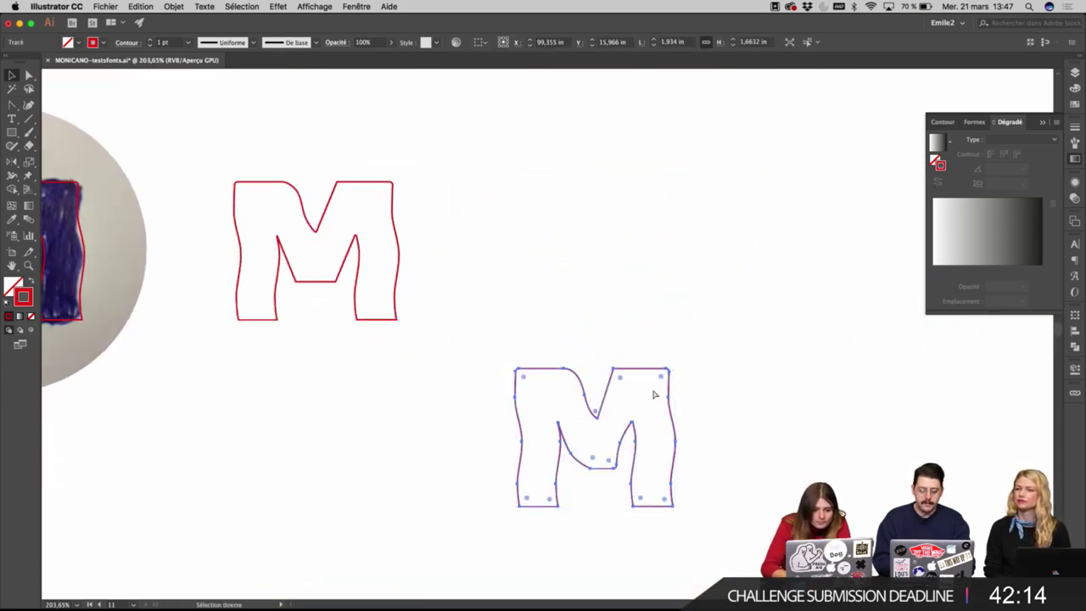
{"action": "key", "text": "super+z"}
{"action": "left_click_drag", "start_coordinate": [623, 242], "coordinate": [622, 383]}
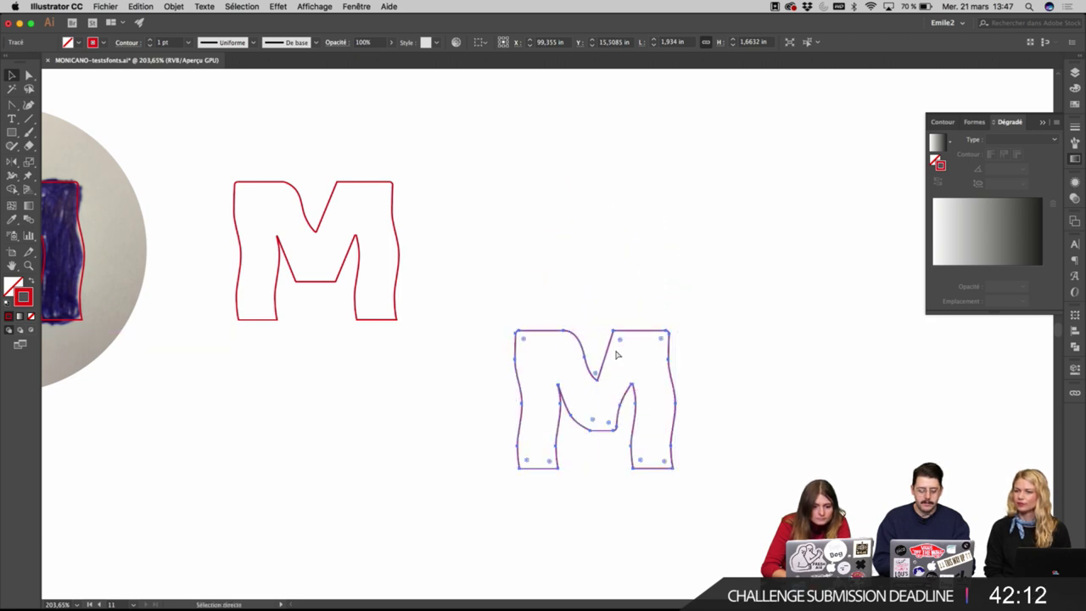
{"action": "key", "text": "super+z"}
Duplicate the curved M outline directly below the original and swap its red stroke to a solid red fill.
{"action": "left_click_drag", "start_coordinate": [616, 282], "coordinate": [599, 477], "text": "alt"}
{"action": "key", "text": "shift+x"}
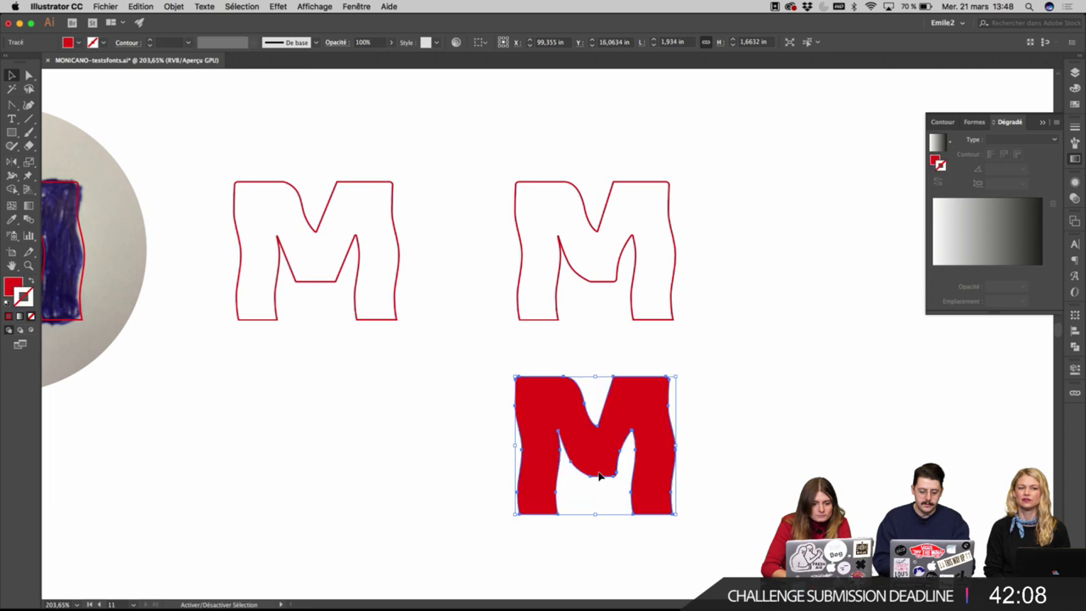
{"action": "left_click", "coordinate": [784, 418]}
{"action": "left_click", "coordinate": [601, 412], "text": "super"}
{"action": "left_click", "coordinate": [520, 365], "text": "super"}
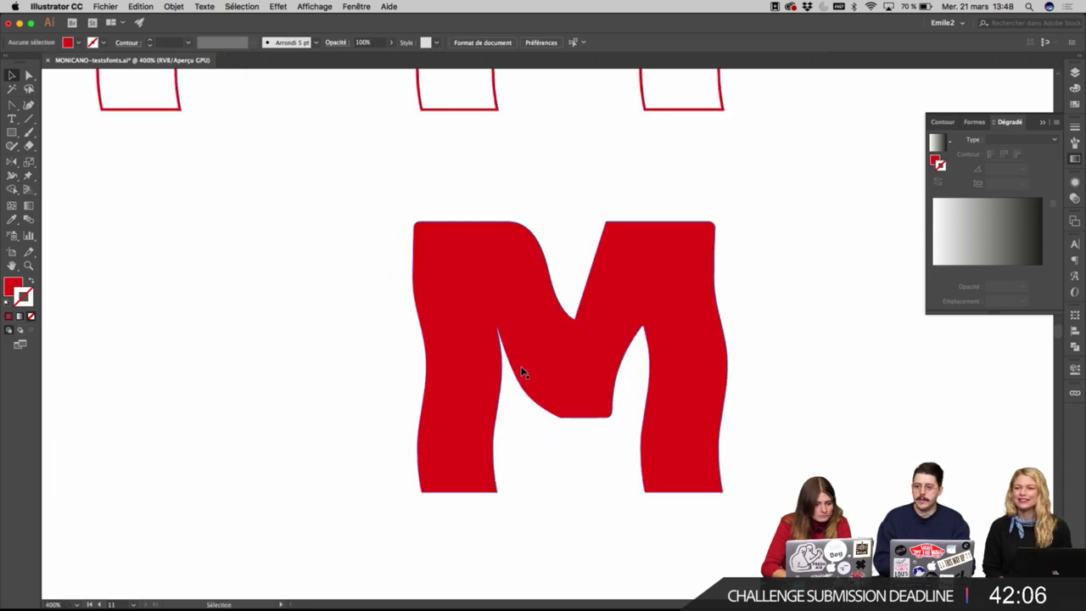
Shift the upper-left corner anchors of the M outline over the hand-drawn sketch inward to the drawing's edge.
{"action": "left_click_drag", "start_coordinate": [284, 309], "coordinate": [424, 310]}
{"action": "left_click_drag", "start_coordinate": [139, 274], "coordinate": [510, 306]}
{"action": "left_click_drag", "start_coordinate": [170, 212], "coordinate": [514, 317]}
{"action": "left_click_drag", "start_coordinate": [377, 207], "coordinate": [586, 316]}
{"action": "left_click", "coordinate": [498, 264], "text": "super"}
{"action": "left_click", "coordinate": [412, 264], "text": "super"}
{"action": "left_click", "coordinate": [408, 243], "text": "super"}
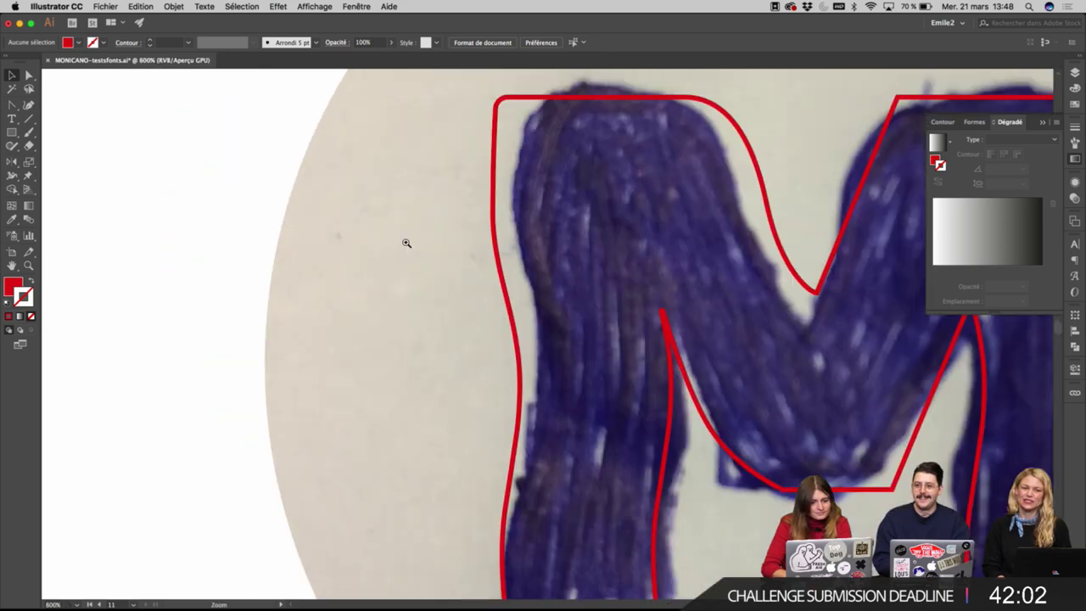
{"action": "left_click_drag", "start_coordinate": [531, 263], "coordinate": [398, 332]}
{"action": "key", "text": "a"}
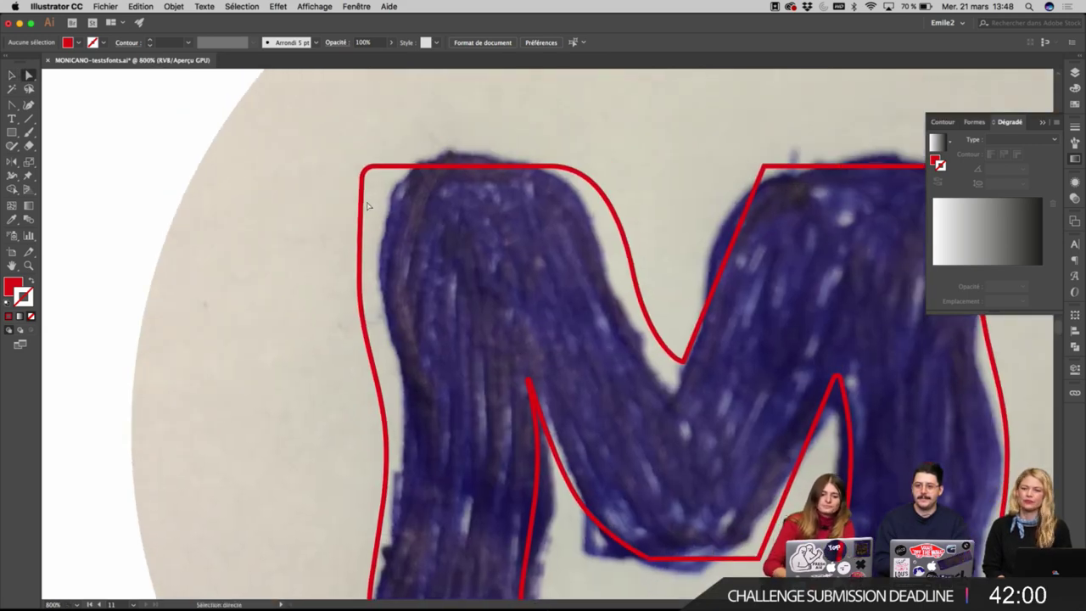
{"action": "left_click", "coordinate": [363, 202]}
{"action": "left_click", "coordinate": [396, 220], "text": "super"}
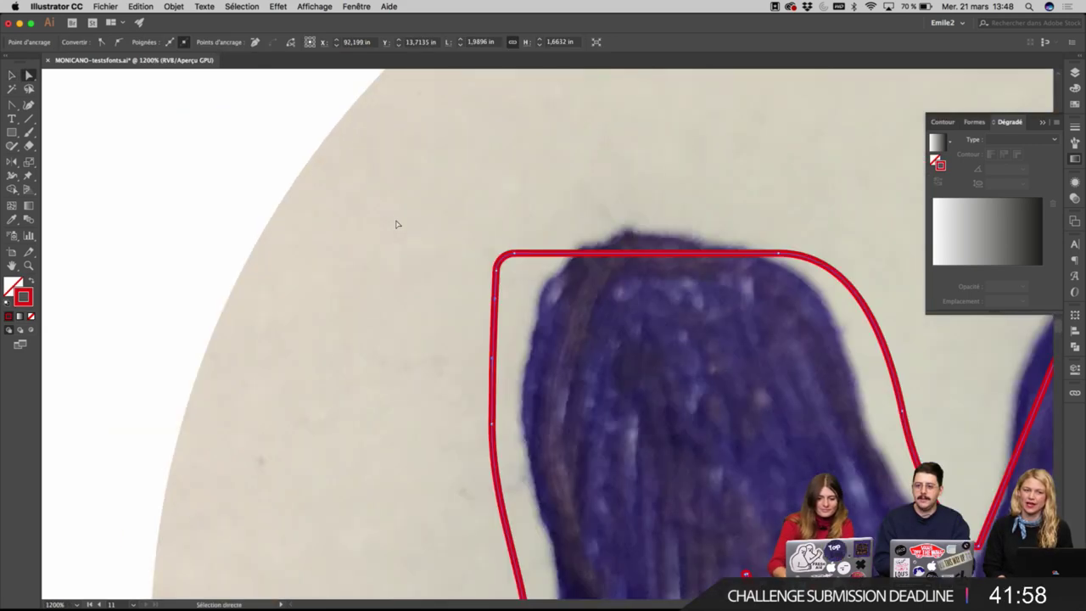
{"action": "left_click_drag", "start_coordinate": [448, 239], "coordinate": [618, 342]}
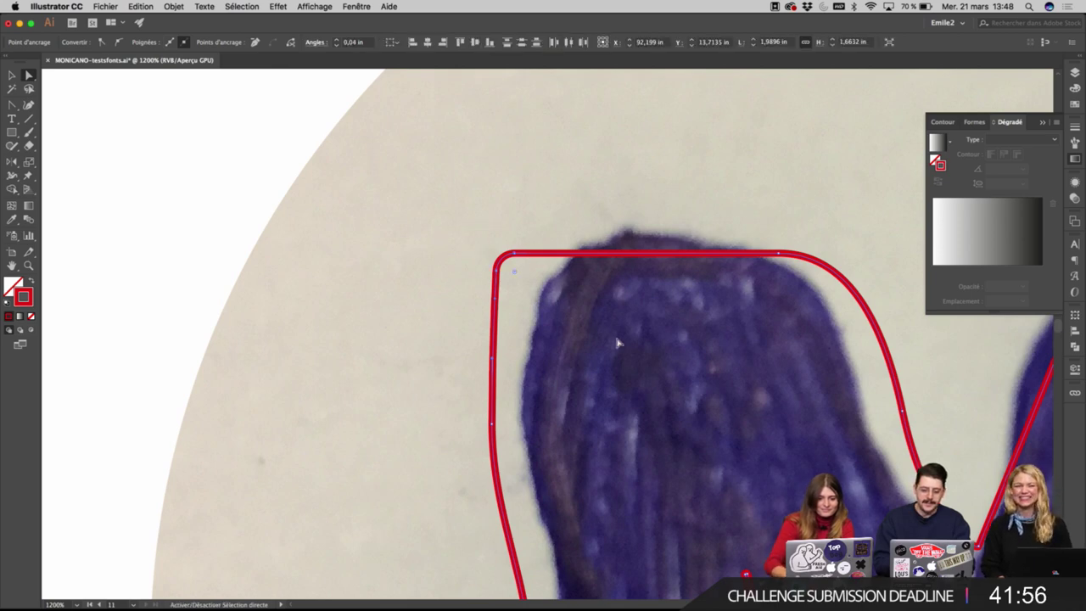
{"action": "key", "text": "shift+Right"}
{"action": "key", "text": "Left"}
{"action": "key", "text": "Left"}
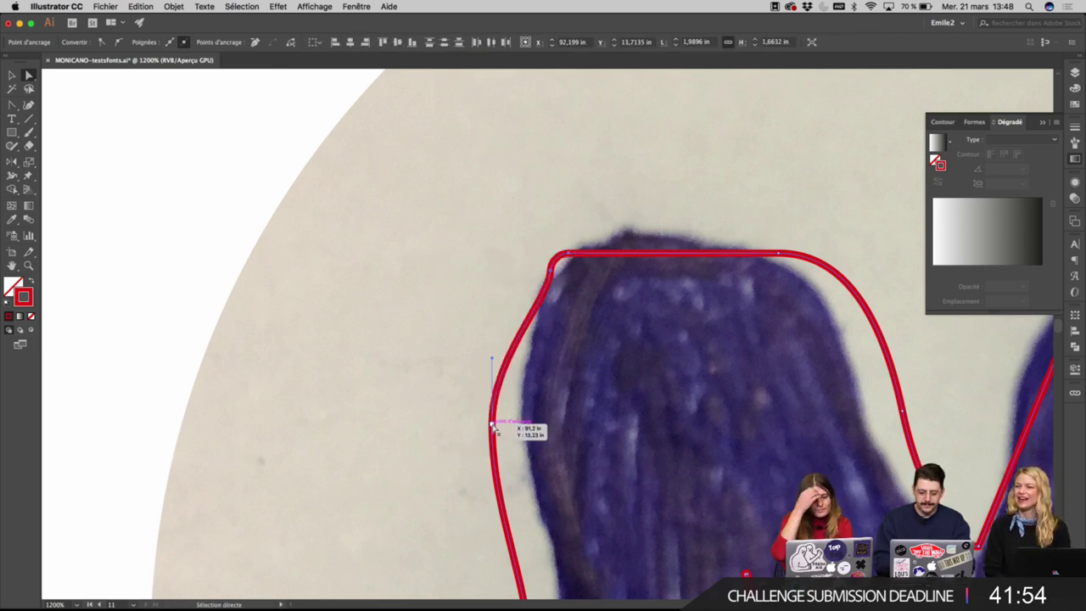
Pull the left stem's upper side anchor onto the sketch edge and turn the outer corner into one smooth rounded curve.
{"action": "left_click_drag", "start_coordinate": [492, 424], "coordinate": [520, 429]}
{"action": "left_click", "coordinate": [570, 325]}
{"action": "left_click", "coordinate": [551, 270]}
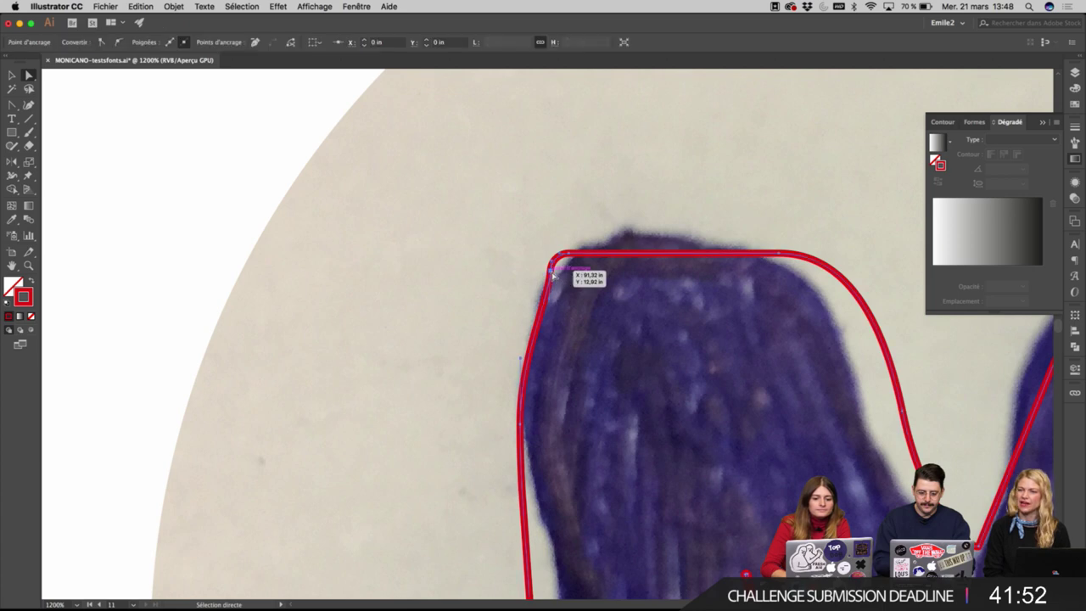
{"action": "key", "text": "p"}
{"action": "left_click", "coordinate": [552, 270]}
{"action": "key", "text": "a"}
{"action": "left_click_drag", "start_coordinate": [559, 252], "coordinate": [526, 280]}
{"action": "key", "text": "shift+c"}
Convert the anchor on the left hump's inner shoulder to a smooth point so the top curves evenly.
{"action": "scroll", "coordinate": [629, 285], "scroll_direction": "right", "scroll_amount": 5}
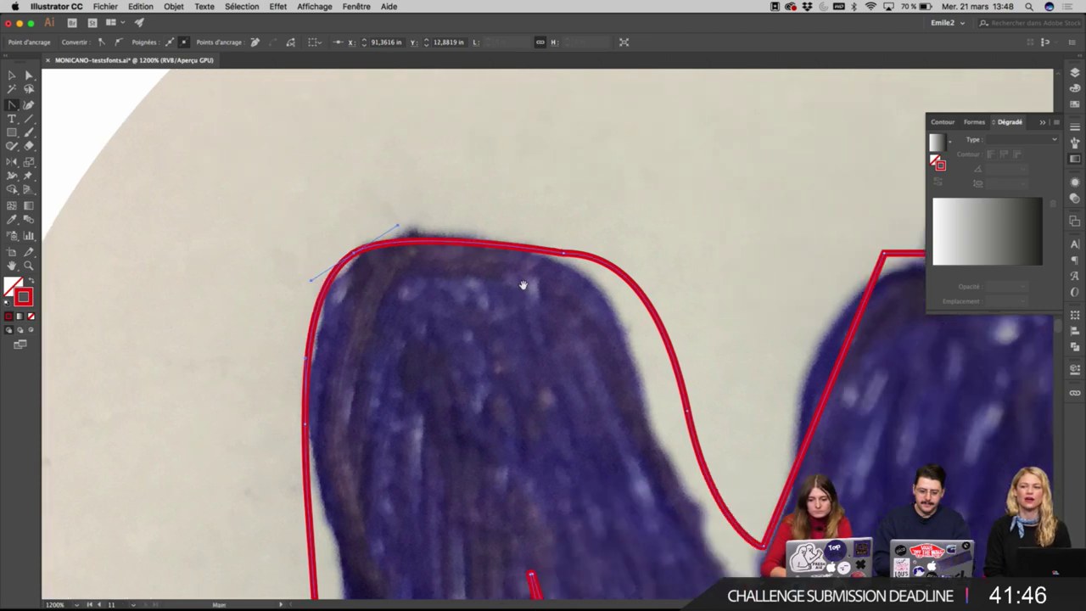
{"action": "key", "text": "a"}
{"action": "left_click", "coordinate": [579, 258]}
{"action": "key", "text": "shift+c"}
{"action": "left_click_drag", "start_coordinate": [579, 258], "coordinate": [513, 229]}
{"action": "key", "text": "a"}
Lower the central V-notch anchor and pull the left slope's anchor inward to follow the sketched diagonal.
{"action": "scroll", "coordinate": [685, 323], "scroll_direction": "down", "scroll_amount": 3}
{"action": "scroll", "coordinate": [689, 368], "scroll_direction": "down", "scroll_amount": 3}
{"action": "scroll", "coordinate": [689, 368], "scroll_direction": "right", "scroll_amount": 2}
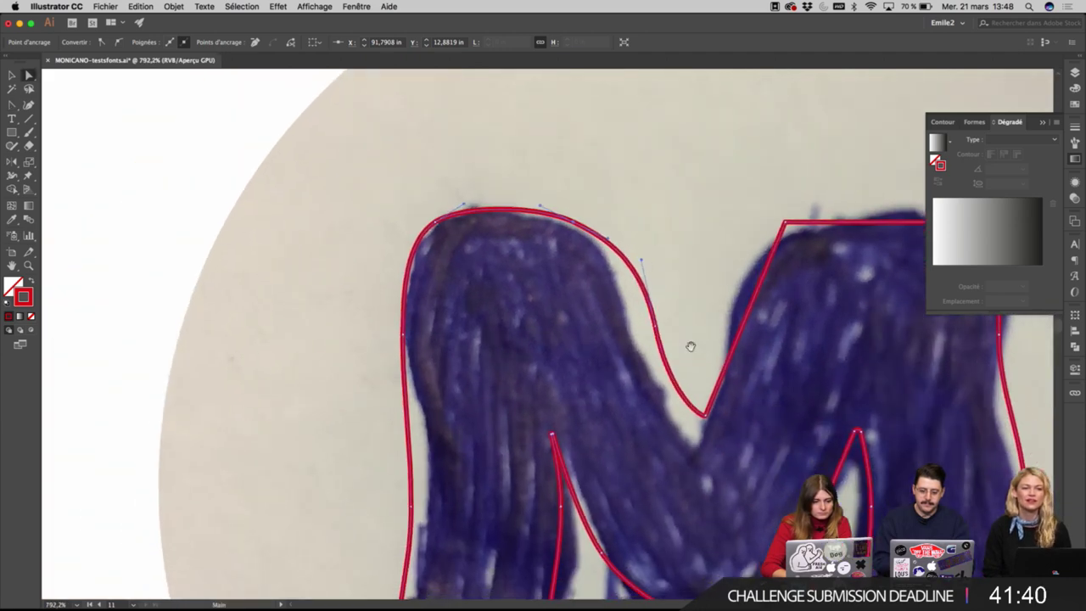
{"action": "left_click_drag", "start_coordinate": [710, 419], "coordinate": [694, 448]}
{"action": "mouse_move", "coordinate": [685, 322]}
{"action": "left_mouse_down"}
{"action": "mouse_move", "coordinate": [637, 334]}
{"action": "mouse_move", "coordinate": [605, 238]}
{"action": "left_mouse_up"}
{"action": "left_click", "coordinate": [575, 227]}
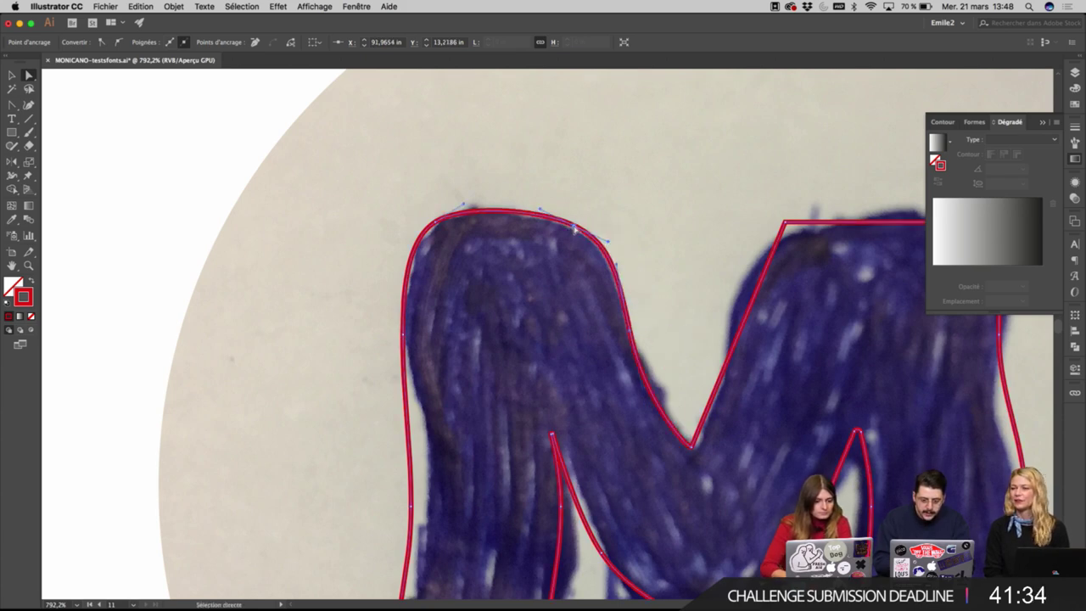
Lengthen the curve handles of the left hump's outer shoulder to raise its arch, and deselect the outline.
{"action": "left_click", "coordinate": [438, 224]}
{"action": "left_click_drag", "start_coordinate": [465, 207], "coordinate": [477, 196]}
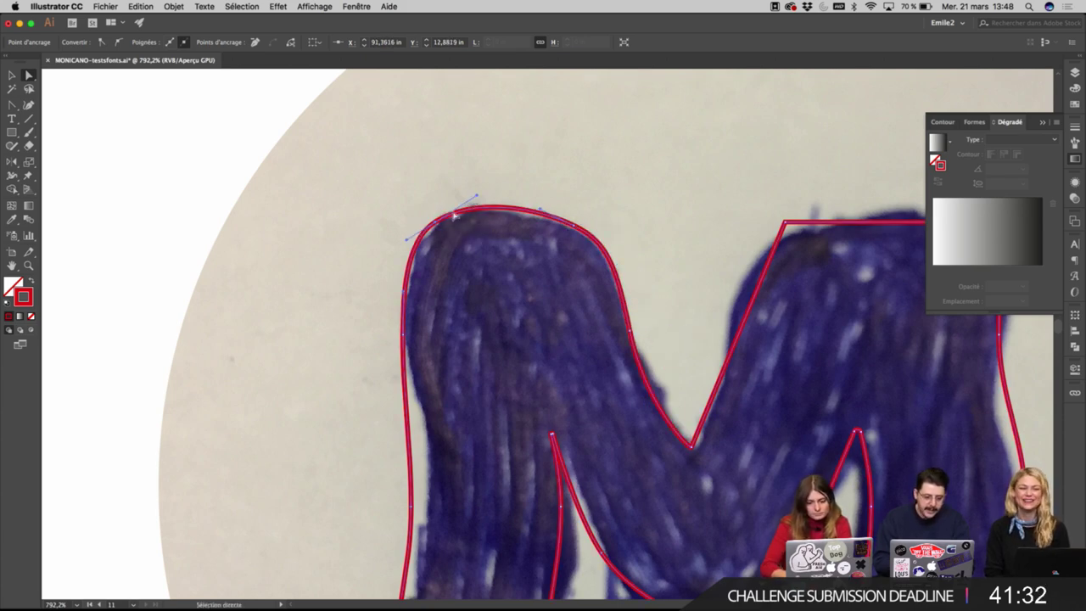
{"action": "left_click", "coordinate": [447, 283]}
{"action": "key", "text": "v"}
Fine-tune the left hump's inner shoulder anchor so the curve hugs the sketched M.
{"action": "left_click_drag", "start_coordinate": [571, 355], "coordinate": [495, 203]}
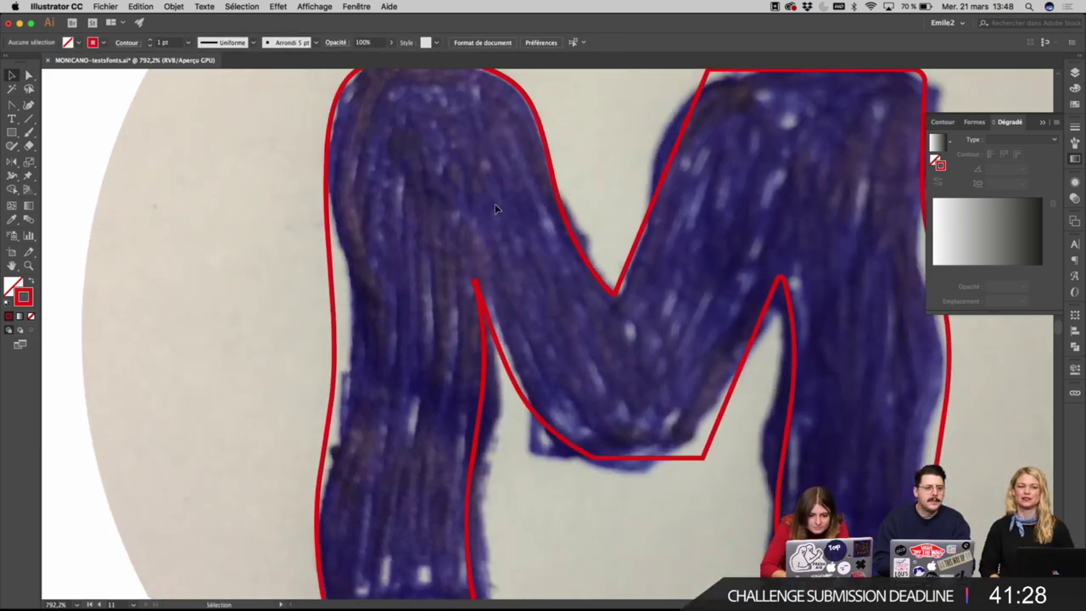
{"action": "scroll", "coordinate": [521, 254], "scroll_direction": "up", "scroll_amount": 3}
{"action": "scroll", "coordinate": [522, 254], "scroll_direction": "right", "scroll_amount": 1}
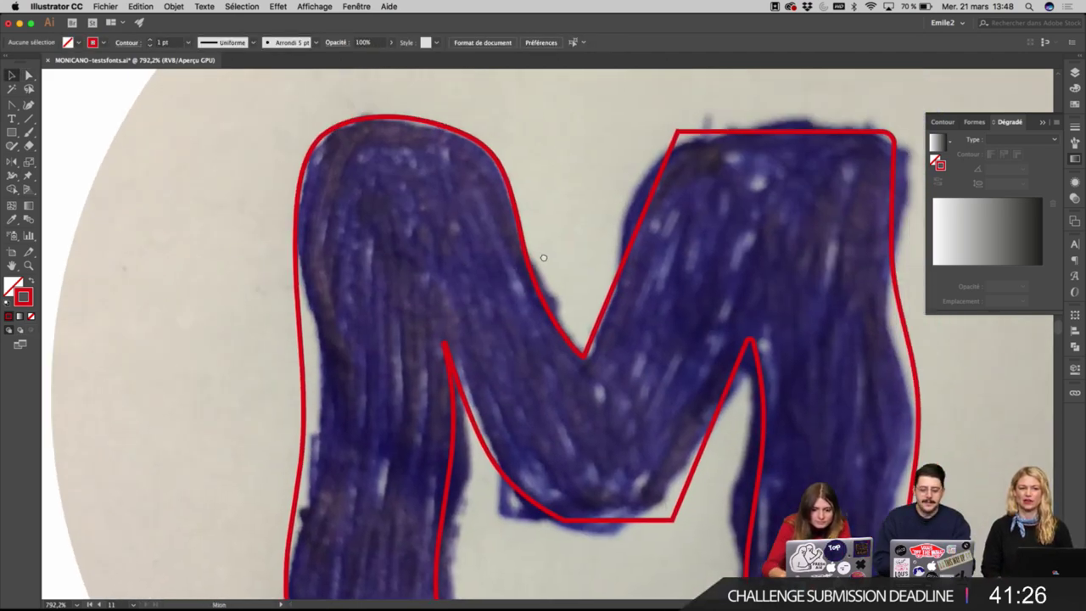
{"action": "key", "text": "a"}
{"action": "left_click", "coordinate": [581, 390]}
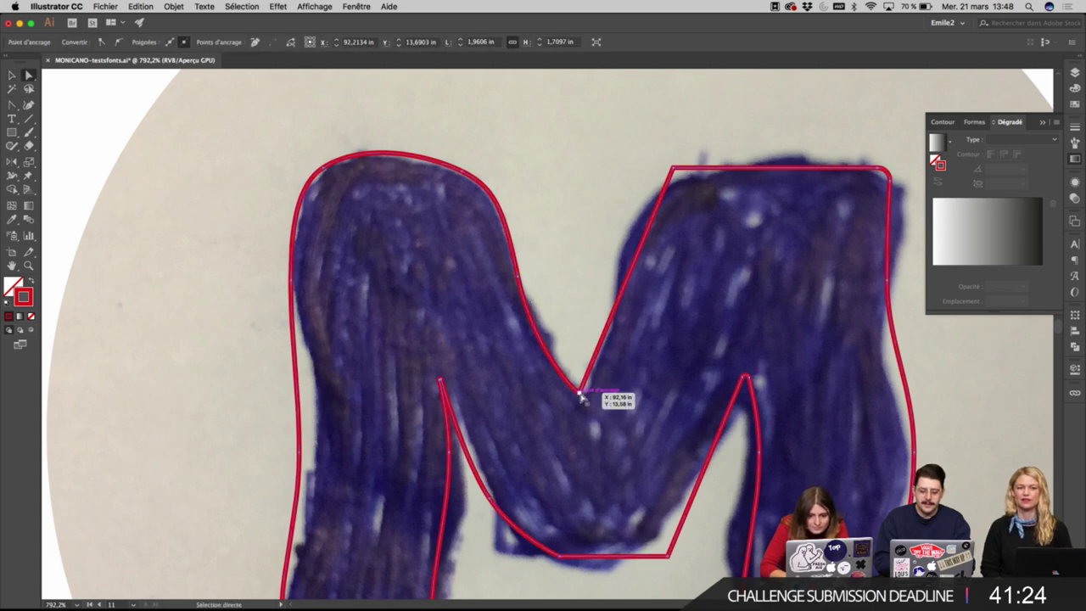
{"action": "left_click", "coordinate": [646, 246]}
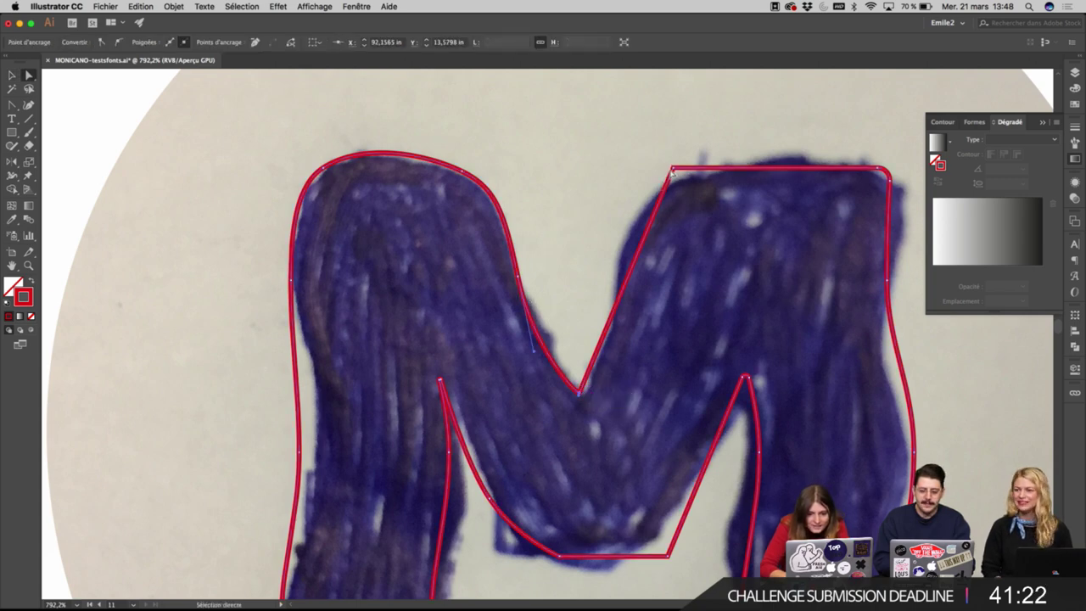
{"action": "left_click_drag", "start_coordinate": [672, 172], "coordinate": [673, 172]}
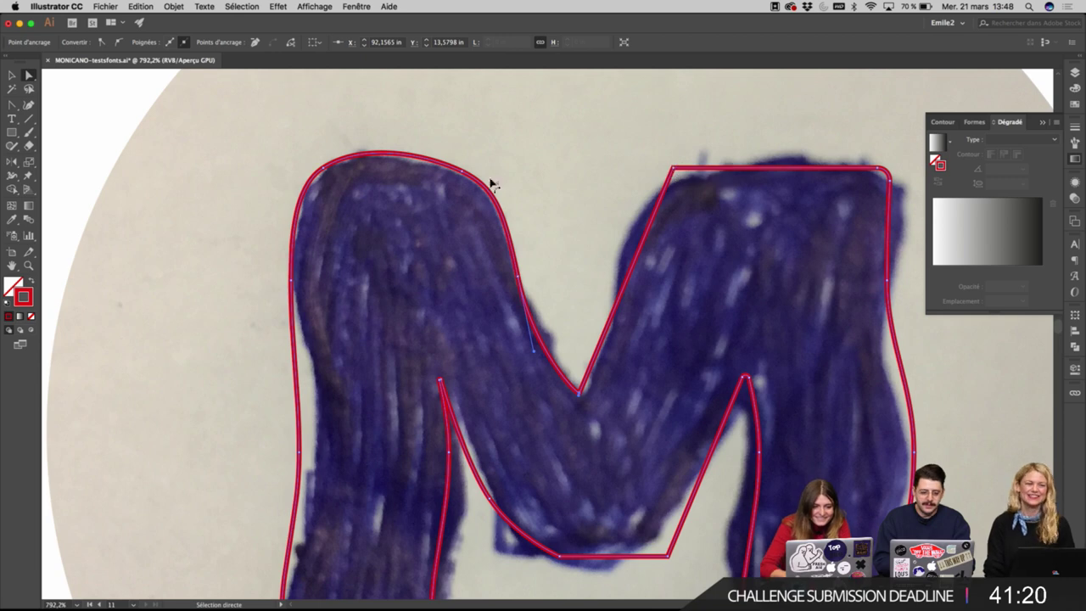
{"action": "left_click", "coordinate": [497, 187]}
{"action": "left_click_drag", "start_coordinate": [496, 189], "coordinate": [468, 175]}
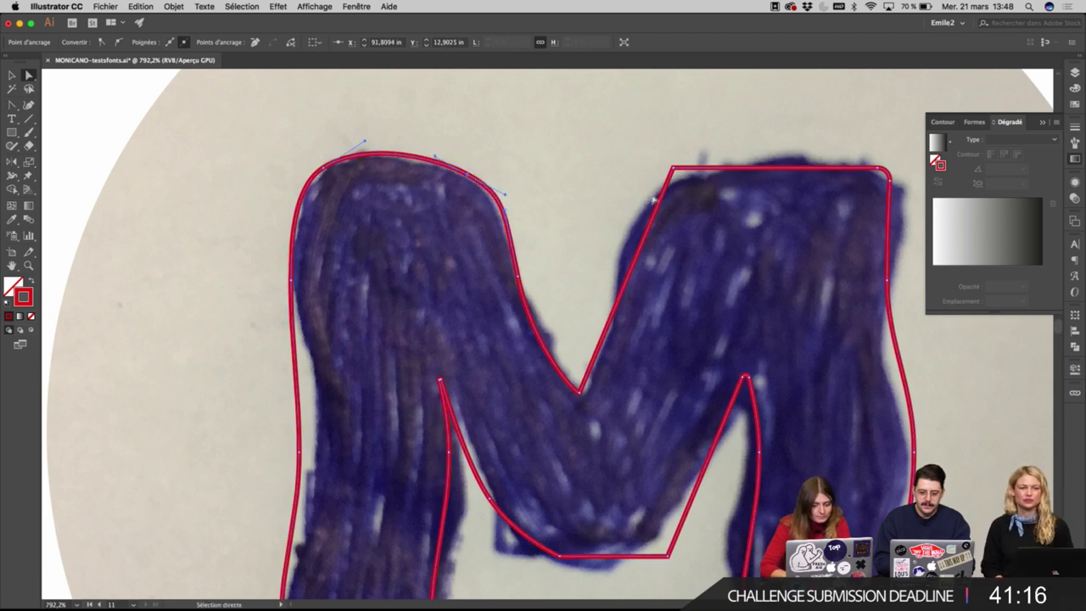
Round the right hump's inner corner with a smooth anchor and add an anchor on its slope, fitted to the sketch edge.
{"action": "left_click_drag", "start_coordinate": [671, 170], "coordinate": [588, 278]}
{"action": "key", "text": "shift+c"}
{"action": "key", "text": "p"}
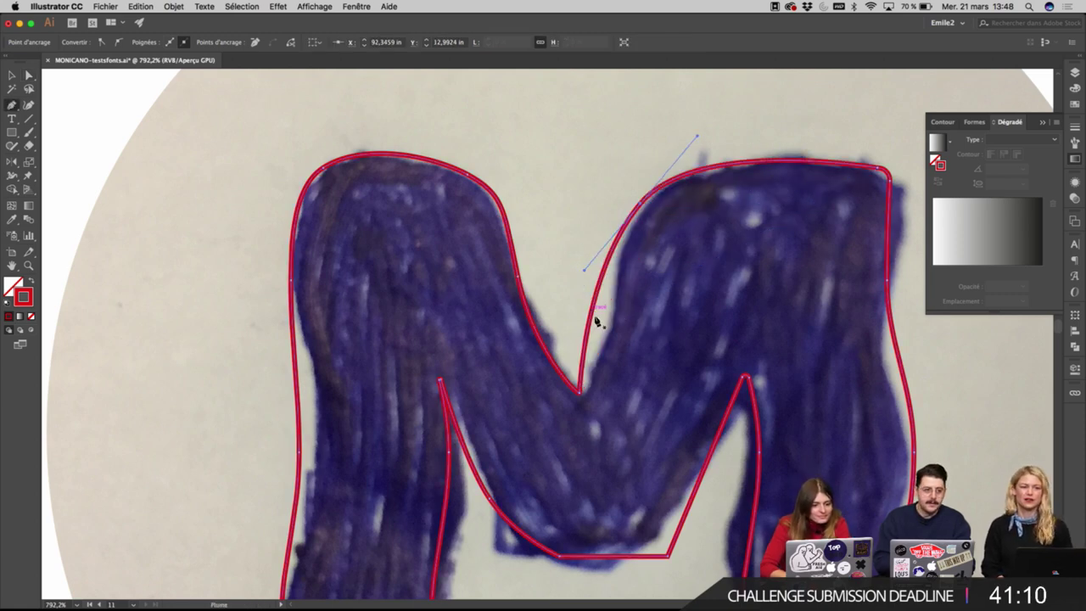
{"action": "left_click", "coordinate": [592, 311]}
{"action": "key", "text": "a"}
{"action": "left_click_drag", "start_coordinate": [591, 310], "coordinate": [614, 314]}
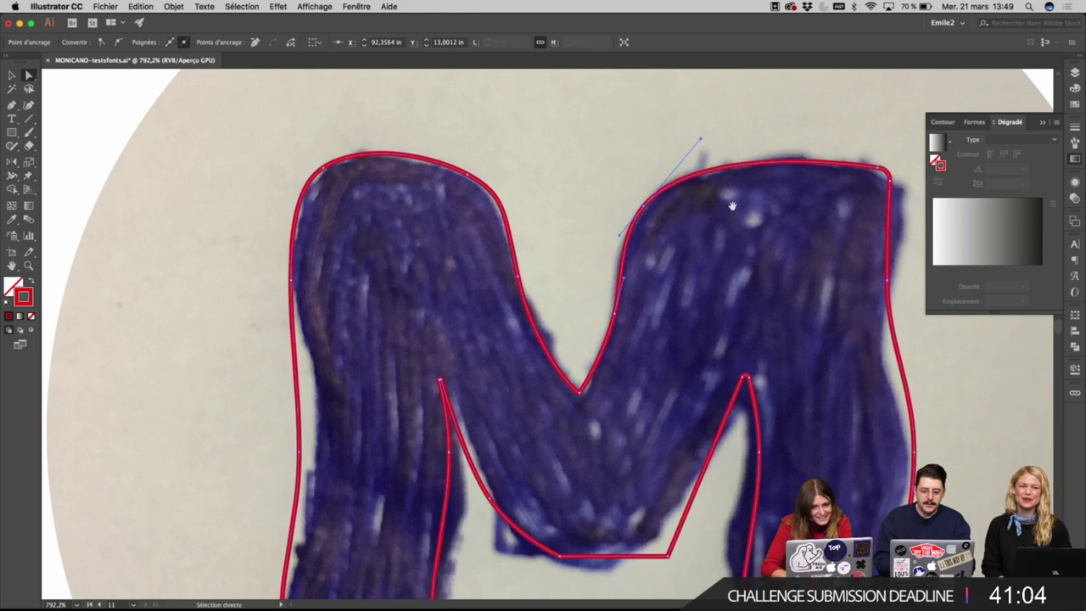
Smooth the right hump's outer corner into a curve and delete the leftover corner anchor beside it.
{"action": "scroll", "coordinate": [727, 206], "scroll_direction": "right", "scroll_amount": 5}
{"action": "scroll", "coordinate": [727, 206], "scroll_direction": "up", "scroll_amount": 1}
{"action": "left_click_drag", "start_coordinate": [674, 219], "coordinate": [692, 254]}
{"action": "left_click_drag", "start_coordinate": [663, 208], "coordinate": [625, 180]}
{"action": "key", "text": "p"}
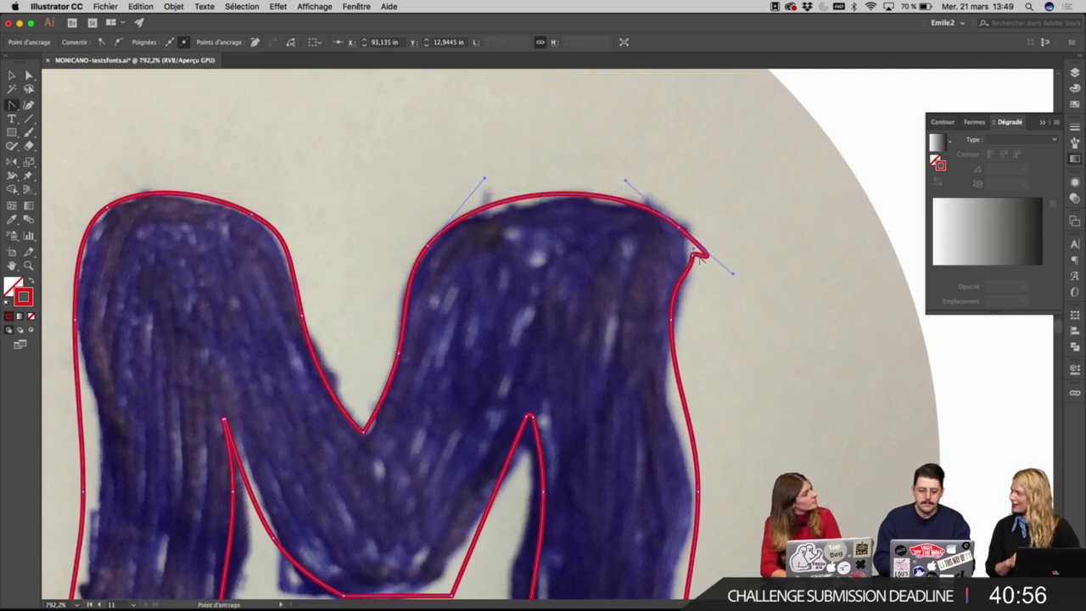
{"action": "left_click", "coordinate": [704, 255]}
{"action": "key", "text": "a"}
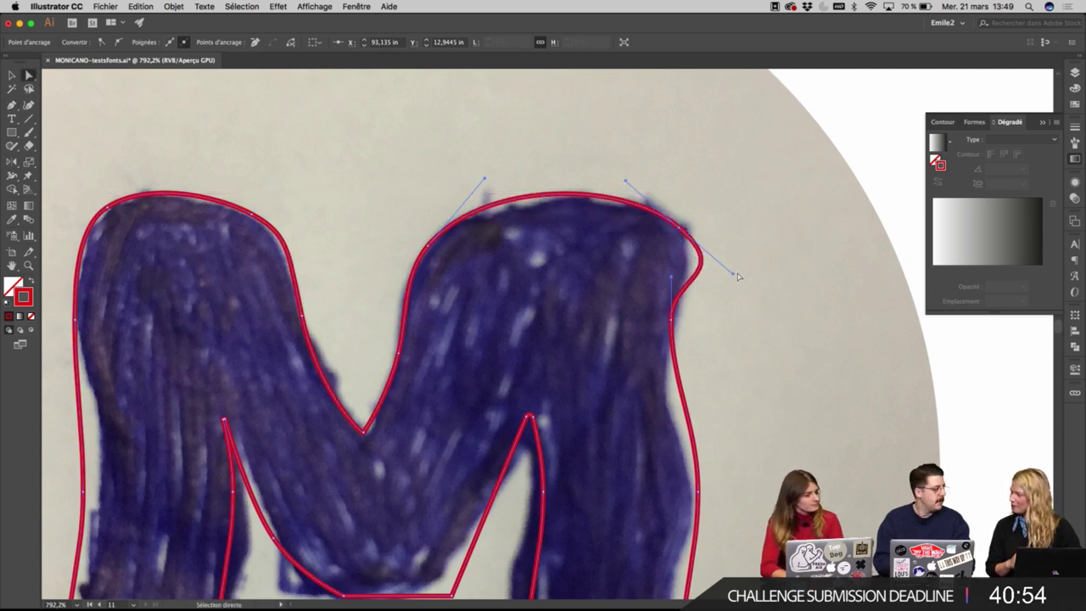
Lower the right stem's waist anchor and adjust the right hump's two shoulder anchors to match the sketch.
{"action": "left_click_drag", "start_coordinate": [671, 320], "coordinate": [664, 383]}
{"action": "left_click_drag", "start_coordinate": [735, 278], "coordinate": [704, 272]}
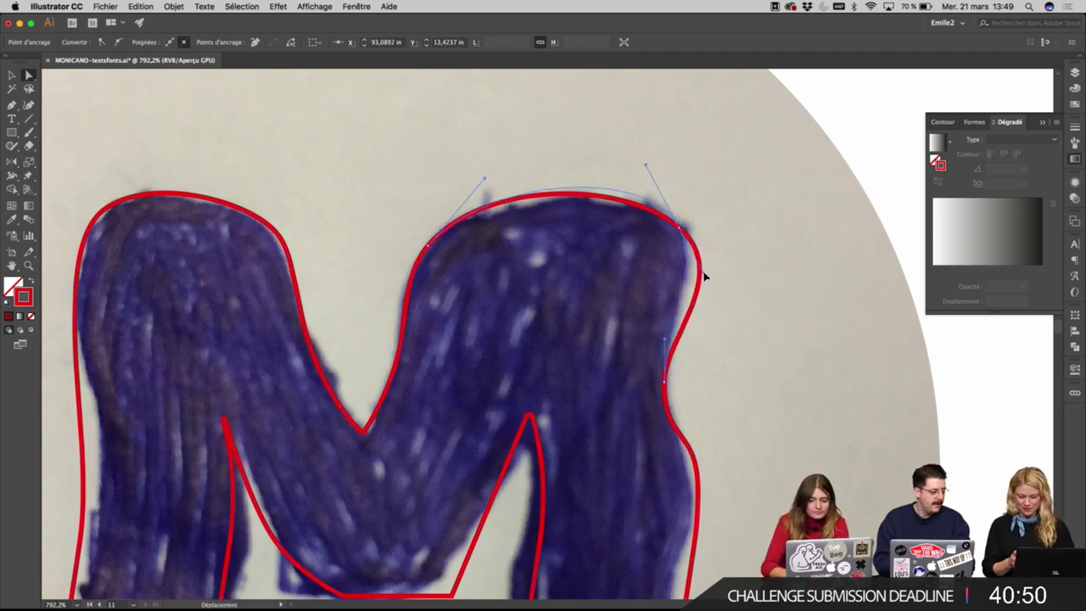
{"action": "left_click_drag", "start_coordinate": [683, 229], "coordinate": [684, 246]}
{"action": "left_click_drag", "start_coordinate": [427, 245], "coordinate": [432, 248]}
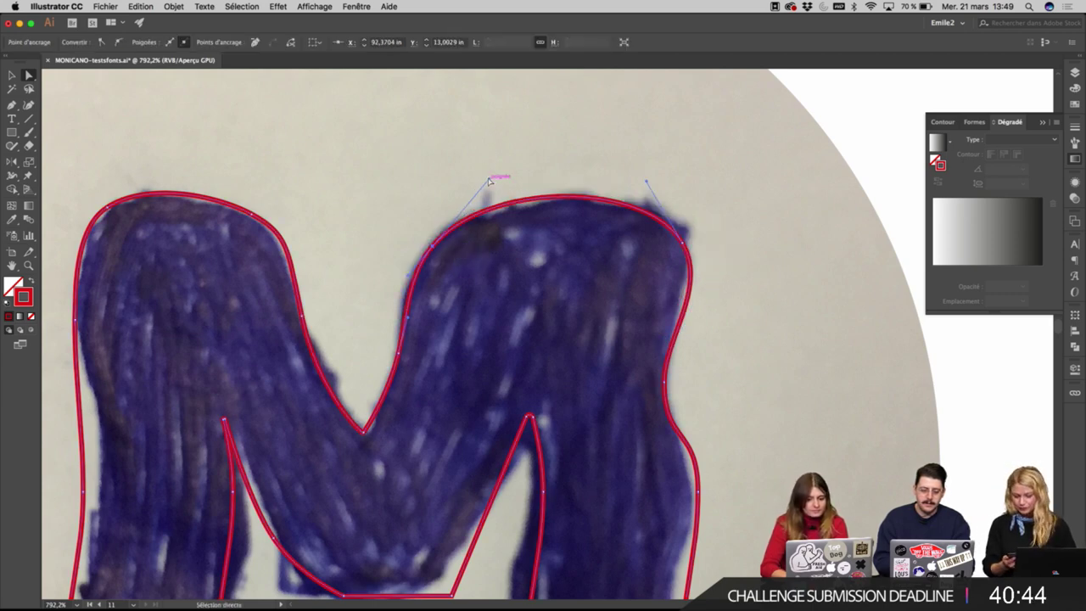
Refine the right hump's outer shoulder curve handles and raise the right stem's waist anchor slightly.
{"action": "left_click_drag", "start_coordinate": [613, 253], "coordinate": [599, 145]}
{"action": "left_click_drag", "start_coordinate": [616, 321], "coordinate": [607, 372]}
{"action": "left_click", "coordinate": [651, 308]}
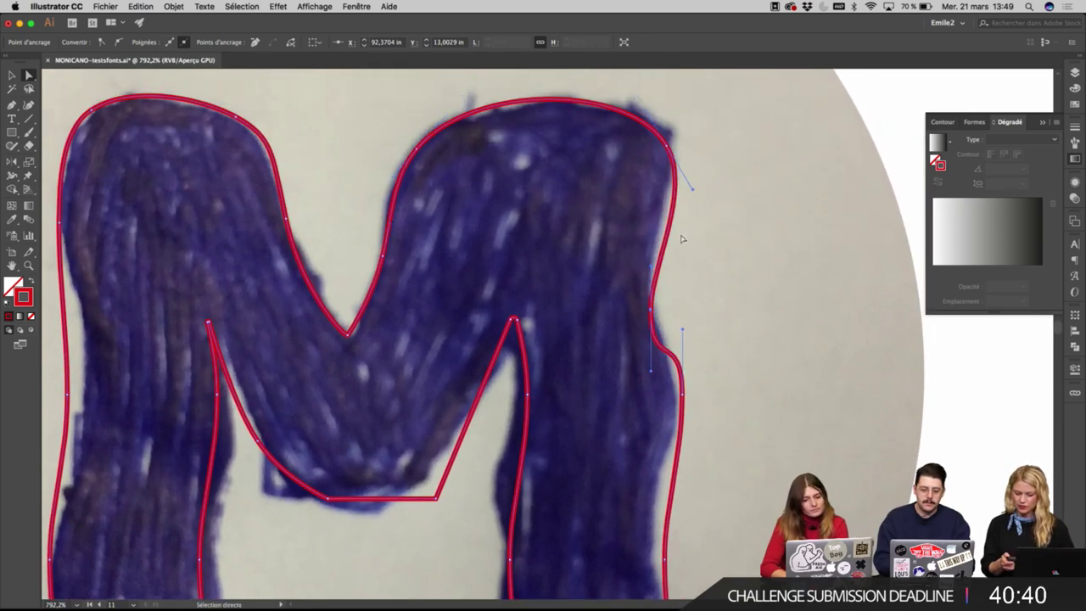
{"action": "left_click_drag", "start_coordinate": [695, 190], "coordinate": [679, 189]}
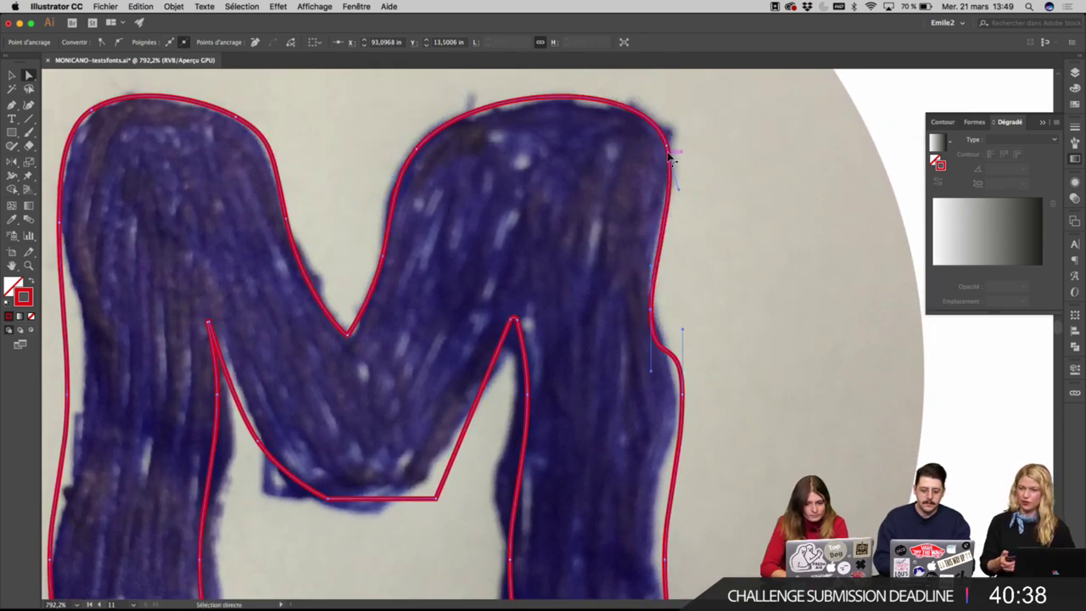
{"action": "left_click", "coordinate": [669, 154]}
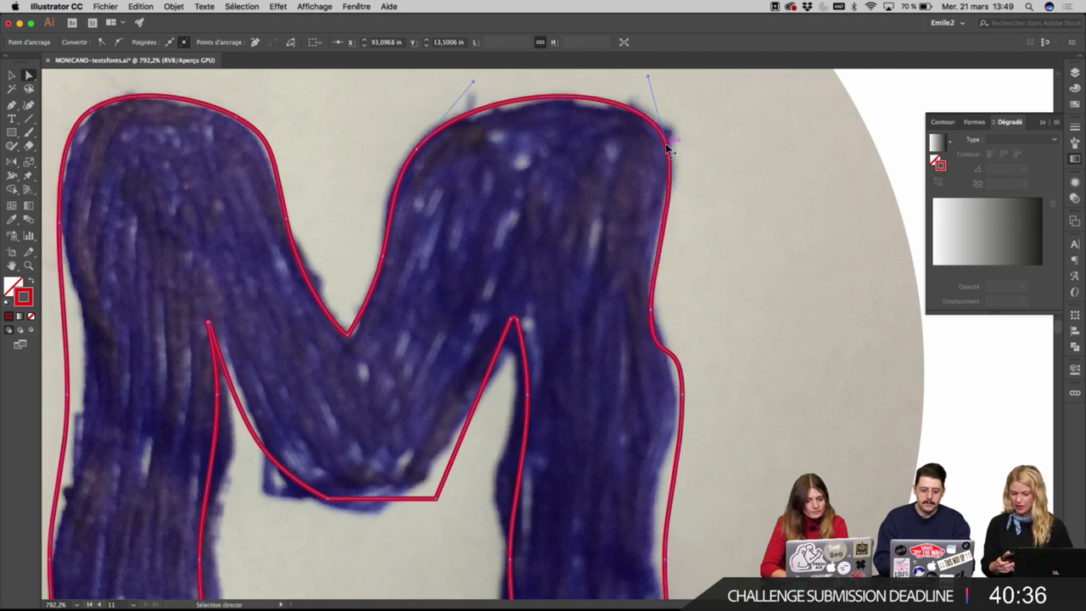
{"action": "left_click_drag", "start_coordinate": [667, 149], "coordinate": [669, 152]}
{"action": "key", "text": "super+z"}
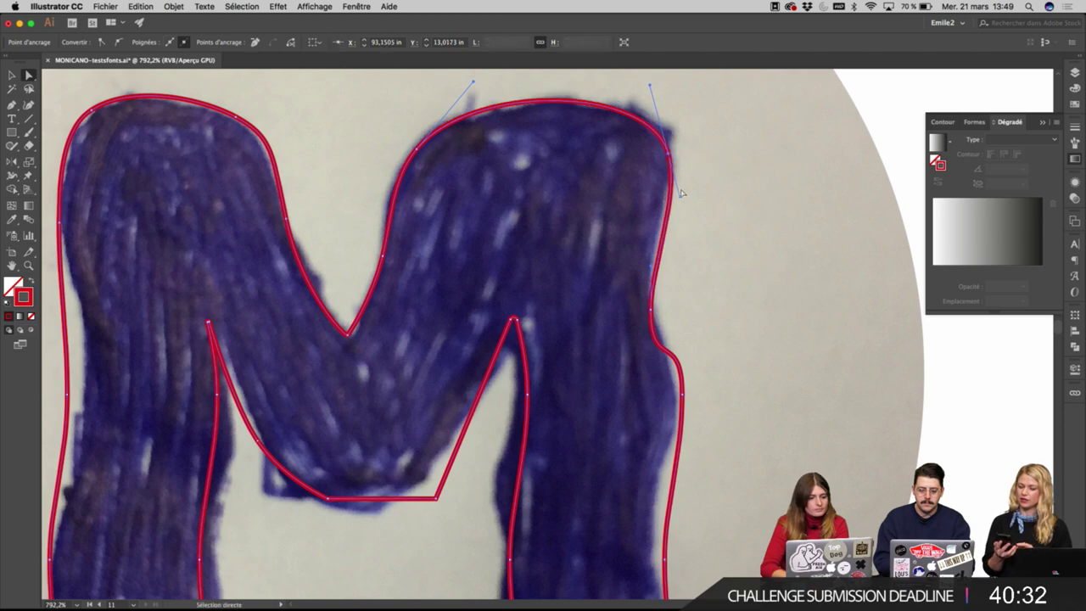
{"action": "left_click_drag", "start_coordinate": [681, 202], "coordinate": [676, 210]}
{"action": "left_click", "coordinate": [651, 292]}
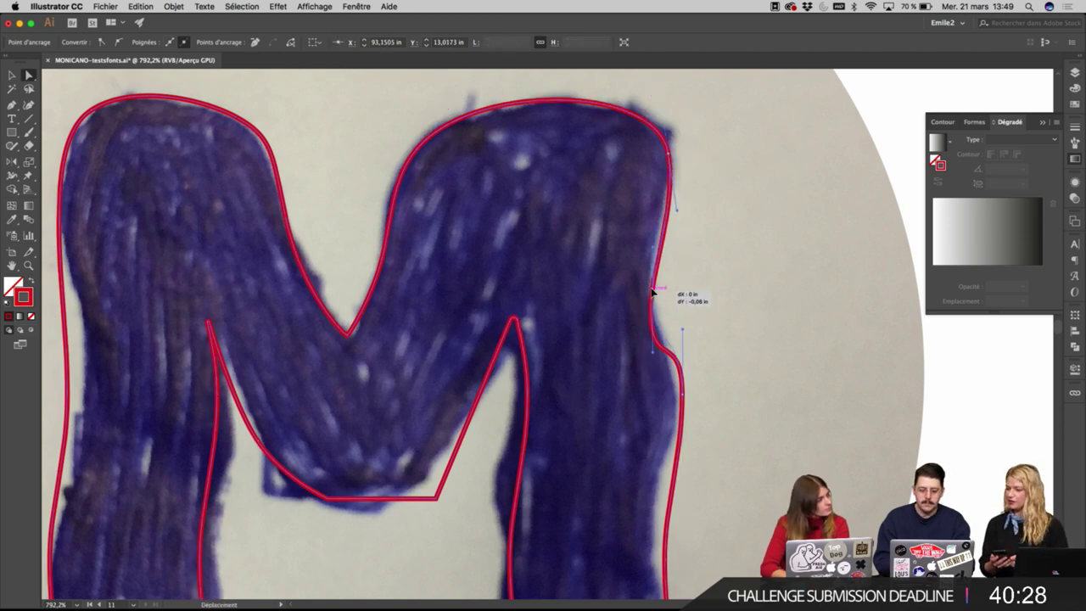
Remove the right stem's bulge anchor, move the lower side anchor up to the sketched bulge, and nudge the waist anchor up.
{"action": "key", "text": "space"}
{"action": "scroll", "coordinate": [696, 311], "scroll_direction": "down", "scroll_amount": 5}
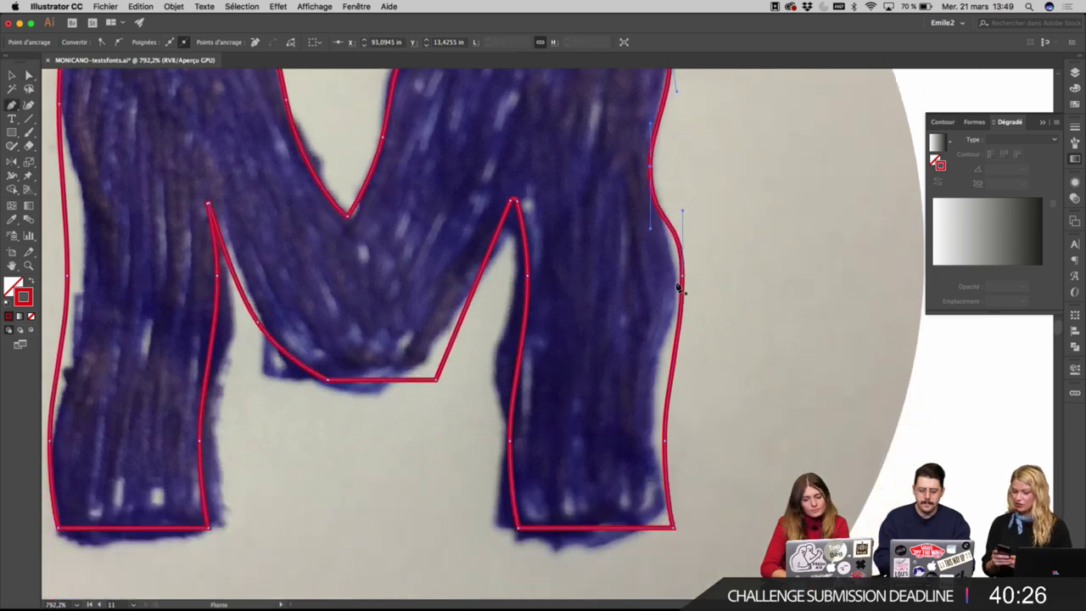
{"action": "key", "text": "p"}
{"action": "left_click", "coordinate": [683, 278]}
{"action": "key", "text": "a"}
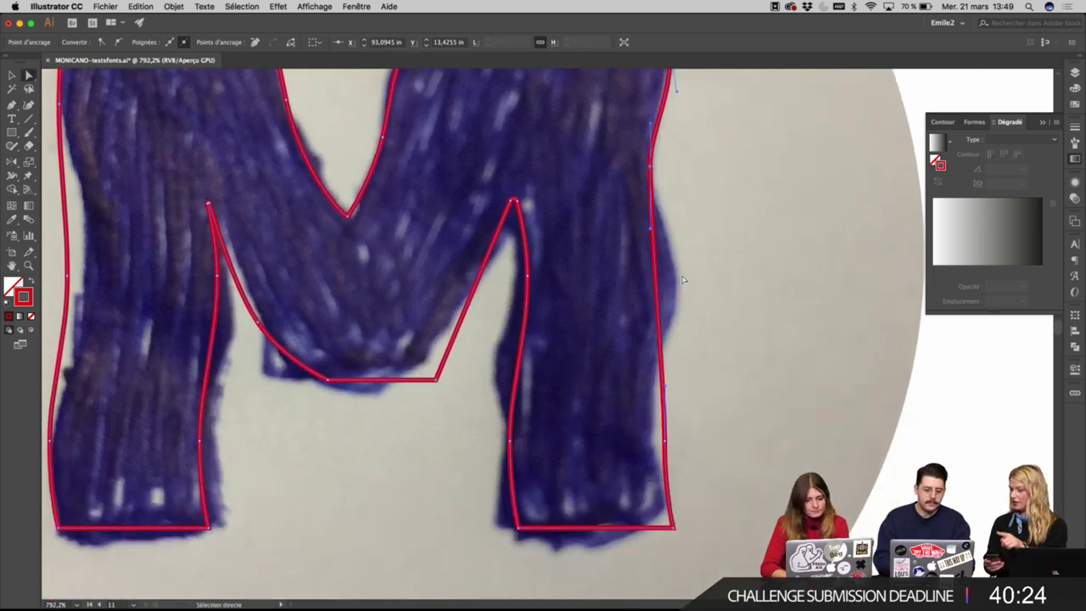
{"action": "left_click_drag", "start_coordinate": [666, 441], "coordinate": [675, 293]}
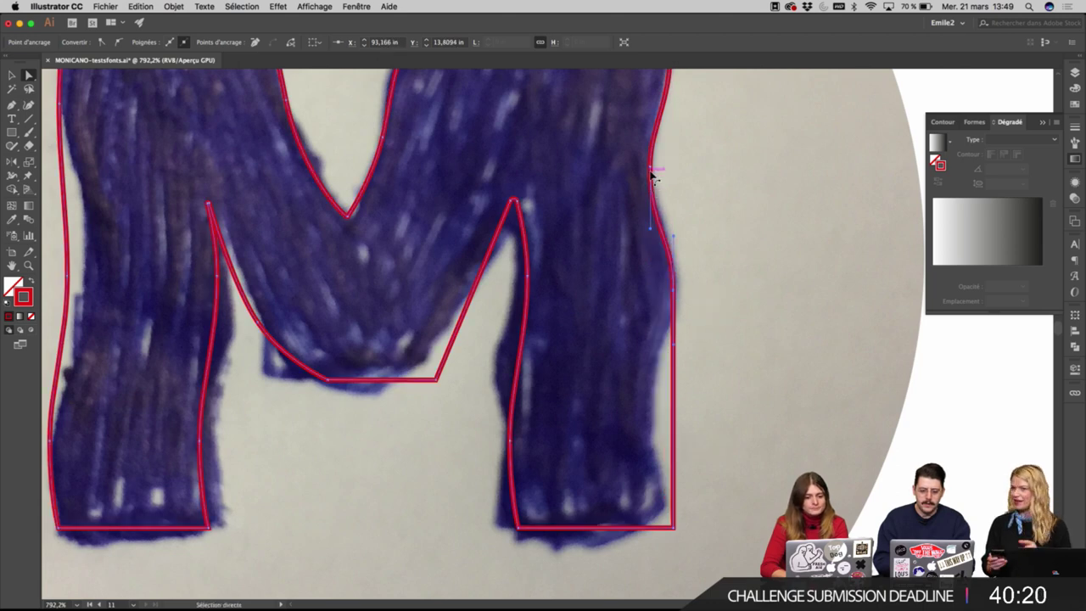
{"action": "left_click_drag", "start_coordinate": [649, 167], "coordinate": [651, 155]}
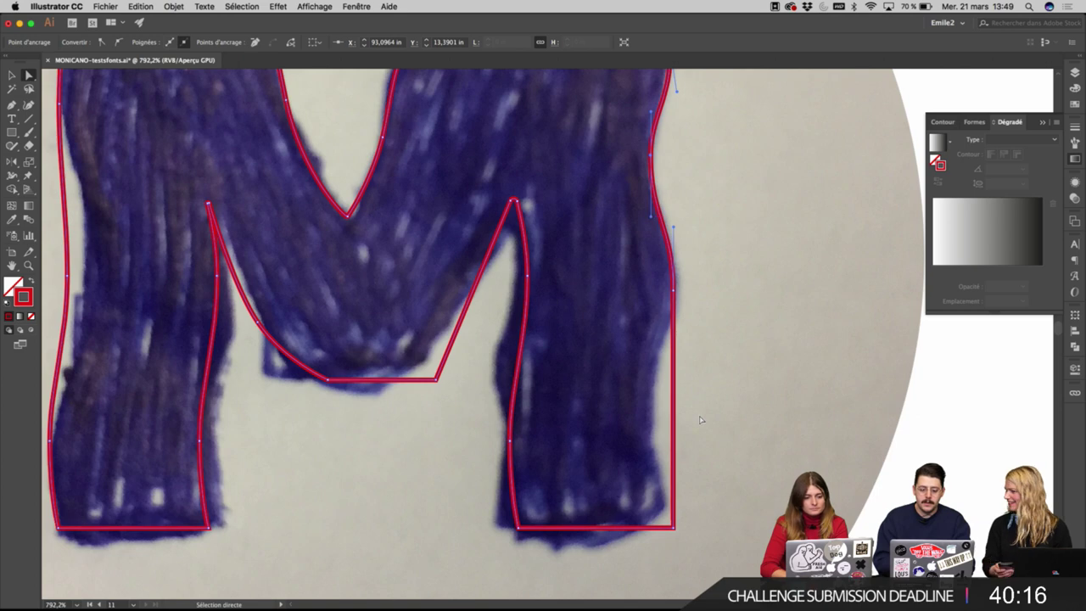
Pull the lower outer edge of the M's right stem inward to follow the sketch, and deselect the outline.
{"action": "scroll", "coordinate": [704, 447], "scroll_direction": "down", "scroll_amount": 2}
{"action": "left_click_drag", "start_coordinate": [680, 414], "coordinate": [670, 414]}
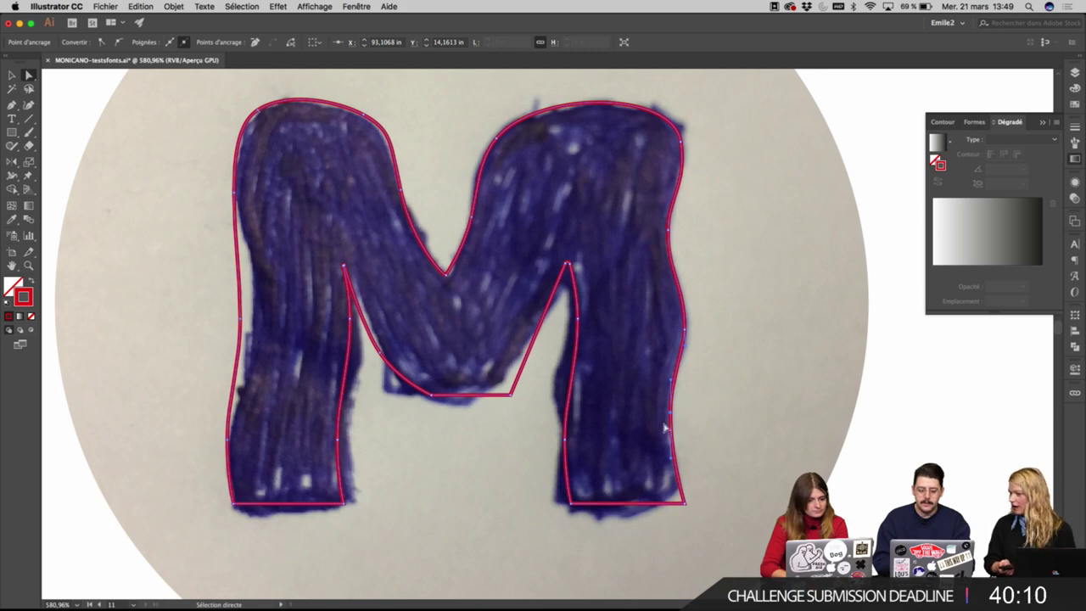
{"action": "scroll", "coordinate": [665, 231], "scroll_direction": "down", "scroll_amount": 7}
{"action": "key", "text": "v"}
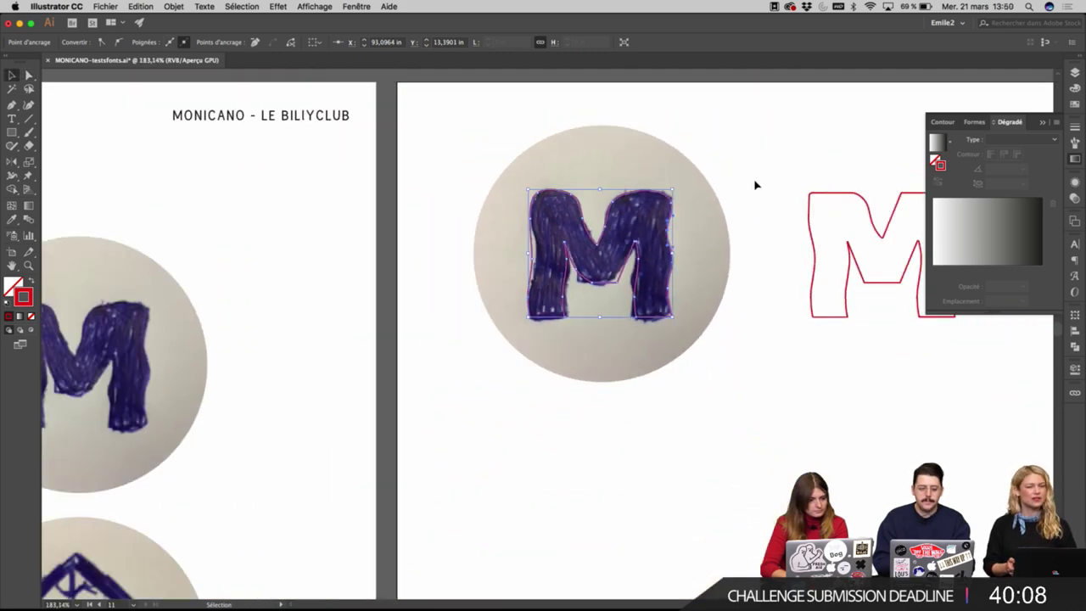
{"action": "left_click", "coordinate": [755, 183]}
{"action": "scroll", "coordinate": [334, 305], "scroll_direction": "down", "scroll_amount": 3}
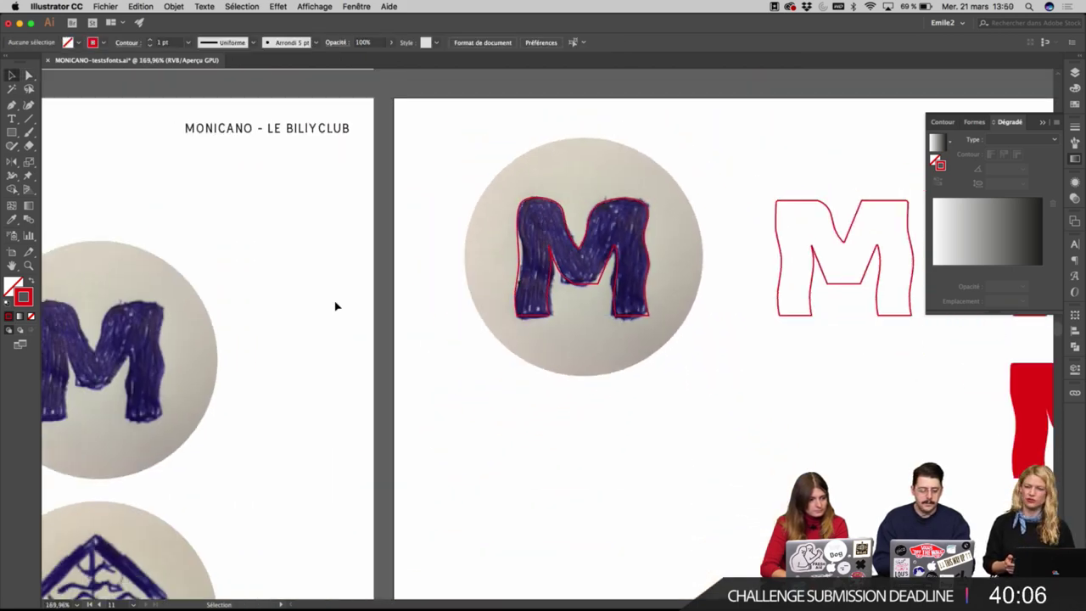
Place a copy of the circular M sketch beneath the traced M on the logo artboard and select it.
{"action": "left_click_drag", "start_coordinate": [140, 324], "coordinate": [544, 462]}
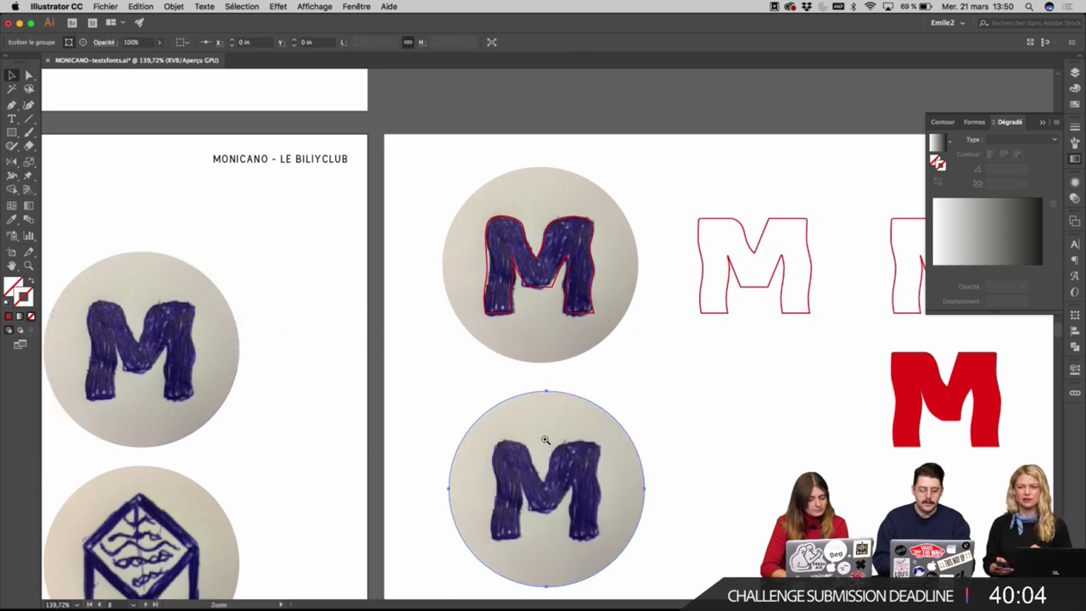
{"action": "key", "text": "super+equal"}
{"action": "key", "text": "super+equal"}
{"action": "key", "text": "super+equal"}
{"action": "left_click", "coordinate": [794, 185]}
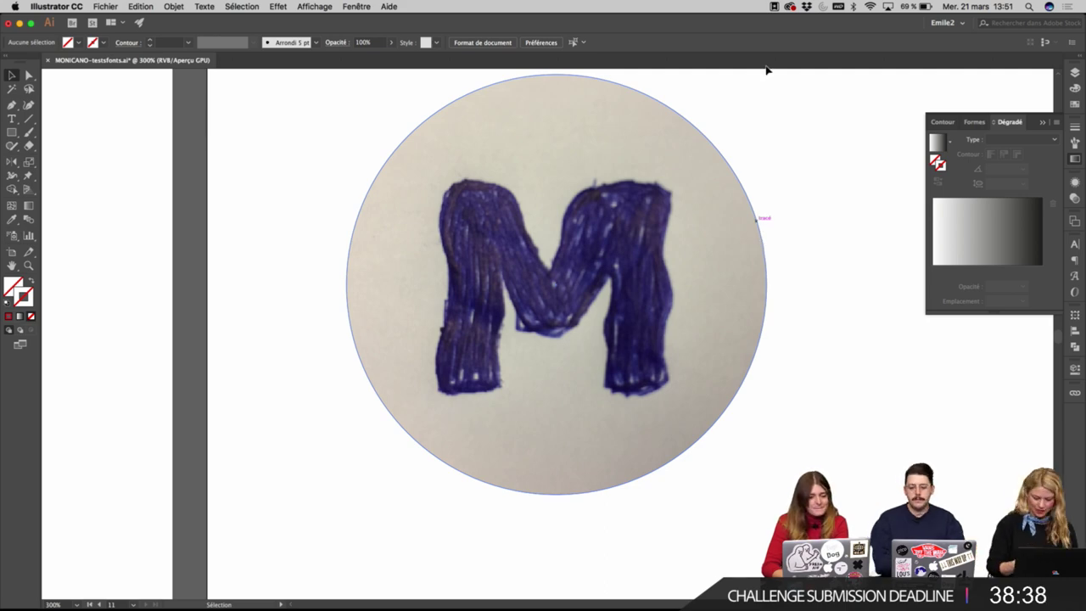
{"action": "left_click", "coordinate": [679, 177]}
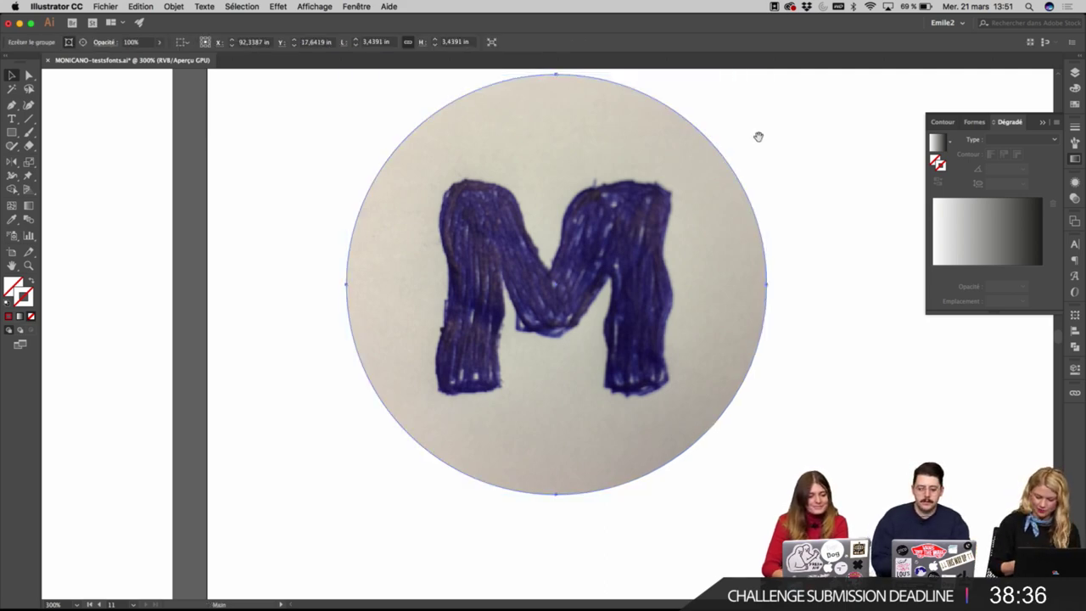
Shrink the copied circular M sketch to about 2 in wide and duplicate it alongside.
{"action": "scroll", "coordinate": [756, 136], "scroll_direction": "down", "scroll_amount": 3}
{"action": "scroll", "coordinate": [633, 271], "scroll_direction": "down", "scroll_amount": 4}
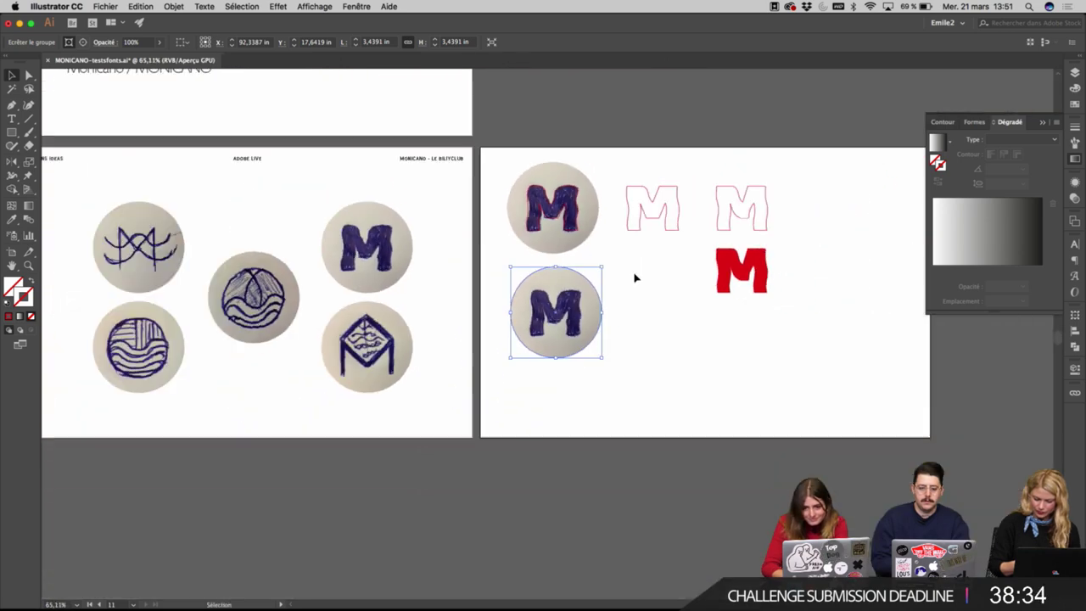
{"action": "scroll", "coordinate": [594, 278], "scroll_direction": "right", "scroll_amount": 3}
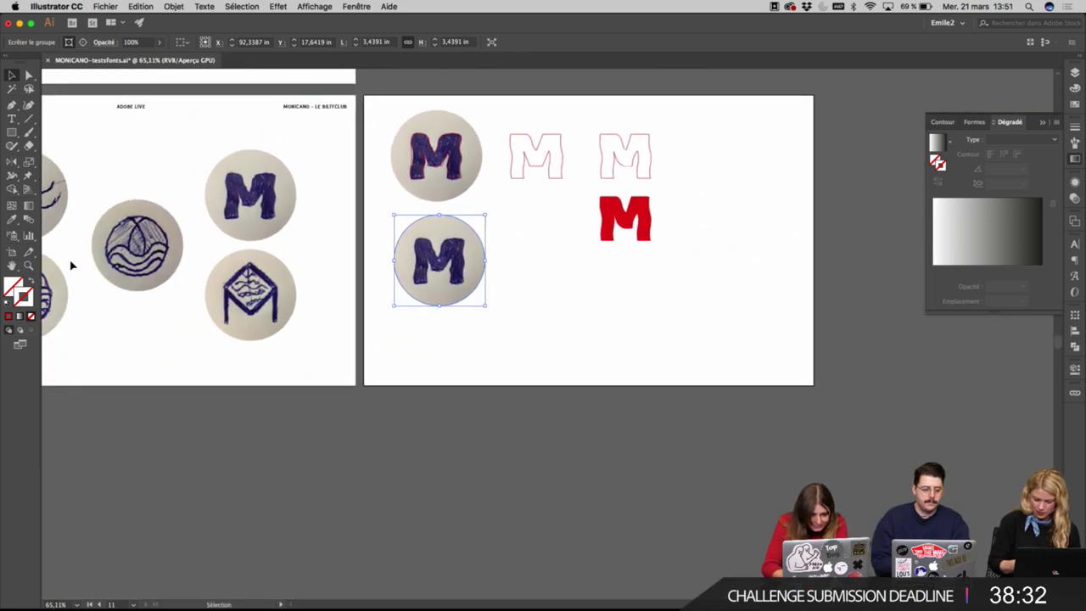
{"action": "left_click_drag", "start_coordinate": [438, 305], "coordinate": [479, 261]}
{"action": "key", "text": "super+space"}
{"action": "left_click", "coordinate": [477, 260], "text": "super"}
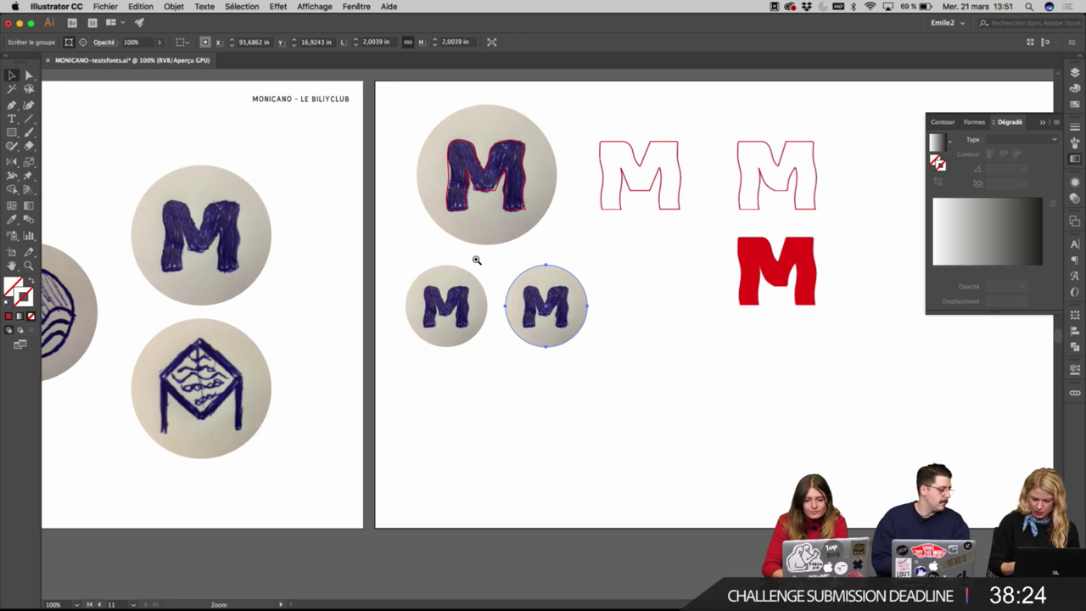
{"action": "left_click", "coordinate": [477, 260]}
{"action": "left_click", "coordinate": [605, 371]}
{"action": "left_click", "coordinate": [602, 361]}
{"action": "key", "text": "v"}
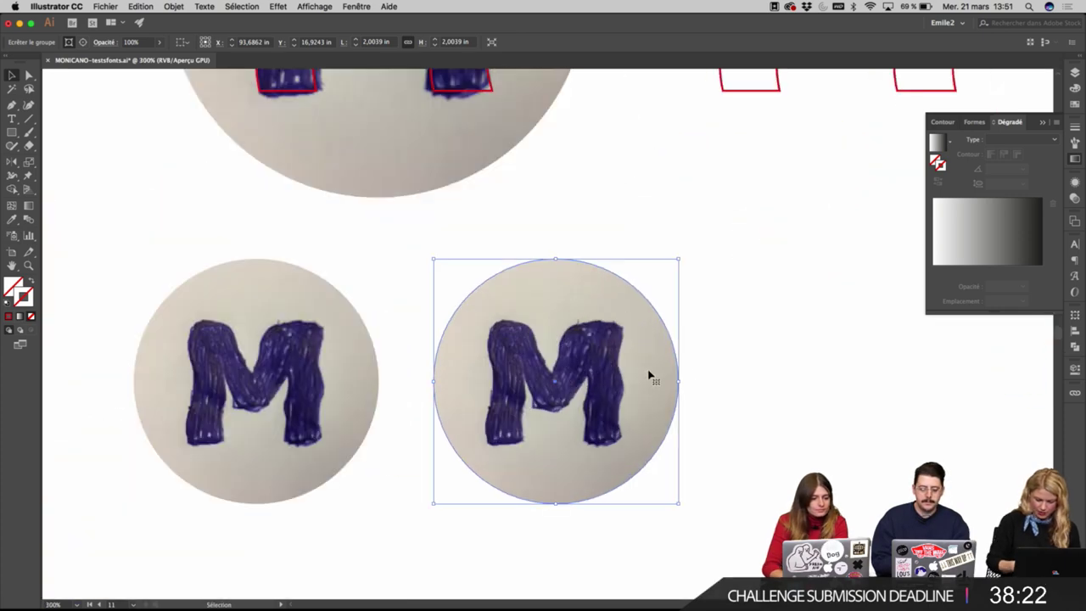
Vectorize the image inside the second small sketch's circular mask with Image Trace, accepting the large image warning.
{"action": "key", "text": "a"}
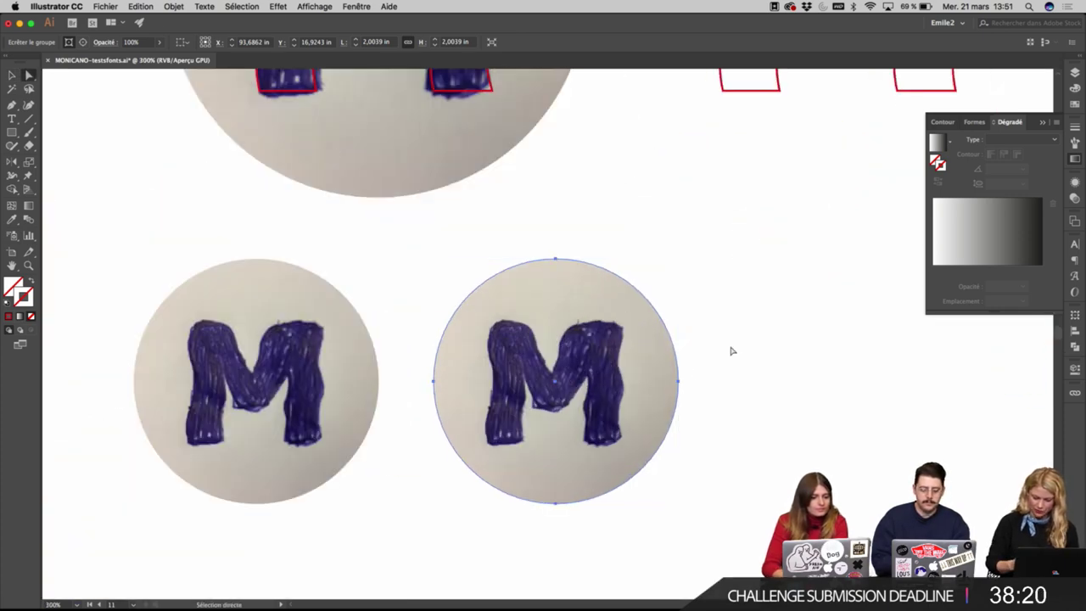
{"action": "left_click", "coordinate": [597, 358]}
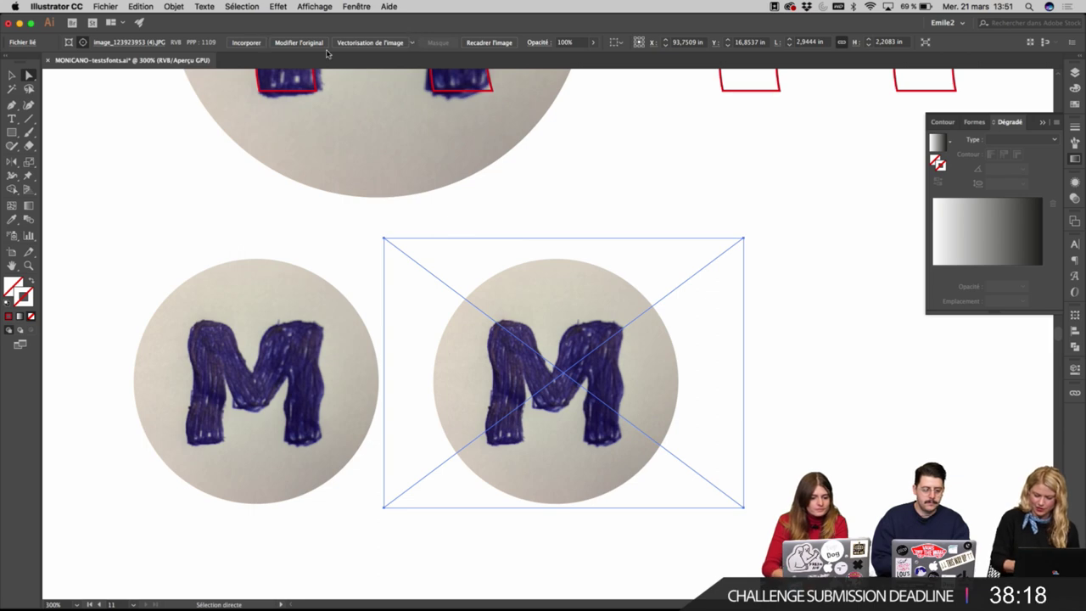
{"action": "left_click", "coordinate": [397, 43]}
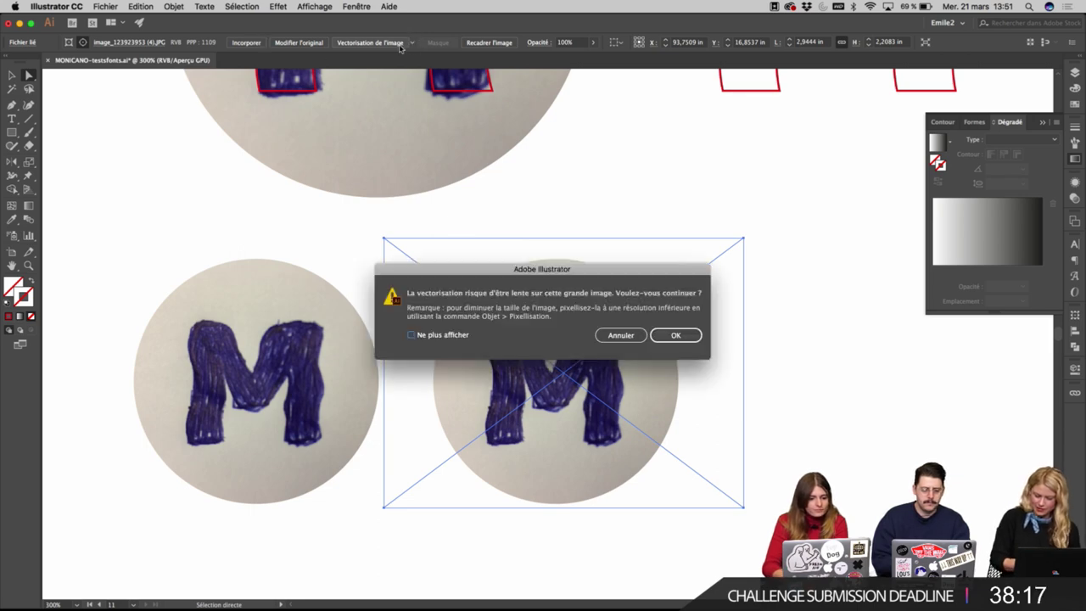
{"action": "left_click", "coordinate": [675, 335]}
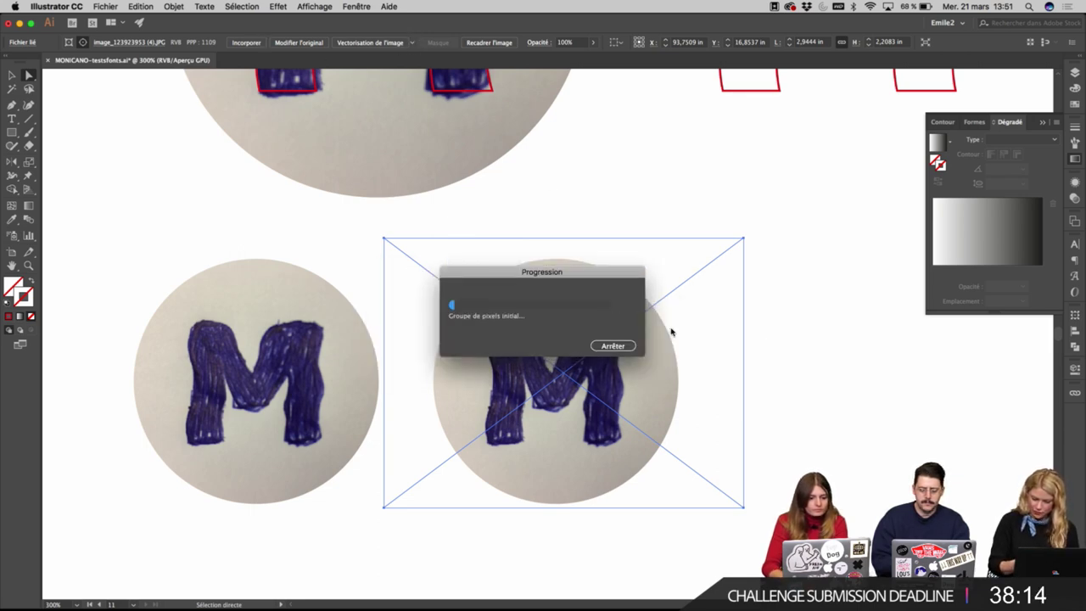
{"action": "key", "text": "v"}
{"action": "left_click", "coordinate": [771, 360]}
{"action": "left_click_drag", "start_coordinate": [769, 359], "coordinate": [693, 355]}
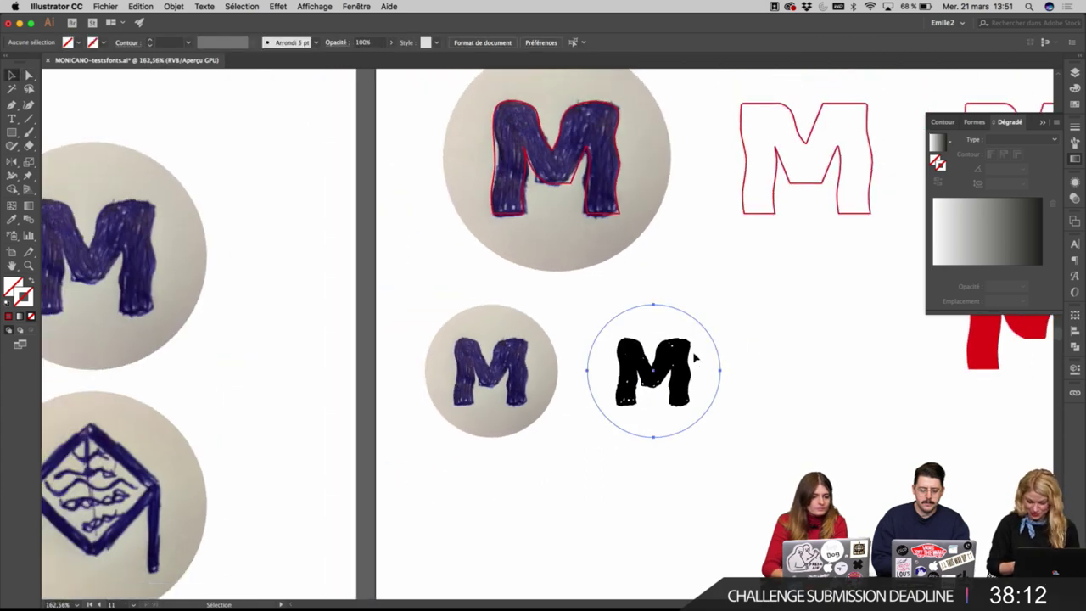
Release the clipping mask around the traced copy and delete the traced artwork.
{"action": "left_click", "coordinate": [693, 355]}
{"action": "key", "text": "alt+super+7"}
{"action": "left_click", "coordinate": [767, 355]}
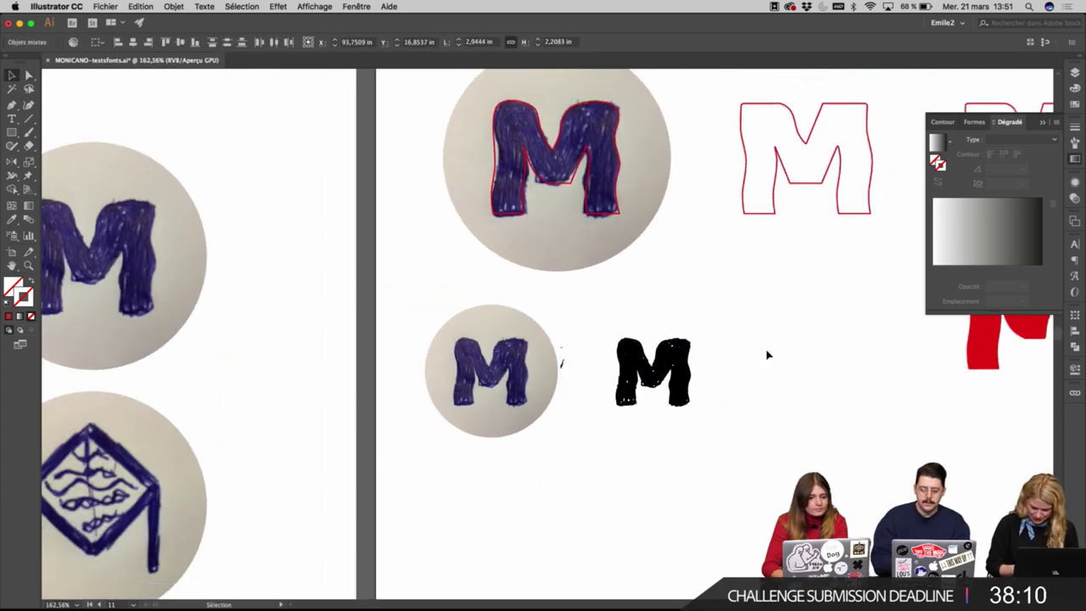
{"action": "left_click", "coordinate": [716, 346]}
{"action": "key", "text": "BackSpace"}
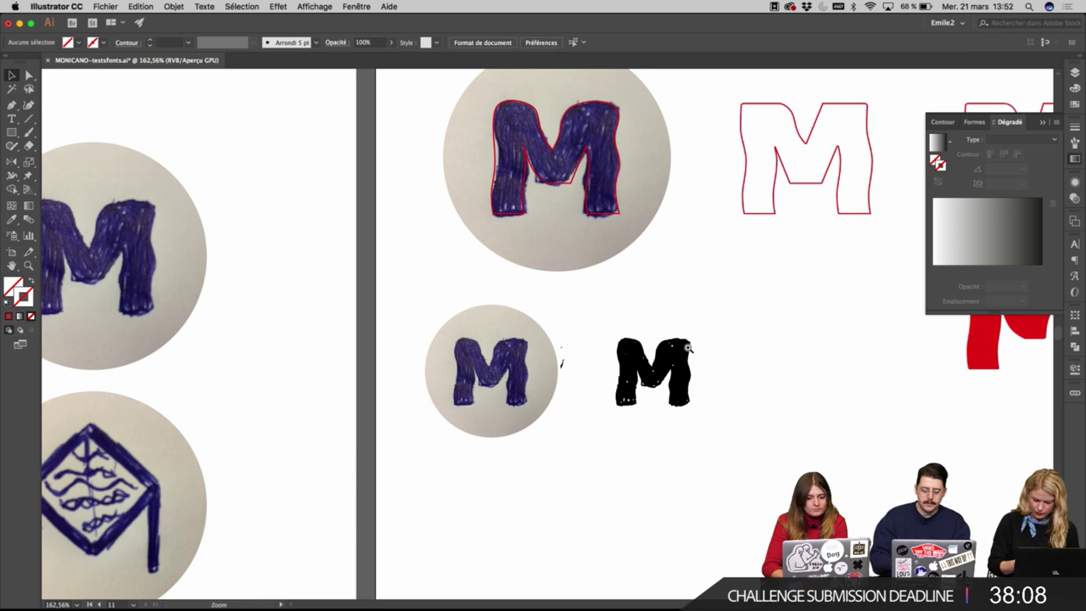
{"action": "left_click", "coordinate": [642, 358], "text": "super"}
{"action": "left_click", "coordinate": [543, 339]}
{"action": "key", "text": "Delete"}
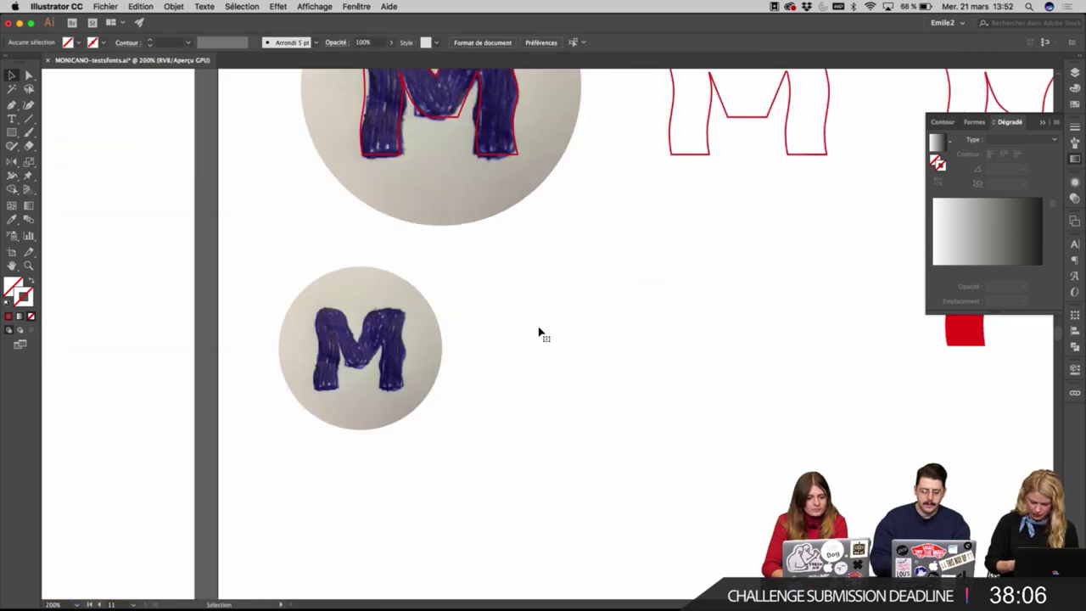
{"action": "left_click_drag", "start_coordinate": [433, 342], "coordinate": [617, 342]}
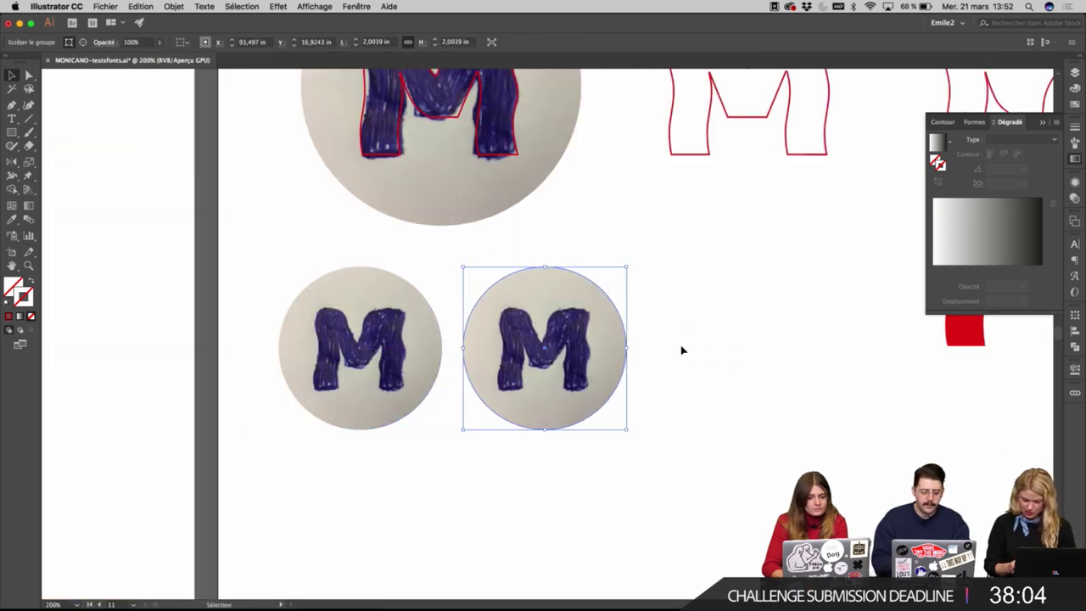
{"action": "left_click", "coordinate": [681, 350]}
{"action": "scroll", "coordinate": [681, 350], "scroll_direction": "down", "scroll_amount": 3}
{"action": "key", "text": "a"}
{"action": "left_click", "coordinate": [669, 355]}
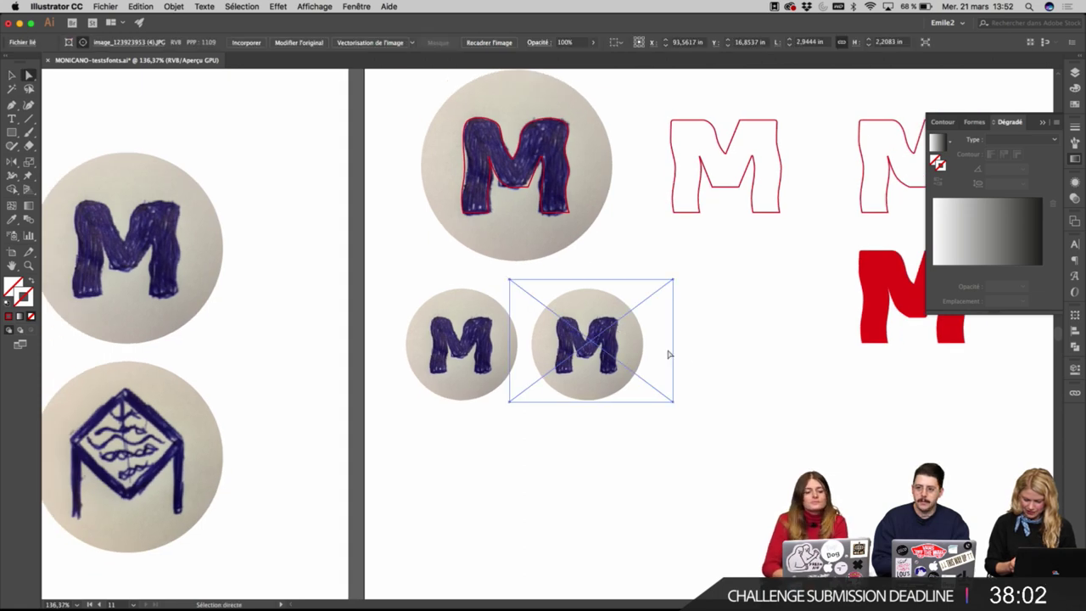
{"action": "key", "text": "v"}
{"action": "left_click", "coordinate": [720, 354]}
{"action": "left_click", "coordinate": [642, 351]}
{"action": "key", "text": "Delete"}
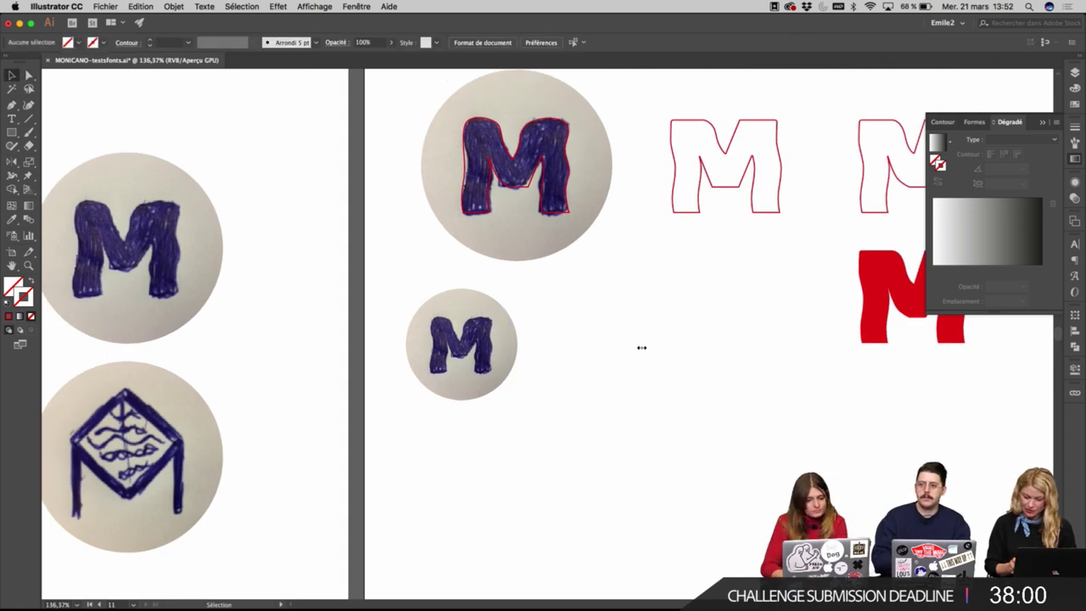
Move the right stem's upper inner anchor slightly inward and raise its lower inner anchor to match the sketch.
{"action": "left_click", "coordinate": [568, 267], "text": "super"}
{"action": "scroll", "coordinate": [567, 267], "scroll_direction": "up", "scroll_amount": 3}
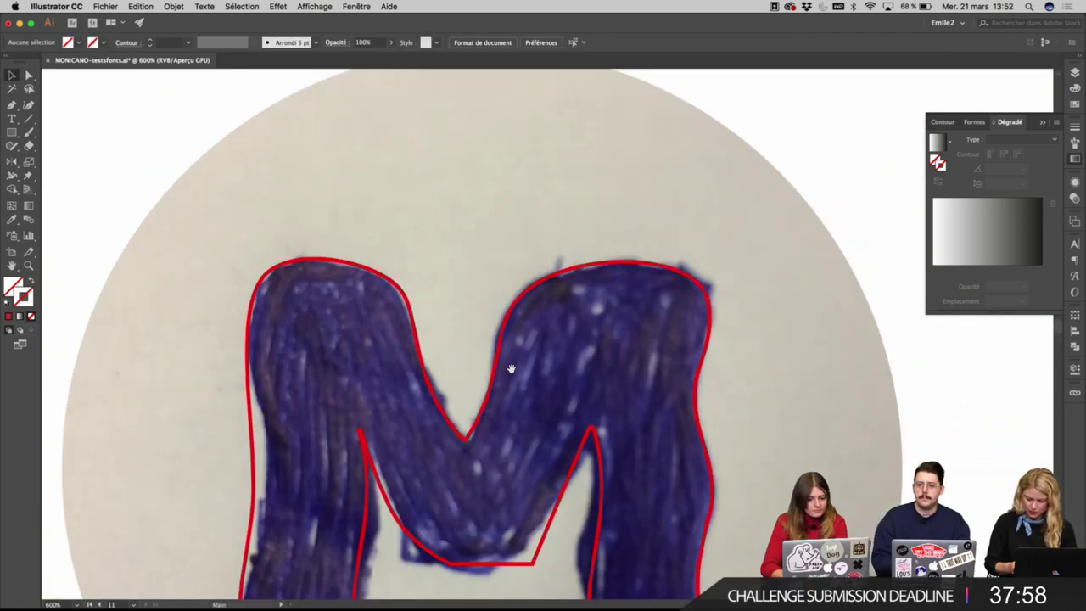
{"action": "scroll", "coordinate": [533, 388], "scroll_direction": "down", "scroll_amount": 3}
{"action": "scroll", "coordinate": [599, 455], "scroll_direction": "up", "scroll_amount": 1}
{"action": "scroll", "coordinate": [599, 432], "scroll_direction": "down", "scroll_amount": 1}
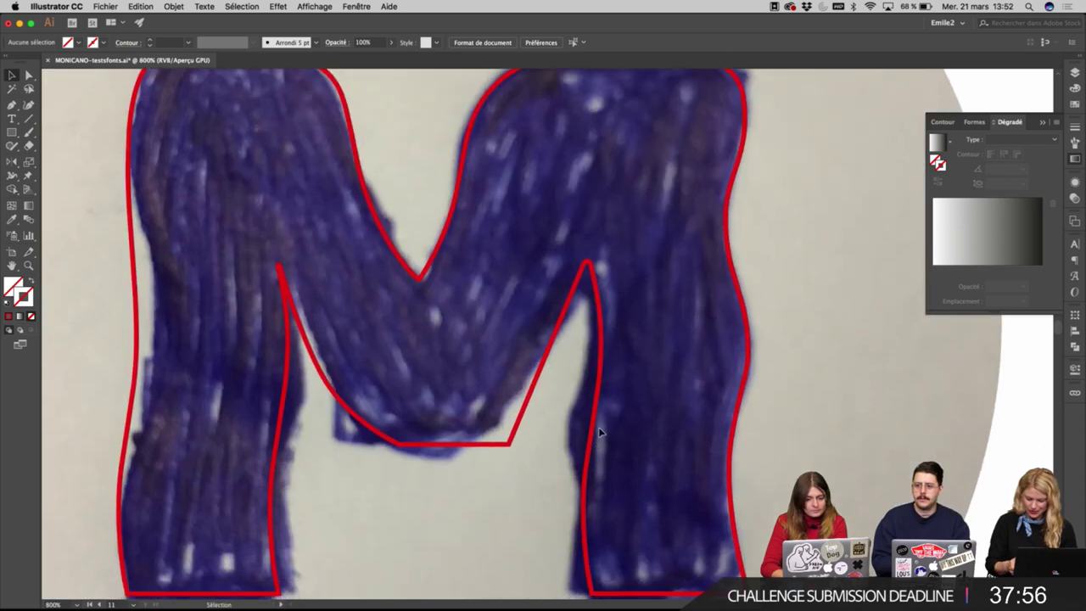
{"action": "key", "text": "a"}
{"action": "left_click", "coordinate": [600, 407]}
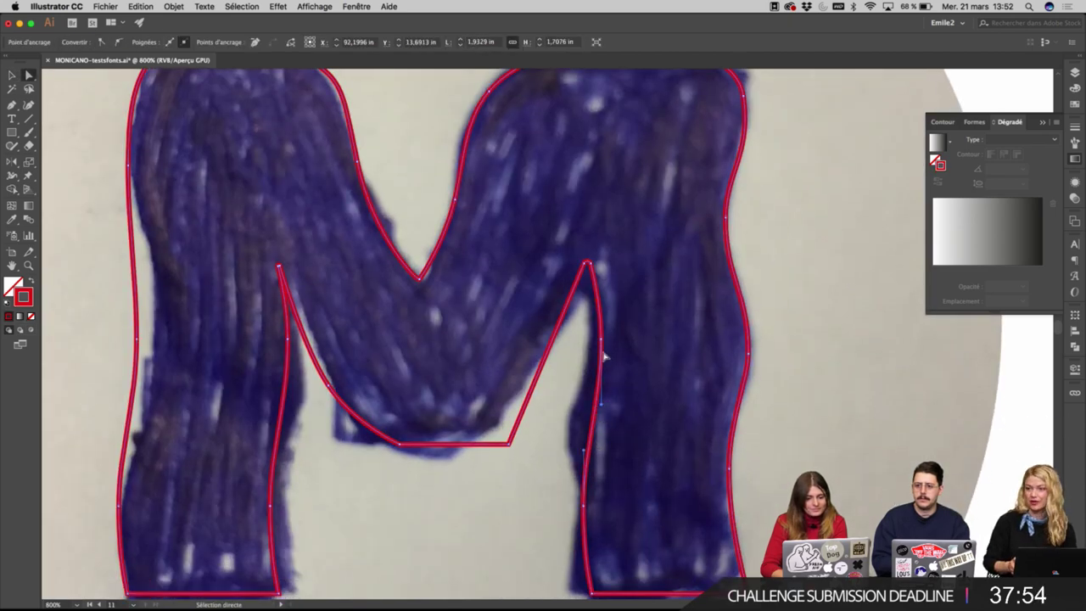
{"action": "left_click_drag", "start_coordinate": [601, 342], "coordinate": [596, 349]}
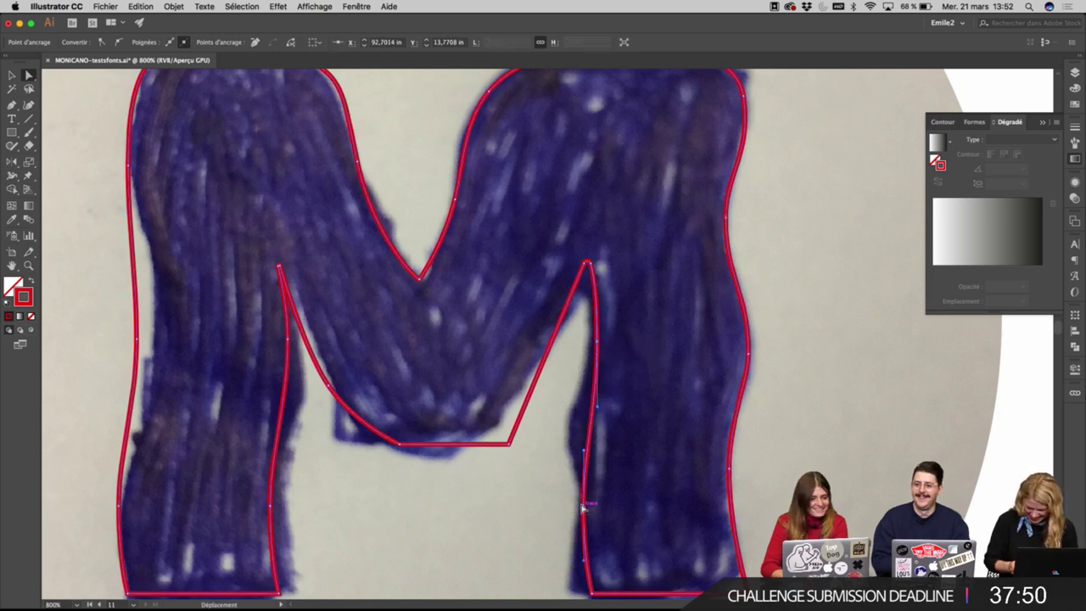
{"action": "left_click_drag", "start_coordinate": [581, 507], "coordinate": [582, 472]}
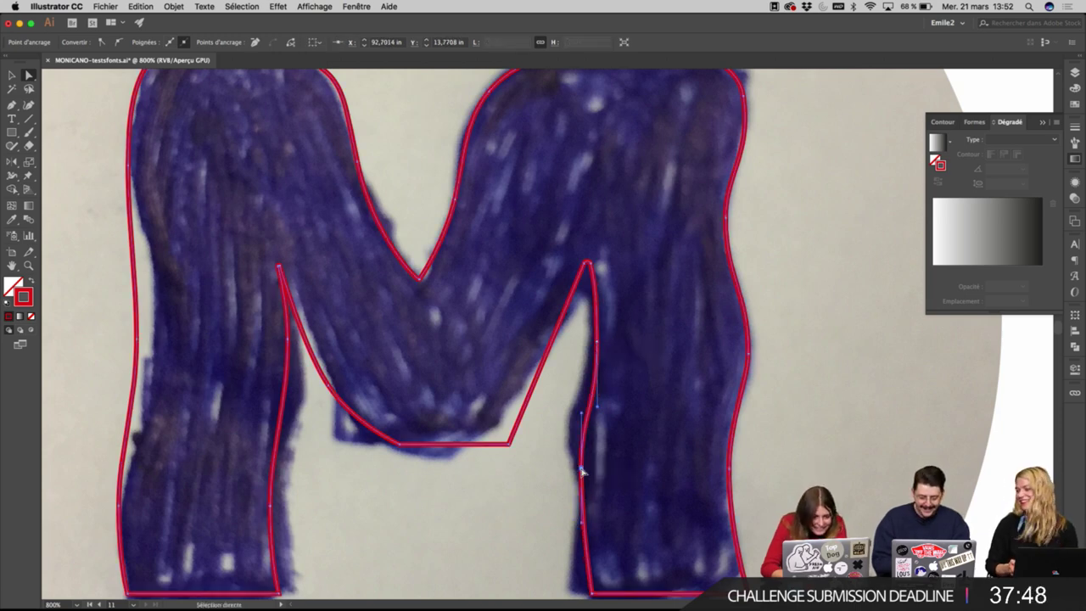
Shift the right stem's inner bottom corner anchor outward onto the sketch and round it into a curve.
{"action": "scroll", "coordinate": [600, 572], "scroll_direction": "down", "scroll_amount": 1}
{"action": "mouse_move", "coordinate": [592, 565]}
{"action": "left_mouse_down"}
{"action": "mouse_move", "coordinate": [572, 565]}
{"action": "mouse_move", "coordinate": [591, 582]}
{"action": "mouse_move", "coordinate": [586, 567]}
{"action": "mouse_move", "coordinate": [600, 569]}
{"action": "mouse_move", "coordinate": [582, 570]}
{"action": "left_mouse_up"}
{"action": "key", "text": "shift+c"}
{"action": "key", "text": "a"}
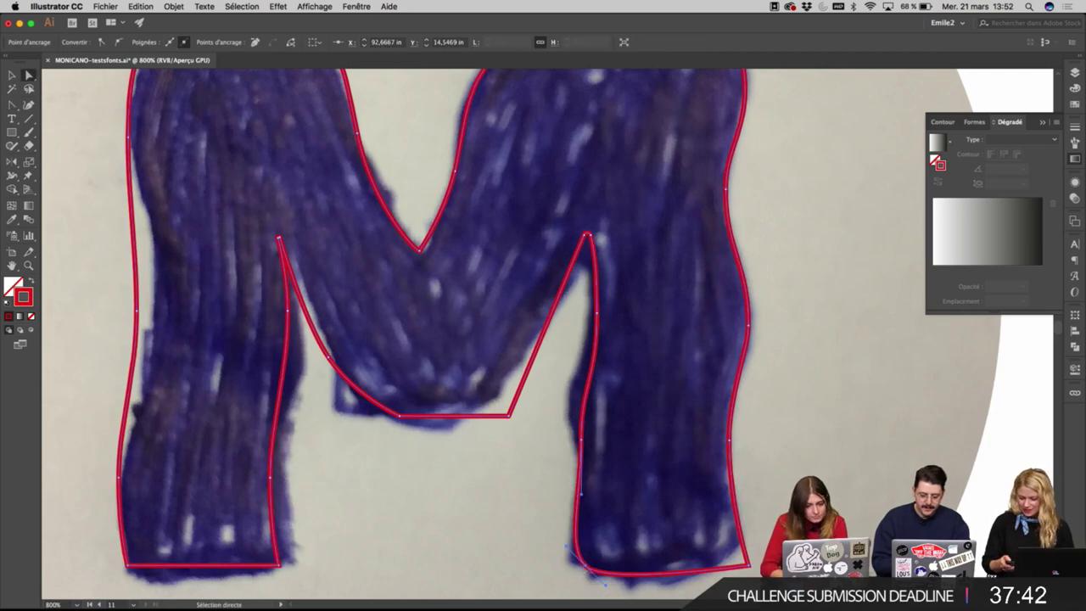
Switch to Chrome and open gmail.com.
{"action": "key", "text": "ctrl+Up"}
{"action": "key", "text": "ctrl+Up"}
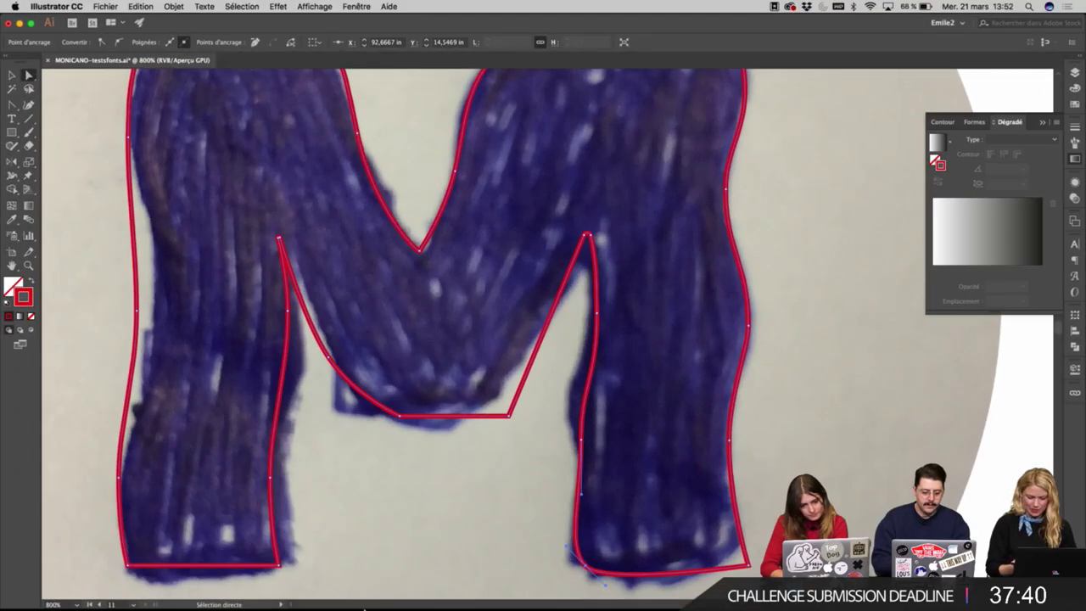
{"action": "mouse_move", "coordinate": [364, 607]}
{"action": "left_click", "coordinate": [339, 591]}
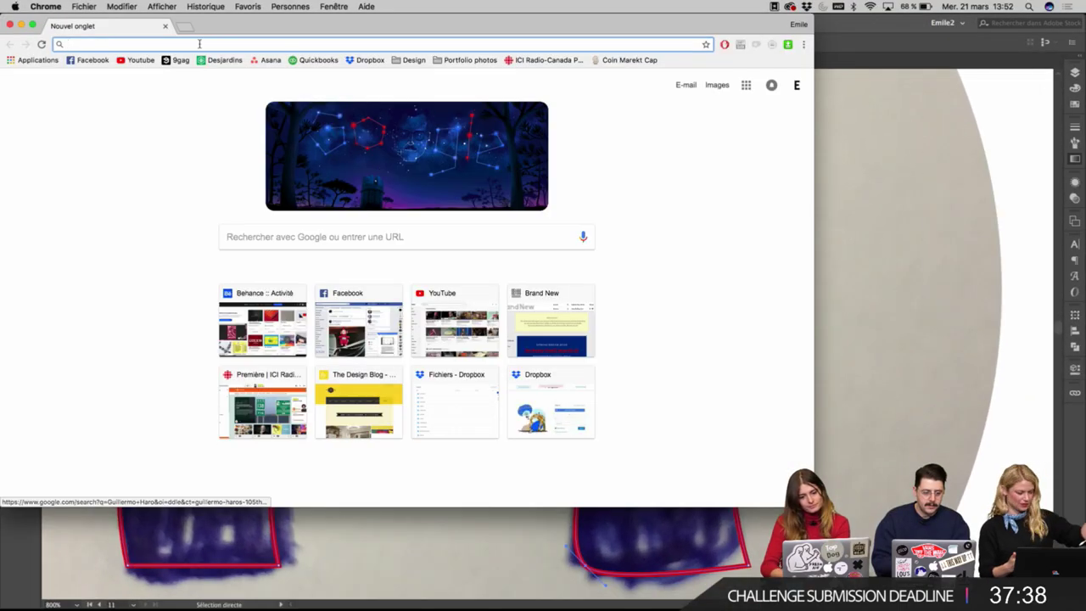
{"action": "type", "text": "gmail.com"}
{"action": "key", "text": "Return"}
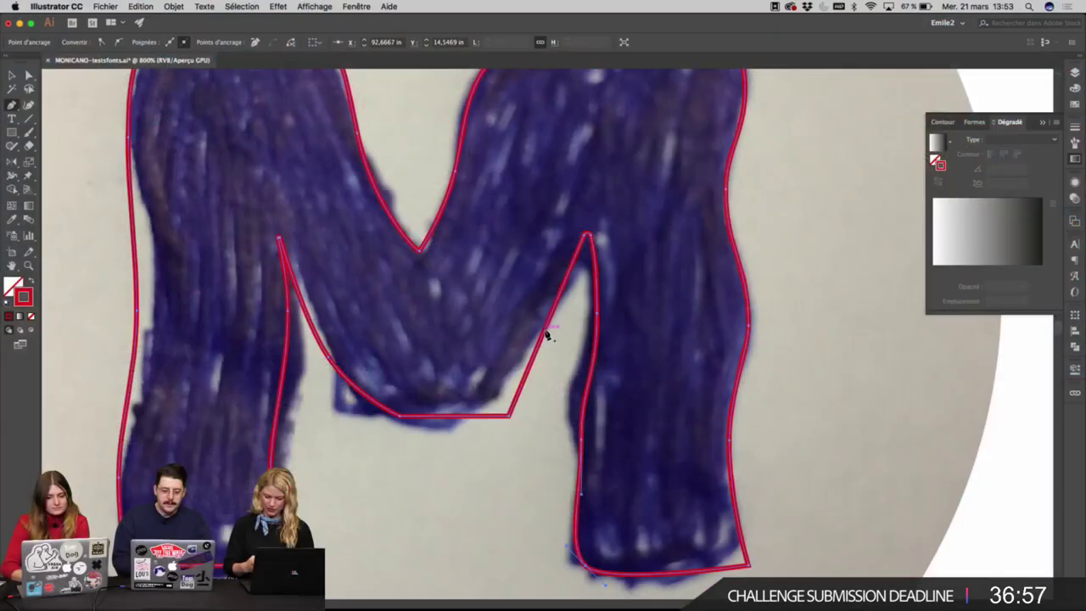
Move the middle anchor of the central V's right underside onto the sketched edge and remove the lower corner anchor.
{"action": "key", "text": "q"}
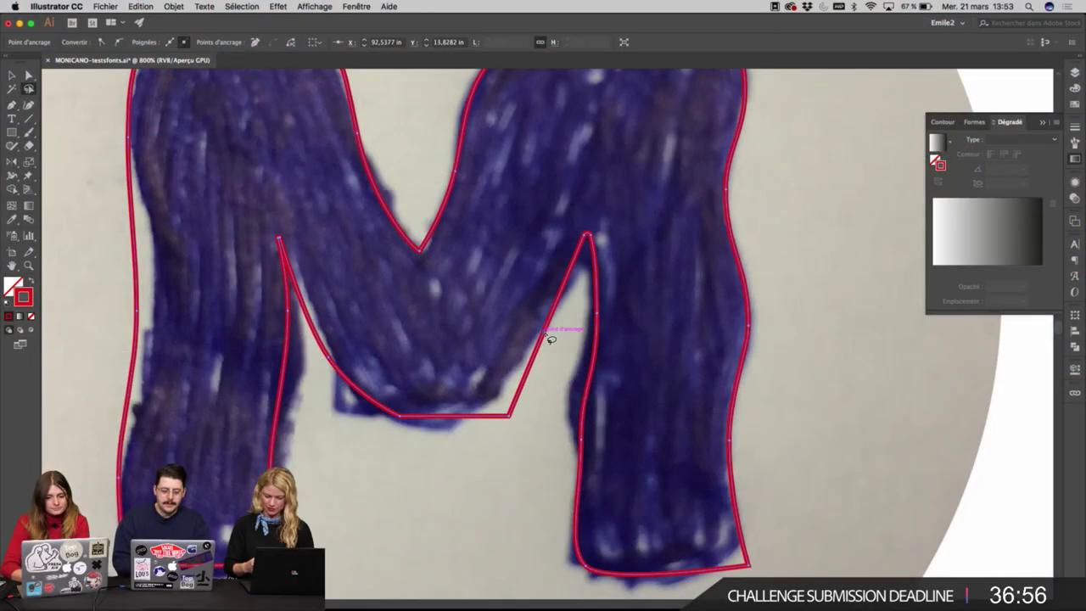
{"action": "key", "text": "a"}
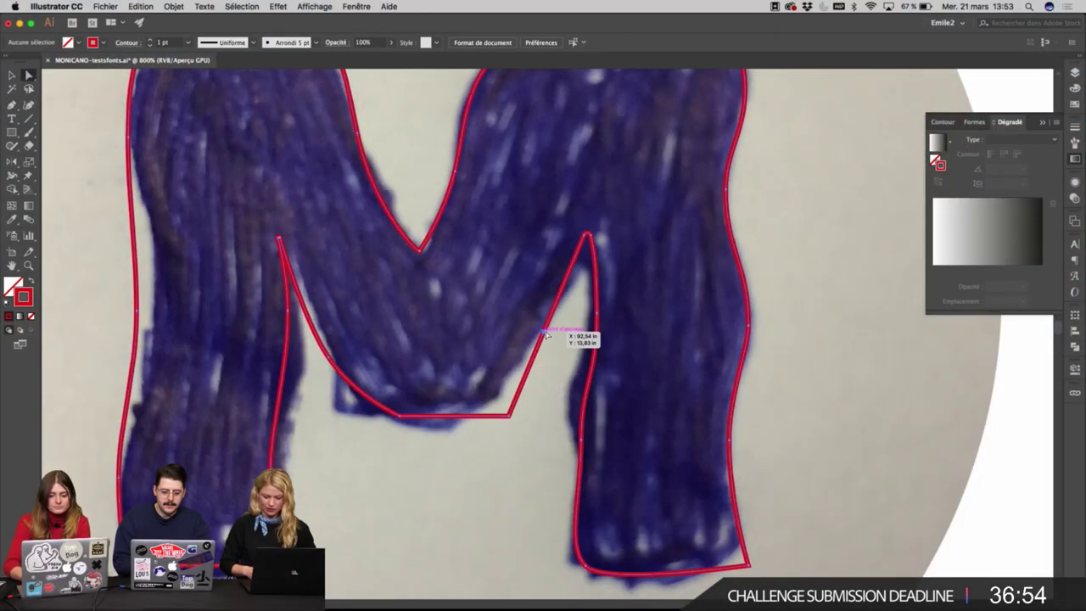
{"action": "left_click_drag", "start_coordinate": [544, 331], "coordinate": [521, 346]}
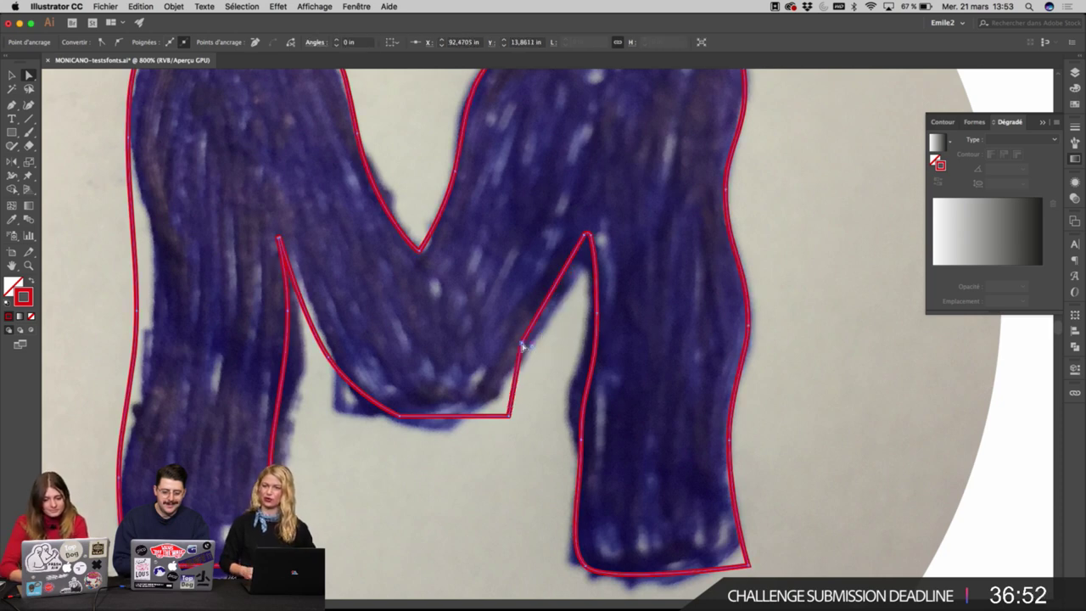
{"action": "key", "text": "p"}
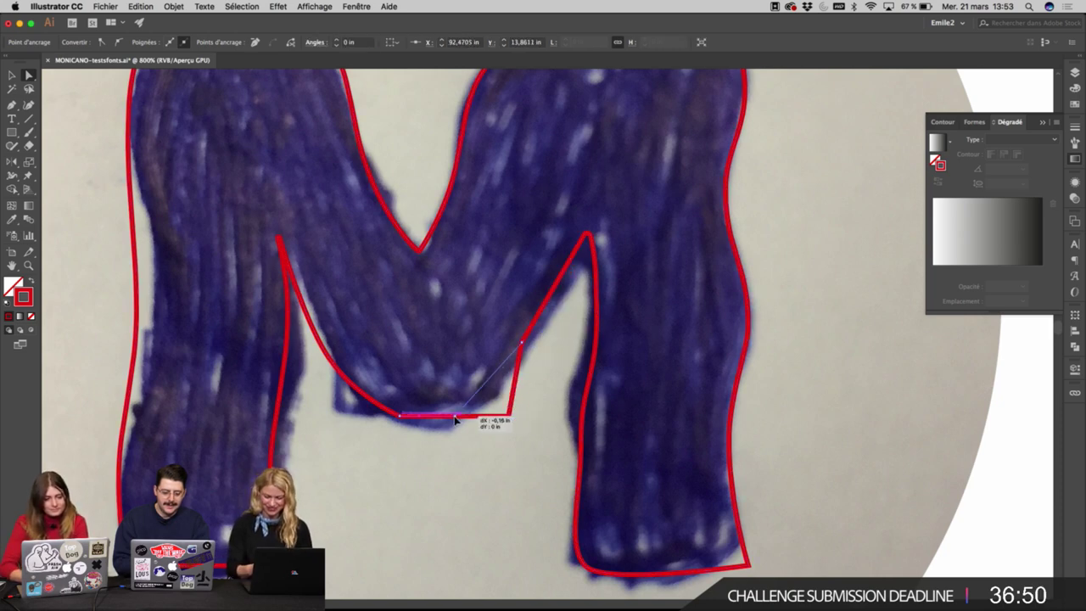
{"action": "left_click", "coordinate": [508, 417]}
Smooth the V's right underside anchor into a curve and reshape the left underside anchors to the sketch's lower corner.
{"action": "key", "text": "a"}
{"action": "left_click", "coordinate": [520, 342]}
{"action": "key", "text": "shift+c"}
{"action": "mouse_move", "coordinate": [521, 343]}
{"action": "left_mouse_down"}
{"action": "mouse_move", "coordinate": [552, 291]}
{"action": "mouse_move", "coordinate": [518, 370]}
{"action": "left_mouse_up"}
{"action": "key", "text": "a"}
{"action": "left_click_drag", "start_coordinate": [399, 419], "coordinate": [328, 339]}
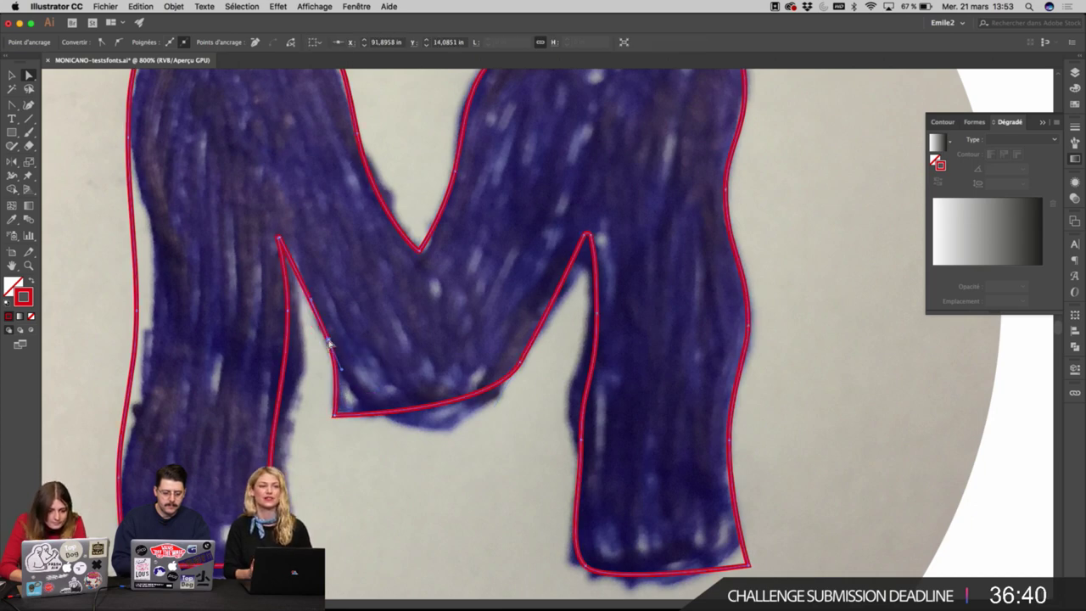
Adjust the curve of the V's left underside and pull a new anchor on its bottom edge down onto the sketch.
{"action": "left_click_drag", "start_coordinate": [312, 297], "coordinate": [311, 293]}
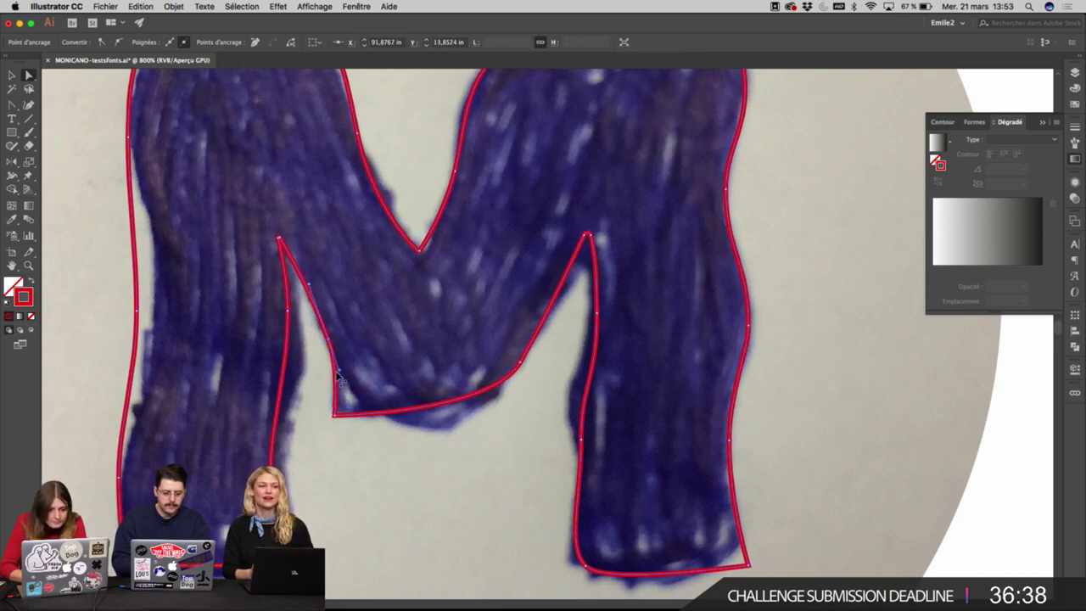
{"action": "left_click", "coordinate": [490, 394]}
{"action": "key", "text": "p"}
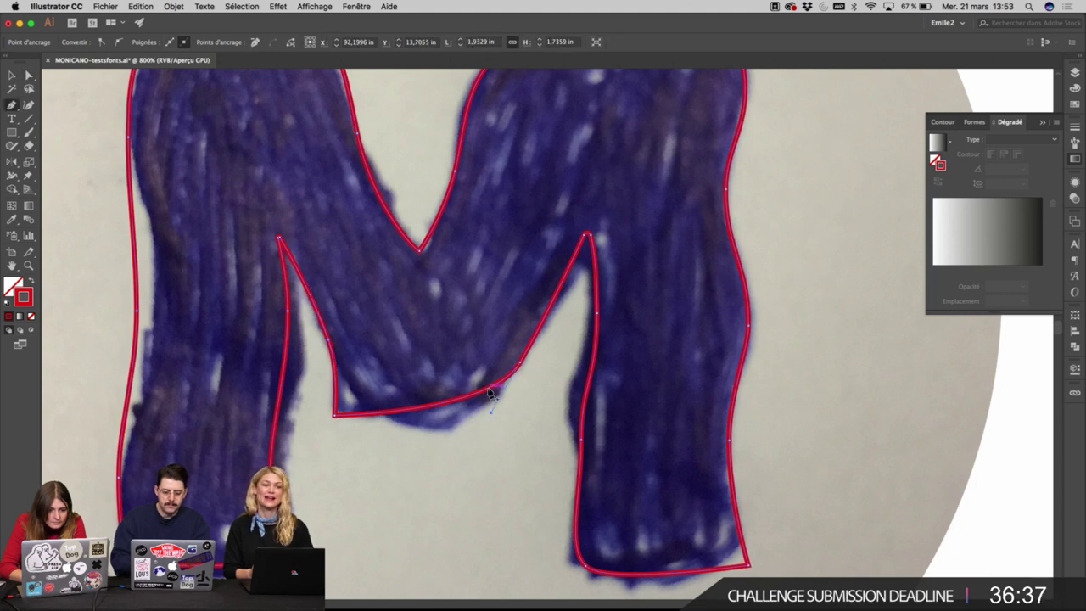
{"action": "left_click", "coordinate": [434, 405]}
{"action": "key", "text": "a"}
{"action": "left_click_drag", "start_coordinate": [433, 410], "coordinate": [434, 432]}
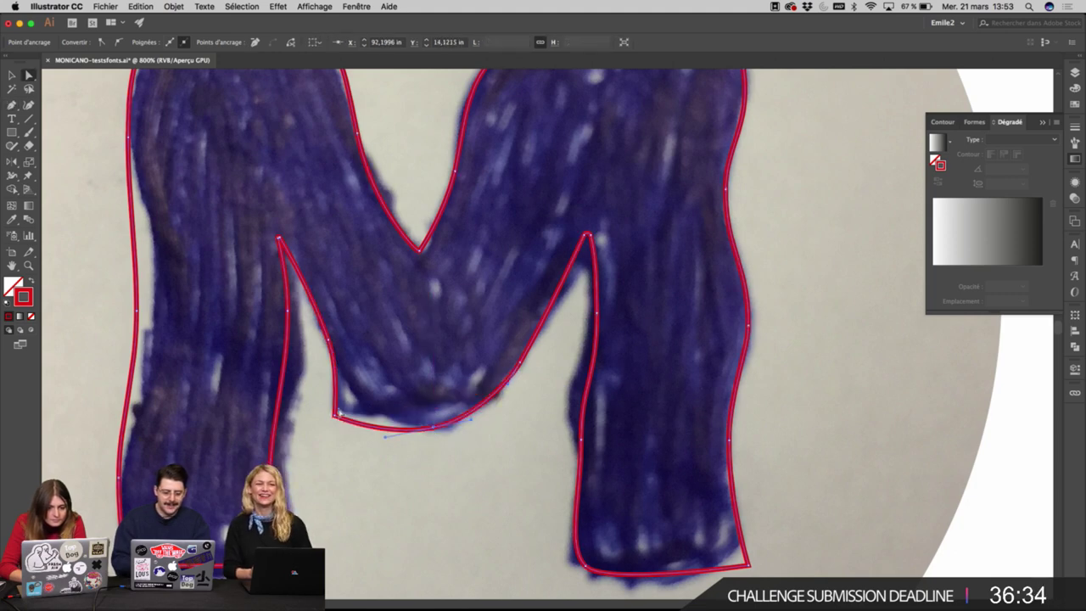
Remove the V's lower-left corner anchor and adjust the remaining bottom anchors into one smooth curve.
{"action": "left_click_drag", "start_coordinate": [336, 414], "coordinate": [342, 396]}
{"action": "left_click_drag", "start_coordinate": [345, 397], "coordinate": [350, 395]}
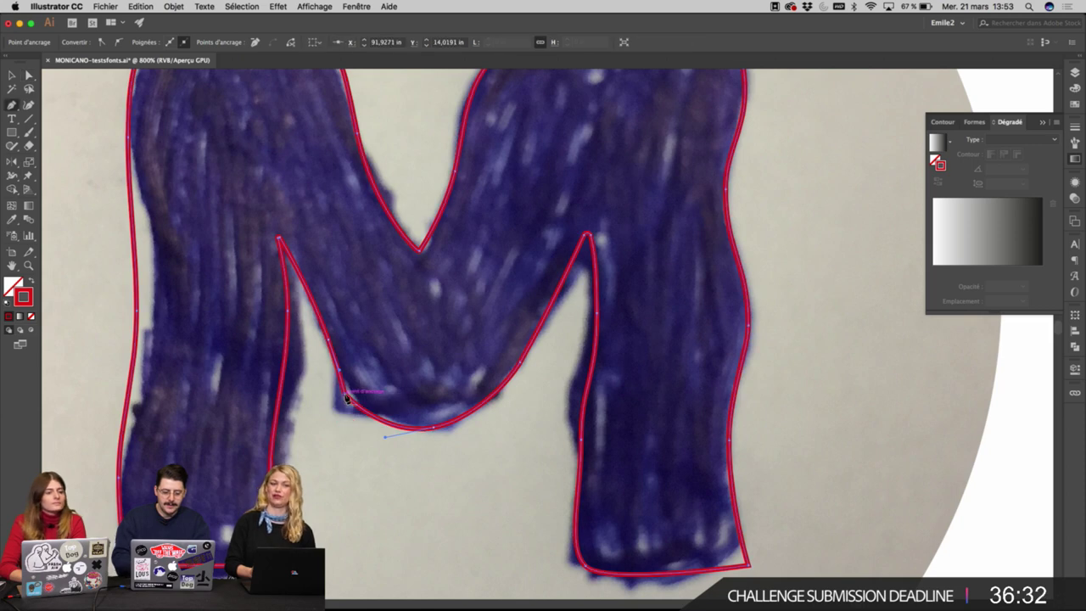
{"action": "left_click_drag", "start_coordinate": [385, 439], "coordinate": [356, 431]}
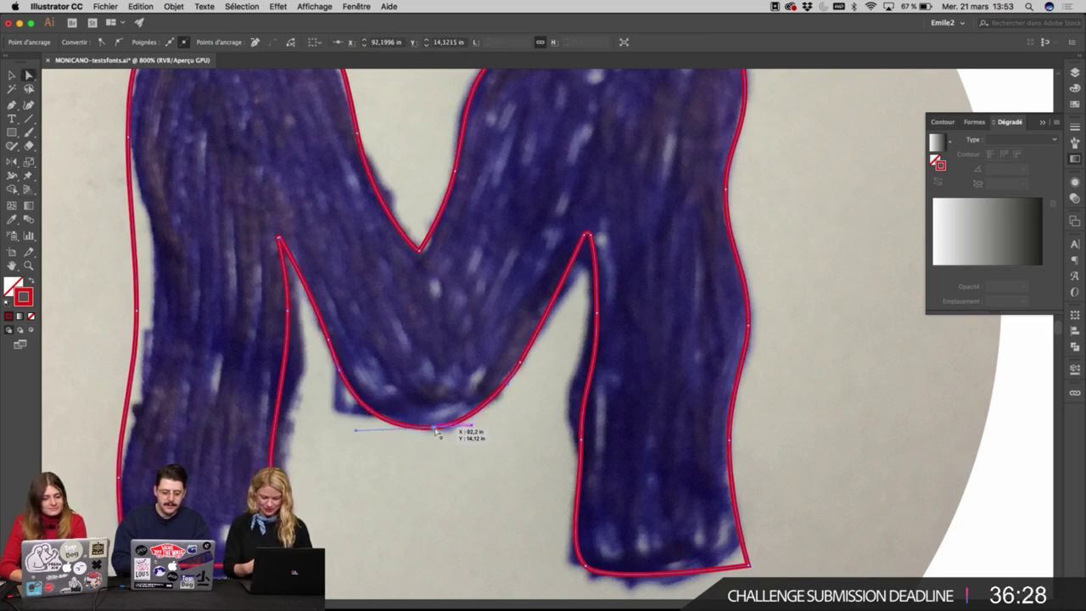
{"action": "left_click_drag", "start_coordinate": [435, 431], "coordinate": [421, 427]}
{"action": "left_click_drag", "start_coordinate": [507, 385], "coordinate": [490, 413]}
{"action": "left_click", "coordinate": [598, 234]}
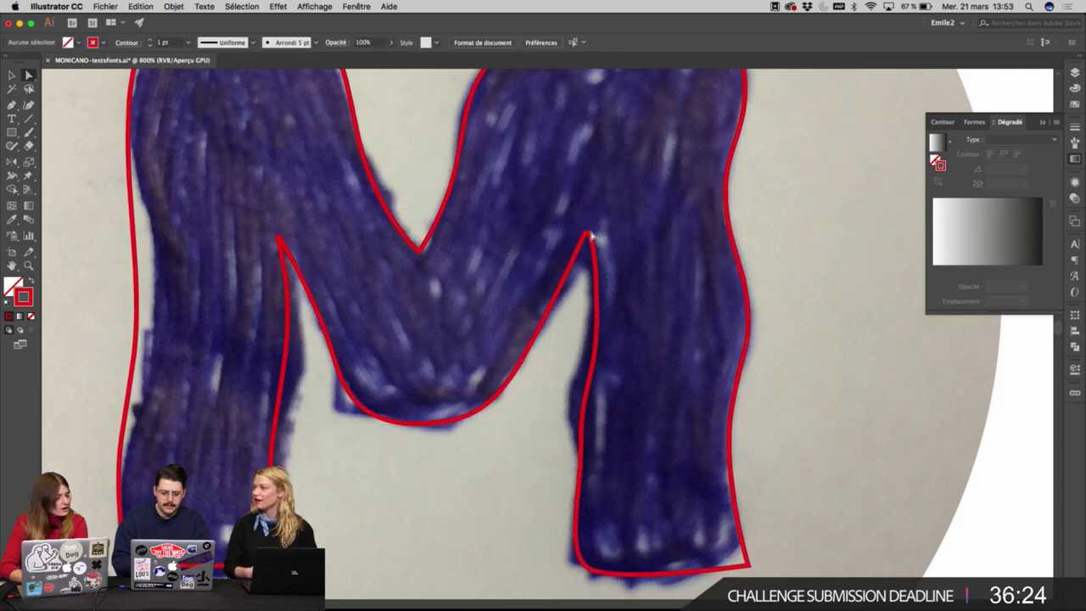
Lower the tip of the right inner notch onto the sketch, remove its extra anchor, and shift the anchor below it inward.
{"action": "left_click_drag", "start_coordinate": [590, 240], "coordinate": [585, 261]}
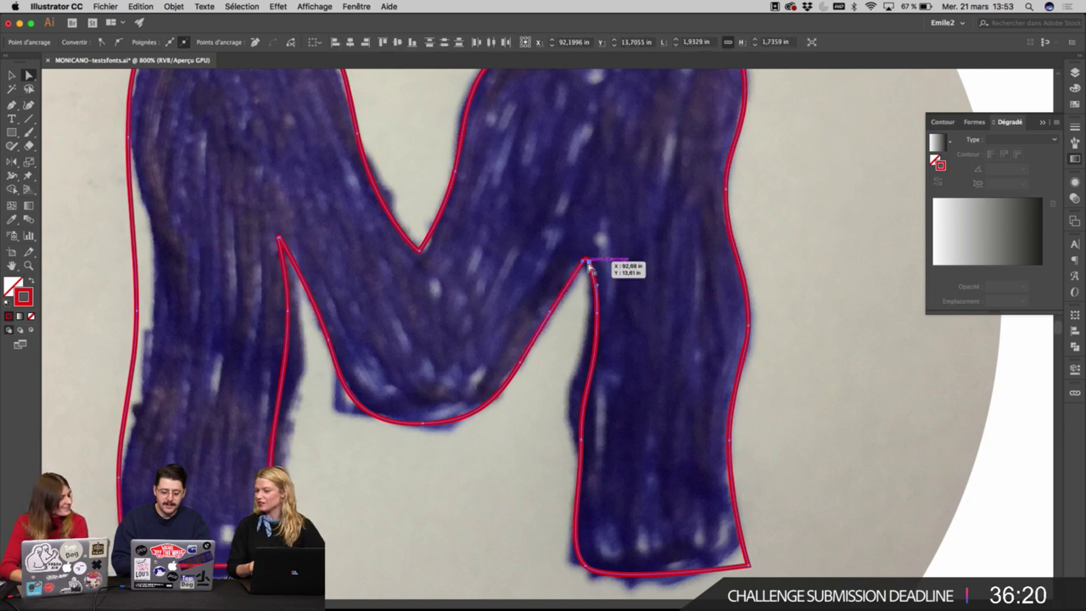
{"action": "key", "text": "p"}
{"action": "left_click", "coordinate": [586, 261]}
{"action": "key", "text": "a"}
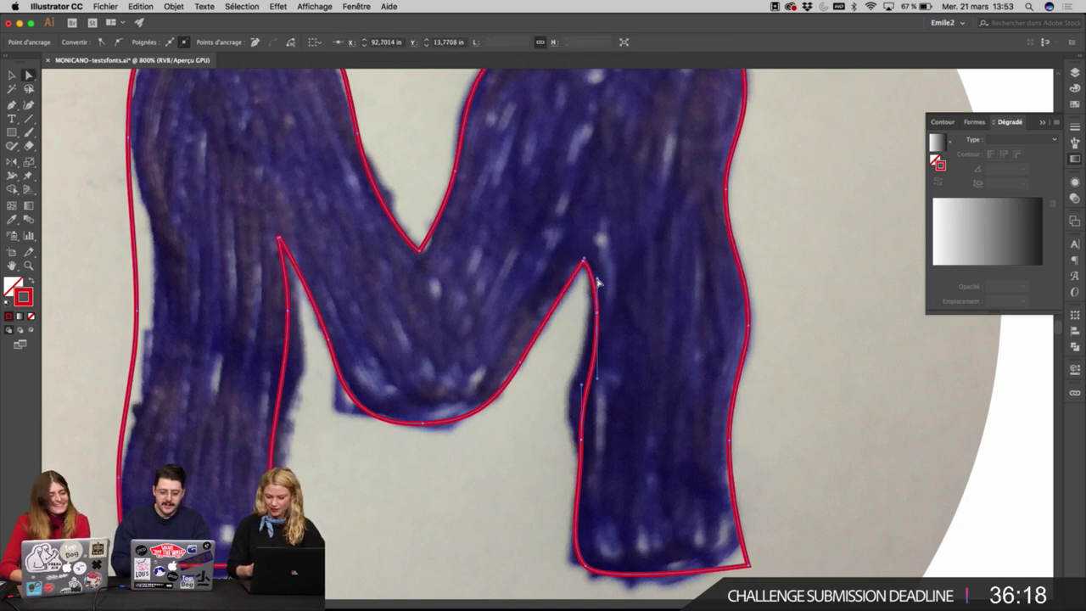
{"action": "left_click_drag", "start_coordinate": [599, 318], "coordinate": [594, 342]}
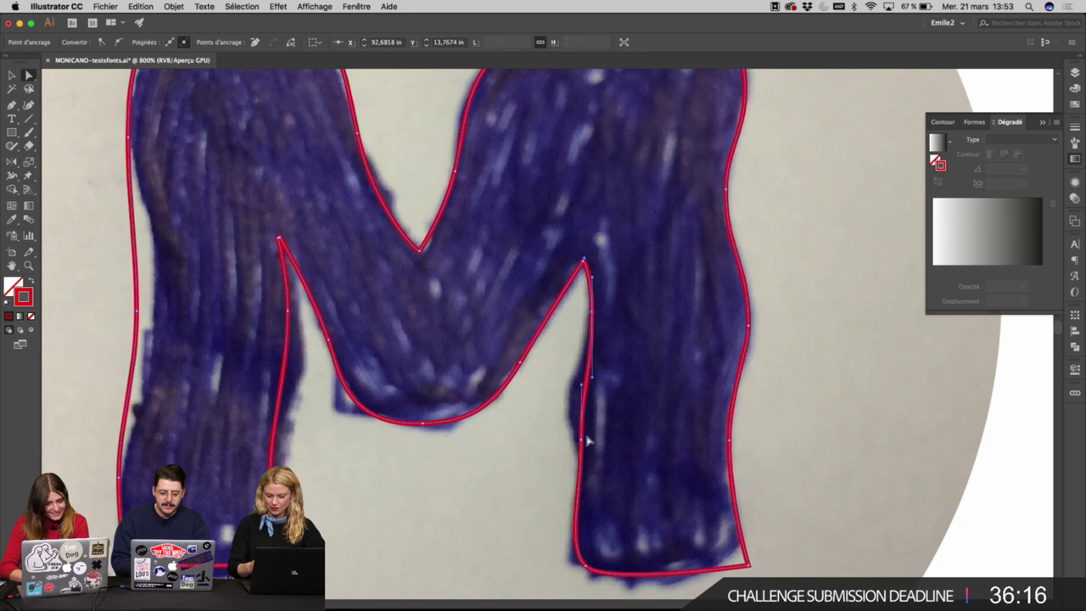
Move the right stem's inner side anchor outward and add a lower anchor shifted inward to follow the sketch's wavy edge.
{"action": "left_click_drag", "start_coordinate": [586, 440], "coordinate": [573, 422]}
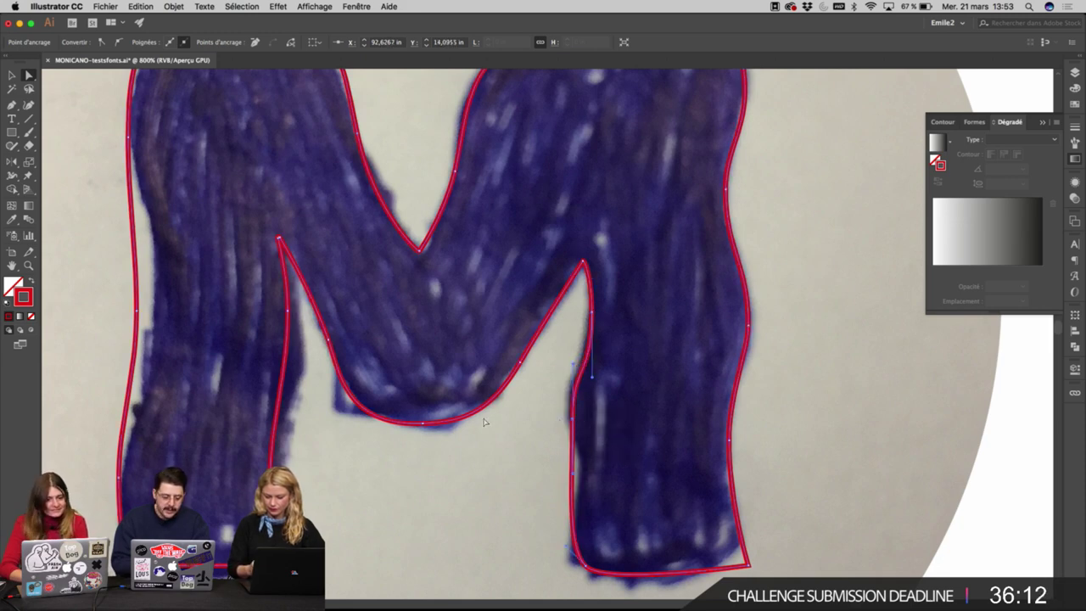
{"action": "scroll", "coordinate": [484, 421], "scroll_direction": "down", "scroll_amount": 1}
{"action": "left_click", "coordinate": [528, 428], "text": "super"}
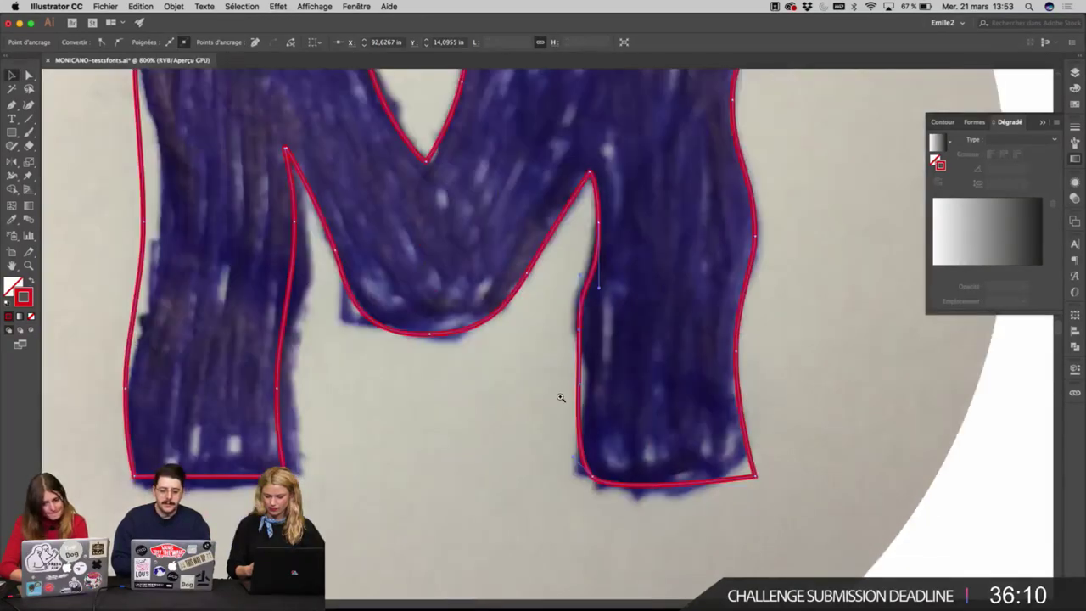
{"action": "scroll", "coordinate": [560, 397], "scroll_direction": "up", "scroll_amount": 1}
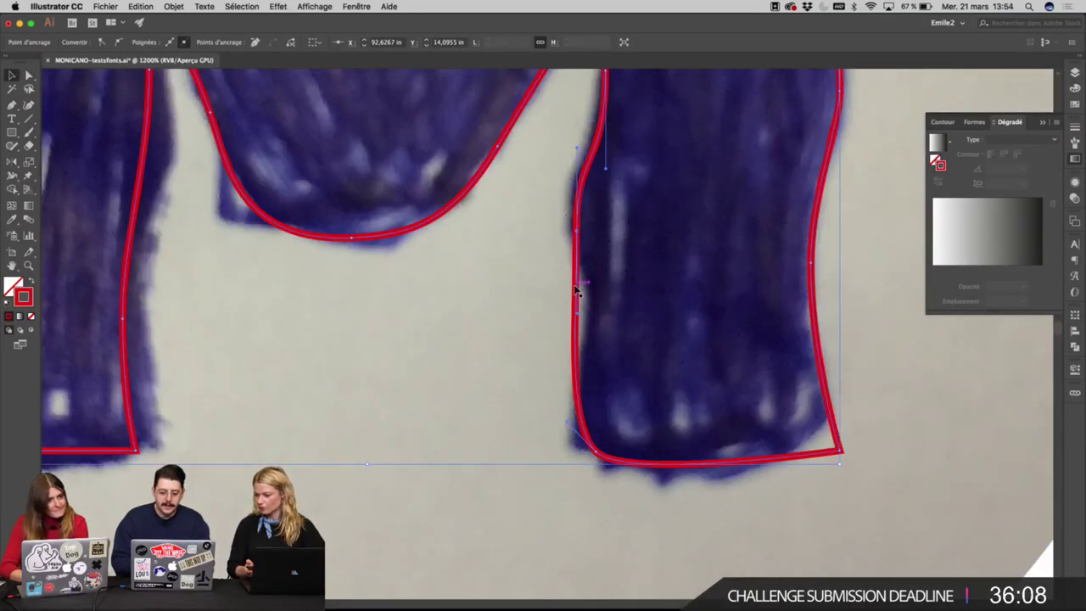
{"action": "key", "text": "p"}
{"action": "left_click", "coordinate": [575, 340]}
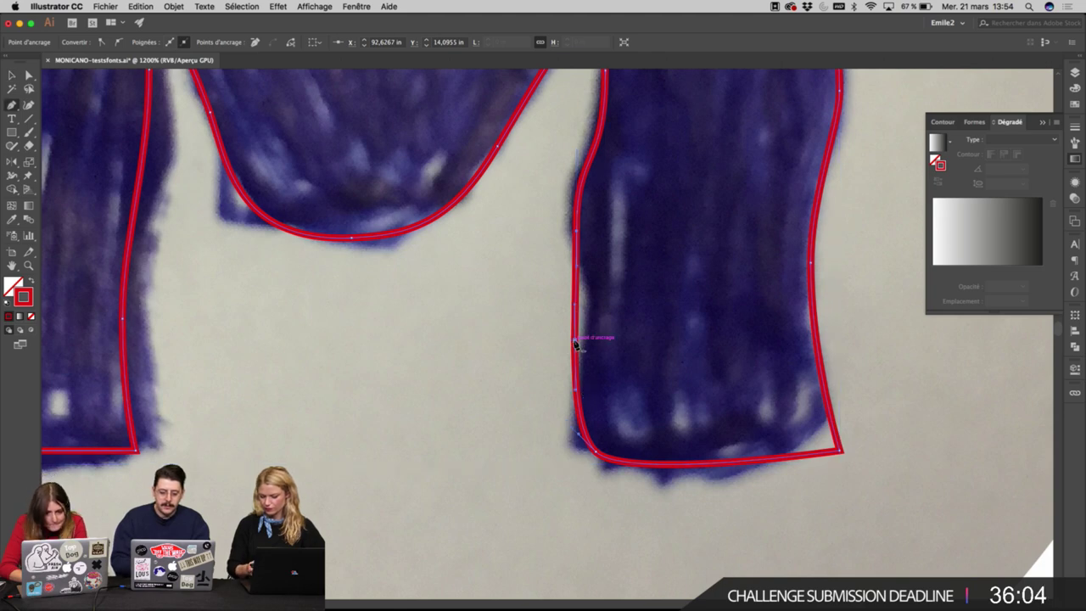
{"action": "key", "text": "a"}
{"action": "left_click_drag", "start_coordinate": [576, 341], "coordinate": [588, 341]}
{"action": "scroll", "coordinate": [575, 321], "scroll_direction": "down", "scroll_amount": 2}
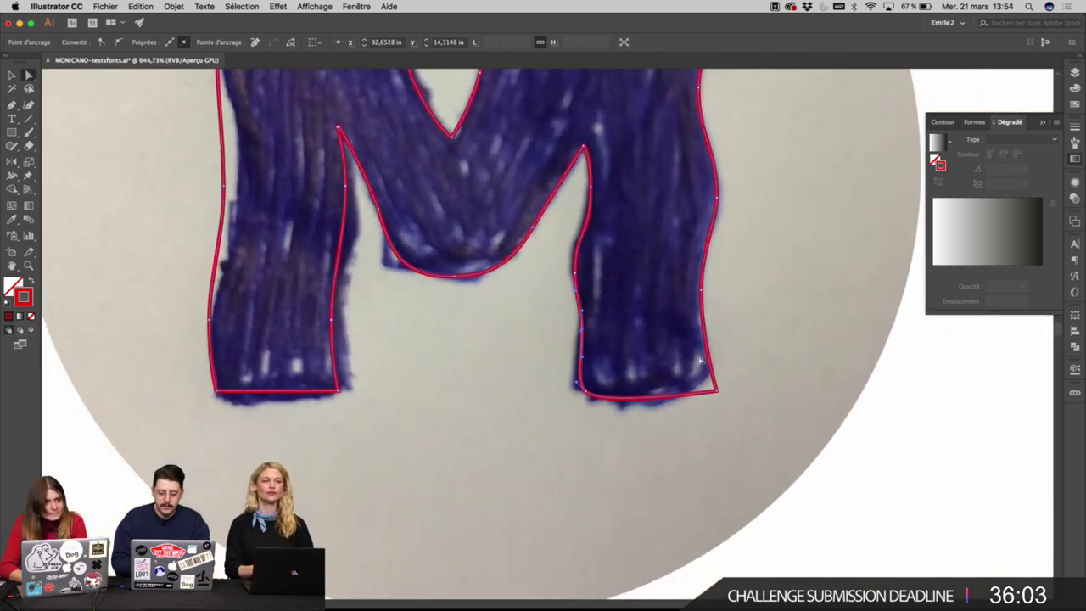
Round the right stem's outer bottom corner into a curve along the sketch.
{"action": "left_click", "coordinate": [718, 399]}
{"action": "left_click_drag", "start_coordinate": [718, 397], "coordinate": [741, 354]}
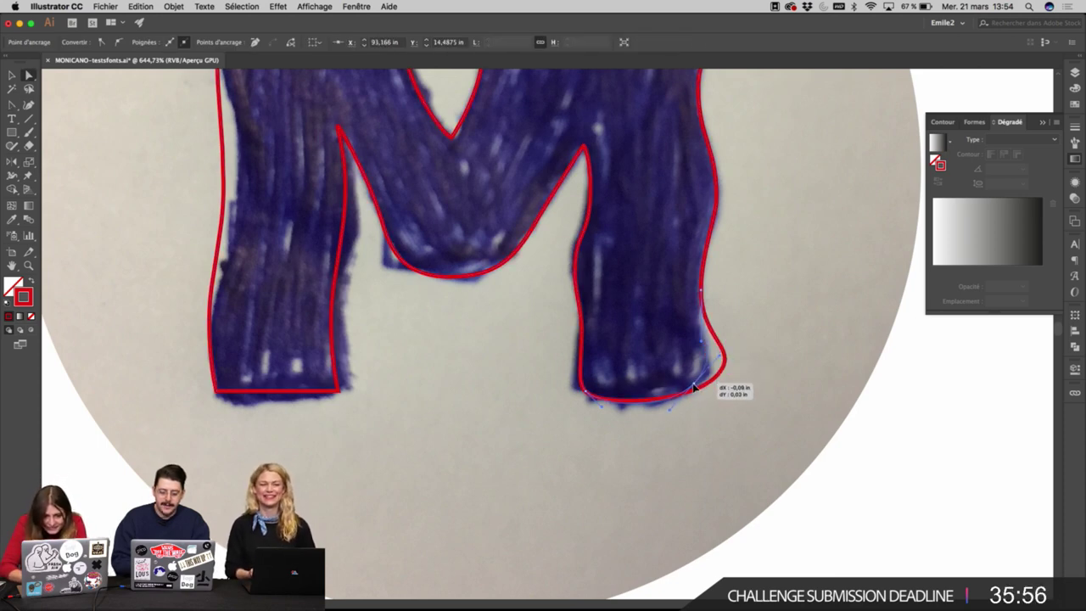
{"action": "scroll", "coordinate": [721, 382], "scroll_direction": "down", "scroll_amount": 3}
{"action": "scroll", "coordinate": [718, 401], "scroll_direction": "down", "scroll_amount": 2}
{"action": "key", "text": "v"}
{"action": "left_click", "coordinate": [840, 301]}
Duplicate the traced M outline to the far end of the outline row and move the neighbouring outline away from it.
{"action": "scroll", "coordinate": [841, 300], "scroll_direction": "down", "scroll_amount": 4}
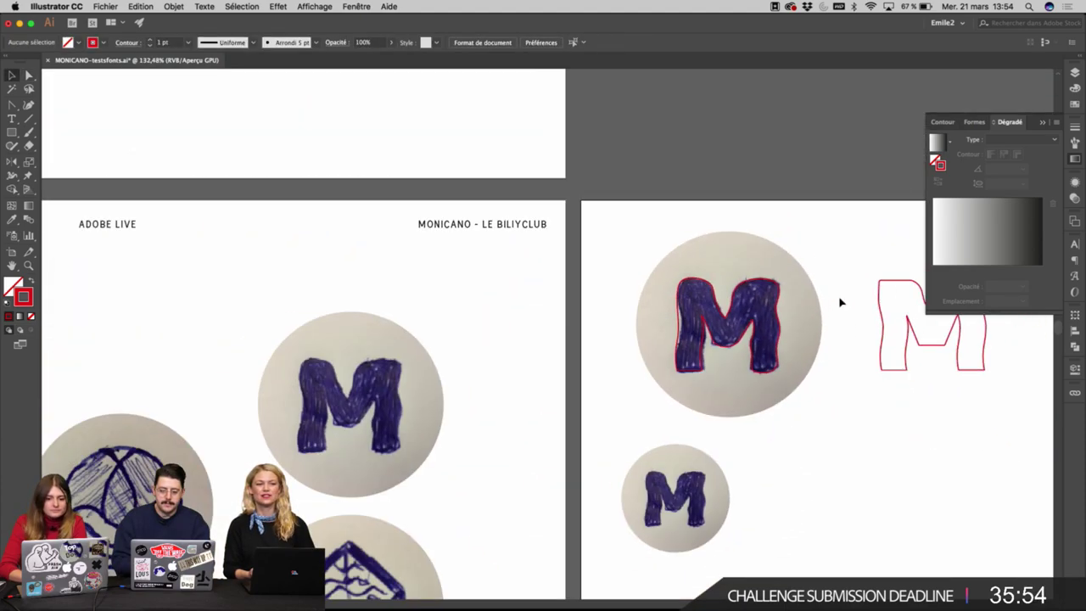
{"action": "left_click_drag", "start_coordinate": [841, 412], "coordinate": [698, 301]}
{"action": "left_click_drag", "start_coordinate": [708, 213], "coordinate": [470, 265]}
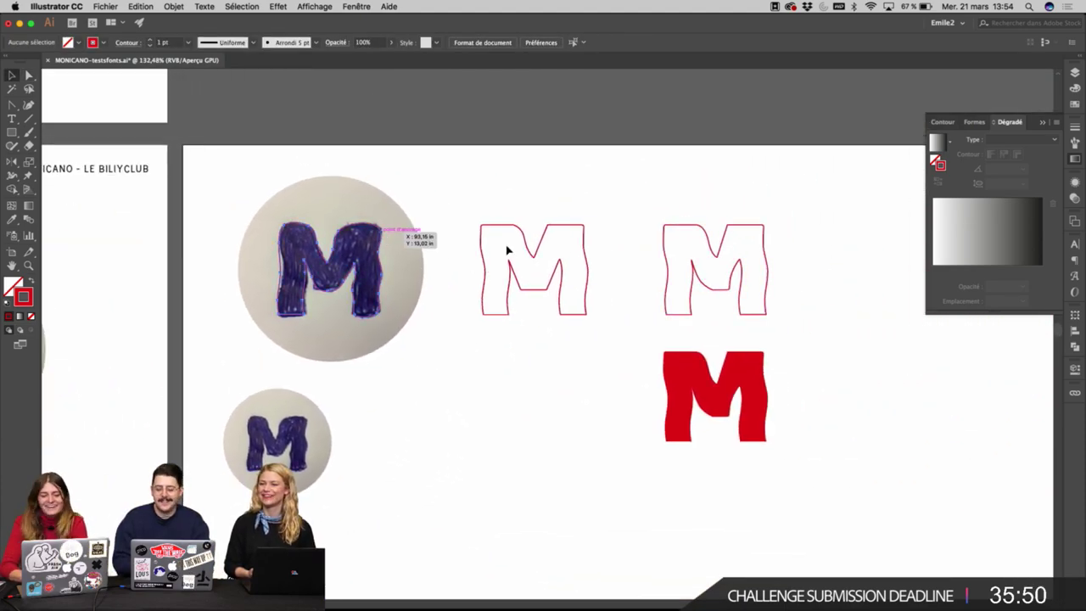
{"action": "left_click_drag", "start_coordinate": [381, 229], "coordinate": [892, 245], "text": "alt+shift"}
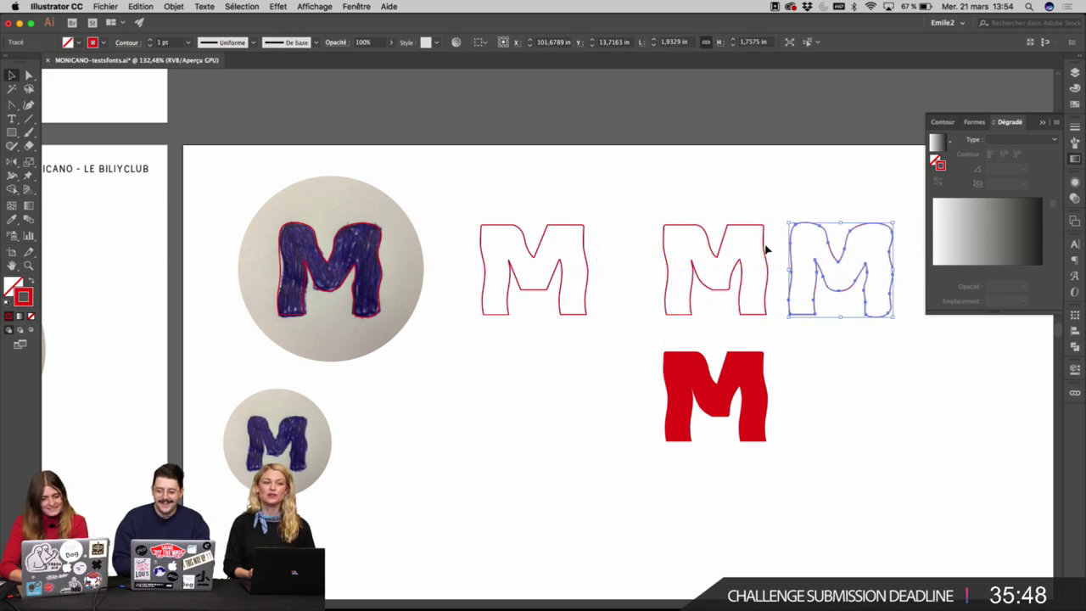
{"action": "left_click", "coordinate": [766, 249]}
{"action": "left_click_drag", "start_coordinate": [764, 247], "coordinate": [741, 247]}
Raise the anchor at the bottom of the duplicated M's central notch slightly.
{"action": "left_click", "coordinate": [798, 257], "text": "super"}
{"action": "left_click", "coordinate": [670, 289], "text": "super"}
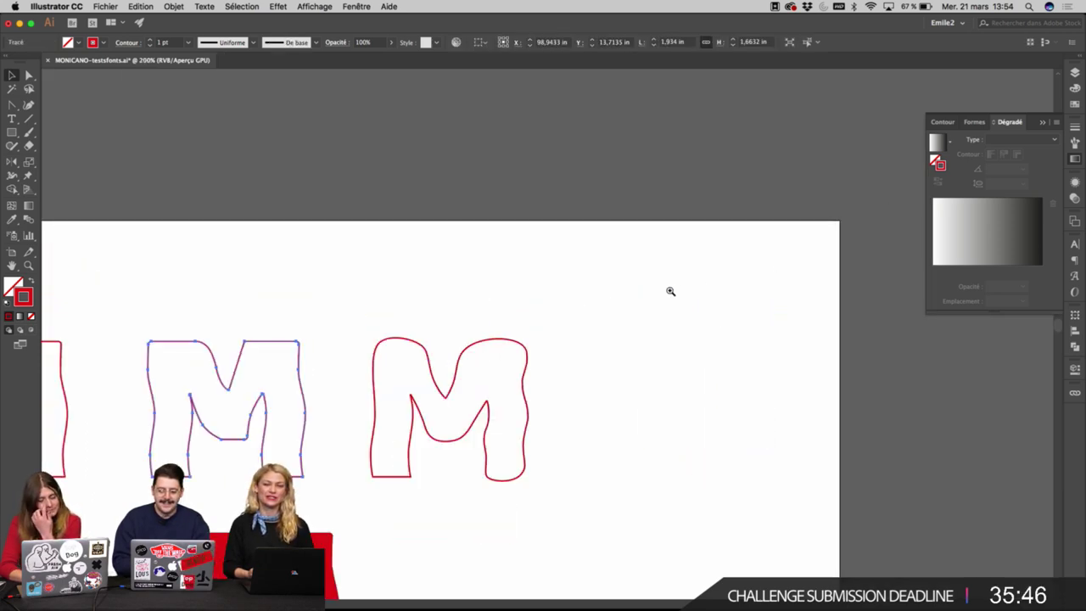
{"action": "key", "text": "super+plus"}
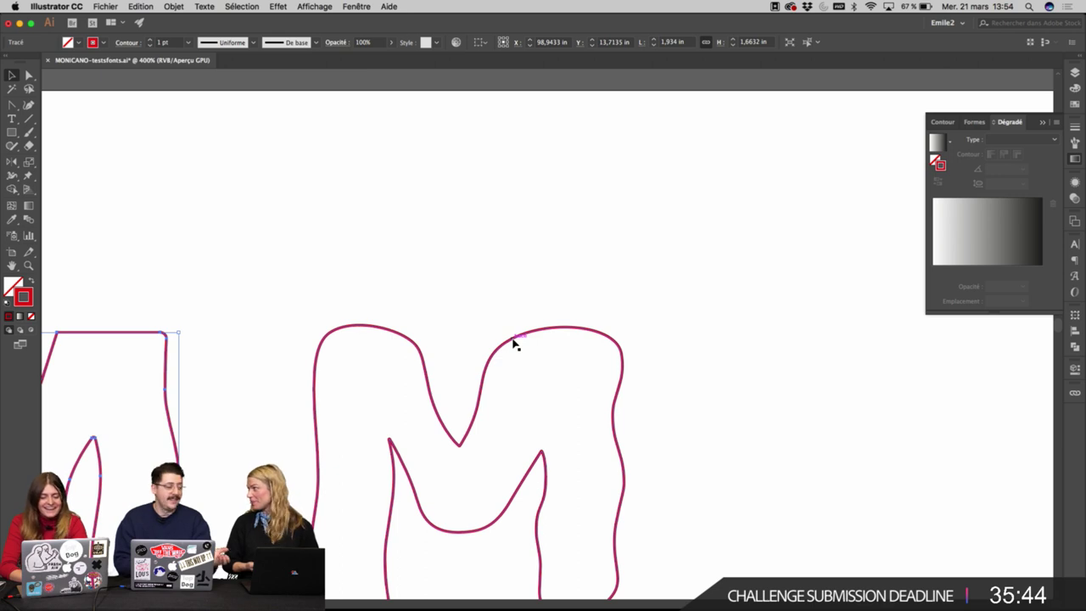
{"action": "key", "text": "a"}
{"action": "left_click", "coordinate": [459, 446]}
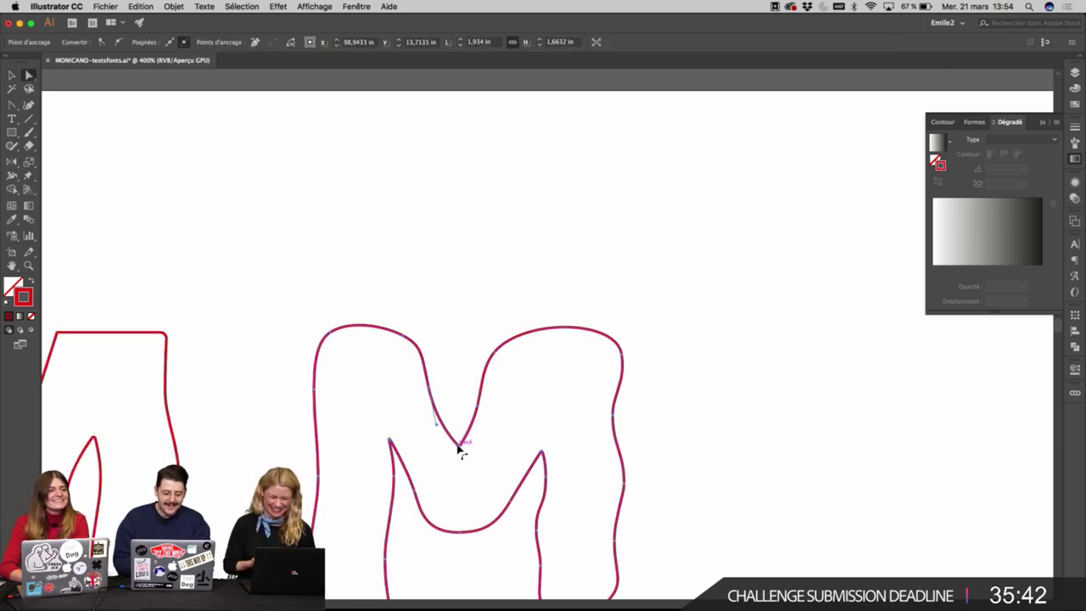
{"action": "left_click", "coordinate": [459, 446]}
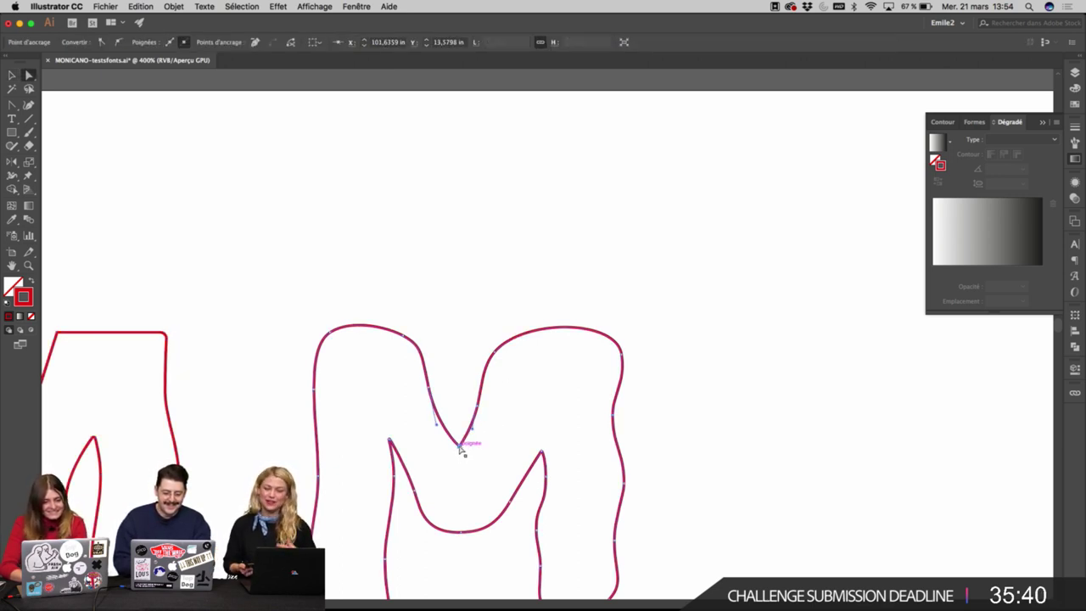
{"action": "left_click_drag", "start_coordinate": [459, 446], "coordinate": [459, 439]}
{"action": "left_click", "coordinate": [459, 445]}
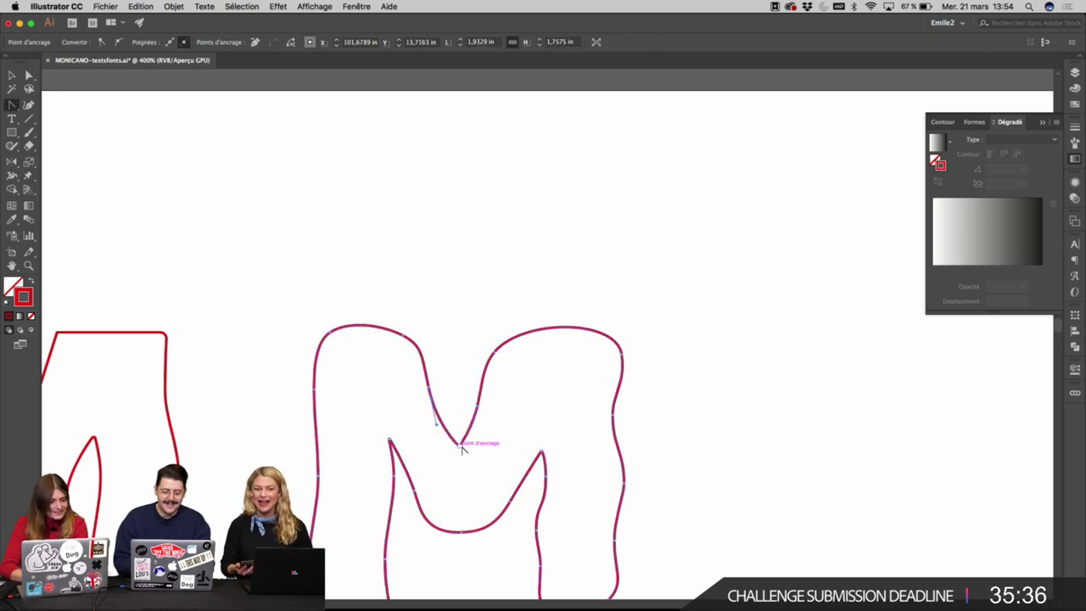
{"action": "left_click", "coordinate": [457, 444]}
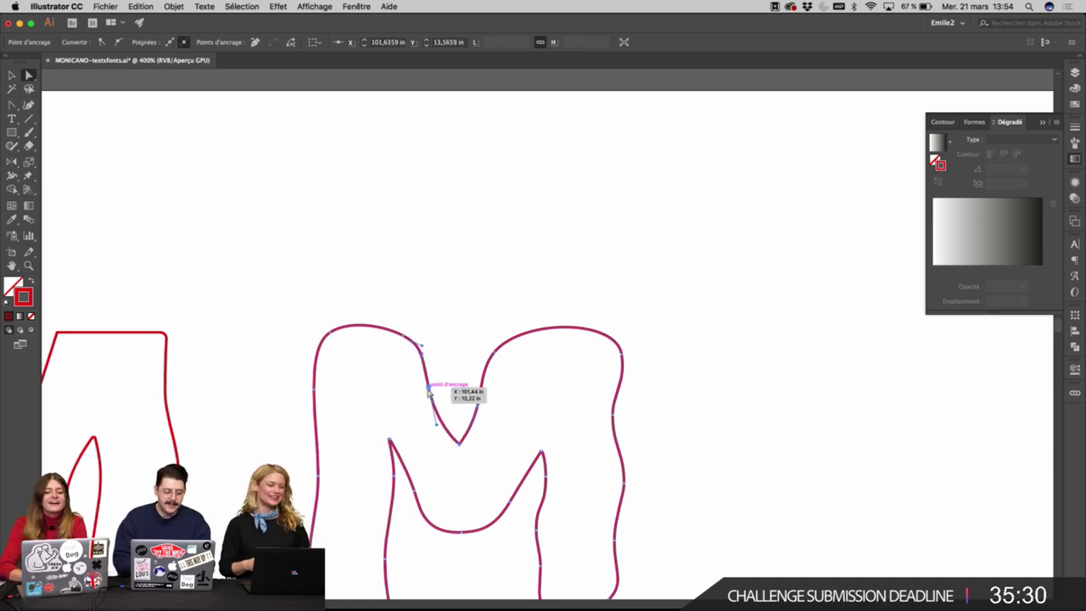
Round the pointed bottom of the duplicated M's central notch into a smooth curve.
{"action": "left_click", "coordinate": [450, 361]}
{"action": "key", "text": "super+plus"}
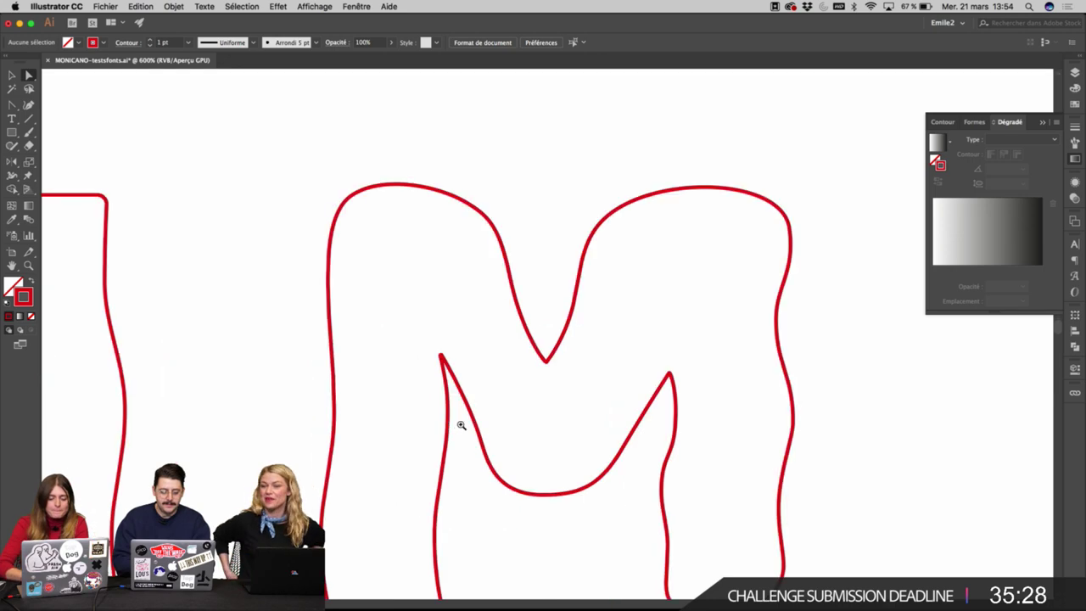
{"action": "mouse_move", "coordinate": [615, 330]}
{"action": "left_mouse_down"}
{"action": "mouse_move", "coordinate": [635, 330]}
{"action": "mouse_move", "coordinate": [598, 330]}
{"action": "mouse_move", "coordinate": [617, 314]}
{"action": "left_mouse_up"}
{"action": "key", "text": "a"}
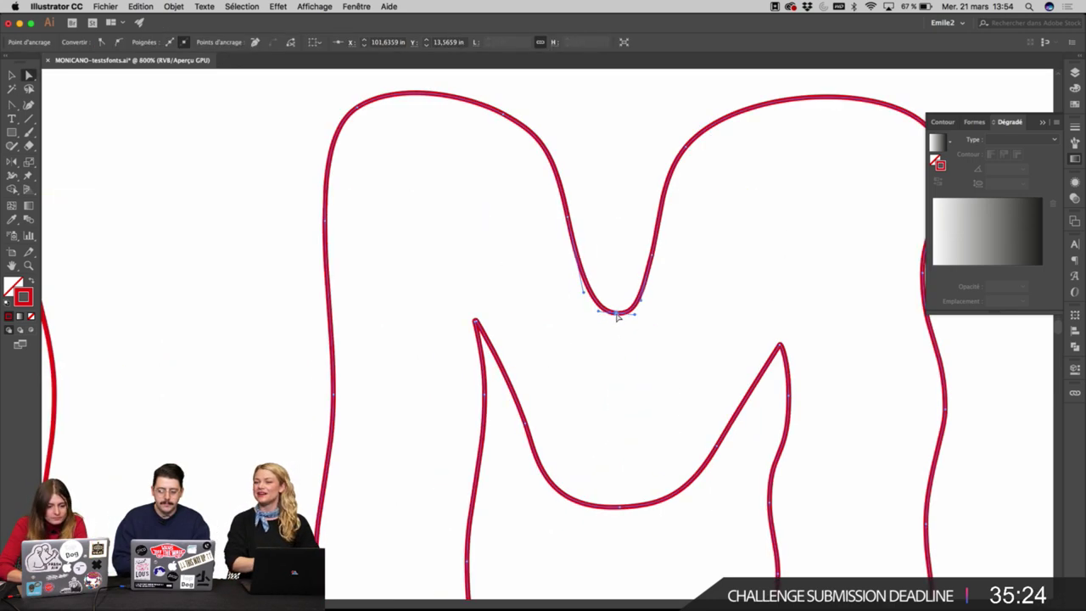
{"action": "key", "text": "v"}
{"action": "scroll", "coordinate": [618, 315], "scroll_direction": "down", "scroll_amount": 3}
{"action": "left_click", "coordinate": [695, 316]}
Move the left stem's inner bottom corner anchor inward and round it into a curve.
{"action": "scroll", "coordinate": [695, 316], "scroll_direction": "down", "scroll_amount": 2}
{"action": "scroll", "coordinate": [696, 316], "scroll_direction": "down", "scroll_amount": 1}
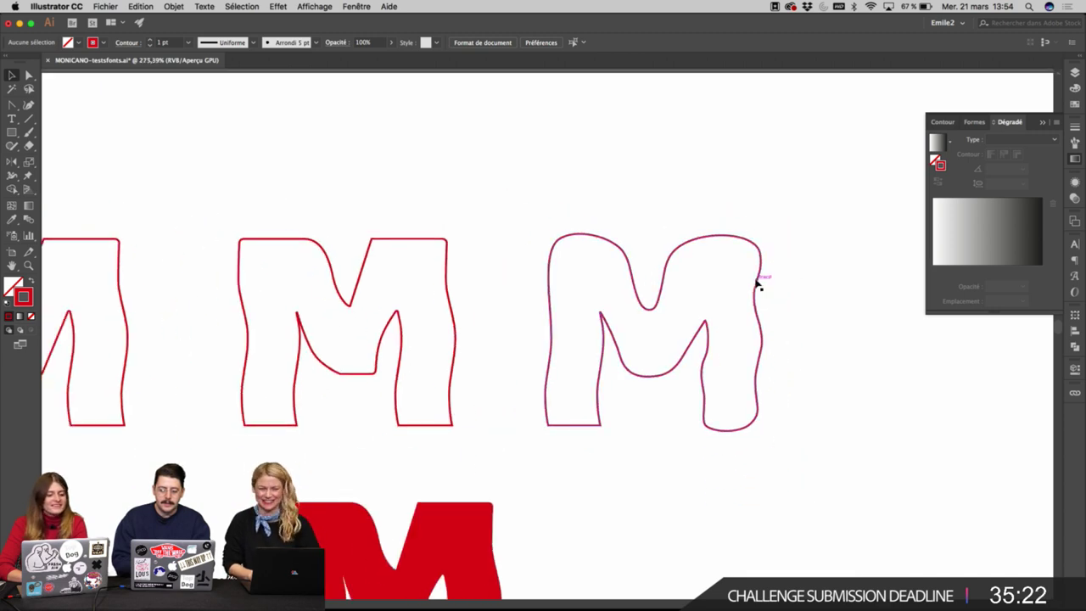
{"action": "scroll", "coordinate": [619, 339], "scroll_direction": "up", "scroll_amount": 5}
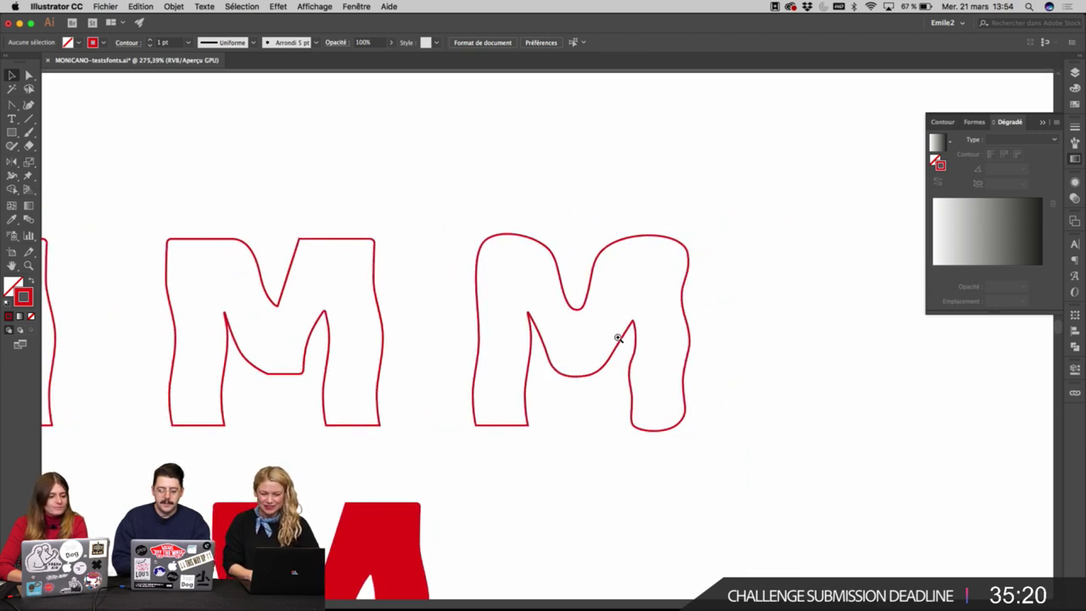
{"action": "scroll", "coordinate": [489, 343], "scroll_direction": "up", "scroll_amount": 1}
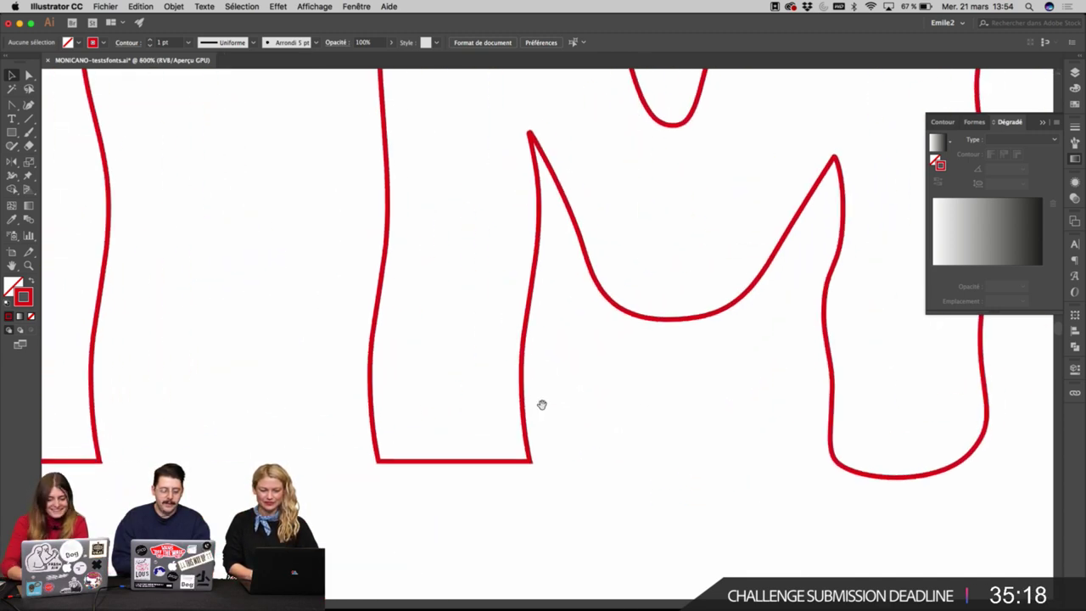
{"action": "key", "text": "a"}
{"action": "left_click", "coordinate": [490, 460]}
{"action": "mouse_move", "coordinate": [532, 462]}
{"action": "left_mouse_down"}
{"action": "mouse_move", "coordinate": [543, 450]}
{"action": "mouse_move", "coordinate": [534, 465]}
{"action": "mouse_move", "coordinate": [513, 461]}
{"action": "left_mouse_up"}
Round the left stem's outer bottom corner to match its inner one.
{"action": "left_click", "coordinate": [378, 461]}
{"action": "key", "text": "shift+c"}
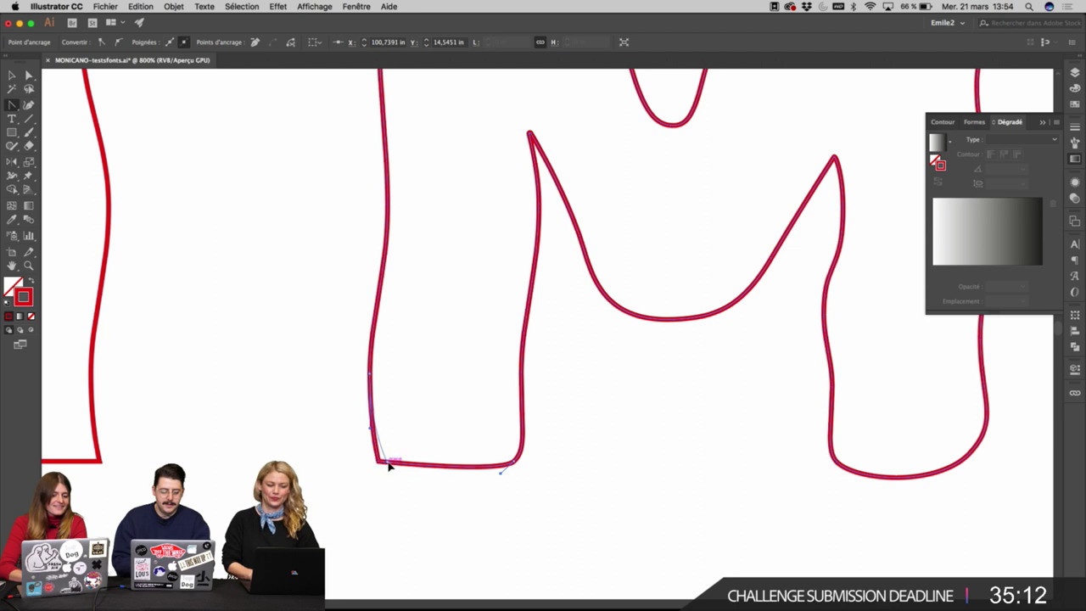
{"action": "mouse_move", "coordinate": [388, 465]}
{"action": "left_mouse_down"}
{"action": "mouse_move", "coordinate": [399, 449]}
{"action": "mouse_move", "coordinate": [387, 451]}
{"action": "mouse_move", "coordinate": [408, 467]}
{"action": "mouse_move", "coordinate": [377, 457]}
{"action": "left_mouse_up"}
{"action": "key", "text": "a"}
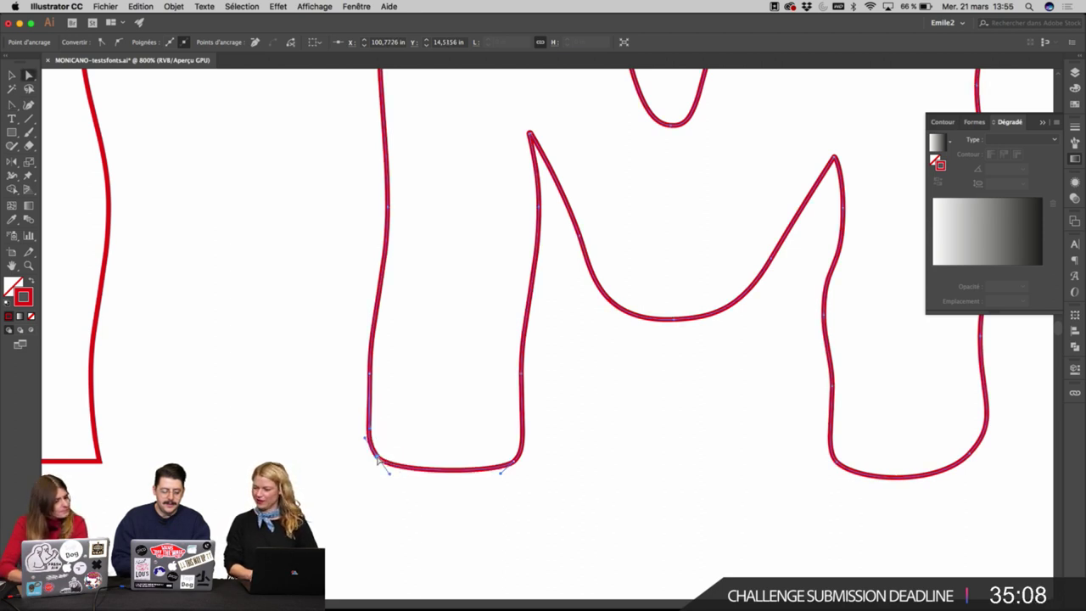
{"action": "scroll", "coordinate": [378, 459], "scroll_direction": "down", "scroll_amount": 5}
{"action": "left_click", "coordinate": [577, 476]}
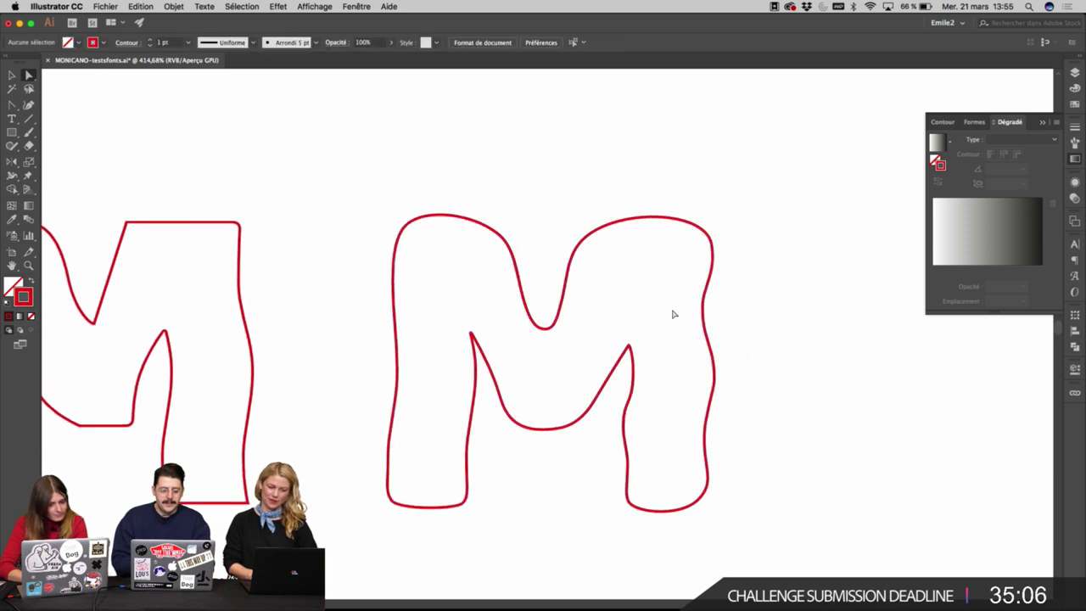
Reset the handles of the central notch's bottom anchor and redraw its curve.
{"action": "left_click", "coordinate": [547, 328]}
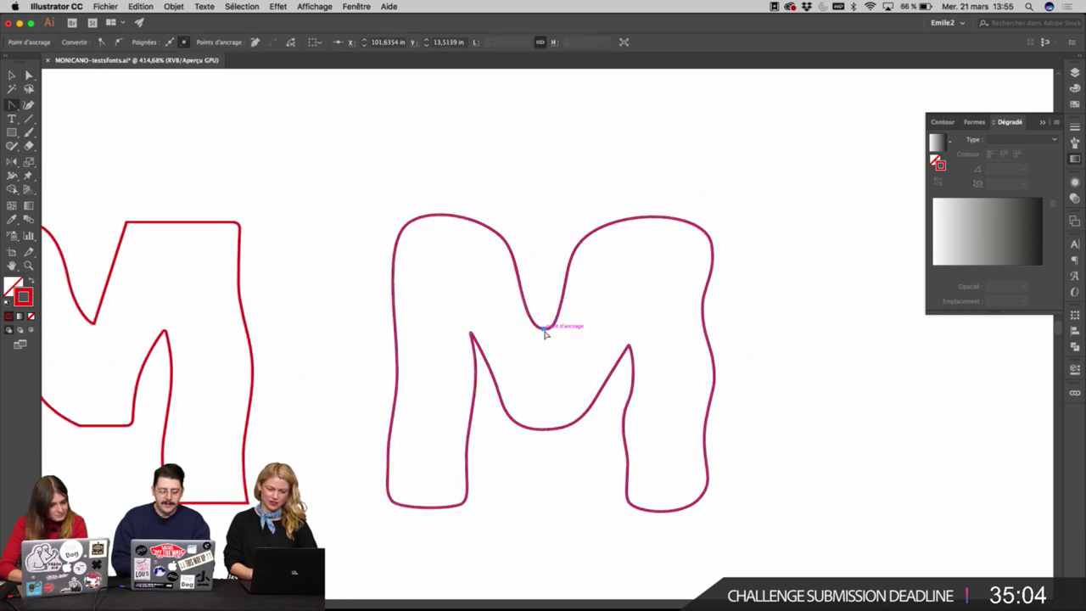
{"action": "key", "text": "shift+c"}
{"action": "left_click", "coordinate": [545, 330]}
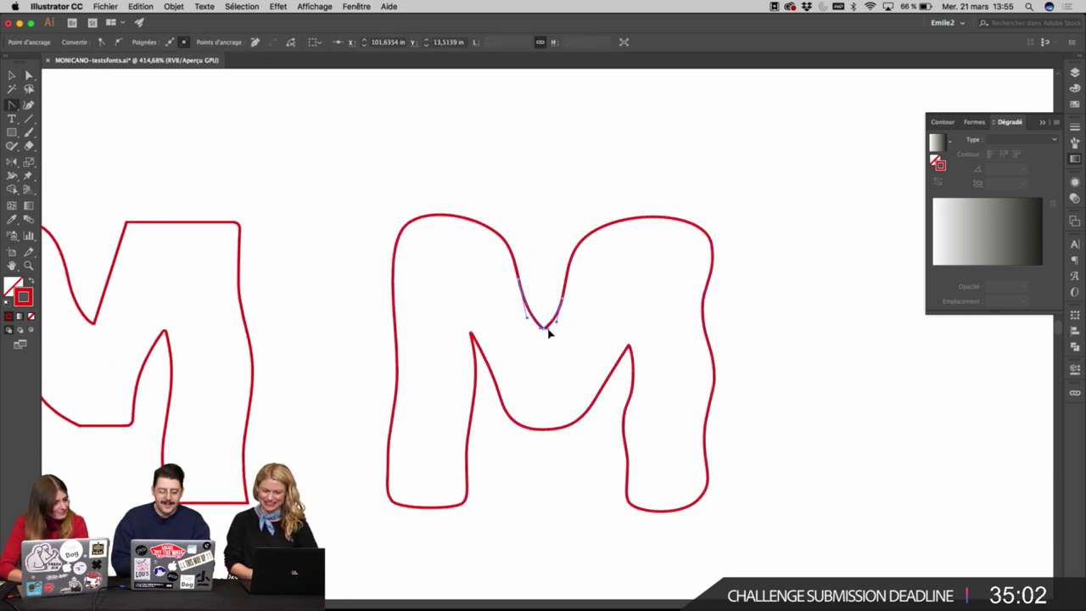
{"action": "key", "text": "v"}
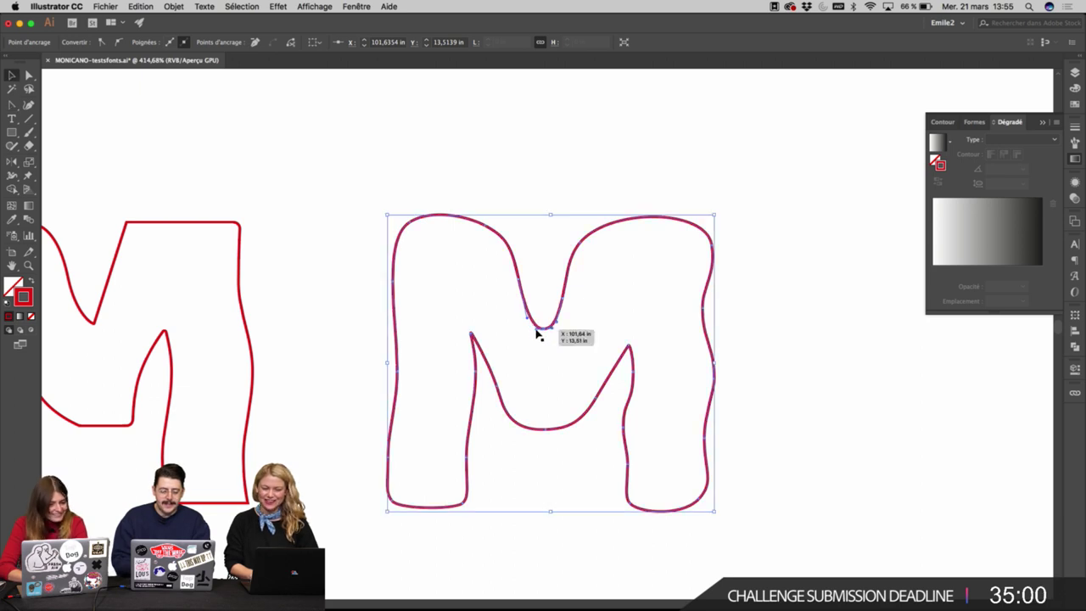
Fine-tune the curves of the rounded M's left shoulder and the left side of its central notch.
{"action": "scroll", "coordinate": [536, 322], "scroll_direction": "up", "scroll_amount": 5}
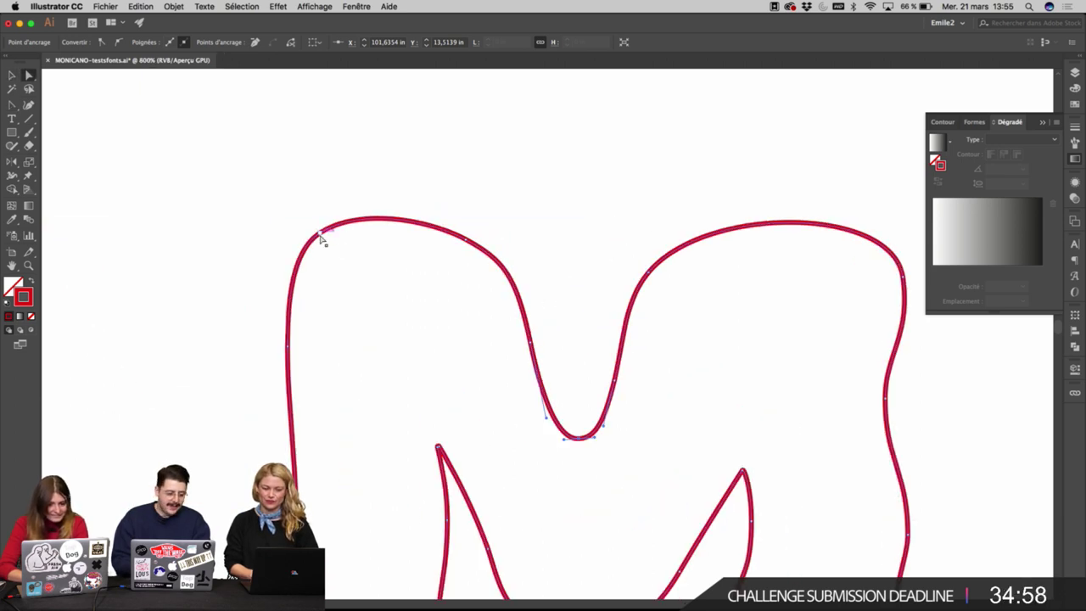
{"action": "mouse_move", "coordinate": [289, 348]}
{"action": "left_mouse_down"}
{"action": "mouse_move", "coordinate": [288, 368]}
{"action": "mouse_move", "coordinate": [290, 356]}
{"action": "left_mouse_up"}
{"action": "left_click", "coordinate": [513, 219]}
{"action": "scroll", "coordinate": [513, 219], "scroll_direction": "down", "scroll_amount": 5}
{"action": "left_click", "coordinate": [538, 315]}
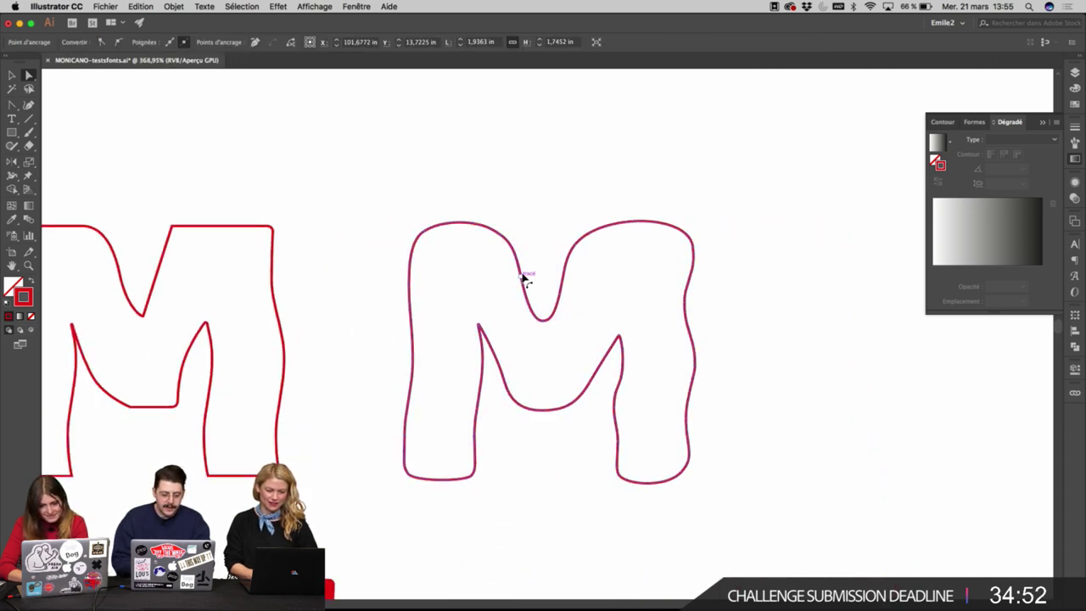
{"action": "left_click_drag", "start_coordinate": [523, 278], "coordinate": [525, 280]}
{"action": "left_click", "coordinate": [553, 252]}
{"action": "scroll", "coordinate": [526, 361], "scroll_direction": "down", "scroll_amount": 2}
{"action": "scroll", "coordinate": [526, 361], "scroll_direction": "up", "scroll_amount": 3}
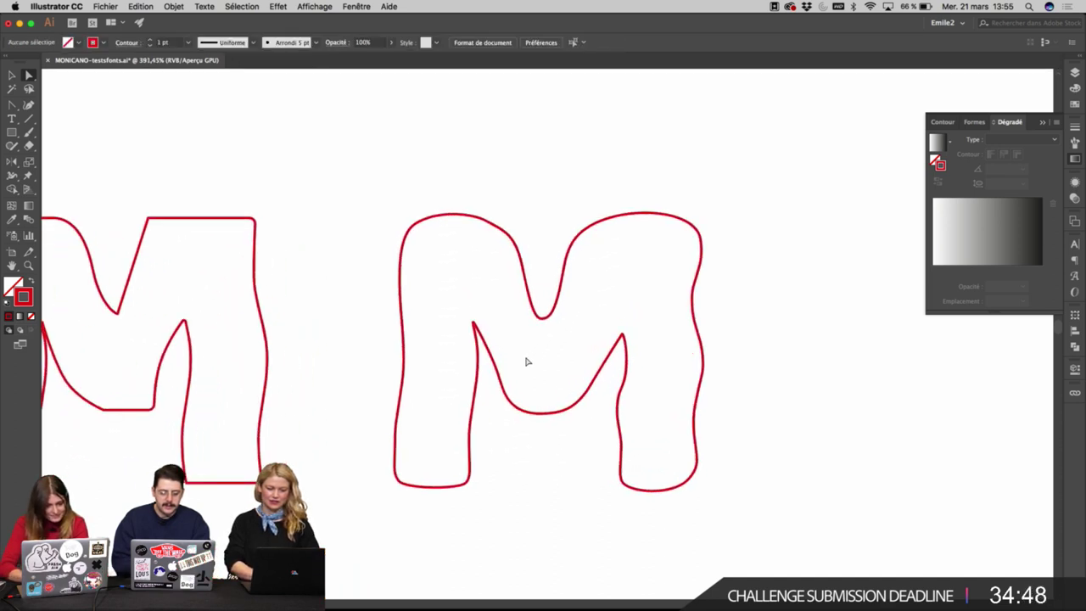
Raise the rounded M's right inner peak level with the left one and pull the right stem's outer curve slightly inward.
{"action": "left_click", "coordinate": [628, 359]}
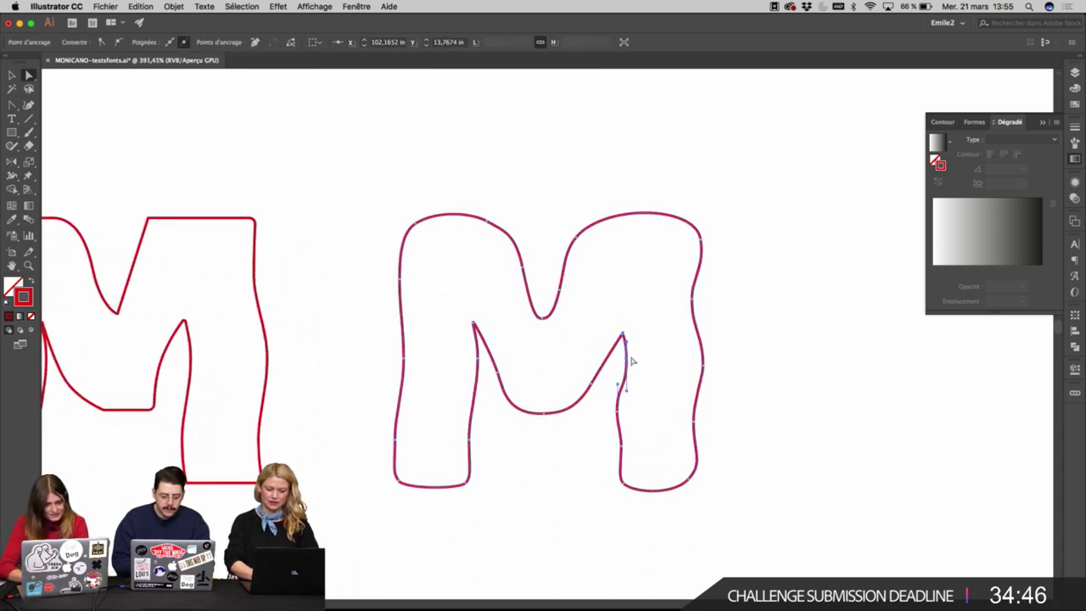
{"action": "left_click_drag", "start_coordinate": [624, 337], "coordinate": [621, 340]}
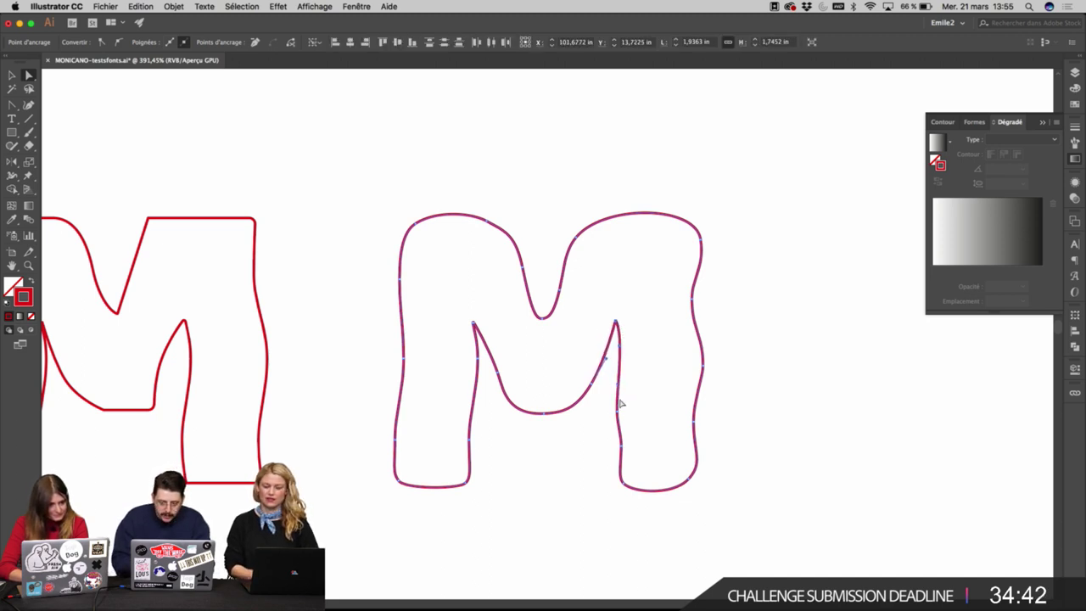
{"action": "left_click", "coordinate": [703, 366]}
{"action": "left_click_drag", "start_coordinate": [700, 242], "coordinate": [697, 238]}
{"action": "left_click", "coordinate": [774, 255]}
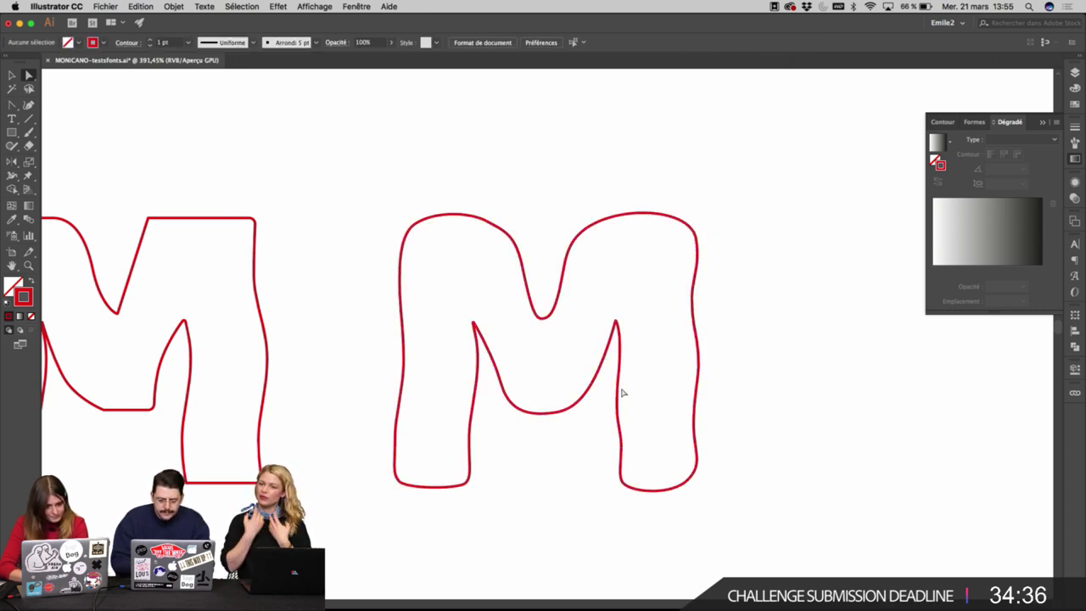
Swap the rounded M's red stroke to a fill and move the filled letter up and to the right.
{"action": "left_click", "coordinate": [695, 300]}
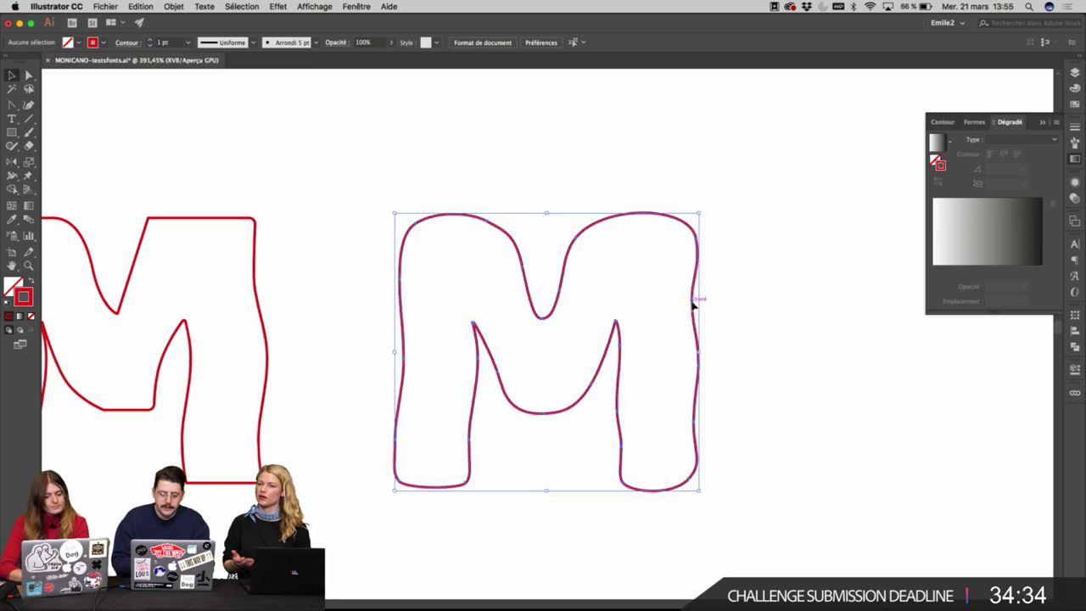
{"action": "key", "text": "shift+x"}
{"action": "left_click", "coordinate": [772, 296]}
{"action": "scroll", "coordinate": [773, 296], "scroll_direction": "down", "scroll_amount": 2}
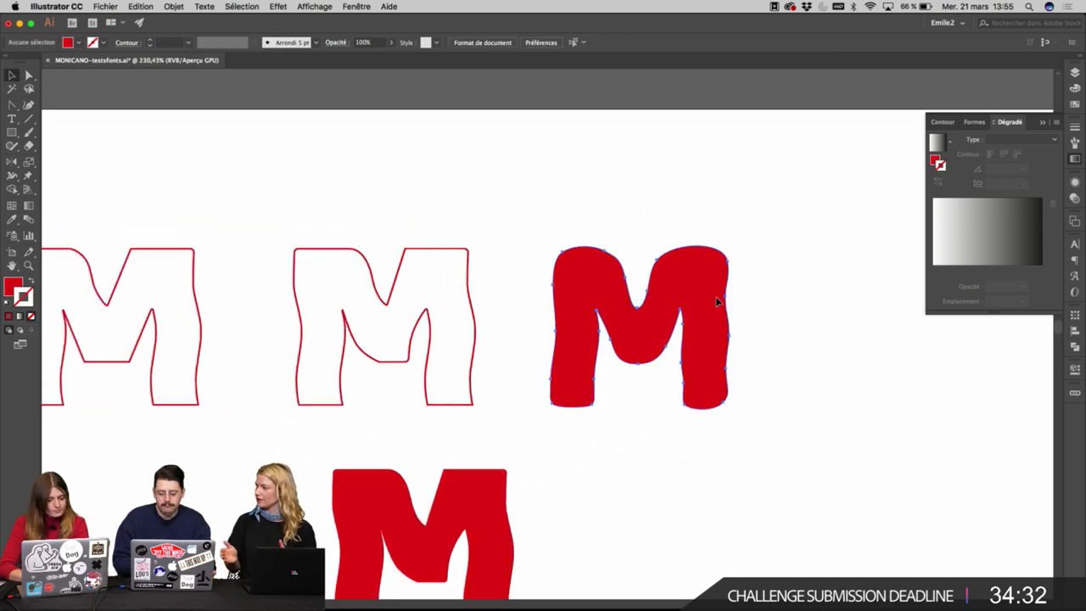
{"action": "left_click_drag", "start_coordinate": [692, 319], "coordinate": [740, 277]}
Add an anchor point partway along the right edge of the central notch on the first outlined M beside the sketch.
{"action": "scroll", "coordinate": [740, 276], "scroll_direction": "left", "scroll_amount": 5}
{"action": "scroll", "coordinate": [641, 296], "scroll_direction": "left", "scroll_amount": 4}
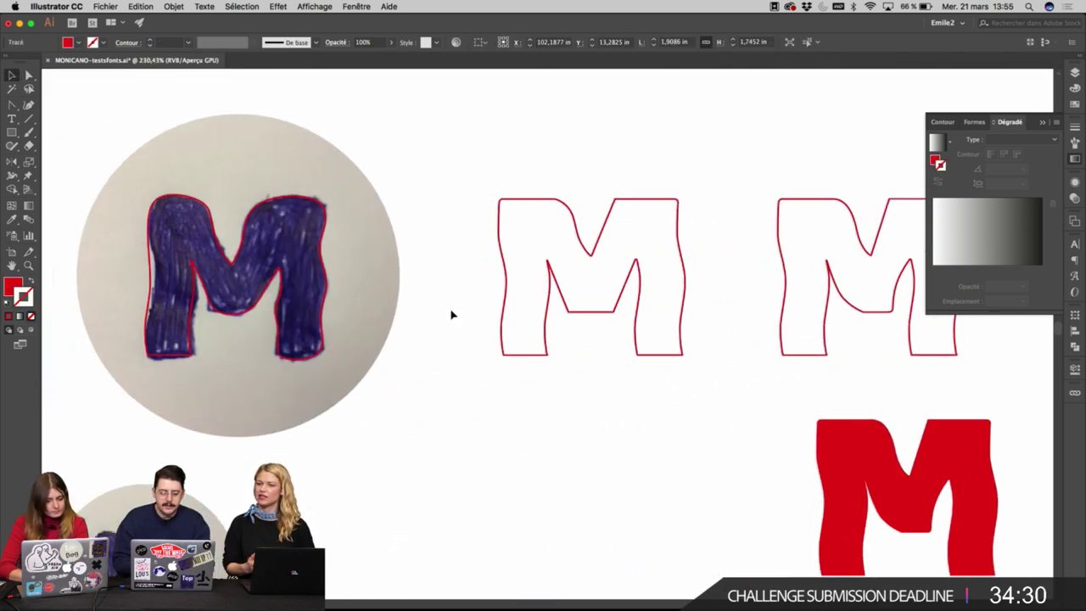
{"action": "scroll", "coordinate": [611, 317], "scroll_direction": "up", "scroll_amount": 1}
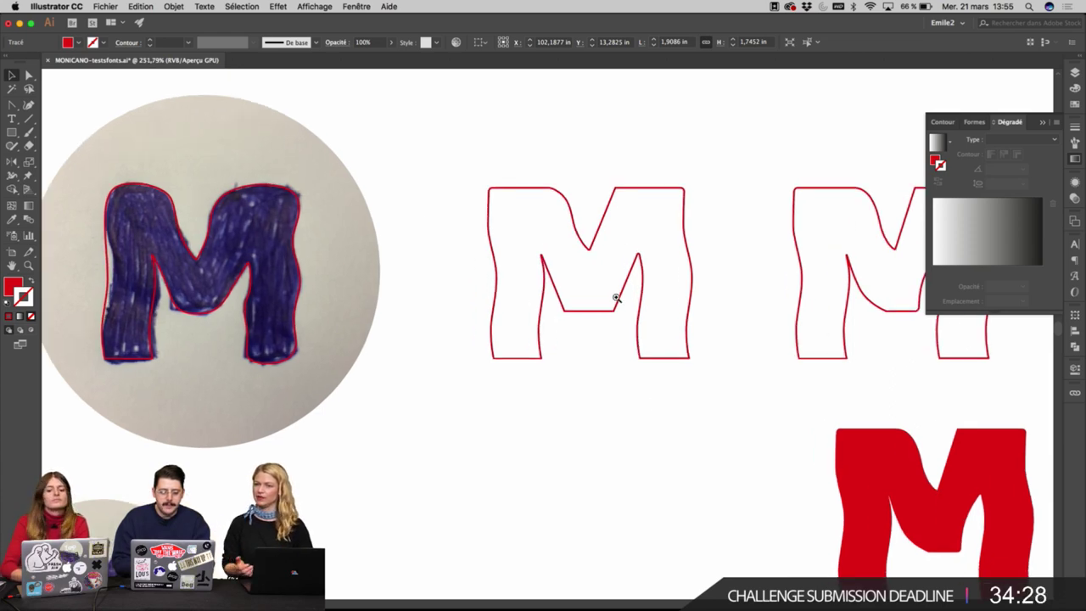
{"action": "scroll", "coordinate": [616, 297], "scroll_direction": "up", "scroll_amount": 4}
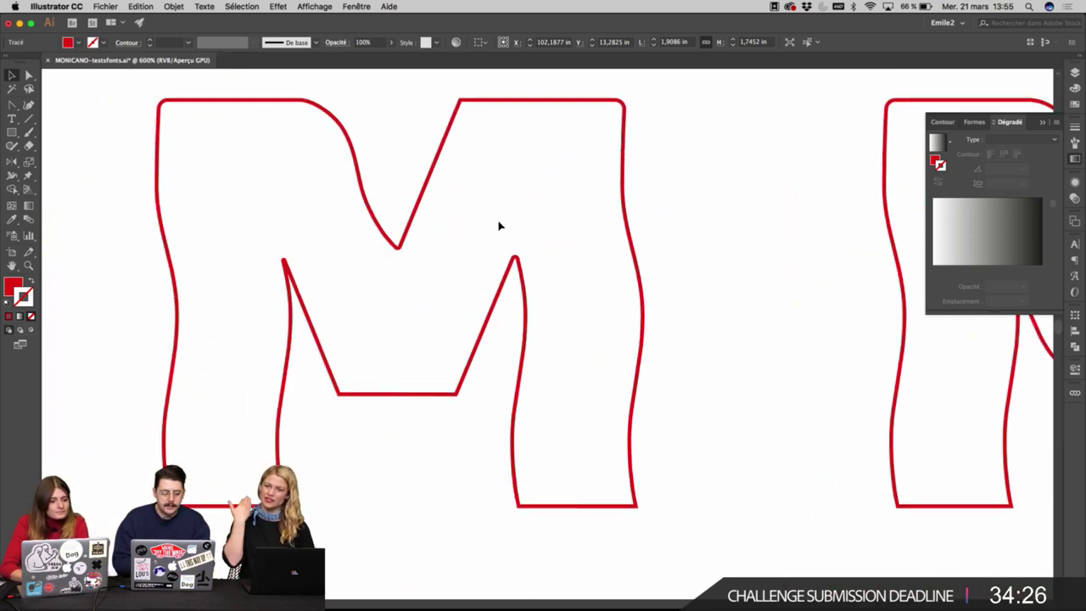
{"action": "left_click_drag", "start_coordinate": [486, 212], "coordinate": [584, 252]}
{"action": "left_click", "coordinate": [541, 211]}
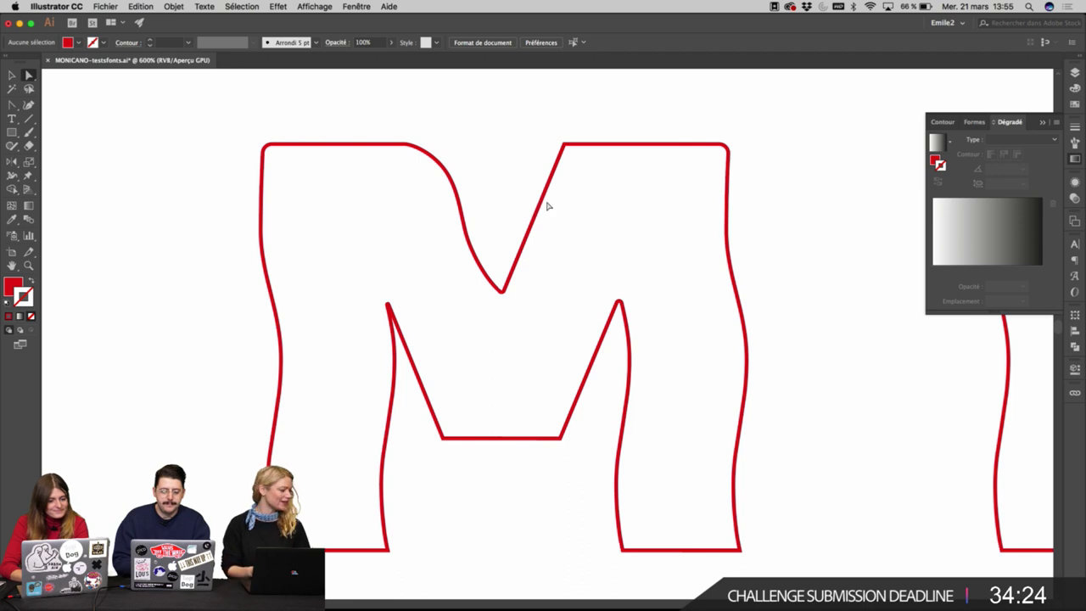
{"action": "left_click", "coordinate": [544, 204]}
{"action": "key", "text": "p"}
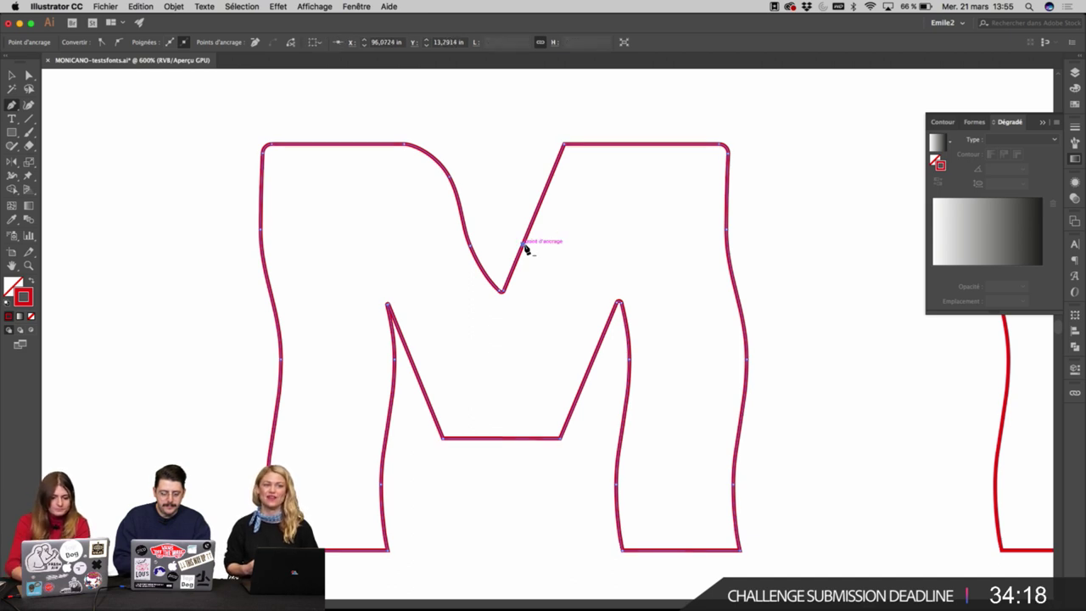
Slide the new notch anchor up the edge, convert it to a smooth point and nudge it left to bend the edge.
{"action": "key", "text": "a"}
{"action": "left_click_drag", "start_coordinate": [526, 249], "coordinate": [535, 224]}
{"action": "key", "text": "shift+c"}
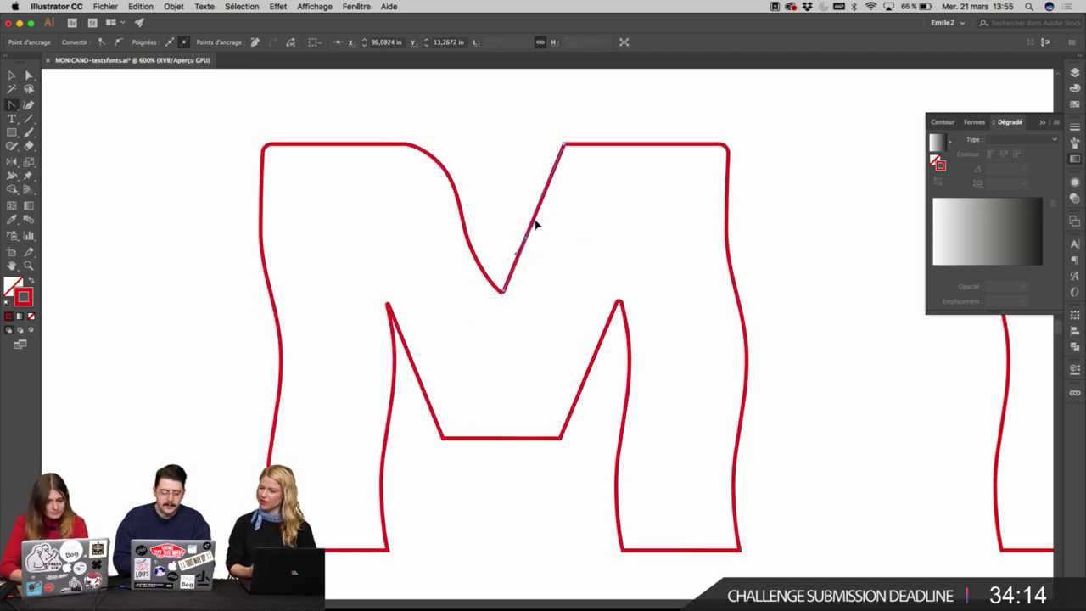
{"action": "key", "text": "a"}
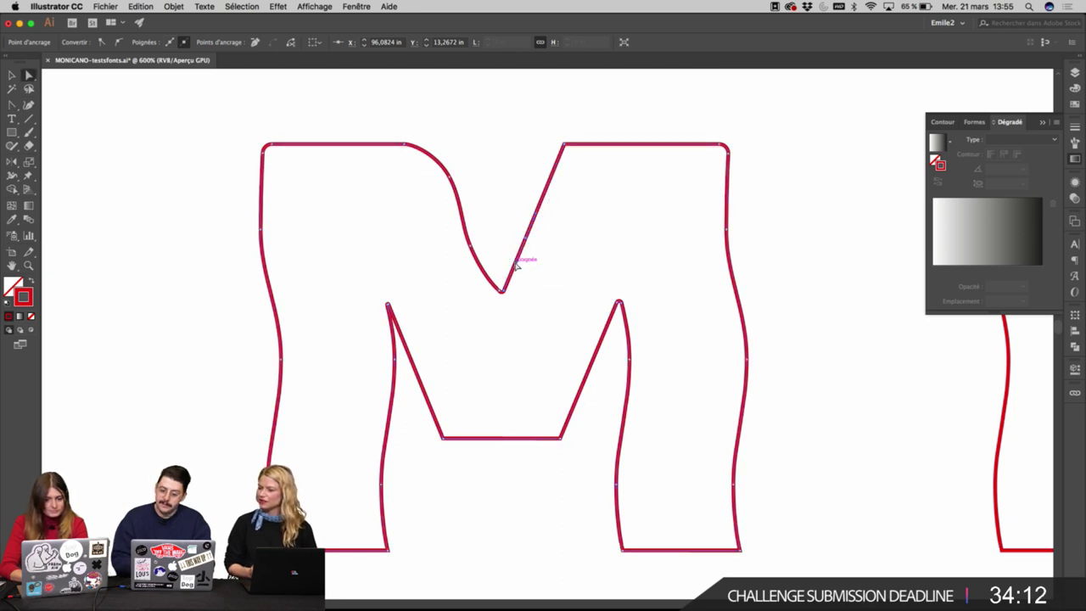
{"action": "key", "text": "Left"}
{"action": "key", "text": "Left"}
{"action": "key", "text": "Left"}
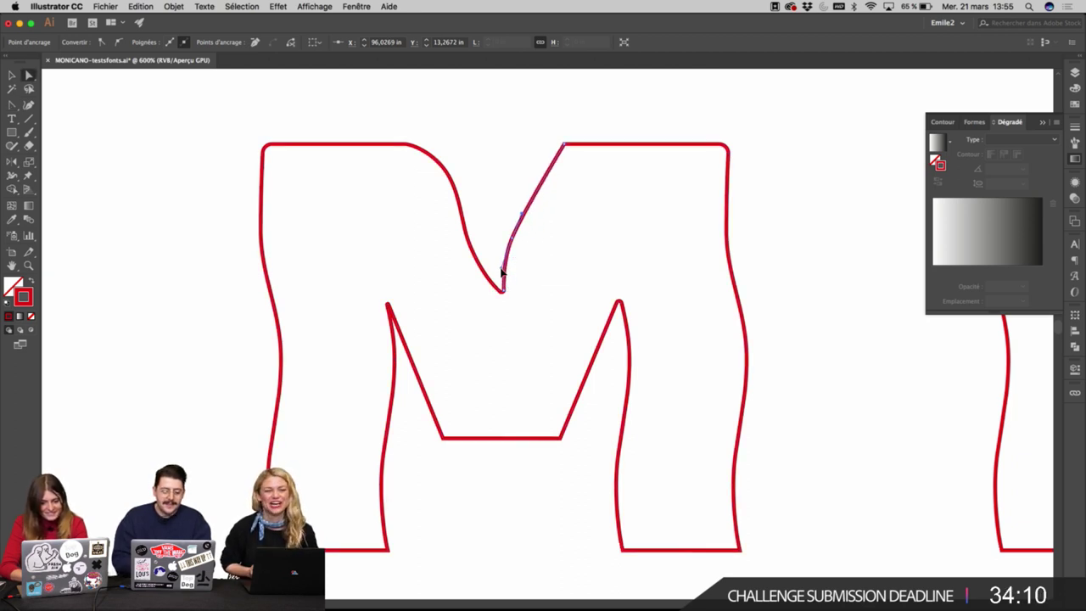
Try to bend the upper part of the notch's right edge with an additional anchor point.
{"action": "left_click", "coordinate": [550, 168]}
{"action": "key", "text": "a"}
{"action": "left_click_drag", "start_coordinate": [551, 168], "coordinate": [547, 186]}
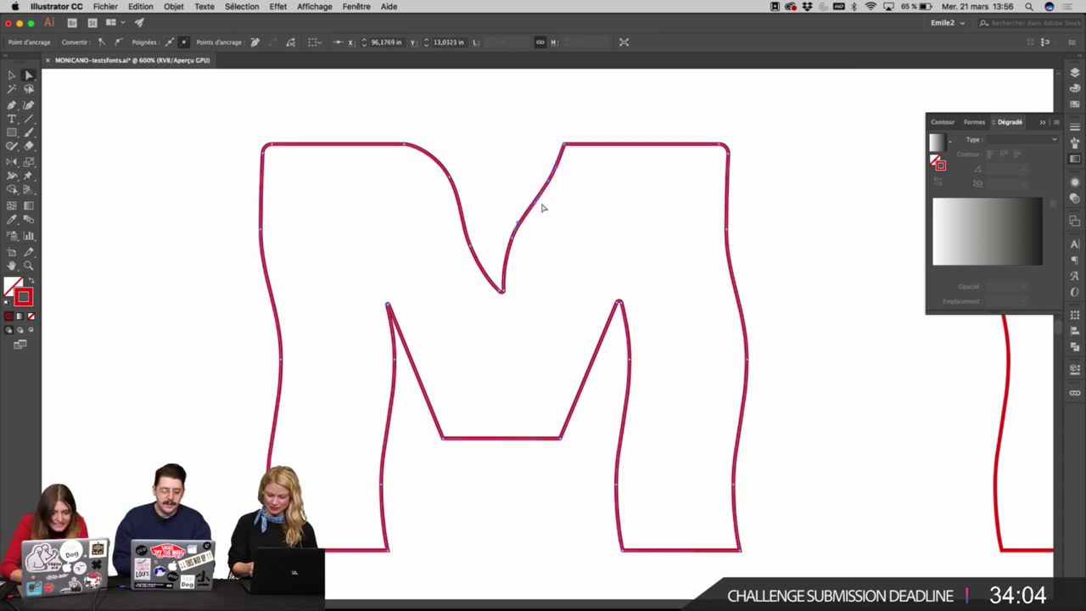
{"action": "left_click", "coordinate": [530, 218]}
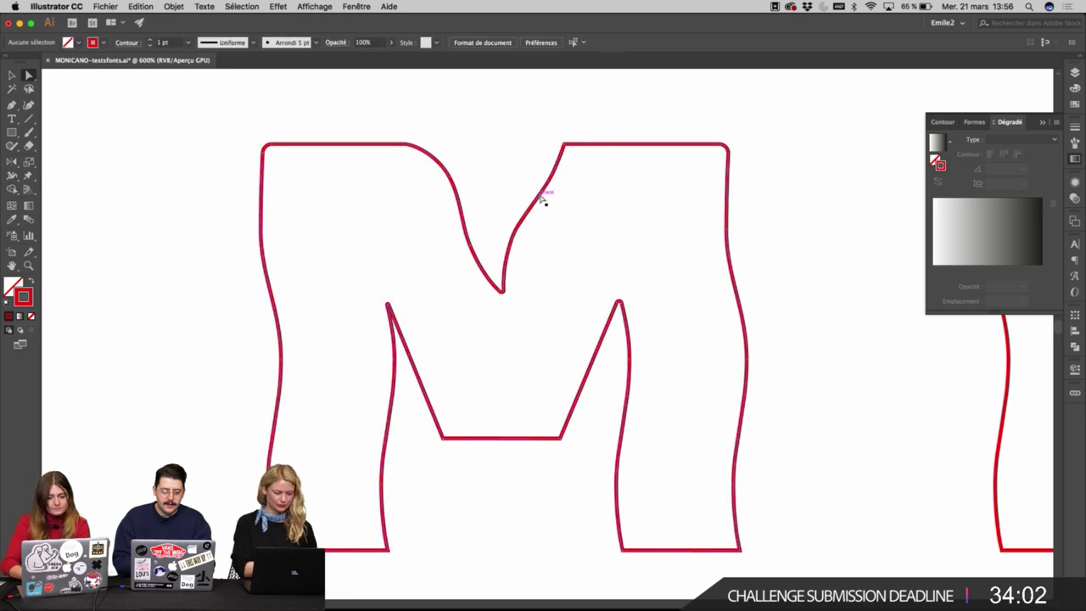
{"action": "left_click", "coordinate": [541, 194]}
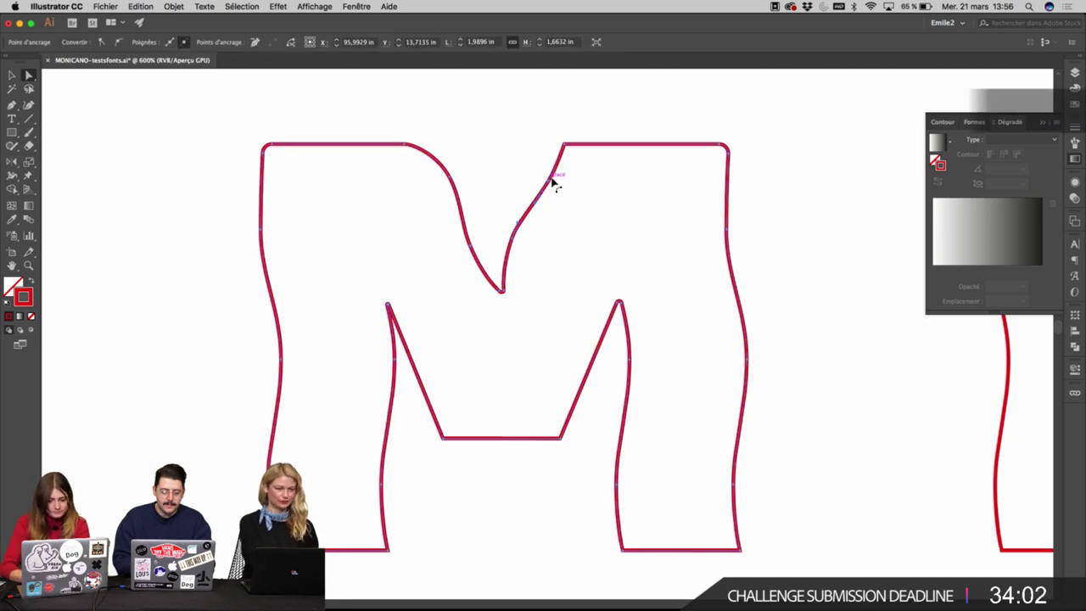
{"action": "left_click", "coordinate": [519, 223]}
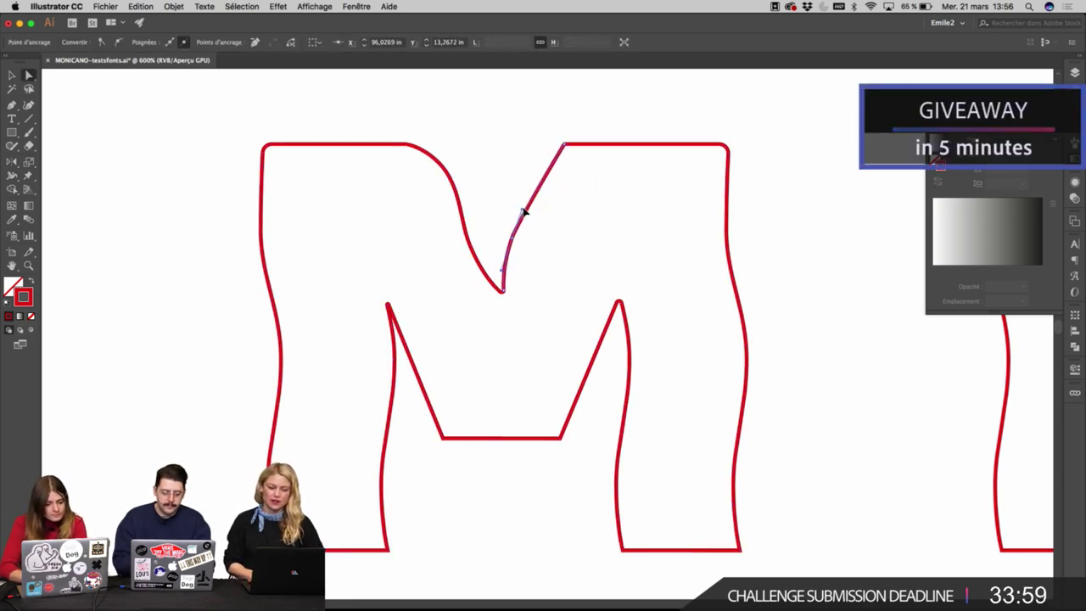
Pull a curve handle from the top corner of the notch's right edge to give that edge an S-shaped curve.
{"action": "left_click", "coordinate": [564, 144]}
{"action": "key", "text": "shift+c"}
{"action": "left_click_drag", "start_coordinate": [564, 144], "coordinate": [554, 183]}
{"action": "left_click", "coordinate": [575, 104]}
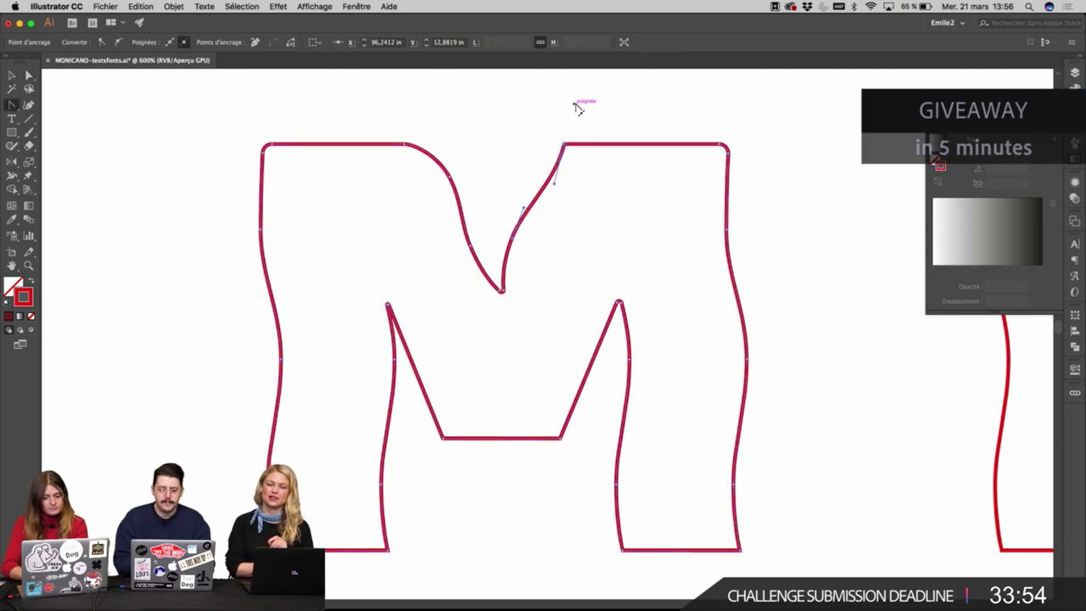
{"action": "key", "text": "a"}
{"action": "scroll", "coordinate": [759, 151], "scroll_direction": "down", "scroll_amount": 3}
{"action": "key", "text": "v"}
{"action": "left_click", "coordinate": [759, 151]}
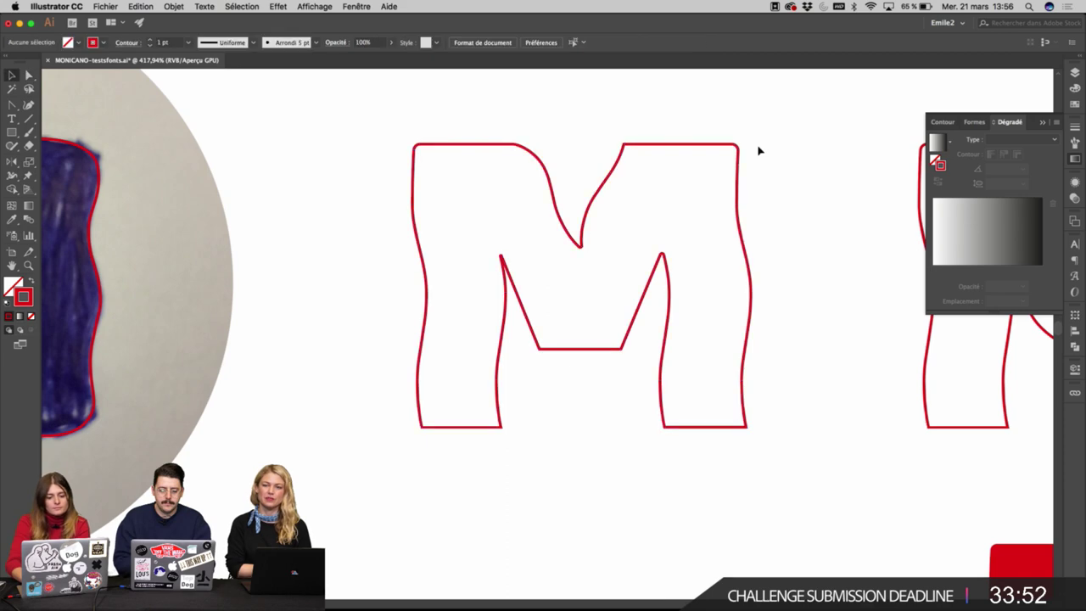
Move the left bottom corner of the M's middle section inward to about X 95.85 in, keeping its base level.
{"action": "scroll", "coordinate": [647, 261], "scroll_direction": "up", "scroll_amount": 3}
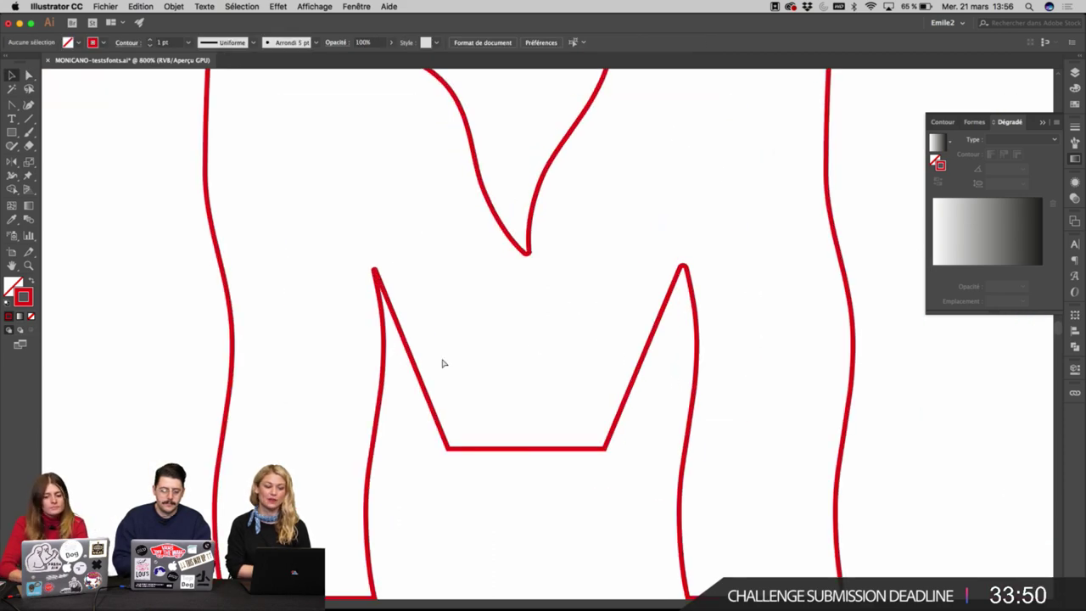
{"action": "left_click", "coordinate": [419, 370]}
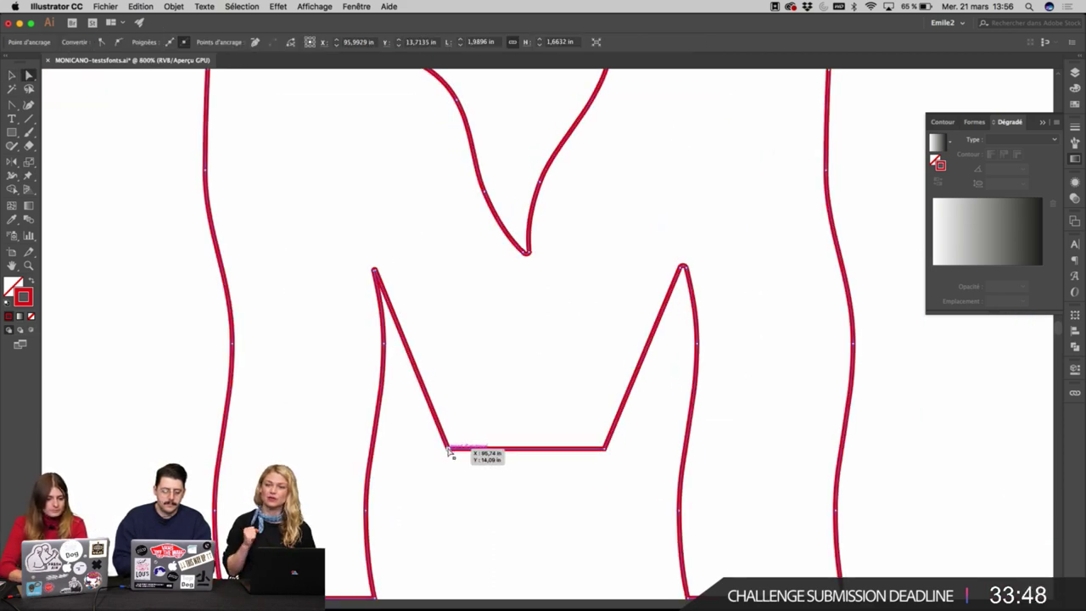
{"action": "left_click_drag", "start_coordinate": [449, 451], "coordinate": [482, 448]}
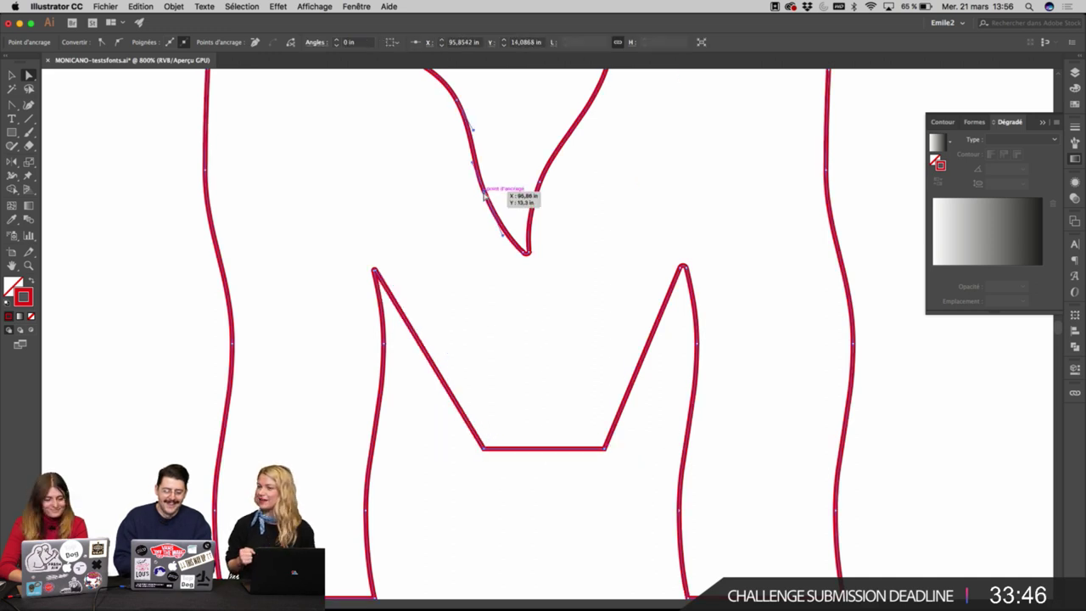
Adjust the handles of the lower anchor on the notch's left edge to smooth its curve.
{"action": "left_click", "coordinate": [500, 238]}
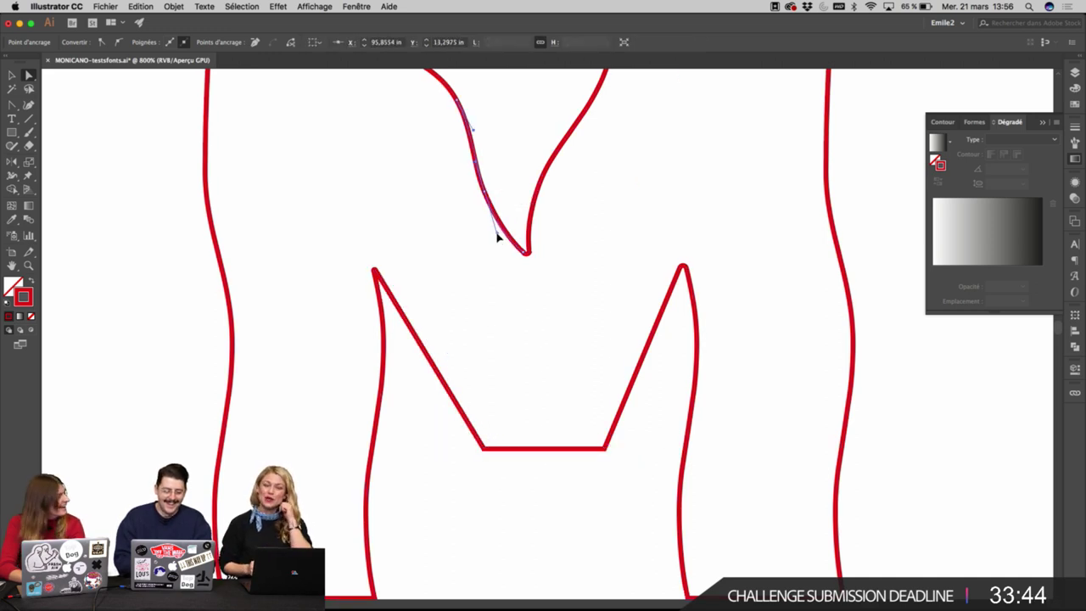
{"action": "scroll", "coordinate": [498, 204], "scroll_direction": "up", "scroll_amount": 3}
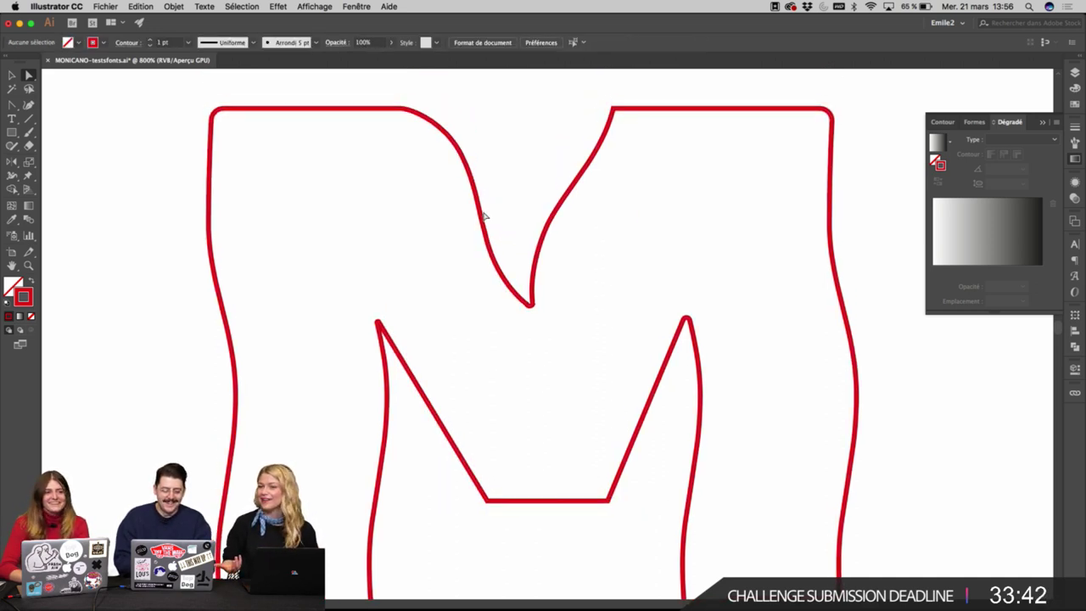
{"action": "left_click", "coordinate": [483, 218]}
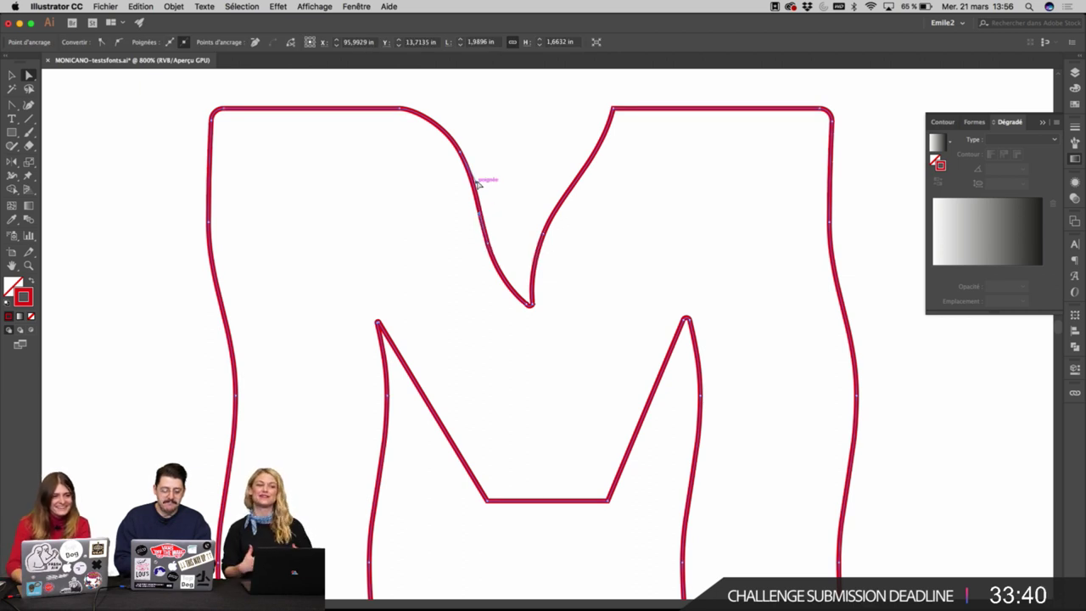
{"action": "left_click", "coordinate": [501, 188]}
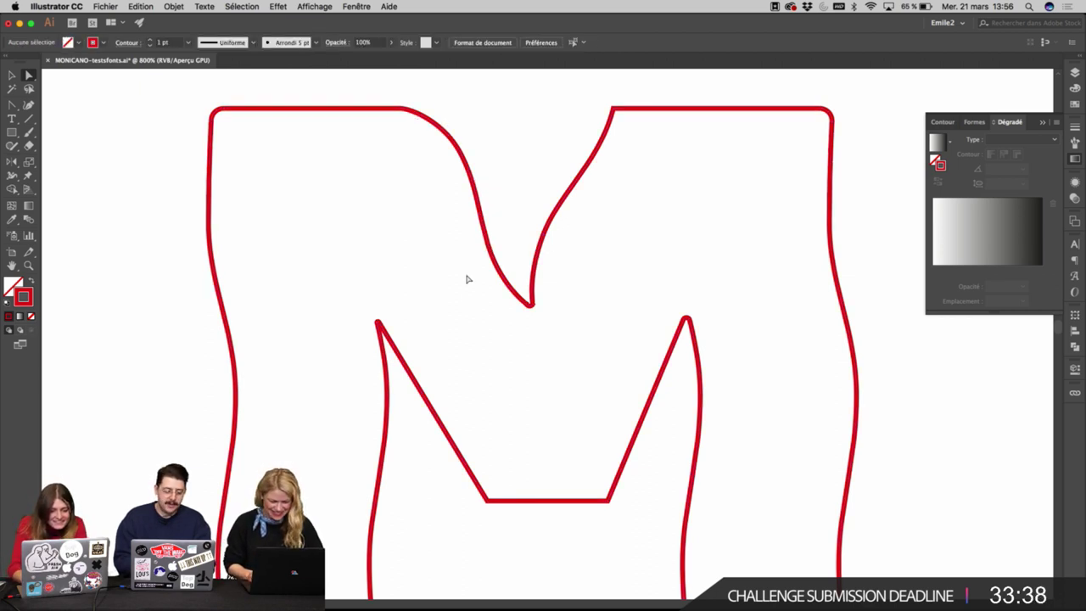
Add a smooth anchor midway along the middle section's lower left diagonal and shift it down so the line bows outward.
{"action": "left_click", "coordinate": [419, 388]}
{"action": "key", "text": "p"}
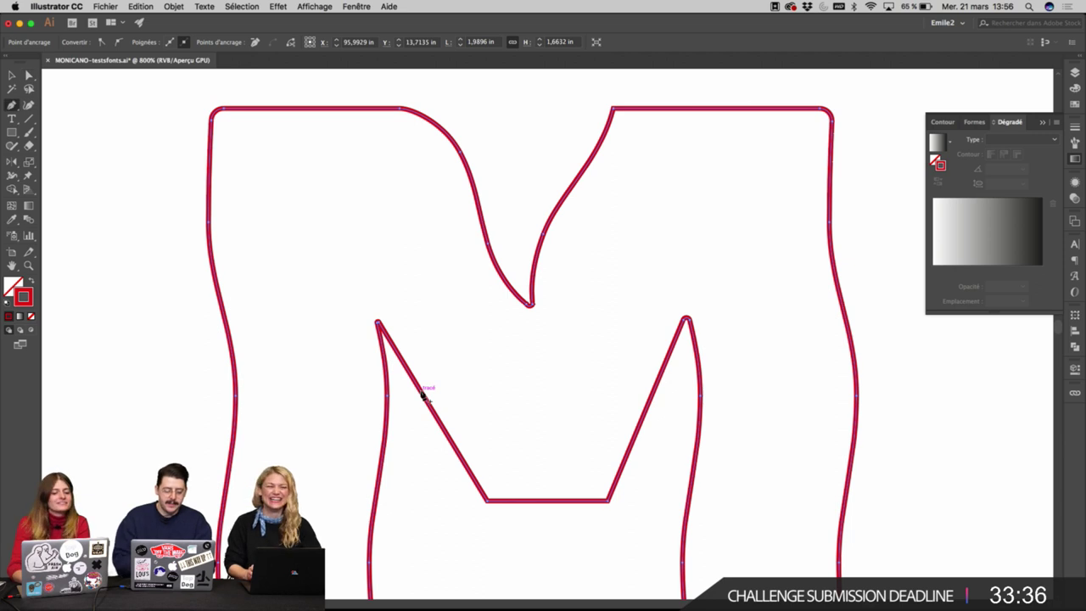
{"action": "left_click", "coordinate": [422, 393]}
{"action": "key", "text": "a"}
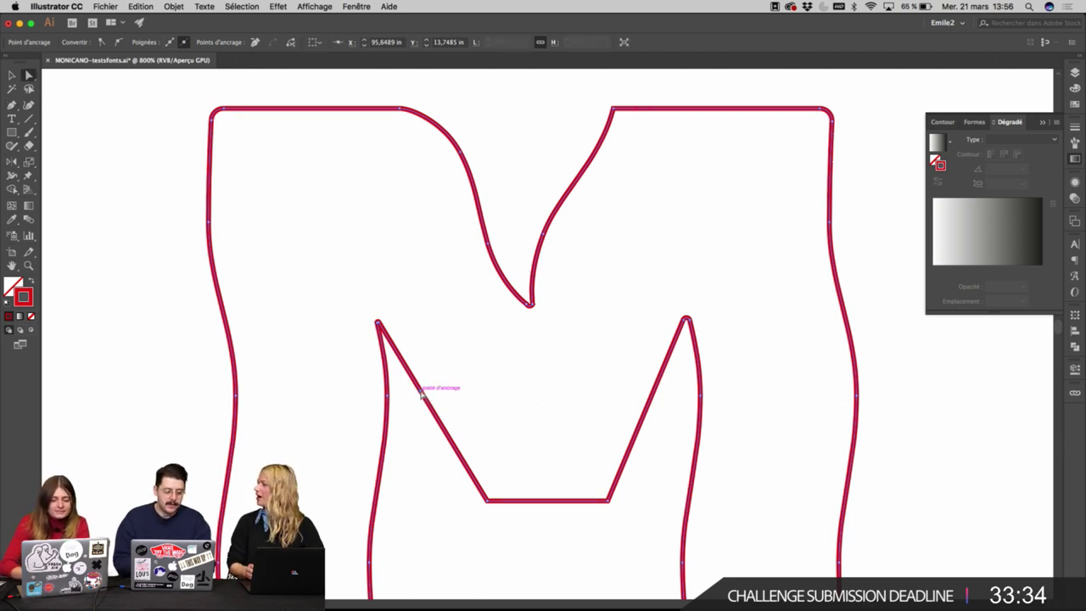
{"action": "left_click_drag", "start_coordinate": [420, 392], "coordinate": [446, 428]}
{"action": "key", "text": "super+z"}
{"action": "key", "text": "shift+c"}
{"action": "key", "text": "a"}
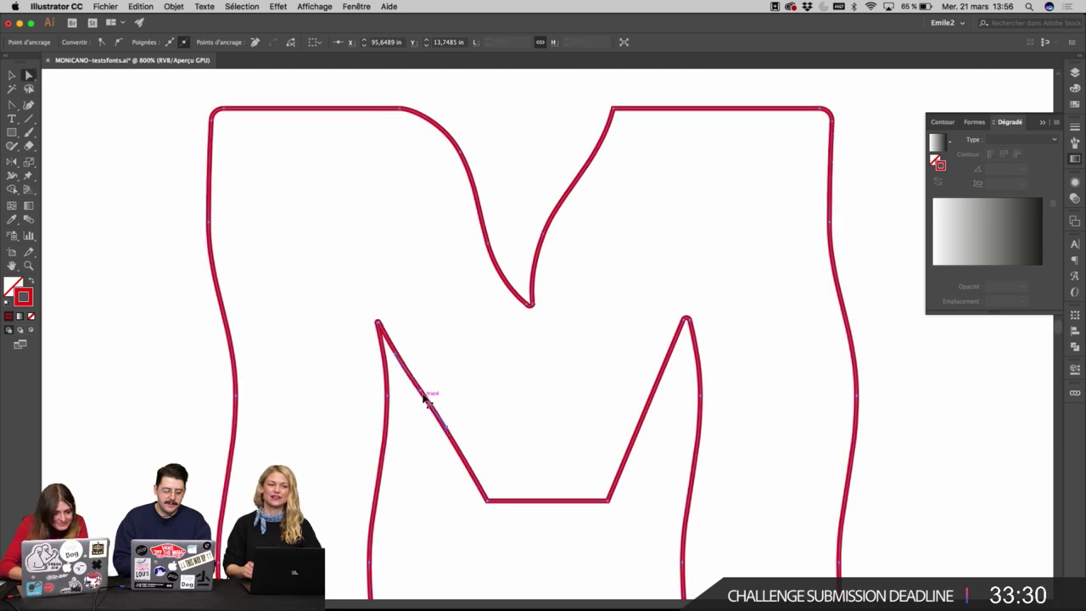
{"action": "left_click_drag", "start_coordinate": [421, 391], "coordinate": [429, 432]}
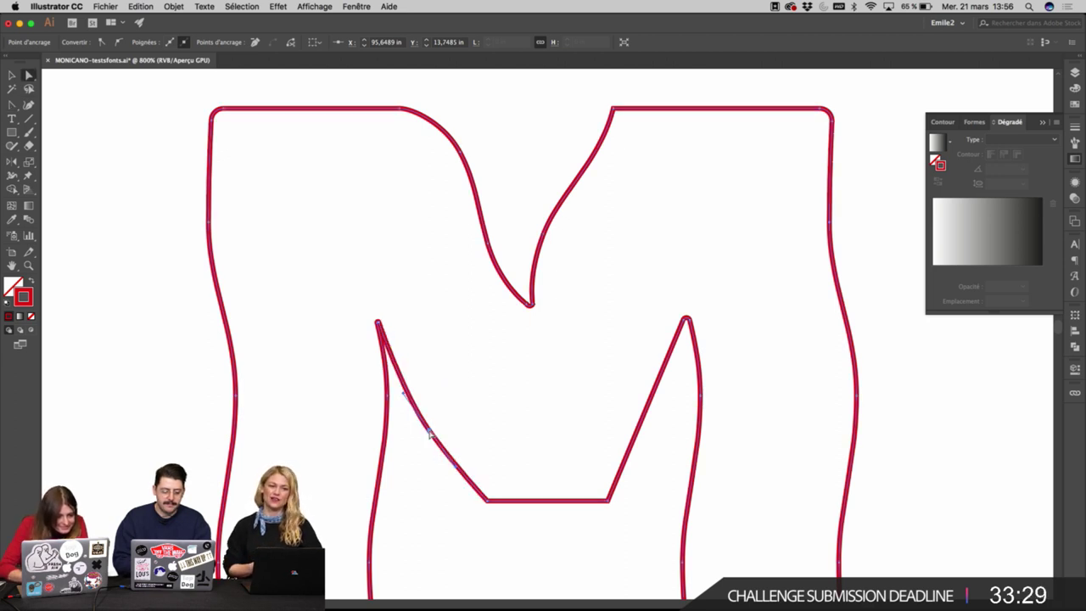
Move the right bottom corner of the middle section up and outward to about X 96.25, Y 14.03 in.
{"action": "left_click", "coordinate": [490, 501]}
{"action": "left_click", "coordinate": [609, 500]}
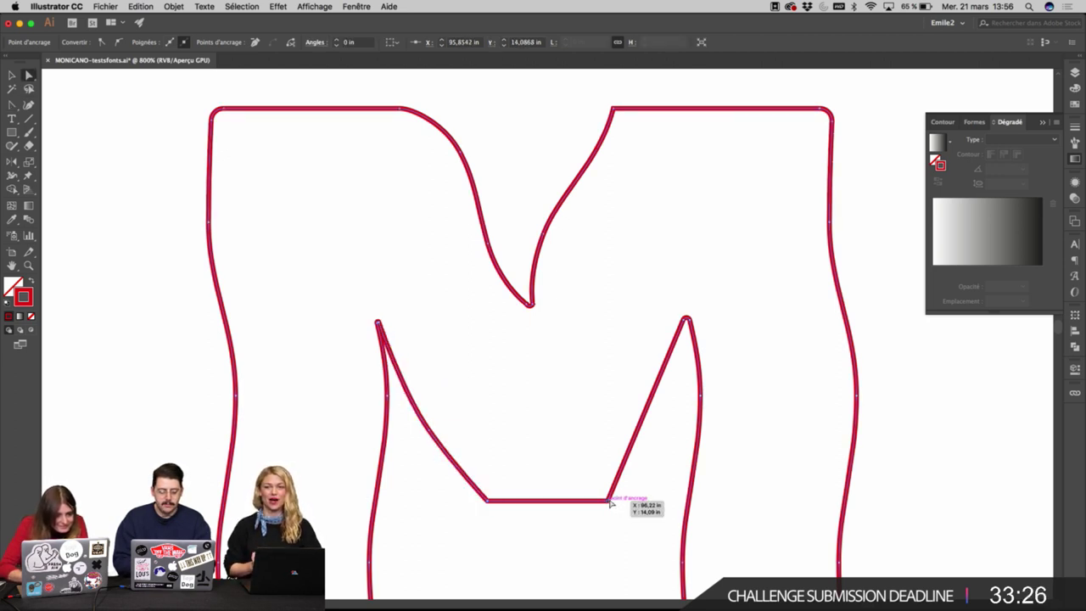
{"action": "left_click_drag", "start_coordinate": [609, 503], "coordinate": [616, 481]}
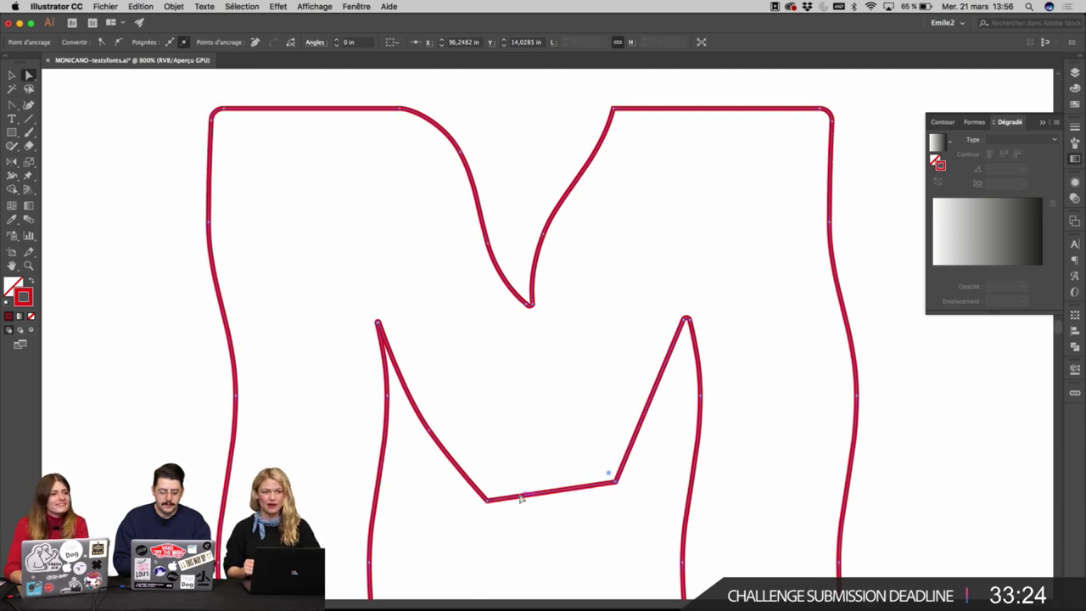
Raise the middle section's left bottom corner to about X 95.83, Y 14.03 in so the base is horizontal.
{"action": "left_click_drag", "start_coordinate": [489, 503], "coordinate": [480, 482]}
{"action": "left_click_drag", "start_coordinate": [588, 483], "coordinate": [482, 516]}
{"action": "key", "text": "super+z"}
{"action": "left_click", "coordinate": [624, 490]}
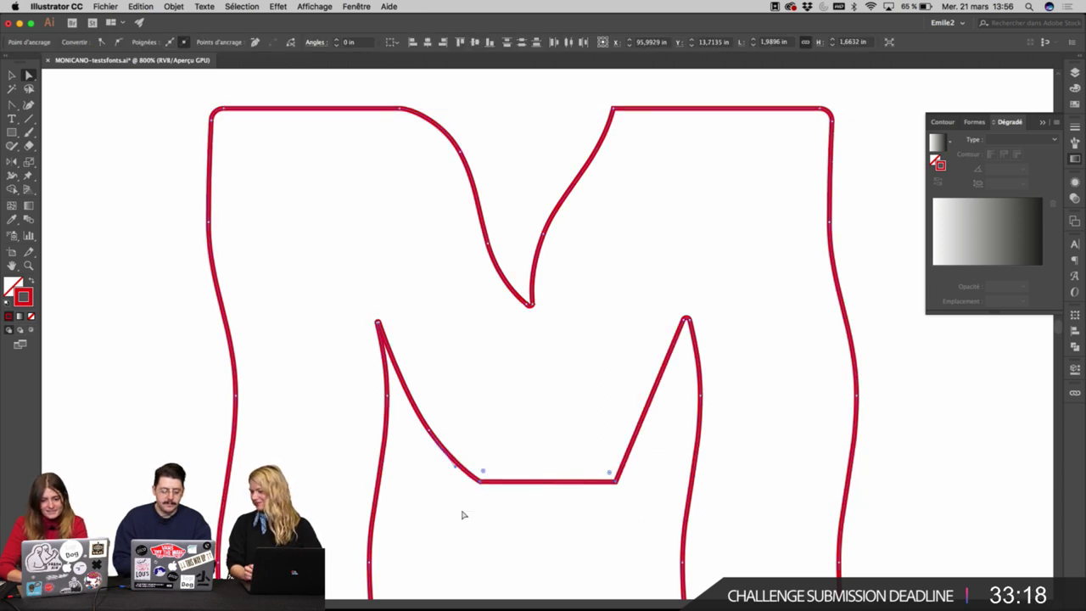
{"action": "left_click", "coordinate": [1077, 330]}
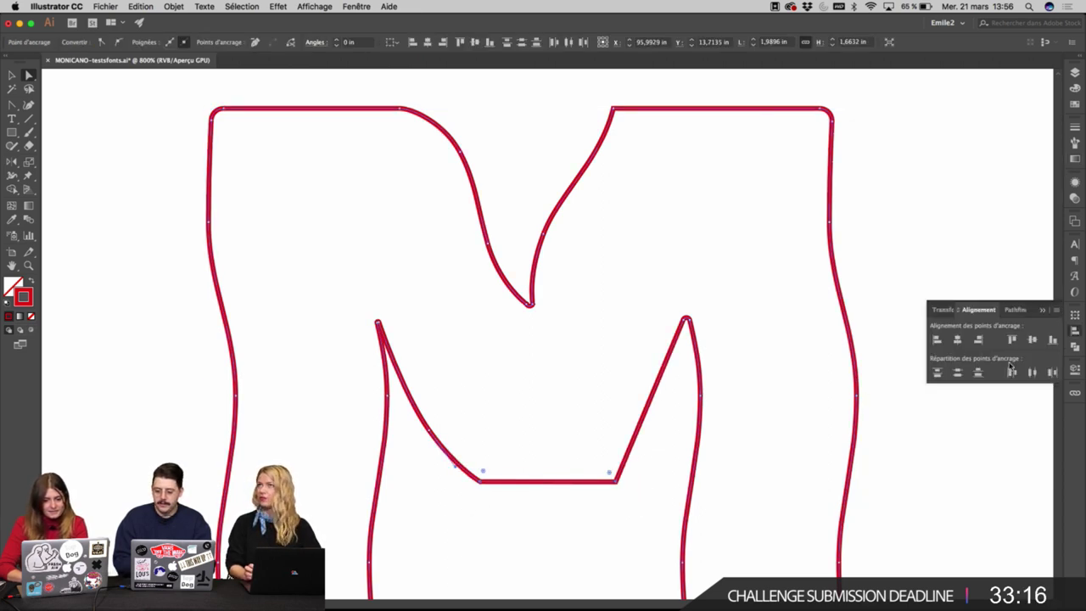
{"action": "left_click", "coordinate": [680, 410]}
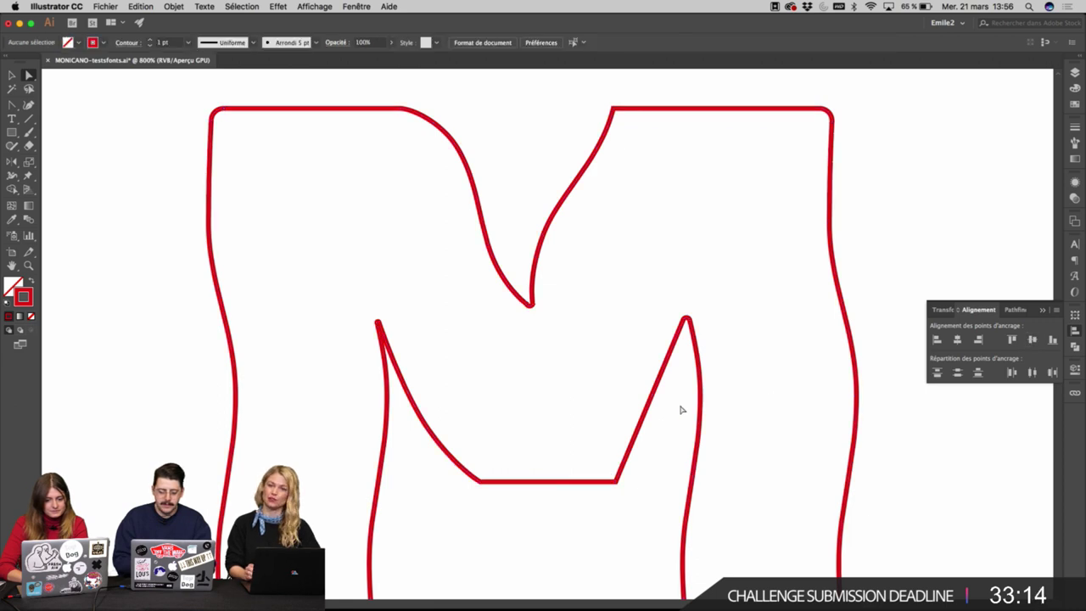
Raise both bottom corners of the middle section together to about Y 13.97 in, keeping the base horizontal.
{"action": "left_click", "coordinate": [426, 426]}
{"action": "left_click", "coordinate": [430, 432]}
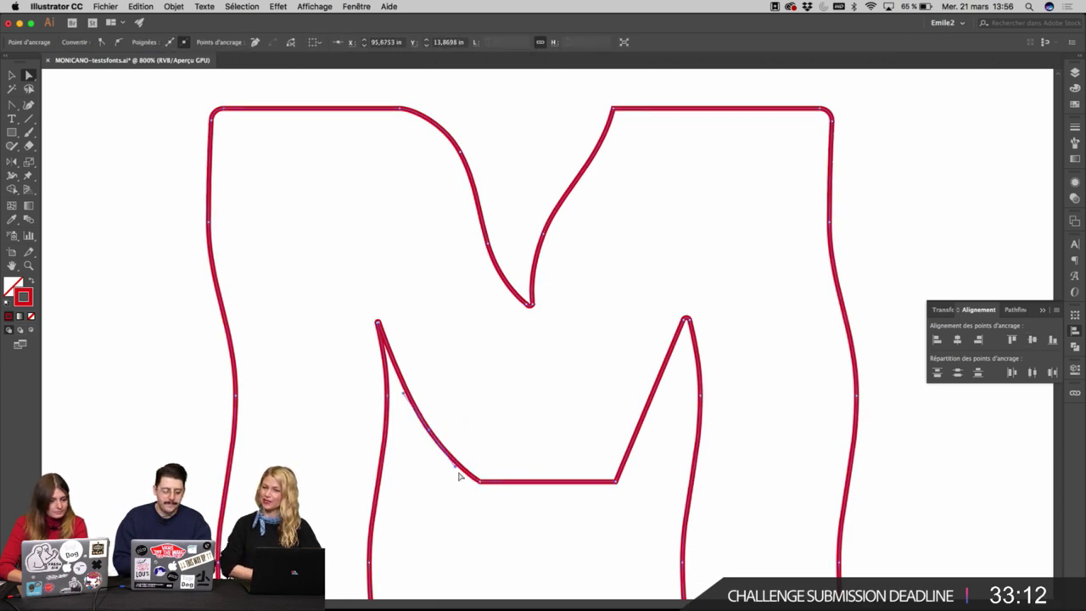
{"action": "left_click", "coordinate": [456, 475]}
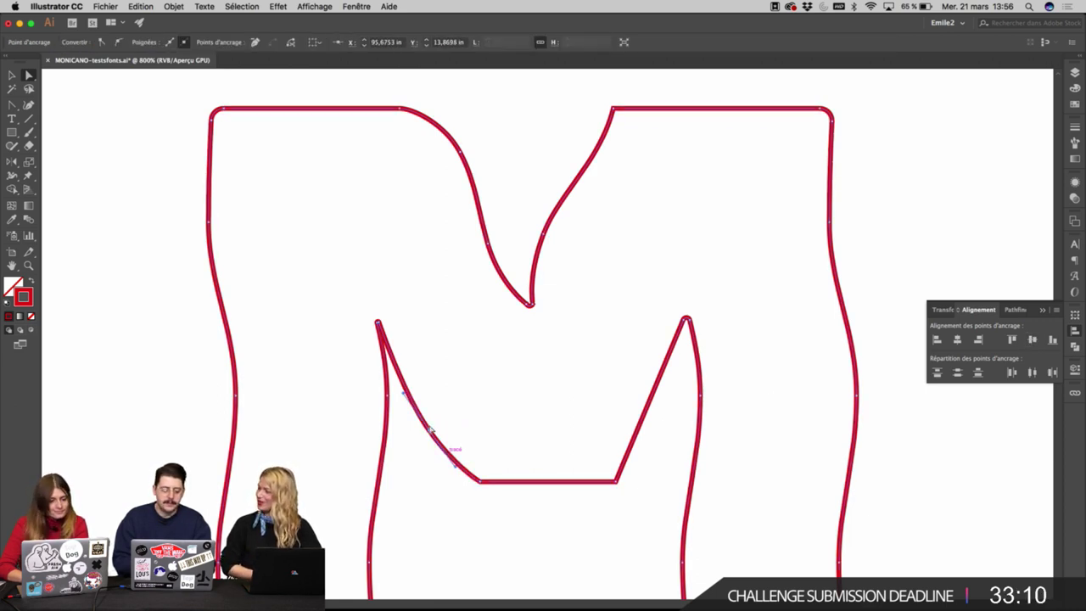
{"action": "left_click", "coordinate": [505, 382]}
{"action": "left_click", "coordinate": [481, 482]}
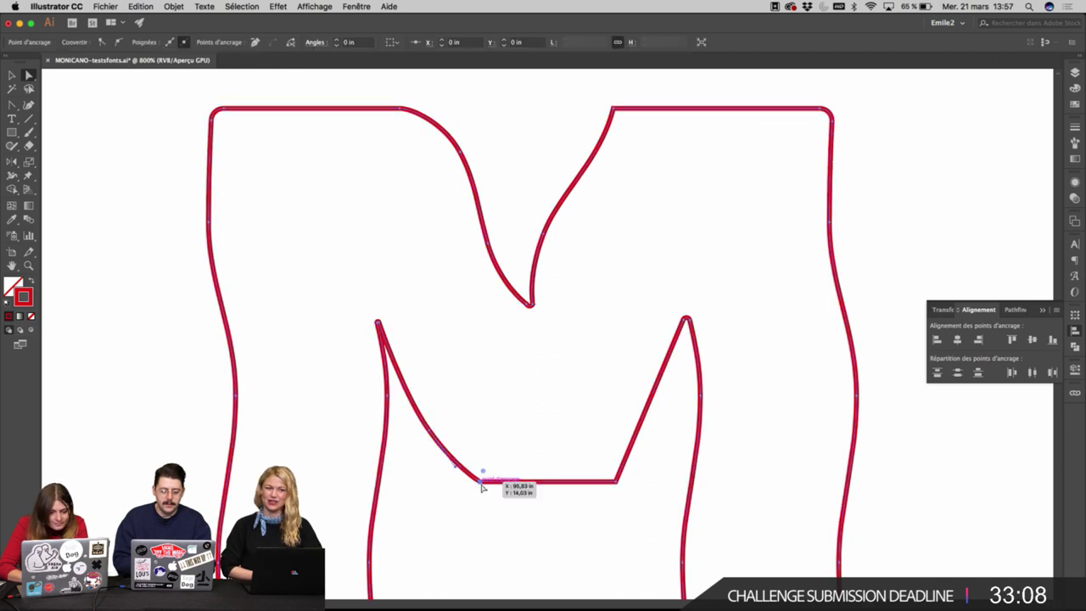
{"action": "left_click_drag", "start_coordinate": [618, 481], "coordinate": [619, 462]}
Shift the lower anchor on the notch's left edge slightly down to about X 95.86, Y 13.32 in.
{"action": "left_click", "coordinate": [489, 247]}
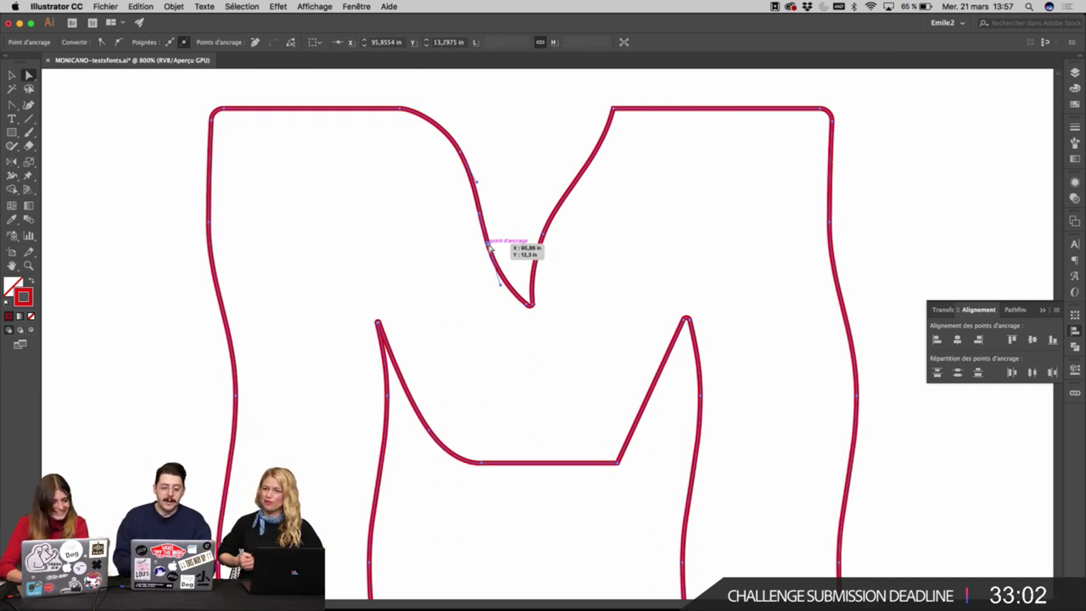
{"action": "left_click_drag", "start_coordinate": [489, 247], "coordinate": [490, 248]}
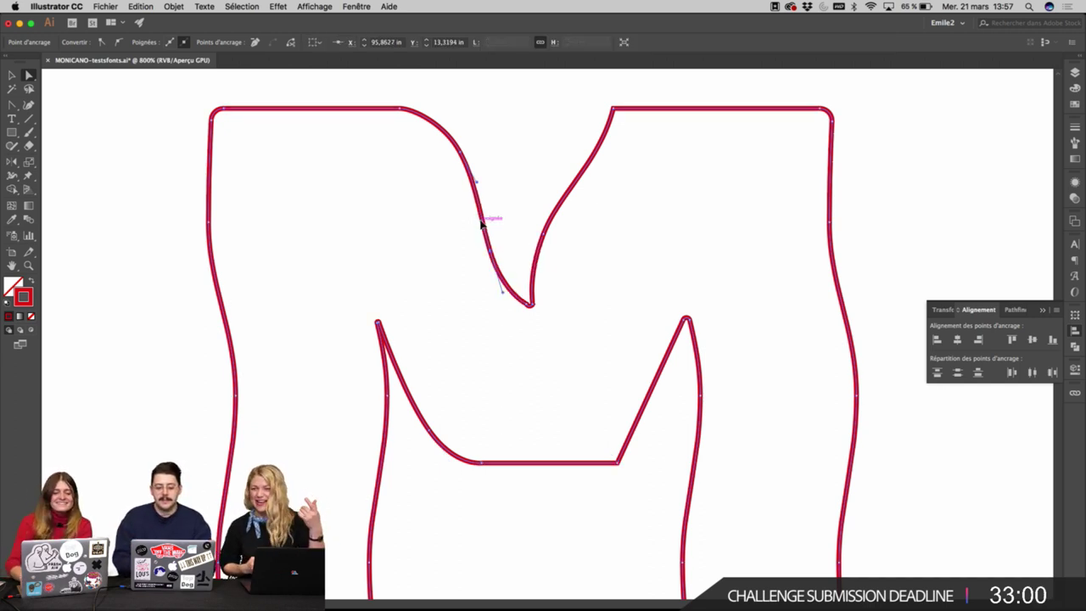
{"action": "left_click", "coordinate": [519, 198]}
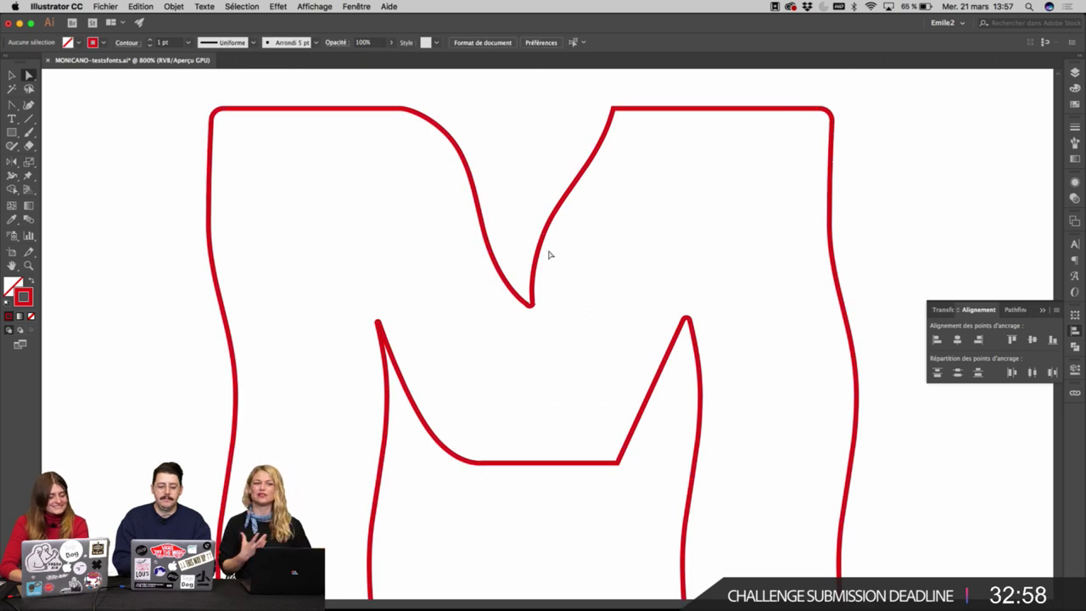
Delete the left anchor of the notch's rounded tip so both edges meet in a single point.
{"action": "left_click", "coordinate": [530, 303]}
{"action": "key", "text": "super+plus"}
{"action": "key", "text": "super+plus"}
{"action": "key", "text": "super+plus"}
{"action": "key", "text": "super+plus"}
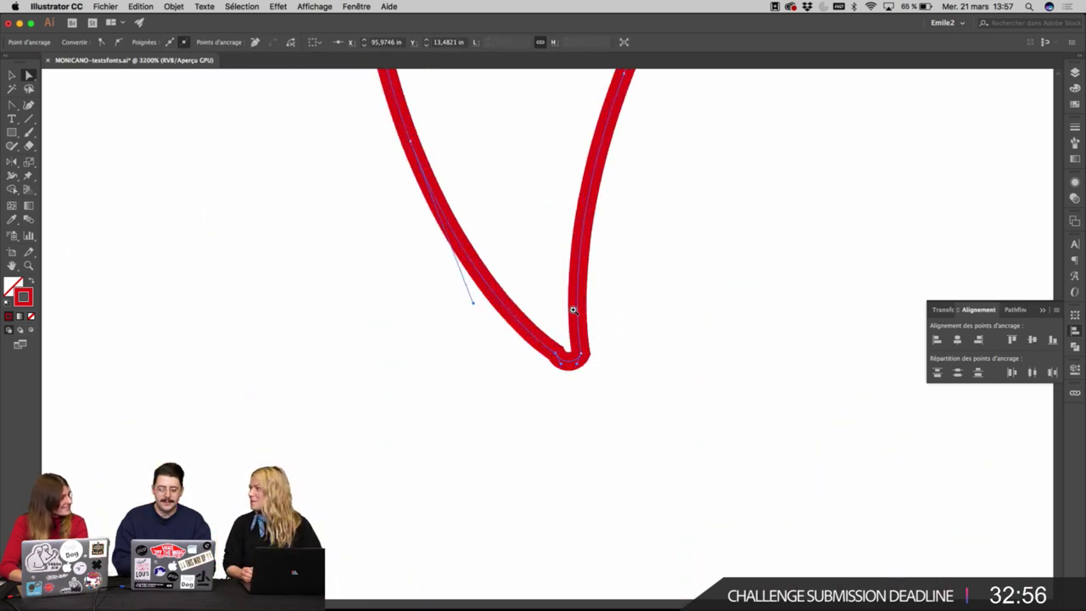
{"action": "left_click", "coordinate": [557, 354]}
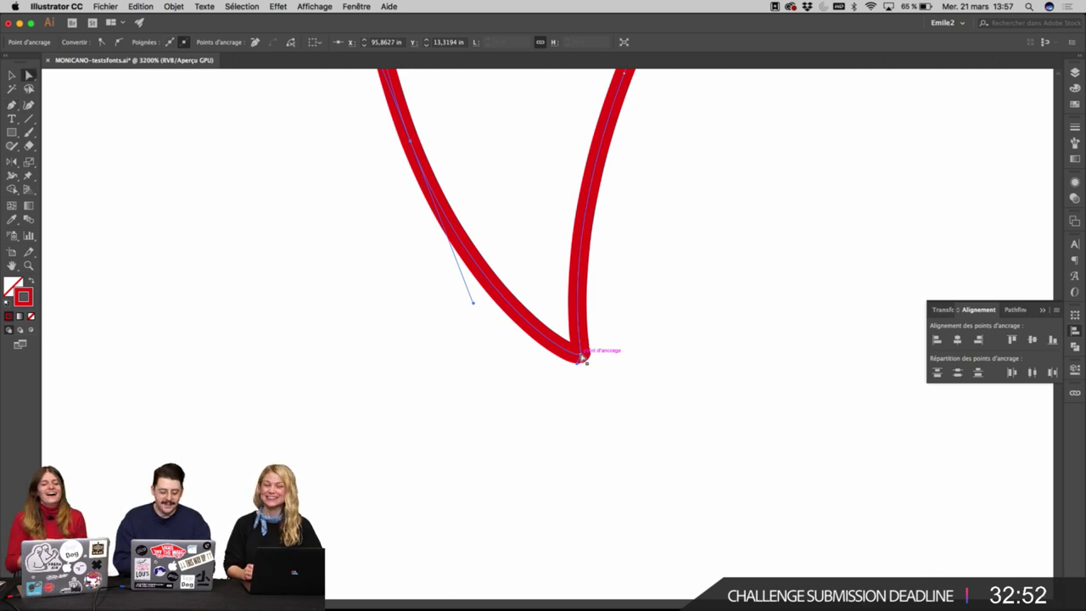
{"action": "left_click", "coordinate": [581, 356]}
{"action": "scroll", "coordinate": [601, 361], "scroll_direction": "down", "scroll_amount": 5}
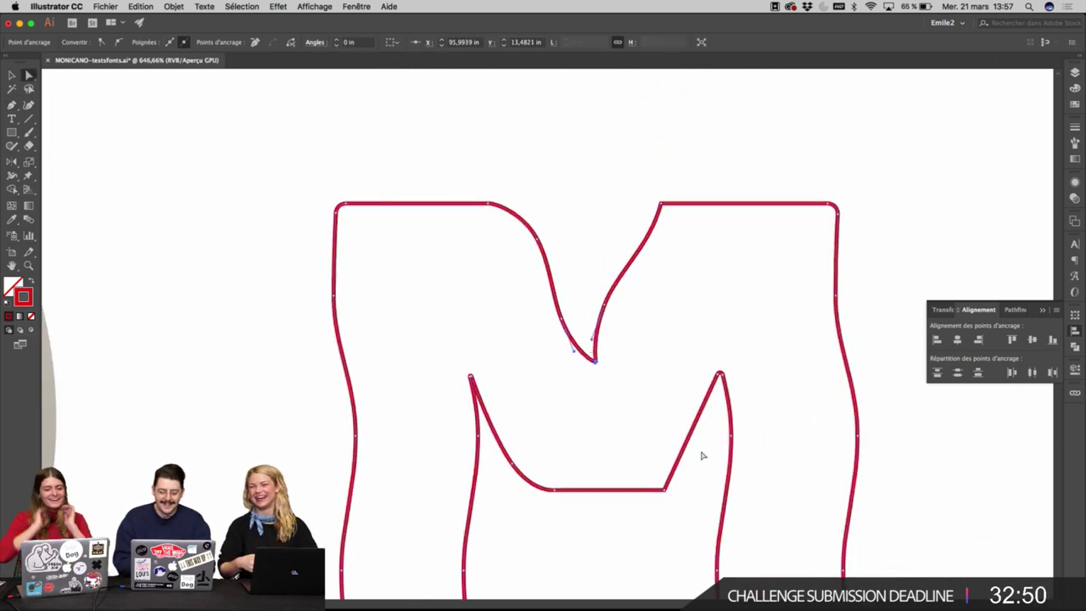
{"action": "left_click", "coordinate": [702, 455]}
Bend the straight diagonal on the right of the middle section into a curve bowing up and to the left.
{"action": "scroll", "coordinate": [692, 376], "scroll_direction": "down", "scroll_amount": 4}
{"action": "left_click", "coordinate": [666, 348]}
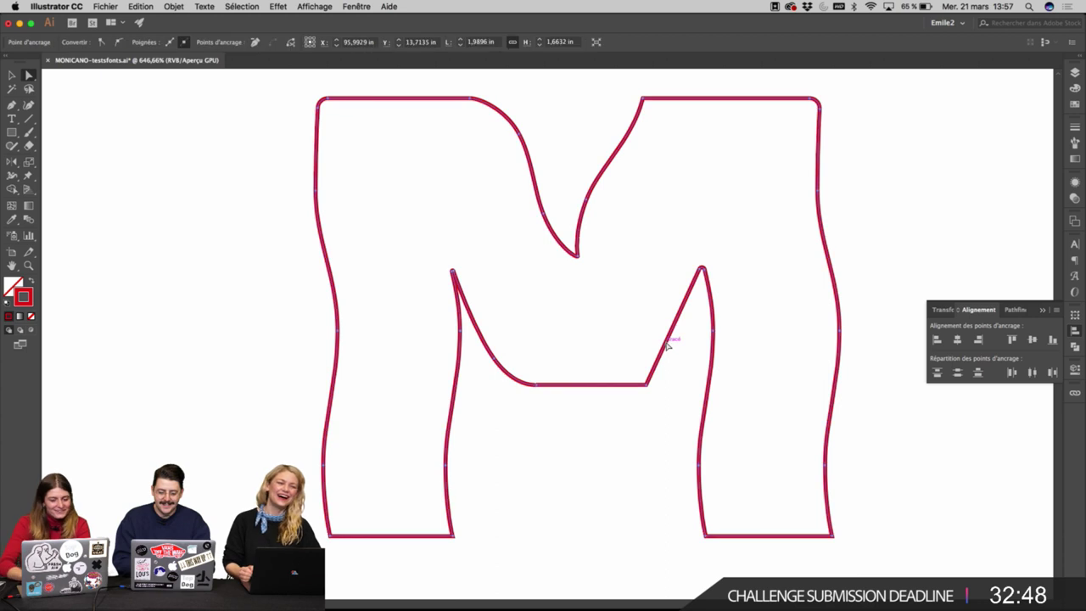
{"action": "left_click_drag", "start_coordinate": [665, 342], "coordinate": [665, 317]}
{"action": "key", "text": "a"}
{"action": "left_click", "coordinate": [700, 308]}
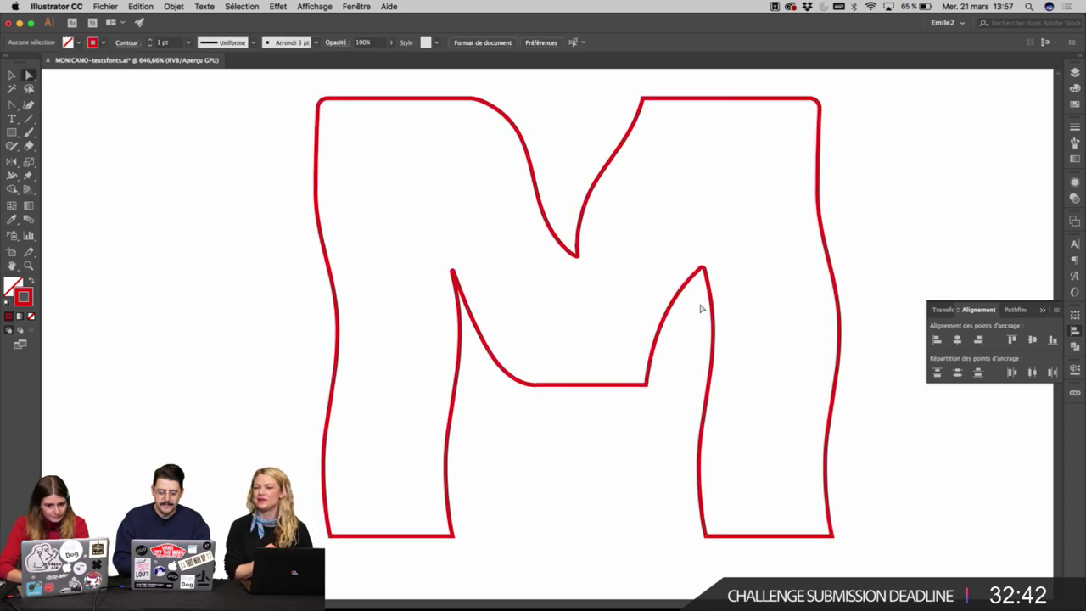
Select the right leg's anchors and nudge them inward, narrowing the M to about 1.93 in wide.
{"action": "scroll", "coordinate": [700, 308], "scroll_direction": "down", "scroll_amount": 3}
{"action": "scroll", "coordinate": [700, 308], "scroll_direction": "up", "scroll_amount": 3}
{"action": "scroll", "coordinate": [700, 308], "scroll_direction": "down", "scroll_amount": 1}
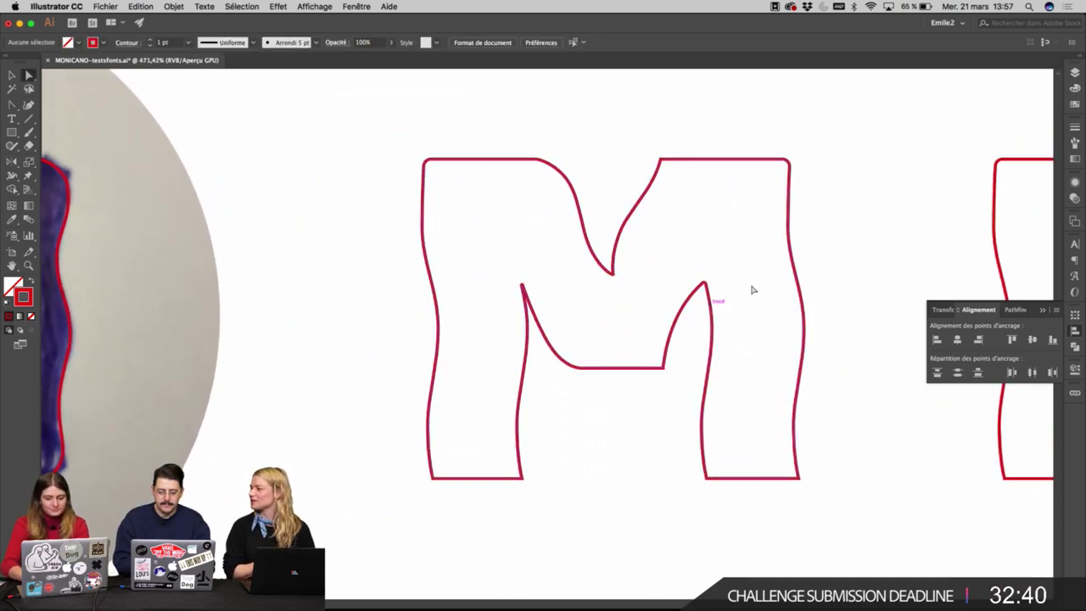
{"action": "left_click_drag", "start_coordinate": [846, 141], "coordinate": [688, 501]}
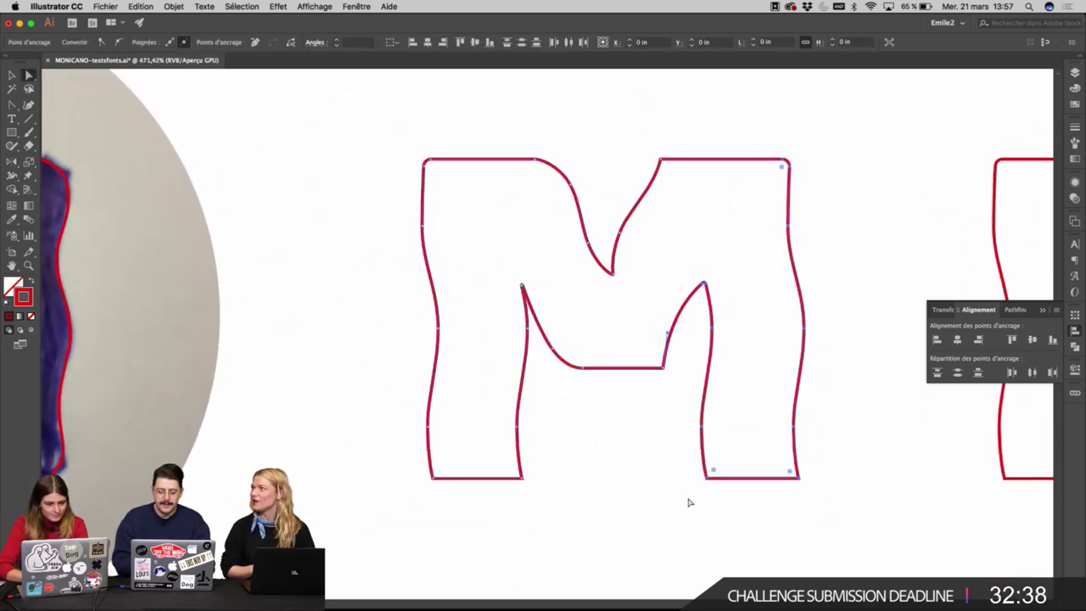
{"action": "key", "text": "Left"}
{"action": "key", "text": "Left"}
{"action": "key", "text": "Left"}
{"action": "key", "text": "Left"}
{"action": "key", "text": "Right"}
{"action": "key", "text": "Right"}
{"action": "key", "text": "Right"}
{"action": "key", "text": "Right"}
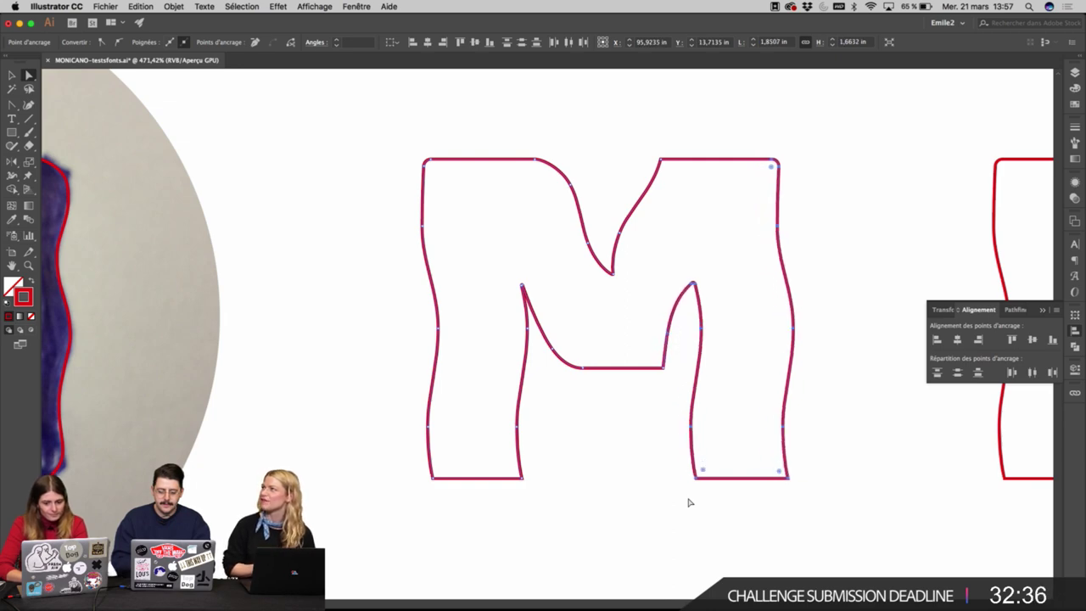
Adjust the lower handle of the middle section's right curve slightly outward to the left so it rises more steeply from the base.
{"action": "left_click", "coordinate": [687, 359]}
{"action": "left_click", "coordinate": [682, 338], "text": "super"}
{"action": "left_click", "coordinate": [567, 329], "text": "super"}
{"action": "left_click", "coordinate": [567, 328], "text": "super"}
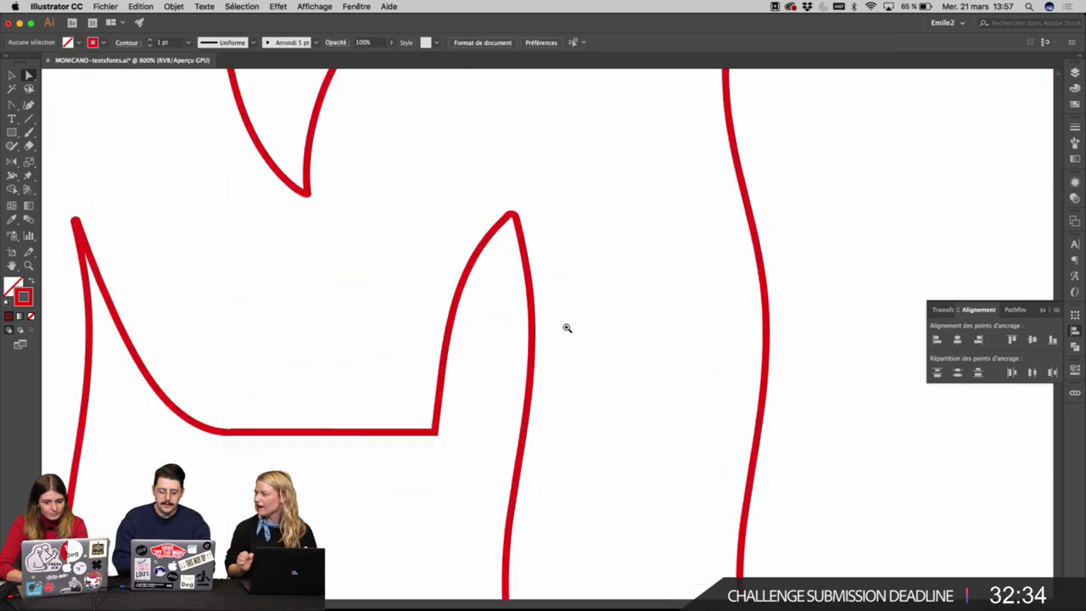
{"action": "left_click", "coordinate": [454, 327]}
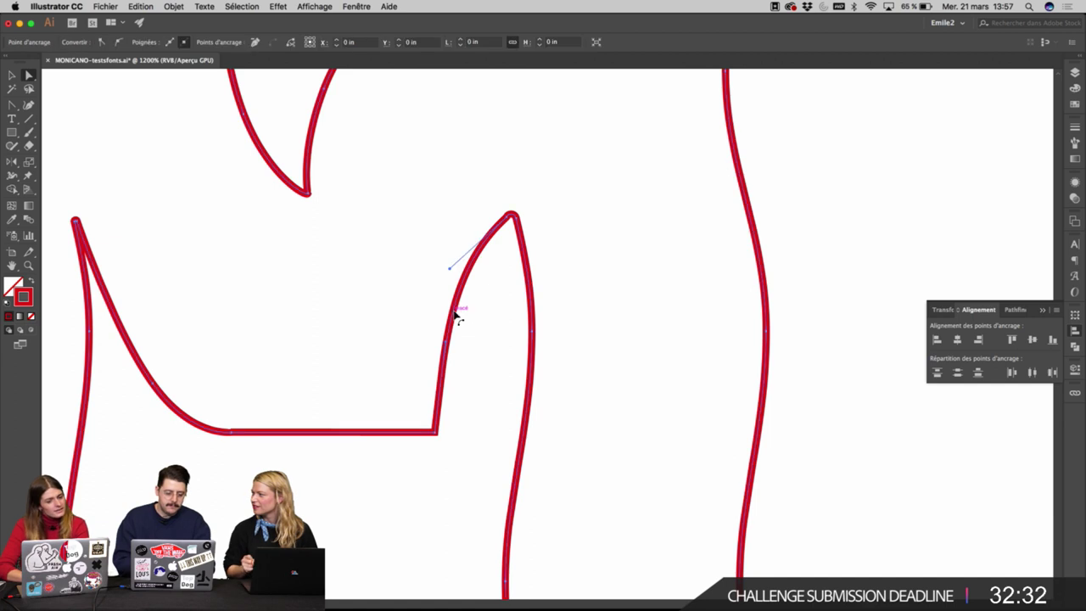
{"action": "left_click", "coordinate": [463, 260]}
{"action": "left_click", "coordinate": [454, 312]}
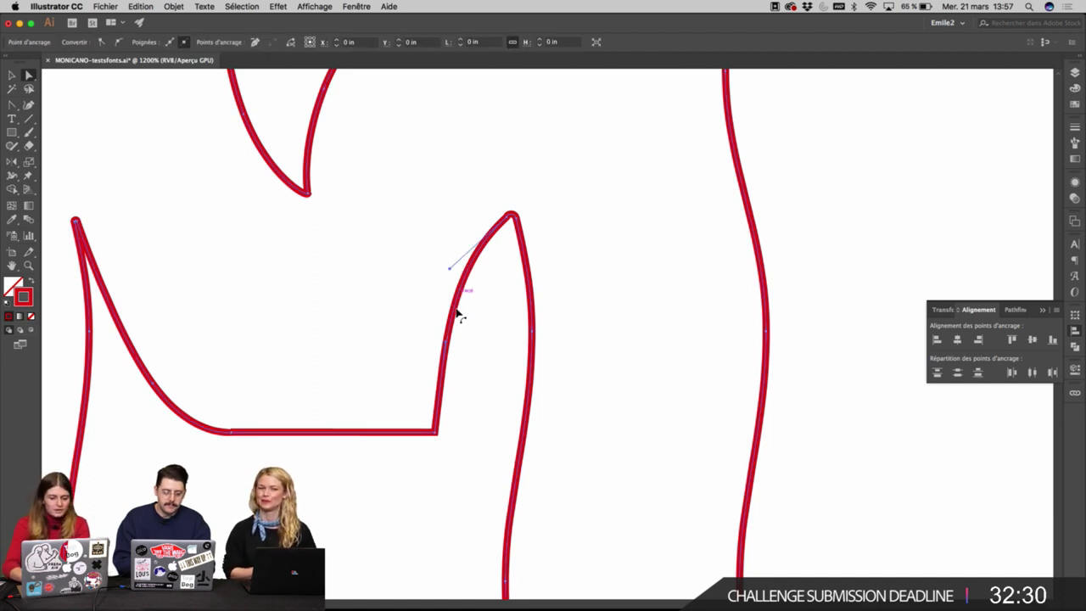
{"action": "left_click_drag", "start_coordinate": [446, 343], "coordinate": [441, 341]}
{"action": "left_click", "coordinate": [439, 342]}
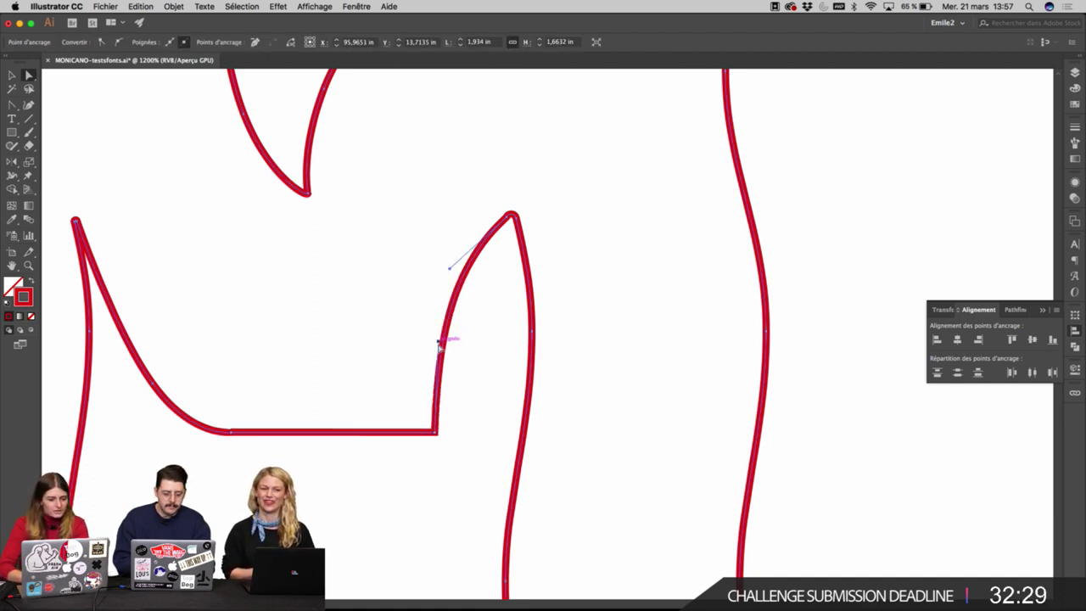
Round the right bottom corner of the middle section with a radius of 0.03 in.
{"action": "left_click", "coordinate": [435, 431]}
{"action": "left_click_drag", "start_coordinate": [427, 424], "coordinate": [422, 419]}
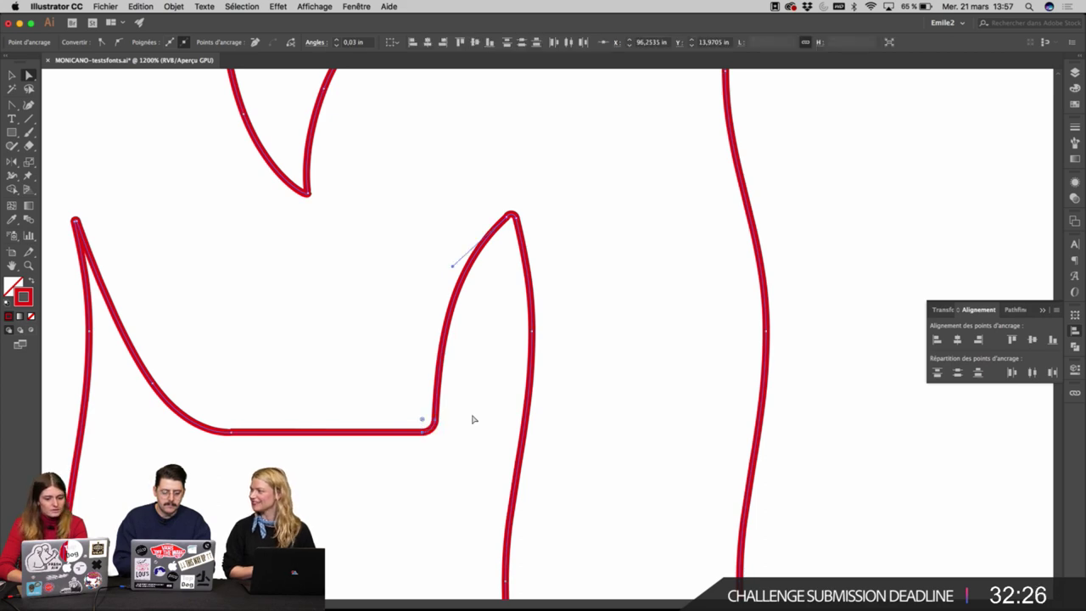
{"action": "left_click", "coordinate": [473, 419]}
{"action": "scroll", "coordinate": [475, 424], "scroll_direction": "down", "scroll_amount": 6}
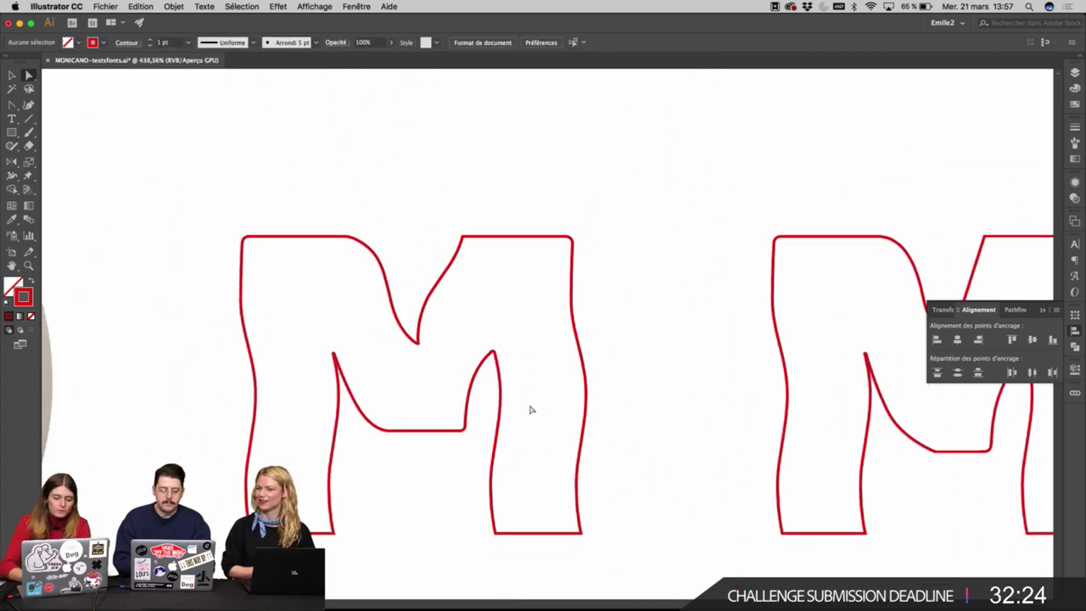
{"action": "scroll", "coordinate": [614, 446], "scroll_direction": "down", "scroll_amount": 3}
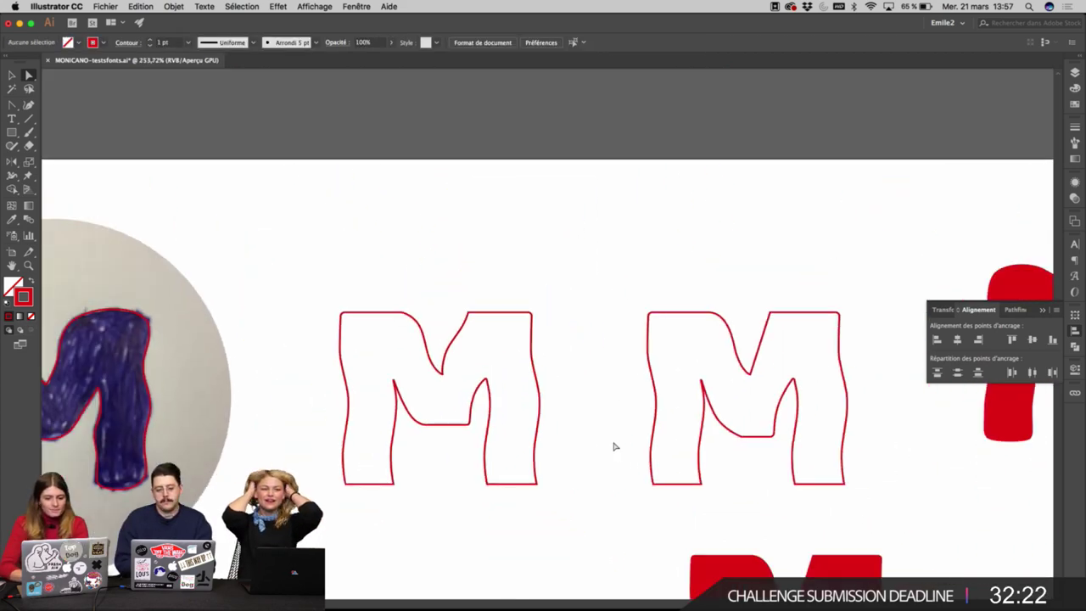
Flatten the middle section's right curve slightly by reshaping its segment toward the right leg.
{"action": "scroll", "coordinate": [615, 446], "scroll_direction": "up", "scroll_amount": 5}
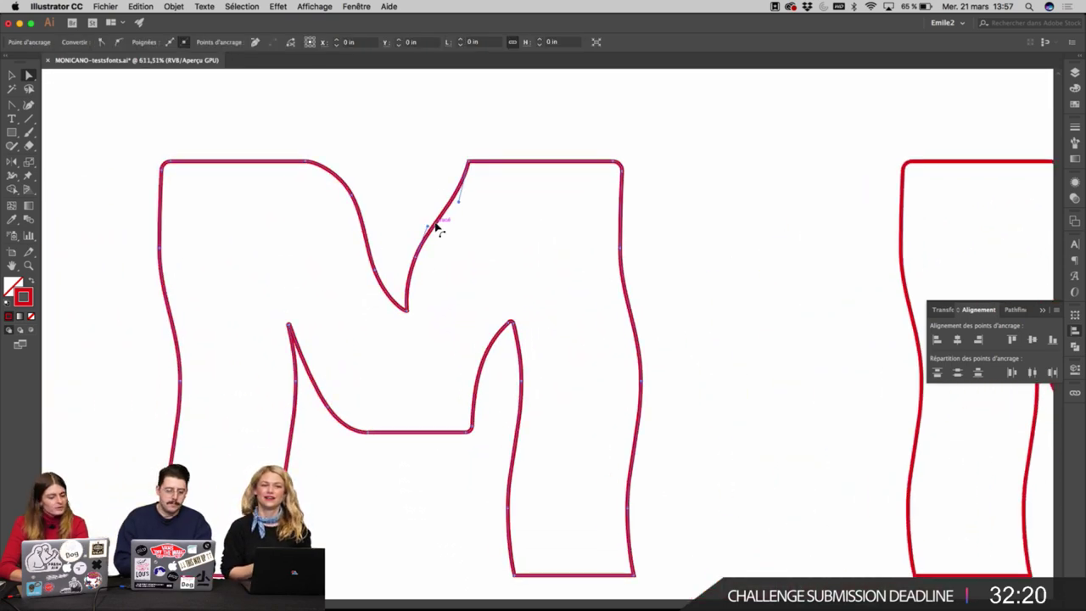
{"action": "left_click", "coordinate": [492, 344]}
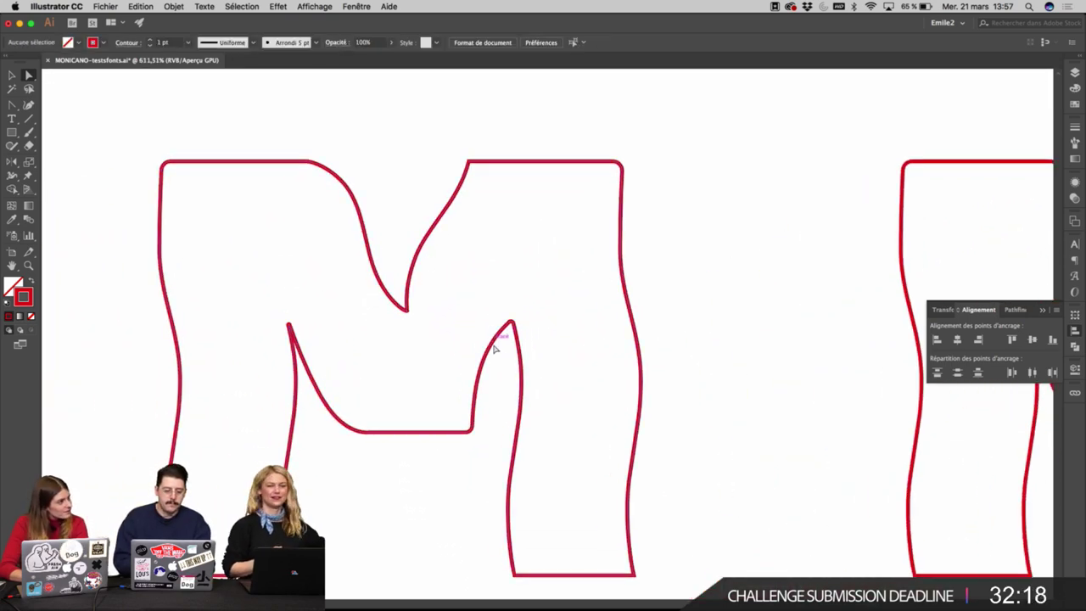
{"action": "left_click", "coordinate": [487, 368]}
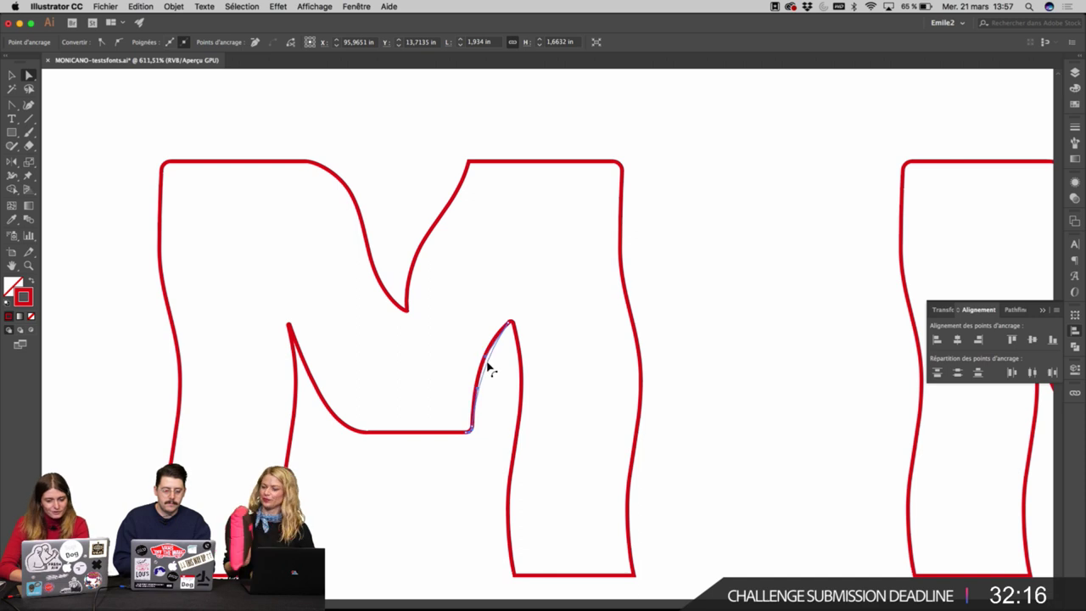
{"action": "left_click", "coordinate": [666, 272]}
{"action": "key", "text": "super+minus"}
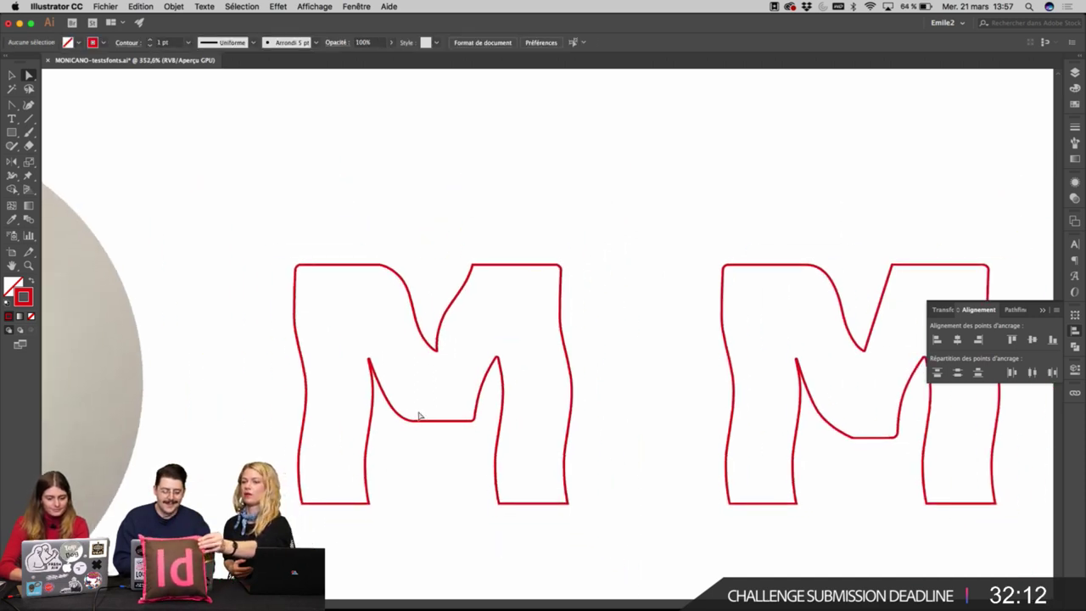
Move the left bottom anchor of the middle section inward along the base to about X 95.97, Y 13.97 in.
{"action": "left_click_drag", "start_coordinate": [388, 415], "coordinate": [434, 426]}
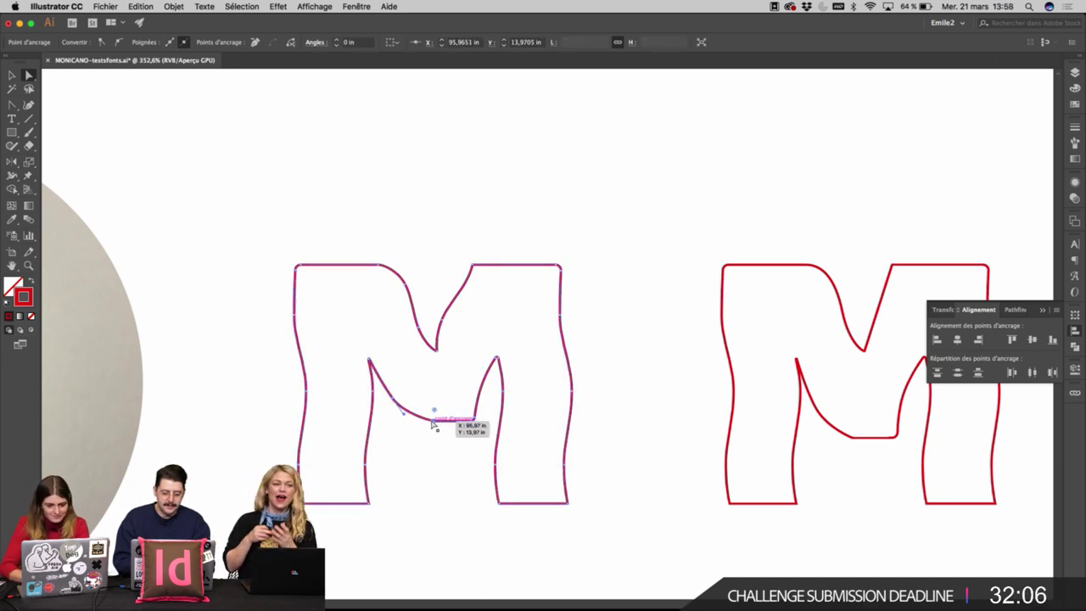
Remove the extra anchor point on the lower edge of the outlined M's middle and reshape that edge into a smooth curve.
{"action": "key", "text": "p"}
{"action": "left_click", "coordinate": [433, 421]}
{"action": "key", "text": "a"}
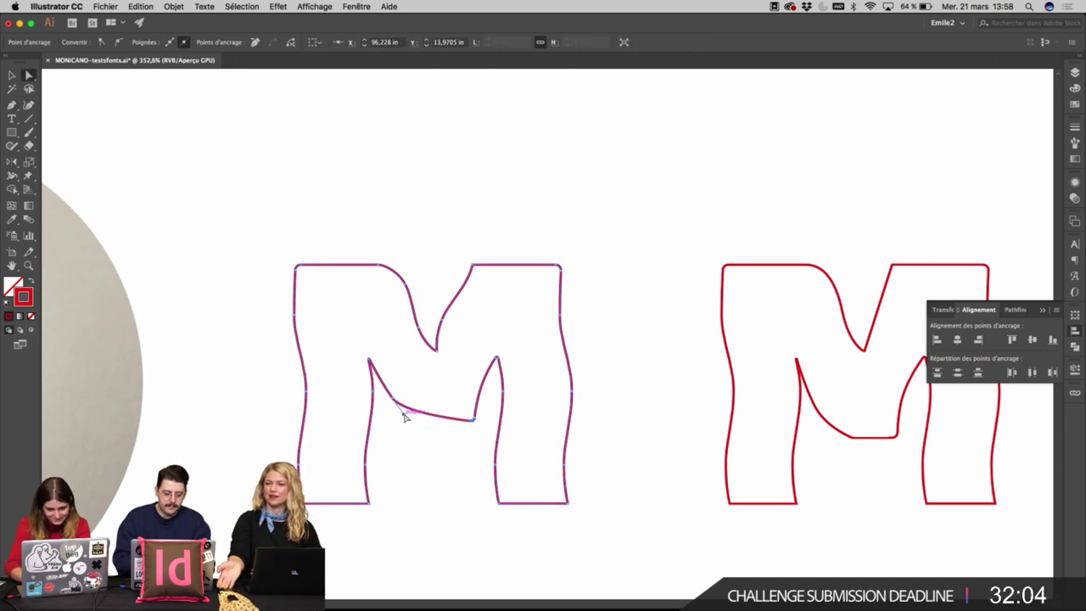
{"action": "left_click", "coordinate": [408, 424]}
{"action": "left_click", "coordinate": [404, 410]}
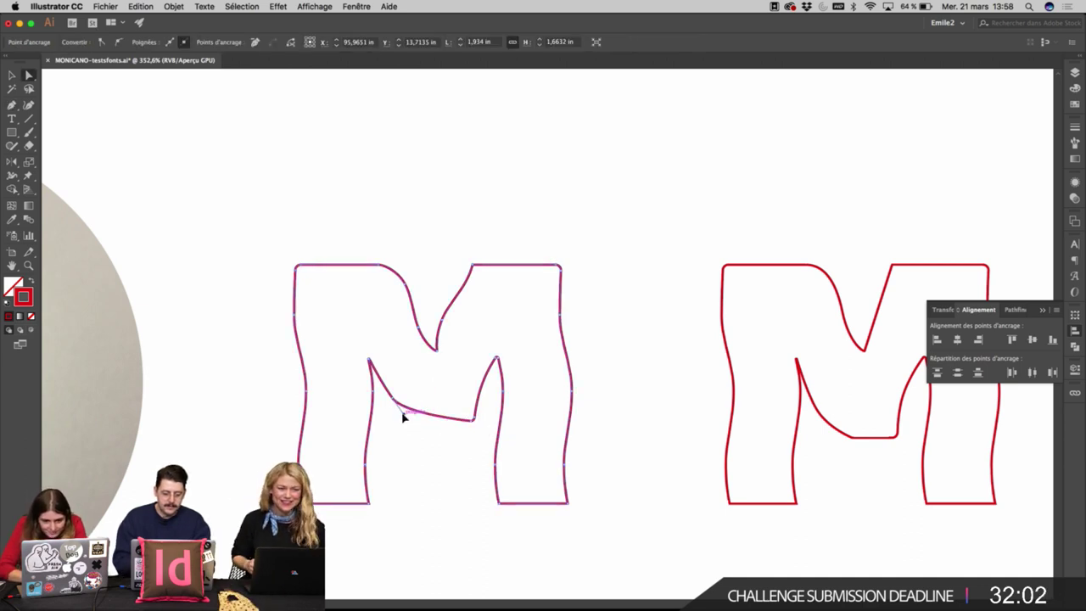
{"action": "left_click_drag", "start_coordinate": [404, 414], "coordinate": [385, 396]}
{"action": "left_click", "coordinate": [427, 451]}
Duplicate the reshaped outlined M directly below the original and swap the copy's stroke and fill for a solid red letter.
{"action": "scroll", "coordinate": [427, 451], "scroll_direction": "down", "scroll_amount": 1}
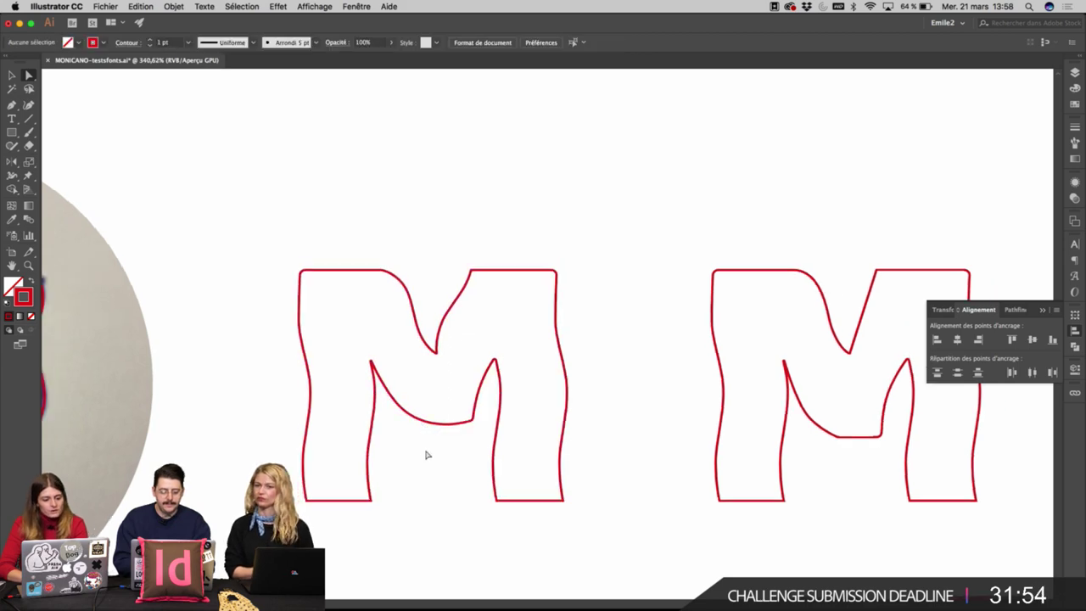
{"action": "scroll", "coordinate": [427, 454], "scroll_direction": "down", "scroll_amount": 2}
{"action": "key", "text": "v"}
{"action": "scroll", "coordinate": [531, 371], "scroll_direction": "down", "scroll_amount": 2}
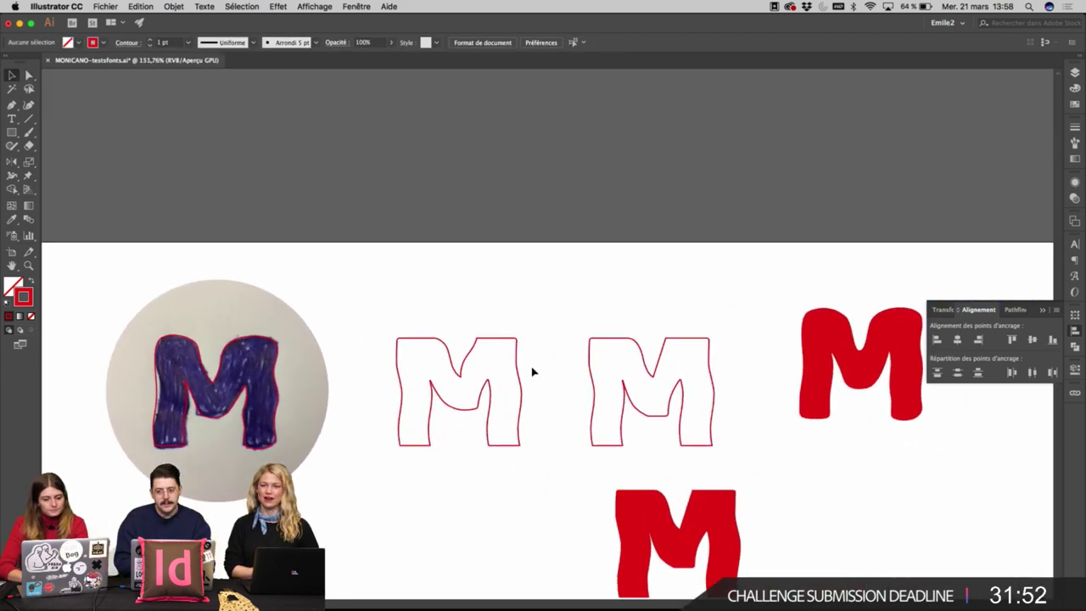
{"action": "scroll", "coordinate": [532, 371], "scroll_direction": "up", "scroll_amount": 3}
{"action": "left_click_drag", "start_coordinate": [532, 371], "coordinate": [675, 214]}
{"action": "scroll", "coordinate": [676, 216], "scroll_direction": "down", "scroll_amount": 1}
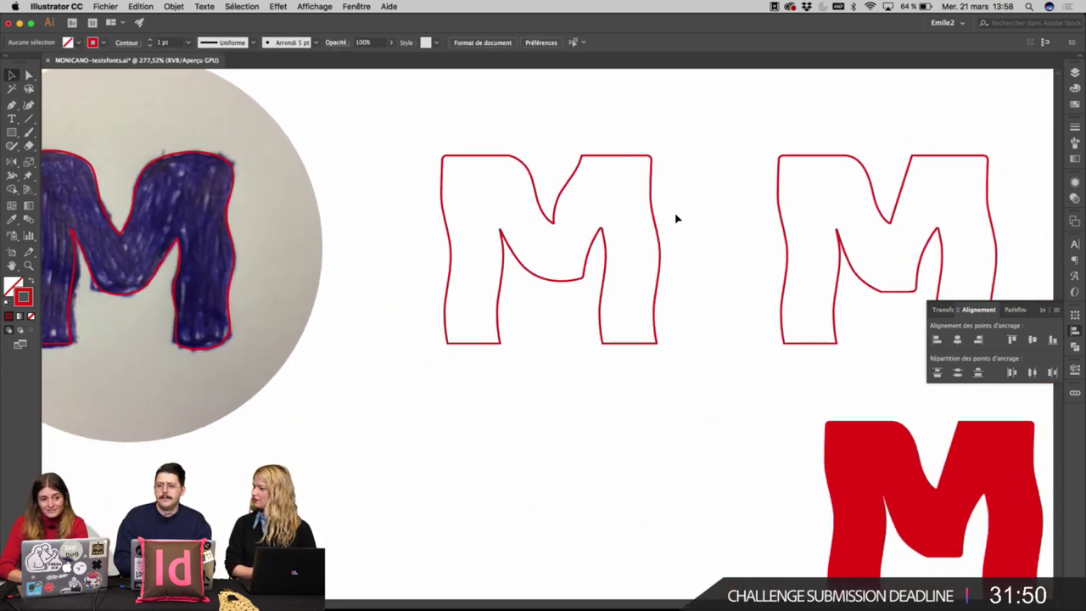
{"action": "left_click_drag", "start_coordinate": [635, 268], "coordinate": [715, 197]}
{"action": "left_click_drag", "start_coordinate": [737, 140], "coordinate": [721, 374]}
{"action": "key", "text": "shift+x"}
{"action": "left_click", "coordinate": [791, 338]}
{"action": "left_click", "coordinate": [787, 368]}
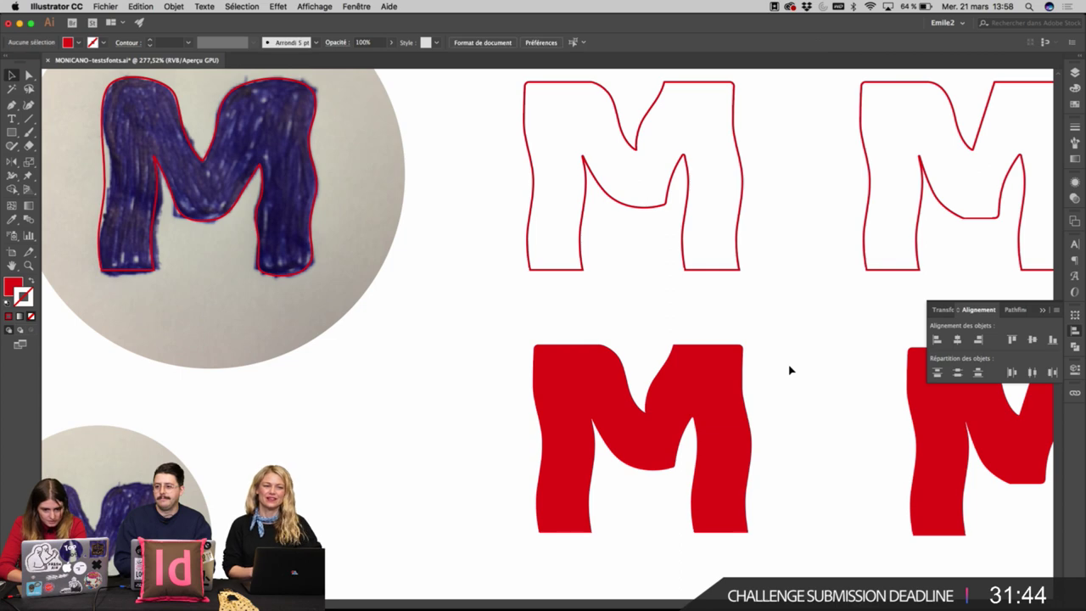
Round the sharp inner top corner of the right stem on the new solid red M.
{"action": "scroll", "coordinate": [741, 395], "scroll_direction": "down", "scroll_amount": 3}
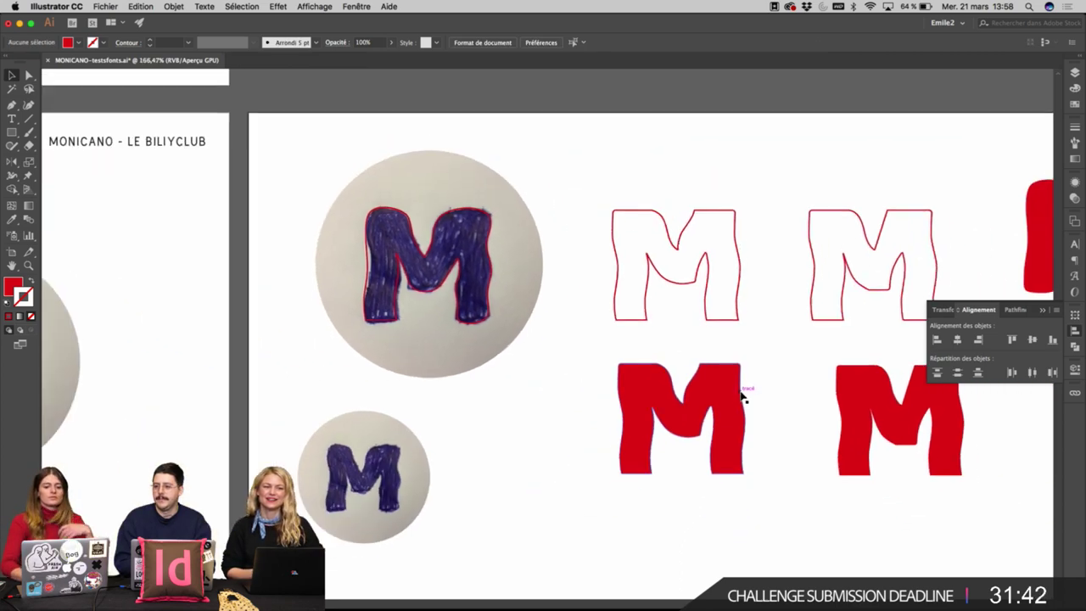
{"action": "left_click_drag", "start_coordinate": [755, 444], "coordinate": [732, 336]}
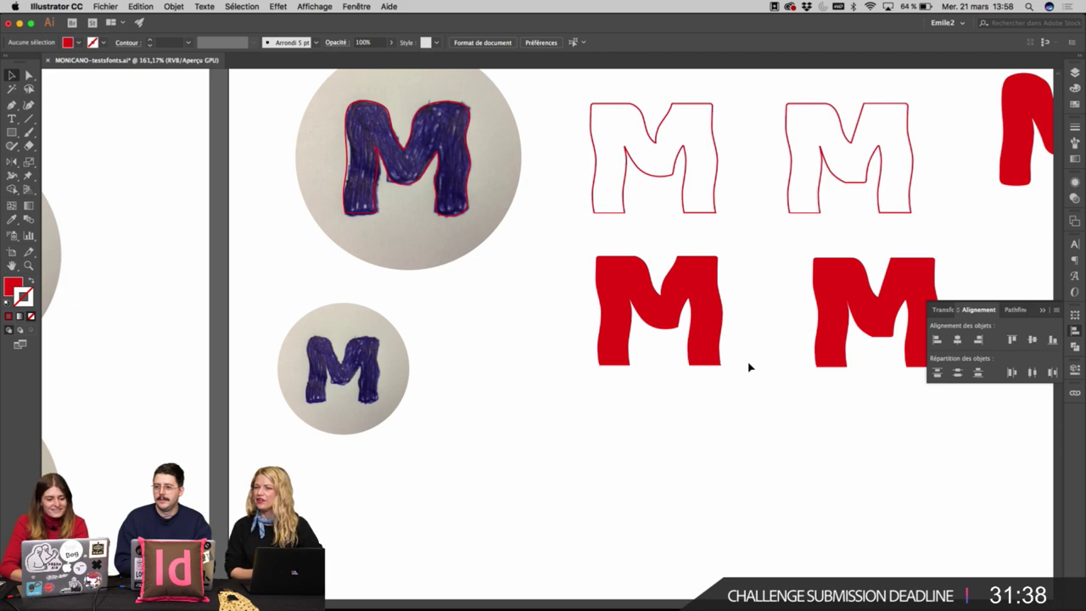
{"action": "scroll", "coordinate": [749, 366], "scroll_direction": "up", "scroll_amount": 5}
{"action": "scroll", "coordinate": [563, 320], "scroll_direction": "up", "scroll_amount": 3}
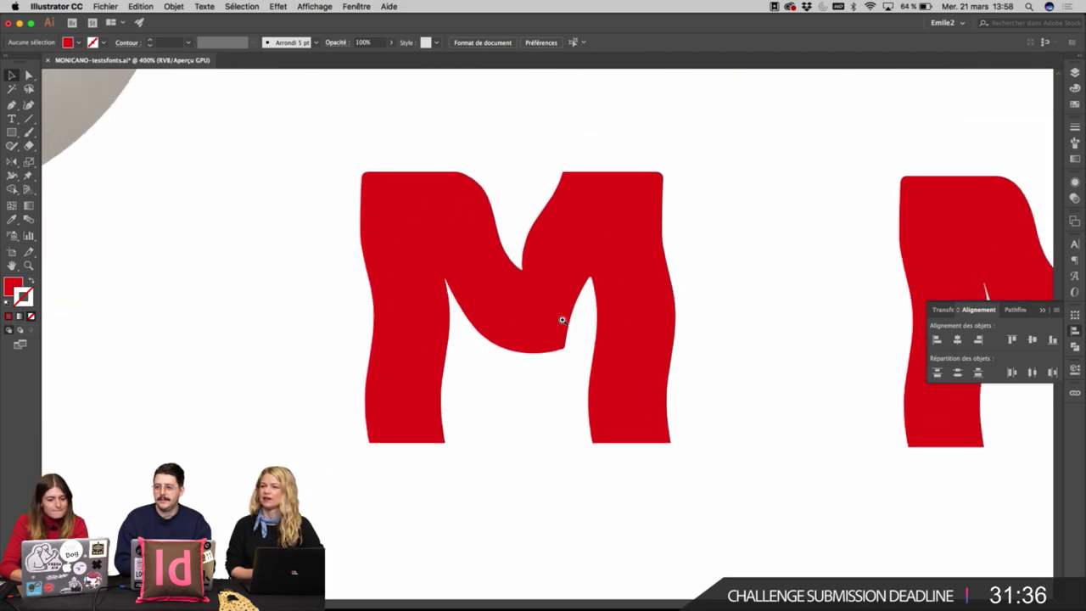
{"action": "key", "text": "a"}
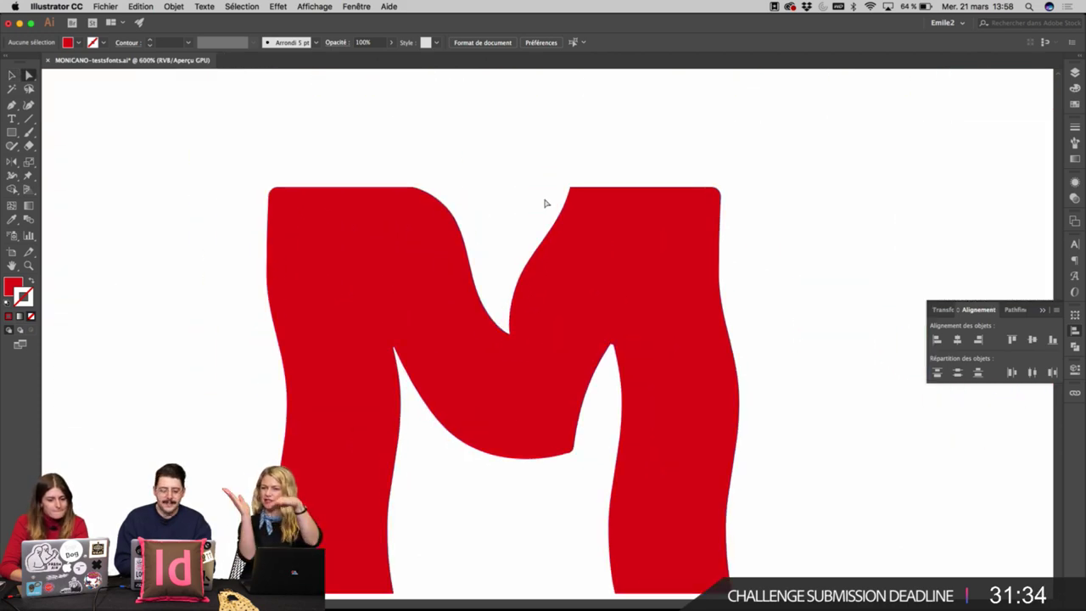
{"action": "left_click", "coordinate": [570, 188]}
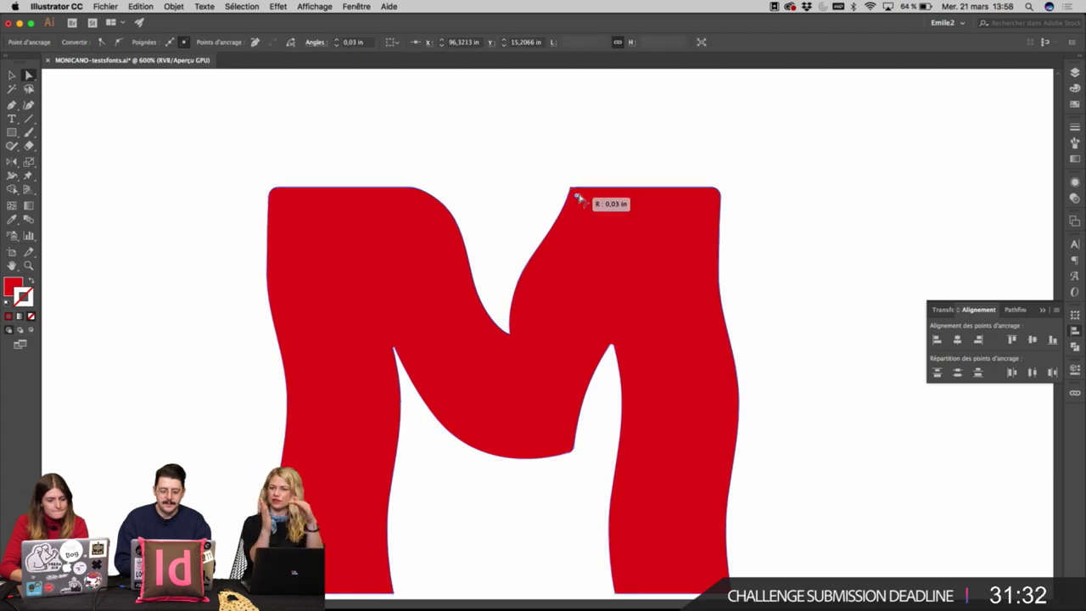
{"action": "left_click", "coordinate": [597, 169]}
{"action": "scroll", "coordinate": [596, 170], "scroll_direction": "down", "scroll_amount": 3}
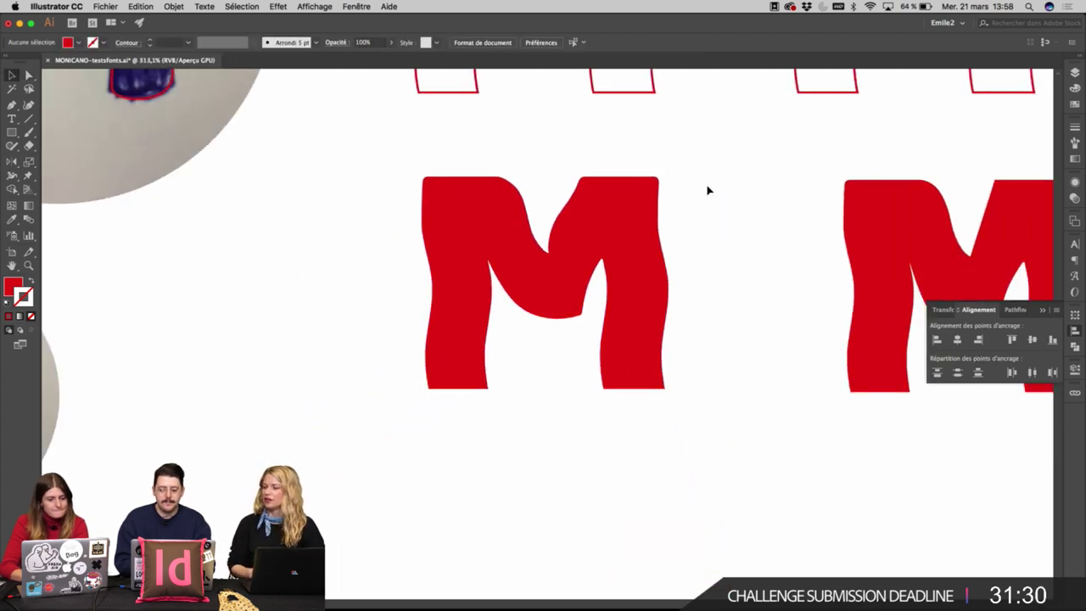
Duplicate the corrected red M straight down into the empty space below it.
{"action": "scroll", "coordinate": [701, 189], "scroll_direction": "down", "scroll_amount": 2}
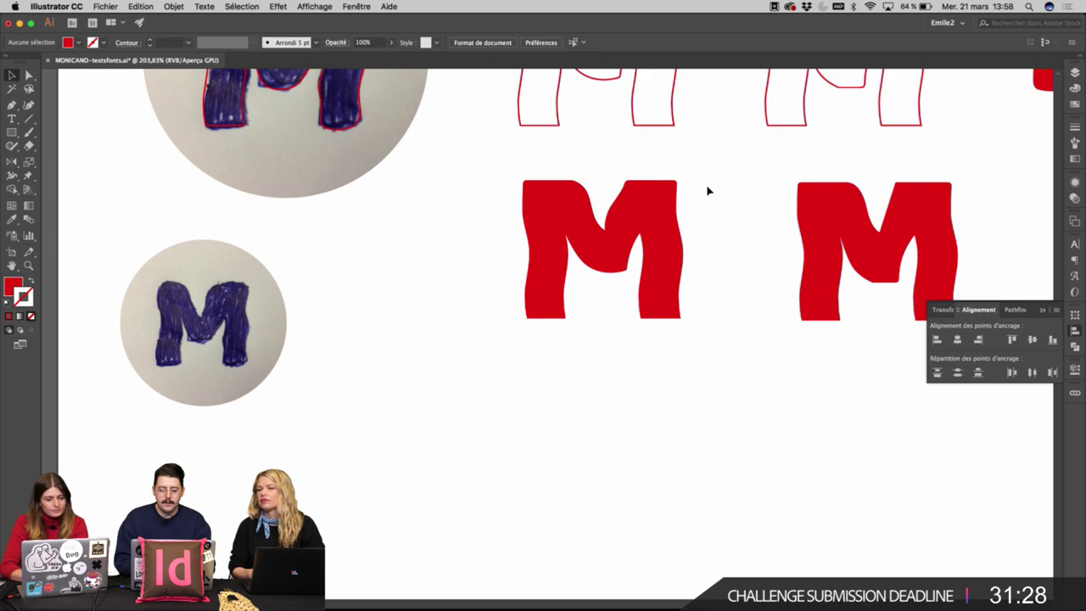
{"action": "scroll", "coordinate": [708, 188], "scroll_direction": "down", "scroll_amount": 3}
{"action": "scroll", "coordinate": [648, 264], "scroll_direction": "up", "scroll_amount": 4}
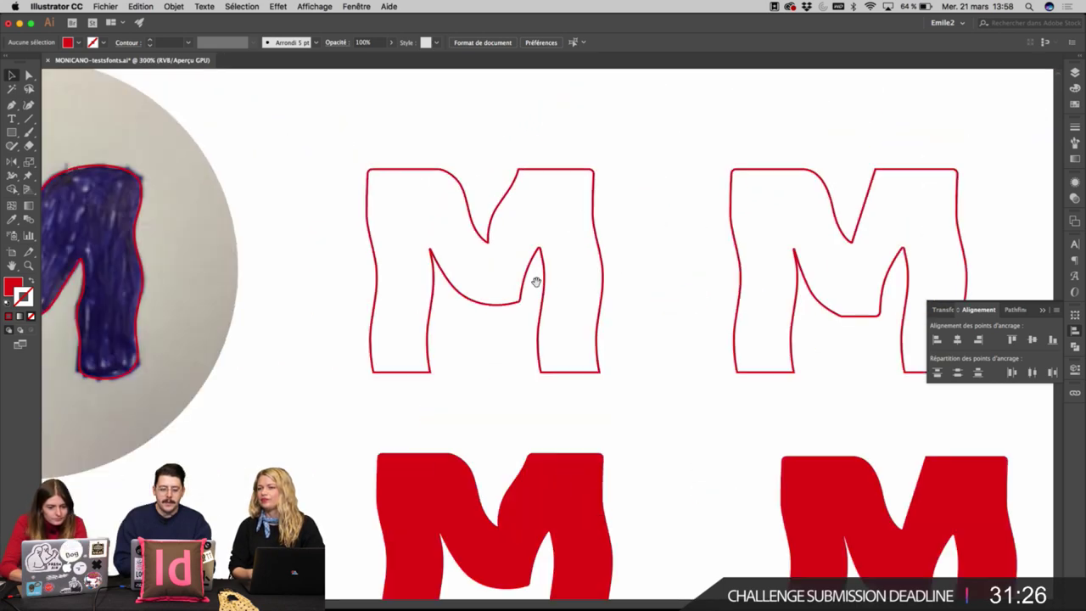
{"action": "scroll", "coordinate": [536, 279], "scroll_direction": "down", "scroll_amount": 3}
{"action": "left_click", "coordinate": [470, 269]}
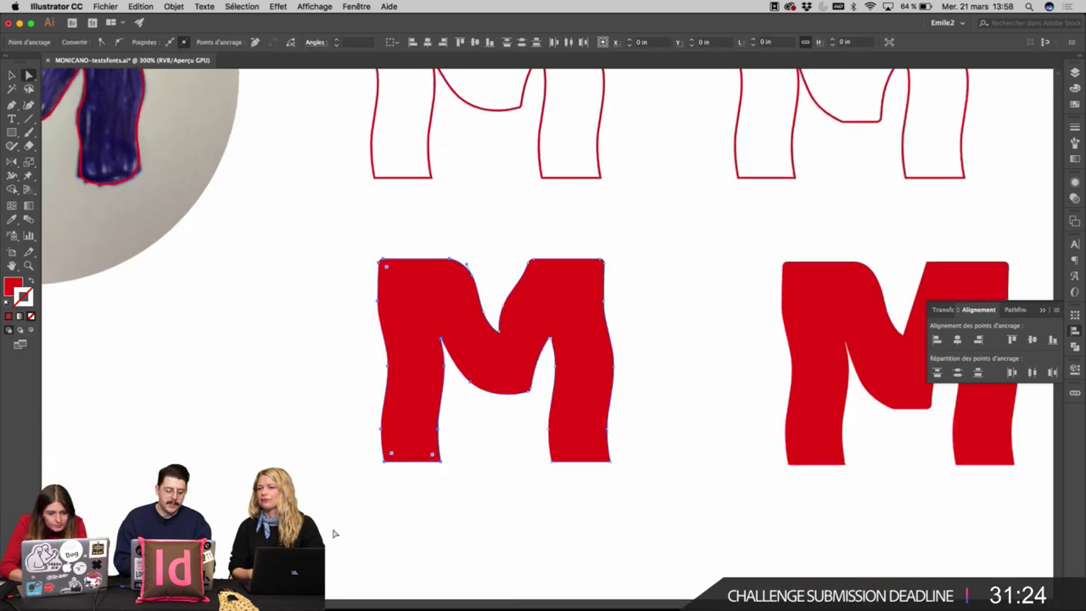
{"action": "scroll", "coordinate": [477, 405], "scroll_direction": "down", "scroll_amount": 2}
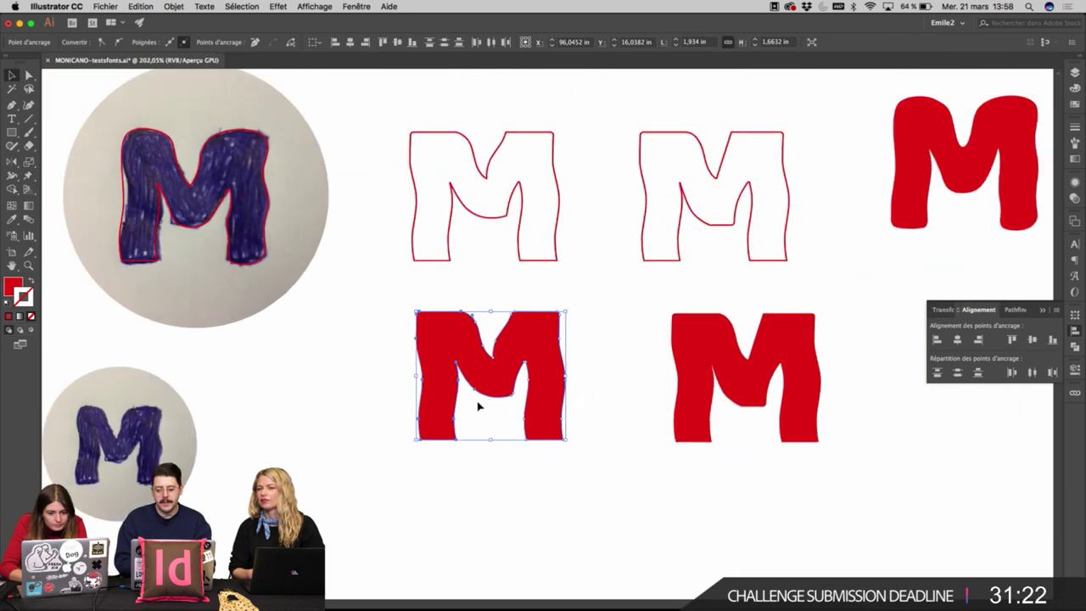
{"action": "scroll", "coordinate": [581, 280], "scroll_direction": "down", "scroll_amount": 3}
{"action": "scroll", "coordinate": [604, 216], "scroll_direction": "down", "scroll_amount": 2}
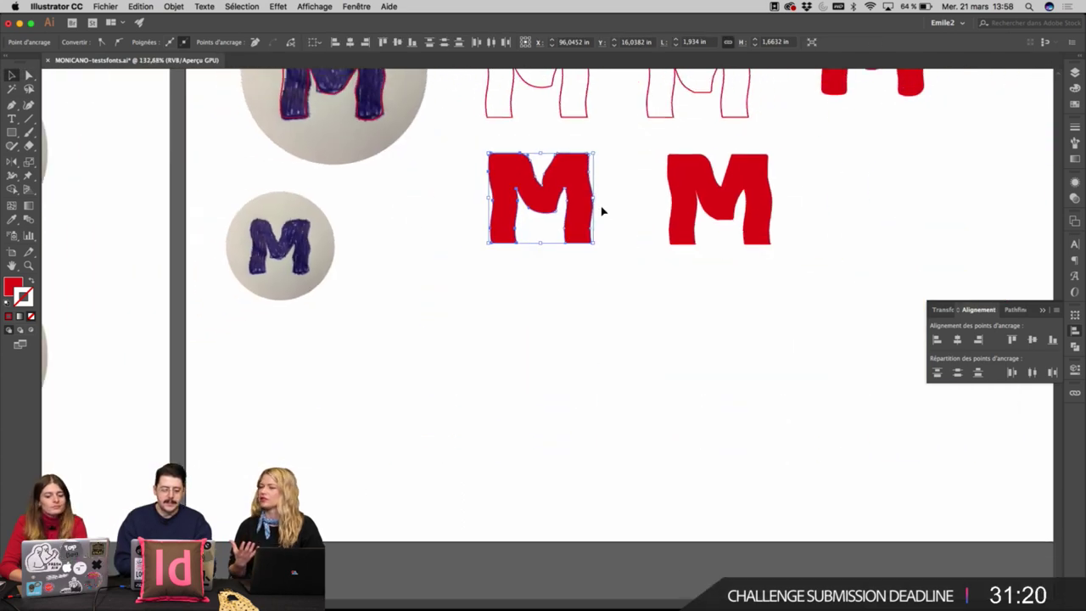
{"action": "scroll", "coordinate": [664, 153], "scroll_direction": "up", "scroll_amount": 4}
{"action": "left_click_drag", "start_coordinate": [575, 342], "coordinate": [575, 468]}
Delete the right-half anchor points of the lowest M so only its left half remains.
{"action": "key", "text": "a"}
{"action": "left_click_drag", "start_coordinate": [619, 422], "coordinate": [524, 550]}
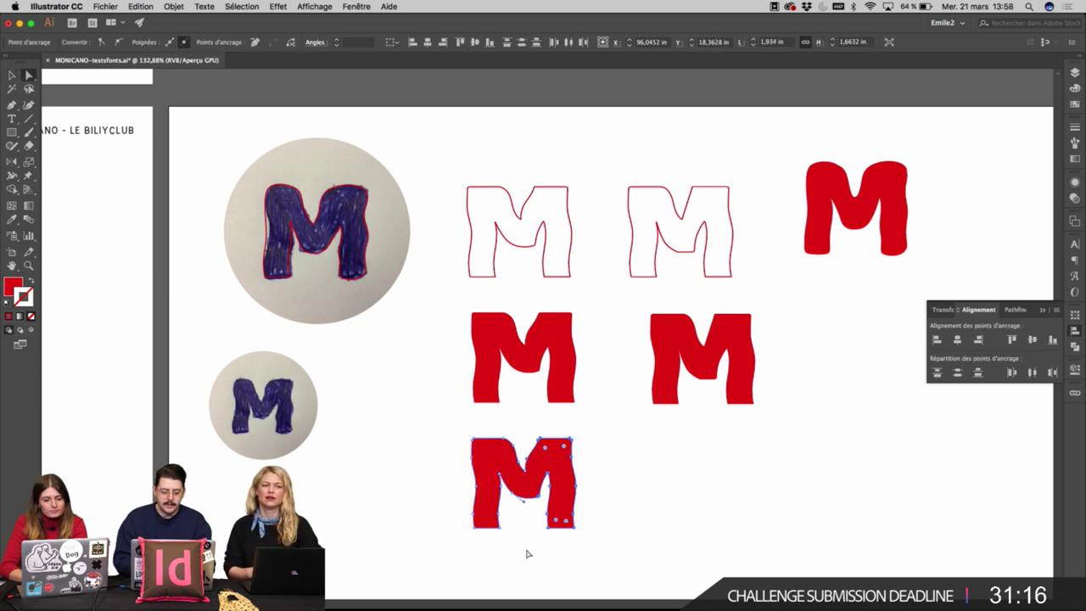
{"action": "key", "text": "Delete"}
{"action": "scroll", "coordinate": [523, 548], "scroll_direction": "up", "scroll_amount": 3}
{"action": "key", "text": "v"}
{"action": "left_click", "coordinate": [613, 229]}
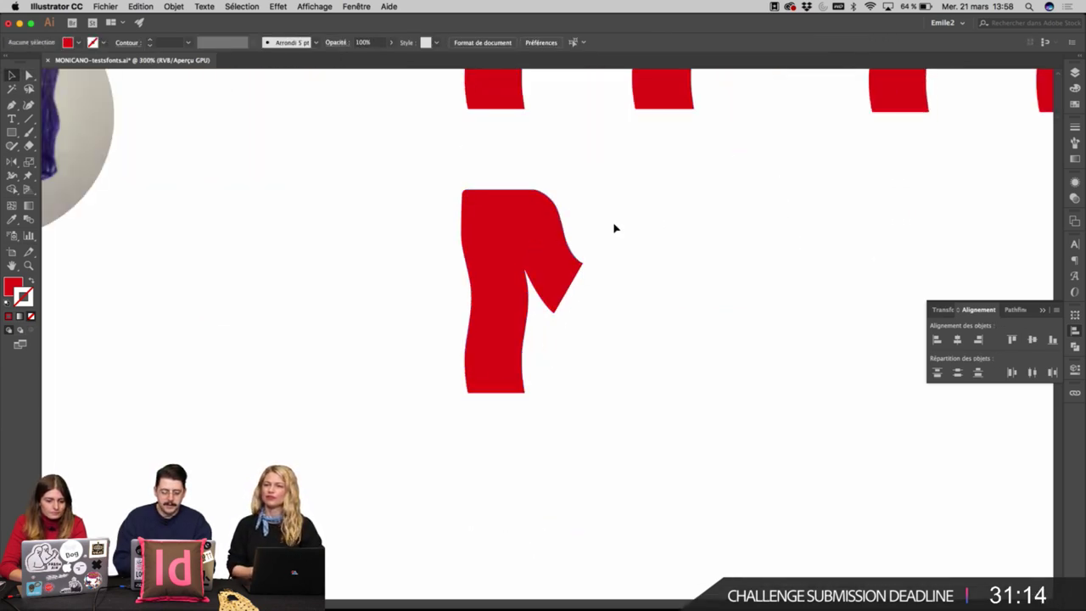
Reflect a copy of the left half horizontally about its central notch point to form the right half.
{"action": "left_click", "coordinate": [546, 238]}
{"action": "key", "text": "o"}
{"action": "left_click", "coordinate": [581, 259]}
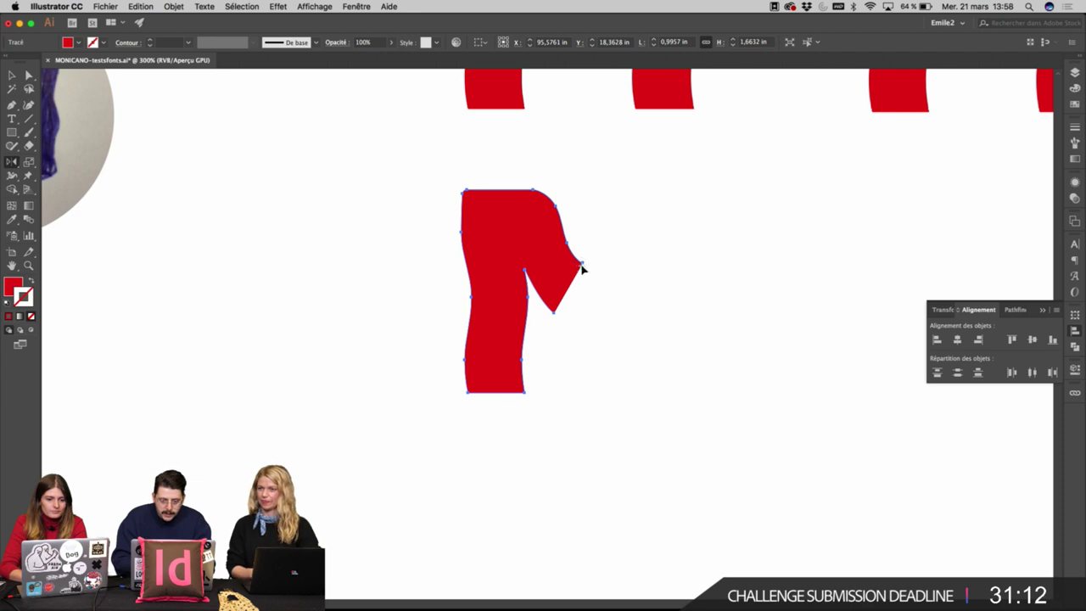
{"action": "left_click_drag", "start_coordinate": [582, 266], "coordinate": [704, 254]}
Join the two mirrored halves and close the gap beneath the notch with a rounded curve using the Pen tool.
{"action": "key", "text": "a"}
{"action": "left_click", "coordinate": [594, 327], "text": "super"}
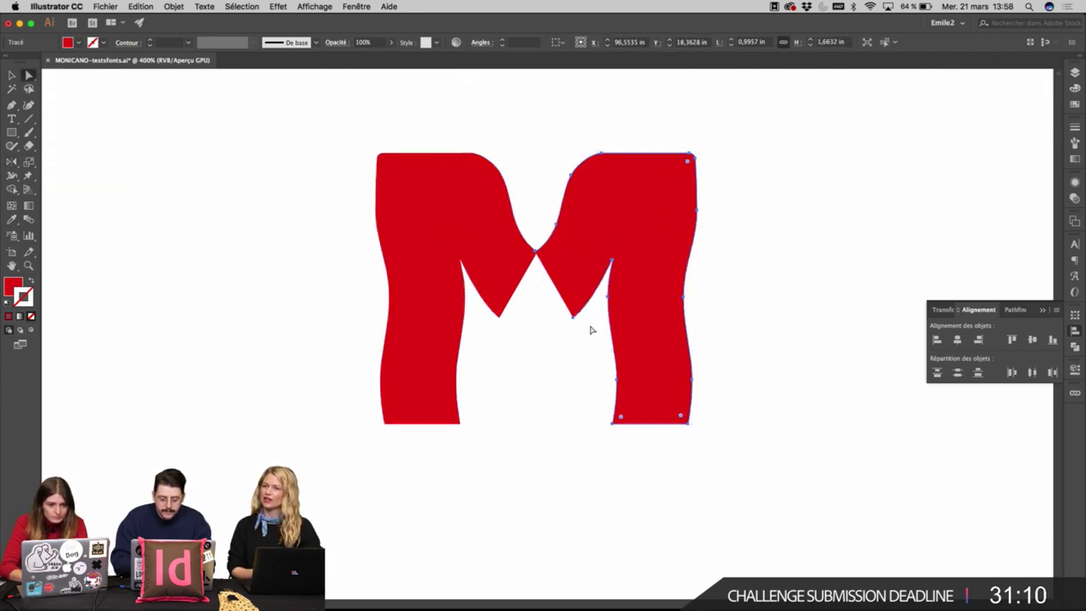
{"action": "key", "text": "p"}
{"action": "left_click_drag", "start_coordinate": [572, 320], "coordinate": [557, 338]}
{"action": "left_click_drag", "start_coordinate": [499, 316], "coordinate": [479, 305]}
{"action": "key", "text": "v"}
{"action": "left_click", "coordinate": [727, 312]}
Move the symmetrical M straight down to widen the gap below the other red letters.
{"action": "scroll", "coordinate": [730, 310], "scroll_direction": "down", "scroll_amount": 3}
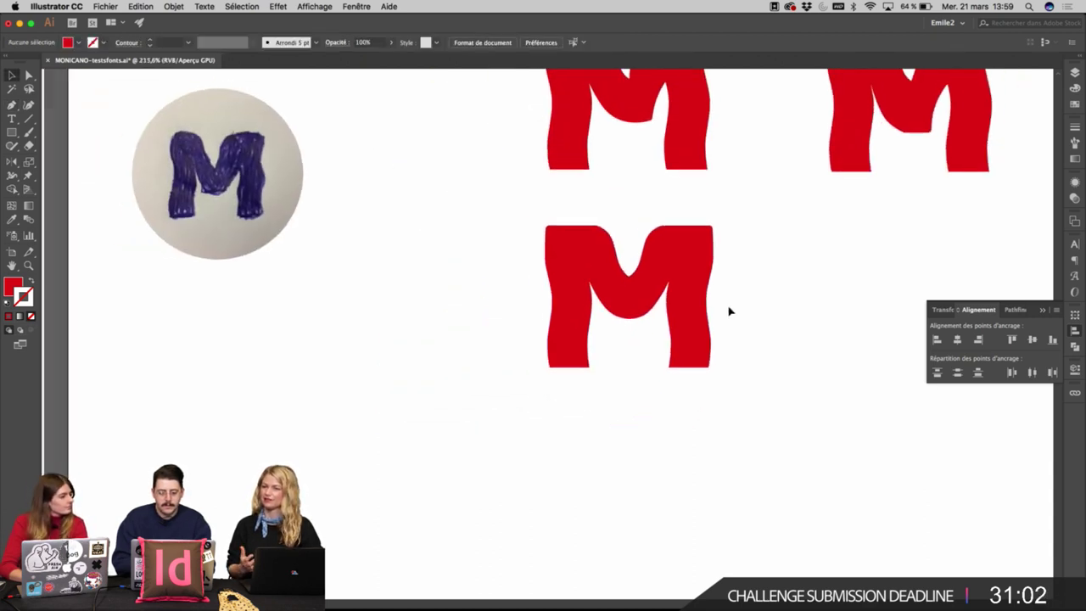
{"action": "left_click_drag", "start_coordinate": [764, 267], "coordinate": [680, 406]}
{"action": "scroll", "coordinate": [717, 352], "scroll_direction": "down", "scroll_amount": 3}
{"action": "left_click", "coordinate": [770, 368]}
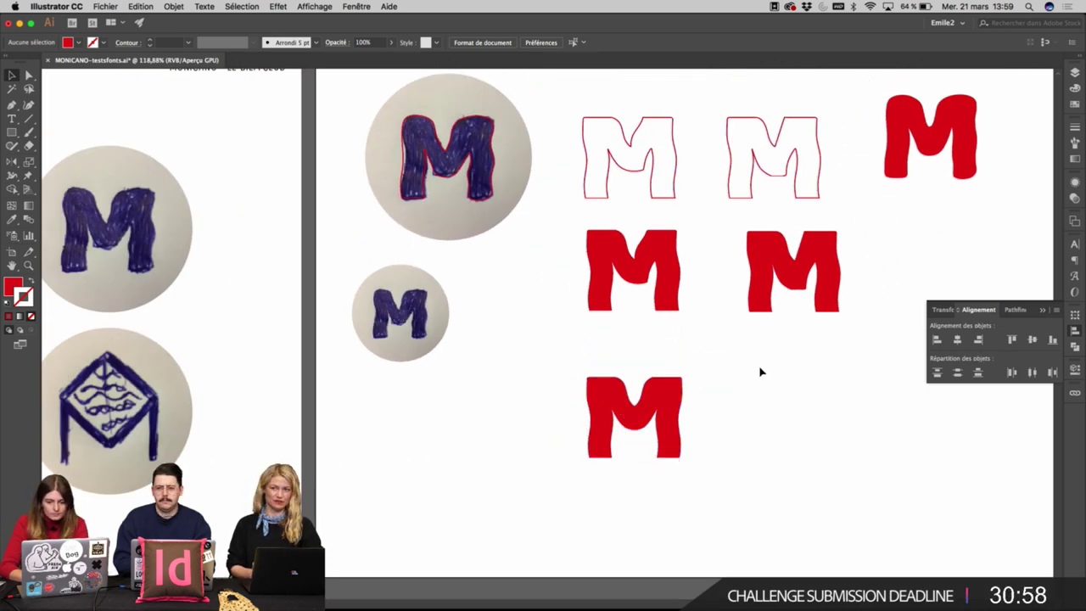
Clean up the anchor point at the symmetrical M's central notch, then lower it and smooth it into a rounded curve.
{"action": "scroll", "coordinate": [649, 408], "scroll_direction": "up", "scroll_amount": 10}
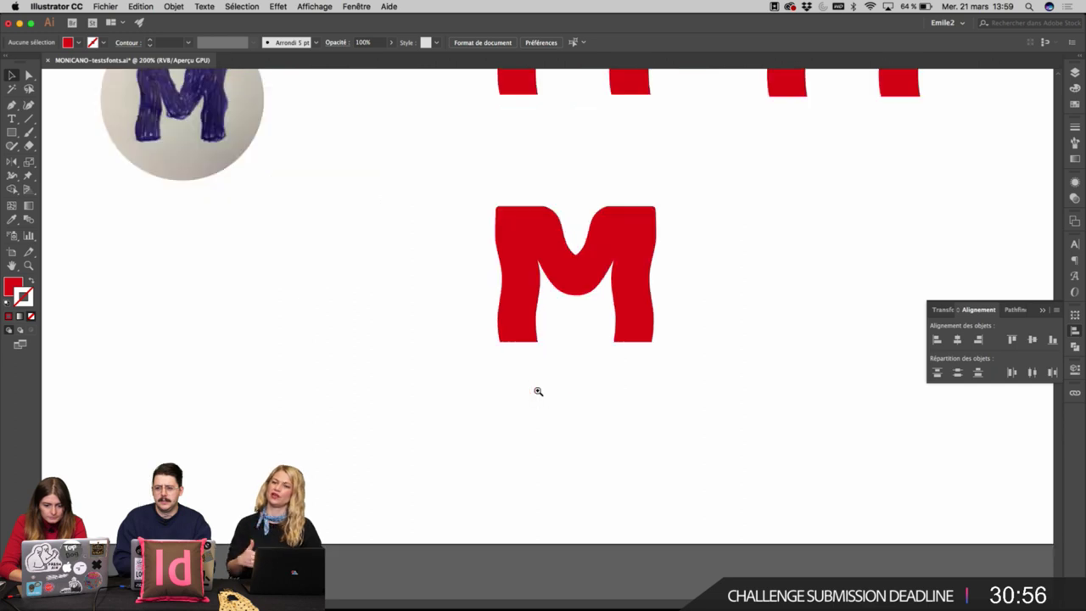
{"action": "left_click_drag", "start_coordinate": [605, 268], "coordinate": [516, 184]}
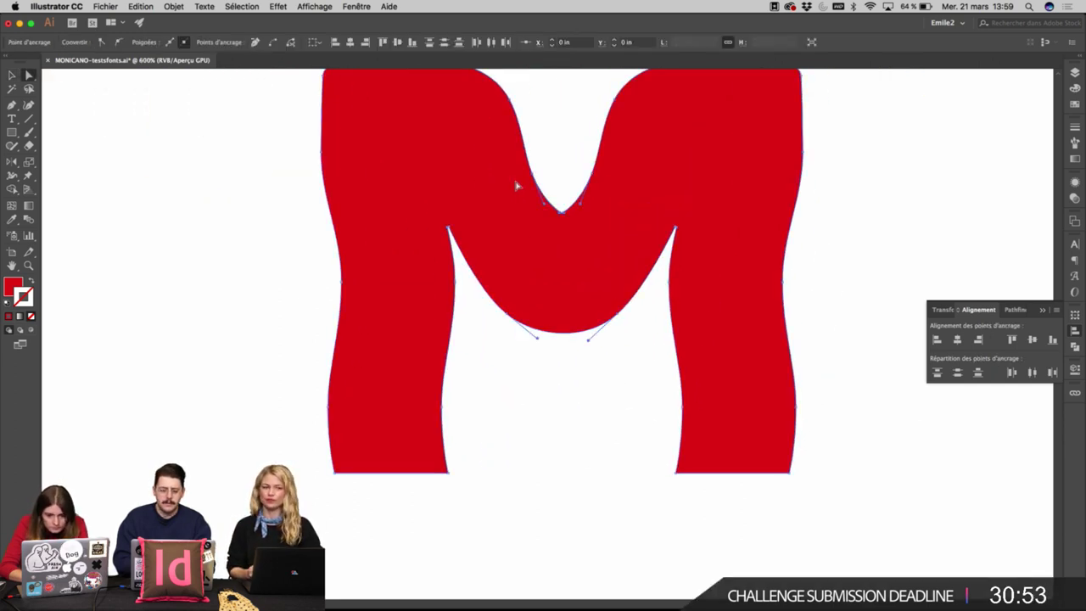
{"action": "left_click", "coordinate": [510, 315]}
{"action": "left_click", "coordinate": [561, 213]}
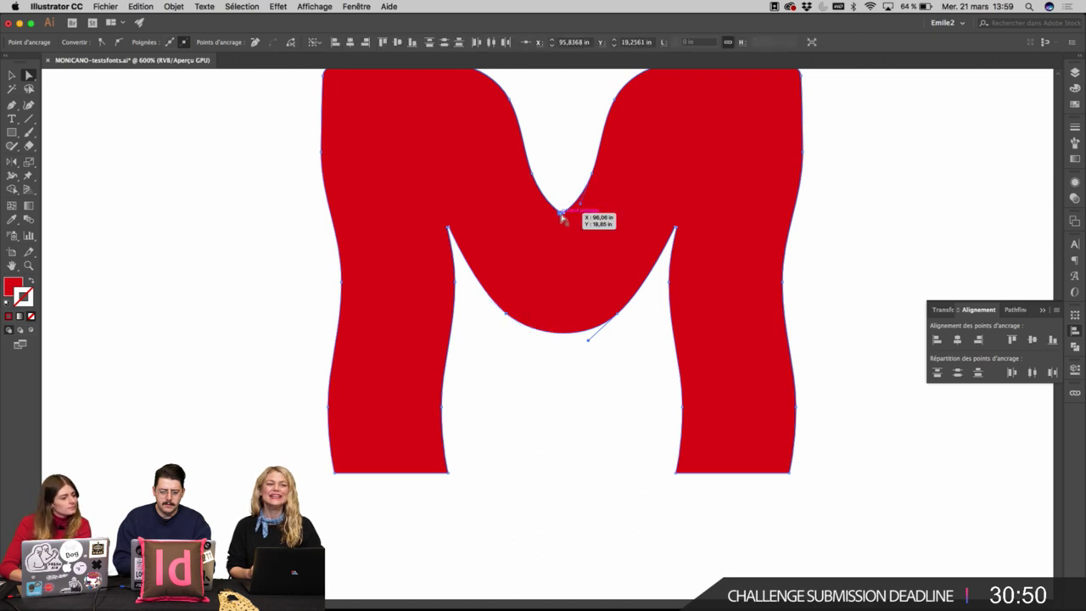
{"action": "key", "text": "p"}
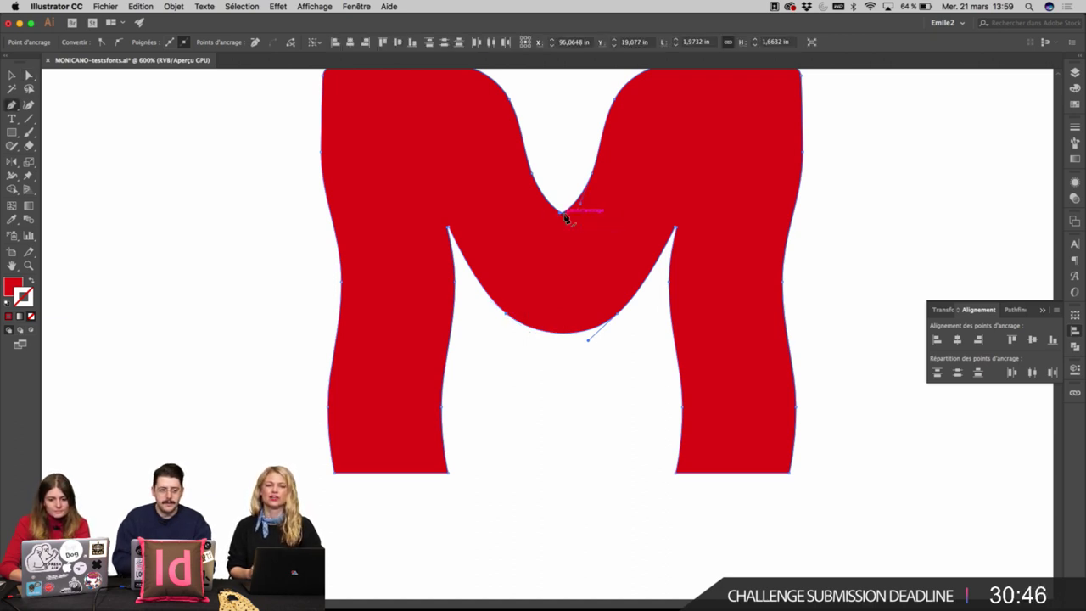
{"action": "left_click", "coordinate": [563, 214]}
{"action": "left_click", "coordinate": [560, 213]}
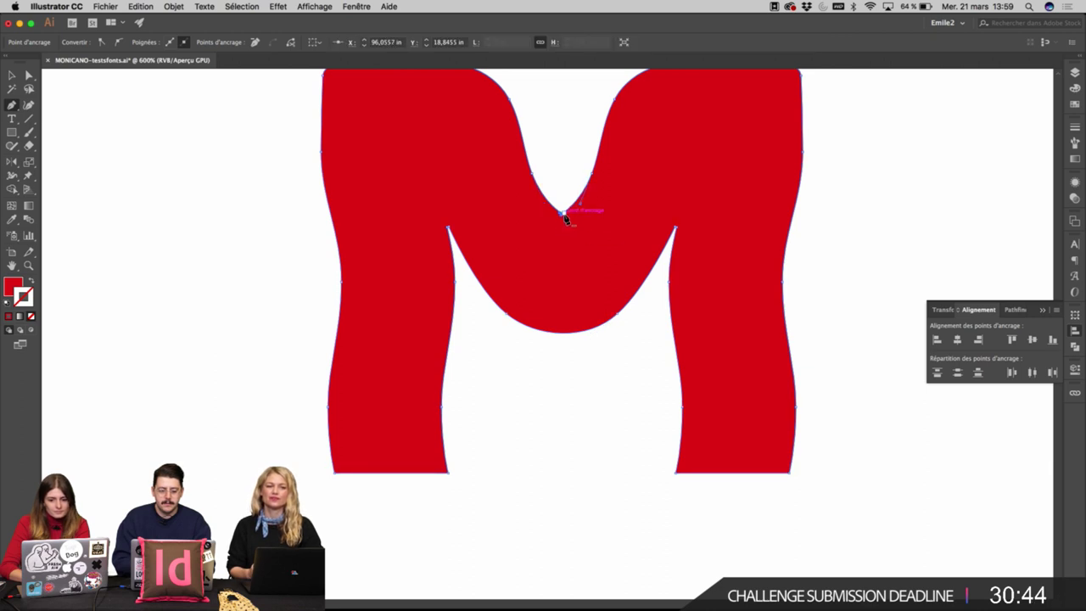
{"action": "mouse_move", "coordinate": [560, 217]}
{"action": "left_mouse_down"}
{"action": "mouse_move", "coordinate": [563, 198]}
{"action": "mouse_move", "coordinate": [561, 236]}
{"action": "left_mouse_up"}
{"action": "key", "text": "a"}
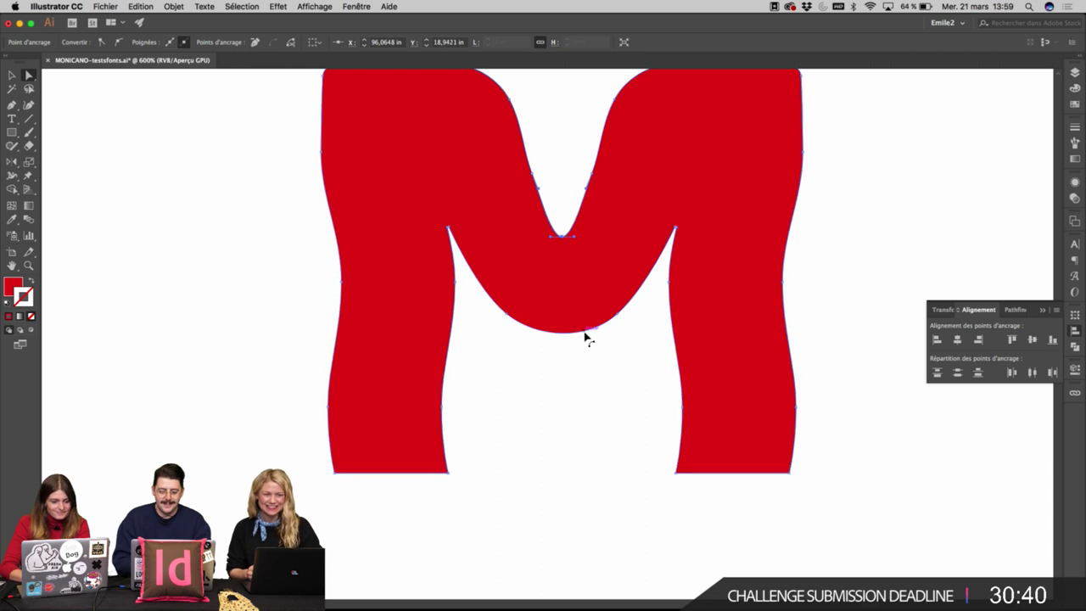
Move the two anchor points of the middle's bottom curve down to thicken the centre of the M.
{"action": "left_click", "coordinate": [584, 332]}
{"action": "left_click_drag", "start_coordinate": [441, 382], "coordinate": [488, 382]}
{"action": "key", "text": "shift+Down"}
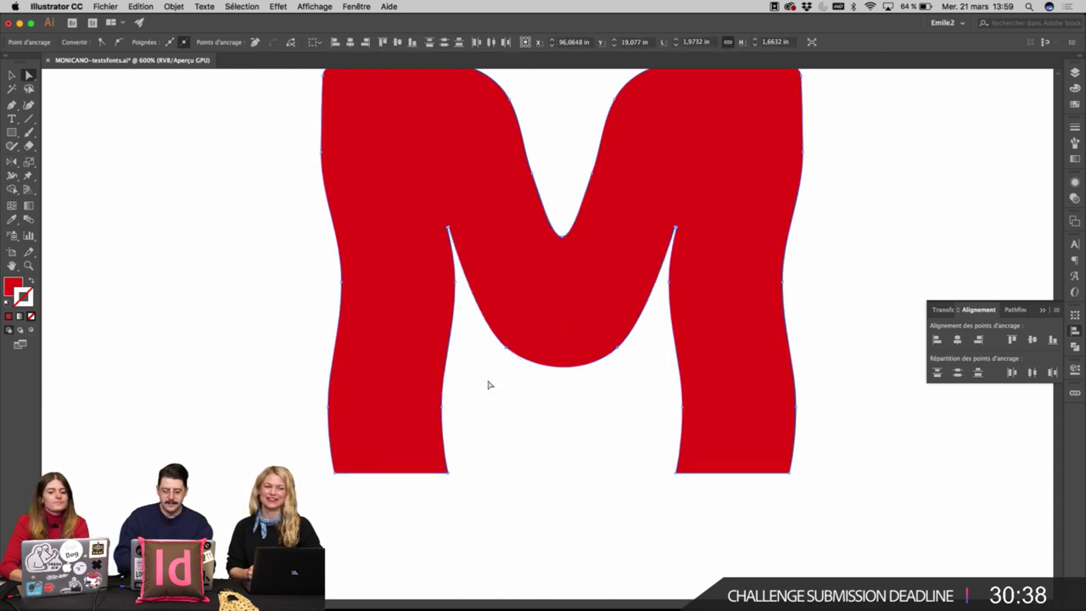
{"action": "key", "text": "Down"}
{"action": "key", "text": "Down"}
Fill the symmetrical M with the black swatch and deselect it.
{"action": "key", "text": "v"}
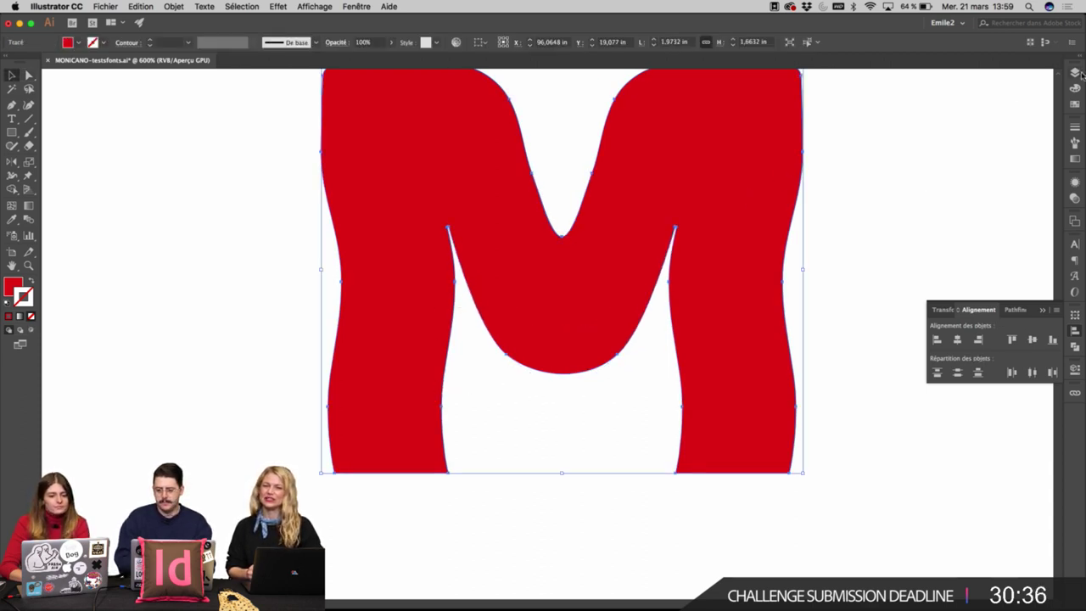
{"action": "left_click", "coordinate": [1078, 104]}
{"action": "left_click", "coordinate": [964, 104]}
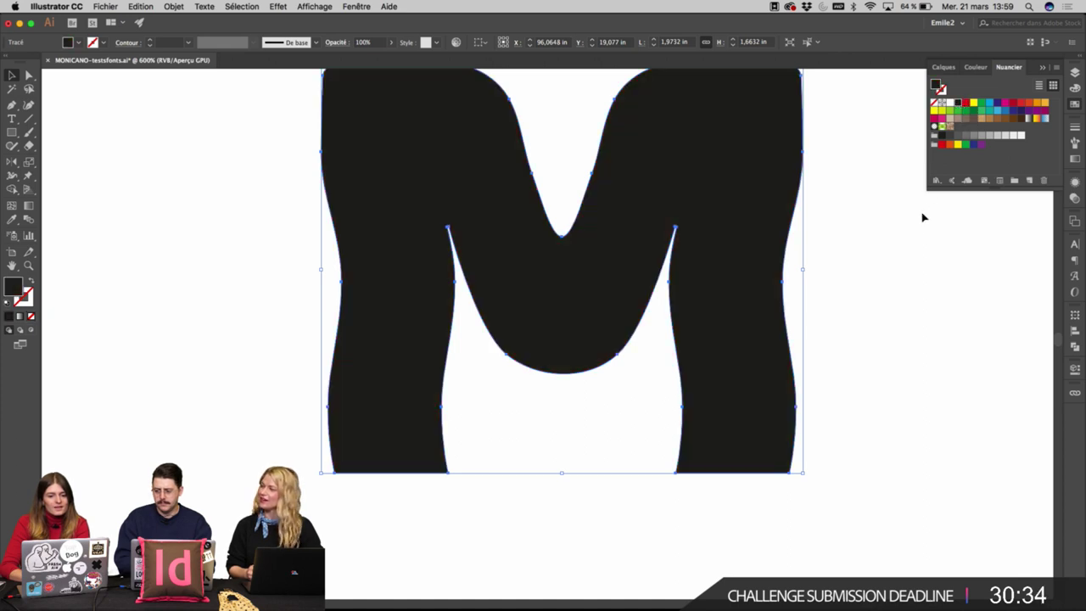
{"action": "left_click", "coordinate": [921, 218]}
Nudge the left anchor point of the black M's central bottom curve slightly inward, and deselect the letter.
{"action": "scroll", "coordinate": [919, 222], "scroll_direction": "down", "scroll_amount": 2}
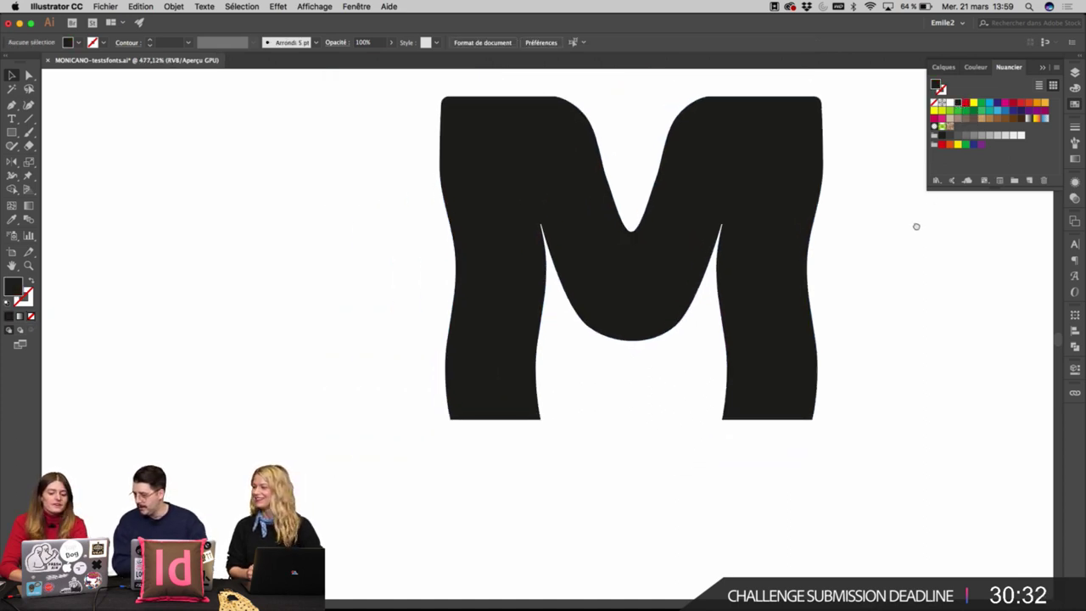
{"action": "scroll", "coordinate": [839, 359], "scroll_direction": "down", "scroll_amount": 4}
{"action": "key", "text": "a"}
{"action": "left_click", "coordinate": [656, 413]}
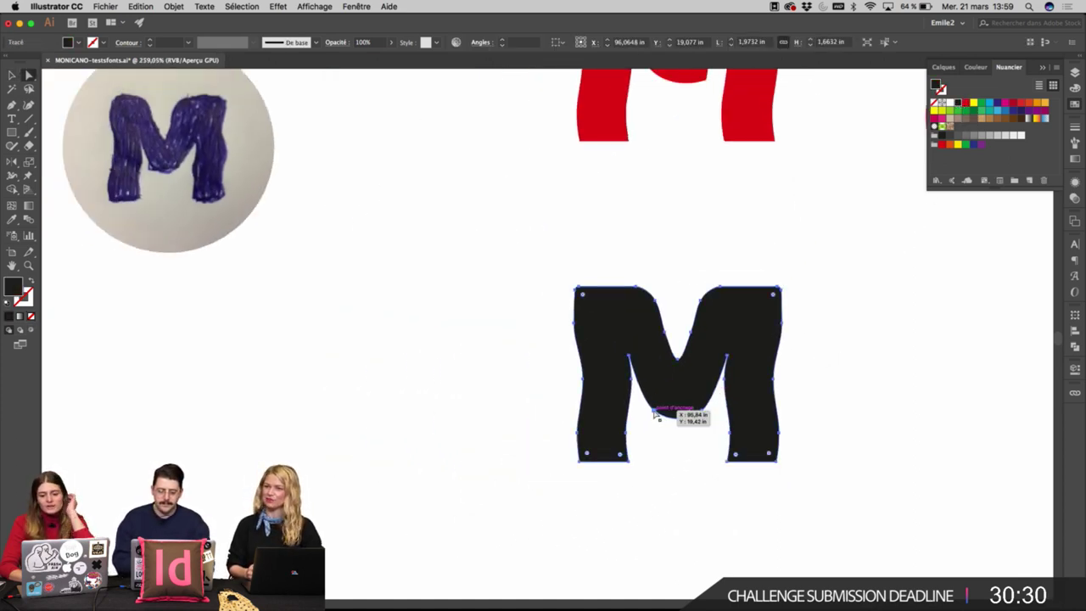
{"action": "left_click", "coordinate": [655, 413]}
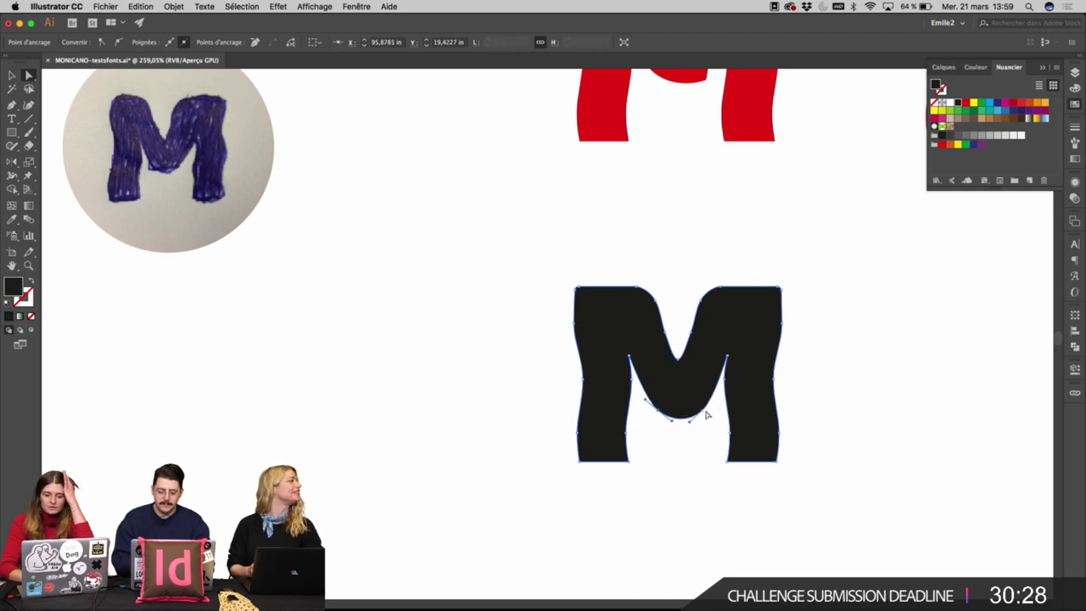
{"action": "left_click", "coordinate": [783, 368]}
{"action": "left_click_drag", "start_coordinate": [810, 301], "coordinate": [769, 391]}
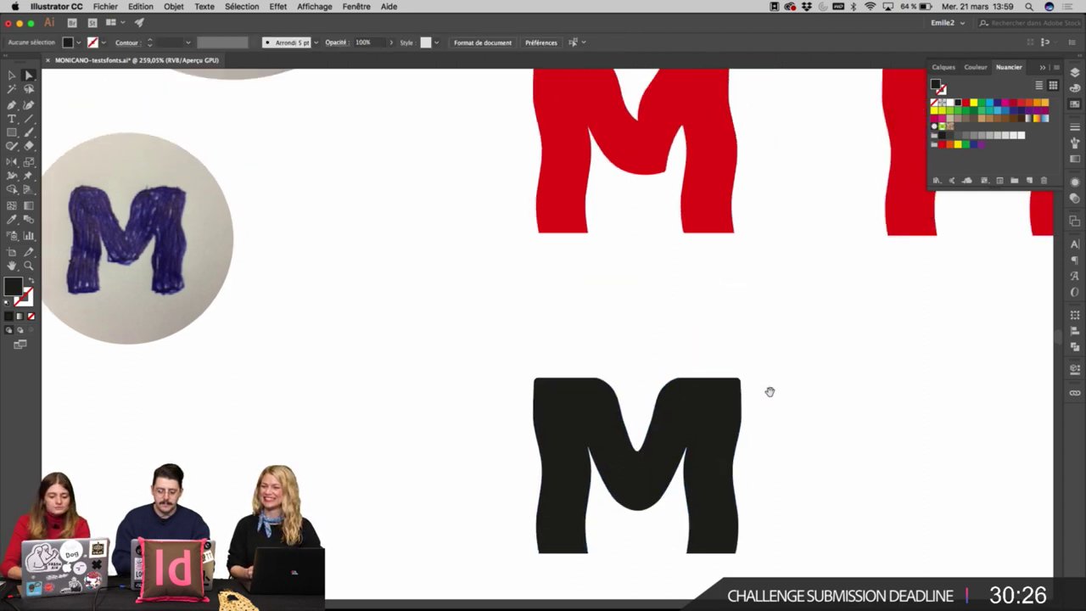
{"action": "scroll", "coordinate": [770, 396], "scroll_direction": "down", "scroll_amount": 2}
{"action": "left_click_drag", "start_coordinate": [787, 323], "coordinate": [735, 482]}
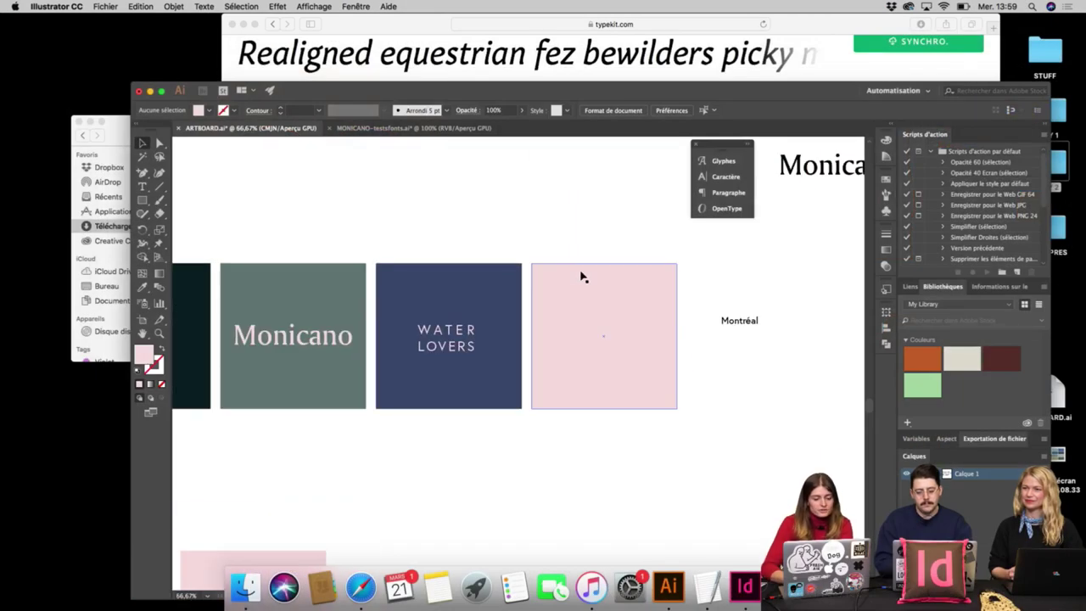
Switch to the ARTBOARD.ai document, move its window up, and move the floating text panel off the large heading and Monicano texts.
{"action": "scroll", "coordinate": [563, 231], "scroll_direction": "up", "scroll_amount": 3}
{"action": "scroll", "coordinate": [563, 231], "scroll_direction": "right", "scroll_amount": 3}
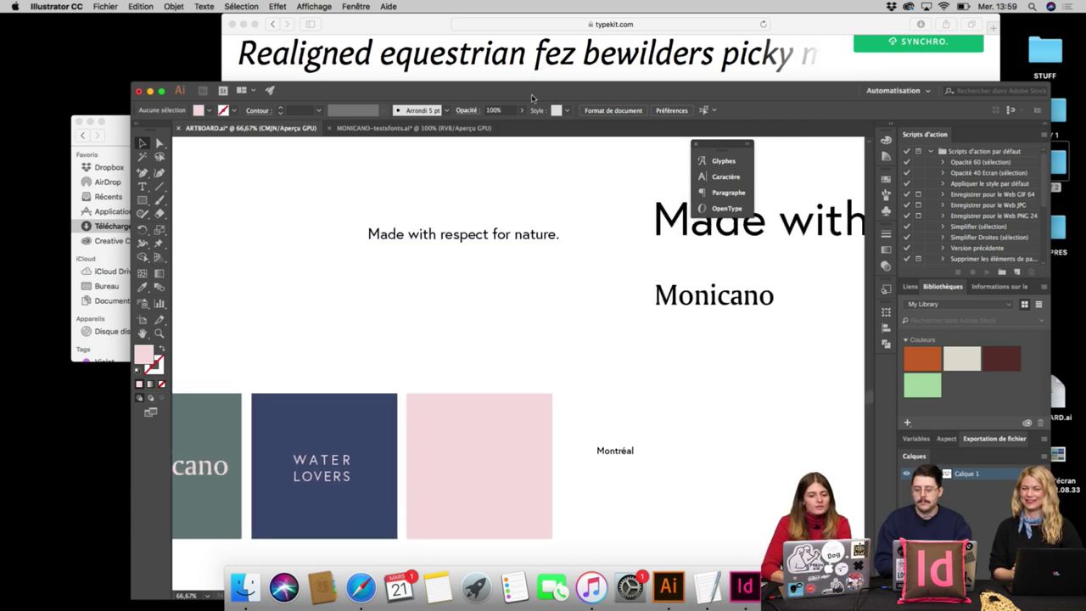
{"action": "left_click_drag", "start_coordinate": [531, 98], "coordinate": [492, 32]}
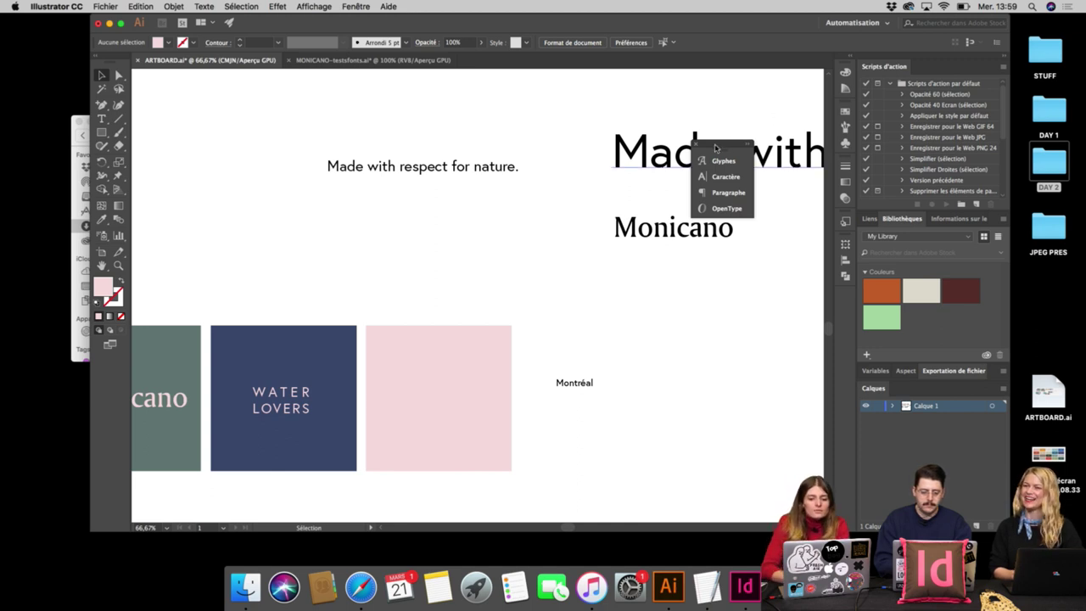
{"action": "left_click_drag", "start_coordinate": [715, 148], "coordinate": [812, 240]}
Set the WATER LOVERS text on the navy square in Gitan Latin Regular and deselect it.
{"action": "scroll", "coordinate": [724, 266], "scroll_direction": "left", "scroll_amount": 3}
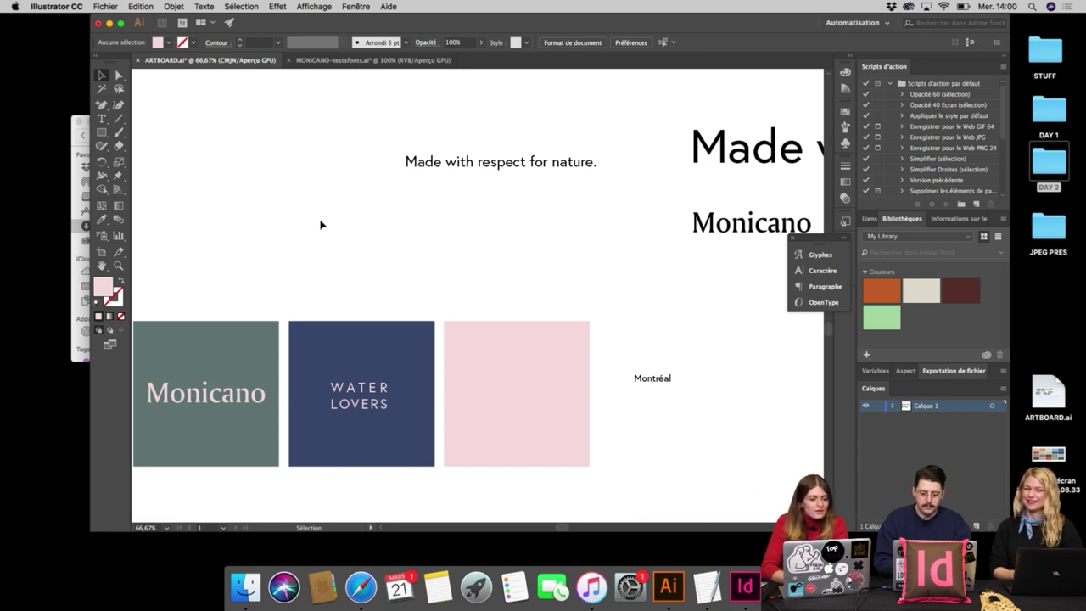
{"action": "scroll", "coordinate": [274, 146], "scroll_direction": "left", "scroll_amount": 4}
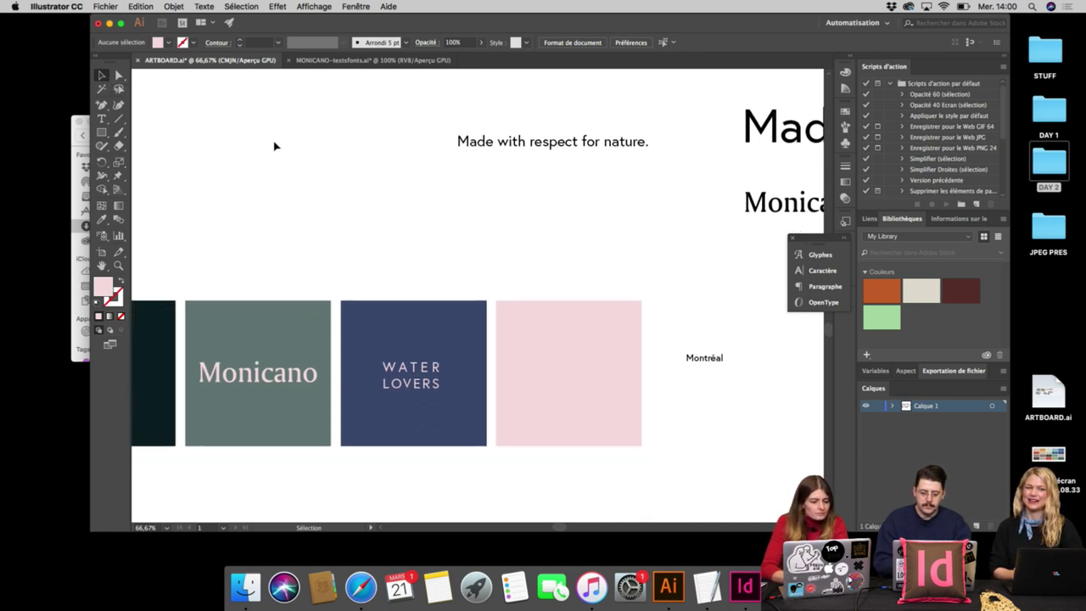
{"action": "left_click", "coordinate": [471, 363]}
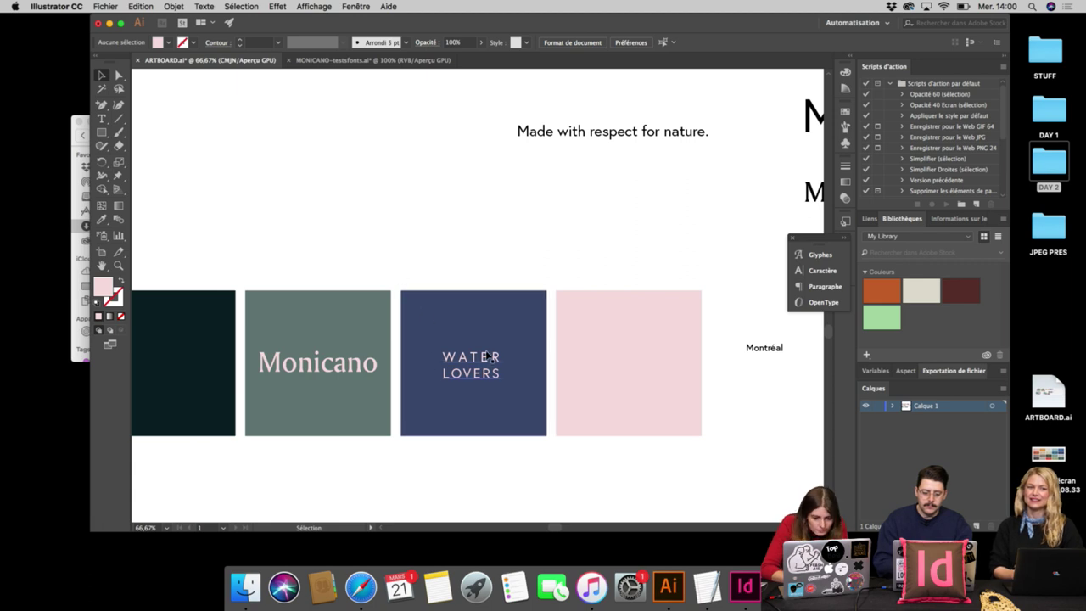
{"action": "left_click", "coordinate": [812, 275]}
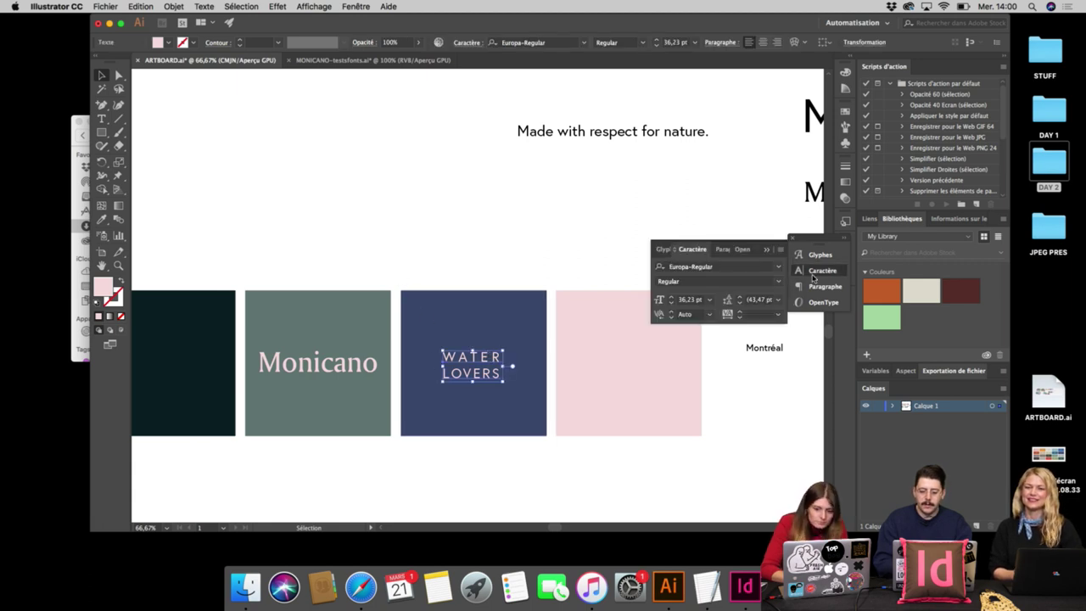
{"action": "left_click", "coordinate": [715, 266]}
{"action": "type", "text": "gi"}
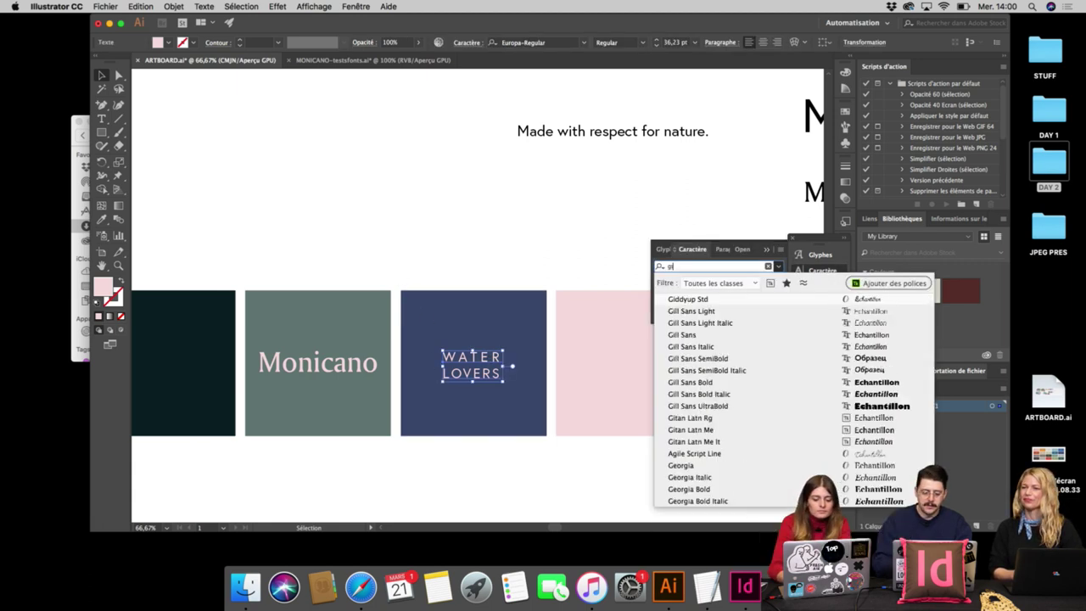
{"action": "type", "text": "t"}
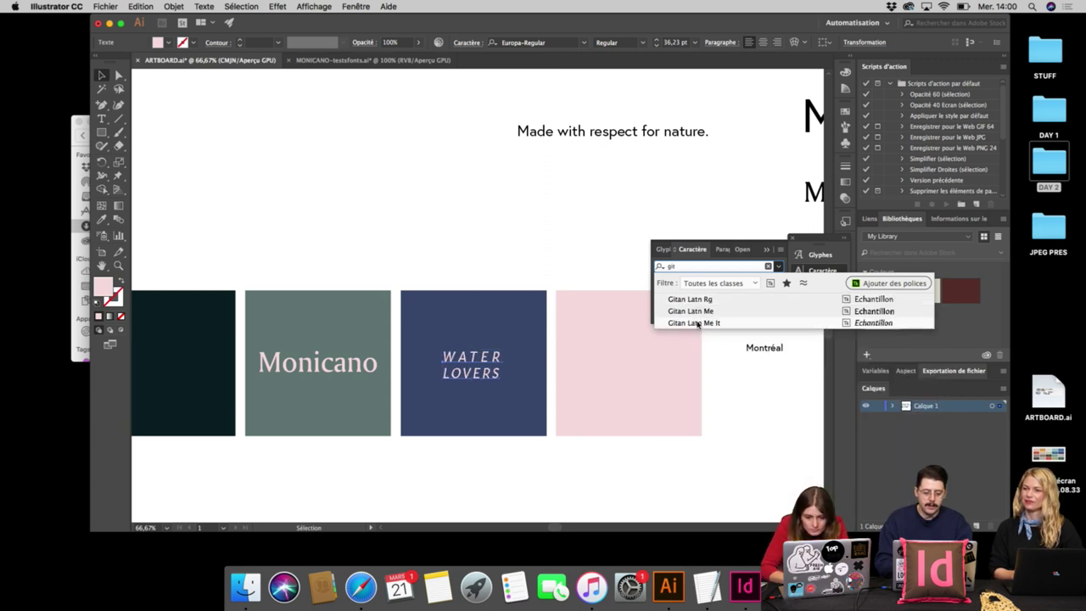
{"action": "left_click", "coordinate": [748, 301]}
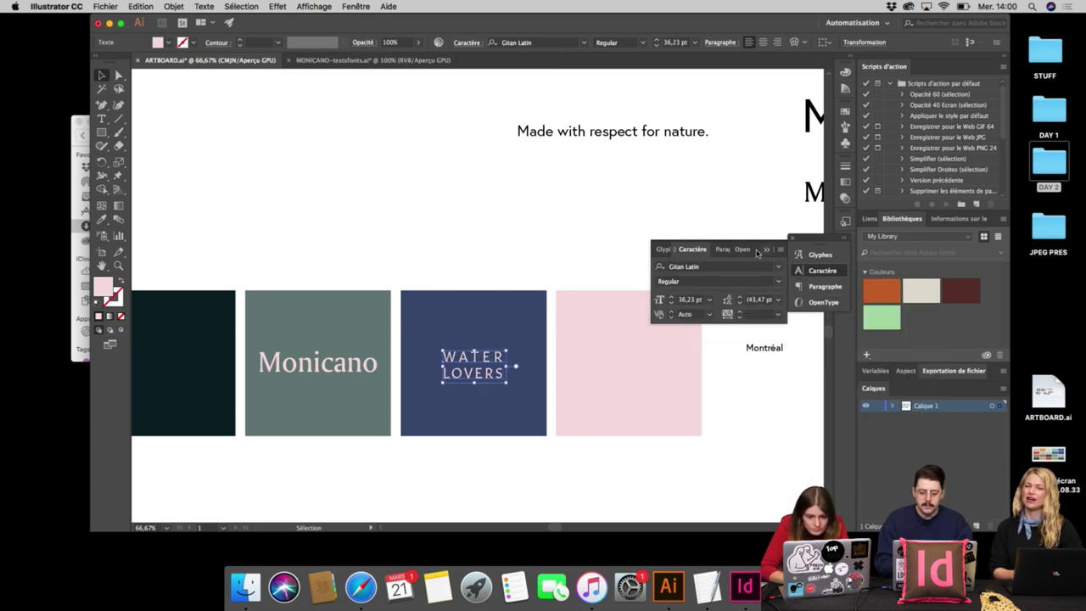
{"action": "left_click", "coordinate": [610, 258]}
Draw a pink circle about 1.46 in across in the empty area above the green Monicano square.
{"action": "key", "text": "super+plus"}
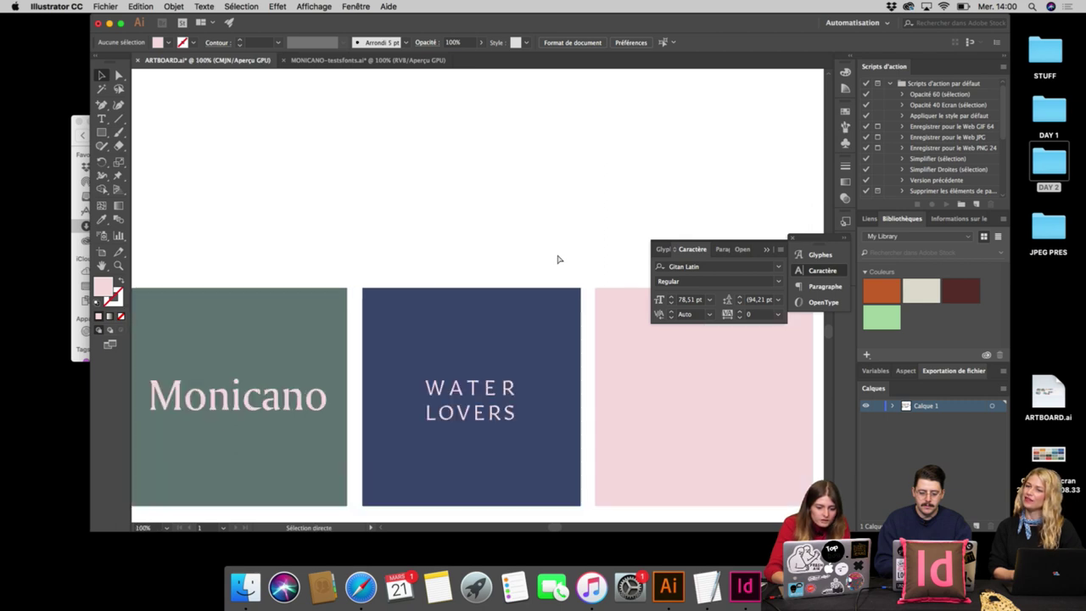
{"action": "scroll", "coordinate": [557, 254], "scroll_direction": "down", "scroll_amount": 2}
{"action": "scroll", "coordinate": [557, 254], "scroll_direction": "left", "scroll_amount": 2}
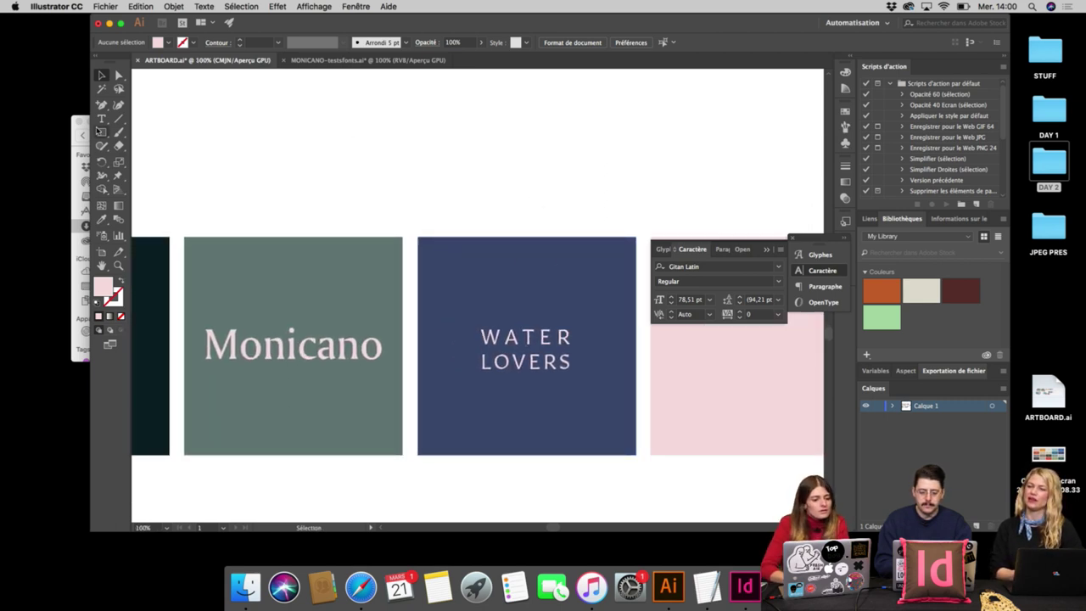
{"action": "left_click", "coordinate": [101, 132]}
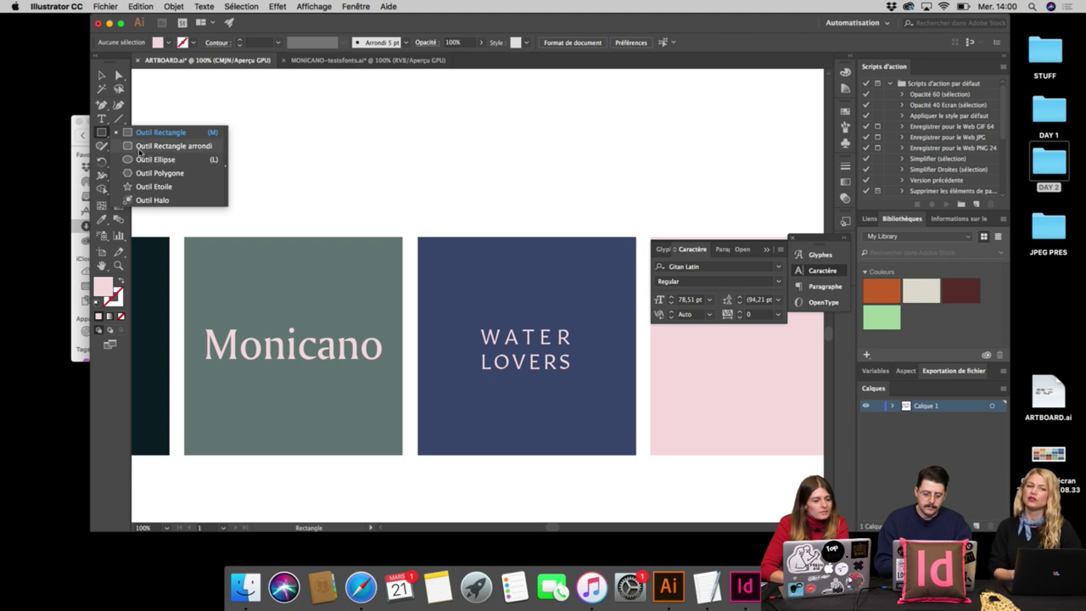
{"action": "left_click", "coordinate": [140, 161]}
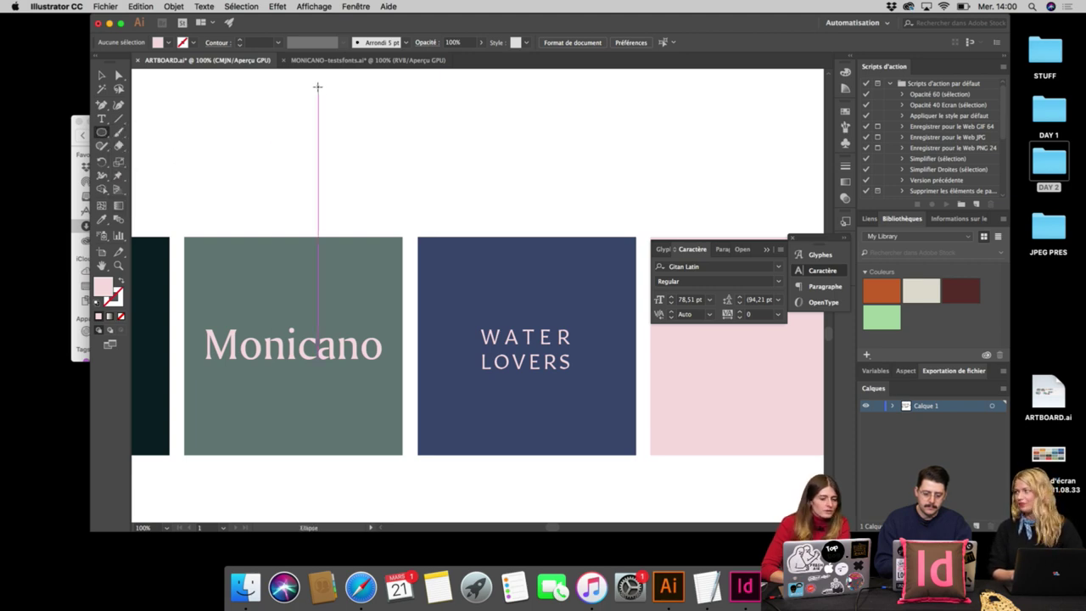
{"action": "left_click_drag", "start_coordinate": [317, 85], "coordinate": [378, 146]}
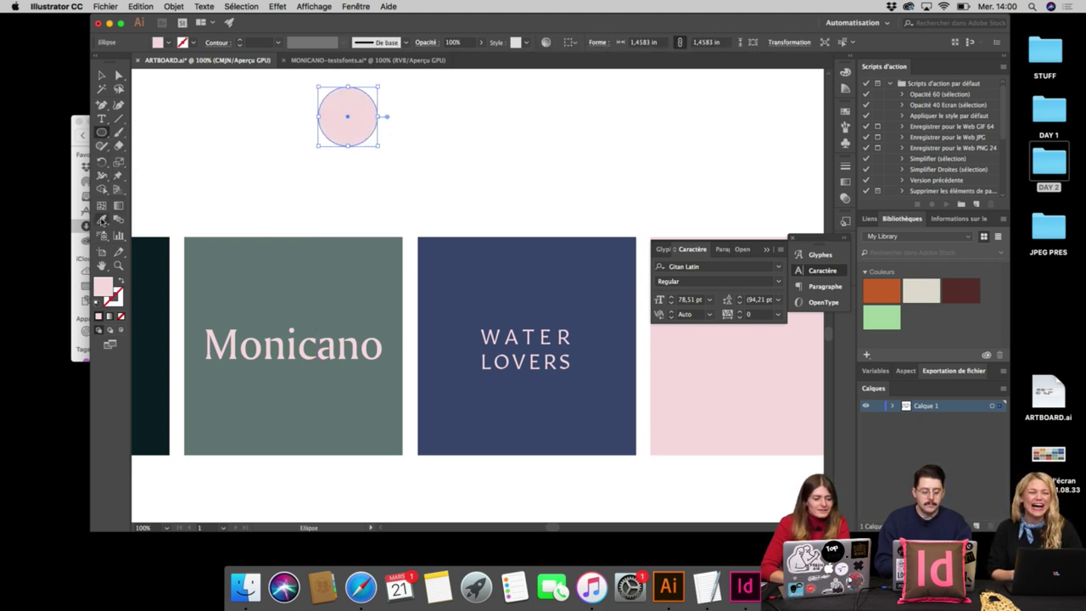
Turn the circle into an unfilled ring with a 7 pt pink stroke and move it closer to the green square.
{"action": "left_click", "coordinate": [120, 283]}
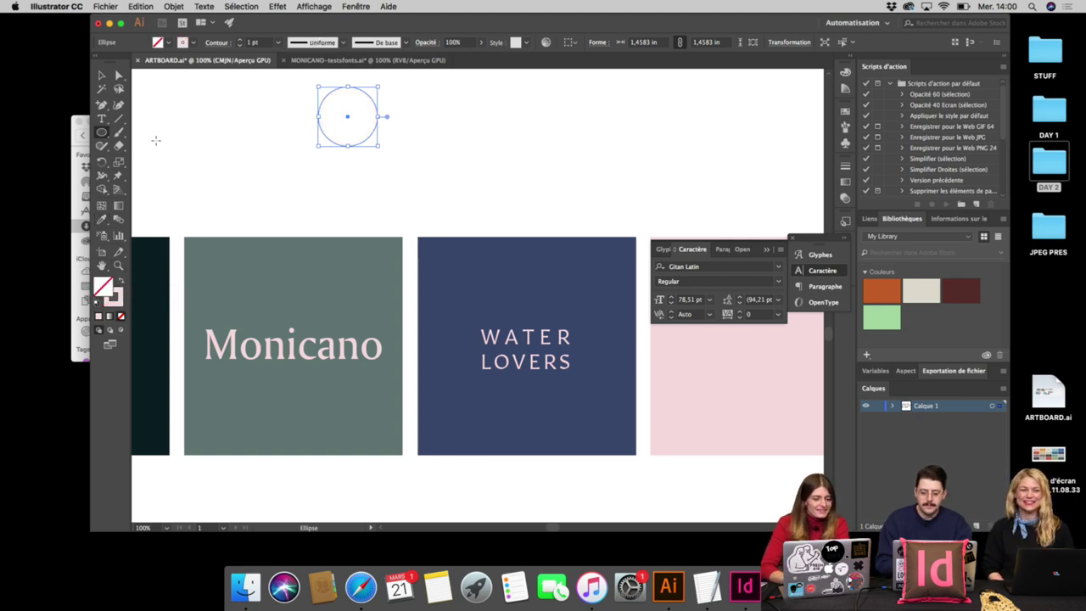
{"action": "left_click", "coordinate": [101, 76]}
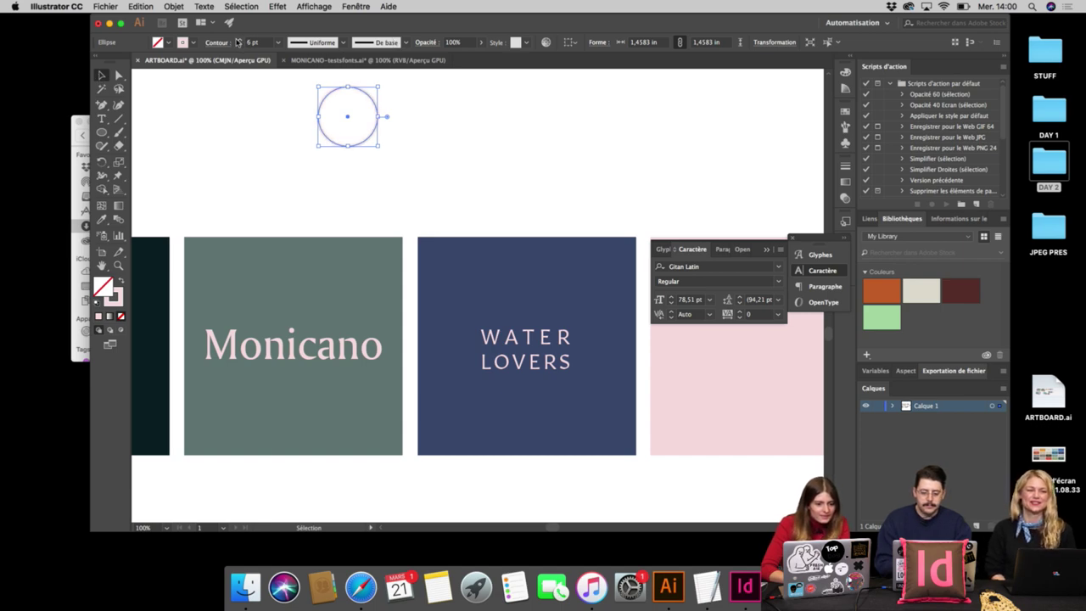
{"action": "left_click_drag", "start_coordinate": [375, 135], "coordinate": [394, 184]}
{"action": "left_click", "coordinate": [490, 210]}
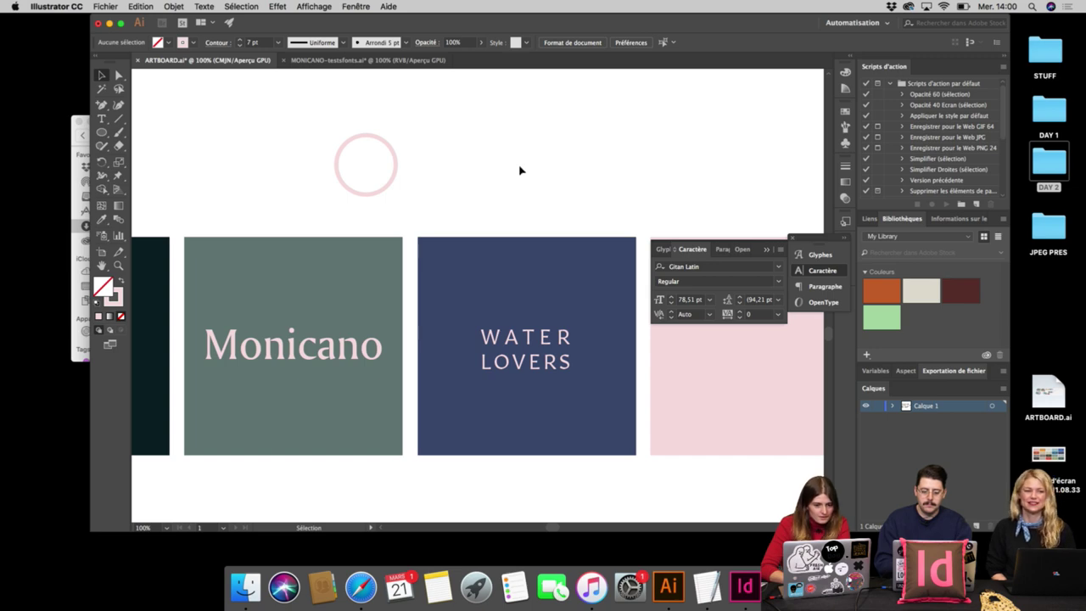
{"action": "left_click", "coordinate": [766, 250]}
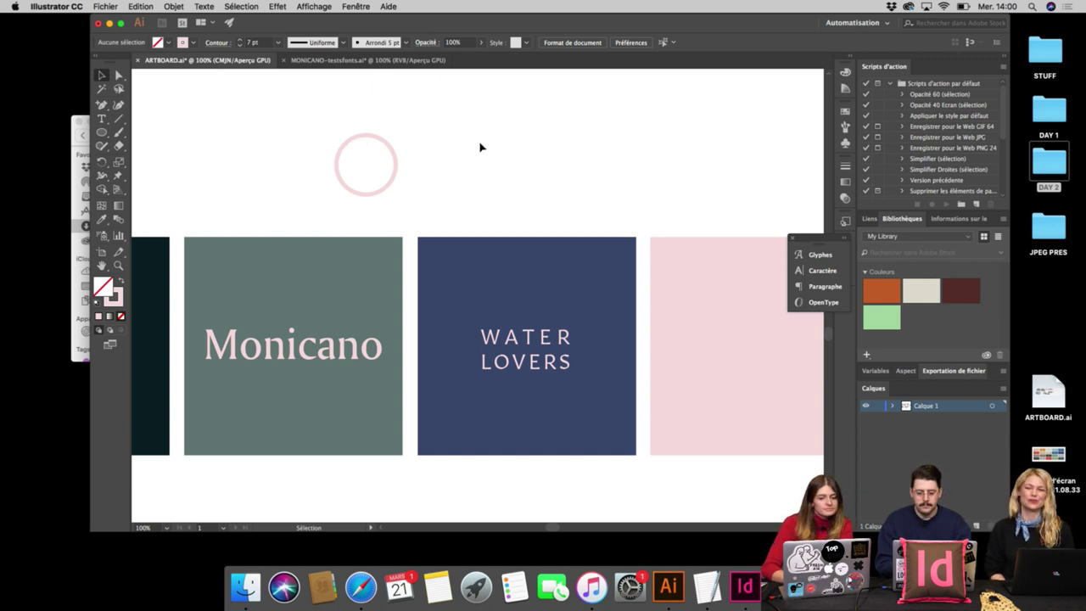
Move the small "Made with respect for nature." text onto the lower part of the pink square.
{"action": "key", "text": "super+minus"}
{"action": "scroll", "coordinate": [480, 148], "scroll_direction": "right", "scroll_amount": 3}
{"action": "scroll", "coordinate": [480, 148], "scroll_direction": "up", "scroll_amount": 2}
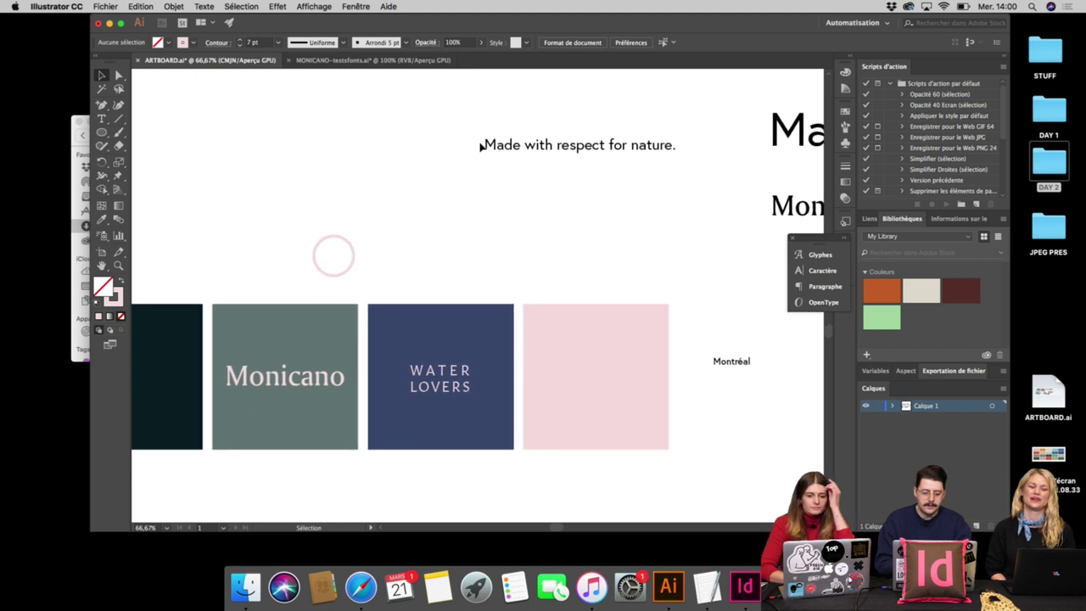
{"action": "left_click_drag", "start_coordinate": [521, 147], "coordinate": [574, 422]}
Set the tagline in Gitan Latin Regular and scale it down to about 23.66 pt to fit inside the pink square.
{"action": "left_click", "coordinate": [821, 270]}
{"action": "left_click", "coordinate": [715, 267]}
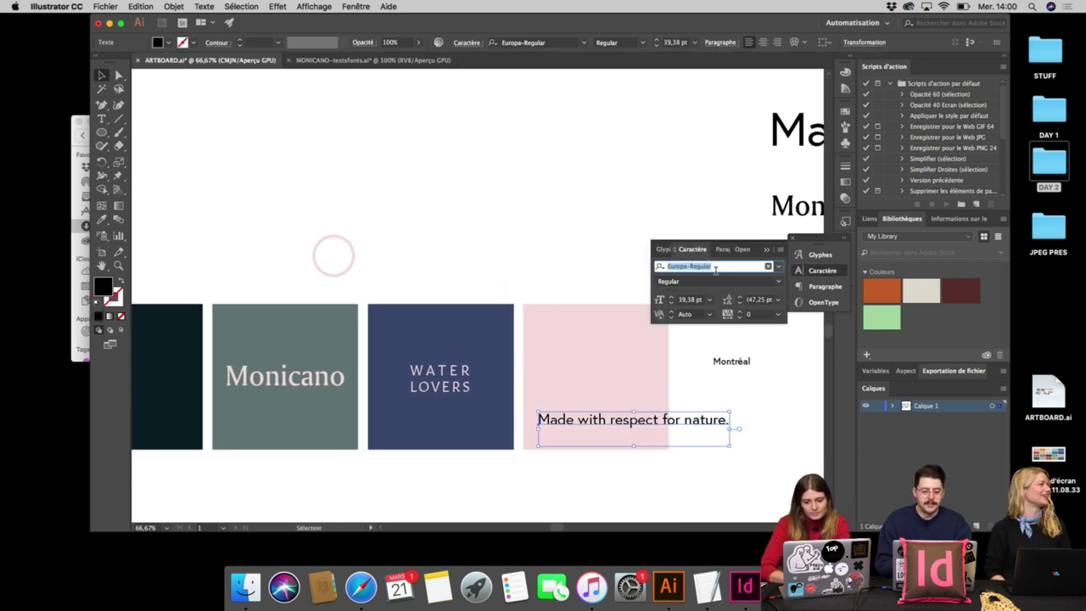
{"action": "type", "text": "git"}
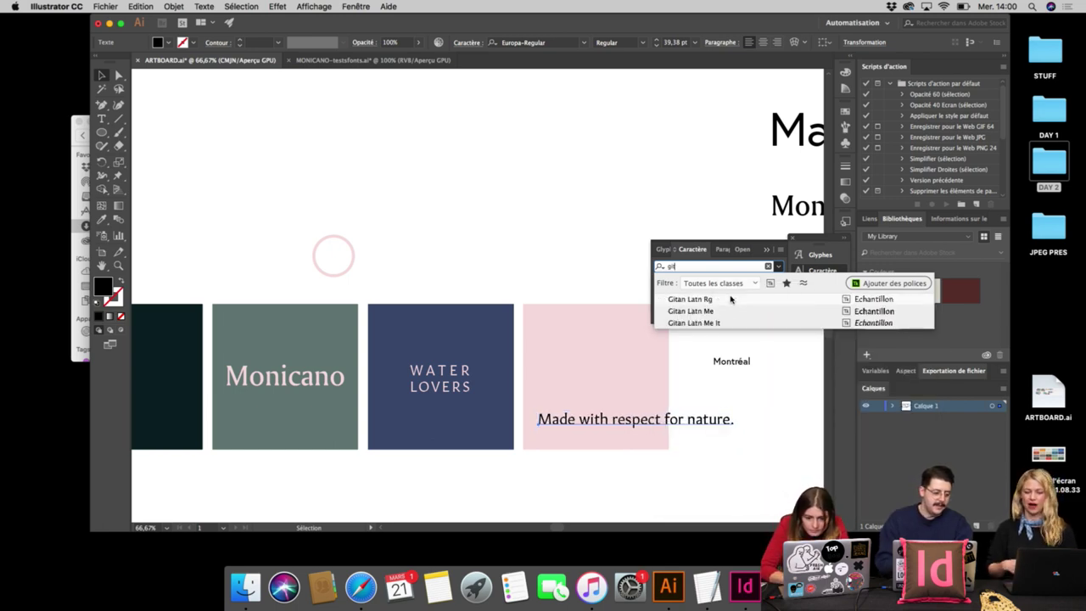
{"action": "left_click", "coordinate": [731, 300]}
{"action": "left_click_drag", "start_coordinate": [735, 429], "coordinate": [656, 429]}
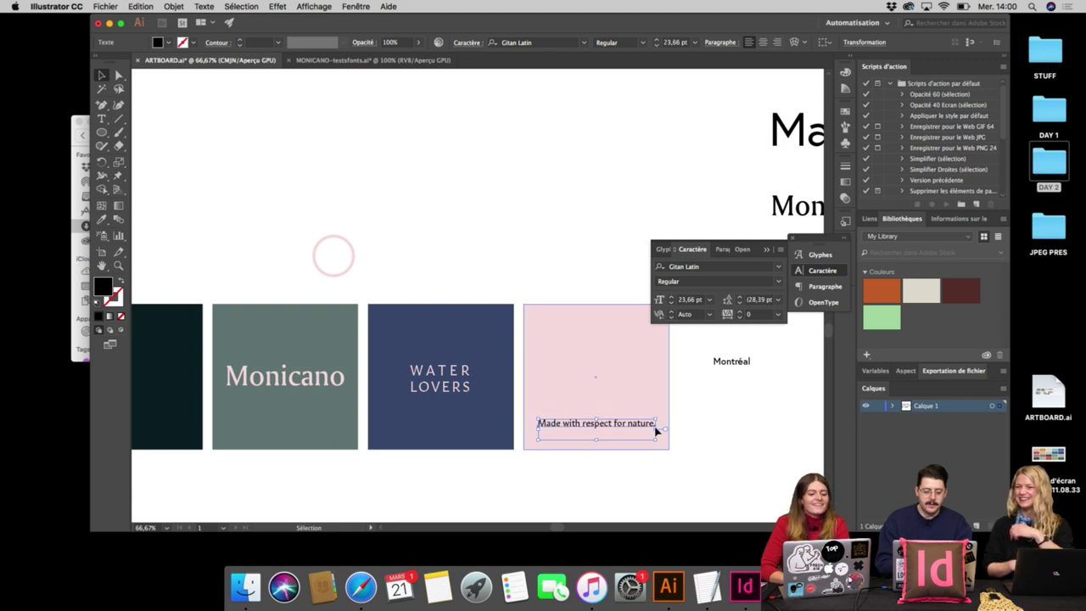
Recolour the tagline with the navy sampled from the WATER LOVERS square, and deselect it.
{"action": "left_click", "coordinate": [102, 220]}
{"action": "left_click", "coordinate": [409, 327]}
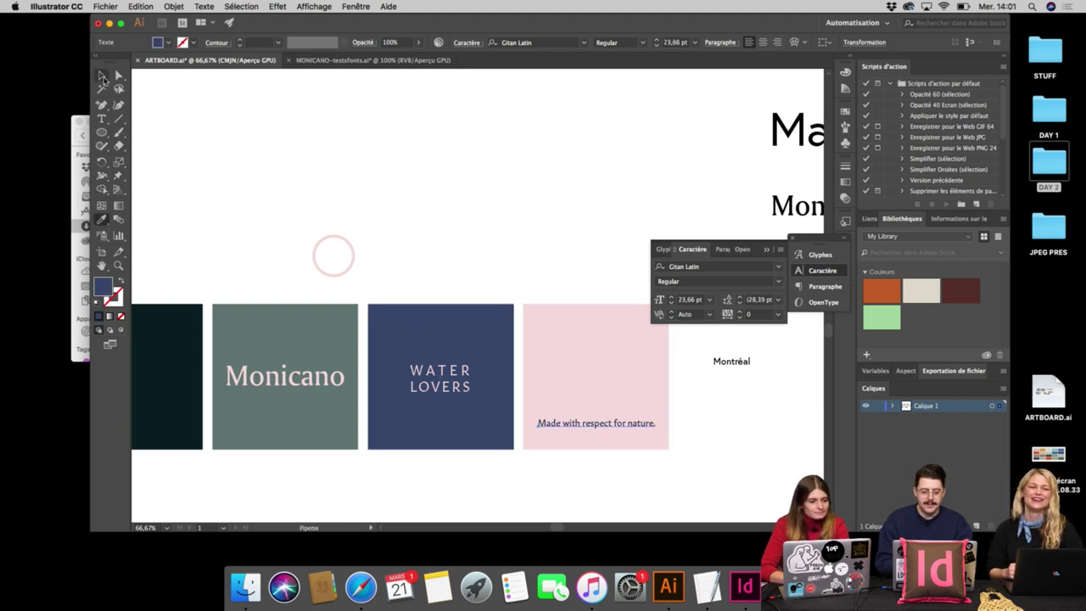
{"action": "left_click", "coordinate": [102, 75]}
{"action": "left_click", "coordinate": [230, 156]}
{"action": "scroll", "coordinate": [230, 161], "scroll_direction": "down", "scroll_amount": 3}
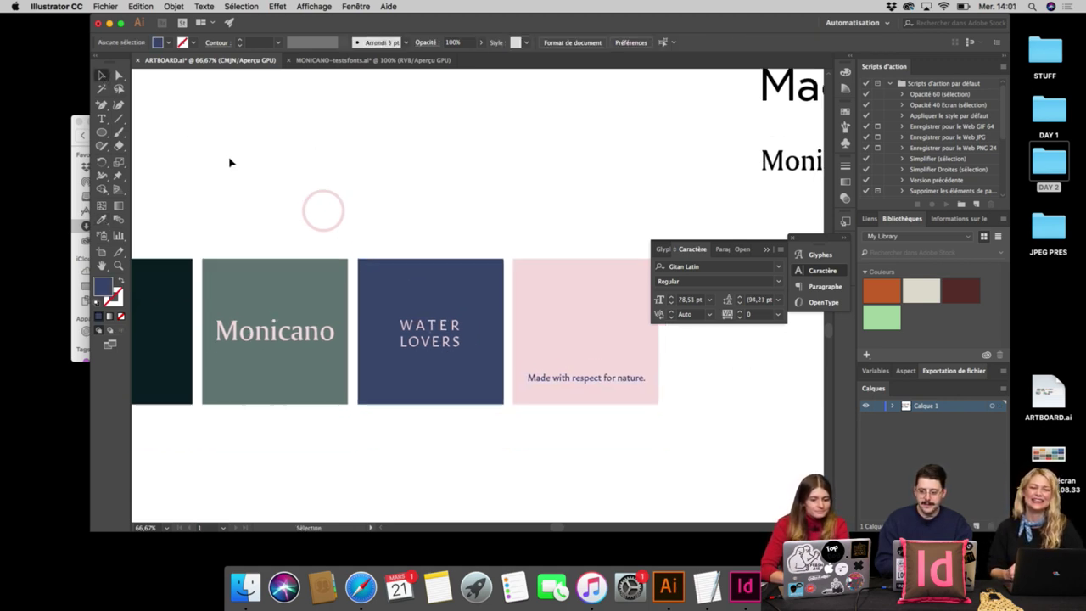
Collapse the character settings and move the floating text panel off the canvas, over the library panel.
{"action": "left_click", "coordinate": [765, 251]}
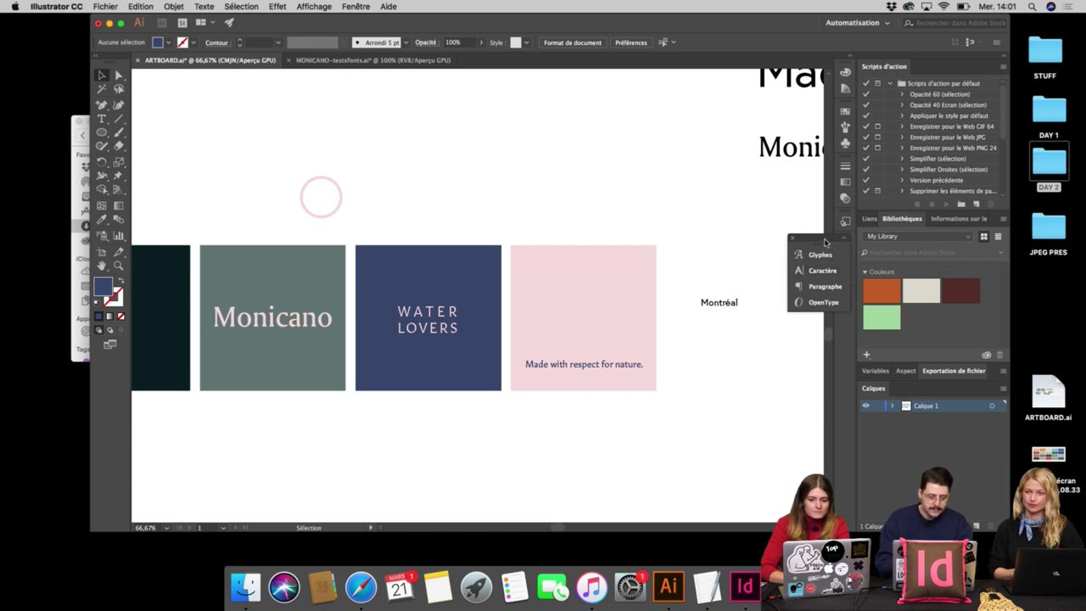
{"action": "left_click_drag", "start_coordinate": [824, 240], "coordinate": [893, 240]}
{"action": "scroll", "coordinate": [761, 235], "scroll_direction": "right", "scroll_amount": 3}
{"action": "scroll", "coordinate": [760, 235], "scroll_direction": "up", "scroll_amount": 1}
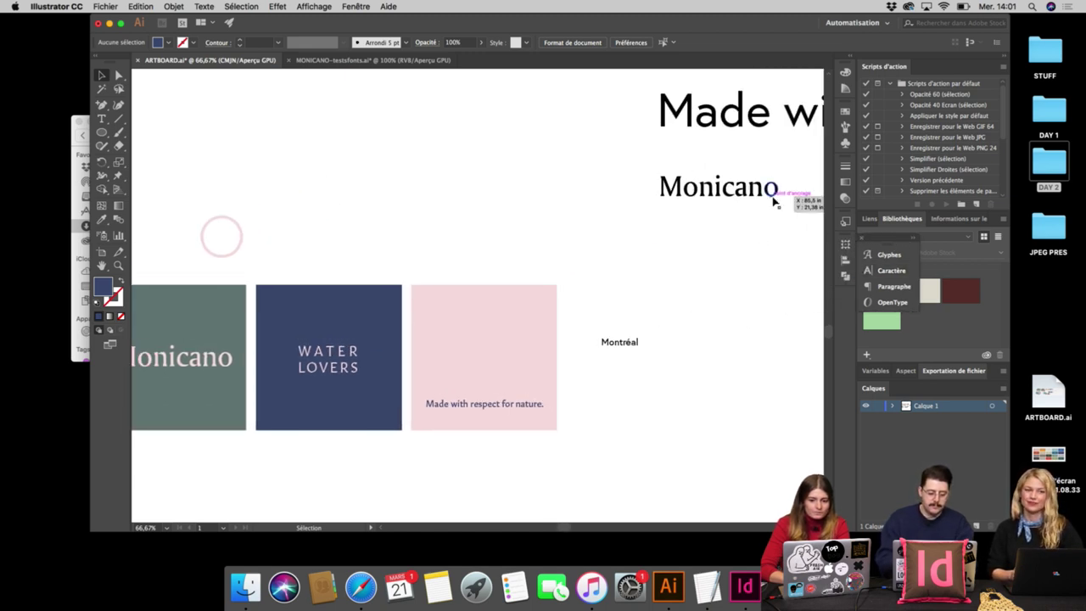
Draw a solid black circle about 2.89 in across above the coloured squares and activate the Type on a Path tool.
{"action": "left_click", "coordinate": [750, 119]}
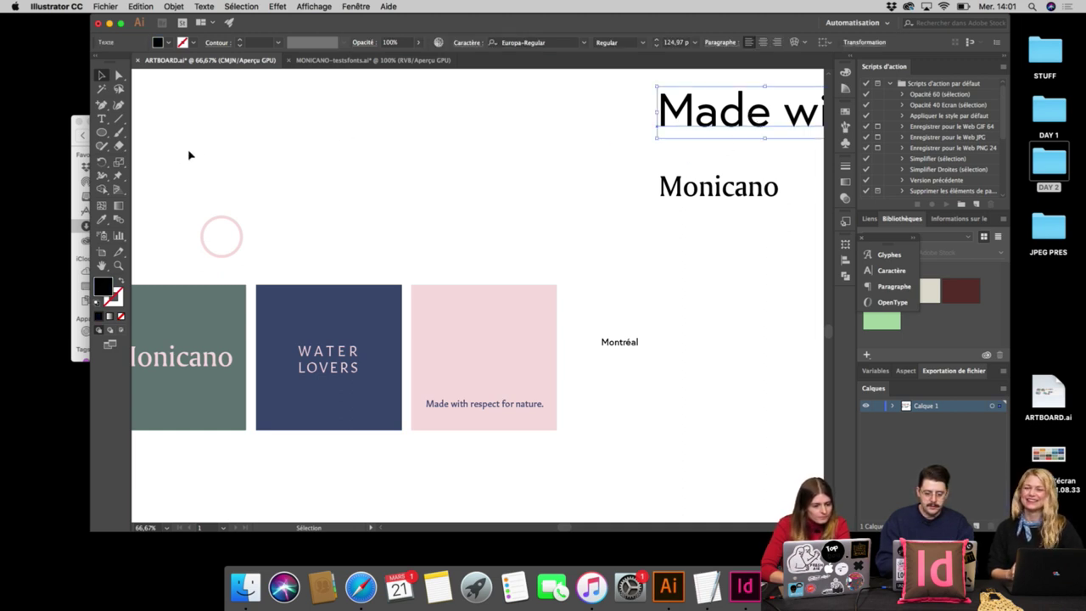
{"action": "left_click", "coordinate": [102, 132]}
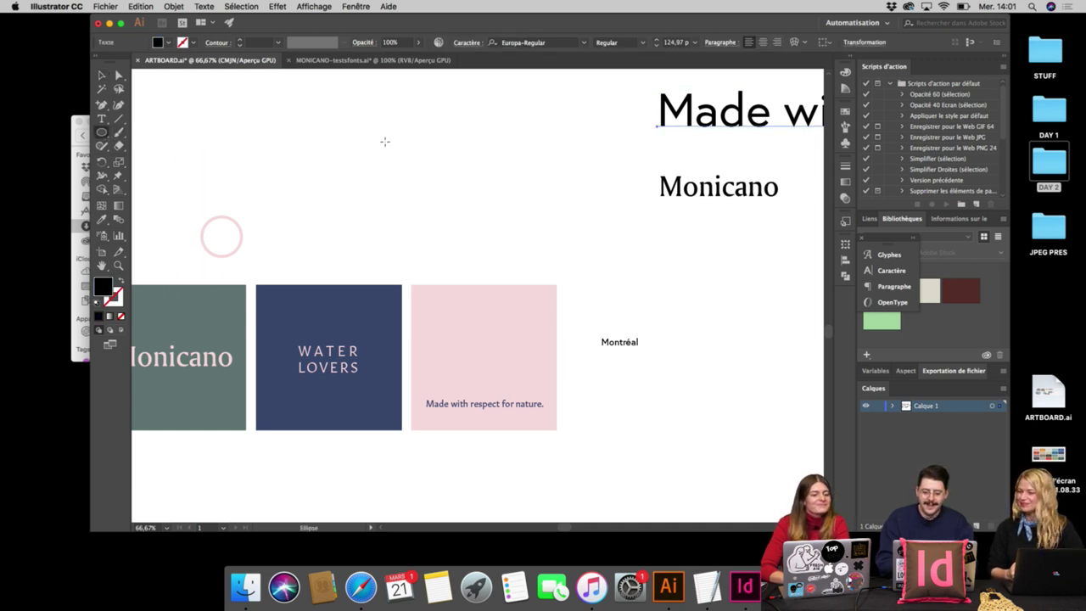
{"action": "left_click_drag", "start_coordinate": [384, 142], "coordinate": [464, 220]}
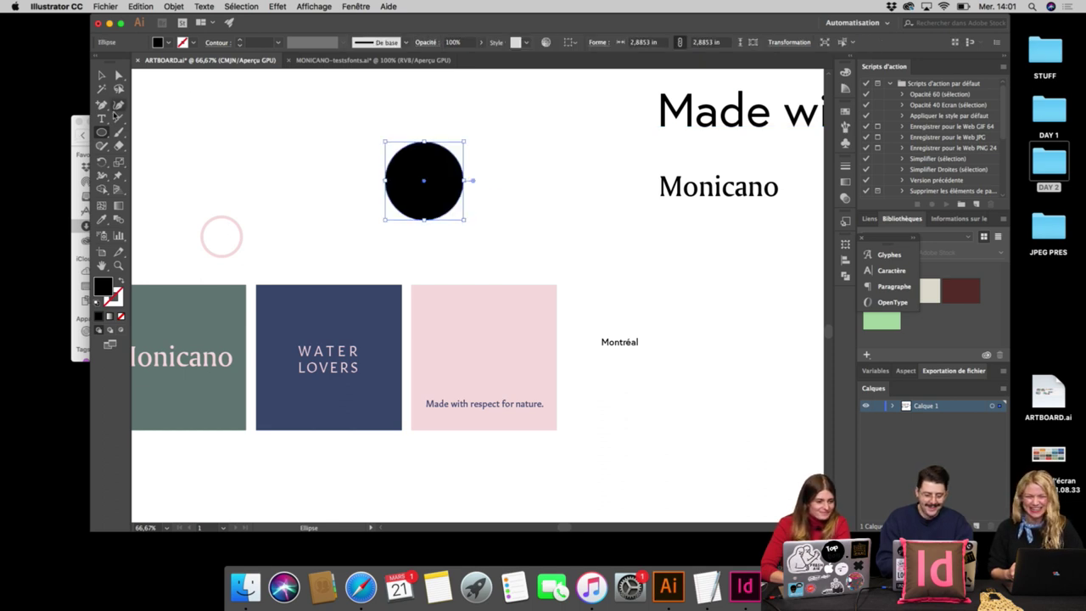
{"action": "left_click_drag", "start_coordinate": [101, 118], "coordinate": [170, 142]}
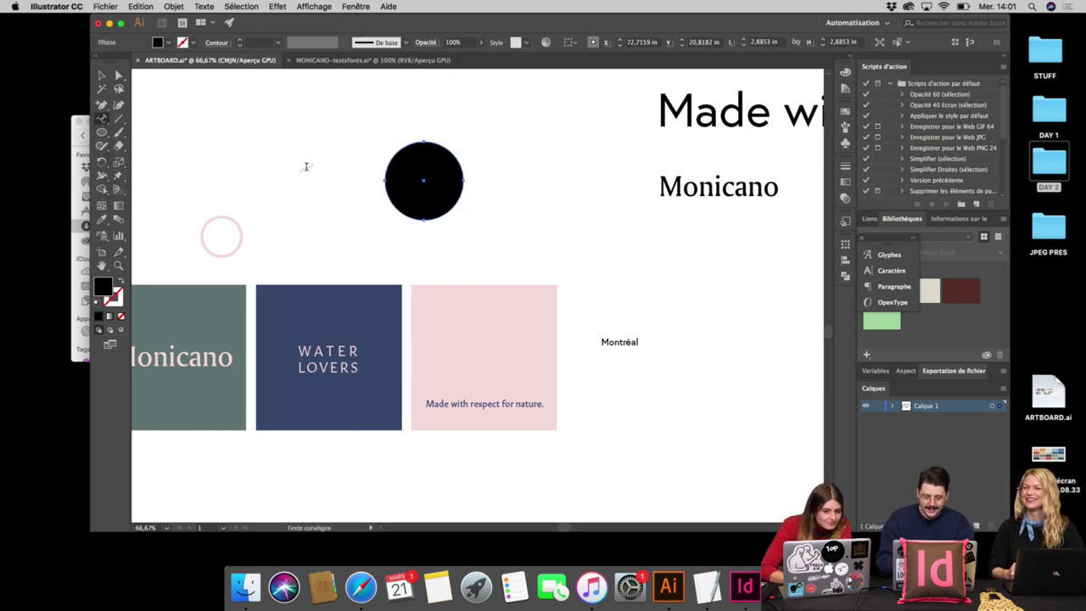
Try to place path text on the black circle's outline.
{"action": "left_click", "coordinate": [391, 151]}
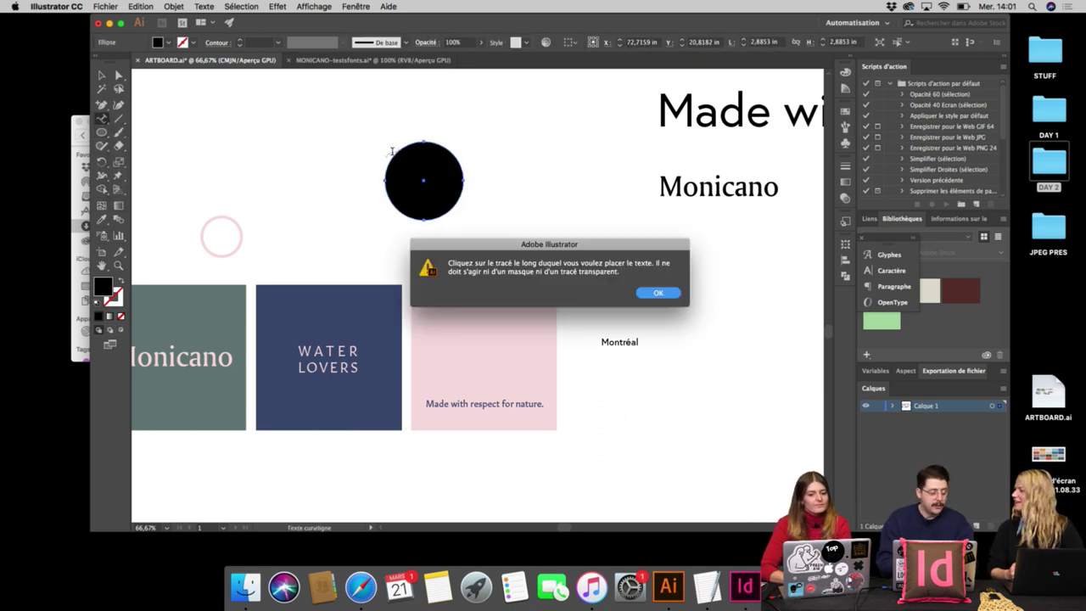
{"action": "left_click", "coordinate": [659, 293]}
{"action": "key", "text": "super+plus"}
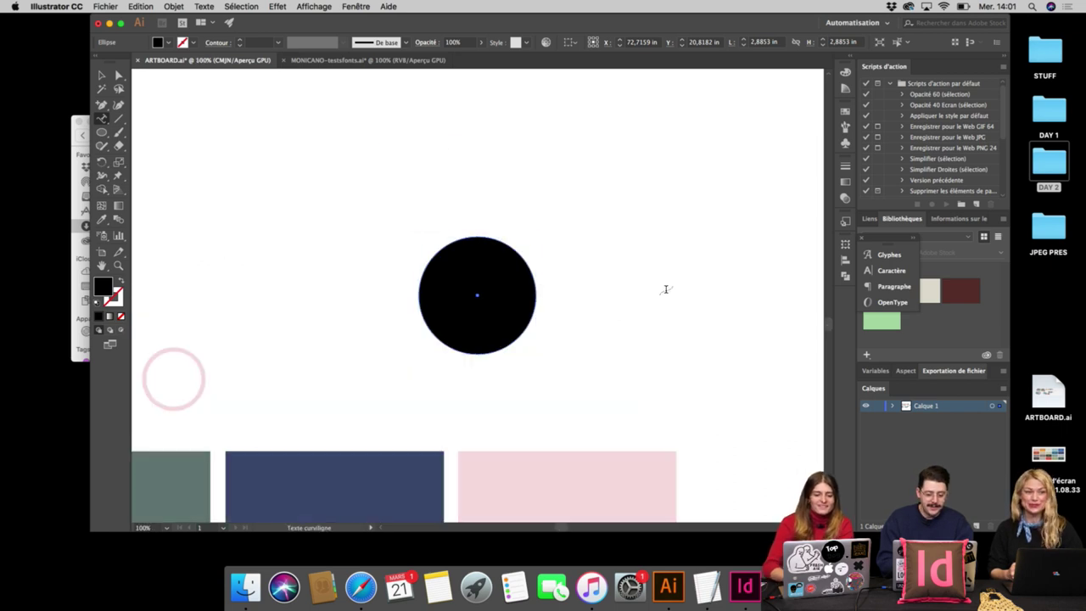
{"action": "left_click", "coordinate": [437, 248]}
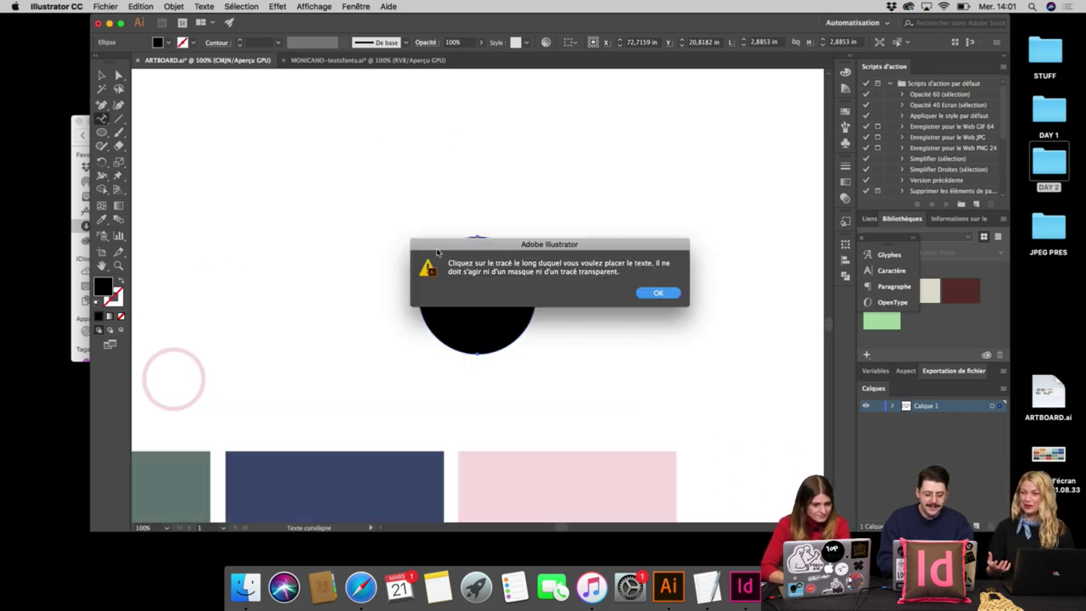
{"action": "left_click", "coordinate": [657, 291]}
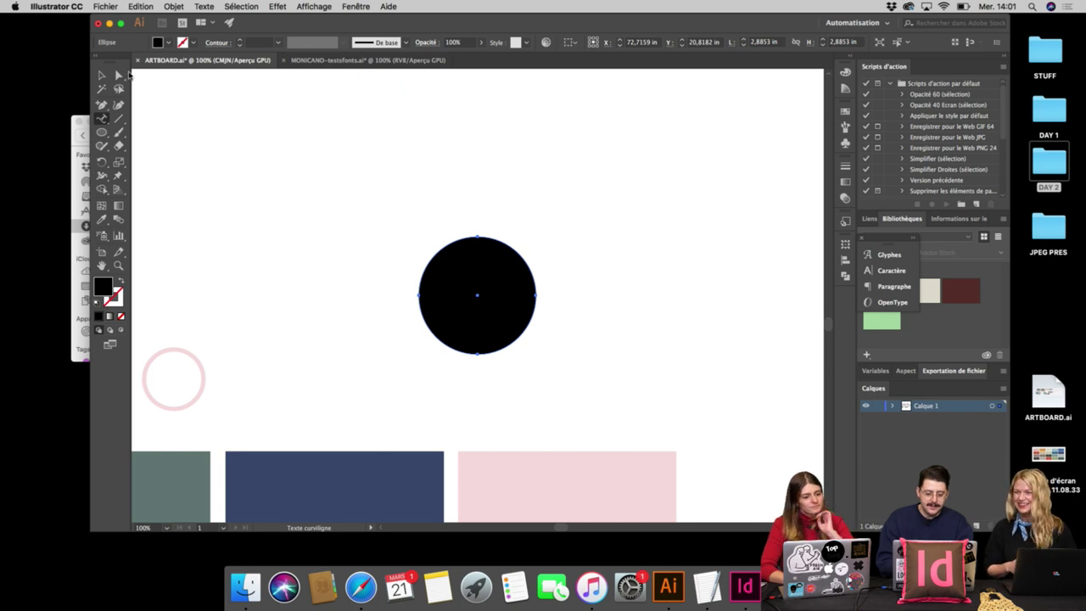
Enlarge the black circle proportionally to about 5.13 in across.
{"action": "left_click", "coordinate": [102, 76]}
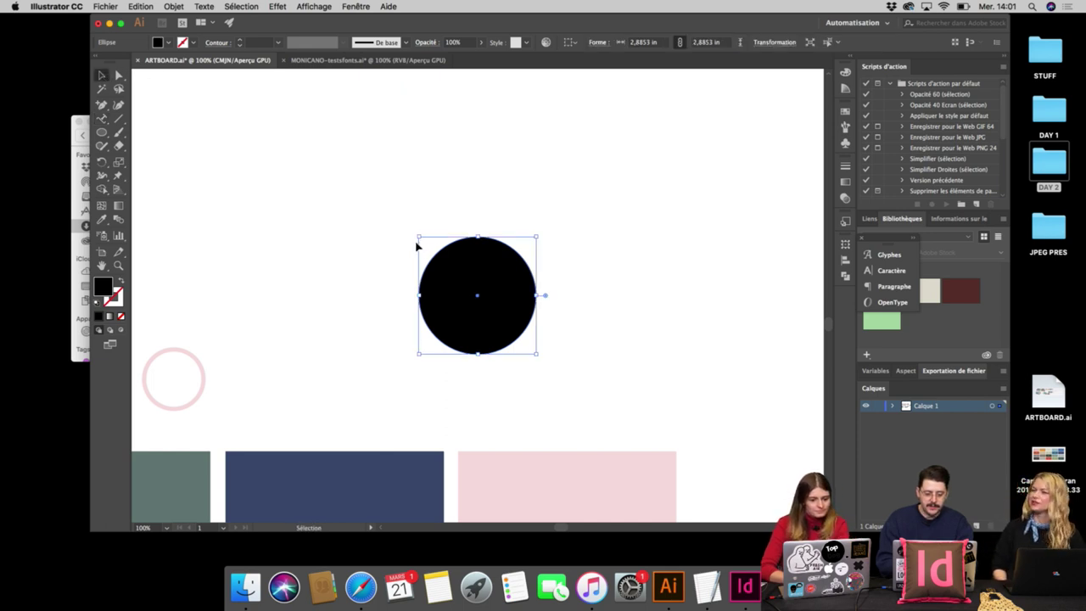
{"action": "left_click_drag", "start_coordinate": [418, 238], "coordinate": [274, 145]}
{"action": "key", "text": "super+minus"}
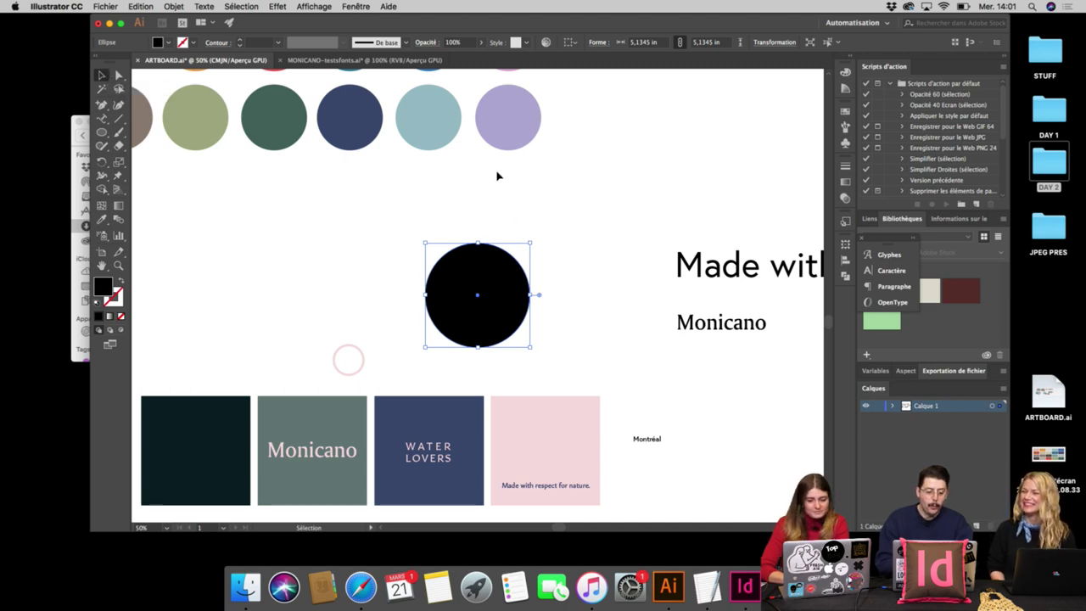
Recolour the large "Made with" text with the navy sampled from the WATER LOVERS square.
{"action": "left_click", "coordinate": [685, 278]}
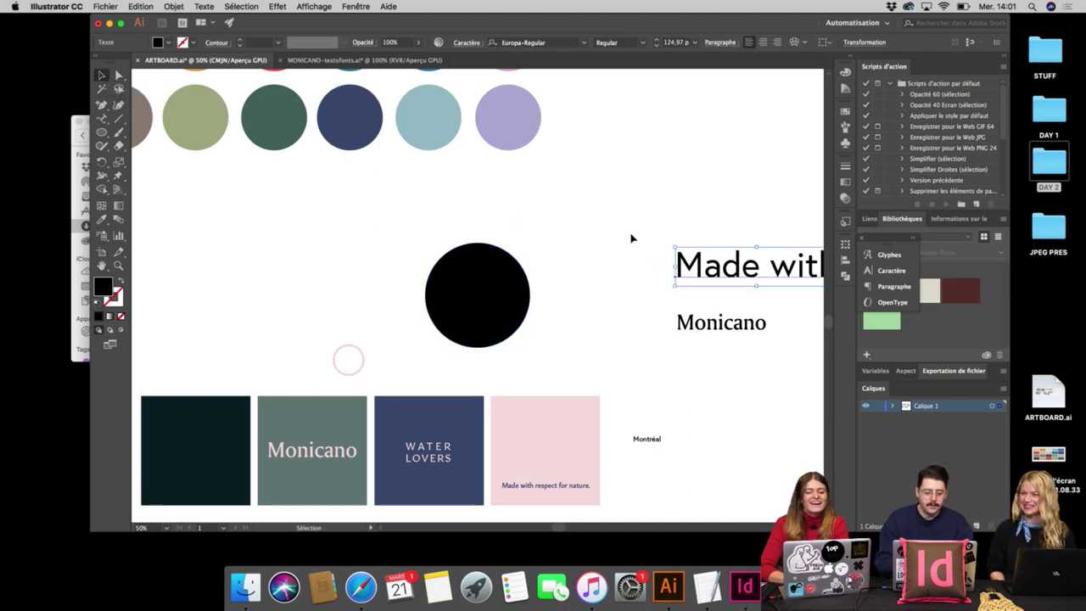
{"action": "scroll", "coordinate": [631, 239], "scroll_direction": "down", "scroll_amount": 2}
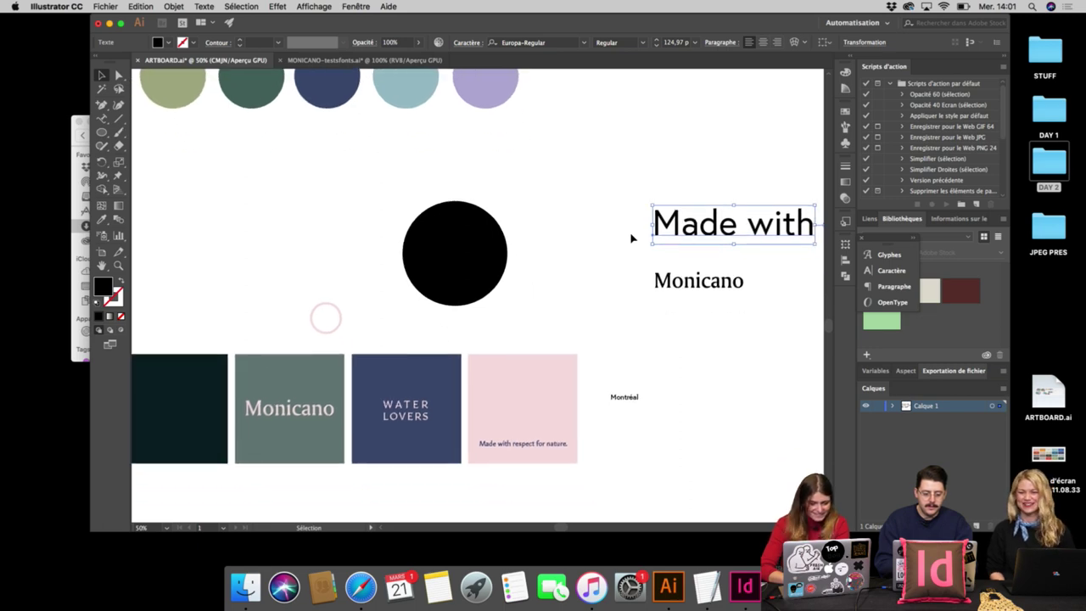
{"action": "scroll", "coordinate": [631, 238], "scroll_direction": "down", "scroll_amount": 1}
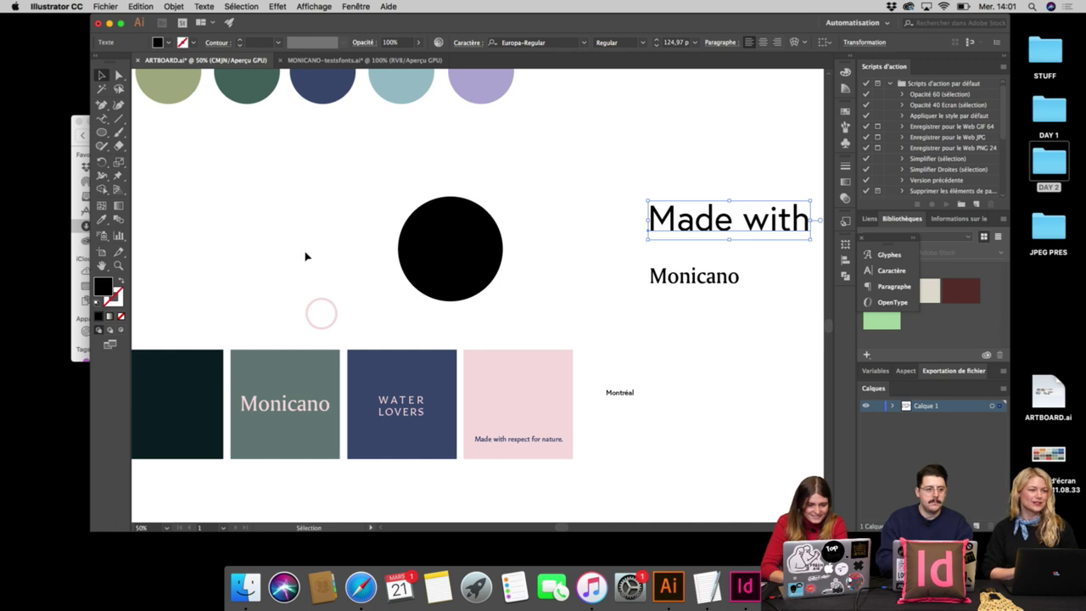
{"action": "left_click", "coordinate": [102, 219]}
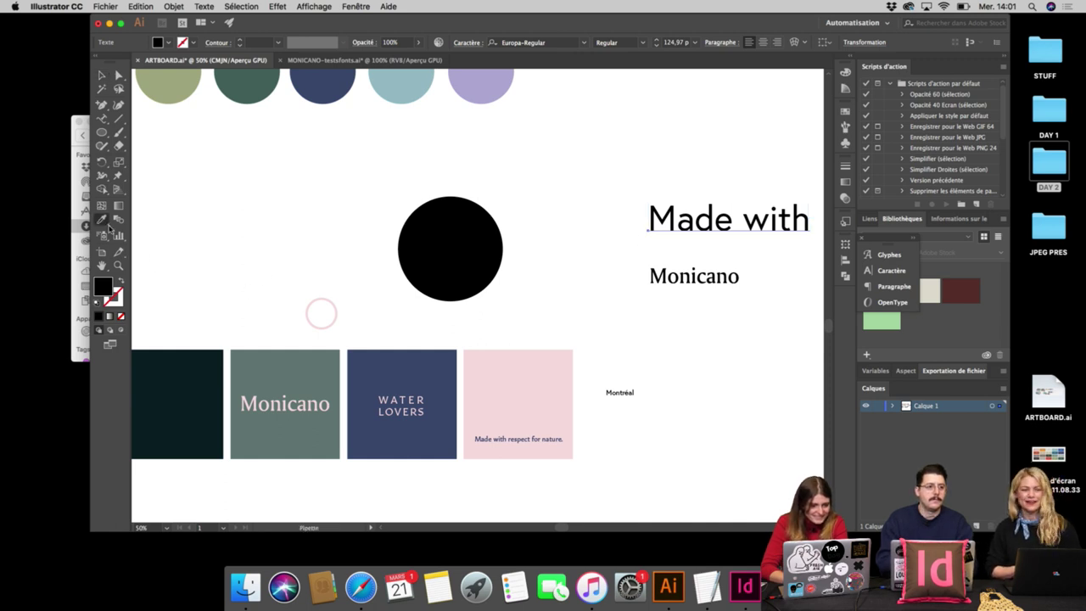
{"action": "left_click", "coordinate": [417, 391]}
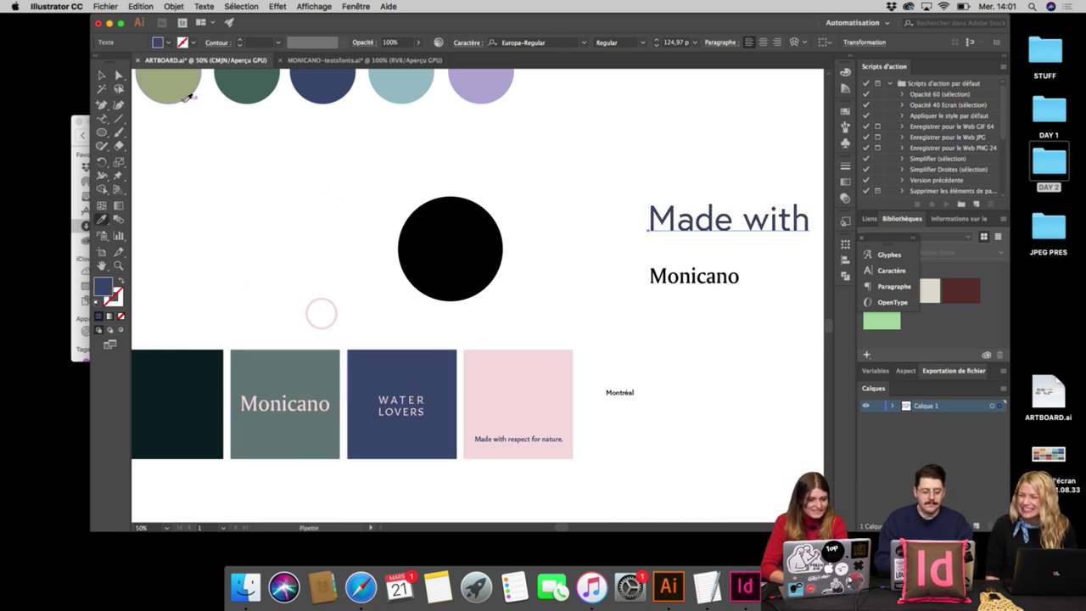
{"action": "left_click", "coordinate": [100, 76]}
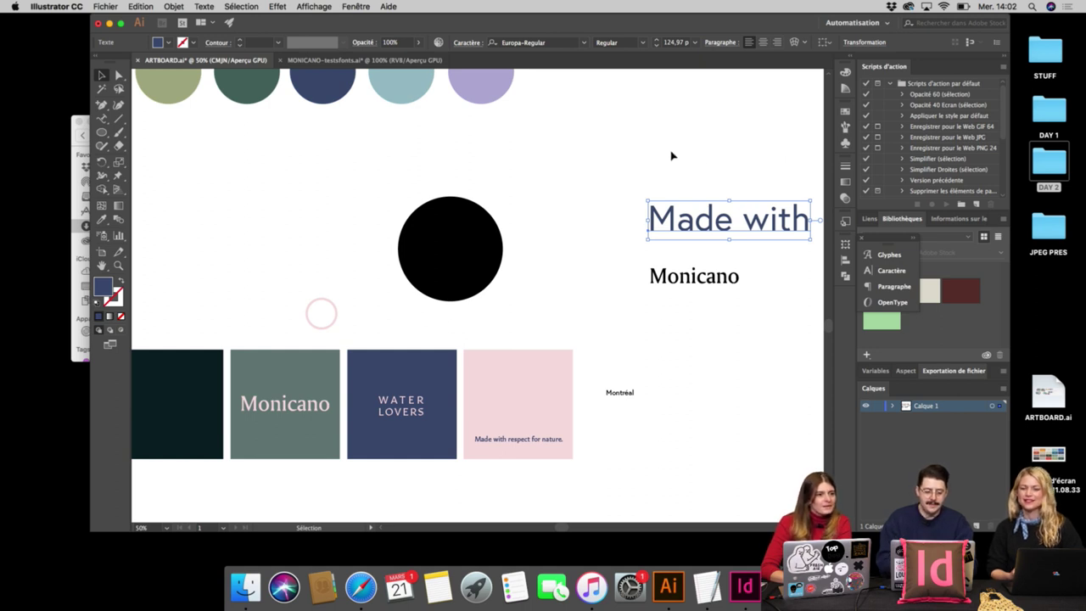
Extend the navy text so that it reads "Made with great care.".
{"action": "scroll", "coordinate": [671, 155], "scroll_direction": "right", "scroll_amount": 5}
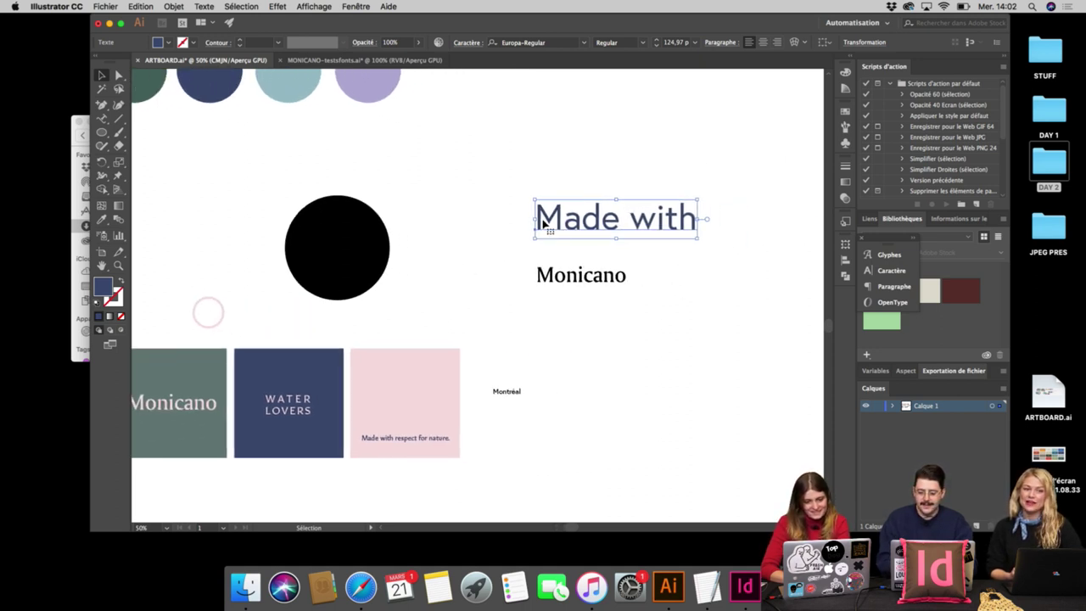
{"action": "double_click", "coordinate": [588, 221]}
{"action": "left_click_drag", "start_coordinate": [563, 219], "coordinate": [708, 213]}
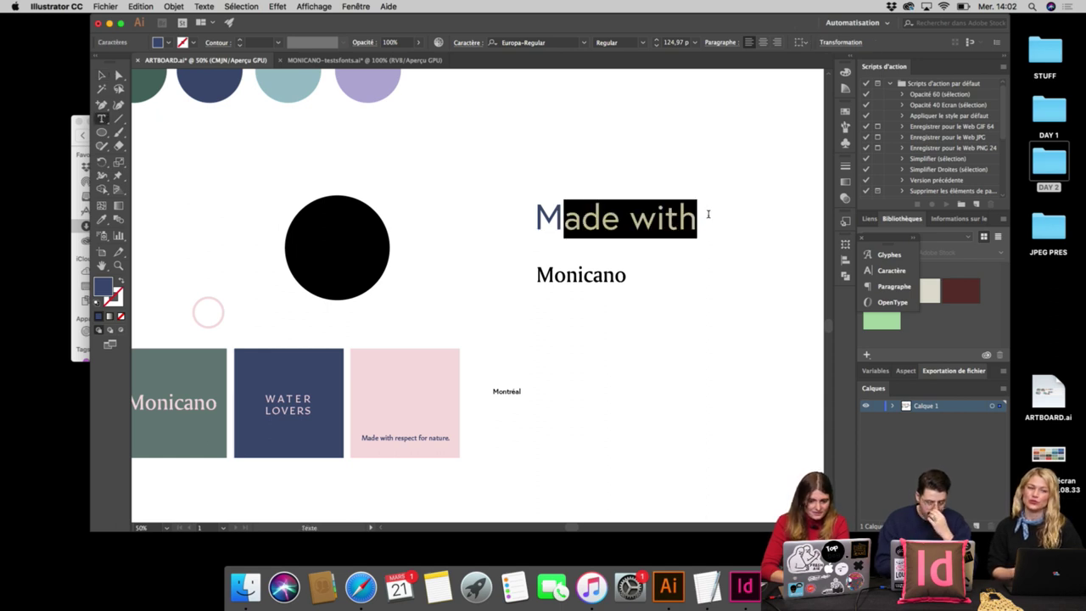
{"action": "left_click", "coordinate": [708, 213]}
{"action": "type", "text": "great "}
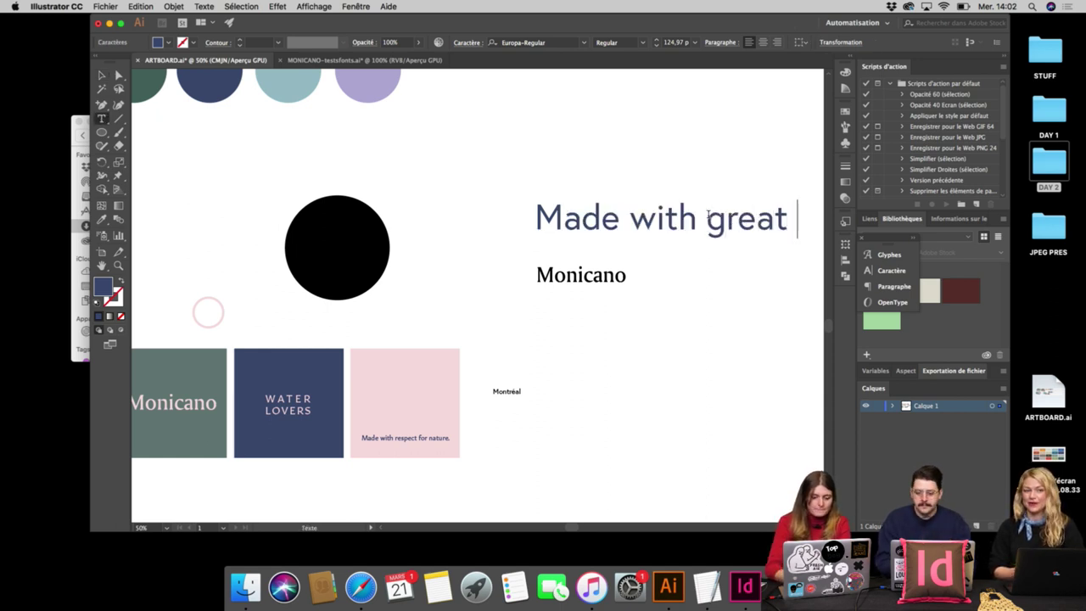
{"action": "type", "text": "care."}
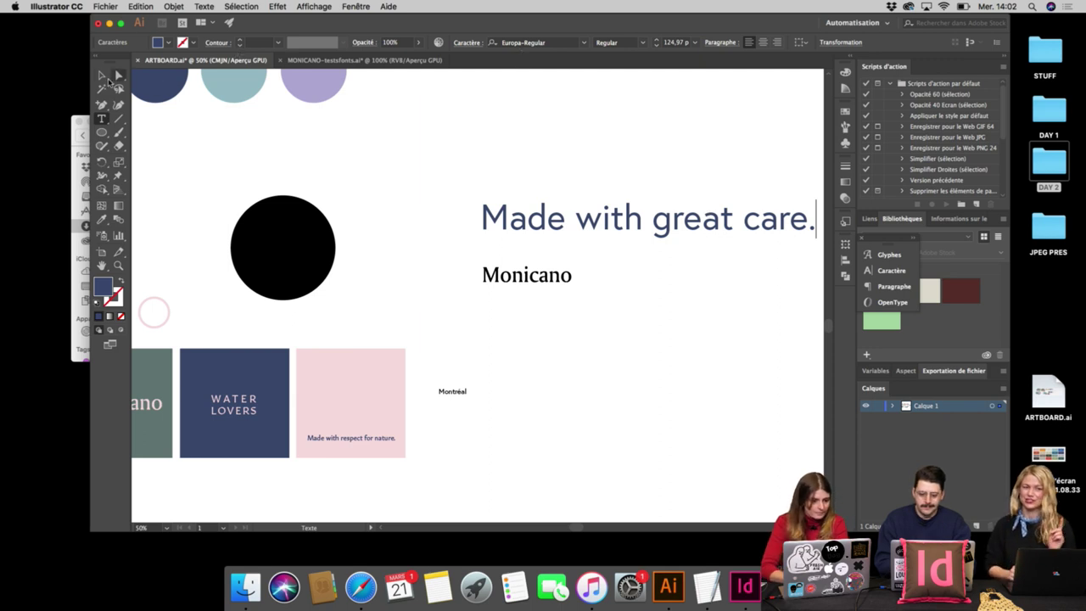
Scale the "Made with great care." text down to about 60.56 pt and move it near the black circle, above the pink square.
{"action": "left_click", "coordinate": [105, 77]}
{"action": "left_click_drag", "start_coordinate": [480, 219], "coordinate": [655, 224]}
{"action": "left_click_drag", "start_coordinate": [732, 226], "coordinate": [435, 314]}
{"action": "scroll", "coordinate": [514, 320], "scroll_direction": "left", "scroll_amount": 5}
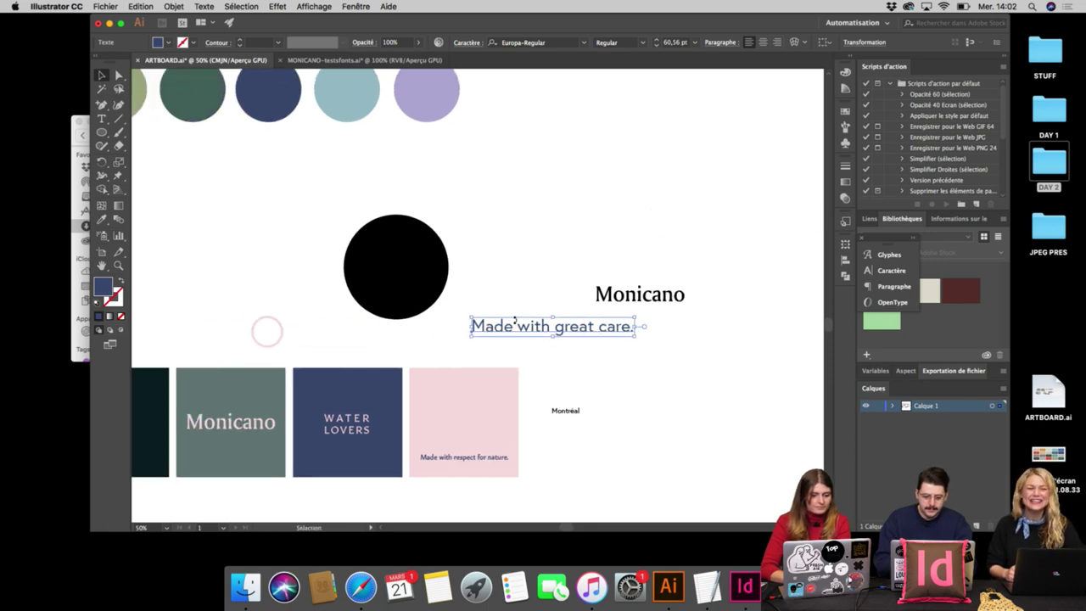
Examine the mood boards, colour palettes and brand squares across the artboard.
{"action": "key", "text": "super+minus"}
{"action": "scroll", "coordinate": [514, 323], "scroll_direction": "down", "scroll_amount": 5}
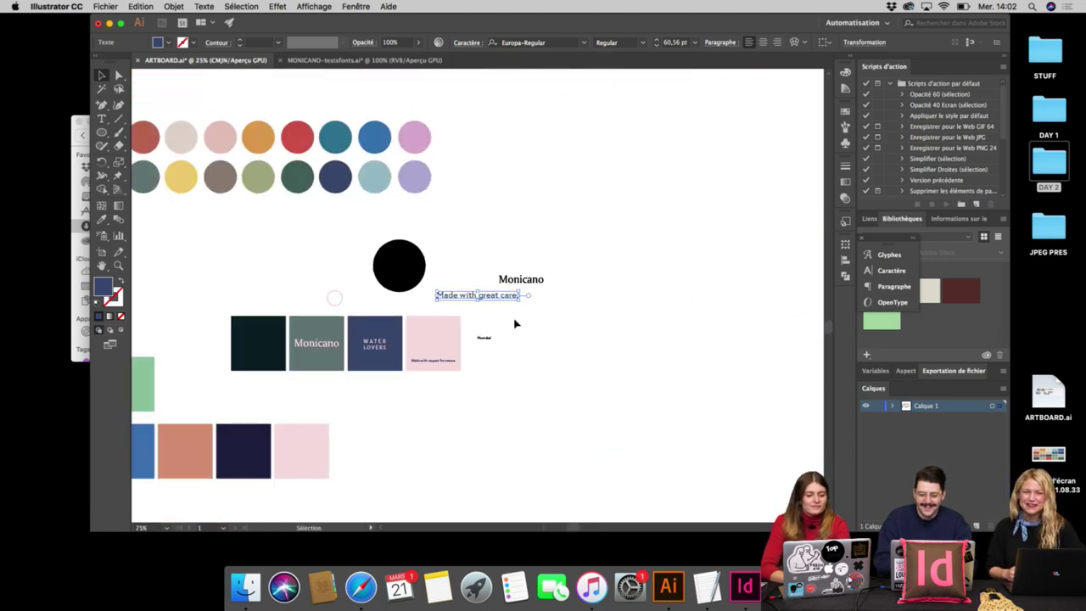
{"action": "key", "text": "v"}
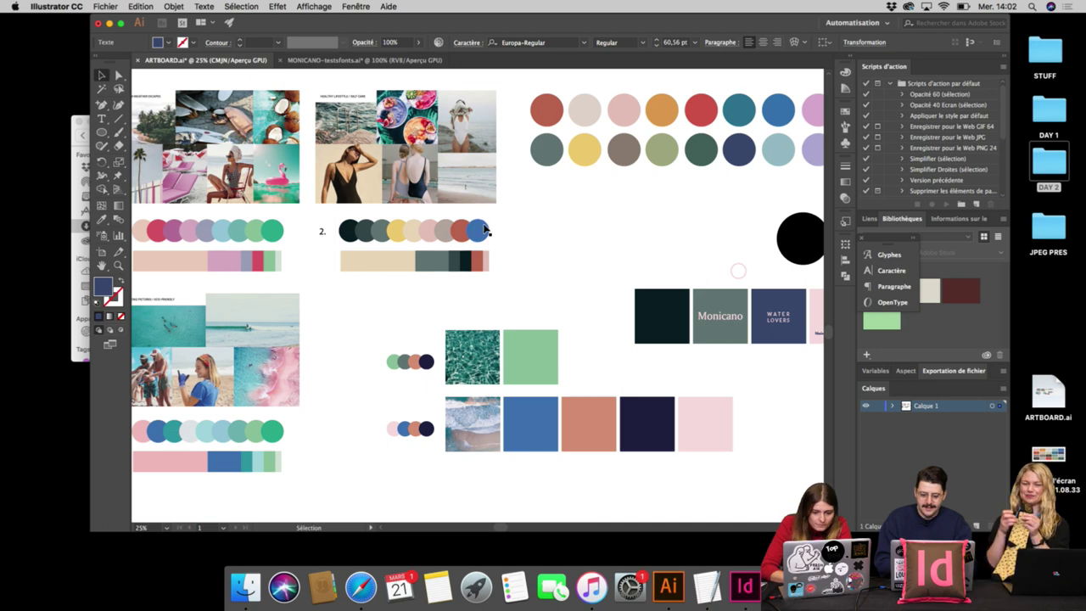
{"action": "scroll", "coordinate": [482, 230], "scroll_direction": "right", "scroll_amount": 2}
{"action": "scroll", "coordinate": [438, 215], "scroll_direction": "down", "scroll_amount": 3}
{"action": "scroll", "coordinate": [438, 215], "scroll_direction": "right", "scroll_amount": 1}
{"action": "scroll", "coordinate": [437, 216], "scroll_direction": "right", "scroll_amount": 1}
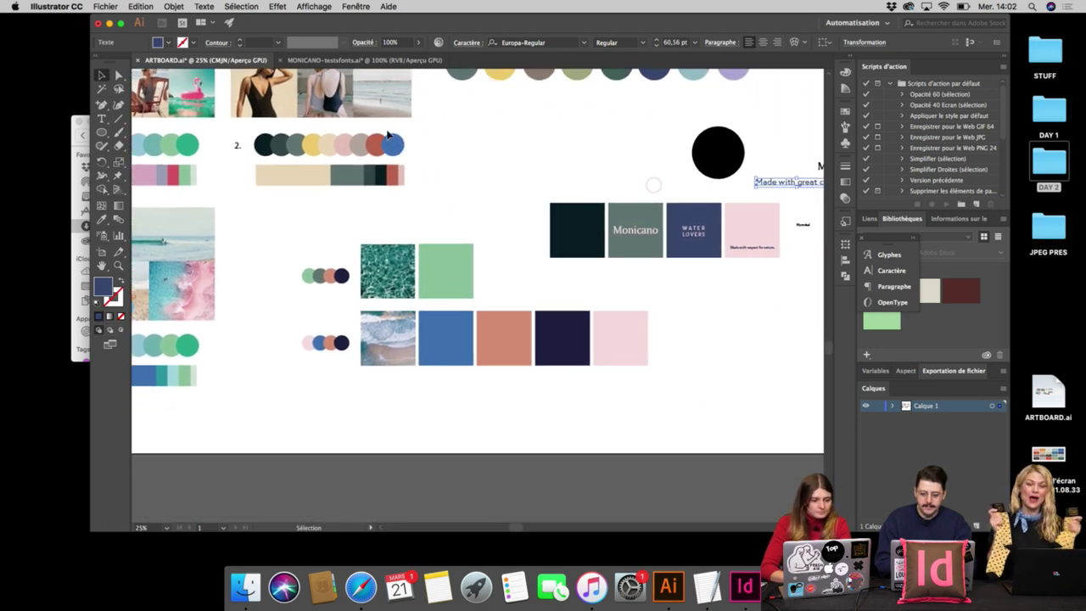
Switch to InDesign and look through the mood board pages of the presentation.
{"action": "left_click", "coordinate": [747, 585]}
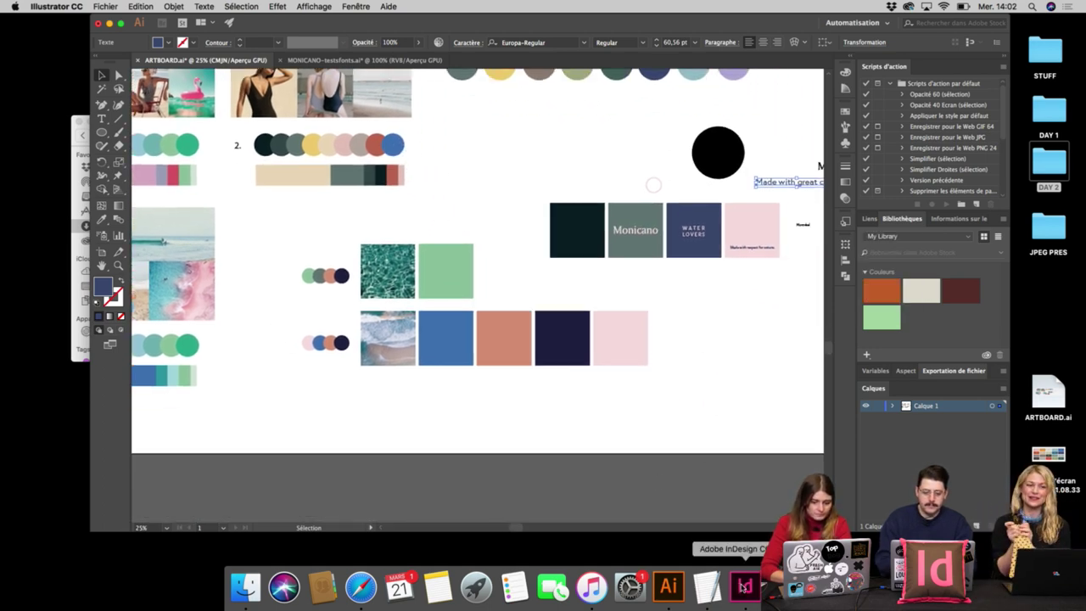
{"action": "scroll", "coordinate": [616, 352], "scroll_direction": "down", "scroll_amount": 2}
{"action": "scroll", "coordinate": [617, 352], "scroll_direction": "up", "scroll_amount": 15}
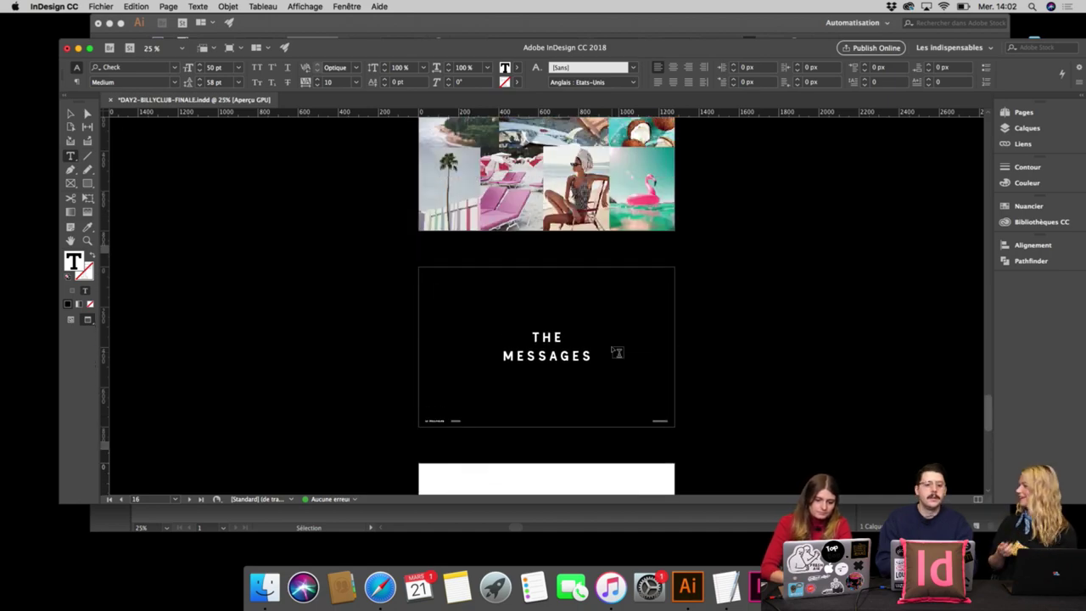
{"action": "scroll", "coordinate": [617, 352], "scroll_direction": "up", "scroll_amount": 10}
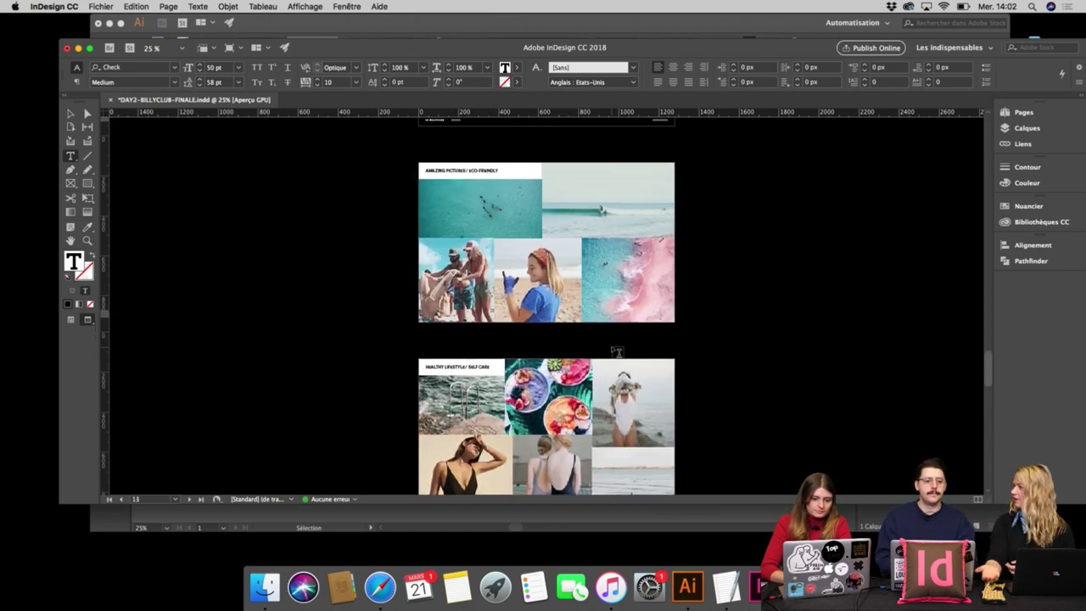
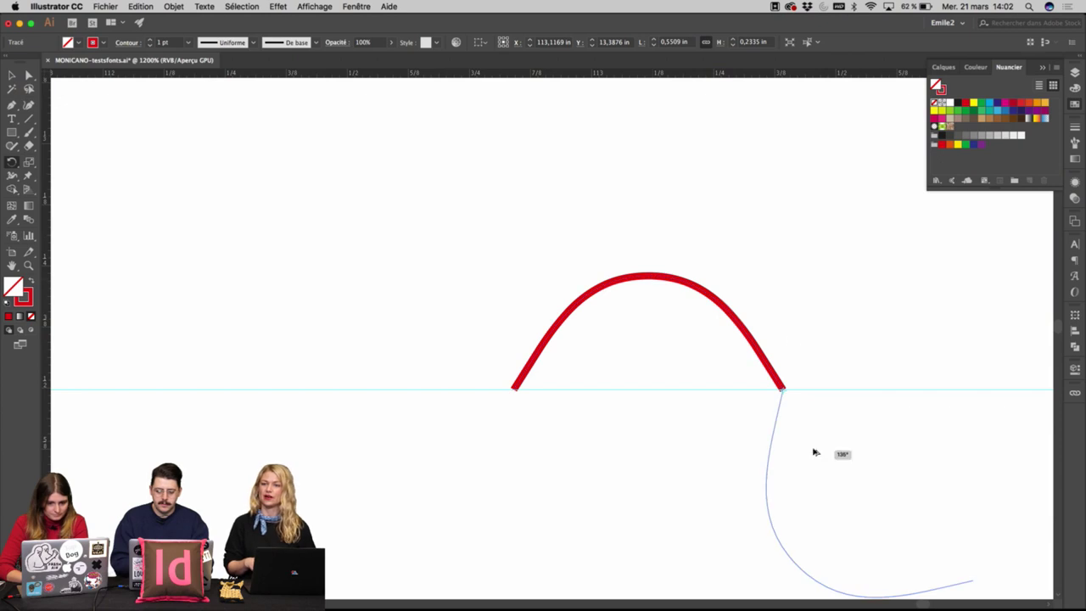
Rotate a copy of the red arch about its right endpoint to form a trough, and join the two curves at the guide.
{"action": "left_click_drag", "start_coordinate": [812, 451], "coordinate": [821, 438]}
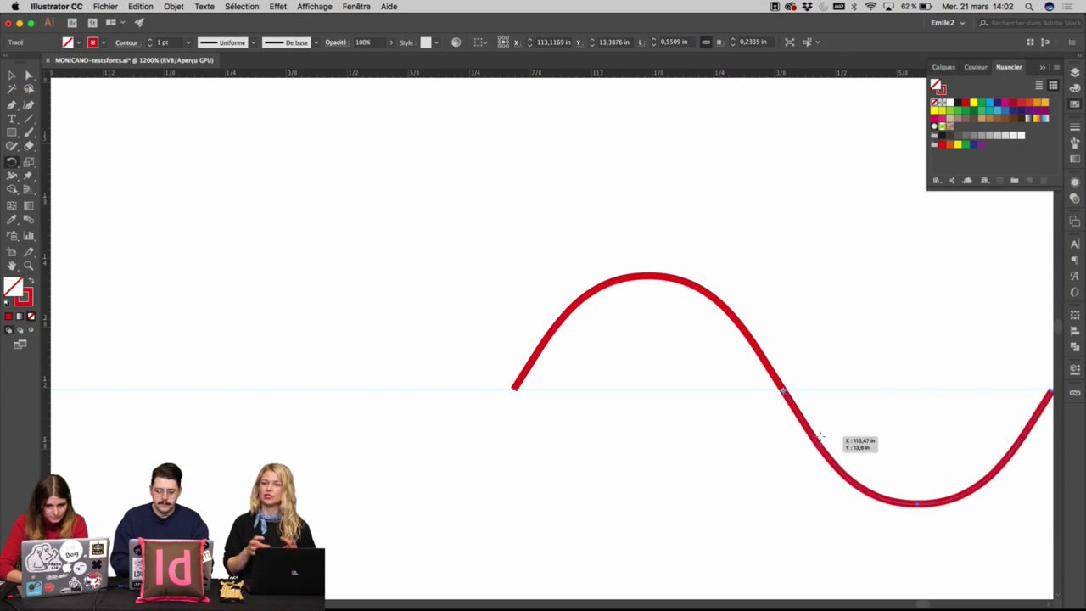
{"action": "key", "text": "a"}
{"action": "left_click_drag", "start_coordinate": [788, 386], "coordinate": [767, 407]}
{"action": "key", "text": "super+j"}
{"action": "left_click", "coordinate": [767, 409]}
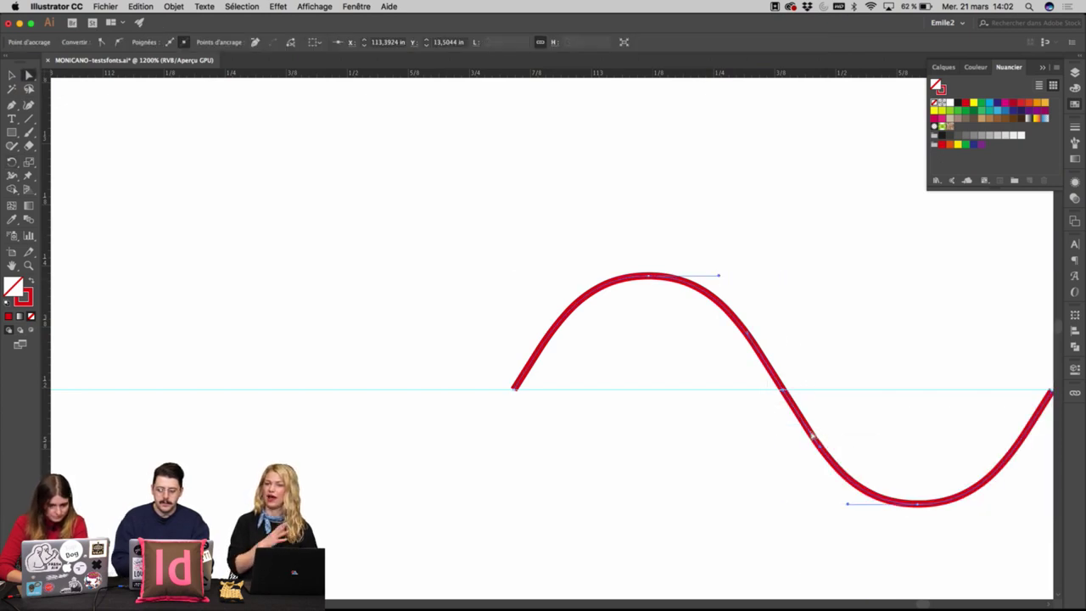
Duplicate the wave end to end on its left side along the guide, and select the anchors where the two waves meet.
{"action": "key", "text": "v"}
{"action": "scroll", "coordinate": [792, 365], "scroll_direction": "down", "scroll_amount": 2}
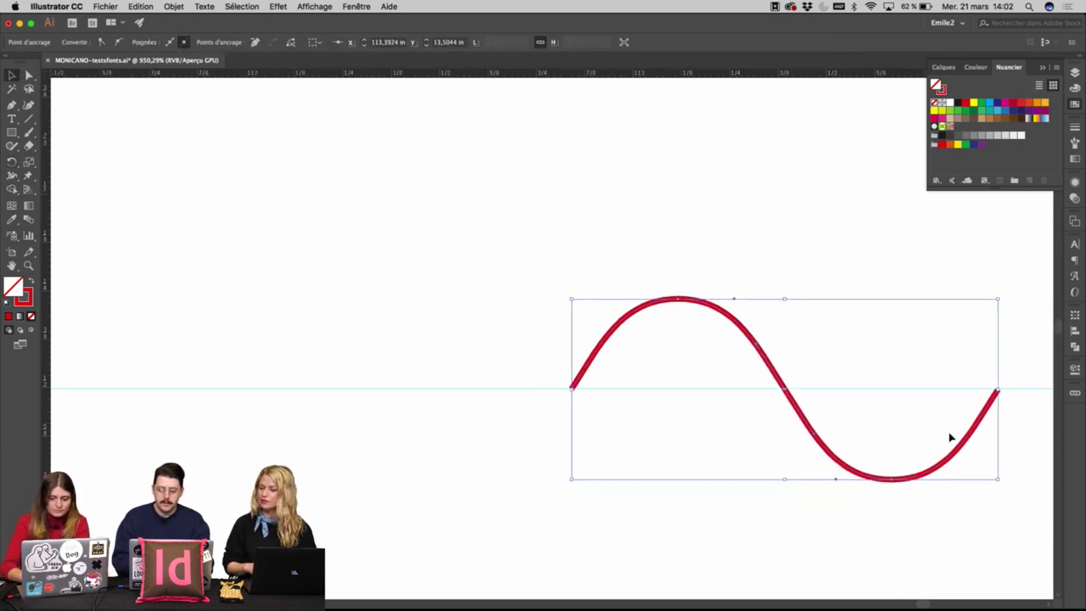
{"action": "left_click_drag", "start_coordinate": [966, 438], "coordinate": [541, 452]}
{"action": "key", "text": "a"}
{"action": "left_click_drag", "start_coordinate": [546, 373], "coordinate": [625, 421]}
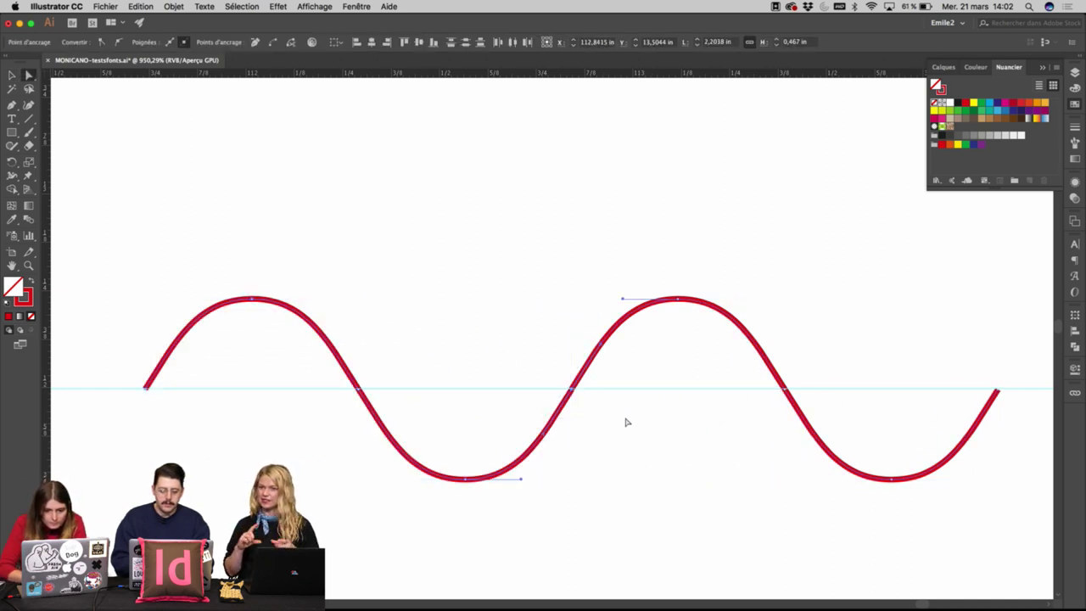
Delete the leftmost arch of the wave, select the anchors where the remaining curves meet, and clear the selection.
{"action": "left_click_drag", "start_coordinate": [286, 262], "coordinate": [90, 453]}
{"action": "key", "text": "Delete"}
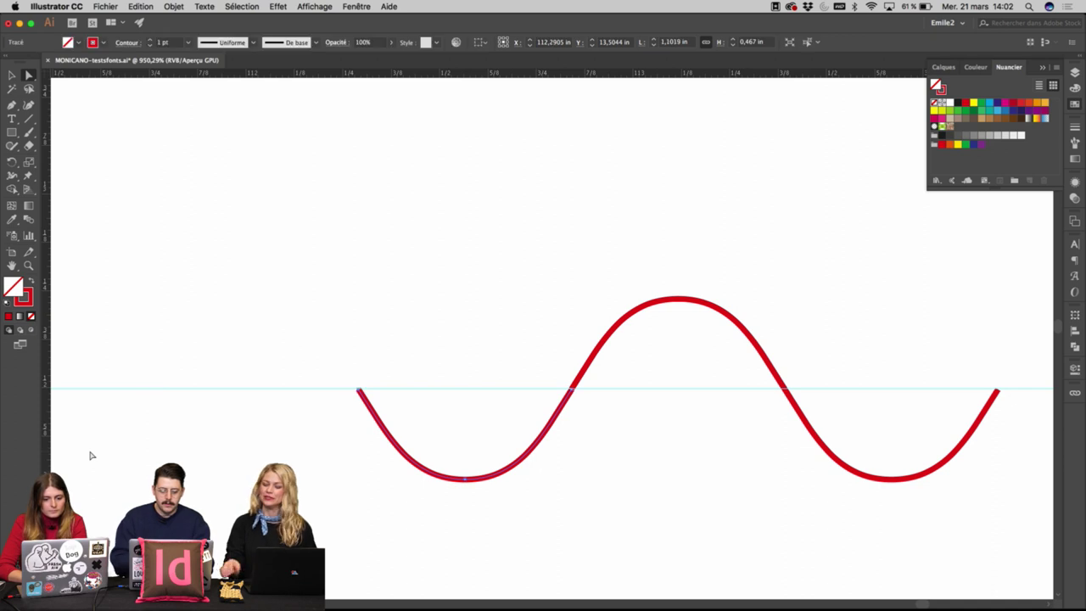
{"action": "left_click_drag", "start_coordinate": [531, 366], "coordinate": [638, 456]}
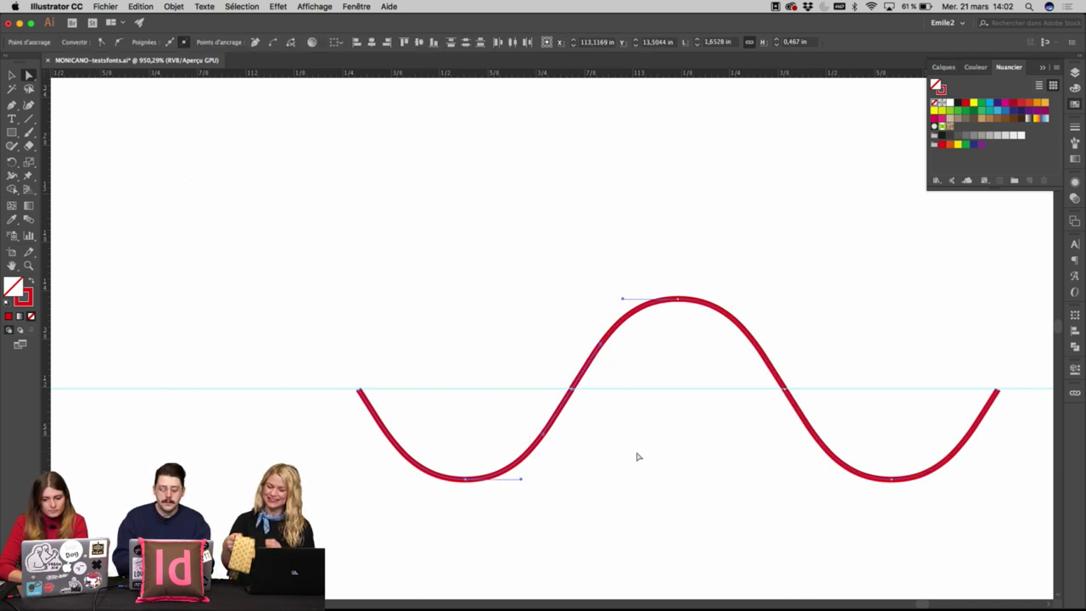
{"action": "key", "text": "v"}
{"action": "key", "text": "a"}
{"action": "key", "text": "v"}
{"action": "left_click", "coordinate": [638, 457]}
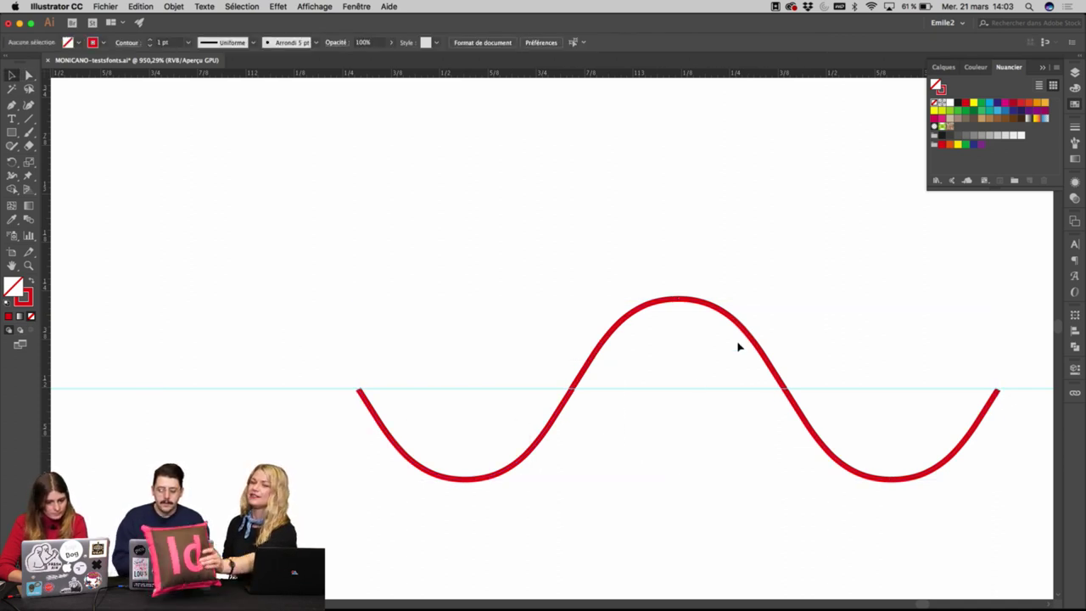
Undo the deletion of the wave's leftmost arch.
{"action": "key", "text": "a"}
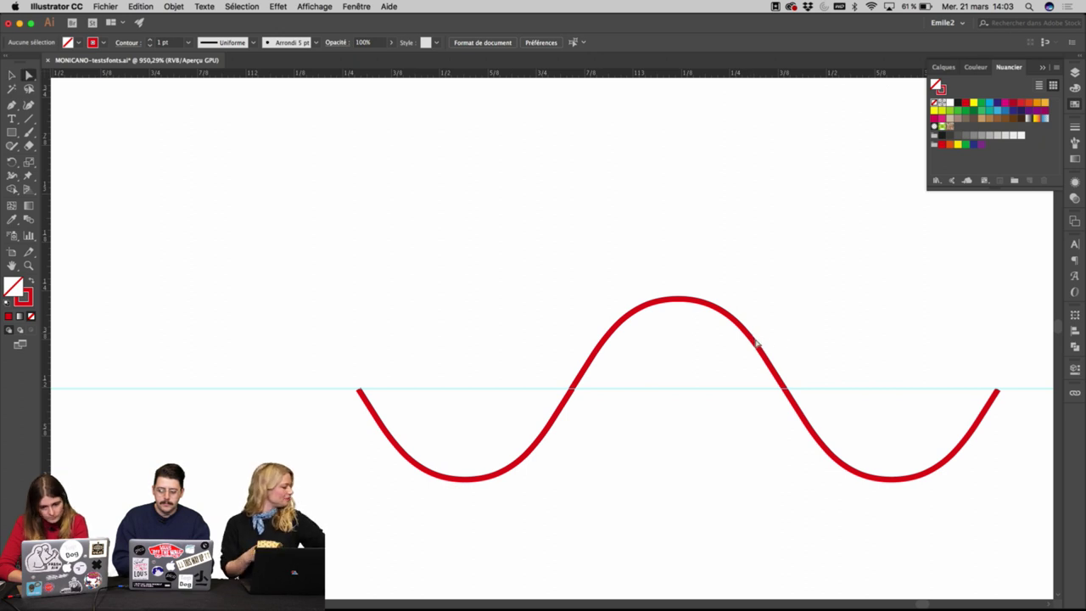
{"action": "key", "text": "super+z"}
{"action": "key", "text": "super+z"}
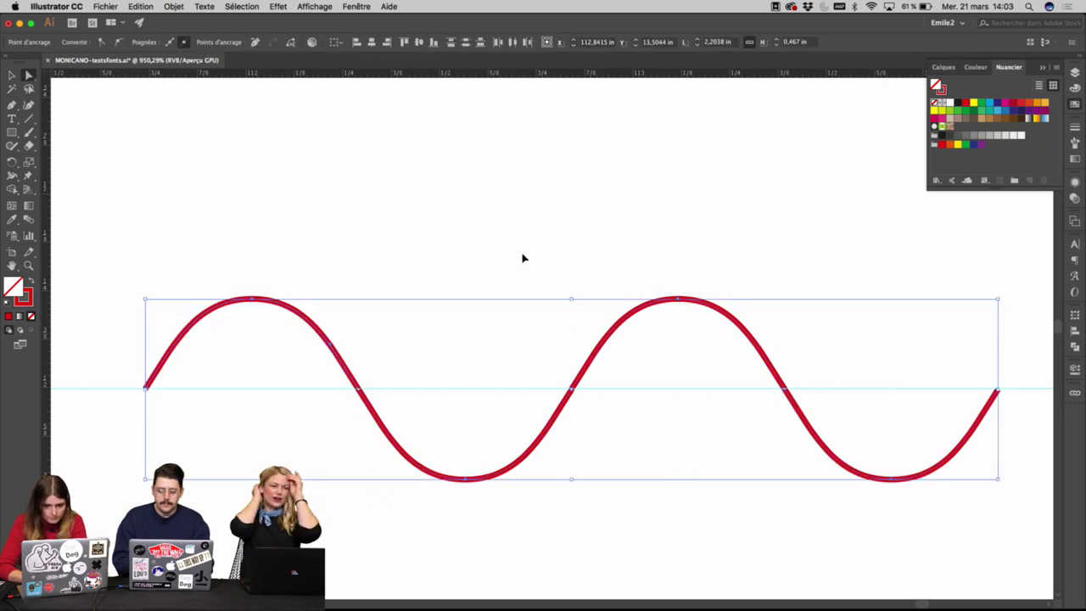
Delete the rising left half of the first arch so the wave starts at its crest.
{"action": "scroll", "coordinate": [522, 258], "scroll_direction": "down", "scroll_amount": 3}
{"action": "scroll", "coordinate": [523, 258], "scroll_direction": "up", "scroll_amount": 2}
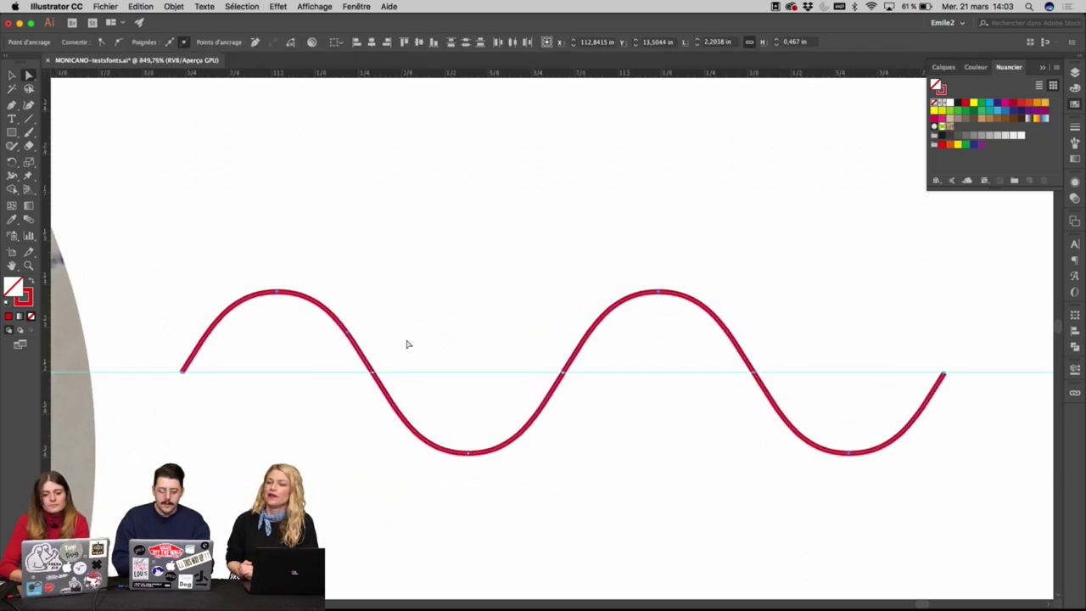
{"action": "left_click_drag", "start_coordinate": [250, 285], "coordinate": [152, 412]}
{"action": "key", "text": "Delete"}
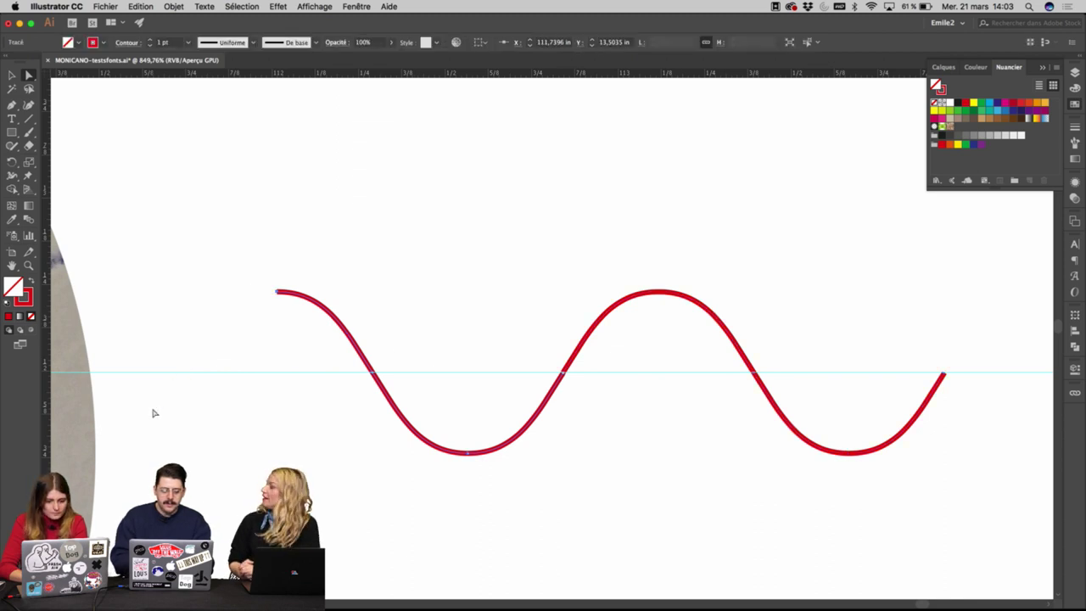
Examine the outlined and filled M variations on the artboard beside the wave drawing.
{"action": "scroll", "coordinate": [590, 377], "scroll_direction": "down", "scroll_amount": 1}
{"action": "scroll", "coordinate": [589, 377], "scroll_direction": "down", "scroll_amount": 5}
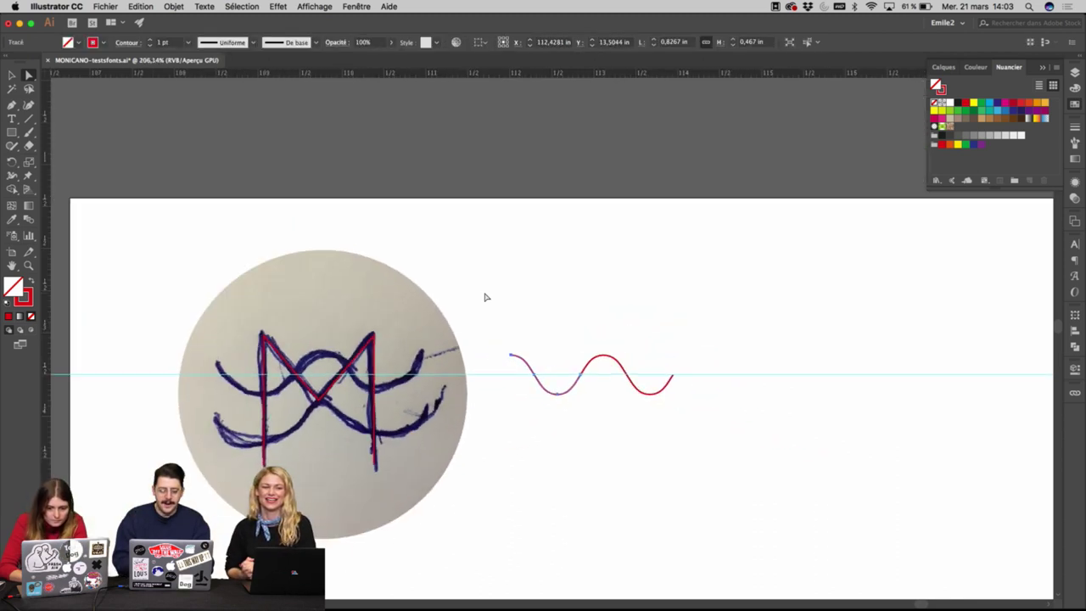
{"action": "key", "text": "v"}
{"action": "scroll", "coordinate": [367, 346], "scroll_direction": "down", "scroll_amount": 2}
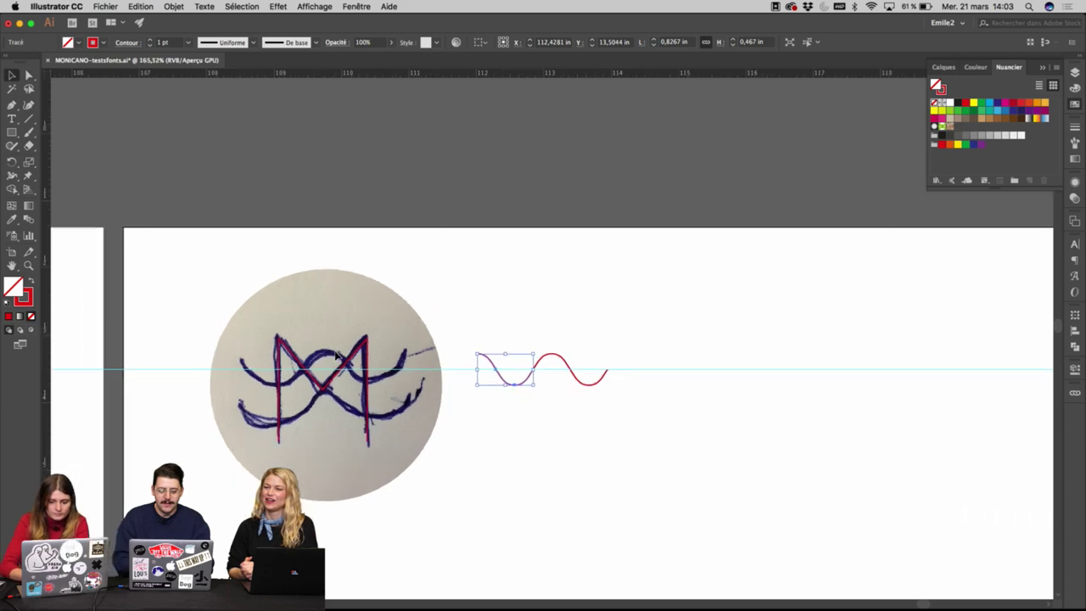
{"action": "left_click_drag", "start_coordinate": [271, 385], "coordinate": [570, 337]}
{"action": "left_click_drag", "start_coordinate": [335, 362], "coordinate": [737, 296]}
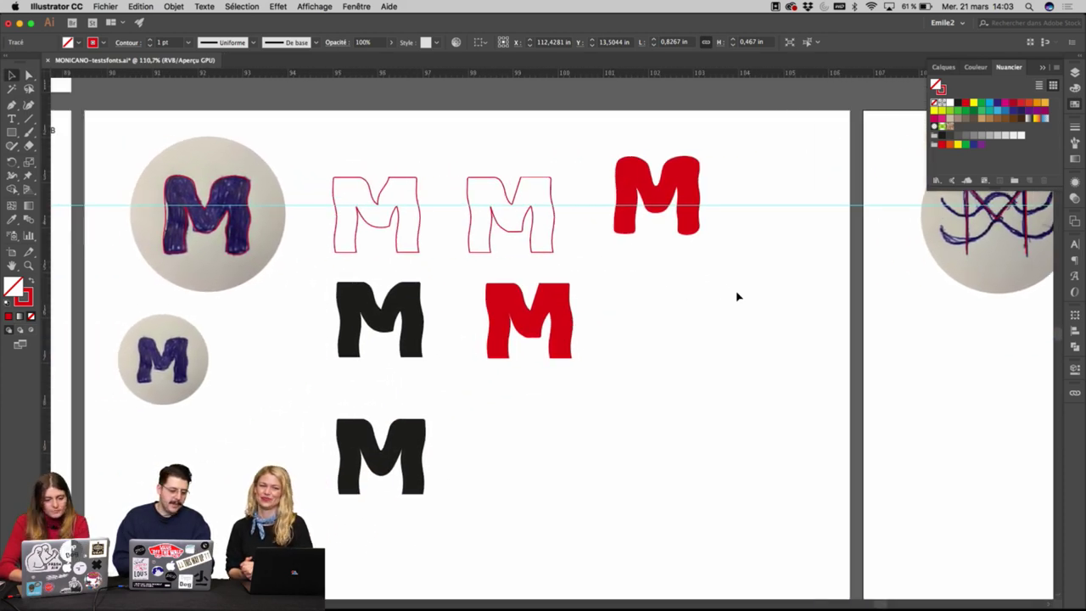
{"action": "mouse_move", "coordinate": [817, 322]}
{"action": "left_mouse_down"}
{"action": "mouse_move", "coordinate": [511, 308]}
{"action": "mouse_move", "coordinate": [434, 345]}
{"action": "left_mouse_up"}
{"action": "left_click", "coordinate": [582, 301]}
{"action": "left_click_drag", "start_coordinate": [323, 301], "coordinate": [902, 301]}
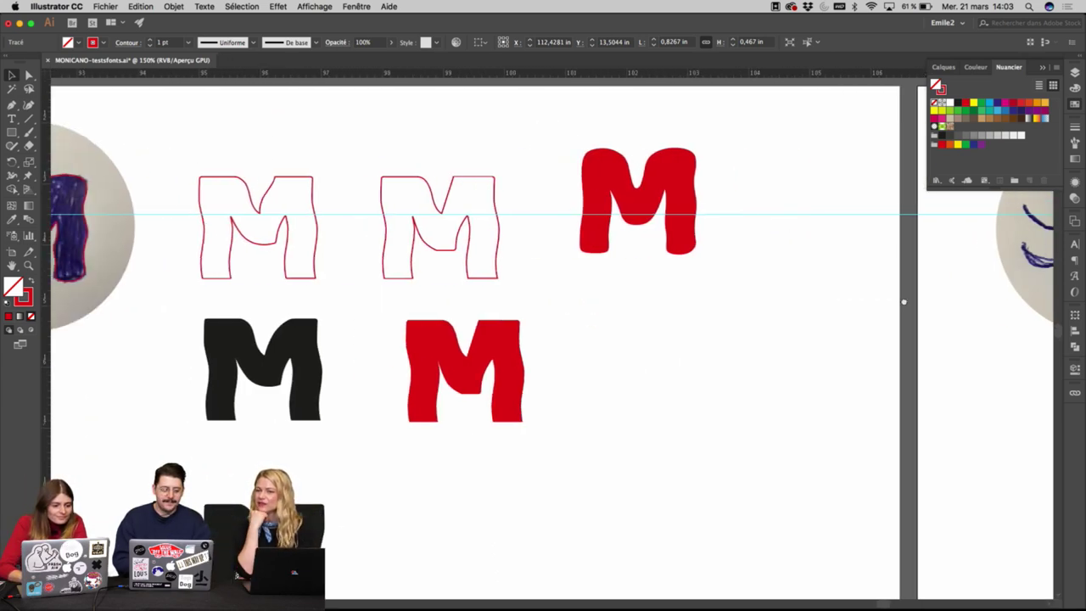
{"action": "left_click", "coordinate": [683, 333]}
{"action": "scroll", "coordinate": [684, 332], "scroll_direction": "down", "scroll_amount": 3}
{"action": "left_click_drag", "start_coordinate": [650, 399], "coordinate": [708, 319]}
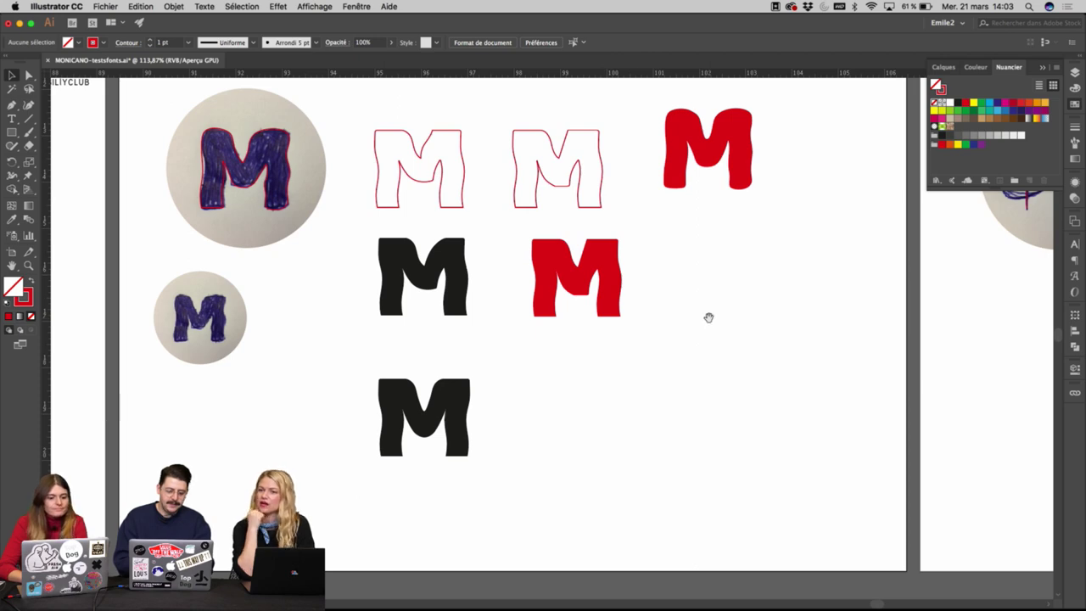
{"action": "left_click", "coordinate": [684, 279]}
{"action": "left_click_drag", "start_coordinate": [514, 279], "coordinate": [632, 390]}
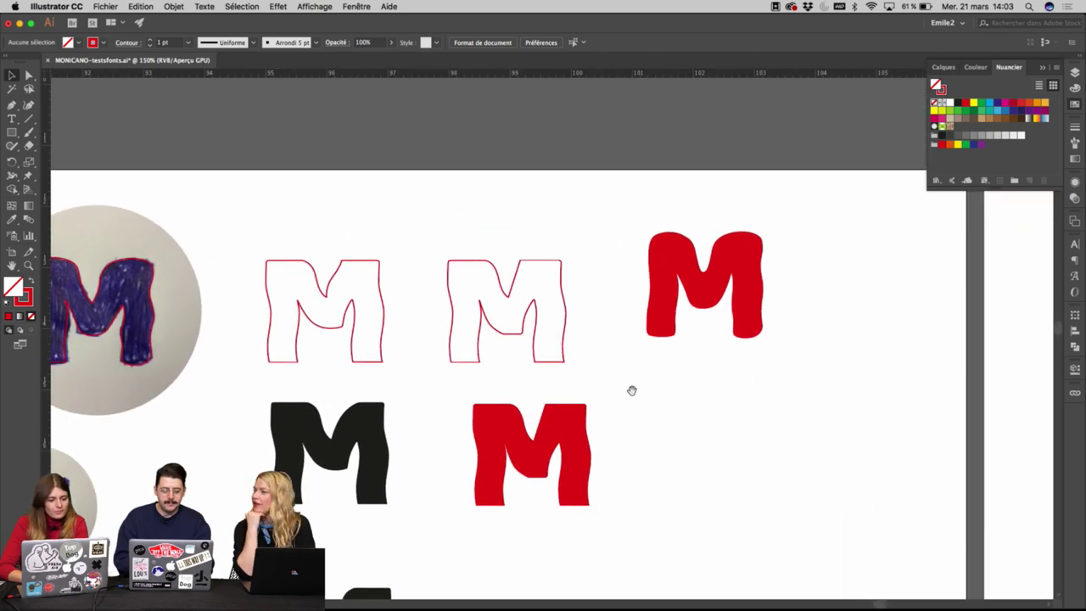
Move the lower red M closer to the black M, and place a light-blue copy of the black M beside it.
{"action": "left_click_drag", "start_coordinate": [564, 428], "coordinate": [547, 427]}
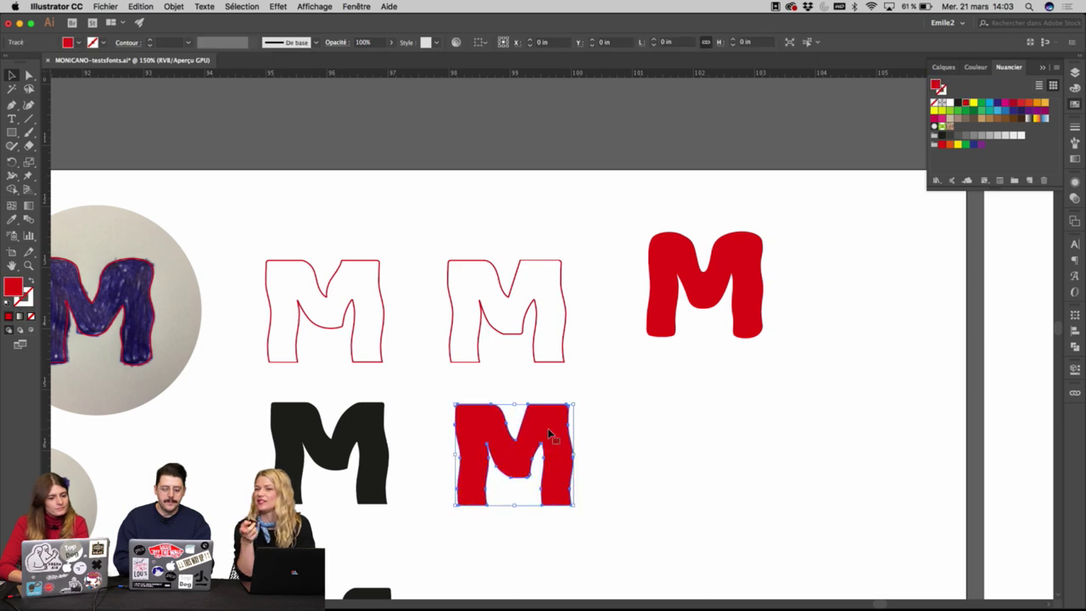
{"action": "left_click", "coordinate": [634, 431]}
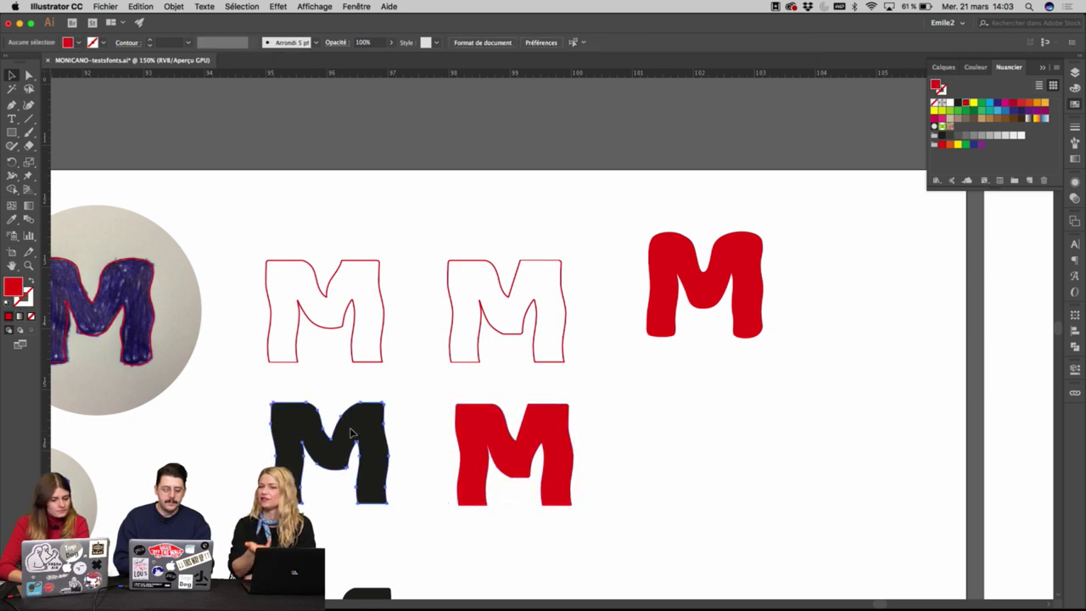
{"action": "left_click_drag", "start_coordinate": [354, 430], "coordinate": [730, 432]}
{"action": "left_click", "coordinate": [990, 102]}
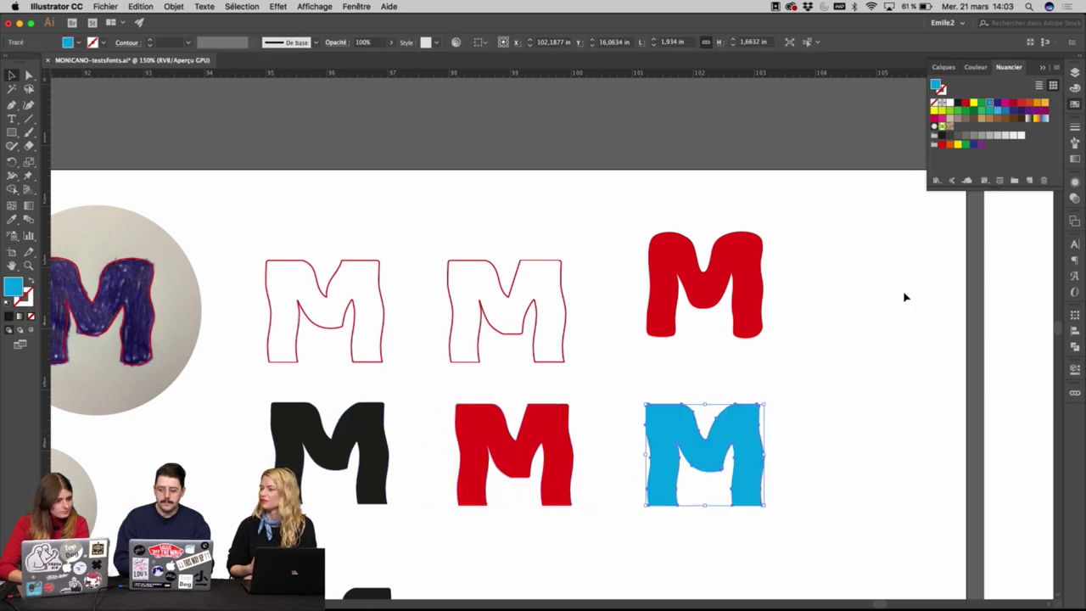
Add a Tabloid artboard directly above the artboard holding the M variations.
{"action": "scroll", "coordinate": [873, 381], "scroll_direction": "down", "scroll_amount": 10}
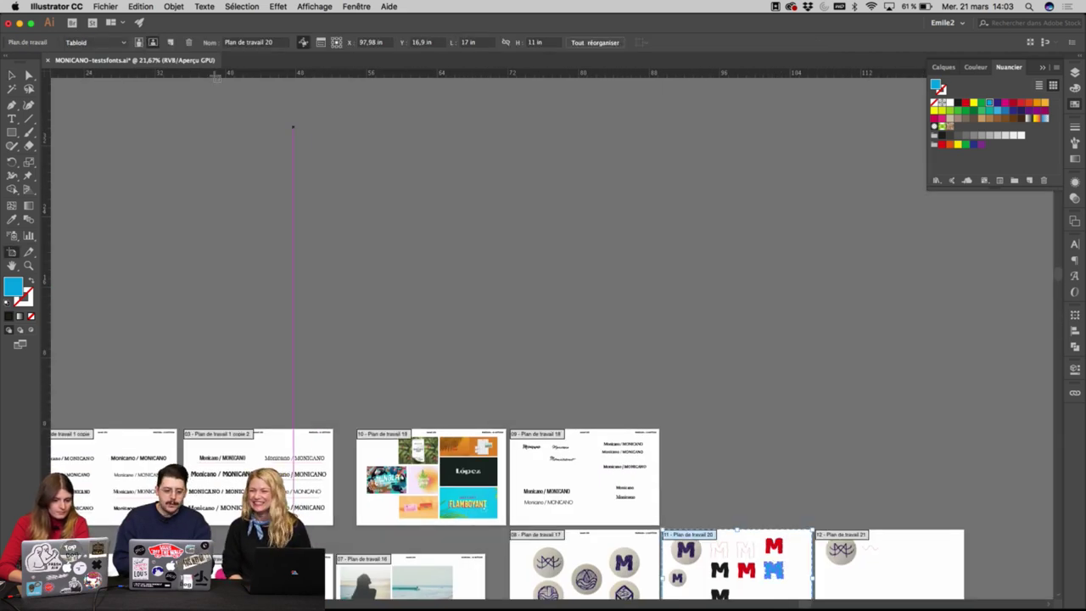
{"action": "left_click", "coordinate": [172, 42]}
{"action": "left_click_drag", "start_coordinate": [562, 323], "coordinate": [259, 223]}
{"action": "key", "text": "v"}
{"action": "left_click_drag", "start_coordinate": [279, 281], "coordinate": [526, 402]}
{"action": "scroll", "coordinate": [526, 402], "scroll_direction": "up", "scroll_amount": 2}
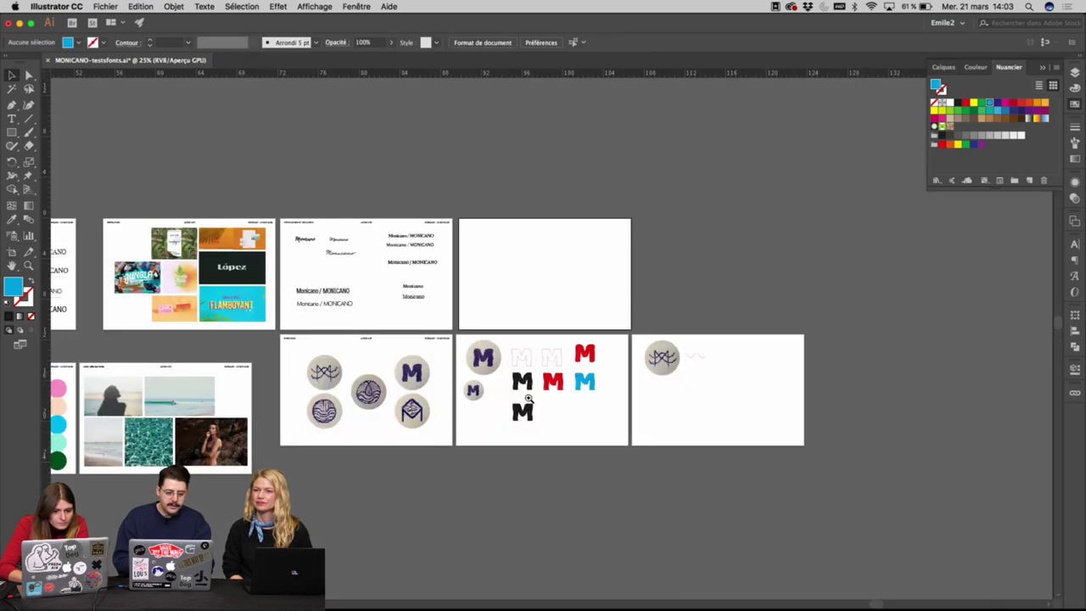
Place the light-blue M on the new empty artboard.
{"action": "left_click", "coordinate": [589, 335], "text": "super"}
{"action": "left_click", "coordinate": [566, 353], "text": "super"}
{"action": "left_click", "coordinate": [535, 373], "text": "super"}
{"action": "left_click", "coordinate": [491, 389], "text": "super"}
{"action": "left_click_drag", "start_coordinate": [578, 302], "coordinate": [658, 264]}
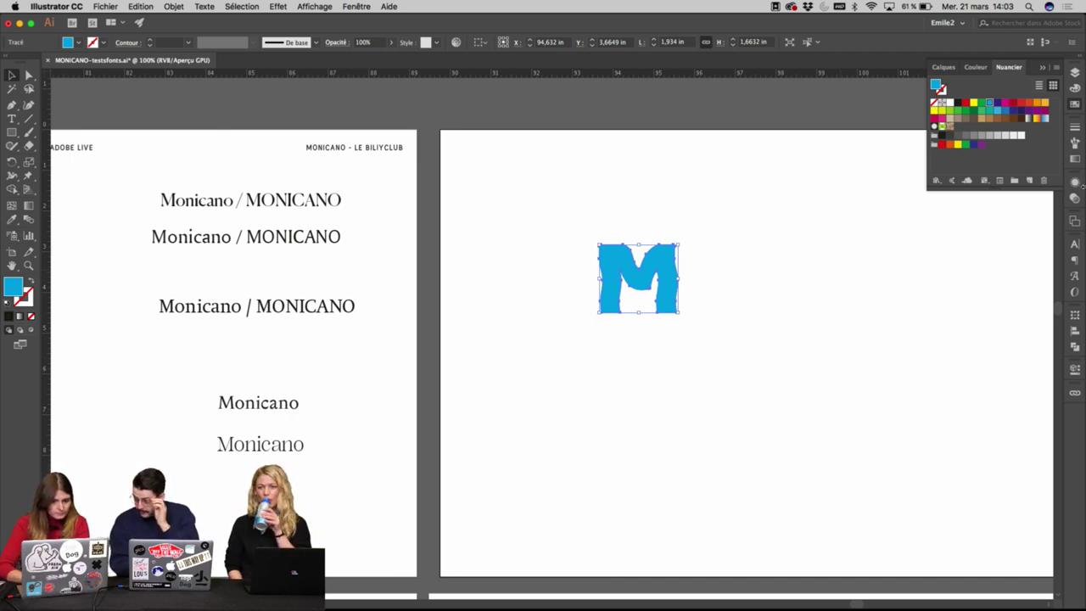
Change the M's fill to the dark navy #1a1c49 and deselect it.
{"action": "left_click", "coordinate": [1010, 111]}
{"action": "double_click", "coordinate": [937, 86]}
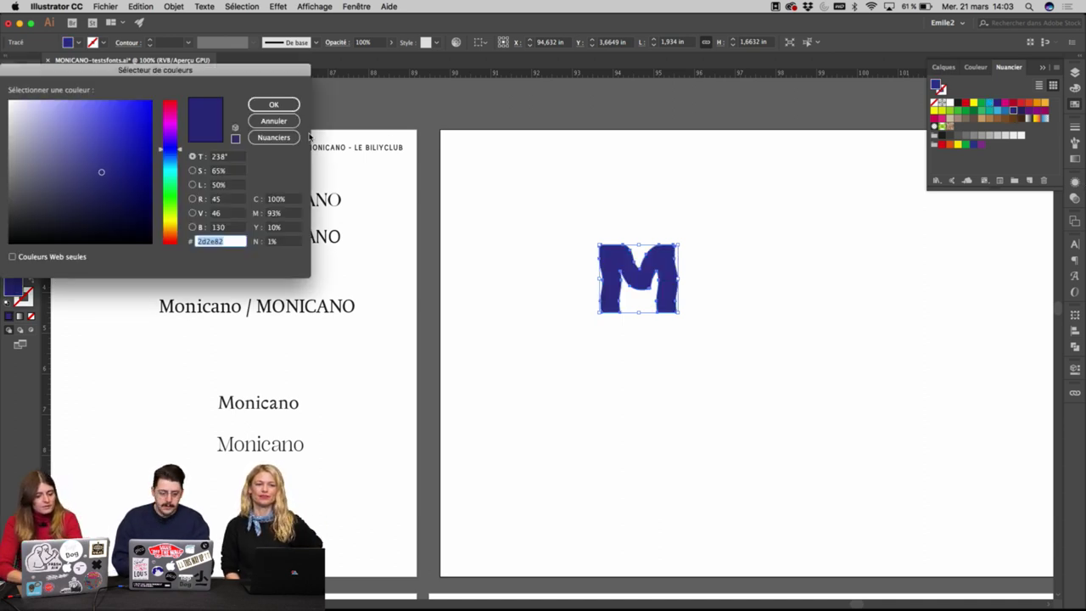
{"action": "left_click_drag", "start_coordinate": [107, 180], "coordinate": [103, 202]}
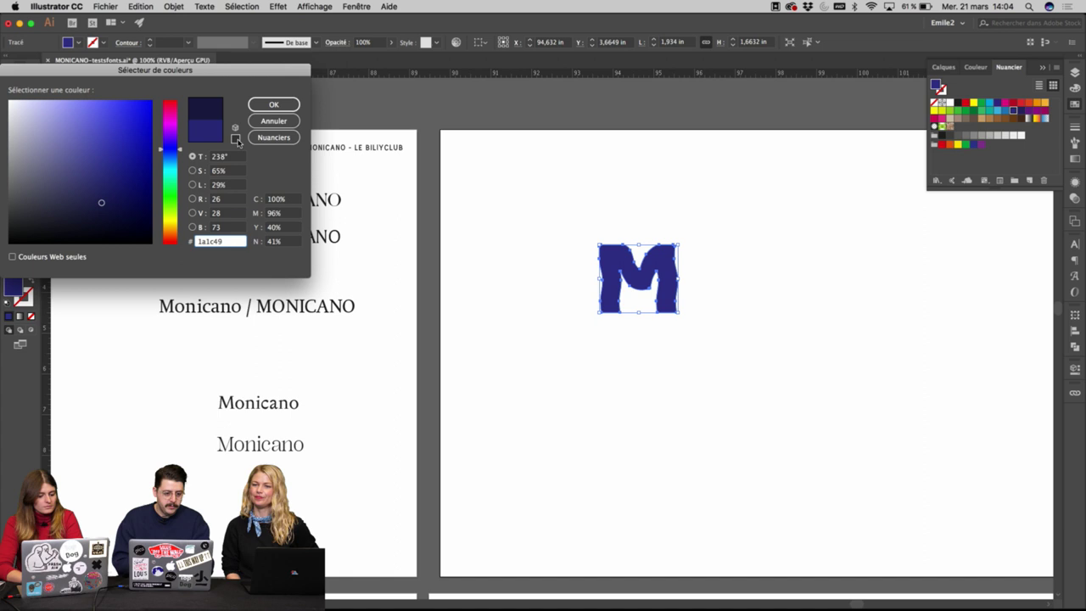
{"action": "left_click", "coordinate": [273, 104]}
{"action": "left_click", "coordinate": [480, 162]}
Scale the navy M down to about 0.84 × 0.72 in and place it near the artboard's upper-left corner.
{"action": "scroll", "coordinate": [601, 199], "scroll_direction": "left", "scroll_amount": 4}
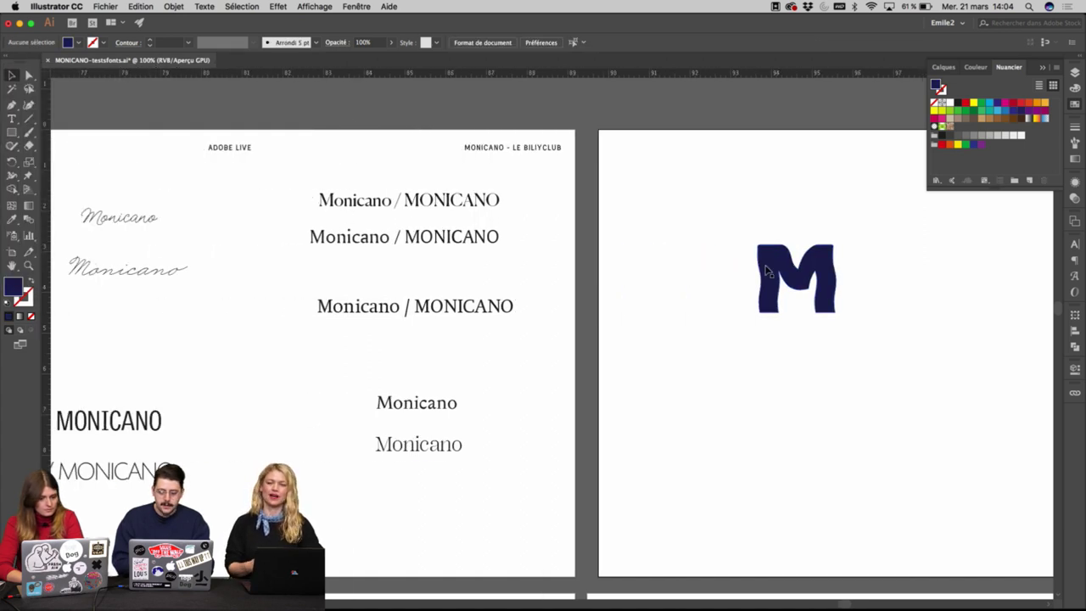
{"action": "left_click_drag", "start_coordinate": [768, 270], "coordinate": [668, 168]}
{"action": "left_click_drag", "start_coordinate": [739, 185], "coordinate": [693, 184]}
{"action": "left_click", "coordinate": [682, 221], "text": "super"}
{"action": "left_click", "coordinate": [589, 276], "text": "super"}
{"action": "left_click", "coordinate": [588, 277], "text": "super"}
{"action": "left_click", "coordinate": [426, 392], "text": "super"}
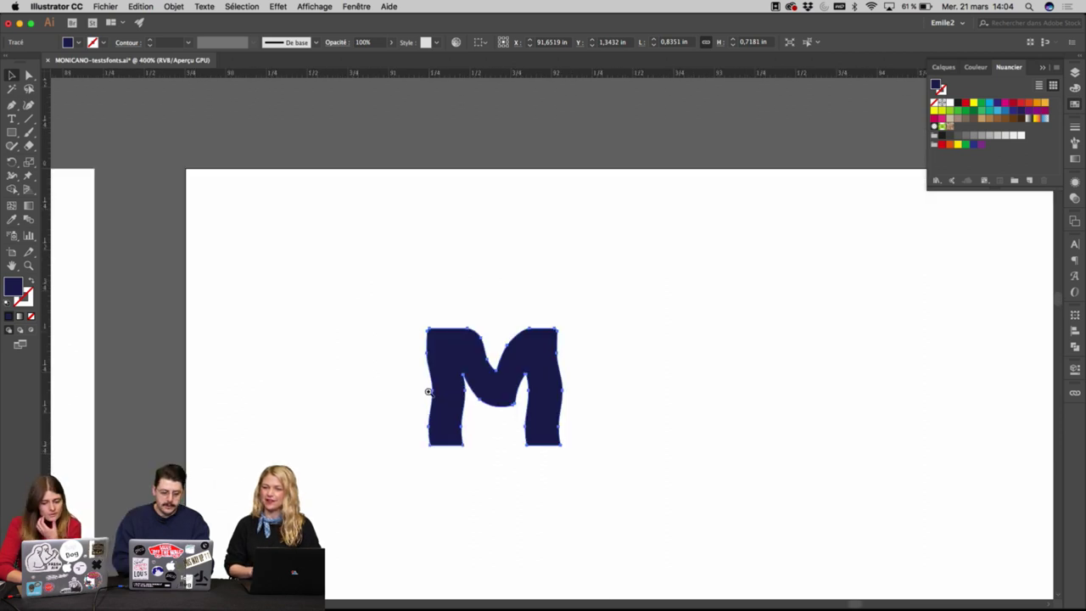
{"action": "left_click", "coordinate": [425, 392], "text": "super"}
{"action": "scroll", "coordinate": [378, 382], "scroll_direction": "right", "scroll_amount": 3}
Duplicate the small M to its right and draw a navy circle about 1.52 in wide centred on the copy.
{"action": "left_click_drag", "start_coordinate": [317, 347], "coordinate": [736, 333]}
{"action": "scroll", "coordinate": [736, 333], "scroll_direction": "right", "scroll_amount": 5}
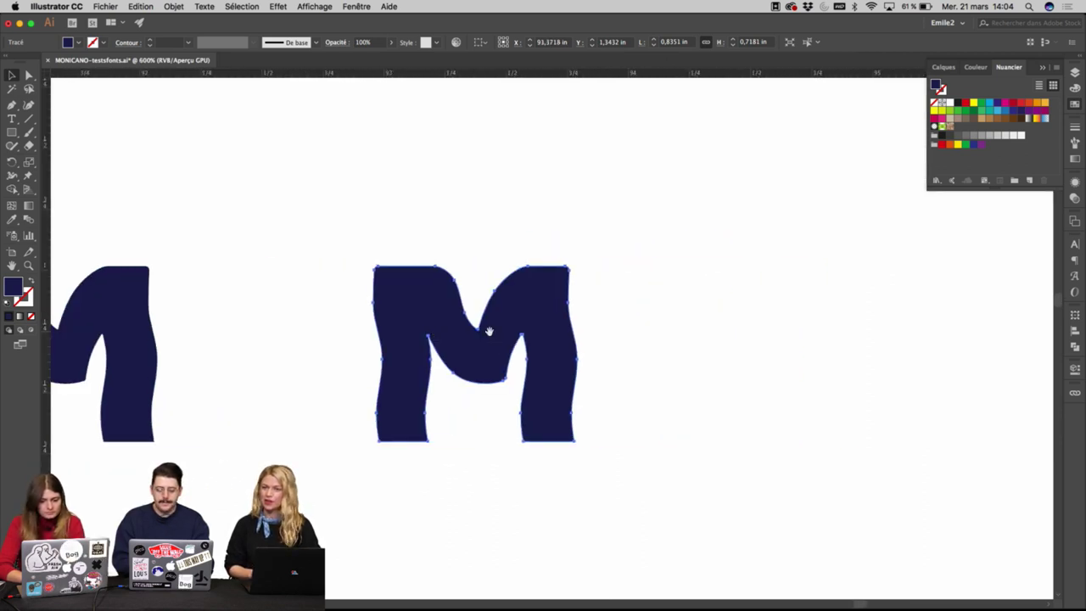
{"action": "key", "text": "l"}
{"action": "left_click_drag", "start_coordinate": [475, 354], "coordinate": [661, 266]}
{"action": "key", "text": "v"}
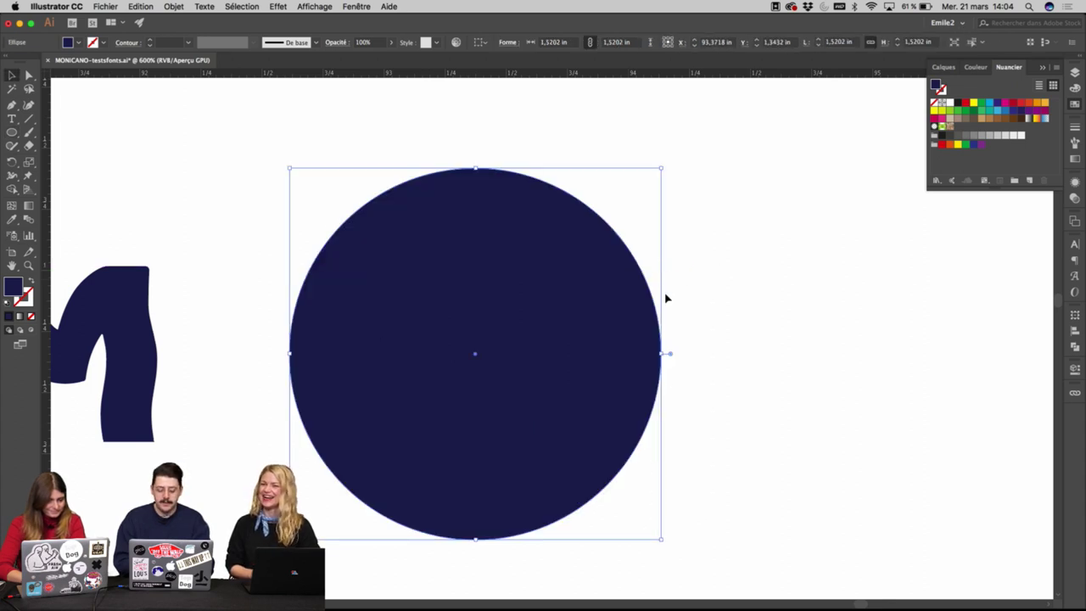
Send the circle behind the copied M and fill the letter with the artboard's white.
{"action": "left_click_drag", "start_coordinate": [836, 254], "coordinate": [408, 441]}
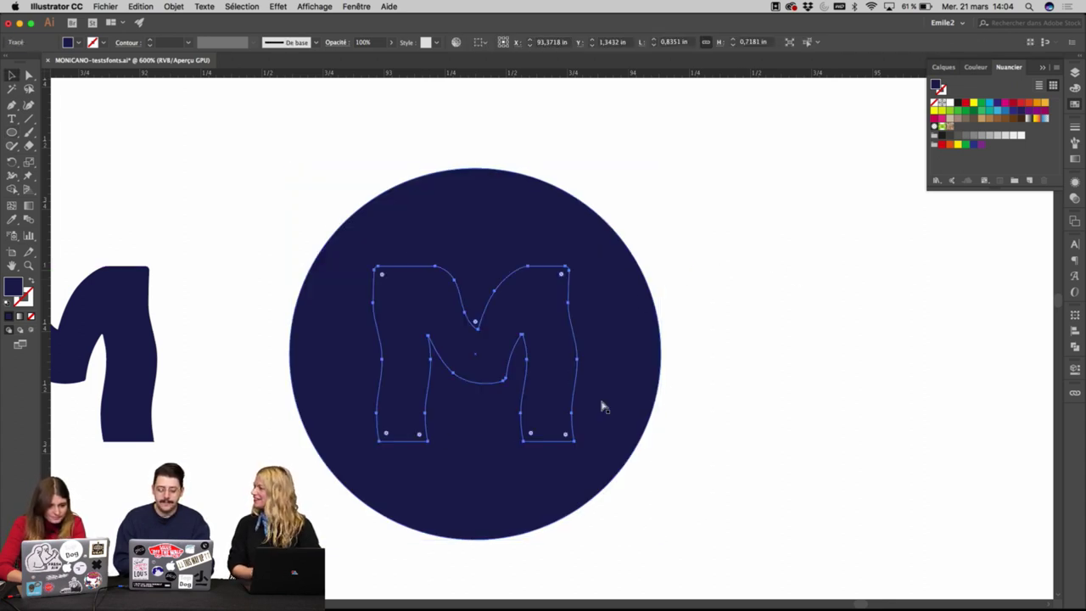
{"action": "left_click", "coordinate": [774, 333]}
{"action": "left_click", "coordinate": [540, 325]}
{"action": "key", "text": "i"}
{"action": "left_click", "coordinate": [698, 266]}
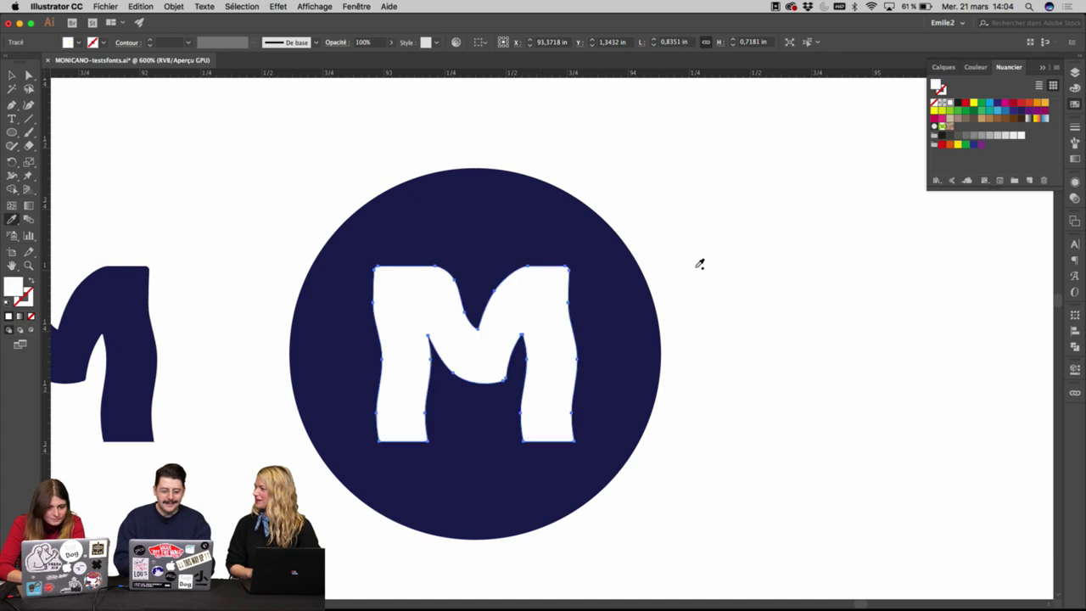
{"action": "key", "text": "v"}
Resize the circle from its centre so it frames the white M with a slightly narrower margin.
{"action": "scroll", "coordinate": [850, 235], "scroll_direction": "down", "scroll_amount": 3}
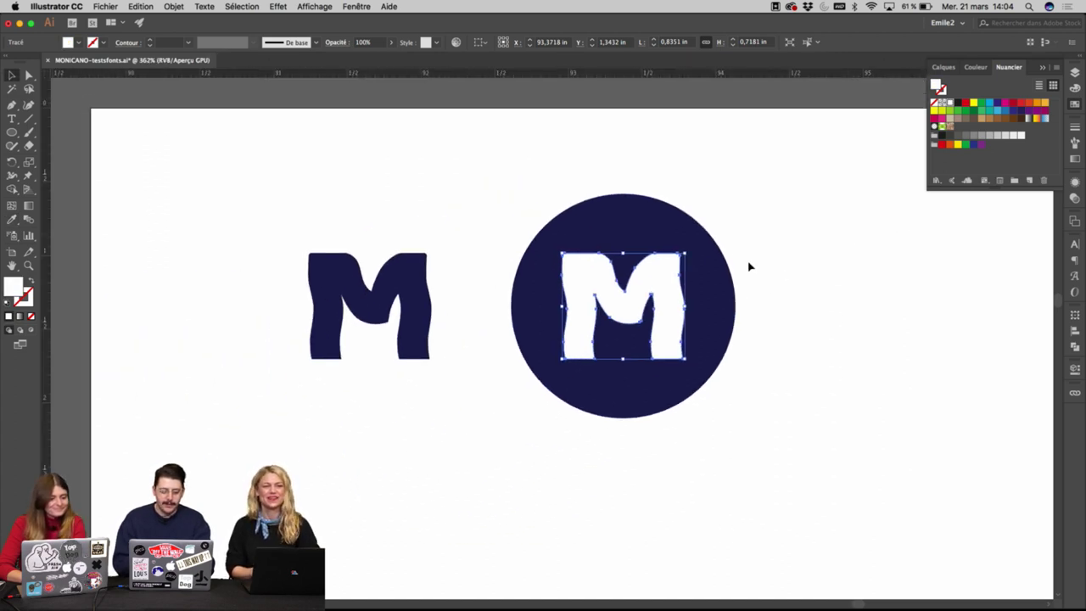
{"action": "left_click", "coordinate": [628, 217]}
{"action": "left_click_drag", "start_coordinate": [625, 196], "coordinate": [627, 213]}
{"action": "left_click", "coordinate": [749, 203]}
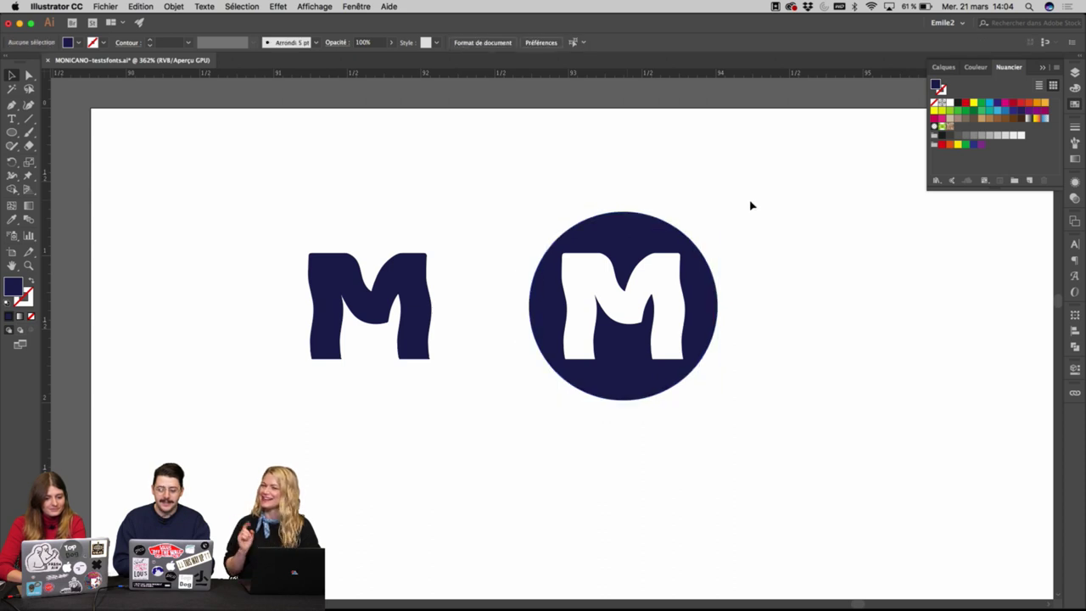
{"action": "left_click", "coordinate": [707, 274]}
{"action": "left_click_drag", "start_coordinate": [722, 305], "coordinate": [724, 307]}
{"action": "left_click", "coordinate": [765, 302]}
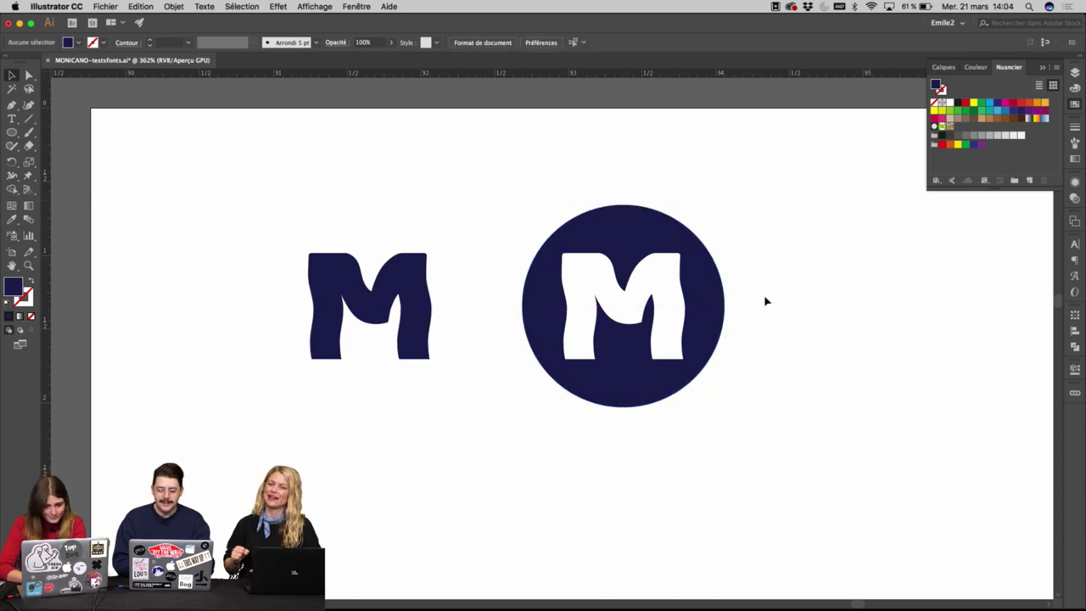
Open the pointed tip of the white M's left inner notch into a narrow flat end with two anchors.
{"action": "left_click", "coordinate": [609, 311], "text": "super"}
{"action": "left_click", "coordinate": [513, 318], "text": "super"}
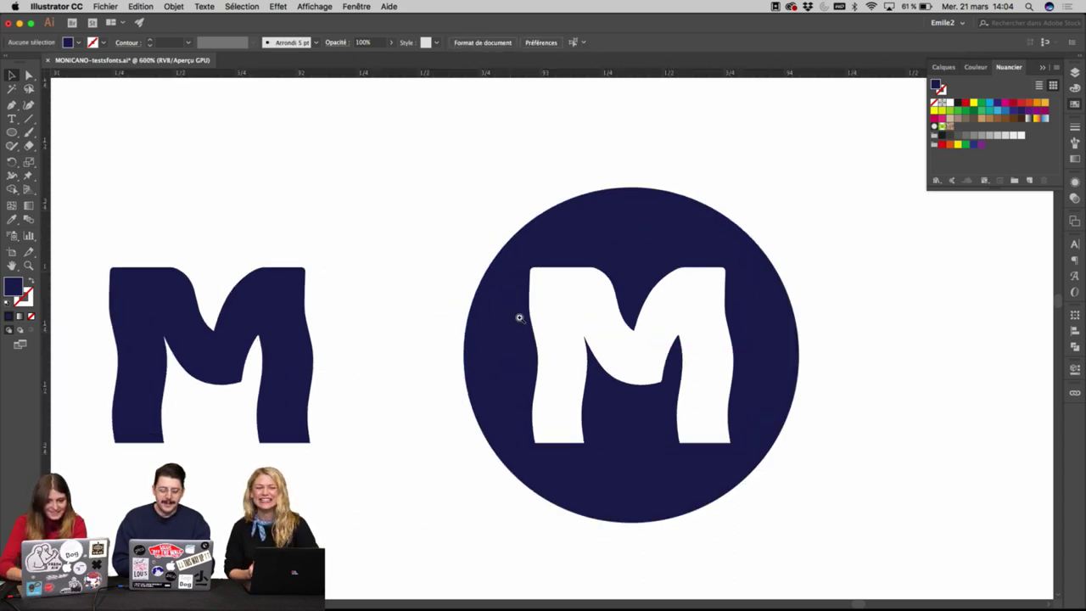
{"action": "left_click", "coordinate": [551, 330], "text": "super"}
{"action": "left_click", "coordinate": [551, 331]}
{"action": "key", "text": "a"}
{"action": "left_click", "coordinate": [540, 310]}
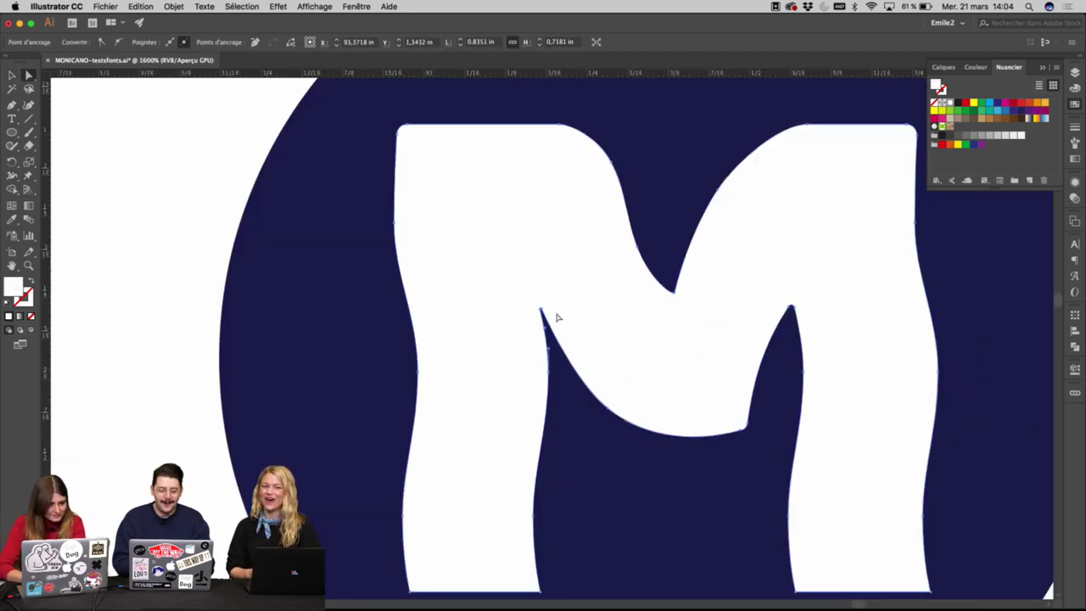
{"action": "key", "text": "z"}
{"action": "left_click", "coordinate": [525, 310]}
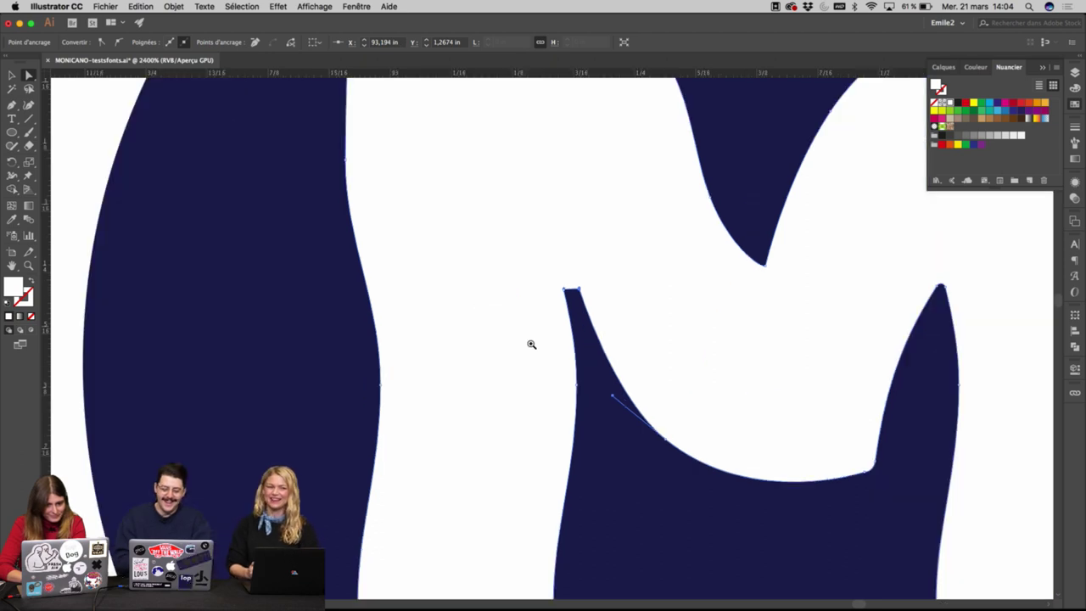
Round the tip of the left inner notch by pulling curve handles upward from both of its anchors, and deselect the letter.
{"action": "left_click", "coordinate": [526, 307]}
{"action": "key", "text": "a"}
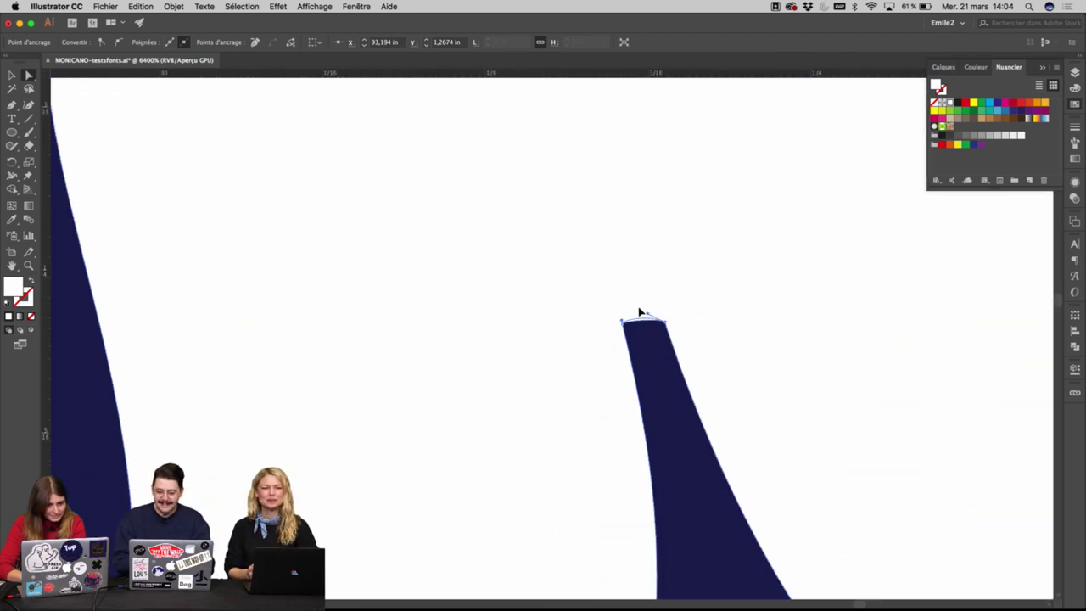
{"action": "left_click_drag", "start_coordinate": [640, 314], "coordinate": [650, 284]}
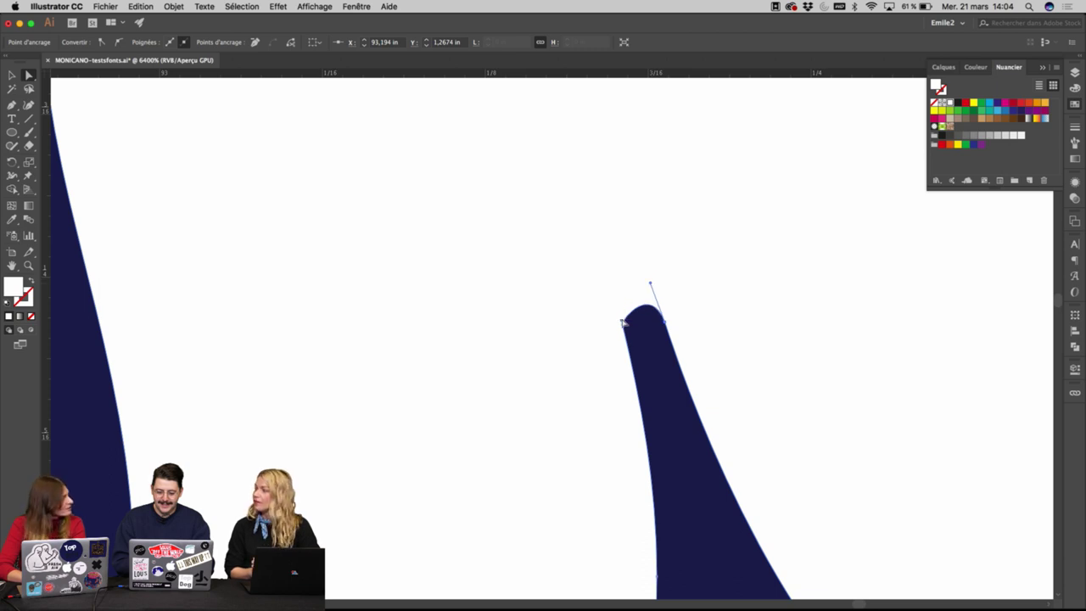
{"action": "left_click_drag", "start_coordinate": [623, 322], "coordinate": [616, 299]}
{"action": "scroll", "coordinate": [615, 299], "scroll_direction": "down", "scroll_amount": 1}
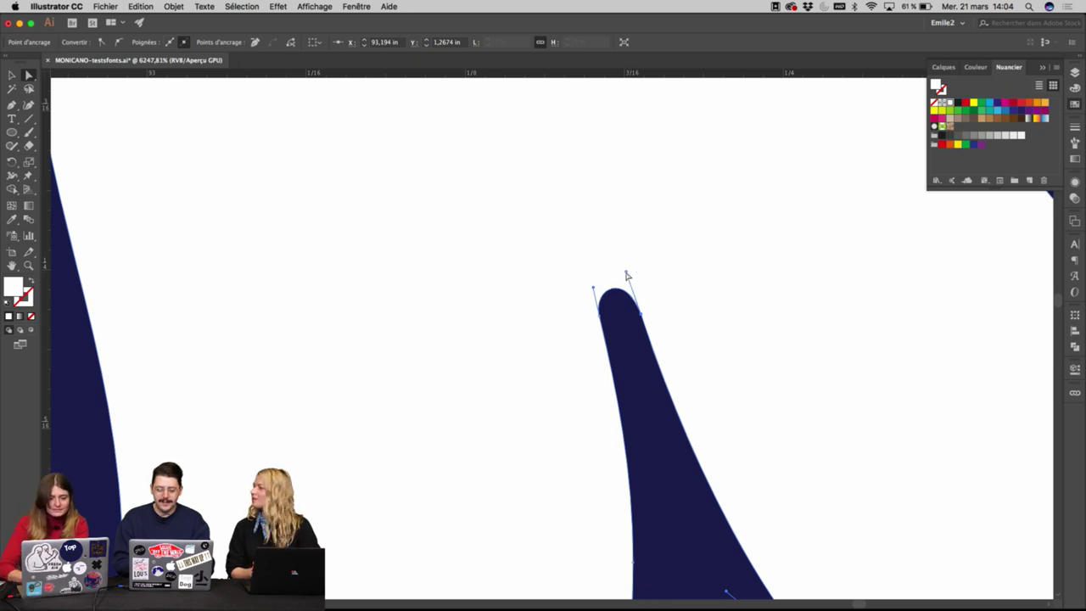
{"action": "scroll", "coordinate": [626, 275], "scroll_direction": "down", "scroll_amount": 10}
{"action": "key", "text": "v"}
{"action": "scroll", "coordinate": [686, 346], "scroll_direction": "down", "scroll_amount": 2}
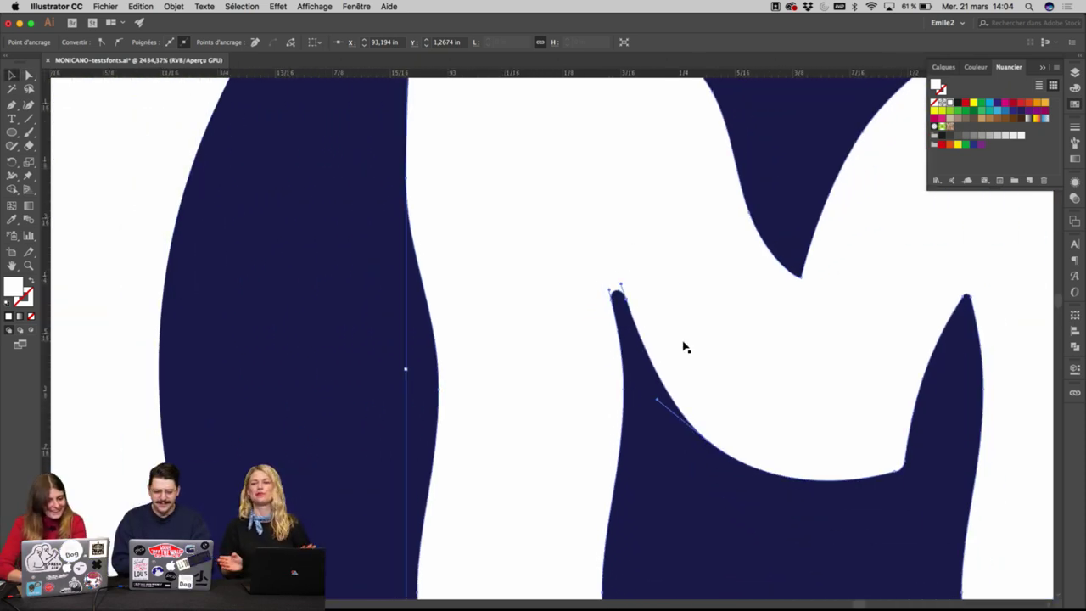
{"action": "left_click", "coordinate": [462, 204]}
Inspect both inner notches of the white M and compare the circled version with the plain navy M.
{"action": "scroll", "coordinate": [458, 200], "scroll_direction": "down", "scroll_amount": 3}
{"action": "scroll", "coordinate": [715, 327], "scroll_direction": "up", "scroll_amount": 4}
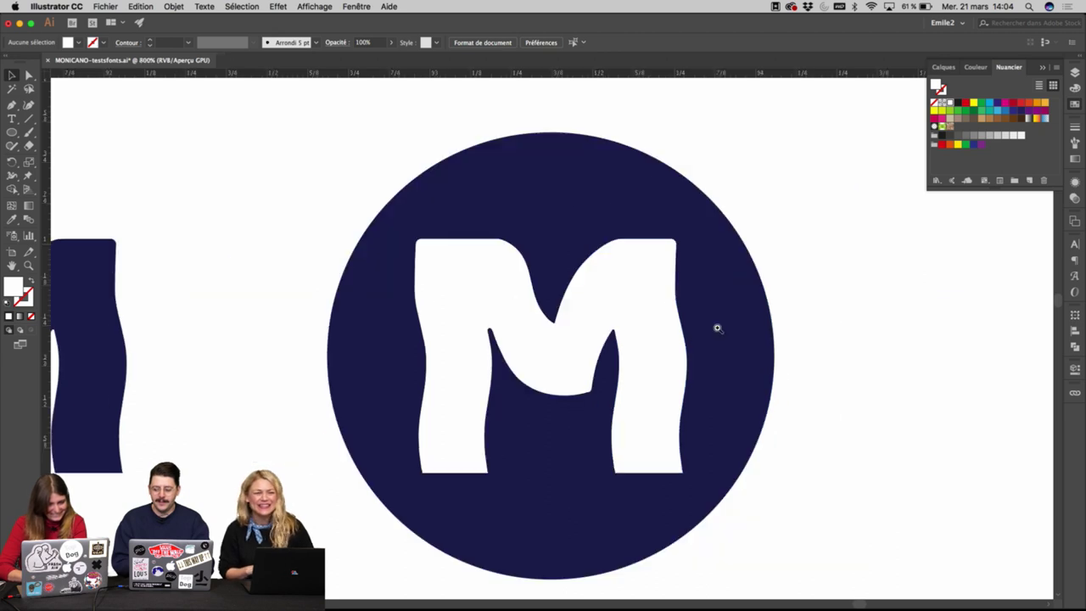
{"action": "scroll", "coordinate": [548, 335], "scroll_direction": "up", "scroll_amount": 2}
{"action": "scroll", "coordinate": [616, 271], "scroll_direction": "left", "scroll_amount": 3}
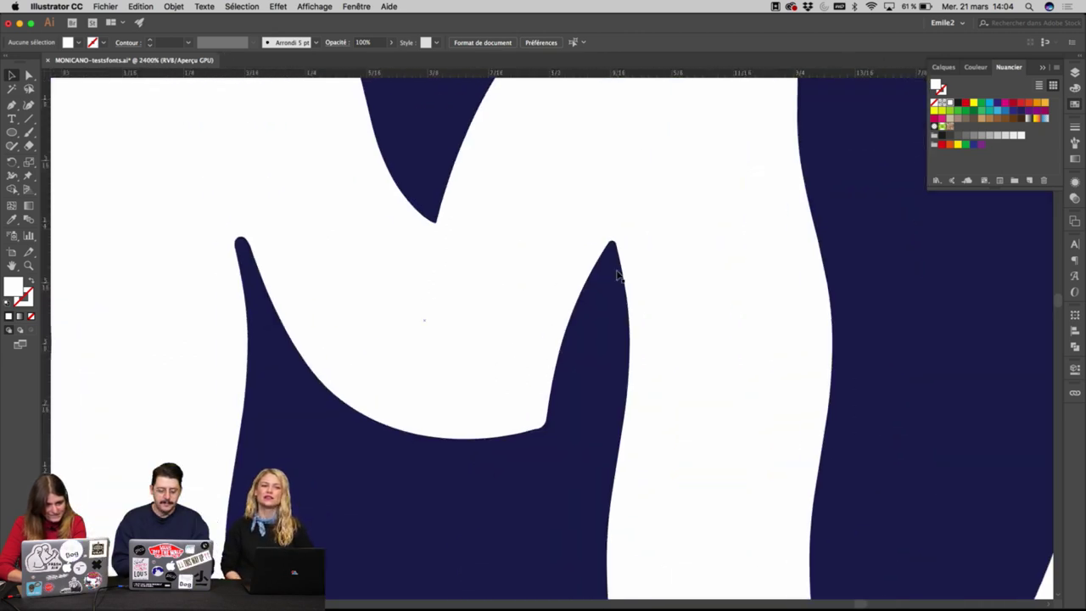
{"action": "scroll", "coordinate": [619, 276], "scroll_direction": "down", "scroll_amount": 2}
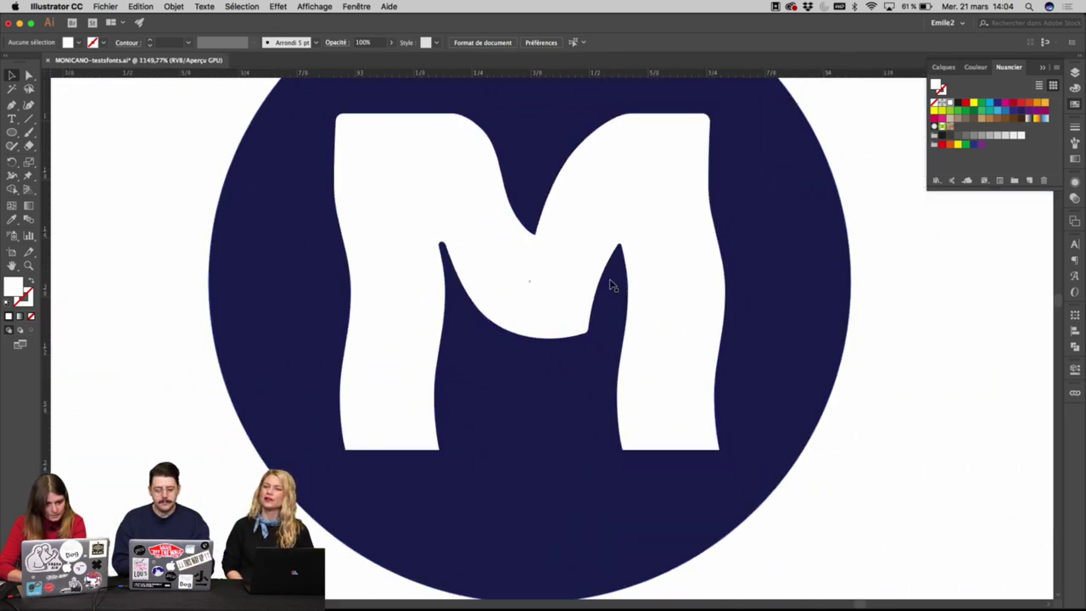
{"action": "scroll", "coordinate": [776, 341], "scroll_direction": "down", "scroll_amount": 2}
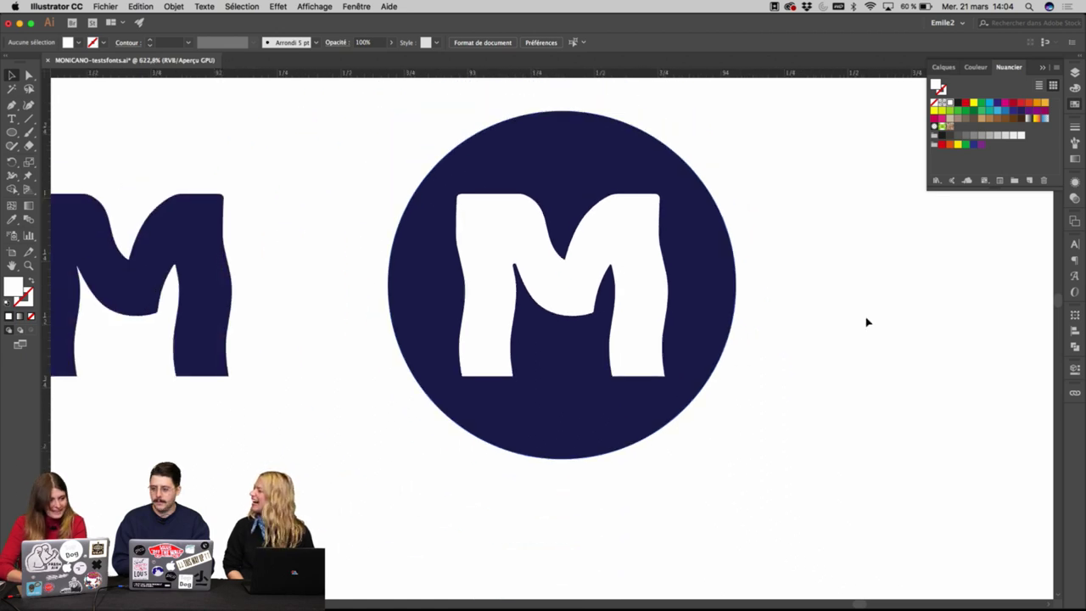
{"action": "scroll", "coordinate": [867, 321], "scroll_direction": "down", "scroll_amount": 1}
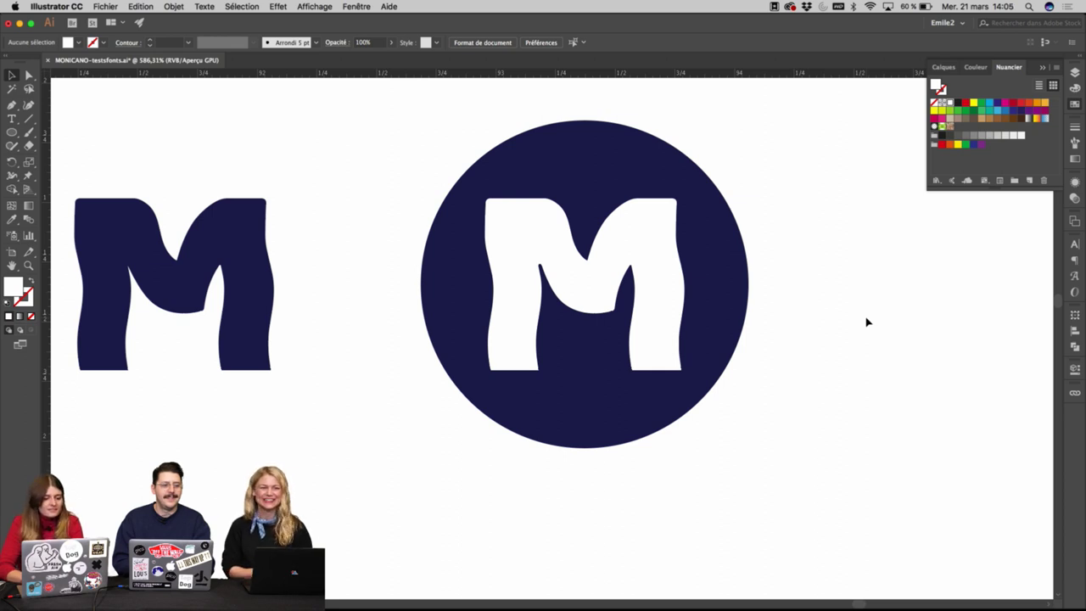
Examine the rounded tip of the white M's left inner notch up close and compare it with the right notch.
{"action": "scroll", "coordinate": [866, 322], "scroll_direction": "down", "scroll_amount": 1}
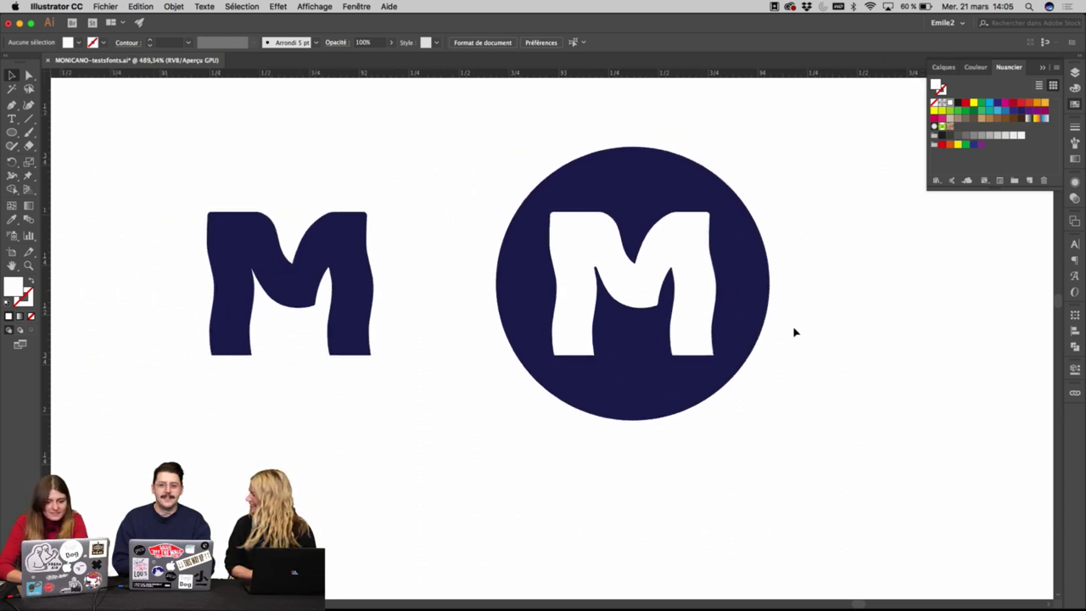
{"action": "left_click_drag", "start_coordinate": [549, 192], "coordinate": [640, 201]}
{"action": "left_click", "coordinate": [770, 284]}
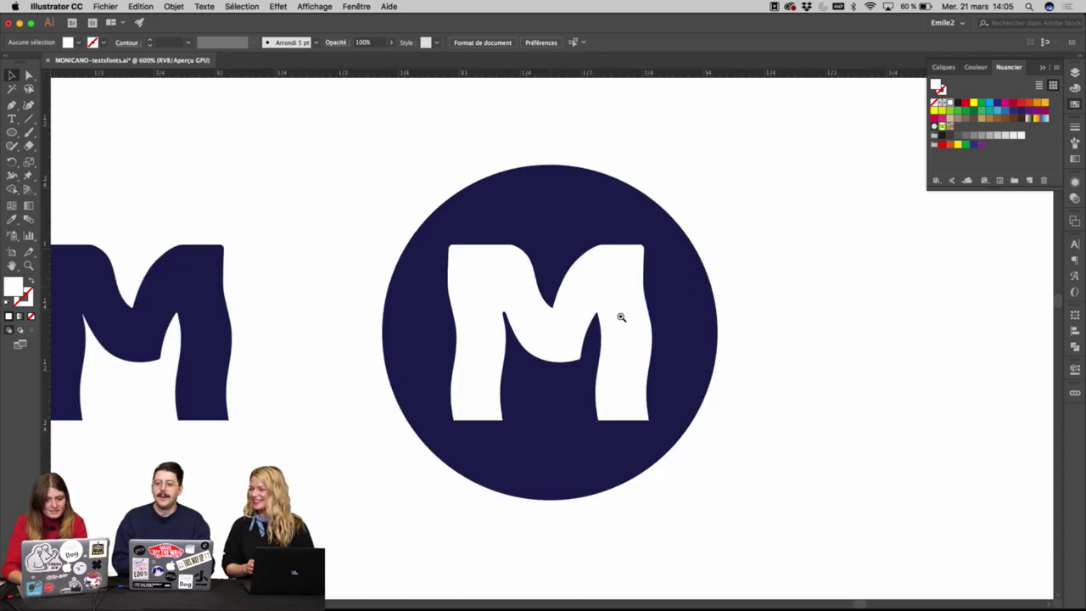
{"action": "left_click", "coordinate": [620, 315]}
{"action": "left_click", "coordinate": [456, 340]}
{"action": "left_click", "coordinate": [455, 340]}
{"action": "left_click", "coordinate": [689, 347]}
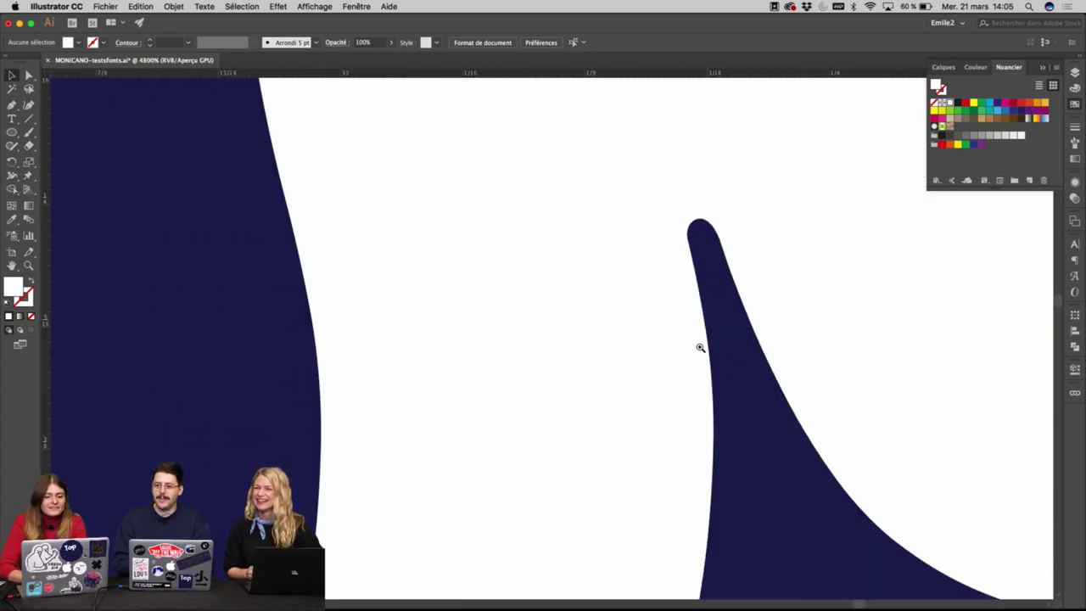
{"action": "left_click", "coordinate": [725, 349]}
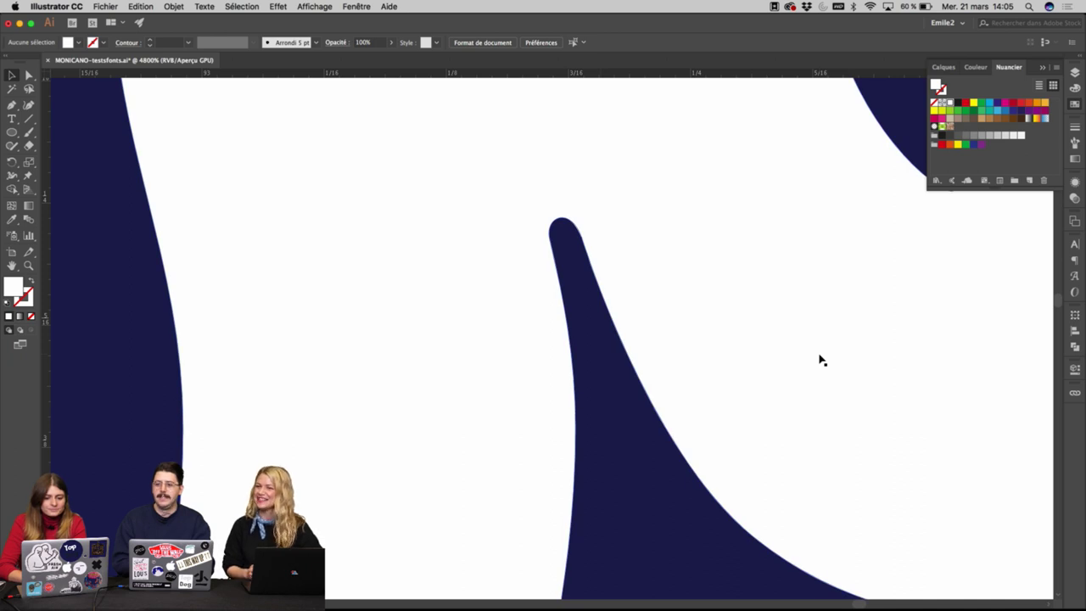
{"action": "scroll", "coordinate": [819, 359], "scroll_direction": "down", "scroll_amount": 2}
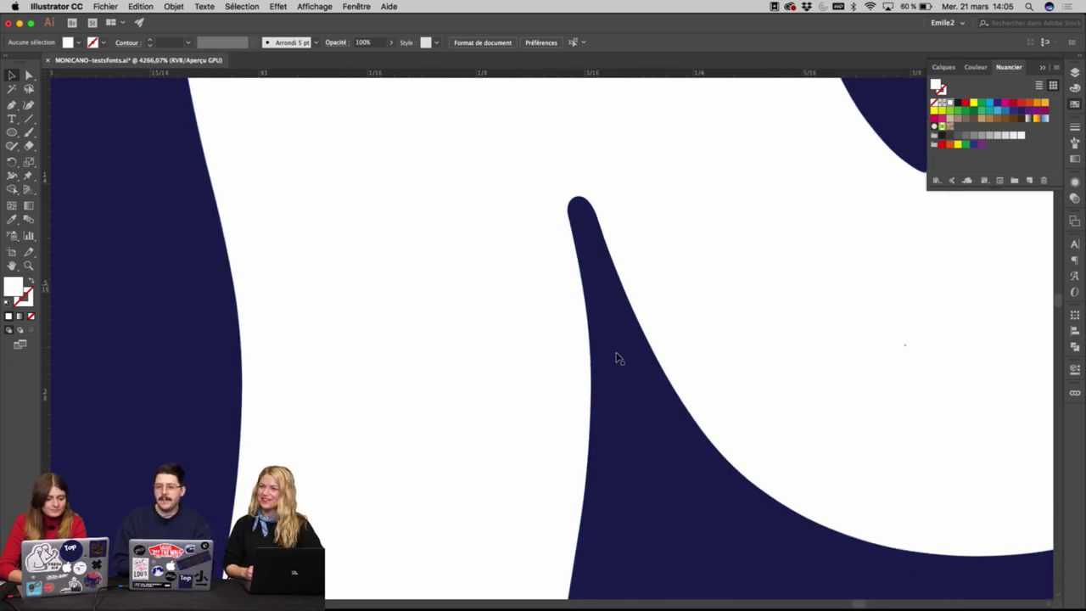
{"action": "scroll", "coordinate": [619, 359], "scroll_direction": "down", "scroll_amount": 6}
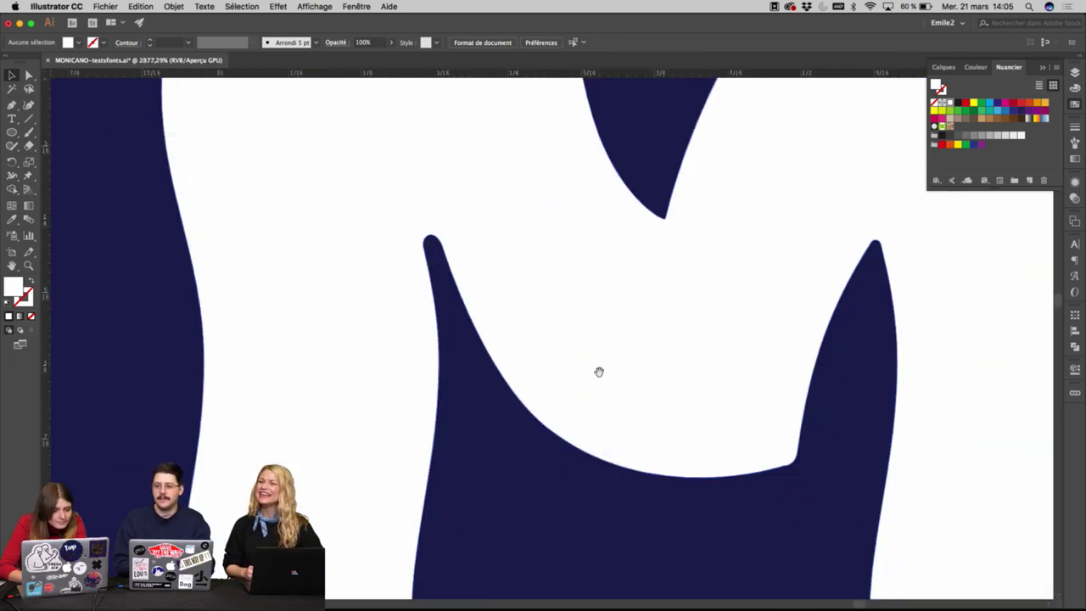
{"action": "scroll", "coordinate": [636, 374], "scroll_direction": "right", "scroll_amount": 2}
{"action": "scroll", "coordinate": [635, 369], "scroll_direction": "right", "scroll_amount": 3}
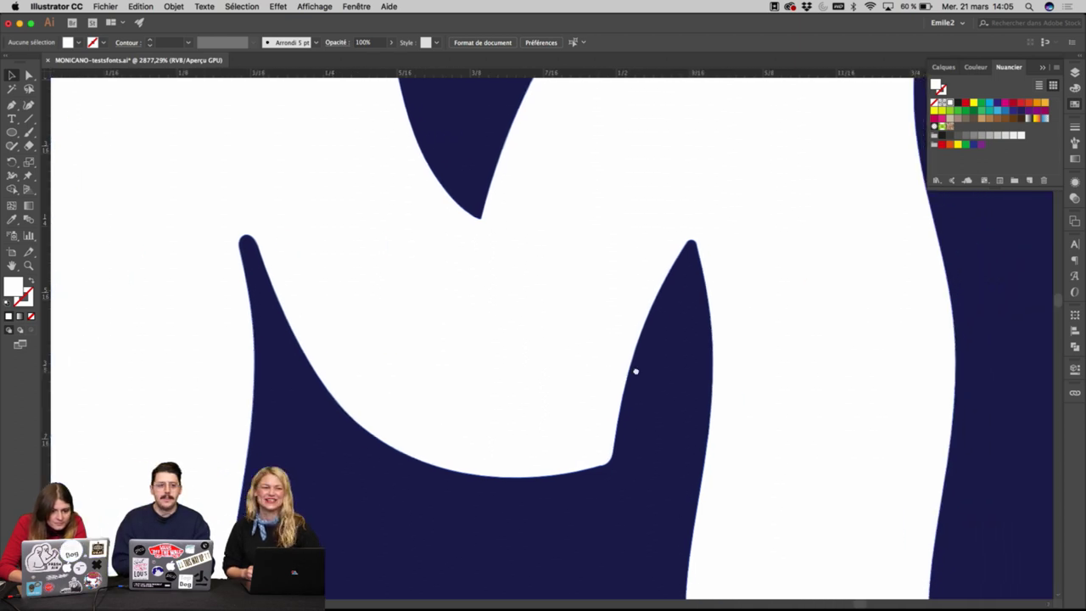
{"action": "scroll", "coordinate": [635, 356], "scroll_direction": "up", "scroll_amount": 3}
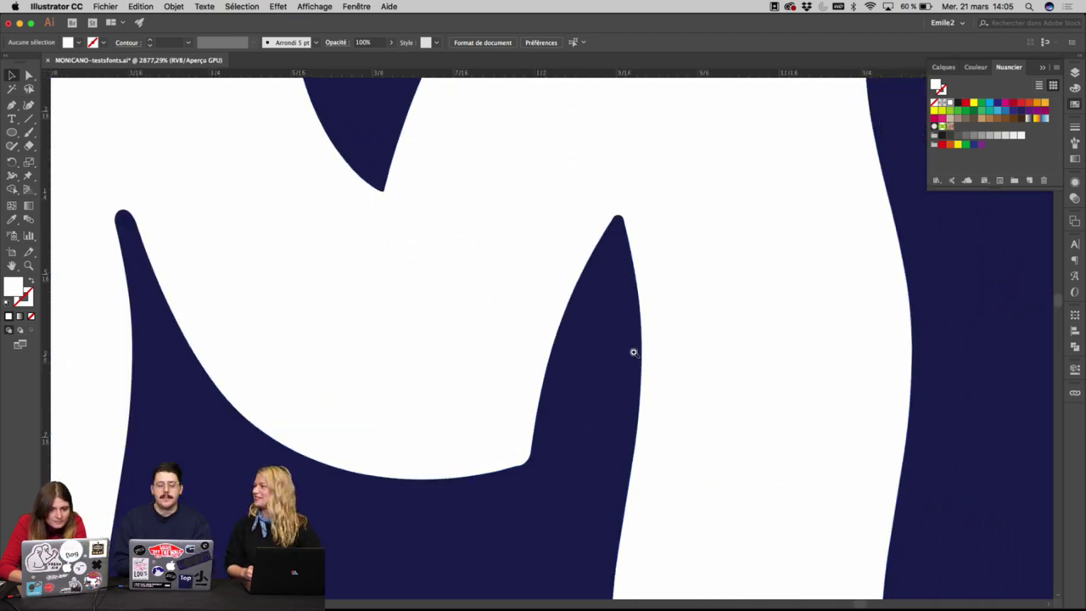
Bend the left edge of the white M's right inner notch inward so the notch narrows toward its tip.
{"action": "key", "text": "a"}
{"action": "left_click", "coordinate": [451, 256]}
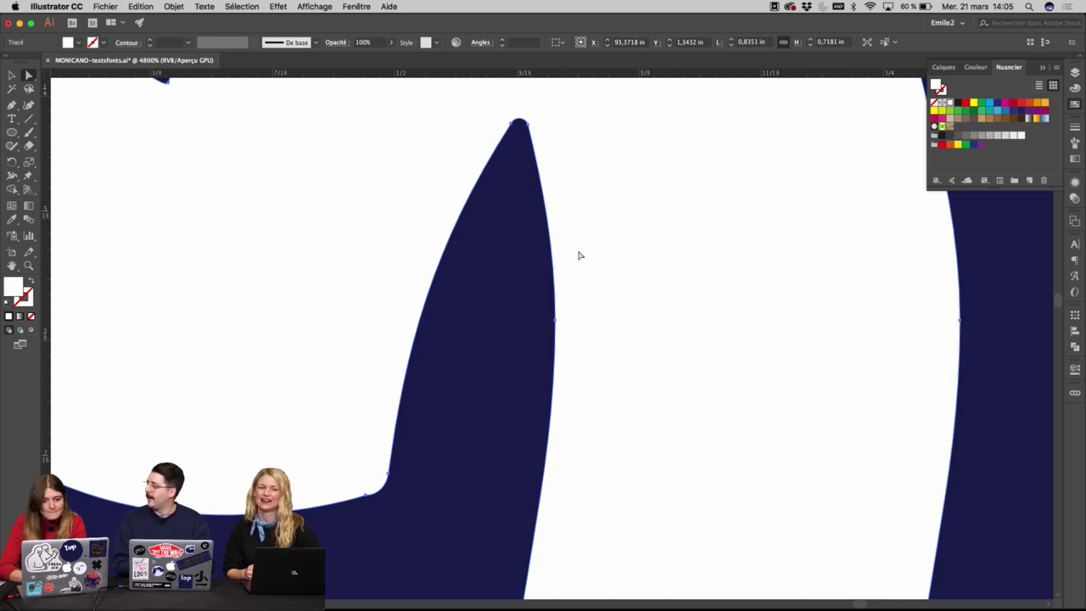
{"action": "key", "text": "super+minus"}
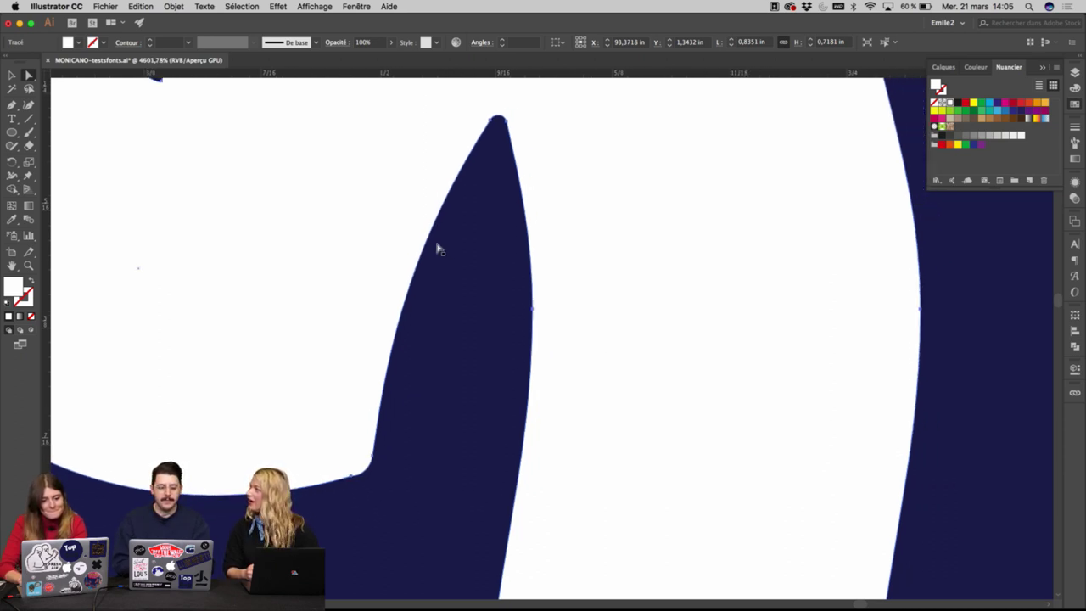
{"action": "left_click_drag", "start_coordinate": [426, 245], "coordinate": [471, 259]}
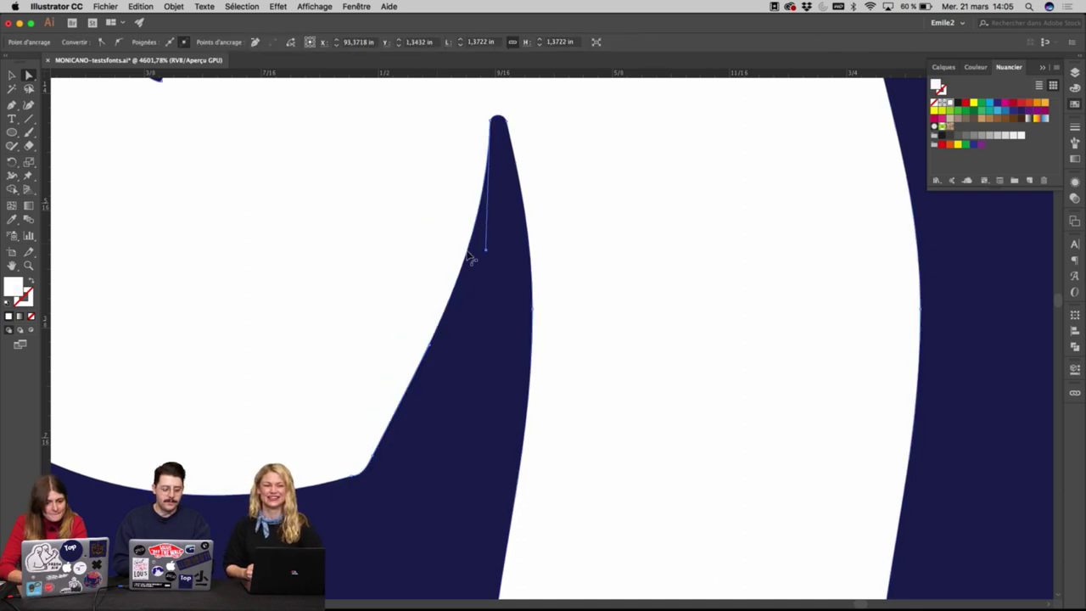
Adjust the anchor and curve handle at the lower end of the right notch's left edge to smooth that edge.
{"action": "left_click", "coordinate": [352, 480]}
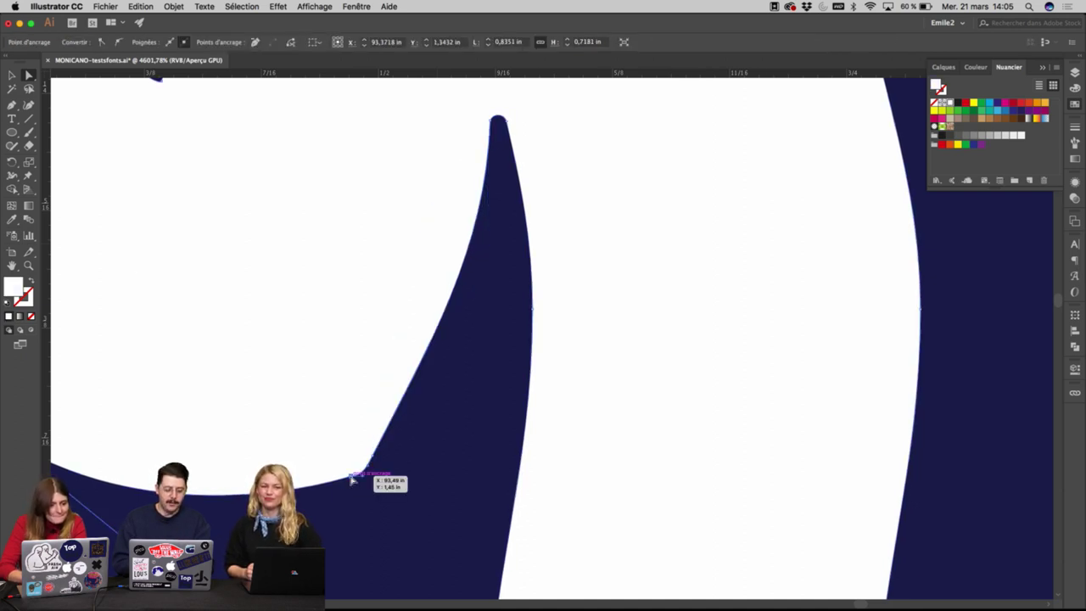
{"action": "key", "text": "p"}
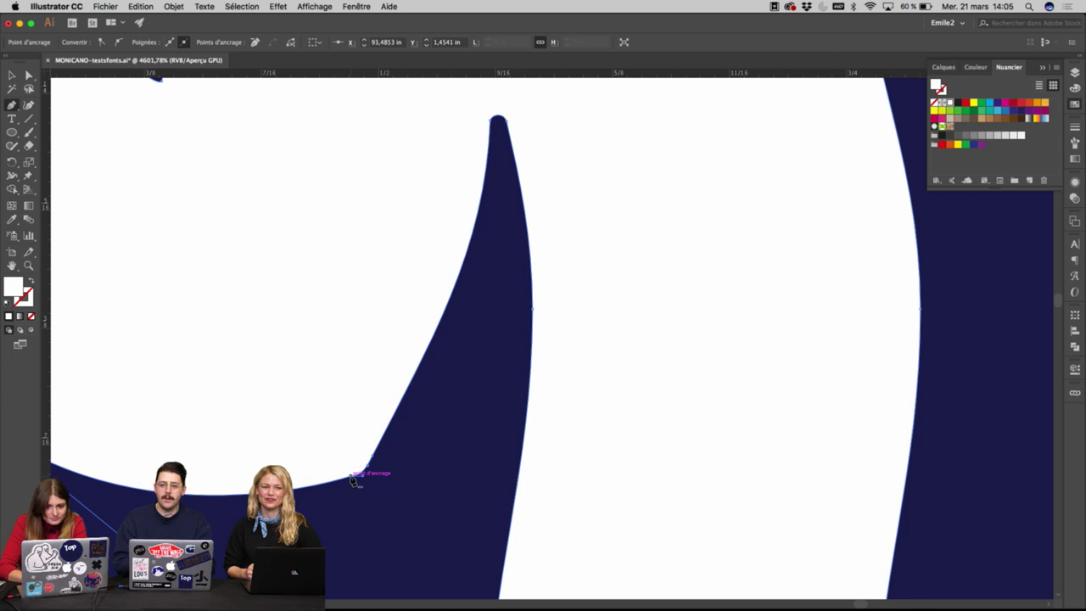
{"action": "key", "text": "a"}
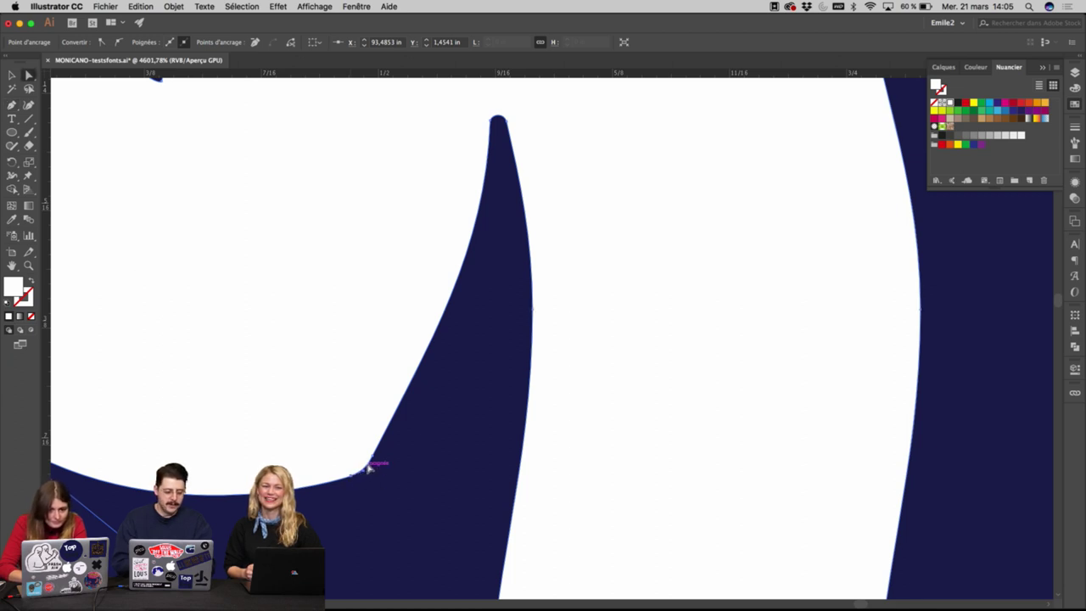
{"action": "left_click", "coordinate": [376, 456]}
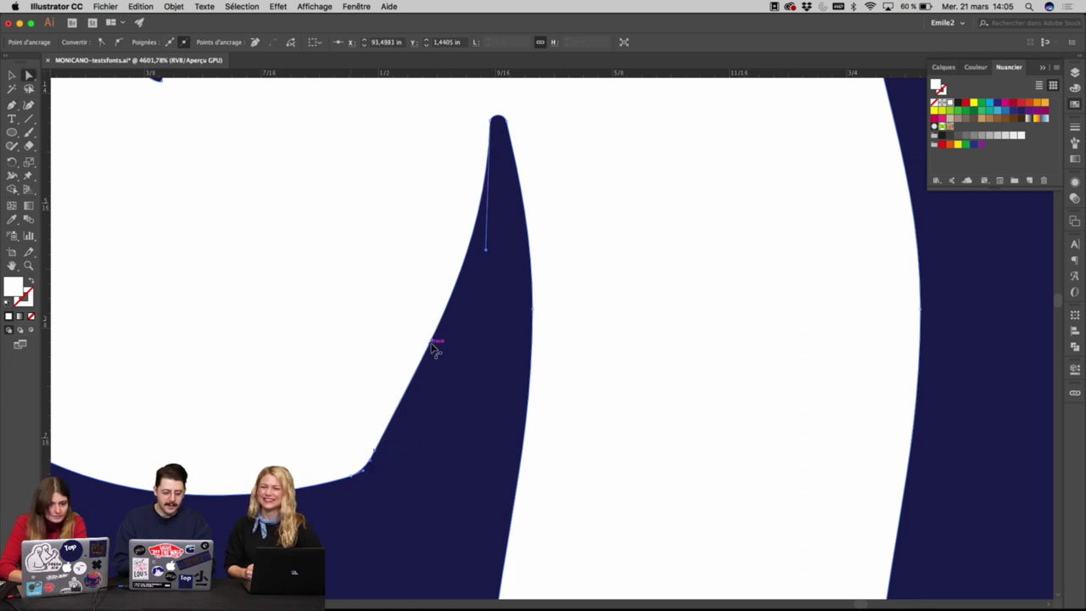
{"action": "left_click_drag", "start_coordinate": [434, 343], "coordinate": [443, 351]}
Shift the anchor on the central bowl's side of the rounded corner slightly outward to soften the corner.
{"action": "scroll", "coordinate": [441, 390], "scroll_direction": "down", "scroll_amount": 2}
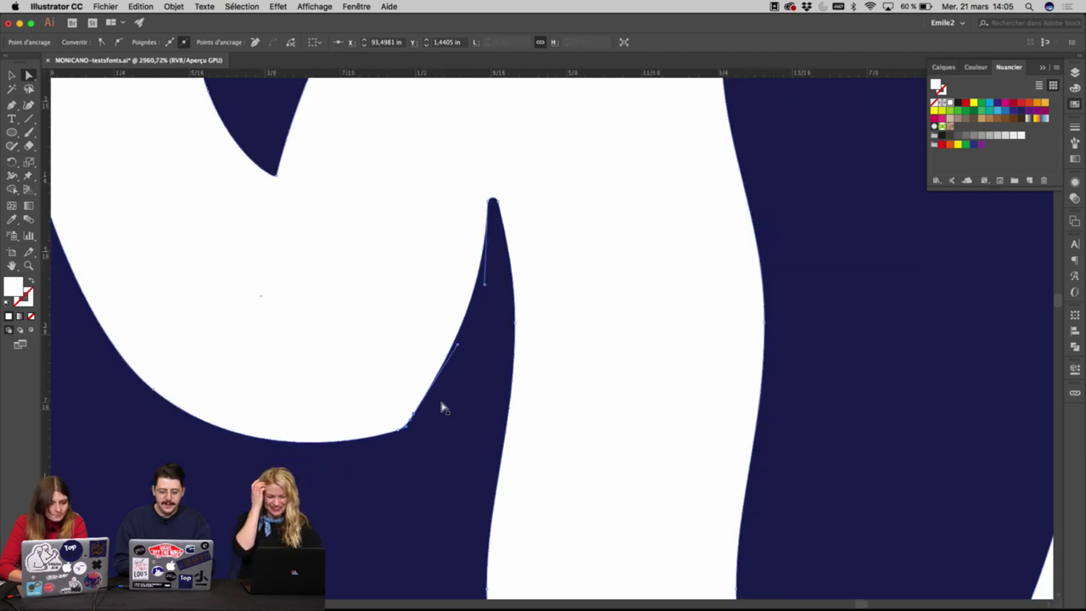
{"action": "left_click_drag", "start_coordinate": [400, 431], "coordinate": [393, 432]}
{"action": "left_click", "coordinate": [411, 420], "text": "super"}
{"action": "left_click", "coordinate": [495, 323]}
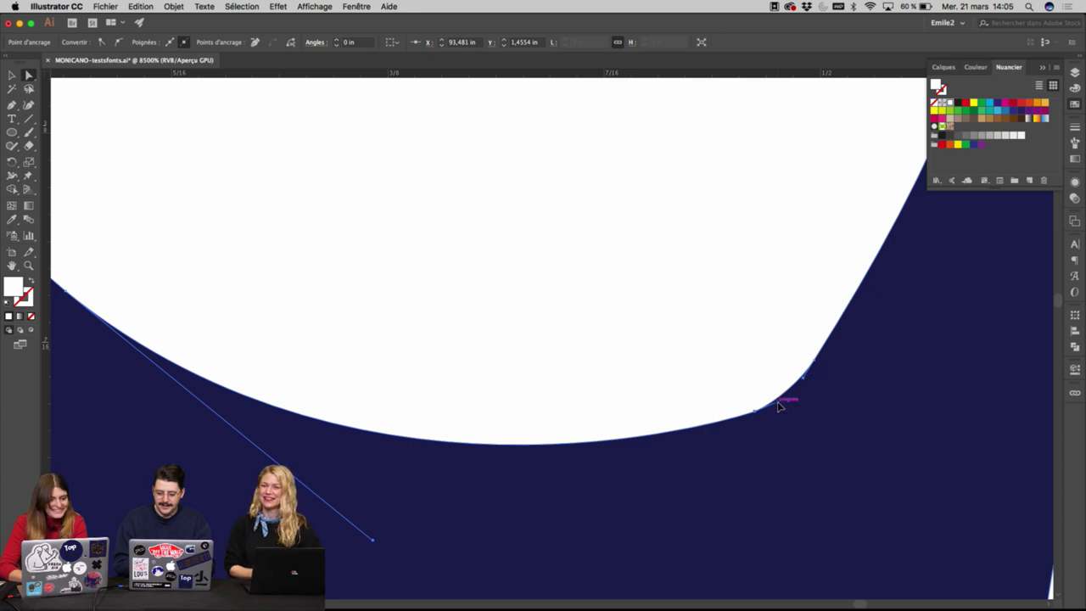
Review the reshaped bowl corner, the right notch and the upper V of the white M, close up and in full.
{"action": "left_click", "coordinate": [802, 382]}
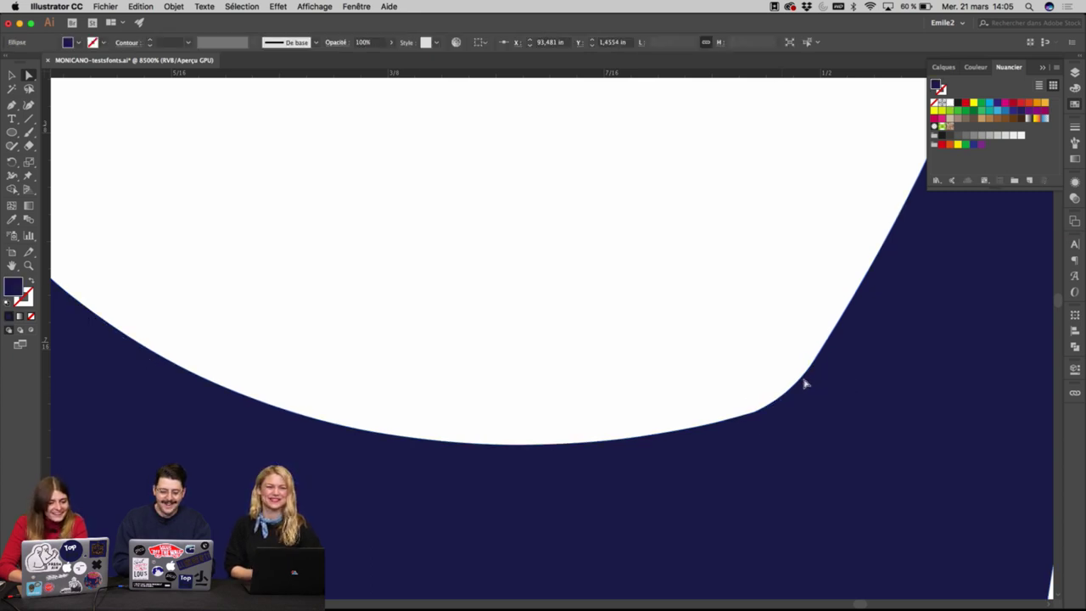
{"action": "scroll", "coordinate": [806, 383], "scroll_direction": "down", "scroll_amount": 6}
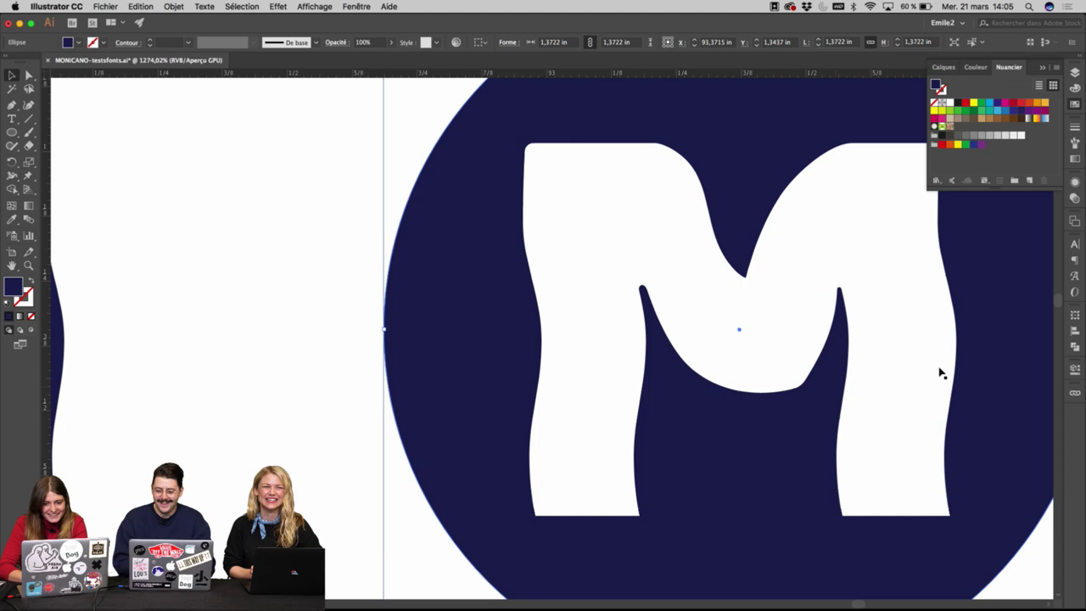
{"action": "left_click", "coordinate": [704, 366]}
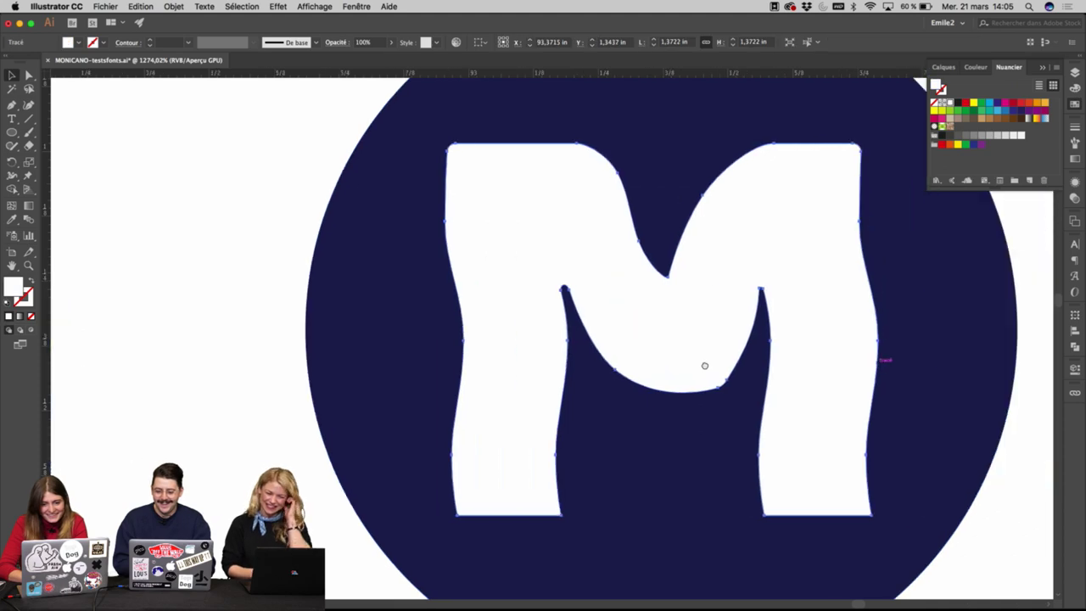
{"action": "left_click_drag", "start_coordinate": [703, 365], "coordinate": [514, 367]}
{"action": "left_click", "coordinate": [923, 289]}
{"action": "left_click", "coordinate": [594, 251], "text": "super"}
{"action": "left_click", "coordinate": [471, 320], "text": "super"}
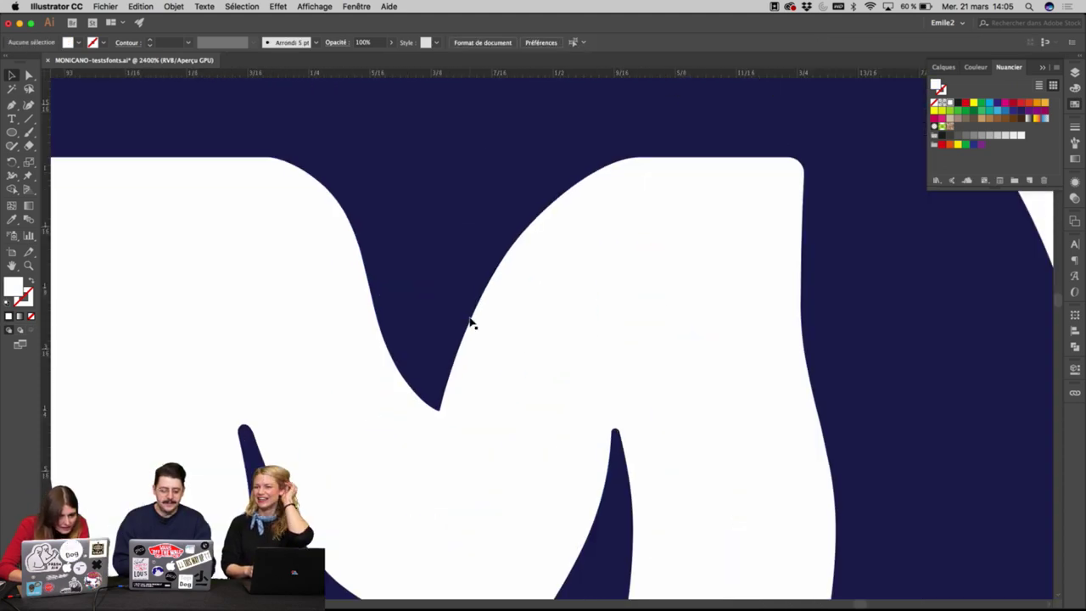
{"action": "left_click", "coordinate": [520, 319]}
Switch to Finder and browse the MONICANO and BILLYCLUB folders inside BEHANCE LIVE.
{"action": "key", "text": "ctrl+Up"}
{"action": "left_click", "coordinate": [246, 189]}
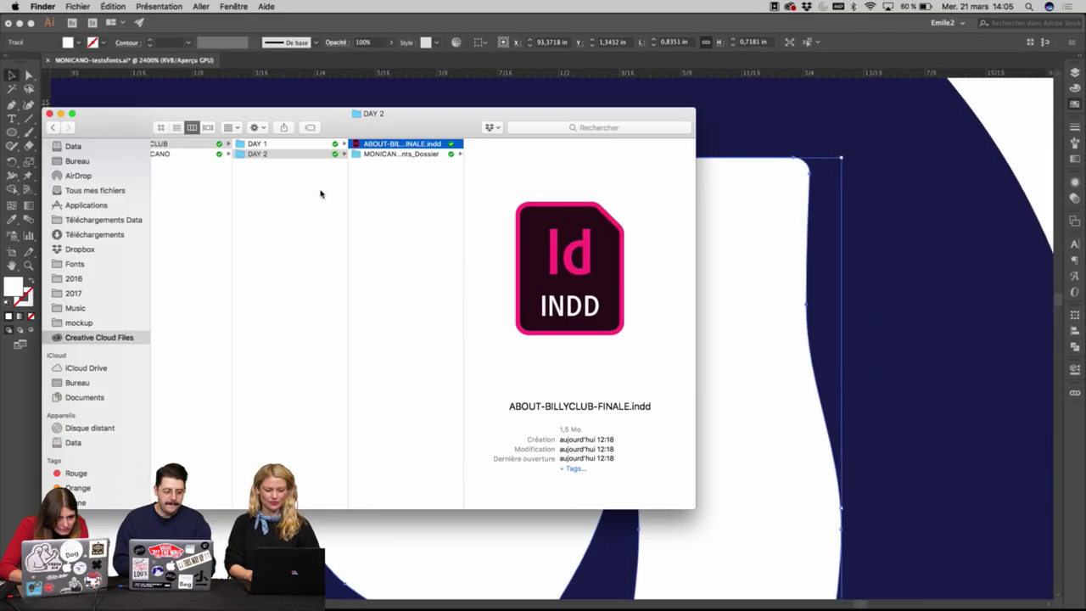
{"action": "scroll", "coordinate": [320, 194], "scroll_direction": "left", "scroll_amount": 3}
{"action": "left_click", "coordinate": [338, 154]}
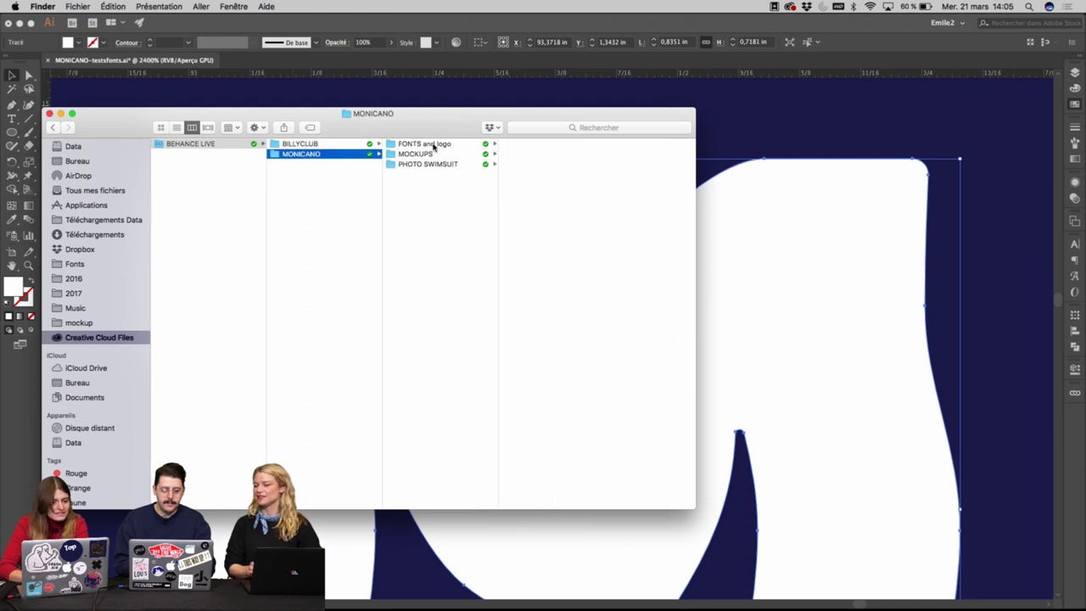
{"action": "left_click", "coordinate": [343, 145]}
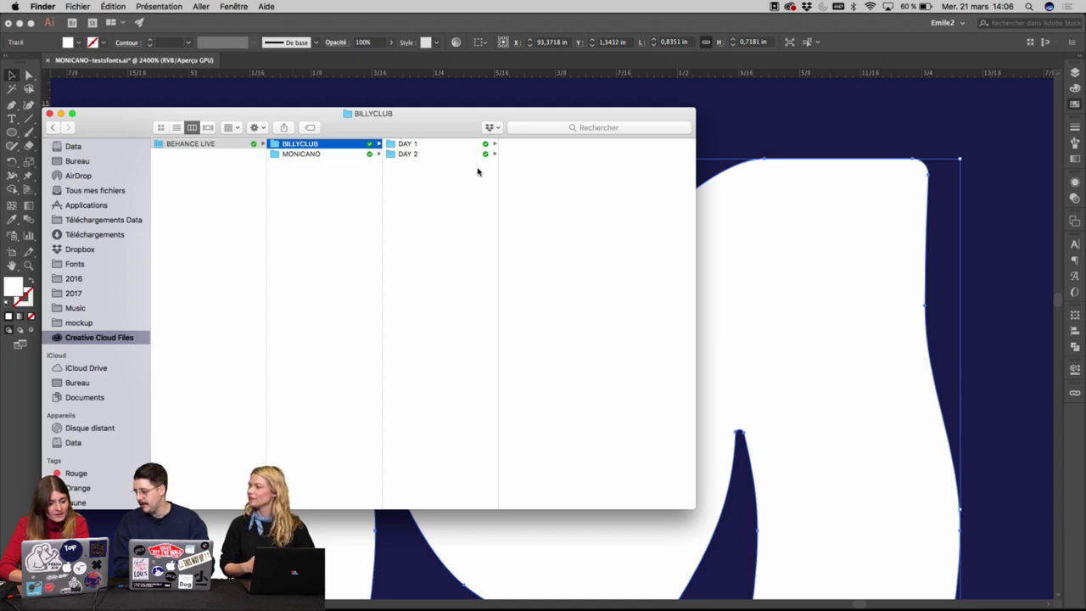
{"action": "key", "text": "Left"}
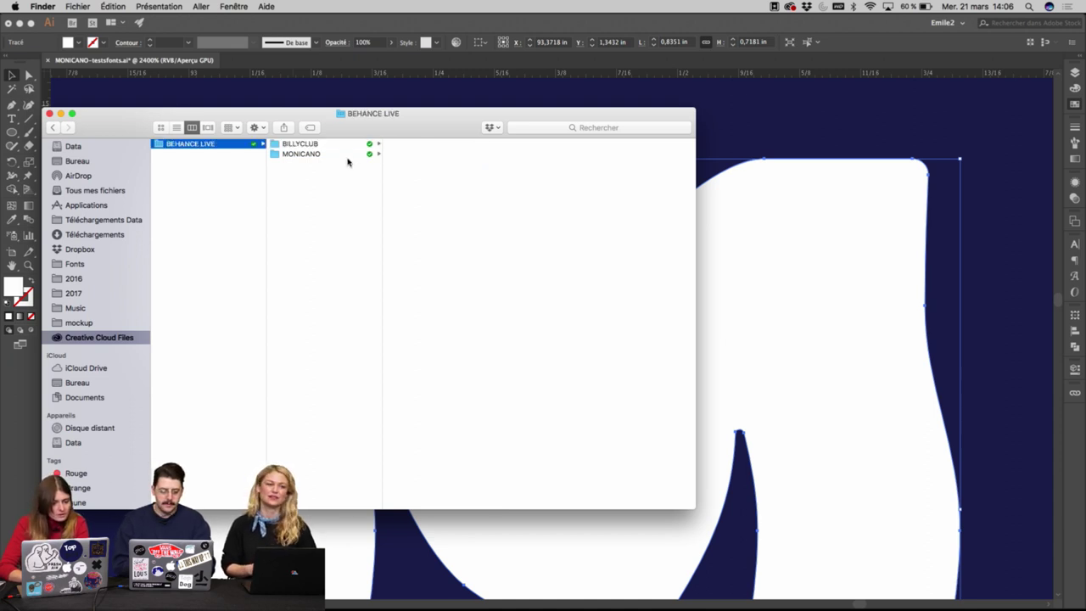
Open the MONICANO folder, preview COLOR PALETTE.textClipping, and return to the folder level.
{"action": "left_click", "coordinate": [347, 158]}
{"action": "left_click", "coordinate": [414, 144]}
{"action": "key", "text": "space"}
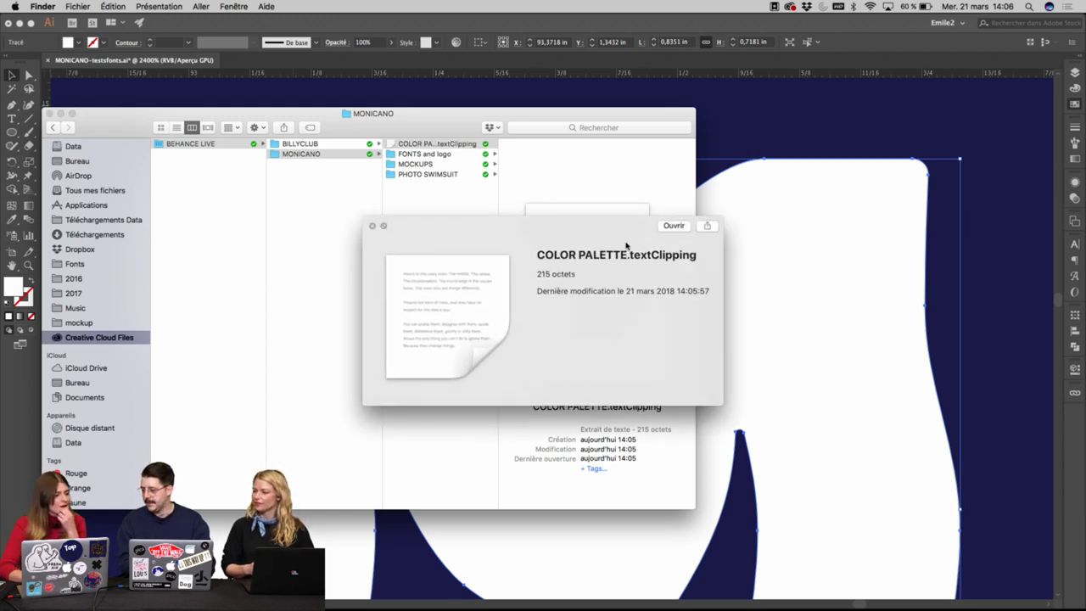
{"action": "key", "text": "space"}
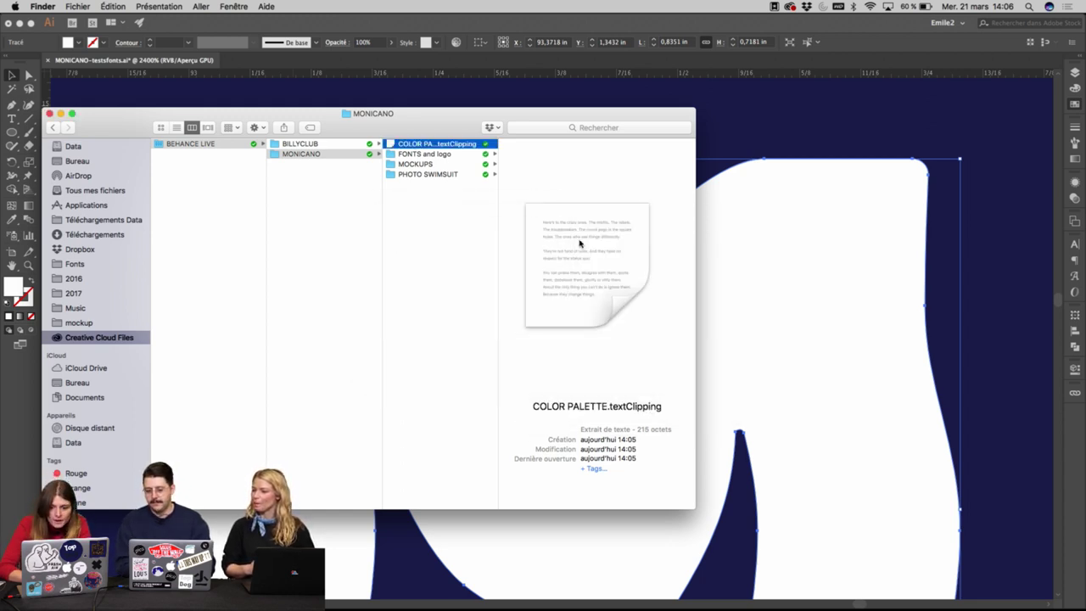
{"action": "left_click", "coordinate": [460, 155]}
{"action": "key", "text": "Up"}
{"action": "key", "text": "Left"}
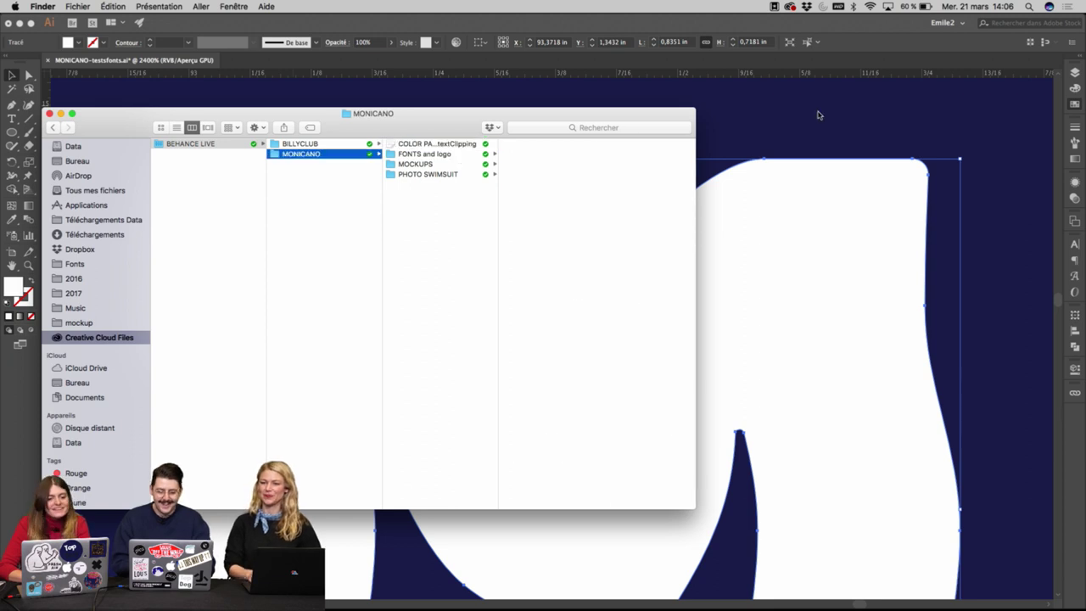
Switch back to Illustrator and widen the rounding of the white M's top-left corner by moving its two anchors apart, and deselect.
{"action": "left_click", "coordinate": [817, 115]}
{"action": "scroll", "coordinate": [758, 252], "scroll_direction": "down", "scroll_amount": 3}
{"action": "key", "text": "a"}
{"action": "left_click", "coordinate": [982, 230]}
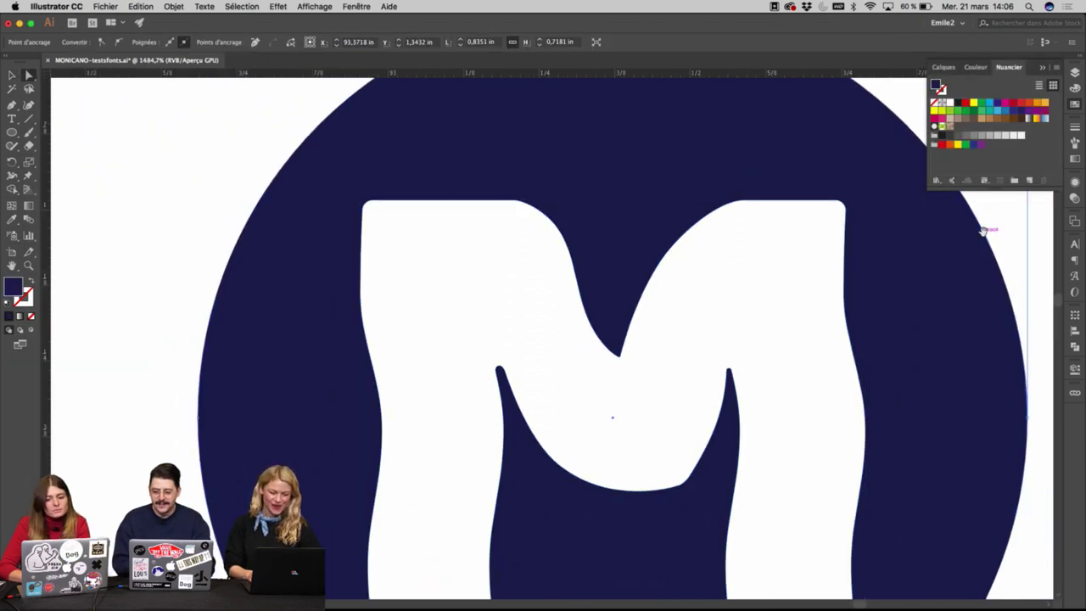
{"action": "left_click_drag", "start_coordinate": [869, 232], "coordinate": [708, 235]}
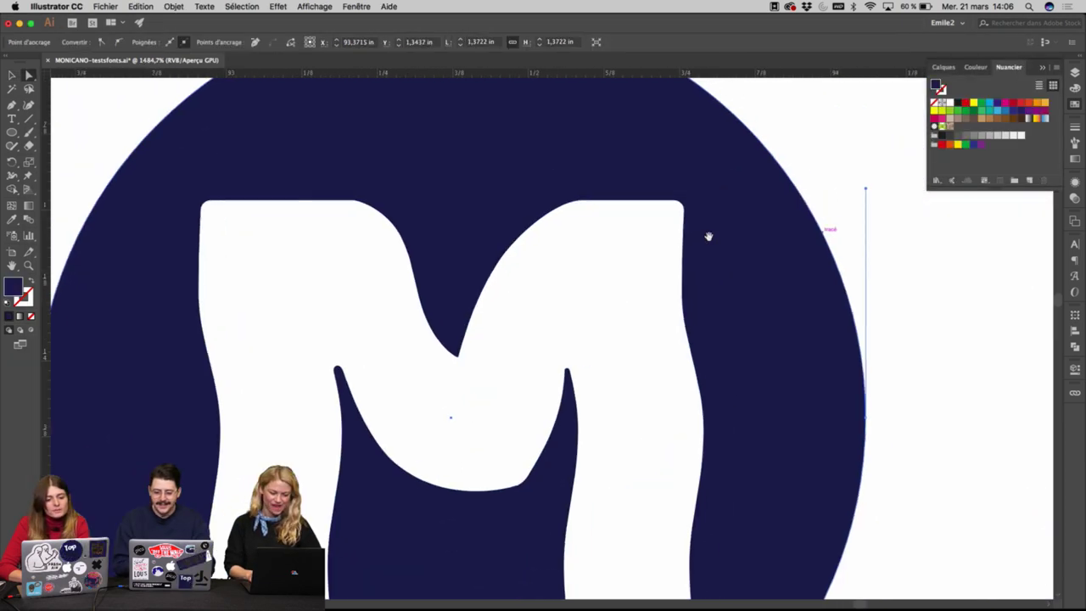
{"action": "mouse_move", "coordinate": [205, 207]}
{"action": "left_mouse_down"}
{"action": "mouse_move", "coordinate": [201, 229]}
{"action": "mouse_move", "coordinate": [229, 203]}
{"action": "mouse_move", "coordinate": [213, 200]}
{"action": "left_mouse_up"}
{"action": "left_click", "coordinate": [204, 209]}
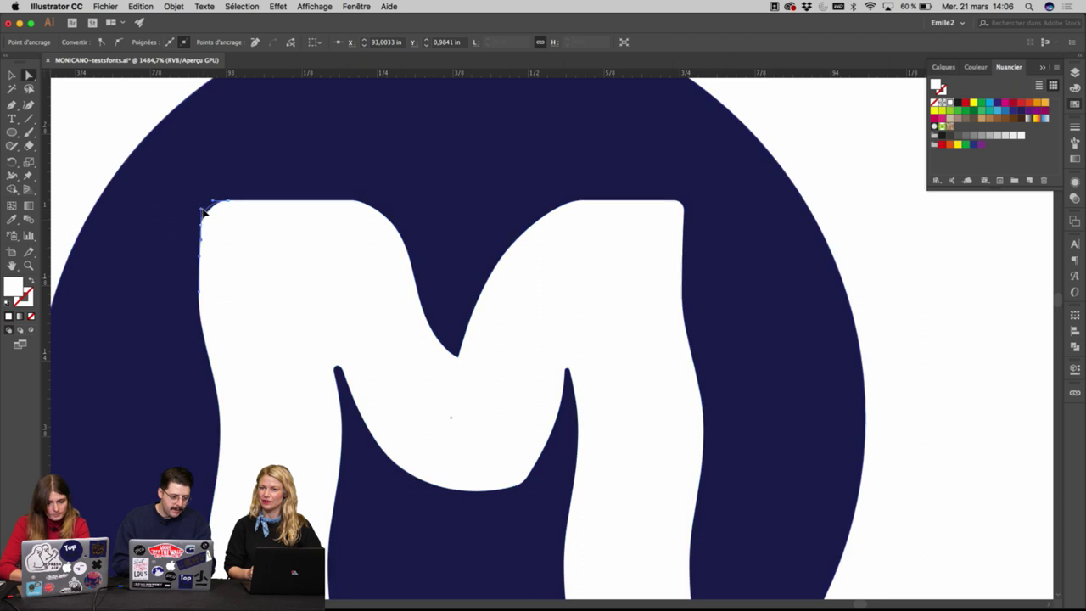
{"action": "left_click", "coordinate": [842, 136]}
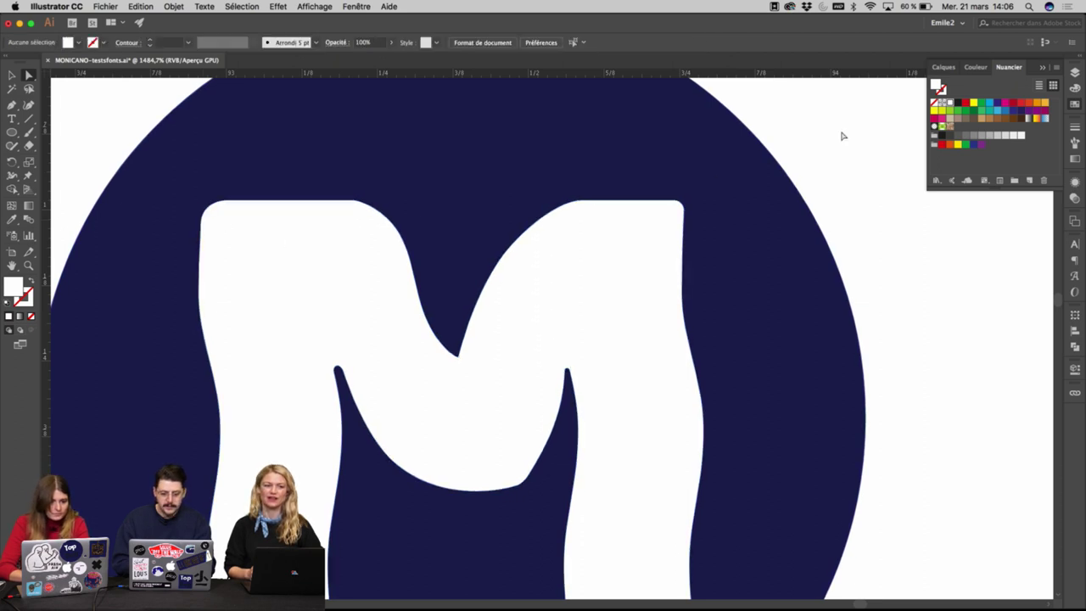
Try to round all the white M's corners more strongly at once, and undo the change.
{"action": "scroll", "coordinate": [842, 136], "scroll_direction": "down", "scroll_amount": 5}
{"action": "scroll", "coordinate": [842, 136], "scroll_direction": "up", "scroll_amount": 2}
{"action": "left_click", "coordinate": [411, 187]}
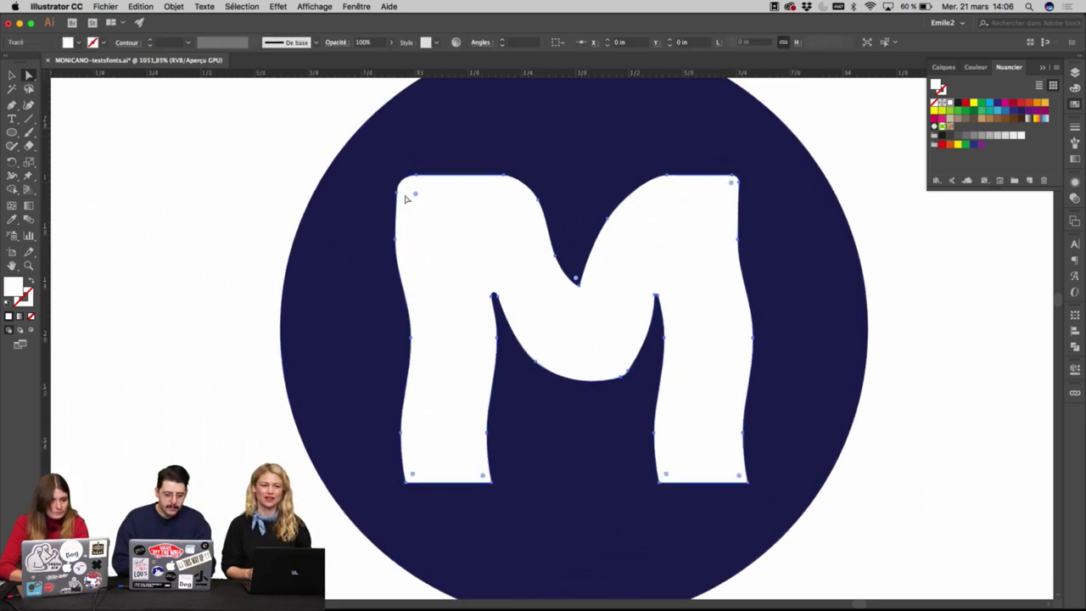
{"action": "left_click_drag", "start_coordinate": [417, 196], "coordinate": [434, 212]}
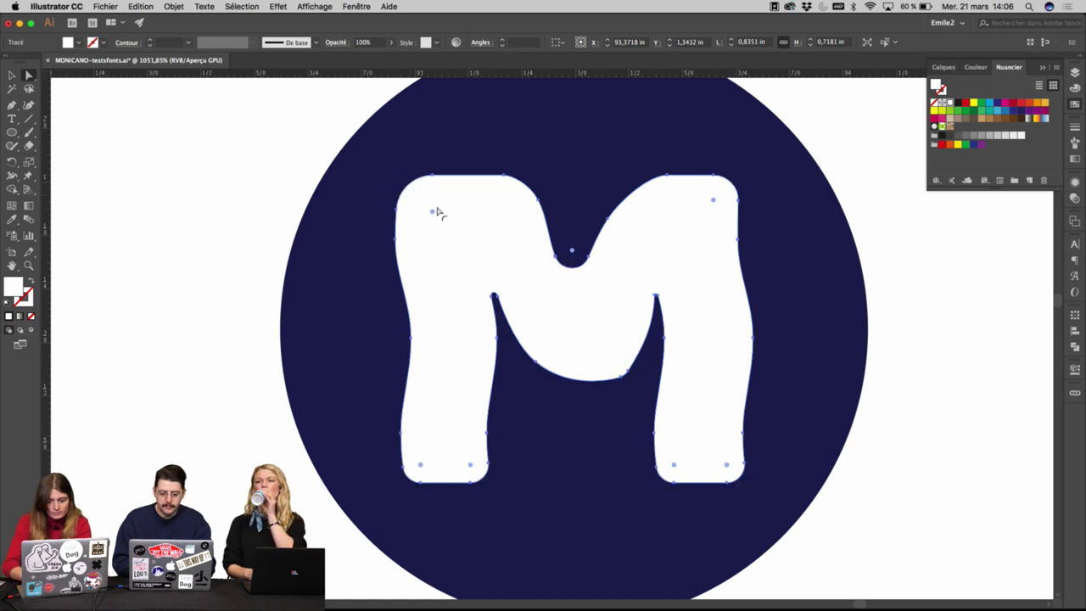
{"action": "key", "text": "super+z"}
{"action": "left_click", "coordinate": [397, 200]}
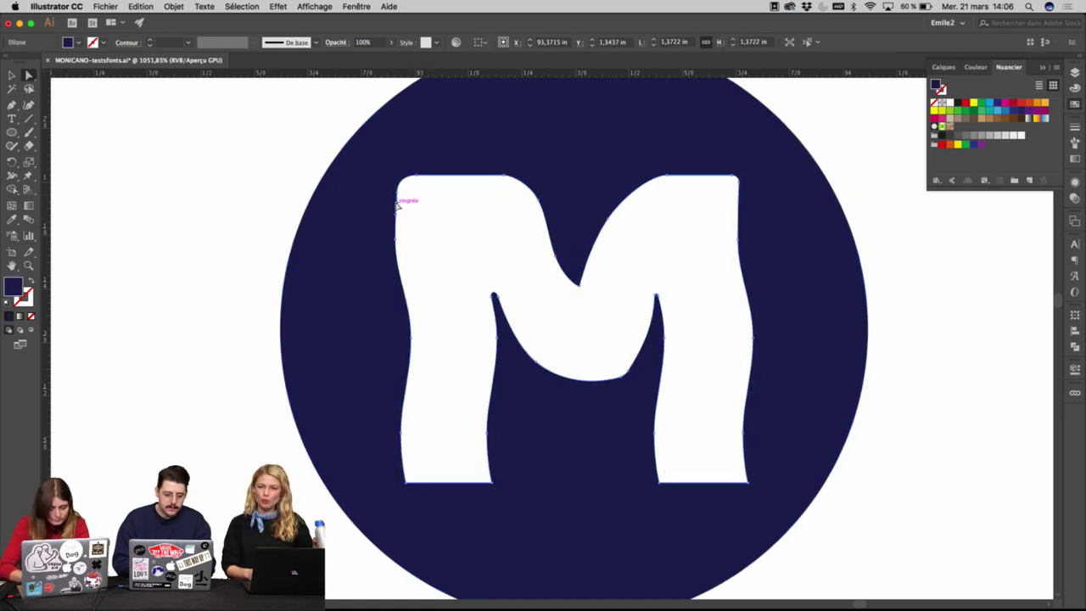
Round the white M's top-left corner more strongly using its two corner anchors, and deselect.
{"action": "left_click", "coordinate": [397, 193]}
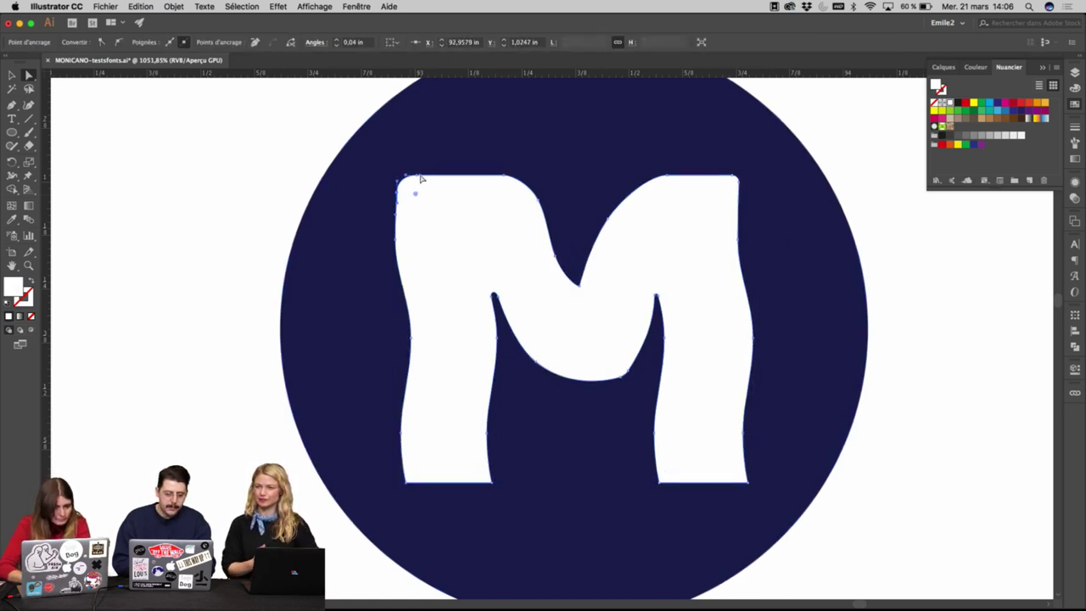
{"action": "left_click", "coordinate": [416, 175], "text": "shift"}
{"action": "left_click_drag", "start_coordinate": [416, 198], "coordinate": [435, 213]}
{"action": "left_click", "coordinate": [850, 136]}
Round the white M's top-right corner to about 0.04 in and deselect.
{"action": "key", "text": "super+space"}
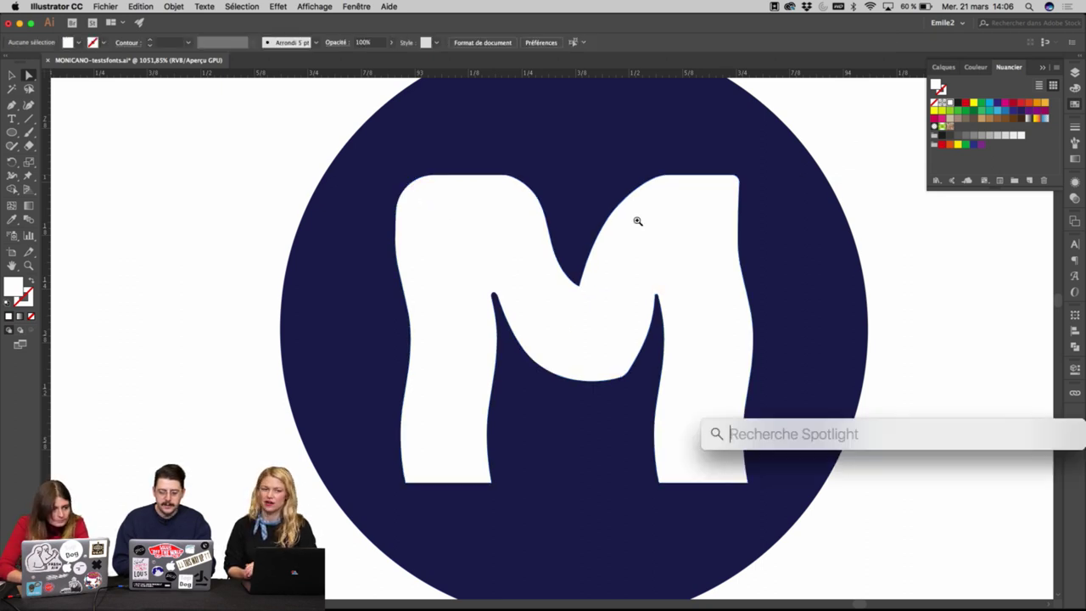
{"action": "left_click", "coordinate": [638, 222], "text": "super"}
{"action": "left_click", "coordinate": [615, 301], "text": "super"}
{"action": "left_click", "coordinate": [620, 321]}
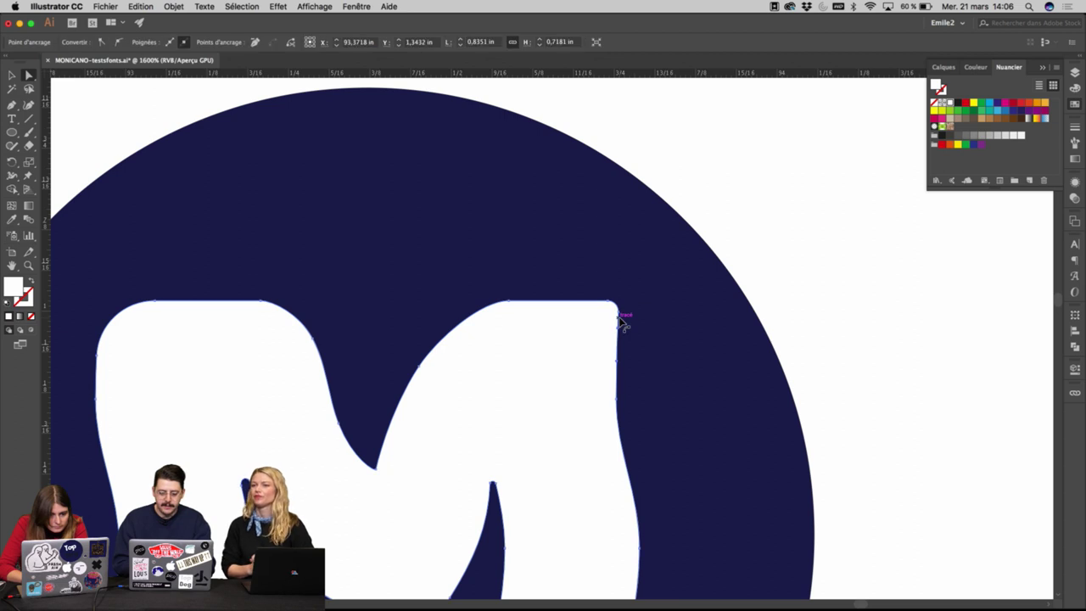
{"action": "left_click", "coordinate": [609, 303]}
{"action": "left_click", "coordinate": [609, 302], "text": "shift"}
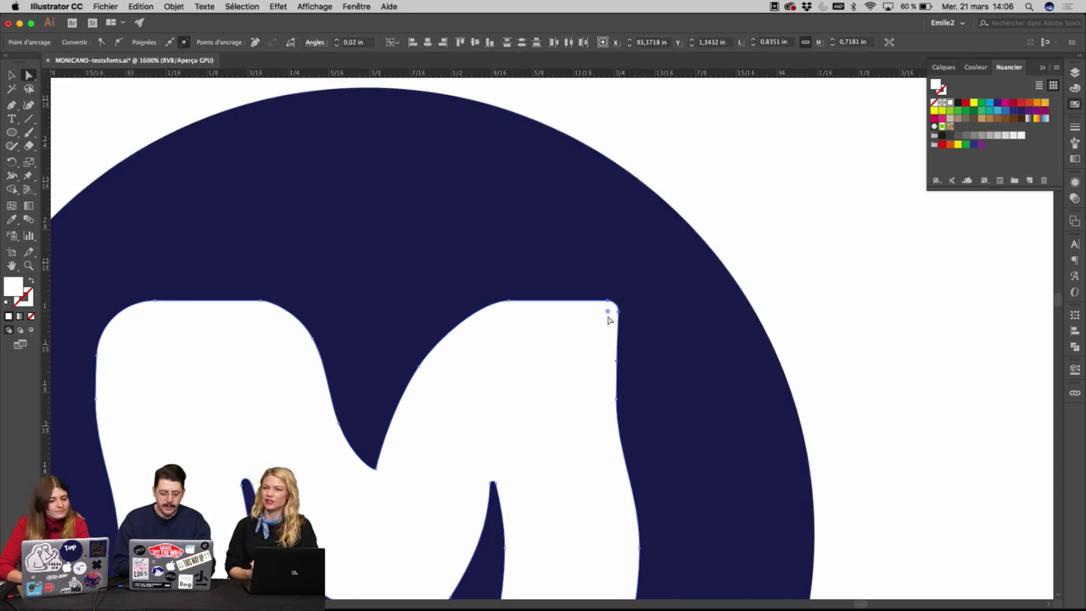
{"action": "left_click", "coordinate": [609, 315]}
{"action": "left_click", "coordinate": [618, 312]}
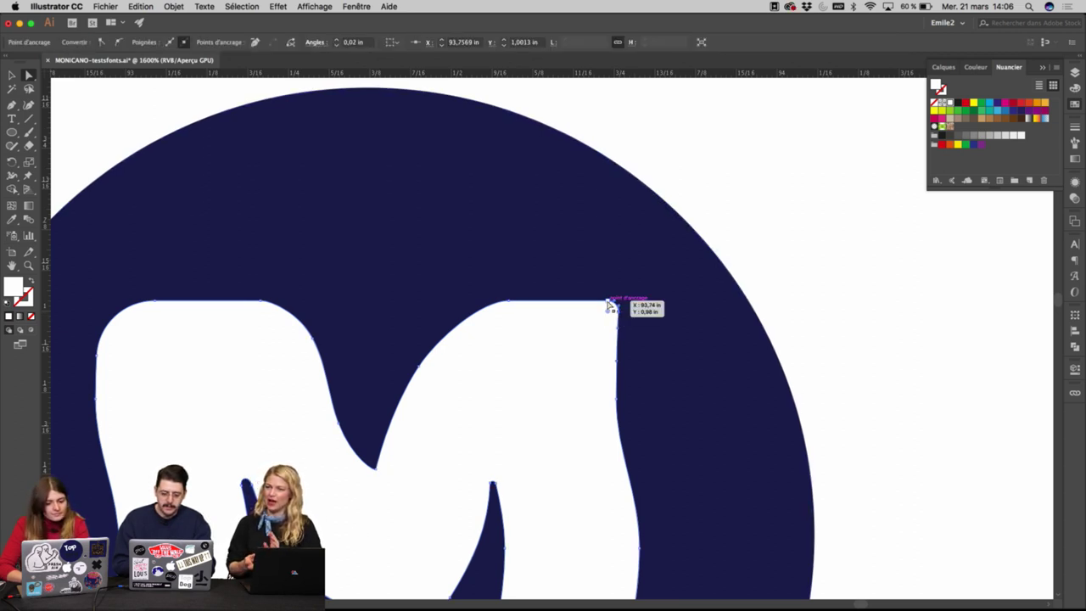
{"action": "left_click", "coordinate": [609, 319]}
{"action": "left_click_drag", "start_coordinate": [609, 314], "coordinate": [586, 332]}
{"action": "left_click", "coordinate": [791, 202]}
Move the anchor atop the white M's right hump down along the curve, tilt its handles to arch the flat top, and deselect.
{"action": "scroll", "coordinate": [791, 204], "scroll_direction": "down", "scroll_amount": 5}
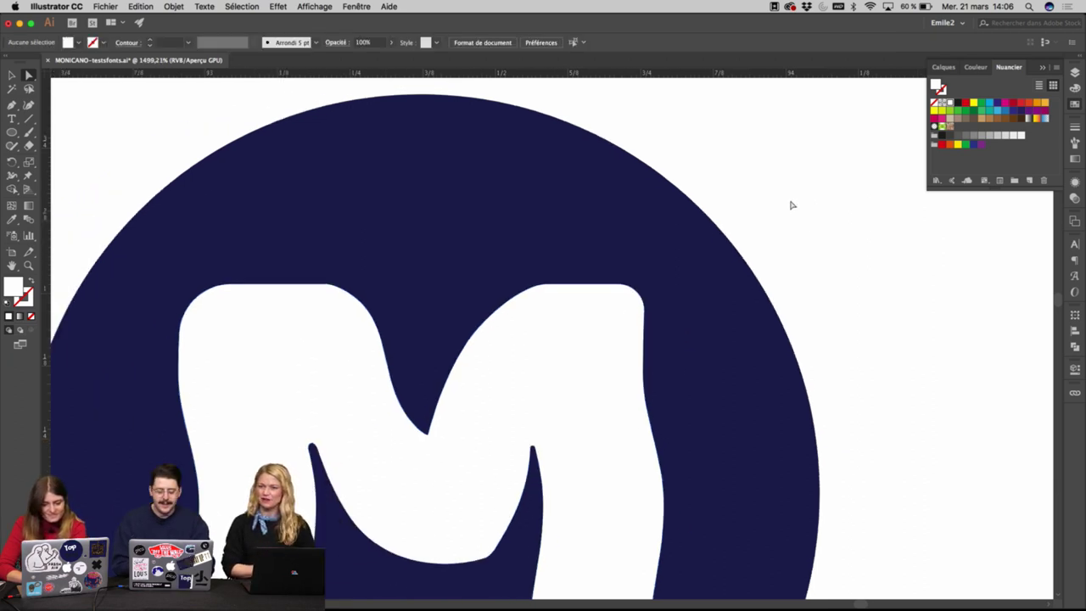
{"action": "scroll", "coordinate": [791, 203], "scroll_direction": "up", "scroll_amount": 2}
{"action": "left_click", "coordinate": [654, 331]}
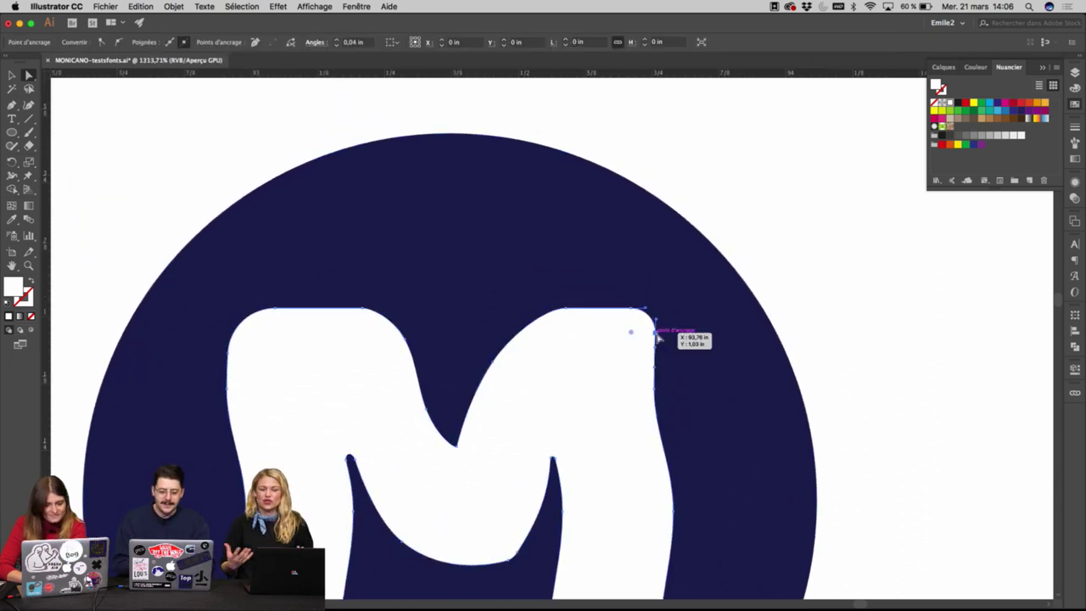
{"action": "scroll", "coordinate": [630, 331], "scroll_direction": "down", "scroll_amount": 3}
{"action": "left_click", "coordinate": [630, 201]}
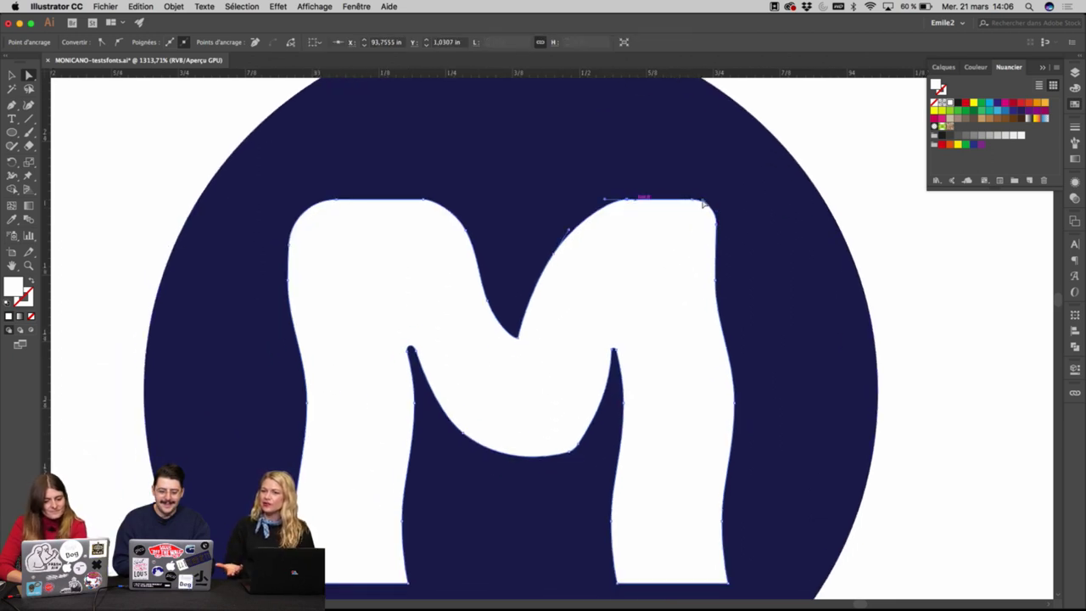
{"action": "left_click", "coordinate": [692, 201]}
{"action": "left_click", "coordinate": [626, 201]}
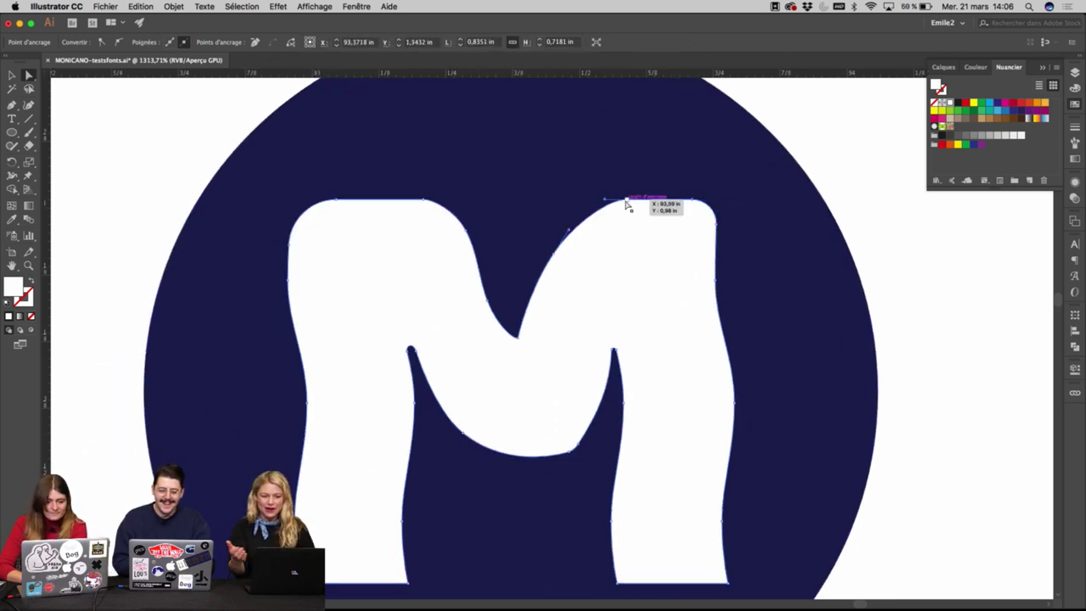
{"action": "mouse_move", "coordinate": [598, 205]}
{"action": "left_mouse_down"}
{"action": "mouse_move", "coordinate": [618, 206]}
{"action": "mouse_move", "coordinate": [591, 222]}
{"action": "mouse_move", "coordinate": [606, 205]}
{"action": "left_mouse_up"}
{"action": "left_click", "coordinate": [626, 200]}
{"action": "key", "text": "shift+c"}
{"action": "key", "text": "a"}
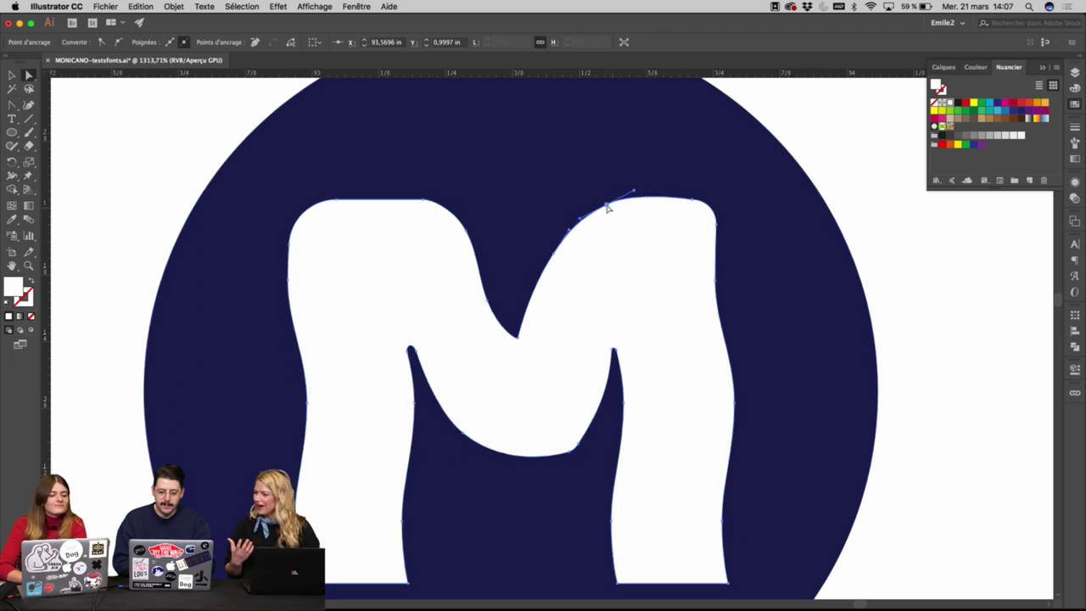
{"action": "left_click", "coordinate": [814, 152]}
Widen the tip of the white M's right inner notch by moving its right anchor outward.
{"action": "scroll", "coordinate": [819, 127], "scroll_direction": "down", "scroll_amount": 3}
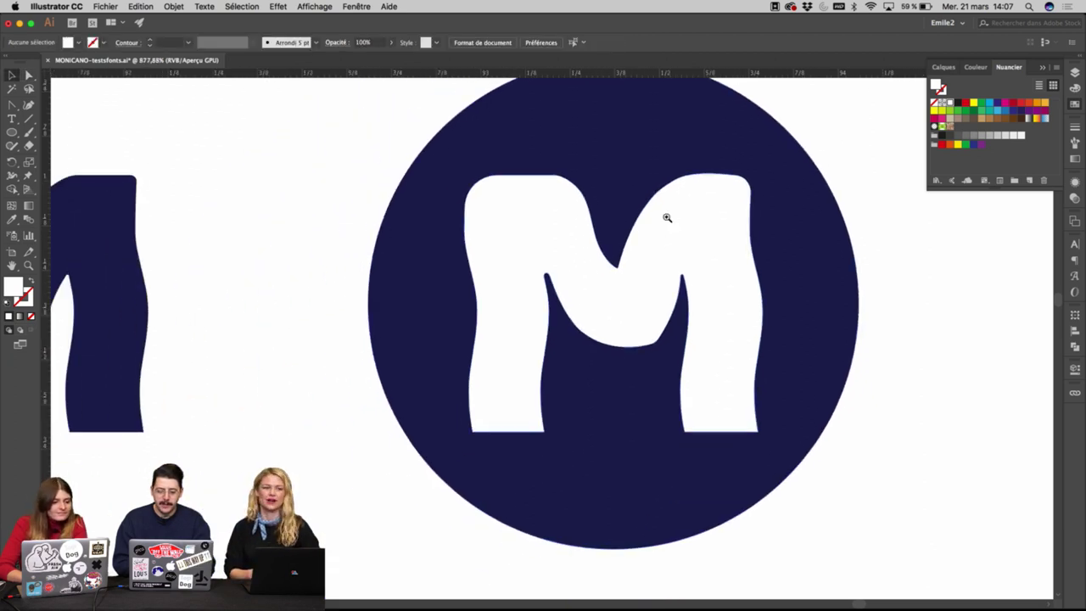
{"action": "left_click", "coordinate": [666, 217], "text": "super"}
{"action": "left_click", "coordinate": [584, 348], "text": "super"}
{"action": "left_click", "coordinate": [529, 403], "text": "super"}
{"action": "left_click", "coordinate": [531, 404], "text": "super"}
{"action": "left_click", "coordinate": [584, 289]}
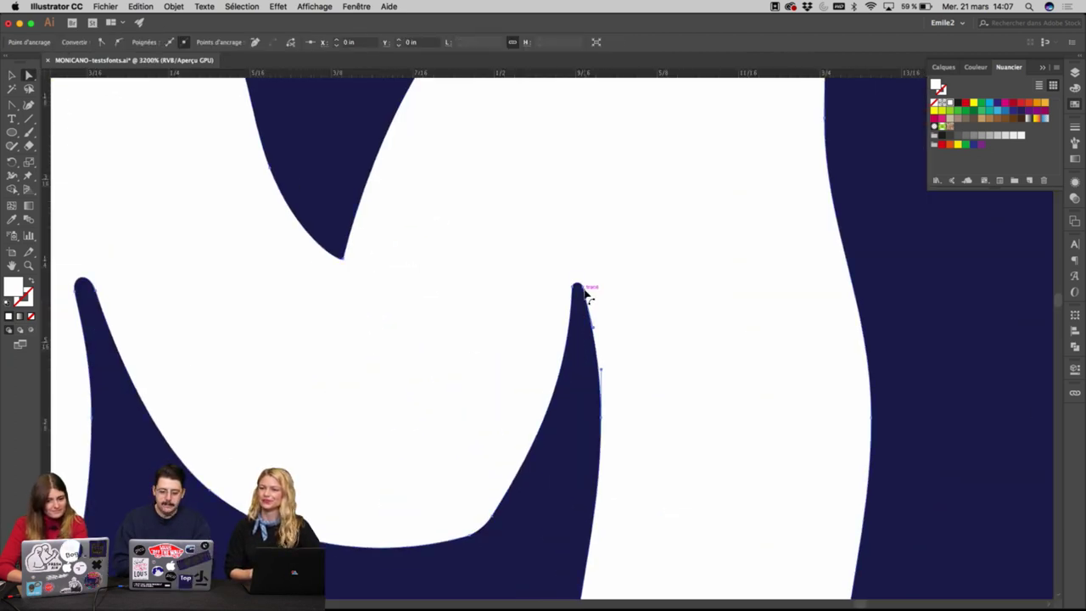
{"action": "left_click", "coordinate": [583, 289]}
{"action": "left_click_drag", "start_coordinate": [582, 286], "coordinate": [589, 289]}
Smooth the right inner notch's tip into a rounder end by adjusting its left anchor's handle, and deselect.
{"action": "left_click", "coordinate": [586, 285], "text": "super"}
{"action": "left_click", "coordinate": [587, 297], "text": "super"}
{"action": "left_click_drag", "start_coordinate": [507, 390], "coordinate": [480, 377]}
{"action": "key", "text": "super+z"}
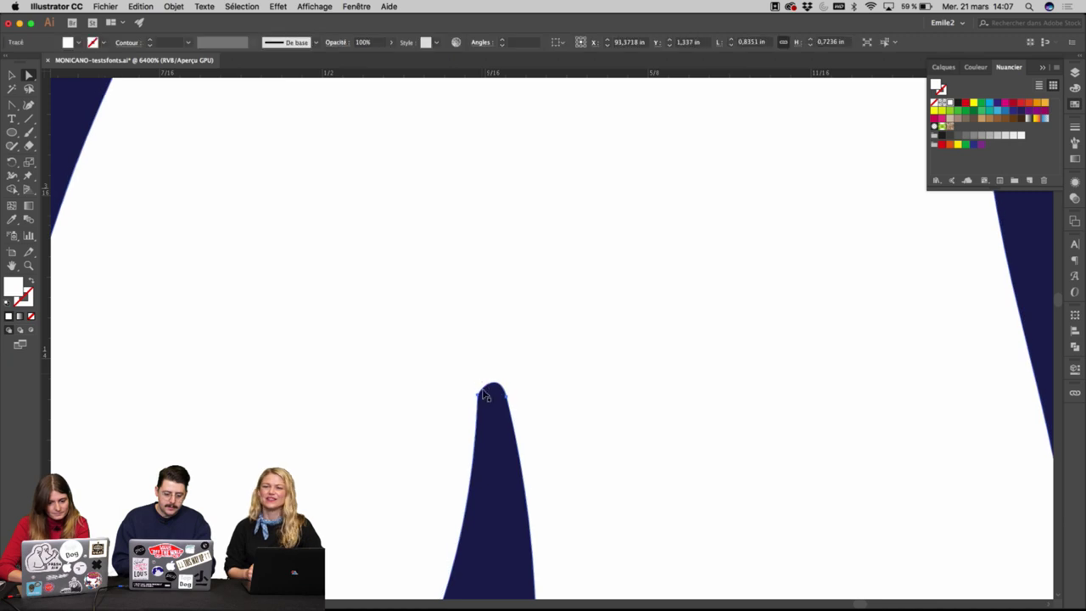
{"action": "left_click", "coordinate": [478, 395]}
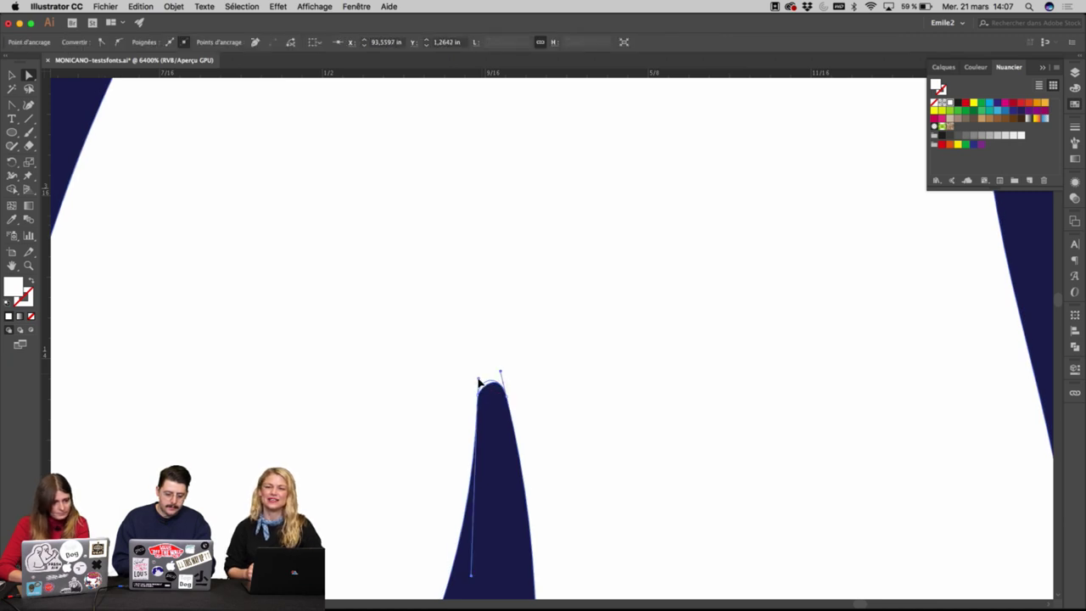
{"action": "left_click", "coordinate": [478, 379], "text": "alt+super"}
{"action": "key", "text": "v"}
{"action": "key", "text": "super+shift+a"}
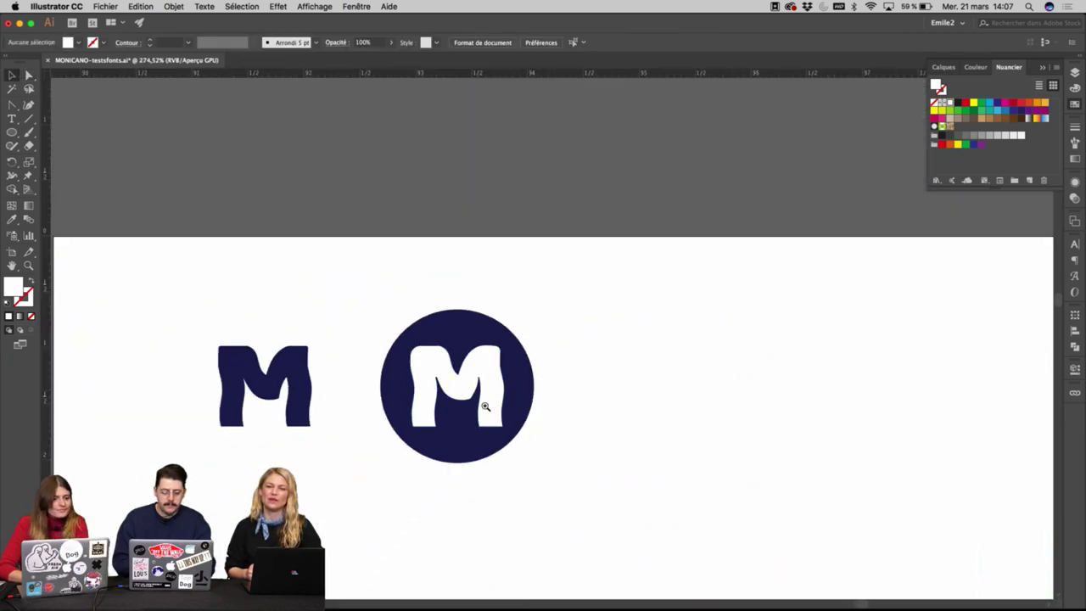
Round both bottom corners of the white M's left leg slightly, to about 0.01 in.
{"action": "scroll", "coordinate": [485, 407], "scroll_direction": "up", "scroll_amount": 10}
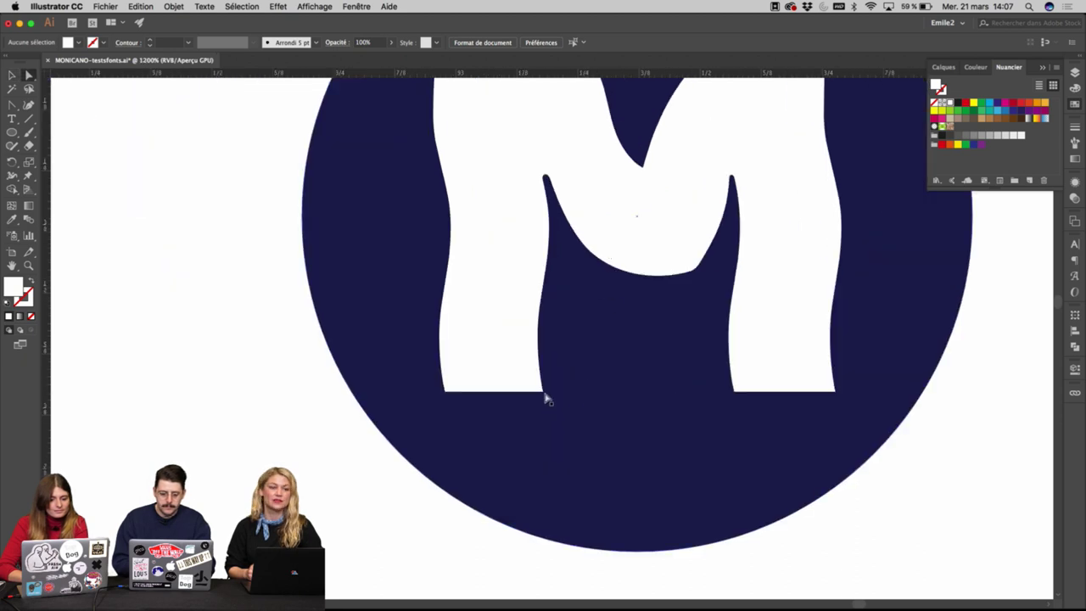
{"action": "left_click", "coordinate": [544, 392]}
{"action": "left_click", "coordinate": [444, 392], "text": "shift"}
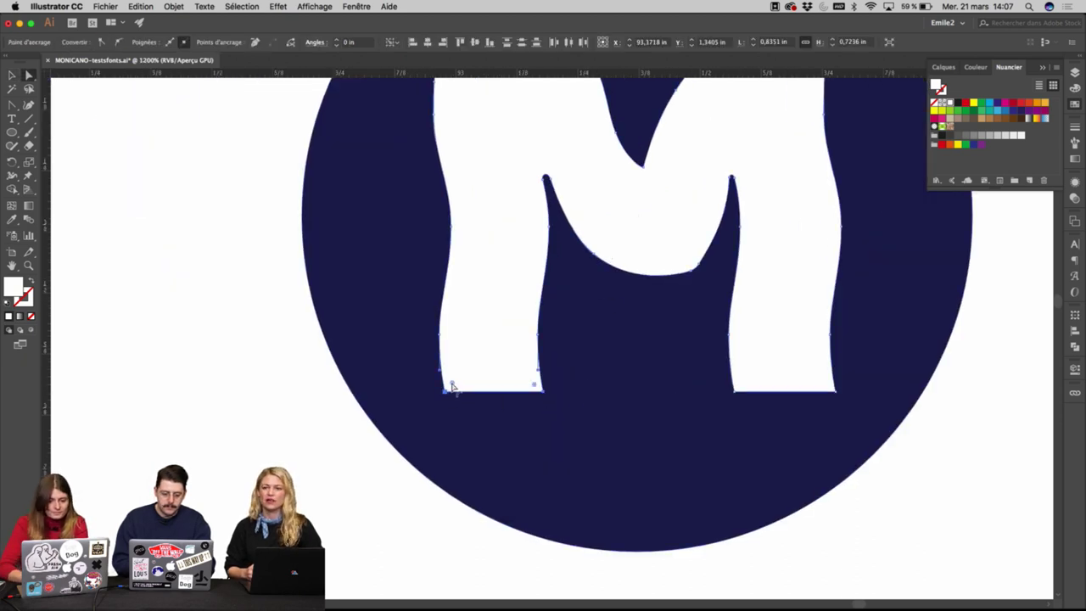
{"action": "left_click_drag", "start_coordinate": [452, 385], "coordinate": [453, 388]}
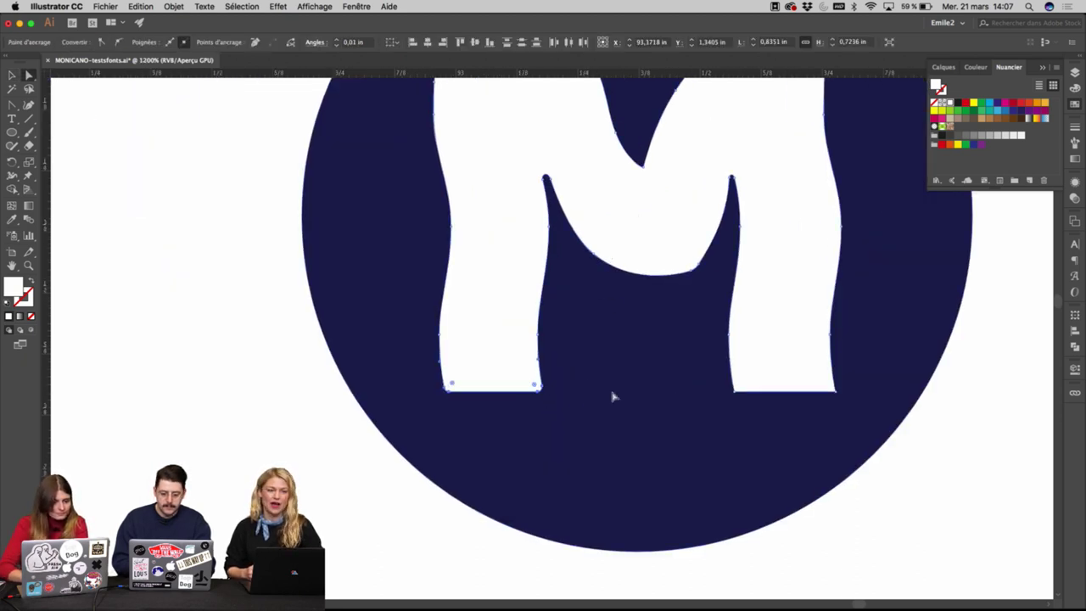
Round both bottom corners of the white M's right leg slightly.
{"action": "scroll", "coordinate": [613, 396], "scroll_direction": "right", "scroll_amount": 5}
{"action": "scroll", "coordinate": [577, 437], "scroll_direction": "up", "scroll_amount": 3}
{"action": "left_click", "coordinate": [627, 499]}
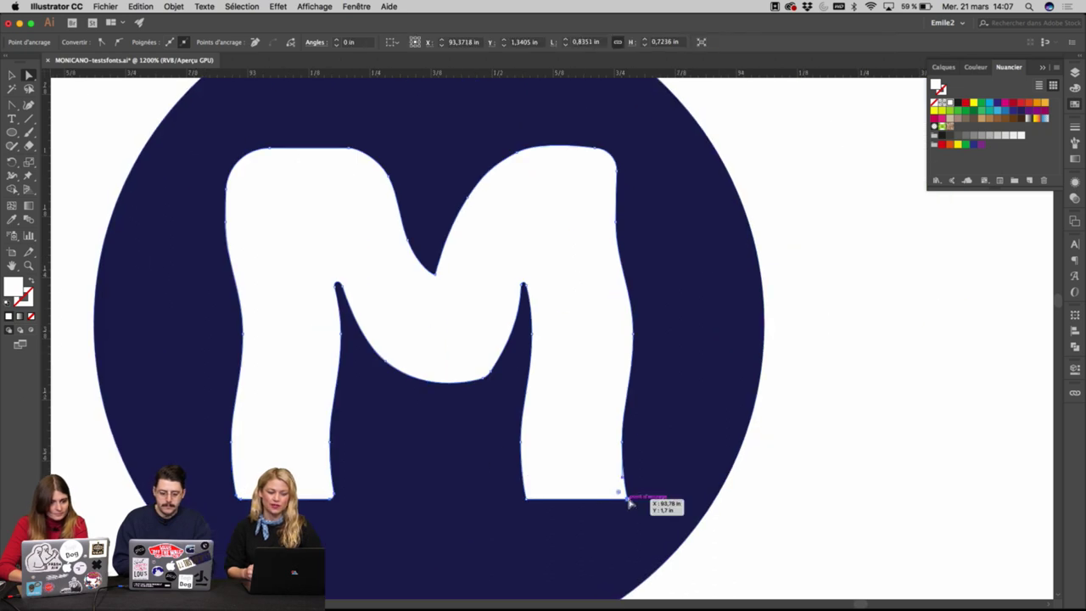
{"action": "left_click", "coordinate": [526, 499], "text": "shift"}
{"action": "left_click_drag", "start_coordinate": [532, 494], "coordinate": [532, 497]}
{"action": "key", "text": "v"}
{"action": "scroll", "coordinate": [661, 462], "scroll_direction": "down", "scroll_amount": 1}
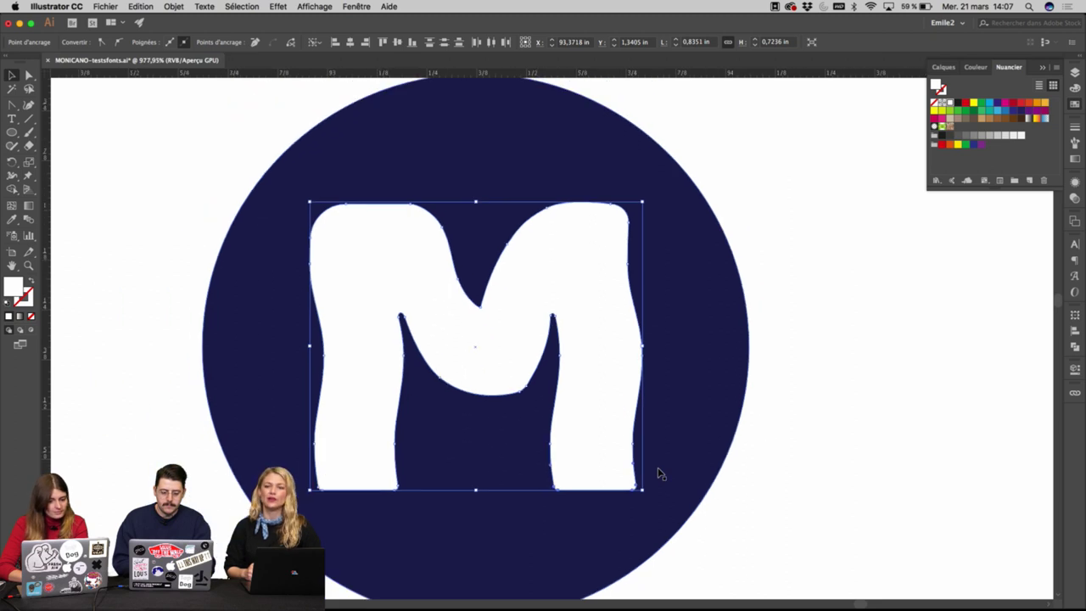
Shift the upper anchors of the white M's right outer edge slightly outward, and deselect.
{"action": "left_click", "coordinate": [659, 473]}
{"action": "scroll", "coordinate": [659, 473], "scroll_direction": "down", "scroll_amount": 2}
{"action": "scroll", "coordinate": [659, 475], "scroll_direction": "up", "scroll_amount": 3}
{"action": "scroll", "coordinate": [661, 480], "scroll_direction": "up", "scroll_amount": 1}
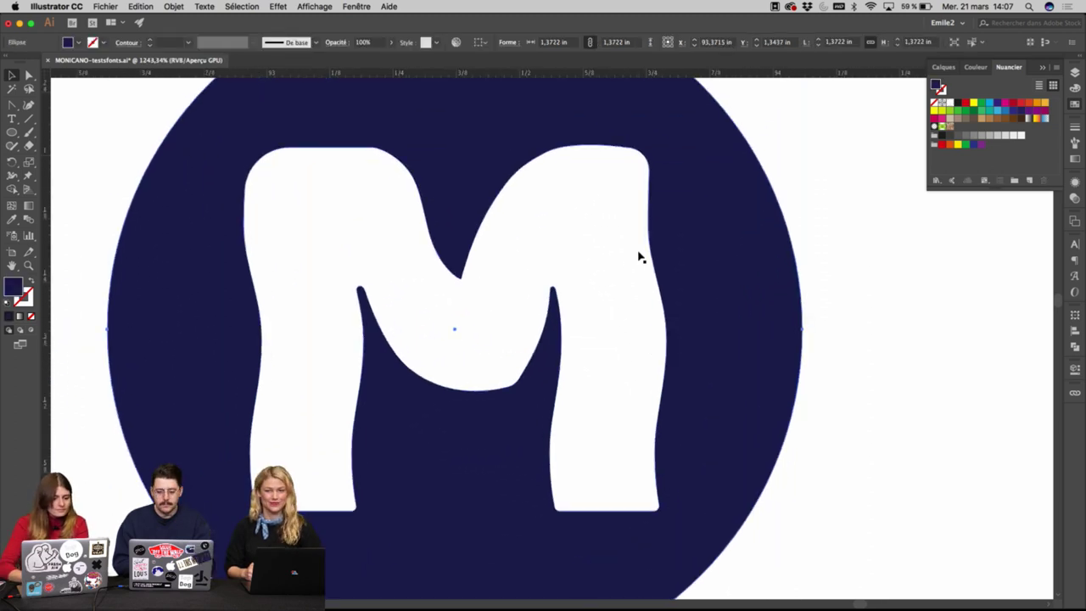
{"action": "key", "text": "a"}
{"action": "left_click", "coordinate": [652, 229]}
{"action": "left_click_drag", "start_coordinate": [651, 229], "coordinate": [652, 173]}
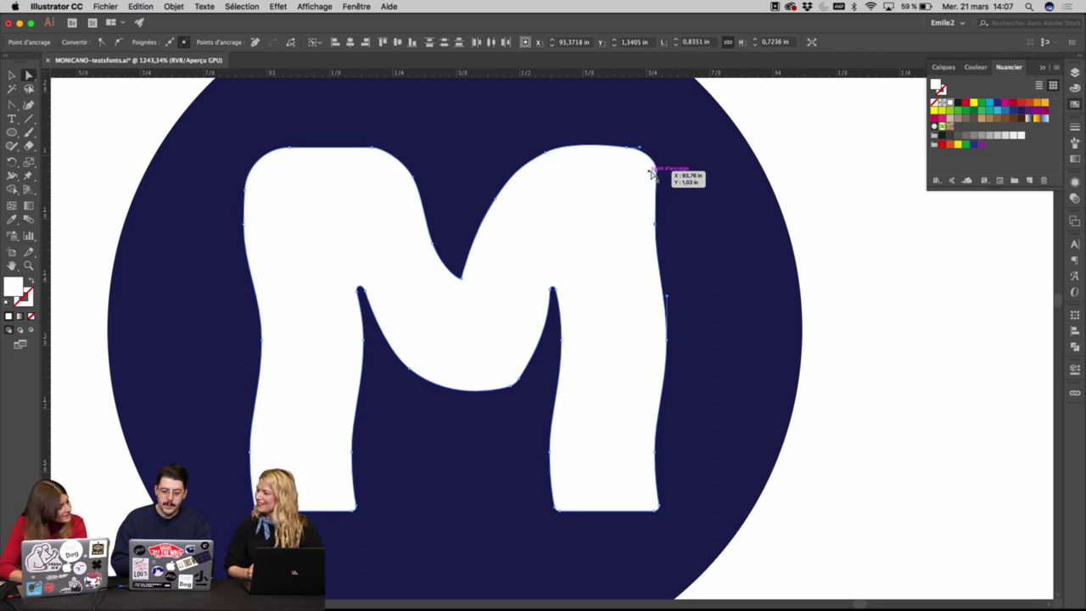
{"action": "left_click", "coordinate": [813, 170]}
Switch to Finder, open COLOR PALETTE.ai from the MONICANO folder in Illustrator, and enlarge the view of its swatch rows.
{"action": "key", "text": "ctrl+Up"}
{"action": "left_click", "coordinate": [252, 155]}
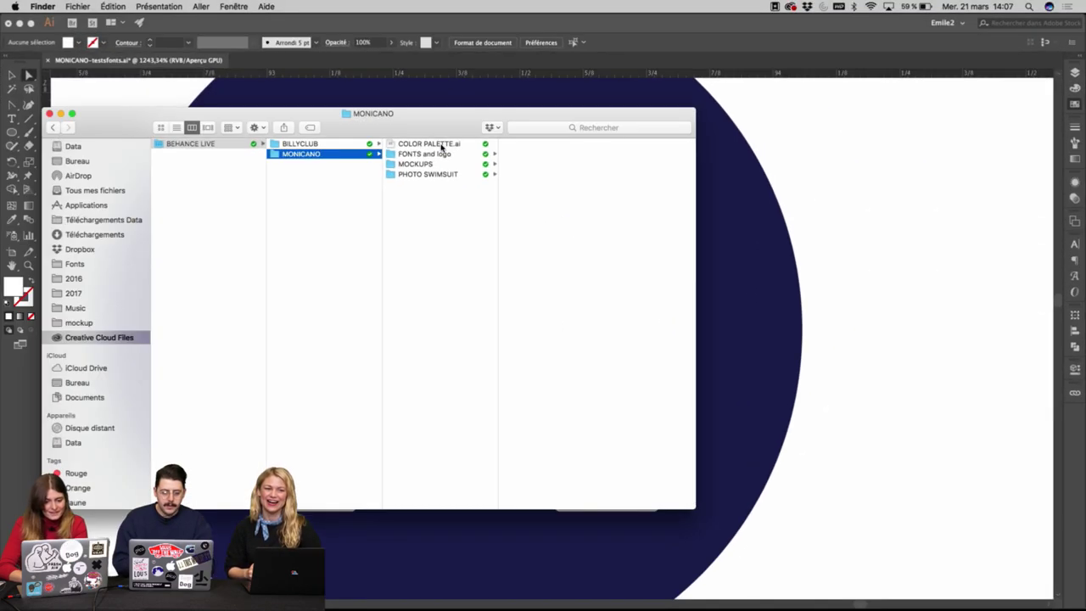
{"action": "double_click", "coordinate": [441, 145]}
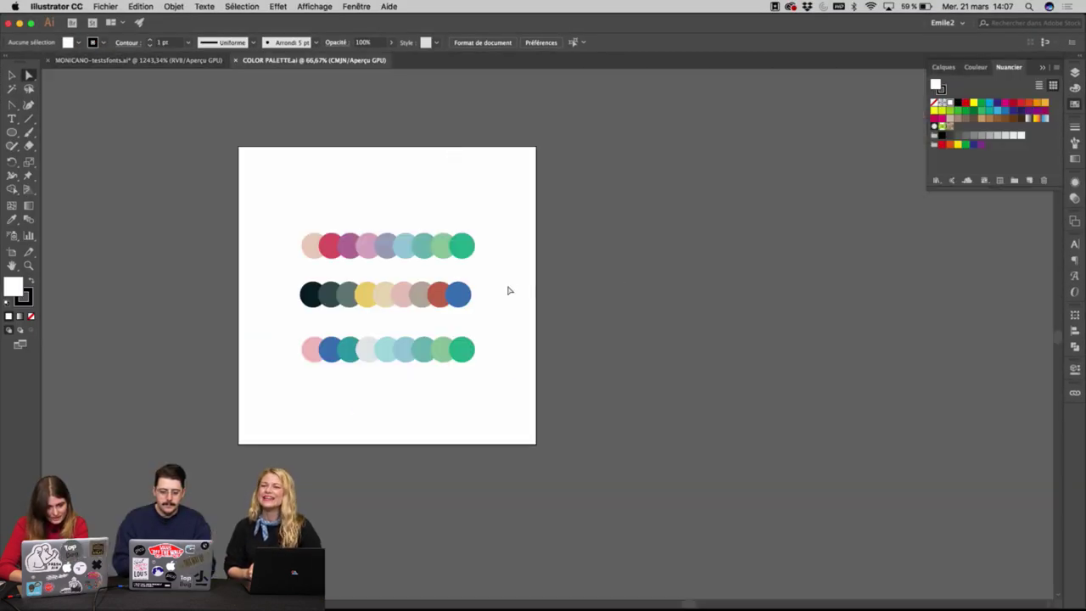
{"action": "left_click", "coordinate": [509, 289], "text": "super"}
{"action": "left_click", "coordinate": [496, 315], "text": "super"}
{"action": "left_click_drag", "start_coordinate": [513, 361], "coordinate": [632, 289]}
{"action": "key", "text": "v"}
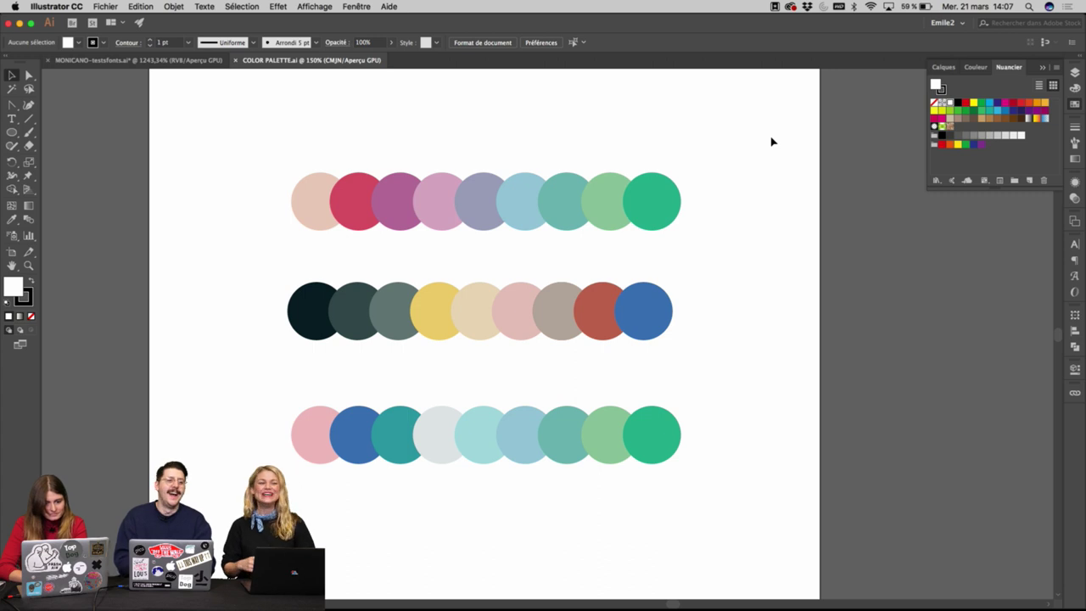
Copy the middle row of color circles into MONICANO-testsfonts.ai and place it below the M logos.
{"action": "left_click_drag", "start_coordinate": [771, 141], "coordinate": [198, 552]}
{"action": "left_click", "coordinate": [214, 540]}
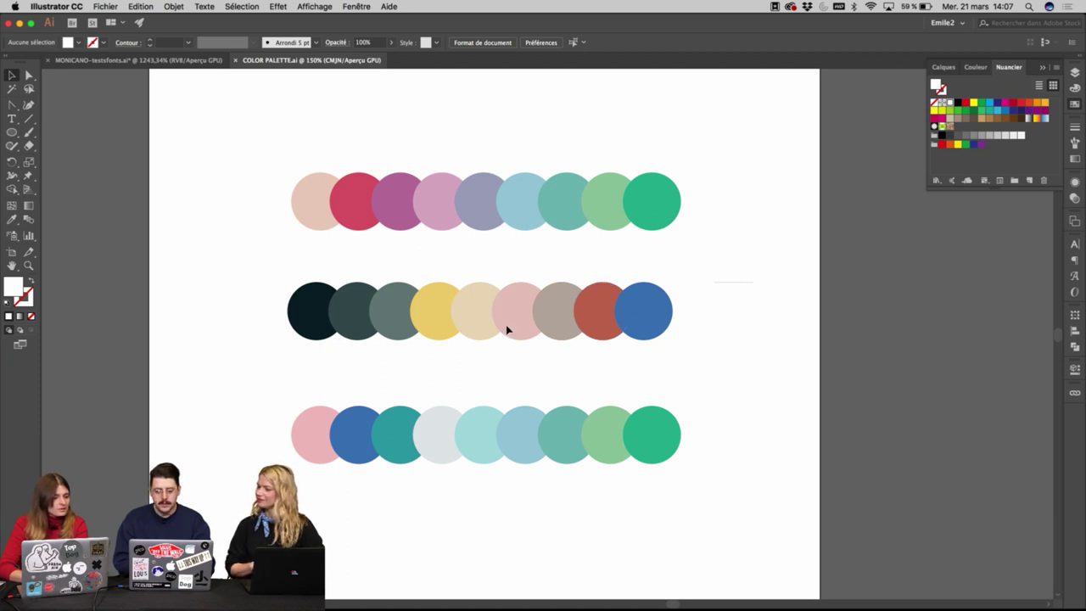
{"action": "left_click_drag", "start_coordinate": [507, 329], "coordinate": [274, 395]}
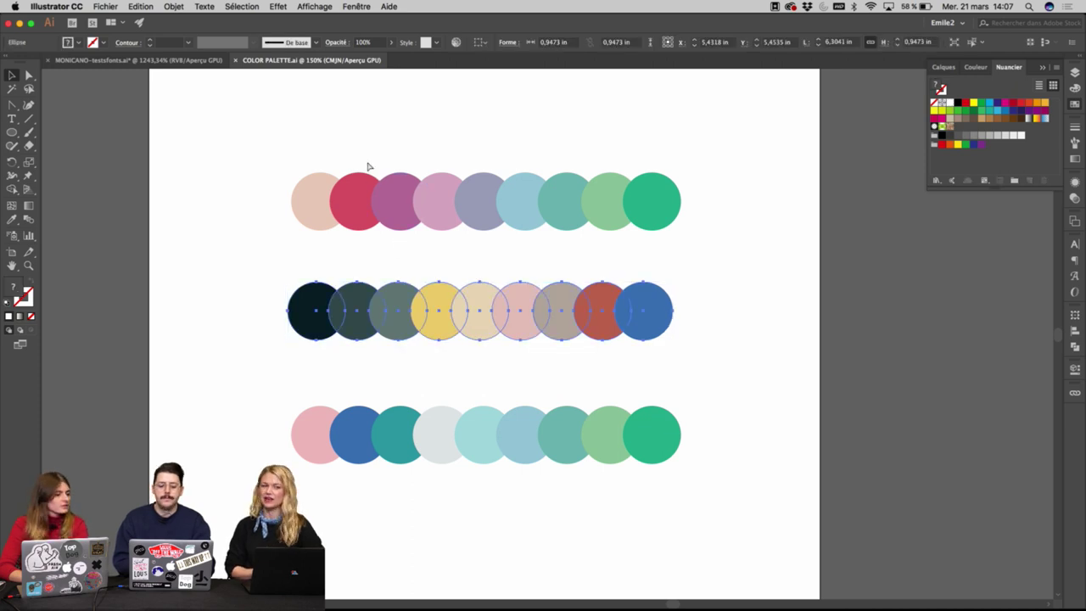
{"action": "left_click", "coordinate": [189, 63]}
{"action": "scroll", "coordinate": [500, 242], "scroll_direction": "down", "scroll_amount": 6}
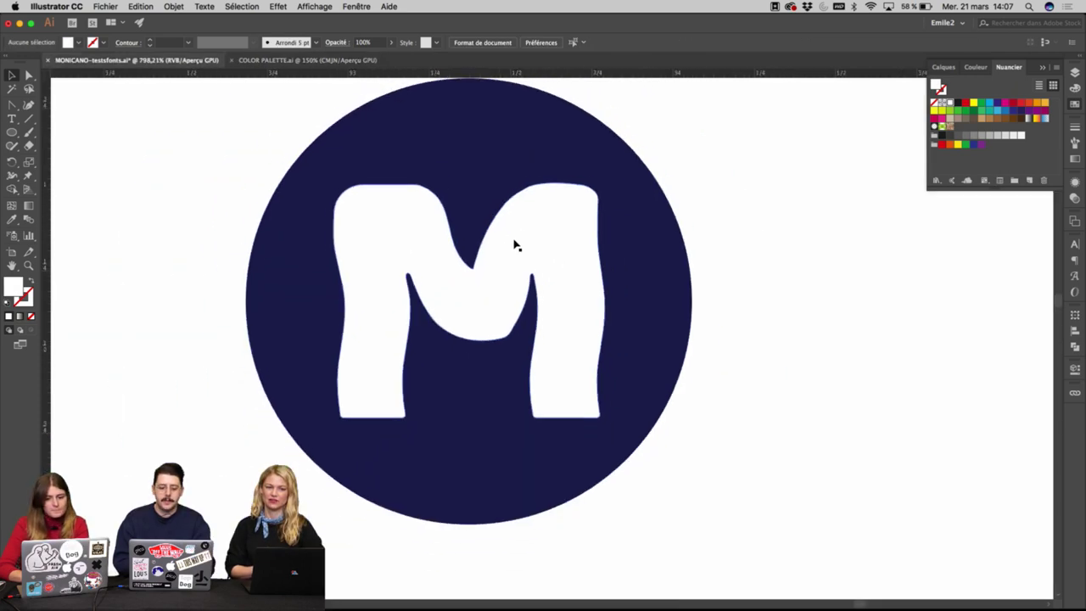
{"action": "key", "text": "cmd+v"}
{"action": "scroll", "coordinate": [678, 305], "scroll_direction": "down", "scroll_amount": 5}
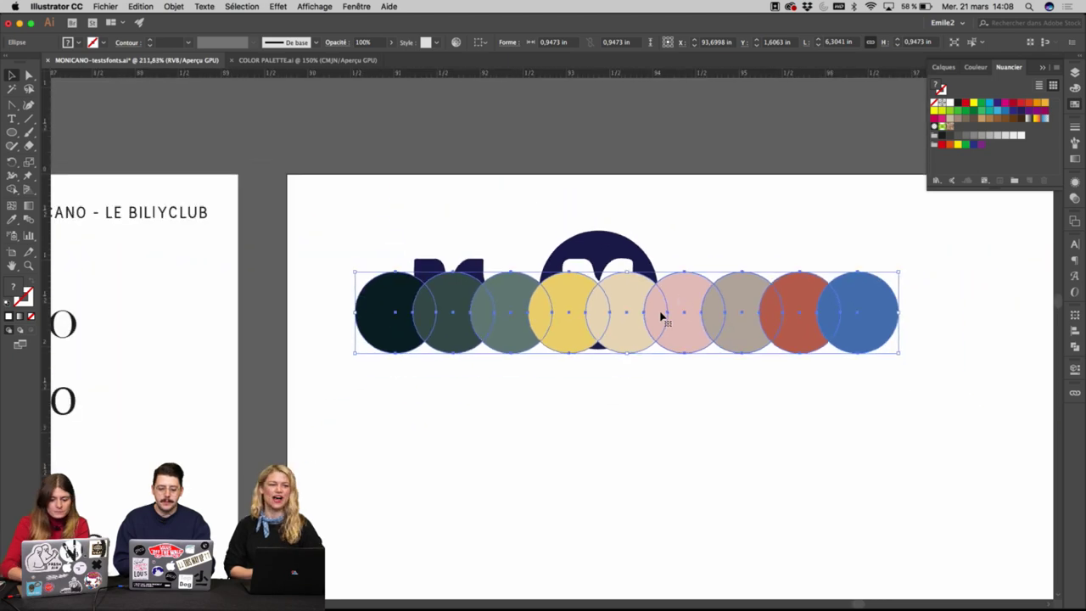
{"action": "left_click_drag", "start_coordinate": [666, 315], "coordinate": [628, 475]}
{"action": "left_click", "coordinate": [698, 323]}
{"action": "scroll", "coordinate": [637, 297], "scroll_direction": "up", "scroll_amount": 5}
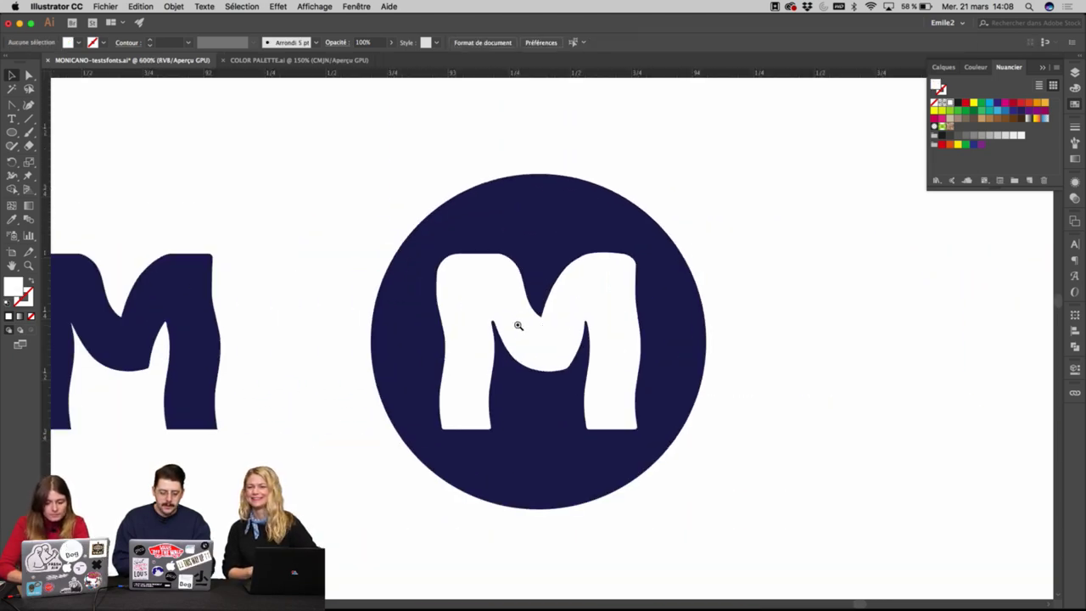
{"action": "scroll", "coordinate": [647, 358], "scroll_direction": "down", "scroll_amount": 5}
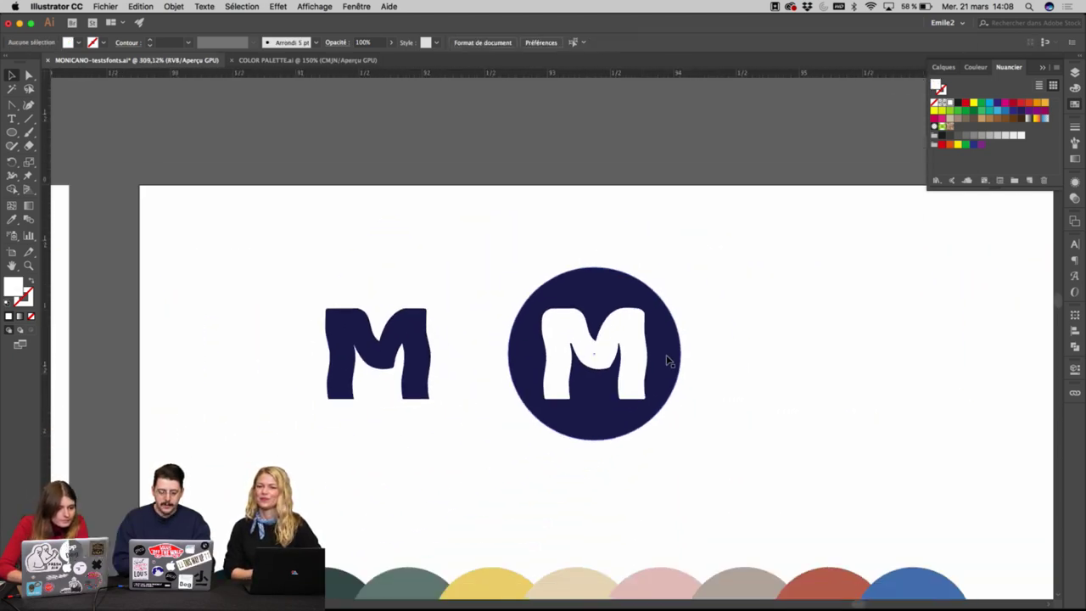
{"action": "left_click", "coordinate": [678, 353]}
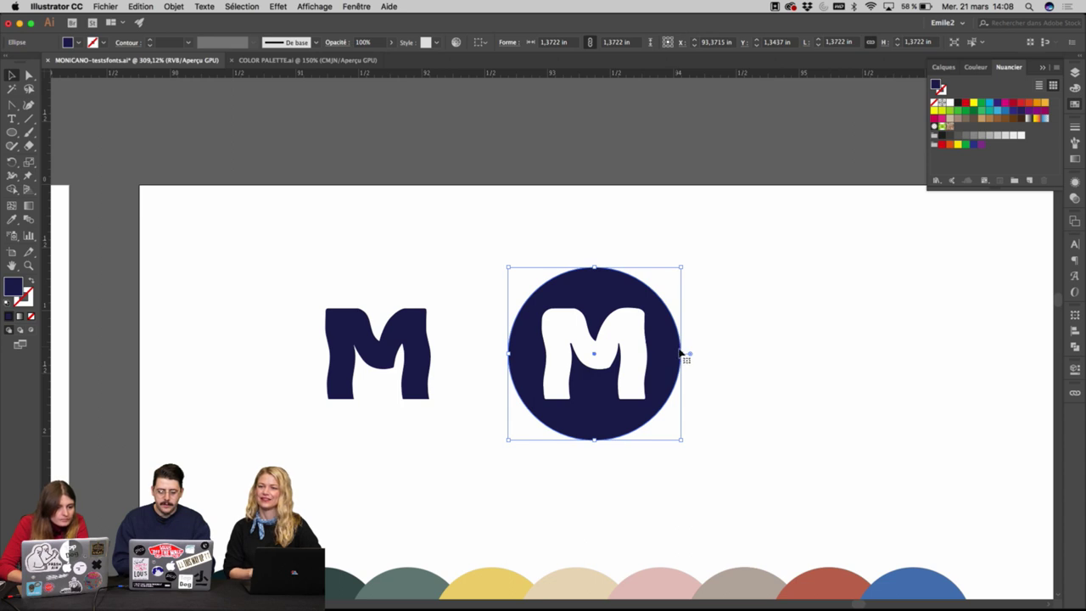
{"action": "left_click_drag", "start_coordinate": [725, 361], "coordinate": [610, 361]}
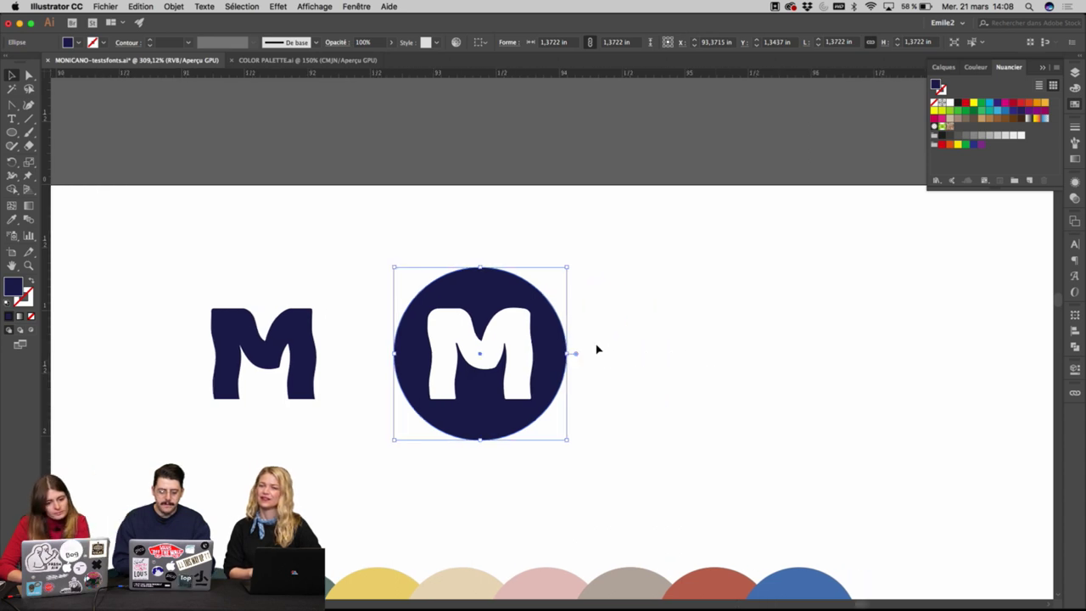
{"action": "left_click", "coordinate": [699, 337]}
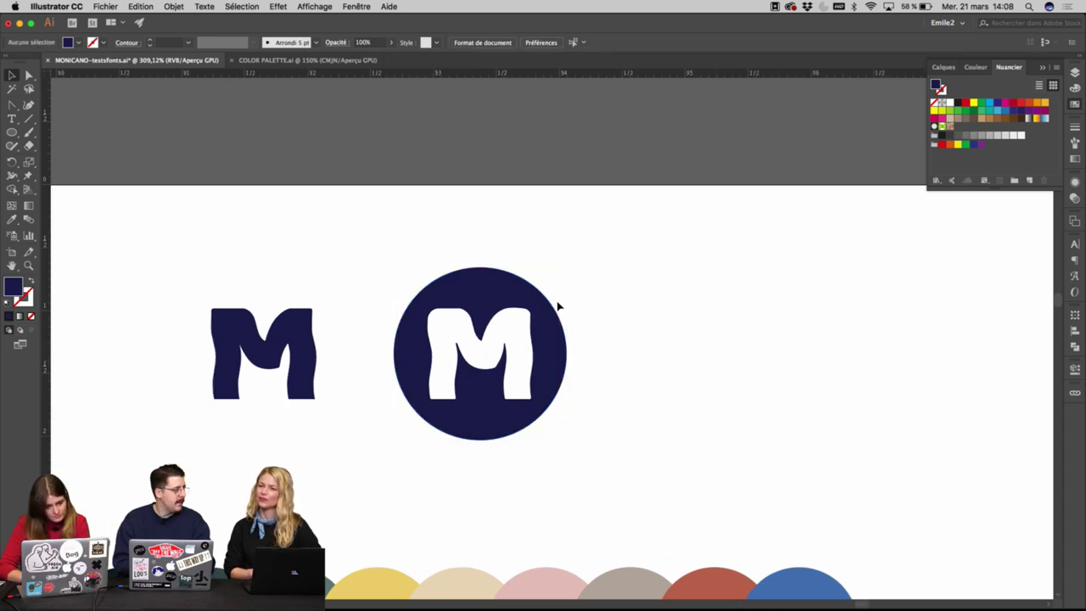
{"action": "left_click_drag", "start_coordinate": [603, 334], "coordinate": [366, 342]}
{"action": "left_click", "coordinate": [339, 333]}
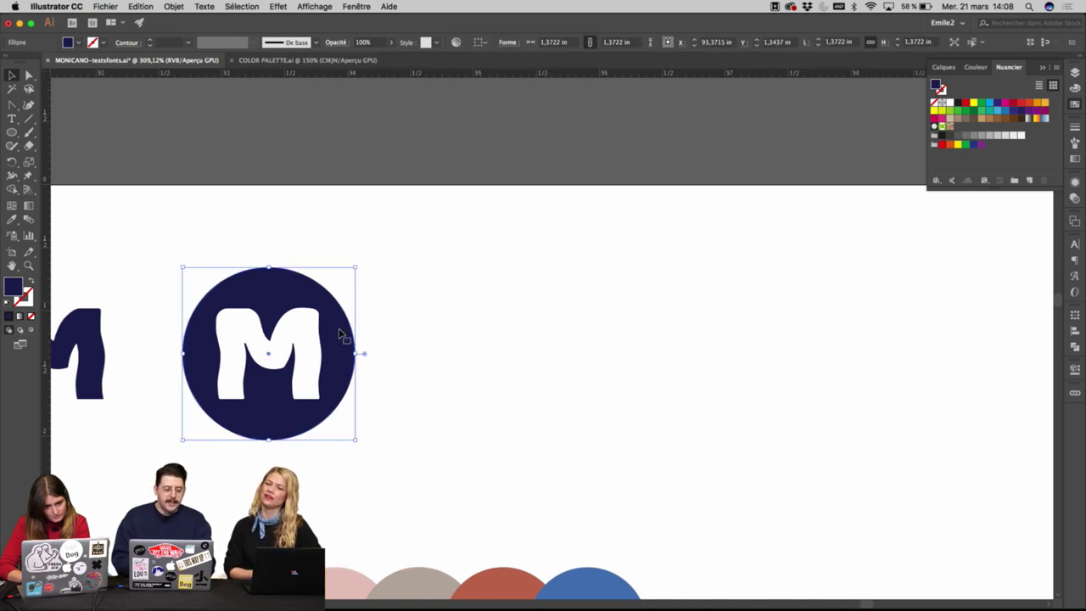
Try to remove the standalone navy M beside the circled logo, and undo the deletion.
{"action": "left_click", "coordinate": [87, 341]}
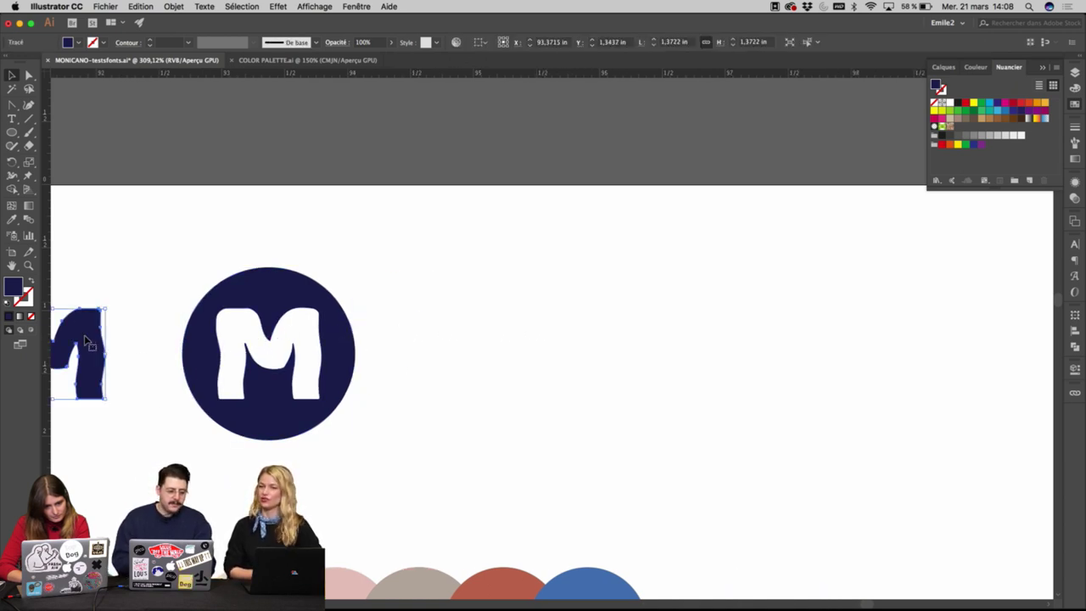
{"action": "key", "text": "Delete"}
{"action": "left_click_drag", "start_coordinate": [261, 343], "coordinate": [542, 344]}
{"action": "key", "text": "super+z"}
Delete the navy circle behind the white M, recolor that M by sampling the other M's navy fill, and deselect.
{"action": "left_click_drag", "start_coordinate": [429, 300], "coordinate": [548, 308]}
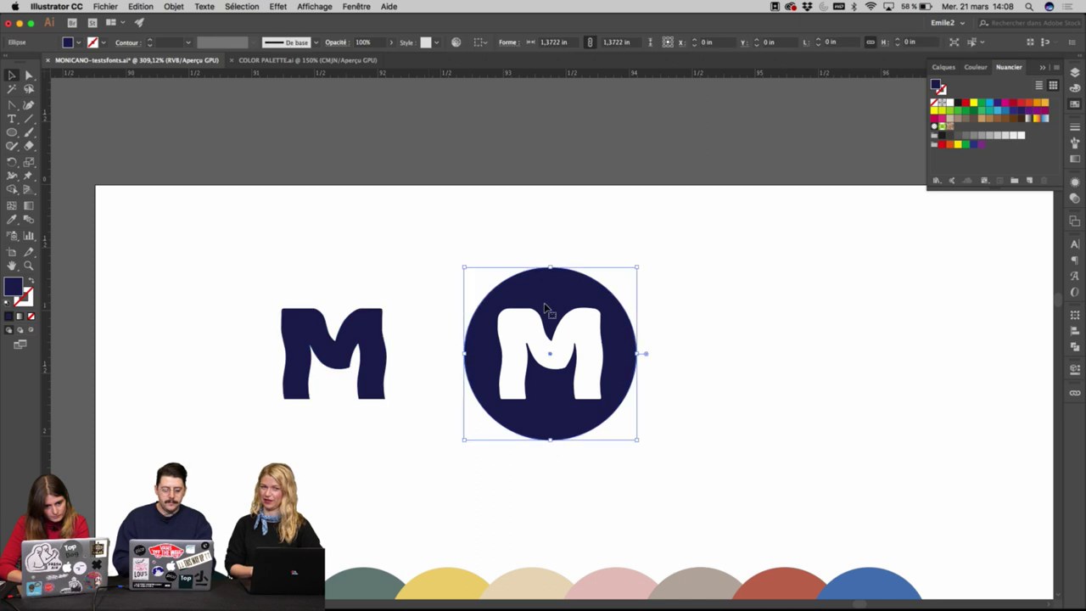
{"action": "key", "text": "Delete"}
{"action": "left_click", "coordinate": [559, 327]}
{"action": "key", "text": "i"}
{"action": "left_click", "coordinate": [369, 321]}
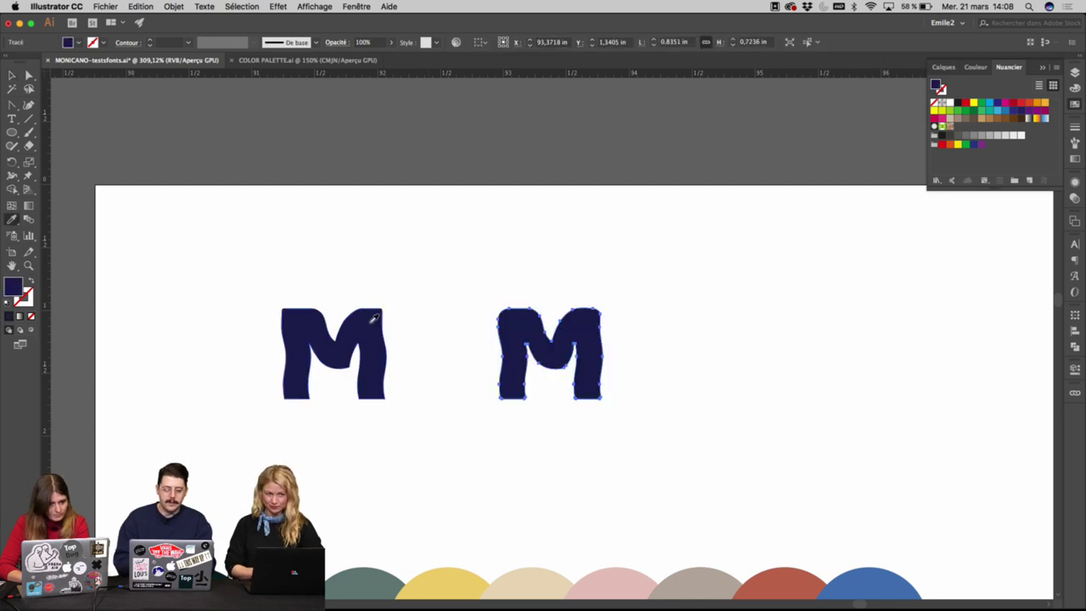
{"action": "key", "text": "v"}
{"action": "left_click", "coordinate": [534, 417]}
Examine the right-hand M up close, including the anchor at the lower end of its central curve, against the other M.
{"action": "left_click_drag", "start_coordinate": [534, 417], "coordinate": [534, 297]}
{"action": "left_click", "coordinate": [534, 293], "text": "super"}
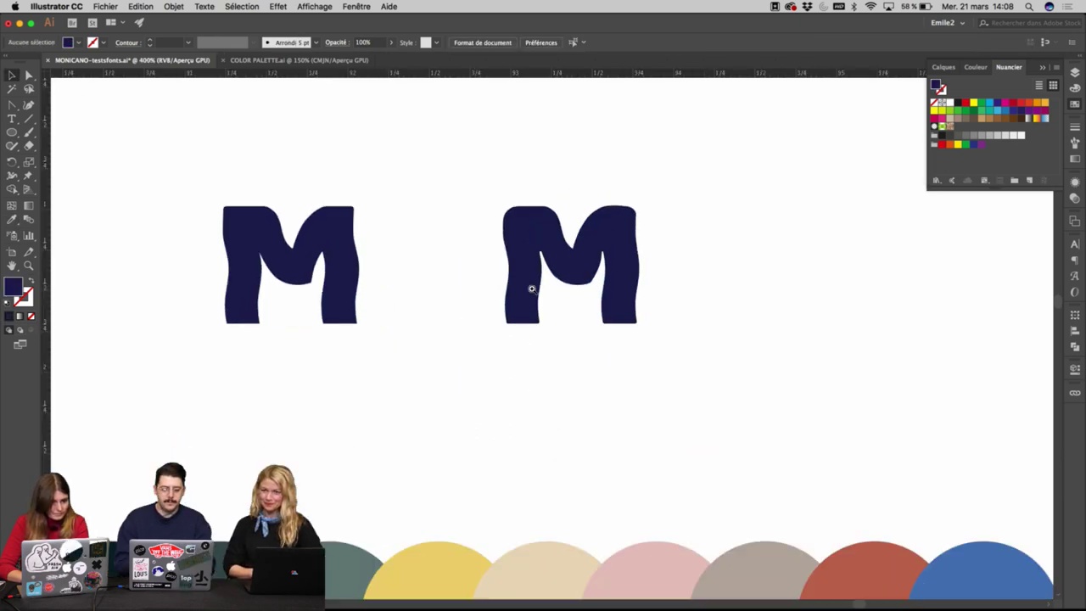
{"action": "left_click", "coordinate": [528, 295], "text": "super"}
{"action": "left_click", "coordinate": [561, 327], "text": "super"}
{"action": "key", "text": "a"}
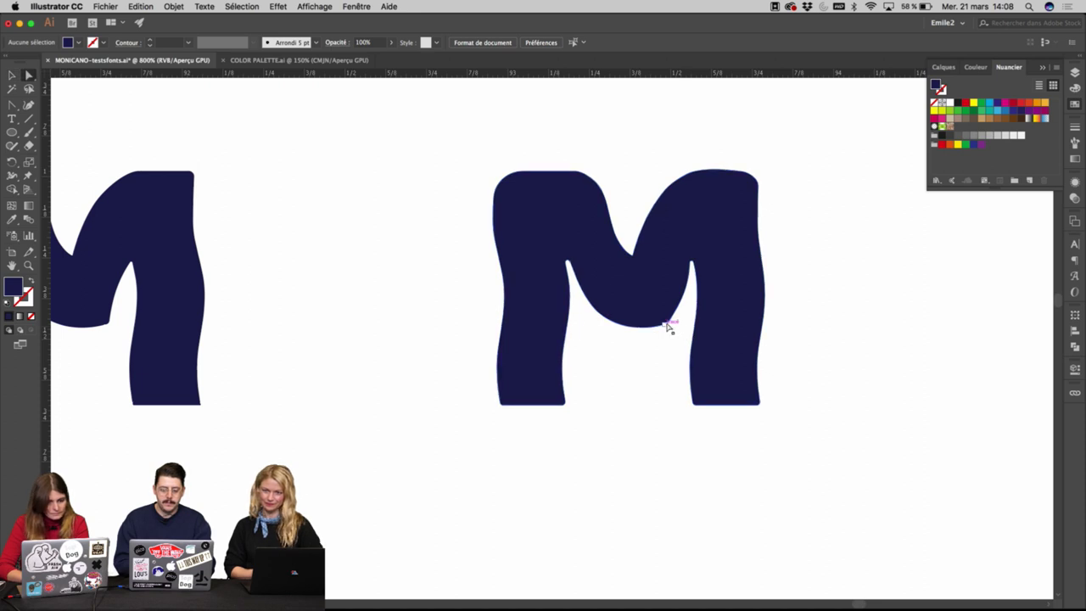
{"action": "left_click", "coordinate": [666, 320]}
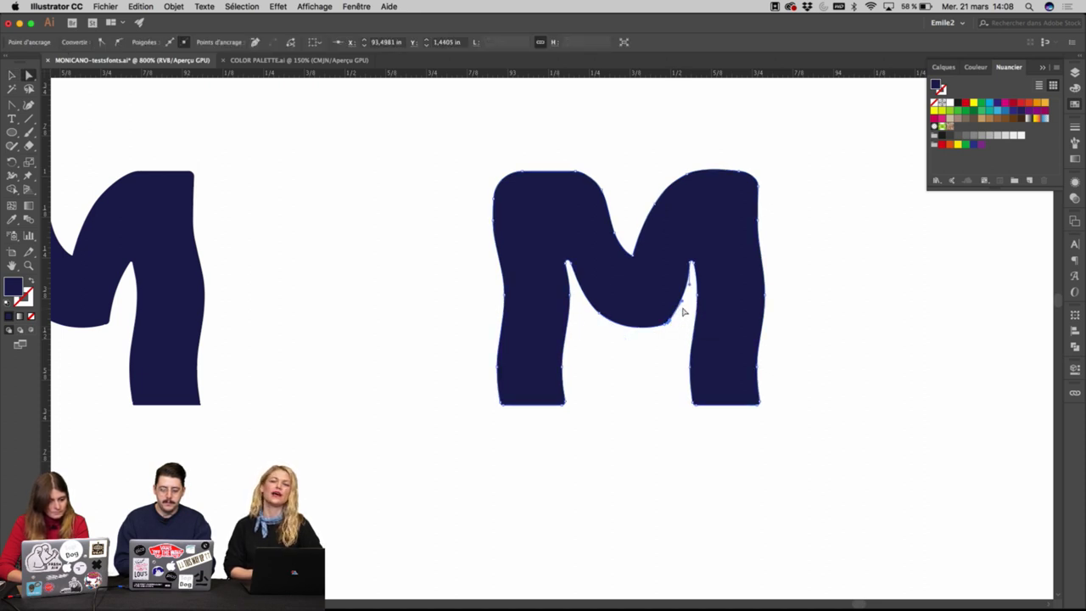
{"action": "left_click", "coordinate": [653, 321], "text": "super"}
{"action": "left_click", "coordinate": [545, 325], "text": "alt+super"}
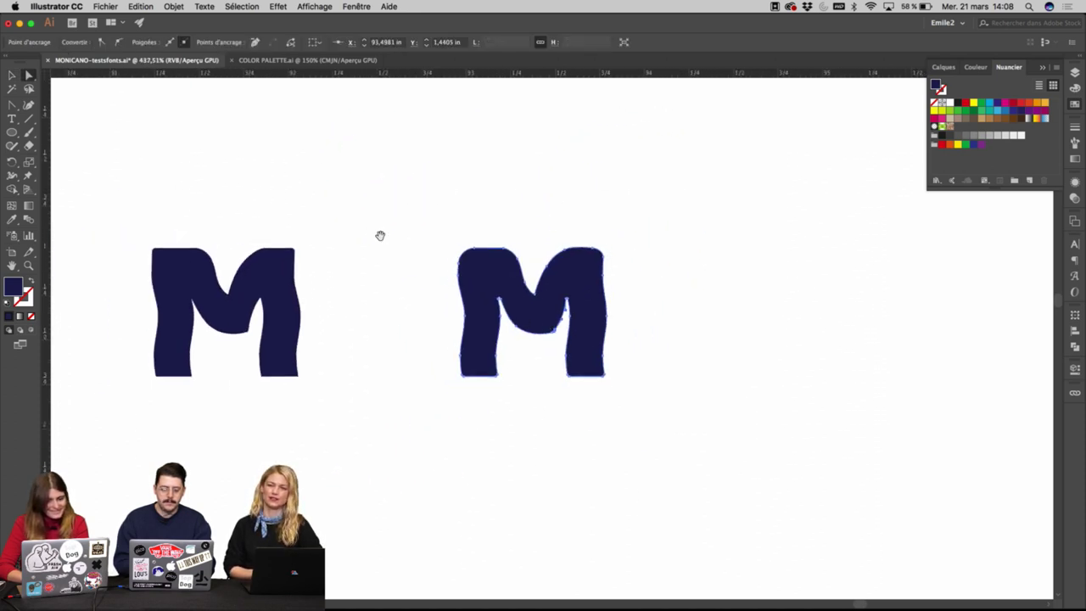
{"action": "key", "text": "v"}
{"action": "left_click_drag", "start_coordinate": [381, 235], "coordinate": [493, 194]}
{"action": "left_click", "coordinate": [471, 216]}
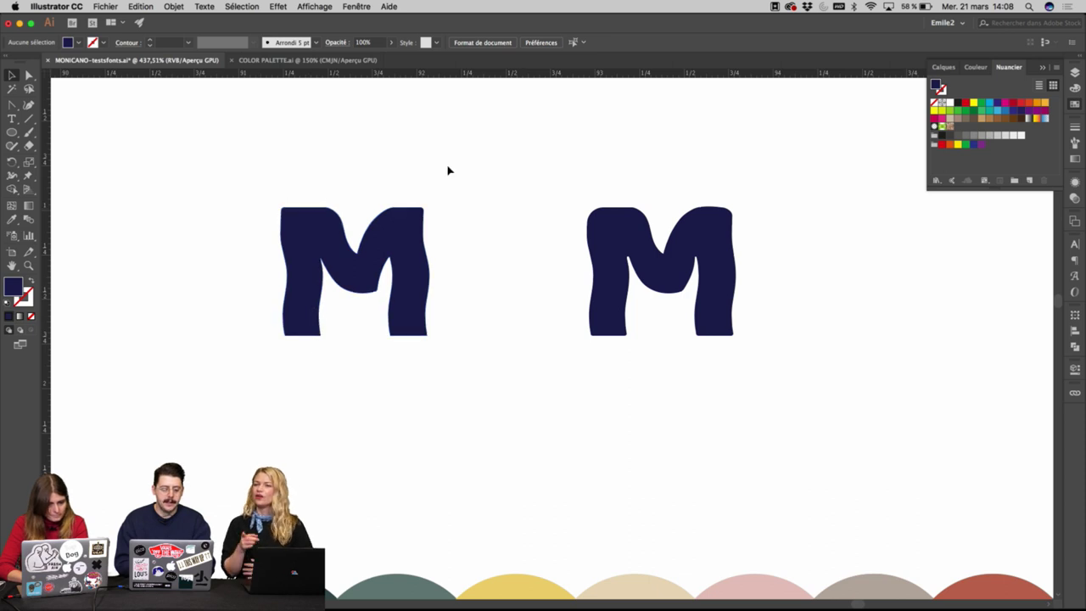
Reshape the upper-left corner of the left-hand M by shifting its side anchor about 0.01 in outward and down, and deselect.
{"action": "key", "text": "super+plus"}
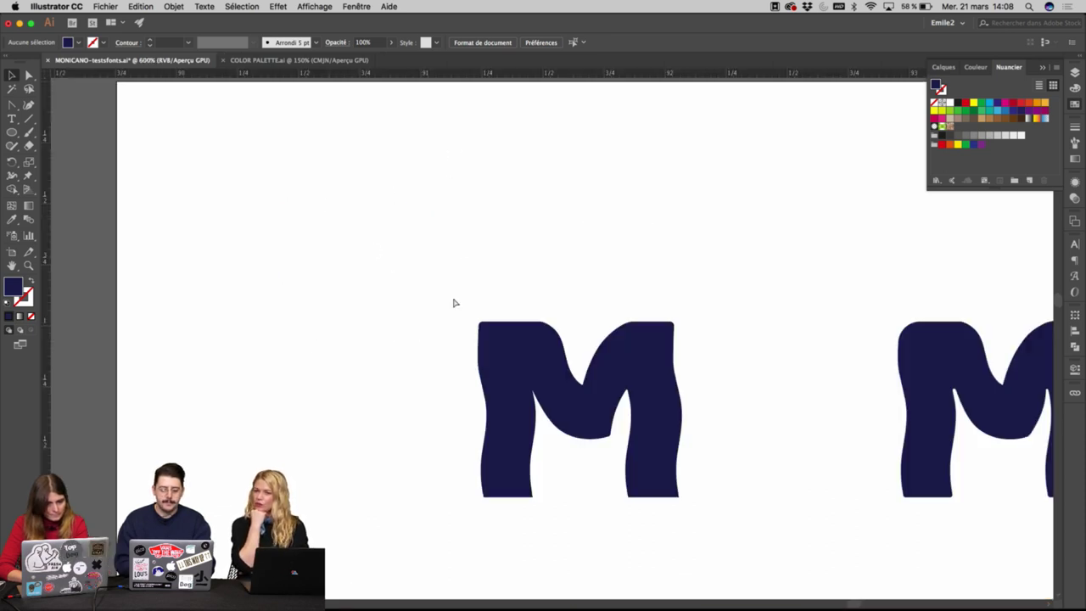
{"action": "key", "text": "a"}
{"action": "left_click_drag", "start_coordinate": [454, 303], "coordinate": [497, 341]}
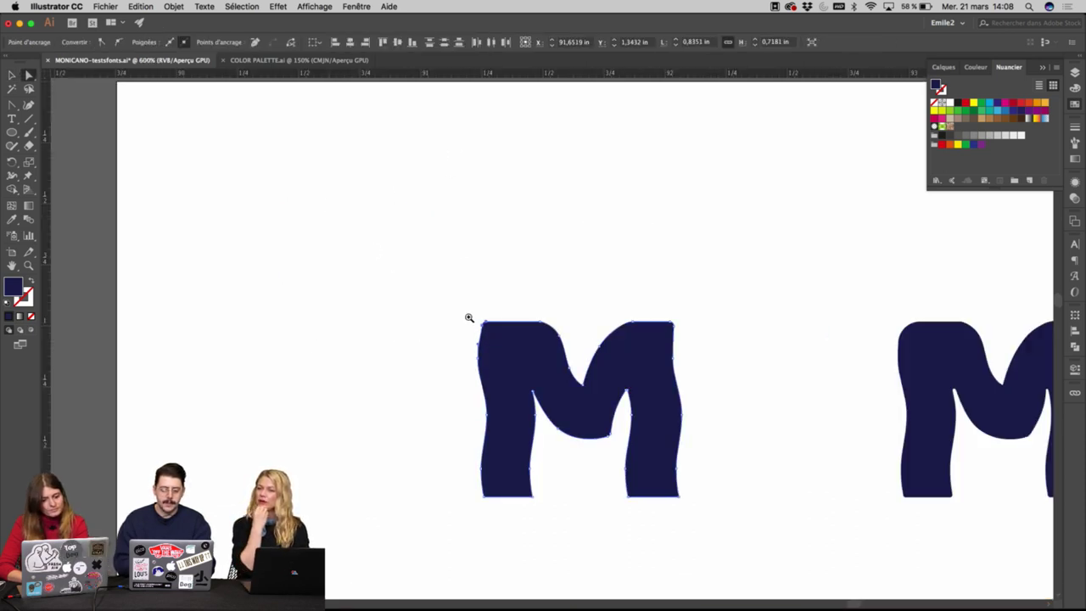
{"action": "key", "text": "super+plus"}
{"action": "key", "text": "super+plus"}
{"action": "key", "text": "super+plus"}
{"action": "left_click", "coordinate": [777, 300]}
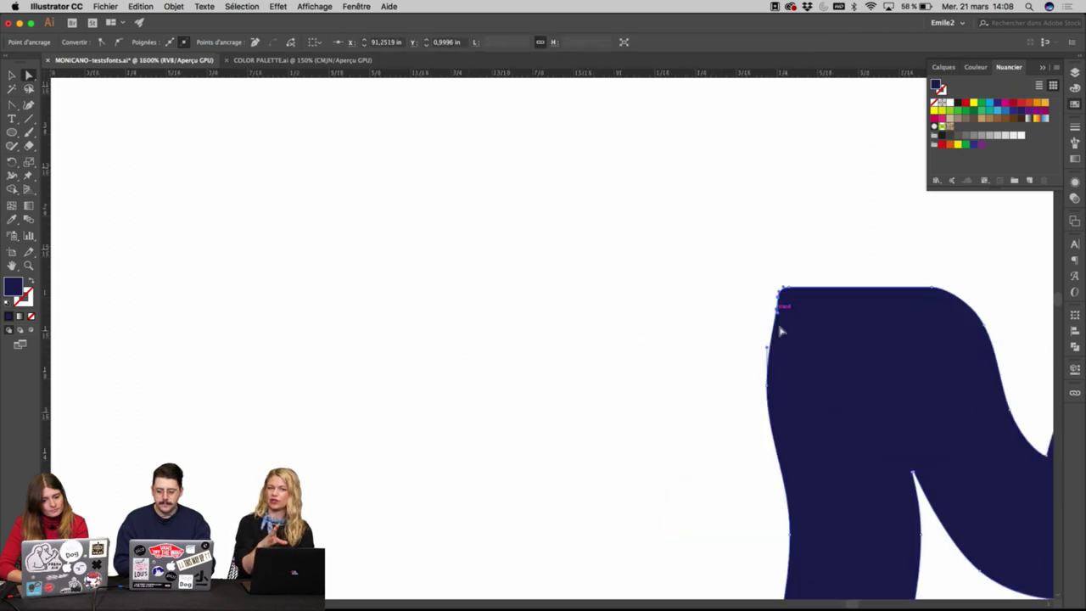
{"action": "left_click", "coordinate": [776, 318]}
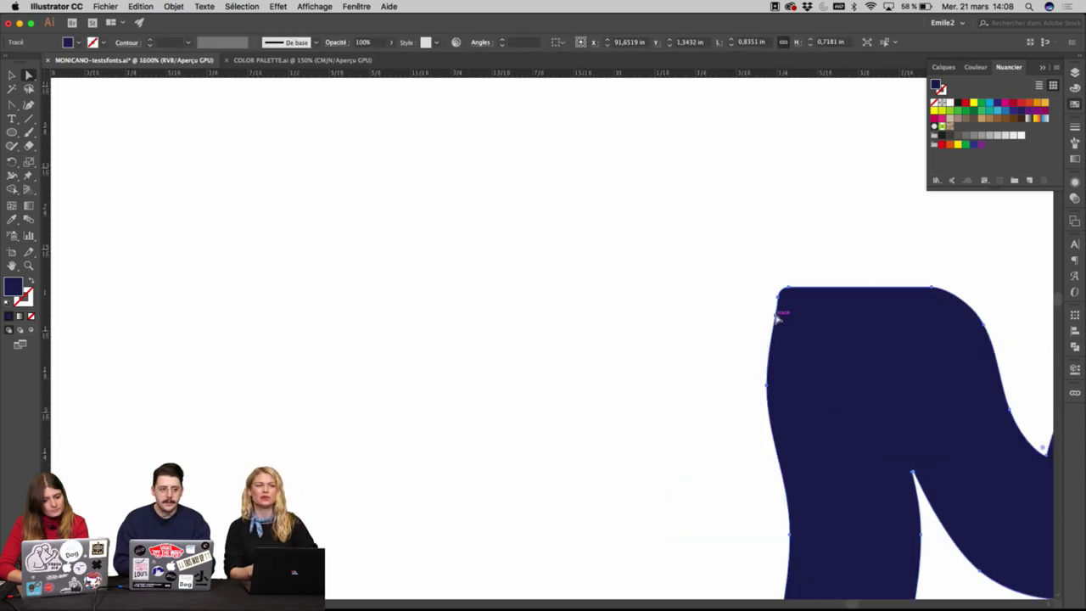
{"action": "left_click", "coordinate": [777, 299]}
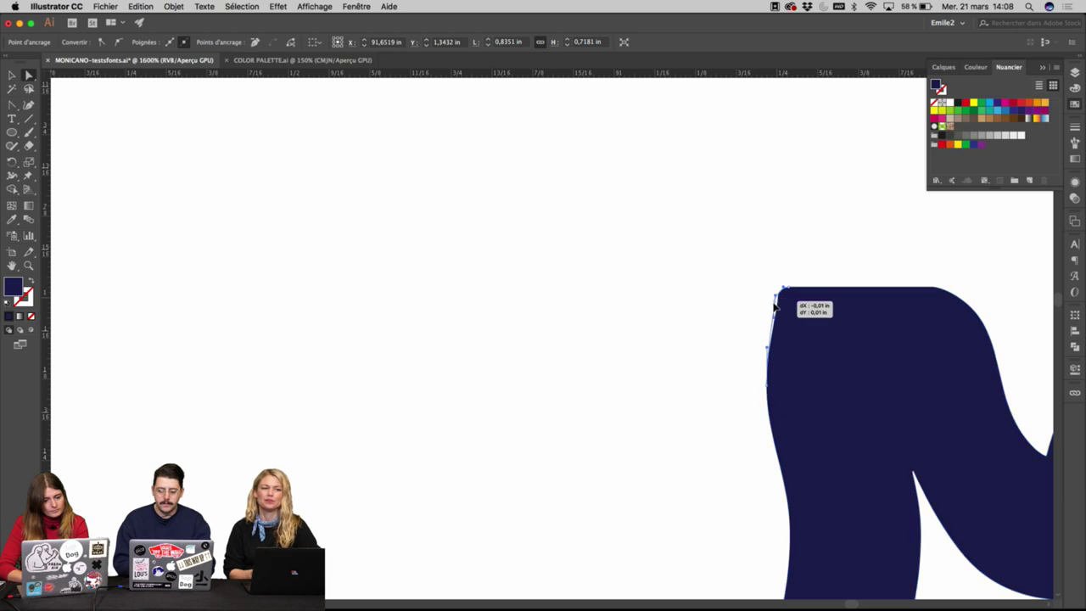
{"action": "left_click", "coordinate": [776, 302]}
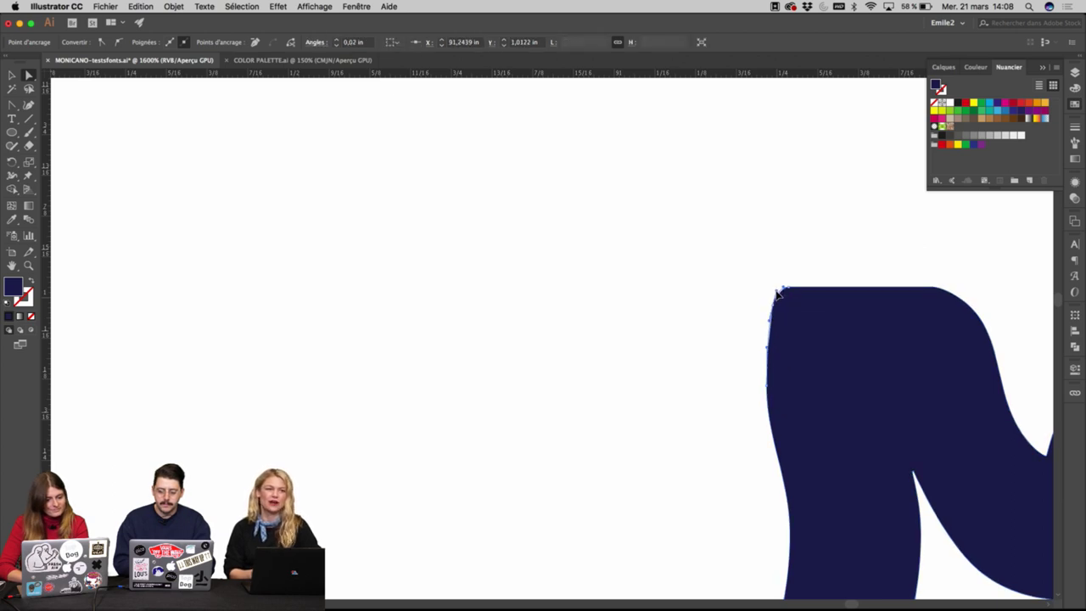
{"action": "left_click", "coordinate": [818, 224]}
{"action": "left_click_drag", "start_coordinate": [819, 224], "coordinate": [579, 300]}
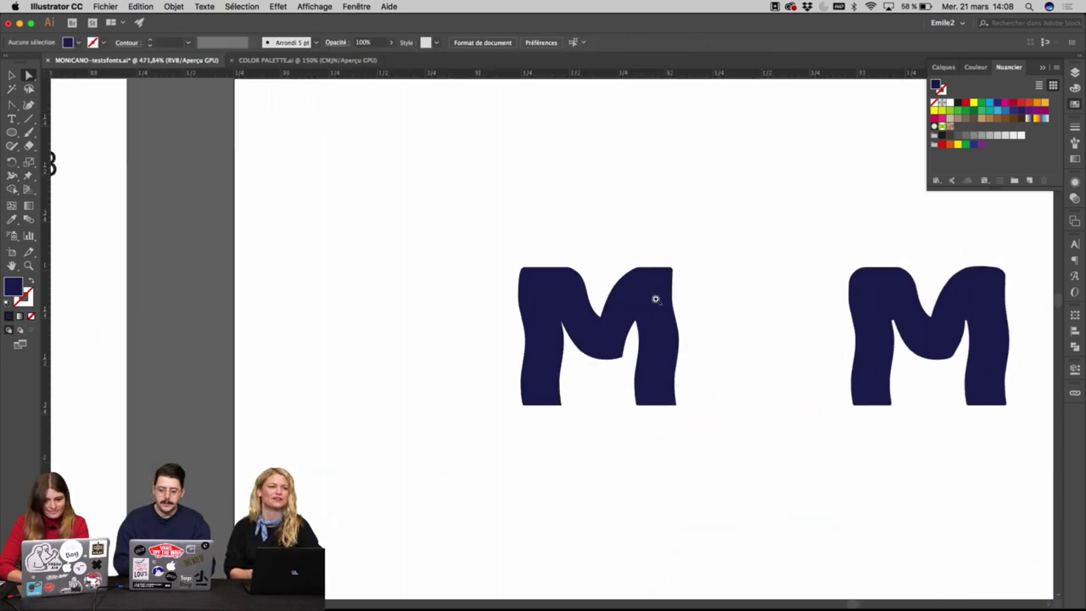
Compare the outlines of the two navy Ms and examine the anchor points around the left-hand M's central curve.
{"action": "scroll", "coordinate": [654, 298], "scroll_direction": "up", "scroll_amount": 2}
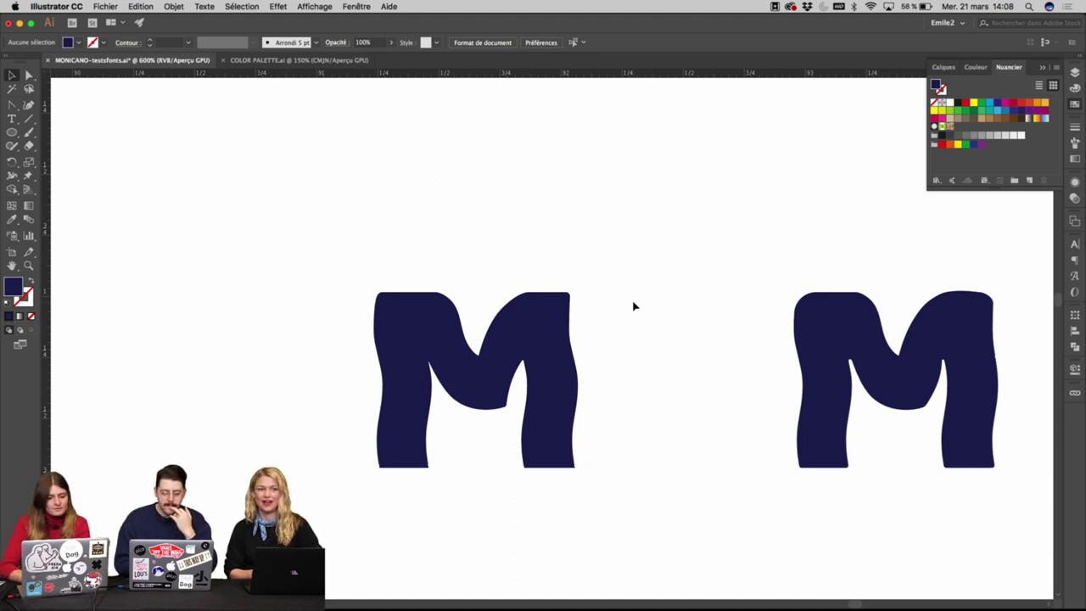
{"action": "left_click", "coordinate": [479, 357]}
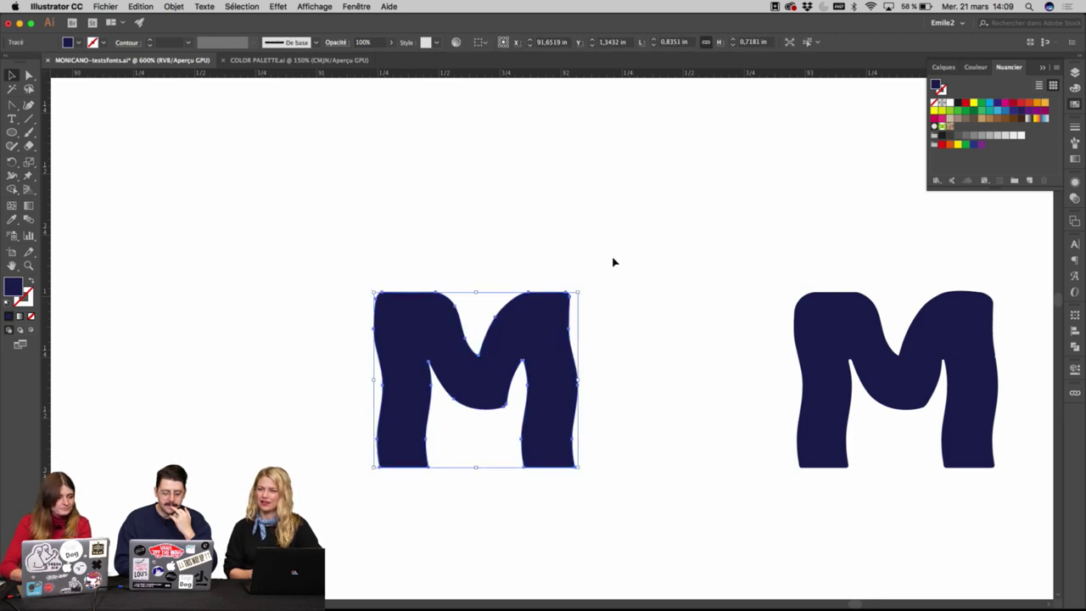
{"action": "left_click", "coordinate": [658, 321]}
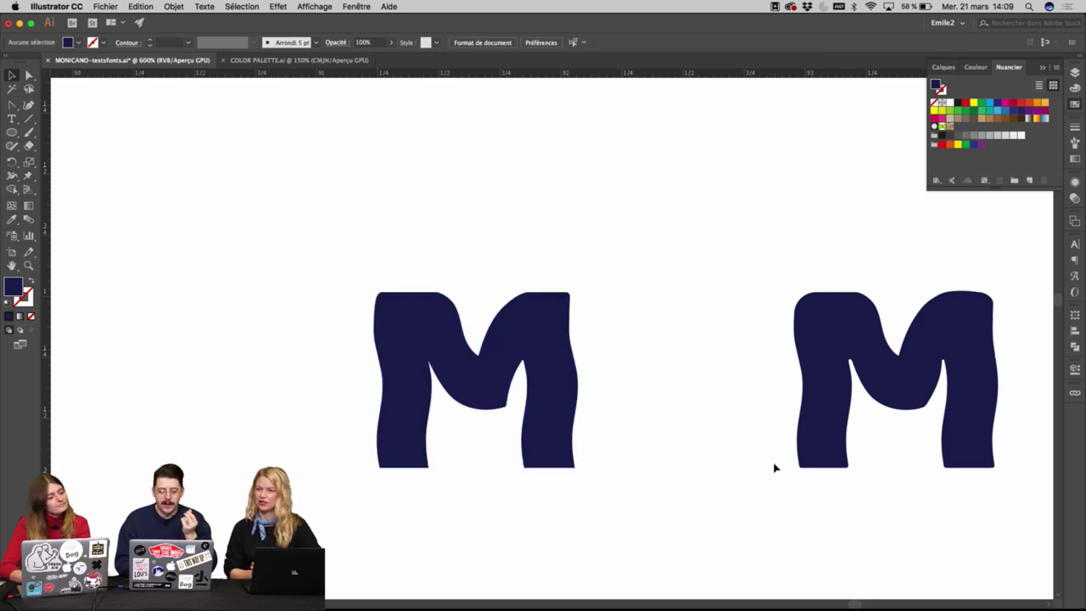
{"action": "left_click_drag", "start_coordinate": [690, 288], "coordinate": [664, 199]}
{"action": "left_click", "coordinate": [664, 198], "text": "alt+super"}
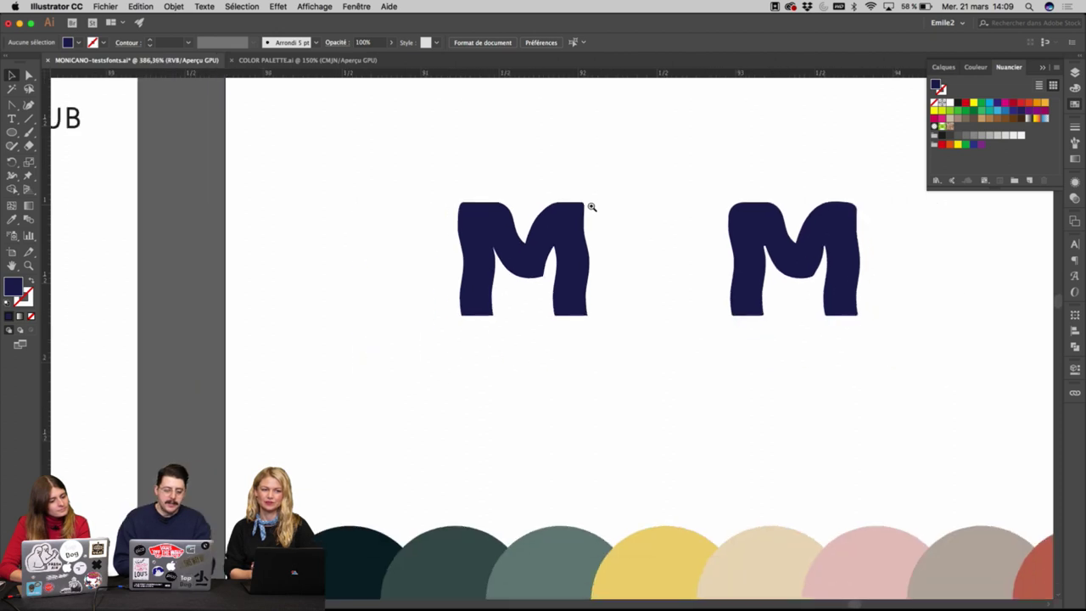
{"action": "left_click", "coordinate": [565, 255], "text": "super"}
{"action": "left_click", "coordinate": [516, 392], "text": "super"}
{"action": "scroll", "coordinate": [514, 392], "scroll_direction": "down", "scroll_amount": 3}
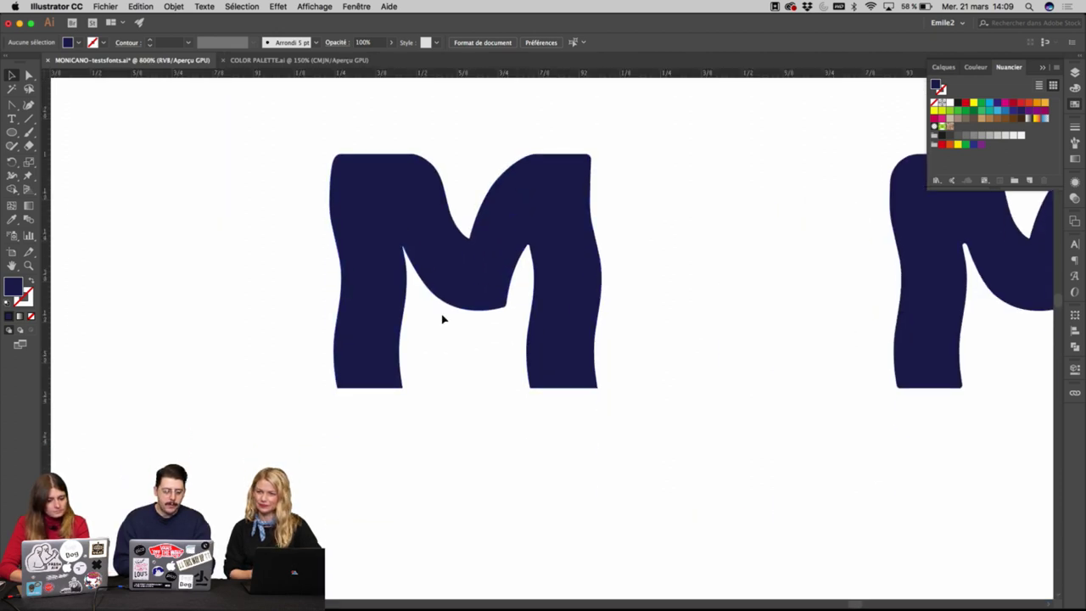
{"action": "key", "text": "a"}
{"action": "left_click", "coordinate": [507, 305]}
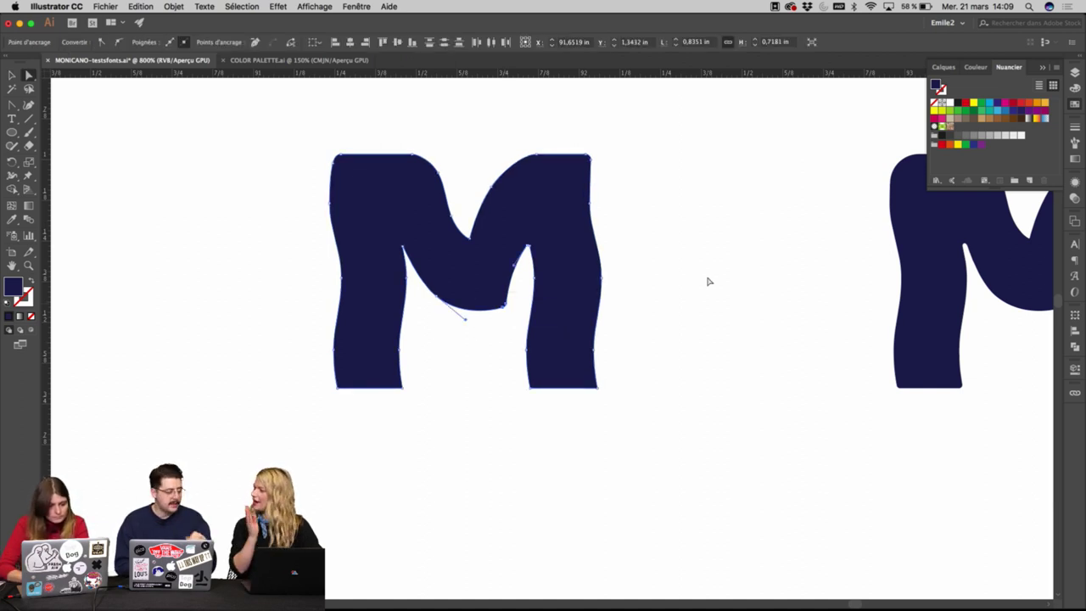
{"action": "scroll", "coordinate": [709, 280], "scroll_direction": "down", "scroll_amount": 5}
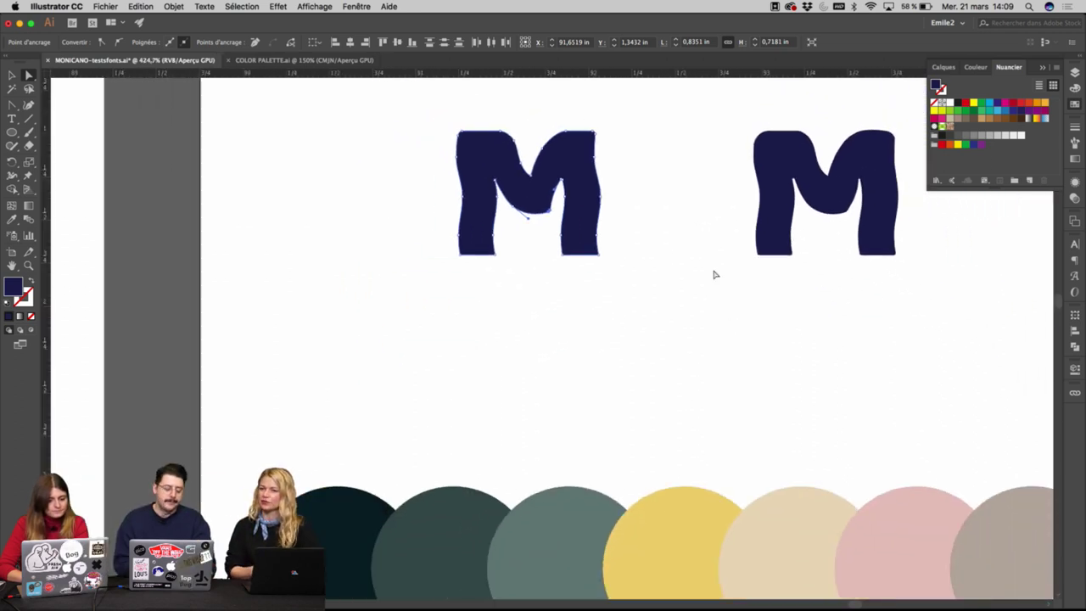
{"action": "scroll", "coordinate": [714, 274], "scroll_direction": "down", "scroll_amount": 1}
{"action": "key", "text": "v"}
{"action": "left_click", "coordinate": [720, 354]}
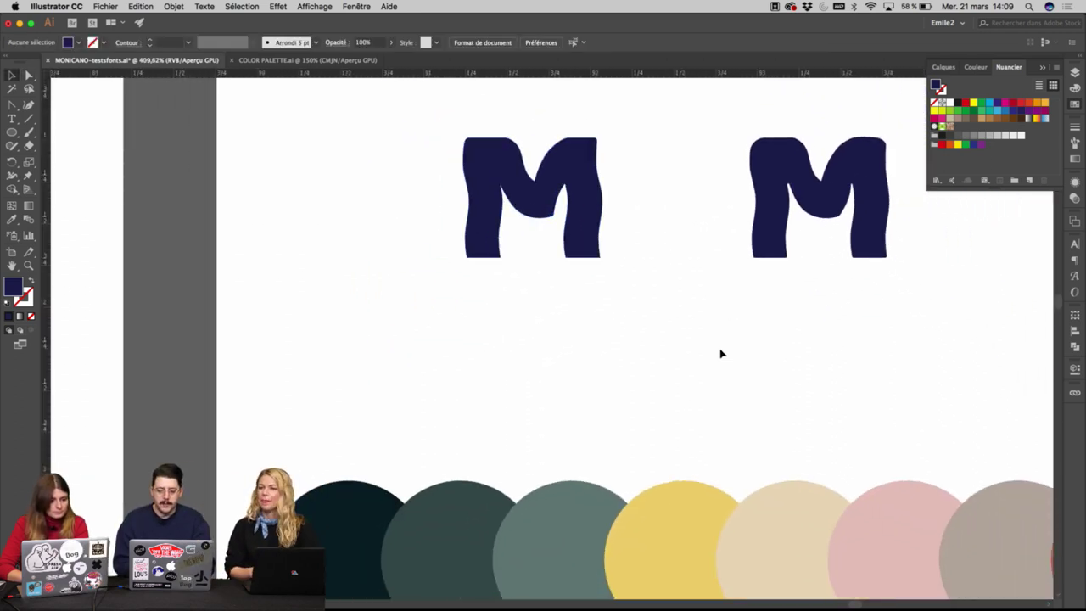
Move the left-hand M about 0.1 in further away from the other M.
{"action": "left_click_drag", "start_coordinate": [637, 266], "coordinate": [596, 336]}
{"action": "left_click_drag", "start_coordinate": [548, 289], "coordinate": [531, 289]}
{"action": "scroll", "coordinate": [530, 289], "scroll_direction": "down", "scroll_amount": 2}
{"action": "scroll", "coordinate": [441, 305], "scroll_direction": "down", "scroll_amount": 2}
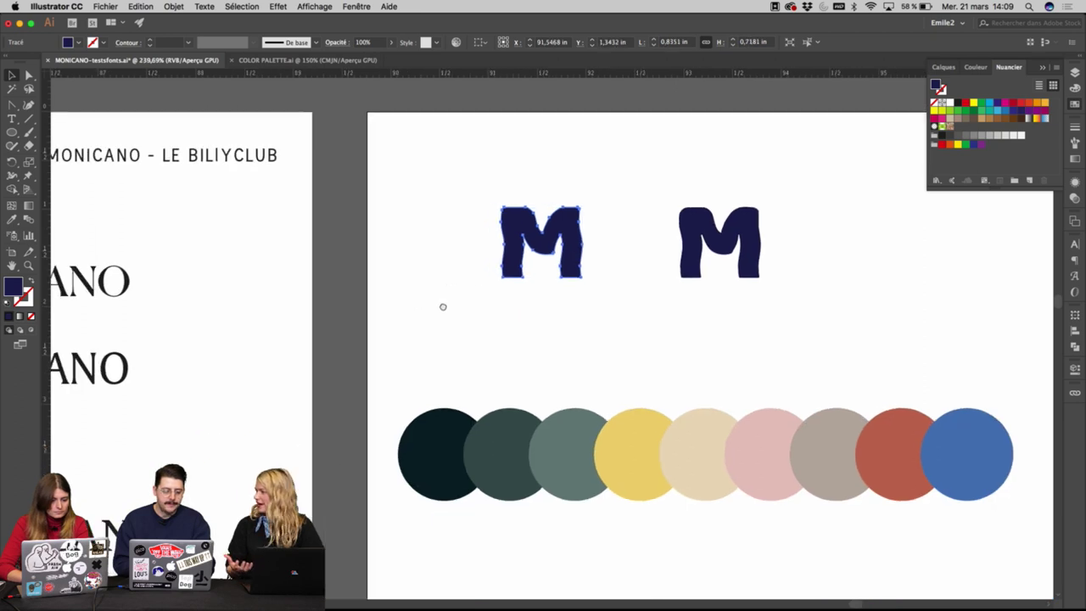
{"action": "scroll", "coordinate": [910, 420], "scroll_direction": "left", "scroll_amount": 1}
Recolor the left-hand M by sampling the blue circle at the end of the palette row, and deselect.
{"action": "left_click", "coordinate": [999, 432]}
{"action": "left_click", "coordinate": [604, 258]}
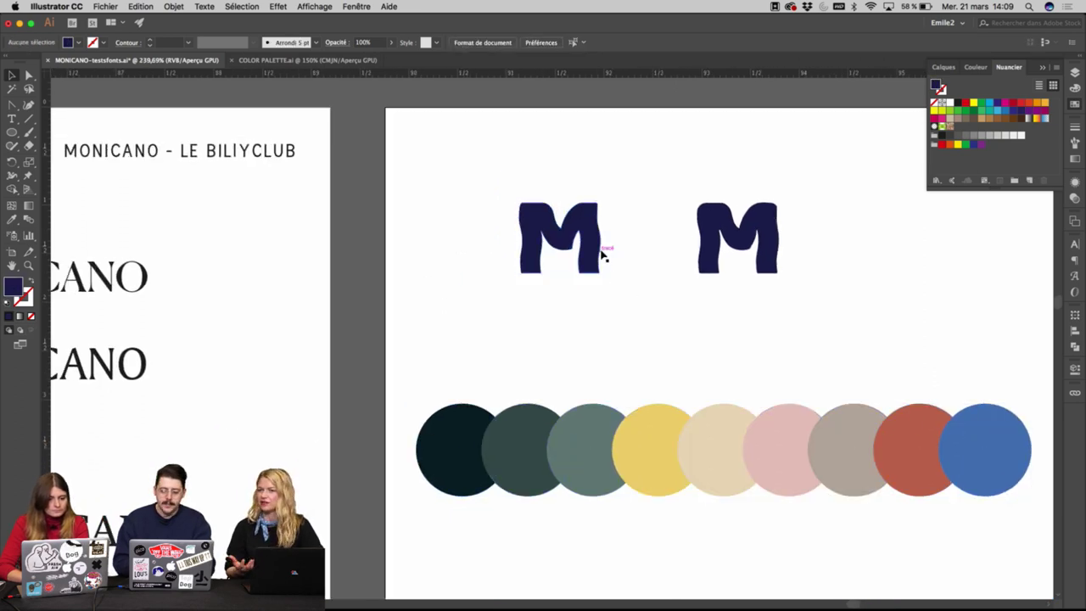
{"action": "left_click", "coordinate": [601, 252]}
{"action": "key", "text": "i"}
{"action": "left_click", "coordinate": [992, 434]}
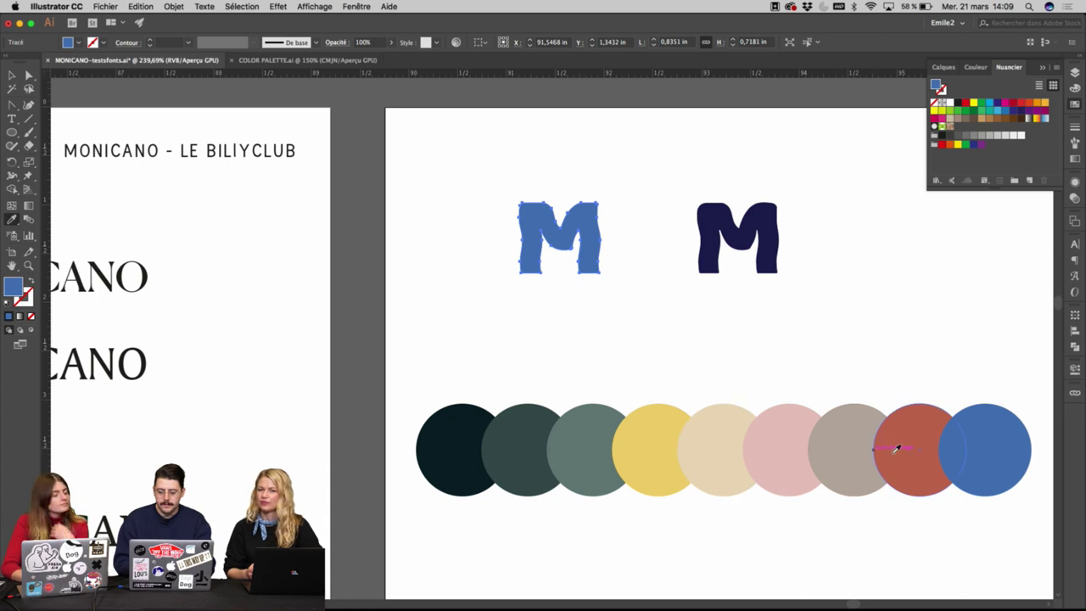
{"action": "left_click", "coordinate": [936, 436]}
{"action": "left_click", "coordinate": [992, 434]}
{"action": "key", "text": "v"}
{"action": "left_click", "coordinate": [582, 322]}
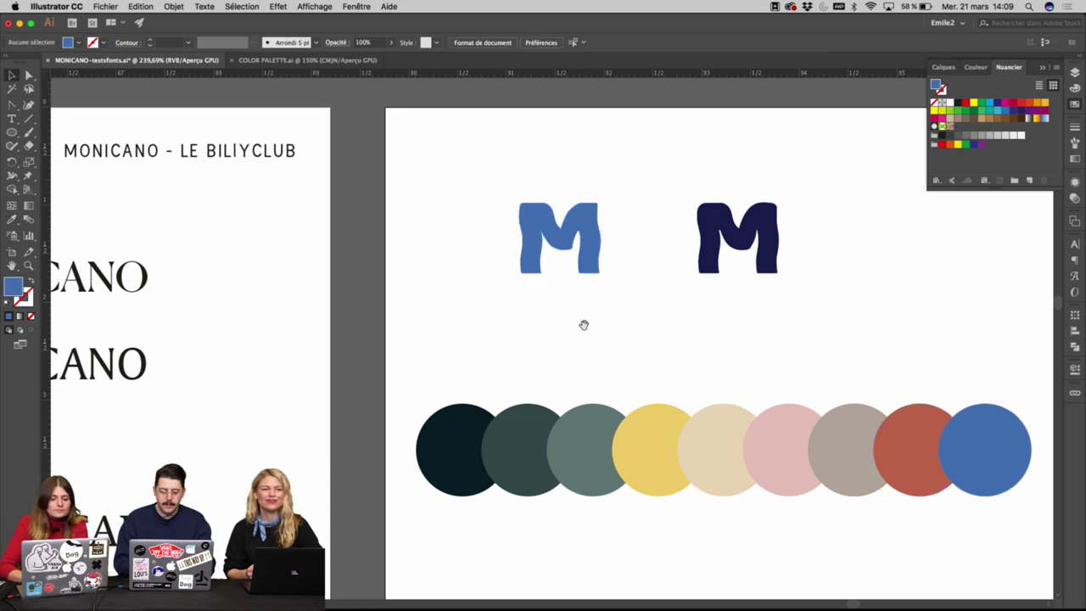
Scale the whole row of color circles down to about 2.74 in wide and place it to the right of the Ms.
{"action": "scroll", "coordinate": [560, 310], "scroll_direction": "down", "scroll_amount": 2}
{"action": "scroll", "coordinate": [560, 309], "scroll_direction": "left", "scroll_amount": 2}
{"action": "scroll", "coordinate": [532, 350], "scroll_direction": "down", "scroll_amount": 3}
{"action": "left_click_drag", "start_coordinate": [832, 365], "coordinate": [492, 440]}
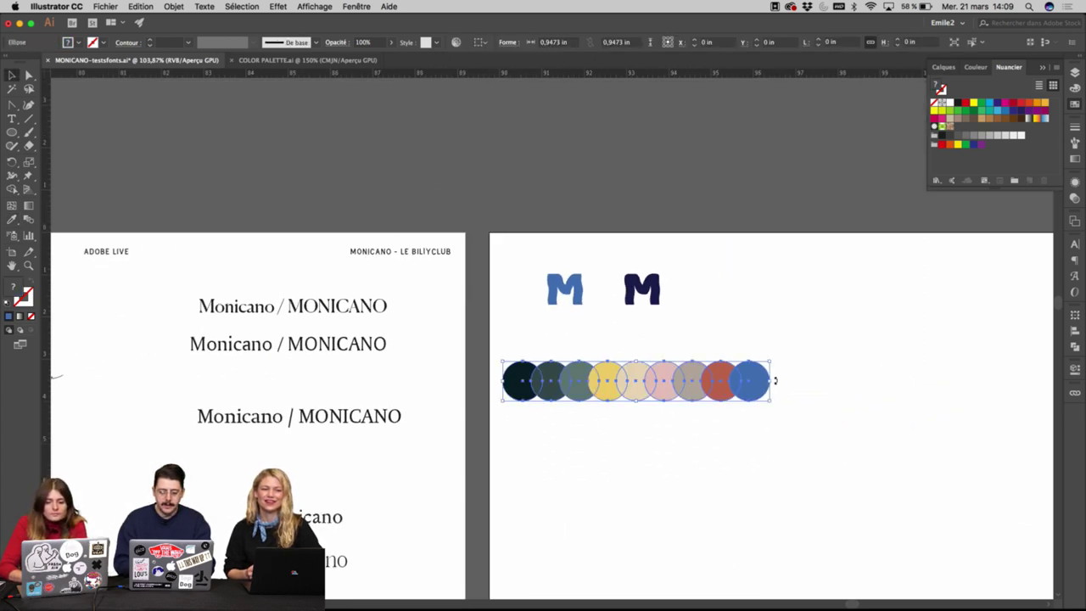
{"action": "left_click_drag", "start_coordinate": [770, 381], "coordinate": [834, 311]}
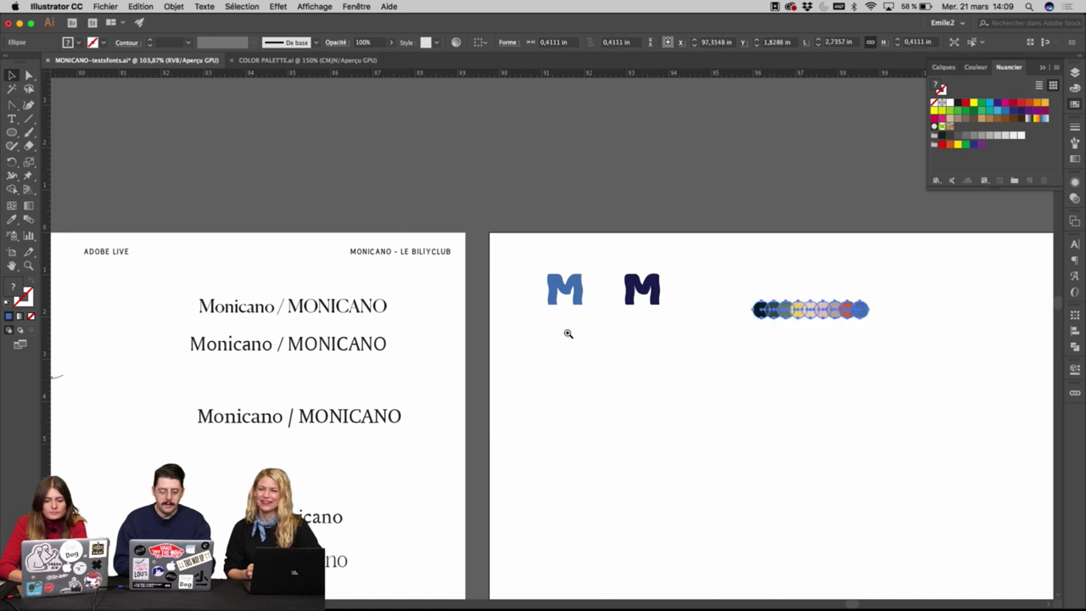
Move the navy M away from the blue M to the artboard's upper edge, above the color circles.
{"action": "left_click", "coordinate": [567, 332], "text": "super"}
{"action": "left_click", "coordinate": [638, 276], "text": "super"}
{"action": "left_click_drag", "start_coordinate": [603, 315], "coordinate": [880, 214]}
{"action": "key", "text": "space"}
{"action": "left_click_drag", "start_coordinate": [556, 318], "coordinate": [883, 183]}
Copy the second "Monicano / MONICANO" line below the blue M and trim the copy to "MONICANO".
{"action": "left_click_drag", "start_coordinate": [518, 250], "coordinate": [577, 391]}
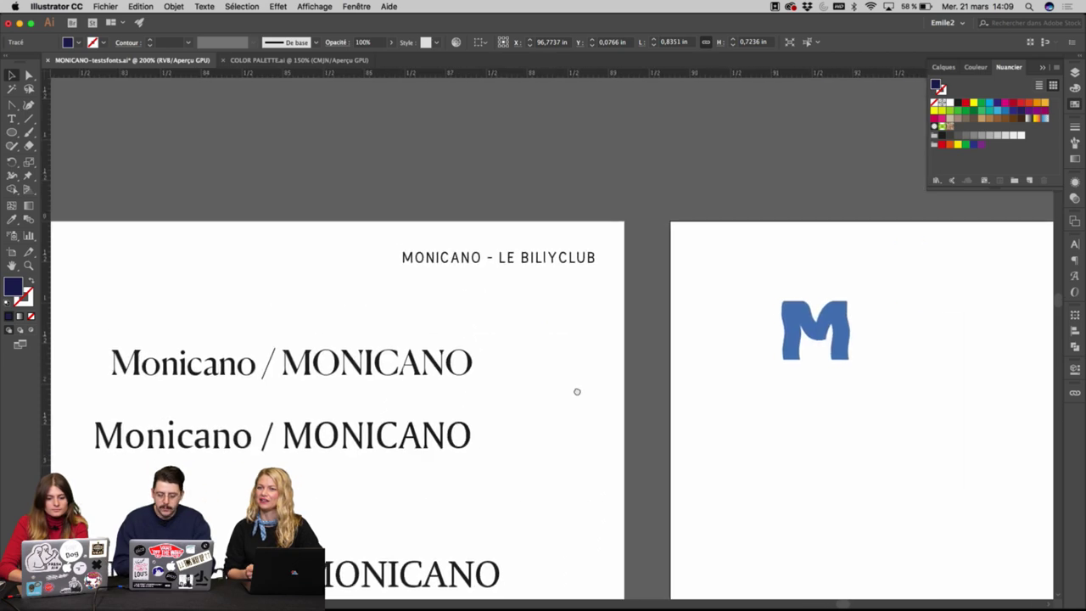
{"action": "left_click_drag", "start_coordinate": [692, 356], "coordinate": [961, 286]}
{"action": "scroll", "coordinate": [480, 368], "scroll_direction": "down", "scroll_amount": 3}
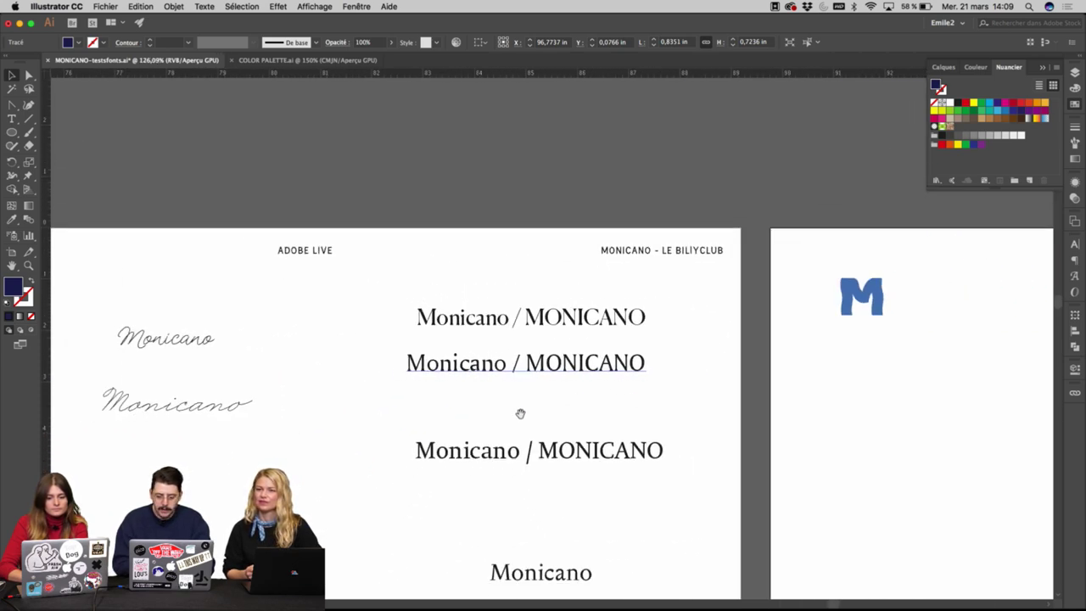
{"action": "left_click_drag", "start_coordinate": [521, 414], "coordinate": [436, 322]}
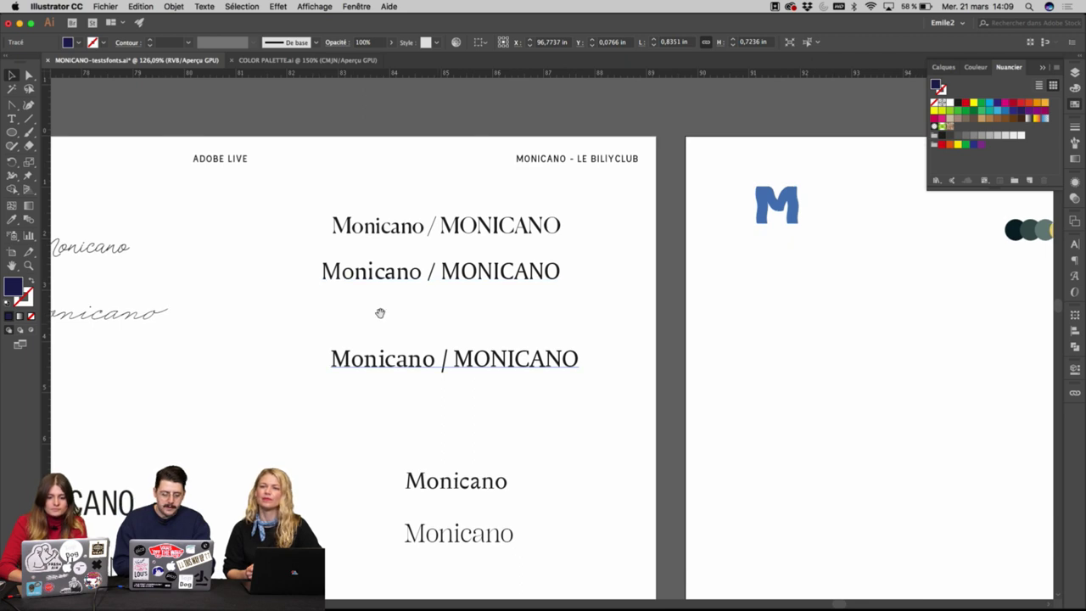
{"action": "left_click_drag", "start_coordinate": [482, 263], "coordinate": [848, 276]}
{"action": "key", "text": "t"}
{"action": "left_click_drag", "start_coordinate": [781, 264], "coordinate": [562, 263]}
{"action": "key", "text": "BackSpace"}
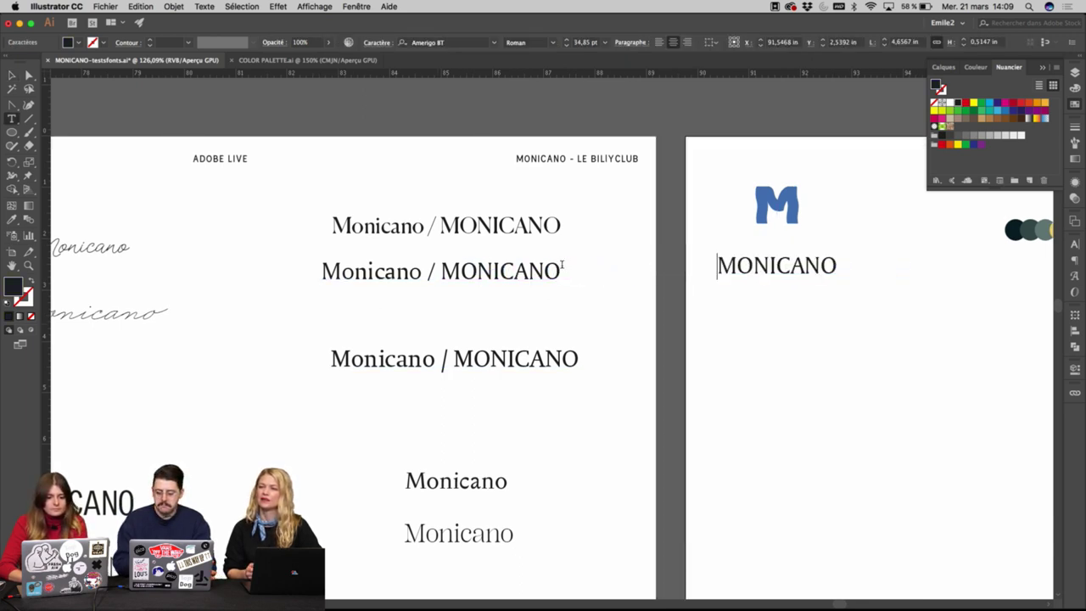
{"action": "key", "text": "Escape"}
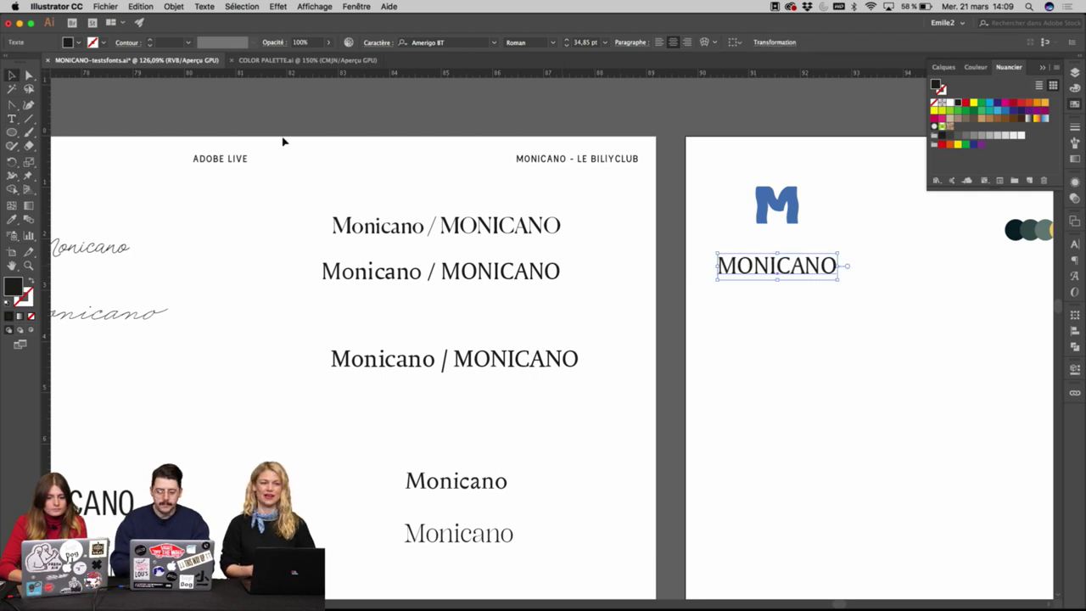
Recolor the new MONICANO wordmark by sampling the blue of the M above it.
{"action": "key", "text": "i"}
{"action": "left_click", "coordinate": [789, 184]}
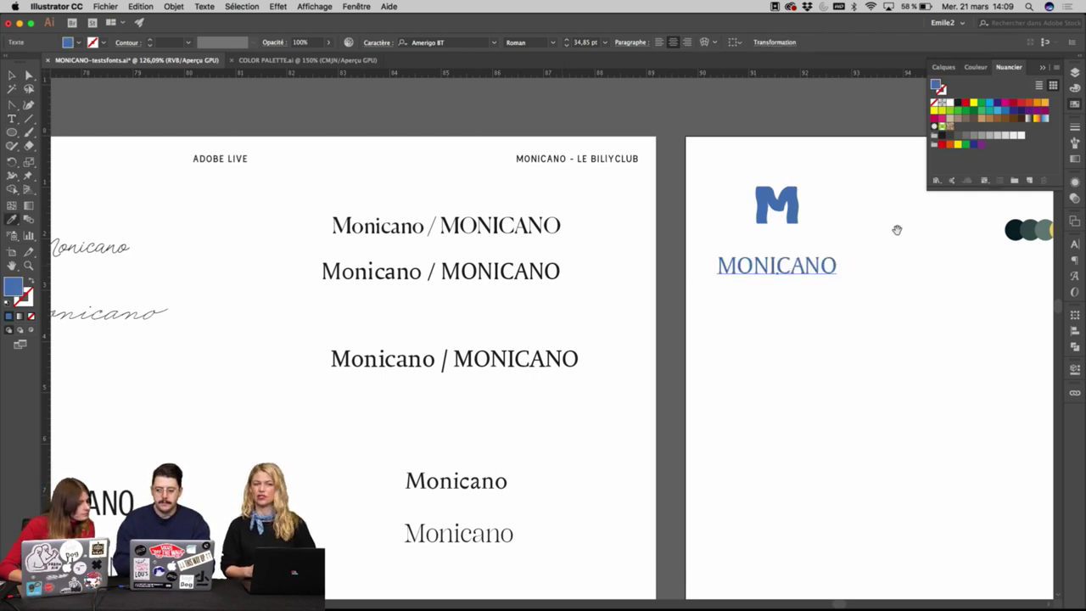
{"action": "left_click_drag", "start_coordinate": [897, 230], "coordinate": [599, 227]}
Move the blue M and its MONICANO wordmark together further down the artboard.
{"action": "key", "text": "v"}
{"action": "key", "text": "m"}
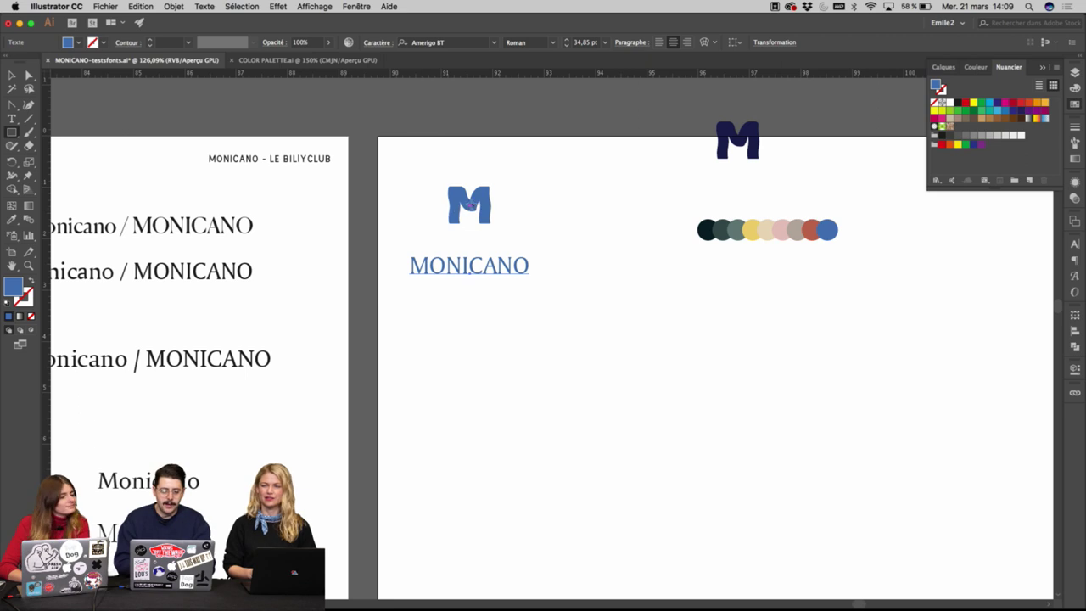
{"action": "scroll", "coordinate": [527, 257], "scroll_direction": "down", "scroll_amount": 4}
{"action": "left_click", "coordinate": [524, 274], "text": "super"}
{"action": "left_click", "coordinate": [540, 302], "text": "super"}
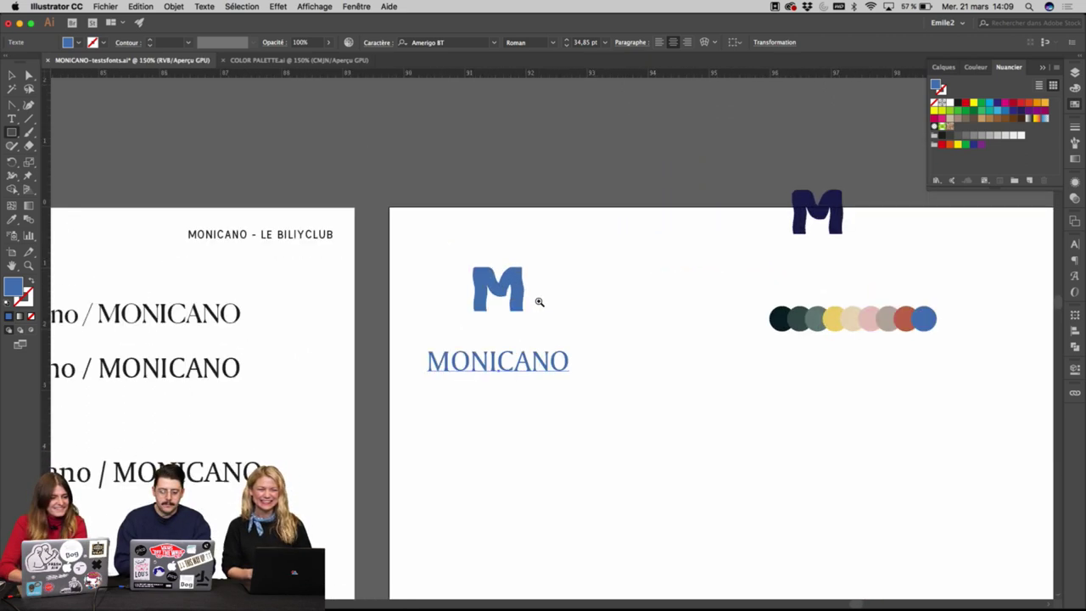
{"action": "scroll", "coordinate": [539, 301], "scroll_direction": "up", "scroll_amount": 2}
{"action": "key", "text": "v"}
{"action": "left_click_drag", "start_coordinate": [522, 313], "coordinate": [530, 466]}
Draw a blue rectangle about 1.36 by 1.29 in above the M and duplicate it twice into a row of three.
{"action": "key", "text": "m"}
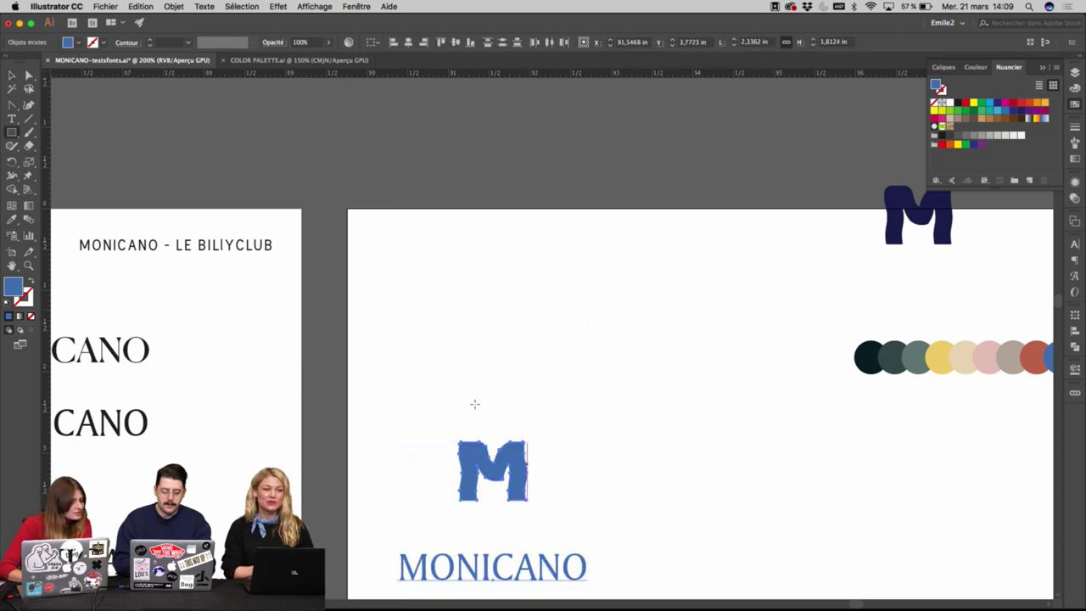
{"action": "mouse_move", "coordinate": [408, 273]}
{"action": "left_mouse_down"}
{"action": "mouse_move", "coordinate": [518, 379]}
{"action": "mouse_move", "coordinate": [597, 347]}
{"action": "left_mouse_up"}
{"action": "key", "text": "v"}
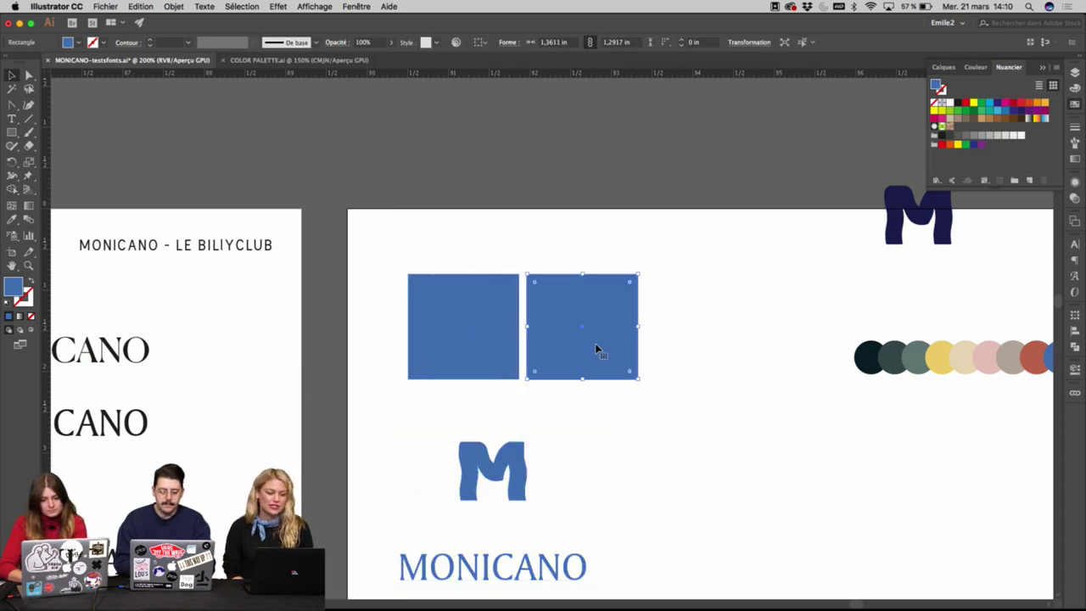
{"action": "scroll", "coordinate": [543, 350], "scroll_direction": "right", "scroll_amount": 3}
{"action": "left_click_drag", "start_coordinate": [449, 345], "coordinate": [562, 341]}
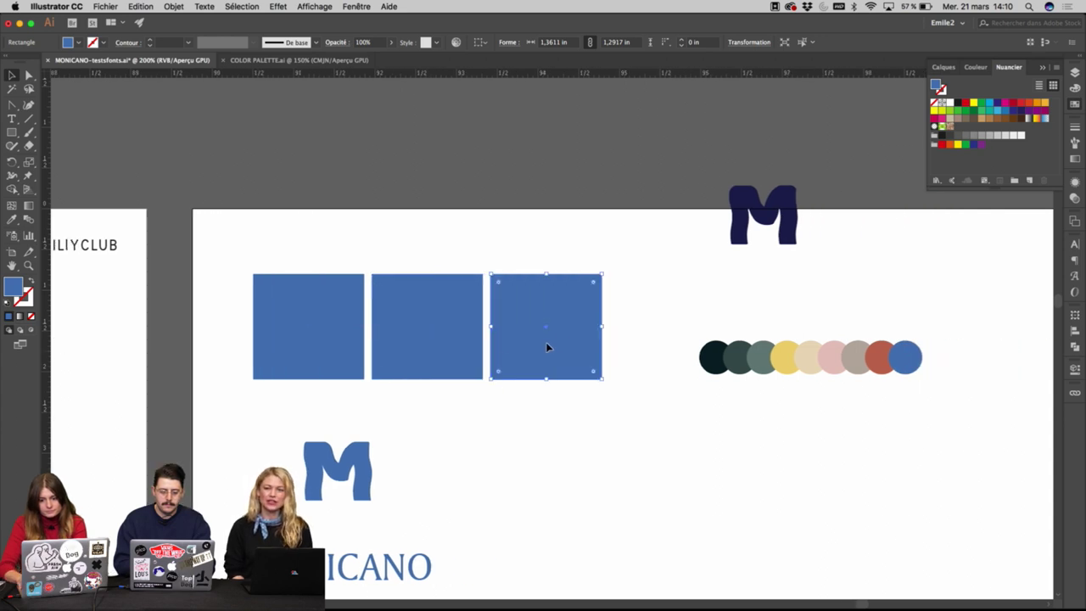
Recolor the middle square beige and the third square grey-green by sampling the matching circles in the palette row.
{"action": "left_click", "coordinate": [436, 334]}
{"action": "key", "text": "i"}
{"action": "left_click", "coordinate": [813, 360]}
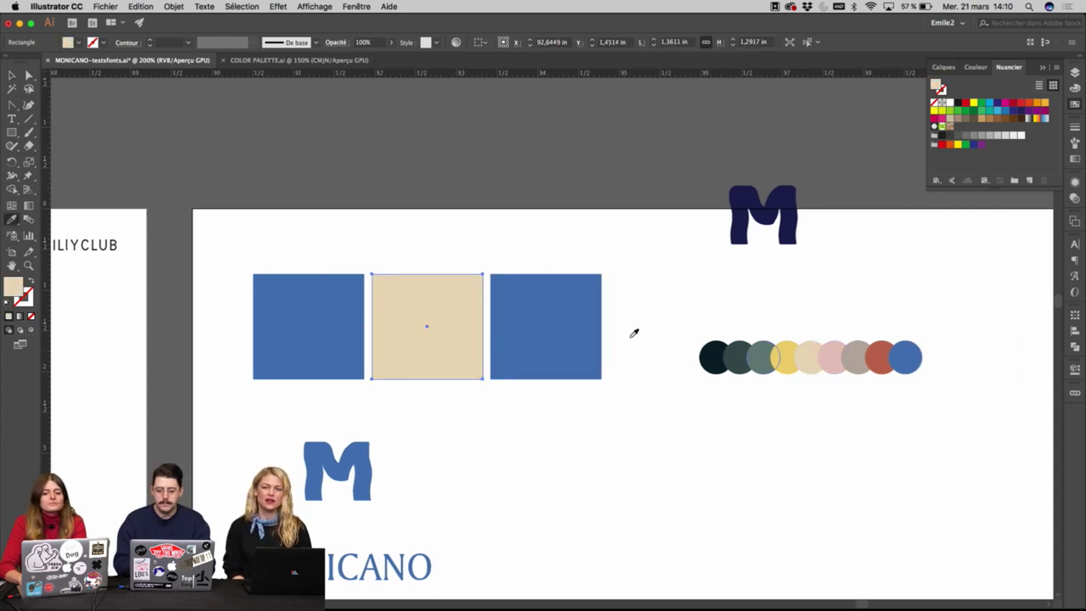
{"action": "key", "text": "v"}
{"action": "left_click", "coordinate": [626, 333]}
{"action": "left_click", "coordinate": [574, 327]}
{"action": "left_click", "coordinate": [574, 331]}
{"action": "key", "text": "i"}
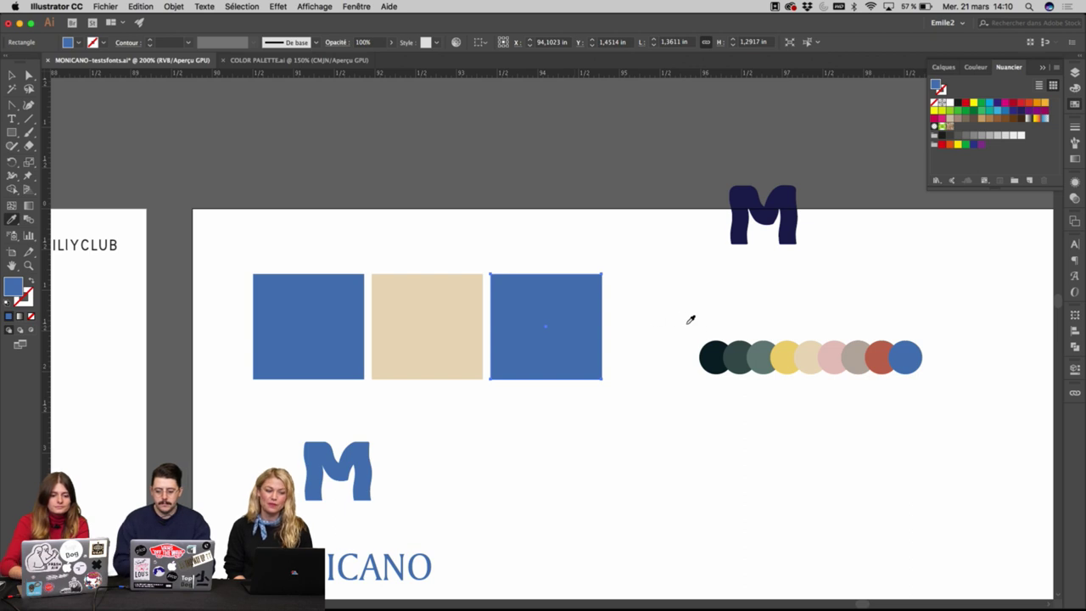
{"action": "left_click", "coordinate": [758, 348]}
Move the whole row of color circles down, below the level of the squares.
{"action": "key", "text": "v"}
{"action": "left_click_drag", "start_coordinate": [689, 323], "coordinate": [933, 394]}
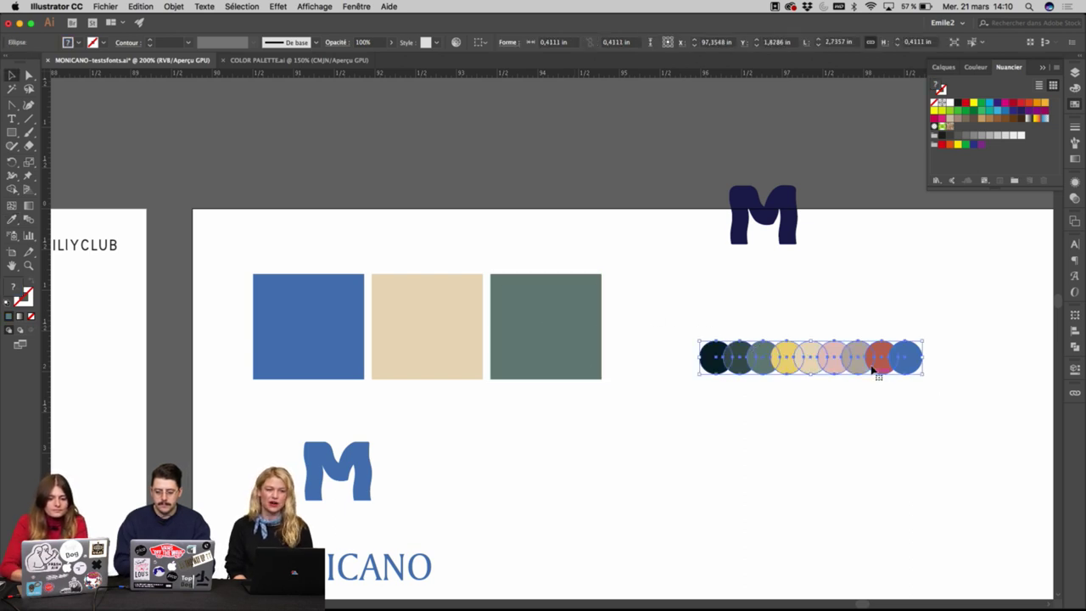
{"action": "left_click_drag", "start_coordinate": [877, 364], "coordinate": [858, 431]}
Duplicate the green square as a fourth in the row, try beige and taupe on it, and settle on the sampled terracotta red.
{"action": "left_click_drag", "start_coordinate": [557, 325], "coordinate": [675, 327]}
{"action": "key", "text": "i"}
{"action": "left_click", "coordinate": [808, 420]}
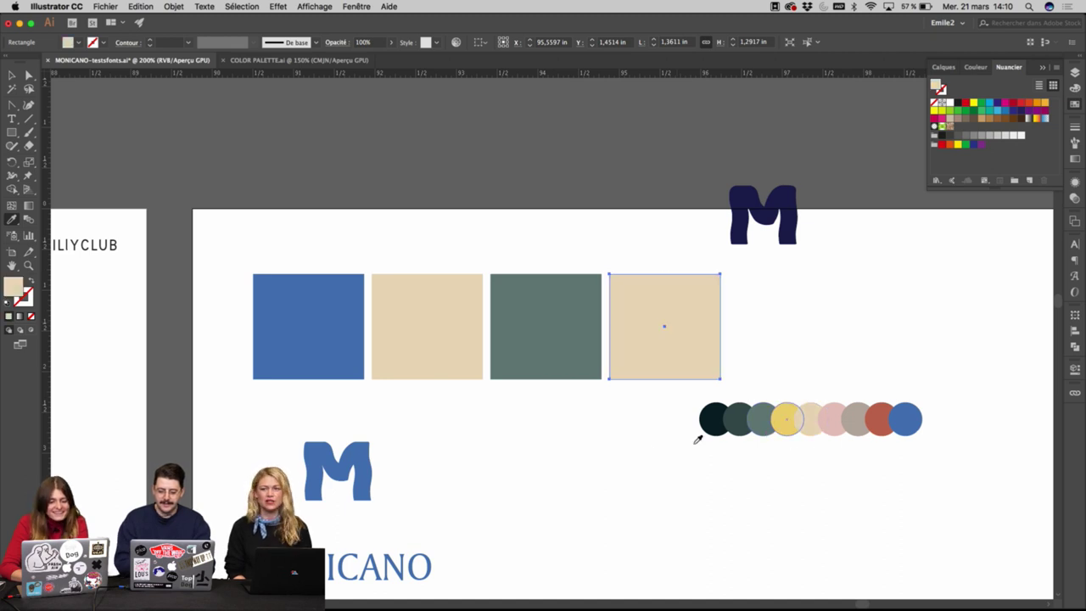
{"action": "key", "text": "v"}
{"action": "key", "text": "i"}
{"action": "left_click", "coordinate": [865, 413]}
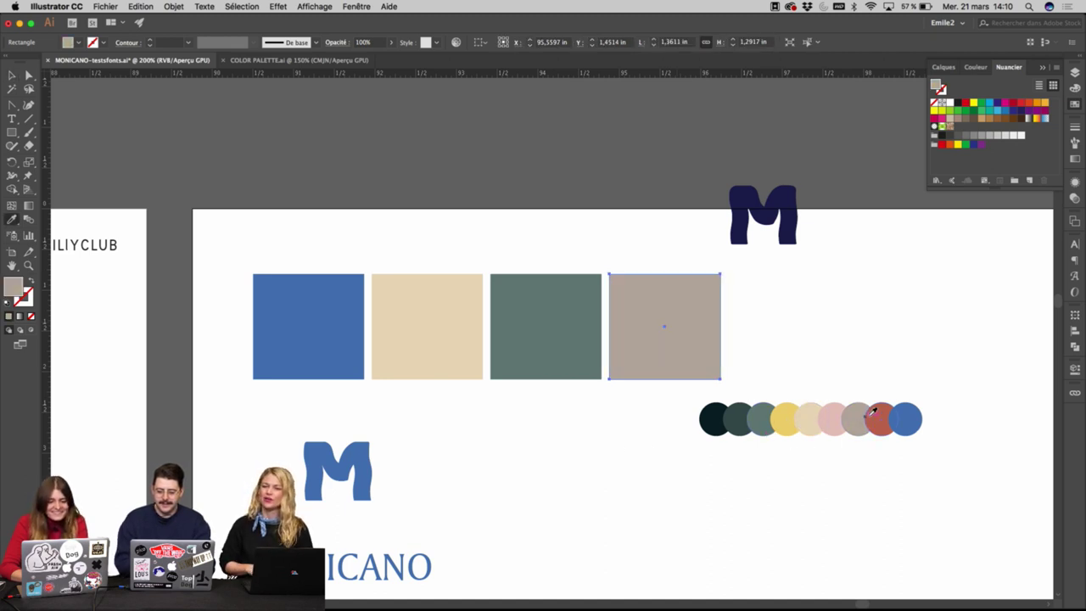
{"action": "left_click", "coordinate": [888, 412]}
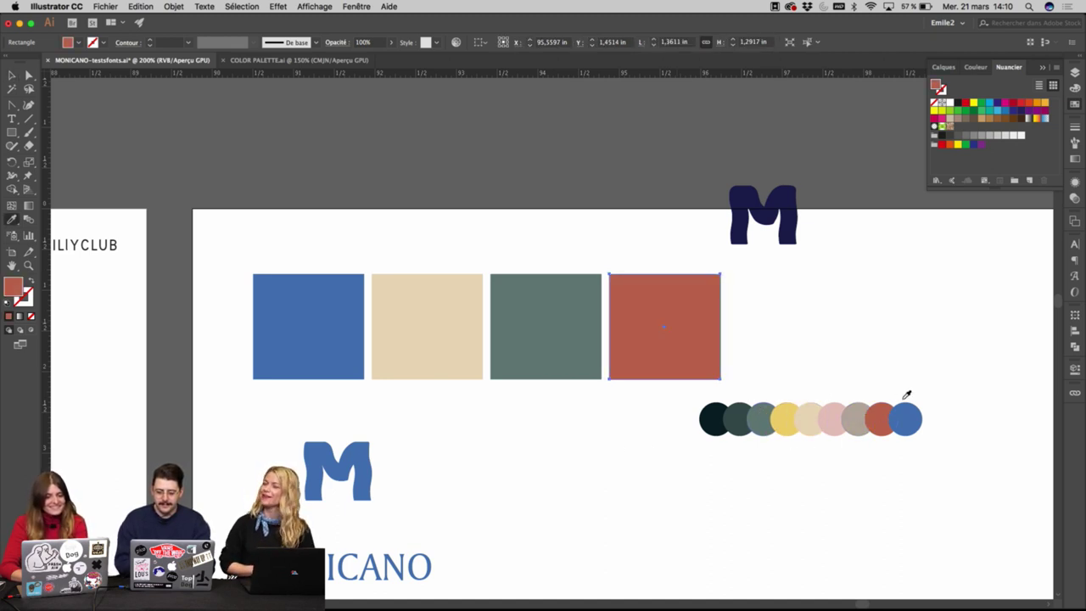
{"action": "key", "text": "v"}
{"action": "left_click", "coordinate": [803, 358]}
Place a smaller copy of the M and its wordmark at the blue square, with the M about 0.61 in wide inside it.
{"action": "left_click_drag", "start_coordinate": [523, 471], "coordinate": [614, 386]}
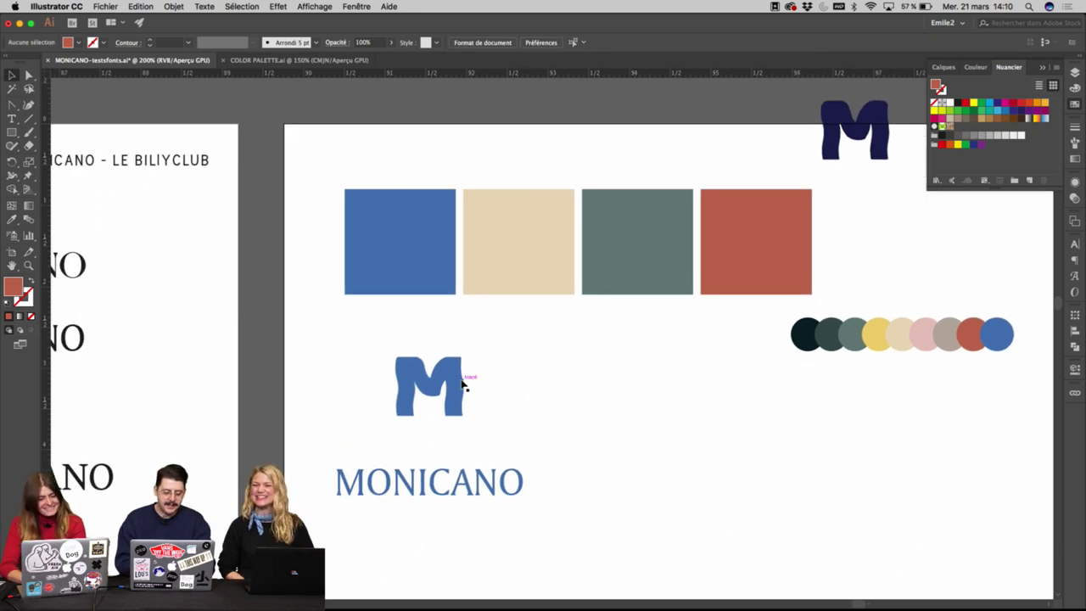
{"action": "left_click_drag", "start_coordinate": [463, 384], "coordinate": [401, 327]}
{"action": "key", "text": "Down"}
{"action": "key", "text": "Down"}
{"action": "key", "text": "Down"}
{"action": "key", "text": "Down"}
{"action": "key", "text": "Down"}
{"action": "key", "text": "Down"}
{"action": "key", "text": "Down"}
{"action": "key", "text": "Down"}
{"action": "key", "text": "Down"}
{"action": "left_click", "coordinate": [533, 331]}
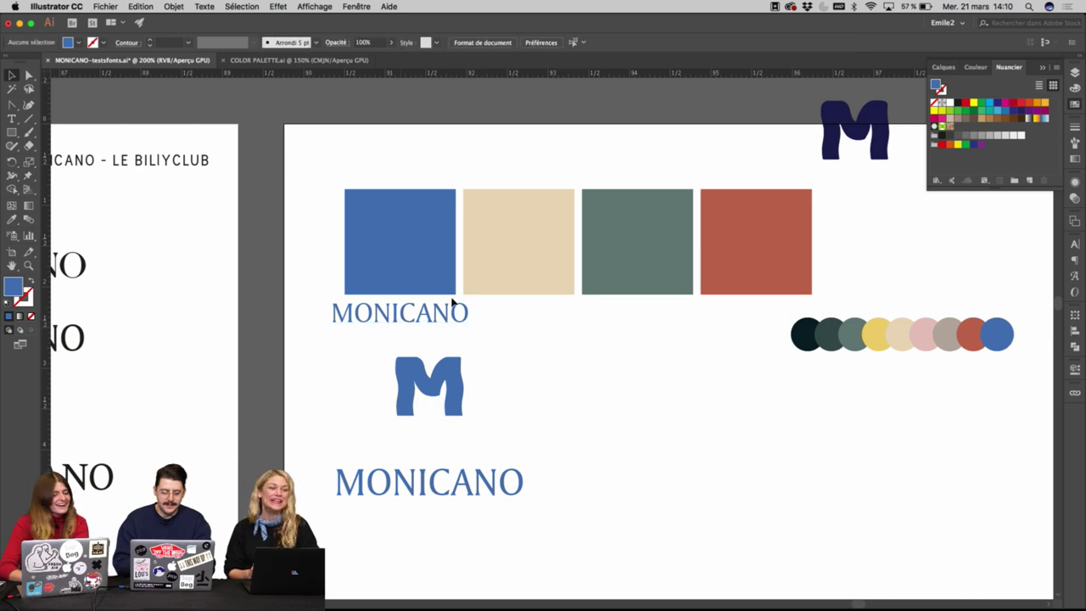
Send the blue square behind the small M and recolor that M beige by sampling.
{"action": "left_click", "coordinate": [407, 253]}
{"action": "key", "text": "super+x"}
{"action": "key", "text": "super+b"}
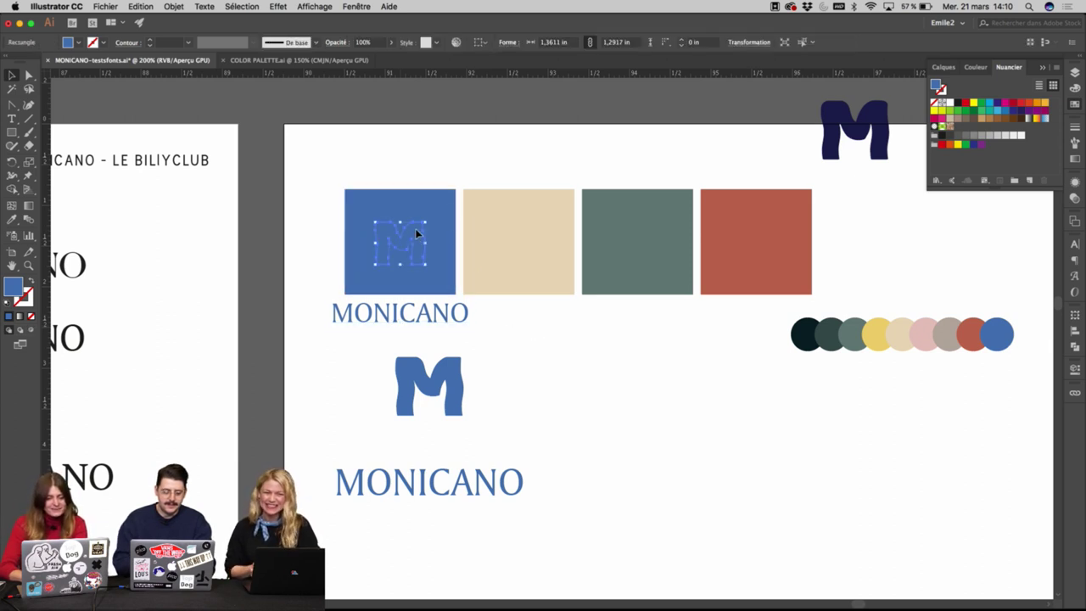
{"action": "left_click", "coordinate": [415, 234]}
{"action": "left_click", "coordinate": [495, 222]}
{"action": "key", "text": "v"}
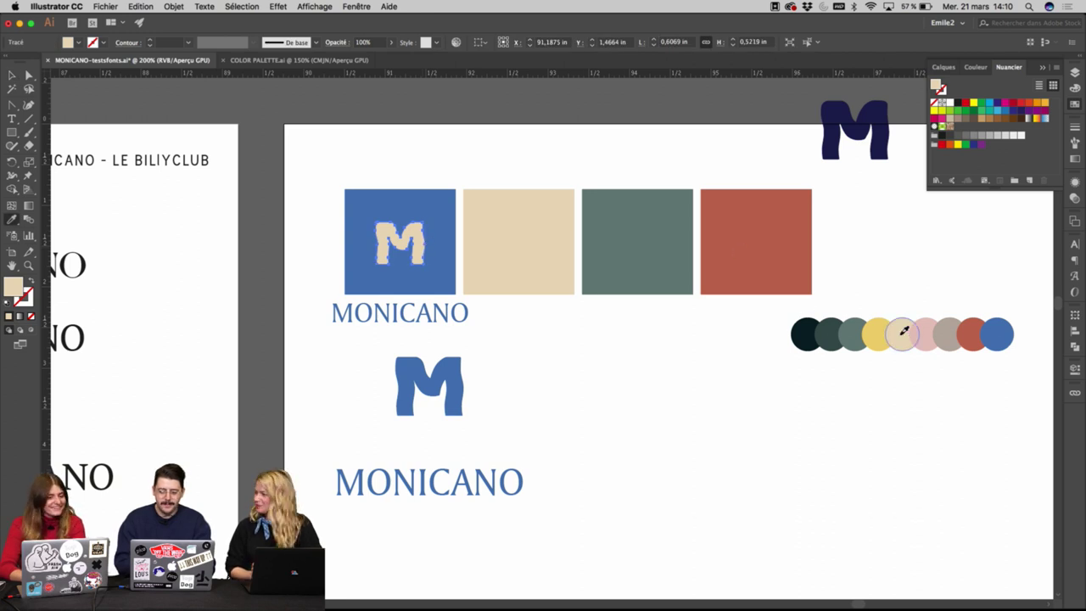
Place the small MONICANO wordmark on the beige square at 14.12 pt and sample the green square's color for it.
{"action": "key", "text": "super+equal"}
{"action": "key", "text": "super+equal"}
{"action": "left_click_drag", "start_coordinate": [380, 401], "coordinate": [622, 259]}
{"action": "left_click_drag", "start_coordinate": [768, 265], "coordinate": [709, 265]}
{"action": "key", "text": "super+z"}
{"action": "key", "text": "i"}
{"action": "left_click", "coordinate": [819, 281]}
{"action": "scroll", "coordinate": [819, 282], "scroll_direction": "right", "scroll_amount": 4}
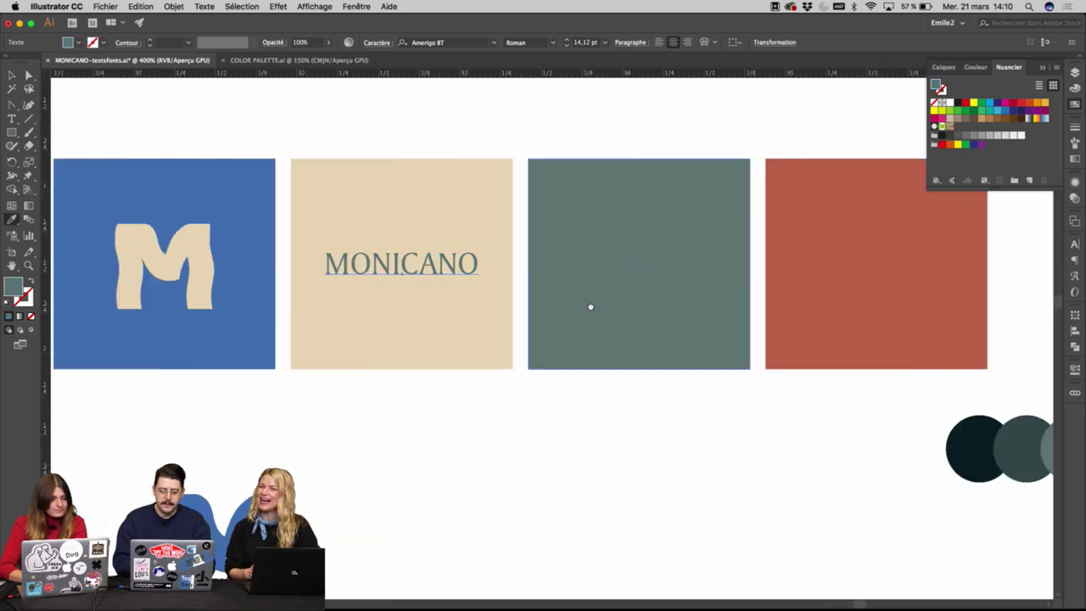
Scale the wordmark on the beige square down to about 12.59 pt and copy the beige M onto the green square.
{"action": "key", "text": "v"}
{"action": "left_click", "coordinate": [580, 145]}
{"action": "scroll", "coordinate": [579, 145], "scroll_direction": "down", "scroll_amount": 1}
{"action": "scroll", "coordinate": [579, 145], "scroll_direction": "up", "scroll_amount": 1}
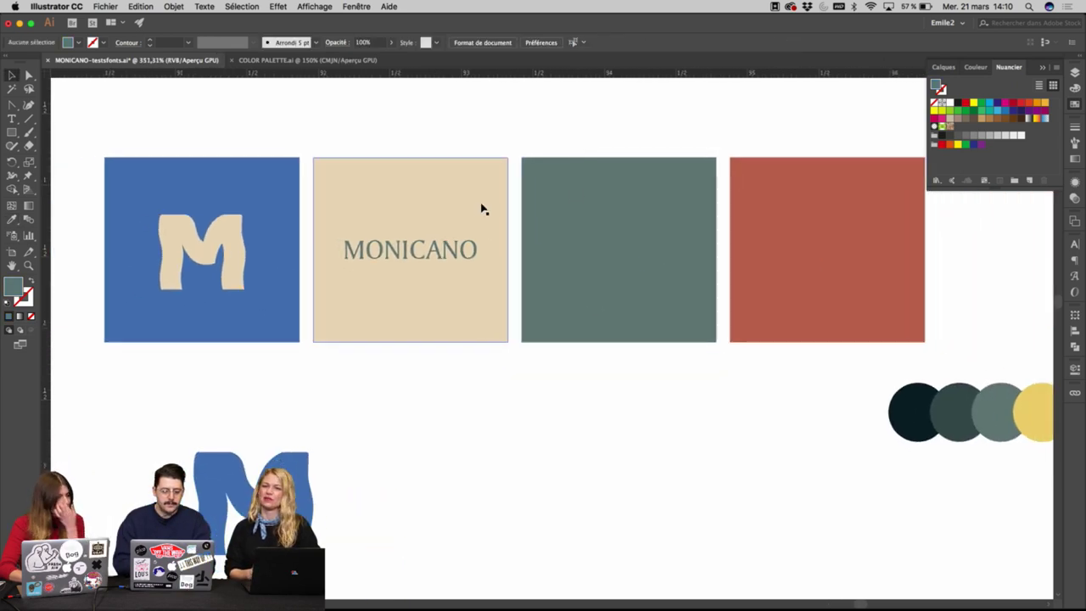
{"action": "left_click", "coordinate": [467, 249]}
{"action": "left_click_drag", "start_coordinate": [477, 250], "coordinate": [470, 250]}
{"action": "left_click", "coordinate": [401, 398]}
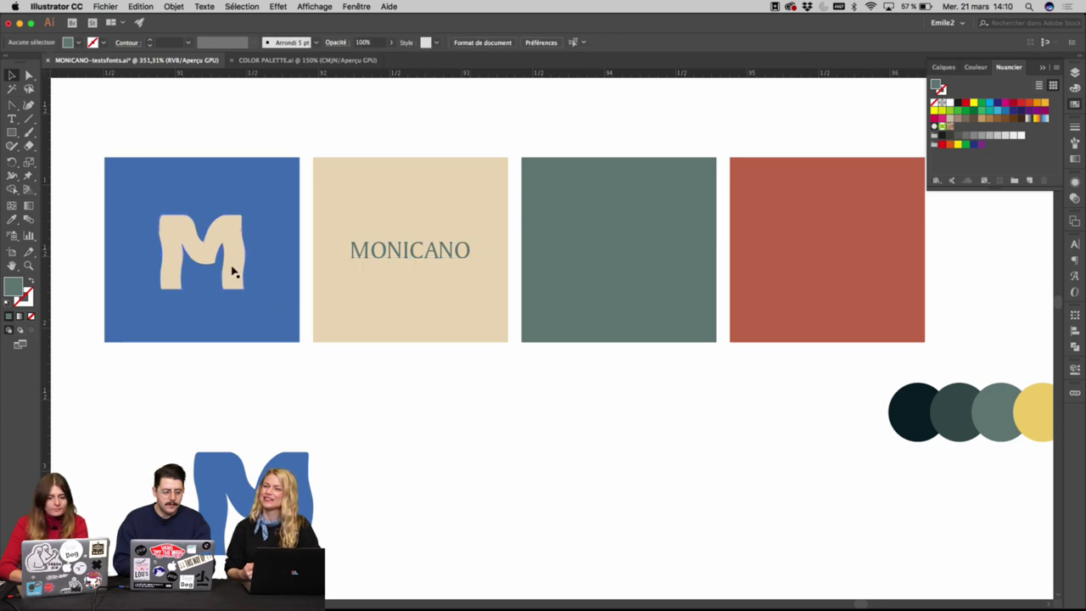
{"action": "left_click_drag", "start_coordinate": [230, 272], "coordinate": [652, 284]}
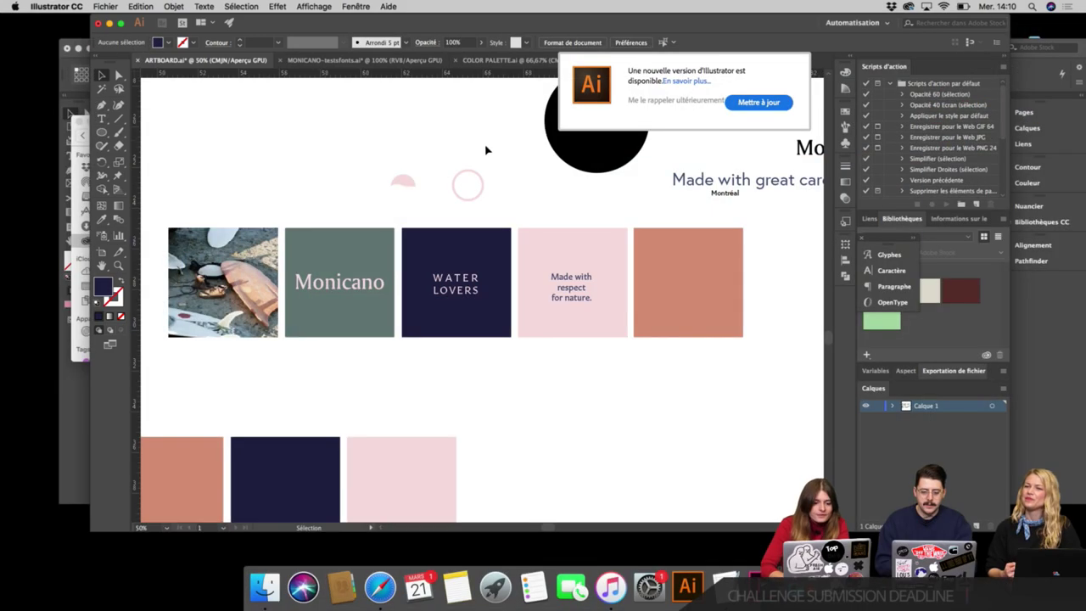
In the ARTBOARD.ai document, delete the pink partial circle and move the pink ring onto the terracotta square.
{"action": "left_click_drag", "start_coordinate": [486, 150], "coordinate": [370, 180]}
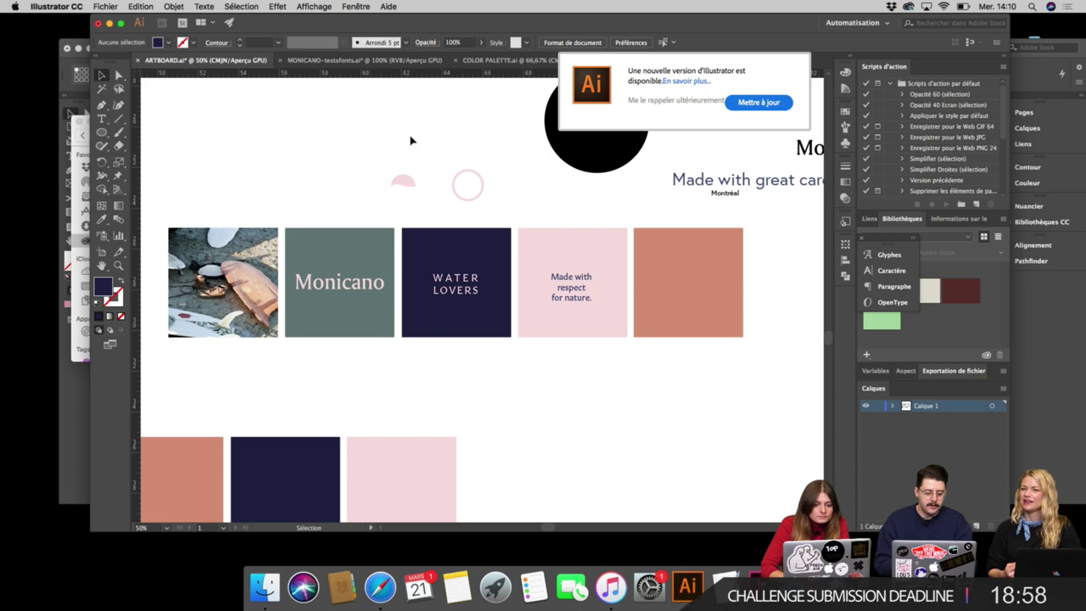
{"action": "left_click_drag", "start_coordinate": [410, 139], "coordinate": [376, 223]}
{"action": "key", "text": "Delete"}
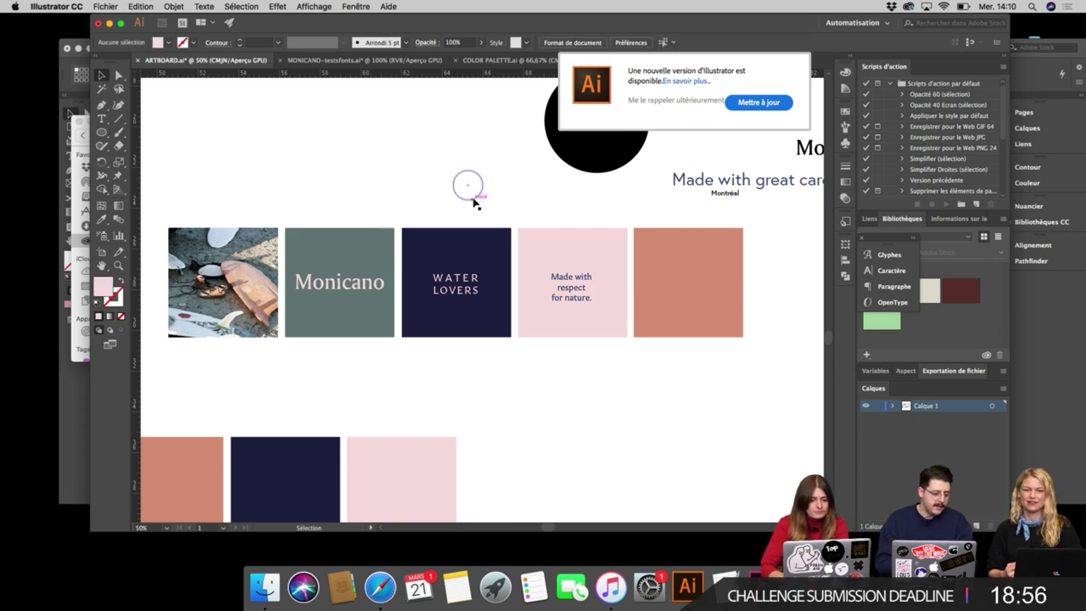
{"action": "left_click_drag", "start_coordinate": [472, 198], "coordinate": [689, 297]}
{"action": "left_click", "coordinate": [681, 376]}
{"action": "scroll", "coordinate": [681, 377], "scroll_direction": "down", "scroll_amount": 2}
{"action": "scroll", "coordinate": [681, 378], "scroll_direction": "left", "scroll_amount": 3}
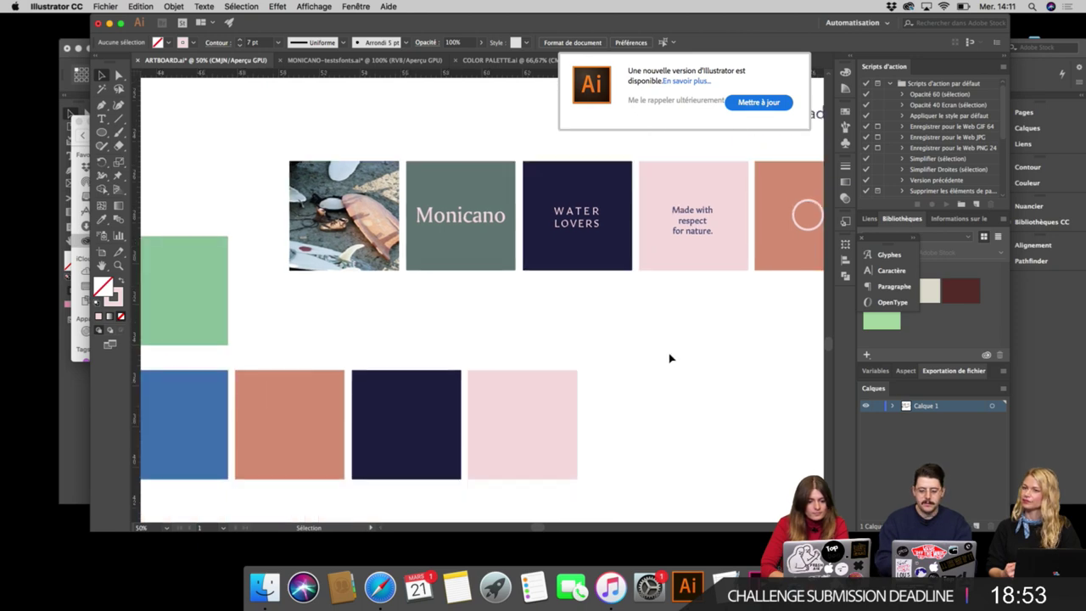
In MONICANO-testsfonts.ai, copy the blue MONICANO wordmark onto the red square and change its text to "WATER LOVER" on two lines.
{"action": "scroll", "coordinate": [670, 361], "scroll_direction": "right", "scroll_amount": 6}
{"action": "scroll", "coordinate": [670, 360], "scroll_direction": "up", "scroll_amount": 1}
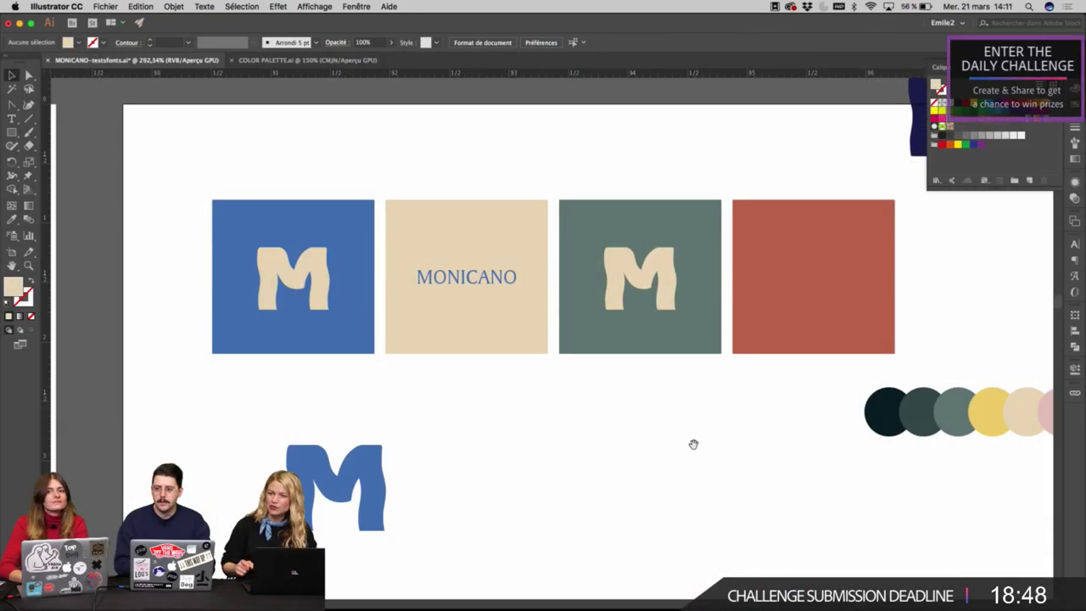
{"action": "scroll", "coordinate": [700, 434], "scroll_direction": "down", "scroll_amount": 3}
{"action": "scroll", "coordinate": [700, 433], "scroll_direction": "left", "scroll_amount": 3}
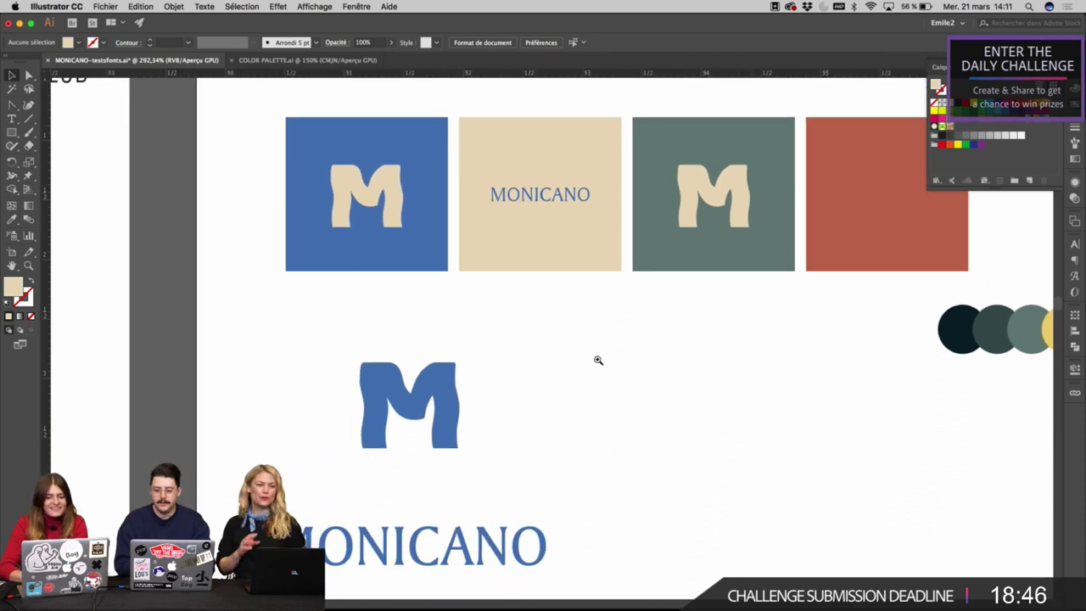
{"action": "left_click", "coordinate": [755, 346]}
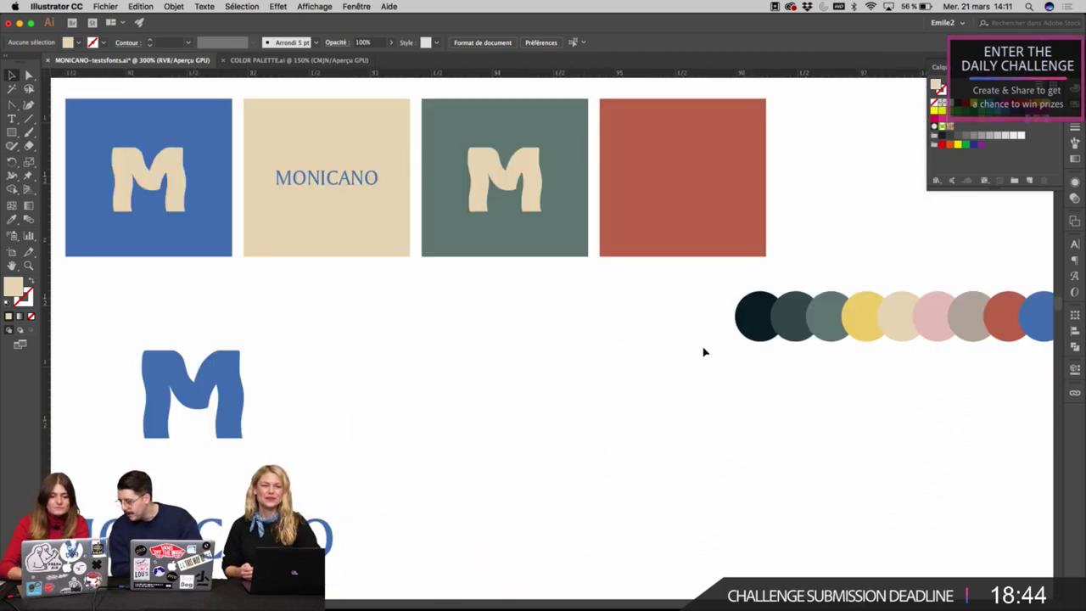
{"action": "left_click_drag", "start_coordinate": [659, 351], "coordinate": [529, 351]}
{"action": "left_click_drag", "start_coordinate": [524, 304], "coordinate": [623, 391]}
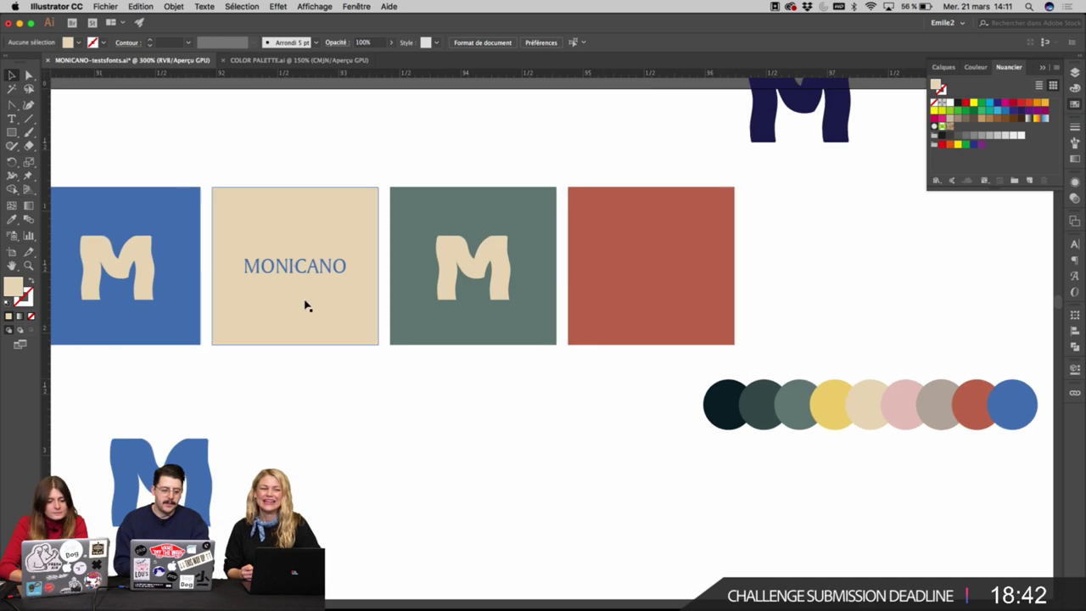
{"action": "left_click_drag", "start_coordinate": [307, 272], "coordinate": [666, 274]}
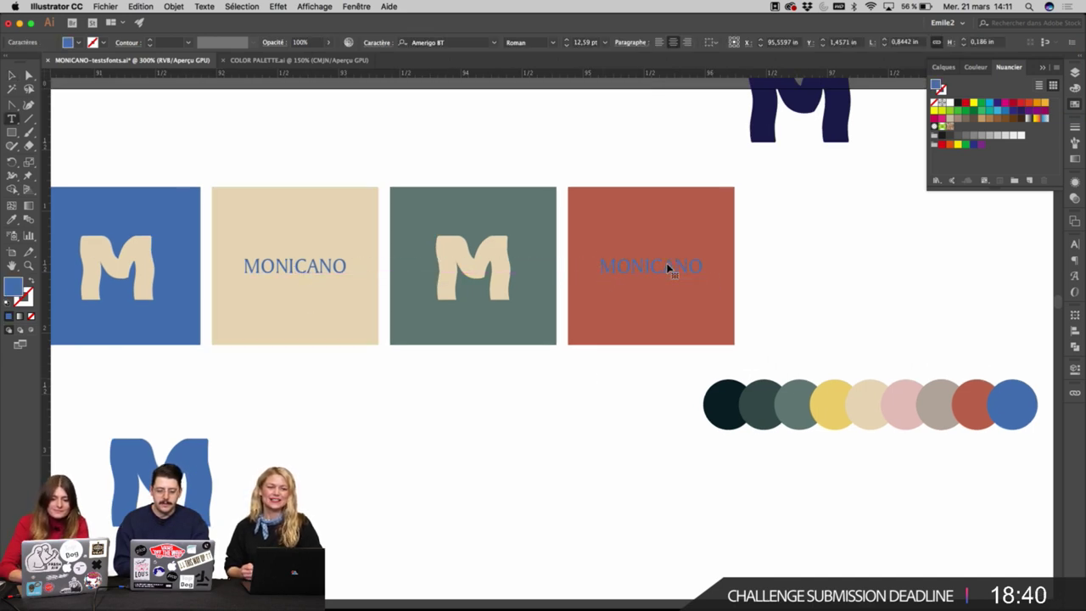
{"action": "double_click", "coordinate": [670, 267]}
{"action": "type", "text": "WATER"}
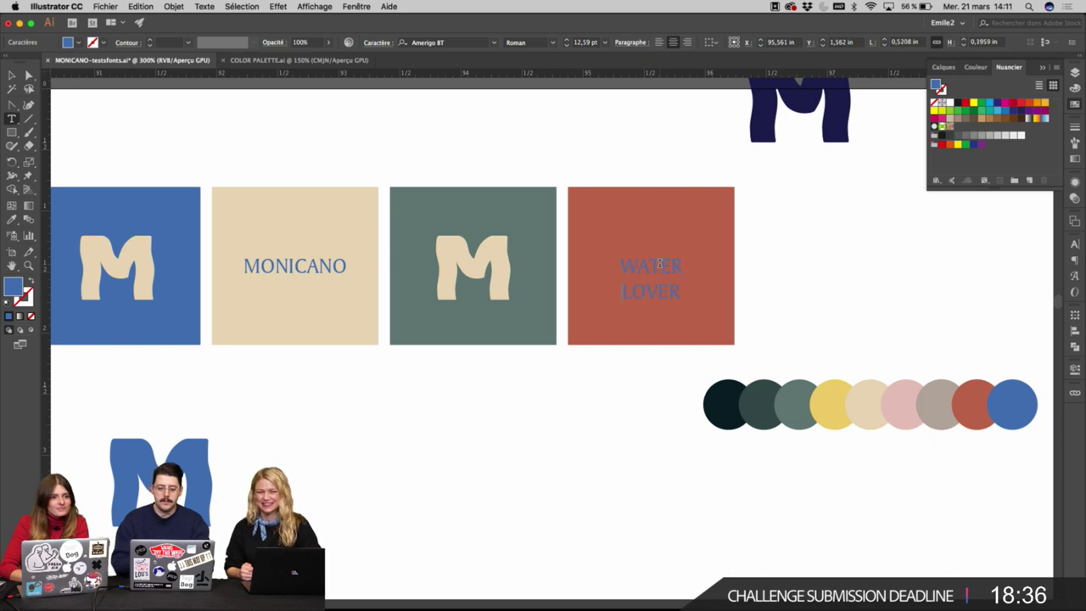
{"action": "key", "text": "Escape"}
Enlarge the WATER LOVER text to 17.43 pt within the red square and sample the neighboring M's beige for it.
{"action": "left_click_drag", "start_coordinate": [660, 268], "coordinate": [668, 290]}
{"action": "key", "text": "i"}
{"action": "left_click", "coordinate": [508, 258]}
{"action": "key", "text": "v"}
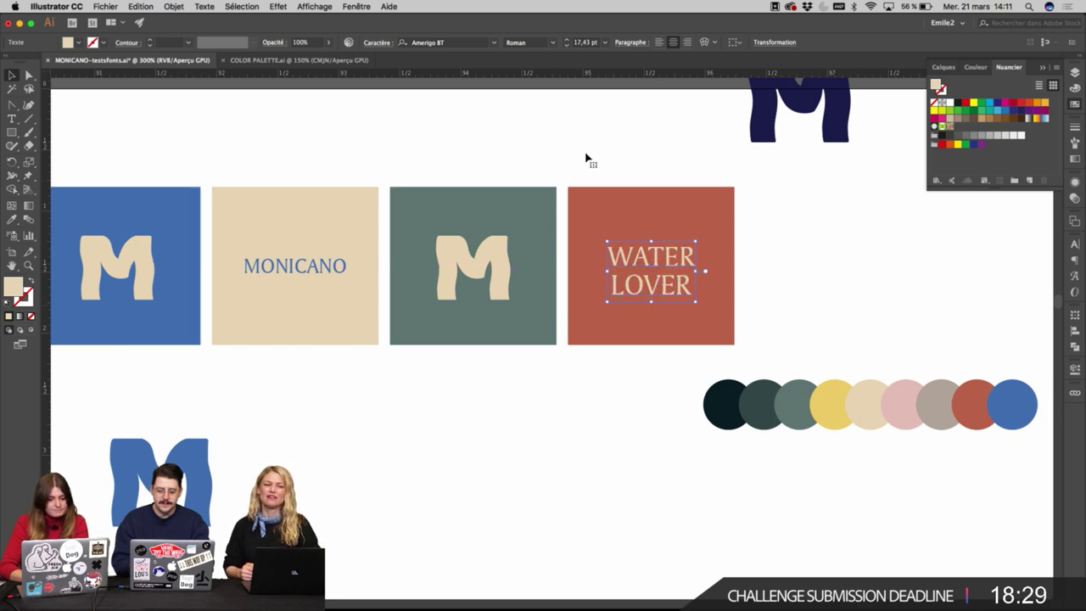
{"action": "left_click", "coordinate": [458, 44]}
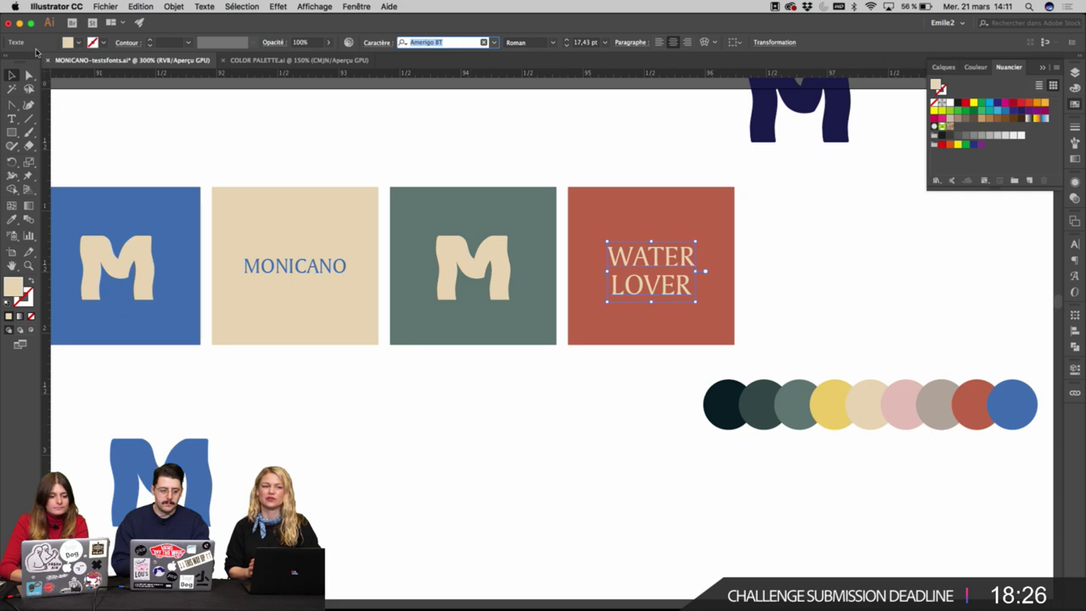
{"action": "scroll", "coordinate": [270, 159], "scroll_direction": "down", "scroll_amount": 5}
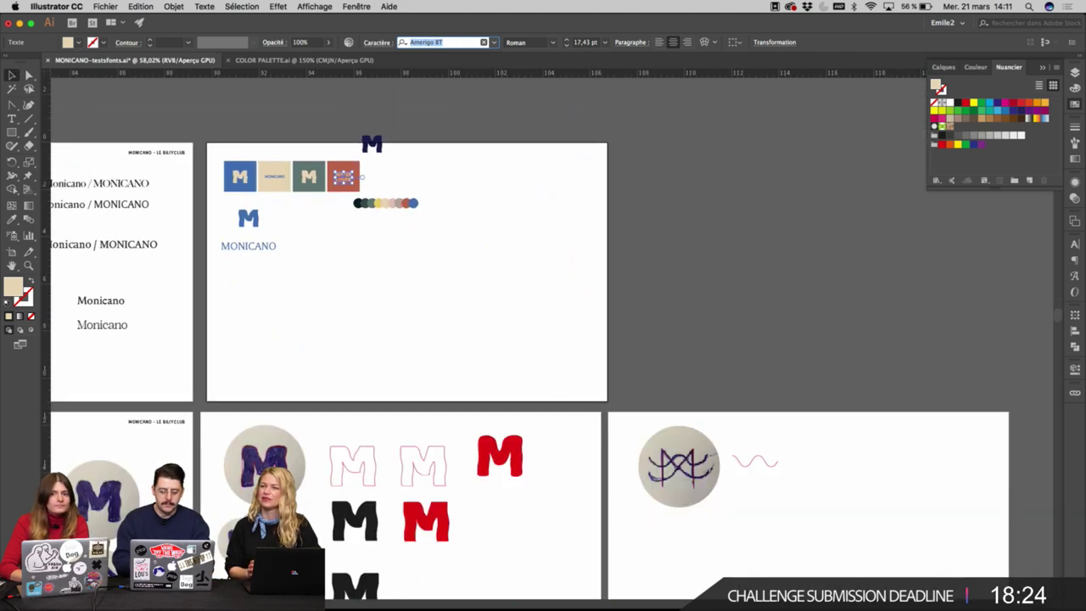
{"action": "left_click", "coordinate": [212, 279]}
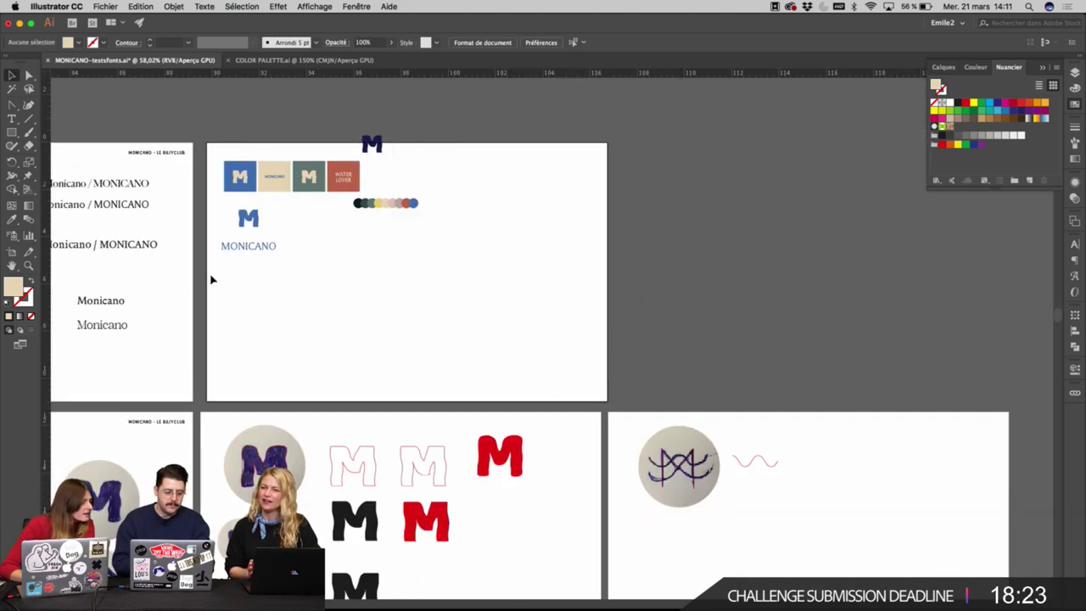
{"action": "left_click", "coordinate": [314, 232], "text": "super"}
{"action": "left_click", "coordinate": [477, 316], "text": "super"}
{"action": "left_click", "coordinate": [714, 282]}
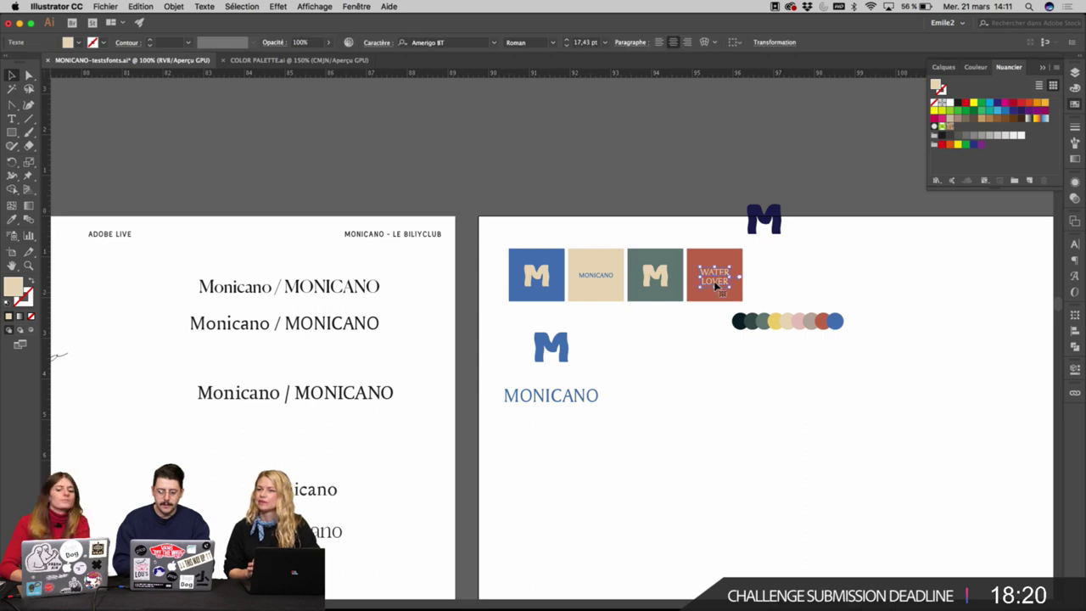
{"action": "scroll", "coordinate": [714, 288], "scroll_direction": "up", "scroll_amount": 4}
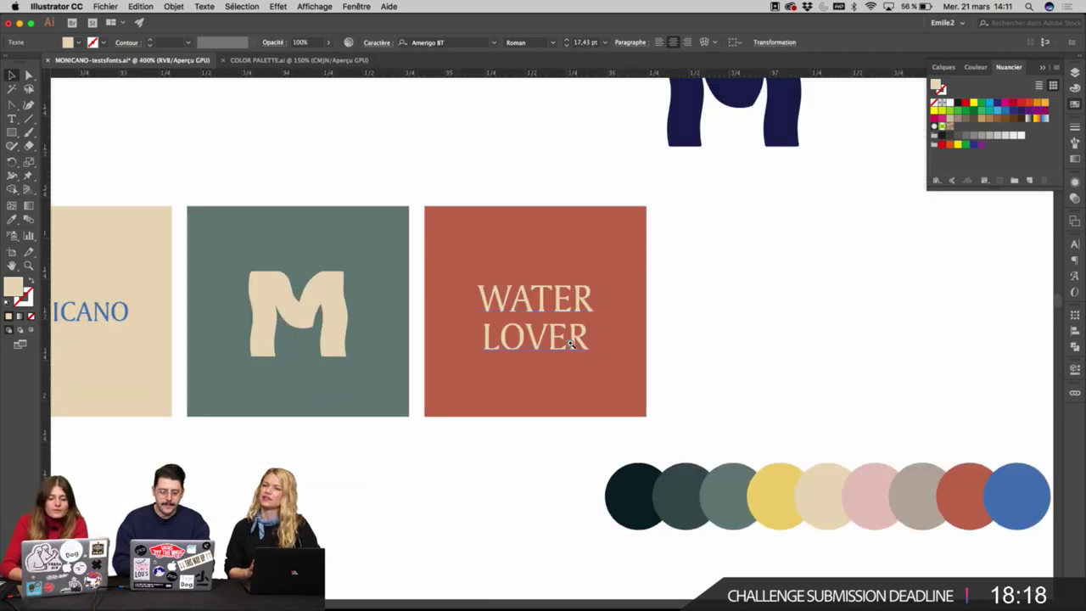
{"action": "left_click", "coordinate": [571, 344], "text": "super"}
{"action": "scroll", "coordinate": [545, 307], "scroll_direction": "down", "scroll_amount": 4}
{"action": "left_click_drag", "start_coordinate": [412, 300], "coordinate": [584, 325]}
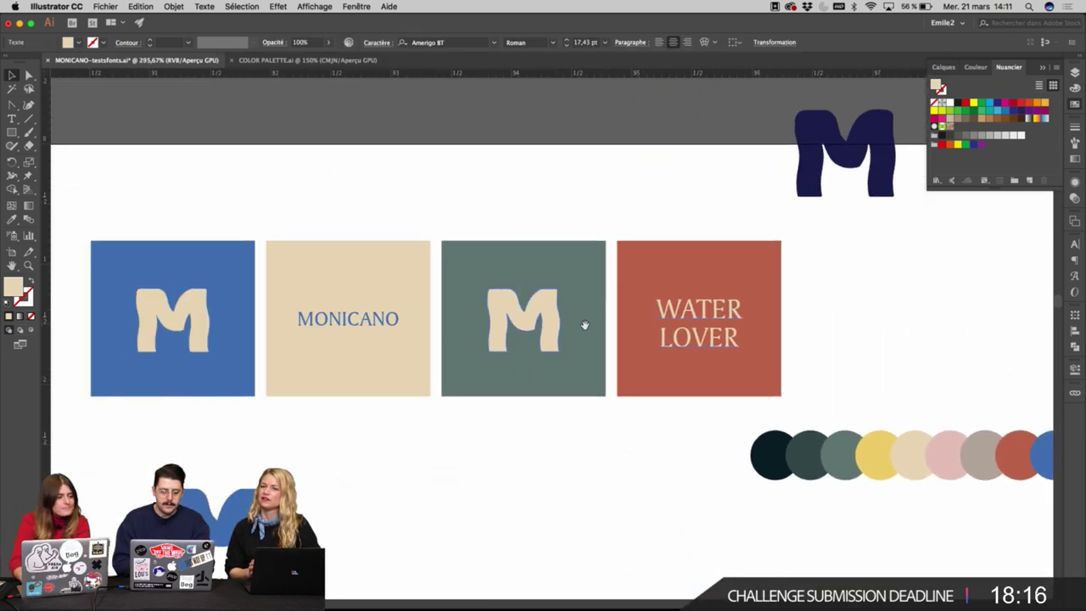
Set the blue MONICANO wordmark on the beige square to the Bold style of Amerigo BT.
{"action": "left_click", "coordinate": [388, 321]}
{"action": "left_click", "coordinate": [553, 43]}
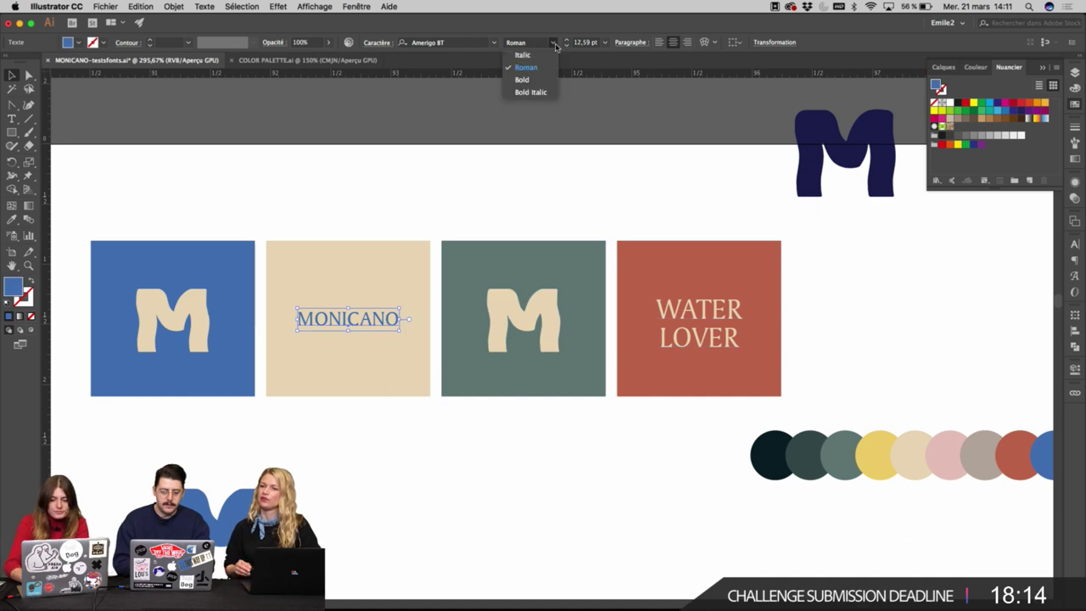
{"action": "left_click", "coordinate": [408, 201]}
{"action": "left_click", "coordinate": [382, 280], "text": "super"}
{"action": "left_click", "coordinate": [491, 338], "text": "super"}
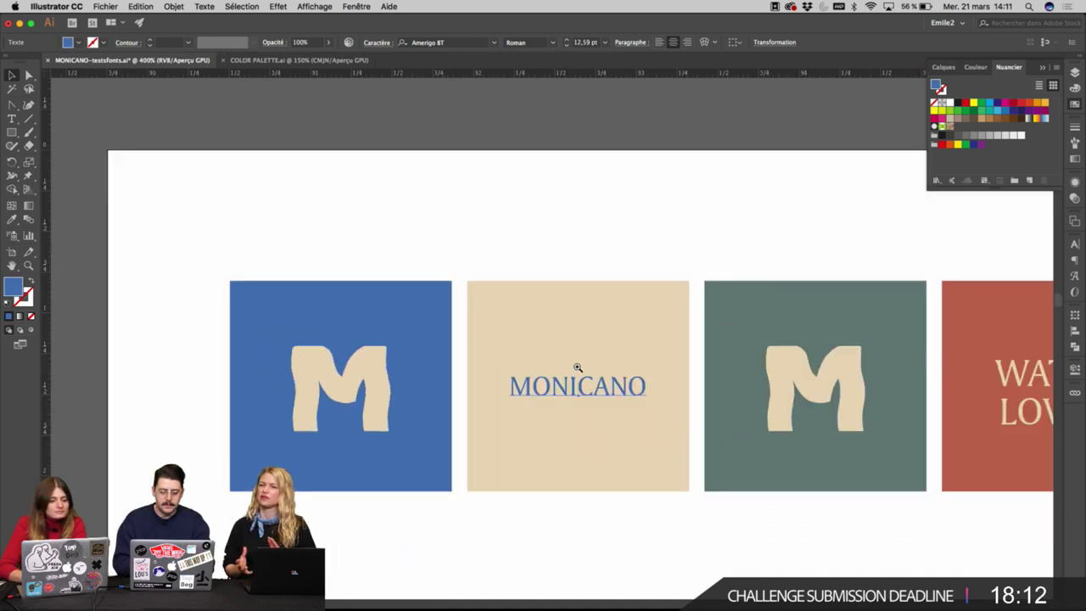
{"action": "scroll", "coordinate": [577, 367], "scroll_direction": "up", "scroll_amount": 1}
{"action": "left_click", "coordinate": [553, 42]}
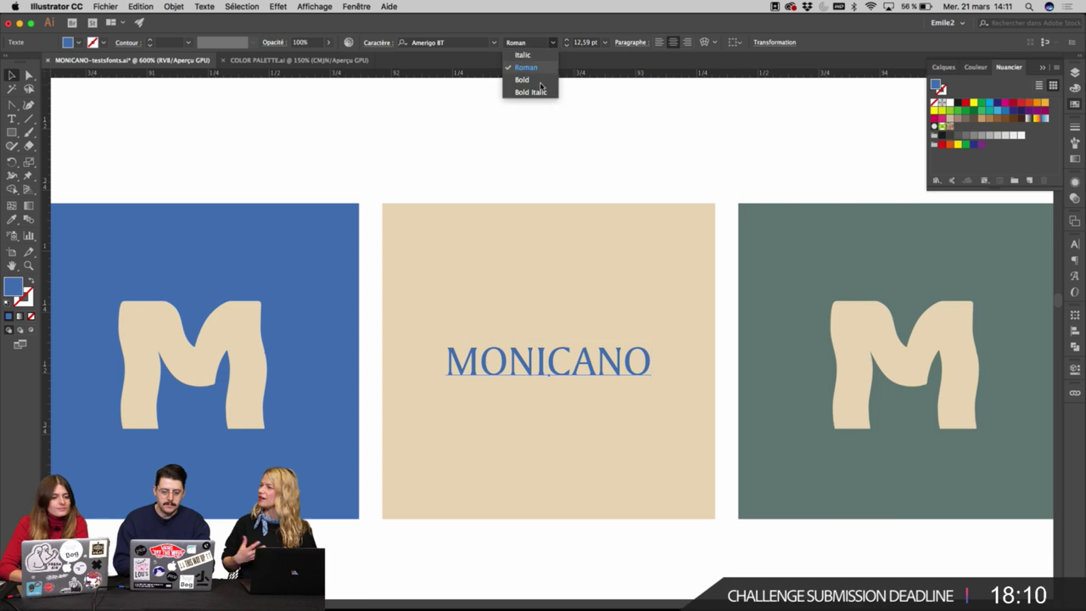
{"action": "left_click", "coordinate": [519, 82]}
{"action": "left_click", "coordinate": [627, 160]}
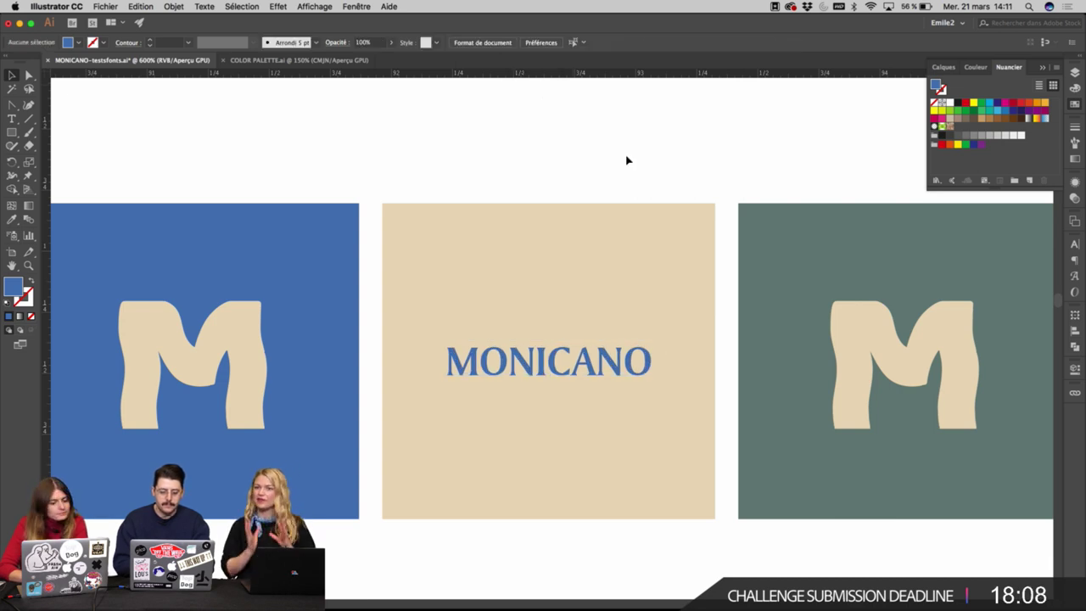
Switch the beige square's wordmark back to the Roman style to compare it with the wavy M.
{"action": "scroll", "coordinate": [627, 161], "scroll_direction": "up", "scroll_amount": 1}
{"action": "scroll", "coordinate": [569, 376], "scroll_direction": "up", "scroll_amount": 2}
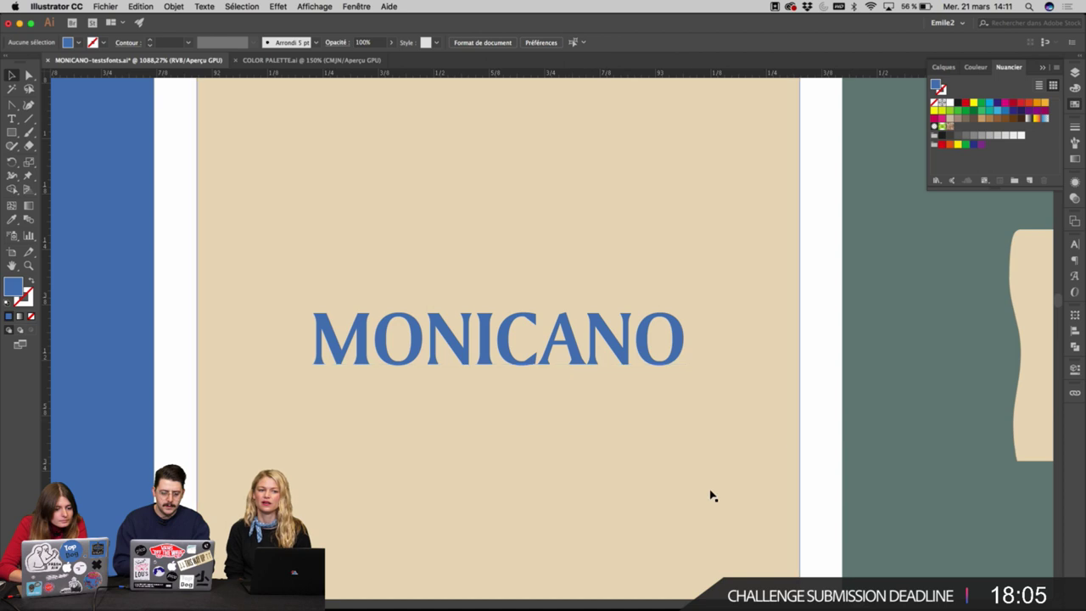
{"action": "left_click", "coordinate": [598, 357]}
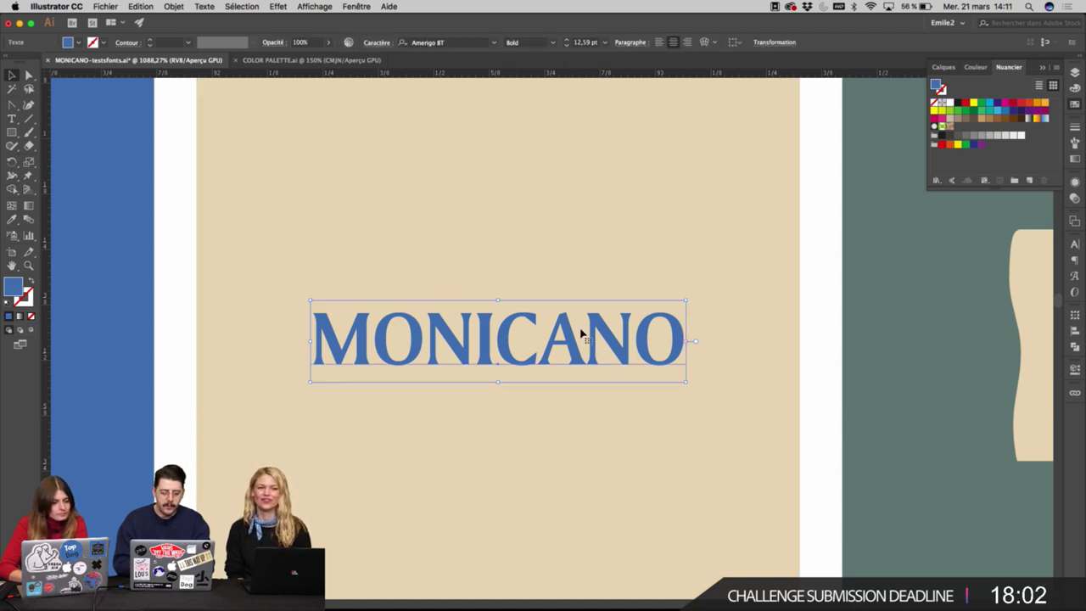
{"action": "scroll", "coordinate": [825, 272], "scroll_direction": "down", "scroll_amount": 1}
{"action": "scroll", "coordinate": [574, 271], "scroll_direction": "left", "scroll_amount": 5}
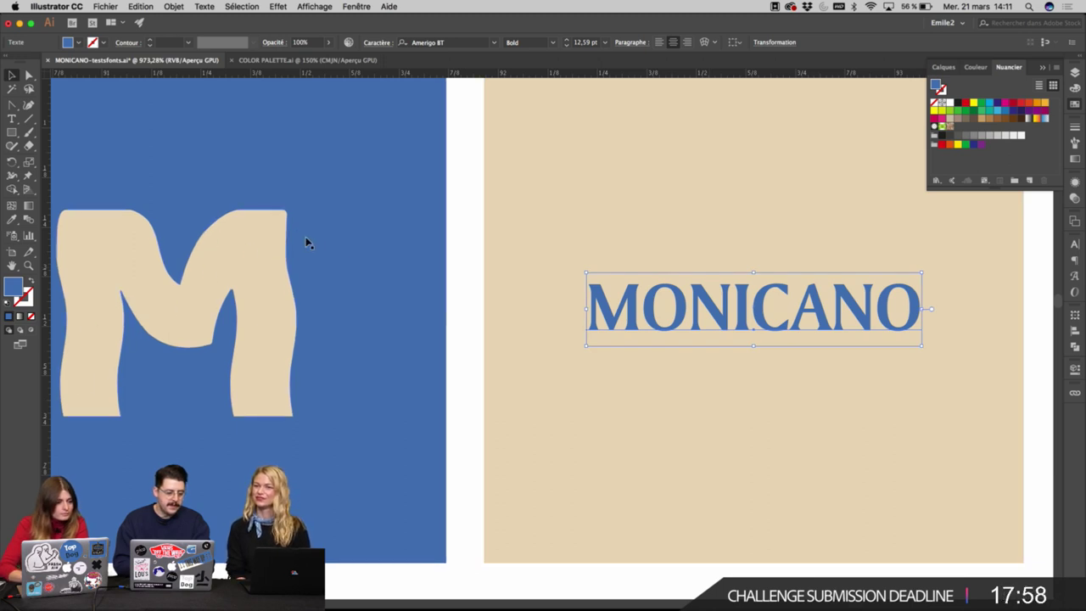
{"action": "left_click", "coordinate": [553, 42]}
{"action": "left_click", "coordinate": [549, 66]}
{"action": "left_click", "coordinate": [551, 42]}
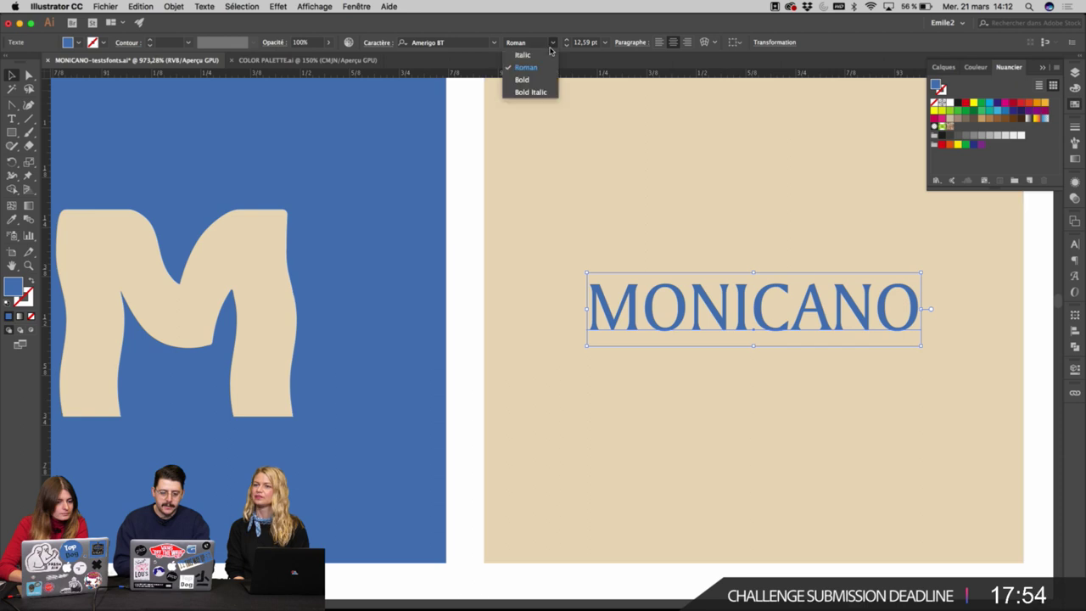
{"action": "left_click", "coordinate": [544, 67]}
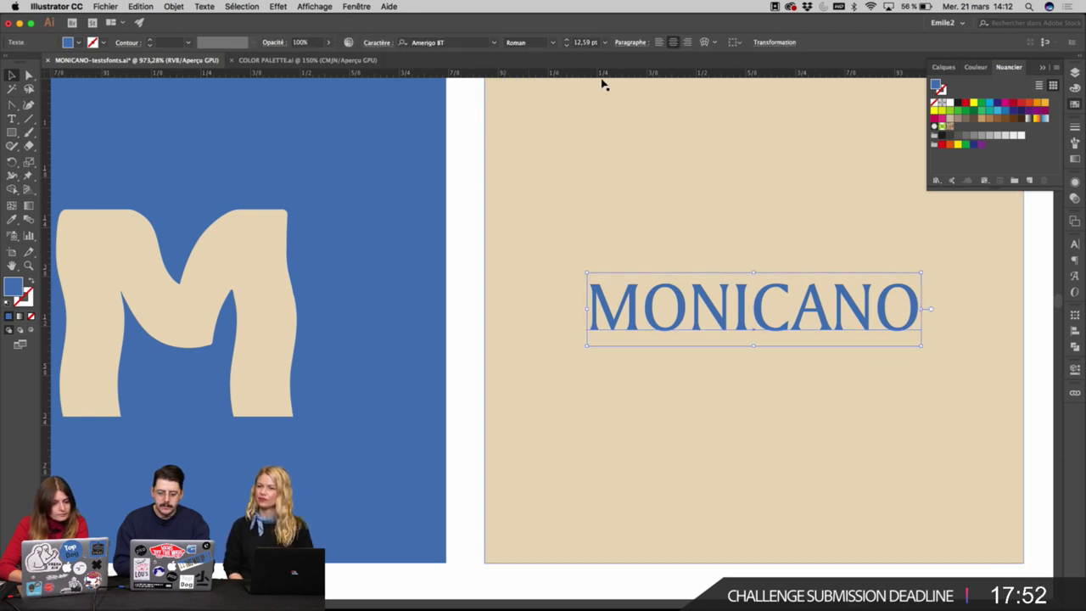
Reapply the Bold style to the MONICANO wordmark on the beige square and deselect it.
{"action": "left_click", "coordinate": [553, 42]}
{"action": "left_click", "coordinate": [546, 87]}
{"action": "left_click", "coordinate": [465, 136]}
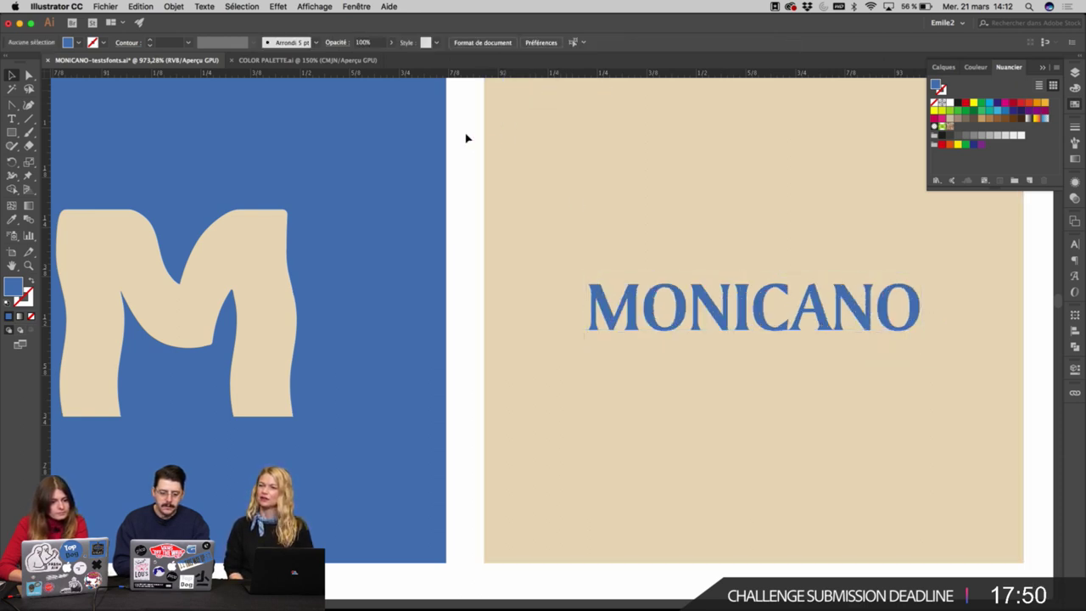
Scale the beige M on the blue square down to about 0.52 in wide.
{"action": "scroll", "coordinate": [700, 322], "scroll_direction": "down", "scroll_amount": 3, "text": "alt"}
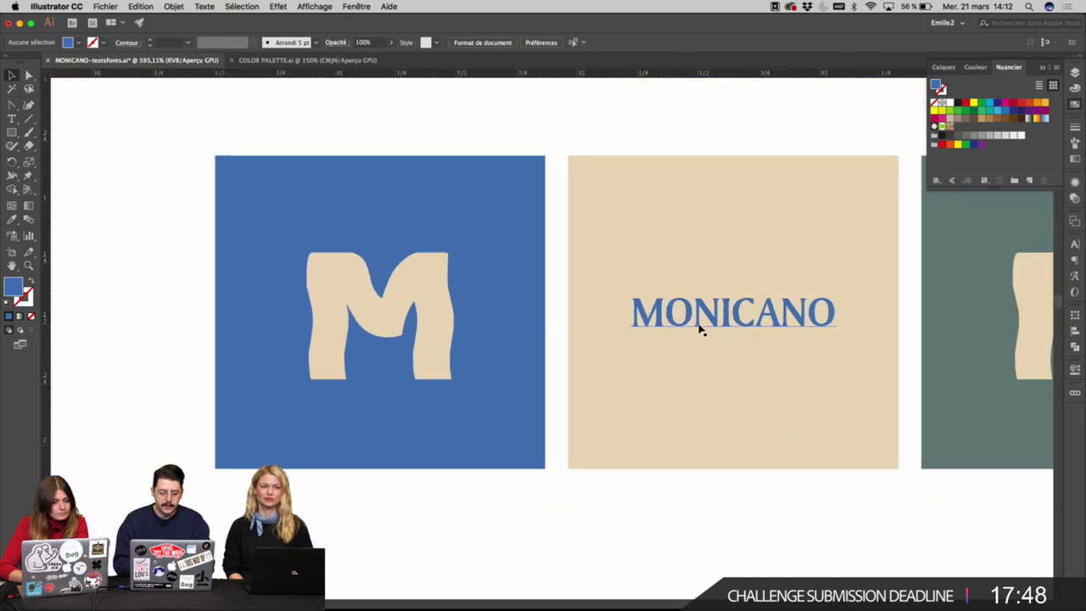
{"action": "left_click", "coordinate": [426, 294]}
{"action": "mouse_move", "coordinate": [455, 316]}
{"action": "left_mouse_down"}
{"action": "mouse_move", "coordinate": [469, 318]}
{"action": "mouse_move", "coordinate": [443, 316]}
{"action": "left_mouse_up"}
Nudge the WATER LOVER text slightly upward within the red square.
{"action": "scroll", "coordinate": [530, 322], "scroll_direction": "right", "scroll_amount": 10}
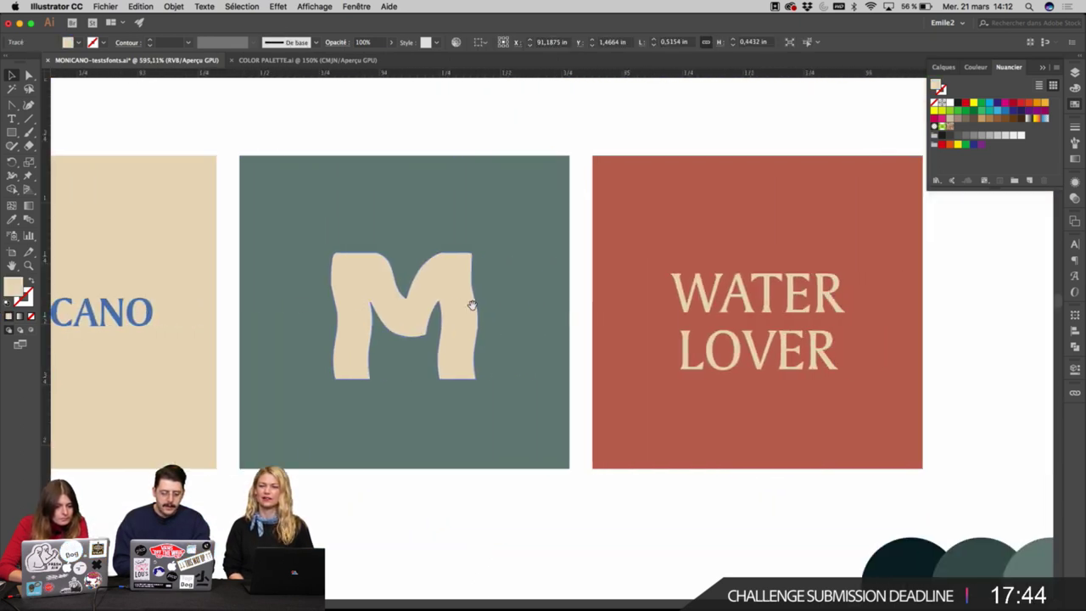
{"action": "left_click", "coordinate": [563, 296]}
{"action": "mouse_move", "coordinate": [565, 301]}
{"action": "left_mouse_down"}
{"action": "mouse_move", "coordinate": [549, 301]}
{"action": "mouse_move", "coordinate": [571, 300]}
{"action": "left_mouse_up"}
{"action": "scroll", "coordinate": [562, 290], "scroll_direction": "down", "scroll_amount": 2, "text": "alt"}
{"action": "left_click", "coordinate": [612, 311]}
{"action": "scroll", "coordinate": [571, 299], "scroll_direction": "left", "scroll_amount": 2}
{"action": "scroll", "coordinate": [509, 361], "scroll_direction": "up", "scroll_amount": 5}
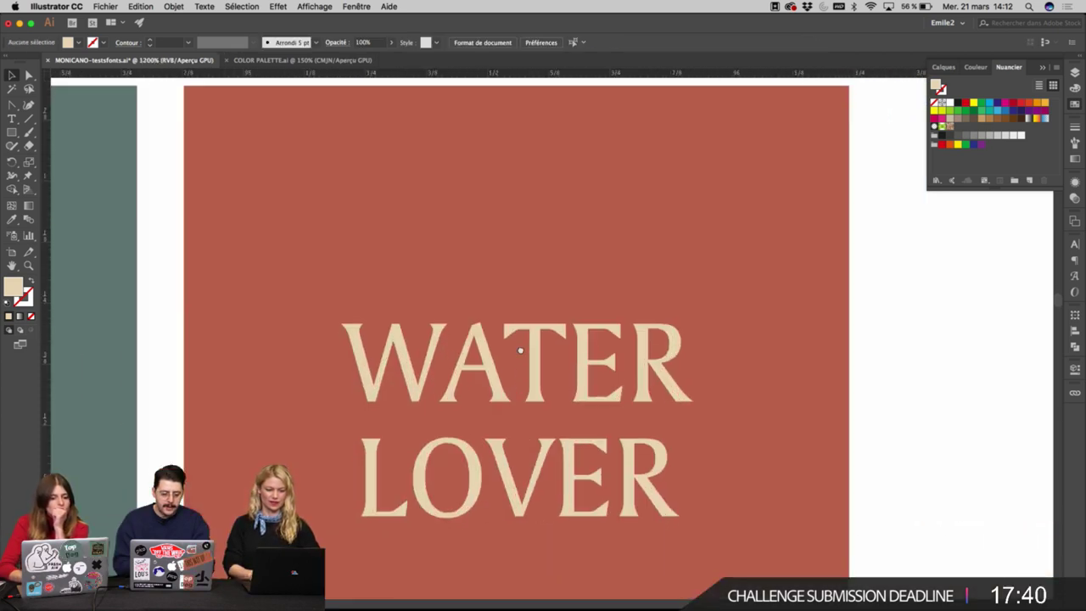
{"action": "scroll", "coordinate": [535, 343], "scroll_direction": "down", "scroll_amount": 1}
{"action": "left_click_drag", "start_coordinate": [541, 333], "coordinate": [541, 327]}
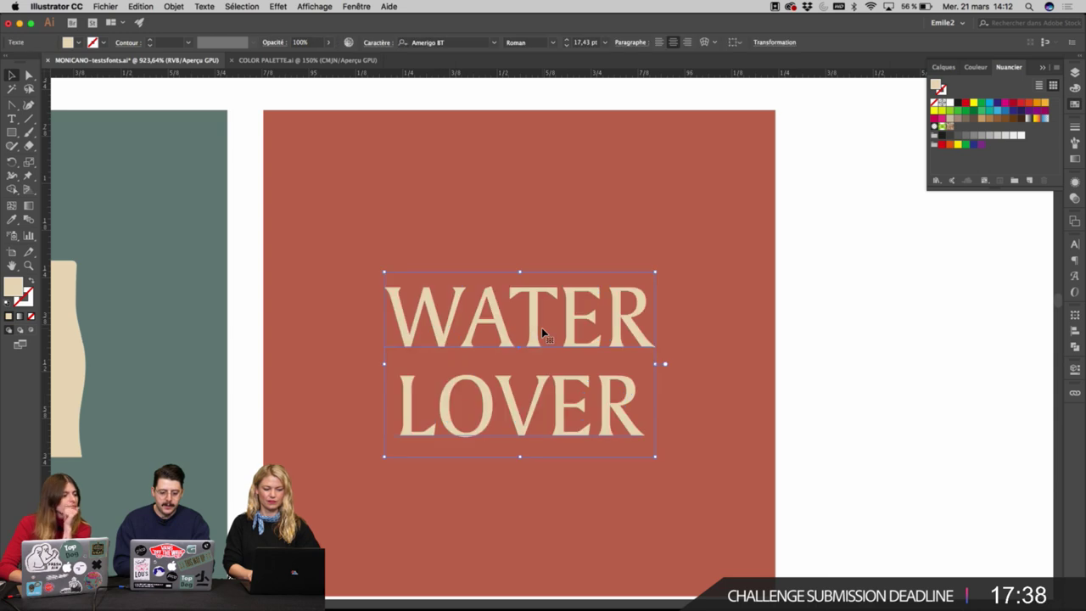
{"action": "left_click_drag", "start_coordinate": [687, 336], "coordinate": [684, 322]}
Examine the row of colored squares, comparing the WATER LOVER text with the wavy M and the wordmark.
{"action": "scroll", "coordinate": [685, 322], "scroll_direction": "down", "scroll_amount": 2}
{"action": "scroll", "coordinate": [684, 321], "scroll_direction": "right", "scroll_amount": 1}
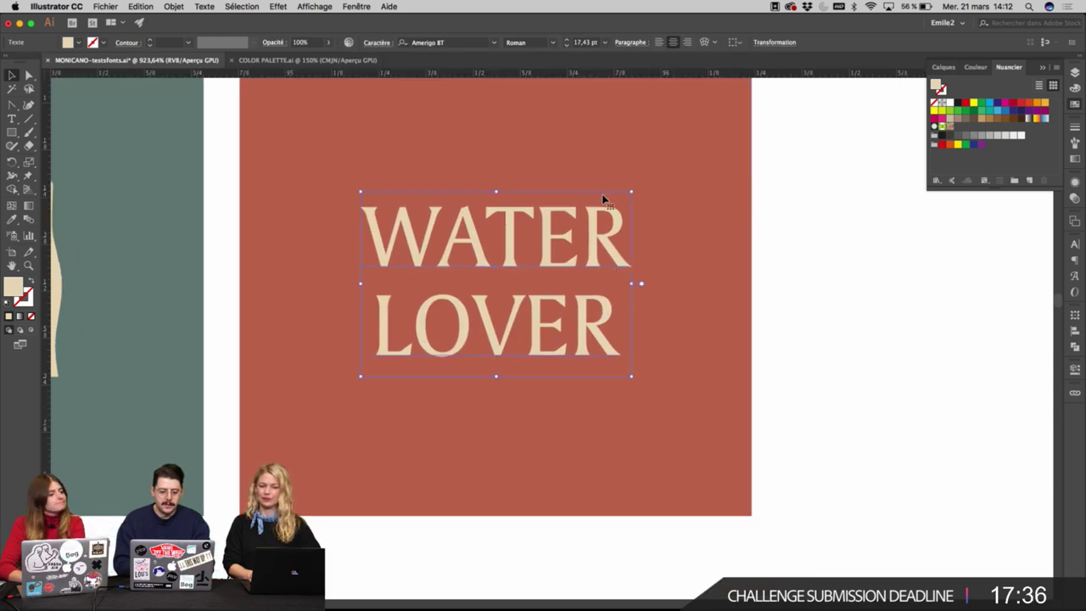
{"action": "scroll", "coordinate": [603, 203], "scroll_direction": "down", "scroll_amount": 1}
{"action": "scroll", "coordinate": [592, 237], "scroll_direction": "up", "scroll_amount": 1}
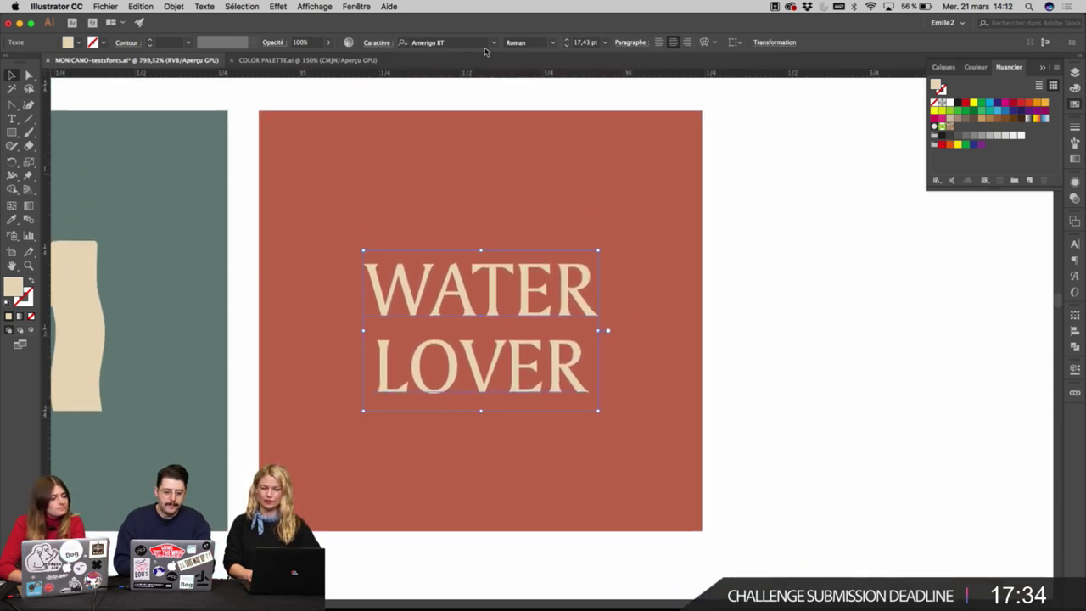
{"action": "scroll", "coordinate": [747, 211], "scroll_direction": "down", "scroll_amount": 4}
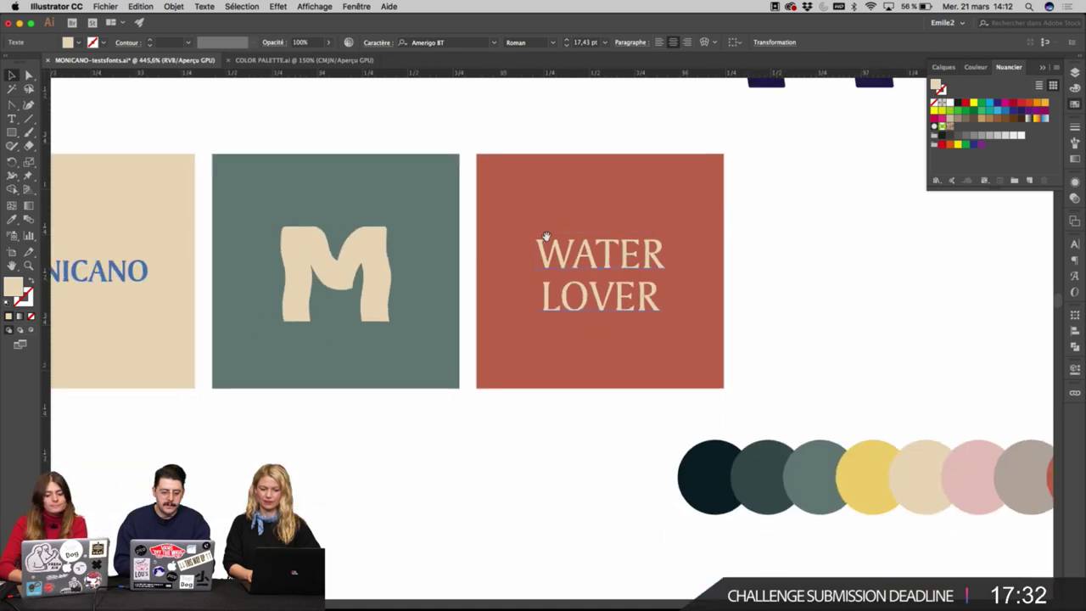
{"action": "left_click_drag", "start_coordinate": [545, 235], "coordinate": [689, 290]}
{"action": "left_click_drag", "start_coordinate": [508, 281], "coordinate": [729, 287]}
{"action": "left_click_drag", "start_coordinate": [821, 326], "coordinate": [690, 329]}
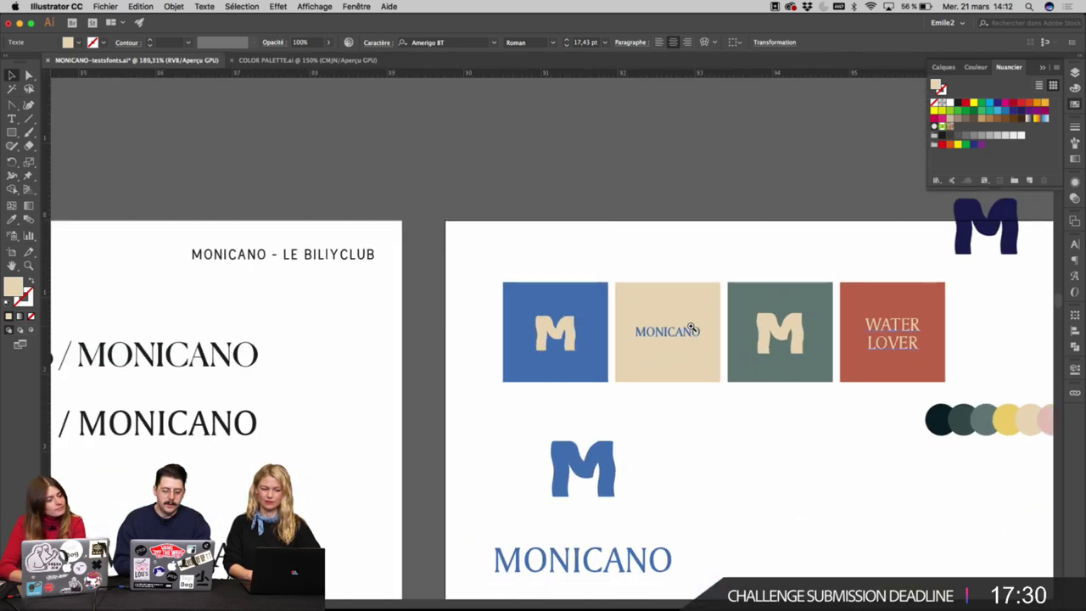
{"action": "left_click", "coordinate": [859, 327]}
{"action": "left_click", "coordinate": [604, 356]}
{"action": "left_click", "coordinate": [604, 356]}
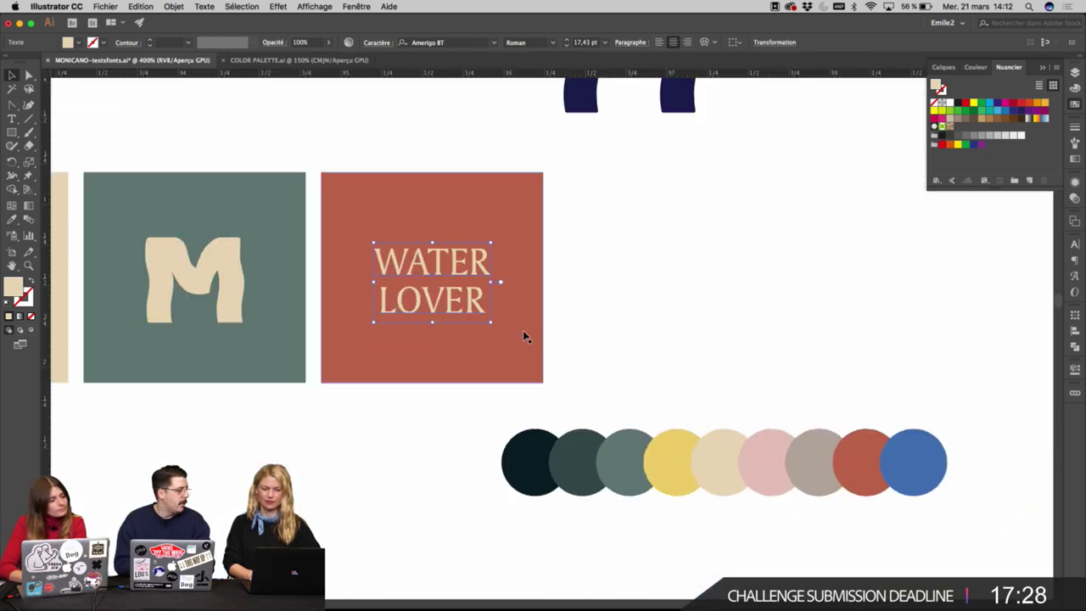
{"action": "scroll", "coordinate": [522, 332], "scroll_direction": "up", "scroll_amount": 1}
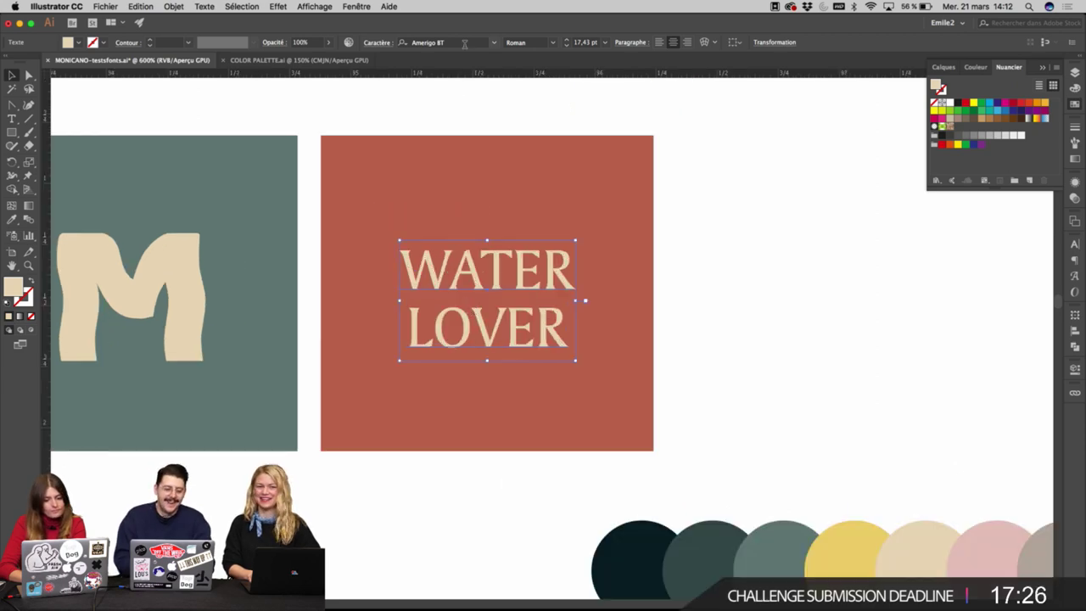
{"action": "left_click", "coordinate": [464, 42]}
{"action": "scroll", "coordinate": [594, 161], "scroll_direction": "down", "scroll_amount": 6}
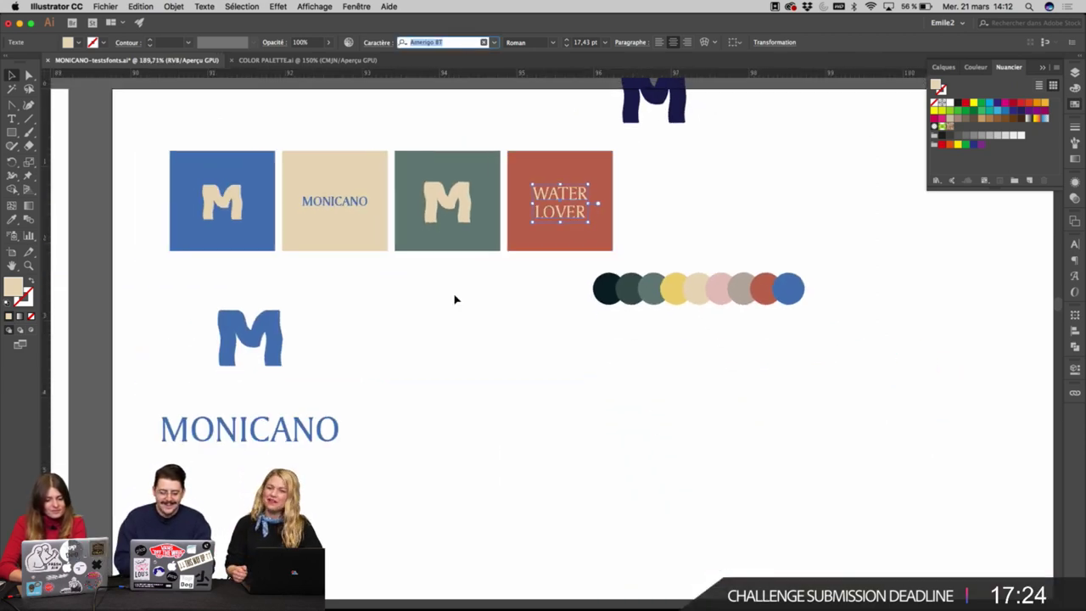
{"action": "key", "text": "BackSpace"}
{"action": "key", "text": "Escape"}
Sample the thin TodaySHOP-XLight "Monicano / MONICANO" text on the font-test artboard to restyle the WATER LOVER text.
{"action": "scroll", "coordinate": [167, 408], "scroll_direction": "left", "scroll_amount": 3}
{"action": "scroll", "coordinate": [167, 408], "scroll_direction": "down", "scroll_amount": 1}
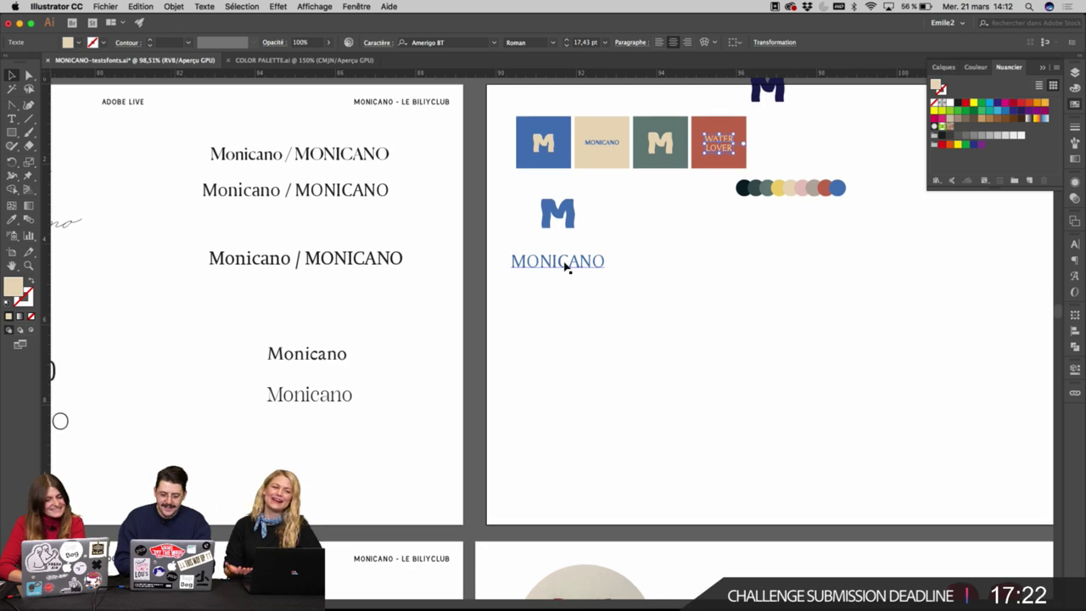
{"action": "scroll", "coordinate": [201, 363], "scroll_direction": "left", "scroll_amount": 5}
{"action": "scroll", "coordinate": [202, 363], "scroll_direction": "down", "scroll_amount": 1}
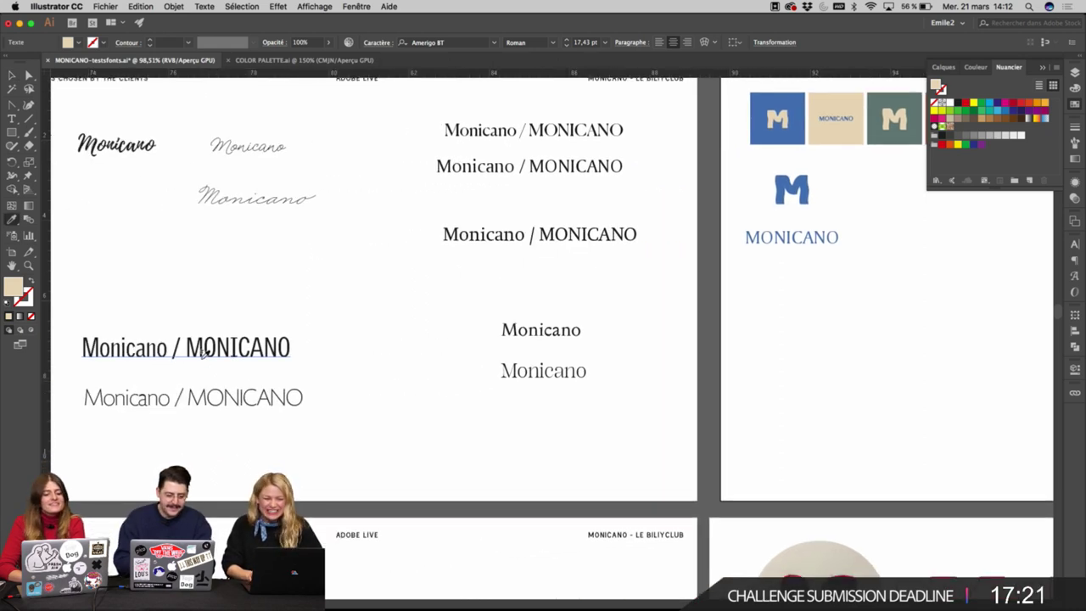
{"action": "left_click", "coordinate": [225, 392]}
Scale the restyled WATER LOVER text down to 26.38 pt so it fits within the red square.
{"action": "scroll", "coordinate": [578, 334], "scroll_direction": "right", "scroll_amount": 9}
{"action": "scroll", "coordinate": [577, 333], "scroll_direction": "up", "scroll_amount": 4}
{"action": "left_click", "coordinate": [578, 333], "text": "super"}
{"action": "left_click", "coordinate": [444, 313], "text": "super"}
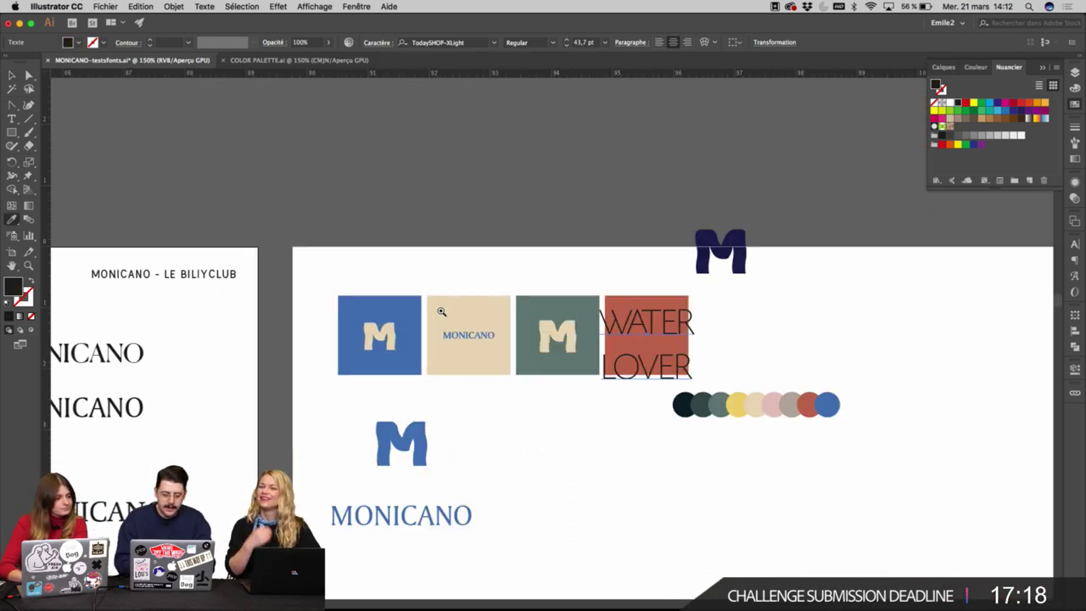
{"action": "double_click", "coordinate": [607, 315], "text": "super"}
{"action": "key", "text": "v"}
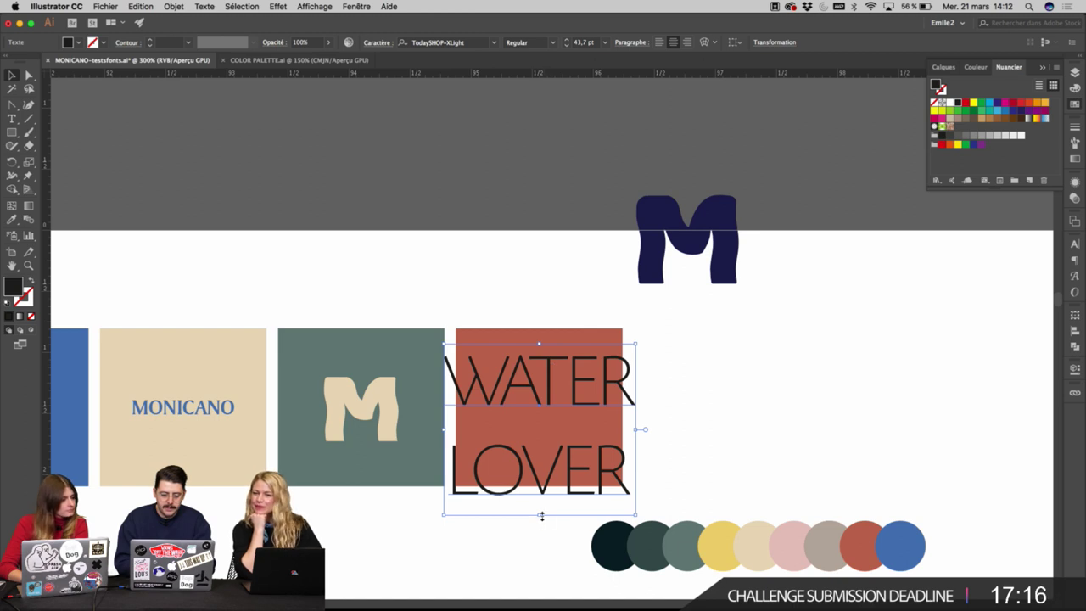
{"action": "left_click_drag", "start_coordinate": [541, 515], "coordinate": [543, 448]}
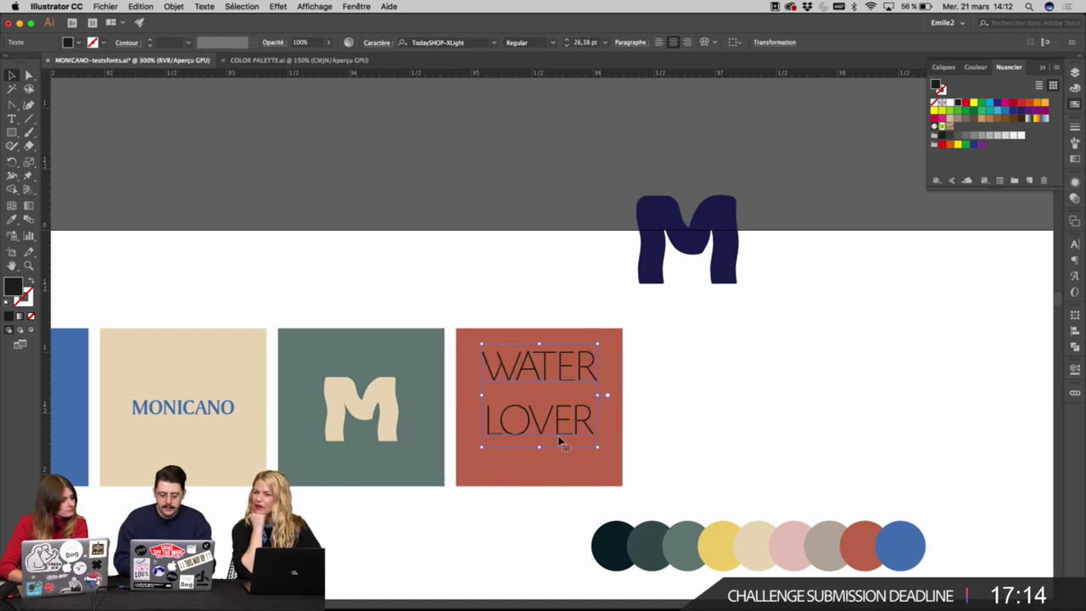
Tighten the line spacing of WATER LOVER and color it with the beige sampled from the palette circles.
{"action": "key", "text": "alt+Up"}
{"action": "key", "text": "alt+Up"}
{"action": "key", "text": "i"}
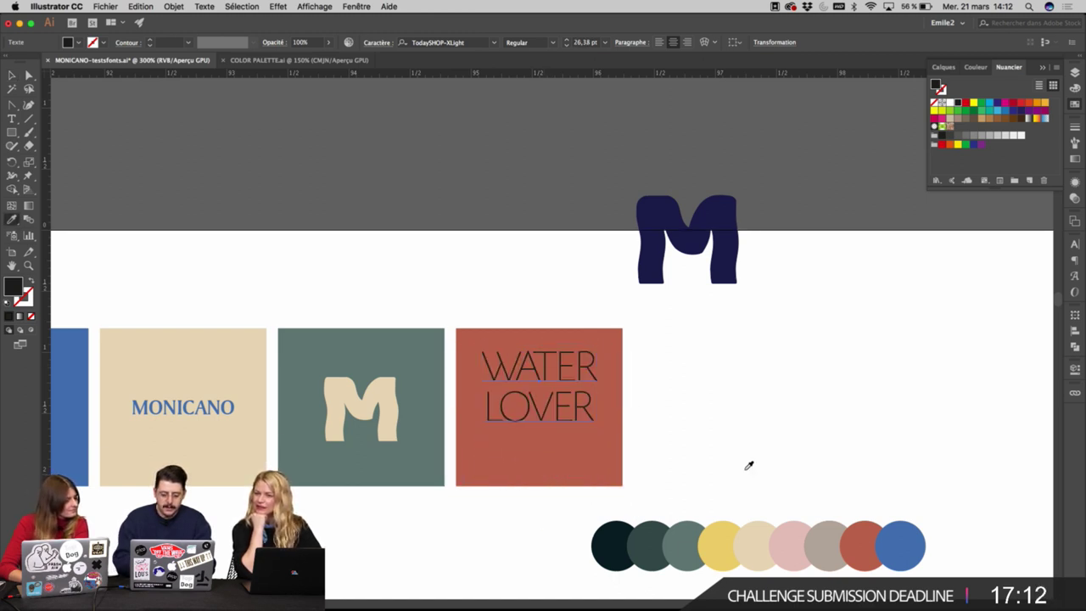
{"action": "left_click", "coordinate": [748, 524]}
Fit the WATER LOVER text smaller in the middle of the red square and widen its letter spacing.
{"action": "key", "text": "v"}
{"action": "left_click_drag", "start_coordinate": [582, 380], "coordinate": [582, 418]}
{"action": "key", "text": "alt+Right"}
{"action": "key", "text": "alt+Right"}
{"action": "key", "text": "alt+Right"}
{"action": "key", "text": "super+shift+a"}
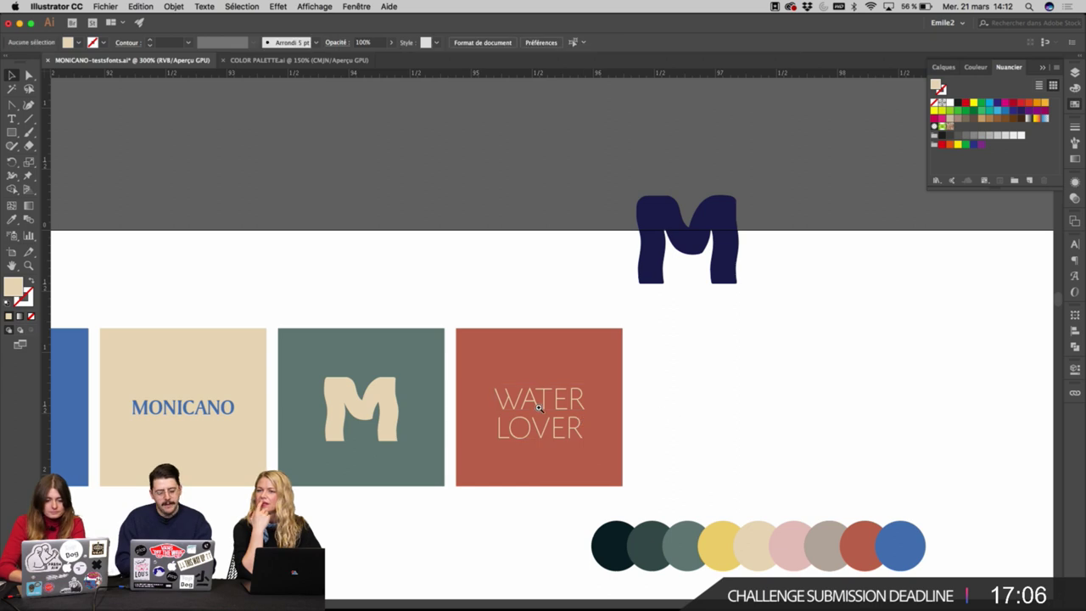
Shift the WATER LOVER text slightly up and left so it sits centered in the red square.
{"action": "left_click", "coordinate": [544, 410], "text": "super"}
{"action": "left_click", "coordinate": [524, 314], "text": "super"}
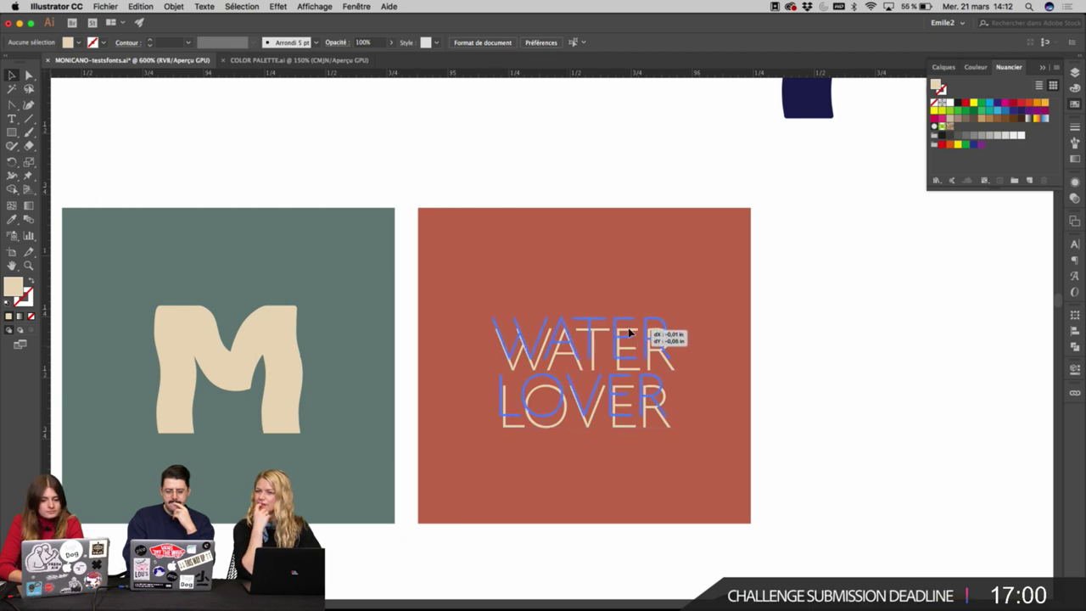
{"action": "scroll", "coordinate": [817, 326], "scroll_direction": "down", "scroll_amount": 3}
{"action": "scroll", "coordinate": [814, 326], "scroll_direction": "down", "scroll_amount": 1}
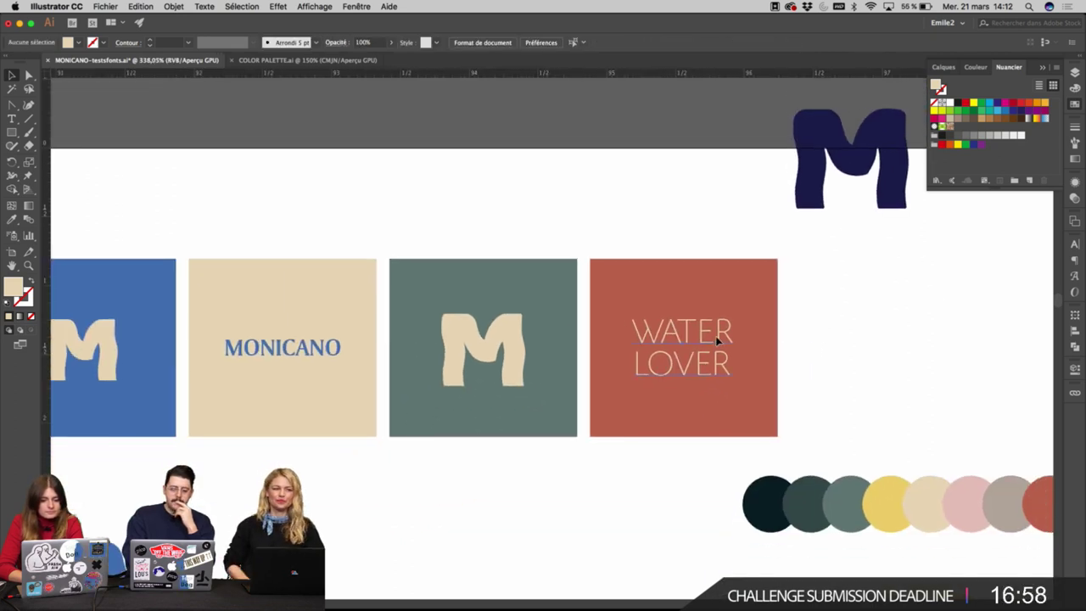
{"action": "scroll", "coordinate": [817, 335], "scroll_direction": "down", "scroll_amount": 4}
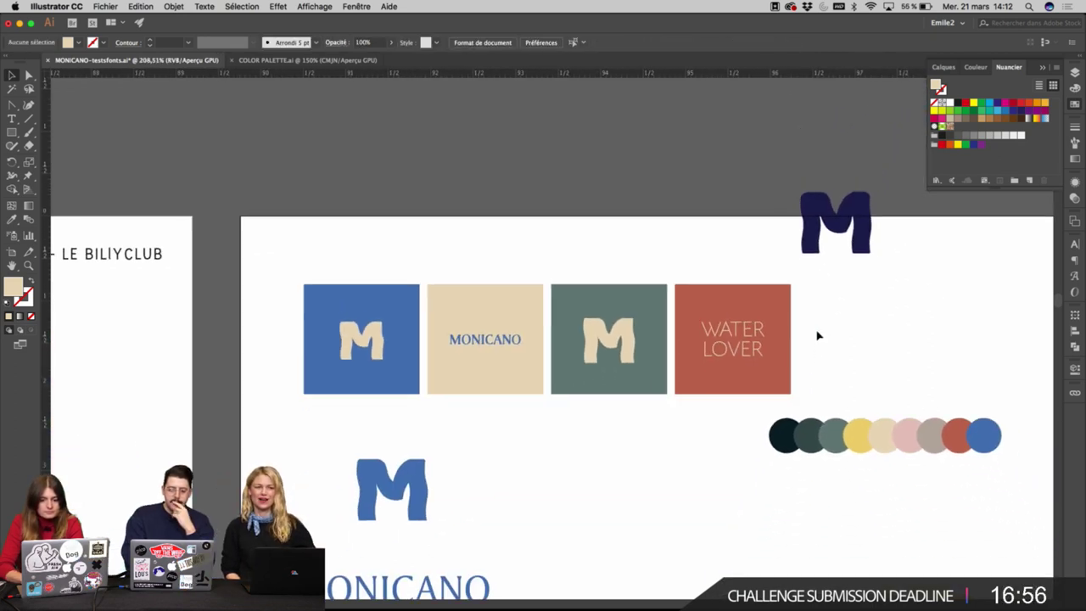
Move the dark navy M farther to the right of the artboard, away from the colored squares.
{"action": "left_click_drag", "start_coordinate": [865, 208], "coordinate": [1023, 265]}
{"action": "scroll", "coordinate": [1023, 277], "scroll_direction": "down", "scroll_amount": 3}
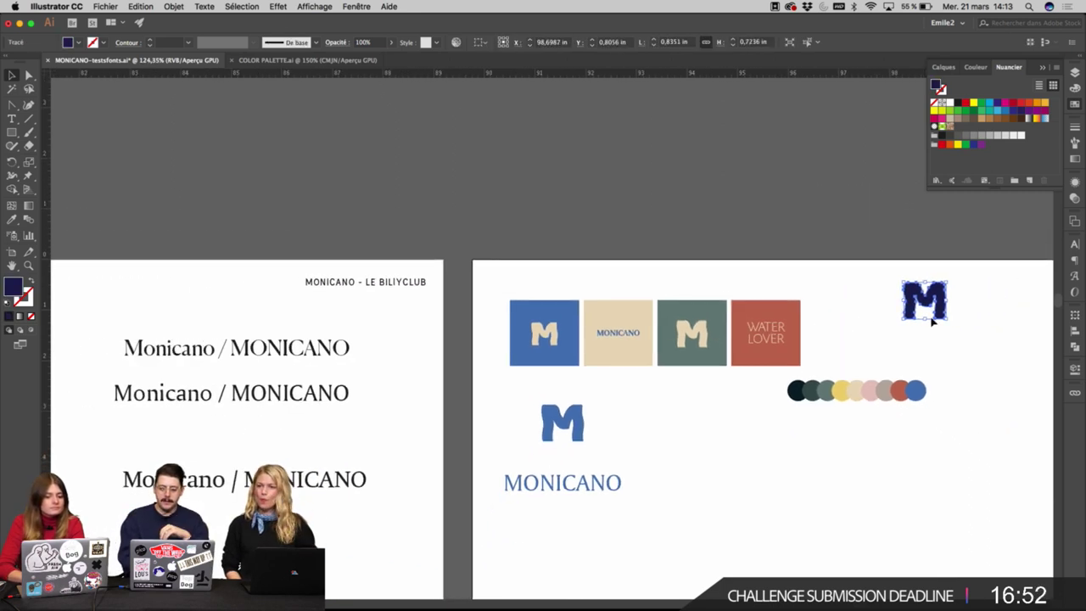
{"action": "scroll", "coordinate": [932, 320], "scroll_direction": "down", "scroll_amount": 1}
Set the font style of the large blue MONICANO wordmark below the squares to Bold.
{"action": "left_click", "coordinate": [645, 414]}
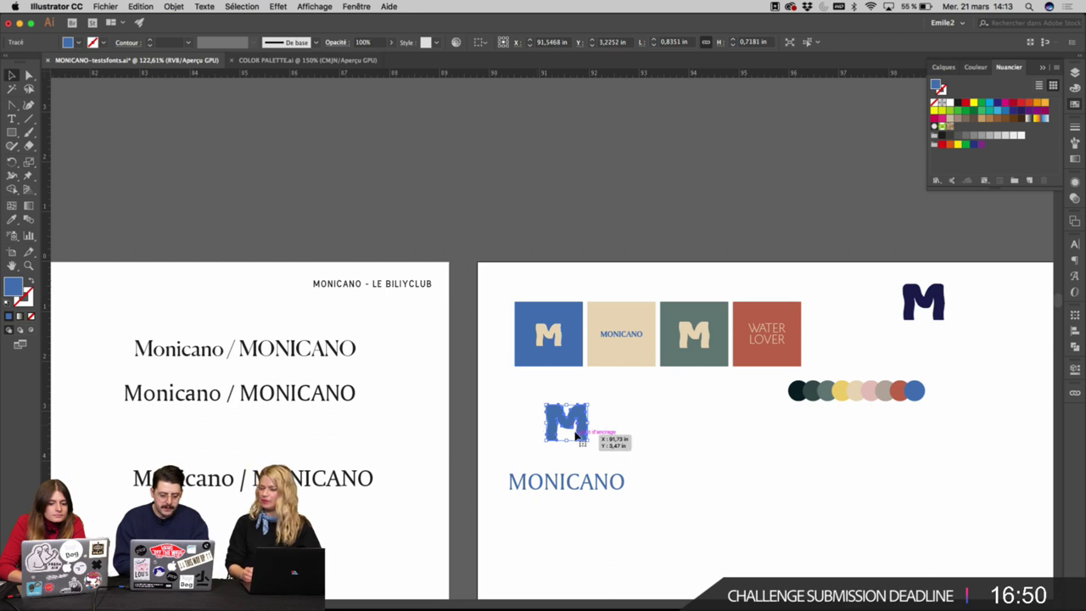
{"action": "left_click", "coordinate": [572, 480]}
{"action": "left_click", "coordinate": [558, 42]}
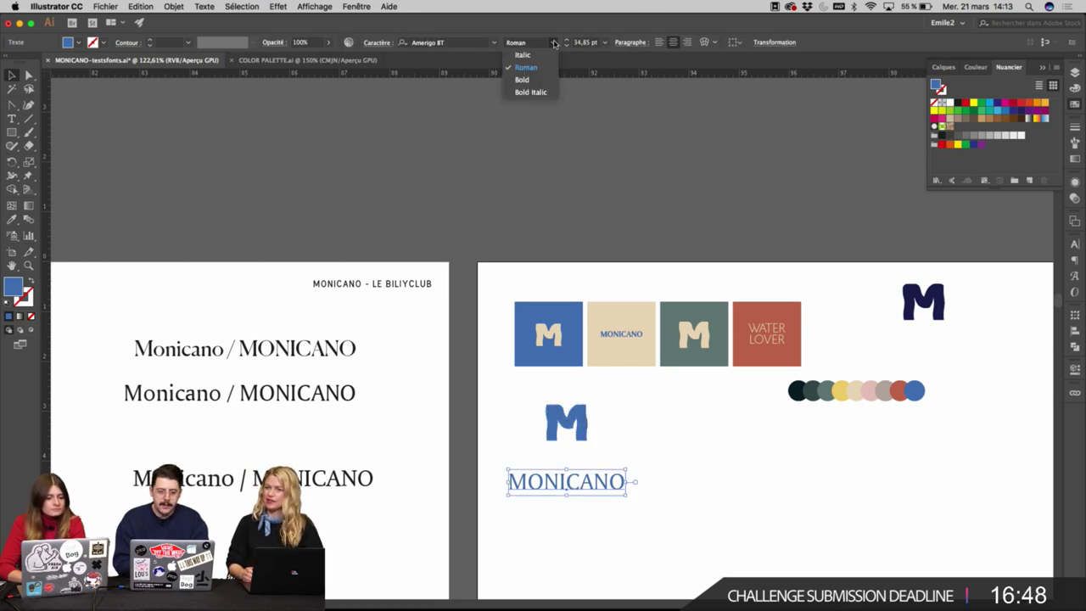
{"action": "left_click", "coordinate": [543, 80]}
{"action": "left_click", "coordinate": [696, 425]}
Arrange the blue M and the MONICANO wordmark side by side, with the wordmark to the right of the M.
{"action": "left_click_drag", "start_coordinate": [577, 488], "coordinate": [719, 453]}
{"action": "left_click_drag", "start_coordinate": [582, 435], "coordinate": [582, 471]}
{"action": "left_click_drag", "start_coordinate": [708, 450], "coordinate": [677, 461]}
{"action": "left_click", "coordinate": [692, 422]}
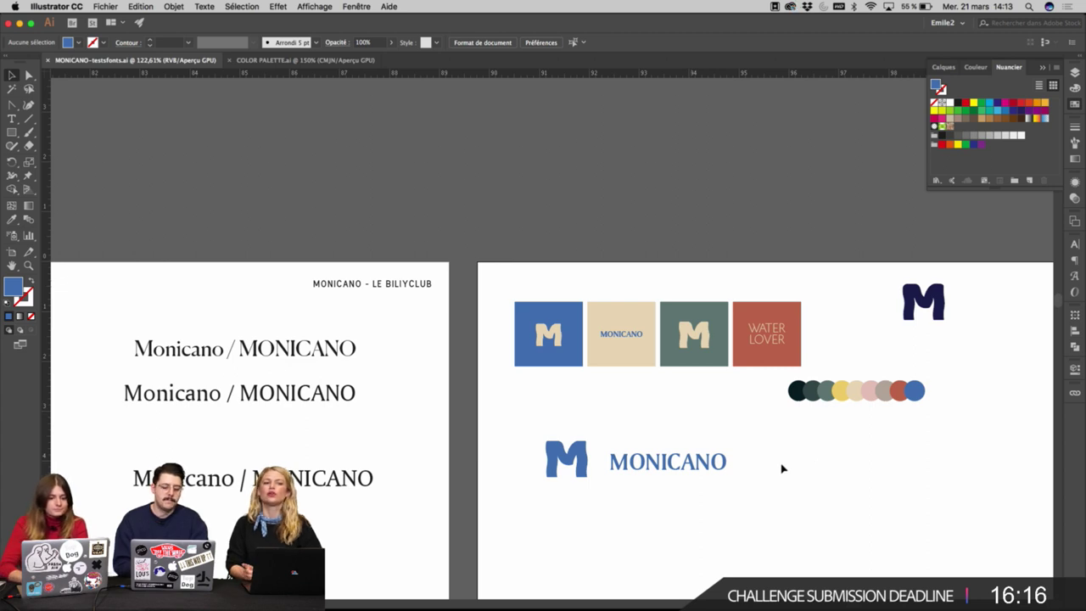
Try wider and tighter letter spacing on the blue MONICANO wordmark beside the M, settling on slightly tighter spacing.
{"action": "left_click", "coordinate": [691, 466], "text": "super"}
{"action": "left_click", "coordinate": [587, 390], "text": "super"}
{"action": "left_click", "coordinate": [540, 311], "text": "super"}
{"action": "left_click", "coordinate": [539, 311], "text": "super"}
{"action": "left_click", "coordinate": [489, 268]}
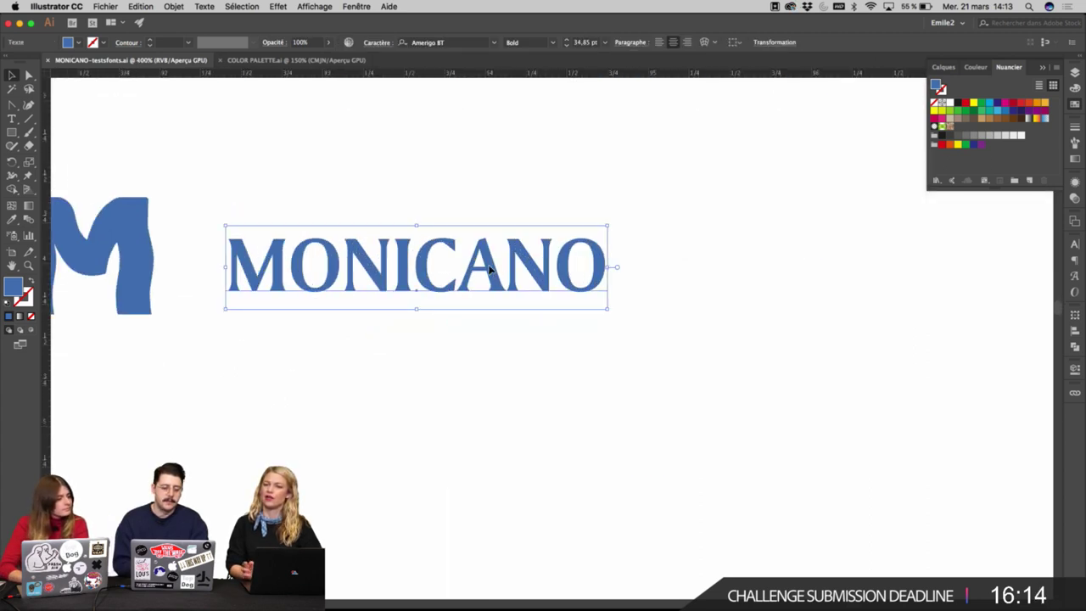
{"action": "key", "text": "alt+Right"}
{"action": "key", "text": "alt+Right"}
{"action": "key", "text": "alt+Right"}
{"action": "key", "text": "alt+Right"}
{"action": "key", "text": "alt+Right"}
{"action": "key", "text": "alt+Right"}
{"action": "key", "text": "alt+Right"}
{"action": "key", "text": "alt+Left"}
{"action": "key", "text": "alt+Left"}
{"action": "key", "text": "alt+Left"}
{"action": "key", "text": "alt+Left"}
{"action": "key", "text": "alt+Left"}
{"action": "key", "text": "alt+Left"}
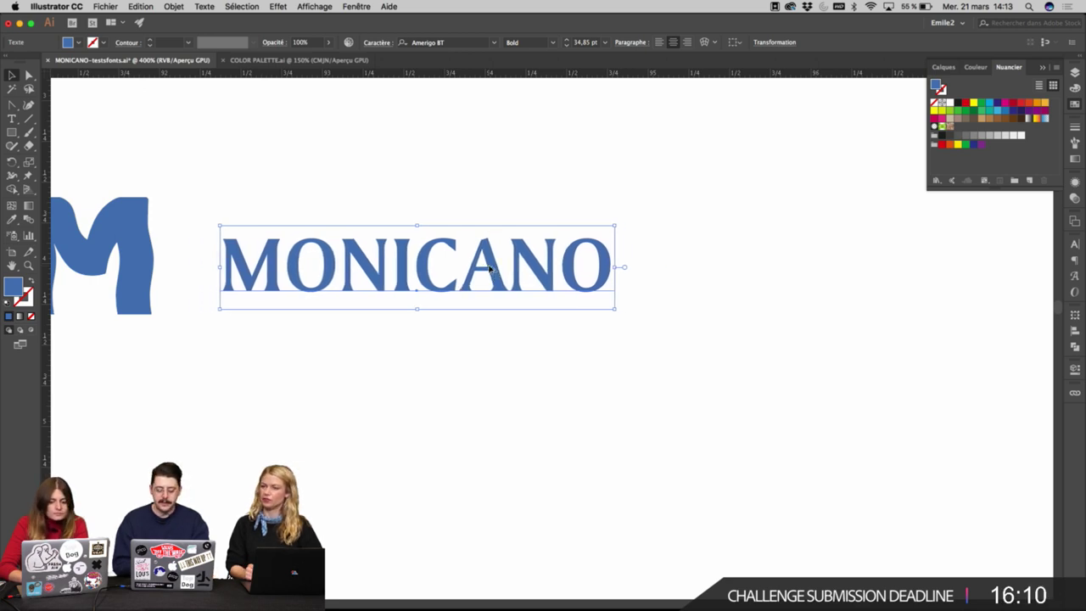
{"action": "key", "text": "alt+Left"}
{"action": "key", "text": "alt+Left"}
{"action": "key", "text": "alt+Right"}
{"action": "key", "text": "alt+Right"}
{"action": "key", "text": "alt+Right"}
{"action": "key", "text": "alt+Right"}
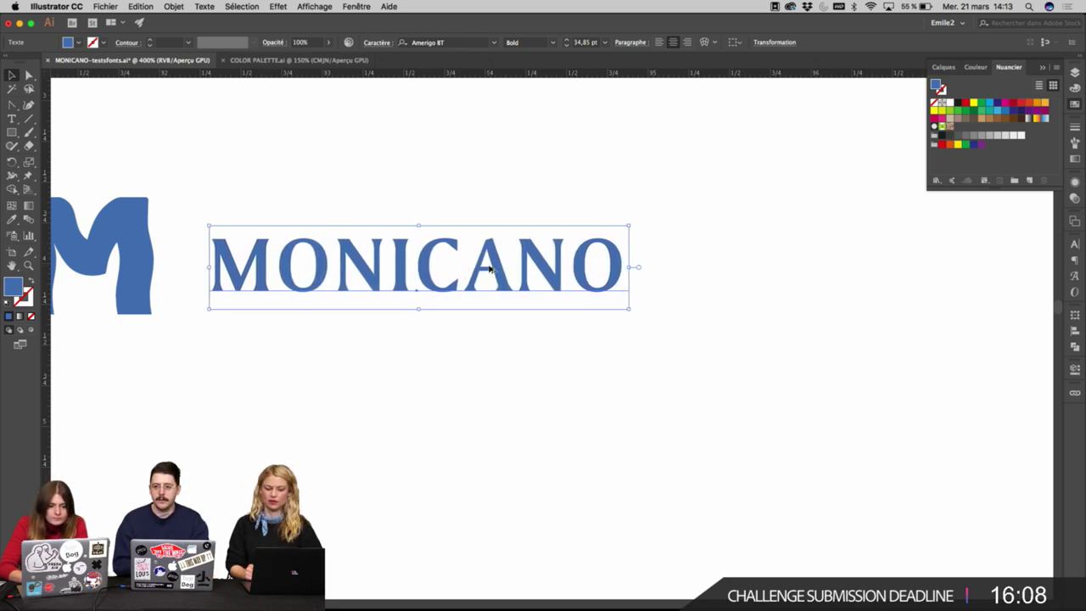
{"action": "key", "text": "alt+Left"}
{"action": "key", "text": "alt+Left"}
{"action": "key", "text": "alt+Left"}
{"action": "key", "text": "alt+Left"}
{"action": "key", "text": "alt+Right"}
{"action": "key", "text": "alt+Right"}
{"action": "key", "text": "alt+Right"}
{"action": "key", "text": "alt+Right"}
{"action": "key", "text": "alt+Right"}
{"action": "key", "text": "alt+Left"}
{"action": "key", "text": "alt+Left"}
{"action": "key", "text": "alt+Left"}
{"action": "key", "text": "alt+Left"}
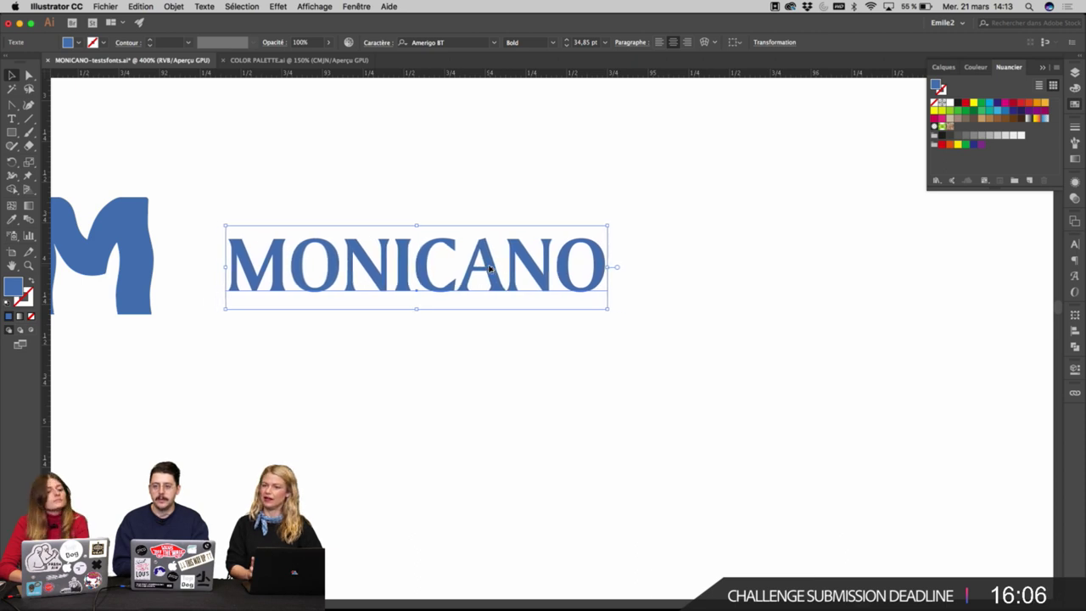
{"action": "key", "text": "alt+Right"}
{"action": "key", "text": "alt+Right"}
{"action": "key", "text": "alt+Right"}
{"action": "key", "text": "alt+Right"}
{"action": "key", "text": "alt+Left"}
{"action": "key", "text": "alt+Left"}
{"action": "key", "text": "alt+Left"}
{"action": "key", "text": "alt+Right"}
{"action": "key", "text": "alt+Right"}
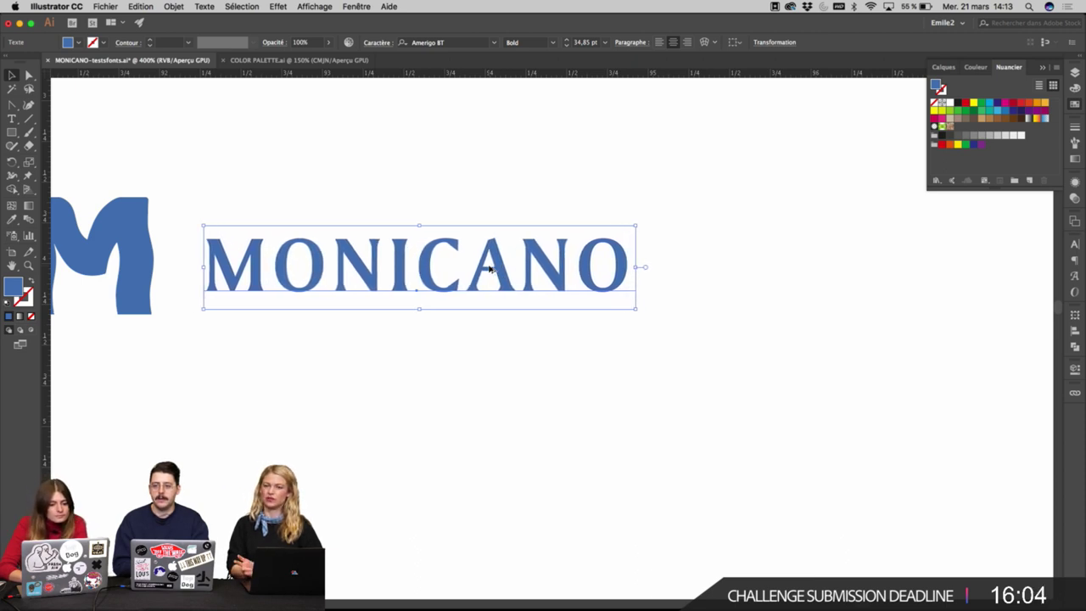
{"action": "key", "text": "alt+Left"}
{"action": "key", "text": "alt+Left"}
{"action": "key", "text": "alt+Left"}
{"action": "key", "text": "t"}
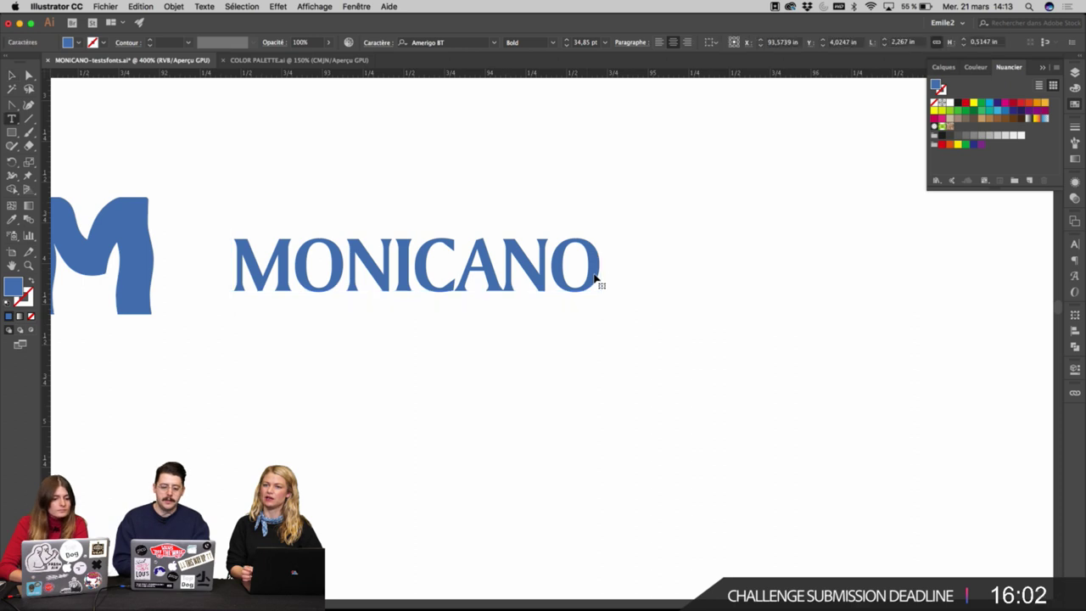
{"action": "left_click", "coordinate": [13, 75]}
Try looser and tighter line spacing between WATER and LOVER in the red square.
{"action": "scroll", "coordinate": [406, 226], "scroll_direction": "down", "scroll_amount": 4}
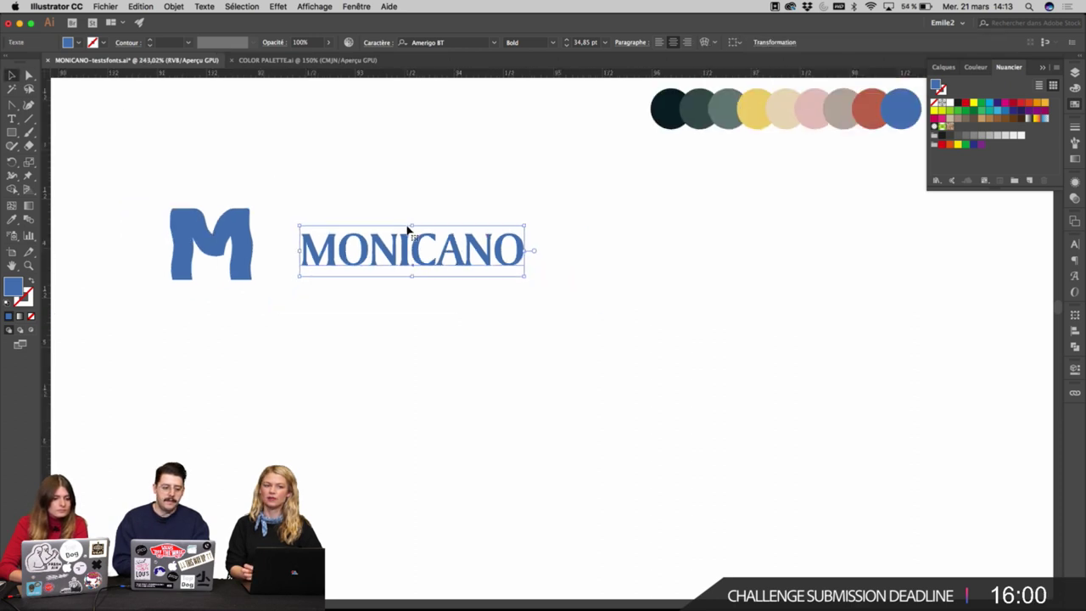
{"action": "left_click_drag", "start_coordinate": [778, 227], "coordinate": [420, 393]}
{"action": "left_click", "coordinate": [261, 238], "text": "super"}
{"action": "left_click", "coordinate": [455, 258], "text": "super"}
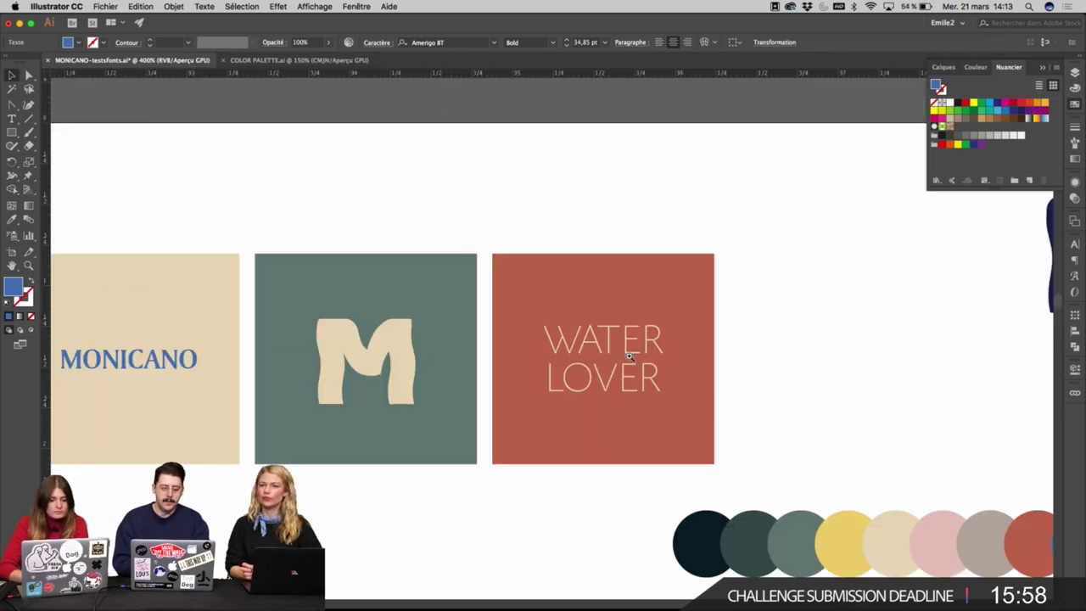
{"action": "left_click", "coordinate": [631, 357], "text": "super"}
{"action": "left_click", "coordinate": [539, 305]}
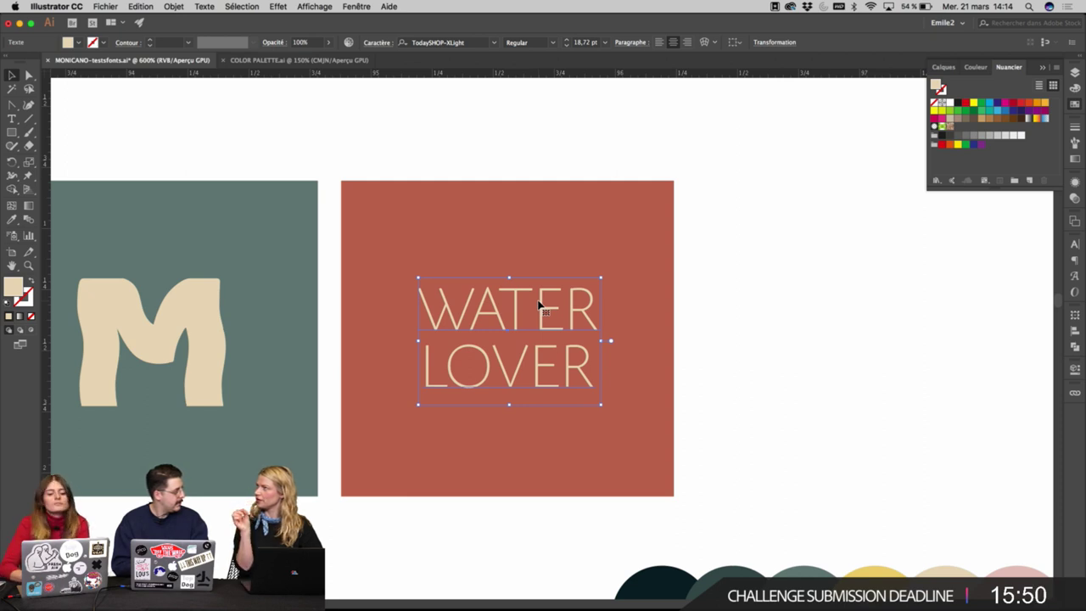
{"action": "key", "text": "alt+Down"}
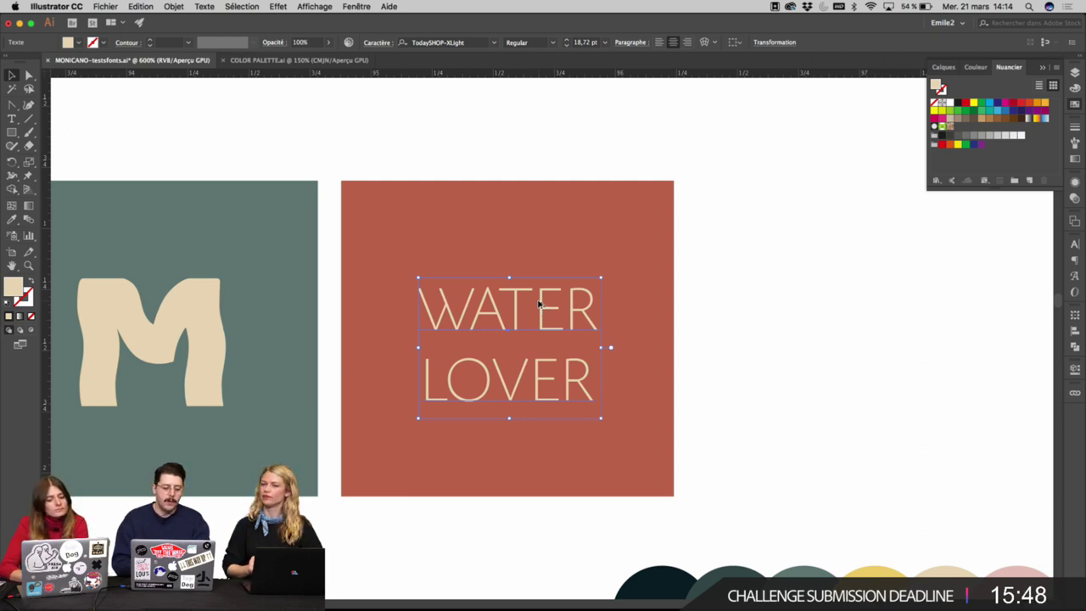
{"action": "key", "text": "alt+Down"}
{"action": "key", "text": "alt+Down"}
{"action": "key", "text": "alt+Down"}
{"action": "key", "text": "alt+Up"}
{"action": "key", "text": "alt+Up"}
{"action": "key", "text": "alt+Up"}
{"action": "key", "text": "alt+Up"}
{"action": "key", "text": "alt+Up"}
{"action": "key", "text": "alt+Up"}
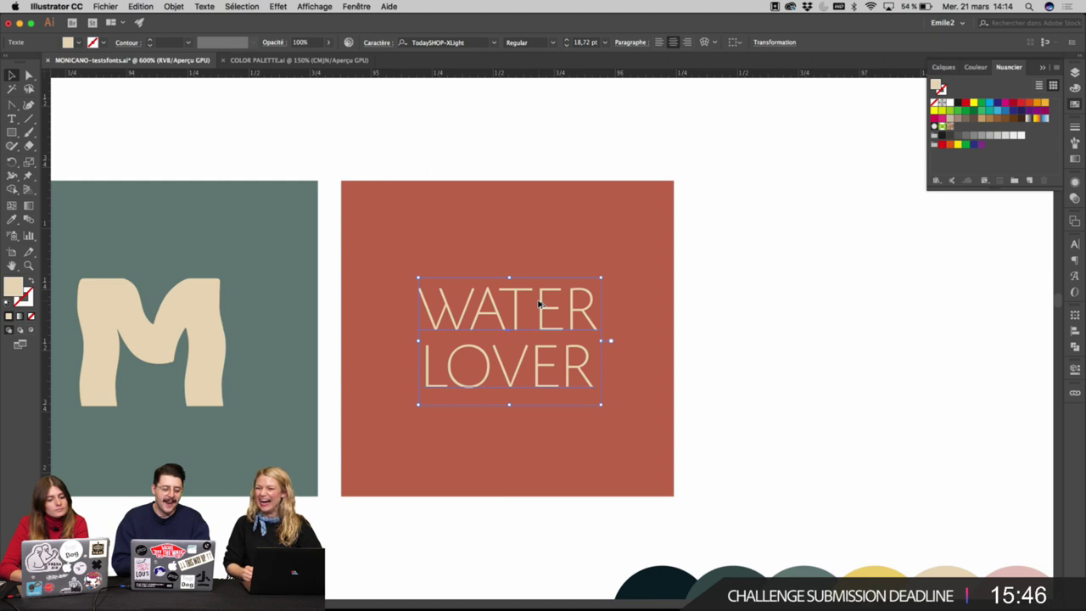
{"action": "key", "text": "alt+Down"}
{"action": "key", "text": "alt+Down"}
{"action": "key", "text": "alt+Down"}
{"action": "key", "text": "alt+Down"}
{"action": "key", "text": "alt+Down"}
{"action": "key", "text": "alt+Up"}
{"action": "key", "text": "alt+Up"}
{"action": "key", "text": "alt+Up"}
{"action": "key", "text": "alt+Up"}
{"action": "key", "text": "alt+Up"}
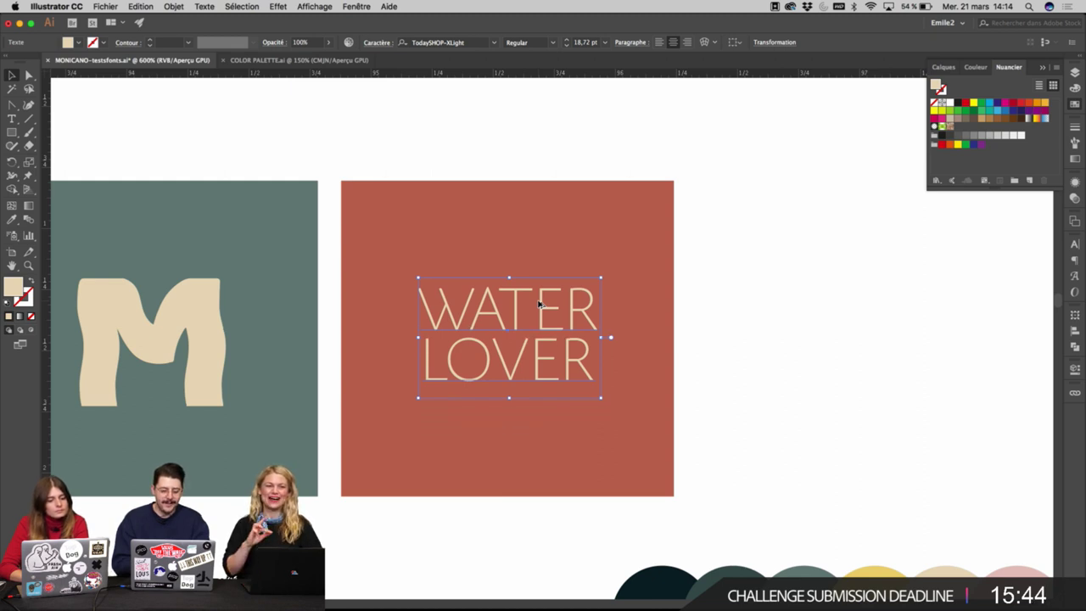
{"action": "key", "text": "alt+Down"}
{"action": "key", "text": "alt+Down"}
{"action": "key", "text": "alt+Up"}
{"action": "key", "text": "alt+Up"}
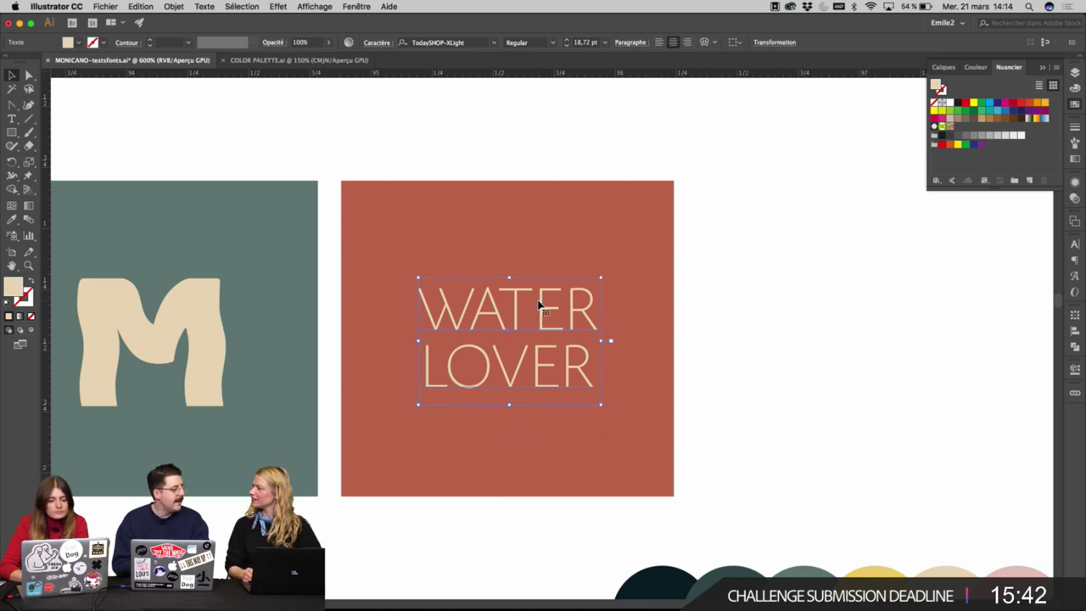
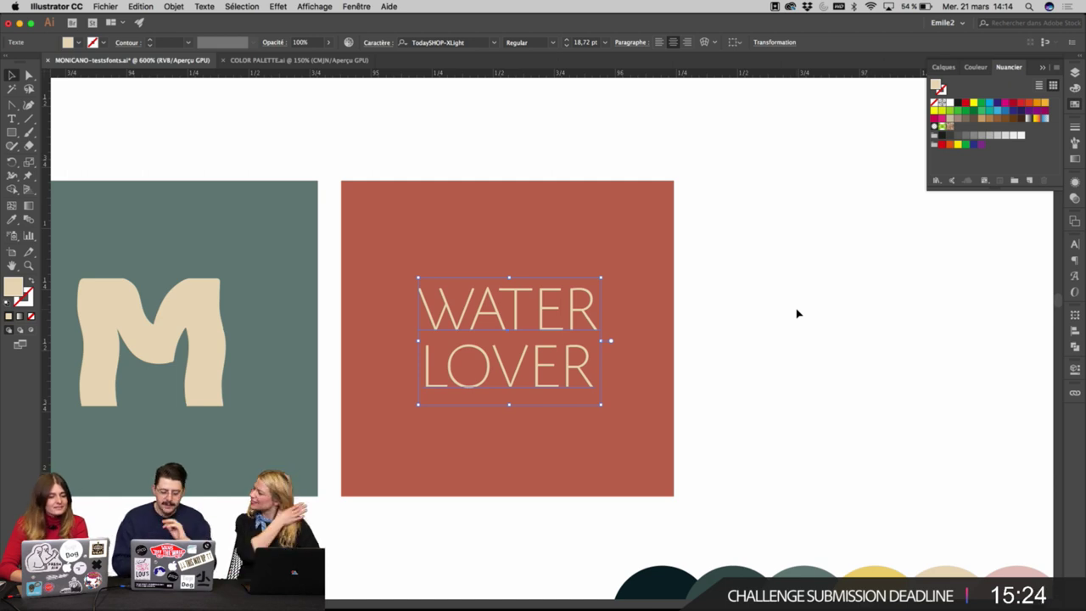
{"action": "scroll", "coordinate": [796, 313], "scroll_direction": "down", "scroll_amount": 4}
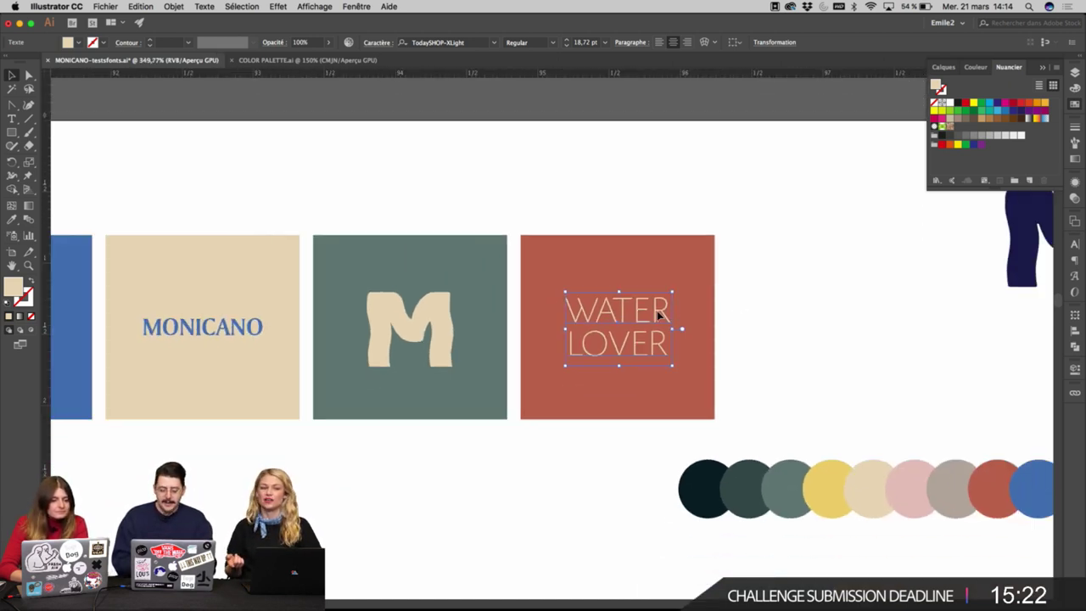
{"action": "left_click", "coordinate": [761, 313]}
Move the blue MONICANO wordmark slightly up and closer to the M so the two align.
{"action": "scroll", "coordinate": [762, 313], "scroll_direction": "down", "scroll_amount": 3}
{"action": "scroll", "coordinate": [637, 364], "scroll_direction": "down", "scroll_amount": 2}
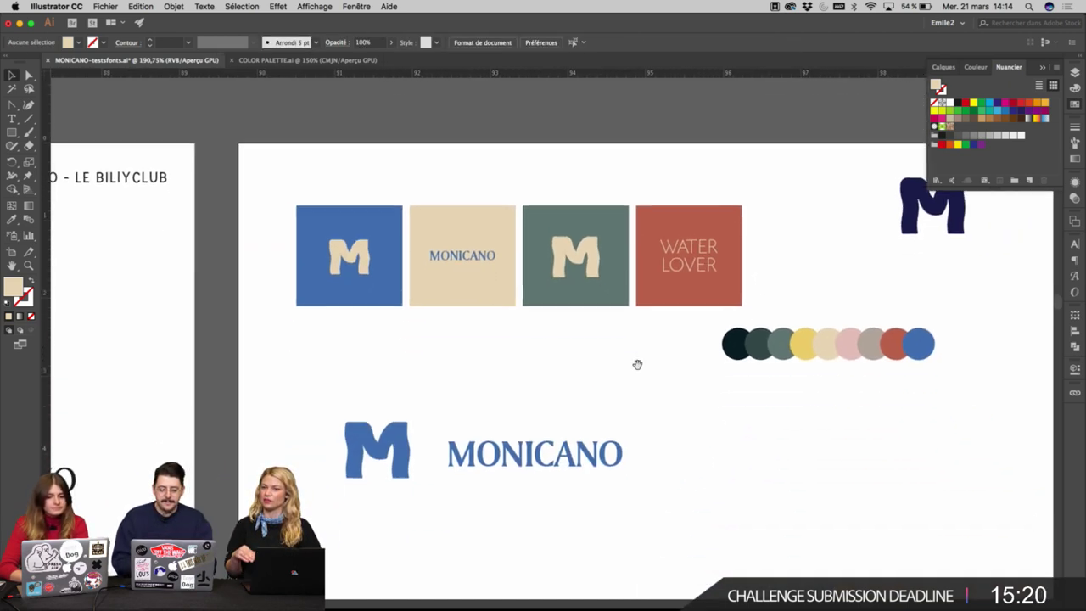
{"action": "left_click_drag", "start_coordinate": [591, 450], "coordinate": [581, 445]}
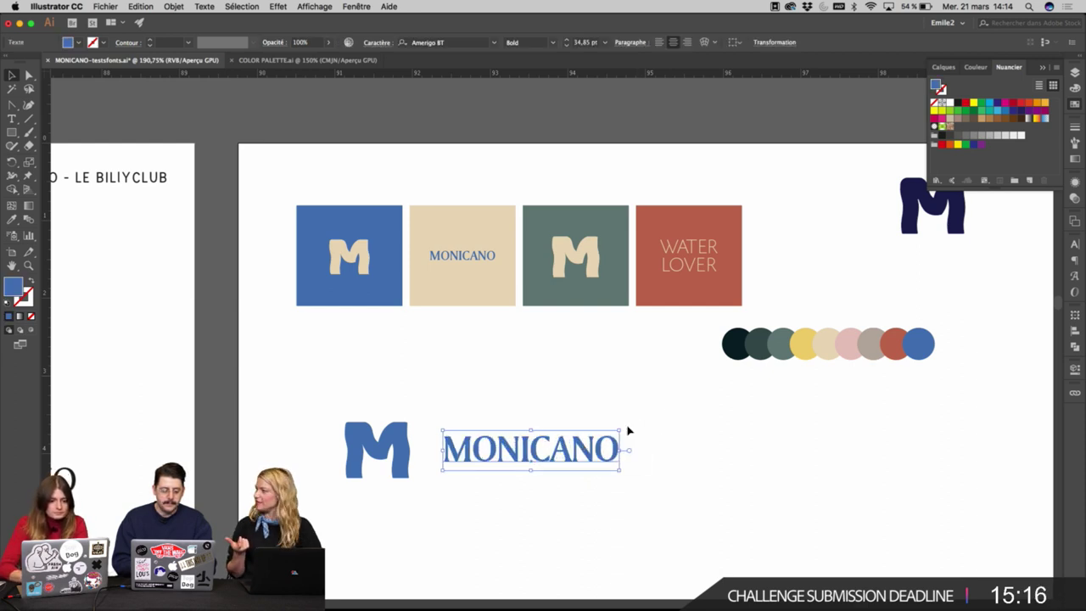
{"action": "left_click", "coordinate": [627, 431]}
{"action": "scroll", "coordinate": [628, 432], "scroll_direction": "down", "scroll_amount": 1}
{"action": "scroll", "coordinate": [627, 434], "scroll_direction": "down", "scroll_amount": 3}
Preview the Roman style on the blue MONICANO wordmark and keep it Bold.
{"action": "left_click", "coordinate": [586, 447]}
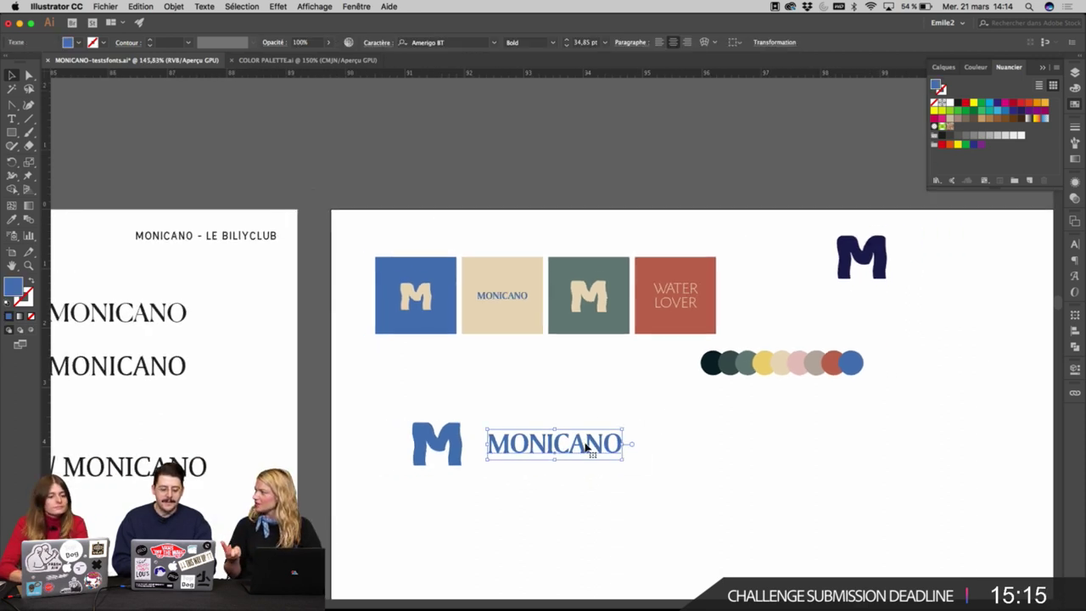
{"action": "left_click", "coordinate": [552, 42]}
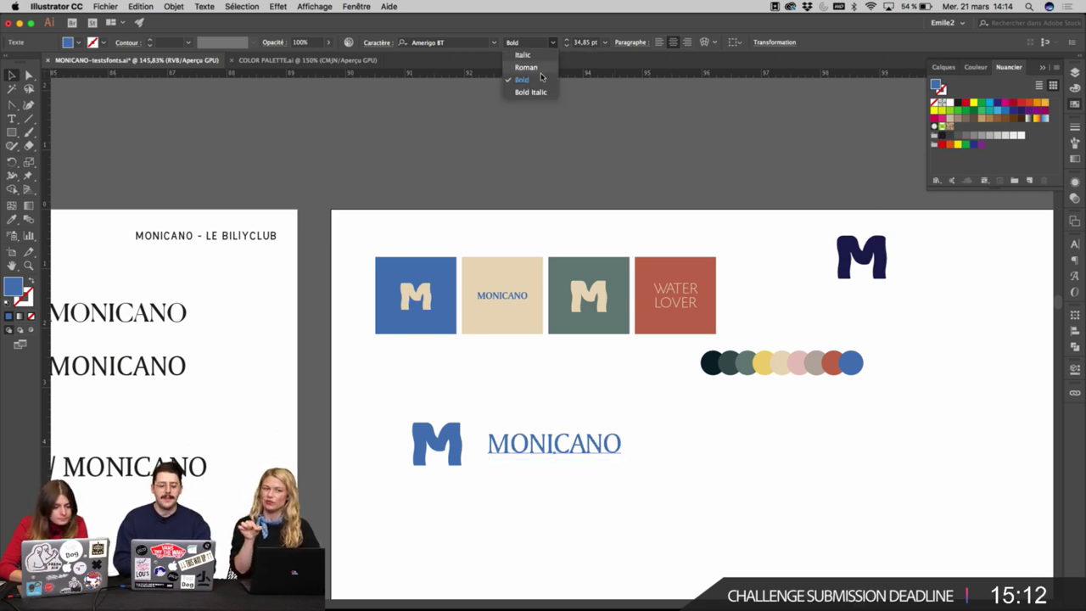
{"action": "left_click", "coordinate": [540, 81]}
{"action": "left_click", "coordinate": [606, 327]}
{"action": "left_click", "coordinate": [532, 415]}
Scale the blue M down to about 0.74 by 0.64 in and nudge it closer to the wordmark.
{"action": "left_click", "coordinate": [457, 437]}
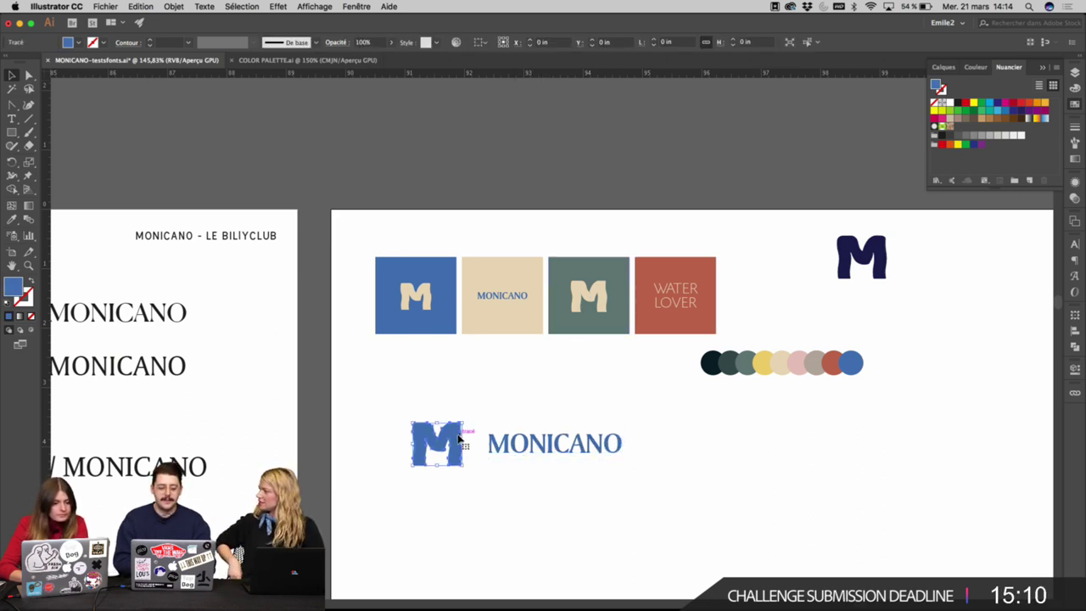
{"action": "left_click_drag", "start_coordinate": [464, 443], "coordinate": [458, 449]}
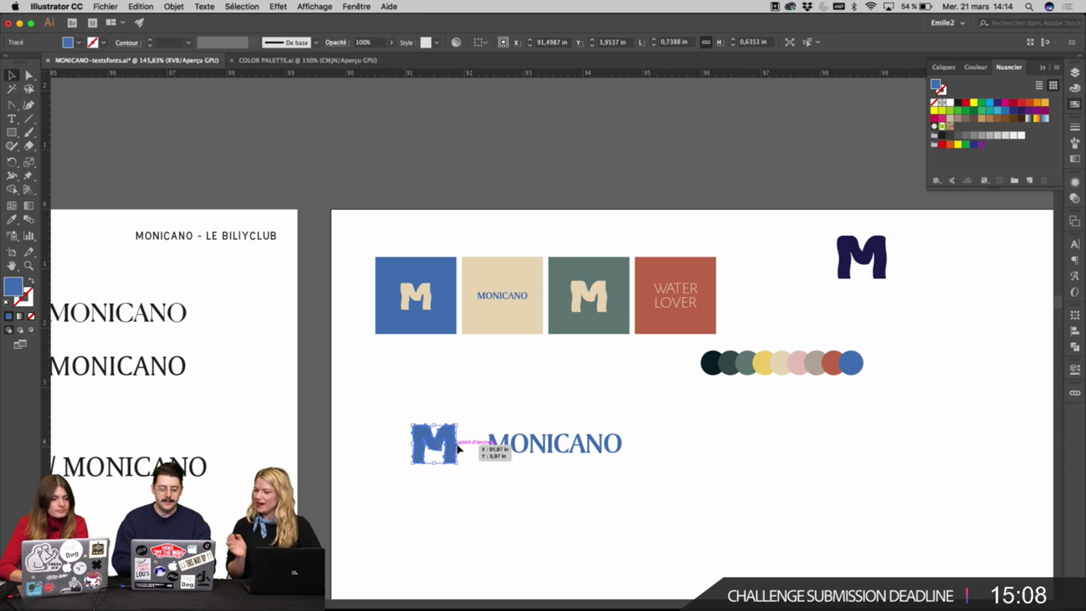
{"action": "key", "text": "shift+Right"}
{"action": "key", "text": "shift+Right"}
{"action": "key", "text": "shift+Left"}
{"action": "key", "text": "shift+Left"}
{"action": "key", "text": "shift+Right"}
{"action": "left_click", "coordinate": [496, 399]}
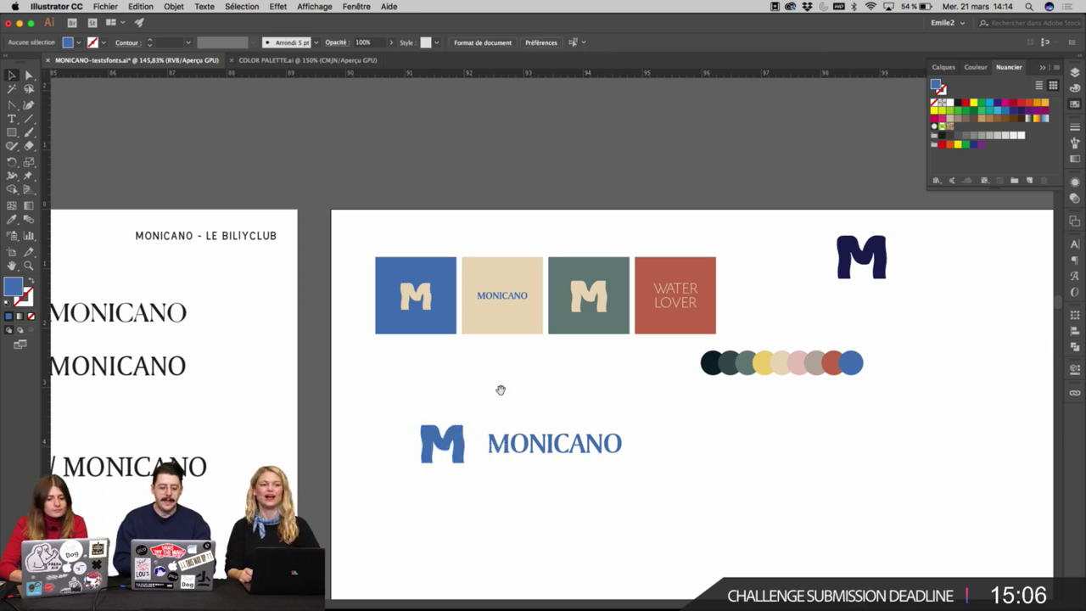
Move the whole row of overlapping palette circles farther right and slightly up on the logo artboard.
{"action": "scroll", "coordinate": [500, 390], "scroll_direction": "down", "scroll_amount": 3}
{"action": "scroll", "coordinate": [543, 393], "scroll_direction": "up", "scroll_amount": 3}
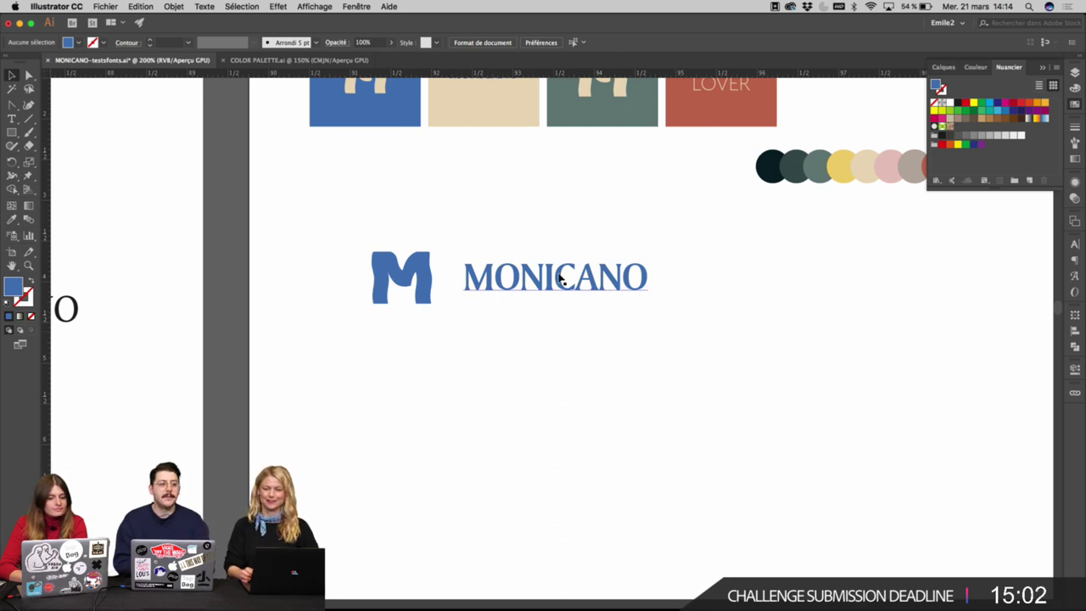
{"action": "scroll", "coordinate": [606, 288], "scroll_direction": "down", "scroll_amount": 2}
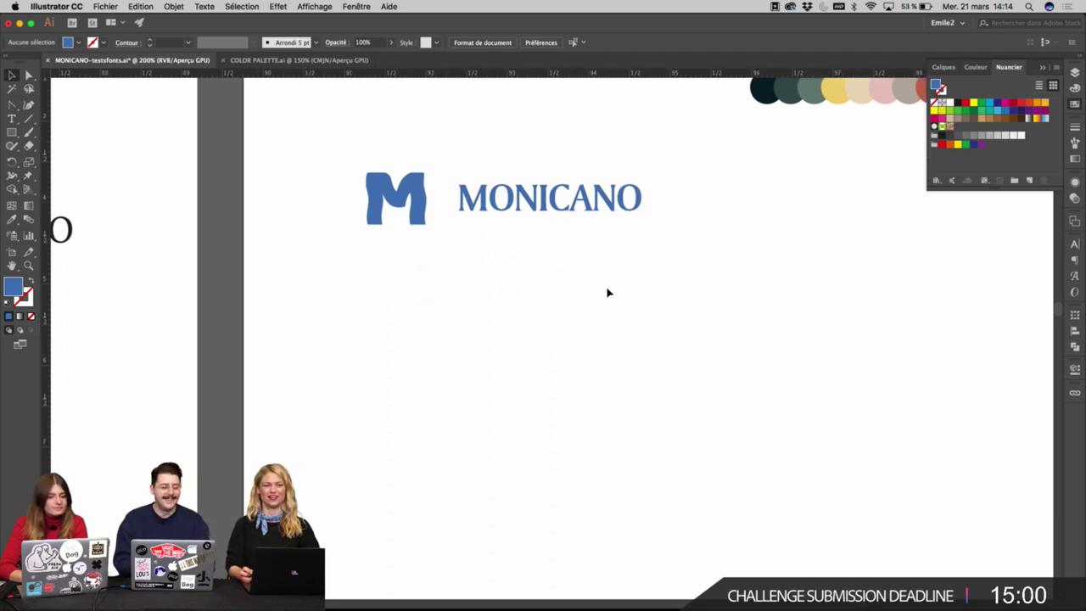
{"action": "scroll", "coordinate": [611, 290], "scroll_direction": "down", "scroll_amount": 4}
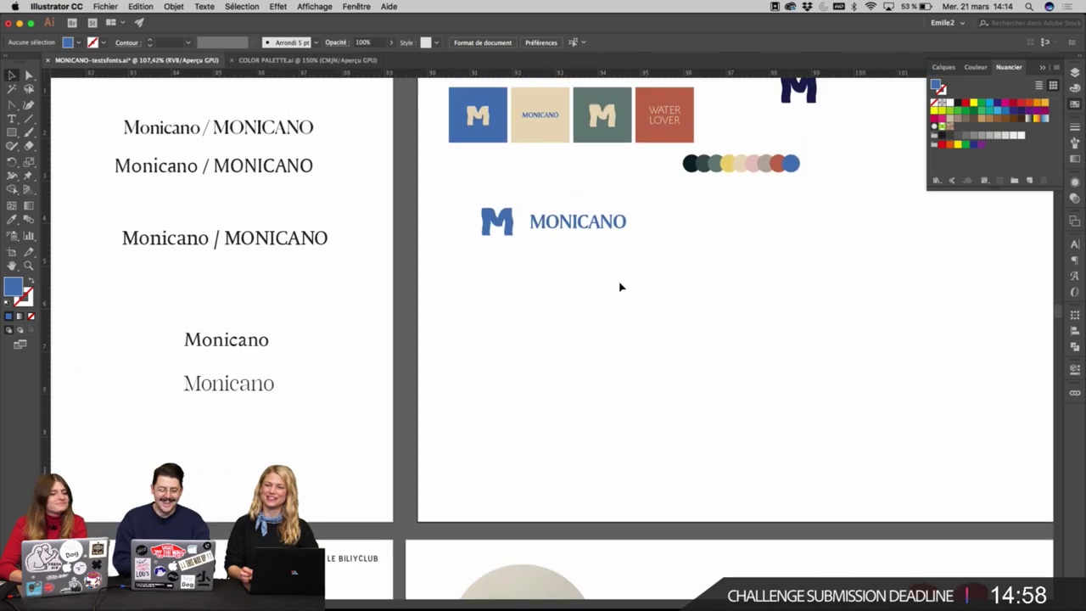
{"action": "left_click_drag", "start_coordinate": [674, 272], "coordinate": [466, 364]}
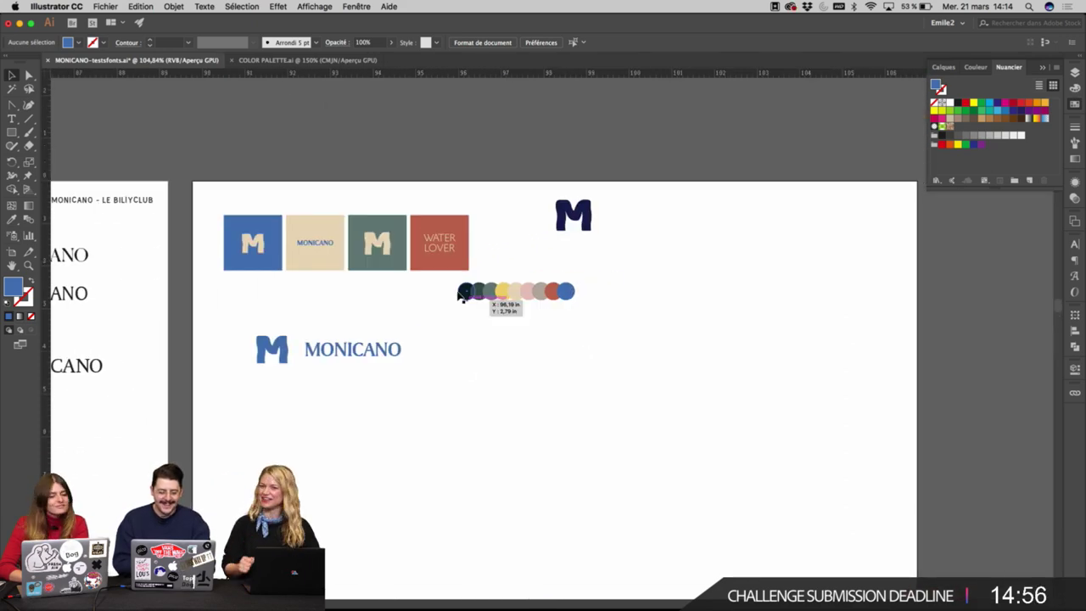
{"action": "left_click_drag", "start_coordinate": [451, 283], "coordinate": [636, 315]}
{"action": "left_click_drag", "start_coordinate": [556, 295], "coordinate": [684, 262]}
Examine the anchor points of the red wave line beside the circular sketch of an M crossed by waves.
{"action": "scroll", "coordinate": [594, 133], "scroll_direction": "down", "scroll_amount": 10}
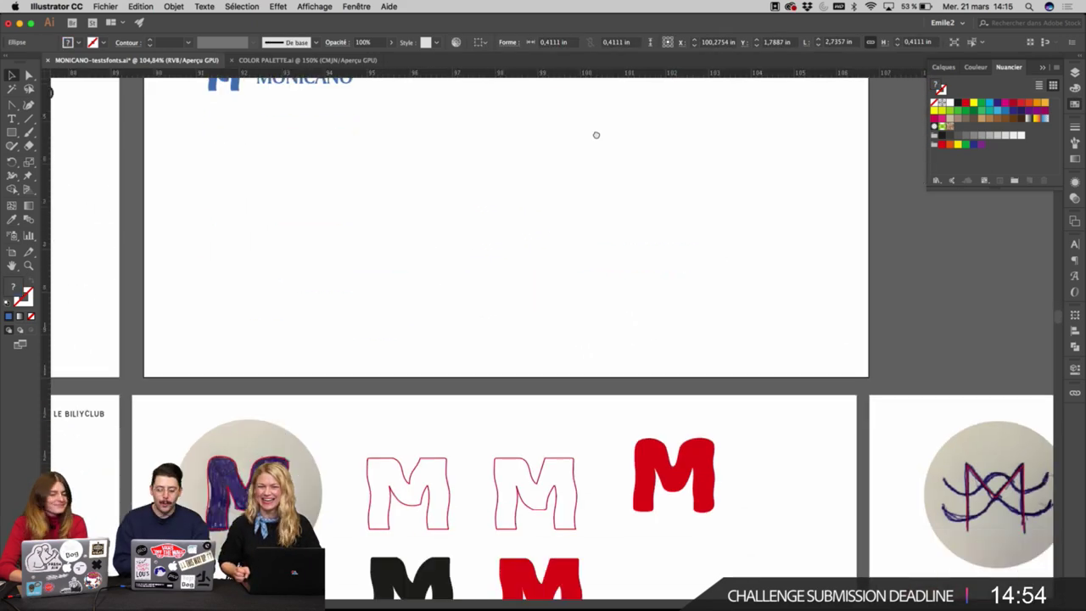
{"action": "left_click_drag", "start_coordinate": [630, 185], "coordinate": [628, 127]}
{"action": "left_click_drag", "start_coordinate": [686, 354], "coordinate": [489, 320]}
{"action": "left_click_drag", "start_coordinate": [660, 378], "coordinate": [456, 324]}
{"action": "left_click", "coordinate": [648, 330], "text": "super"}
{"action": "left_click", "coordinate": [594, 342], "text": "super"}
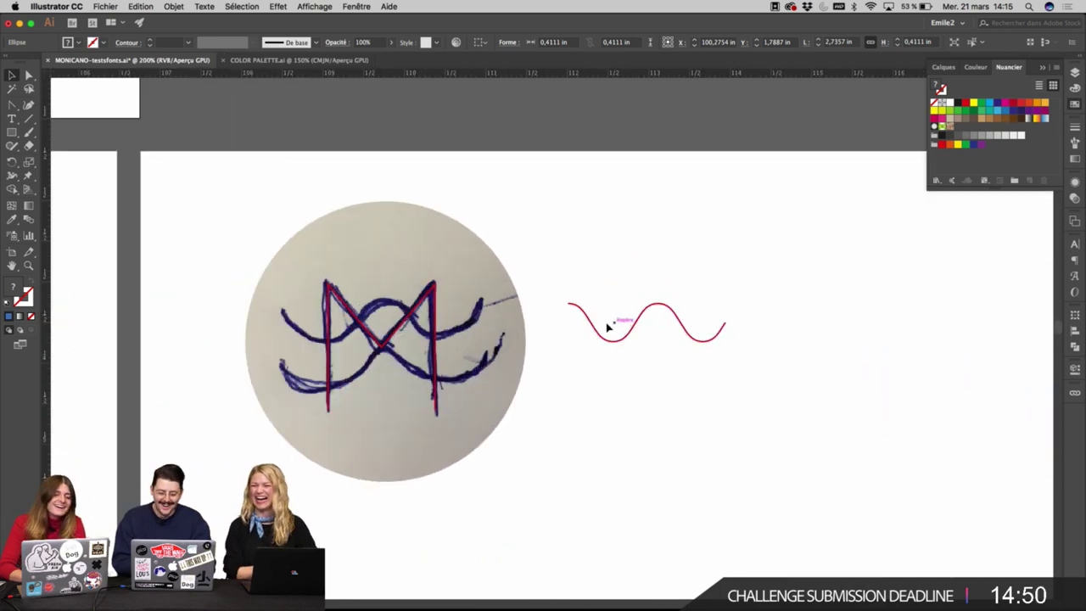
{"action": "key", "text": "a"}
{"action": "left_click", "coordinate": [589, 324]}
{"action": "left_click", "coordinate": [591, 322]}
{"action": "left_click", "coordinate": [578, 312], "text": "super"}
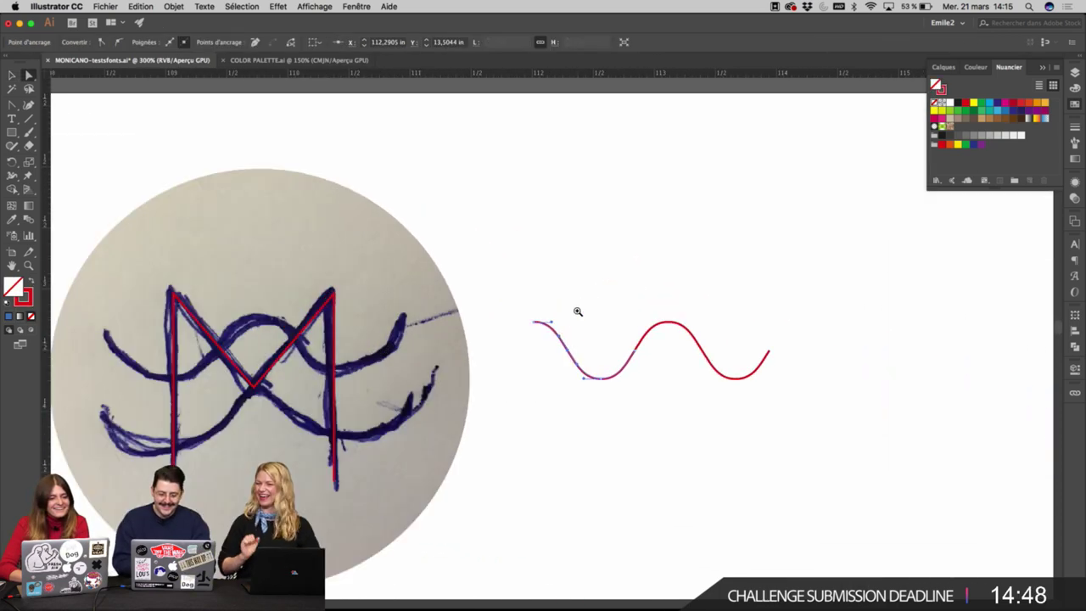
{"action": "left_click", "coordinate": [565, 321], "text": "super"}
Duplicate the right-hand section of the red wave and join the copy to the wave's right end.
{"action": "key", "text": "v"}
{"action": "left_click", "coordinate": [621, 318]}
{"action": "left_click_drag", "start_coordinate": [669, 318], "coordinate": [565, 318]}
{"action": "left_click", "coordinate": [615, 360]}
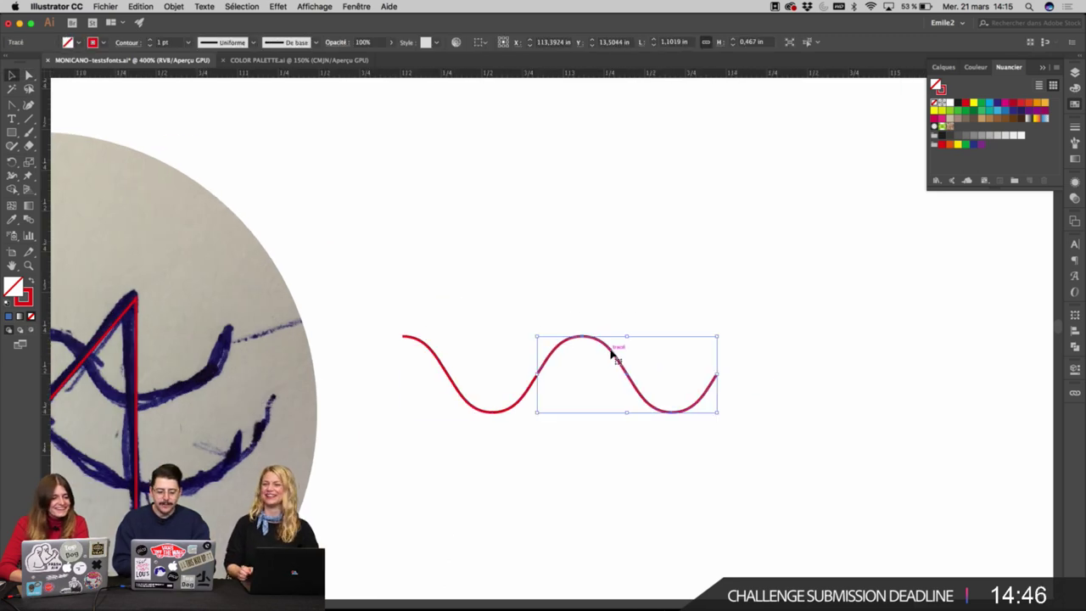
{"action": "left_click", "coordinate": [570, 376]}
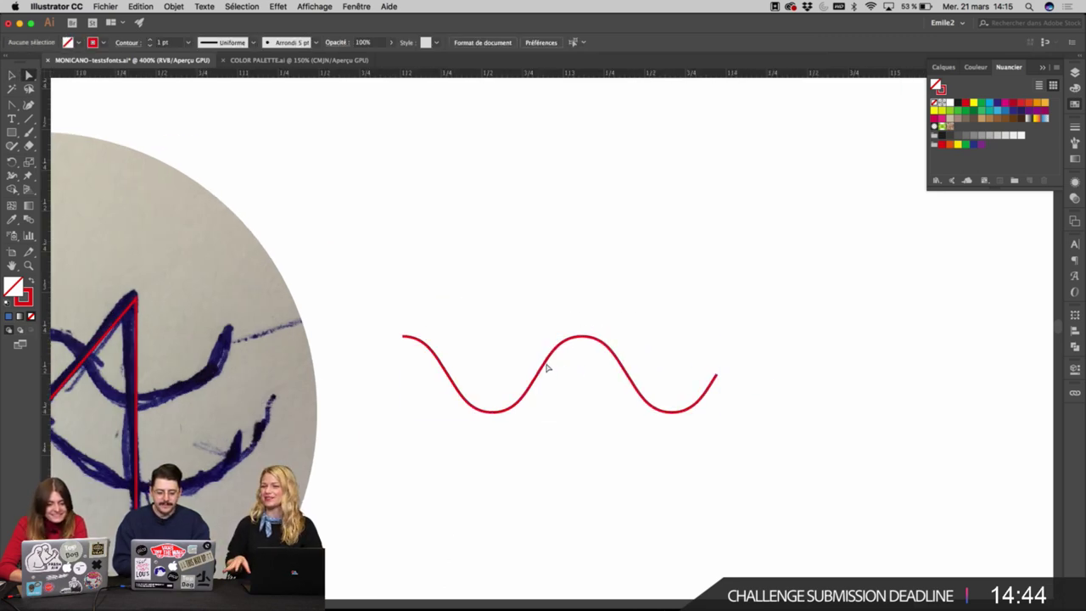
{"action": "key", "text": "v"}
{"action": "left_click_drag", "start_coordinate": [546, 364], "coordinate": [729, 374]}
Delete the excess right part of the duplicated wave so the line ends at a crest.
{"action": "key", "text": "a"}
{"action": "left_click_drag", "start_coordinate": [943, 324], "coordinate": [783, 443]}
{"action": "key", "text": "BackSpace"}
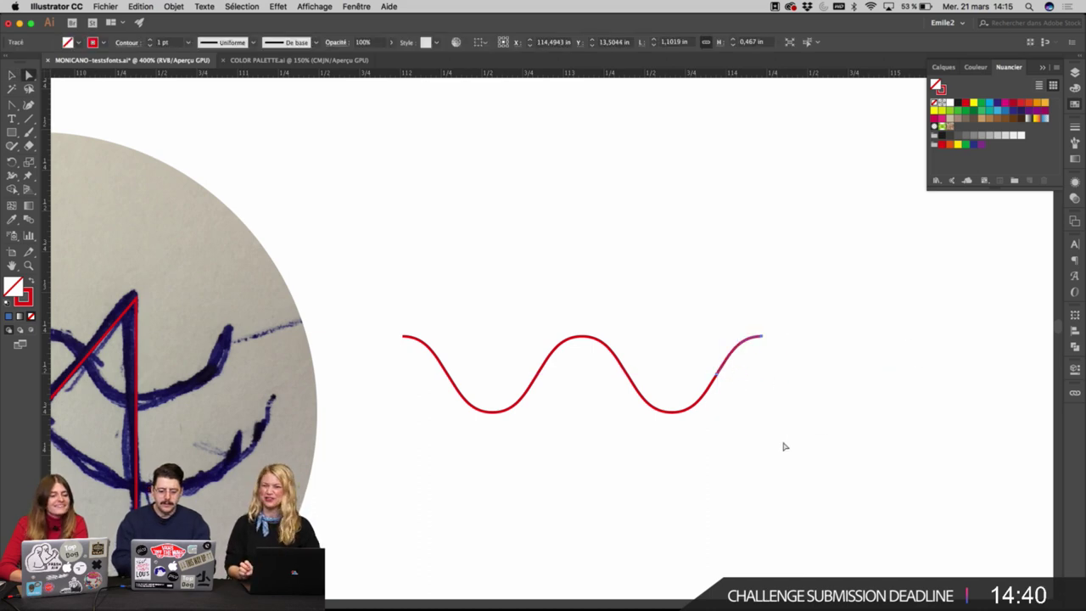
{"action": "key", "text": "v"}
{"action": "left_click_drag", "start_coordinate": [862, 262], "coordinate": [471, 418]}
{"action": "scroll", "coordinate": [452, 425], "scroll_direction": "down", "scroll_amount": 3}
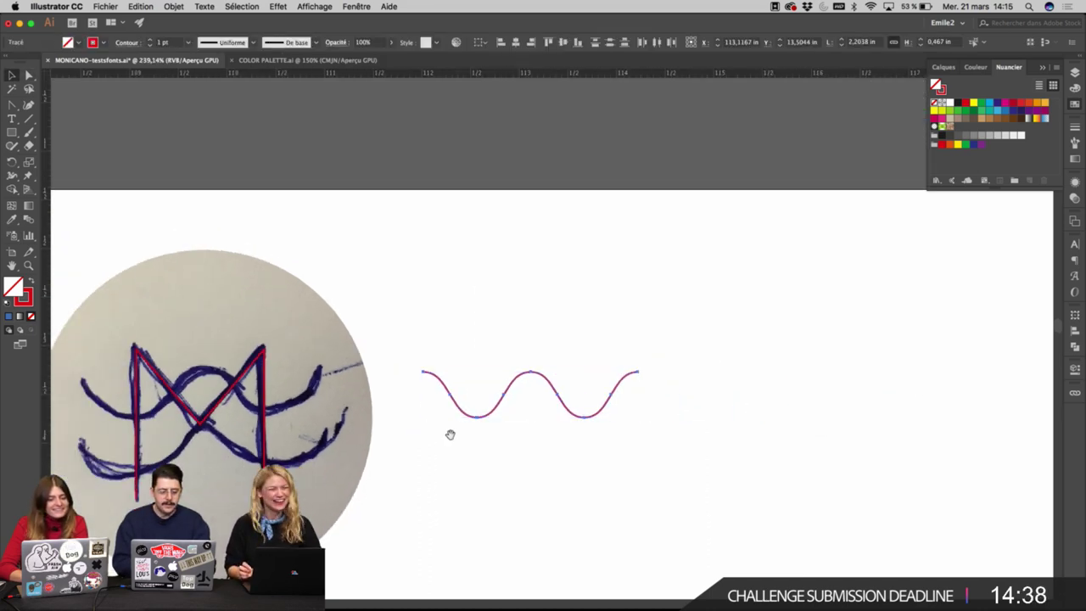
{"action": "left_click", "coordinate": [467, 370]}
{"action": "left_click", "coordinate": [436, 375]}
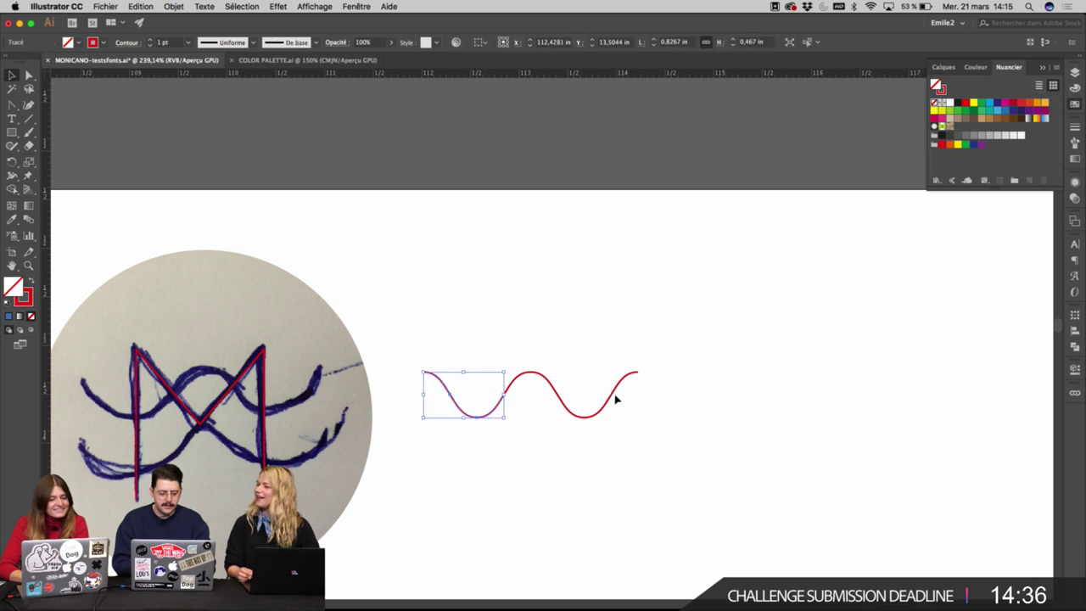
{"action": "key", "text": "a"}
{"action": "key", "text": "v"}
Delete the outermost anchor points at both ends of the red wave so it ends at the mid-slope anchors.
{"action": "key", "text": "a"}
{"action": "left_click", "coordinate": [431, 364]}
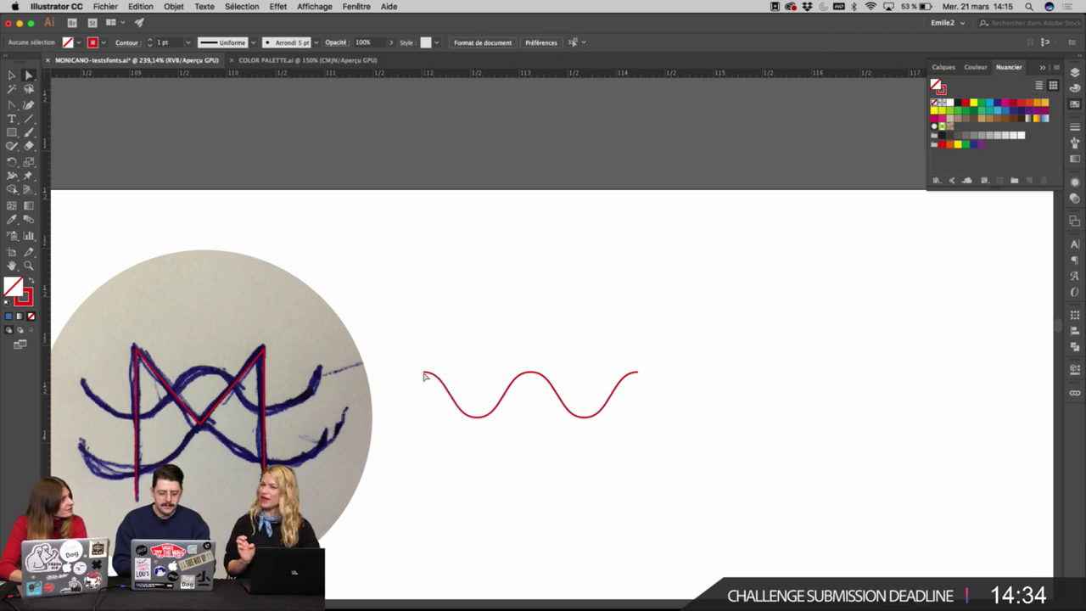
{"action": "left_click", "coordinate": [423, 372]}
{"action": "left_click", "coordinate": [637, 371], "text": "shift"}
{"action": "key", "text": "Delete"}
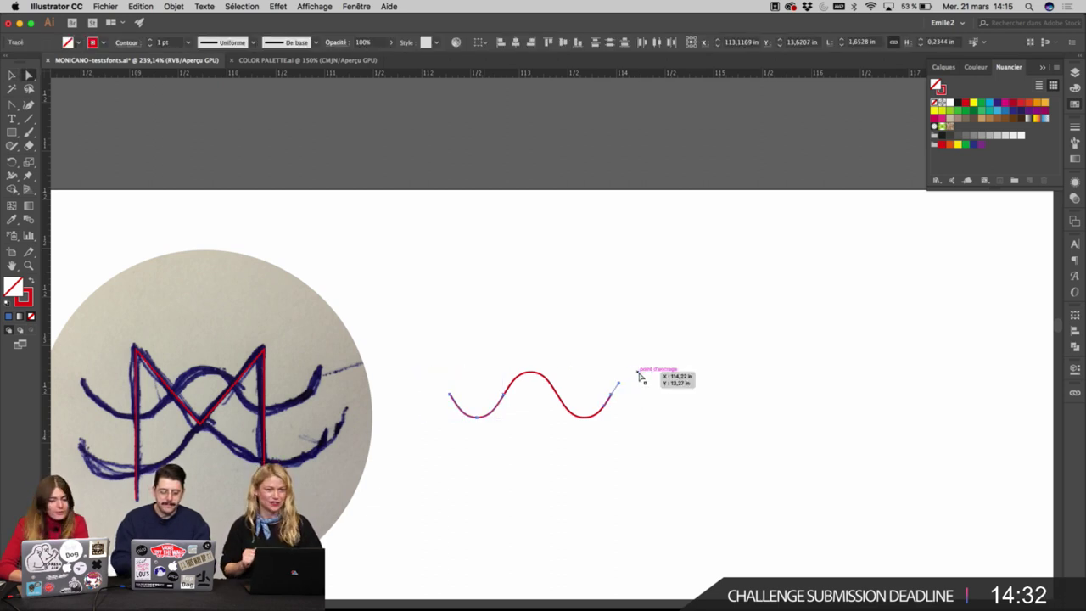
Undo the removal of the wave's end points and reapply it.
{"action": "key", "text": "ctrl+shift+z"}
{"action": "key", "text": "ctrl+equal"}
{"action": "key", "text": "ctrl+equal"}
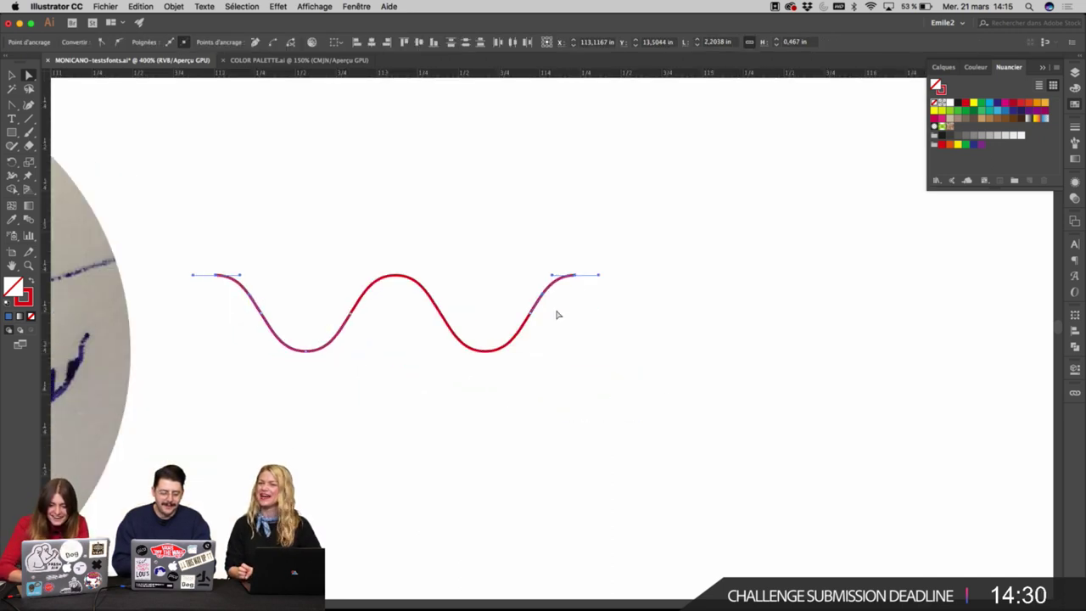
{"action": "key", "text": "ctrl+z"}
{"action": "key", "text": "ctrl+z"}
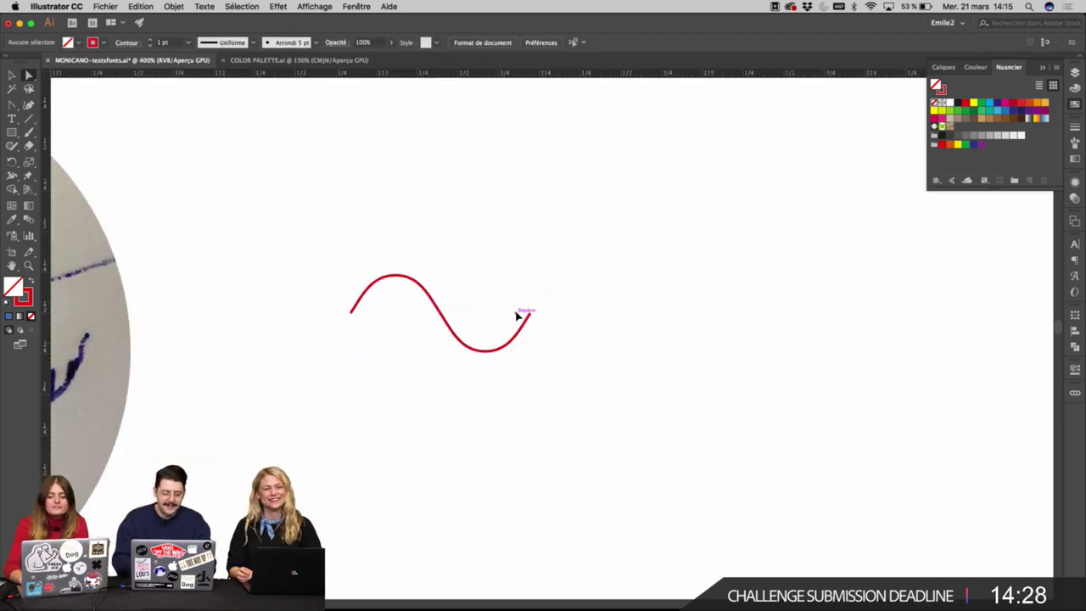
{"action": "key", "text": "ctrl+shift+z"}
{"action": "left_click", "coordinate": [547, 280]}
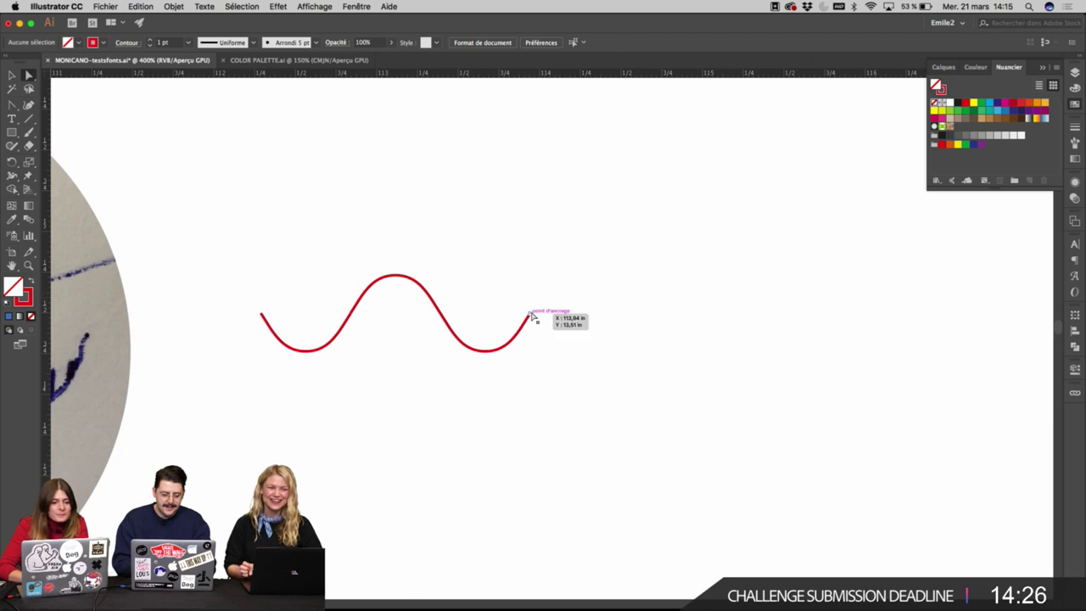
Extend the wave's right end with the Pen tool, following its slope up to the height of the central crest.
{"action": "left_click", "coordinate": [530, 313]}
{"action": "left_click", "coordinate": [470, 312], "text": "super"}
{"action": "left_click", "coordinate": [469, 312]}
{"action": "key", "text": "p"}
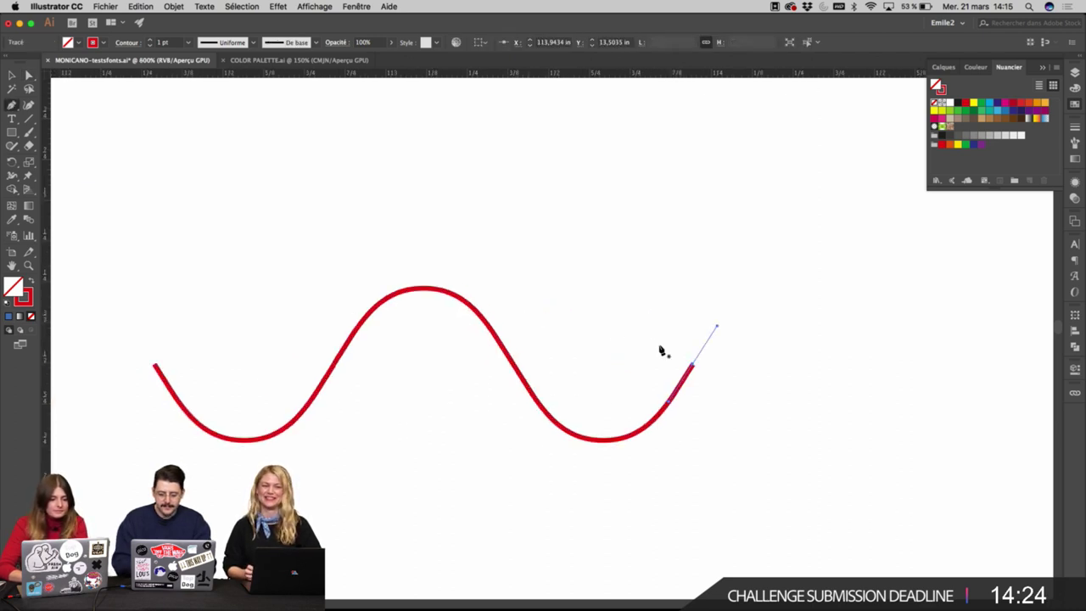
{"action": "key", "text": "super+shift+a"}
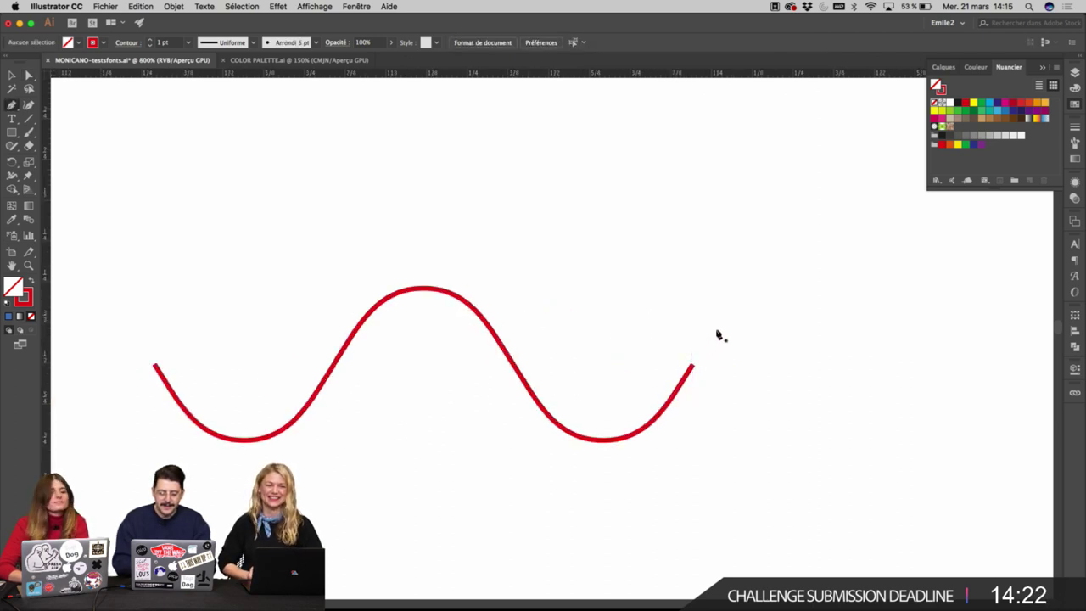
{"action": "left_click", "coordinate": [692, 364]}
{"action": "left_click_drag", "start_coordinate": [693, 366], "coordinate": [734, 291]}
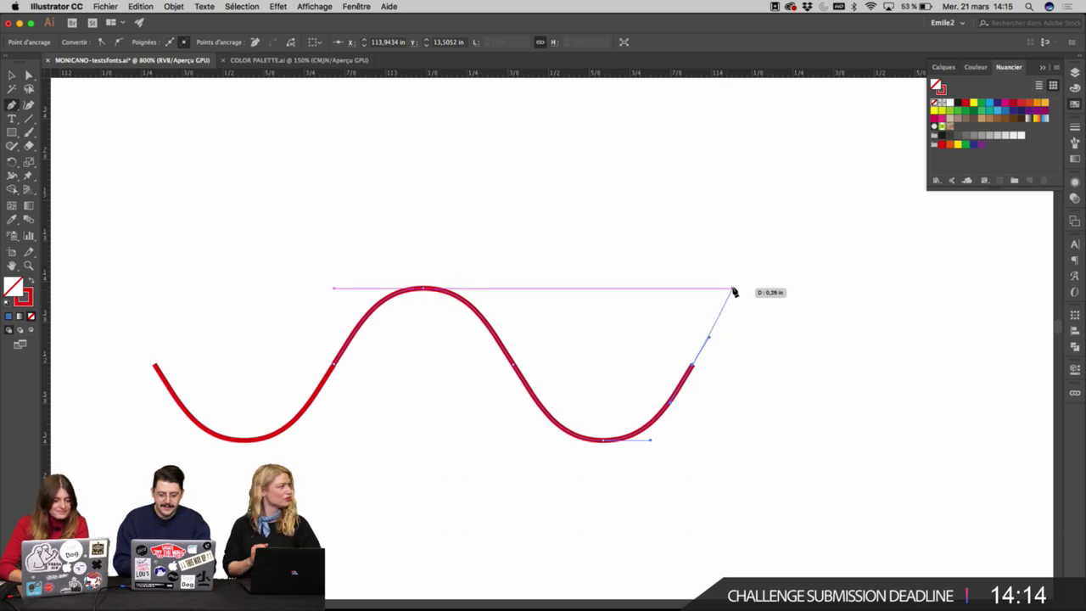
{"action": "left_click", "coordinate": [732, 289]}
Compare the extended wave with the hand-drawn M sketch.
{"action": "key", "text": "a"}
{"action": "left_click_drag", "start_coordinate": [541, 322], "coordinate": [788, 332]}
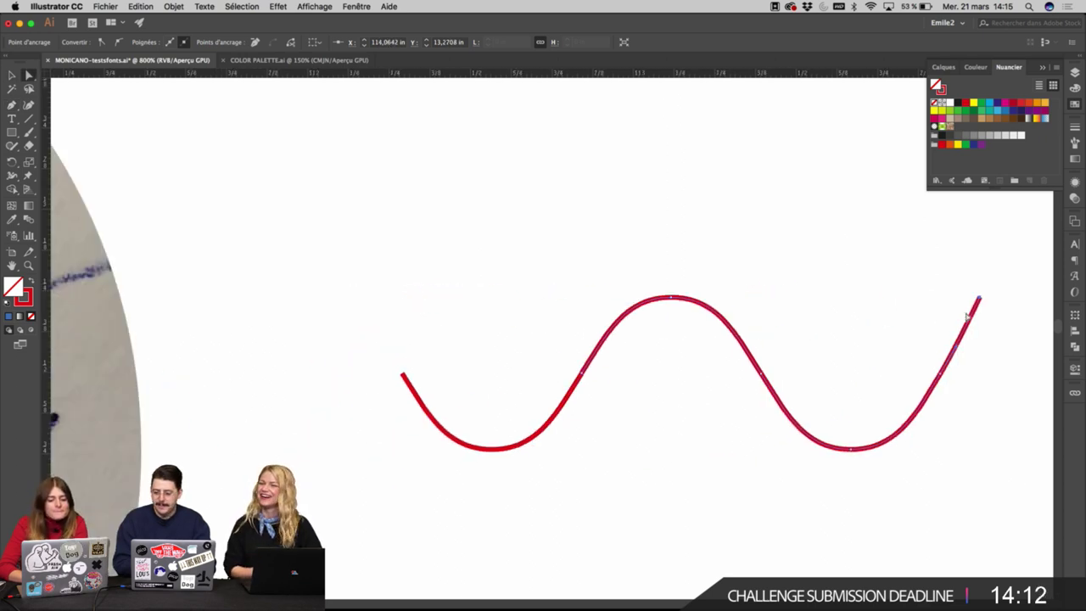
{"action": "left_click", "coordinate": [1005, 311]}
{"action": "scroll", "coordinate": [1007, 312], "scroll_direction": "down", "scroll_amount": 3}
{"action": "left_click", "coordinate": [986, 298]}
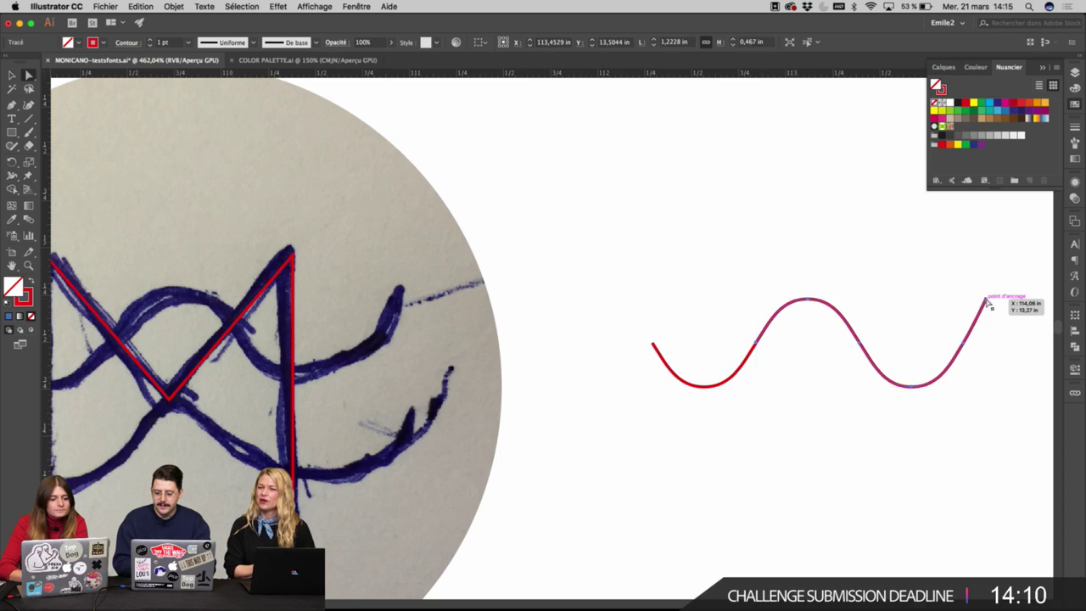
{"action": "left_click", "coordinate": [903, 263]}
{"action": "scroll", "coordinate": [903, 263], "scroll_direction": "down", "scroll_amount": 2}
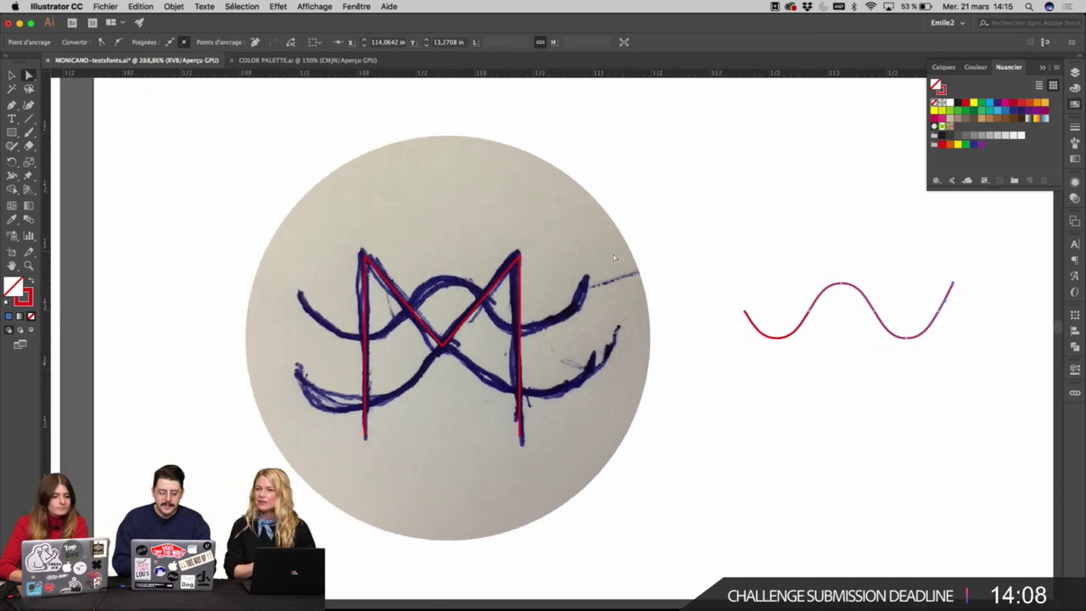
{"action": "key", "text": "v"}
{"action": "scroll", "coordinate": [521, 305], "scroll_direction": "right", "scroll_amount": 3}
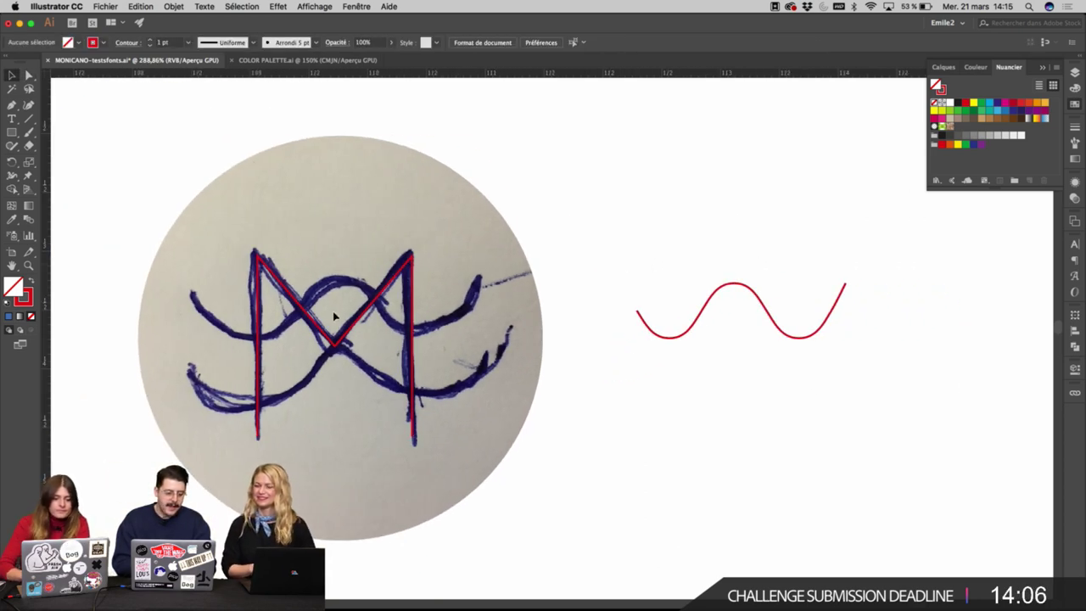
Delete the wave's left half, keeping the part from the central crest to the extended right end.
{"action": "left_click", "coordinate": [635, 338], "text": "super"}
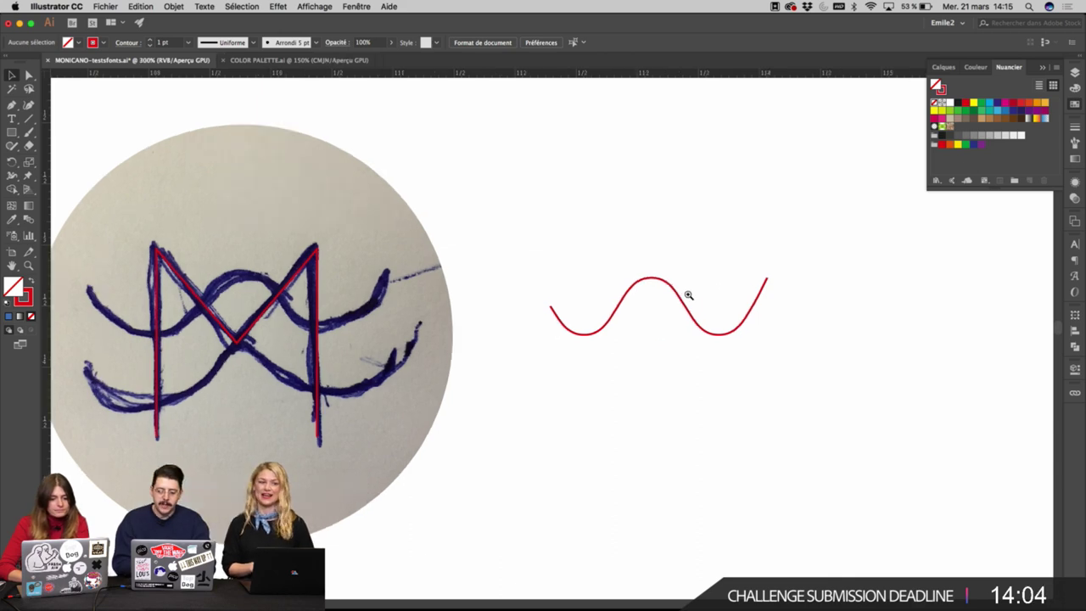
{"action": "left_click", "coordinate": [745, 291], "text": "super"}
{"action": "left_click", "coordinate": [504, 340], "text": "super"}
{"action": "key", "text": "a"}
{"action": "left_click", "coordinate": [658, 298]}
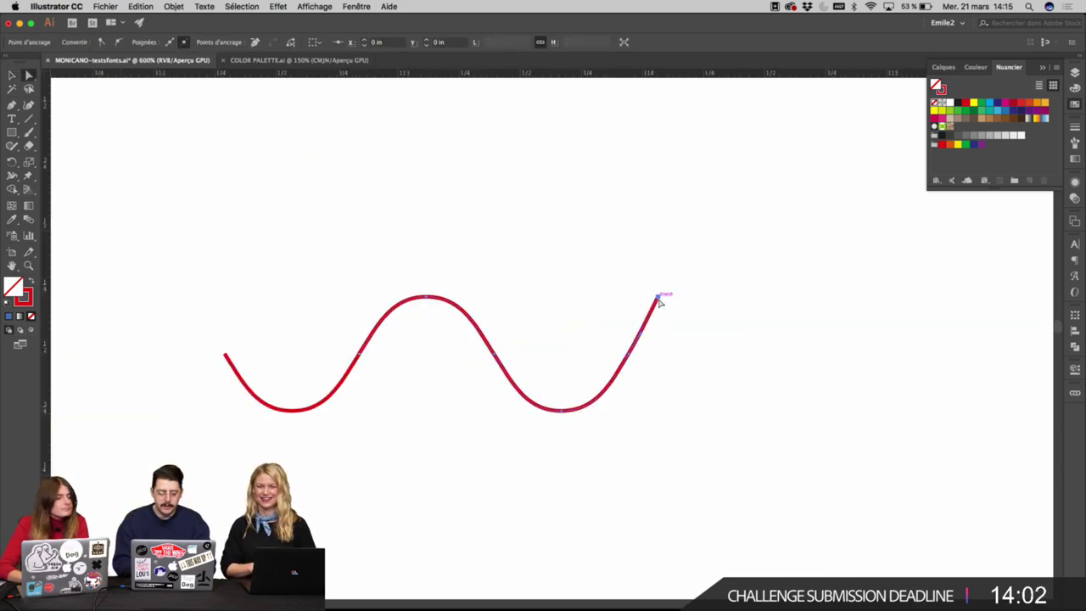
{"action": "left_click_drag", "start_coordinate": [379, 252], "coordinate": [126, 490]}
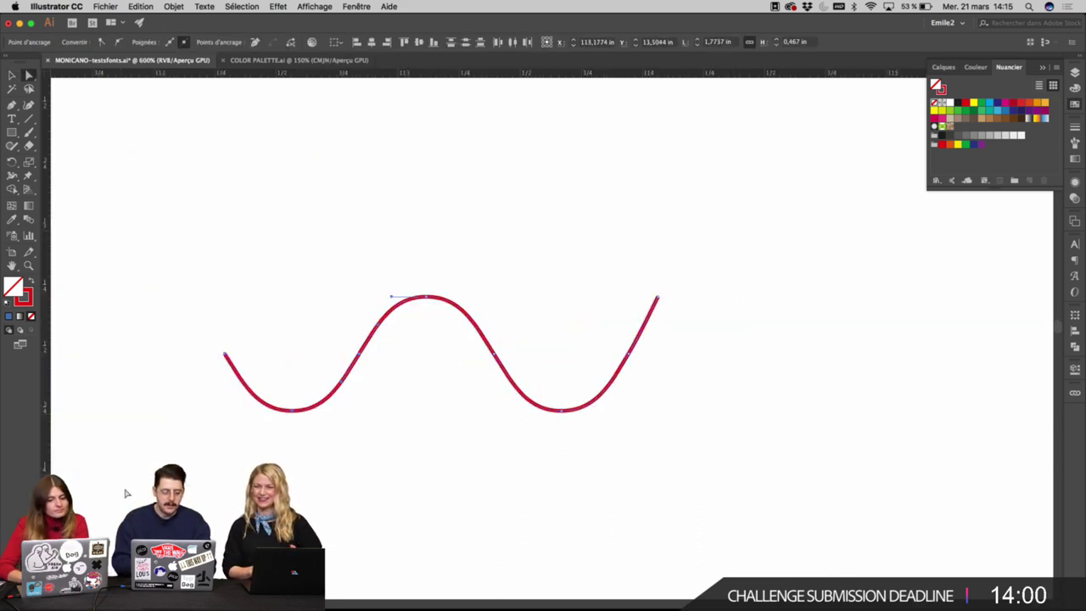
{"action": "key", "text": "Delete"}
Reflect a copy of the half wave horizontally about its crest anchor to complete a symmetrical wave.
{"action": "key", "text": "v"}
{"action": "key", "text": "r"}
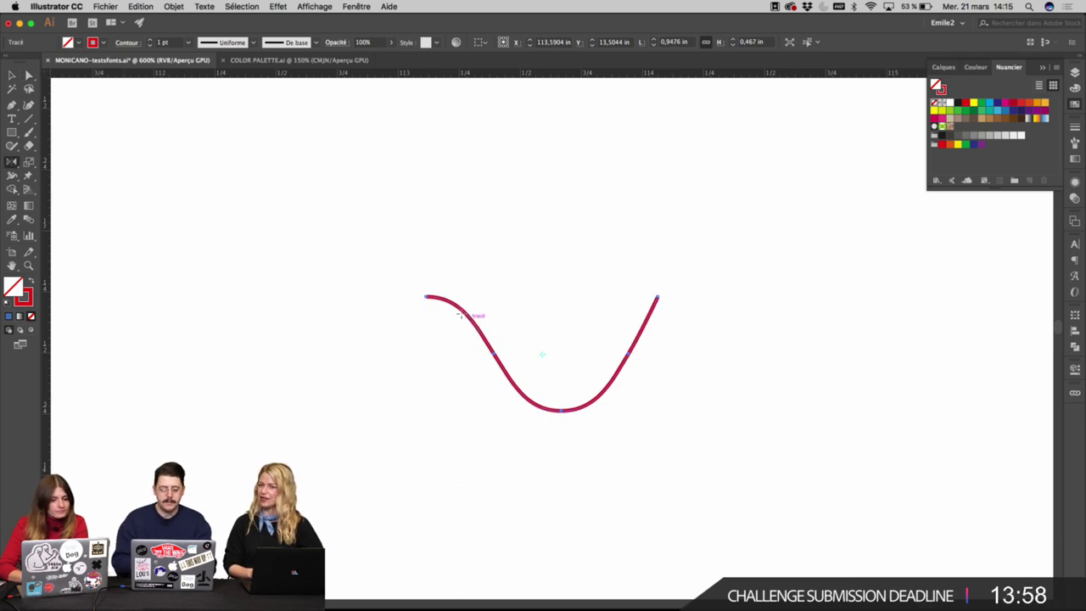
{"action": "left_click", "coordinate": [426, 295]}
{"action": "left_click_drag", "start_coordinate": [460, 313], "coordinate": [356, 311]}
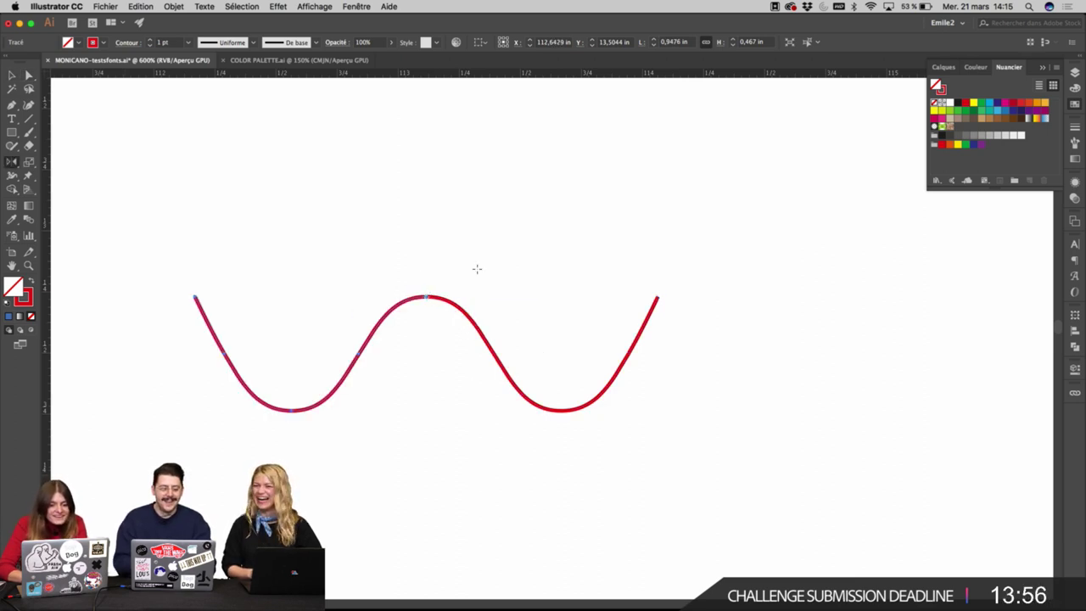
Join the two wave halves at the central crest into a single path.
{"action": "key", "text": "a"}
{"action": "left_click_drag", "start_coordinate": [456, 258], "coordinate": [415, 306]}
{"action": "key", "text": "super+j"}
{"action": "key", "text": "v"}
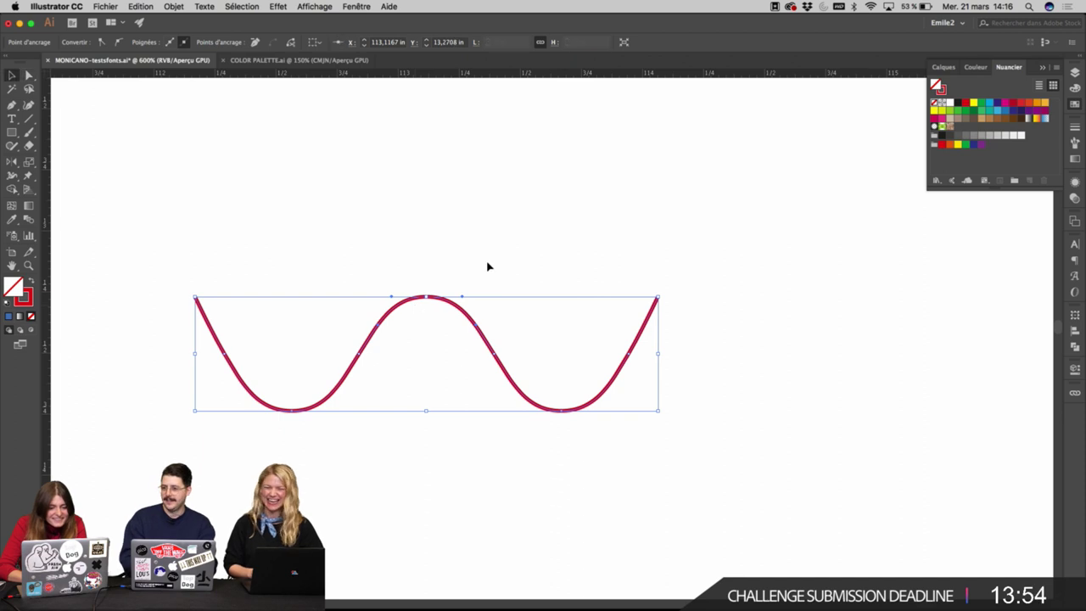
{"action": "left_click", "coordinate": [487, 263]}
Duplicate the symmetrical wave horizontally onto the M sketch, keeping the original beside it.
{"action": "scroll", "coordinate": [487, 266], "scroll_direction": "down", "scroll_amount": 3}
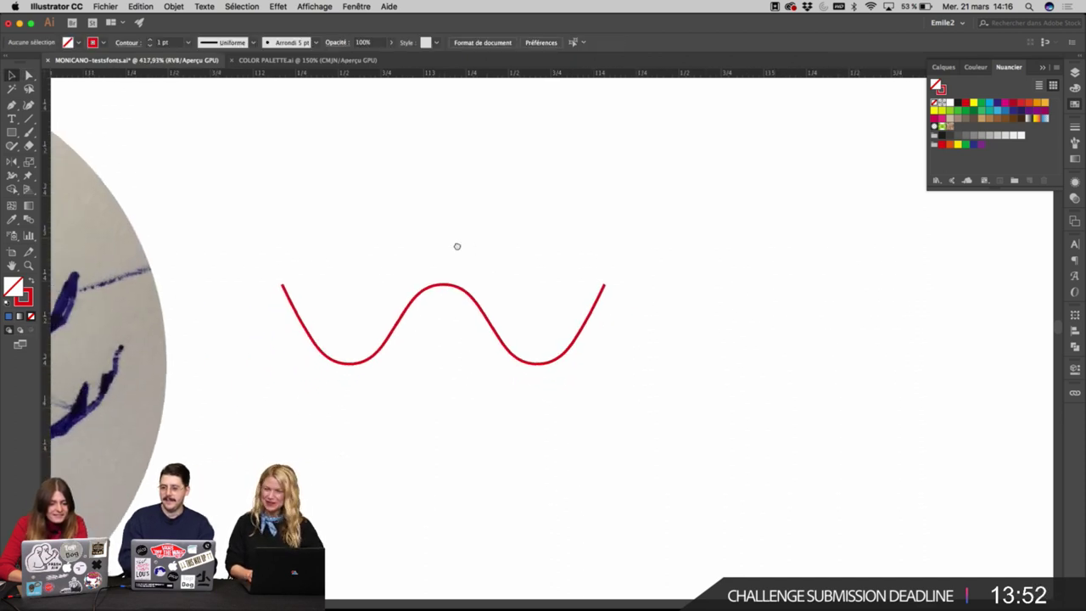
{"action": "left_click_drag", "start_coordinate": [456, 246], "coordinate": [503, 248]}
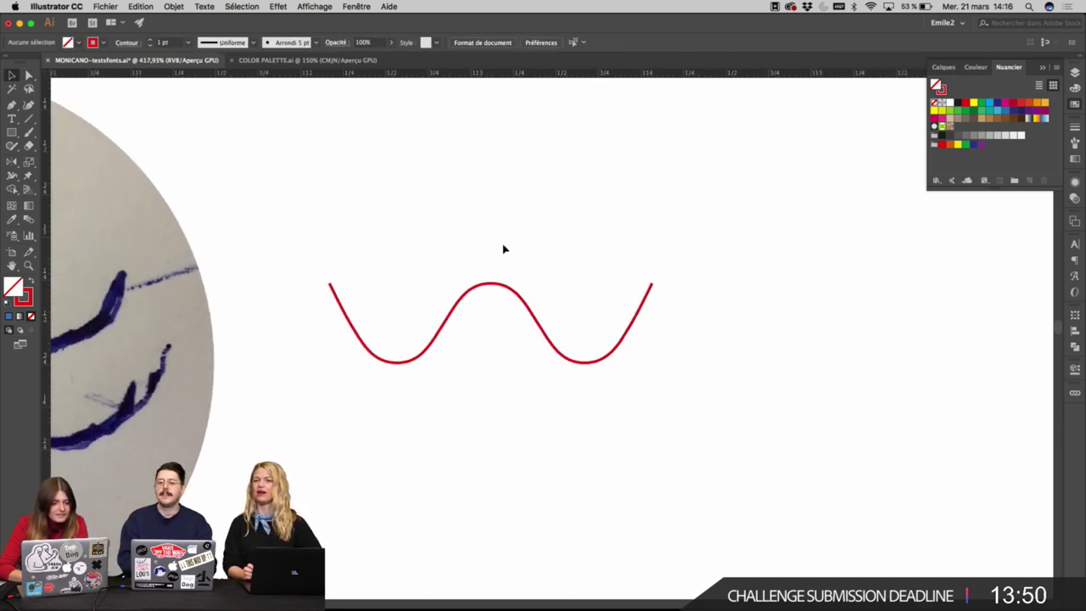
{"action": "left_click_drag", "start_coordinate": [483, 248], "coordinate": [616, 245]}
{"action": "left_click_drag", "start_coordinate": [549, 276], "coordinate": [627, 277]}
{"action": "scroll", "coordinate": [630, 280], "scroll_direction": "down", "scroll_amount": 1}
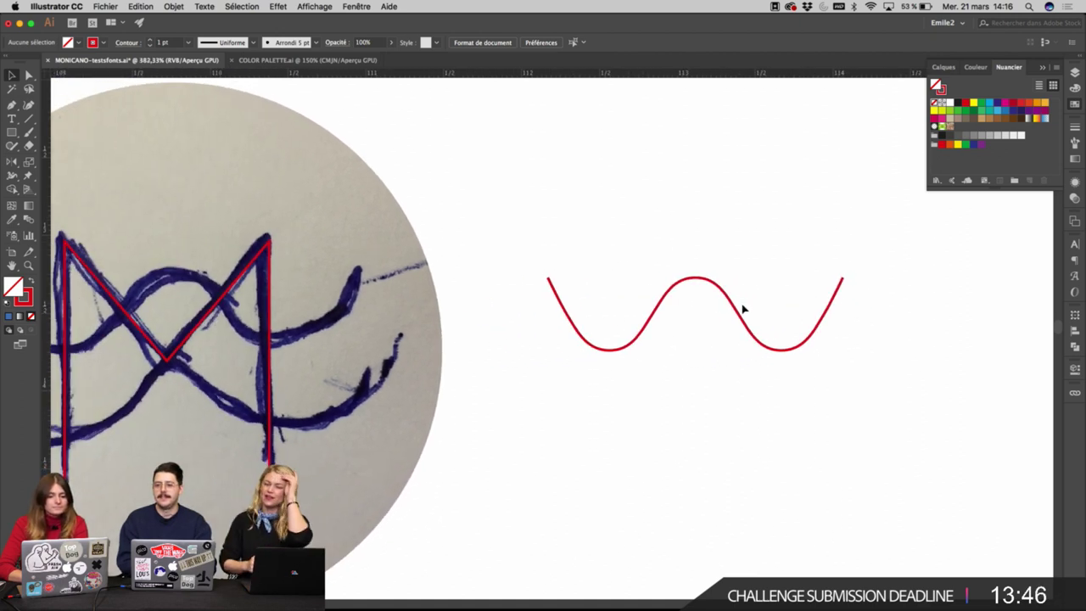
{"action": "left_click_drag", "start_coordinate": [737, 311], "coordinate": [253, 297]}
{"action": "scroll", "coordinate": [305, 297], "scroll_direction": "left", "scroll_amount": 4}
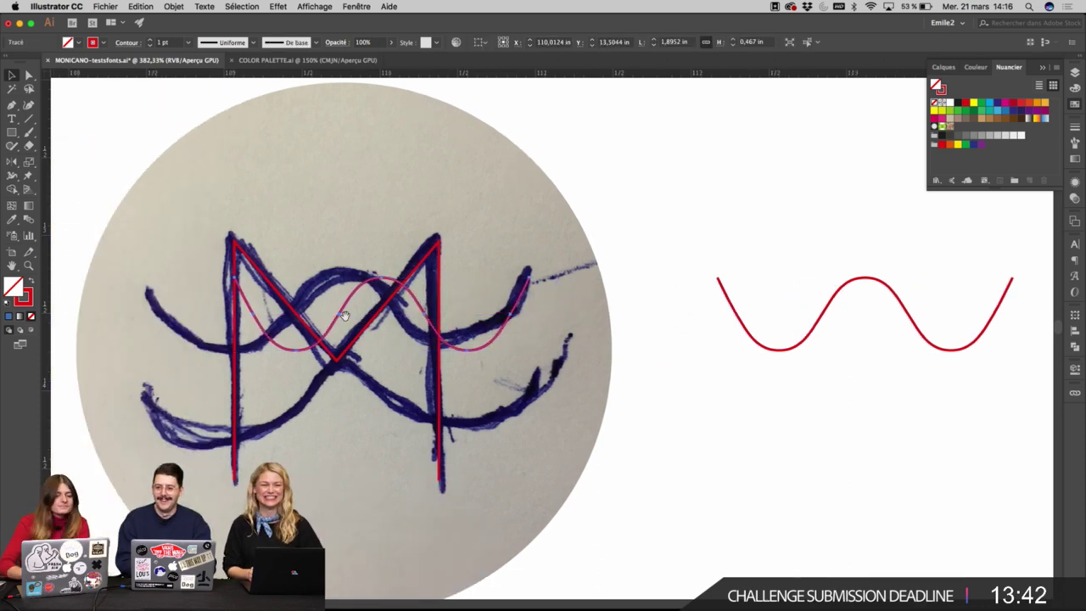
Centre the wave copy horizontally on the lower vertex of the red M.
{"action": "left_click_drag", "start_coordinate": [358, 294], "coordinate": [316, 293]}
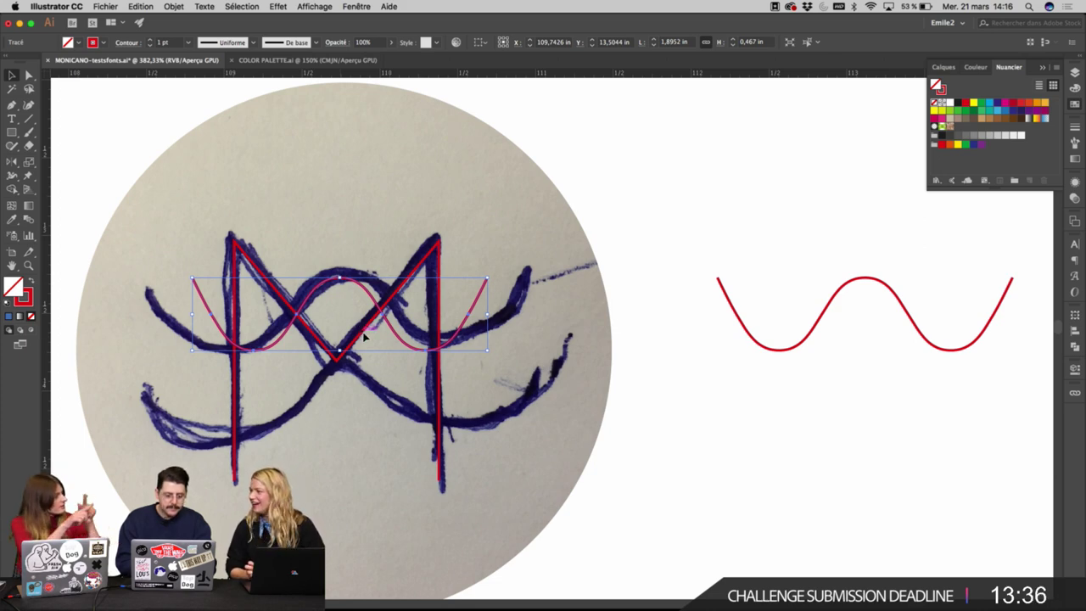
{"action": "left_click", "coordinate": [545, 268]}
{"action": "left_click_drag", "start_coordinate": [470, 315], "coordinate": [462, 315]}
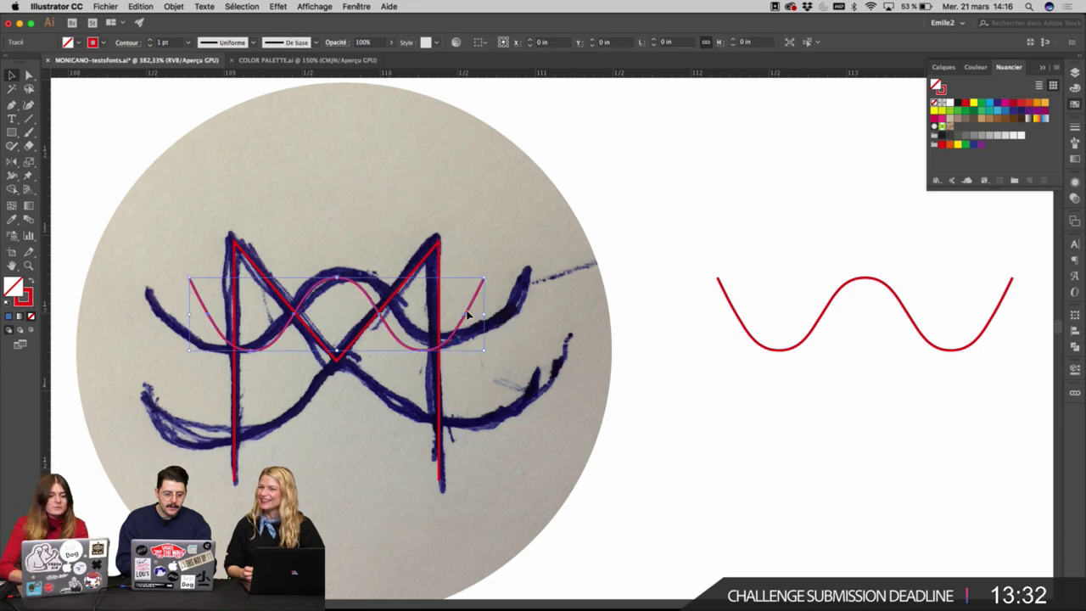
{"action": "left_click", "coordinate": [441, 262]}
{"action": "left_click", "coordinate": [644, 208]}
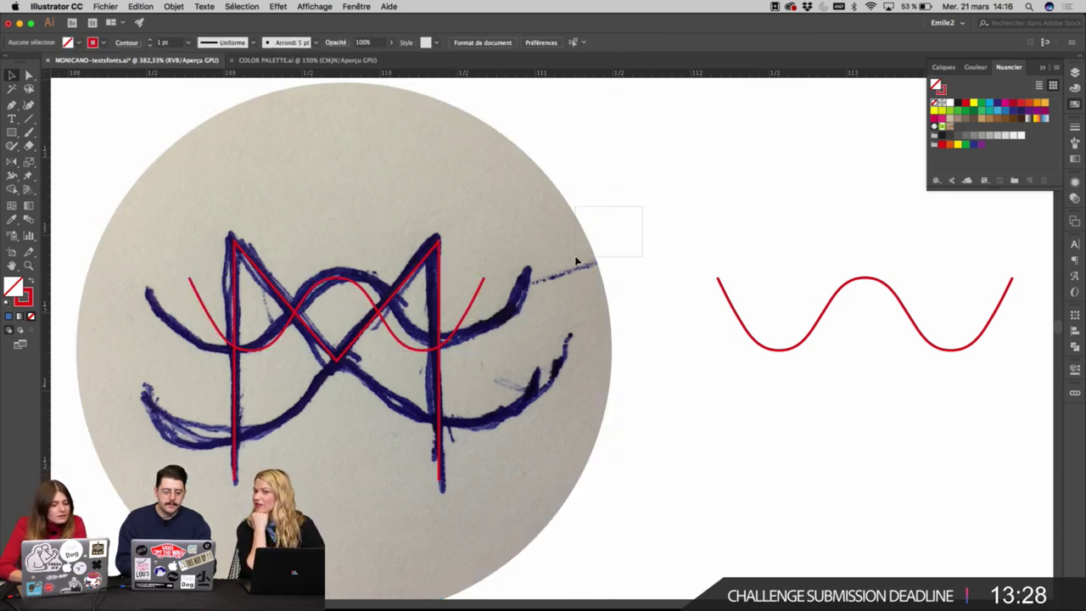
Scale the wave copy proportionally to about 2.27 by 0.56 in and raise its troughs to the M's lower vertex.
{"action": "left_click", "coordinate": [463, 312]}
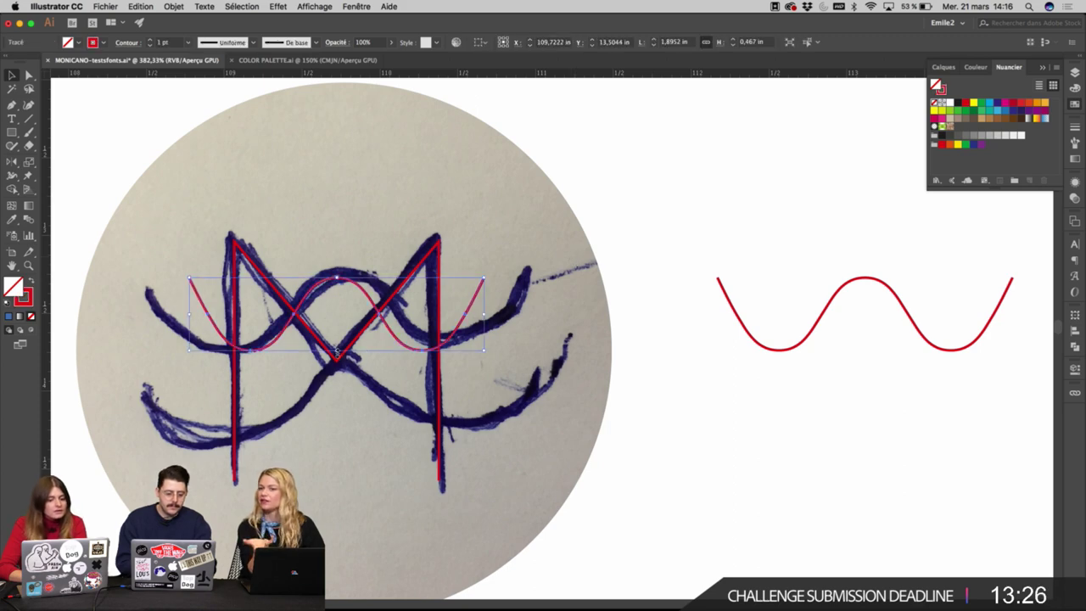
{"action": "left_click_drag", "start_coordinate": [337, 348], "coordinate": [338, 361]}
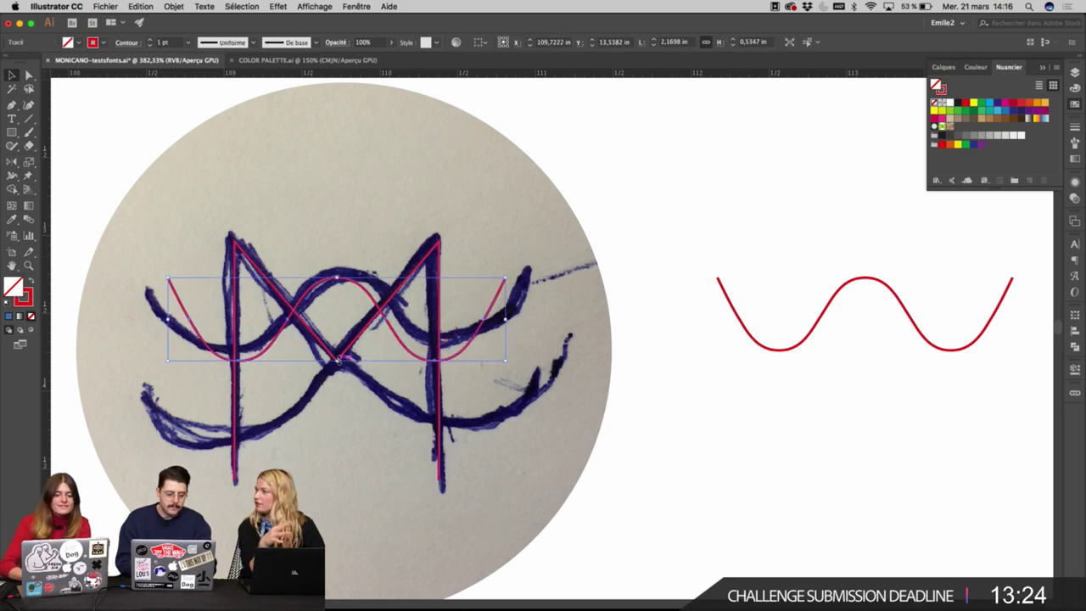
{"action": "key", "text": "super+plus"}
{"action": "key", "text": "super+plus"}
{"action": "mouse_move", "coordinate": [687, 319]}
{"action": "left_mouse_down"}
{"action": "mouse_move", "coordinate": [684, 307]}
{"action": "mouse_move", "coordinate": [679, 317]}
{"action": "left_mouse_up"}
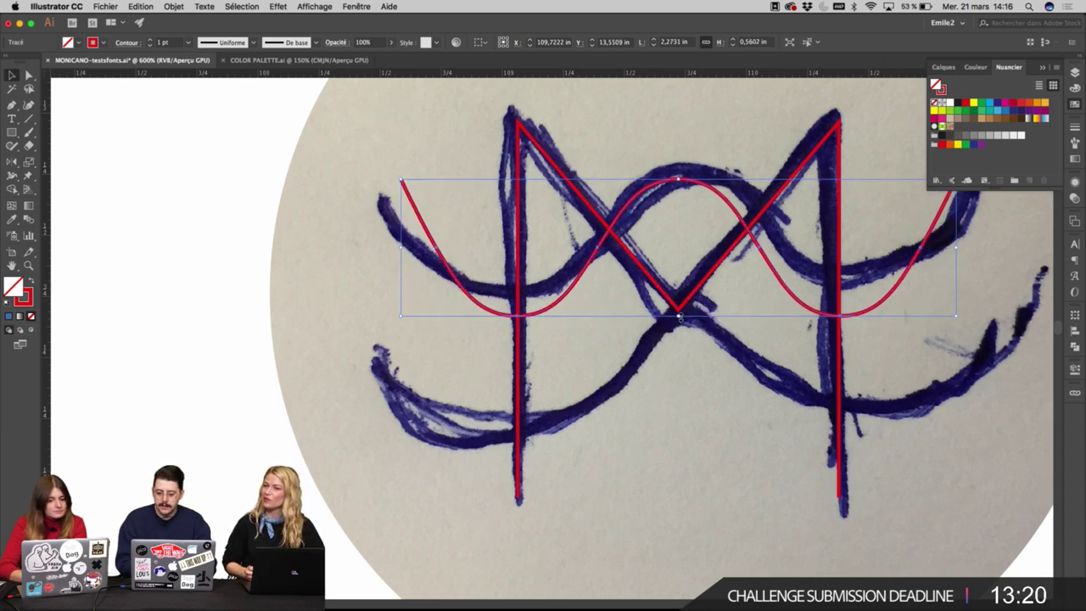
{"action": "key", "text": "Up"}
{"action": "key", "text": "Up"}
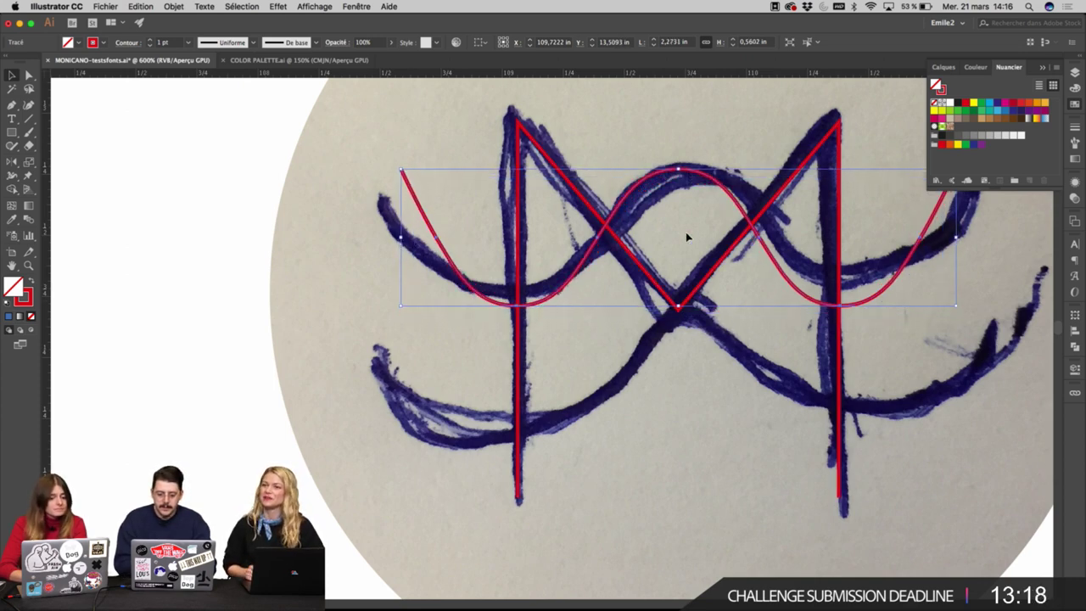
Duplicate the wave straight down so its crest meets the M's lower vertex, and delete the spare wave beside the sketch.
{"action": "scroll", "coordinate": [685, 231], "scroll_direction": "down", "scroll_amount": 3}
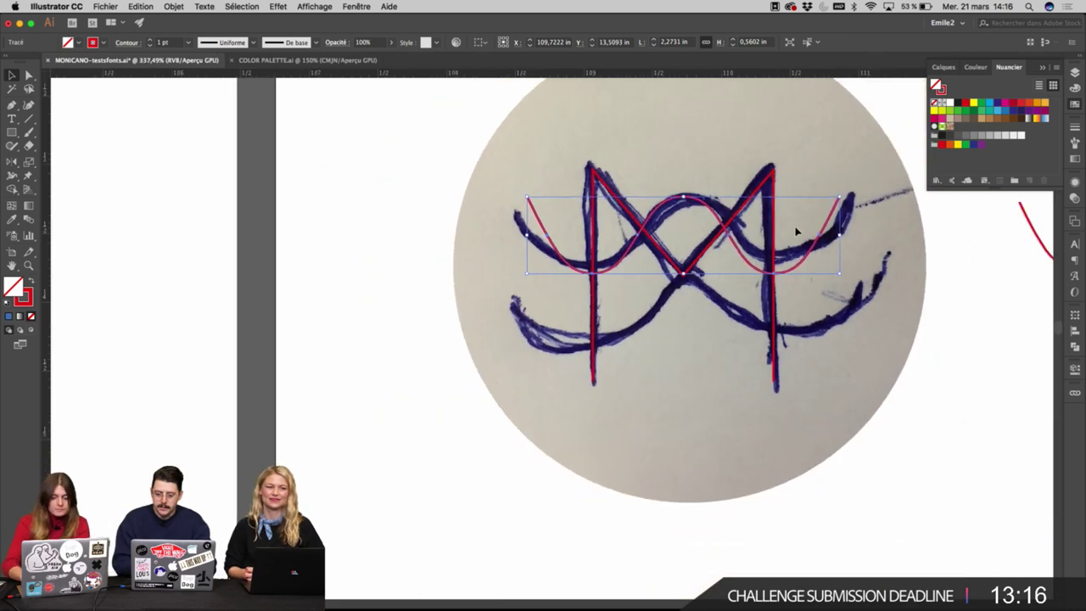
{"action": "left_click_drag", "start_coordinate": [834, 223], "coordinate": [825, 299]}
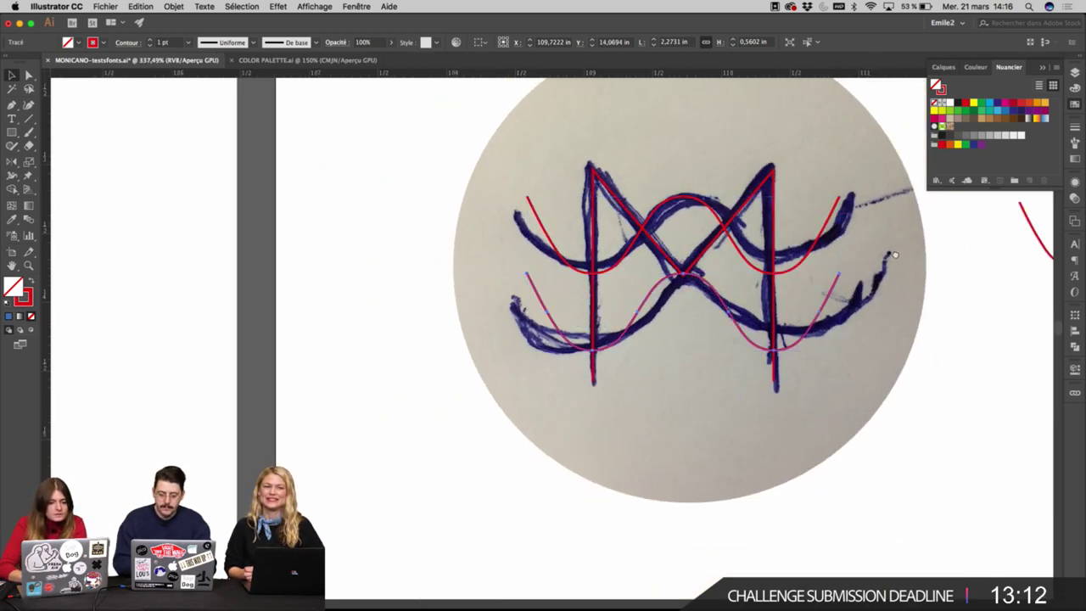
{"action": "scroll", "coordinate": [734, 251], "scroll_direction": "down", "scroll_amount": 3}
{"action": "left_click", "coordinate": [735, 252]}
{"action": "key", "text": "Delete"}
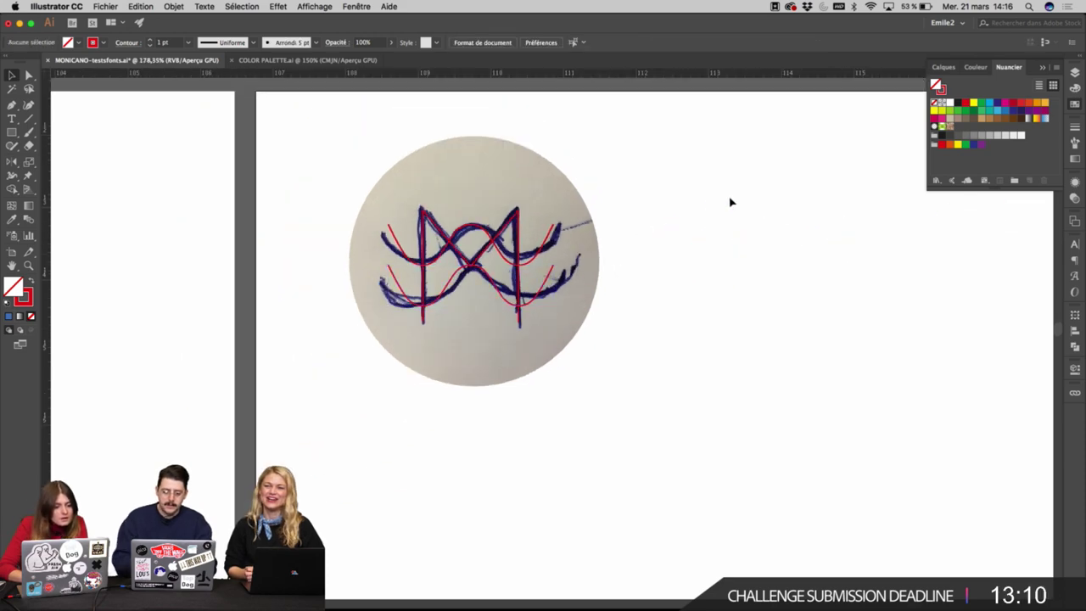
Place the red M strokes and both waves together on the blank area beside the sketch.
{"action": "left_click", "coordinate": [455, 320]}
{"action": "left_click_drag", "start_coordinate": [443, 240], "coordinate": [762, 256]}
{"action": "left_click", "coordinate": [728, 323], "text": "super"}
{"action": "left_click", "coordinate": [625, 265], "text": "super"}
{"action": "left_click", "coordinate": [626, 265], "text": "super"}
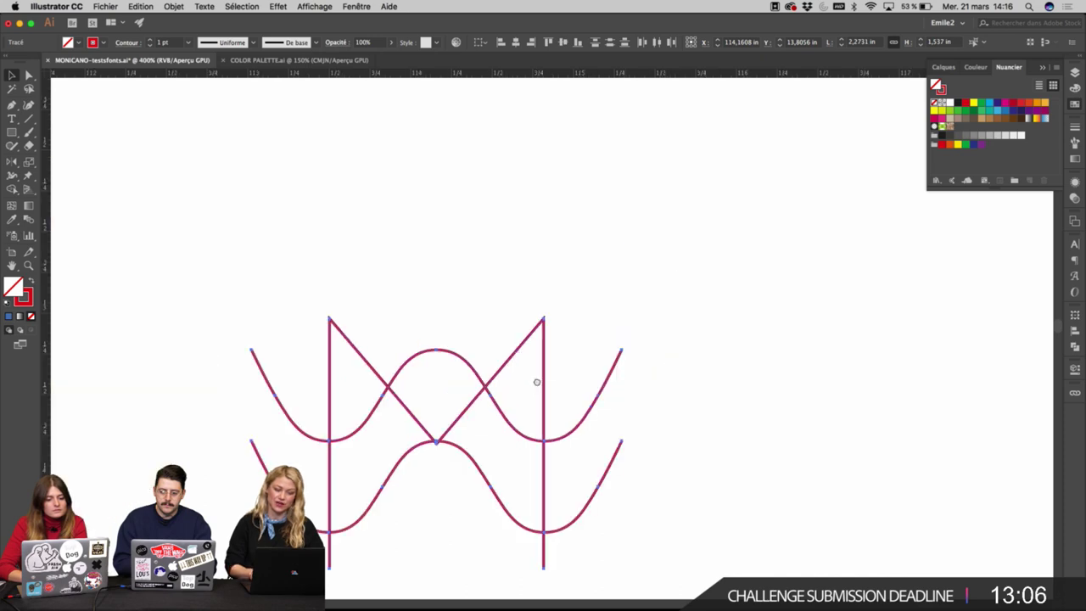
Recolour the M and both waves black and give them a 9 pt stroke with round caps and round corners.
{"action": "left_click_drag", "start_coordinate": [536, 381], "coordinate": [715, 212]}
{"action": "left_click", "coordinate": [988, 117]}
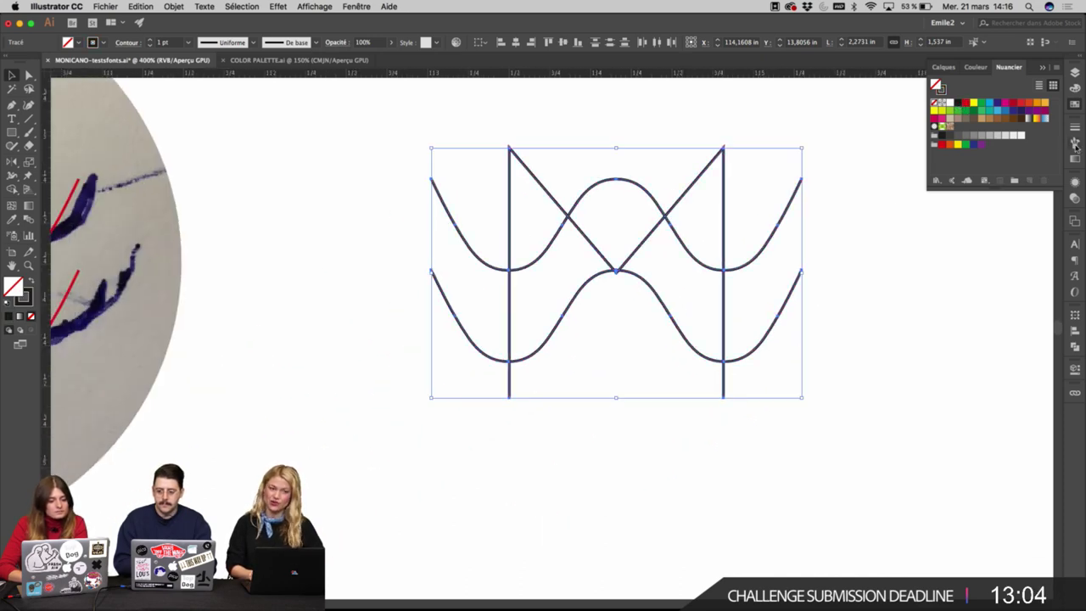
{"action": "left_click", "coordinate": [1073, 128]}
{"action": "left_click", "coordinate": [968, 137], "text": "shift"}
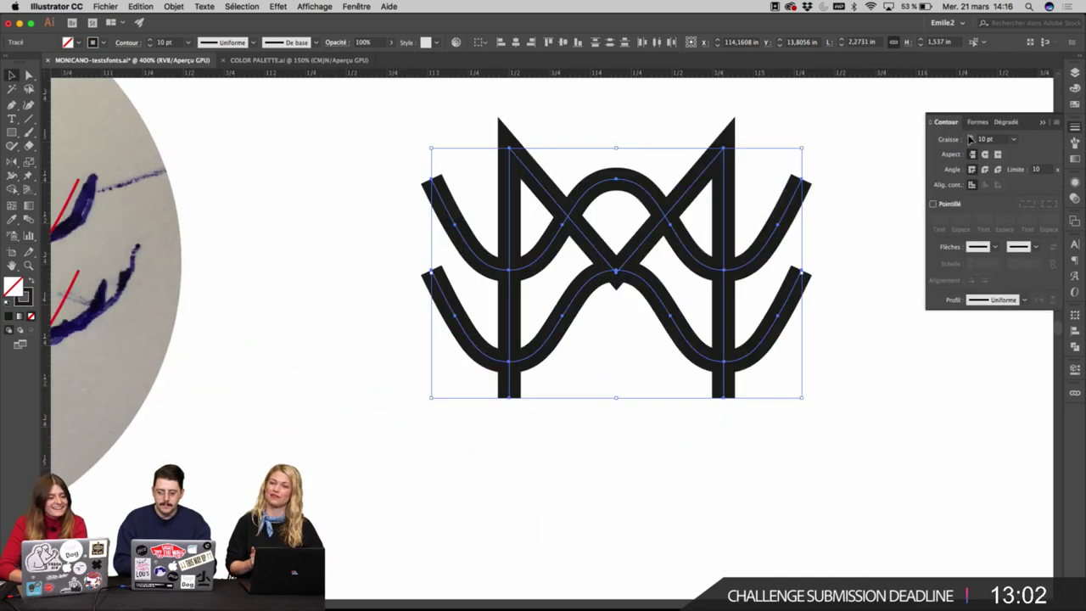
{"action": "left_click", "coordinate": [969, 141]}
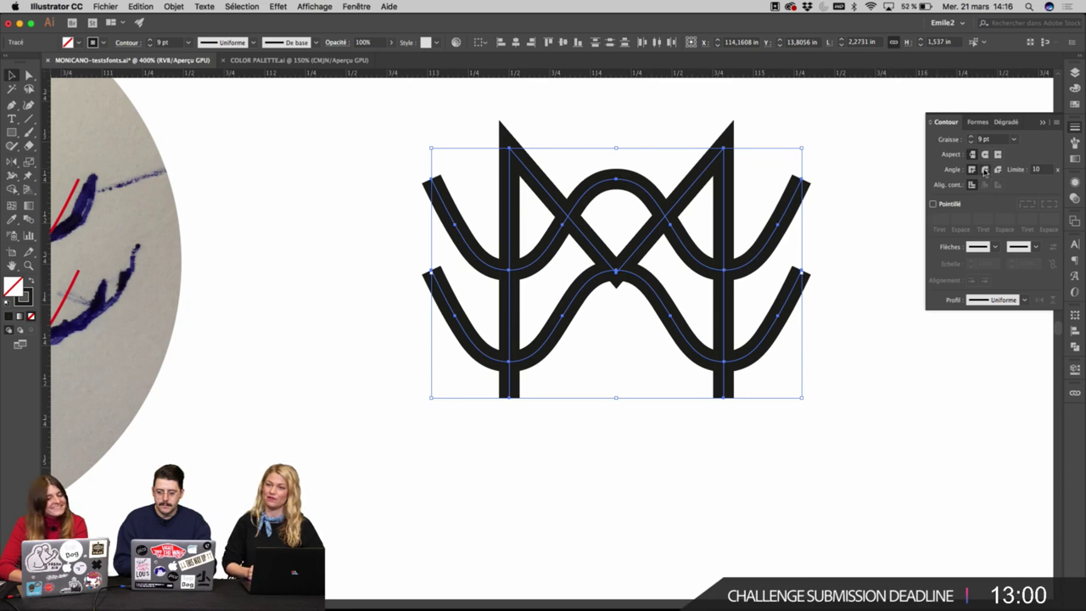
{"action": "left_click", "coordinate": [985, 170]}
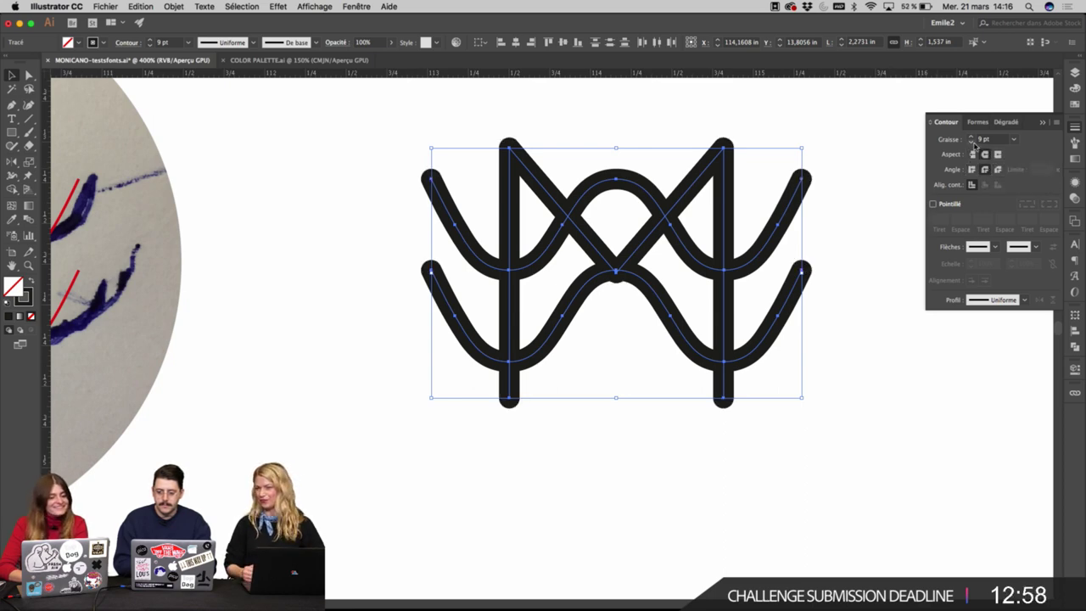
{"action": "left_click", "coordinate": [801, 224]}
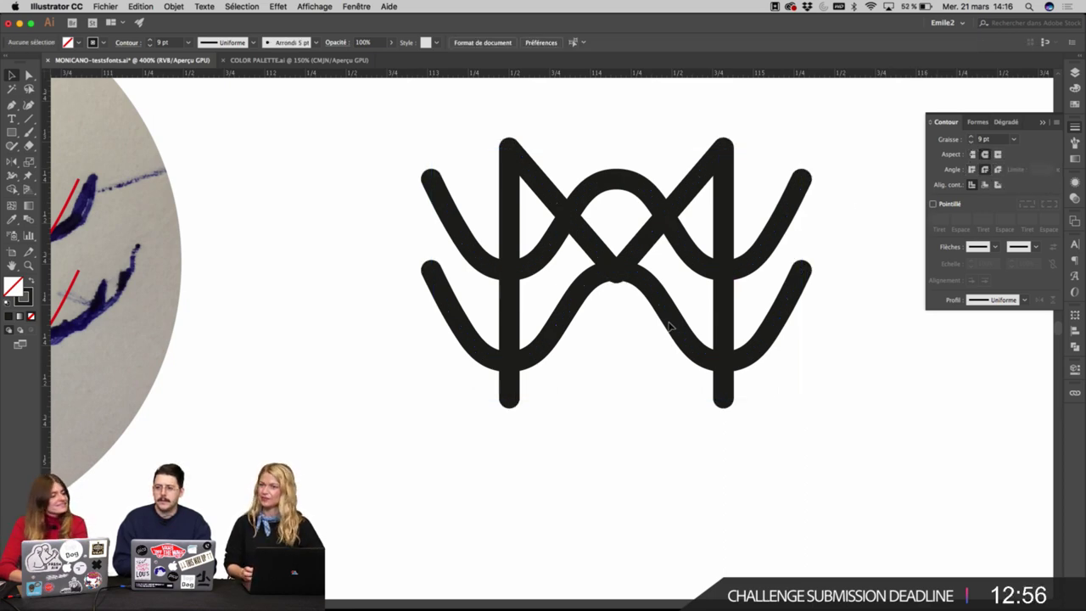
Nudge the lower wave slightly down so its crest sits just beneath the M's lower vertex.
{"action": "left_click", "coordinate": [677, 321]}
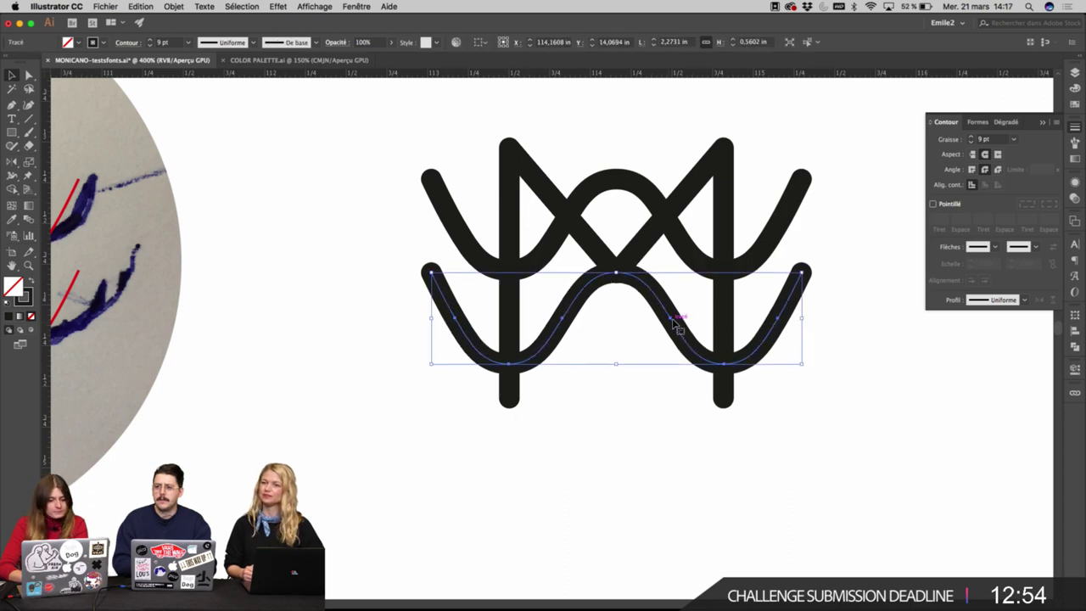
{"action": "left_click", "coordinate": [821, 364]}
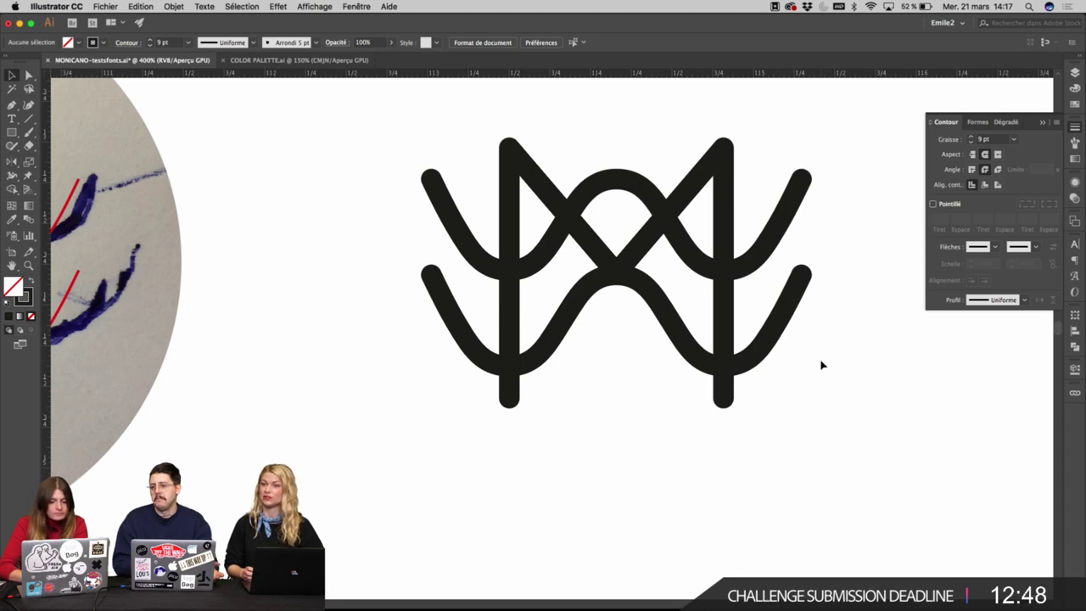
Compare the thick black logo with the hand-drawn sketch, both from afar and close up.
{"action": "scroll", "coordinate": [821, 365], "scroll_direction": "down", "scroll_amount": 5}
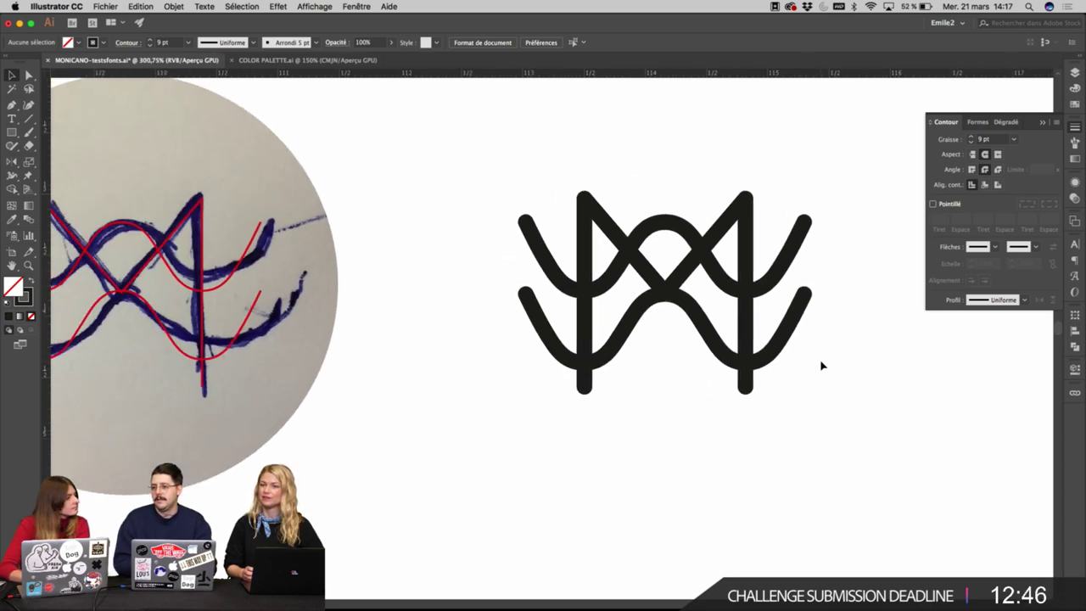
{"action": "left_click", "coordinate": [737, 320], "text": "super"}
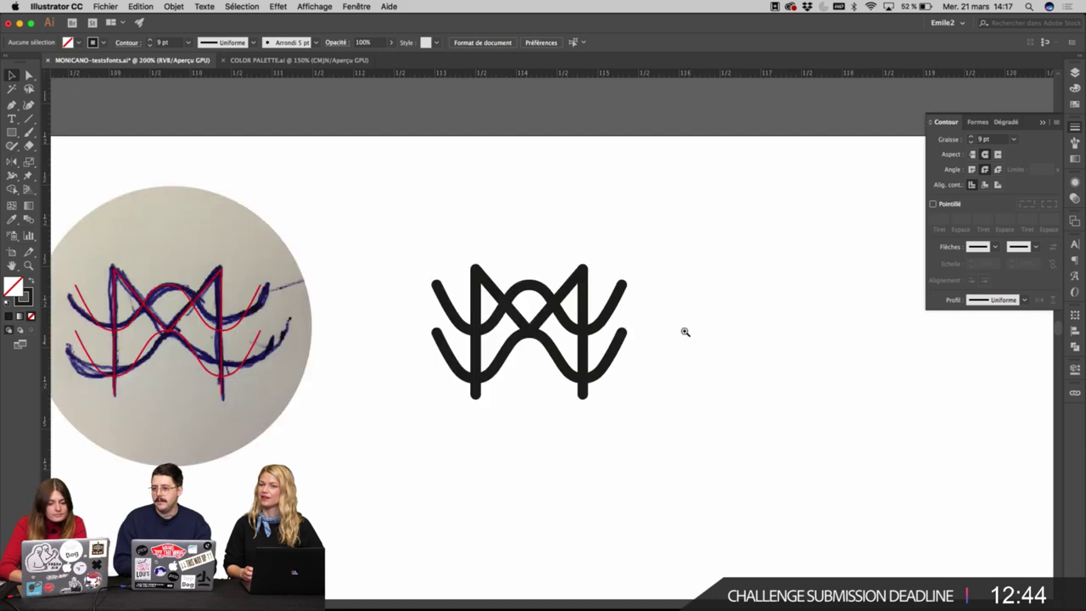
{"action": "left_click", "coordinate": [613, 333], "text": "super"}
{"action": "left_click", "coordinate": [501, 329], "text": "super"}
{"action": "scroll", "coordinate": [501, 331], "scroll_direction": "down", "scroll_amount": 4}
{"action": "scroll", "coordinate": [500, 331], "scroll_direction": "down", "scroll_amount": 1}
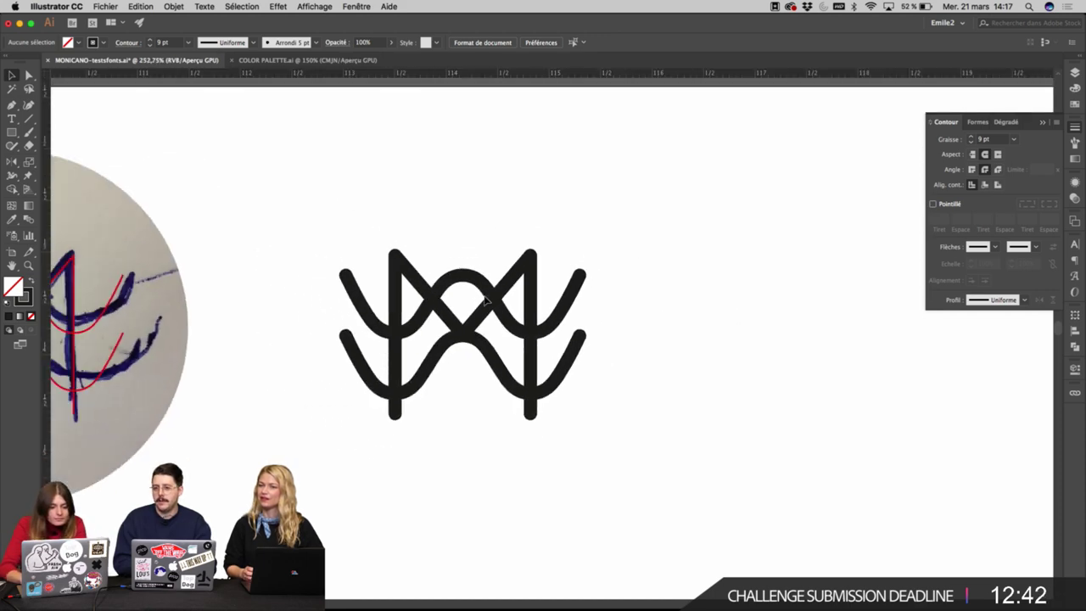
{"action": "scroll", "coordinate": [478, 276], "scroll_direction": "down", "scroll_amount": 5}
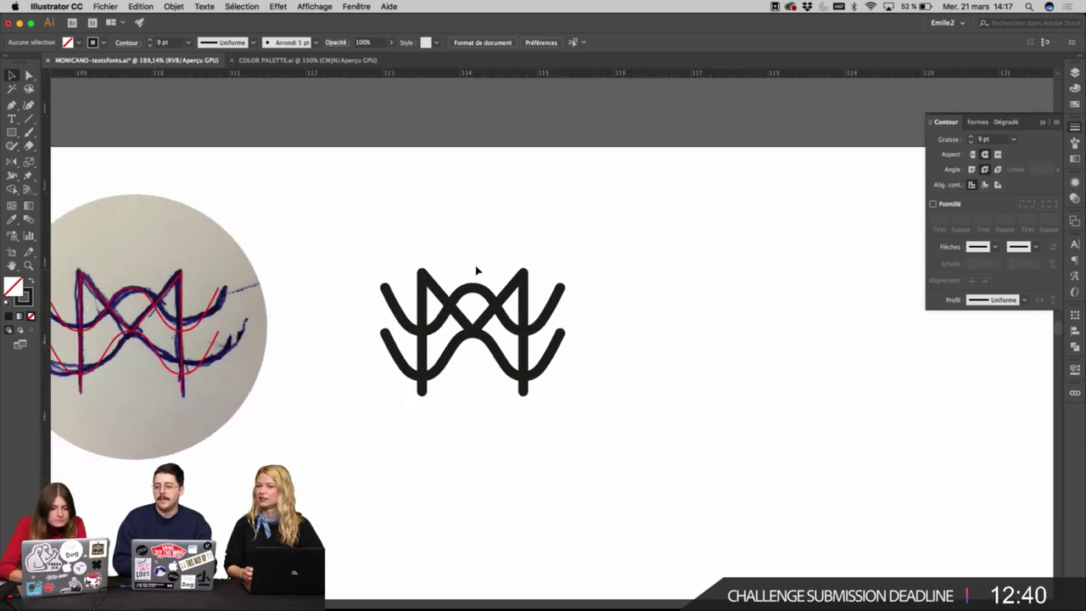
{"action": "scroll", "coordinate": [475, 292], "scroll_direction": "left", "scroll_amount": 2}
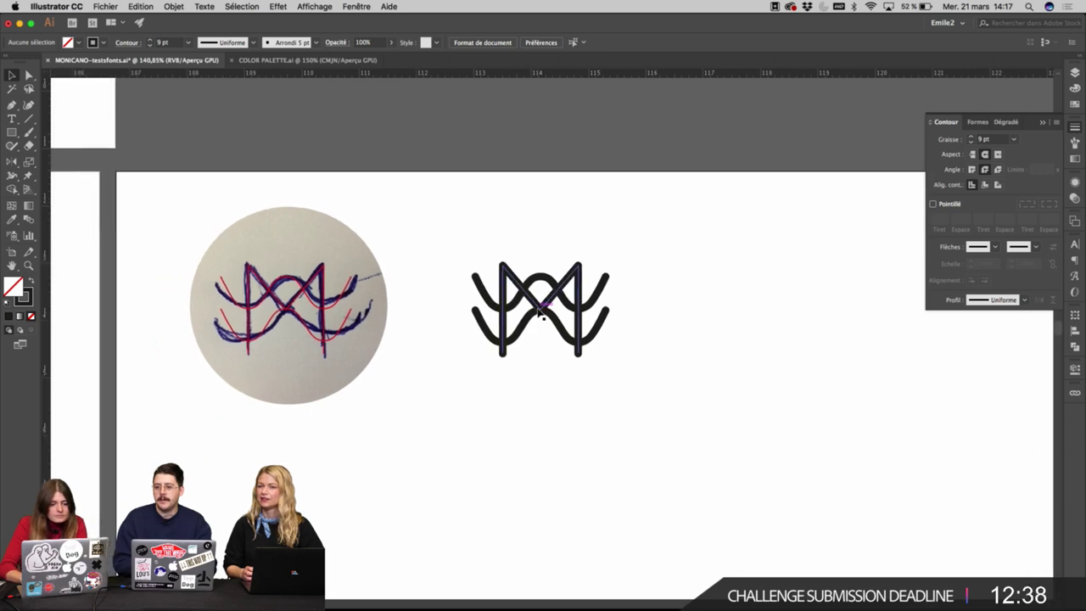
{"action": "left_click", "coordinate": [545, 311]}
{"action": "left_click", "coordinate": [622, 284]}
{"action": "scroll", "coordinate": [538, 281], "scroll_direction": "up", "scroll_amount": 5}
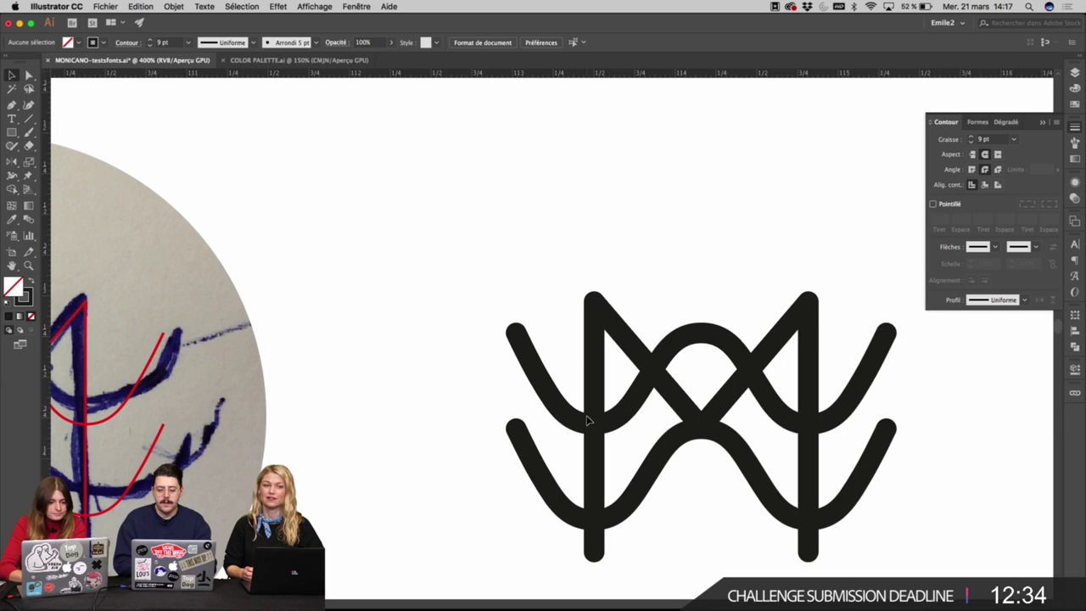
Set the stroke weight of the M and both waves to 5 pt.
{"action": "scroll", "coordinate": [586, 421], "scroll_direction": "down", "scroll_amount": 3}
{"action": "left_click_drag", "start_coordinate": [765, 380], "coordinate": [489, 494]}
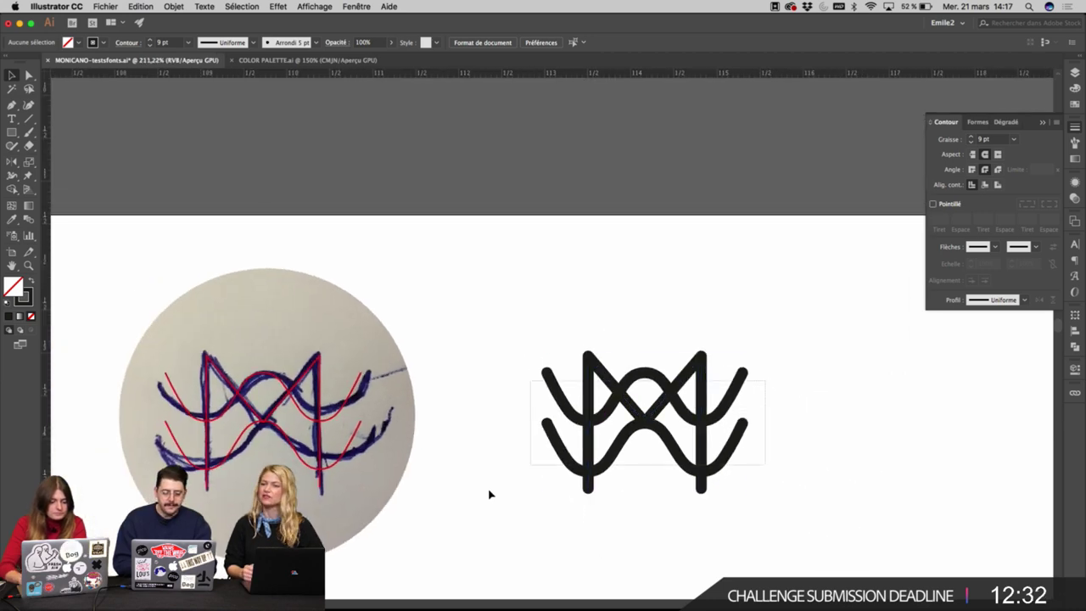
{"action": "left_click", "coordinate": [970, 142]}
{"action": "left_click", "coordinate": [971, 143]}
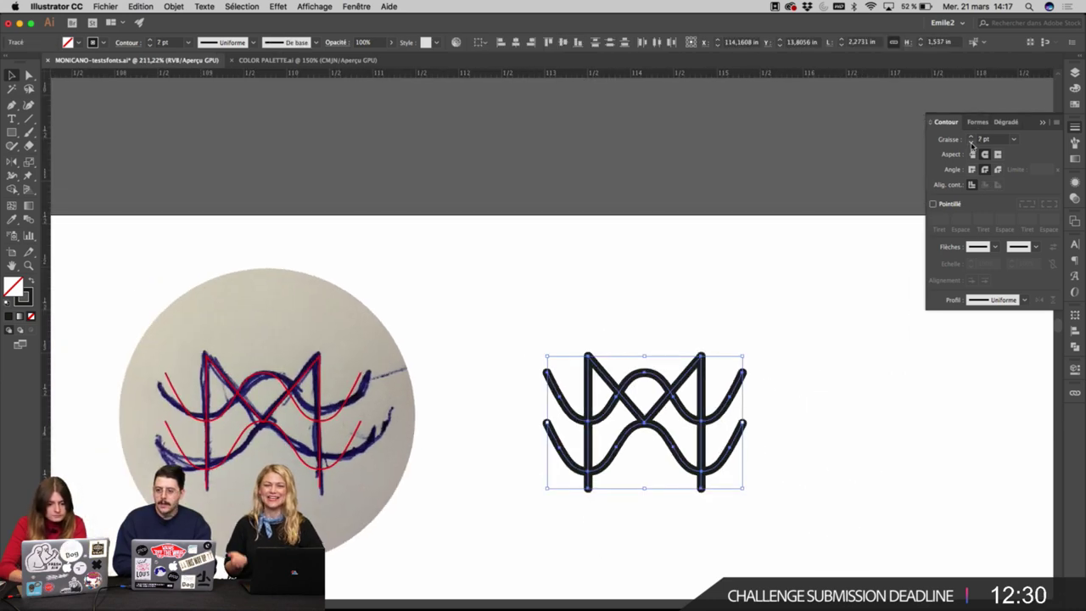
{"action": "left_click", "coordinate": [970, 142]}
{"action": "left_click", "coordinate": [971, 143]}
{"action": "left_click", "coordinate": [850, 209]}
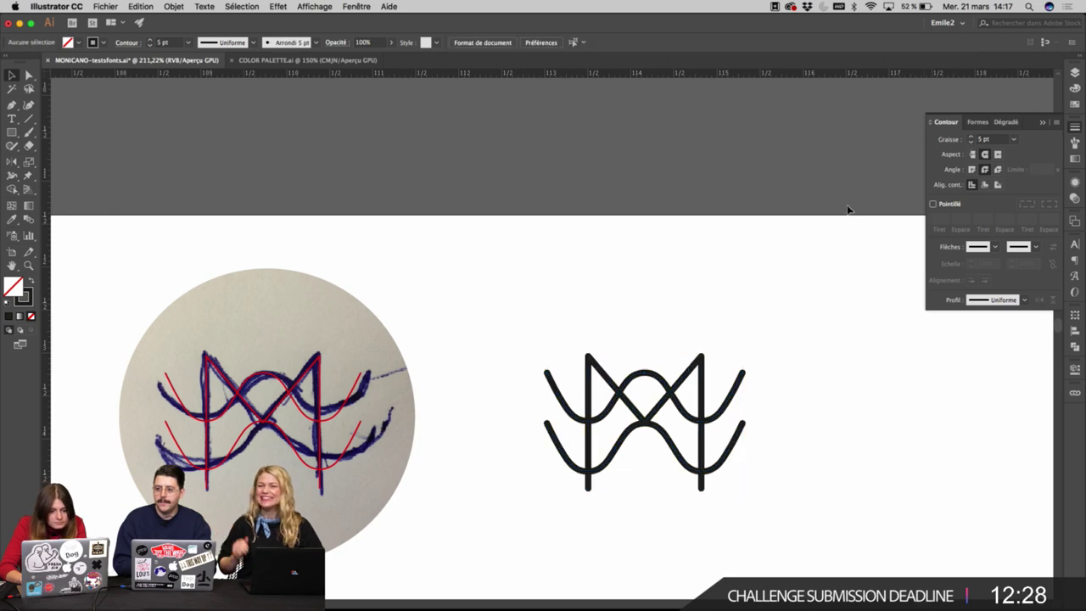
Duplicate the complete black logo onto the blank area to its right.
{"action": "scroll", "coordinate": [625, 291], "scroll_direction": "right", "scroll_amount": 5}
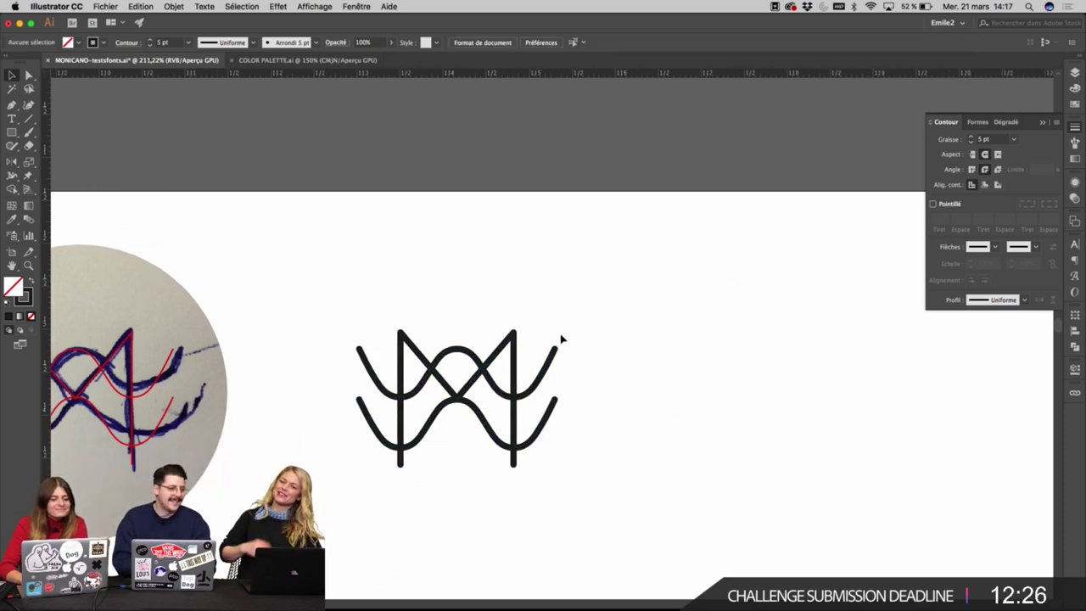
{"action": "scroll", "coordinate": [561, 339], "scroll_direction": "down", "scroll_amount": 3}
{"action": "scroll", "coordinate": [561, 339], "scroll_direction": "right", "scroll_amount": 5}
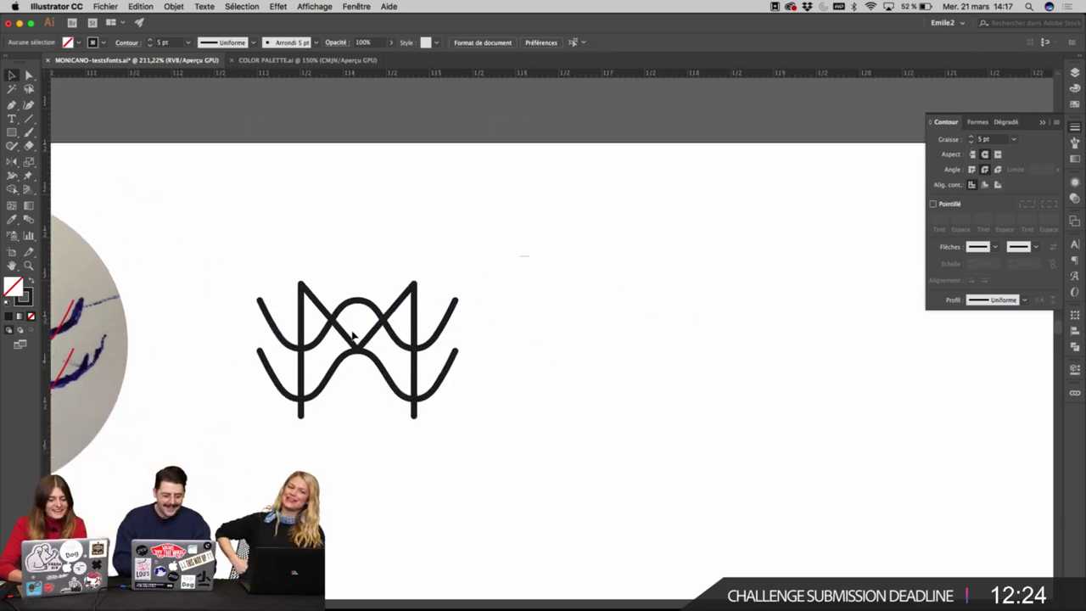
{"action": "left_click", "coordinate": [400, 341]}
{"action": "left_click_drag", "start_coordinate": [376, 356], "coordinate": [741, 321]}
Enclose the logo copy in a circle about 2.5 in in diameter, centred horizontally on the M's lower vertex.
{"action": "key", "text": "super+plus"}
{"action": "key", "text": "super+plus"}
{"action": "key", "text": "l"}
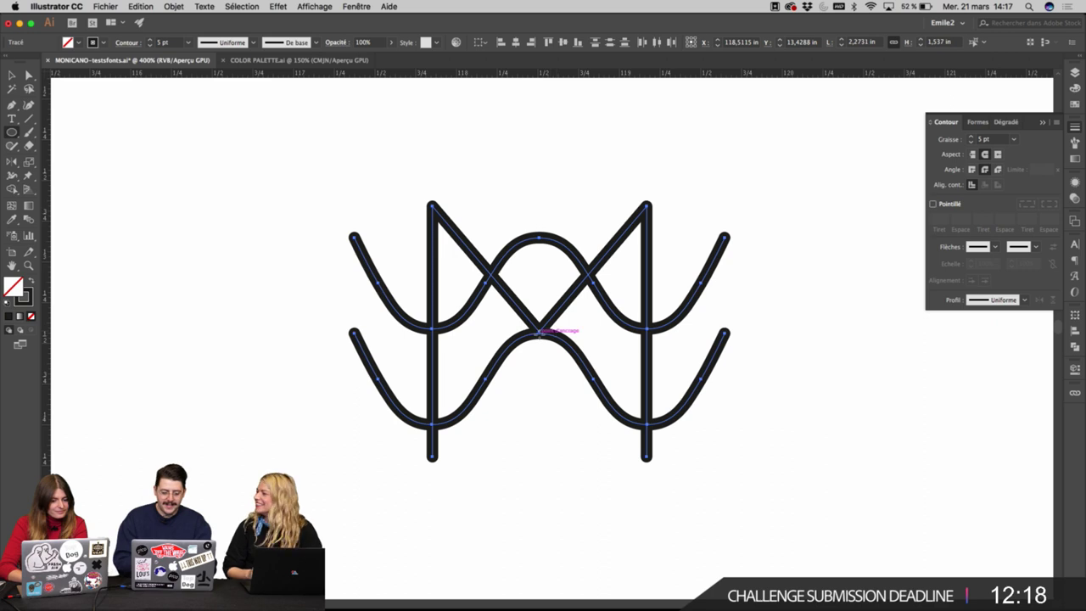
{"action": "left_click_drag", "start_coordinate": [540, 333], "coordinate": [679, 120]}
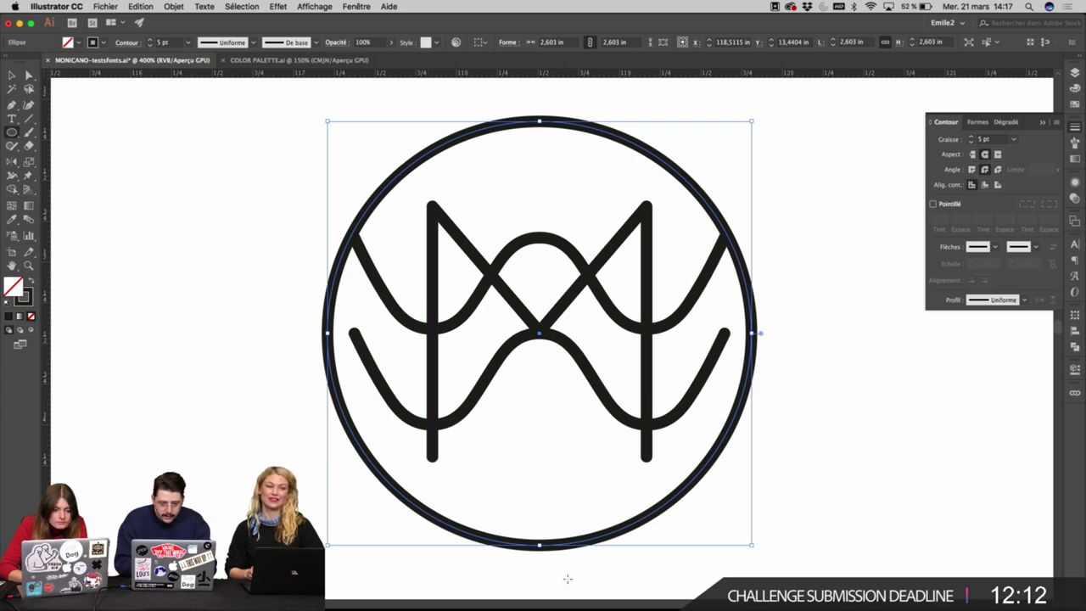
{"action": "key", "text": "shift+Up"}
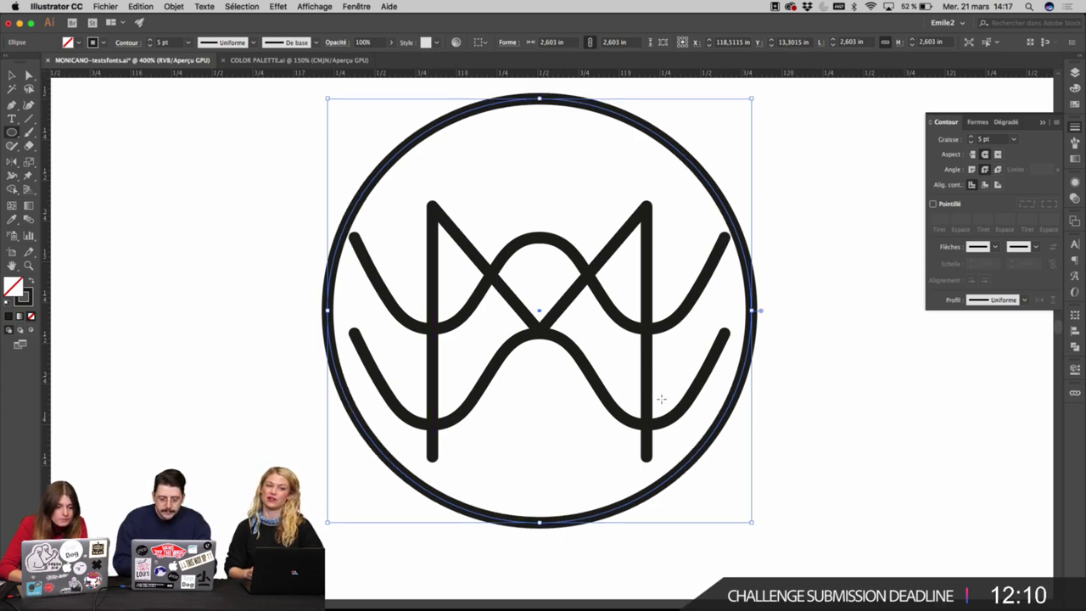
{"action": "key", "text": "v"}
{"action": "left_click_drag", "start_coordinate": [539, 99], "coordinate": [540, 115]}
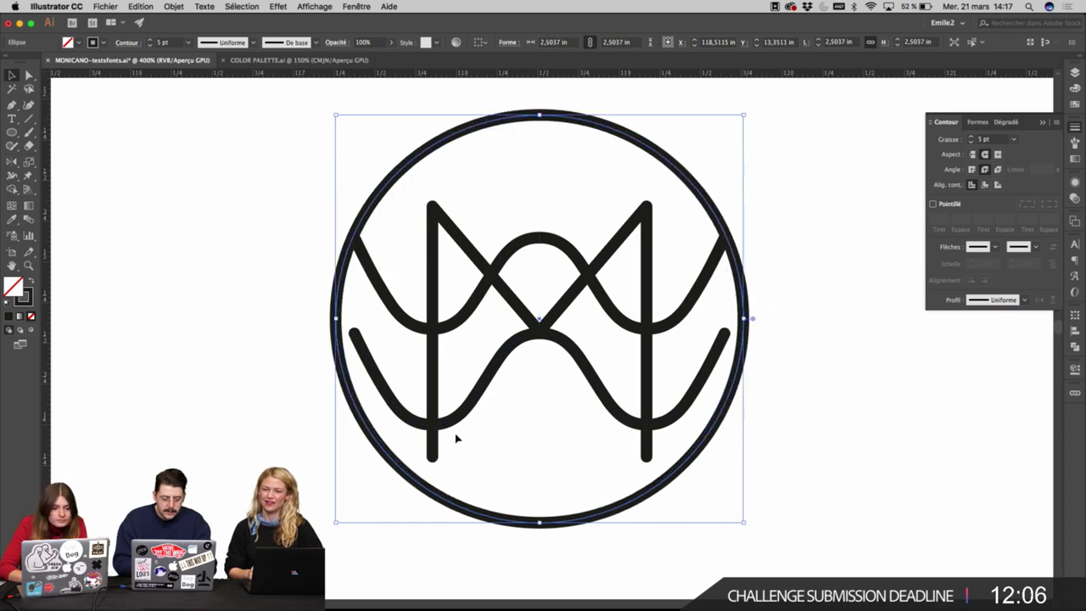
Extend both M legs down to the circle and both ends of the lower wave out to it.
{"action": "left_click", "coordinate": [443, 459]}
{"action": "left_click", "coordinate": [433, 463]}
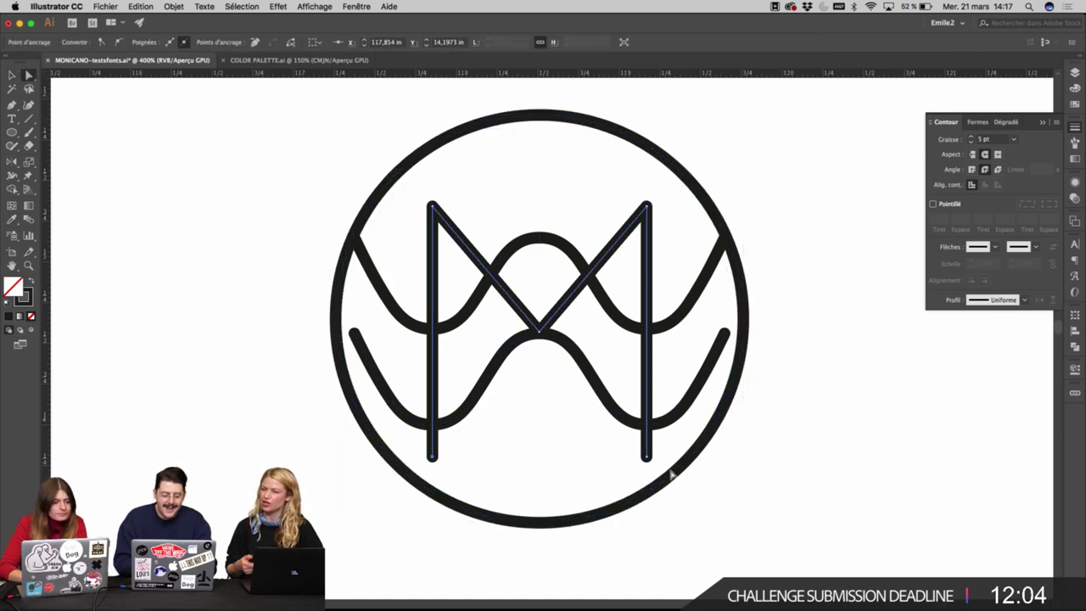
{"action": "left_click_drag", "start_coordinate": [643, 458], "coordinate": [647, 495]}
{"action": "left_click_drag", "start_coordinate": [725, 333], "coordinate": [741, 296]}
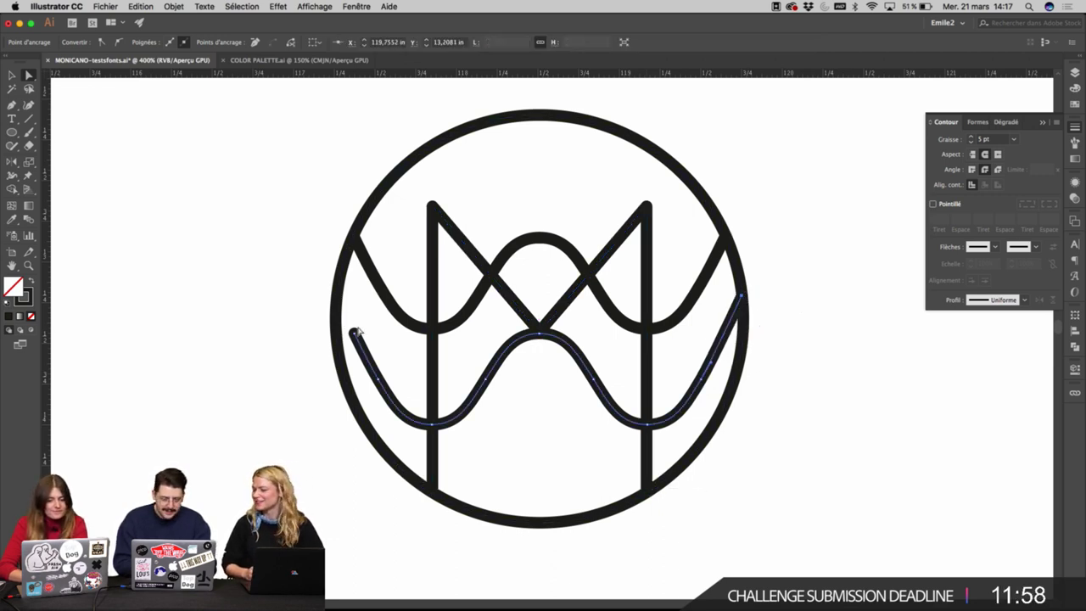
{"action": "left_click_drag", "start_coordinate": [355, 334], "coordinate": [338, 298]}
{"action": "left_click", "coordinate": [314, 231]}
{"action": "scroll", "coordinate": [314, 232], "scroll_direction": "down", "scroll_amount": 3}
{"action": "key", "text": "v"}
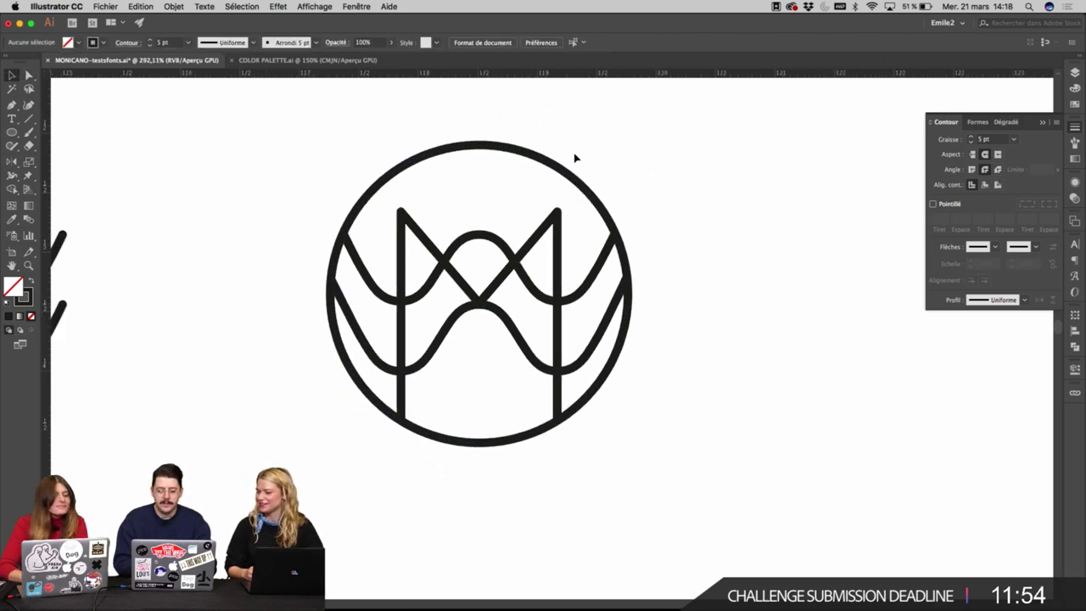
Move the circled logo closer to the plain one and duplicate it about 3.5 in horizontally to the right.
{"action": "scroll", "coordinate": [574, 158], "scroll_direction": "down", "scroll_amount": 4}
{"action": "scroll", "coordinate": [575, 158], "scroll_direction": "down", "scroll_amount": 2}
{"action": "scroll", "coordinate": [563, 189], "scroll_direction": "down", "scroll_amount": 2}
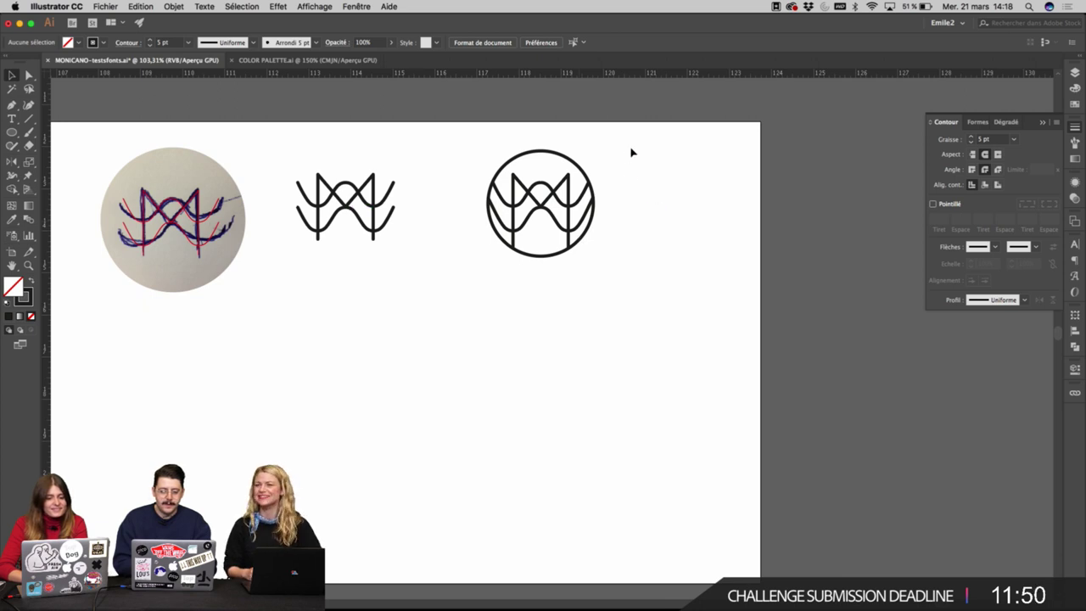
{"action": "left_click", "coordinate": [555, 203]}
{"action": "left_click_drag", "start_coordinate": [556, 203], "coordinate": [650, 209]}
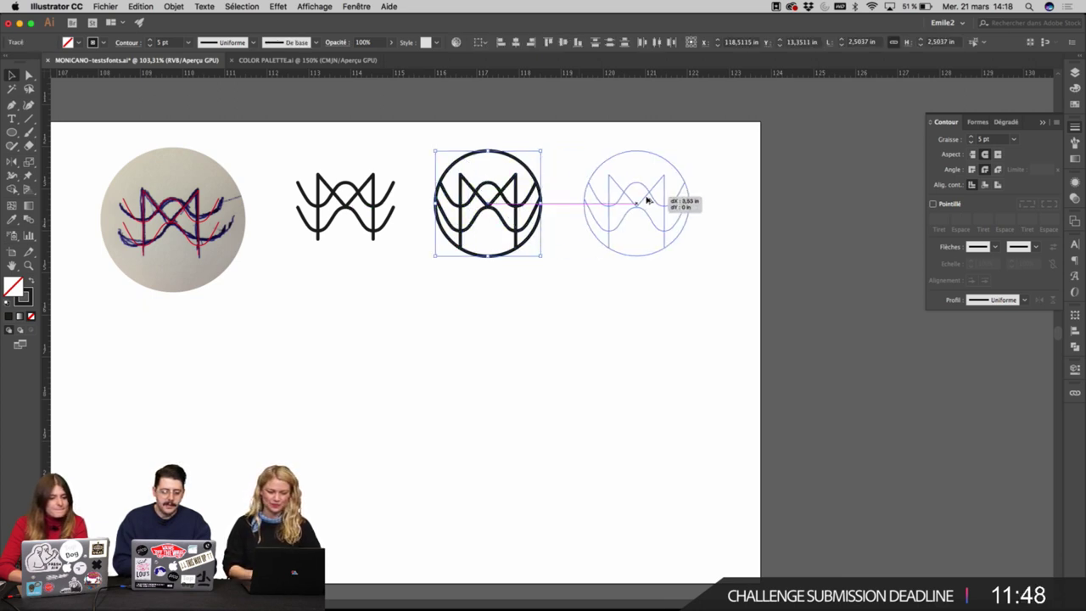
{"action": "key", "text": "super+plus"}
{"action": "key", "text": "super+plus"}
{"action": "left_click", "coordinate": [740, 241]}
{"action": "scroll", "coordinate": [740, 241], "scroll_direction": "down", "scroll_amount": 4}
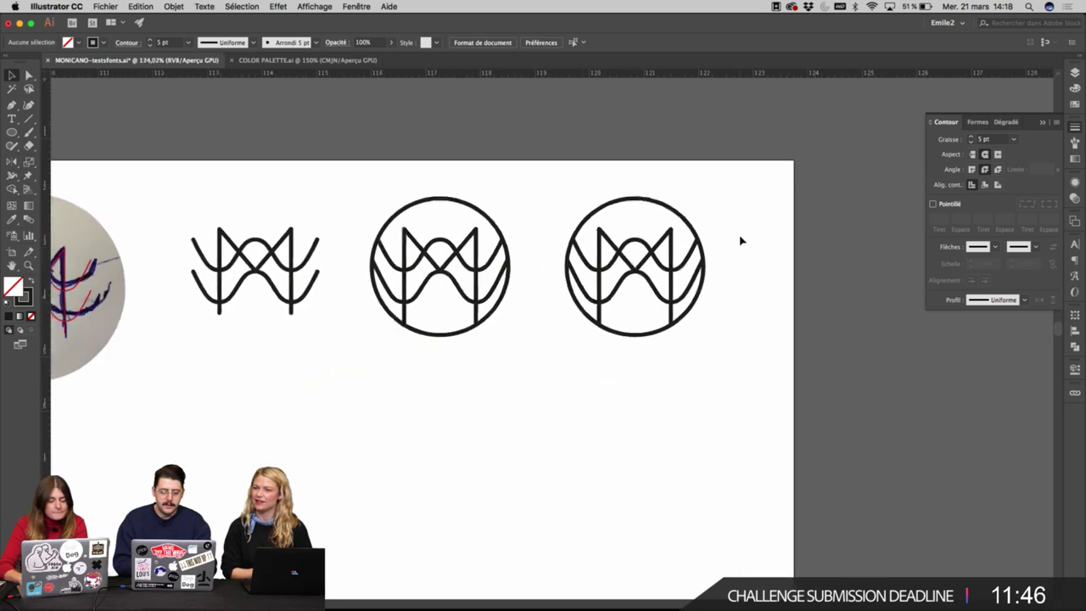
Duplicate the plain logo straight down, about 3.15 in below the original.
{"action": "left_click_drag", "start_coordinate": [376, 318], "coordinate": [793, 310]}
{"action": "left_click_drag", "start_coordinate": [763, 212], "coordinate": [572, 341]}
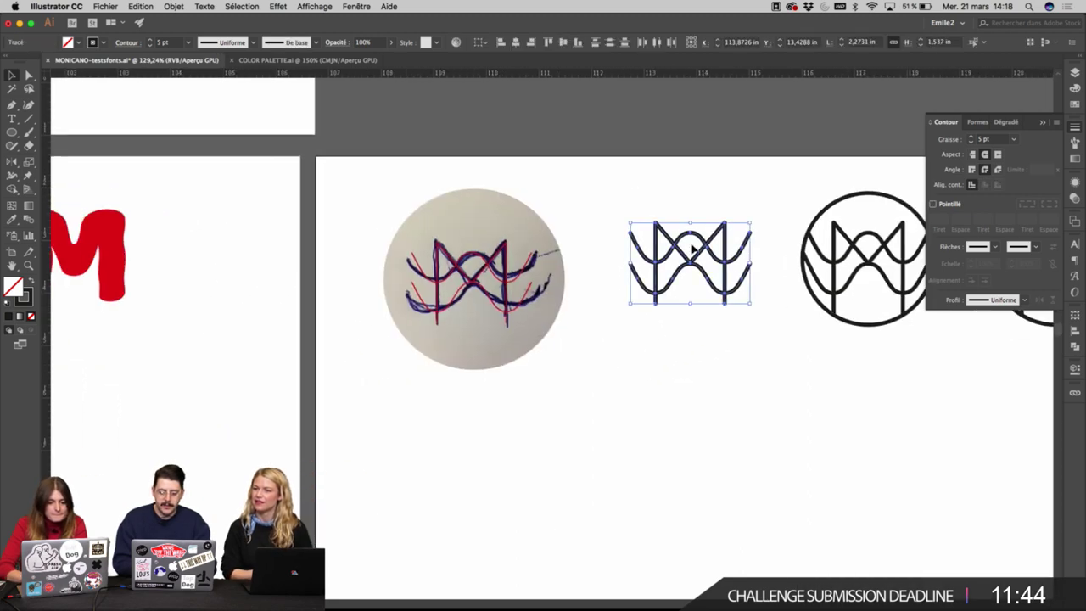
{"action": "left_click_drag", "start_coordinate": [701, 244], "coordinate": [701, 404]}
Shorten both waves of the lower logo copy by deleting their outer end anchor points on each side.
{"action": "scroll", "coordinate": [579, 342], "scroll_direction": "up", "scroll_amount": 5}
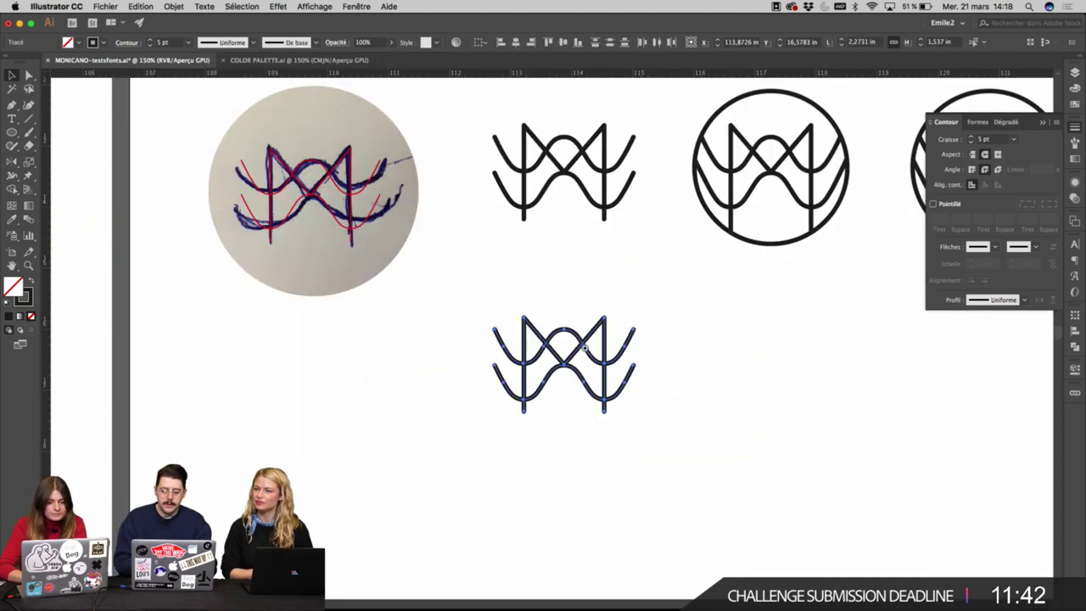
{"action": "key", "text": "a"}
{"action": "left_click_drag", "start_coordinate": [654, 287], "coordinate": [611, 414]}
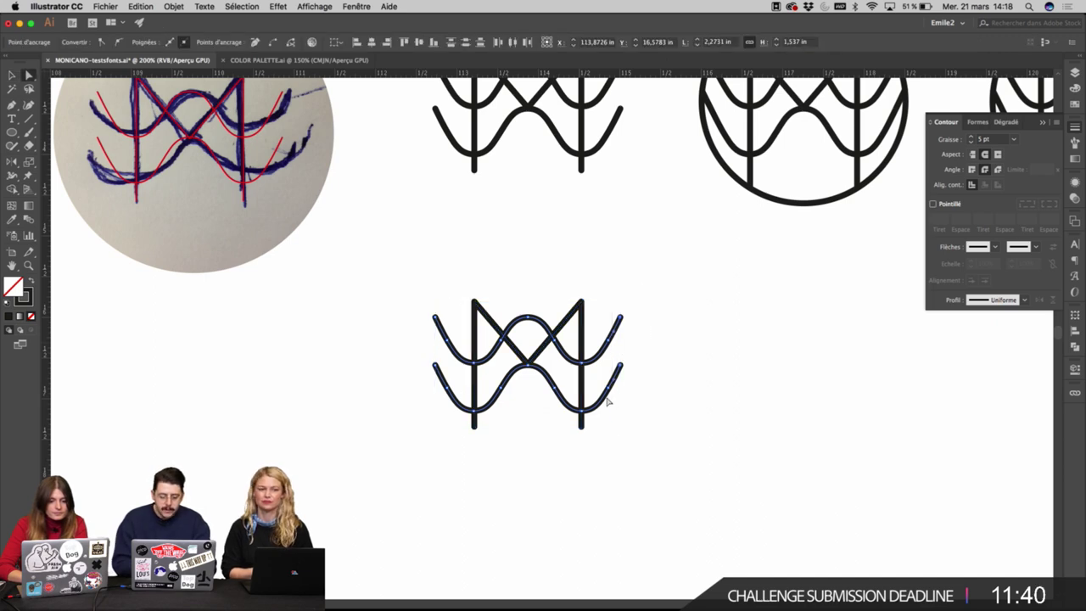
{"action": "left_click_drag", "start_coordinate": [445, 306], "coordinate": [415, 403]}
Give all strokes of the shortened logo copy flat butt caps.
{"action": "key", "text": "z"}
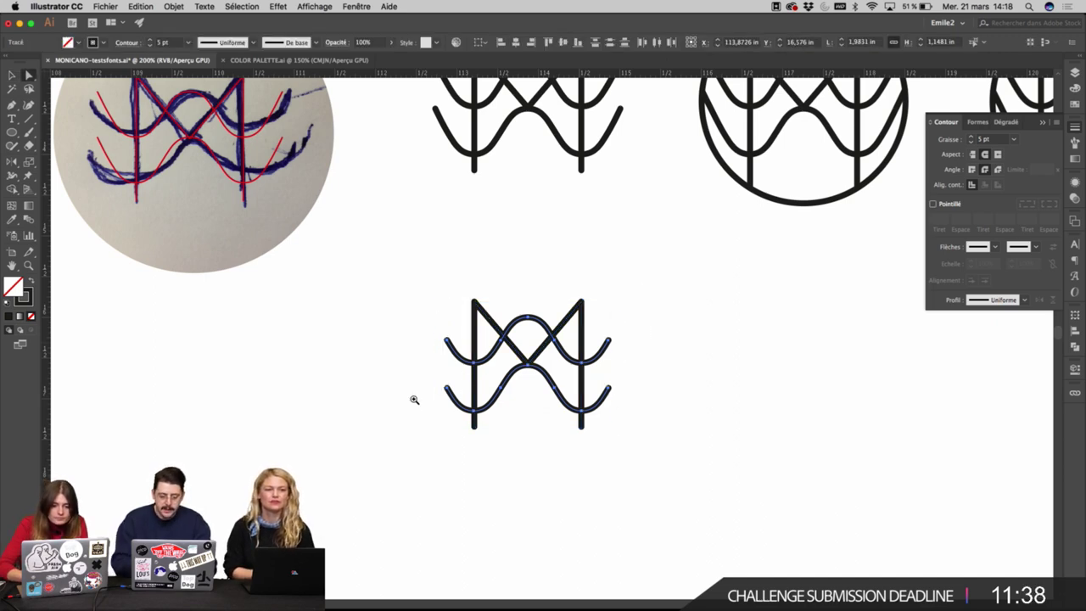
{"action": "left_click", "coordinate": [415, 399]}
{"action": "left_click", "coordinate": [415, 400]}
{"action": "key", "text": "v"}
{"action": "left_click", "coordinate": [836, 205]}
{"action": "left_click_drag", "start_coordinate": [837, 204], "coordinate": [438, 554]}
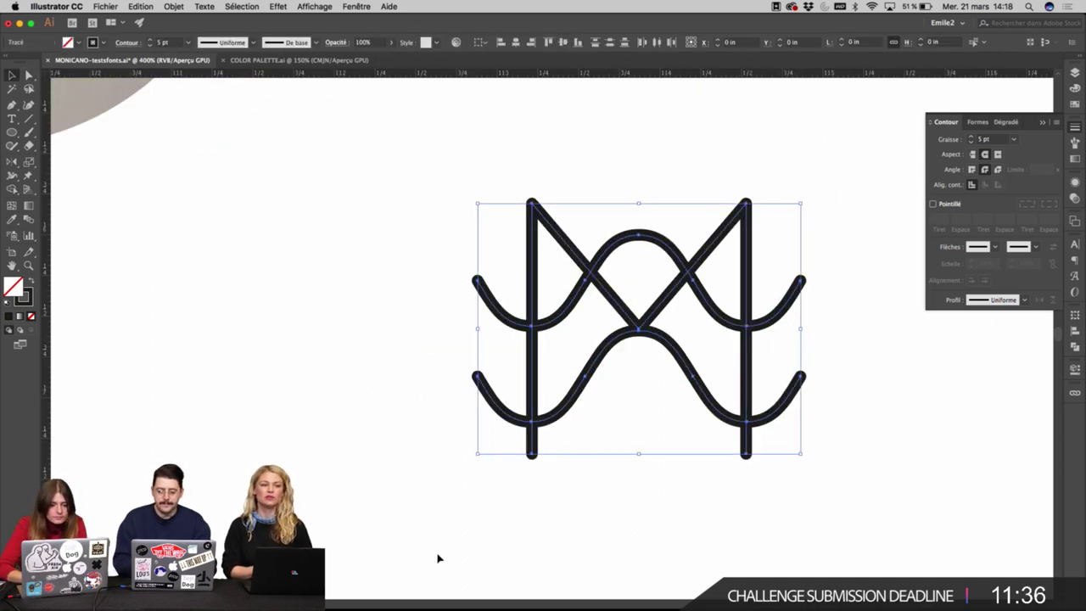
{"action": "left_click", "coordinate": [972, 153]}
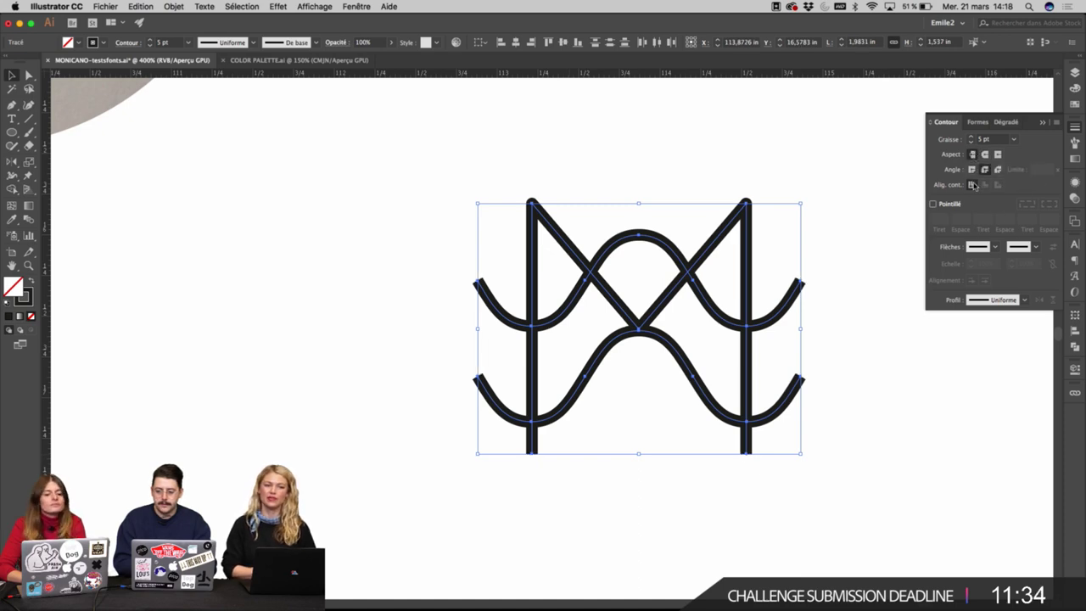
Set the M path of the shortened logo copy to a 6 pt stroke with bevelled corners.
{"action": "left_click", "coordinate": [821, 178]}
{"action": "left_click_drag", "start_coordinate": [855, 159], "coordinate": [577, 278]}
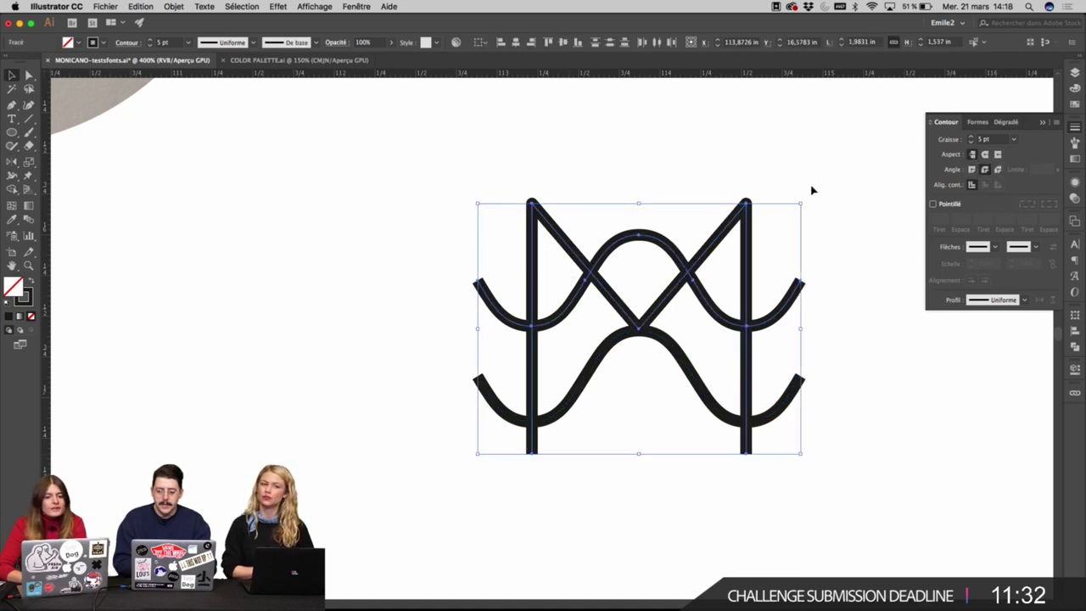
{"action": "left_click", "coordinate": [797, 191]}
{"action": "left_click", "coordinate": [746, 210]}
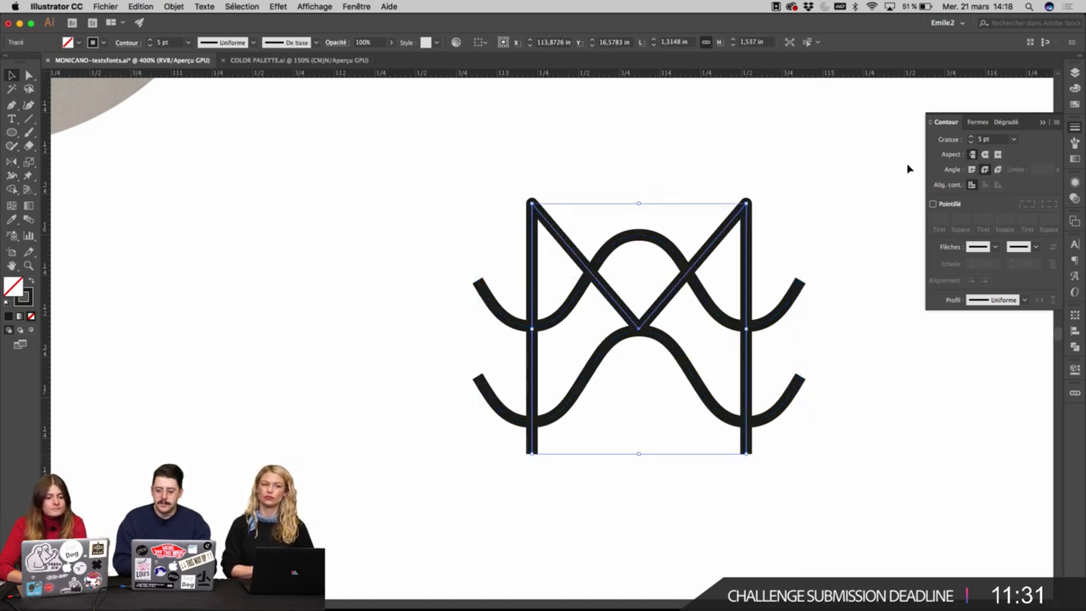
{"action": "left_click", "coordinate": [971, 137]}
{"action": "left_click", "coordinate": [971, 170]}
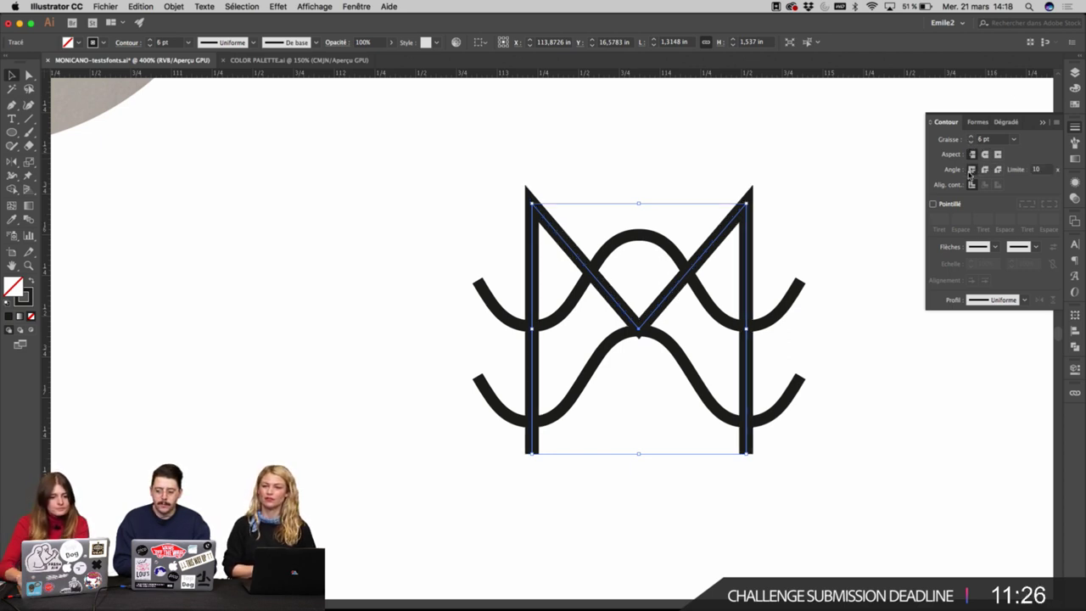
{"action": "left_click", "coordinate": [800, 152]}
Try a 15 pt stroke weight on the M and both waves of the shortened logo copy.
{"action": "scroll", "coordinate": [799, 153], "scroll_direction": "down", "scroll_amount": 3}
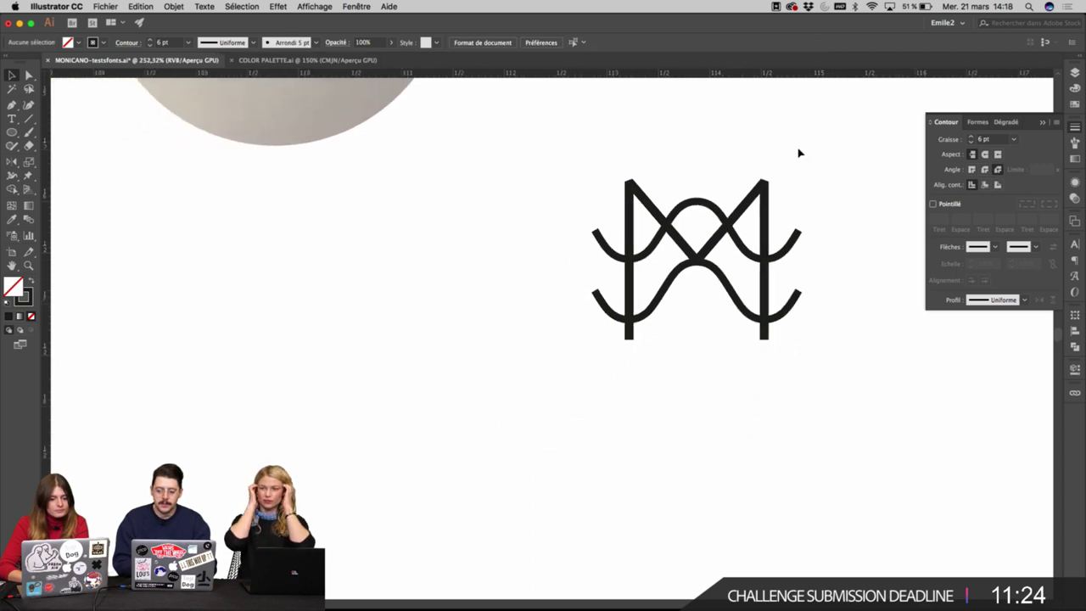
{"action": "scroll", "coordinate": [681, 250], "scroll_direction": "up", "scroll_amount": 2}
{"action": "scroll", "coordinate": [596, 308], "scroll_direction": "up", "scroll_amount": 2}
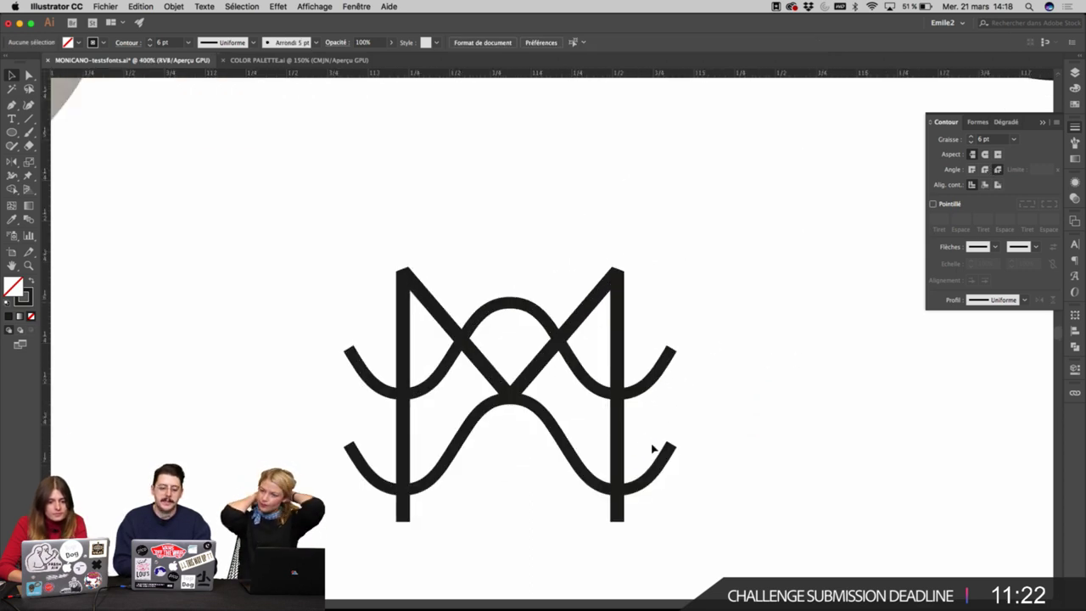
{"action": "left_click_drag", "start_coordinate": [779, 270], "coordinate": [407, 500]}
{"action": "scroll", "coordinate": [977, 139], "scroll_direction": "down", "scroll_amount": 8}
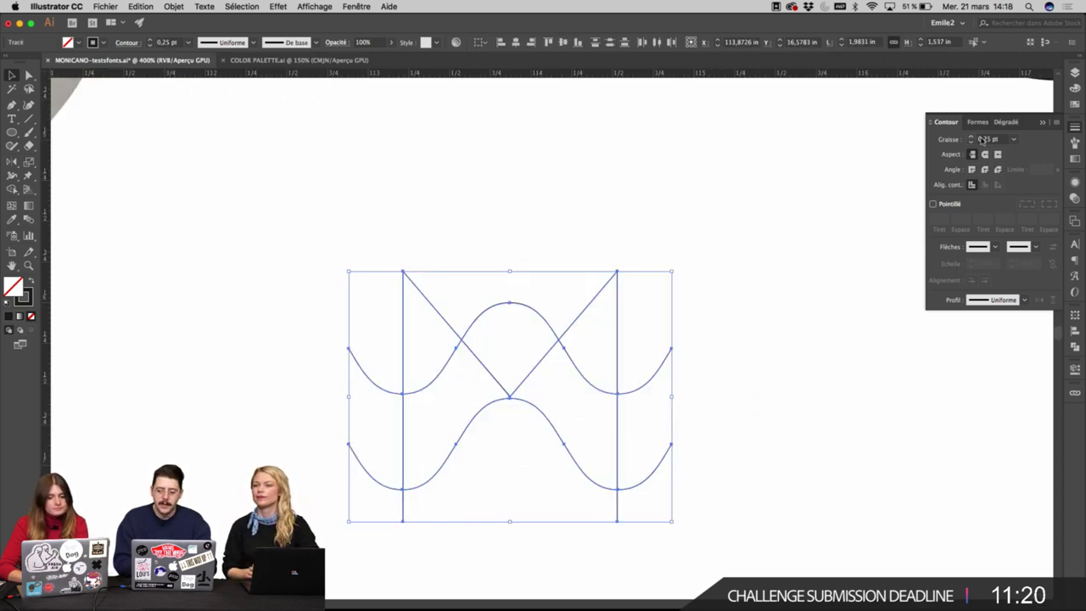
{"action": "left_click", "coordinate": [970, 135], "text": "shift"}
{"action": "left_click", "coordinate": [970, 135], "text": "shift"}
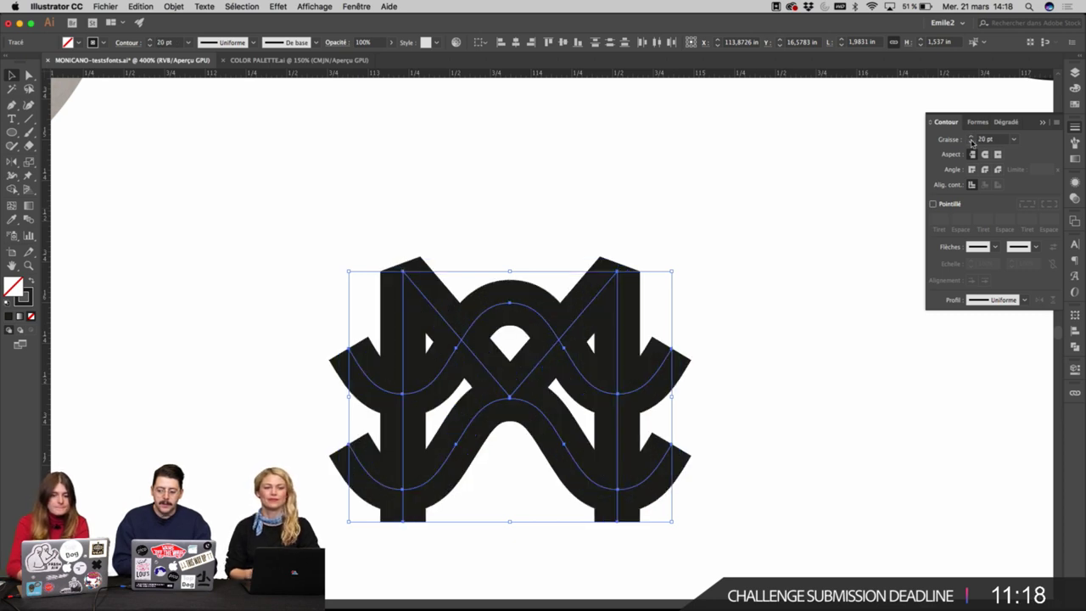
{"action": "left_click", "coordinate": [972, 141]}
{"action": "left_click", "coordinate": [971, 141]}
{"action": "left_click", "coordinate": [971, 143]}
{"action": "left_click", "coordinate": [972, 143]}
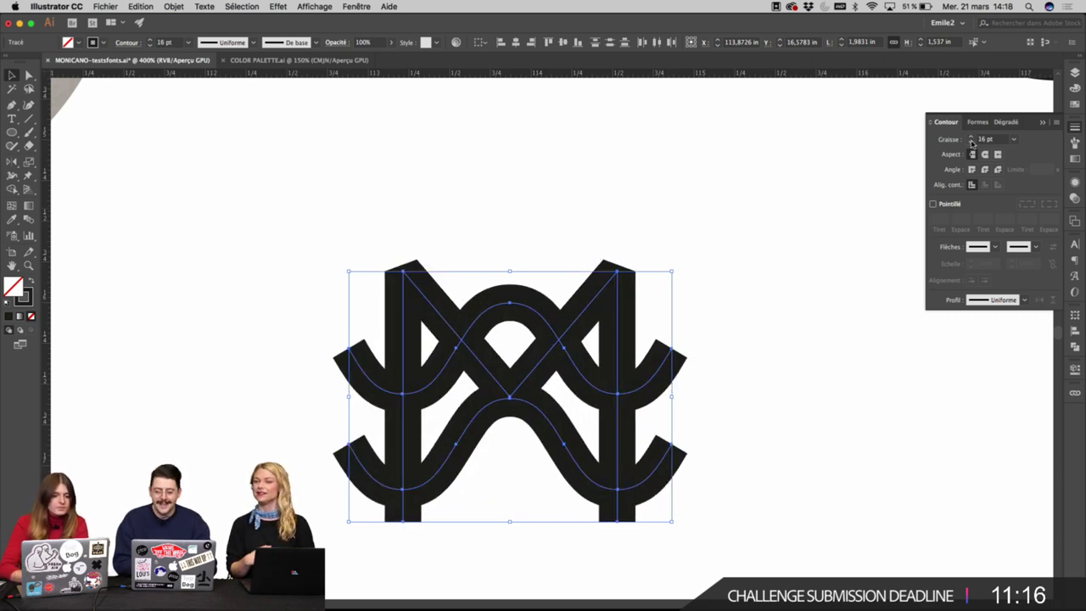
{"action": "left_click", "coordinate": [971, 142]}
{"action": "left_click", "coordinate": [574, 250]}
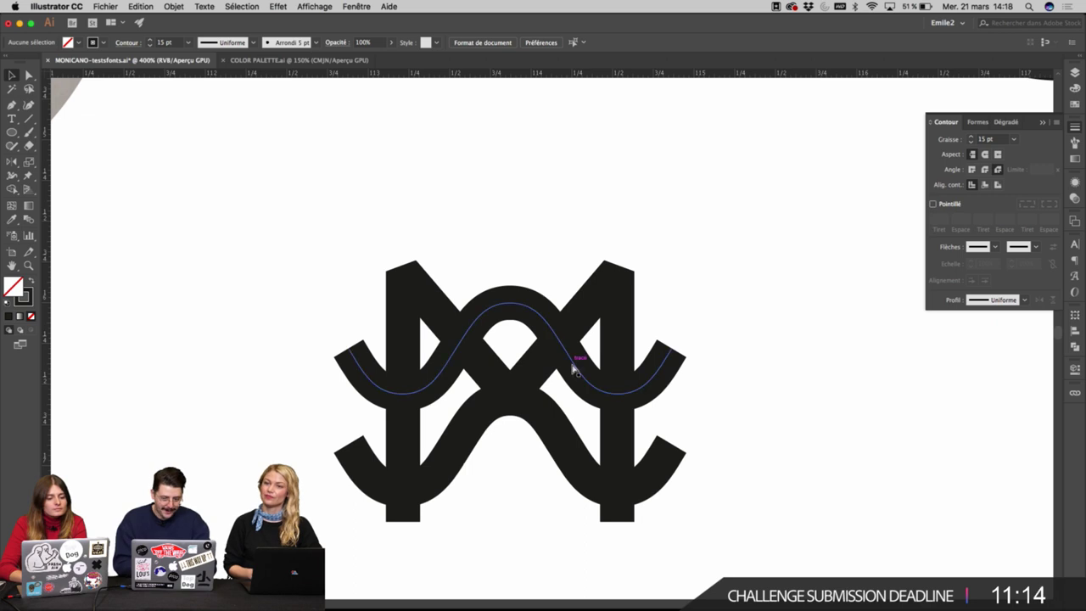
Set the stroke weight of the whole shortened logo copy to 10 pt.
{"action": "key", "text": "a"}
{"action": "scroll", "coordinate": [577, 368], "scroll_direction": "down", "scroll_amount": 2}
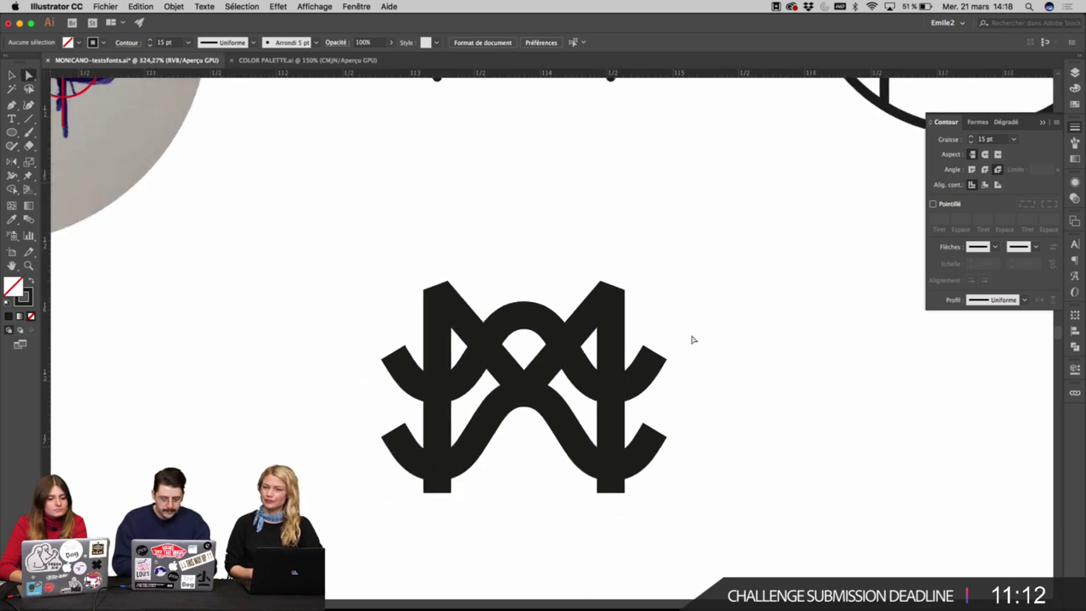
{"action": "key", "text": "v"}
{"action": "scroll", "coordinate": [609, 333], "scroll_direction": "up", "scroll_amount": 1}
{"action": "left_click_drag", "start_coordinate": [768, 232], "coordinate": [289, 437]}
{"action": "scroll", "coordinate": [195, 500], "scroll_direction": "down", "scroll_amount": 5}
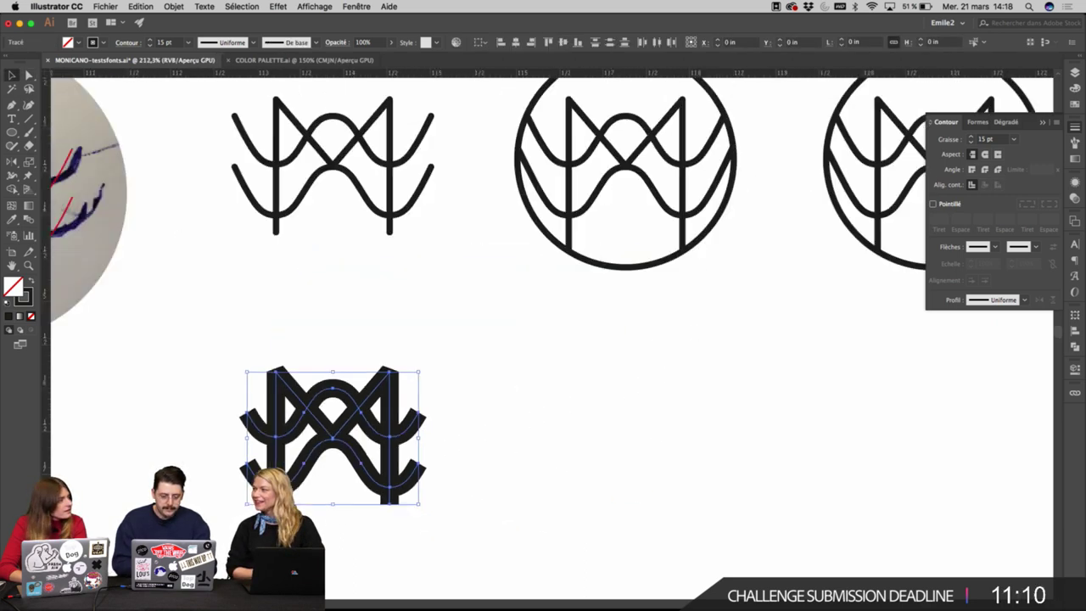
{"action": "mouse_move", "coordinate": [348, 454]}
{"action": "left_mouse_down"}
{"action": "mouse_move", "coordinate": [526, 403]}
{"action": "mouse_move", "coordinate": [351, 458]}
{"action": "left_mouse_up"}
{"action": "left_click", "coordinate": [642, 347]}
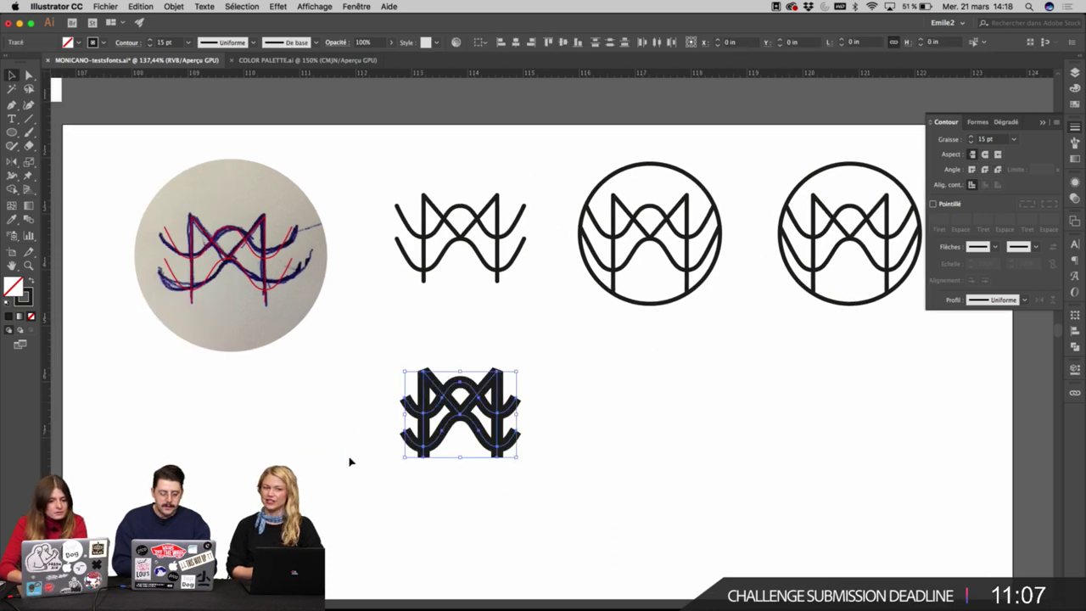
{"action": "left_click", "coordinate": [971, 142]}
{"action": "left_click", "coordinate": [585, 383]}
{"action": "scroll", "coordinate": [560, 365], "scroll_direction": "up", "scroll_amount": 6}
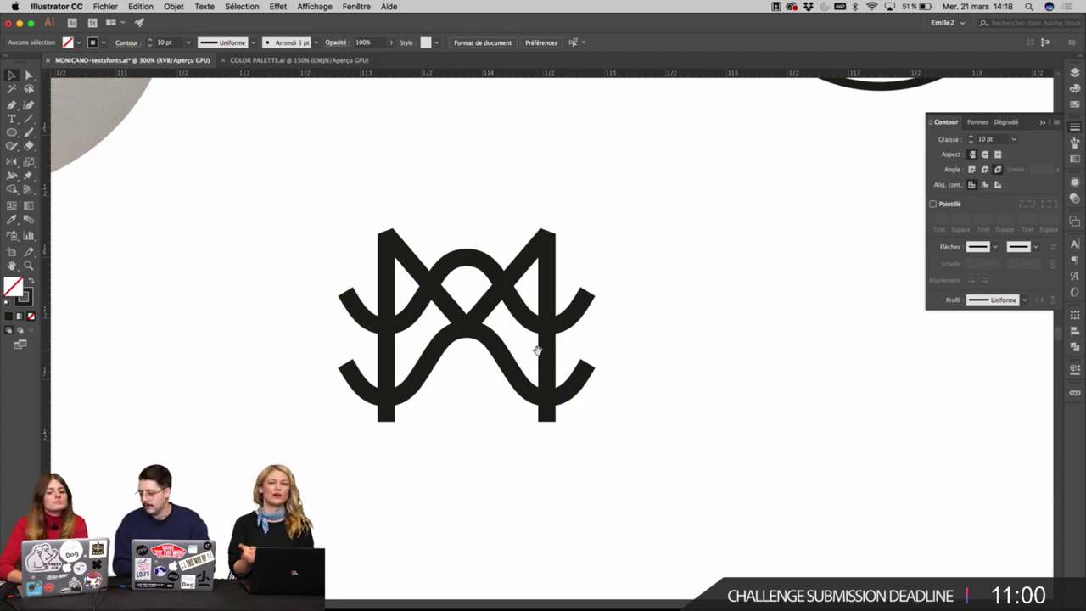
{"action": "left_click", "coordinate": [515, 329], "text": "super"}
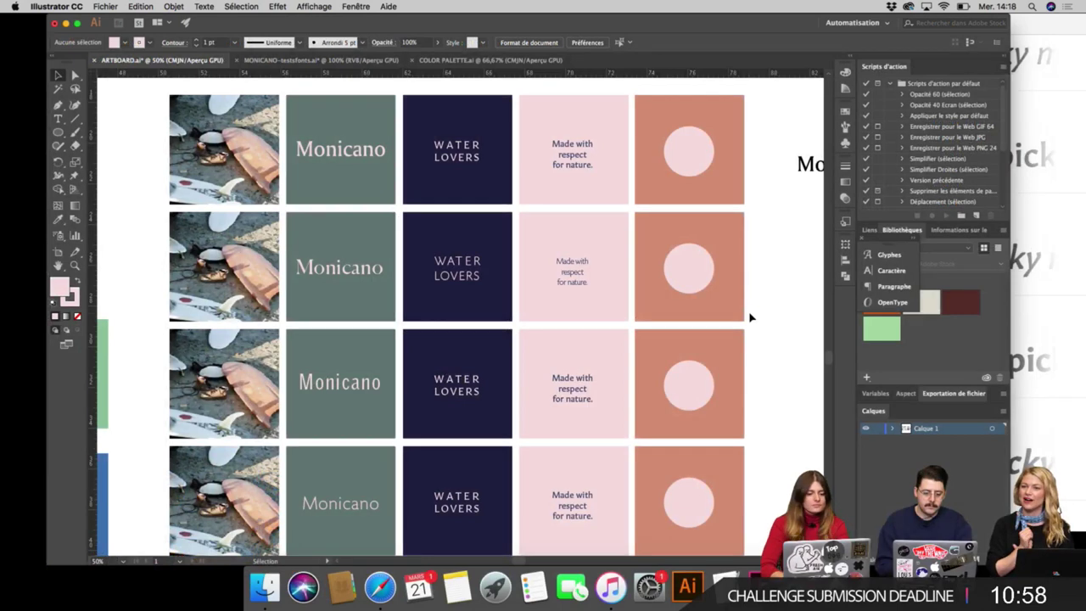
Check the Monicano font samples in MONICANO-testsfonts.ai, then return to ARTBOARD.ai.
{"action": "left_click", "coordinate": [717, 234]}
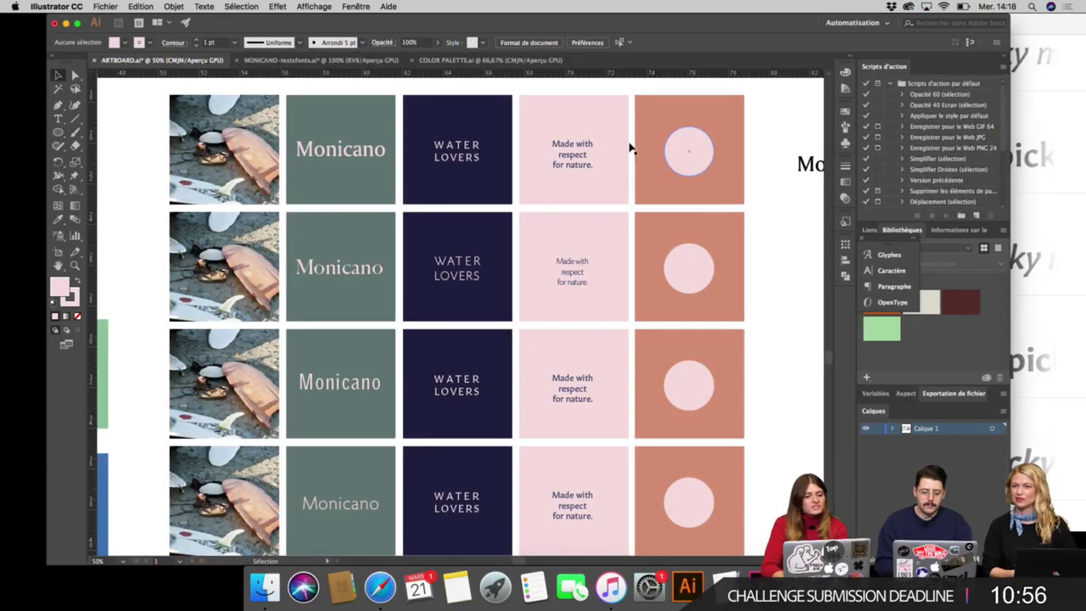
{"action": "left_click", "coordinate": [369, 61]}
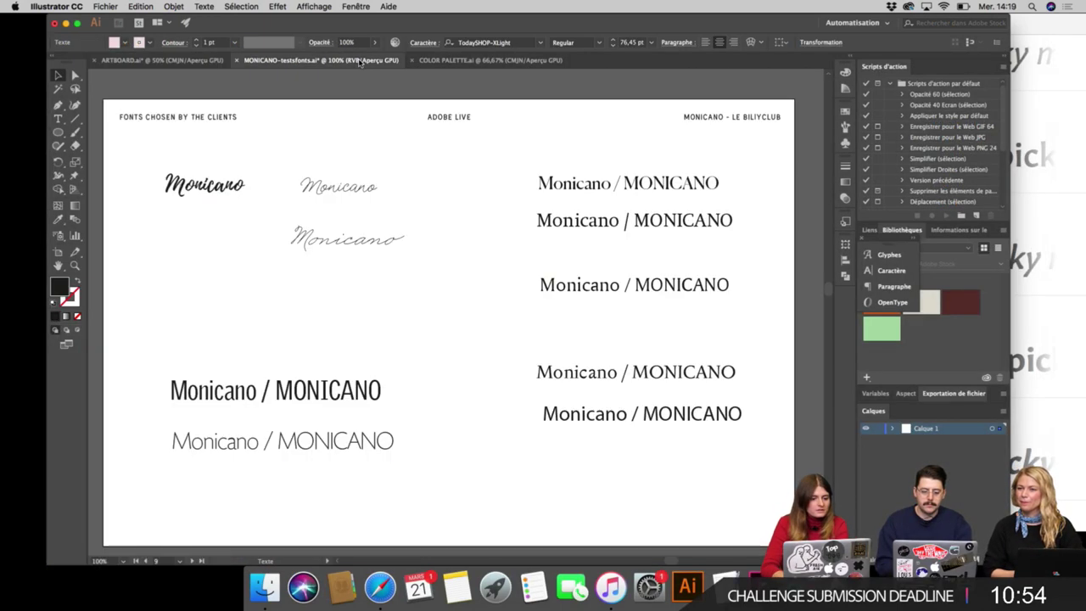
{"action": "left_click", "coordinate": [392, 441]}
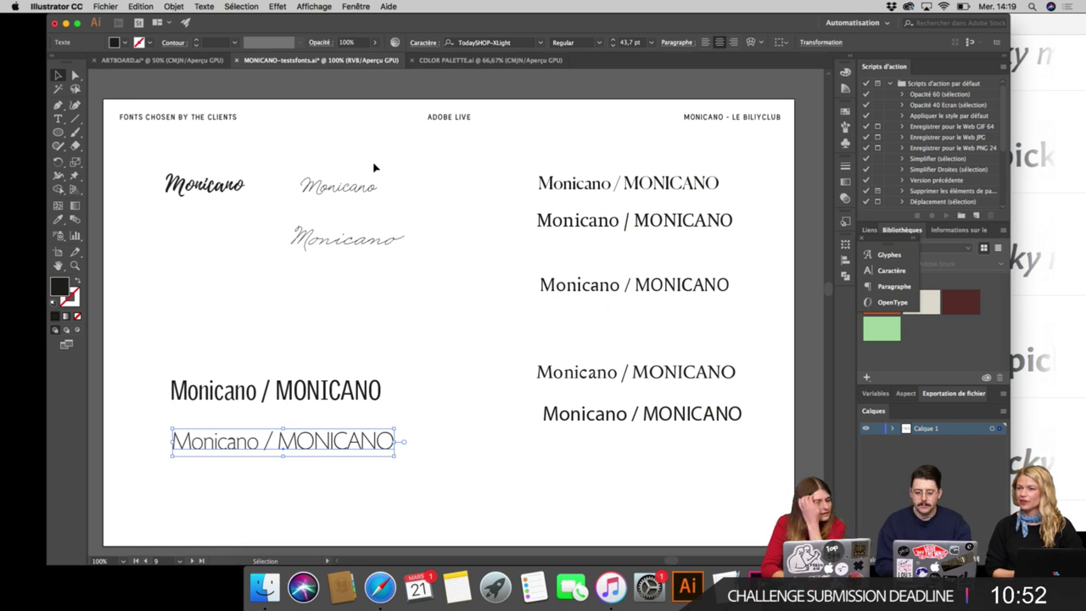
{"action": "left_click", "coordinate": [161, 60]}
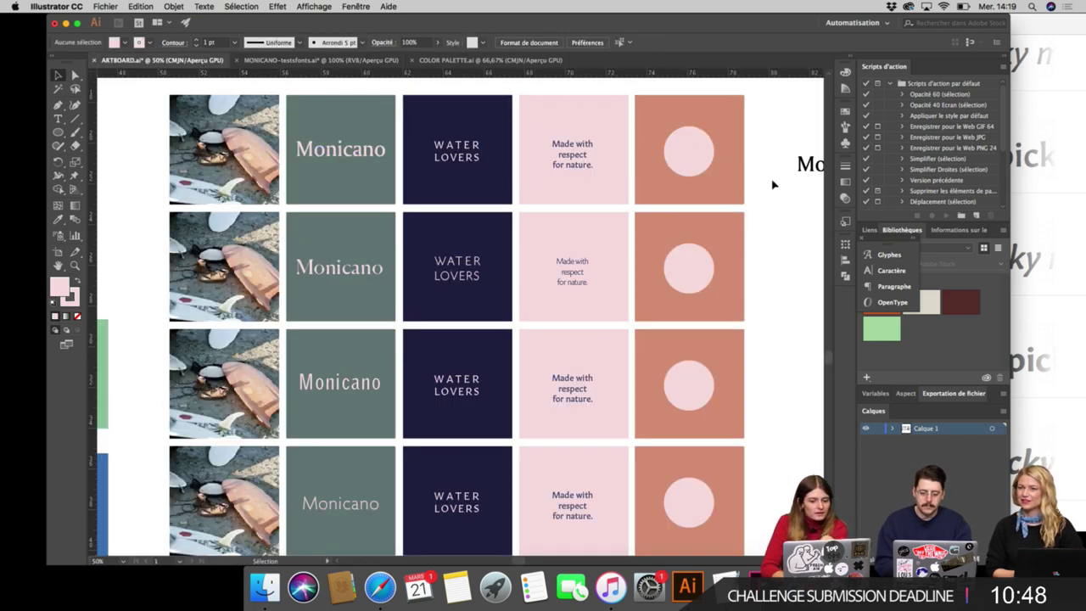
Compare the lettering of the Monicano wordmarks and WATER LOVERS taglines in the upper two rows of brand tiles.
{"action": "scroll", "coordinate": [777, 186], "scroll_direction": "left", "scroll_amount": 1}
{"action": "key", "text": "super+equal"}
{"action": "key", "text": "super+equal"}
{"action": "key", "text": "super+equal"}
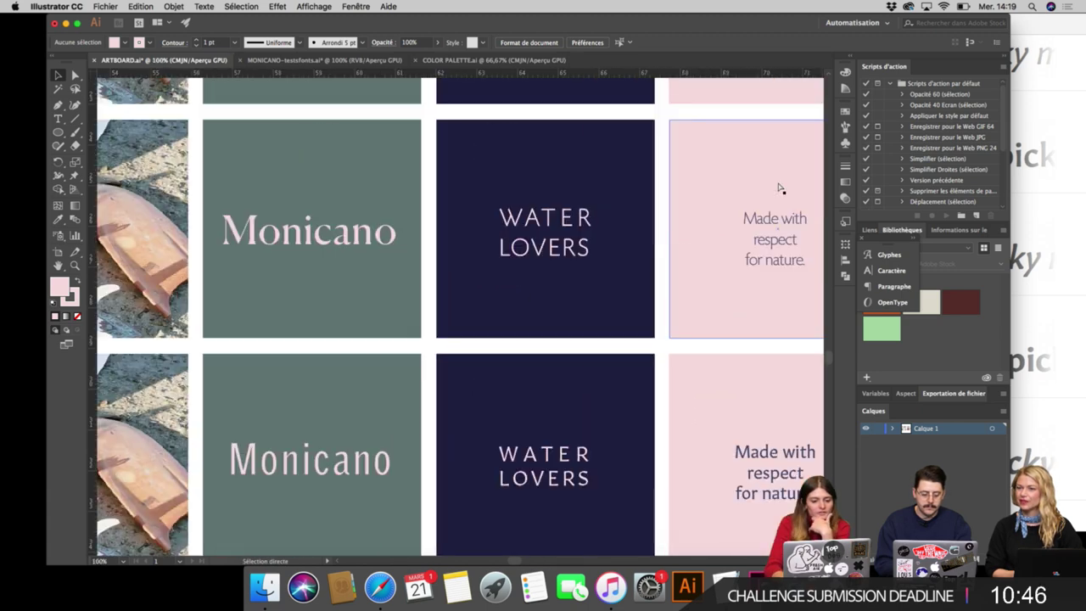
{"action": "scroll", "coordinate": [780, 189], "scroll_direction": "up", "scroll_amount": 5}
{"action": "scroll", "coordinate": [781, 188], "scroll_direction": "left", "scroll_amount": 1}
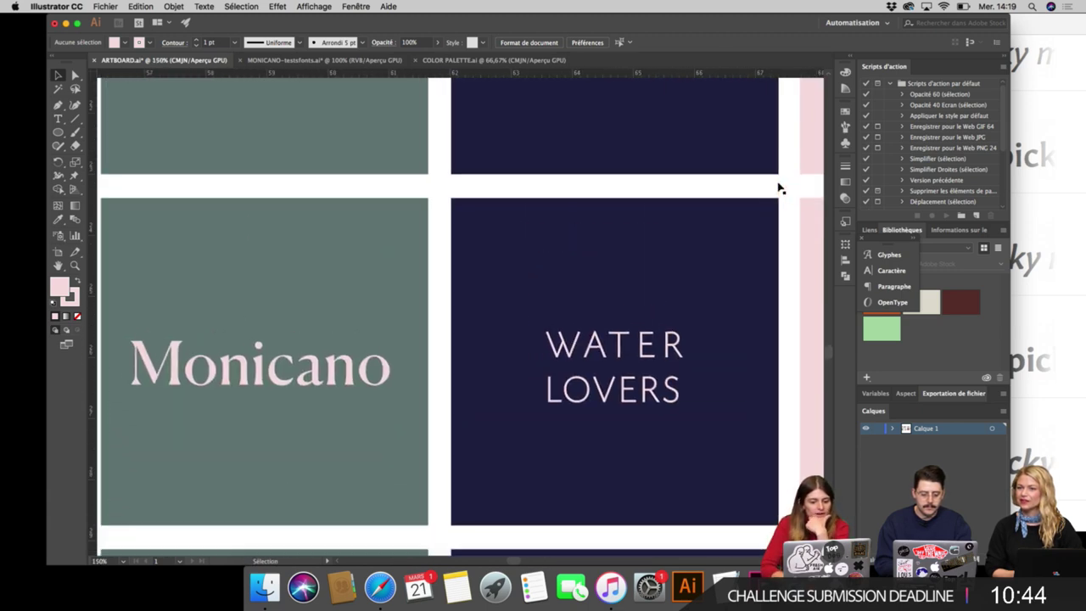
{"action": "scroll", "coordinate": [779, 187], "scroll_direction": "up", "scroll_amount": 4}
{"action": "scroll", "coordinate": [779, 187], "scroll_direction": "left", "scroll_amount": 1}
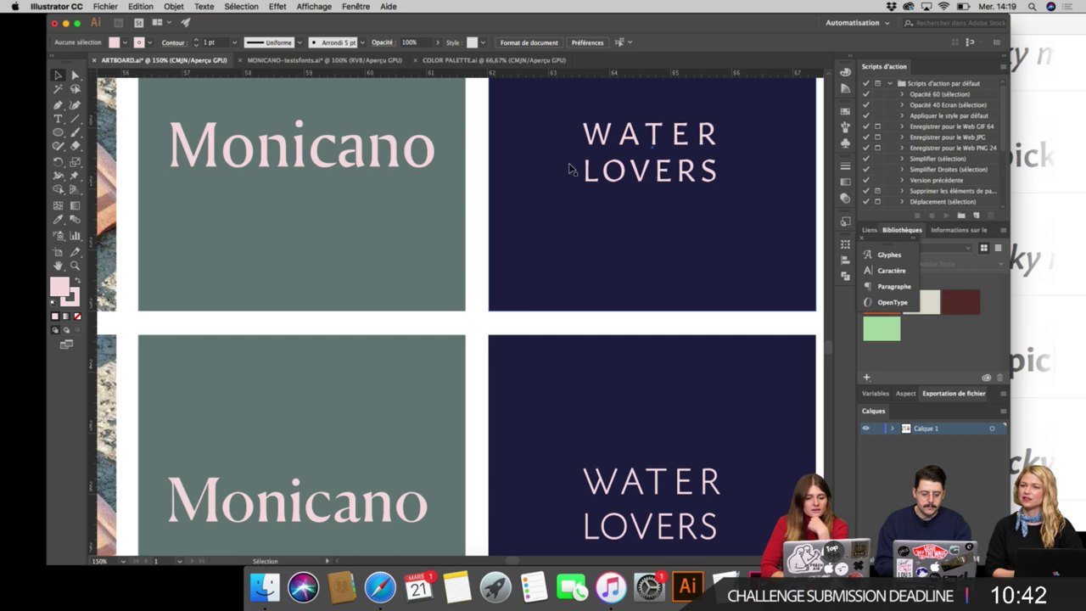
{"action": "key", "text": "super+minus"}
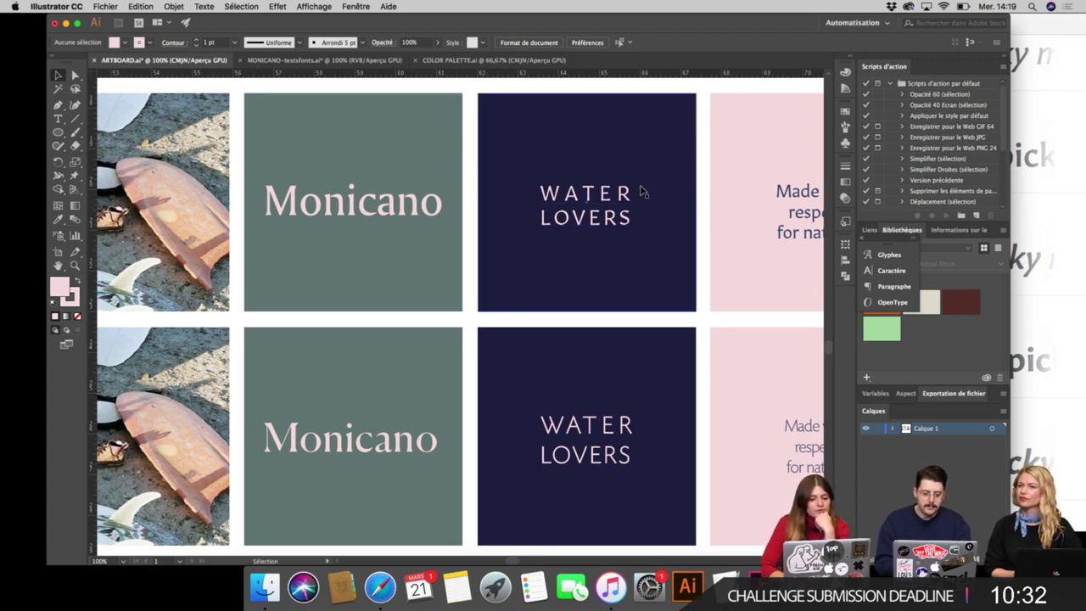
{"action": "scroll", "coordinate": [625, 201], "scroll_direction": "right", "scroll_amount": 2}
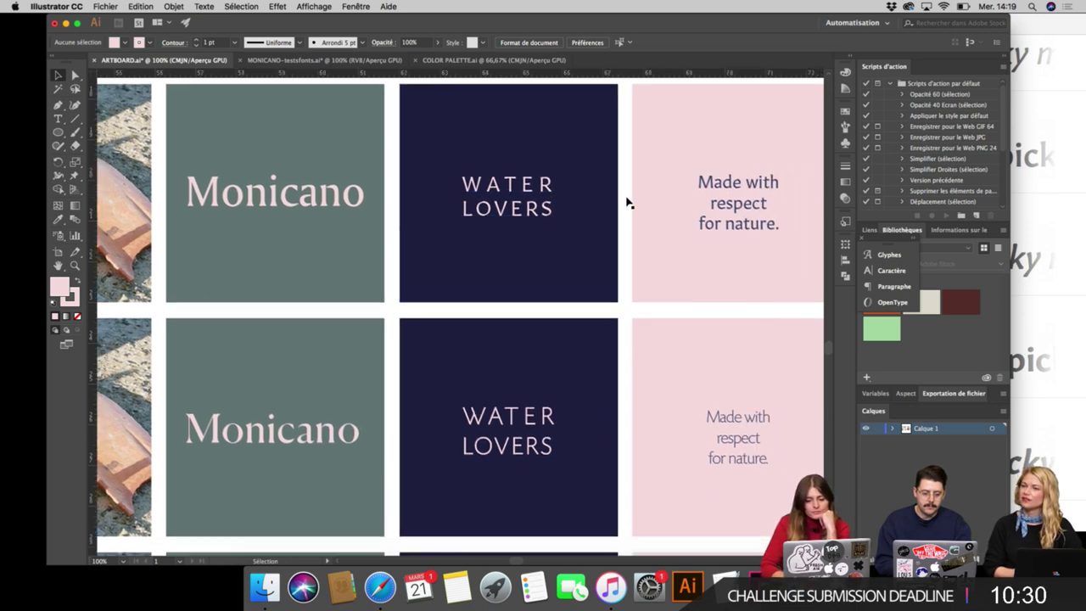
{"action": "scroll", "coordinate": [625, 201], "scroll_direction": "left", "scroll_amount": 2}
{"action": "scroll", "coordinate": [625, 201], "scroll_direction": "down", "scroll_amount": 1}
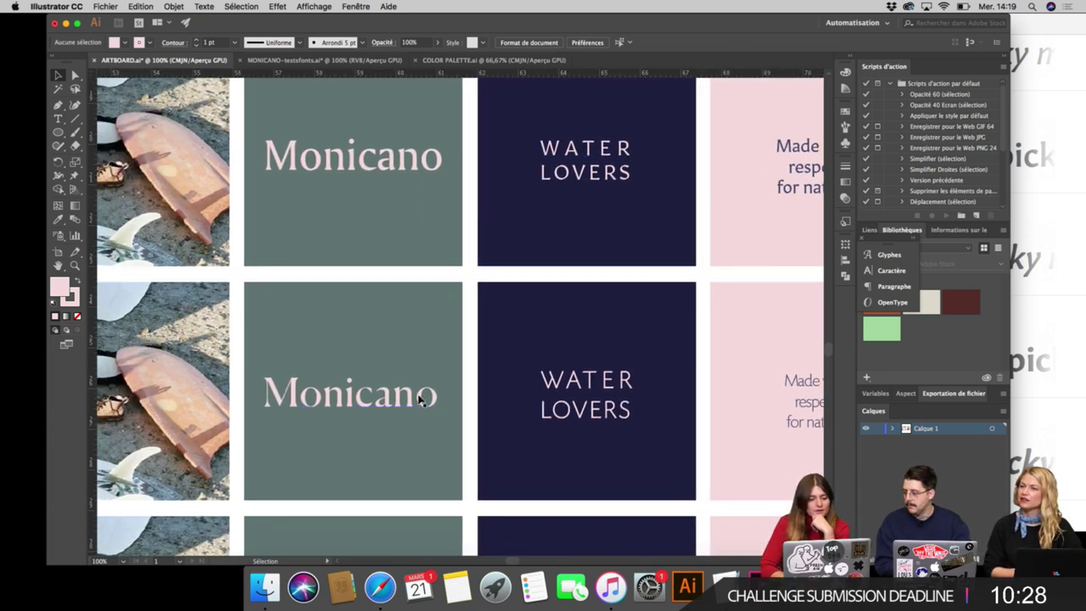
{"action": "scroll", "coordinate": [417, 396], "scroll_direction": "down", "scroll_amount": 2}
{"action": "key", "text": "super+plus"}
{"action": "scroll", "coordinate": [417, 395], "scroll_direction": "down", "scroll_amount": 1}
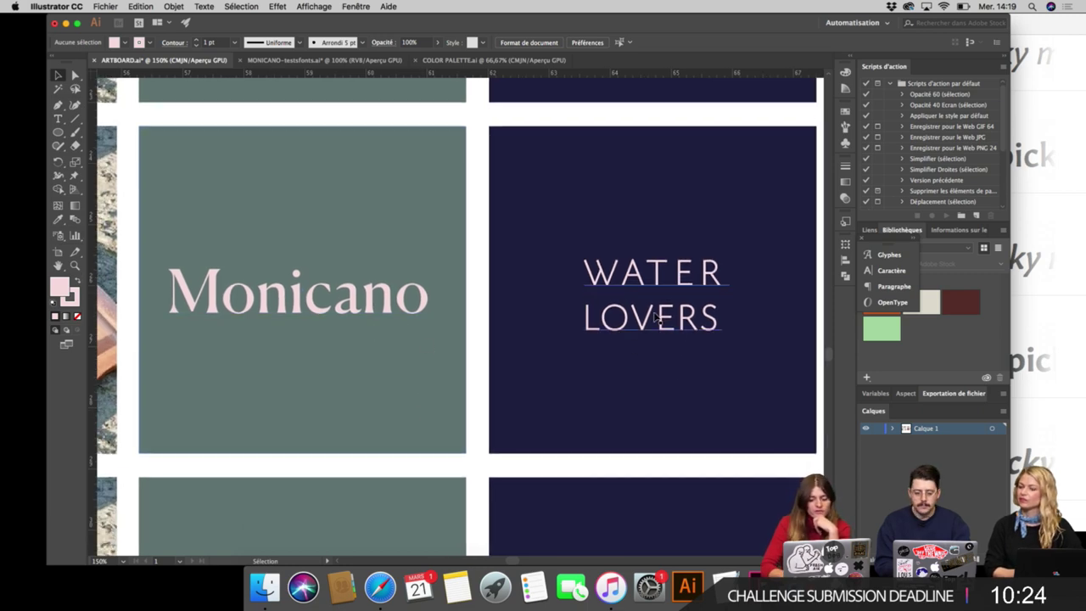
Examine the letter W of the second-row WATER LOVERS text alongside the neighbouring tiles.
{"action": "double_click", "coordinate": [619, 270]}
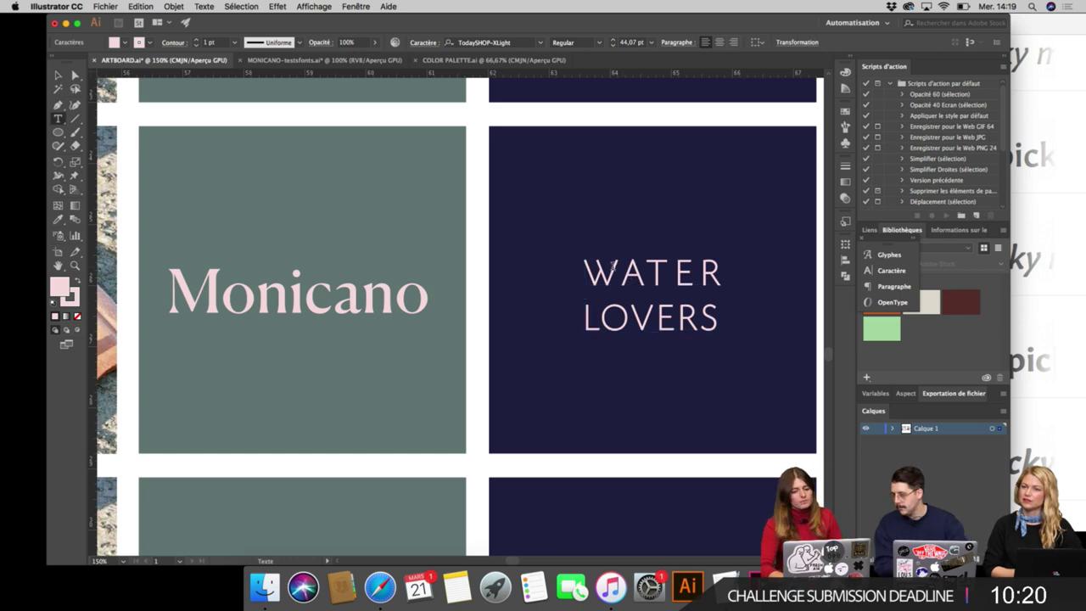
{"action": "left_click_drag", "start_coordinate": [613, 268], "coordinate": [574, 270]}
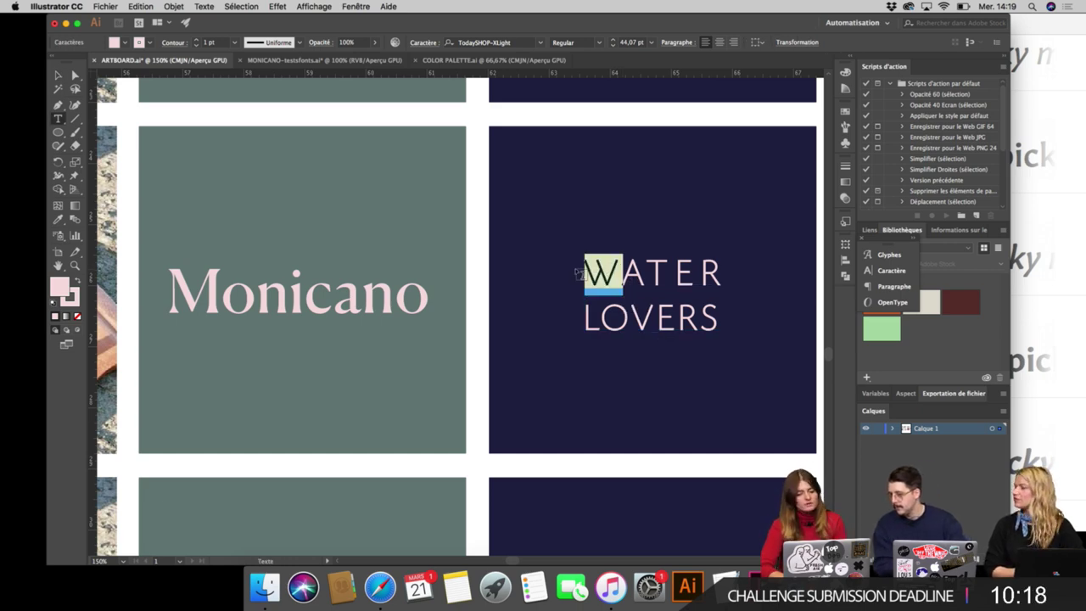
{"action": "key", "text": "super+minus"}
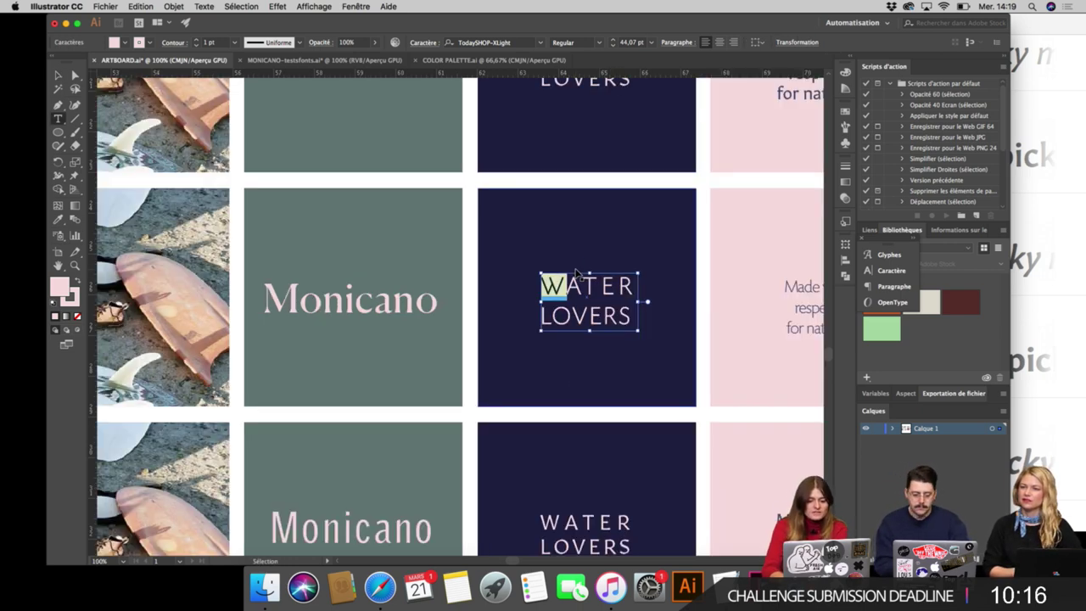
{"action": "scroll", "coordinate": [583, 274], "scroll_direction": "right", "scroll_amount": 2}
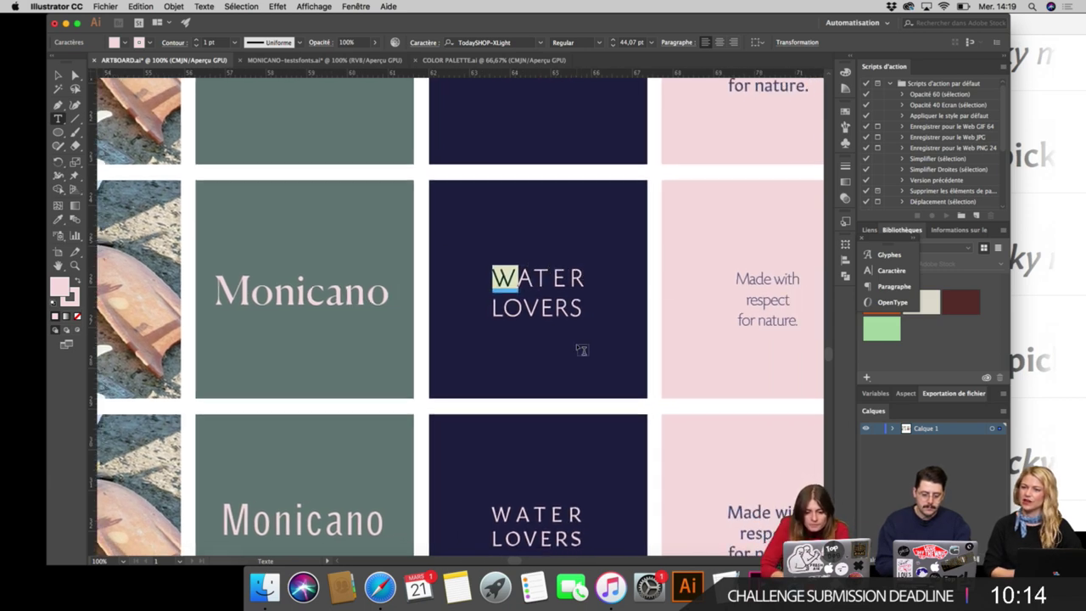
{"action": "scroll", "coordinate": [654, 330], "scroll_direction": "right", "scroll_amount": 2}
{"action": "scroll", "coordinate": [654, 331], "scroll_direction": "down", "scroll_amount": 1}
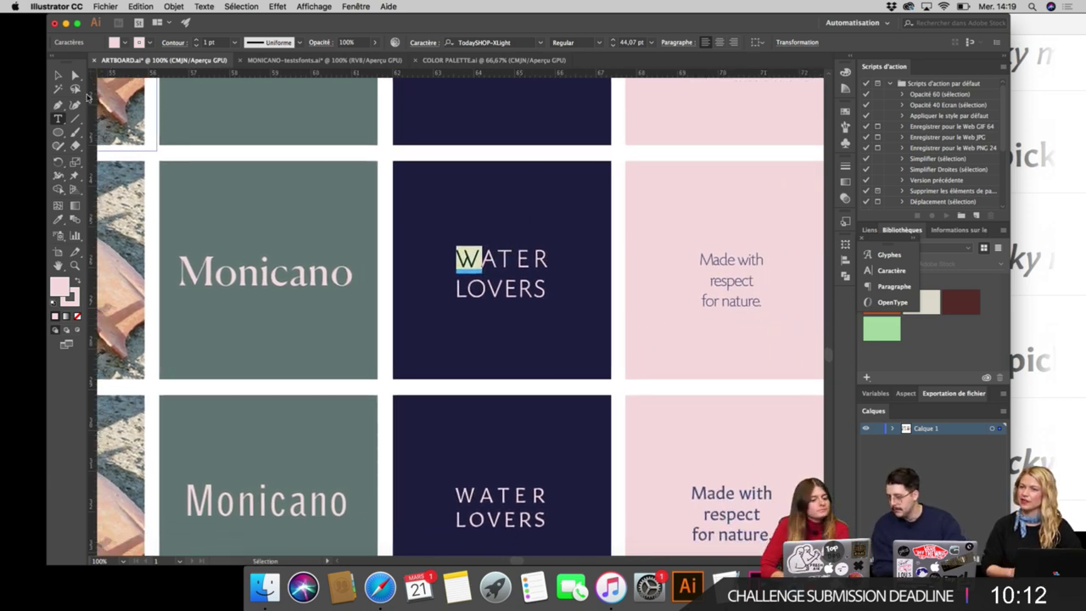
{"action": "left_click", "coordinate": [58, 75]}
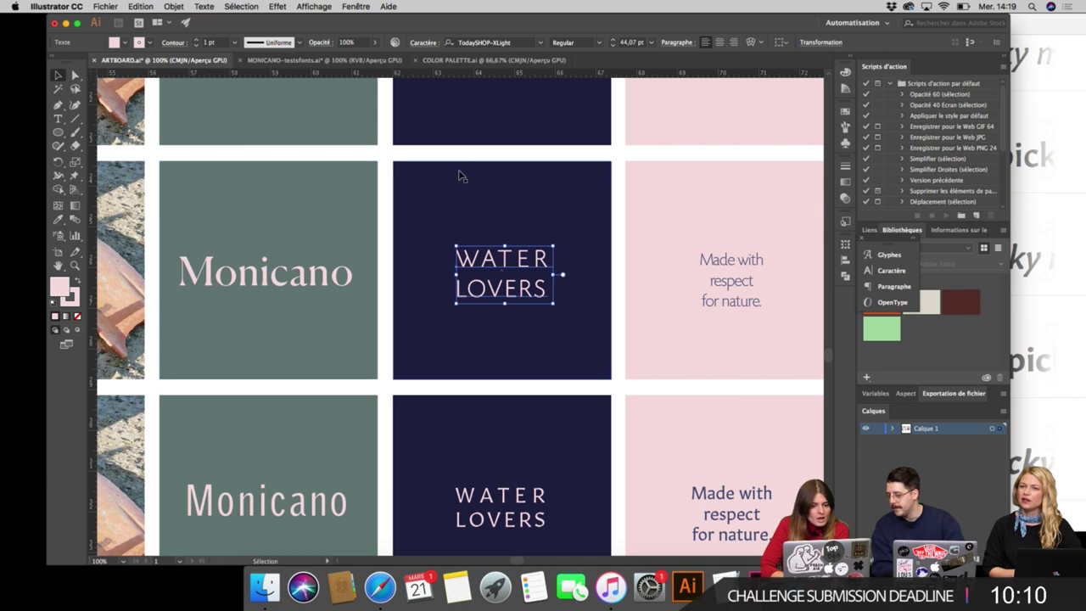
Check the font of the second-row Monicano wordmark and compare it with the two rows below.
{"action": "left_click", "coordinate": [269, 277]}
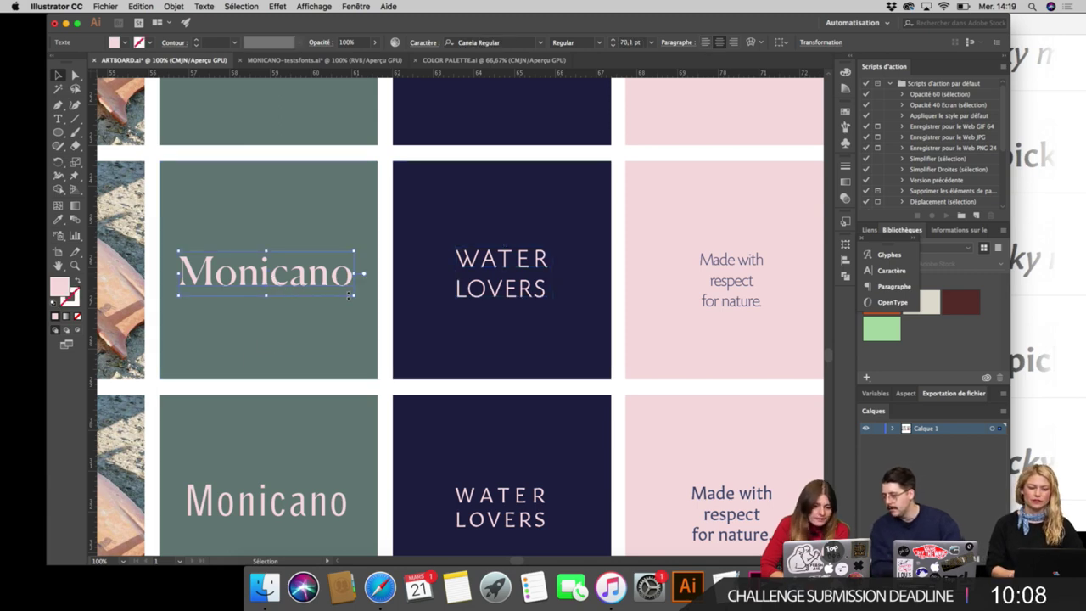
{"action": "left_click", "coordinate": [383, 299]}
{"action": "scroll", "coordinate": [383, 301], "scroll_direction": "down", "scroll_amount": 10}
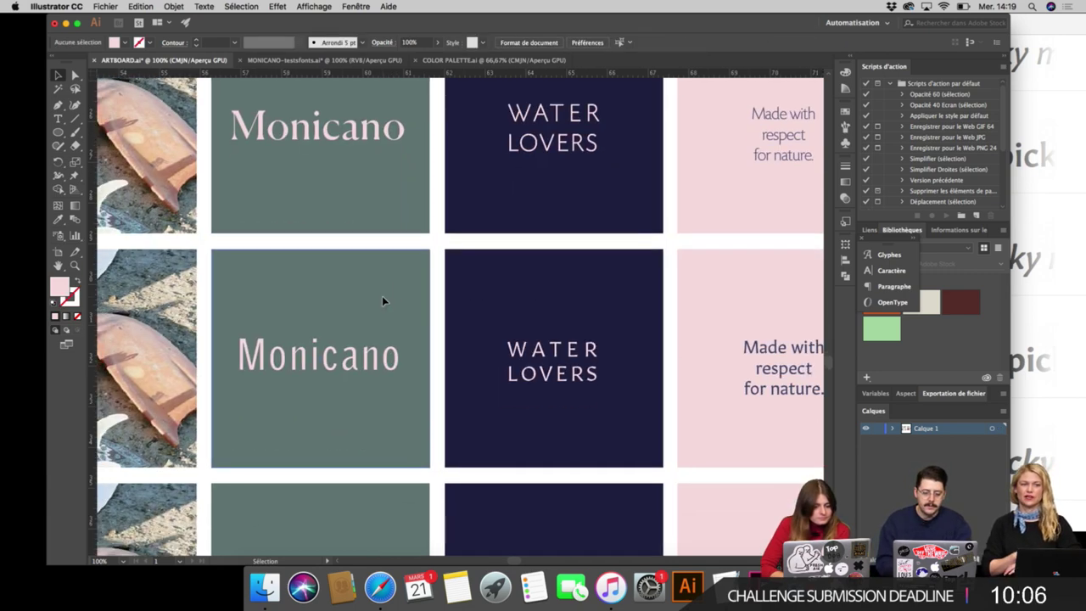
{"action": "scroll", "coordinate": [420, 341], "scroll_direction": "down", "scroll_amount": 1}
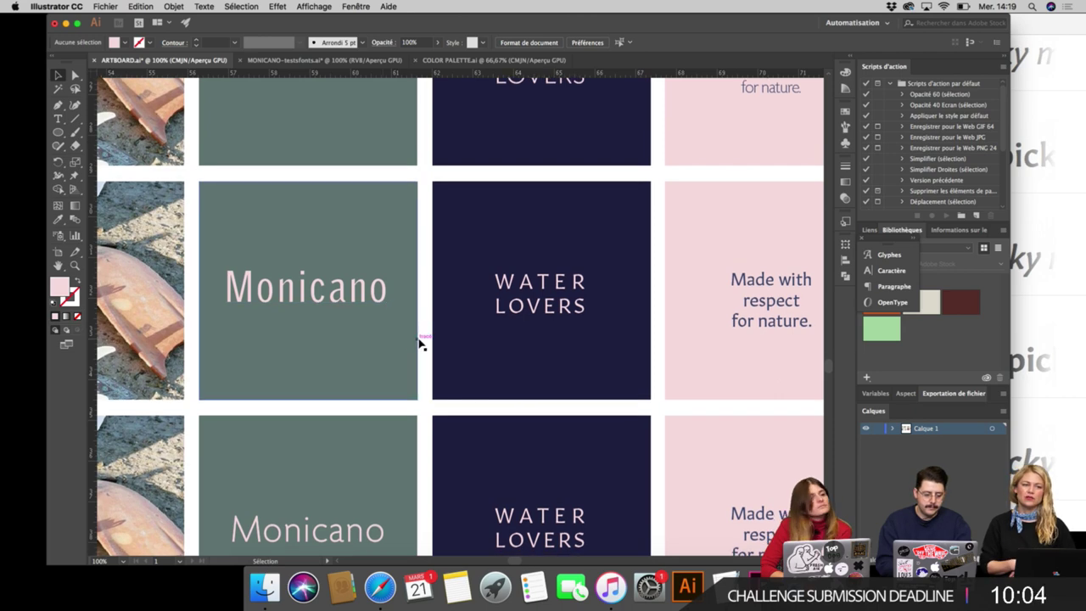
{"action": "scroll", "coordinate": [420, 341], "scroll_direction": "down", "scroll_amount": 5}
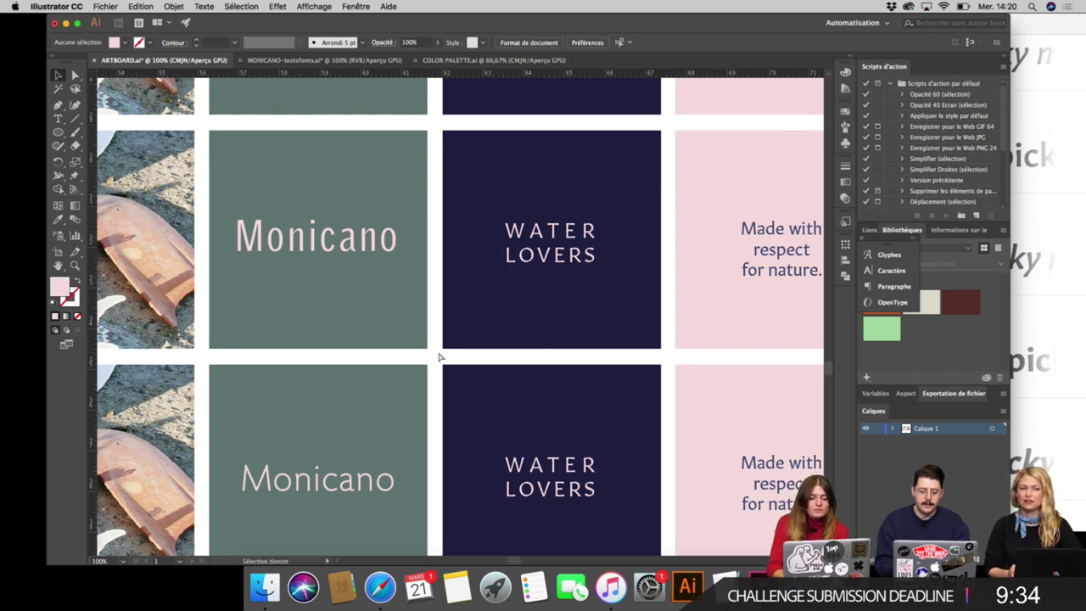
Duplicate the bottom row of brand tiles directly below itself, keeping the same gap between rows.
{"action": "scroll", "coordinate": [440, 356], "scroll_direction": "down", "scroll_amount": 1}
{"action": "scroll", "coordinate": [439, 356], "scroll_direction": "up", "scroll_amount": 2}
{"action": "scroll", "coordinate": [440, 357], "scroll_direction": "right", "scroll_amount": 2}
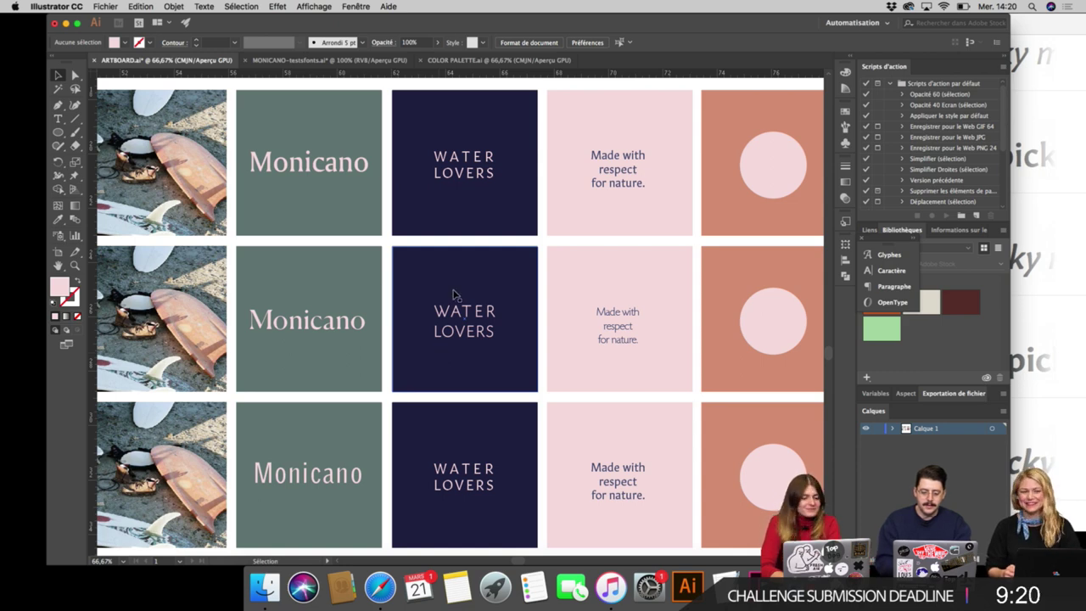
{"action": "scroll", "coordinate": [511, 314], "scroll_direction": "down", "scroll_amount": 5}
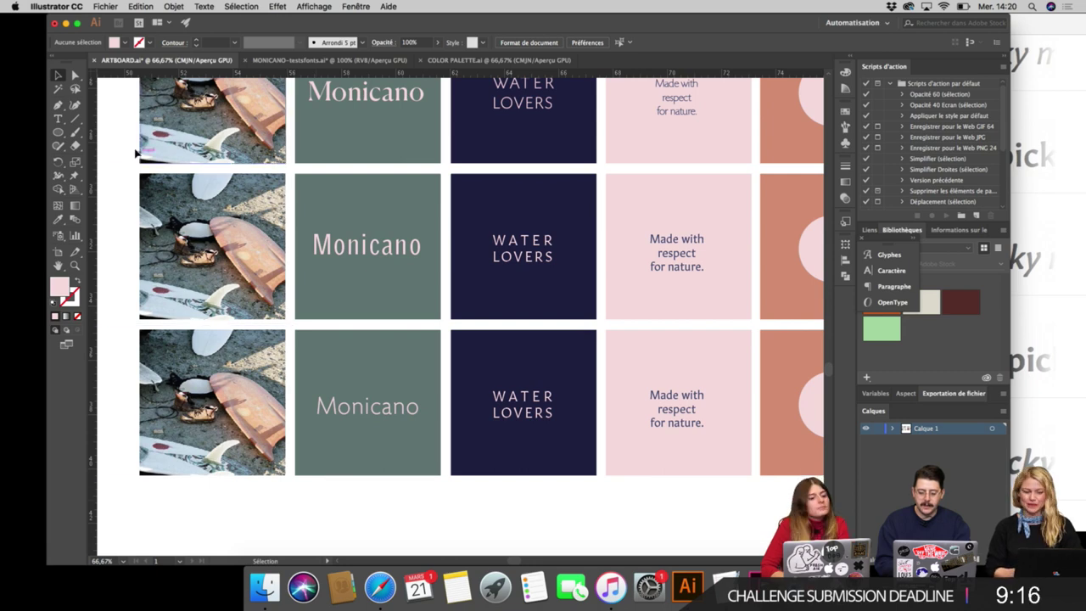
{"action": "scroll", "coordinate": [279, 266], "scroll_direction": "down", "scroll_amount": 3}
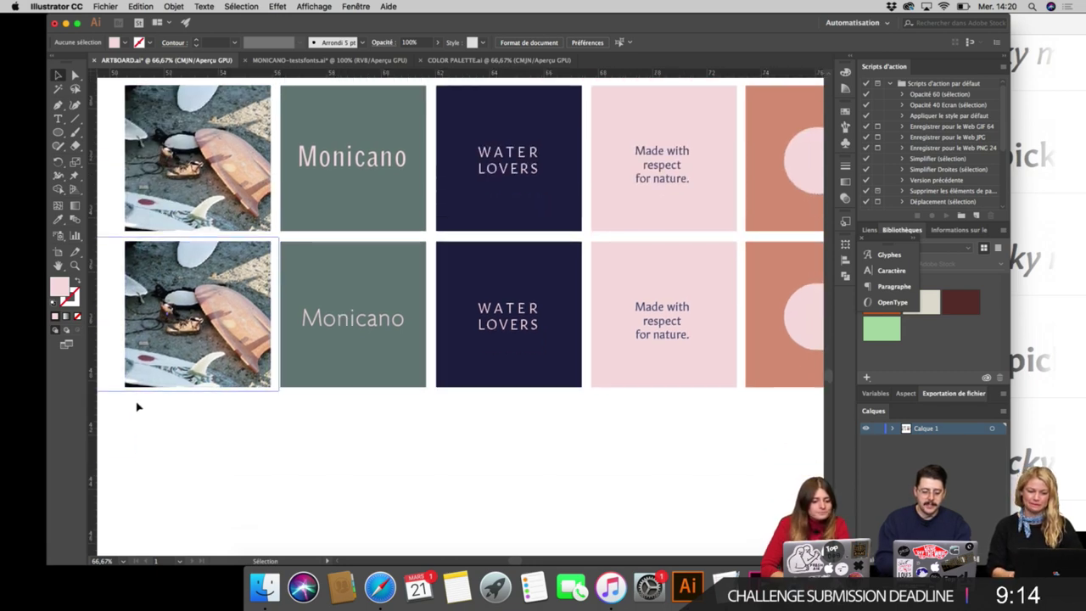
{"action": "left_click_drag", "start_coordinate": [121, 431], "coordinate": [804, 284]}
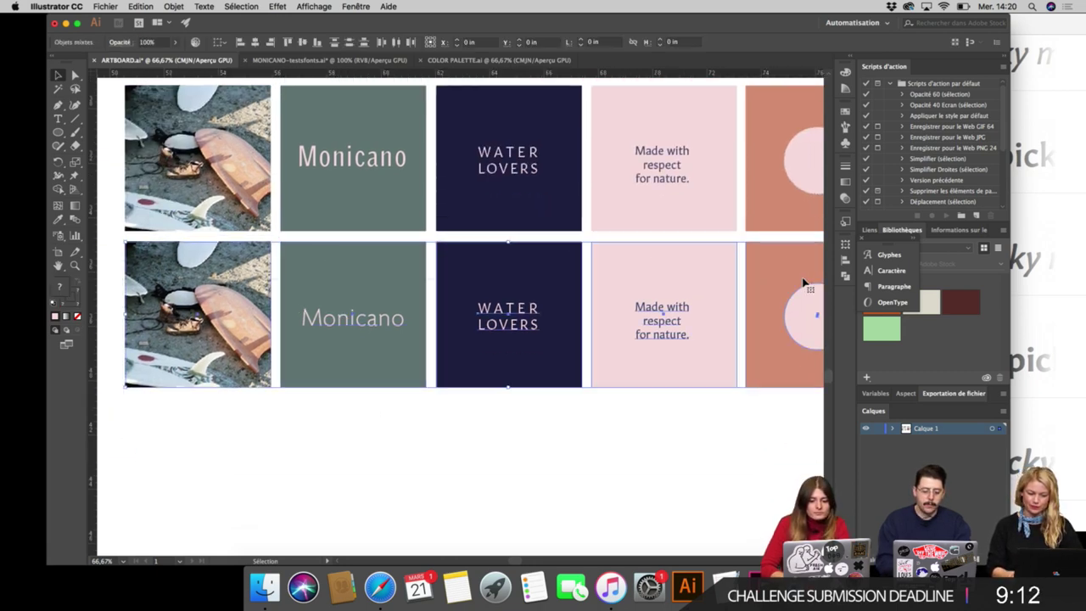
{"action": "left_click_drag", "start_coordinate": [546, 300], "coordinate": [541, 442]}
{"action": "scroll", "coordinate": [543, 441], "scroll_direction": "down", "scroll_amount": 3}
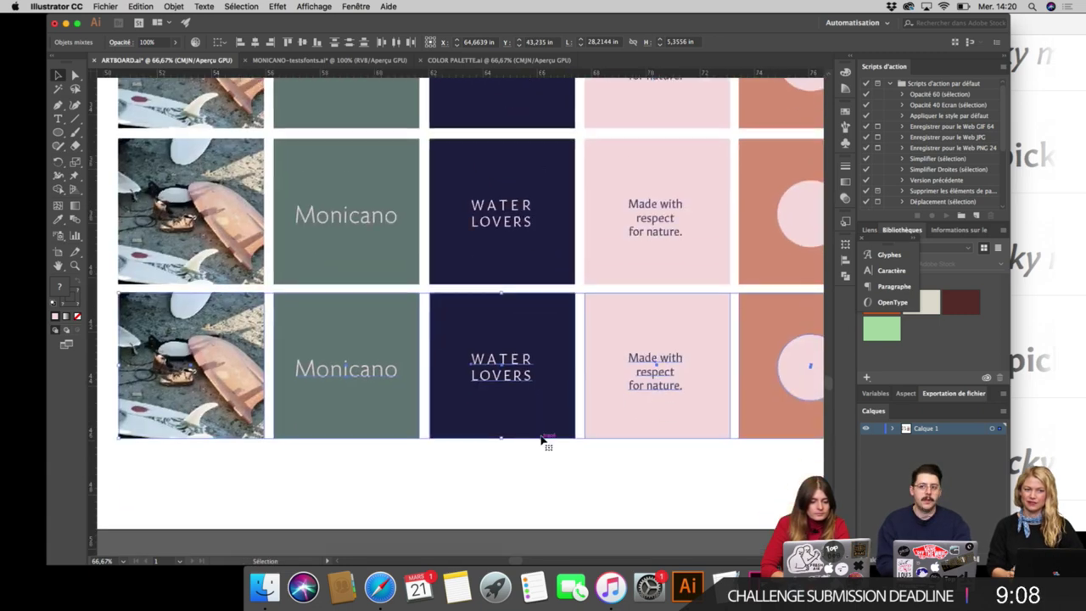
{"action": "left_click", "coordinate": [480, 485]}
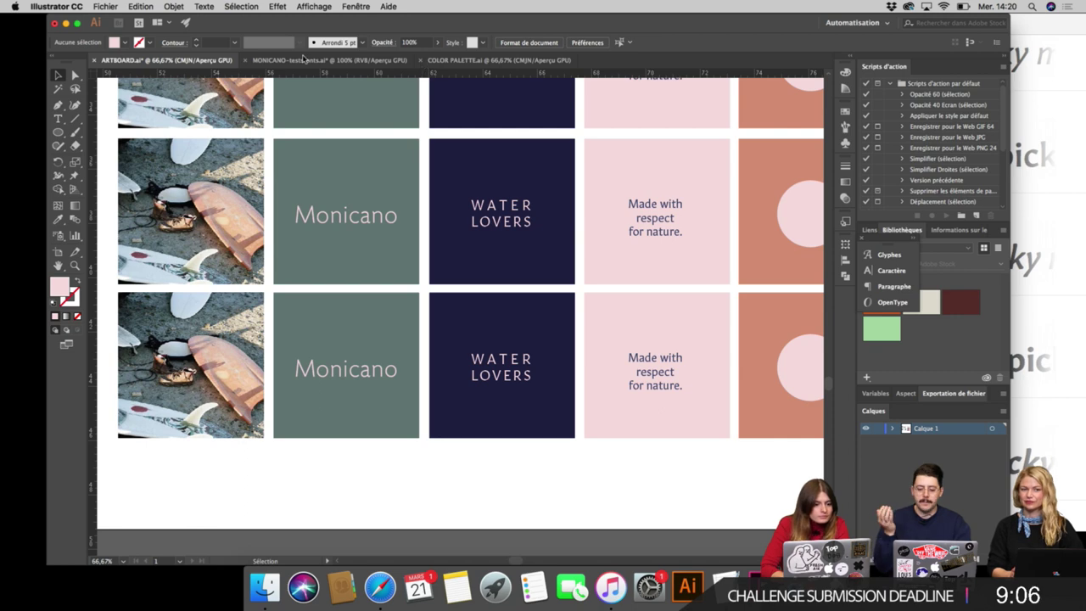
Check the fonts of the serif and sans Monicano samples in MONICANO-testsfonts.ai, ending on the second serif sample.
{"action": "left_click", "coordinate": [330, 60]}
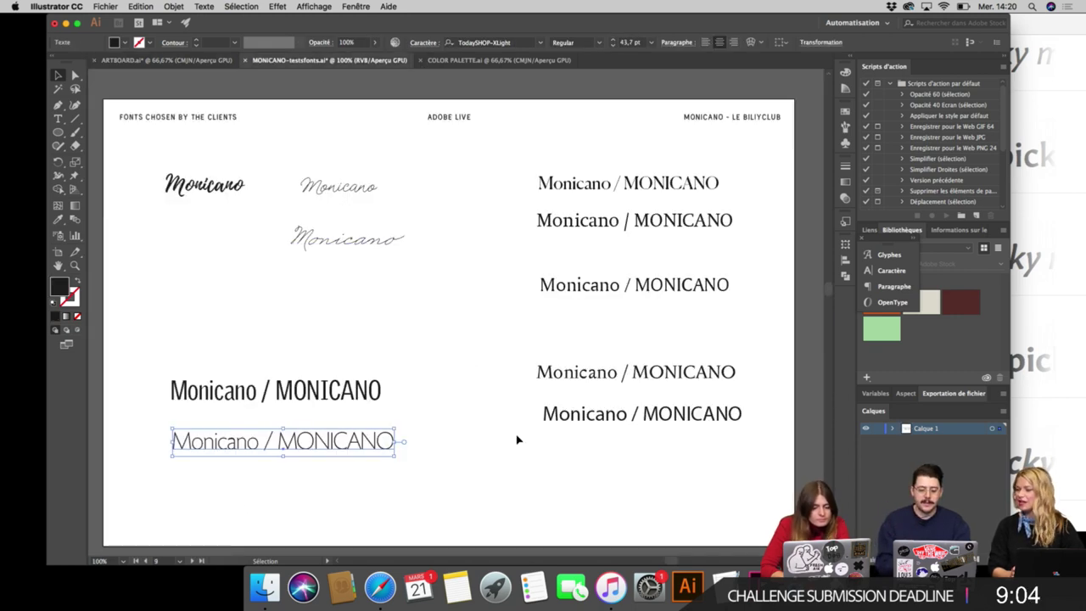
{"action": "left_click", "coordinate": [589, 428]}
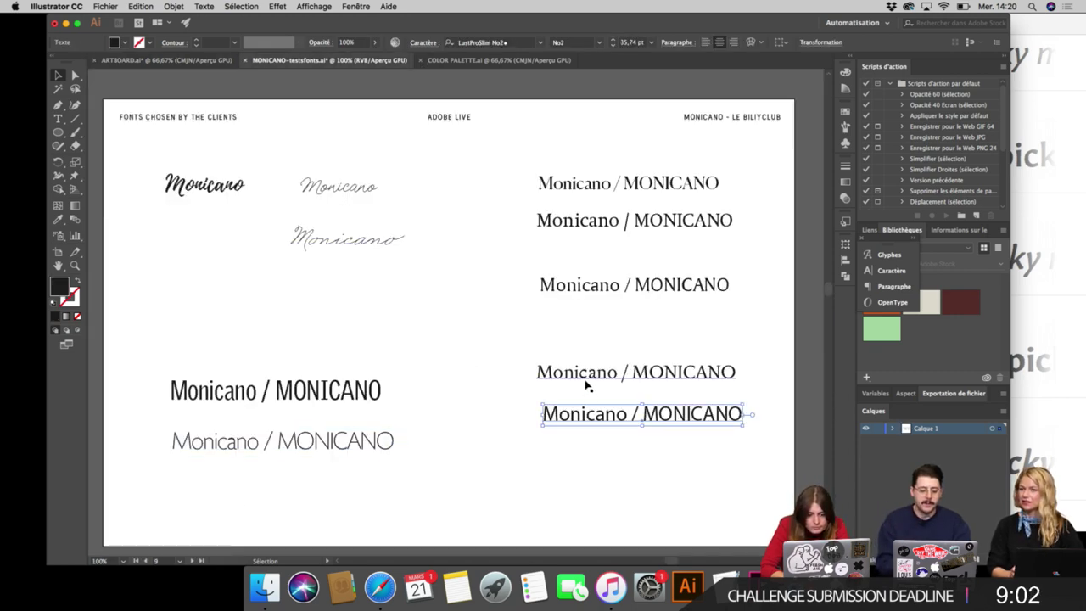
{"action": "left_click", "coordinate": [615, 181]}
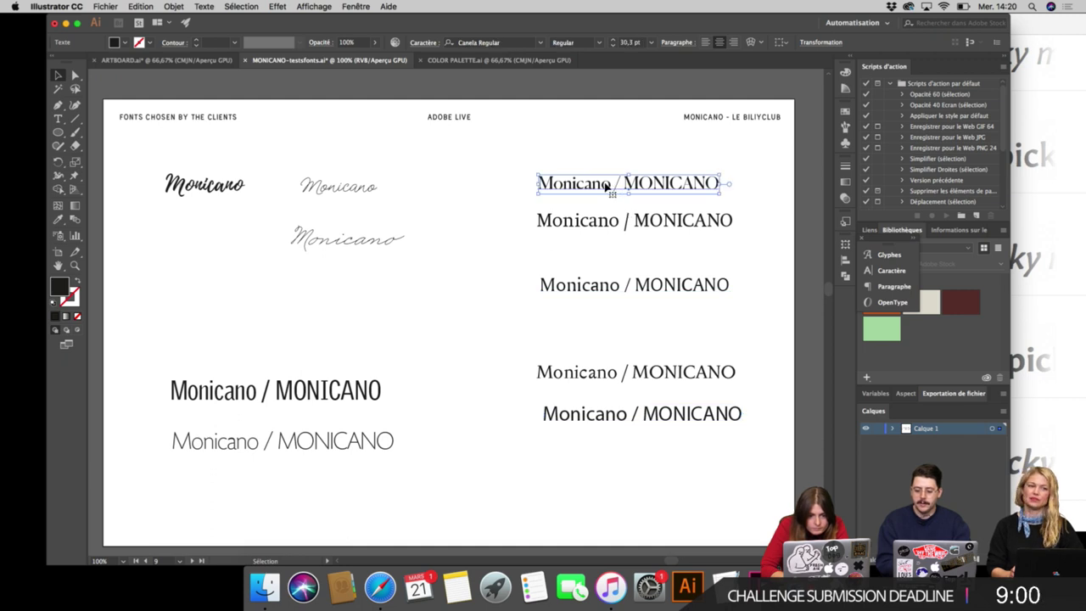
{"action": "left_click", "coordinate": [591, 219]}
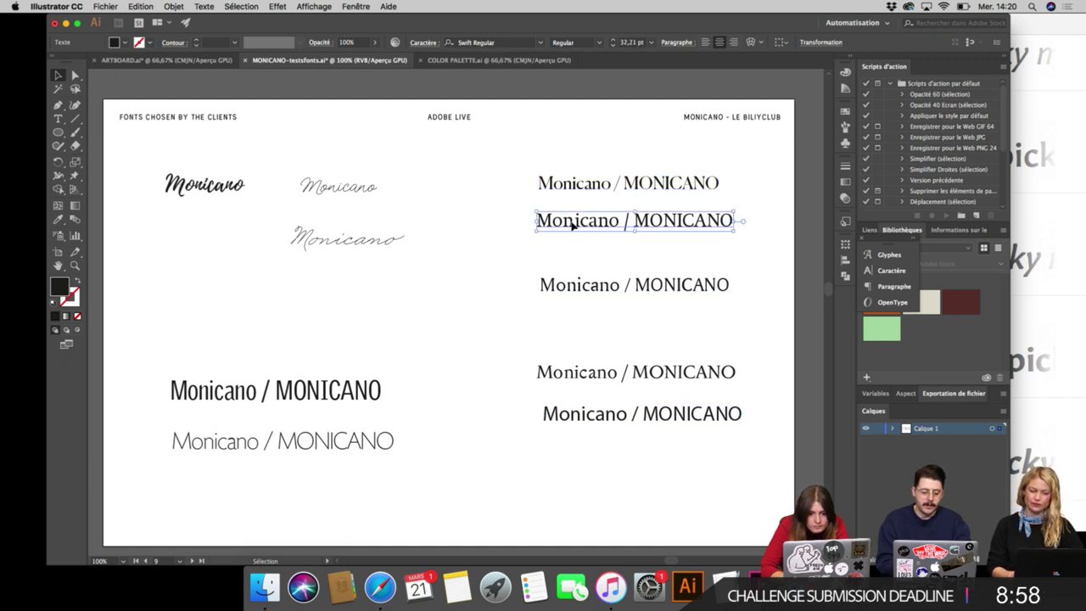
{"action": "double_click", "coordinate": [625, 220]}
{"action": "left_click_drag", "start_coordinate": [618, 219], "coordinate": [535, 220]}
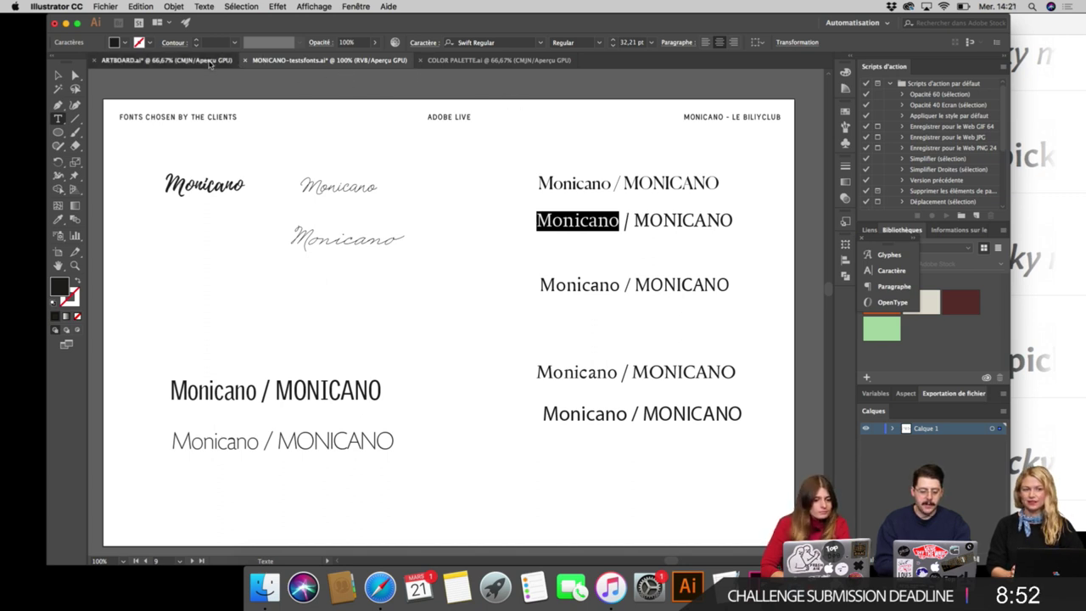
In ARTBOARD.ai, set the font of the bottom-row Monicano wordmark to Swift Regular.
{"action": "left_click", "coordinate": [208, 61]}
{"action": "left_click", "coordinate": [379, 366]}
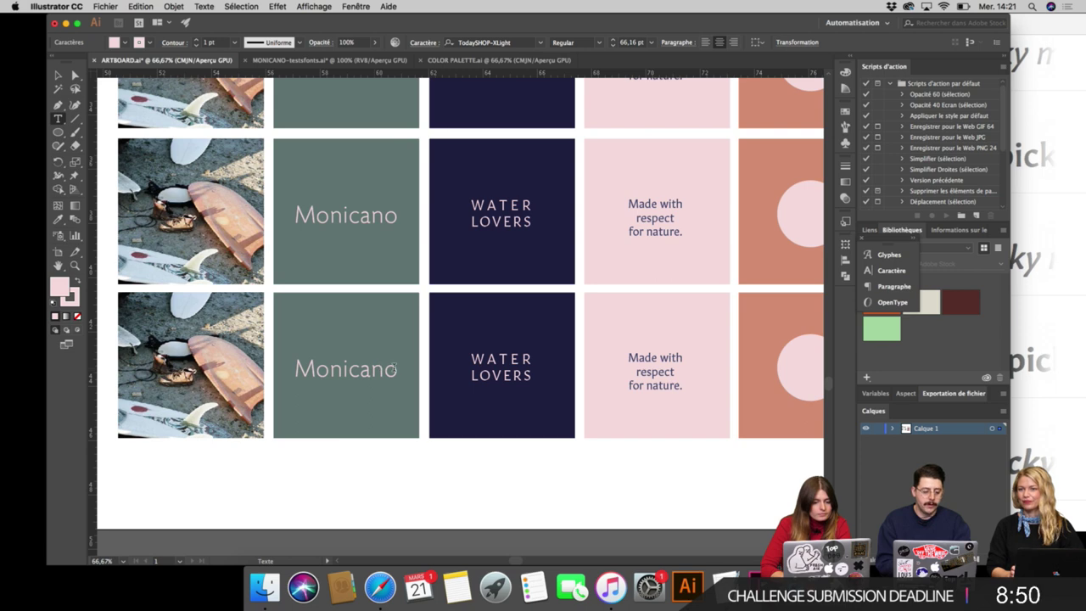
{"action": "left_click_drag", "start_coordinate": [397, 369], "coordinate": [293, 369]}
{"action": "left_click", "coordinate": [450, 42]}
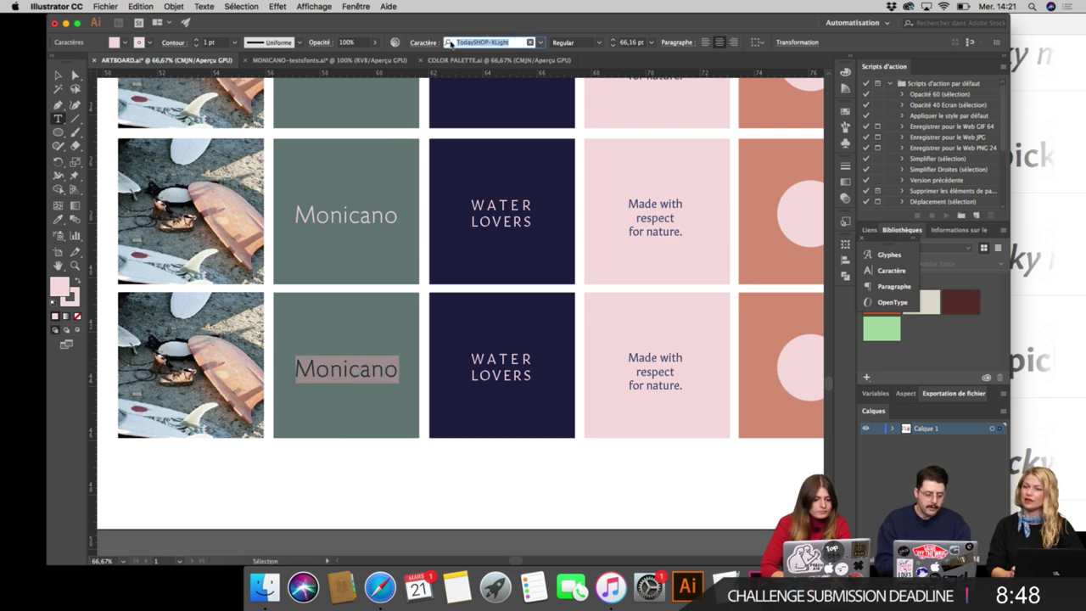
{"action": "type", "text": "swift"}
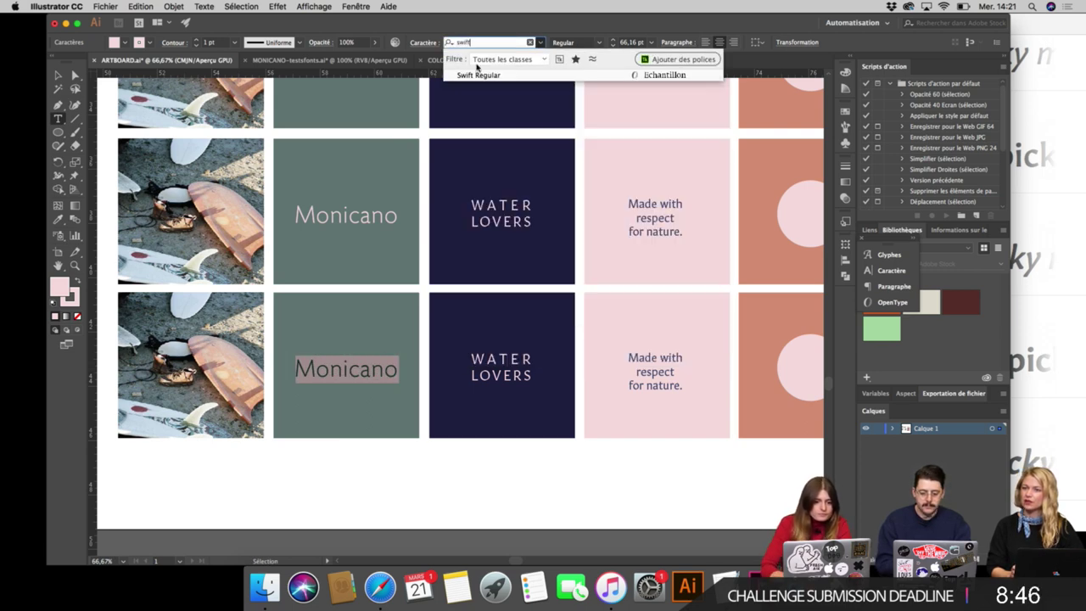
{"action": "left_click", "coordinate": [478, 73]}
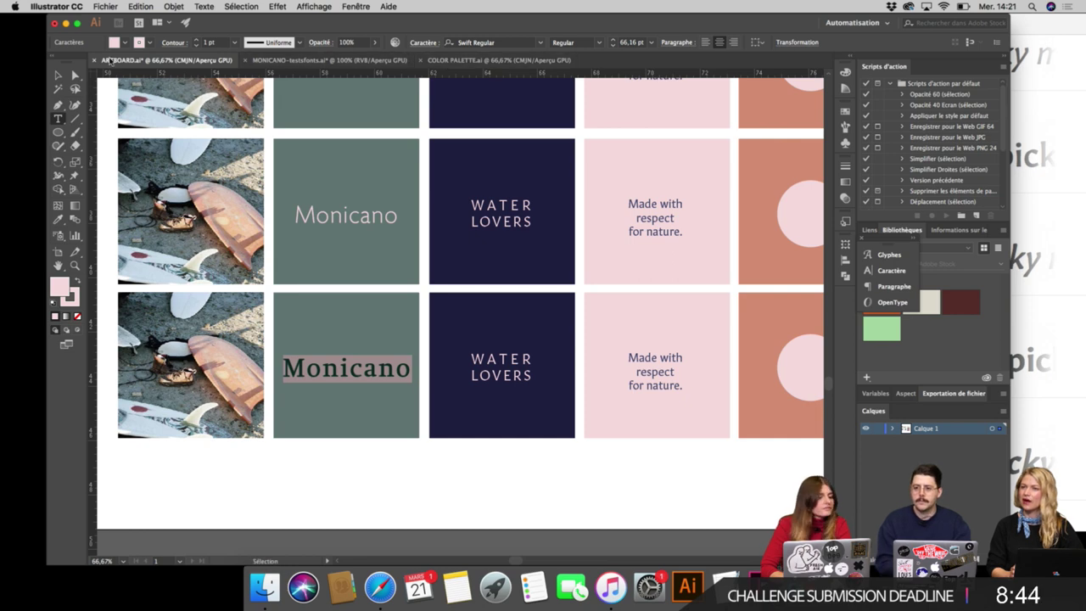
Tighten the letter spacing of the bottom-row Monicano wordmark, then deselect it.
{"action": "key", "text": "alt+Left"}
{"action": "key", "text": "alt+Left"}
{"action": "key", "text": "alt+Left"}
{"action": "key", "text": "alt+Left"}
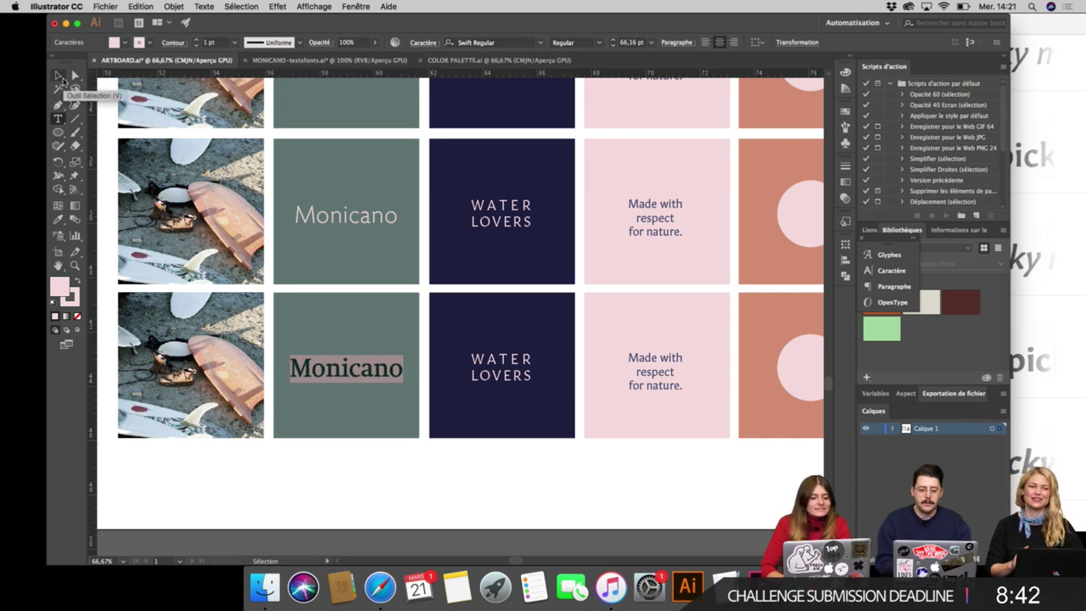
{"action": "key", "text": "alt+Right"}
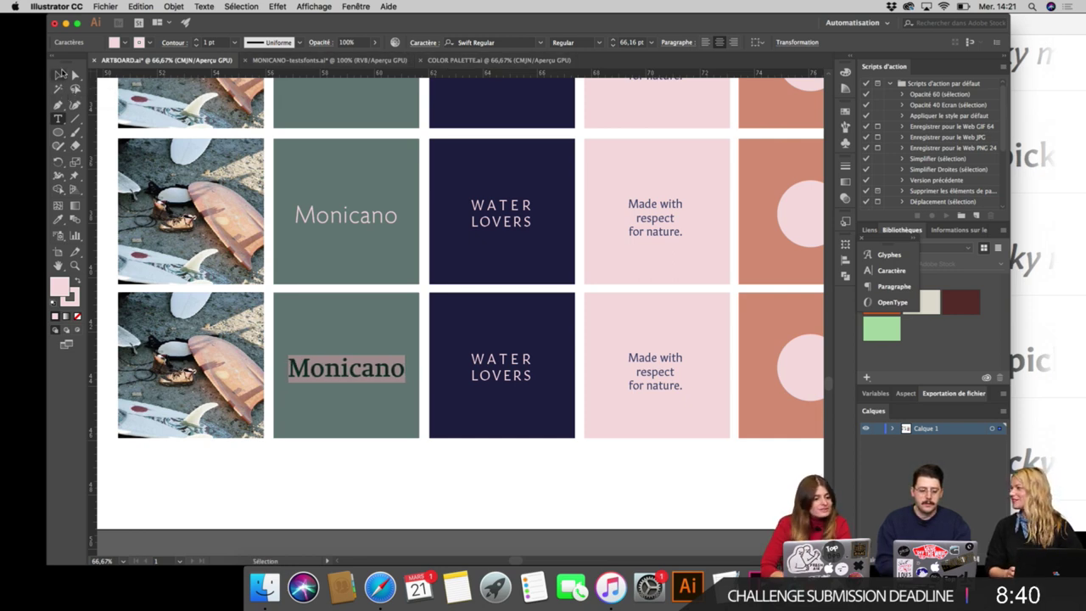
{"action": "left_click", "coordinate": [57, 74]}
{"action": "left_click", "coordinate": [349, 500]}
Extend the lower edge of the artboard downward to a height of about 63,46 in.
{"action": "key", "text": "super+minus"}
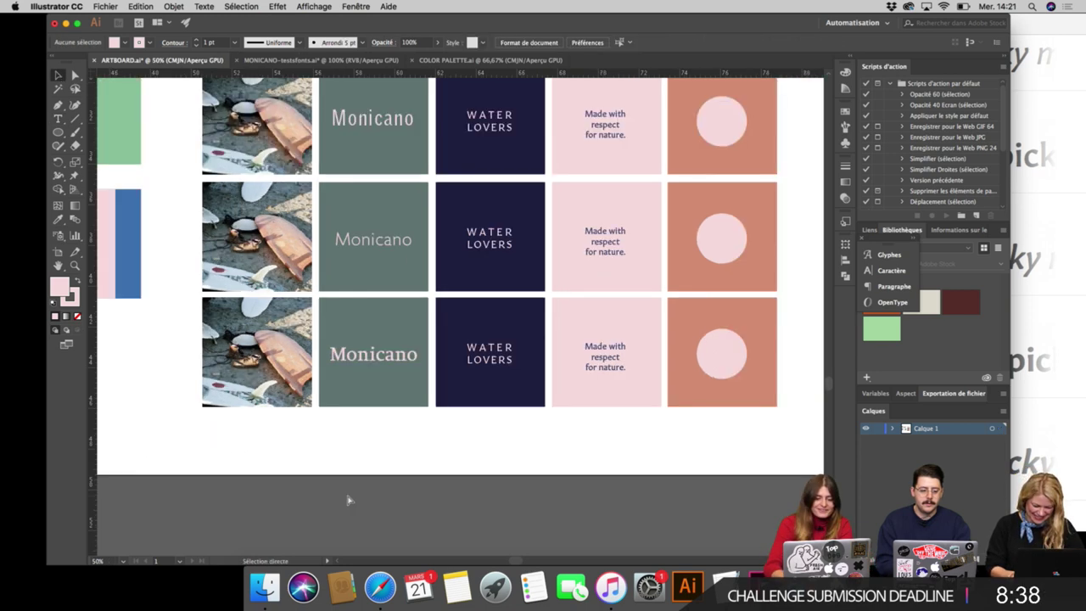
{"action": "key", "text": "super+minus"}
{"action": "left_click", "coordinate": [554, 40]}
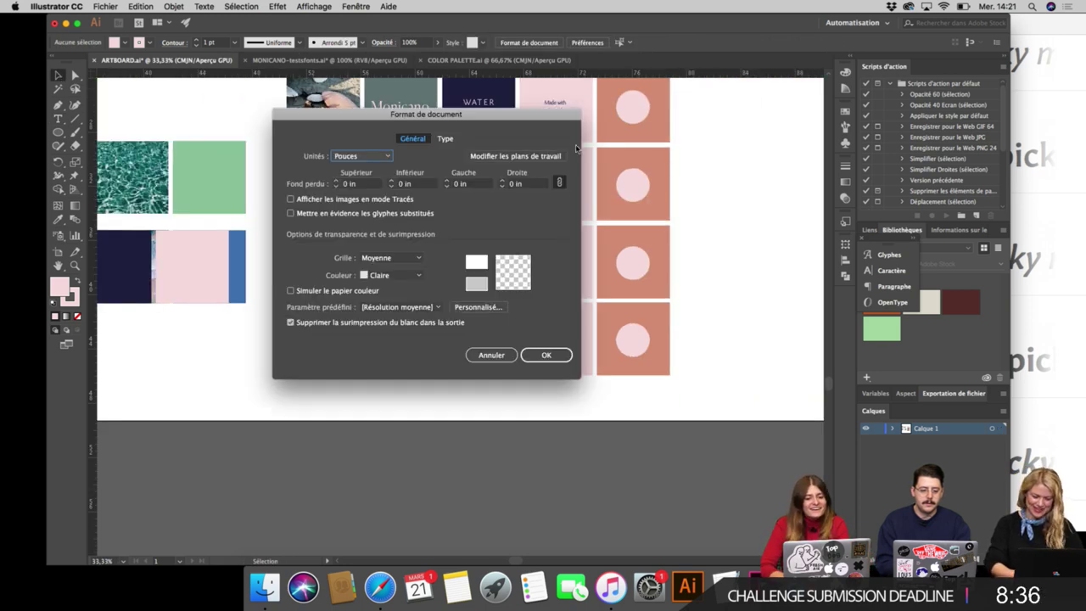
{"action": "left_click", "coordinate": [553, 155]}
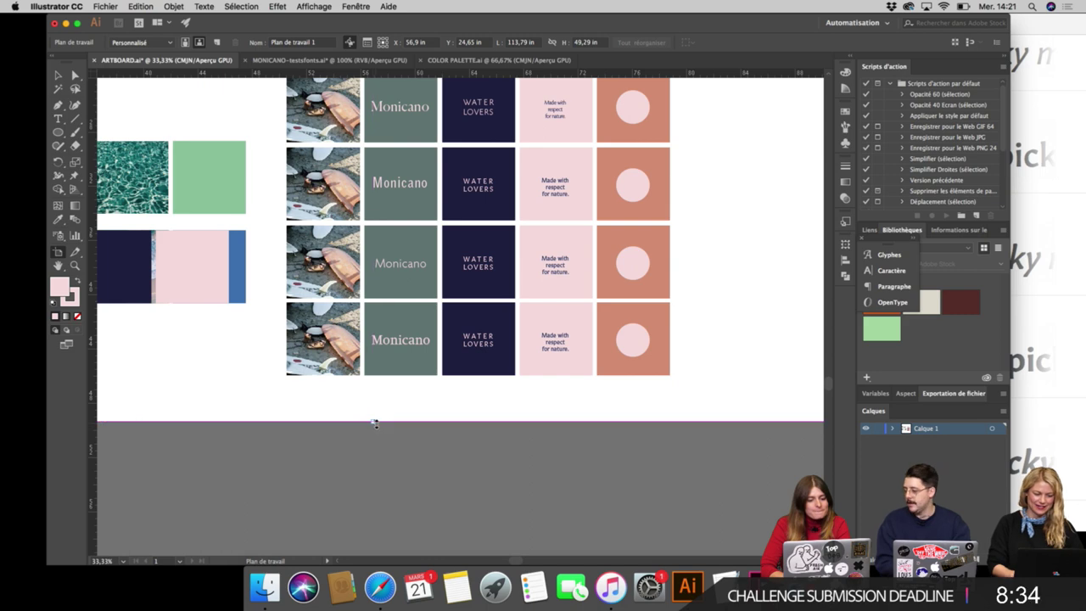
{"action": "left_click_drag", "start_coordinate": [372, 419], "coordinate": [371, 553]}
{"action": "scroll", "coordinate": [306, 318], "scroll_direction": "down", "scroll_amount": 3}
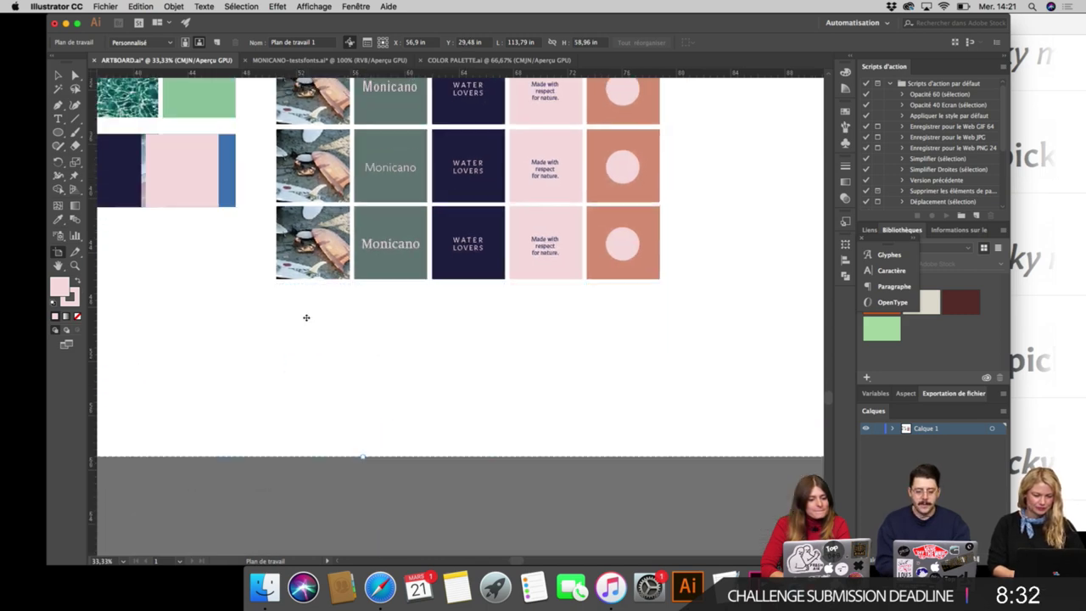
{"action": "left_click_drag", "start_coordinate": [362, 456], "coordinate": [362, 517]}
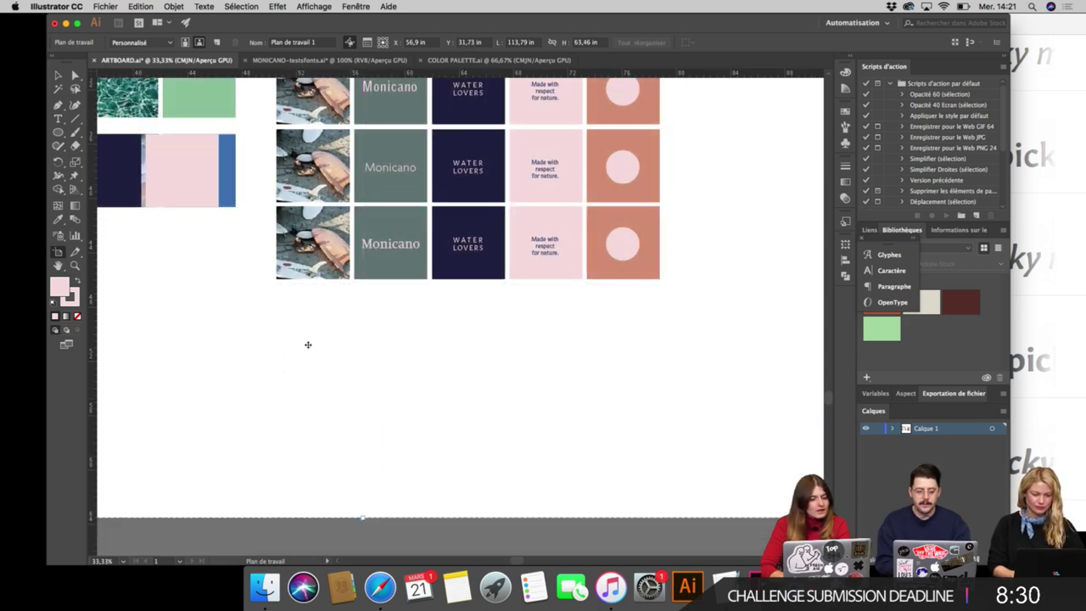
{"action": "left_click", "coordinate": [58, 74]}
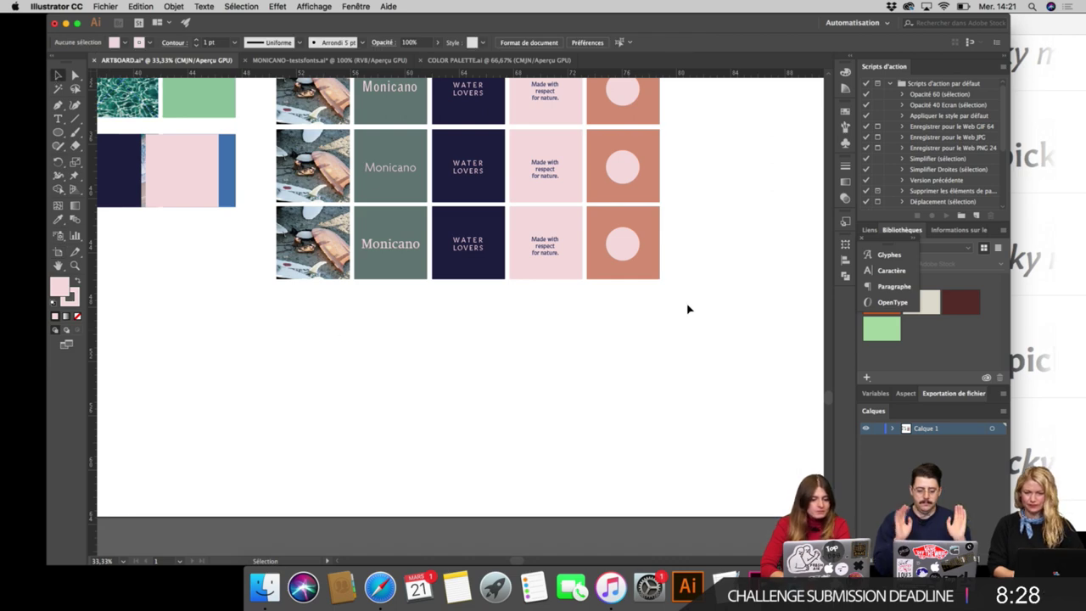
Duplicate the Swift row of brand tiles twice to add two more rows beneath it.
{"action": "left_click_drag", "start_coordinate": [677, 304], "coordinate": [329, 310]}
{"action": "left_click", "coordinate": [390, 423]}
{"action": "left_click_drag", "start_coordinate": [670, 370], "coordinate": [297, 465]}
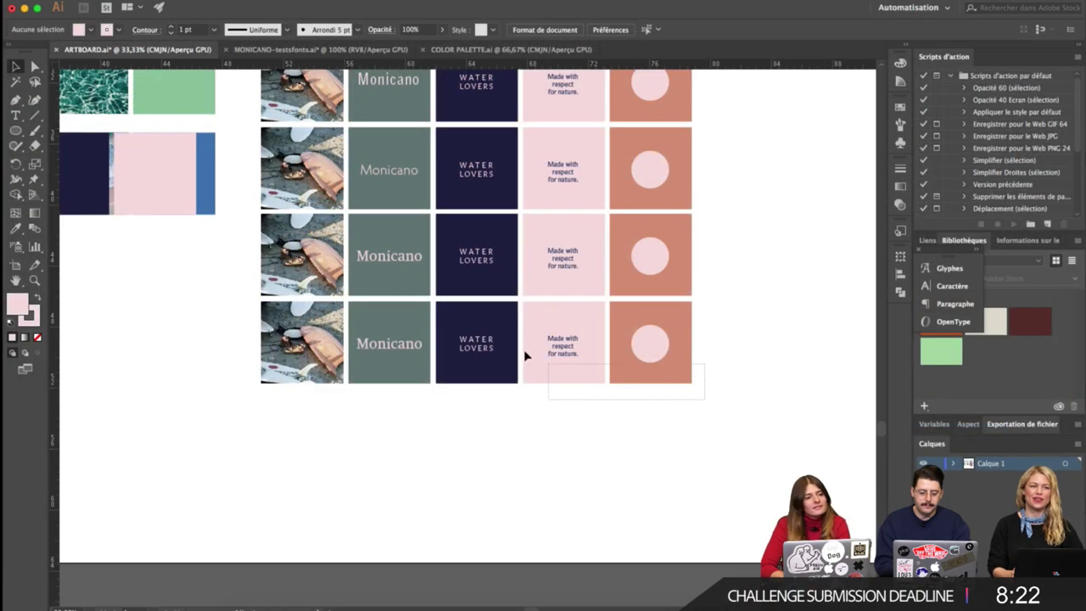
{"action": "left_click", "coordinate": [266, 513]}
{"action": "key", "text": "super+plus"}
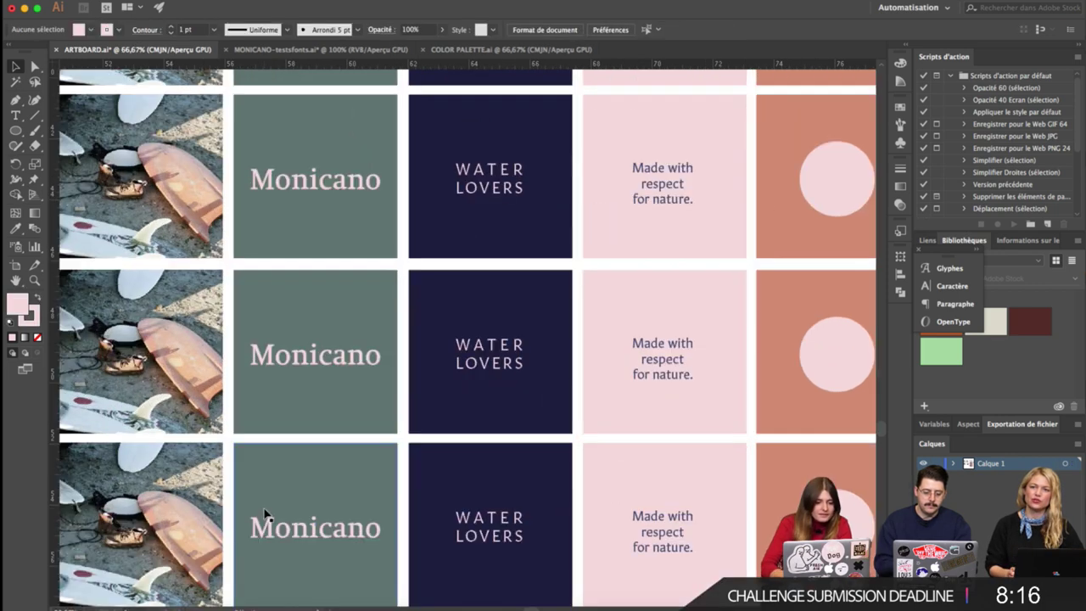
Check the font of the third serif Monicano sample in MONICANO-testsfonts.ai, then return to ARTBOARD.ai.
{"action": "left_click", "coordinate": [360, 51]}
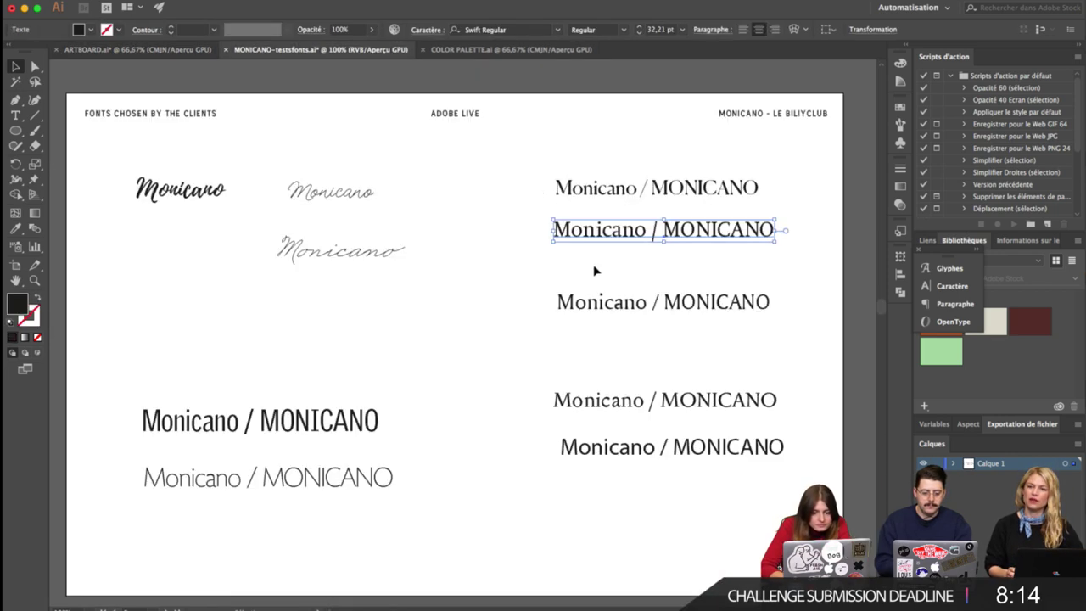
{"action": "left_click", "coordinate": [584, 312]}
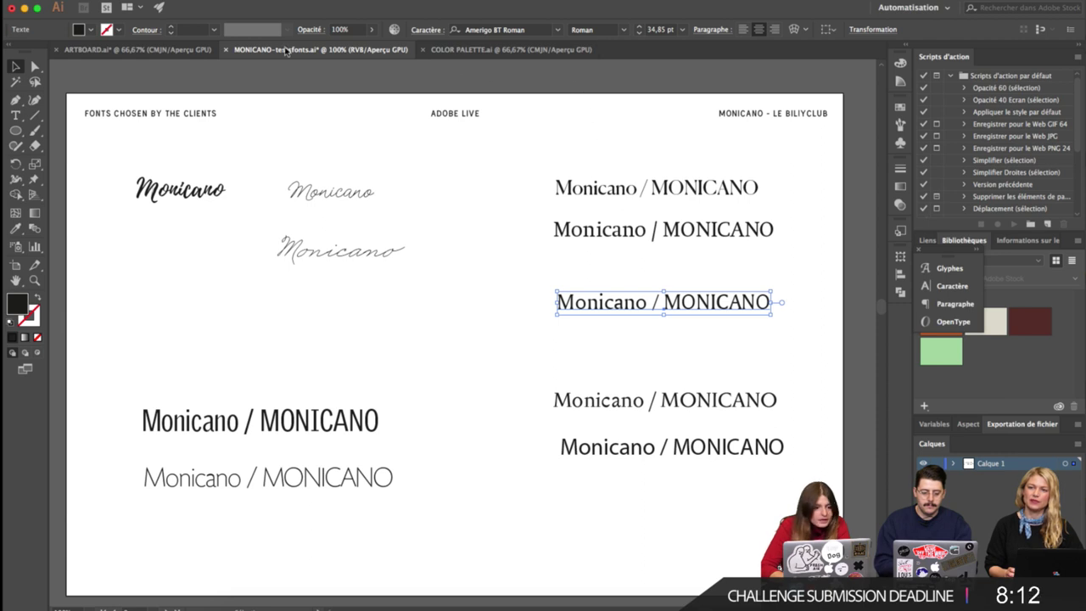
{"action": "left_click", "coordinate": [136, 49]}
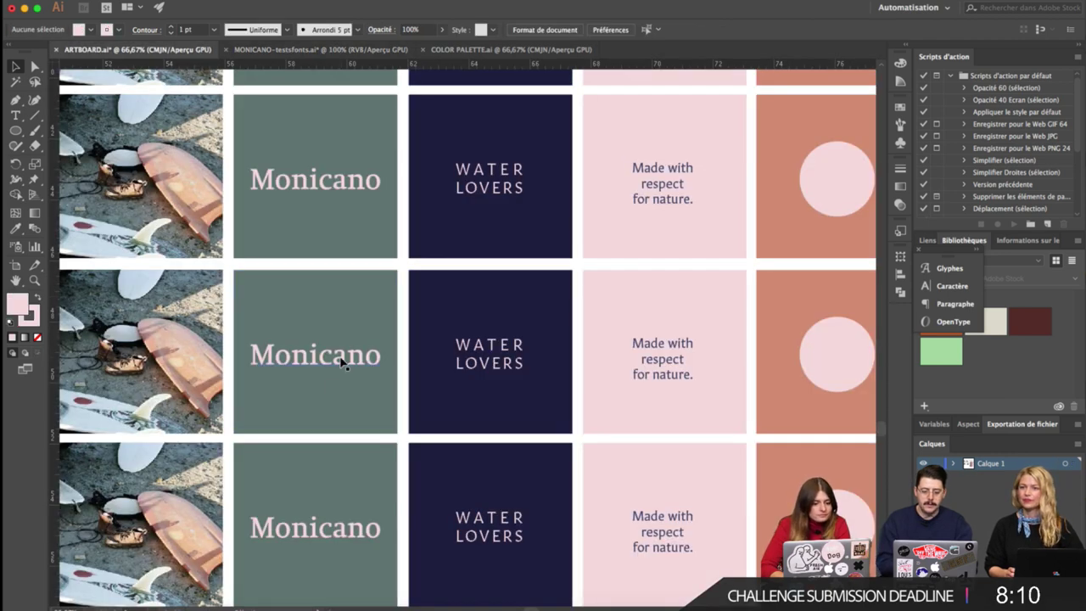
Set the Monicano wordmark in the second-to-last row of tiles to Amerigo BT Roman.
{"action": "double_click", "coordinate": [376, 358]}
{"action": "double_click", "coordinate": [378, 355]}
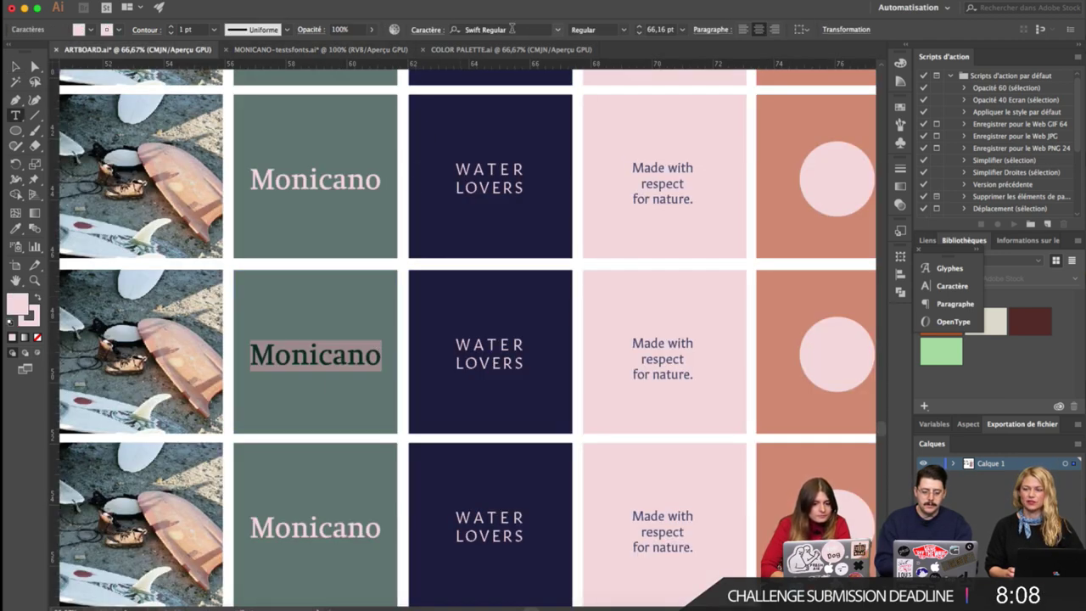
{"action": "left_click", "coordinate": [510, 29]}
{"action": "type", "text": "Amerigo"}
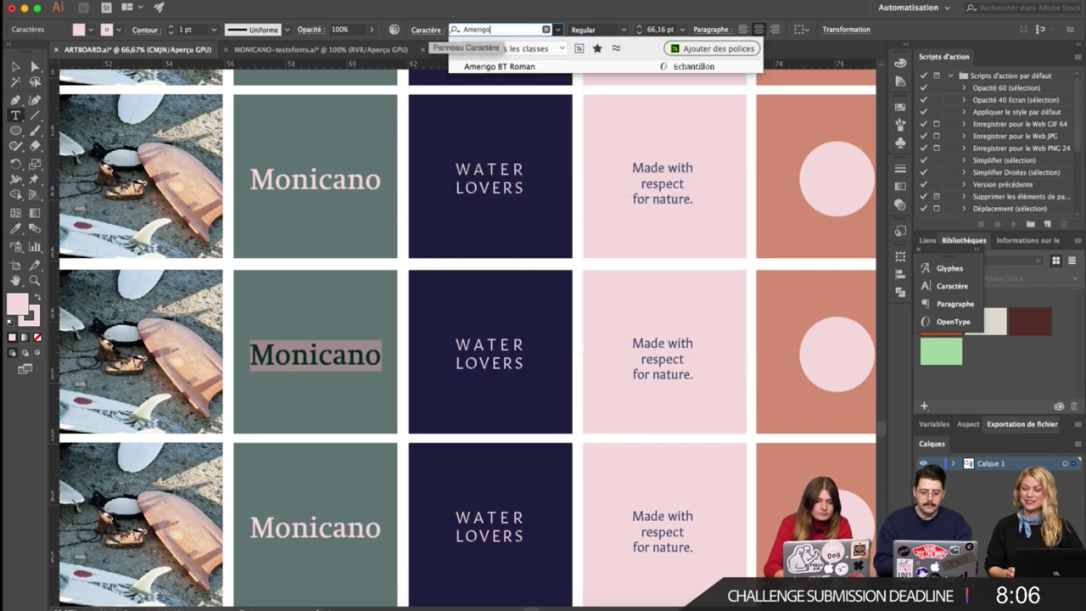
{"action": "left_click", "coordinate": [473, 68]}
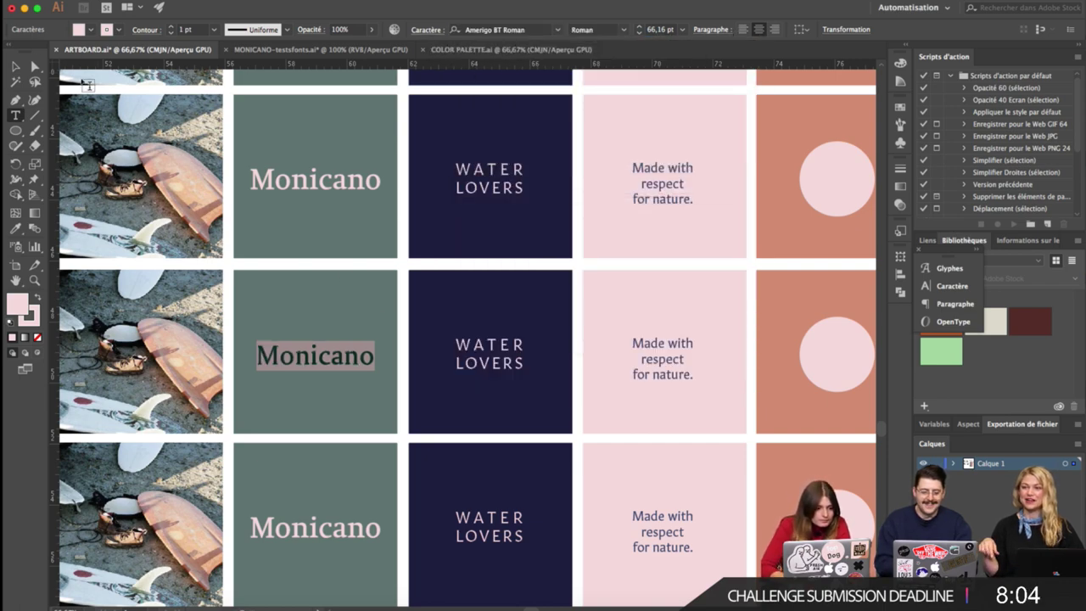
Enlarge the Amerigo Monicano wordmark on both sides to a font size of about 72,42 pt.
{"action": "left_click", "coordinate": [16, 65]}
{"action": "key", "text": "super+plus"}
{"action": "key", "text": "super+plus"}
{"action": "key", "text": "super+plus"}
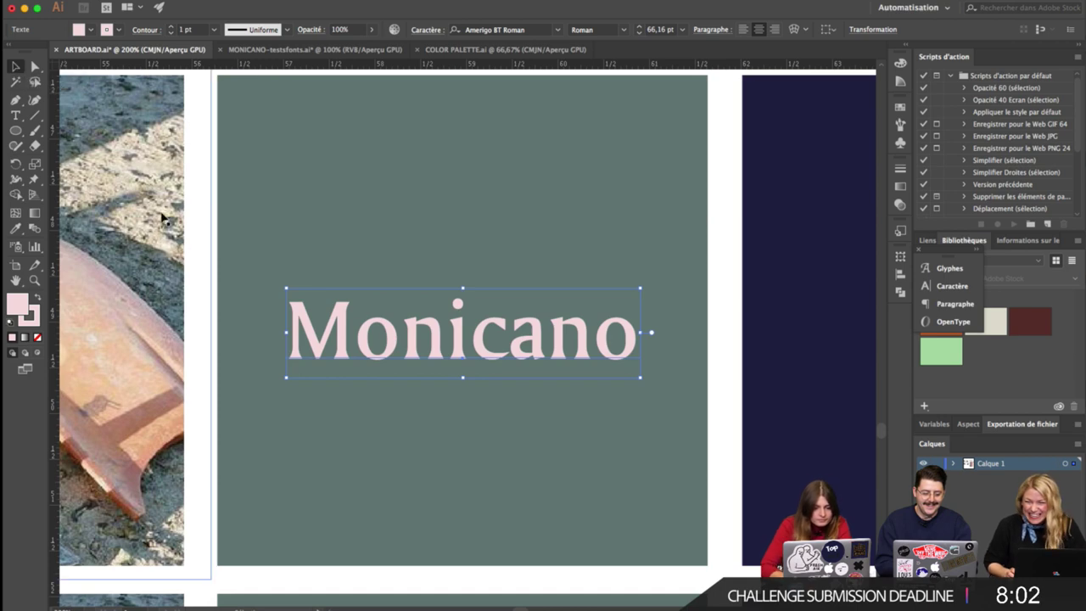
{"action": "left_click_drag", "start_coordinate": [287, 333], "coordinate": [266, 333]}
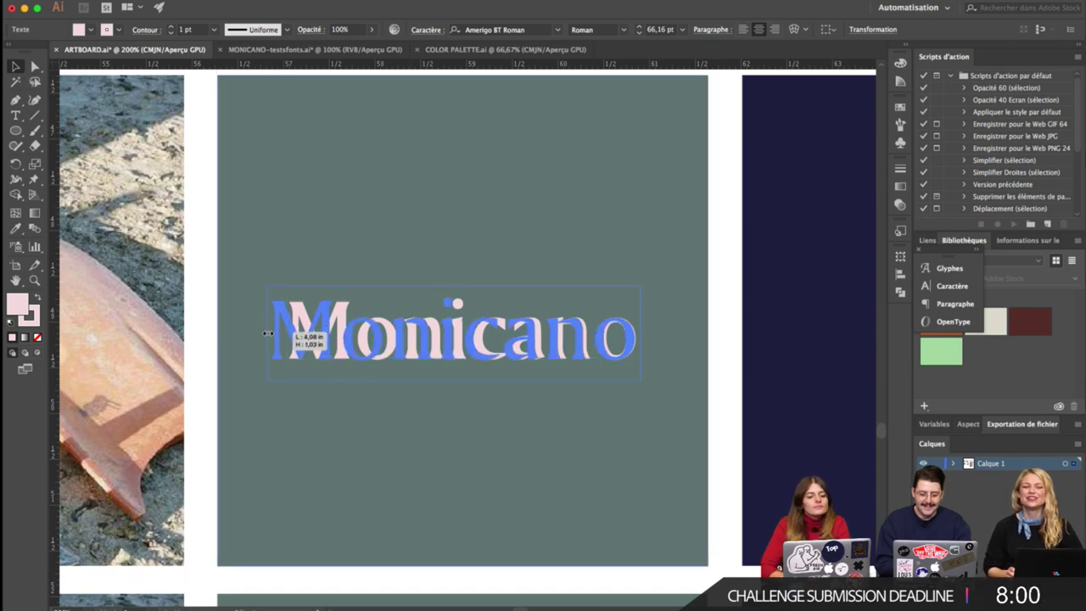
{"action": "left_click_drag", "start_coordinate": [640, 334], "coordinate": [654, 332]}
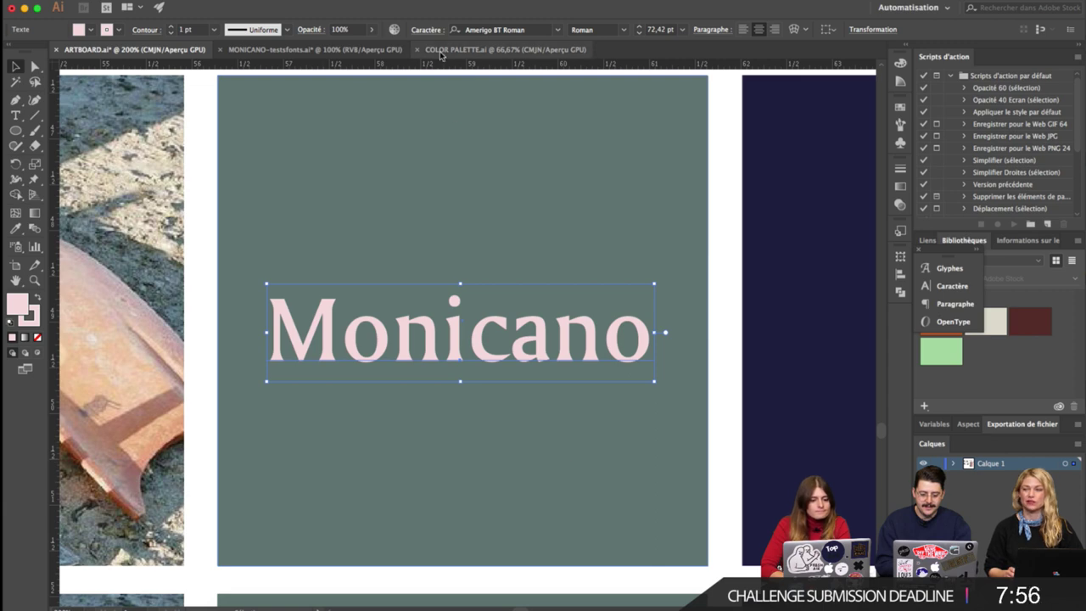
Check the font of the fourth serif Monicano sample in MONICANO-testsfonts.ai, then return to ARTBOARD.ai.
{"action": "left_click", "coordinate": [363, 50]}
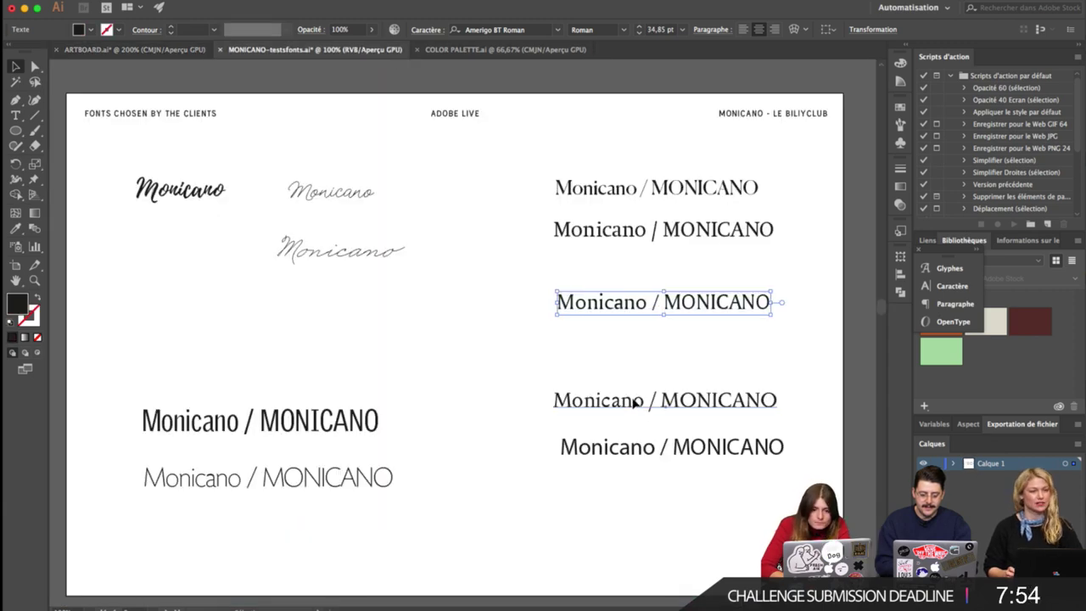
{"action": "left_click", "coordinate": [636, 401]}
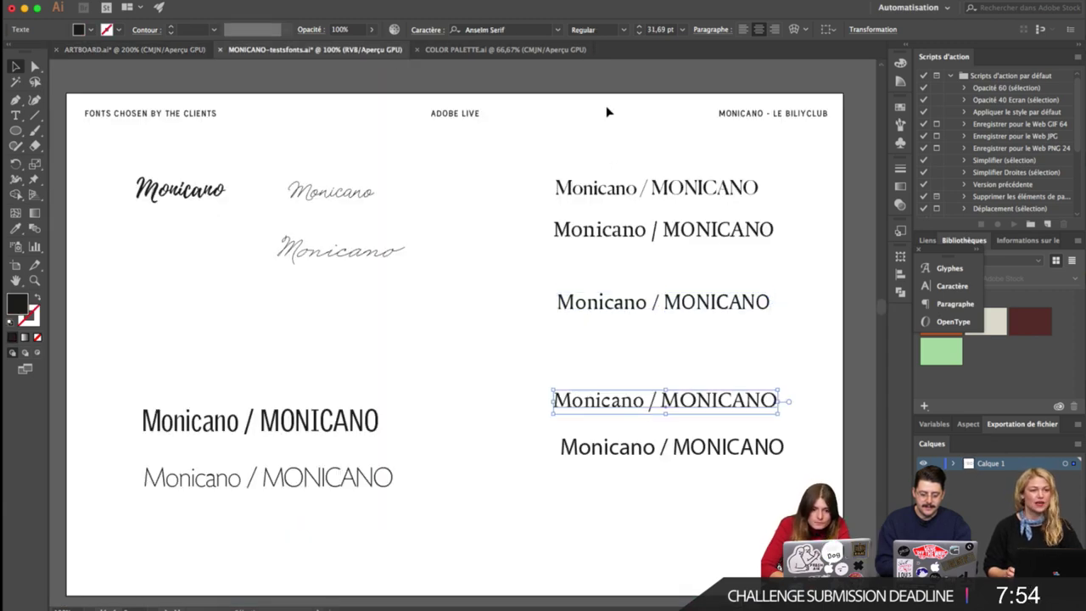
{"action": "left_click", "coordinate": [166, 51]}
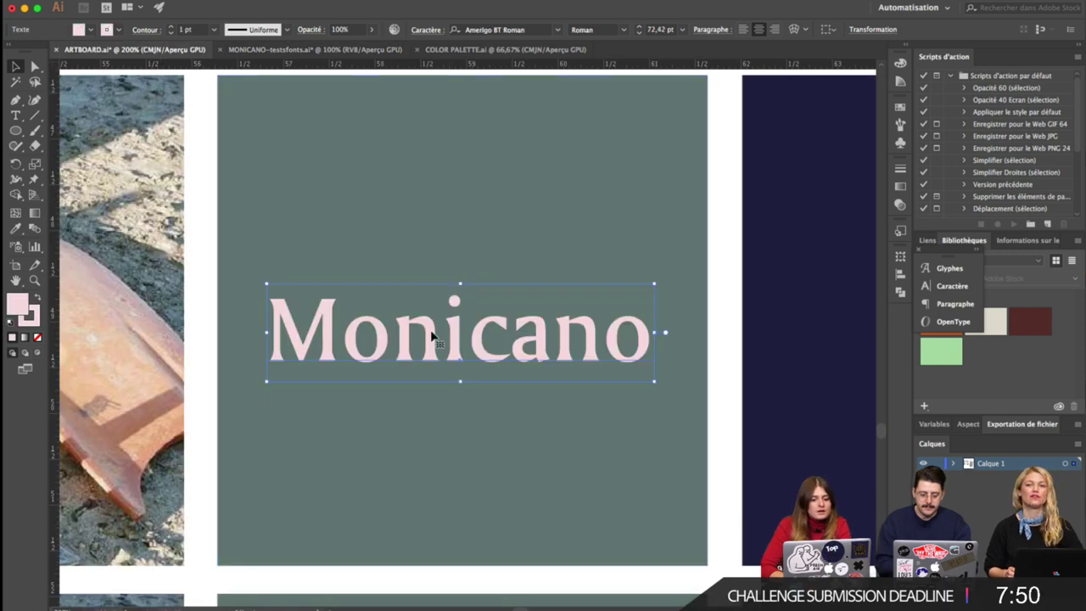
Set the Monicano wordmark in the last row of tiles to Anselm Serif.
{"action": "scroll", "coordinate": [431, 524], "scroll_direction": "down", "scroll_amount": 6}
{"action": "left_click", "coordinate": [430, 525]}
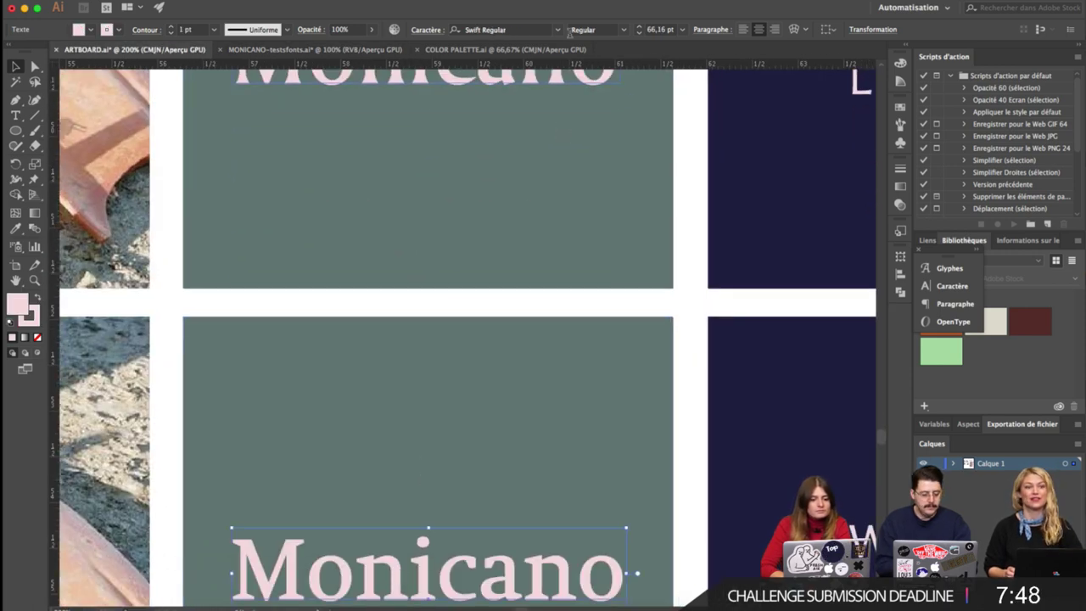
{"action": "left_click", "coordinate": [532, 32]}
{"action": "type", "text": "an"}
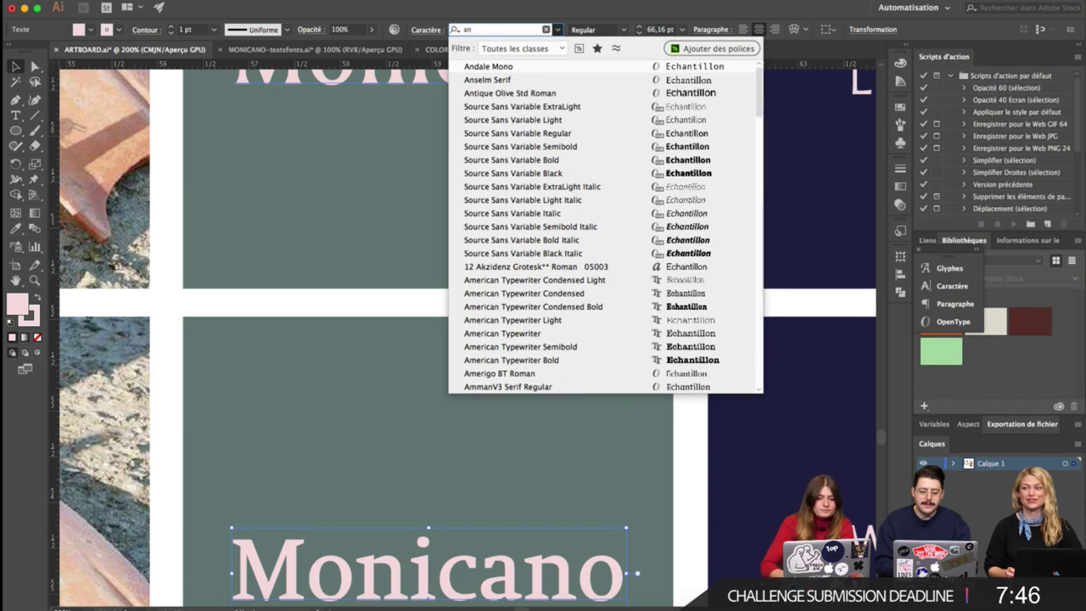
{"action": "type", "text": "i"}
{"action": "left_click", "coordinate": [494, 65]}
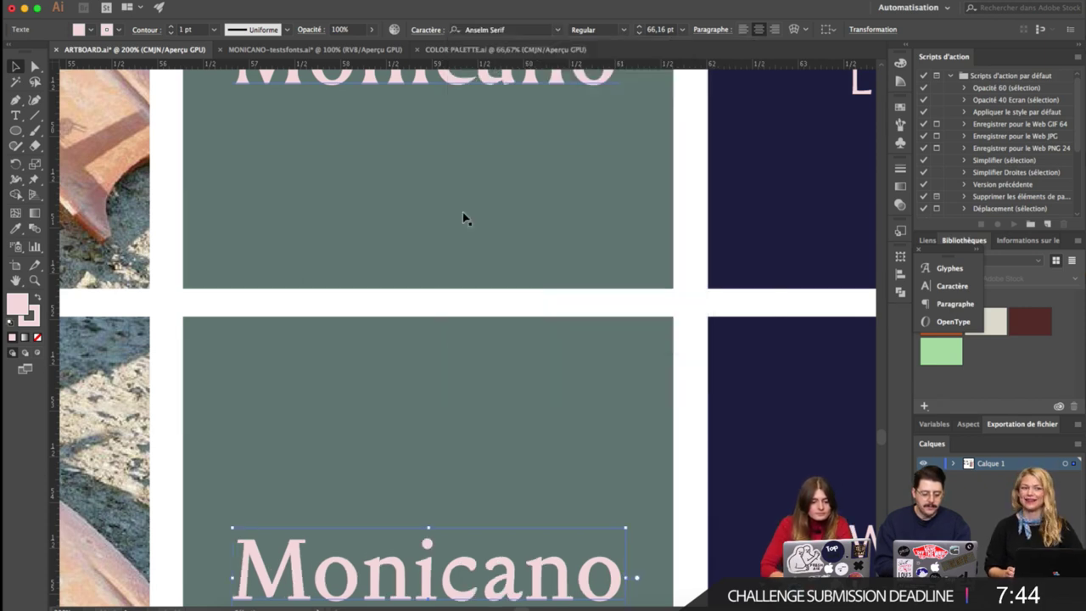
{"action": "scroll", "coordinate": [429, 354], "scroll_direction": "down", "scroll_amount": 4}
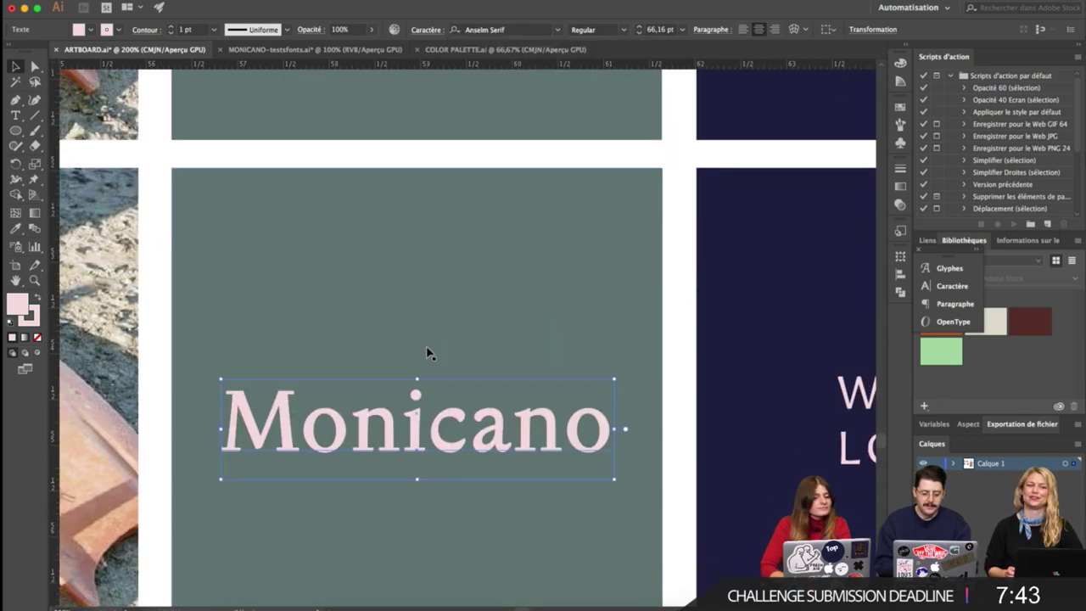
{"action": "left_click", "coordinate": [672, 434]}
Examine the Anselm Serif wordmark tile close up and at reduced magnification beside the neighbouring tiles.
{"action": "scroll", "coordinate": [674, 436], "scroll_direction": "down", "scroll_amount": 2}
{"action": "key", "text": "super+minus"}
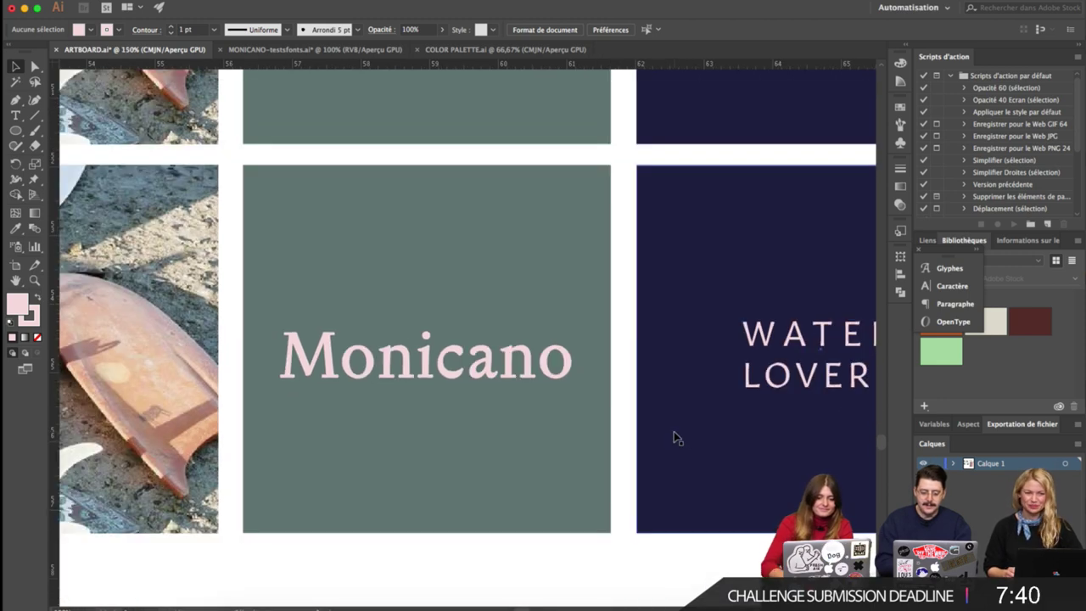
{"action": "scroll", "coordinate": [674, 436], "scroll_direction": "down", "scroll_amount": 3}
{"action": "scroll", "coordinate": [676, 438], "scroll_direction": "up", "scroll_amount": 5}
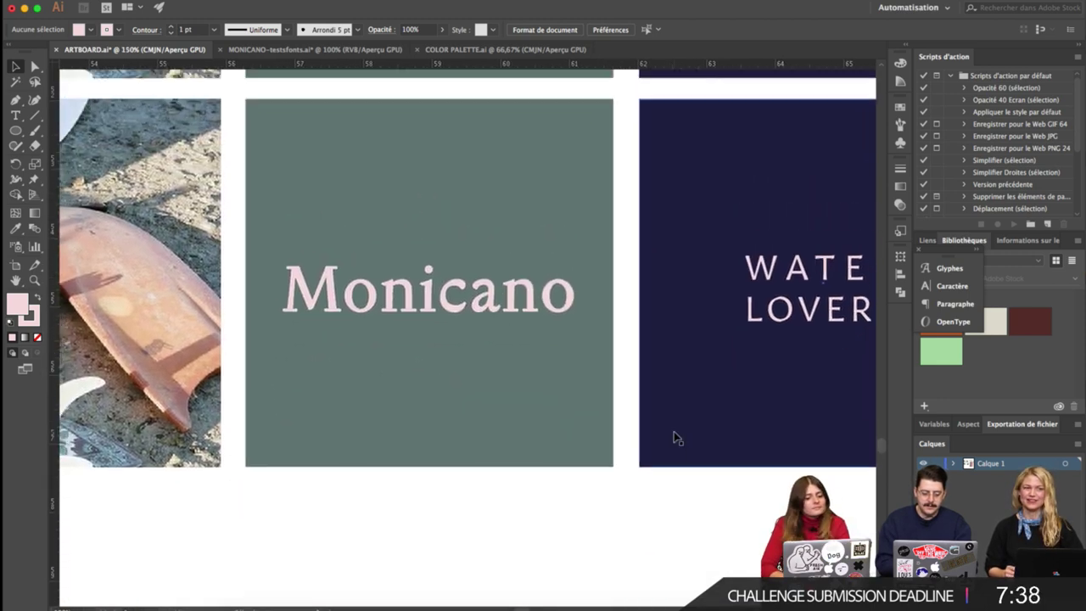
{"action": "scroll", "coordinate": [676, 438], "scroll_direction": "up", "scroll_amount": 2}
{"action": "key", "text": "super+plus"}
{"action": "key", "text": "super+plus"}
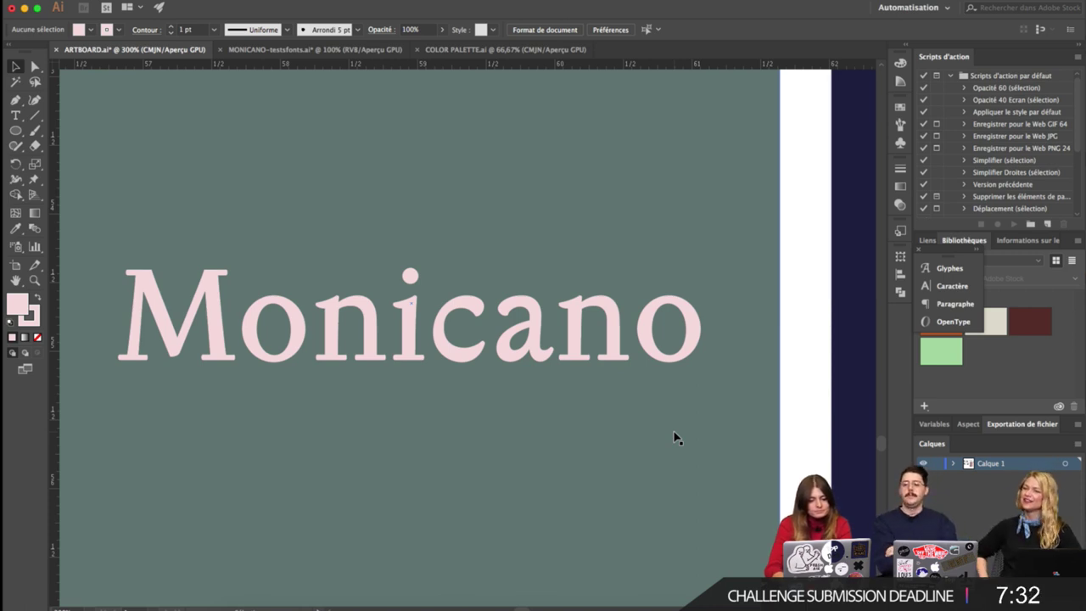
{"action": "key", "text": "super+minus"}
{"action": "key", "text": "super+plus"}
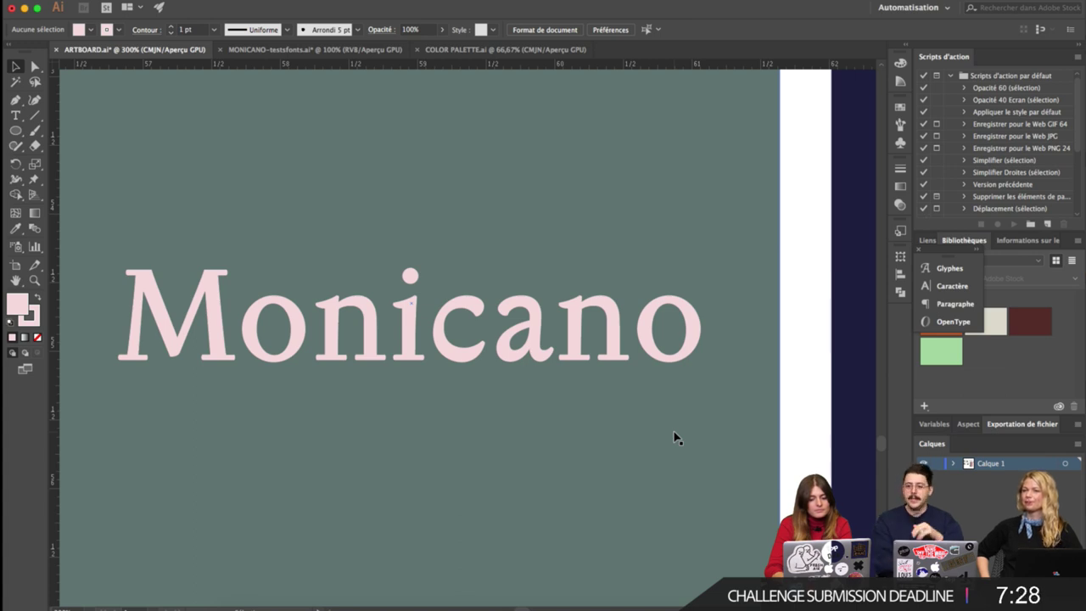
{"action": "key", "text": "super+minus"}
{"action": "key", "text": "super+minus"}
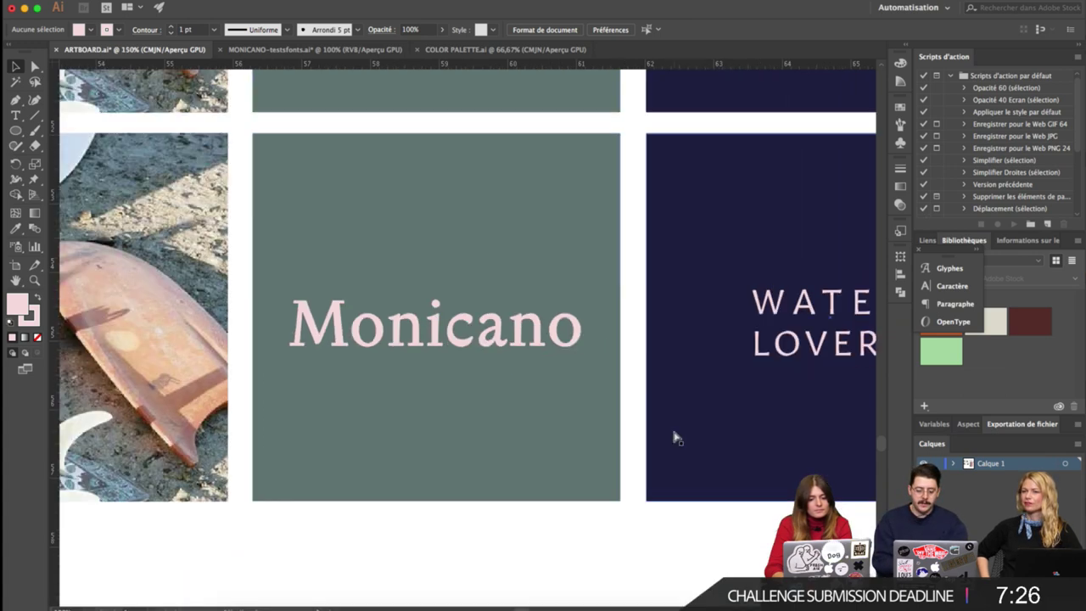
{"action": "key", "text": "super+plus"}
{"action": "key", "text": "super+minus"}
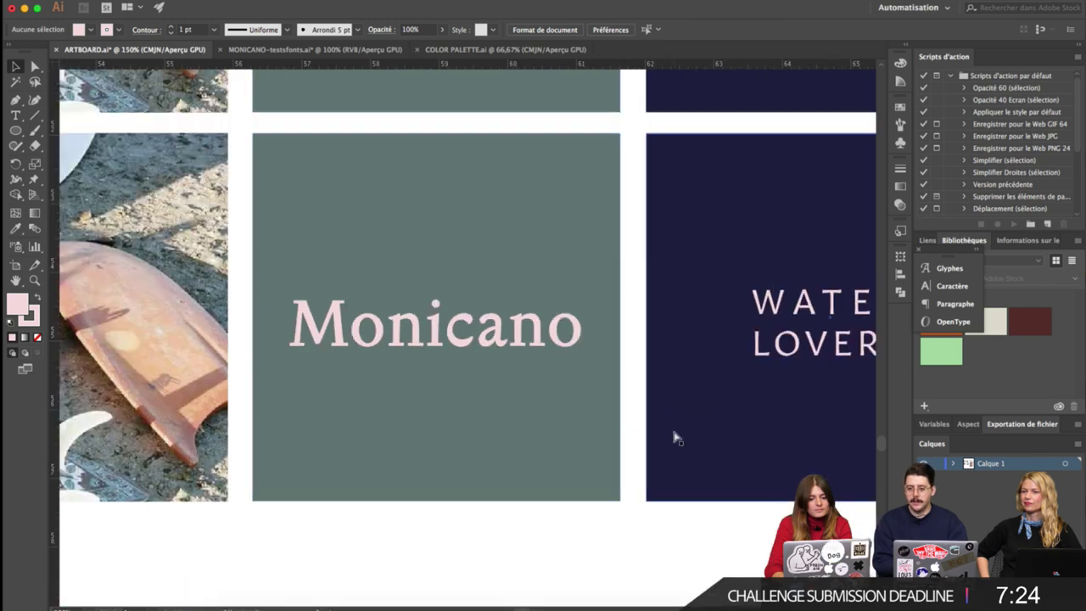
{"action": "key", "text": "super+plus"}
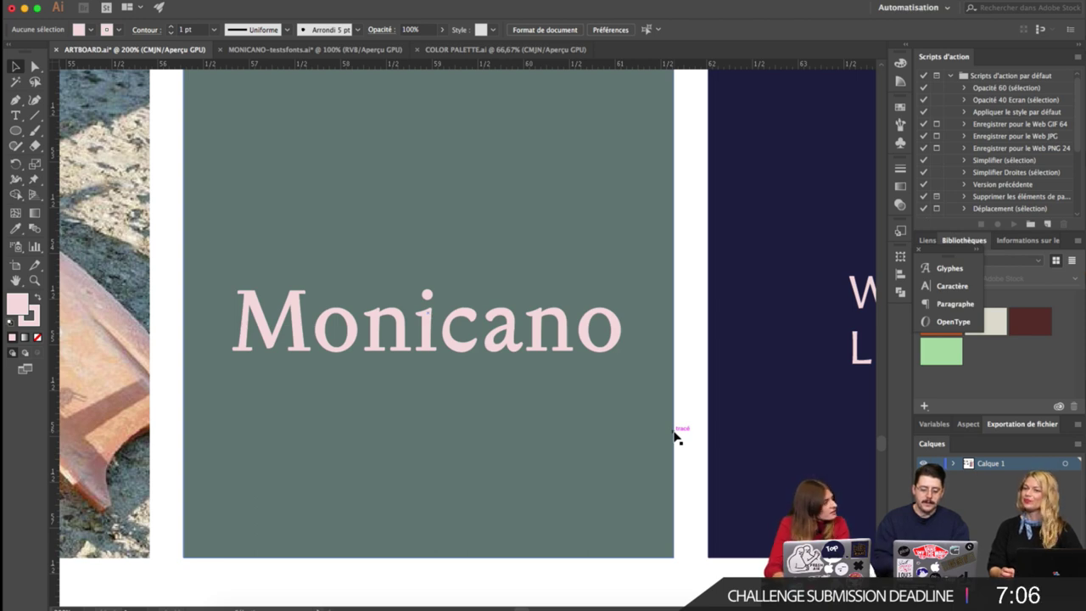
{"action": "key", "text": "super+minus"}
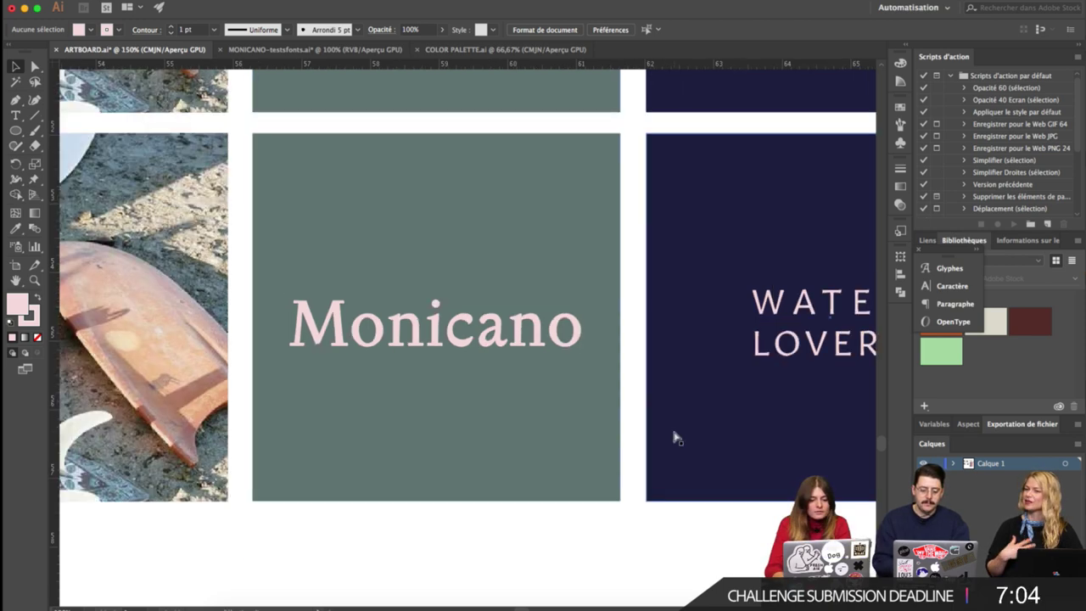
{"action": "key", "text": "super+minus"}
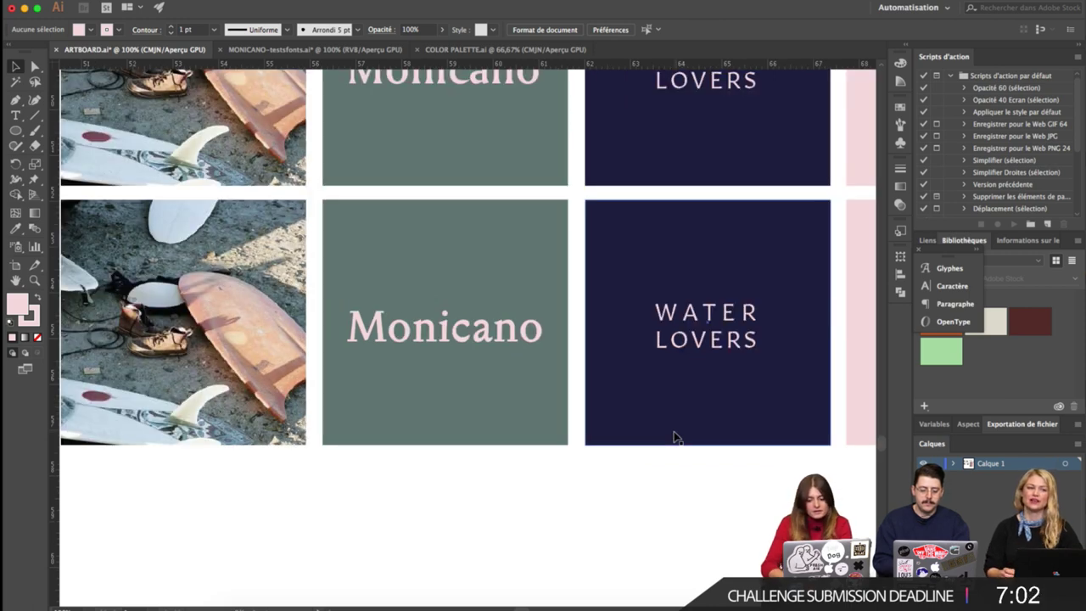
Duplicate the Anselm Serif row of brand tiles directly beneath itself.
{"action": "key", "text": "super+minus"}
{"action": "left_click_drag", "start_coordinate": [184, 442], "coordinate": [810, 291]}
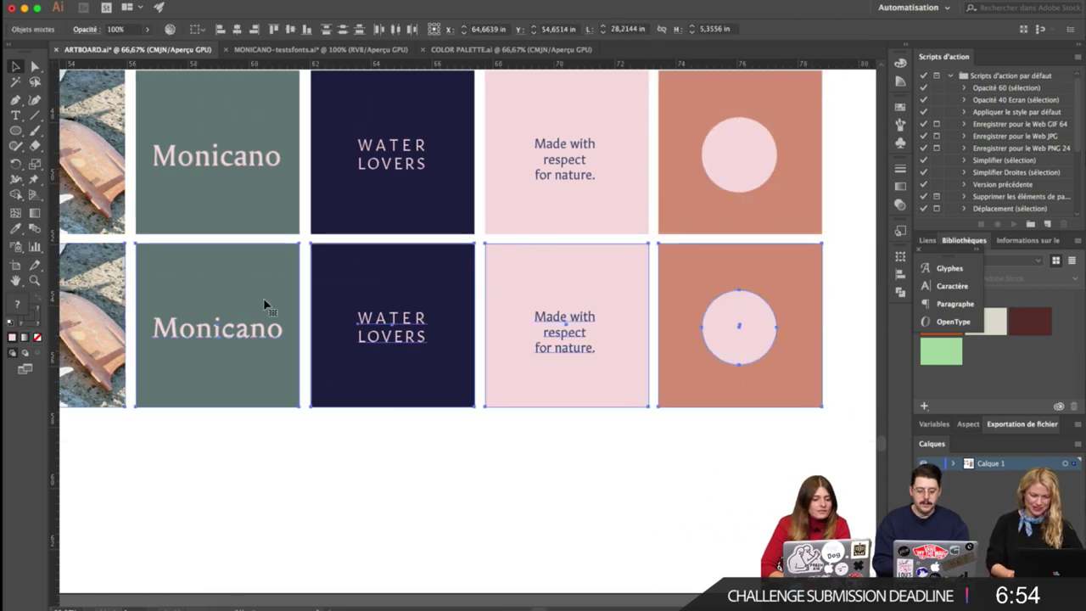
{"action": "left_click_drag", "start_coordinate": [263, 298], "coordinate": [268, 448]}
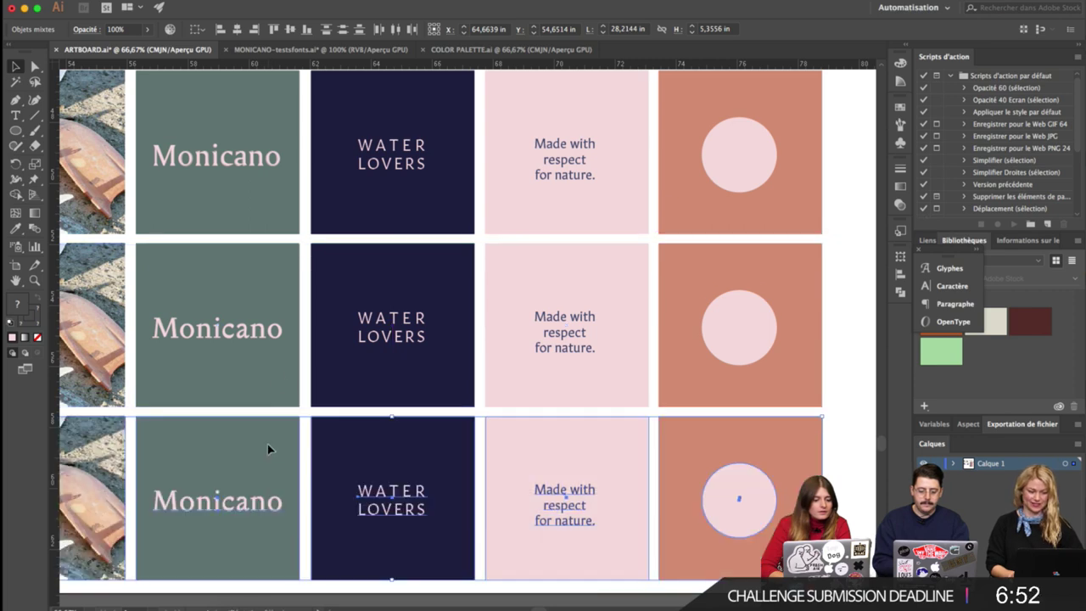
Check the font of the lowest Monicano / MONICANO sample below the serif ones in MONICANO-testsfonts.ai, then return to ARTBOARD.ai.
{"action": "left_click", "coordinate": [268, 330]}
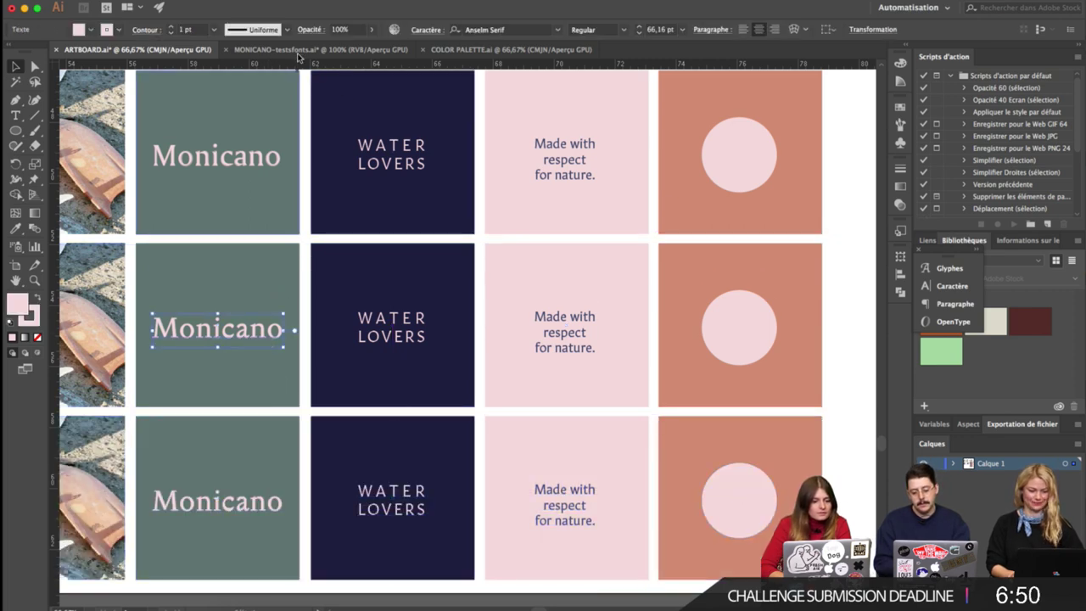
{"action": "left_click", "coordinate": [299, 51]}
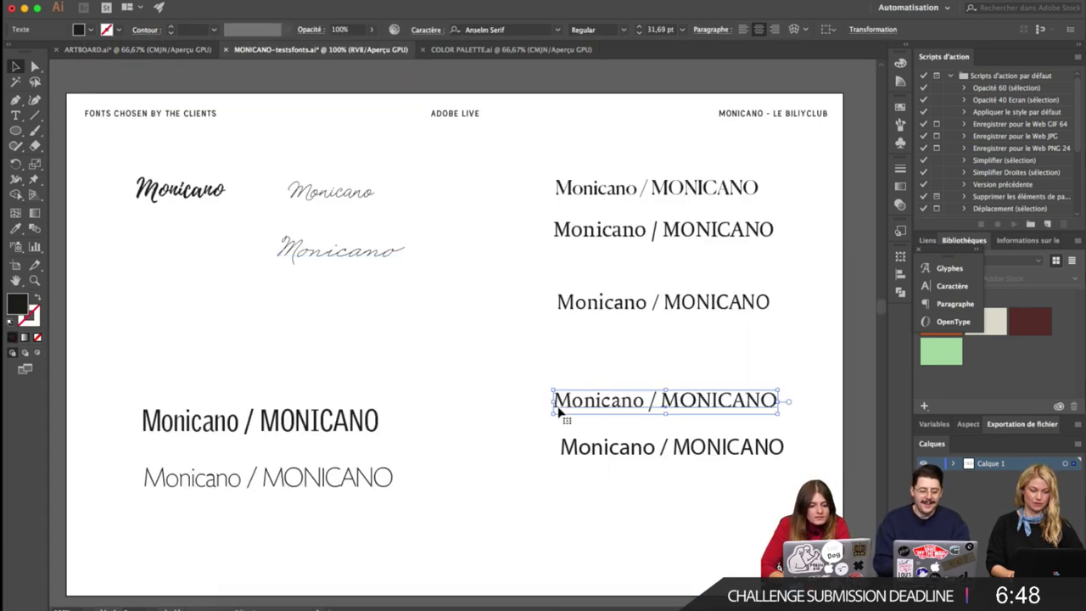
{"action": "left_click", "coordinate": [573, 451]}
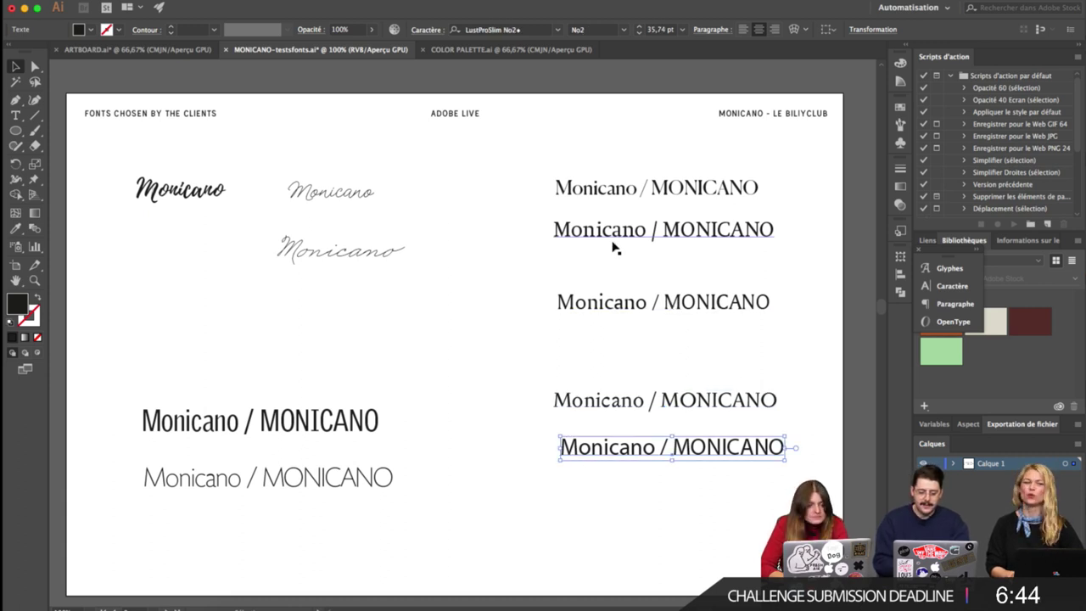
{"action": "left_click", "coordinate": [173, 53]}
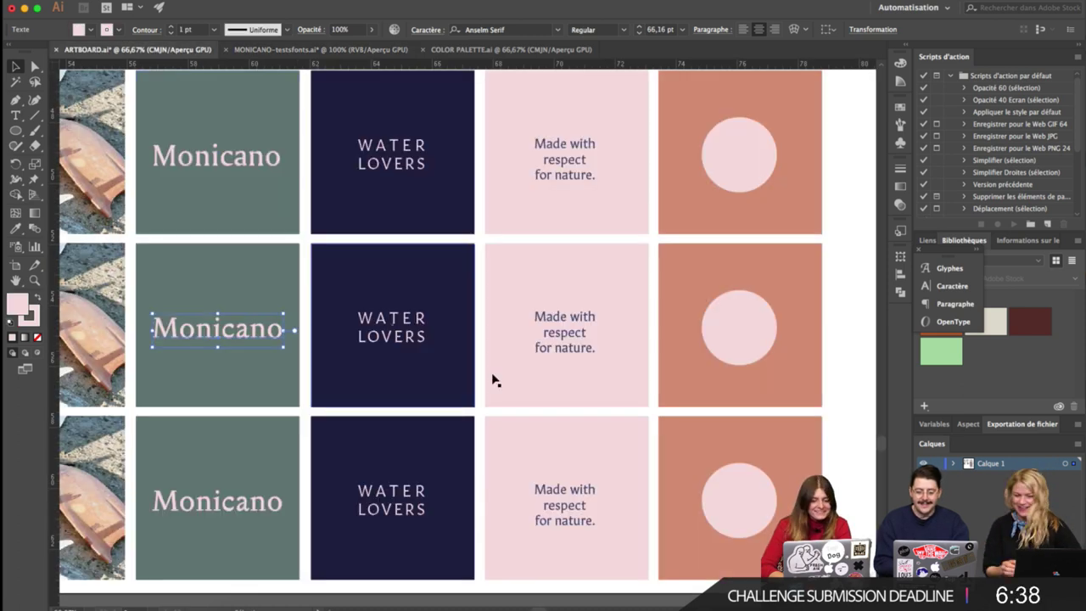
Set the Monicano wordmark in the new bottom row of tiles to LustProSlim No2.
{"action": "scroll", "coordinate": [347, 363], "scroll_direction": "left", "scroll_amount": 2}
{"action": "scroll", "coordinate": [354, 428], "scroll_direction": "down", "scroll_amount": 2}
{"action": "scroll", "coordinate": [354, 428], "scroll_direction": "left", "scroll_amount": 2}
{"action": "left_click", "coordinate": [354, 429]}
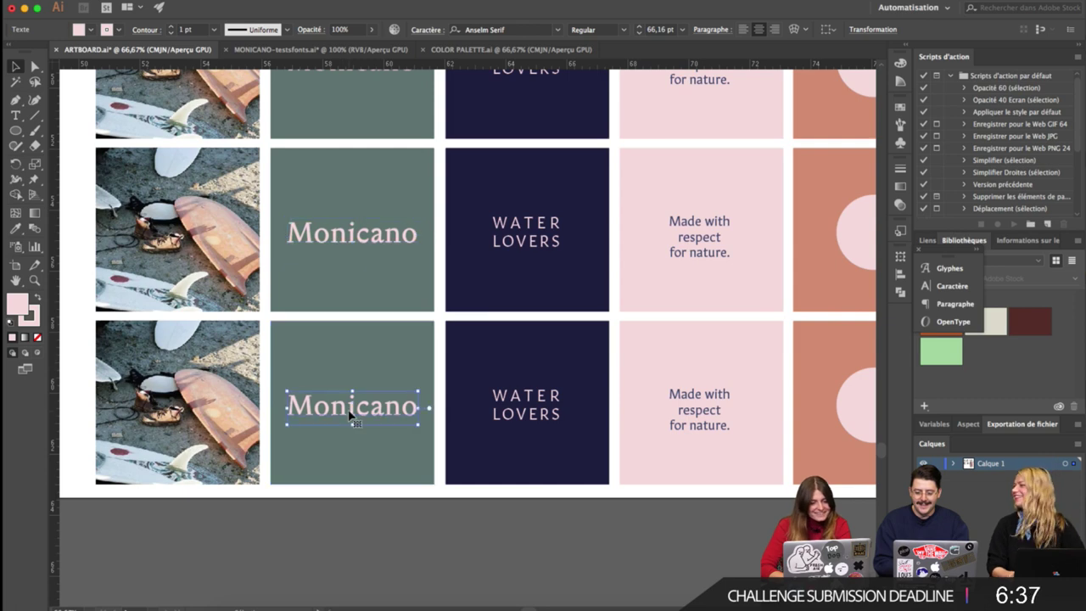
{"action": "left_click", "coordinate": [514, 29]}
{"action": "type", "text": "lus"}
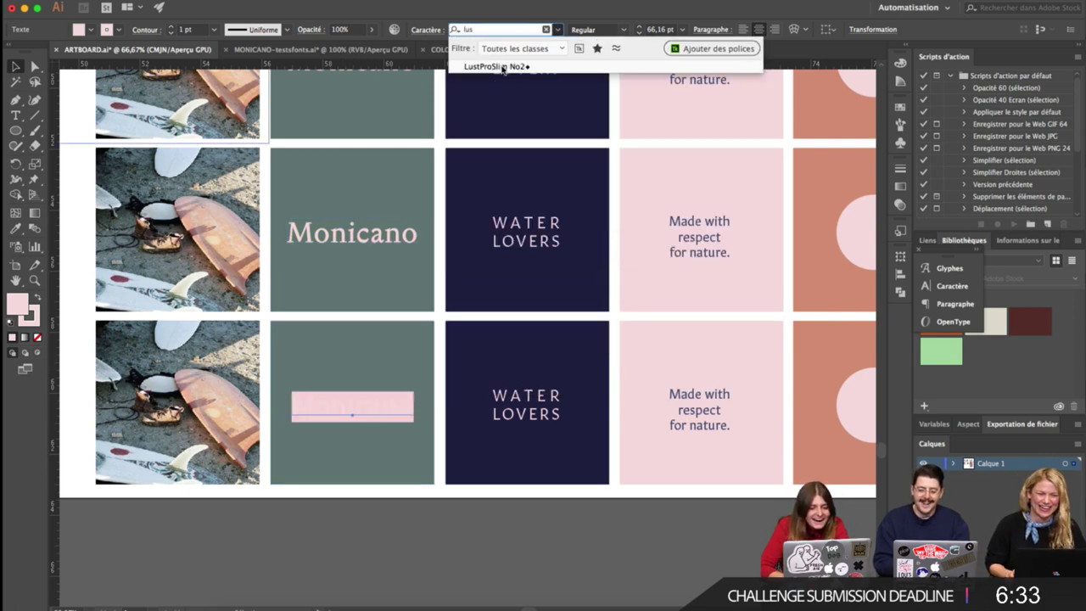
{"action": "left_click", "coordinate": [503, 67]}
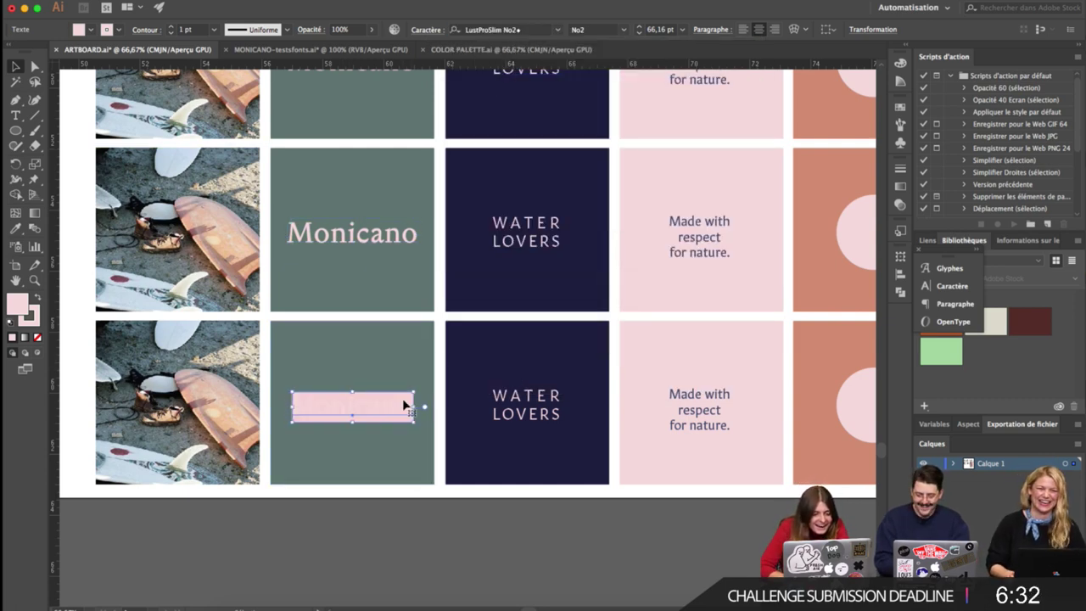
Check the font of the lower thin script Monicano sample in MONICANO-testsfonts.ai, then return to ARTBOARD.ai.
{"action": "left_click", "coordinate": [321, 49]}
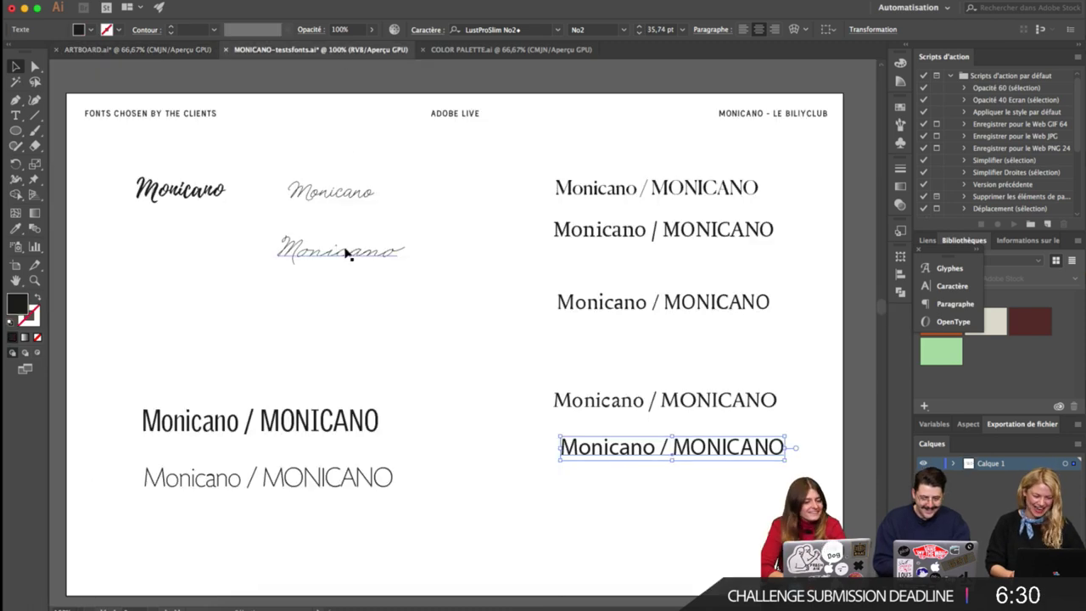
{"action": "left_click", "coordinate": [325, 251]}
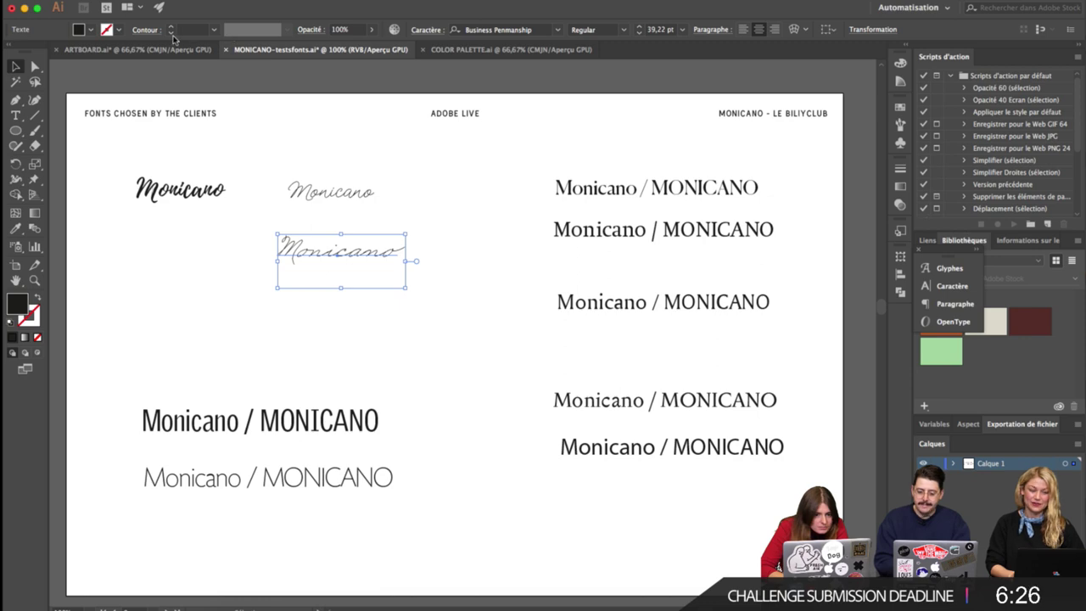
{"action": "left_click", "coordinate": [152, 51]}
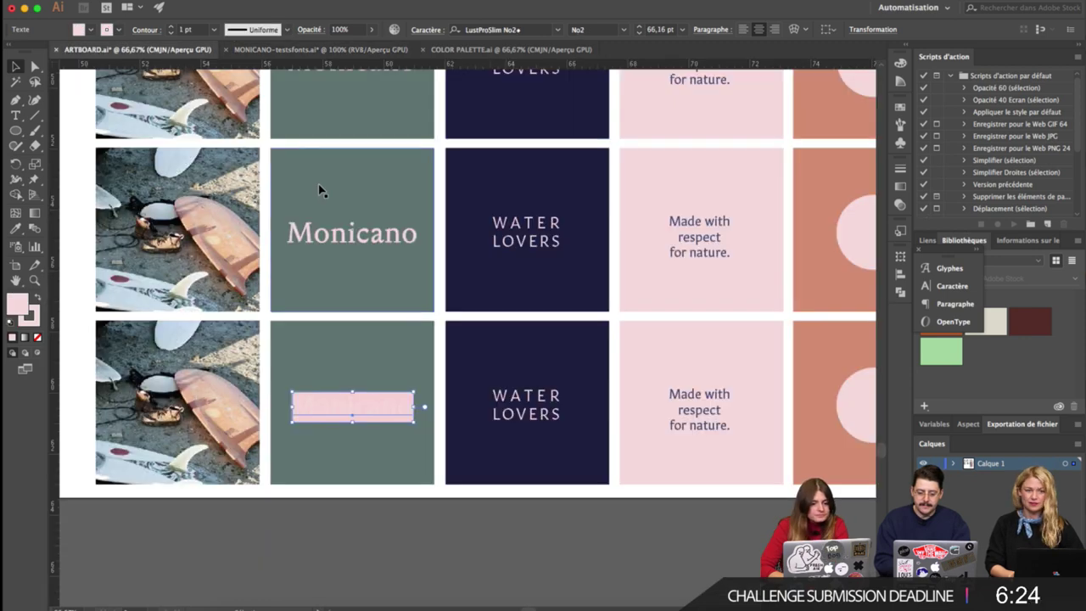
Set the bottom row's Monicano wordmark to Business Penmanship and give it a 3 pt stroke.
{"action": "left_click", "coordinate": [549, 29]}
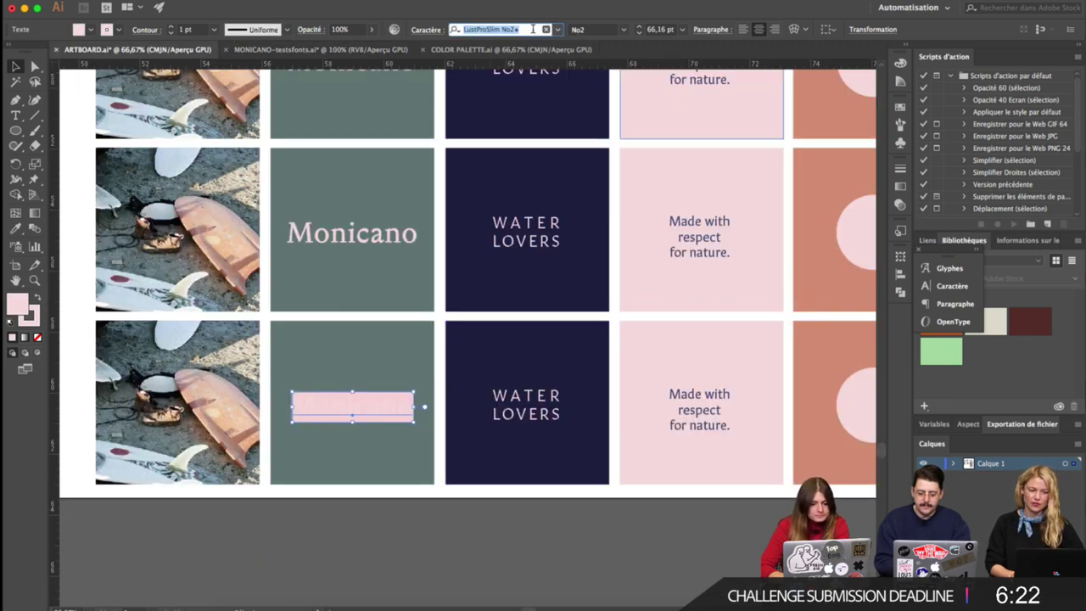
{"action": "type", "text": "busin"}
{"action": "key", "text": "Return"}
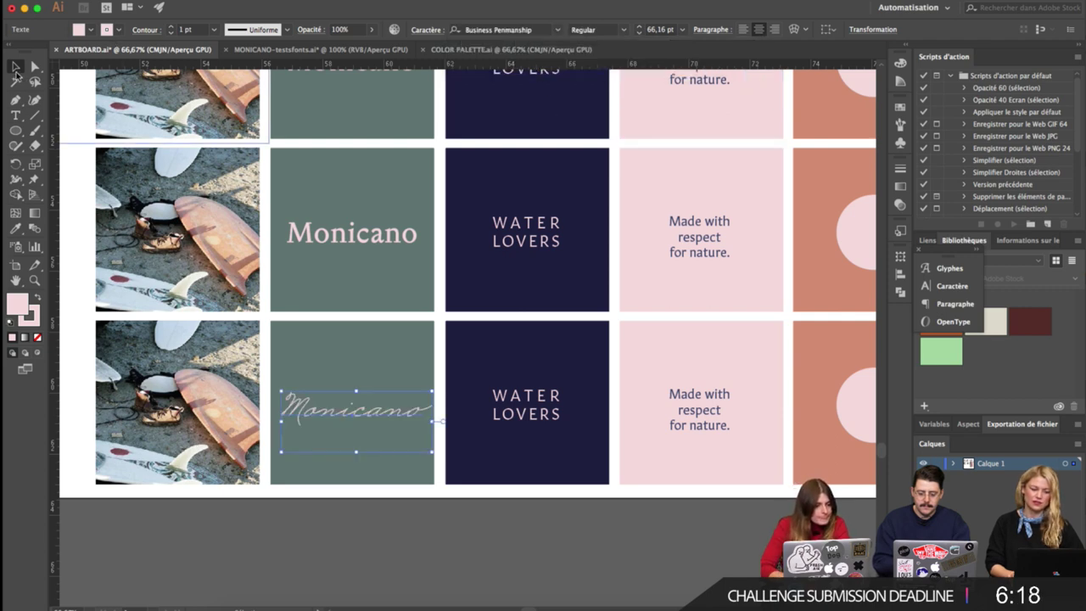
{"action": "left_click", "coordinate": [170, 26]}
{"action": "left_click", "coordinate": [170, 25]}
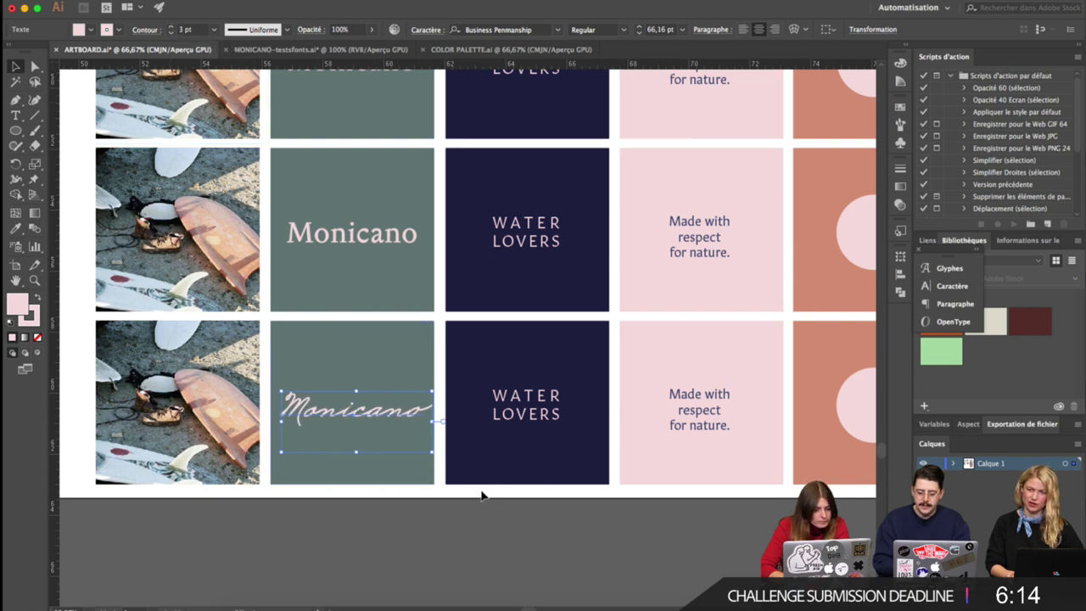
Reduce the script Monicano wordmark to a font size of about 55,56 pt and nudge it rightward to centre it in its tile.
{"action": "left_click_drag", "start_coordinate": [433, 421], "coordinate": [402, 413]}
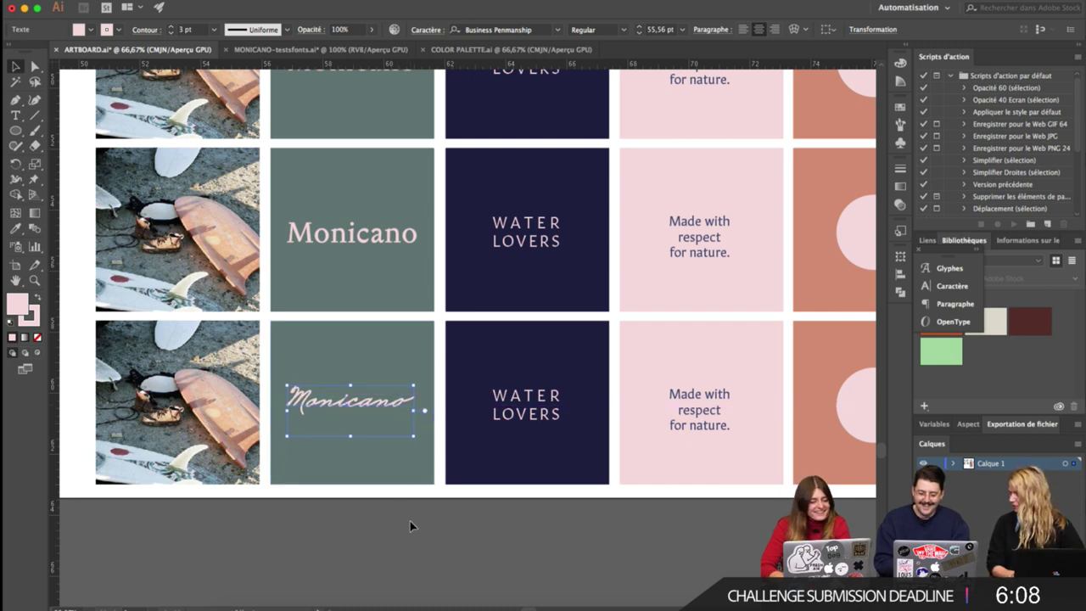
{"action": "key", "text": "Right"}
{"action": "key", "text": "Right"}
{"action": "key", "text": "Right"}
{"action": "key", "text": "Right"}
{"action": "key", "text": "Right"}
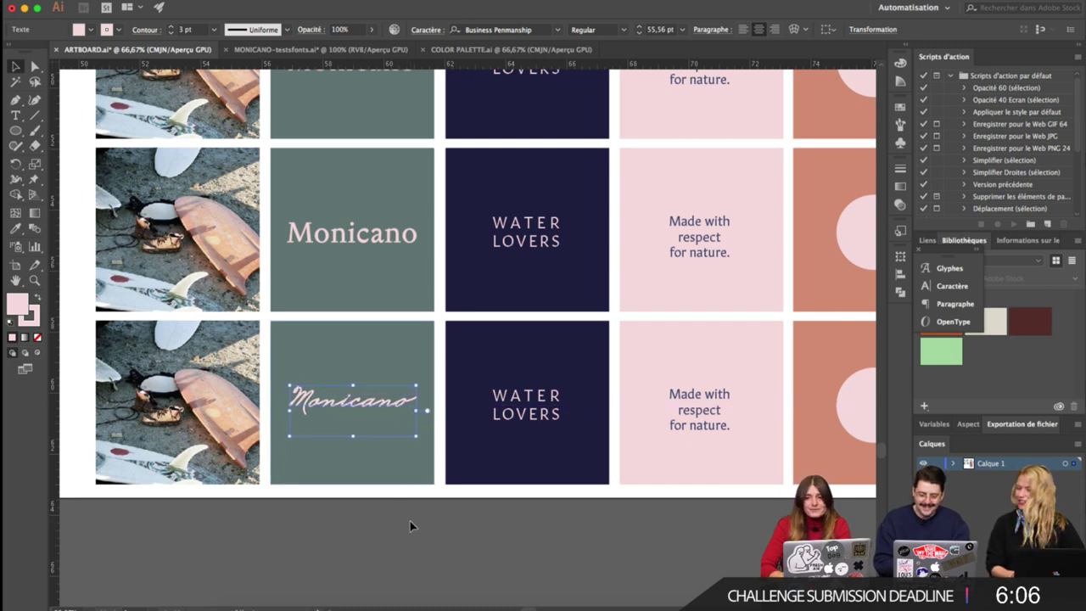
{"action": "left_click", "coordinate": [353, 492]}
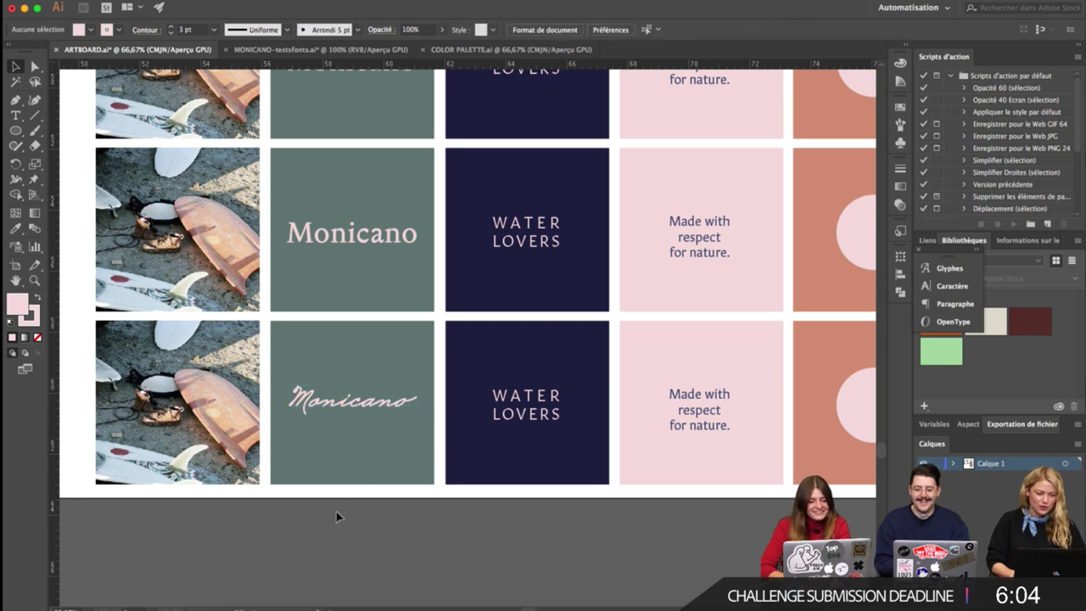
{"action": "key", "text": "t"}
{"action": "left_click_drag", "start_coordinate": [311, 397], "coordinate": [290, 398]}
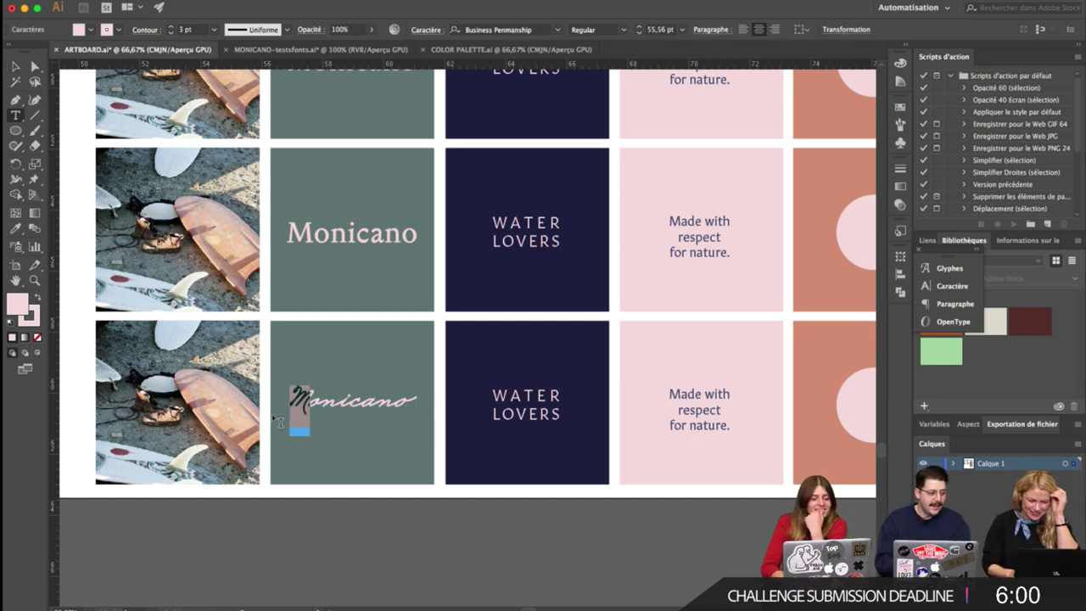
{"action": "key", "text": "Escape"}
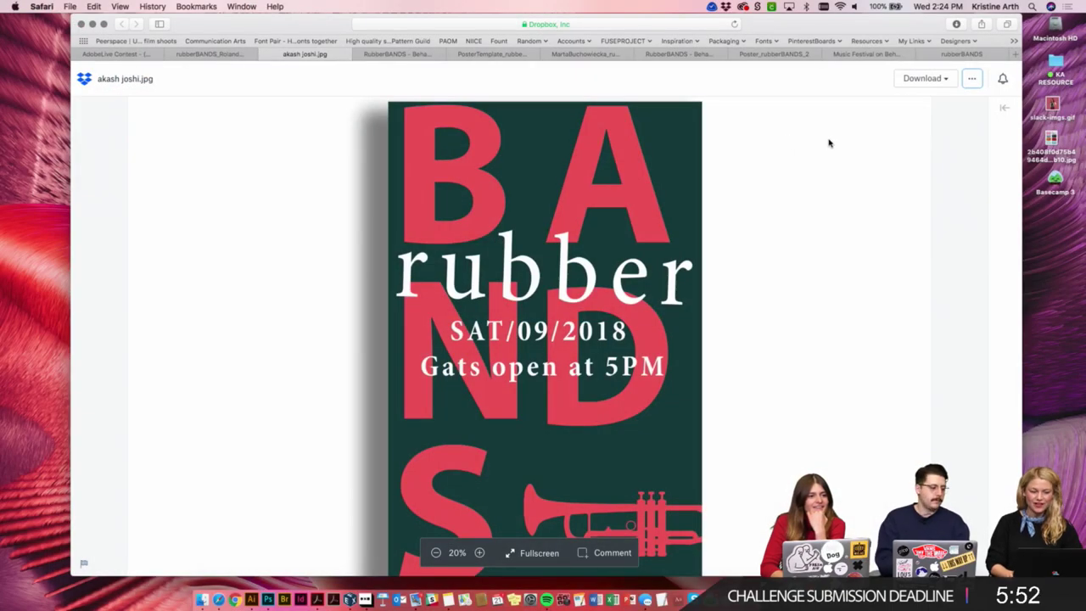
Review the RubberBANDS poster submissions in the browser tabs, including the mockups further down a project page.
{"action": "scroll", "coordinate": [901, 172], "scroll_direction": "down", "scroll_amount": 2}
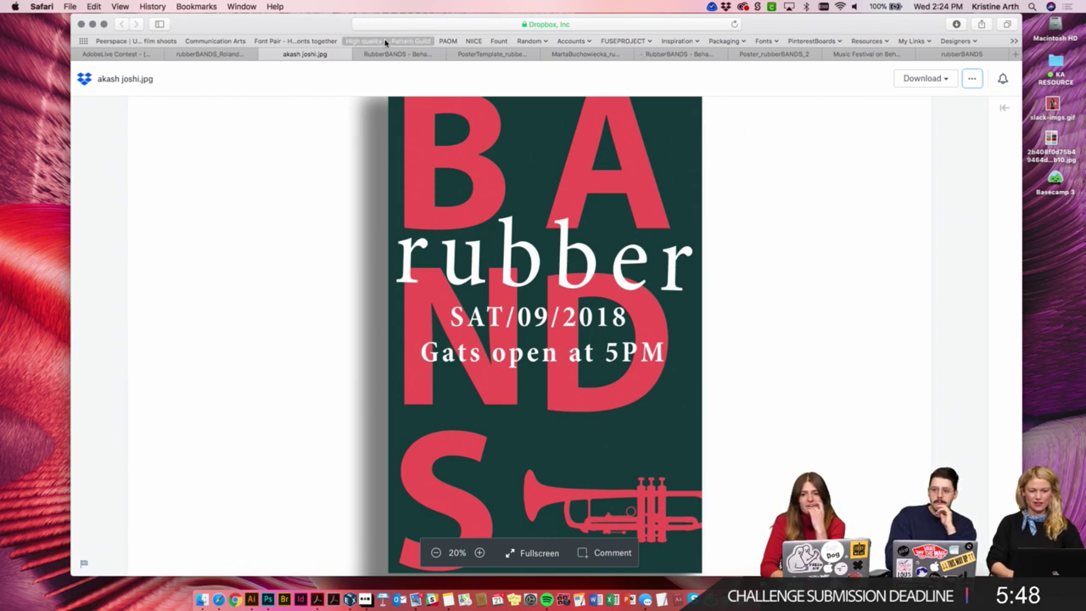
{"action": "scroll", "coordinate": [290, 157], "scroll_direction": "down", "scroll_amount": 2}
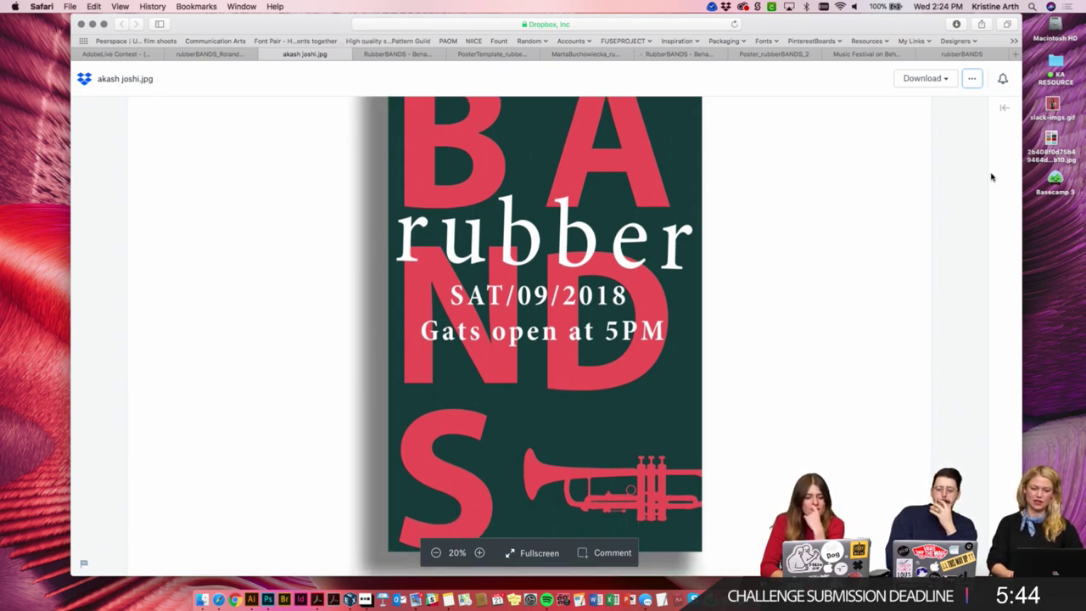
{"action": "left_click", "coordinate": [397, 55]}
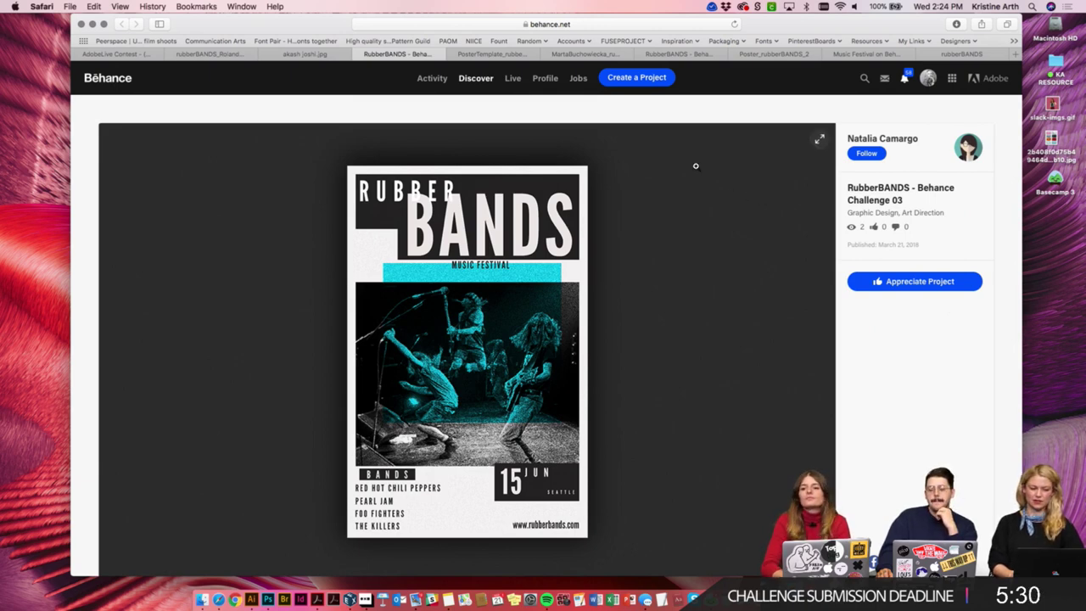
{"action": "left_click", "coordinate": [490, 54]}
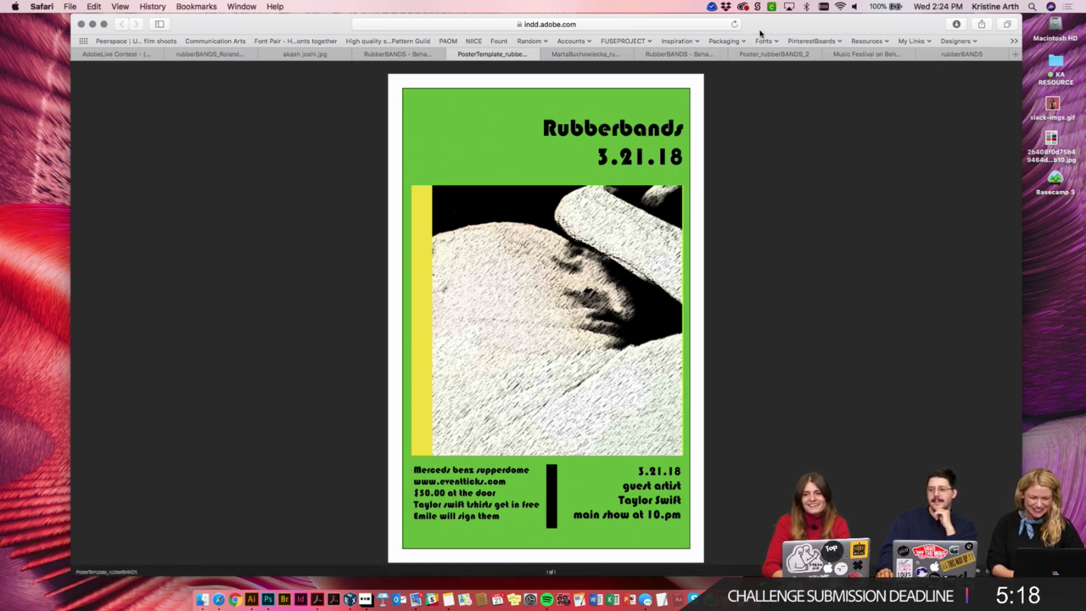
{"action": "left_click", "coordinate": [595, 55]}
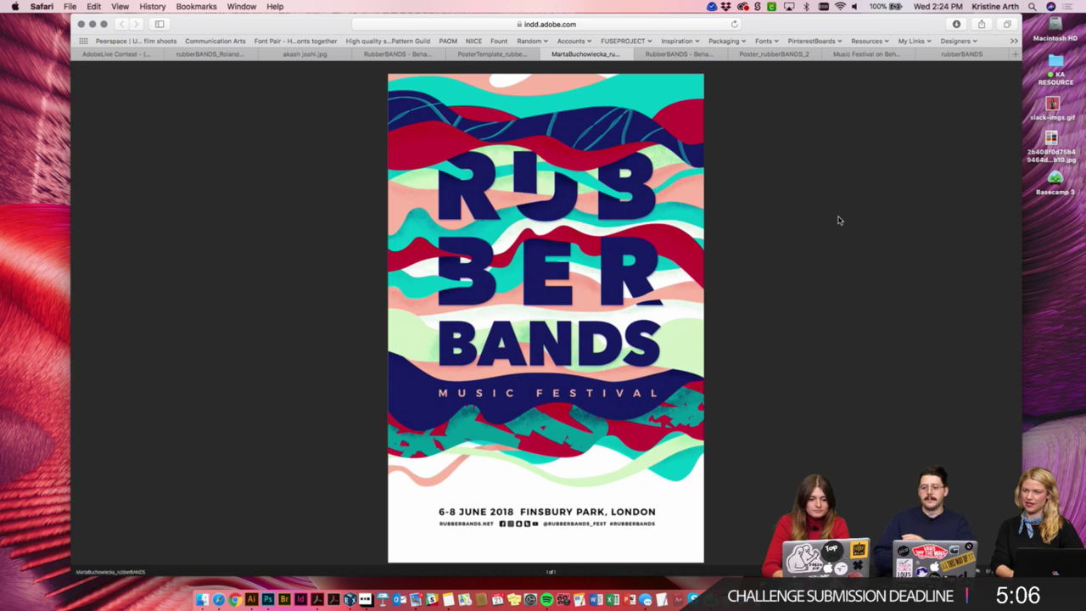
{"action": "left_click", "coordinate": [687, 55]}
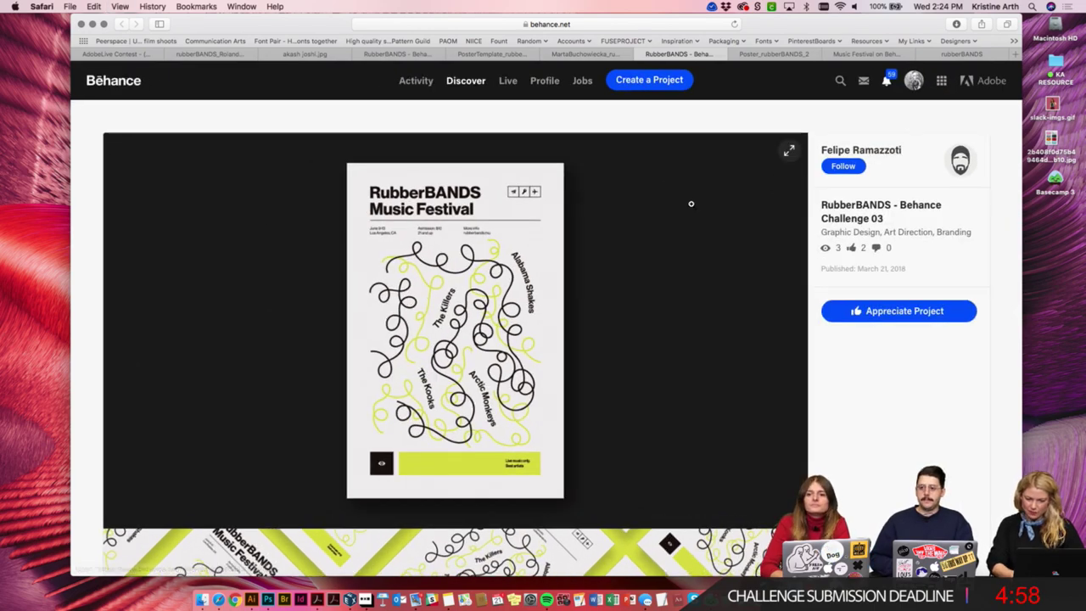
{"action": "scroll", "coordinate": [692, 207], "scroll_direction": "down", "scroll_amount": 3}
{"action": "scroll", "coordinate": [691, 207], "scroll_direction": "down", "scroll_amount": 12}
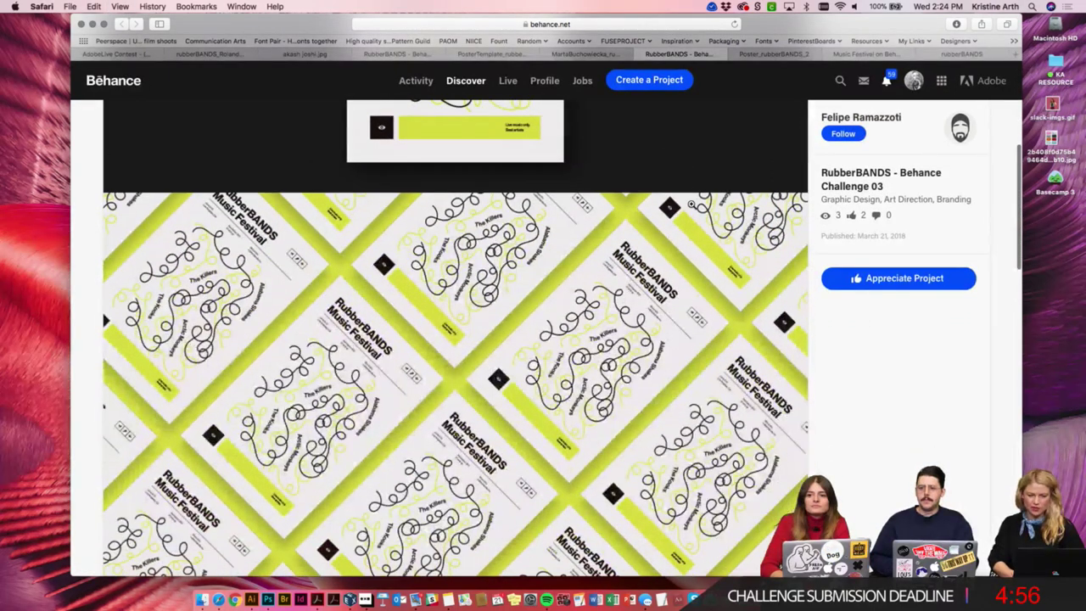
{"action": "scroll", "coordinate": [692, 206], "scroll_direction": "up", "scroll_amount": 8}
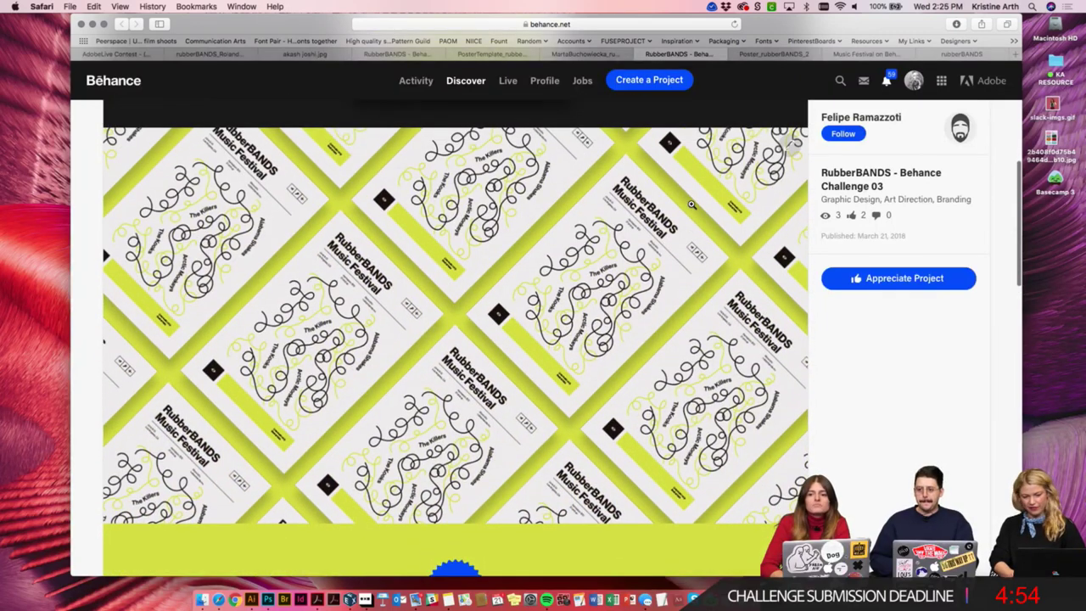
{"action": "scroll", "coordinate": [691, 204], "scroll_direction": "up", "scroll_amount": 3}
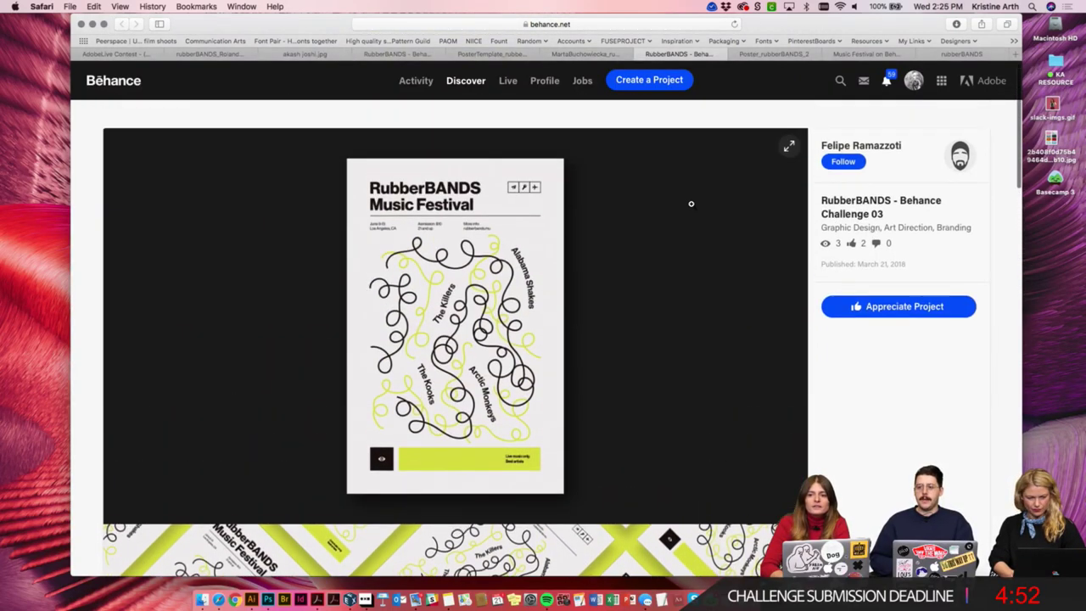
{"action": "left_click", "coordinate": [763, 55]}
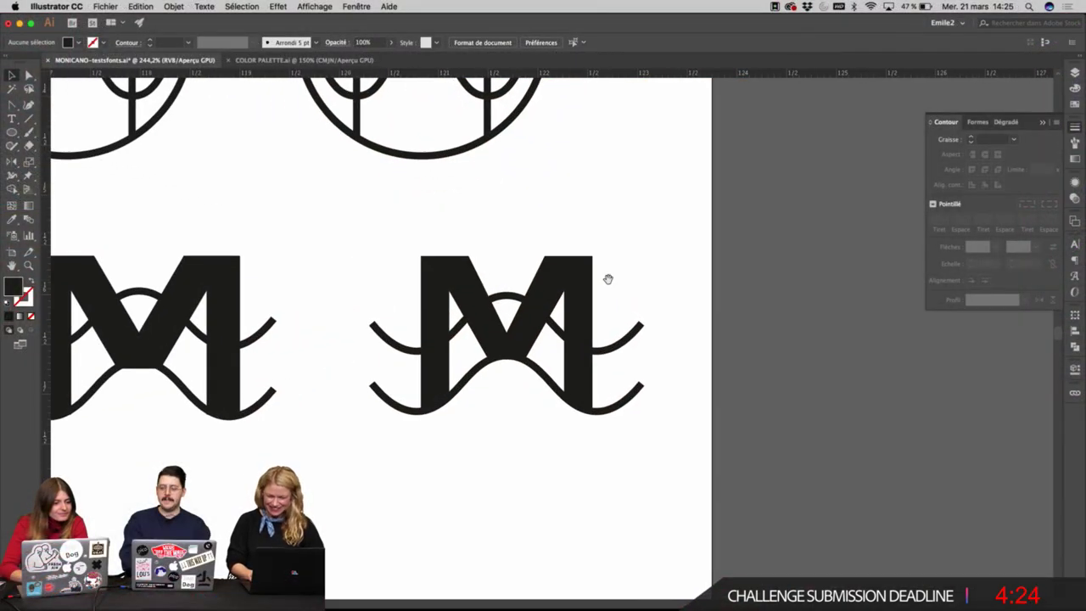
Raise the anchor point at the bottom of the V notch in the rightmost bold M slightly.
{"action": "left_click", "coordinate": [609, 282], "text": "super"}
{"action": "left_click", "coordinate": [479, 341], "text": "super"}
{"action": "left_click", "coordinate": [475, 365], "text": "super"}
{"action": "key", "text": "a"}
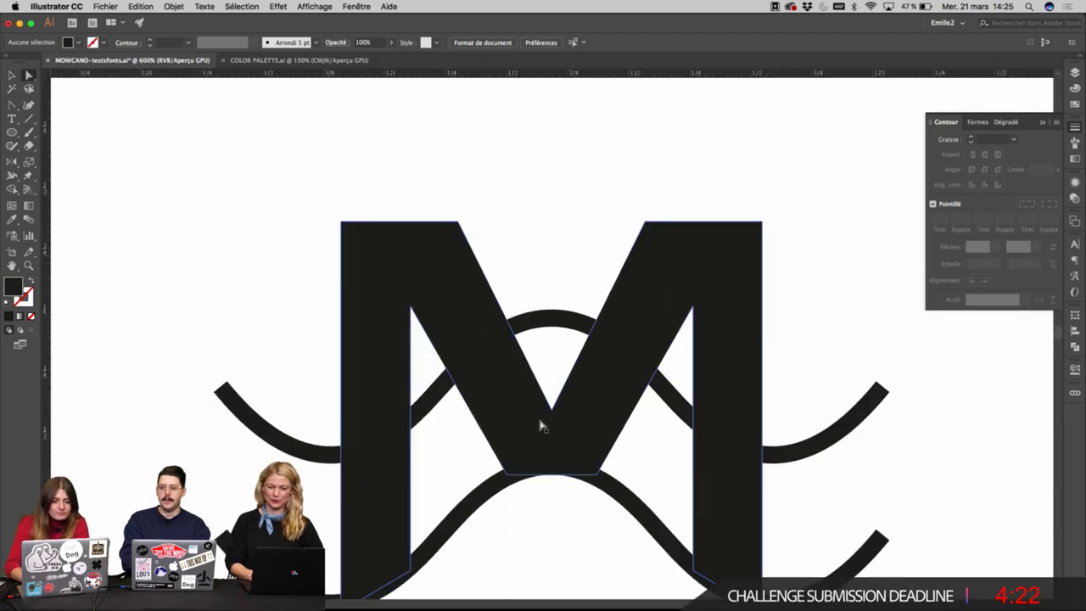
{"action": "left_click", "coordinate": [552, 411]}
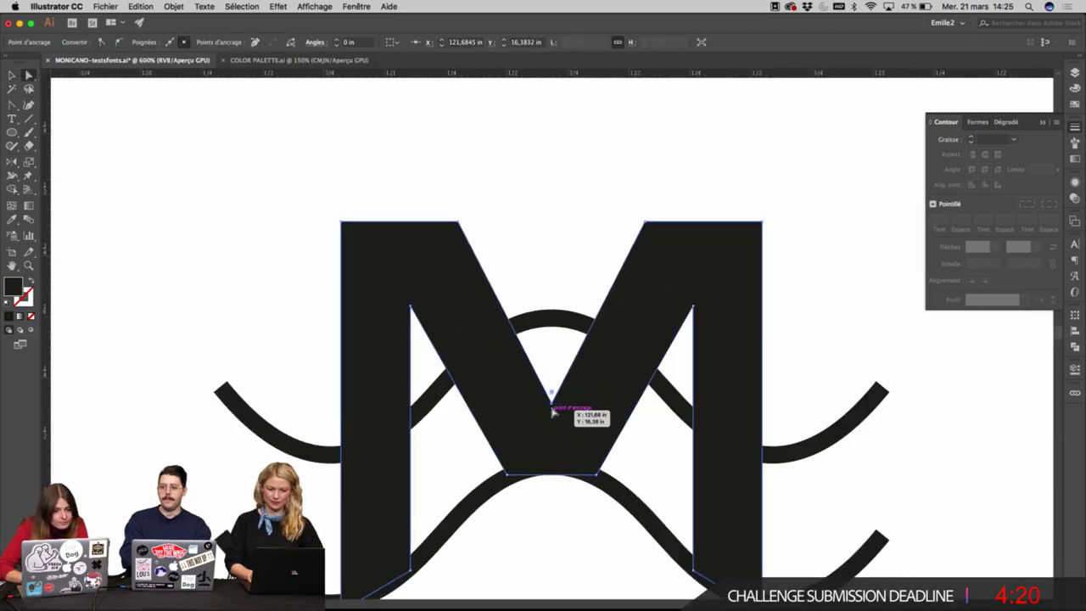
{"action": "left_click", "coordinate": [551, 274]}
{"action": "scroll", "coordinate": [550, 274], "scroll_direction": "down", "scroll_amount": 8}
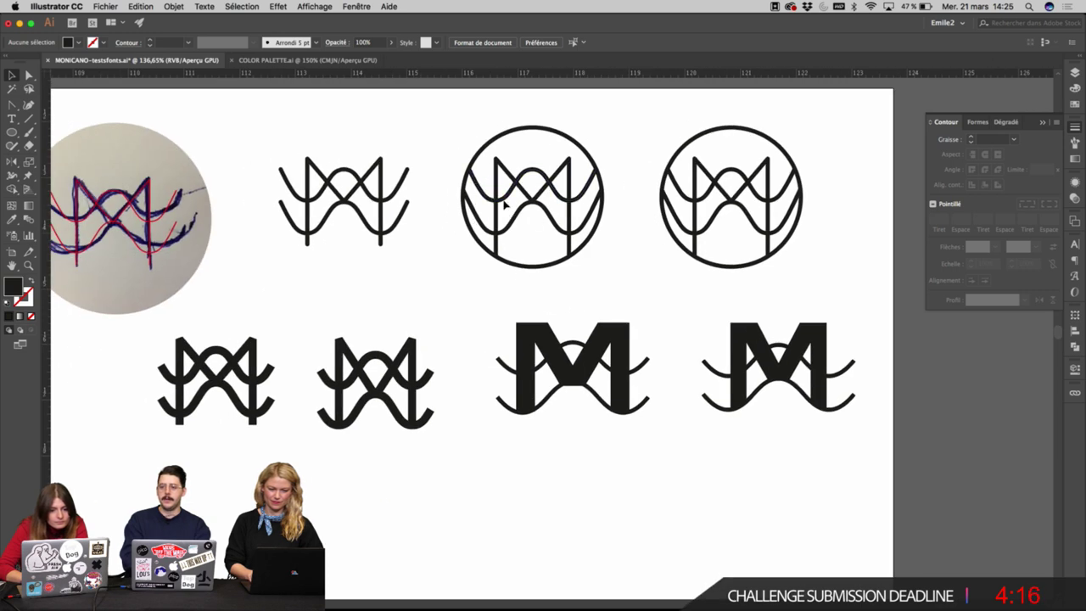
{"action": "left_click", "coordinate": [557, 190]}
{"action": "left_click", "coordinate": [621, 257]}
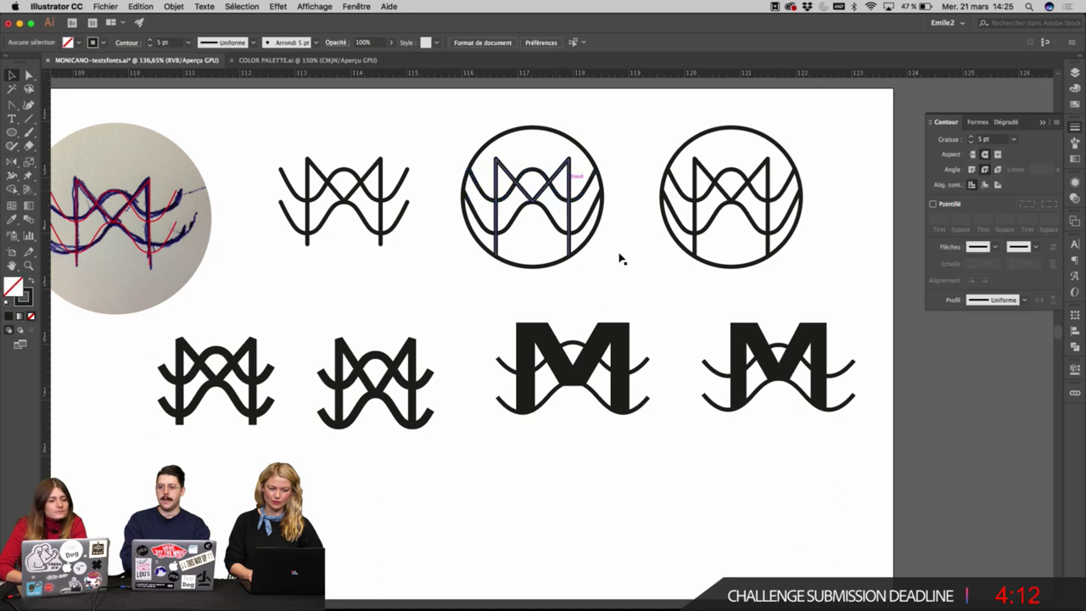
Thicken the left leg of the rightmost bold M by shifting its inner edge toward the centre.
{"action": "left_click", "coordinate": [666, 323], "text": "super"}
{"action": "left_click", "coordinate": [640, 377], "text": "super"}
{"action": "left_click", "coordinate": [557, 364], "text": "super"}
{"action": "left_click", "coordinate": [560, 350], "text": "super"}
{"action": "left_click", "coordinate": [559, 349], "text": "super"}
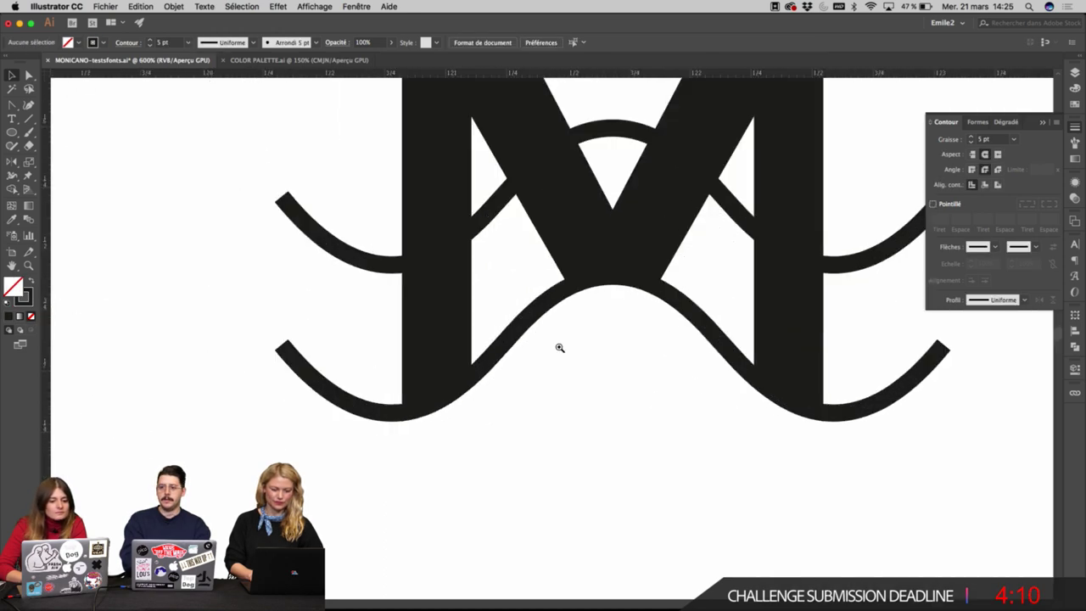
{"action": "key", "text": "a"}
{"action": "left_click", "coordinate": [475, 280]}
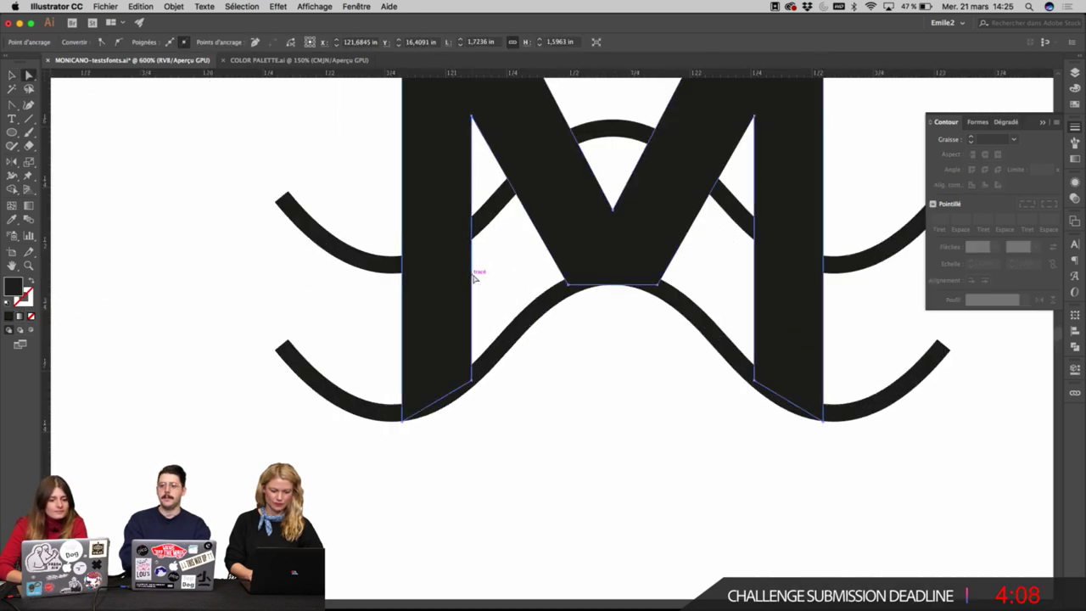
{"action": "scroll", "coordinate": [602, 362], "scroll_direction": "up", "scroll_amount": 1}
{"action": "scroll", "coordinate": [602, 362], "scroll_direction": "right", "scroll_amount": 1}
{"action": "scroll", "coordinate": [602, 362], "scroll_direction": "up", "scroll_amount": 2}
{"action": "scroll", "coordinate": [602, 362], "scroll_direction": "right", "scroll_amount": 1}
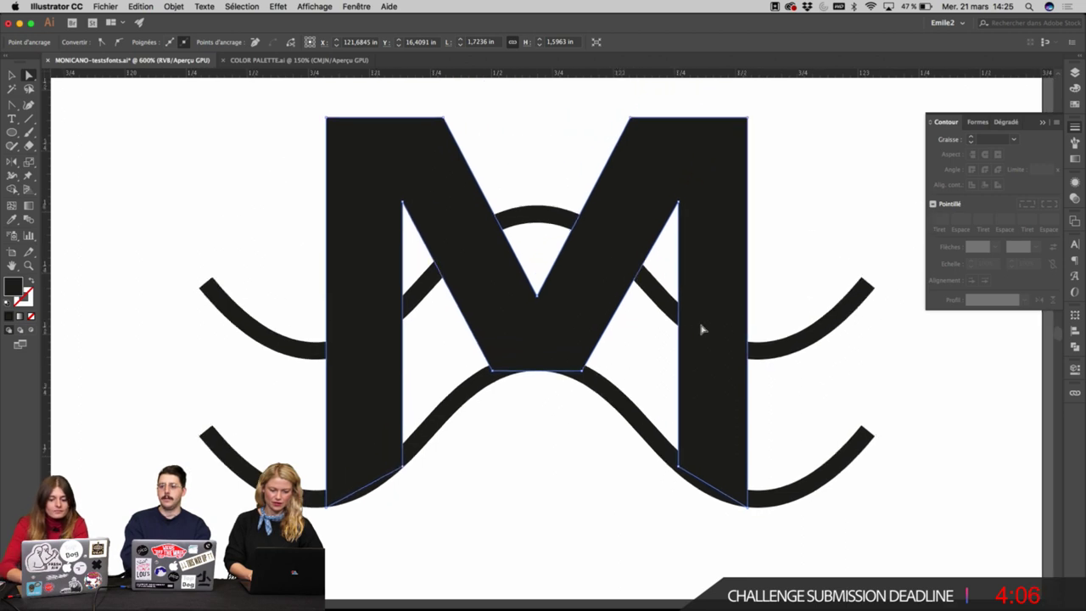
Thicken the right leg of the same bold M by nudging its inner edge toward the centre.
{"action": "left_click", "coordinate": [683, 352]}
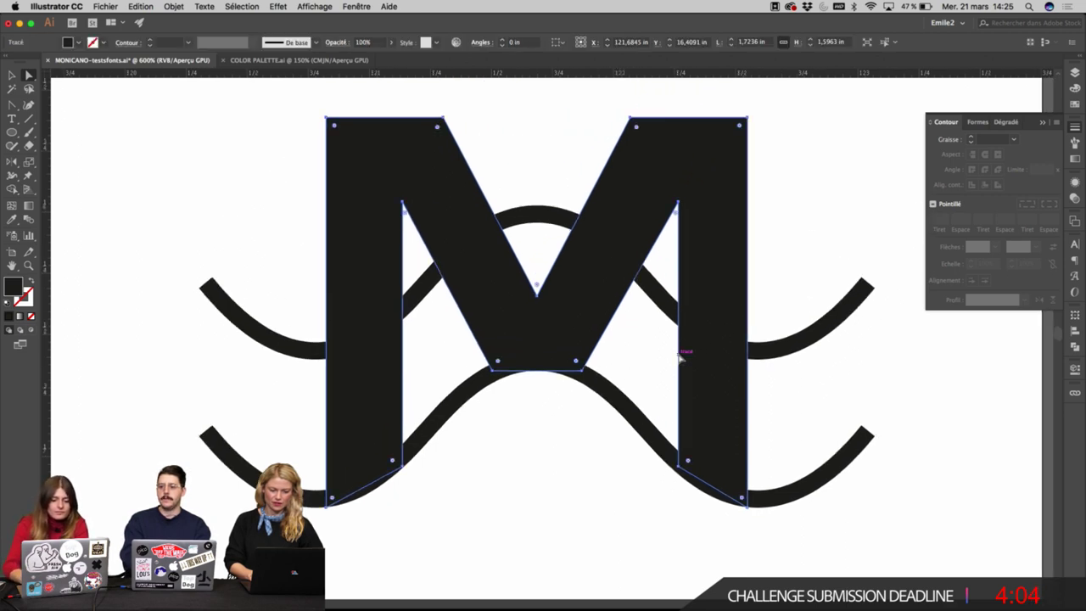
{"action": "key", "text": "v"}
{"action": "key", "text": "super+shift+a"}
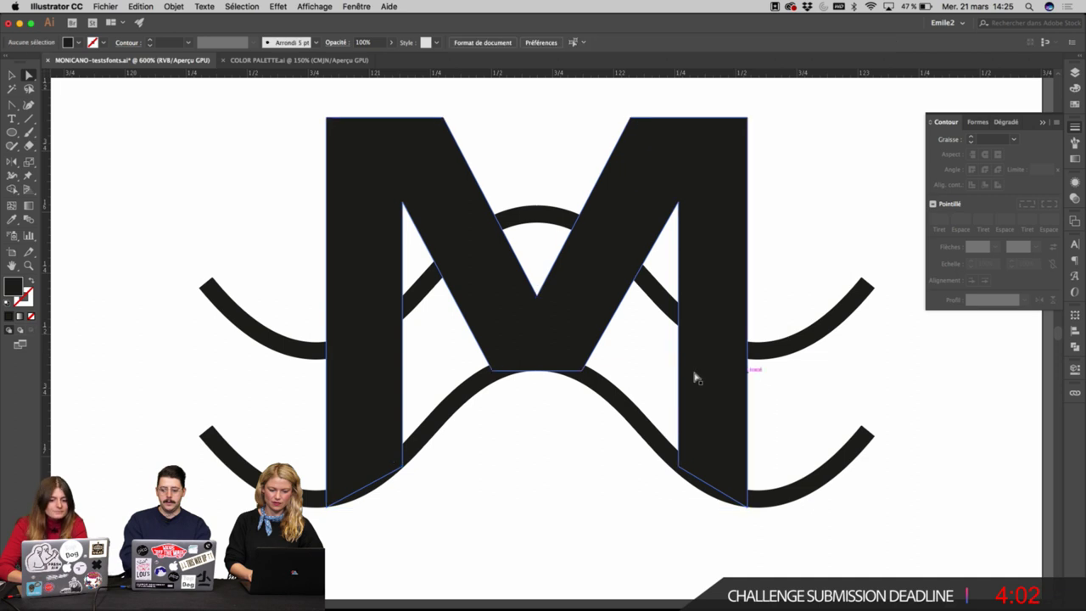
{"action": "left_click", "coordinate": [678, 366]}
{"action": "key", "text": "Left"}
{"action": "left_click_drag", "start_coordinate": [678, 366], "coordinate": [675, 366]}
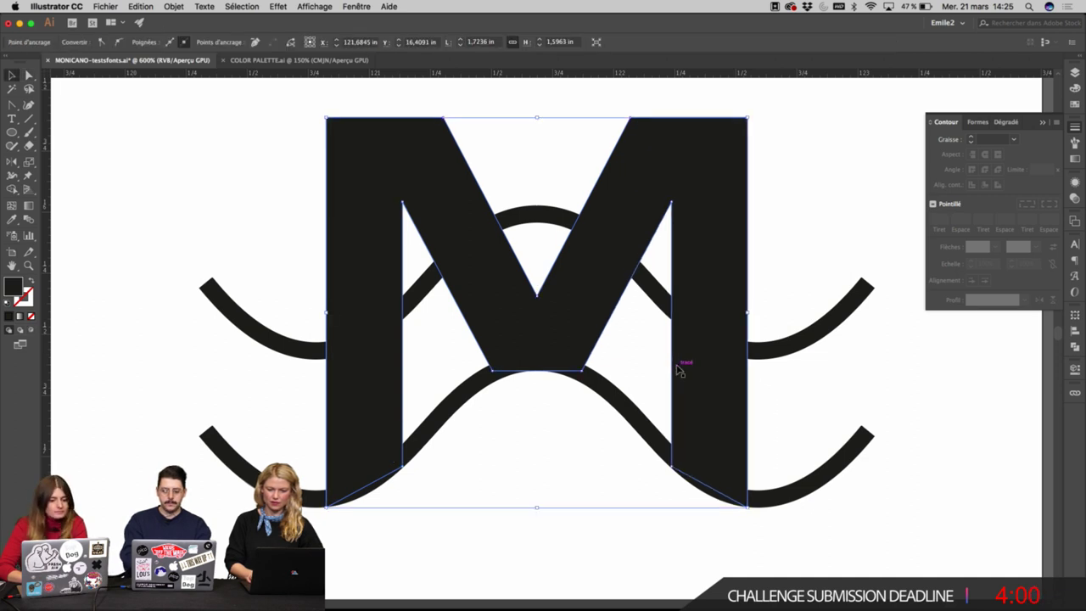
Lower the top anchor points of both inner counters of the bold M together by a small amount.
{"action": "left_click", "coordinate": [671, 204]}
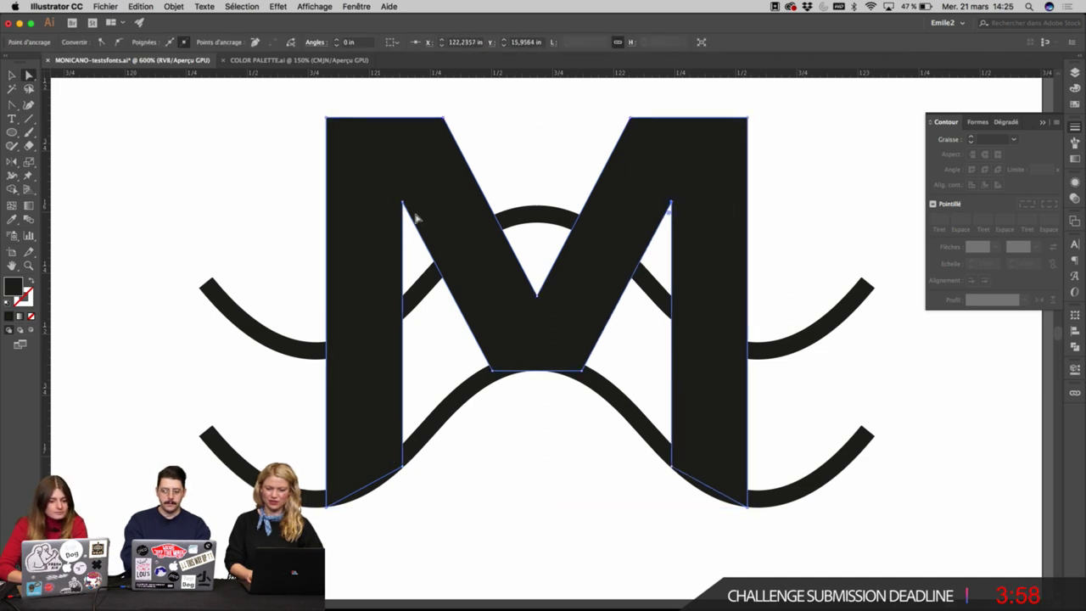
{"action": "left_click", "coordinate": [402, 203], "text": "shift"}
{"action": "key", "text": "shift+Down"}
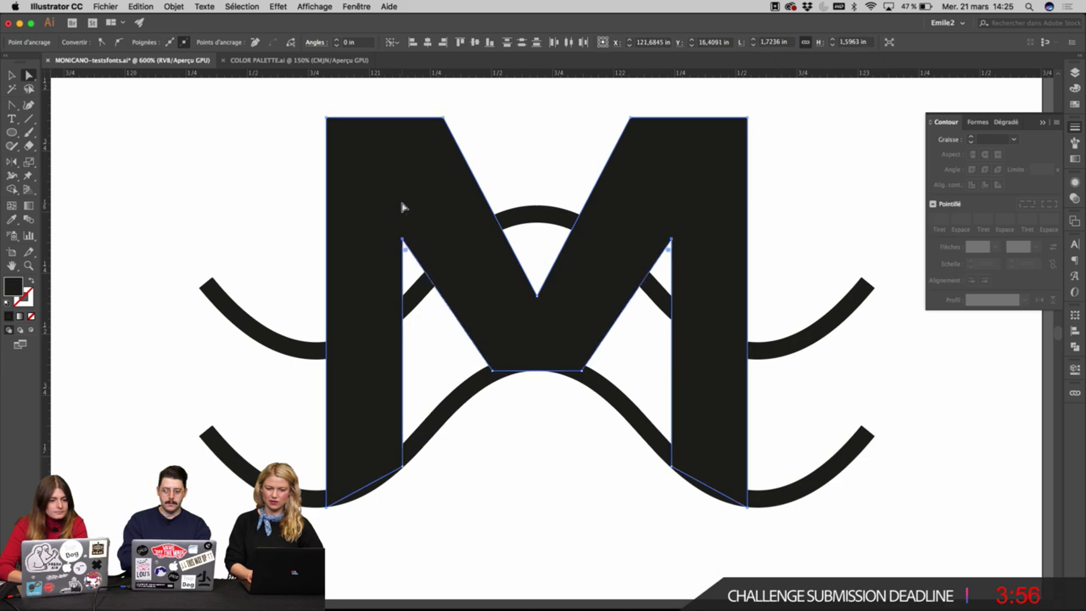
{"action": "key", "text": "Up"}
{"action": "key", "text": "Up"}
{"action": "key", "text": "v"}
{"action": "left_click", "coordinate": [817, 149]}
{"action": "scroll", "coordinate": [817, 149], "scroll_direction": "down", "scroll_amount": 5}
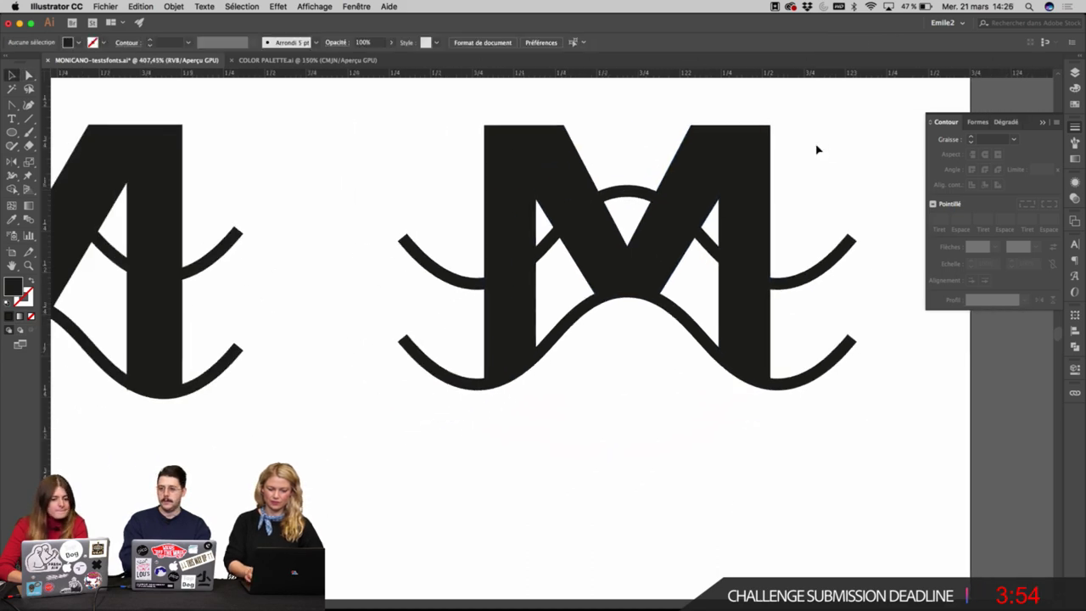
Duplicate the rightmost bold M-and-waves logo into the empty area straight below it.
{"action": "left_click", "coordinate": [702, 256]}
{"action": "scroll", "coordinate": [702, 256], "scroll_direction": "down", "scroll_amount": 3}
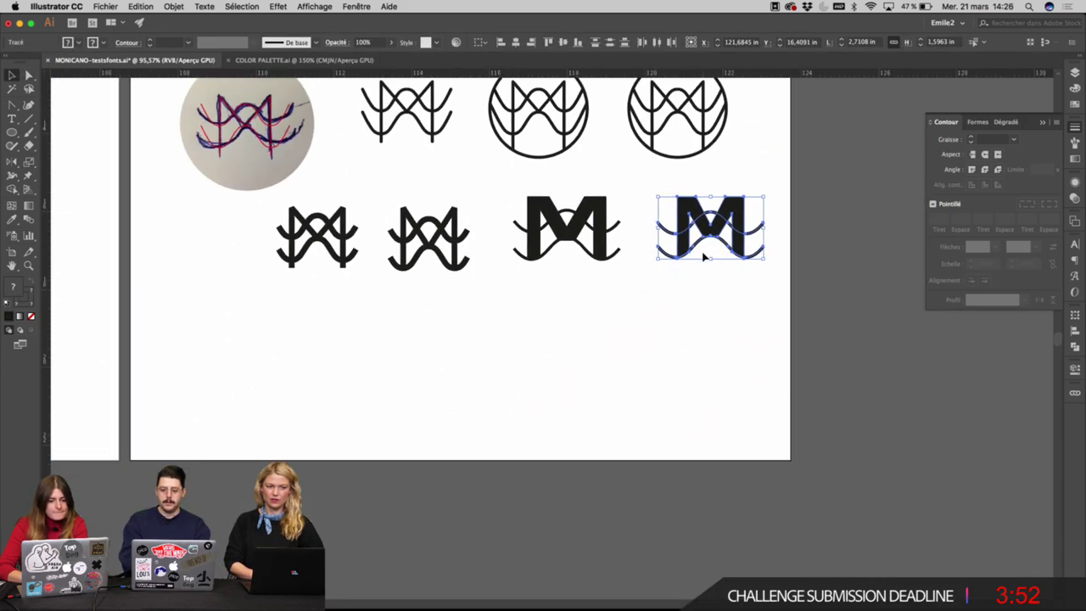
{"action": "left_click_drag", "start_coordinate": [729, 219], "coordinate": [751, 410]}
{"action": "left_click", "coordinate": [711, 321], "text": "super"}
{"action": "left_click", "coordinate": [568, 322], "text": "super"}
{"action": "left_click", "coordinate": [438, 273], "text": "super"}
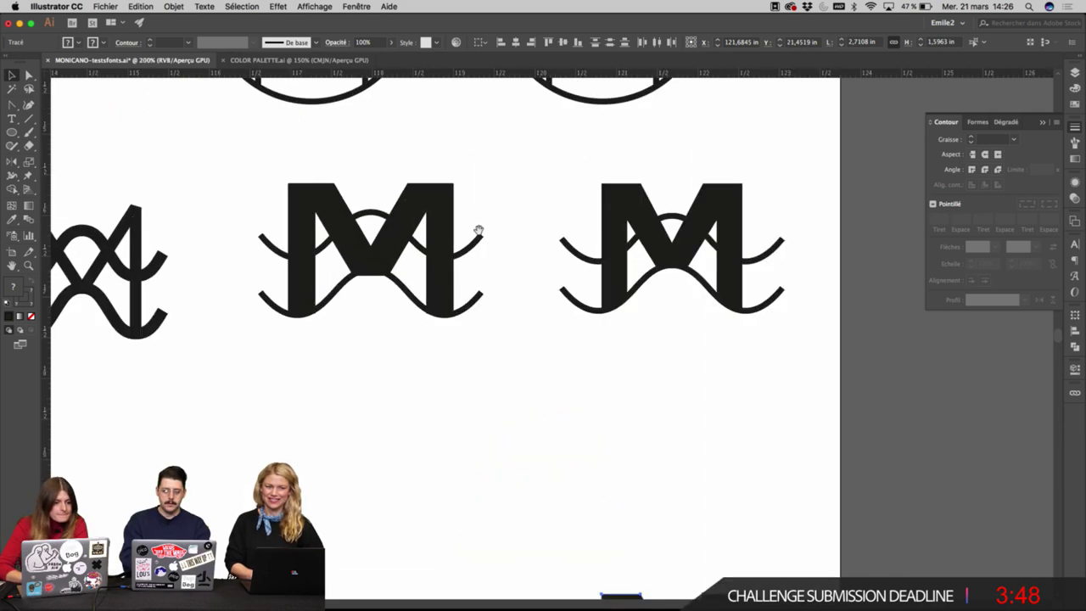
{"action": "left_click_drag", "start_coordinate": [494, 192], "coordinate": [540, 268]}
{"action": "scroll", "coordinate": [744, 351], "scroll_direction": "down", "scroll_amount": 2}
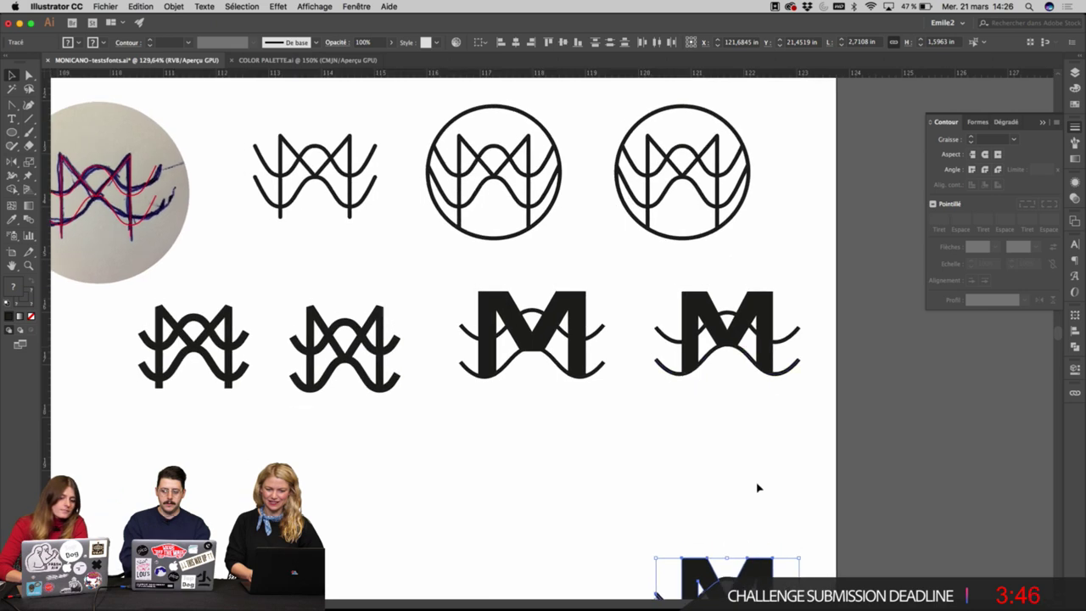
{"action": "left_click_drag", "start_coordinate": [770, 445], "coordinate": [772, 446]}
Place a copy of a circled M-and-waves logo in the empty area beside the bold M copy.
{"action": "left_click_drag", "start_coordinate": [790, 112], "coordinate": [646, 200]}
{"action": "scroll", "coordinate": [642, 264], "scroll_direction": "down", "scroll_amount": 2}
{"action": "left_click_drag", "start_coordinate": [683, 158], "coordinate": [692, 432]}
{"action": "scroll", "coordinate": [674, 431], "scroll_direction": "up", "scroll_amount": 5}
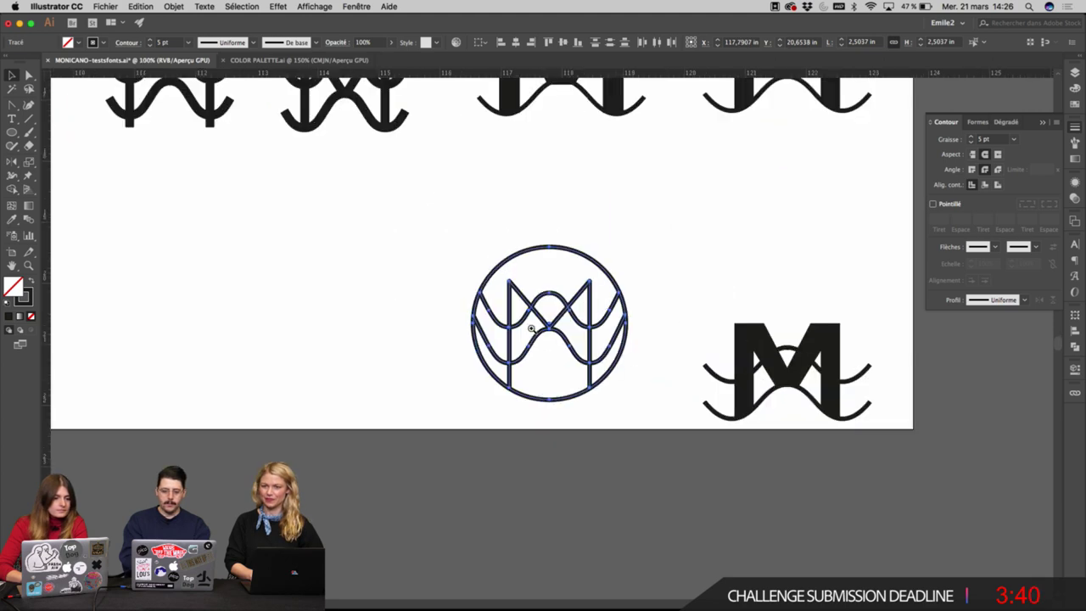
{"action": "scroll", "coordinate": [560, 309], "scroll_direction": "up", "scroll_amount": 2}
{"action": "left_click", "coordinate": [685, 282]}
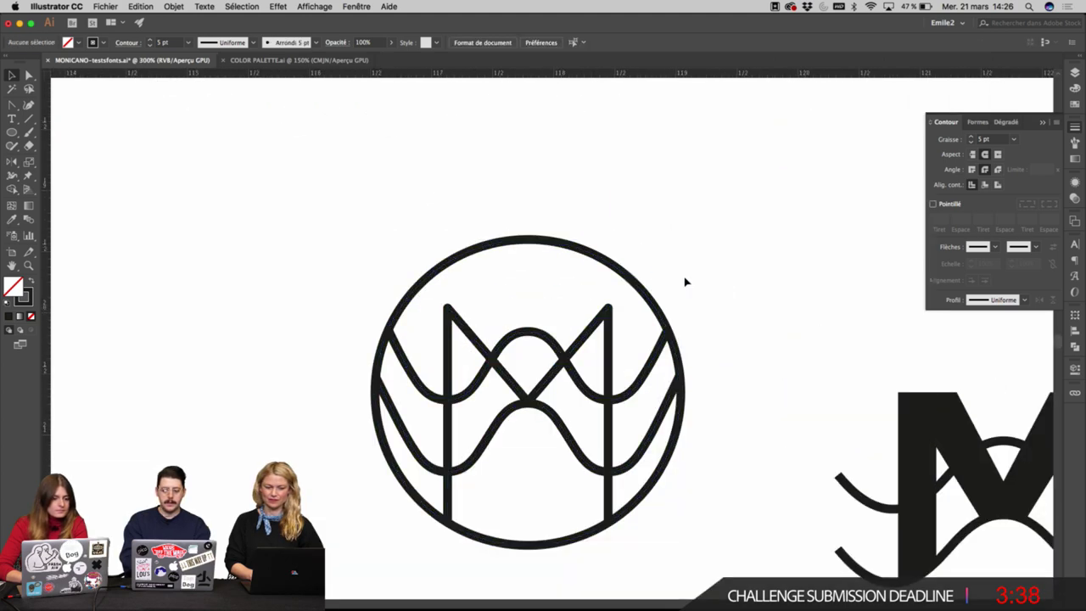
Try to merge regions across the circled logo copy with the Shape Builder tool, and undo the merge.
{"action": "left_click_drag", "start_coordinate": [685, 281], "coordinate": [342, 523]}
{"action": "left_click", "coordinate": [307, 479]}
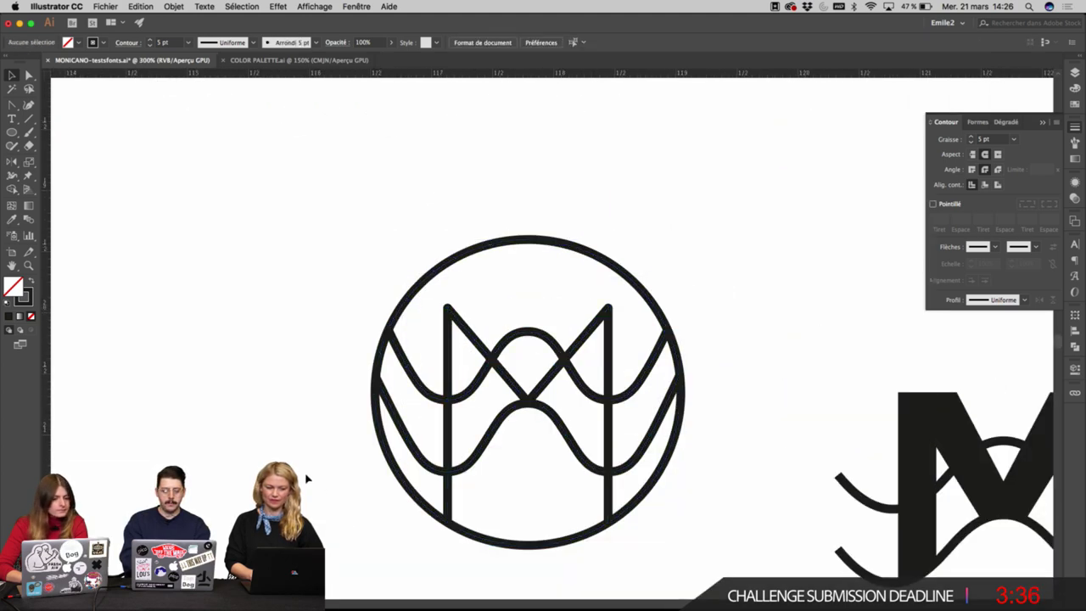
{"action": "left_click_drag", "start_coordinate": [756, 215], "coordinate": [264, 521]}
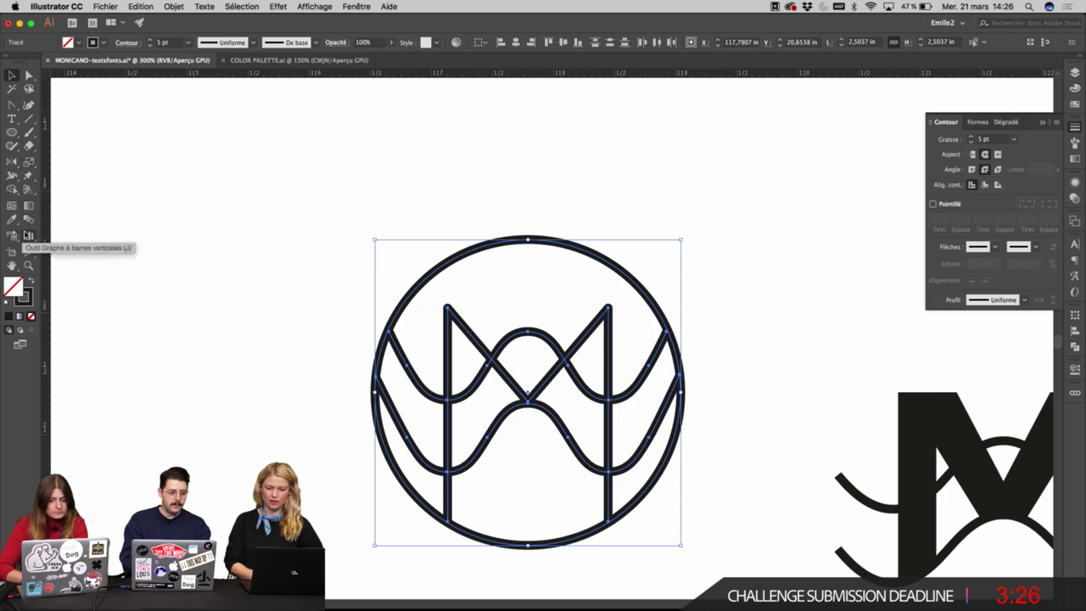
{"action": "left_click", "coordinate": [13, 189]}
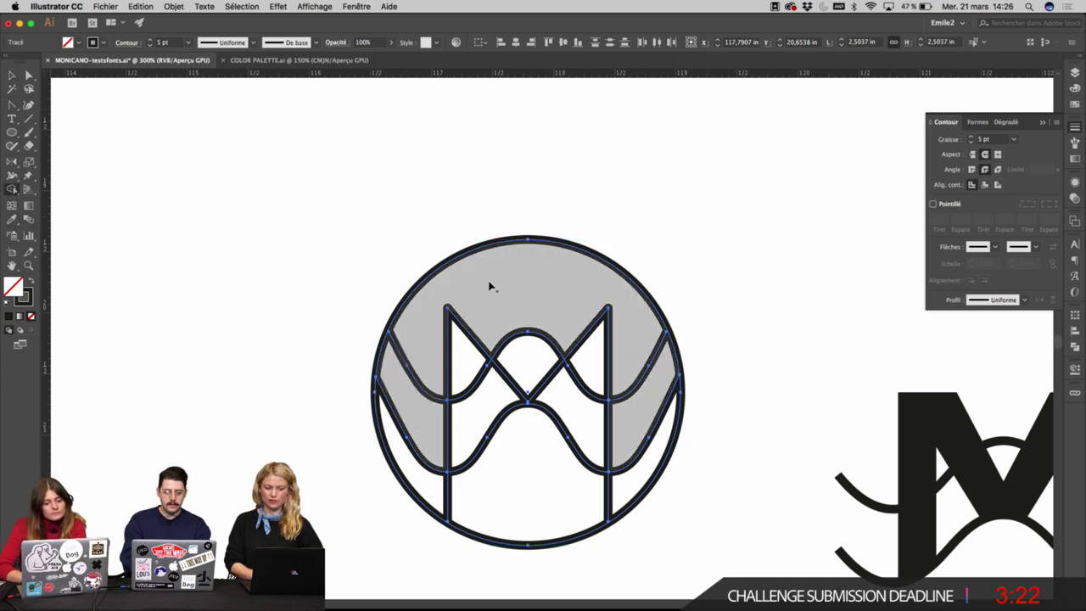
{"action": "mouse_move", "coordinate": [706, 235]}
{"action": "left_mouse_down"}
{"action": "mouse_move", "coordinate": [364, 557]}
{"action": "mouse_move", "coordinate": [383, 474]}
{"action": "left_mouse_up"}
{"action": "key", "text": "super+z"}
{"action": "key", "text": "v"}
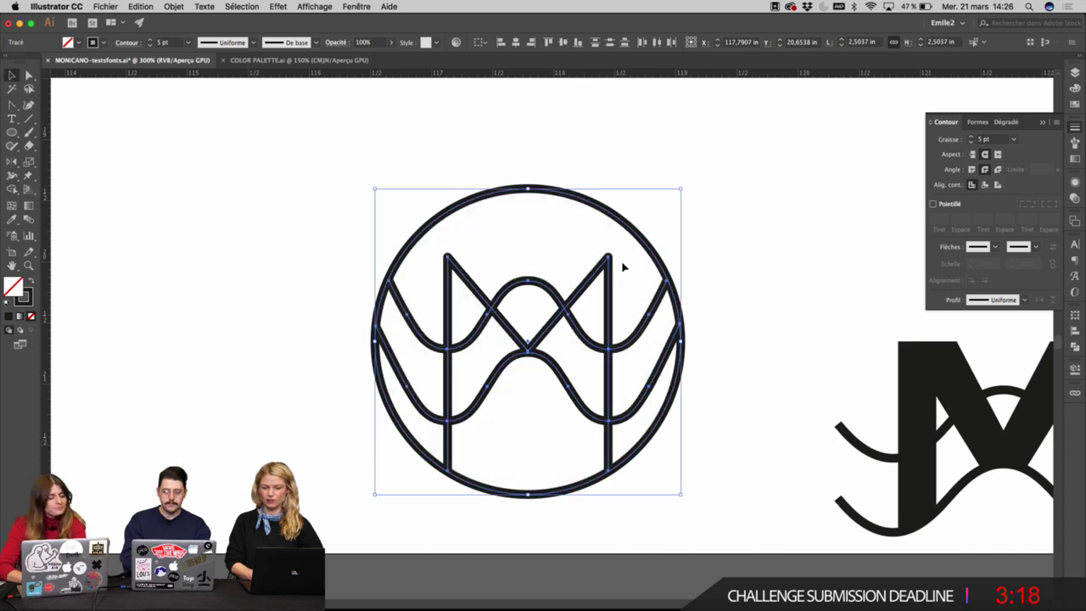
{"action": "left_click", "coordinate": [588, 248]}
{"action": "left_click", "coordinate": [617, 213]}
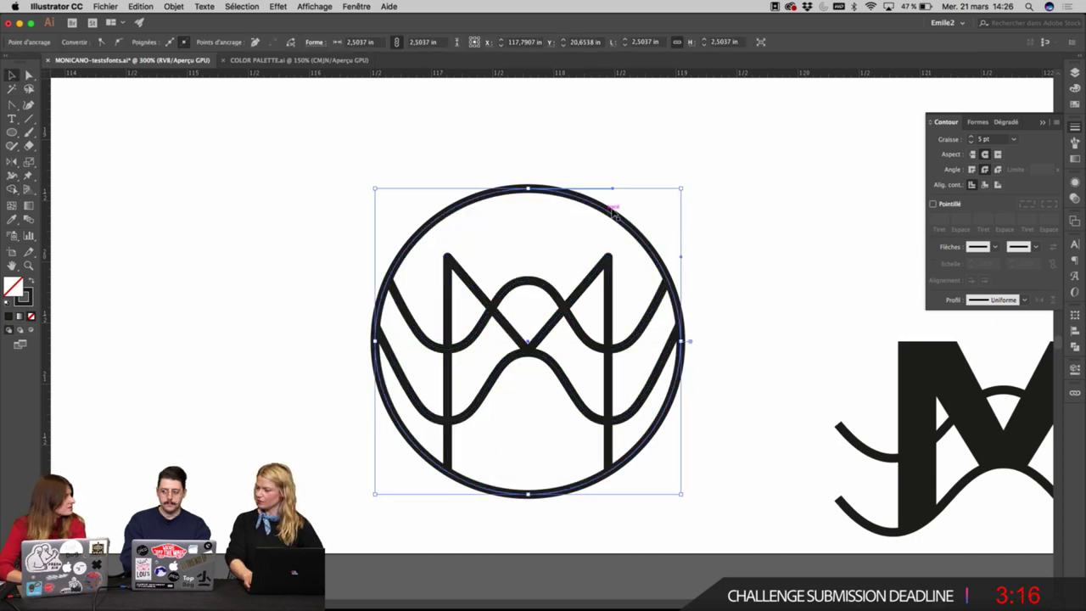
{"action": "left_click", "coordinate": [486, 321], "text": "shift"}
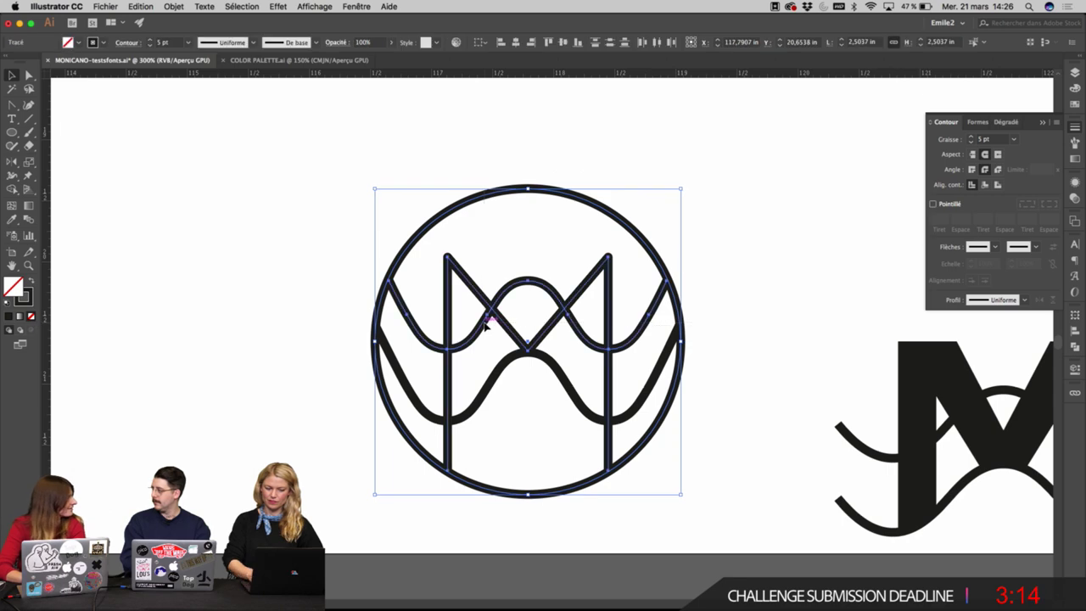
{"action": "left_click_drag", "start_coordinate": [687, 173], "coordinate": [349, 488]}
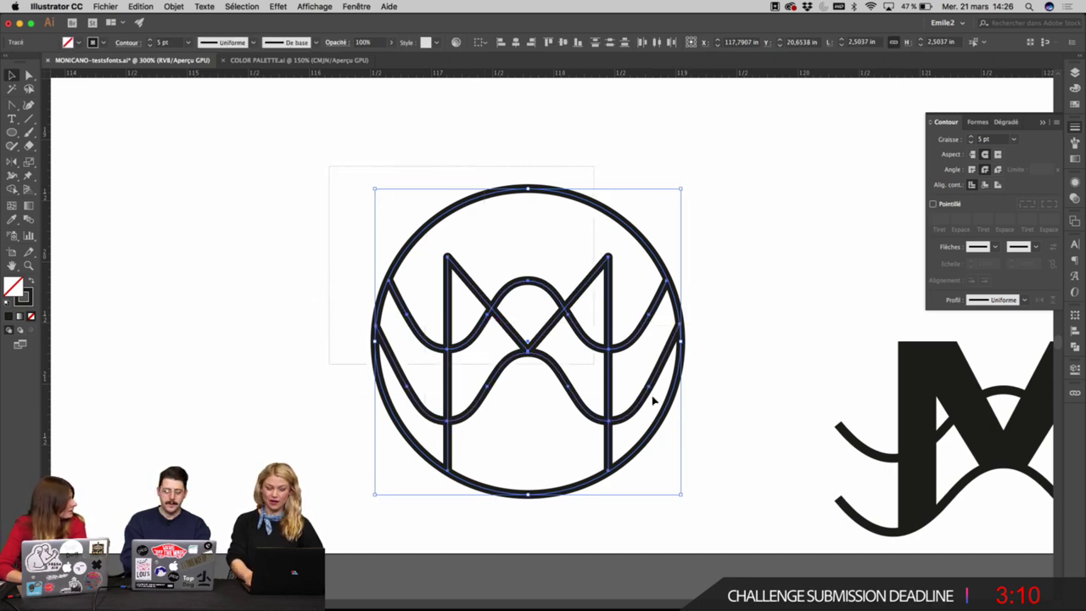
{"action": "left_click_drag", "start_coordinate": [710, 520], "coordinate": [684, 201]}
{"action": "left_click", "coordinate": [331, 200]}
Examine the wave, swimmer, leaf and sun drawings on the Icons and Imagery board, selecting the two suns.
{"action": "scroll", "coordinate": [331, 199], "scroll_direction": "down", "scroll_amount": 3}
{"action": "scroll", "coordinate": [331, 200], "scroll_direction": "down", "scroll_amount": 4}
{"action": "scroll", "coordinate": [681, 204], "scroll_direction": "down", "scroll_amount": 3}
{"action": "left_click_drag", "start_coordinate": [419, 194], "coordinate": [783, 259]}
{"action": "left_click_drag", "start_coordinate": [393, 243], "coordinate": [873, 251]}
{"action": "left_click", "coordinate": [463, 289], "text": "super"}
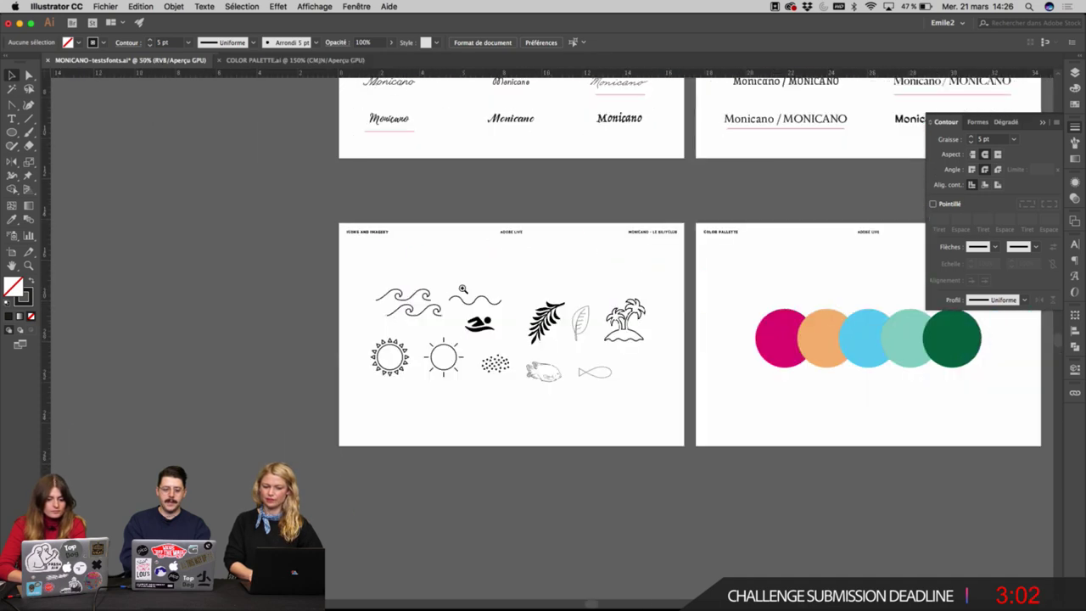
{"action": "left_click", "coordinate": [515, 305], "text": "super"}
{"action": "left_click", "coordinate": [545, 331], "text": "super"}
{"action": "left_click", "coordinate": [545, 332], "text": "super"}
{"action": "left_click_drag", "start_coordinate": [600, 363], "coordinate": [587, 269]}
{"action": "left_click", "coordinate": [1042, 123]}
{"action": "mouse_move", "coordinate": [514, 165]}
{"action": "left_mouse_down"}
{"action": "mouse_move", "coordinate": [419, 191]}
{"action": "mouse_move", "coordinate": [127, 337]}
{"action": "mouse_move", "coordinate": [286, 427]}
{"action": "mouse_move", "coordinate": [398, 457]}
{"action": "left_mouse_up"}
{"action": "left_click", "coordinate": [100, 352]}
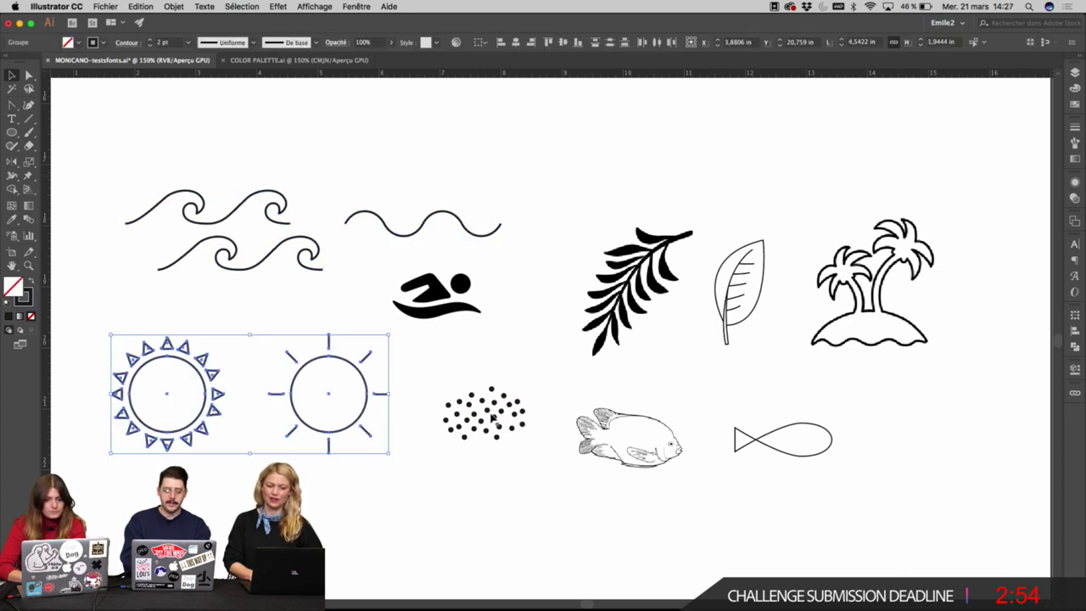
Move the detailed fish drawing slightly closer to the simple fish outline, and select the outline.
{"action": "left_click", "coordinate": [679, 442], "text": "super"}
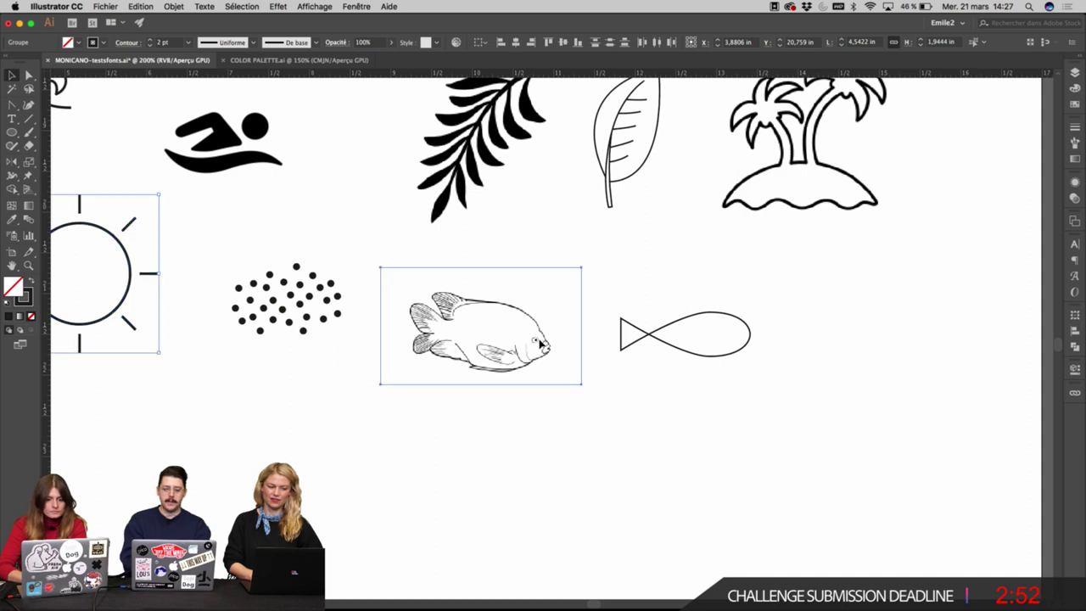
{"action": "left_click_drag", "start_coordinate": [553, 357], "coordinate": [568, 356]}
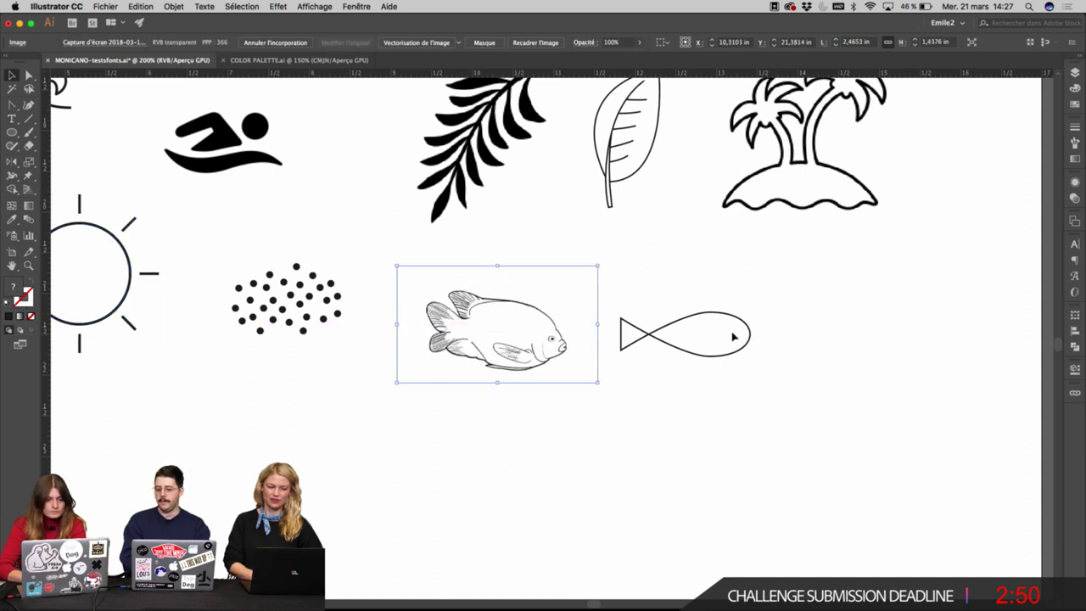
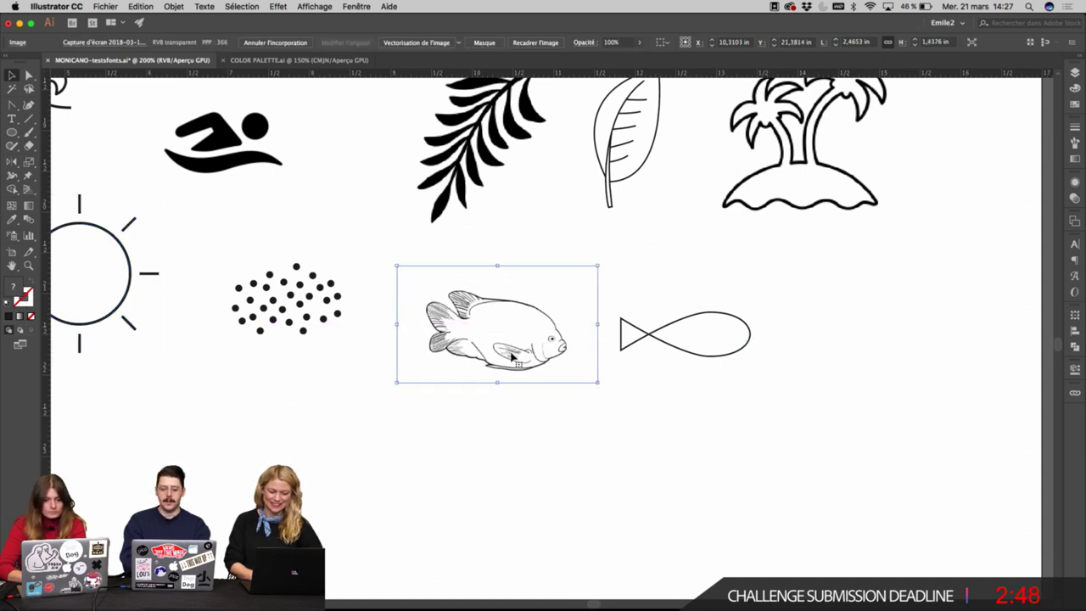
{"action": "left_click", "coordinate": [754, 340]}
{"action": "left_click", "coordinate": [750, 340]}
Move the solid black palm branch slightly higher on the Icons and Imagery board.
{"action": "scroll", "coordinate": [738, 391], "scroll_direction": "up", "scroll_amount": 3}
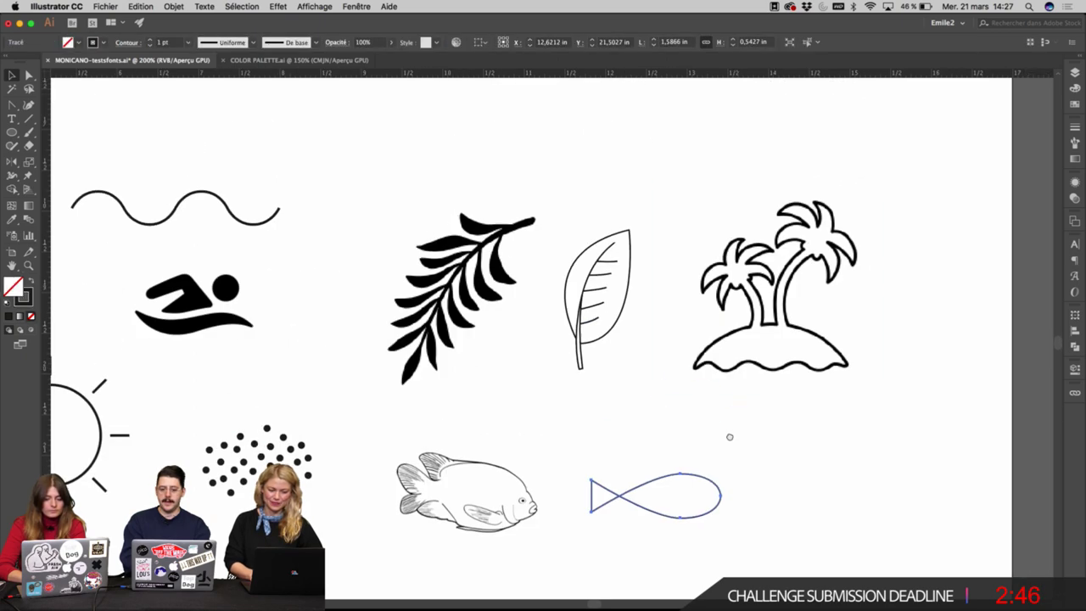
{"action": "left_click_drag", "start_coordinate": [638, 151], "coordinate": [407, 337]}
{"action": "scroll", "coordinate": [407, 337], "scroll_direction": "down", "scroll_amount": 3}
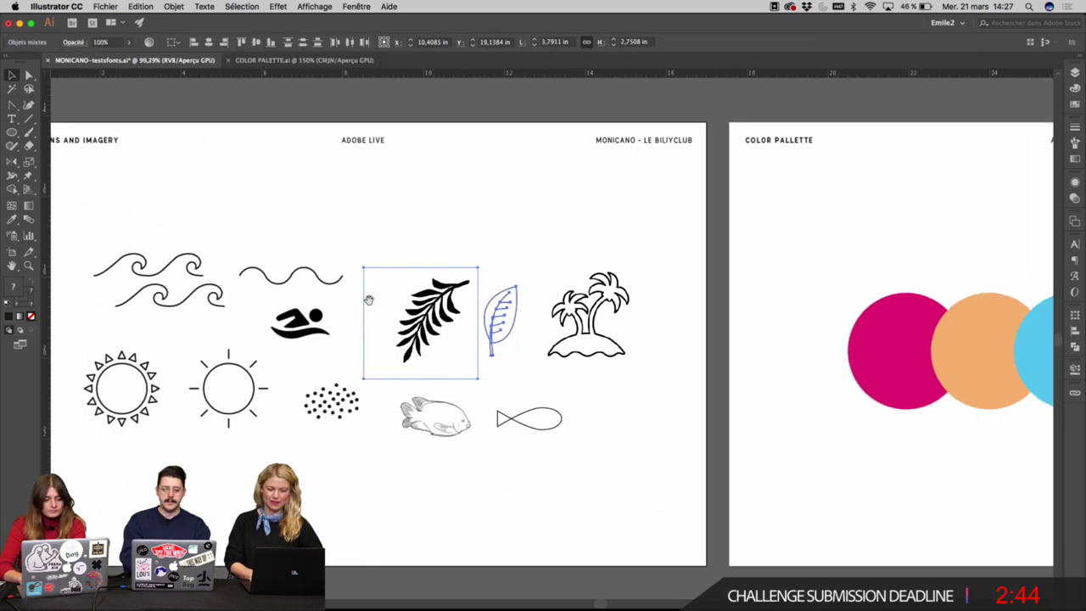
{"action": "left_click_drag", "start_coordinate": [369, 299], "coordinate": [457, 270]}
{"action": "key", "text": "super+1"}
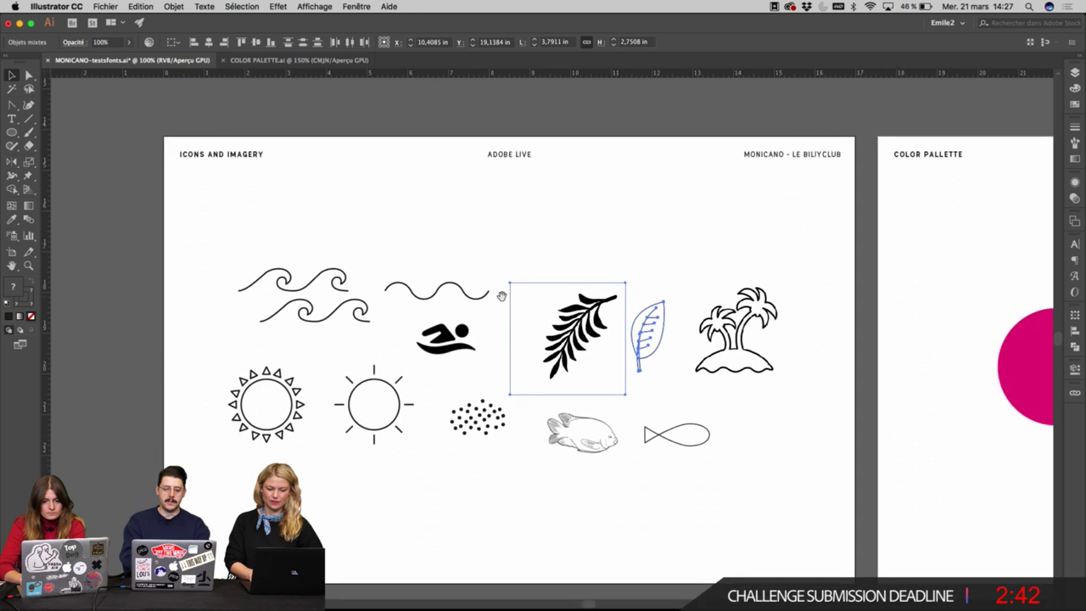
{"action": "left_click", "coordinate": [536, 255]}
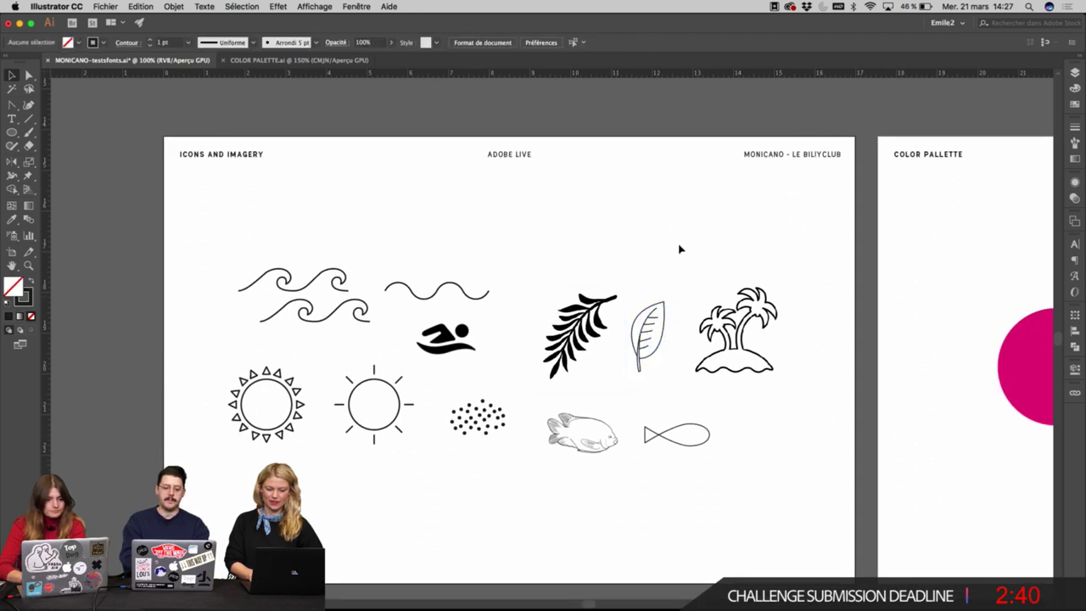
{"action": "left_click_drag", "start_coordinate": [585, 327], "coordinate": [596, 303]}
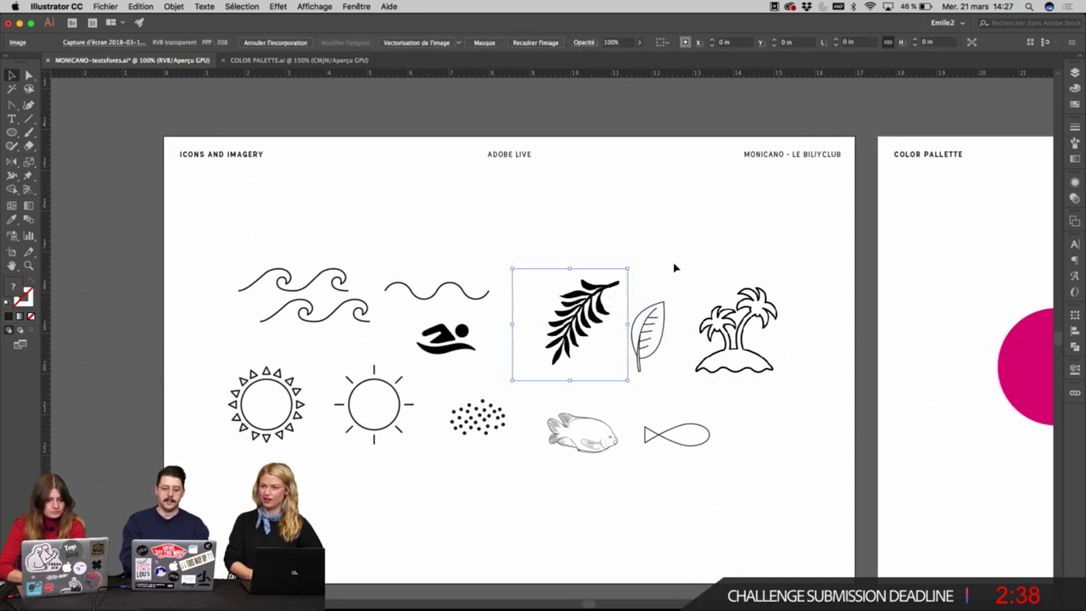
{"action": "left_click", "coordinate": [674, 266]}
Move the outlined leaf up and away from the palm branch, and select the branch.
{"action": "scroll", "coordinate": [674, 313], "scroll_direction": "down", "scroll_amount": 2}
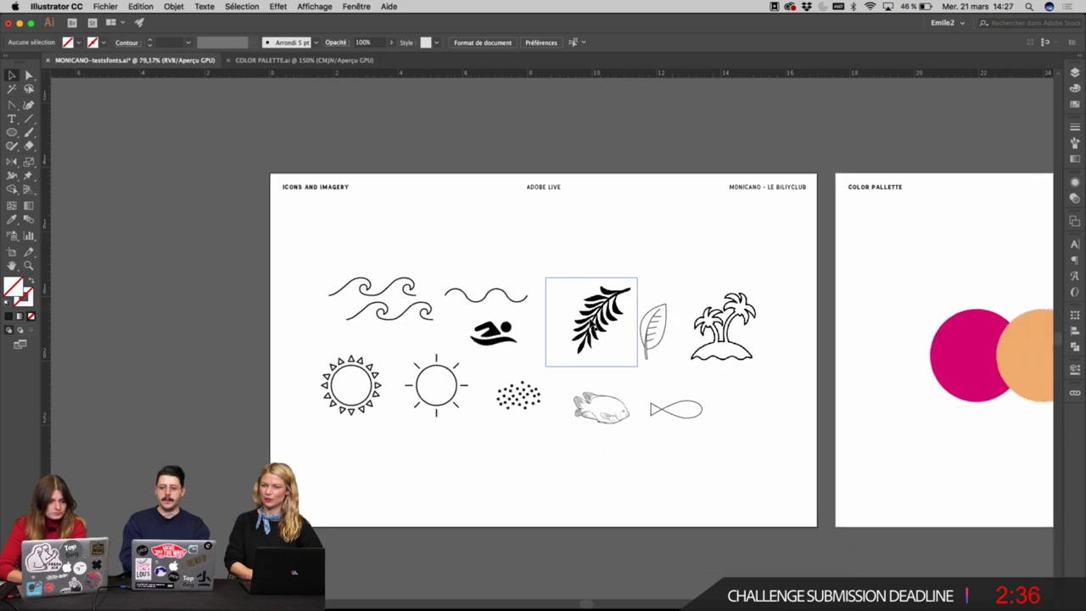
{"action": "scroll", "coordinate": [597, 268], "scroll_direction": "up", "scroll_amount": 4}
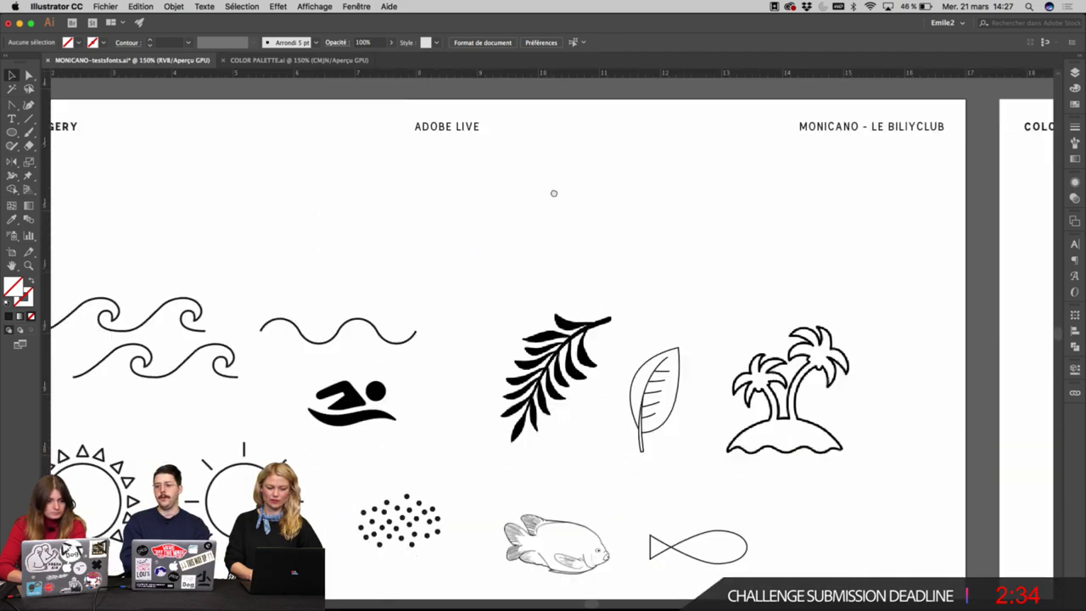
{"action": "left_click_drag", "start_coordinate": [623, 123], "coordinate": [625, 120]}
{"action": "scroll", "coordinate": [625, 121], "scroll_direction": "down", "scroll_amount": 1}
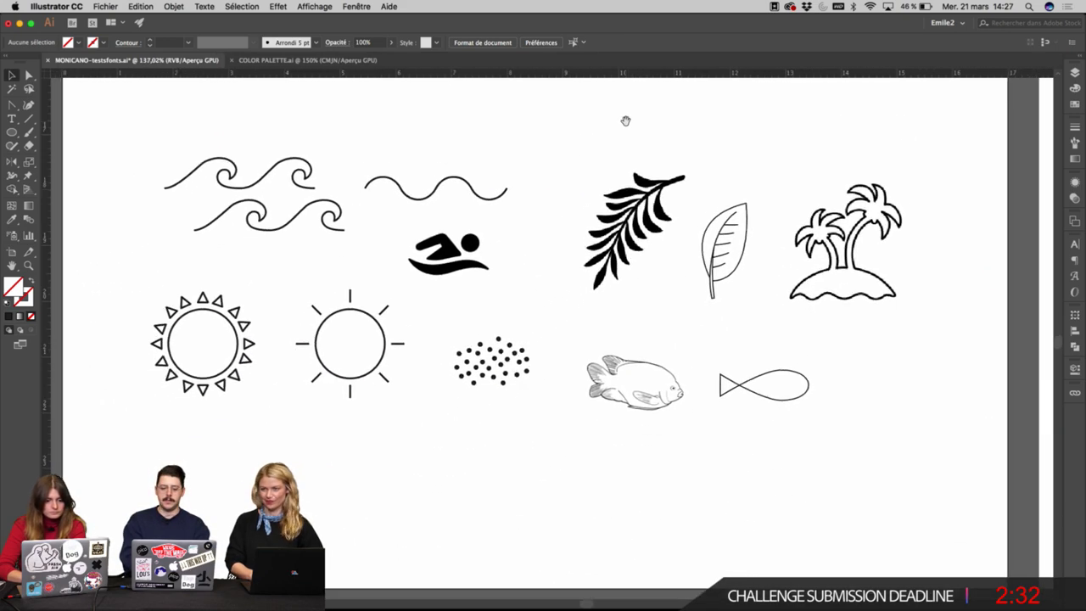
{"action": "left_click_drag", "start_coordinate": [819, 158], "coordinate": [761, 177]}
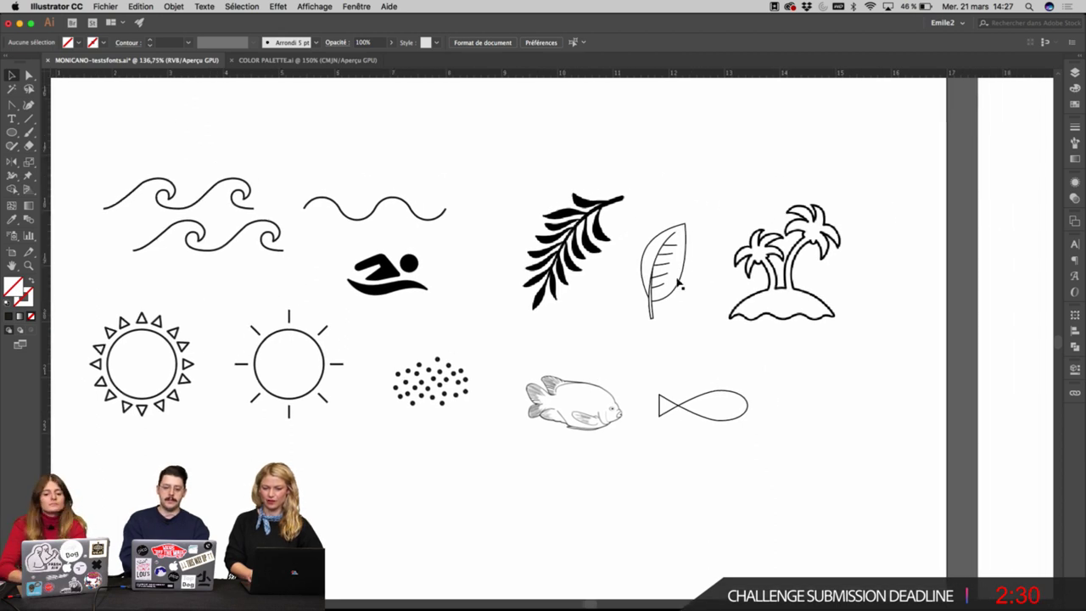
{"action": "left_click_drag", "start_coordinate": [681, 274], "coordinate": [705, 227]}
{"action": "left_click", "coordinate": [575, 235]}
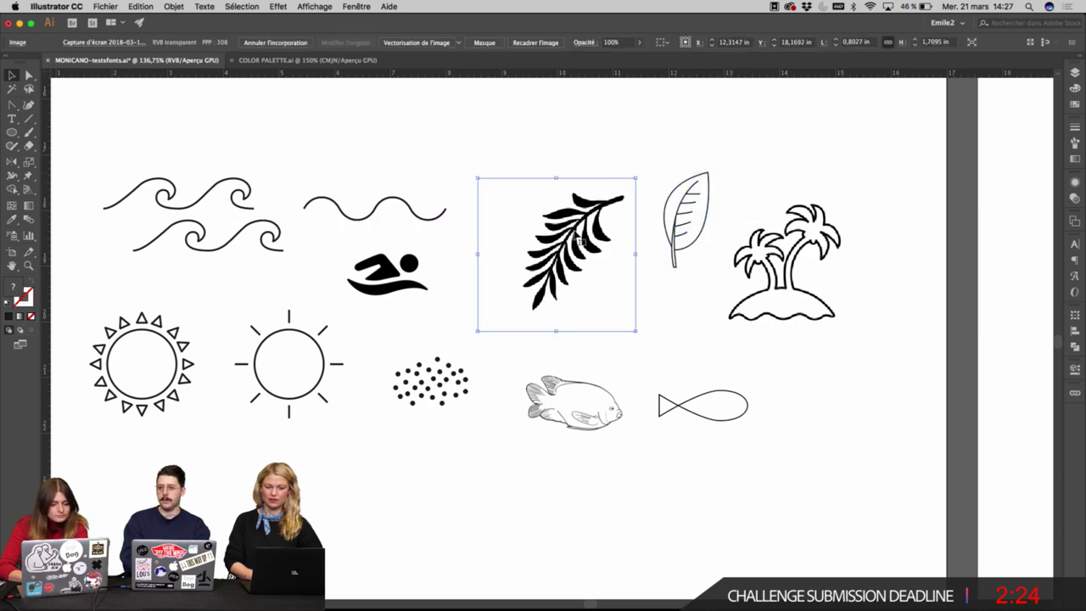
Review the color palette, color variations, photo, icon ideas and M-and-waves logo boards.
{"action": "scroll", "coordinate": [618, 281], "scroll_direction": "down", "scroll_amount": 3}
{"action": "scroll", "coordinate": [619, 281], "scroll_direction": "right", "scroll_amount": 4}
{"action": "scroll", "coordinate": [618, 284], "scroll_direction": "right", "scroll_amount": 15}
{"action": "scroll", "coordinate": [618, 283], "scroll_direction": "up", "scroll_amount": 2}
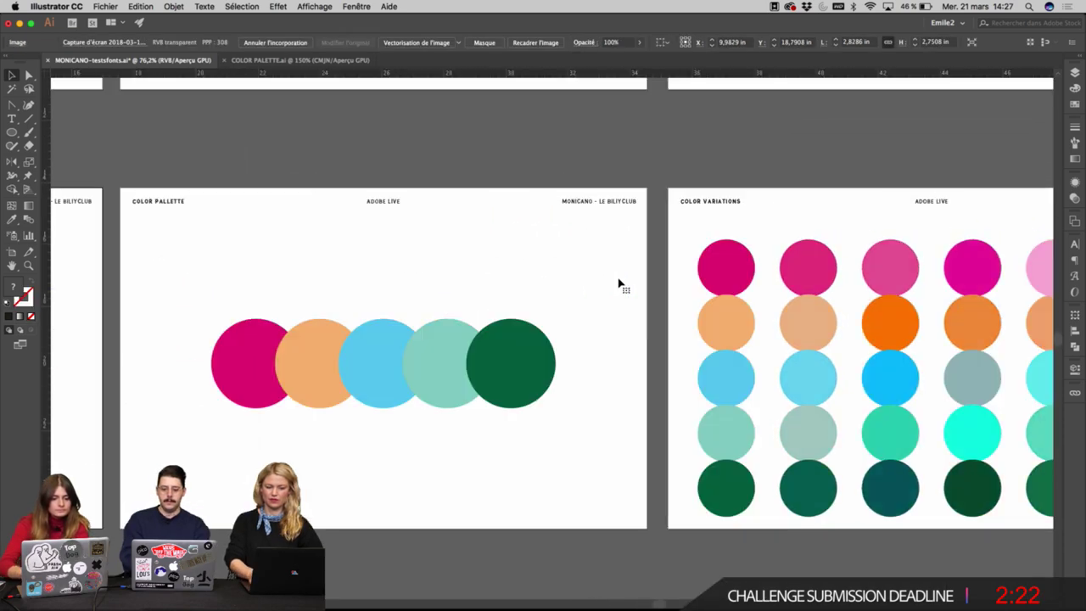
{"action": "scroll", "coordinate": [619, 284], "scroll_direction": "right", "scroll_amount": 15}
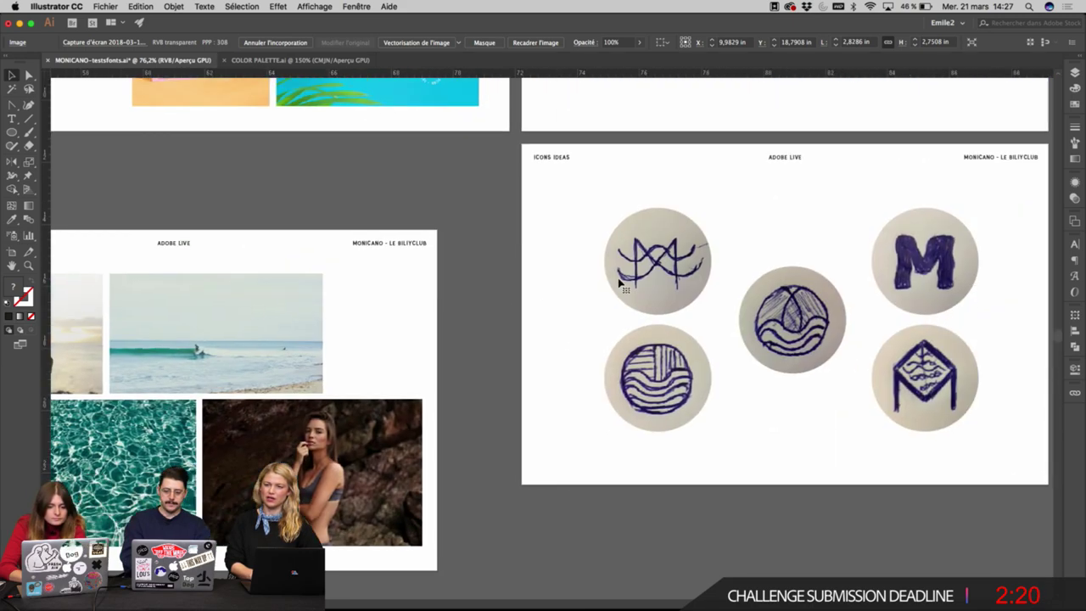
{"action": "scroll", "coordinate": [618, 284], "scroll_direction": "up", "scroll_amount": 1}
{"action": "scroll", "coordinate": [618, 284], "scroll_direction": "right", "scroll_amount": 15}
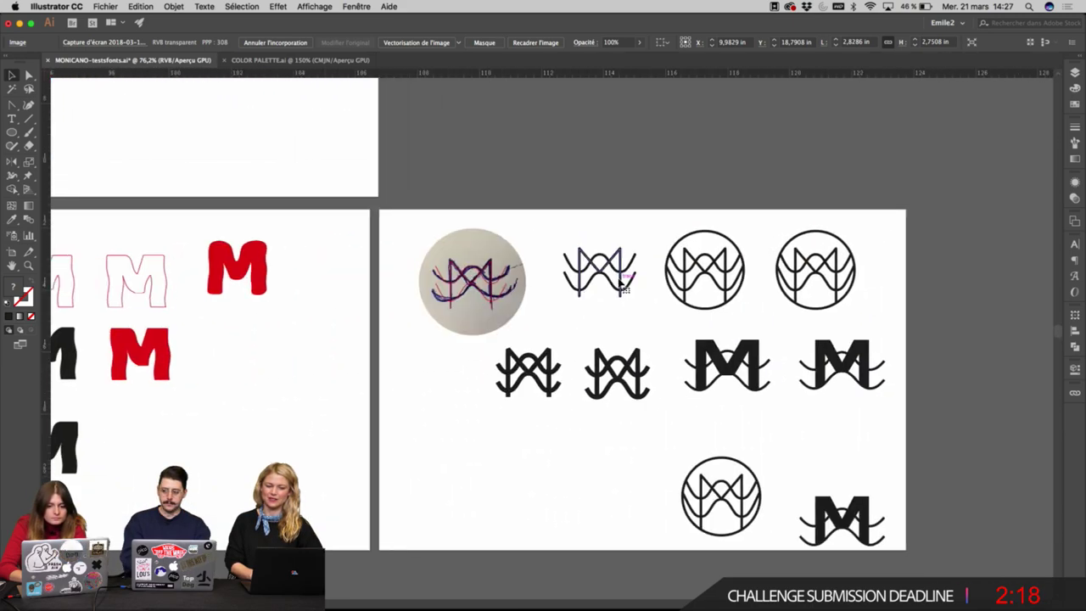
{"action": "scroll", "coordinate": [554, 344], "scroll_direction": "up", "scroll_amount": 1}
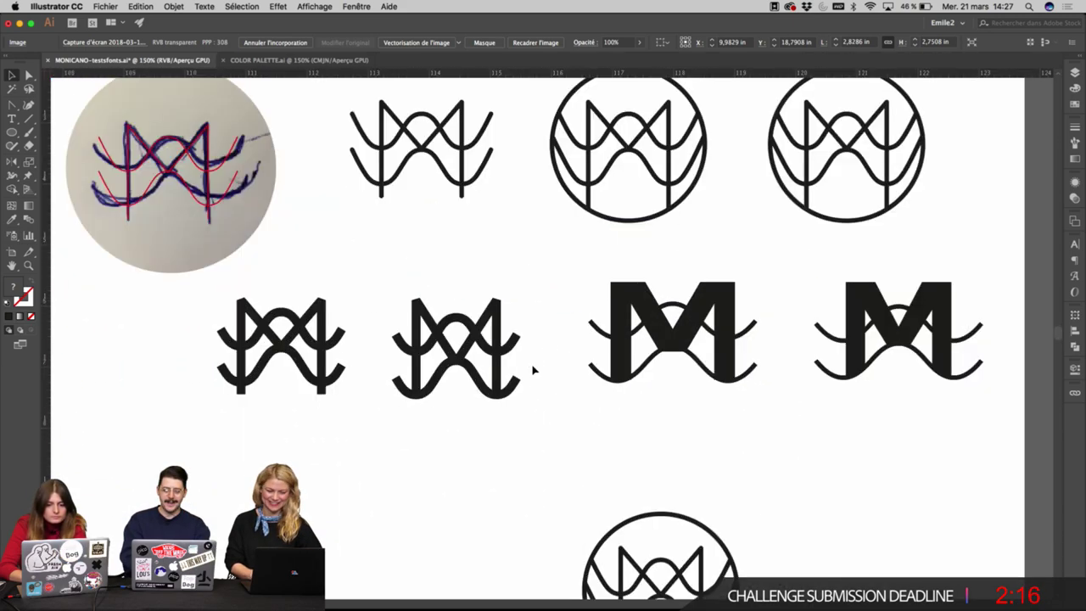
{"action": "scroll", "coordinate": [535, 363], "scroll_direction": "down", "scroll_amount": 5}
{"action": "scroll", "coordinate": [640, 330], "scroll_direction": "left", "scroll_amount": 10}
{"action": "scroll", "coordinate": [641, 330], "scroll_direction": "down", "scroll_amount": 5}
{"action": "scroll", "coordinate": [640, 330], "scroll_direction": "left", "scroll_amount": 5}
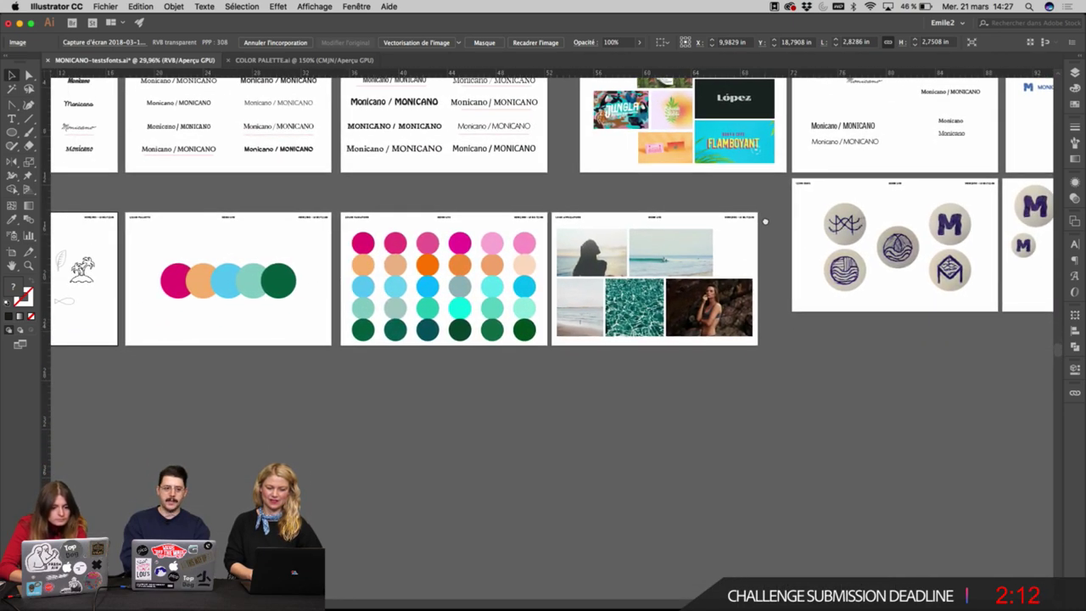
Convert the whole circled M-and-waves logo copy into a Live Paint group and activate the Live Paint Bucket on it.
{"action": "scroll", "coordinate": [764, 222], "scroll_direction": "right", "scroll_amount": 15}
{"action": "scroll", "coordinate": [578, 327], "scroll_direction": "up", "scroll_amount": 3}
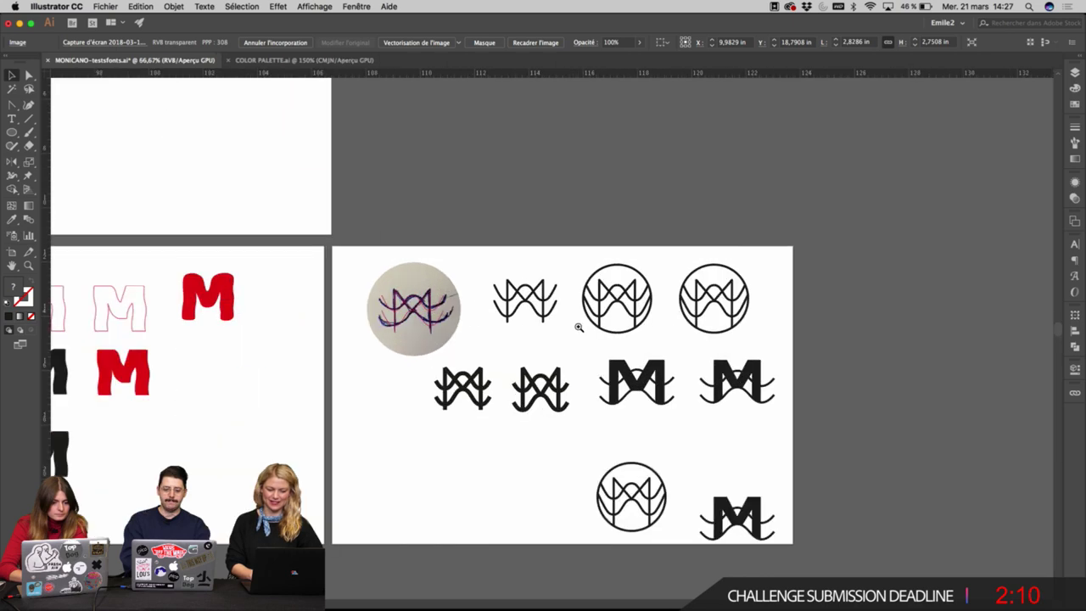
{"action": "scroll", "coordinate": [552, 414], "scroll_direction": "up", "scroll_amount": 3}
{"action": "scroll", "coordinate": [599, 496], "scroll_direction": "down", "scroll_amount": 5}
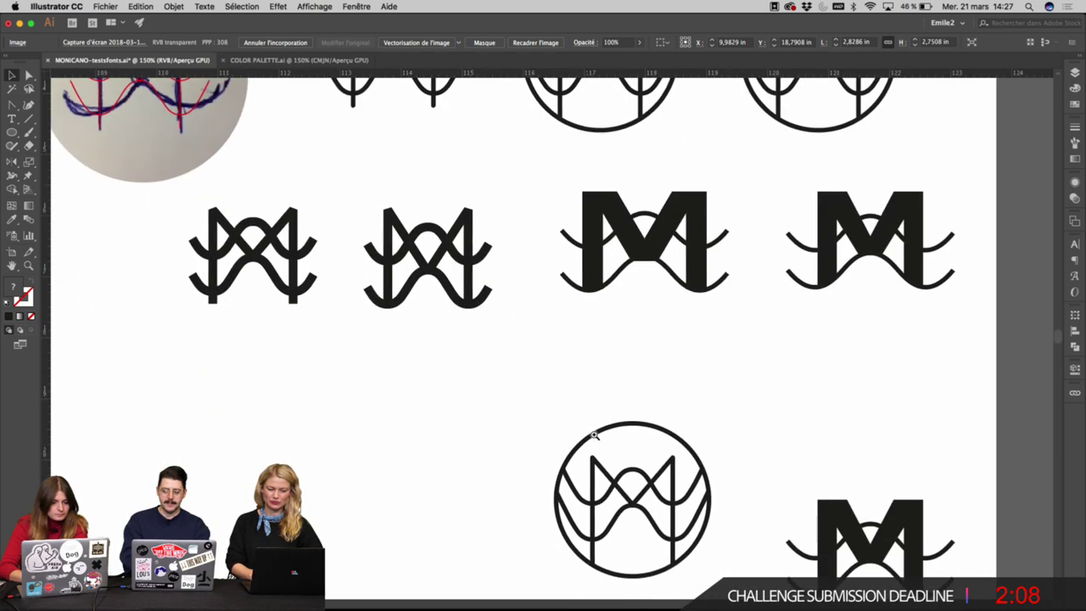
{"action": "scroll", "coordinate": [591, 436], "scroll_direction": "up", "scroll_amount": 3}
{"action": "left_click_drag", "start_coordinate": [722, 157], "coordinate": [362, 512]}
{"action": "left_click", "coordinate": [205, 6]}
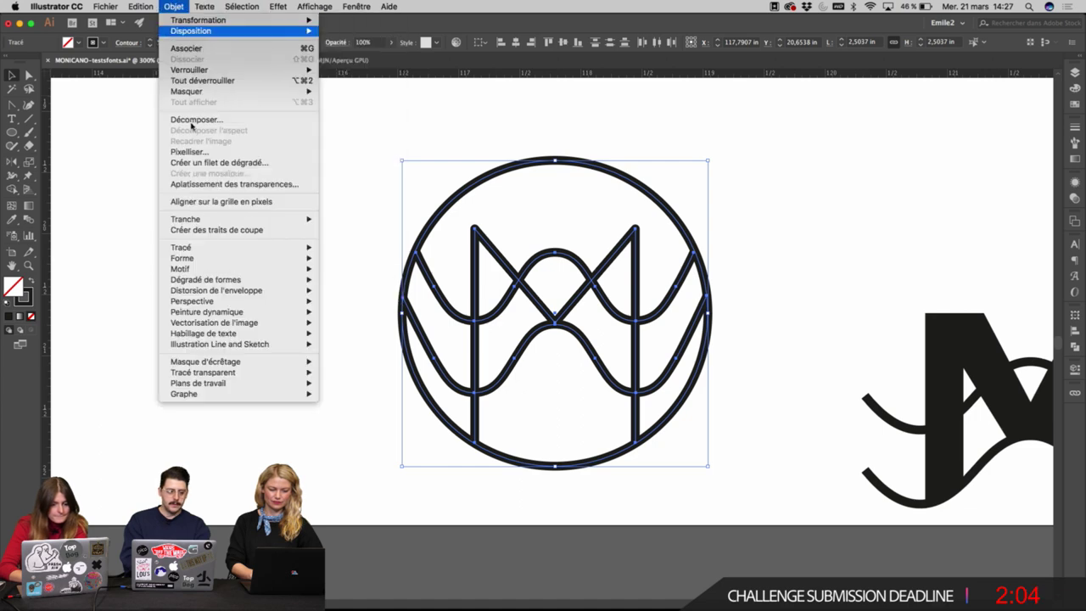
{"action": "mouse_move", "coordinate": [240, 265]}
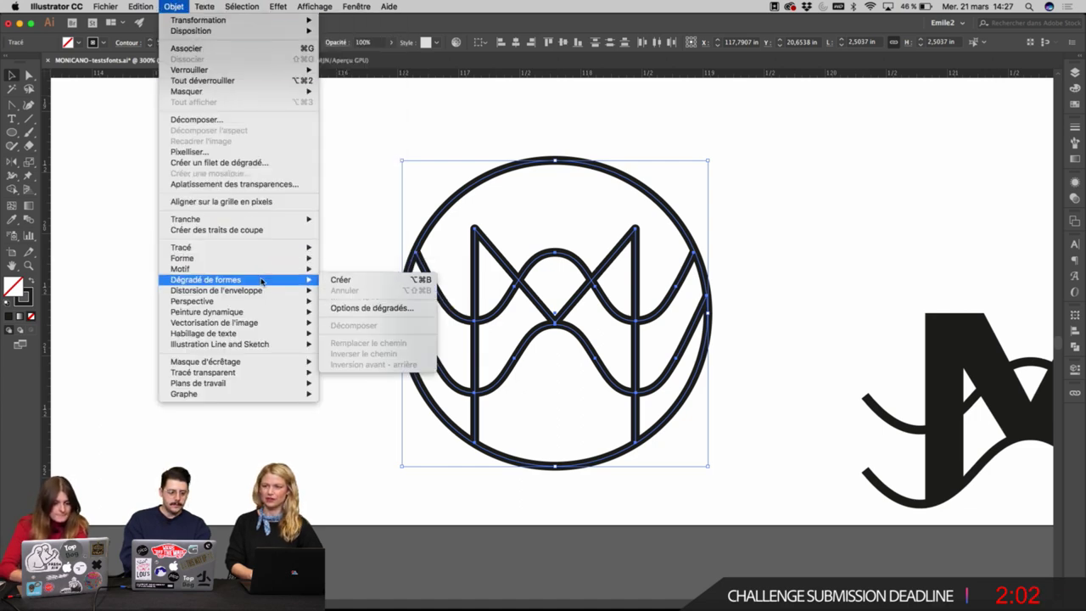
{"action": "mouse_move", "coordinate": [280, 311]}
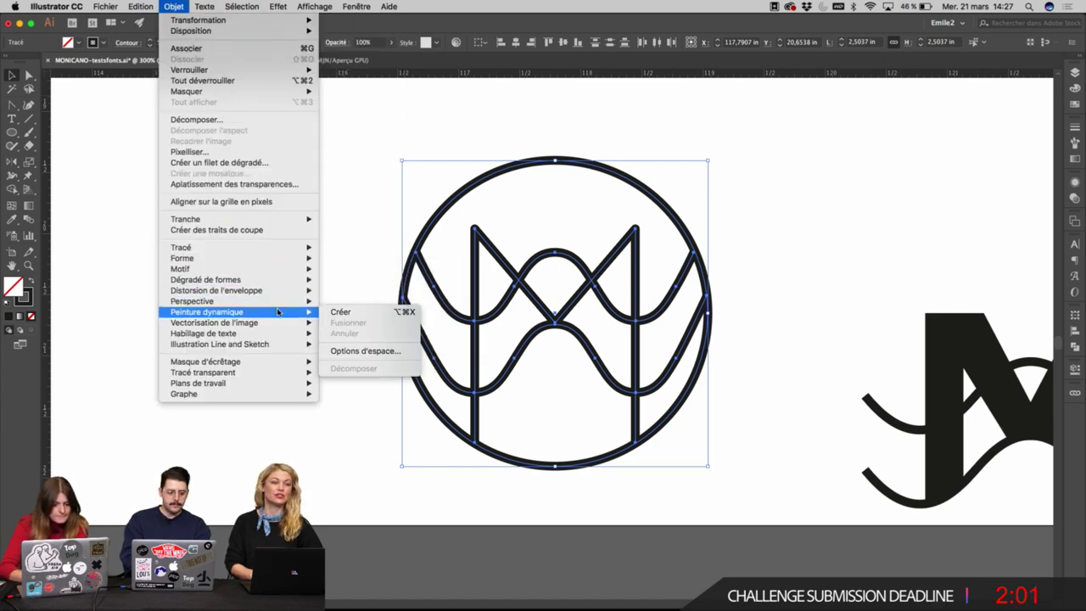
{"action": "left_click", "coordinate": [364, 311]}
{"action": "left_click", "coordinate": [749, 172]}
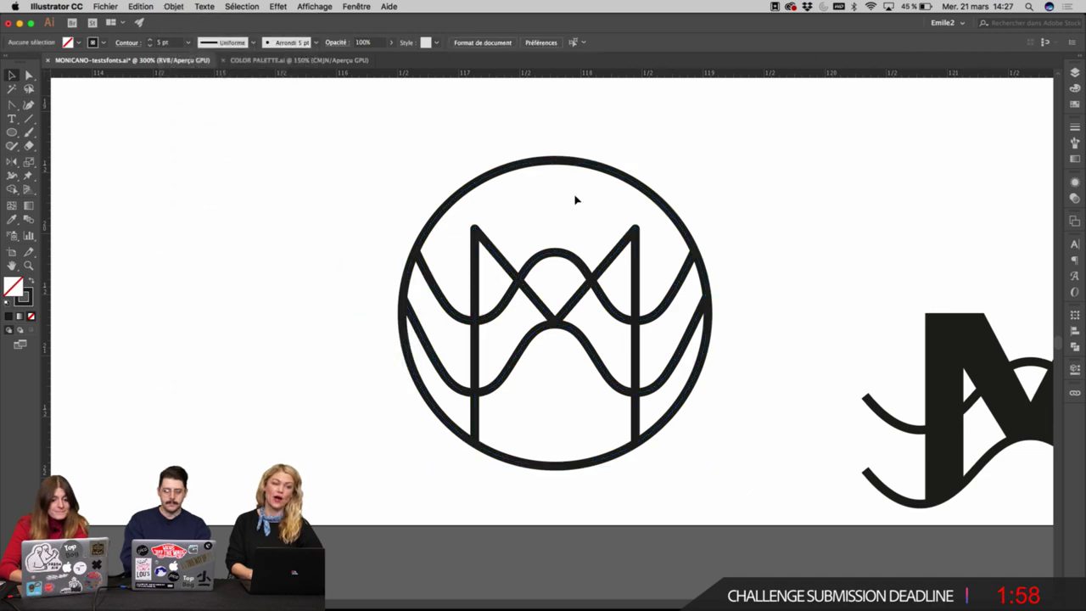
{"action": "left_click", "coordinate": [612, 175]}
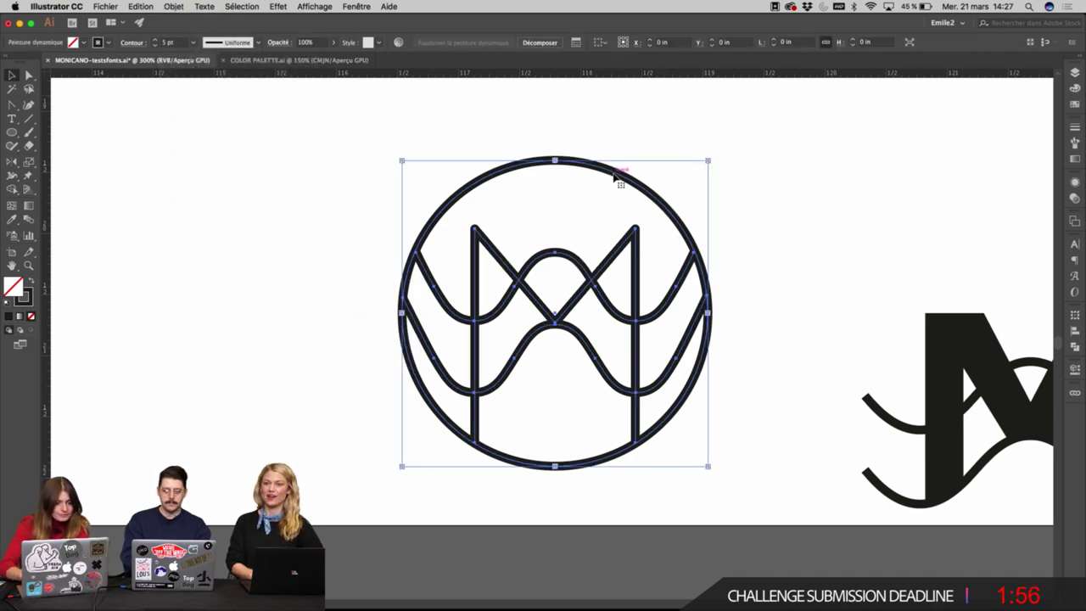
{"action": "key", "text": "k"}
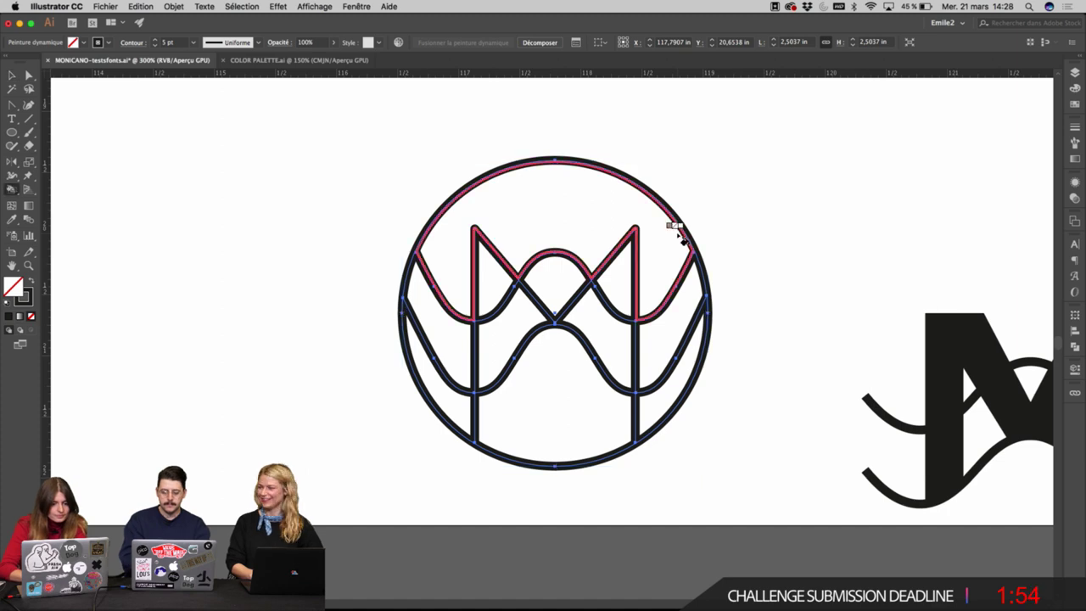
Copy the row of nine palette circles from the color variations board and paste it beside the circled Live Paint logo.
{"action": "scroll", "coordinate": [780, 179], "scroll_direction": "down", "scroll_amount": 6}
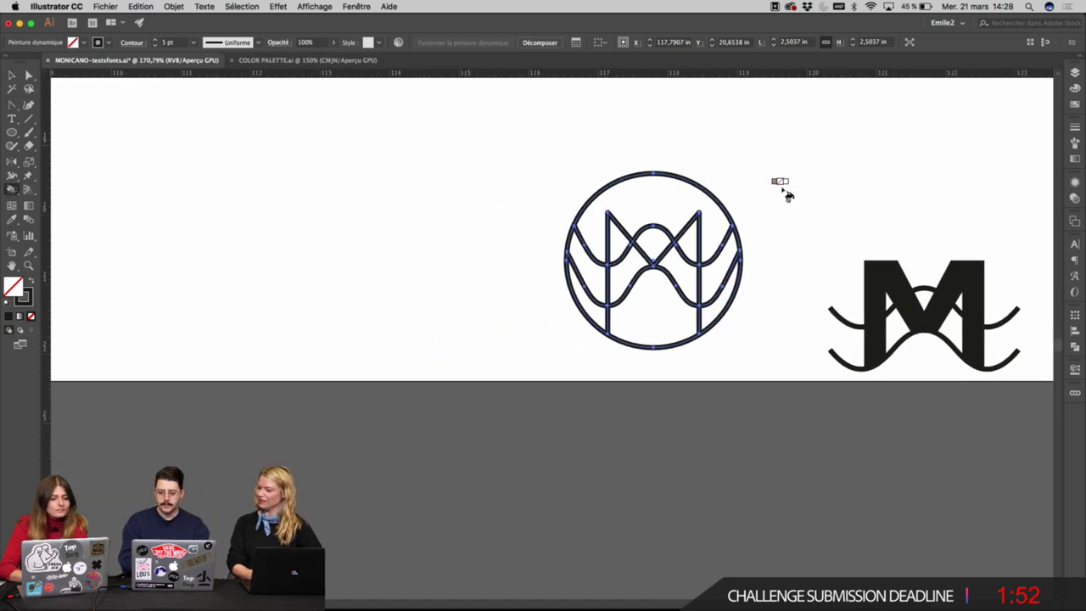
{"action": "left_click_drag", "start_coordinate": [787, 181], "coordinate": [741, 386]}
{"action": "scroll", "coordinate": [576, 298], "scroll_direction": "up", "scroll_amount": 10}
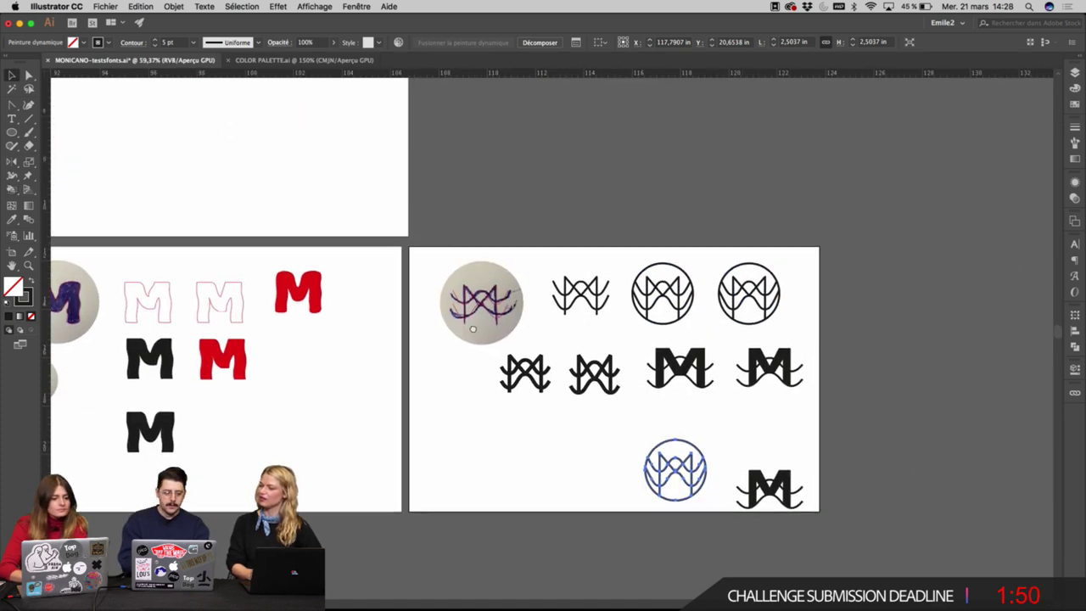
{"action": "scroll", "coordinate": [338, 310], "scroll_direction": "left", "scroll_amount": 4}
{"action": "left_click_drag", "start_coordinate": [406, 251], "coordinate": [317, 266]}
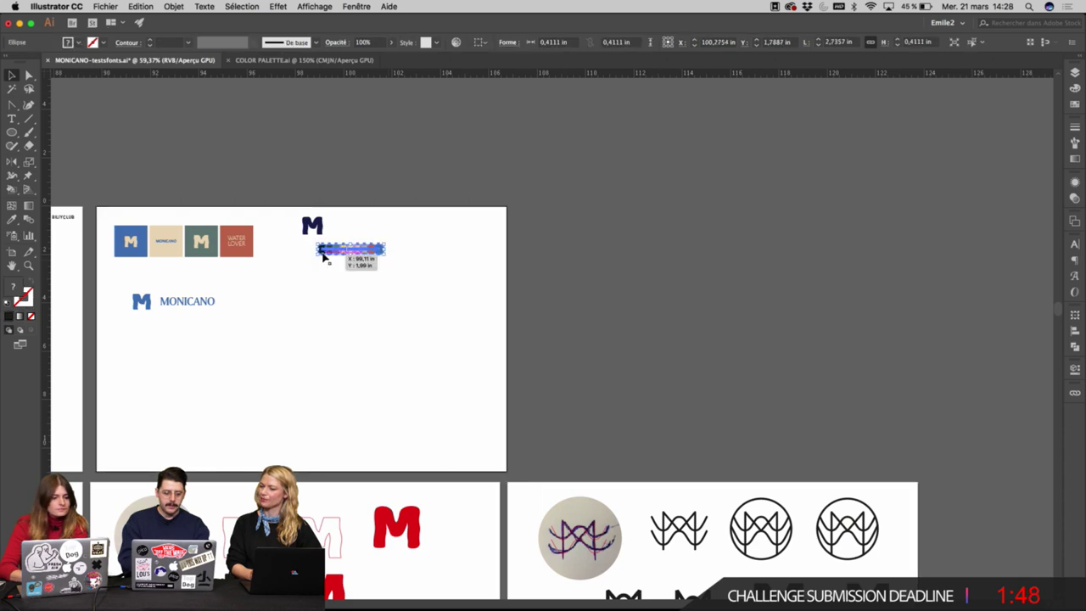
{"action": "scroll", "coordinate": [322, 255], "scroll_direction": "down", "scroll_amount": 8}
{"action": "left_click", "coordinate": [533, 396], "text": "super"}
{"action": "left_click", "coordinate": [573, 348], "text": "super"}
{"action": "left_click", "coordinate": [636, 363], "text": "super"}
{"action": "left_click", "coordinate": [687, 407], "text": "super"}
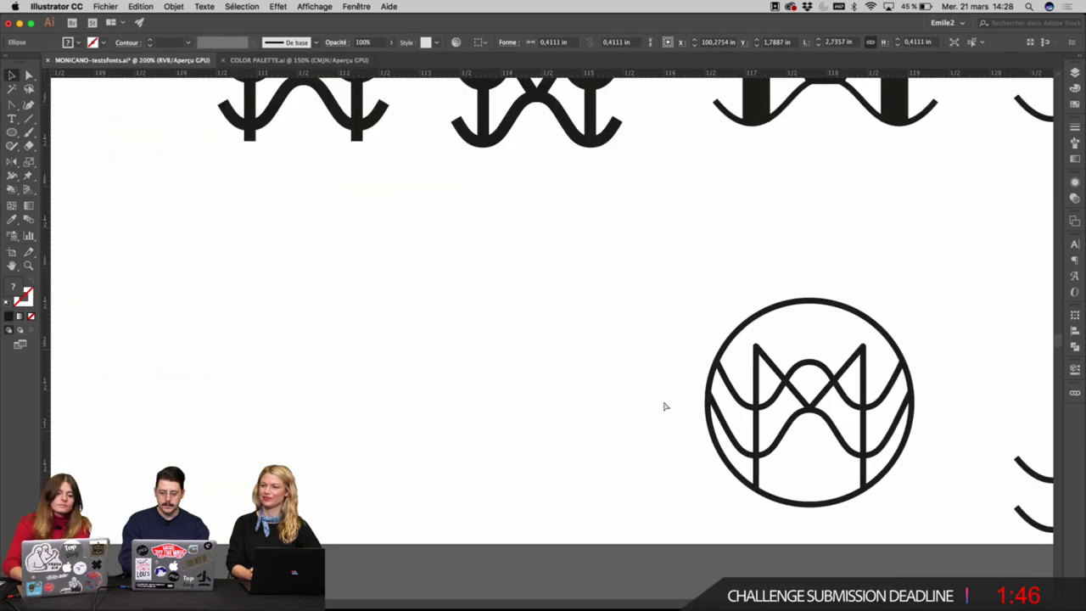
{"action": "key", "text": "super+v"}
{"action": "scroll", "coordinate": [593, 386], "scroll_direction": "right", "scroll_amount": 4}
{"action": "left_click", "coordinate": [458, 376]}
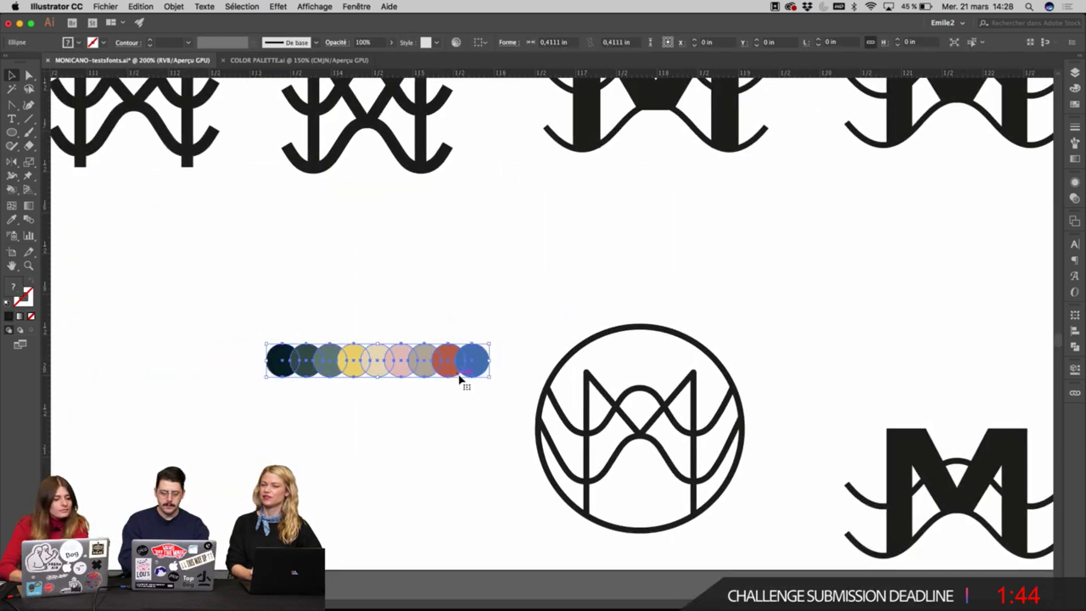
Fill the large area above the M and waves with the palette's blue using the Live Paint Bucket.
{"action": "left_click", "coordinate": [493, 337]}
{"action": "left_click", "coordinate": [481, 360]}
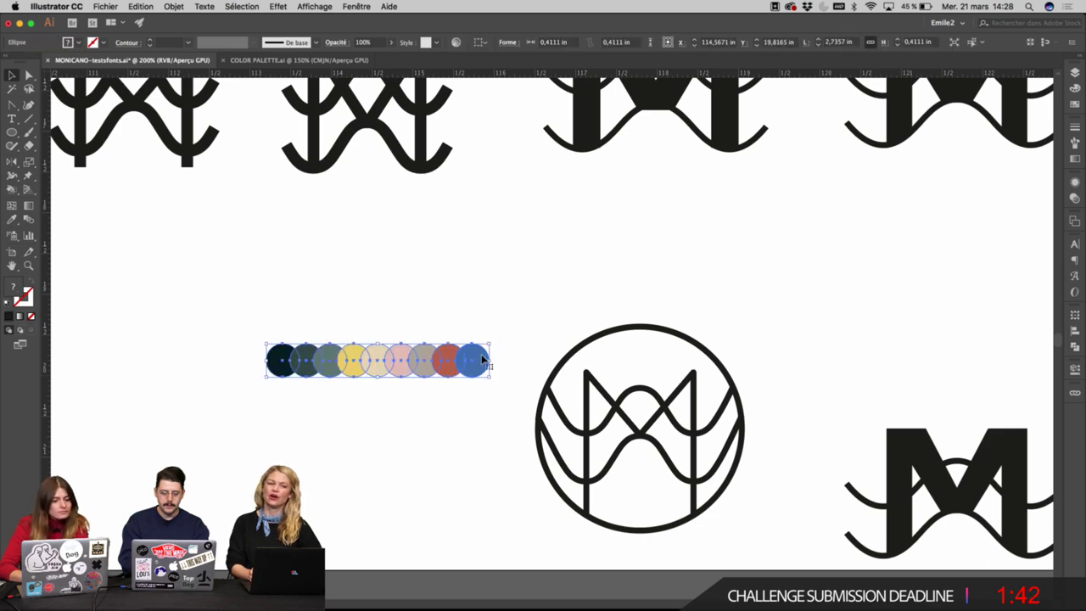
{"action": "left_click", "coordinate": [506, 335]}
{"action": "left_click", "coordinate": [484, 356]}
{"action": "scroll", "coordinate": [573, 401], "scroll_direction": "up", "scroll_amount": 1}
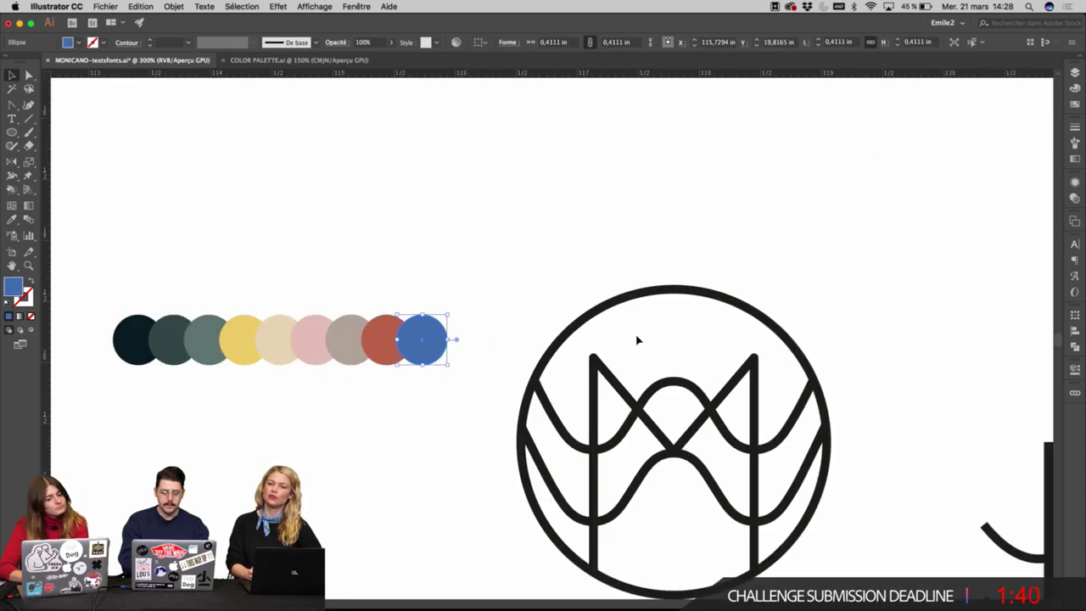
{"action": "left_click", "coordinate": [696, 293]}
{"action": "key", "text": "k"}
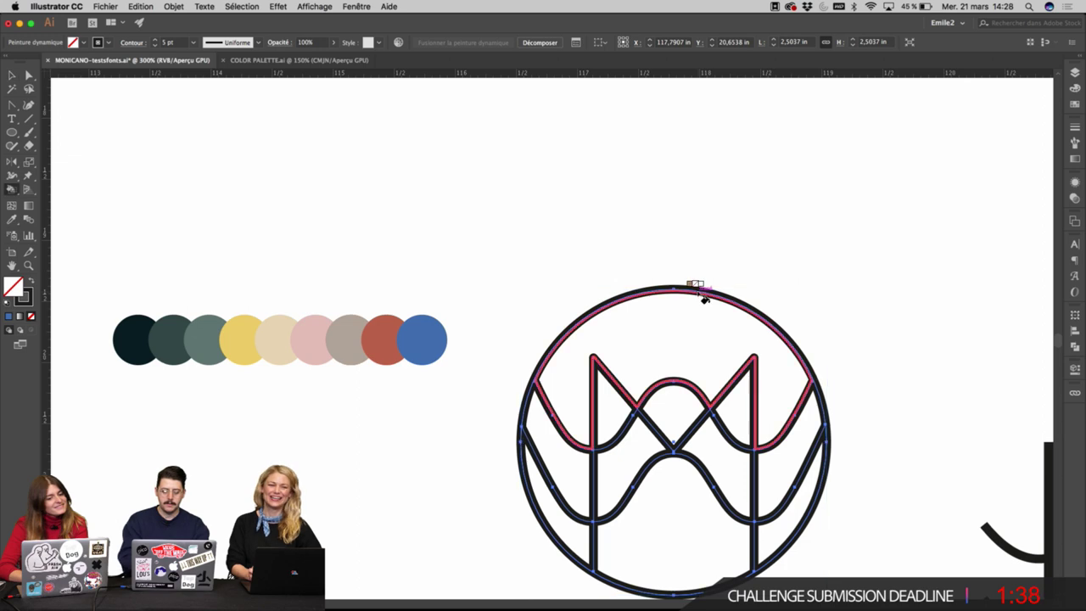
{"action": "left_click", "coordinate": [695, 288]}
{"action": "key", "text": "v"}
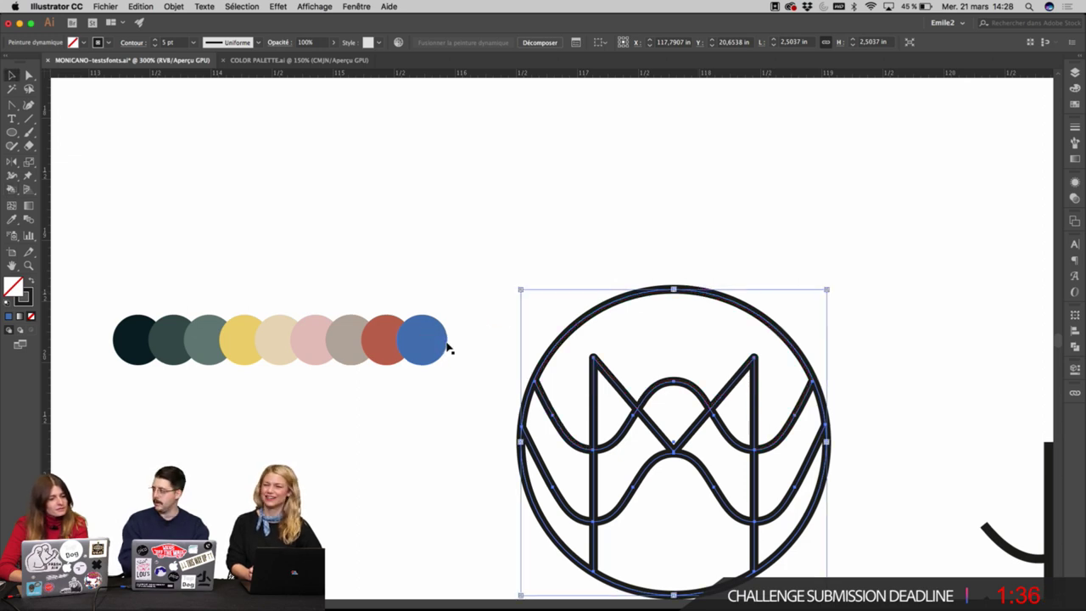
{"action": "left_click", "coordinate": [647, 305]}
{"action": "left_click", "coordinate": [674, 379]}
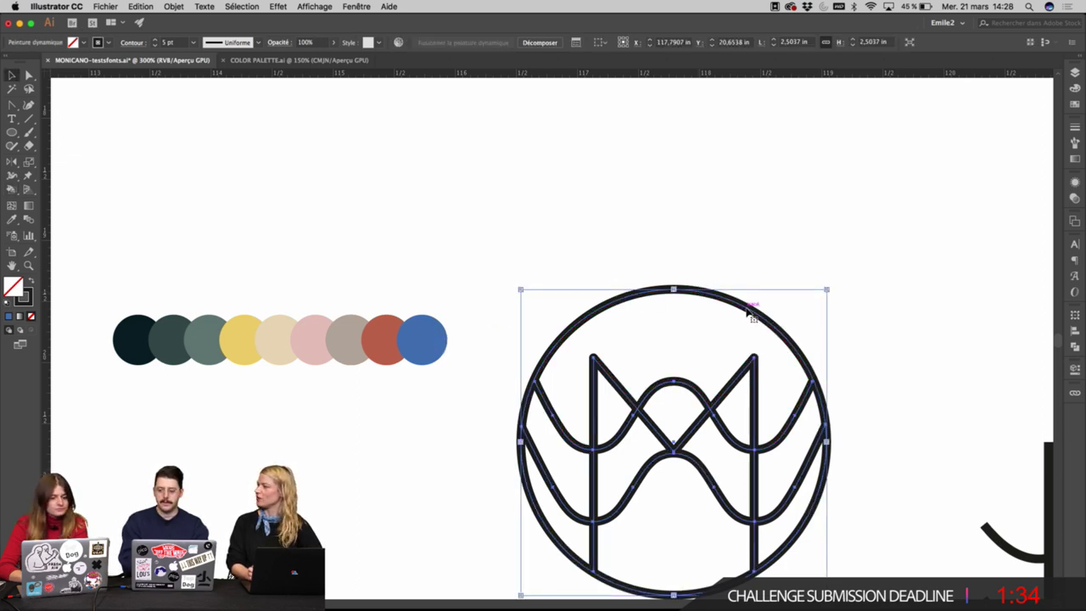
{"action": "key", "text": "k"}
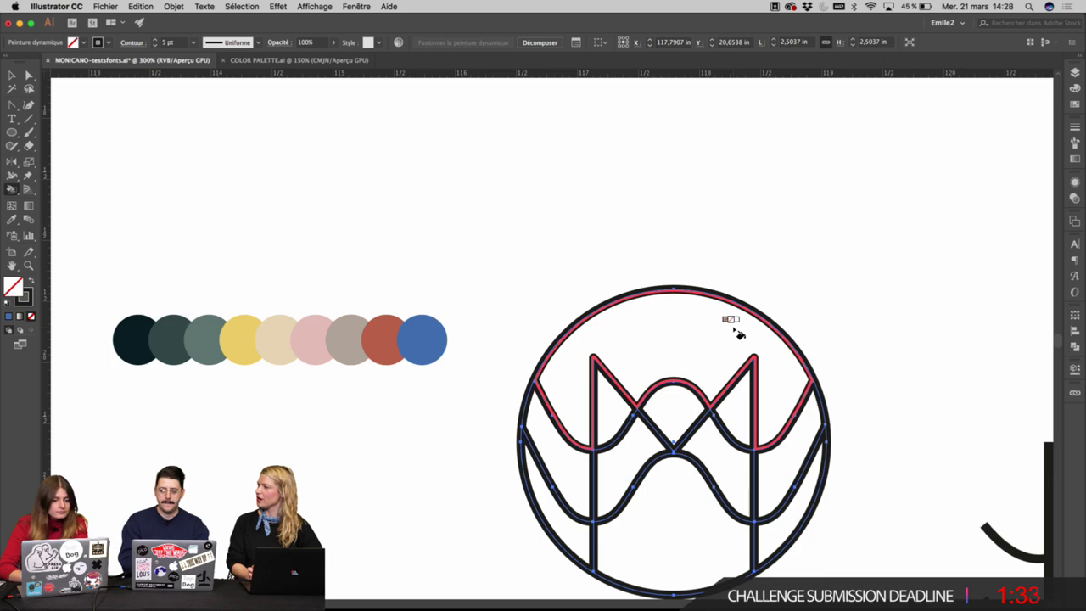
{"action": "left_click", "coordinate": [441, 335], "text": "alt"}
{"action": "left_click", "coordinate": [679, 336]}
{"action": "key", "text": "v"}
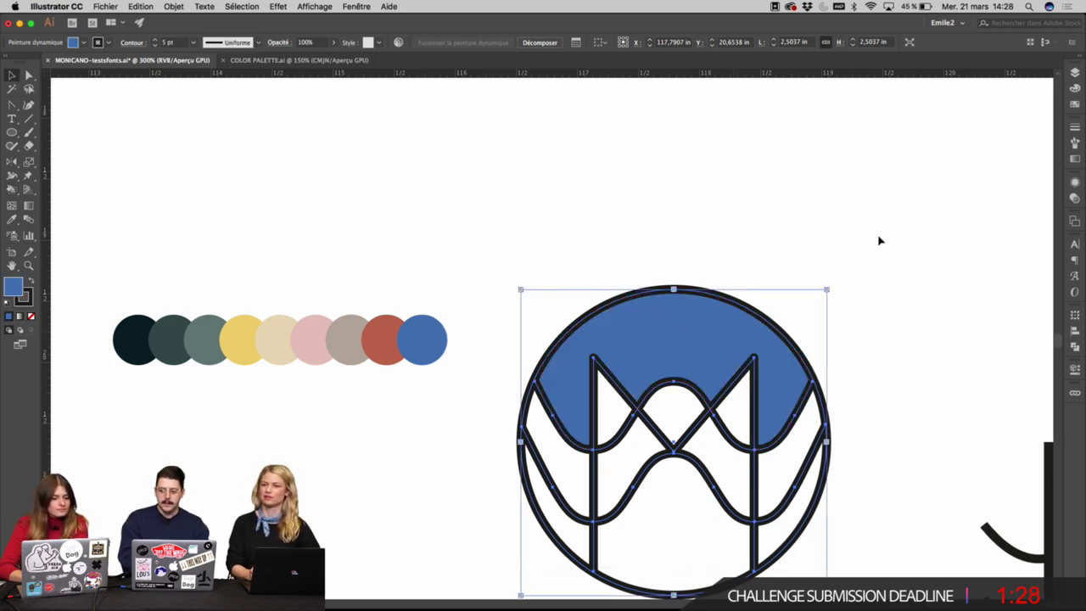
{"action": "left_click", "coordinate": [849, 327]}
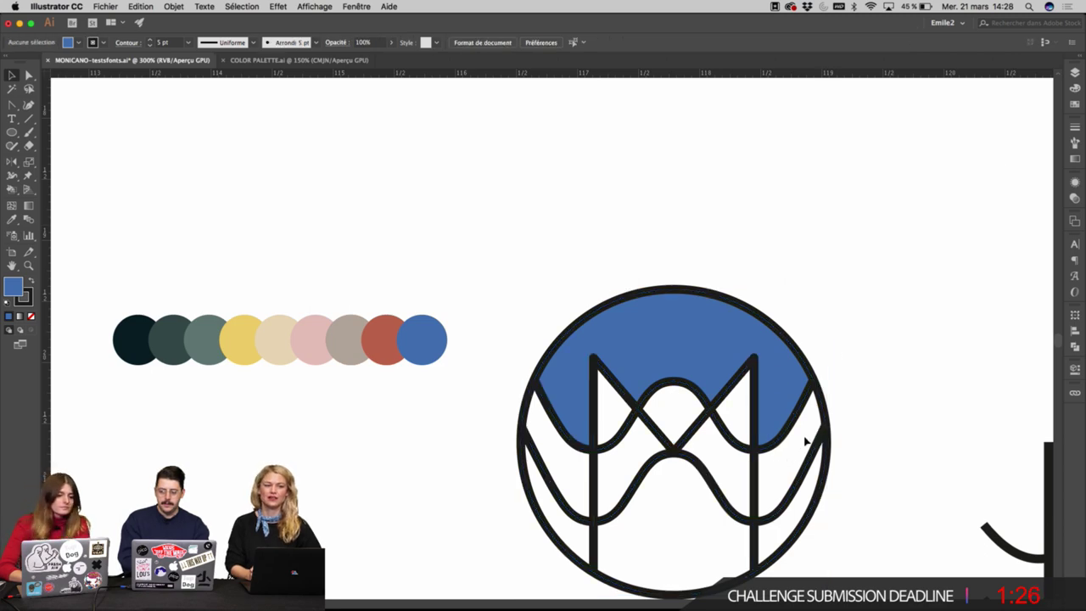
Fill the outer wave bands on both sides of the M with the palette's brick red.
{"action": "left_click", "coordinate": [807, 440]}
{"action": "key", "text": "k"}
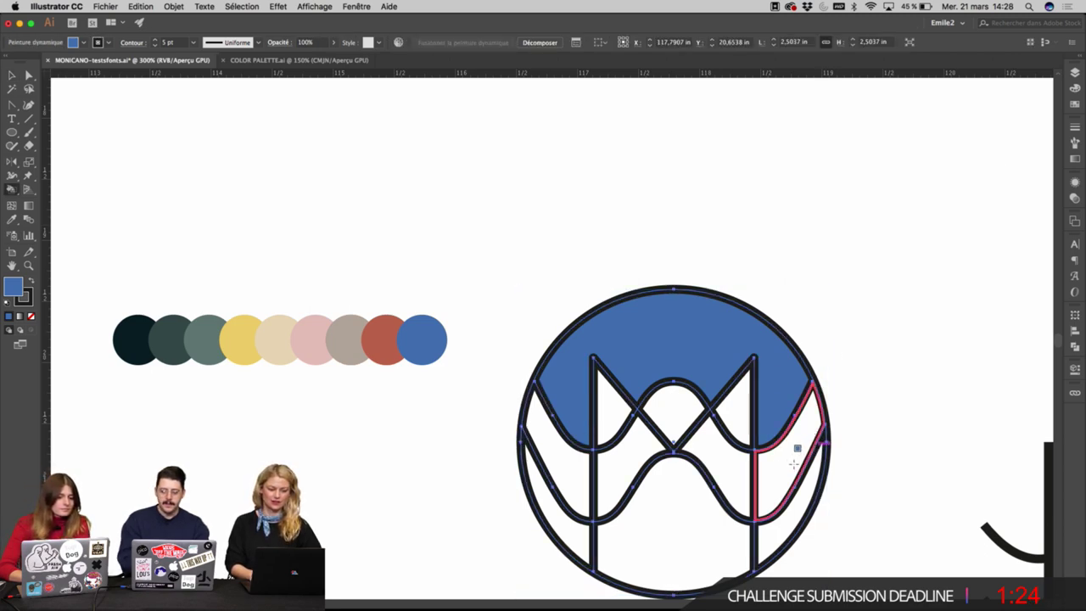
{"action": "left_click", "coordinate": [386, 352], "text": "alt"}
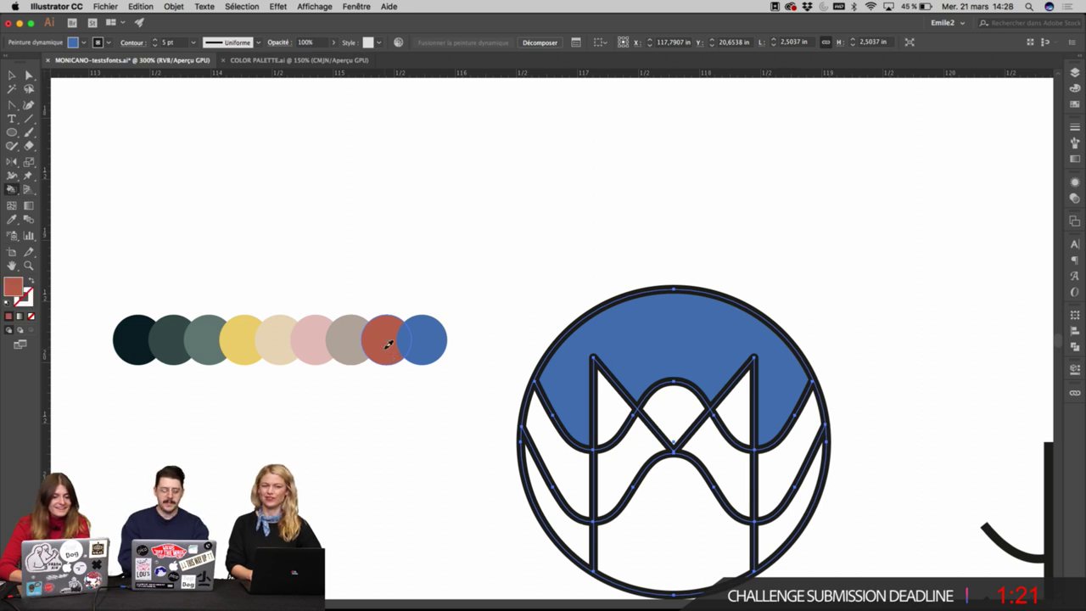
{"action": "left_click", "coordinate": [775, 458]}
{"action": "left_click", "coordinate": [564, 463]}
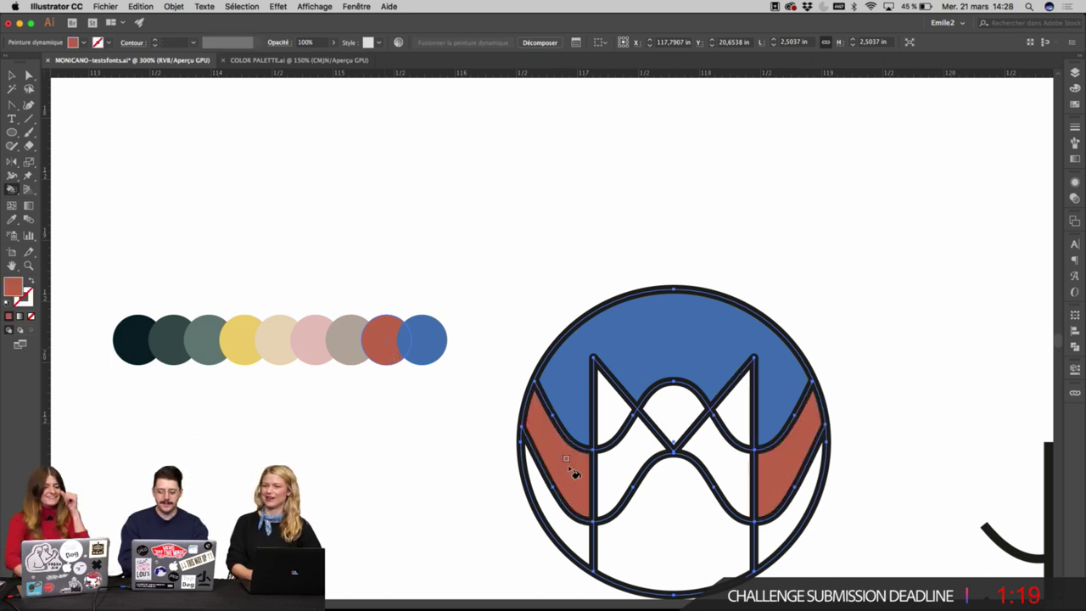
Fill the wave bands inside the M and the lower outer crescents with the palette's beige.
{"action": "left_click", "coordinate": [273, 339], "text": "alt"}
{"action": "left_click", "coordinate": [702, 439]}
{"action": "left_click", "coordinate": [630, 441]}
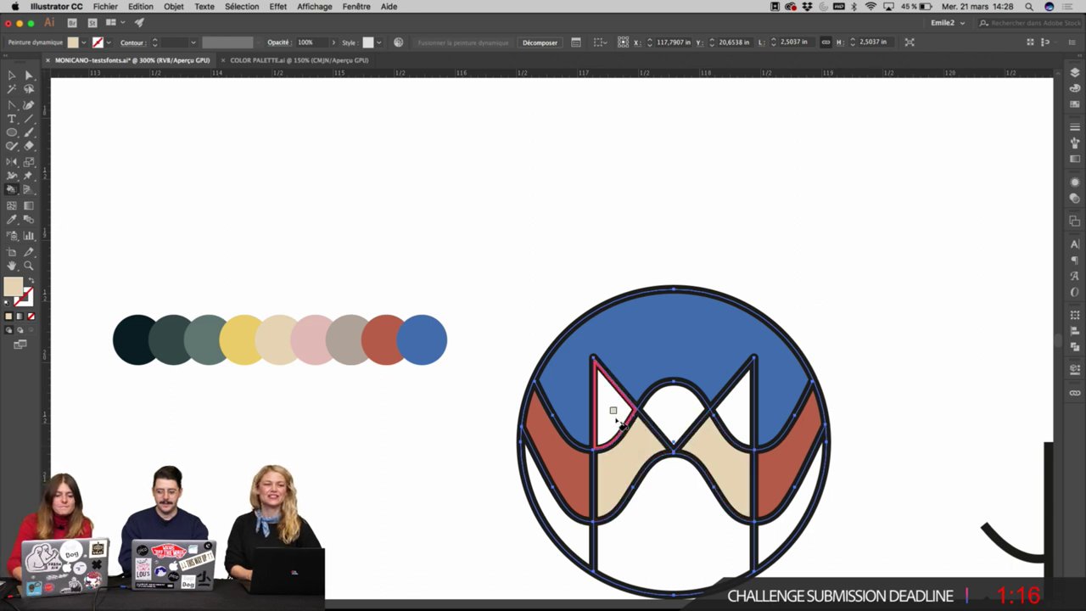
{"action": "left_click", "coordinate": [787, 539]}
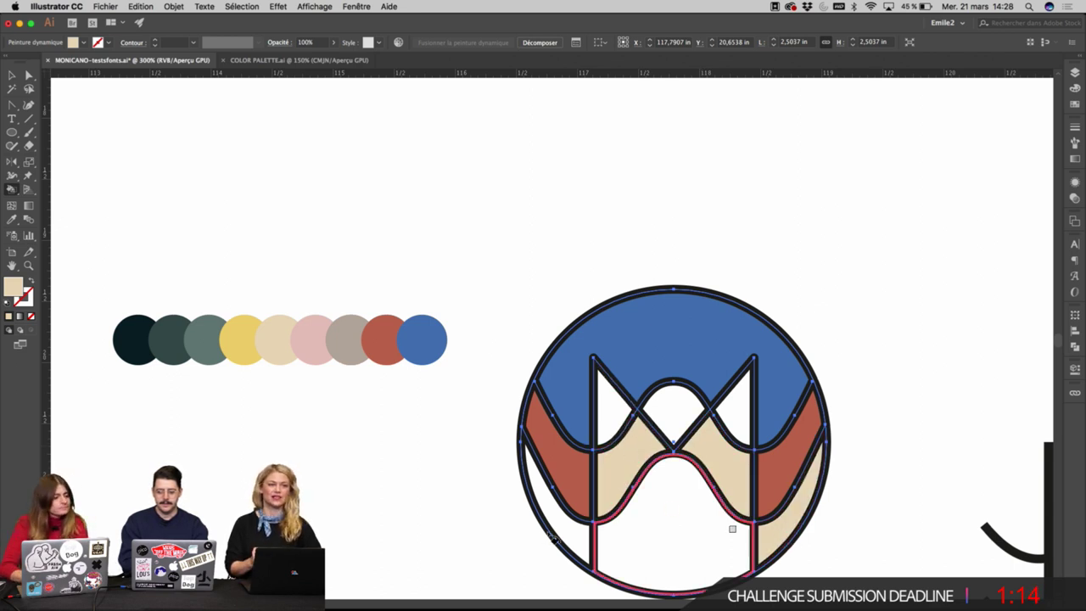
{"action": "left_click", "coordinate": [567, 531]}
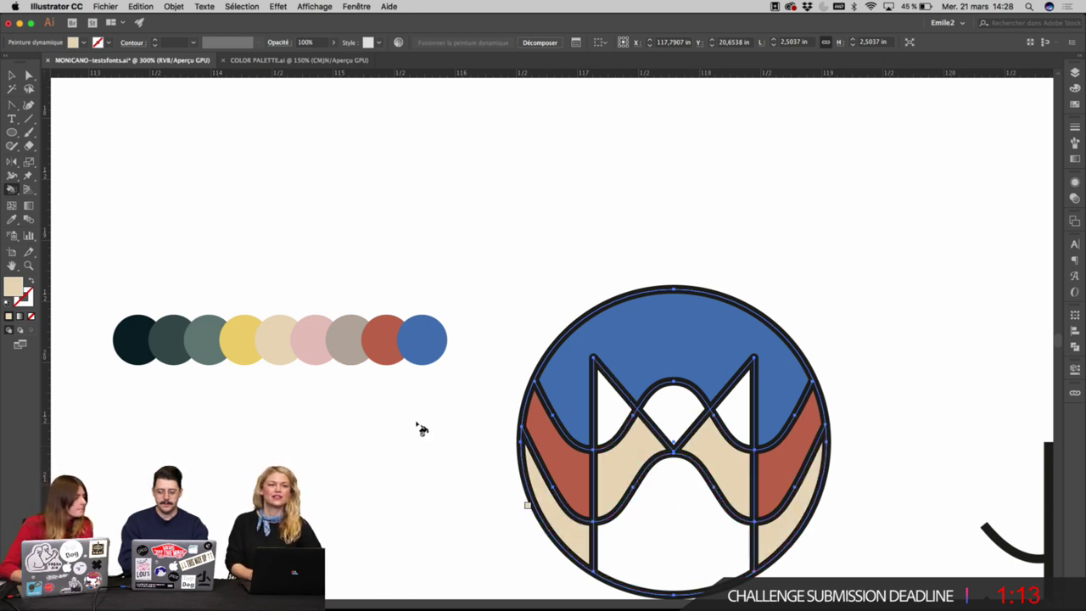
Fill the M's two upper triangles and the central arch with the palette's taupe.
{"action": "left_click", "coordinate": [345, 339], "text": "alt"}
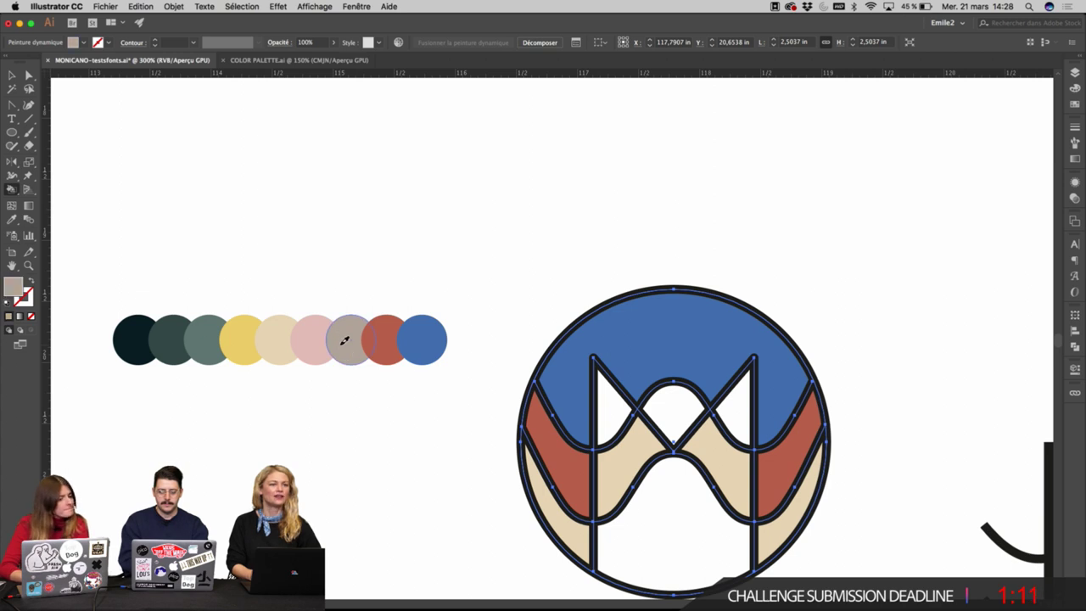
{"action": "left_click", "coordinate": [608, 397]}
{"action": "left_click", "coordinate": [740, 403]}
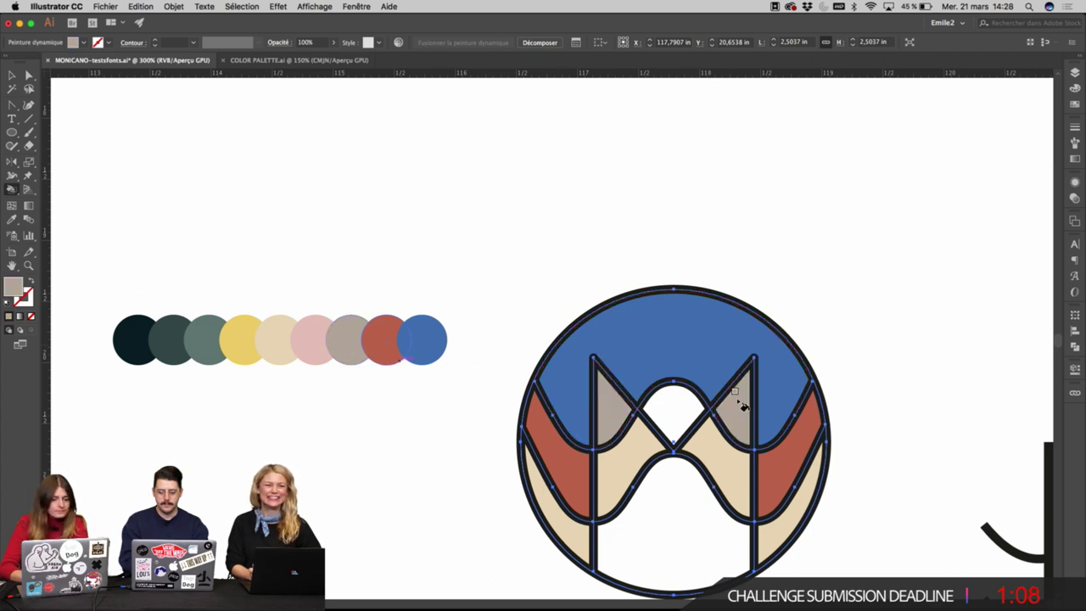
{"action": "left_click", "coordinate": [739, 412]}
{"action": "left_click", "coordinate": [669, 420]}
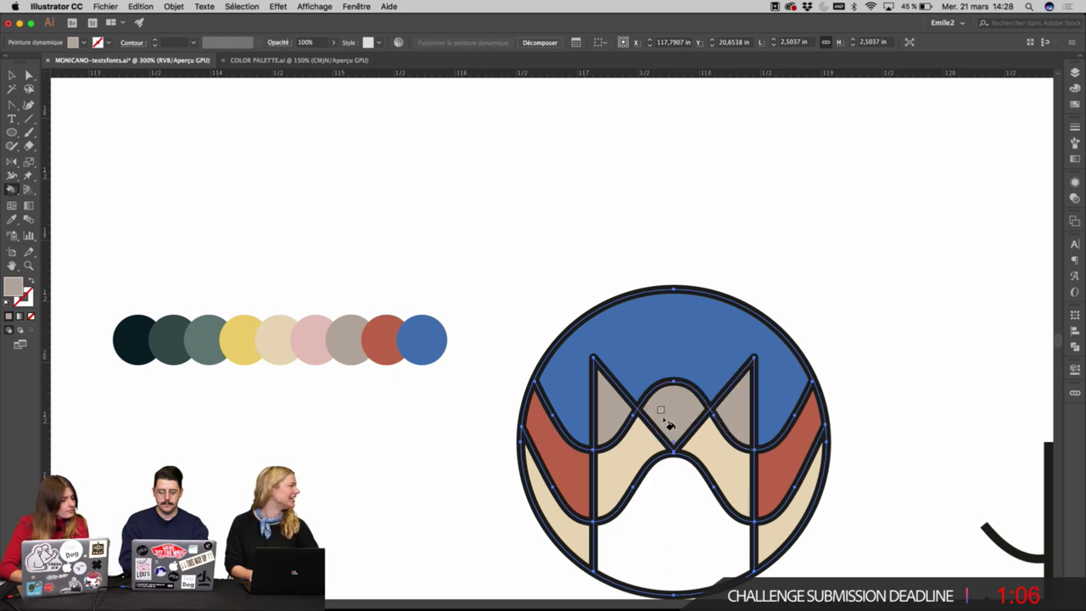
Fill the area beneath the central wave between the M's legs with blue and deselect the logo.
{"action": "left_click", "coordinate": [667, 516]}
{"action": "key", "text": "v"}
{"action": "left_click", "coordinate": [863, 334]}
{"action": "scroll", "coordinate": [863, 330], "scroll_direction": "down", "scroll_amount": 1}
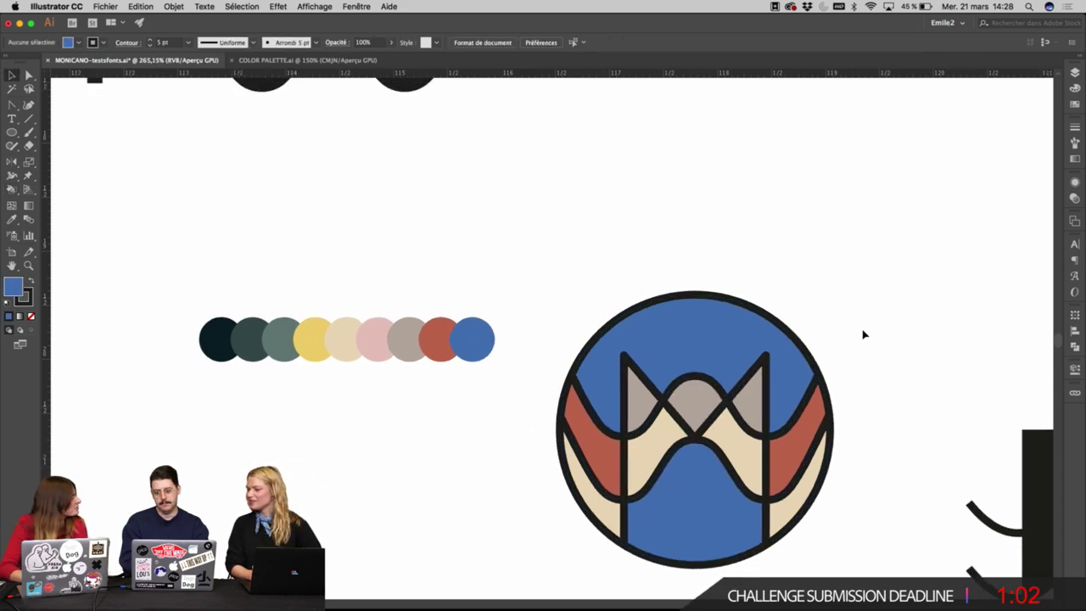
Move the palette circles farther left and place a duplicate of the colored logo in the space beside the original.
{"action": "left_click_drag", "start_coordinate": [888, 303], "coordinate": [576, 526]}
{"action": "scroll", "coordinate": [577, 527], "scroll_direction": "down", "scroll_amount": 4}
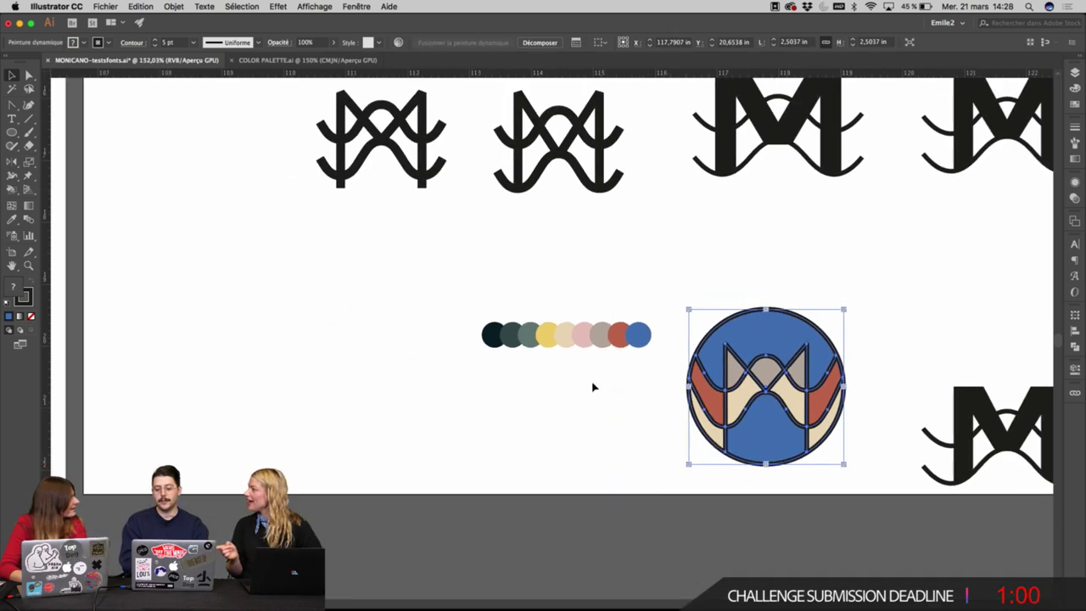
{"action": "left_click_drag", "start_coordinate": [605, 347], "coordinate": [377, 346]}
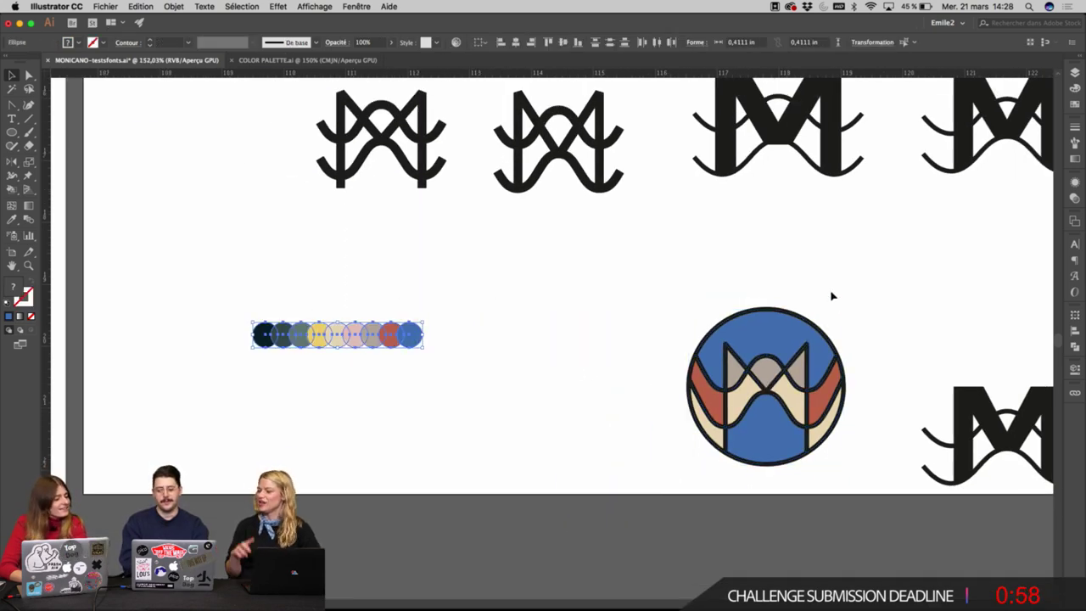
{"action": "left_click", "coordinate": [766, 398]}
{"action": "left_click_drag", "start_coordinate": [766, 399], "coordinate": [582, 399]}
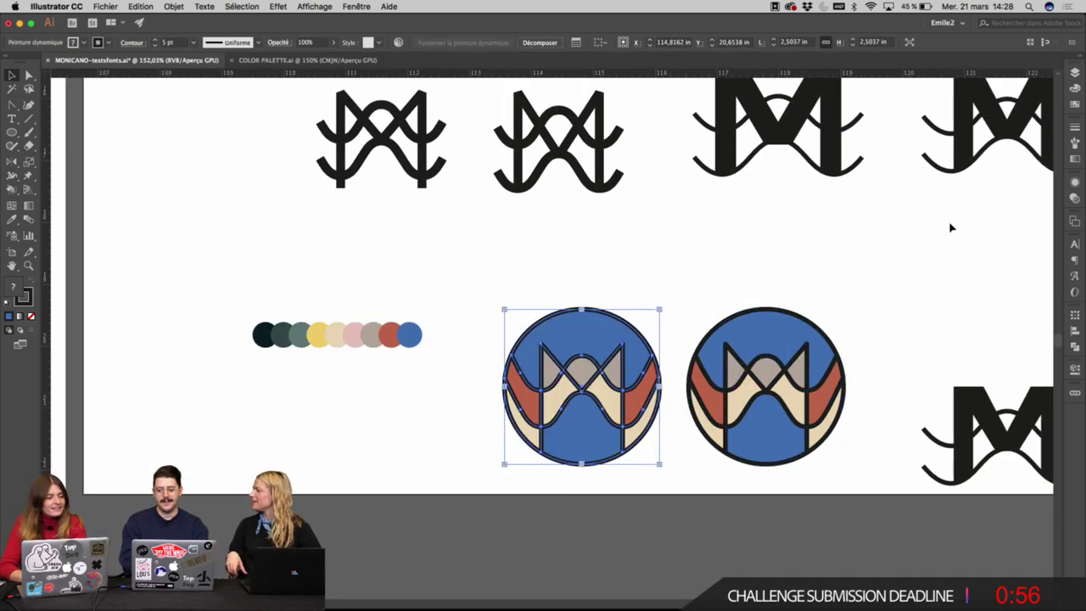
Remove the black stroke from the duplicated logo by setting its stroke color to none.
{"action": "left_click", "coordinate": [1073, 129]}
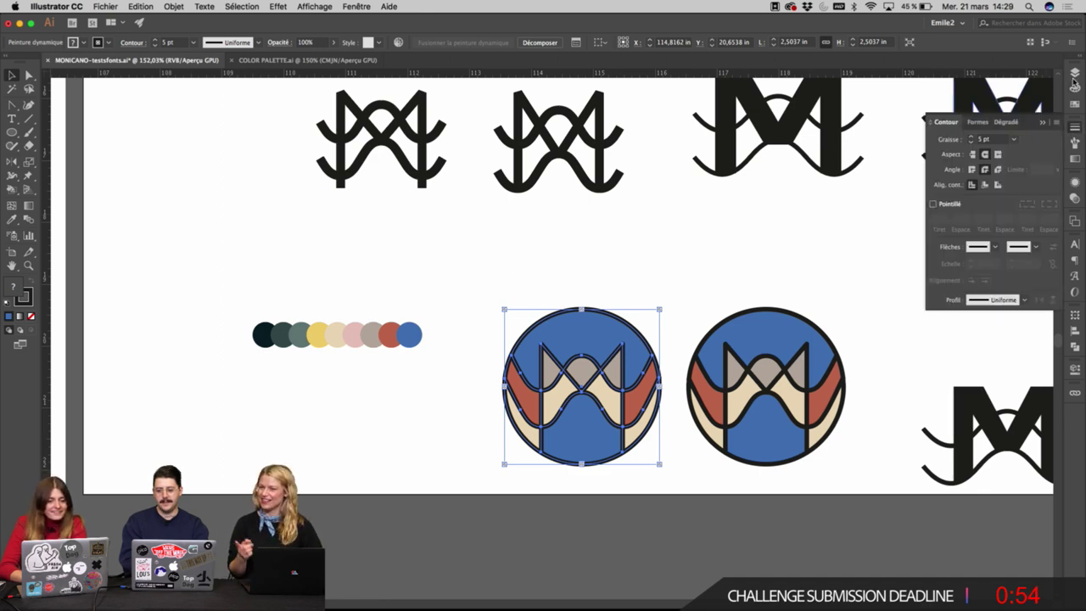
{"action": "left_click", "coordinate": [1074, 105]}
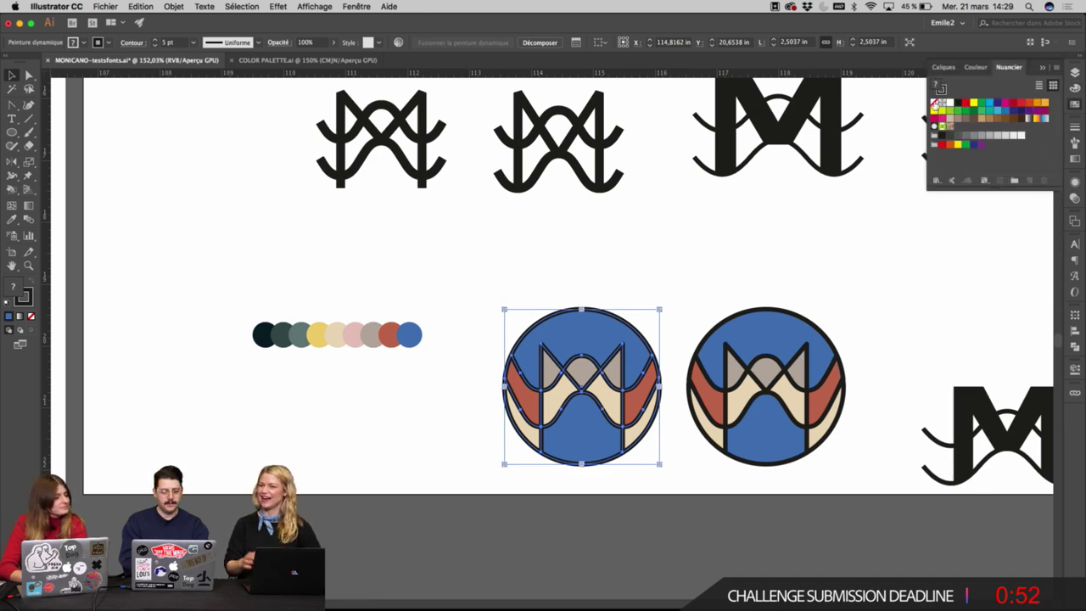
{"action": "left_click", "coordinate": [934, 103]}
{"action": "left_click", "coordinate": [685, 259]}
Compare the strokeless colored logo with the outlined version at different magnifications.
{"action": "left_click", "coordinate": [598, 319], "text": "super"}
{"action": "left_click", "coordinate": [535, 388], "text": "super"}
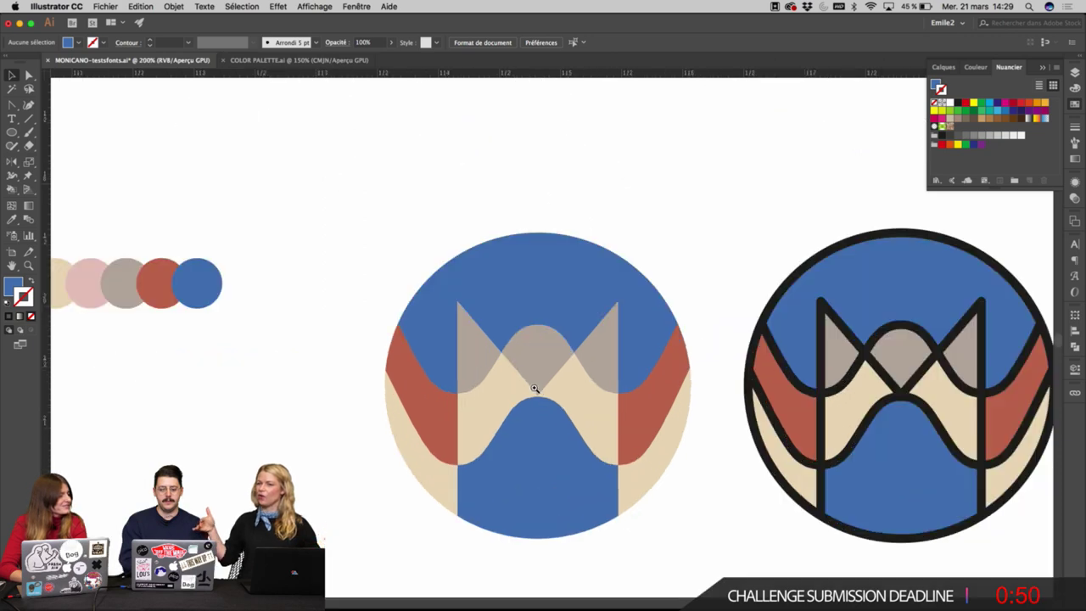
{"action": "scroll", "coordinate": [733, 198], "scroll_direction": "down", "scroll_amount": 1}
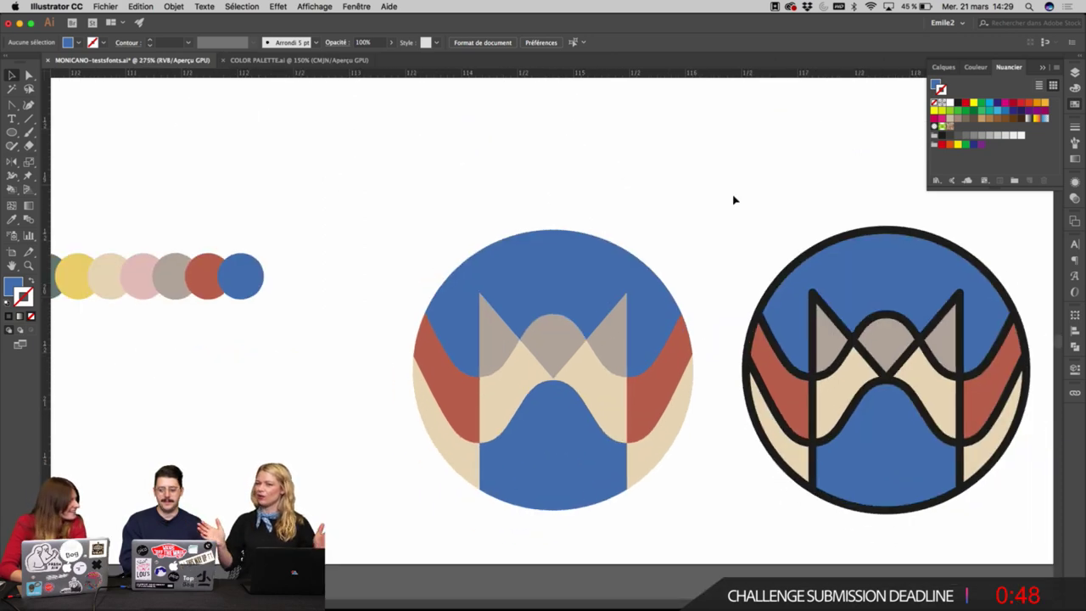
{"action": "scroll", "coordinate": [765, 210], "scroll_direction": "right", "scroll_amount": 5}
{"action": "left_click", "coordinate": [741, 366]}
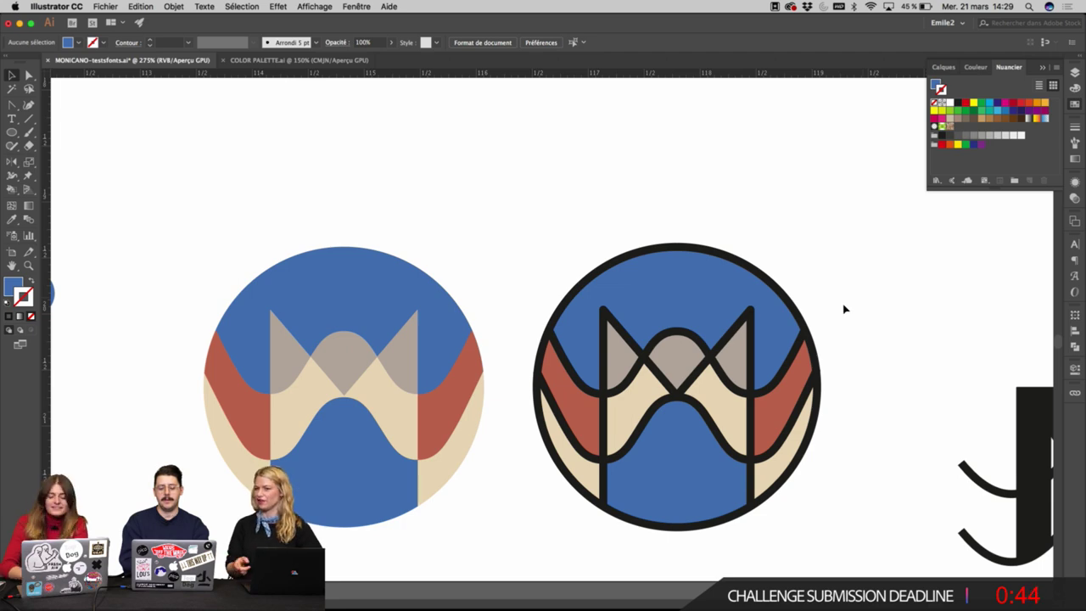
{"action": "scroll", "coordinate": [843, 318], "scroll_direction": "down", "scroll_amount": 3}
{"action": "scroll", "coordinate": [722, 375], "scroll_direction": "up", "scroll_amount": 1}
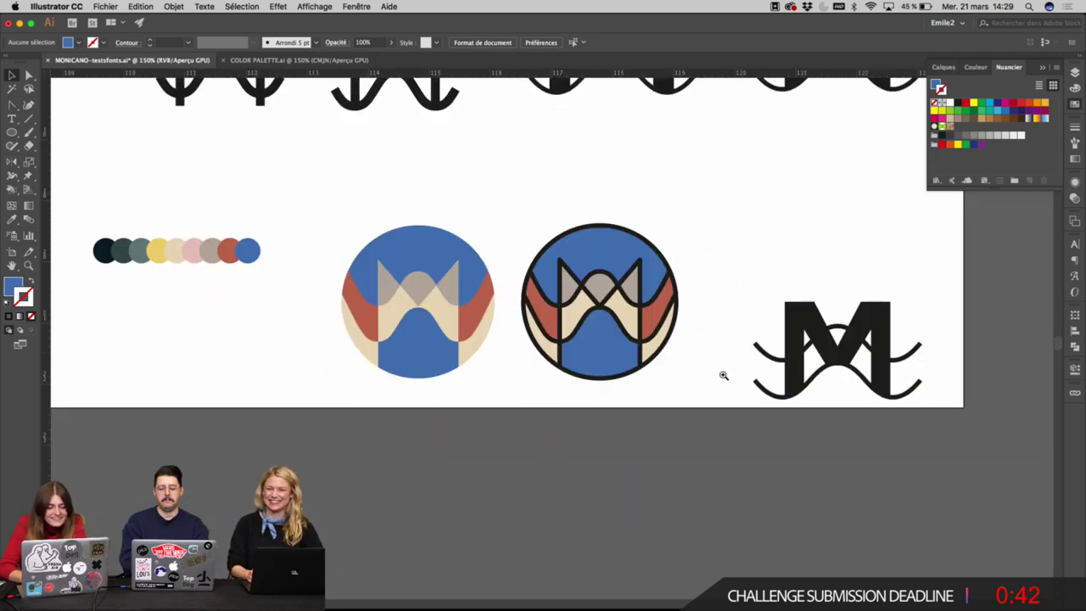
Duplicate the blue palette circle directly below the row of palette circles and deselect it.
{"action": "scroll", "coordinate": [524, 290], "scroll_direction": "up", "scroll_amount": 2}
{"action": "scroll", "coordinate": [598, 317], "scroll_direction": "up", "scroll_amount": 3}
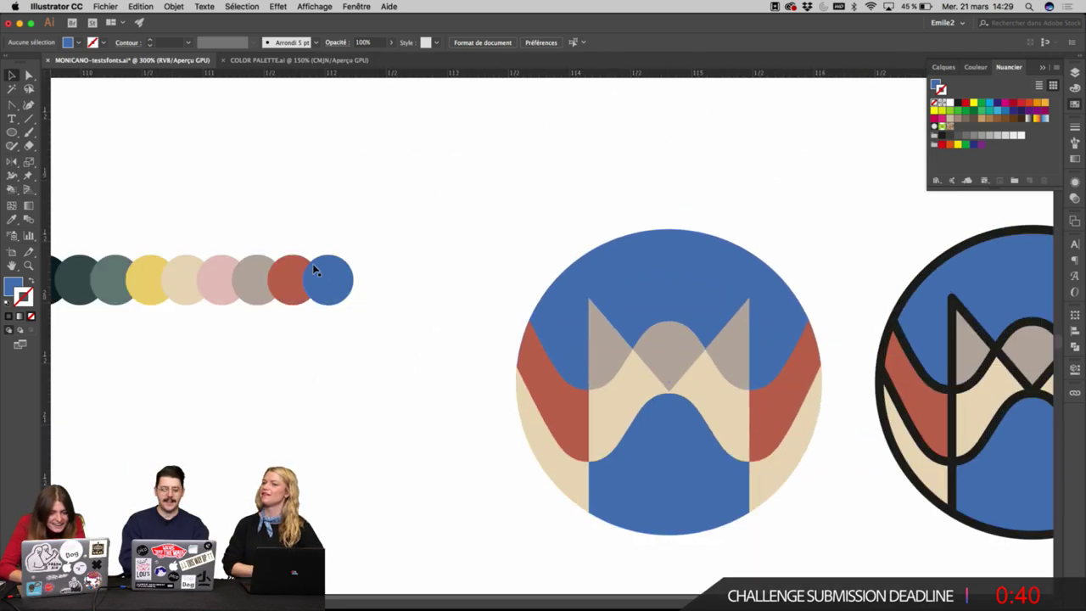
{"action": "left_click_drag", "start_coordinate": [346, 378], "coordinate": [347, 379]}
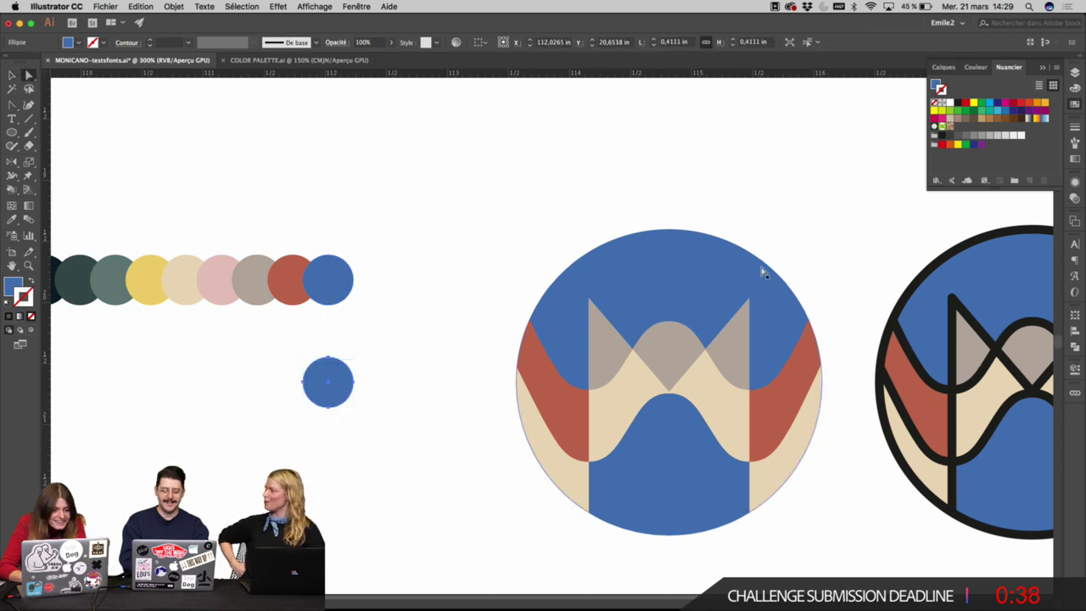
{"action": "left_click", "coordinate": [513, 336]}
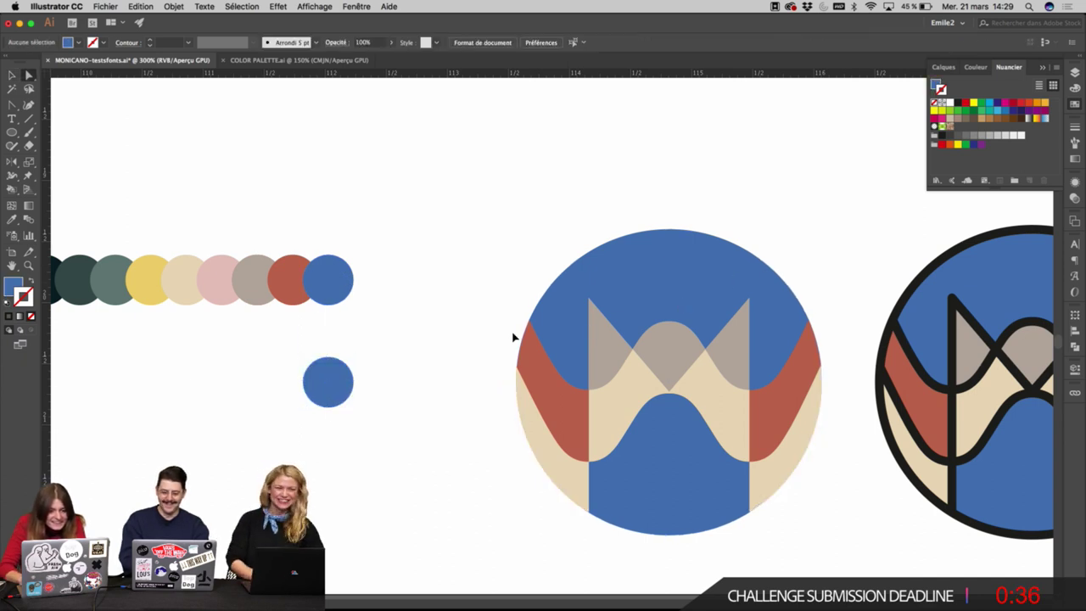
Move the separate blue circle to the right, closer to the strokeless logo.
{"action": "scroll", "coordinate": [513, 336], "scroll_direction": "down", "scroll_amount": 3}
{"action": "left_click_drag", "start_coordinate": [409, 363], "coordinate": [459, 362]}
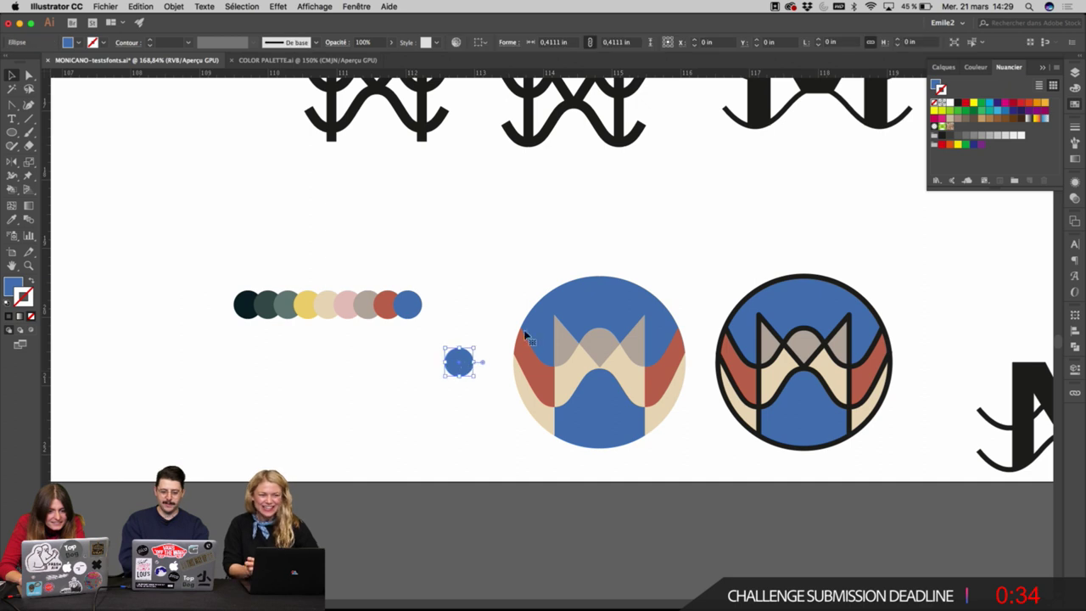
Fill the upper background of the strokeless logo with the dark green from the palette's second circle using Live Paint.
{"action": "left_click", "coordinate": [589, 303]}
{"action": "key", "text": "i"}
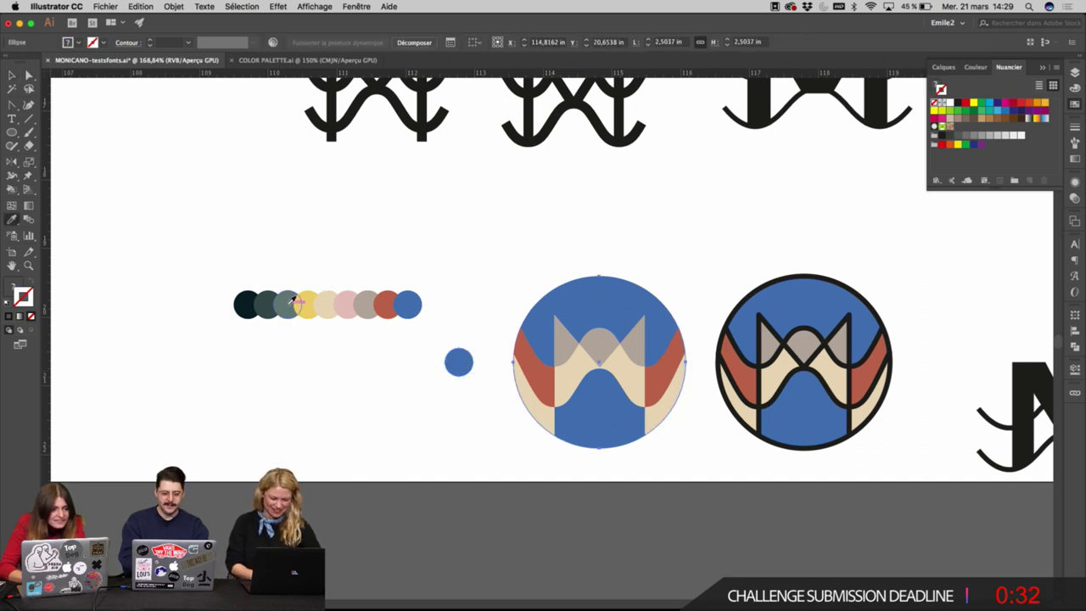
{"action": "key", "text": "v"}
{"action": "key", "text": "k"}
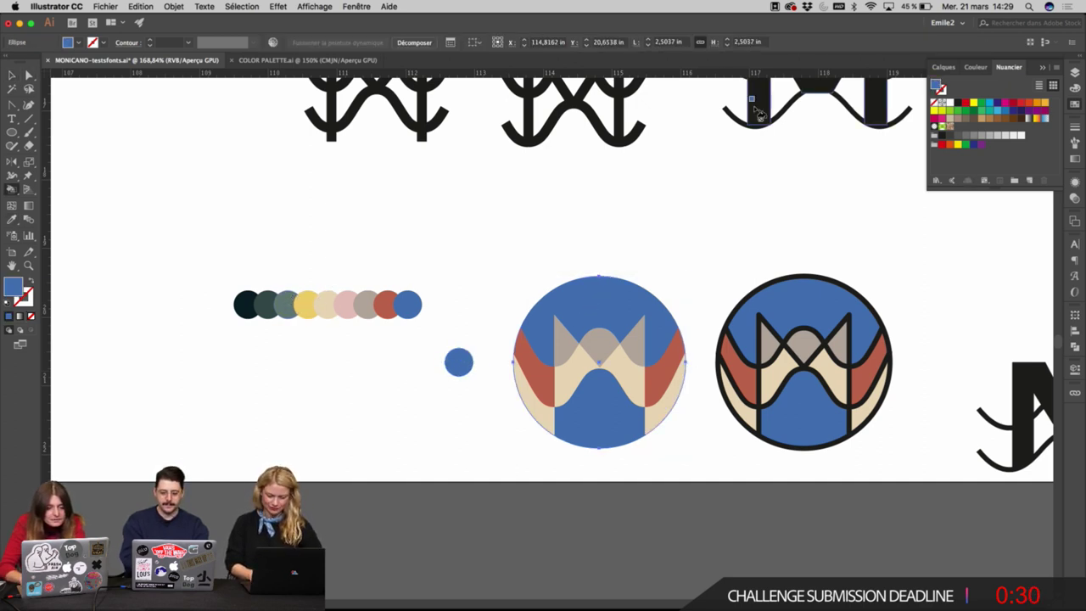
{"action": "scroll", "coordinate": [625, 257], "scroll_direction": "up", "scroll_amount": 3}
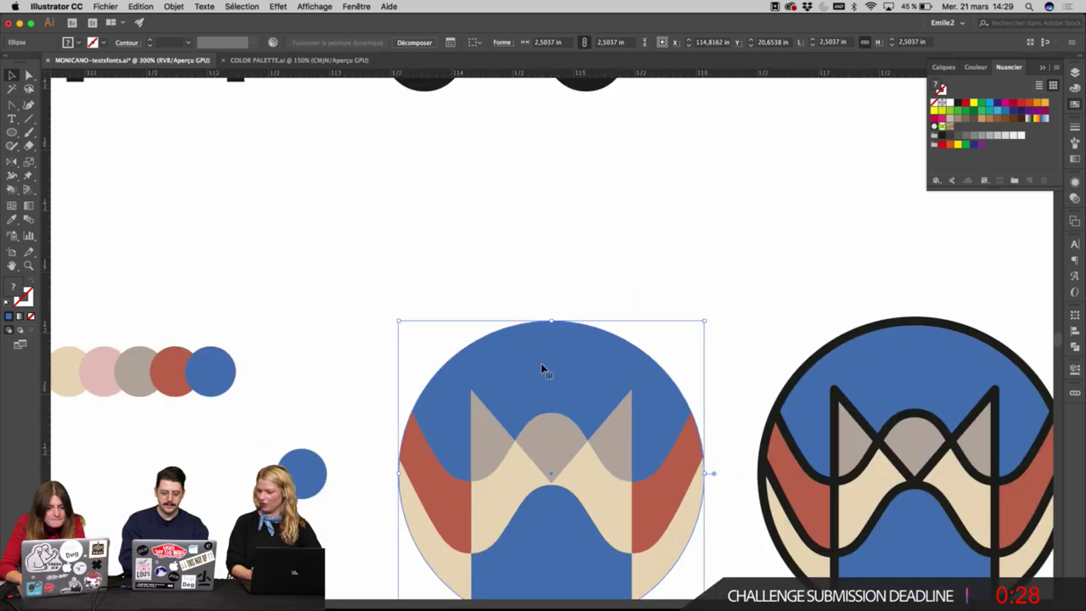
{"action": "left_click", "coordinate": [651, 216]}
{"action": "key", "text": "k"}
{"action": "left_click_drag", "start_coordinate": [446, 403], "coordinate": [450, 404]}
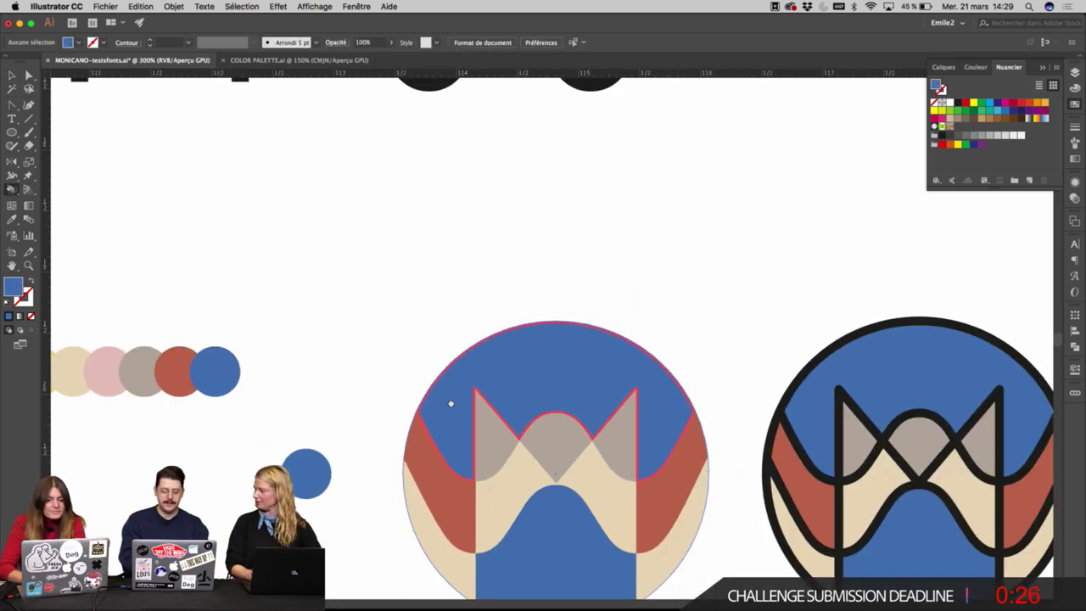
{"action": "scroll", "coordinate": [451, 404], "scroll_direction": "left", "scroll_amount": 3}
{"action": "left_click", "coordinate": [142, 371], "text": "alt"}
{"action": "left_click", "coordinate": [755, 366]}
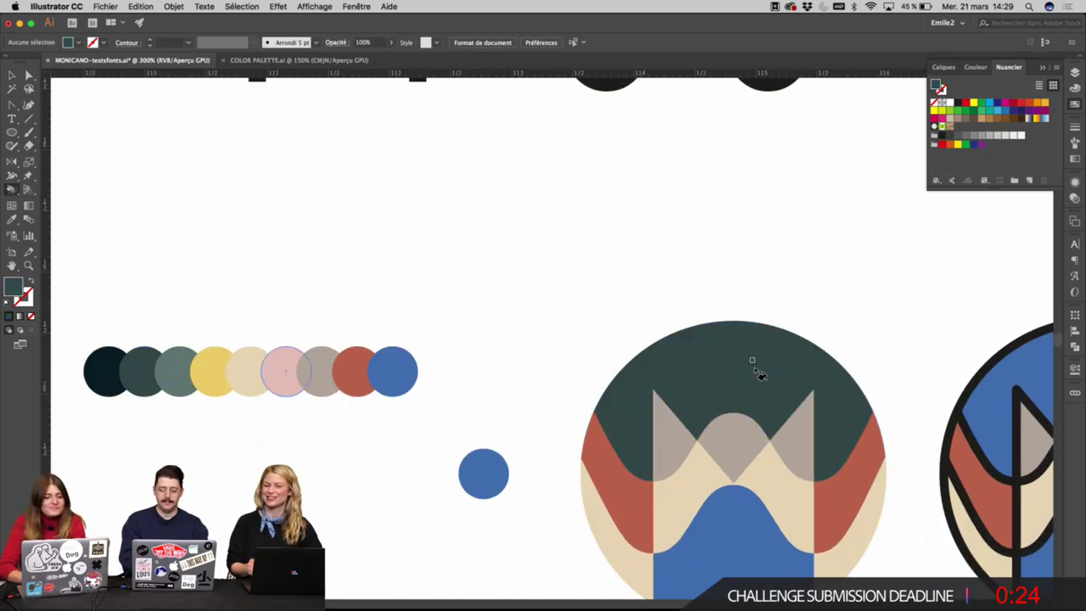
Fill the upper M shapes and both side waves of the strokeless logo with the palette's medium green.
{"action": "left_click", "coordinate": [813, 410], "text": "alt"}
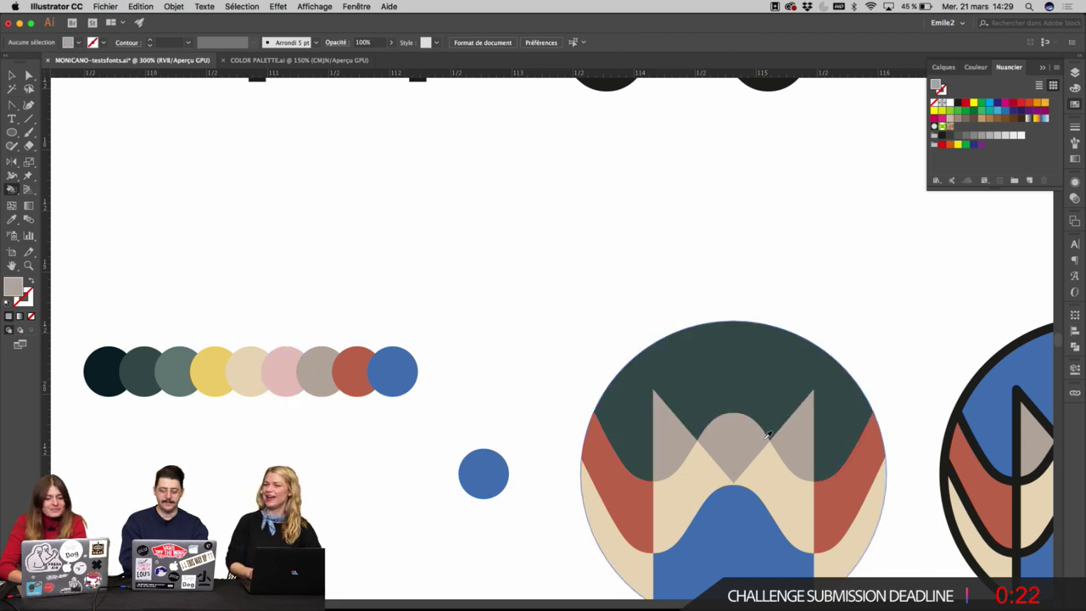
{"action": "left_click", "coordinate": [176, 371], "text": "alt"}
{"action": "left_click", "coordinate": [797, 432]}
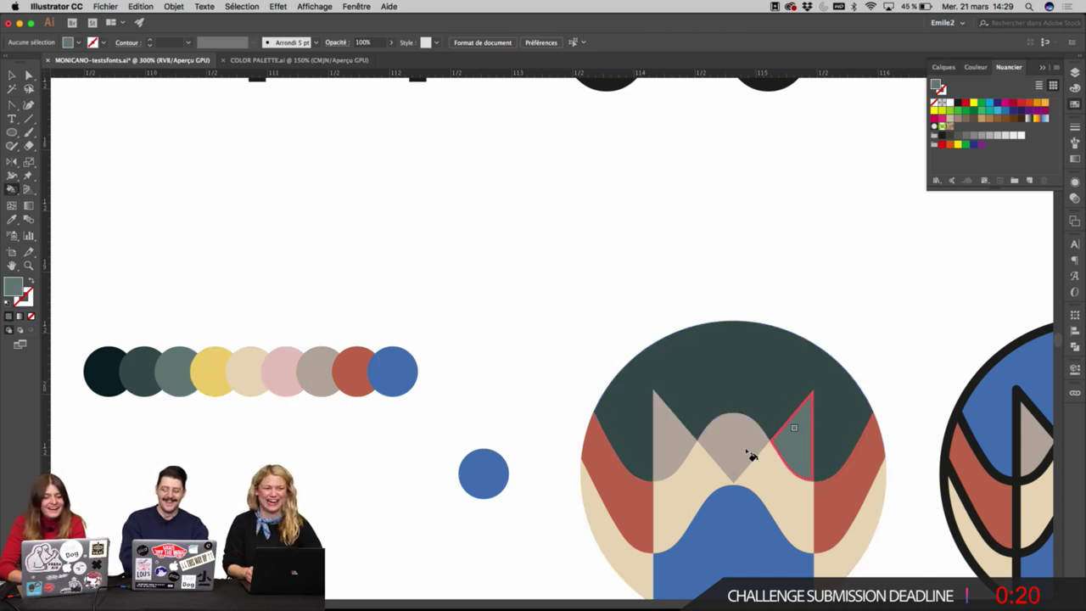
{"action": "left_click", "coordinate": [738, 449]}
{"action": "left_click", "coordinate": [667, 446]}
{"action": "left_click", "coordinate": [845, 495]}
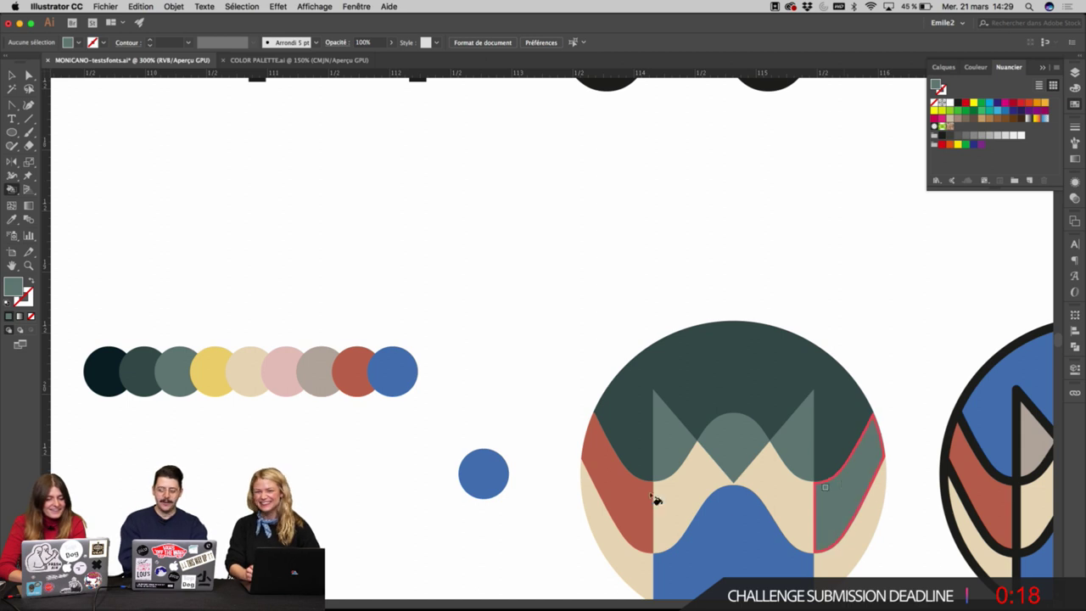
{"action": "left_click", "coordinate": [627, 496]}
Fill the beige areas of the strokeless logo, inside the M and along both outer edges, with the palette's taupe.
{"action": "left_click", "coordinate": [782, 479], "text": "alt"}
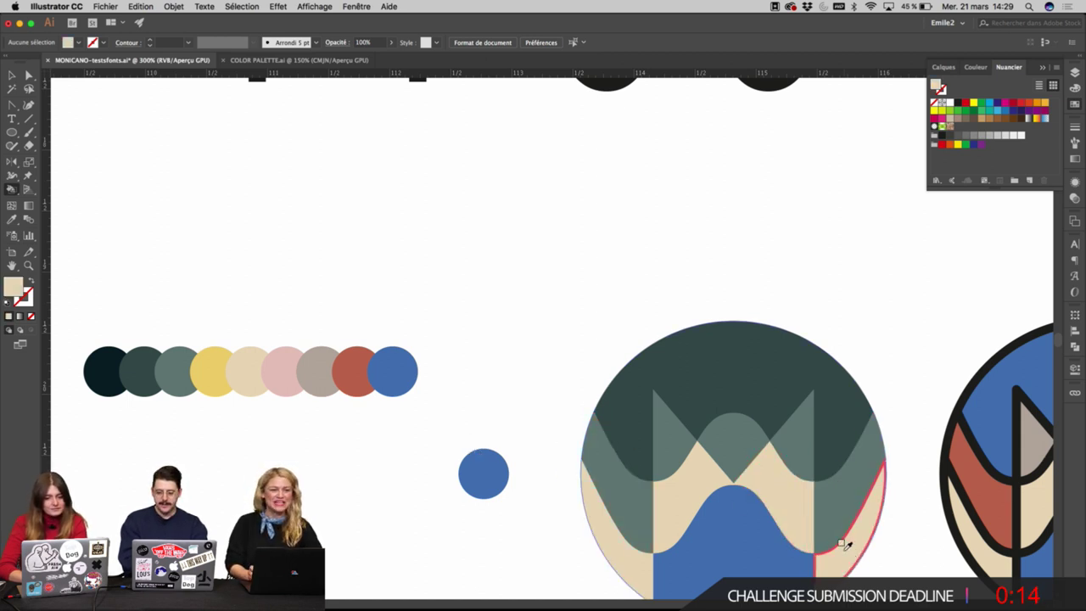
{"action": "left_click", "coordinate": [322, 370], "text": "alt"}
{"action": "left_click", "coordinate": [768, 501]}
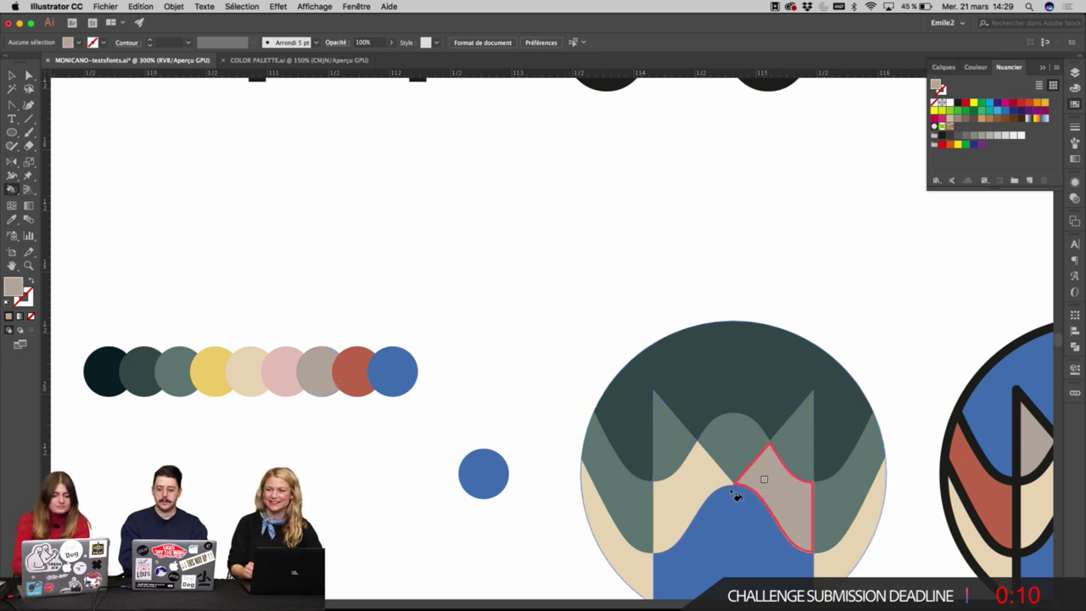
{"action": "left_click", "coordinate": [691, 500]}
{"action": "left_click", "coordinate": [848, 547]}
{"action": "left_click", "coordinate": [619, 564]}
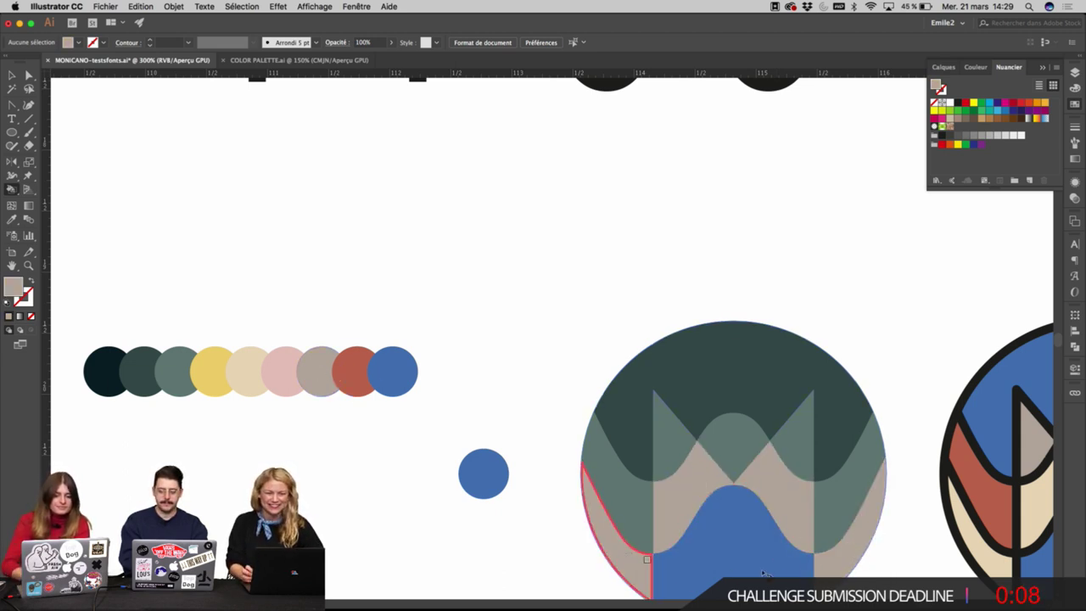
Duplicate the separate blue circle to its left and set the copy's fill to the darker blue 275a96.
{"action": "scroll", "coordinate": [735, 560], "scroll_direction": "down", "scroll_amount": 5}
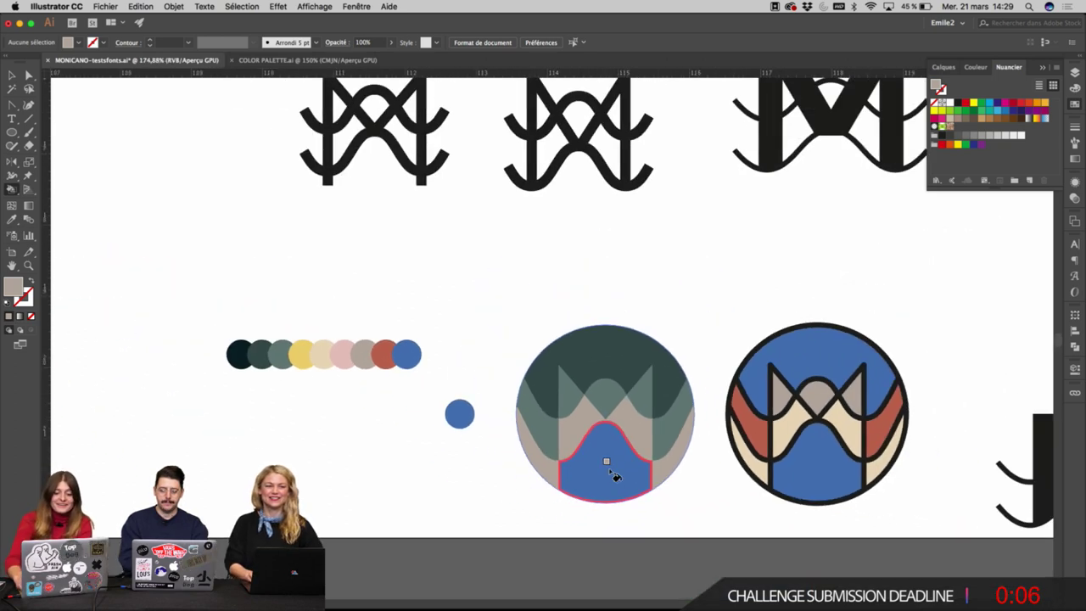
{"action": "key", "text": "v"}
{"action": "left_click", "coordinate": [473, 410], "text": "super"}
{"action": "left_click", "coordinate": [519, 332], "text": "super"}
{"action": "left_click", "coordinate": [518, 333], "text": "super"}
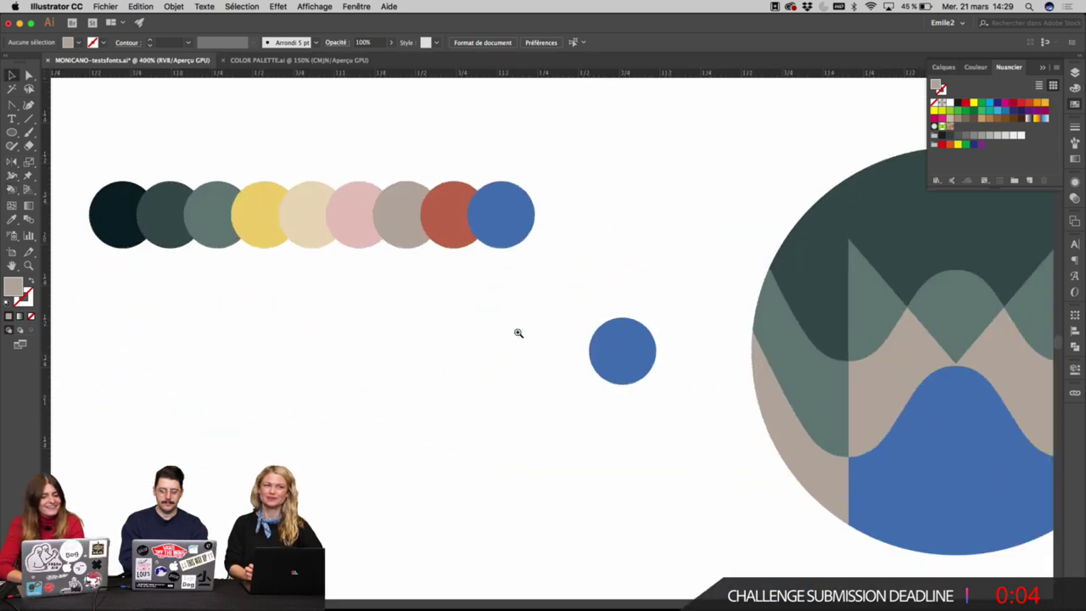
{"action": "left_click_drag", "start_coordinate": [618, 358], "coordinate": [533, 359], "text": "alt"}
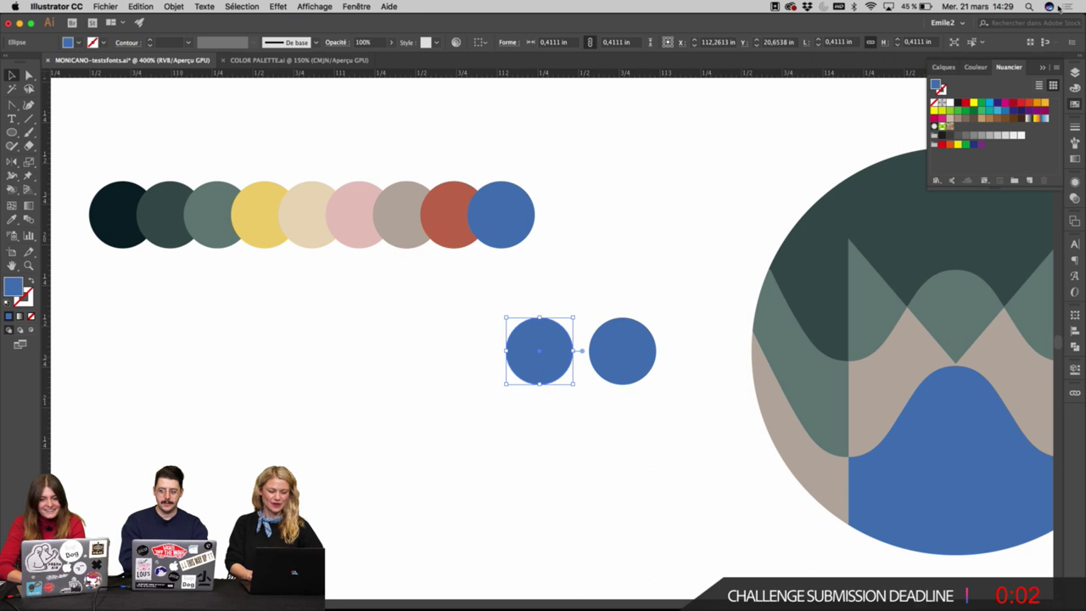
{"action": "double_click", "coordinate": [938, 86]}
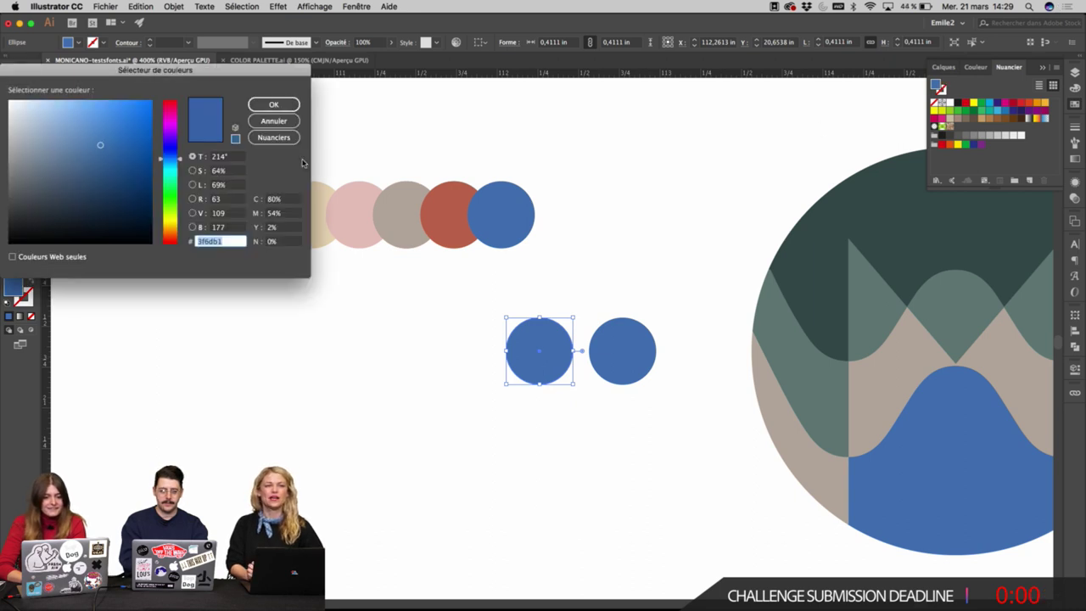
{"action": "left_click", "coordinate": [113, 160]}
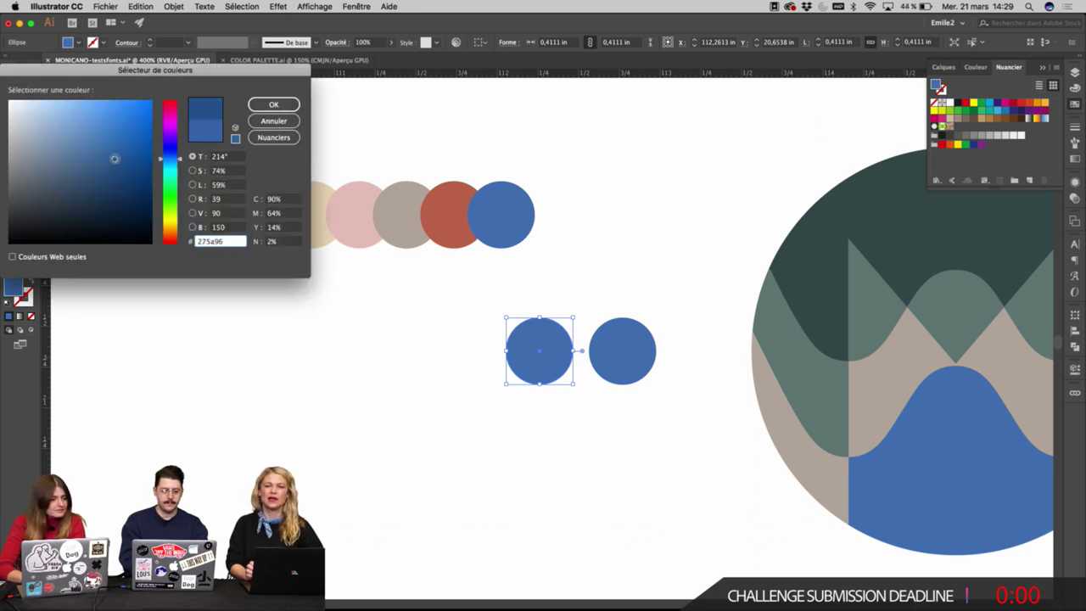
{"action": "left_click", "coordinate": [271, 104]}
Duplicate the darker blue circle to its left, set the copy's fill to the muted navy 2c5075, and space it farther left.
{"action": "scroll", "coordinate": [568, 255], "scroll_direction": "right", "scroll_amount": 3}
{"action": "scroll", "coordinate": [540, 263], "scroll_direction": "right", "scroll_amount": 3}
{"action": "left_click_drag", "start_coordinate": [393, 342], "coordinate": [328, 343], "text": "alt"}
{"action": "double_click", "coordinate": [939, 87]}
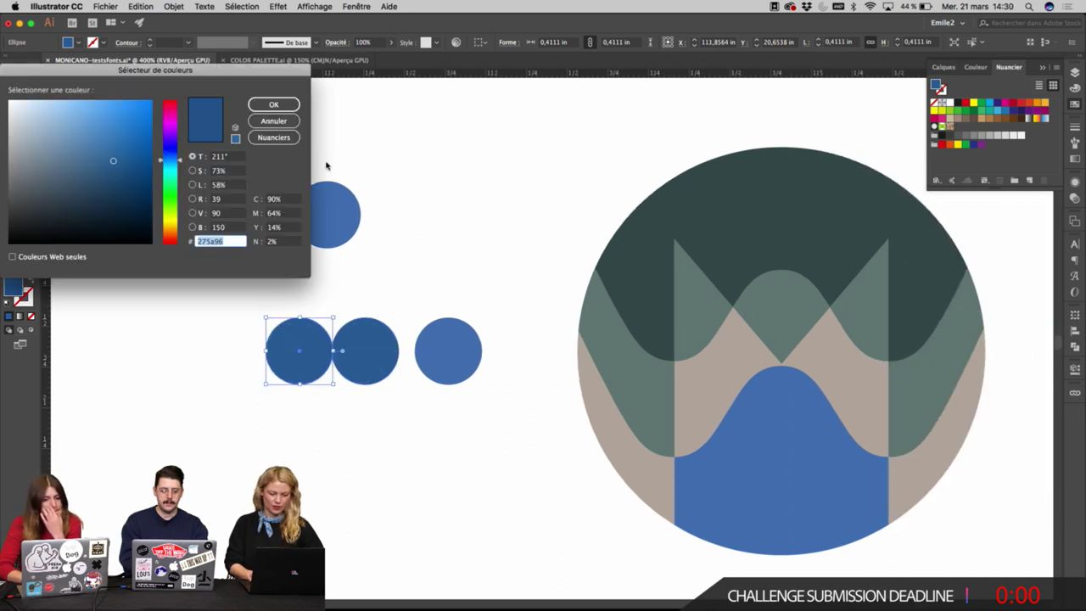
{"action": "left_click", "coordinate": [100, 171]}
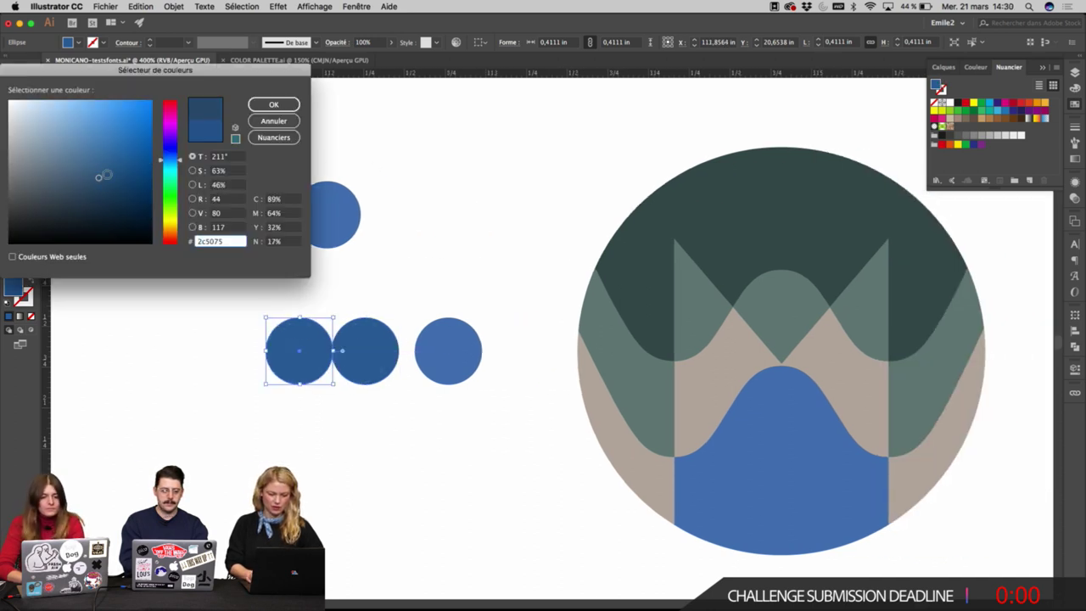
{"action": "left_click", "coordinate": [273, 104]}
{"action": "left_click_drag", "start_coordinate": [276, 342], "coordinate": [236, 343]}
Fill the upper background of the strokeless logo with the navy of the leftmost new circle using Live Paint.
{"action": "left_click", "coordinate": [771, 234]}
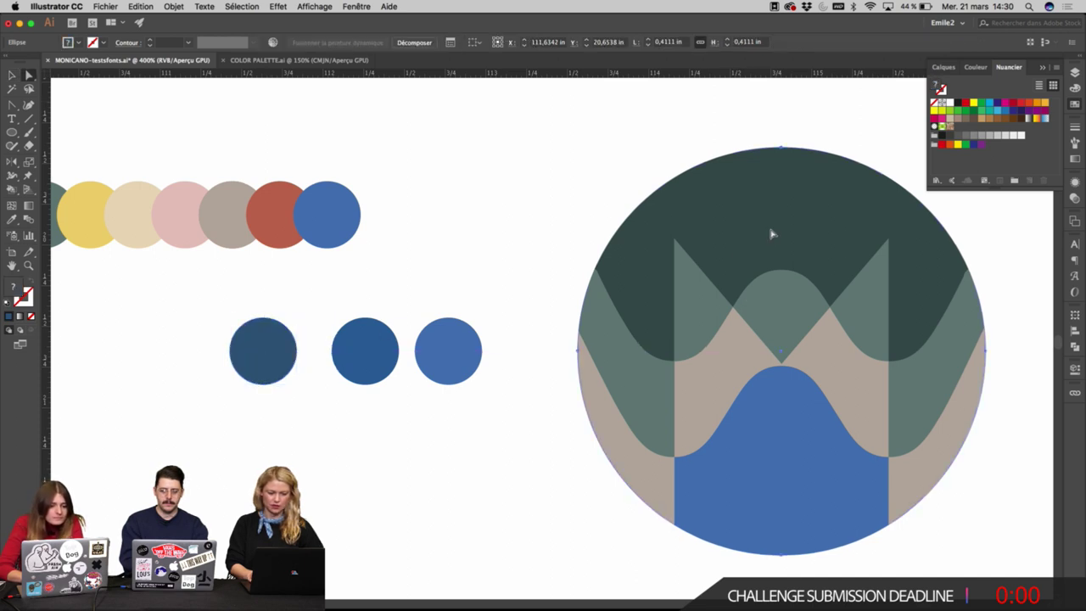
{"action": "key", "text": "k"}
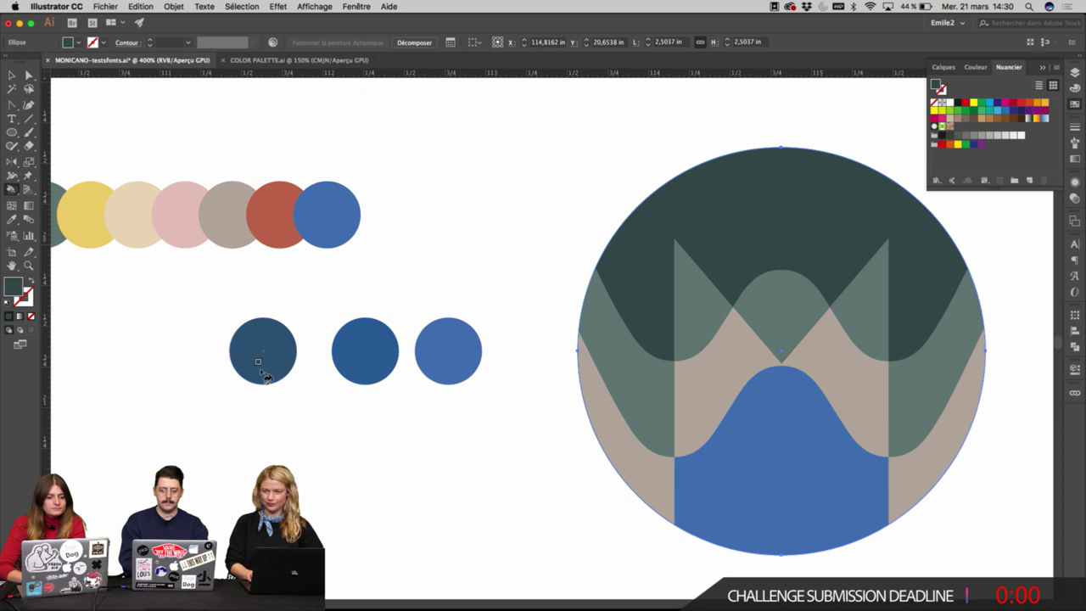
{"action": "left_click", "coordinate": [715, 235]}
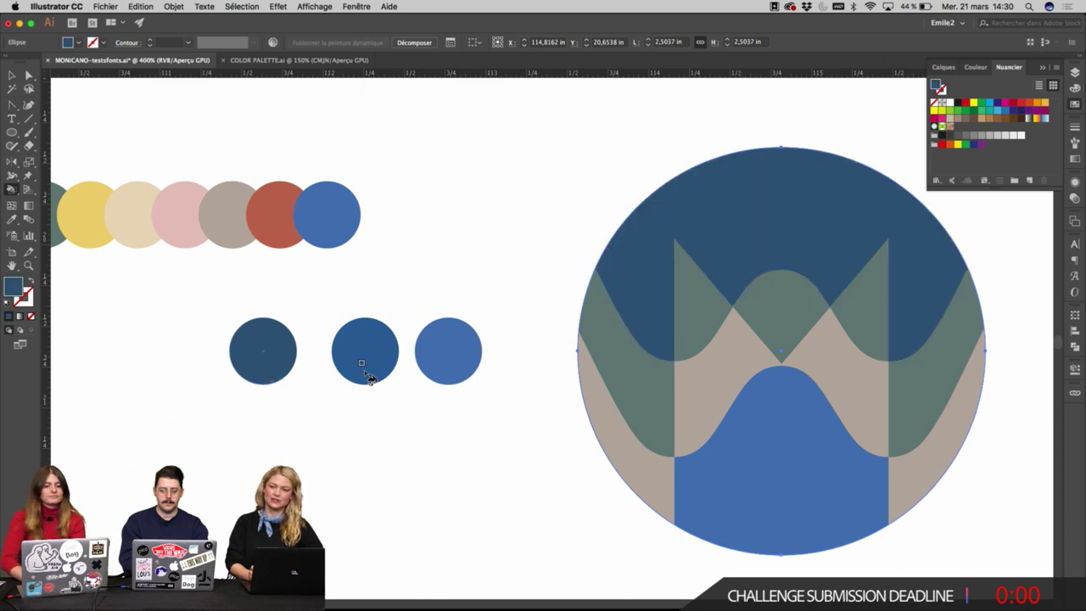
Fill the green M shapes and side waves of the strokeless logo with the middle circle's darker blue.
{"action": "left_click", "coordinate": [636, 370]}
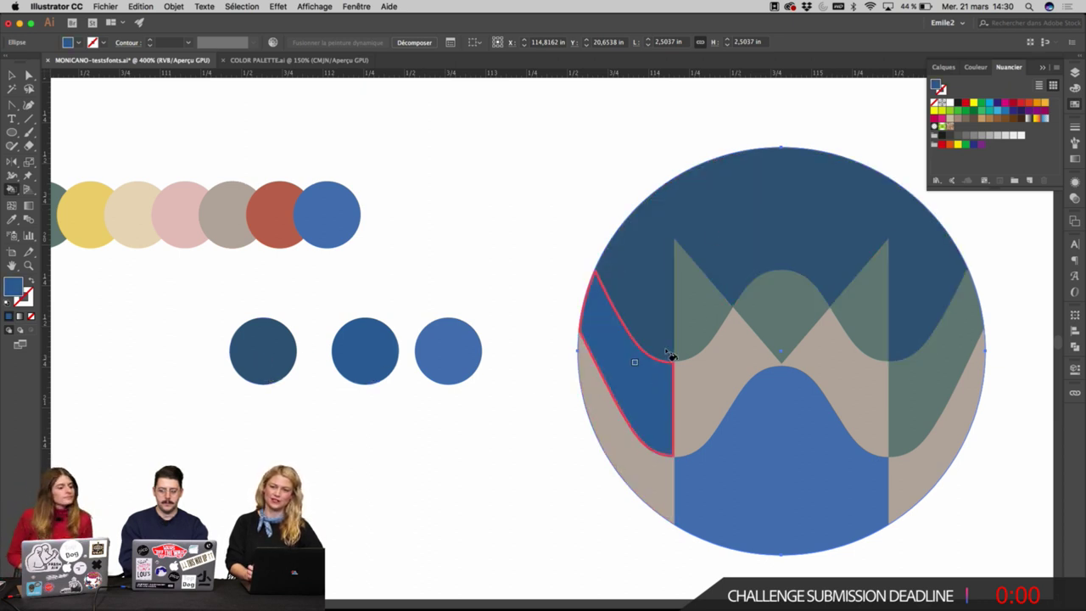
{"action": "left_click", "coordinate": [704, 314]}
{"action": "left_click", "coordinate": [800, 312]}
{"action": "left_click", "coordinate": [868, 319]}
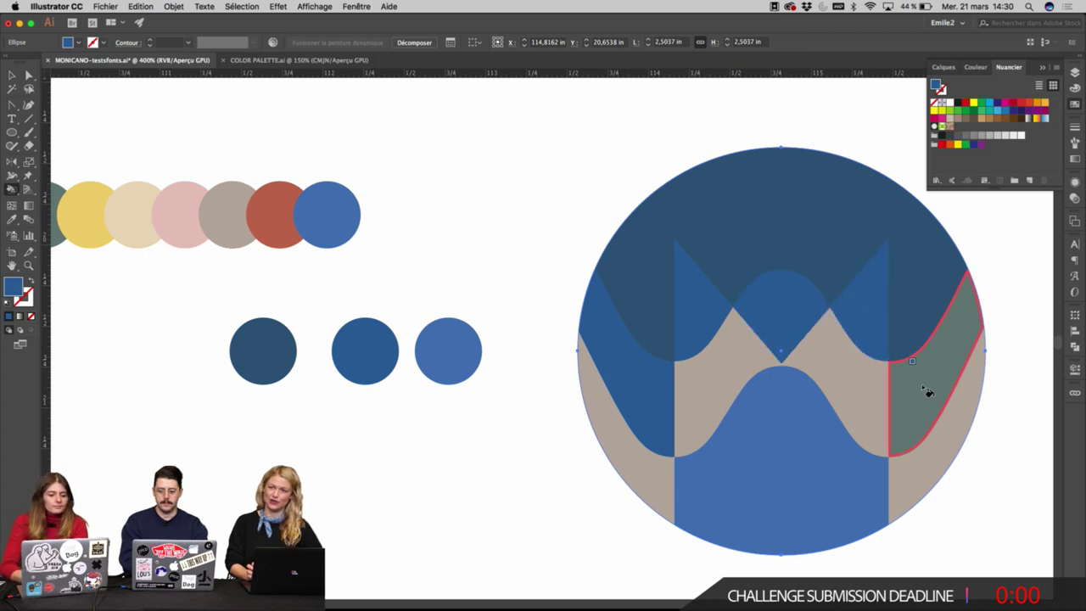
{"action": "left_click", "coordinate": [912, 390]}
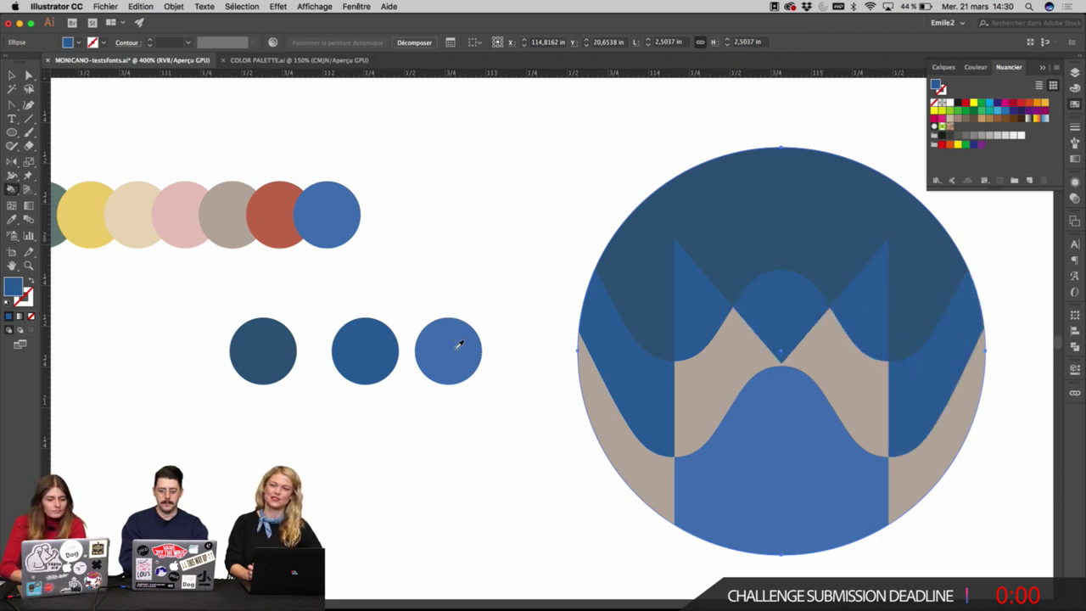
Fill the remaining taupe areas of the strokeless logo with the original blue of the third circle.
{"action": "left_click", "coordinate": [635, 465]}
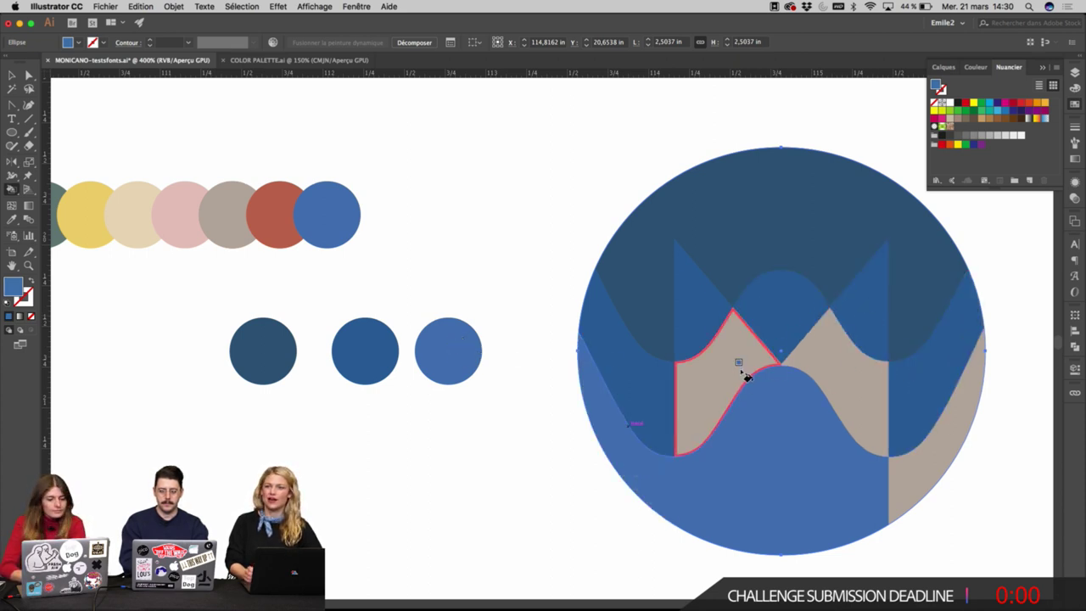
{"action": "left_click", "coordinate": [746, 376]}
{"action": "left_click", "coordinate": [838, 383]}
{"action": "left_click", "coordinate": [948, 441]}
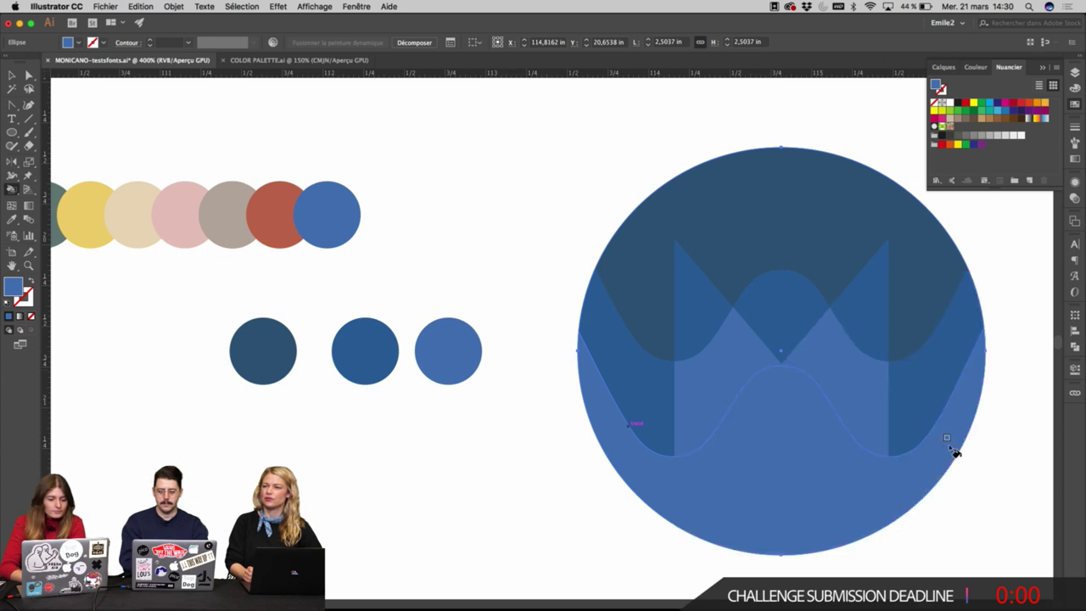
Duplicate the original blue circle directly below itself and give the copy a lighter blue fill.
{"action": "key", "text": "v"}
{"action": "left_click_drag", "start_coordinate": [466, 356], "coordinate": [471, 459]}
{"action": "double_click", "coordinate": [935, 86]}
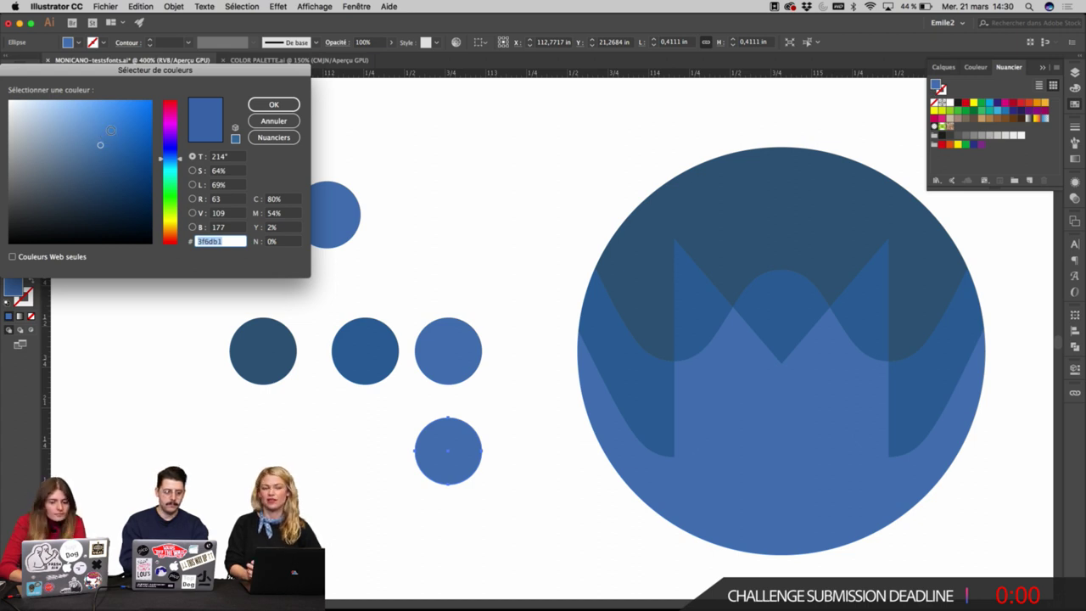
{"action": "left_click", "coordinate": [273, 104]}
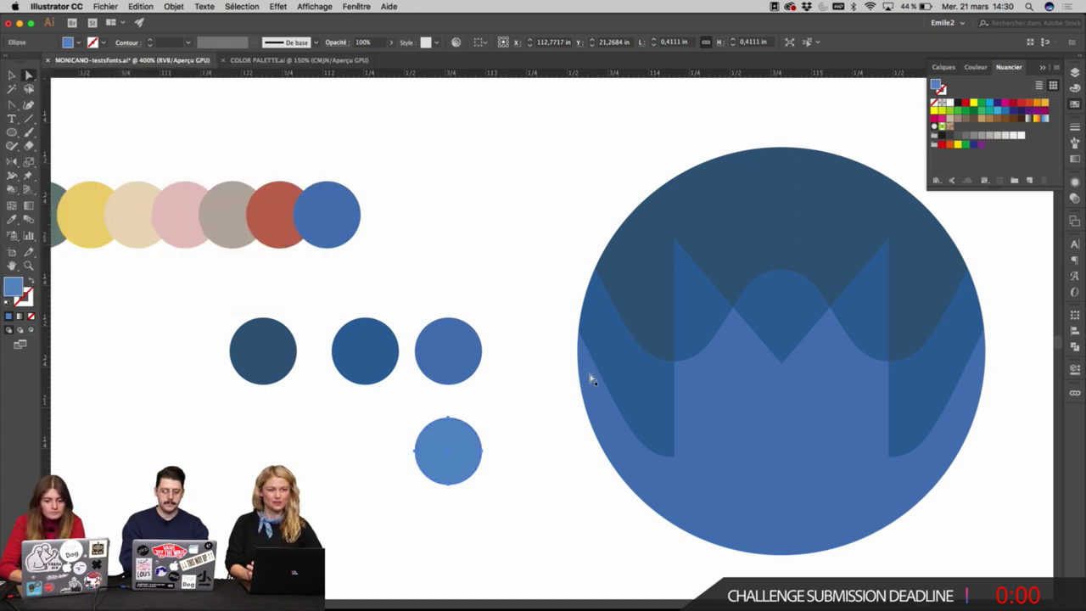
Fill the bottom area beneath the lower wave of the strokeless logo with the lighter blue.
{"action": "key", "text": "k"}
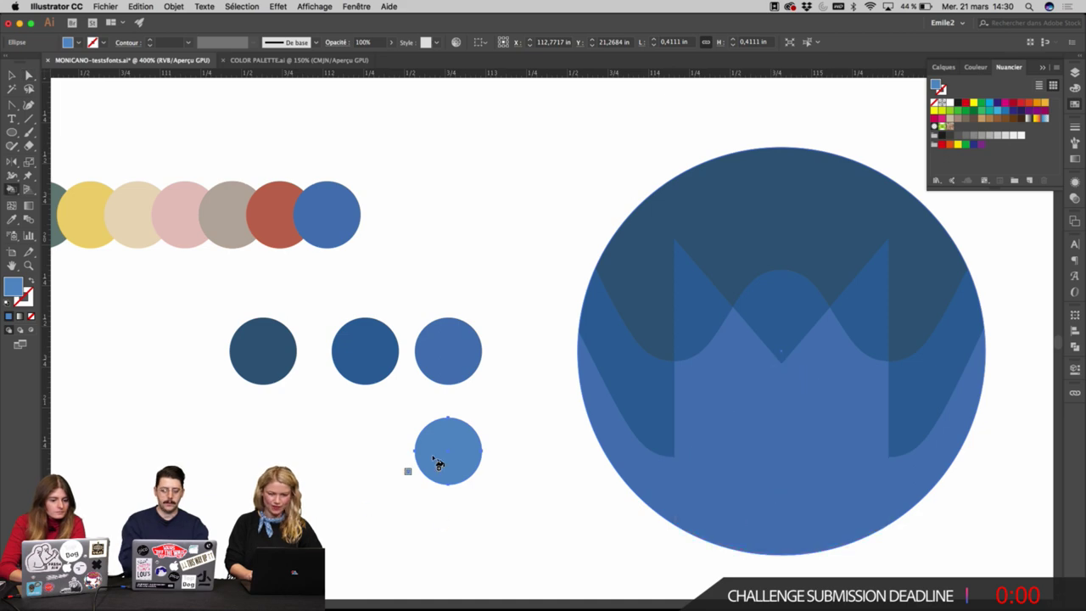
{"action": "left_click", "coordinate": [790, 487]}
{"action": "key", "text": "v"}
Move the four blue shade circles left so they line up beneath the start of the palette row.
{"action": "scroll", "coordinate": [970, 517], "scroll_direction": "down", "scroll_amount": 6}
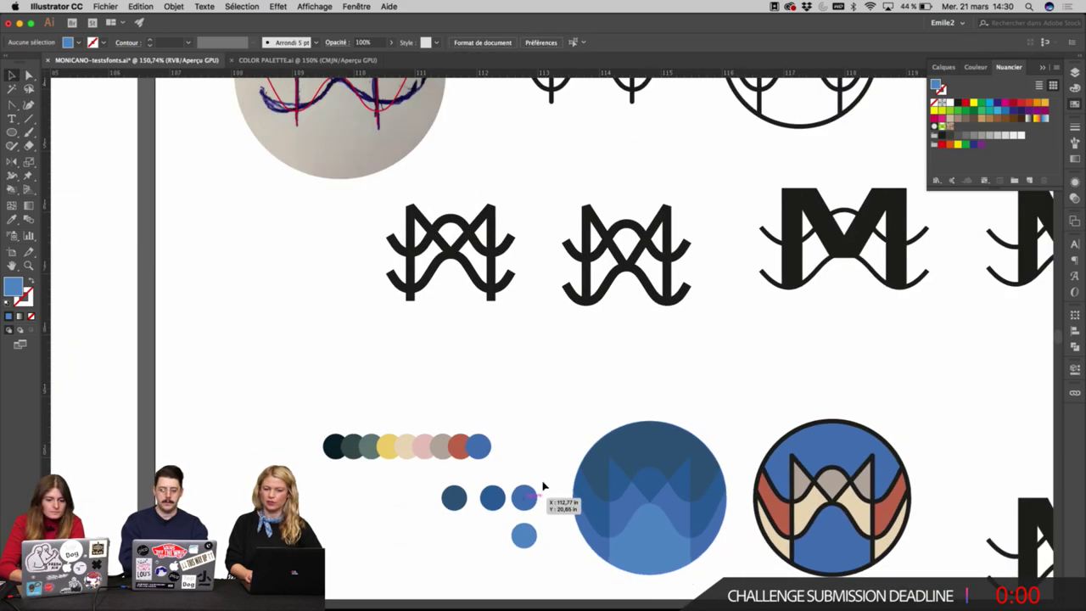
{"action": "left_click_drag", "start_coordinate": [548, 480], "coordinate": [446, 552]}
{"action": "left_click_drag", "start_coordinate": [509, 507], "coordinate": [390, 503]}
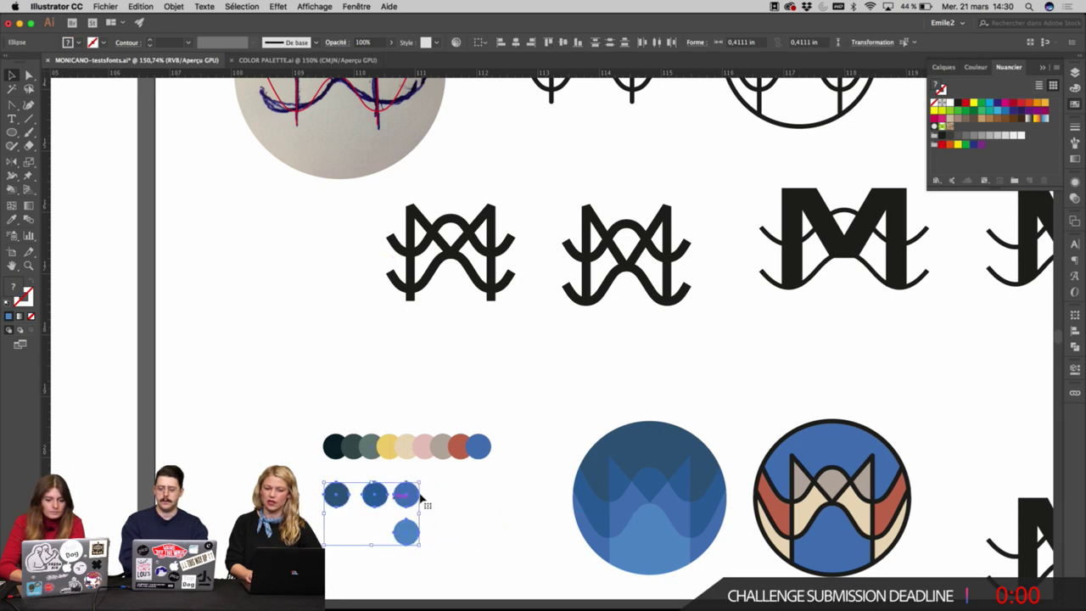
Delete the outlined colored logo and move the blue strokeless logo right into its place.
{"action": "scroll", "coordinate": [714, 346], "scroll_direction": "right", "scroll_amount": 10}
{"action": "scroll", "coordinate": [713, 346], "scroll_direction": "down", "scroll_amount": 3}
{"action": "mouse_move", "coordinate": [713, 343]}
{"action": "left_mouse_down"}
{"action": "mouse_move", "coordinate": [508, 526]}
{"action": "mouse_move", "coordinate": [482, 527]}
{"action": "left_mouse_up"}
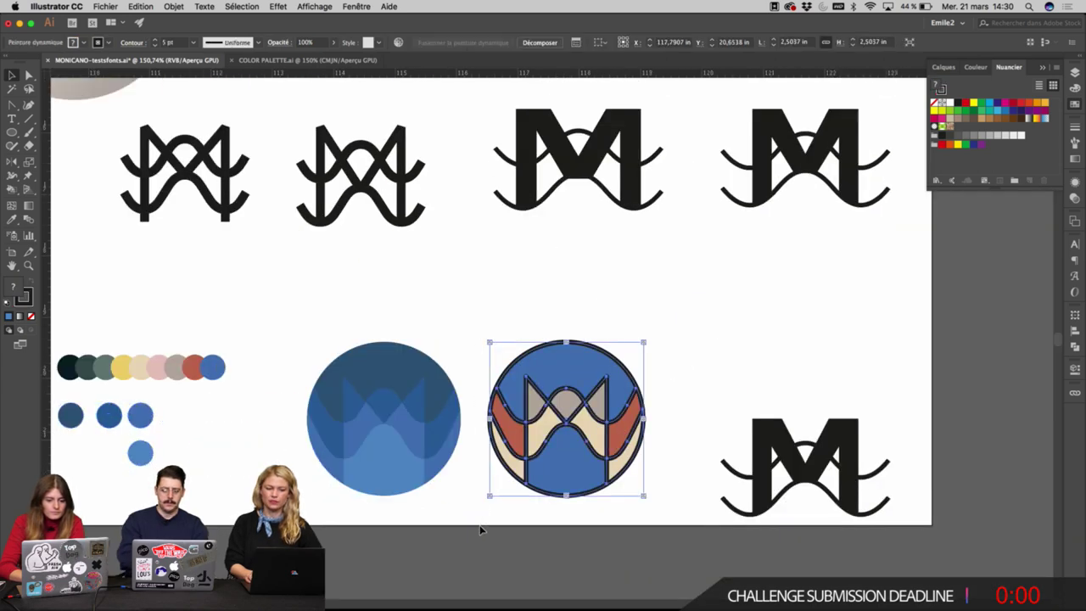
{"action": "key", "text": "Delete"}
{"action": "left_click", "coordinate": [376, 449]}
{"action": "left_click_drag", "start_coordinate": [376, 449], "coordinate": [549, 449]}
Move the lower bold black M-and-waves logo up and left, level with the blue circular logo.
{"action": "left_click", "coordinate": [806, 461]}
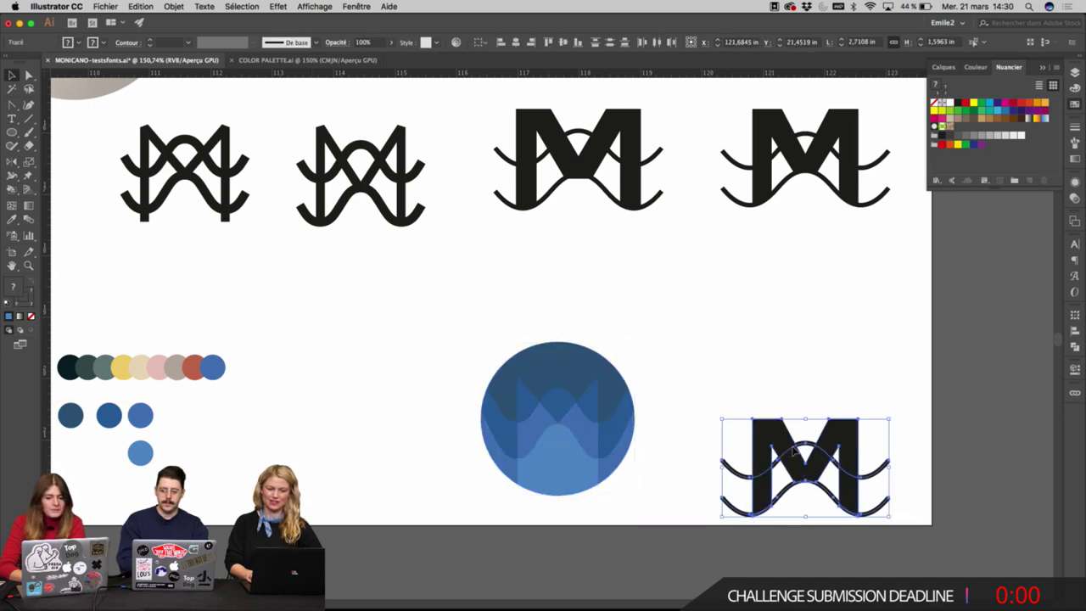
{"action": "left_click_drag", "start_coordinate": [806, 462], "coordinate": [775, 415]}
{"action": "left_click", "coordinate": [713, 426], "text": "super"}
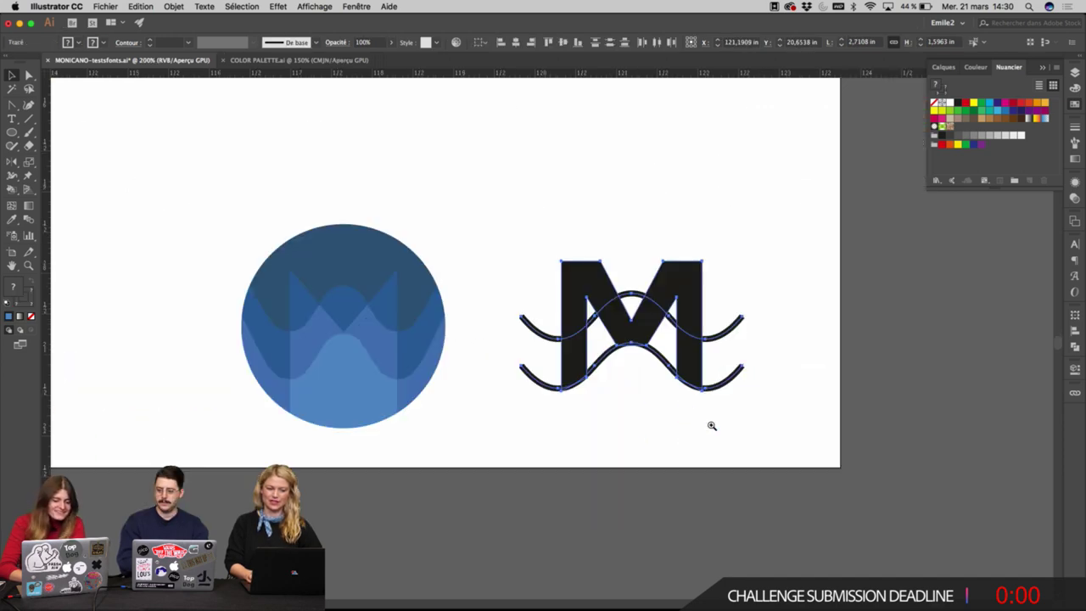
Inspect the blue circular logo up close where the M's center point meets the crest of the lower wave.
{"action": "left_click", "coordinate": [494, 360], "text": "super"}
{"action": "left_click_drag", "start_coordinate": [368, 314], "coordinate": [584, 272]}
{"action": "left_click", "coordinate": [625, 141]}
{"action": "left_click", "coordinate": [521, 262], "text": "super"}
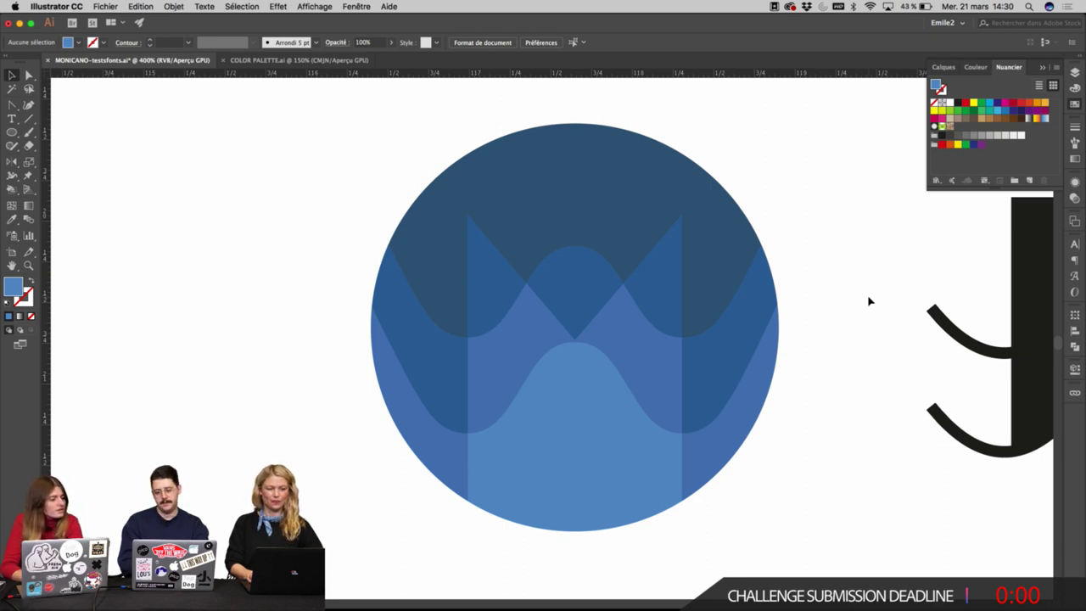
{"action": "key", "text": "a"}
{"action": "left_click", "coordinate": [576, 343]}
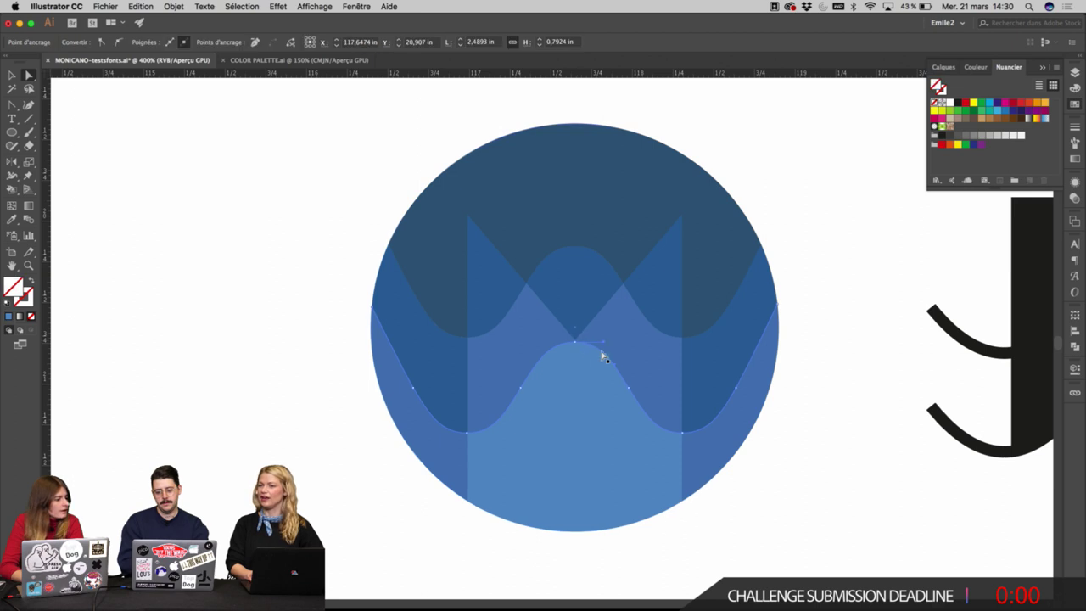
{"action": "left_click", "coordinate": [849, 242]}
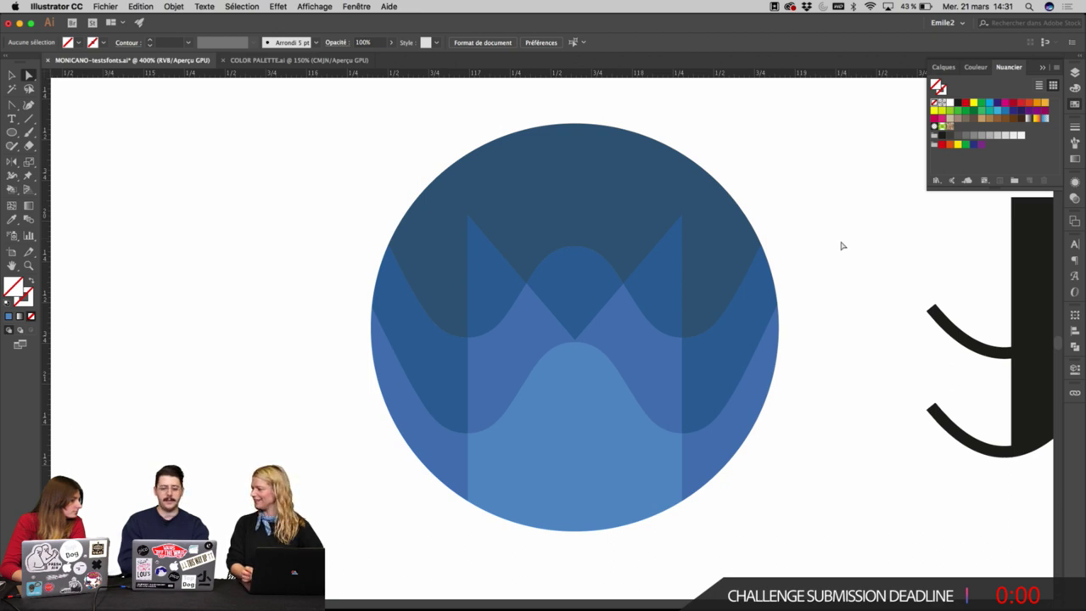
{"action": "scroll", "coordinate": [842, 245], "scroll_direction": "up", "scroll_amount": 1}
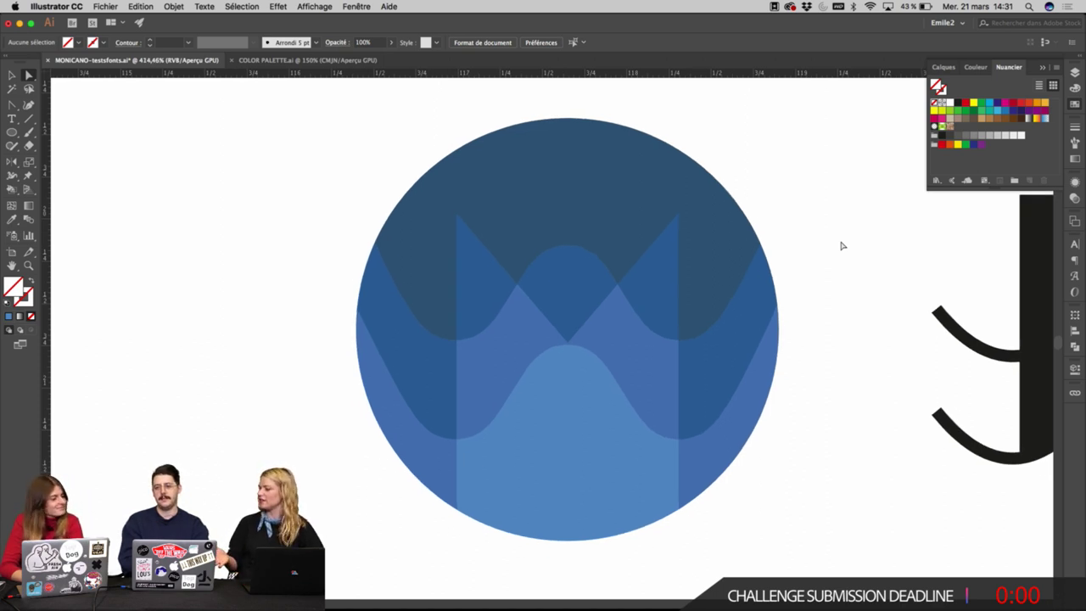
Move the blue circular logo up and to the left, widening the gap to the bold black M logo.
{"action": "key", "text": "v"}
{"action": "scroll", "coordinate": [755, 253], "scroll_direction": "down", "scroll_amount": 5}
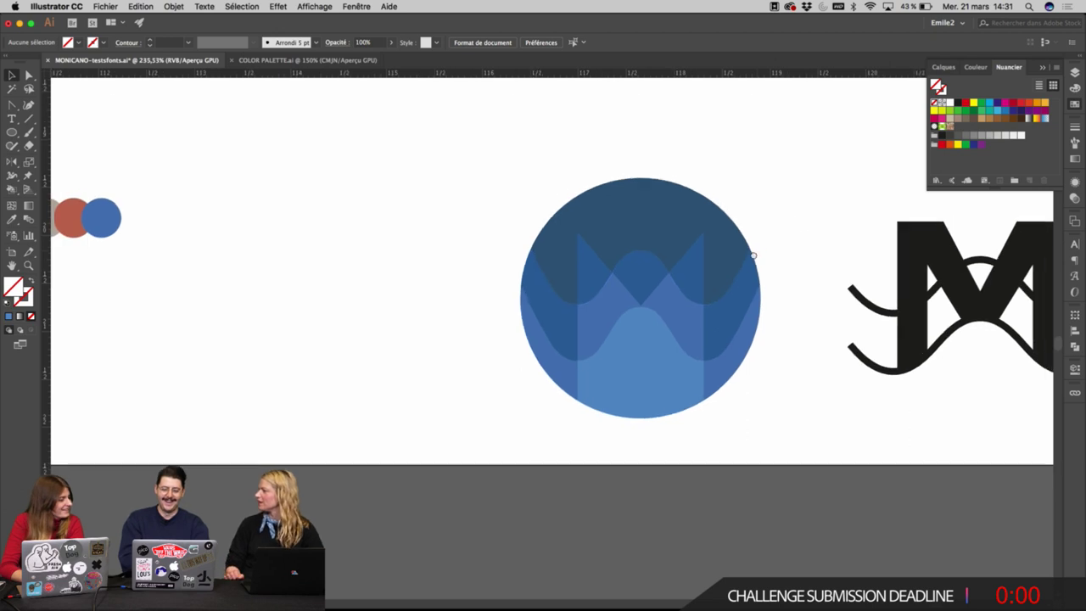
{"action": "scroll", "coordinate": [746, 258], "scroll_direction": "right", "scroll_amount": 2}
{"action": "scroll", "coordinate": [747, 259], "scroll_direction": "up", "scroll_amount": 1}
{"action": "mouse_move", "coordinate": [417, 234]}
{"action": "left_mouse_down"}
{"action": "mouse_move", "coordinate": [710, 417]}
{"action": "mouse_move", "coordinate": [652, 417]}
{"action": "mouse_move", "coordinate": [604, 368]}
{"action": "left_mouse_up"}
{"action": "left_click", "coordinate": [722, 332]}
{"action": "scroll", "coordinate": [722, 332], "scroll_direction": "down", "scroll_amount": 3}
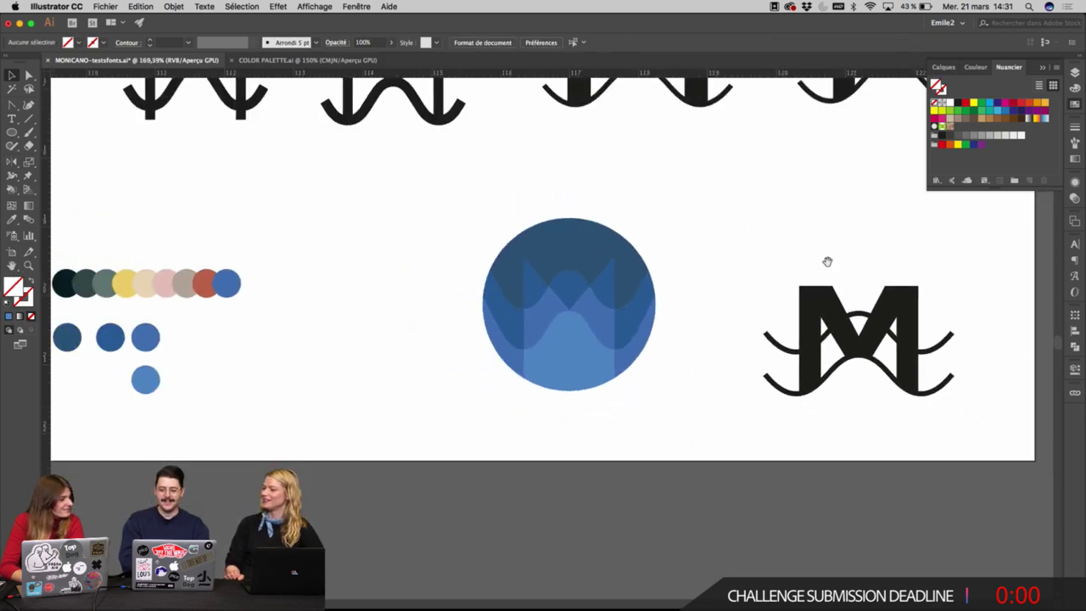
{"action": "left_click_drag", "start_coordinate": [688, 235], "coordinate": [504, 399]}
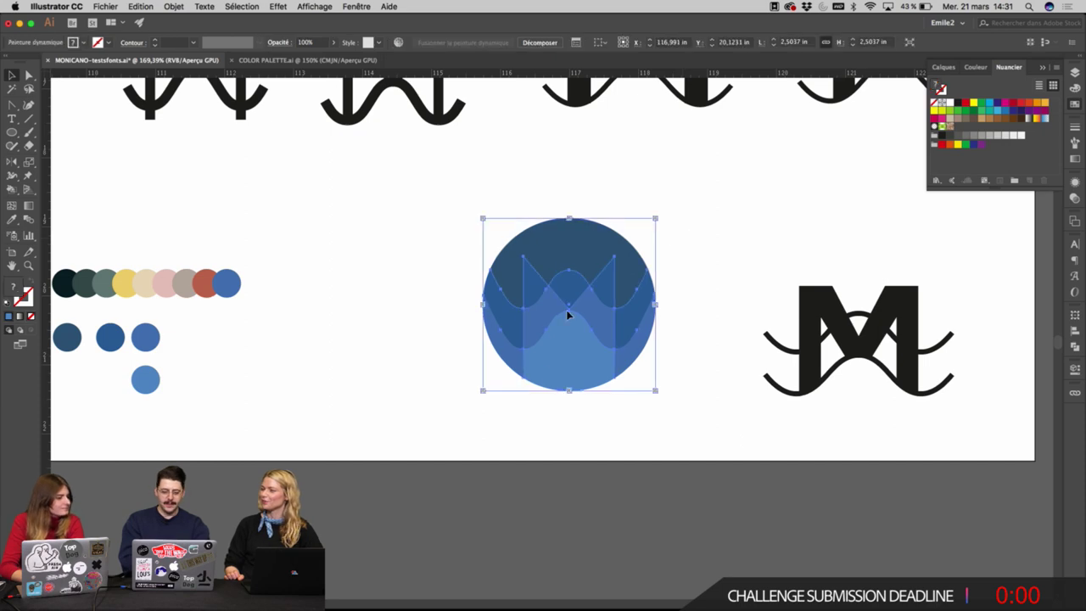
{"action": "left_click_drag", "start_coordinate": [567, 310], "coordinate": [438, 310]}
{"action": "left_click", "coordinate": [635, 273]}
Move the bold black M-and-waves logo up and left towards the blue logo, and inspect its lower wave up close.
{"action": "left_click_drag", "start_coordinate": [924, 268], "coordinate": [477, 448]}
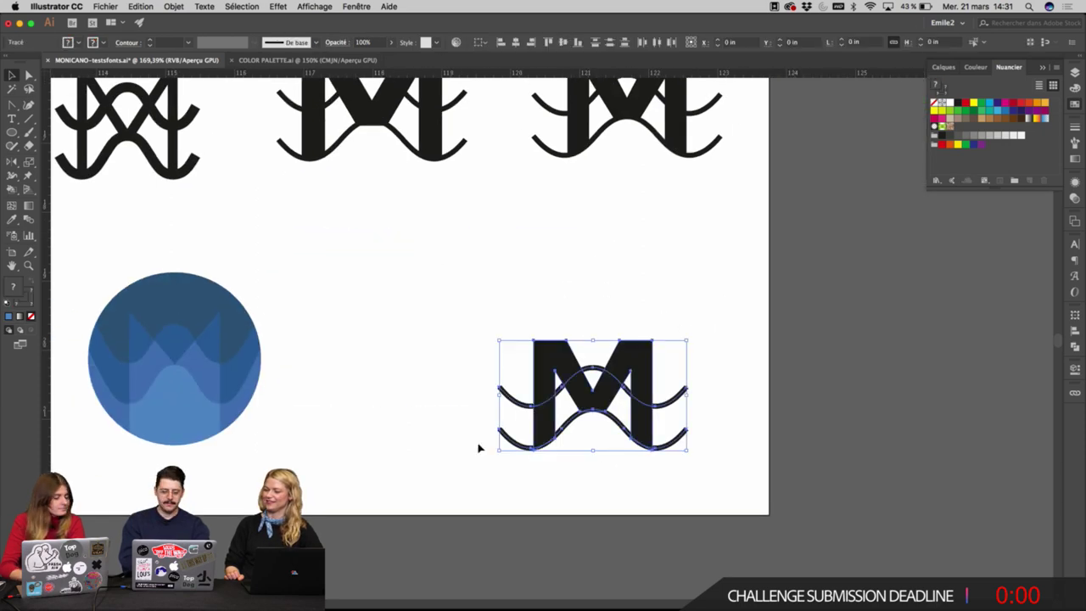
{"action": "left_click_drag", "start_coordinate": [621, 390], "coordinate": [536, 333]}
{"action": "key", "text": "super+space"}
{"action": "left_click", "coordinate": [420, 349], "text": "super"}
{"action": "left_click", "coordinate": [618, 311], "text": "super"}
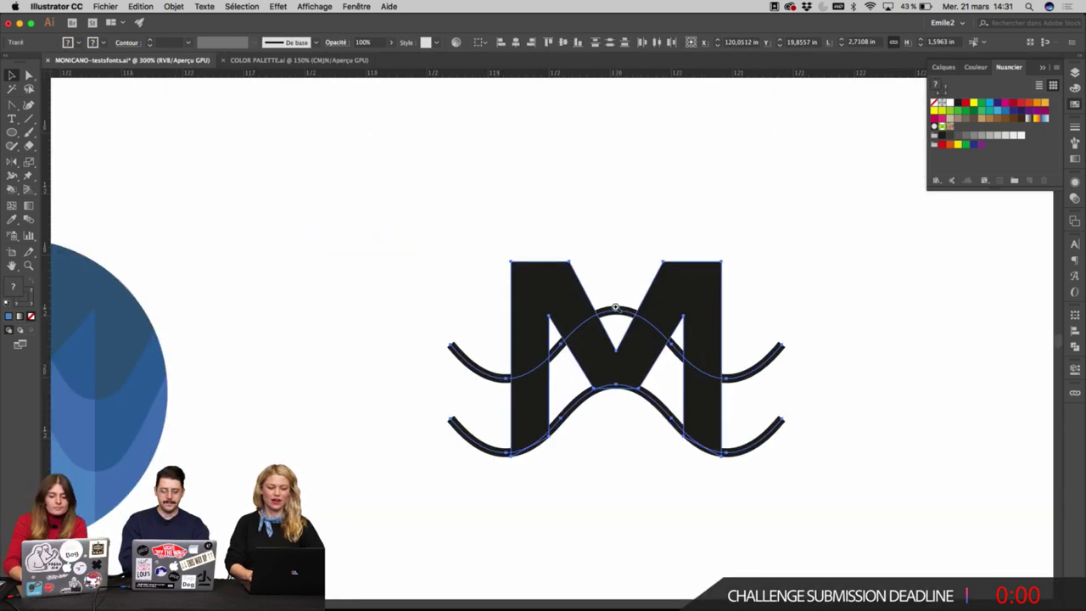
{"action": "left_click", "coordinate": [618, 310], "text": "super"}
{"action": "left_click", "coordinate": [718, 296]}
{"action": "left_click", "coordinate": [755, 498]}
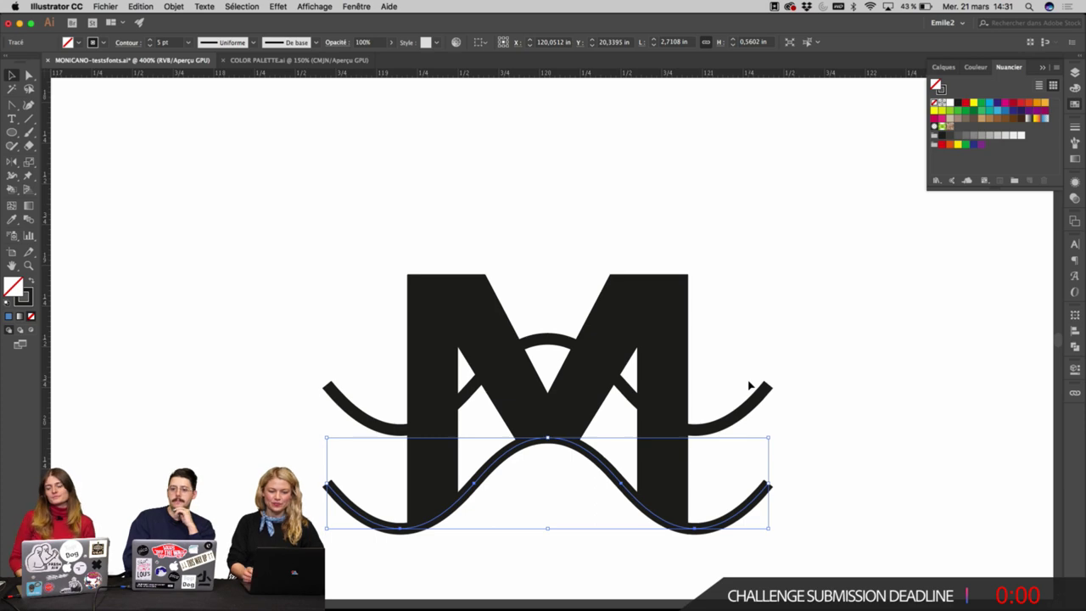
{"action": "left_click", "coordinate": [788, 348]}
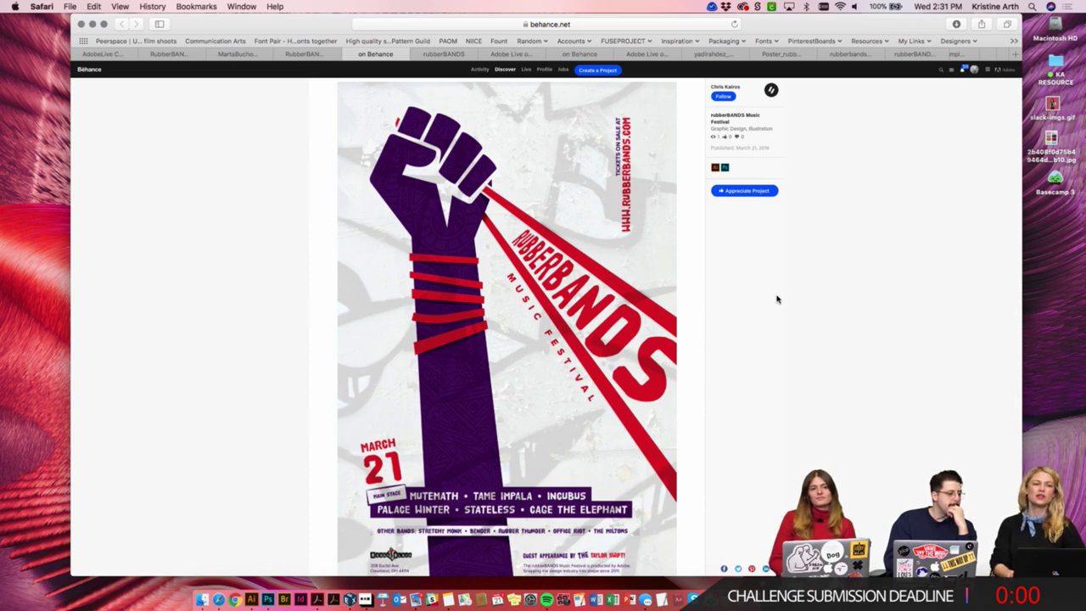
In Safari, review the fist and hexagon rubberBANDS posters and enlarge the poster of three dancers bound by a band.
{"action": "scroll", "coordinate": [776, 299], "scroll_direction": "down", "scroll_amount": 1}
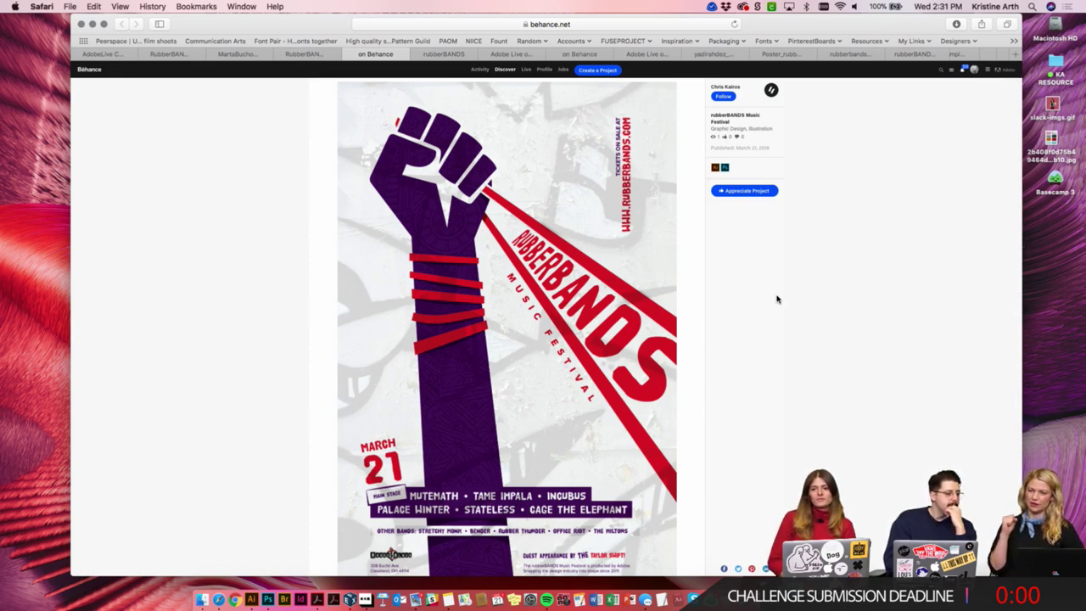
{"action": "left_click", "coordinate": [442, 54]}
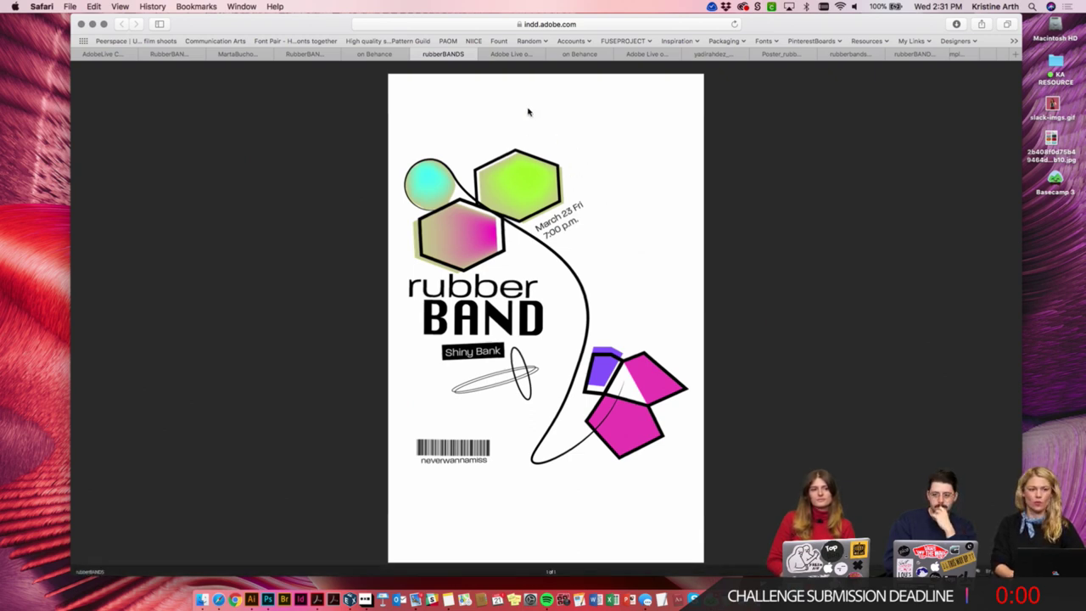
{"action": "left_click", "coordinate": [511, 55]}
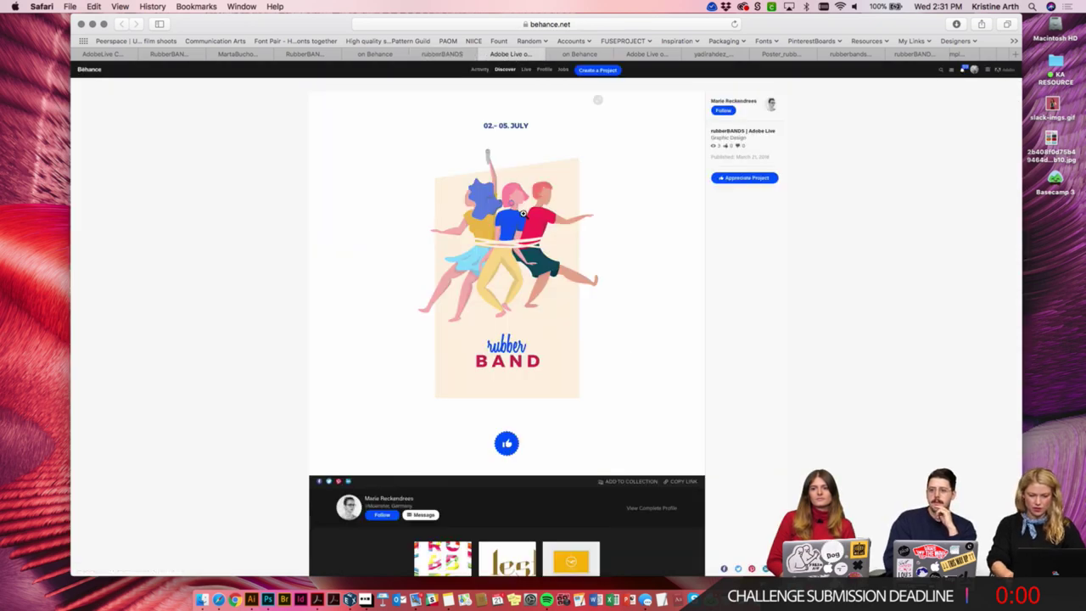
{"action": "key", "text": "super+plus"}
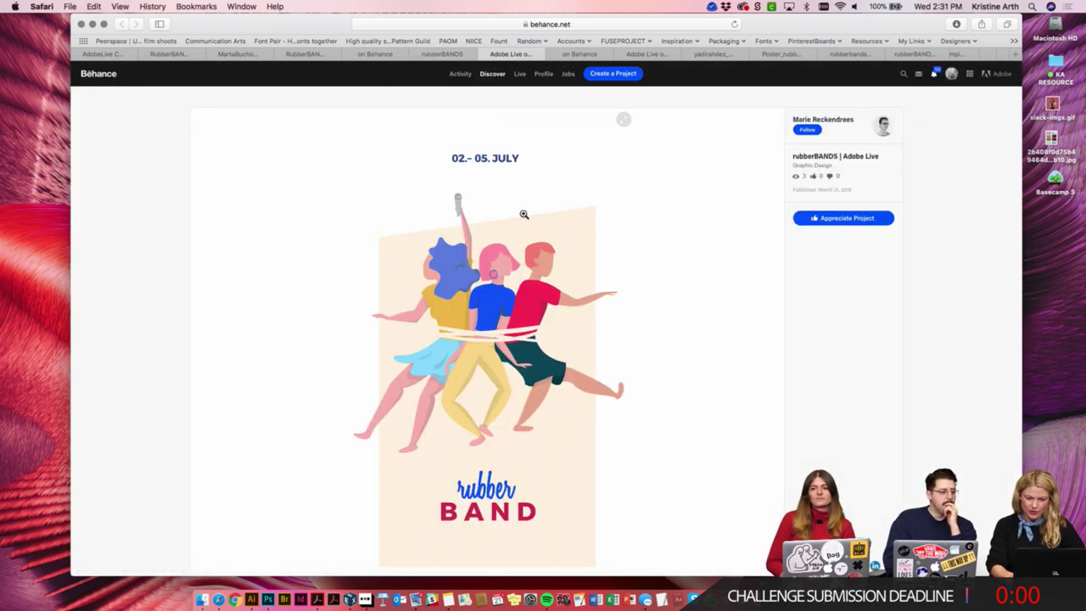
{"action": "key", "text": "super+plus"}
{"action": "scroll", "coordinate": [523, 214], "scroll_direction": "down", "scroll_amount": 3}
{"action": "scroll", "coordinate": [523, 215], "scroll_direction": "up", "scroll_amount": 1}
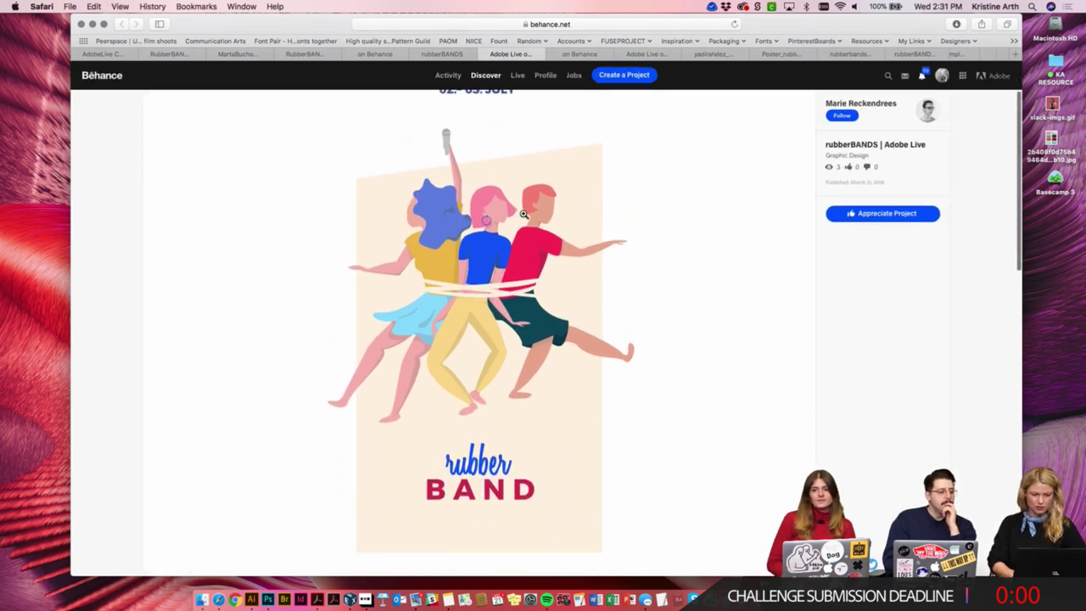
{"action": "scroll", "coordinate": [523, 214], "scroll_direction": "up", "scroll_amount": 2}
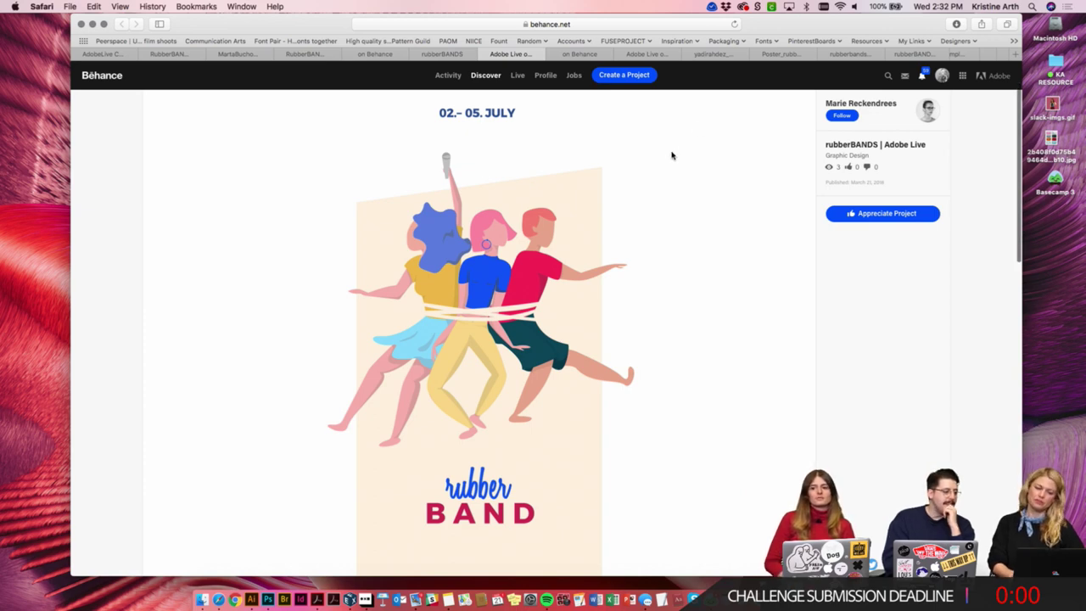
{"action": "scroll", "coordinate": [671, 156], "scroll_direction": "down", "scroll_amount": 1}
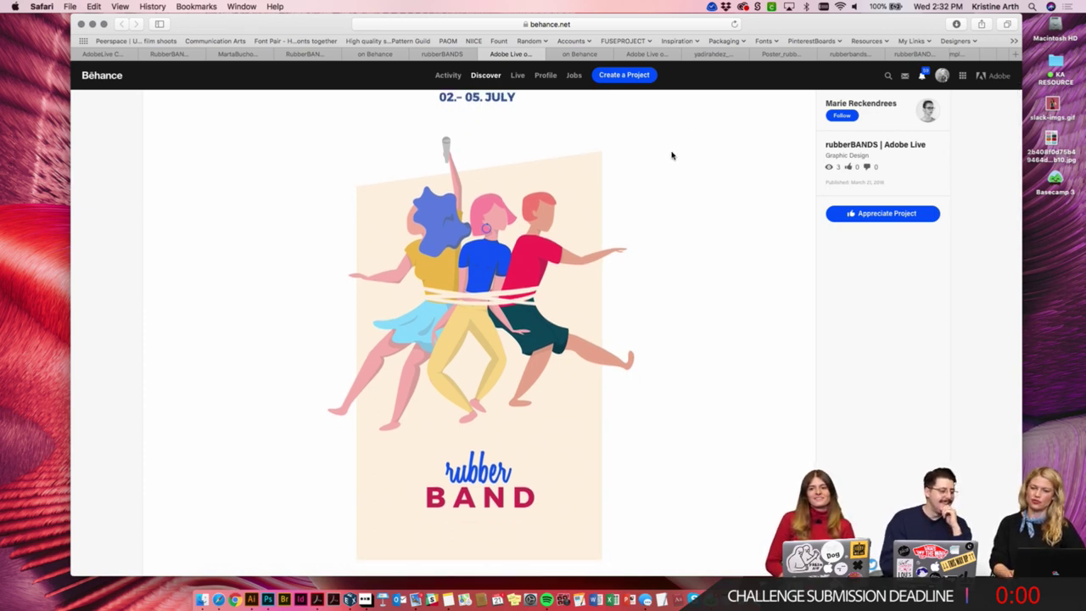
Compare the three dancers poster with the purple microphone poster built around a rubber band ball.
{"action": "left_click", "coordinate": [581, 55]}
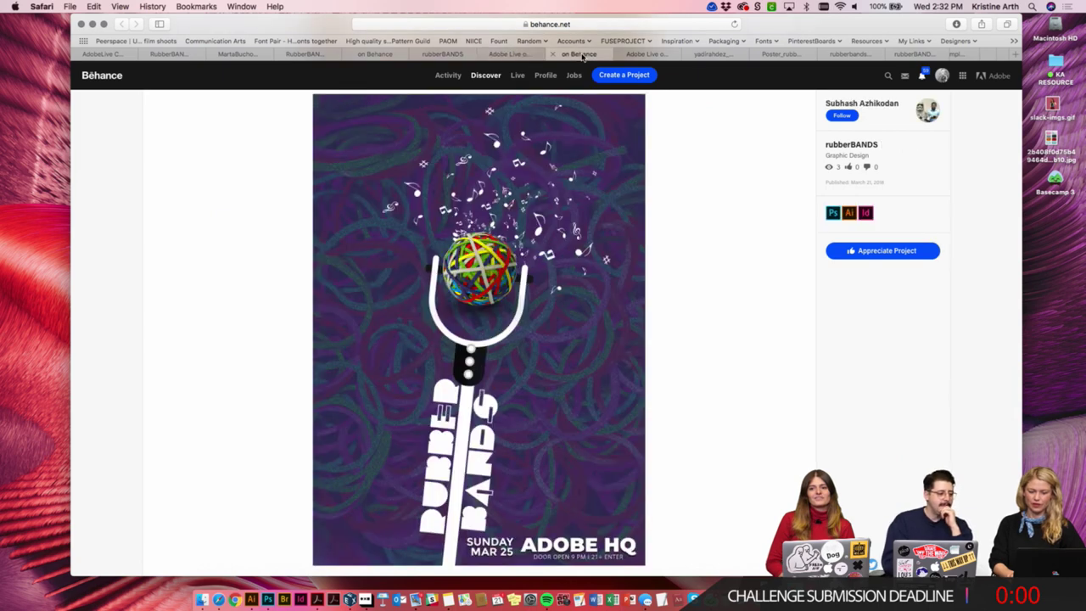
{"action": "left_click", "coordinate": [512, 54]}
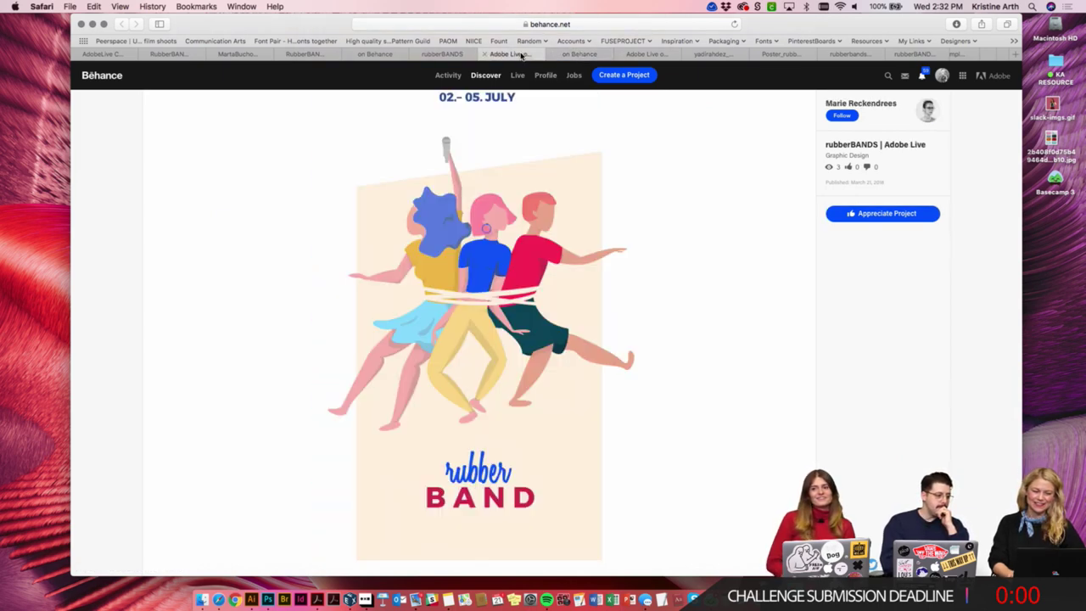
{"action": "left_click", "coordinate": [584, 54]}
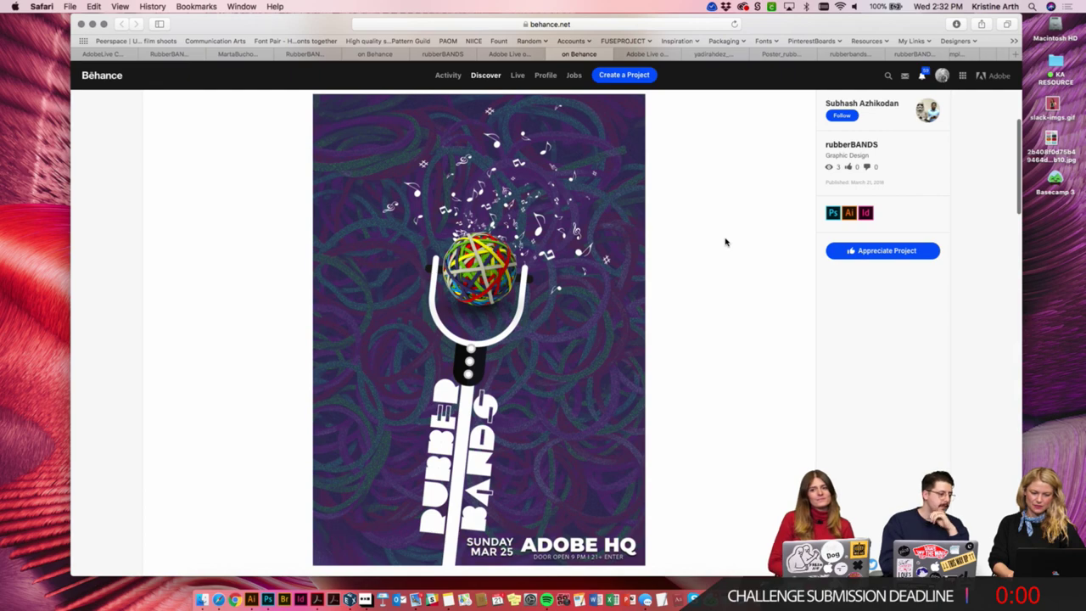
Enlarge the microphone poster project and browse its framed mockup and its purple and red versions.
{"action": "scroll", "coordinate": [725, 243], "scroll_direction": "up", "scroll_amount": 5}
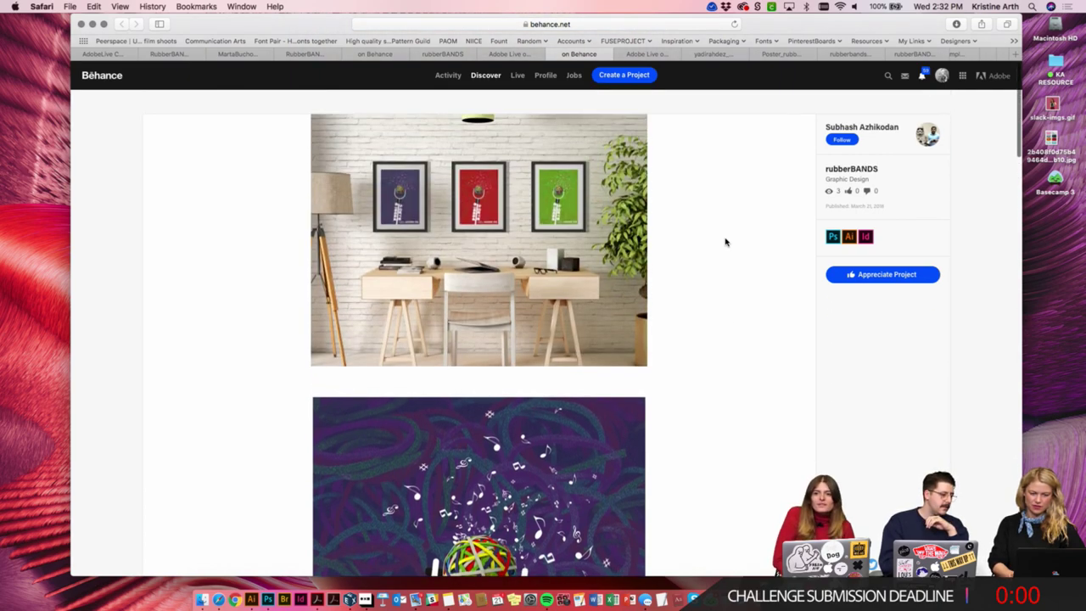
{"action": "key", "text": "super+equal"}
{"action": "key", "text": "super+equal"}
{"action": "key", "text": "super+equal"}
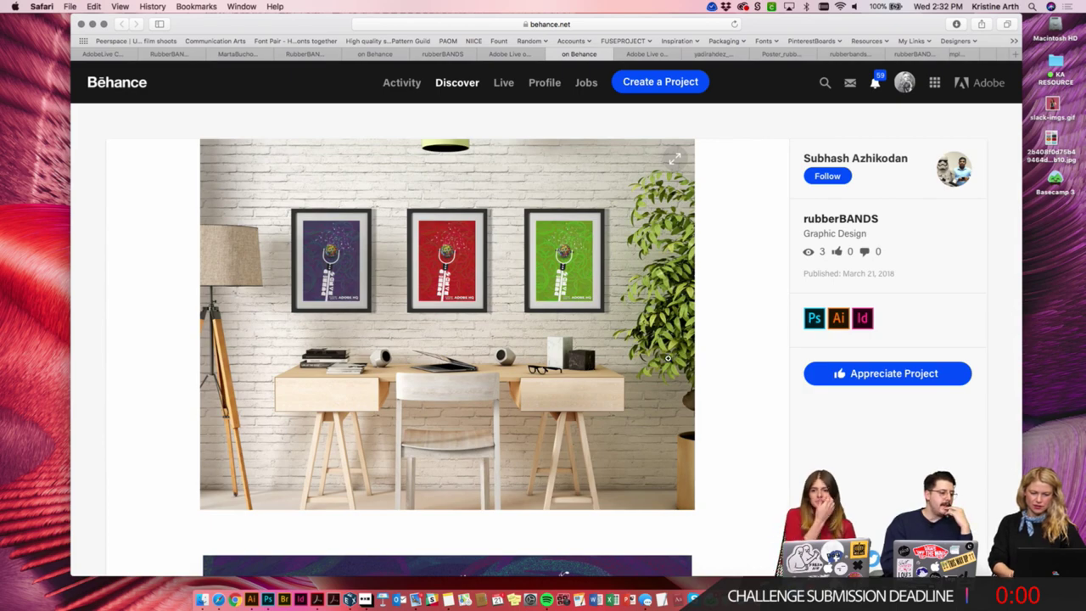
{"action": "scroll", "coordinate": [667, 358], "scroll_direction": "down", "scroll_amount": 10}
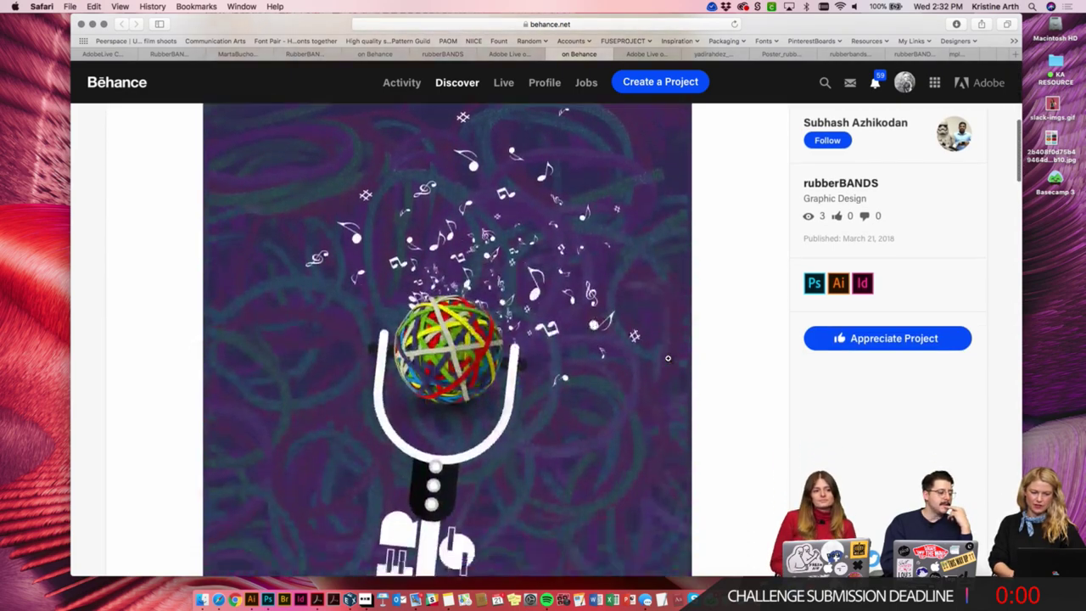
{"action": "scroll", "coordinate": [667, 358], "scroll_direction": "down", "scroll_amount": 8}
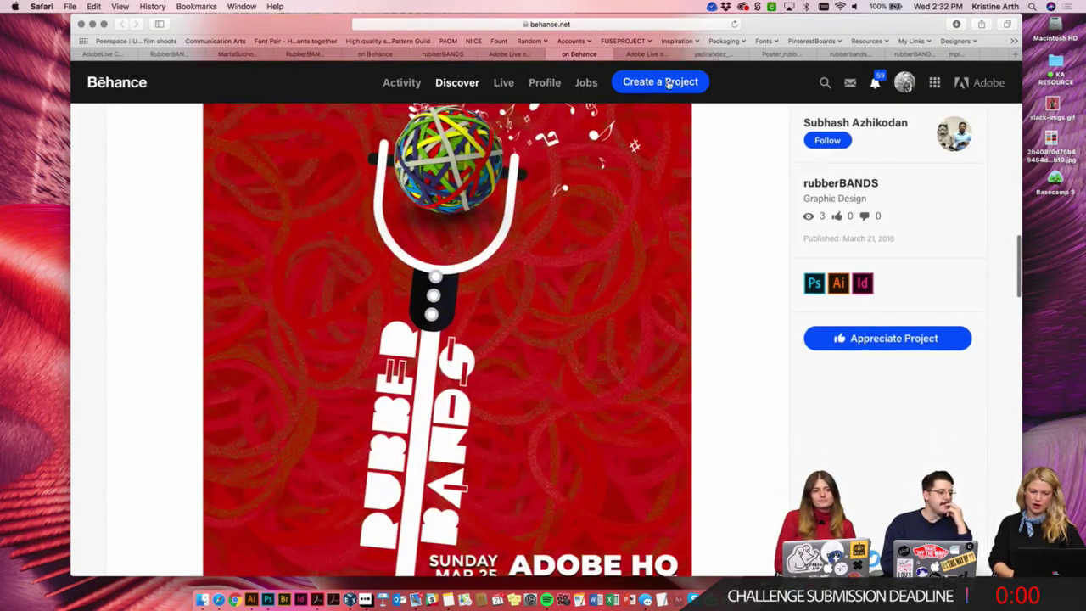
Close the duplicate page of the three dancers project and bring up the poster submission following the piano-key one.
{"action": "left_click", "coordinate": [646, 55]}
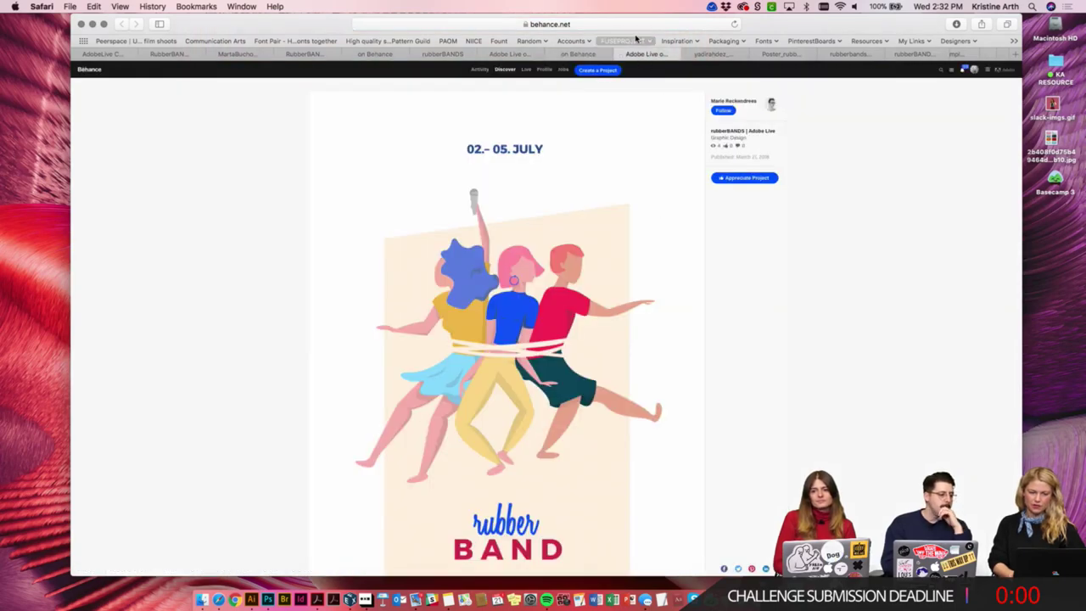
{"action": "left_click", "coordinate": [621, 54]}
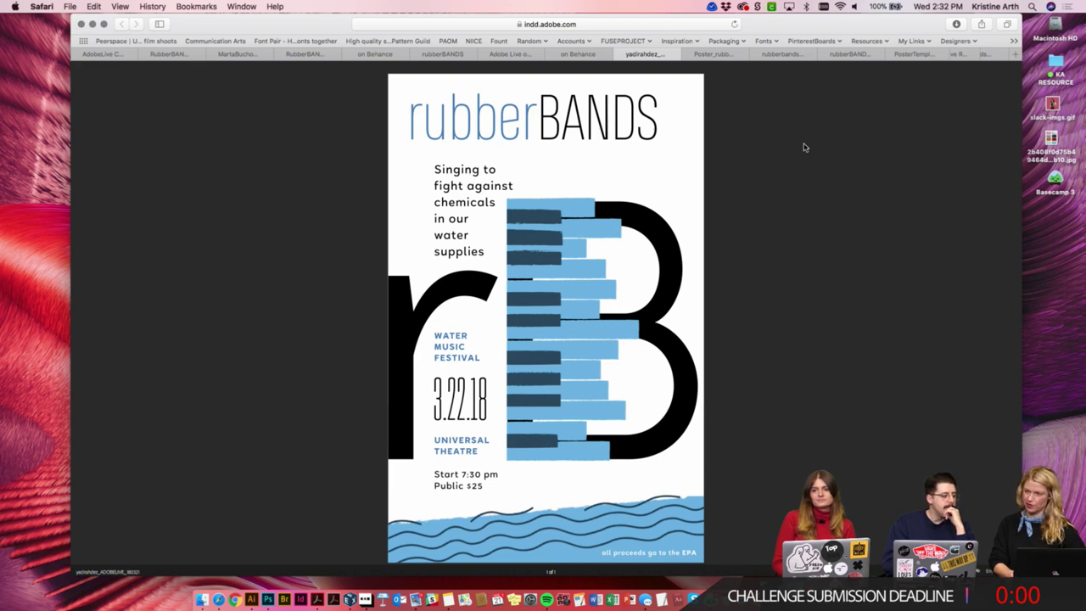
{"action": "left_click", "coordinate": [712, 55]}
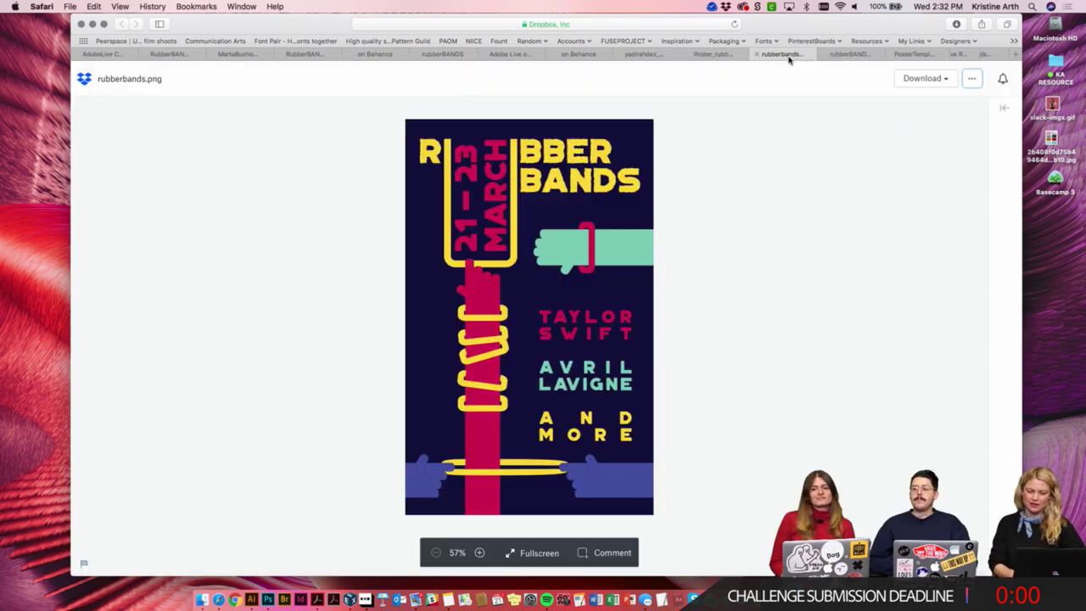
Review the rubberbands.png hands poster, the rubber duck poster and the pink musicians poster.
{"action": "left_click", "coordinate": [788, 56]}
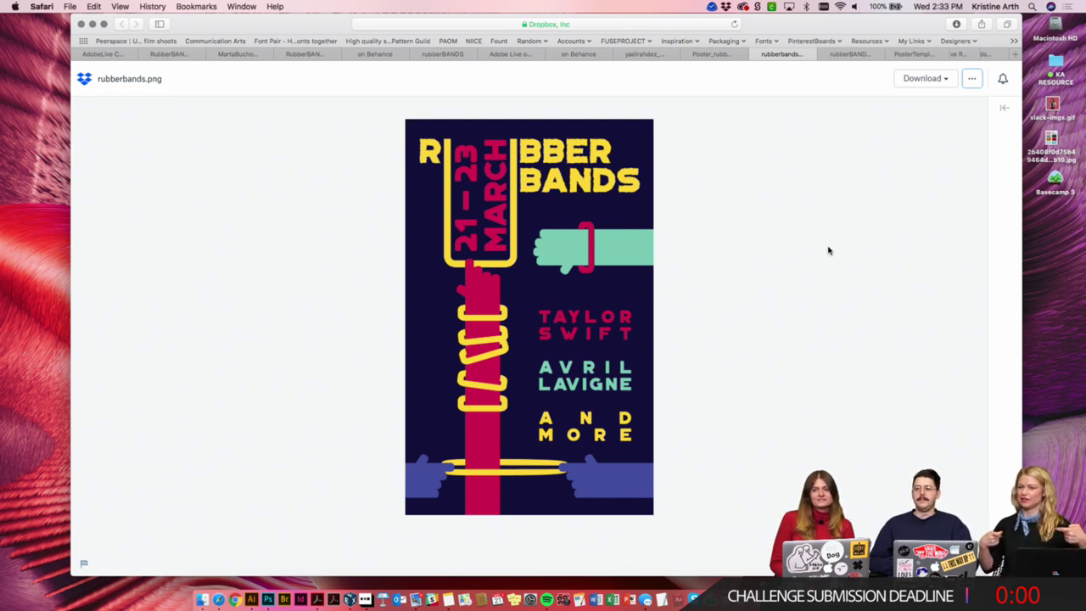
{"action": "mouse_move", "coordinate": [829, 258]}
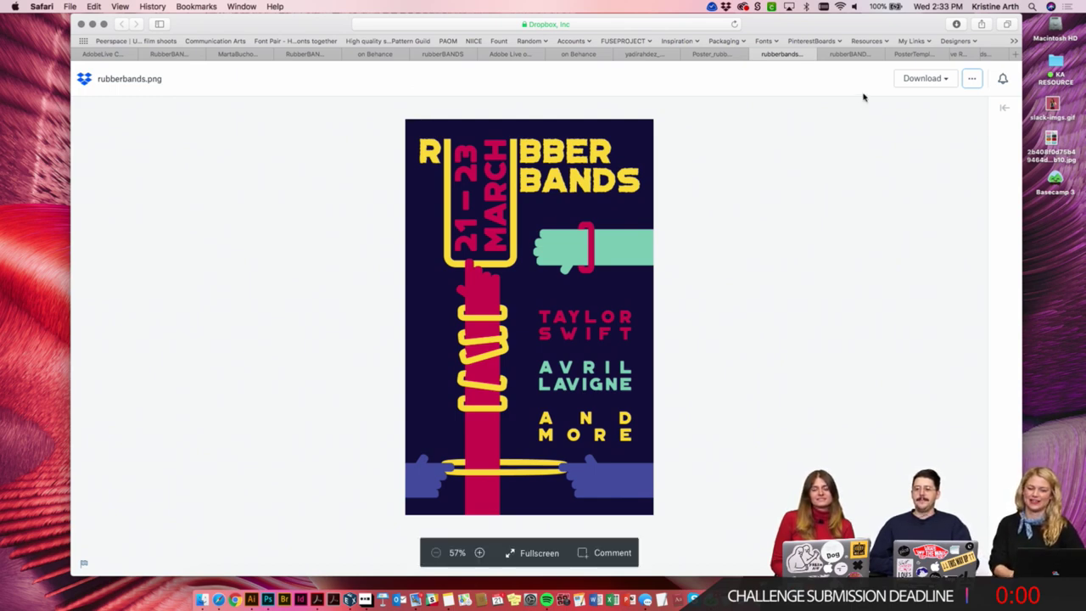
{"action": "left_click", "coordinate": [851, 56]}
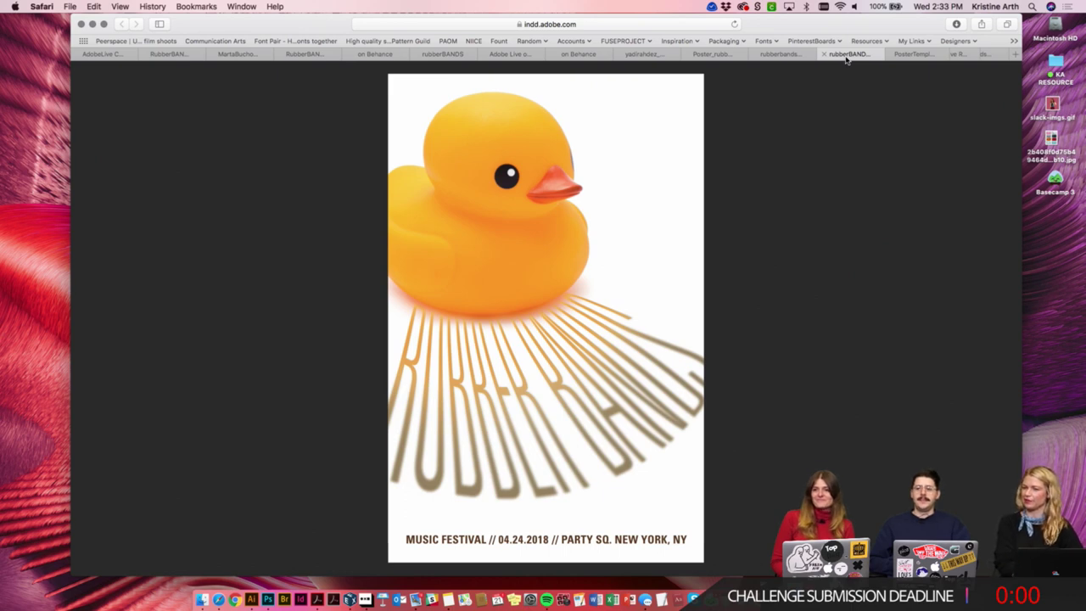
{"action": "left_click", "coordinate": [912, 54]}
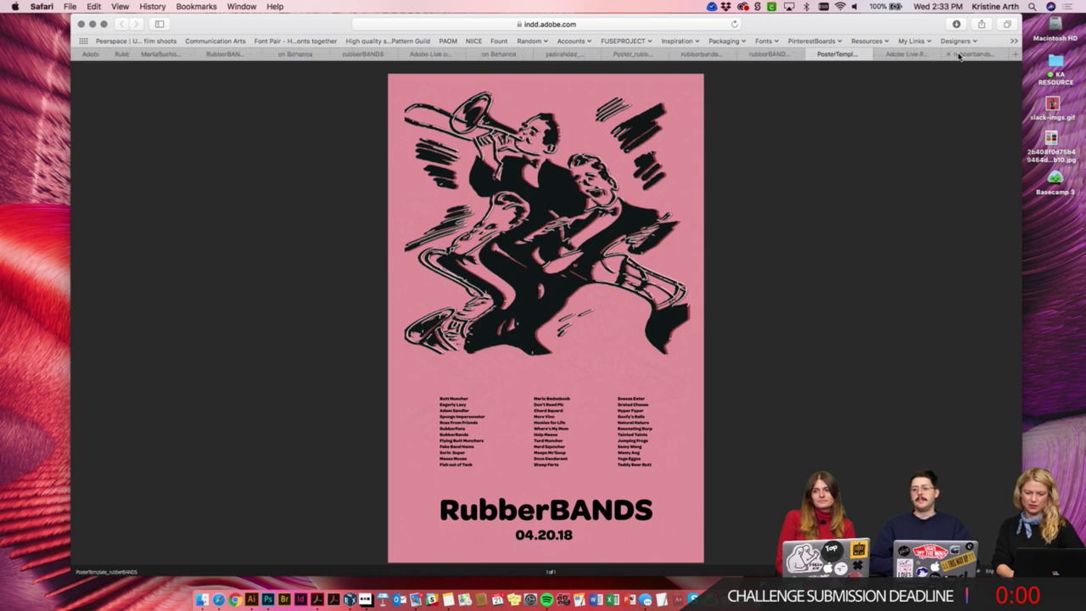
Enlarge the Adobe Live Rubber Bands Challenge project and compare its black-circle and white-circle poster versions.
{"action": "left_click", "coordinate": [904, 56]}
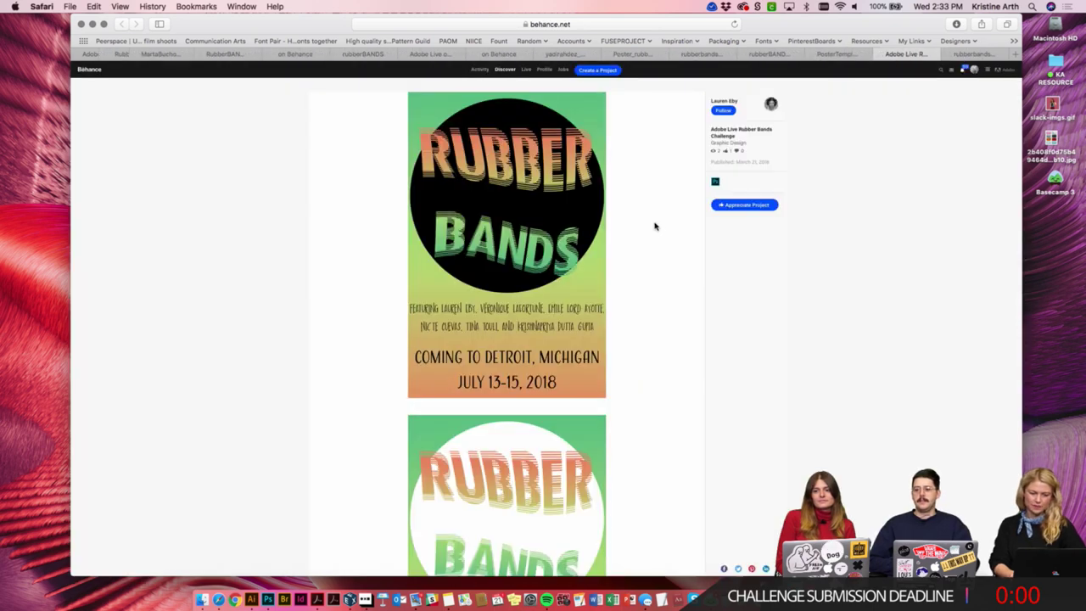
{"action": "key", "text": "super+plus"}
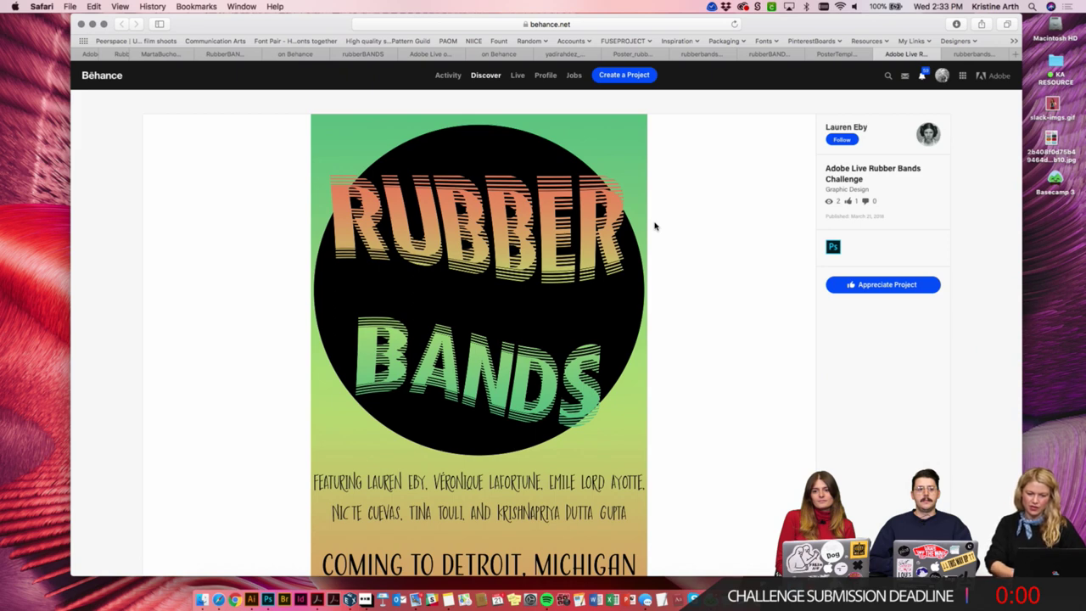
{"action": "scroll", "coordinate": [738, 218], "scroll_direction": "down", "scroll_amount": 2}
{"action": "scroll", "coordinate": [738, 219], "scroll_direction": "down", "scroll_amount": 20}
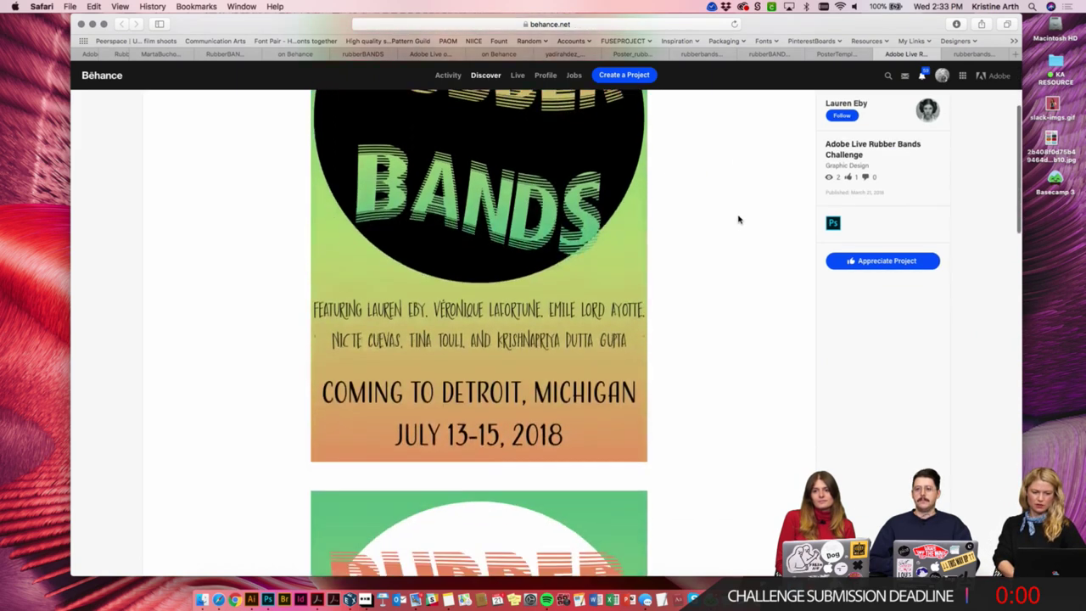
{"action": "scroll", "coordinate": [738, 218], "scroll_direction": "down", "scroll_amount": 10}
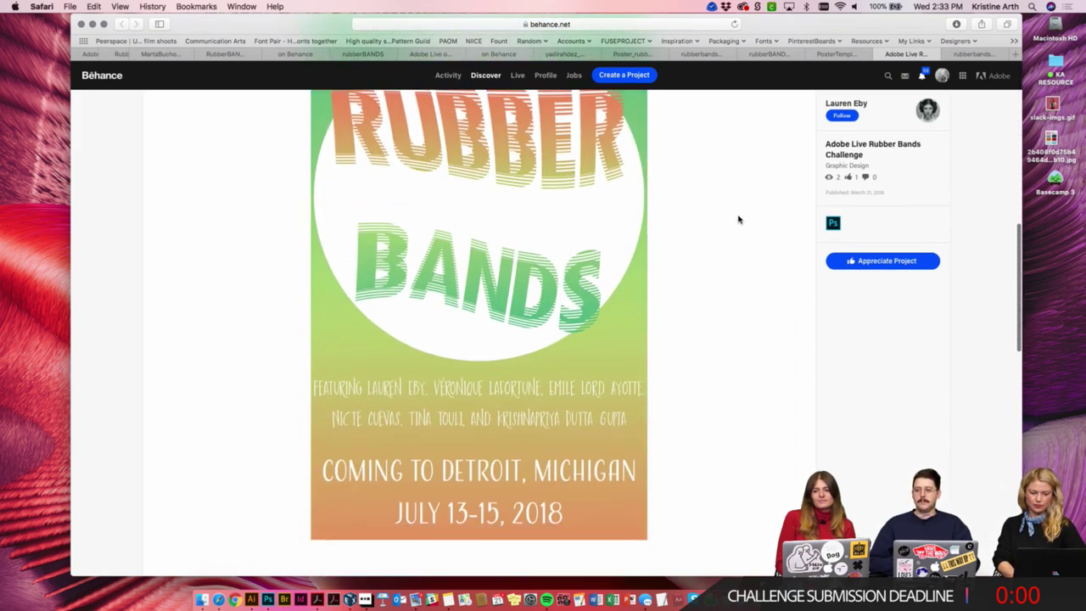
{"action": "scroll", "coordinate": [737, 219], "scroll_direction": "up", "scroll_amount": 12}
{"action": "scroll", "coordinate": [737, 218], "scroll_direction": "up", "scroll_amount": 20}
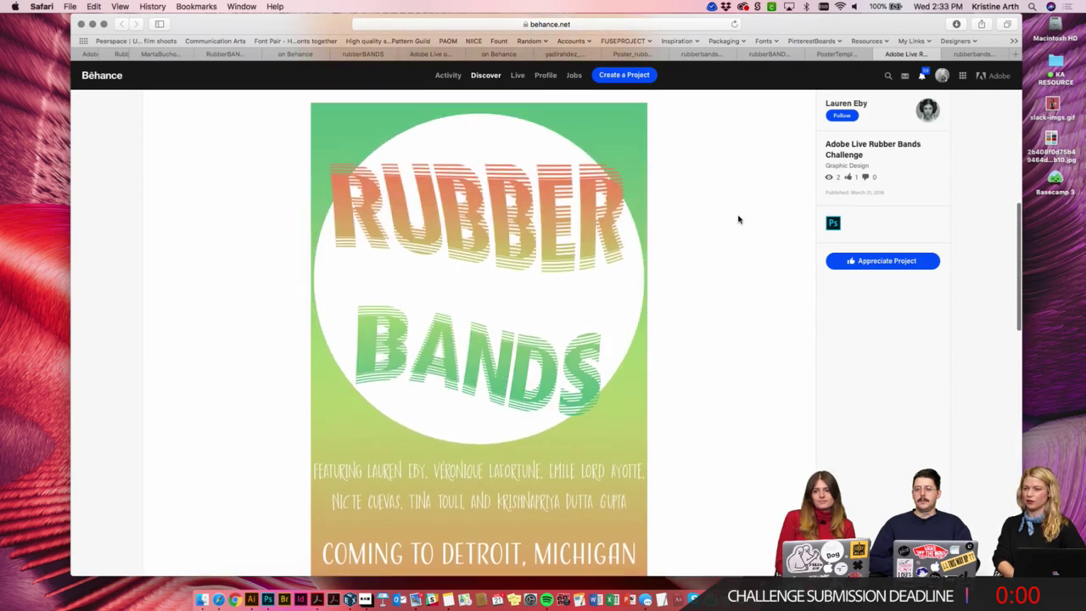
Review the green and orange Rubber Bands poster project and the rubberbands.png submission, and close the latter.
{"action": "scroll", "coordinate": [738, 219], "scroll_direction": "down", "scroll_amount": 1}
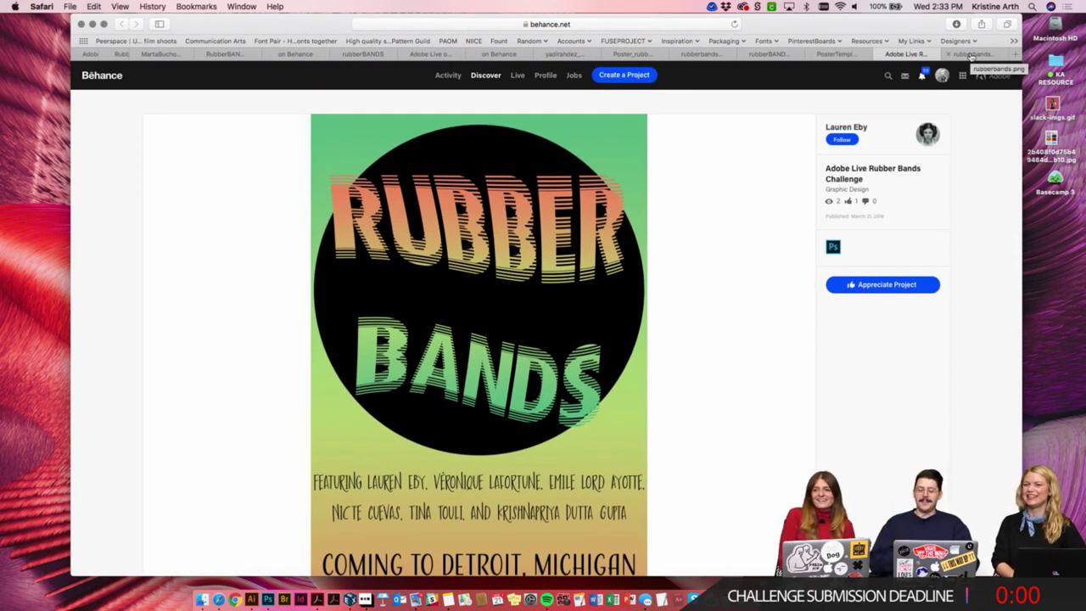
{"action": "scroll", "coordinate": [794, 148], "scroll_direction": "down", "scroll_amount": 3}
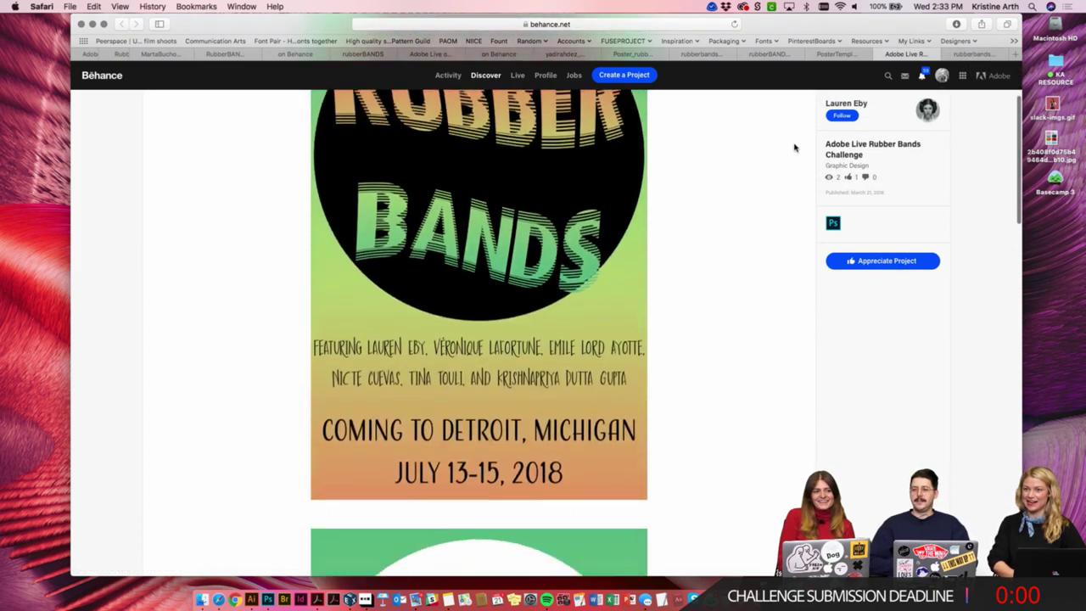
{"action": "left_click", "coordinate": [971, 54]}
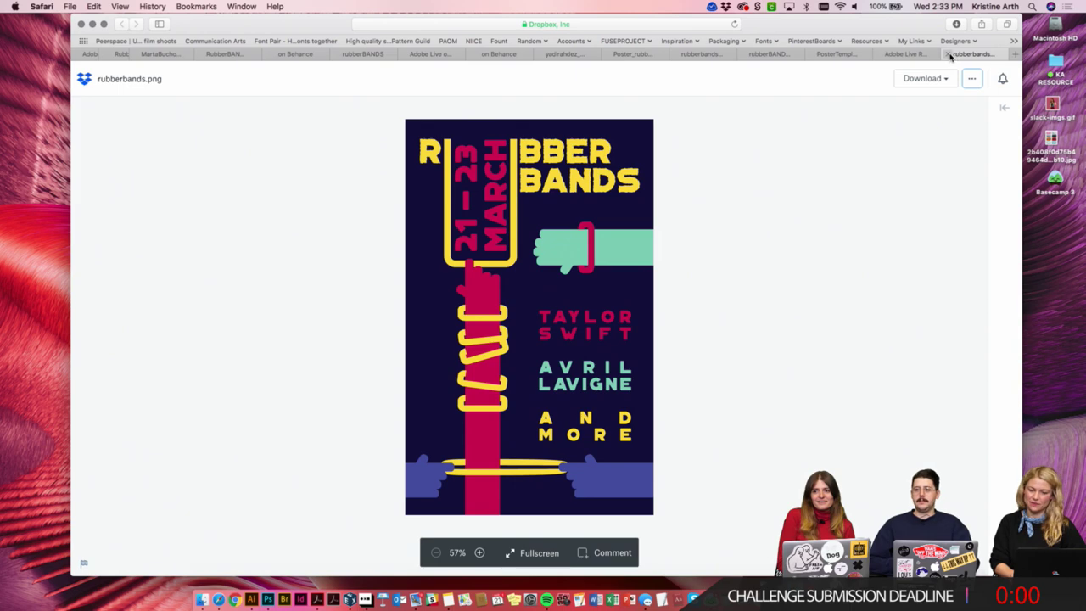
{"action": "left_click", "coordinate": [950, 54]}
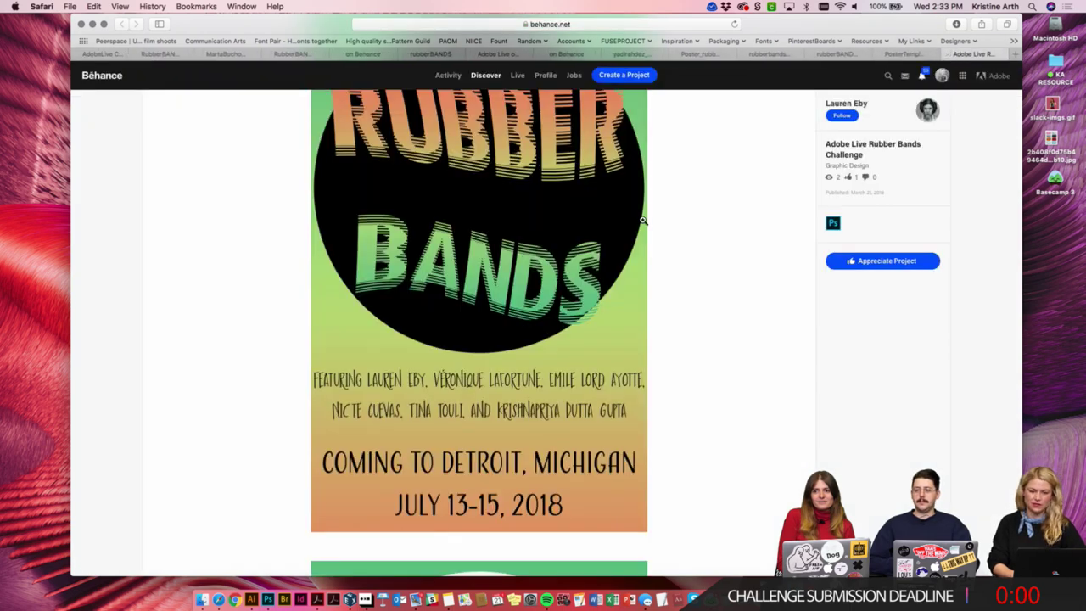
{"action": "scroll", "coordinate": [642, 220], "scroll_direction": "up", "scroll_amount": 3}
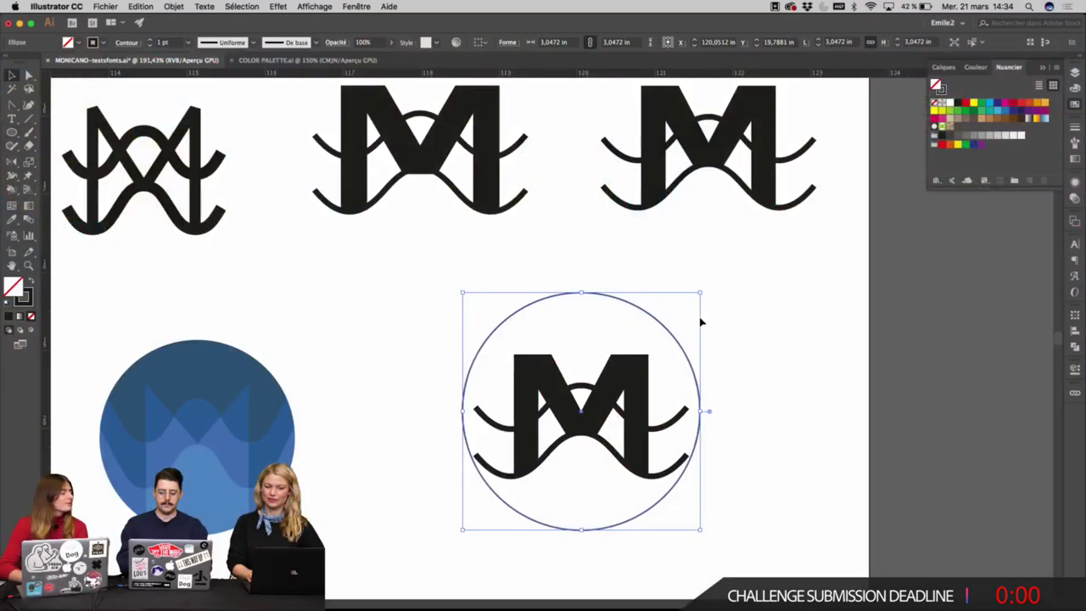
In Illustrator, copy the logo wave's 5 pt stroke onto the thin circle around the M and nudge the circle down slightly.
{"action": "key", "text": "i"}
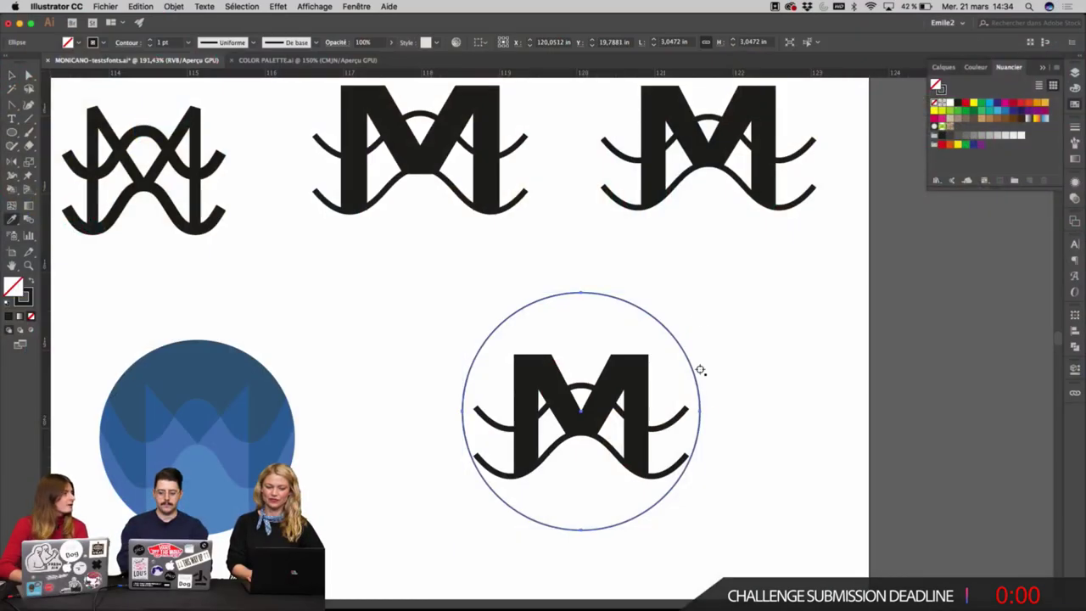
{"action": "left_click", "coordinate": [684, 411]}
{"action": "key", "text": "v"}
{"action": "key", "text": "Down"}
{"action": "key", "text": "Down"}
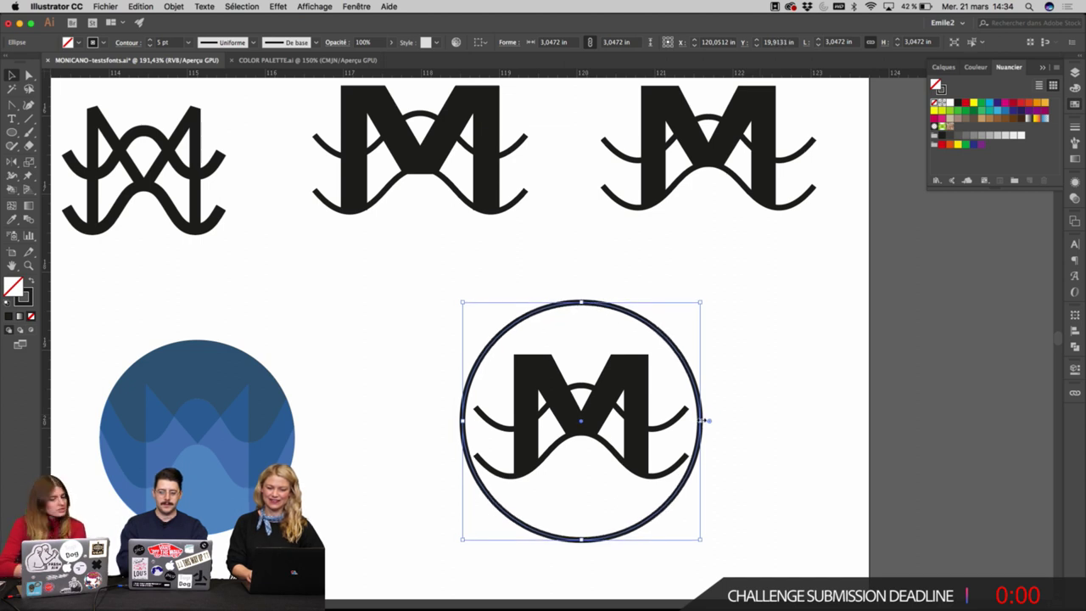
Shrink the circle around its centre to about 2.78 in wide and nudge it vertically to frame the M logo.
{"action": "left_click_drag", "start_coordinate": [701, 420], "coordinate": [691, 420]}
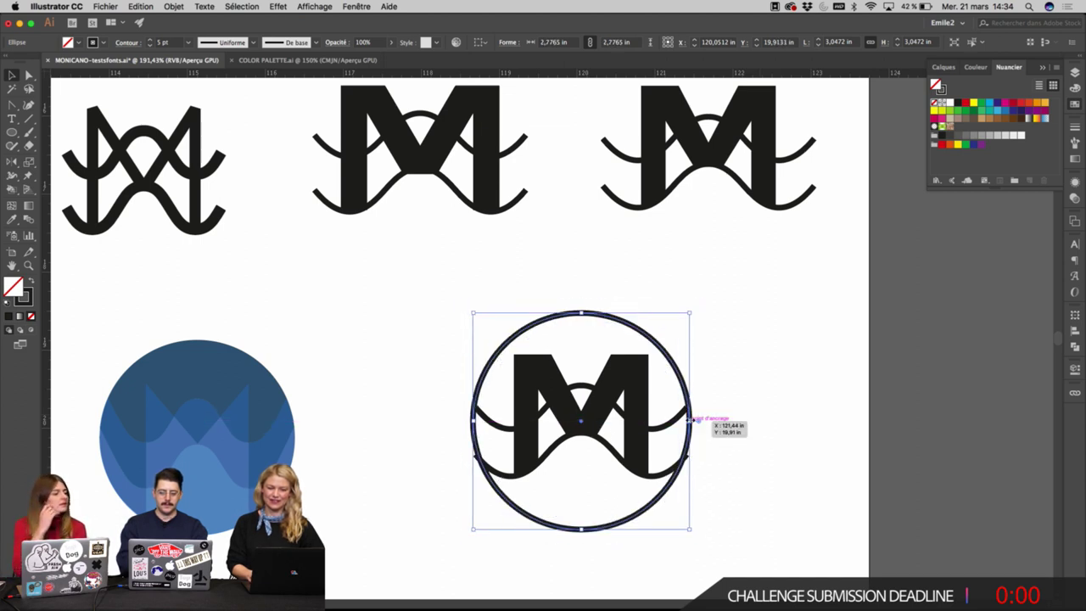
{"action": "key", "text": "shift+Up"}
{"action": "key", "text": "Down"}
{"action": "key", "text": "Down"}
{"action": "key", "text": "Down"}
{"action": "key", "text": "Down"}
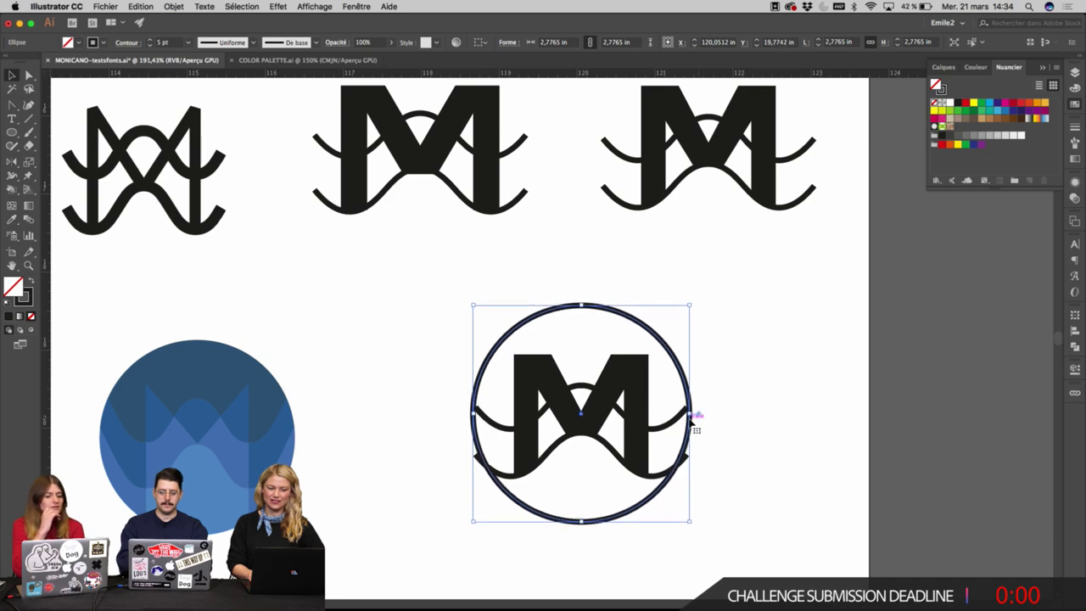
{"action": "key", "text": "Up"}
{"action": "key", "text": "Up"}
Move both end anchor points of the lower wave onto the circle's outline so the wave merges with it.
{"action": "key", "text": "super+space"}
{"action": "left_click", "coordinate": [644, 444]}
{"action": "left_click", "coordinate": [572, 375]}
{"action": "left_click", "coordinate": [540, 336]}
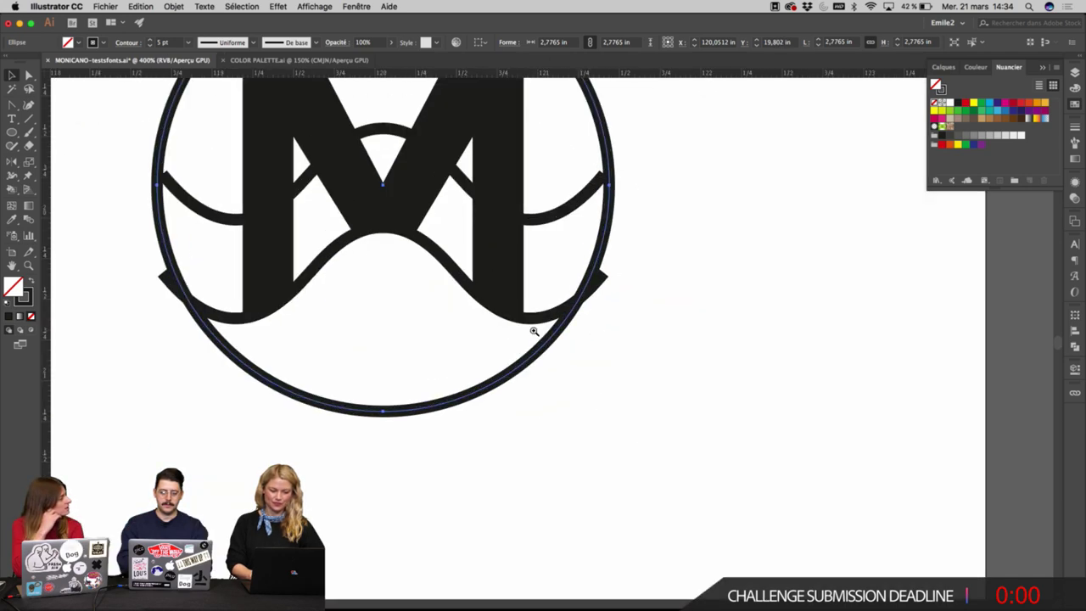
{"action": "left_click_drag", "start_coordinate": [598, 233], "coordinate": [606, 347]}
{"action": "key", "text": "a"}
{"action": "left_click", "coordinate": [611, 388]}
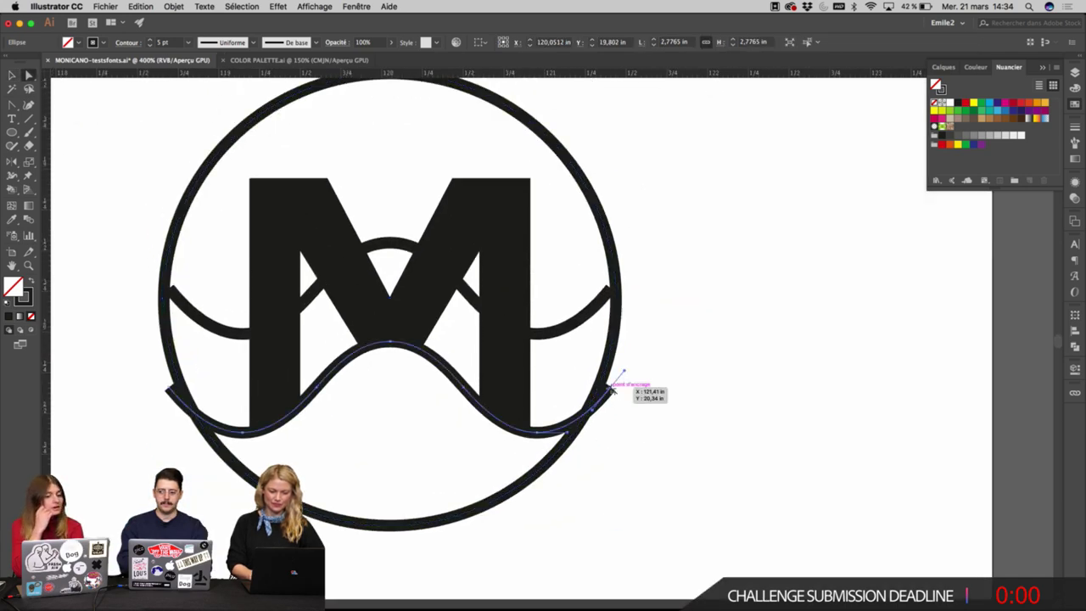
{"action": "left_click_drag", "start_coordinate": [611, 388], "coordinate": [599, 385]}
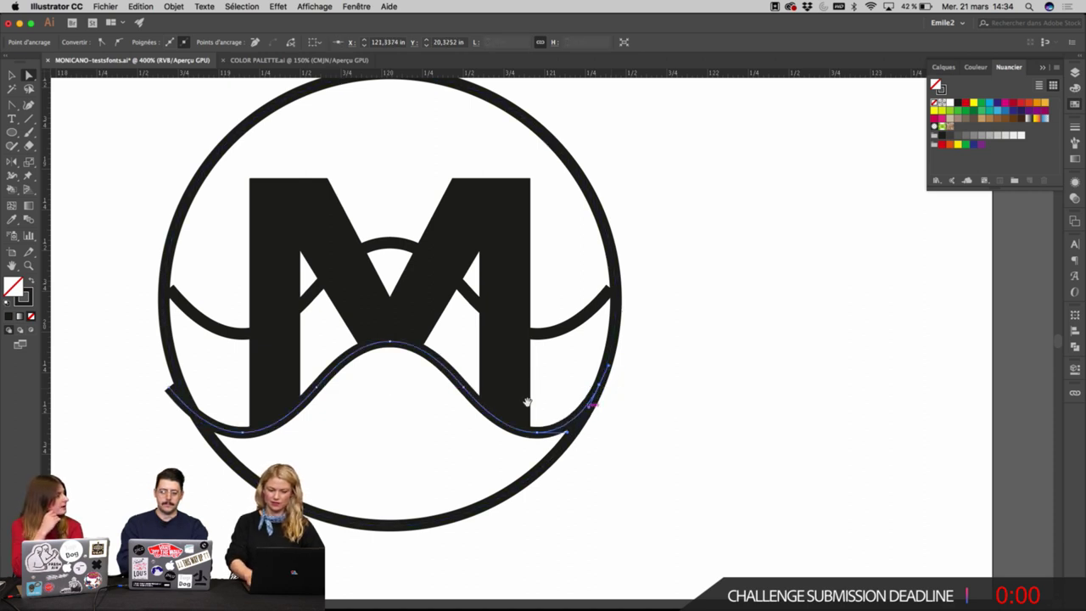
{"action": "scroll", "coordinate": [526, 405], "scroll_direction": "left", "scroll_amount": 5}
{"action": "mouse_move", "coordinate": [314, 404]}
{"action": "left_mouse_down"}
{"action": "mouse_move", "coordinate": [311, 392]}
{"action": "mouse_move", "coordinate": [323, 396]}
{"action": "left_mouse_up"}
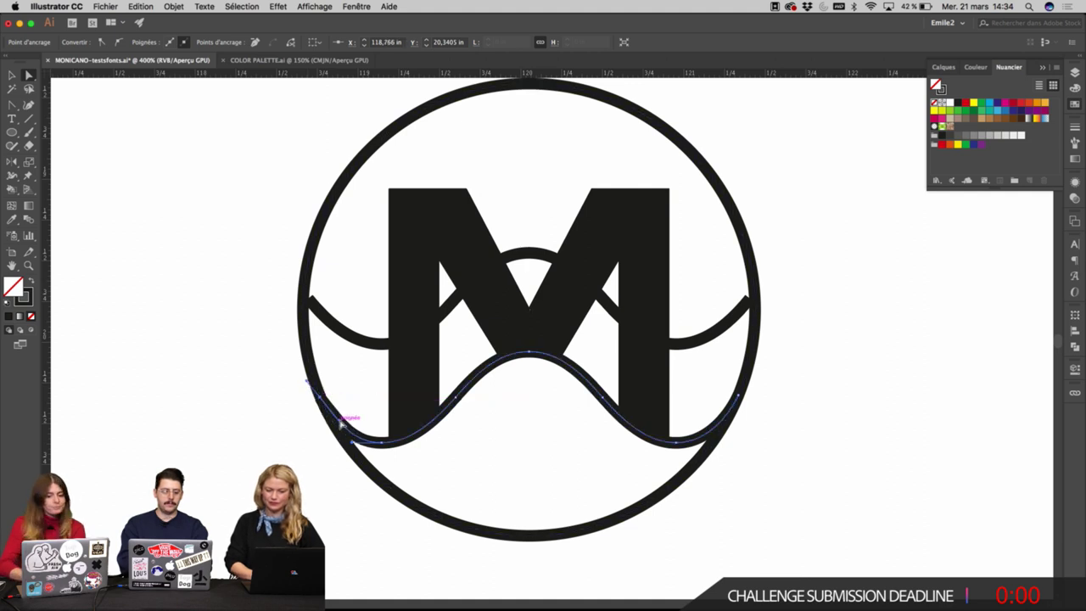
{"action": "left_click", "coordinate": [348, 389]}
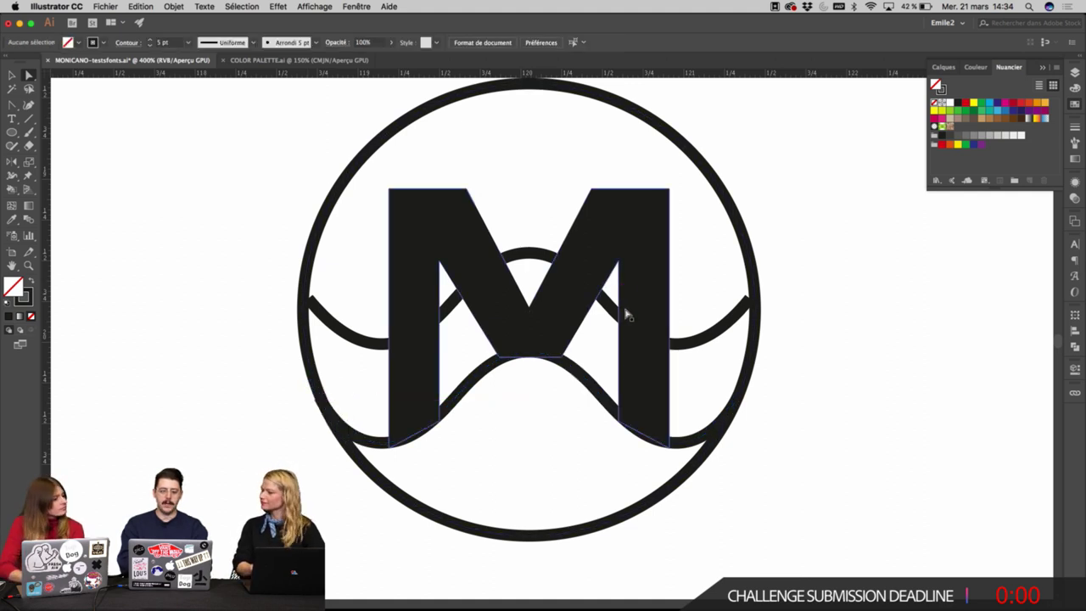
Move both end anchor points of the upper wave onto the circle's outline.
{"action": "key", "text": "v"}
{"action": "left_click", "coordinate": [625, 312]}
{"action": "key", "text": "a"}
{"action": "left_click_drag", "start_coordinate": [749, 298], "coordinate": [757, 293]}
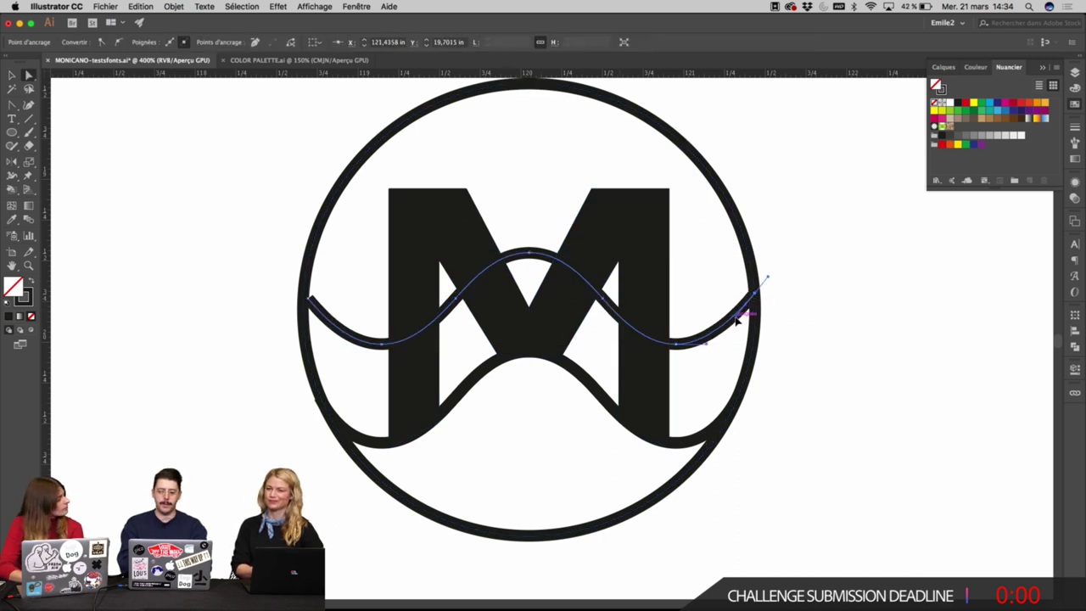
{"action": "left_click", "coordinate": [305, 301]}
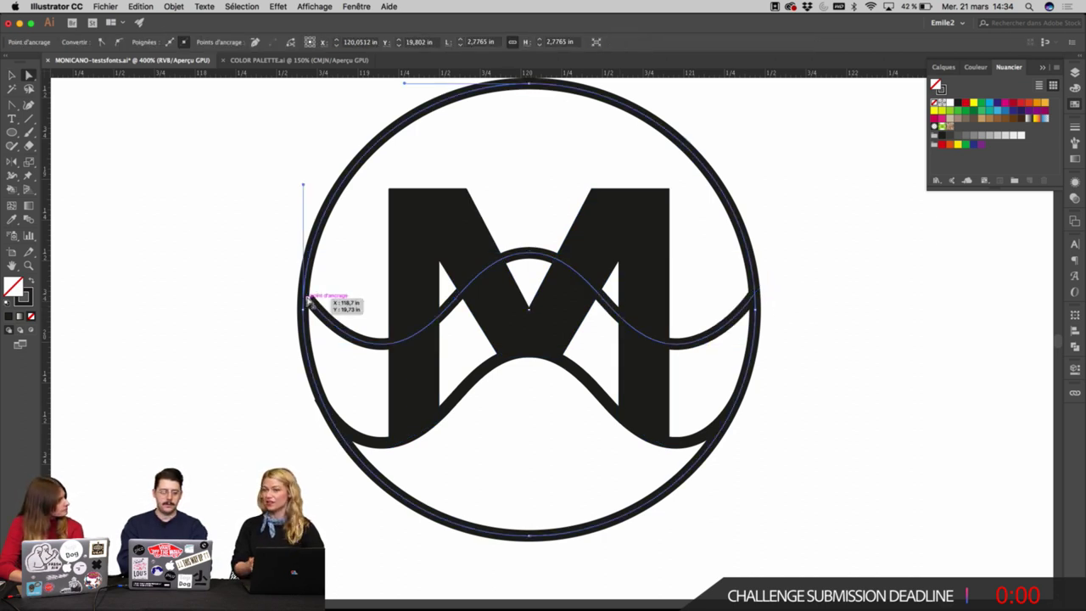
{"action": "left_click_drag", "start_coordinate": [307, 299], "coordinate": [304, 293]}
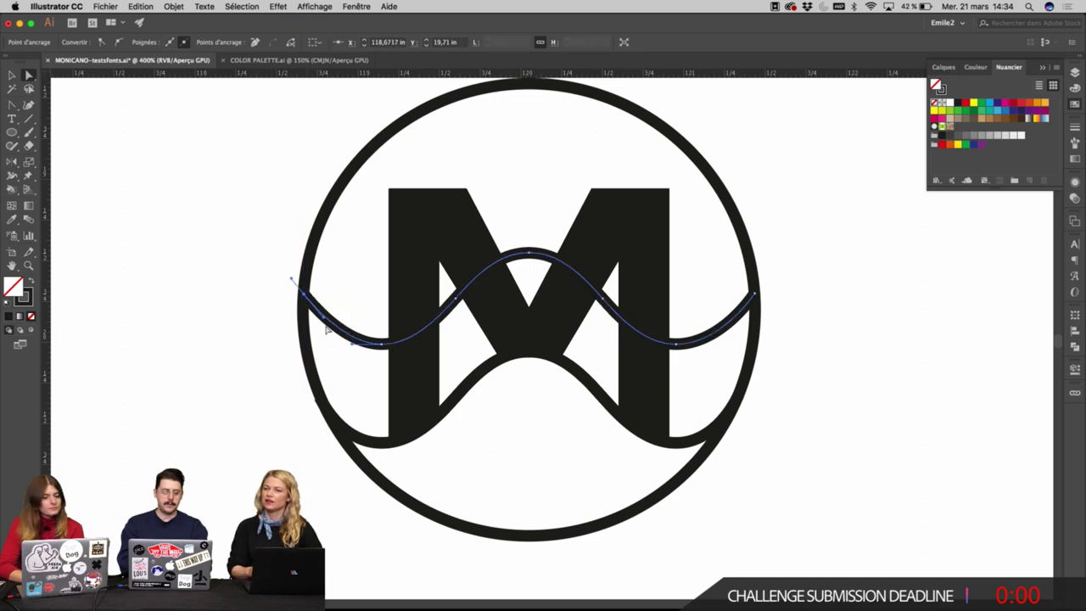
{"action": "key", "text": "v"}
{"action": "left_click", "coordinate": [334, 295]}
Examine the circled M logo up close and alongside the earlier logo variations on the artboard.
{"action": "scroll", "coordinate": [334, 296], "scroll_direction": "down", "scroll_amount": 4}
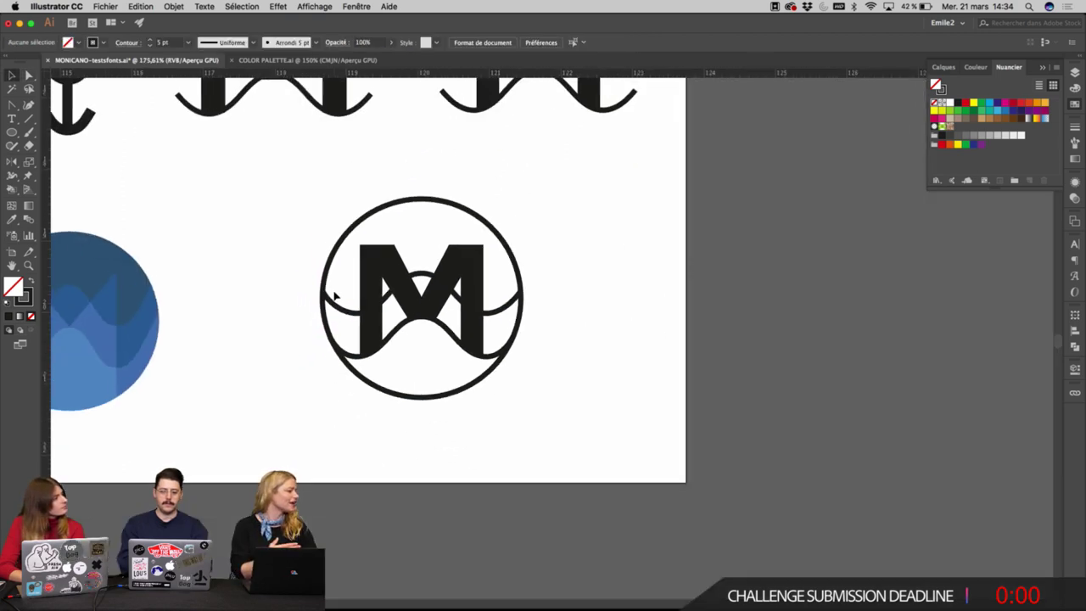
{"action": "left_click_drag", "start_coordinate": [562, 247], "coordinate": [546, 469]}
{"action": "scroll", "coordinate": [340, 422], "scroll_direction": "down", "scroll_amount": 4}
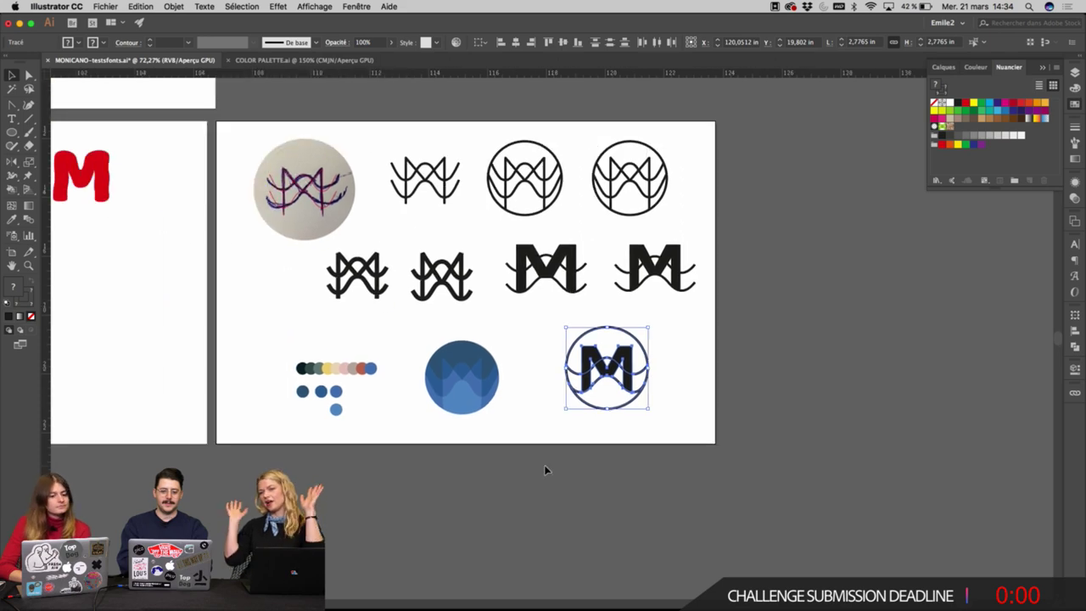
{"action": "left_click_drag", "start_coordinate": [523, 355], "coordinate": [503, 410]}
{"action": "left_click", "coordinate": [503, 410], "text": "super"}
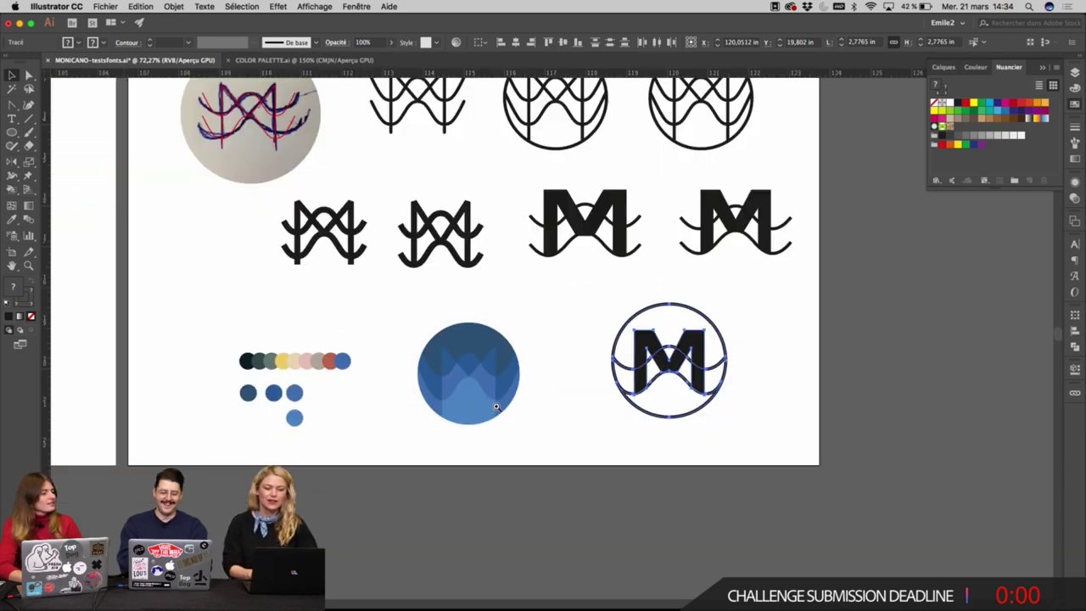
{"action": "left_click", "coordinate": [577, 368], "text": "super"}
{"action": "left_click", "coordinate": [577, 368], "text": "super"}
{"action": "left_click", "coordinate": [865, 254]}
{"action": "left_click_drag", "start_coordinate": [865, 238], "coordinate": [728, 402]}
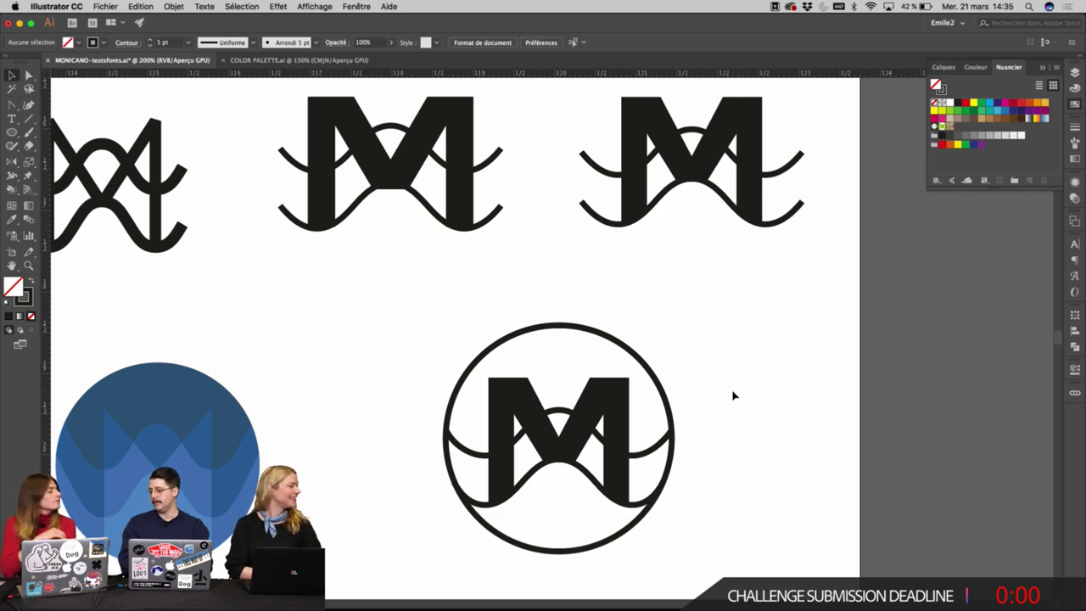
{"action": "scroll", "coordinate": [734, 396], "scroll_direction": "down", "scroll_amount": 6}
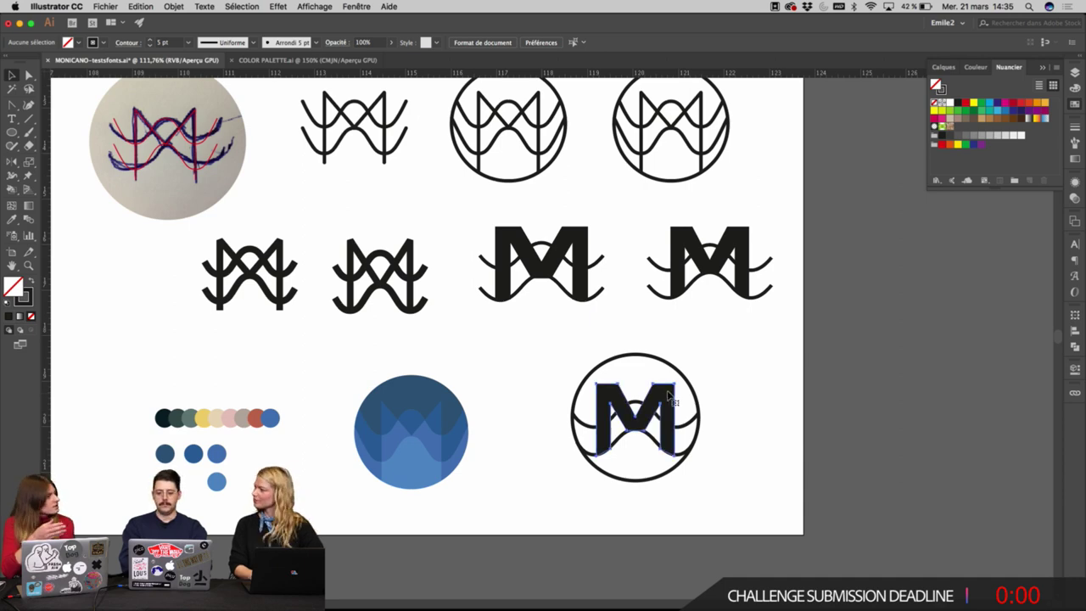
{"action": "left_click", "coordinate": [672, 395]}
{"action": "left_click", "coordinate": [710, 385]}
{"action": "left_click_drag", "start_coordinate": [714, 365], "coordinate": [536, 475]}
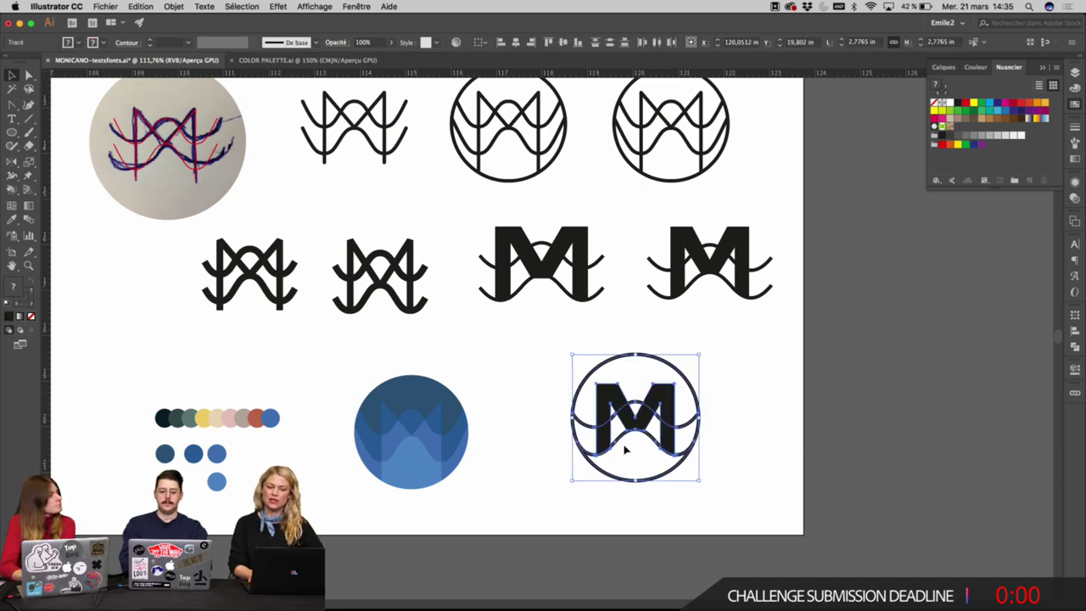
{"action": "left_click_drag", "start_coordinate": [688, 406], "coordinate": [638, 418]}
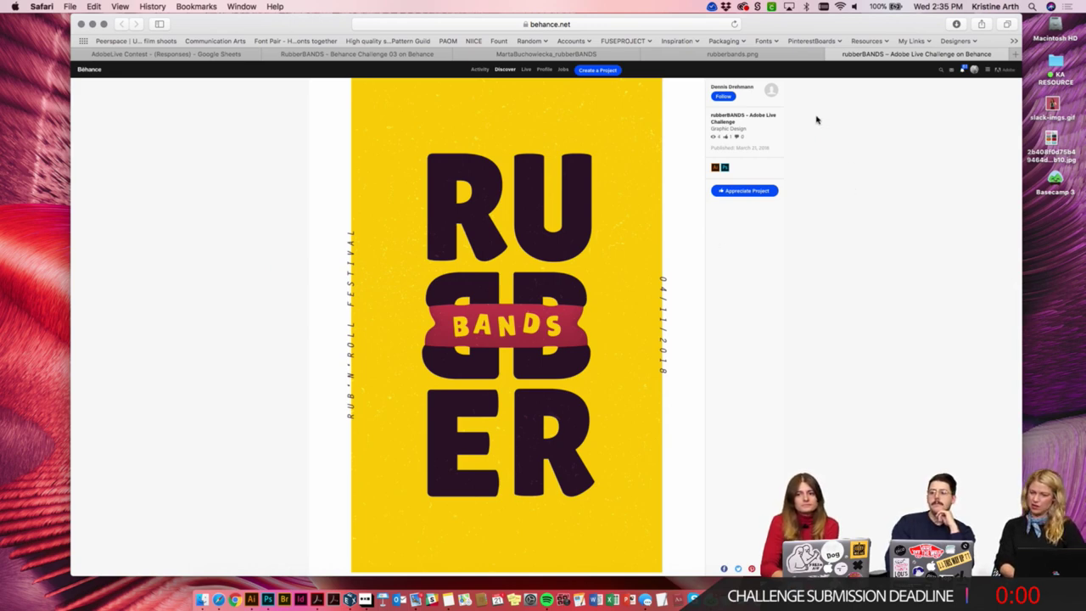
Switch to Safari and compare the four shortlisted Rubber Bands festival posters in the open tabs.
{"action": "left_click", "coordinate": [782, 56]}
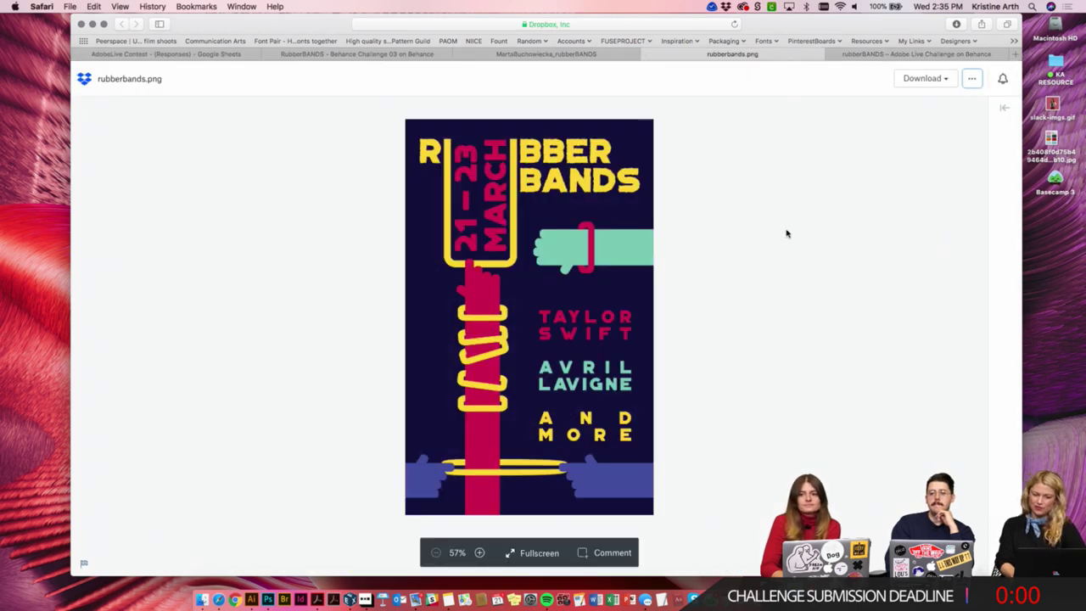
{"action": "left_click", "coordinate": [571, 55]}
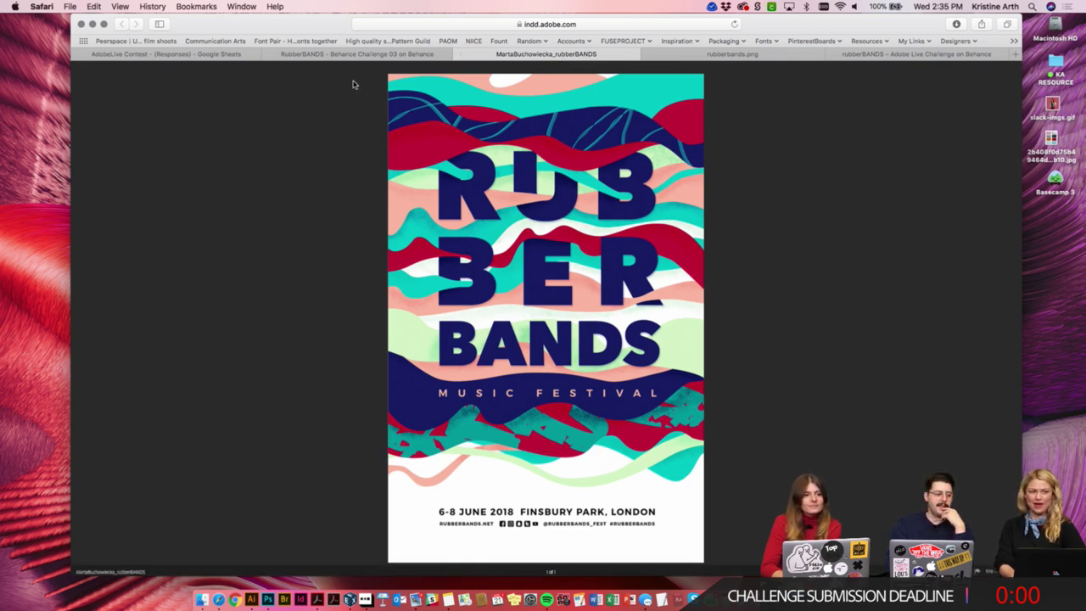
{"action": "left_click", "coordinate": [346, 54]}
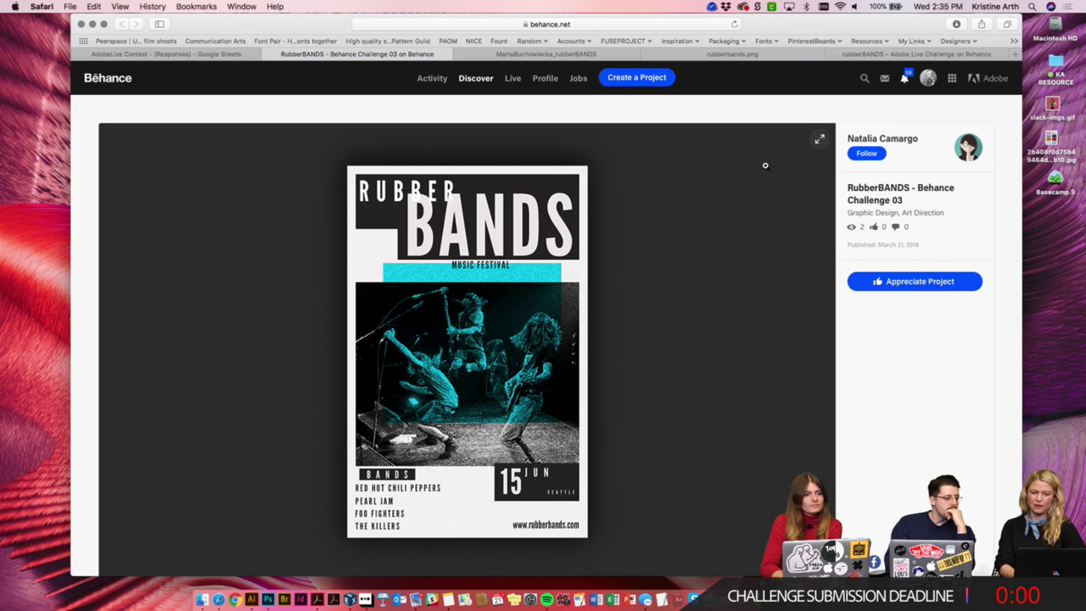
{"action": "left_click", "coordinate": [587, 54]}
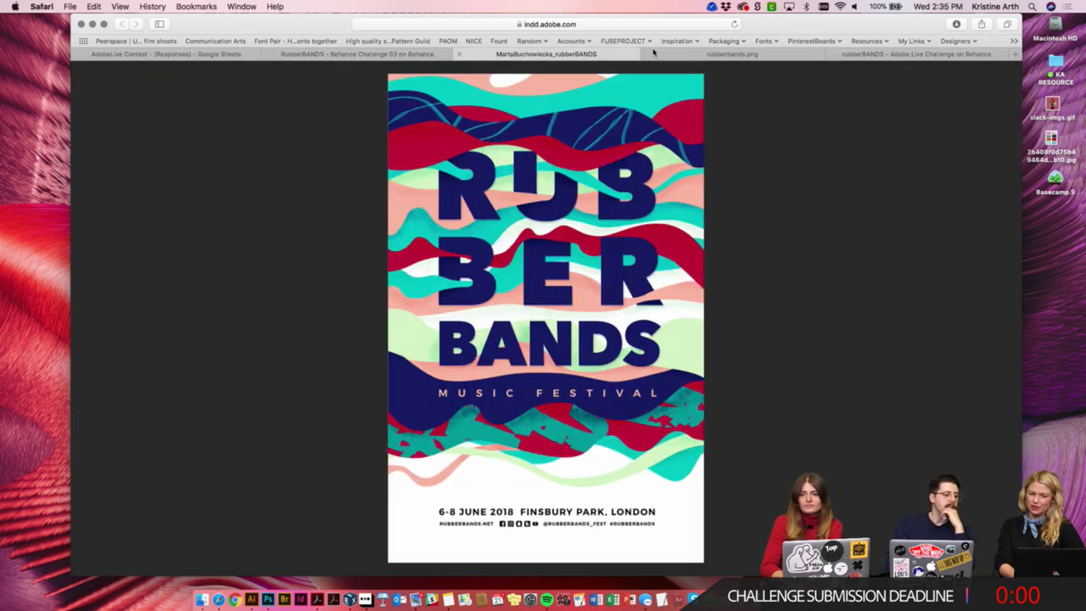
{"action": "left_click", "coordinate": [527, 73]}
{"action": "left_click", "coordinate": [408, 54]}
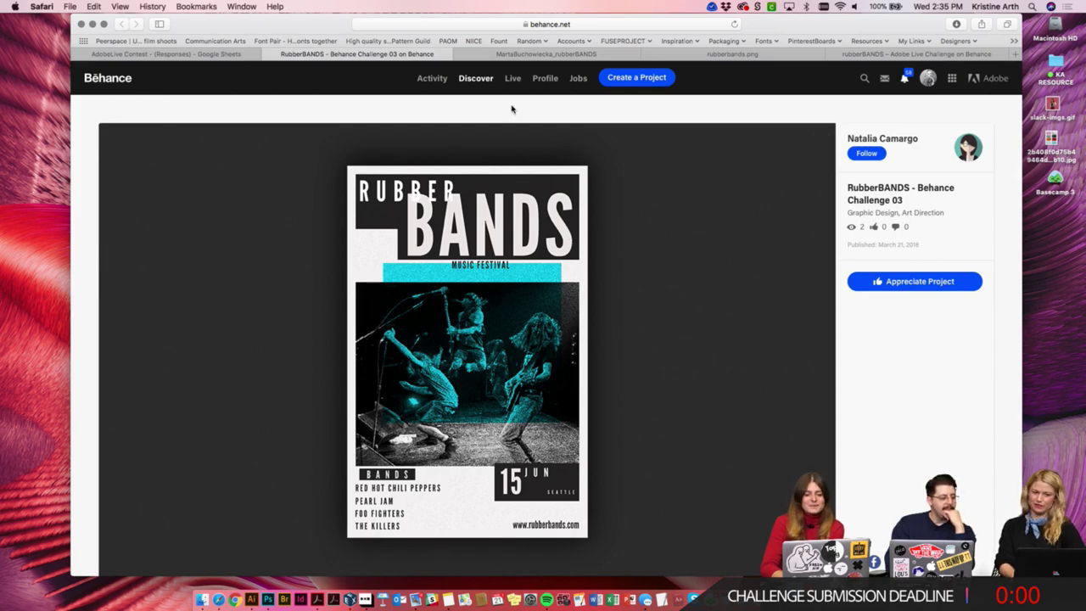
{"action": "left_click", "coordinate": [528, 54]}
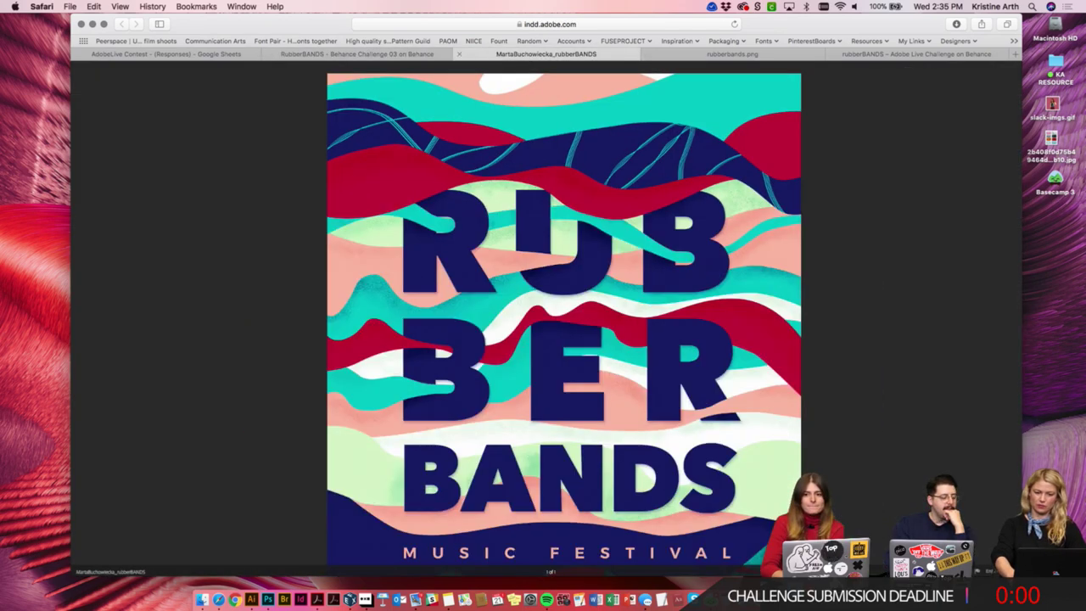
{"action": "left_click", "coordinate": [713, 55]}
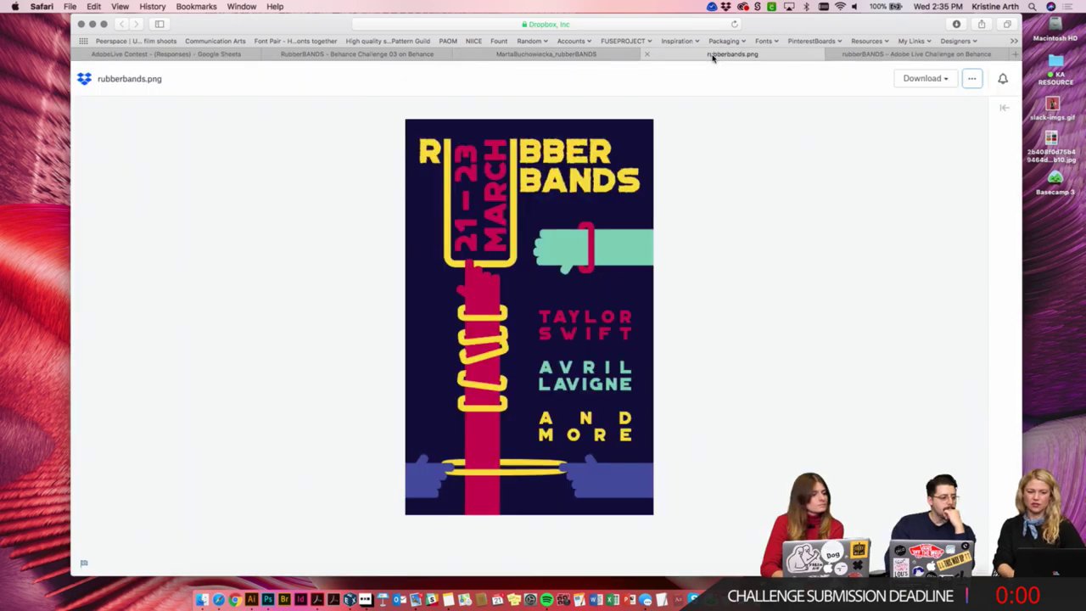
{"action": "left_click", "coordinate": [879, 55]}
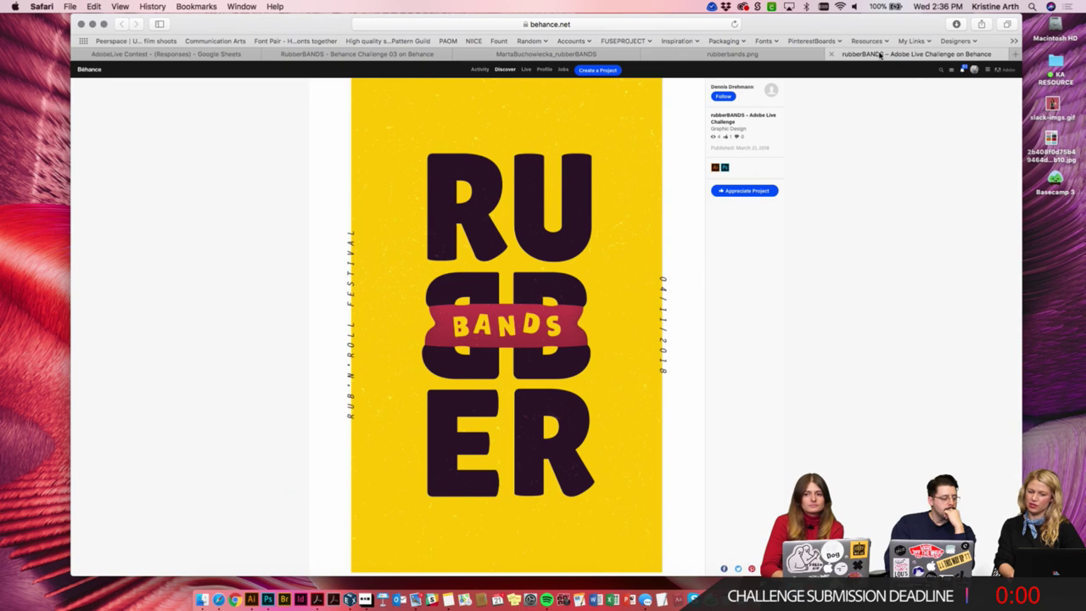
{"action": "left_click", "coordinate": [722, 55]}
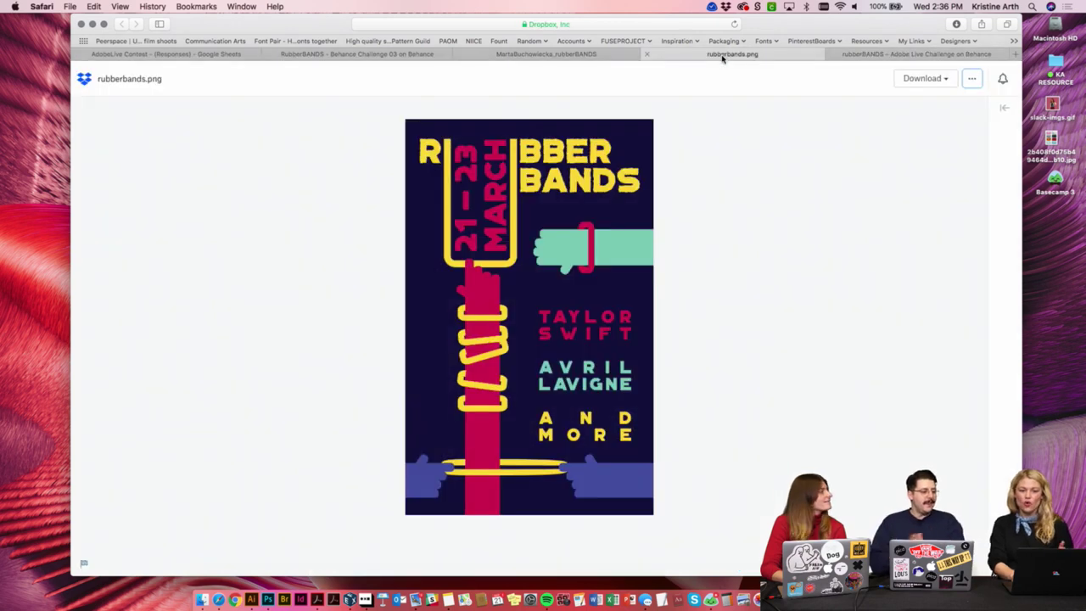
{"action": "left_click", "coordinate": [590, 58]}
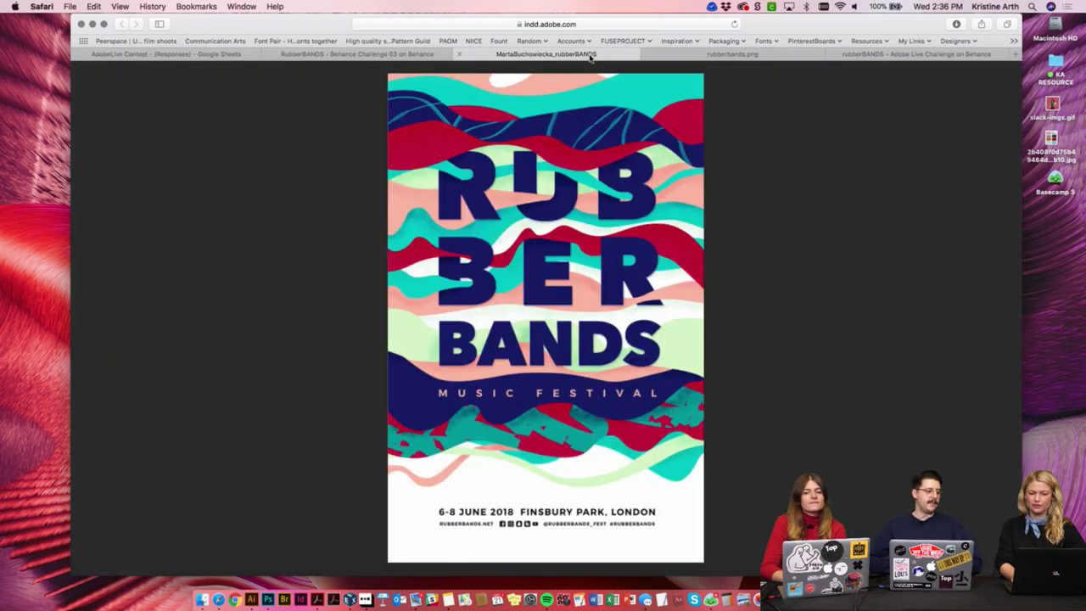
{"action": "left_click", "coordinate": [668, 57]}
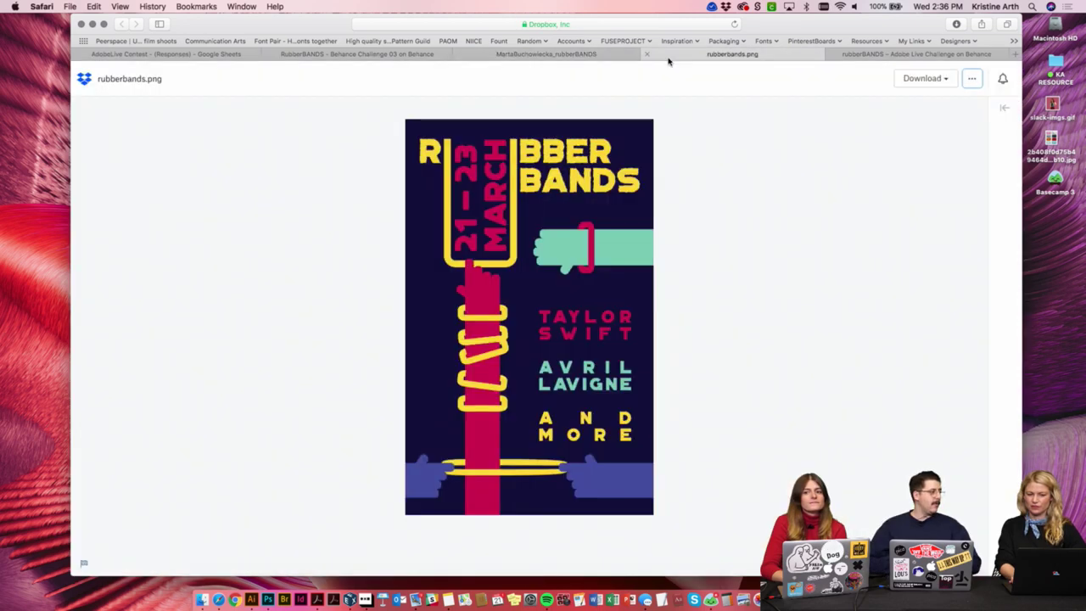
Review the four Rubber Bands posters again, going back and forth between the designs to narrow down the shortlist.
{"action": "left_click", "coordinate": [591, 56]}
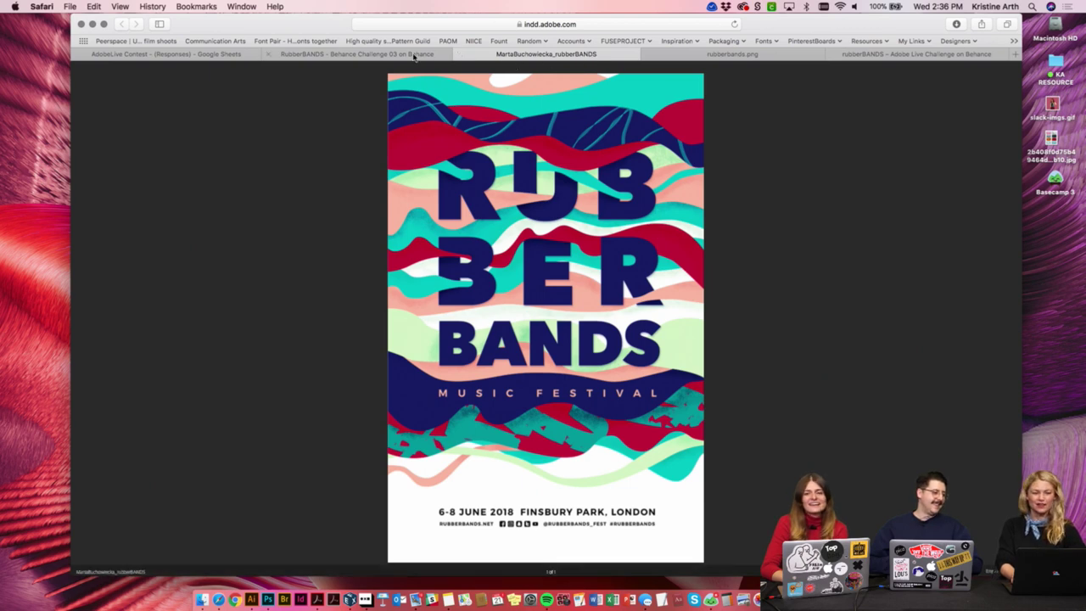
{"action": "left_click", "coordinate": [388, 56]}
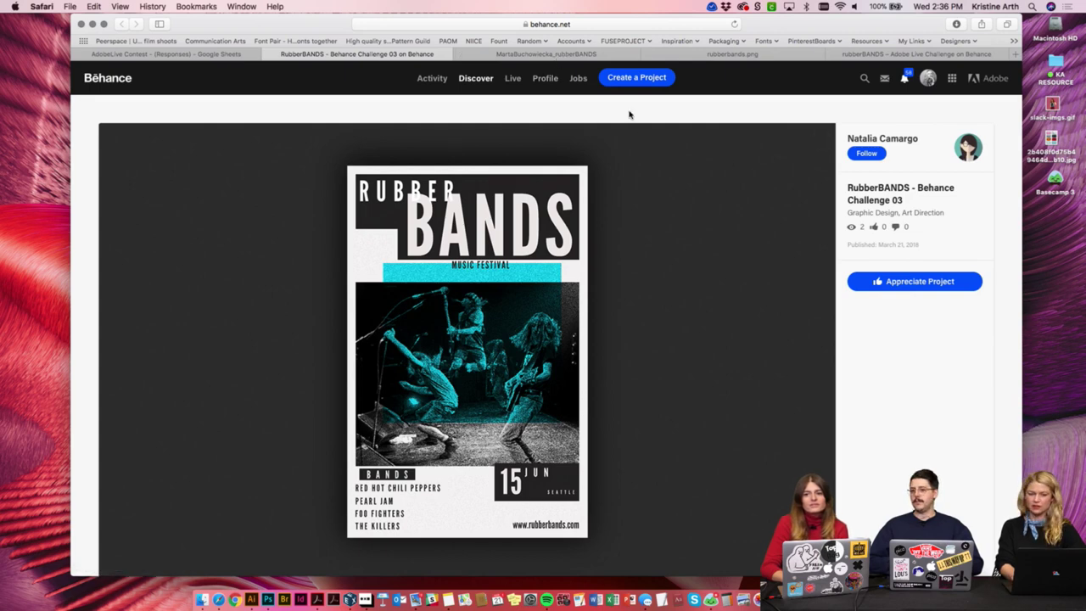
{"action": "left_click", "coordinate": [576, 56]}
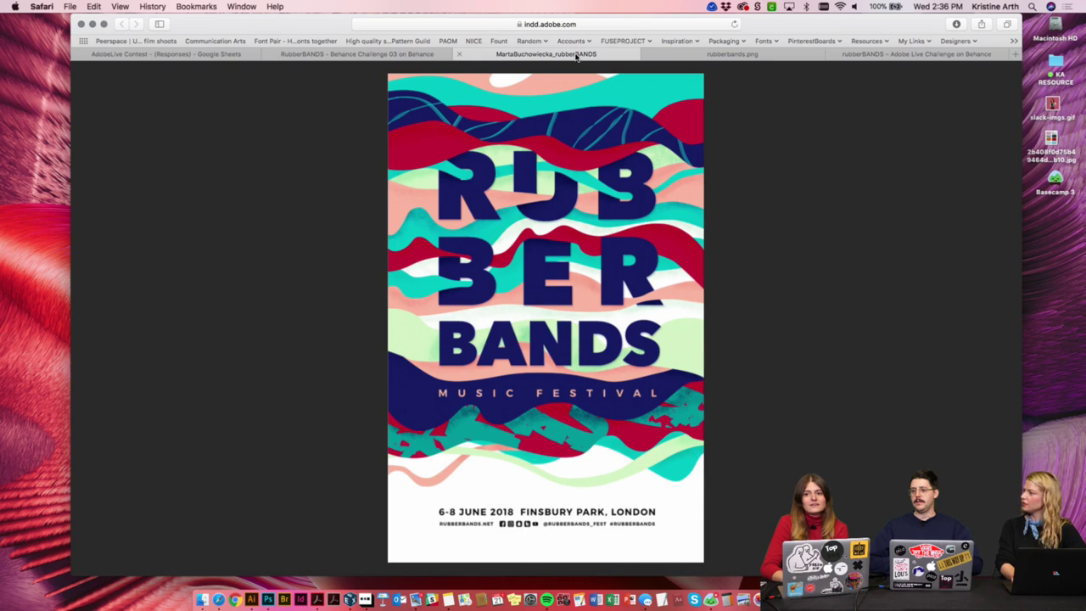
{"action": "left_click", "coordinate": [757, 56]}
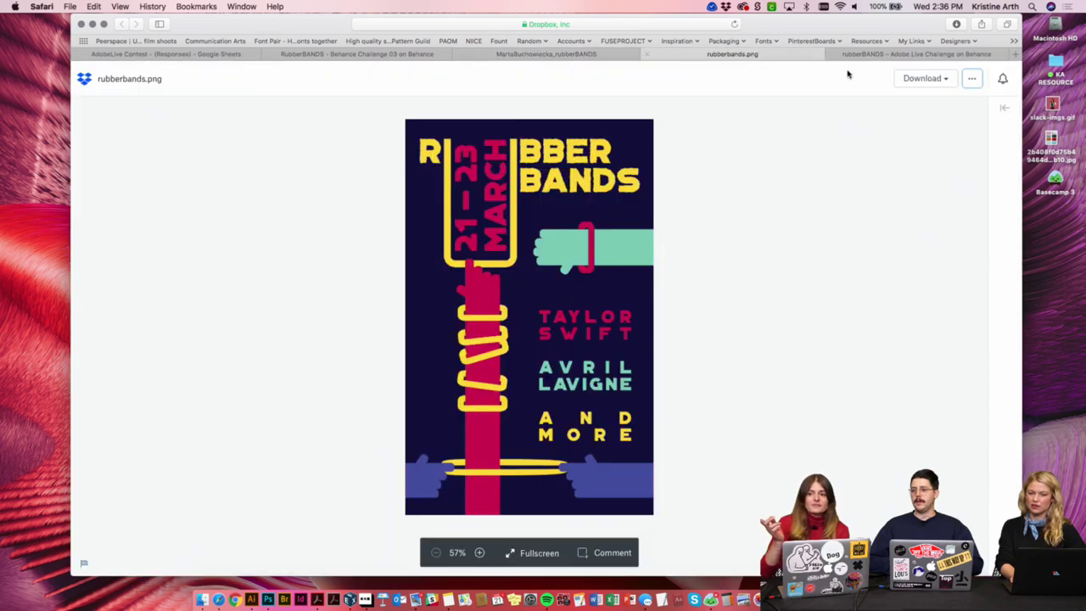
{"action": "left_click", "coordinate": [887, 55]}
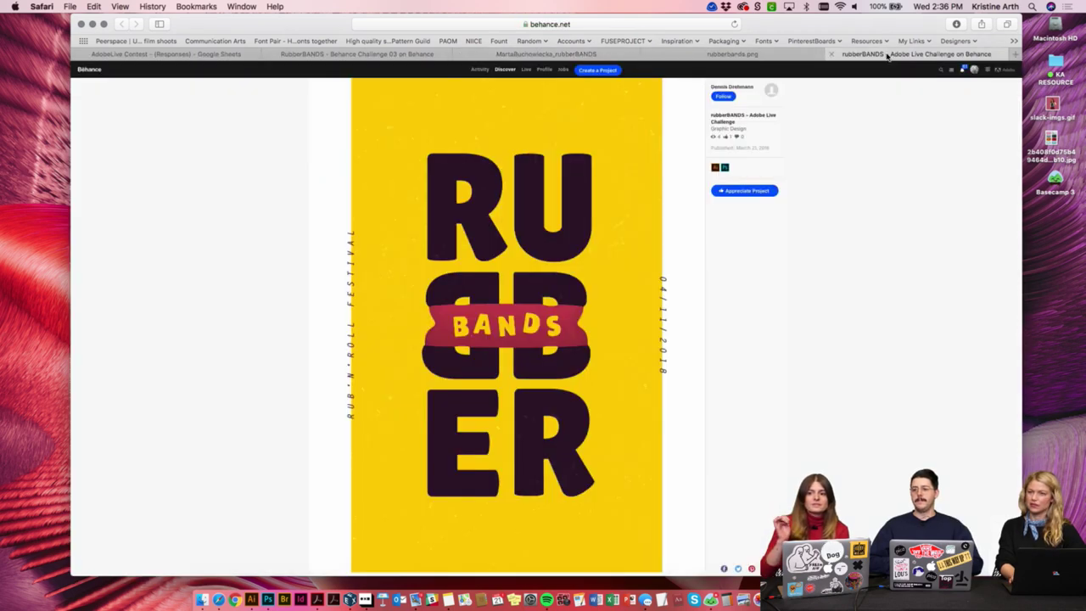
{"action": "left_click", "coordinate": [781, 57]}
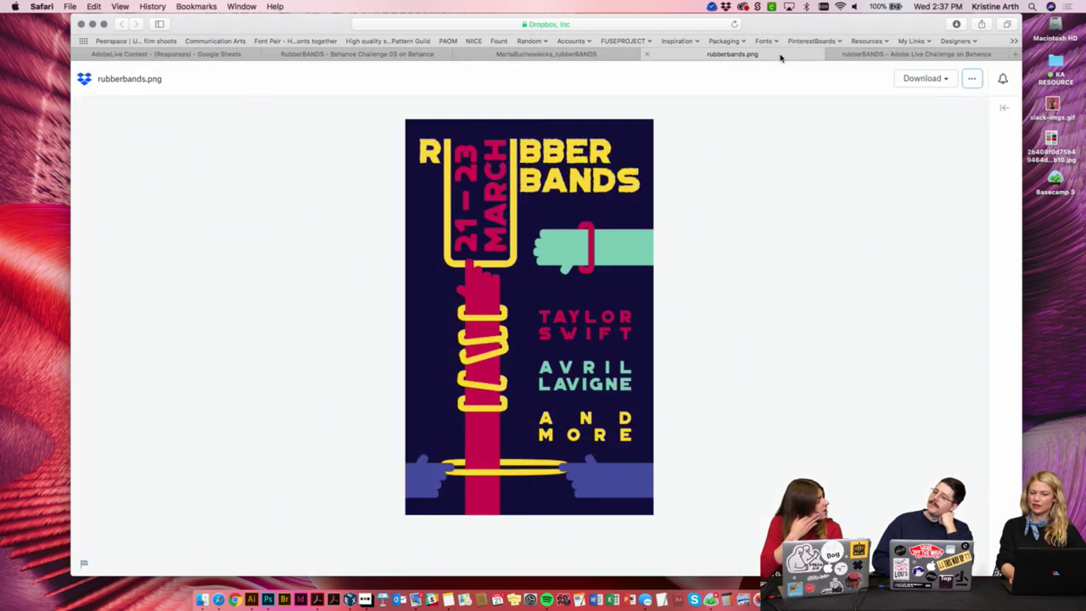
{"action": "left_click", "coordinate": [865, 55]}
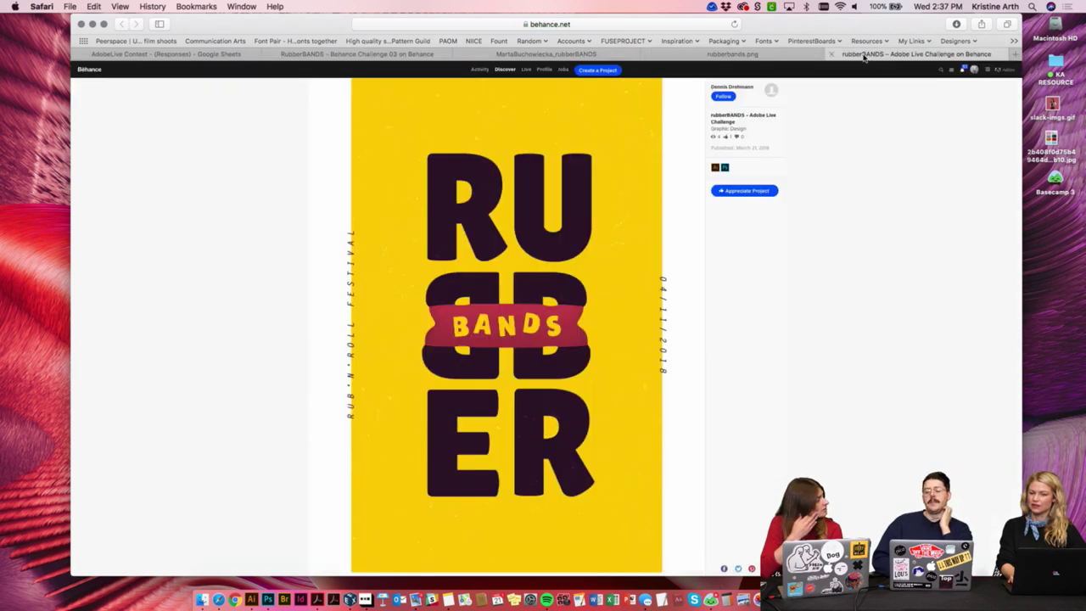
{"action": "left_click", "coordinate": [778, 56]}
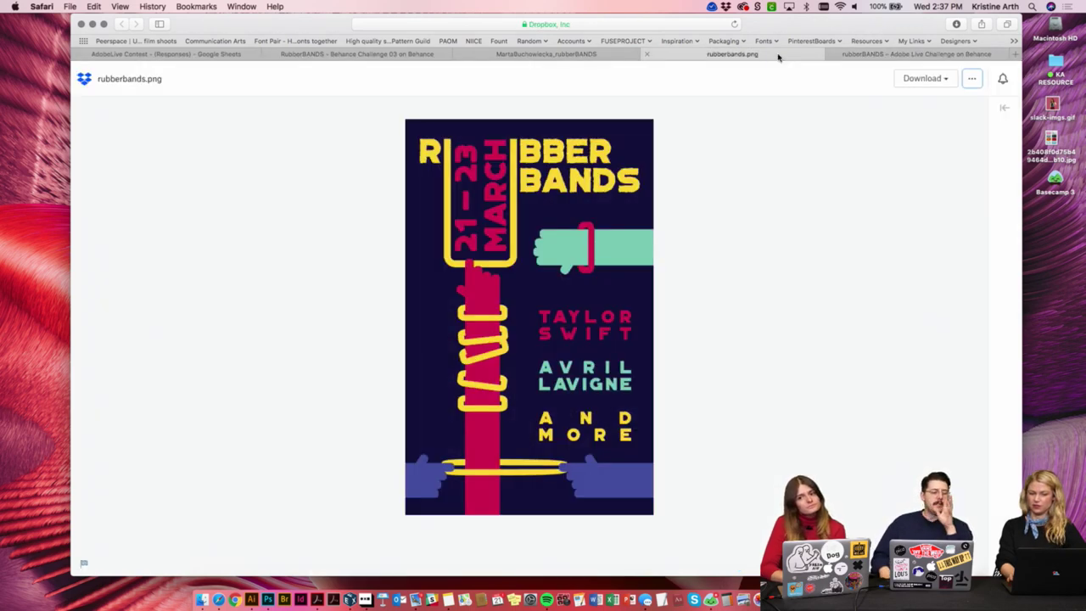
Close the tabs holding the colourful wave poster and the yellow RUBBER lettering poster, keeping the other two posters open.
{"action": "left_click", "coordinate": [594, 56]}
{"action": "left_click", "coordinate": [428, 60]}
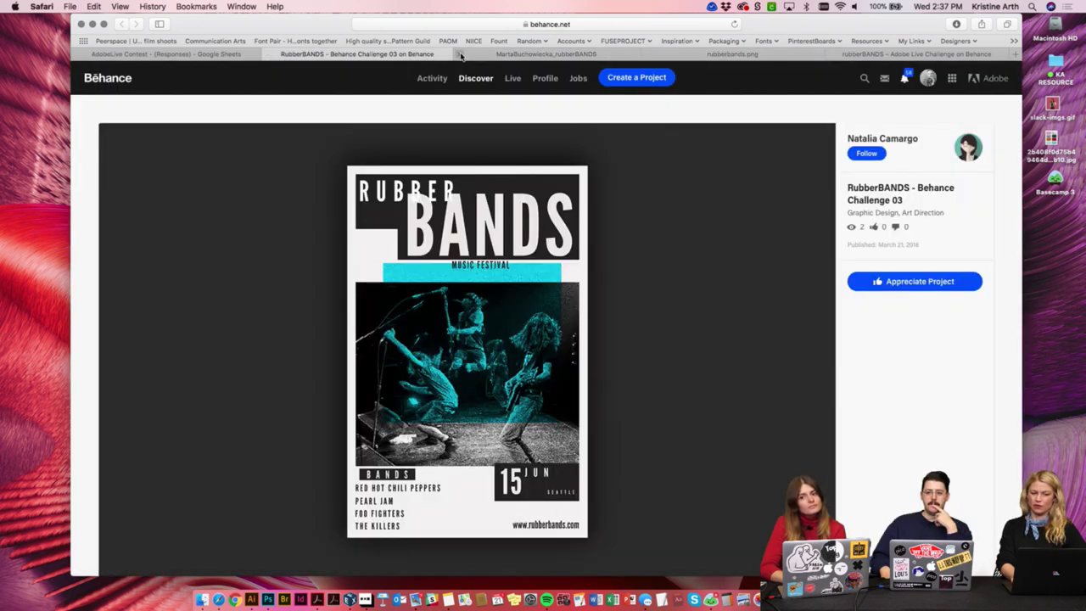
{"action": "left_click", "coordinate": [459, 54]}
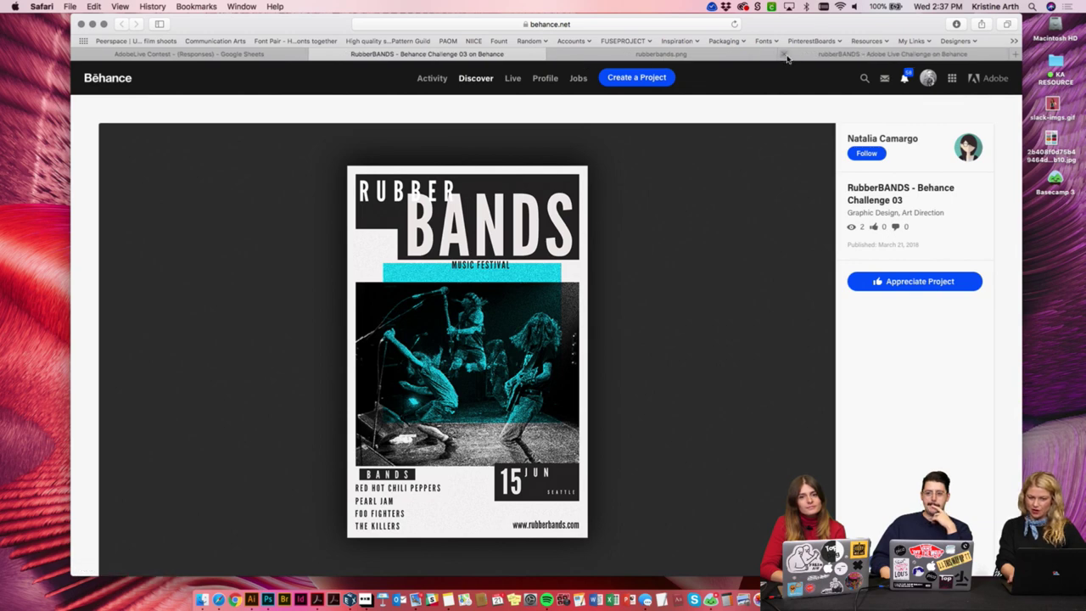
{"action": "left_click", "coordinate": [785, 54]}
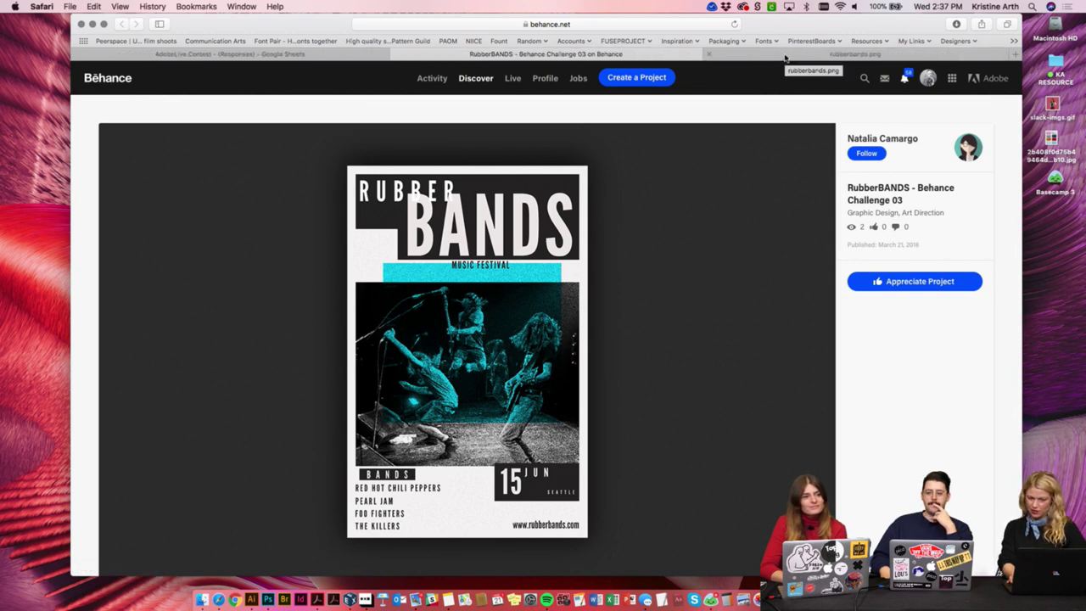
Compare the two remaining posters, the concert photo design and the dark blue one with the illustrated arms.
{"action": "left_click", "coordinate": [785, 56]}
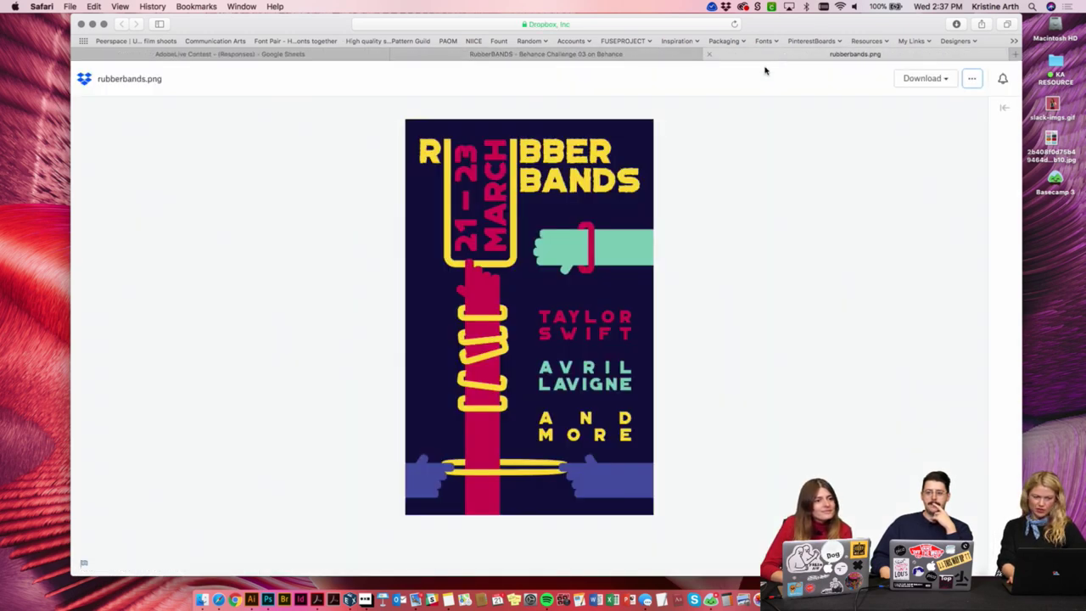
{"action": "mouse_move", "coordinate": [660, 201]}
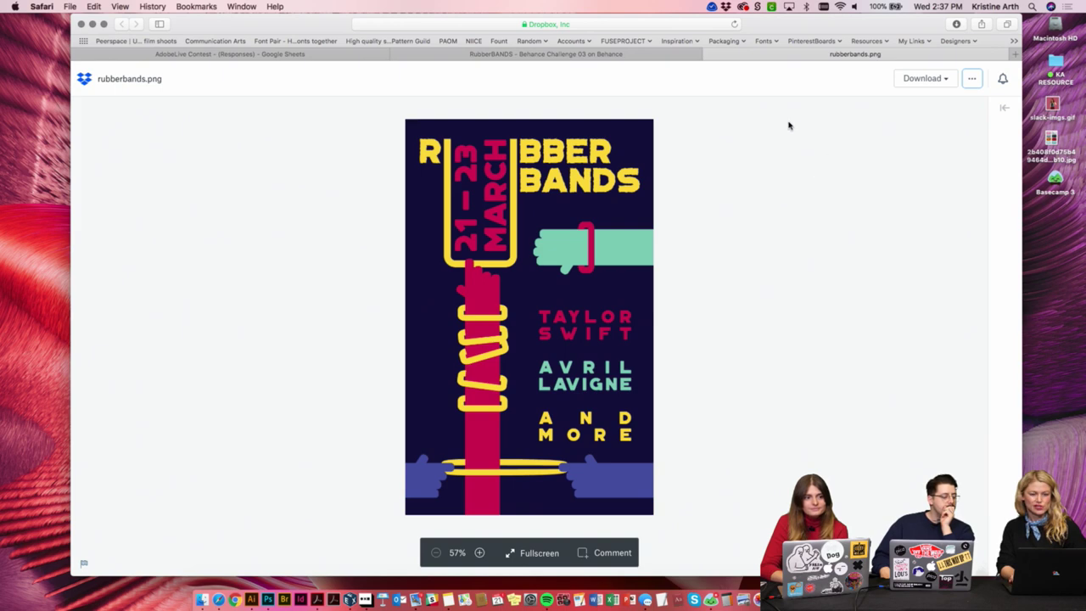
{"action": "left_click", "coordinate": [607, 55]}
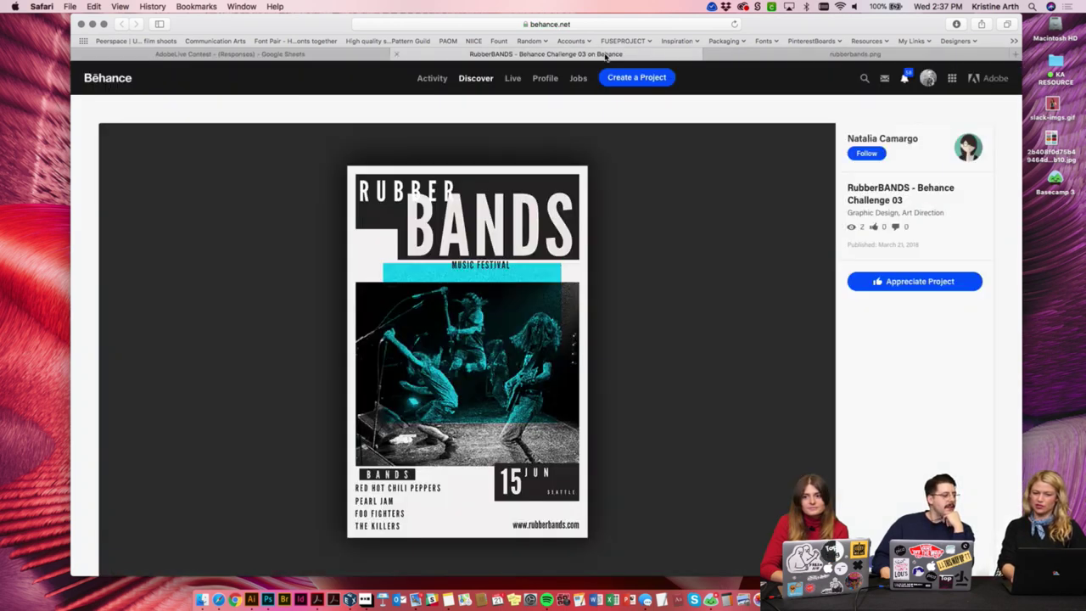
{"action": "left_click", "coordinate": [771, 56]}
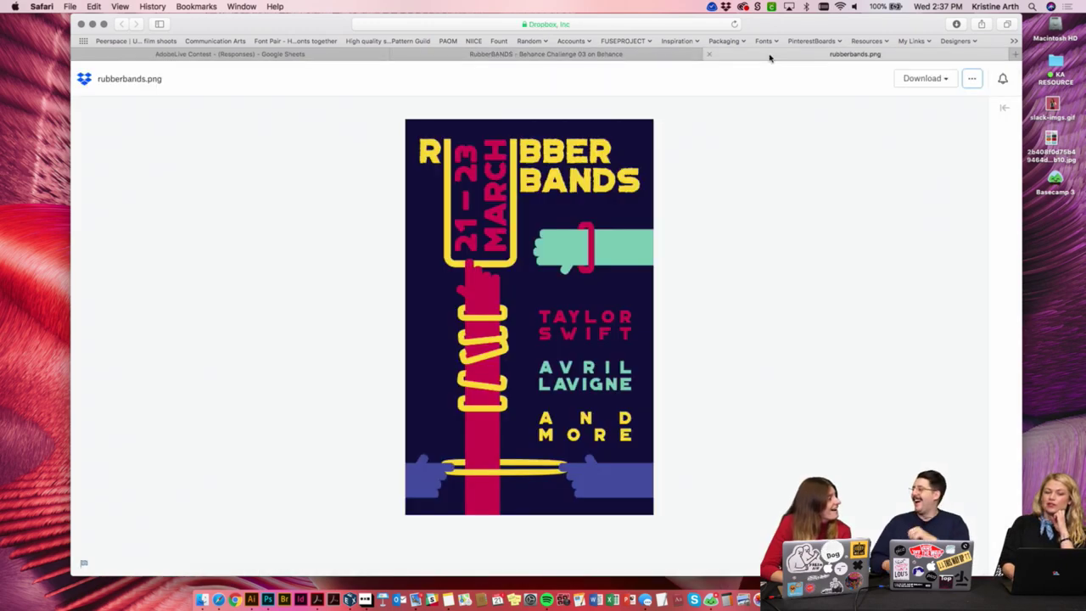
{"action": "left_click", "coordinate": [644, 54]}
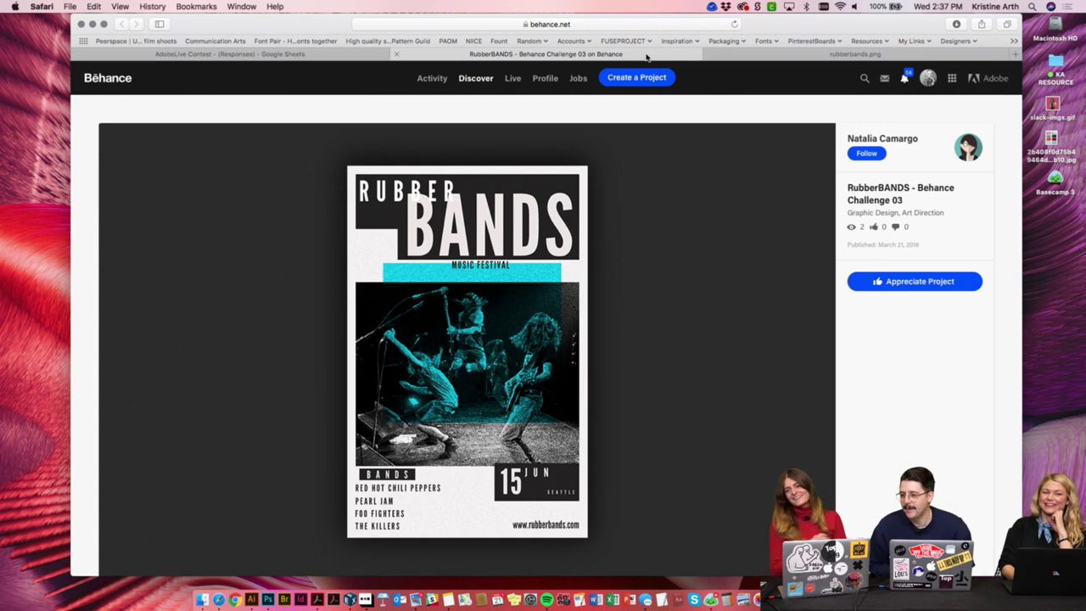
{"action": "left_click", "coordinate": [801, 56]}
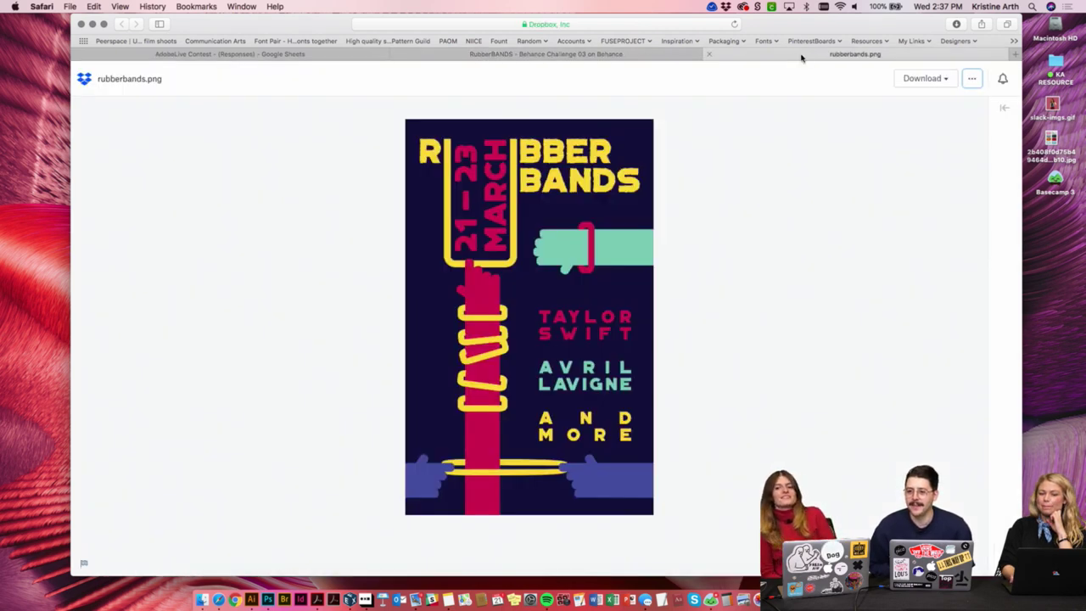
{"action": "left_click", "coordinate": [630, 56]}
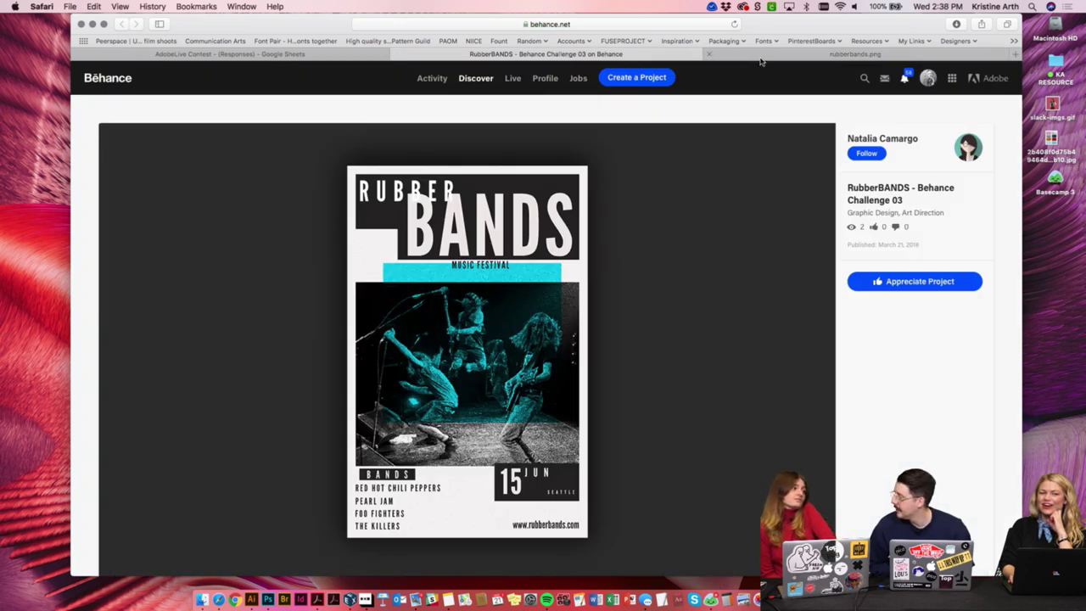
{"action": "left_click", "coordinate": [761, 59]}
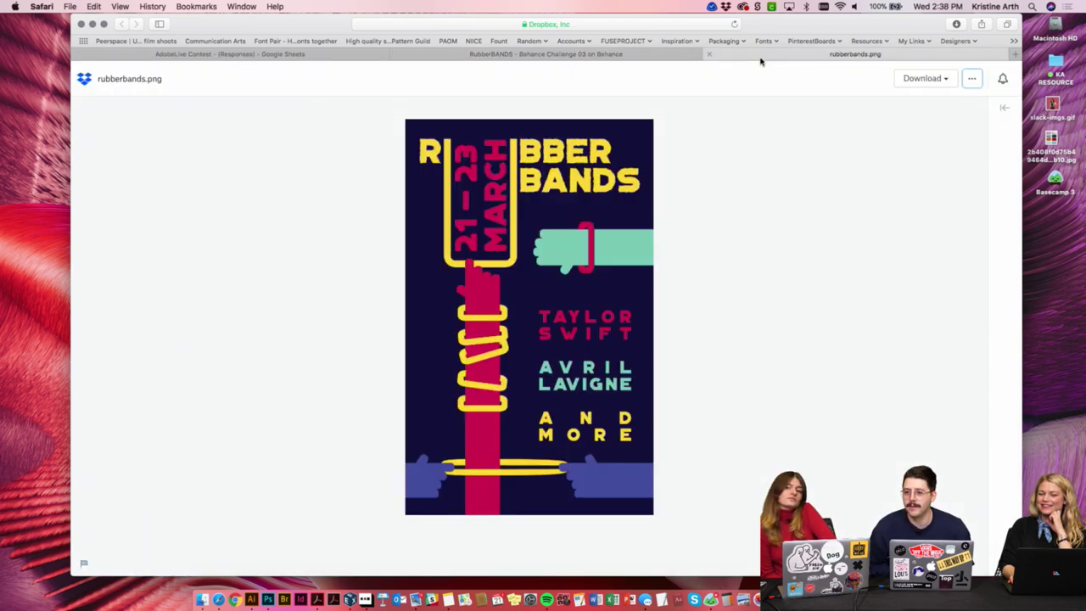
{"action": "left_click", "coordinate": [636, 57]}
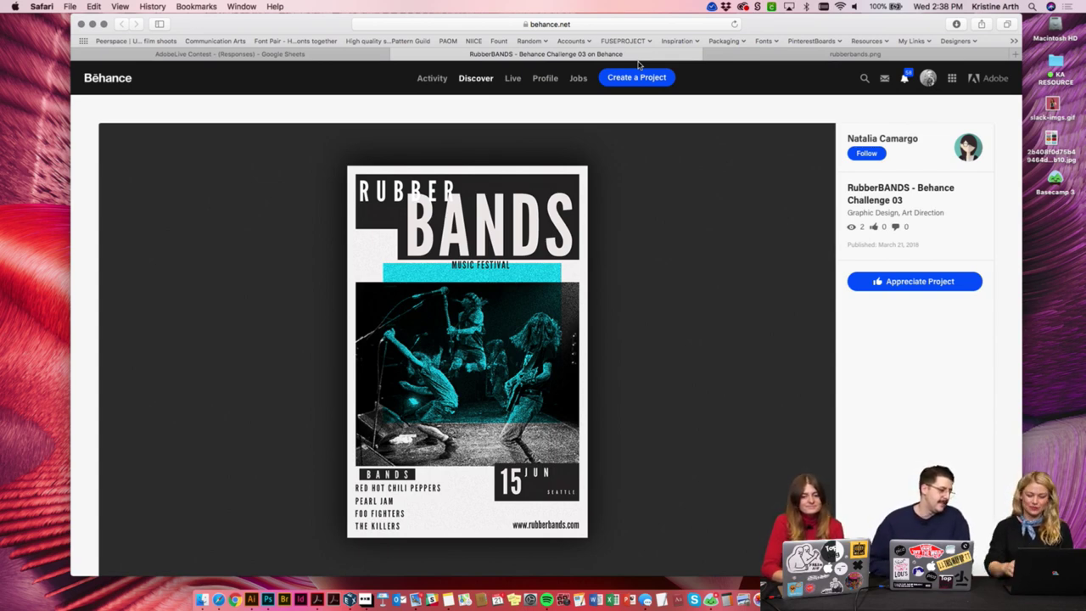
{"action": "key", "text": "super+plus"}
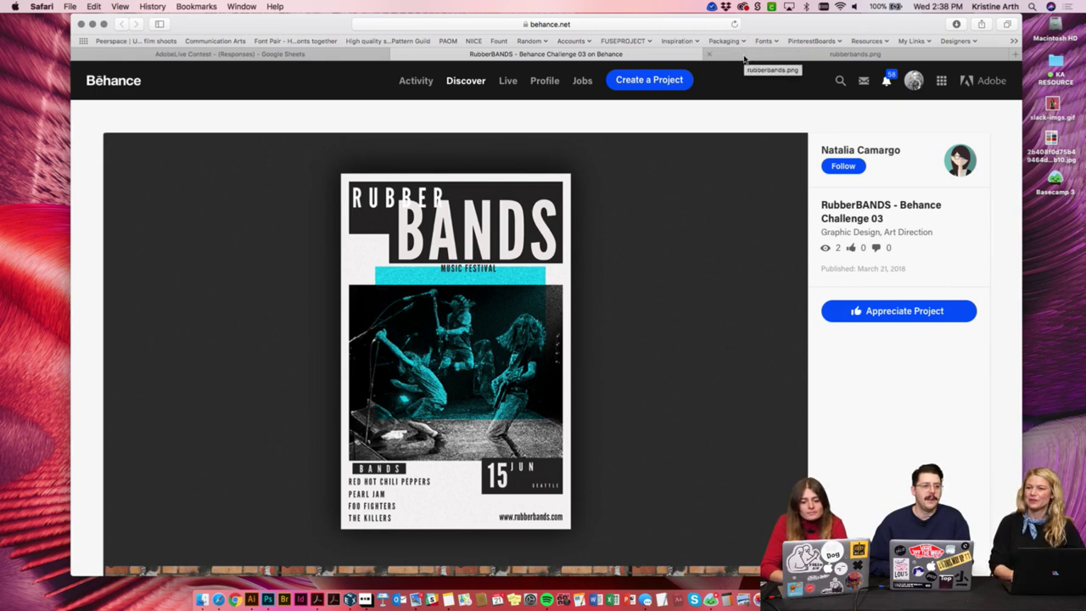
{"action": "left_click", "coordinate": [746, 58]}
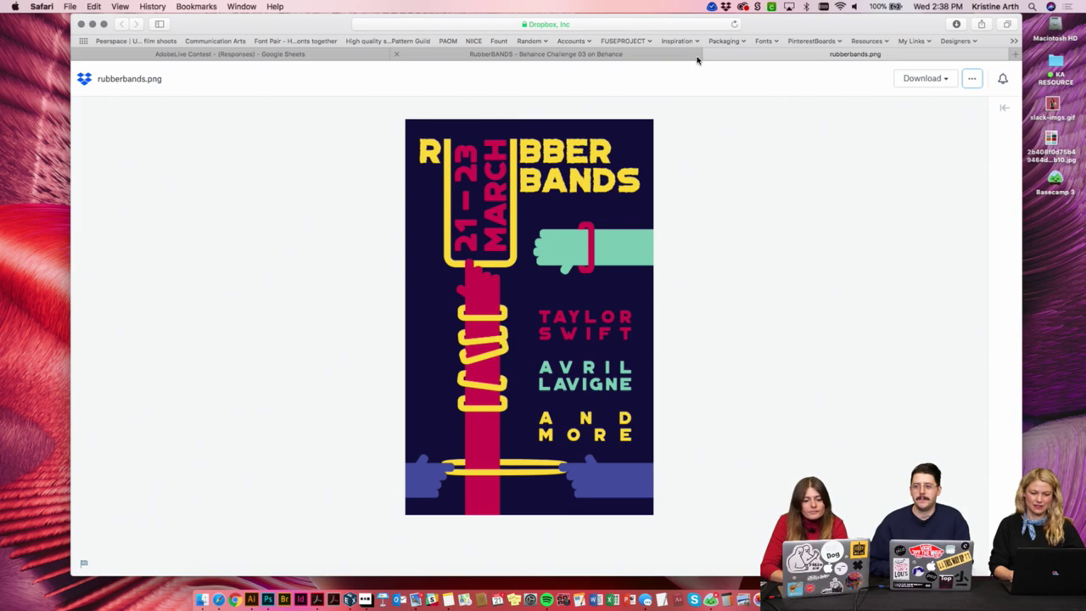
{"action": "left_click", "coordinate": [711, 55]}
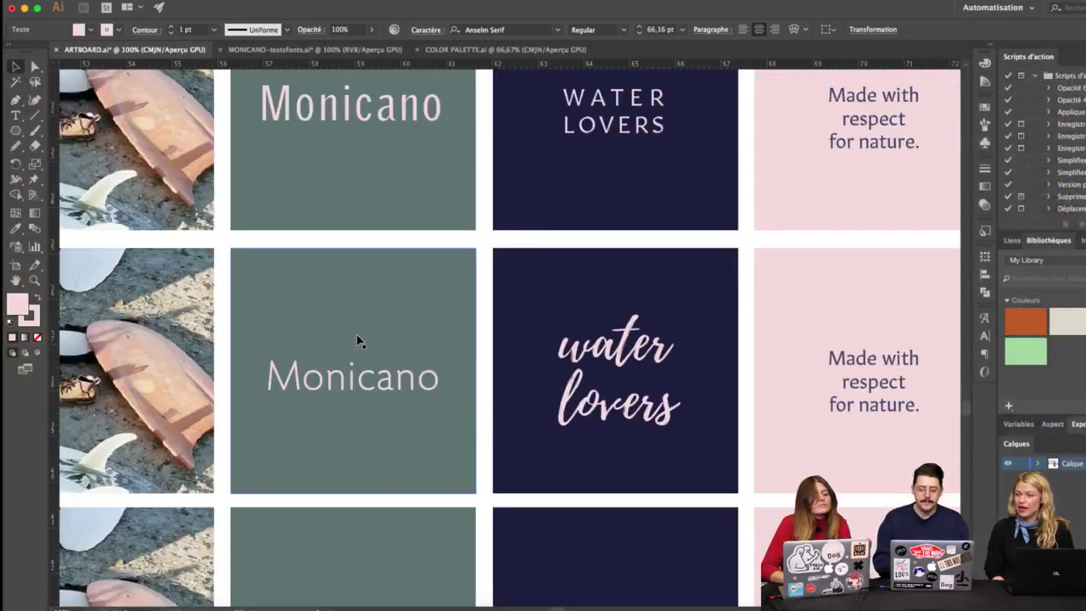
In Illustrator, replace WATER LOVERS on the separate navy tile with a centred copy of the Canela Regular Monicano text from a green tile.
{"action": "scroll", "coordinate": [358, 340], "scroll_direction": "up", "scroll_amount": 8}
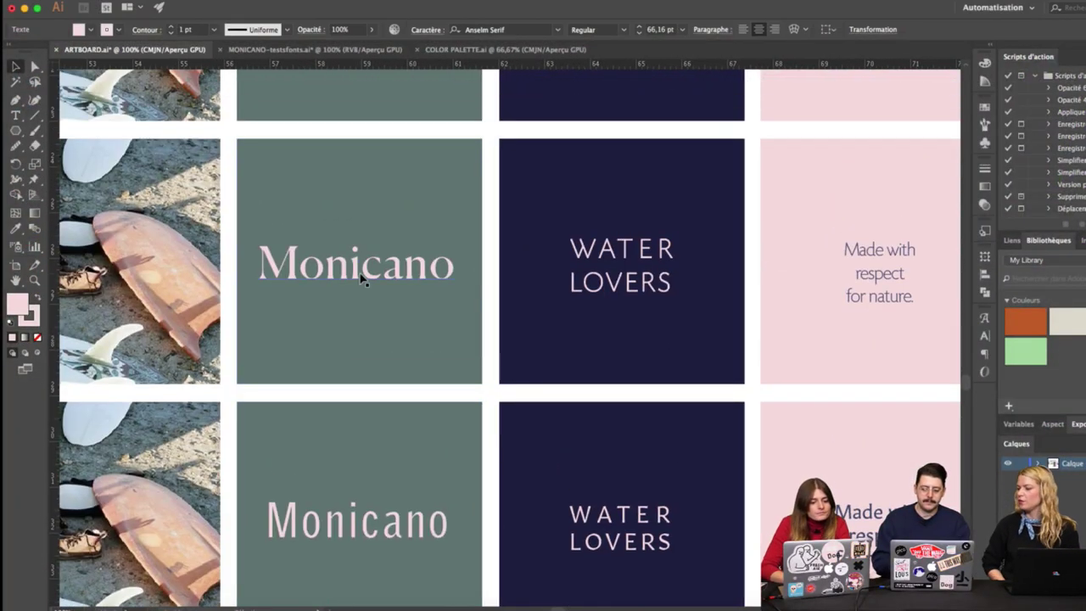
{"action": "left_click", "coordinate": [361, 277]}
{"action": "scroll", "coordinate": [359, 271], "scroll_direction": "up", "scroll_amount": 5}
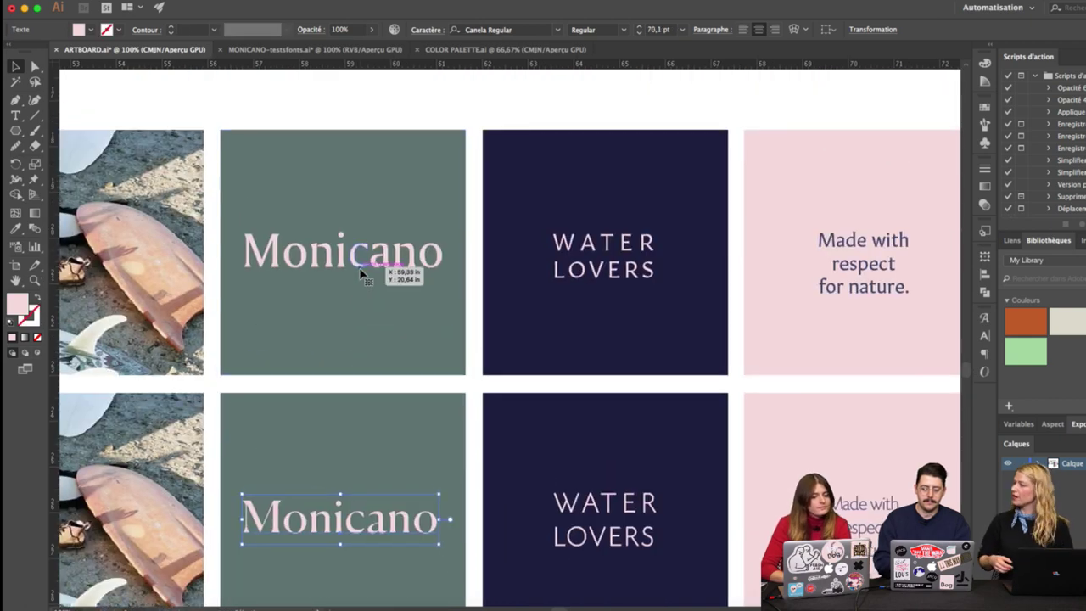
{"action": "scroll", "coordinate": [361, 272], "scroll_direction": "right", "scroll_amount": 10}
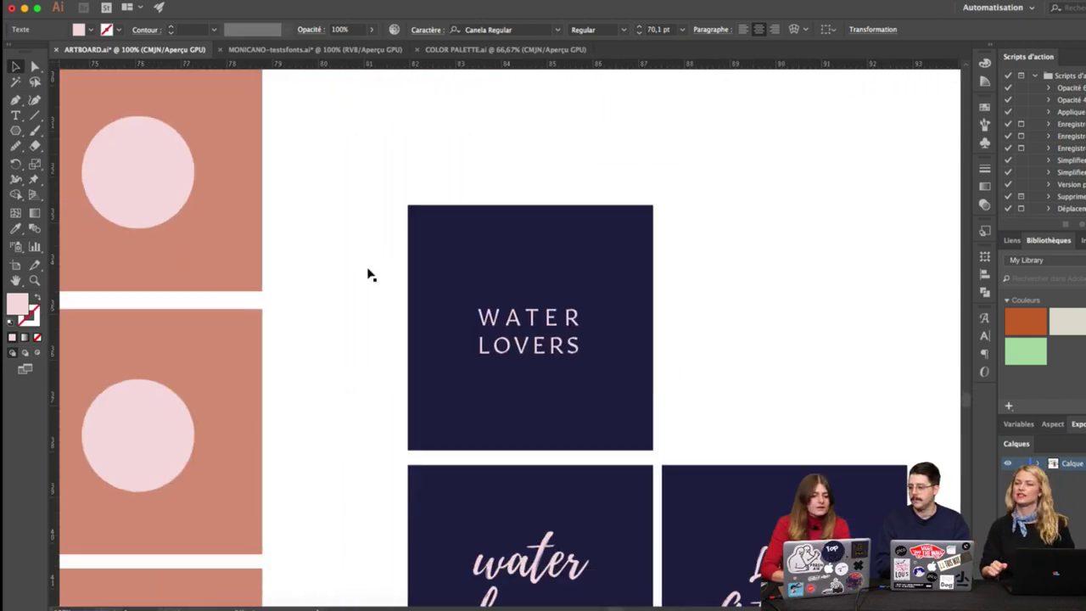
{"action": "left_click", "coordinate": [513, 333]}
{"action": "key", "text": "Delete"}
{"action": "key", "text": "ctrl+v"}
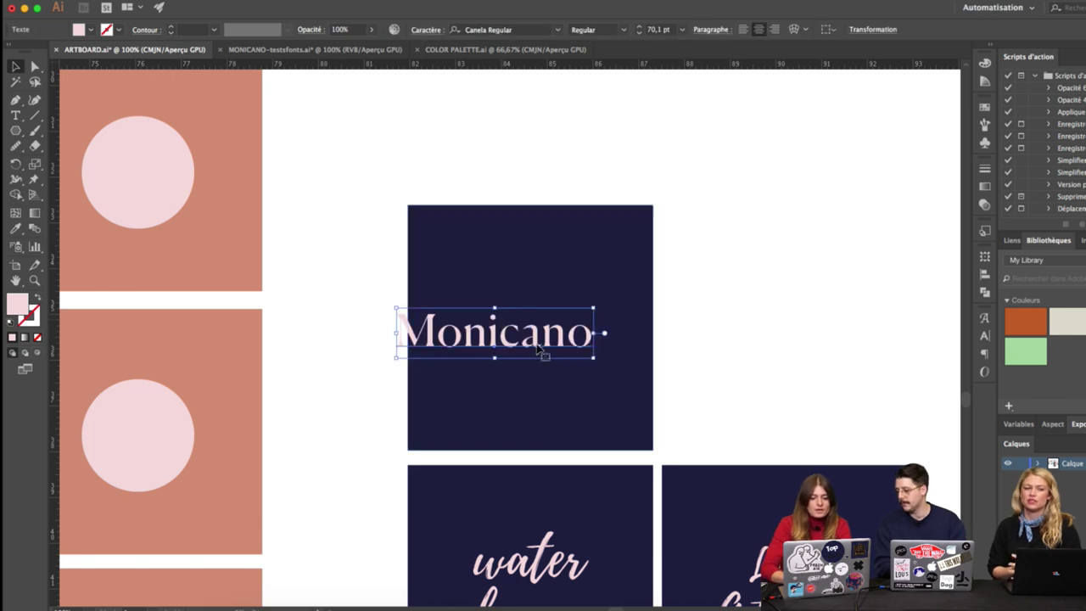
{"action": "left_click_drag", "start_coordinate": [540, 347], "coordinate": [576, 346]}
{"action": "left_click", "coordinate": [688, 376]}
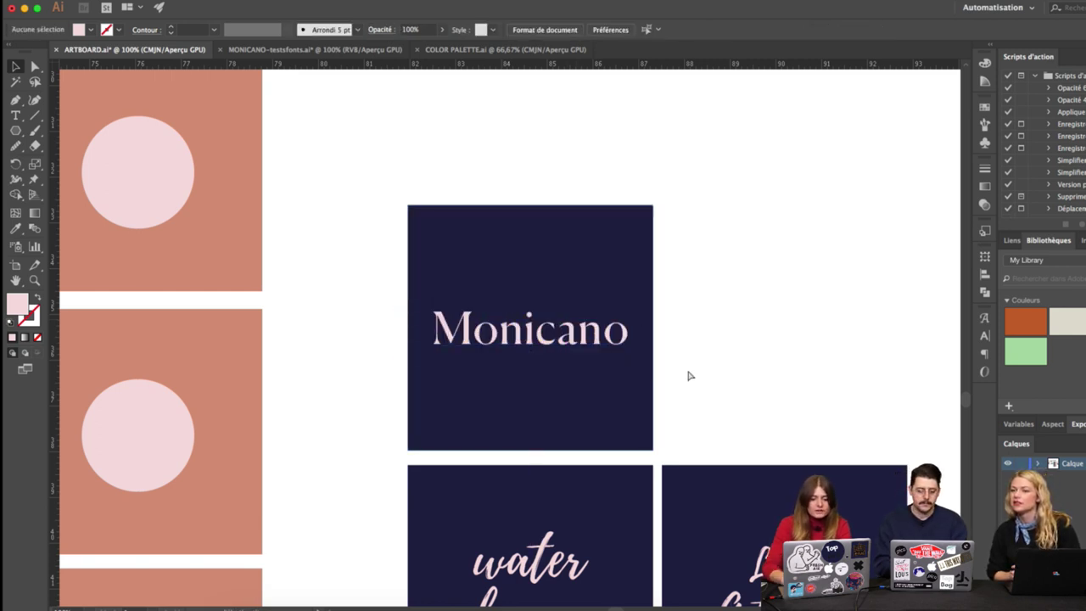
Duplicate the navy WATER LOVERS tile set in Gitan Latin, including its background, from directly above the script version in the grid.
{"action": "key", "text": "ctrl+minus"}
{"action": "scroll", "coordinate": [689, 376], "scroll_direction": "down", "scroll_amount": 3}
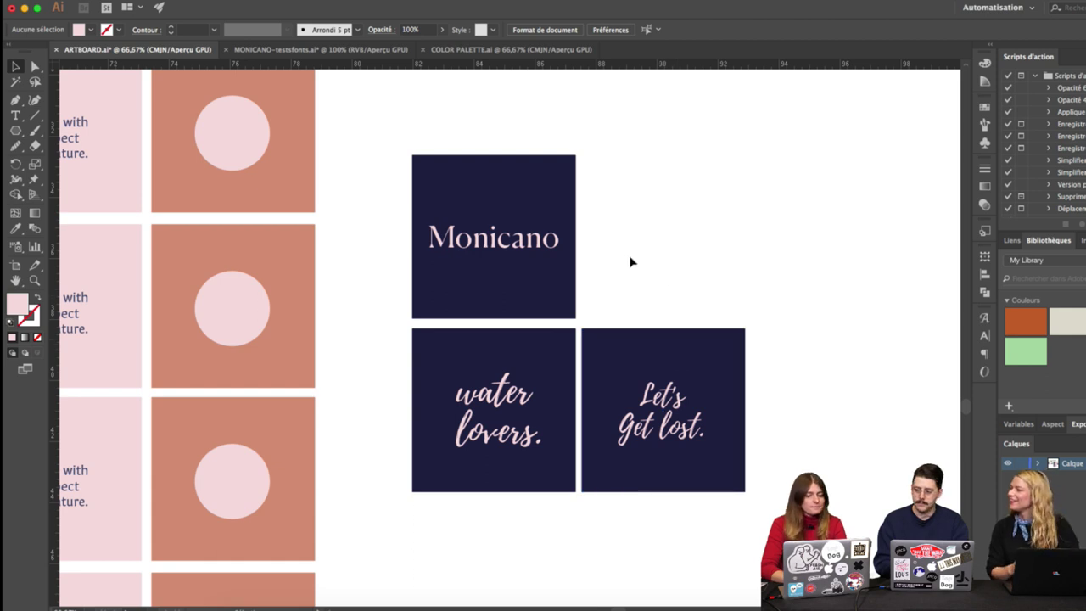
{"action": "scroll", "coordinate": [725, 303], "scroll_direction": "left", "scroll_amount": 5}
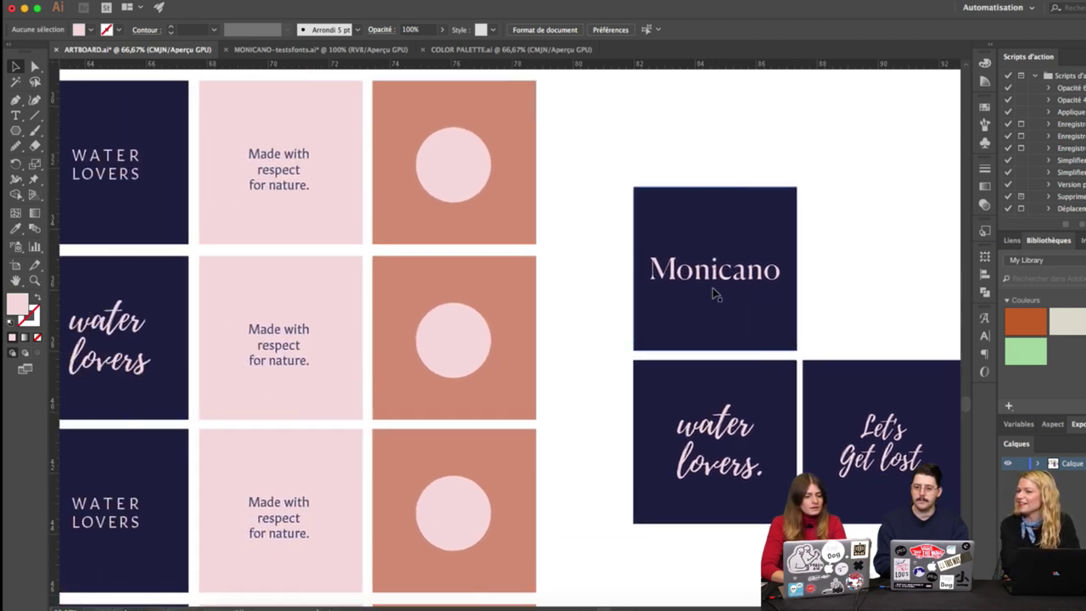
{"action": "scroll", "coordinate": [715, 294], "scroll_direction": "left", "scroll_amount": 1}
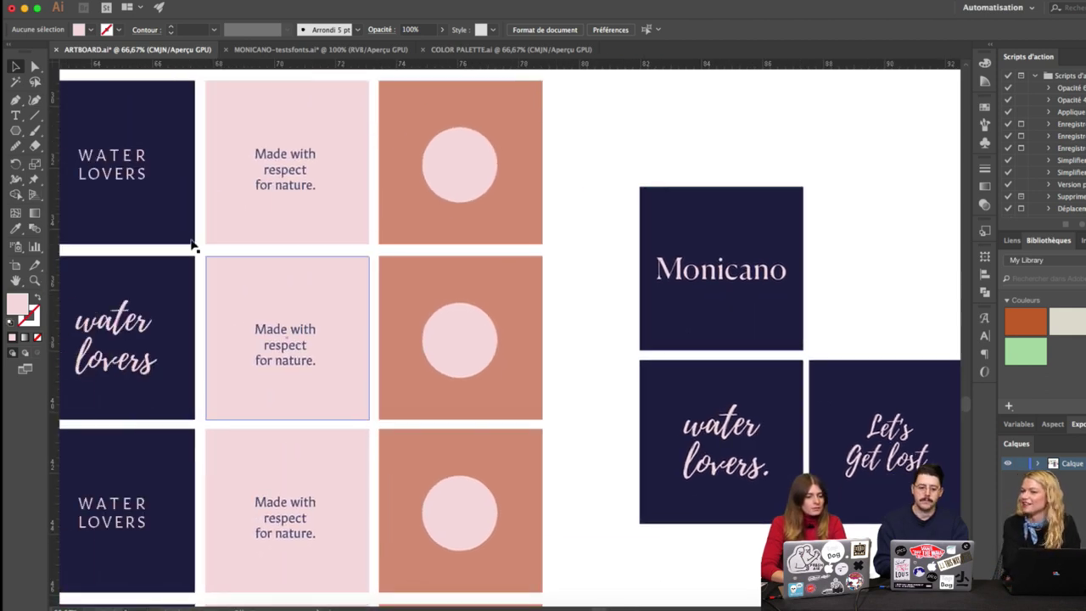
{"action": "left_click", "coordinate": [144, 183]}
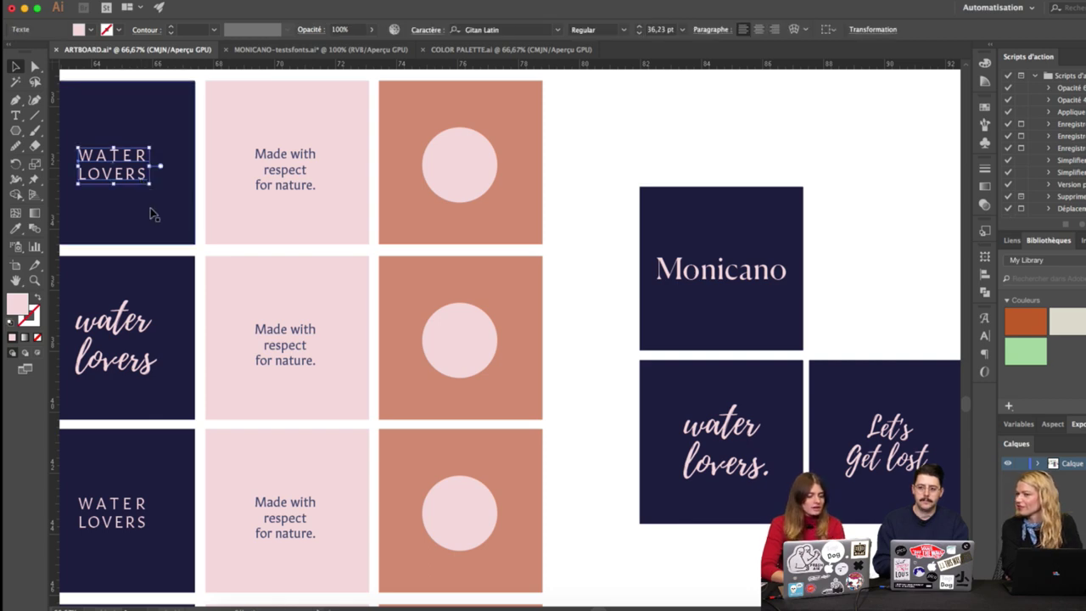
{"action": "left_click", "coordinate": [150, 213], "text": "shift"}
{"action": "key", "text": "ctrl+c"}
{"action": "key", "text": "ctrl+v"}
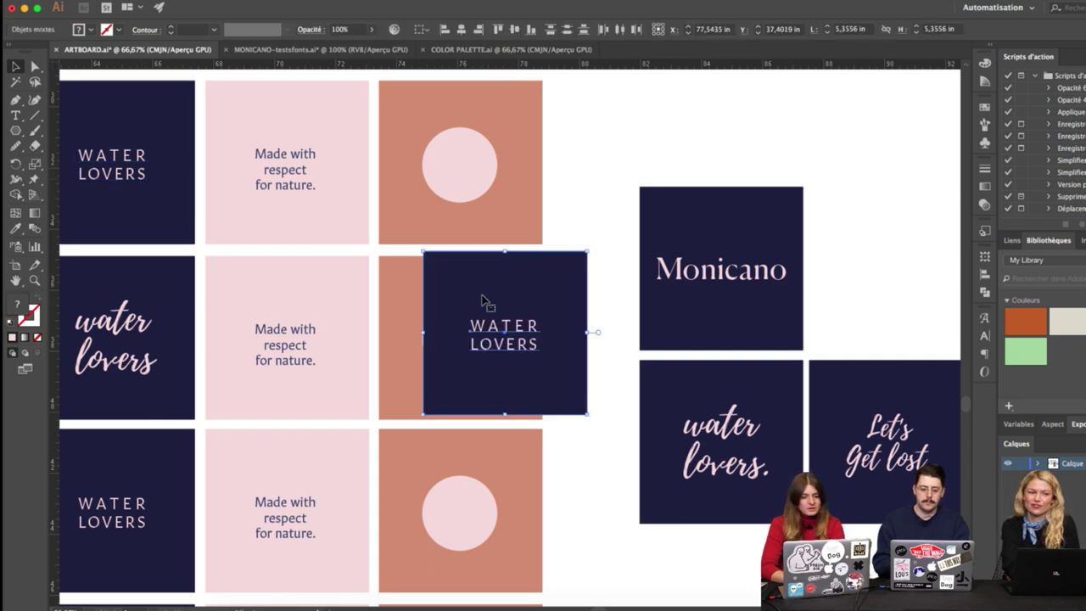
Move the duplicated WATER LOVERS tile beside the navy Monicano tile, above the Let's Get lost tile, to complete the two-by-two group.
{"action": "scroll", "coordinate": [540, 265], "scroll_direction": "left", "scroll_amount": 5}
{"action": "left_click_drag", "start_coordinate": [482, 298], "coordinate": [458, 270]}
{"action": "scroll", "coordinate": [458, 271], "scroll_direction": "right", "scroll_amount": 8}
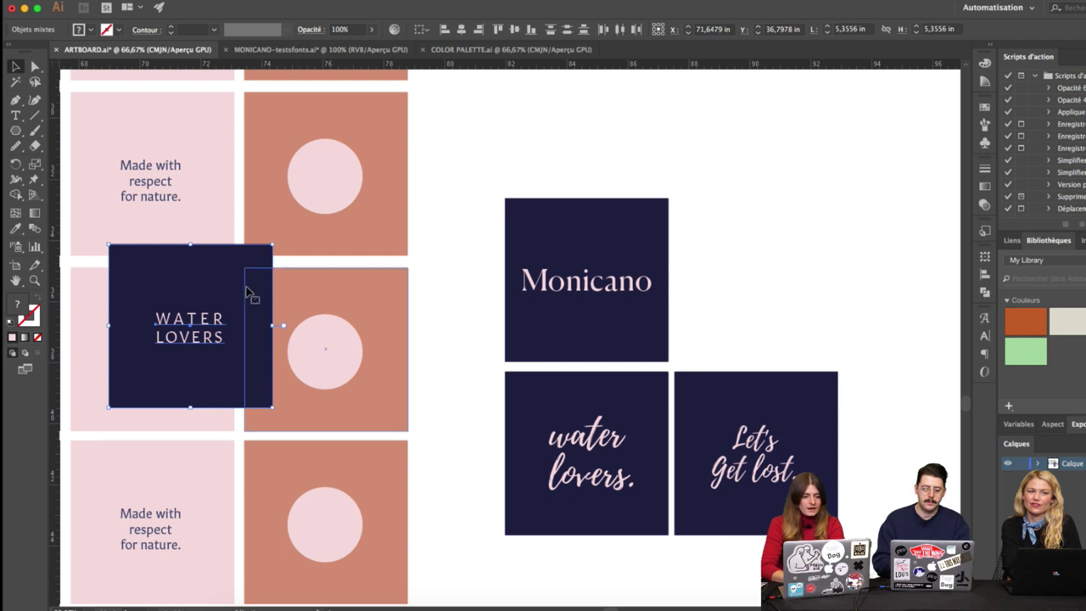
{"action": "left_click_drag", "start_coordinate": [248, 293], "coordinate": [813, 243]}
{"action": "left_click", "coordinate": [876, 293]}
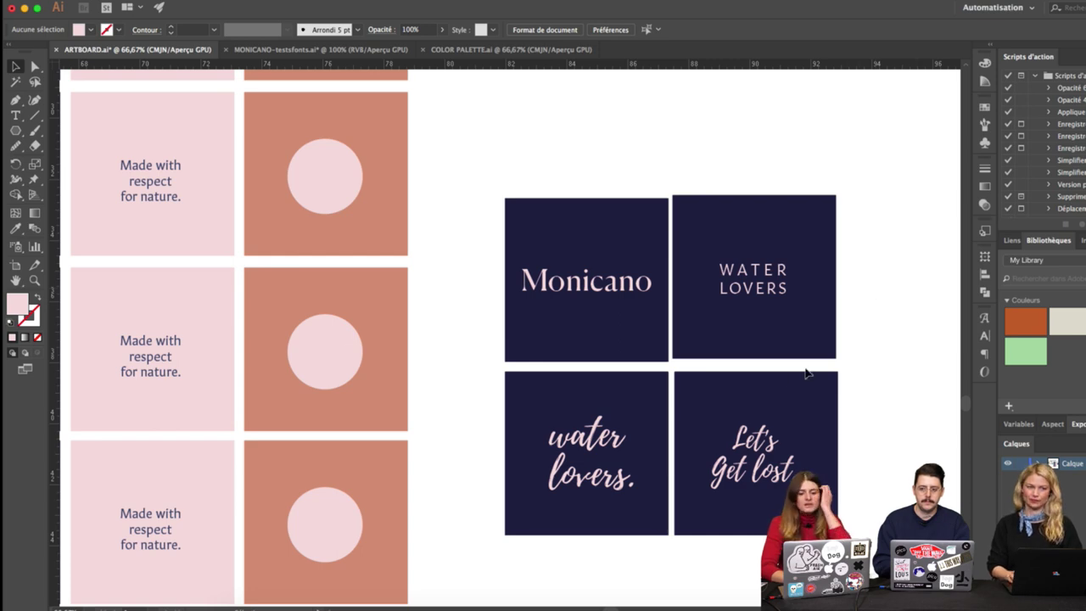
Examine the two-by-two group of navy tiles with the Monicano, WATER LOVERS, script water lovers and Let's Get lost texts.
{"action": "left_click", "coordinate": [615, 445]}
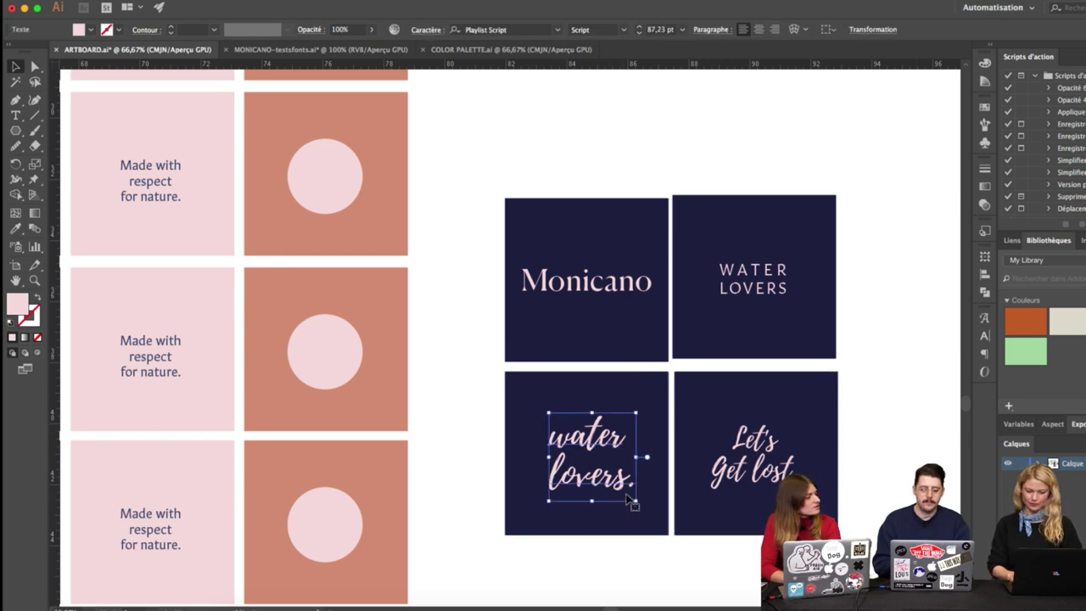
{"action": "scroll", "coordinate": [725, 475], "scroll_direction": "right", "scroll_amount": 3}
{"action": "scroll", "coordinate": [725, 475], "scroll_direction": "down", "scroll_amount": 2}
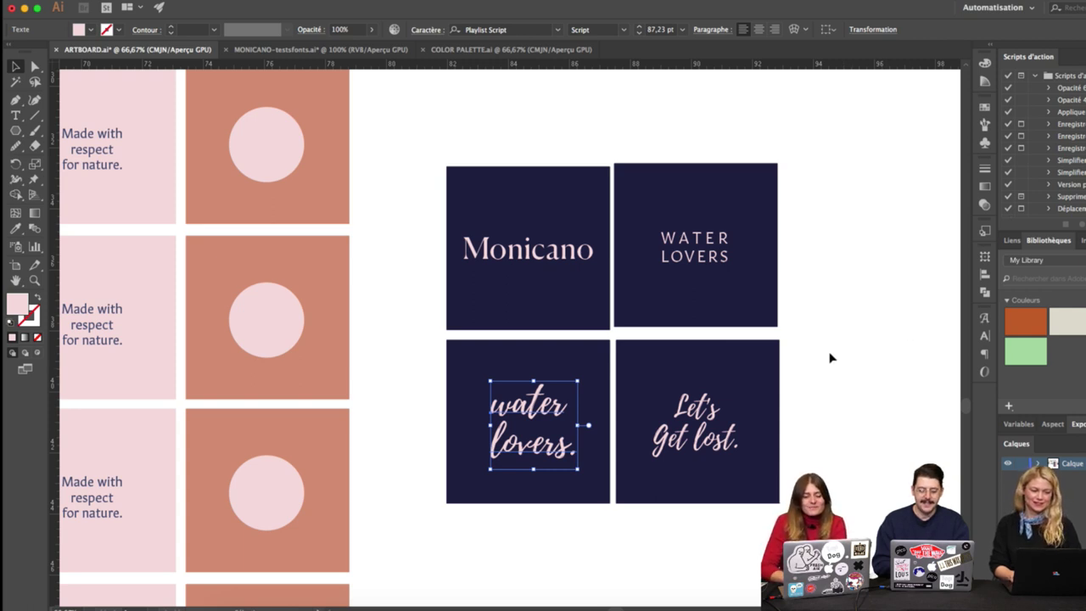
{"action": "left_click", "coordinate": [809, 367]}
{"action": "left_click_drag", "start_coordinate": [809, 374], "coordinate": [866, 394]}
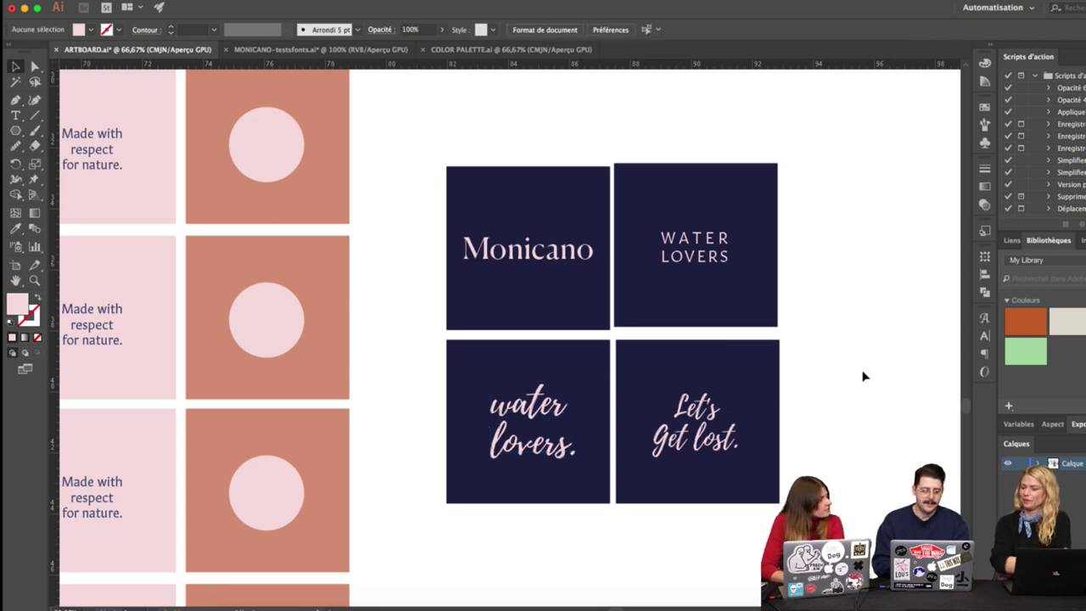
{"action": "scroll", "coordinate": [851, 327], "scroll_direction": "down", "scroll_amount": 1}
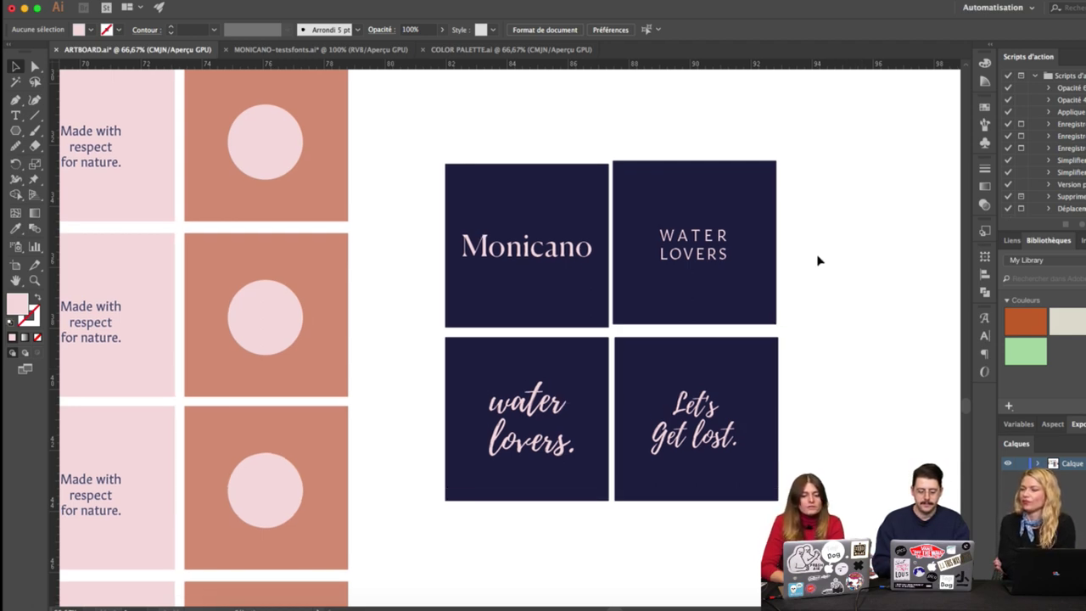
{"action": "scroll", "coordinate": [827, 253], "scroll_direction": "left", "scroll_amount": 2}
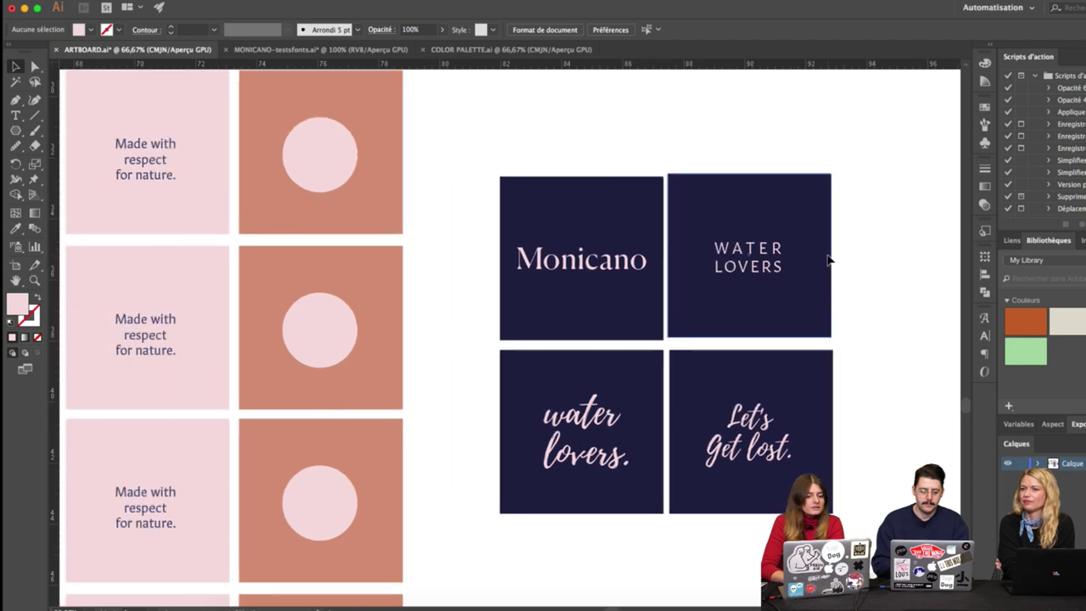
{"action": "scroll", "coordinate": [827, 254], "scroll_direction": "right", "scroll_amount": 3}
Compare the navy tile group with the Monicano and water lovers font variants in the tile grid.
{"action": "scroll", "coordinate": [828, 260], "scroll_direction": "left", "scroll_amount": 15}
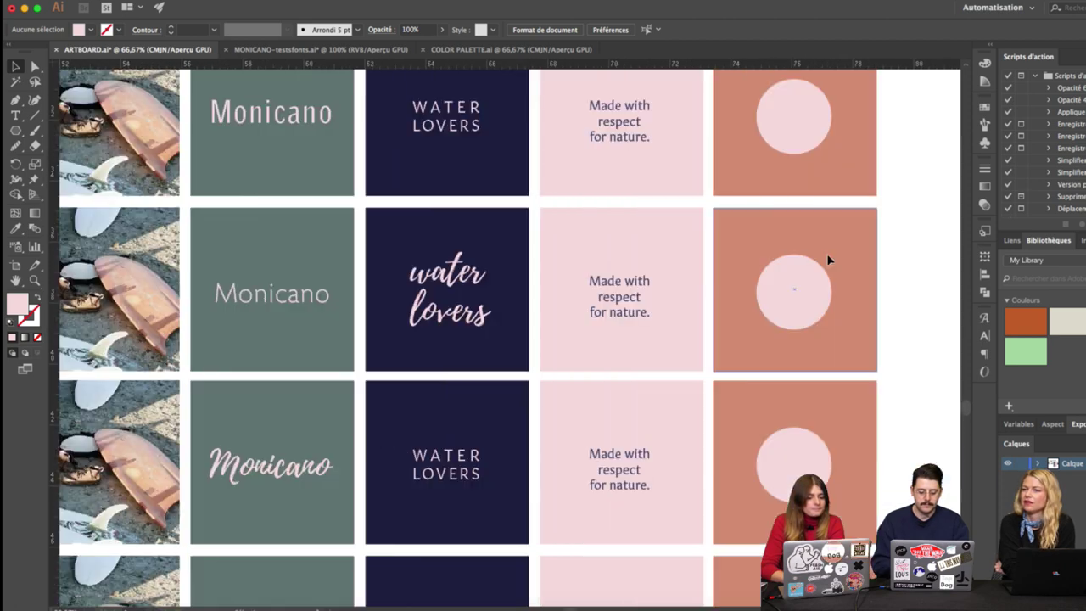
{"action": "scroll", "coordinate": [829, 259], "scroll_direction": "down", "scroll_amount": 3}
{"action": "scroll", "coordinate": [827, 246], "scroll_direction": "left", "scroll_amount": 4}
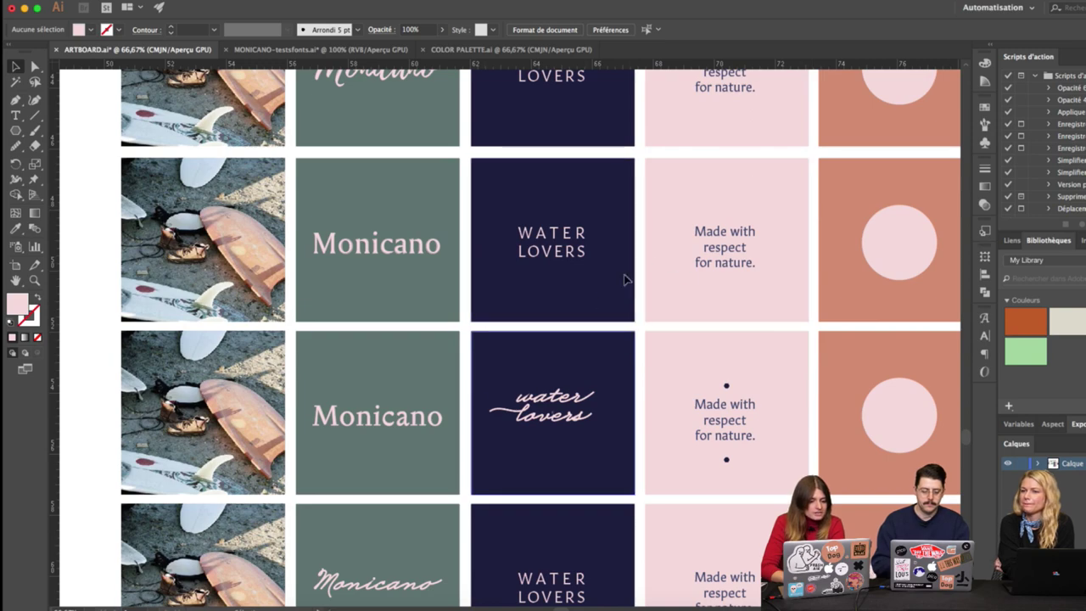
{"action": "scroll", "coordinate": [668, 247], "scroll_direction": "right", "scroll_amount": 10}
{"action": "scroll", "coordinate": [668, 247], "scroll_direction": "up", "scroll_amount": 4}
{"action": "scroll", "coordinate": [667, 249], "scroll_direction": "right", "scroll_amount": 10}
{"action": "scroll", "coordinate": [668, 247], "scroll_direction": "up", "scroll_amount": 6}
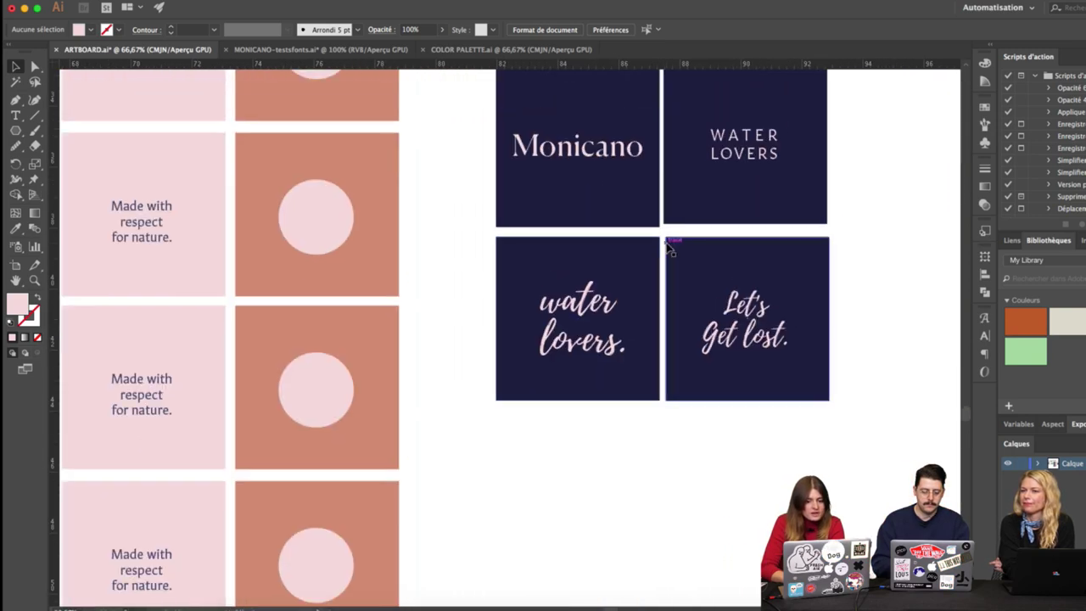
{"action": "key", "text": "super+plus"}
{"action": "scroll", "coordinate": [651, 225], "scroll_direction": "up", "scroll_amount": 4}
{"action": "scroll", "coordinate": [651, 226], "scroll_direction": "right", "scroll_amount": 1}
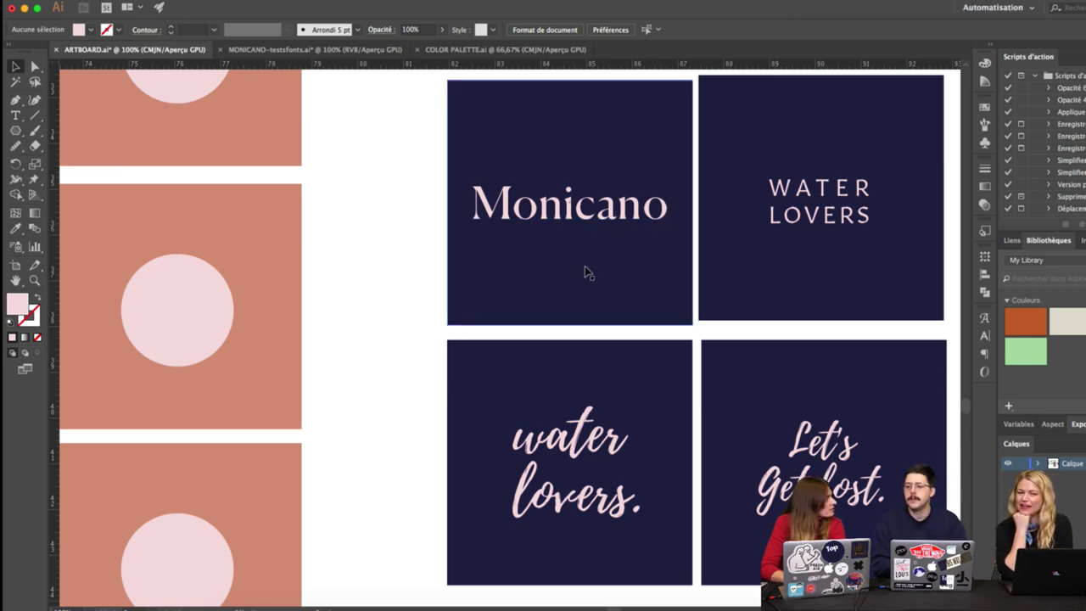
{"action": "scroll", "coordinate": [591, 316], "scroll_direction": "down", "scroll_amount": 1}
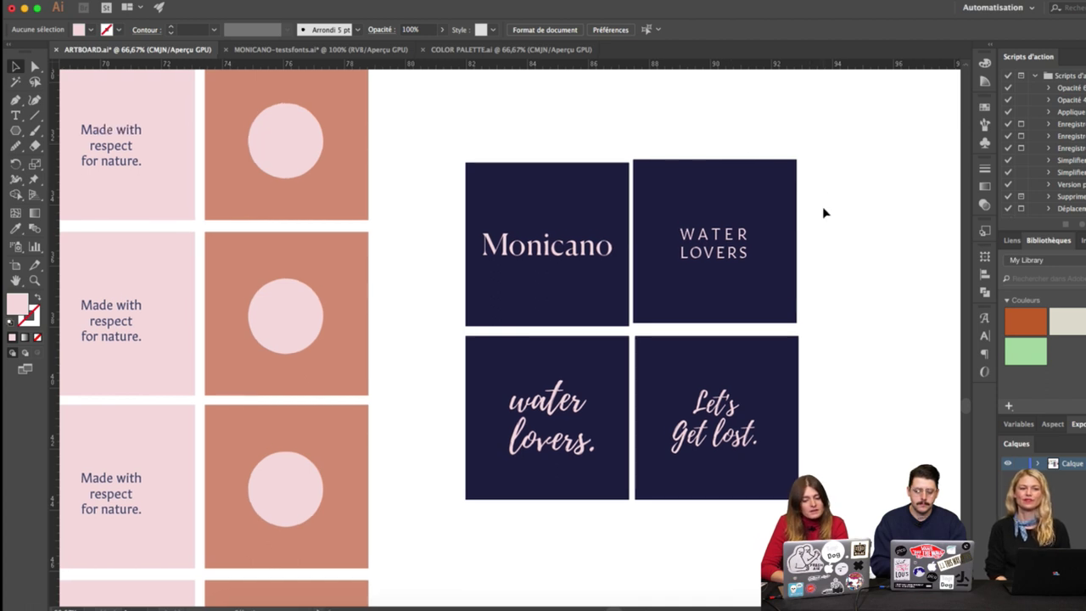
{"action": "scroll", "coordinate": [822, 209], "scroll_direction": "down", "scroll_amount": 1}
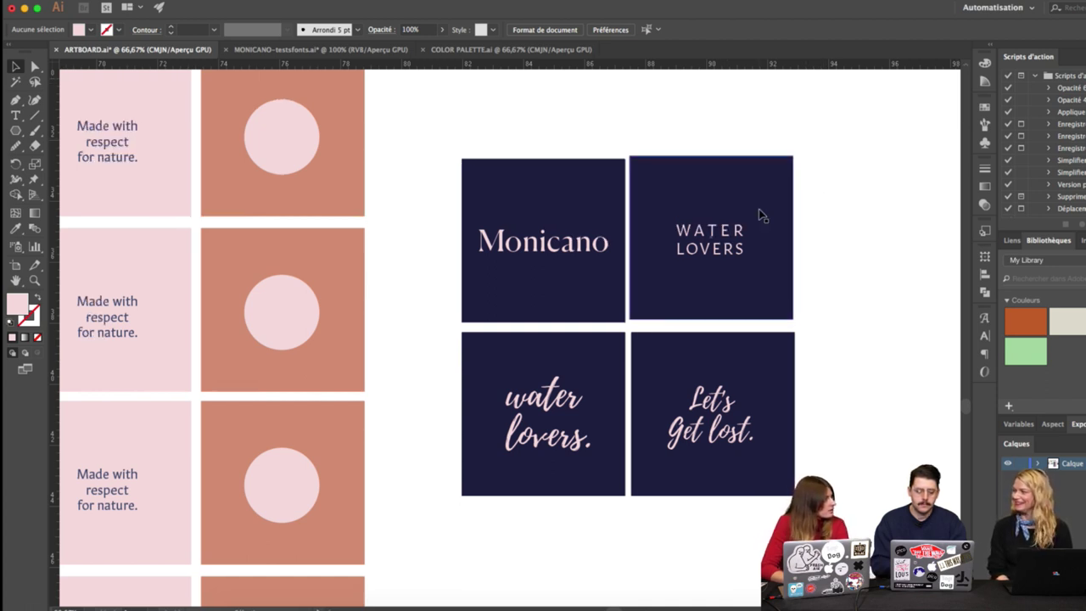
Copy the row of overlapping colour circles from palette 2 and place it beneath the two-by-two navy tile group.
{"action": "key", "text": "super+minus"}
{"action": "key", "text": "super+minus"}
{"action": "key", "text": "super+minus"}
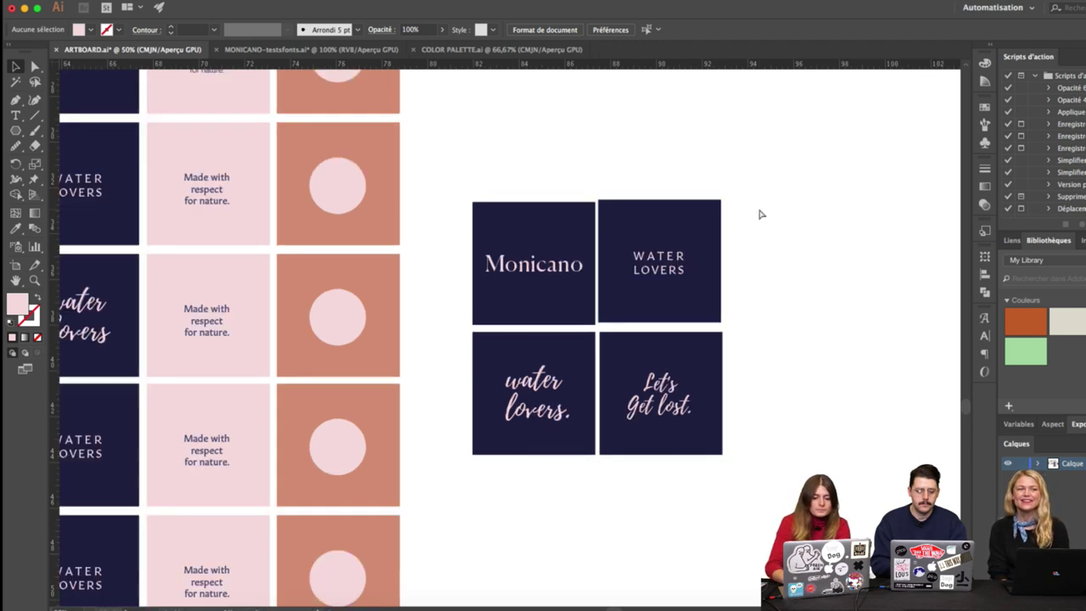
{"action": "scroll", "coordinate": [758, 209], "scroll_direction": "left", "scroll_amount": 5}
{"action": "scroll", "coordinate": [760, 214], "scroll_direction": "up", "scroll_amount": 2}
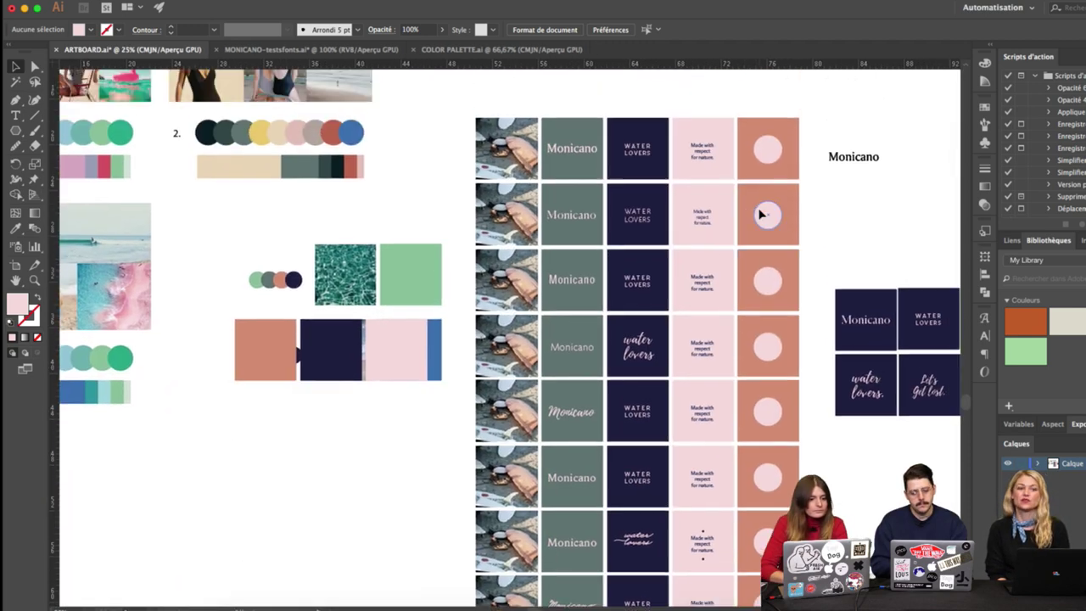
{"action": "left_click_drag", "start_coordinate": [230, 142], "coordinate": [199, 147]}
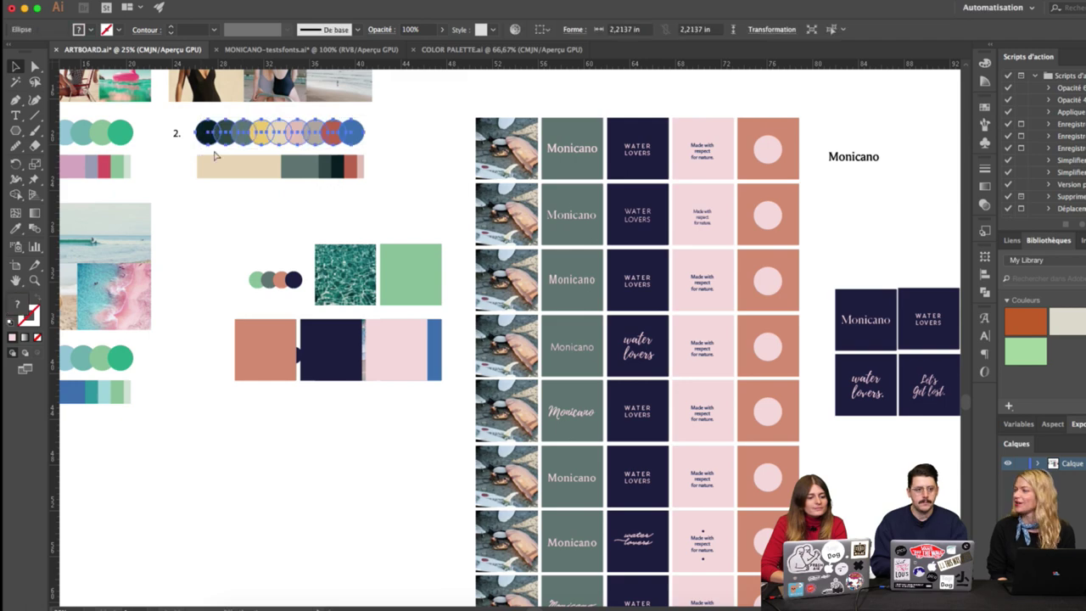
{"action": "scroll", "coordinate": [430, 263], "scroll_direction": "right", "scroll_amount": 5}
{"action": "key", "text": "super+plus"}
{"action": "key", "text": "ctrl+plus"}
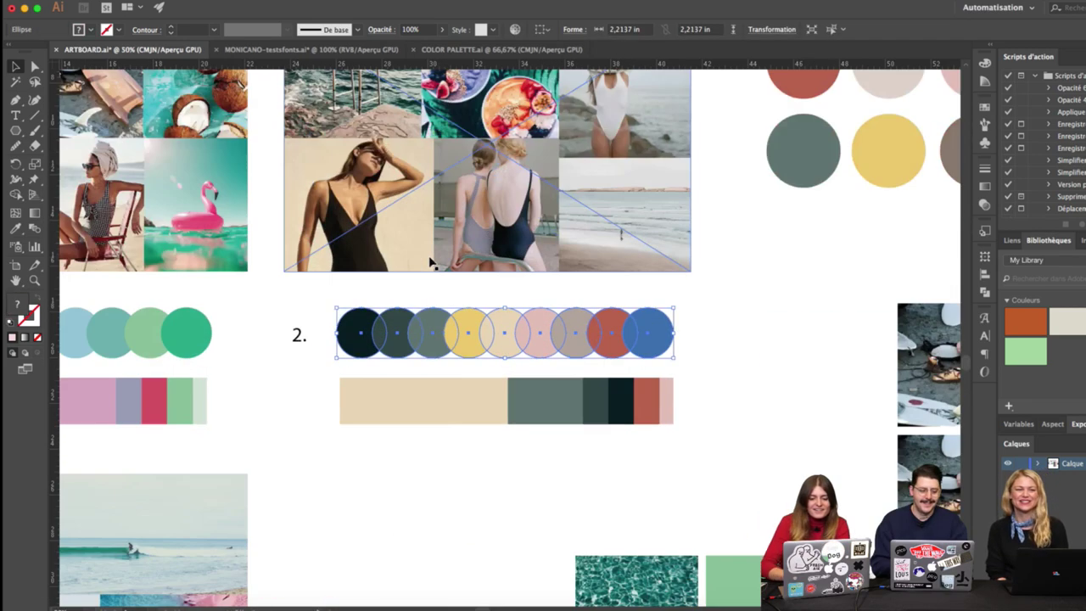
{"action": "scroll", "coordinate": [430, 265], "scroll_direction": "right", "scroll_amount": 10}
{"action": "scroll", "coordinate": [430, 265], "scroll_direction": "down", "scroll_amount": 4}
{"action": "scroll", "coordinate": [430, 264], "scroll_direction": "down", "scroll_amount": 4}
{"action": "scroll", "coordinate": [430, 265], "scroll_direction": "right", "scroll_amount": 2}
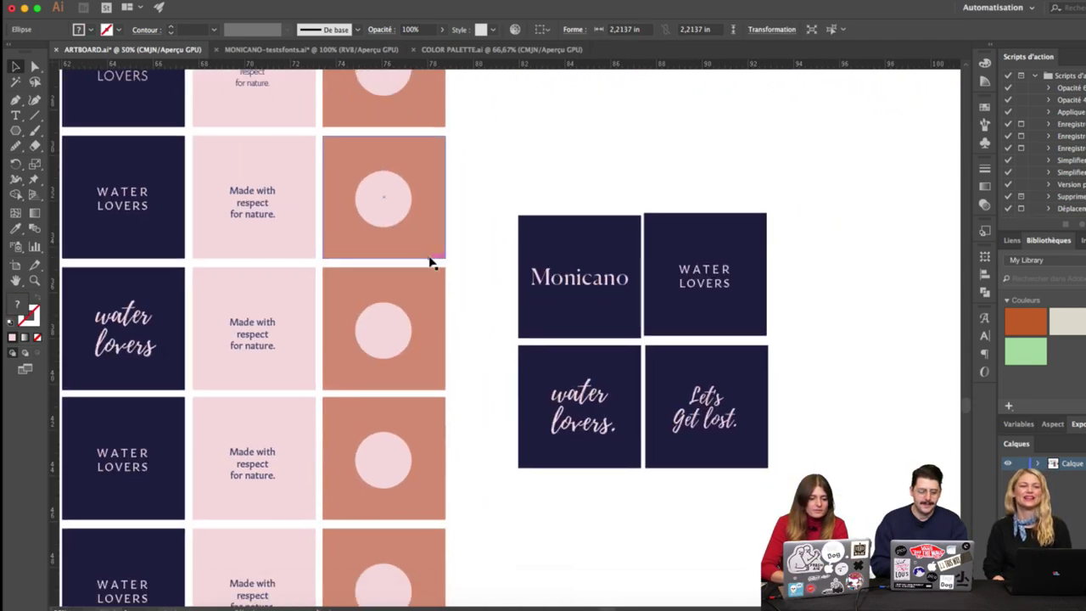
{"action": "key", "text": "ctrl+v"}
{"action": "left_click_drag", "start_coordinate": [501, 322], "coordinate": [685, 519]}
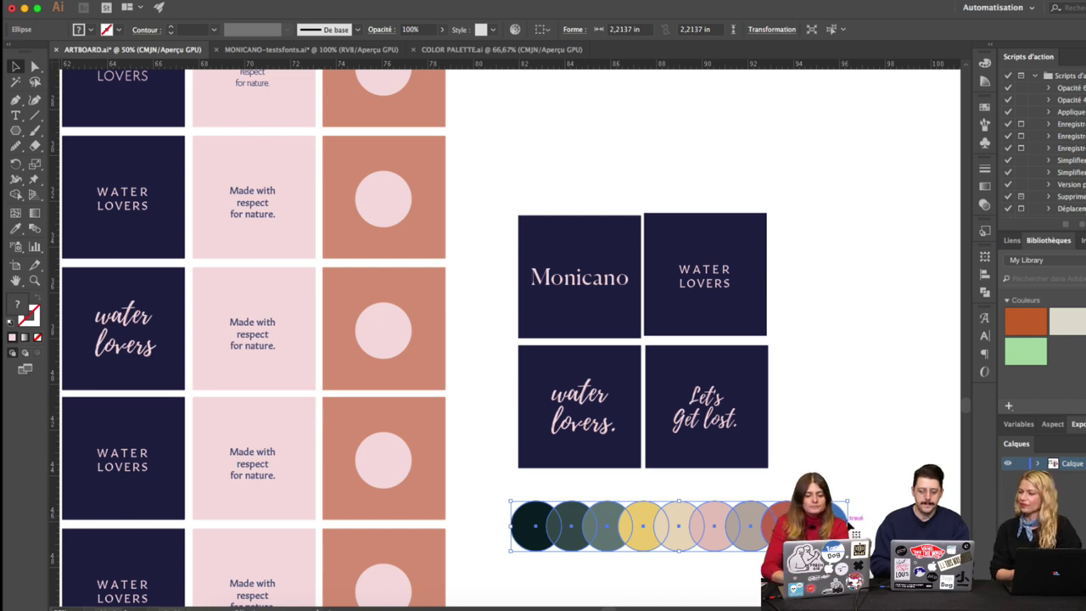
Scale the copied colour circle row down proportionally so both ends line up with the sides of the navy tile group.
{"action": "left_click_drag", "start_coordinate": [850, 528], "coordinate": [768, 526]}
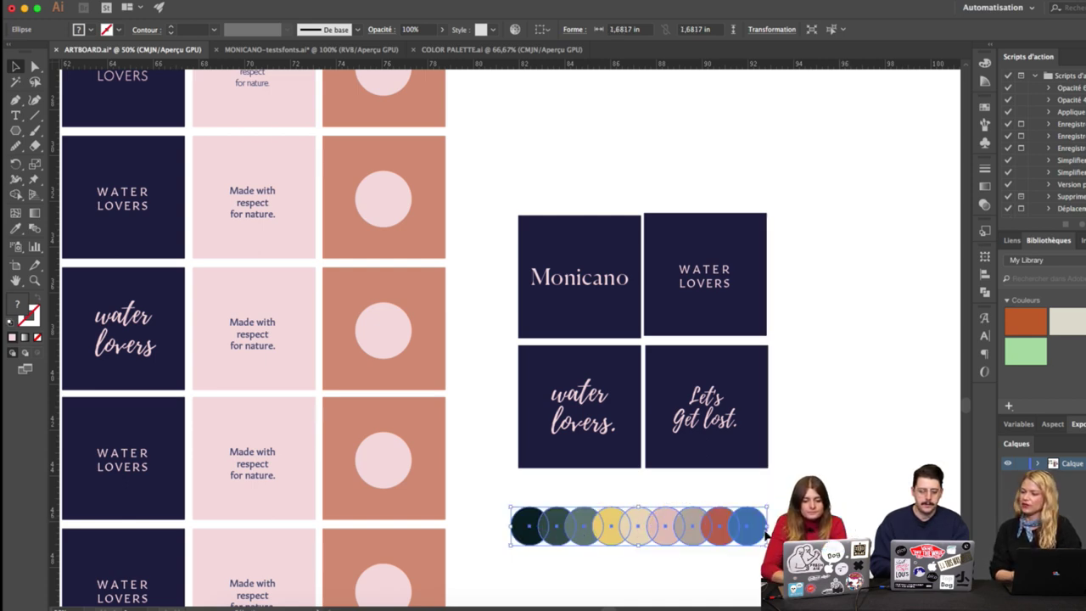
{"action": "mouse_move", "coordinate": [509, 528]}
{"action": "left_mouse_down"}
{"action": "mouse_move", "coordinate": [527, 526]}
{"action": "mouse_move", "coordinate": [518, 527]}
{"action": "left_mouse_up"}
{"action": "left_click", "coordinate": [493, 484]}
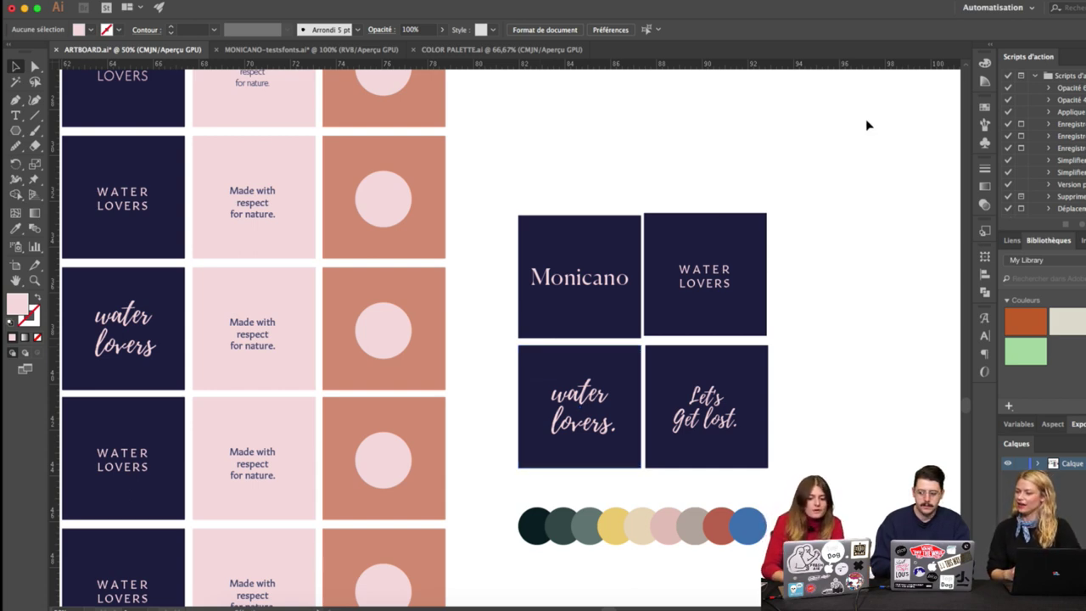
{"action": "scroll", "coordinate": [746, 166], "scroll_direction": "down", "scroll_amount": 2}
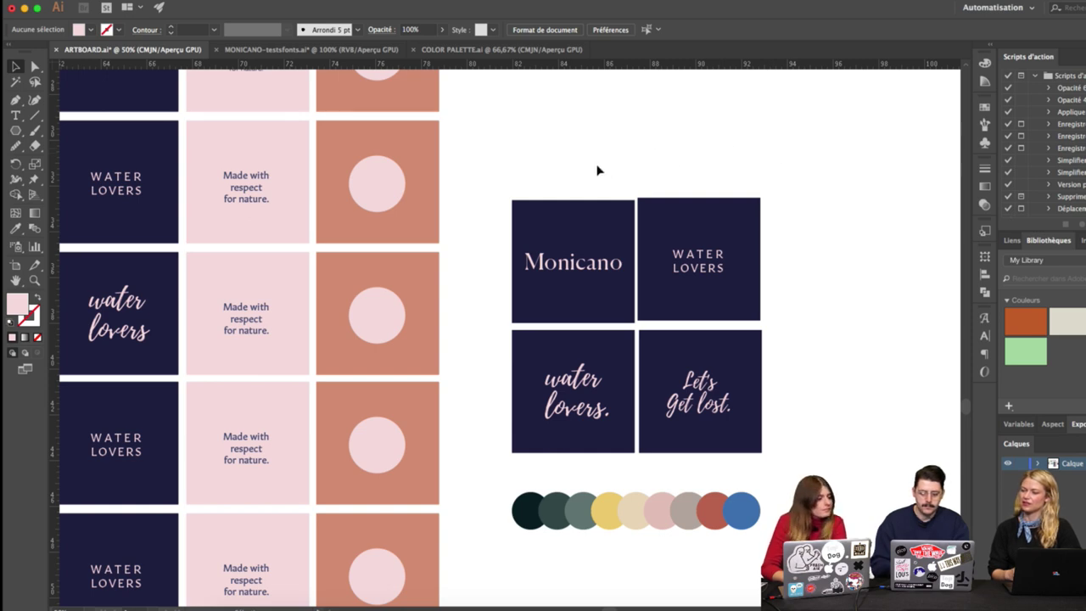
{"action": "scroll", "coordinate": [597, 169], "scroll_direction": "down", "scroll_amount": 1}
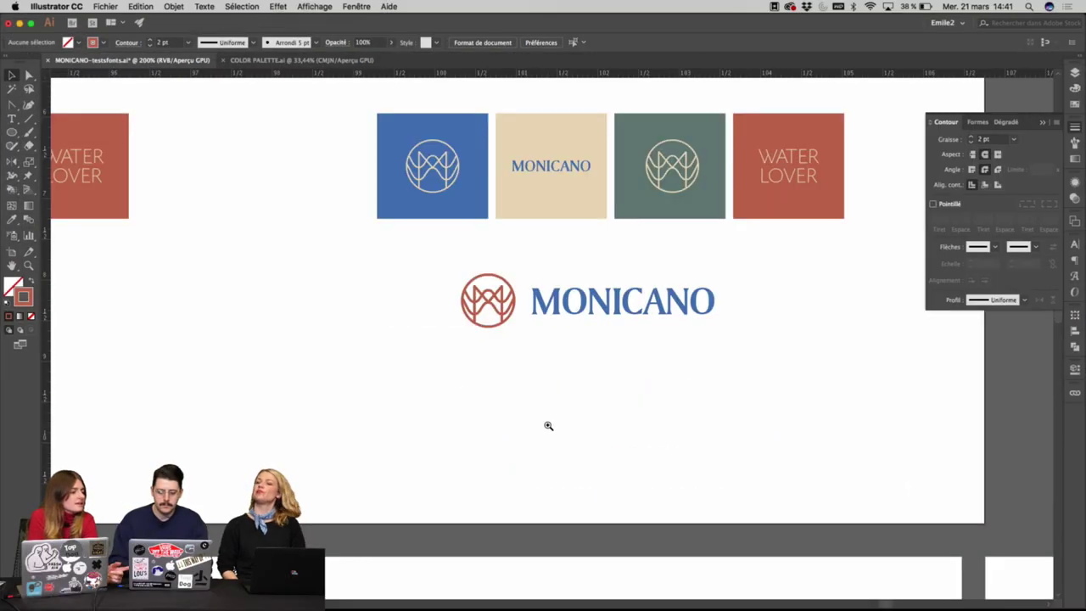
In the MONICANO-testsfonts document, examine the red circular emblem beside the blue MONICANO wordmark up close.
{"action": "left_click", "coordinate": [545, 357]}
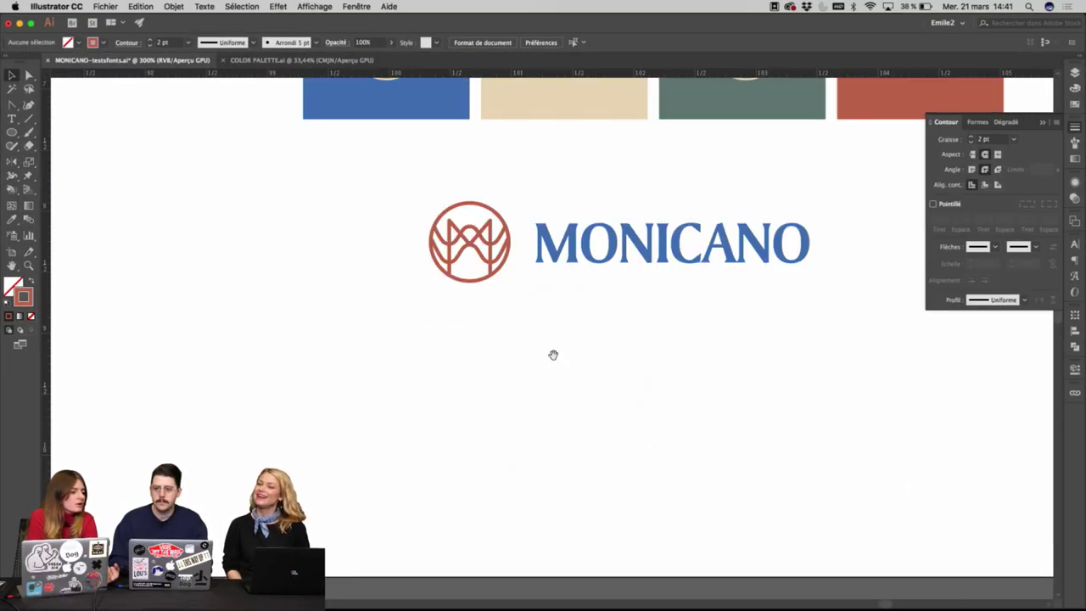
{"action": "left_click_drag", "start_coordinate": [552, 353], "coordinate": [596, 367]}
{"action": "scroll", "coordinate": [596, 366], "scroll_direction": "down", "scroll_amount": 4}
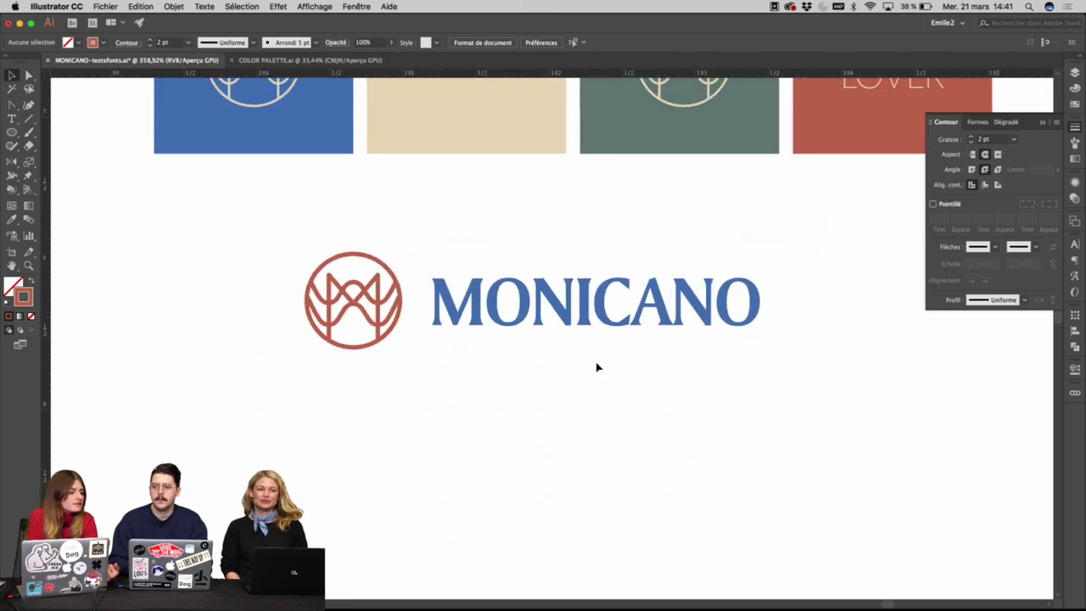
{"action": "scroll", "coordinate": [597, 366], "scroll_direction": "up", "scroll_amount": 3}
{"action": "scroll", "coordinate": [597, 366], "scroll_direction": "down", "scroll_amount": 2}
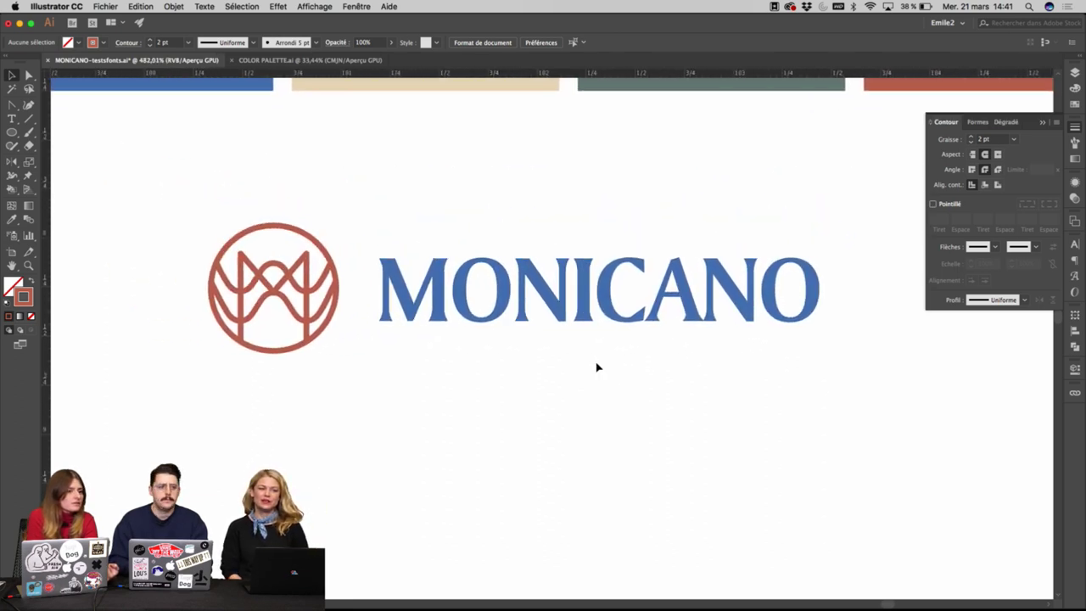
{"action": "right_click", "coordinate": [596, 366]}
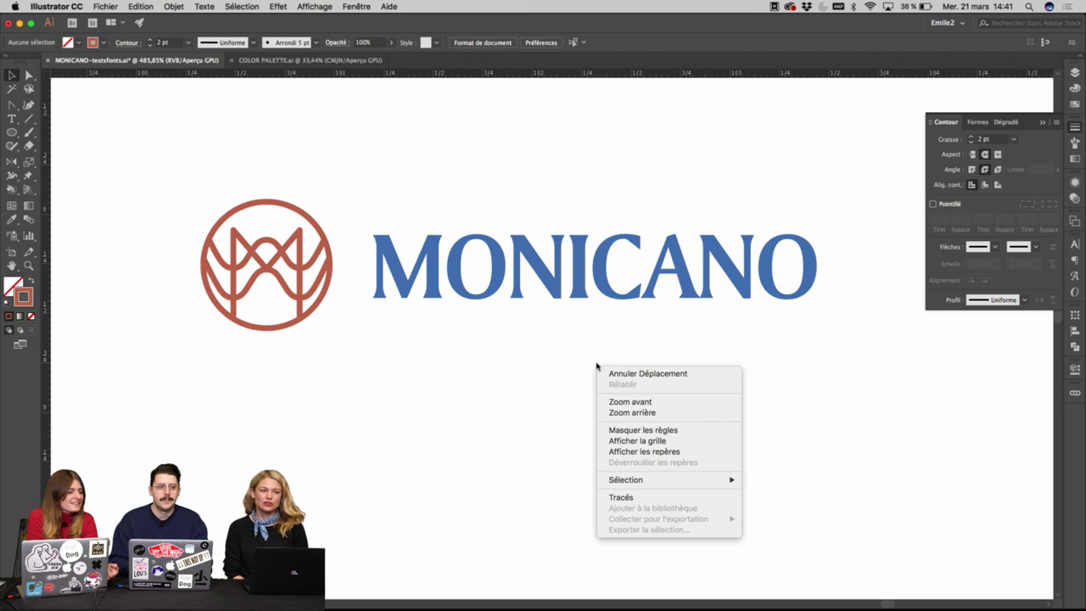
{"action": "left_click", "coordinate": [580, 364]}
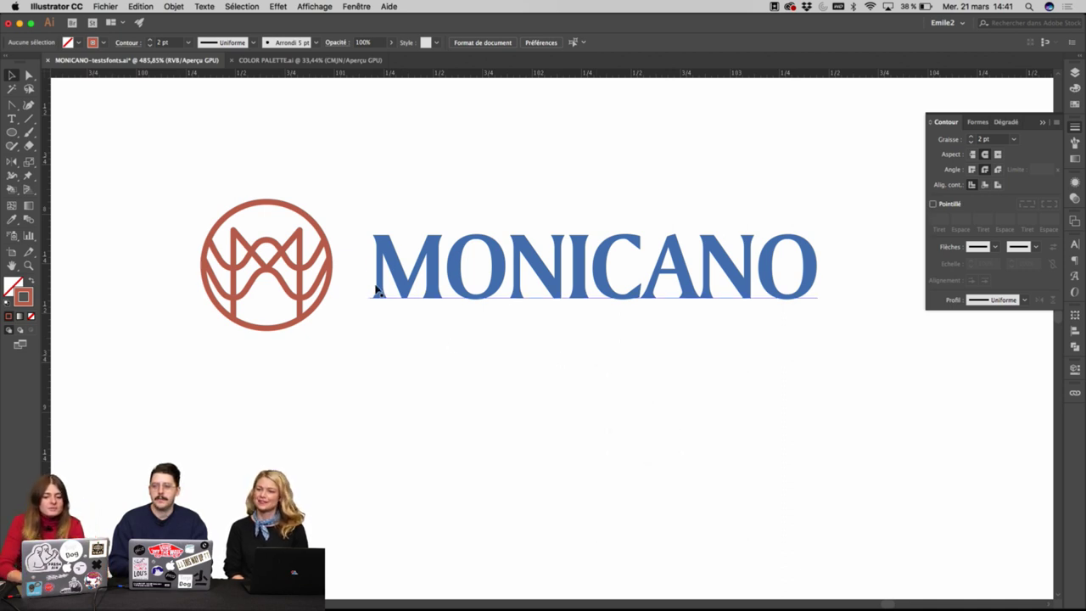
{"action": "left_click_drag", "start_coordinate": [354, 202], "coordinate": [172, 317]}
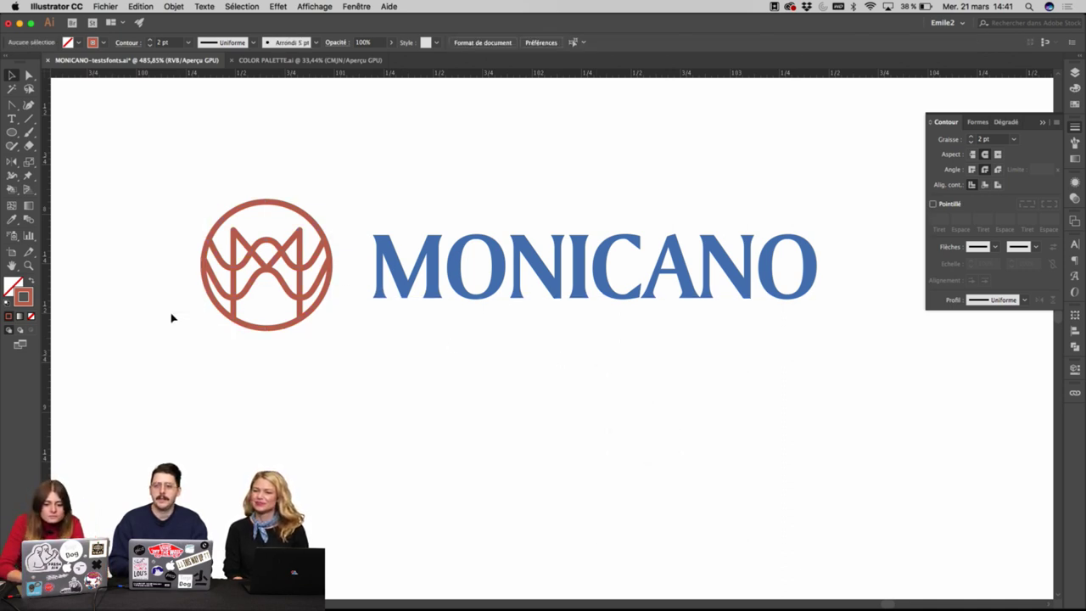
{"action": "scroll", "coordinate": [171, 317], "scroll_direction": "down", "scroll_amount": 1}
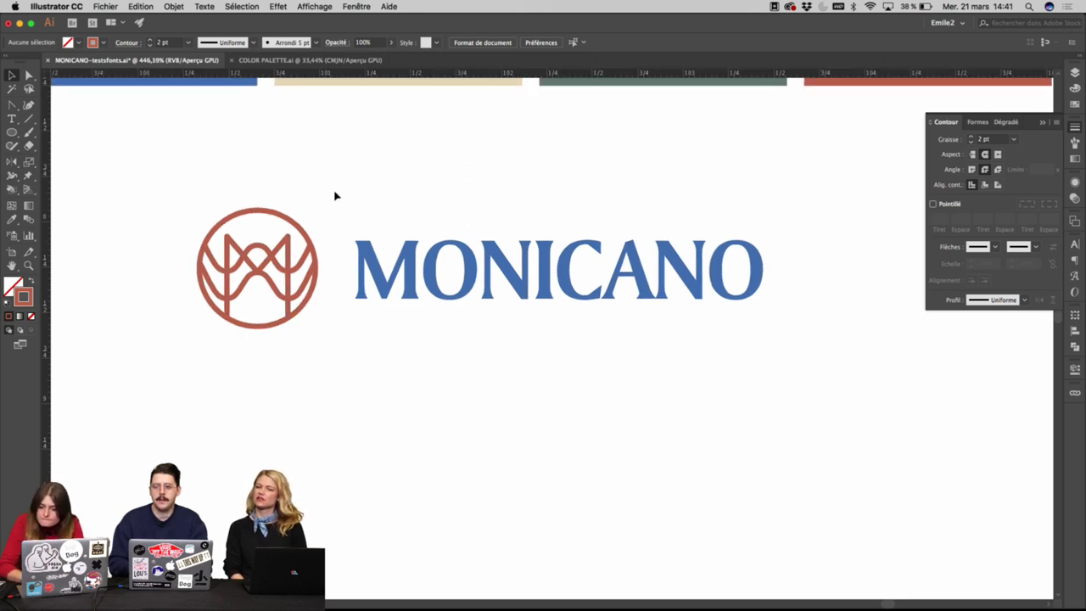
Examine the emblem, wordmark and WATER LOVER colour tiles, and compare them with the neighbouring set built on the solid M.
{"action": "left_click", "coordinate": [396, 270]}
{"action": "scroll", "coordinate": [291, 246], "scroll_direction": "down", "scroll_amount": 2}
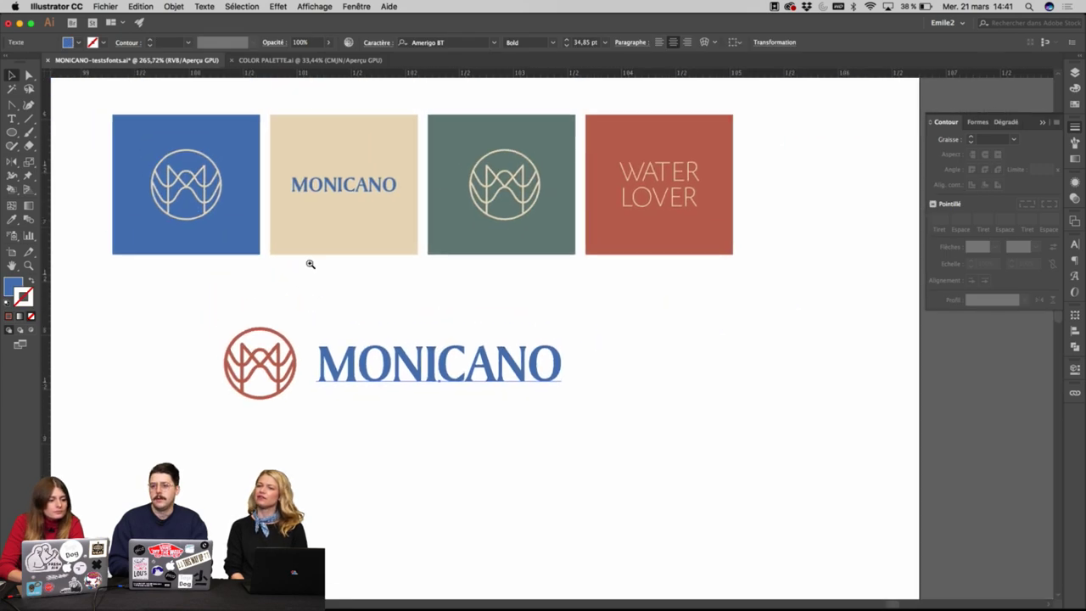
{"action": "scroll", "coordinate": [310, 264], "scroll_direction": "up", "scroll_amount": 2}
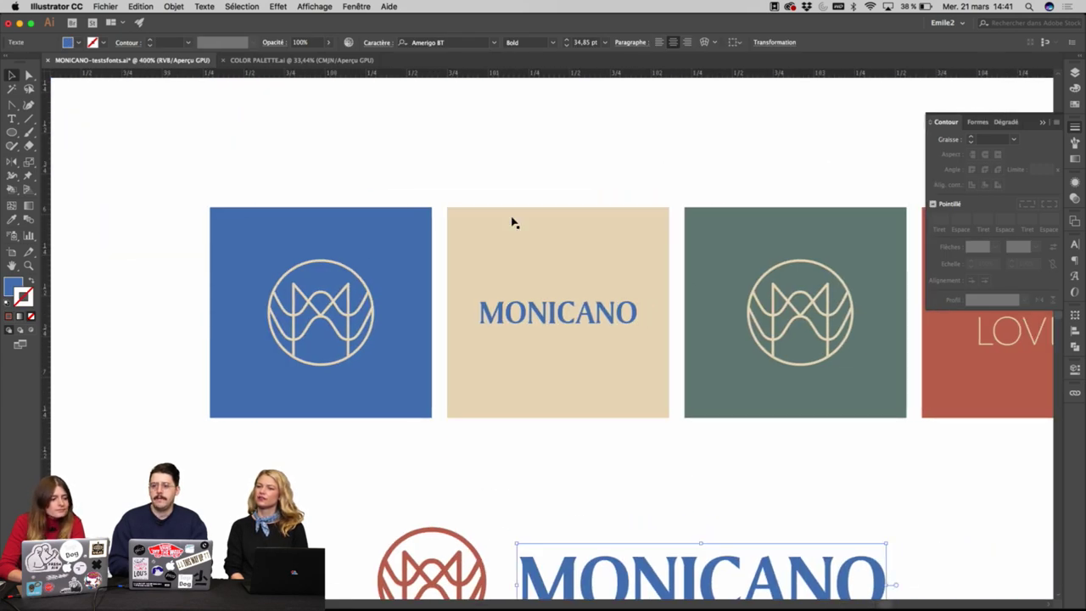
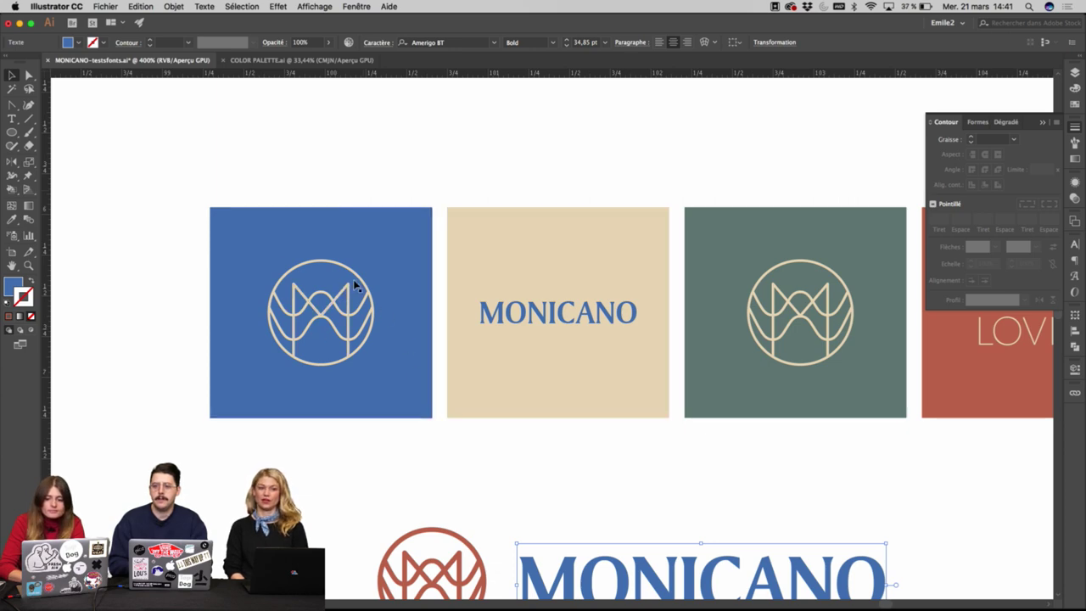
{"action": "scroll", "coordinate": [412, 251], "scroll_direction": "down", "scroll_amount": 1}
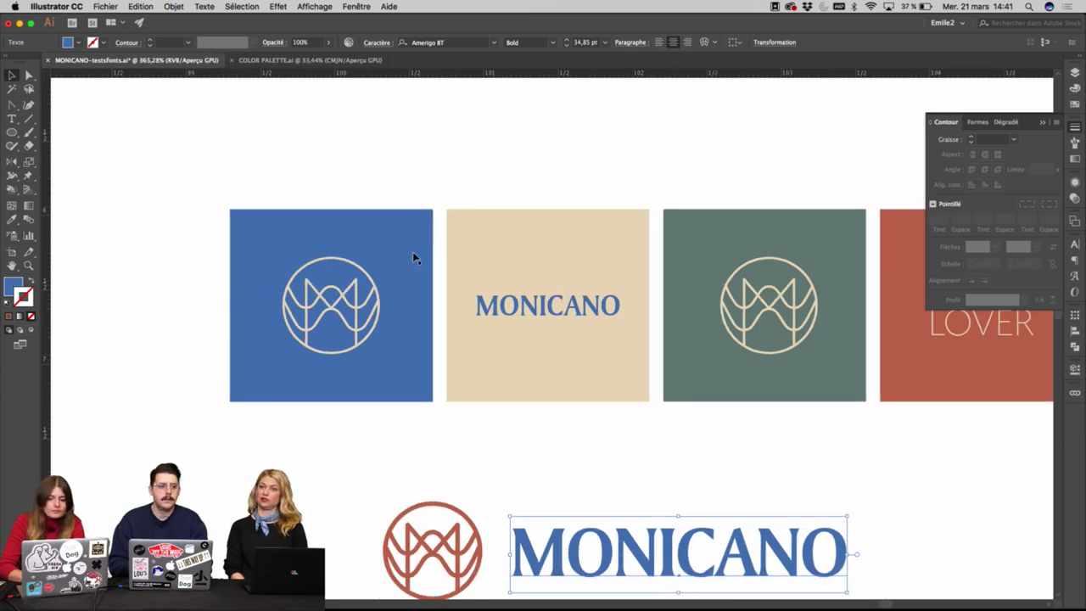
{"action": "scroll", "coordinate": [412, 260], "scroll_direction": "down", "scroll_amount": 2}
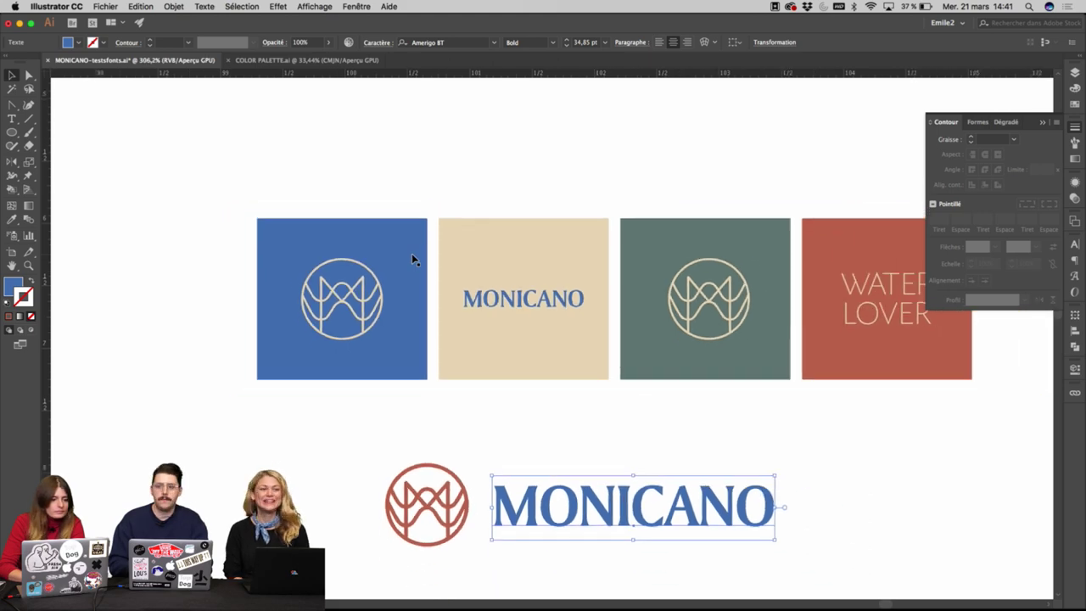
{"action": "scroll", "coordinate": [412, 259], "scroll_direction": "left", "scroll_amount": 3}
{"action": "scroll", "coordinate": [561, 280], "scroll_direction": "down", "scroll_amount": 5}
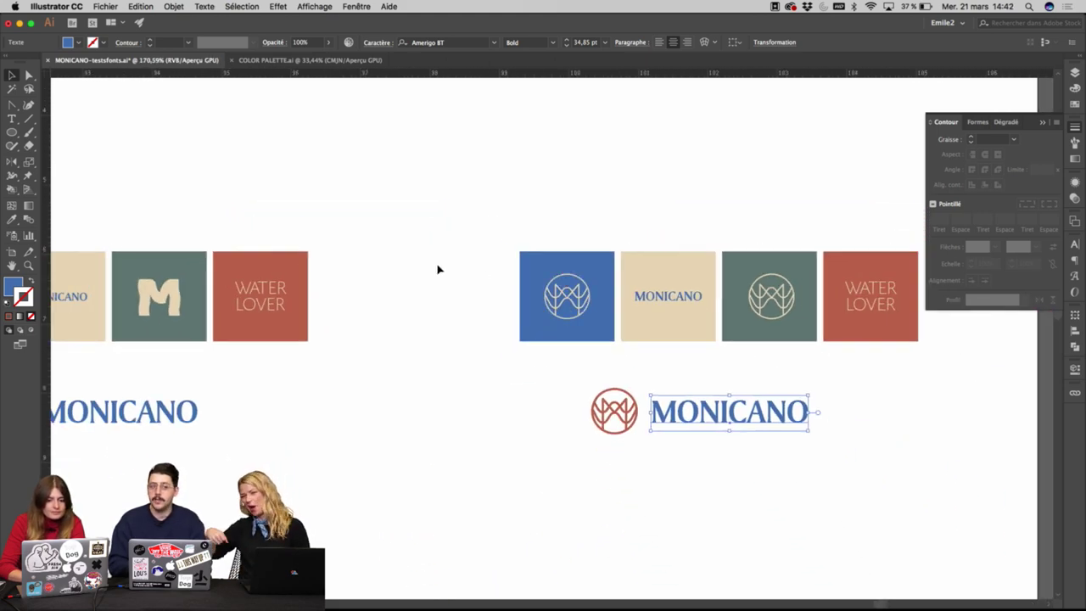
{"action": "scroll", "coordinate": [436, 263], "scroll_direction": "left", "scroll_amount": 5}
{"action": "scroll", "coordinate": [436, 264], "scroll_direction": "up", "scroll_amount": 1}
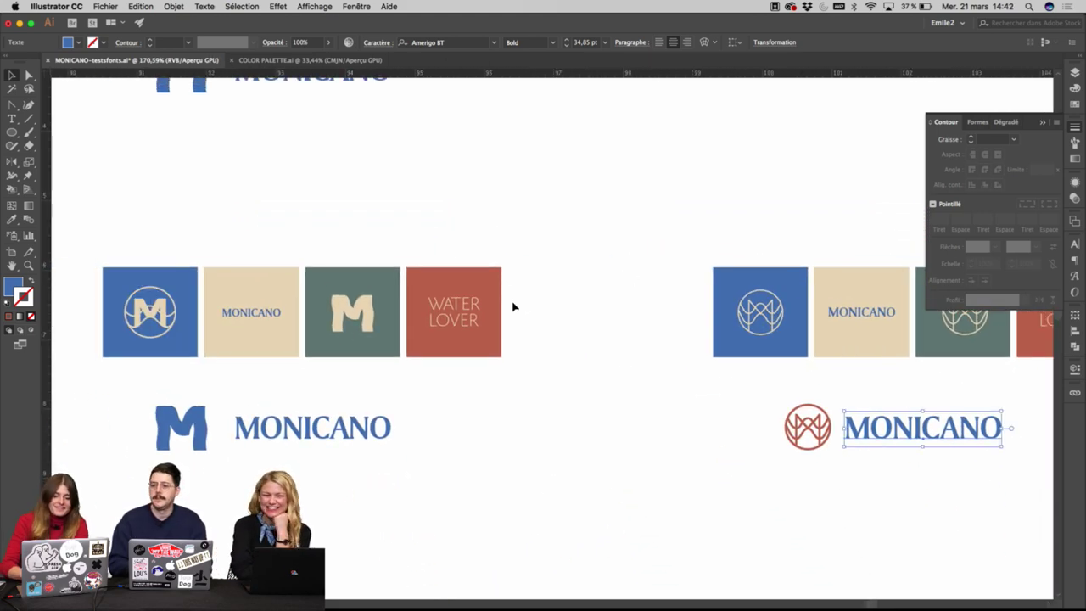
Examine the four-tile colour set with the circular M emblem and the solid blue M beside its MONICANO wordmark up close.
{"action": "left_click_drag", "start_coordinate": [613, 417], "coordinate": [780, 495]}
{"action": "left_click", "coordinate": [552, 466], "text": "super"}
{"action": "left_click", "coordinate": [442, 418], "text": "super"}
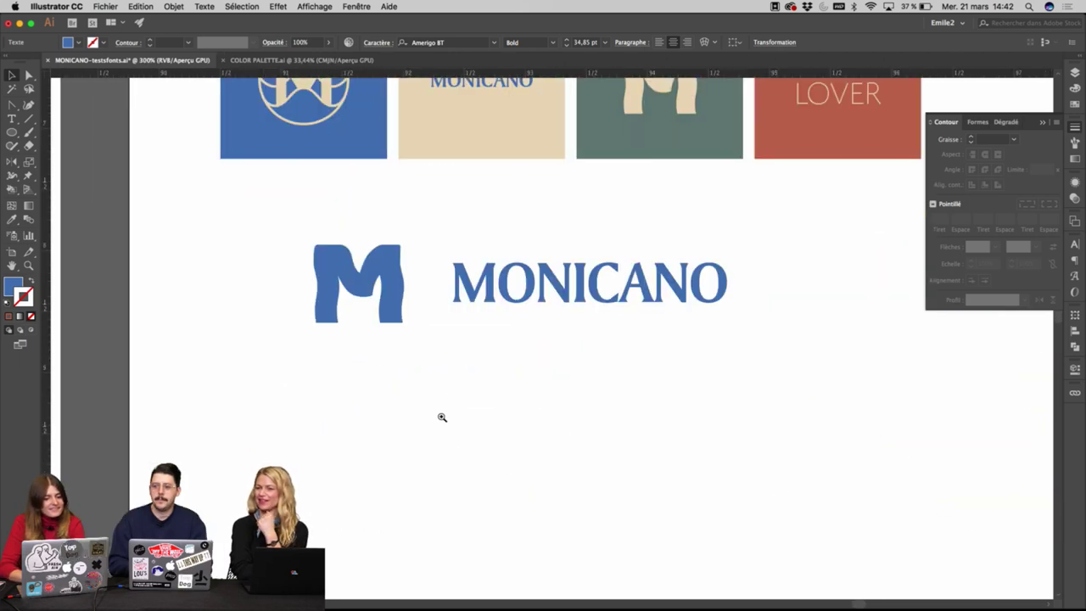
{"action": "left_click", "coordinate": [461, 339], "text": "super"}
{"action": "scroll", "coordinate": [462, 333], "scroll_direction": "up", "scroll_amount": 6}
{"action": "left_click_drag", "start_coordinate": [462, 447], "coordinate": [461, 470]}
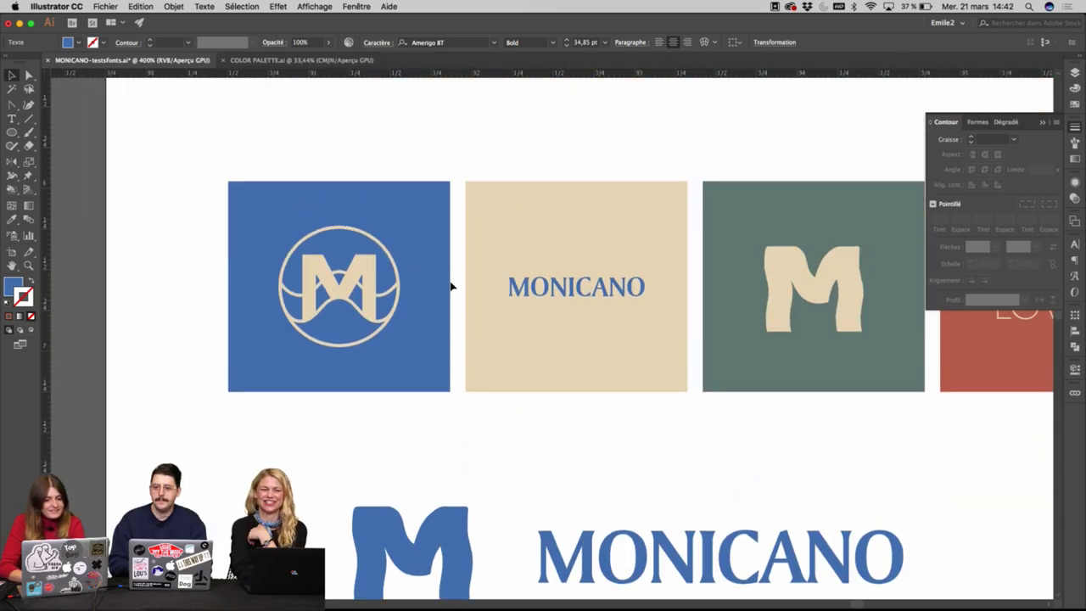
{"action": "left_click", "coordinate": [449, 283]}
{"action": "left_click", "coordinate": [446, 175]}
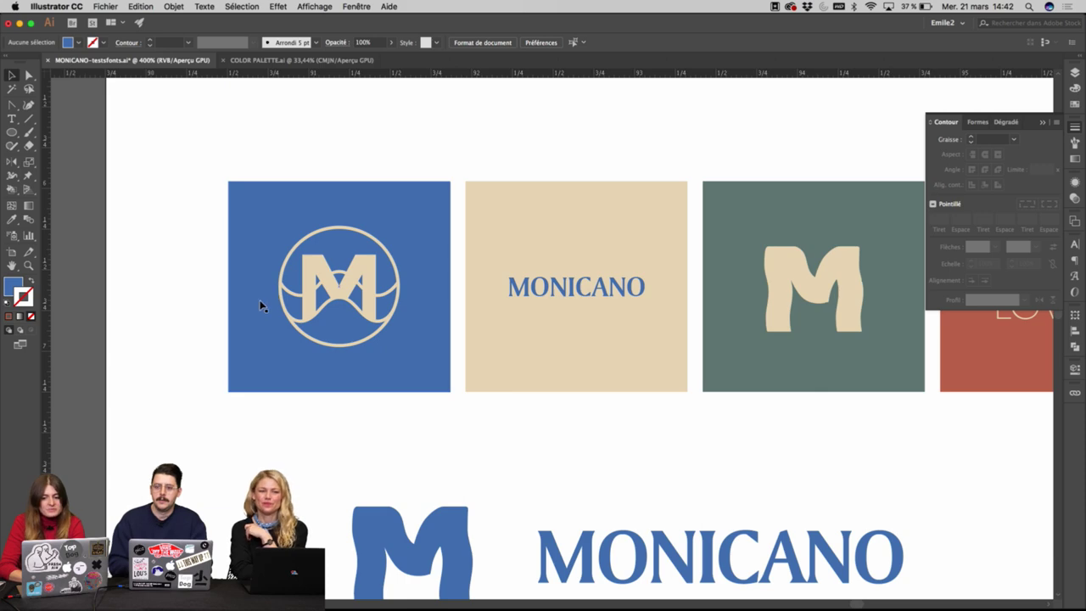
Replace the solid M on the green tile with a copy of the circular beige emblem from the blue tile.
{"action": "left_click", "coordinate": [307, 197]}
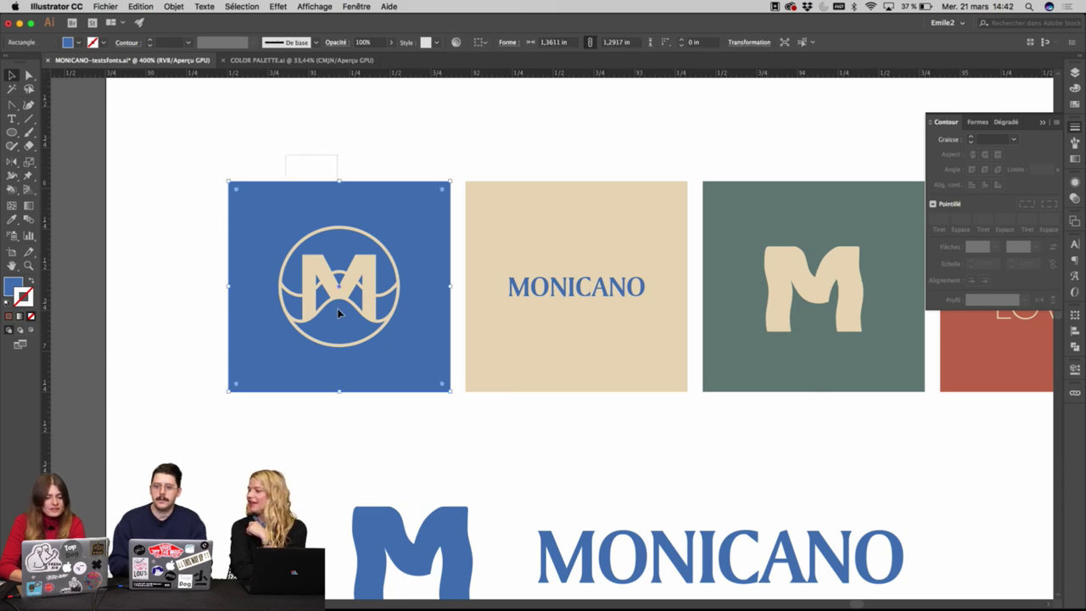
{"action": "left_click", "coordinate": [381, 347]}
{"action": "scroll", "coordinate": [382, 346], "scroll_direction": "right", "scroll_amount": 5}
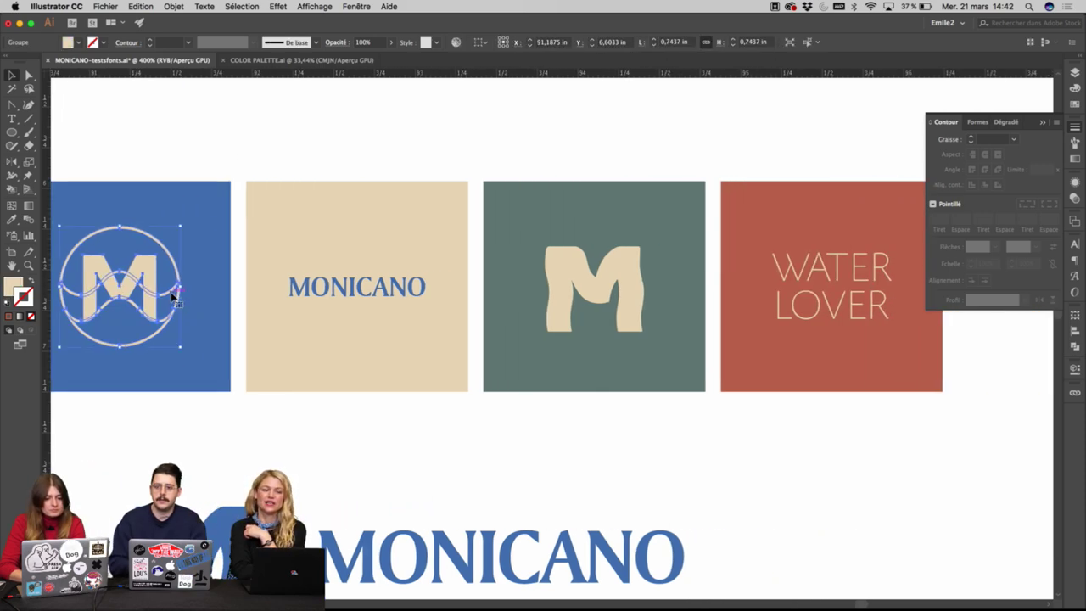
{"action": "left_click_drag", "start_coordinate": [172, 295], "coordinate": [642, 311]}
{"action": "key", "text": "cmd+z"}
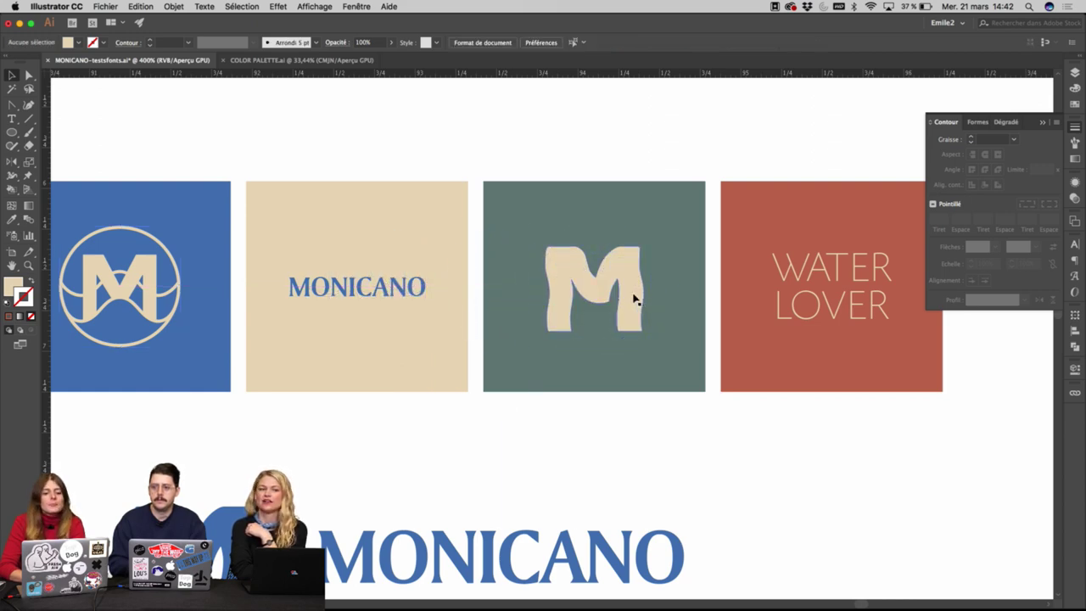
{"action": "left_click", "coordinate": [634, 296]}
{"action": "key", "text": "BackSpace"}
{"action": "key", "text": "super+f"}
Replace the solid blue M beside the large MONICANO wordmark with a copy of the circular M emblem from the blue tile.
{"action": "left_click_drag", "start_coordinate": [558, 424], "coordinate": [697, 313]}
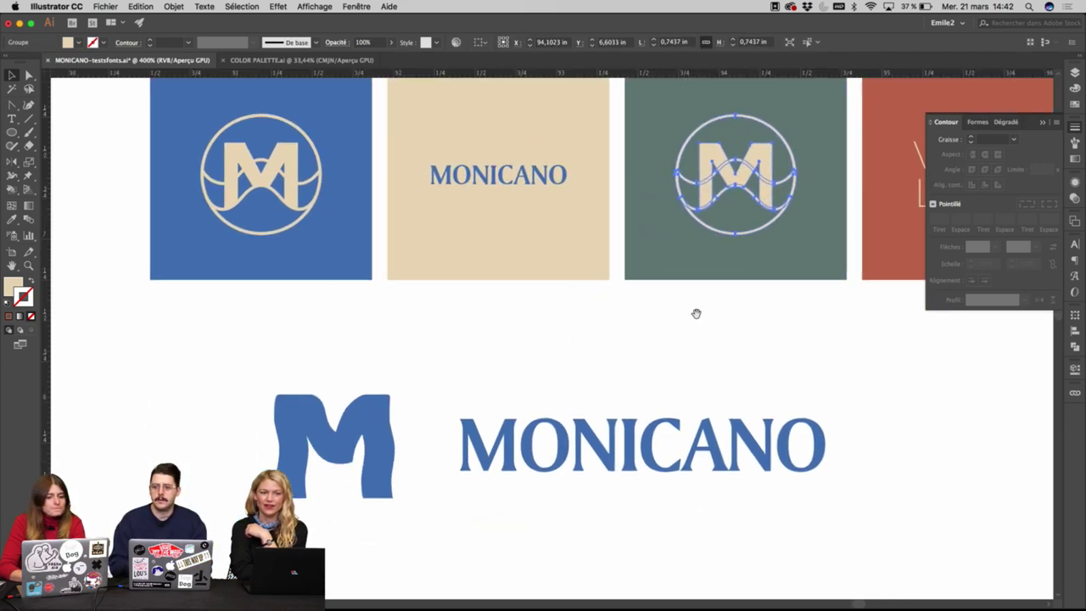
{"action": "left_click", "coordinate": [371, 409]}
{"action": "key", "text": "BackSpace"}
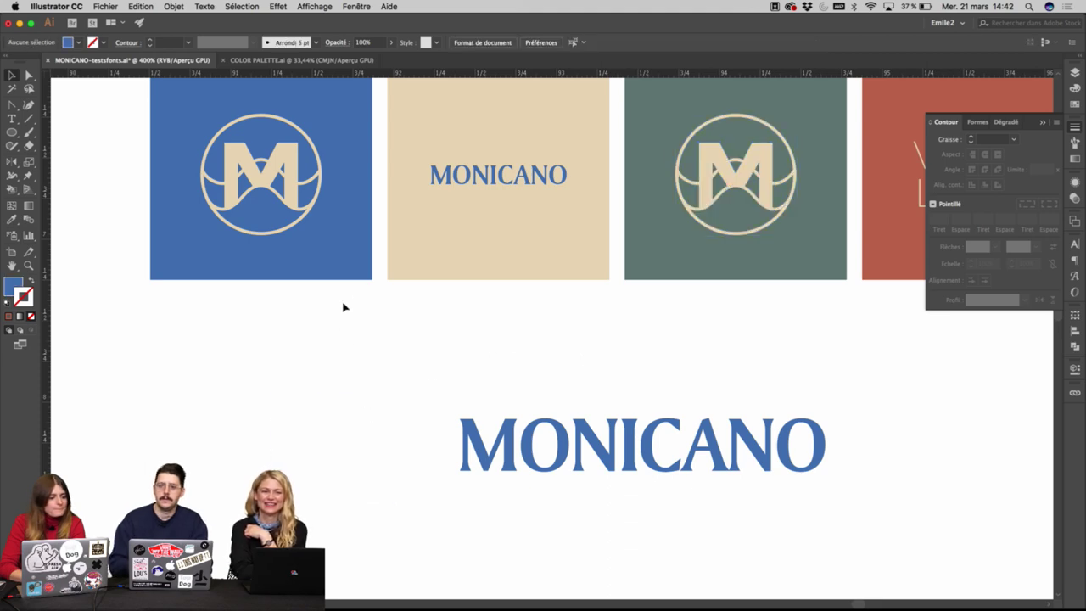
{"action": "left_click", "coordinate": [343, 277]}
{"action": "left_click", "coordinate": [195, 153]}
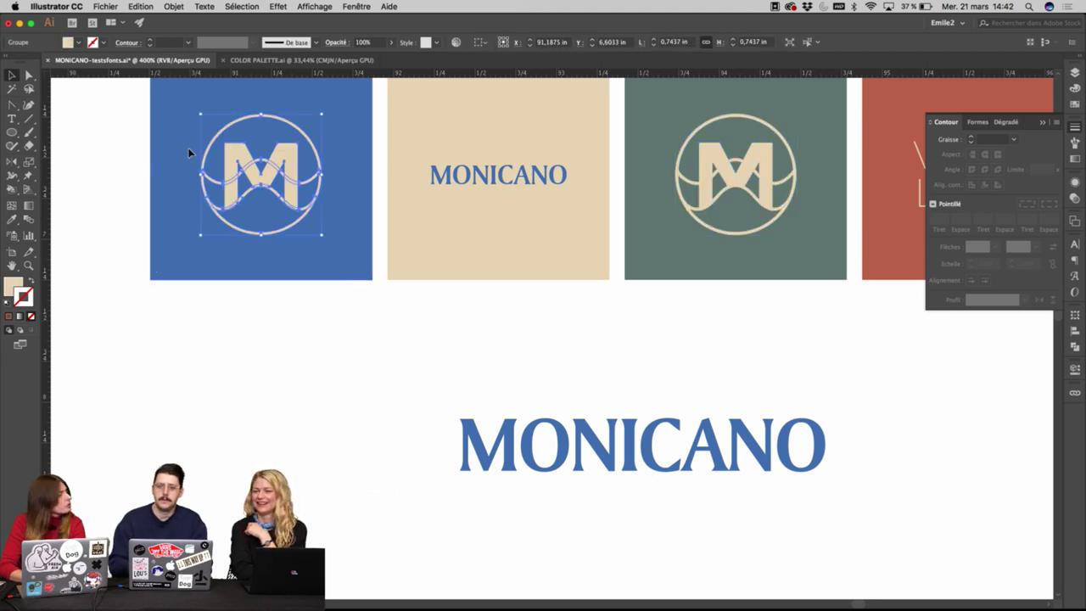
{"action": "left_click_drag", "start_coordinate": [279, 173], "coordinate": [375, 434]}
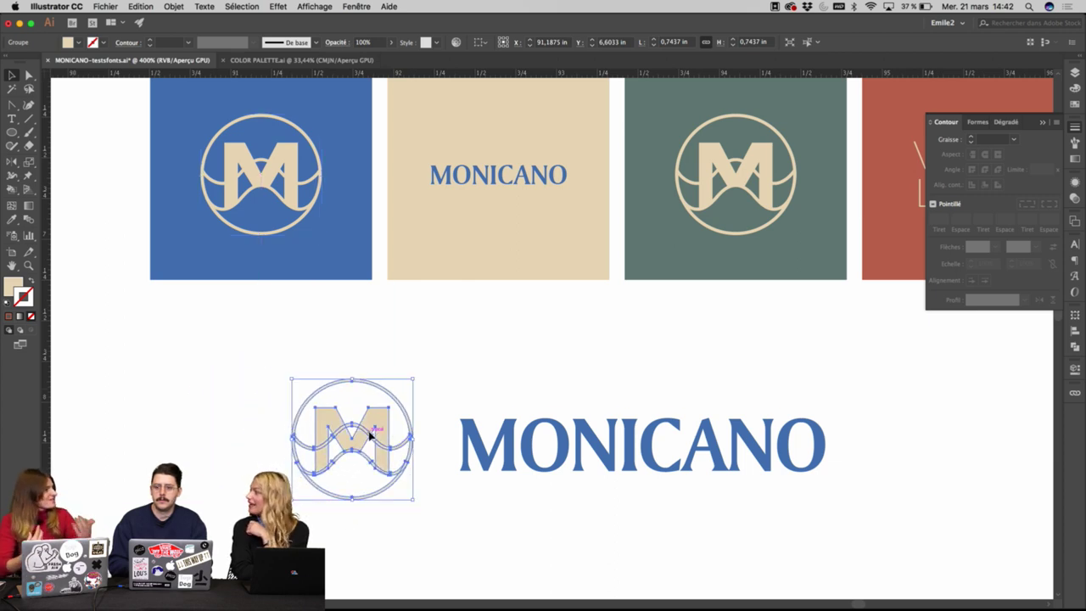
Recolour the copied emblem beside the wordmark with the blue sampled from the blue tile.
{"action": "key", "text": "i"}
{"action": "left_click", "coordinate": [351, 250]}
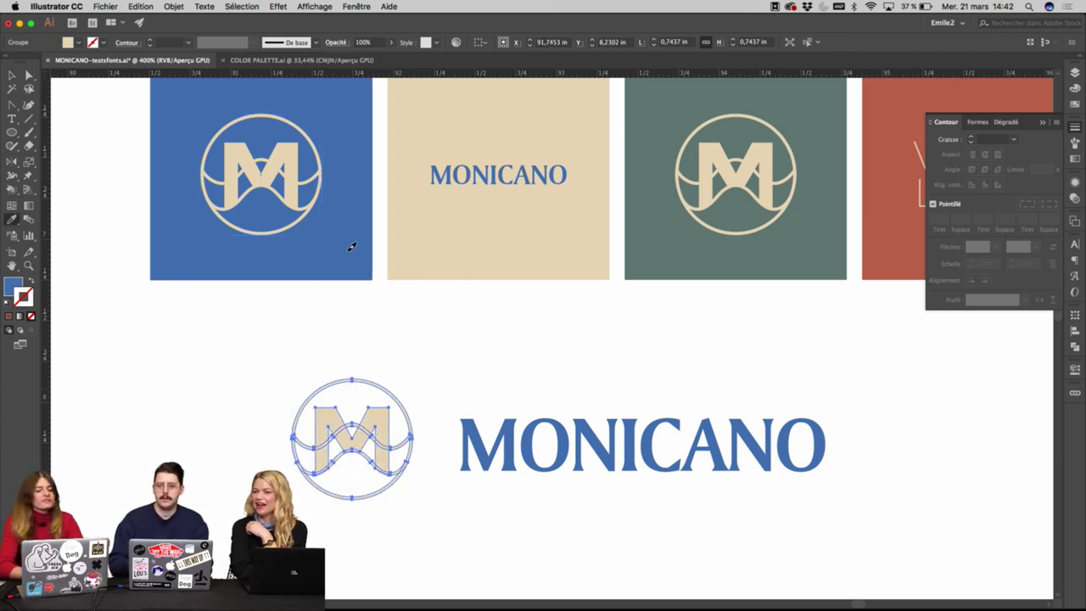
{"action": "key", "text": "v"}
{"action": "left_click", "coordinate": [413, 343]}
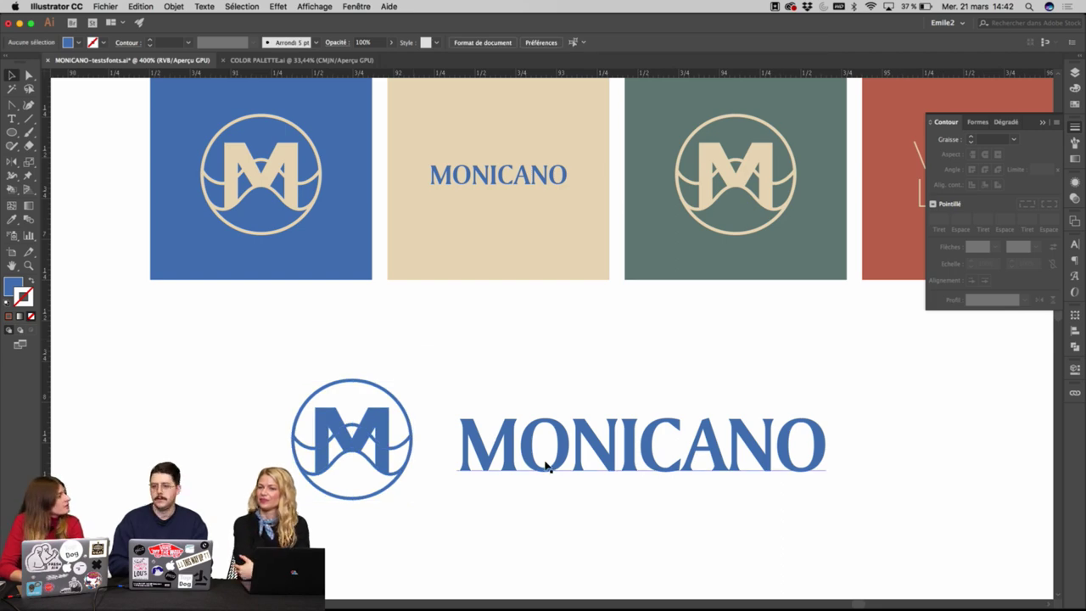
Copy the layered blue Live Paint emblem from the artboard of emblem sketches.
{"action": "scroll", "coordinate": [553, 408], "scroll_direction": "down", "scroll_amount": 5}
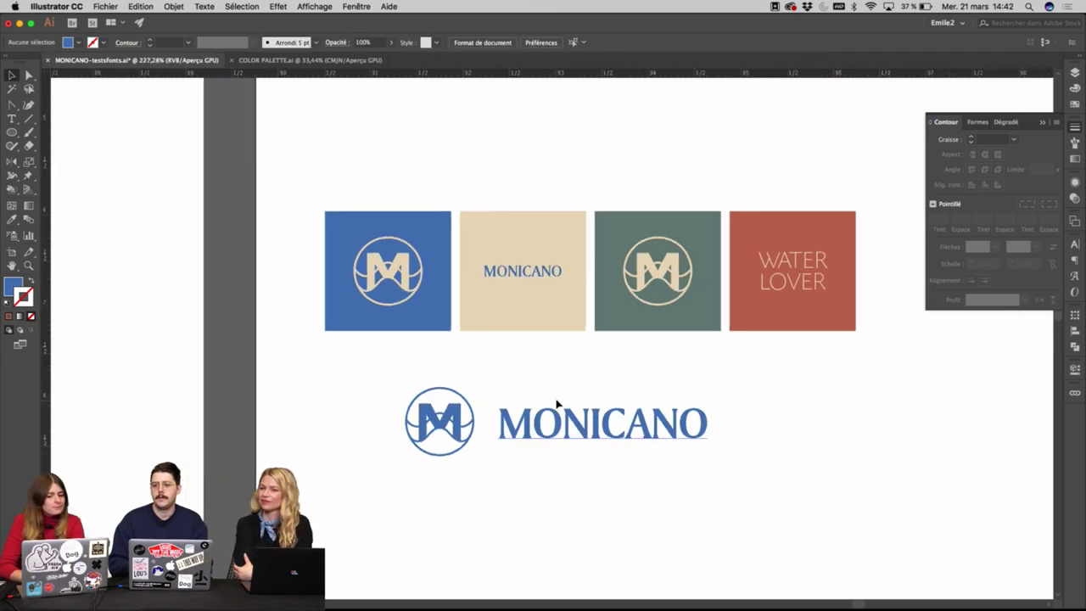
{"action": "left_click_drag", "start_coordinate": [635, 482], "coordinate": [526, 466]}
{"action": "scroll", "coordinate": [528, 464], "scroll_direction": "down", "scroll_amount": 2}
{"action": "left_click_drag", "start_coordinate": [668, 540], "coordinate": [497, 385]}
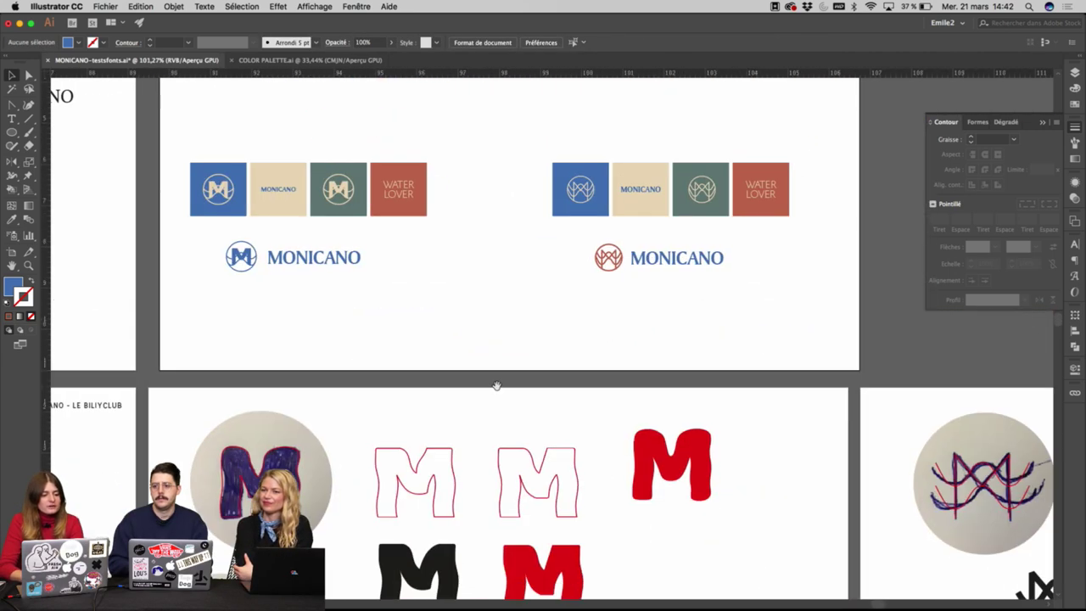
{"action": "left_click_drag", "start_coordinate": [714, 512], "coordinate": [634, 442]}
{"action": "scroll", "coordinate": [635, 442], "scroll_direction": "down", "scroll_amount": 3}
{"action": "left_click_drag", "start_coordinate": [827, 514], "coordinate": [493, 409]}
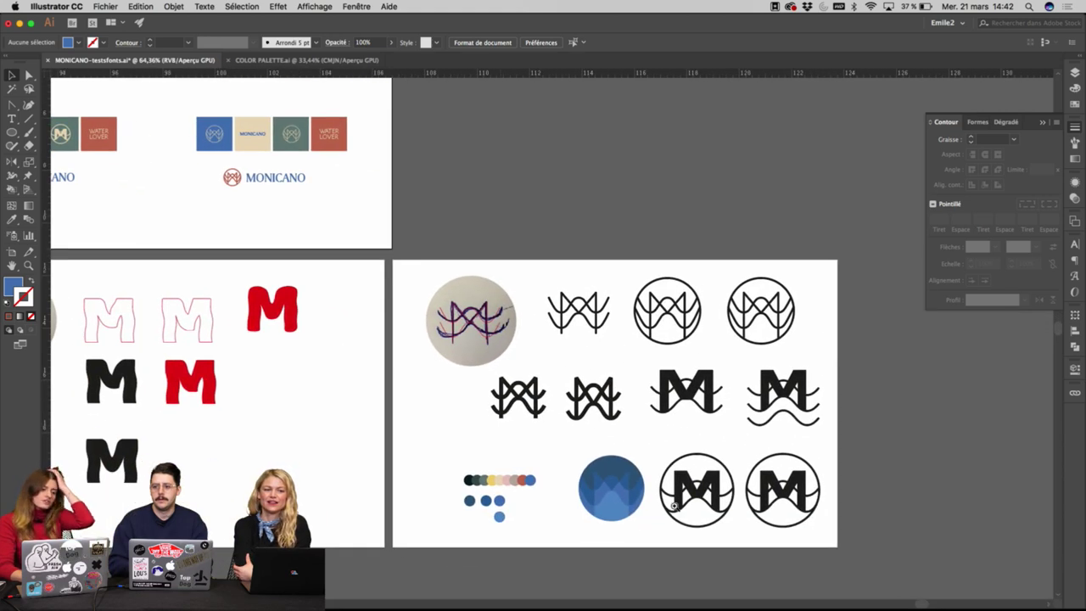
{"action": "left_click", "coordinate": [675, 507], "text": "super"}
{"action": "left_click", "coordinate": [471, 354]}
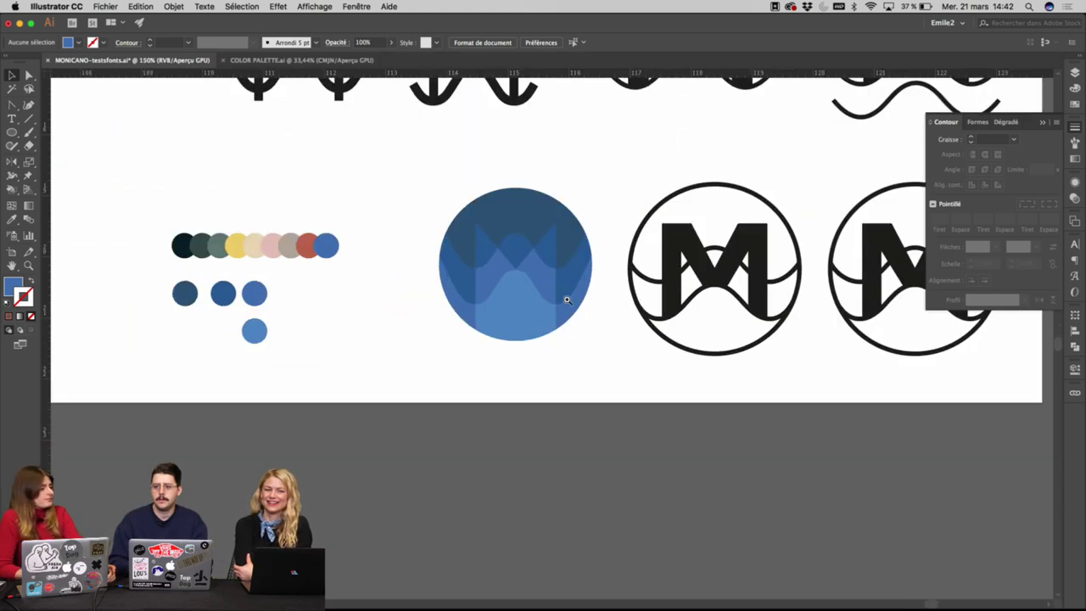
{"action": "left_click_drag", "start_coordinate": [591, 203], "coordinate": [436, 314]}
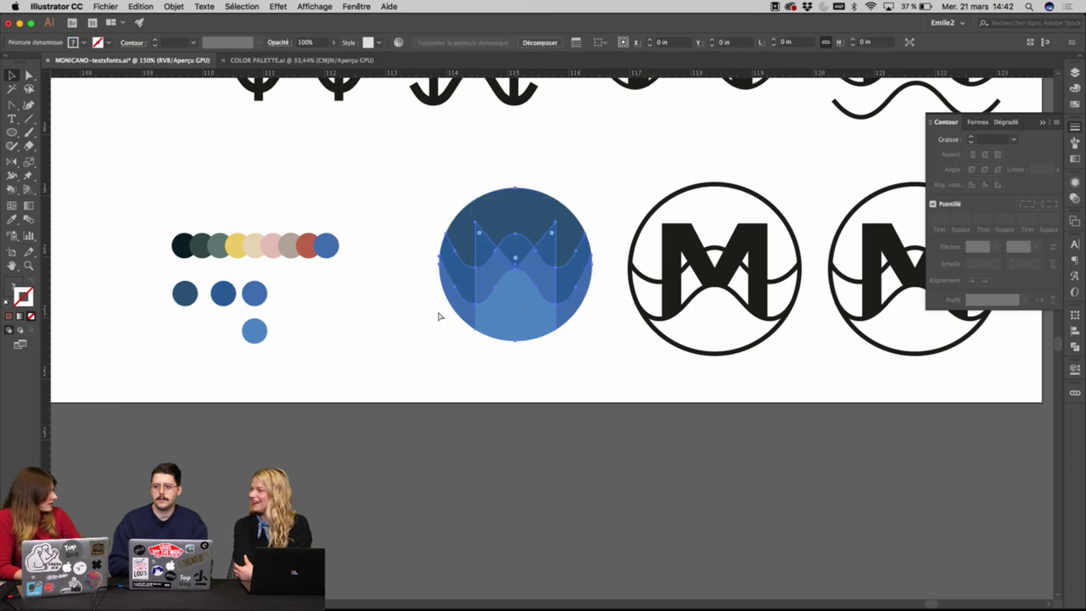
{"action": "scroll", "coordinate": [436, 314], "scroll_direction": "down", "scroll_amount": 4}
{"action": "scroll", "coordinate": [438, 314], "scroll_direction": "down", "scroll_amount": 2}
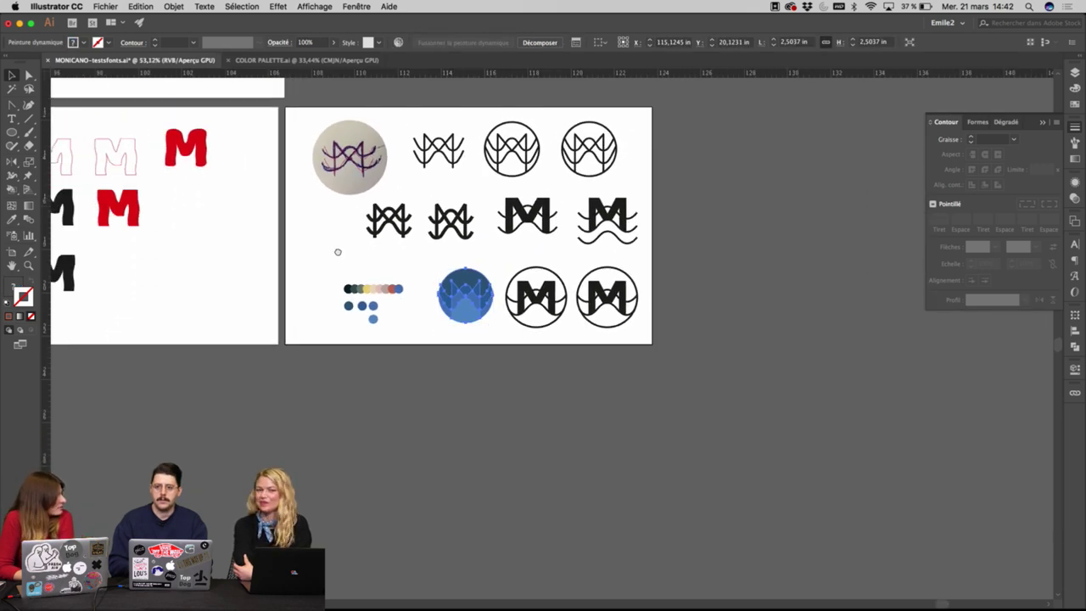
On the colour proposals artboard, move the row of overlapping colour circles up to sit on the right of the navy M.
{"action": "left_click_drag", "start_coordinate": [337, 252], "coordinate": [480, 399]}
{"action": "left_click_drag", "start_coordinate": [408, 253], "coordinate": [502, 366]}
{"action": "left_click", "coordinate": [447, 292], "text": "super"}
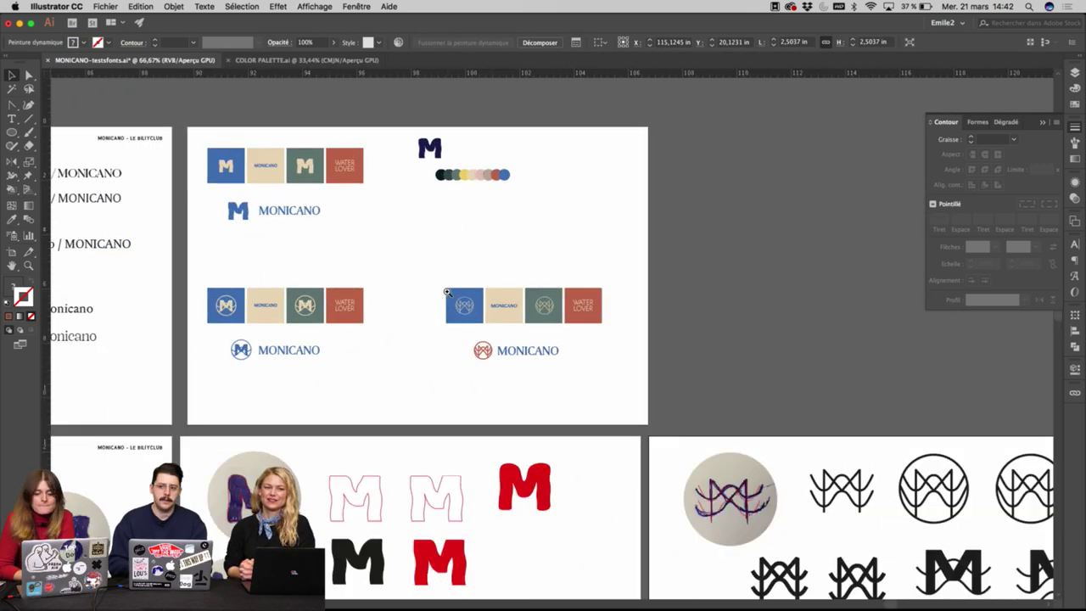
{"action": "left_click", "coordinate": [447, 292]}
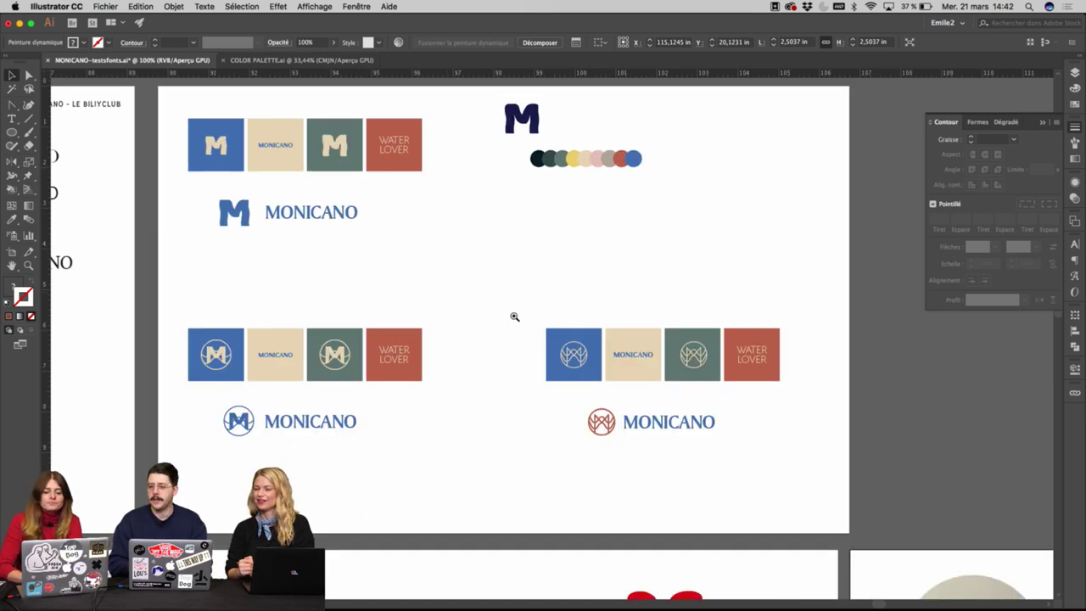
{"action": "left_click", "coordinate": [611, 309]}
{"action": "left_click", "coordinate": [597, 322]}
{"action": "left_click_drag", "start_coordinate": [579, 240], "coordinate": [579, 470]}
{"action": "left_click_drag", "start_coordinate": [637, 338], "coordinate": [422, 313]}
{"action": "left_click", "coordinate": [431, 385]}
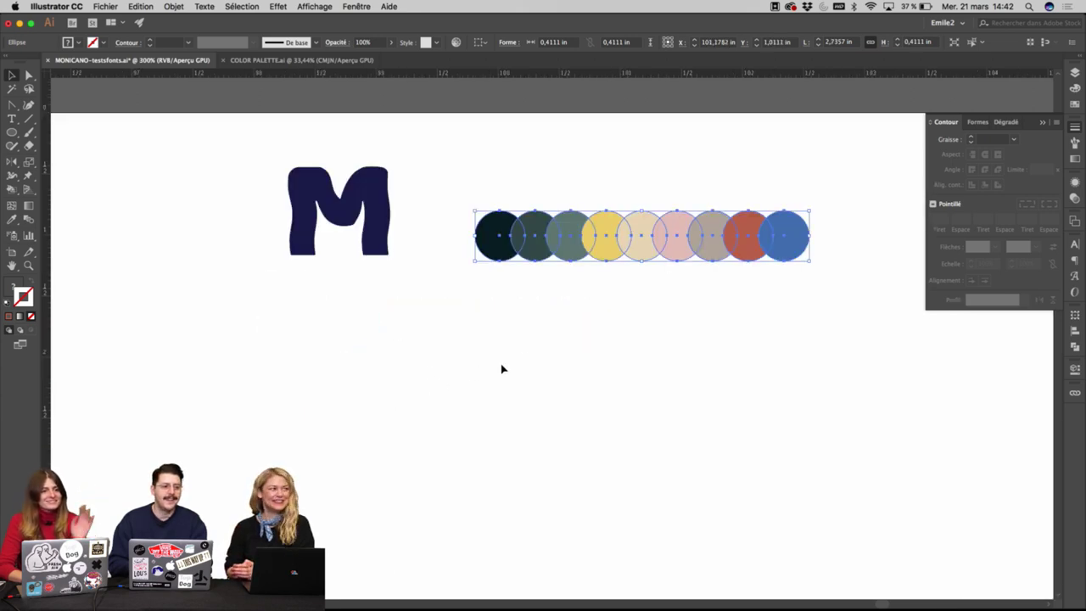
Paste the layered blue Live Paint emblem and position it just beneath the row of colour circles.
{"action": "left_click", "coordinate": [606, 382]}
{"action": "key", "text": "super+equal"}
{"action": "key", "text": "super+v"}
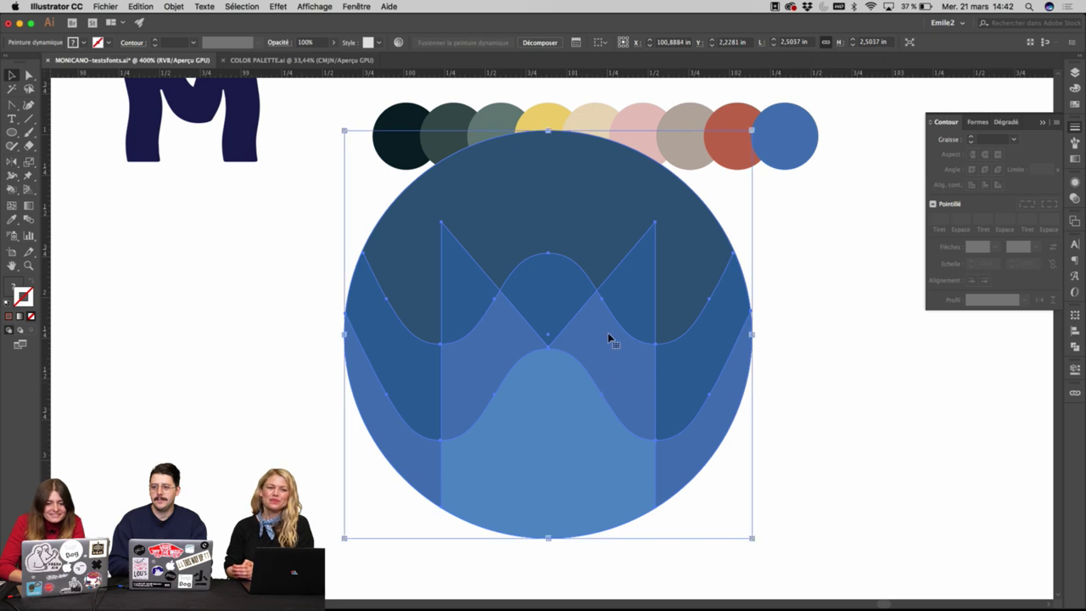
{"action": "left_click_drag", "start_coordinate": [607, 332], "coordinate": [582, 422]}
Scale the pasted blue emblem down proportionally to about 0.99 in and place it beneath the navy M.
{"action": "scroll", "coordinate": [582, 417], "scroll_direction": "down", "scroll_amount": 3}
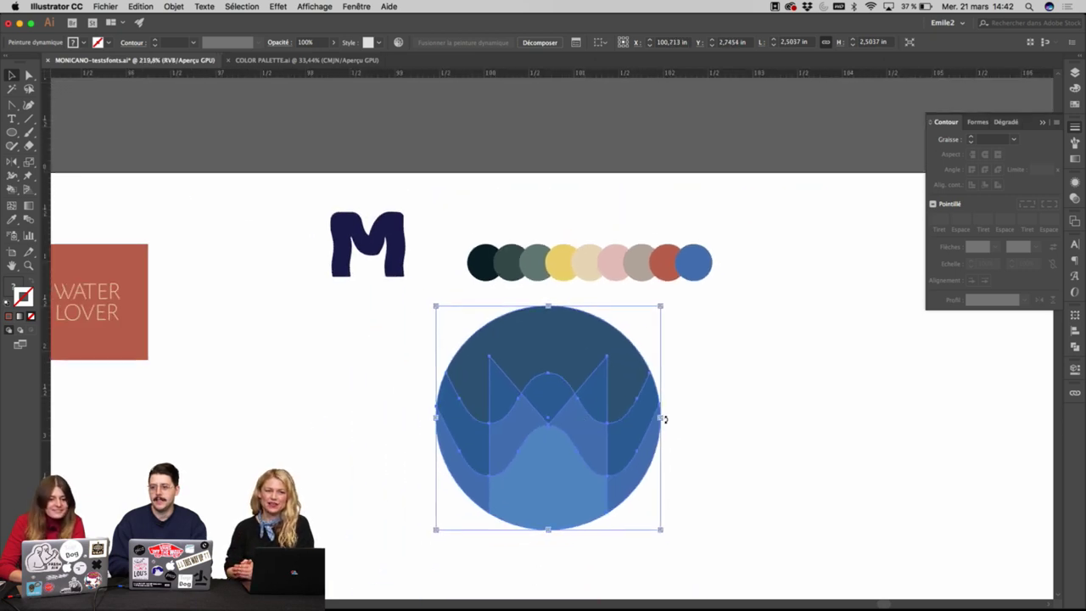
{"action": "left_click_drag", "start_coordinate": [664, 419], "coordinate": [434, 429]}
{"action": "scroll", "coordinate": [435, 429], "scroll_direction": "down", "scroll_amount": 3}
{"action": "scroll", "coordinate": [434, 429], "scroll_direction": "down", "scroll_amount": 3}
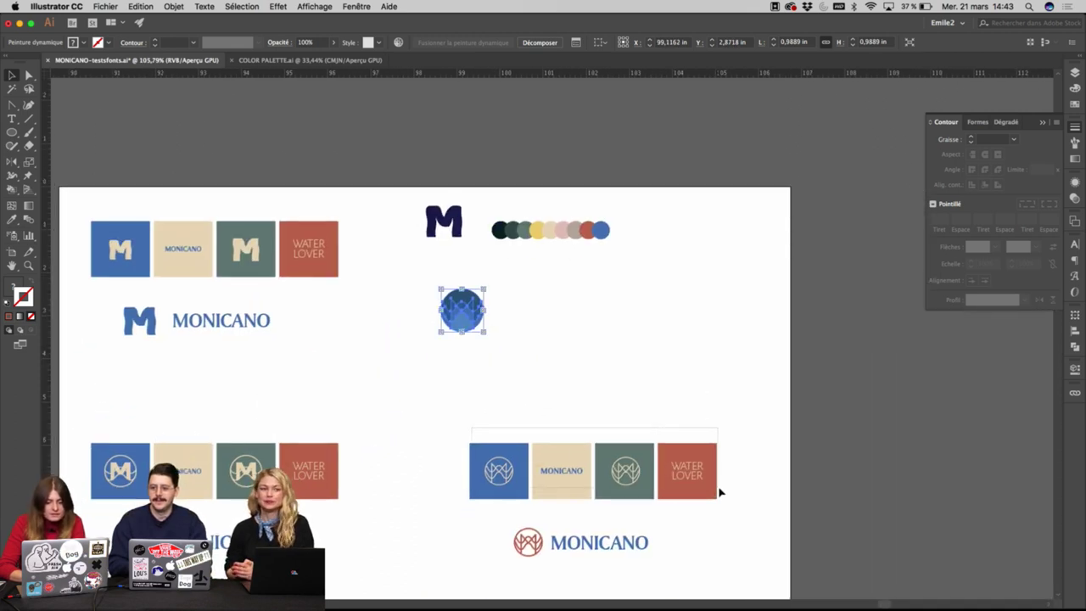
Copy the four-tile row with the line emblem up to the empty space beside the layered blue emblem.
{"action": "left_click_drag", "start_coordinate": [700, 474], "coordinate": [701, 316]}
{"action": "key", "text": "super+plus"}
{"action": "key", "text": "super+plus"}
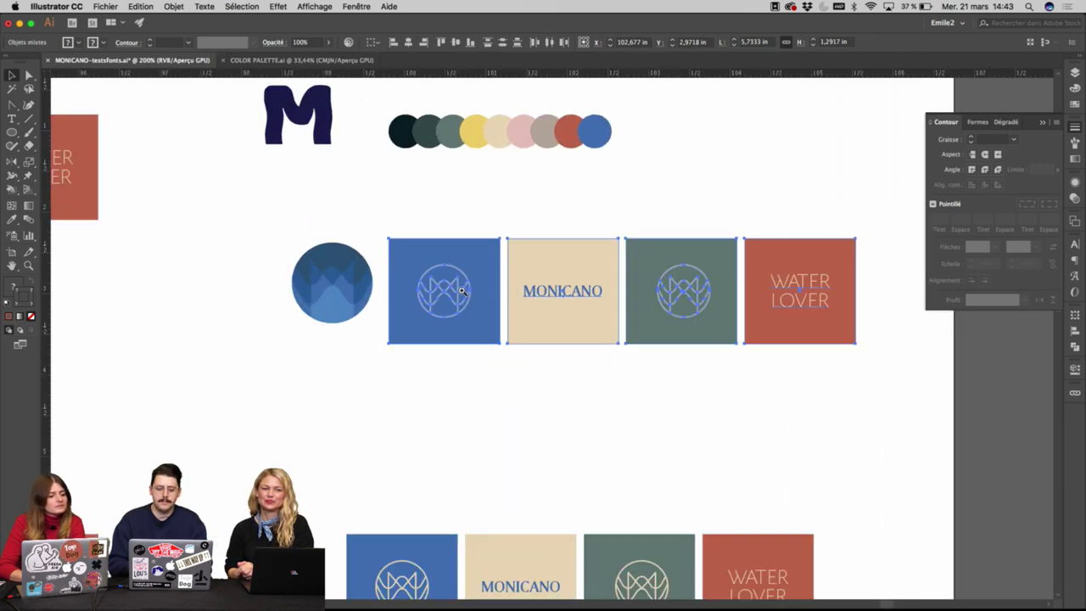
Delete the beige line emblem from the blue tile of the copied row.
{"action": "key", "text": "super+plus"}
{"action": "scroll", "coordinate": [467, 376], "scroll_direction": "down", "scroll_amount": 1}
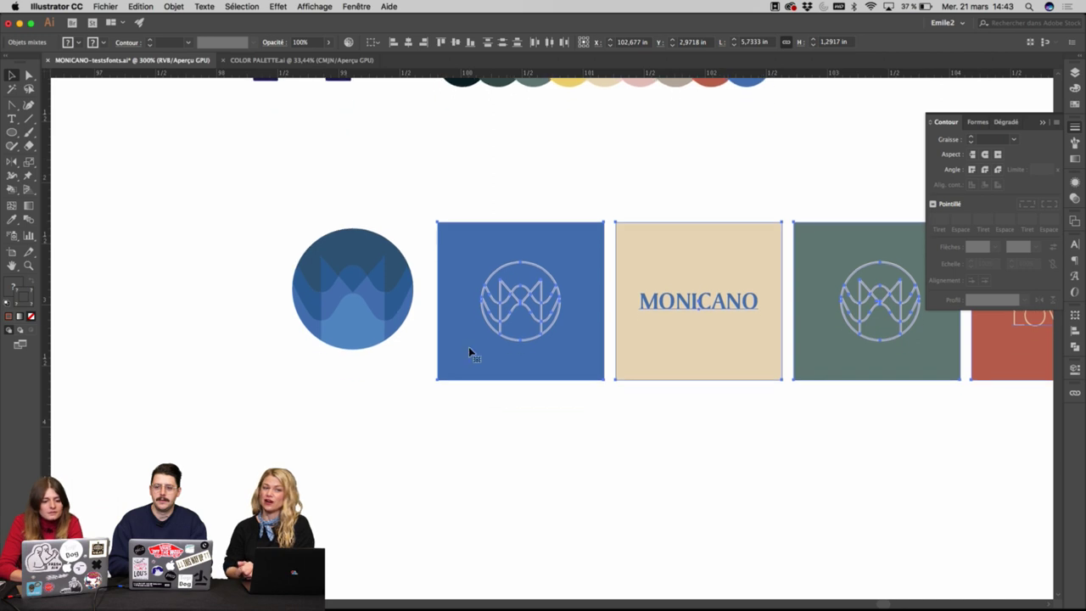
{"action": "left_click", "coordinate": [514, 399]}
{"action": "left_click", "coordinate": [500, 367]}
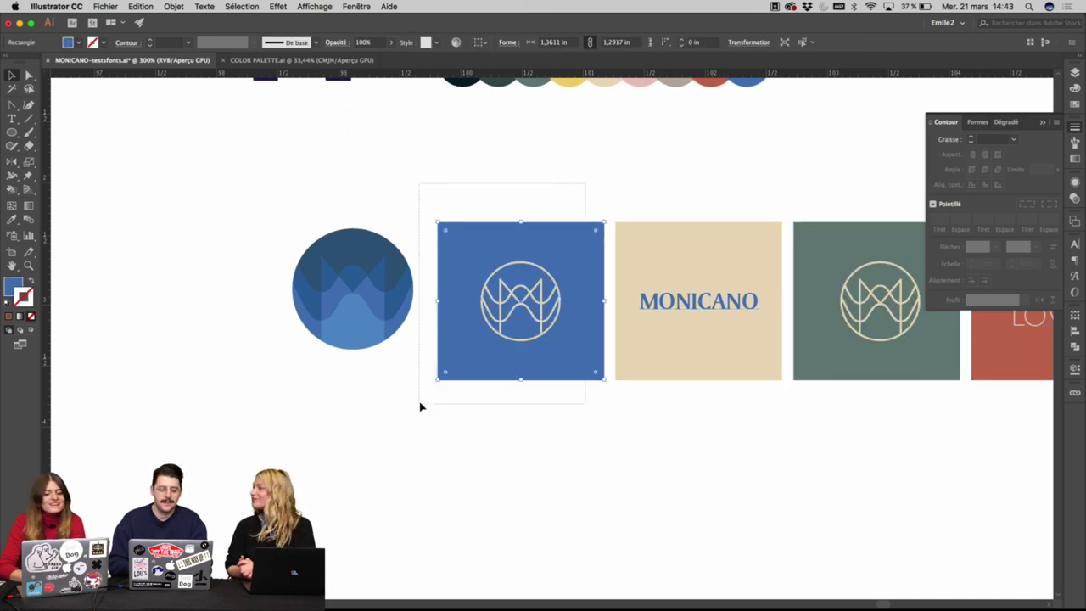
{"action": "key", "text": "Delete"}
Place a copy of the layered blue emblem on the empty blue tile and scale it to about 0.62 in.
{"action": "left_click_drag", "start_coordinate": [412, 202], "coordinate": [279, 384]}
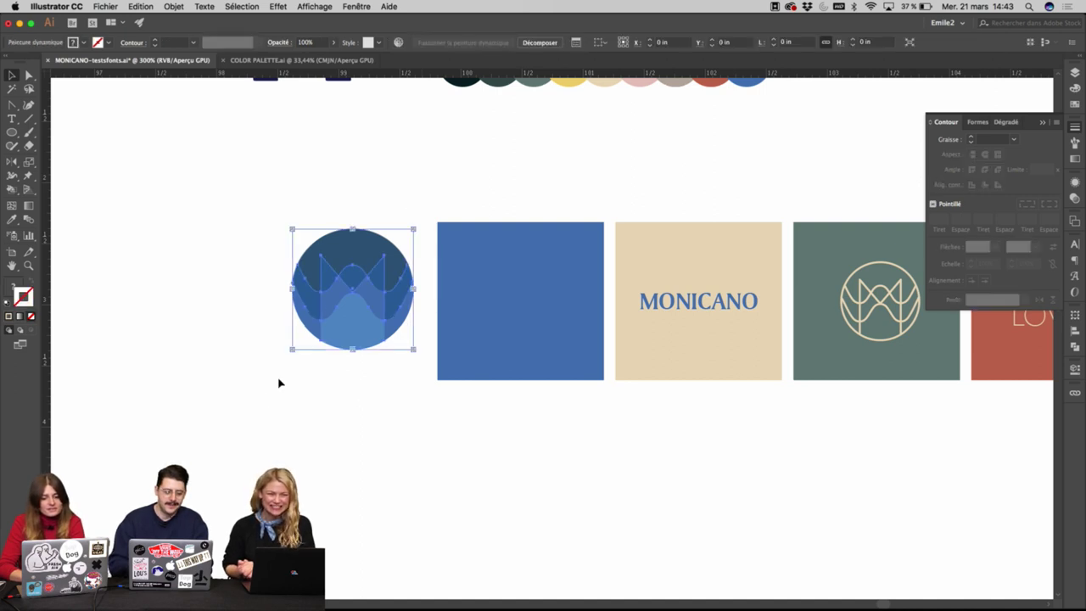
{"action": "left_click_drag", "start_coordinate": [334, 293], "coordinate": [502, 306]}
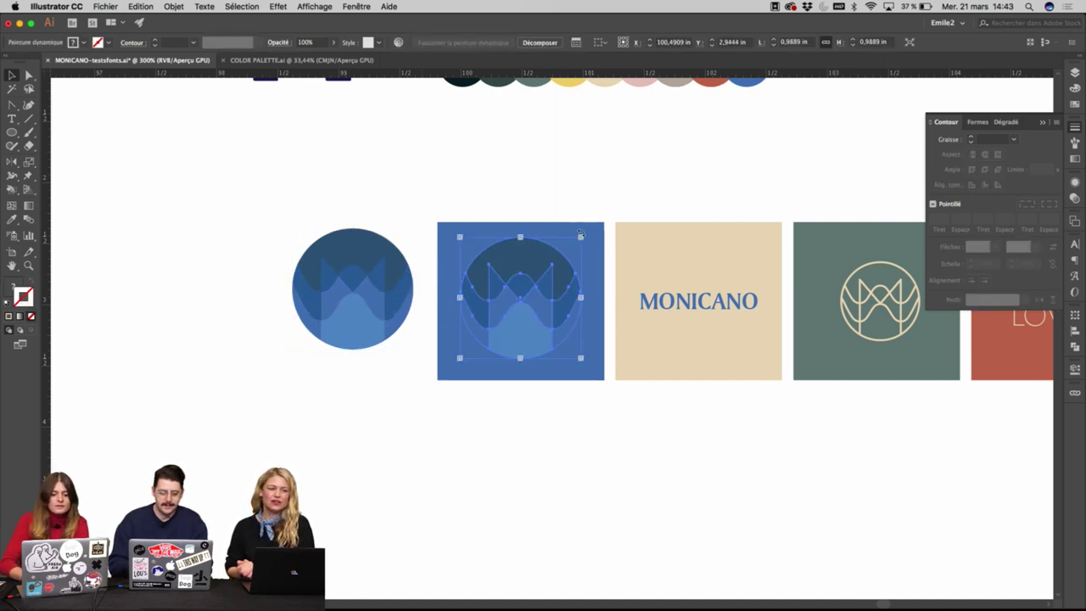
{"action": "left_click_drag", "start_coordinate": [581, 238], "coordinate": [560, 257]}
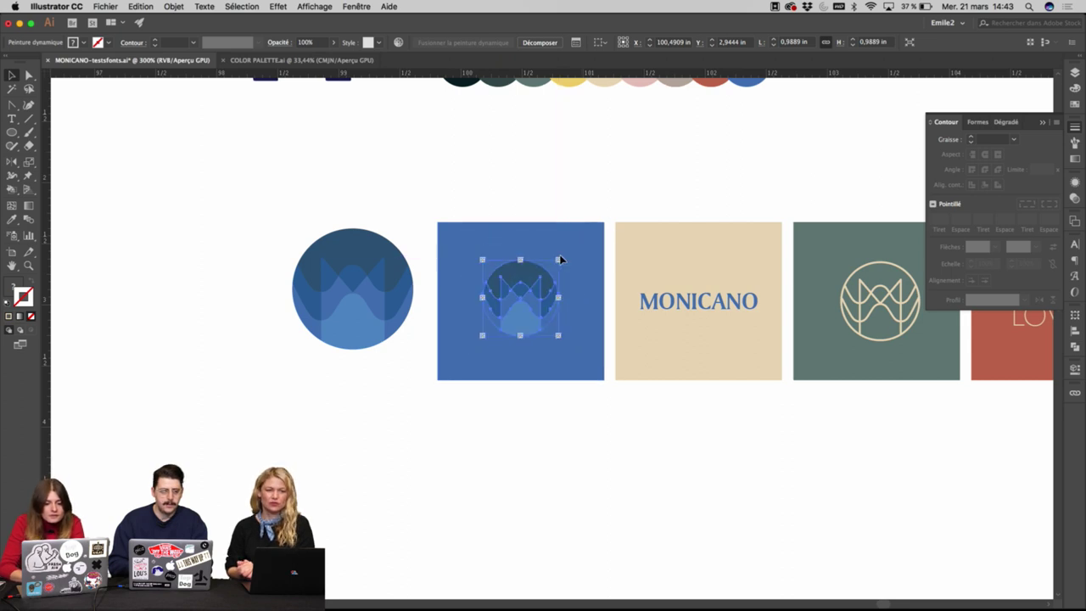
Try beige, dark blue, light blue and medium blue fills on the tile behind the layered emblem, sampling neighbouring artwork.
{"action": "left_click", "coordinate": [585, 246]}
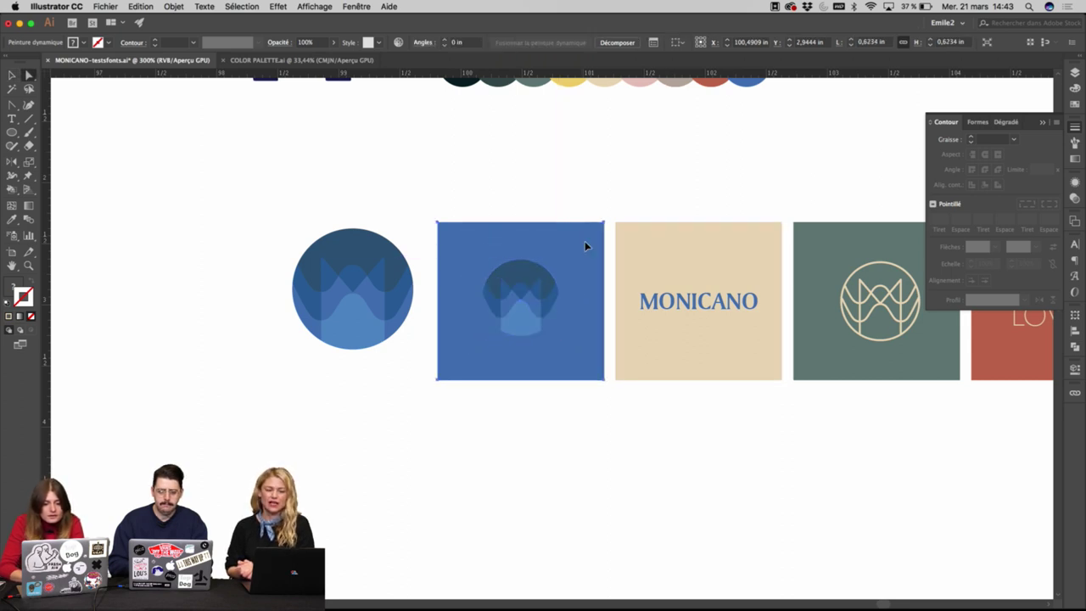
{"action": "key", "text": "i"}
{"action": "left_click", "coordinate": [640, 245]}
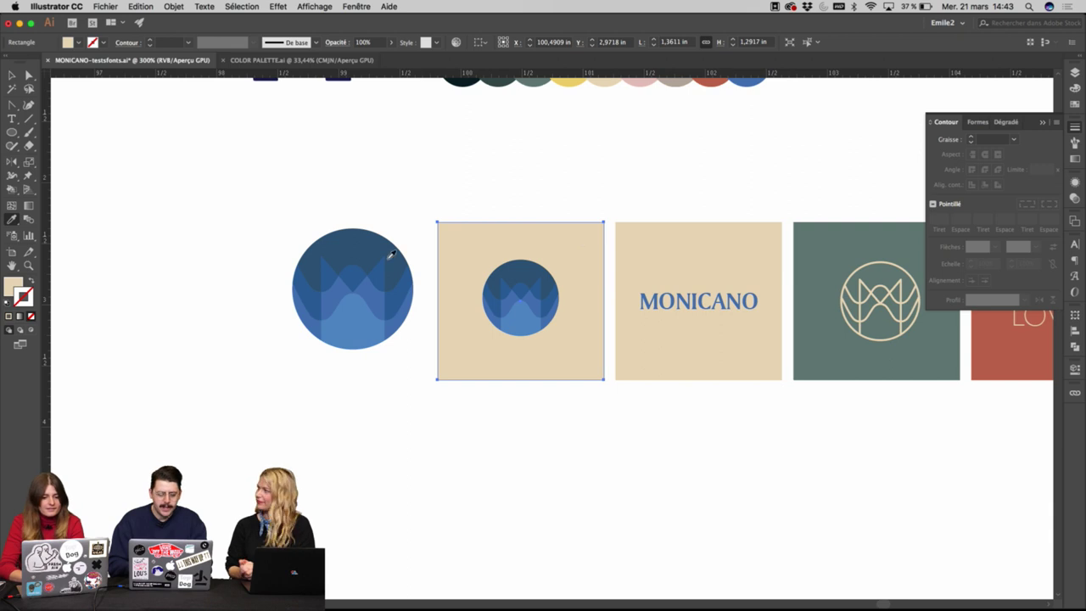
{"action": "left_click", "coordinate": [363, 242]}
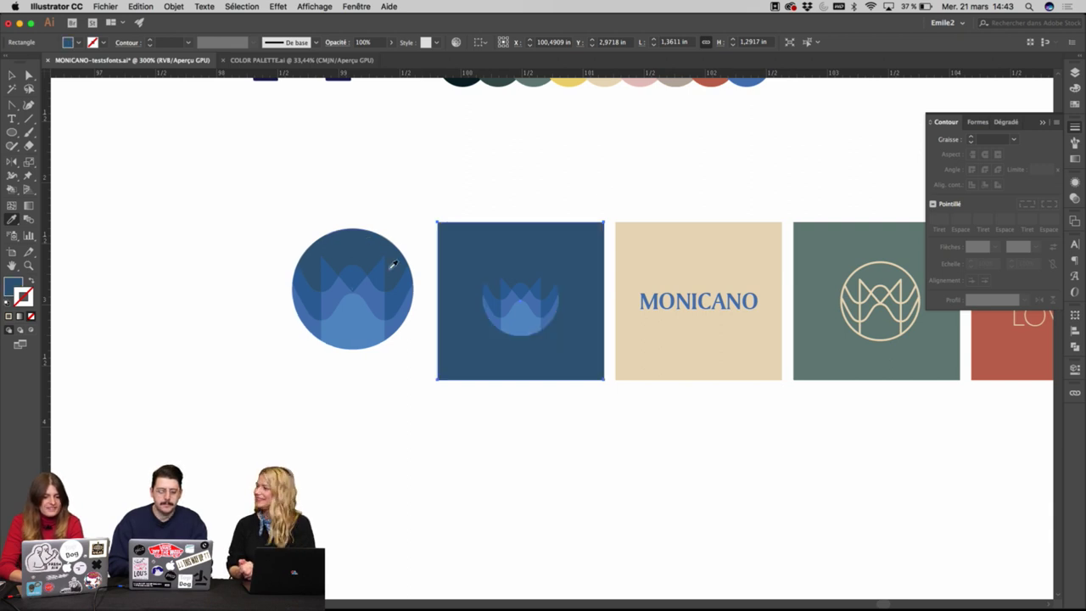
{"action": "left_click", "coordinate": [360, 317]}
{"action": "left_click", "coordinate": [509, 314], "text": "super"}
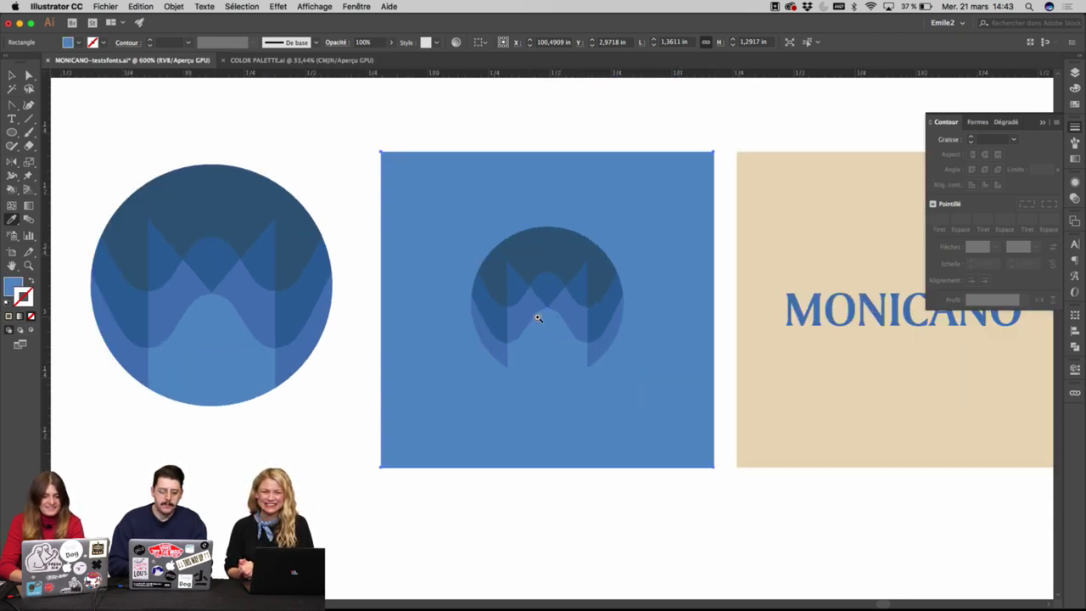
{"action": "left_click", "coordinate": [537, 318], "text": "super"}
{"action": "left_click", "coordinate": [239, 341]}
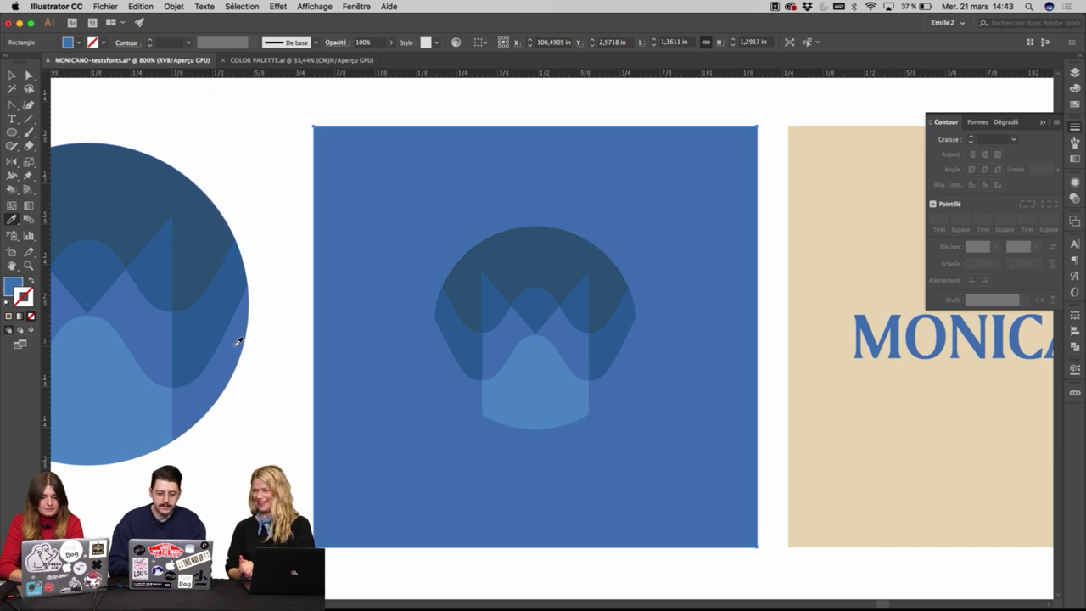
Compare beige, light blue and medium blue with dark blue as the layered emblem tile's fill, ending on the dark blue sampled from the emblem.
{"action": "left_click", "coordinate": [214, 243]}
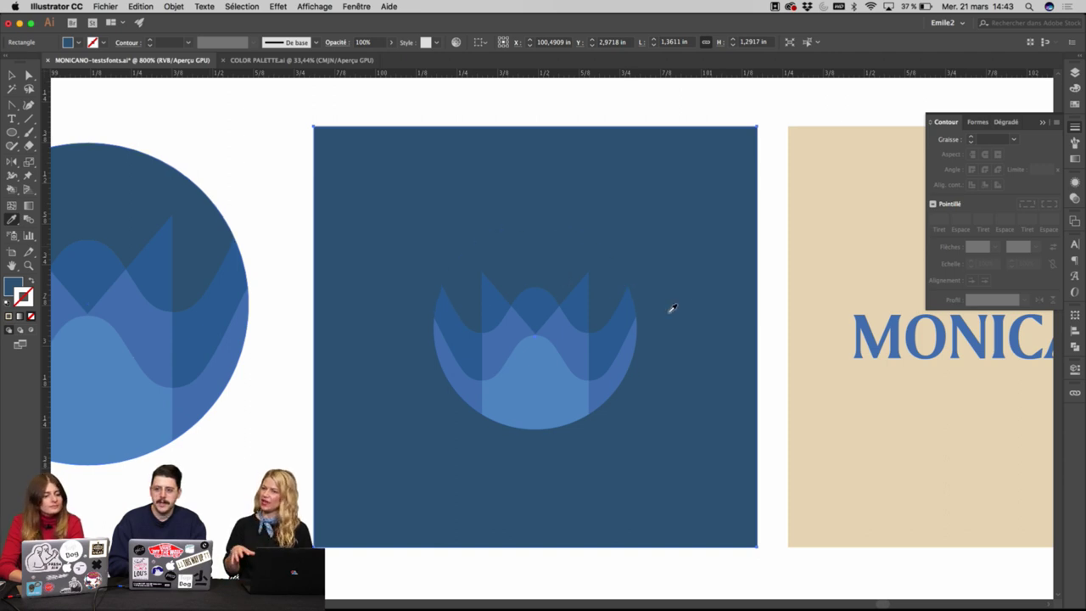
{"action": "left_click", "coordinate": [826, 229]}
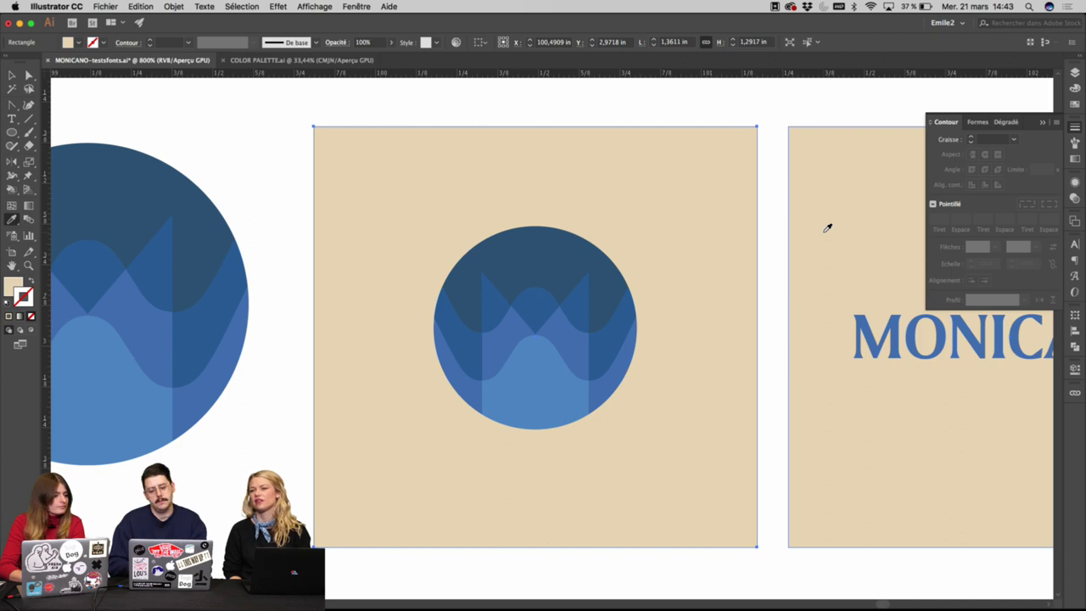
{"action": "key", "text": "super+z"}
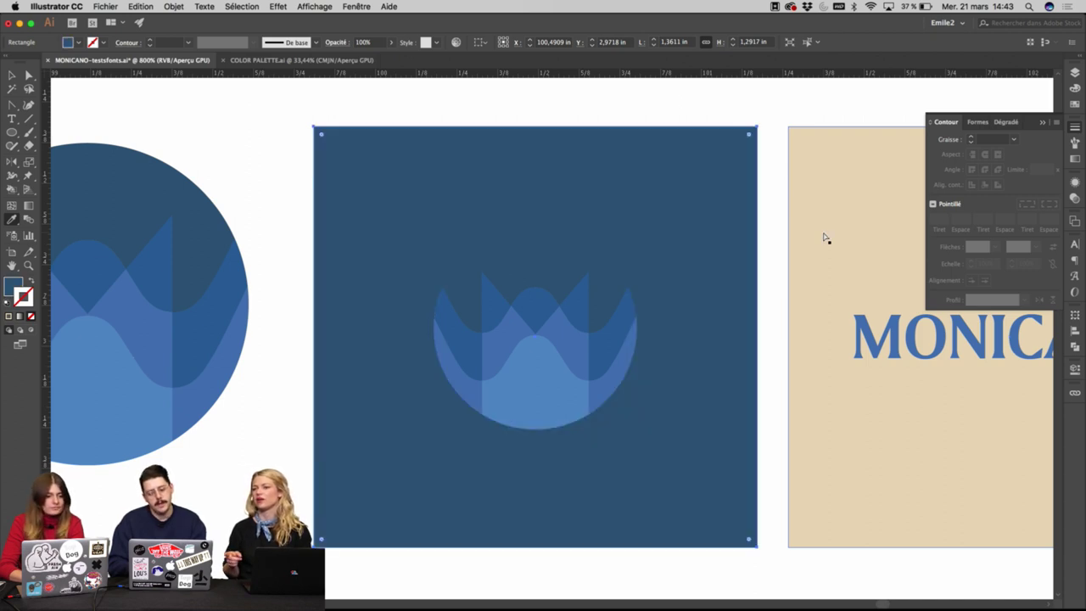
{"action": "left_click", "coordinate": [550, 380]}
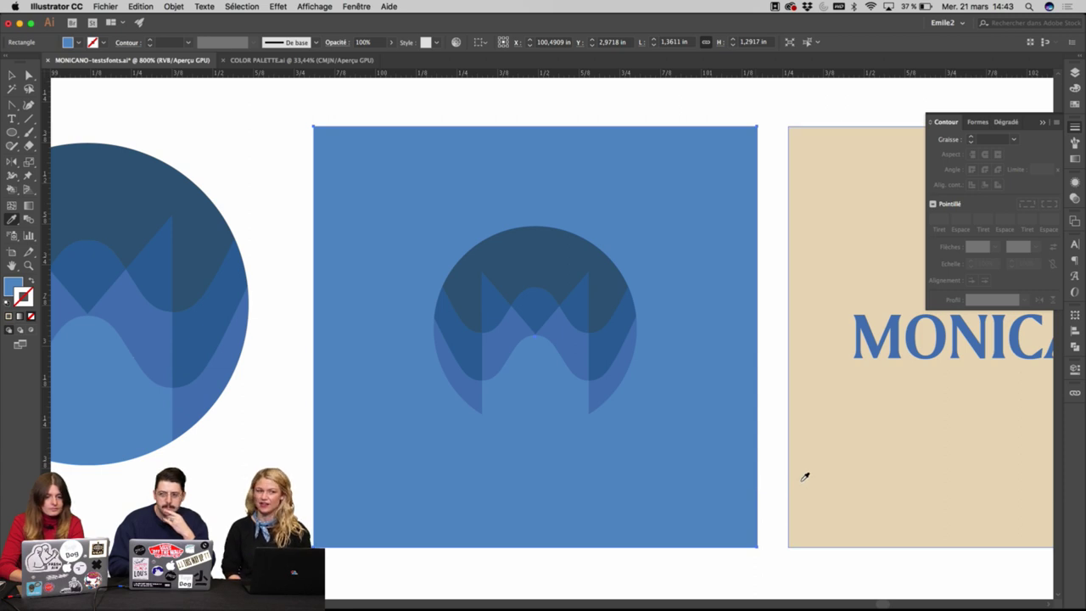
{"action": "left_click", "coordinate": [614, 288]}
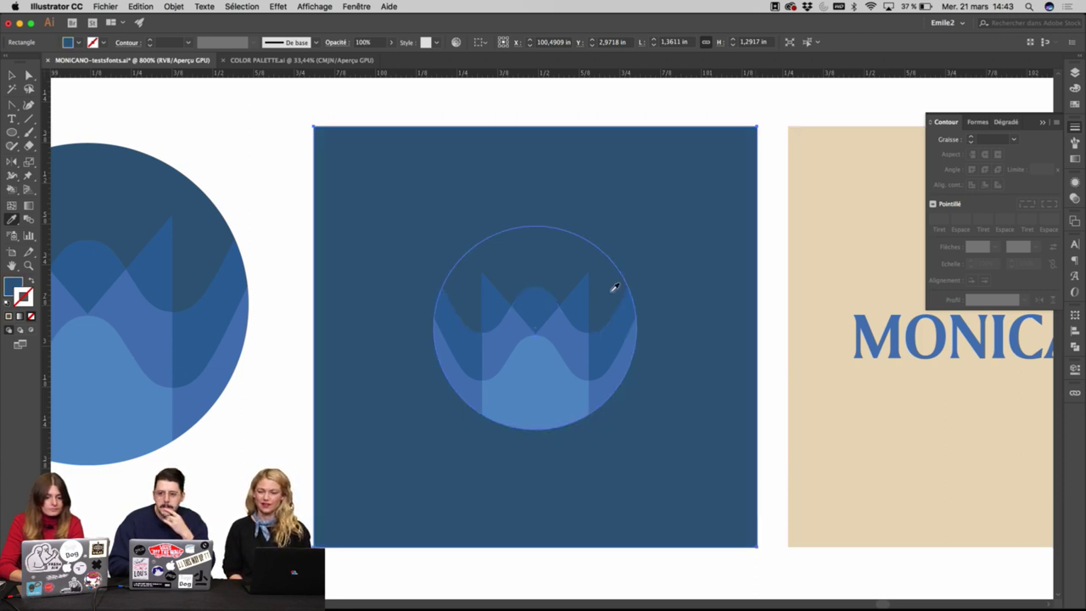
{"action": "left_click", "coordinate": [543, 299]}
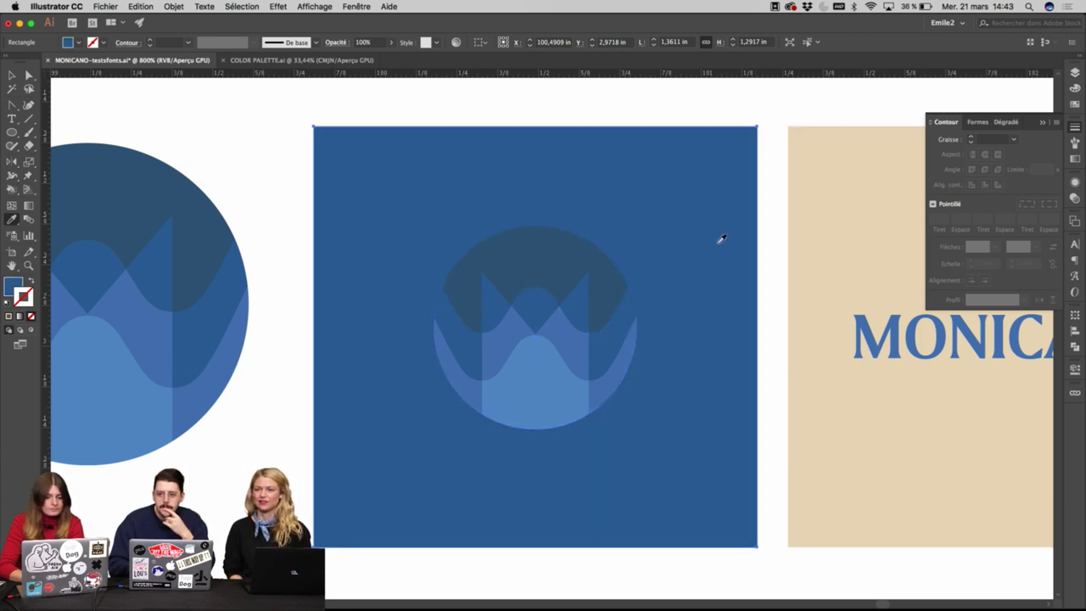
{"action": "left_click", "coordinate": [558, 238]}
{"action": "scroll", "coordinate": [560, 239], "scroll_direction": "down", "scroll_amount": 4}
{"action": "key", "text": "v"}
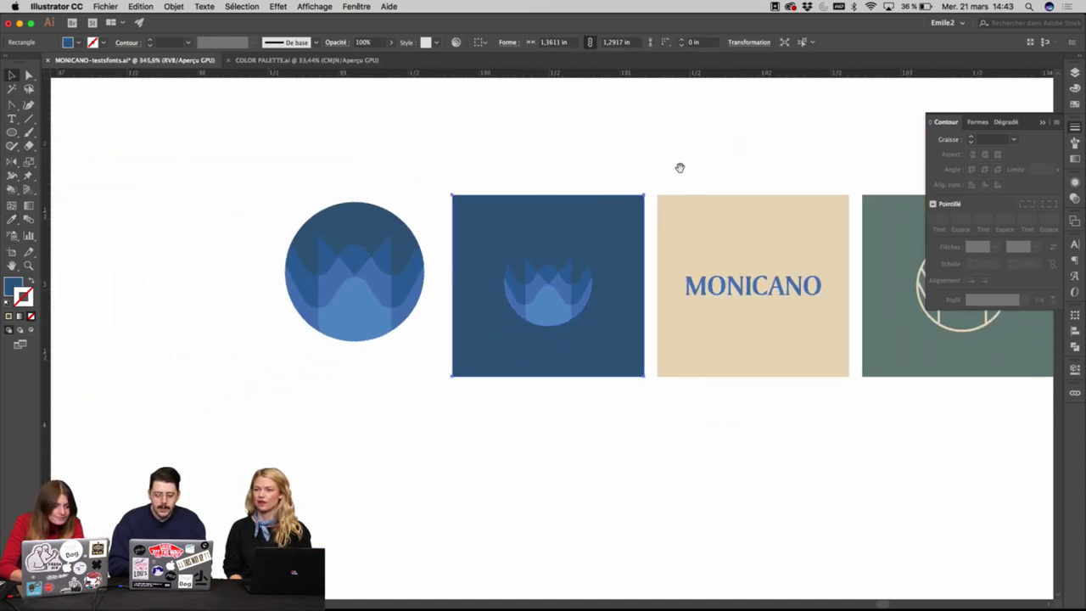
Move the large layered blue emblem farther left of the tile row to free space for another tile.
{"action": "left_click_drag", "start_coordinate": [678, 167], "coordinate": [452, 199]}
{"action": "left_click_drag", "start_coordinate": [2, 404], "coordinate": [131, 411]}
{"action": "scroll", "coordinate": [286, 368], "scroll_direction": "right", "scroll_amount": 2}
{"action": "left_click_drag", "start_coordinate": [240, 333], "coordinate": [34, 331]}
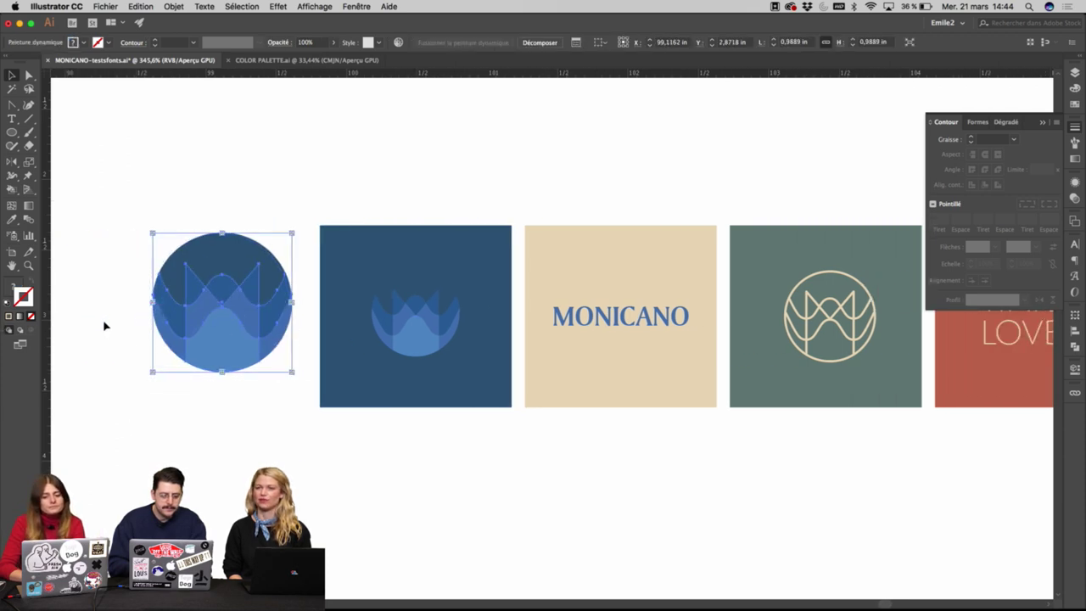
{"action": "scroll", "coordinate": [450, 322], "scroll_direction": "left", "scroll_amount": 8}
{"action": "left_click_drag", "start_coordinate": [567, 291], "coordinate": [388, 276]}
Copy the dark blue emblem tile to the left end of the row and fill its background with the MONICANO tile's beige.
{"action": "left_click_drag", "start_coordinate": [815, 308], "coordinate": [603, 292]}
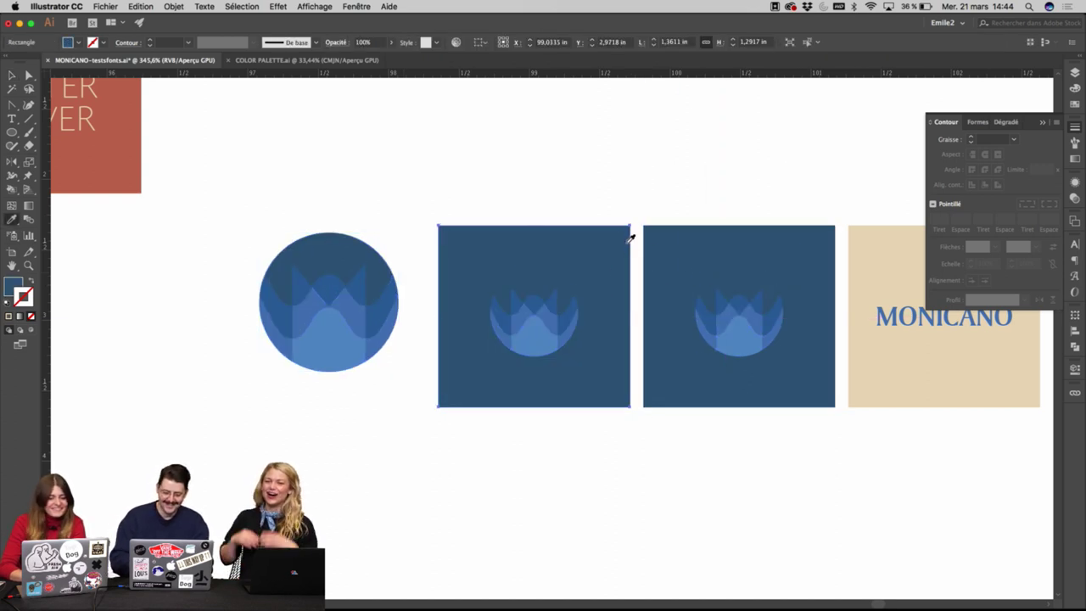
{"action": "left_click", "coordinate": [880, 233]}
{"action": "key", "text": "v"}
{"action": "left_click_drag", "start_coordinate": [858, 162], "coordinate": [658, 182]}
{"action": "left_click", "coordinate": [659, 184]}
Delete the beige line emblem from the green tile in the layered emblem row.
{"action": "left_click", "coordinate": [754, 284], "text": "super"}
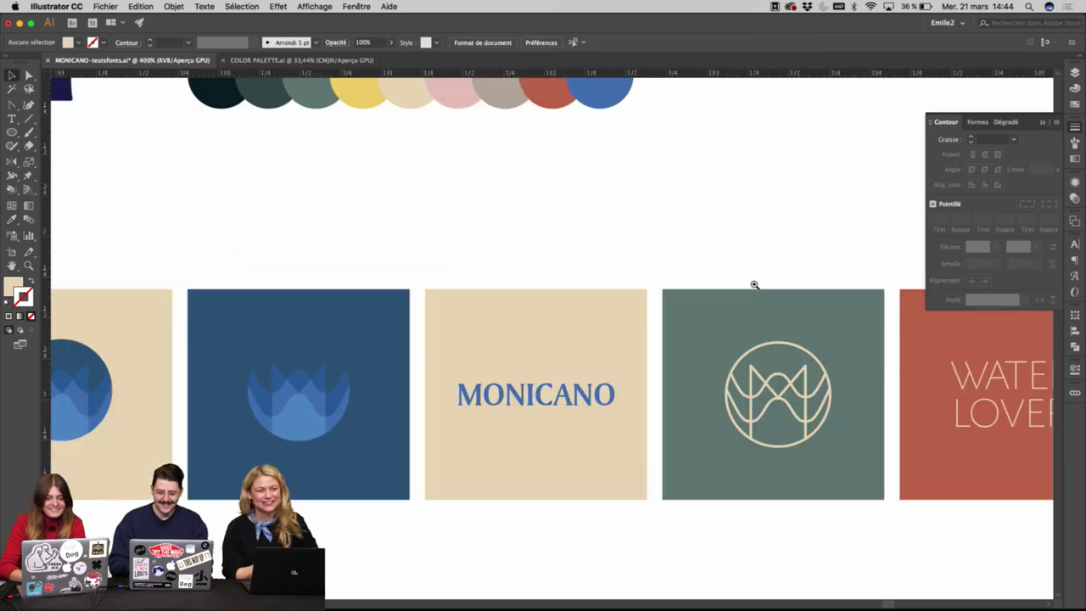
{"action": "left_click", "coordinate": [501, 301], "text": "super"}
{"action": "left_click_drag", "start_coordinate": [679, 376], "coordinate": [538, 281]}
{"action": "left_click", "coordinate": [795, 285]}
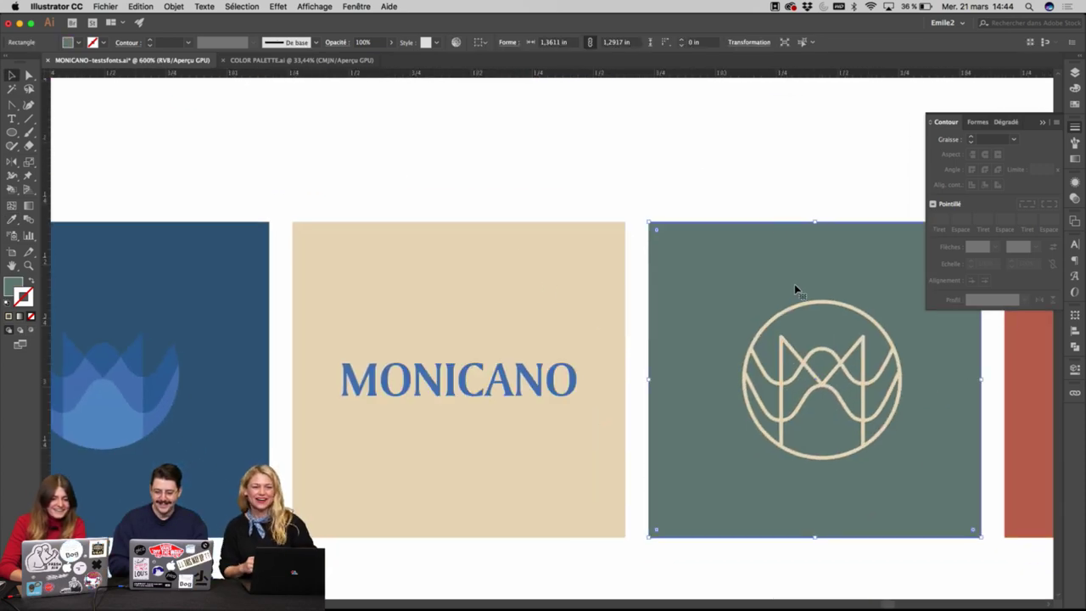
{"action": "left_click", "coordinate": [815, 422]}
{"action": "key", "text": "Delete"}
{"action": "scroll", "coordinate": [903, 486], "scroll_direction": "down", "scroll_amount": 2}
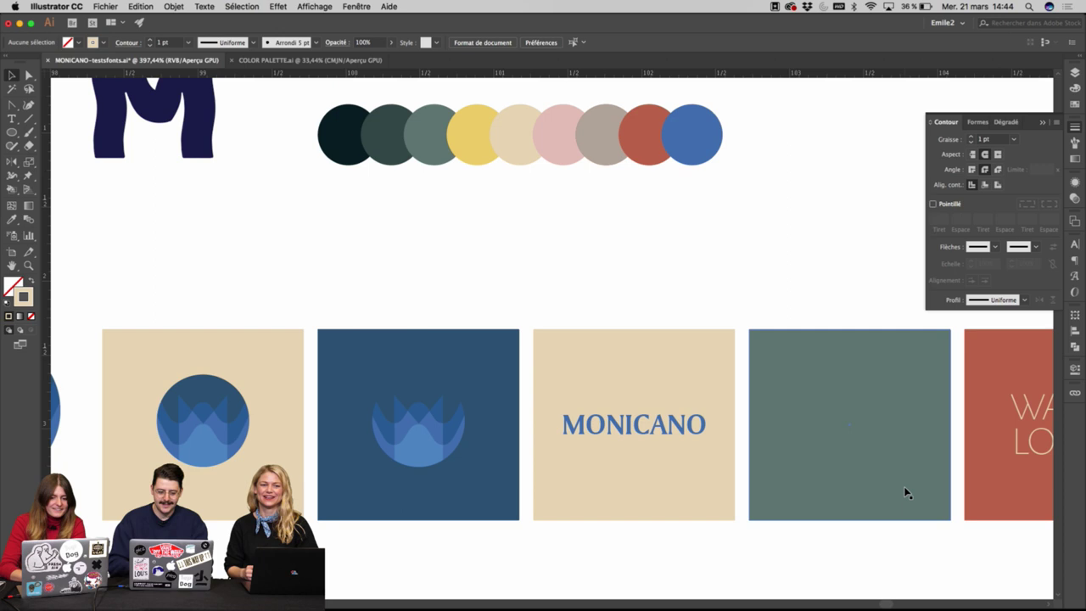
Copy the layered blue emblem from the dark blue tile onto the empty green tile and centre it there.
{"action": "left_click", "coordinate": [498, 385]}
{"action": "left_click_drag", "start_coordinate": [518, 308], "coordinate": [372, 469]}
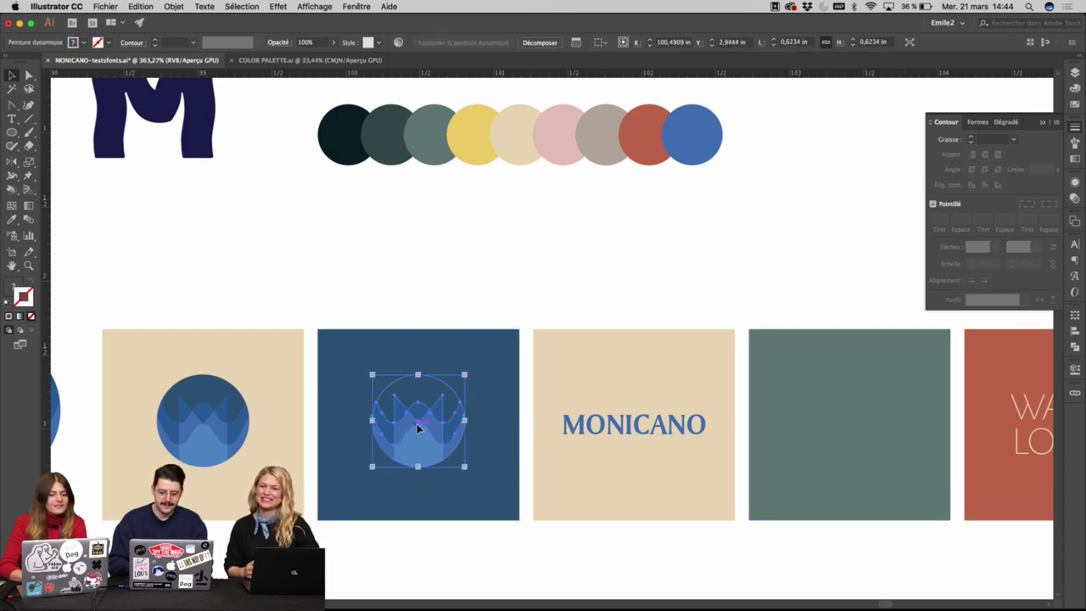
{"action": "left_click_drag", "start_coordinate": [416, 423], "coordinate": [794, 422]}
{"action": "key", "text": "shift+super+a"}
{"action": "left_click", "coordinate": [794, 381]}
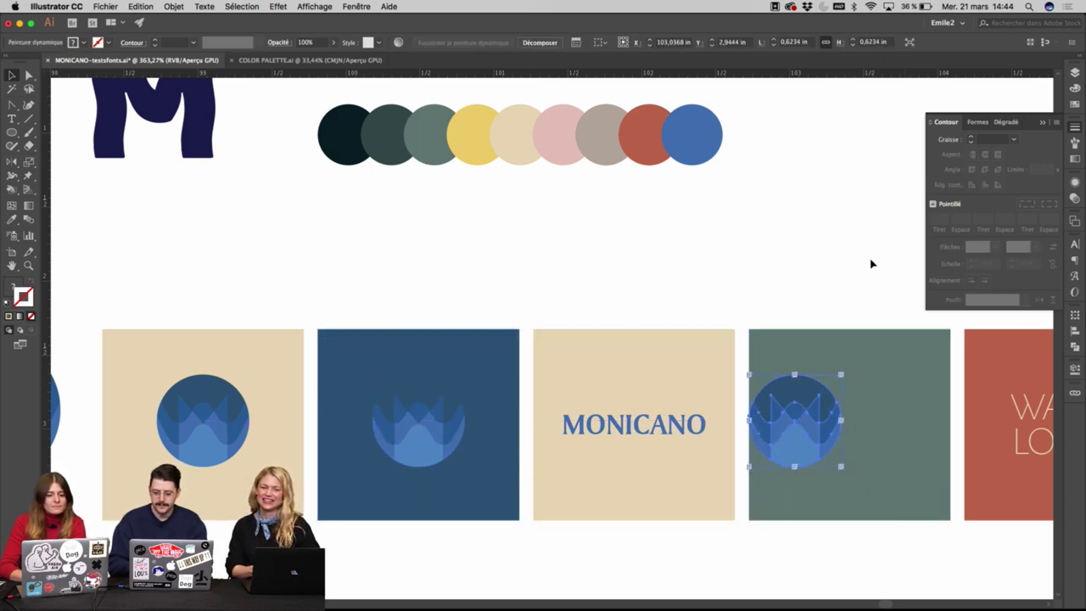
{"action": "left_click_drag", "start_coordinate": [775, 349], "coordinate": [757, 502]}
{"action": "left_click", "coordinate": [854, 438], "text": "shift"}
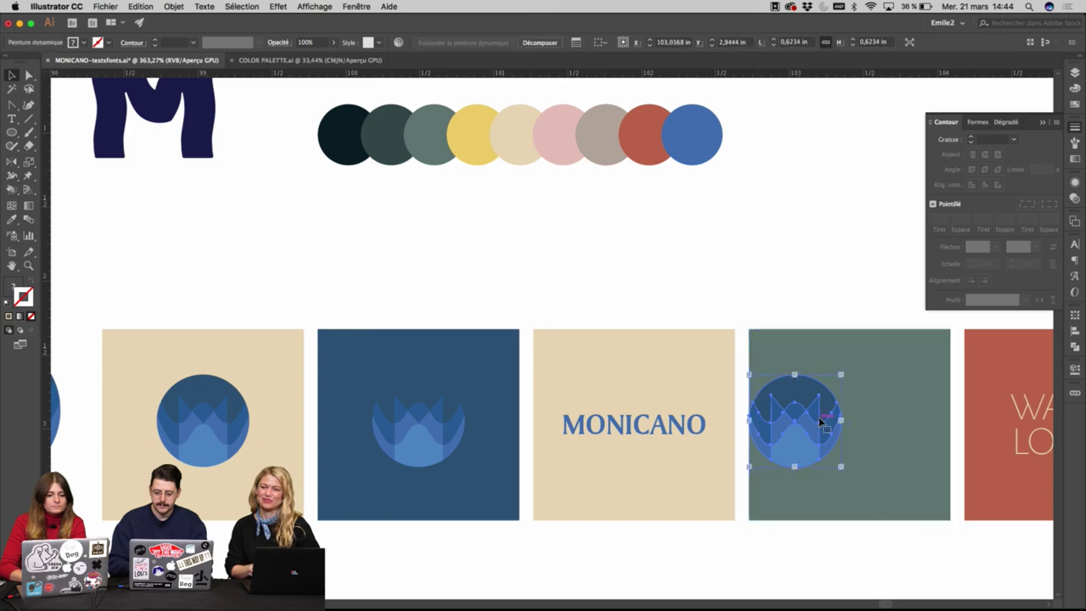
{"action": "left_click_drag", "start_coordinate": [813, 422], "coordinate": [867, 423]}
{"action": "left_click", "coordinate": [840, 295]}
{"action": "scroll", "coordinate": [840, 295], "scroll_direction": "down", "scroll_amount": 3}
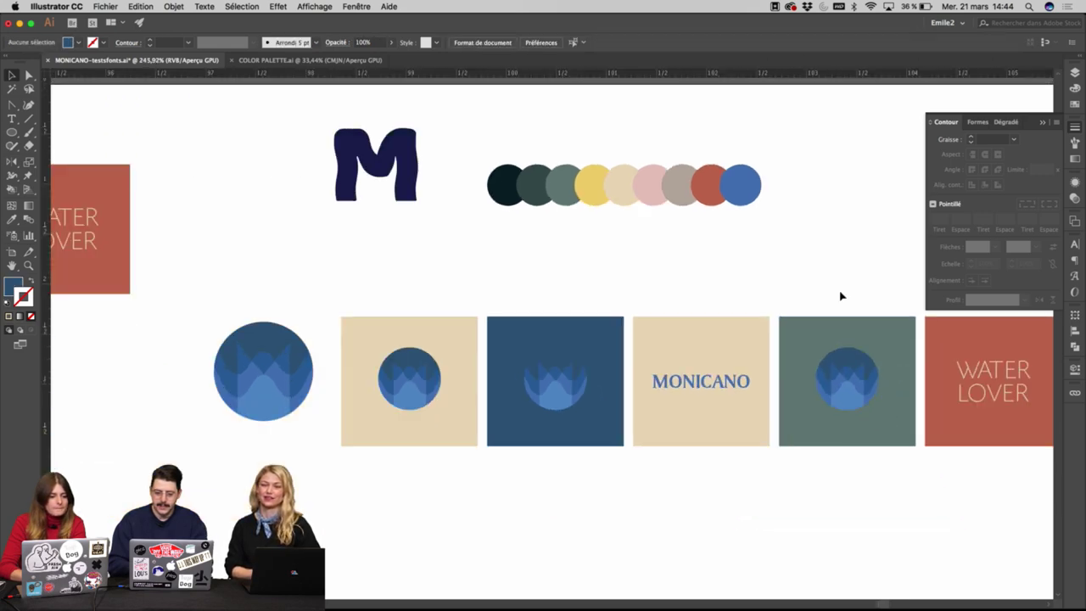
Collapse the Stroke panel and move the large layered emblem to the artboard's upper-right area, beside the palette circles.
{"action": "scroll", "coordinate": [589, 309], "scroll_direction": "down", "scroll_amount": 3}
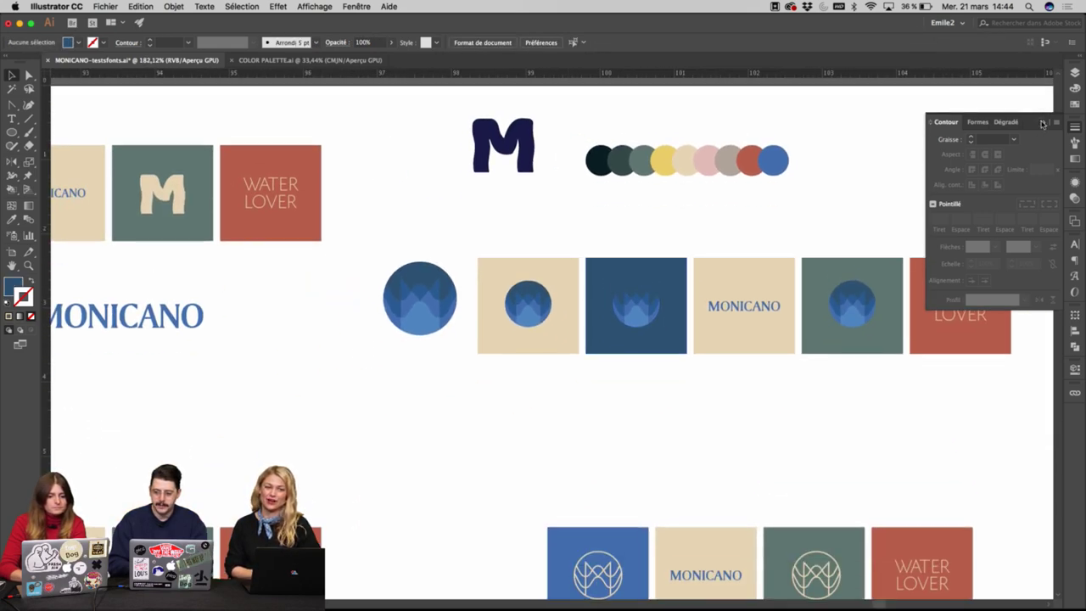
{"action": "left_click", "coordinate": [1042, 124]}
{"action": "left_click", "coordinate": [437, 284]}
{"action": "scroll", "coordinate": [343, 321], "scroll_direction": "right", "scroll_amount": 3}
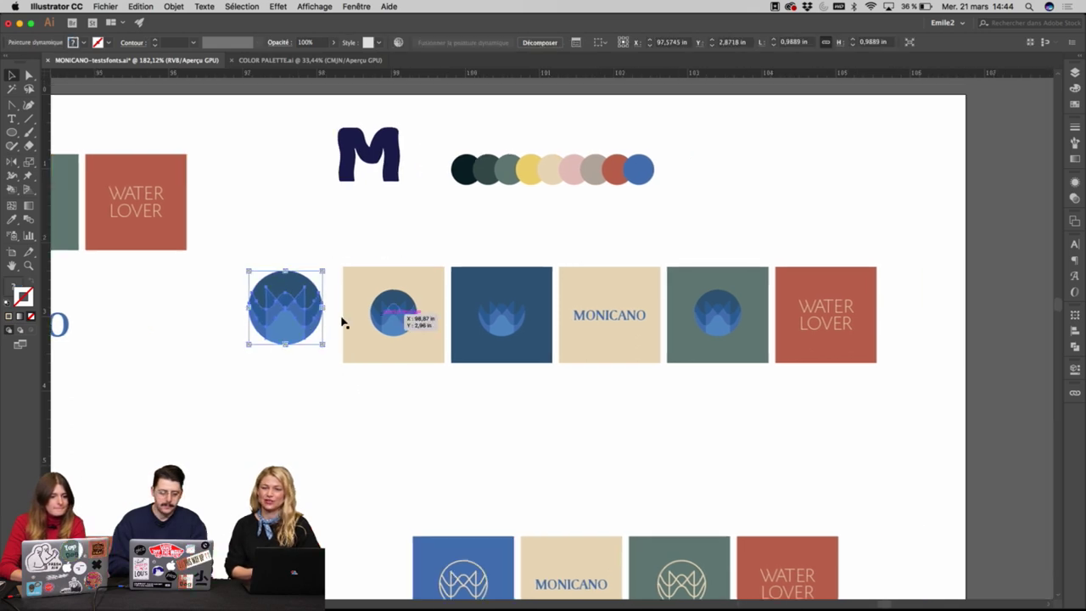
{"action": "left_click_drag", "start_coordinate": [286, 307], "coordinate": [853, 182]}
Move the whole five-tile layered emblem row down, closer to the line emblem proposal.
{"action": "left_click_drag", "start_coordinate": [719, 273], "coordinate": [799, 270]}
{"action": "scroll", "coordinate": [790, 300], "scroll_direction": "down", "scroll_amount": 2}
{"action": "left_click_drag", "start_coordinate": [955, 268], "coordinate": [547, 361]}
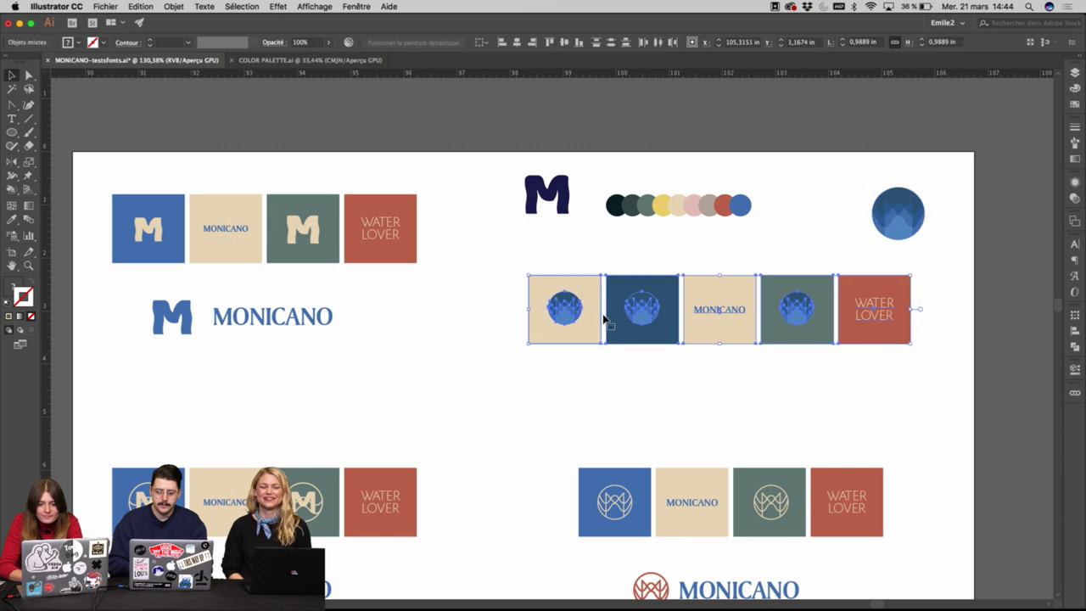
{"action": "left_click_drag", "start_coordinate": [604, 318], "coordinate": [626, 386]}
{"action": "left_click_drag", "start_coordinate": [491, 380], "coordinate": [637, 331]}
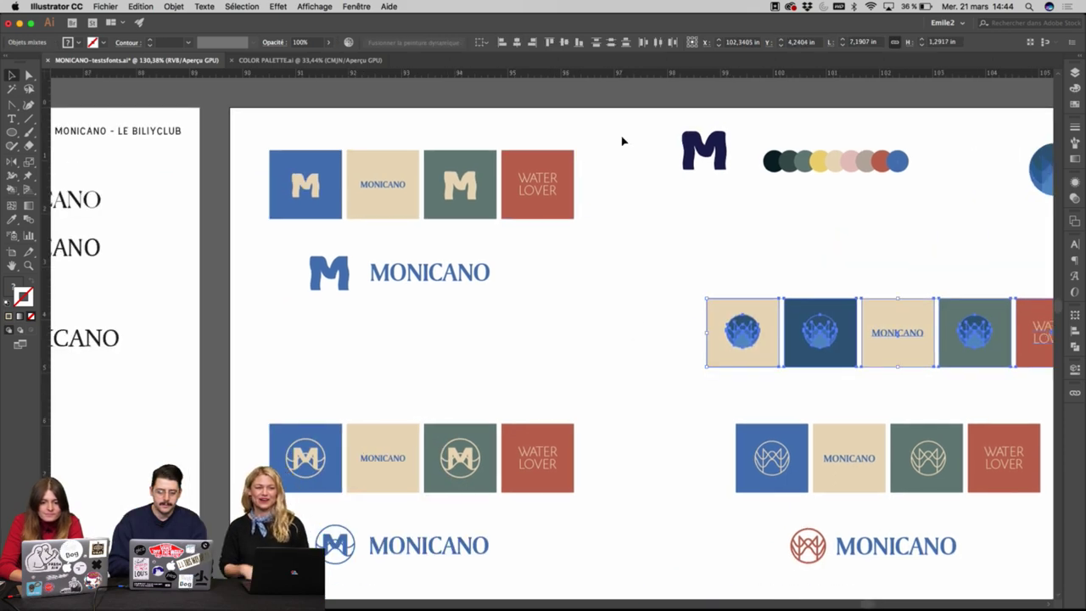
Shift the plain M proposal and the circled M proposal, with their logos, down and right on the artboard.
{"action": "left_click_drag", "start_coordinate": [621, 141], "coordinate": [283, 295]}
{"action": "left_click_drag", "start_coordinate": [324, 201], "coordinate": [356, 287]}
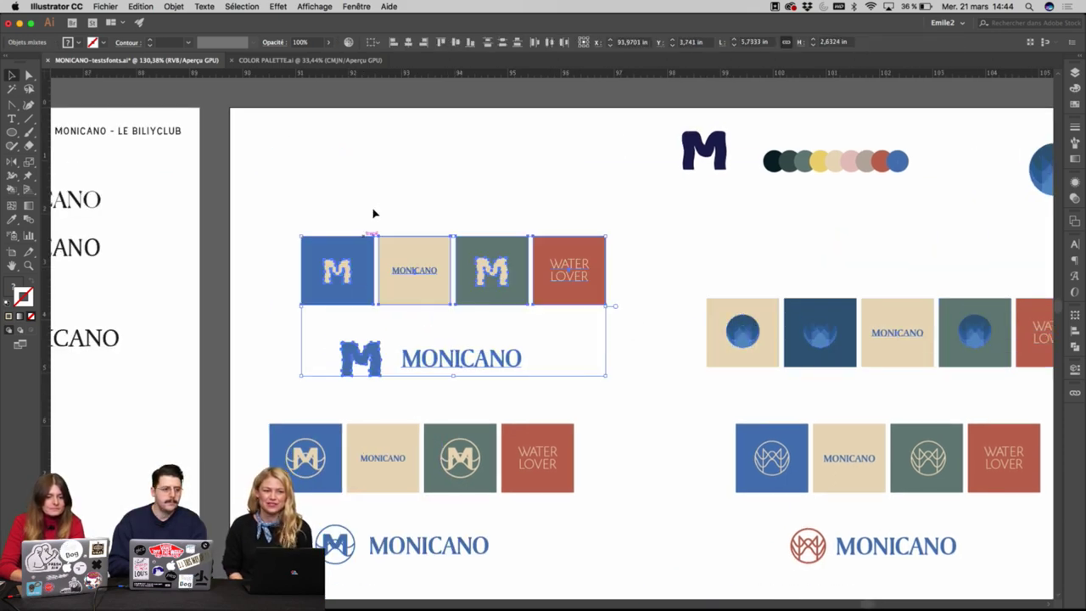
{"action": "left_click", "coordinate": [377, 206]}
{"action": "left_click_drag", "start_coordinate": [478, 314], "coordinate": [478, 243]}
{"action": "key", "text": "super+minus"}
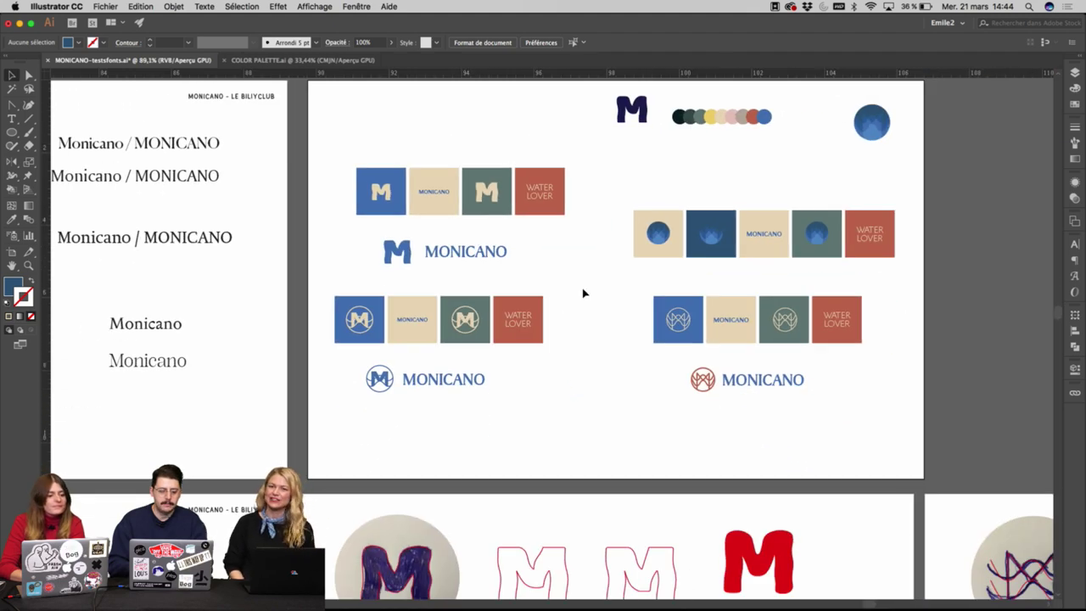
{"action": "left_click_drag", "start_coordinate": [581, 291], "coordinate": [312, 422]}
{"action": "left_click_drag", "start_coordinate": [412, 339], "coordinate": [431, 357]}
Move the five-tile layered emblem row back up to leave room for a logo beneath it.
{"action": "left_click", "coordinate": [662, 233]}
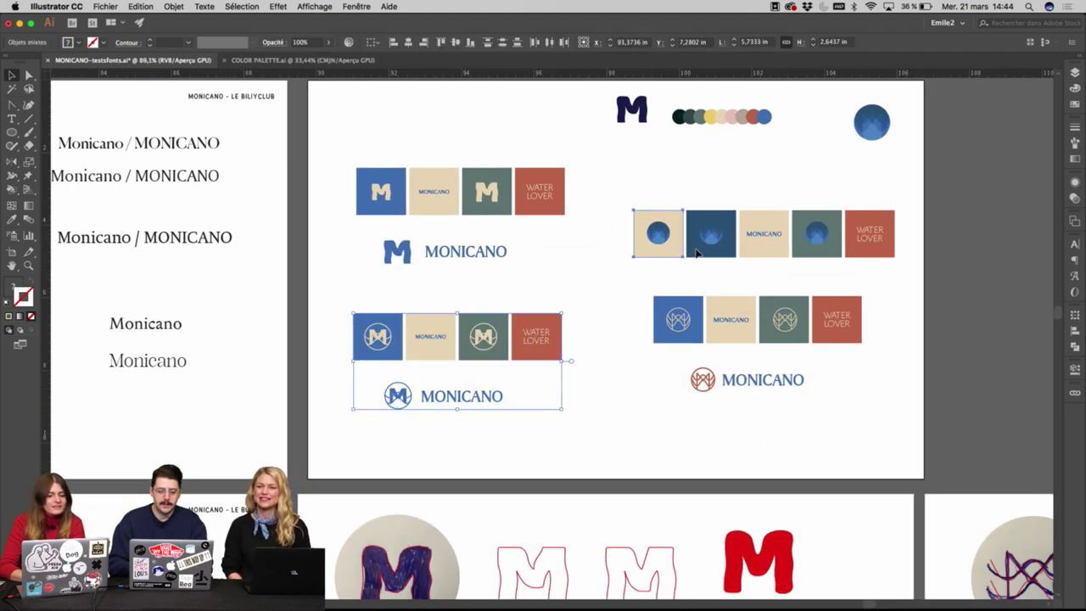
{"action": "key", "text": "shift+Left"}
{"action": "left_click_drag", "start_coordinate": [655, 253], "coordinate": [651, 259]}
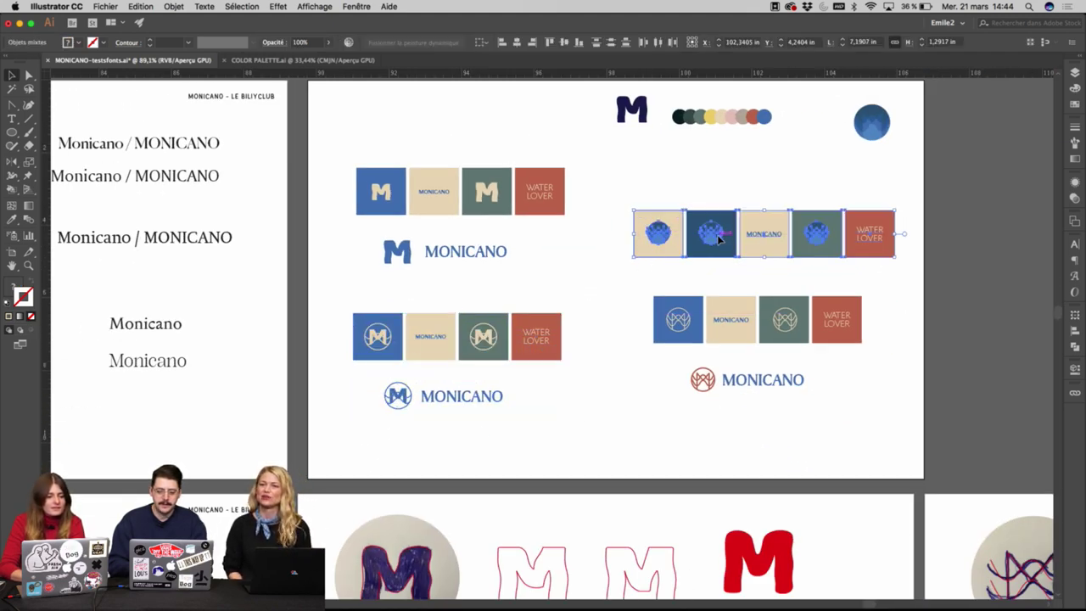
{"action": "left_click_drag", "start_coordinate": [719, 238], "coordinate": [719, 205]}
Place a copy of the MONICANO wordmark directly below the beige wordmark tile in the layered emblem row.
{"action": "left_click", "coordinate": [724, 240], "text": "super"}
{"action": "left_click", "coordinate": [614, 333], "text": "super"}
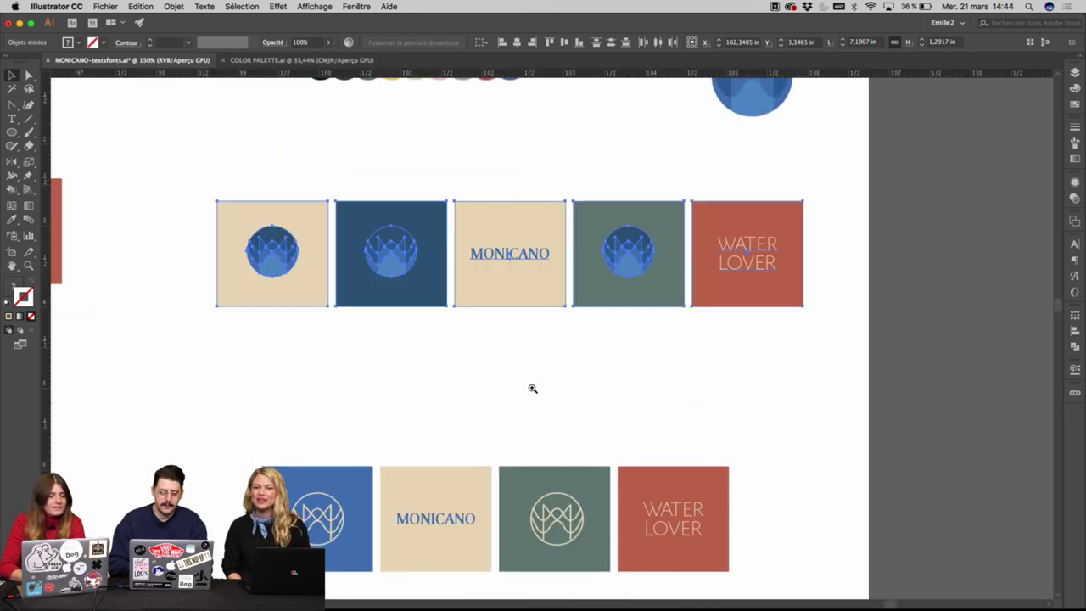
{"action": "left_click", "coordinate": [531, 389], "text": "super"}
{"action": "left_click_drag", "start_coordinate": [526, 311], "coordinate": [649, 438]}
{"action": "left_click", "coordinate": [649, 441]}
{"action": "left_click_drag", "start_coordinate": [662, 264], "coordinate": [661, 395]}
Copy the layered emblem beside the loose MONICANO wordmark, scale it to about 0.45 in and adjust the gap between them.
{"action": "left_click", "coordinate": [496, 261]}
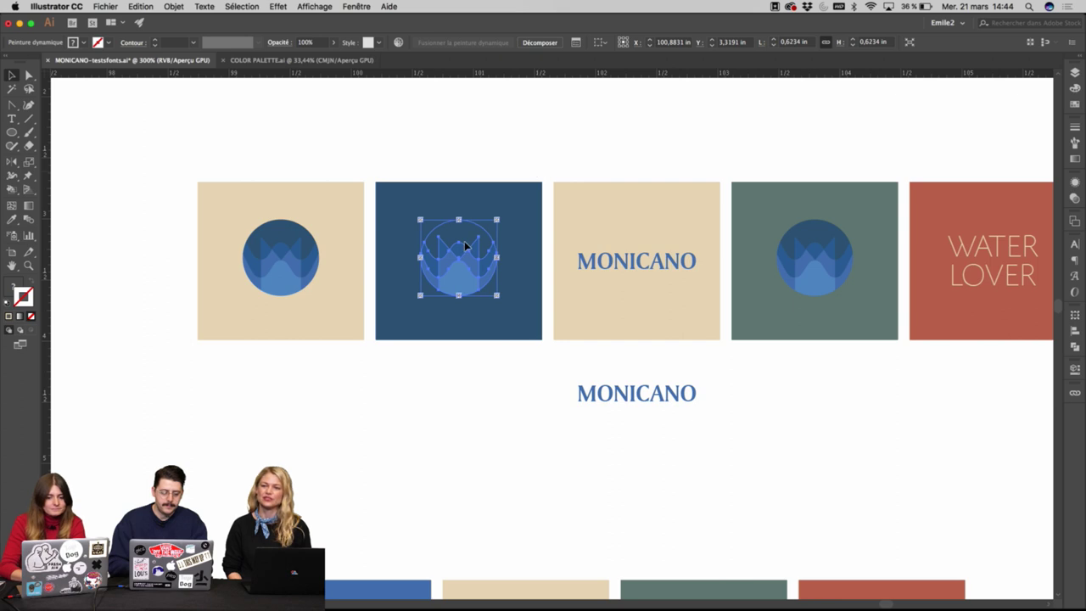
{"action": "left_click_drag", "start_coordinate": [464, 245], "coordinate": [494, 393]}
{"action": "key", "text": "shift+Right"}
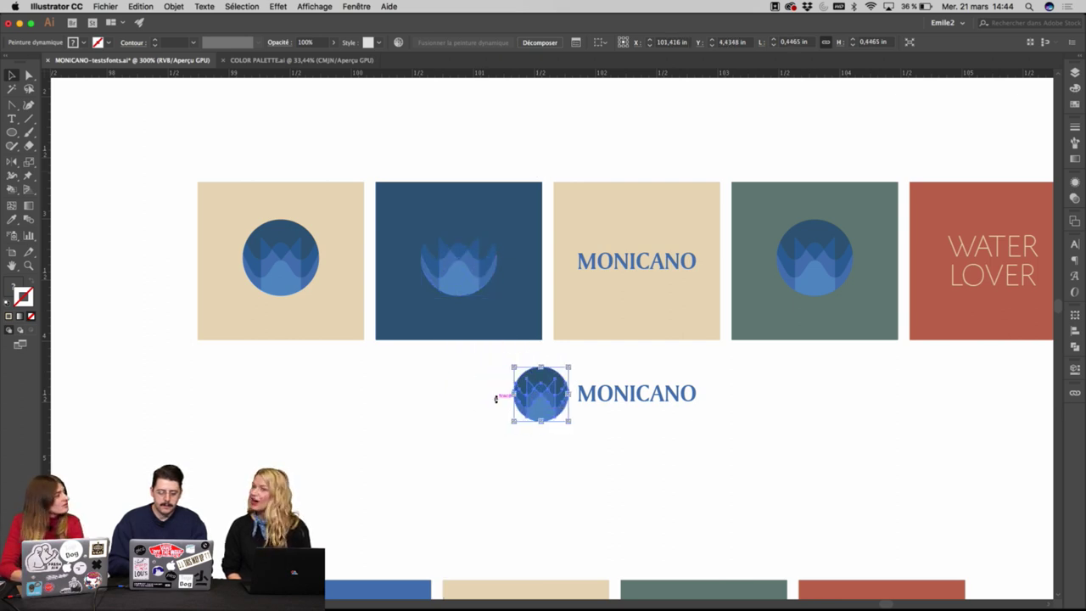
{"action": "key", "text": "Left"}
{"action": "key", "text": "Left"}
{"action": "key", "text": "Left"}
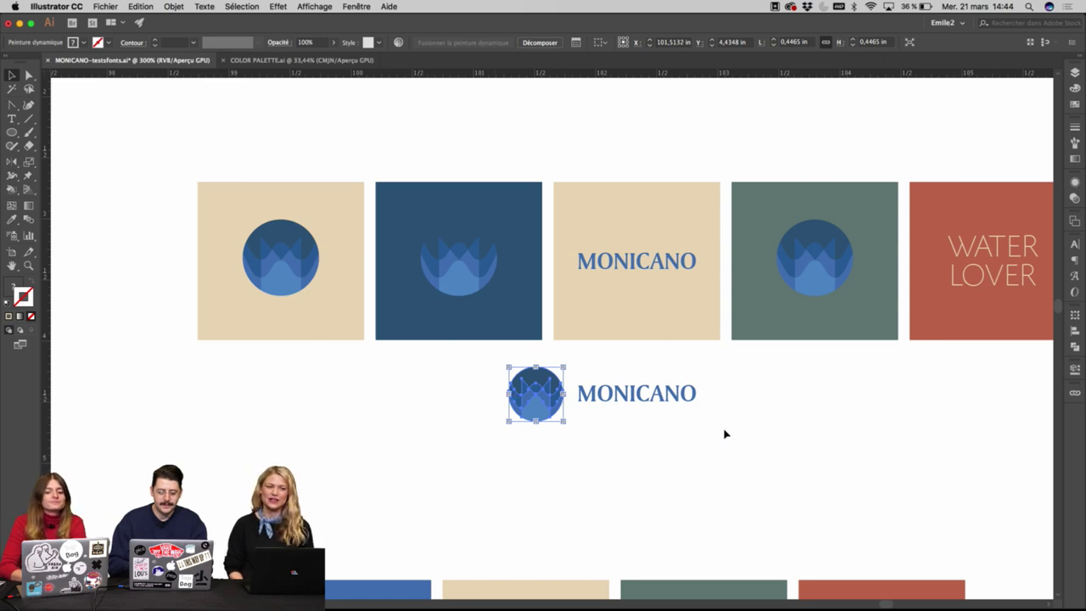
Move the line emblem proposal, tiles and logo together, farther down the artboard.
{"action": "left_click_drag", "start_coordinate": [746, 379], "coordinate": [507, 453]}
{"action": "scroll", "coordinate": [507, 453], "scroll_direction": "down", "scroll_amount": 4}
{"action": "left_click_drag", "start_coordinate": [692, 497], "coordinate": [402, 593]}
{"action": "scroll", "coordinate": [532, 374], "scroll_direction": "down", "scroll_amount": 4}
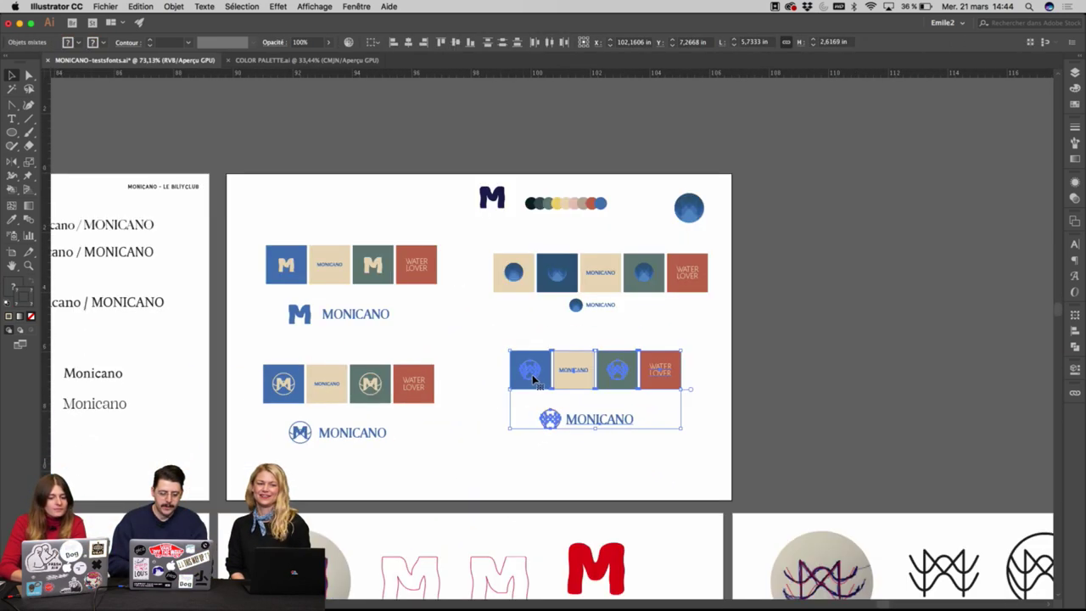
{"action": "left_click_drag", "start_coordinate": [532, 374], "coordinate": [531, 404]}
Move the circled M proposal and the plain M proposal slightly farther down the artboard.
{"action": "left_click", "coordinate": [345, 394]}
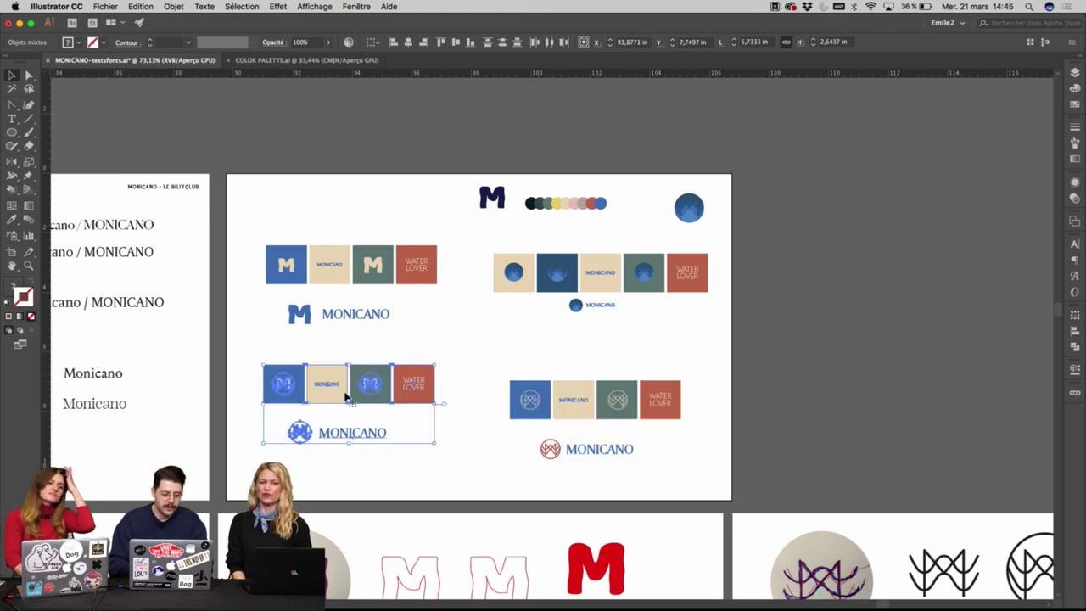
{"action": "left_click_drag", "start_coordinate": [345, 395], "coordinate": [345, 413]}
{"action": "left_click_drag", "start_coordinate": [432, 286], "coordinate": [243, 348]}
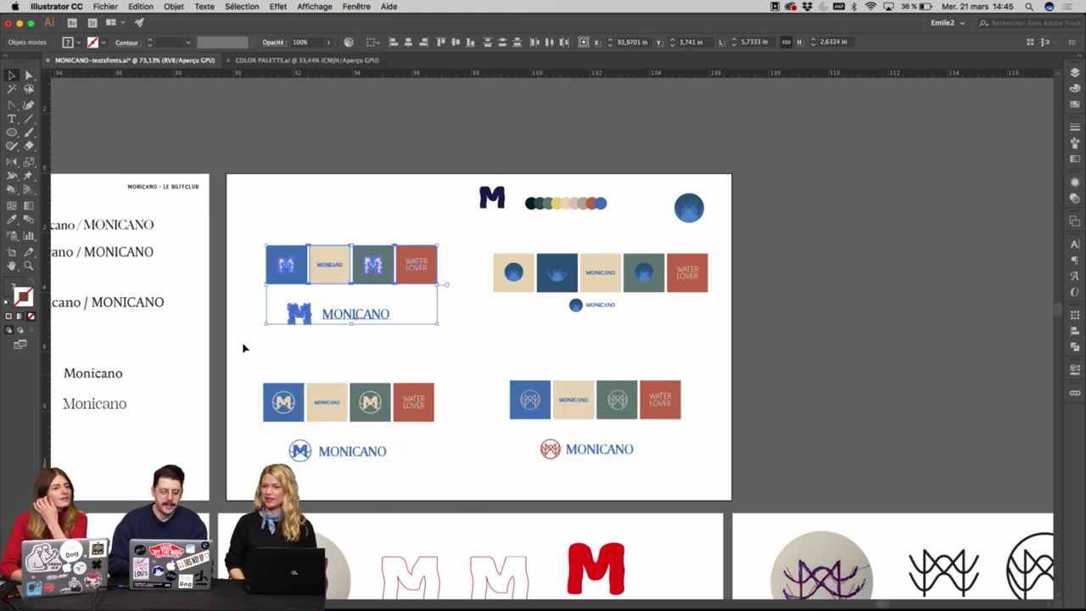
{"action": "scroll", "coordinate": [244, 347], "scroll_direction": "up", "scroll_amount": 3}
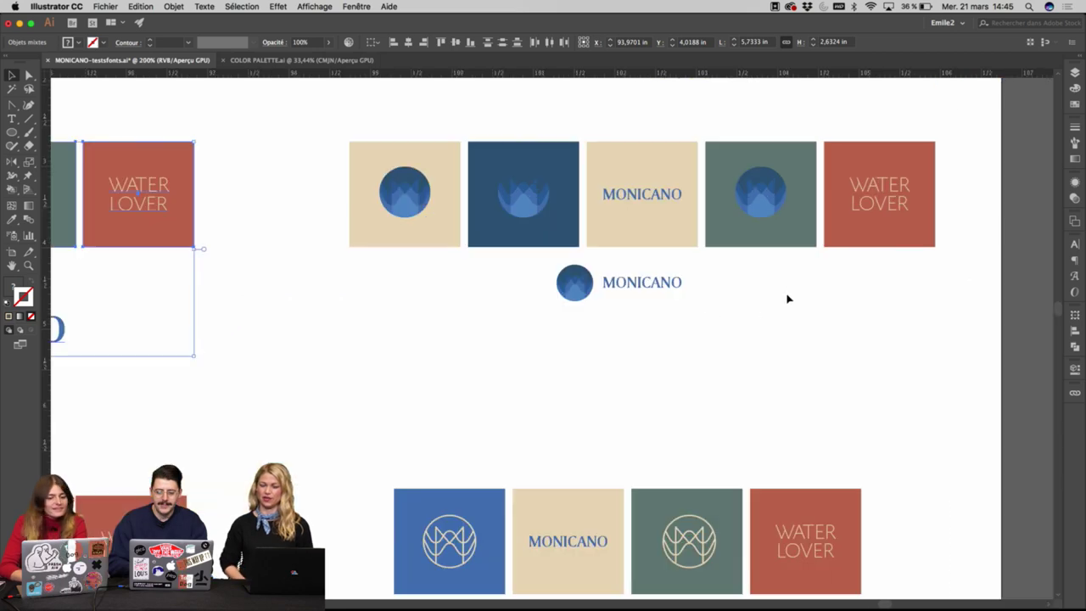
Move the layered emblem logo down from its tiles, enlarge emblem and wordmark together, and fine-tune the emblem's size beside the wordmark.
{"action": "left_click_drag", "start_coordinate": [763, 276], "coordinate": [472, 362]}
{"action": "left_click_drag", "start_coordinate": [572, 300], "coordinate": [571, 327]}
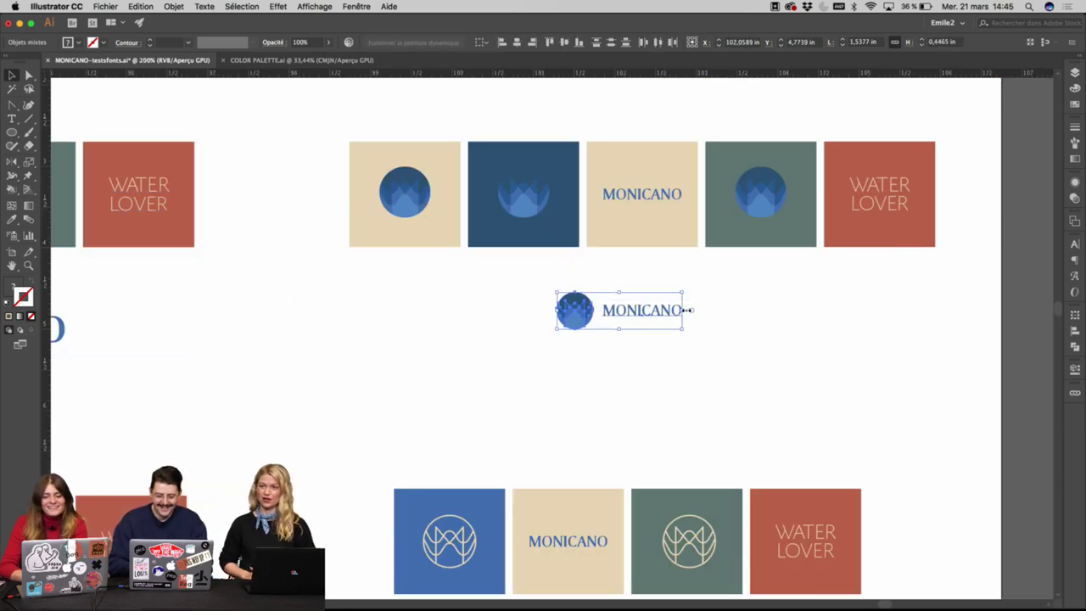
{"action": "mouse_move", "coordinate": [687, 310]}
{"action": "left_mouse_down"}
{"action": "mouse_move", "coordinate": [727, 309]}
{"action": "mouse_move", "coordinate": [692, 322]}
{"action": "left_mouse_up"}
{"action": "left_click", "coordinate": [748, 320]}
{"action": "left_click", "coordinate": [572, 310]}
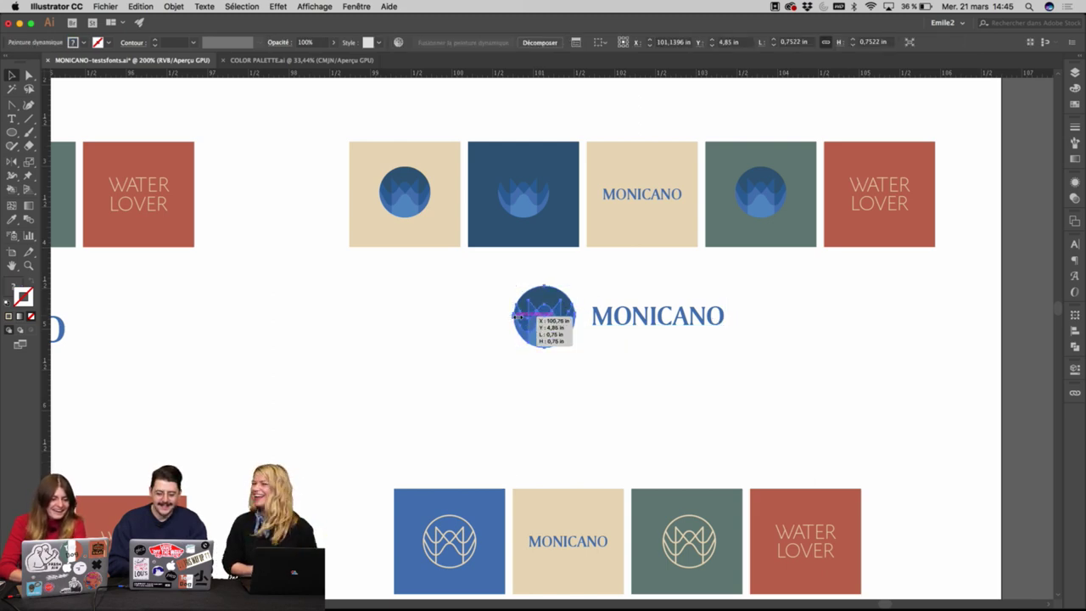
{"action": "left_click", "coordinate": [635, 283]}
{"action": "scroll", "coordinate": [635, 283], "scroll_direction": "down", "scroll_amount": 2}
{"action": "scroll", "coordinate": [636, 285], "scroll_direction": "down", "scroll_amount": 1}
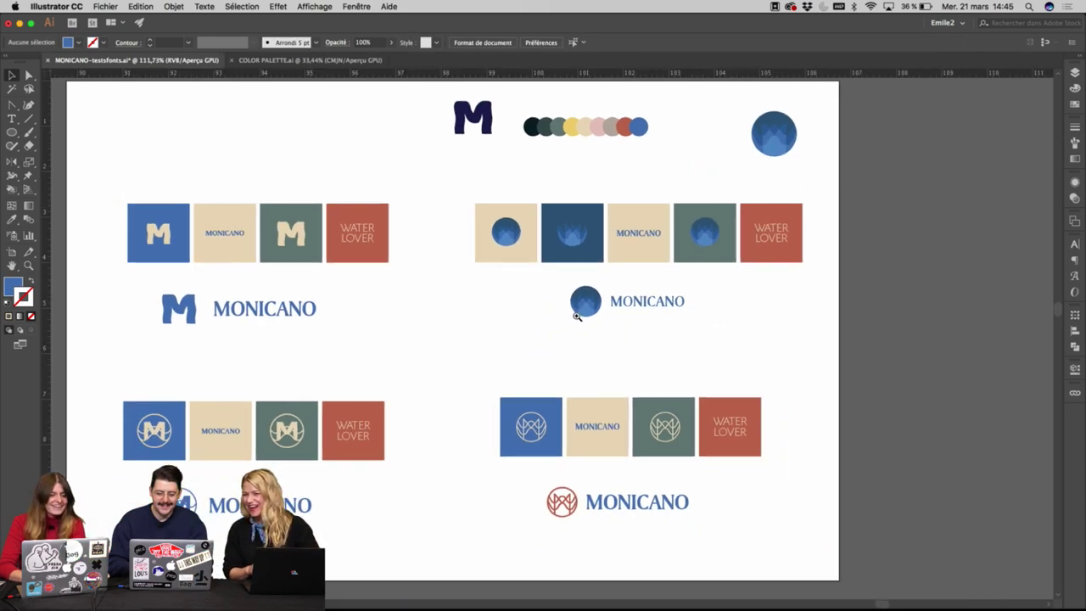
Copy the MONICANO wordmark above the plain M proposal's tiles, change the text to "1." and enlarge it to about 48 pt.
{"action": "left_click", "coordinate": [578, 318], "text": "super"}
{"action": "left_click_drag", "start_coordinate": [396, 177], "coordinate": [580, 368]}
{"action": "left_click_drag", "start_coordinate": [509, 371], "coordinate": [882, 274]}
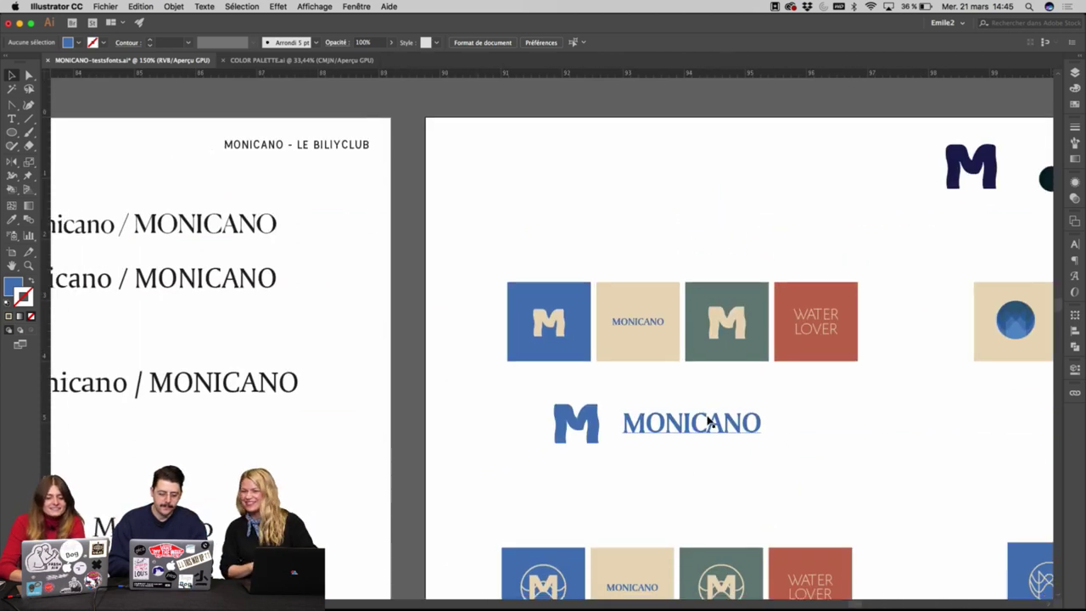
{"action": "left_click_drag", "start_coordinate": [705, 421], "coordinate": [603, 249]}
{"action": "double_click", "coordinate": [594, 251]}
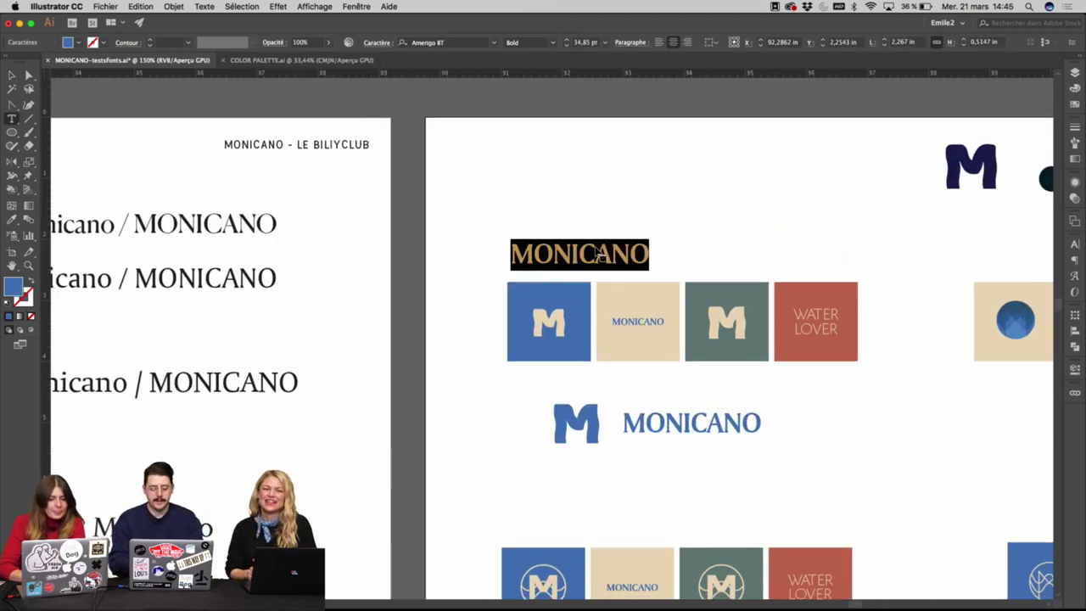
{"action": "type", "text": "1"}
{"action": "key", "text": "Escape"}
{"action": "left_click_drag", "start_coordinate": [594, 250], "coordinate": [583, 142]}
{"action": "scroll", "coordinate": [583, 148], "scroll_direction": "down", "scroll_amount": 5}
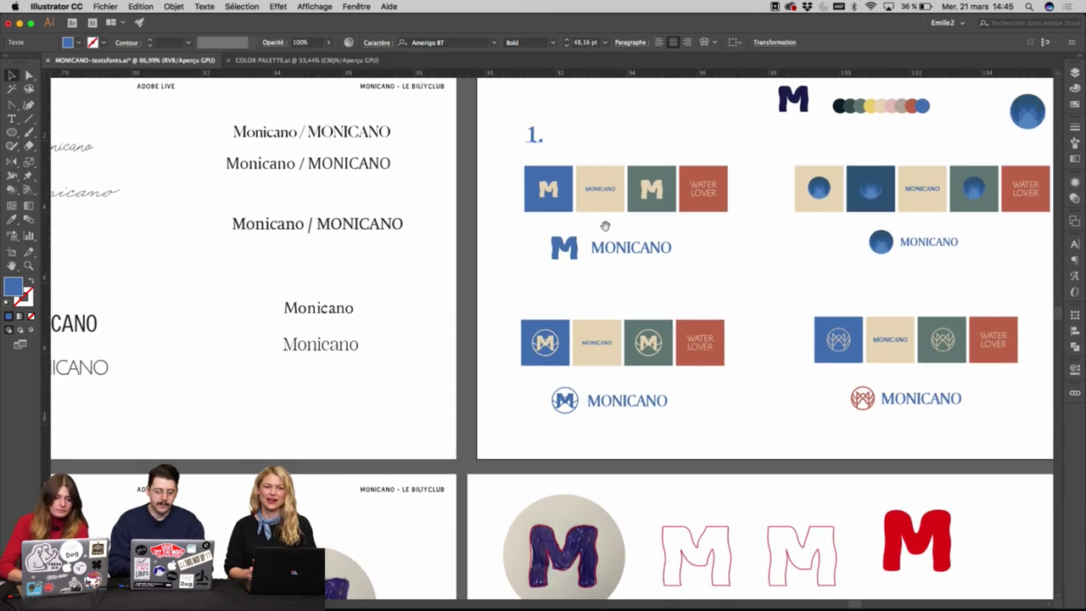
Scale down the MONICANO wordmark slightly beside the plain M emblem.
{"action": "left_click", "coordinate": [628, 249]}
{"action": "left_click_drag", "start_coordinate": [676, 248], "coordinate": [663, 248]}
{"action": "left_click", "coordinate": [720, 250]}
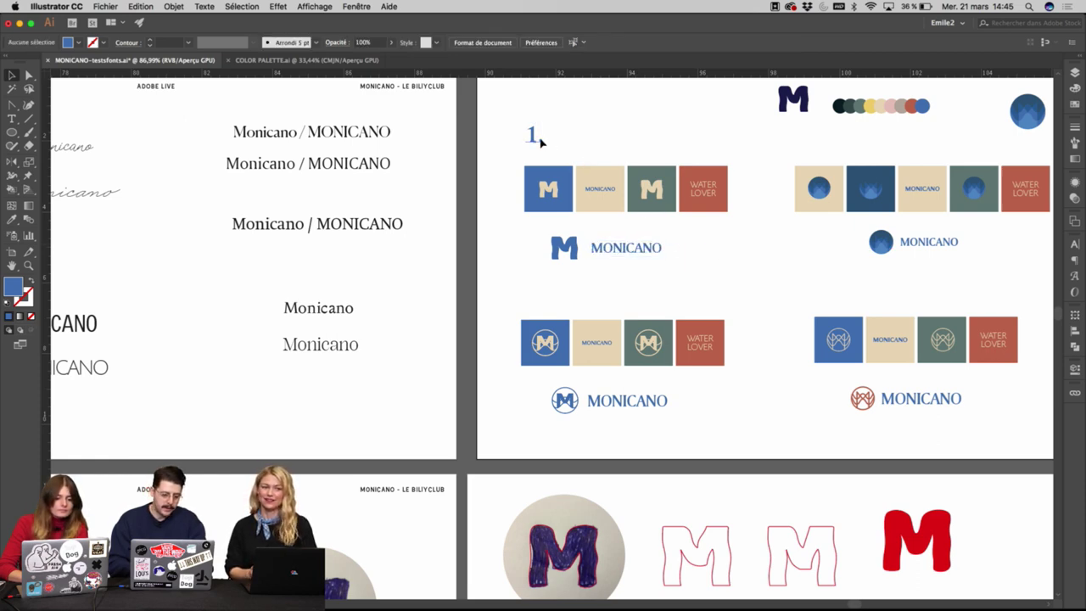
Copy the "1." label above the circled M proposal's tiles and change its text to "2.".
{"action": "left_click_drag", "start_coordinate": [539, 143], "coordinate": [537, 310]}
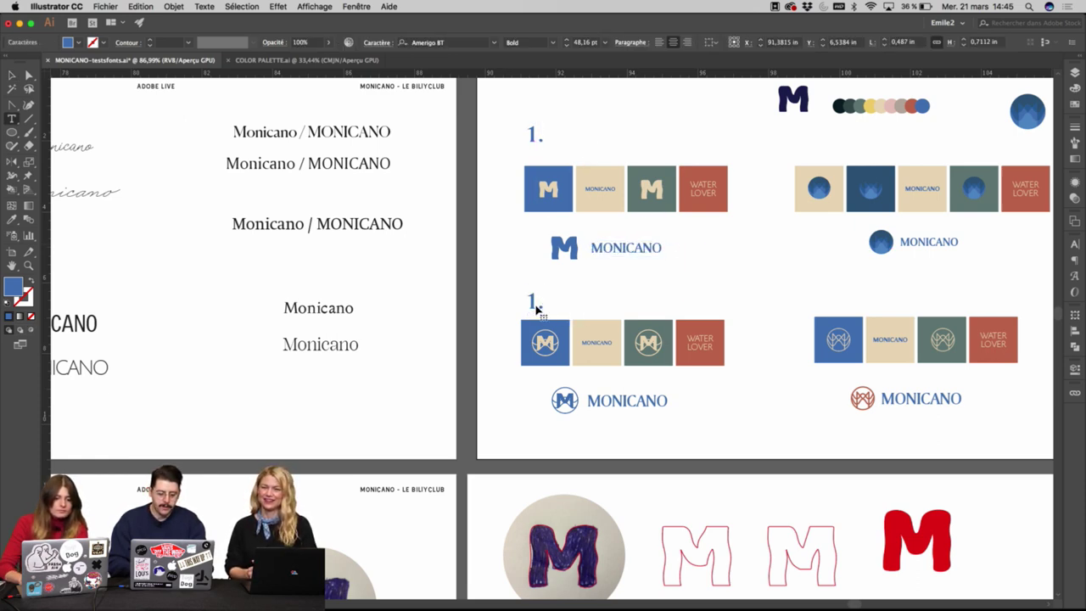
{"action": "double_click", "coordinate": [533, 303]}
{"action": "type", "text": "2"}
{"action": "left_click", "coordinate": [13, 75]}
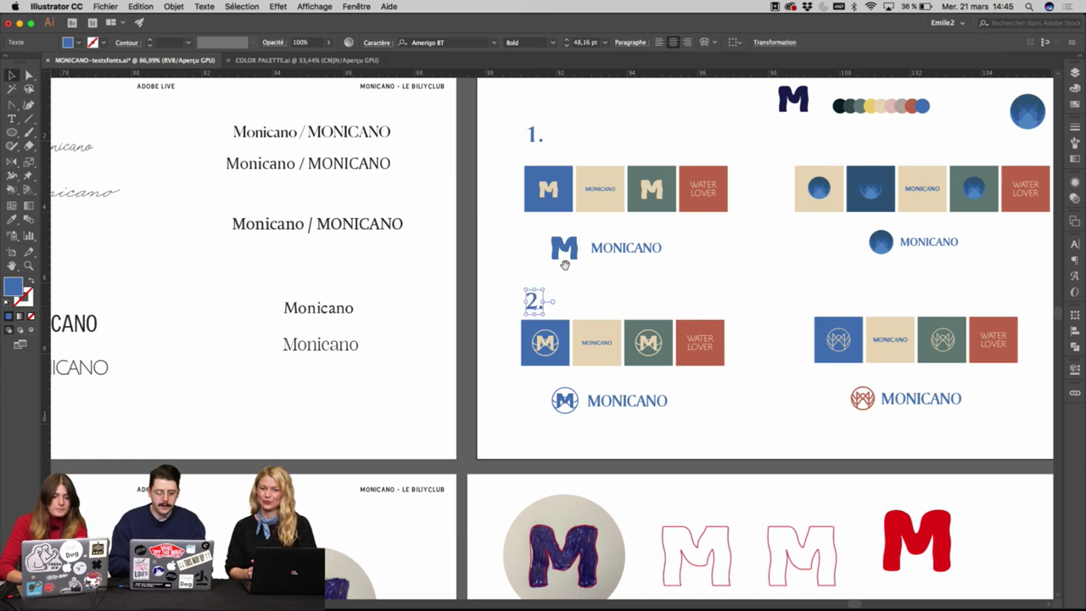
Copy both number labels across to the layered emblem and line emblem proposals, and renumber the copies "3." and "4.".
{"action": "scroll", "coordinate": [429, 195], "scroll_direction": "right", "scroll_amount": 3}
{"action": "left_click", "coordinate": [413, 142], "text": "shift"}
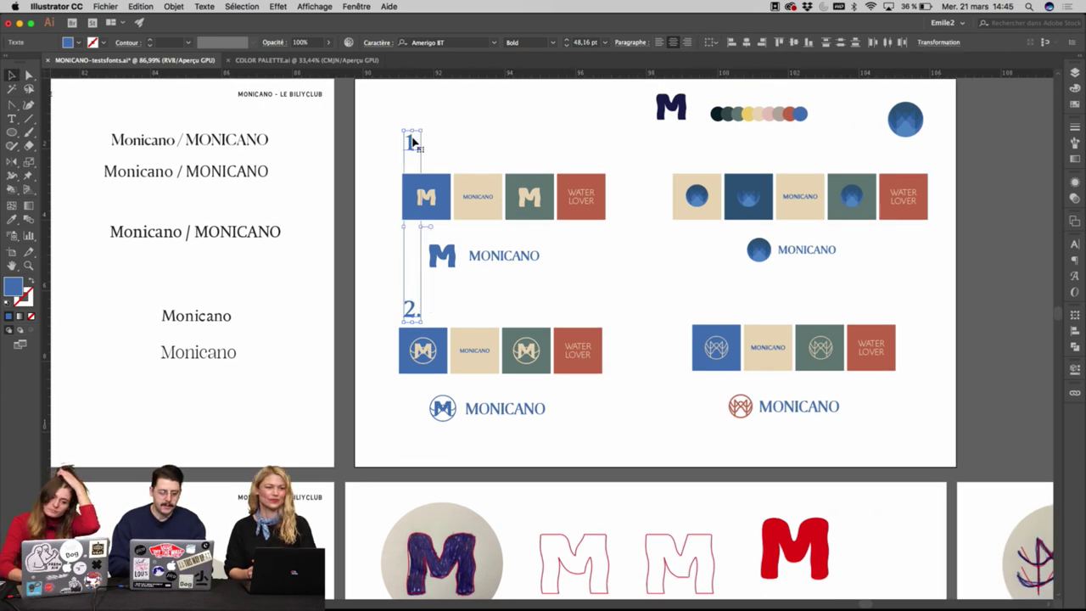
{"action": "left_click_drag", "start_coordinate": [413, 144], "coordinate": [685, 148]}
{"action": "double_click", "coordinate": [684, 145]}
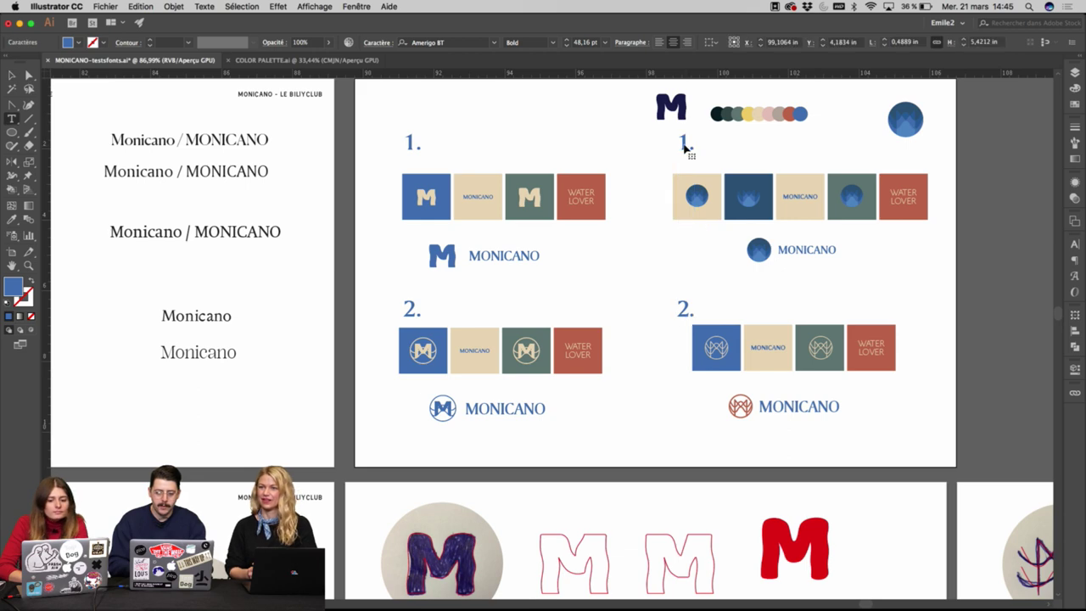
{"action": "type", "text": "3"}
{"action": "double_click", "coordinate": [683, 306]}
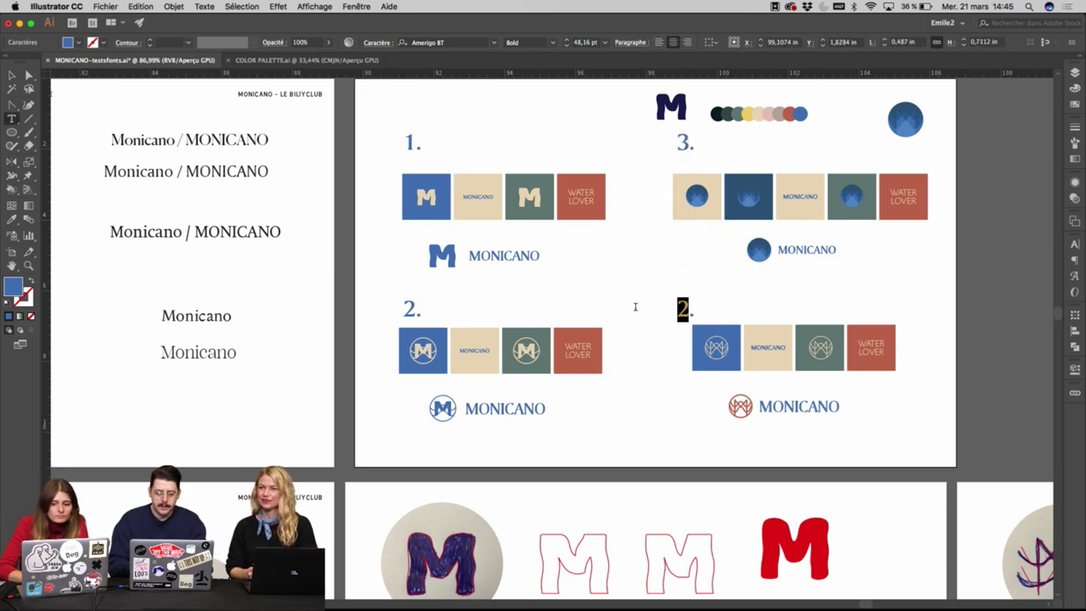
{"action": "key", "text": "Escape"}
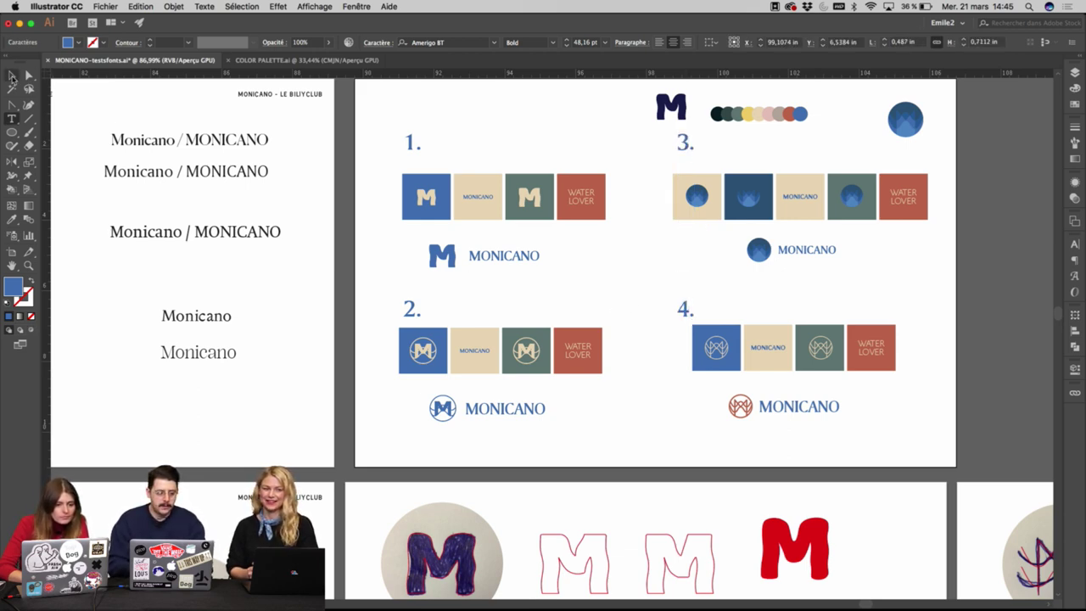
Move the loose dark M, palette circles and blue emblem off the top of the artboard, and switch to the full-screen display.
{"action": "scroll", "coordinate": [543, 128], "scroll_direction": "up", "scroll_amount": 5}
{"action": "scroll", "coordinate": [543, 127], "scroll_direction": "right", "scroll_amount": 5}
{"action": "left_click_drag", "start_coordinate": [522, 156], "coordinate": [717, 129]}
{"action": "left_click", "coordinate": [646, 299], "text": "super"}
{"action": "left_click", "coordinate": [529, 358]}
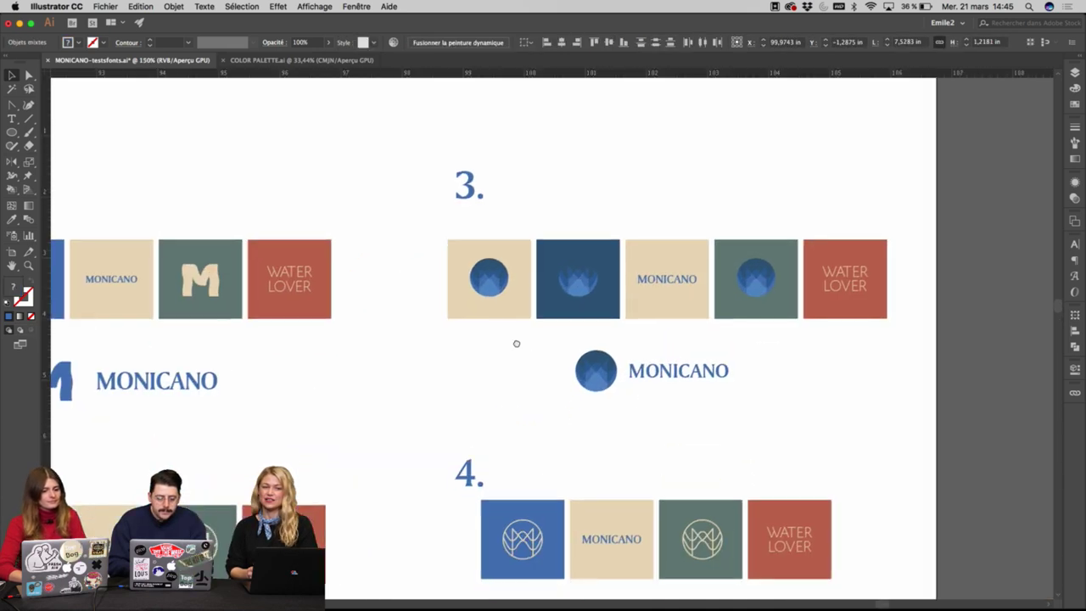
{"action": "left_click_drag", "start_coordinate": [513, 345], "coordinate": [614, 348]}
{"action": "key", "text": "f"}
{"action": "key", "text": "f"}
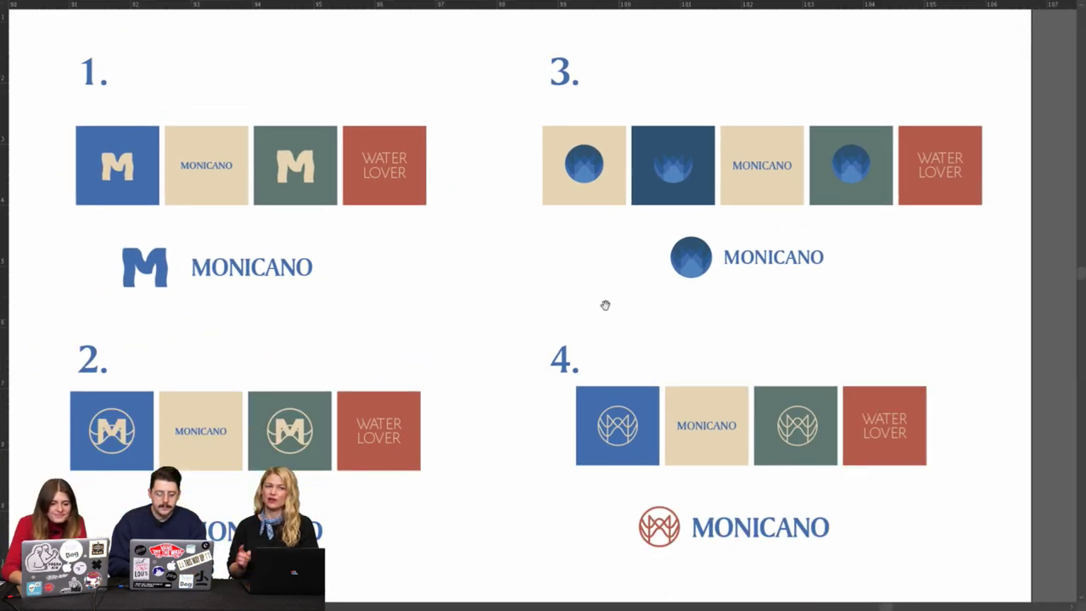
Move proposals 1 and 3 up together with their number labels to widen the gap above proposals 2 and 4.
{"action": "left_click_drag", "start_coordinate": [1039, 56], "coordinate": [129, 328]}
{"action": "key", "text": "shift+Up"}
{"action": "key", "text": "shift+Up"}
{"action": "key", "text": "shift+Up"}
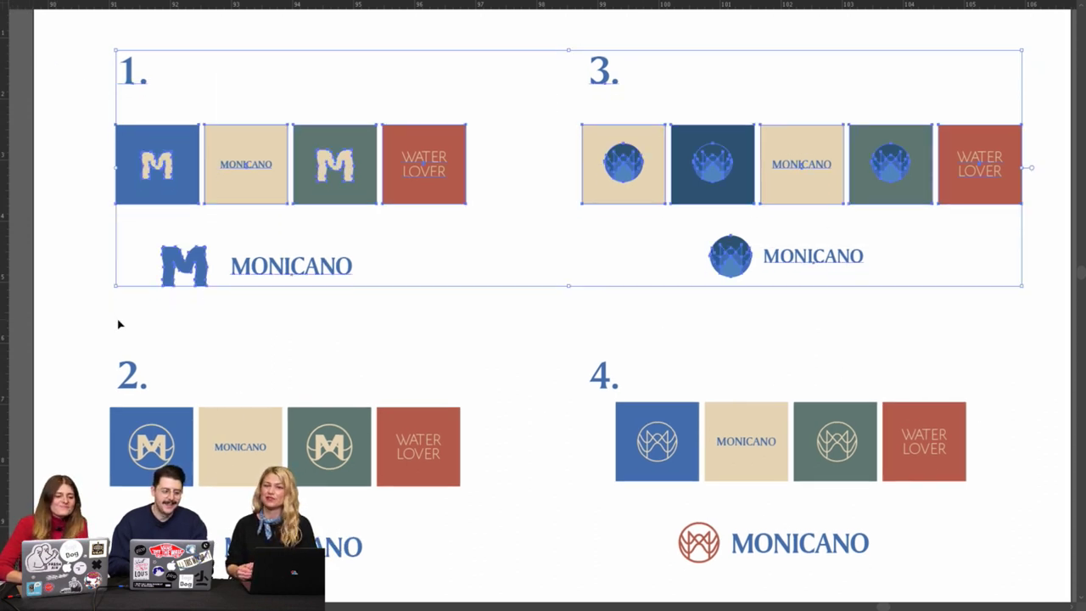
{"action": "left_click", "coordinate": [307, 372]}
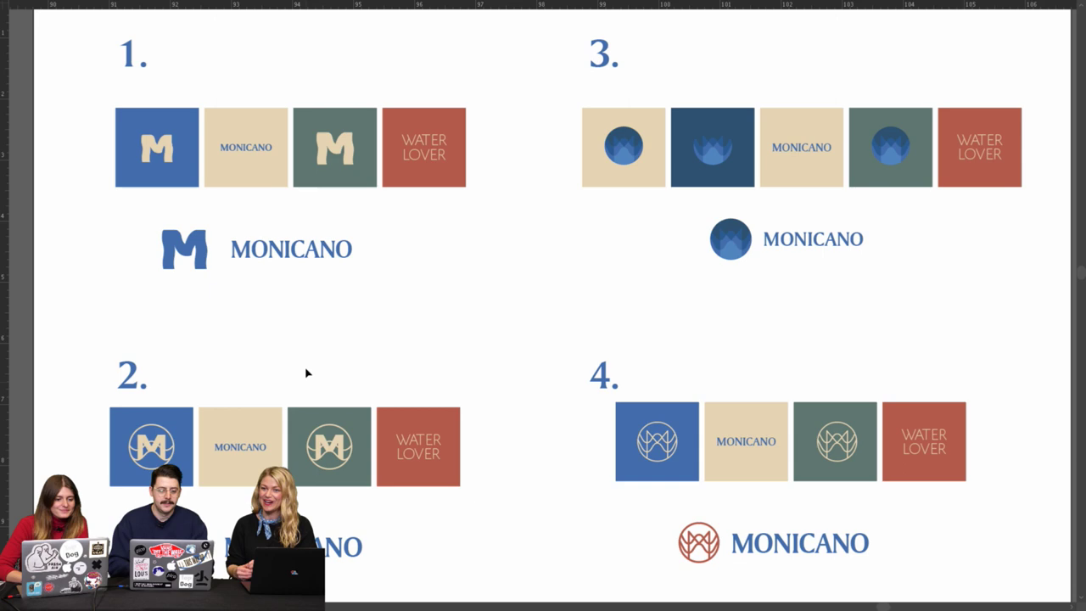
Shift the four number labels together slightly to the left of their tile rows.
{"action": "left_click", "coordinate": [598, 57]}
{"action": "left_click", "coordinate": [131, 57], "text": "shift"}
{"action": "left_click", "coordinate": [127, 373], "text": "shift"}
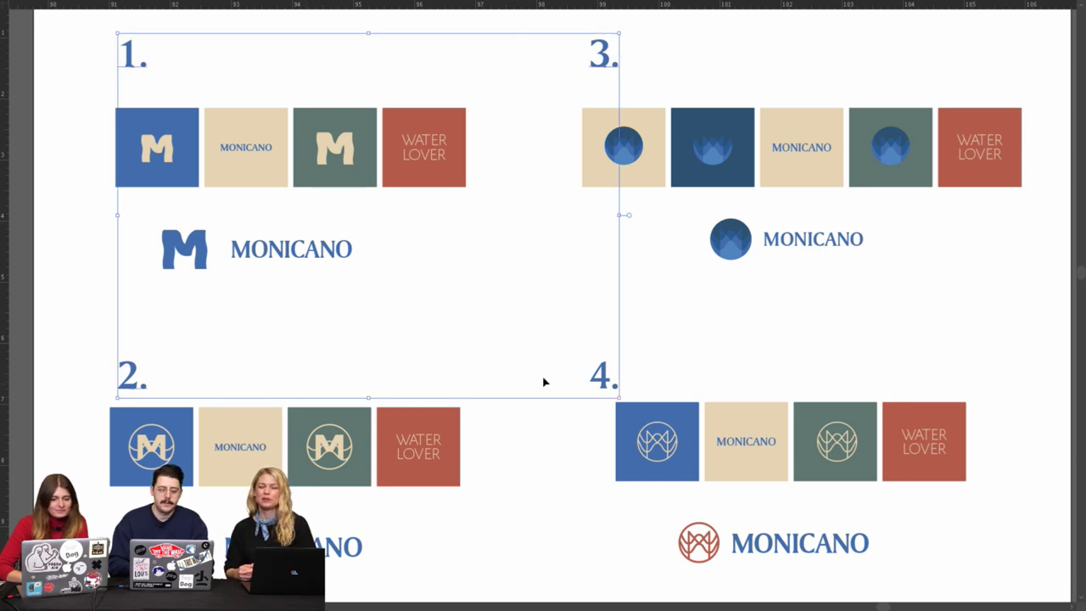
{"action": "left_click", "coordinate": [591, 382], "text": "shift"}
{"action": "left_click_drag", "start_coordinate": [591, 381], "coordinate": [569, 382]}
{"action": "left_click", "coordinate": [762, 55]}
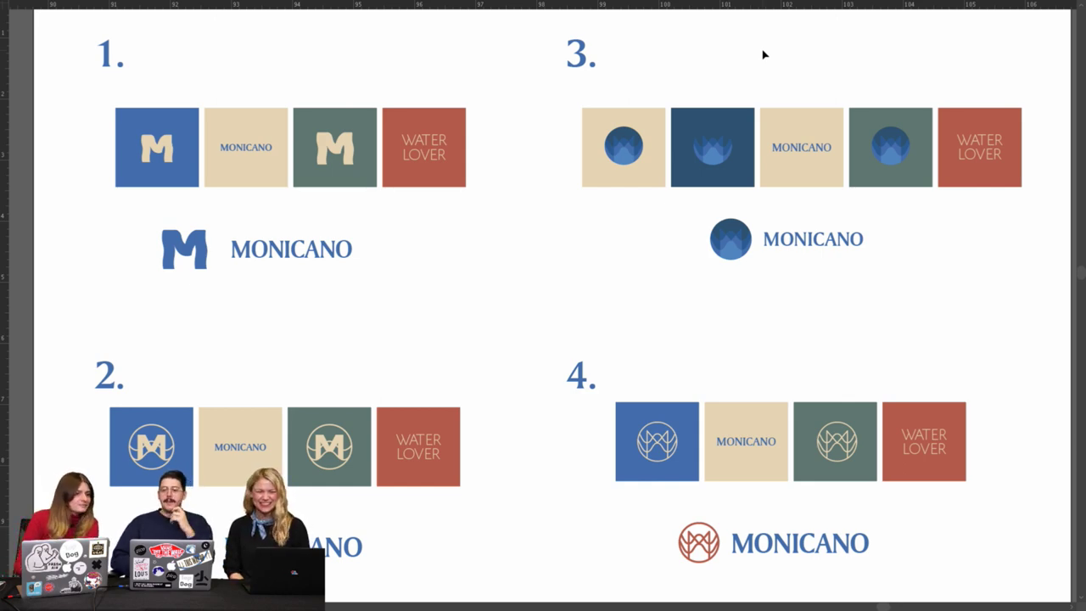
Duplicate the layered emblem of proposal 3's logo into the empty space to its left.
{"action": "scroll", "coordinate": [511, 98], "scroll_direction": "down", "scroll_amount": 3}
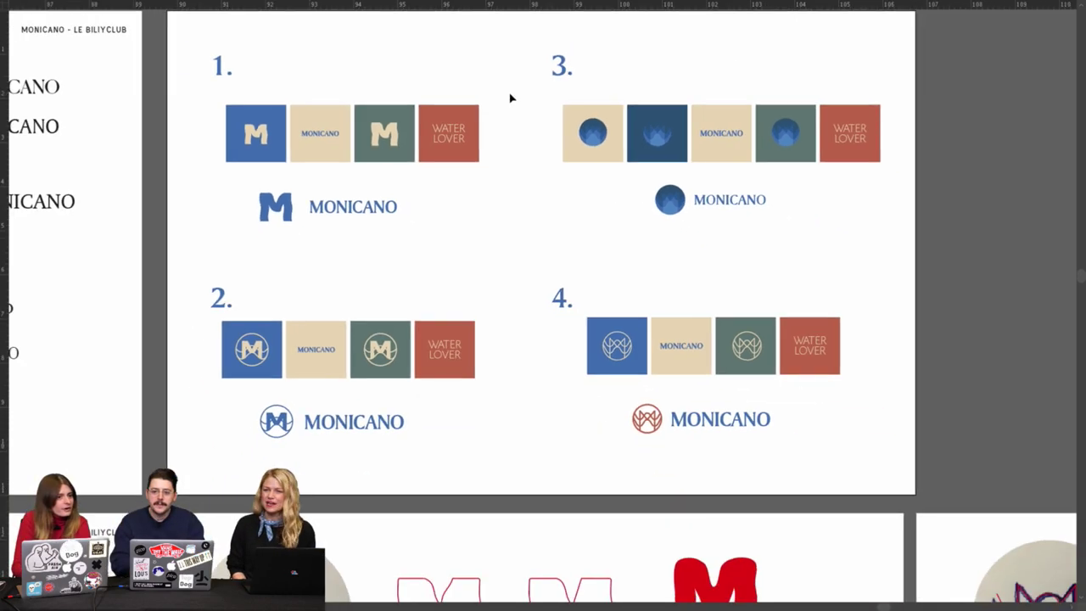
{"action": "scroll", "coordinate": [502, 133], "scroll_direction": "up", "scroll_amount": 2}
{"action": "scroll", "coordinate": [507, 143], "scroll_direction": "down", "scroll_amount": 1}
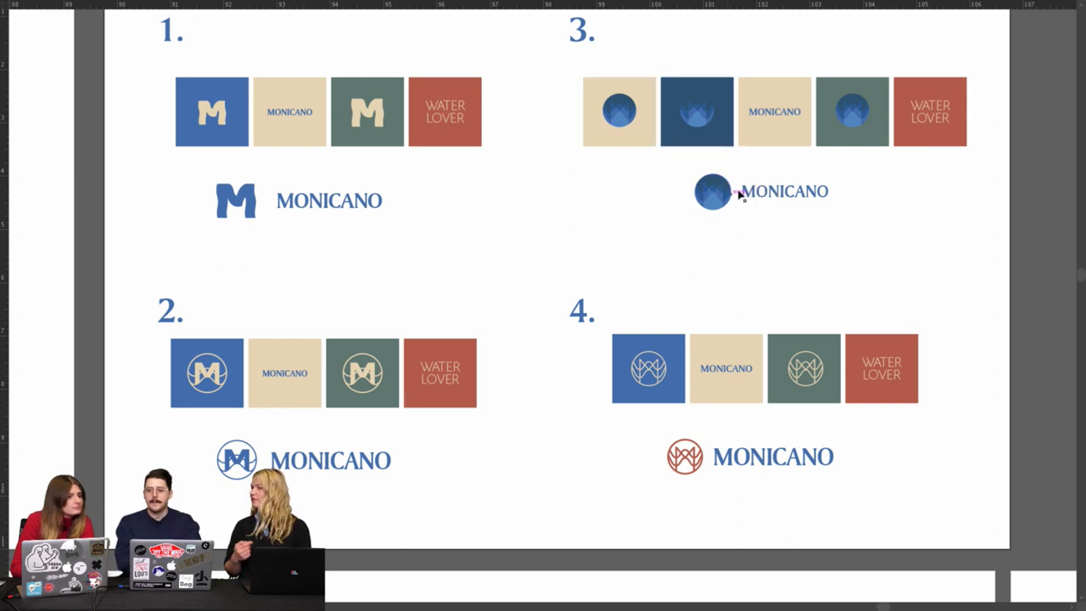
{"action": "scroll", "coordinate": [740, 209], "scroll_direction": "up", "scroll_amount": 8}
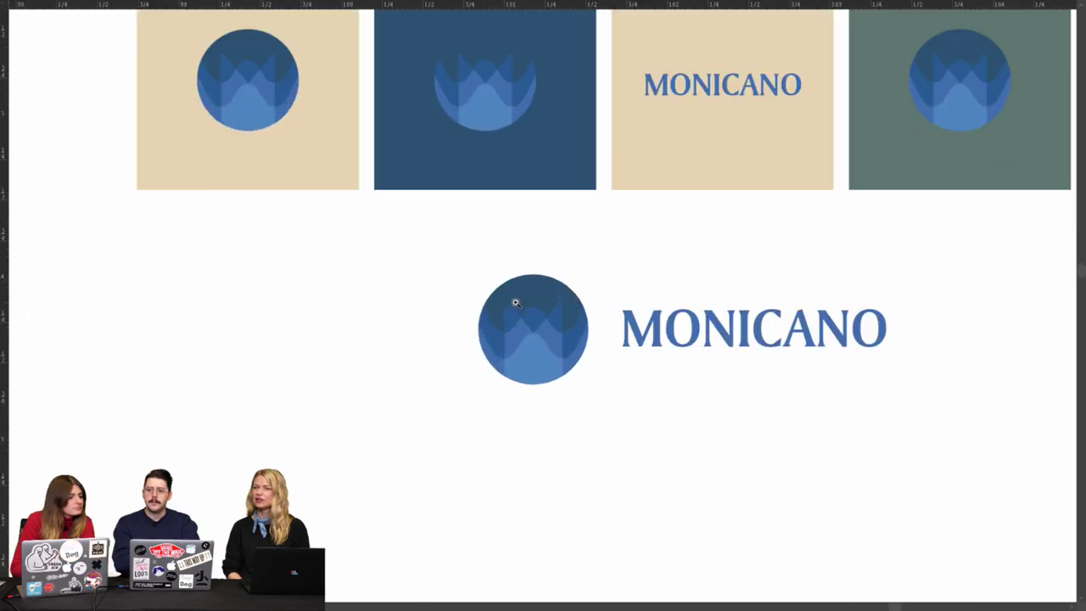
{"action": "left_click", "coordinate": [557, 287]}
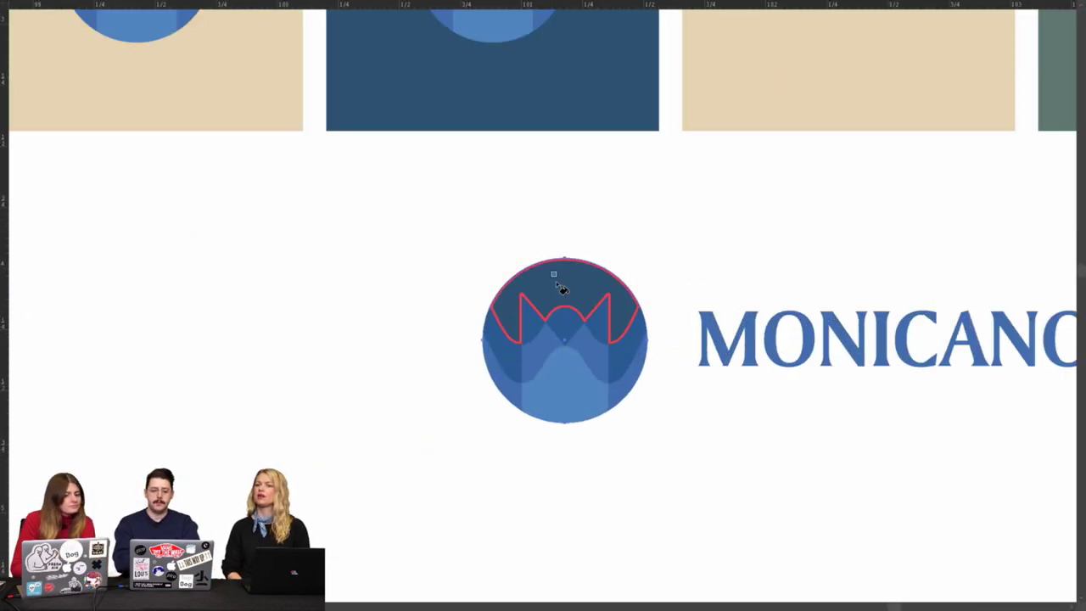
{"action": "left_click", "coordinate": [560, 284]}
{"action": "left_click_drag", "start_coordinate": [657, 235], "coordinate": [438, 463]}
{"action": "left_click_drag", "start_coordinate": [505, 380], "coordinate": [197, 382]}
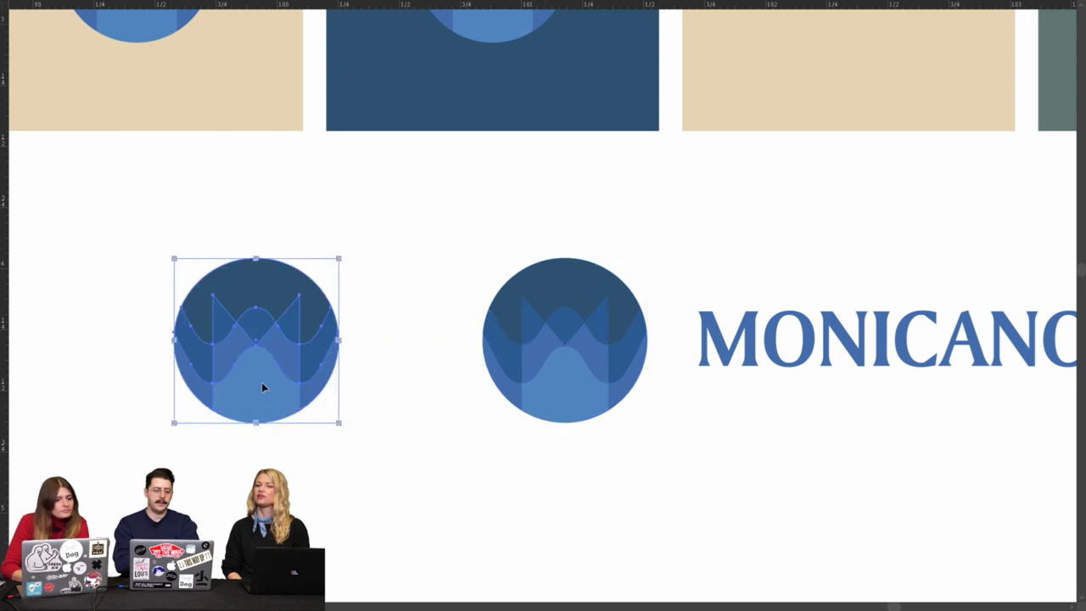
Fill the upper area of the duplicated emblem with the beige sampled from a tile, using Live Paint.
{"action": "left_click", "coordinate": [364, 257]}
{"action": "left_click", "coordinate": [239, 287]}
{"action": "key", "text": "k"}
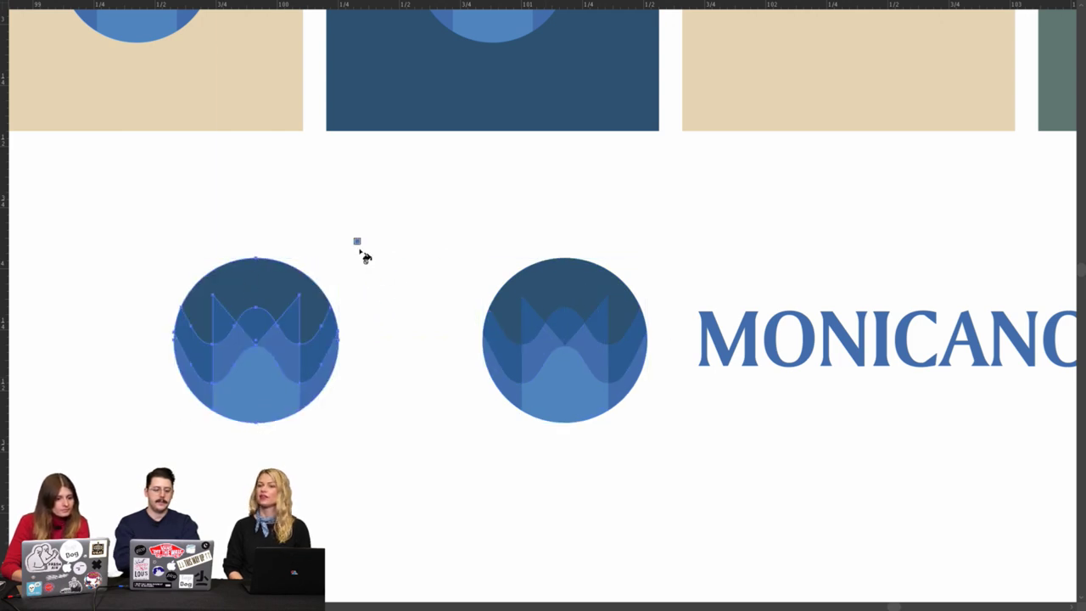
{"action": "left_click", "coordinate": [743, 86], "text": "alt"}
{"action": "left_click", "coordinate": [268, 287]}
{"action": "key", "text": "v"}
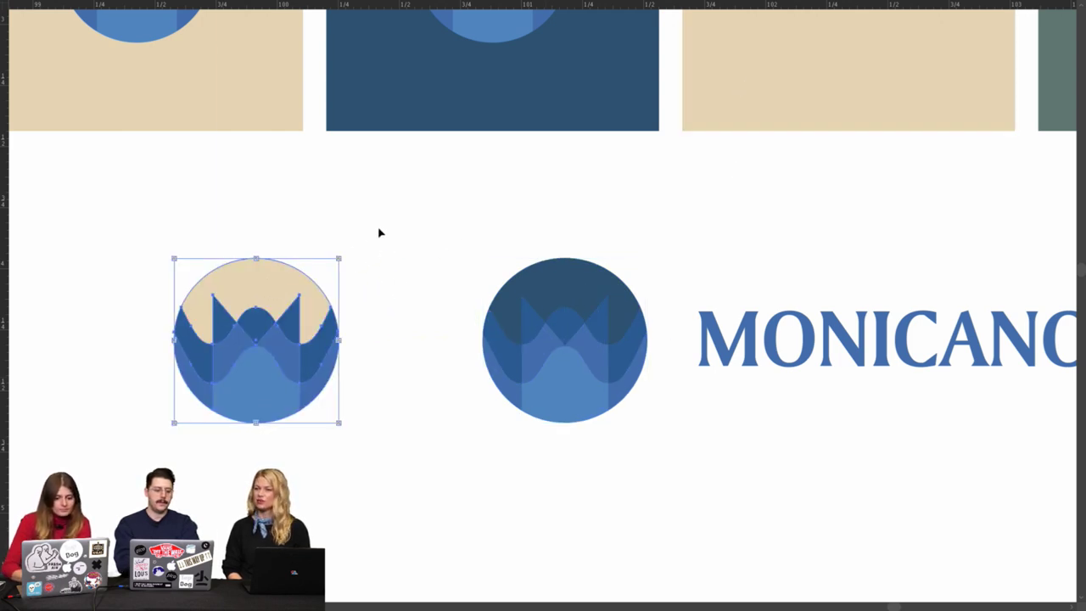
{"action": "left_click", "coordinate": [379, 230]}
{"action": "scroll", "coordinate": [378, 228], "scroll_direction": "down", "scroll_amount": 3}
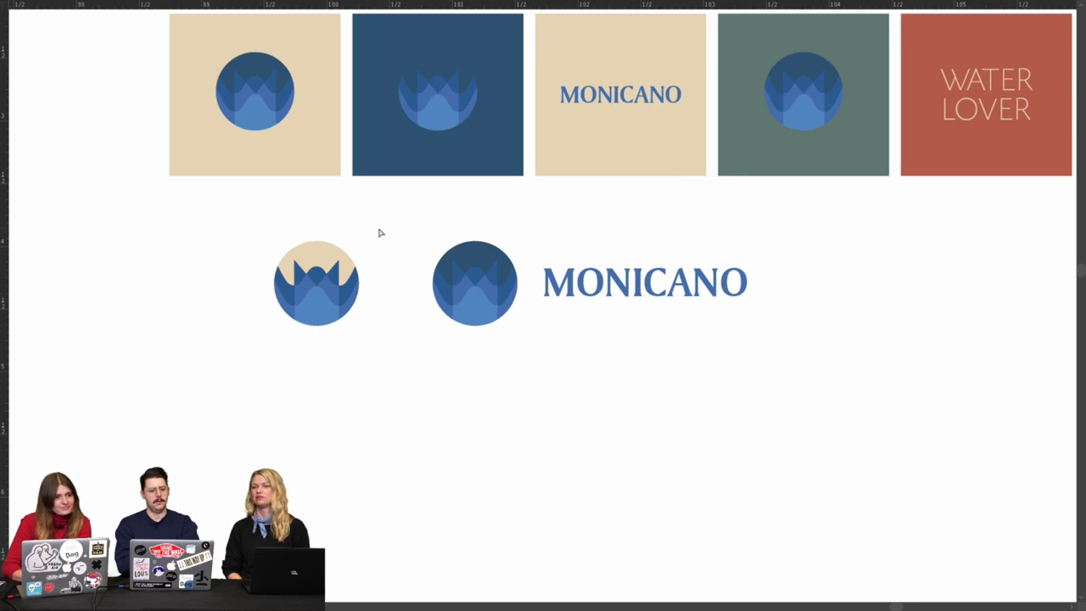
{"action": "key", "text": "ctrl+z"}
{"action": "key", "text": "c"}
{"action": "left_click", "coordinate": [378, 227]}
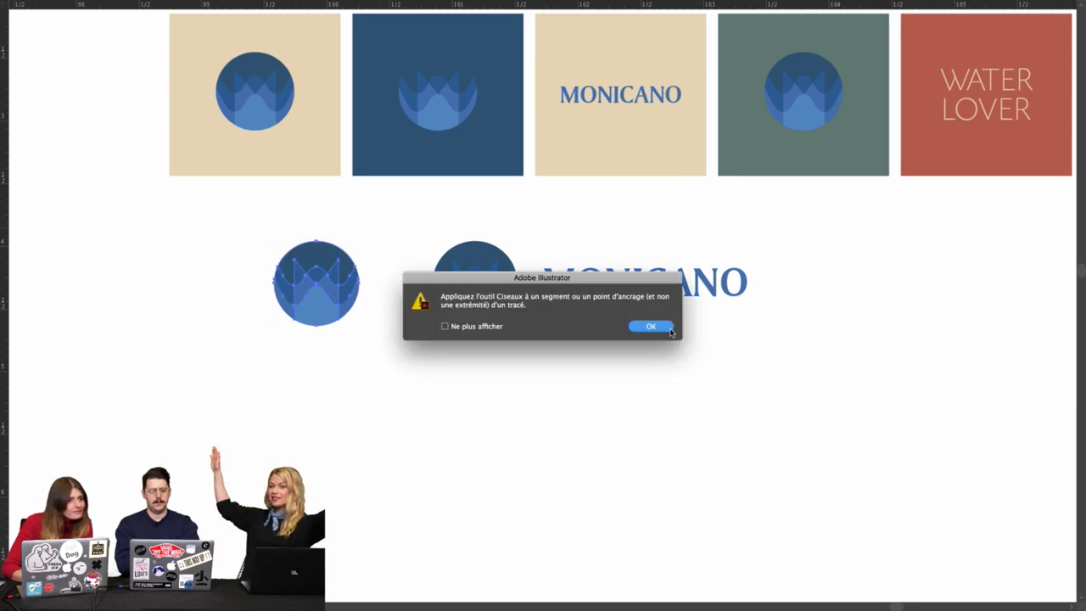
{"action": "left_click", "coordinate": [666, 329]}
{"action": "key", "text": "v"}
{"action": "key", "text": "ctrl+shift+z"}
{"action": "left_click", "coordinate": [484, 372]}
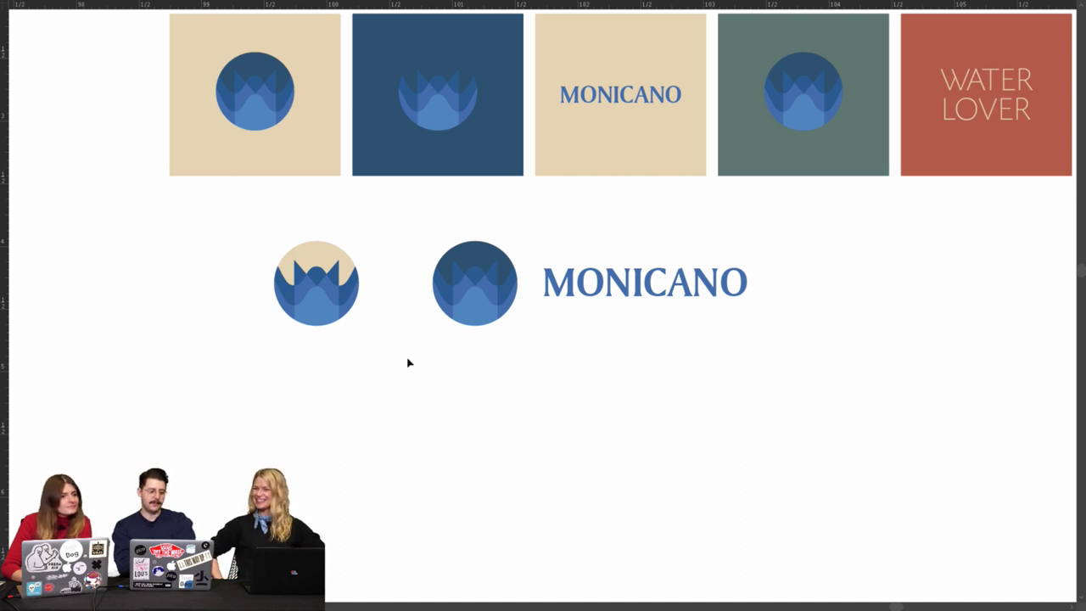
Copy the beige-topped emblem and the MONICANO wordmark below proposal 3's logo as a second version, and delete the leftover emblem.
{"action": "left_click", "coordinate": [314, 310]}
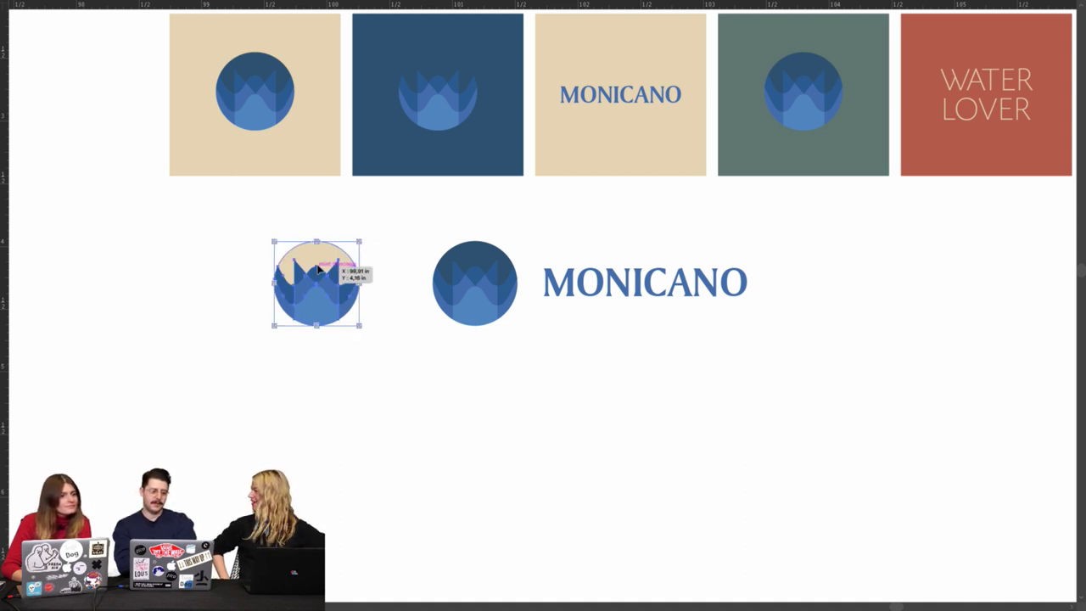
{"action": "left_click_drag", "start_coordinate": [306, 275], "coordinate": [471, 383]}
{"action": "left_click_drag", "start_coordinate": [612, 280], "coordinate": [648, 394]}
{"action": "left_click_drag", "start_coordinate": [214, 343], "coordinate": [214, 343]}
{"action": "key", "text": "Delete"}
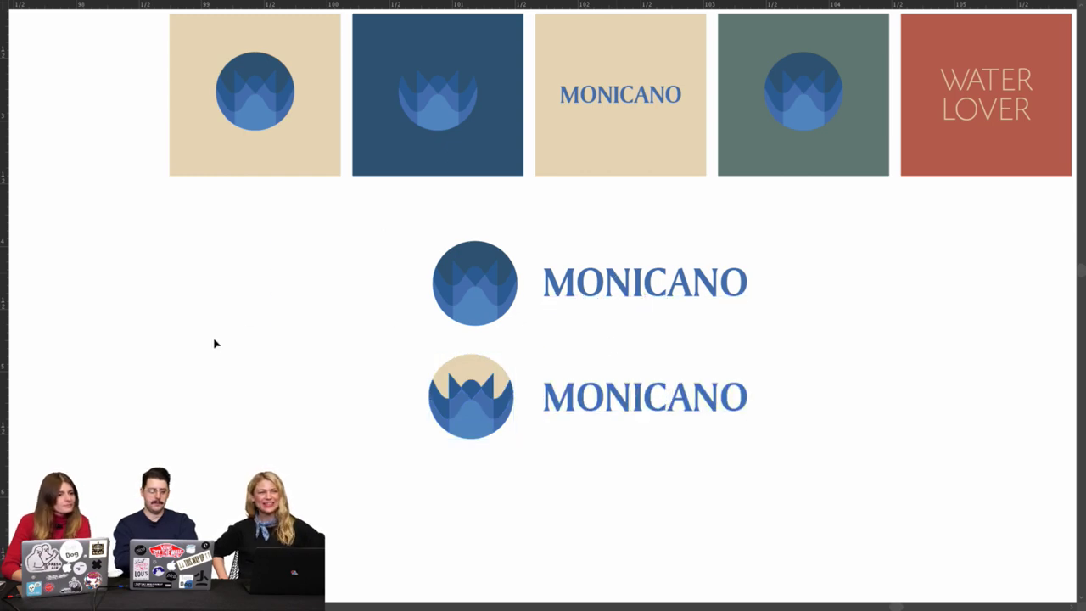
Examine the four numbered proposals side by side, including the plain M logo and its tiles up close.
{"action": "scroll", "coordinate": [213, 344], "scroll_direction": "down", "scroll_amount": 2}
{"action": "left_click_drag", "start_coordinate": [238, 293], "coordinate": [463, 268]}
{"action": "scroll", "coordinate": [463, 270], "scroll_direction": "down", "scroll_amount": 3}
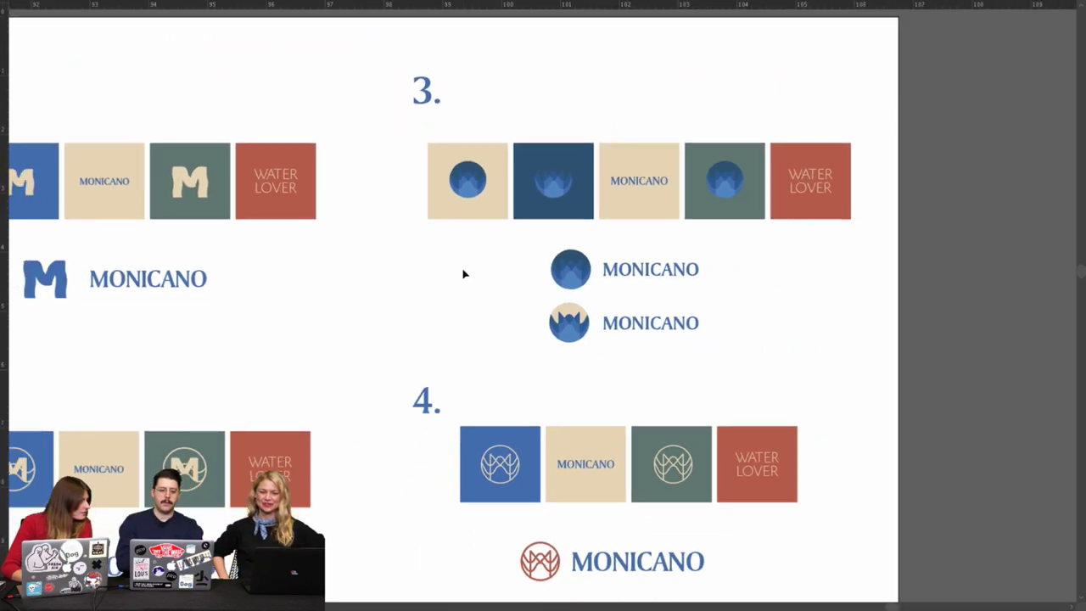
{"action": "scroll", "coordinate": [433, 280], "scroll_direction": "down", "scroll_amount": 2}
{"action": "scroll", "coordinate": [512, 272], "scroll_direction": "up", "scroll_amount": 2}
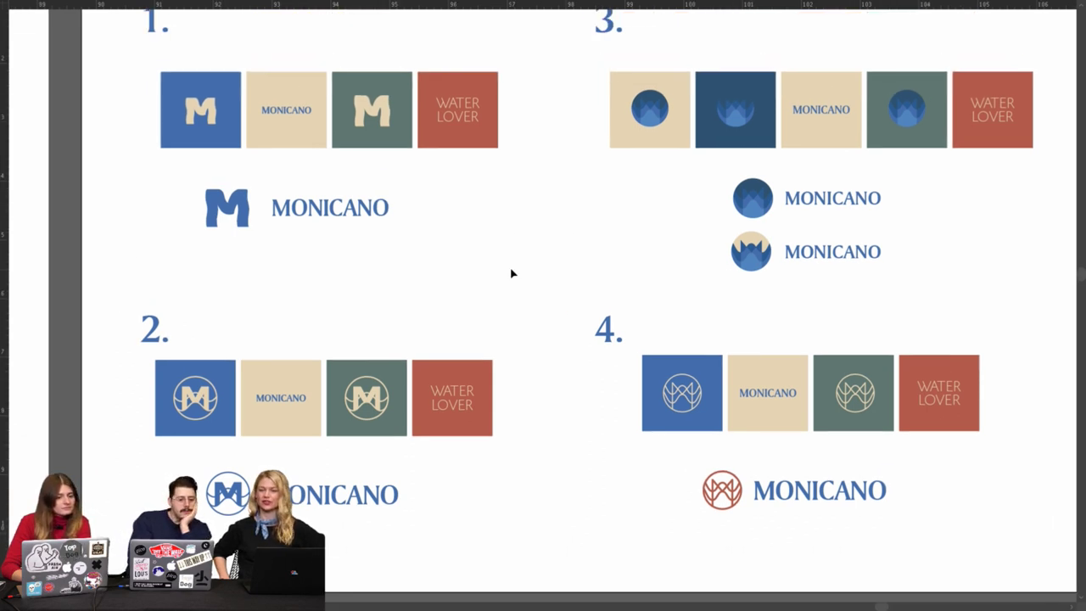
{"action": "scroll", "coordinate": [511, 273], "scroll_direction": "up", "scroll_amount": 2}
{"action": "scroll", "coordinate": [511, 273], "scroll_direction": "right", "scroll_amount": 1}
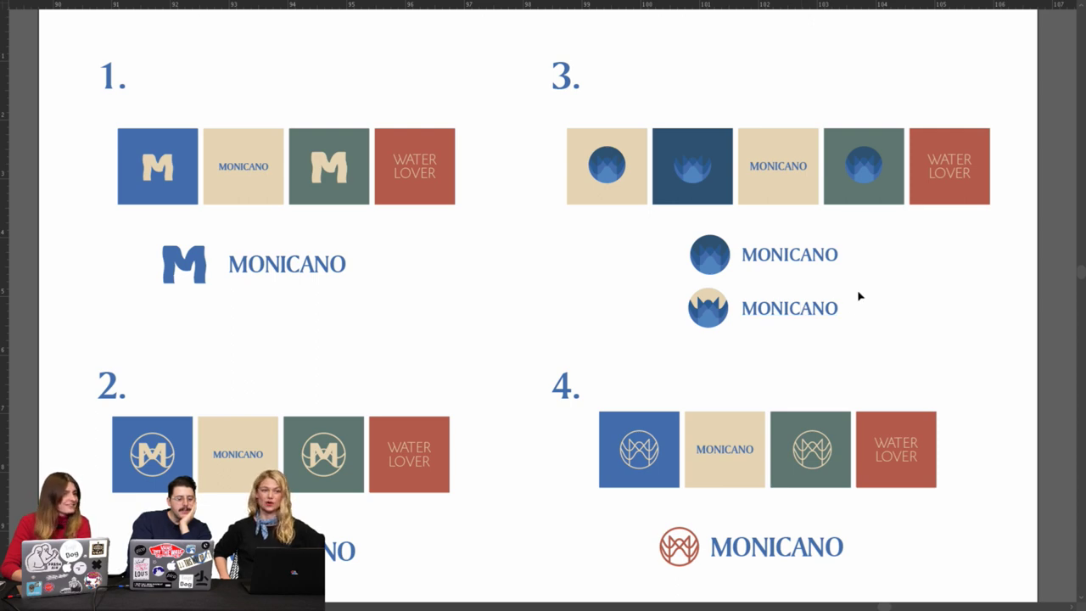
{"action": "left_click_drag", "start_coordinate": [136, 233], "coordinate": [218, 305]}
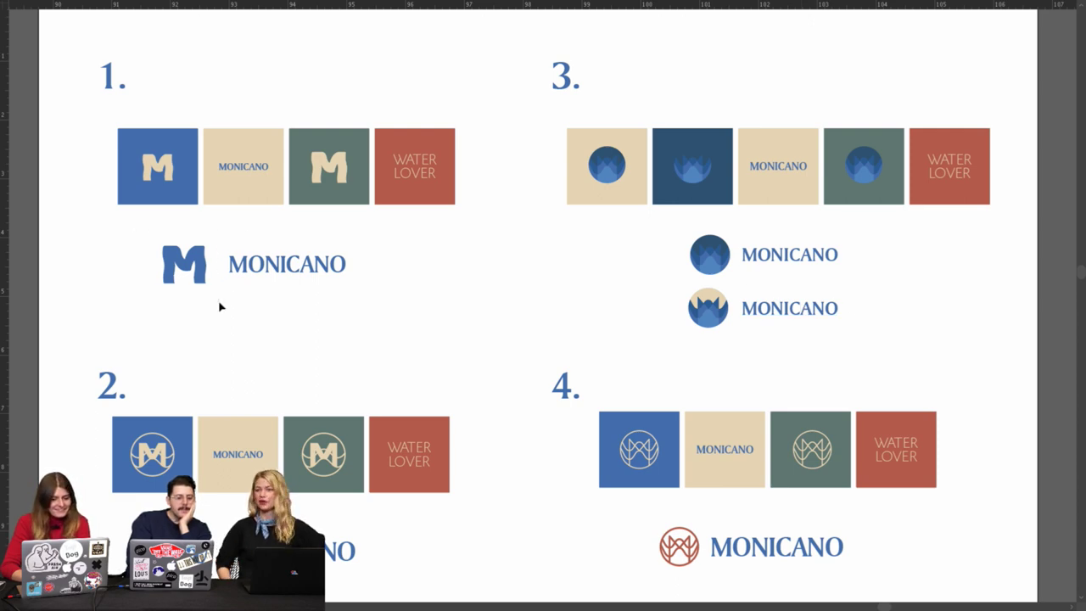
{"action": "left_click", "coordinate": [140, 247]}
{"action": "scroll", "coordinate": [141, 247], "scroll_direction": "up", "scroll_amount": 4}
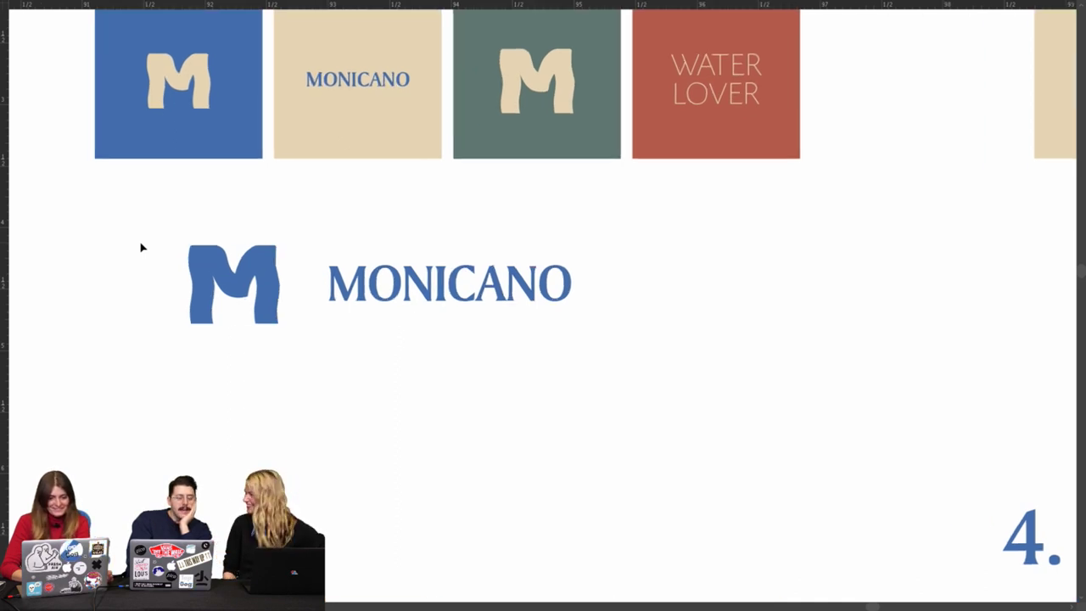
{"action": "scroll", "coordinate": [141, 247], "scroll_direction": "up", "scroll_amount": 2}
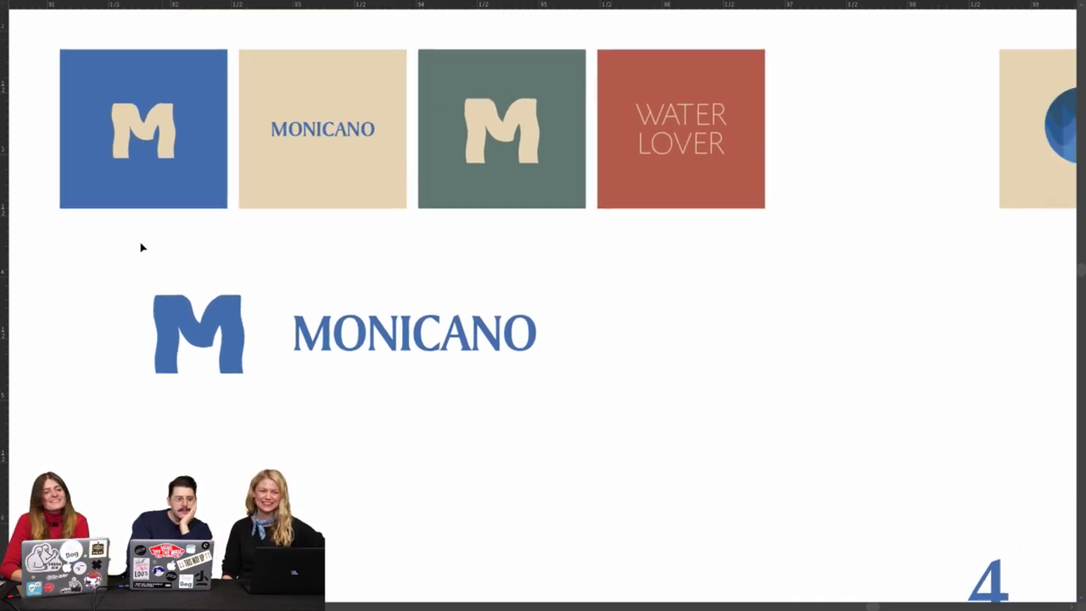
{"action": "scroll", "coordinate": [141, 247], "scroll_direction": "down", "scroll_amount": 4}
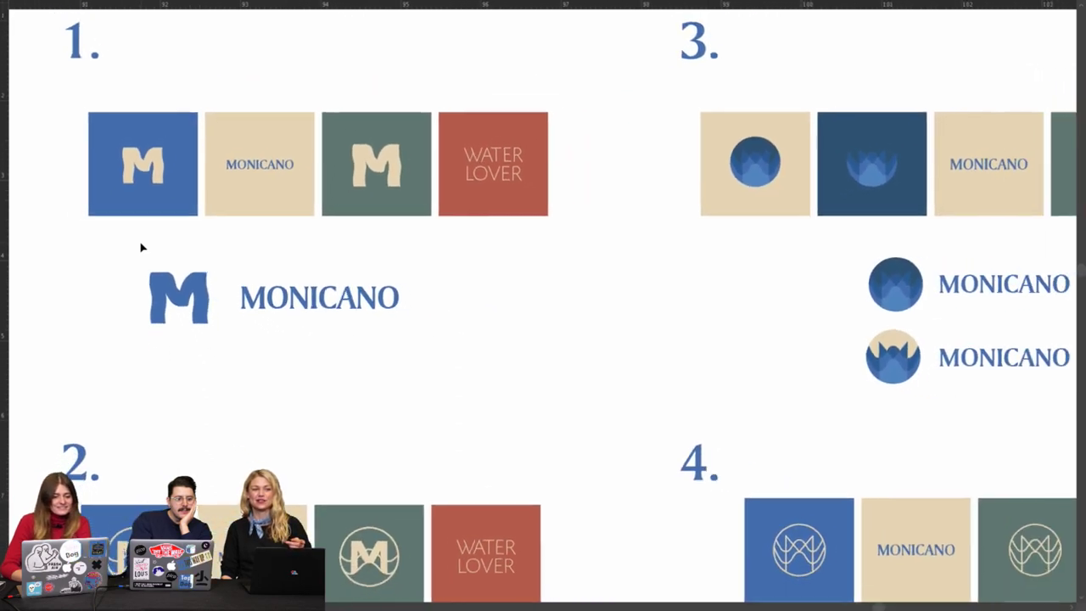
Save the document with the four numbered proposals.
{"action": "scroll", "coordinate": [141, 246], "scroll_direction": "down", "scroll_amount": 3}
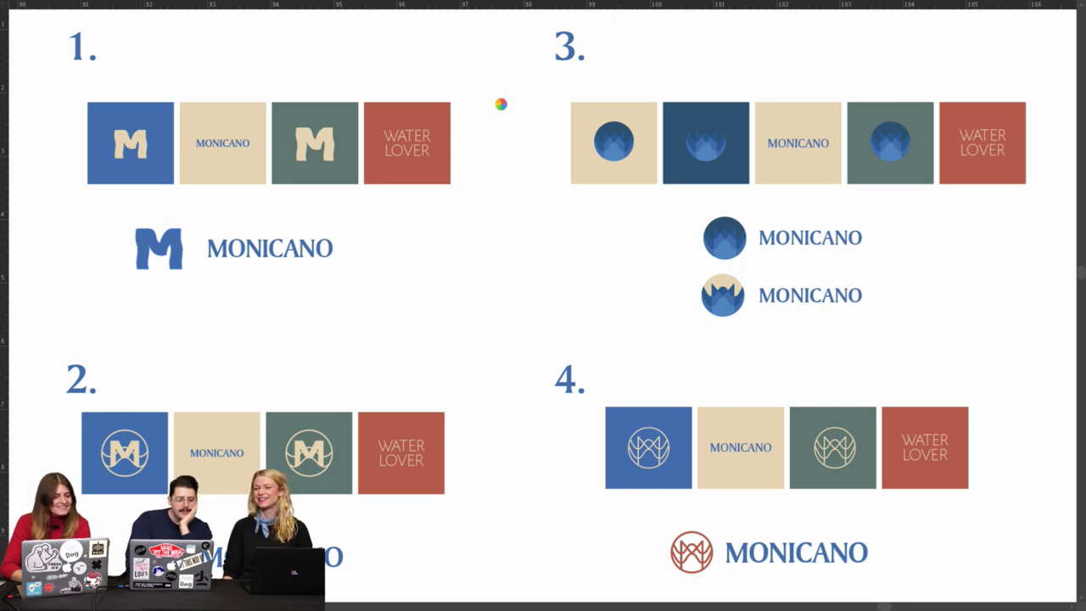
{"action": "key", "text": "super+s"}
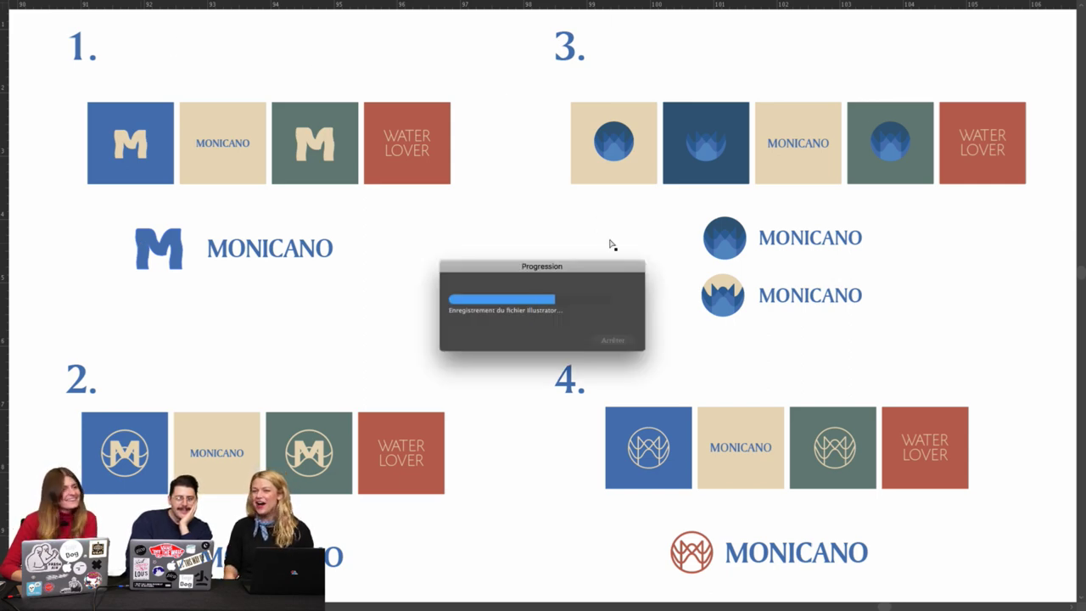
{"action": "left_click_drag", "start_coordinate": [594, 262], "coordinate": [583, 243]}
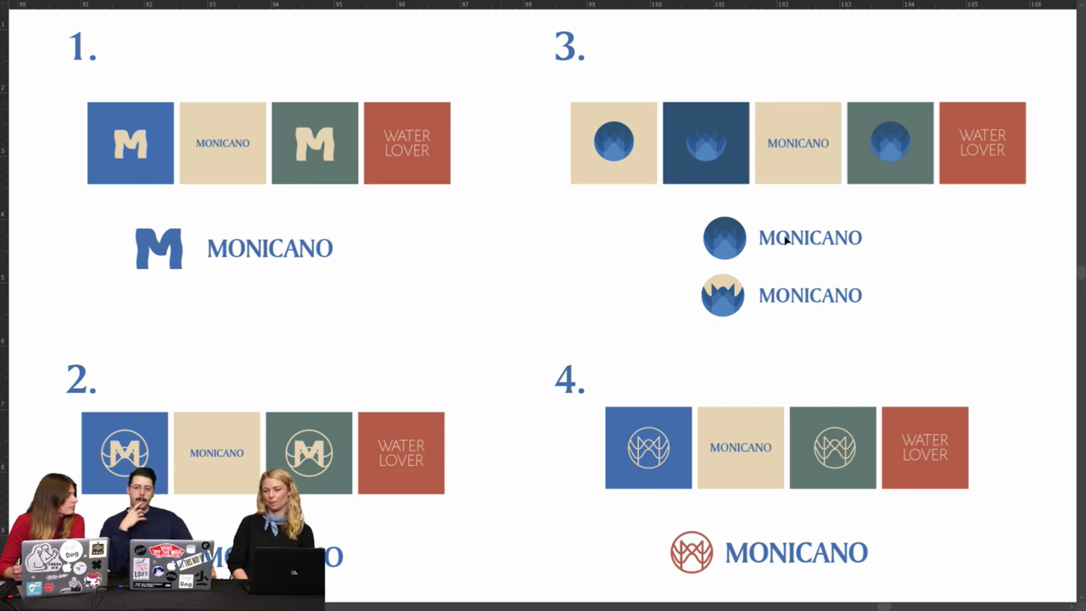
Compare the four numbered proposals together, paying attention to the line emblem in proposal 4's logo.
{"action": "scroll", "coordinate": [785, 240], "scroll_direction": "down", "scroll_amount": 4}
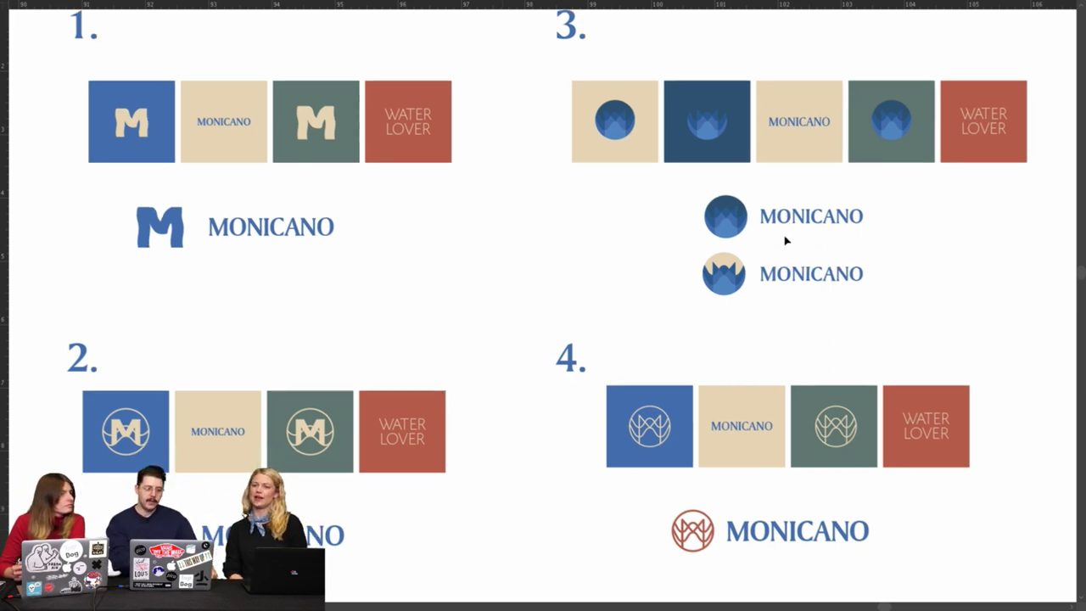
{"action": "scroll", "coordinate": [785, 240], "scroll_direction": "left", "scroll_amount": 3}
{"action": "scroll", "coordinate": [785, 240], "scroll_direction": "up", "scroll_amount": 1}
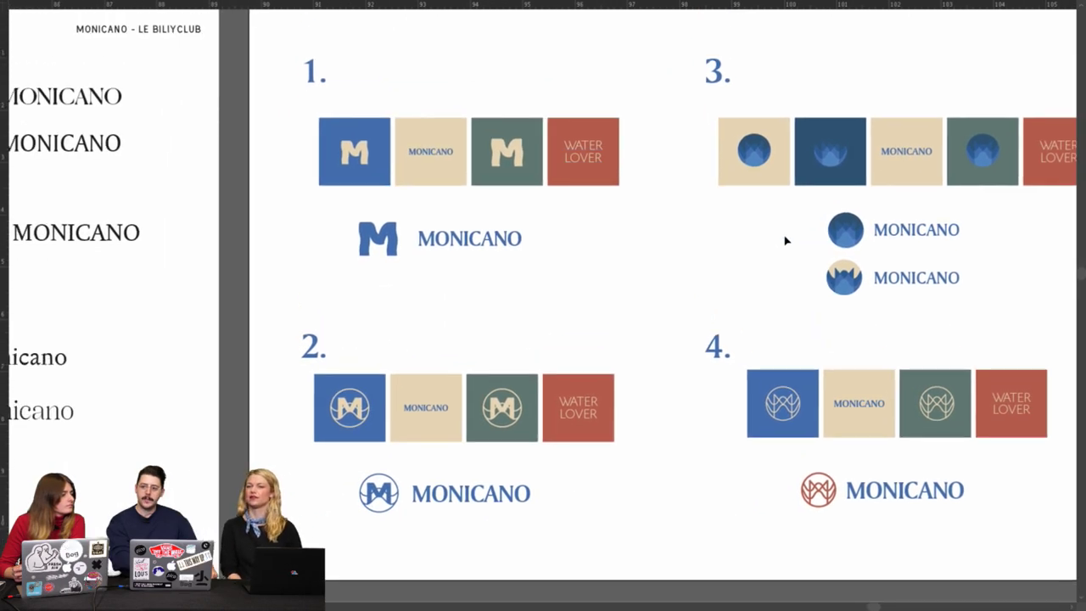
{"action": "scroll", "coordinate": [784, 240], "scroll_direction": "up", "scroll_amount": 2}
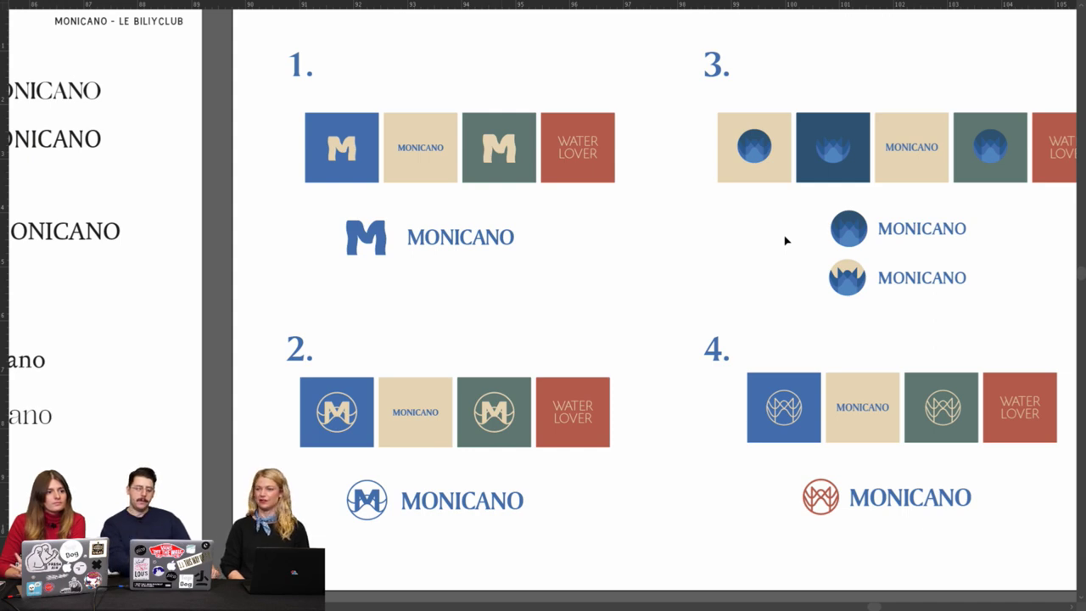
{"action": "left_click_drag", "start_coordinate": [778, 472], "coordinate": [843, 526]}
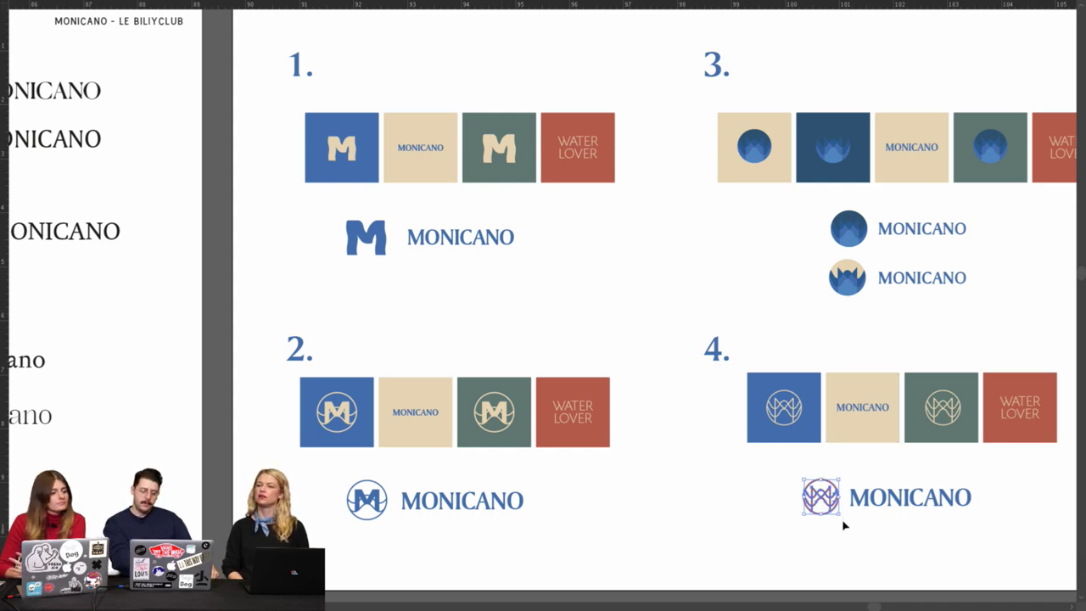
{"action": "left_click", "coordinate": [853, 468]}
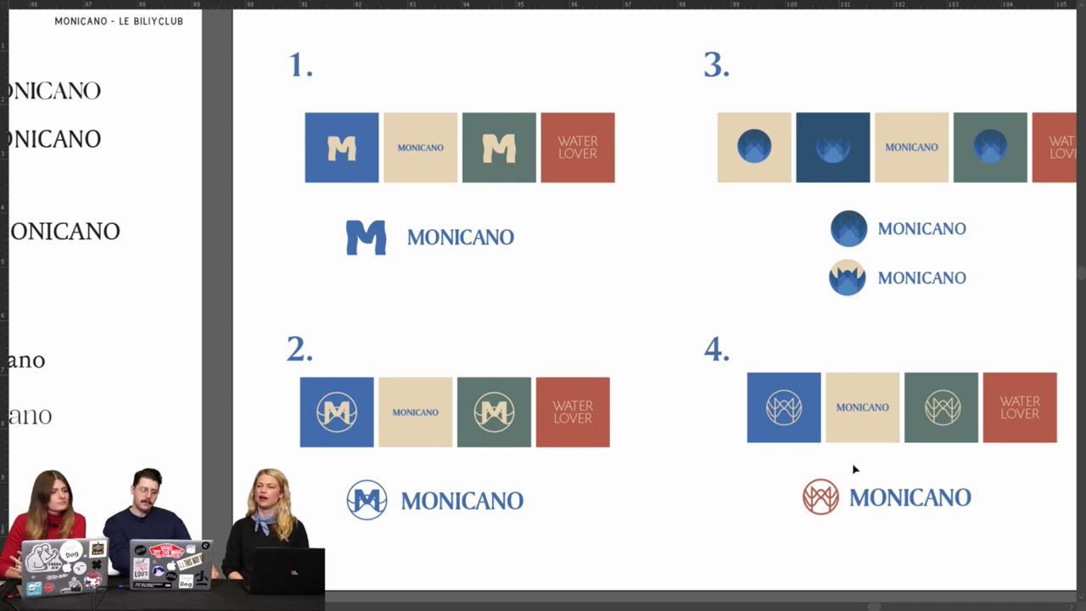
{"action": "scroll", "coordinate": [853, 468], "scroll_direction": "right", "scroll_amount": 1}
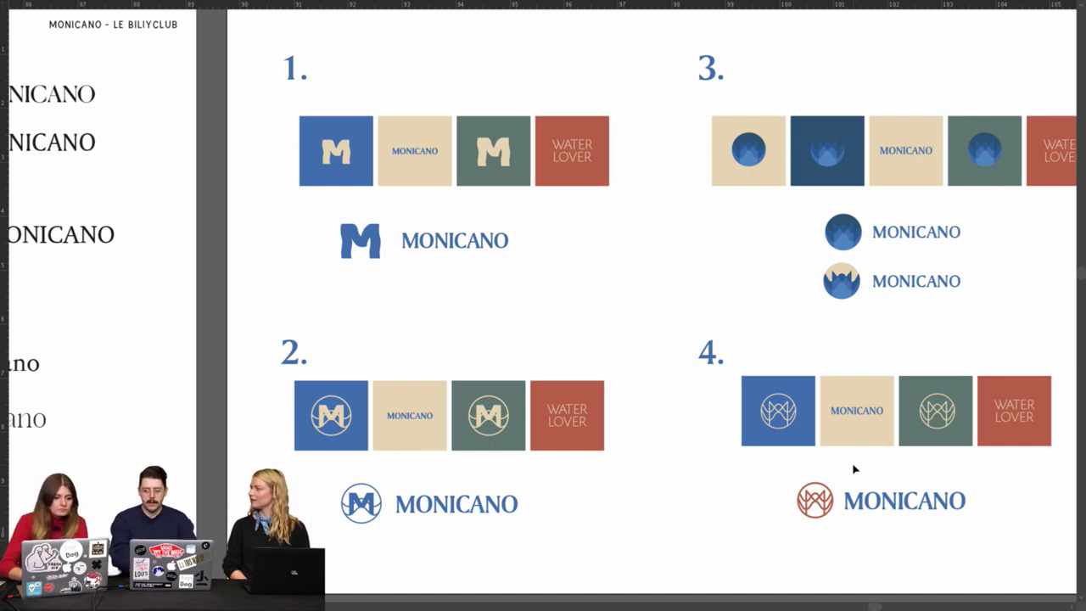
Look over the artboards of M drawings, line emblems and icon sketches beneath the proposals.
{"action": "key", "text": "ctrl+minus"}
{"action": "left_click", "coordinate": [854, 465], "text": "ctrl"}
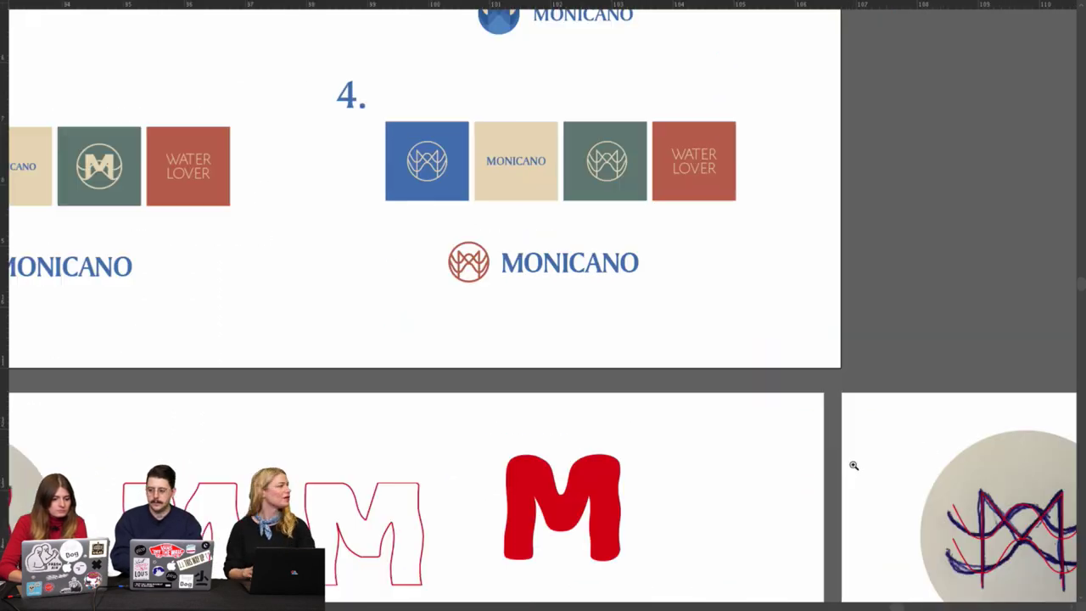
{"action": "left_click", "coordinate": [908, 449], "text": "ctrl"}
{"action": "left_click", "coordinate": [580, 258], "text": "ctrl"}
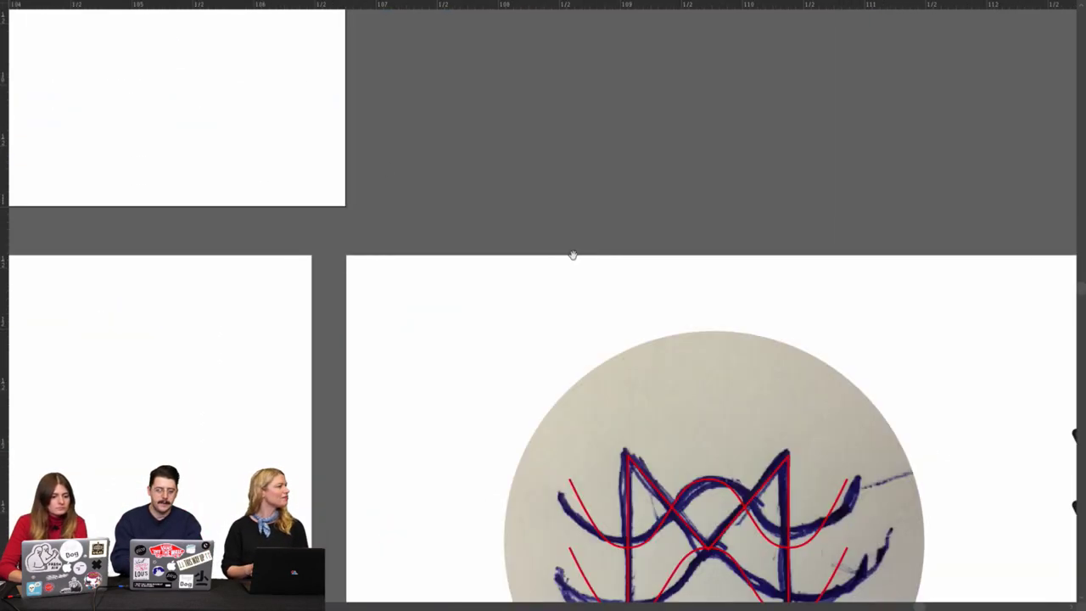
{"action": "scroll", "coordinate": [366, 159], "scroll_direction": "down", "scroll_amount": 4}
{"action": "left_click_drag", "start_coordinate": [368, 162], "coordinate": [345, 123]}
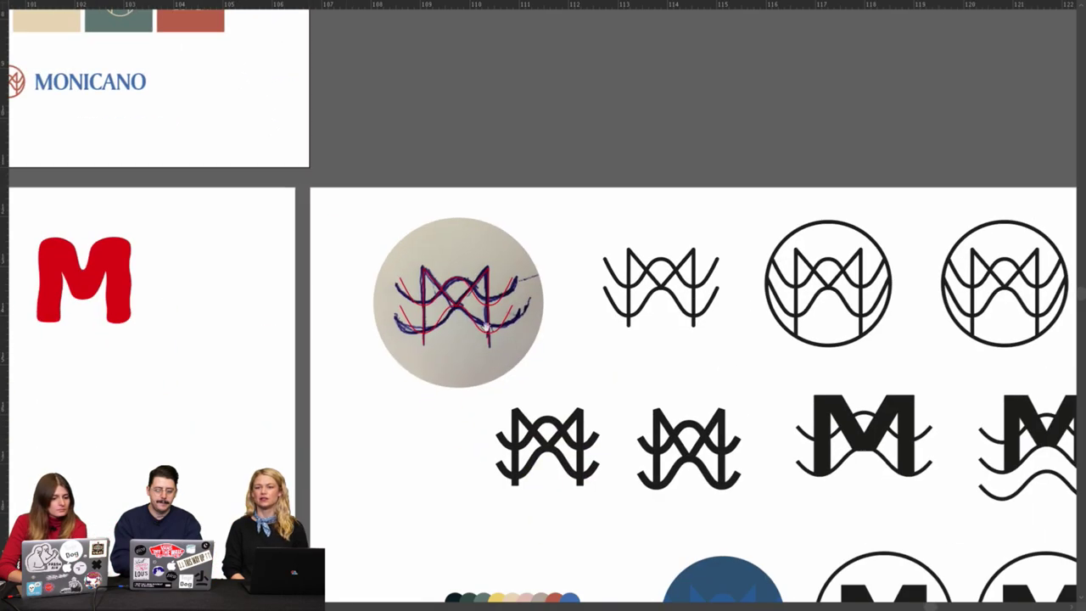
{"action": "left_click_drag", "start_coordinate": [509, 375], "coordinate": [404, 151]}
{"action": "scroll", "coordinate": [416, 252], "scroll_direction": "down", "scroll_amount": 3}
{"action": "scroll", "coordinate": [416, 252], "scroll_direction": "down", "scroll_amount": 1}
{"action": "left_click_drag", "start_coordinate": [291, 223], "coordinate": [761, 293]}
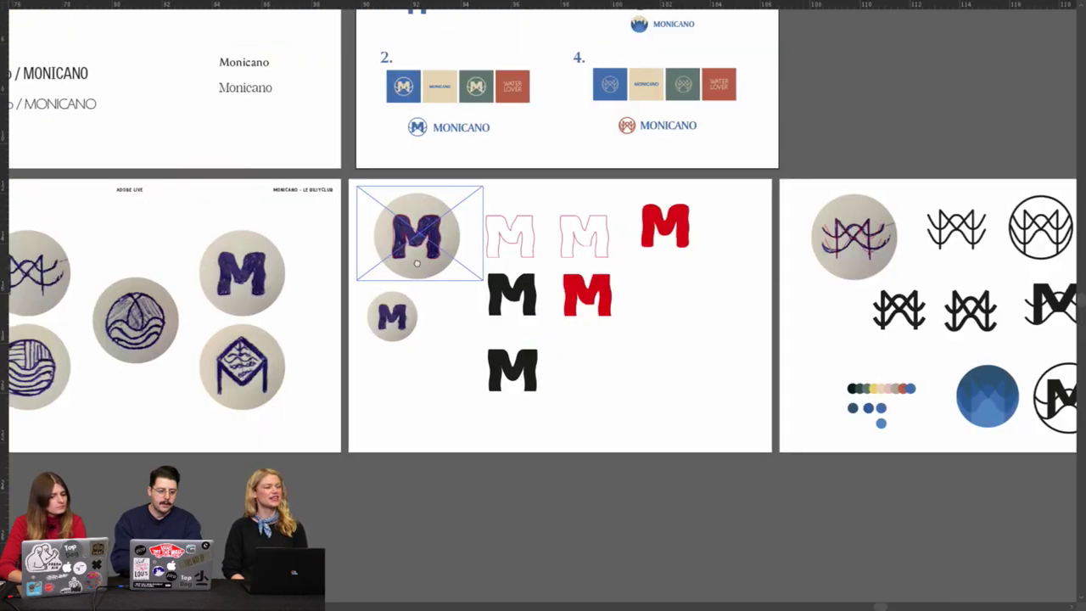
{"action": "left_click_drag", "start_coordinate": [375, 258], "coordinate": [767, 319]}
{"action": "scroll", "coordinate": [585, 382], "scroll_direction": "up", "scroll_amount": 5}
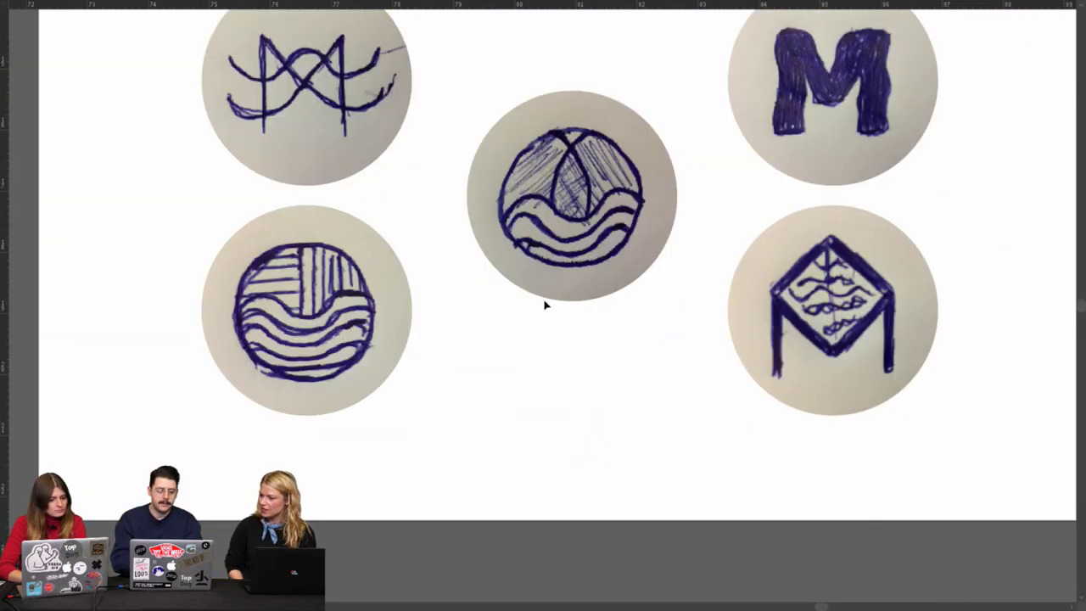
Examine the circular drop-and-waves sketch on the icon ideas artboard up close.
{"action": "left_click", "coordinate": [564, 208]}
{"action": "scroll", "coordinate": [563, 206], "scroll_direction": "down", "scroll_amount": 3}
{"action": "key", "text": "z"}
{"action": "left_click", "coordinate": [586, 213]}
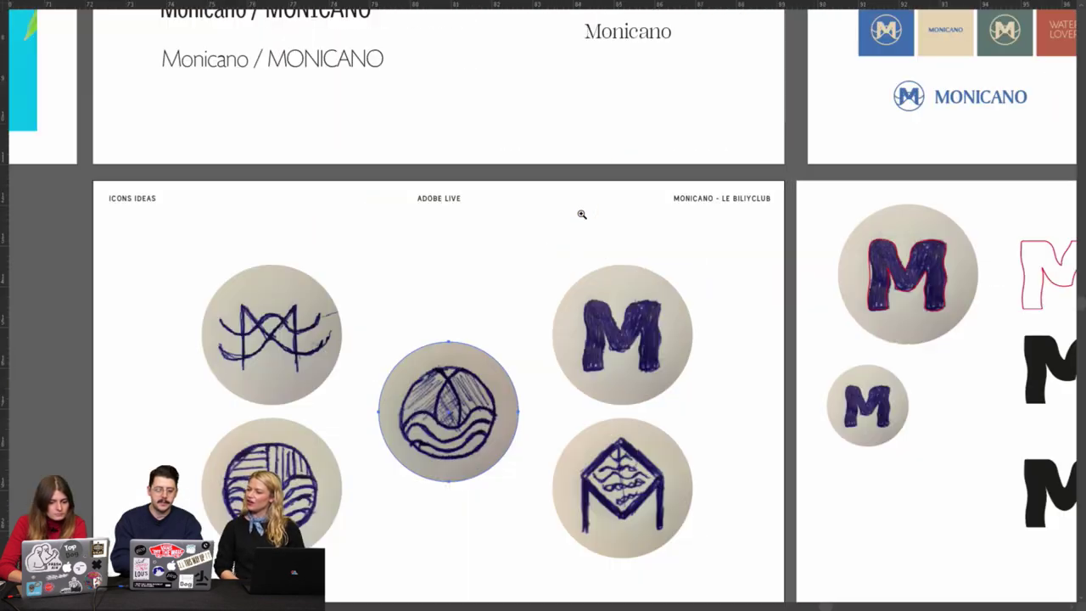
{"action": "left_click", "coordinate": [475, 386]}
{"action": "scroll", "coordinate": [532, 311], "scroll_direction": "up", "scroll_amount": 2}
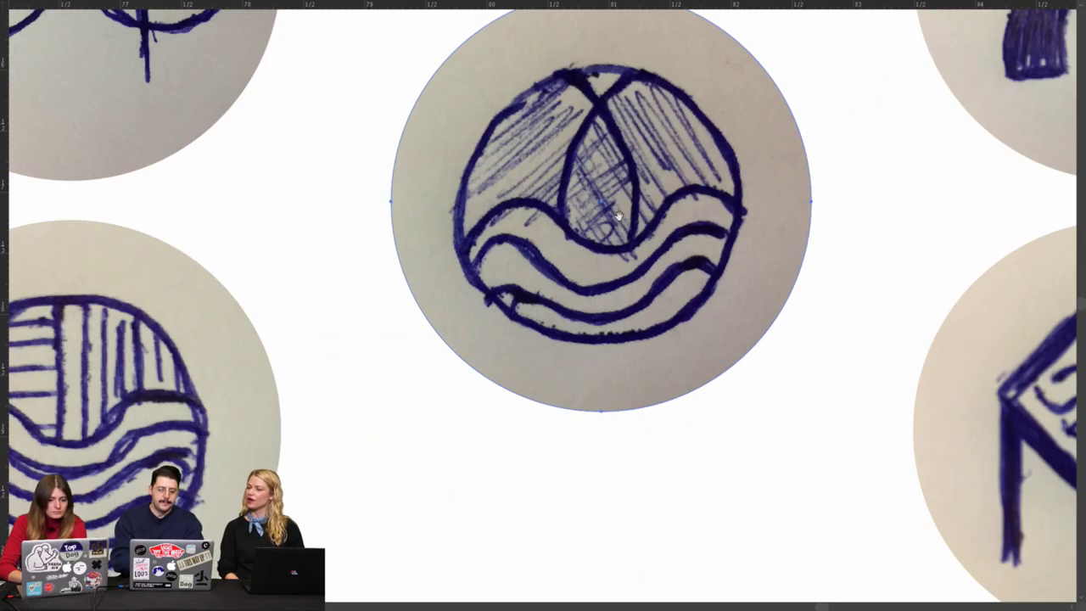
{"action": "left_click_drag", "start_coordinate": [805, 118], "coordinate": [696, 196]}
{"action": "left_click", "coordinate": [751, 148]}
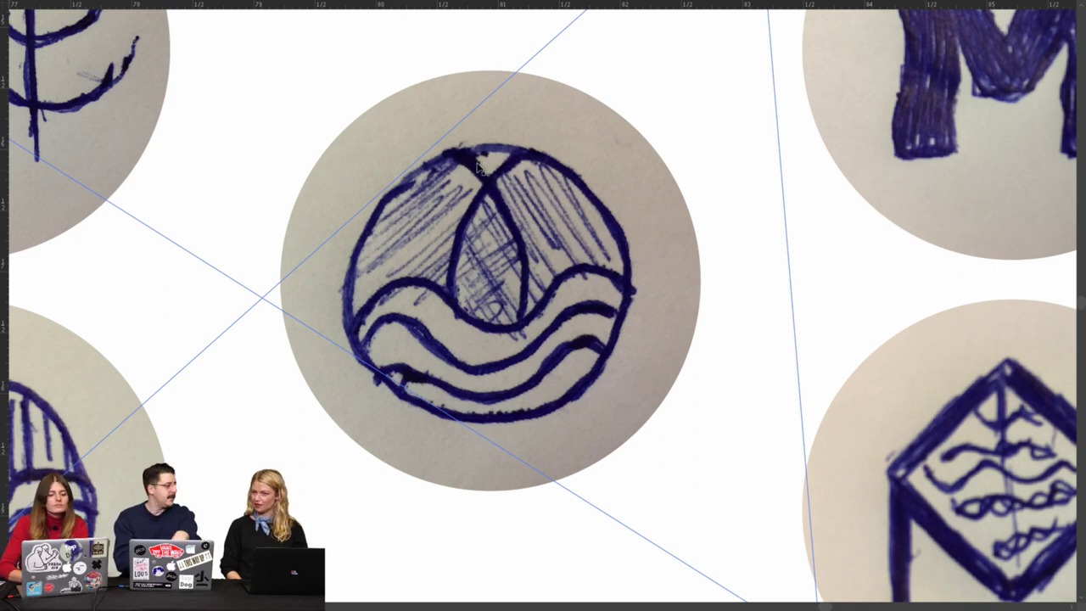
Copy the circular drop-and-waves sketch into the empty area of the artboard with the red and black M drawings.
{"action": "scroll", "coordinate": [480, 170], "scroll_direction": "down", "scroll_amount": 2}
{"action": "left_click", "coordinate": [569, 158], "text": "super"}
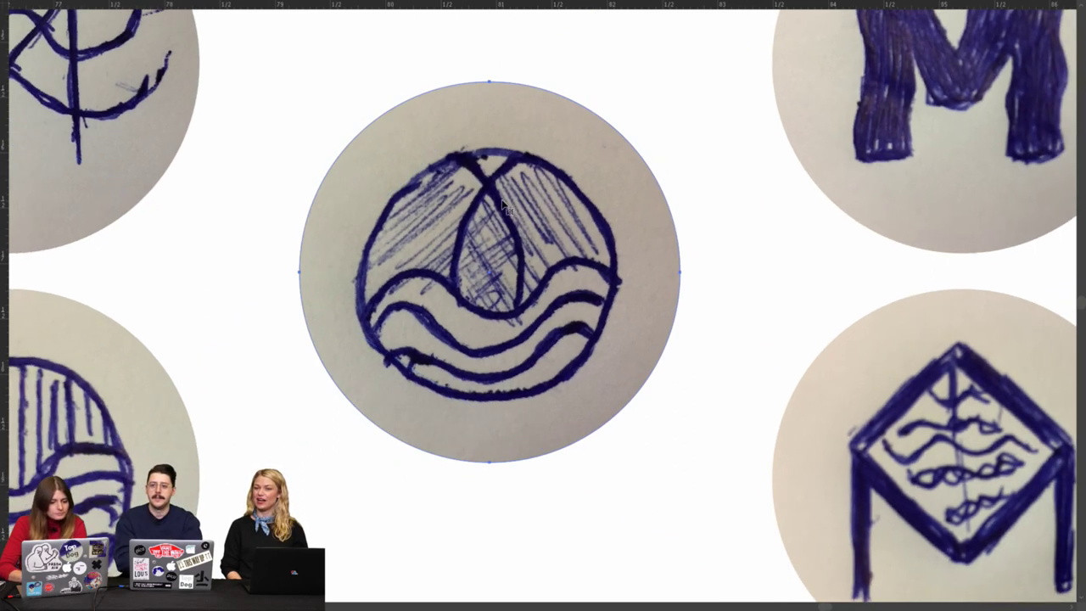
{"action": "scroll", "coordinate": [632, 105], "scroll_direction": "down", "scroll_amount": 3}
{"action": "left_click_drag", "start_coordinate": [777, 330], "coordinate": [559, 320]}
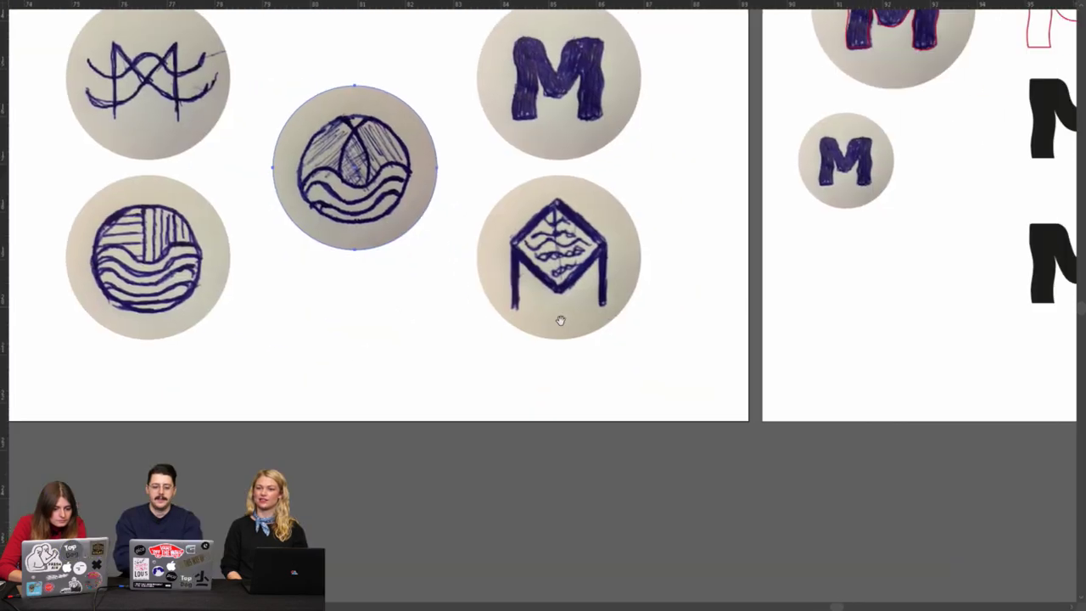
{"action": "scroll", "coordinate": [559, 320], "scroll_direction": "down", "scroll_amount": 3}
{"action": "left_click_drag", "start_coordinate": [872, 288], "coordinate": [559, 288]}
{"action": "scroll", "coordinate": [559, 288], "scroll_direction": "up", "scroll_amount": 6}
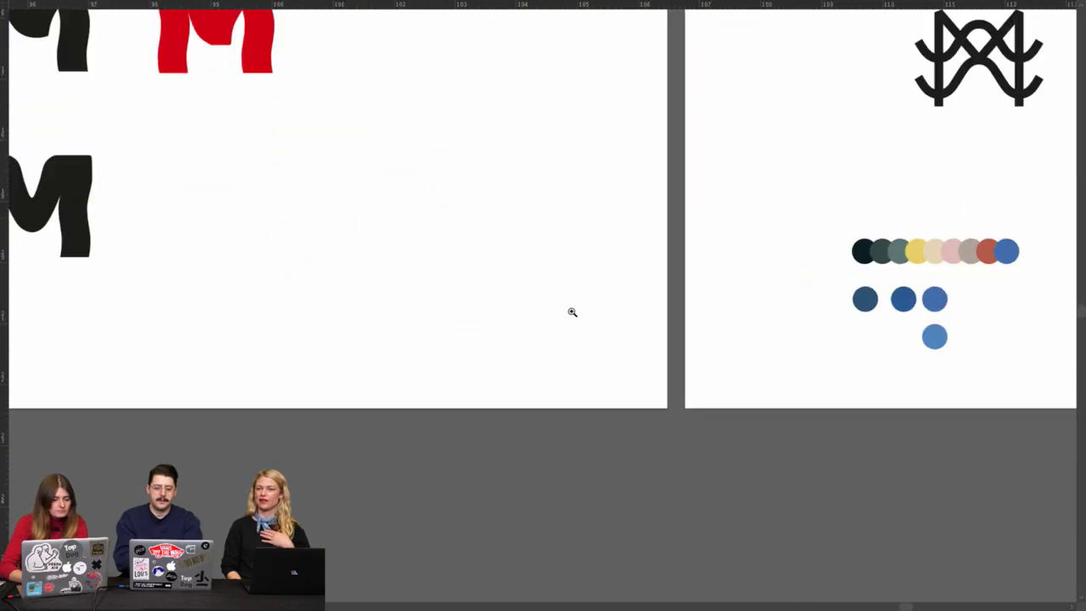
{"action": "key", "text": "ctrl+v"}
{"action": "left_click_drag", "start_coordinate": [451, 248], "coordinate": [514, 386]}
{"action": "mouse_move", "coordinate": [785, 369]}
{"action": "left_mouse_down"}
{"action": "mouse_move", "coordinate": [438, 348]}
{"action": "mouse_move", "coordinate": [385, 320]}
{"action": "left_mouse_up"}
{"action": "left_click", "coordinate": [638, 293]}
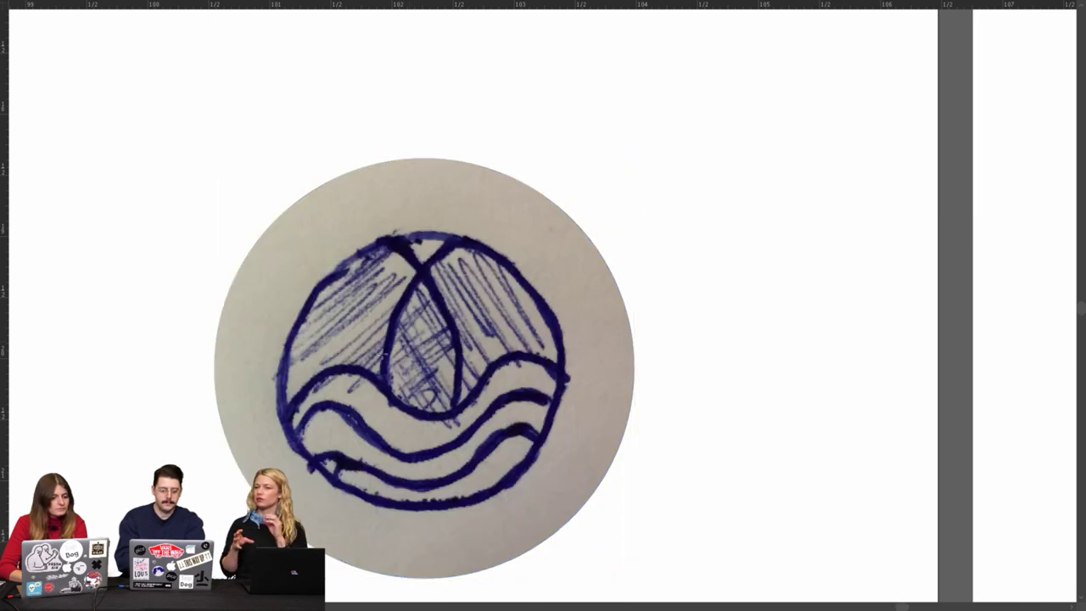
Draw a circle about 2.29 in wide over the outer outline of the copied sketch.
{"action": "left_click_drag", "start_coordinate": [419, 359], "coordinate": [557, 267]}
{"action": "key", "text": "Right"}
{"action": "key", "text": "Right"}
{"action": "key", "text": "Down"}
{"action": "key", "text": "Down"}
{"action": "key", "text": "Down"}
{"action": "key", "text": "Right"}
{"action": "key", "text": "f"}
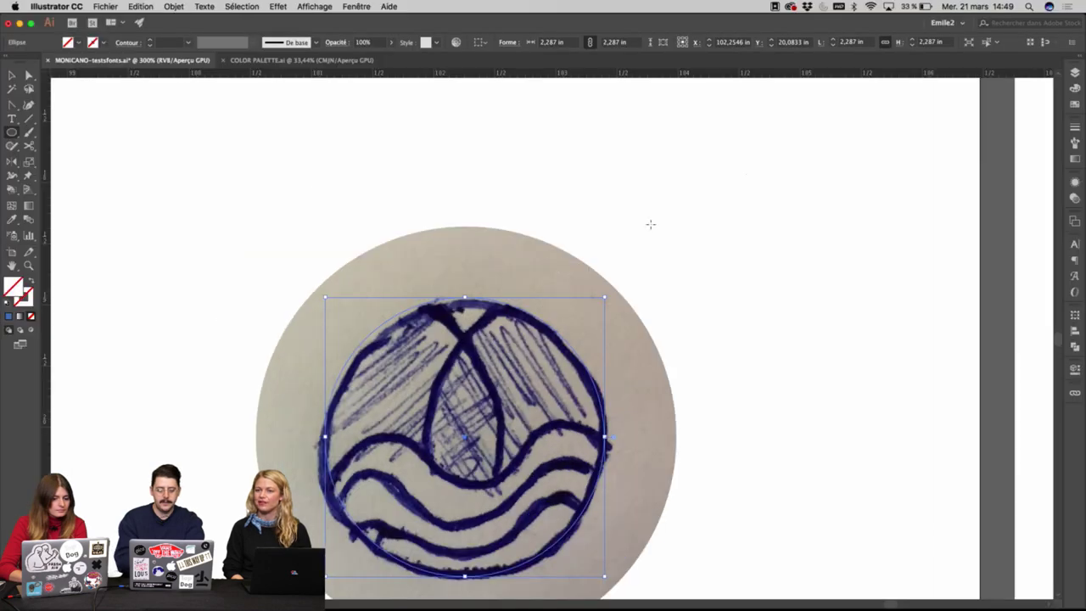
{"action": "left_click_drag", "start_coordinate": [823, 252], "coordinate": [857, 145]}
{"action": "key", "text": "f"}
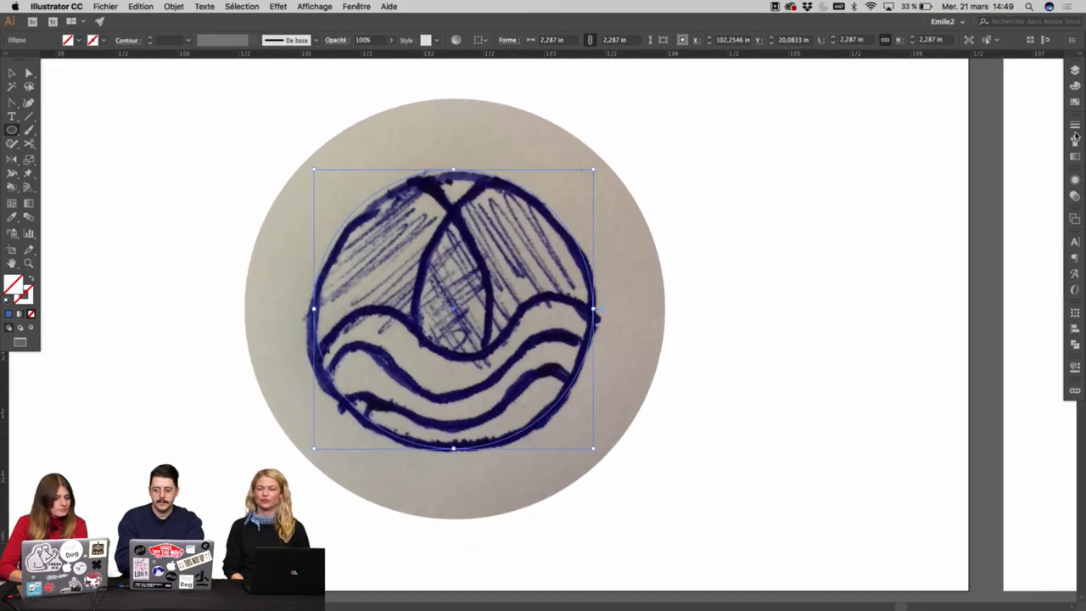
Give the circle a 4 pt red stroke and scale it down to about 2.24 in to fit the sketched outline.
{"action": "left_click", "coordinate": [1074, 128]}
{"action": "left_click", "coordinate": [971, 137]}
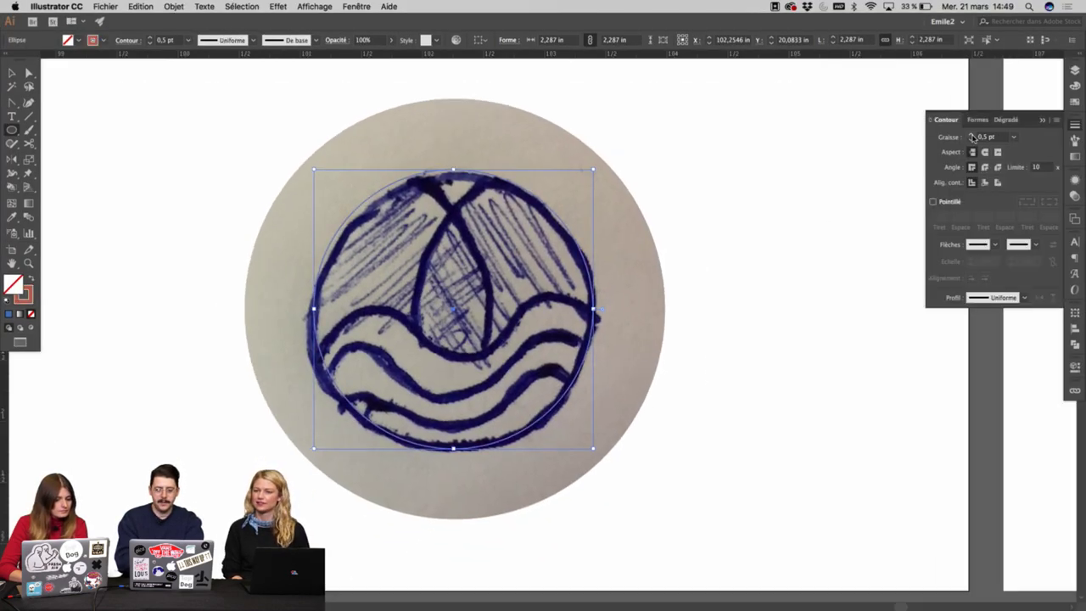
{"action": "key", "text": "v"}
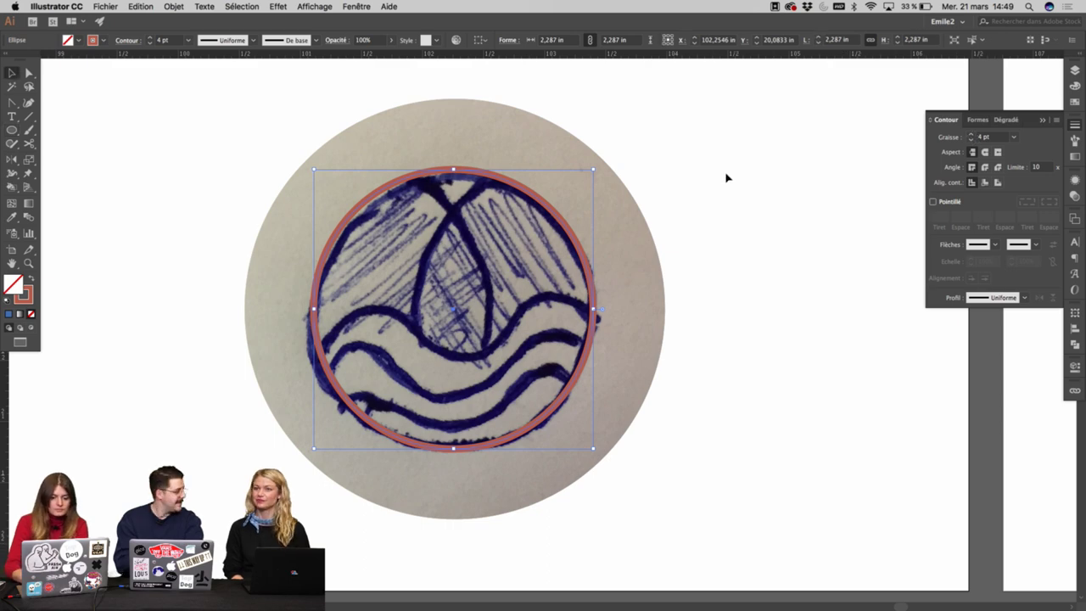
{"action": "left_click_drag", "start_coordinate": [454, 171], "coordinate": [454, 176]}
{"action": "key", "text": "super+plus"}
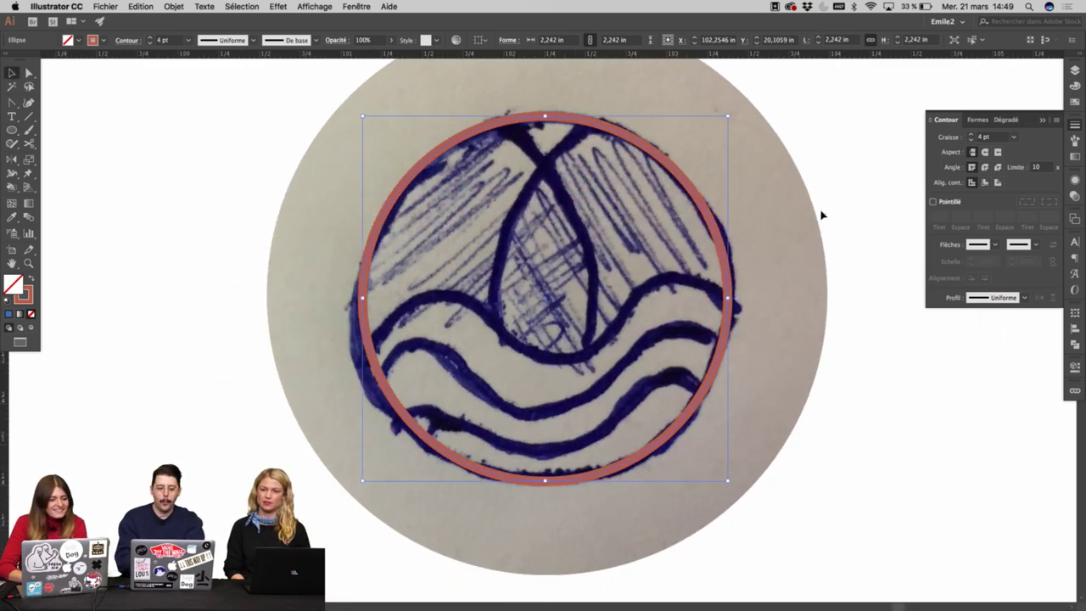
{"action": "left_click", "coordinate": [819, 213]}
Trace the right half of the sketch's upper wave with the Pen tool, from the circle's edge to the trough, and refine its handles.
{"action": "key", "text": "p"}
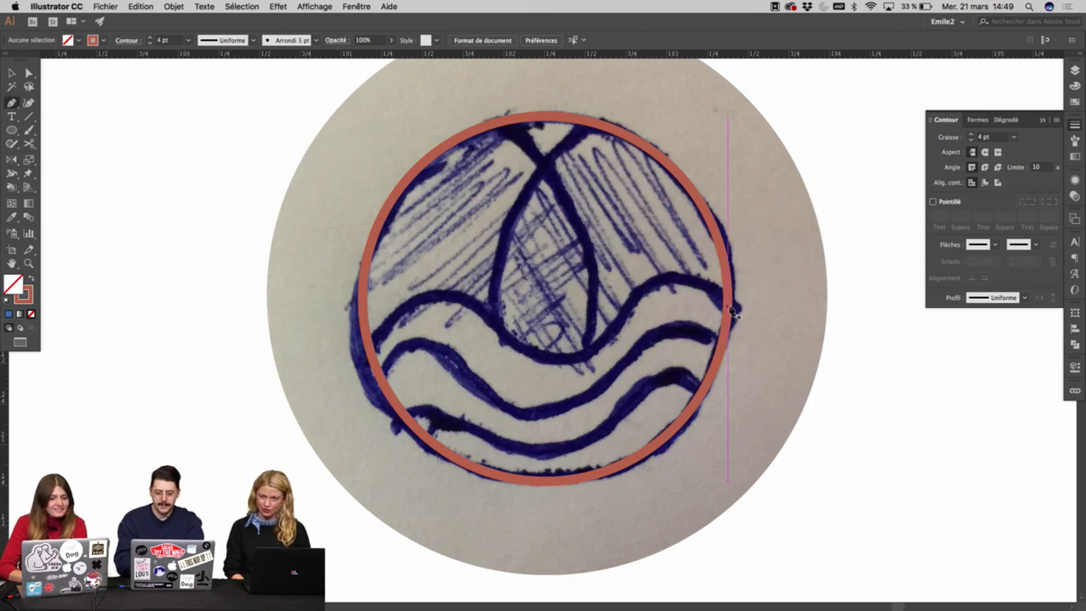
{"action": "left_click_drag", "start_coordinate": [735, 308], "coordinate": [647, 282]}
{"action": "left_click_drag", "start_coordinate": [553, 363], "coordinate": [486, 363]}
{"action": "key", "text": "a"}
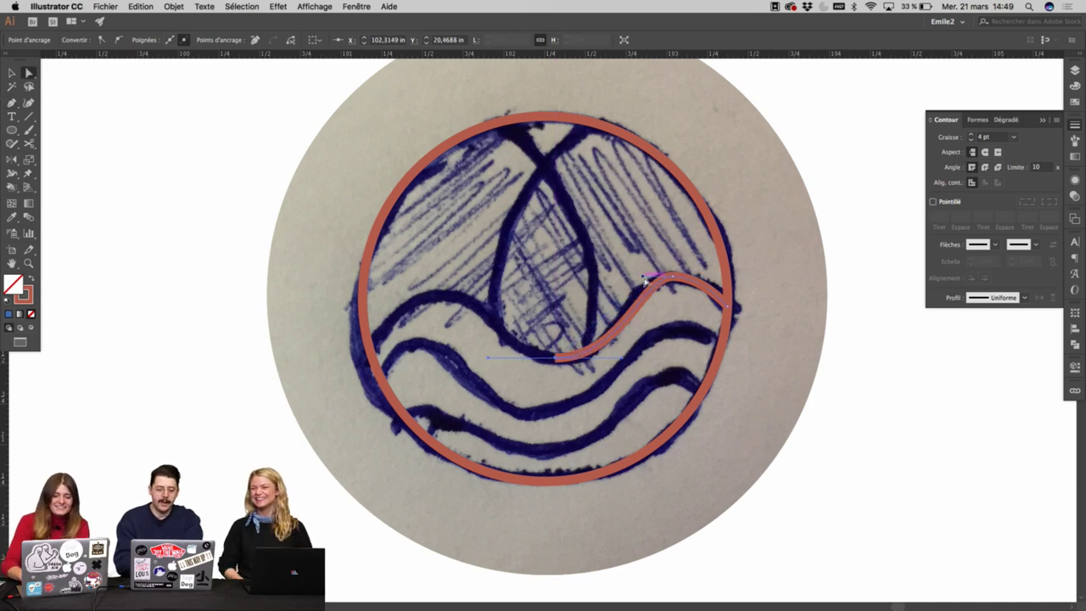
{"action": "left_click_drag", "start_coordinate": [644, 282], "coordinate": [709, 279]}
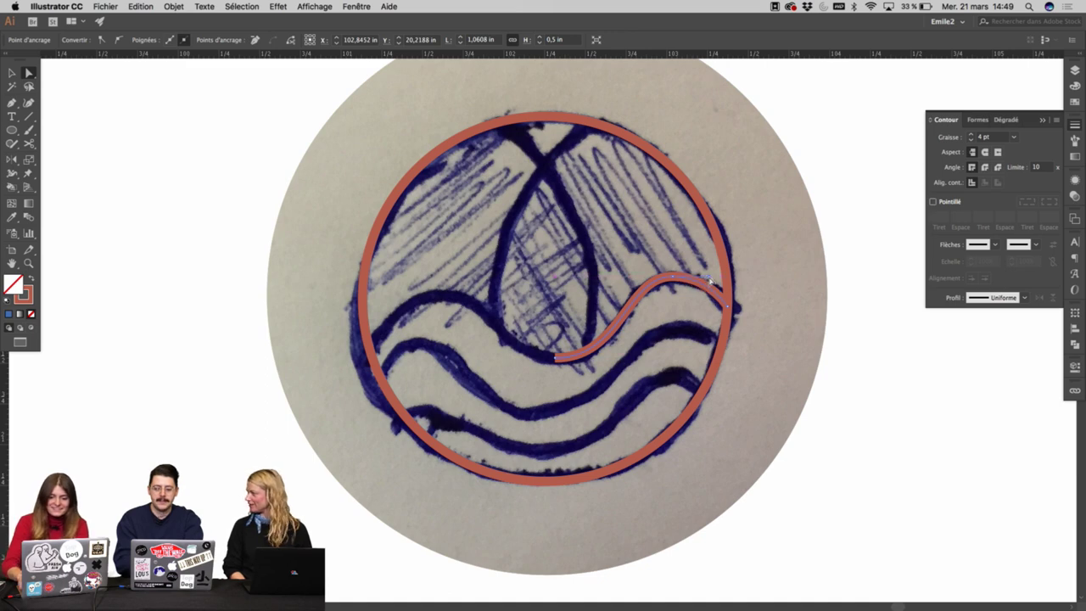
{"action": "left_click", "coordinate": [673, 277]}
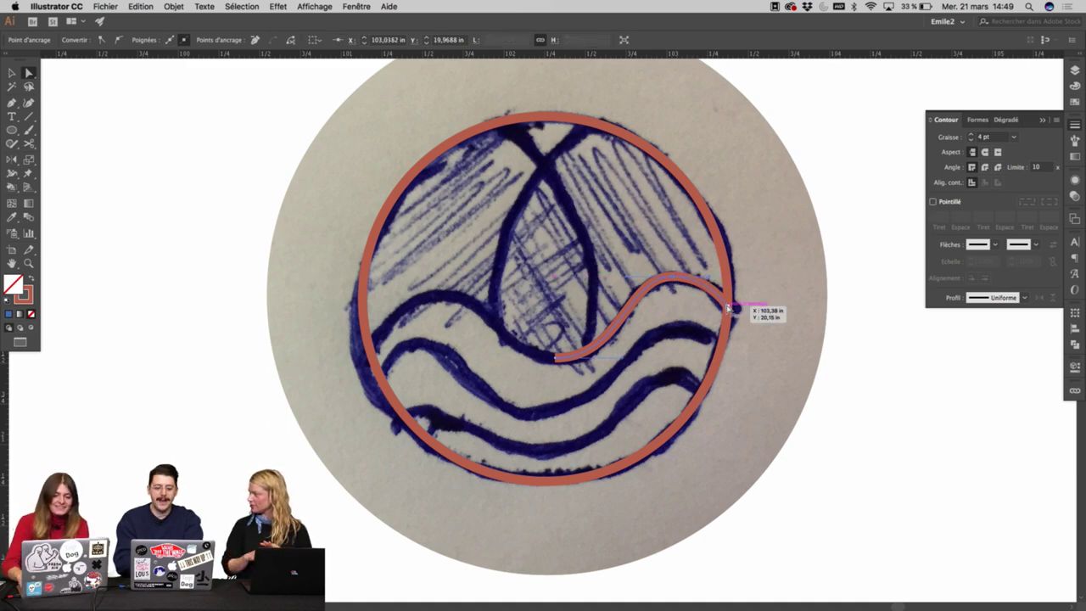
{"action": "left_click_drag", "start_coordinate": [726, 308], "coordinate": [725, 314]}
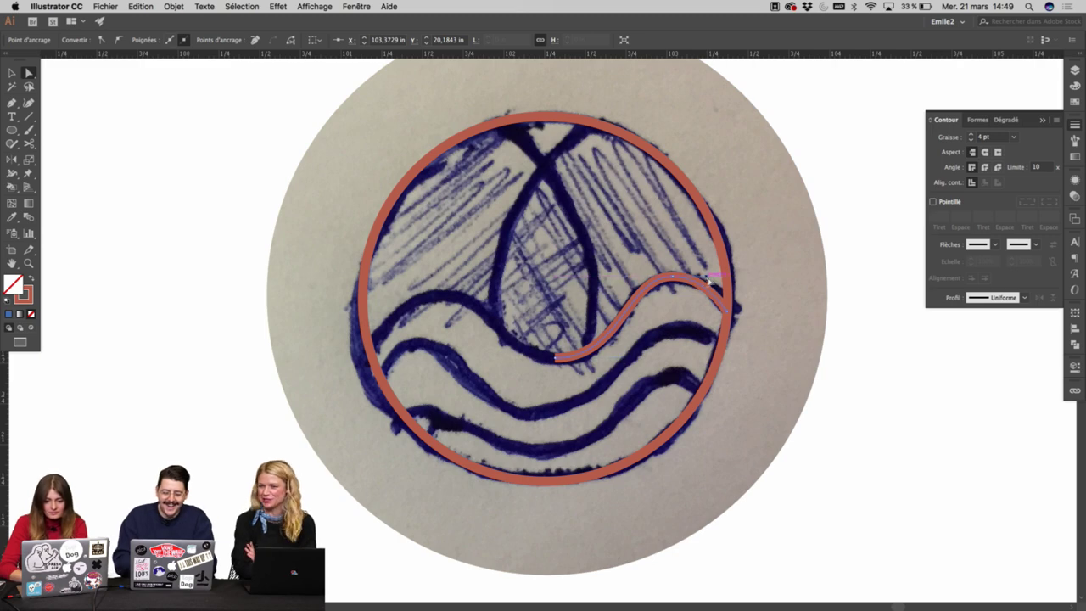
Reflect a copy of the half wave across its trough point to form the left half.
{"action": "key", "text": "o"}
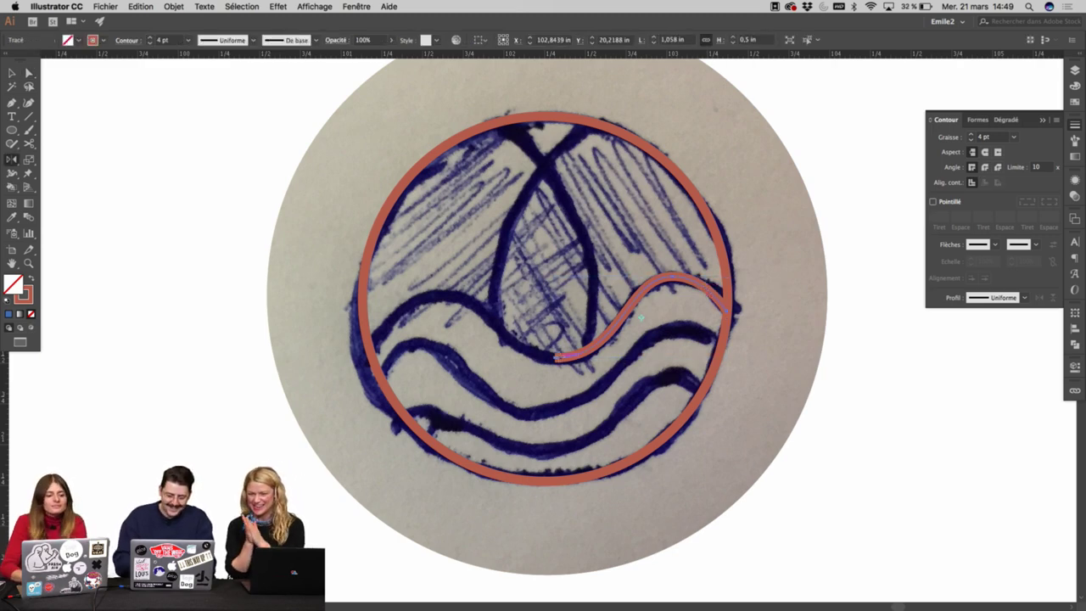
{"action": "left_click", "coordinate": [555, 358]}
{"action": "left_click_drag", "start_coordinate": [586, 353], "coordinate": [473, 347]}
Stretch both wave halves together to the circle's left edge and duplicate the full wave onto the sketch's second wave line.
{"action": "key", "text": "v"}
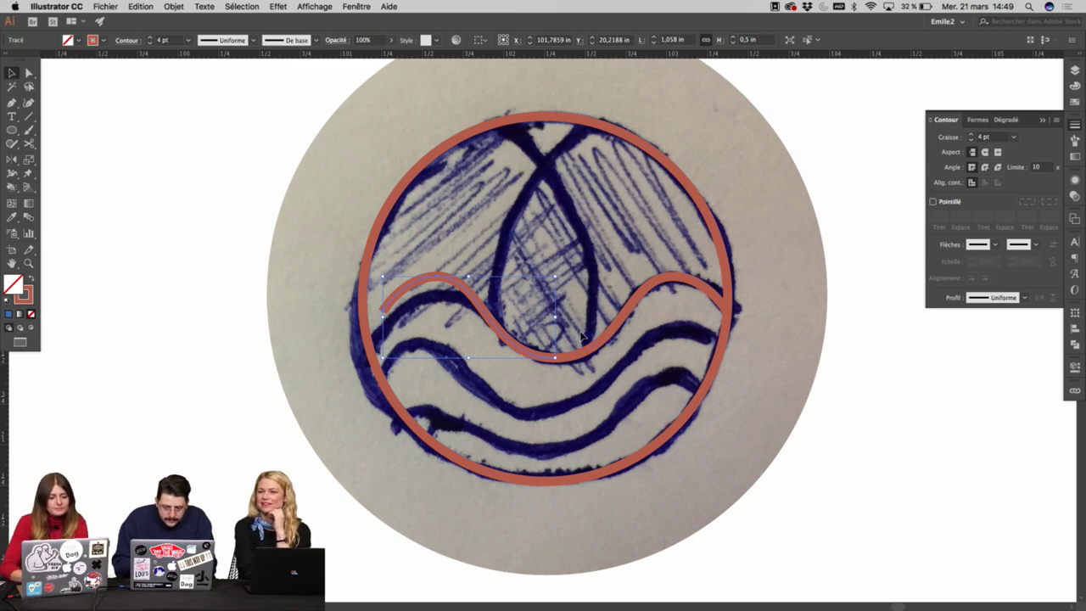
{"action": "left_click", "coordinate": [609, 336], "text": "shift"}
{"action": "left_click_drag", "start_coordinate": [383, 318], "coordinate": [363, 319]}
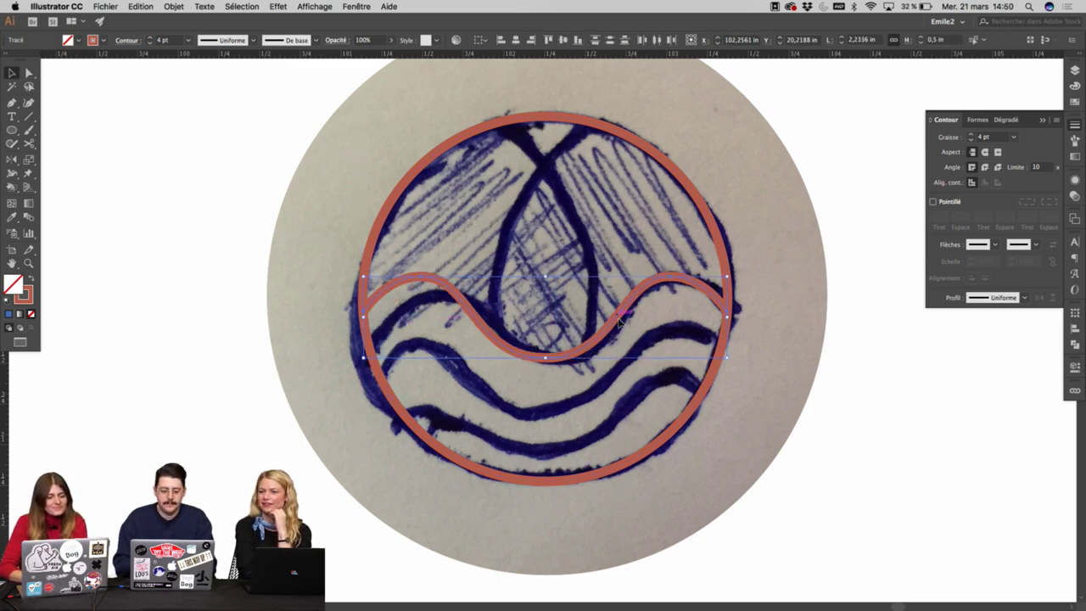
{"action": "left_click_drag", "start_coordinate": [622, 321], "coordinate": [618, 373]}
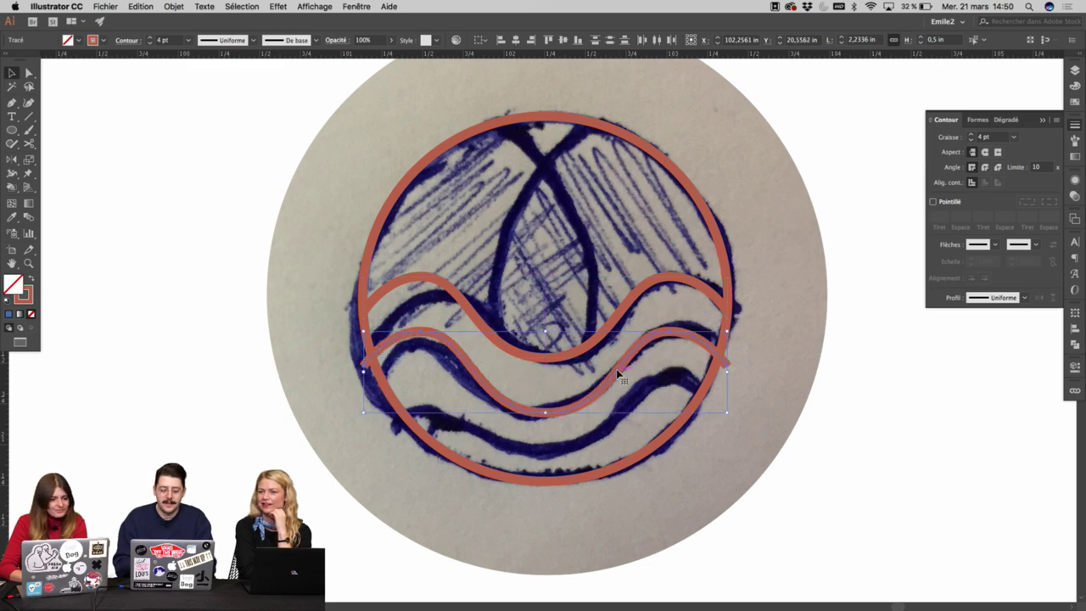
{"action": "left_click_drag", "start_coordinate": [560, 410], "coordinate": [562, 413]}
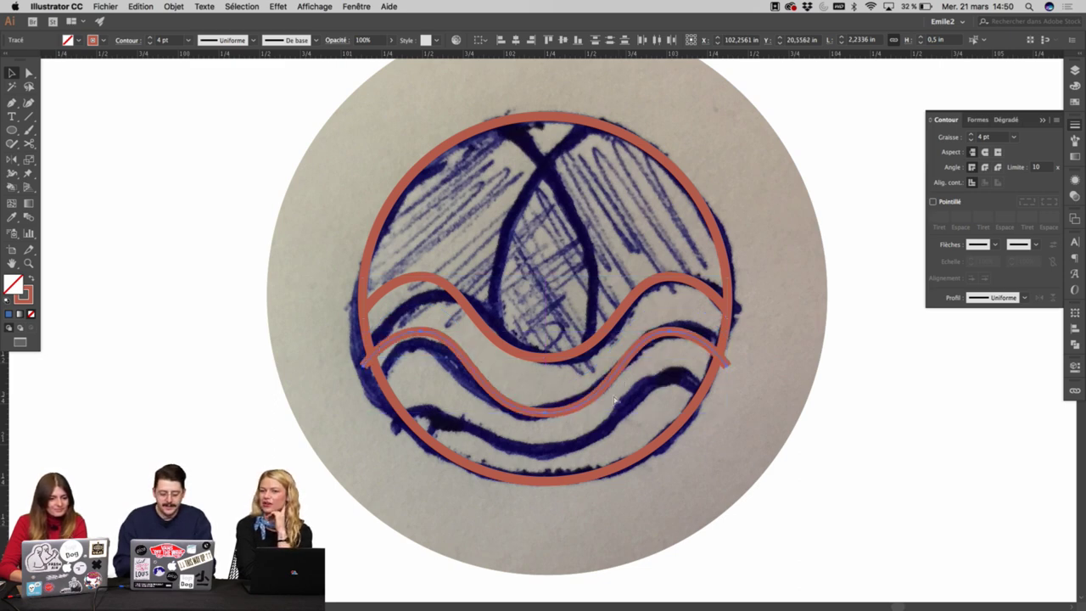
{"action": "key", "text": "super+d"}
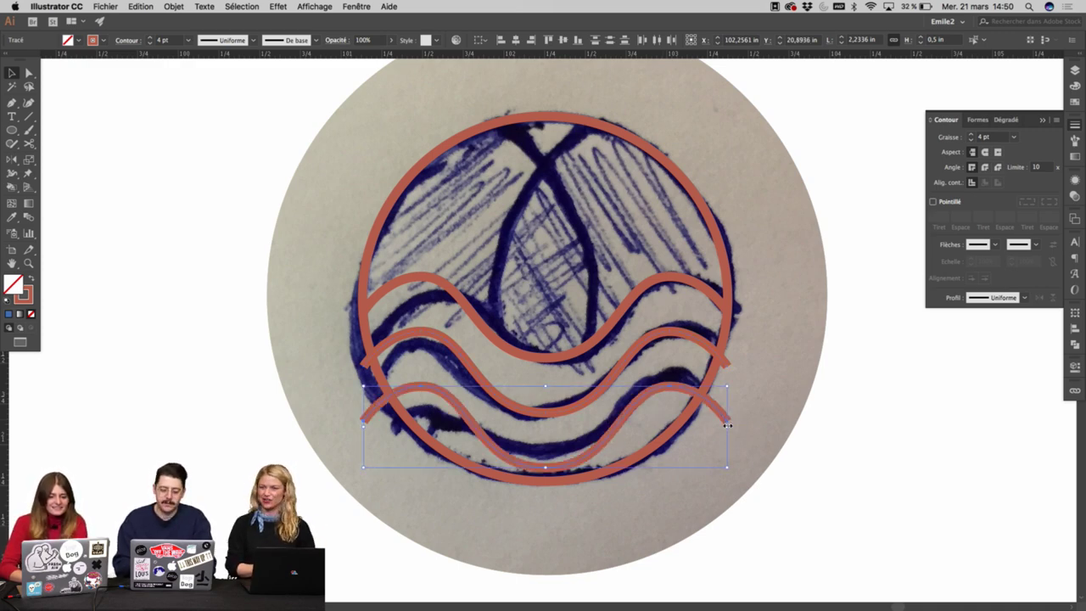
{"action": "key", "text": "super+z"}
{"action": "key", "text": "super+z"}
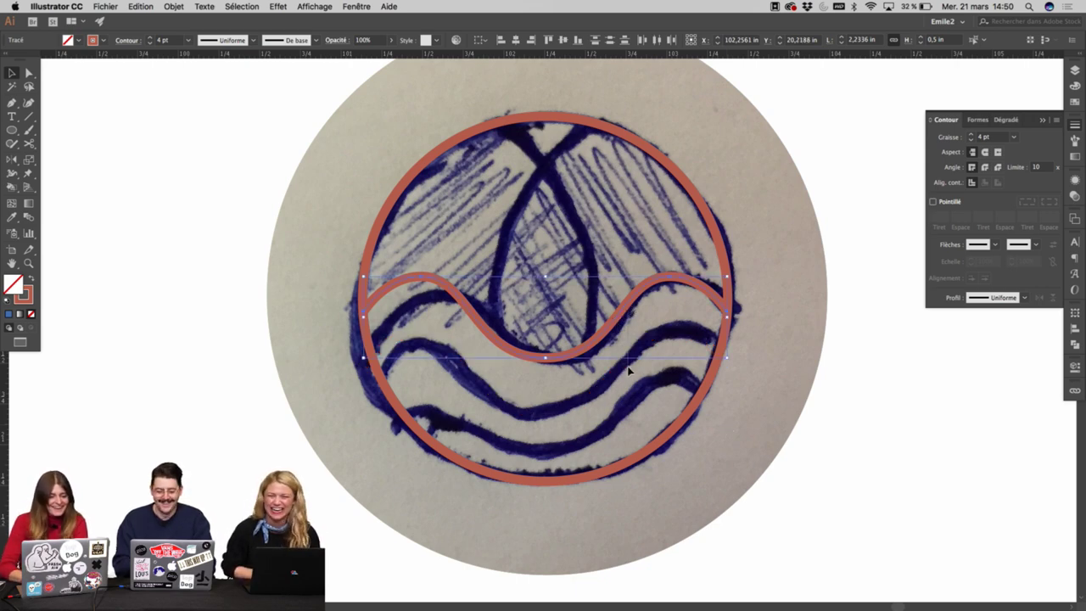
Duplicate the full upper wave onto the sketch's second wave line, widen it from its centre to about 2.58 in, and nudge it down.
{"action": "left_click_drag", "start_coordinate": [624, 311], "coordinate": [631, 368]}
{"action": "left_click_drag", "start_coordinate": [726, 374], "coordinate": [756, 376]}
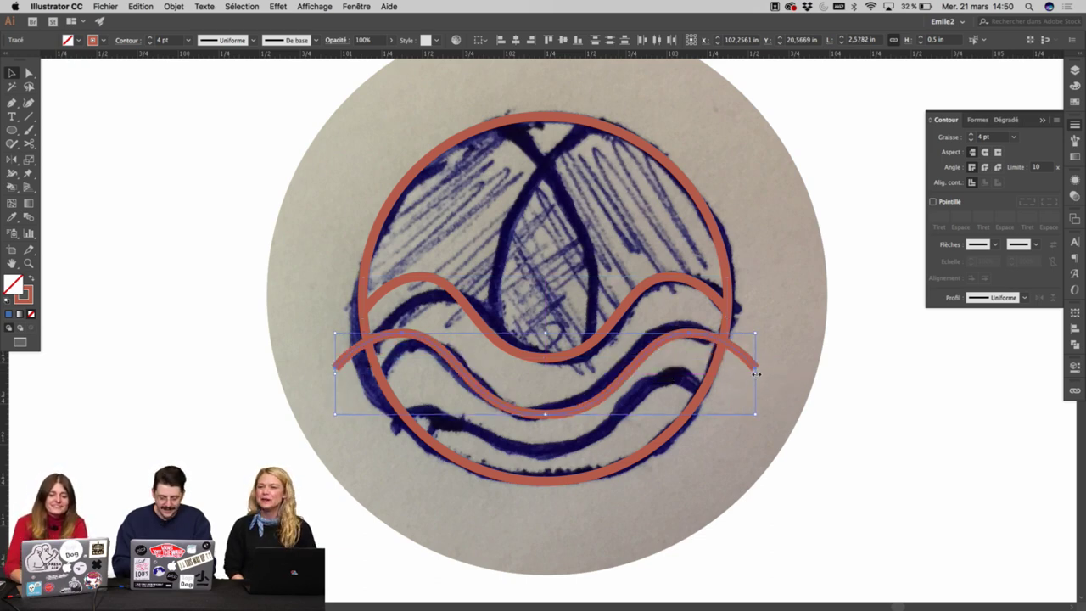
{"action": "key", "text": "Down"}
{"action": "key", "text": "Down"}
{"action": "key", "text": "Down"}
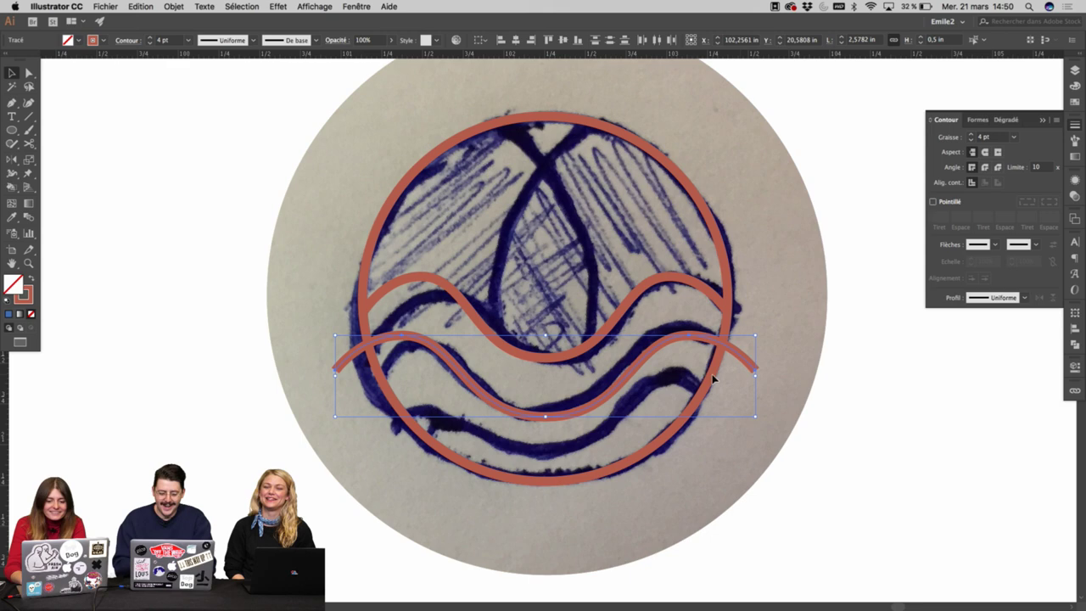
Duplicate the second wave towards the sketch's lowest wave line, enlarge it to about 2.66 in wide and nudge it up.
{"action": "left_click", "coordinate": [654, 348], "text": "shift"}
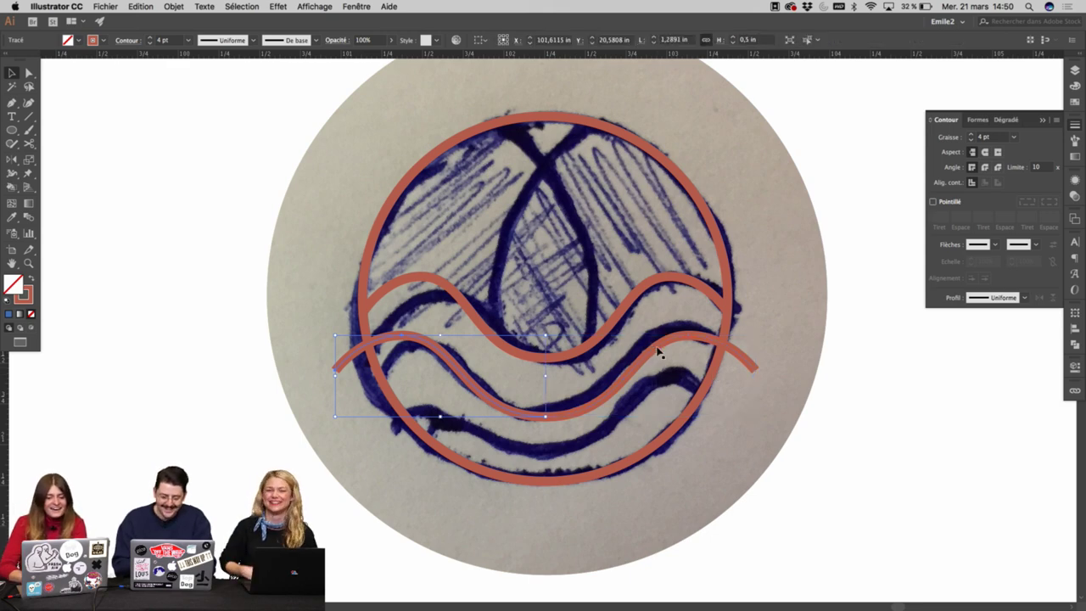
{"action": "left_click_drag", "start_coordinate": [667, 344], "coordinate": [666, 410]}
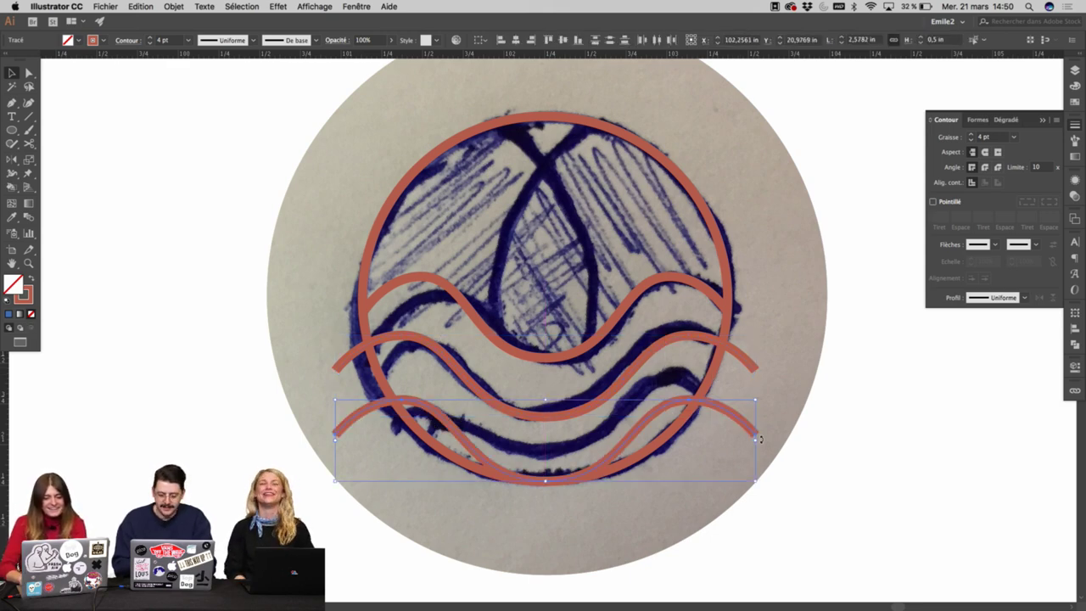
{"action": "left_click_drag", "start_coordinate": [756, 438], "coordinate": [767, 437]}
{"action": "key", "text": "Up"}
{"action": "key", "text": "Up"}
{"action": "key", "text": "Up"}
{"action": "key", "text": "Up"}
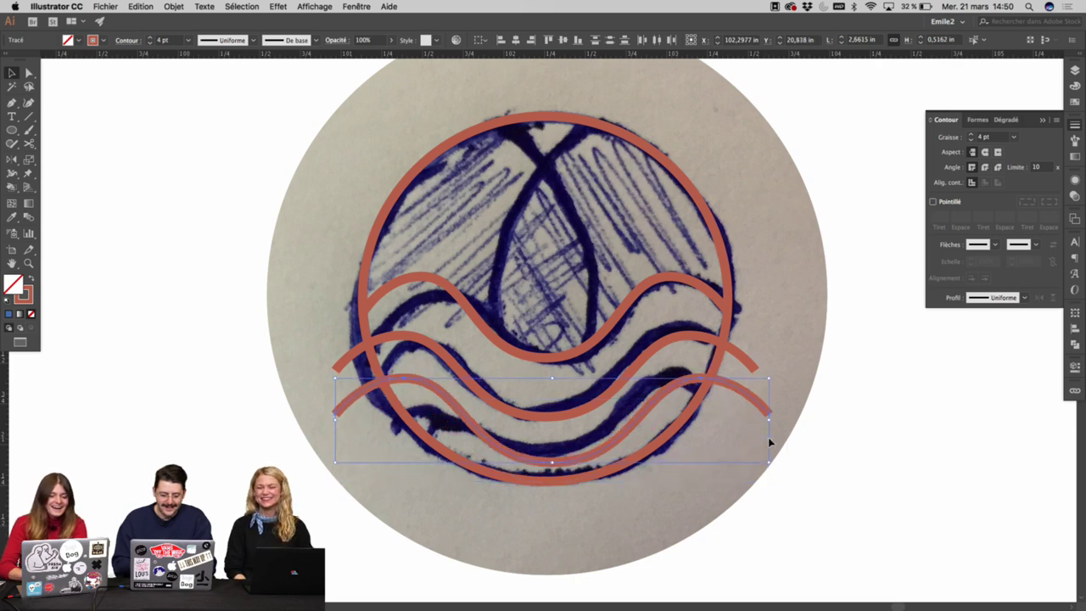
Select the circle with all three waves and place a copy in the blank area above the sketch.
{"action": "scroll", "coordinate": [768, 437], "scroll_direction": "down", "scroll_amount": 3}
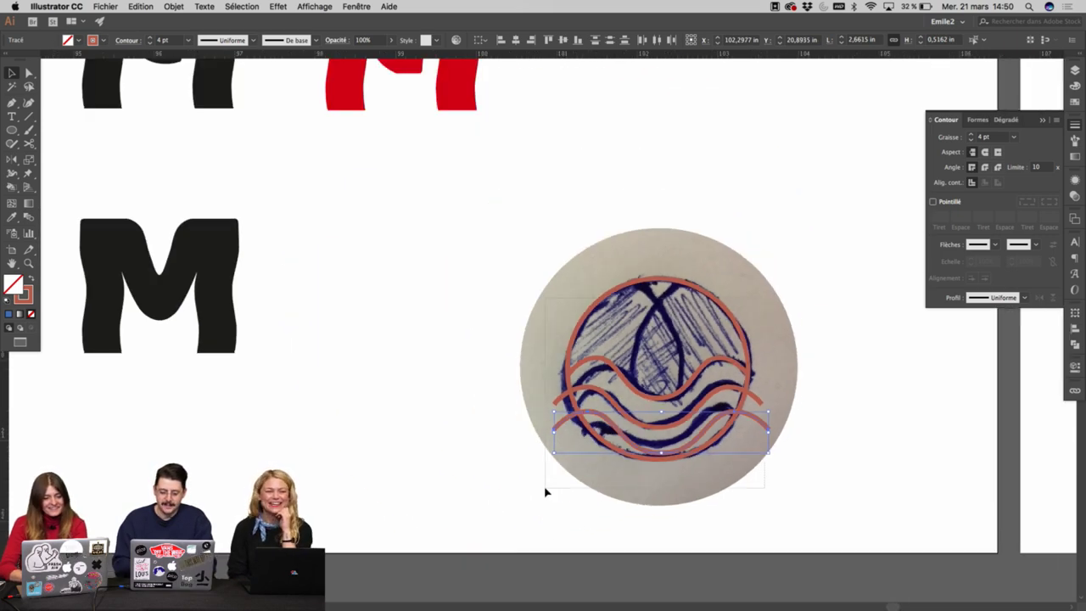
{"action": "left_click_drag", "start_coordinate": [546, 492], "coordinate": [545, 488]}
{"action": "left_click_drag", "start_coordinate": [788, 344], "coordinate": [566, 454]}
{"action": "left_click", "coordinate": [627, 157]}
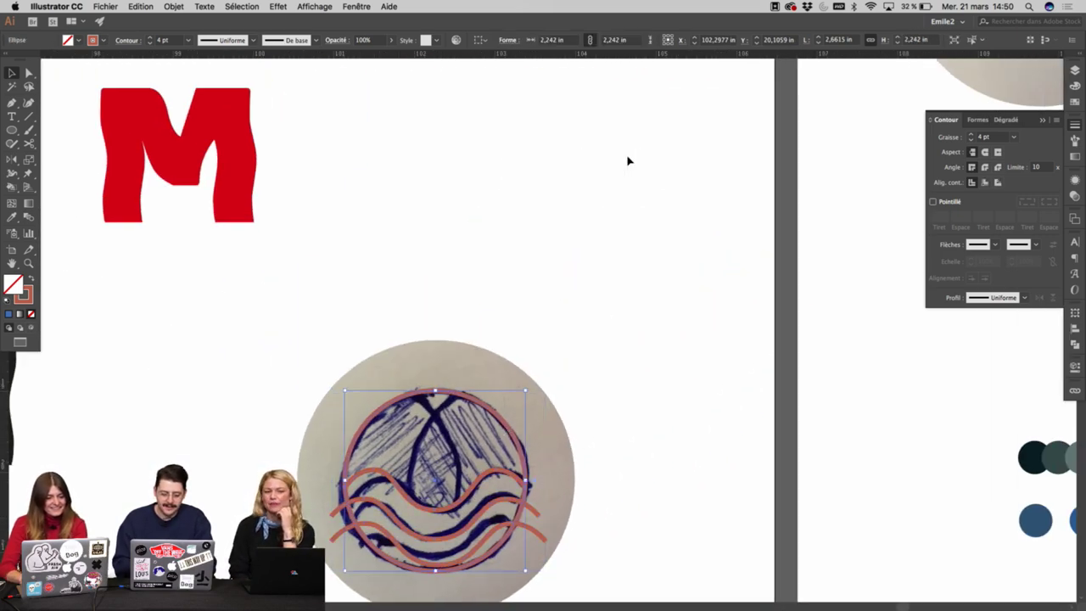
{"action": "scroll", "coordinate": [627, 160], "scroll_direction": "down", "scroll_amount": 3}
{"action": "left_click", "coordinate": [465, 418], "text": "shift"}
{"action": "left_click_drag", "start_coordinate": [465, 417], "coordinate": [587, 151]}
Join the left and right halves of each copied wave at their trough anchor points.
{"action": "left_click", "coordinate": [648, 105], "text": "shift"}
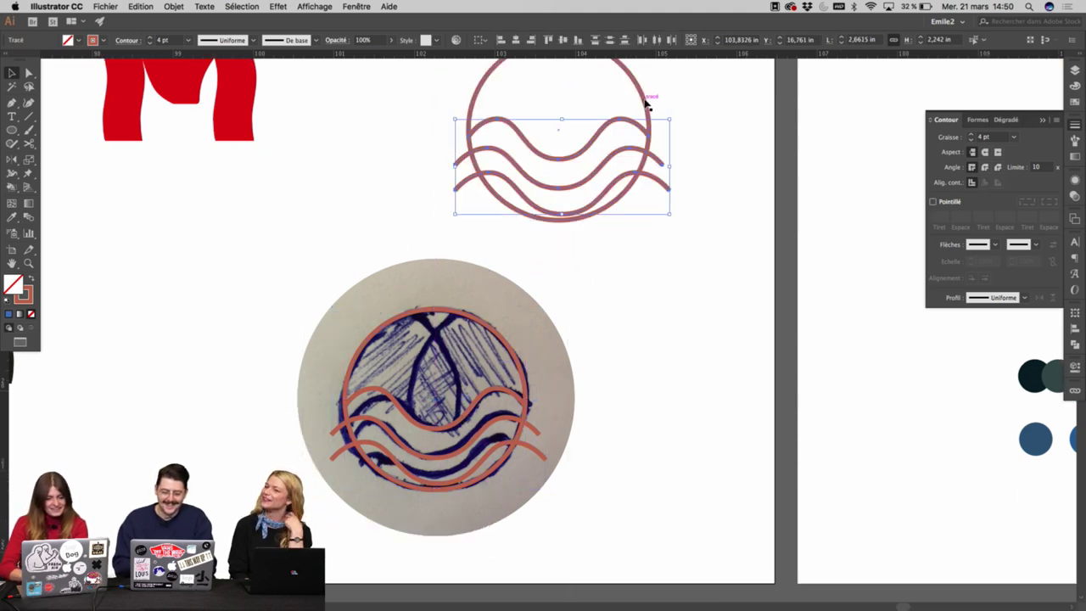
{"action": "left_click", "coordinate": [609, 41]}
{"action": "key", "text": "super+z"}
{"action": "key", "text": "a"}
{"action": "left_click_drag", "start_coordinate": [565, 134], "coordinate": [552, 219]}
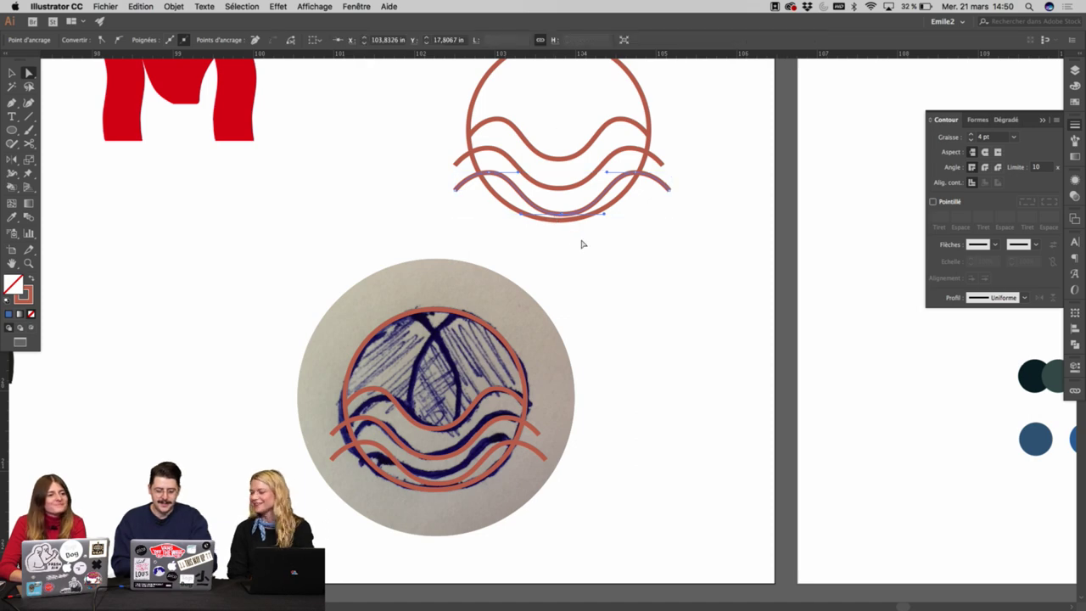
Align the copied circle and its three waves on their horizontal centres.
{"action": "key", "text": "v"}
{"action": "left_click", "coordinate": [550, 122]}
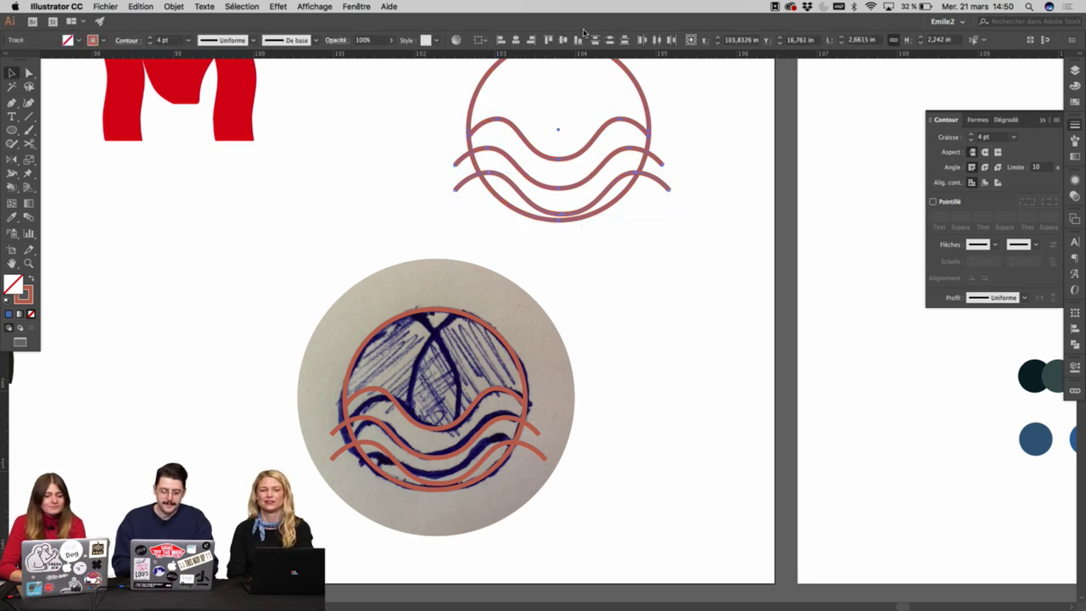
{"action": "left_click", "coordinate": [515, 40]}
{"action": "left_click", "coordinate": [634, 182], "text": "super"}
{"action": "left_click", "coordinate": [506, 349]}
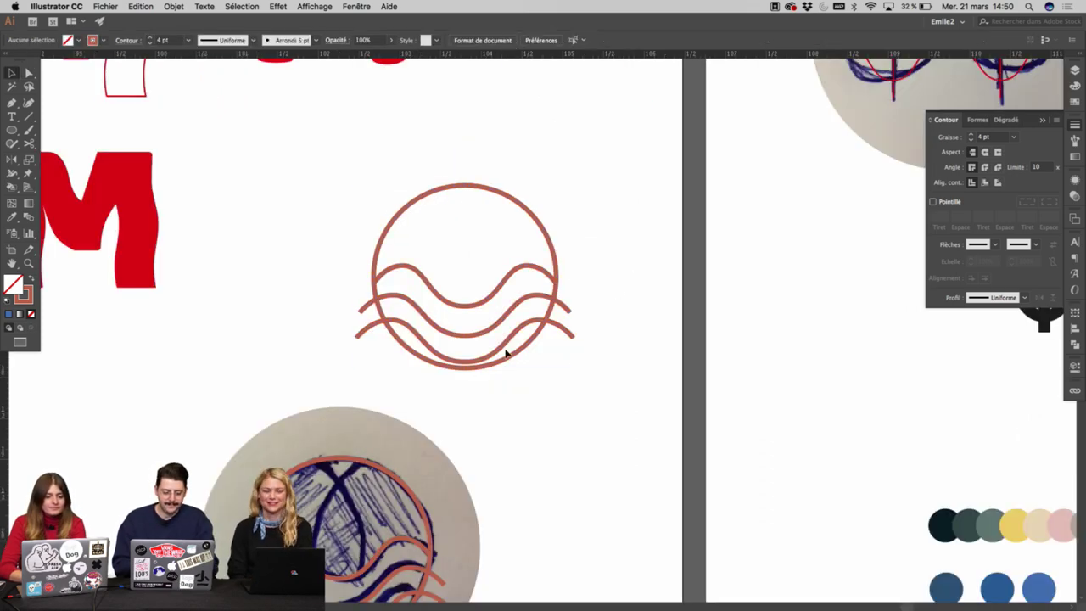
Convert the central trough point of each of the three waves into a smooth curve with horizontal handles.
{"action": "left_click", "coordinate": [506, 348]}
{"action": "key", "text": "a"}
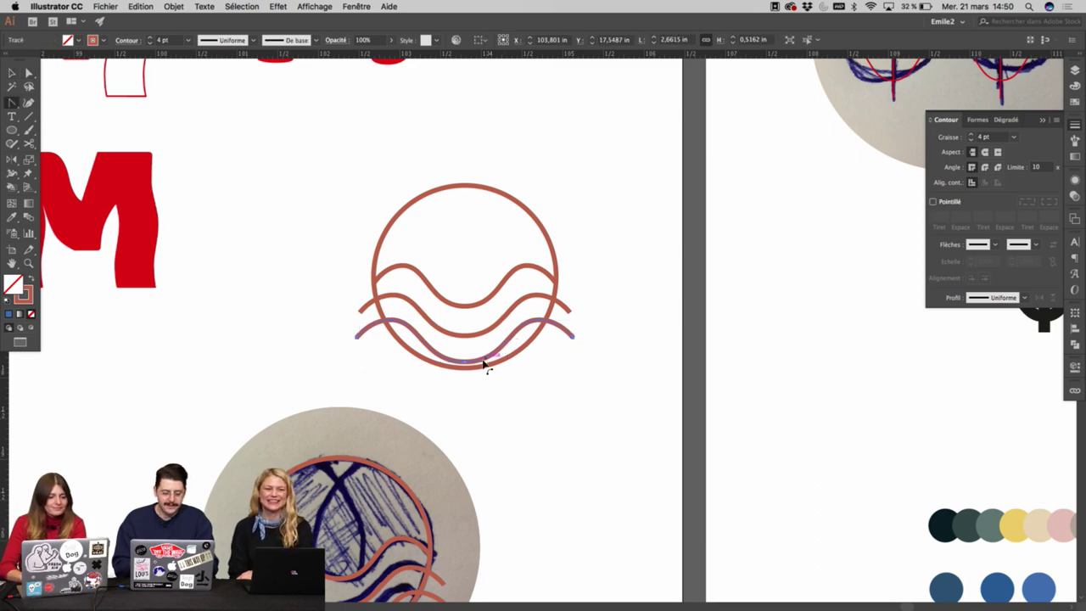
{"action": "mouse_move", "coordinate": [464, 363]}
{"action": "left_mouse_down"}
{"action": "mouse_move", "coordinate": [497, 364]}
{"action": "mouse_move", "coordinate": [488, 330]}
{"action": "mouse_move", "coordinate": [497, 338]}
{"action": "left_mouse_up"}
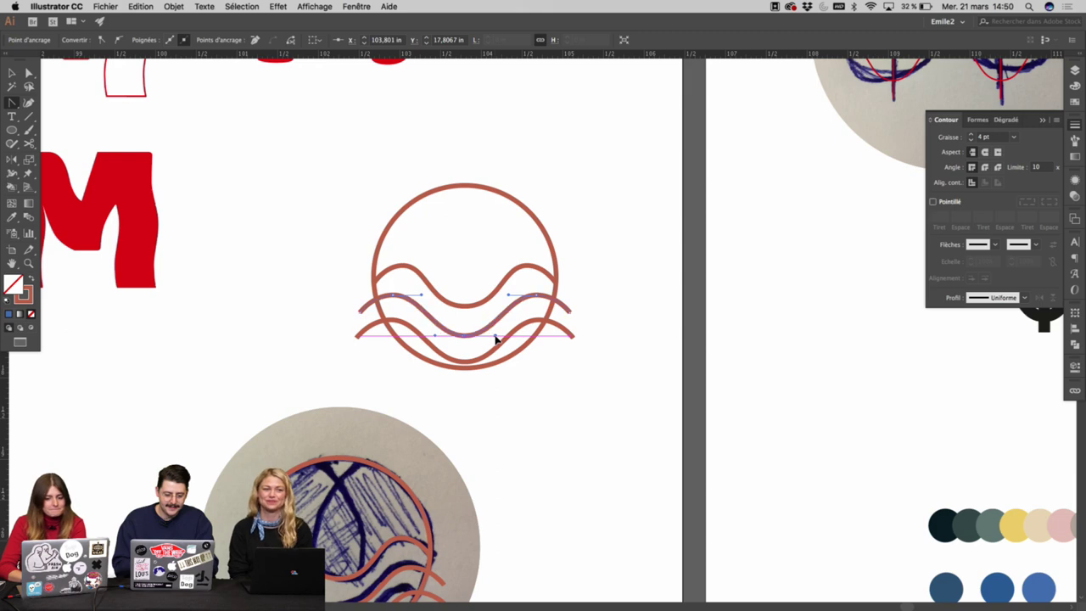
{"action": "left_click_drag", "start_coordinate": [465, 306], "coordinate": [489, 308]}
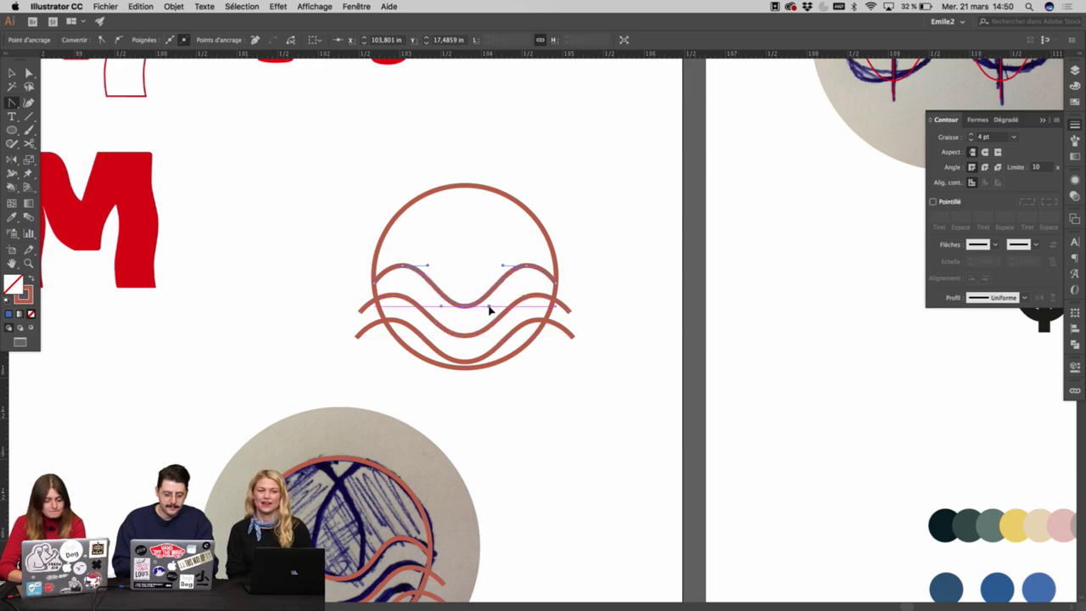
{"action": "key", "text": "v"}
{"action": "left_click", "coordinate": [599, 272]}
Clip the three waves to the circle with a clipping mask, keeping a stroked copy of the circle as the outline.
{"action": "left_click_drag", "start_coordinate": [586, 276], "coordinate": [596, 252]}
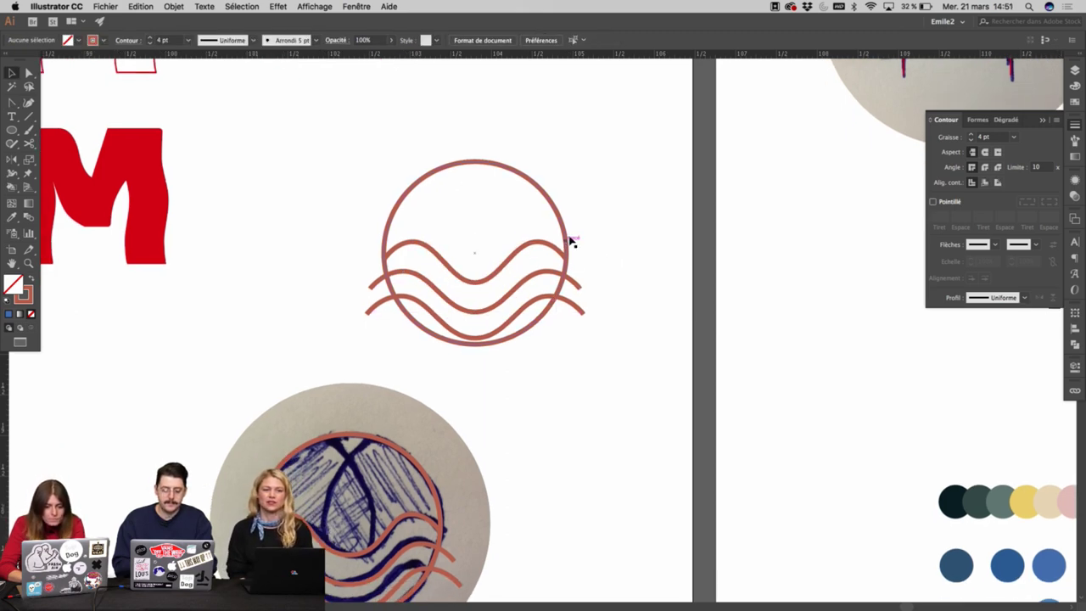
{"action": "left_click", "coordinate": [567, 238]}
{"action": "left_click", "coordinate": [603, 226]}
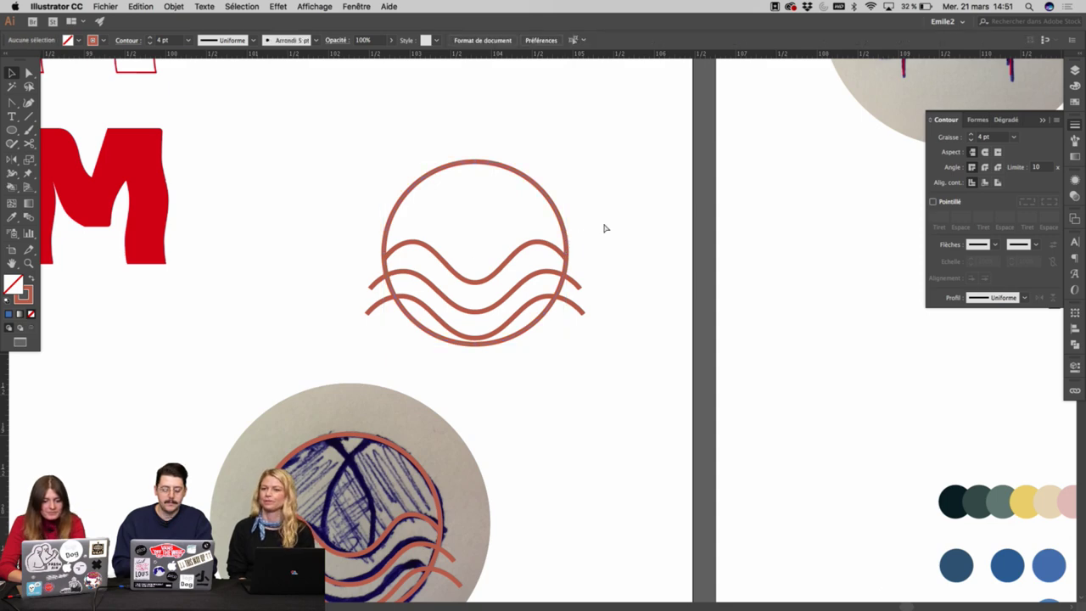
{"action": "left_click", "coordinate": [565, 239]}
{"action": "left_click_drag", "start_coordinate": [522, 315], "coordinate": [521, 315]}
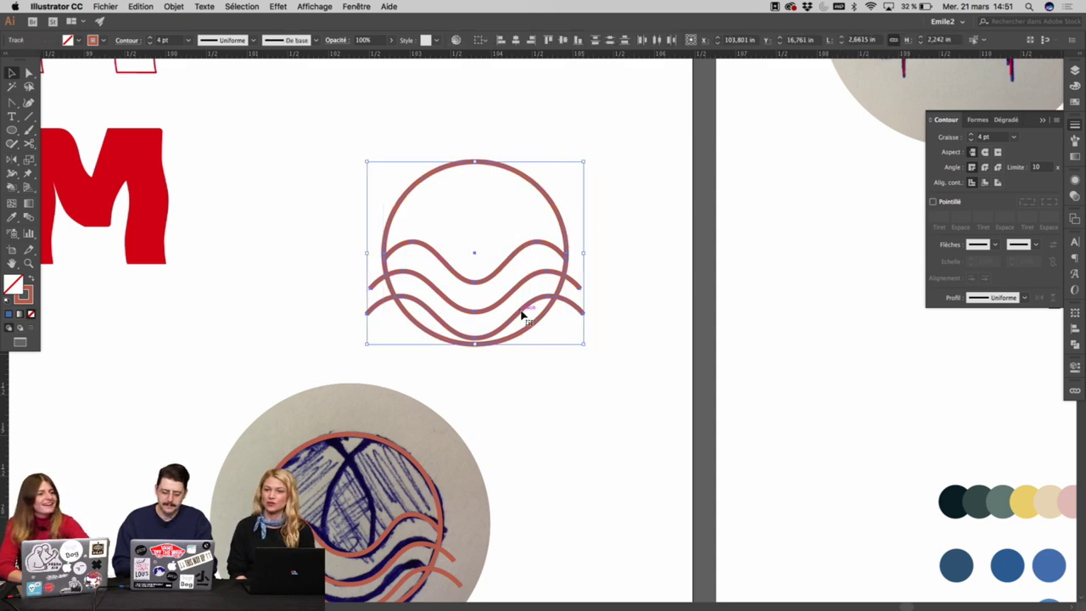
{"action": "key", "text": "shift+m"}
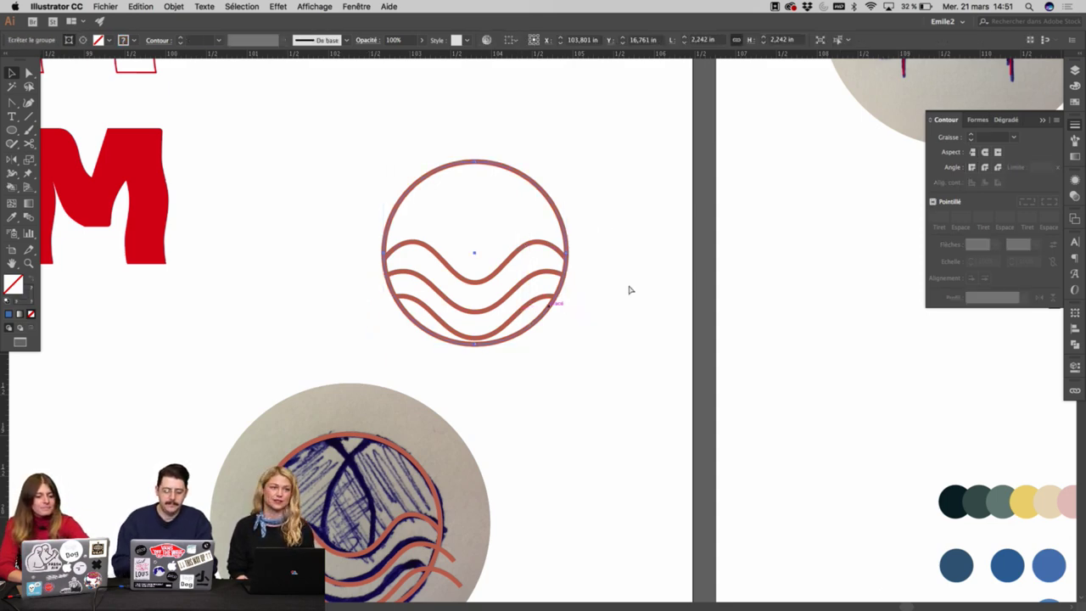
{"action": "key", "text": "v"}
{"action": "left_click", "coordinate": [632, 289]}
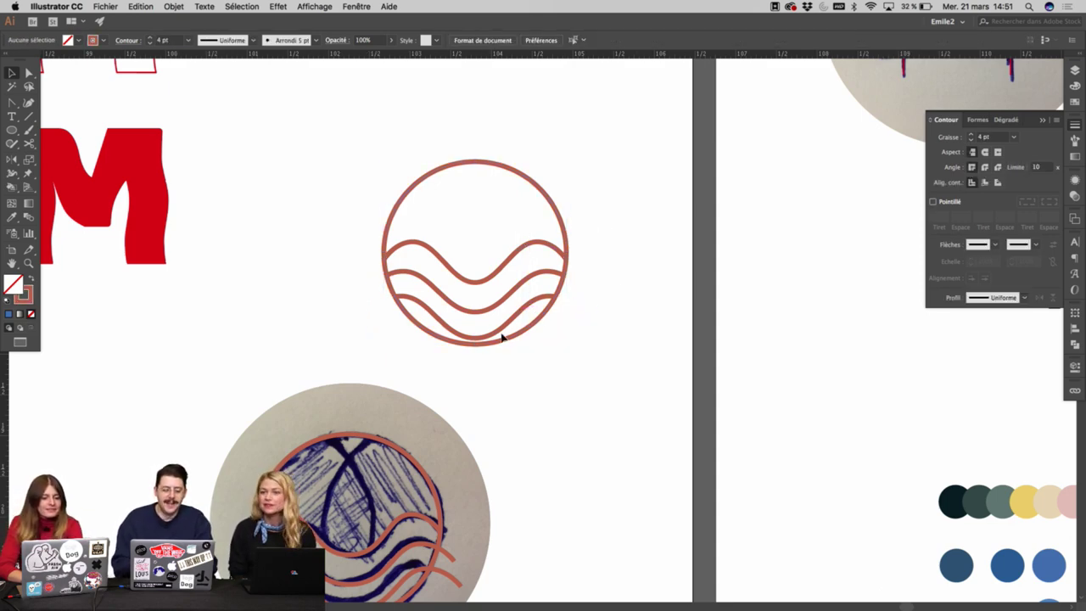
Inside the clip group, lower the bottom wave to the circle's base and distribute the three waves evenly in height.
{"action": "double_click", "coordinate": [500, 332]}
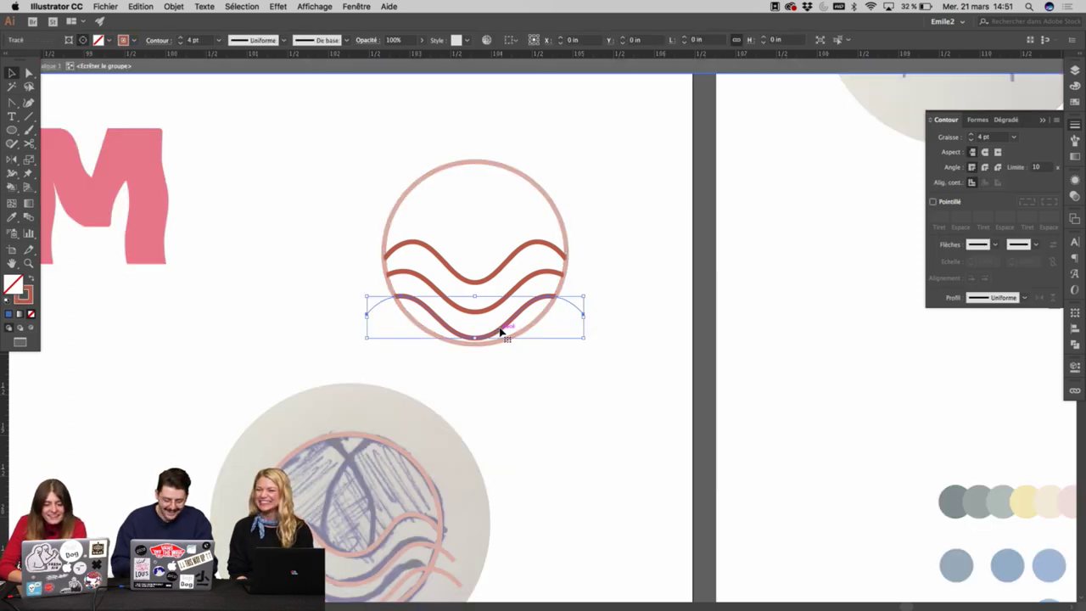
{"action": "left_click", "coordinate": [504, 295], "text": "shift"}
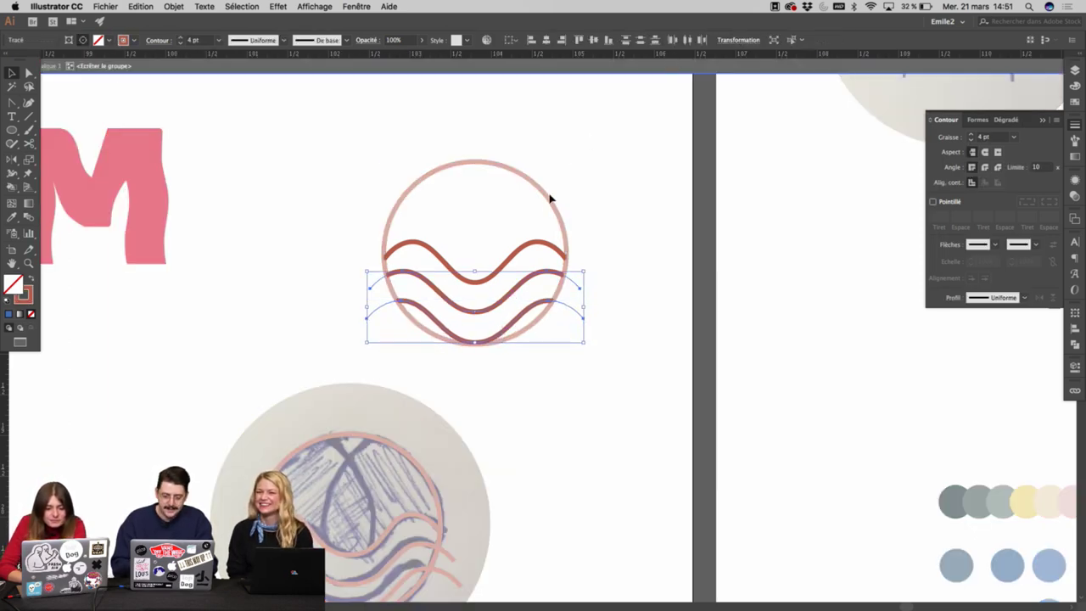
{"action": "left_click", "coordinate": [525, 248], "text": "shift"}
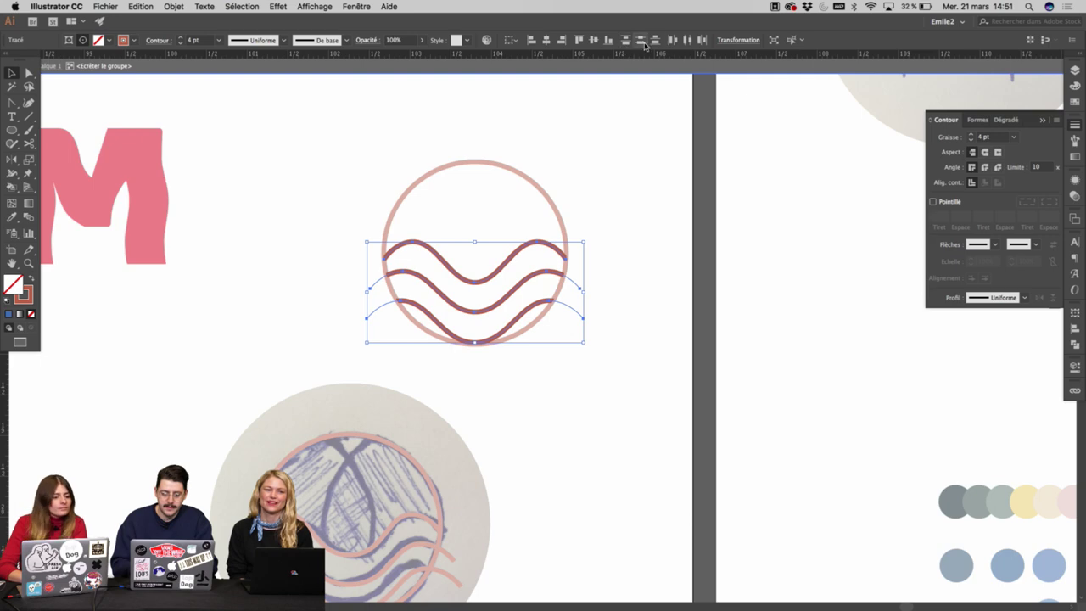
{"action": "double_click", "coordinate": [574, 210]}
Delete the original unclipped circle and waves lying over the hand sketch.
{"action": "left_click_drag", "start_coordinate": [547, 288], "coordinate": [651, 184]}
{"action": "left_click_drag", "start_coordinate": [720, 115], "coordinate": [470, 266]}
{"action": "left_click", "coordinate": [528, 354]}
{"action": "left_click_drag", "start_coordinate": [621, 327], "coordinate": [351, 475]}
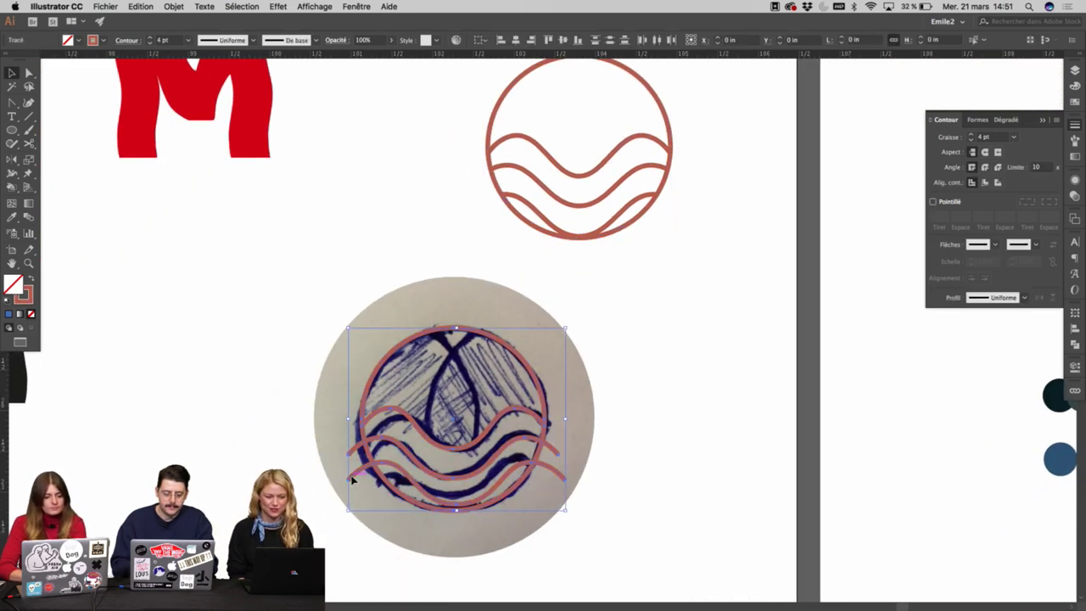
{"action": "key", "text": "BackSpace"}
Move the clipped circle-and-waves emblem onto the hand sketch.
{"action": "left_click_drag", "start_coordinate": [682, 78], "coordinate": [500, 280]}
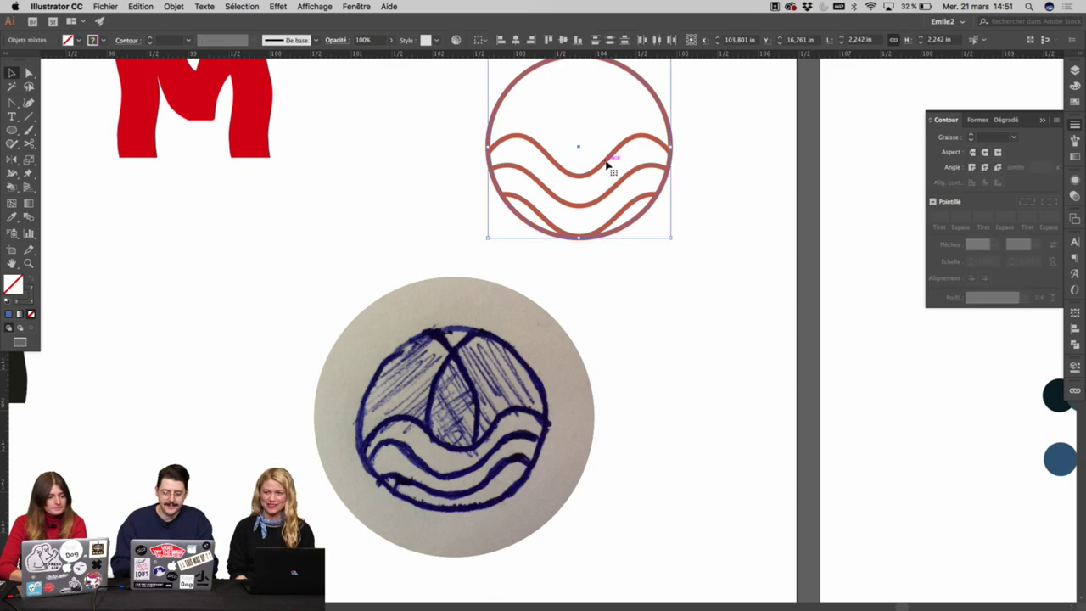
{"action": "mouse_move", "coordinate": [605, 162]}
{"action": "left_mouse_down"}
{"action": "mouse_move", "coordinate": [514, 417]}
{"action": "mouse_move", "coordinate": [481, 439]}
{"action": "left_mouse_up"}
{"action": "left_click", "coordinate": [465, 437], "text": "super"}
{"action": "left_click", "coordinate": [513, 315], "text": "super"}
Draw a circle about 3.11 in across with the Ellipse tool and nudge it so its left arc follows the drop's left outline.
{"action": "left_click", "coordinate": [587, 242]}
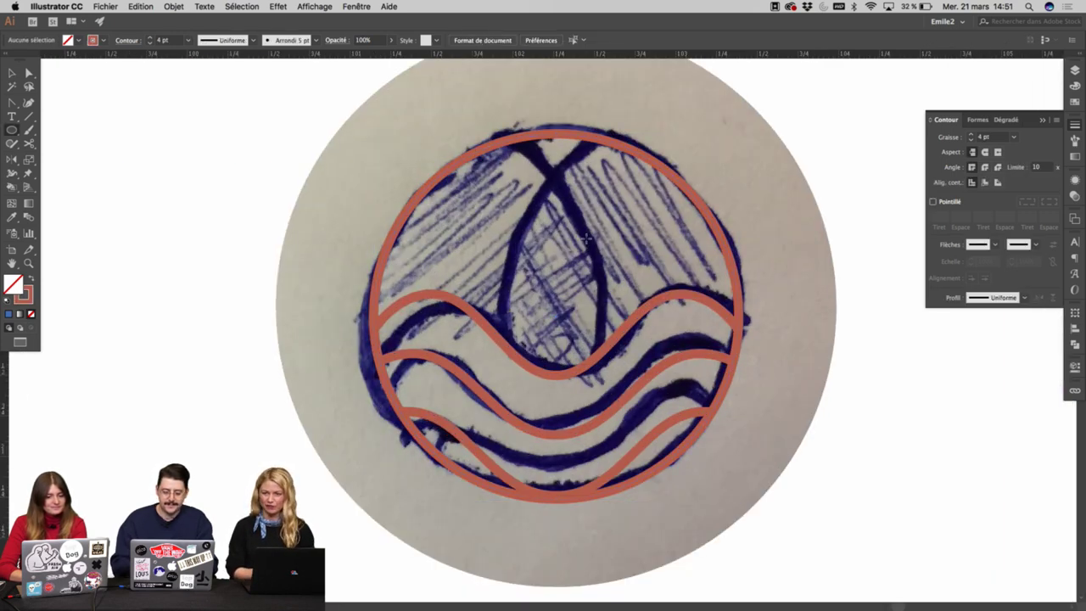
{"action": "key", "text": "super+minus"}
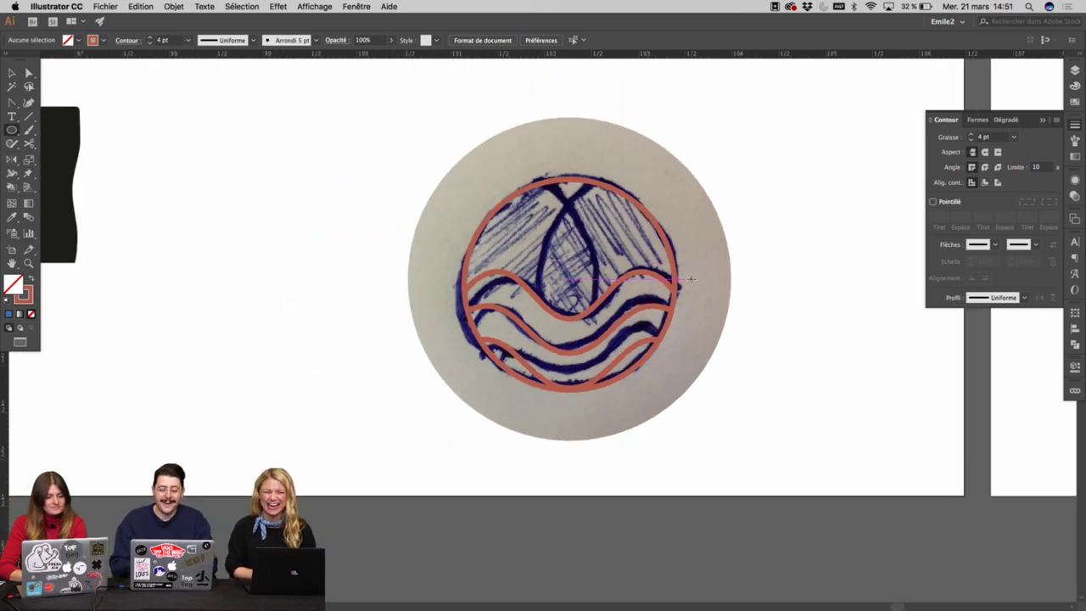
{"action": "left_click_drag", "start_coordinate": [692, 279], "coordinate": [837, 229]}
{"action": "key", "text": "v"}
{"action": "key", "text": "Down"}
{"action": "key", "text": "Down"}
{"action": "key", "text": "Down"}
{"action": "key", "text": "Down"}
{"action": "key", "text": "Down"}
{"action": "key", "text": "Down"}
{"action": "key", "text": "Down"}
{"action": "key", "text": "Down"}
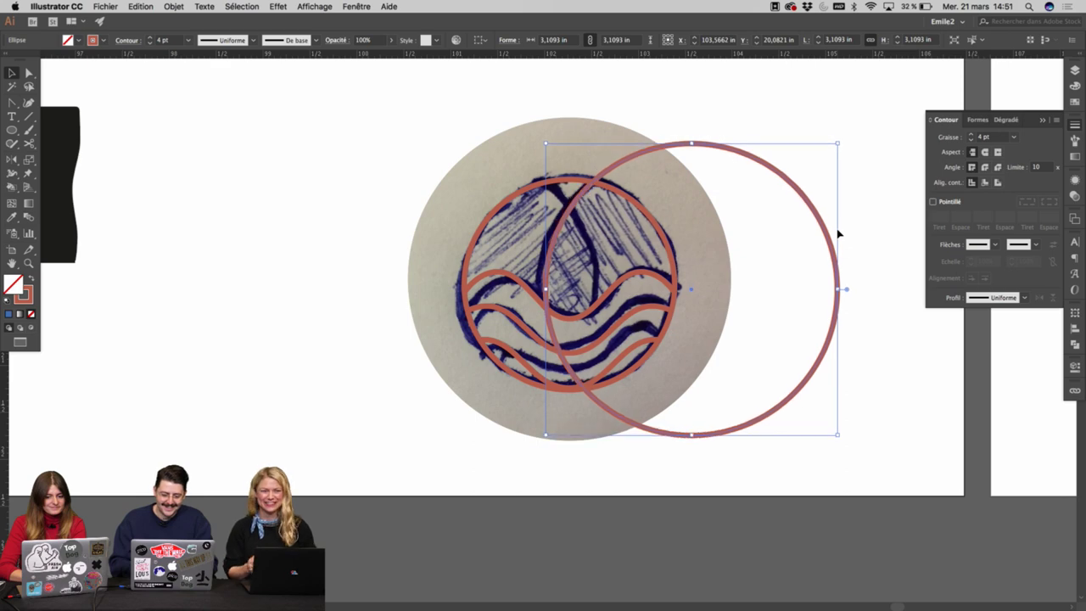
{"action": "key", "text": "Left"}
{"action": "key", "text": "Left"}
{"action": "key", "text": "Down"}
{"action": "key", "text": "Down"}
{"action": "key", "text": "Left"}
{"action": "key", "text": "Down"}
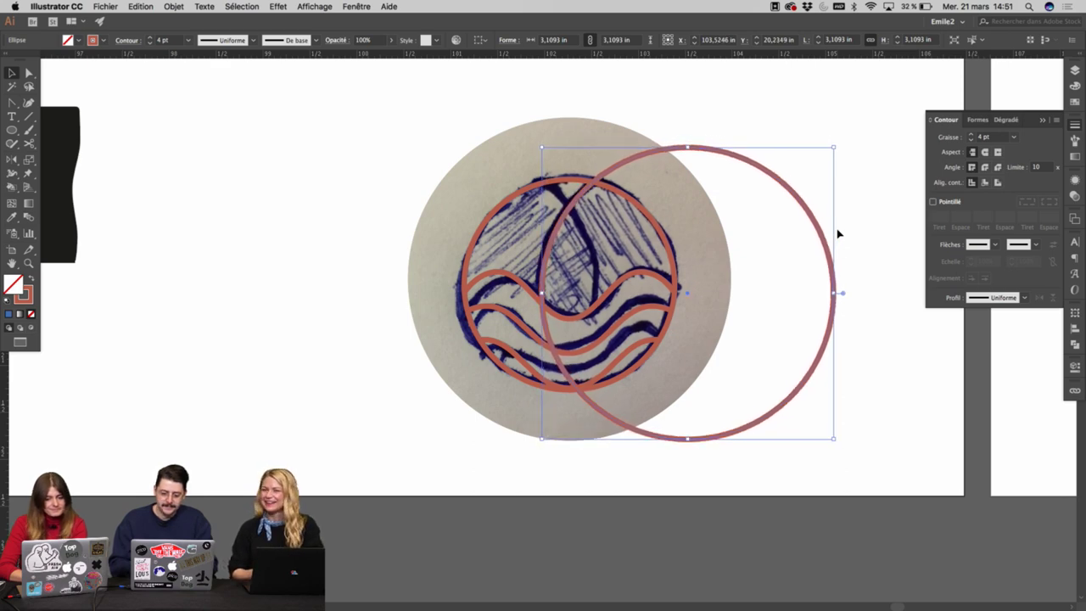
Duplicate the large circle onto the drop's right outline, group both circles and centre them horizontally with the emblem's circle.
{"action": "left_click_drag", "start_coordinate": [827, 244], "coordinate": [591, 258]}
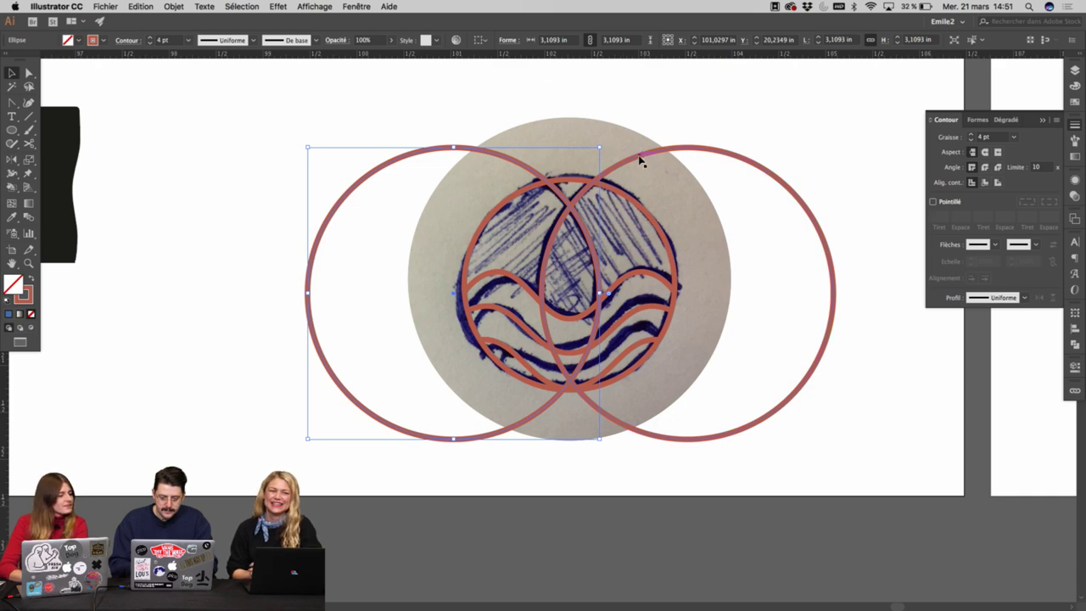
{"action": "left_click", "coordinate": [640, 156], "text": "shift"}
{"action": "key", "text": "super+g"}
{"action": "left_click", "coordinate": [571, 179], "text": "shift"}
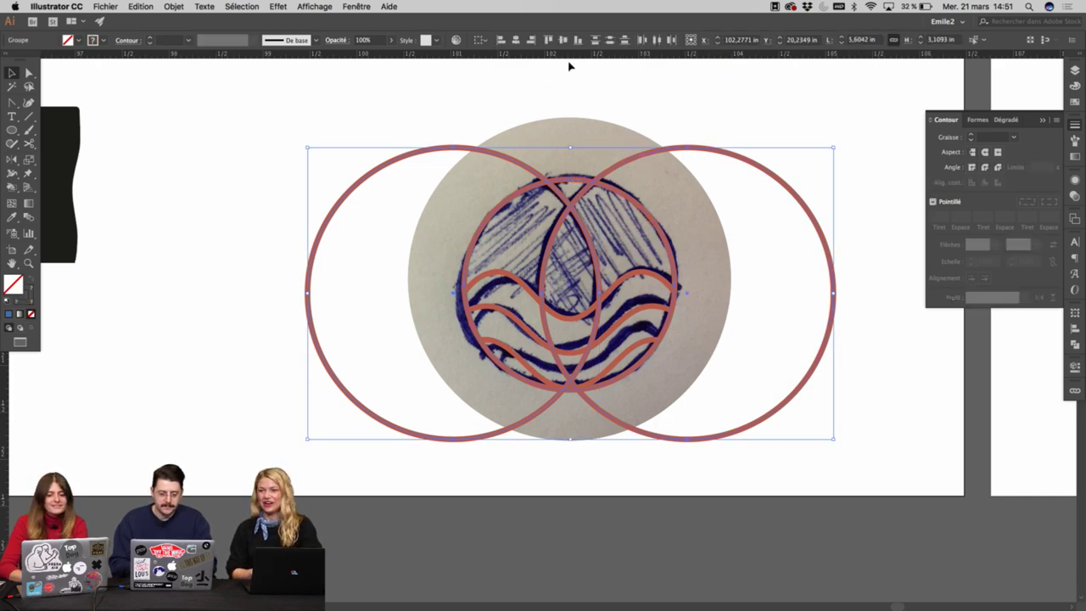
{"action": "left_click", "coordinate": [517, 41]}
{"action": "left_click", "coordinate": [588, 121]}
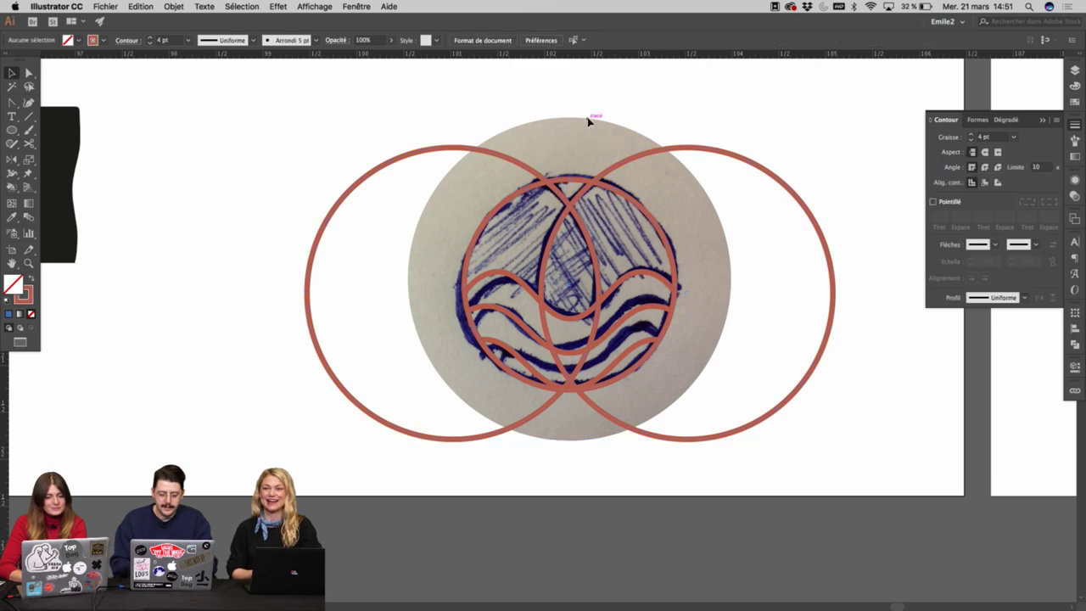
{"action": "left_click", "coordinate": [582, 186]}
{"action": "key", "text": "Right"}
{"action": "left_click", "coordinate": [700, 125]}
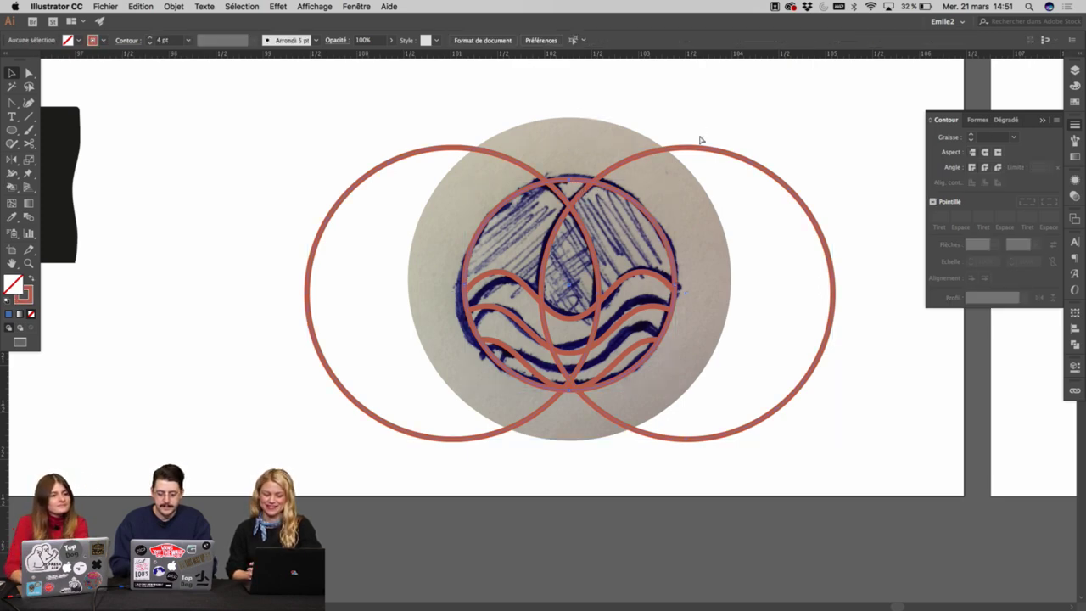
Move the two grouped large circles inside the emblem's clipping group so only the arcs within its circle show.
{"action": "left_click", "coordinate": [700, 147]}
{"action": "key", "text": "Delete"}
{"action": "left_click", "coordinate": [627, 284]}
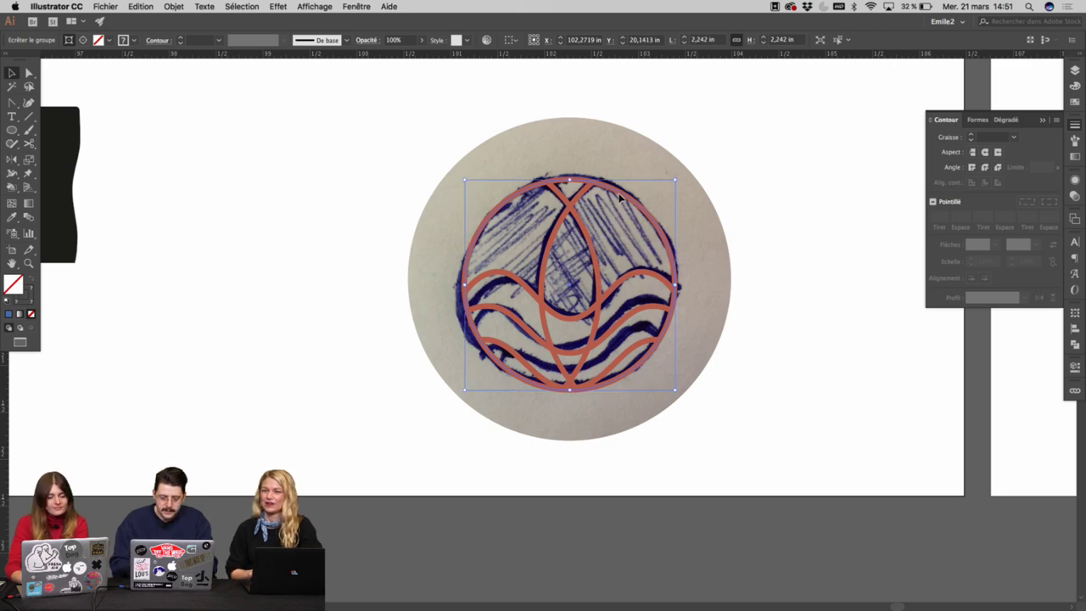
{"action": "scroll", "coordinate": [645, 195], "scroll_direction": "up", "scroll_amount": 2}
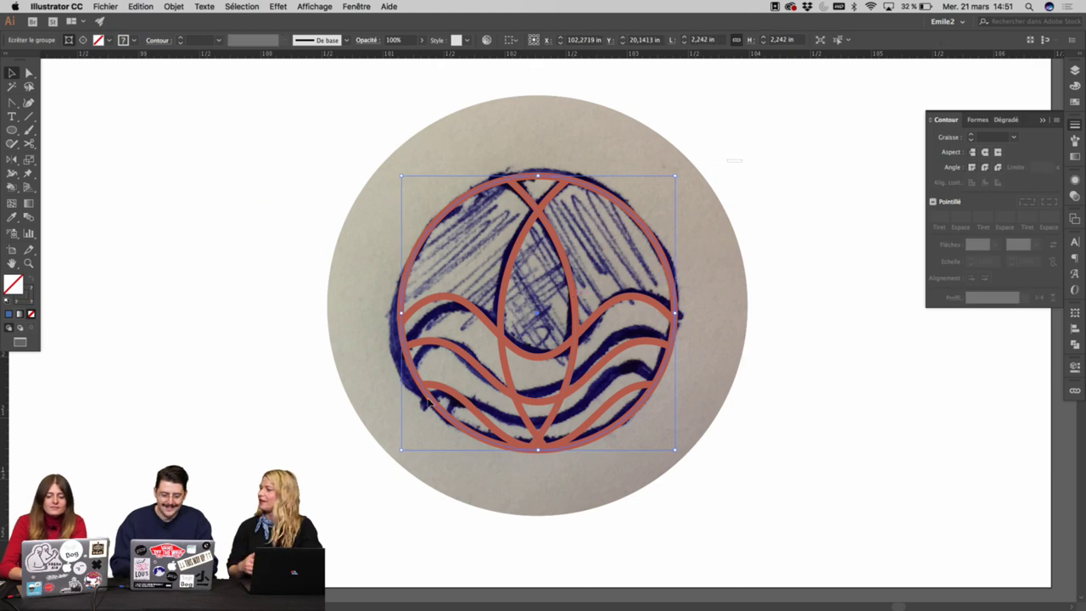
Duplicate the clipped drop-and-waves emblem onto the blank artboard area above and to the right of the hand sketch.
{"action": "scroll", "coordinate": [429, 403], "scroll_direction": "down", "scroll_amount": 3}
{"action": "left_click_drag", "start_coordinate": [462, 396], "coordinate": [591, 251]}
{"action": "scroll", "coordinate": [551, 288], "scroll_direction": "up", "scroll_amount": 8}
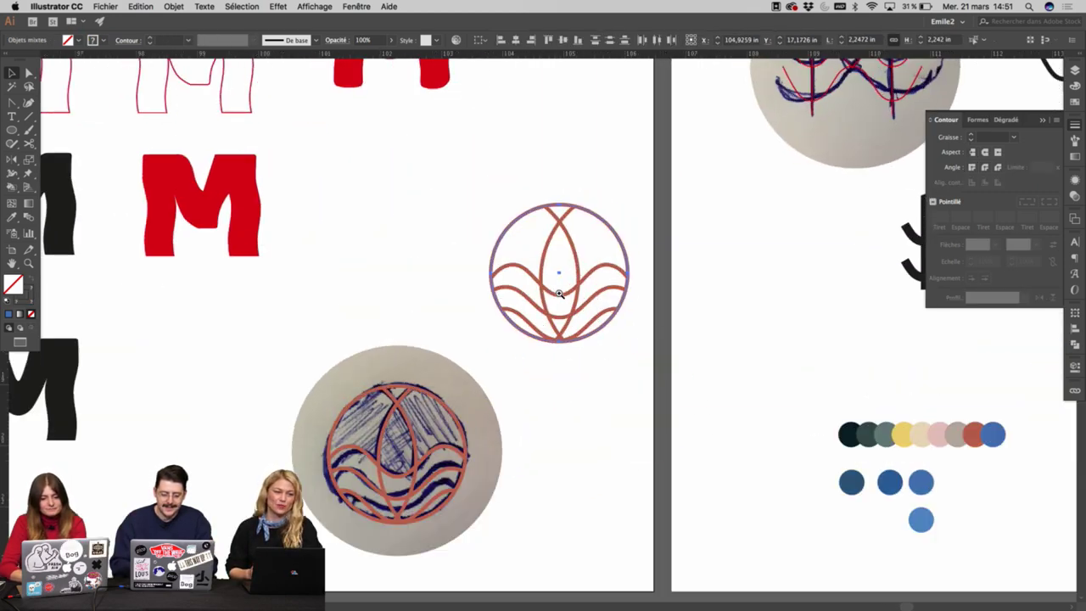
{"action": "left_click", "coordinate": [822, 146]}
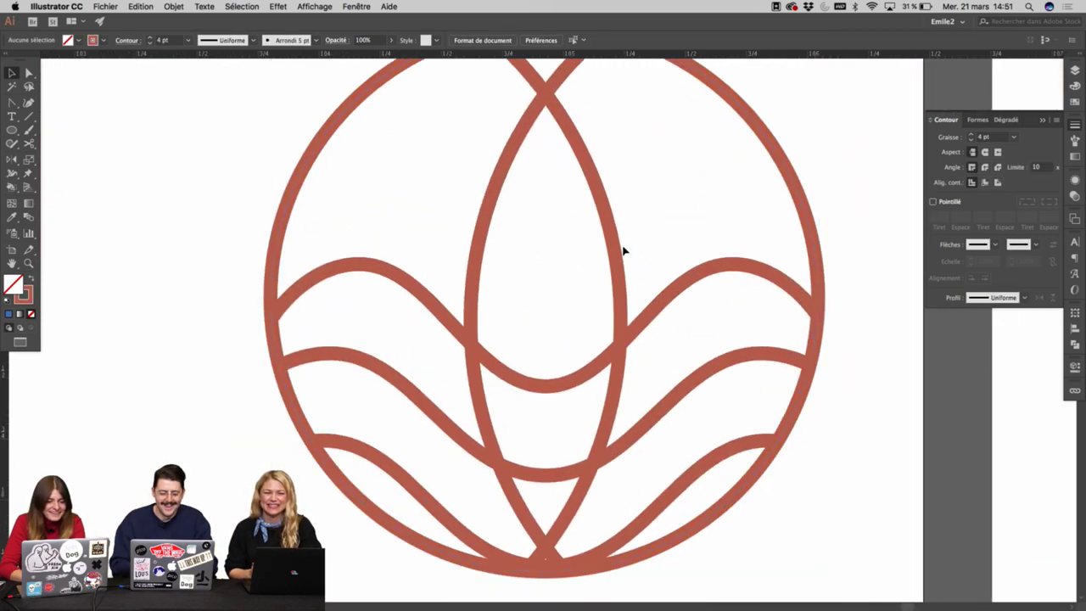
Isolate the duplicate's clipped content and add an anchor point on the left large circle where the drop's right side meets the top wave.
{"action": "left_click", "coordinate": [614, 246]}
{"action": "double_click", "coordinate": [614, 246]}
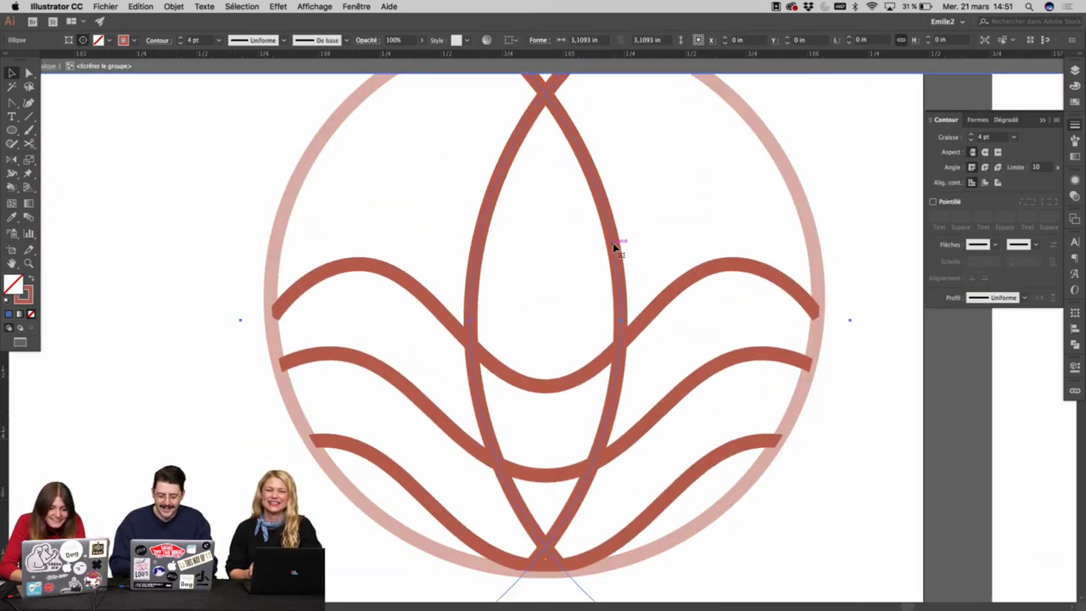
{"action": "key", "text": "p"}
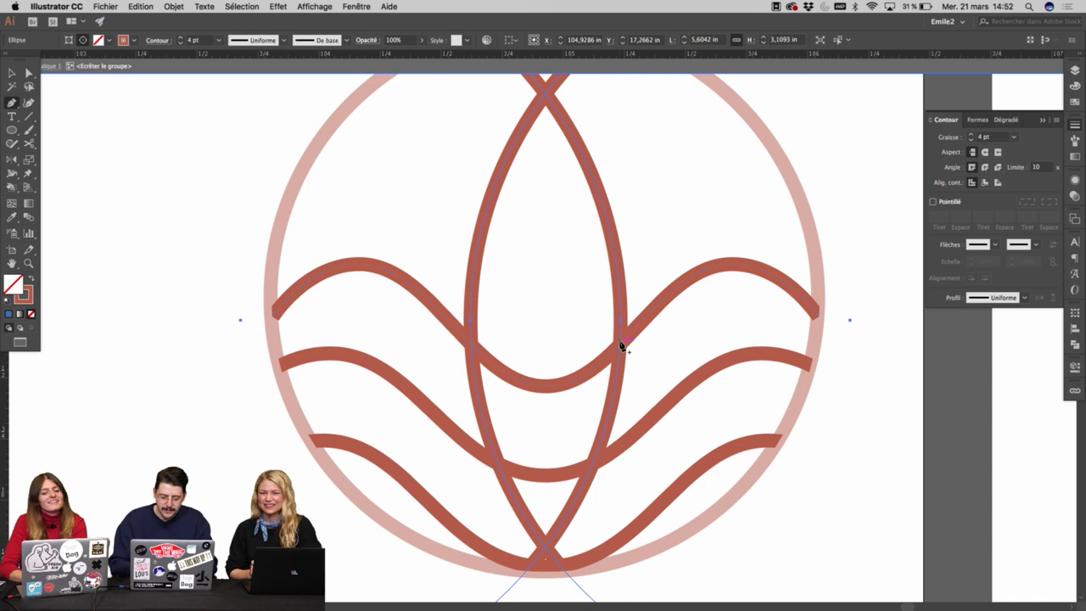
{"action": "left_click", "coordinate": [622, 346]}
{"action": "left_click_drag", "start_coordinate": [550, 506], "coordinate": [574, 357]}
Delete the left large circle's lower and outer anchor points so the drop's right side ends at the top wave.
{"action": "key", "text": "a"}
{"action": "left_click", "coordinate": [318, 278]}
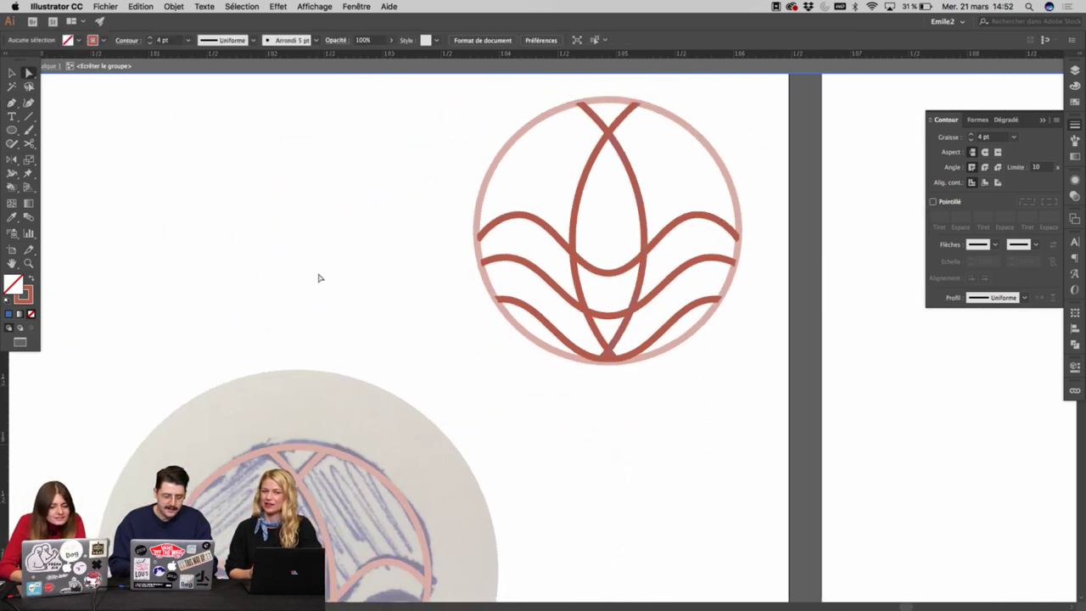
{"action": "left_click", "coordinate": [638, 307]}
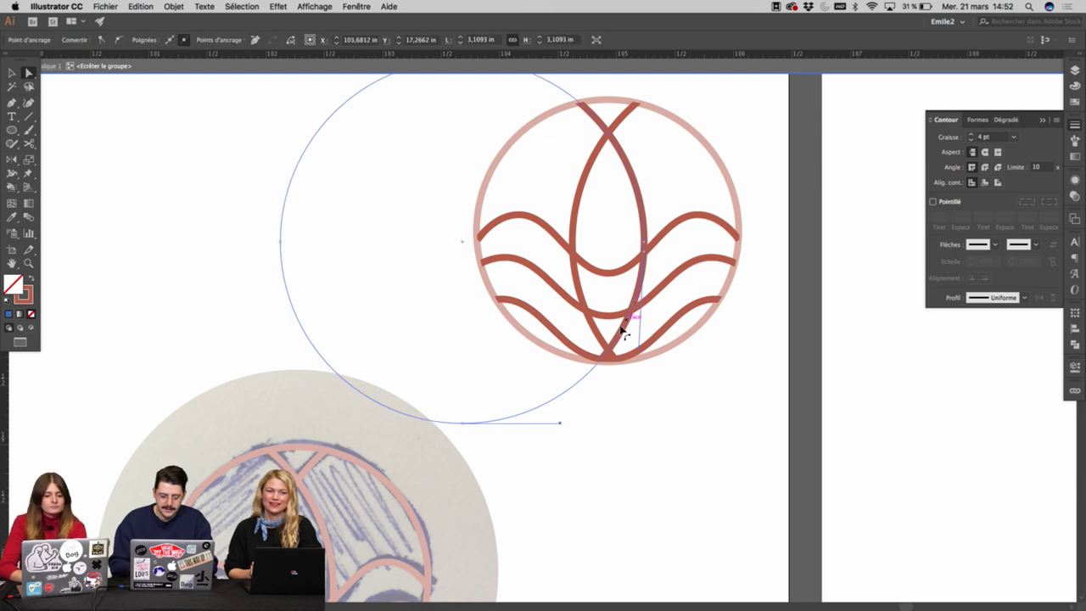
{"action": "left_click", "coordinate": [463, 424]}
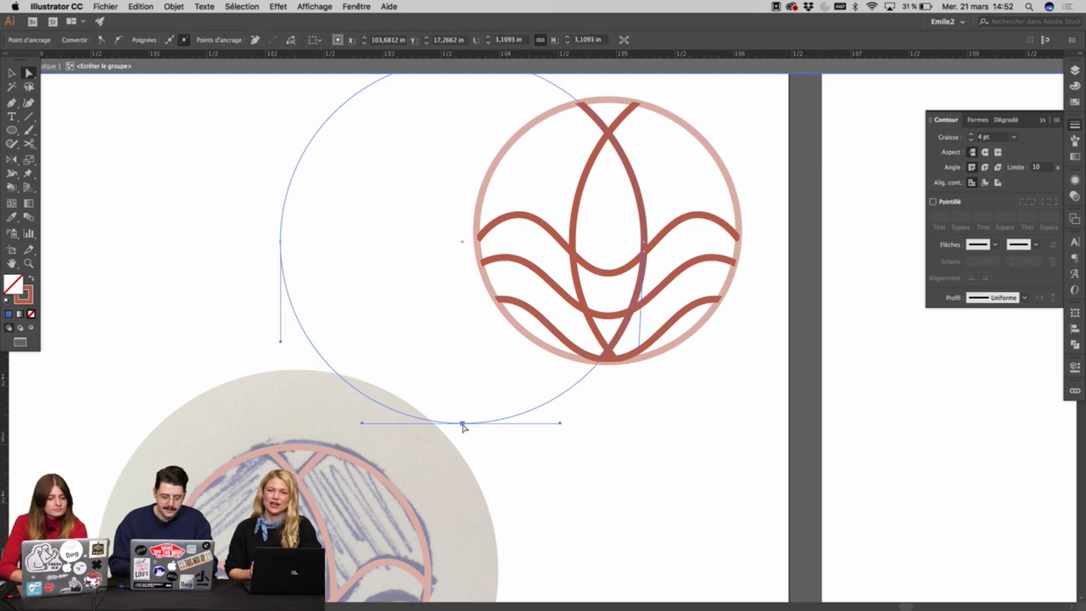
{"action": "left_click", "coordinate": [281, 244]}
{"action": "key", "text": "Delete"}
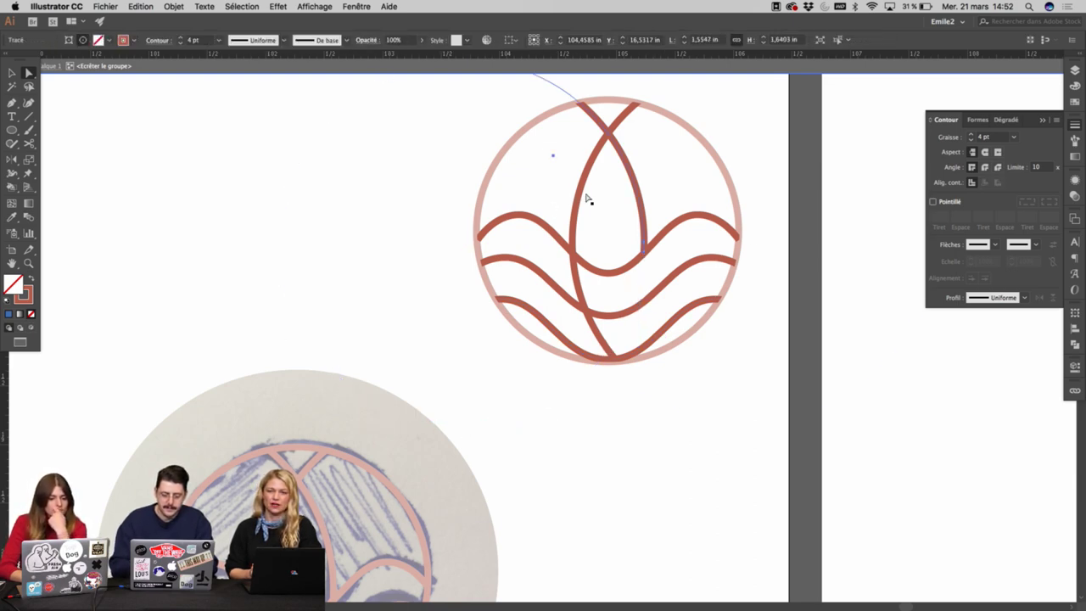
{"action": "key", "text": "super+z"}
Add an anchor point on the right large circle where the drop's left side meets the top wave.
{"action": "left_click", "coordinate": [758, 422]}
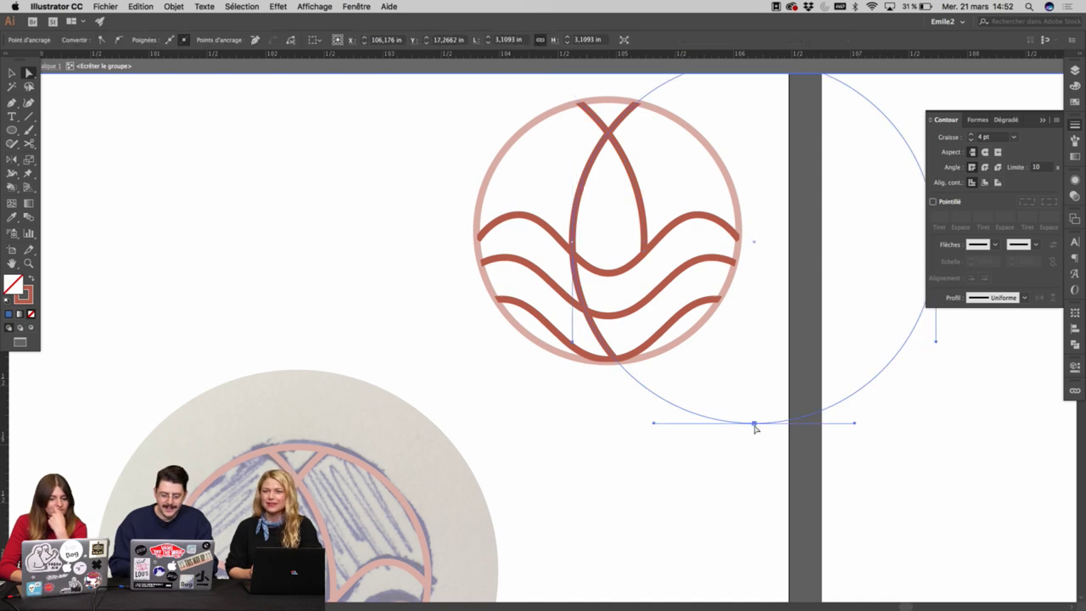
{"action": "scroll", "coordinate": [605, 428], "scroll_direction": "right", "scroll_amount": 5}
{"action": "scroll", "coordinate": [604, 428], "scroll_direction": "up", "scroll_amount": 2}
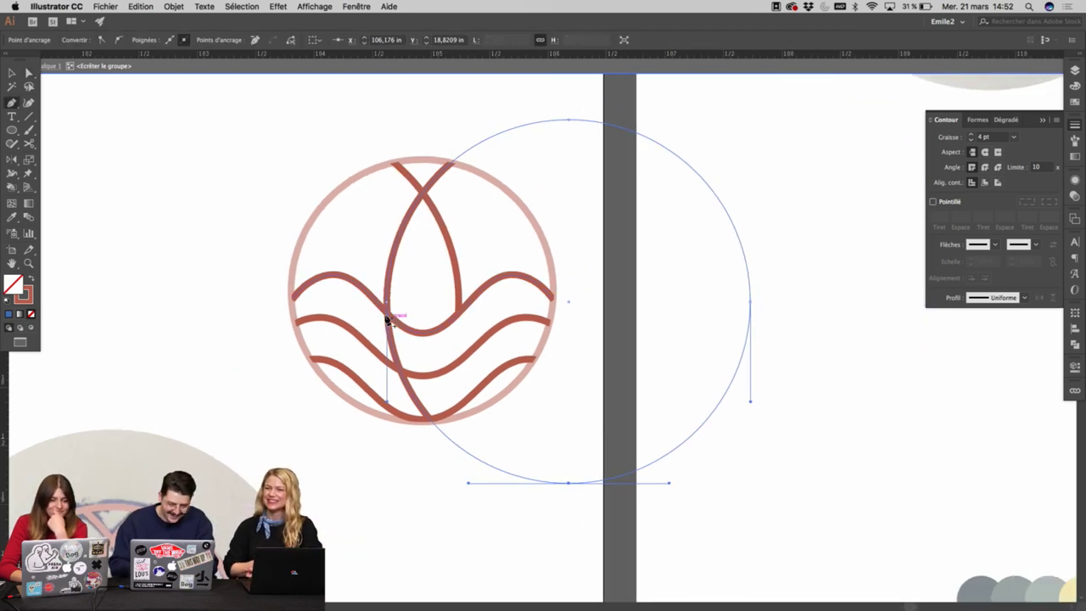
{"action": "key", "text": "super+plus"}
{"action": "key", "text": "super+plus"}
{"action": "key", "text": "super+plus"}
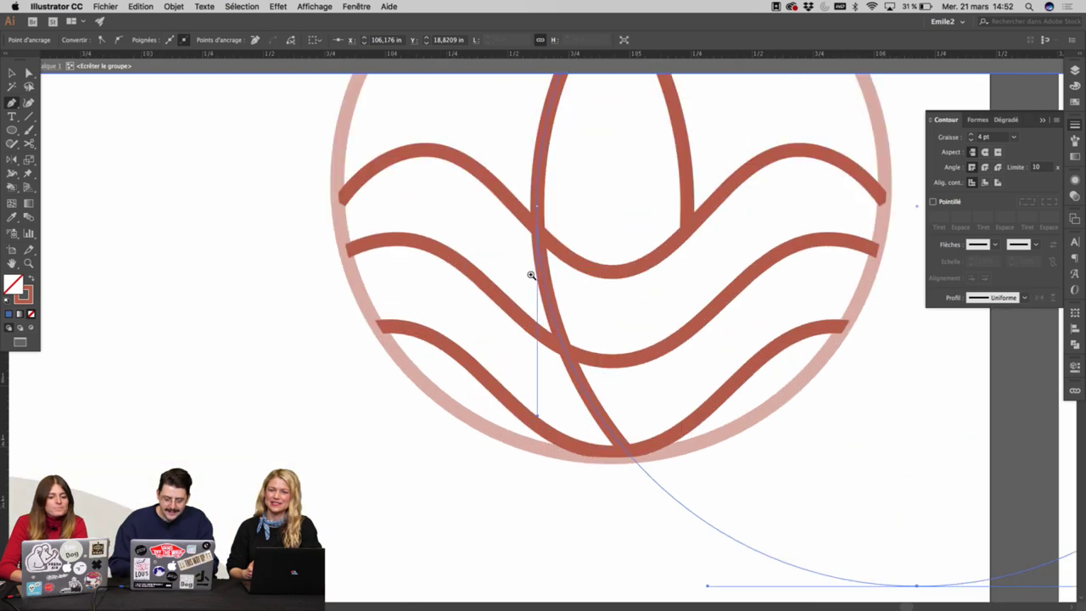
{"action": "left_click", "coordinate": [549, 268]}
{"action": "key", "text": "super+minus"}
{"action": "key", "text": "super+minus"}
{"action": "key", "text": "super+minus"}
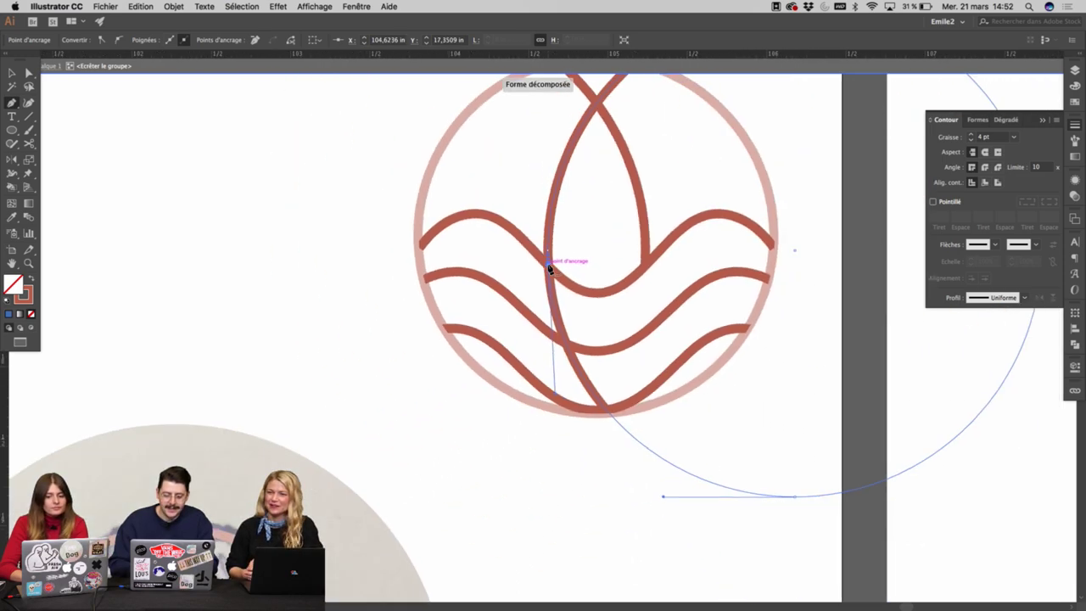
Delete the right large circle's outer and lower anchor points to trim the drop's left side at the top wave, and exit isolation.
{"action": "key", "text": "a"}
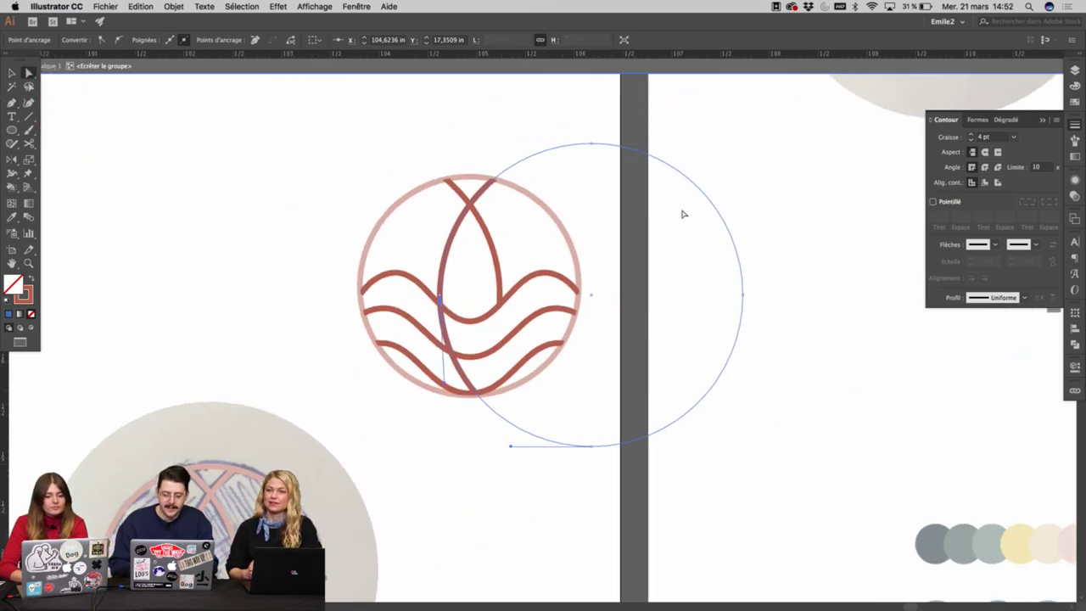
{"action": "left_click", "coordinate": [744, 298]}
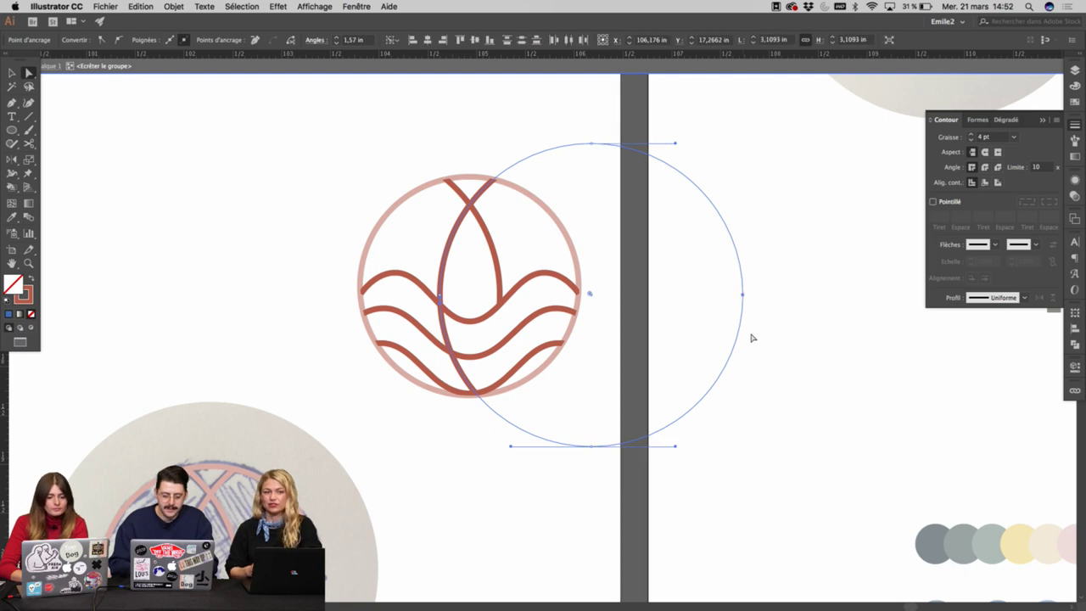
{"action": "left_click", "coordinate": [743, 294]}
{"action": "left_click", "coordinate": [591, 446], "text": "shift"}
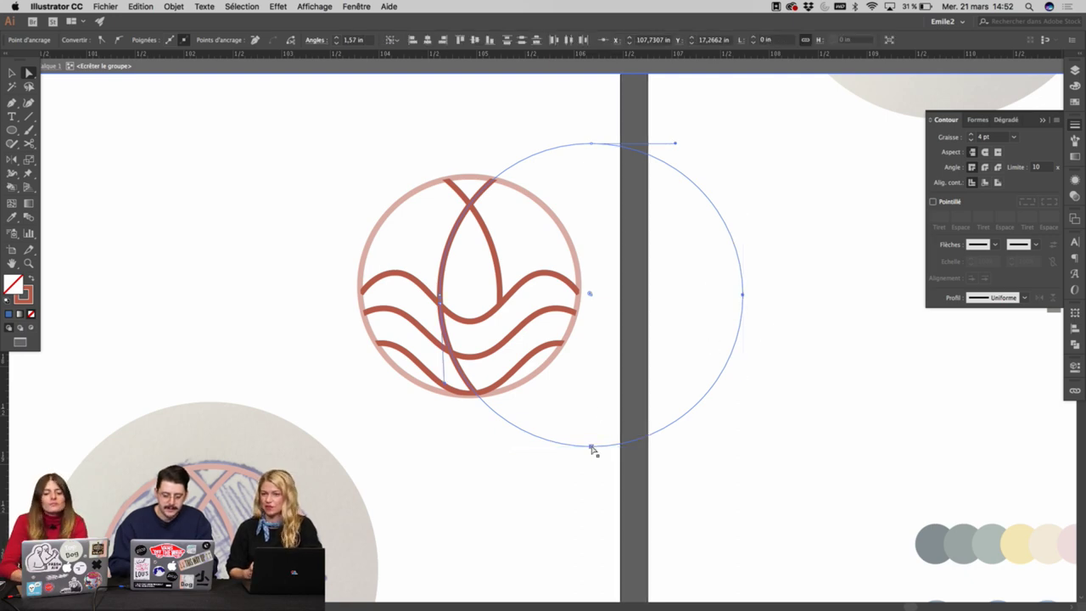
{"action": "key", "text": "Delete"}
{"action": "key", "text": "v"}
{"action": "double_click", "coordinate": [591, 451]}
{"action": "scroll", "coordinate": [591, 452], "scroll_direction": "down", "scroll_amount": 3}
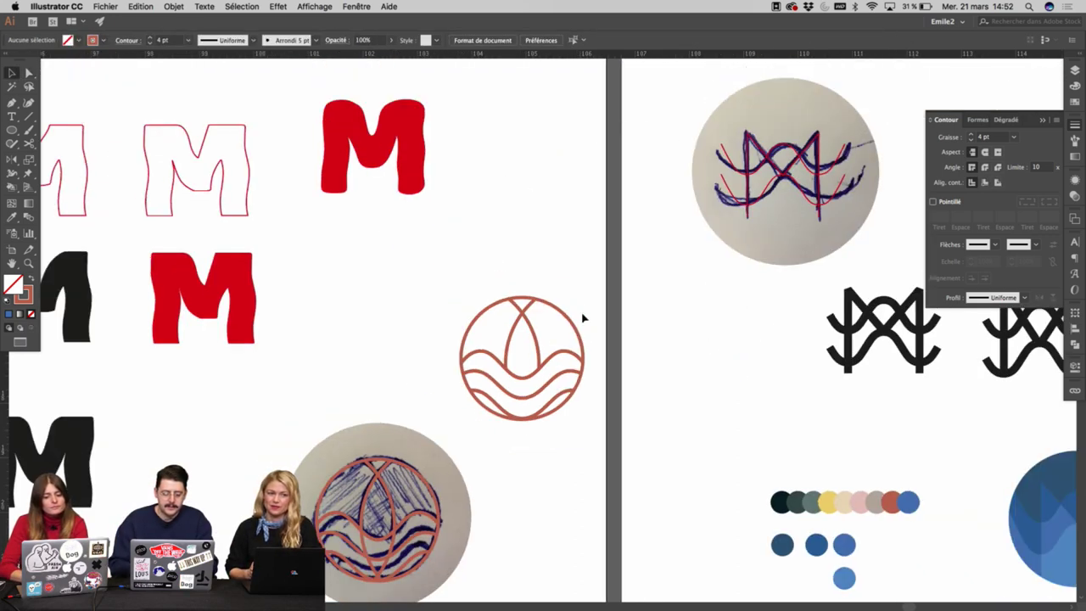
Delete the untrimmed emblem lying over the hand sketch and the circular sketch photo beneath it.
{"action": "left_click_drag", "start_coordinate": [460, 417], "coordinate": [460, 417]}
{"action": "left_click_drag", "start_coordinate": [535, 437], "coordinate": [581, 341]}
{"action": "left_click", "coordinate": [436, 415]}
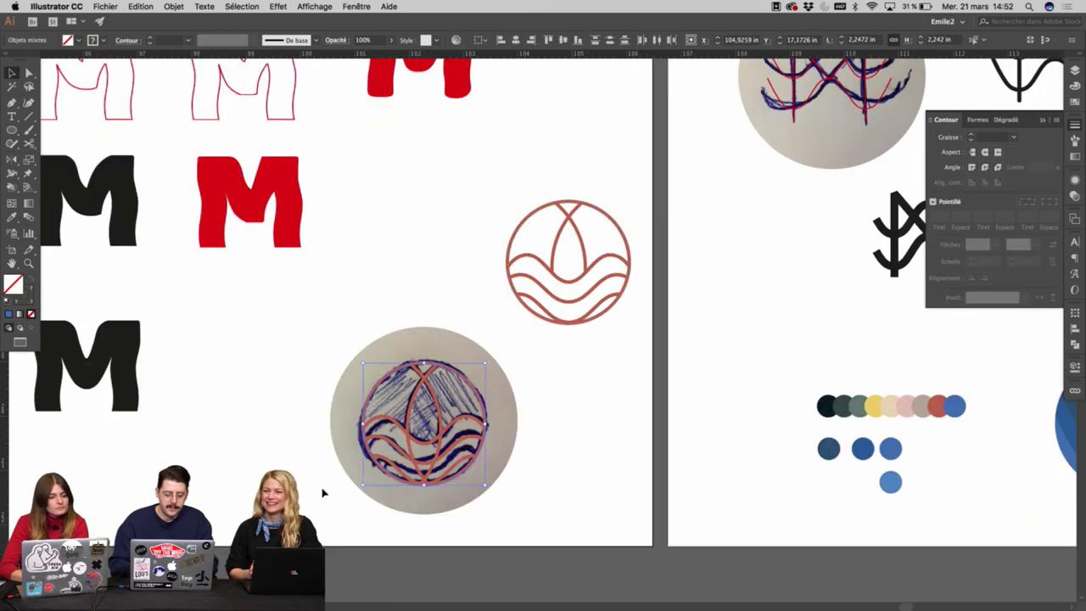
{"action": "key", "text": "Delete"}
{"action": "left_click", "coordinate": [396, 453]}
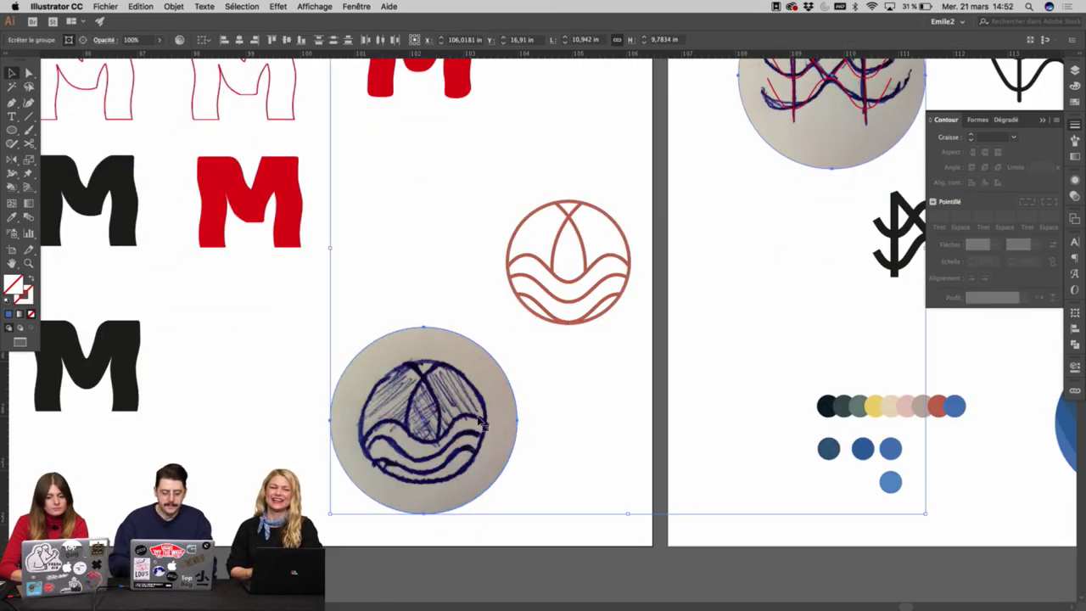
{"action": "key", "text": "Delete"}
Cut the trimmed drop-and-waves emblem from the sketch artboard and go to the artboard with the numbered proposals.
{"action": "left_click_drag", "start_coordinate": [612, 331], "coordinate": [514, 206]}
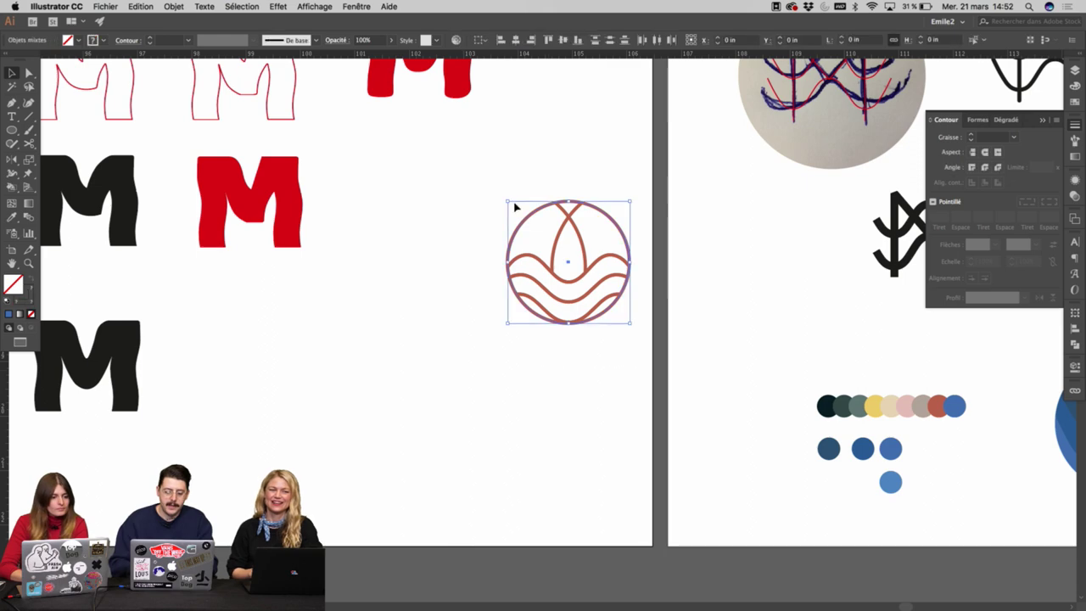
{"action": "left_click_drag", "start_coordinate": [582, 246], "coordinate": [509, 326]}
{"action": "key", "text": "Delete"}
{"action": "scroll", "coordinate": [508, 325], "scroll_direction": "down", "scroll_amount": 2}
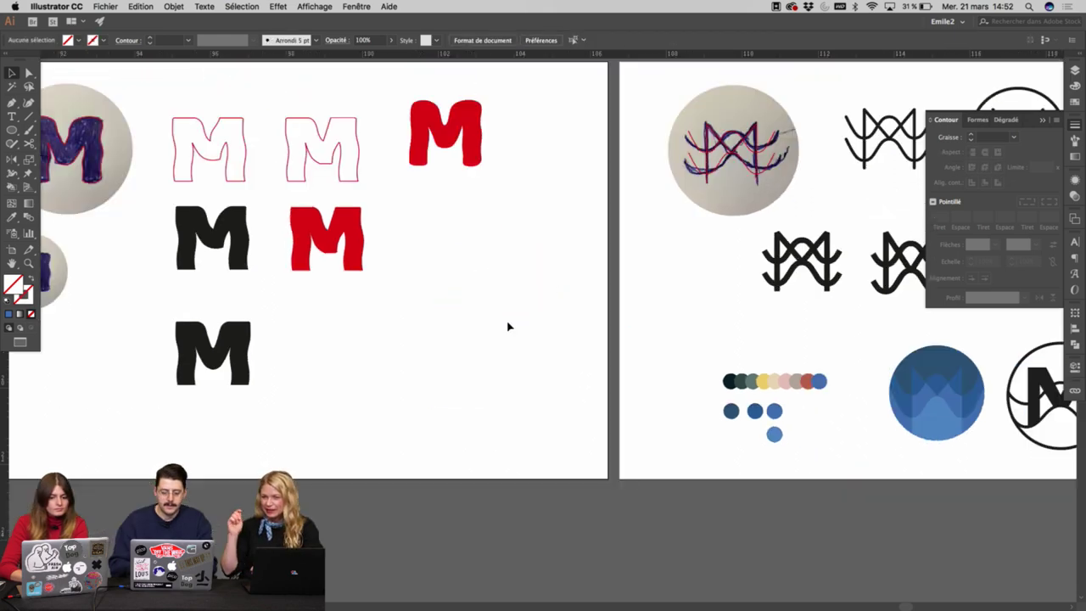
{"action": "left_click_drag", "start_coordinate": [701, 161], "coordinate": [539, 344]}
{"action": "scroll", "coordinate": [461, 310], "scroll_direction": "up", "scroll_amount": 2}
{"action": "left_click_drag", "start_coordinate": [736, 260], "coordinate": [705, 260]}
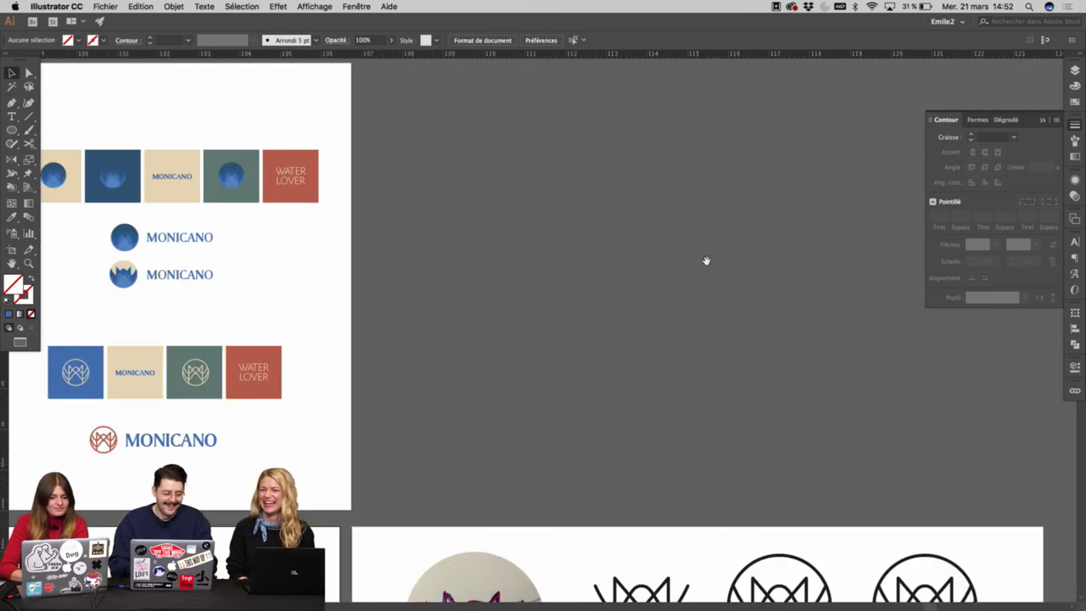
Widen the proposals artboard to the right with the Artboard tool, adding empty space beside proposals 3 and 4.
{"action": "left_click", "coordinate": [10, 250]}
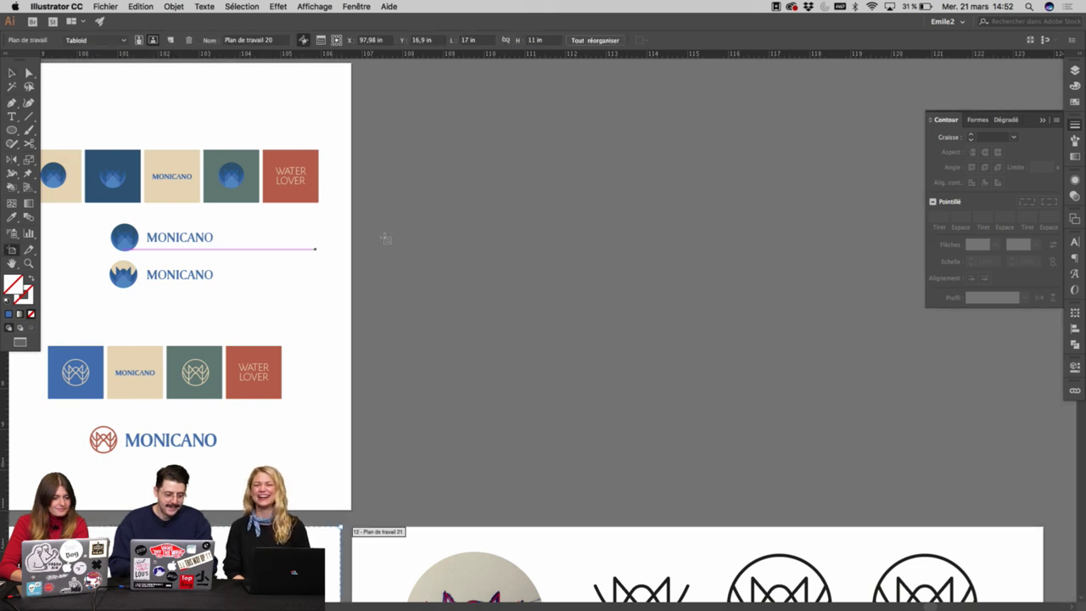
{"action": "left_click_drag", "start_coordinate": [353, 287], "coordinate": [729, 291]}
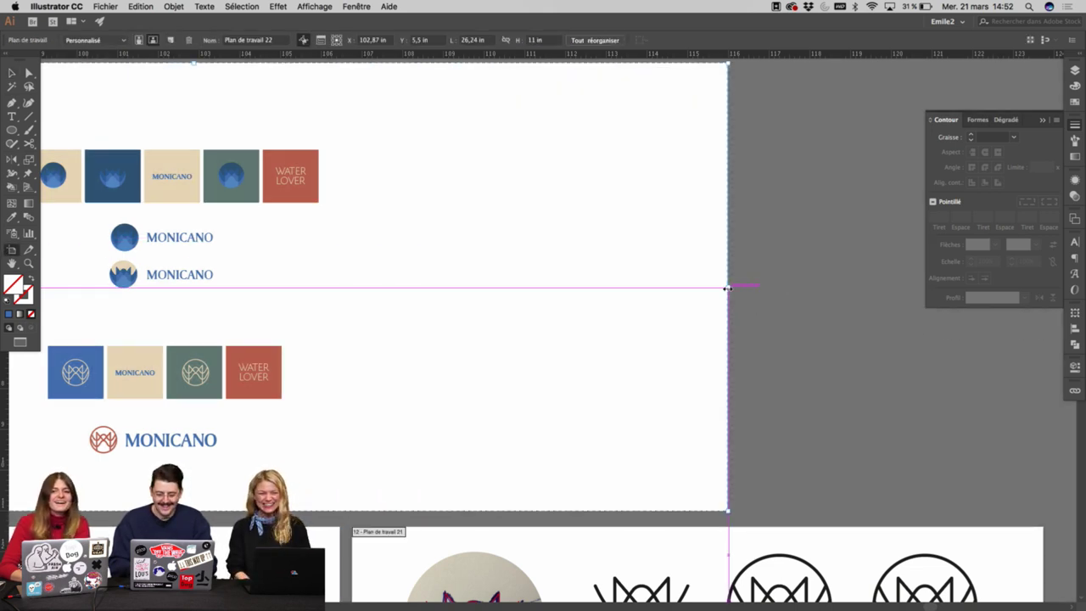
{"action": "left_click", "coordinate": [731, 288]}
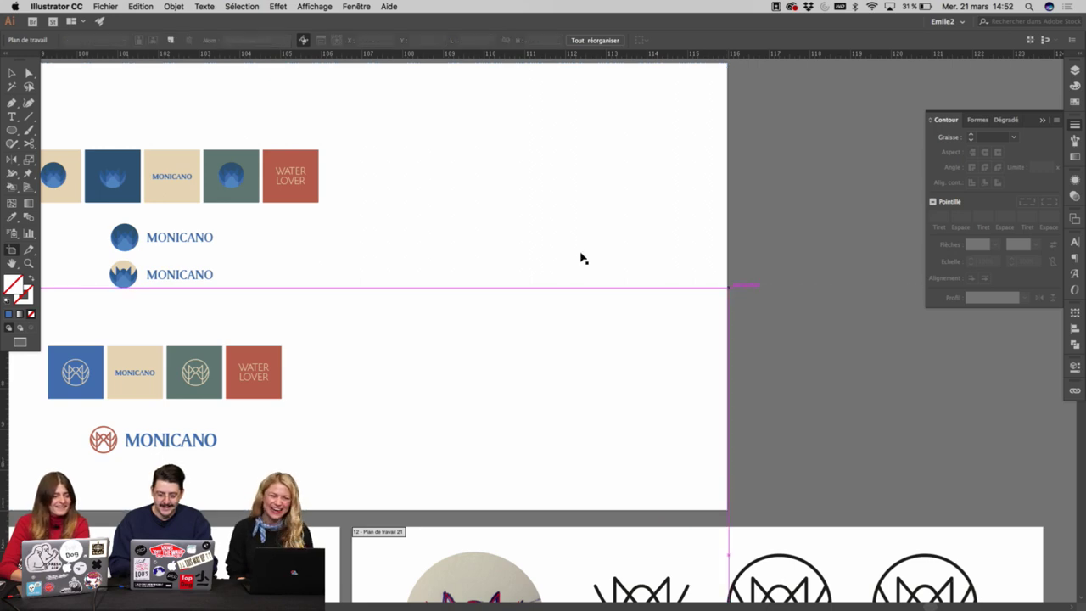
{"action": "left_click_drag", "start_coordinate": [731, 286], "coordinate": [878, 288]}
{"action": "key", "text": "Escape"}
Paste the emblem into the new empty space and move it up and left, nearer proposal 3.
{"action": "left_click", "coordinate": [562, 230]}
{"action": "key", "text": "super+v"}
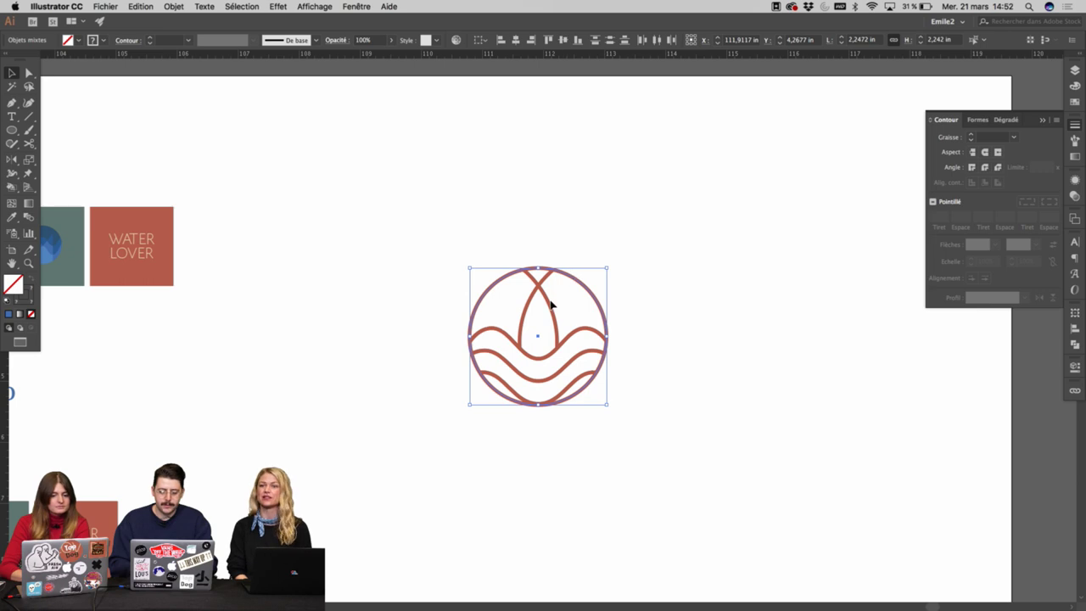
{"action": "left_click_drag", "start_coordinate": [551, 303], "coordinate": [486, 234]}
{"action": "left_click", "coordinate": [670, 237]}
{"action": "scroll", "coordinate": [704, 256], "scroll_direction": "left", "scroll_amount": 3}
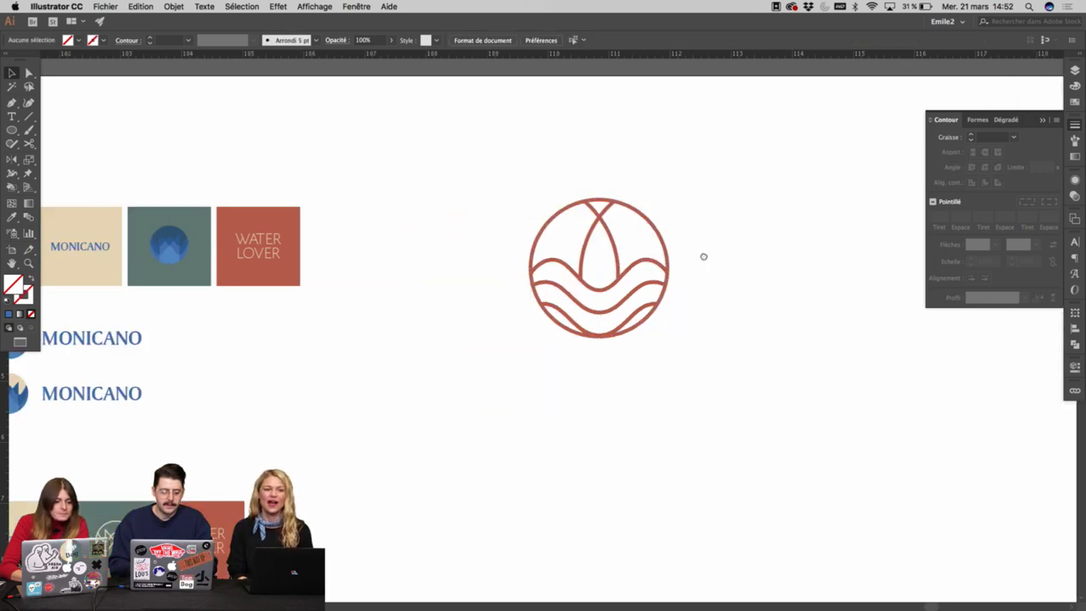
Duplicate proposal 3's coloured background squares, starting with the dark blue one, to the right of the emblem.
{"action": "scroll", "coordinate": [703, 256], "scroll_direction": "left", "scroll_amount": 8}
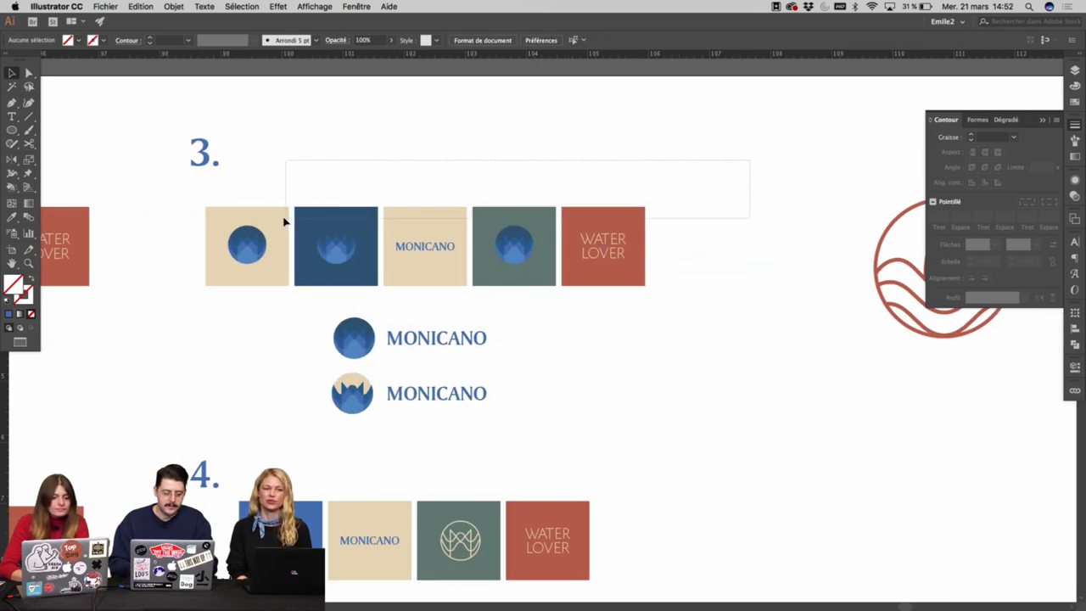
{"action": "left_click_drag", "start_coordinate": [284, 220], "coordinate": [779, 234]}
{"action": "scroll", "coordinate": [566, 253], "scroll_direction": "right", "scroll_amount": 3}
{"action": "left_click", "coordinate": [565, 253], "text": "super"}
{"action": "left_click", "coordinate": [543, 273], "text": "super"}
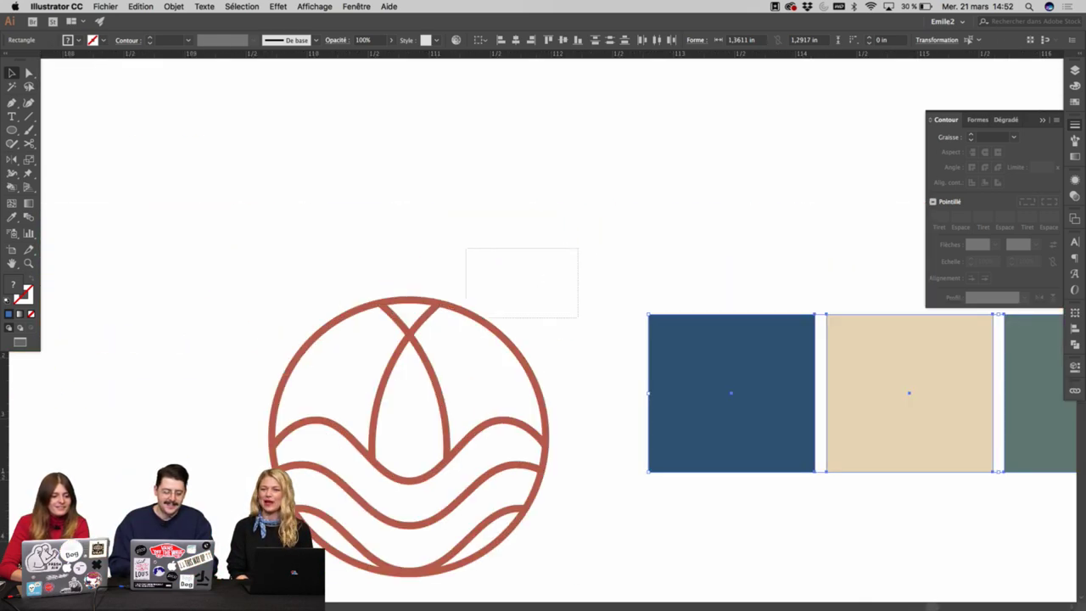
Scale the drop-and-waves emblem down proportionally to about 1.53 in wide.
{"action": "left_click_drag", "start_coordinate": [578, 248], "coordinate": [466, 317]}
{"action": "left_click_drag", "start_coordinate": [297, 249], "coordinate": [548, 574]}
{"action": "scroll", "coordinate": [542, 466], "scroll_direction": "down", "scroll_amount": 3}
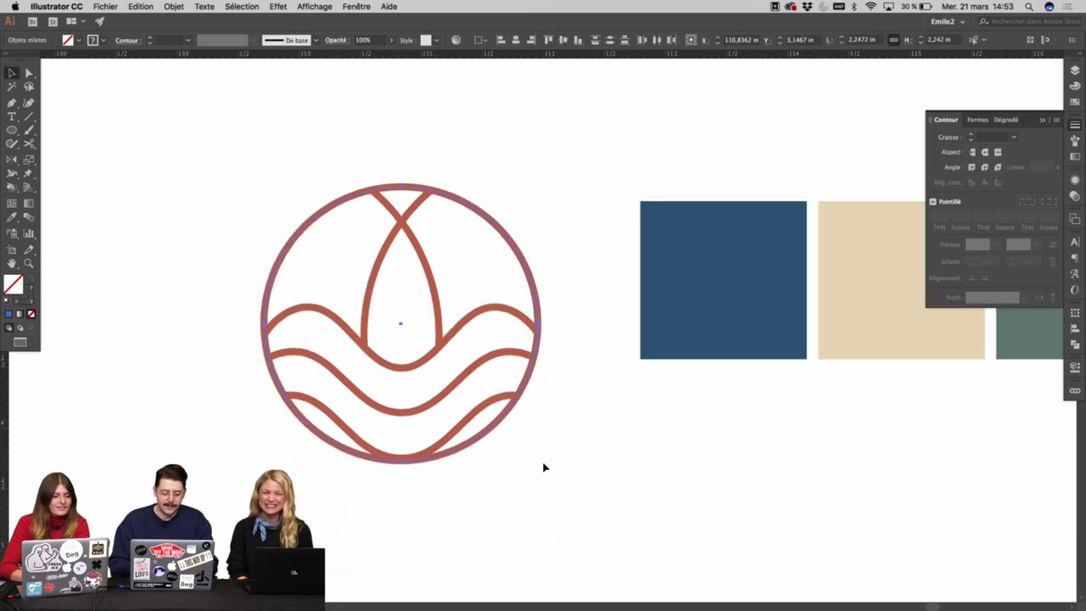
{"action": "left_click_drag", "start_coordinate": [401, 462], "coordinate": [400, 374]}
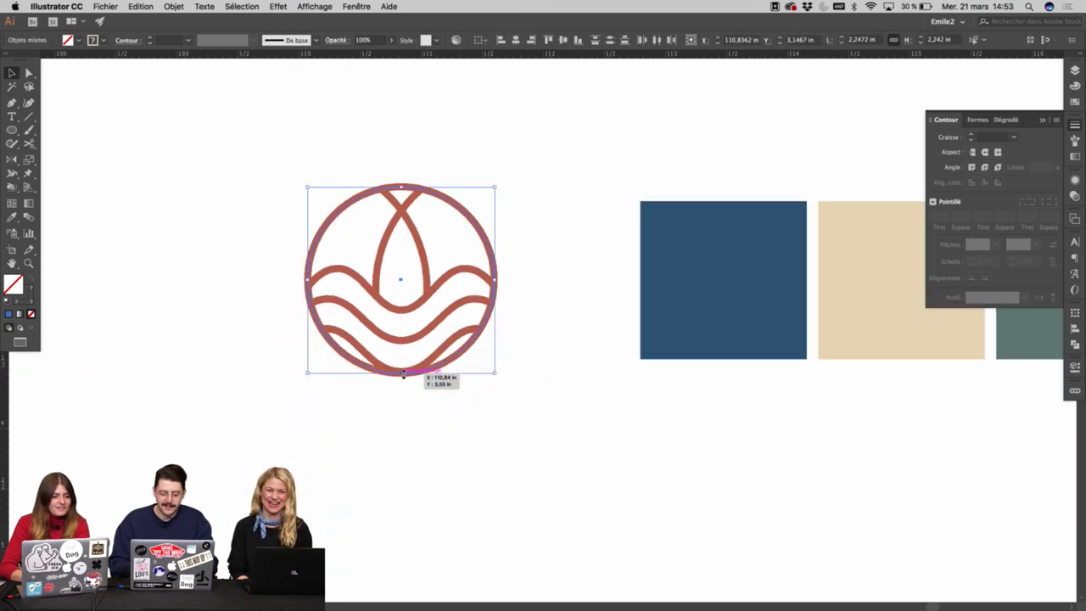
Set the stroke weight of the whole emblem to 3 pt and reselect the emblem.
{"action": "left_click", "coordinate": [1015, 137]}
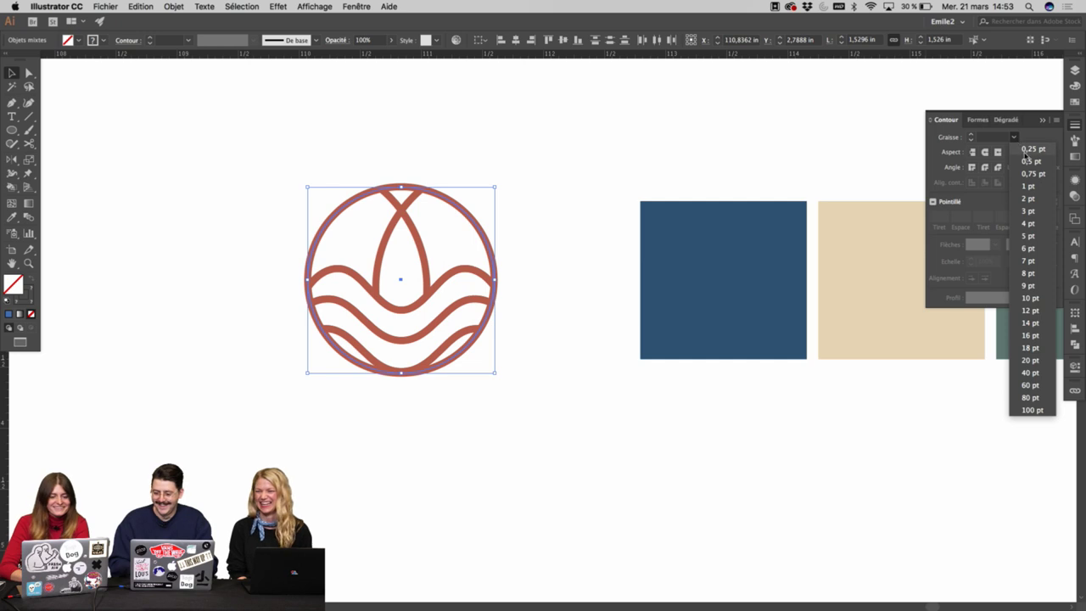
{"action": "left_click", "coordinate": [1029, 161]}
{"action": "left_click", "coordinate": [972, 135]}
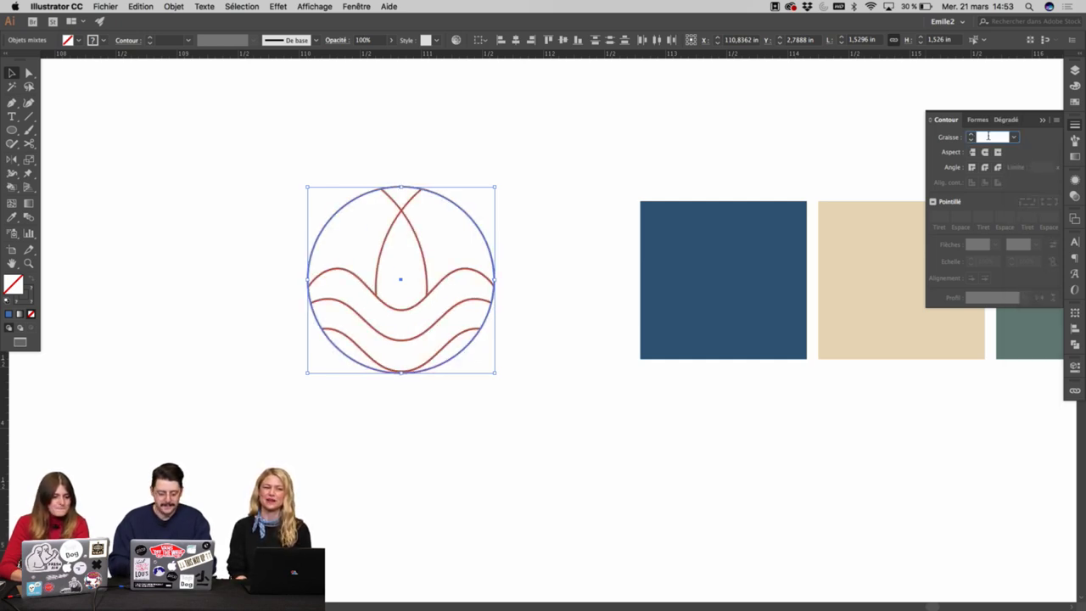
{"action": "type", "text": "3"}
{"action": "key", "text": "Return"}
{"action": "left_click", "coordinate": [559, 169]}
{"action": "left_click_drag", "start_coordinate": [313, 365], "coordinate": [410, 273]}
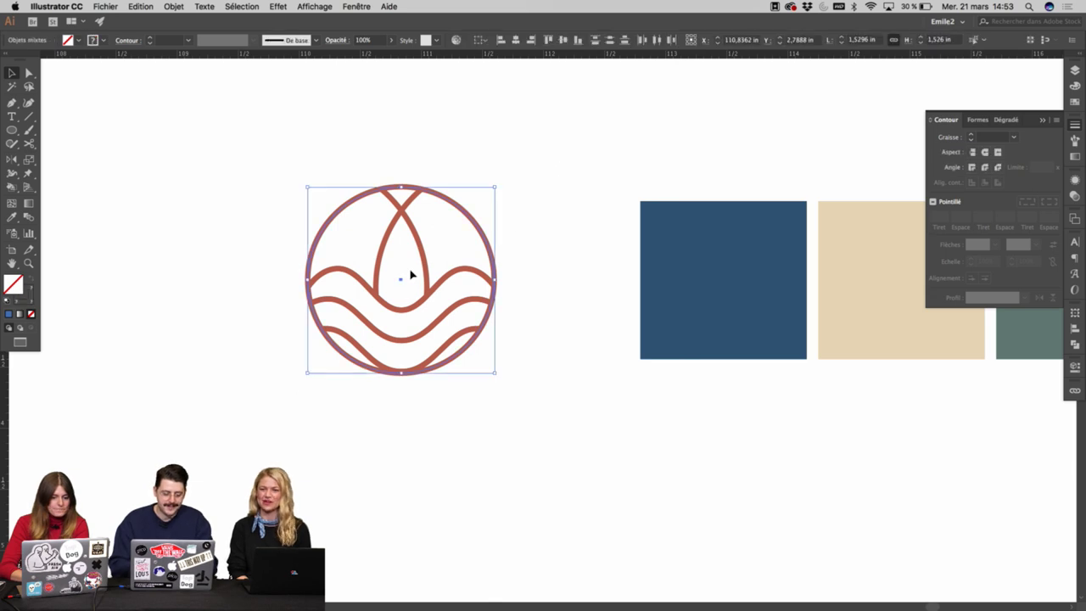
{"action": "key", "text": "super+g"}
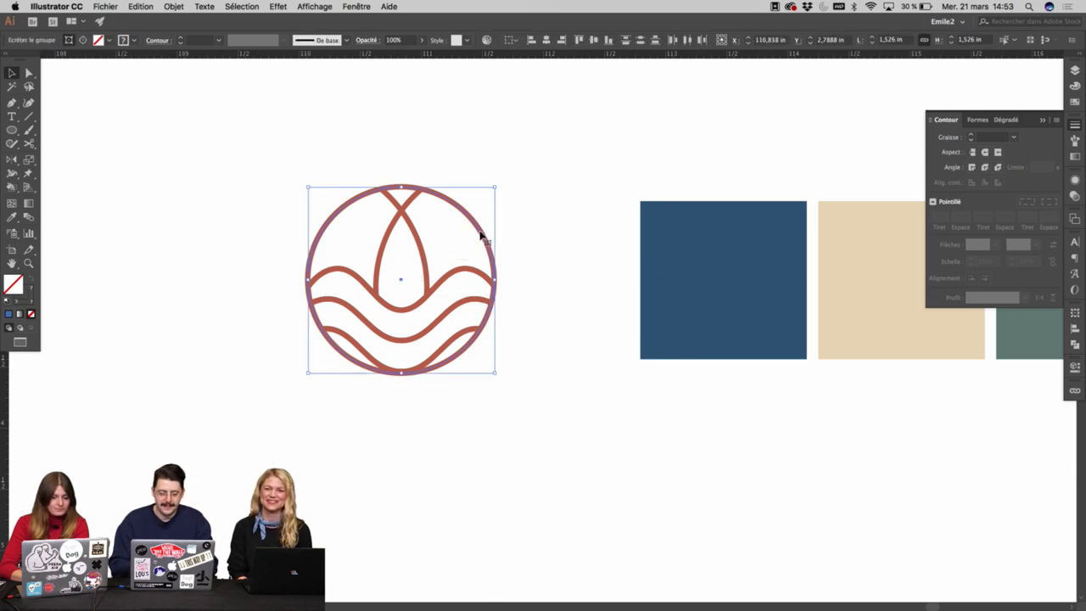
{"action": "left_click_drag", "start_coordinate": [480, 236], "coordinate": [810, 219]}
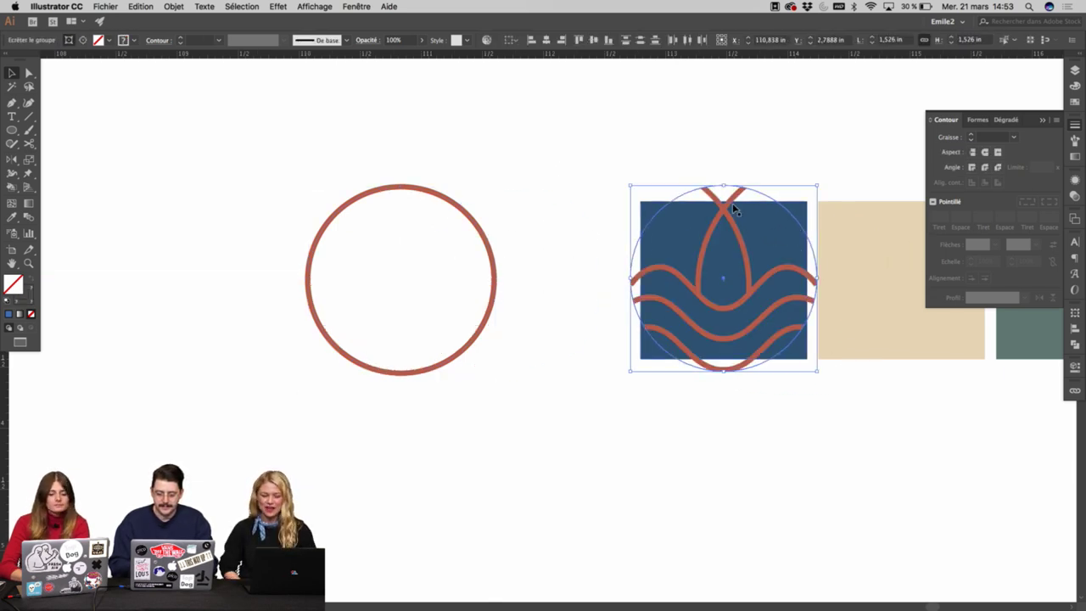
{"action": "key", "text": "super+z"}
{"action": "key", "text": "super+z"}
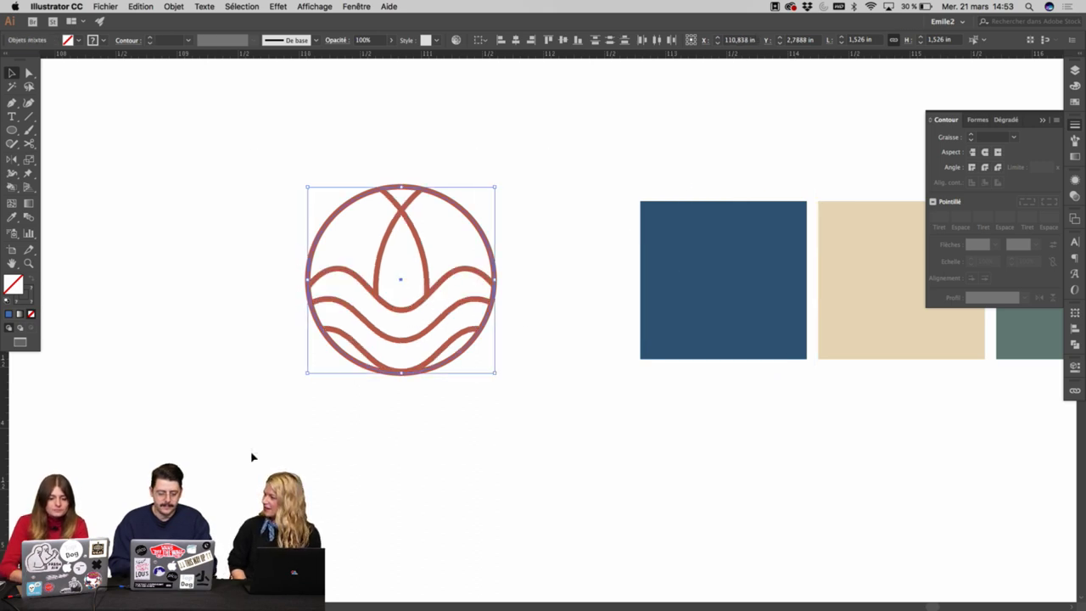
Move the drop-and-waves emblem onto the dark blue square and scale it proportionally to about 0.93 in wide, centred on the square.
{"action": "left_click_drag", "start_coordinate": [421, 247], "coordinate": [741, 246]}
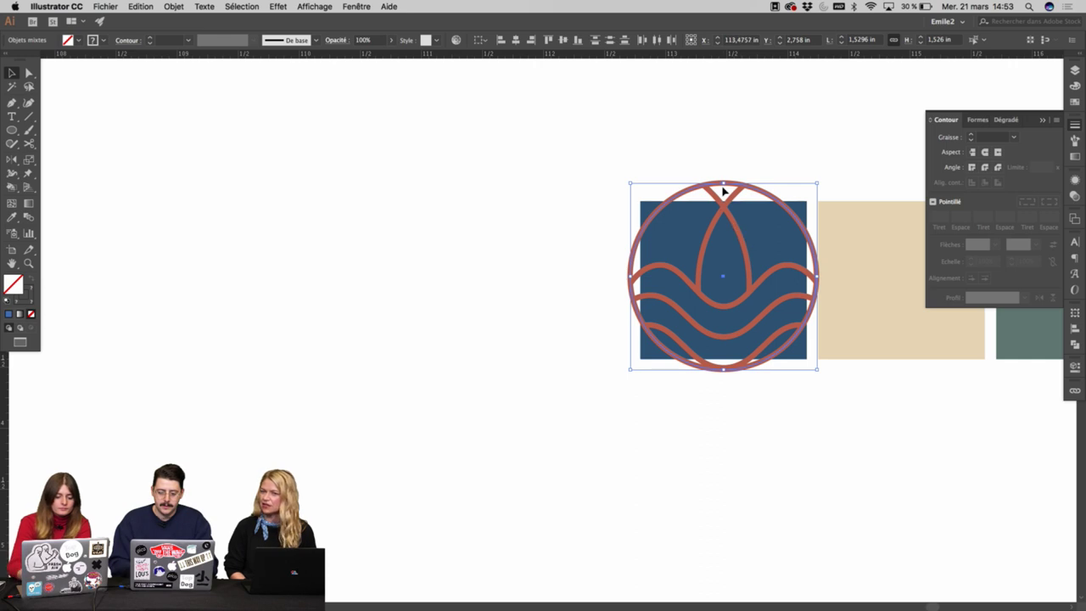
{"action": "left_click_drag", "start_coordinate": [722, 182], "coordinate": [726, 222]}
{"action": "scroll", "coordinate": [616, 243], "scroll_direction": "right", "scroll_amount": 5}
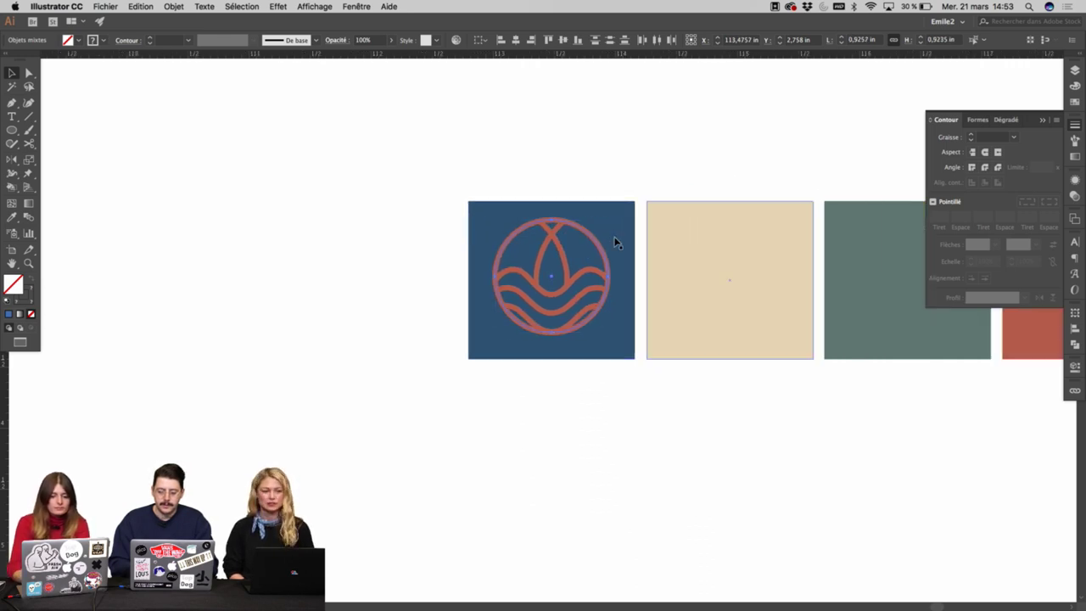
Recolour the emblem's strokes with the beige sampled from the neighbouring square and set their weight to 2 pt.
{"action": "key", "text": "i"}
{"action": "left_click", "coordinate": [725, 241]}
{"action": "key", "text": "shift+x"}
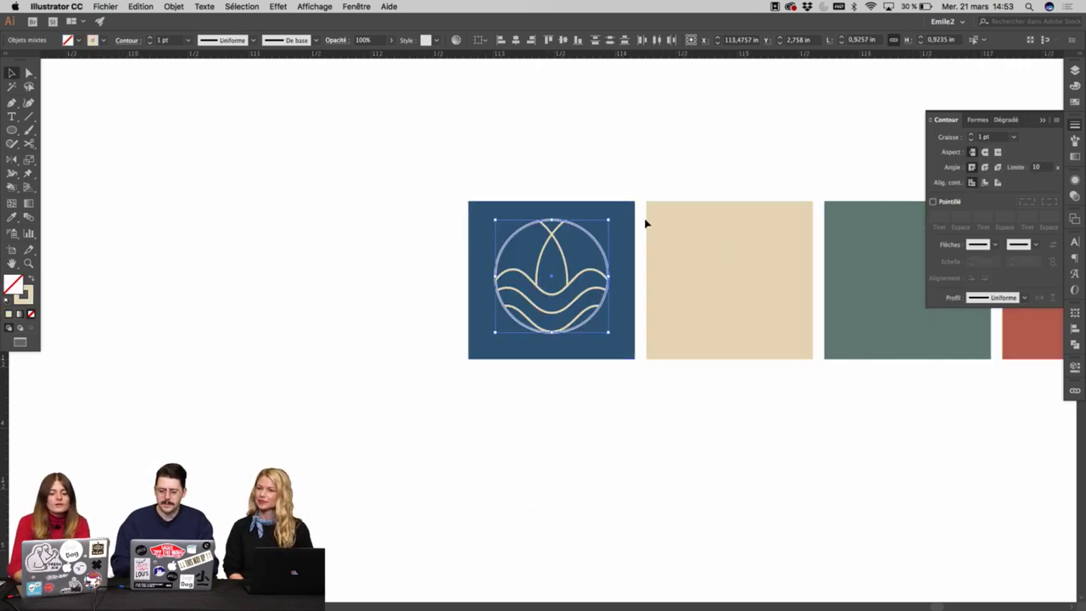
{"action": "left_click", "coordinate": [972, 136]}
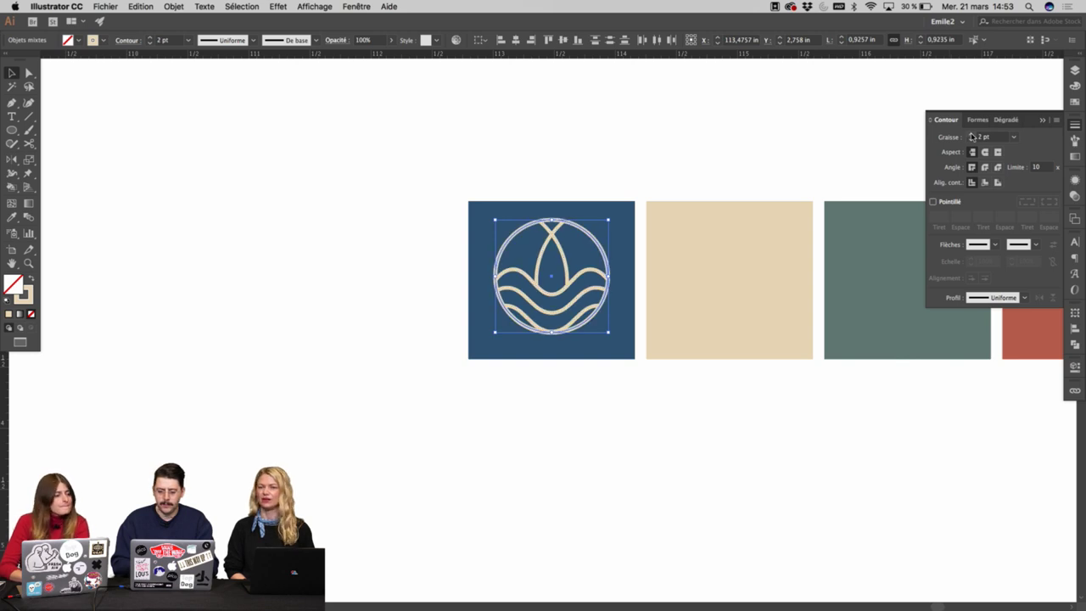
{"action": "left_click", "coordinate": [805, 134]}
{"action": "scroll", "coordinate": [594, 165], "scroll_direction": "right", "scroll_amount": 5}
{"action": "left_click", "coordinate": [377, 213]}
{"action": "scroll", "coordinate": [378, 214], "scroll_direction": "down", "scroll_amount": 4}
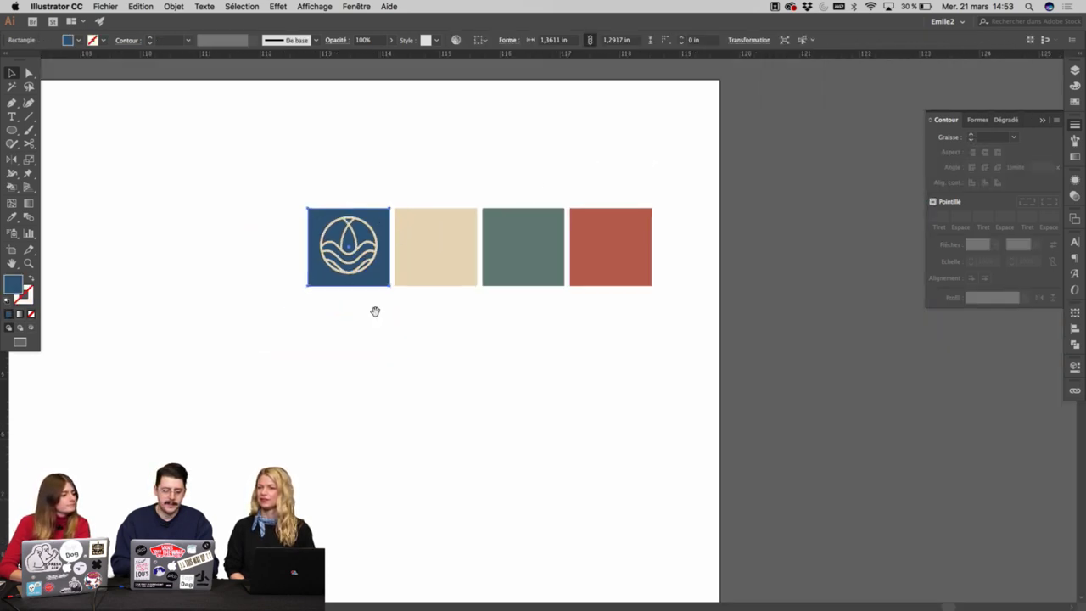
{"action": "left_click_drag", "start_coordinate": [375, 311], "coordinate": [436, 305]}
{"action": "left_click", "coordinate": [449, 294]}
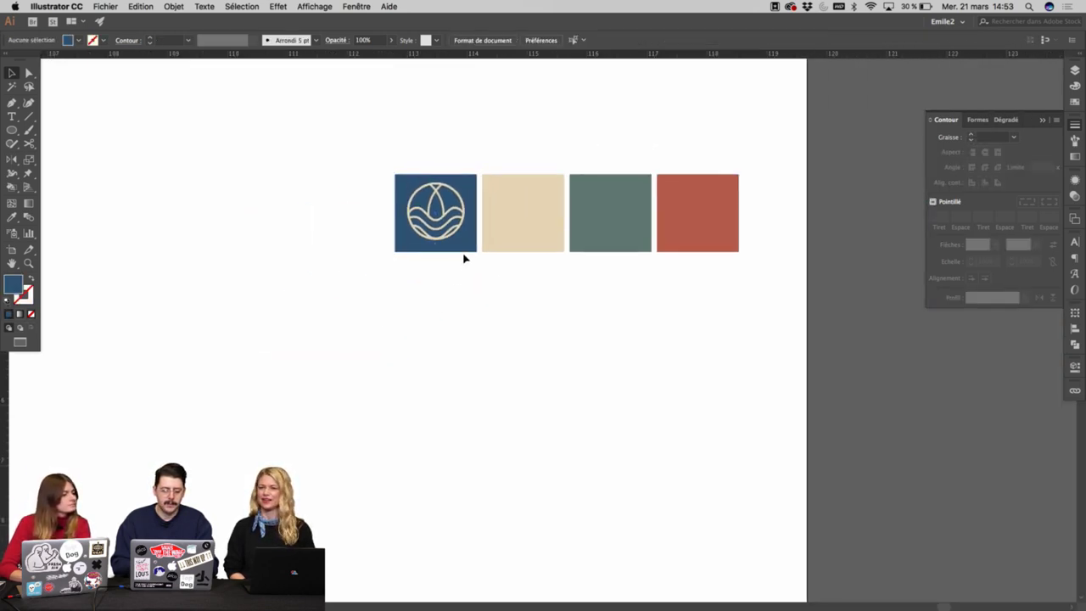
{"action": "left_click", "coordinate": [443, 208]}
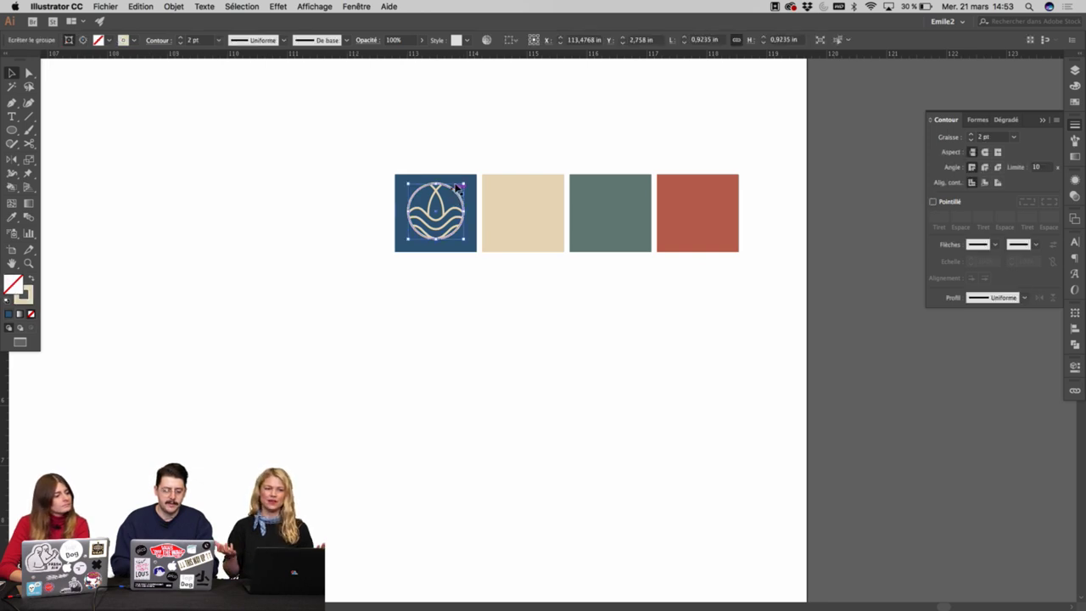
{"action": "left_click", "coordinate": [469, 178]}
{"action": "key", "text": "super+z"}
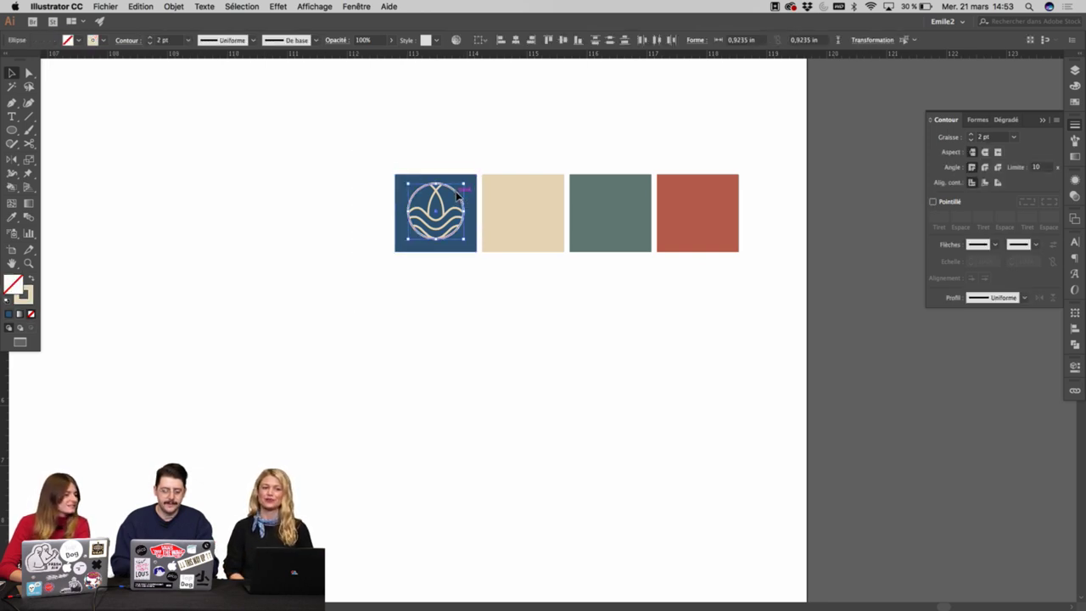
{"action": "left_click", "coordinate": [300, 296]}
{"action": "left_click_drag", "start_coordinate": [350, 305], "coordinate": [540, 259]}
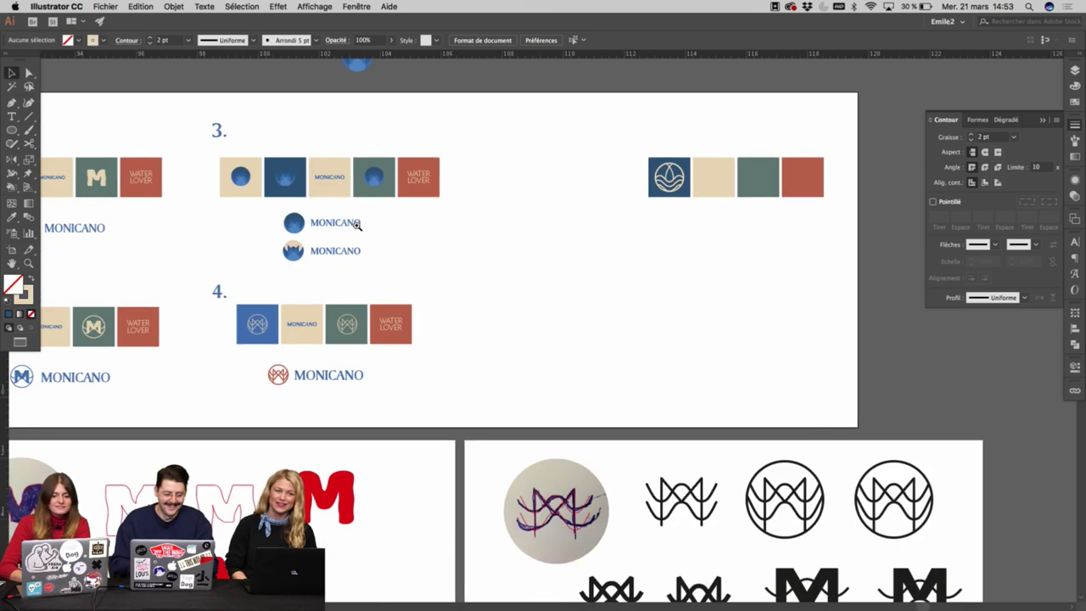
{"action": "left_click", "coordinate": [357, 226], "text": "super"}
{"action": "left_click", "coordinate": [494, 284], "text": "super"}
{"action": "left_click", "coordinate": [570, 298]}
{"action": "left_click", "coordinate": [733, 295], "text": "shift"}
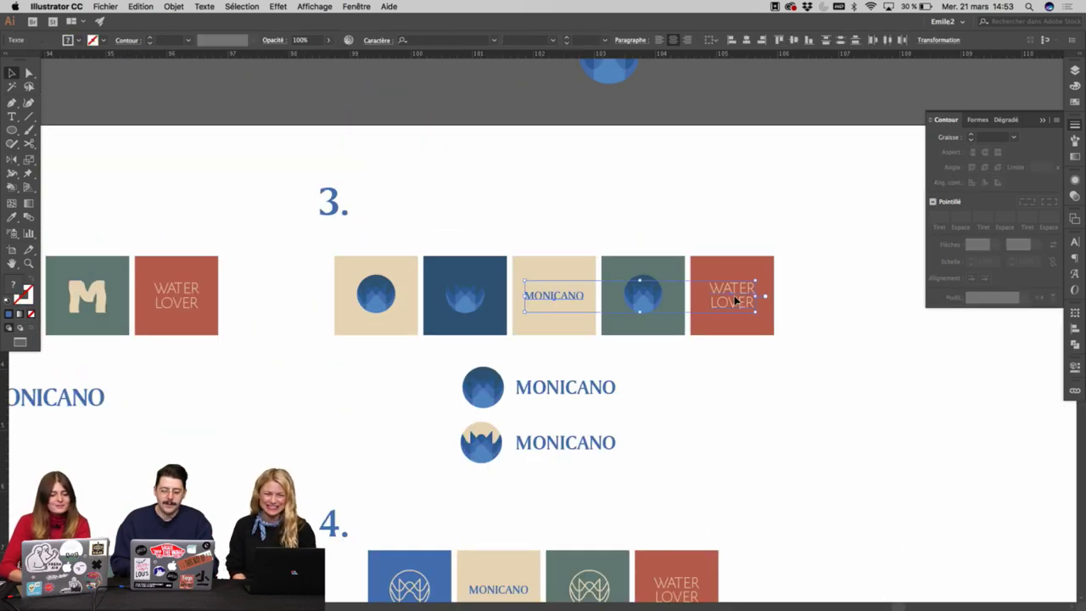
{"action": "left_click_drag", "start_coordinate": [819, 334], "coordinate": [333, 334]}
{"action": "left_click", "coordinate": [646, 307], "text": "super"}
{"action": "left_click", "coordinate": [710, 313], "text": "super"}
{"action": "left_click", "coordinate": [709, 313], "text": "super"}
{"action": "key", "text": "super+v"}
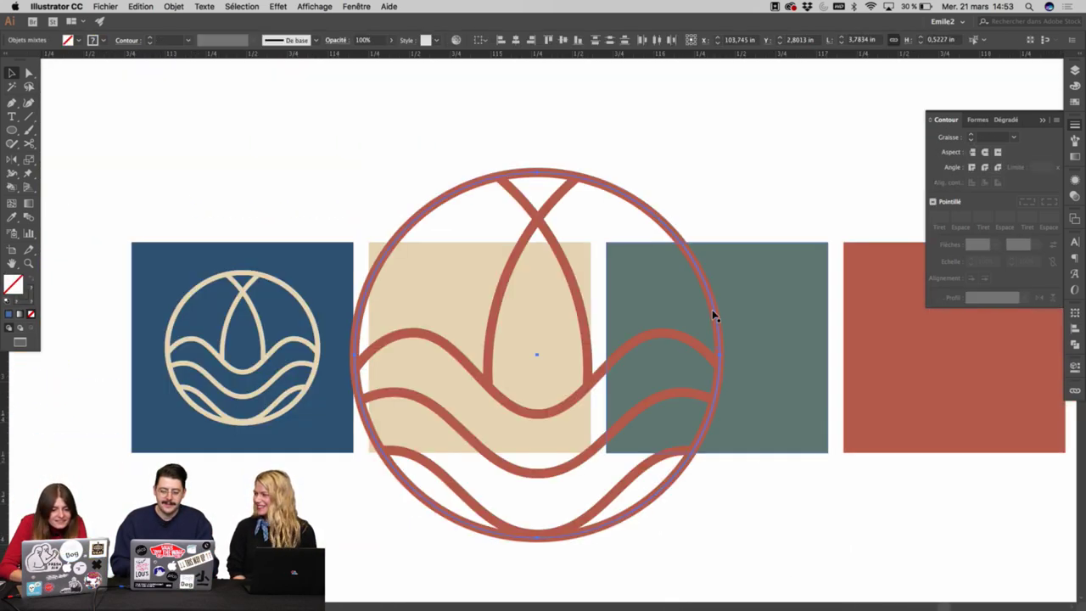
{"action": "scroll", "coordinate": [712, 313], "scroll_direction": "down", "scroll_amount": 3}
{"action": "key", "text": "BackSpace"}
Copy the MONICANO and WATER LOVER texts from proposal 3's squares and place them on the new beige and red squares.
{"action": "scroll", "coordinate": [711, 313], "scroll_direction": "down", "scroll_amount": 3}
{"action": "scroll", "coordinate": [711, 313], "scroll_direction": "left", "scroll_amount": 5}
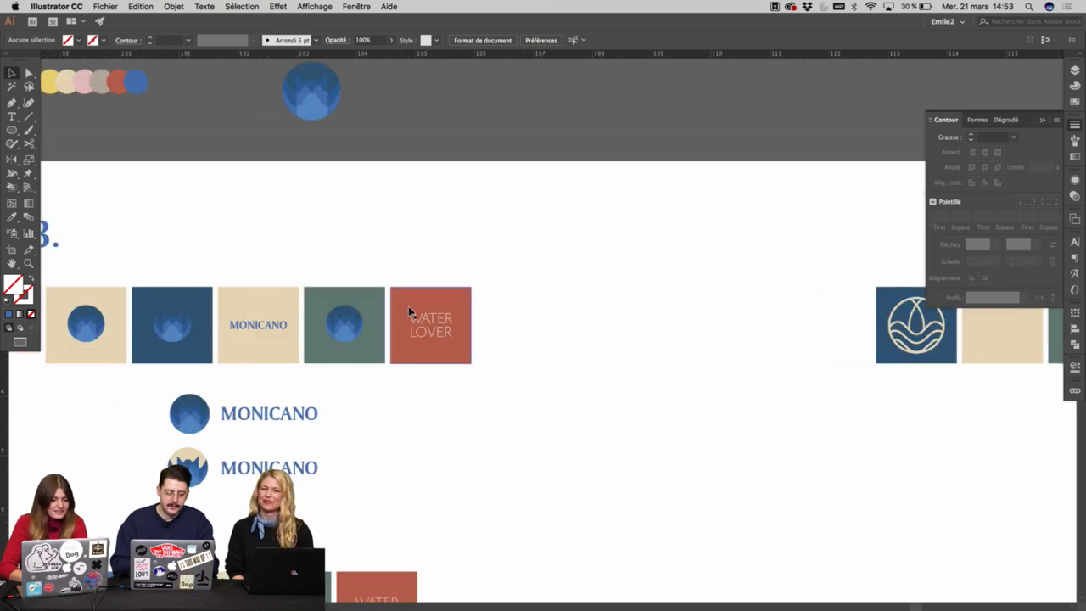
{"action": "left_click", "coordinate": [410, 313]}
{"action": "left_click", "coordinate": [278, 325]}
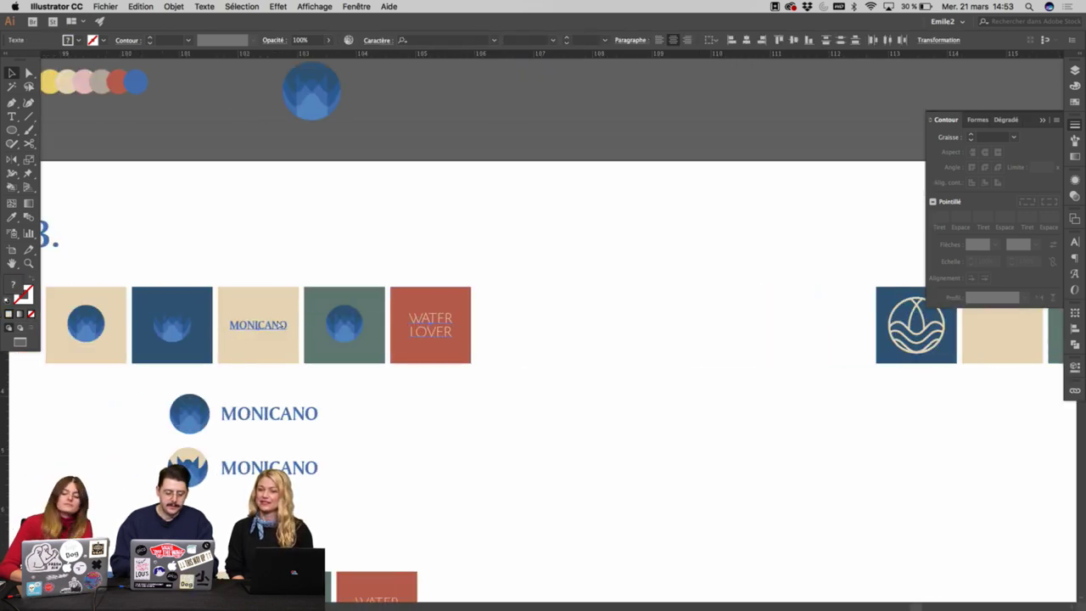
{"action": "left_click", "coordinate": [882, 349], "text": "super"}
{"action": "left_click", "coordinate": [787, 338], "text": "super"}
{"action": "left_click", "coordinate": [790, 339], "text": "super"}
{"action": "left_click_drag", "start_coordinate": [296, 295], "coordinate": [812, 337]}
{"action": "key", "text": "super+v"}
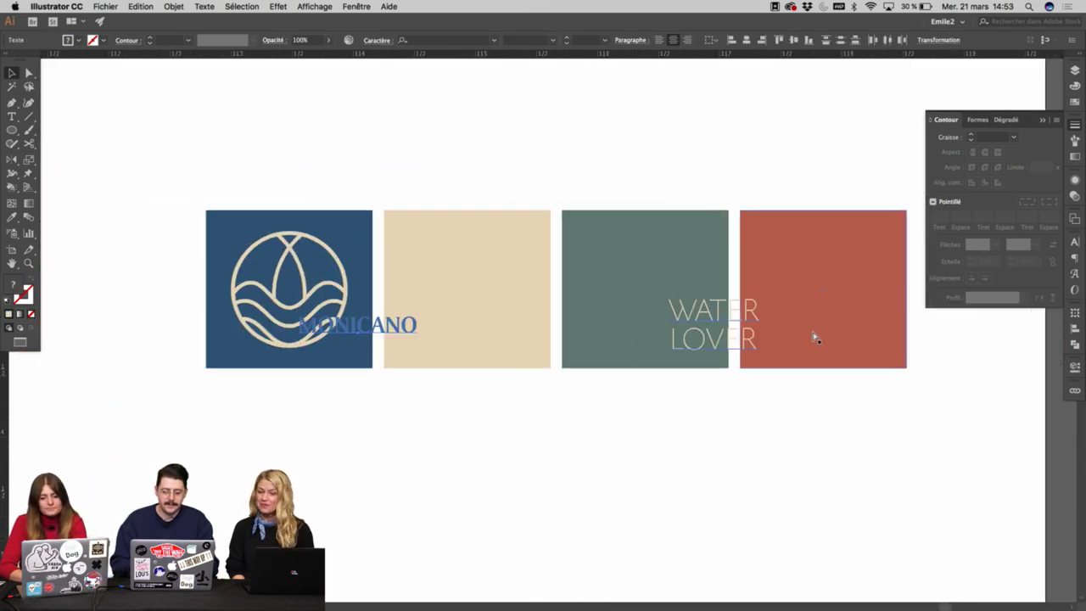
{"action": "left_click_drag", "start_coordinate": [712, 322], "coordinate": [820, 284]}
Duplicate the "4." label above the new row of coloured squares and change its text to "5.".
{"action": "key", "text": "super+minus"}
{"action": "key", "text": "super+minus"}
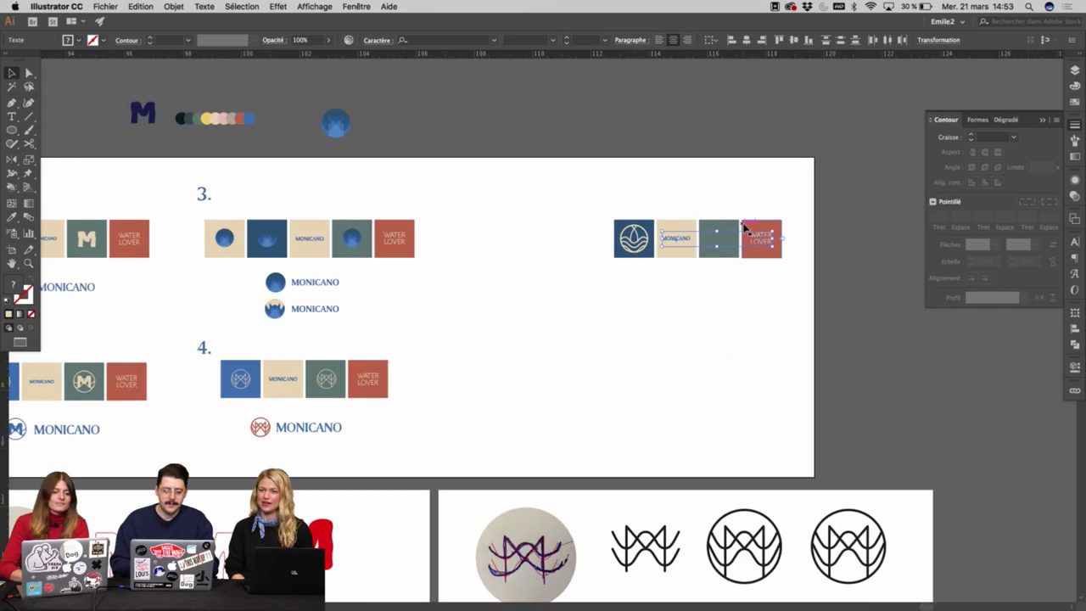
{"action": "left_click_drag", "start_coordinate": [532, 254], "coordinate": [629, 255]}
{"action": "left_click_drag", "start_coordinate": [298, 353], "coordinate": [713, 204]}
{"action": "double_click", "coordinate": [715, 198]}
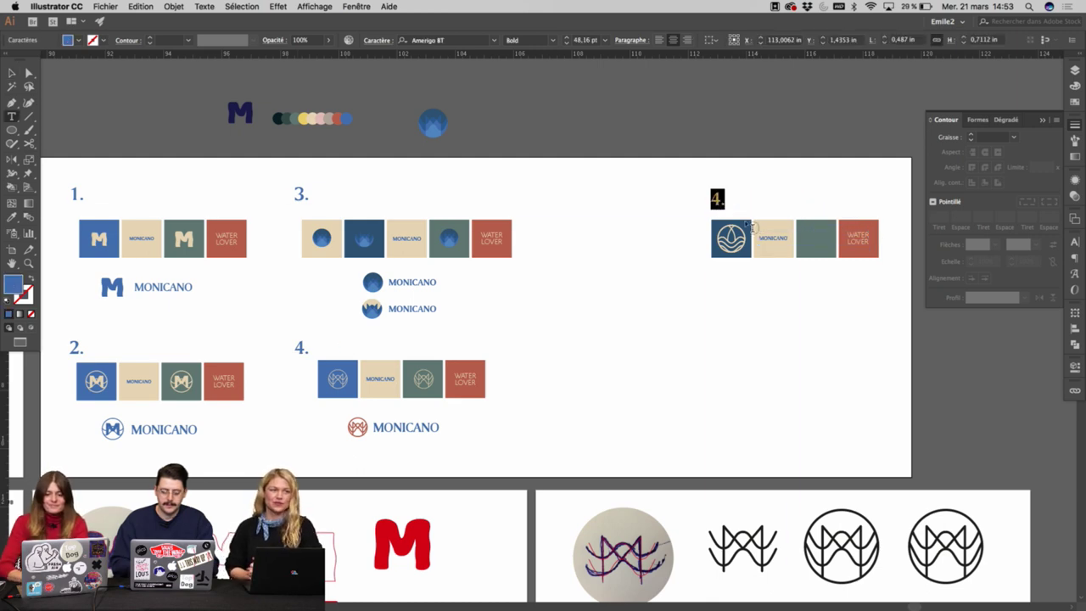
{"action": "key", "text": "Escape"}
{"action": "left_click", "coordinate": [573, 277]}
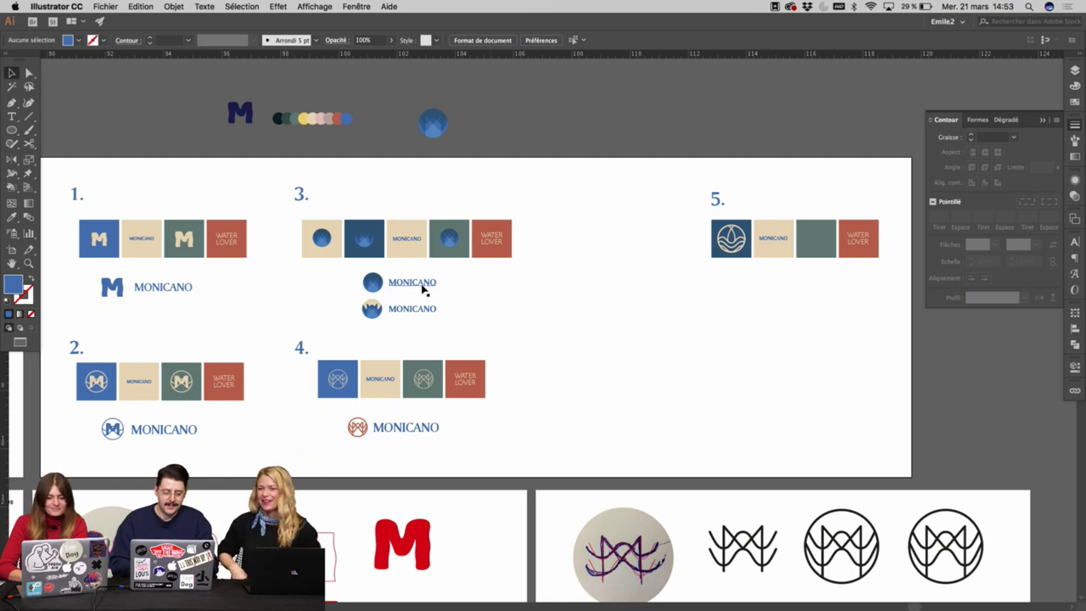
Duplicate proposal 3's upper MONICANO wordmark below proposal 5's squares and move the whole proposal 5 closer to proposal 3.
{"action": "left_click_drag", "start_coordinate": [421, 288], "coordinate": [808, 294]}
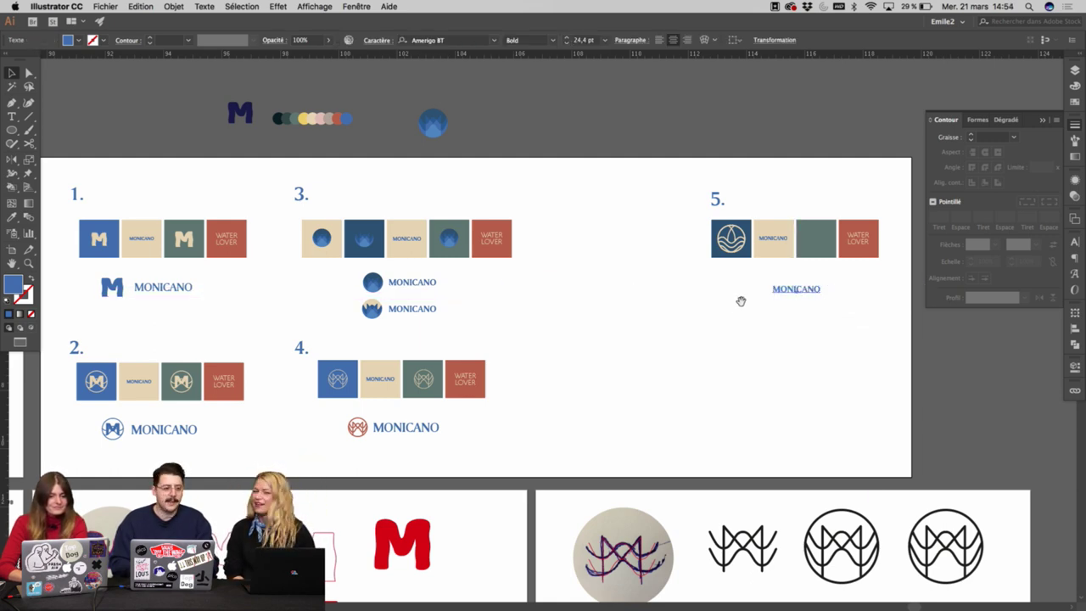
{"action": "left_click_drag", "start_coordinate": [680, 191], "coordinate": [881, 351]}
{"action": "left_click_drag", "start_coordinate": [855, 249], "coordinate": [723, 253]}
Hide the floating stroke settings and deselect the proposal 5 artwork.
{"action": "scroll", "coordinate": [662, 309], "scroll_direction": "left", "scroll_amount": 3}
{"action": "left_click_drag", "start_coordinate": [691, 306], "coordinate": [692, 300]}
{"action": "left_click", "coordinate": [693, 300], "text": "super"}
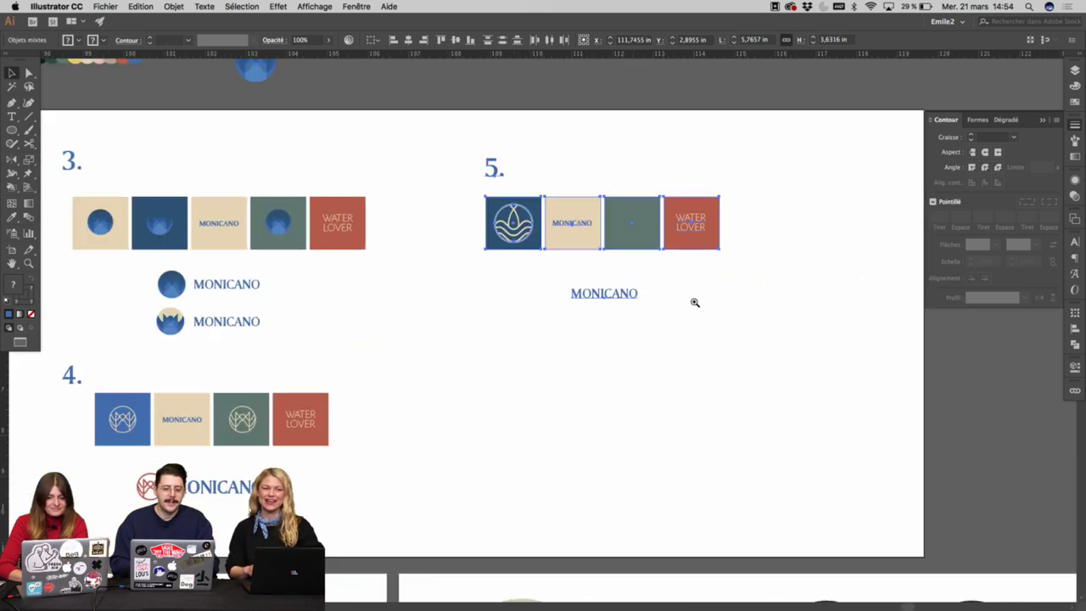
{"action": "left_click_drag", "start_coordinate": [619, 302], "coordinate": [763, 300]}
{"action": "left_click", "coordinate": [1044, 120]}
{"action": "scroll", "coordinate": [824, 116], "scroll_direction": "left", "scroll_amount": 3}
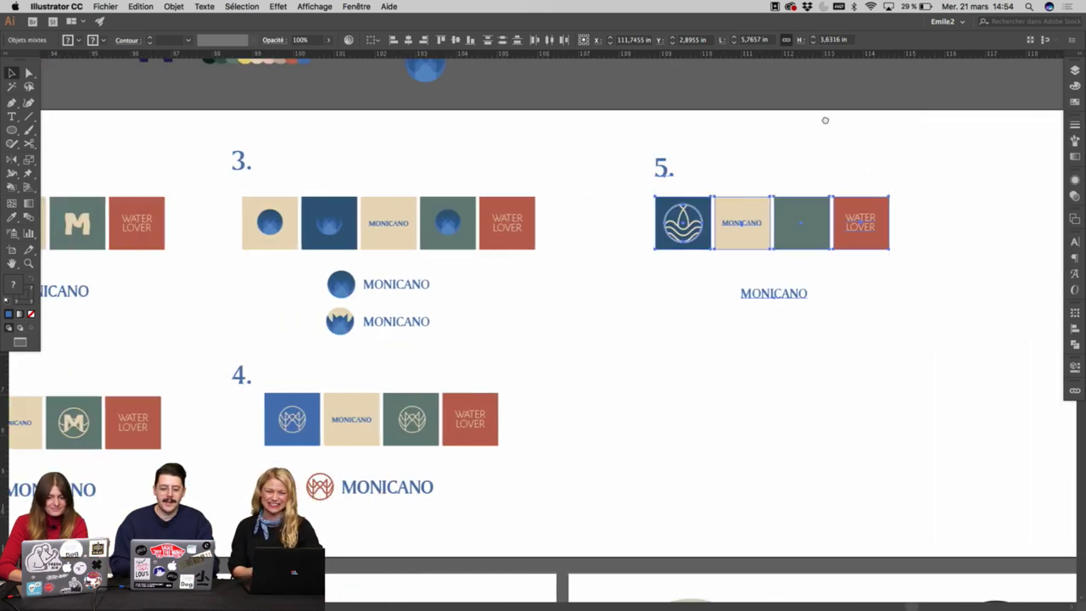
{"action": "left_click", "coordinate": [946, 121]}
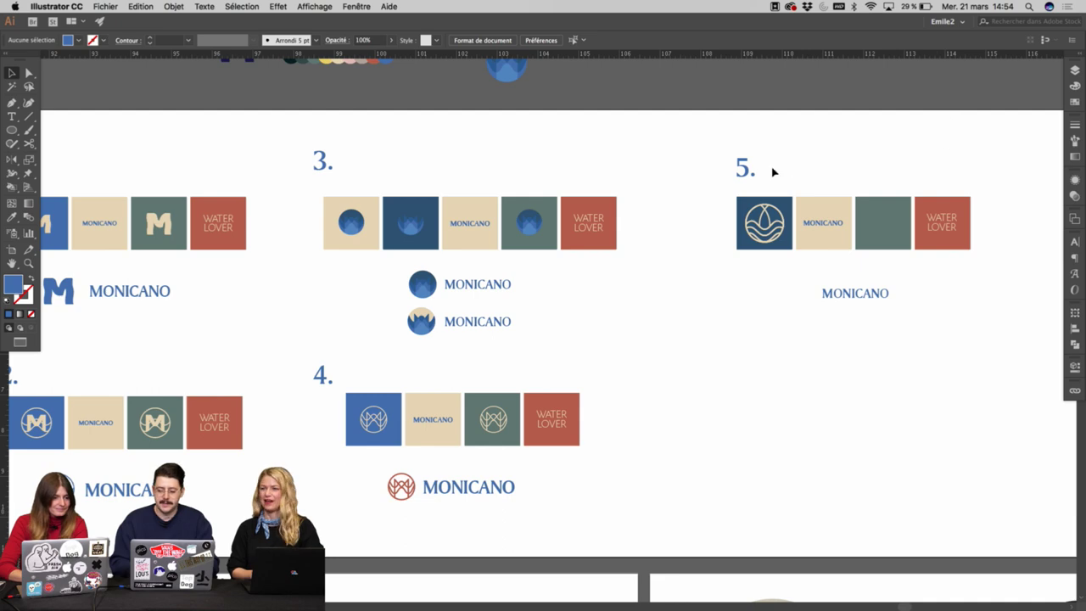
{"action": "left_click", "coordinate": [782, 206]}
{"action": "key", "text": "super+equal"}
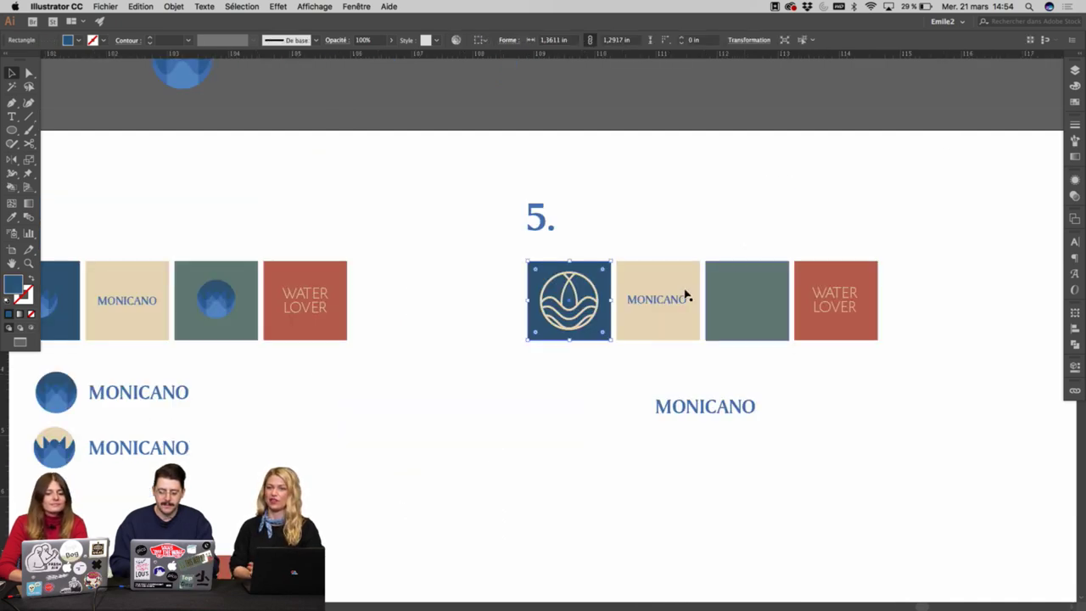
{"action": "left_click_drag", "start_coordinate": [507, 281], "coordinate": [607, 351], "text": "shift"}
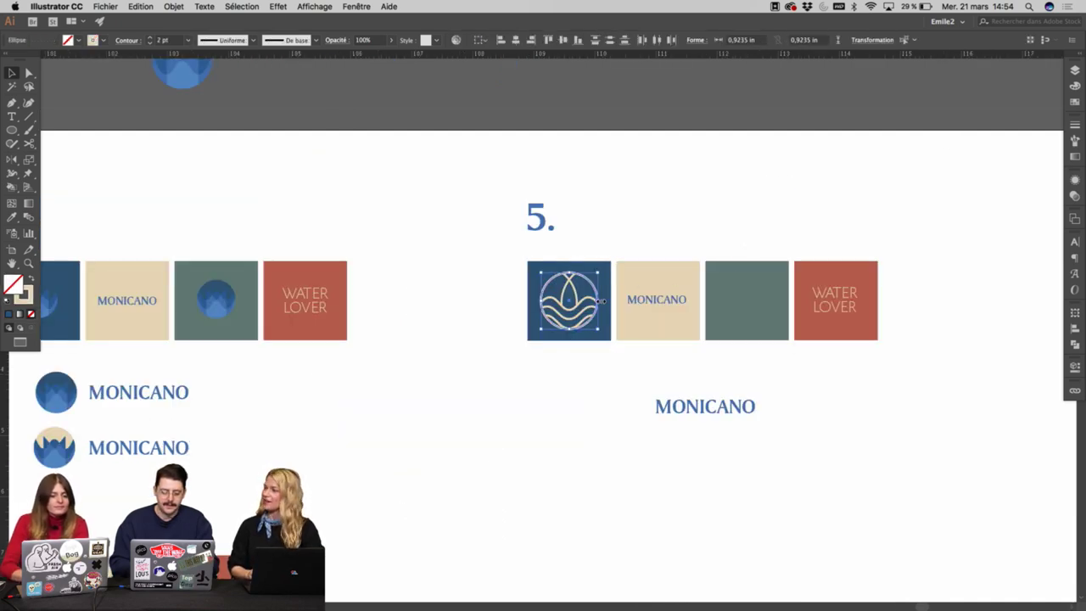
{"action": "left_click_drag", "start_coordinate": [599, 300], "coordinate": [583, 304]}
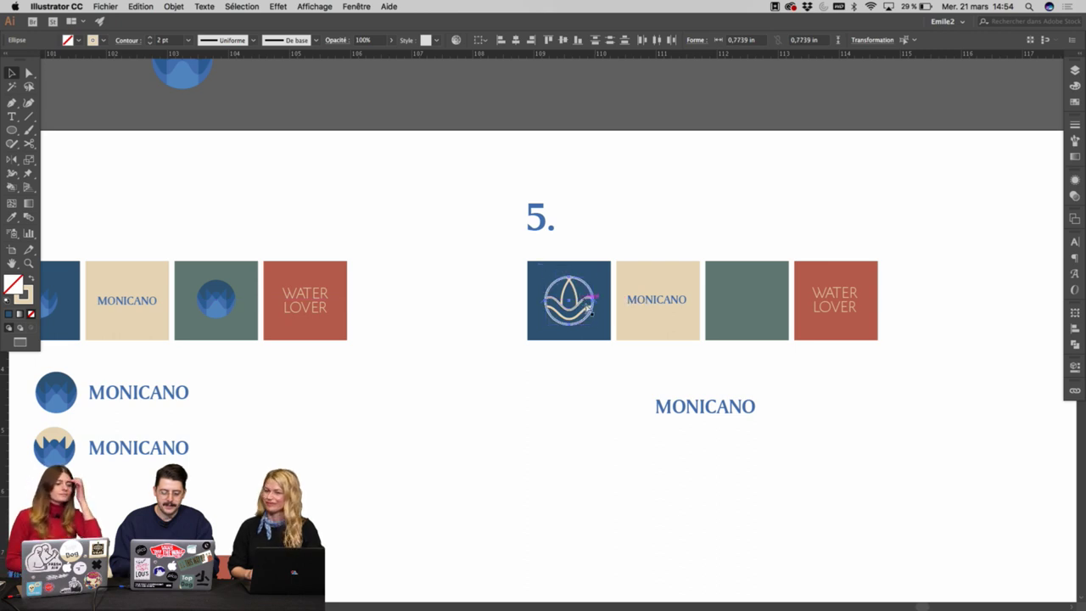
{"action": "key", "text": "super+z"}
Duplicate the beige emblem from proposal 5's dark blue square onto the centre of its empty green square.
{"action": "left_click", "coordinate": [569, 338], "text": "shift"}
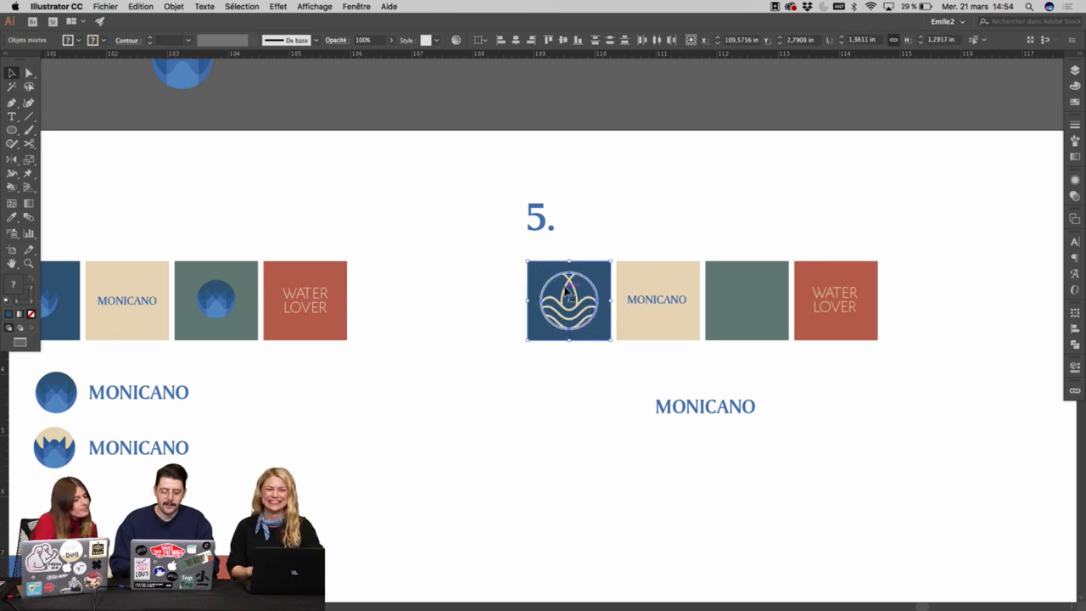
{"action": "left_click", "coordinate": [566, 288]}
{"action": "left_click_drag", "start_coordinate": [625, 288], "coordinate": [743, 290]}
{"action": "left_click", "coordinate": [484, 279]}
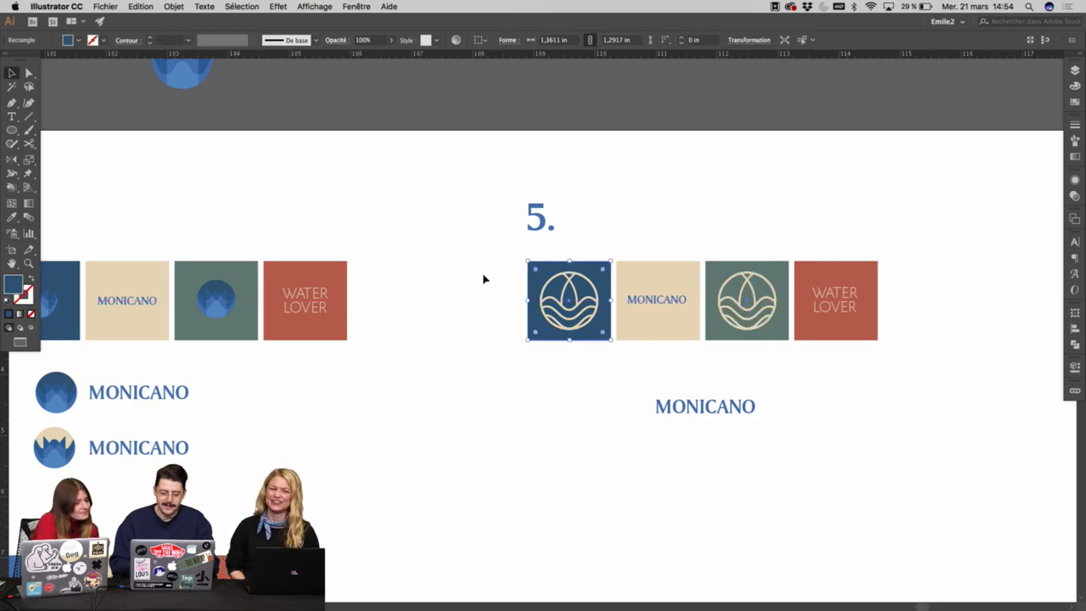